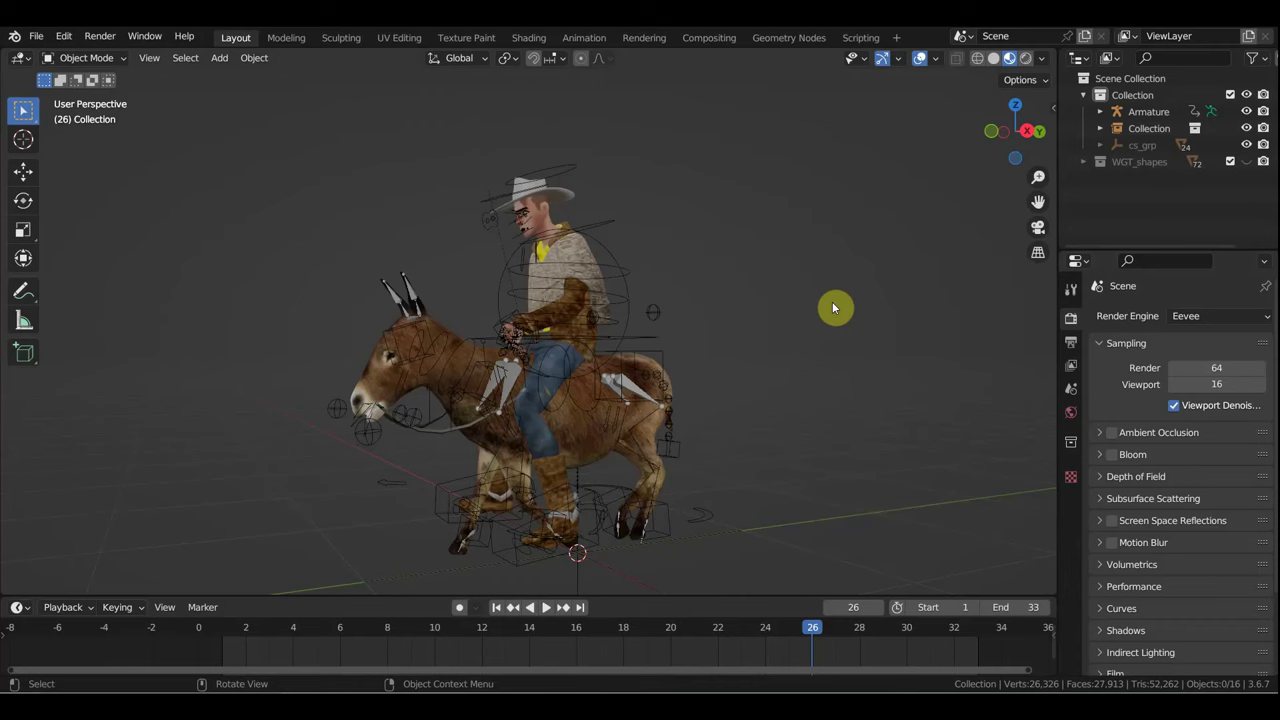
# Step: Preview the donkey and rider animation, select the rig, and enlarge the timeline area
pyautogui.press('space')
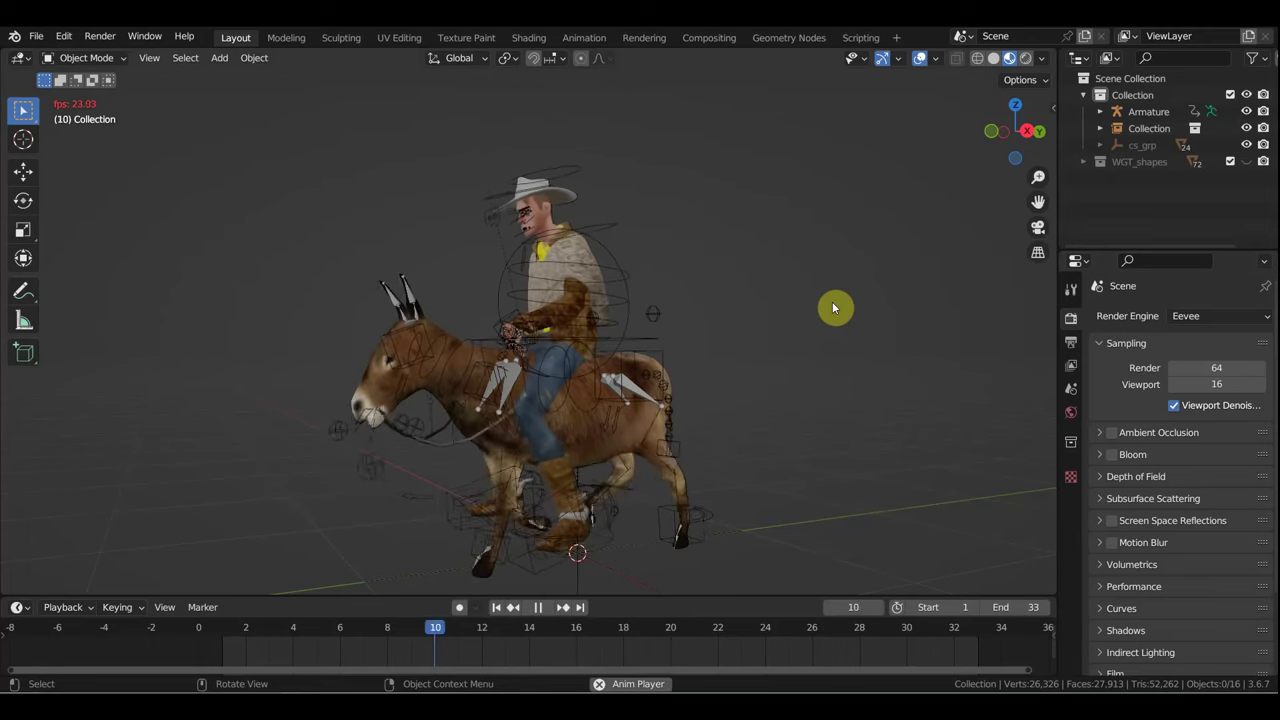
pyautogui.press('space')
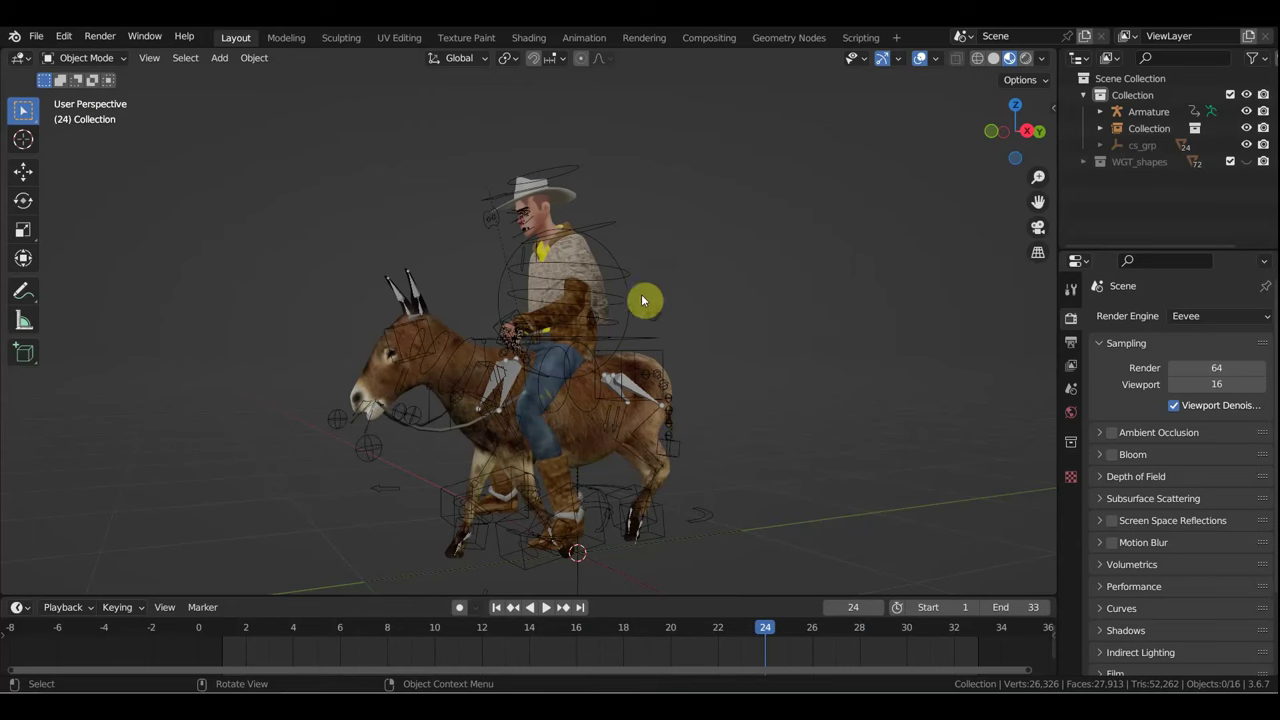
pyautogui.click(619, 274)
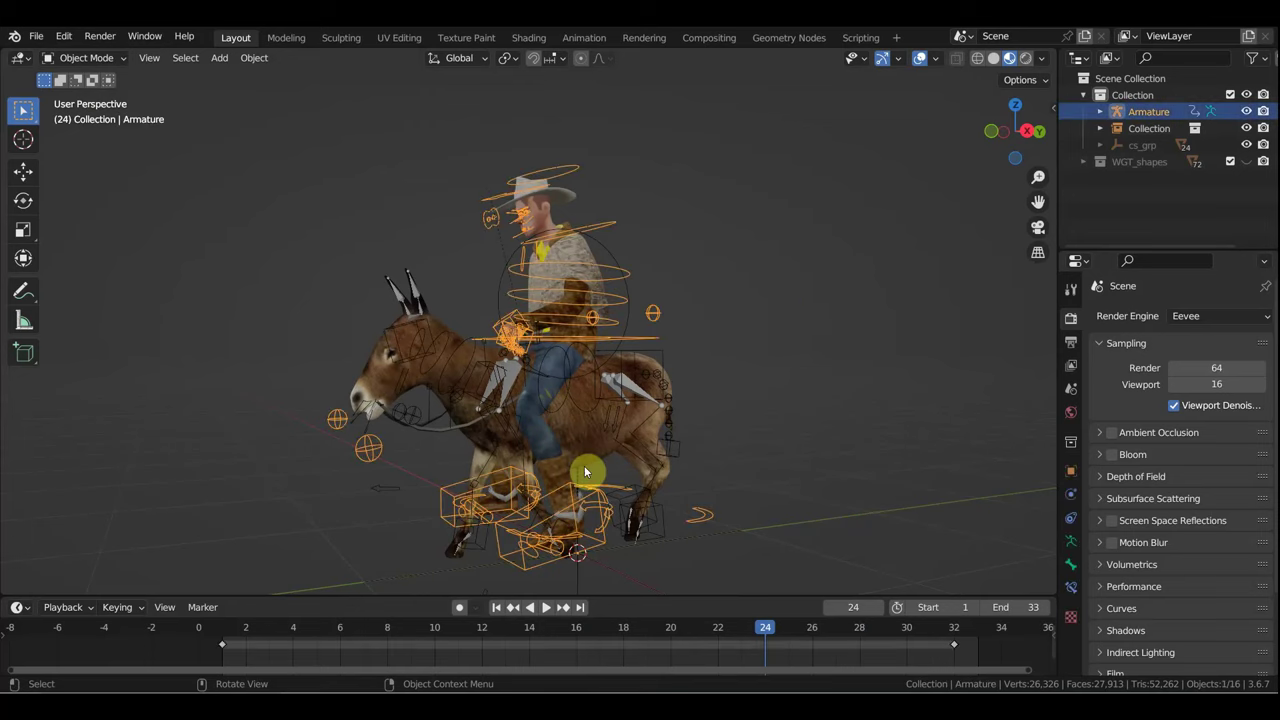
pyautogui.moveTo(286, 597)
pyautogui.mouseDown()
pyautogui.moveTo(306, 549)
pyautogui.moveTo(332, 543)
pyautogui.mouseUp()
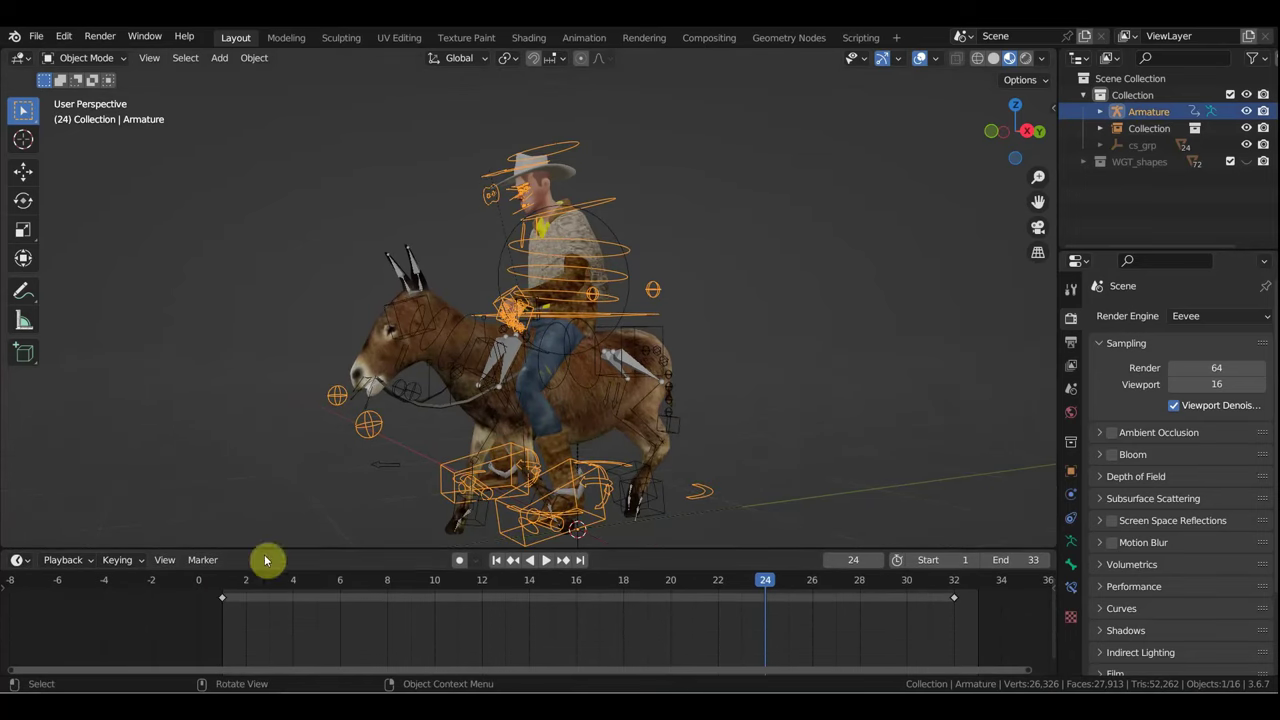
# Step: Reselect the rig and bring up the list of interaction modes
pyautogui.click(416, 268)
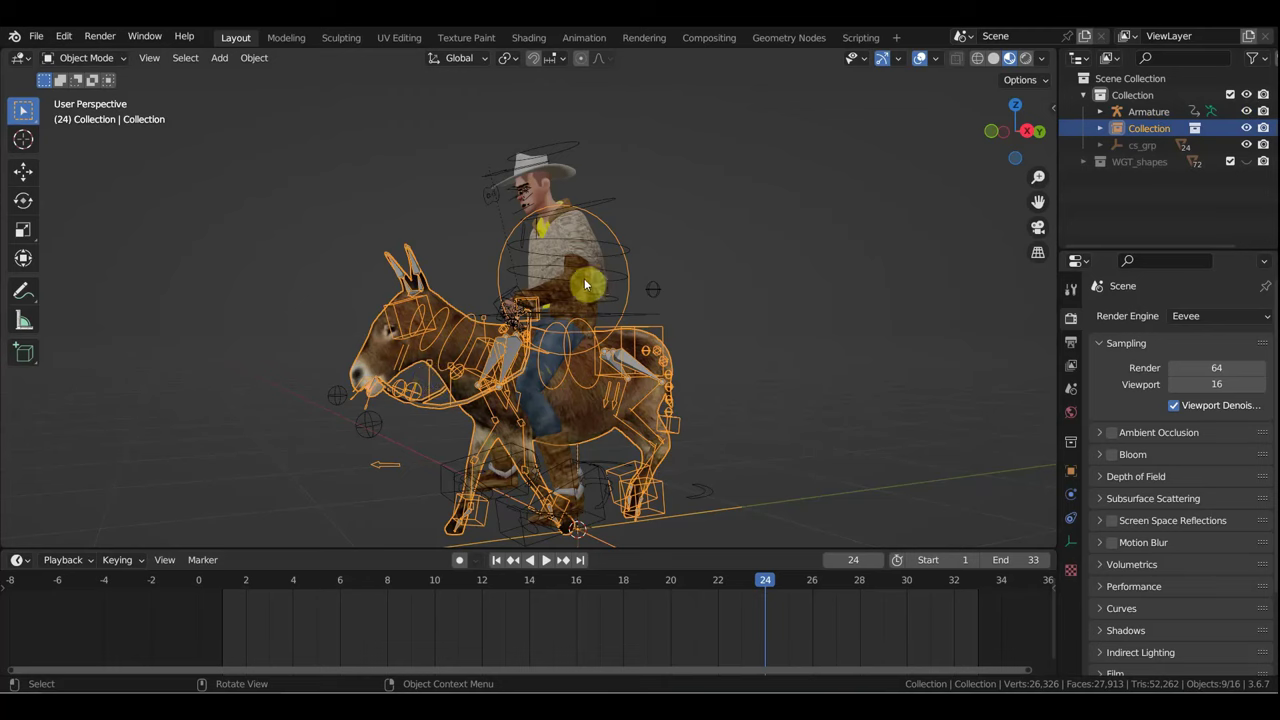
pyautogui.click(612, 206)
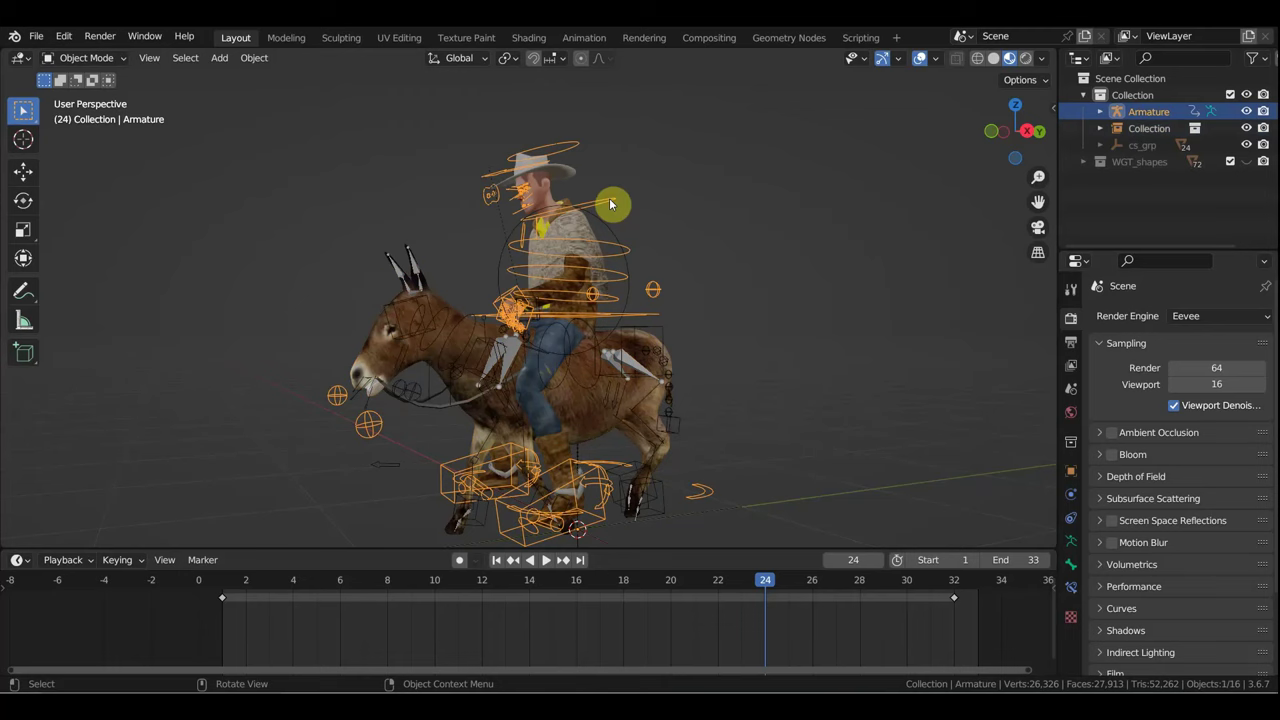
pyautogui.click(86, 57)
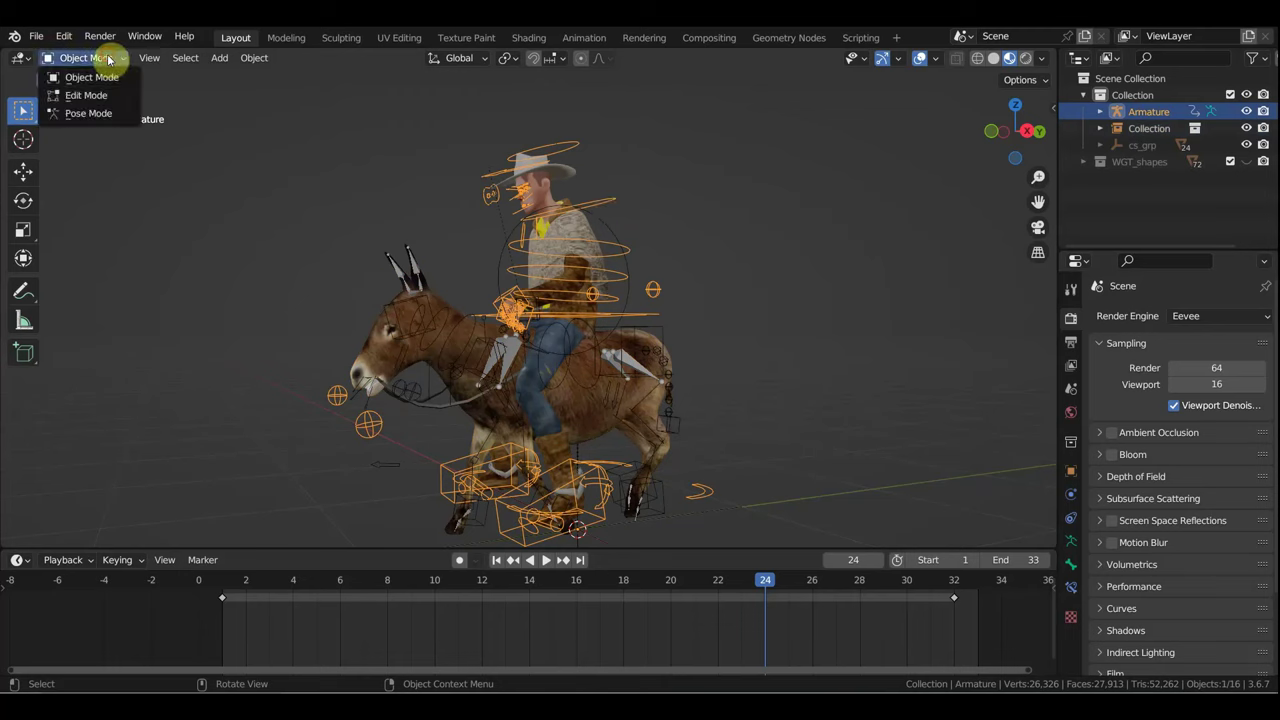
# Step: Put the rig in Pose Mode and clear all bones' location and rotation to rest
pyautogui.click(97, 113)
pyautogui.press('a')
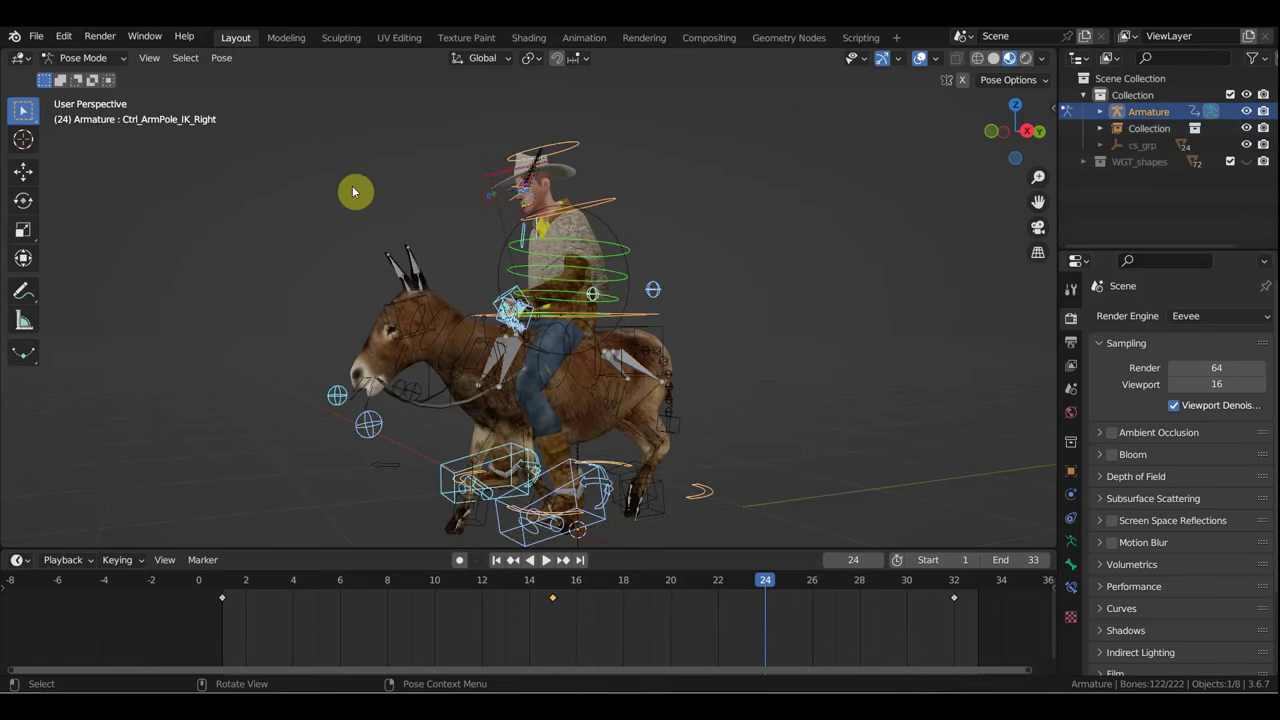
pyautogui.hotkey('alt', 'g')
pyautogui.hotkey('alt', 'r')
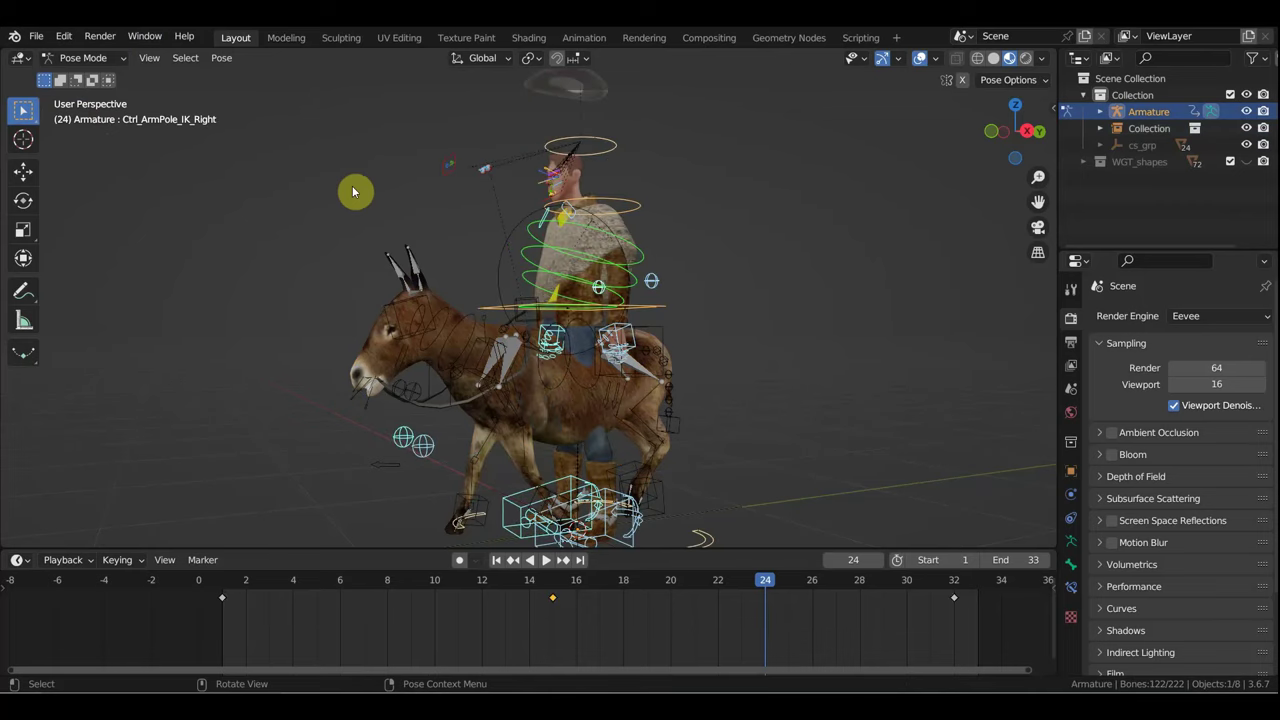
# Step: In right orthographic view, box-select the face control and move it back along Y
pyautogui.press('KP_3')
pyautogui.moveTo(352, 191)
pyautogui.keyDown('ctrl'); pyautogui.mouseDown(button='middle')
pyautogui.moveTo(371, 140)
pyautogui.moveTo(502, 142)
pyautogui.moveTo(480, 277)
pyautogui.mouseUp(button='middle'); pyautogui.keyUp('ctrl')
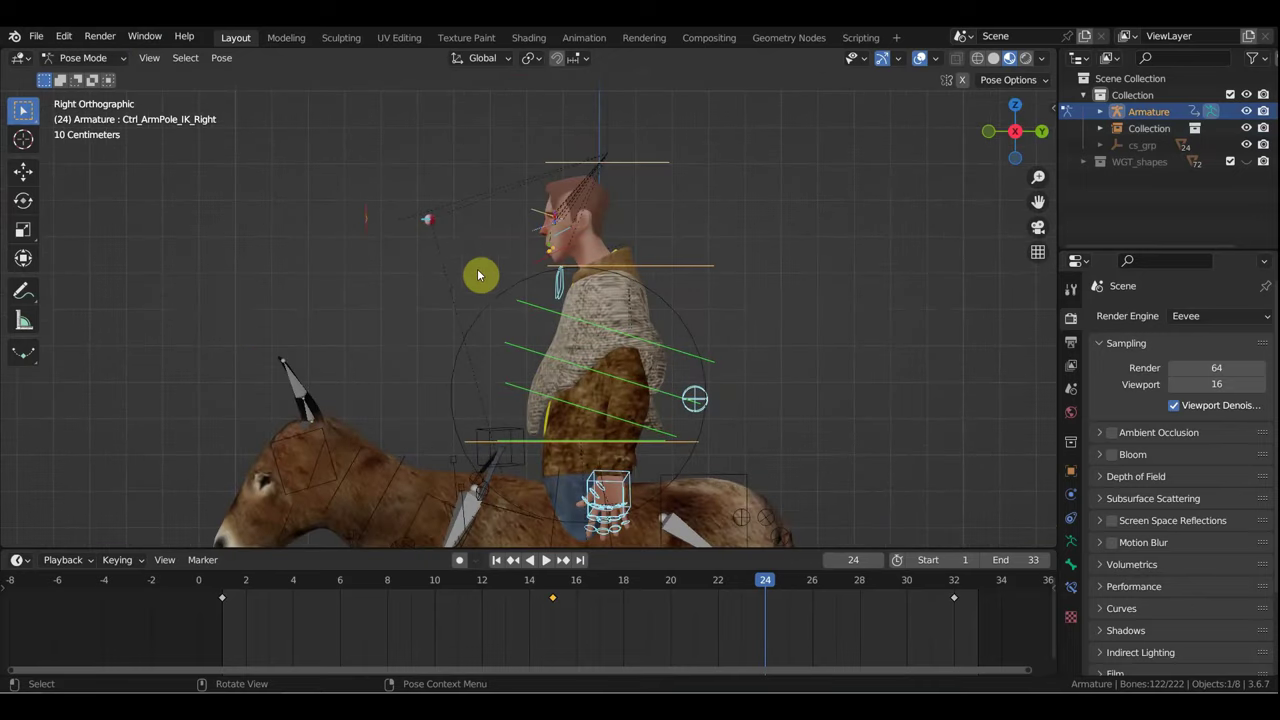
pyautogui.moveTo(471, 252); pyautogui.dragTo(348, 196)
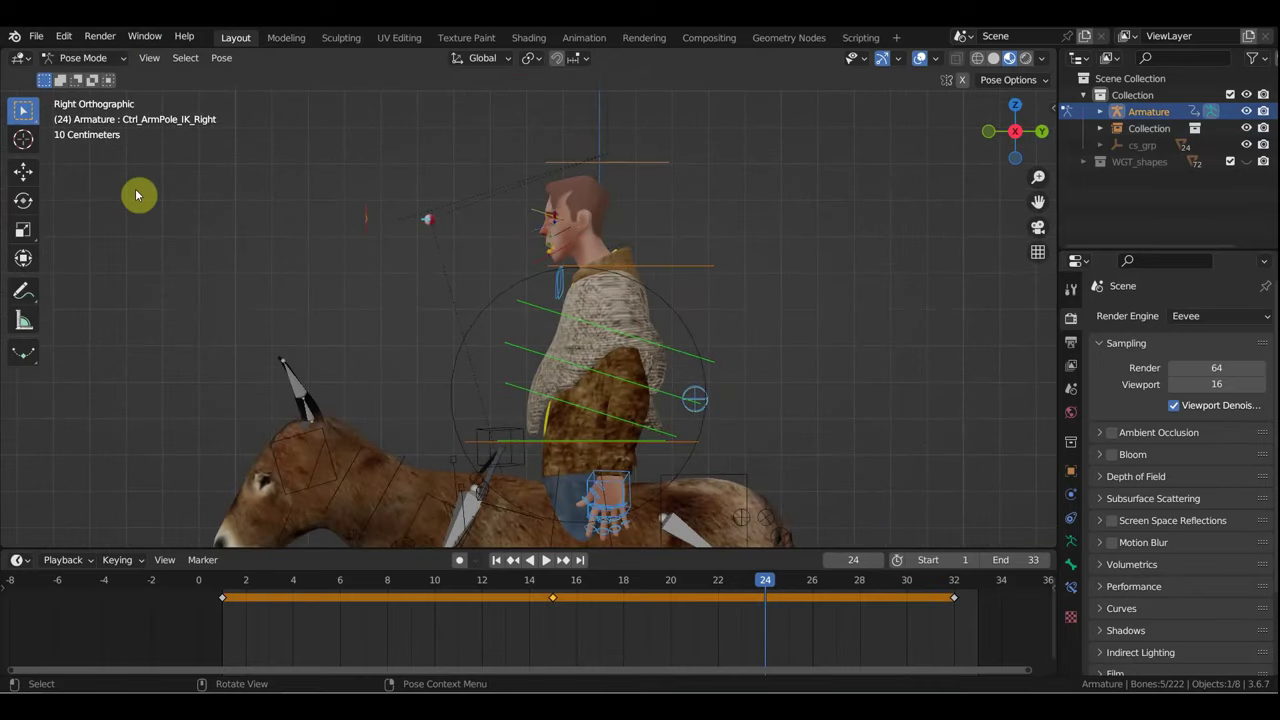
pyautogui.click(23, 171)
pyautogui.moveTo(494, 222); pyautogui.dragTo(629, 243)
# Step: Zoom in on the head and nudge the eye control slightly along Y
pyautogui.scroll(2, 629, 243)
pyautogui.scroll(2, 709, 234)
pyautogui.moveTo(709, 234)
pyautogui.keyDown('shift'); pyautogui.mouseDown(button='middle')
pyautogui.moveTo(651, 386)
pyautogui.moveTo(737, 337)
pyautogui.moveTo(749, 343)
pyautogui.moveTo(786, 249)
pyautogui.mouseUp(button='middle'); pyautogui.keyUp('shift')
pyautogui.scroll(2, 660, 358)
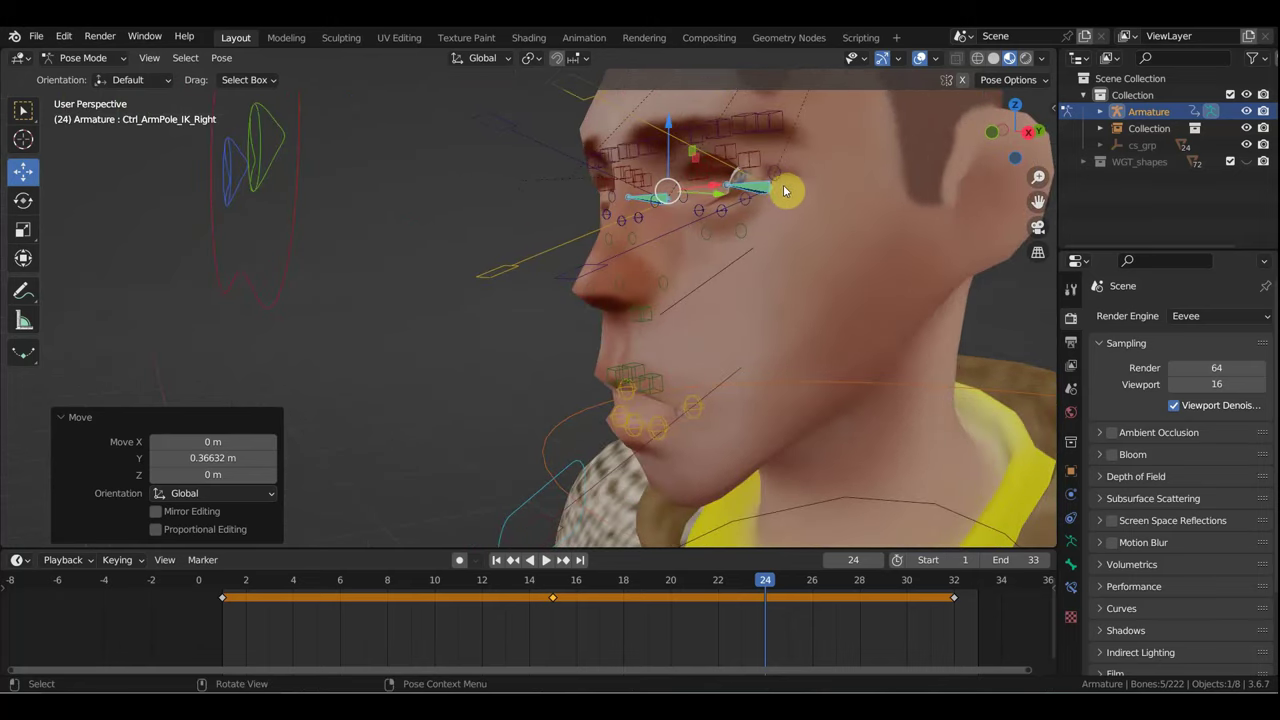
pyautogui.moveTo(785, 191)
pyautogui.mouseDown(button='middle')
pyautogui.moveTo(700, 200)
pyautogui.moveTo(634, 229)
pyautogui.mouseUp(button='middle')
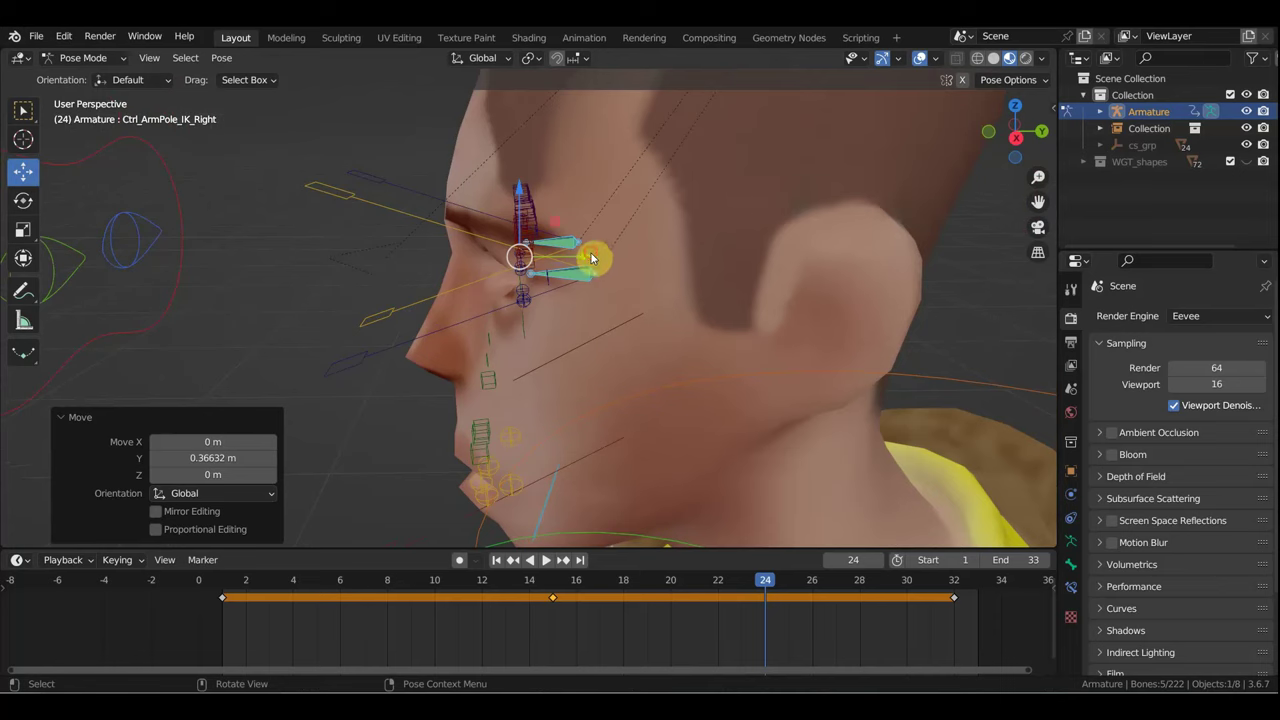
pyautogui.press('g')
pyautogui.press('y')
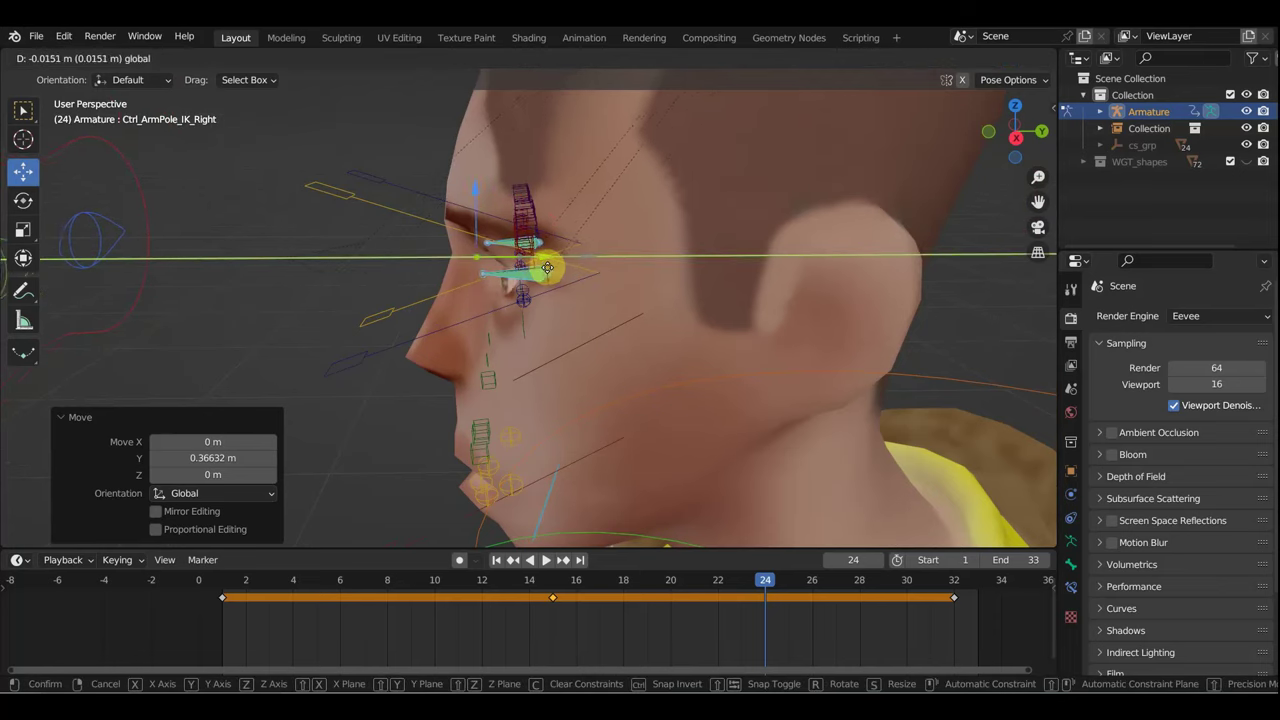
pyautogui.click(546, 266)
pyautogui.scroll(-5, 578, 265)
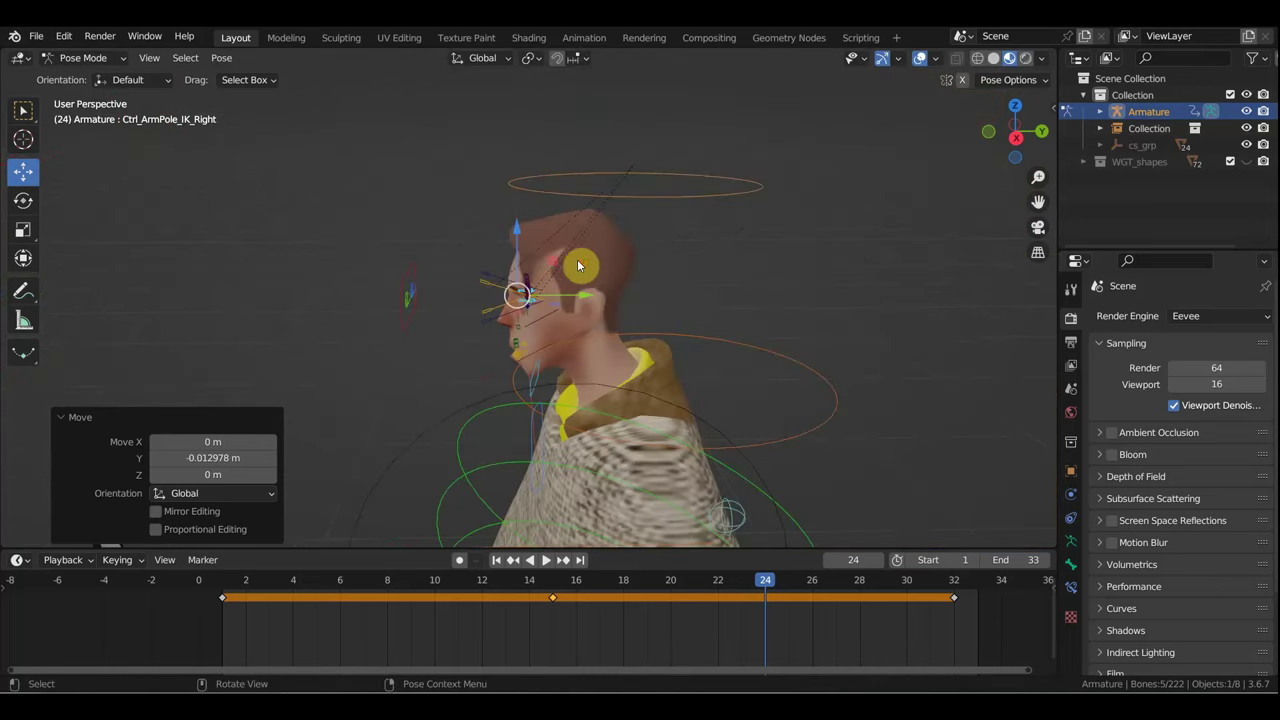
pyautogui.scroll(-4, 635, 210)
# Step: Lower Ctrl_Head.001 along Z onto the rider's head and nudge it slightly along Y
pyautogui.click(557, 144)
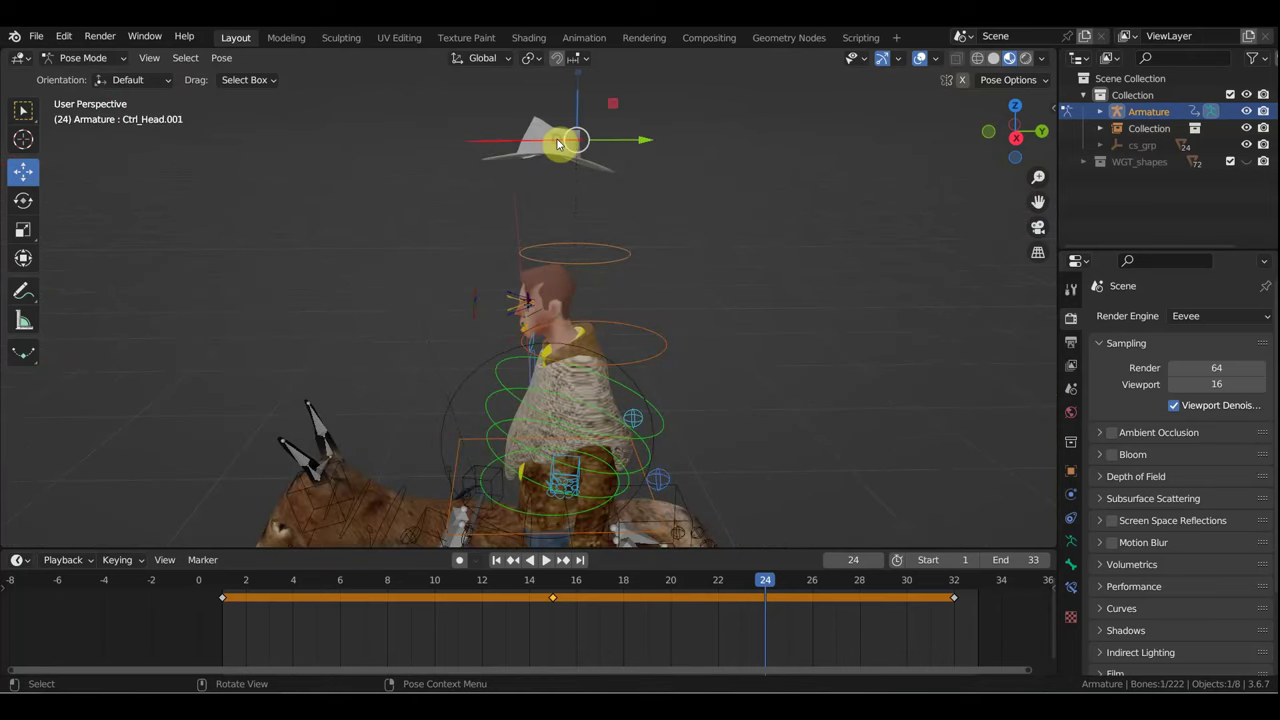
pyautogui.press('KP_3')
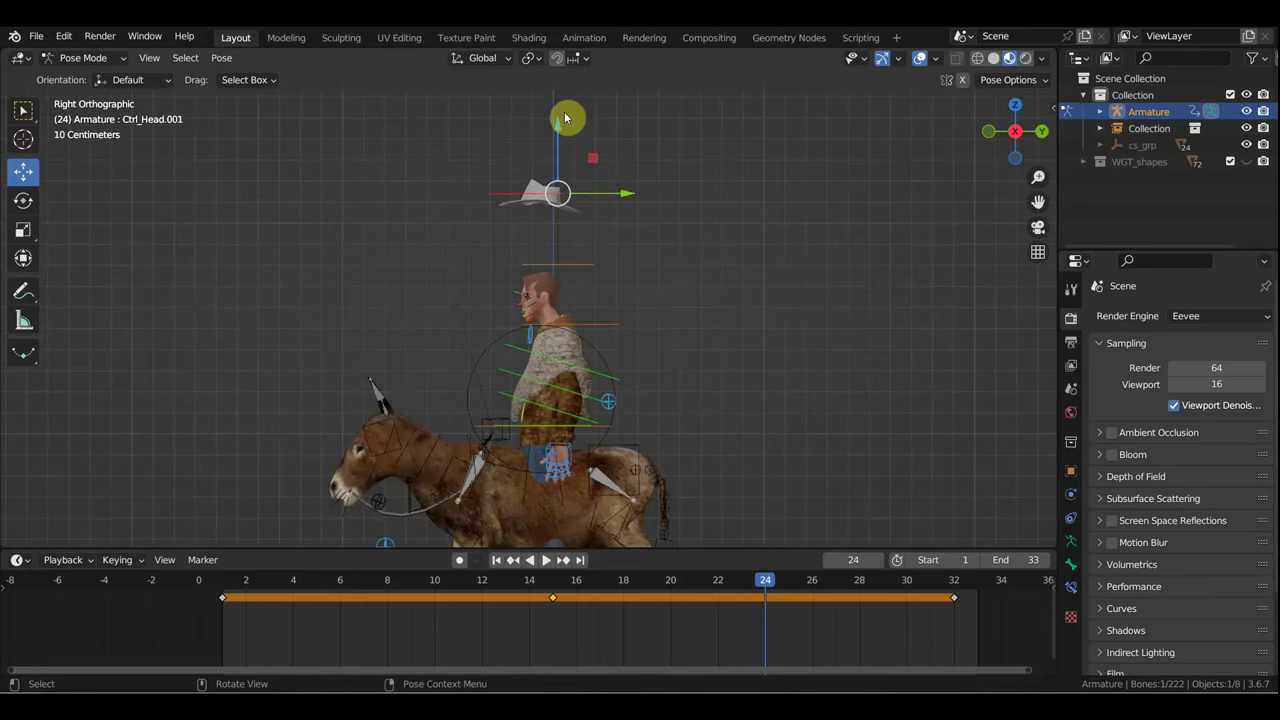
pyautogui.press('g')
pyautogui.press('z')
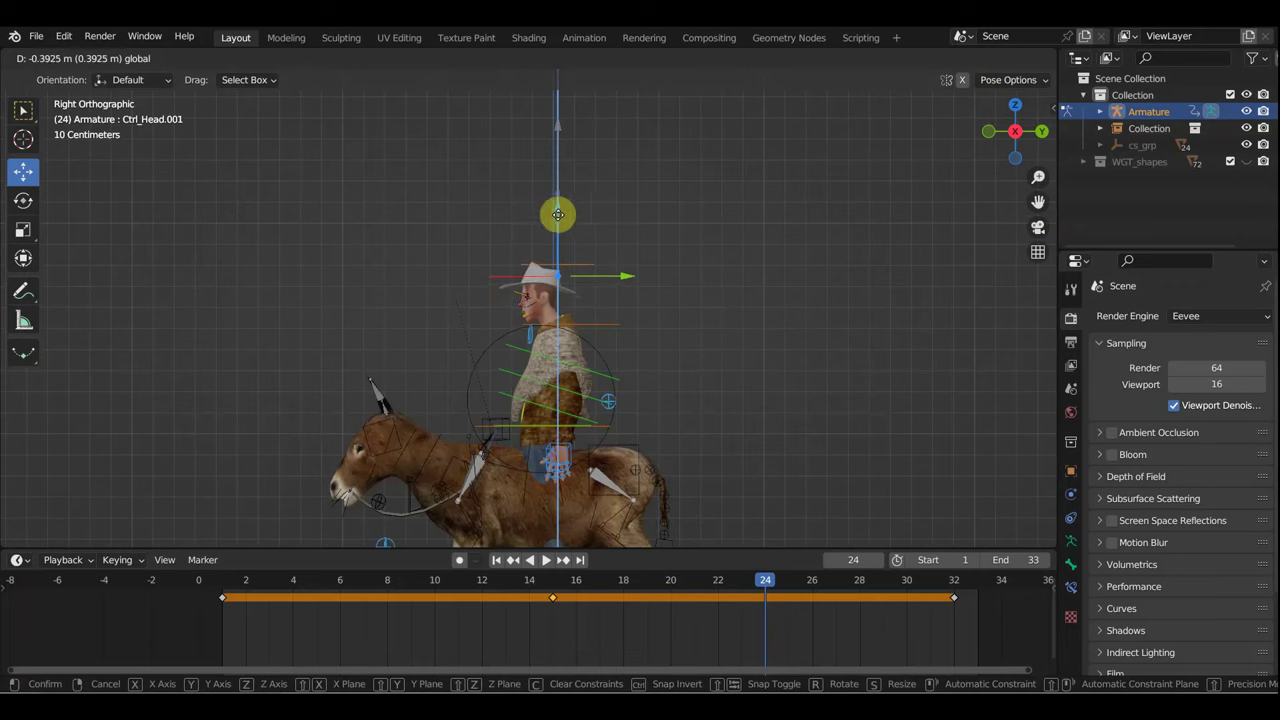
pyautogui.click(565, 222)
pyautogui.moveTo(627, 274); pyautogui.dragTo(626, 273)
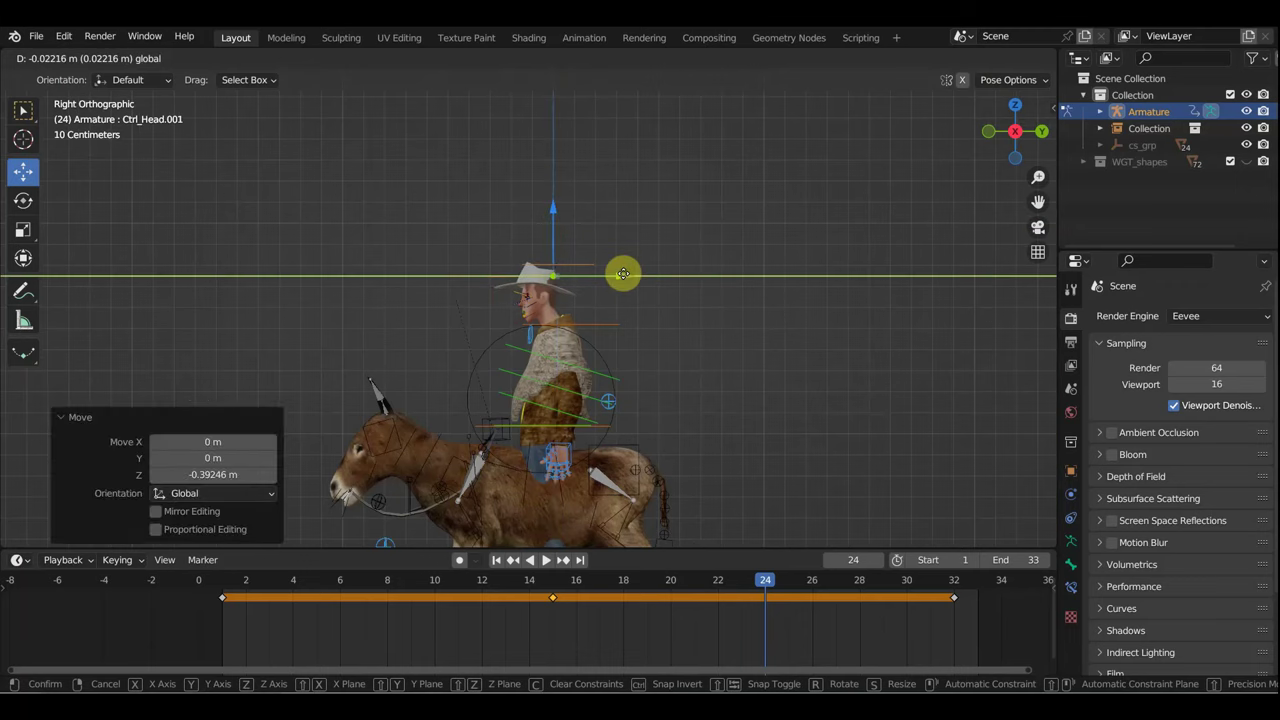
pyautogui.click(626, 274)
# Step: Rotate the Ctrl_Head.002 neck control by 12.6°
pyautogui.scroll(4, 628, 277)
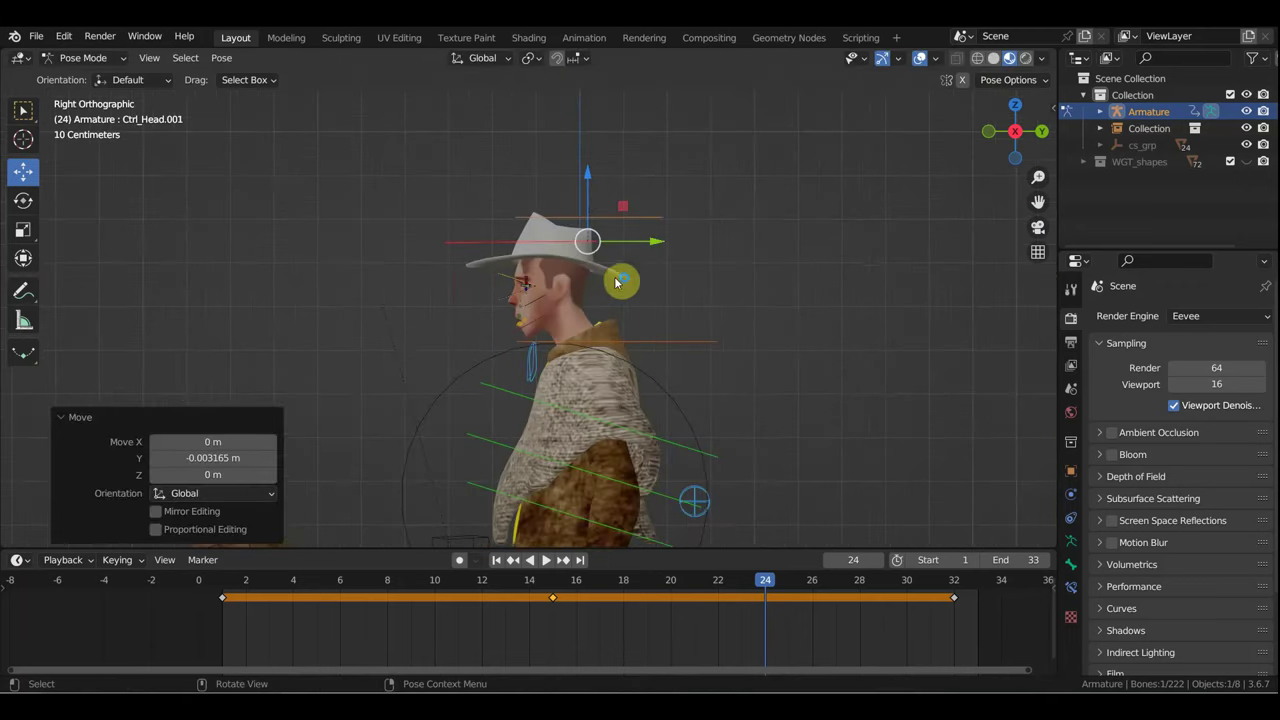
pyautogui.moveTo(628, 277); pyautogui.dragTo(786, 286, button='middle')
pyautogui.scroll(2, 630, 300)
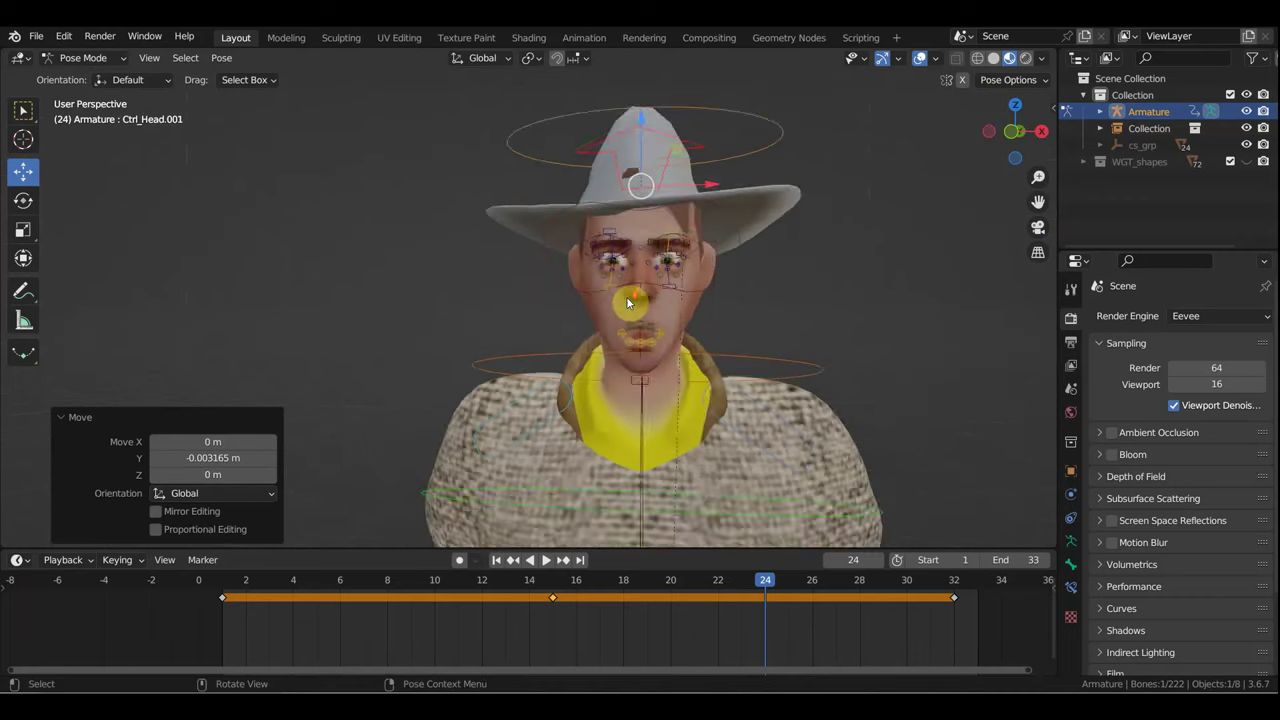
pyautogui.scroll(2, 655, 291)
pyautogui.moveTo(657, 291); pyautogui.dragTo(523, 280, button='middle')
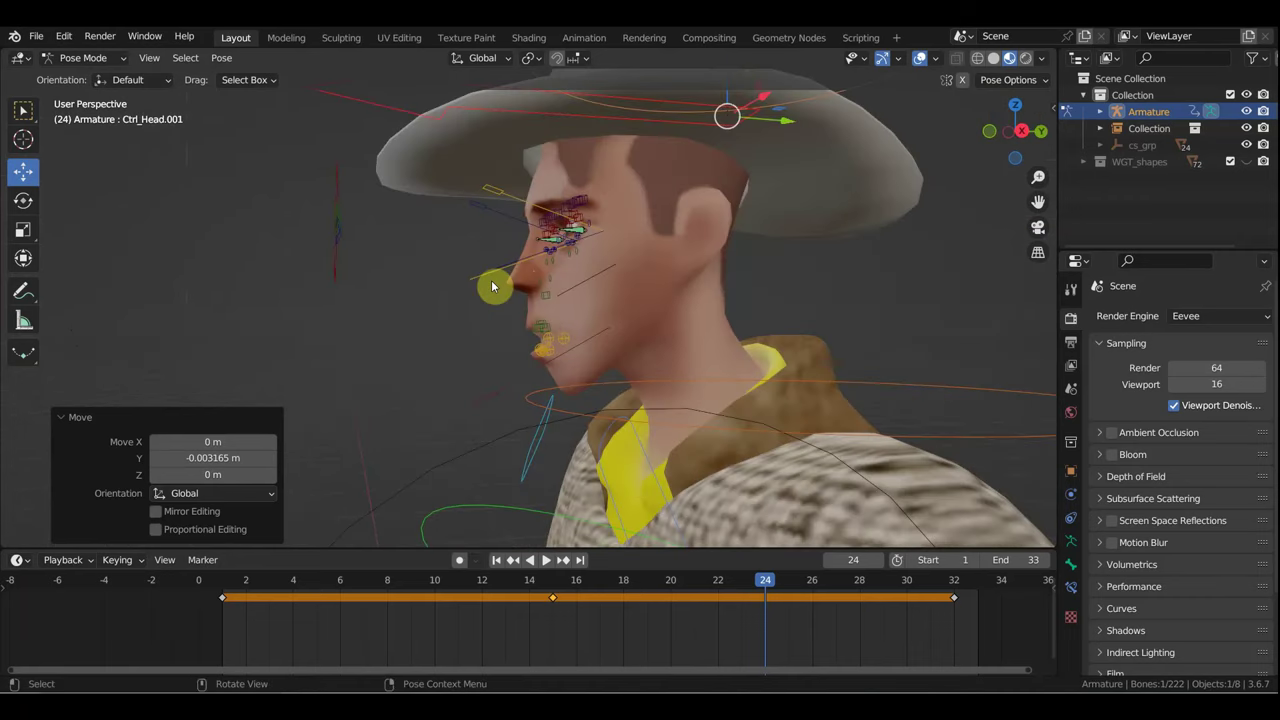
pyautogui.press('KP_3')
pyautogui.click(548, 342)
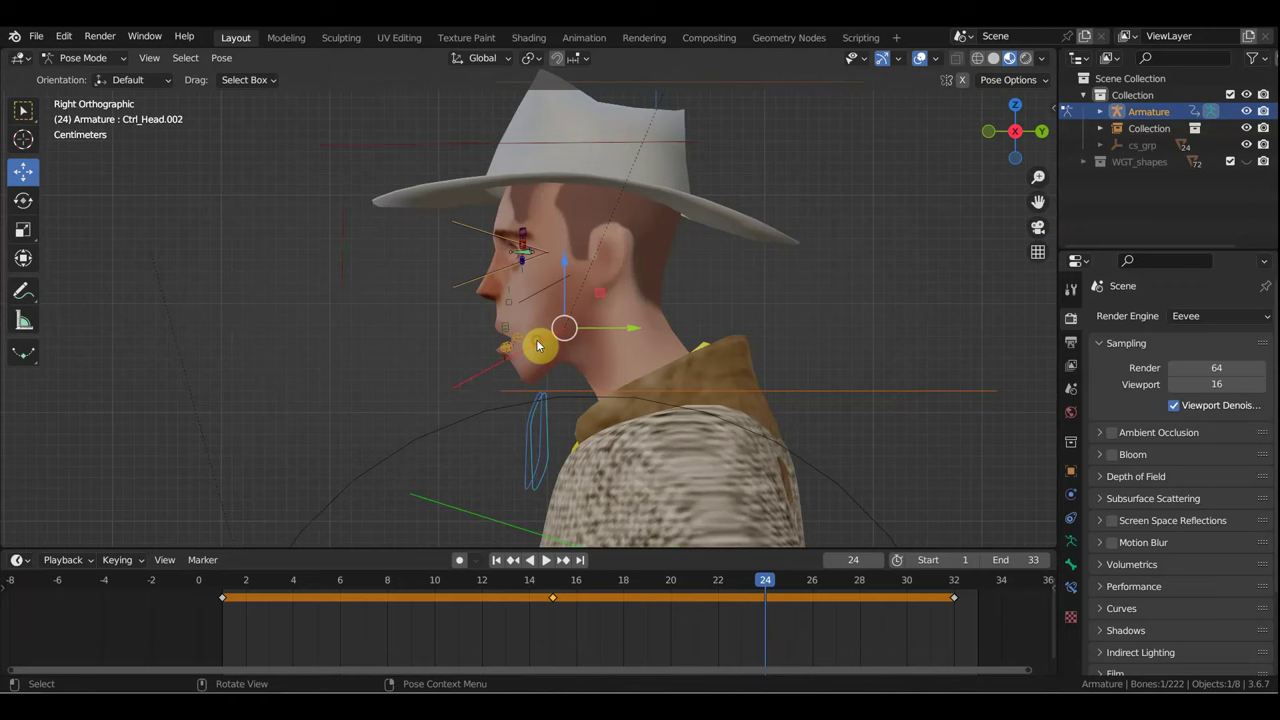
pyautogui.press('r')
pyautogui.click(627, 385)
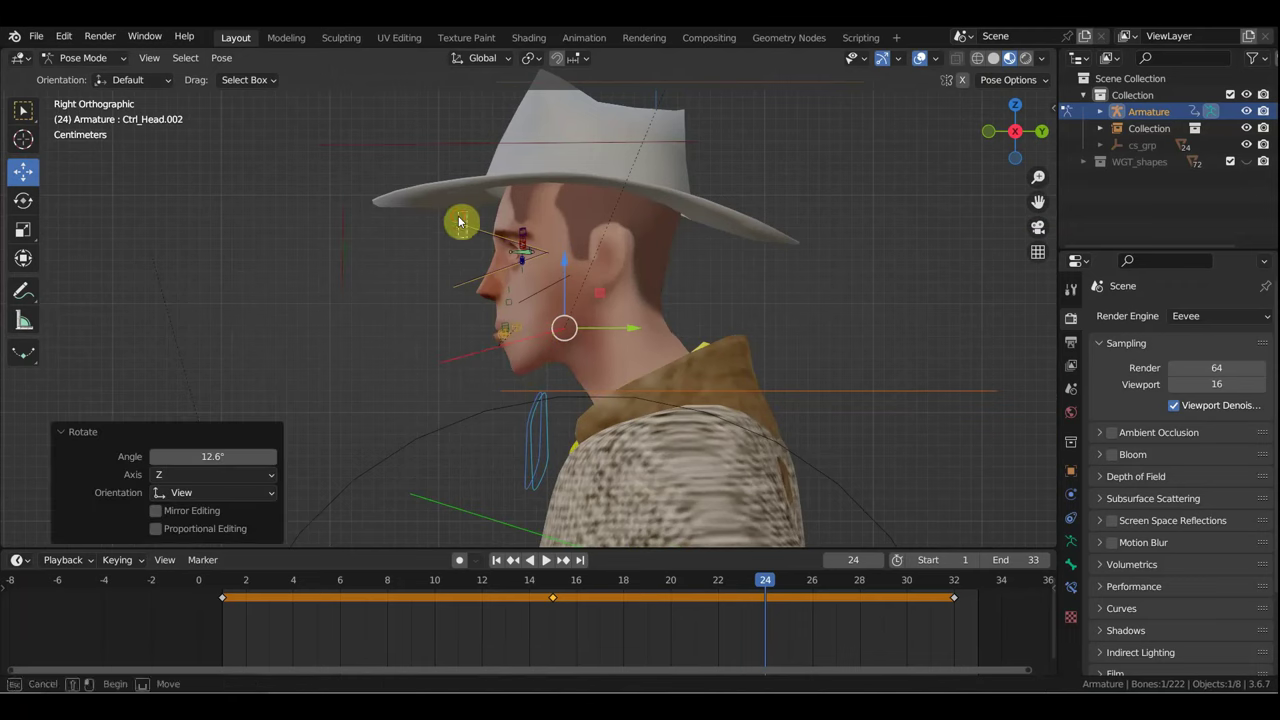
# Step: Tilt the neck and head controls together to -6.44°, then check from the front view
pyautogui.keyDown('shift'); pyautogui.click(483, 248); pyautogui.keyUp('shift')
pyautogui.press('r')
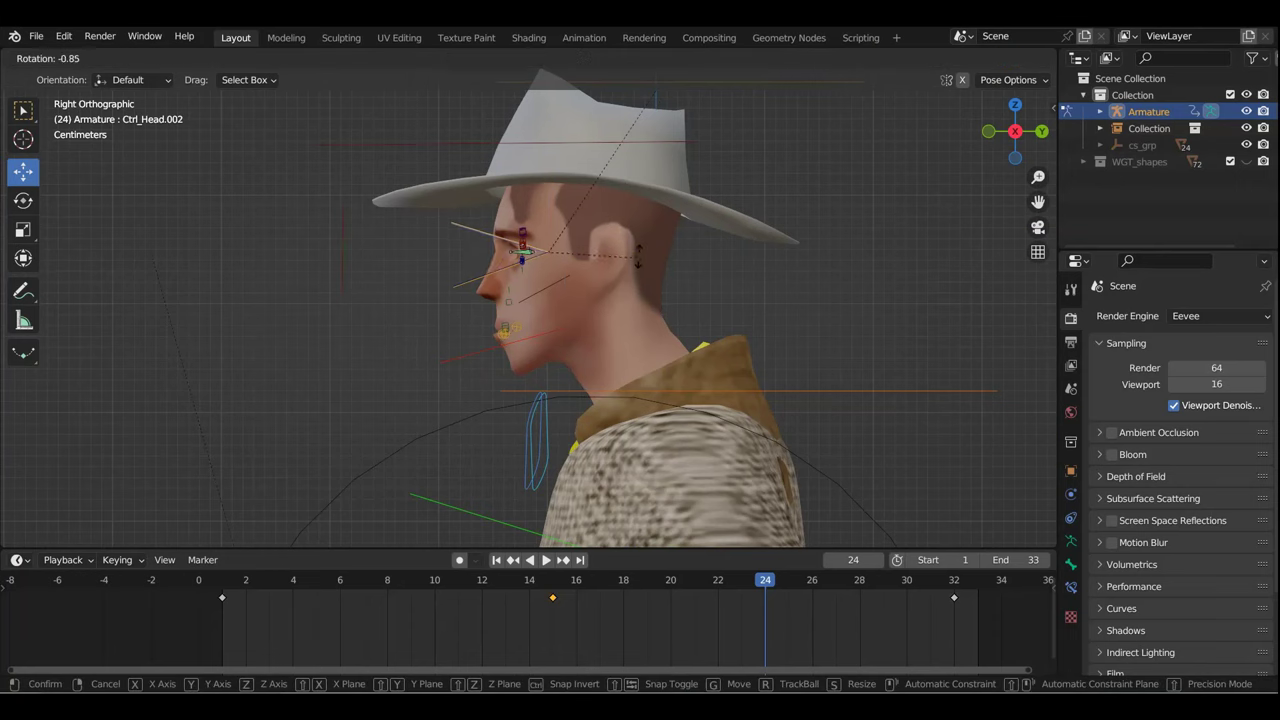
pyautogui.click(632, 258)
pyautogui.moveTo(620, 263)
pyautogui.mouseDown(button='middle')
pyautogui.moveTo(657, 249)
pyautogui.moveTo(729, 271)
pyautogui.moveTo(594, 270)
pyautogui.moveTo(814, 243)
pyautogui.mouseUp(button='middle')
pyautogui.press('r')
pyautogui.click(655, 250)
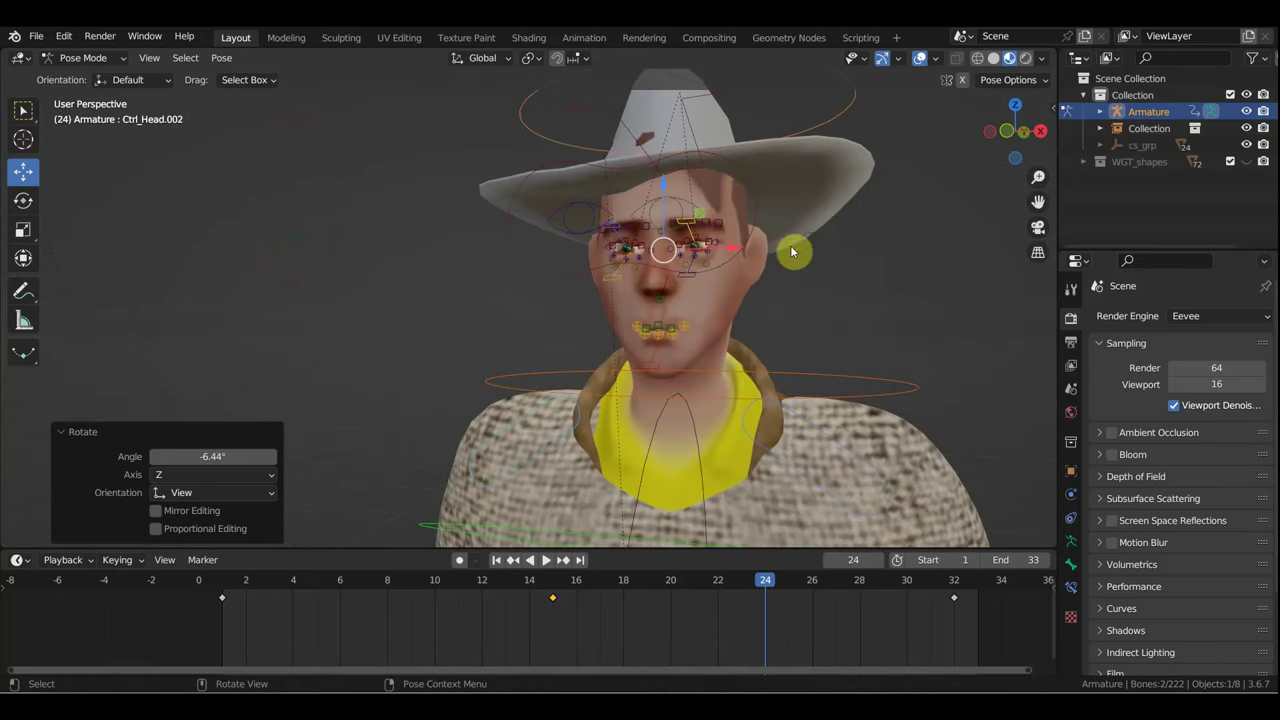
pyautogui.press('KP_1')
pyautogui.scroll(-4, 758, 258)
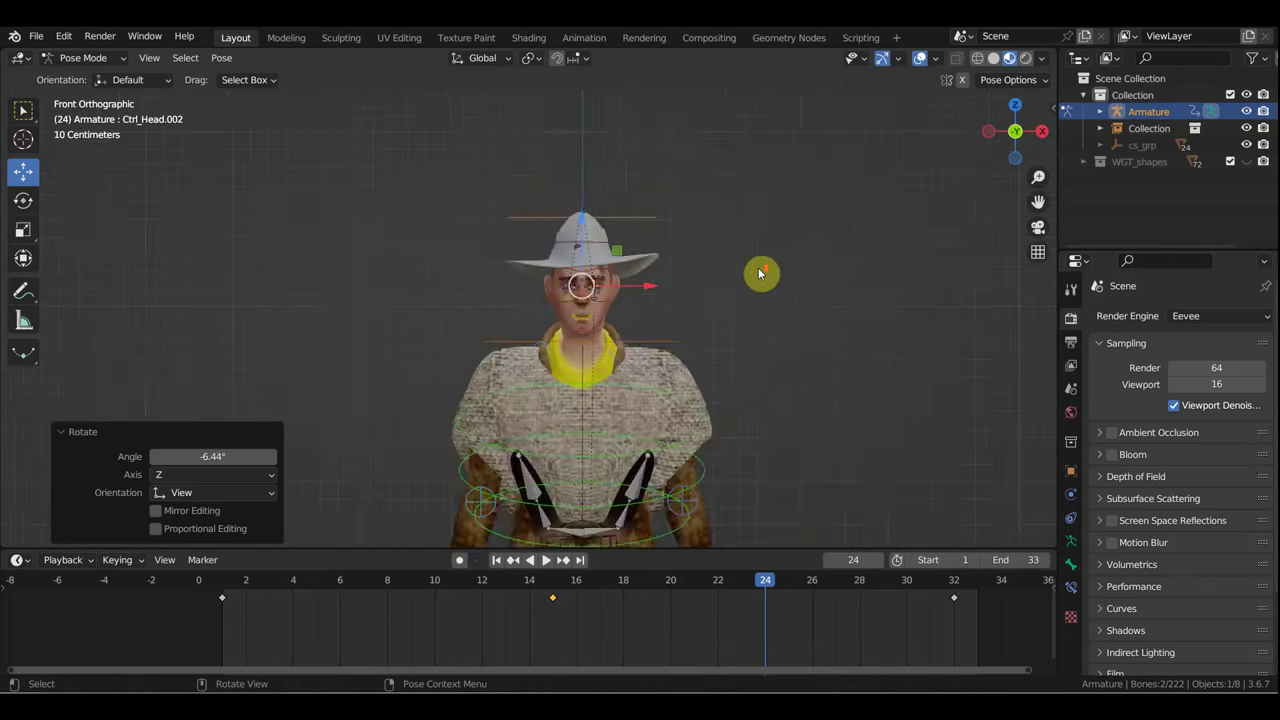
pyautogui.scroll(-2, 740, 285)
pyautogui.scroll(1, 666, 340)
pyautogui.scroll(1, 689, 289)
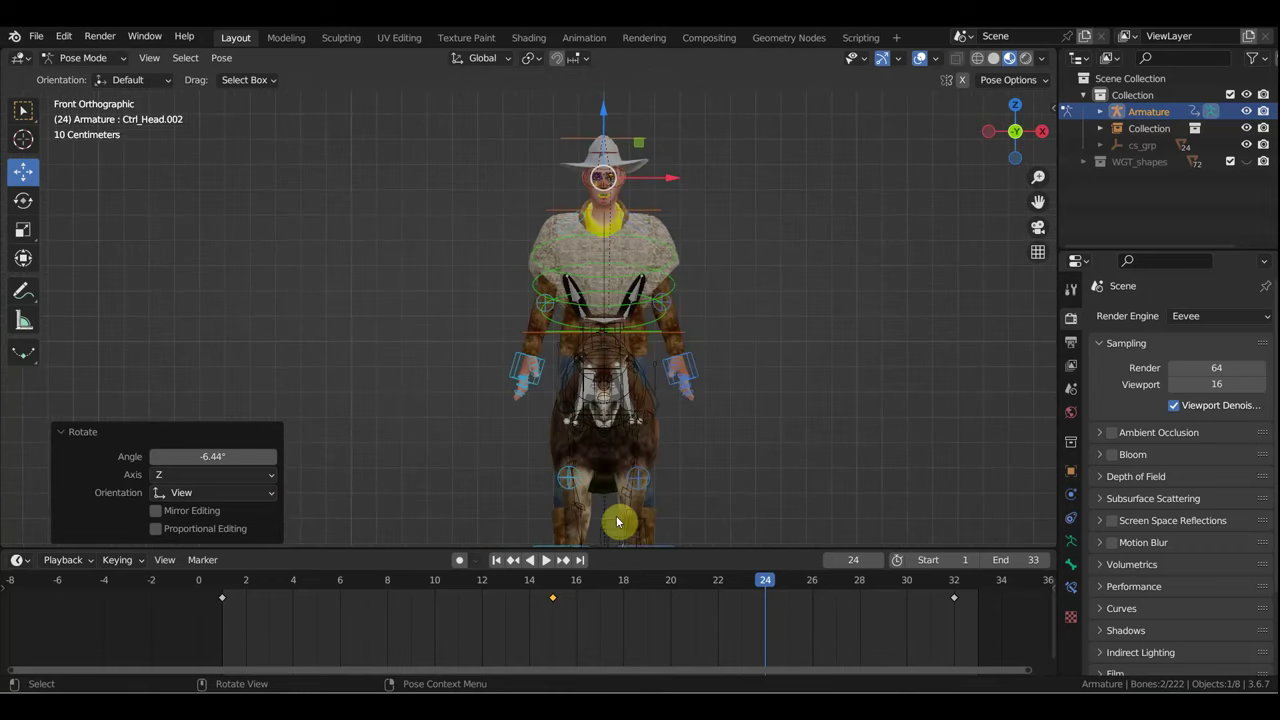
pyautogui.scroll(-1, 605, 515)
# Step: Turn the rider's right-hand IK control by -25° and nudge it slightly up and right
pyautogui.click(508, 512)
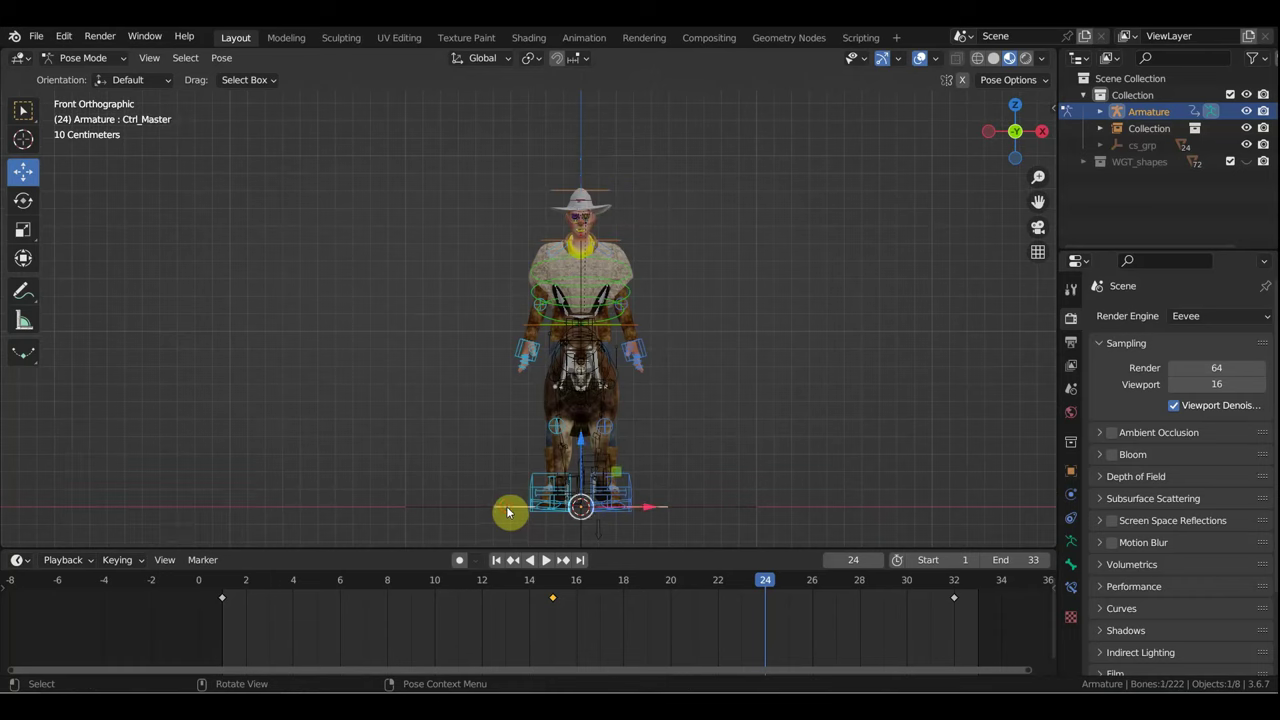
pyautogui.moveTo(657, 508); pyautogui.dragTo(575, 515)
pyautogui.scroll(2, 568, 500)
pyautogui.scroll(2, 500, 450)
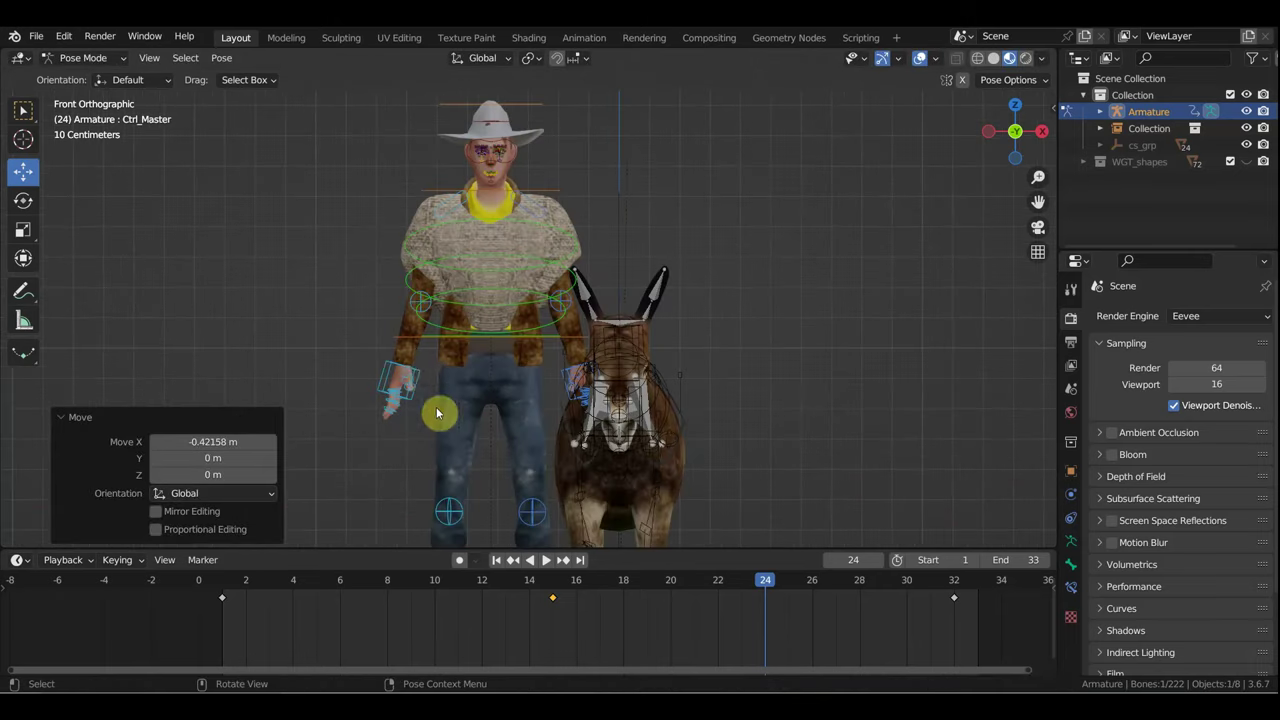
pyautogui.click(420, 375)
pyautogui.write('r-25')
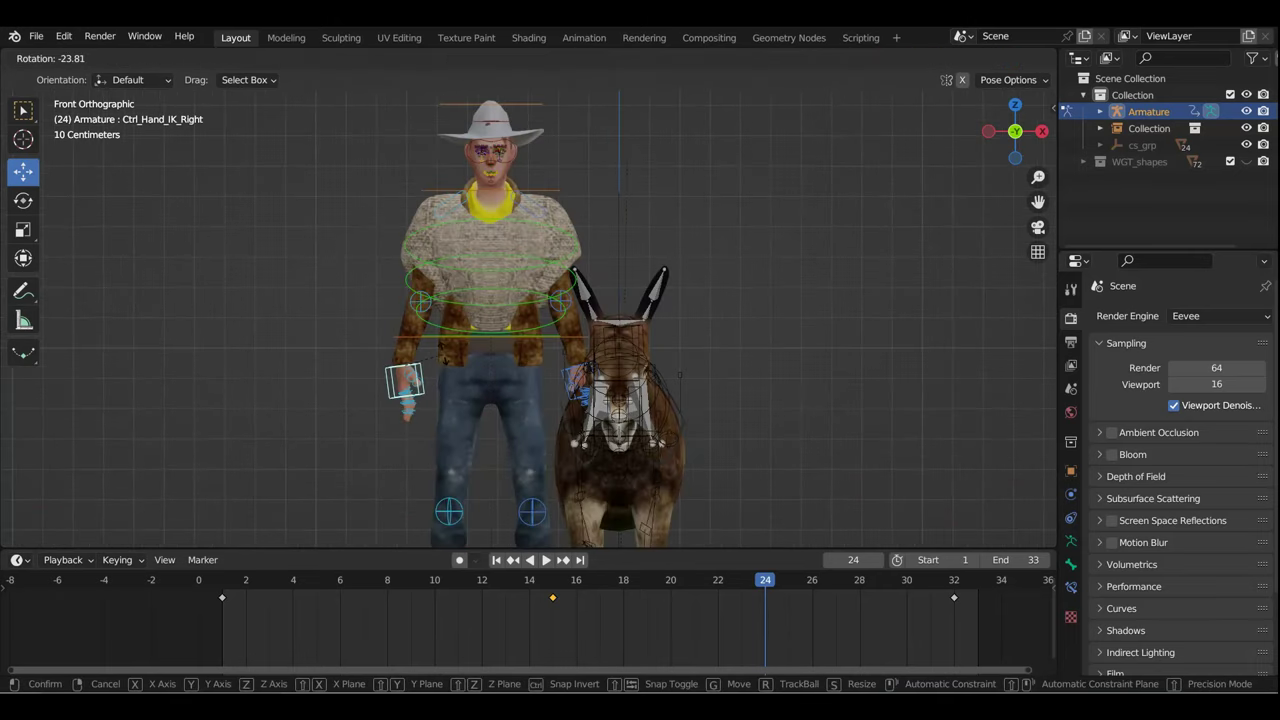
pyautogui.press('Return')
pyautogui.moveTo(444, 360); pyautogui.dragTo(496, 357)
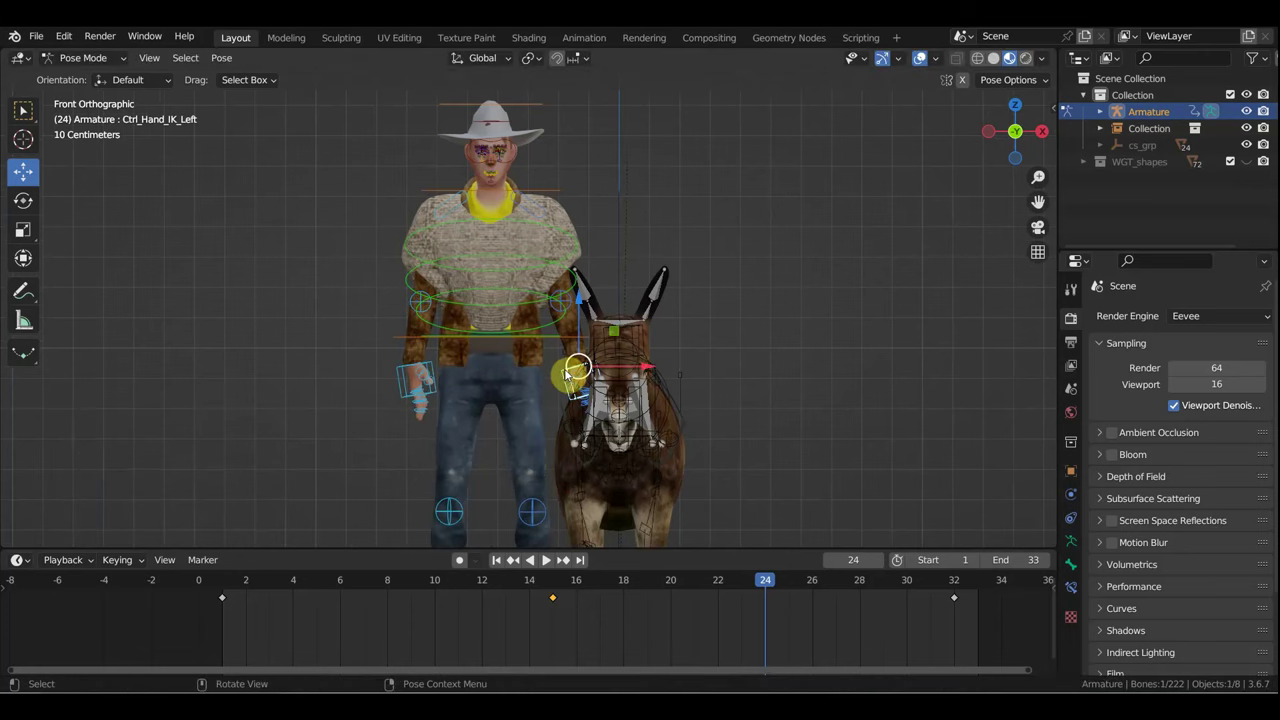
# Step: Reposition the left-hand IK control Ctrl_Hand_IK_Left
pyautogui.click(570, 372)
pyautogui.press('g')
pyautogui.click(600, 356)
pyautogui.moveTo(600, 356); pyautogui.dragTo(520, 384, button='middle')
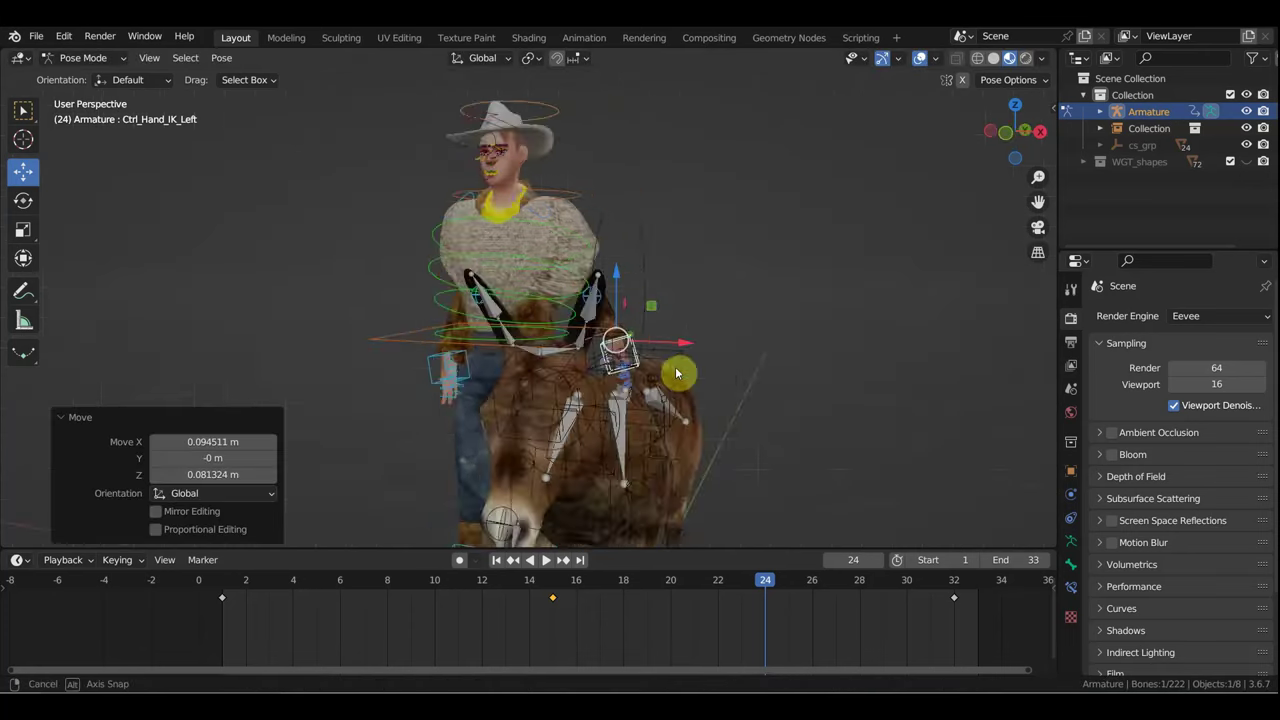
pyautogui.press('g')
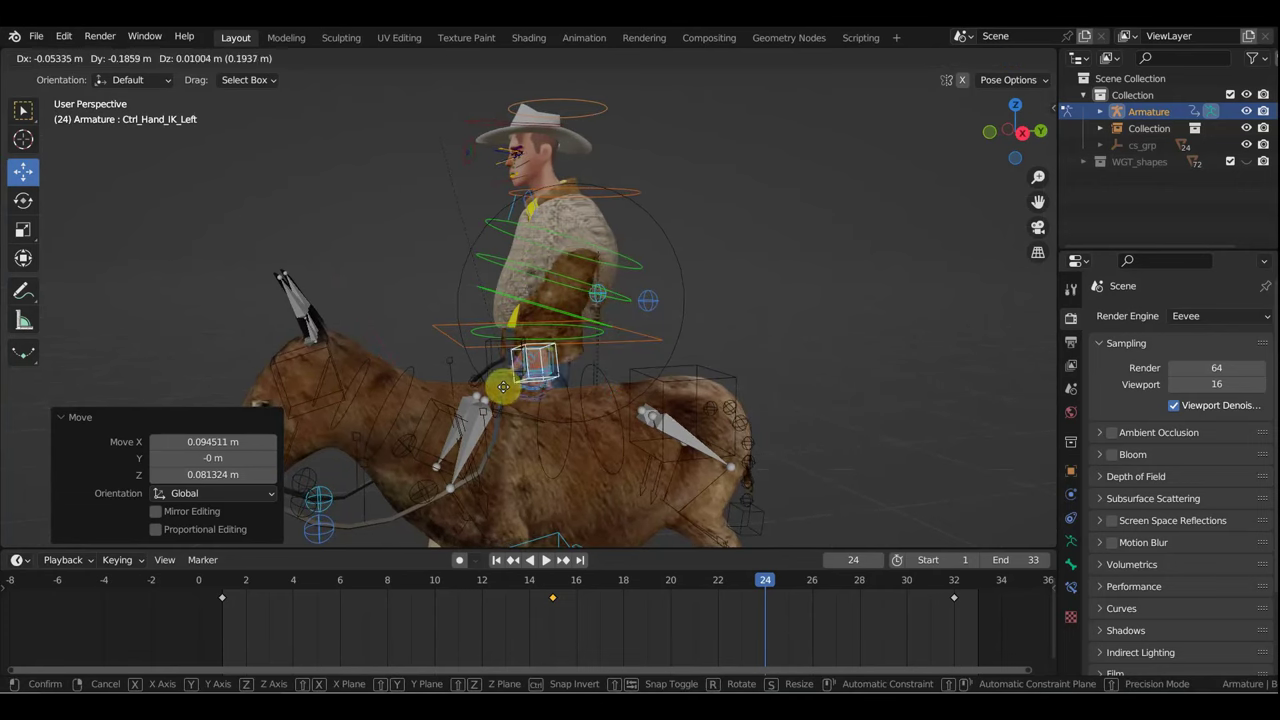
pyautogui.click(497, 383)
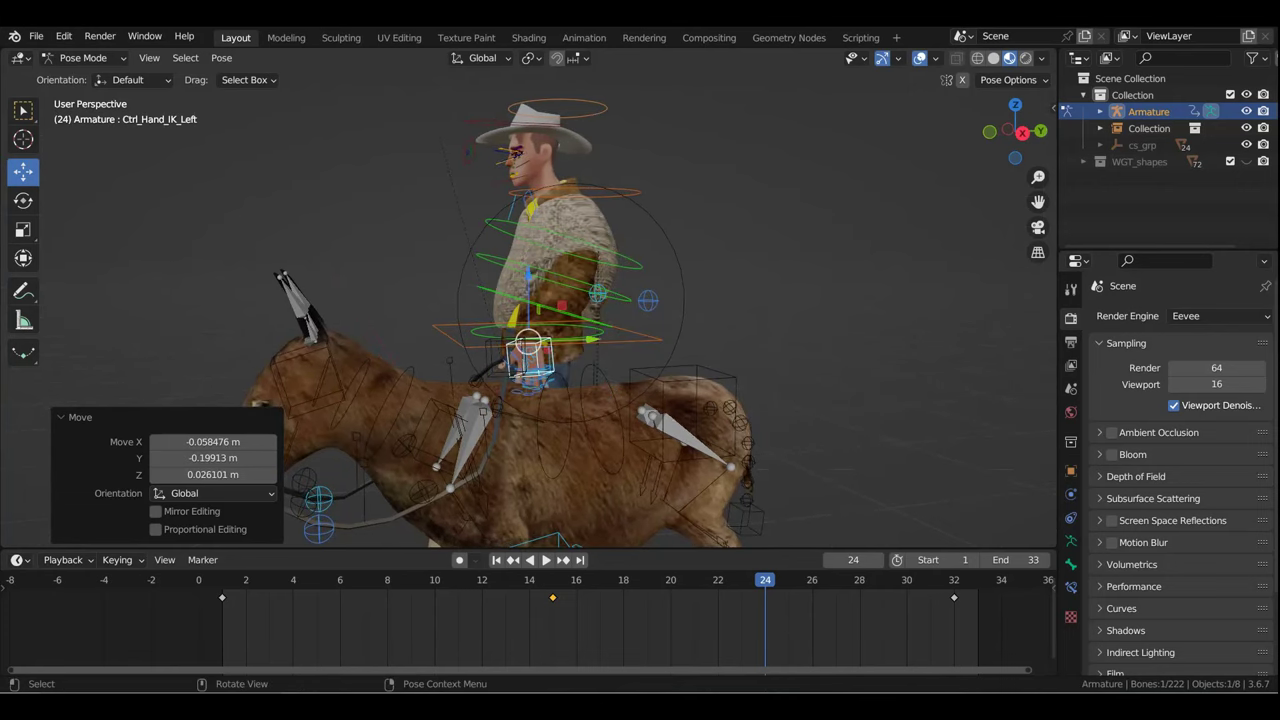
# Step: Rotate the left-hand IK control through several turns, ending with a 25.8° turn
pyautogui.press('r')
pyautogui.click(543, 442)
pyautogui.moveTo(545, 440); pyautogui.dragTo(709, 409, button='middle')
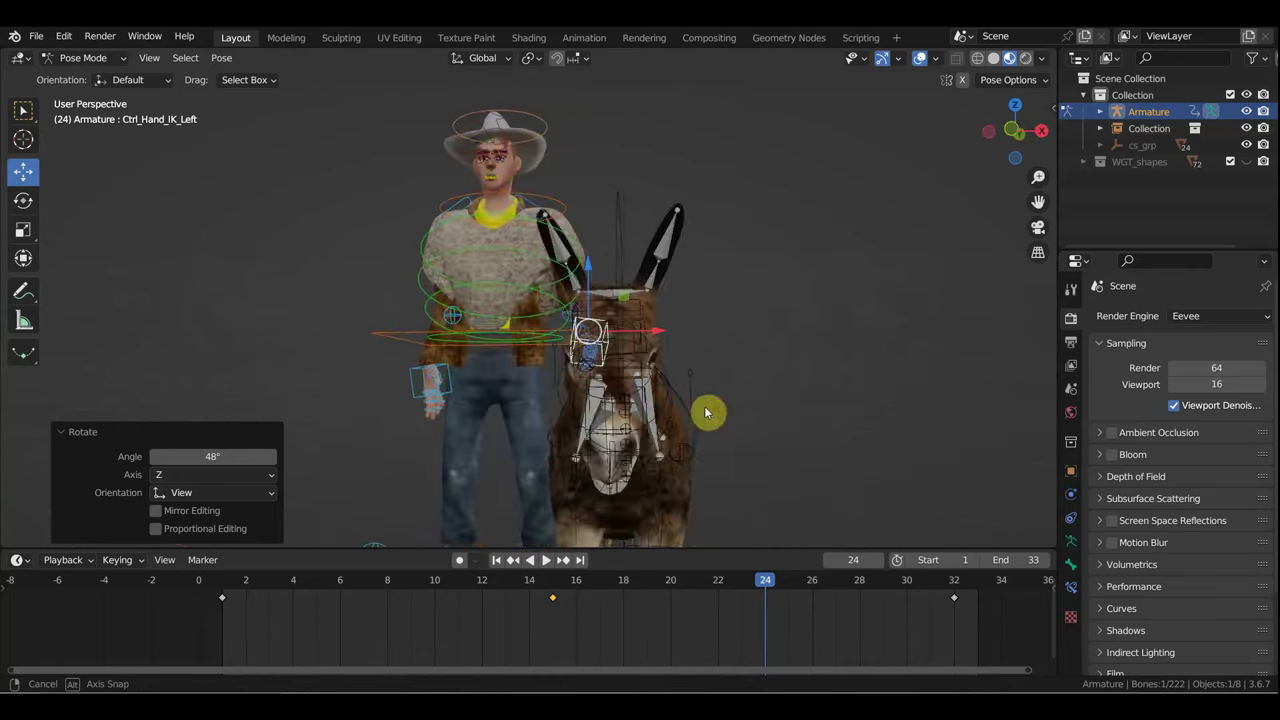
pyautogui.press('r')
pyautogui.click(703, 283)
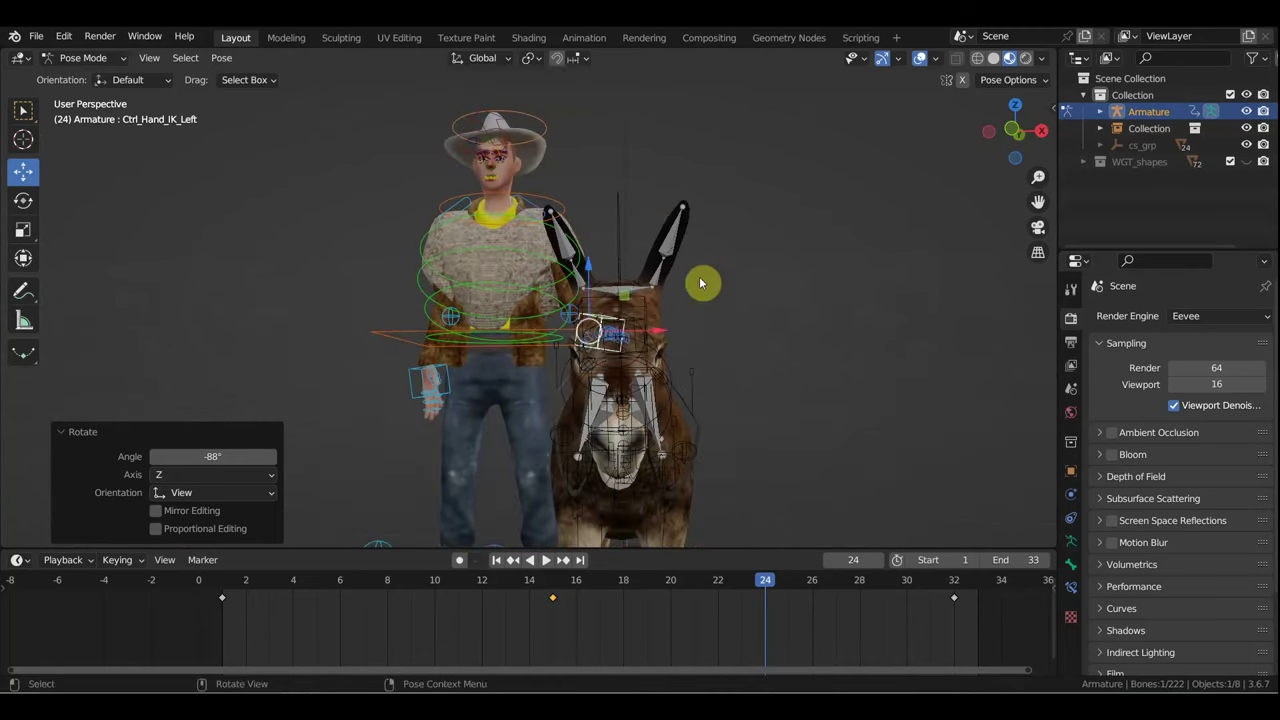
pyautogui.moveTo(703, 283)
pyautogui.mouseDown(button='middle')
pyautogui.moveTo(686, 427)
pyautogui.moveTo(540, 375)
pyautogui.moveTo(646, 331)
pyautogui.moveTo(614, 446)
pyautogui.mouseUp(button='middle')
pyautogui.press('r')
pyautogui.click(670, 439)
pyautogui.scroll(-2, 634, 357)
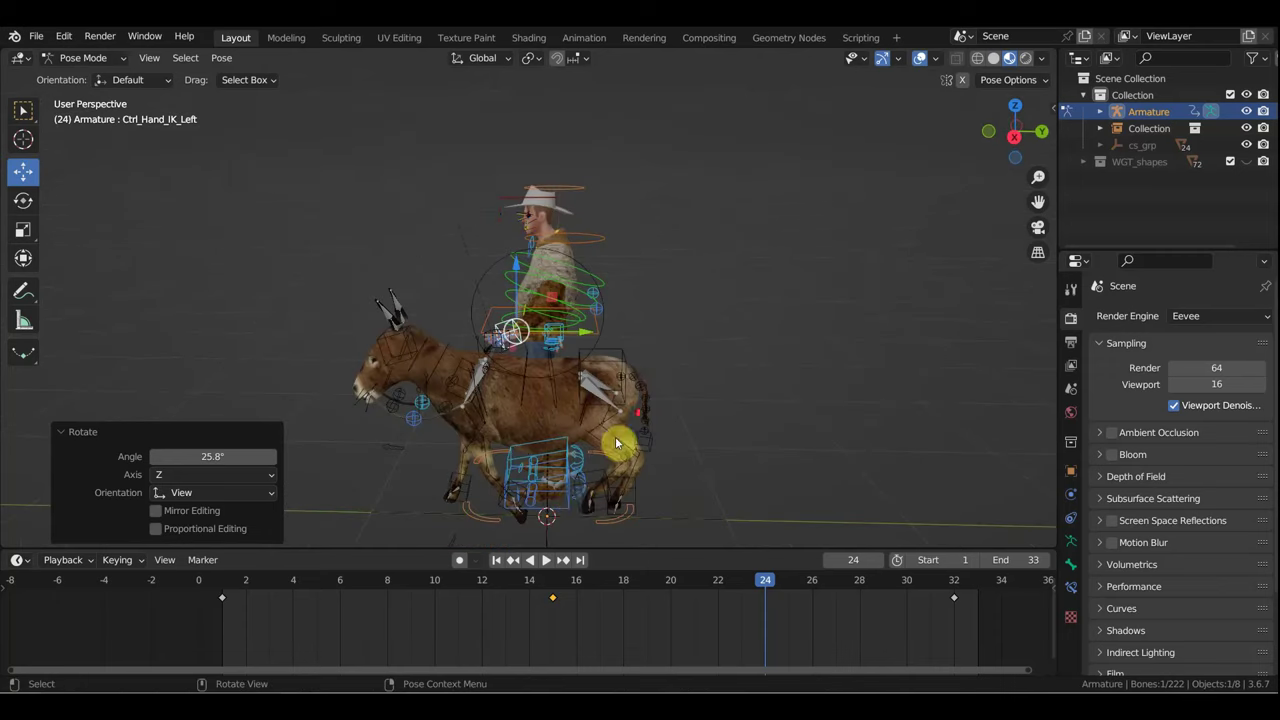
# Step: Select Ctrl_Master and start moving the whole rig along Y
pyautogui.click(605, 522)
pyautogui.press('g')
pyautogui.press('y')
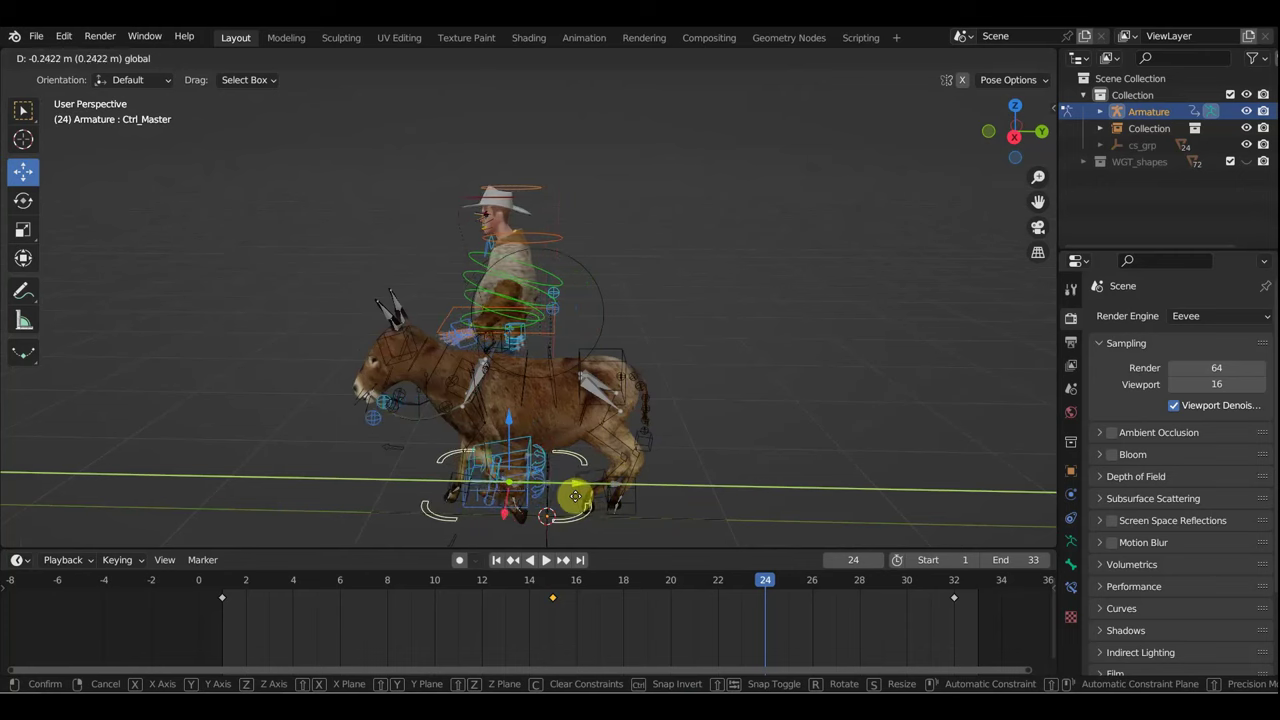
# Step: Finish shifting the rig 0.24 m along Y and place the left hand on the reins
pyautogui.click(579, 490)
pyautogui.scroll(3, 592, 482)
pyautogui.moveTo(592, 482)
pyautogui.mouseDown(button='middle')
pyautogui.moveTo(651, 406)
pyautogui.moveTo(766, 432)
pyautogui.mouseUp(button='middle')
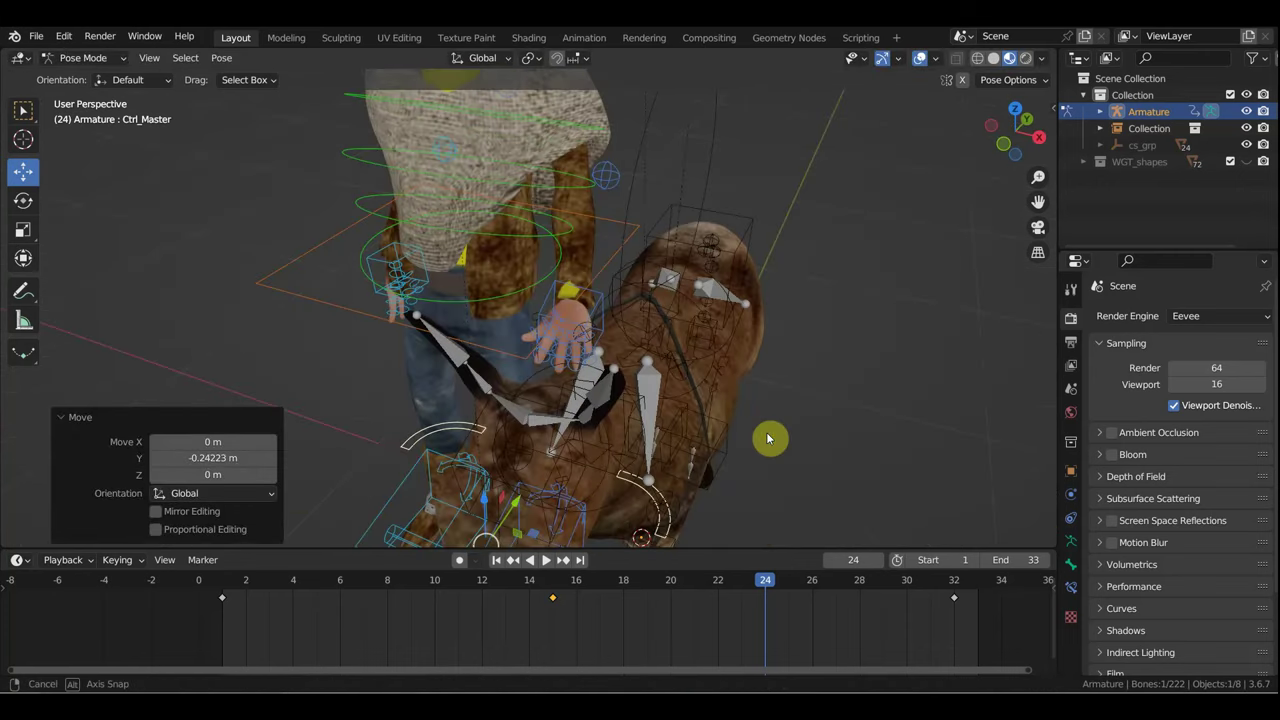
pyautogui.click(597, 302)
pyautogui.moveTo(597, 302)
pyautogui.mouseDown(button='middle')
pyautogui.moveTo(620, 321)
pyautogui.moveTo(551, 286)
pyautogui.mouseUp(button='middle')
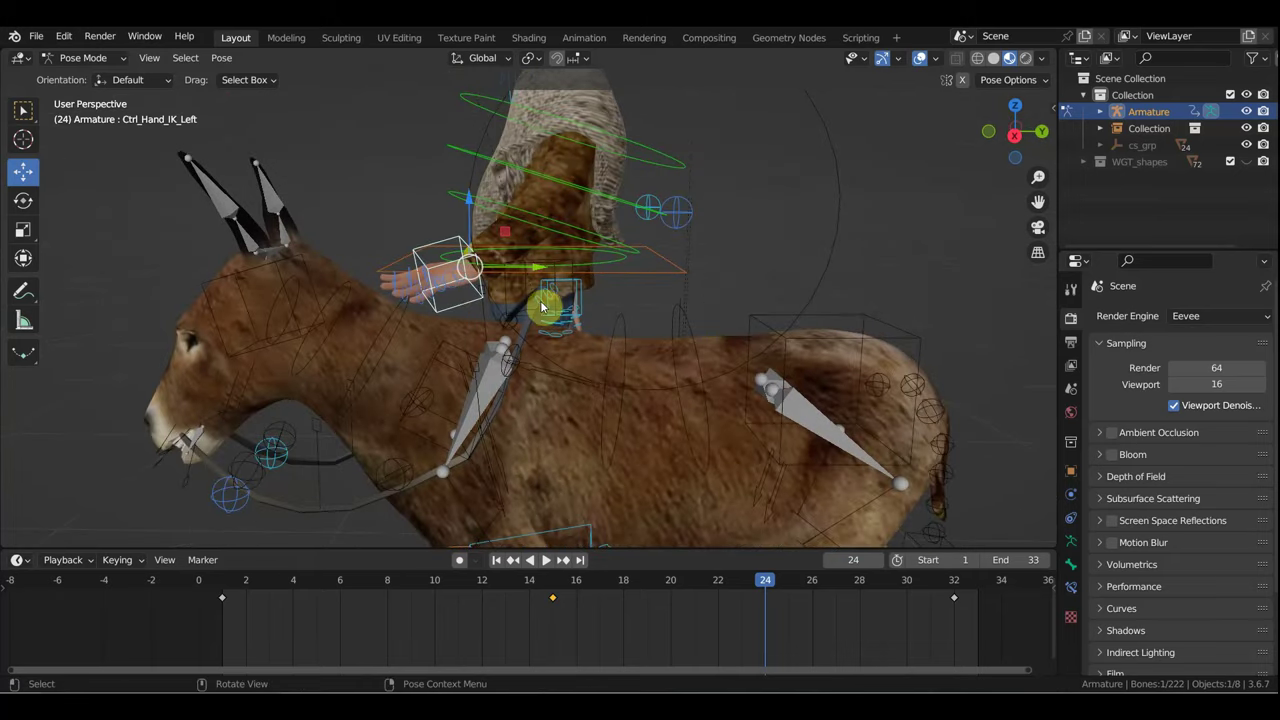
pyautogui.press('g')
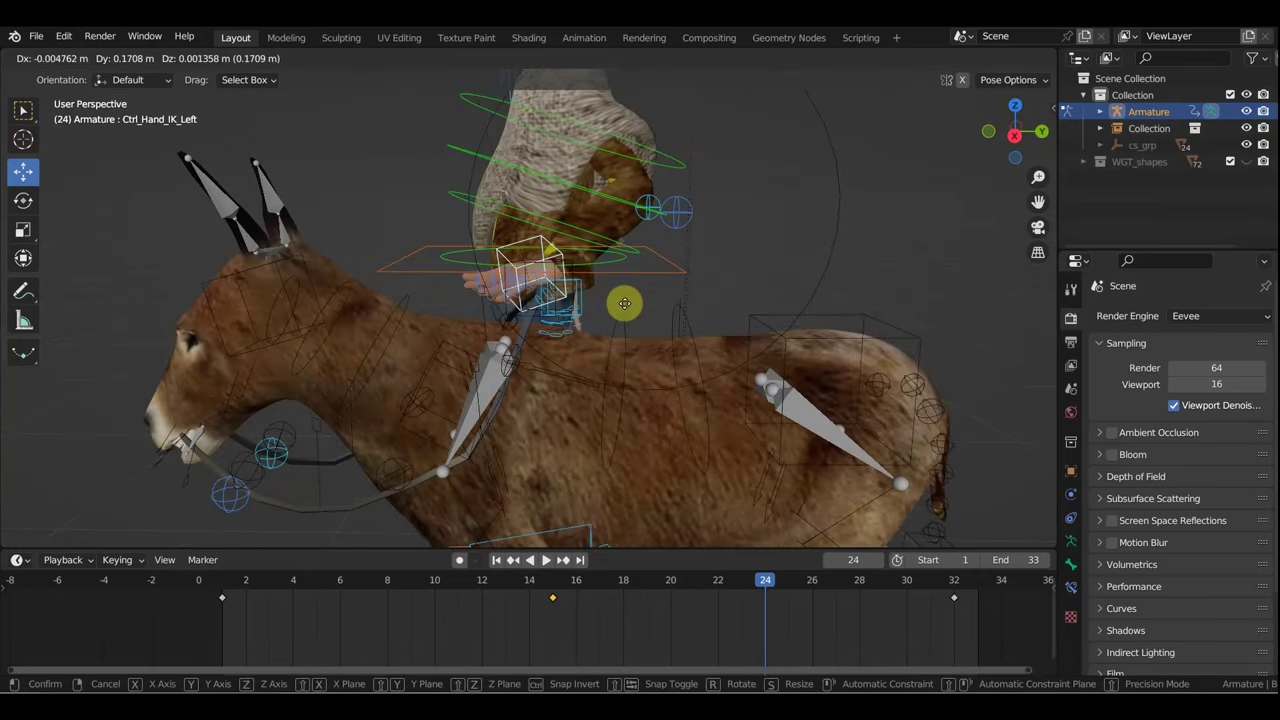
pyautogui.click(620, 305)
# Step: Curl three left-hand fingertip controls by -53.3°, then turn them a further 9.32°
pyautogui.scroll(5, 580, 295)
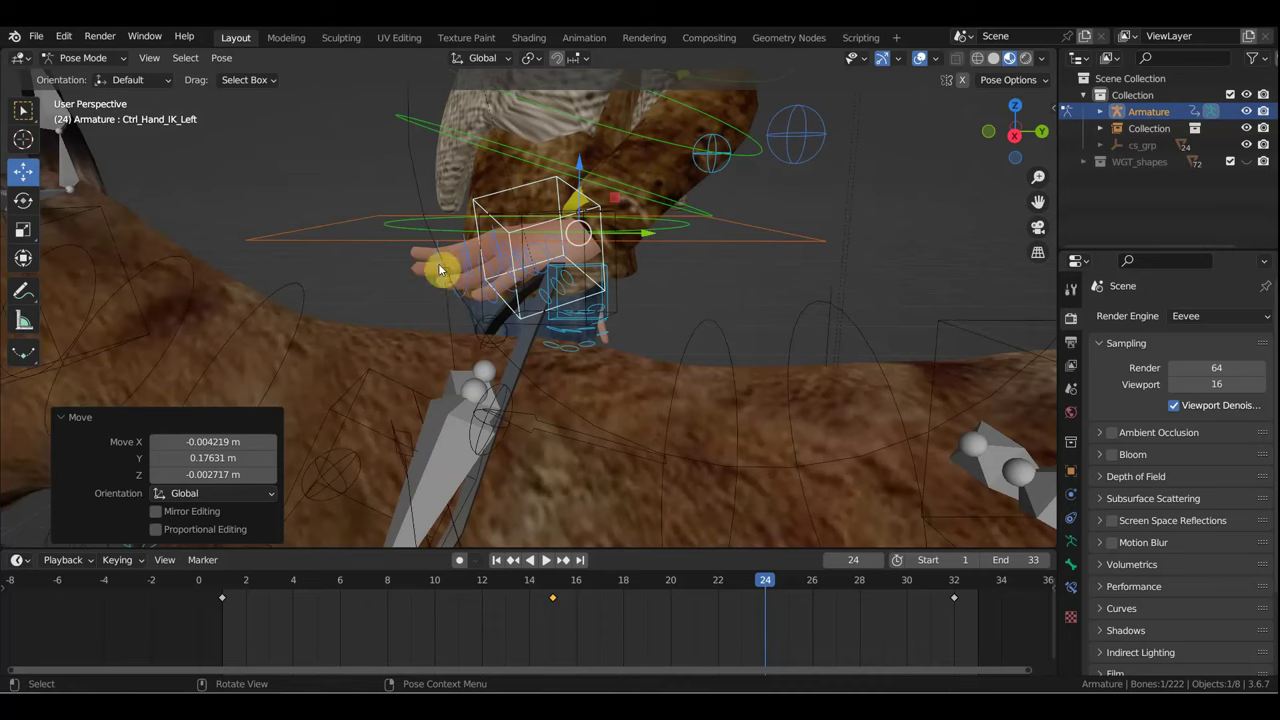
pyautogui.click(434, 255)
pyautogui.moveTo(428, 271); pyautogui.dragTo(451, 286, button='middle')
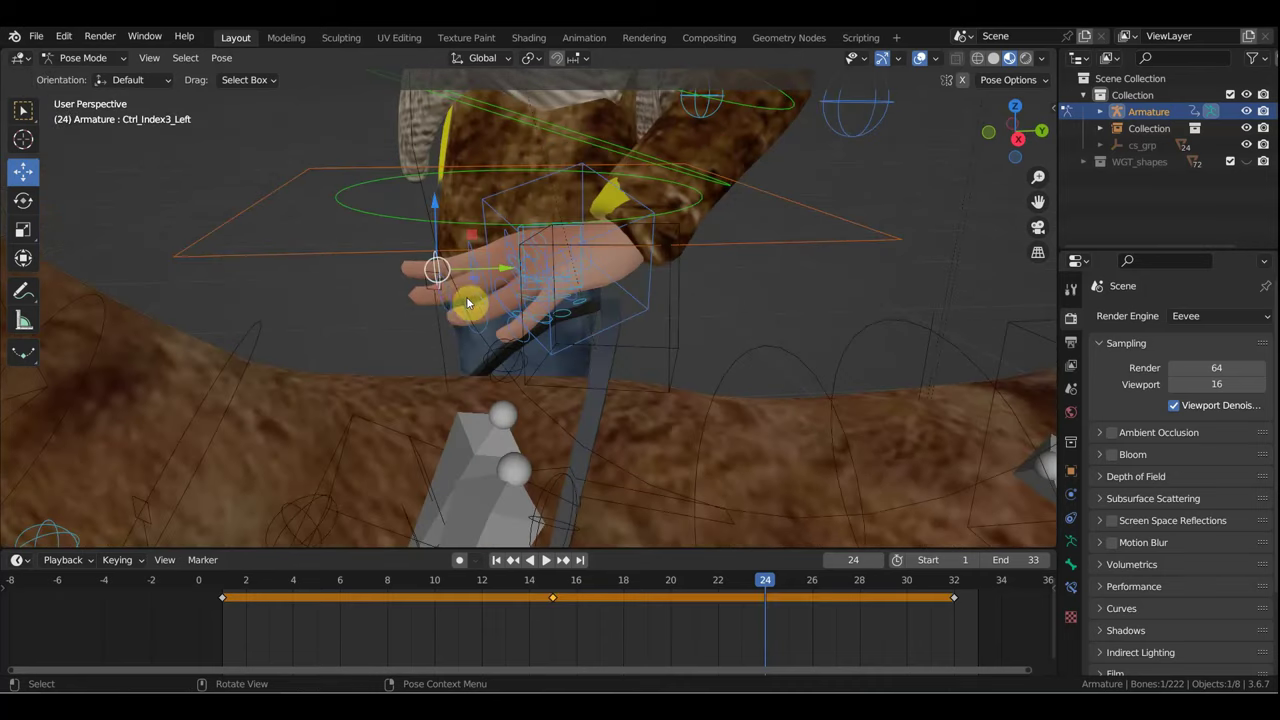
pyautogui.keyDown('shift'); pyautogui.click(458, 312); pyautogui.keyUp('shift')
pyautogui.keyDown('shift'); pyautogui.click(470, 318); pyautogui.keyUp('shift')
pyautogui.press('g')
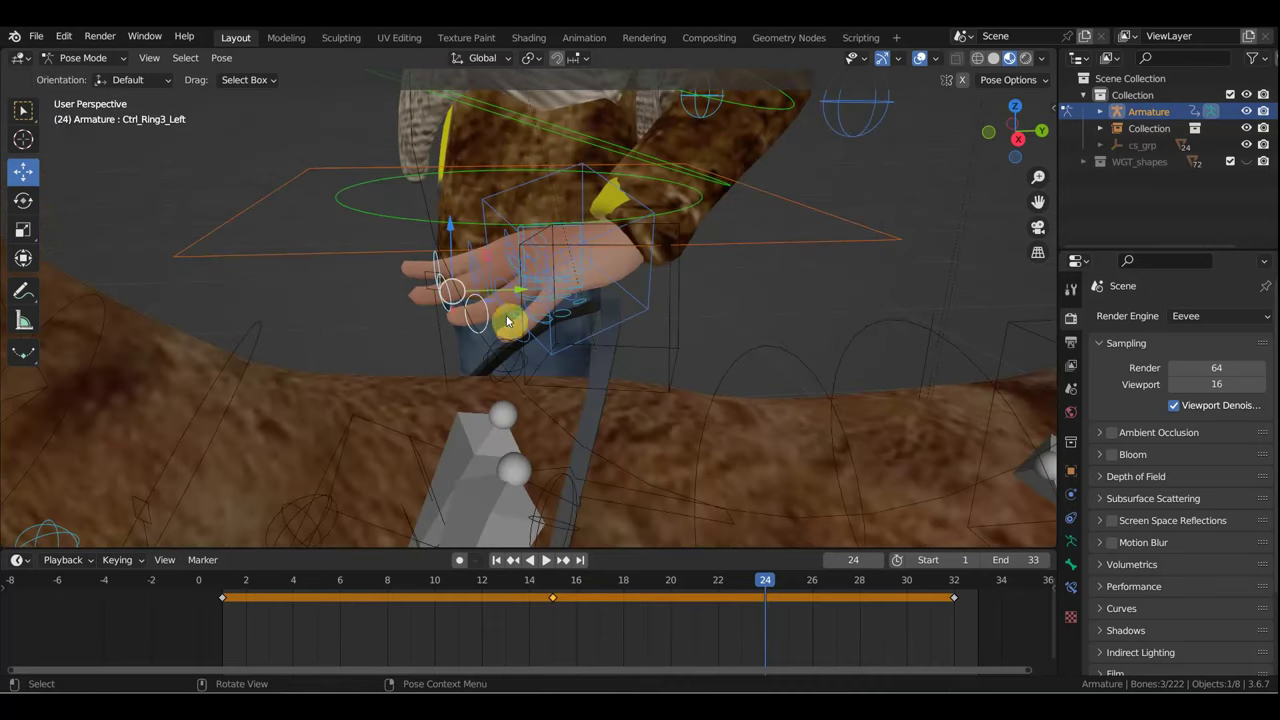
pyautogui.keyDown('alt'); pyautogui.moveTo(466, 313); pyautogui.dragTo(454, 291, button='middle'); pyautogui.keyUp('alt')
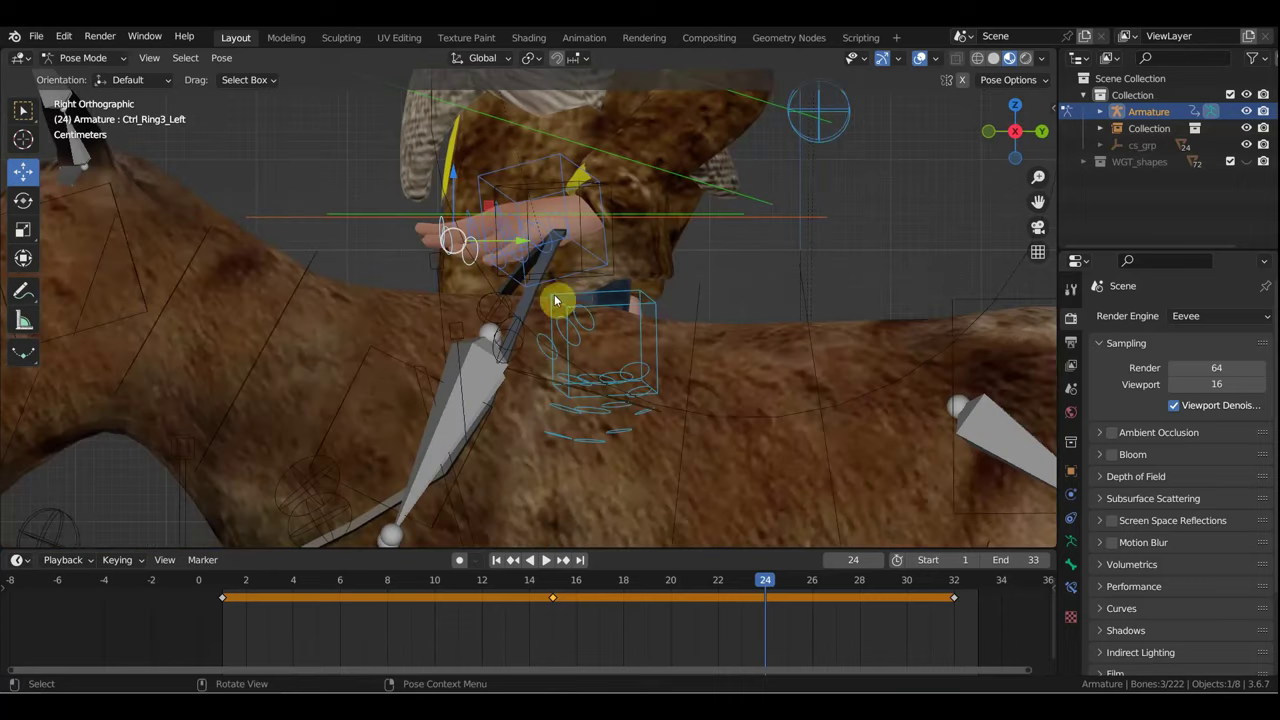
pyautogui.press('r')
pyautogui.click(578, 262)
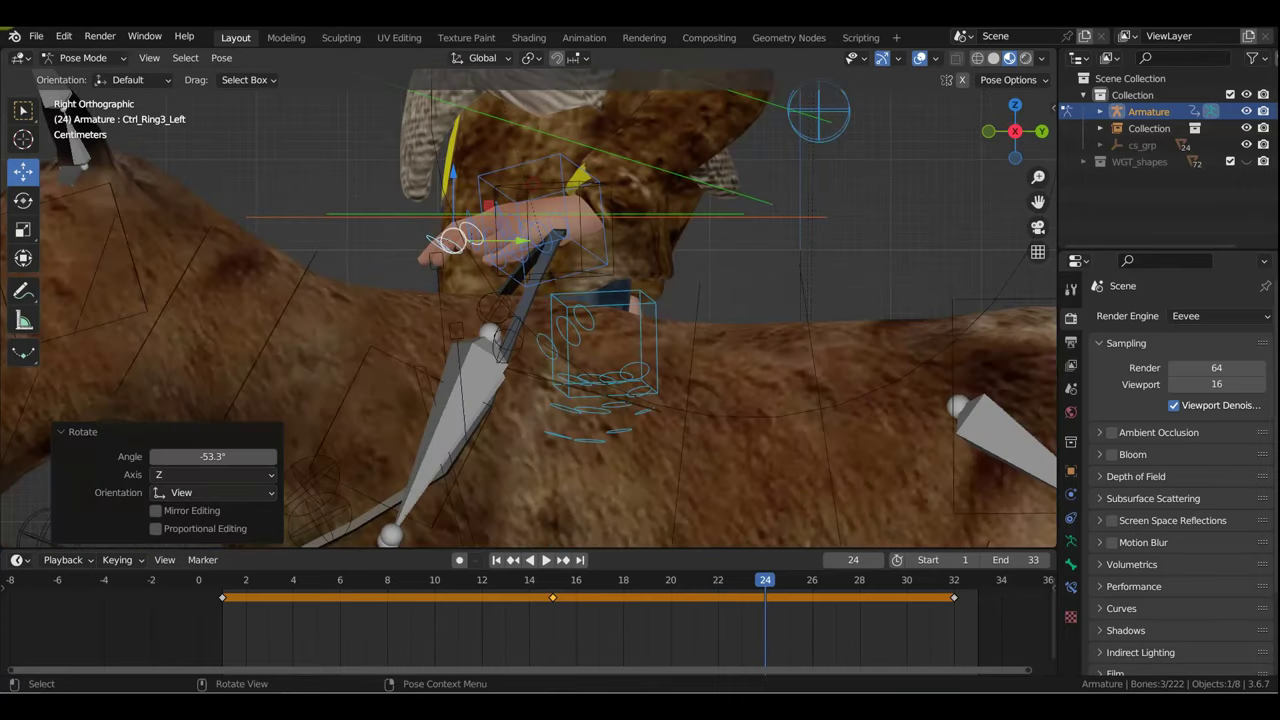
pyautogui.moveTo(578, 262); pyautogui.dragTo(623, 334, button='middle')
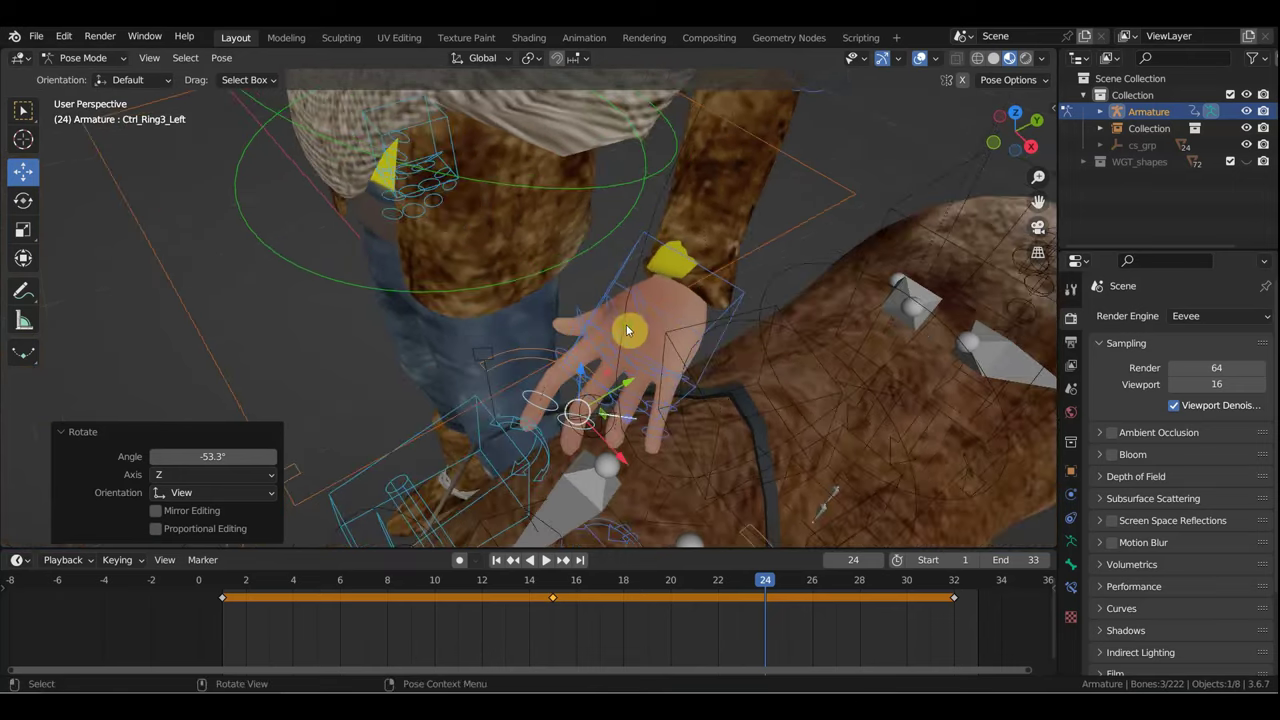
pyautogui.press('r')
pyautogui.click(620, 422)
pyautogui.scroll(3, 619, 420)
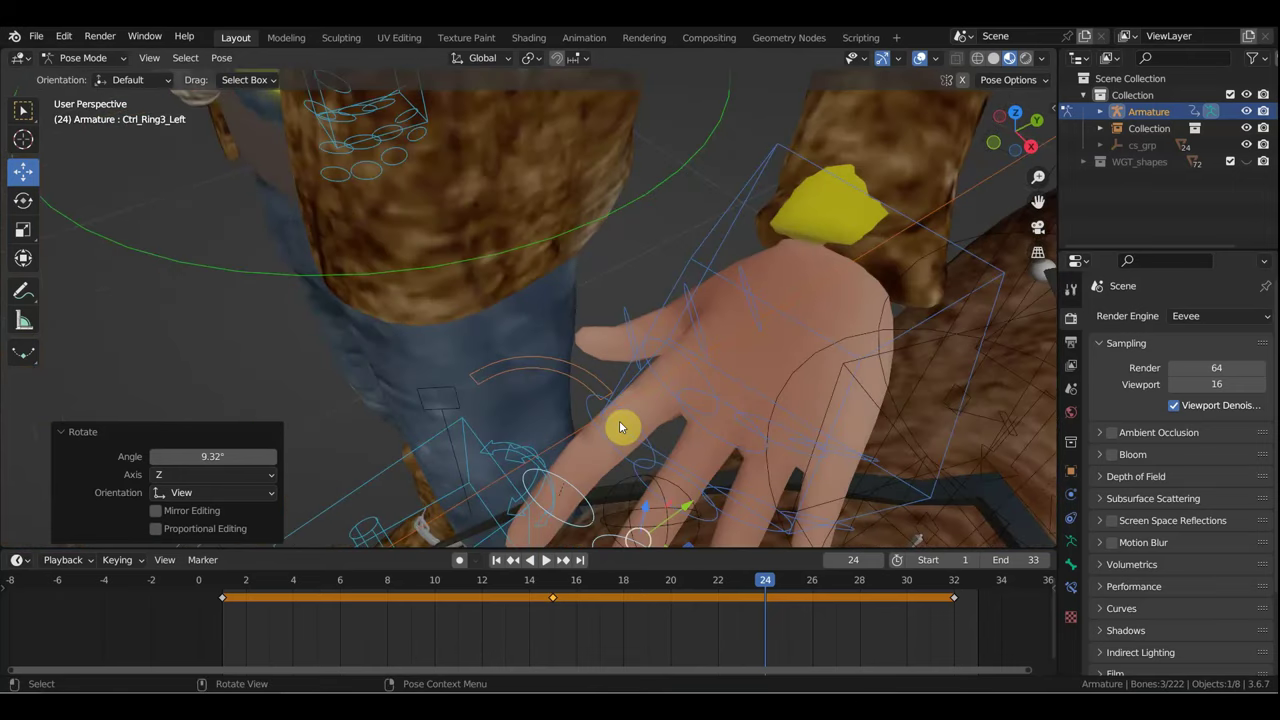
# Step: Bend three fingers' second joints, including middle and ring, about -91°
pyautogui.click(655, 460)
pyautogui.keyDown('shift'); pyautogui.click(697, 510); pyautogui.keyUp('shift')
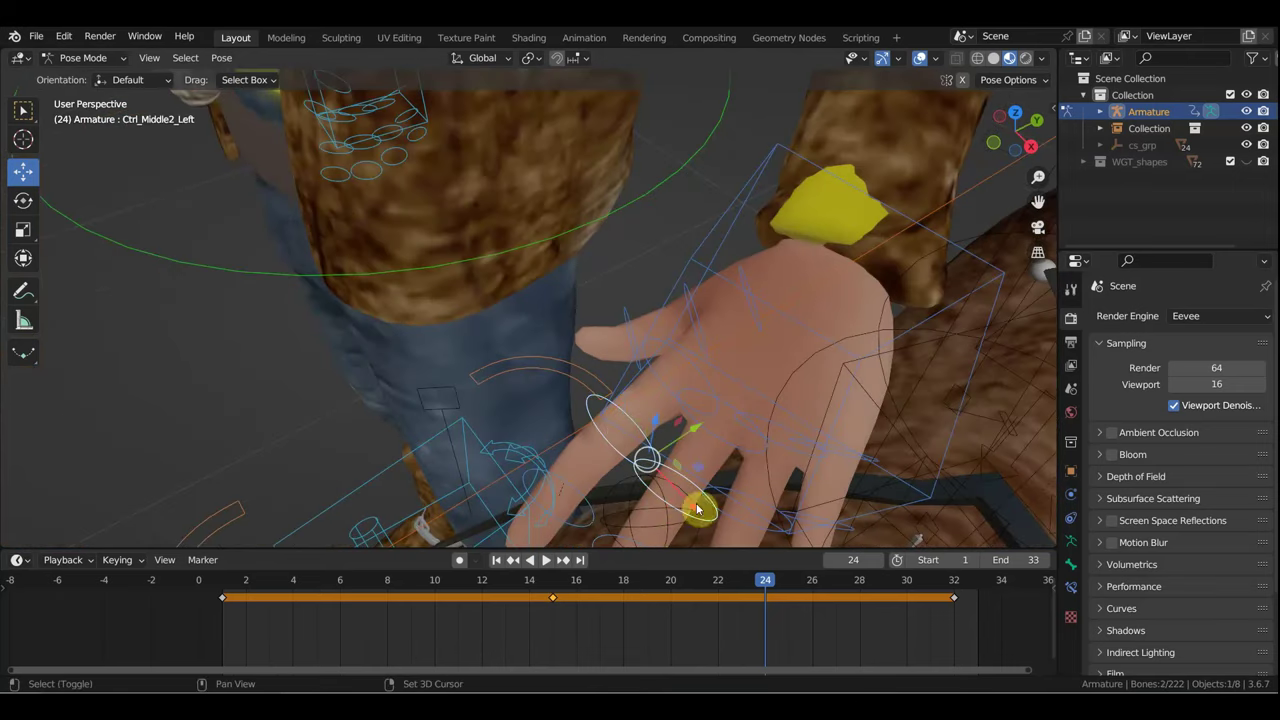
pyautogui.keyDown('shift'); pyautogui.click(731, 520); pyautogui.keyUp('shift')
pyautogui.moveTo(731, 520); pyautogui.dragTo(579, 443, button='middle')
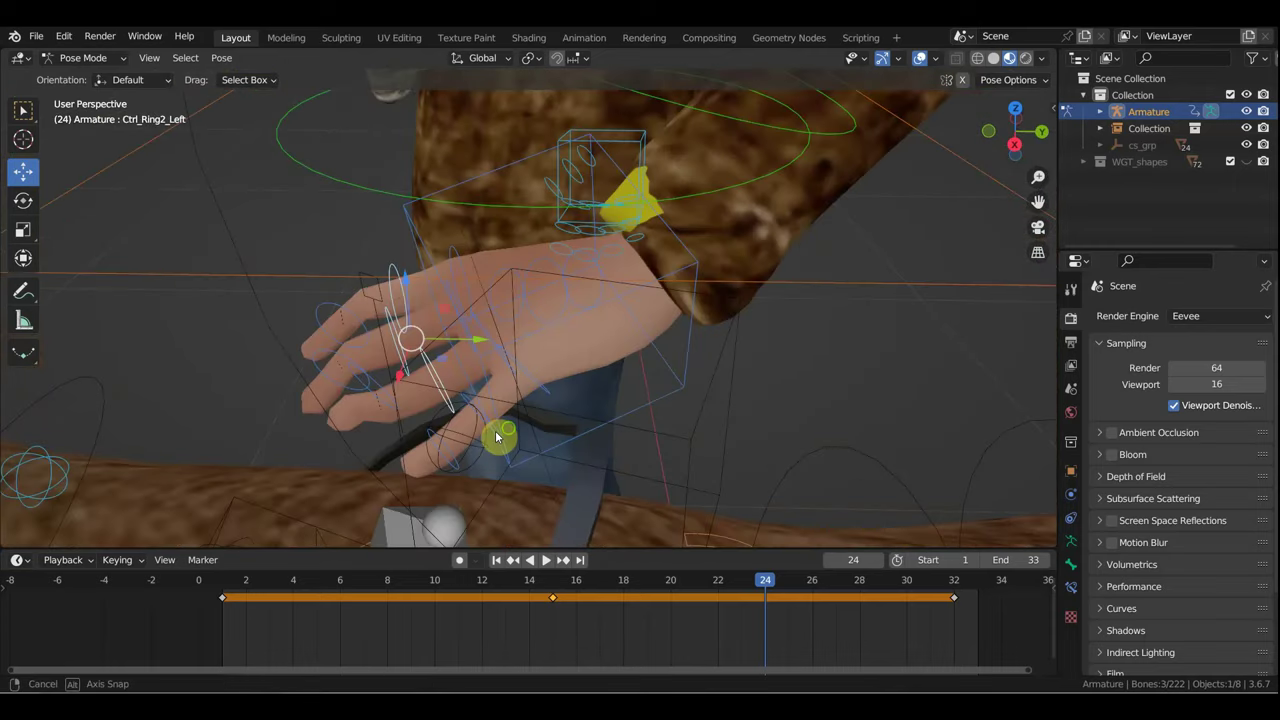
pyautogui.moveTo(495, 430); pyautogui.dragTo(518, 424, button='middle')
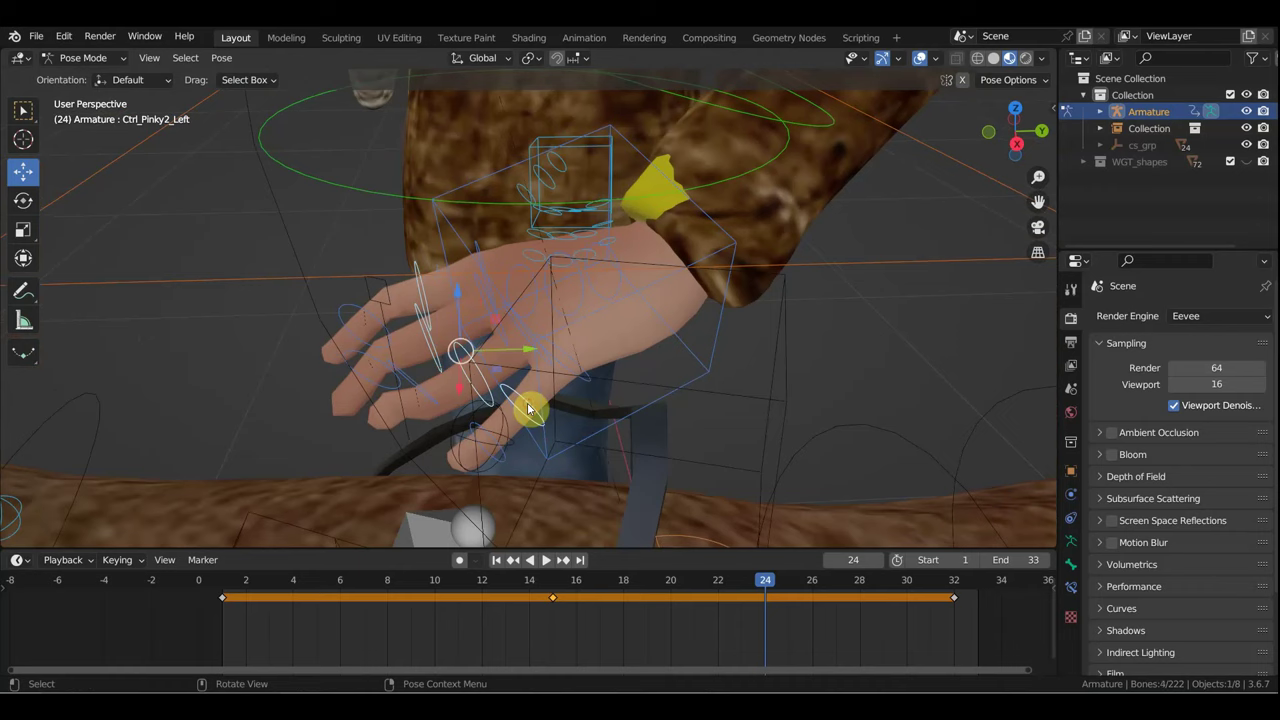
pyautogui.moveTo(536, 410); pyautogui.dragTo(591, 347, button='middle')
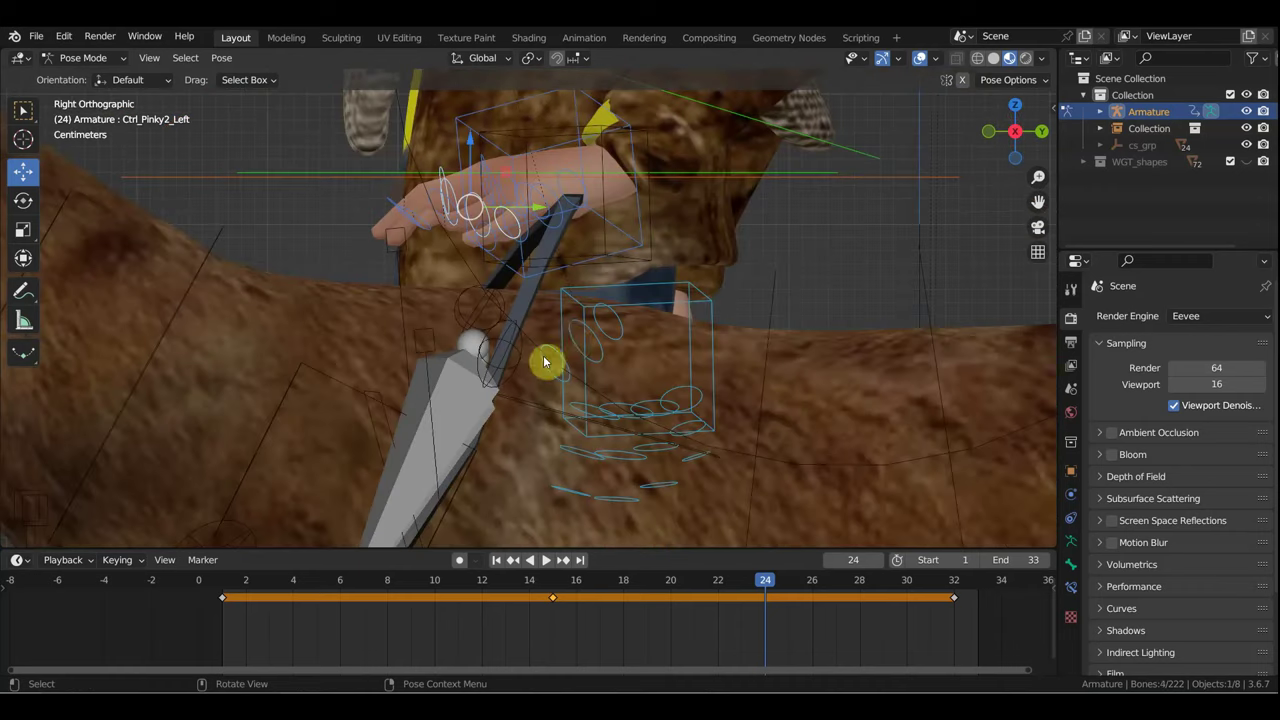
pyautogui.press('r')
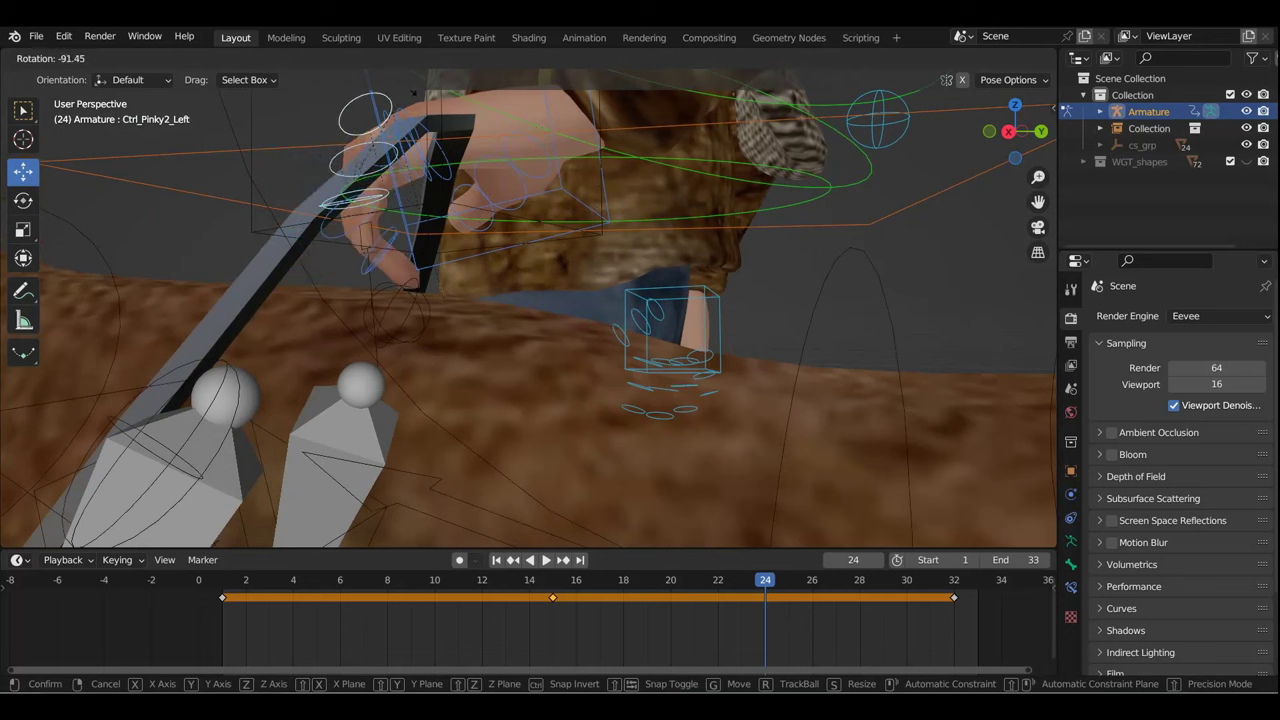
pyautogui.click(410, 98)
pyautogui.moveTo(483, 148); pyautogui.dragTo(626, 223, button='middle')
# Step: Turn the index base joint -9.23° and bend the pinky's middle joint 29.7°
pyautogui.click(720, 289)
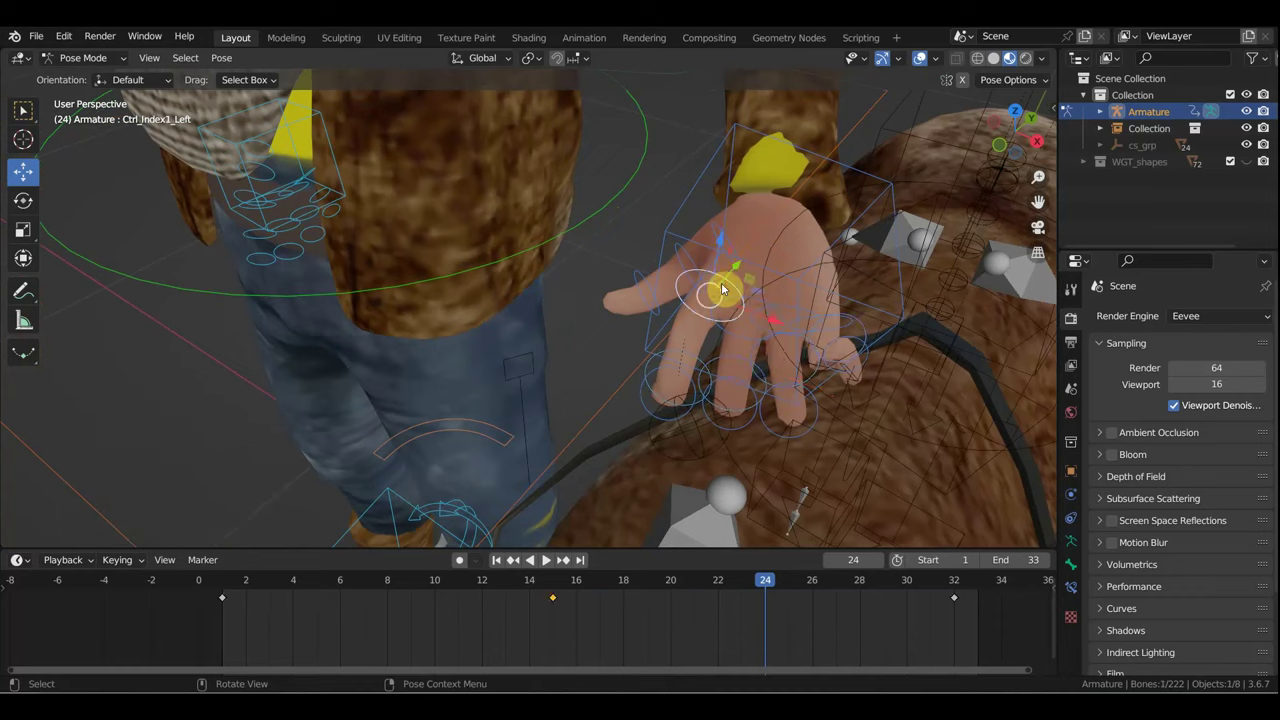
pyautogui.press('r')
pyautogui.click(778, 286)
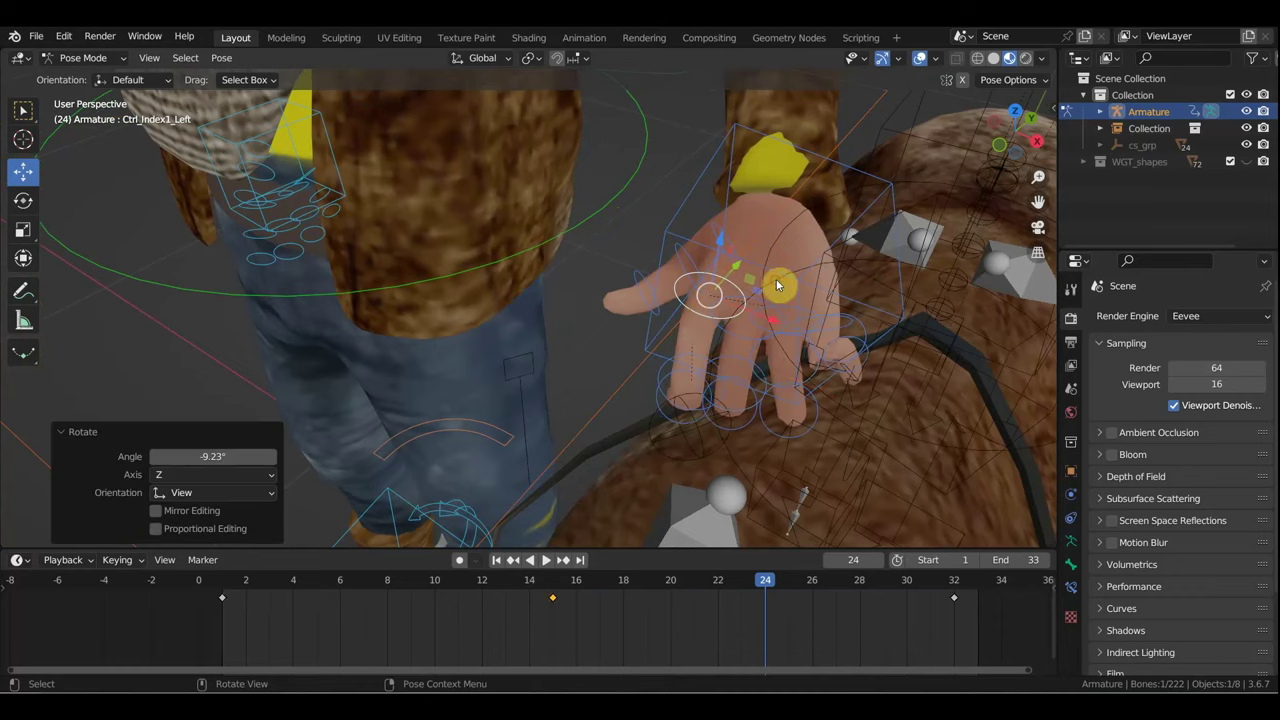
pyautogui.click(860, 327)
pyautogui.press('r')
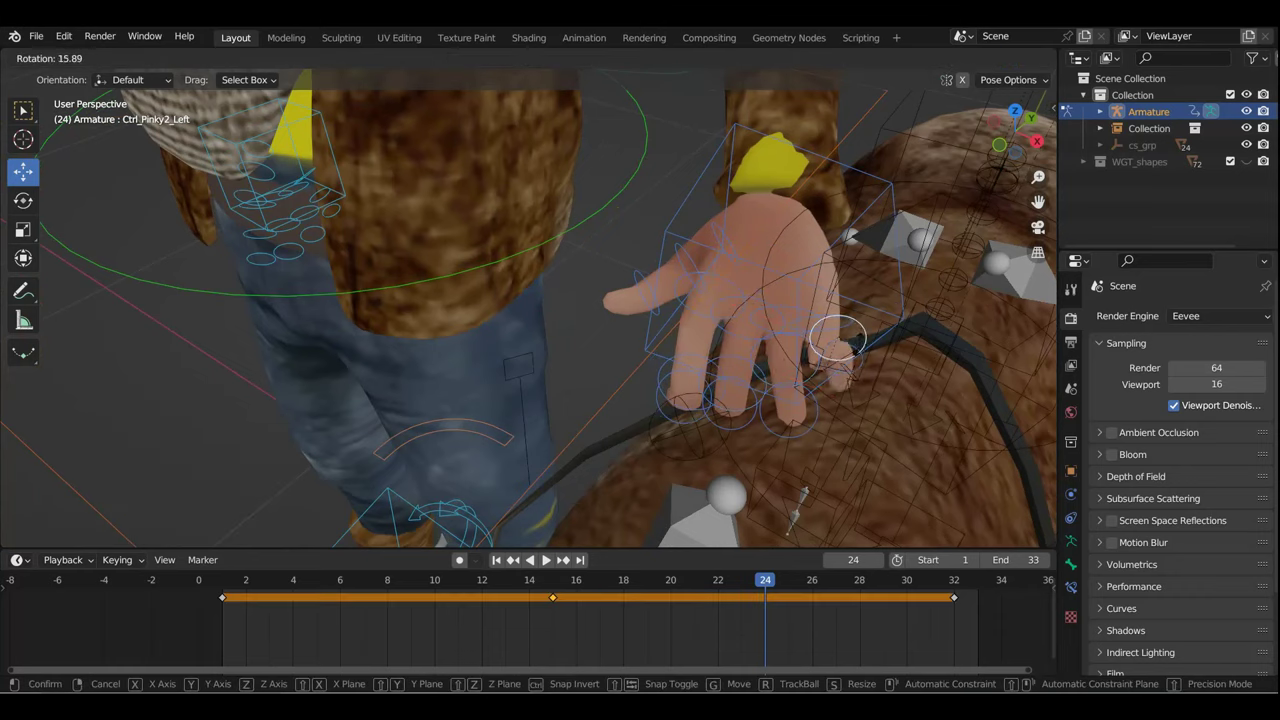
pyautogui.click(857, 347)
pyautogui.moveTo(857, 347)
pyautogui.mouseDown(button='middle')
pyautogui.moveTo(757, 320)
pyautogui.moveTo(634, 323)
pyautogui.moveTo(675, 333)
pyautogui.mouseUp(button='middle')
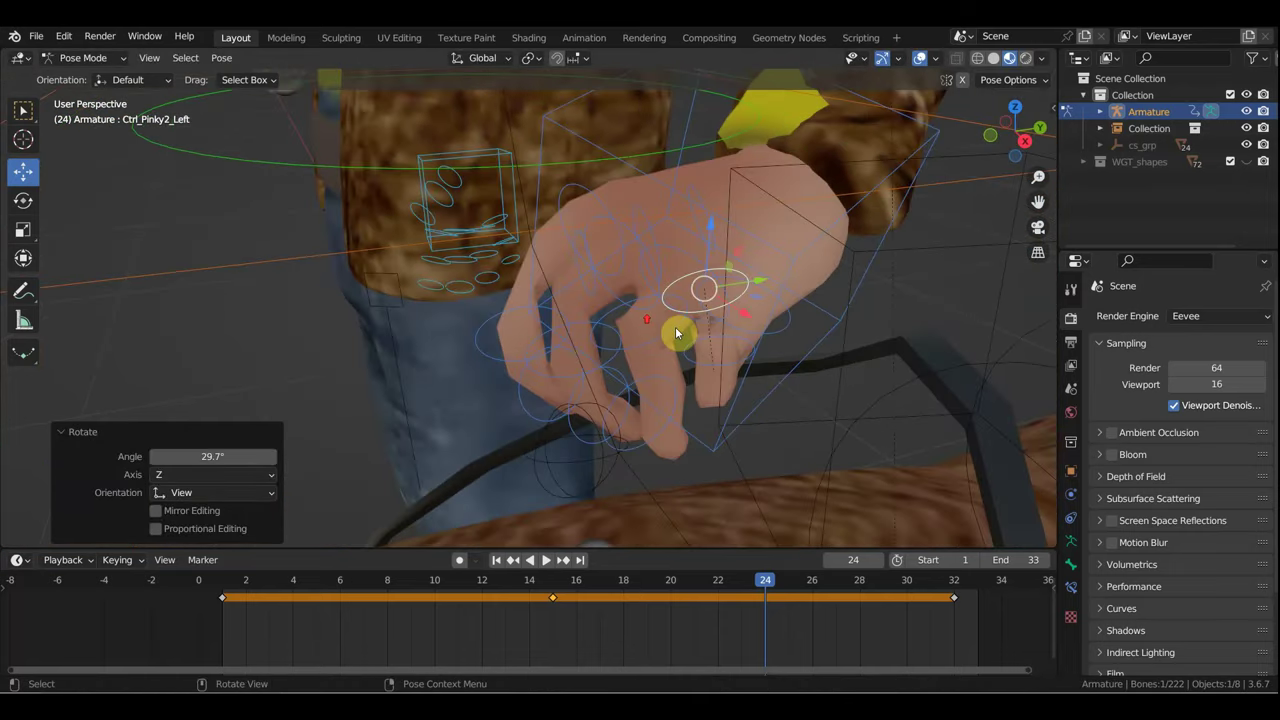
pyautogui.click(748, 343)
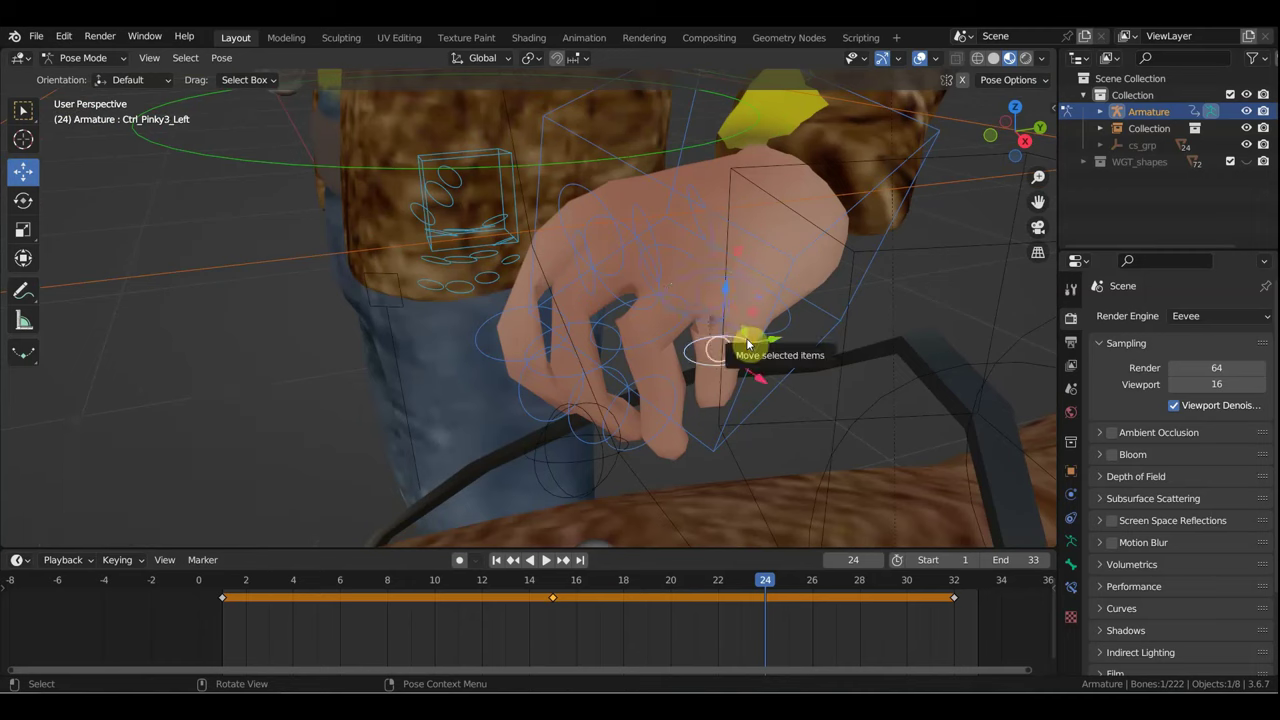
pyautogui.click(786, 333)
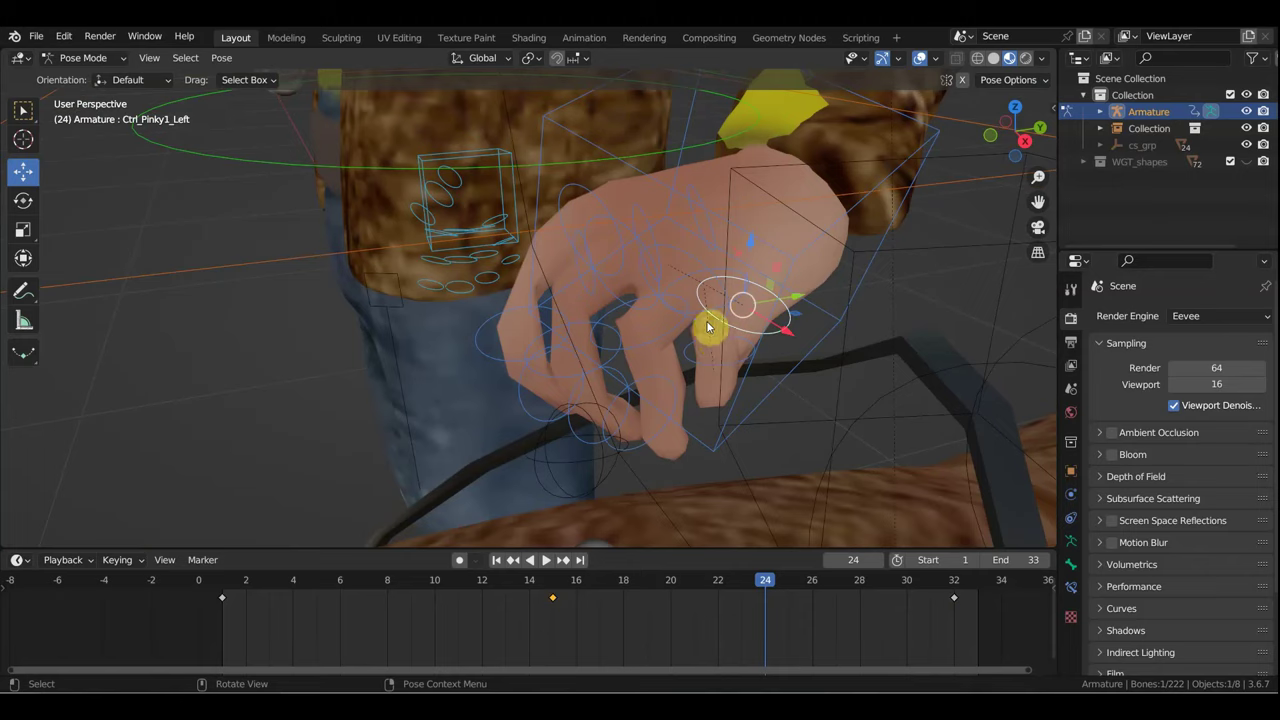
# Step: Move the left pinky's tip control to a new position at frame 24
pyautogui.moveTo(707, 327); pyautogui.dragTo(755, 353, button='middle')
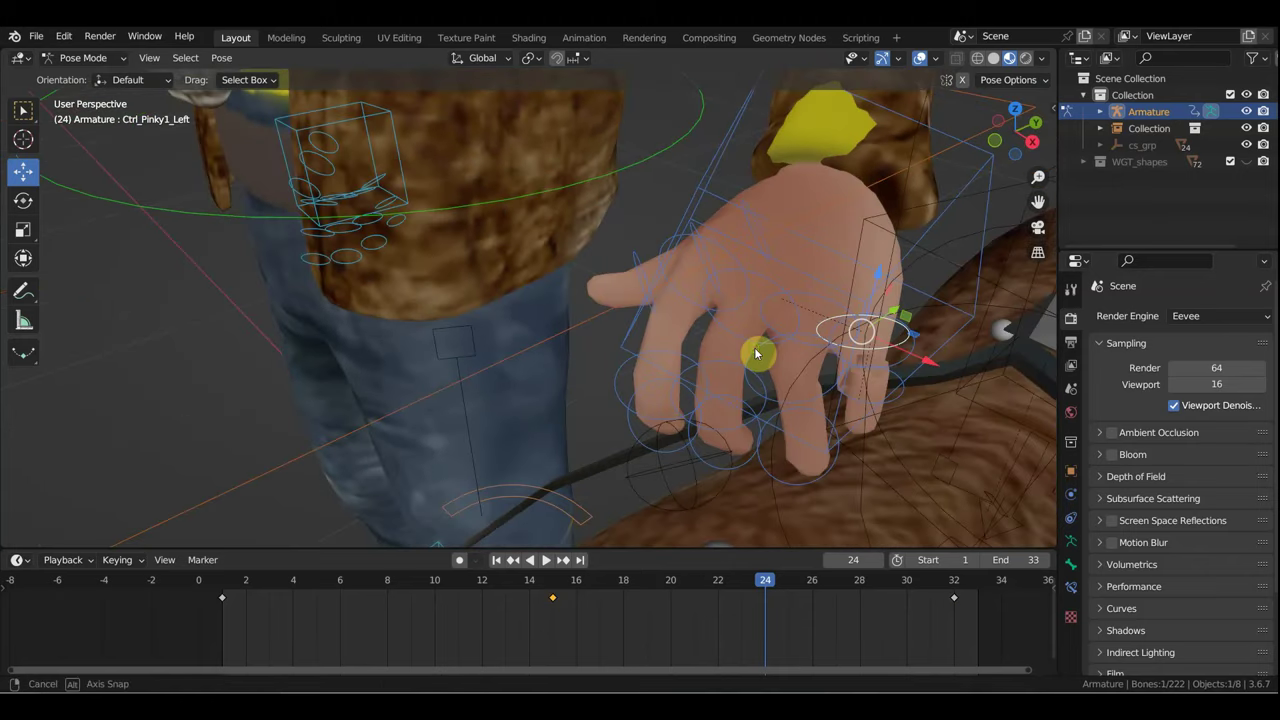
pyautogui.click(898, 378)
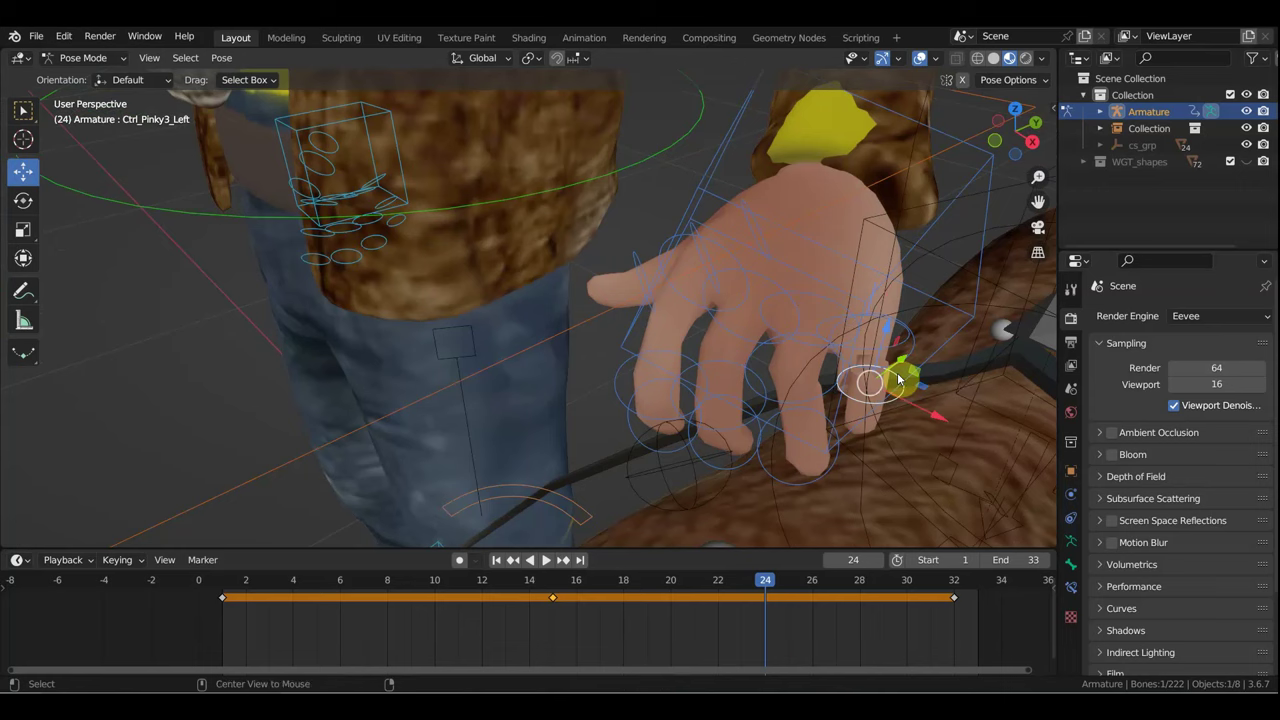
pyautogui.moveTo(898, 378); pyautogui.dragTo(855, 343, button='middle')
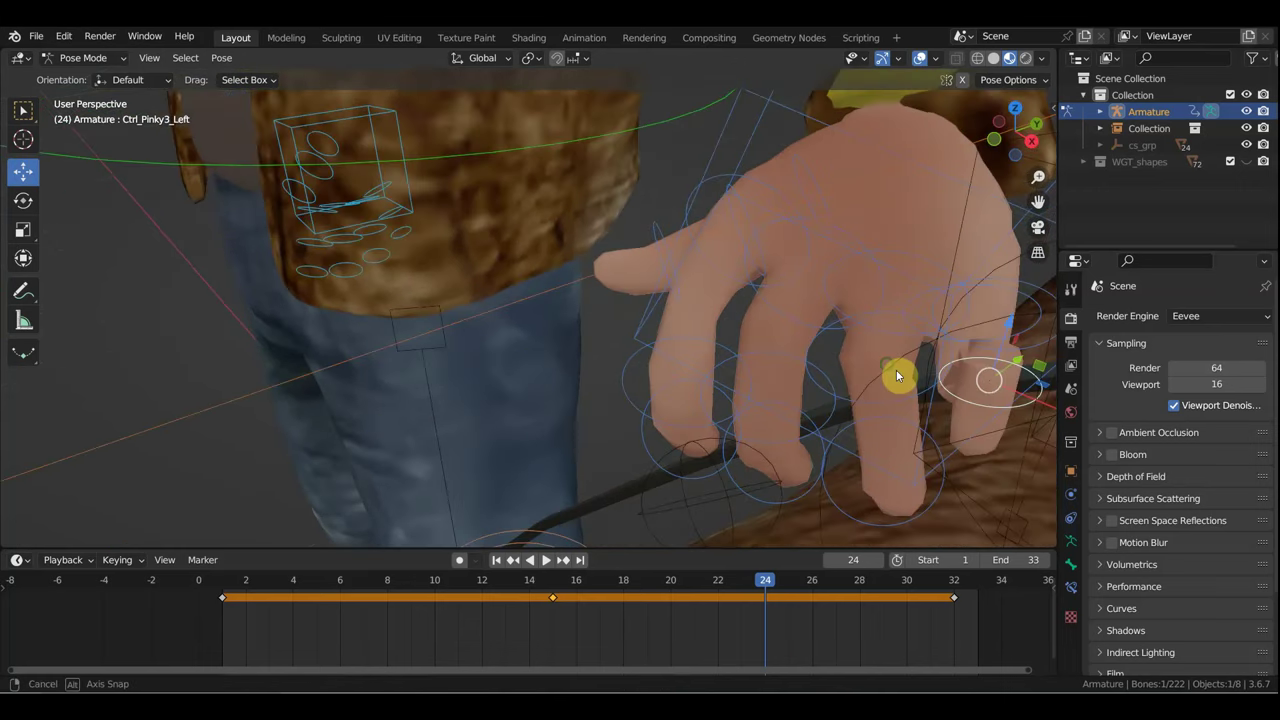
pyautogui.click(881, 277)
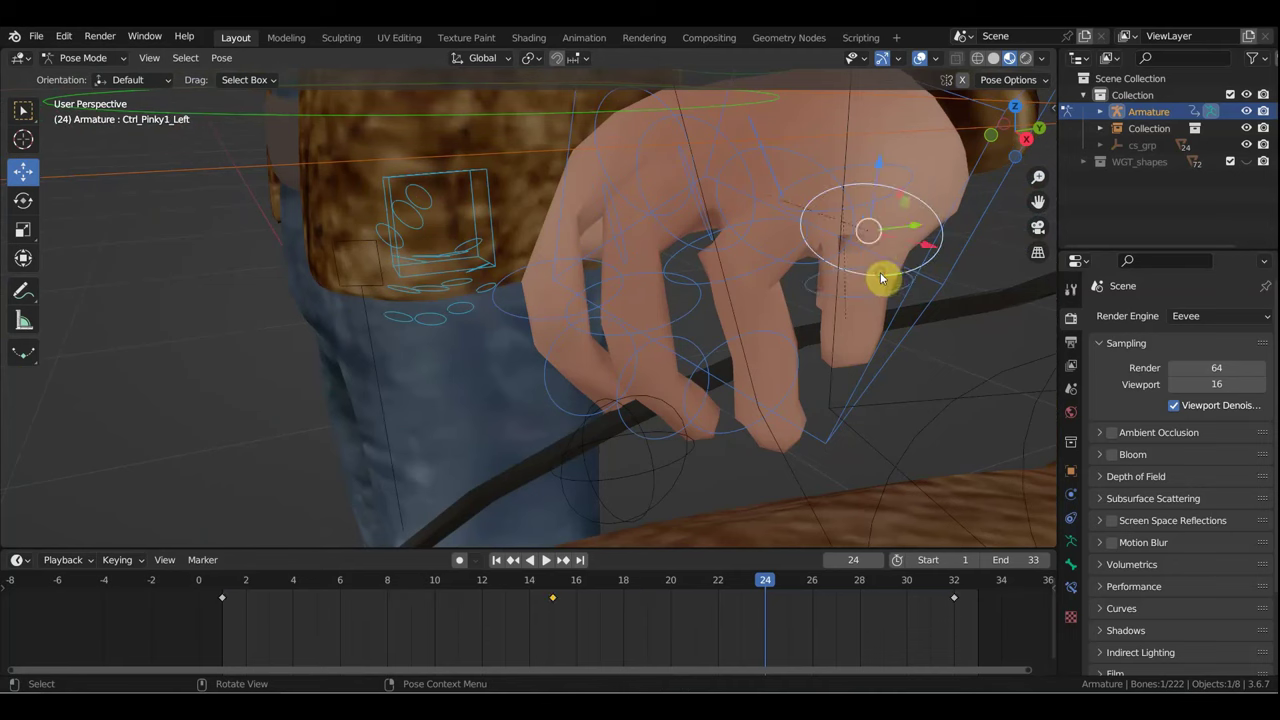
pyautogui.moveTo(848, 378); pyautogui.dragTo(770, 378, button='middle')
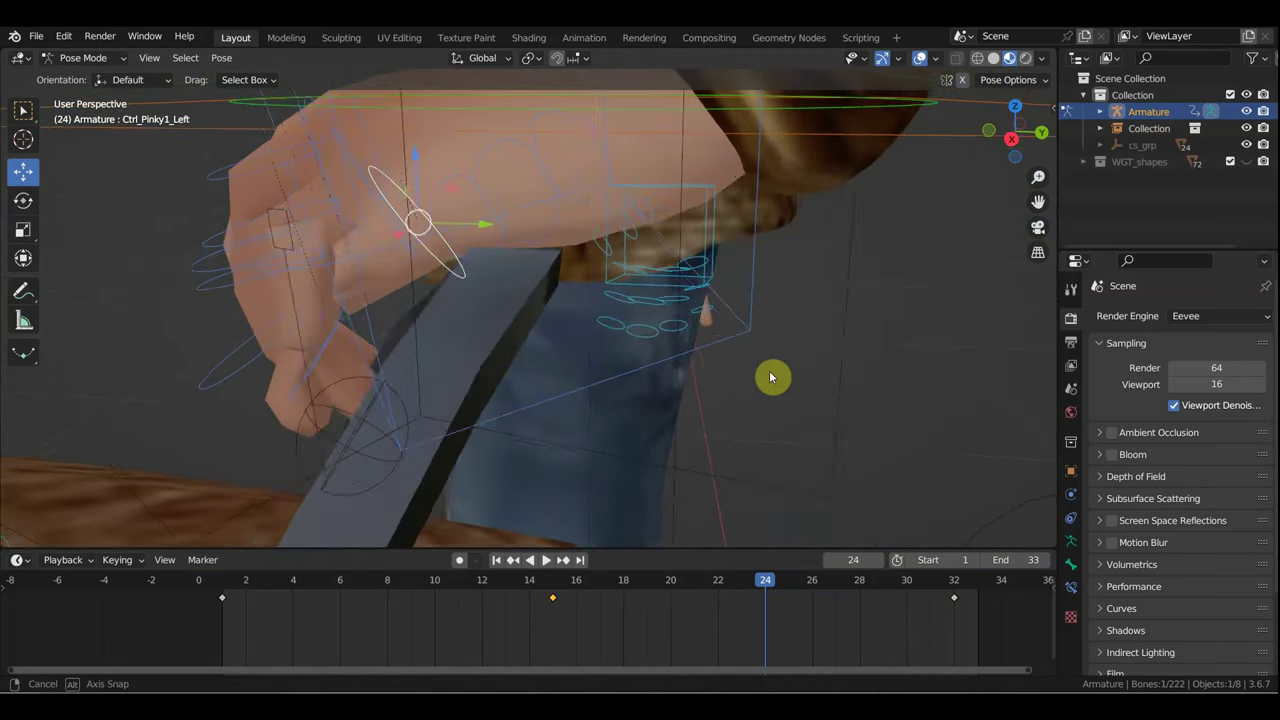
pyautogui.moveTo(769, 378); pyautogui.dragTo(824, 382, button='middle')
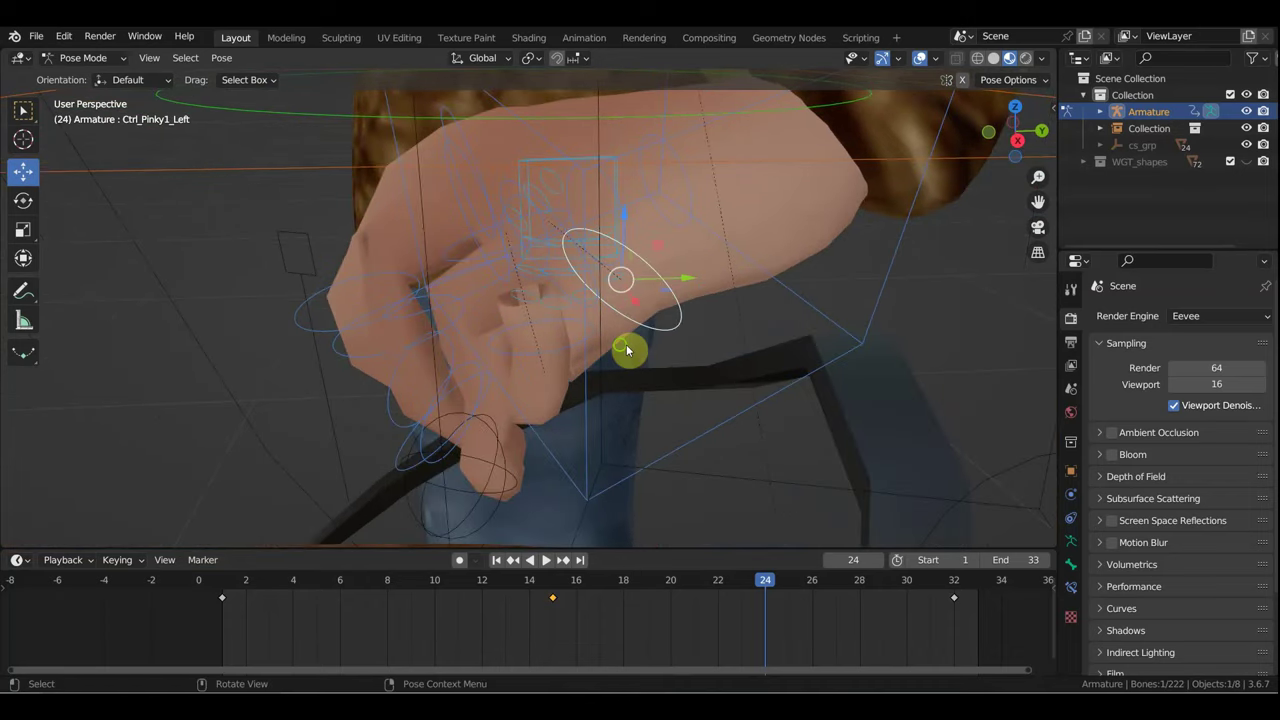
pyautogui.moveTo(626, 349); pyautogui.dragTo(614, 351, button='middle')
pyautogui.click(511, 357)
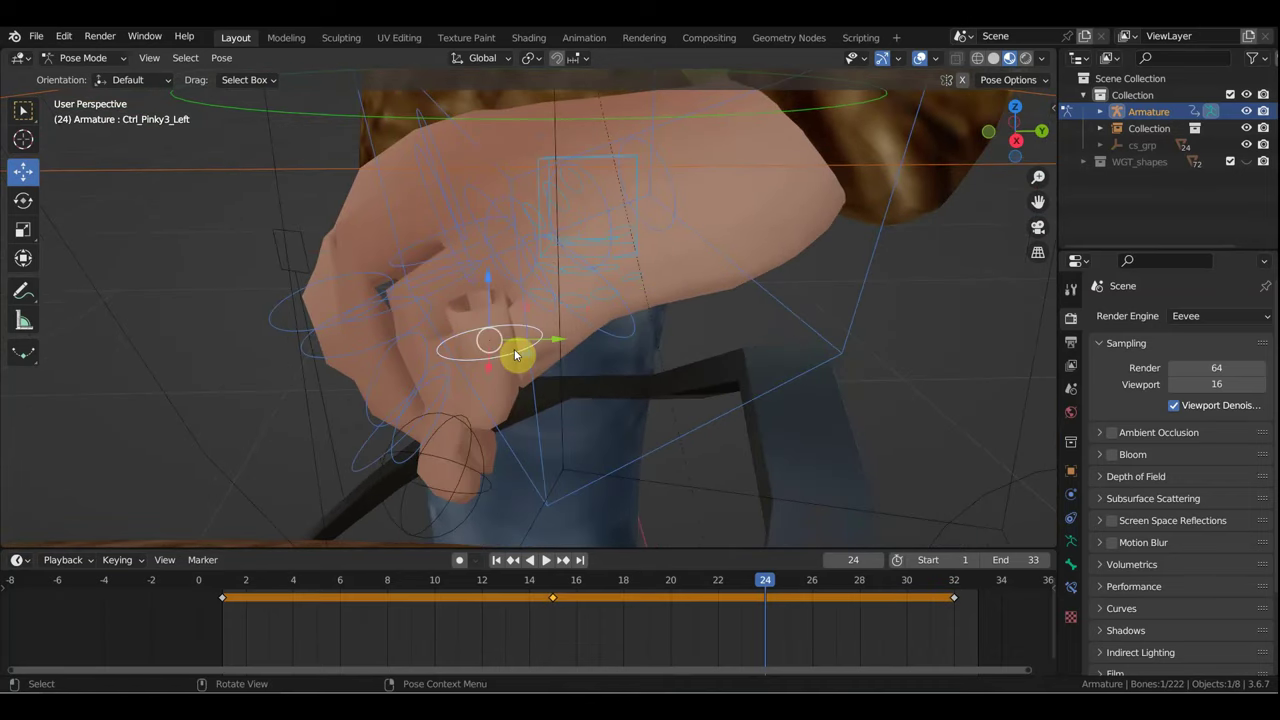
pyautogui.press('g')
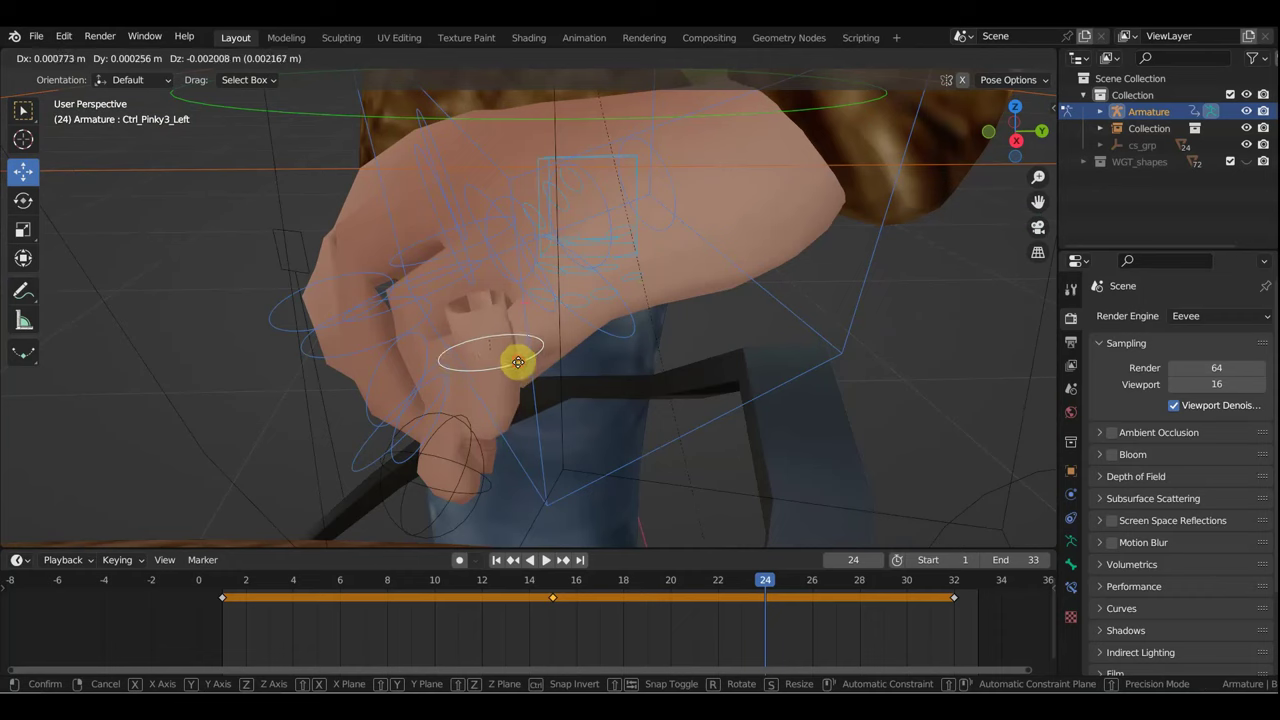
pyautogui.click(518, 362)
# Step: Reposition the left thumb's middle control and the ring finger's base control
pyautogui.click(466, 257)
pyautogui.moveTo(466, 257); pyautogui.dragTo(543, 271, button='middle')
pyautogui.click(656, 238)
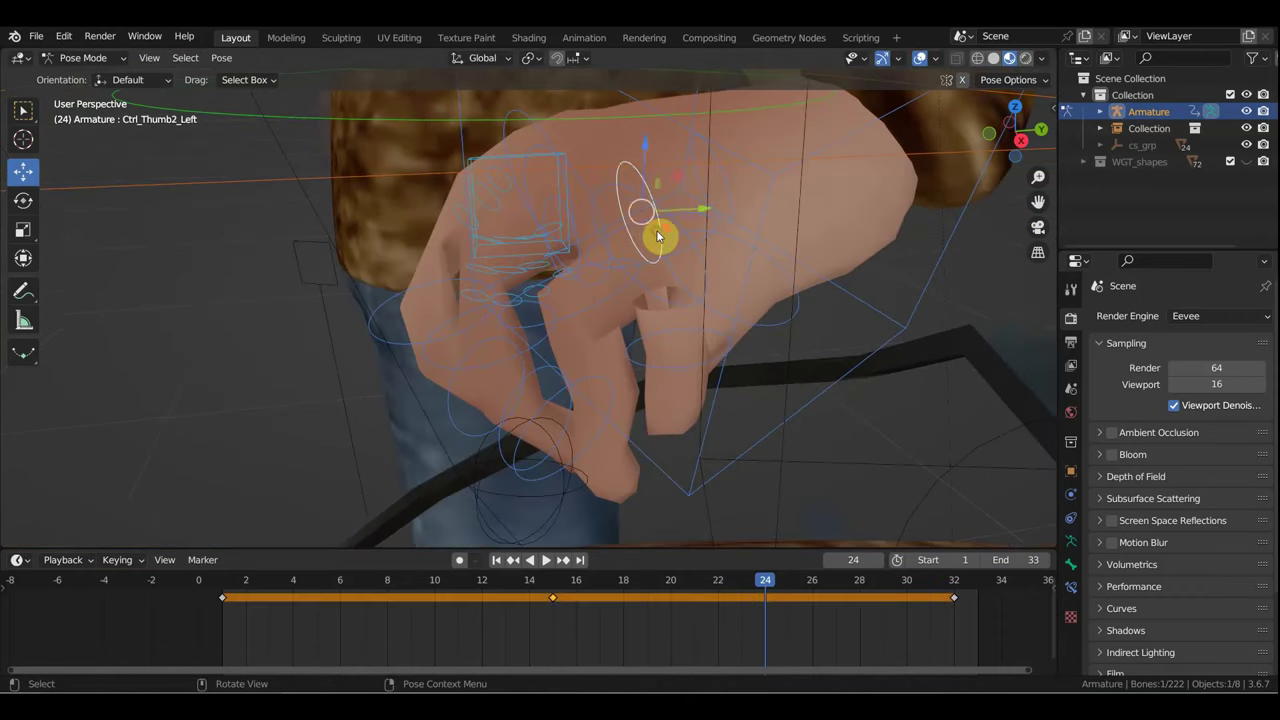
pyautogui.press('g')
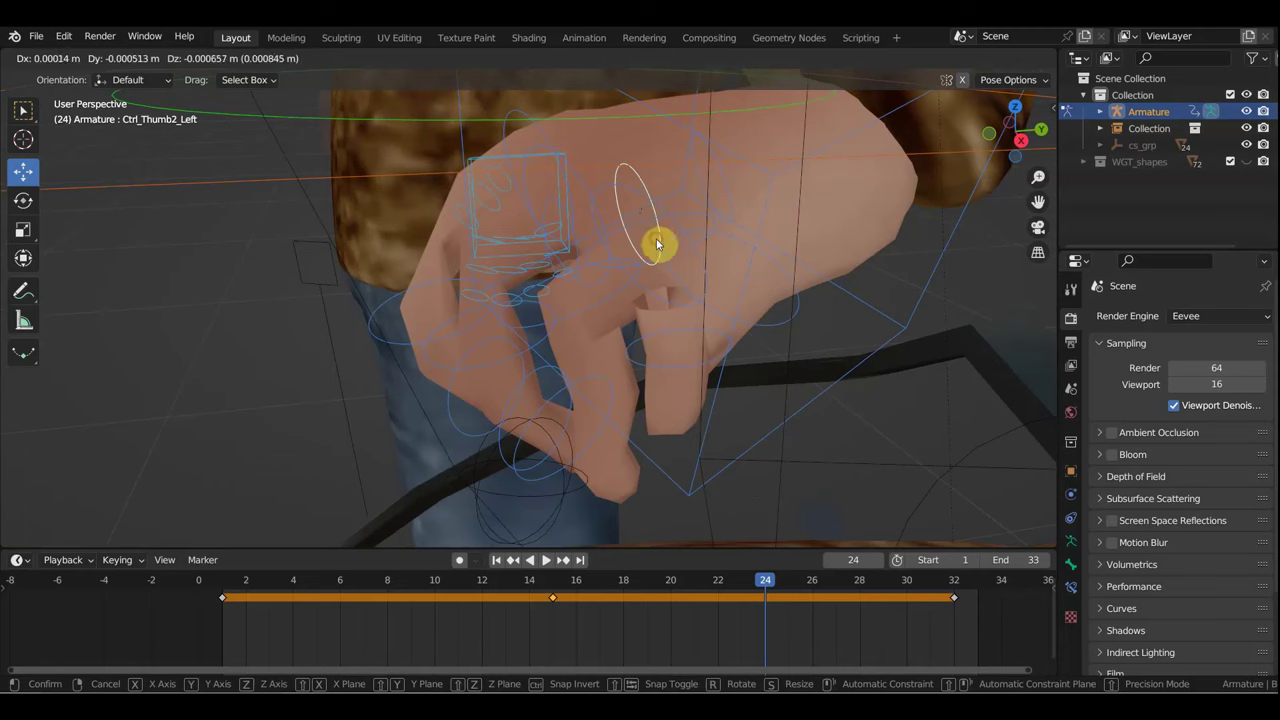
pyautogui.click(657, 243)
pyautogui.click(686, 258)
pyautogui.click(697, 260)
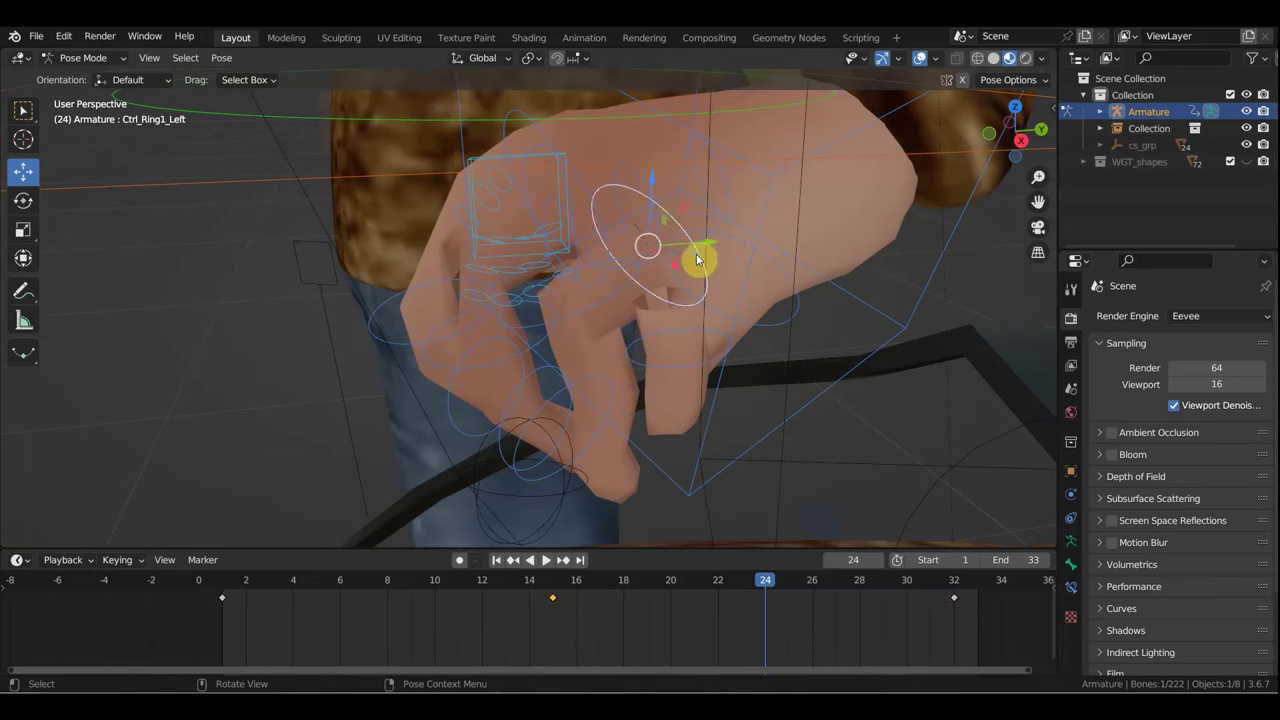
pyautogui.press('g')
pyautogui.click(697, 263)
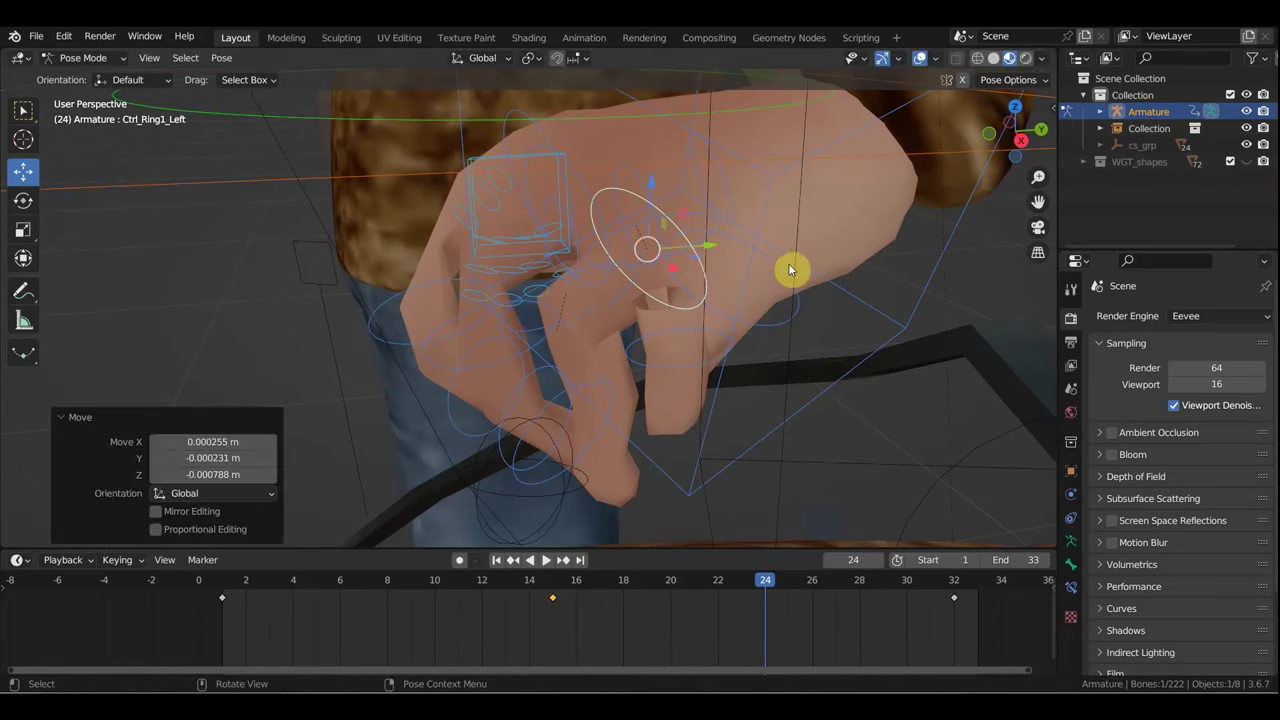
# Step: Move the pinky base control, then slightly nudge both pinky controls and the ring base control
pyautogui.click(790, 271)
pyautogui.press('g')
pyautogui.click(786, 280)
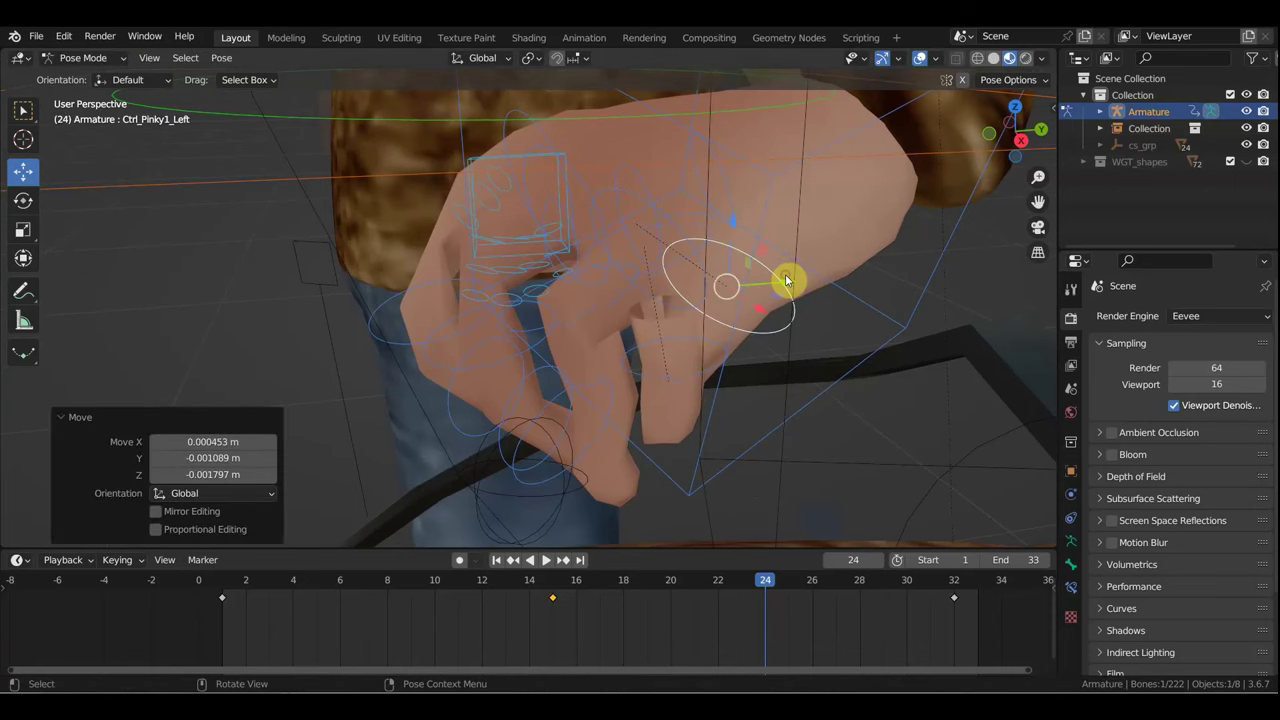
pyautogui.moveTo(771, 291)
pyautogui.mouseDown(button='middle')
pyautogui.moveTo(746, 294)
pyautogui.moveTo(714, 329)
pyautogui.mouseUp(button='middle')
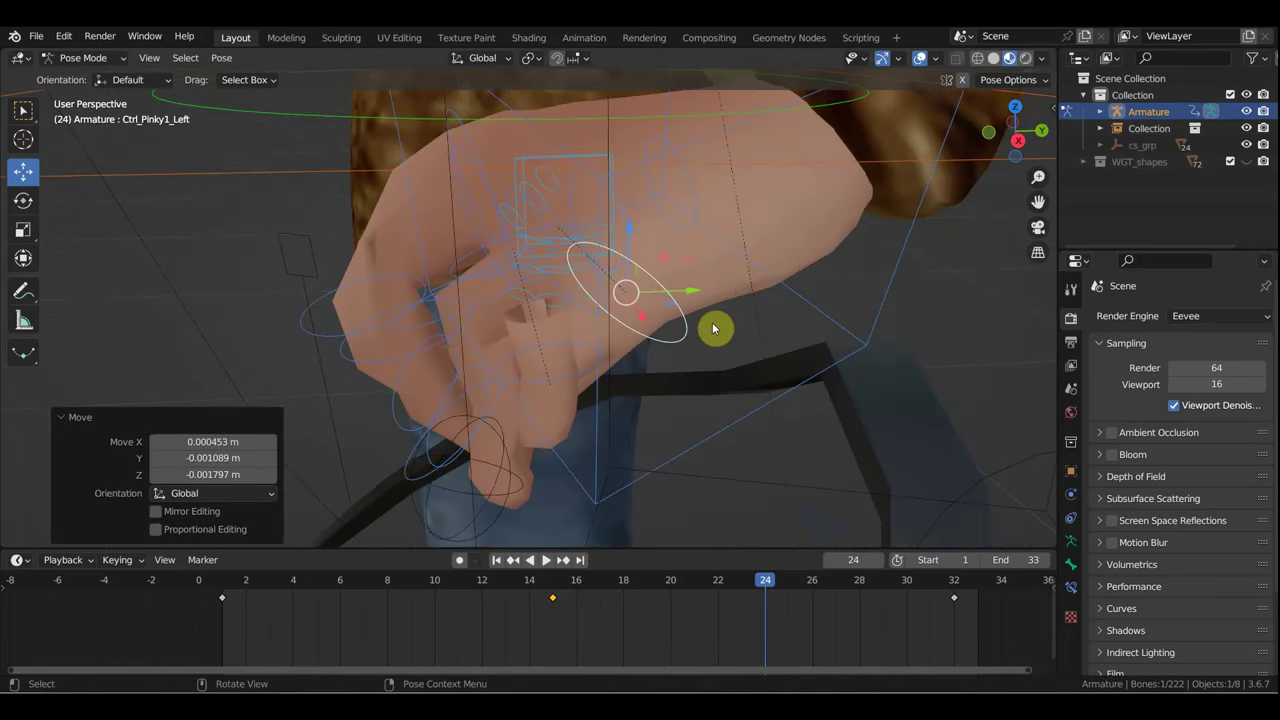
pyautogui.keyDown('shift'); pyautogui.click(585, 376); pyautogui.keyUp('shift')
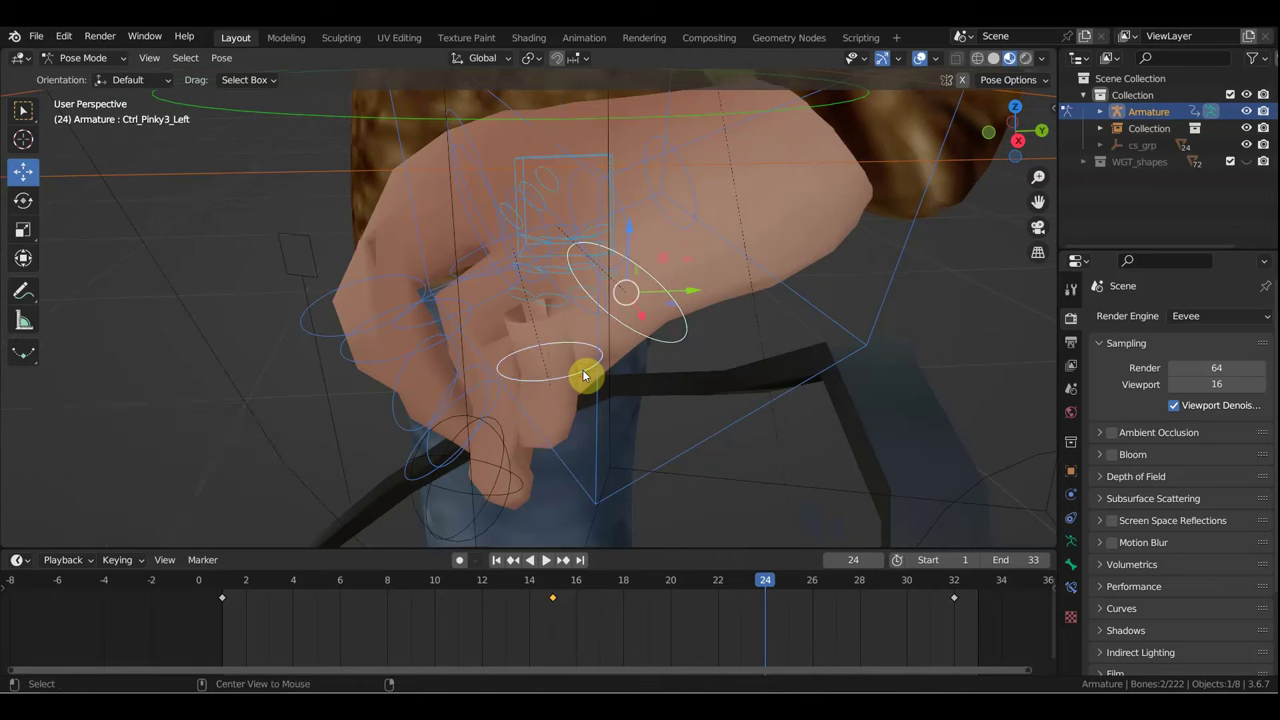
pyautogui.hotkey('alt', 'g')
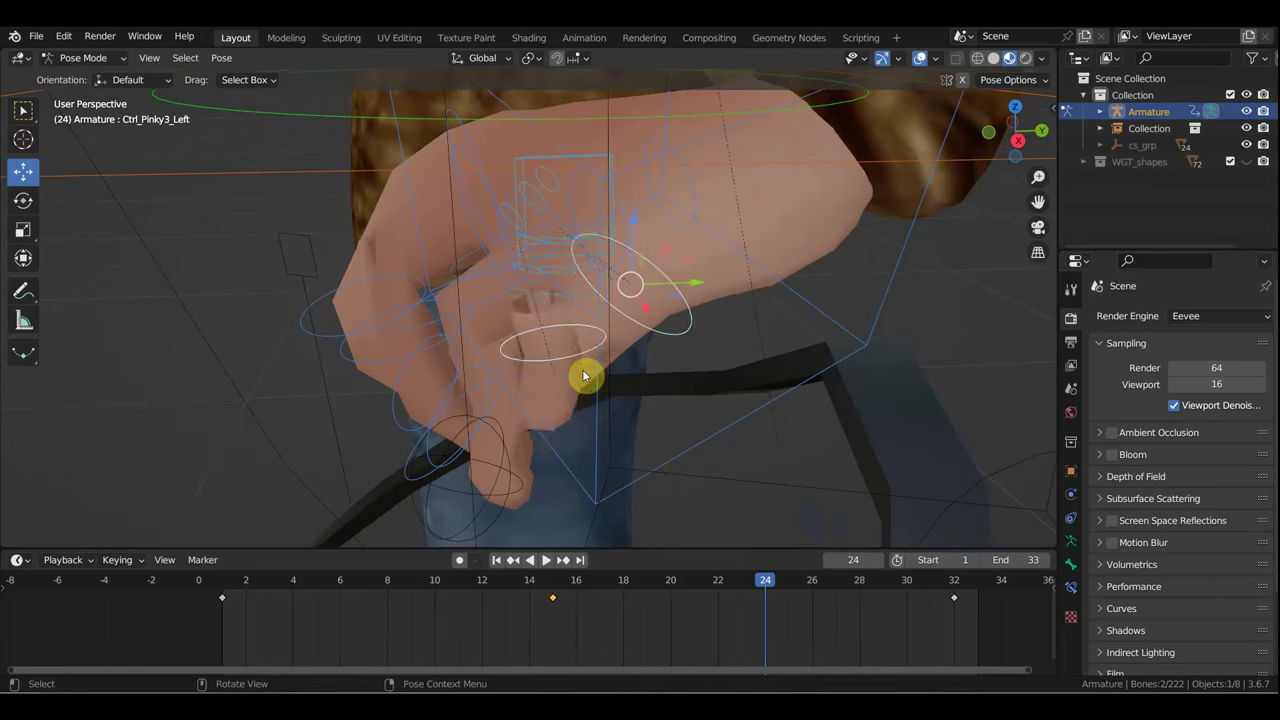
pyautogui.click(604, 313)
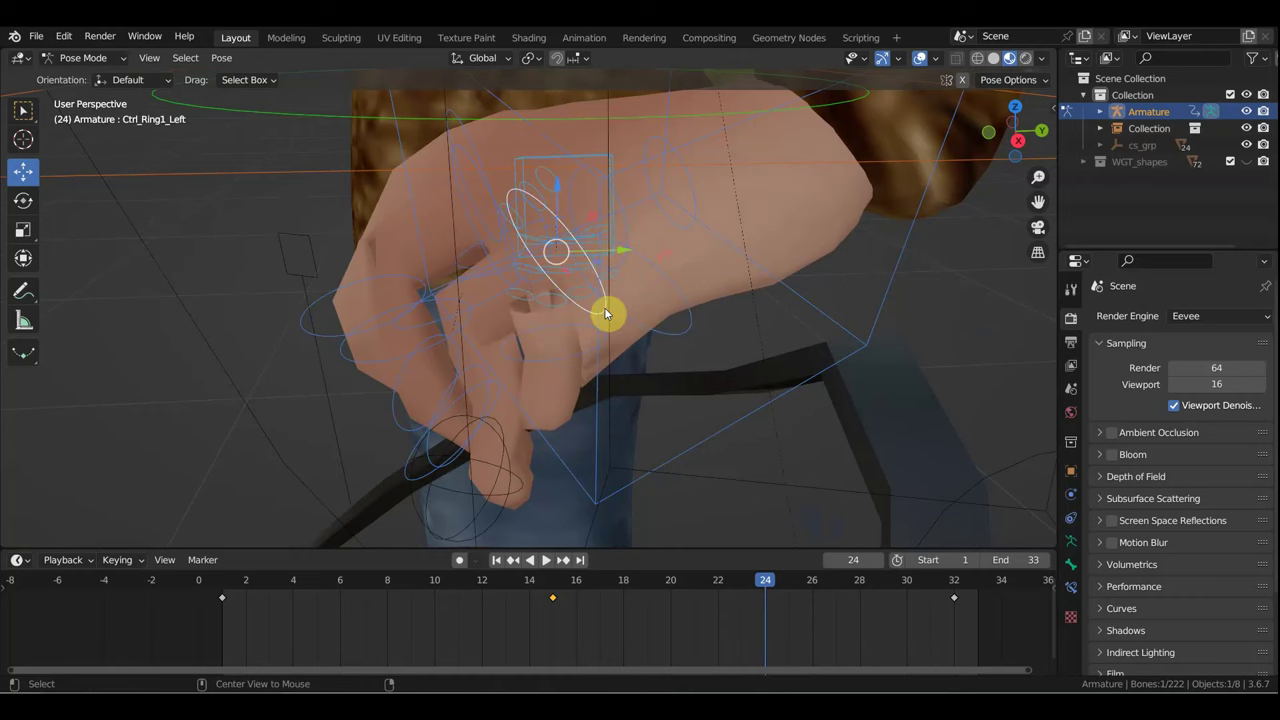
pyautogui.hotkey('alt', 'g')
pyautogui.moveTo(604, 313)
pyautogui.mouseDown(button='middle')
pyautogui.moveTo(767, 285)
pyautogui.moveTo(724, 316)
pyautogui.mouseUp(button='middle')
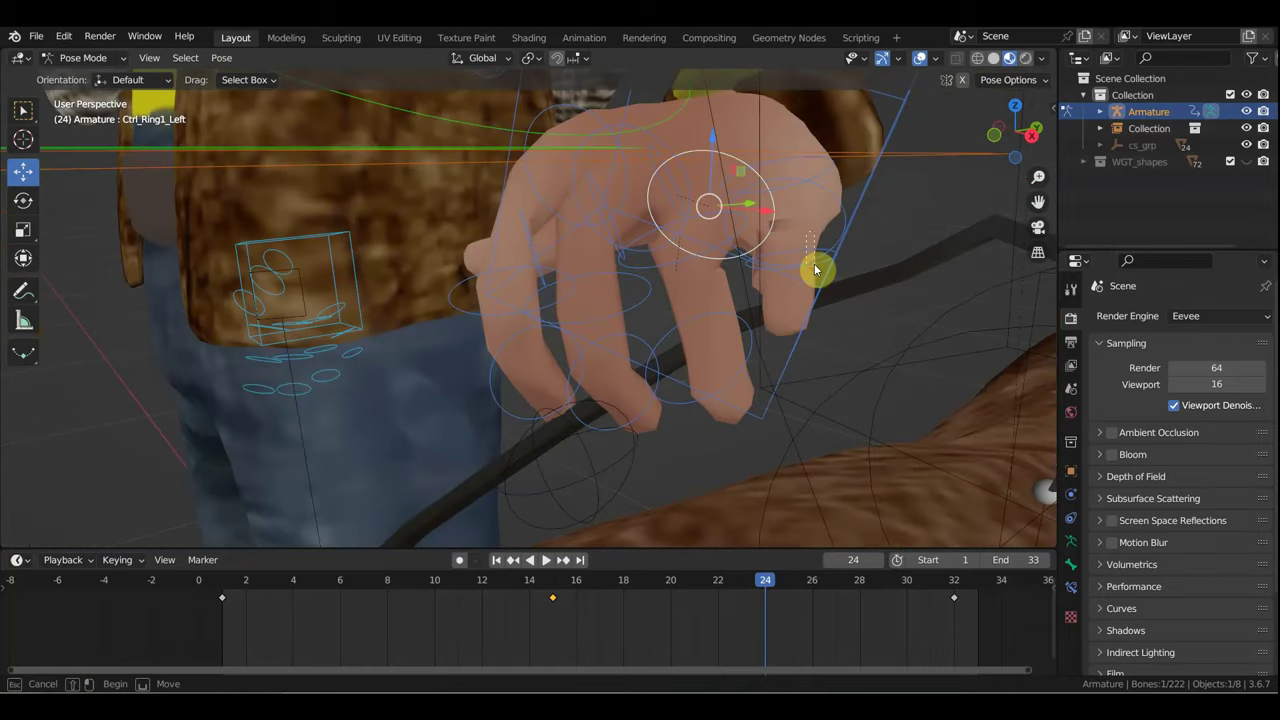
# Step: Clear the ring finger controls' rotation and frame the hand in side view
pyautogui.moveTo(817, 271); pyautogui.dragTo(788, 181)
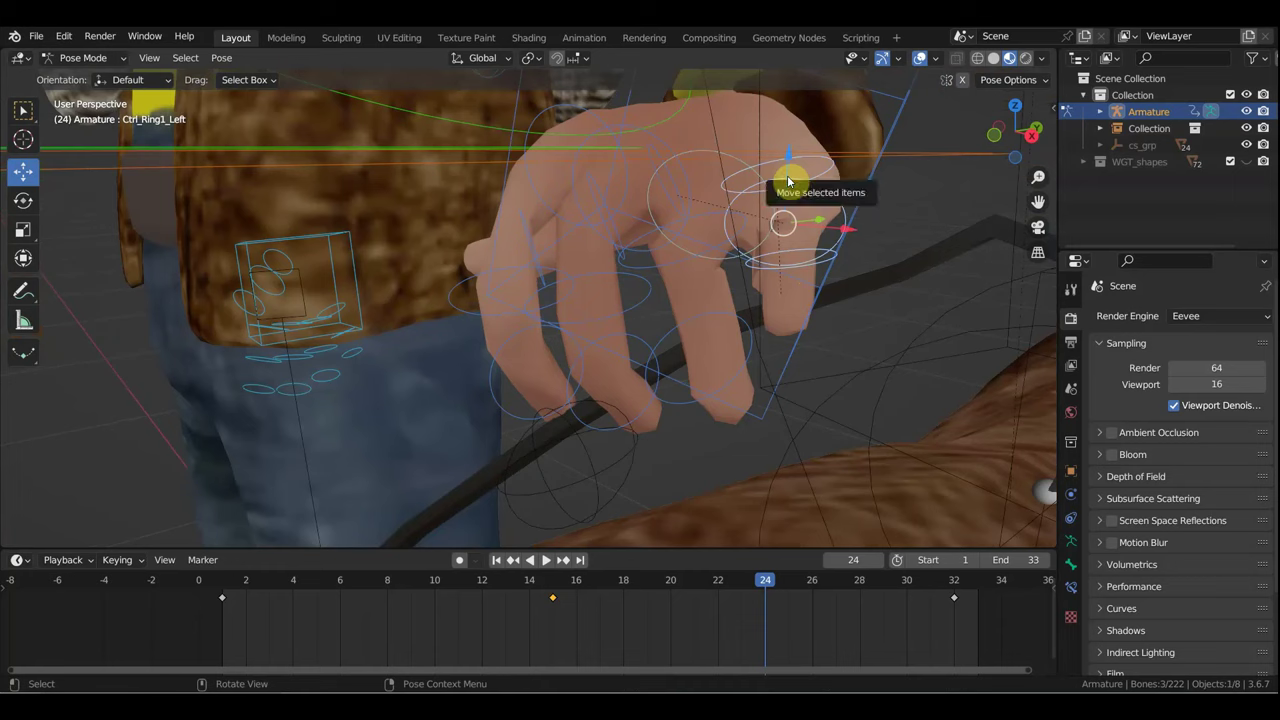
pyautogui.hotkey('alt', 'r')
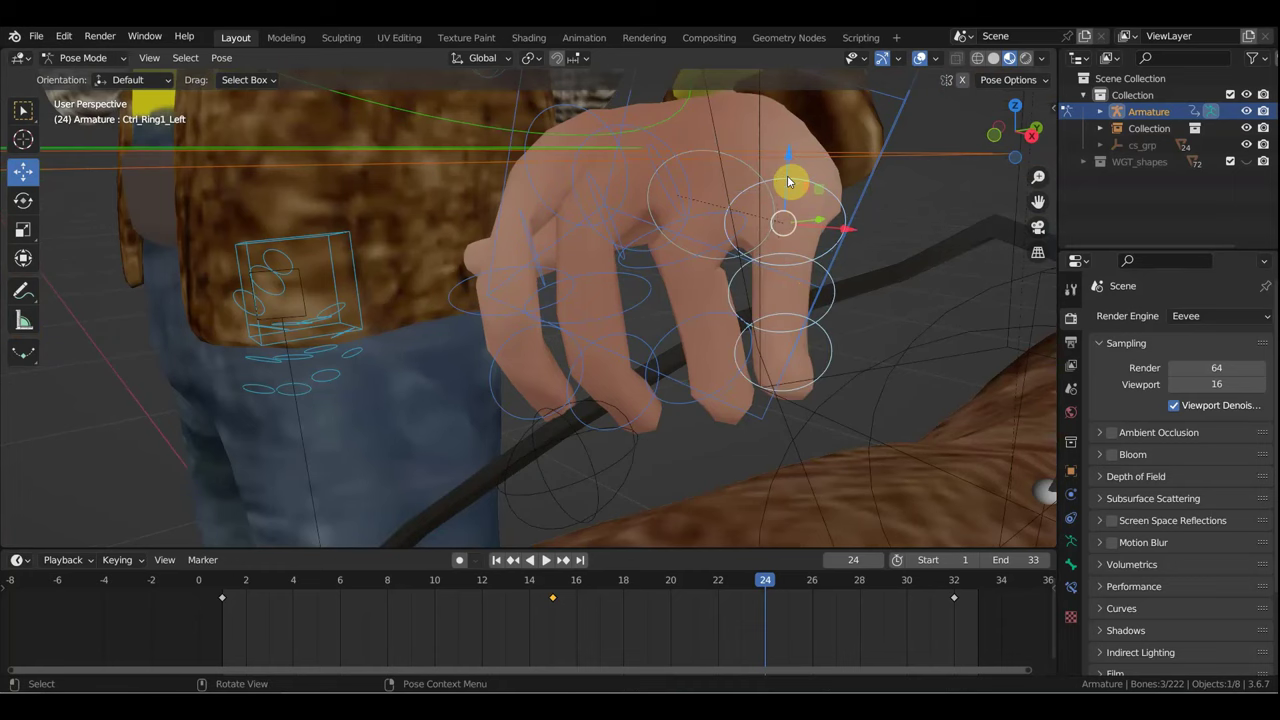
pyautogui.press('KP_3')
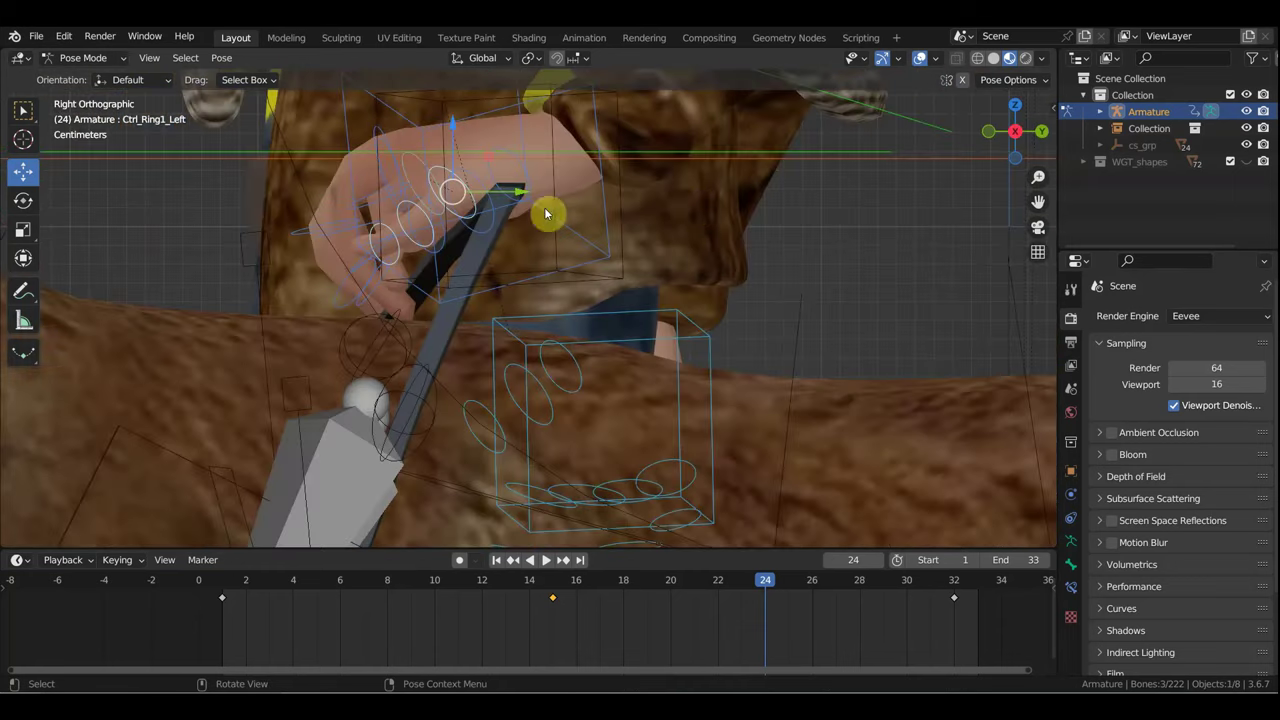
pyautogui.scroll(2, 463, 229)
pyautogui.keyDown('shift'); pyautogui.moveTo(463, 229); pyautogui.dragTo(561, 258, button='middle'); pyautogui.keyUp('shift')
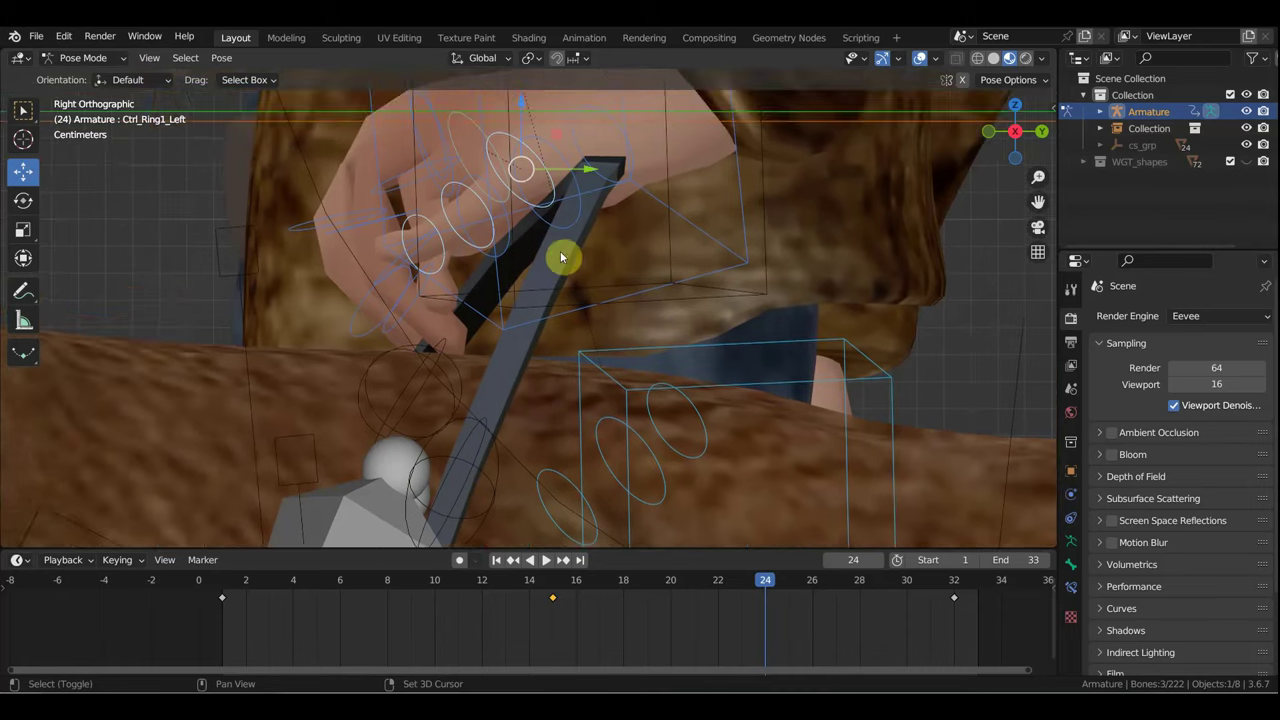
pyautogui.click(429, 224)
pyautogui.moveTo(468, 247)
pyautogui.mouseDown(button='middle')
pyautogui.moveTo(476, 265)
pyautogui.moveTo(519, 272)
pyautogui.mouseUp(button='middle')
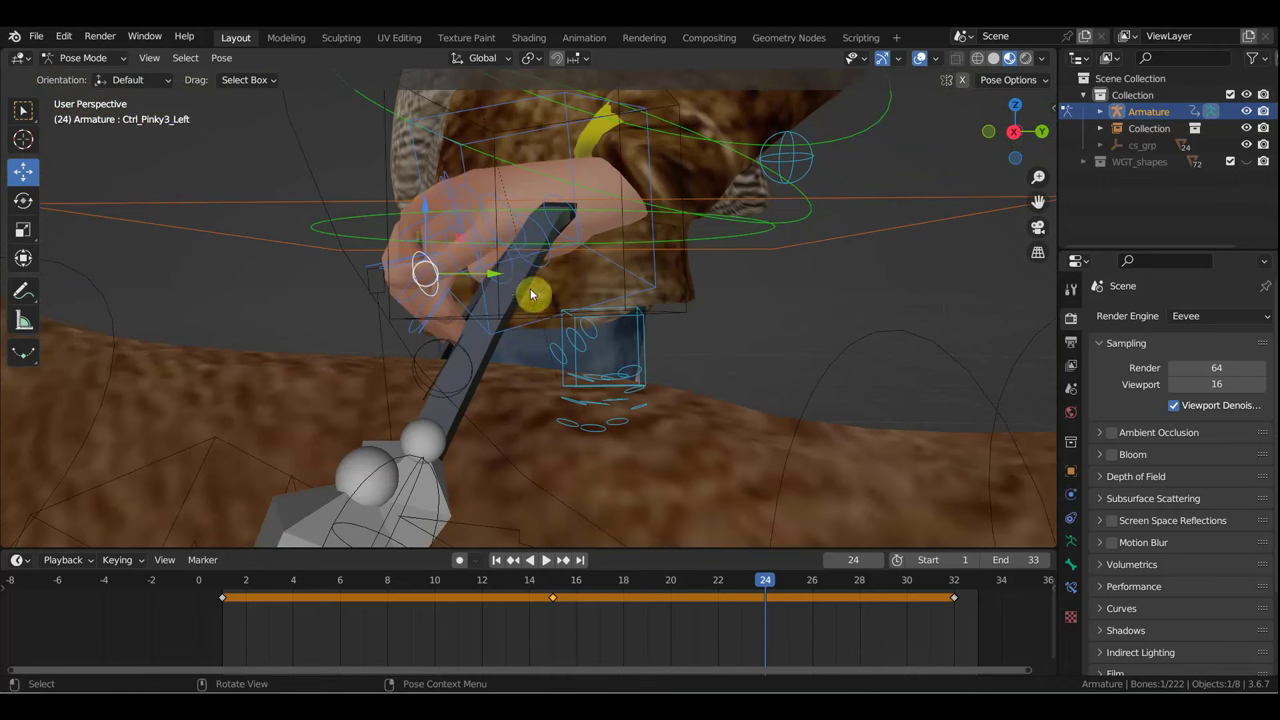
# Step: Rotate the pinky tip 28.7°, ring finger base 7.87° and pinky base 12.8°
pyautogui.press('r')
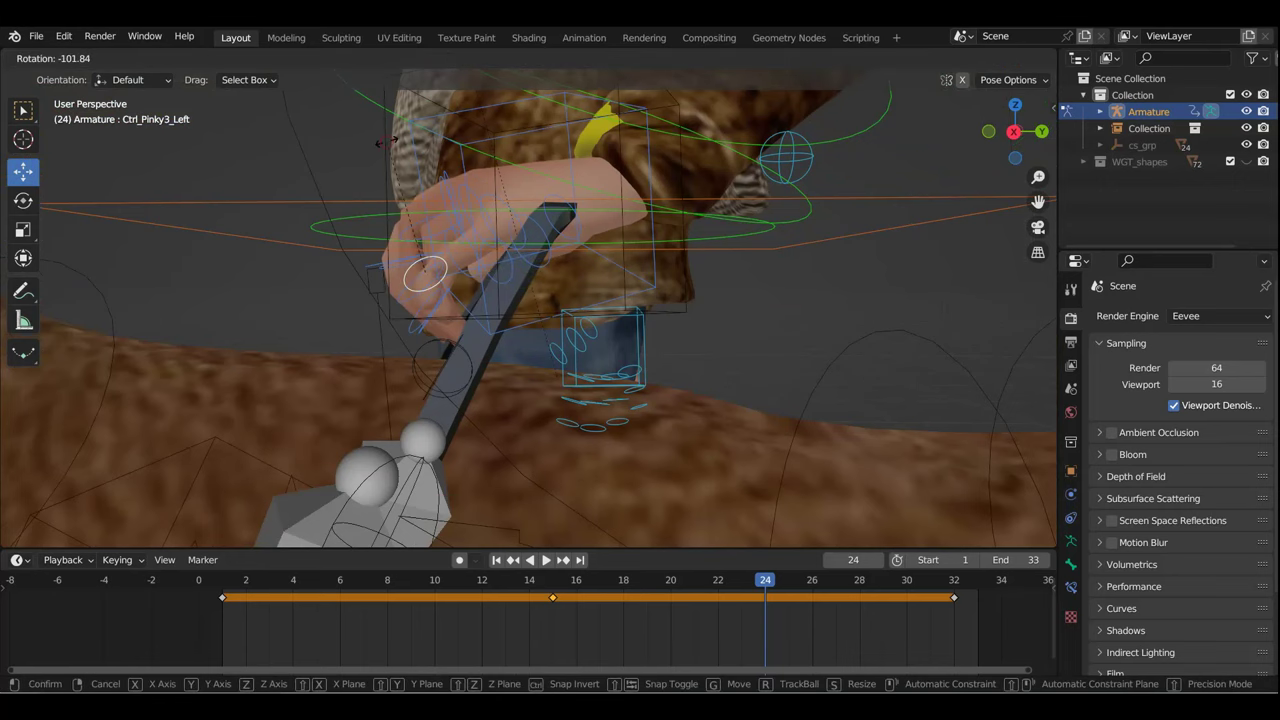
pyautogui.click(390, 148)
pyautogui.moveTo(492, 195); pyautogui.dragTo(600, 210, button='middle')
pyautogui.press('r')
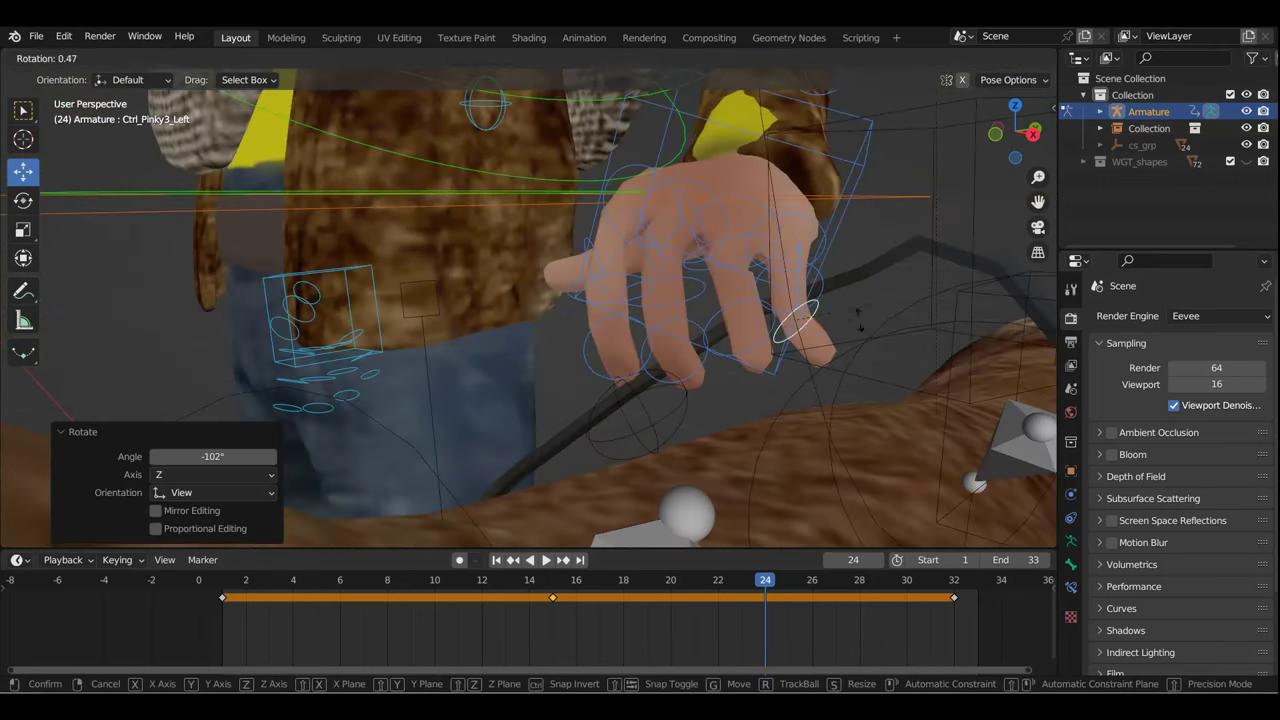
pyautogui.click(840, 340)
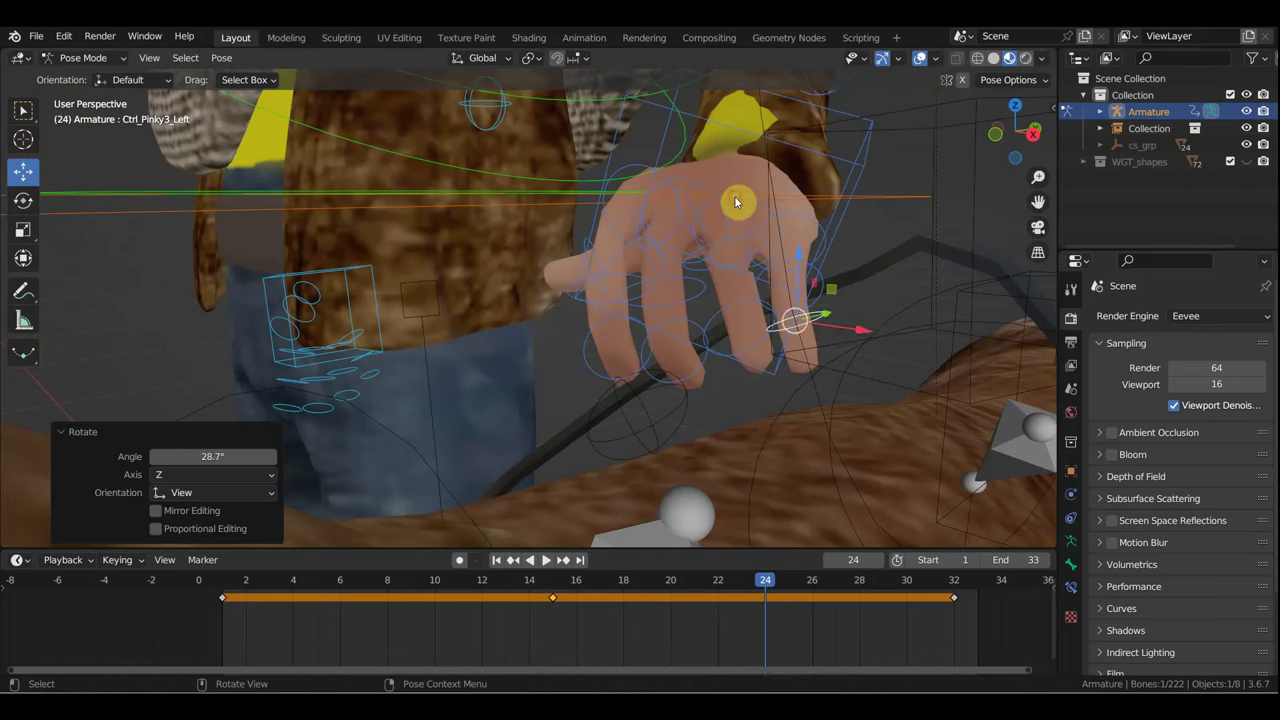
pyautogui.click(735, 202)
pyautogui.press('r')
pyautogui.click(779, 222)
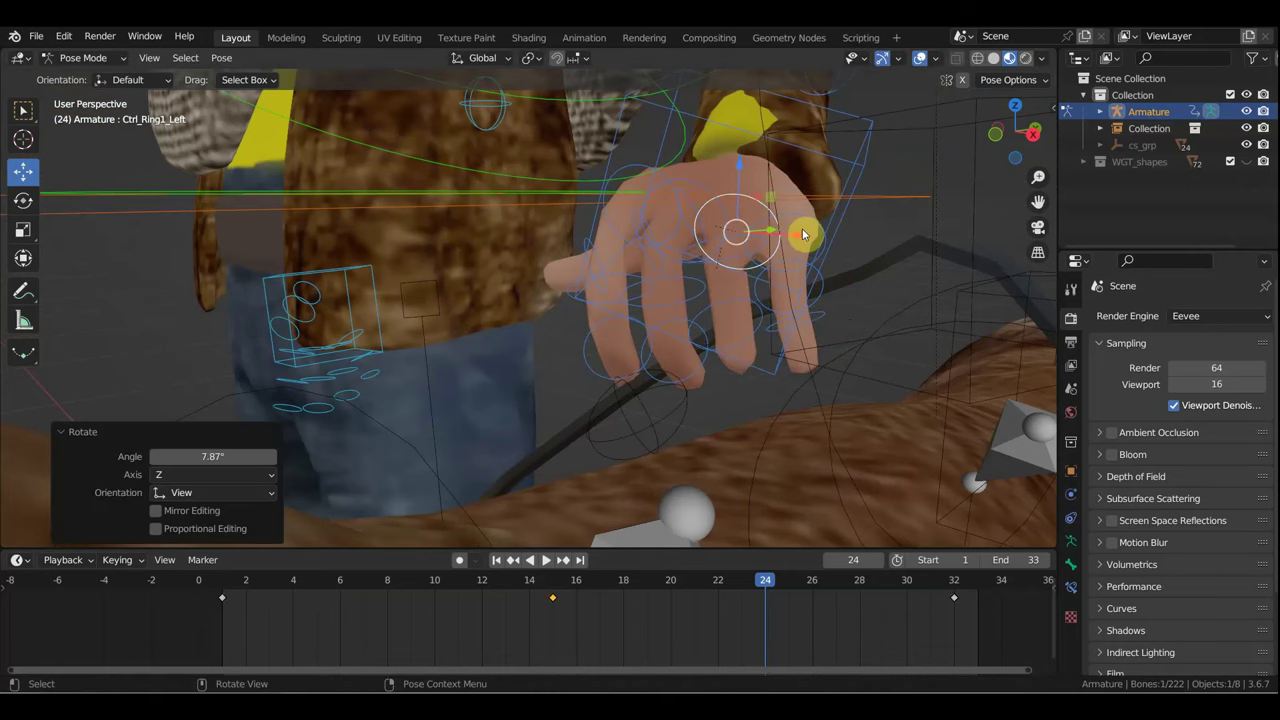
pyautogui.click(810, 228)
pyautogui.press('r')
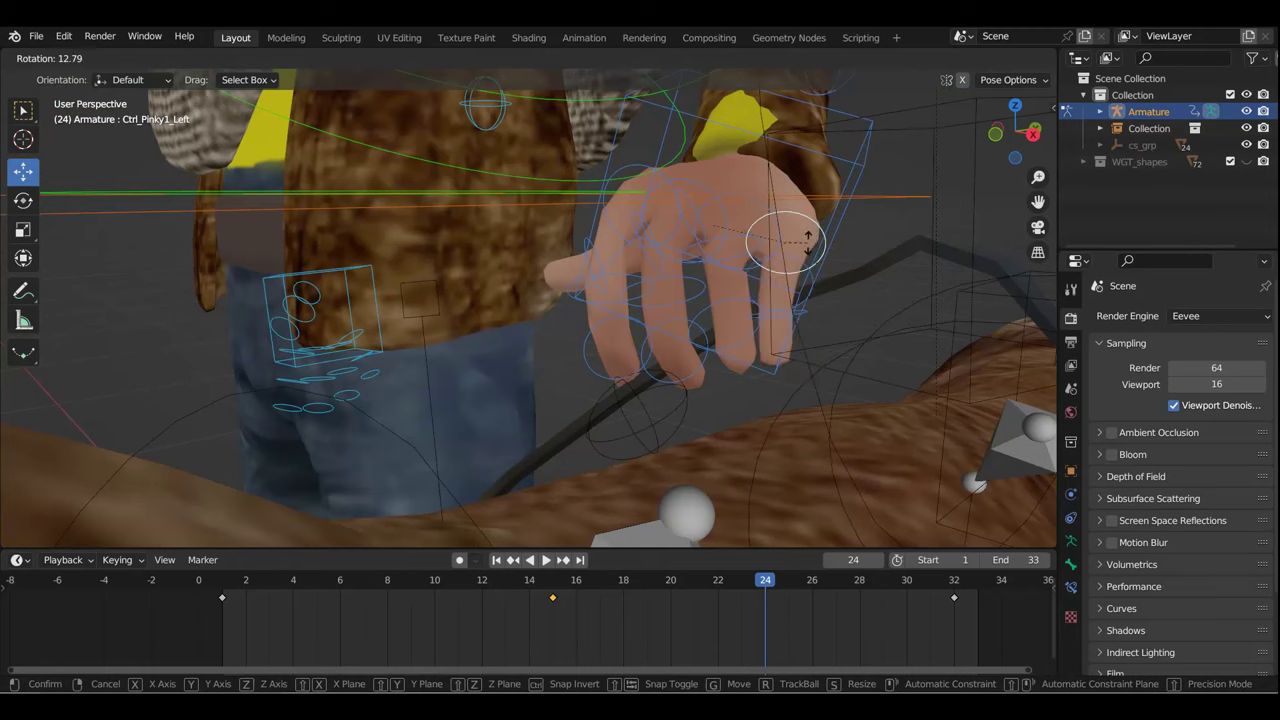
pyautogui.click(808, 247)
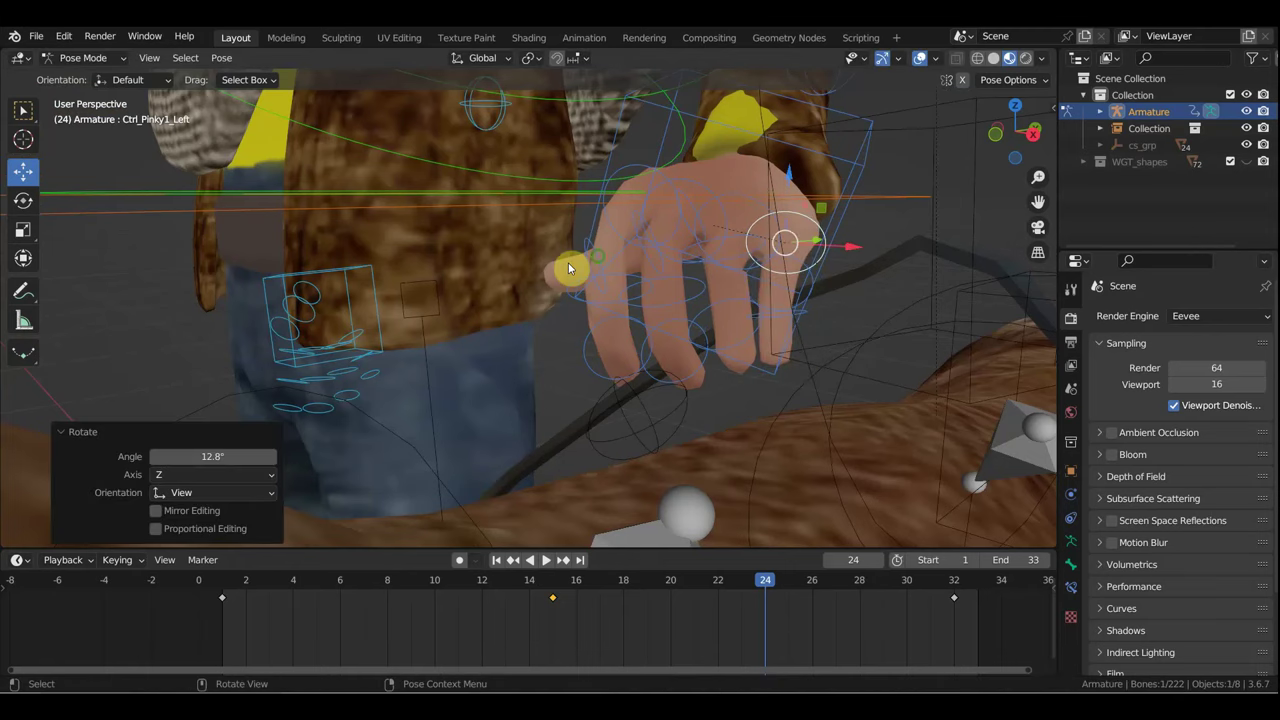
# Step: Rotate the thumb's tip control -29.5° and its middle control -42.1°
pyautogui.moveTo(568, 266); pyautogui.dragTo(621, 256, button='middle')
pyautogui.click(610, 240)
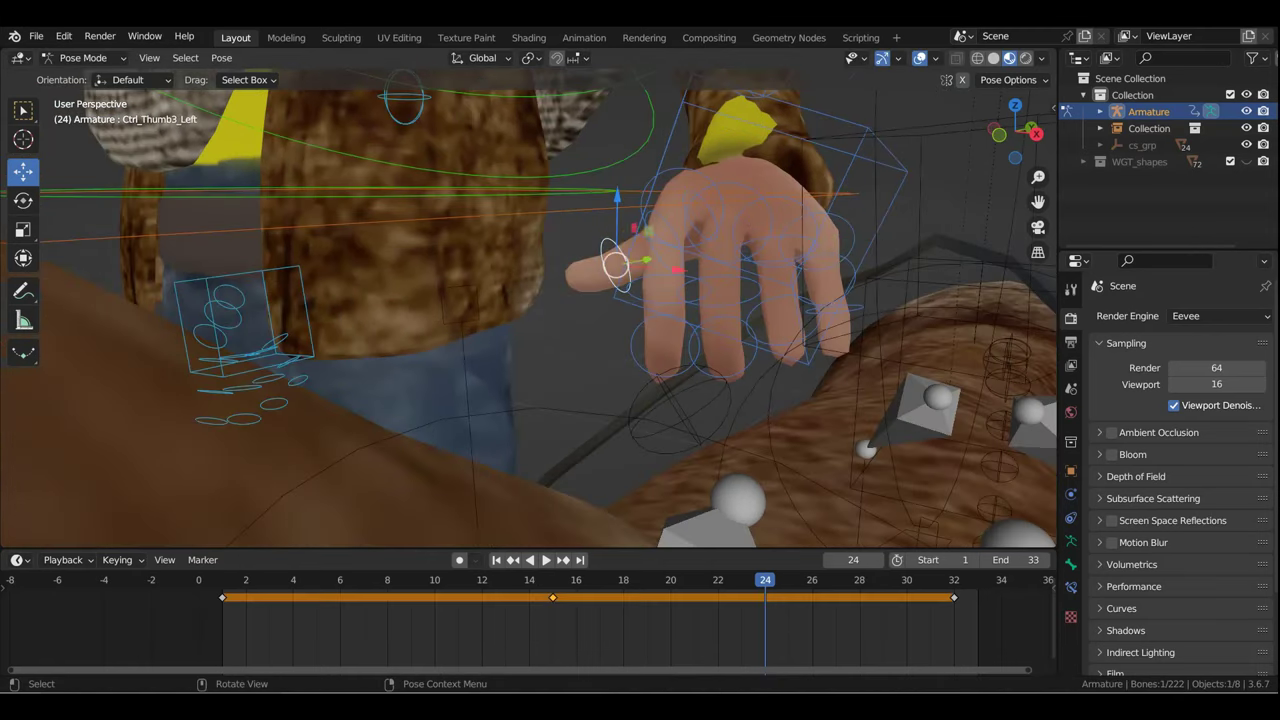
pyautogui.press('r')
pyautogui.click(612, 184)
pyautogui.moveTo(671, 229); pyautogui.dragTo(697, 245, button='middle')
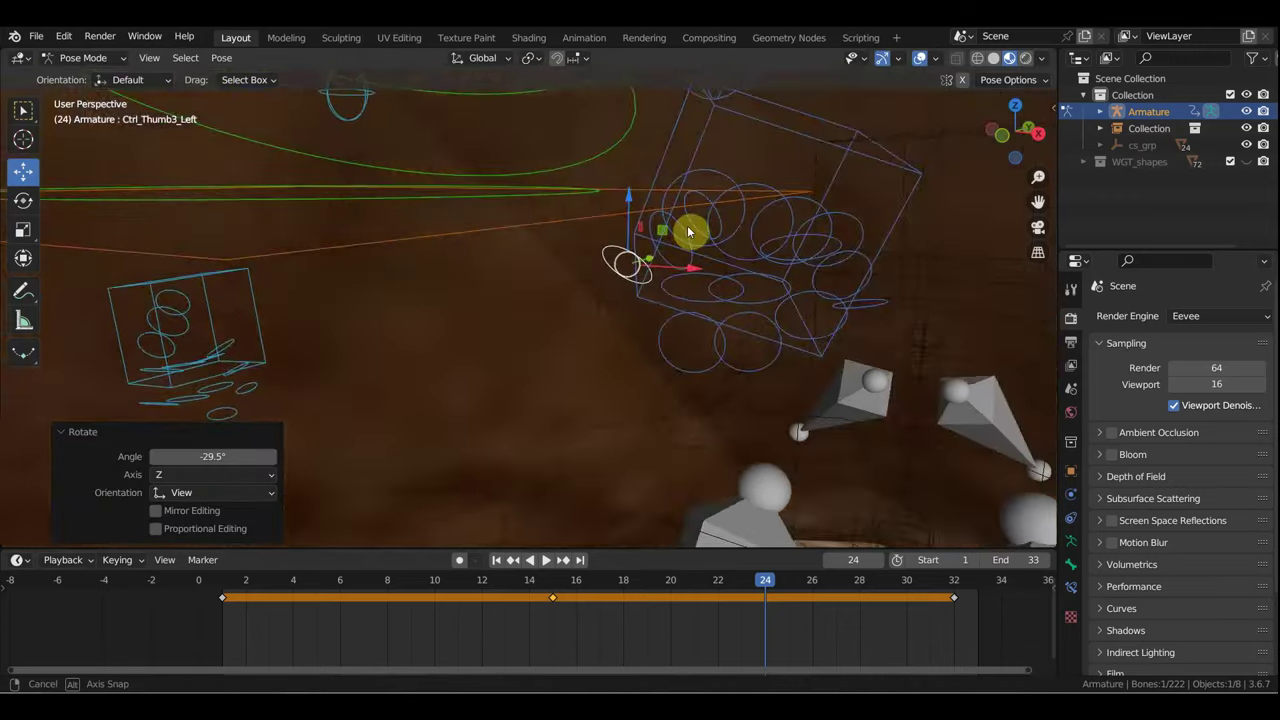
pyautogui.click(676, 230)
pyautogui.press('r')
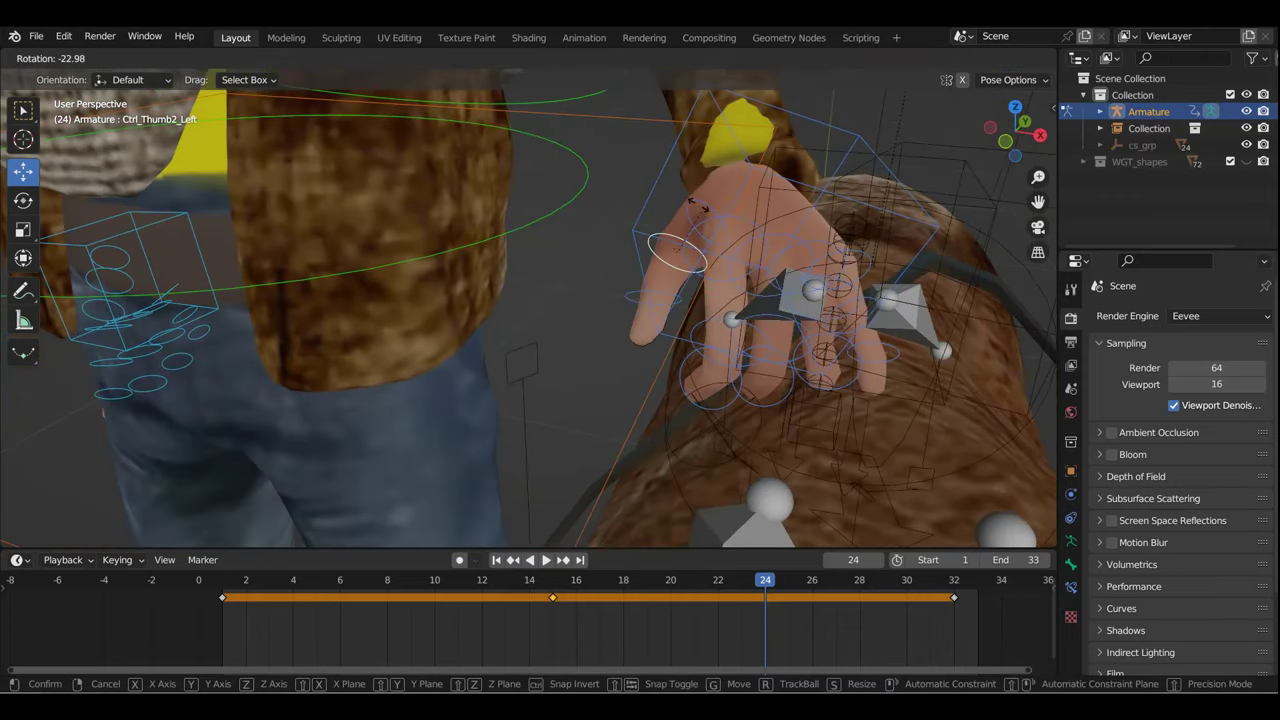
pyautogui.click(713, 310)
pyautogui.moveTo(713, 310)
pyautogui.mouseDown(button='middle')
pyautogui.moveTo(690, 326)
pyautogui.moveTo(660, 306)
pyautogui.moveTo(650, 316)
pyautogui.mouseUp(button='middle')
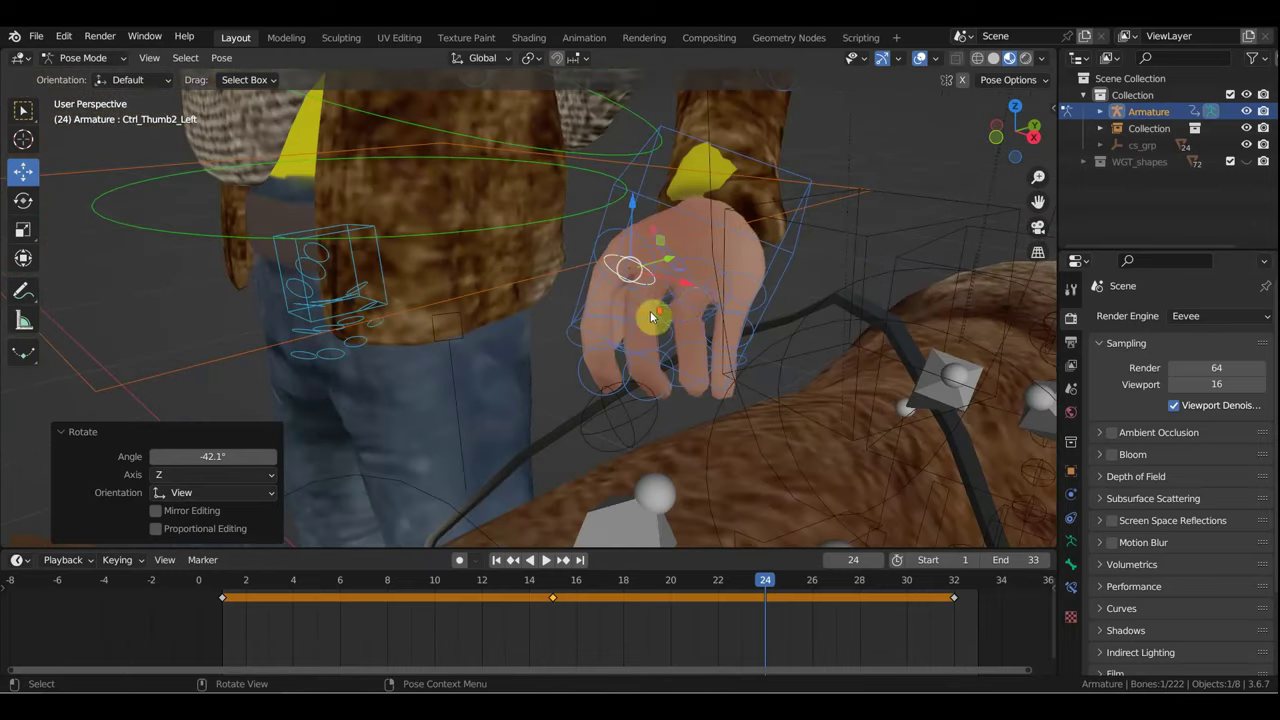
# Step: Move and rotate the left hand IK control onto the dark rope
pyautogui.click(795, 243)
pyautogui.moveTo(795, 243); pyautogui.dragTo(777, 260, button='middle')
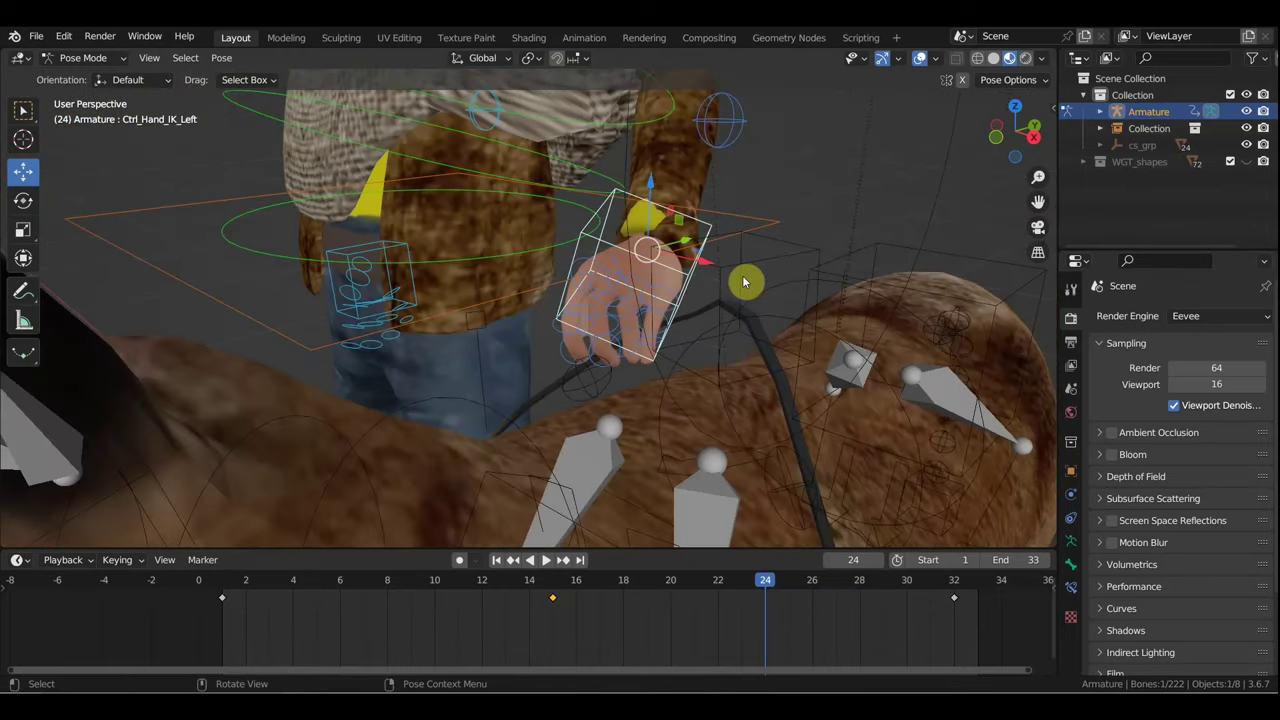
pyautogui.press('g')
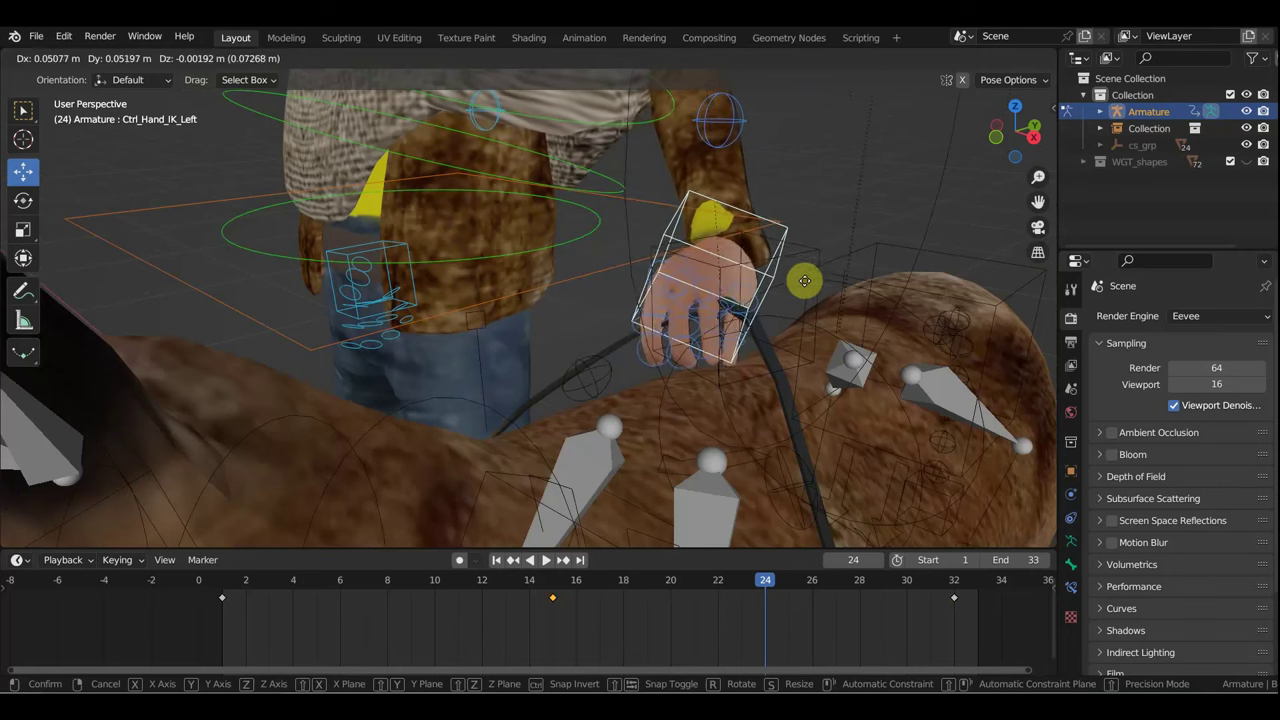
pyautogui.click(809, 266)
pyautogui.moveTo(783, 283); pyautogui.dragTo(800, 363, button='middle')
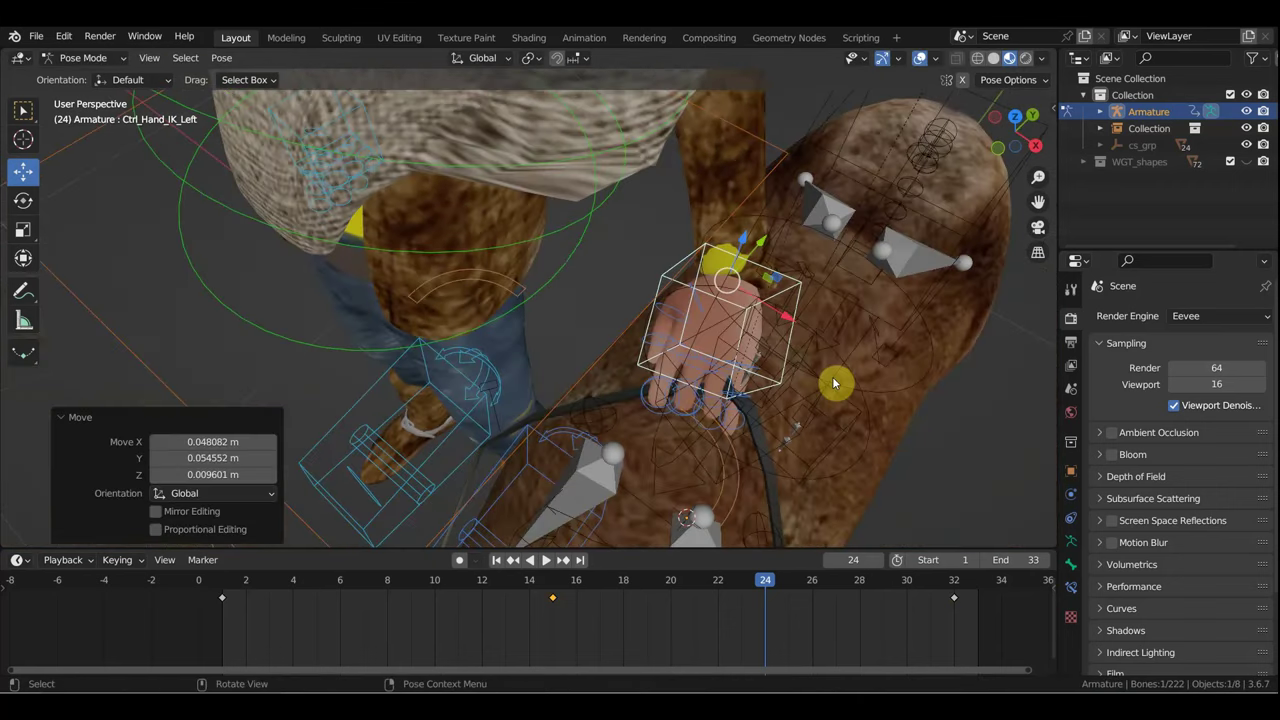
pyautogui.press('r')
pyautogui.click(815, 396)
# Step: Refine the hand IK rotation, nudge it slightly, and check from the front
pyautogui.moveTo(815, 396); pyautogui.dragTo(678, 287, button='middle')
pyautogui.press('r')
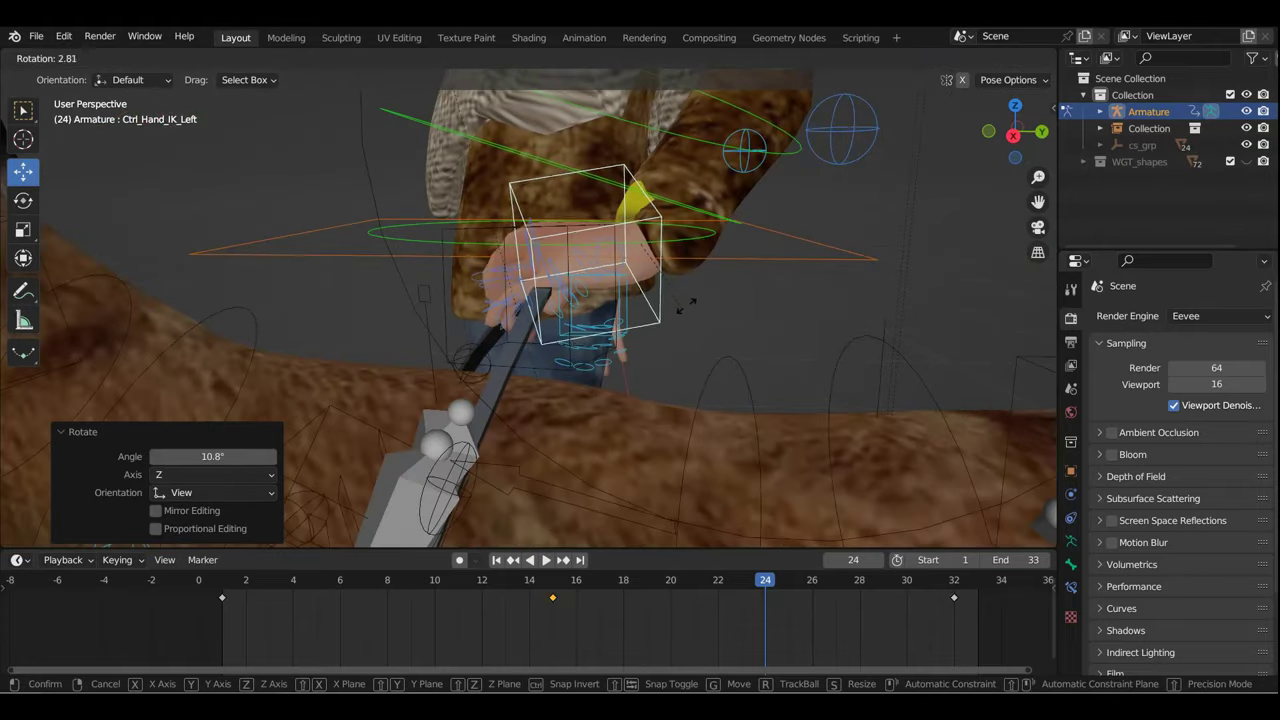
pyautogui.click(680, 288)
pyautogui.press('g')
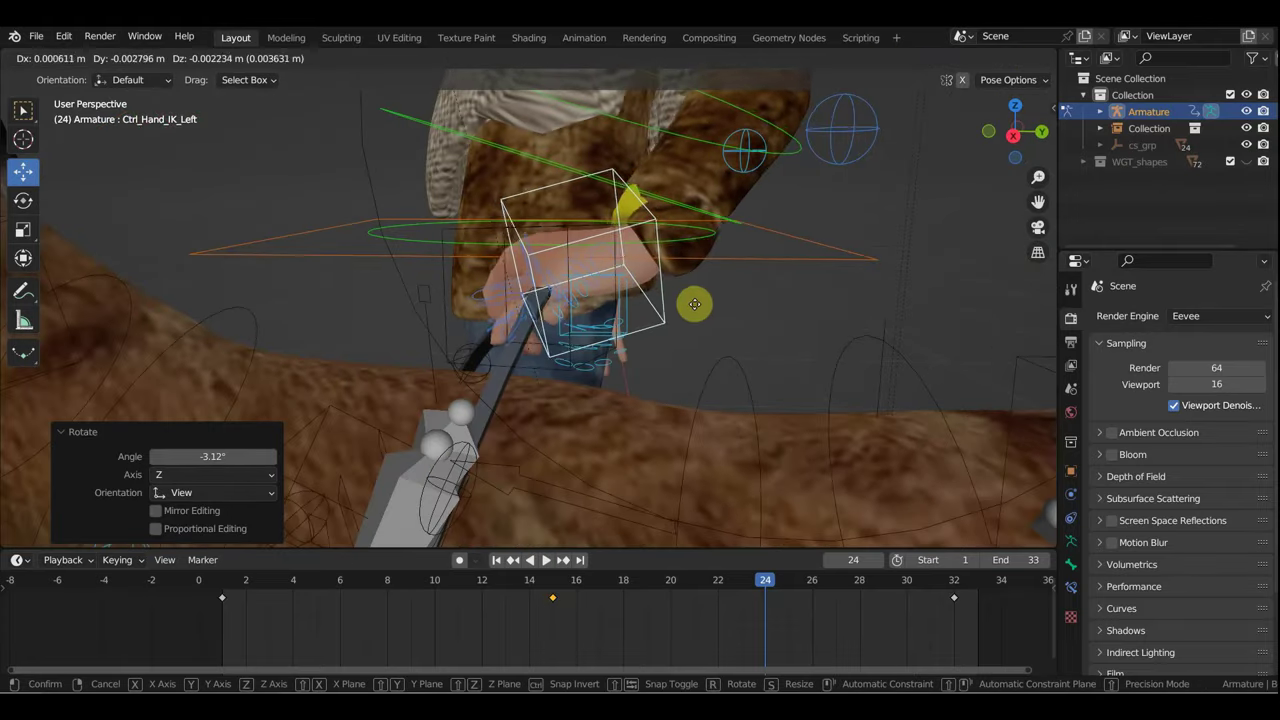
pyautogui.click(690, 308)
pyautogui.scroll(-2, 695, 310)
pyautogui.scroll(-4, 697, 313)
pyautogui.moveTo(697, 313)
pyautogui.mouseDown(button='middle')
pyautogui.moveTo(940, 318)
pyautogui.moveTo(977, 303)
pyautogui.moveTo(608, 314)
pyautogui.moveTo(632, 296)
pyautogui.mouseUp(button='middle')
pyautogui.scroll(-2, 906, 304)
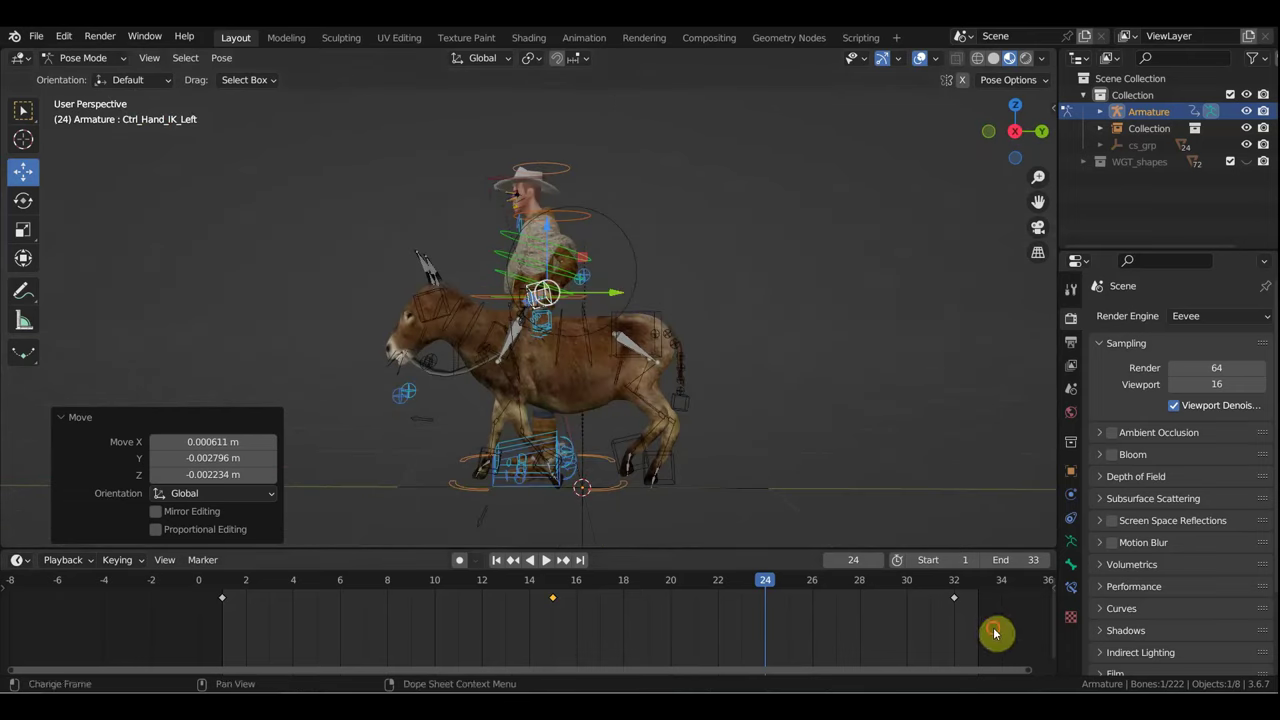
# Step: Key location and rotation for all bones at frame 24 and delete the old keyframes
pyautogui.moveTo(995, 632); pyautogui.dragTo(440, 592)
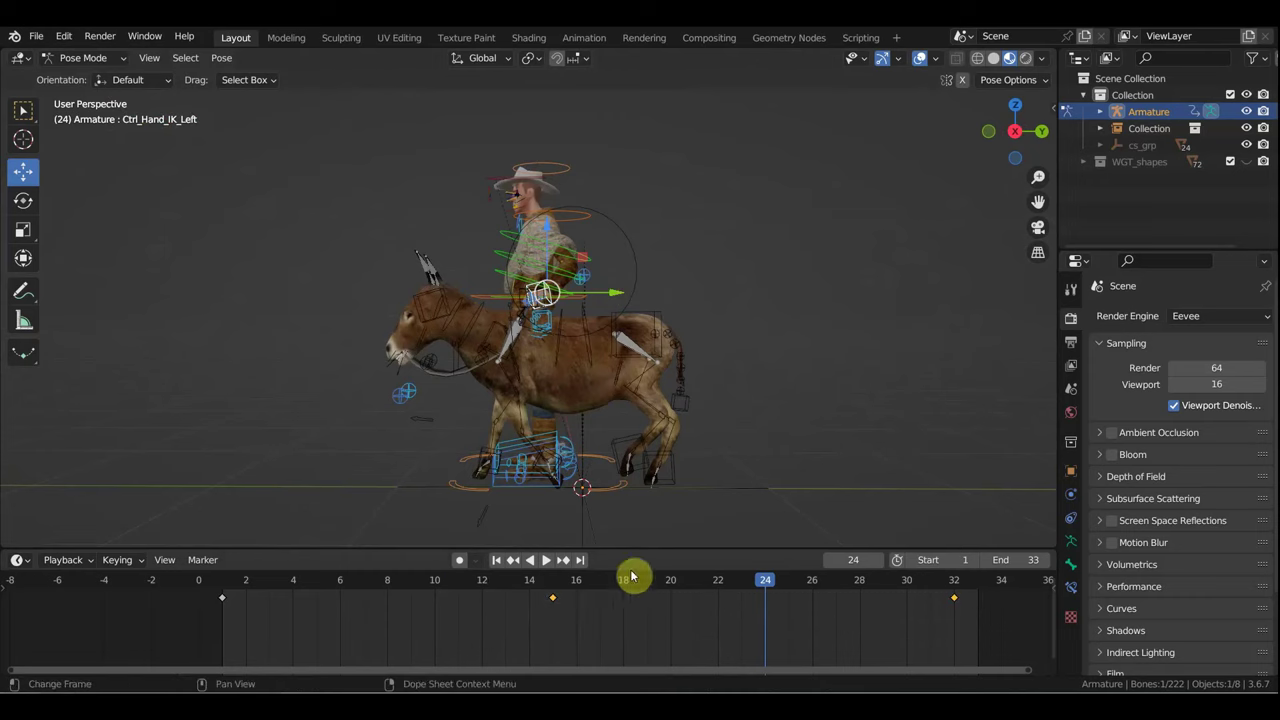
pyautogui.press('a')
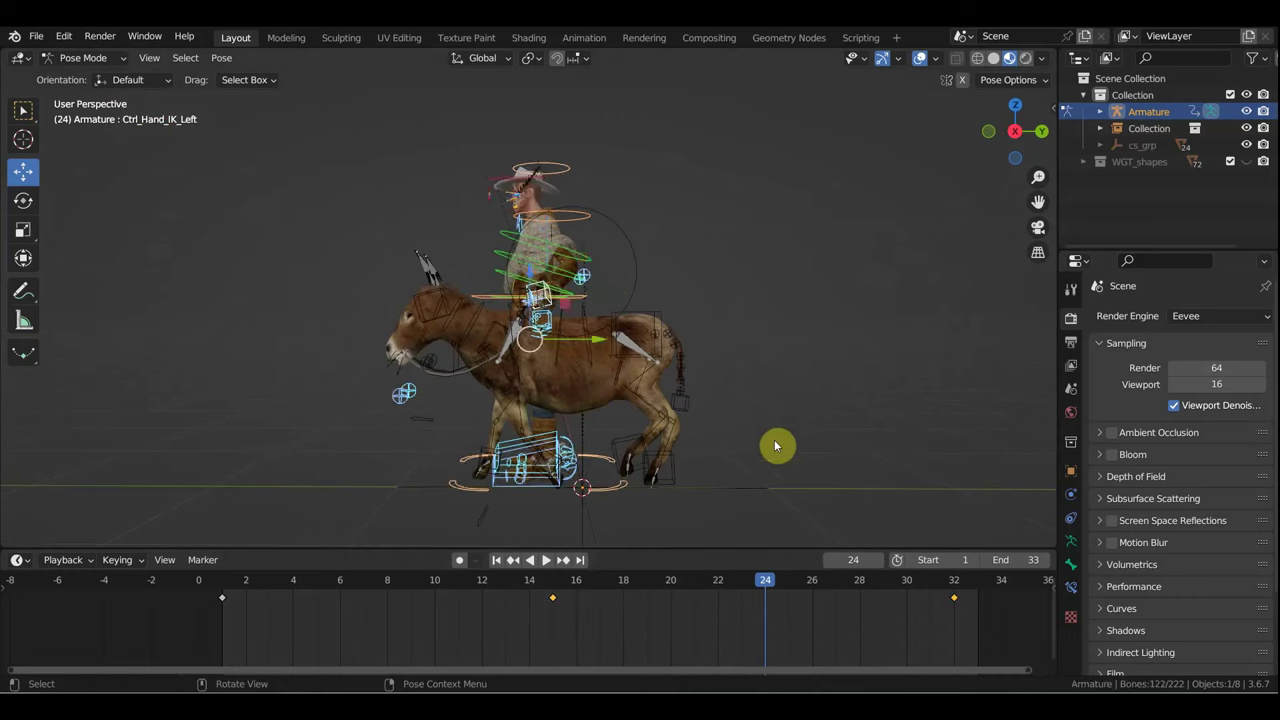
pyautogui.press('i')
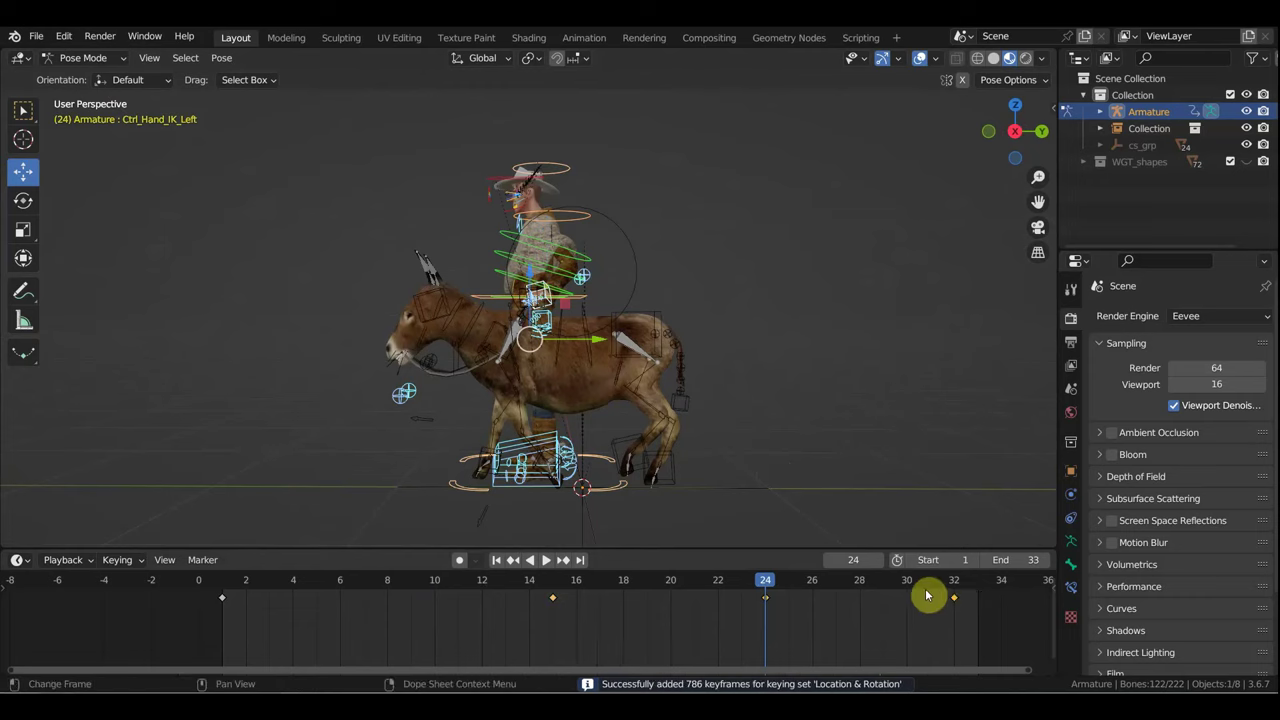
pyautogui.moveTo(620, 654); pyautogui.dragTo(190, 560)
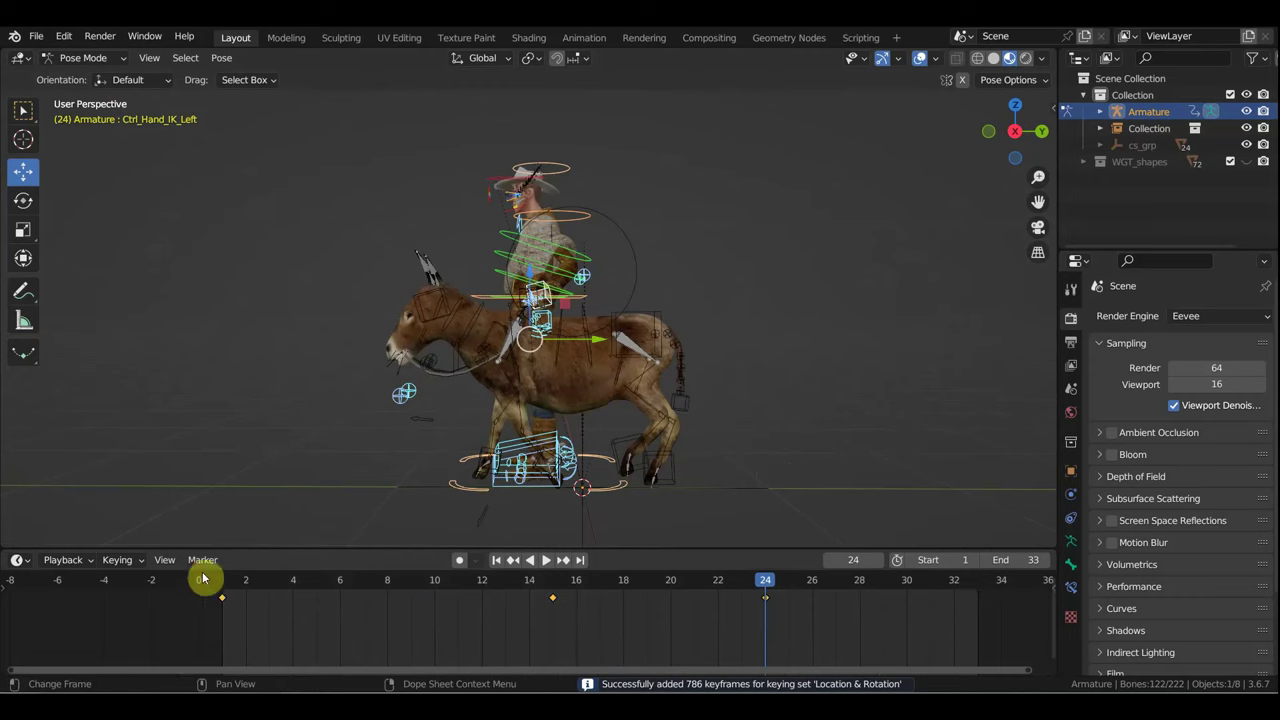
pyautogui.press('Delete')
# Step: Slide the frame 24 keyframe back to frame 1
pyautogui.scroll(2, 349, 357)
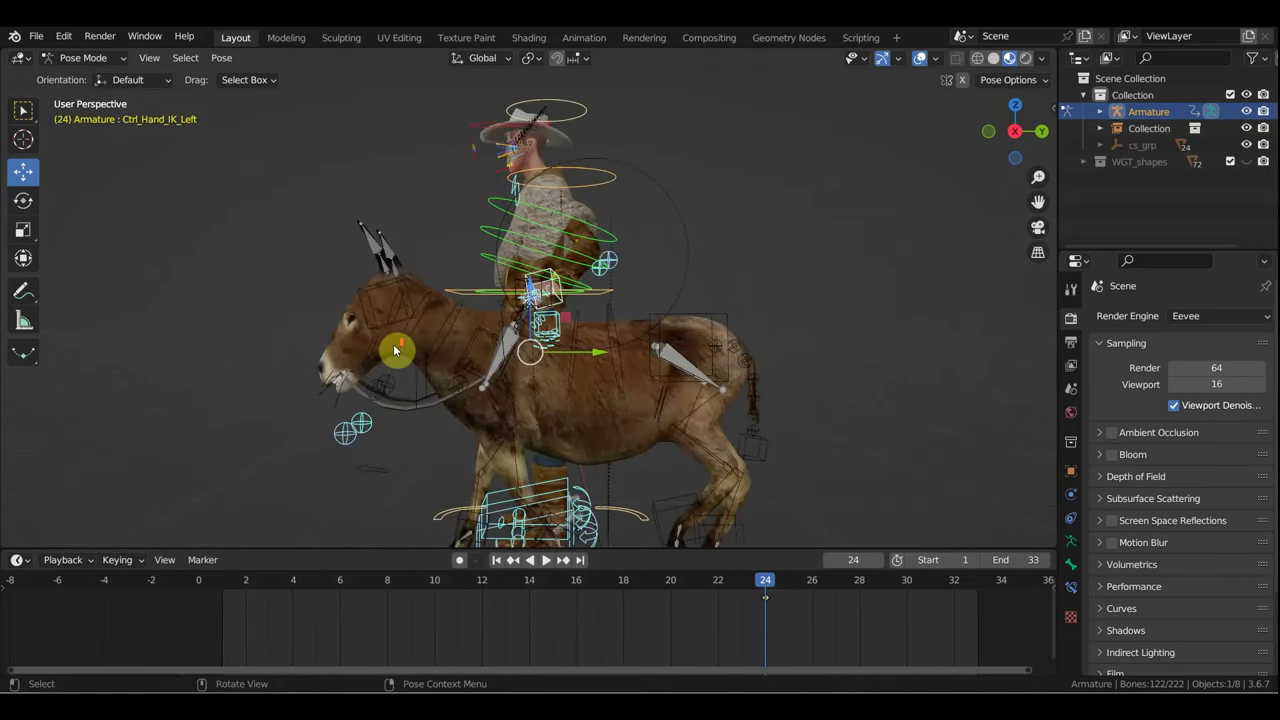
pyautogui.scroll(-3, 516, 328)
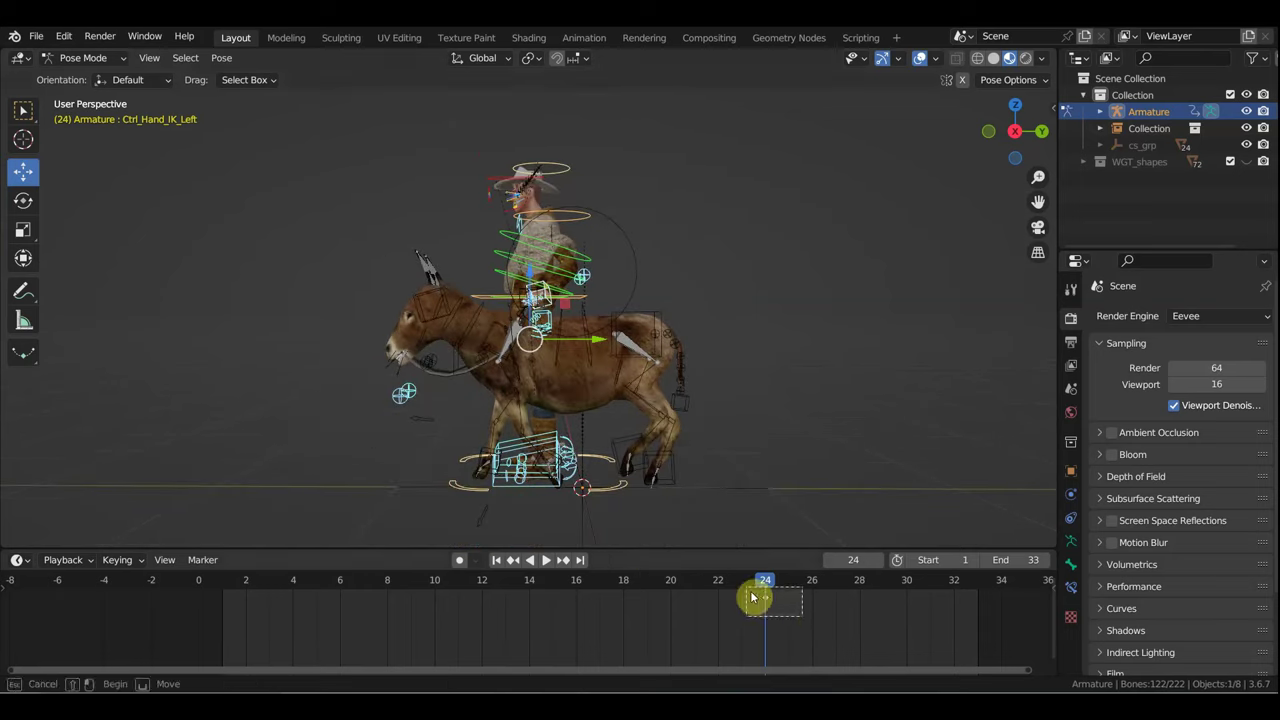
pyautogui.press('g')
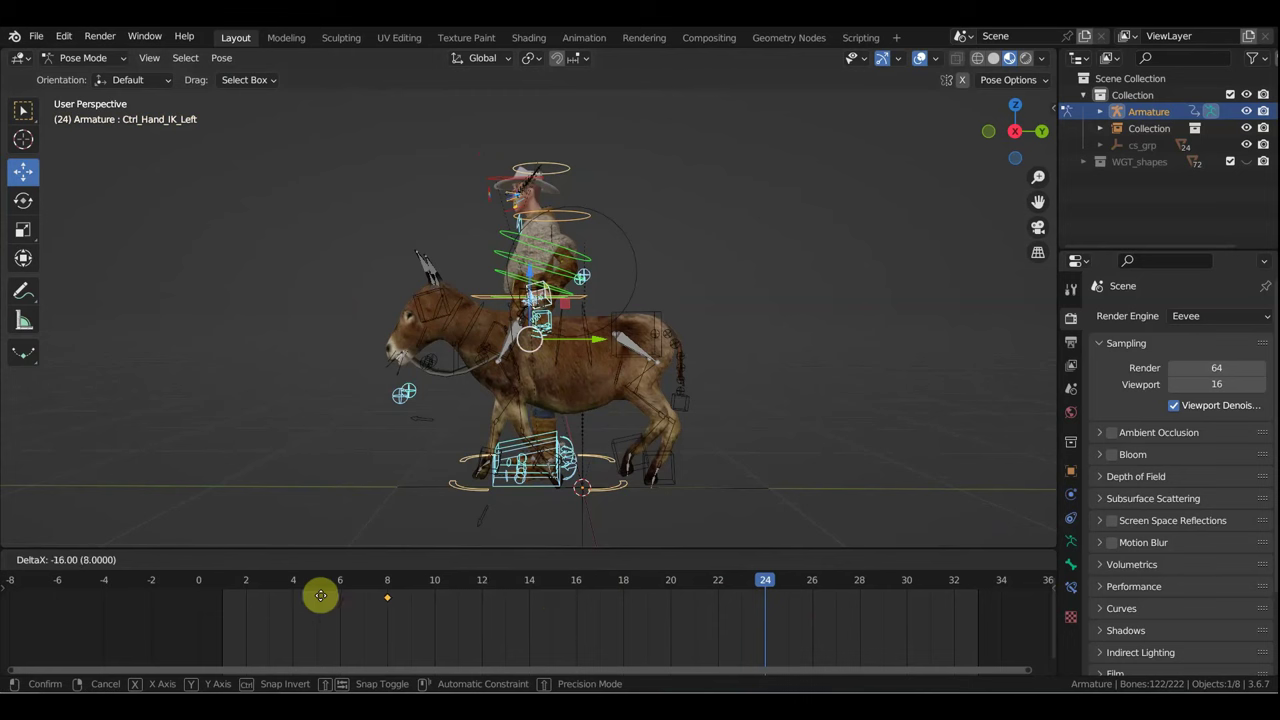
pyautogui.click(221, 590)
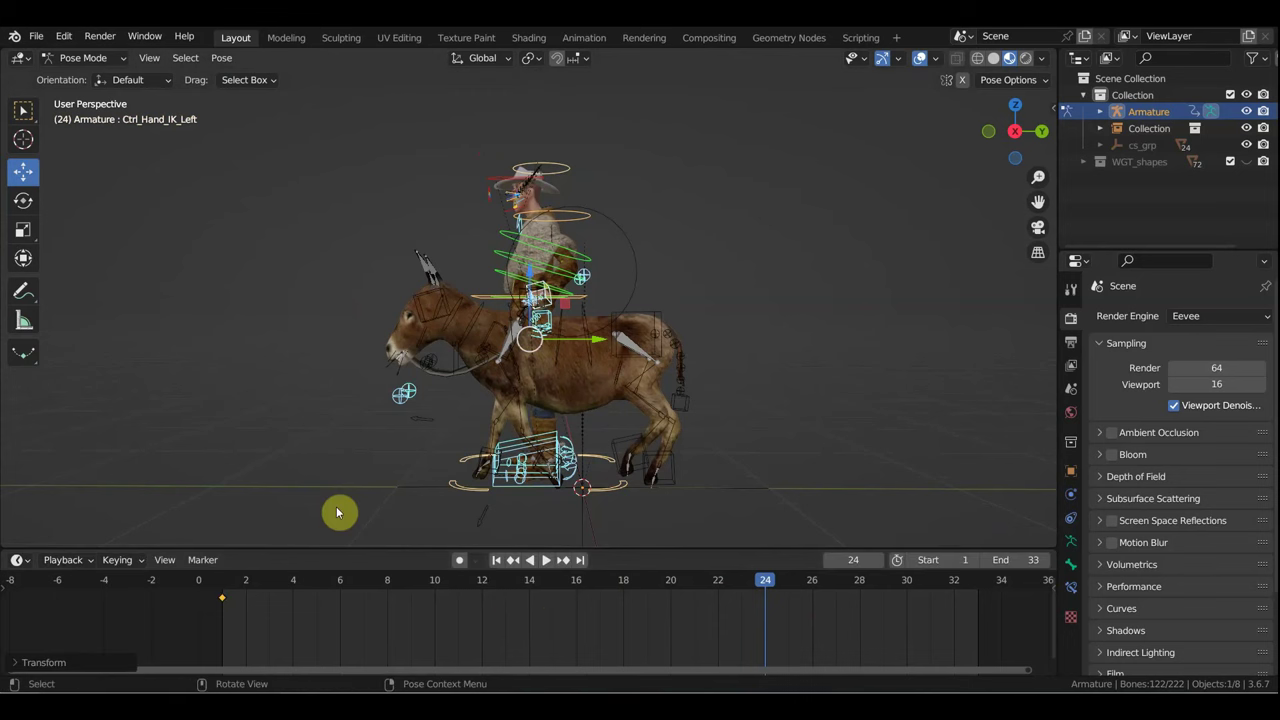
pyautogui.scroll(4, 437, 450)
pyautogui.moveTo(566, 463); pyautogui.dragTo(506, 460, button='middle')
pyautogui.scroll(-4, 506, 460)
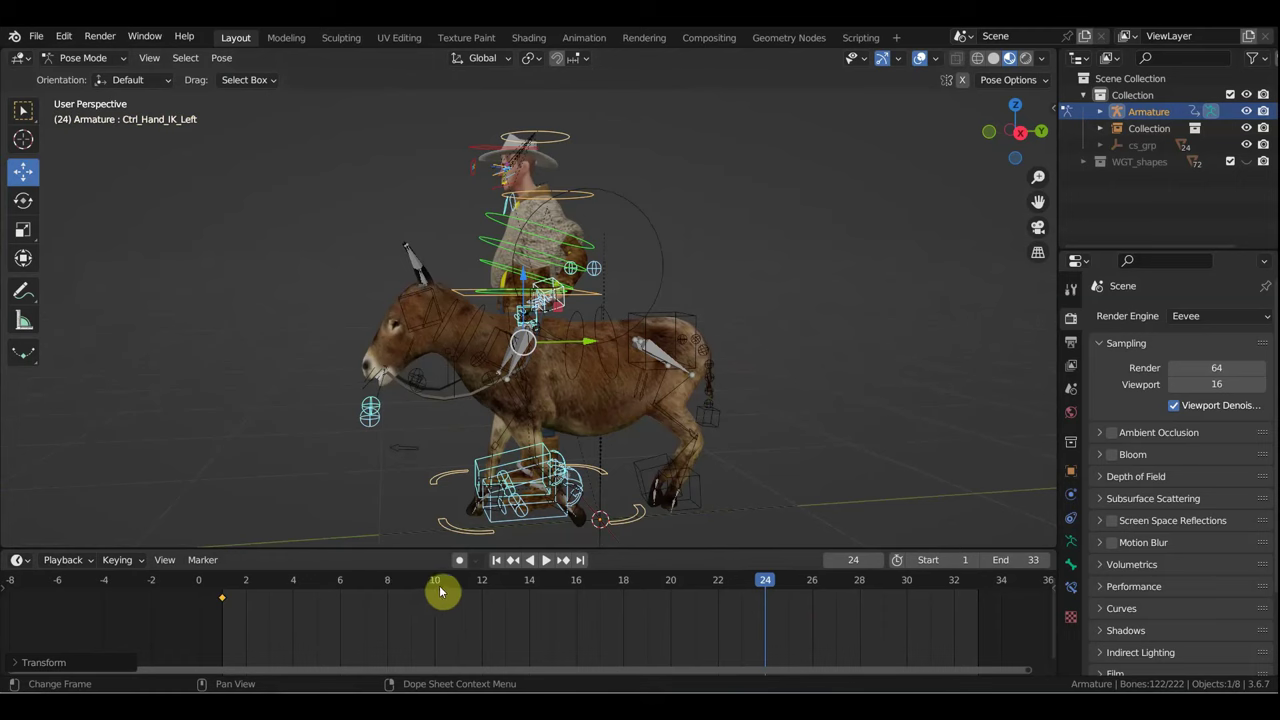
# Step: At frame 20, tilt the rider's head control about 25° in right view and key it
pyautogui.click(626, 593)
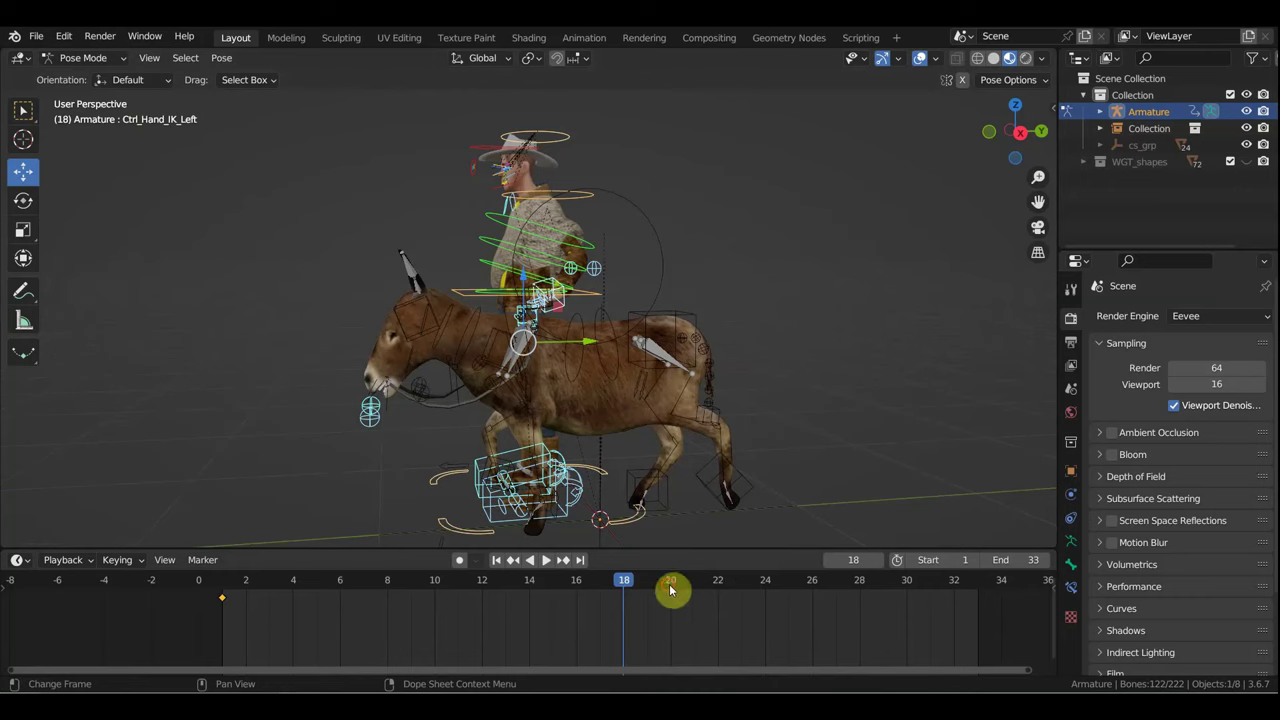
pyautogui.click(671, 590)
pyautogui.click(566, 142)
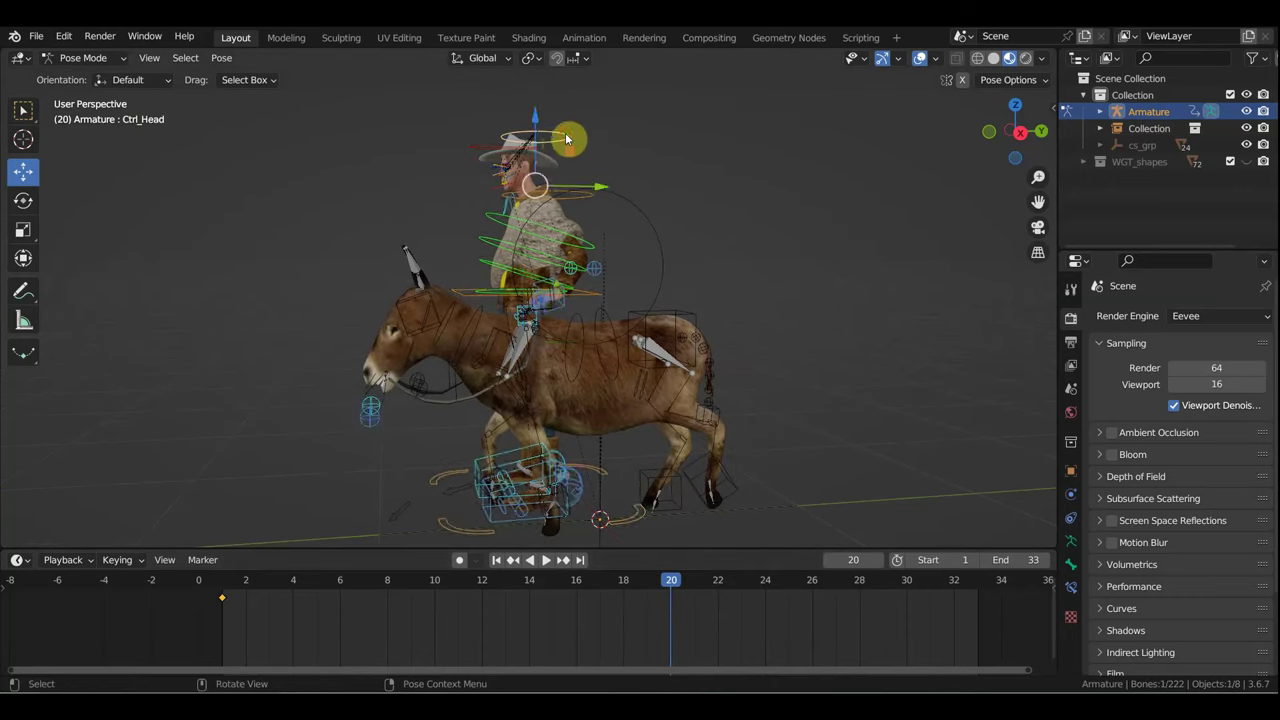
pyautogui.press('KP_3')
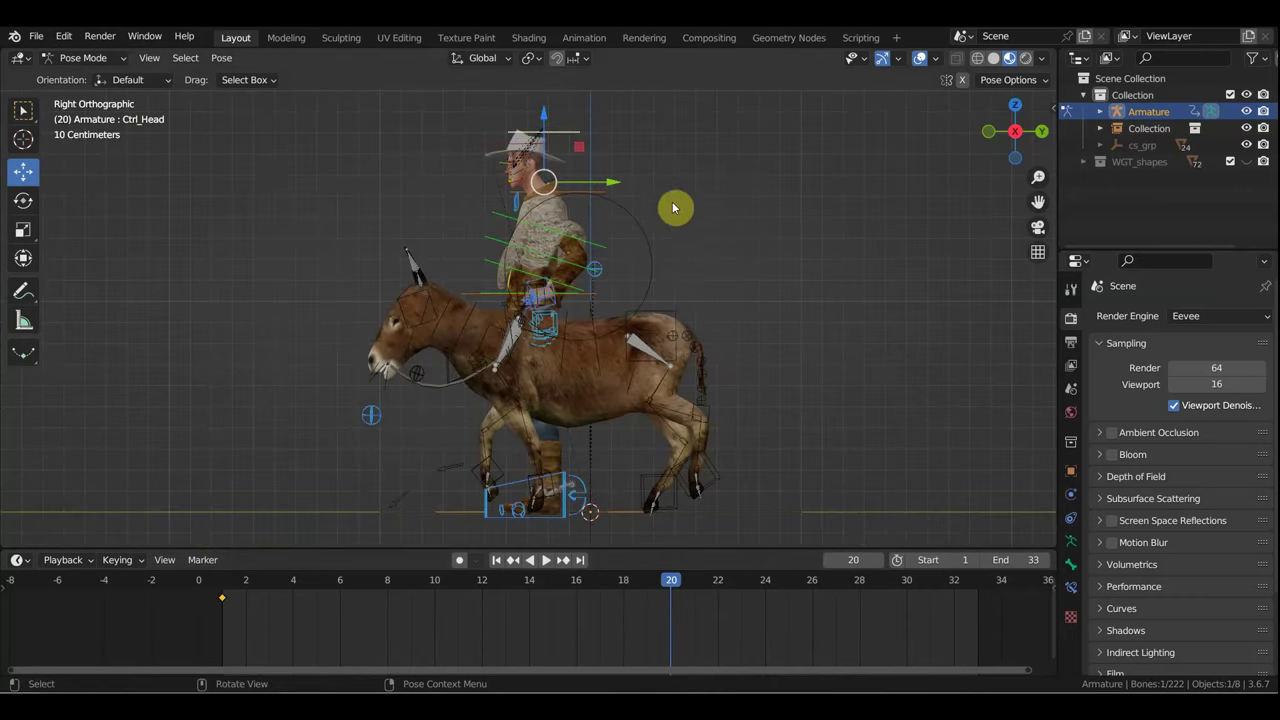
pyautogui.press('r')
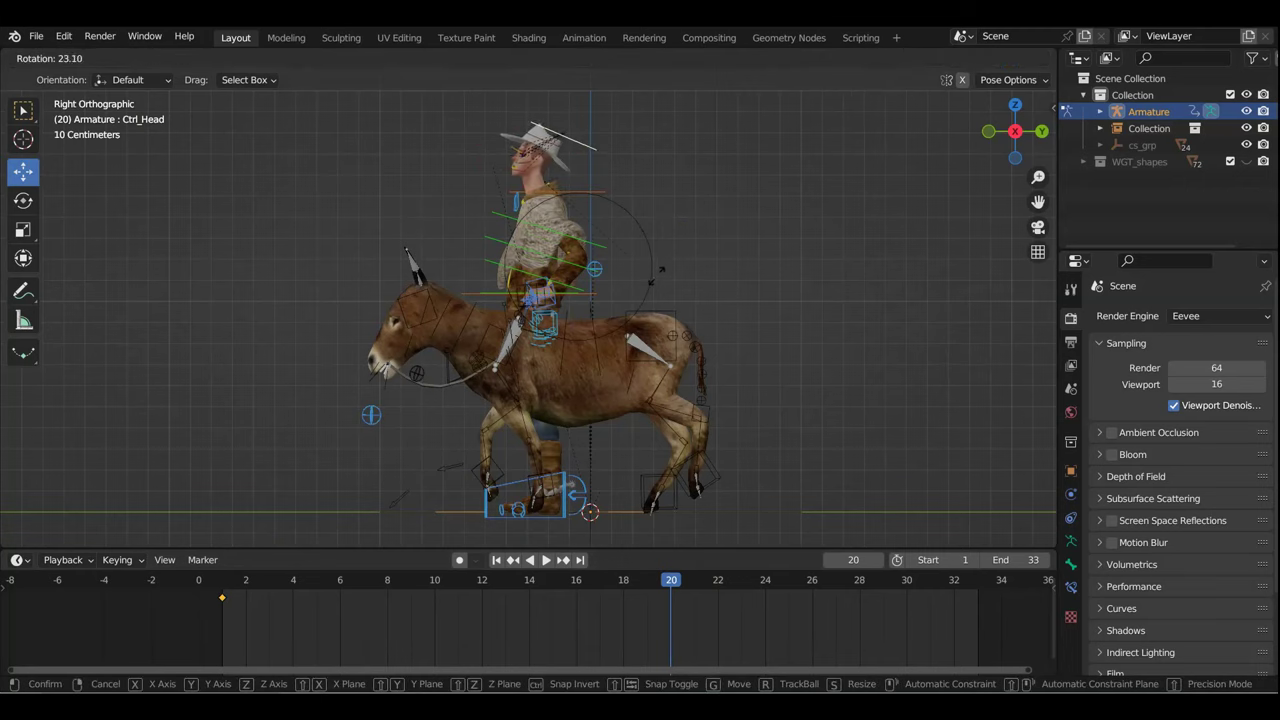
pyautogui.click(651, 279)
pyautogui.press('i')
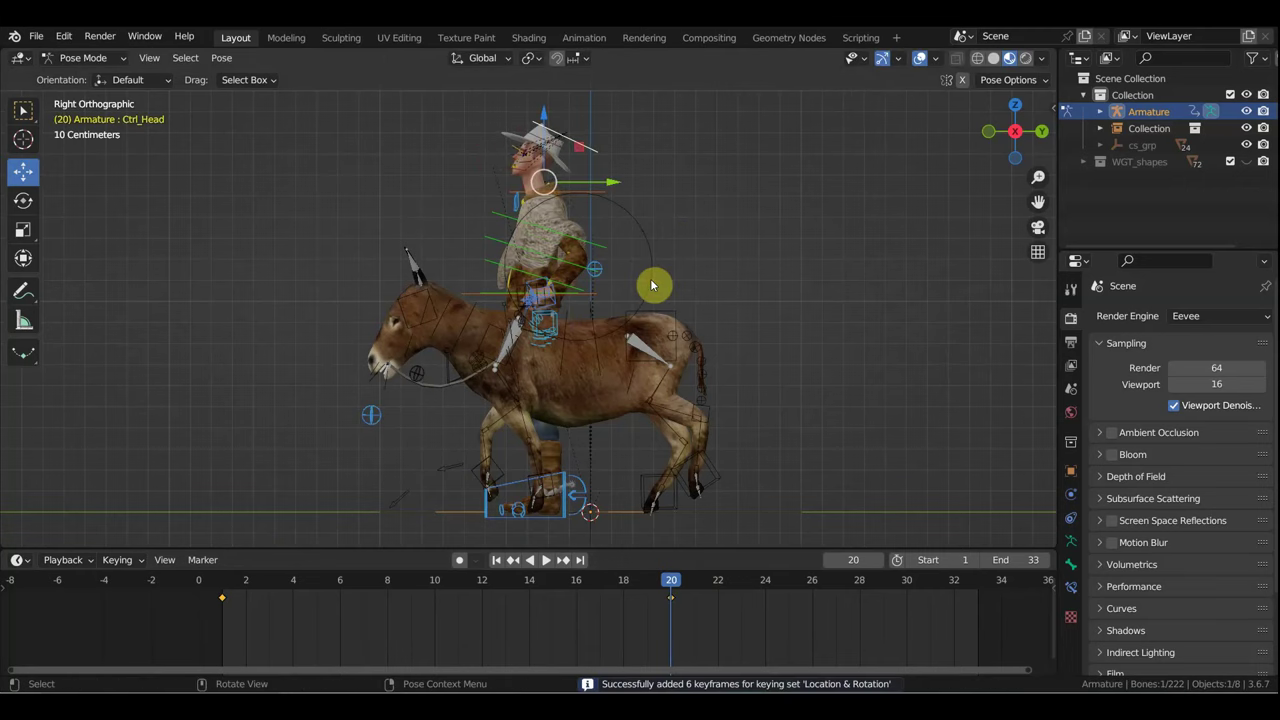
# Step: Play back the head animation and return to frame 1
pyautogui.press('space')
pyautogui.moveTo(697, 588)
pyautogui.mouseDown()
pyautogui.moveTo(854, 611)
pyautogui.moveTo(228, 580)
pyautogui.mouseUp()
pyautogui.press('space')
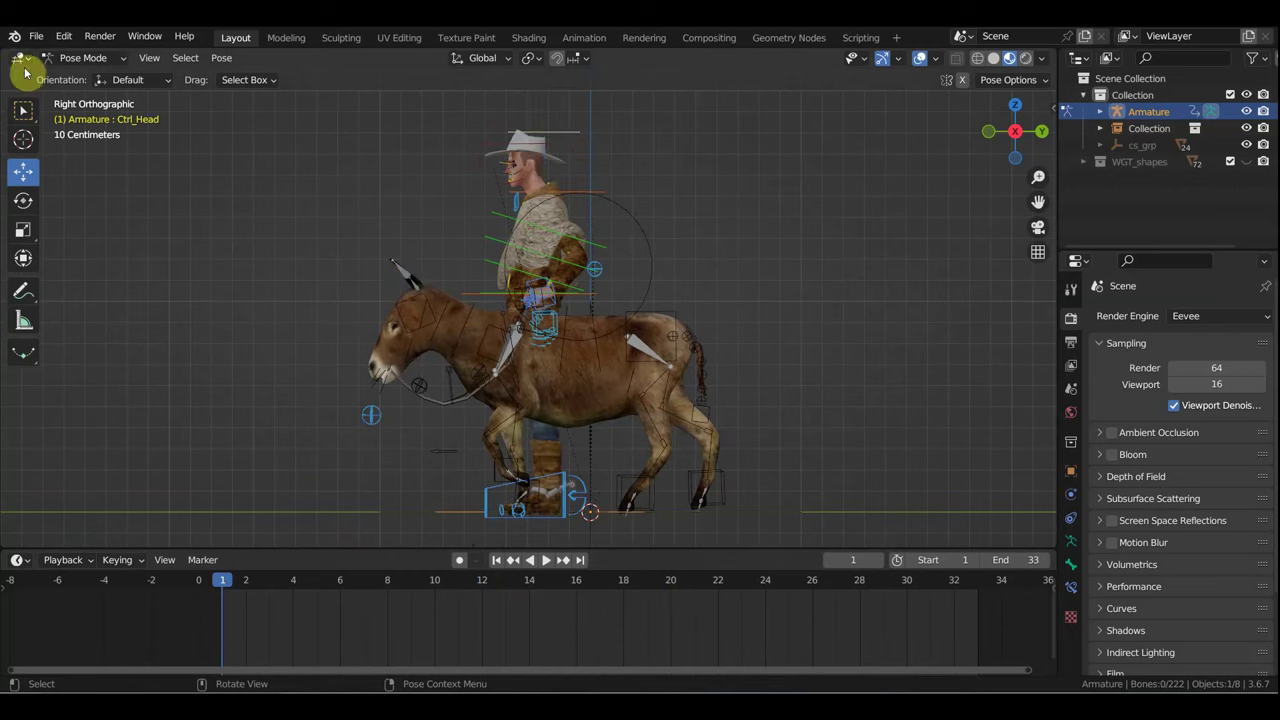
# Step: Save the scene as 'герой запада сцена1.blend' via Save As
pyautogui.click(36, 36)
pyautogui.moveTo(36, 36)
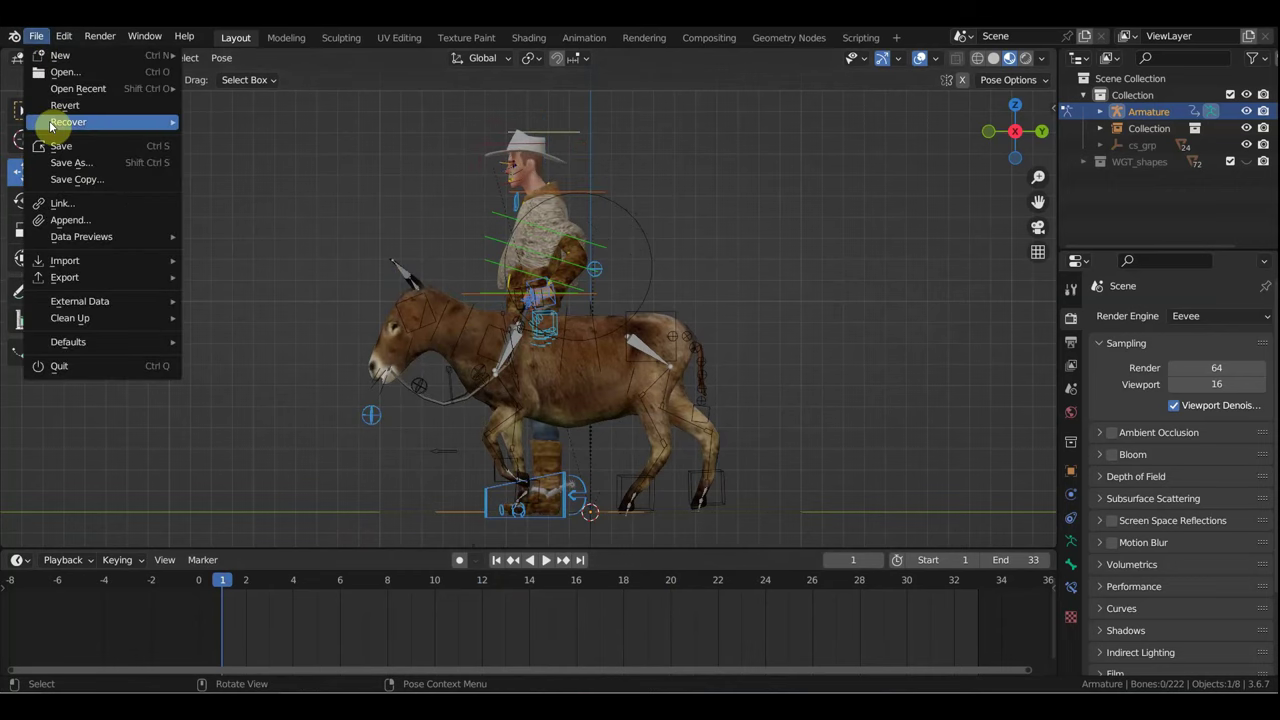
pyautogui.click(70, 163)
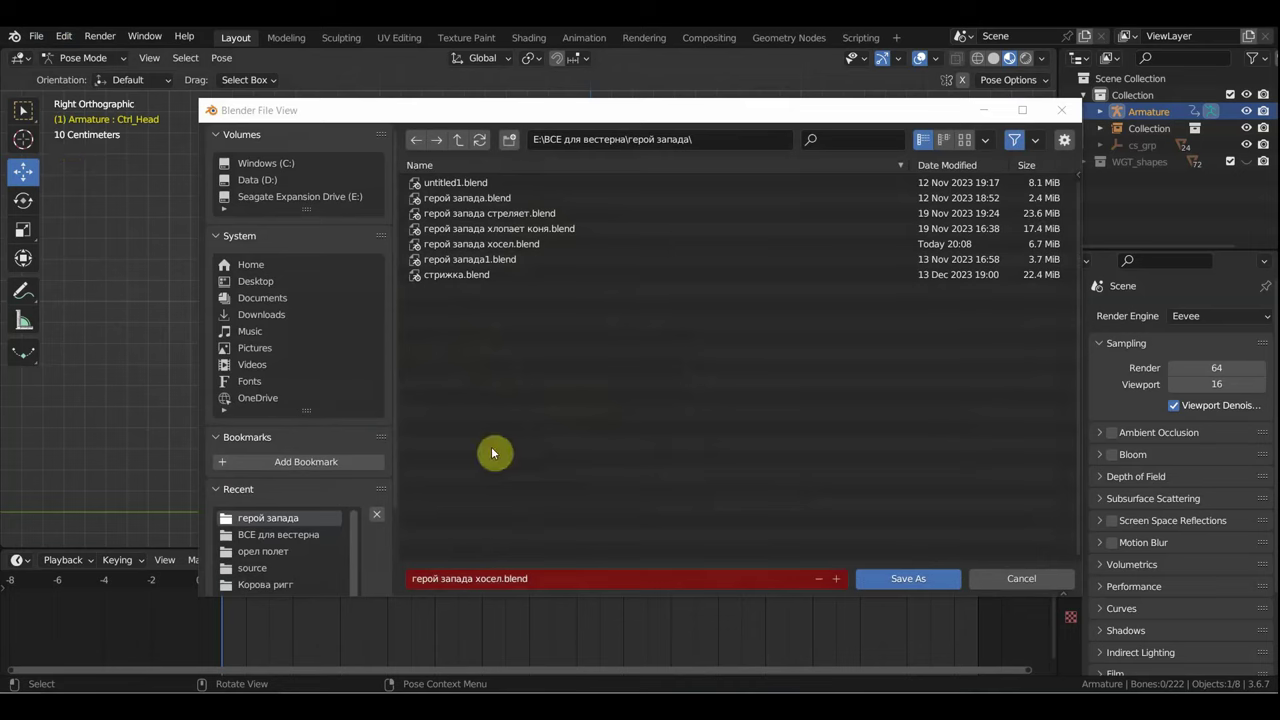
pyautogui.click(492, 578)
pyautogui.moveTo(550, 578); pyautogui.dragTo(474, 578)
pyautogui.write('цена1')
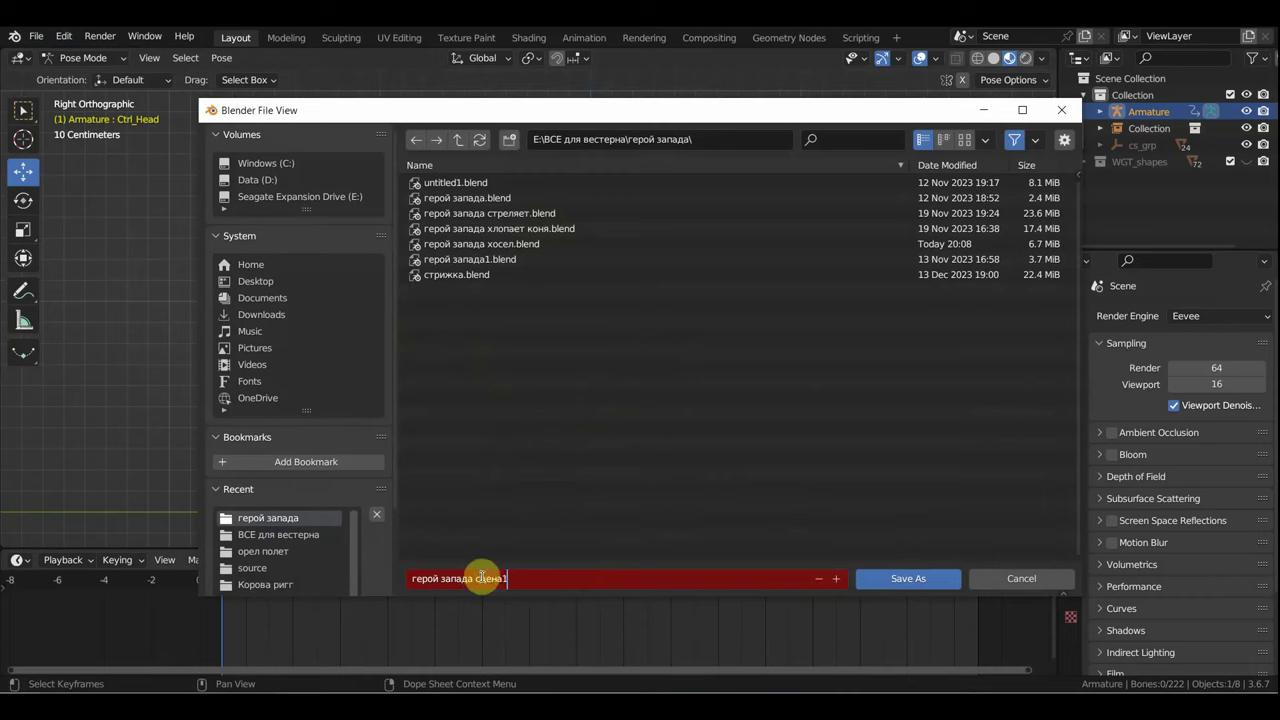
pyautogui.press('Return')
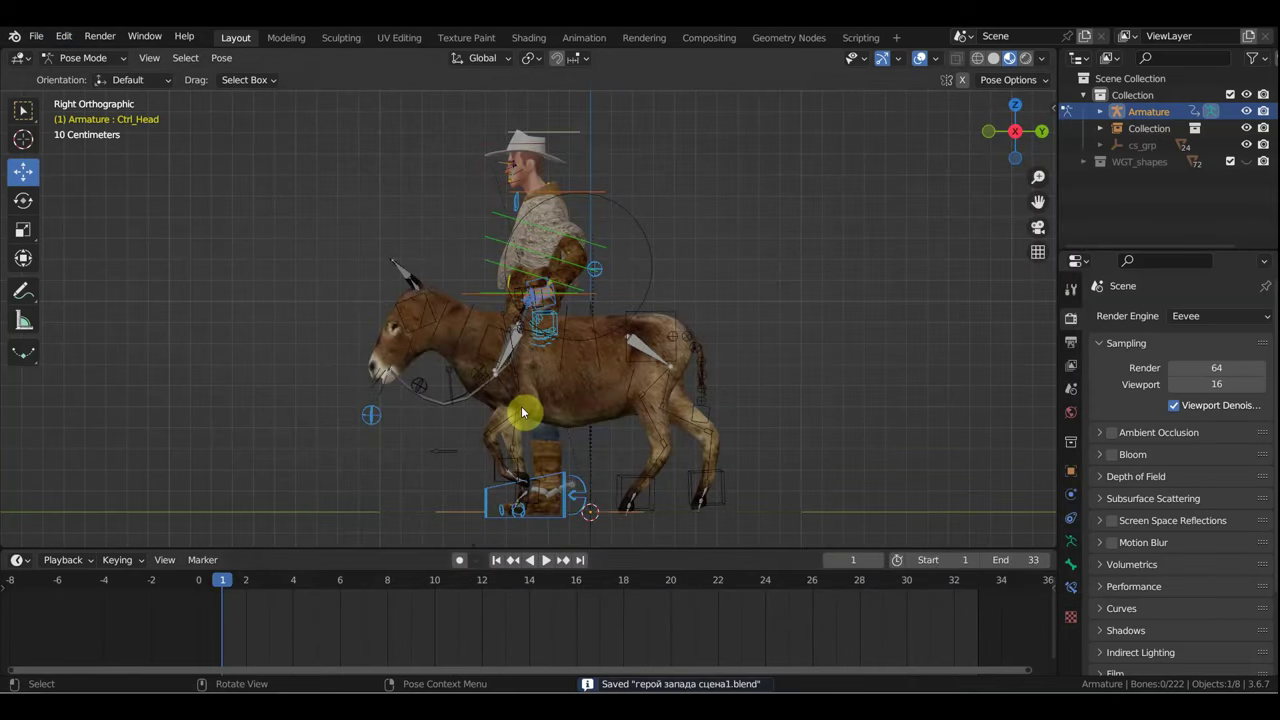
# Step: In the Open dialog, browse drive E and enter the ВСЕ для вестерна folder
pyautogui.click(36, 36)
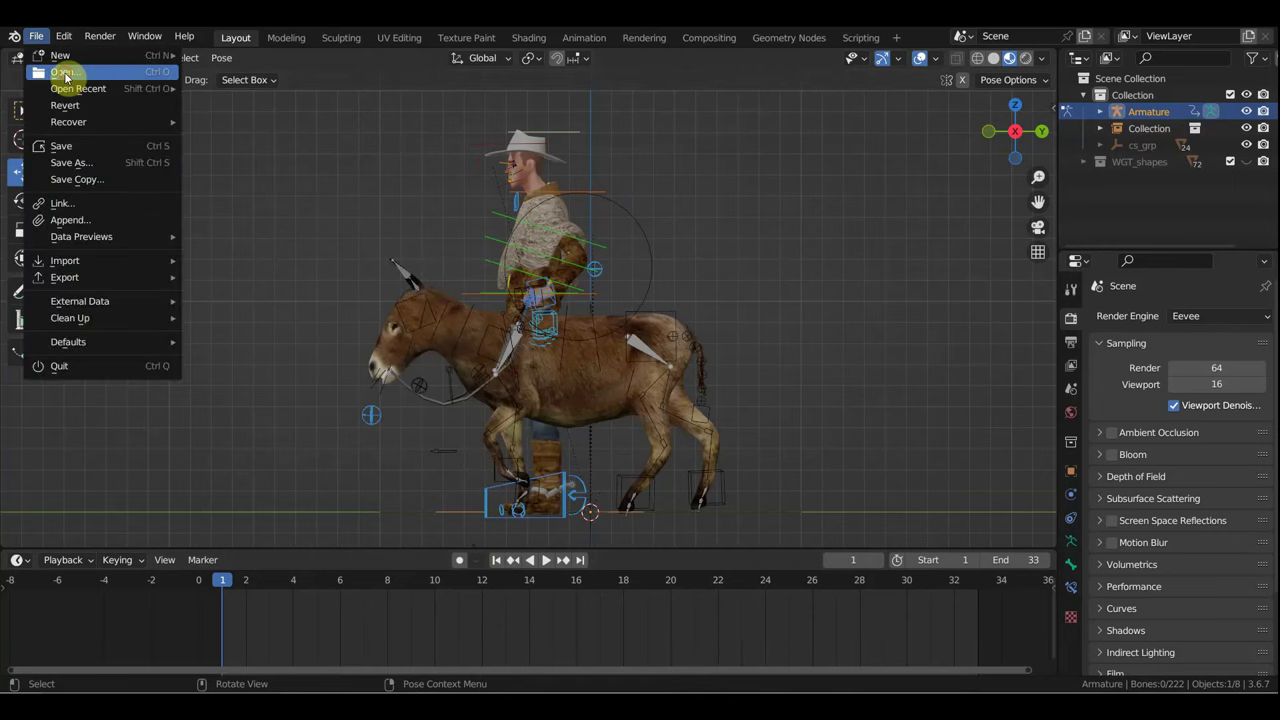
pyautogui.click(64, 75)
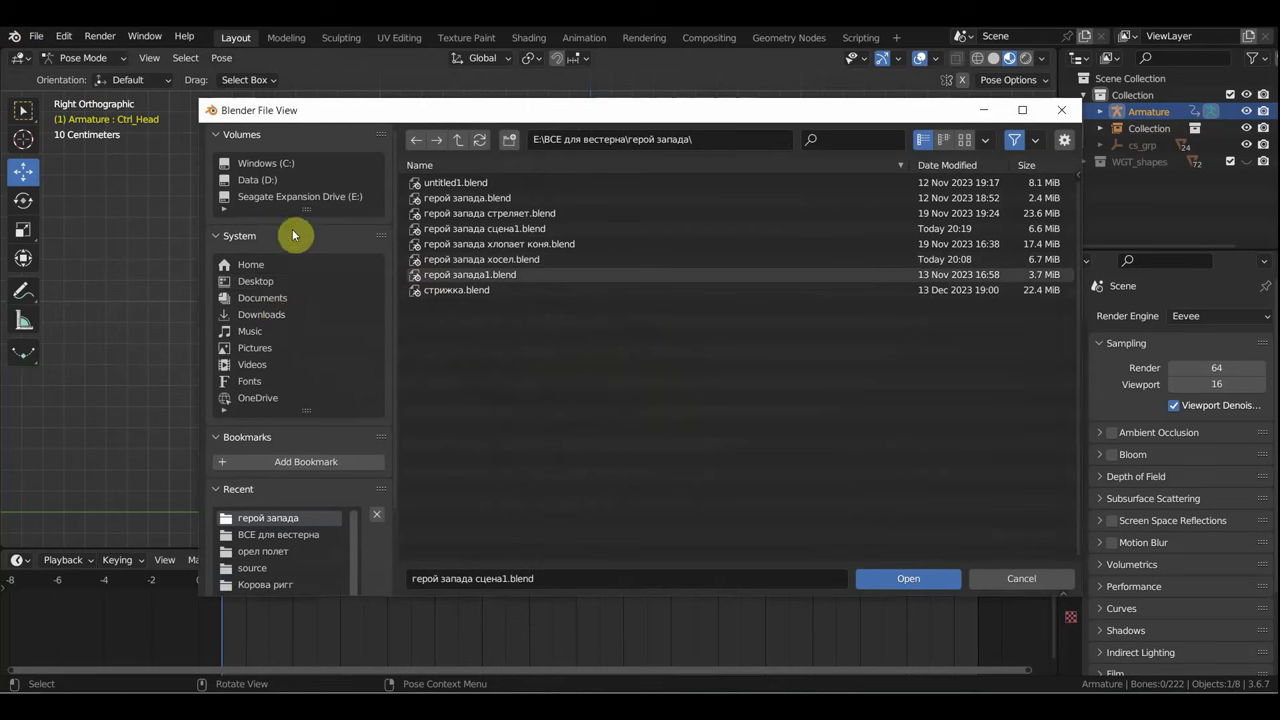
pyautogui.click(298, 196)
pyautogui.scroll(-2, 512, 350)
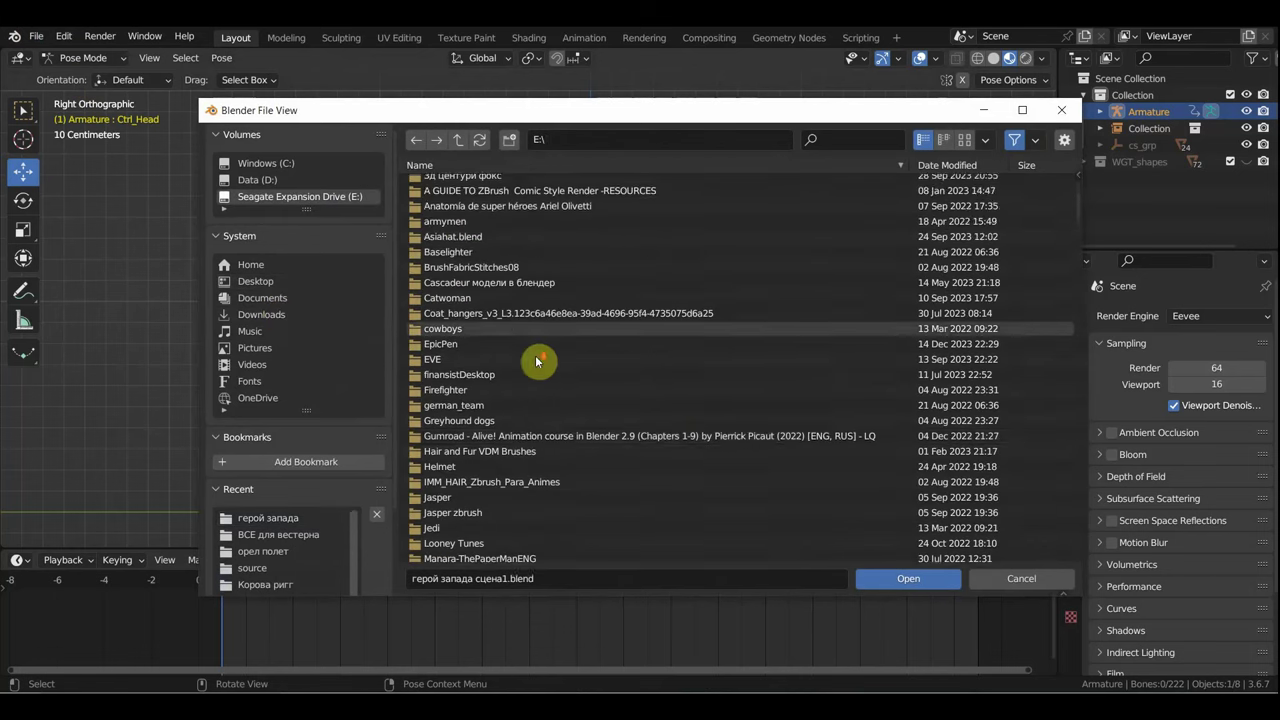
pyautogui.scroll(-2, 525, 355)
pyautogui.scroll(-2, 530, 358)
pyautogui.scroll(-4, 538, 365)
pyautogui.scroll(-5, 541, 378)
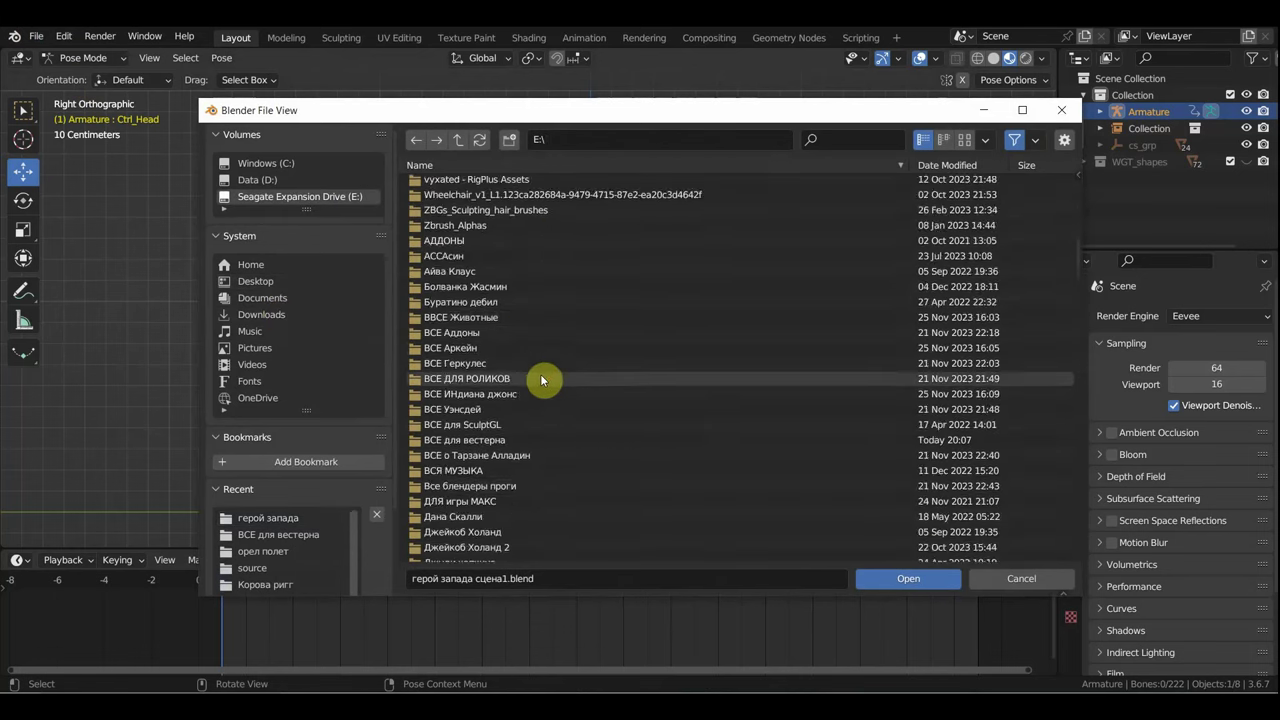
pyautogui.scroll(-3, 540, 377)
pyautogui.scroll(-2, 540, 377)
pyautogui.scroll(-2, 540, 377)
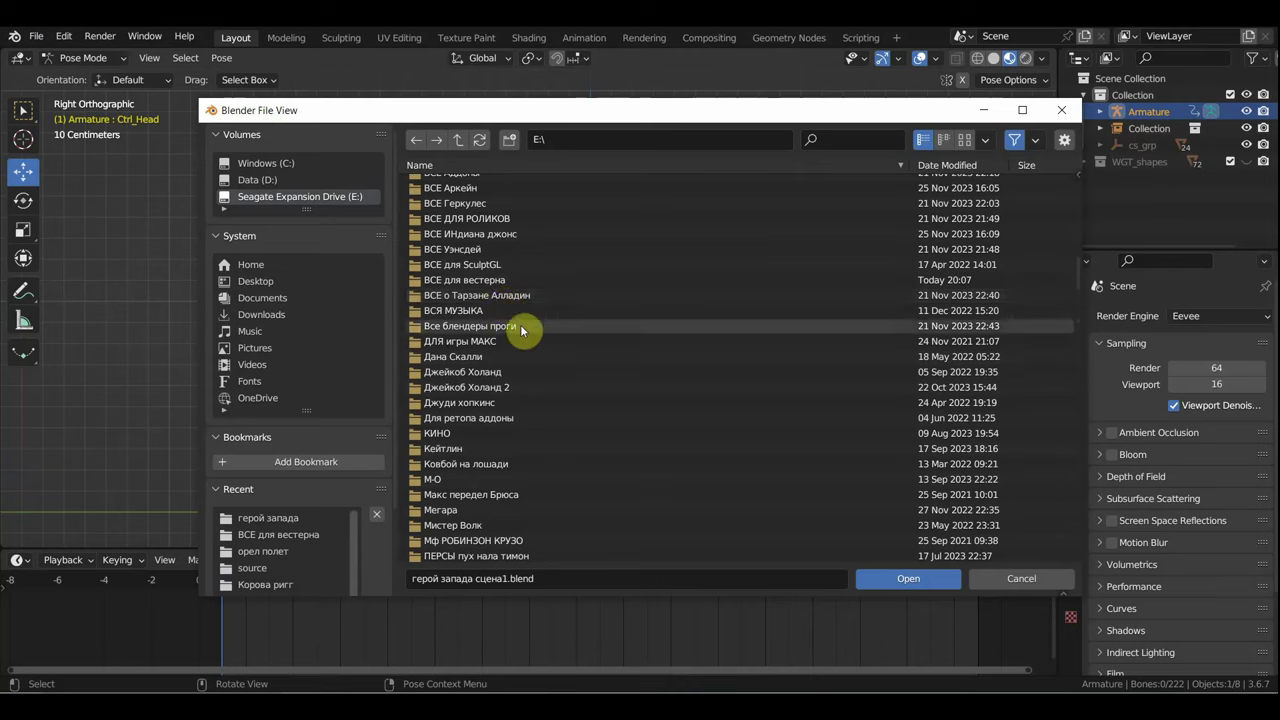
pyautogui.scroll(1, 505, 365)
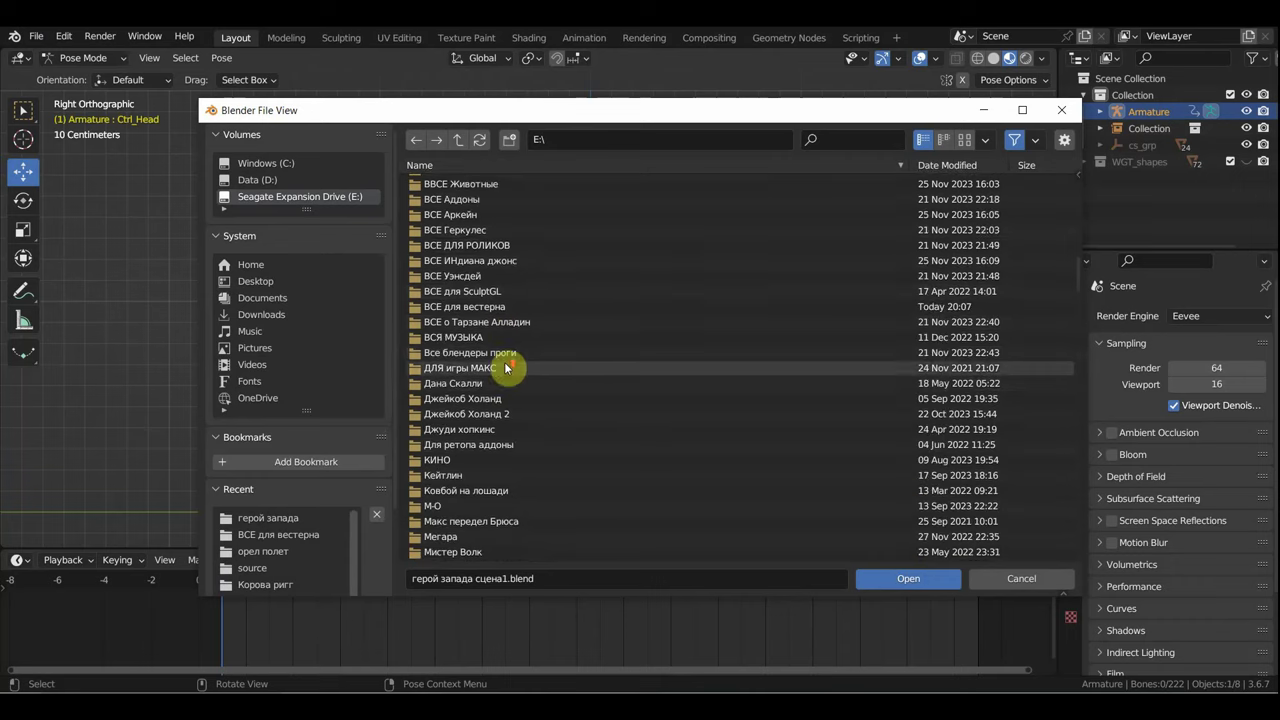
pyautogui.click(497, 307)
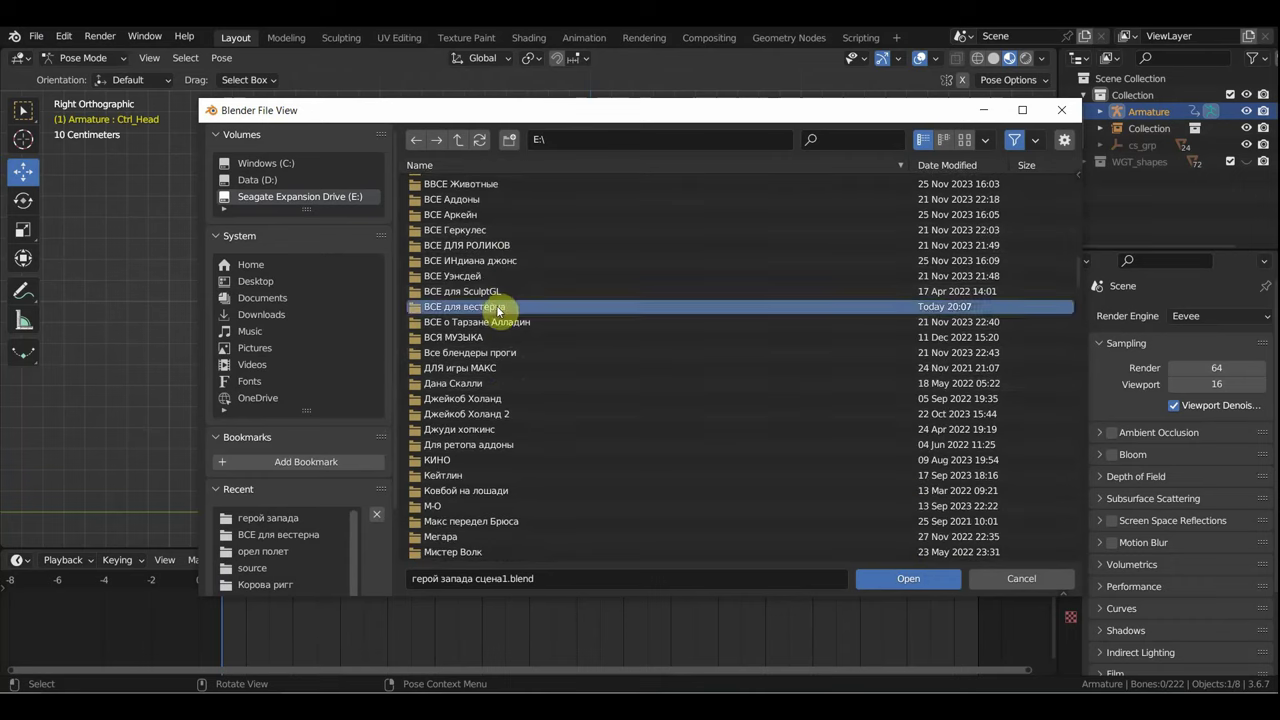
pyautogui.doubleClick(497, 307)
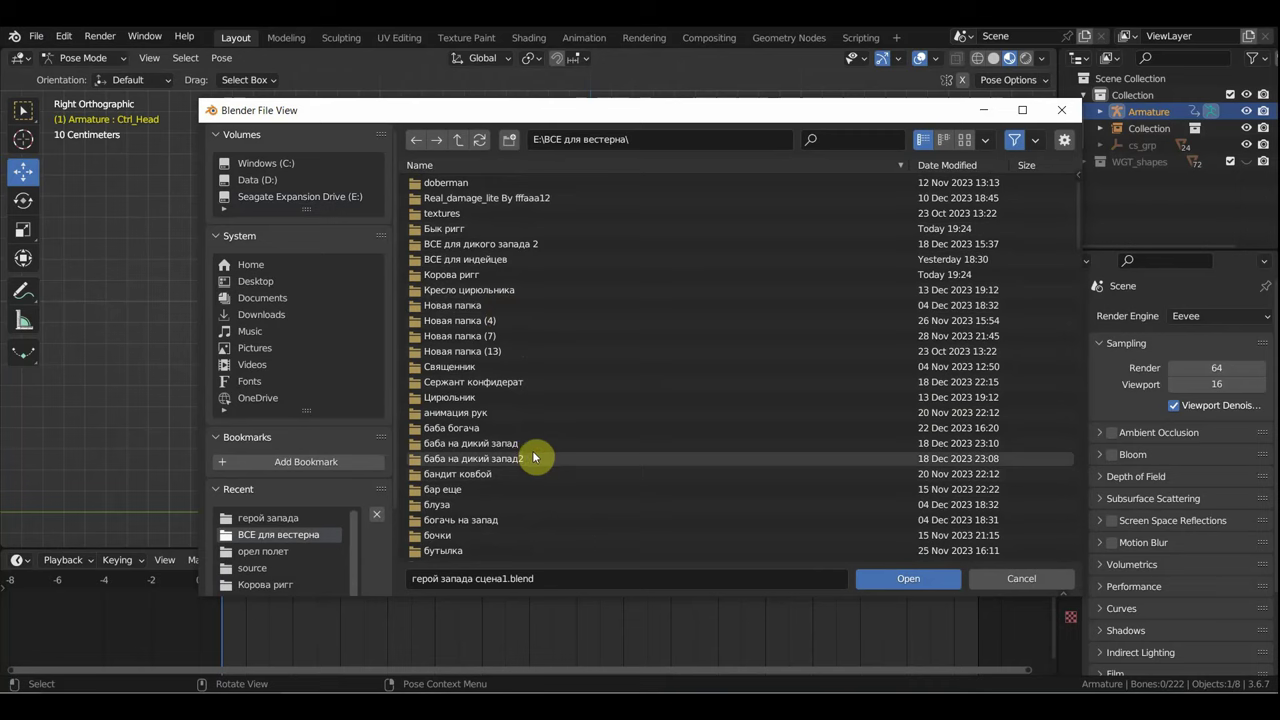
# Step: Check the ВСЕ для дикого запада 2 folder, then return to ВСЕ для вестерна
pyautogui.scroll(-1, 532, 456)
pyautogui.scroll(-5, 532, 456)
pyautogui.scroll(-6, 532, 456)
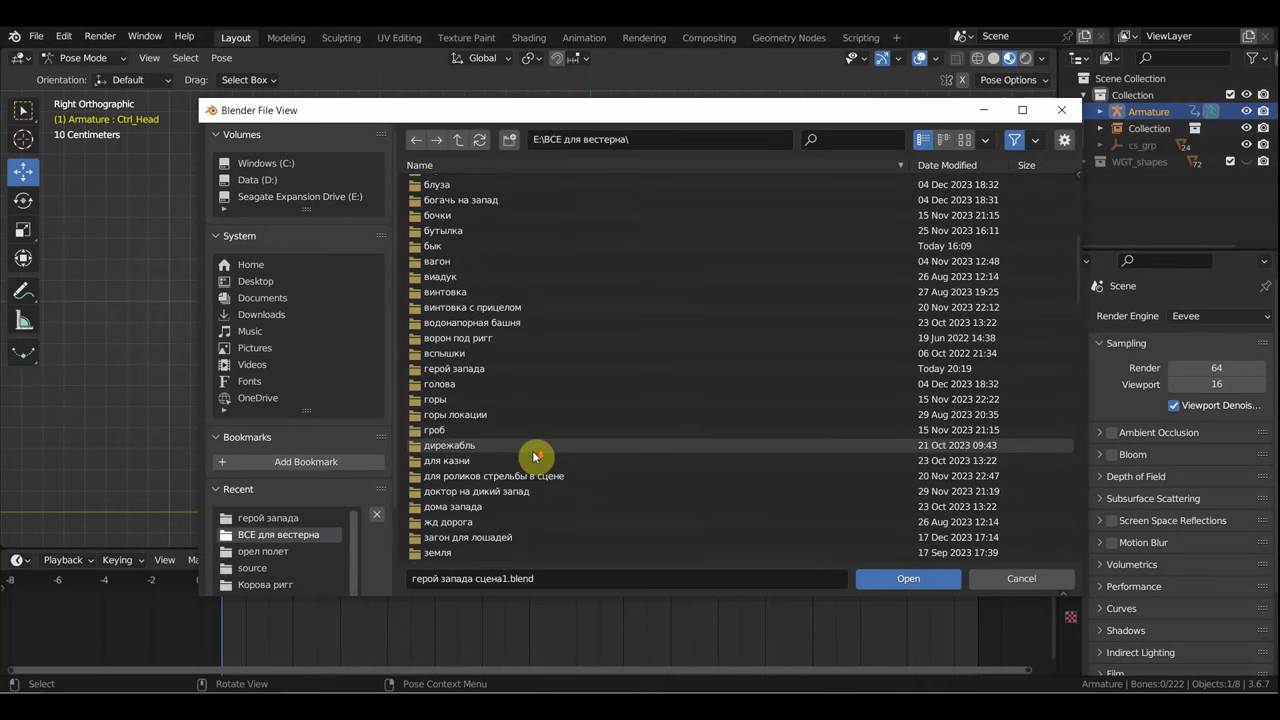
pyautogui.scroll(5, 532, 450)
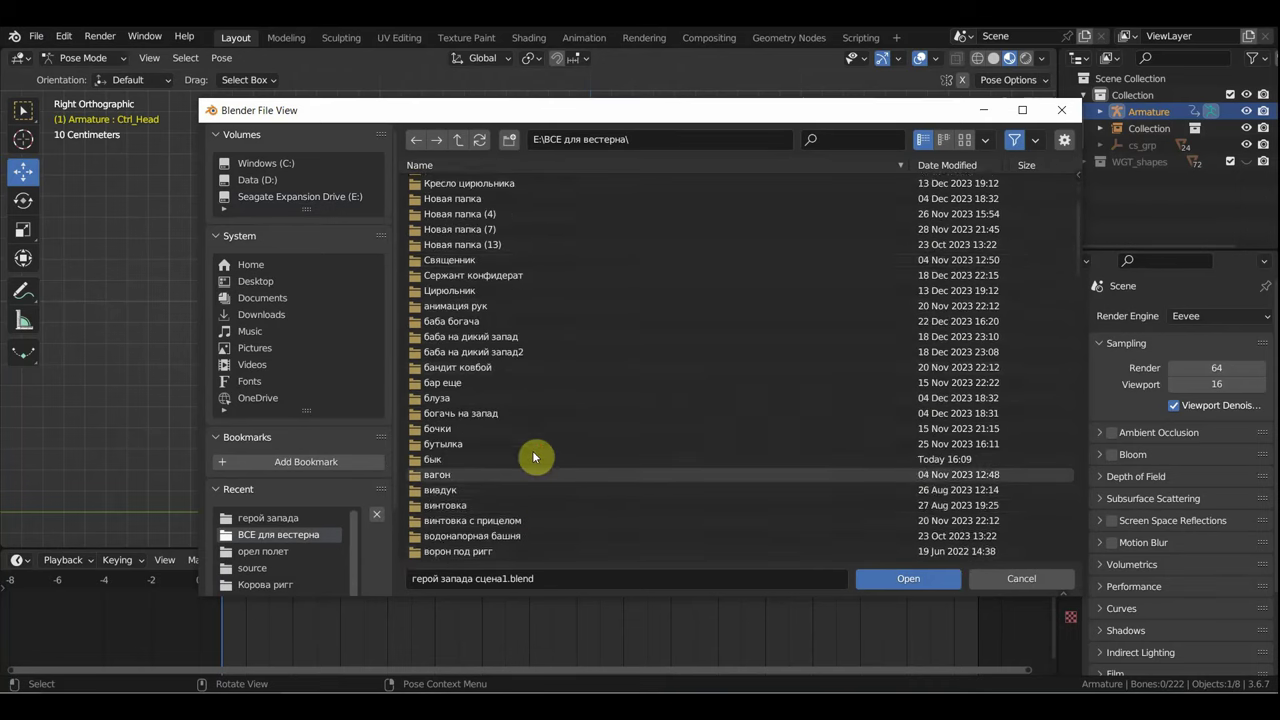
pyautogui.scroll(4, 532, 450)
pyautogui.scroll(3, 520, 360)
pyautogui.doubleClick(500, 245)
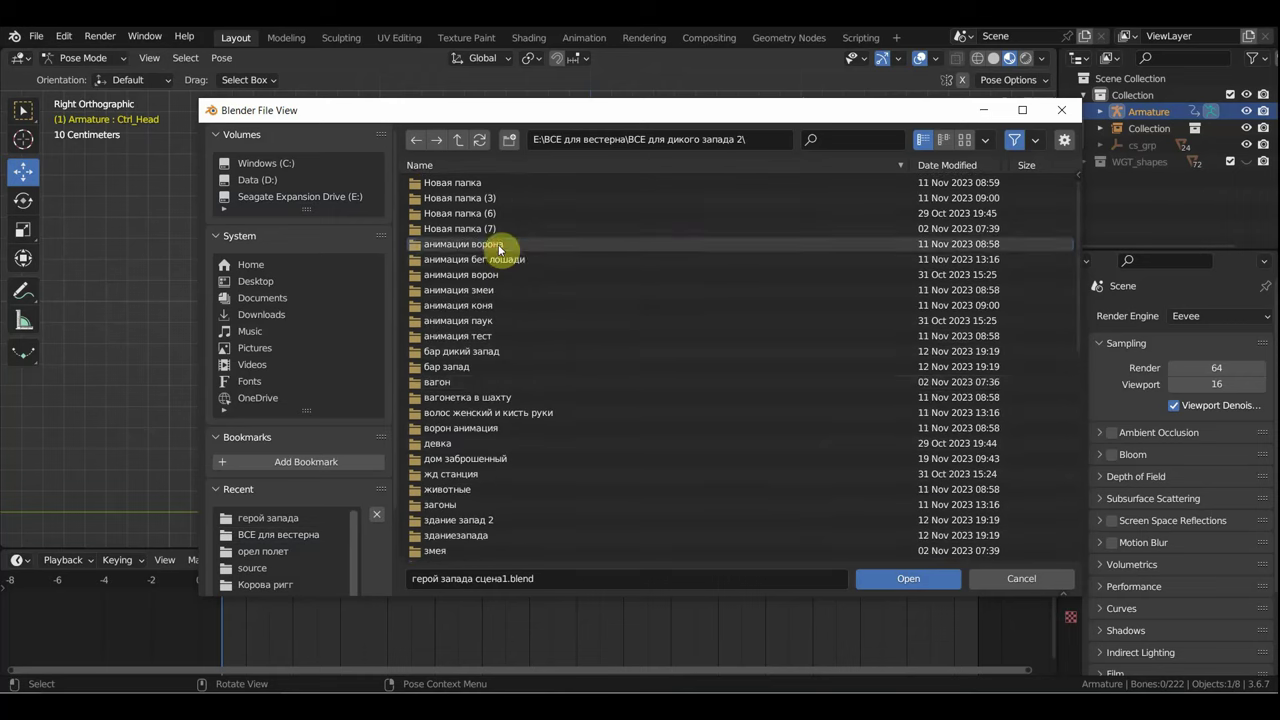
pyautogui.scroll(-5, 586, 300)
pyautogui.scroll(-6, 587, 400)
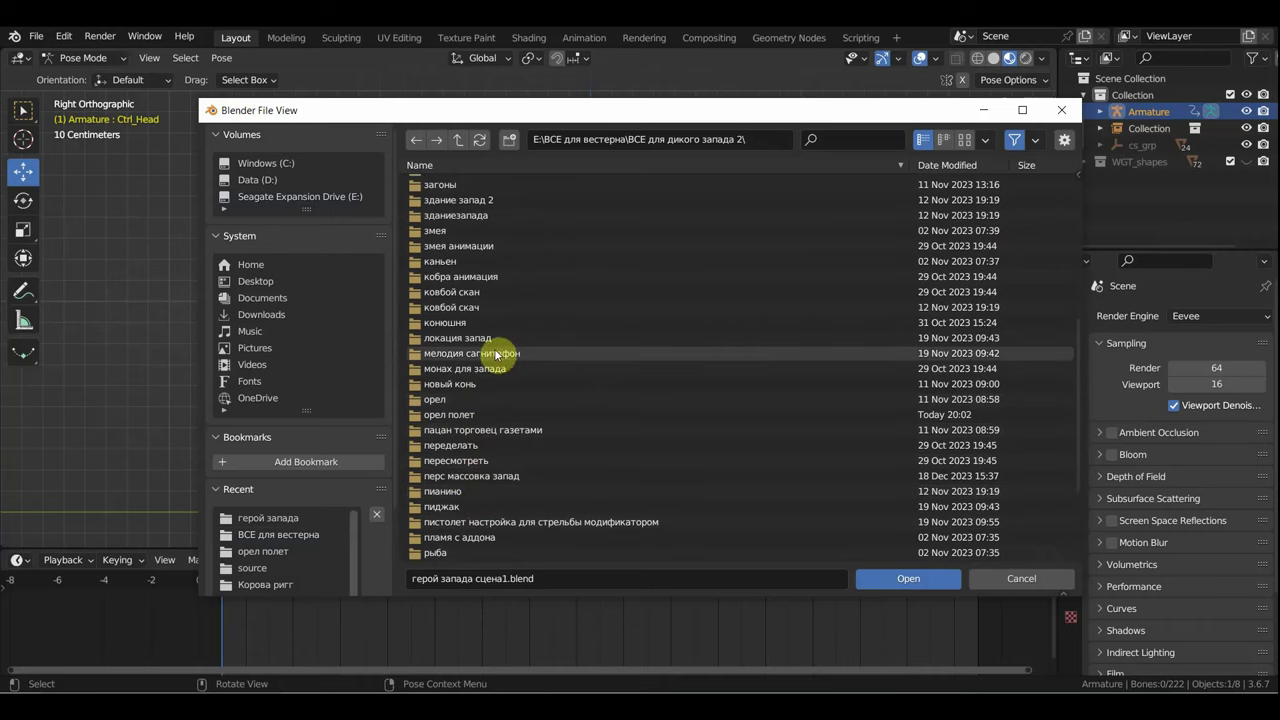
pyautogui.scroll(-3, 557, 400)
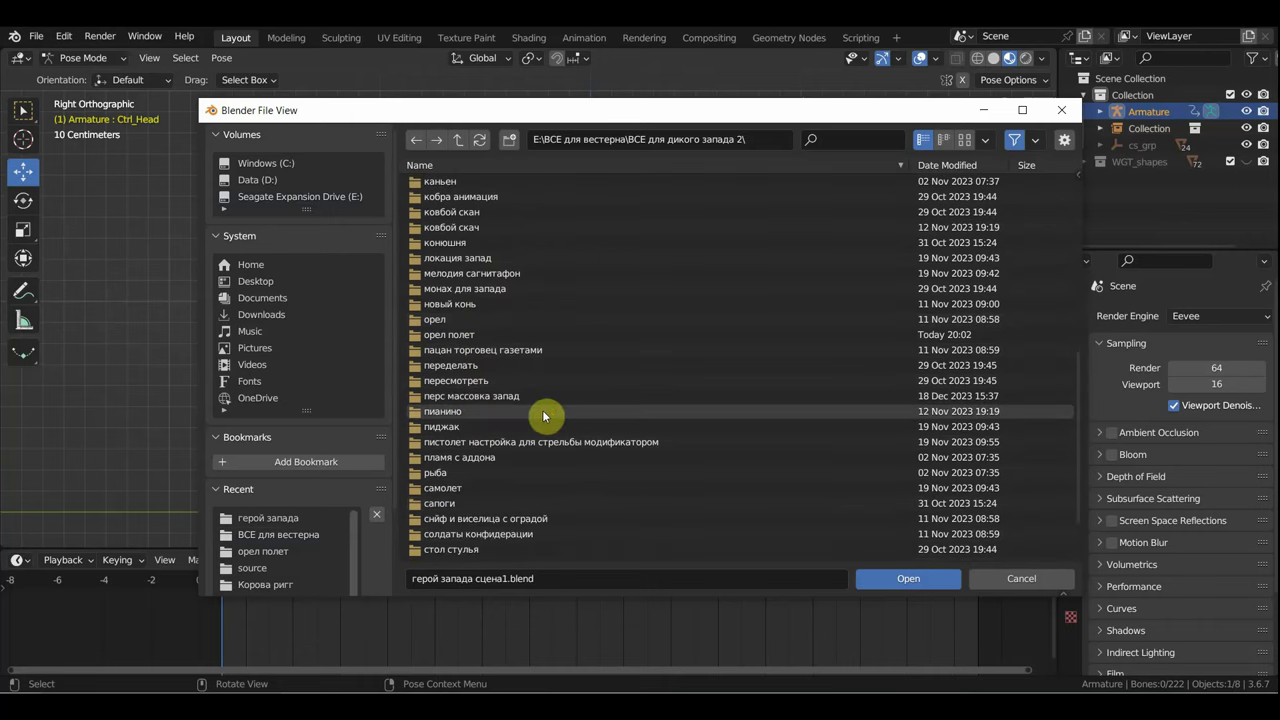
pyautogui.click(418, 140)
# Step: Enter the осел folder and pick the осел1.blend file
pyautogui.scroll(-5, 537, 414)
pyautogui.scroll(-5, 534, 416)
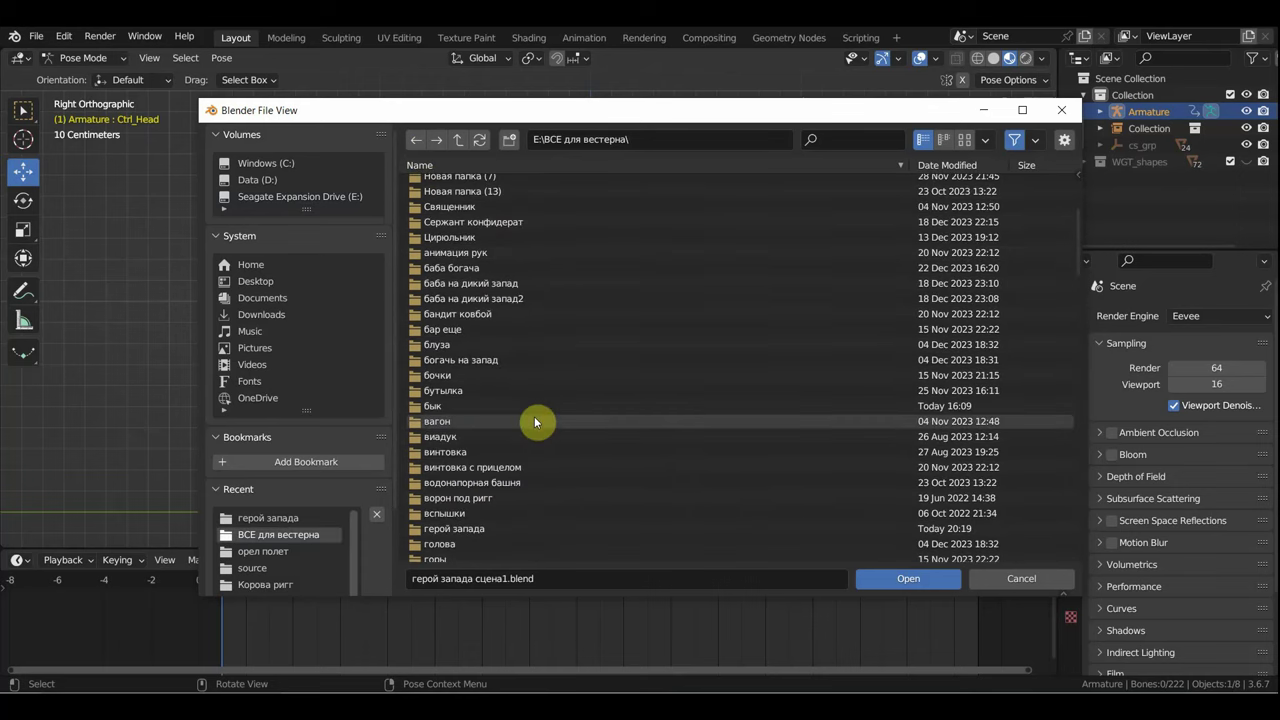
pyautogui.scroll(-5, 535, 455)
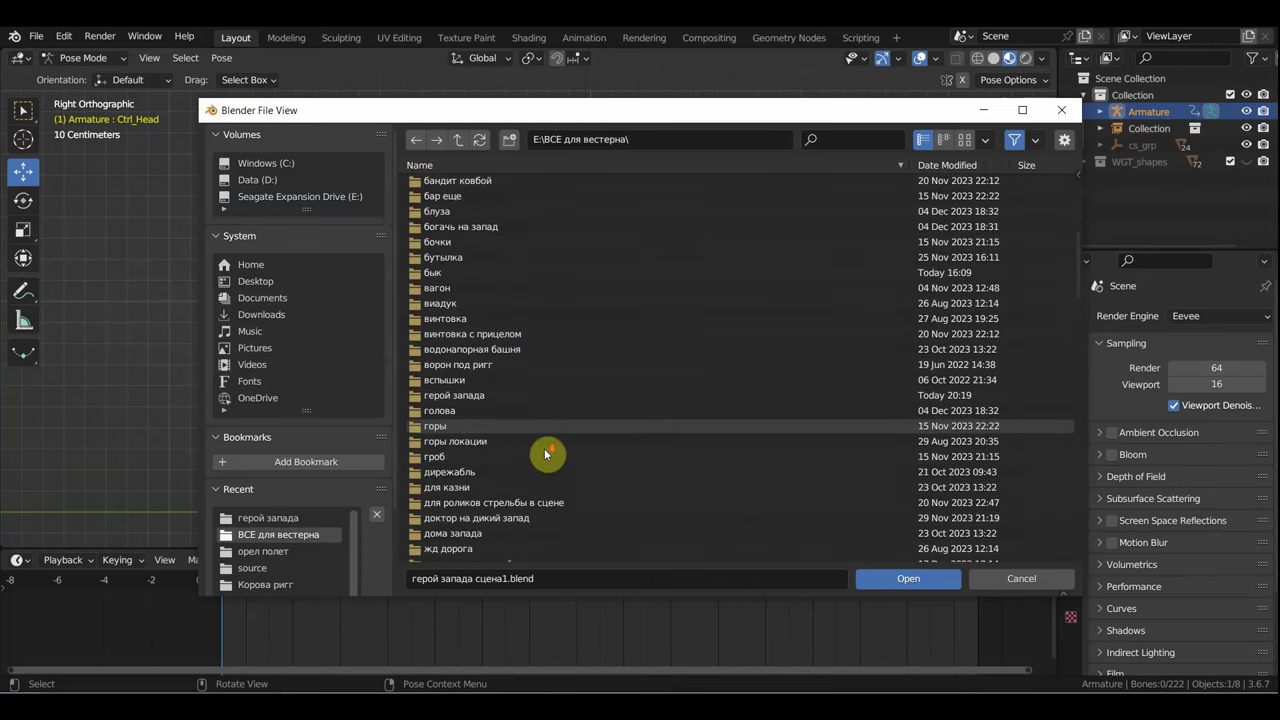
pyautogui.scroll(-3, 543, 453)
pyautogui.scroll(-3, 543, 453)
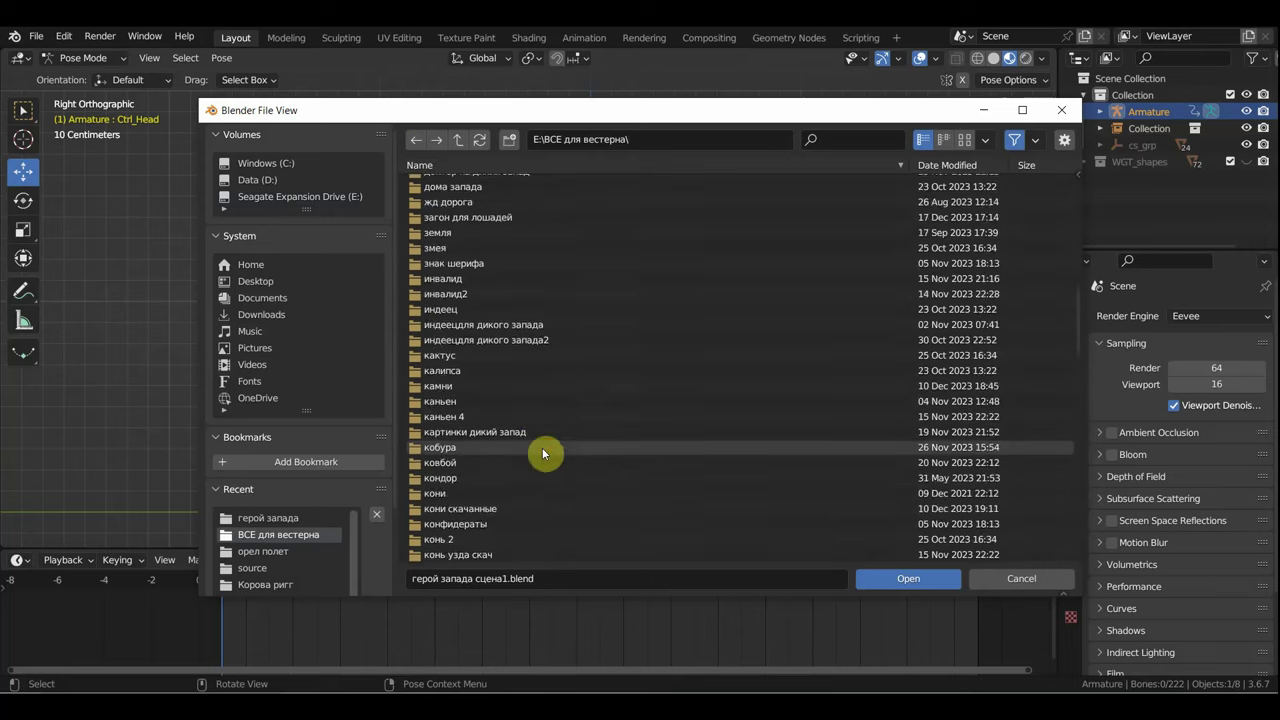
pyautogui.scroll(-2, 543, 453)
pyautogui.scroll(-2, 543, 453)
pyautogui.scroll(-3, 543, 453)
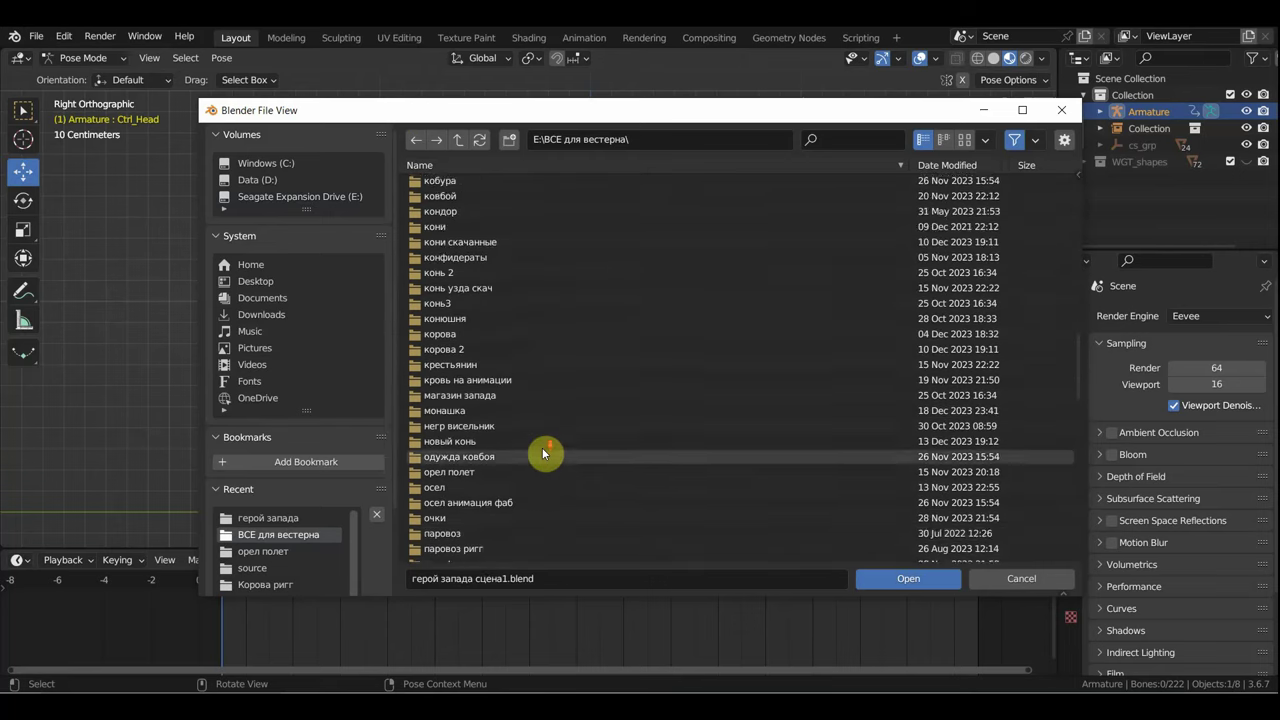
pyautogui.scroll(-2, 543, 453)
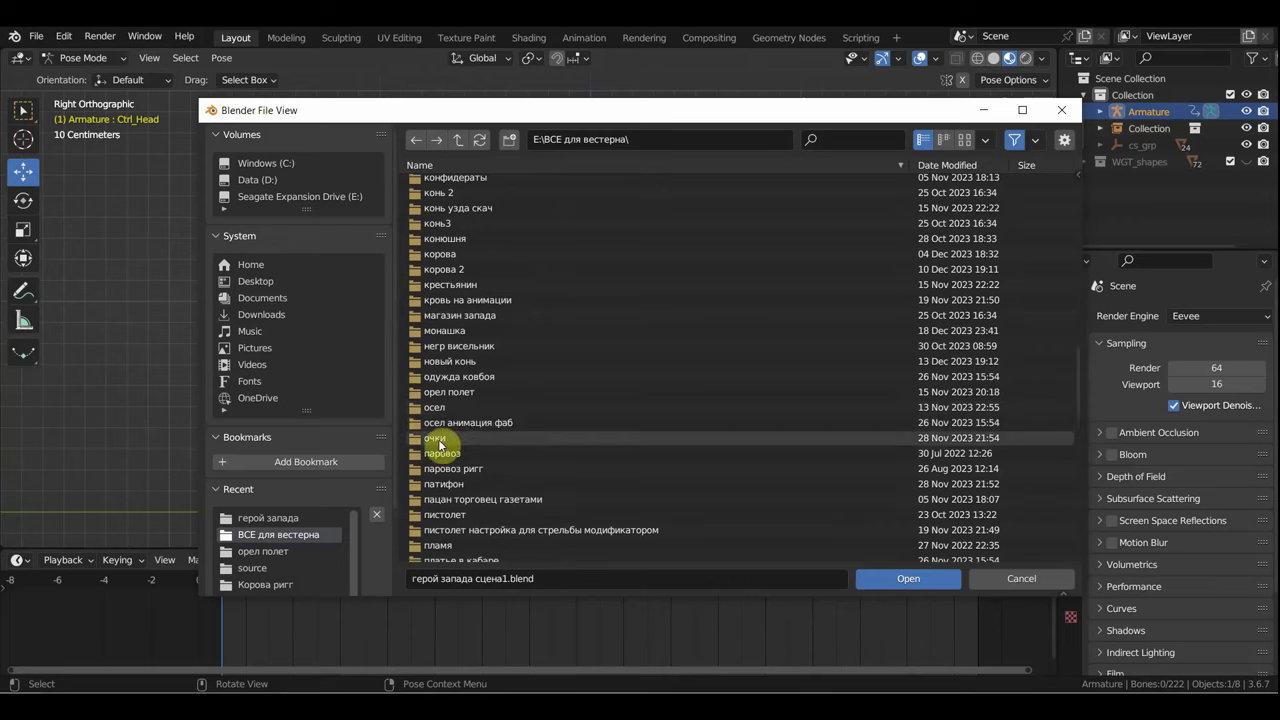
pyautogui.doubleClick(440, 412)
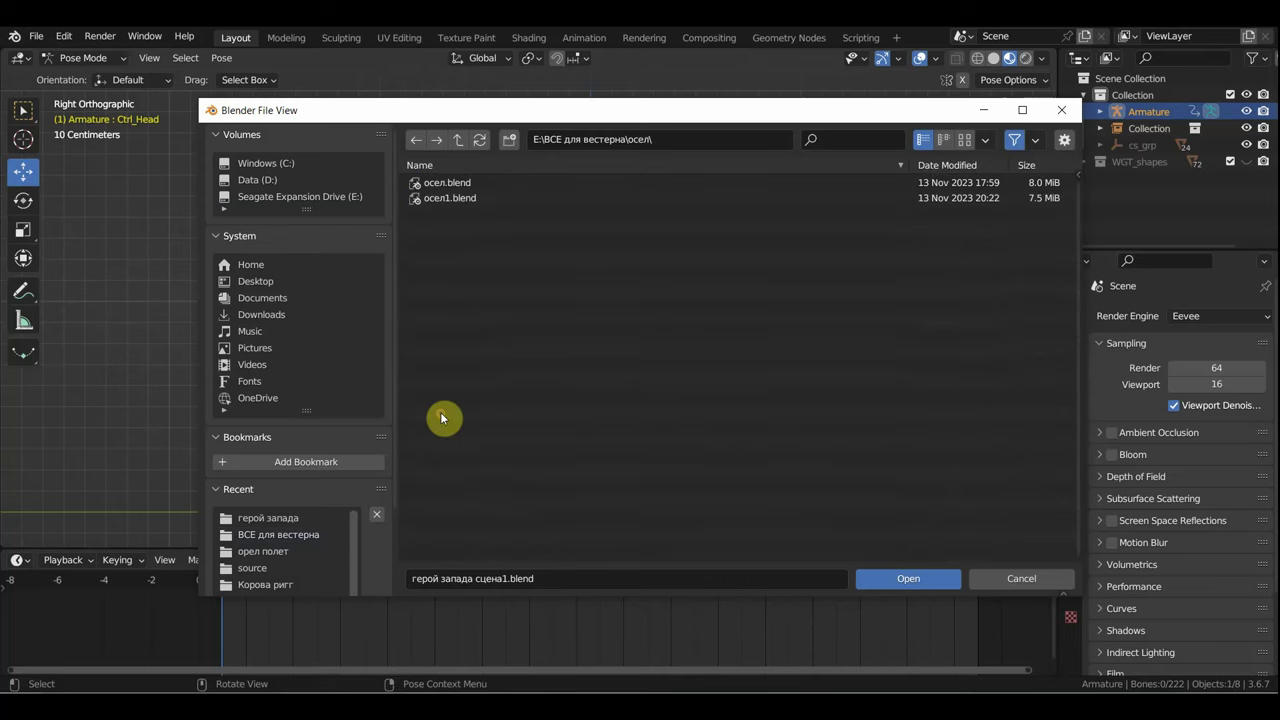
pyautogui.click(436, 200)
# Step: Open осел1.blend and preview the donkey's existing walk animation
pyautogui.doubleClick(436, 198)
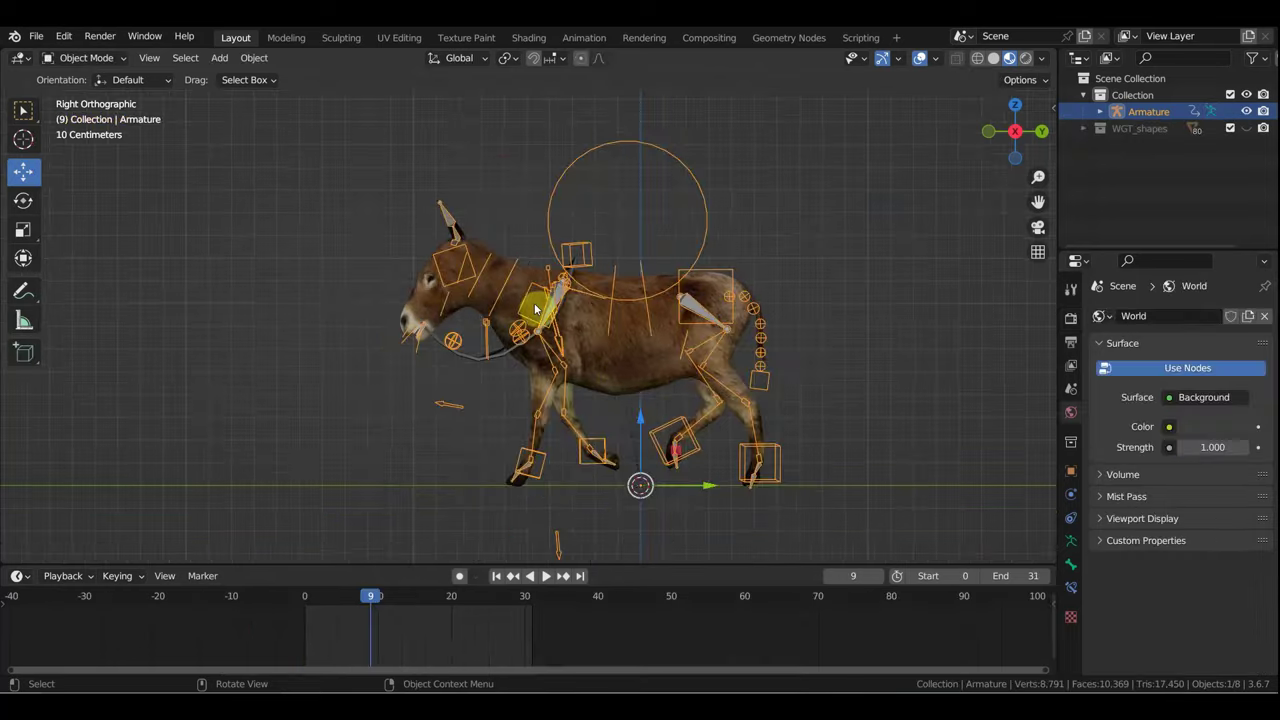
pyautogui.press('space')
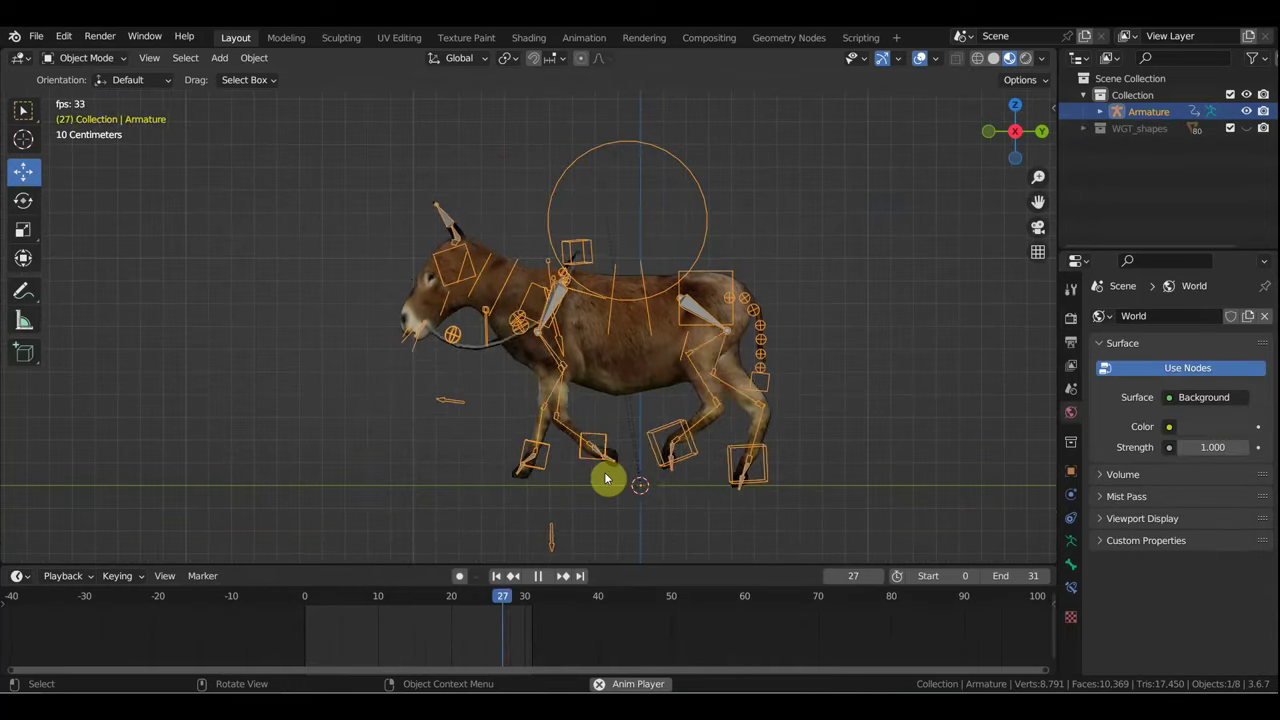
pyautogui.click(537, 575)
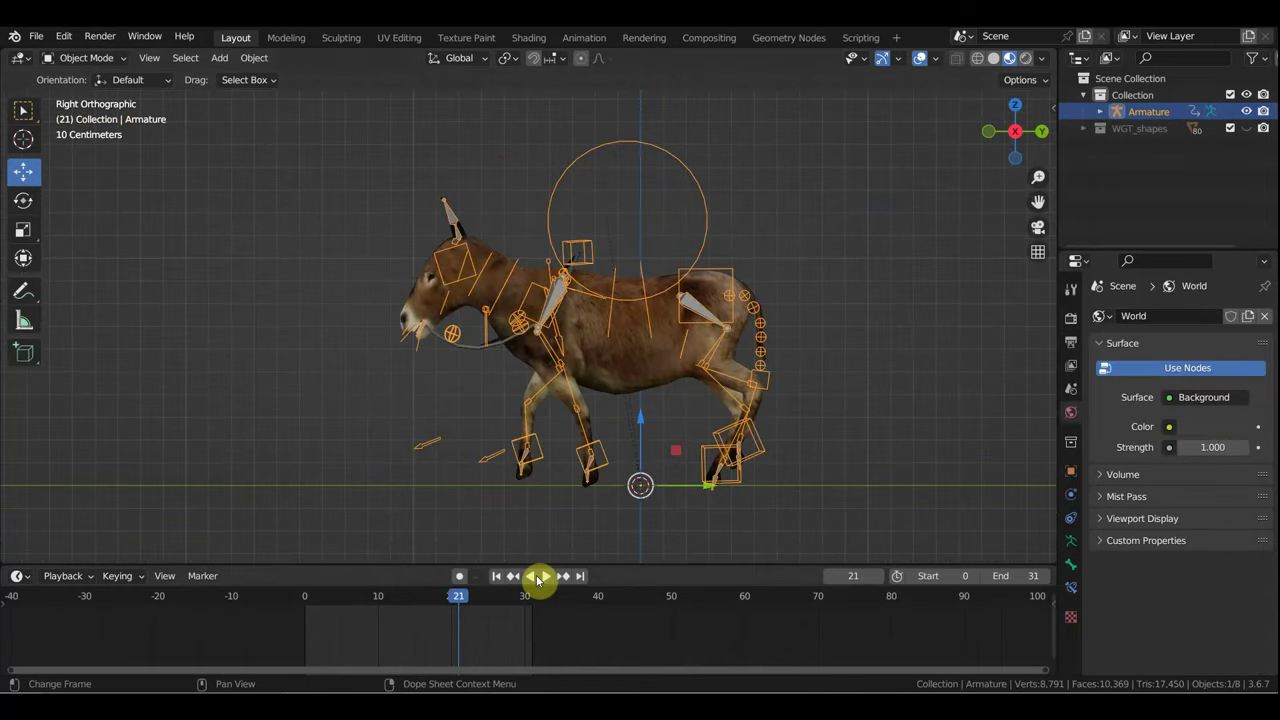
pyautogui.click(309, 600)
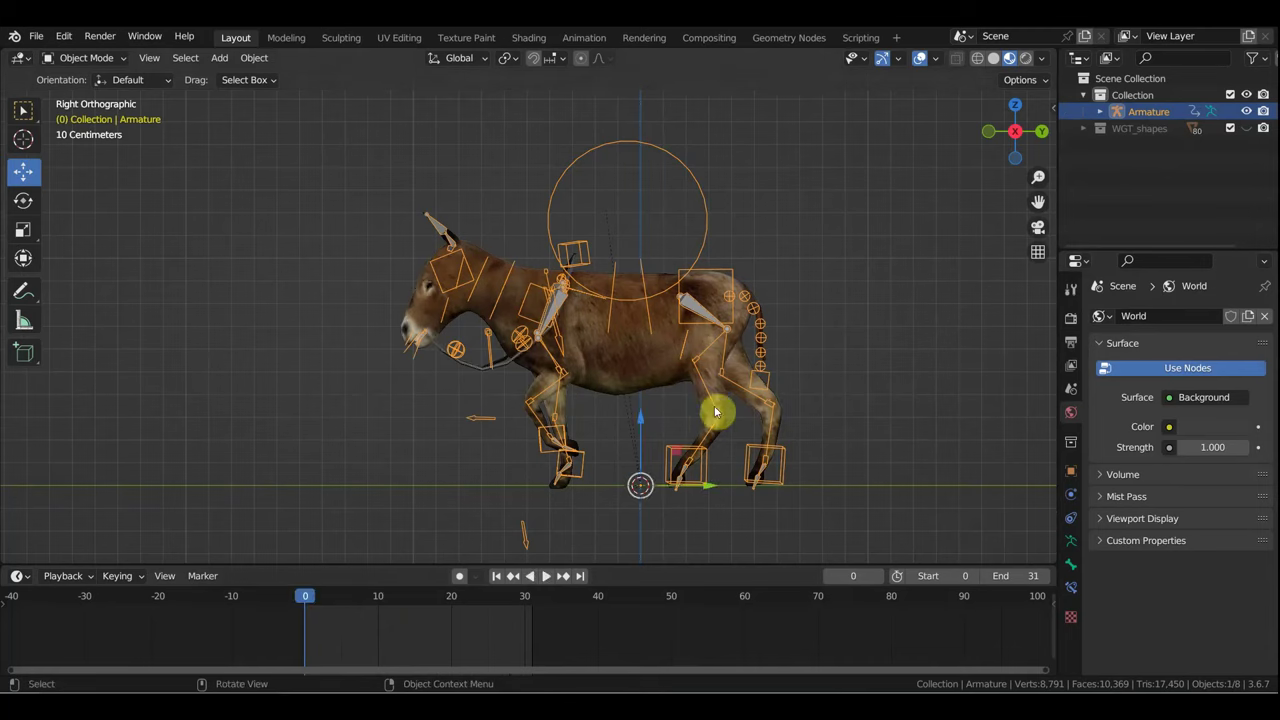
pyautogui.moveTo(850, 528); pyautogui.dragTo(690, 457)
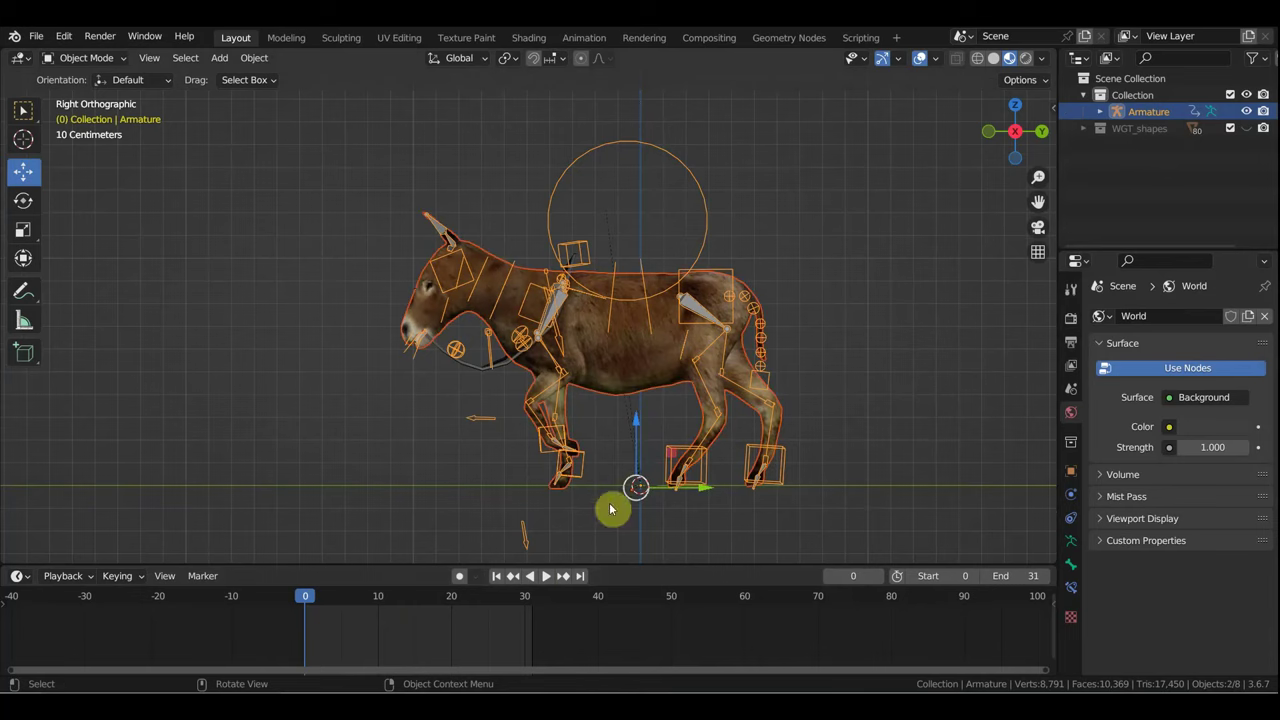
pyautogui.press('space')
pyautogui.moveTo(314, 597)
pyautogui.mouseDown()
pyautogui.moveTo(380, 628)
pyautogui.moveTo(348, 625)
pyautogui.mouseUp()
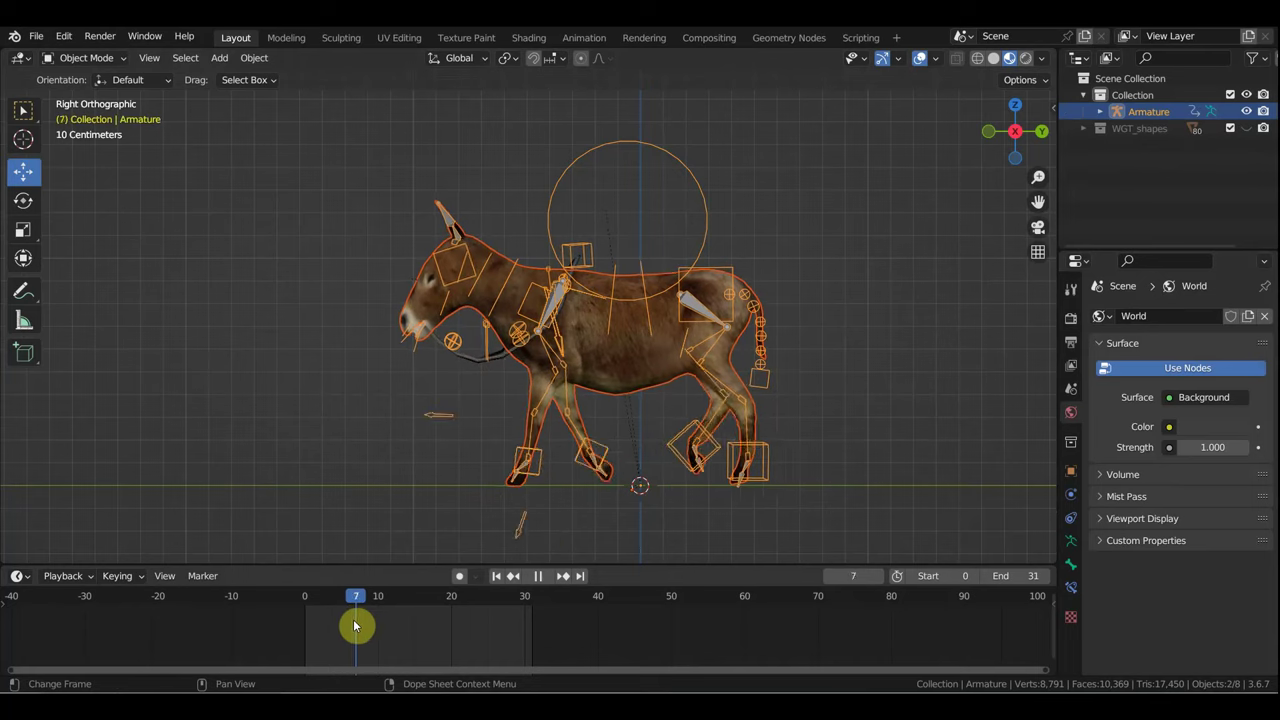
pyautogui.press('space')
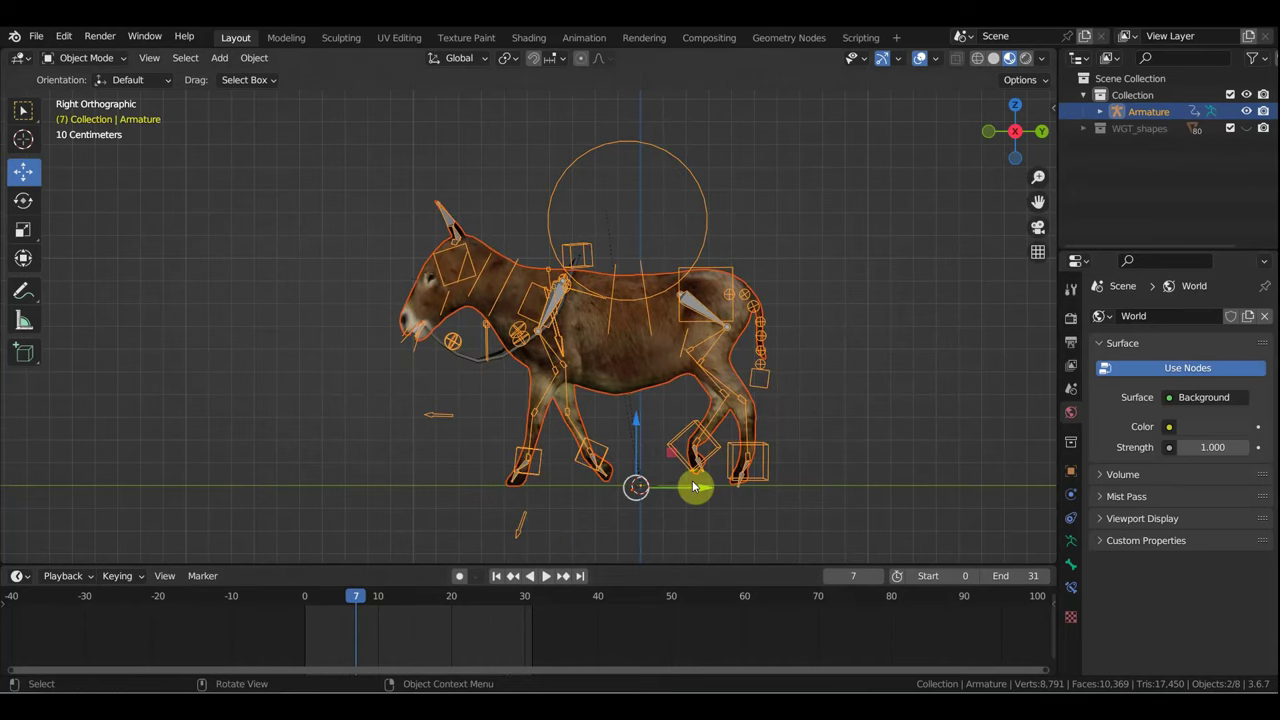
# Step: Keep only the armature selected and switch it to Pose Mode
pyautogui.click(583, 160)
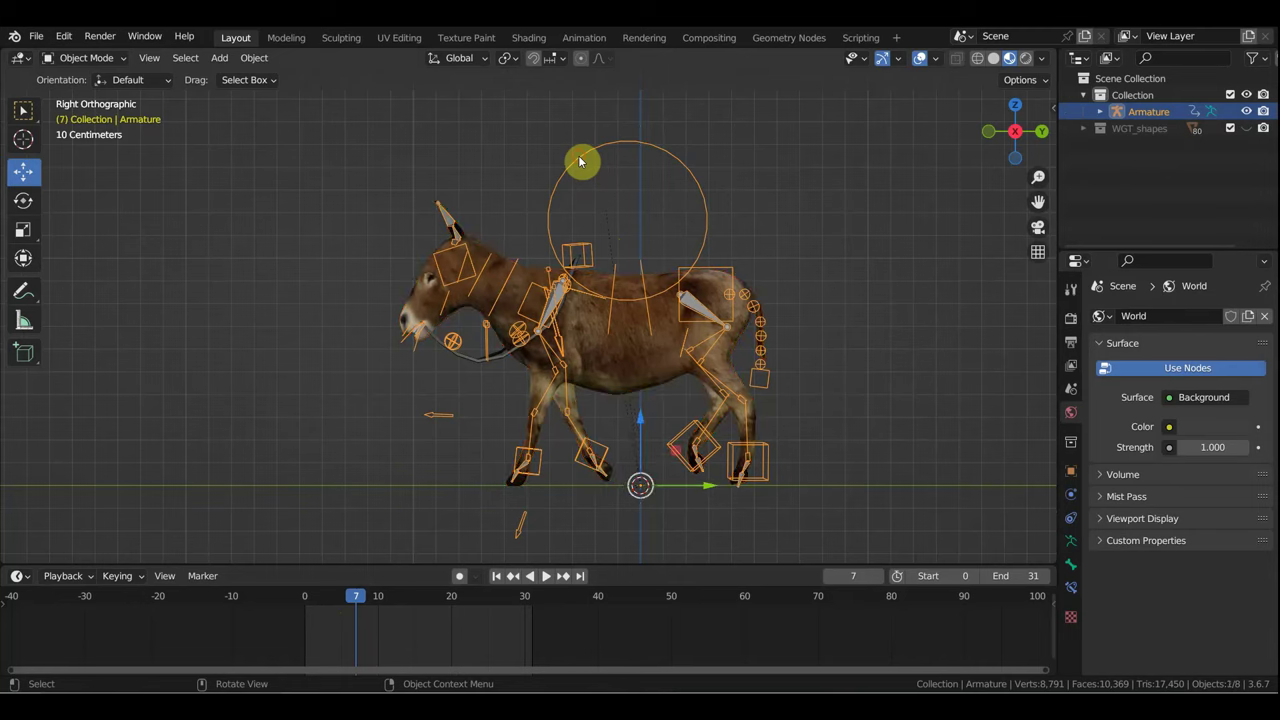
pyautogui.click(87, 60)
pyautogui.click(94, 114)
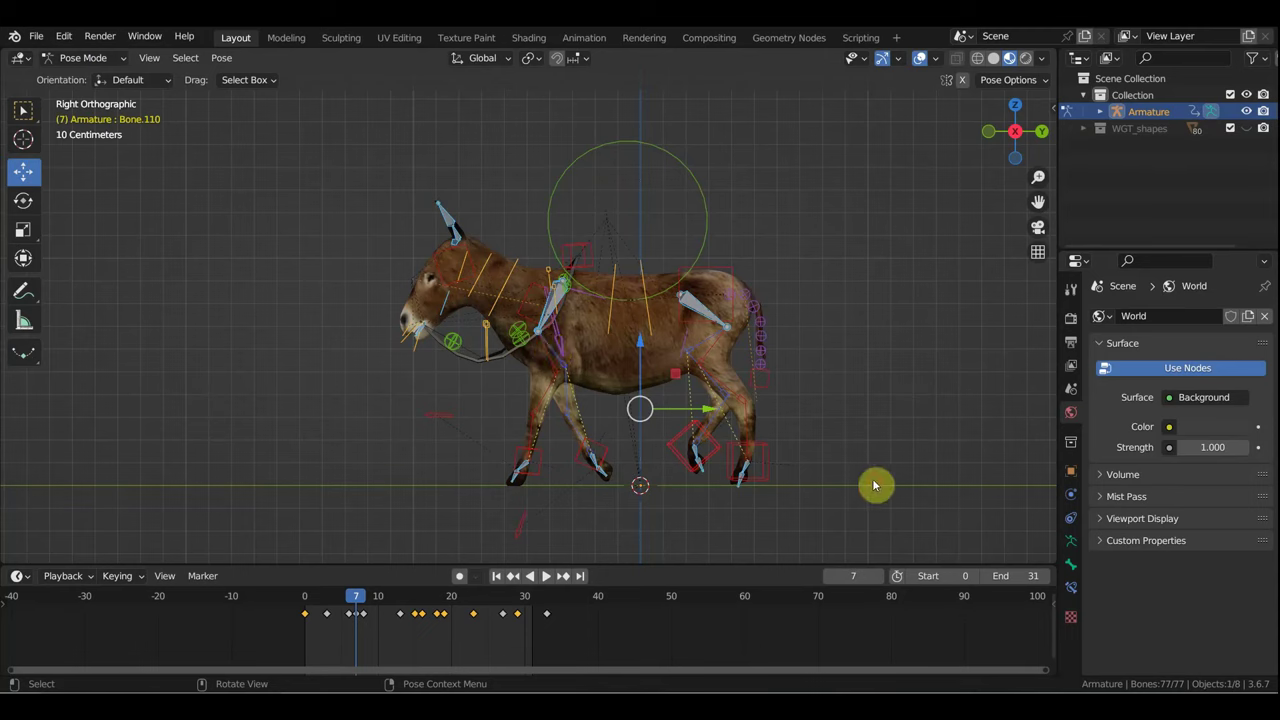
# Step: At frame 0, clear the bones to rest pose and key their location and rotation
pyautogui.moveTo(878, 514)
pyautogui.mouseDown()
pyautogui.moveTo(509, 263)
pyautogui.moveTo(506, 225)
pyautogui.mouseUp()
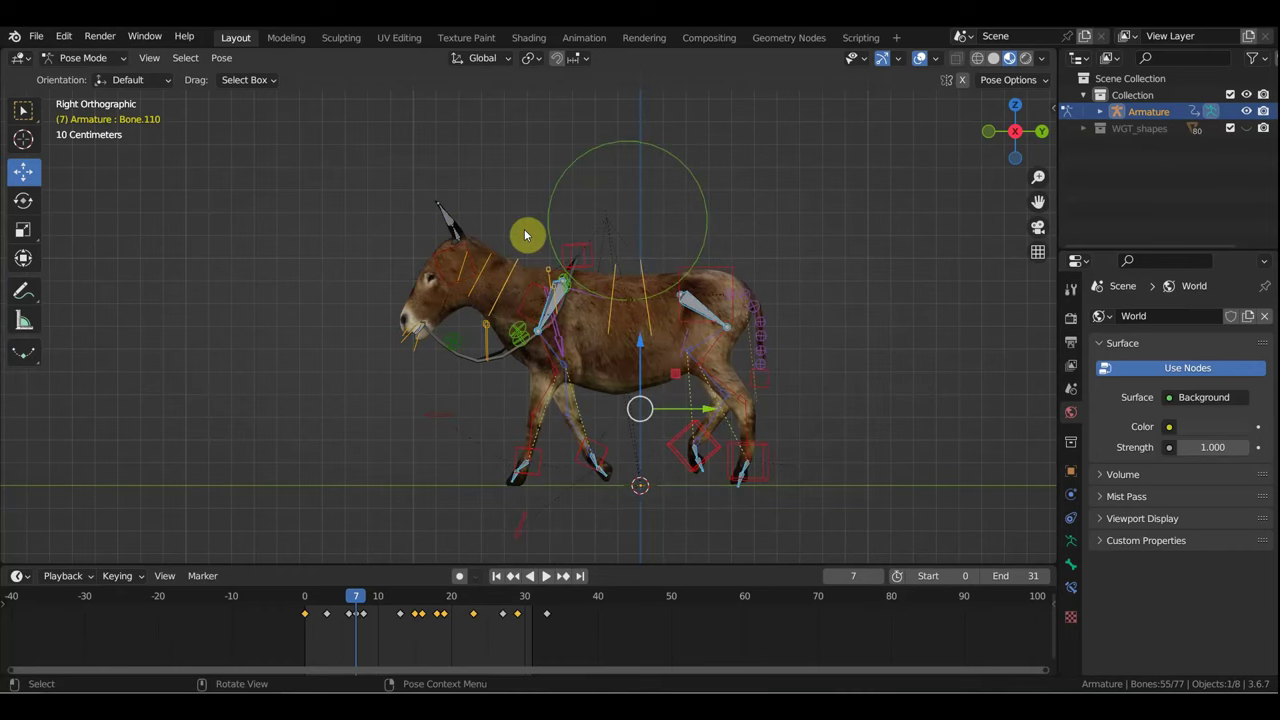
pyautogui.click(308, 596)
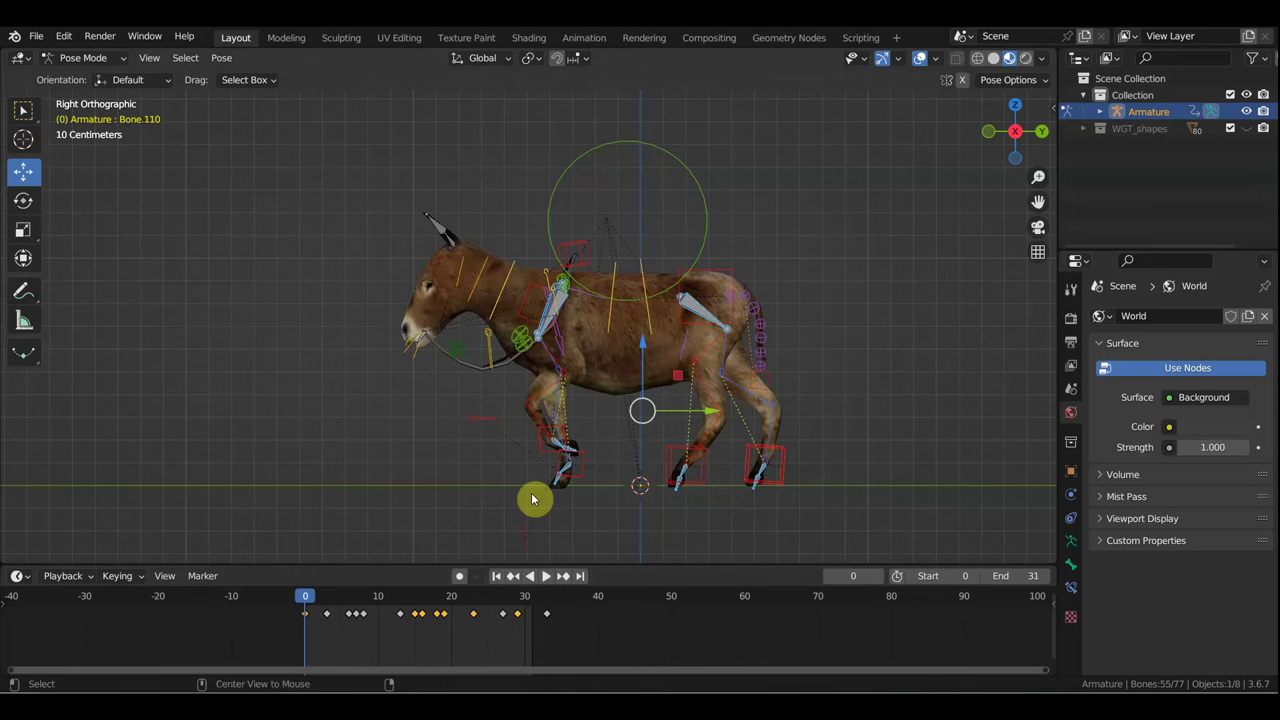
pyautogui.hotkey('alt', 'g')
pyautogui.hotkey('alt', 'r')
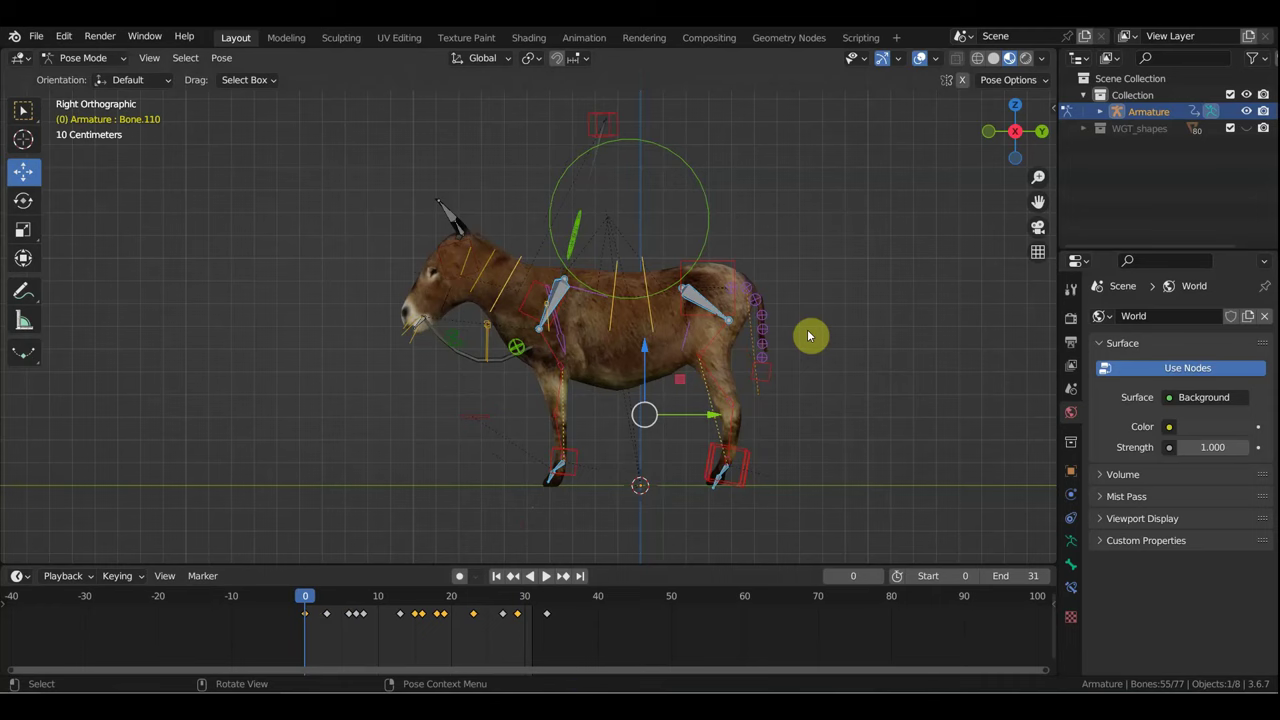
pyautogui.press('i')
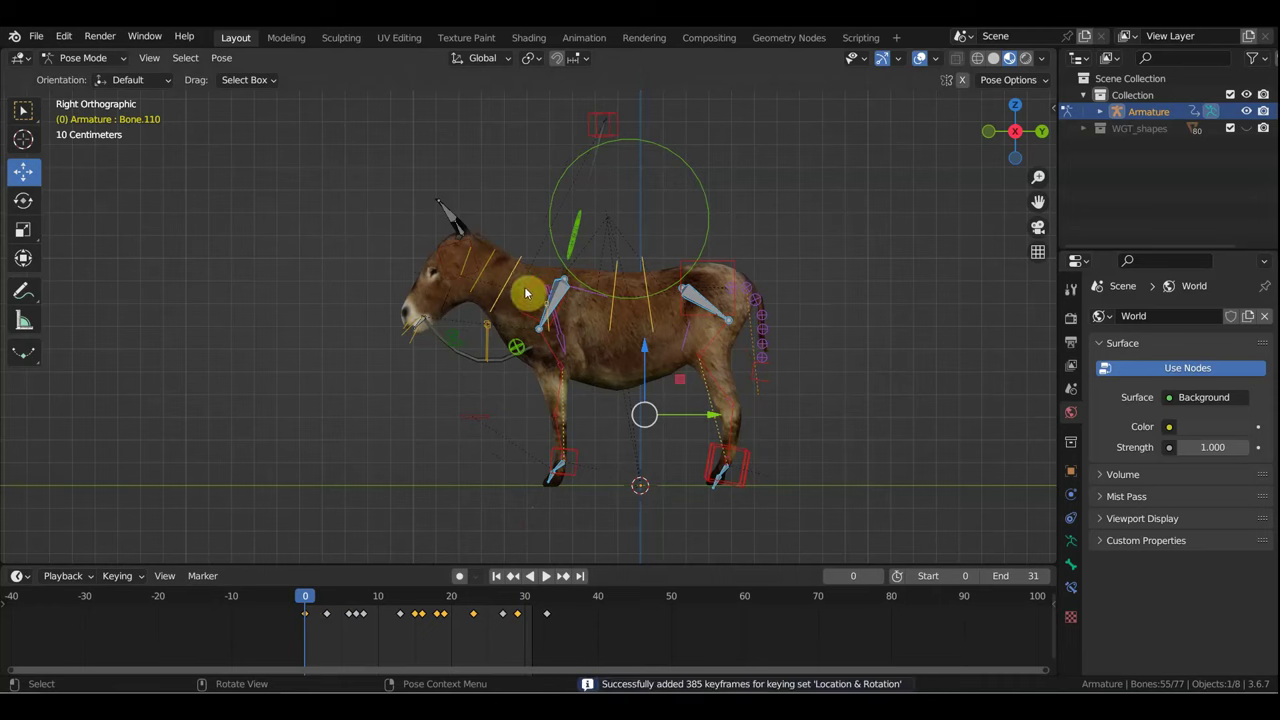
# Step: Check the result and box-select the old walk keyframes on the timeline
pyautogui.click(379, 601)
pyautogui.click(305, 600)
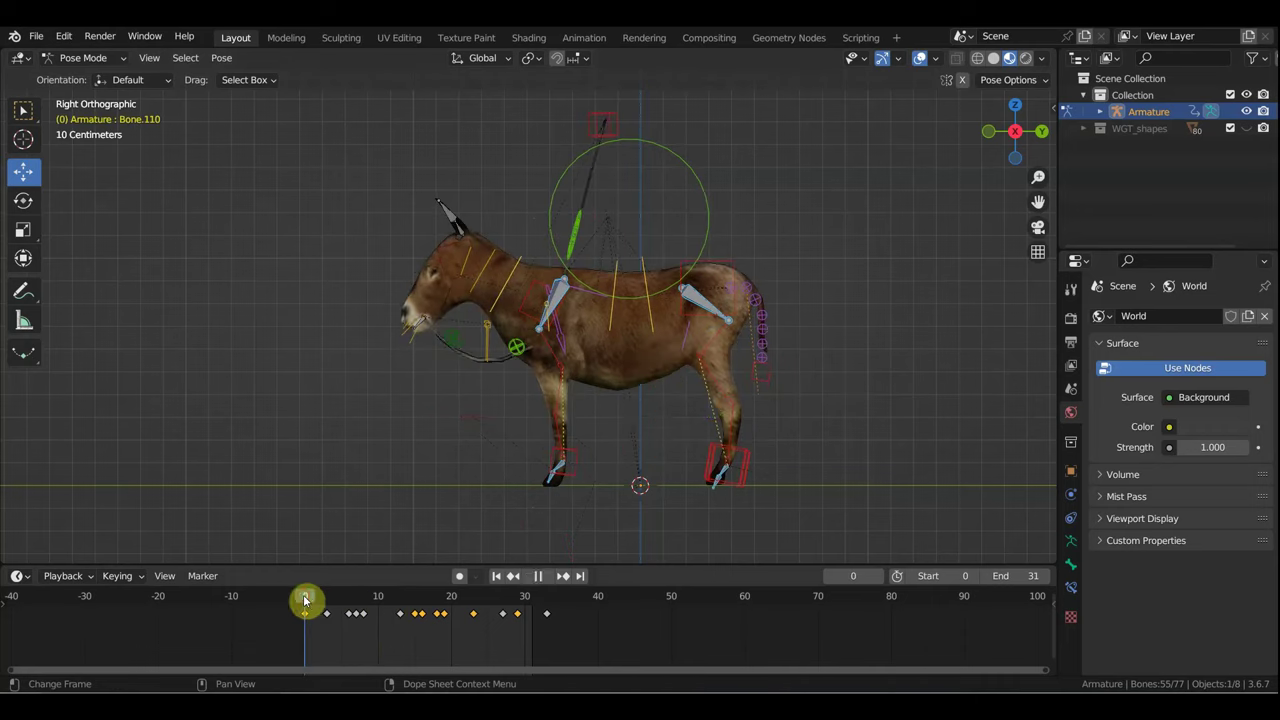
pyautogui.click(651, 421)
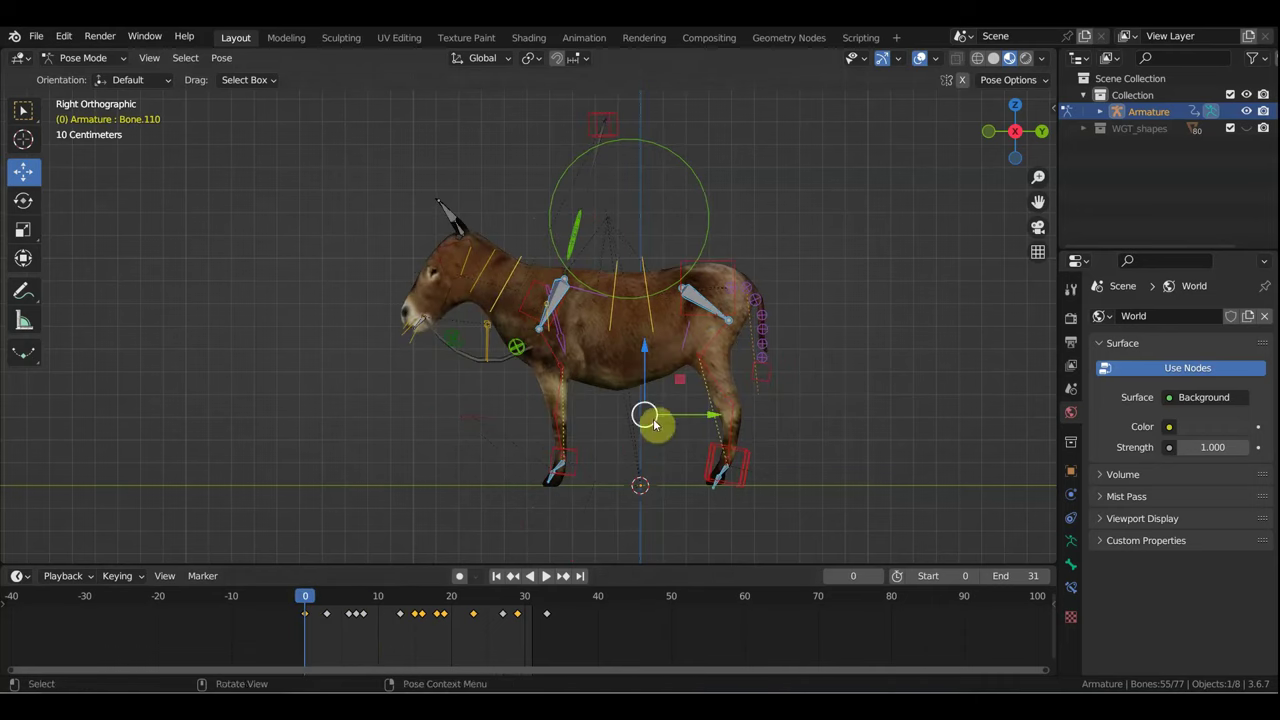
pyautogui.moveTo(578, 643)
pyautogui.mouseDown()
pyautogui.moveTo(319, 600)
pyautogui.moveTo(447, 641)
pyautogui.mouseUp()
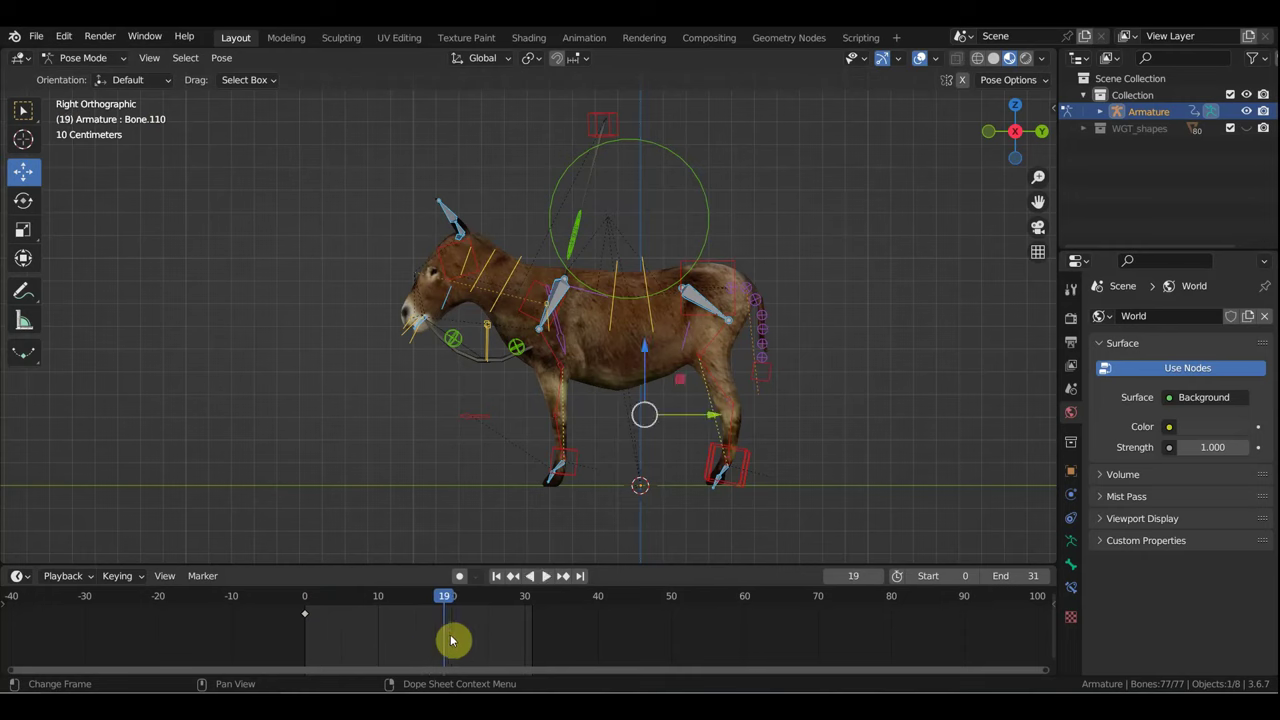
# Step: Rotate and lower the control bone above the donkey's back
pyautogui.click(535, 285)
pyautogui.press('r')
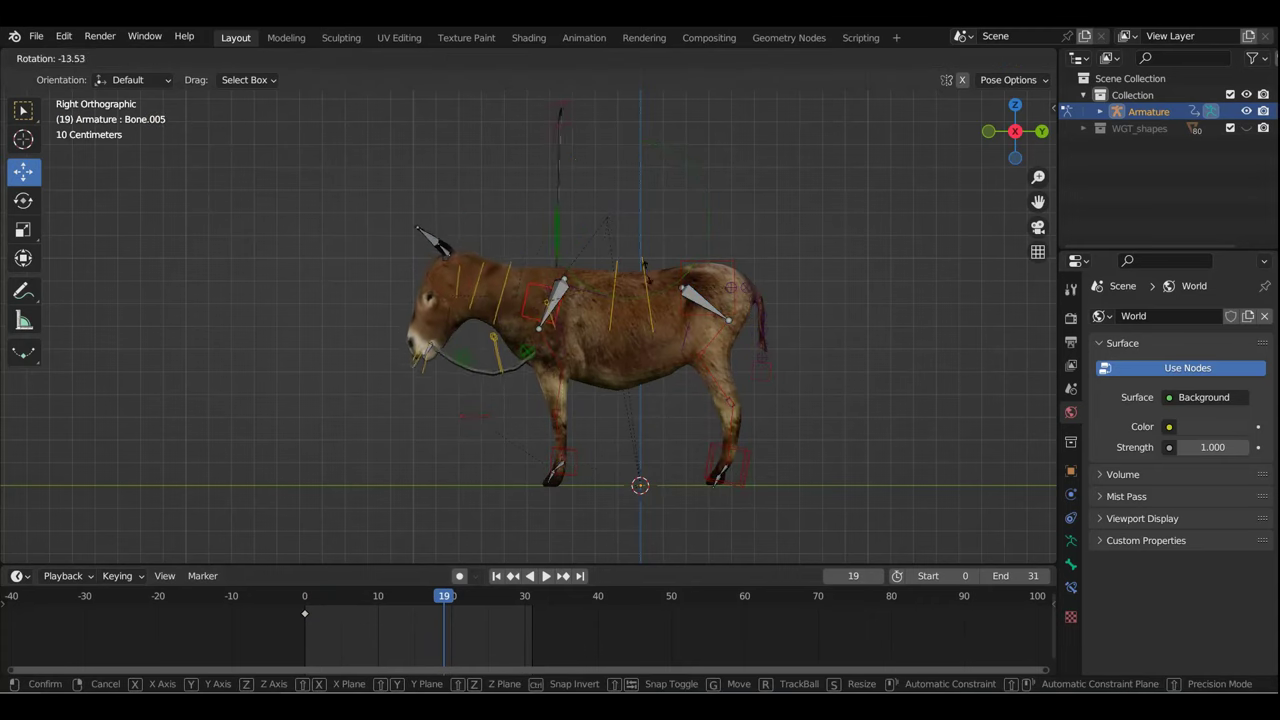
pyautogui.click(633, 231)
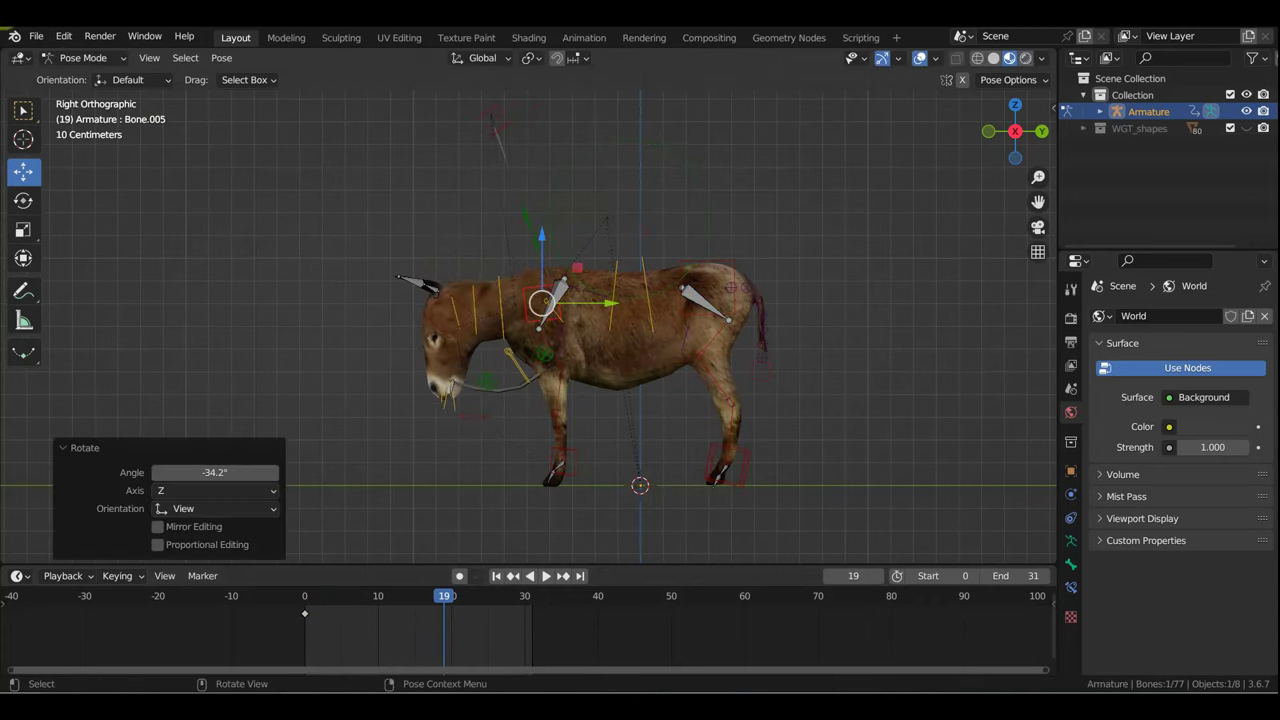
pyautogui.click(510, 133)
pyautogui.press('r')
pyautogui.click(533, 145)
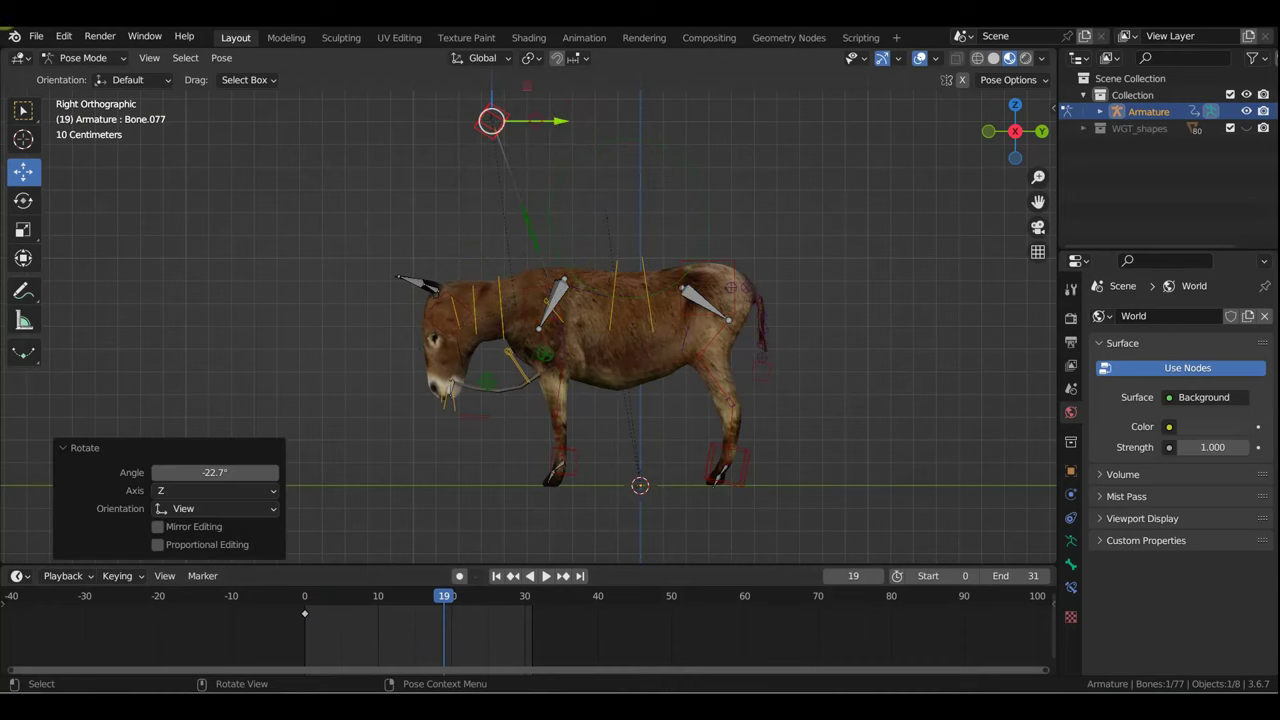
pyautogui.moveTo(533, 123); pyautogui.dragTo(608, 251)
pyautogui.moveTo(574, 266)
pyautogui.mouseDown(button='middle')
pyautogui.moveTo(663, 318)
pyautogui.moveTo(709, 323)
pyautogui.moveTo(640, 360)
pyautogui.mouseUp(button='middle')
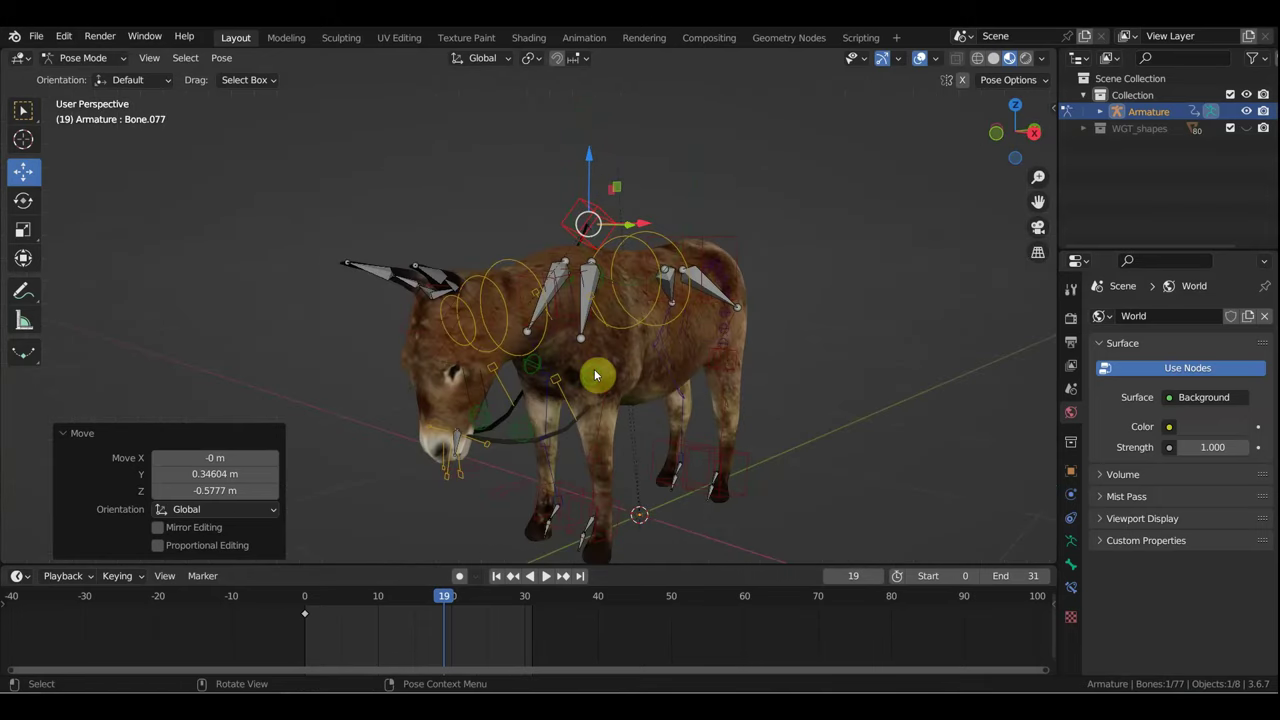
# Step: Move the middle back bone and the shoulder control bone into new positions
pyautogui.click(595, 375)
pyautogui.click(612, 302)
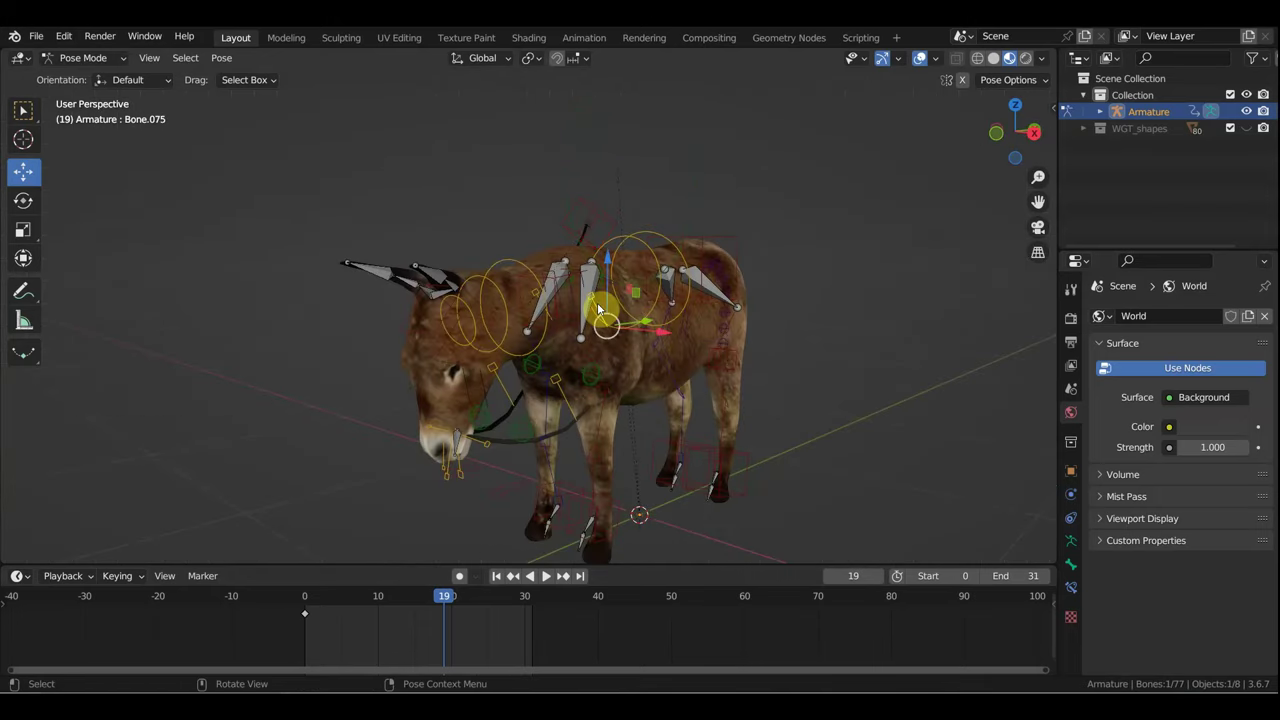
pyautogui.press('g')
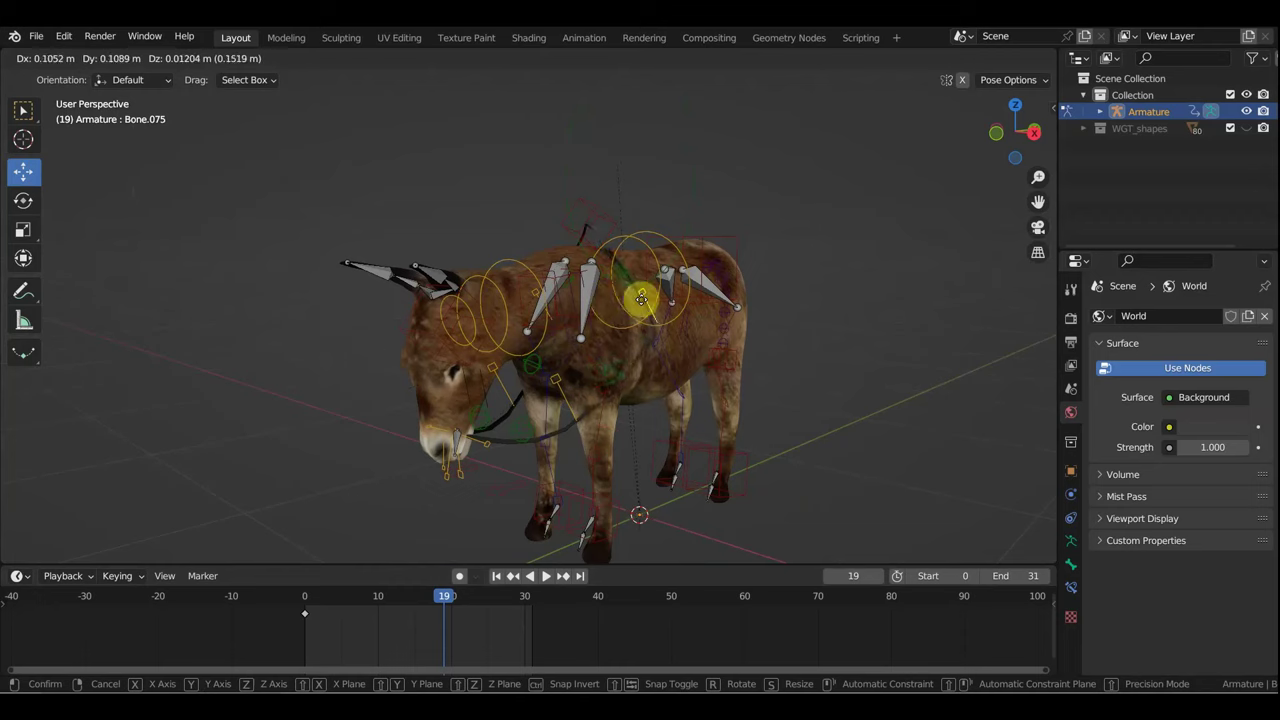
pyautogui.click(622, 276)
pyautogui.moveTo(622, 276); pyautogui.dragTo(589, 213, button='middle')
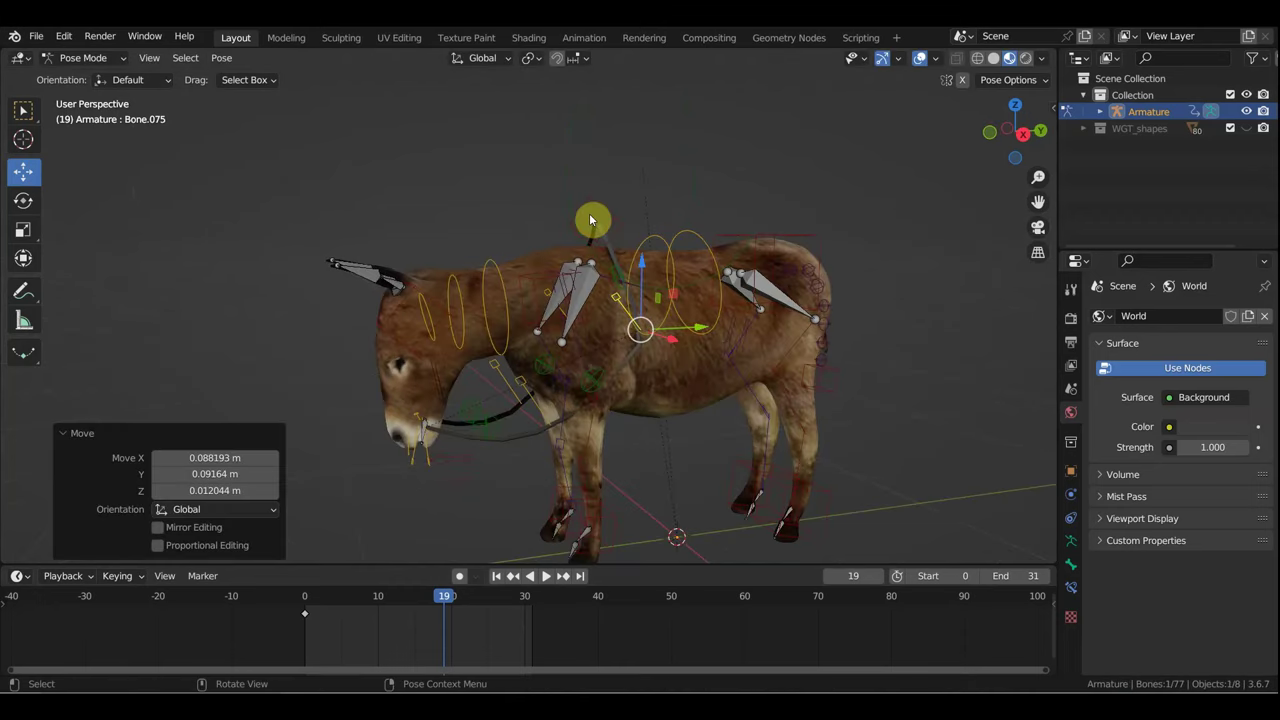
pyautogui.click(590, 214)
pyautogui.press('g')
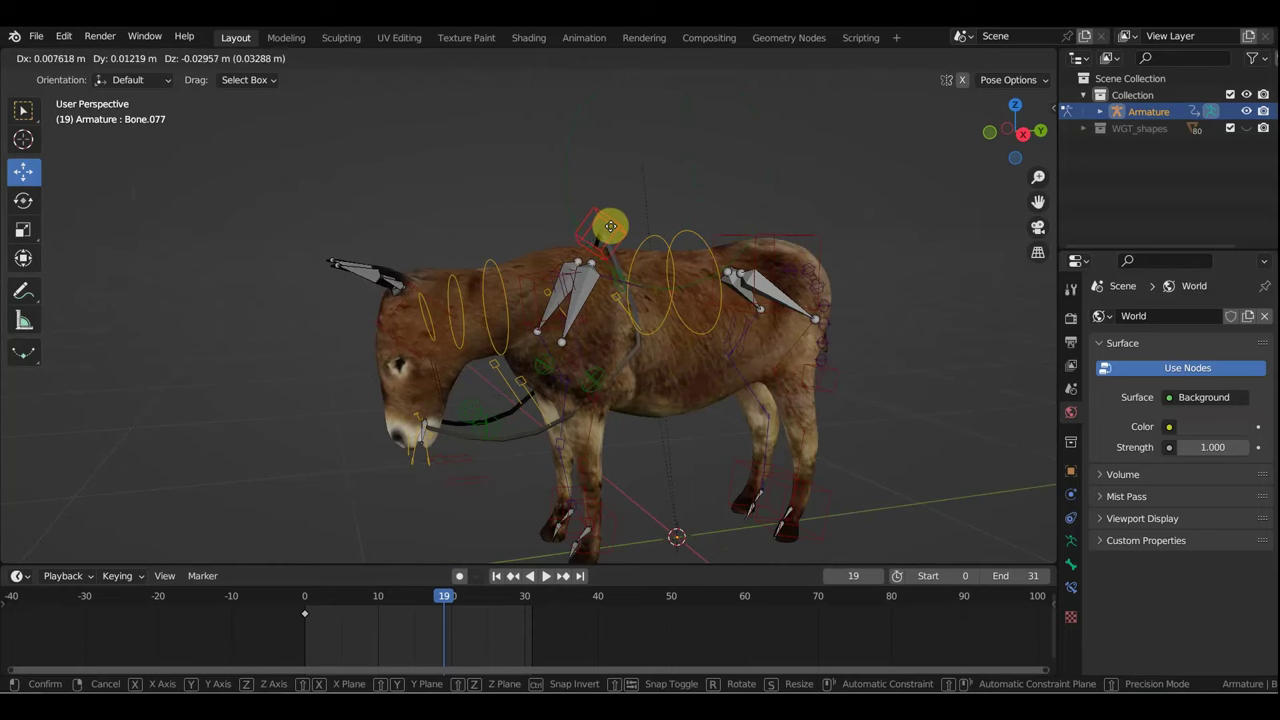
pyautogui.click(611, 222)
pyautogui.moveTo(609, 223)
pyautogui.mouseDown(button='middle')
pyautogui.moveTo(591, 400)
pyautogui.moveTo(543, 389)
pyautogui.mouseUp(button='middle')
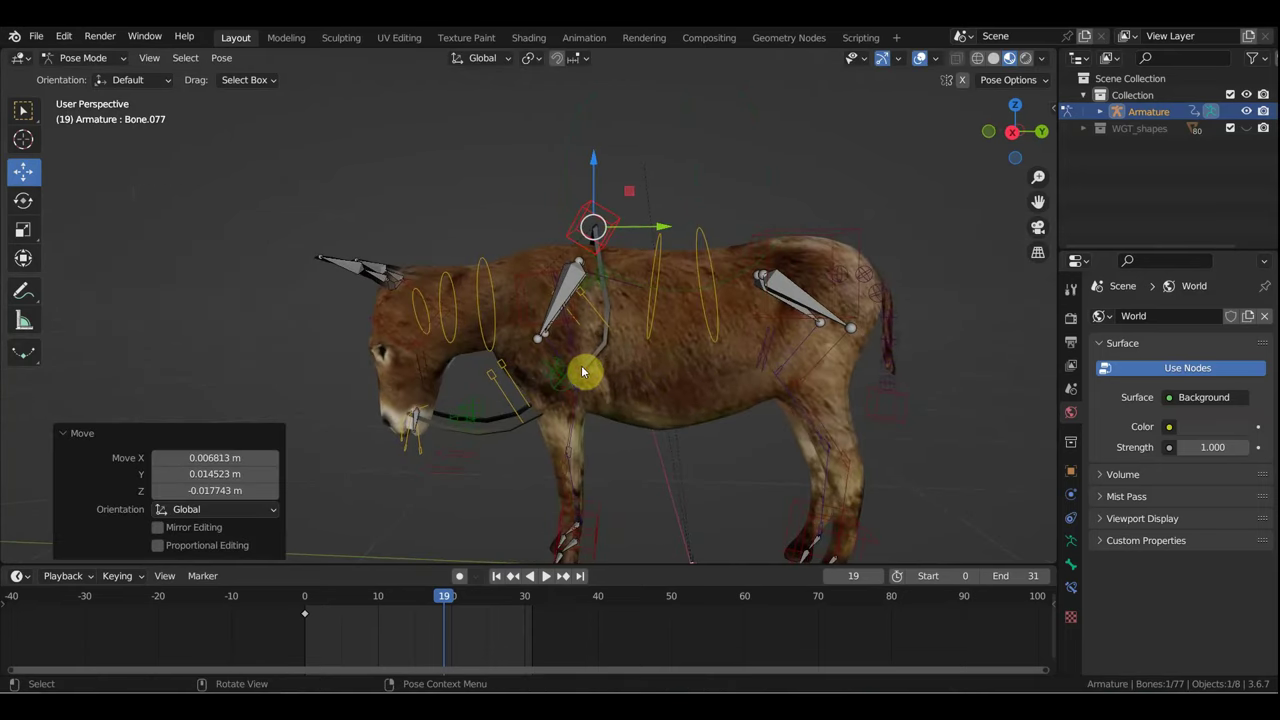
# Step: In right side view, try rotating the neck and head, undoing both
pyautogui.press('KP_3')
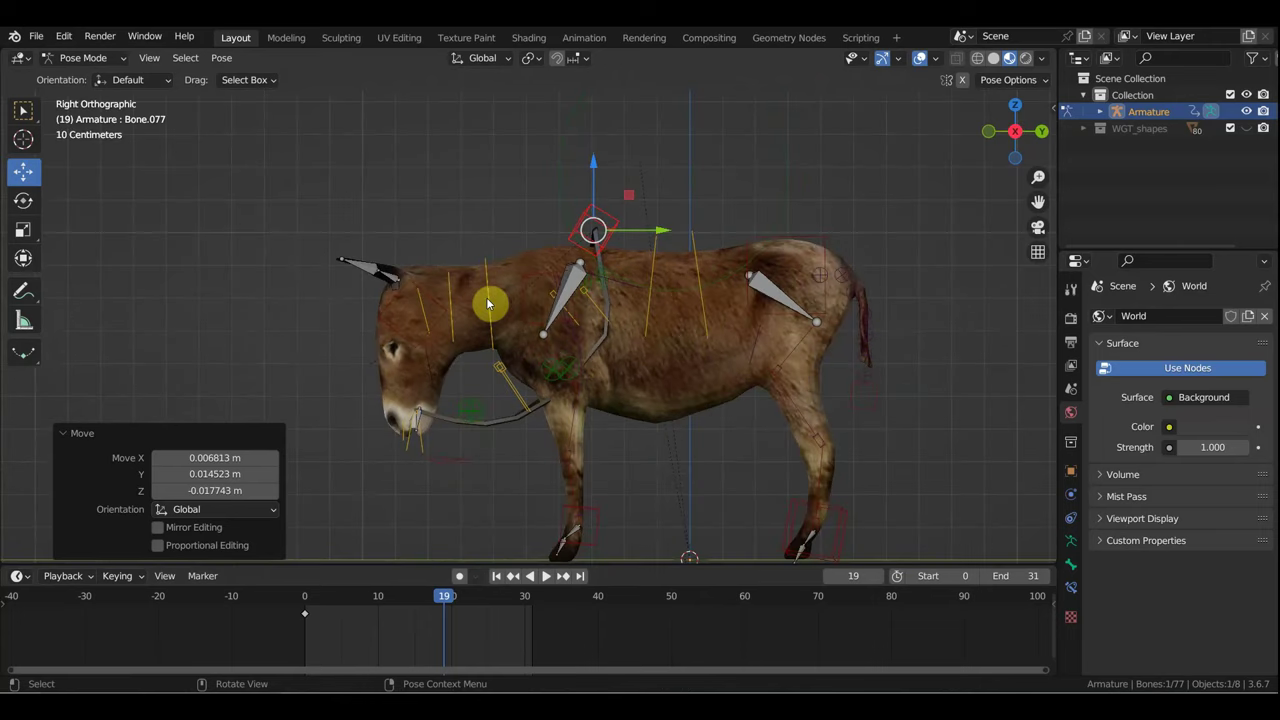
pyautogui.press('r')
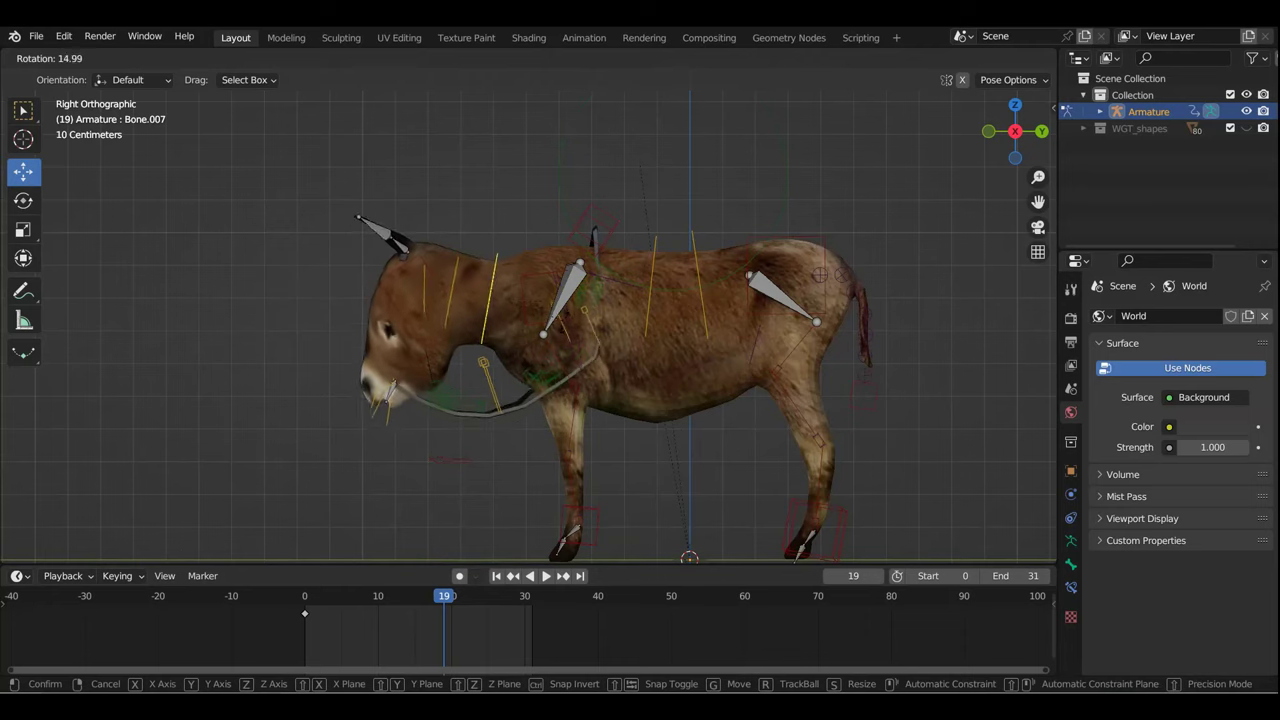
pyautogui.click(563, 336)
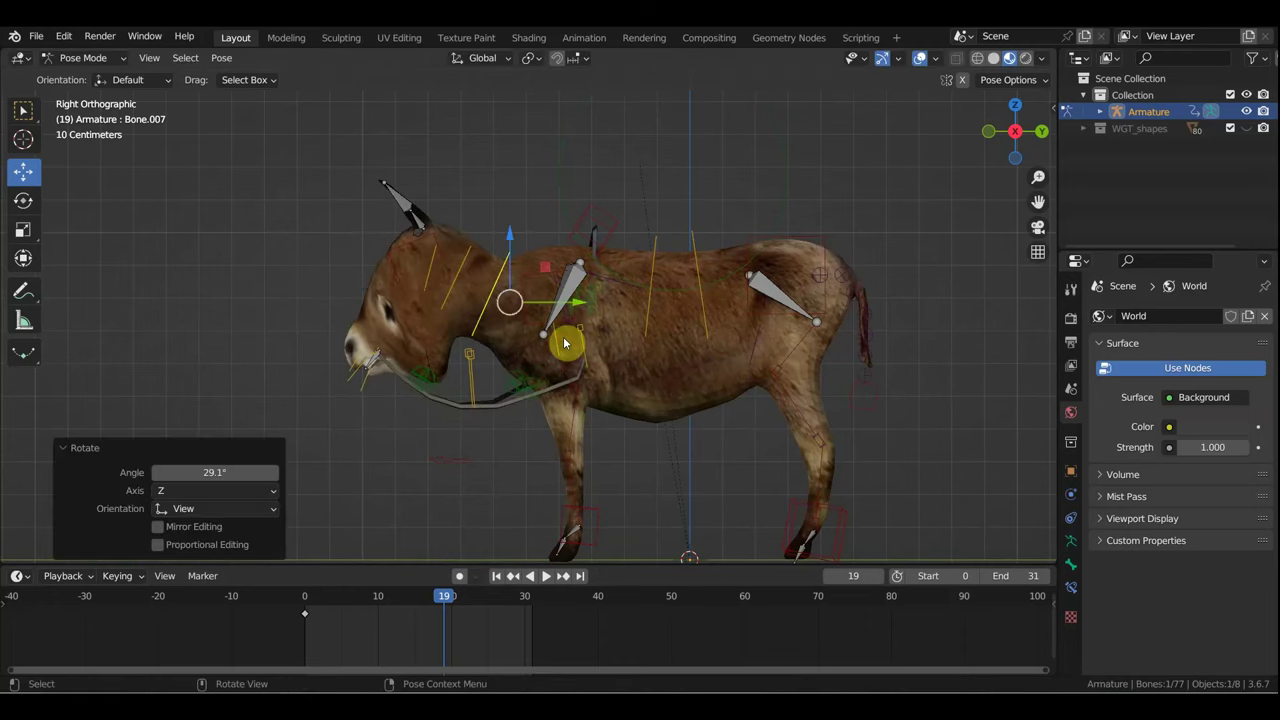
pyautogui.hotkey('ctrl', 'z')
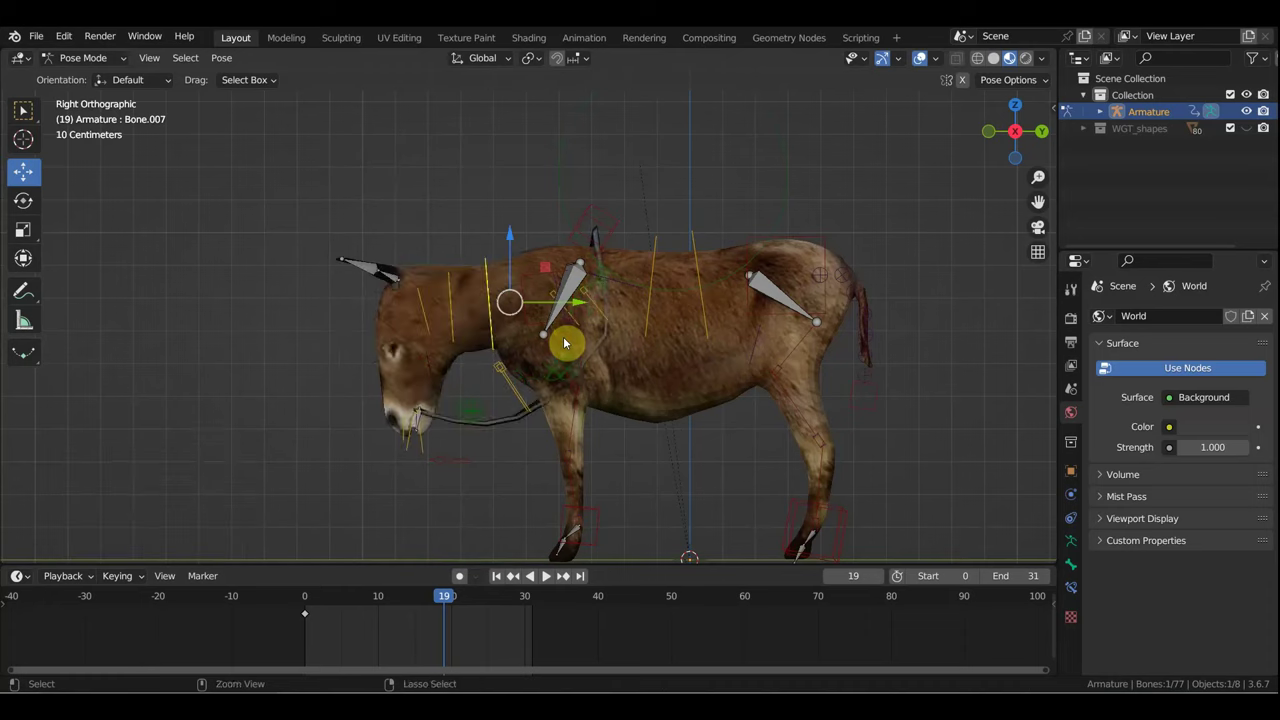
pyautogui.scroll(1, 537, 384)
pyautogui.keyDown('shift'); pyautogui.moveTo(537, 384); pyautogui.dragTo(571, 343, button='middle'); pyautogui.keyUp('shift')
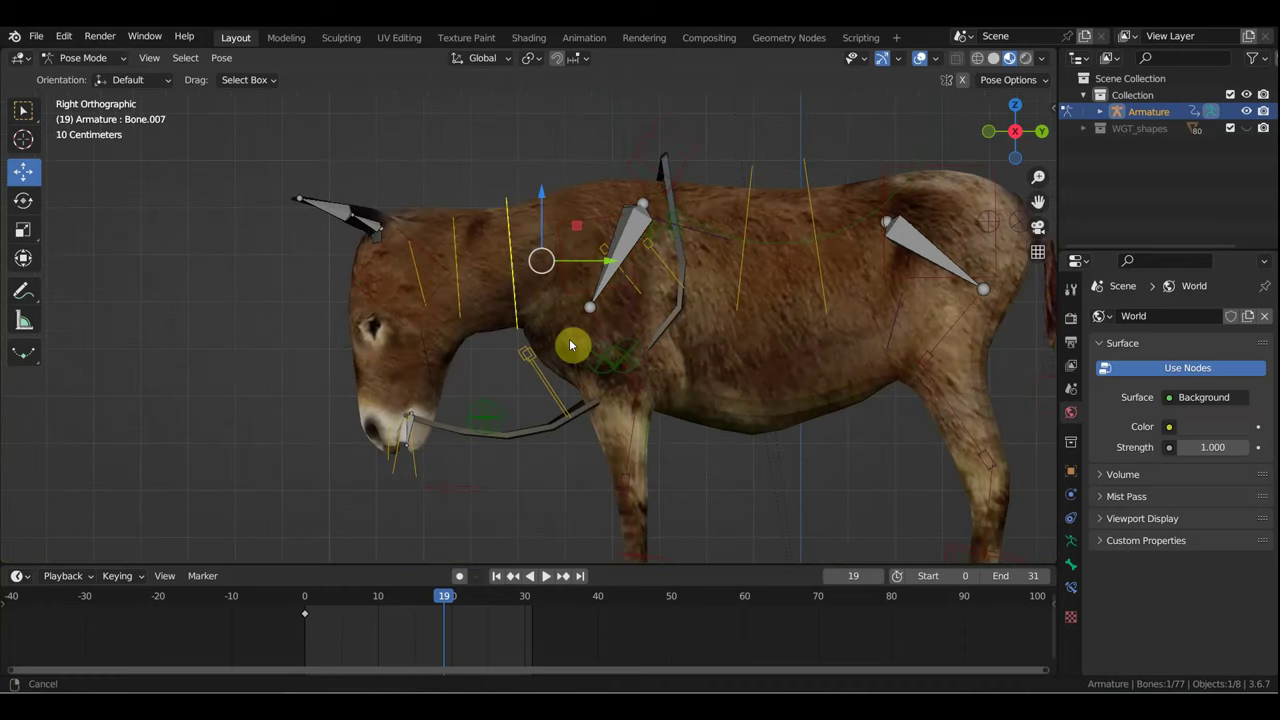
pyautogui.click(413, 459)
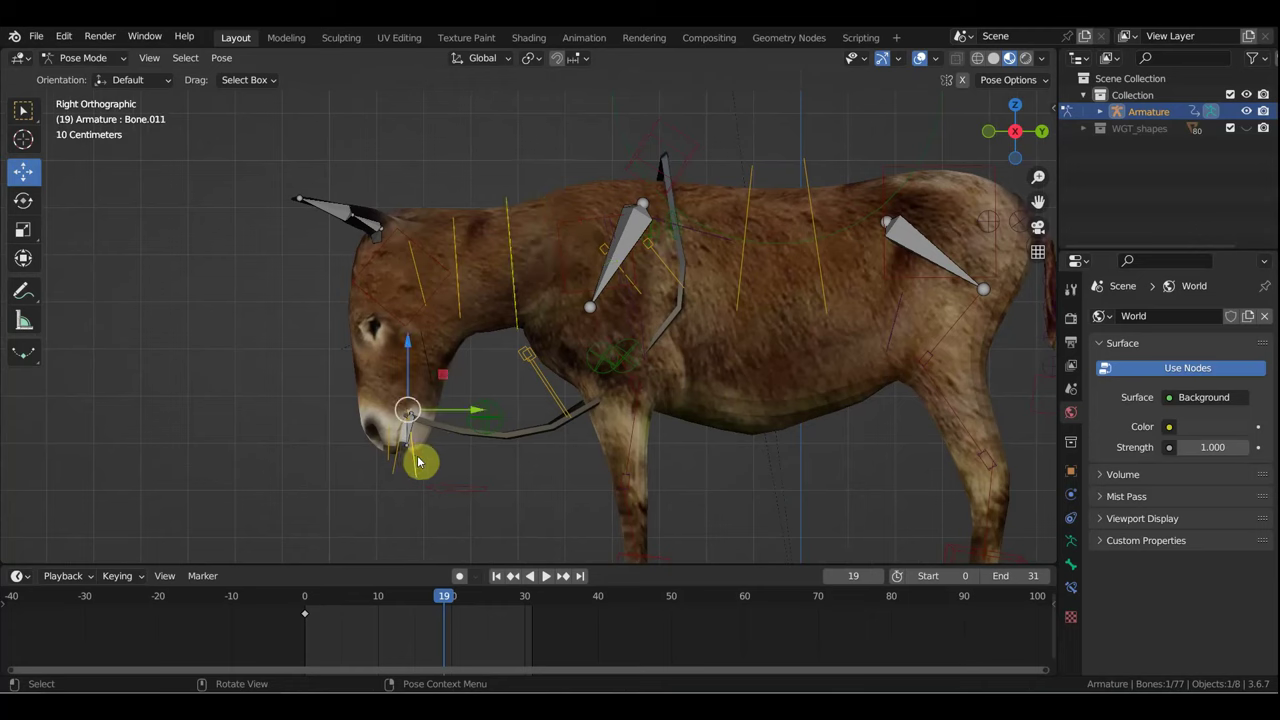
pyautogui.click(457, 281)
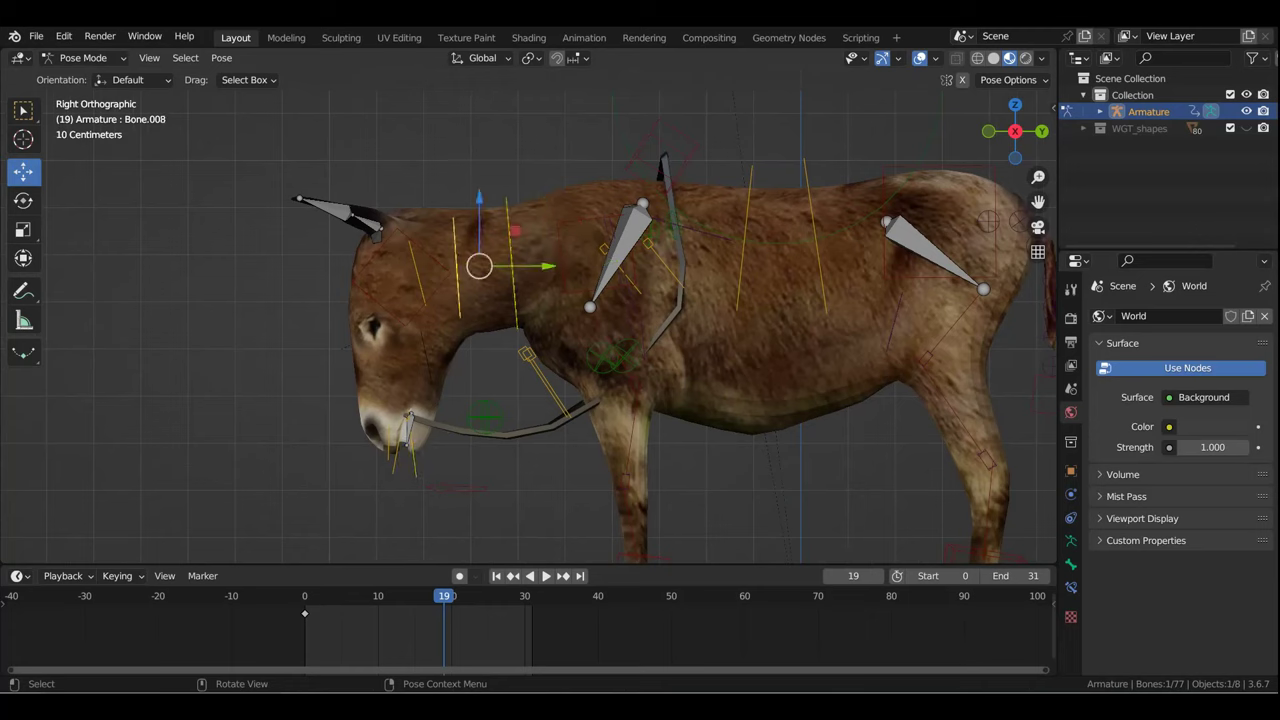
pyautogui.press('r')
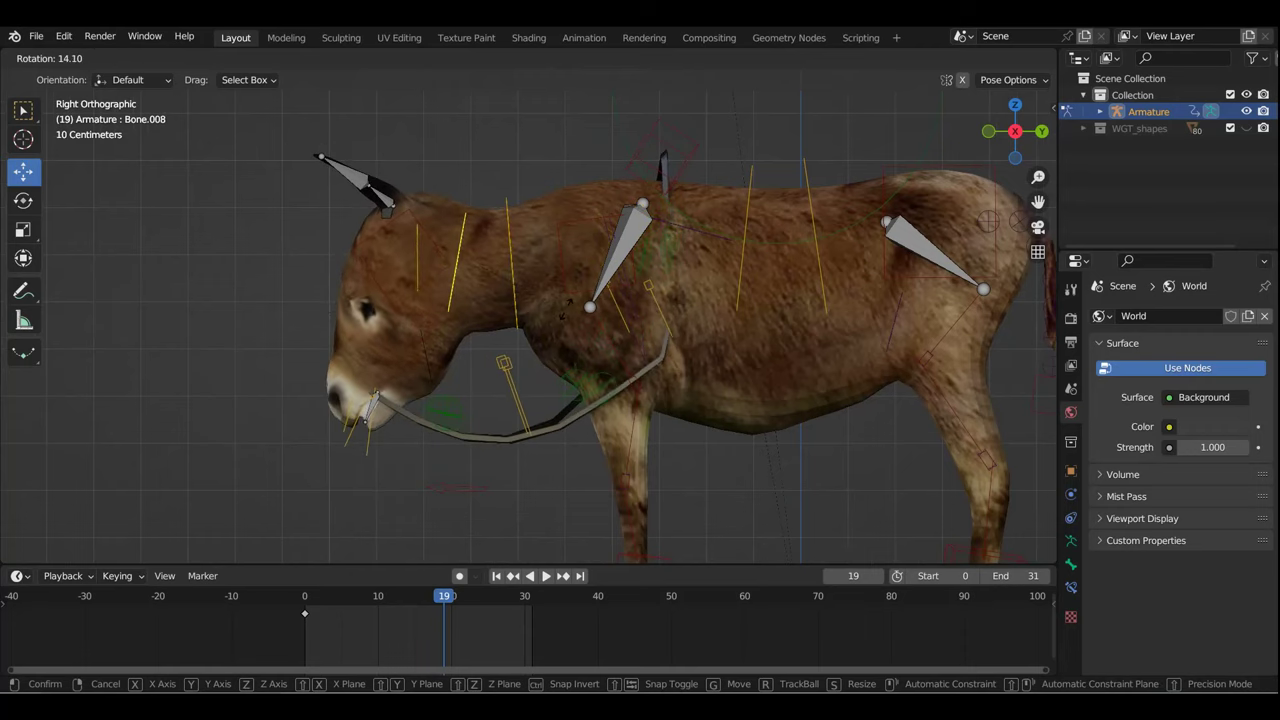
pyautogui.click(573, 305)
pyautogui.hotkey('ctrl', 'z')
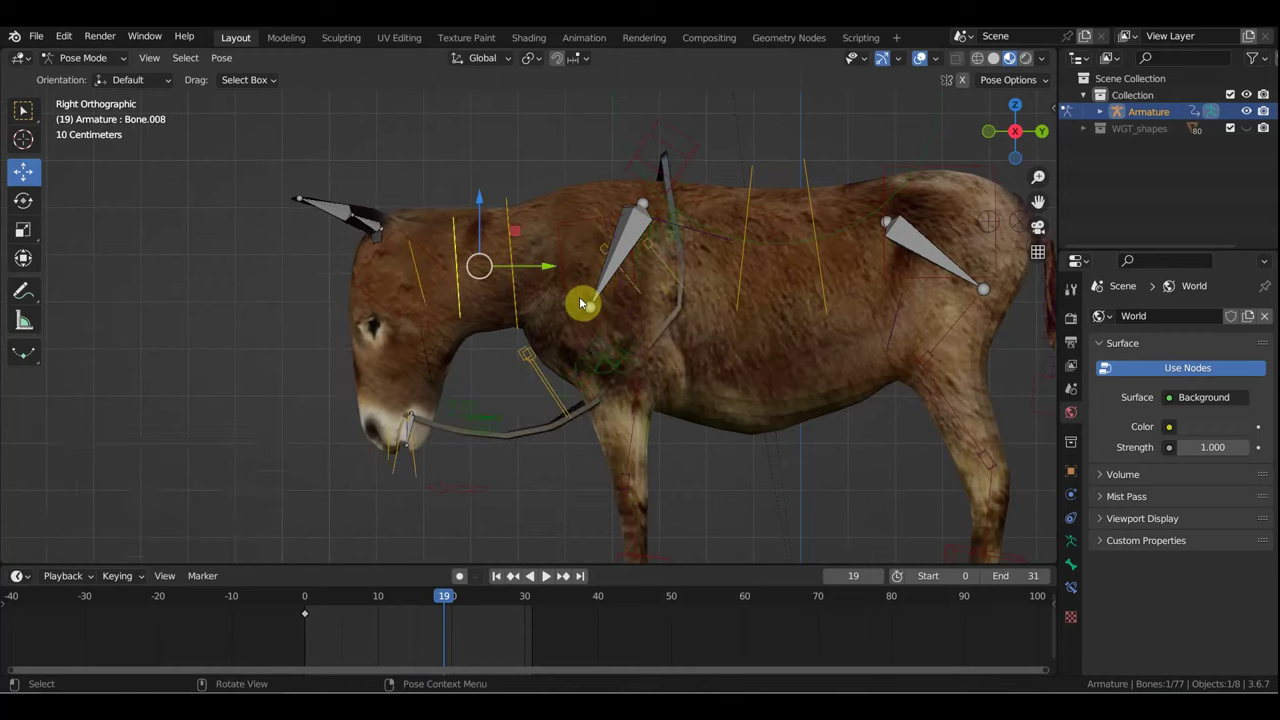
# Step: At frame 0 in Edit Mode, parent the head bone with Keep Offset
pyautogui.click(306, 600)
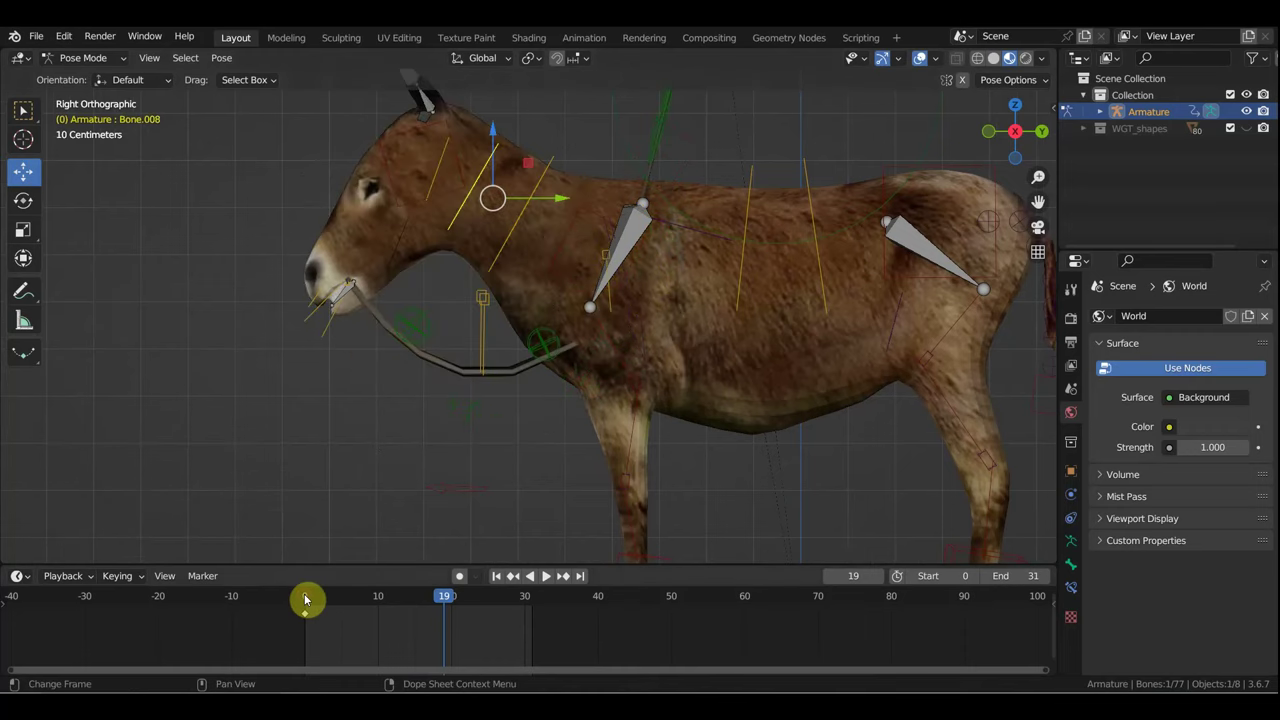
pyautogui.click(80, 57)
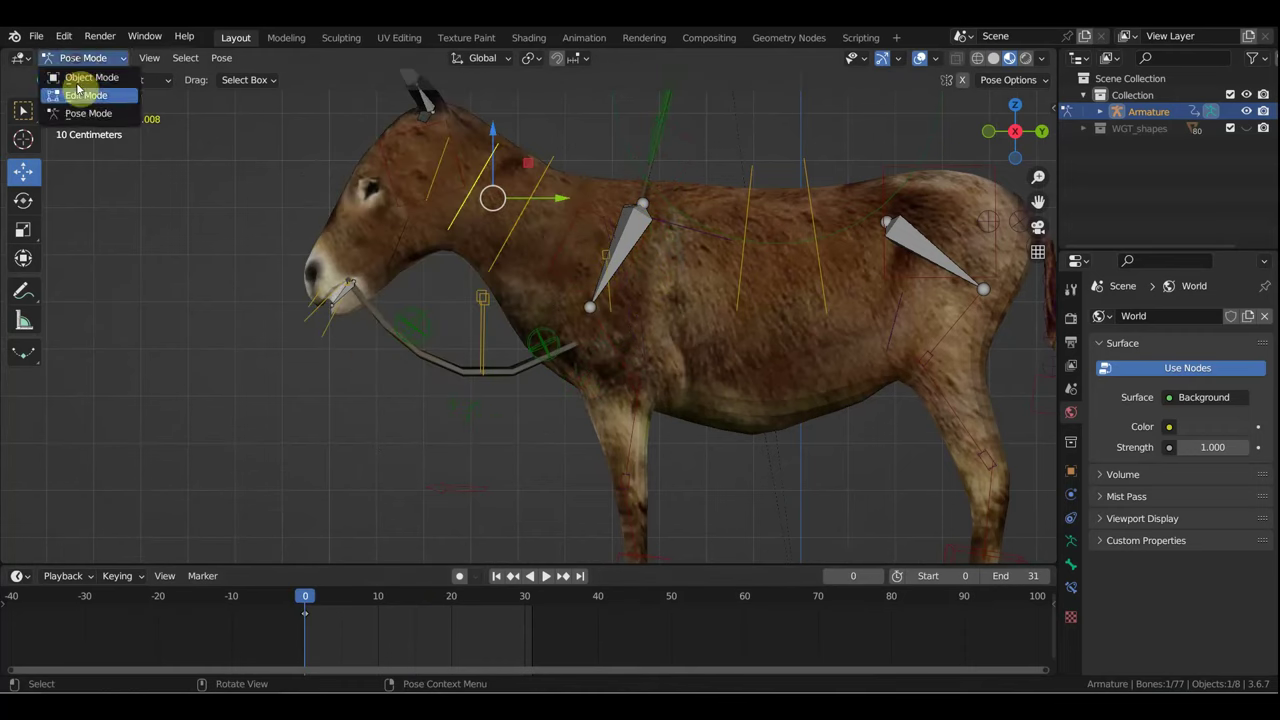
pyautogui.click(82, 88)
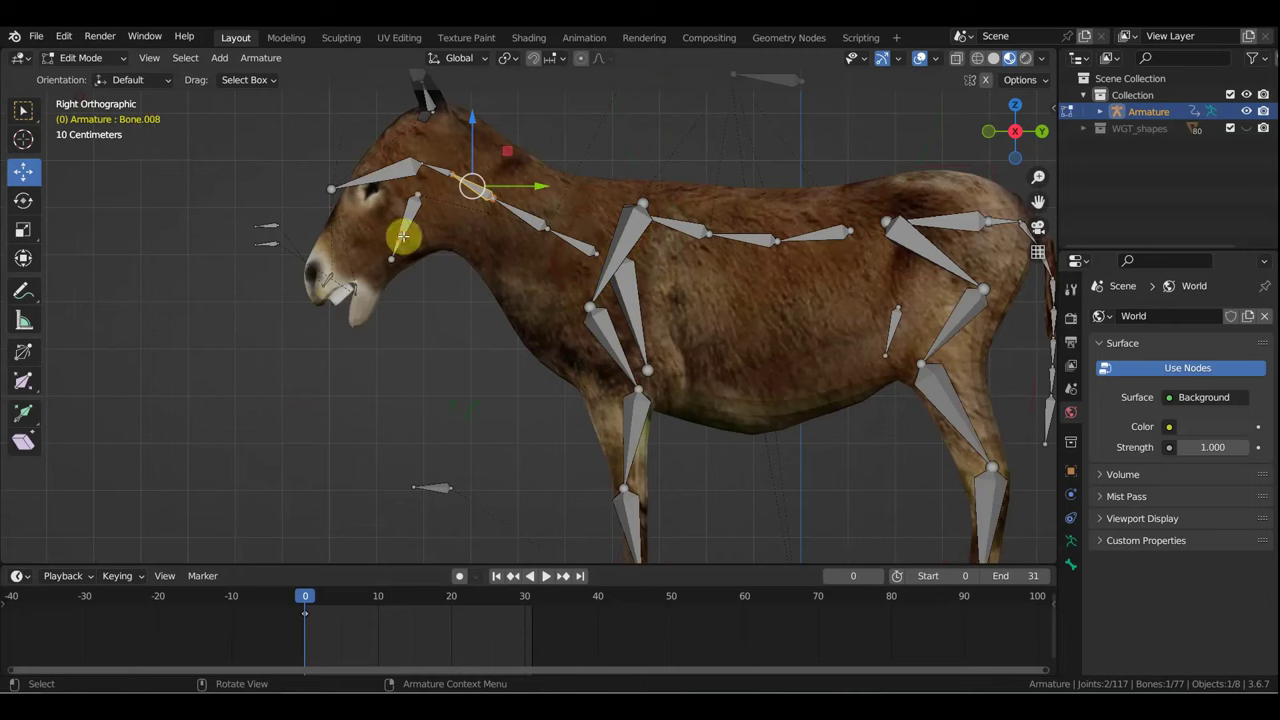
pyautogui.click(386, 162)
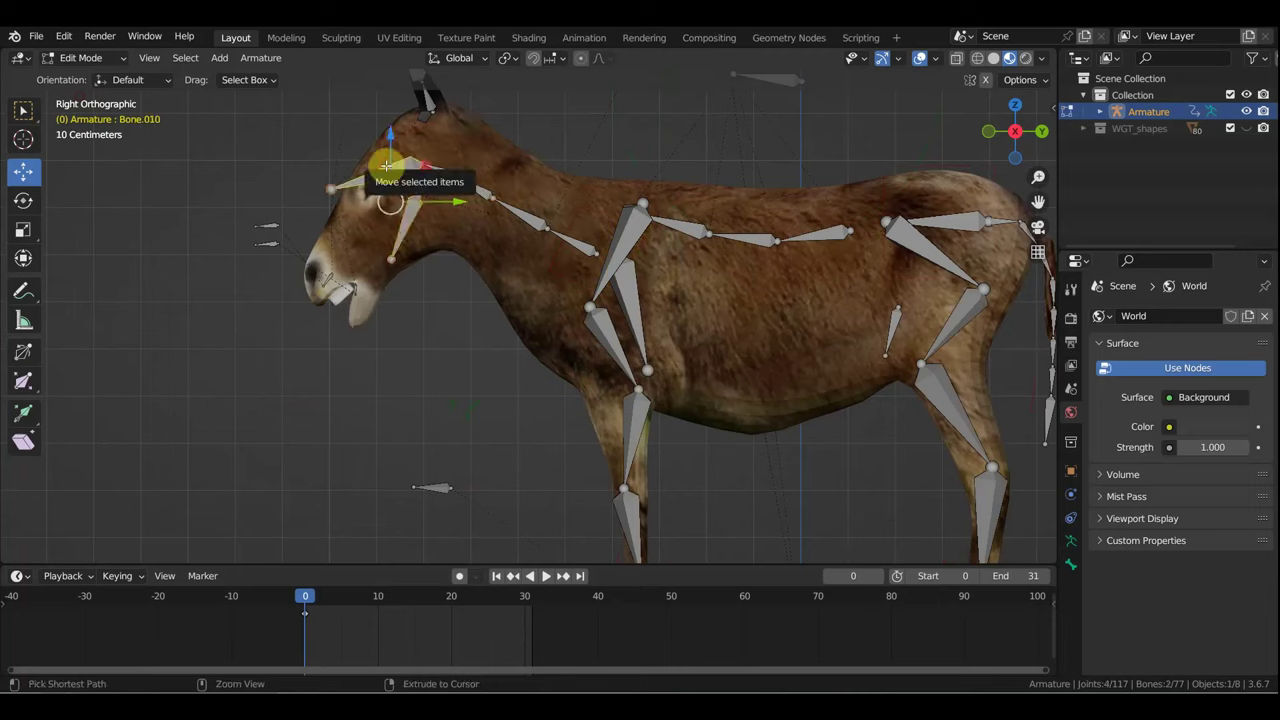
pyautogui.hotkey('ctrl', 'p')
pyautogui.click(388, 168)
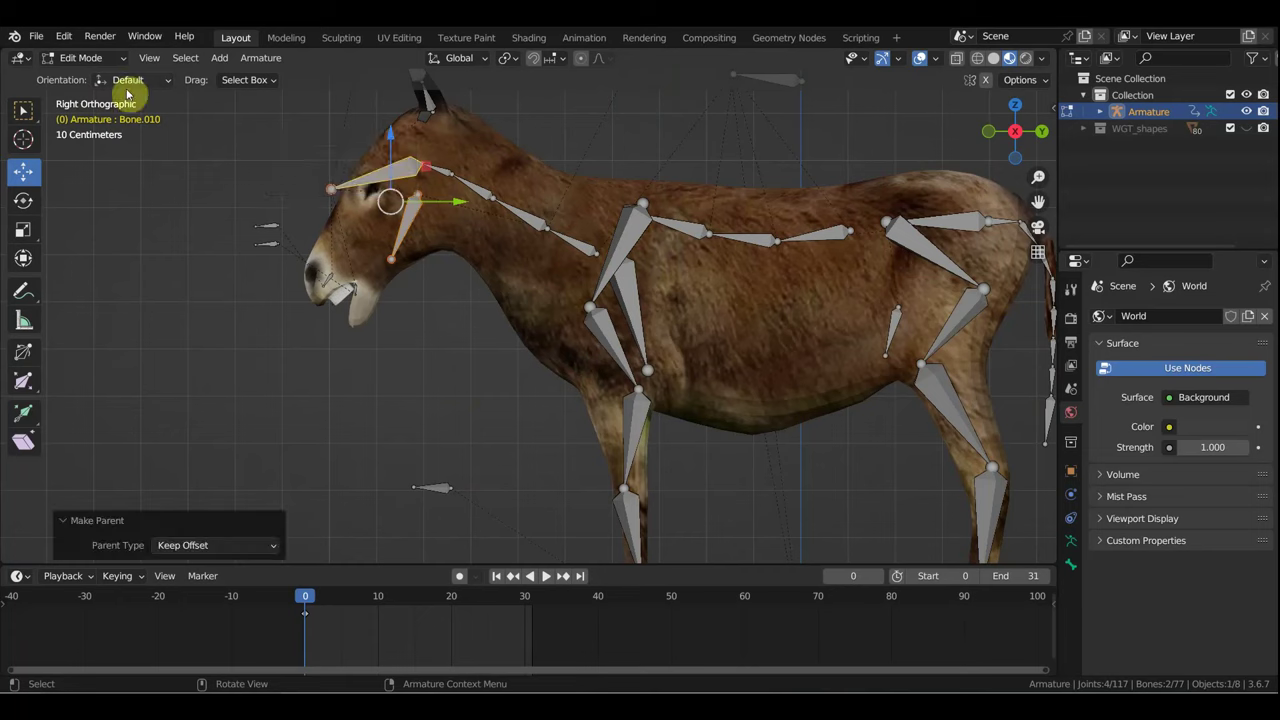
# Step: In Pose Mode at frame 20, rotate the neck to lift the head
pyautogui.click(80, 57)
pyautogui.click(88, 113)
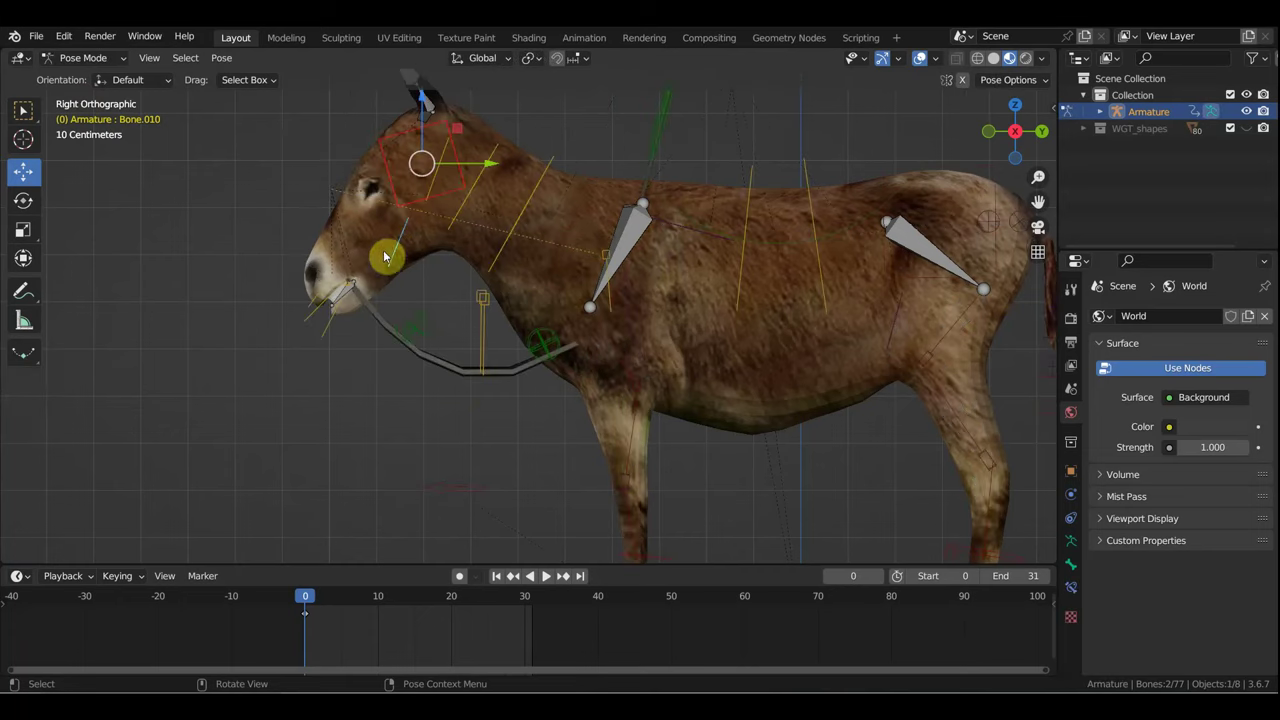
pyautogui.click(537, 207)
pyautogui.click(452, 600)
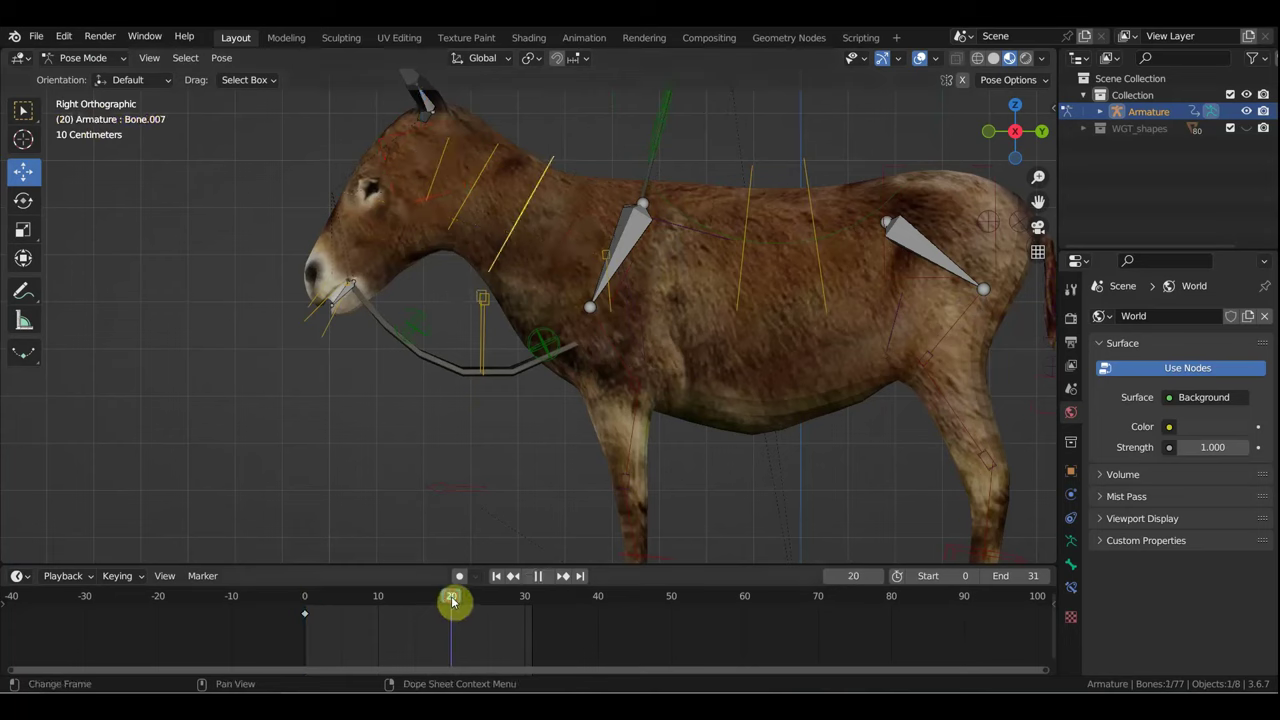
pyautogui.click(569, 317)
pyautogui.press('r')
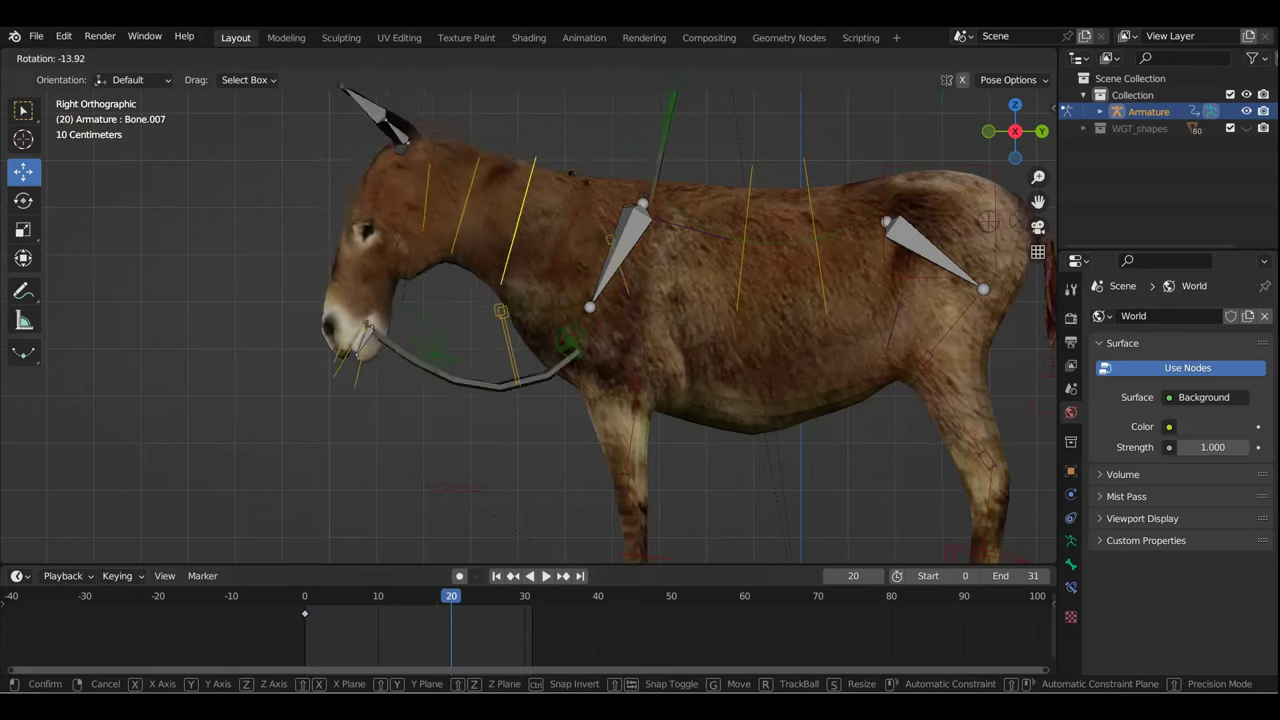
pyautogui.click(575, 208)
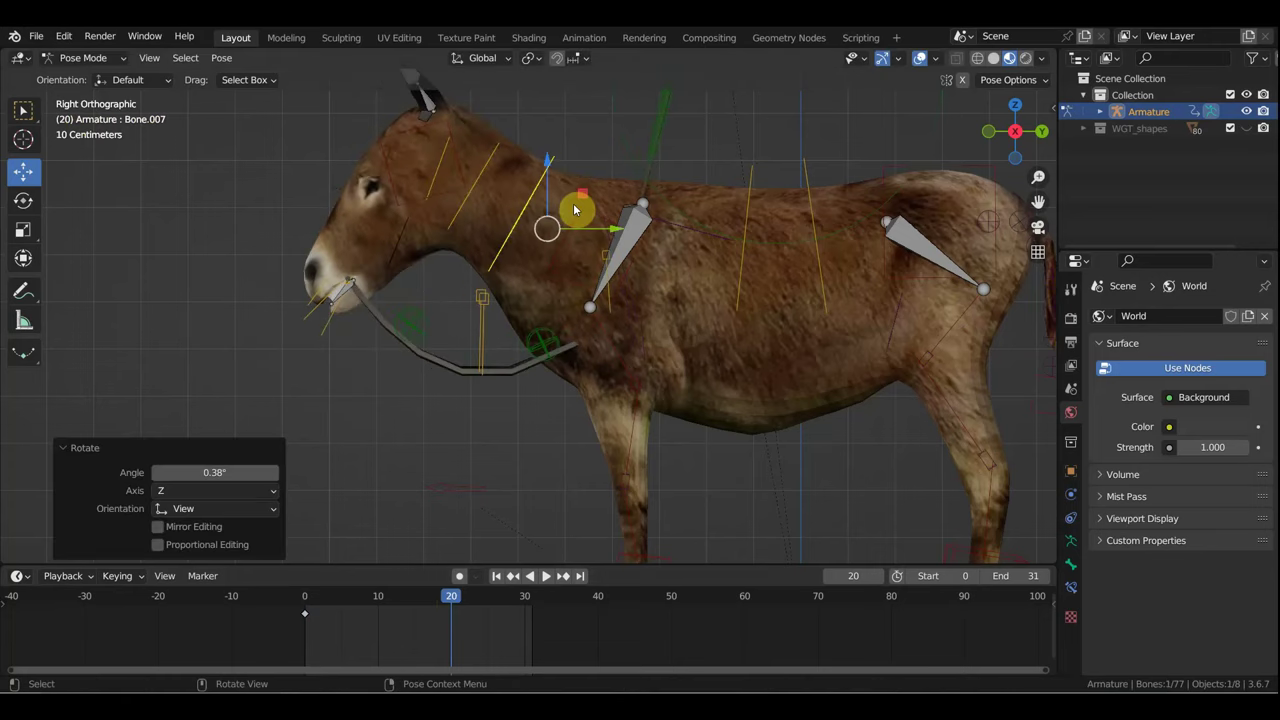
pyautogui.click(573, 203)
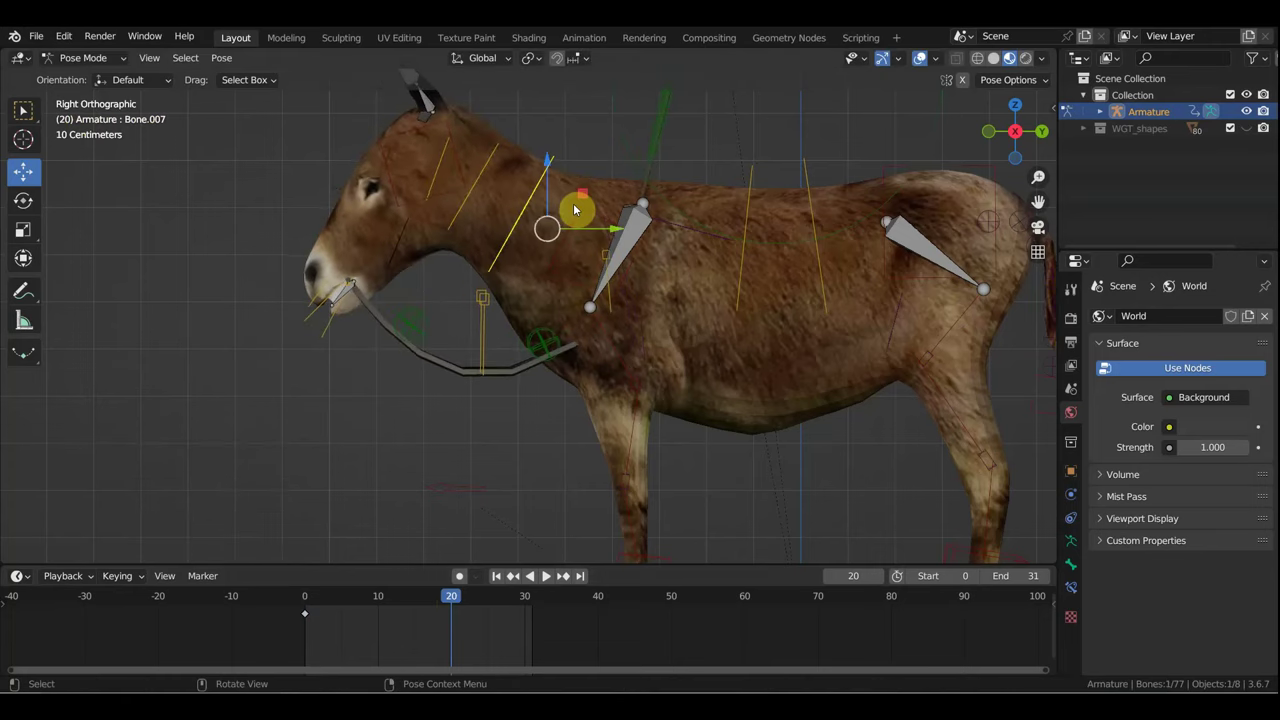
# Step: Return to frame 0 and switch the armature back to Edit Mode
pyautogui.click(305, 601)
pyautogui.click(84, 60)
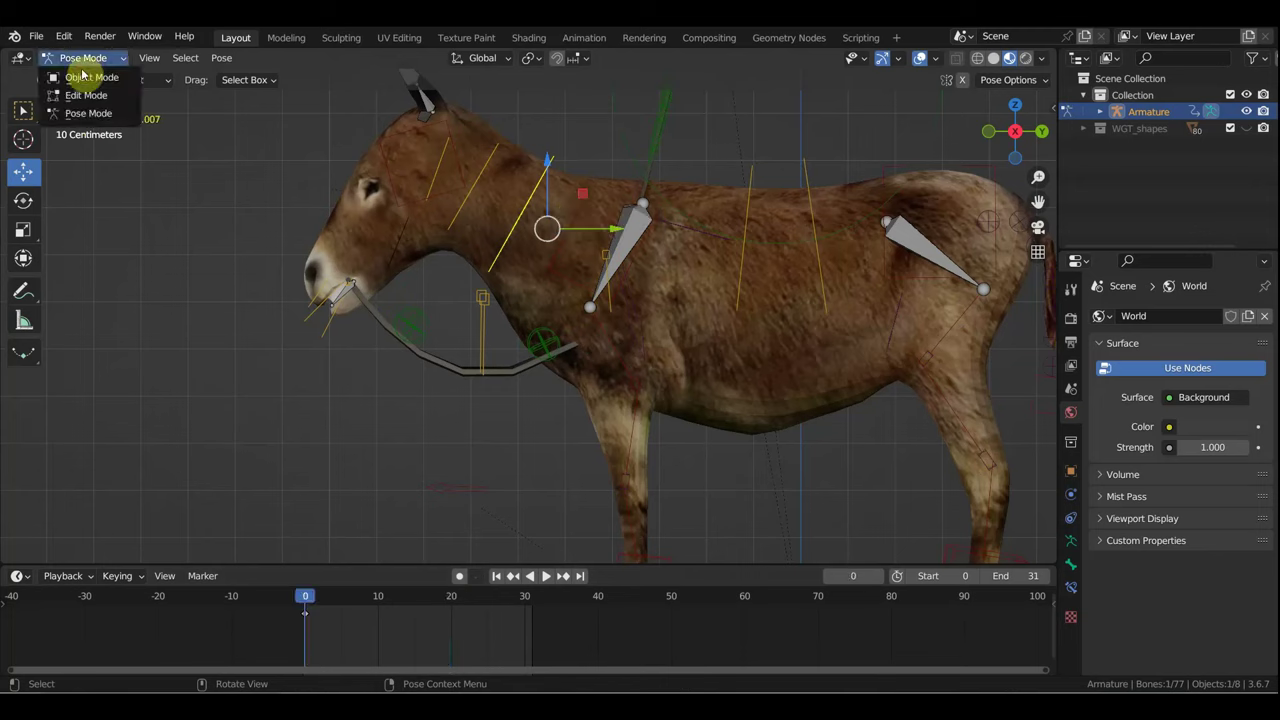
pyautogui.click(86, 95)
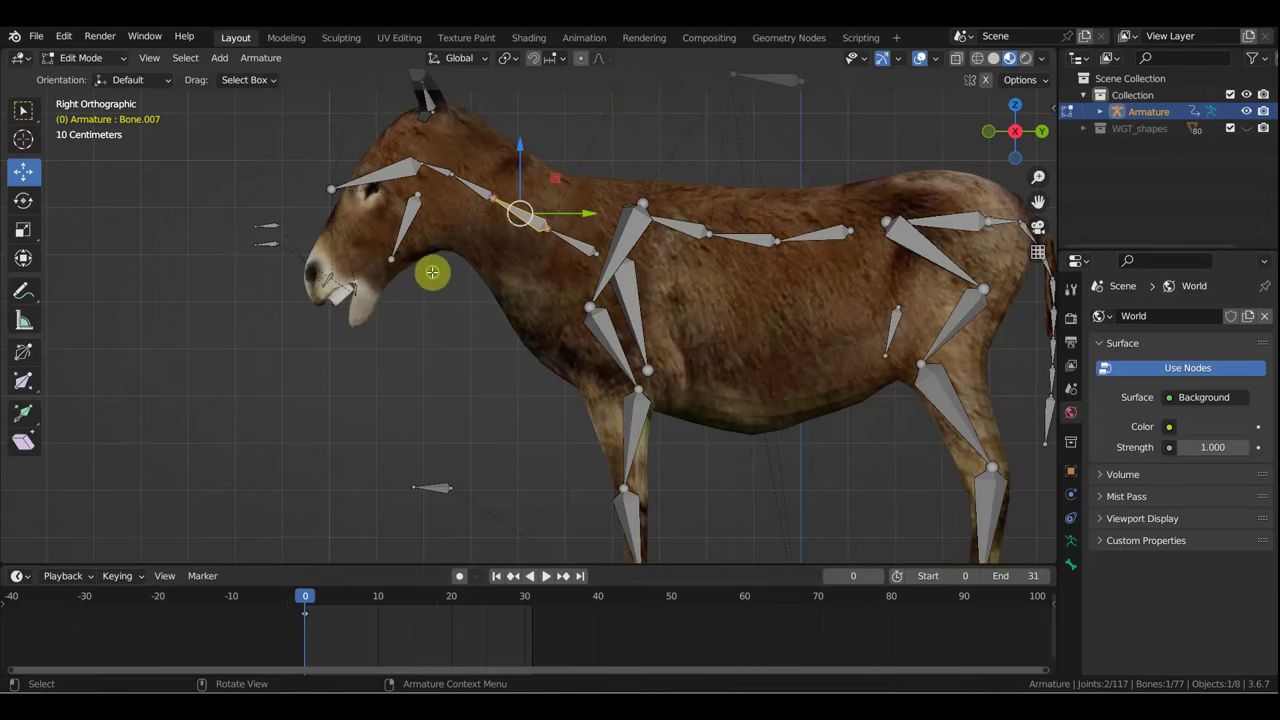
pyautogui.moveTo(432, 272)
pyautogui.mouseDown(button='middle')
pyautogui.moveTo(466, 277)
pyautogui.moveTo(411, 304)
pyautogui.mouseUp(button='middle')
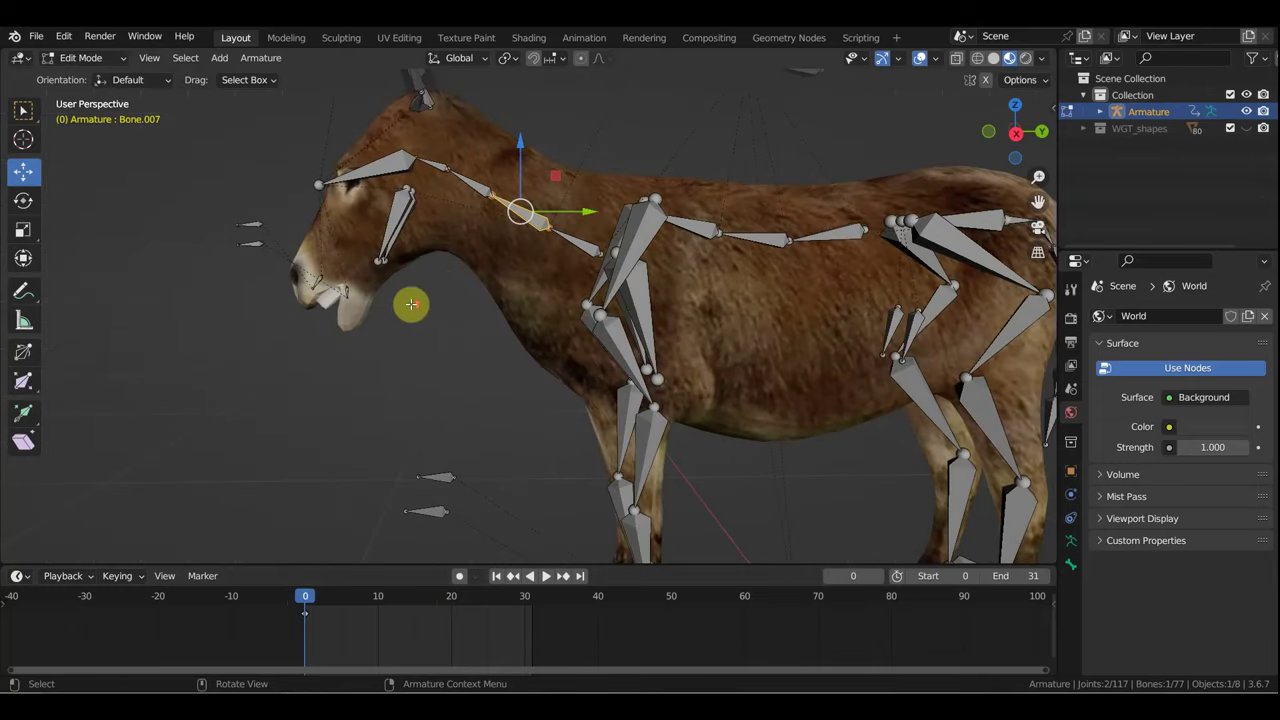
pyautogui.scroll(4, 411, 304)
# Step: Parent the cheek bone to the head bone with Keep Offset
pyautogui.click(127, 262)
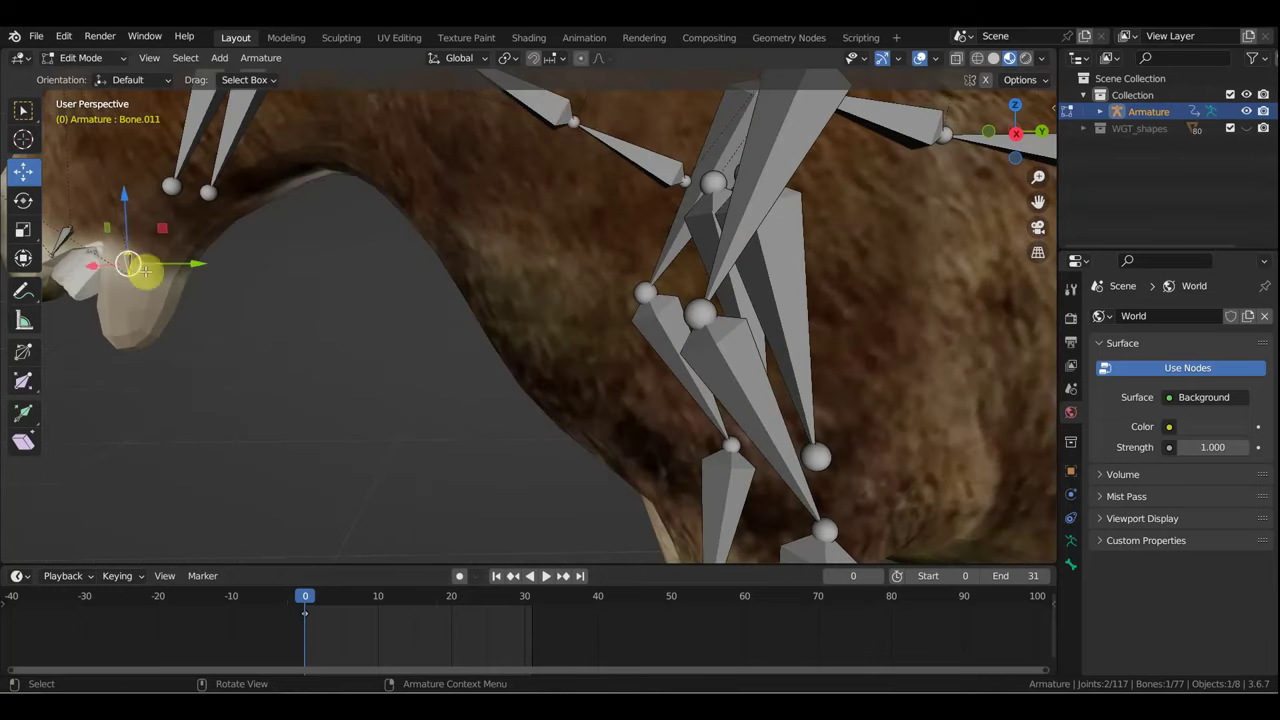
pyautogui.click(84, 250)
pyautogui.scroll(-3, 86, 251)
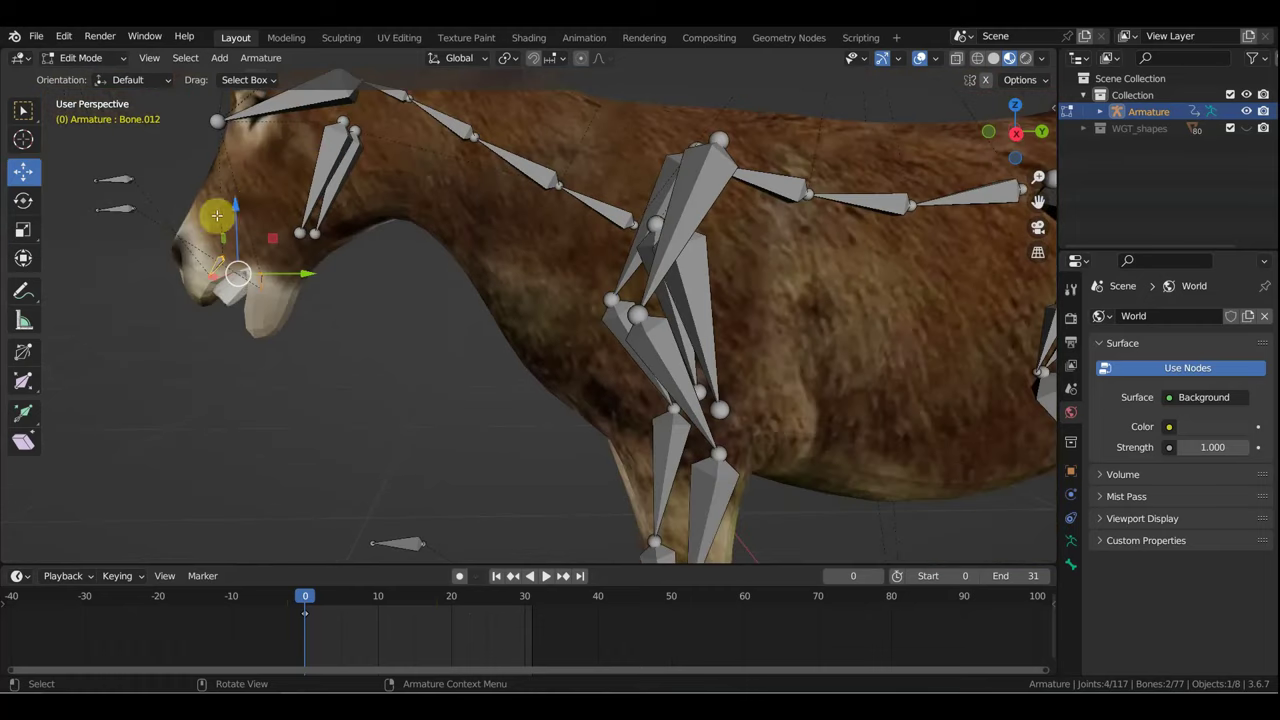
pyautogui.scroll(-1, 220, 214)
pyautogui.click(370, 205)
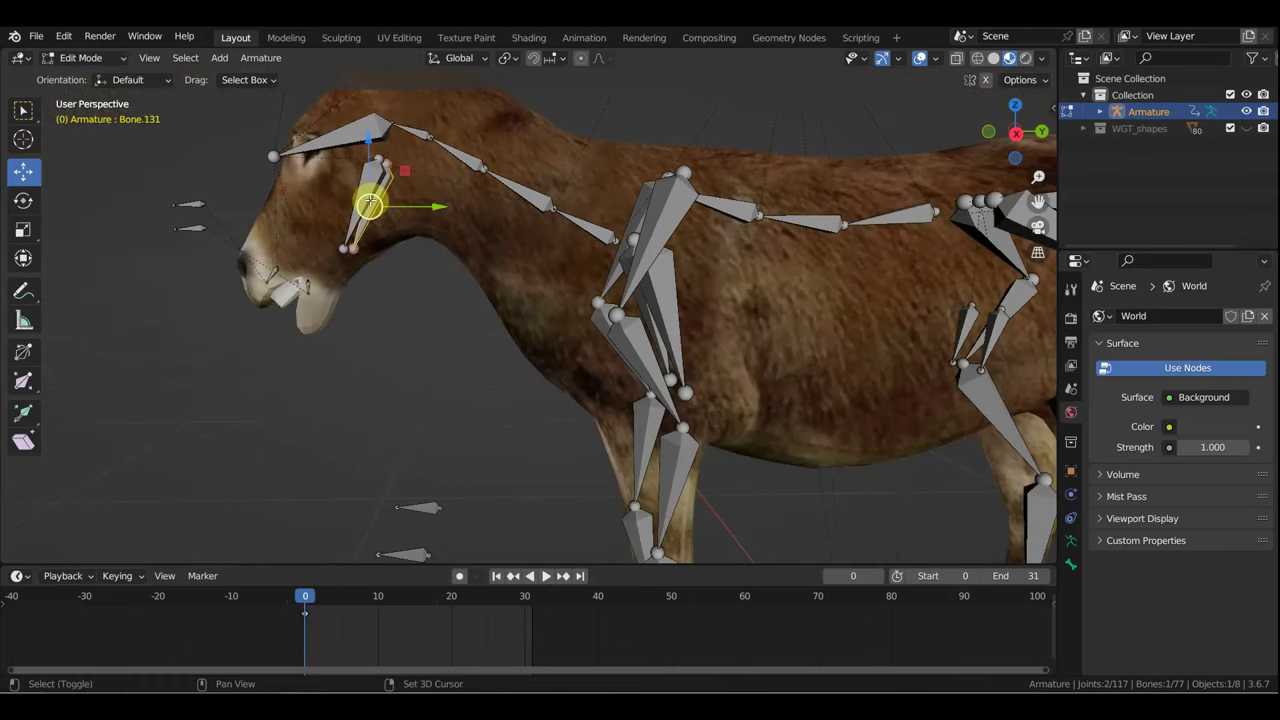
pyautogui.keyDown('shift'); pyautogui.click(344, 140); pyautogui.keyUp('shift')
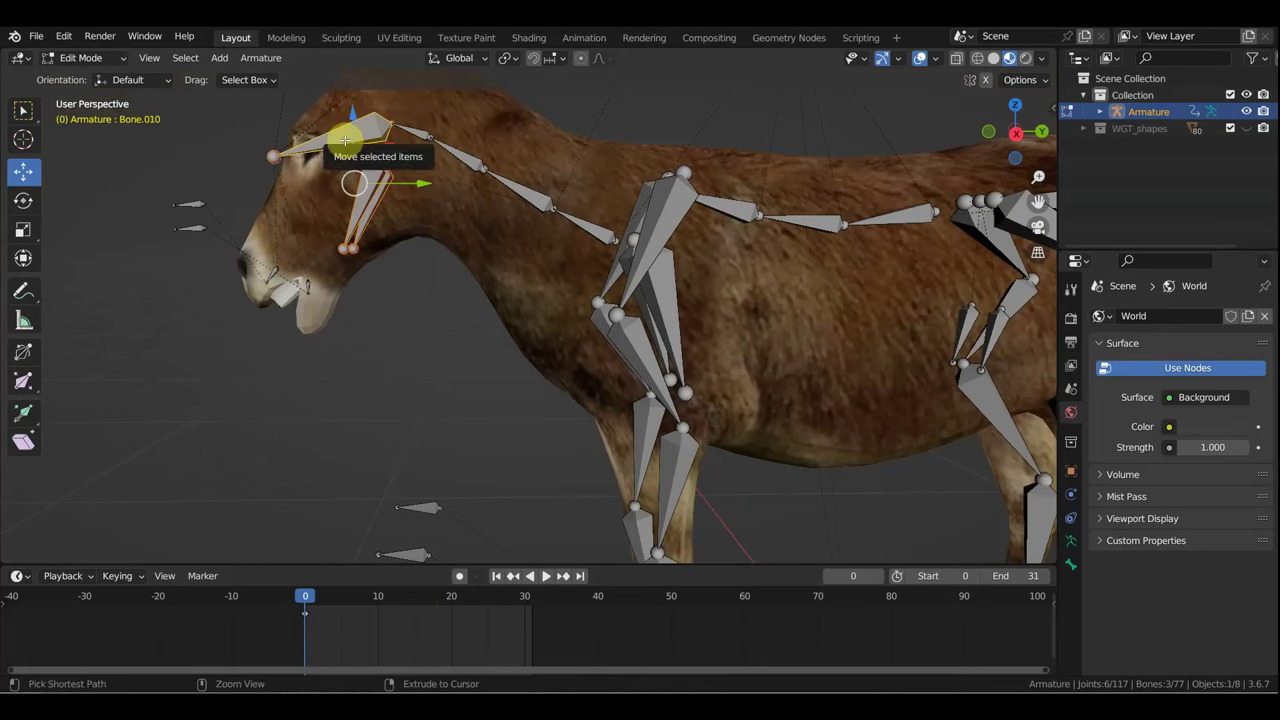
pyautogui.hotkey('ctrl', 'p')
pyautogui.click(346, 146)
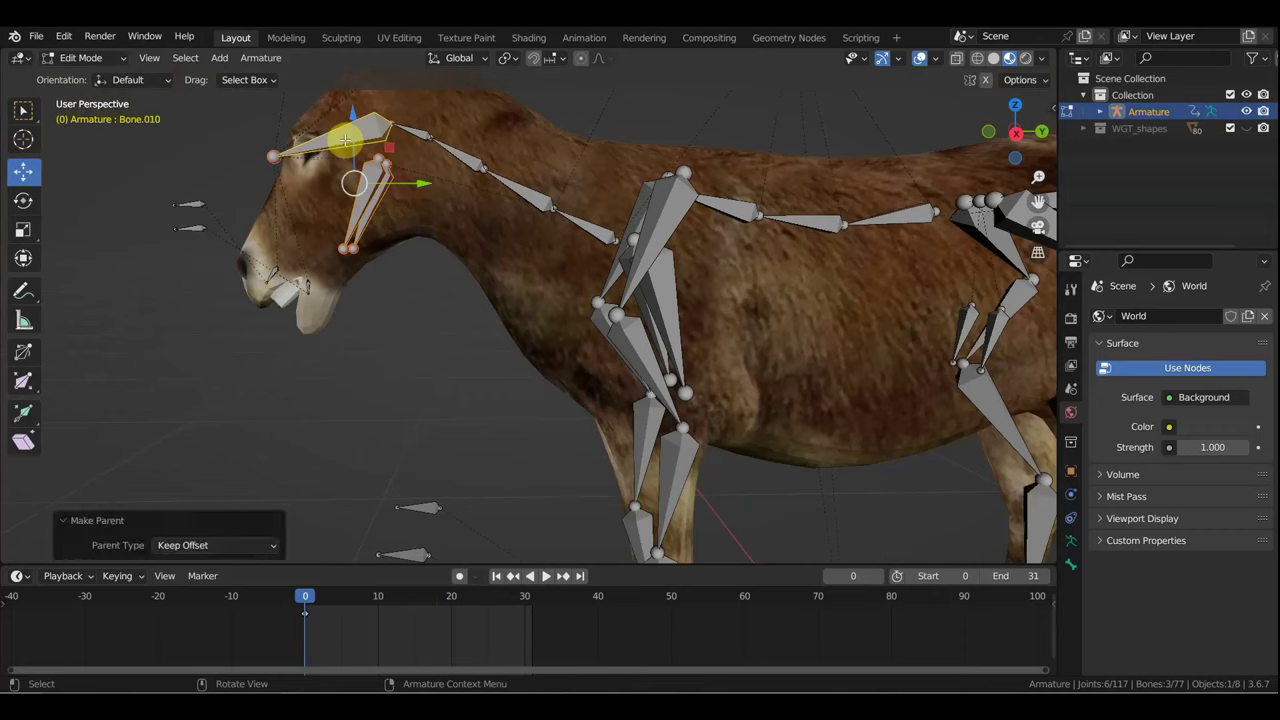
pyautogui.click(82, 58)
# Step: In Pose Mode at frame 19, rotate the neck bone
pyautogui.click(88, 113)
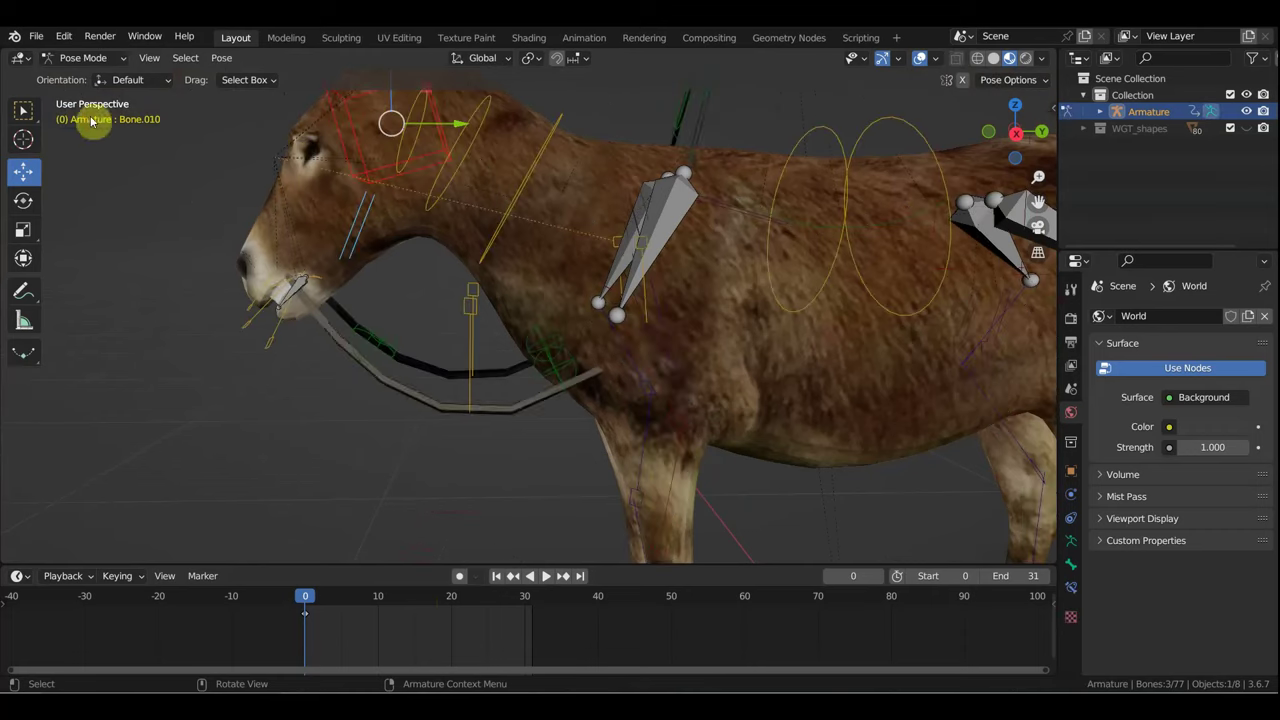
pyautogui.click(524, 185)
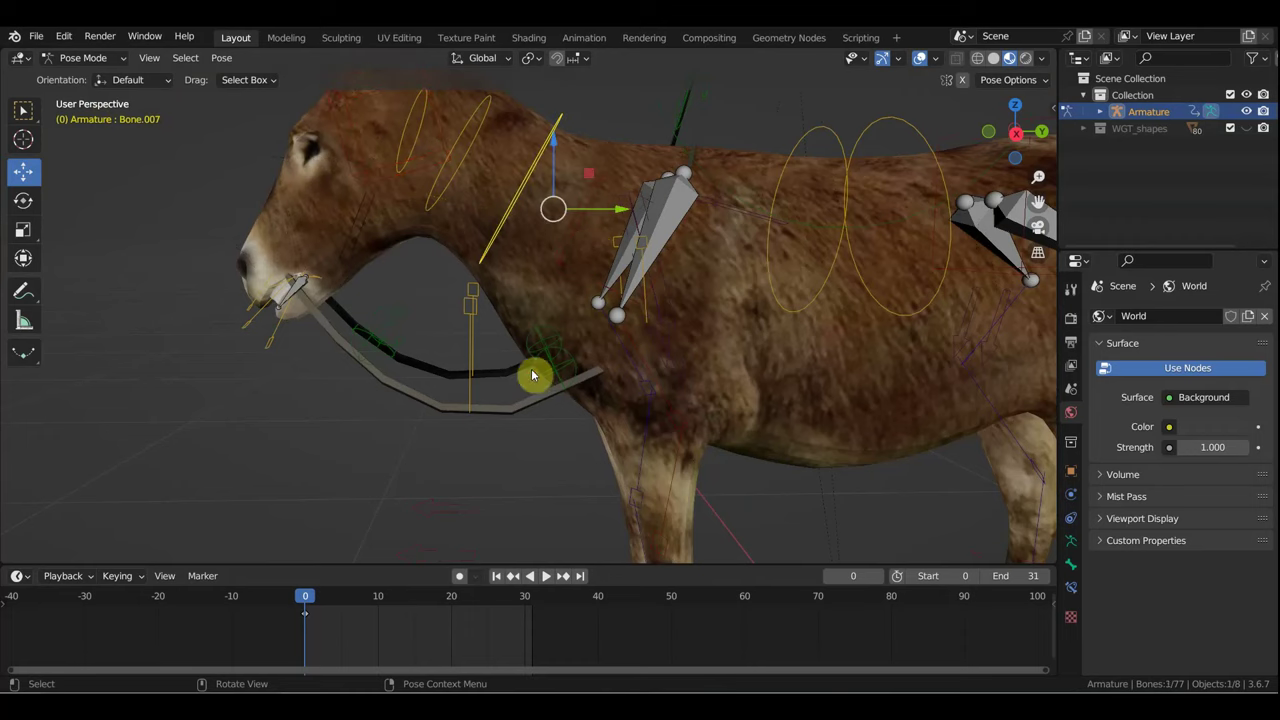
pyautogui.click(444, 596)
pyautogui.scroll(-5, 532, 404)
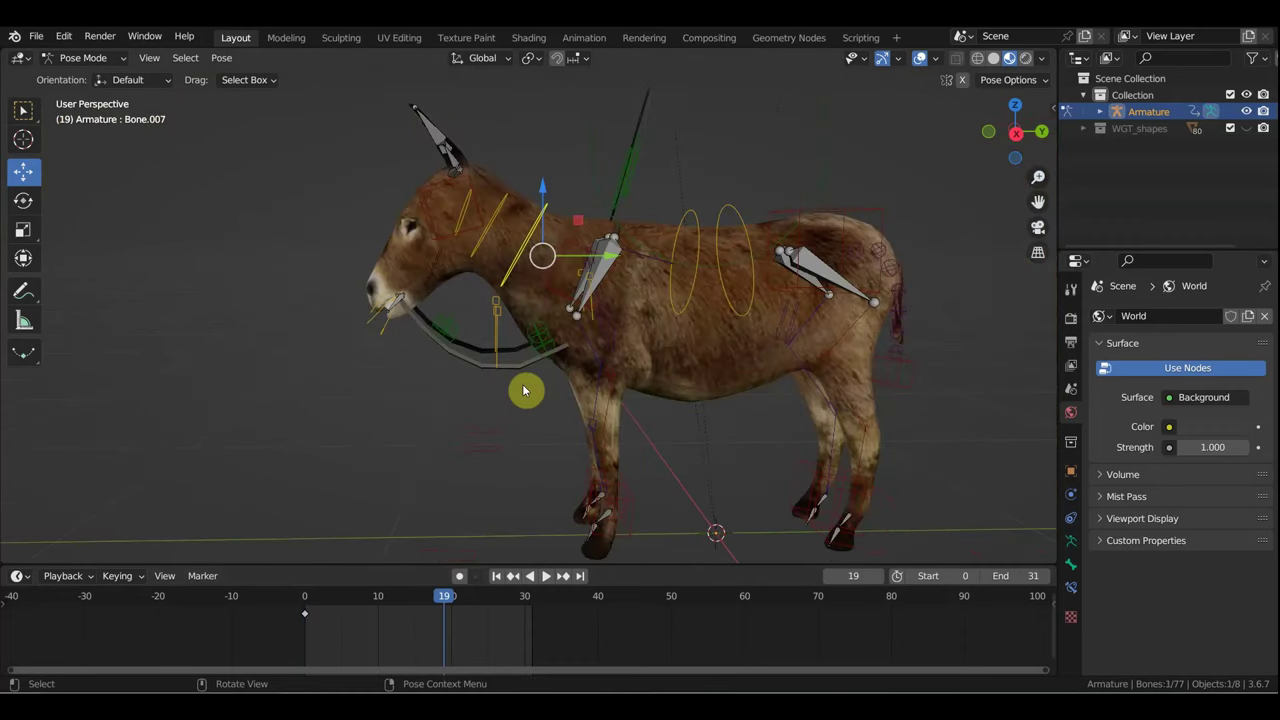
pyautogui.press('r')
pyautogui.click(641, 260)
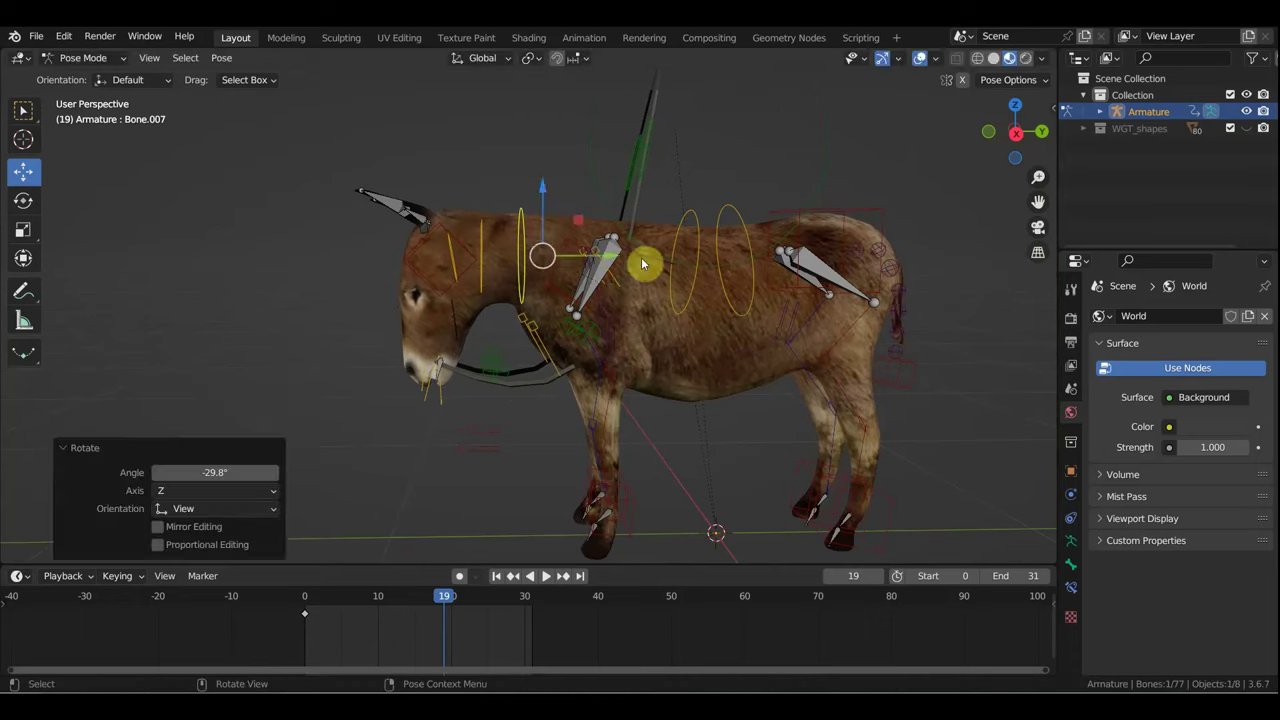
pyautogui.scroll(-2, 641, 262)
# Step: Pull the back control bone down onto the back and move a back bone
pyautogui.click(638, 106)
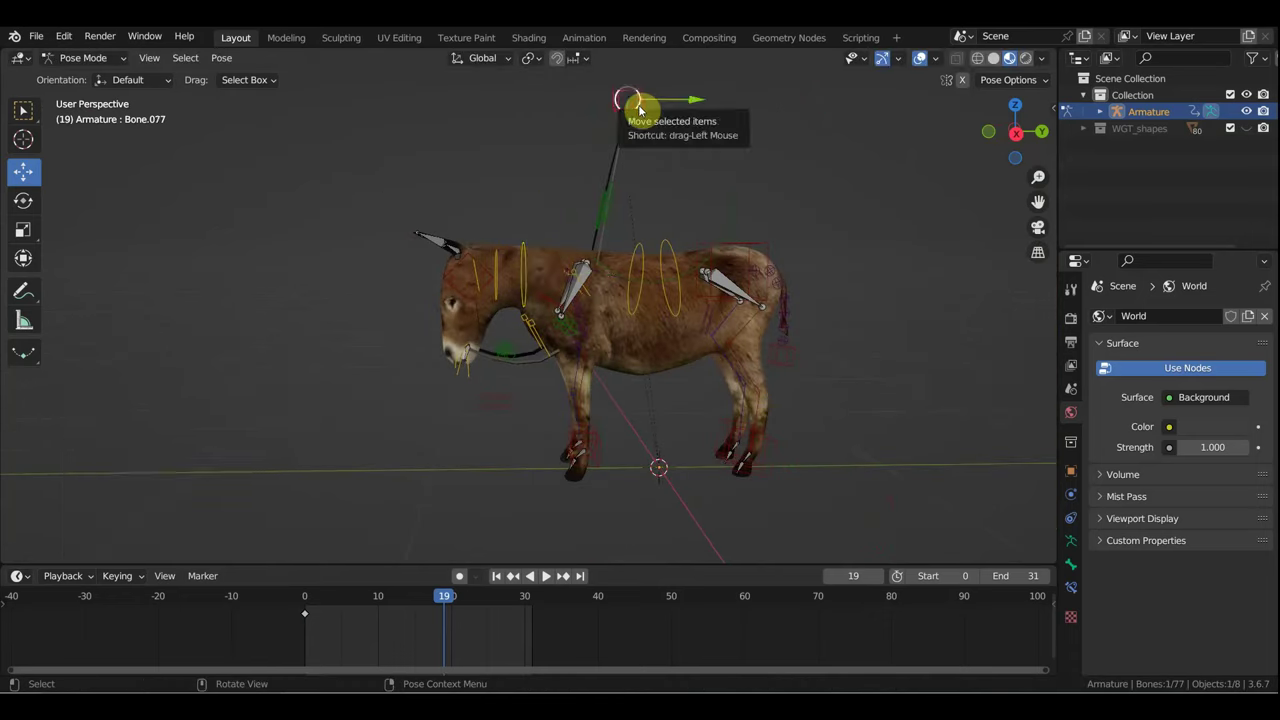
pyautogui.moveTo(638, 106); pyautogui.dragTo(618, 250)
pyautogui.scroll(3, 620, 265)
pyautogui.scroll(2, 625, 290)
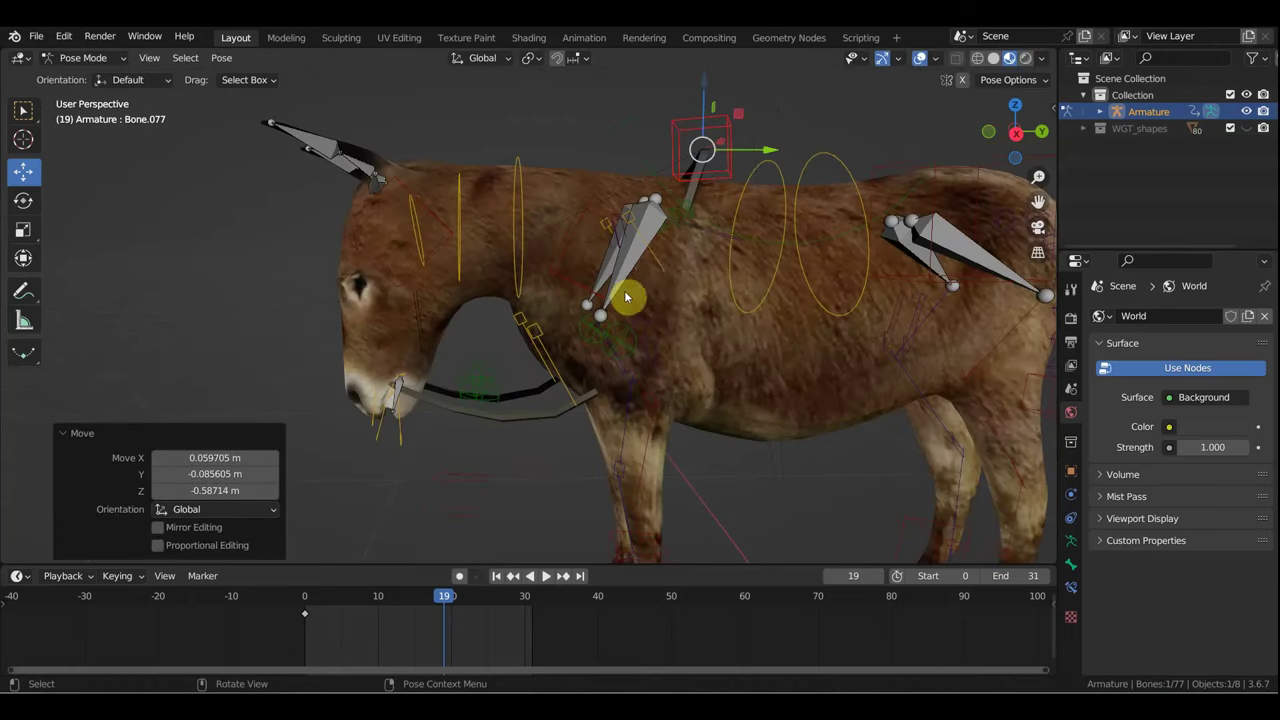
pyautogui.moveTo(657, 266); pyautogui.dragTo(791, 286, button='middle')
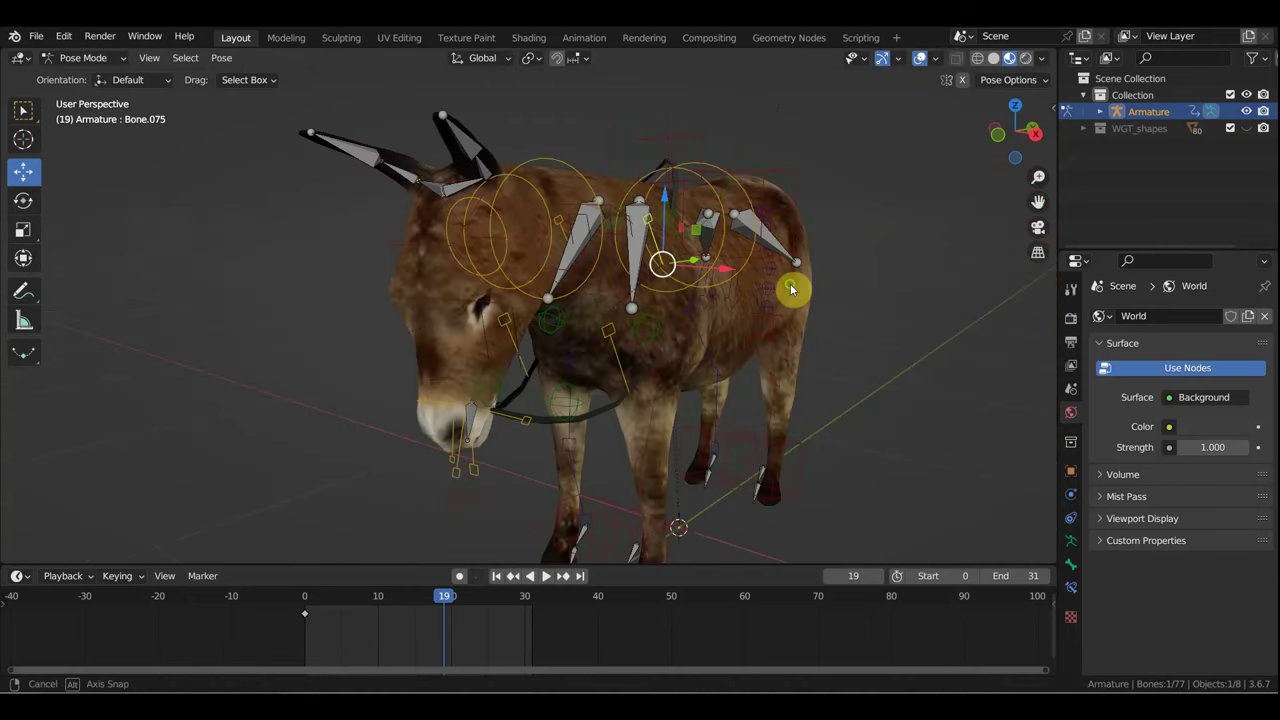
pyautogui.click(778, 292)
pyautogui.press('g')
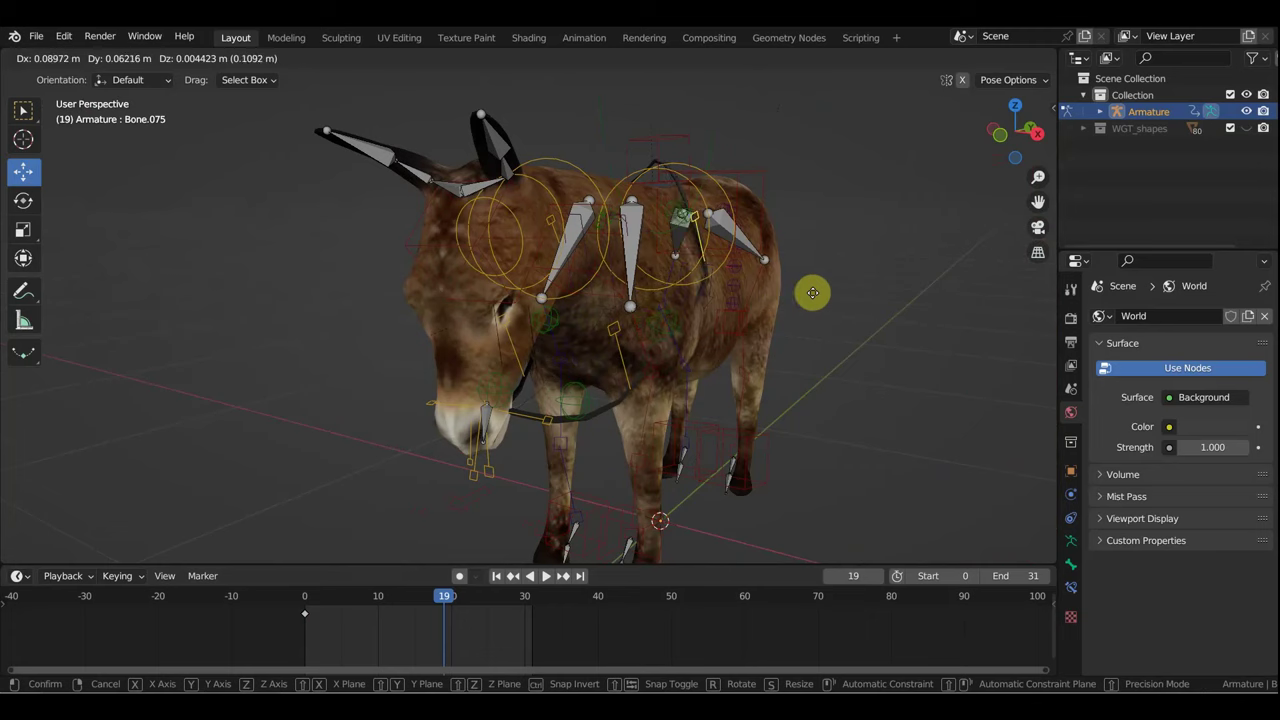
pyautogui.click(812, 292)
pyautogui.moveTo(811, 297)
pyautogui.mouseDown(button='middle')
pyautogui.moveTo(613, 300)
pyautogui.moveTo(651, 329)
pyautogui.mouseUp(button='middle')
pyautogui.press('g')
pyautogui.rightClick(620, 330)
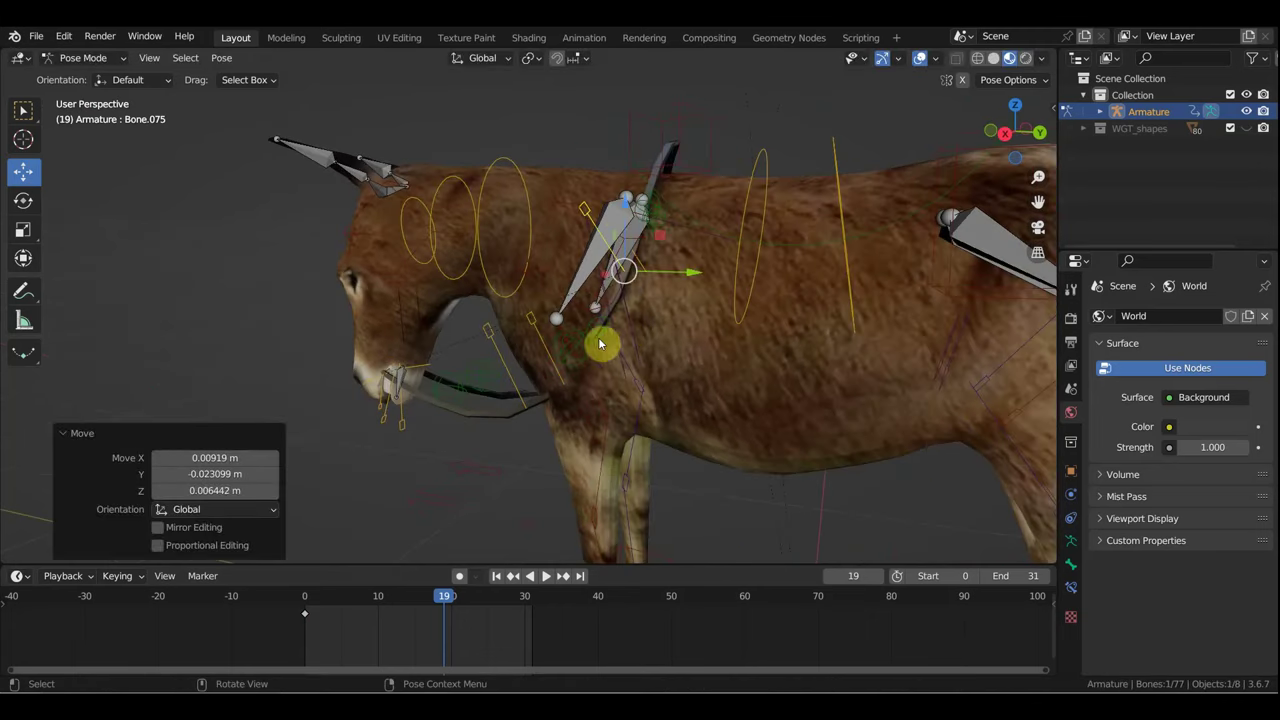
# Step: Move the bone at the base of the neck
pyautogui.click(575, 348)
pyautogui.moveTo(576, 348)
pyautogui.mouseDown(button='middle')
pyautogui.moveTo(500, 362)
pyautogui.moveTo(597, 360)
pyautogui.moveTo(580, 351)
pyautogui.moveTo(524, 366)
pyautogui.mouseUp(button='middle')
pyautogui.click(490, 358)
pyautogui.press('g')
pyautogui.click(486, 362)
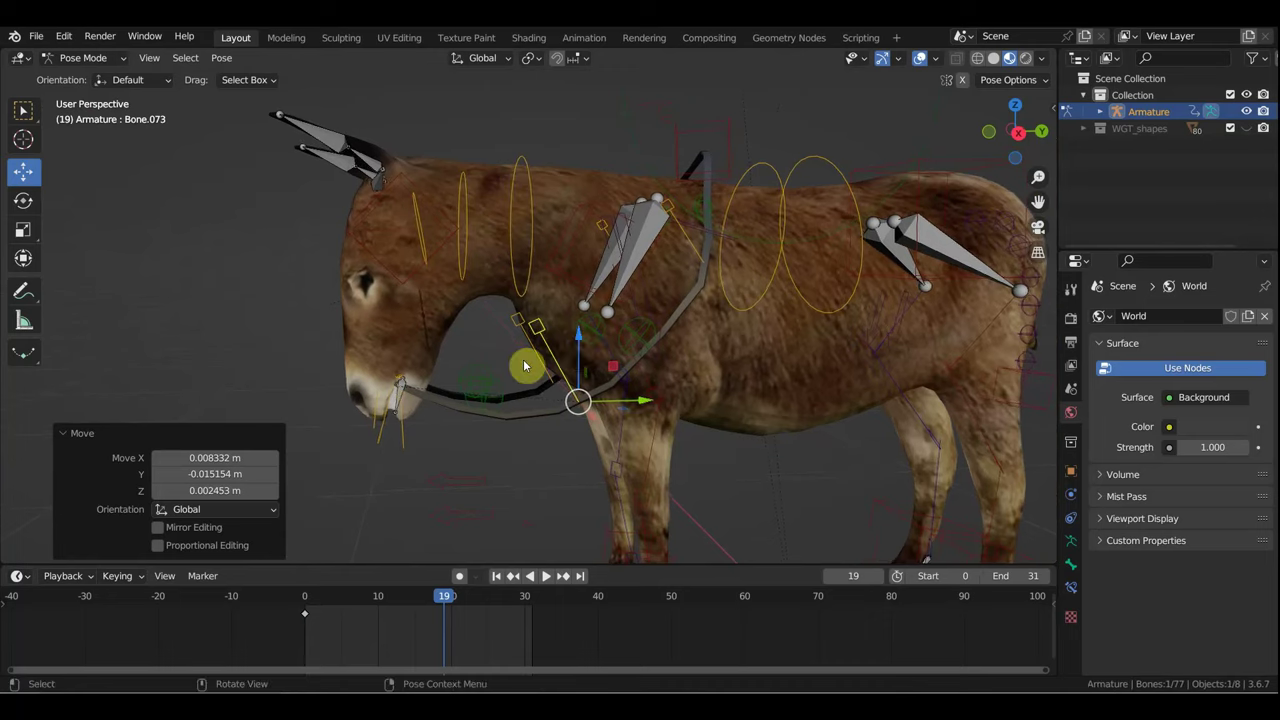
# Step: Rotate the ear 18.9° in side view and key location and rotation for all bones
pyautogui.press('KP_3')
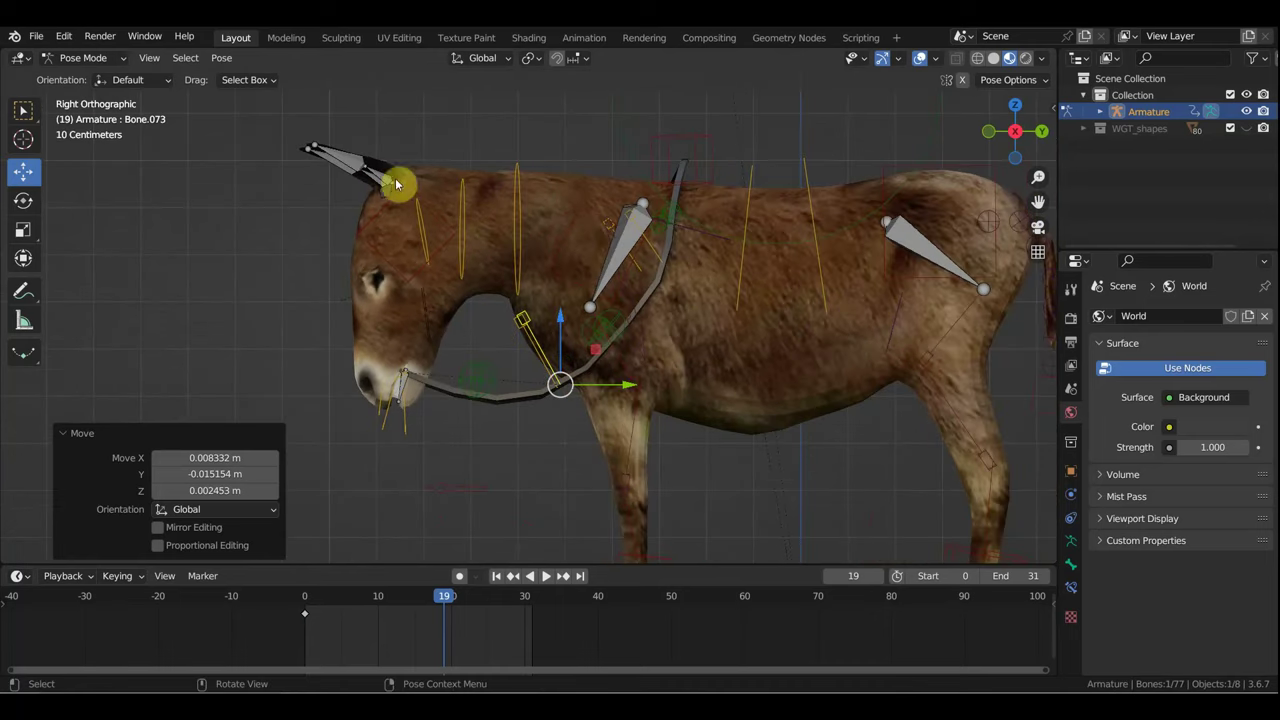
pyautogui.click(381, 178)
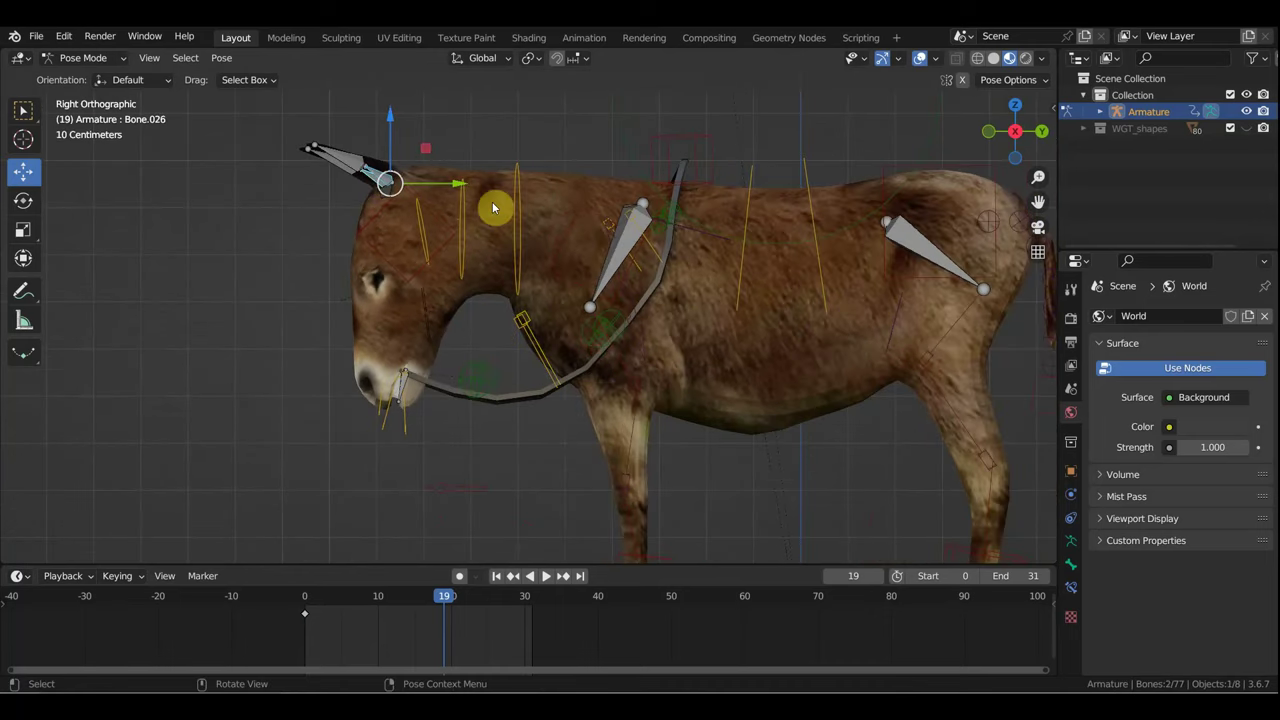
pyautogui.press('g')
pyautogui.press('r')
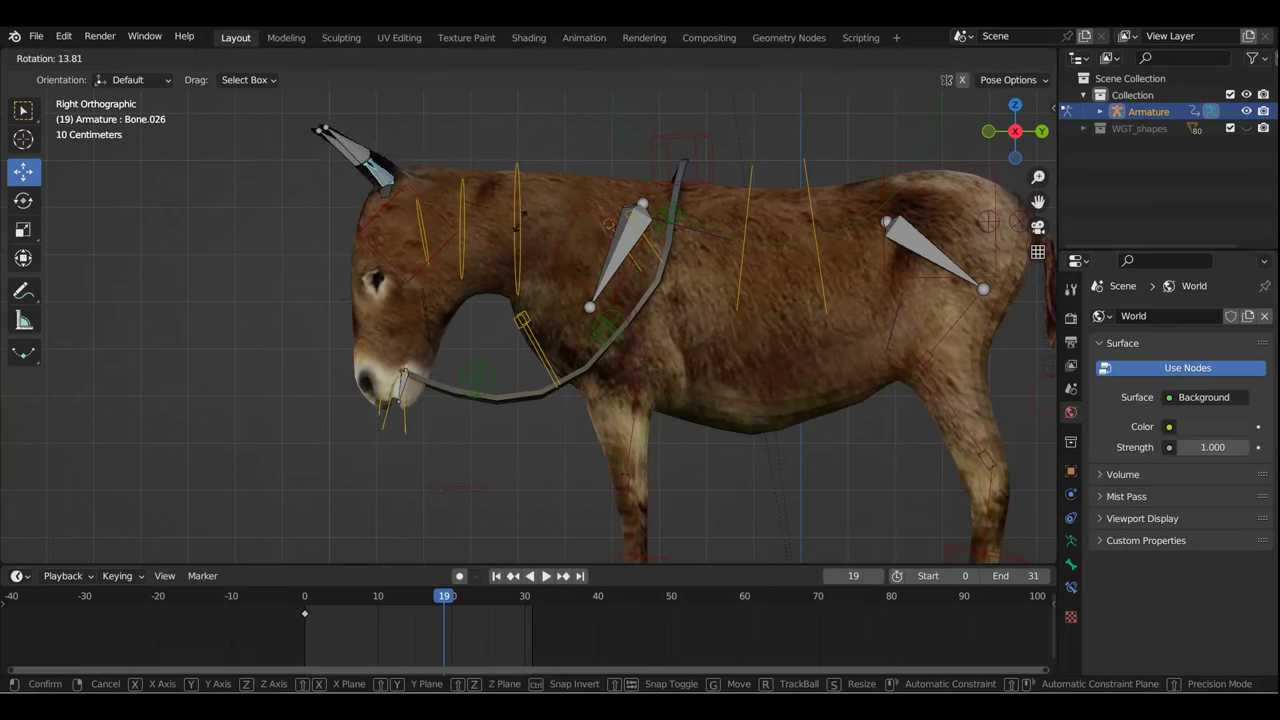
pyautogui.click(498, 258)
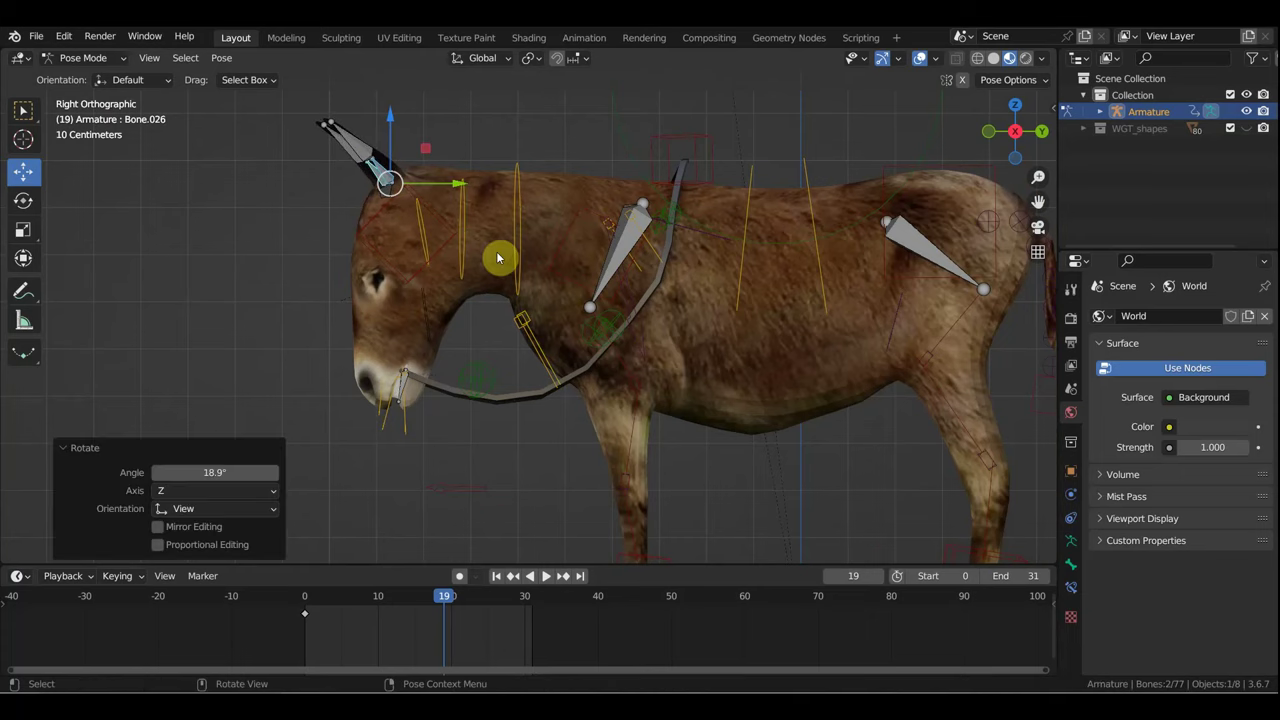
pyautogui.press('a')
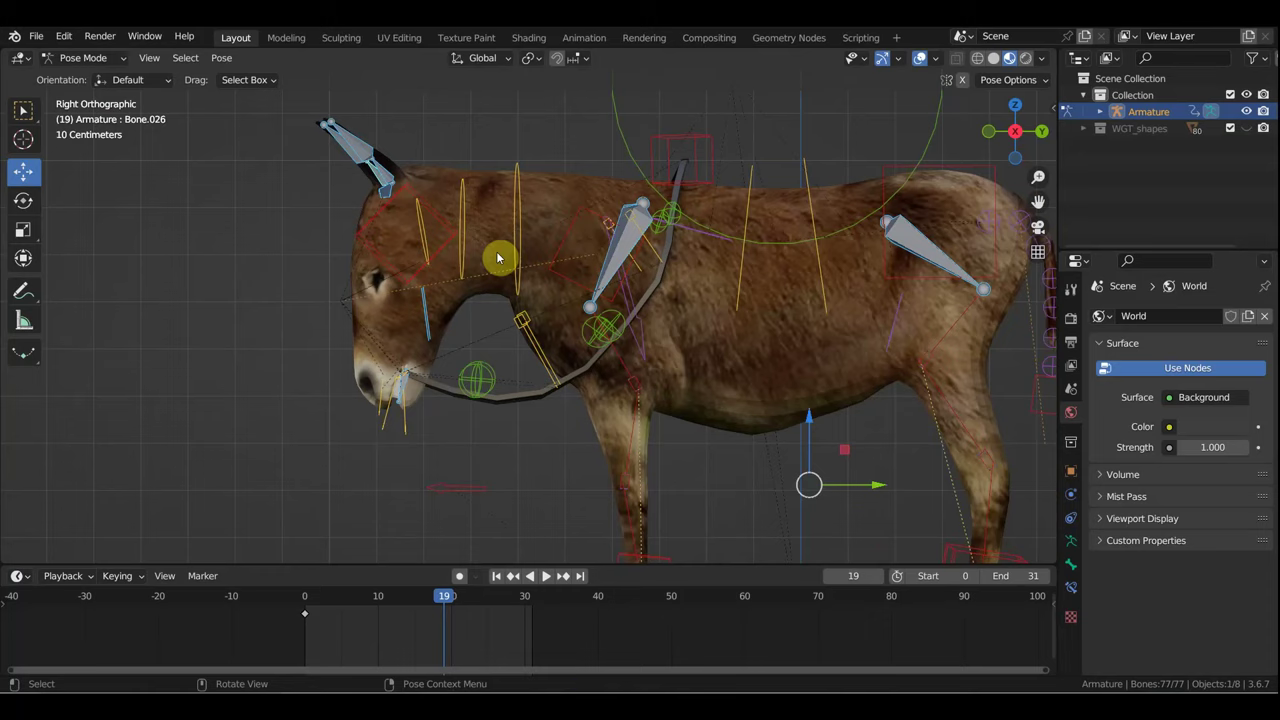
pyautogui.press('i')
pyautogui.scroll(-3, 530, 320)
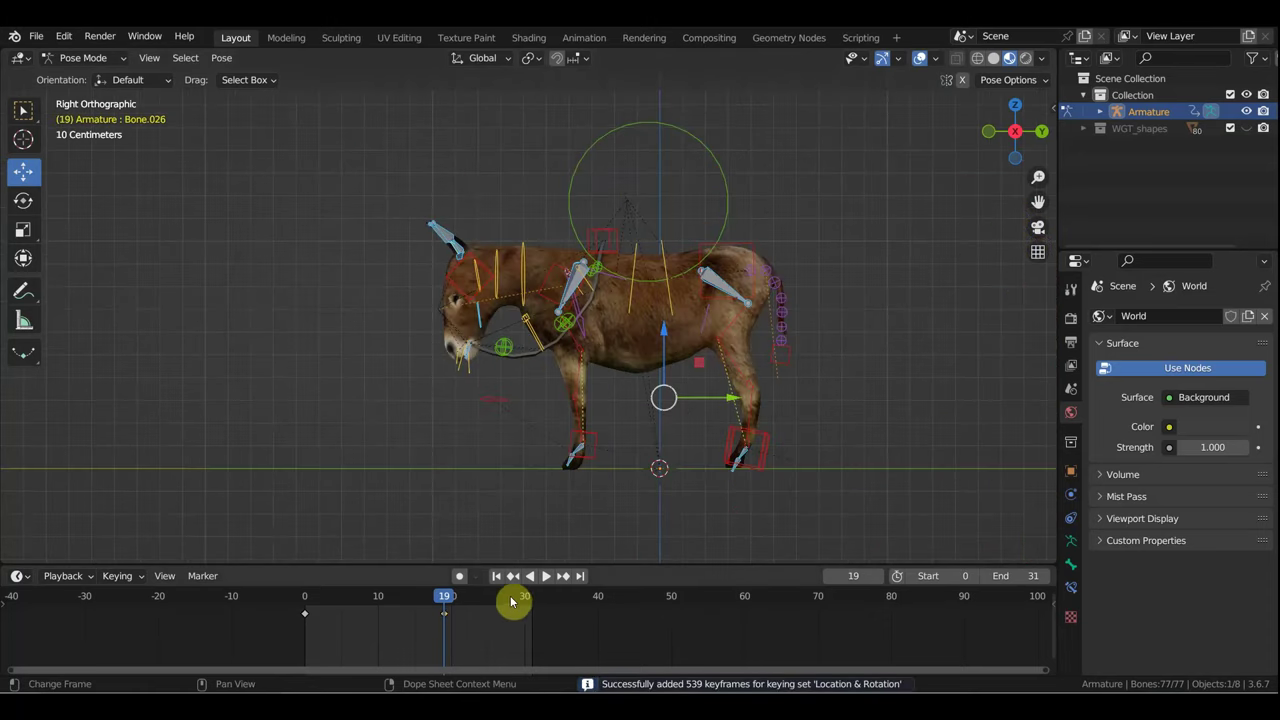
# Step: Raise the donkey's head via the neck bone, then rotate the tail and move its tip
pyautogui.click(530, 273)
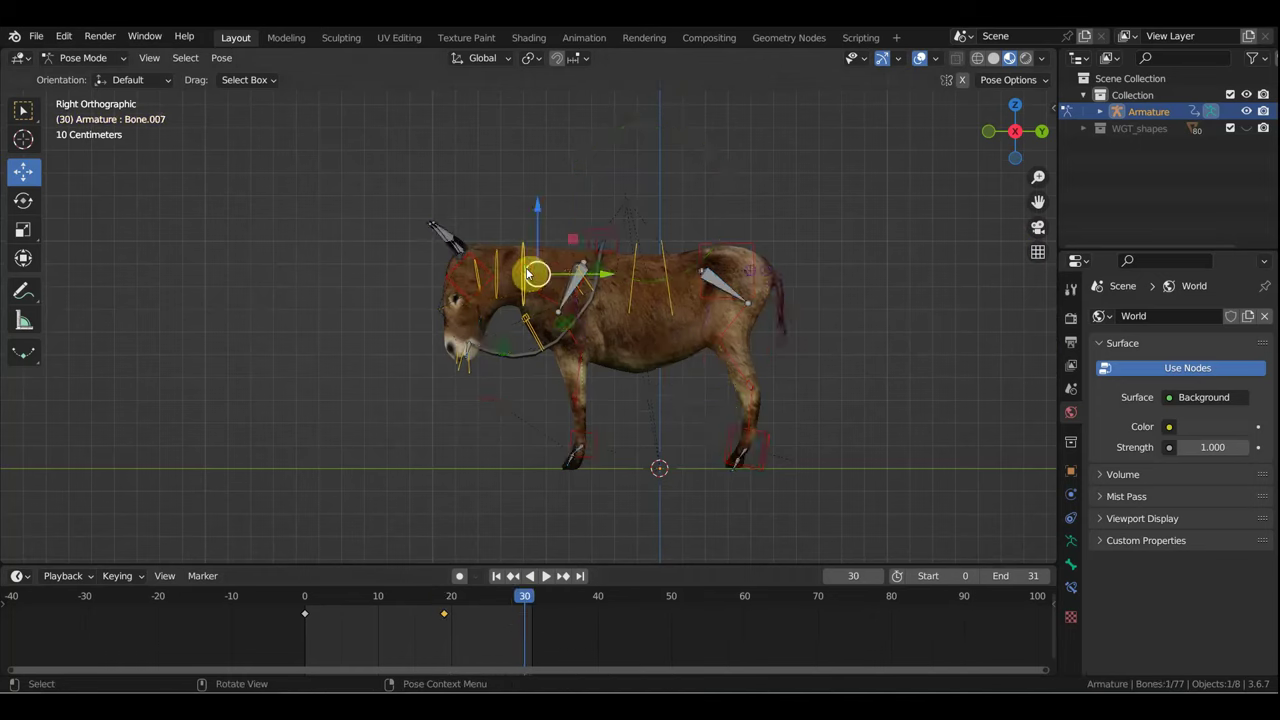
pyautogui.press('r')
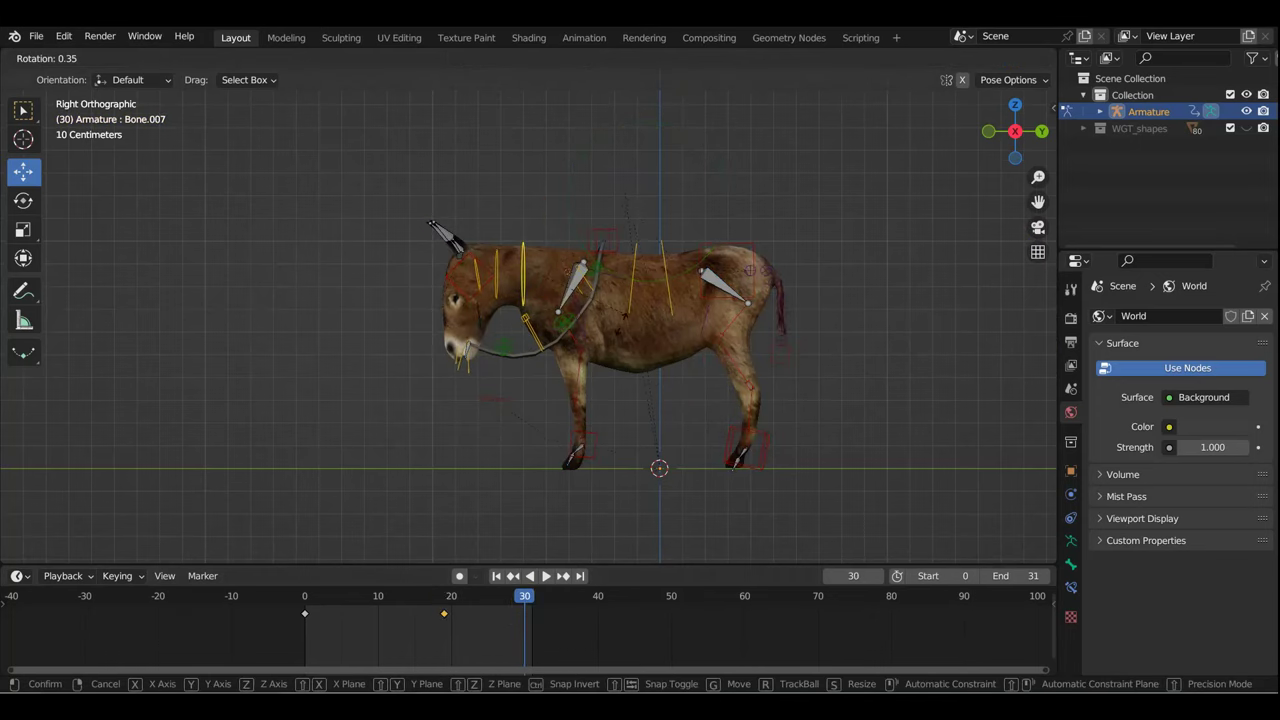
pyautogui.click(597, 346)
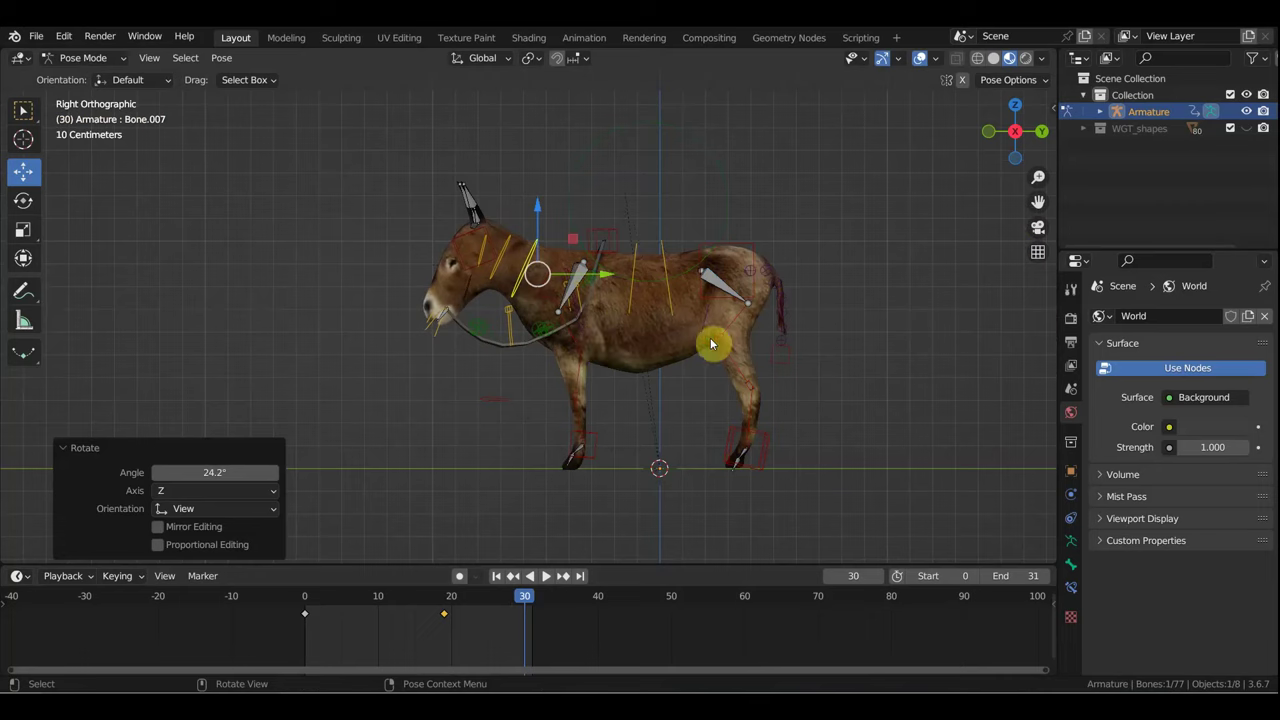
pyautogui.click(793, 344)
pyautogui.scroll(3, 805, 363)
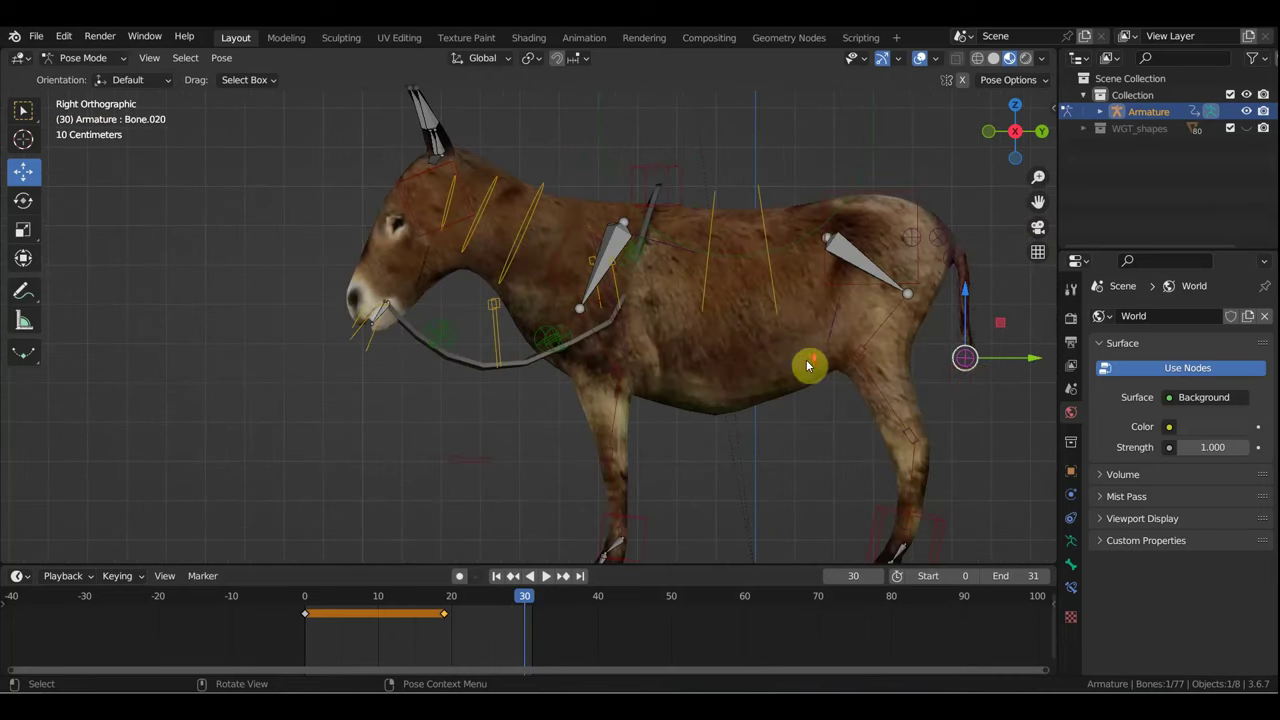
pyautogui.press('r')
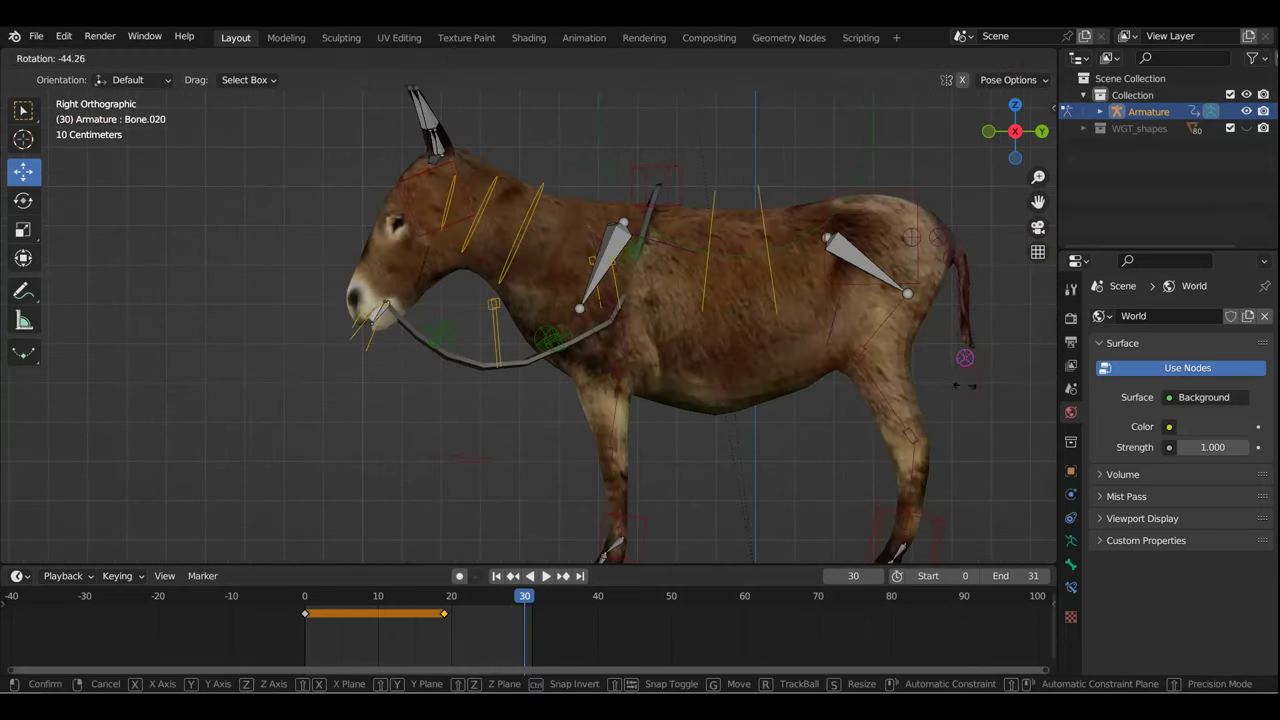
pyautogui.click(945, 385)
pyautogui.click(983, 395)
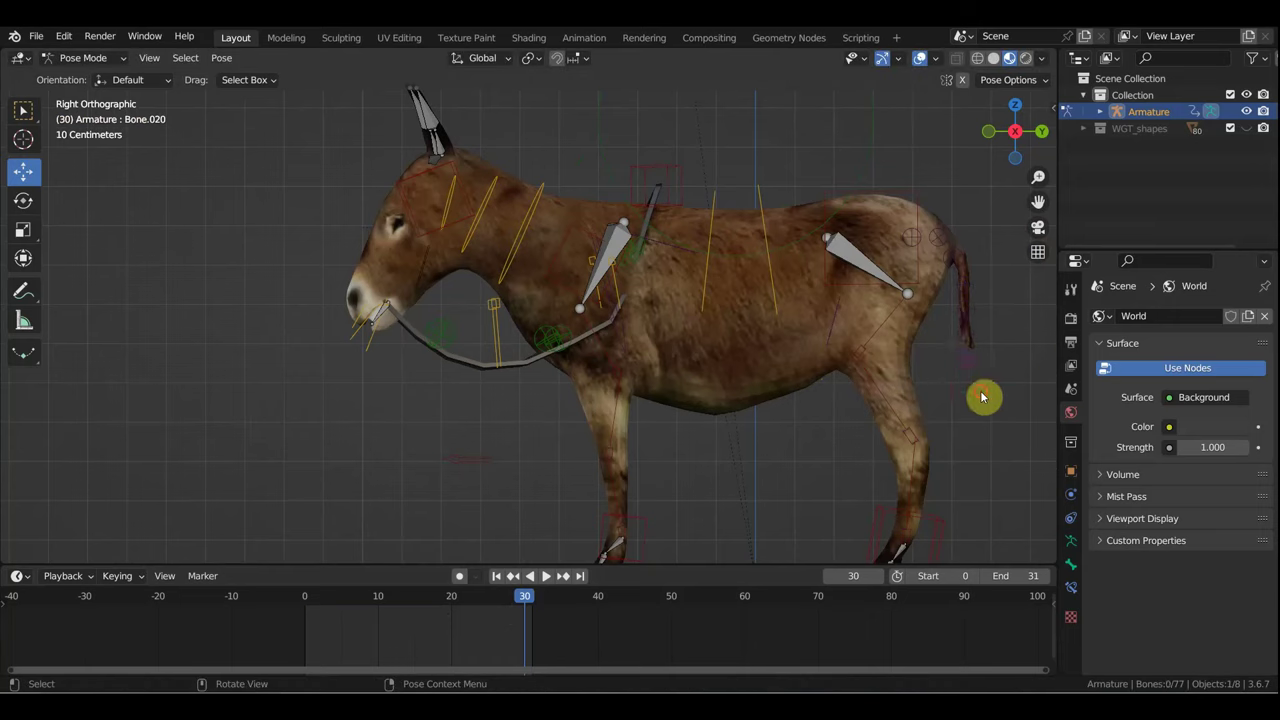
pyautogui.press('g')
pyautogui.click(990, 383)
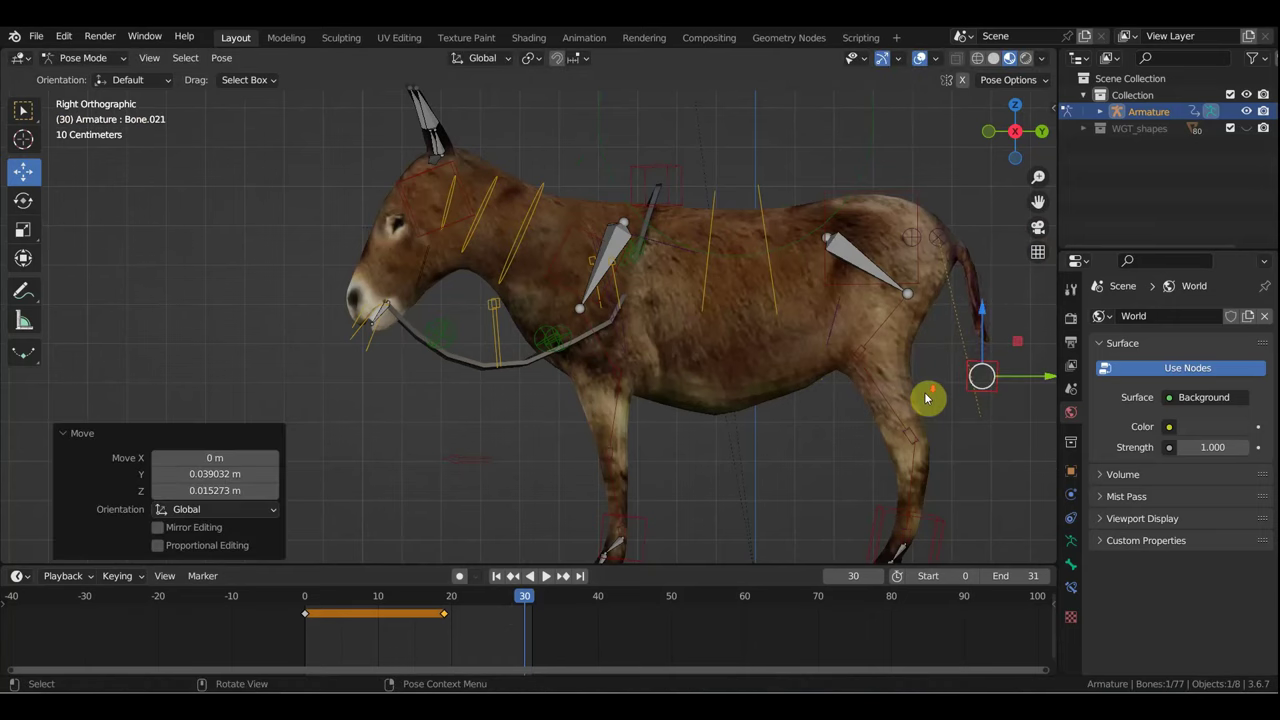
pyautogui.scroll(-1, 717, 480)
# Step: Move and tilt the front hoof bone to lift the hoof
pyautogui.click(620, 523)
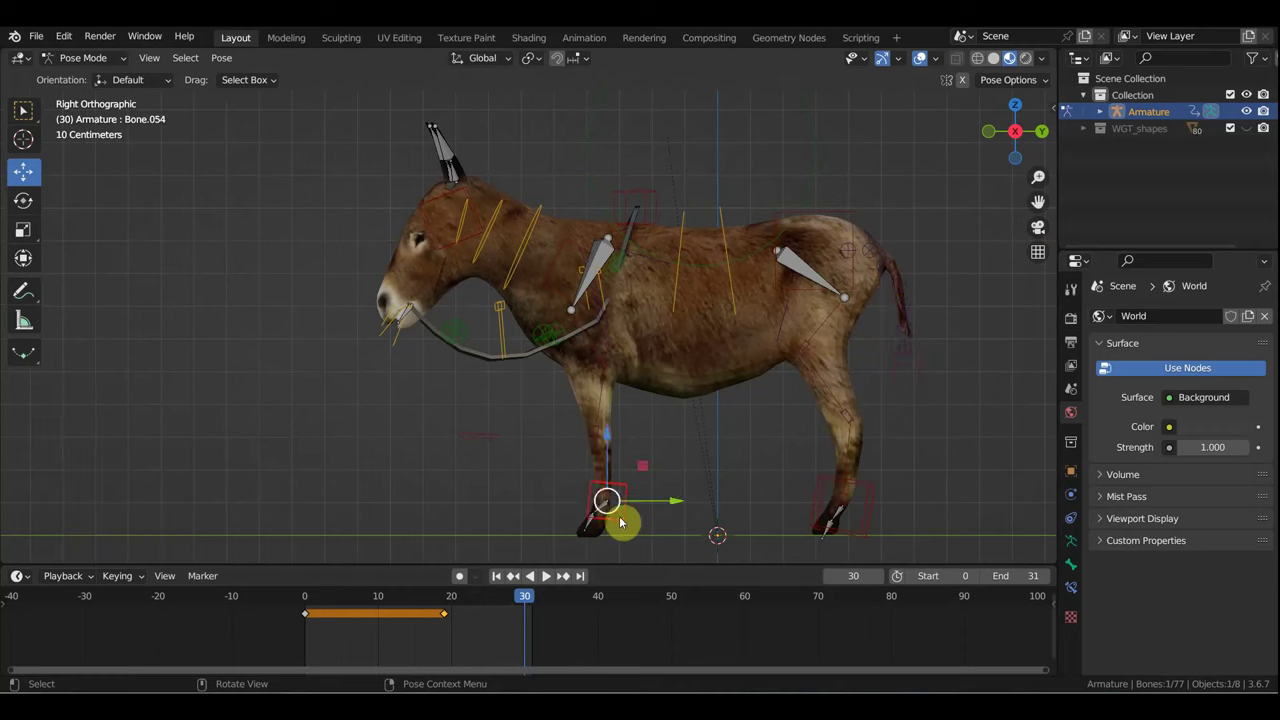
pyautogui.press('g')
pyautogui.click(613, 504)
pyautogui.press('r')
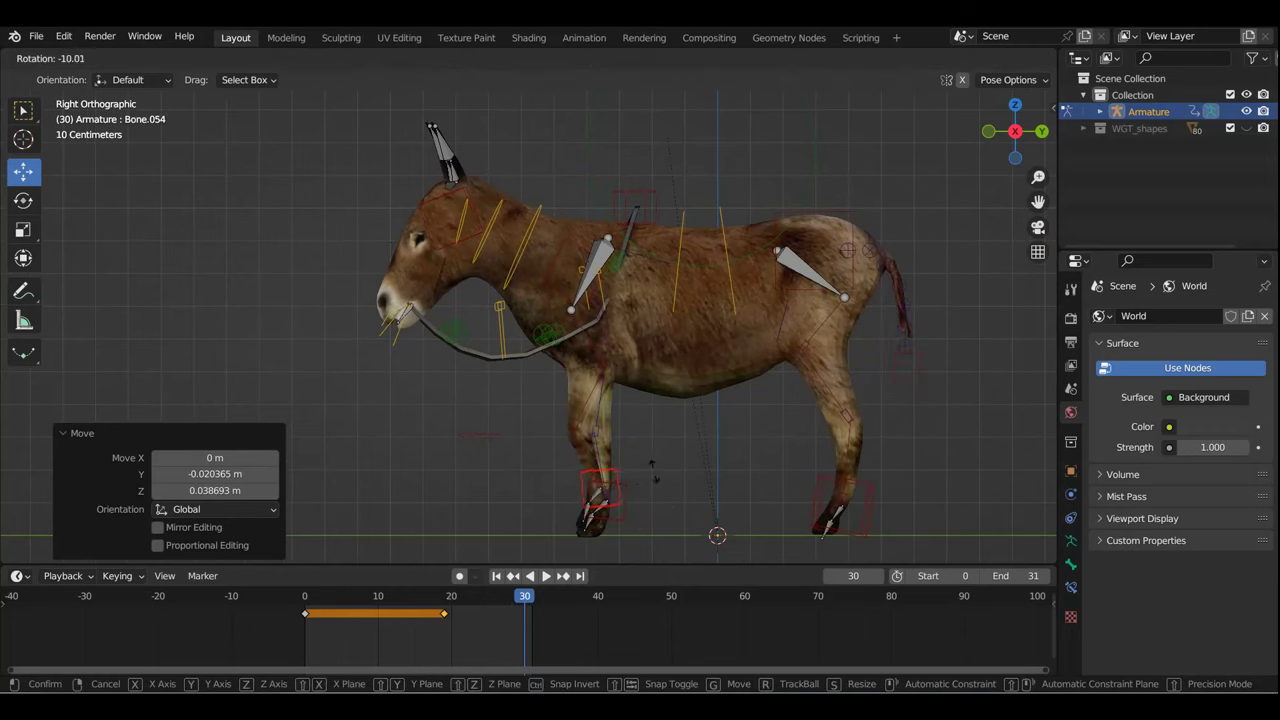
pyautogui.click(640, 455)
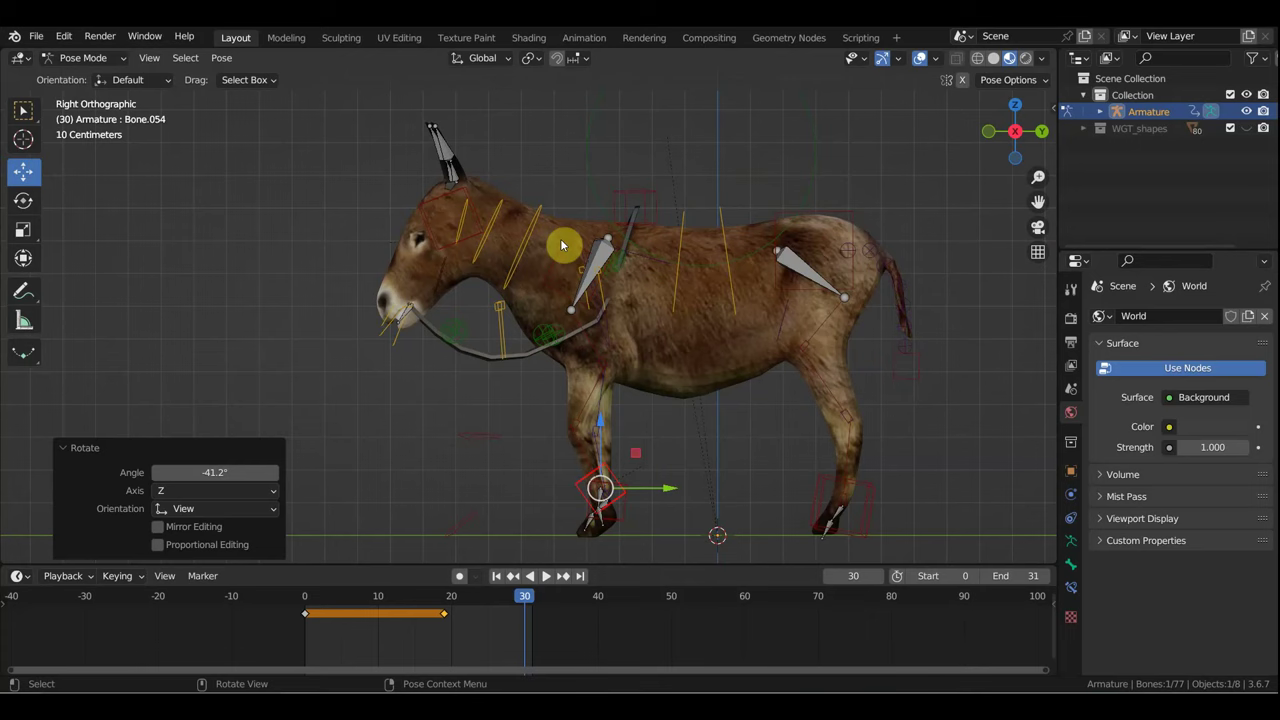
# Step: Key location and rotation for all bones at frame 30 and preview the animation
pyautogui.press('a')
pyautogui.press('i')
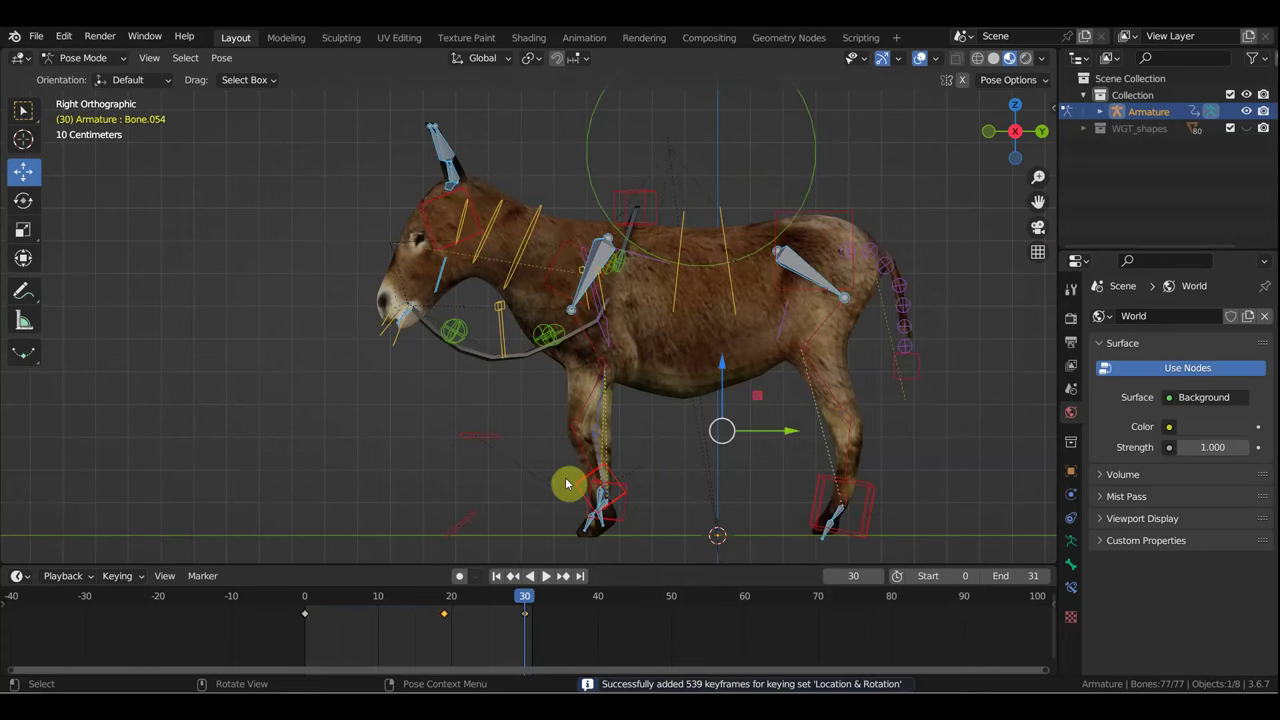
pyautogui.moveTo(527, 600); pyautogui.dragTo(409, 600)
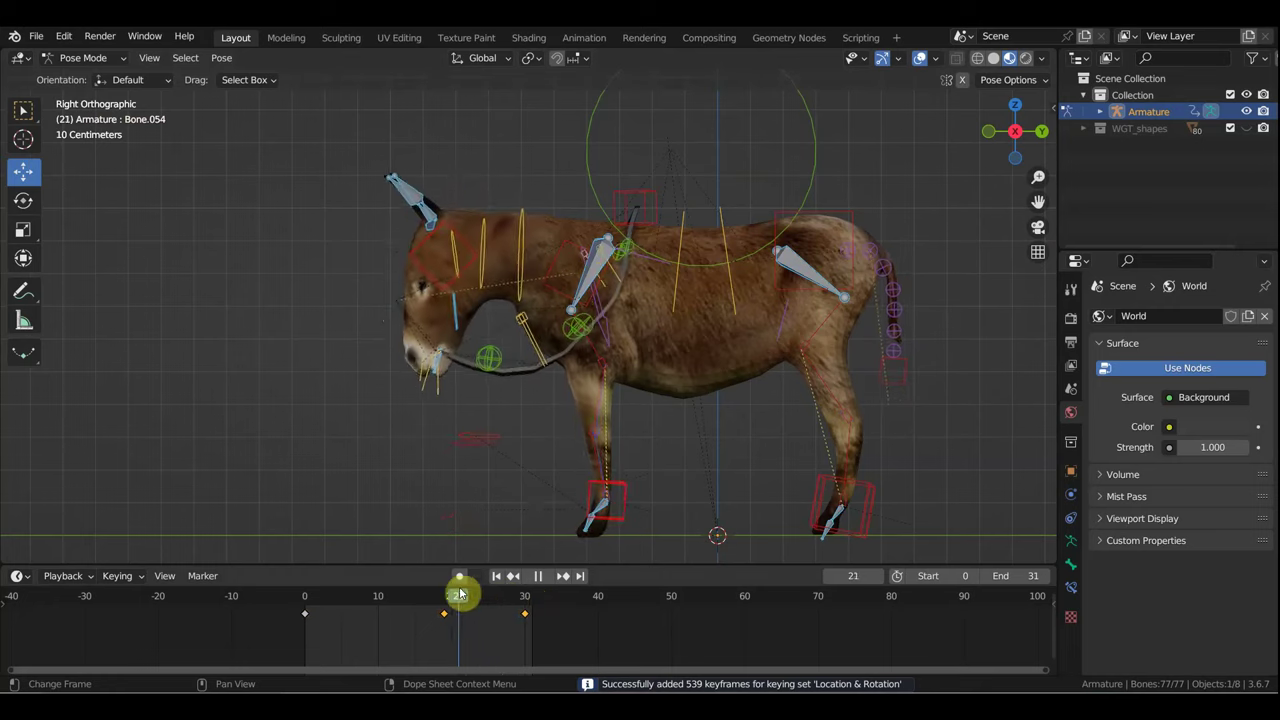
pyautogui.press('space')
# Step: Near frame 40, clear the front hoof control's location and scrub to check the motion
pyautogui.moveTo(488, 582)
pyautogui.mouseDown()
pyautogui.moveTo(580, 600)
pyautogui.moveTo(565, 607)
pyautogui.mouseUp()
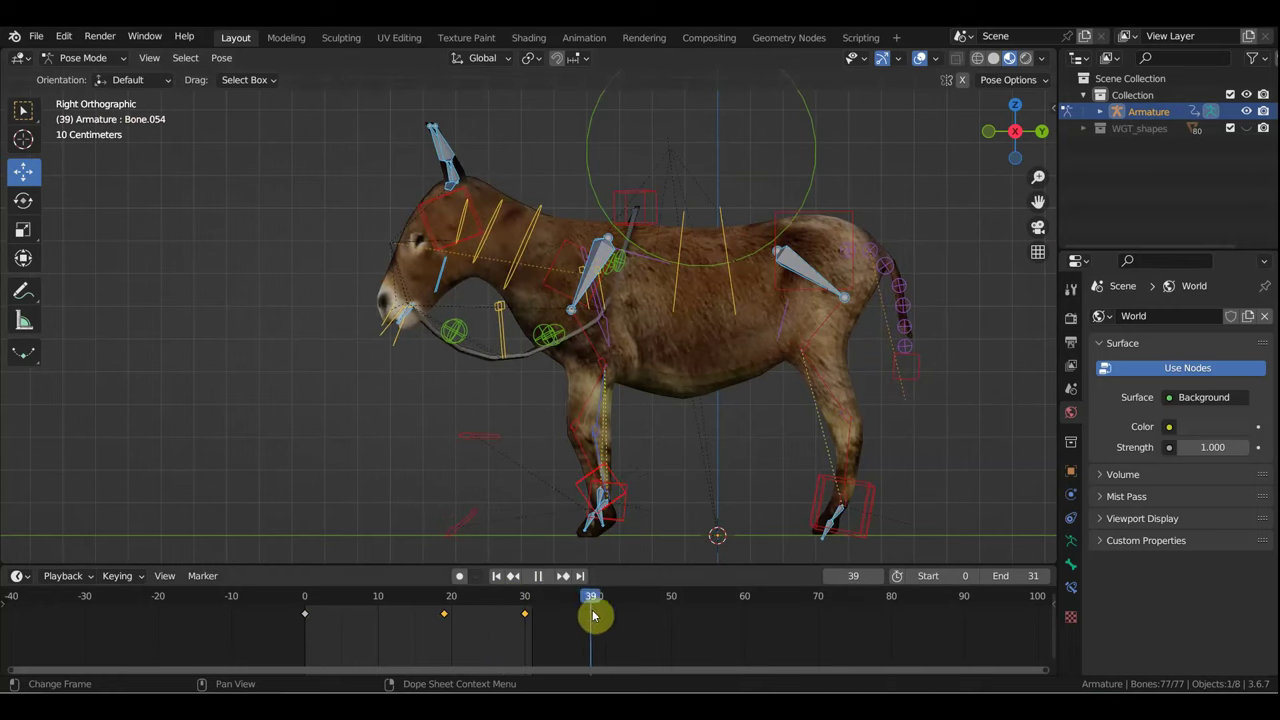
pyautogui.click(620, 494)
pyautogui.click(617, 484)
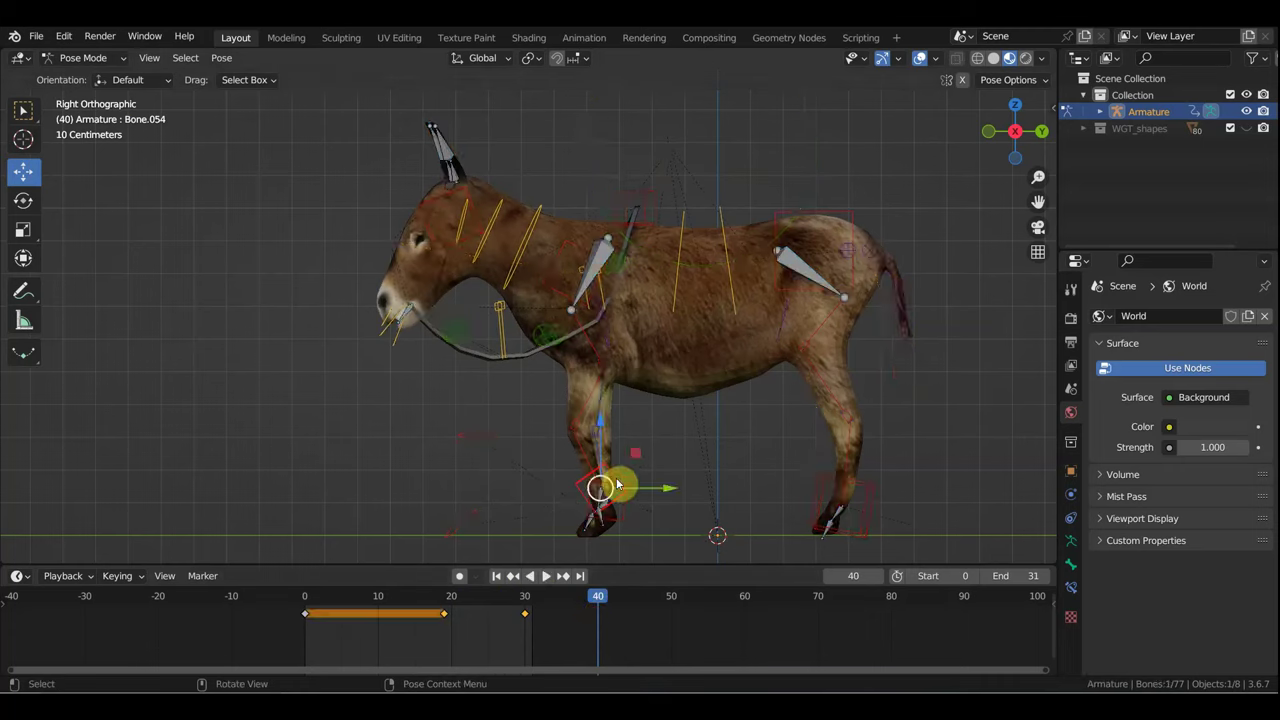
pyautogui.hotkey('alt', 'g')
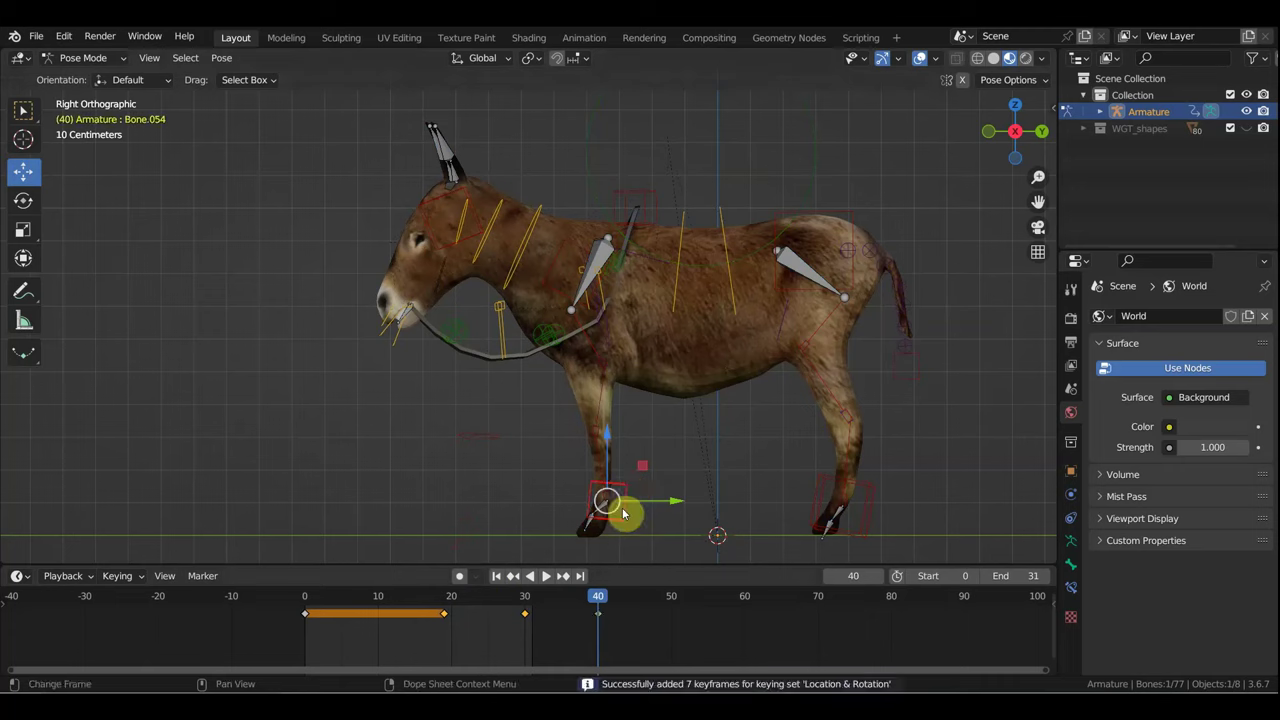
pyautogui.moveTo(598, 598)
pyautogui.mouseDown()
pyautogui.moveTo(538, 598)
pyautogui.moveTo(546, 615)
pyautogui.moveTo(591, 621)
pyautogui.moveTo(363, 599)
pyautogui.mouseUp()
# Step: At frame 0, drag the withers control Bone.077 downward
pyautogui.scroll(-2, 632, 240)
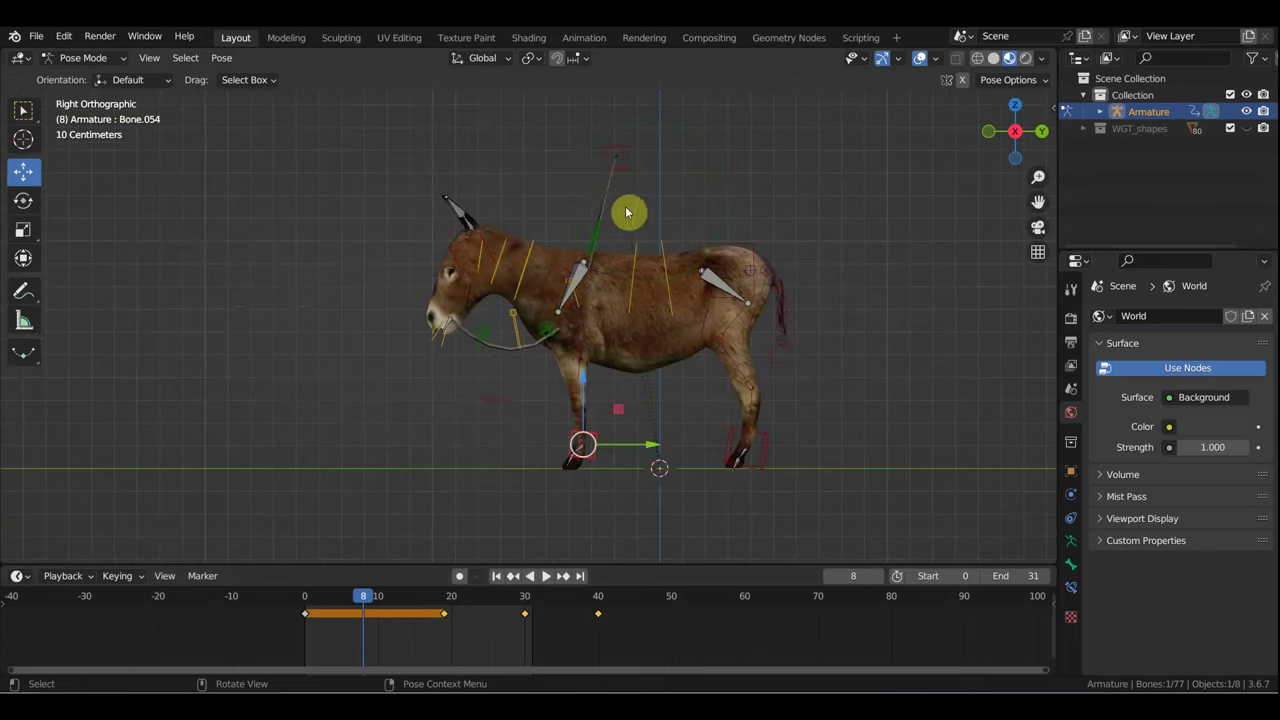
pyautogui.click(622, 160)
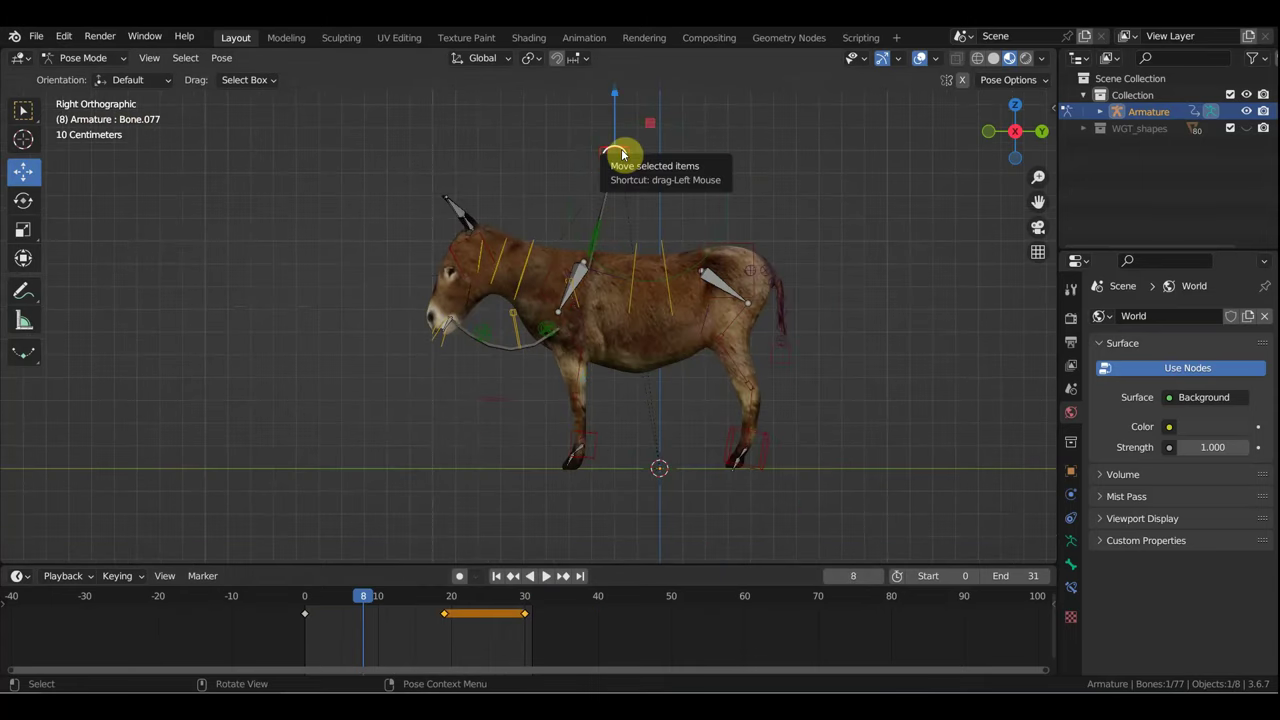
pyautogui.moveTo(622, 152); pyautogui.dragTo(612, 235)
pyautogui.scroll(4, 612, 234)
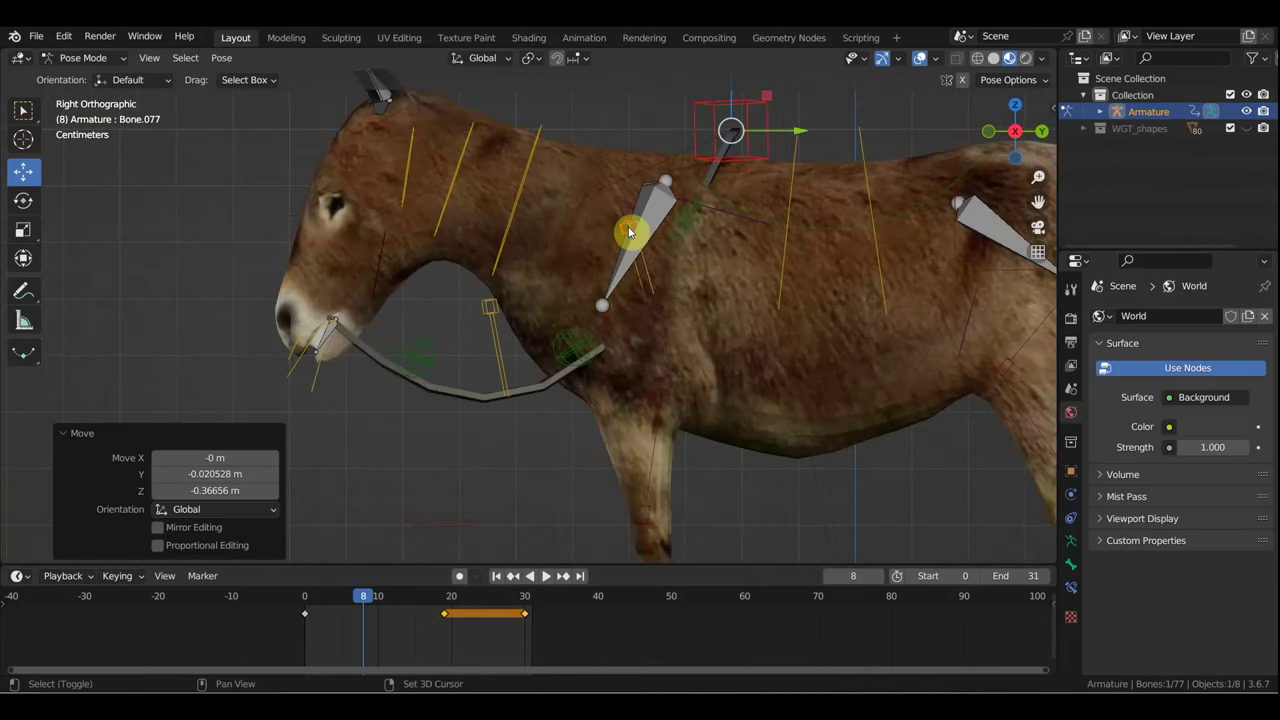
pyautogui.click(629, 232)
pyautogui.click(622, 233)
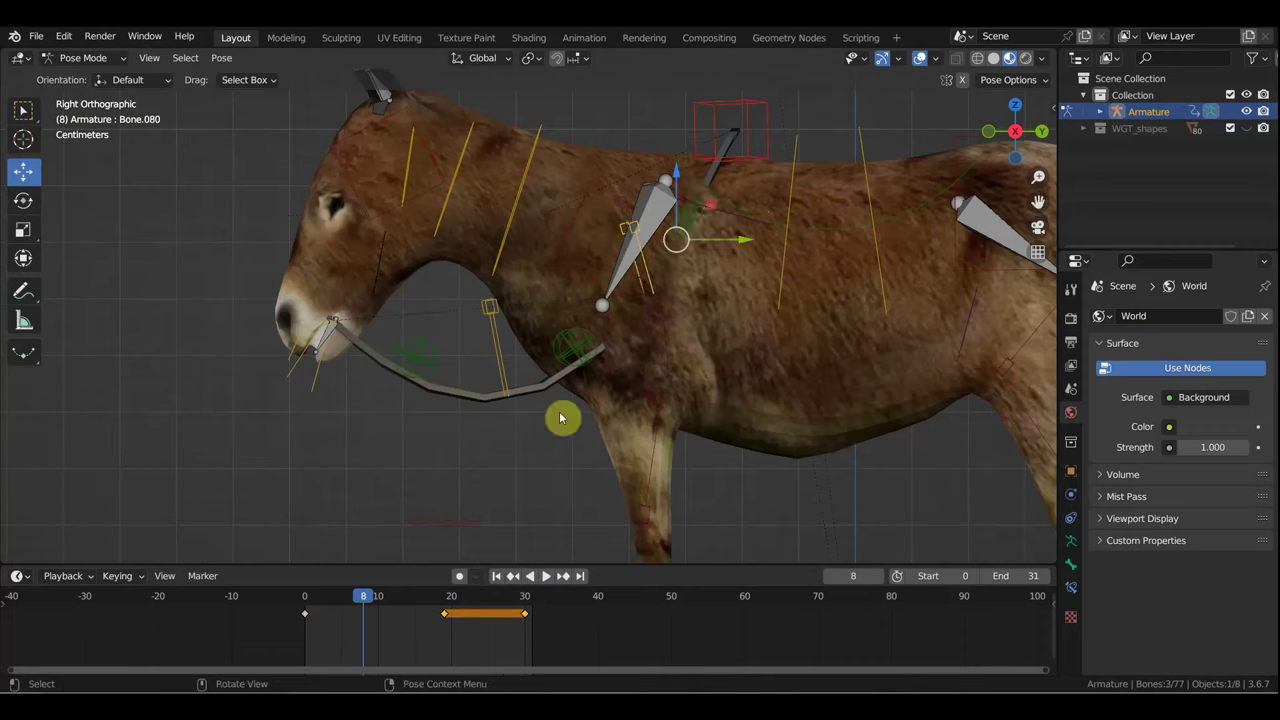
pyautogui.click(306, 607)
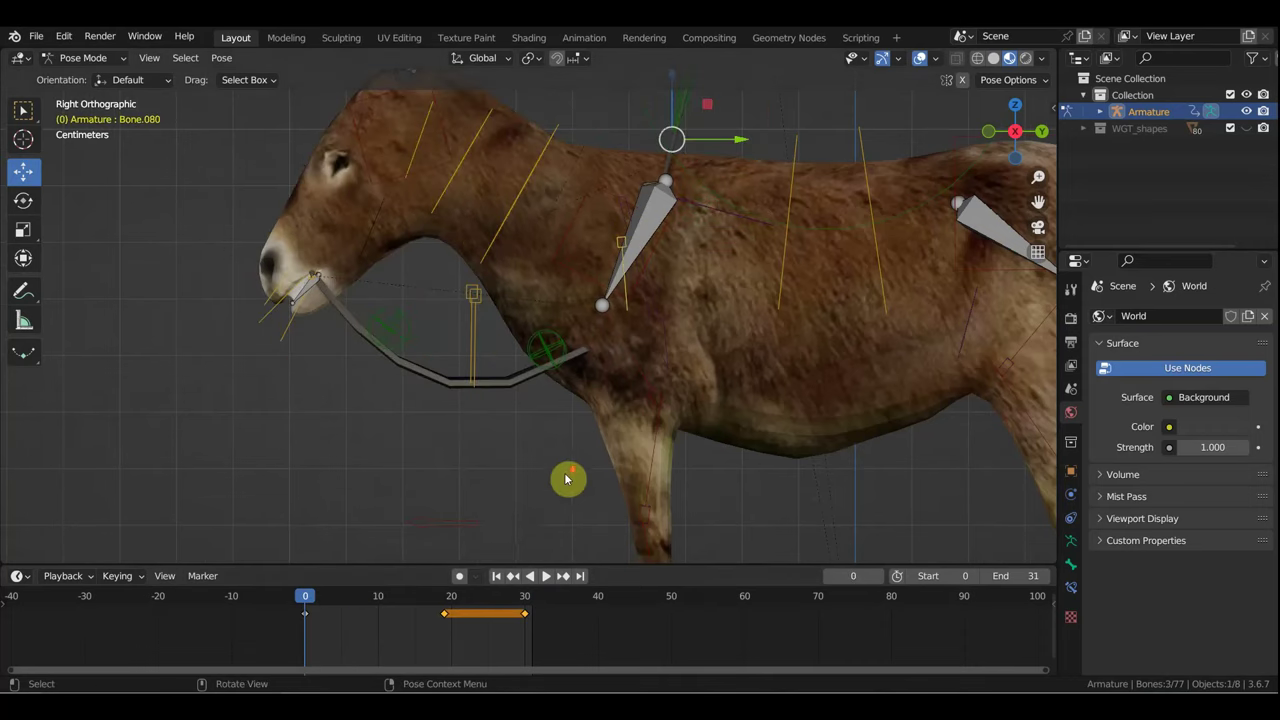
pyautogui.scroll(-1, 569, 477)
pyautogui.scroll(-3, 525, 505)
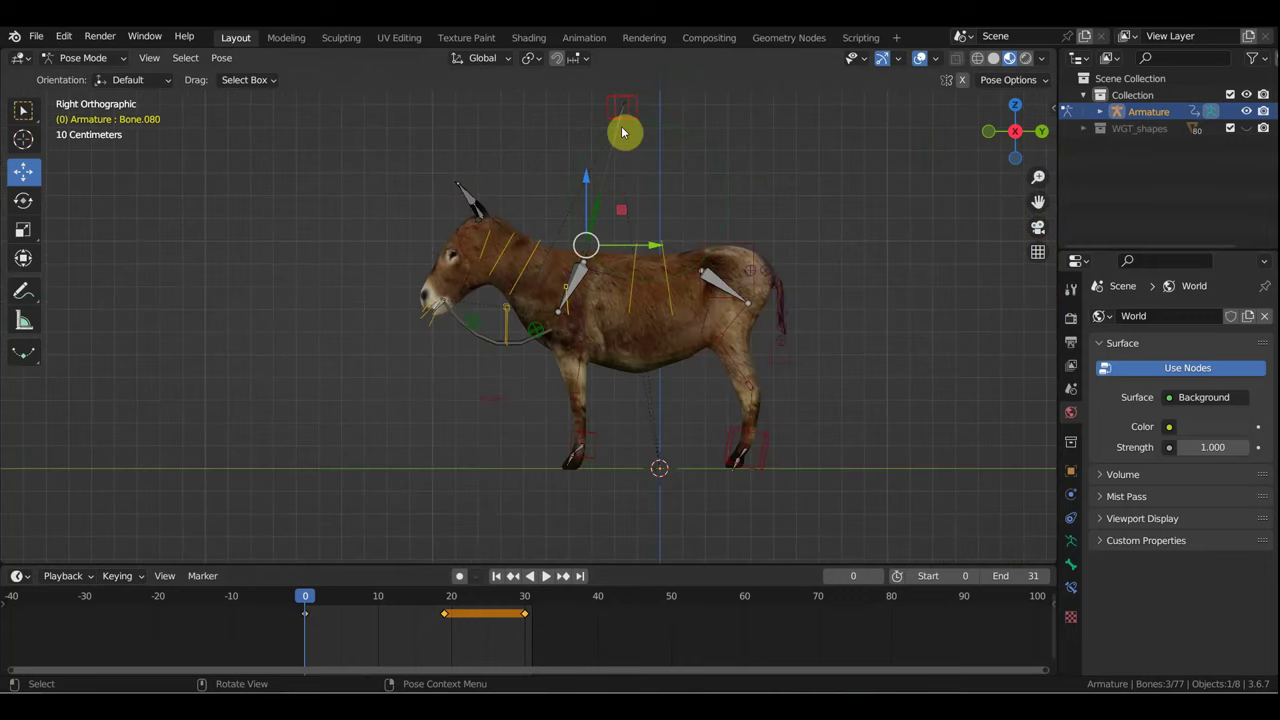
pyautogui.moveTo(621, 107); pyautogui.dragTo(608, 270)
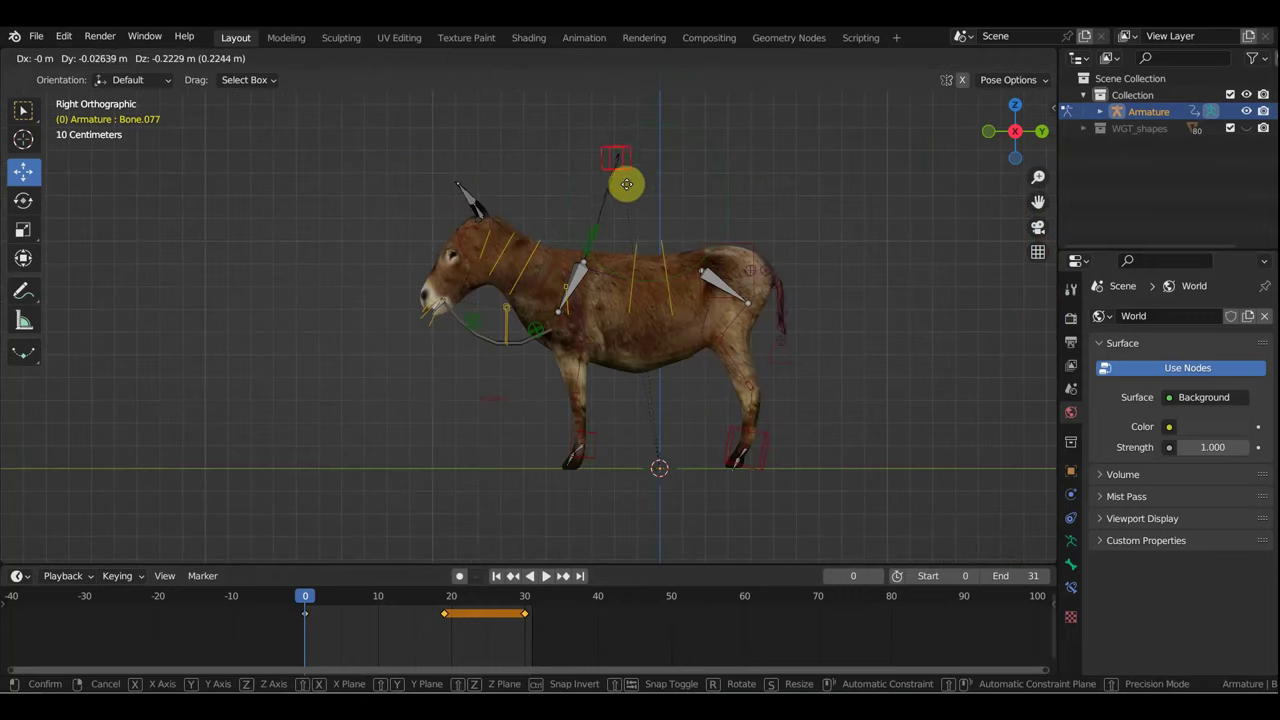
pyautogui.click(608, 274)
# Step: Lower the shoulder control Bone.075, then key Location & Rotation for all rig bones
pyautogui.scroll(2, 600, 280)
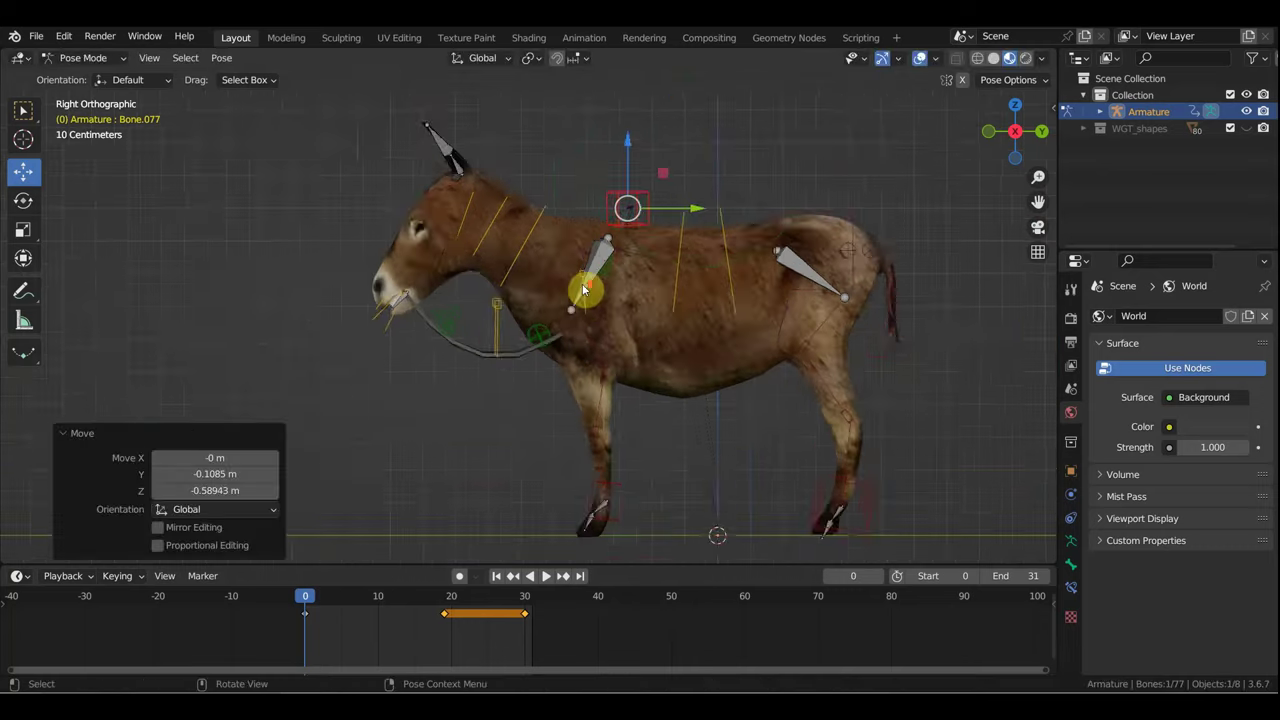
pyautogui.moveTo(594, 286); pyautogui.dragTo(649, 309, button='middle')
pyautogui.scroll(3, 649, 309)
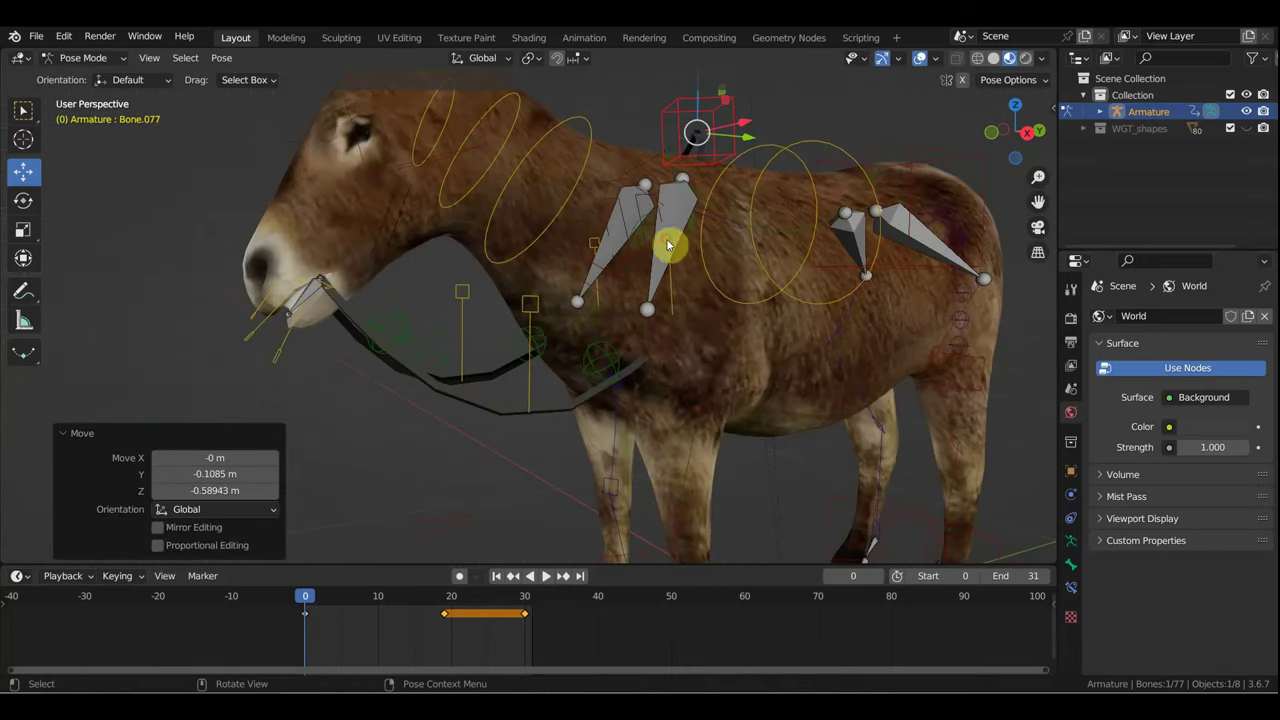
pyautogui.click(668, 245)
pyautogui.moveTo(668, 245); pyautogui.dragTo(771, 297, button='middle')
pyautogui.press('g')
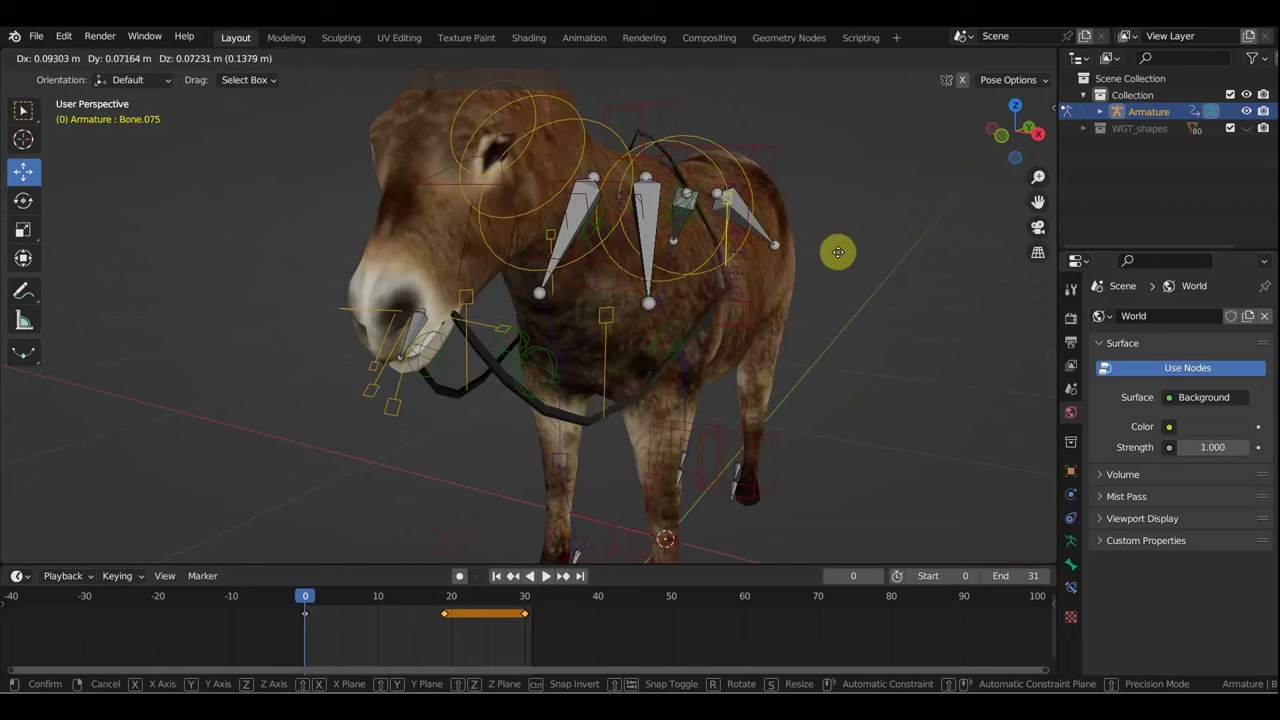
pyautogui.click(838, 252)
pyautogui.press('a')
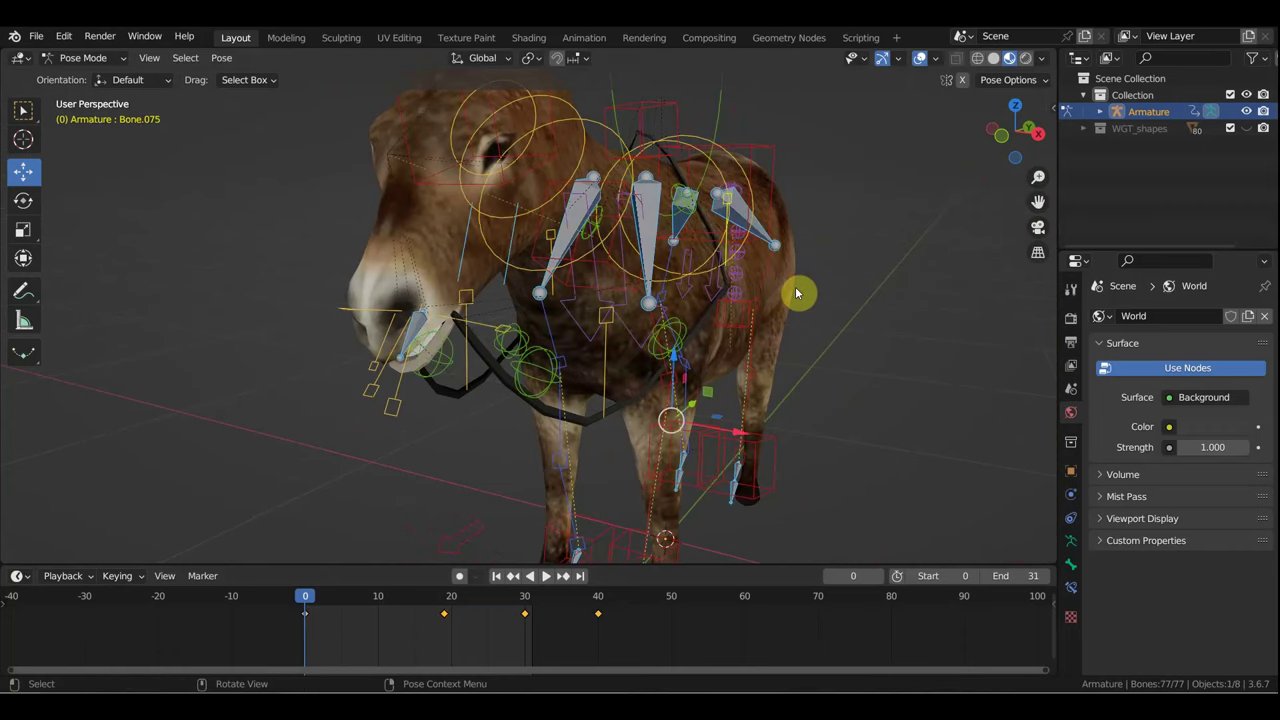
pyautogui.press('i')
# Step: Scrub the timeline in right side orthographic view to review the motion
pyautogui.moveTo(307, 597); pyautogui.dragTo(445, 608)
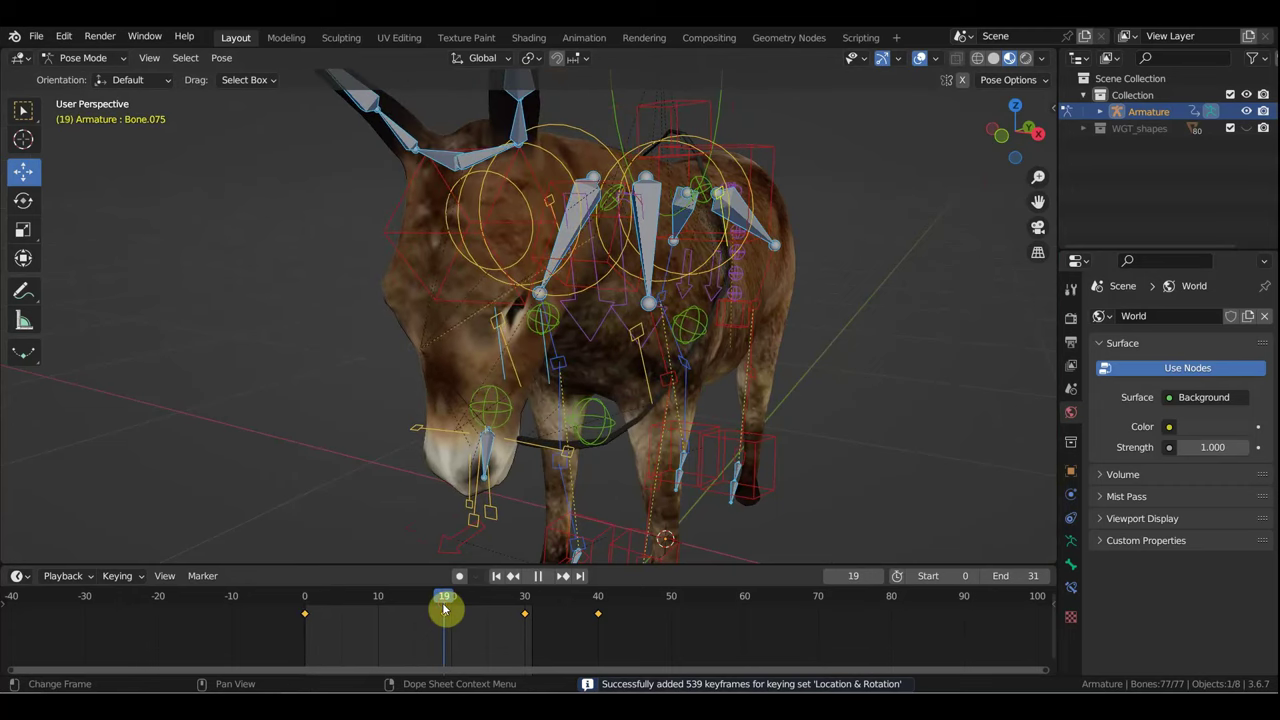
pyautogui.press('KP_3')
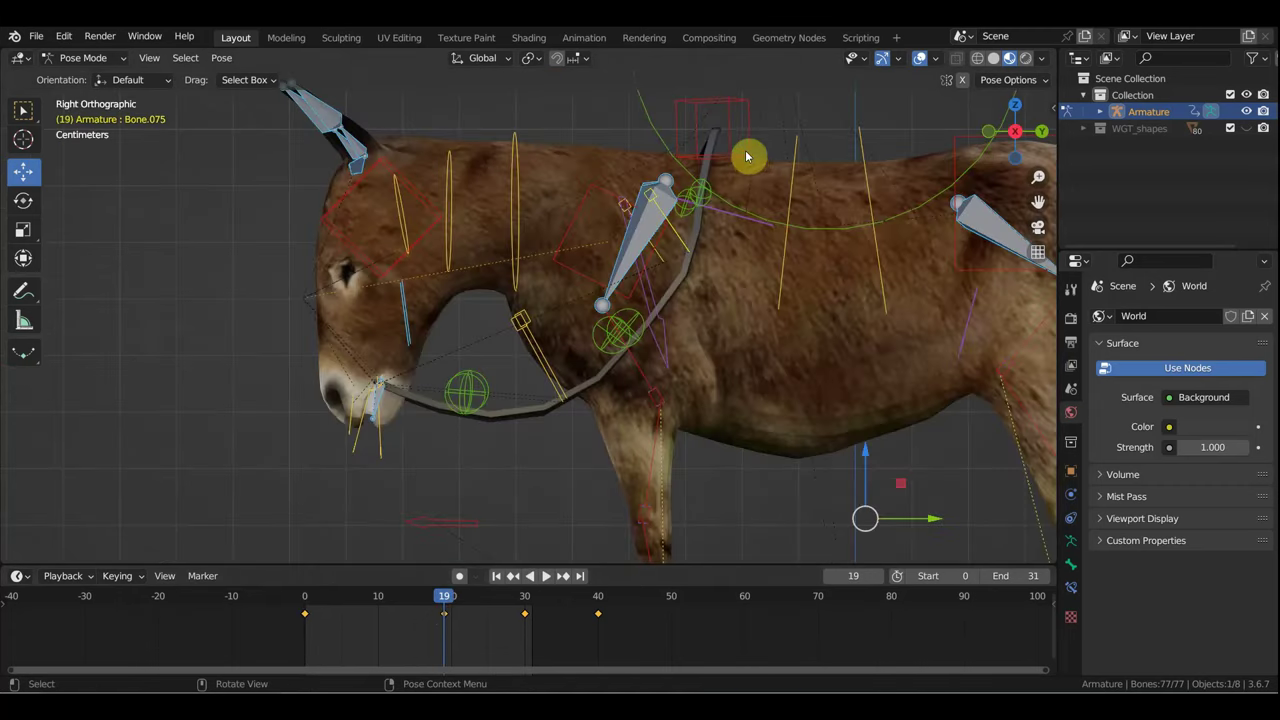
pyautogui.click(450, 598)
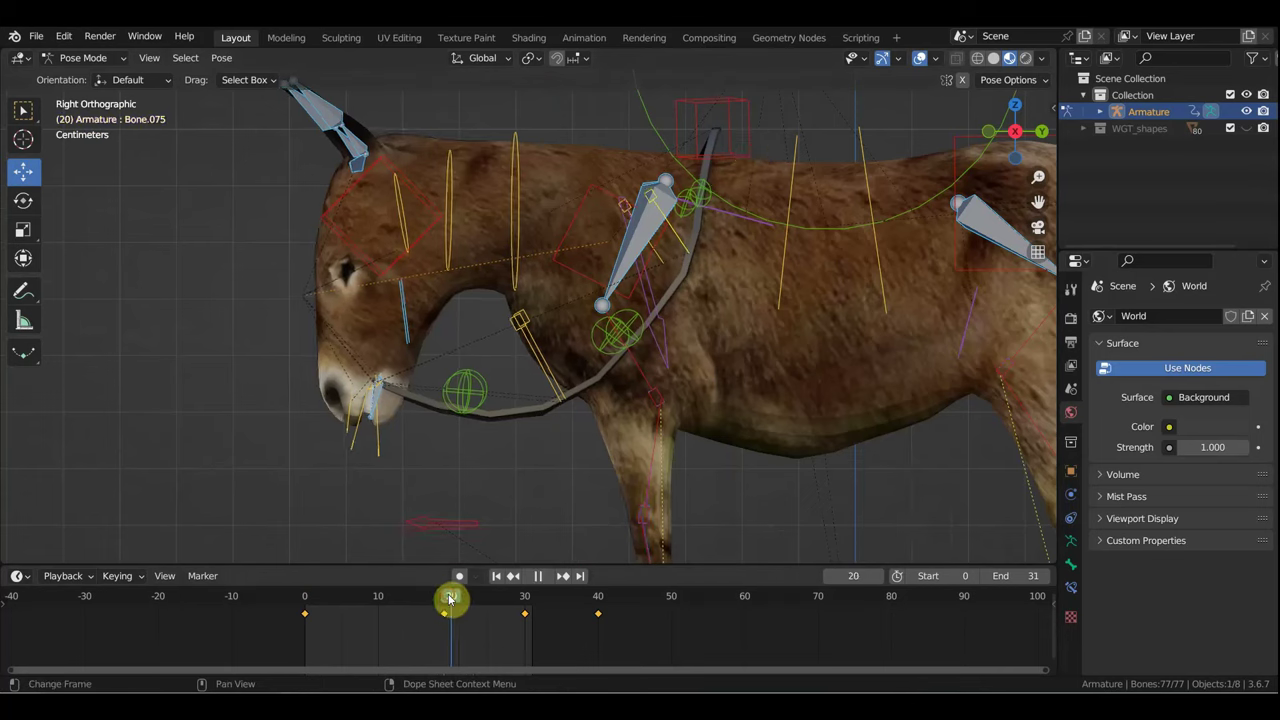
pyautogui.moveTo(450, 598)
pyautogui.mouseDown()
pyautogui.moveTo(608, 632)
pyautogui.moveTo(598, 635)
pyautogui.mouseUp()
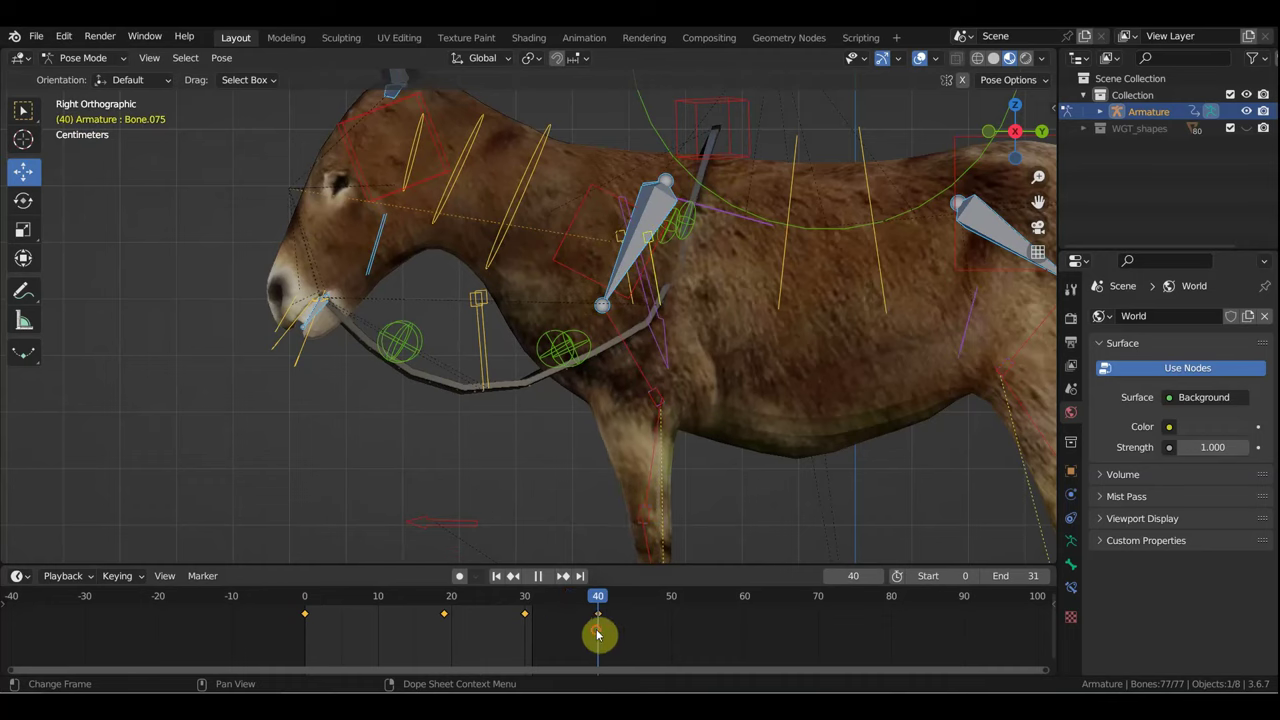
# Step: Nudge shoulder control Bone.075 up and forward at frame 40, key it, and preview
pyautogui.click(647, 268)
pyautogui.moveTo(674, 260); pyautogui.dragTo(718, 265, button='middle')
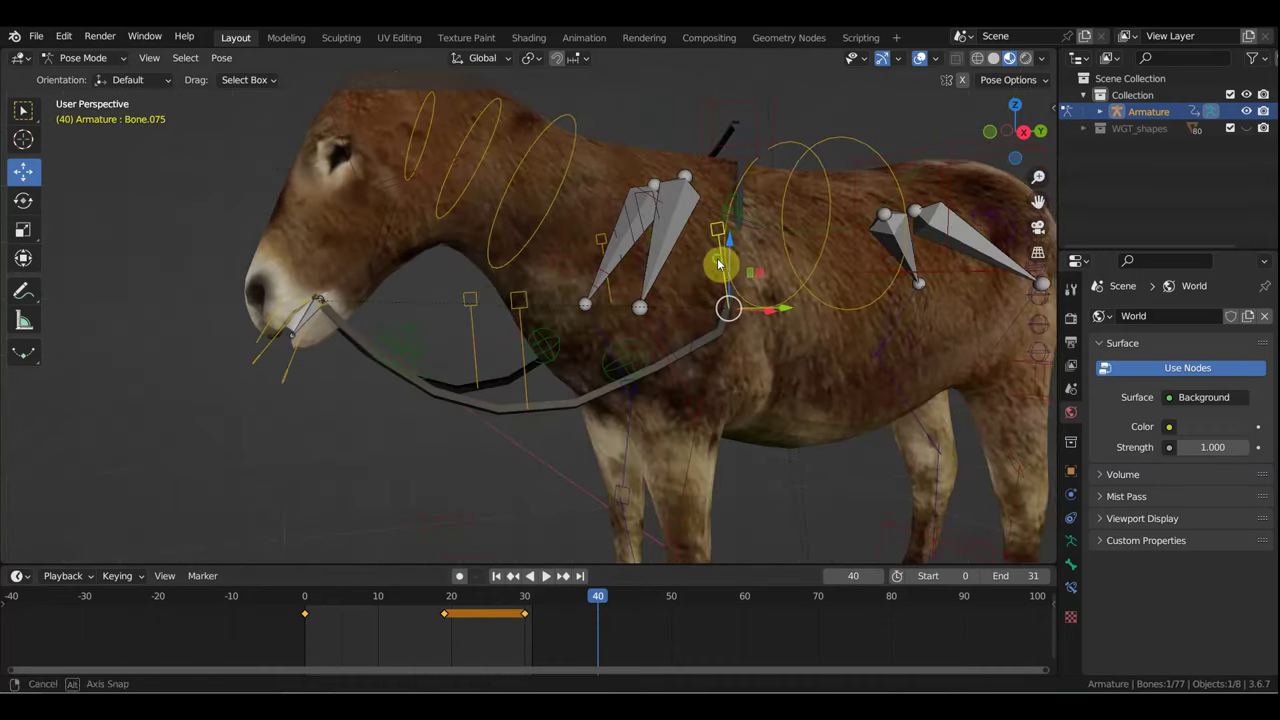
pyautogui.moveTo(718, 268); pyautogui.dragTo(727, 257)
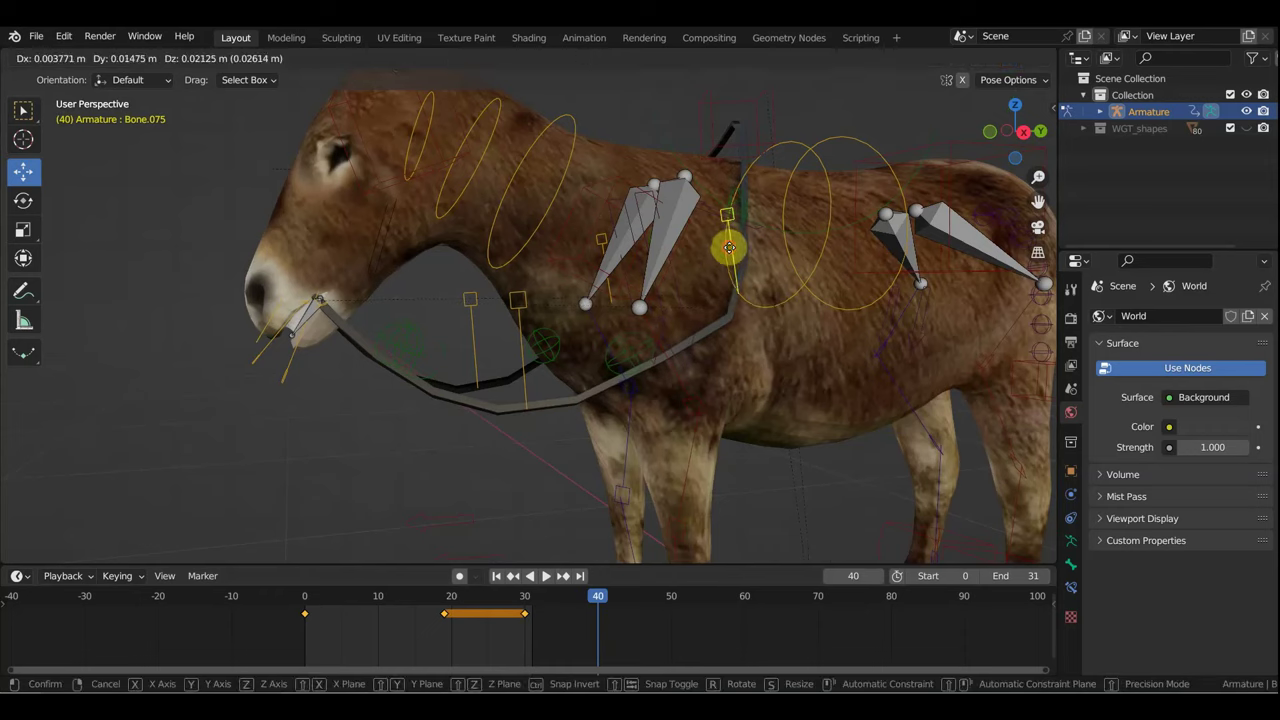
pyautogui.press('i')
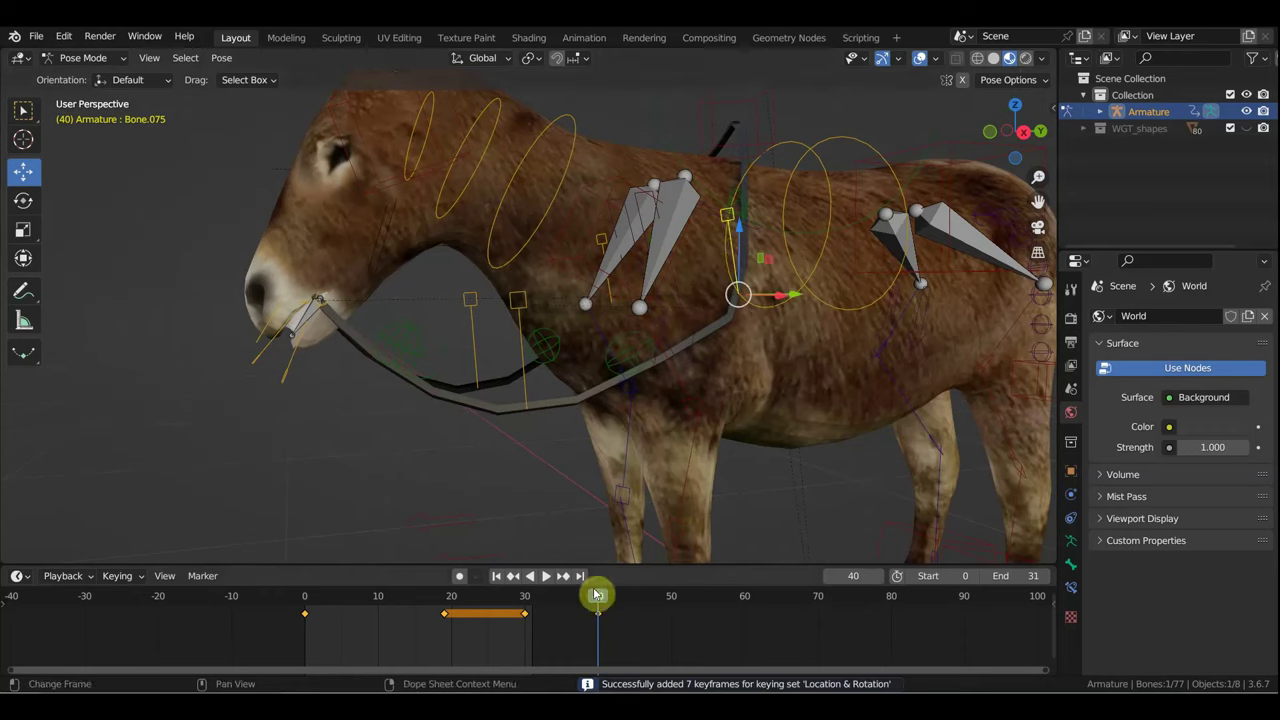
pyautogui.moveTo(597, 595)
pyautogui.mouseDown()
pyautogui.moveTo(527, 580)
pyautogui.moveTo(518, 608)
pyautogui.mouseUp()
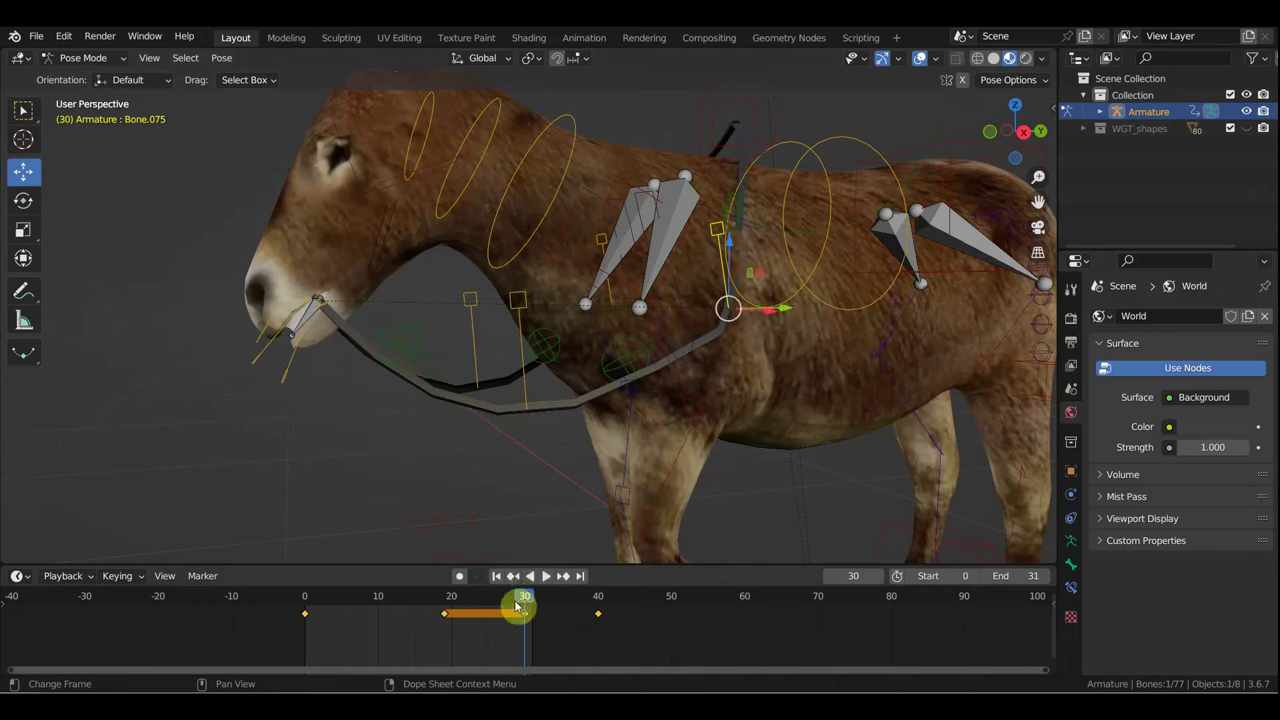
pyautogui.click(440, 604)
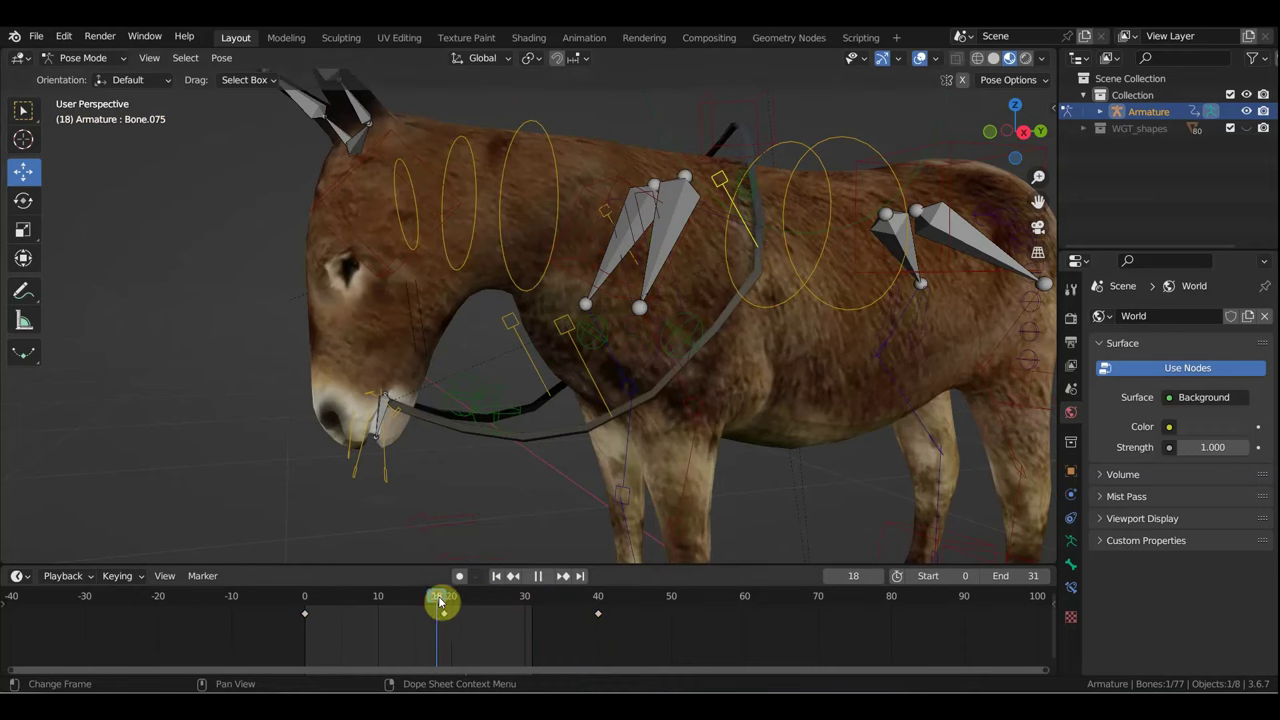
pyautogui.moveTo(440, 604); pyautogui.dragTo(597, 614)
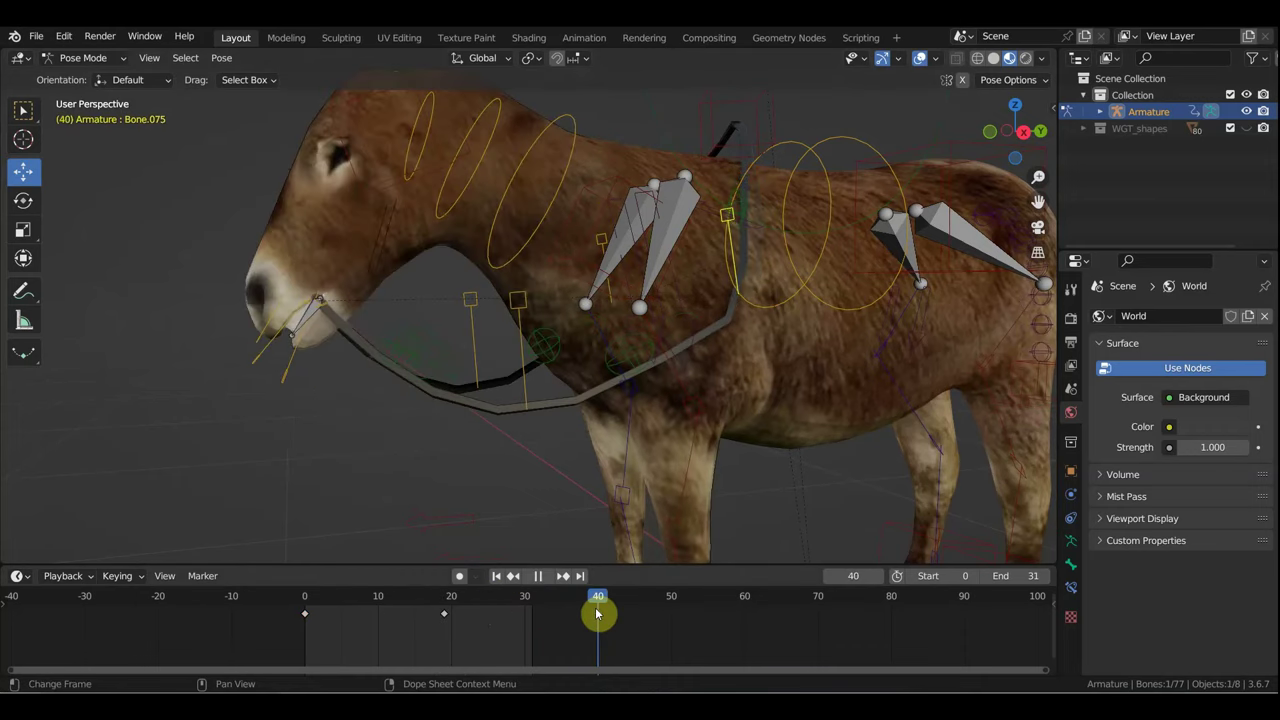
# Step: Lower withers control Bone.077 slightly at frame 40, key it, and scrub to preview
pyautogui.click(759, 121)
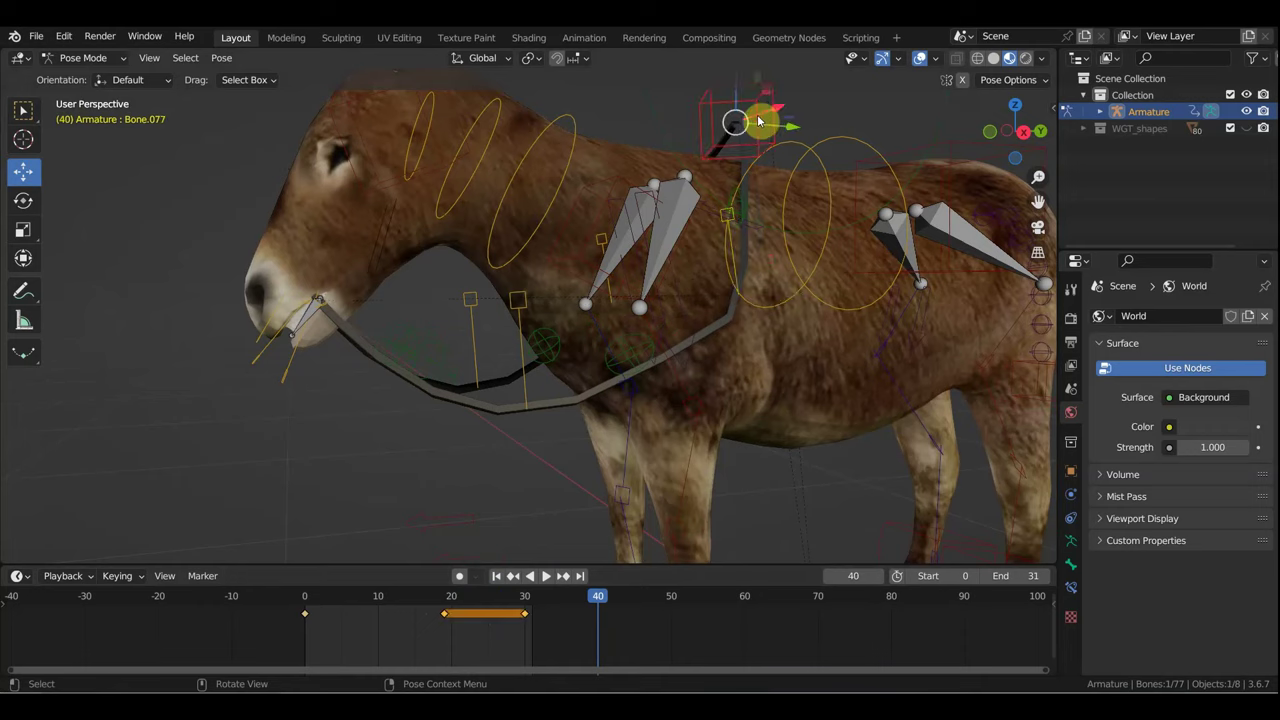
pyautogui.moveTo(761, 119); pyautogui.dragTo(761, 131)
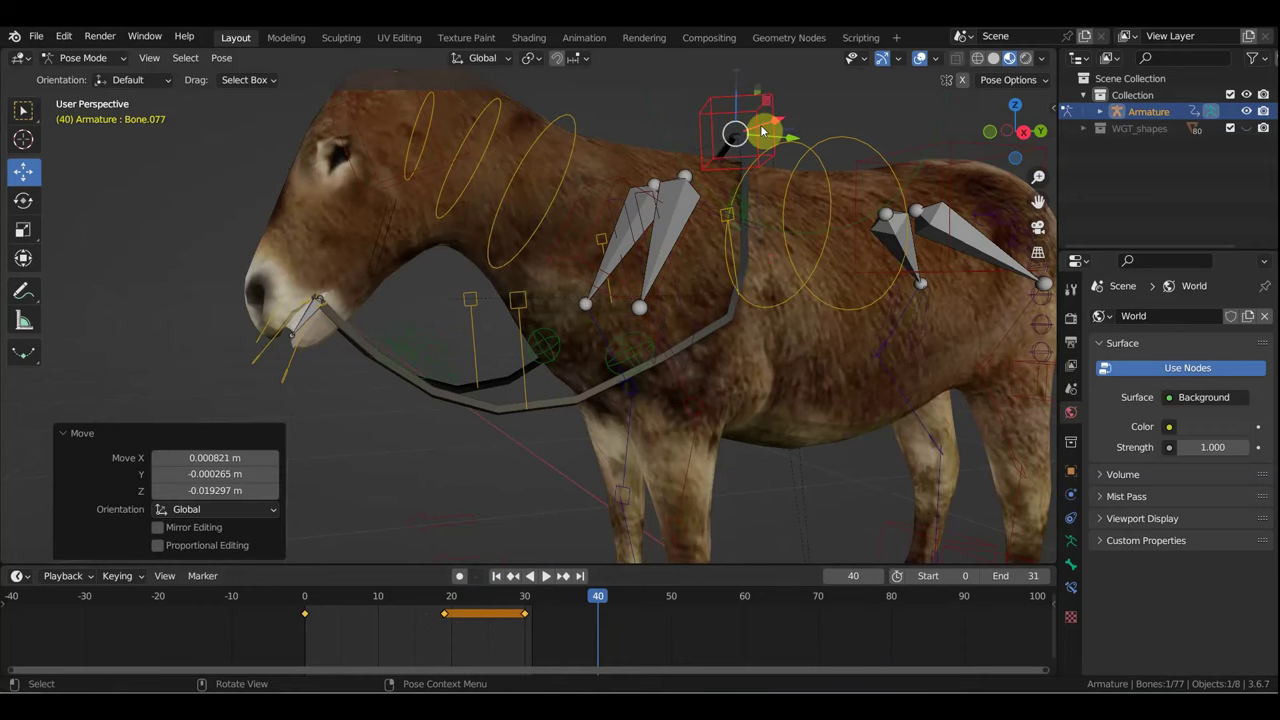
pyautogui.press('i')
pyautogui.scroll(-3, 663, 451)
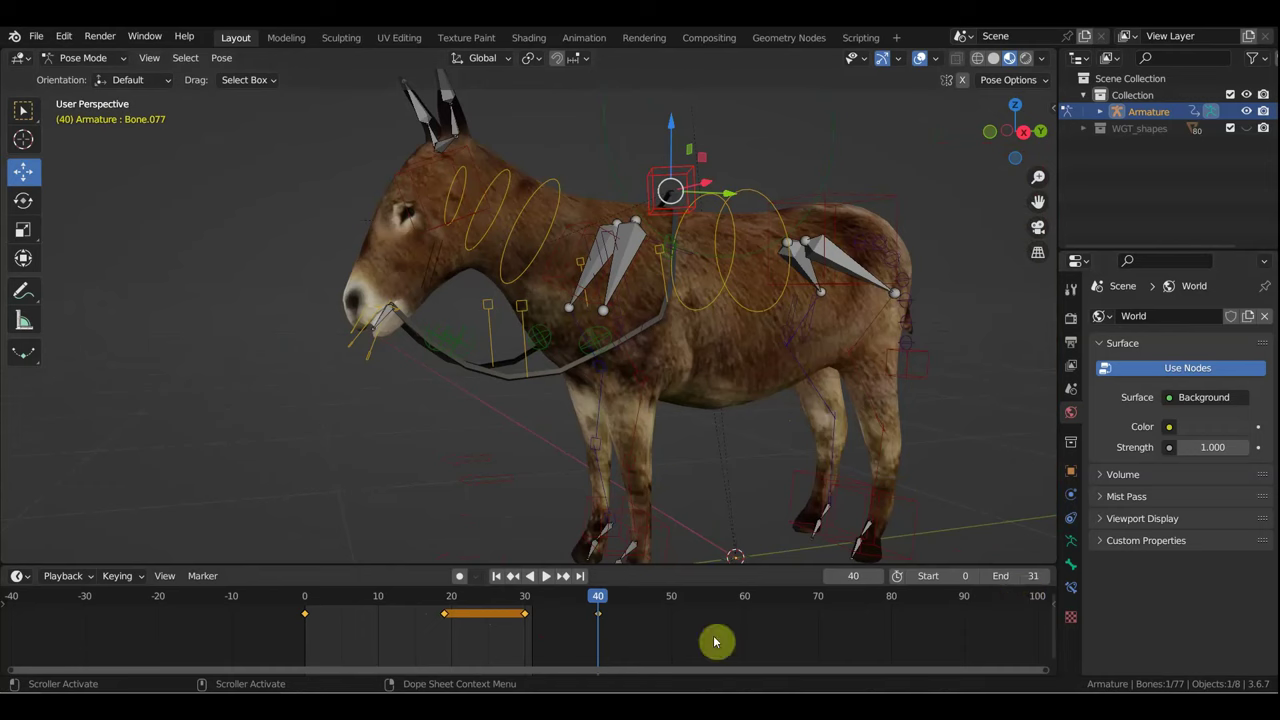
pyautogui.moveTo(600, 598)
pyautogui.mouseDown()
pyautogui.moveTo(537, 601)
pyautogui.moveTo(600, 604)
pyautogui.moveTo(660, 634)
pyautogui.moveTo(597, 625)
pyautogui.mouseUp()
pyautogui.scroll(-3, 726, 452)
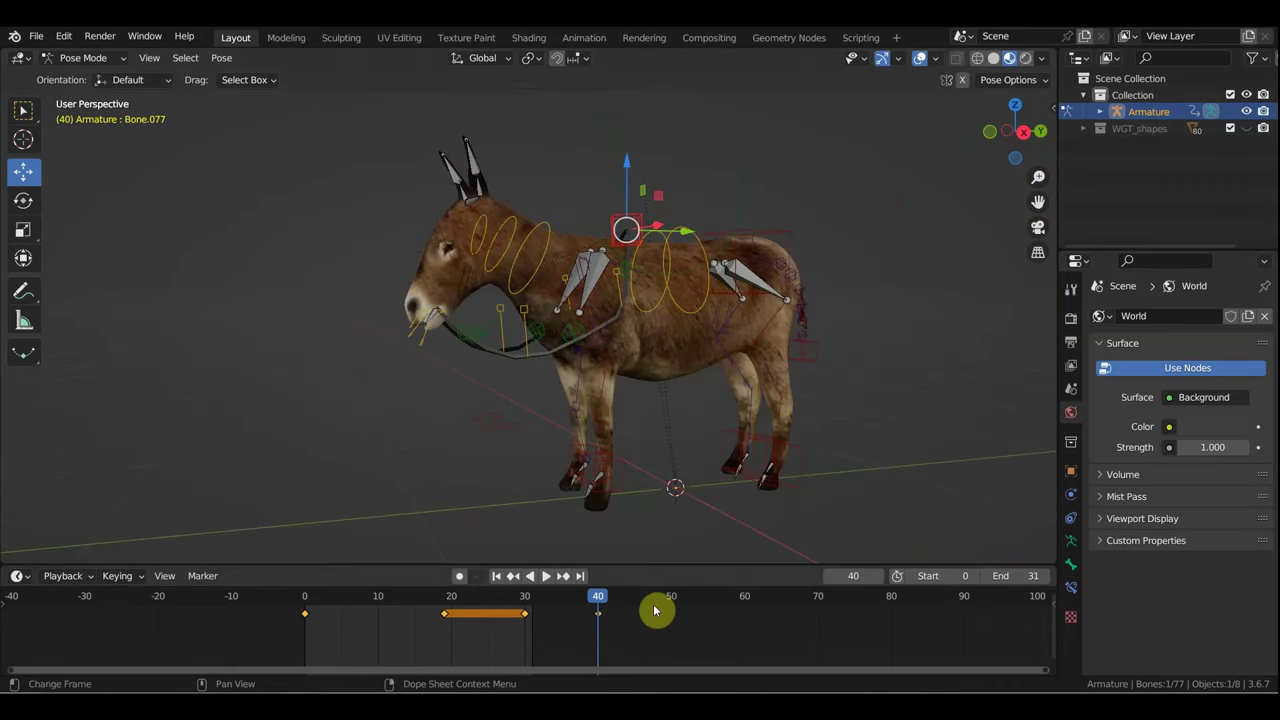
pyautogui.scroll(-1, 842, 497)
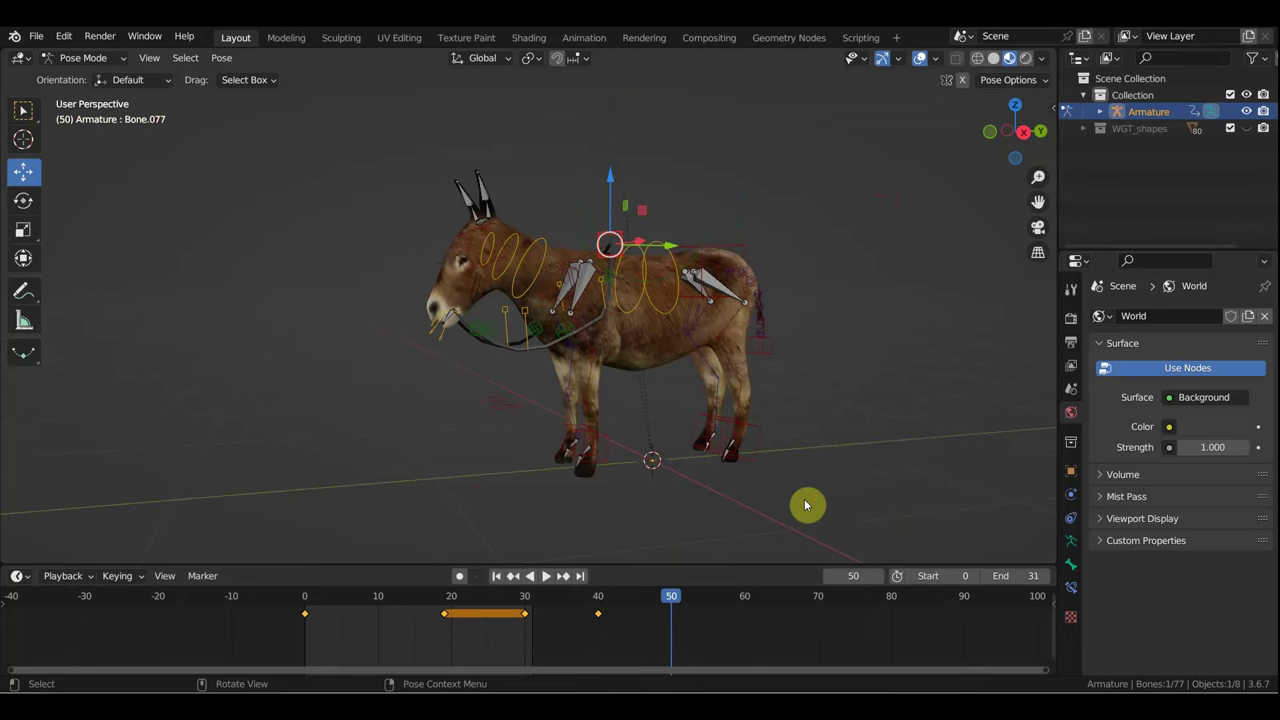
# Step: In right side view, move the circular back control Bone.006 slightly lower
pyautogui.press('KP_3')
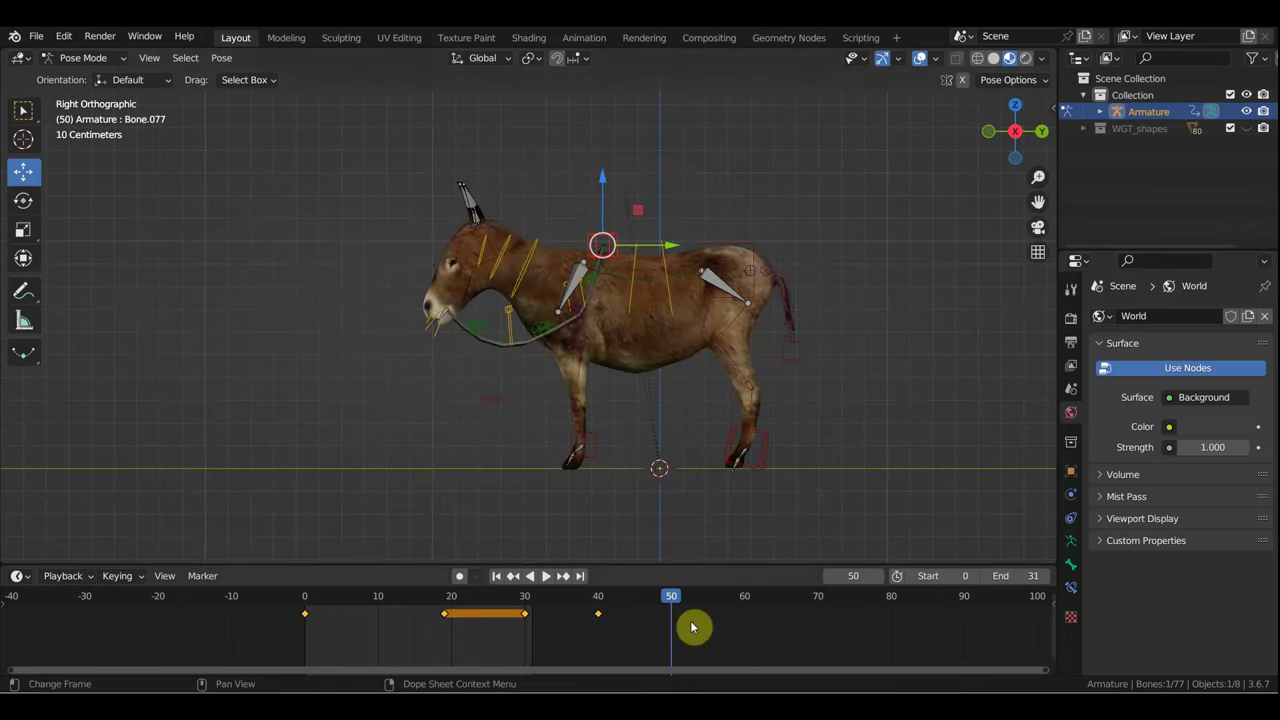
pyautogui.moveTo(781, 470); pyautogui.dragTo(766, 476, button='middle')
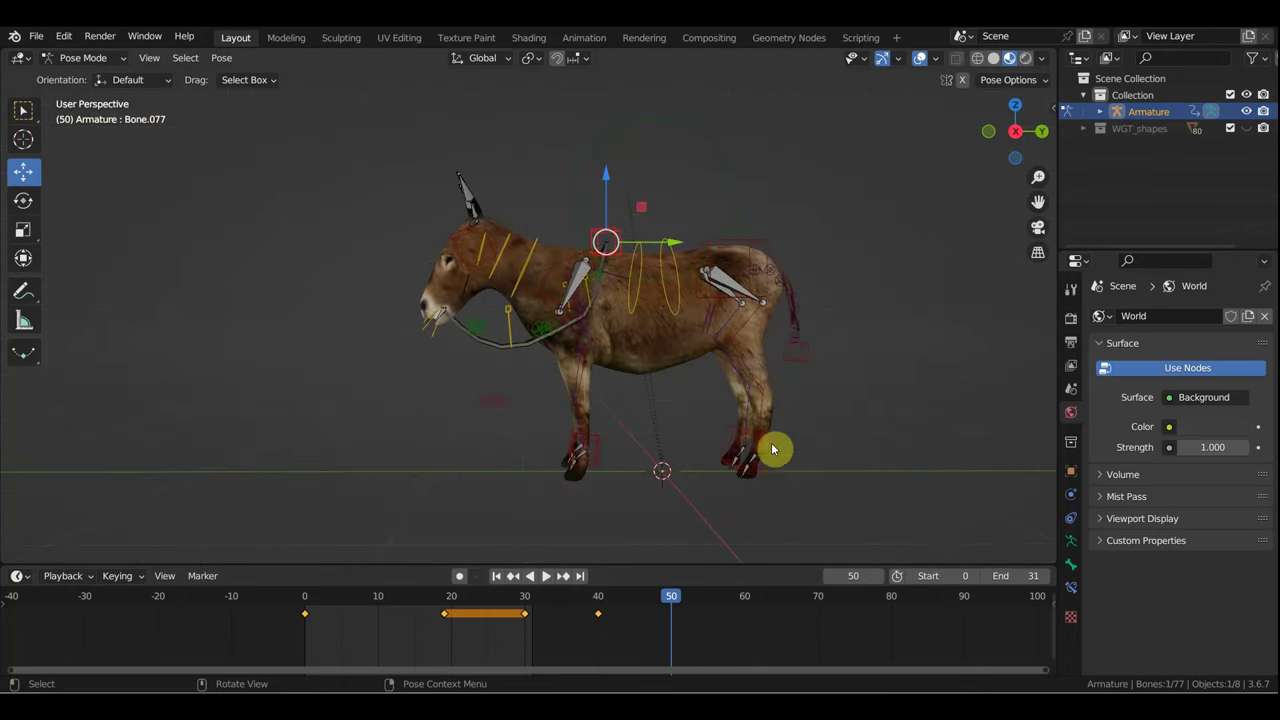
pyautogui.click(748, 226)
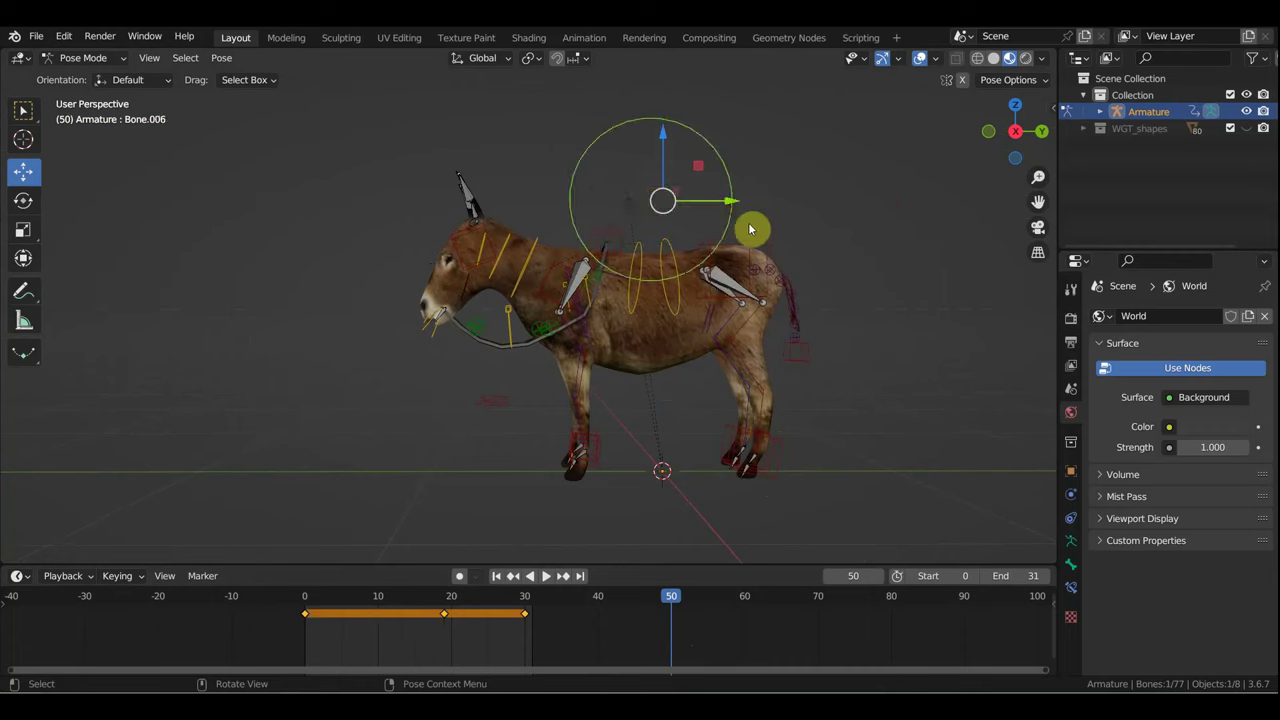
pyautogui.press('KP_3')
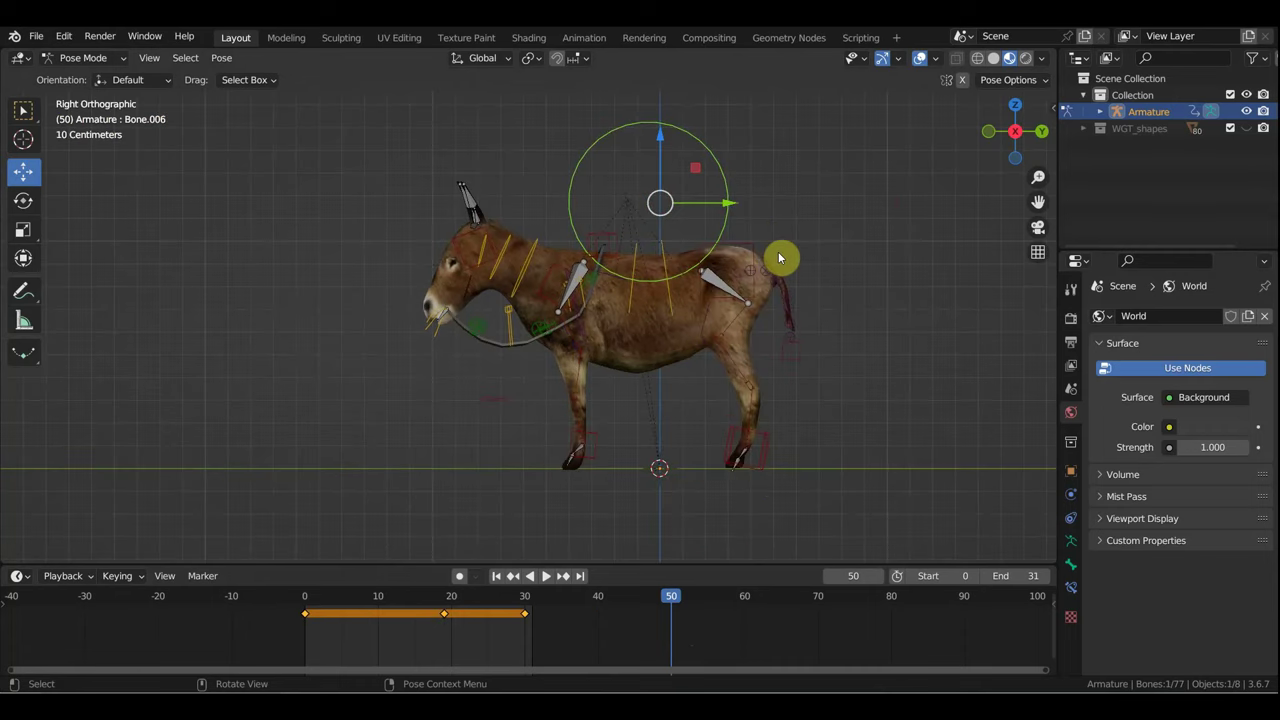
pyautogui.press('g')
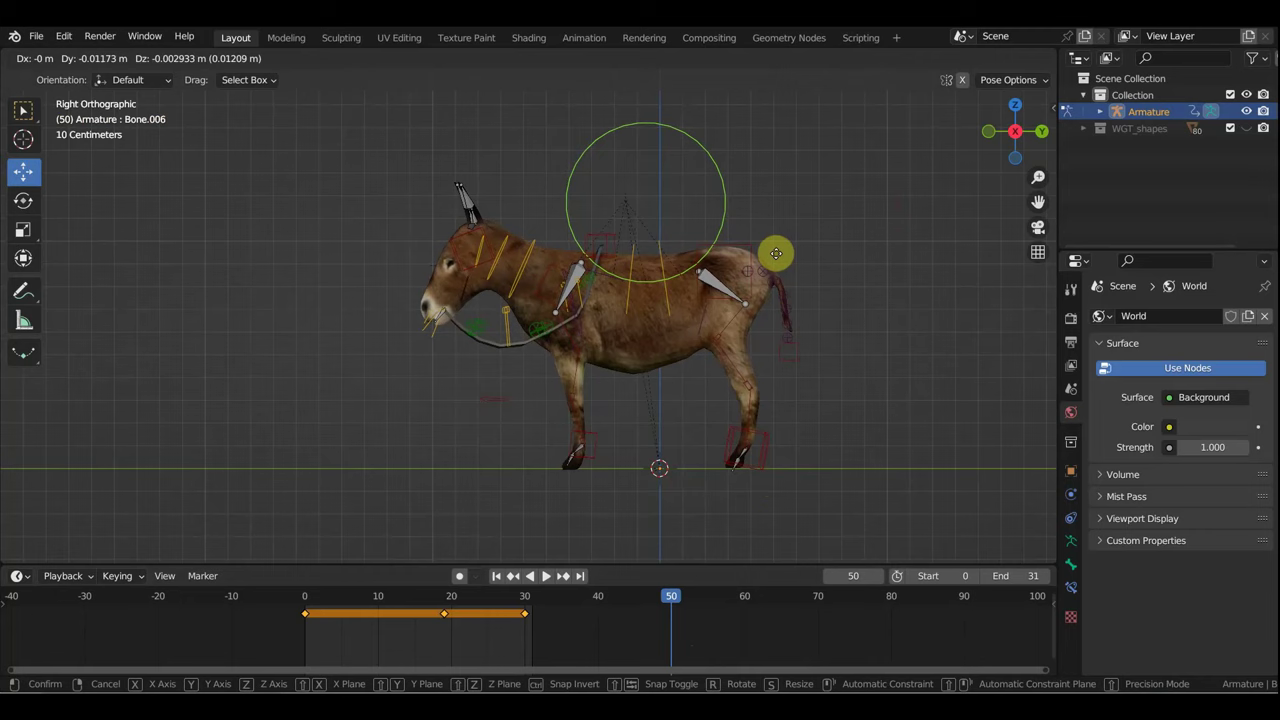
pyautogui.click(773, 255)
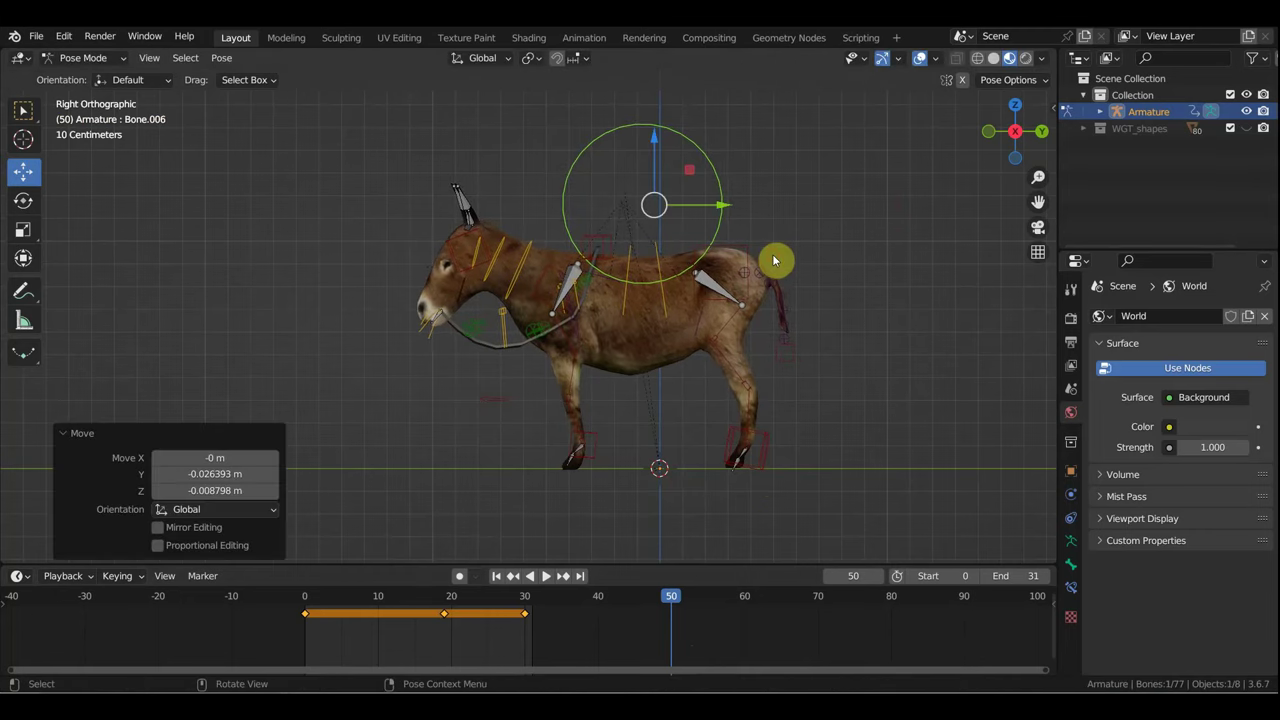
# Step: Tilt head control Bone.007 down 45.8° and shift neck bone Bone.005 down and forward
pyautogui.click(547, 266)
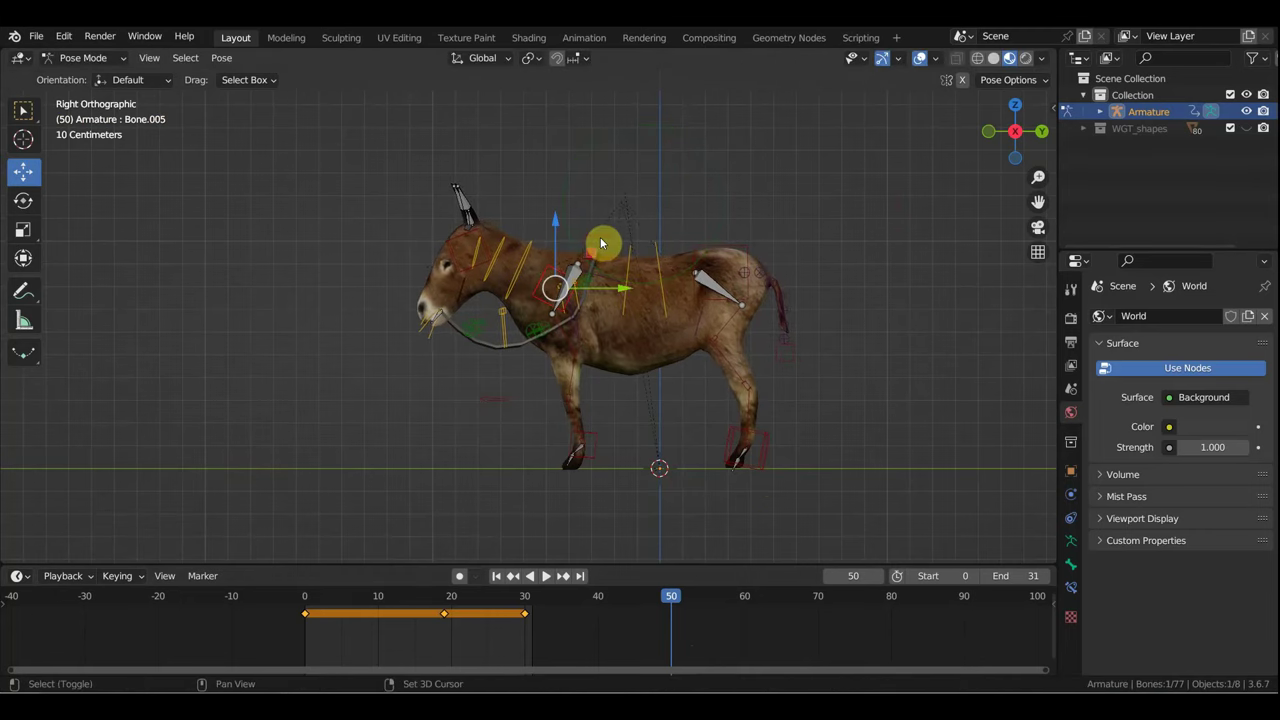
pyautogui.click(547, 254)
pyautogui.click(704, 309)
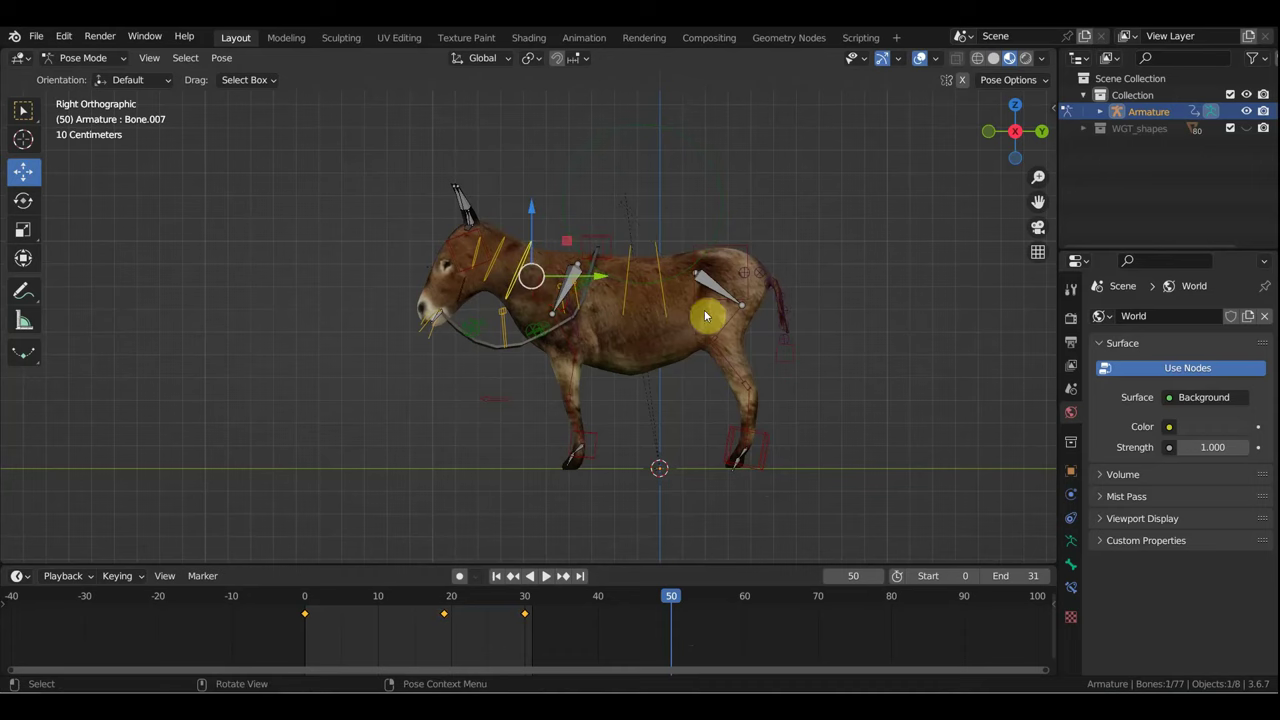
pyautogui.press('r')
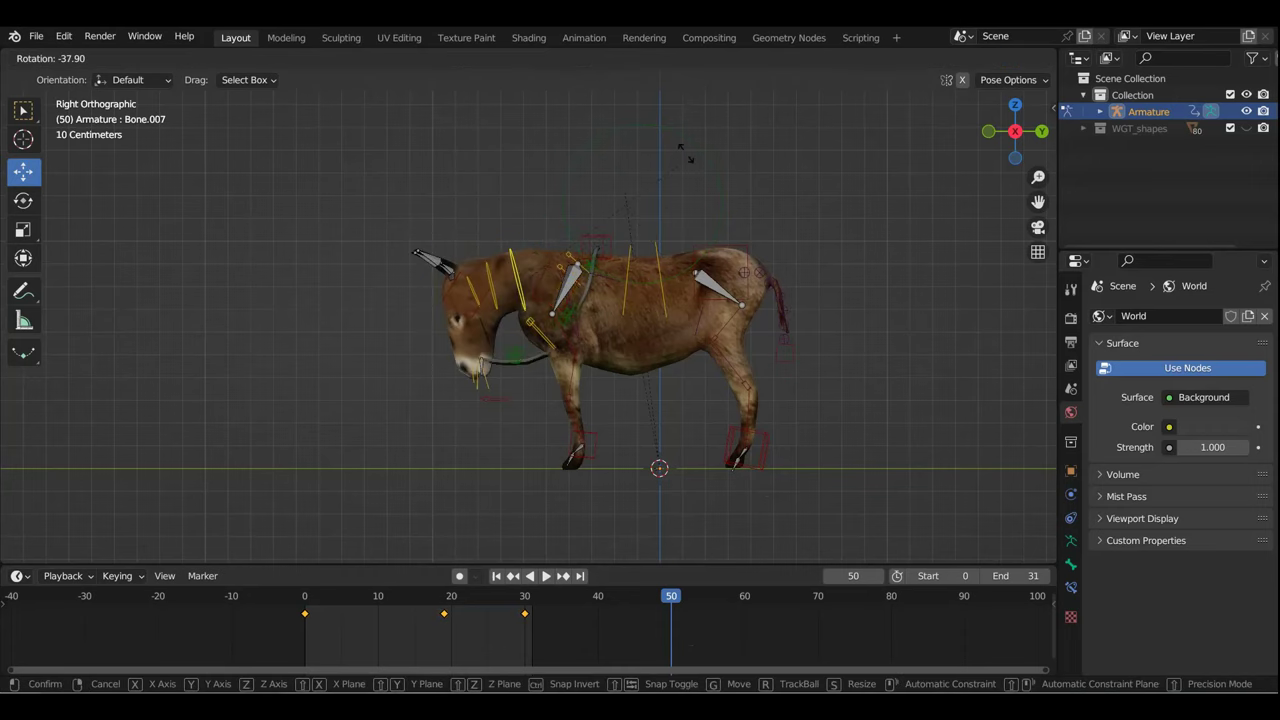
pyautogui.click(669, 150)
pyautogui.scroll(2, 571, 259)
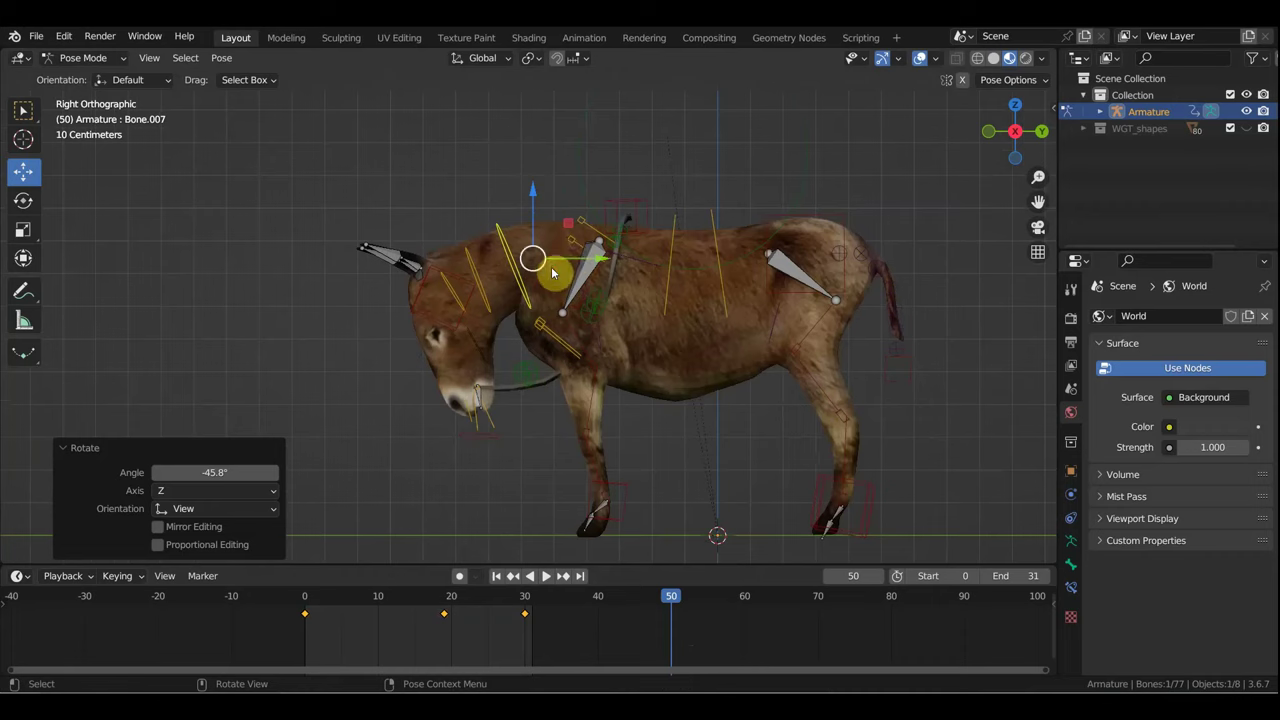
pyautogui.click(547, 276)
pyautogui.press('g')
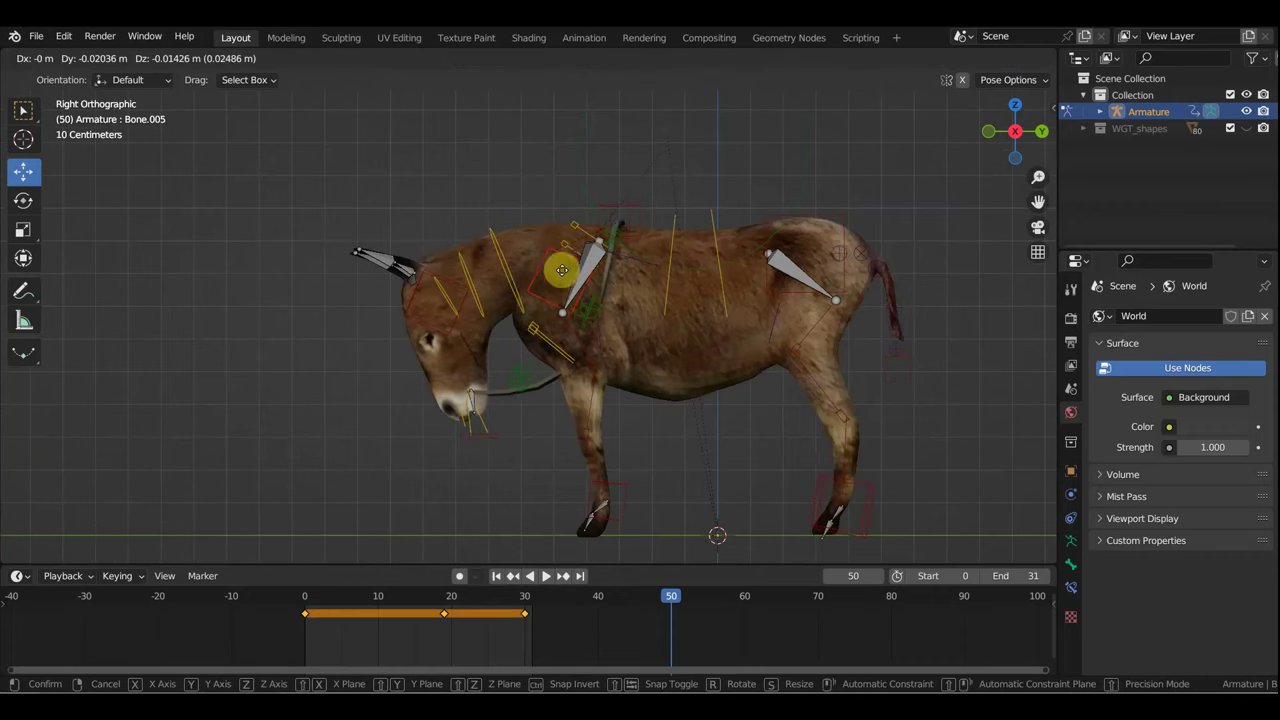
pyautogui.click(548, 267)
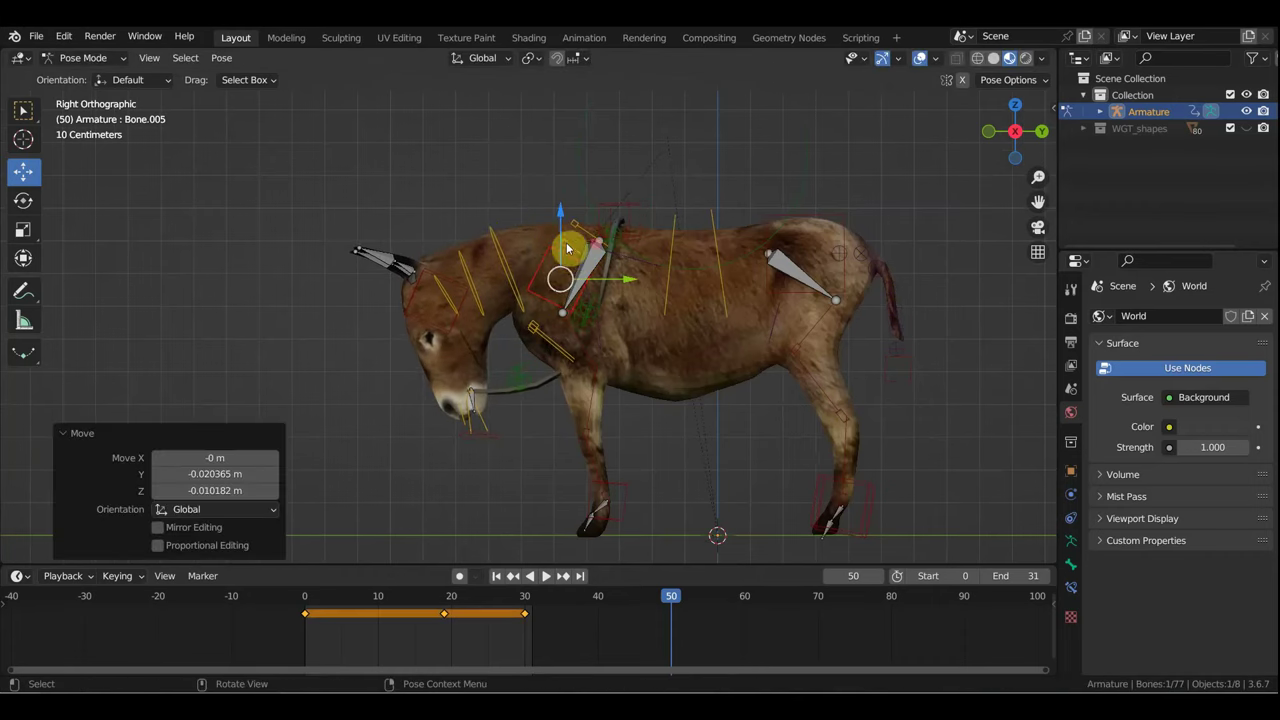
# Step: Rotate the back bone Bone.004 by -12.2°
pyautogui.scroll(1, 567, 248)
pyautogui.scroll(2, 600, 220)
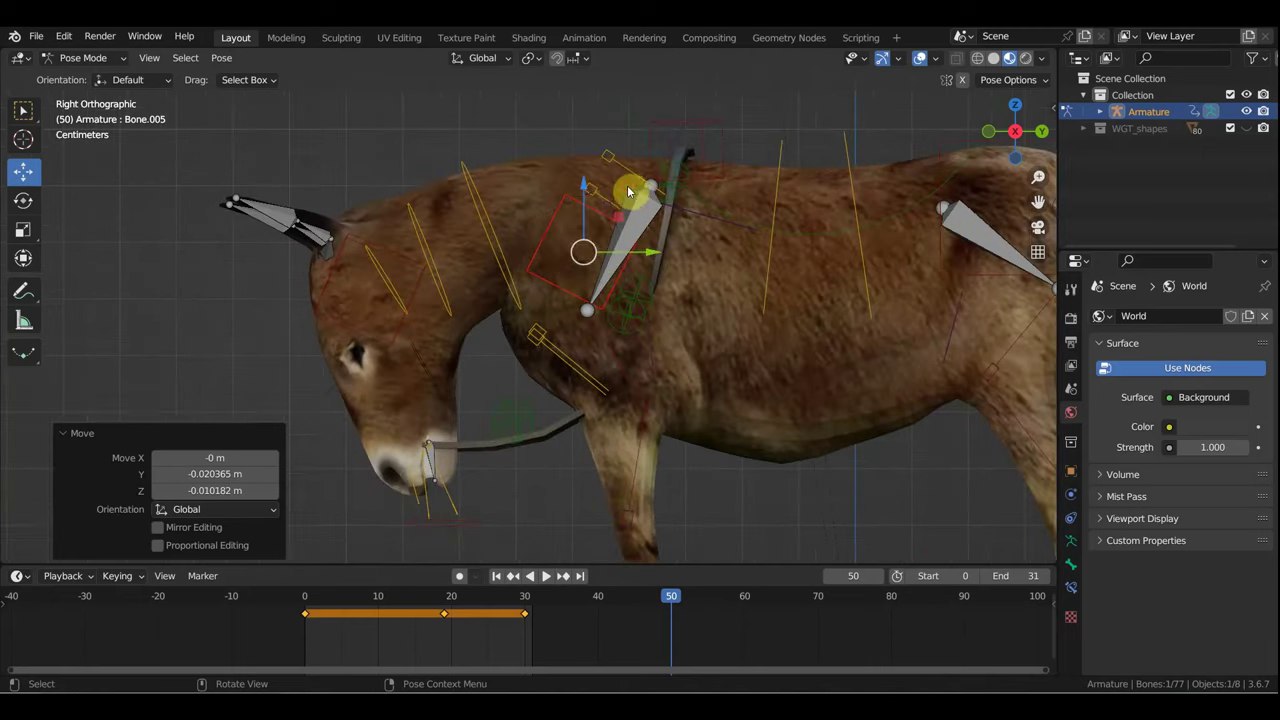
pyautogui.click(629, 192)
pyautogui.moveTo(651, 194); pyautogui.dragTo(657, 256, button='middle')
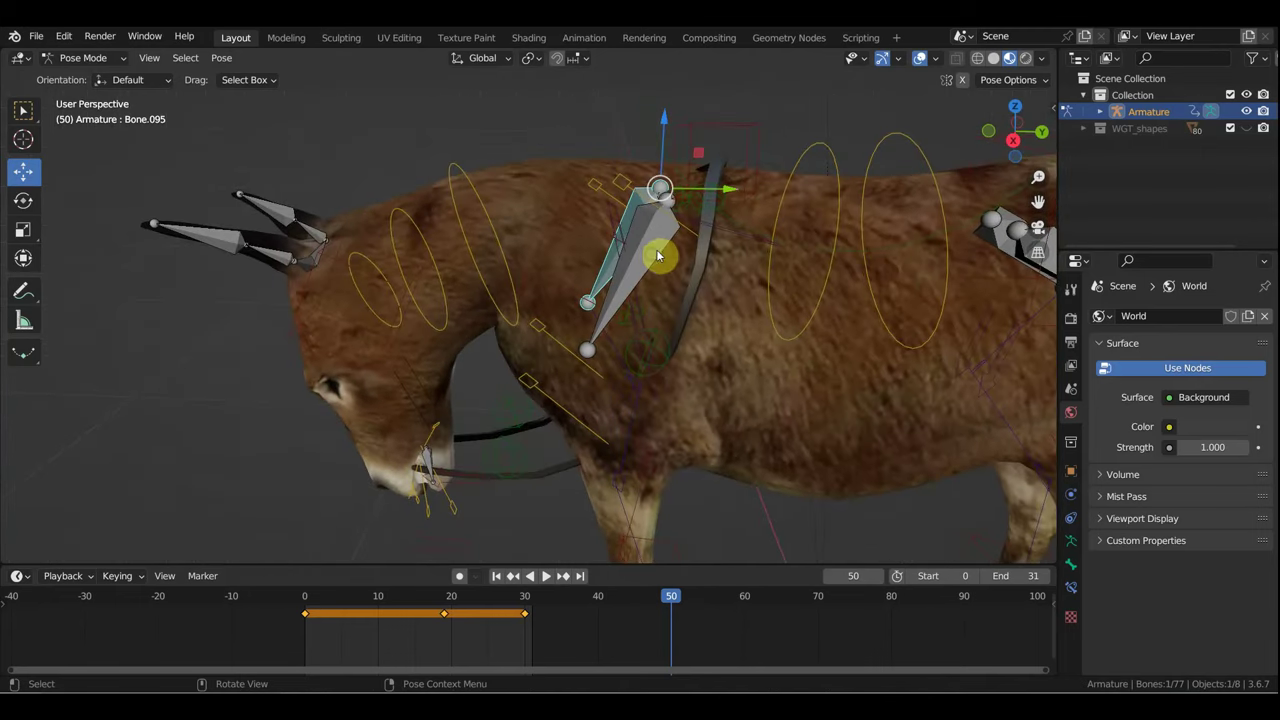
pyautogui.click(726, 231)
pyautogui.moveTo(732, 237); pyautogui.dragTo(726, 225, button='middle')
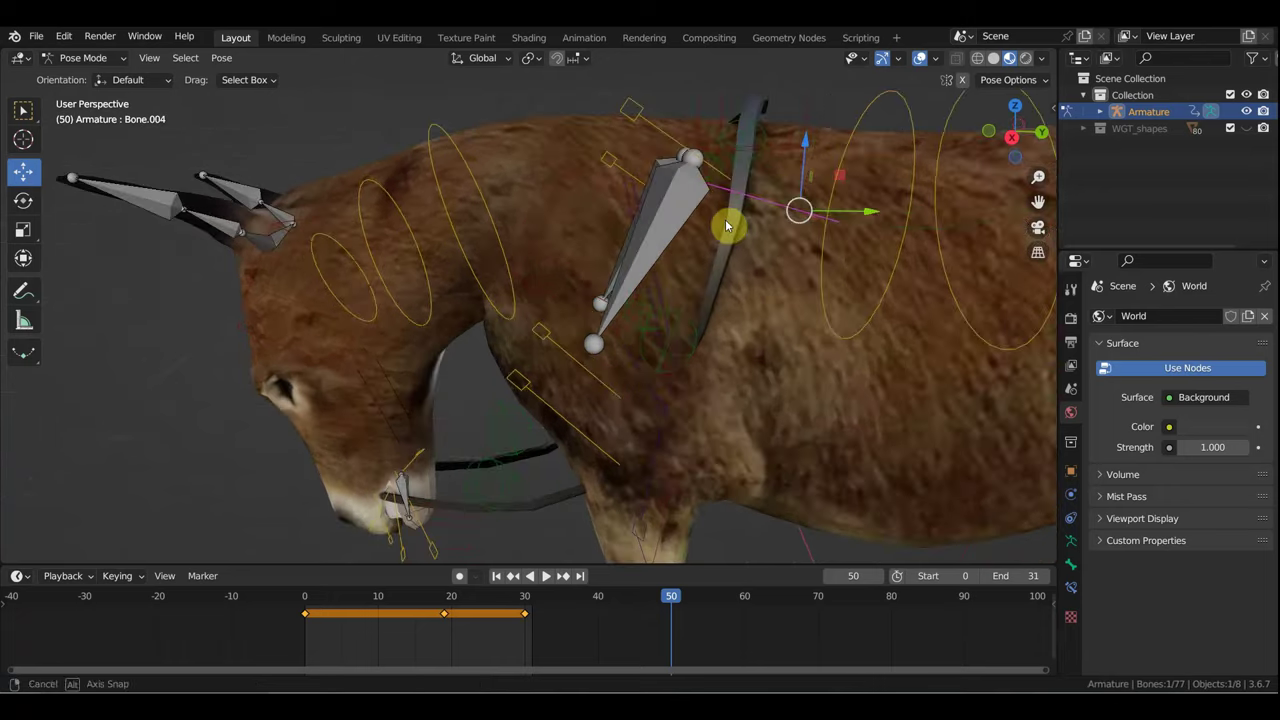
pyautogui.press('KP_3')
pyautogui.scroll(-3, 740, 232)
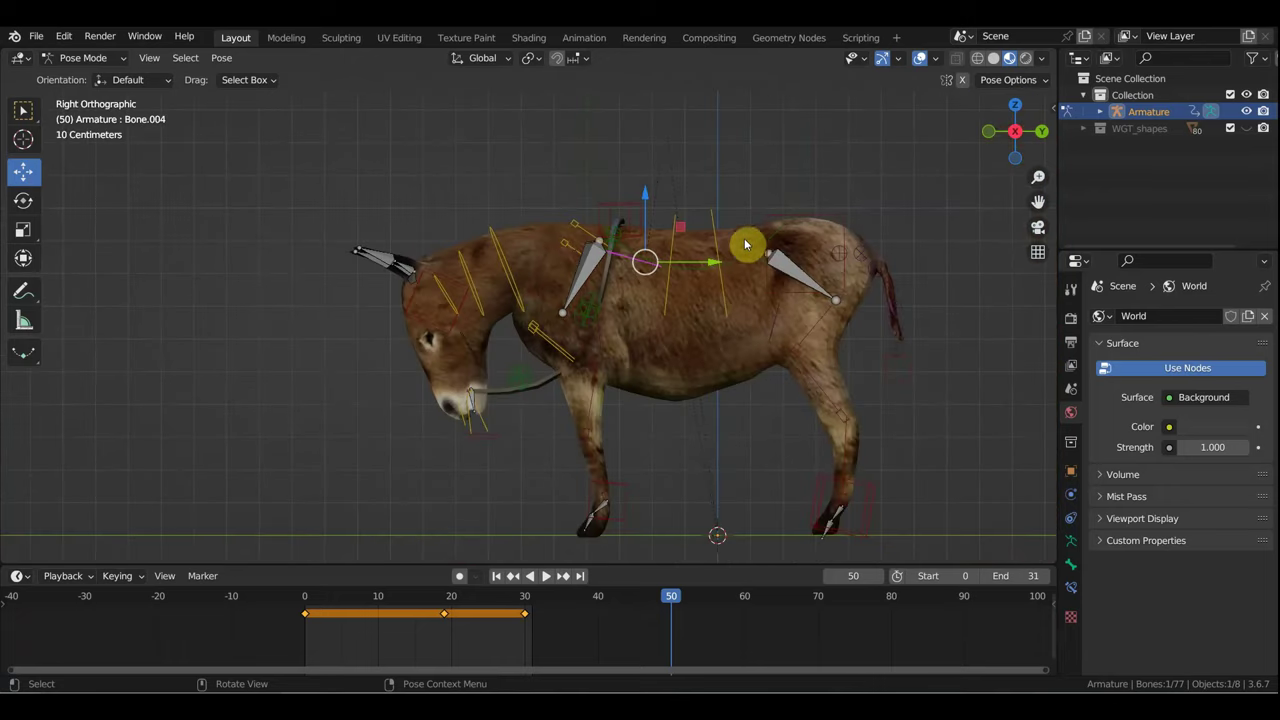
pyautogui.press('r')
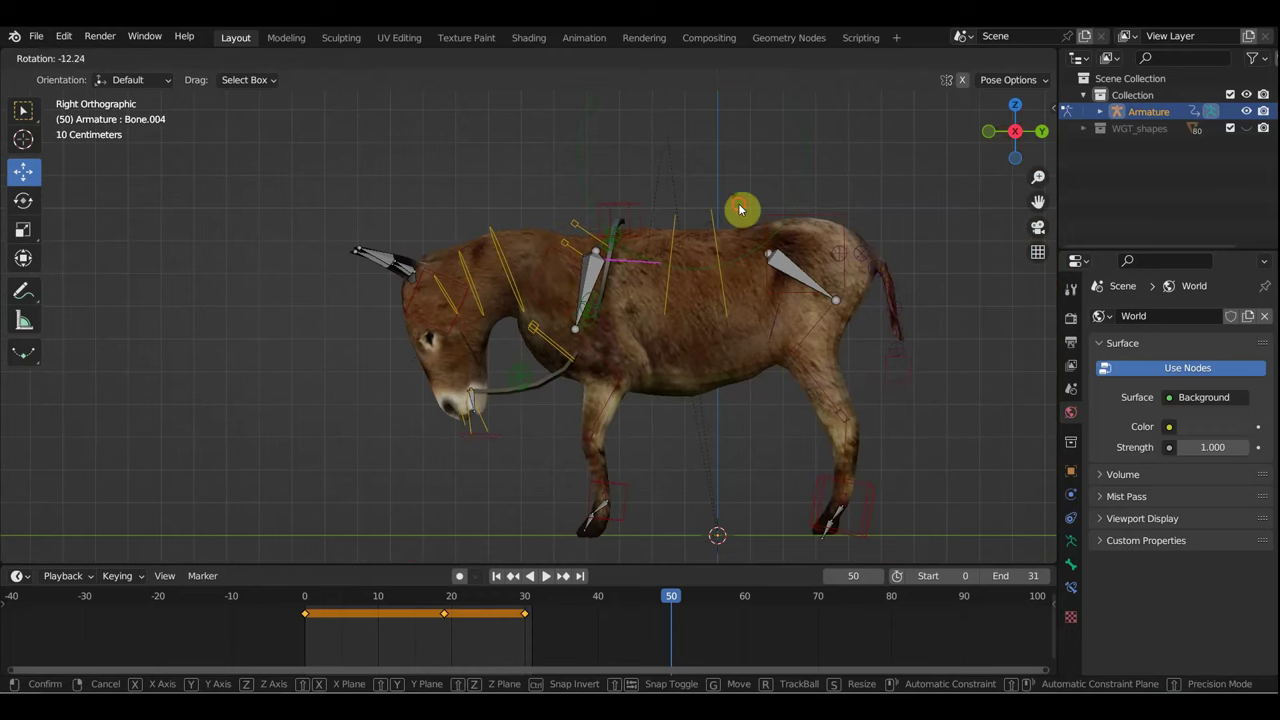
pyautogui.click(740, 208)
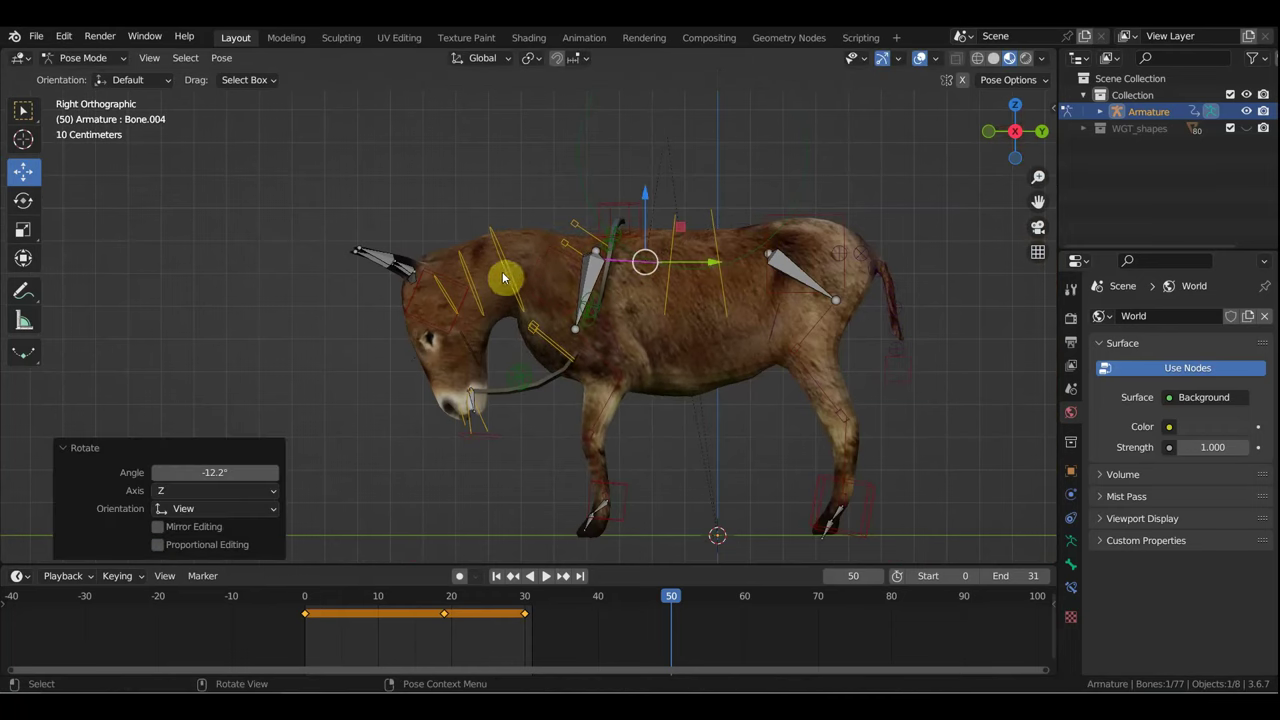
# Step: Slightly rotate head control Bone.007, then key Location & Rotation for all bones at frame 50
pyautogui.click(466, 277)
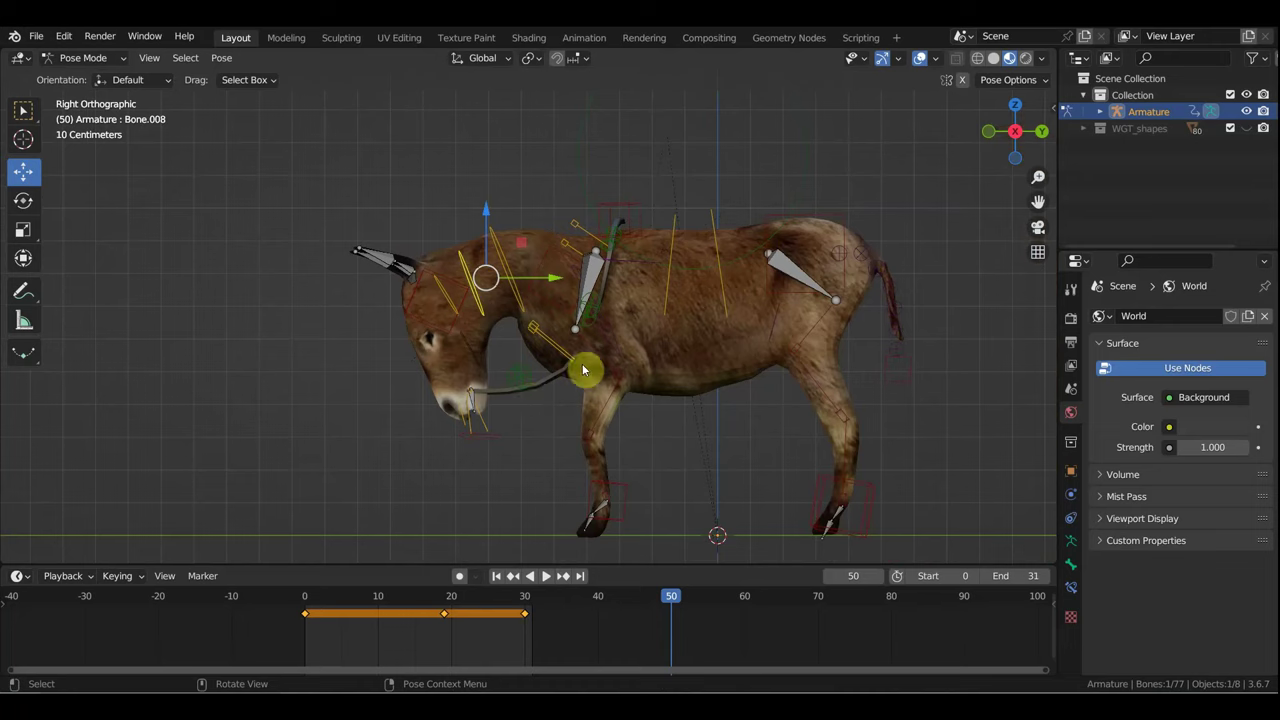
pyautogui.click(525, 275)
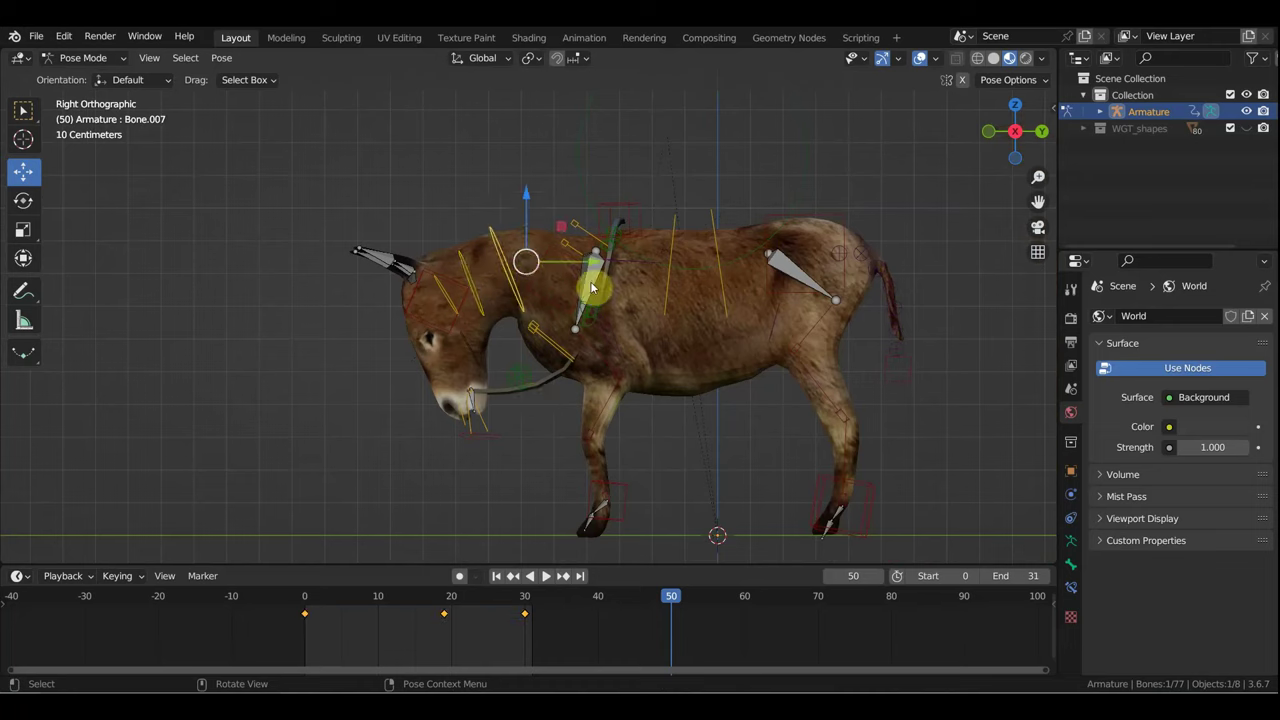
pyautogui.press('r')
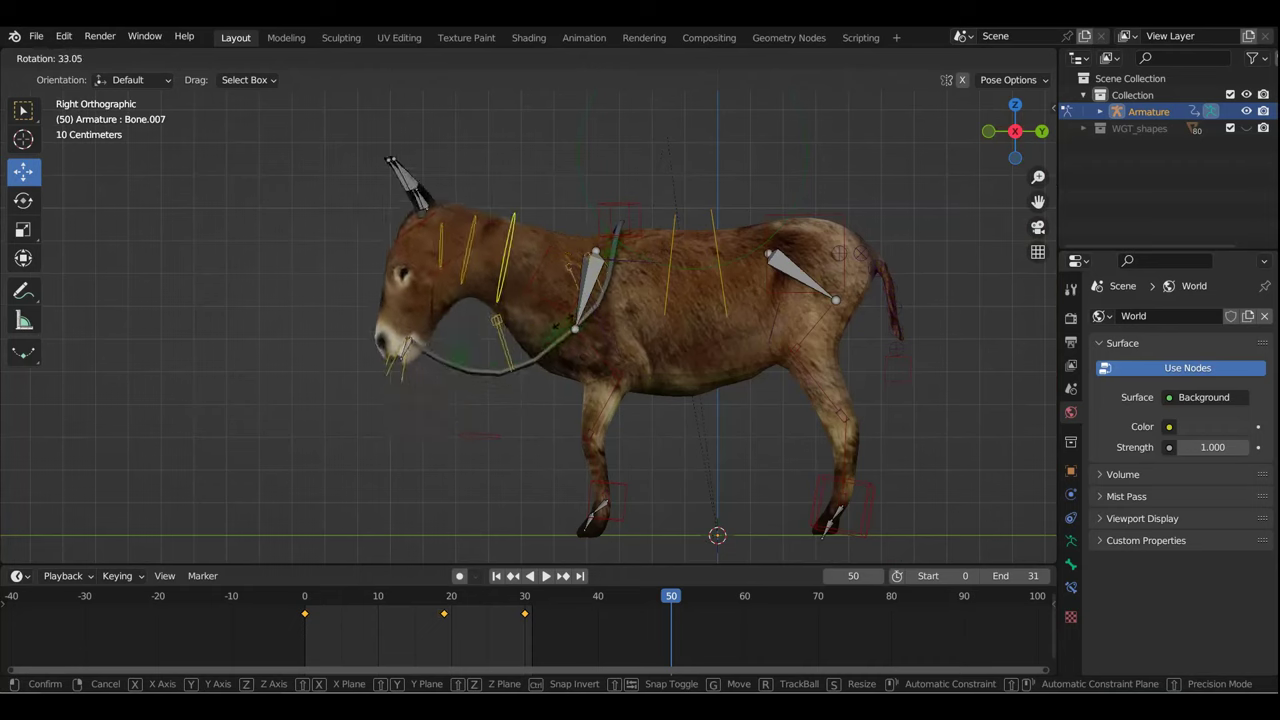
pyautogui.click(595, 301)
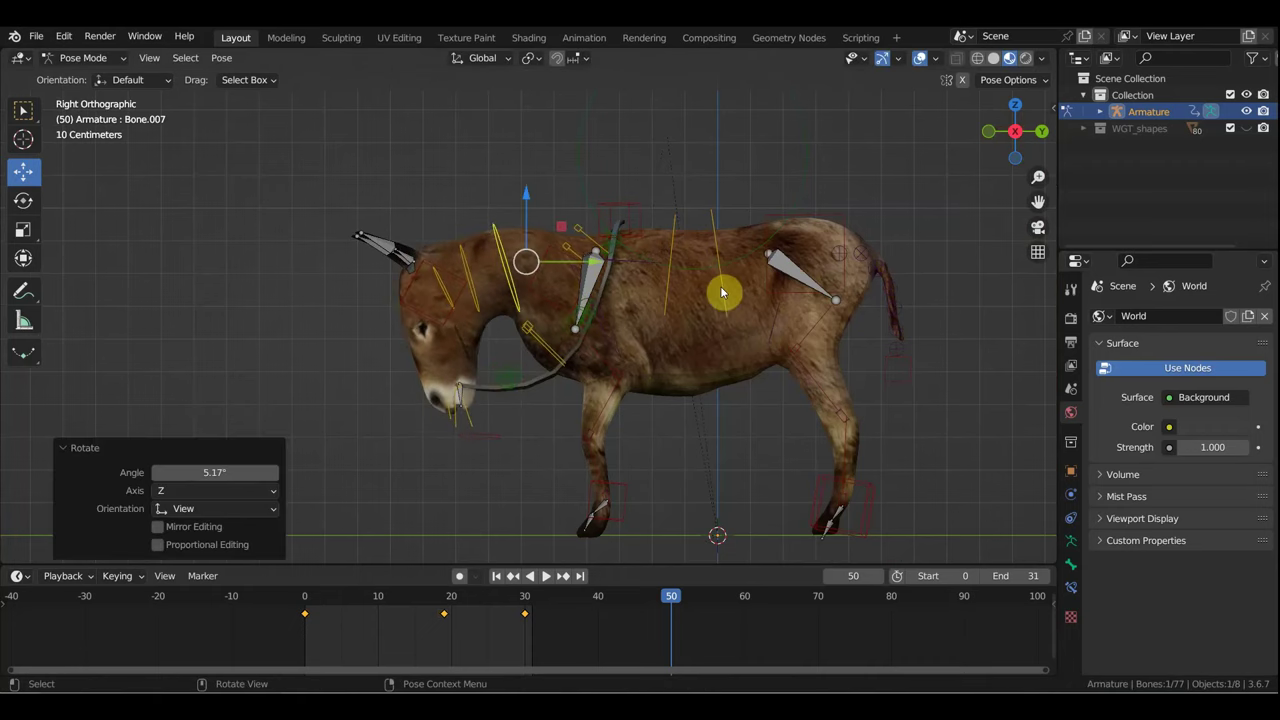
pyautogui.press('a')
pyautogui.press('i')
pyautogui.moveTo(671, 598)
pyautogui.mouseDown()
pyautogui.moveTo(590, 600)
pyautogui.moveTo(740, 627)
pyautogui.mouseUp()
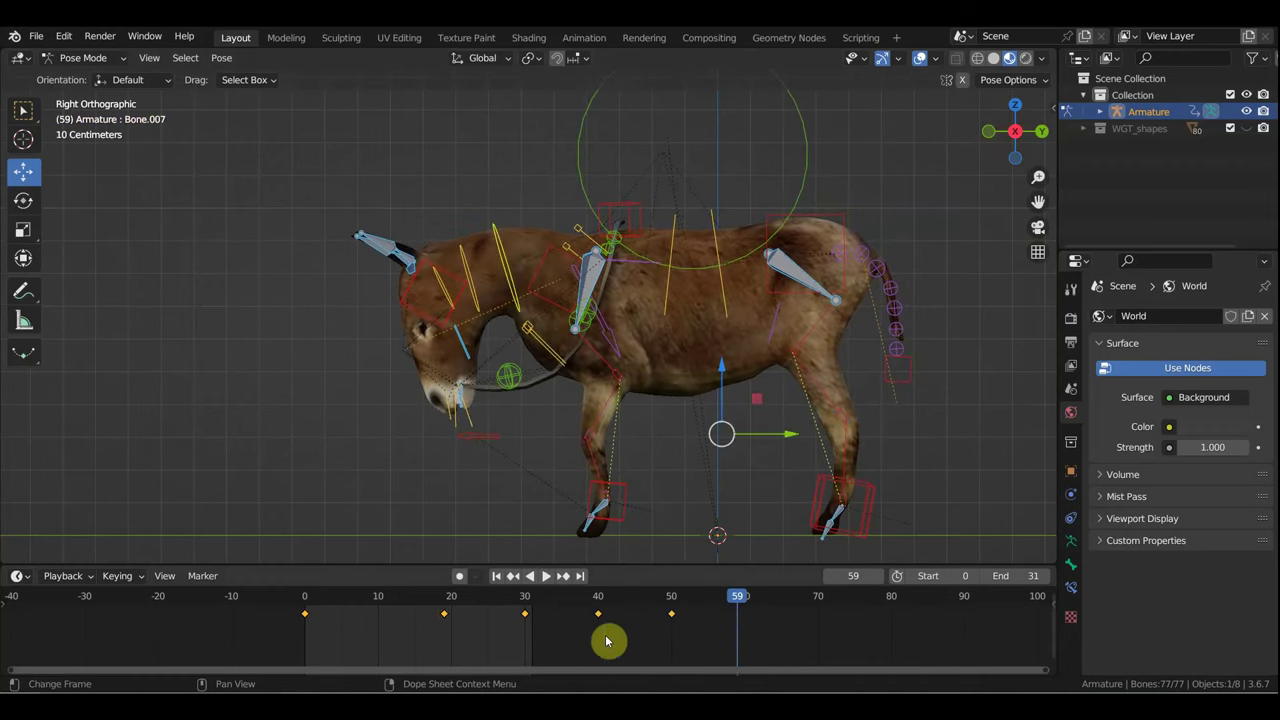
# Step: Duplicate the frame-40 key, compare poses at frames 58, 40 and 30, and settle the copy on frame 60
pyautogui.moveTo(593, 604); pyautogui.dragTo(730, 618)
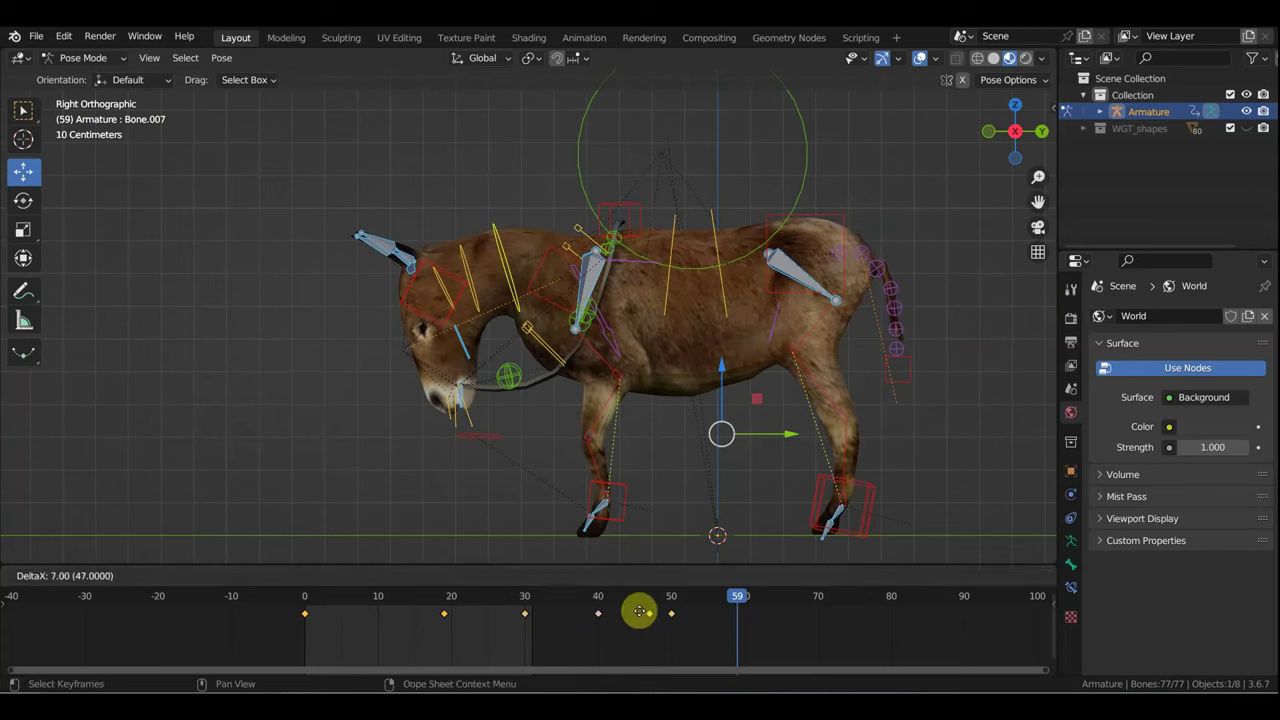
pyautogui.click(736, 624)
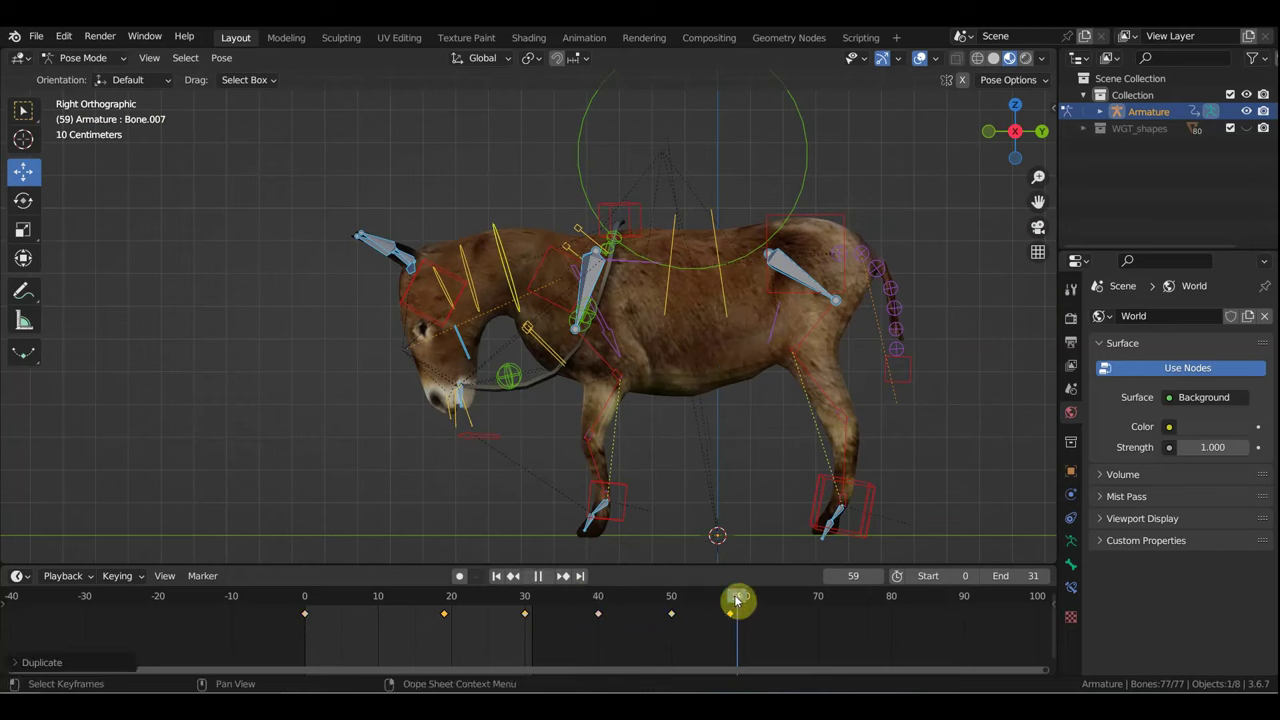
pyautogui.click(730, 601)
pyautogui.click(728, 461)
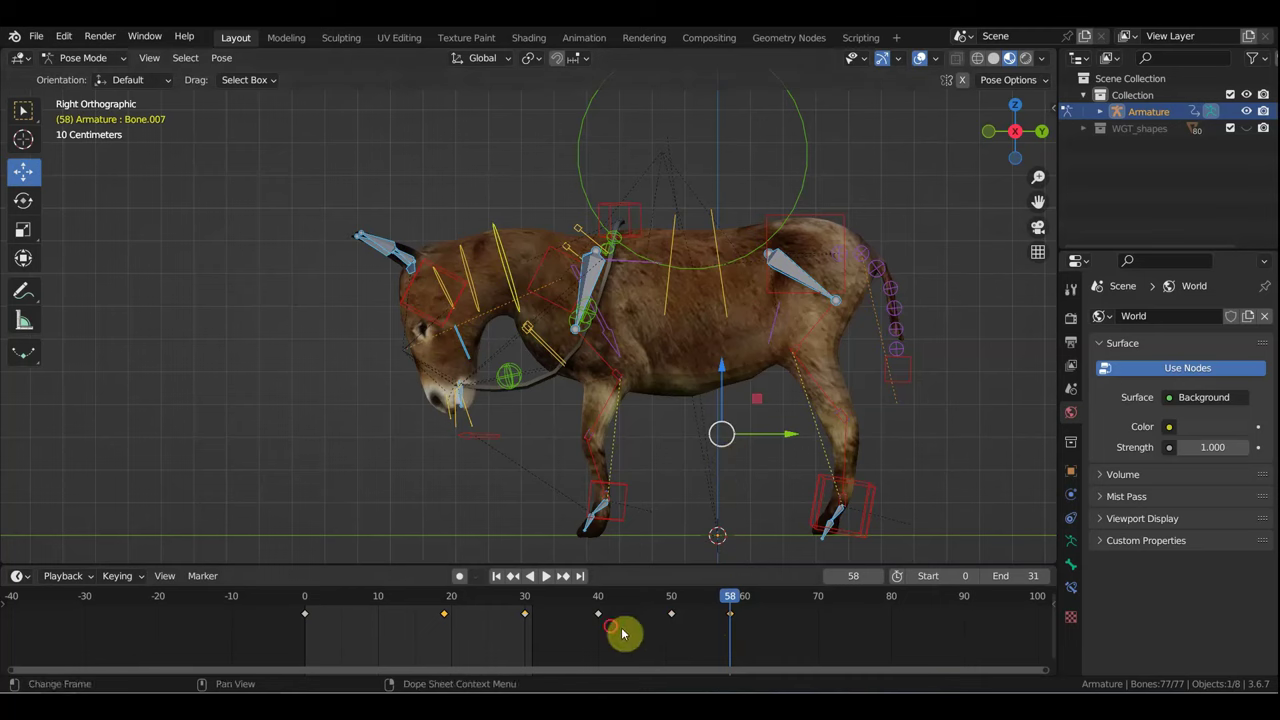
pyautogui.click(586, 607)
pyautogui.click(599, 609)
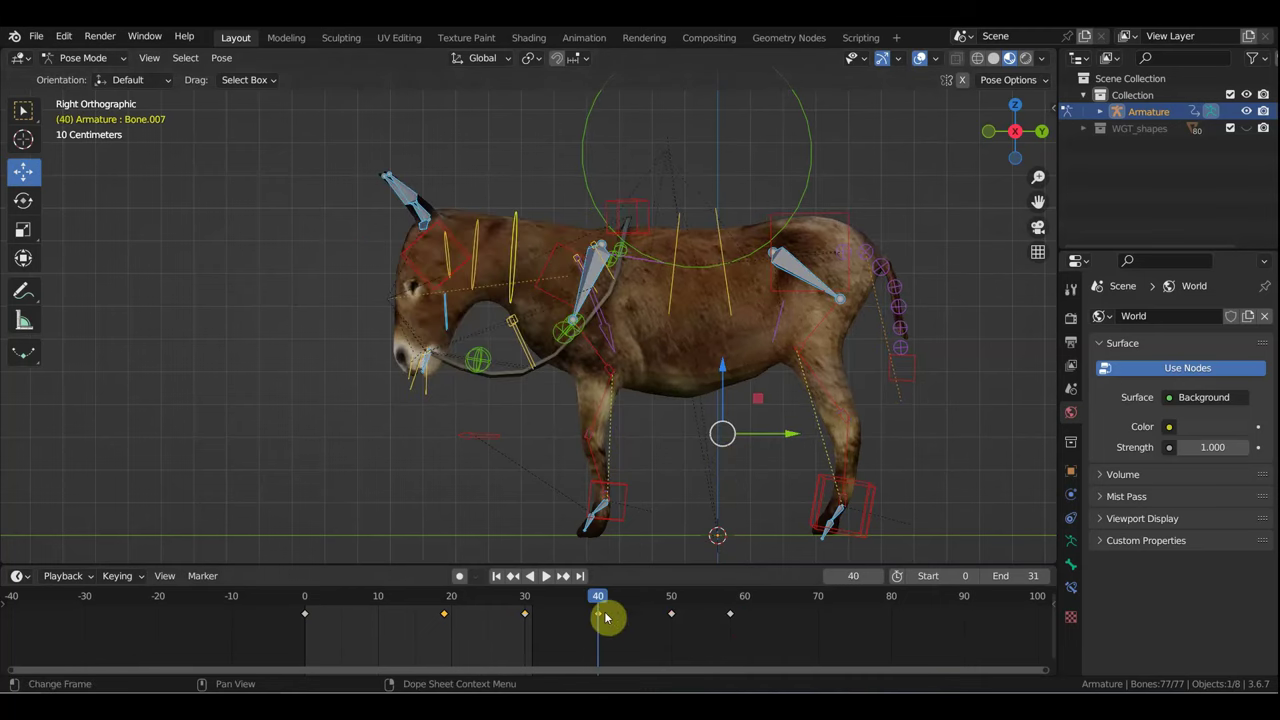
pyautogui.click(527, 607)
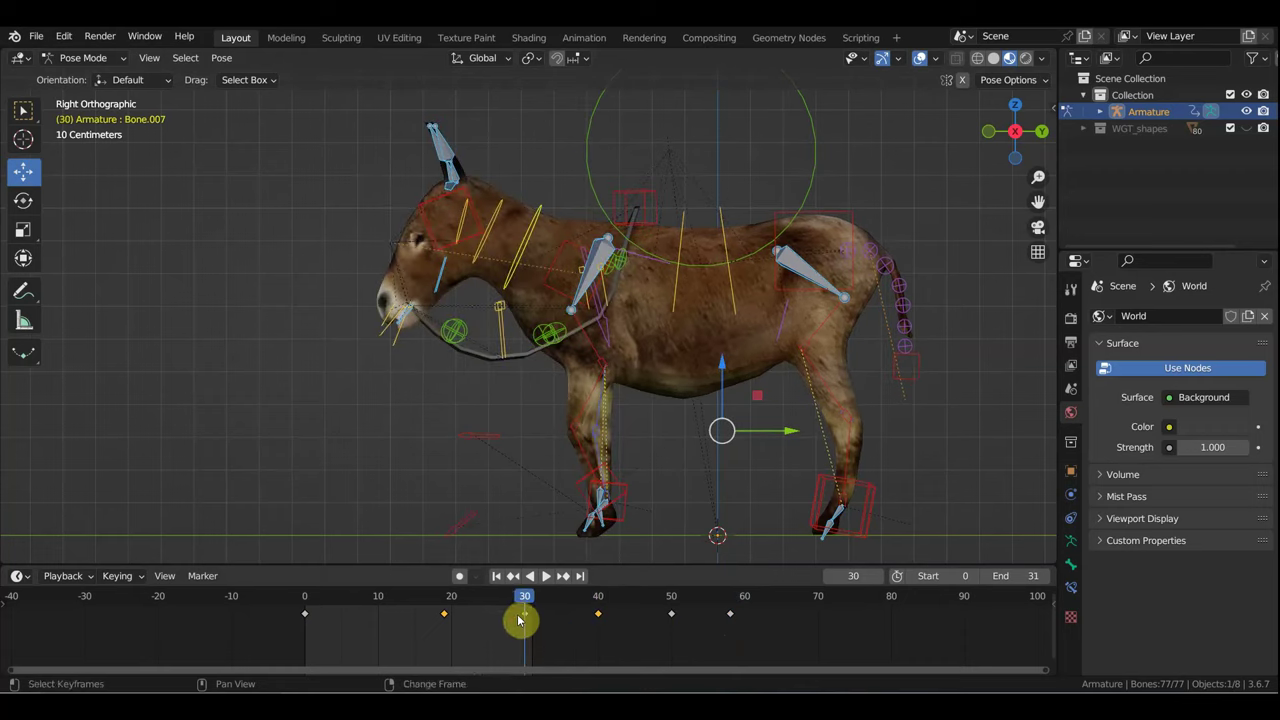
pyautogui.moveTo(518, 621); pyautogui.dragTo(677, 629)
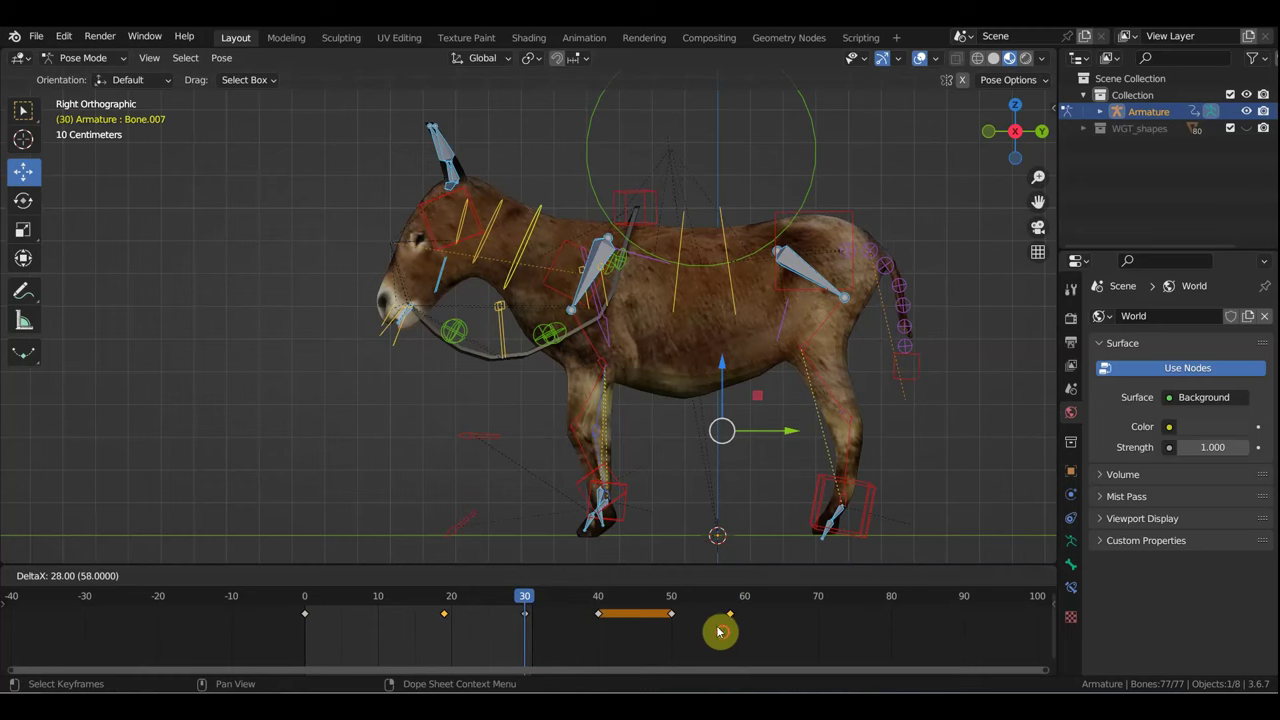
pyautogui.moveTo(726, 610); pyautogui.dragTo(736, 614)
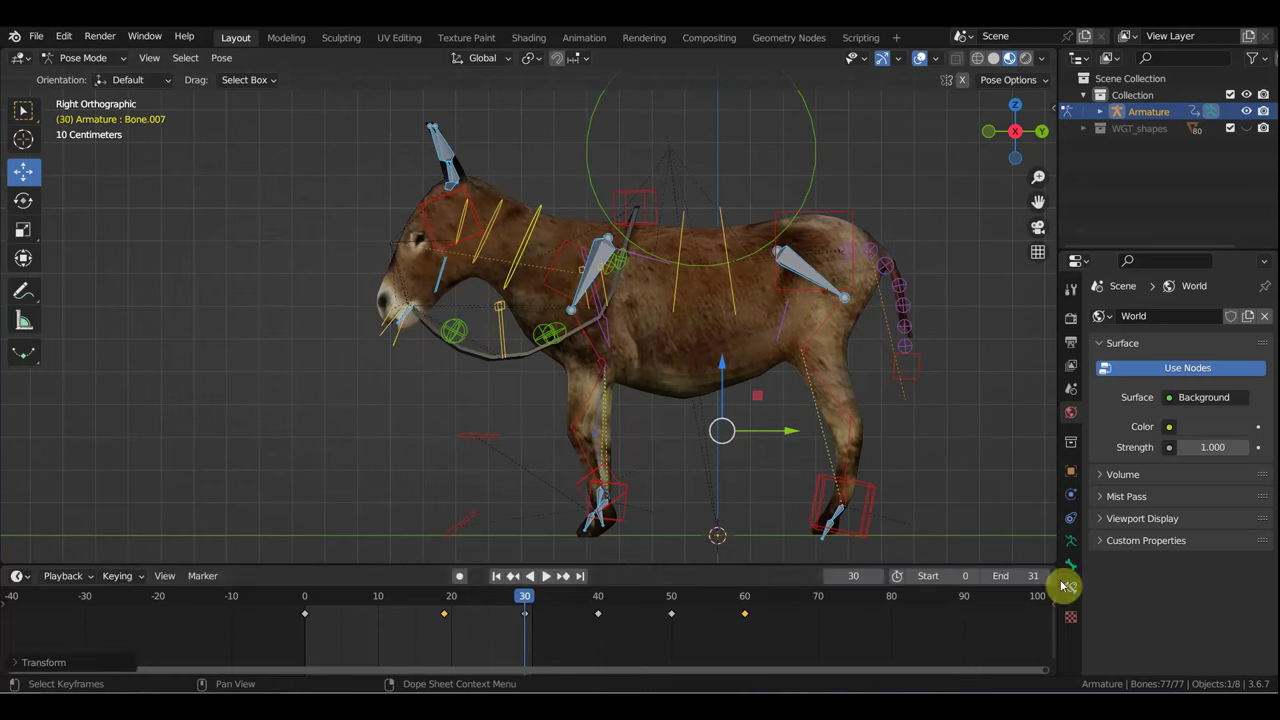
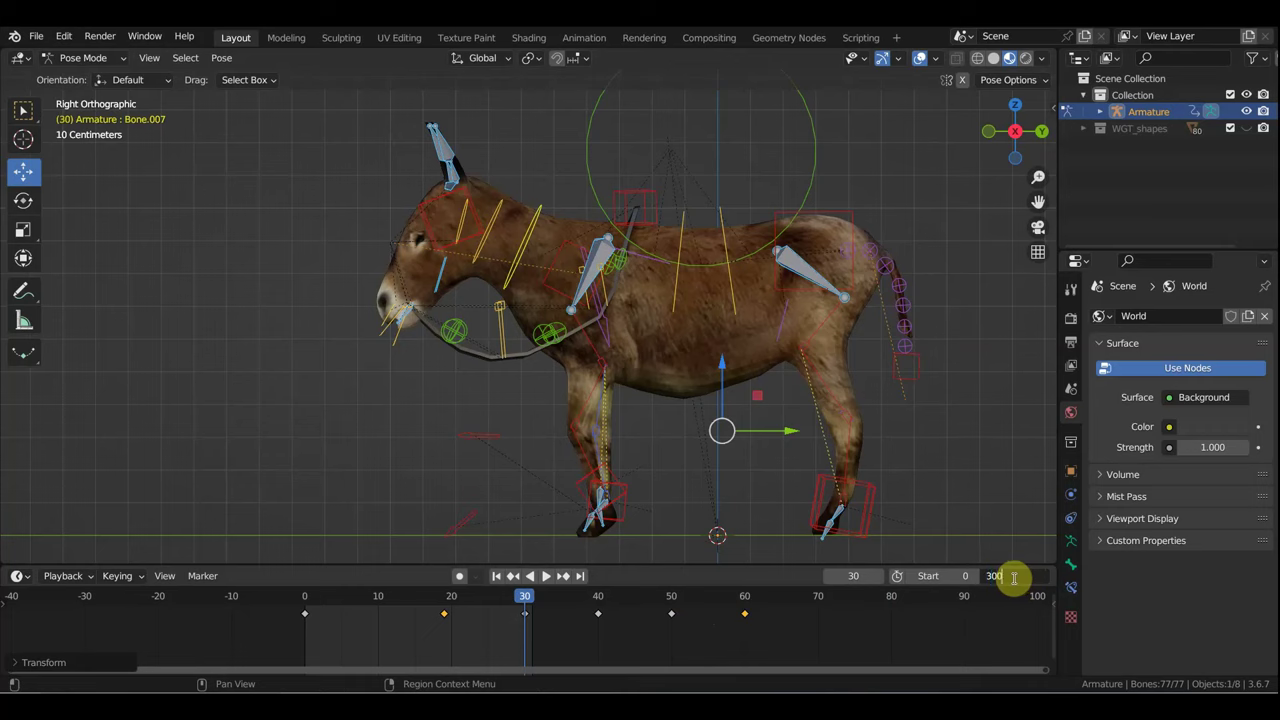
# Step: Set the animation end frame to 300 and check the donkey's head poses at frames 40, 50 and 61
pyautogui.press('Return')
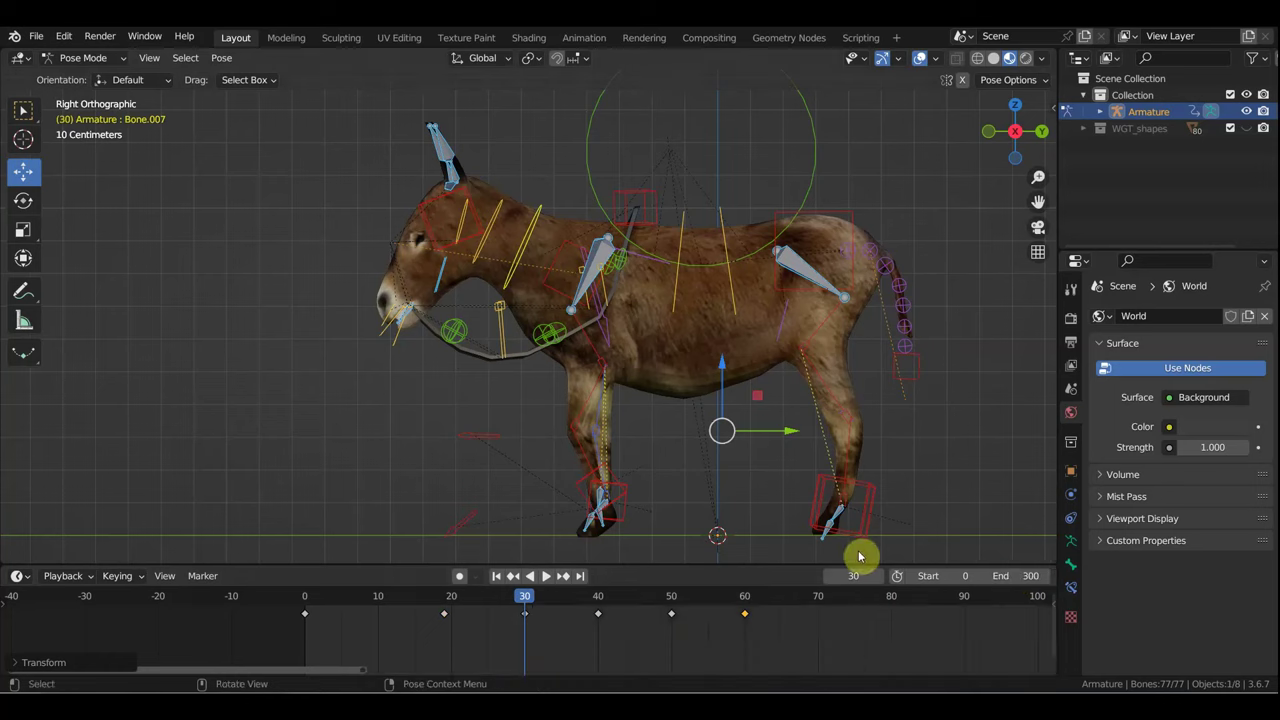
pyautogui.click(757, 615)
pyautogui.moveTo(742, 598)
pyautogui.mouseDown()
pyautogui.moveTo(771, 605)
pyautogui.moveTo(429, 602)
pyautogui.moveTo(620, 617)
pyautogui.moveTo(885, 669)
pyautogui.mouseUp()
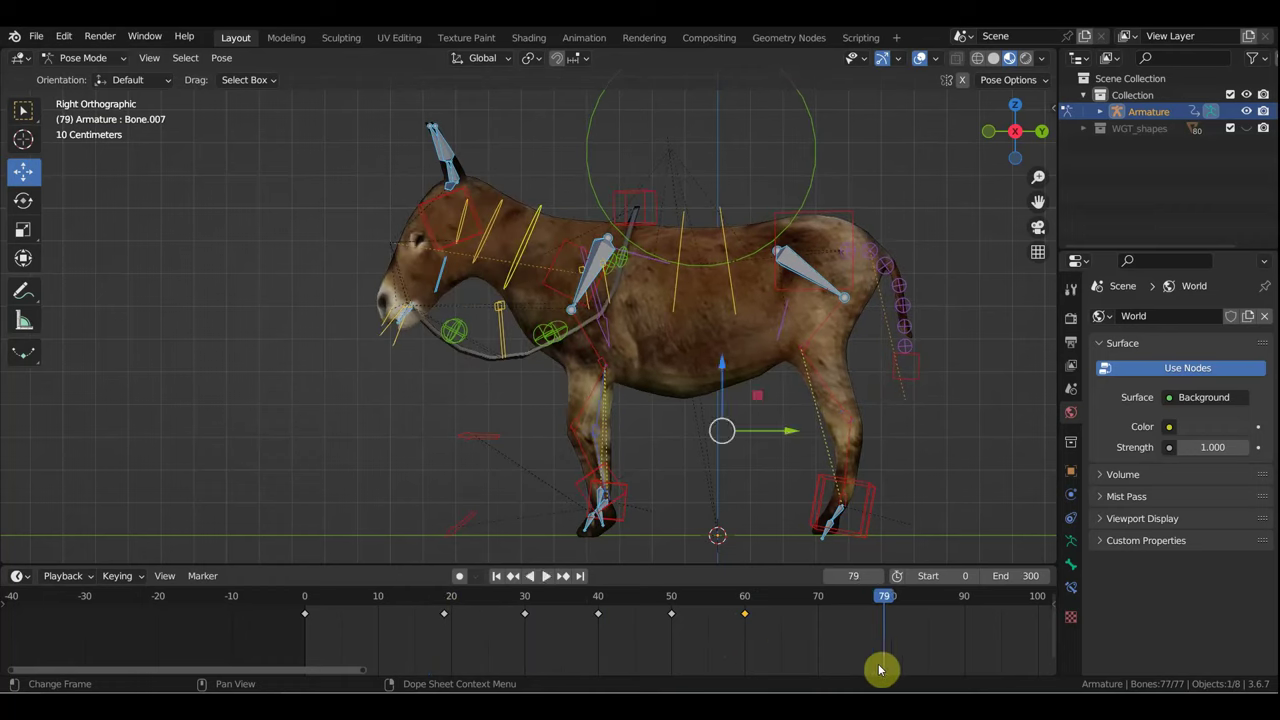
pyautogui.scroll(-1, 805, 653)
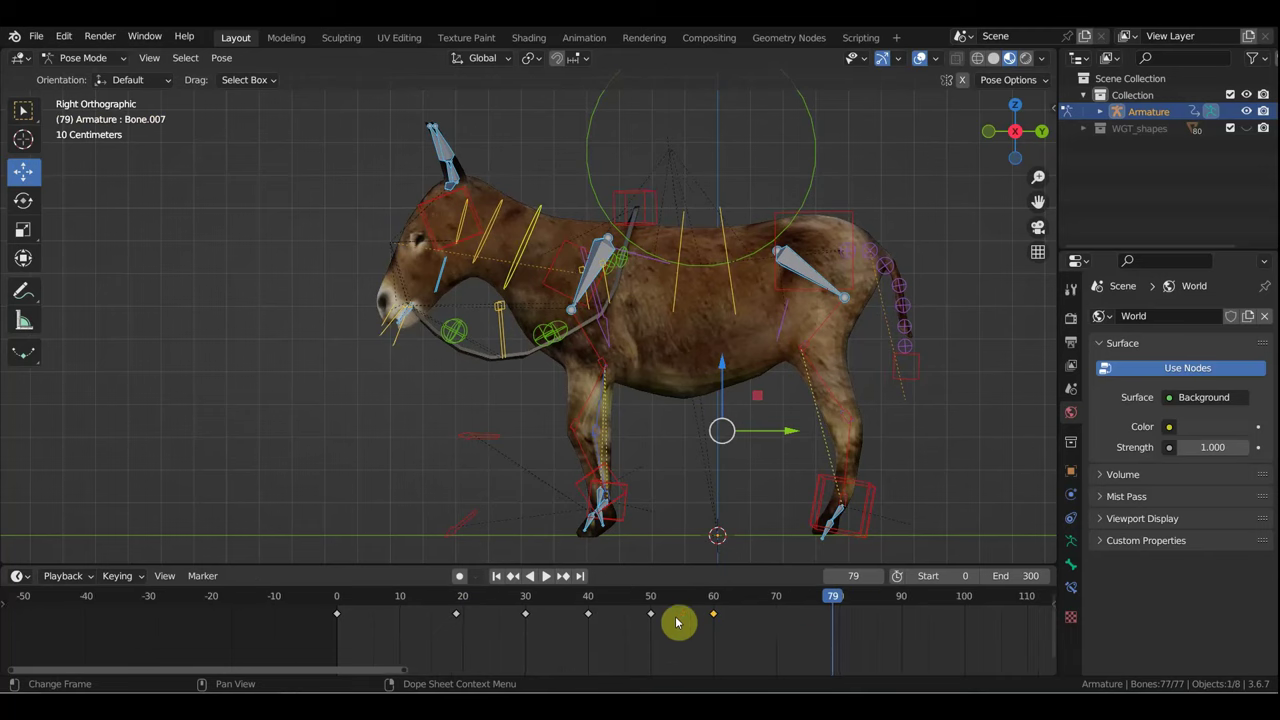
pyautogui.click(588, 599)
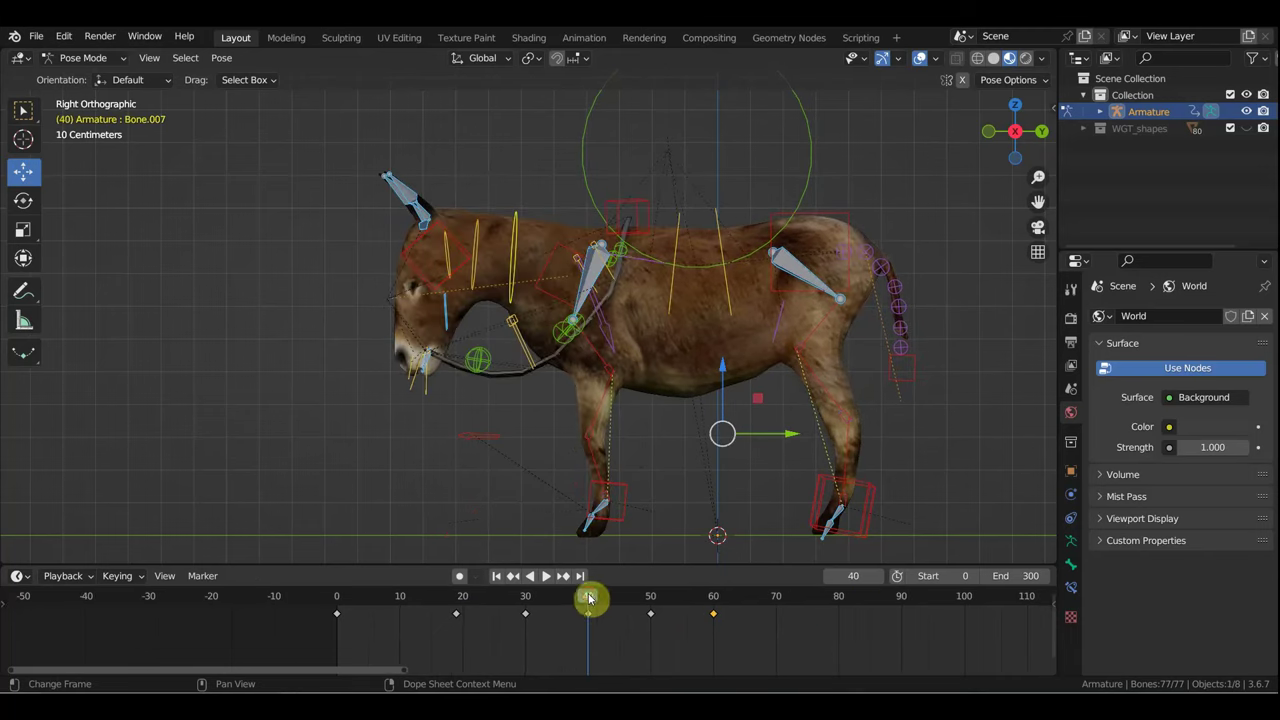
pyautogui.click(652, 602)
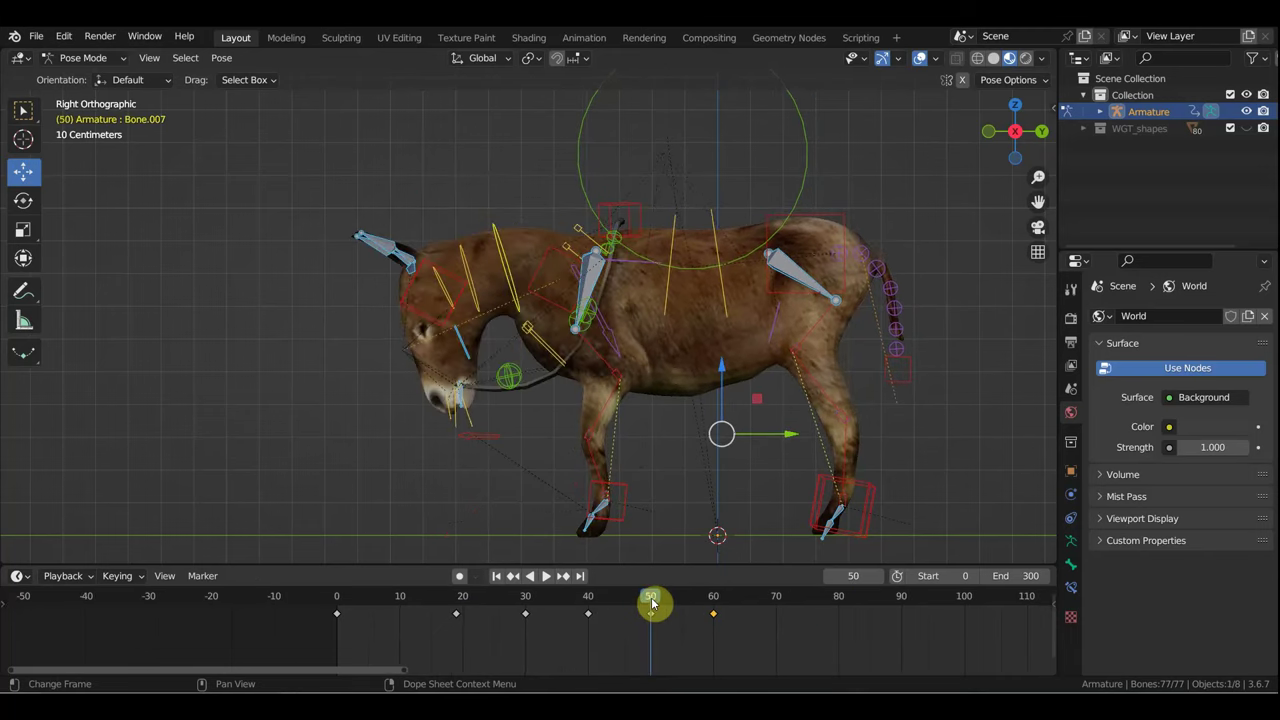
pyautogui.click(719, 601)
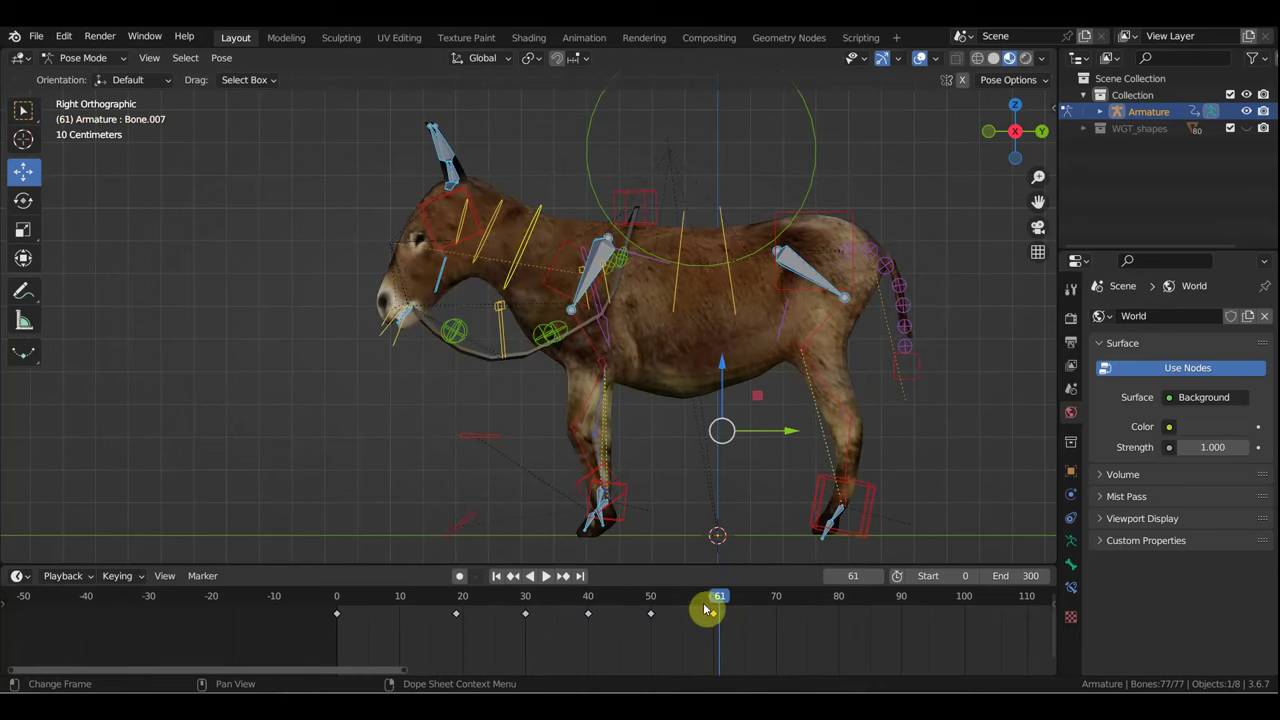
pyautogui.moveTo(705, 609)
pyautogui.mouseDown()
pyautogui.moveTo(326, 613)
pyautogui.moveTo(428, 635)
pyautogui.moveTo(304, 588)
pyautogui.mouseUp()
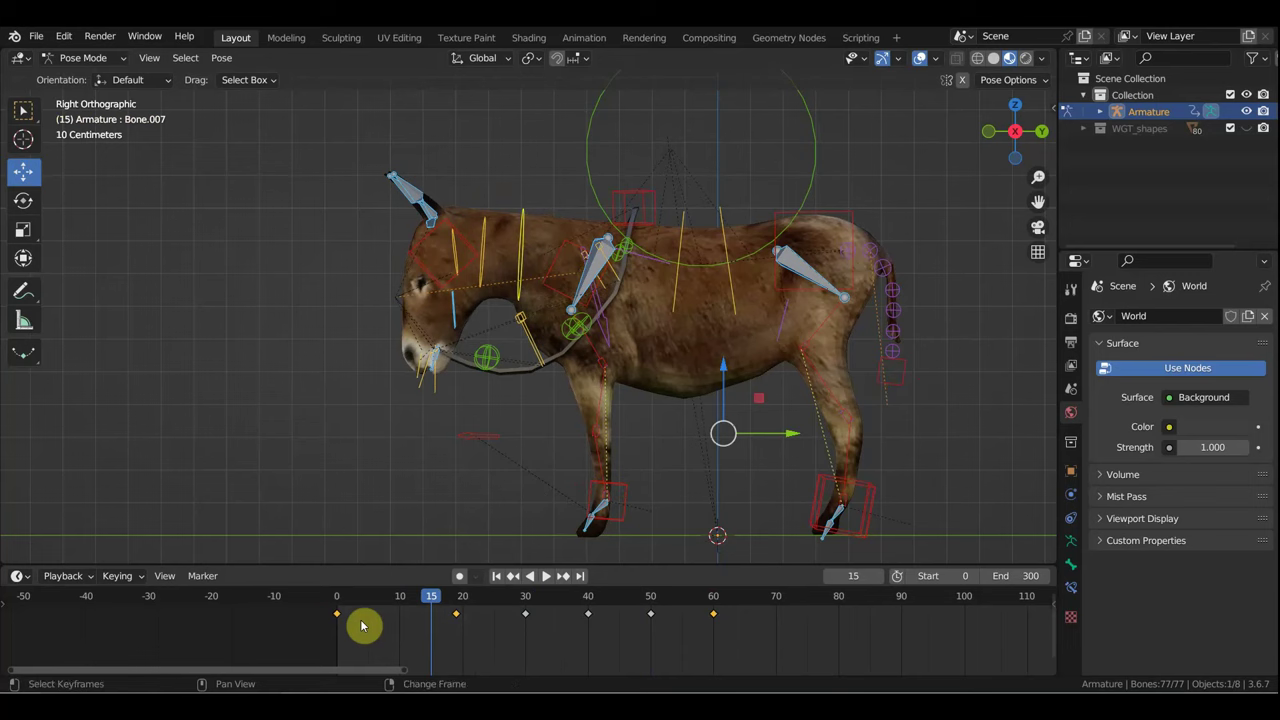
# Step: Duplicate the first head-nod keys to frames 70 and 90 and preview the nod
pyautogui.hotkey('shift', 'd')
pyautogui.click(801, 633)
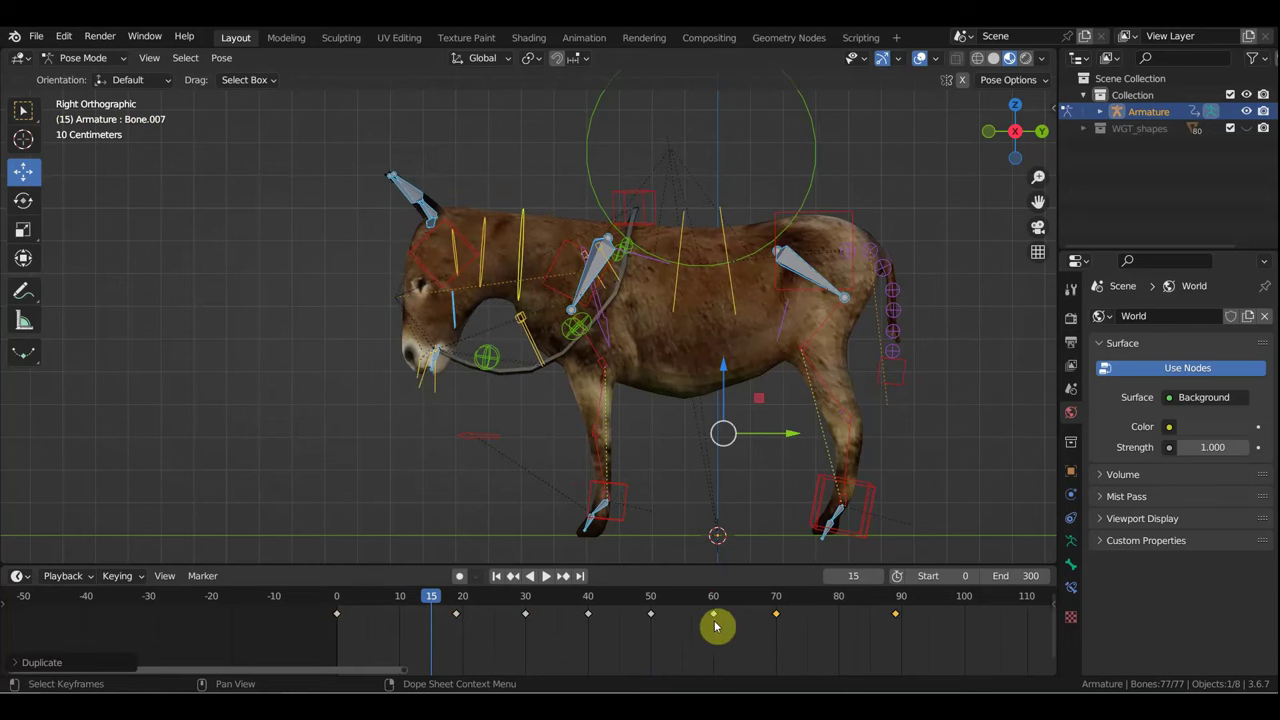
pyautogui.press('space')
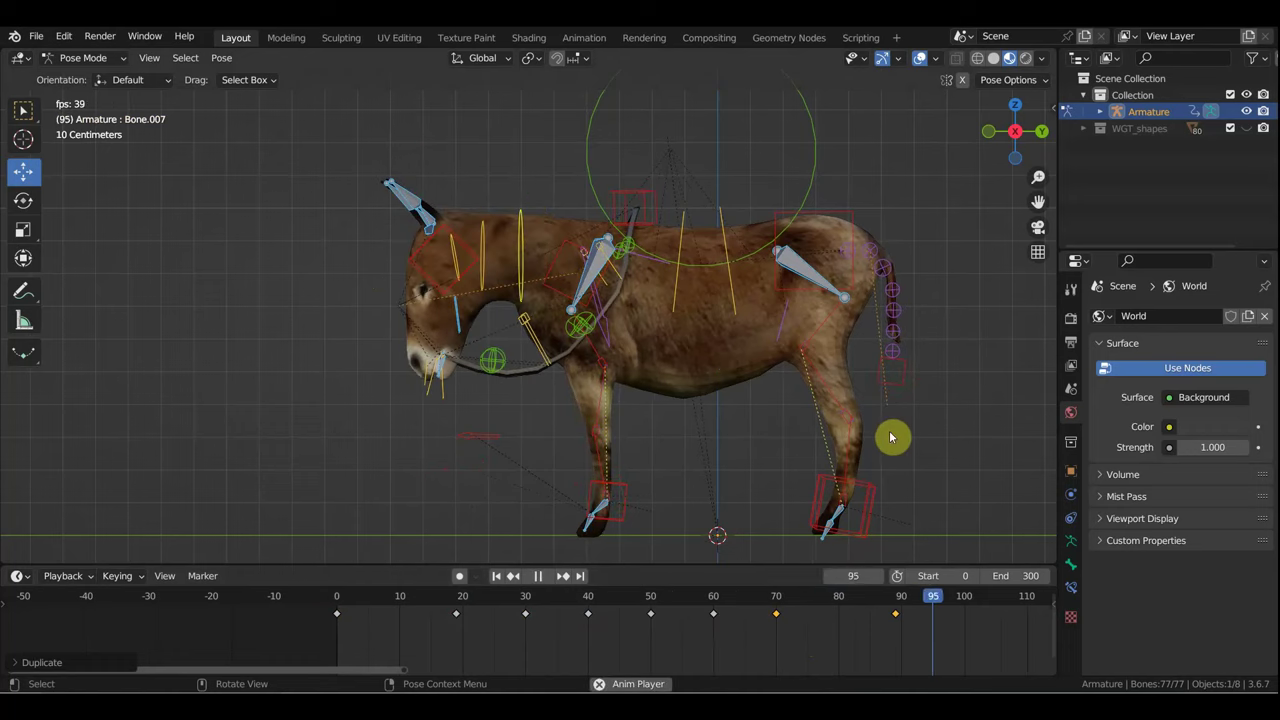
pyautogui.scroll(-1, 808, 612)
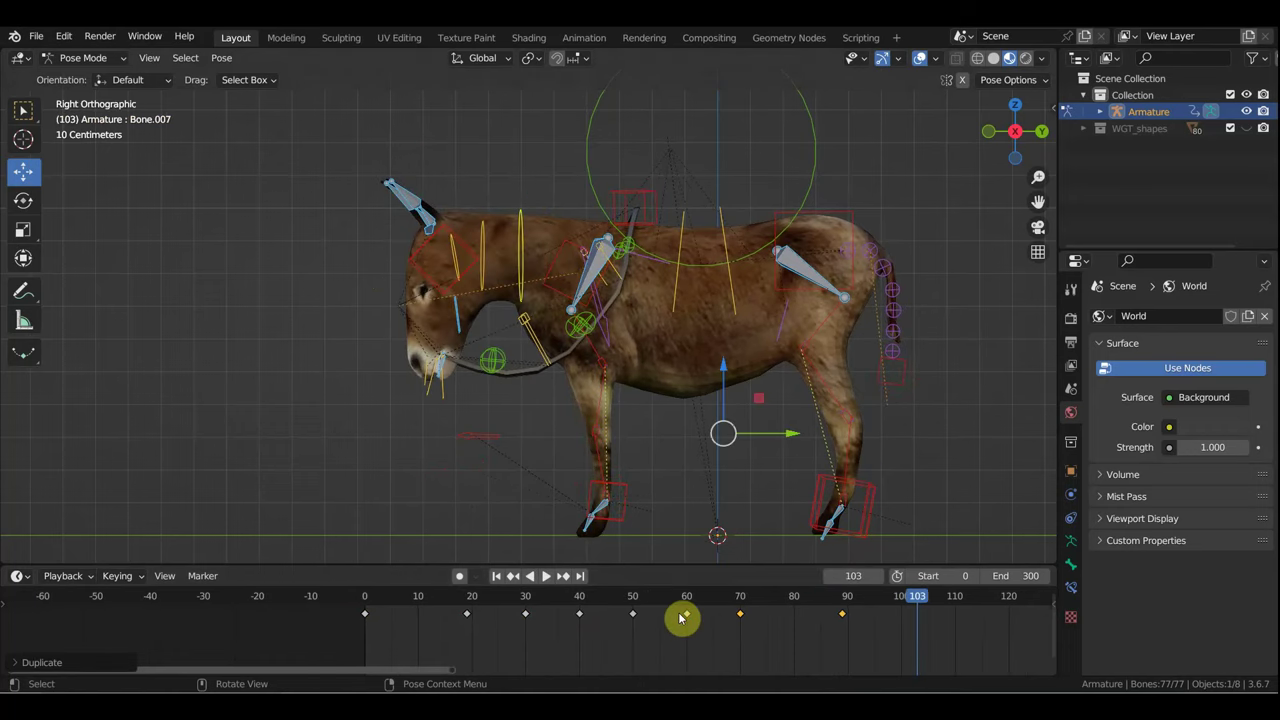
pyautogui.scroll(-1, 723, 600)
pyautogui.scroll(-1, 817, 640)
pyautogui.scroll(-1, 817, 640)
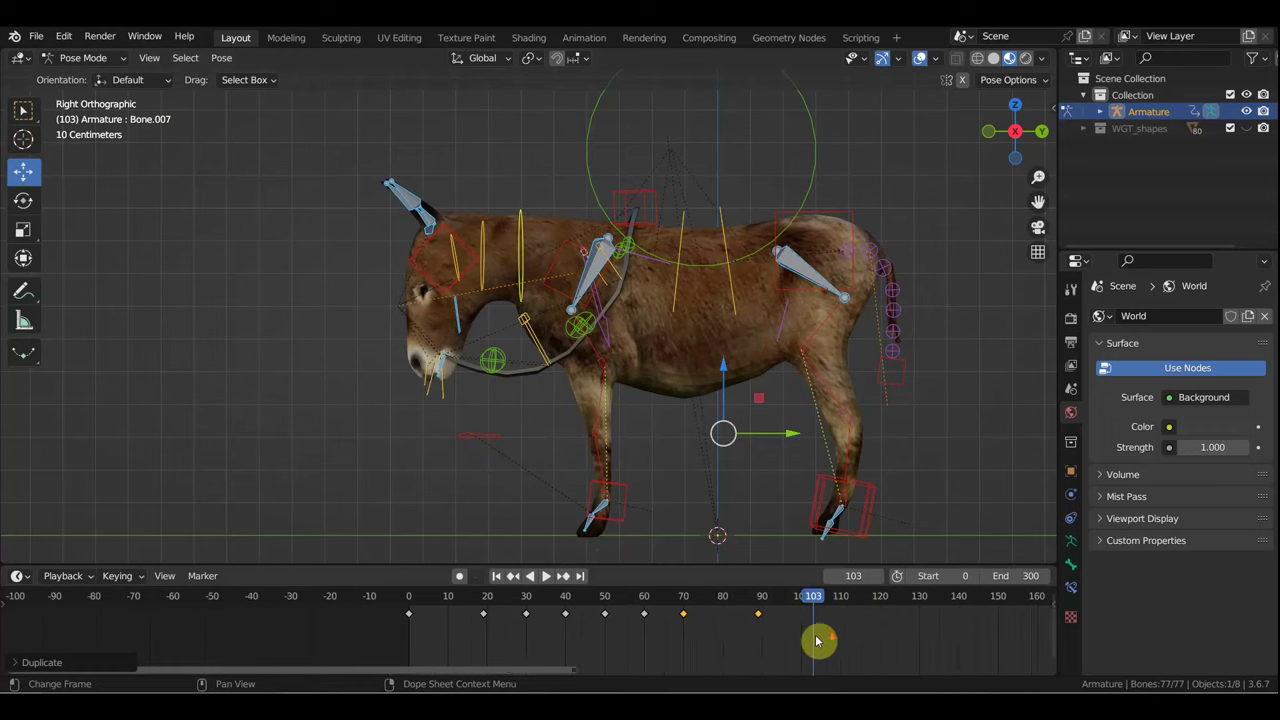
pyautogui.scroll(-1, 764, 640)
pyautogui.moveTo(753, 606); pyautogui.dragTo(848, 622)
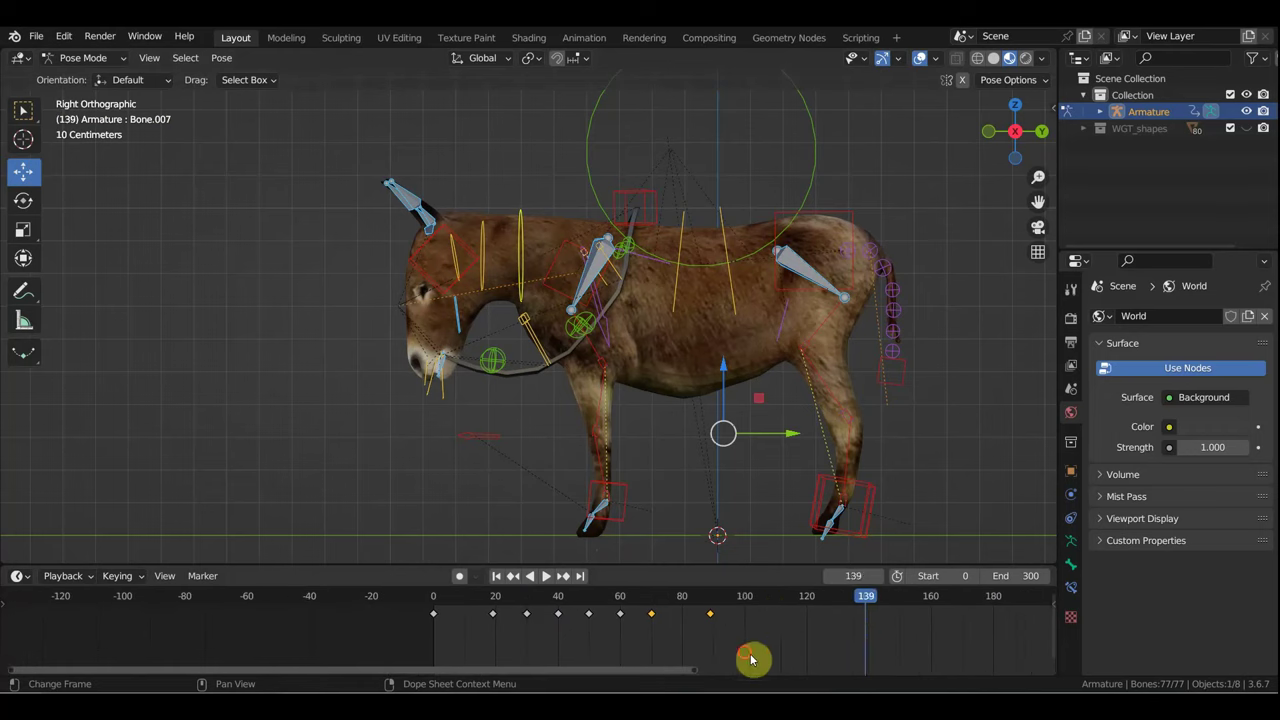
# Step: Duplicate all the donkey's keyframes about 139 frames later and play the extended animation
pyautogui.moveTo(750, 656); pyautogui.dragTo(405, 607)
pyautogui.hotkey('shift', 'd')
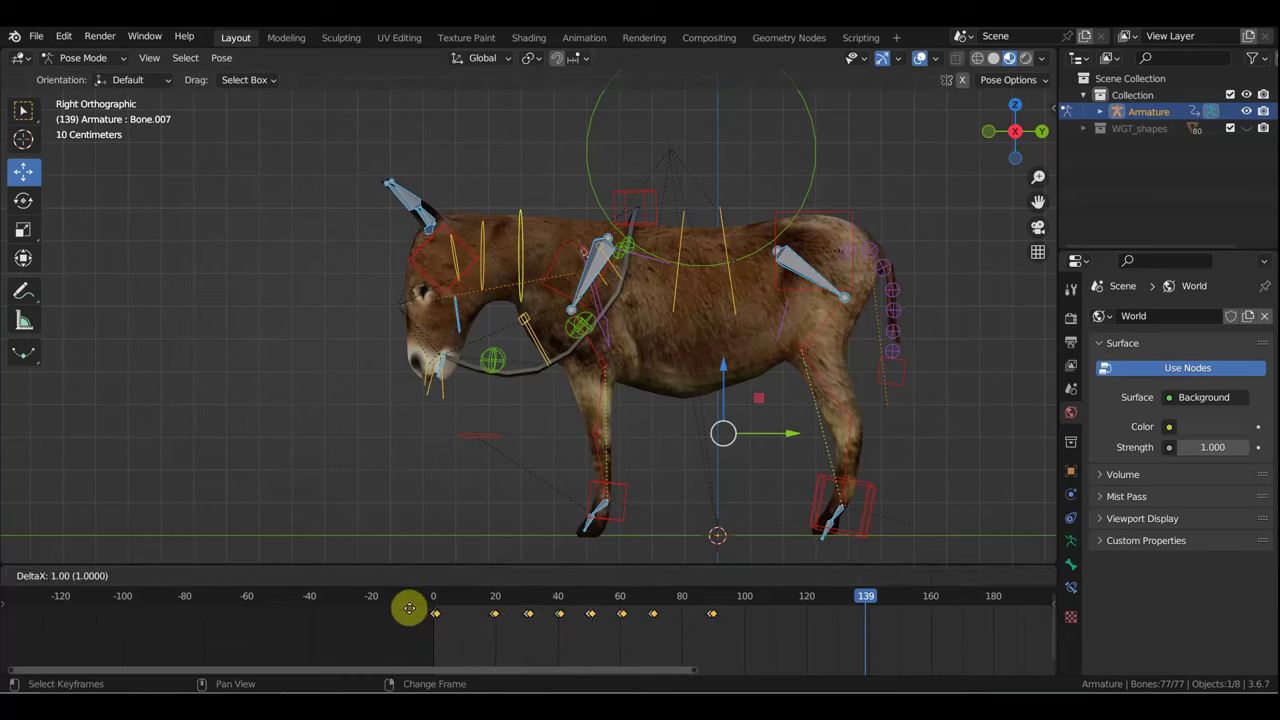
pyautogui.click(833, 638)
pyautogui.scroll(-2, 838, 640)
pyautogui.press('space')
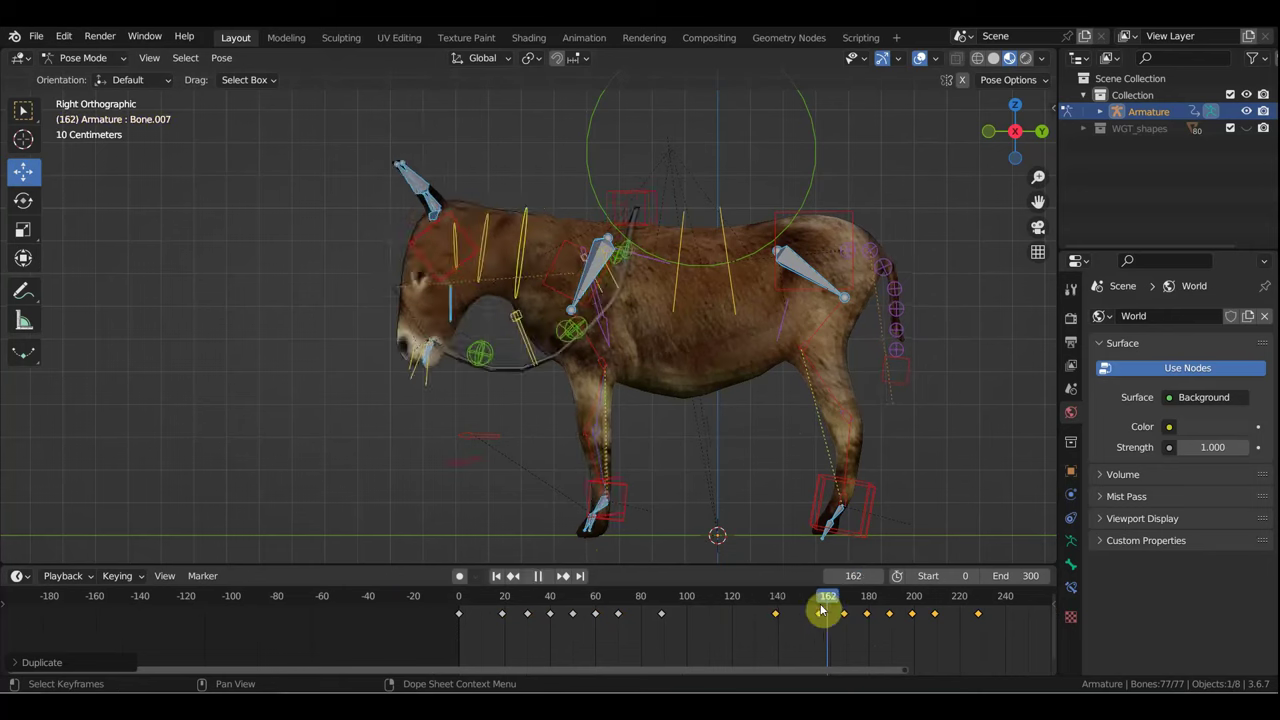
pyautogui.moveTo(938, 628)
pyautogui.mouseDown()
pyautogui.moveTo(870, 625)
pyautogui.moveTo(971, 628)
pyautogui.moveTo(486, 605)
pyautogui.moveTo(620, 619)
pyautogui.moveTo(457, 594)
pyautogui.mouseUp()
pyautogui.scroll(-3, 567, 640)
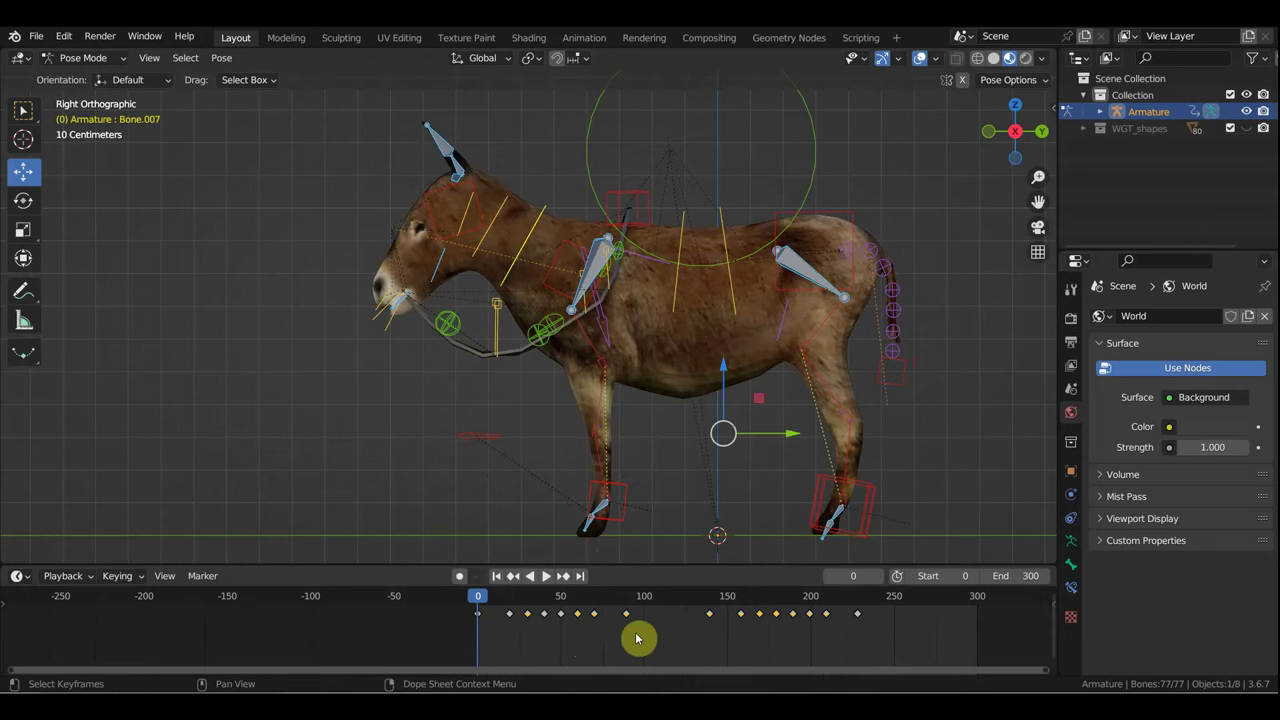
# Step: Scale the donkey's keyframes outward from frame 0 to reach about frame 300, then play it back
pyautogui.press('s')
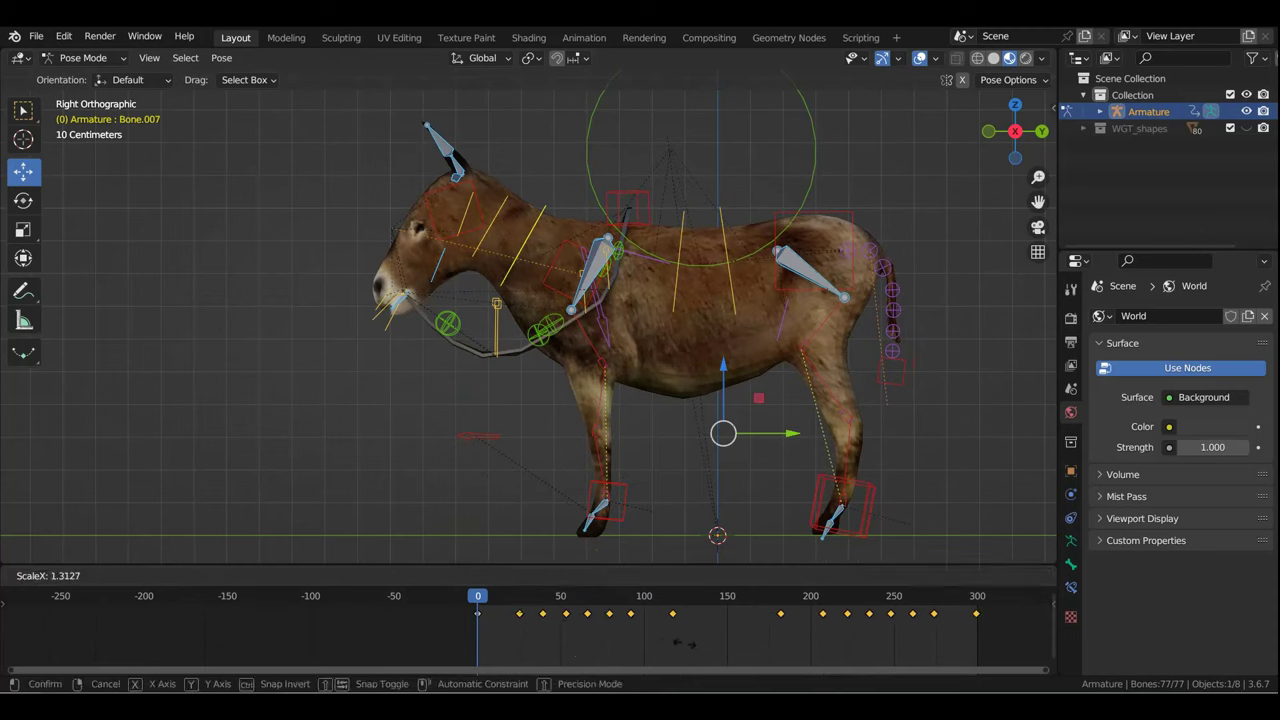
pyautogui.click(686, 649)
pyautogui.press('space')
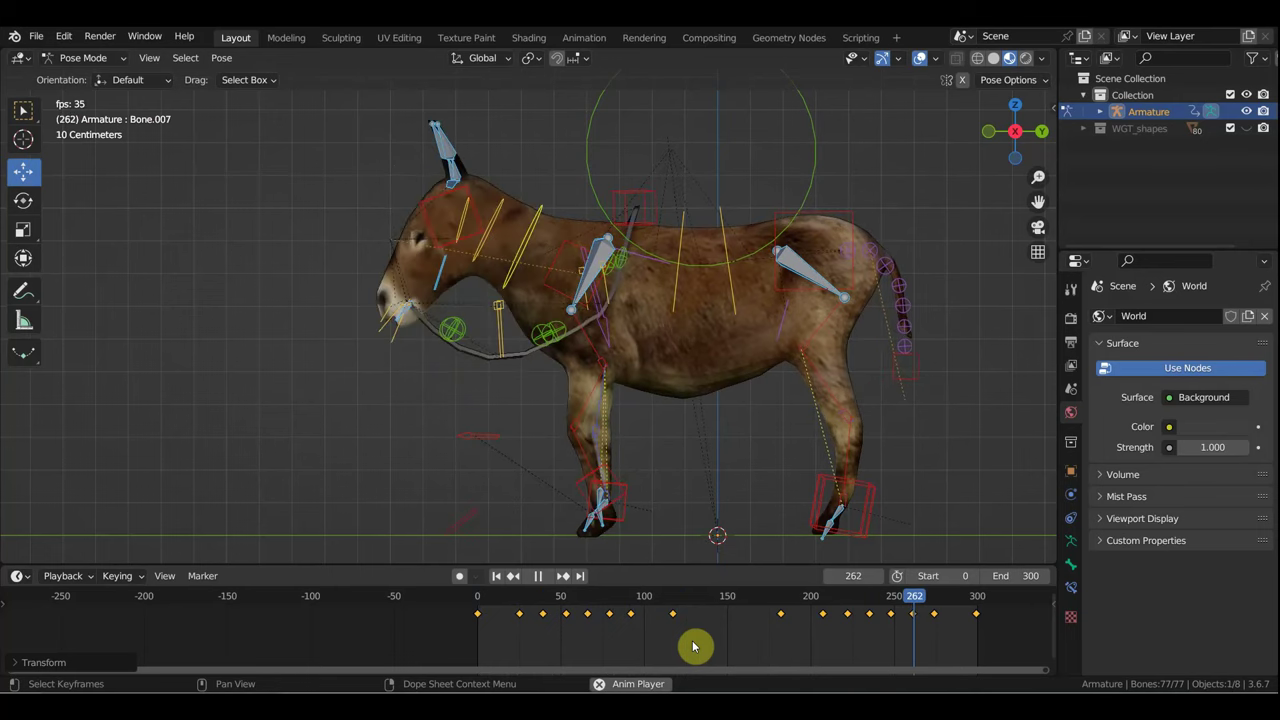
pyautogui.press('space')
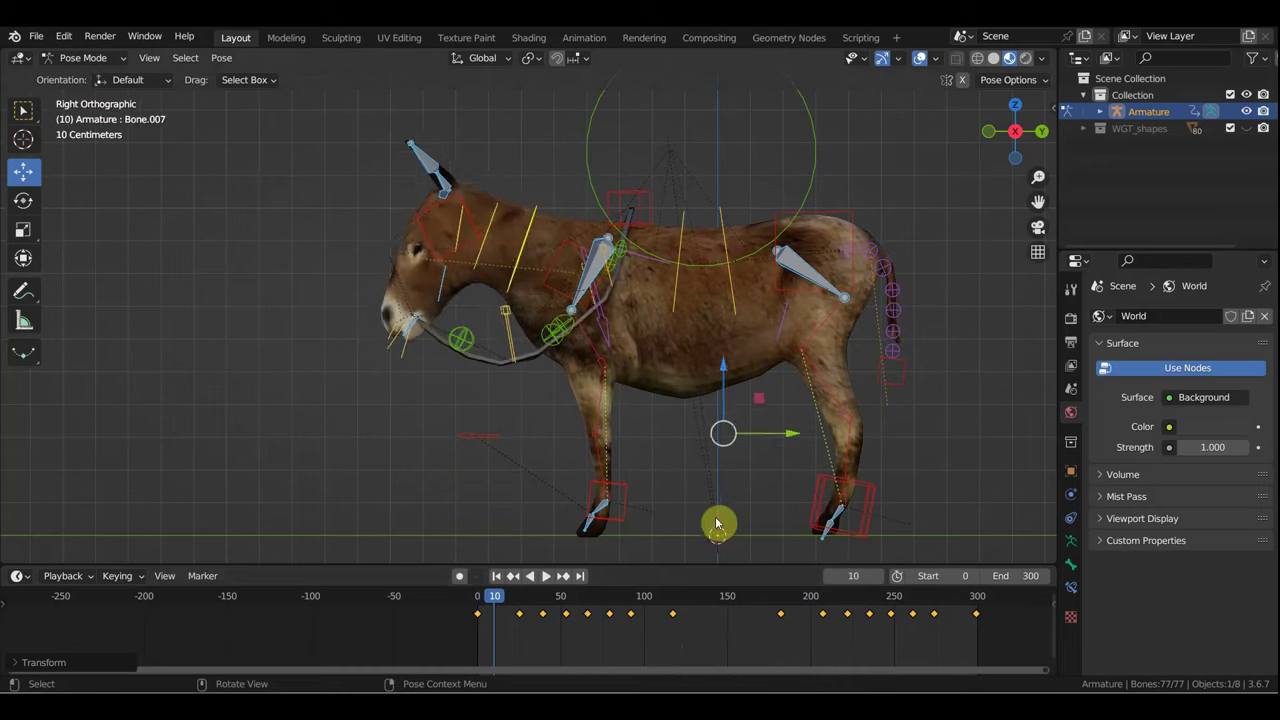
pyautogui.scroll(-2, 688, 484)
# Step: Save the donkey scene as 'осел1 сцена1.blend' in the осел folder
pyautogui.click(36, 35)
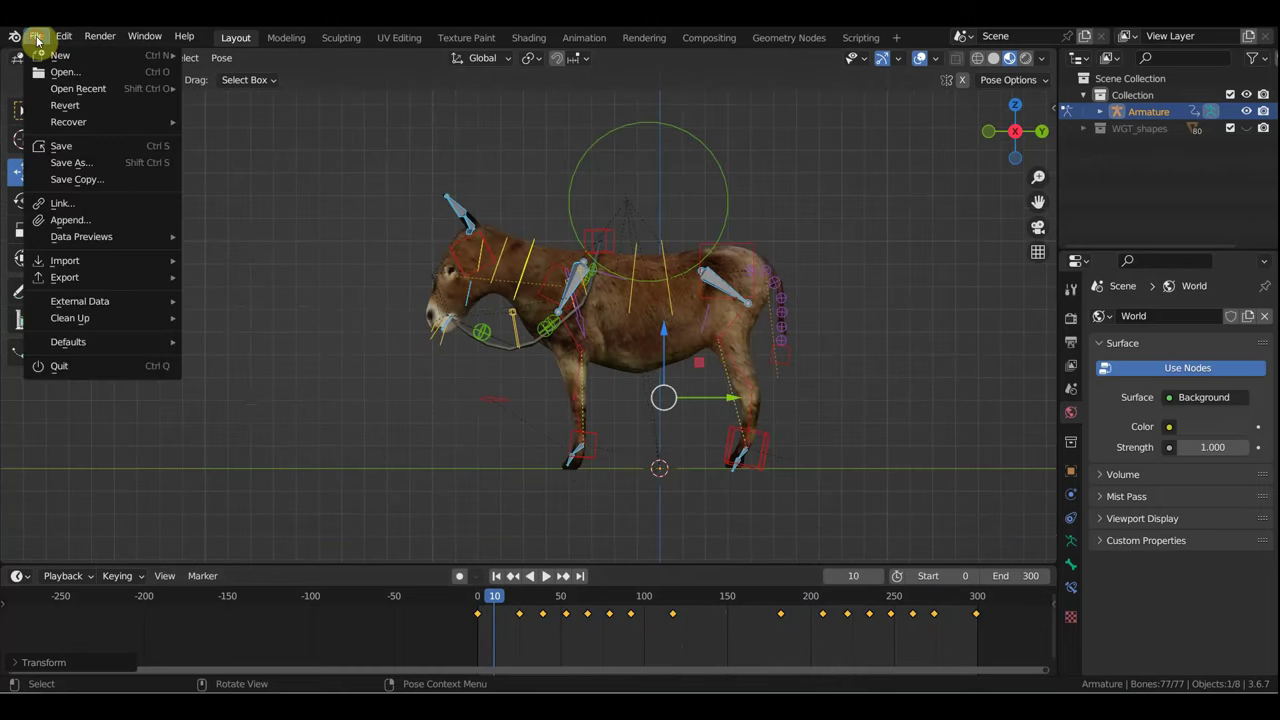
pyautogui.click(86, 162)
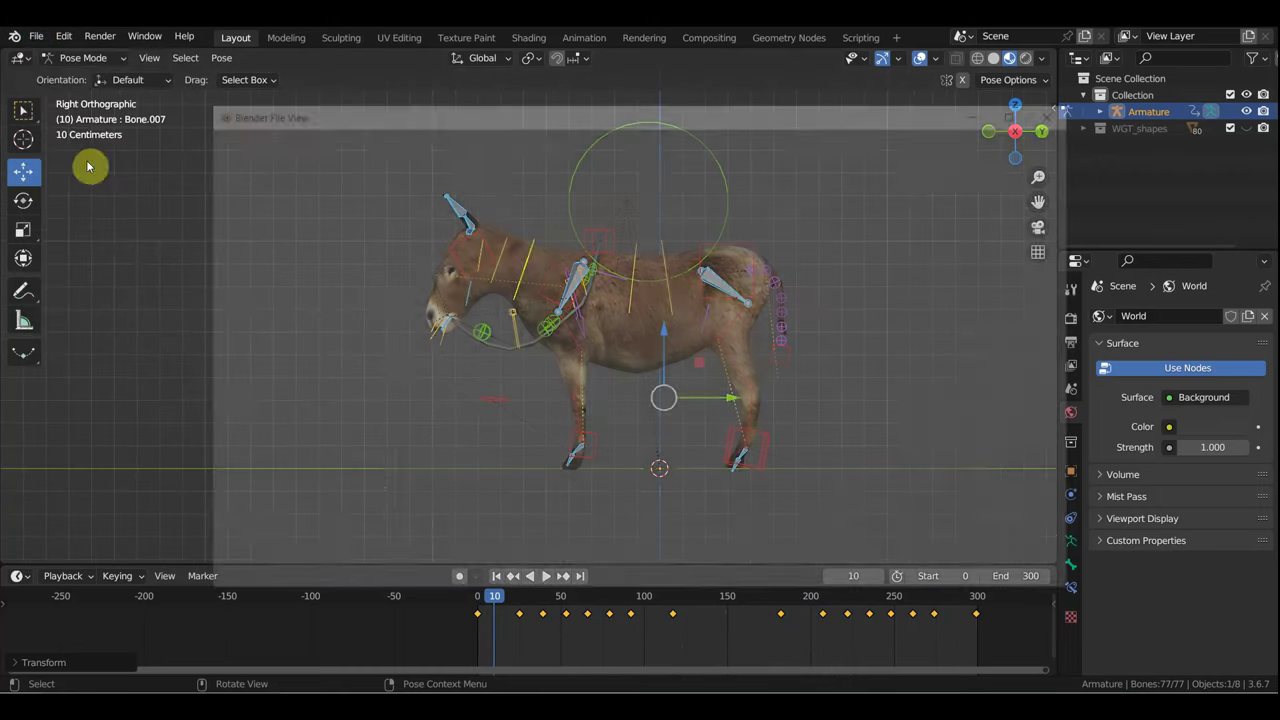
pyautogui.click(445, 200)
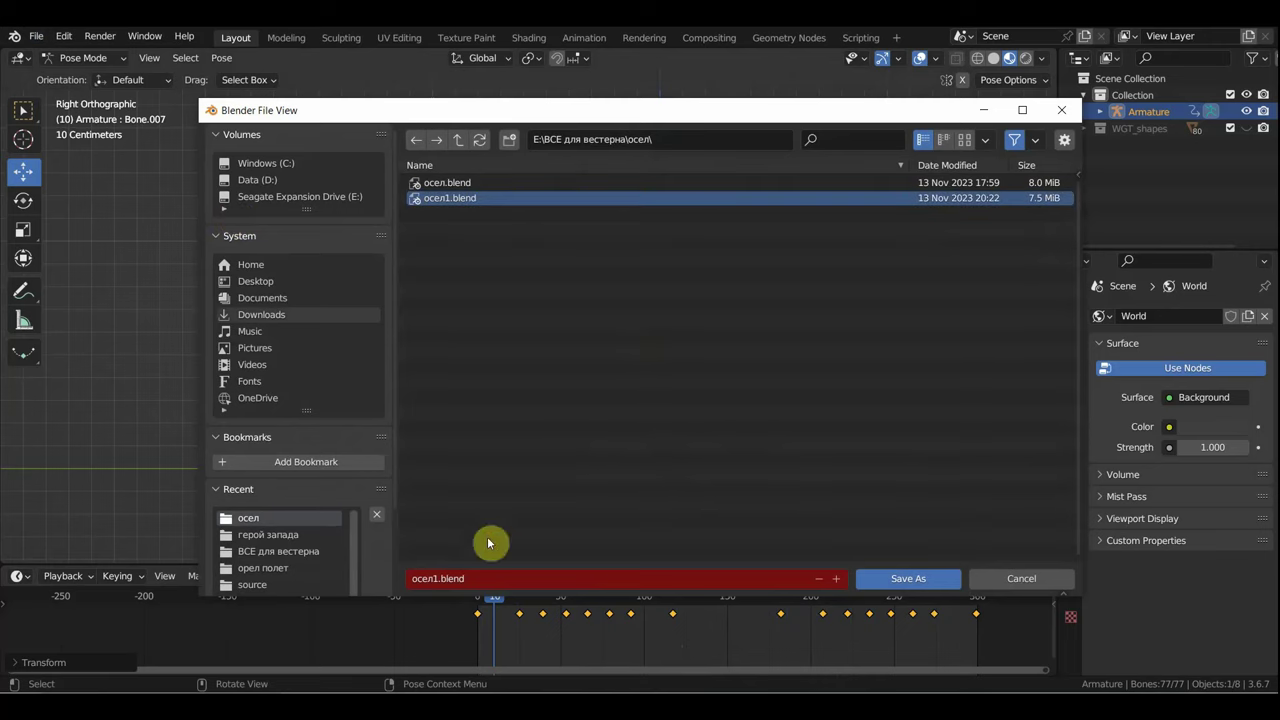
pyautogui.click(477, 579)
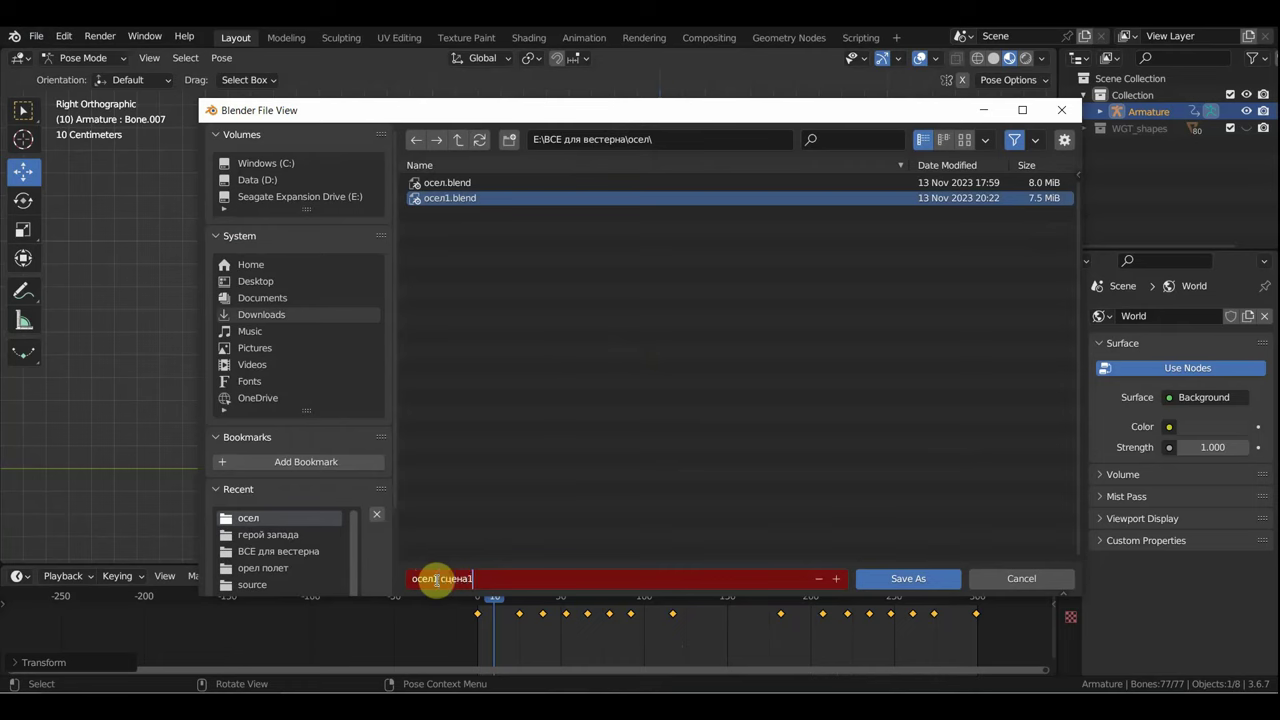
pyautogui.press('Return')
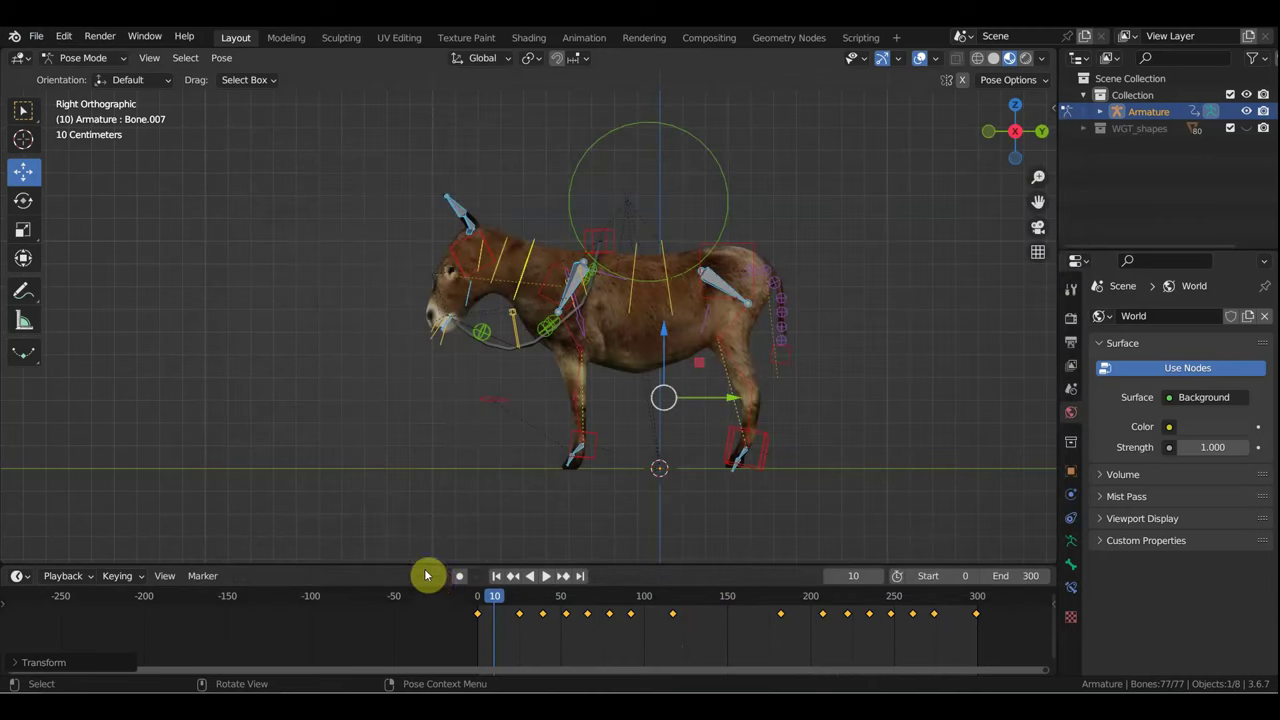
# Step: Open the recent file 'герой запада сцена1.blend' and play its cowboy-on-donkey animation
pyautogui.click(36, 36)
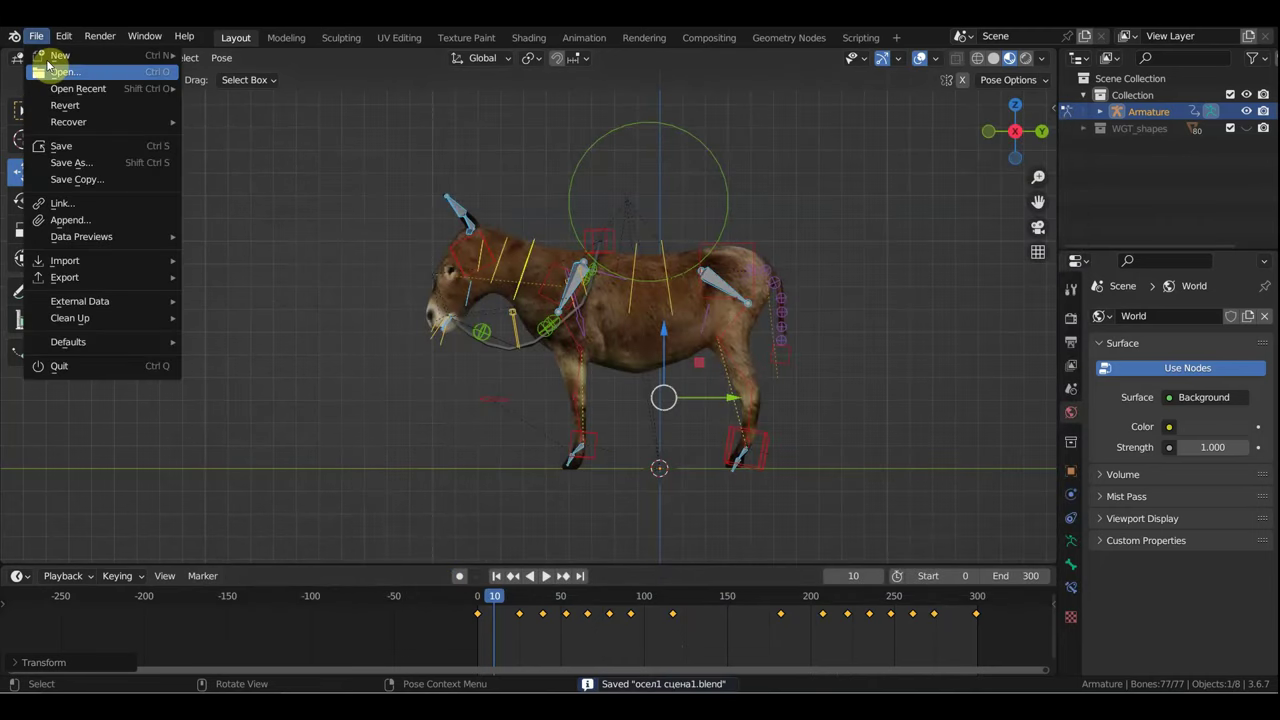
pyautogui.moveTo(78, 88)
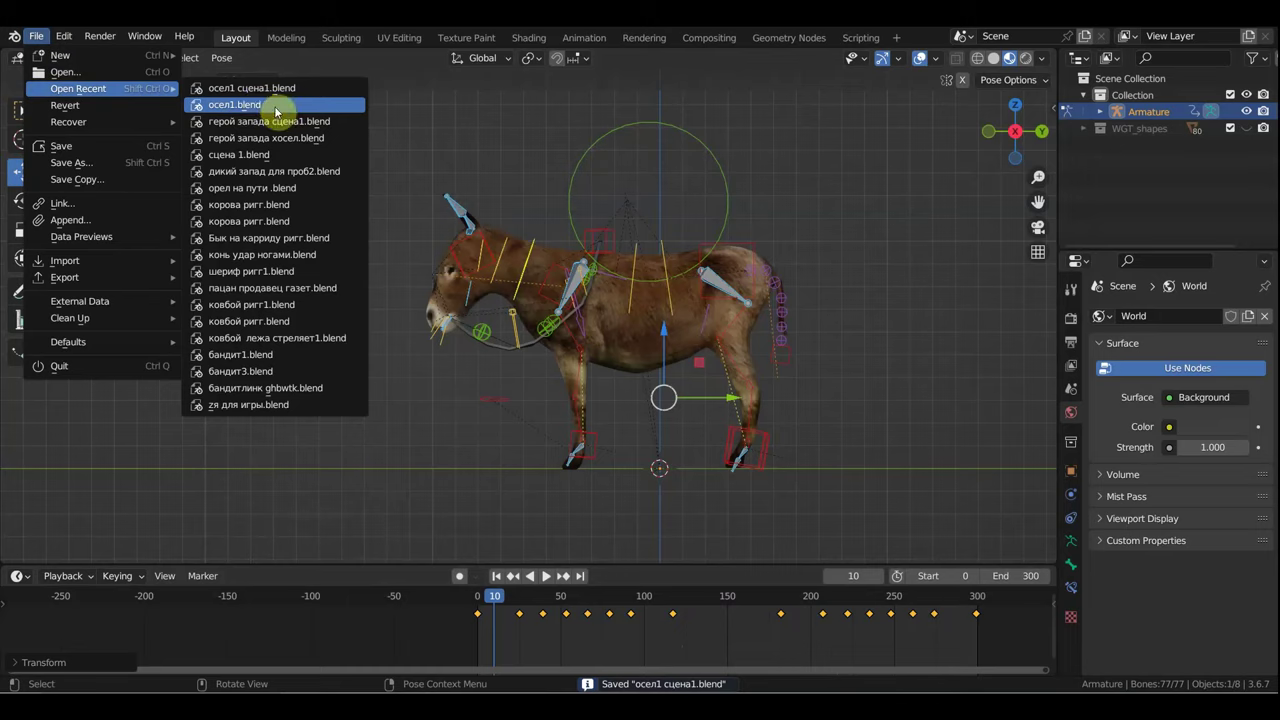
pyautogui.click(274, 122)
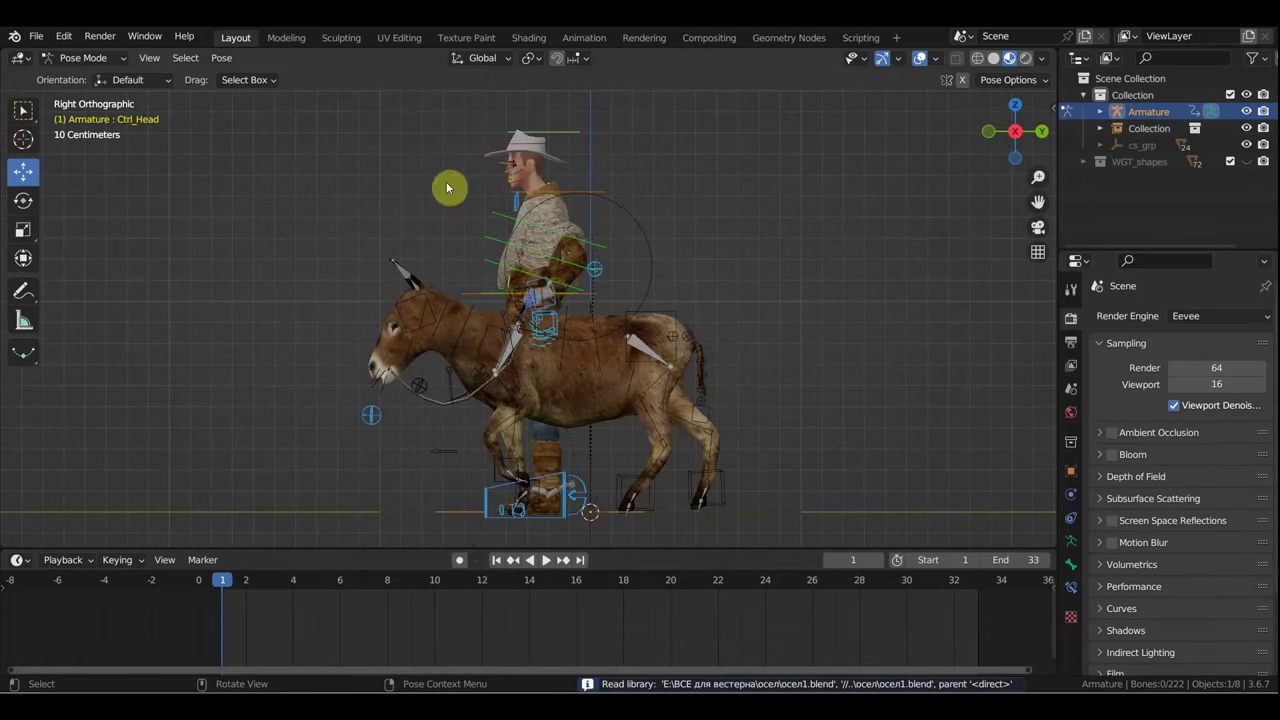
pyautogui.press('space')
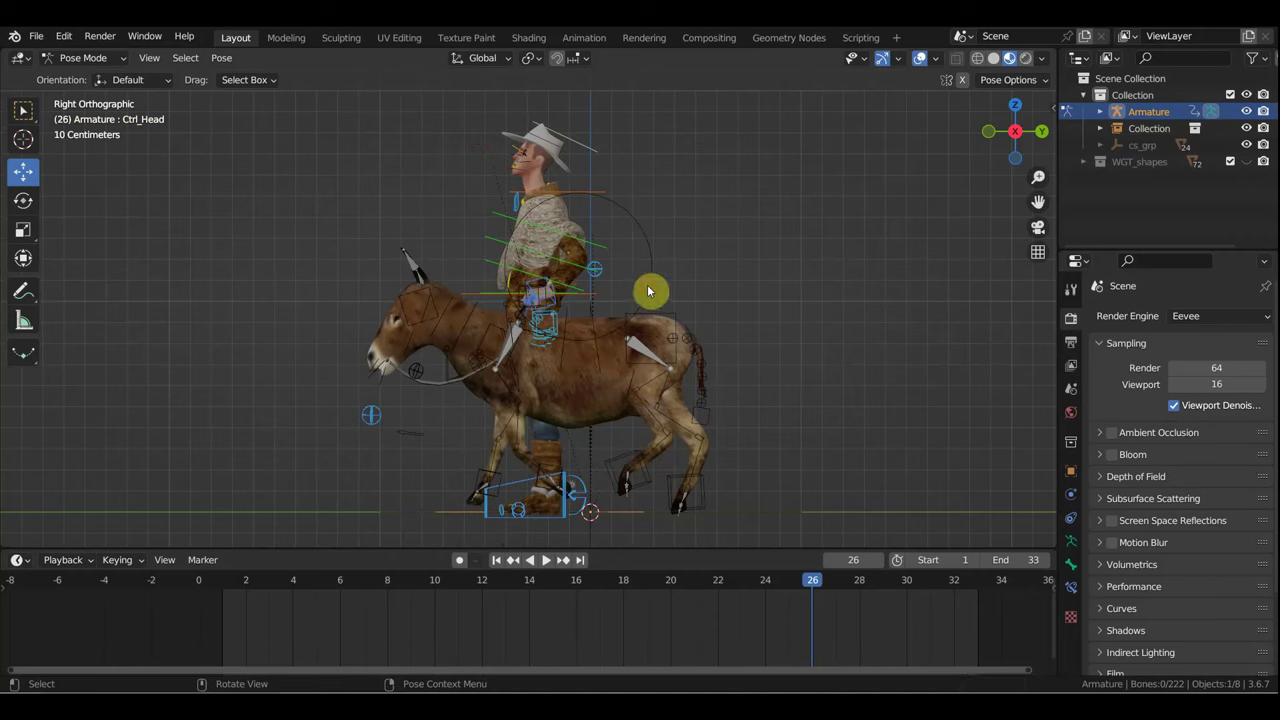
# Step: In Object Mode, delete the old donkey rig collection and bring up the Link file browser
pyautogui.click(83, 57)
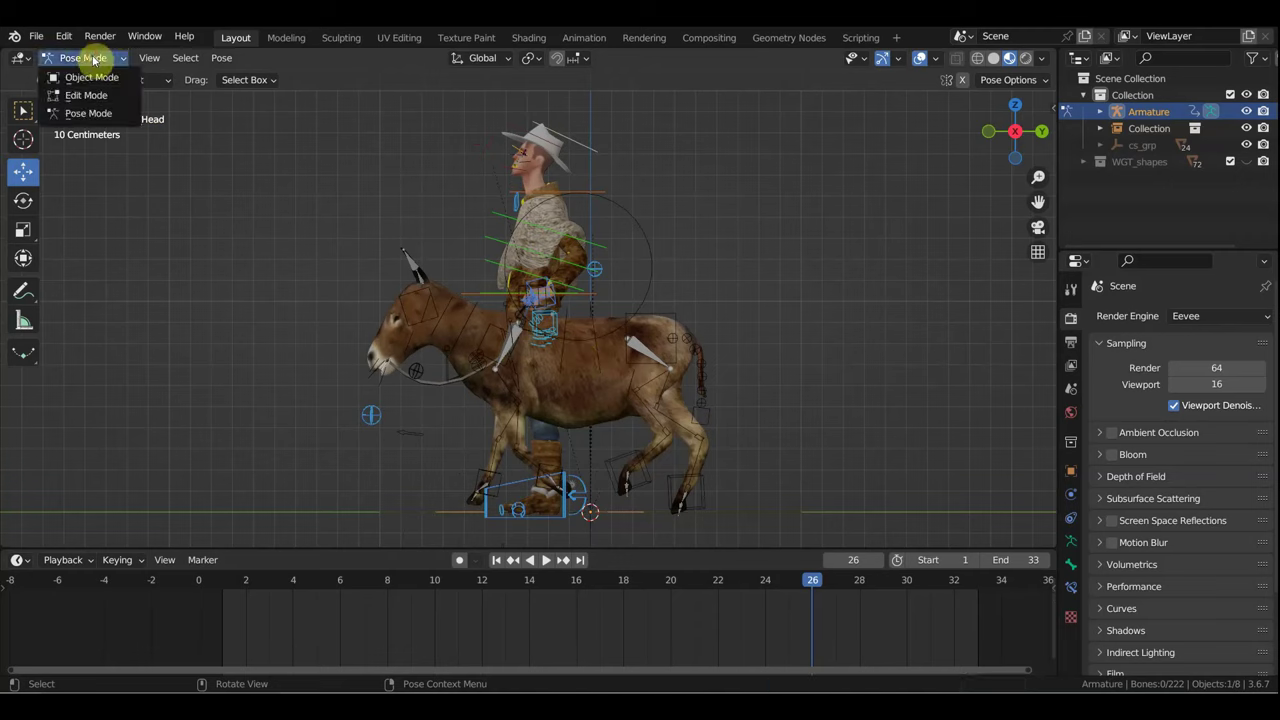
pyautogui.click(88, 80)
pyautogui.click(655, 282)
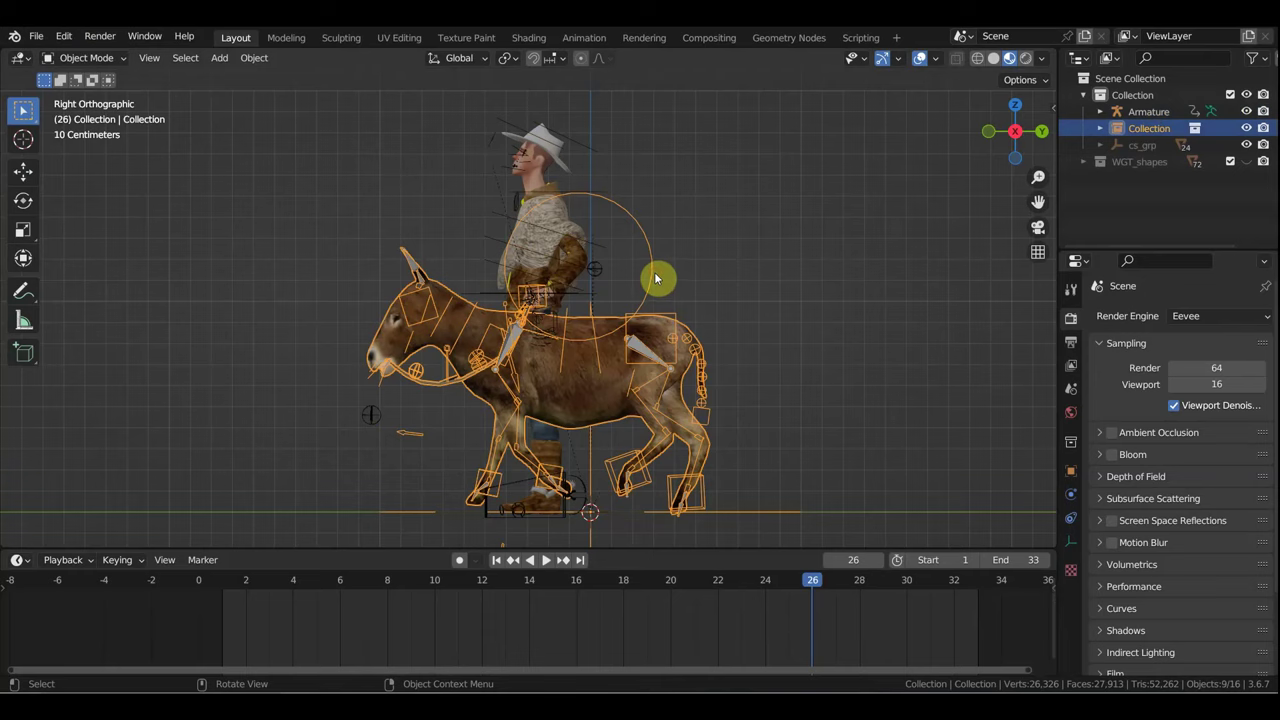
pyautogui.press('Delete')
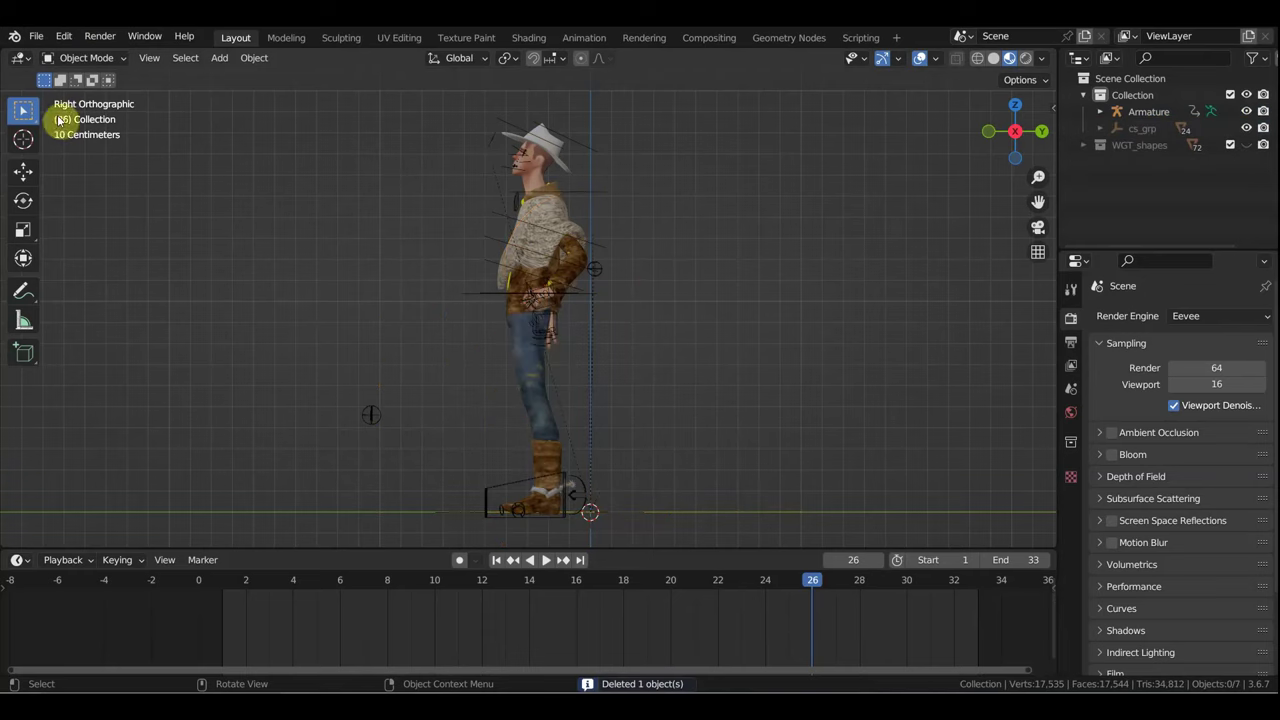
pyautogui.click(35, 42)
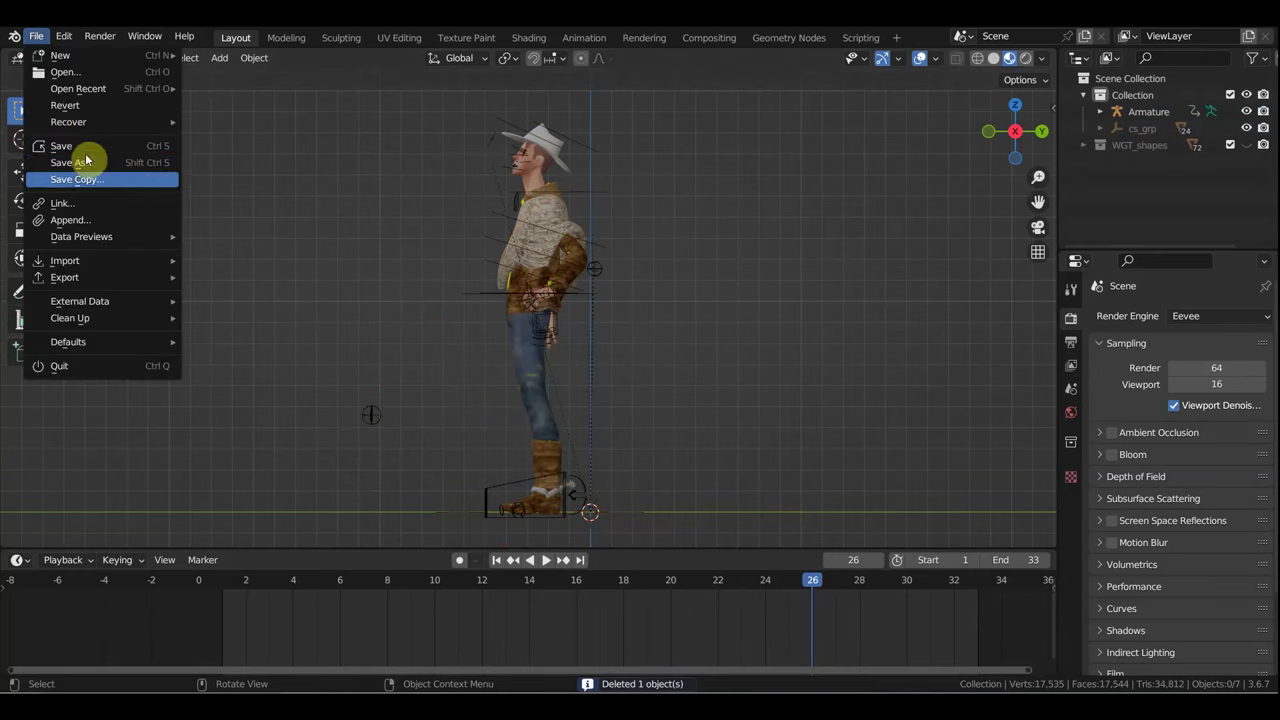
pyautogui.click(79, 205)
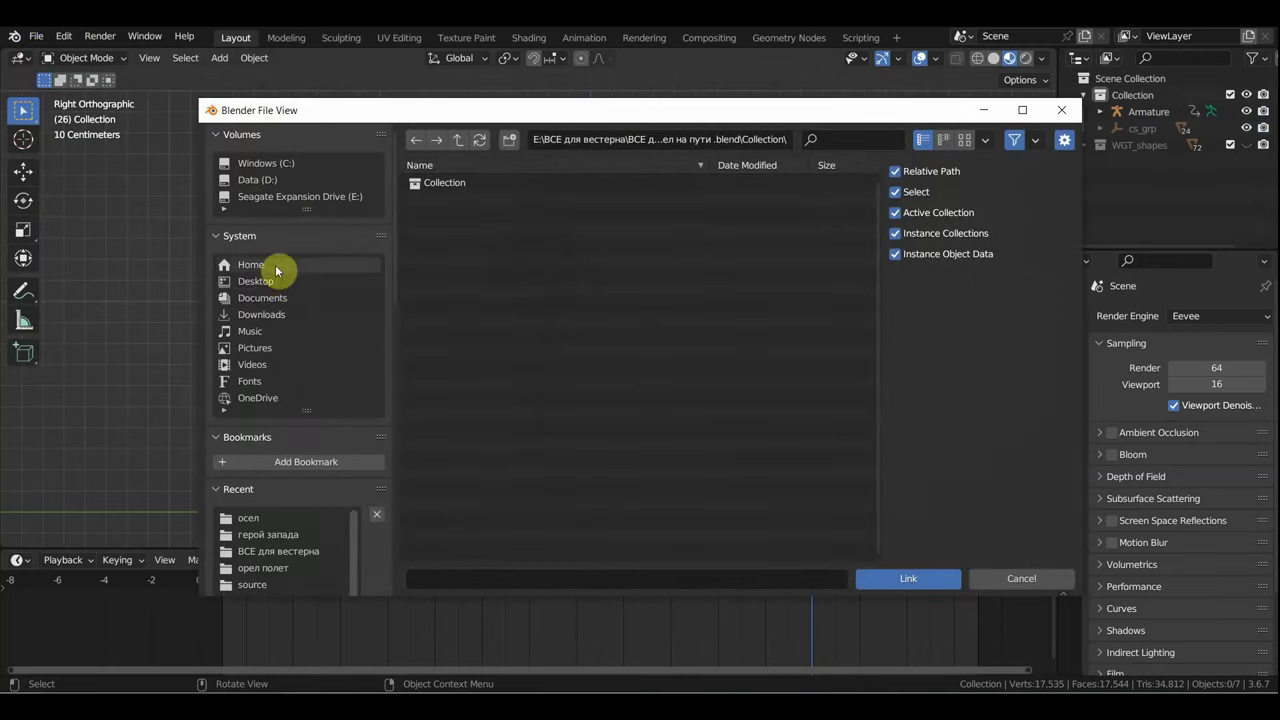
# Step: Browse the E: drive and enter the 'ВСЕ для вестерна' folder
pyautogui.click(298, 200)
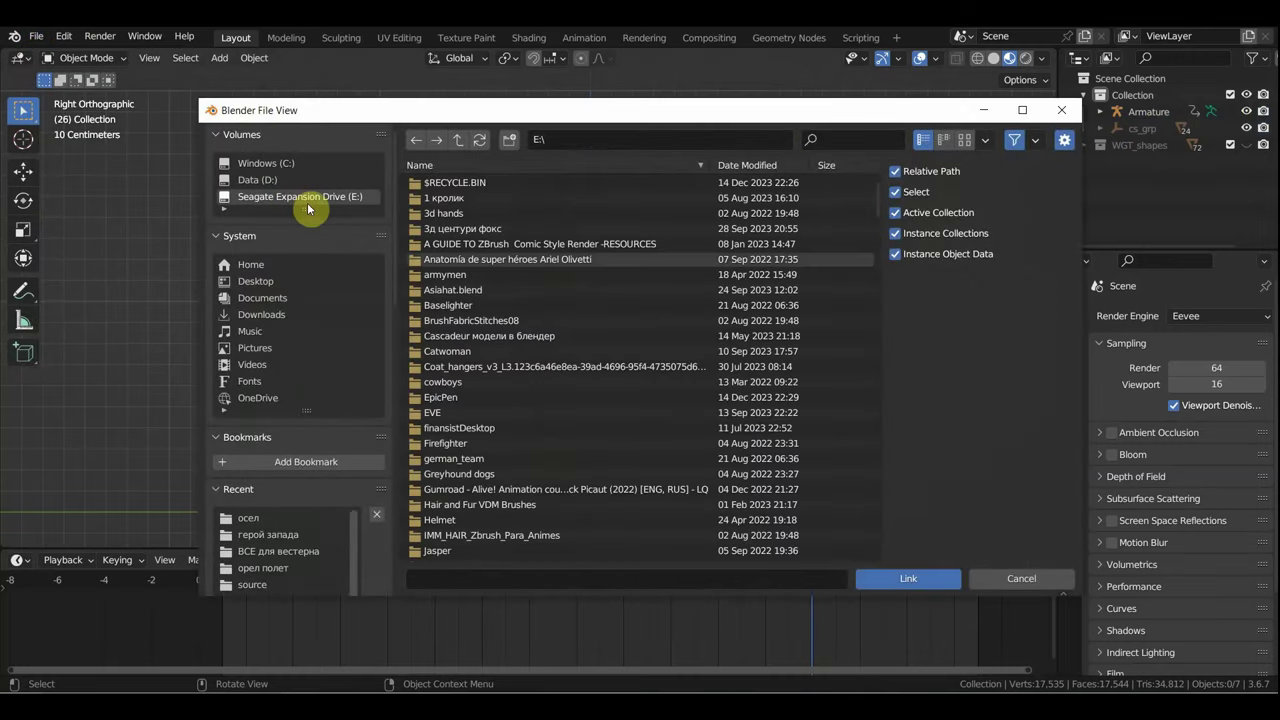
pyautogui.scroll(-5, 528, 394)
pyautogui.scroll(-5, 521, 395)
pyautogui.scroll(-2, 521, 395)
pyautogui.scroll(-2, 521, 392)
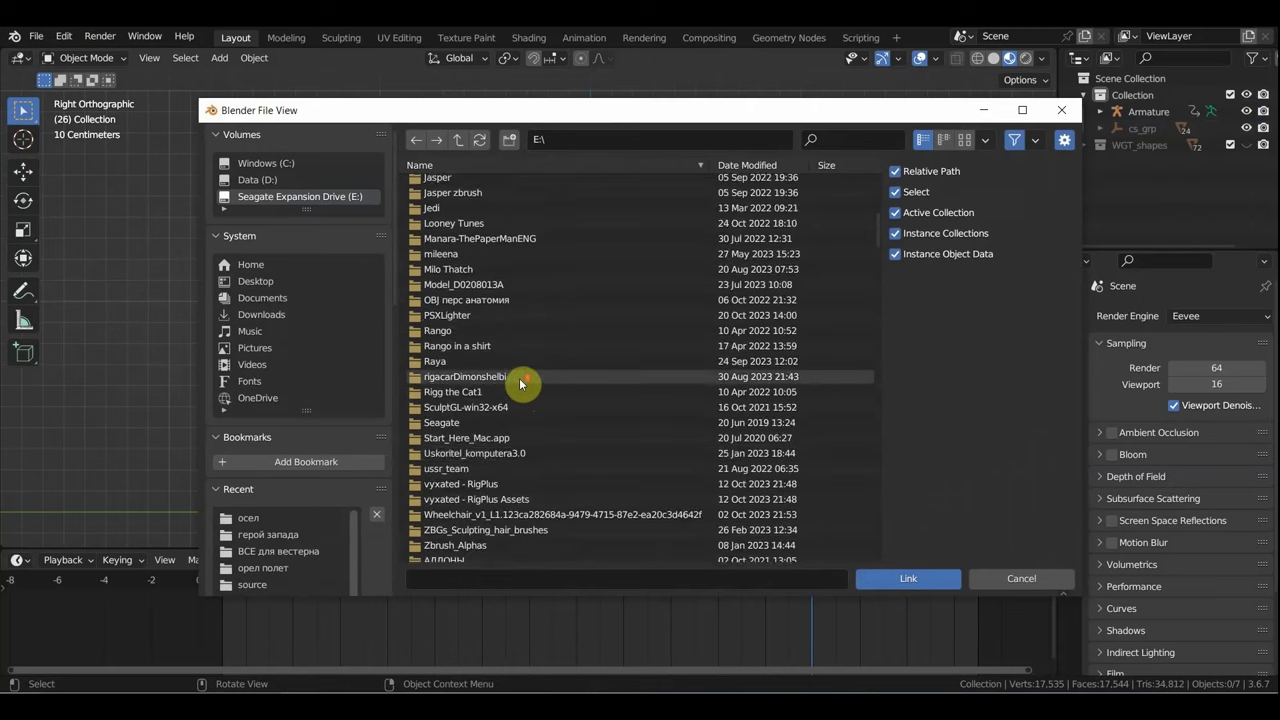
pyautogui.scroll(-2, 521, 390)
pyautogui.scroll(-2, 520, 383)
pyautogui.scroll(-4, 521, 385)
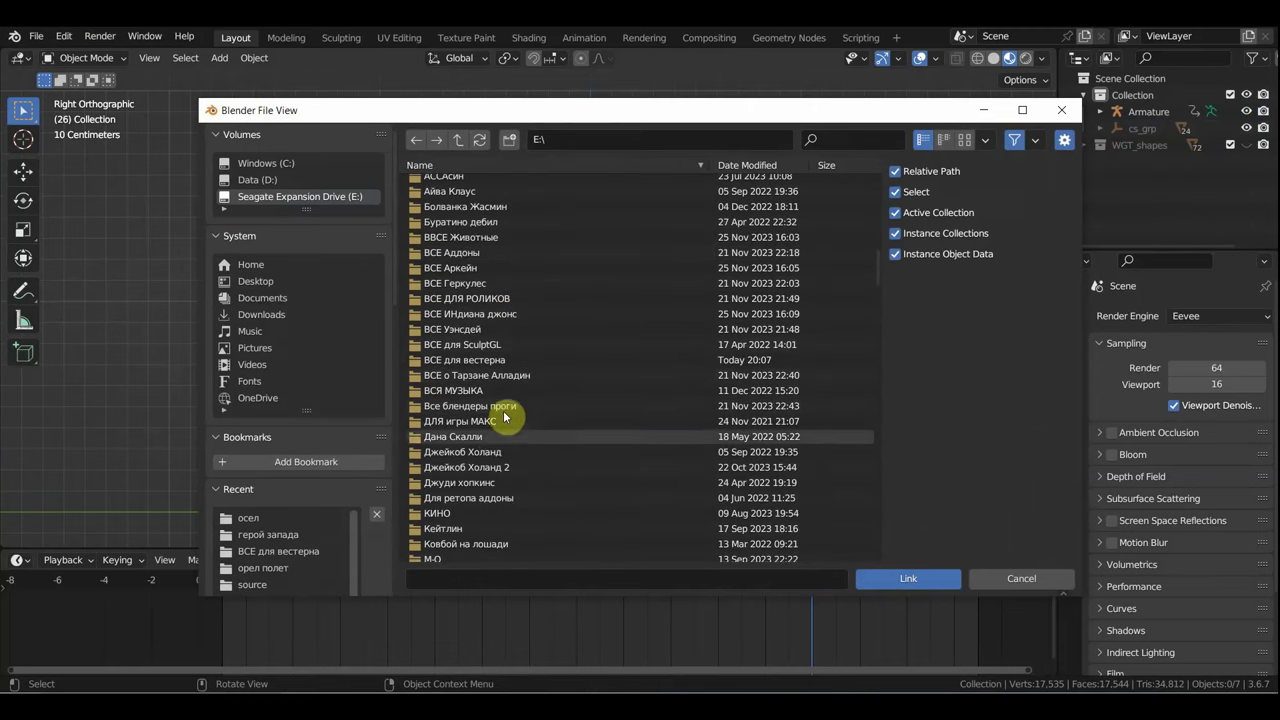
pyautogui.scroll(-2, 495, 458)
pyautogui.scroll(-1, 525, 463)
pyautogui.scroll(-1, 532, 472)
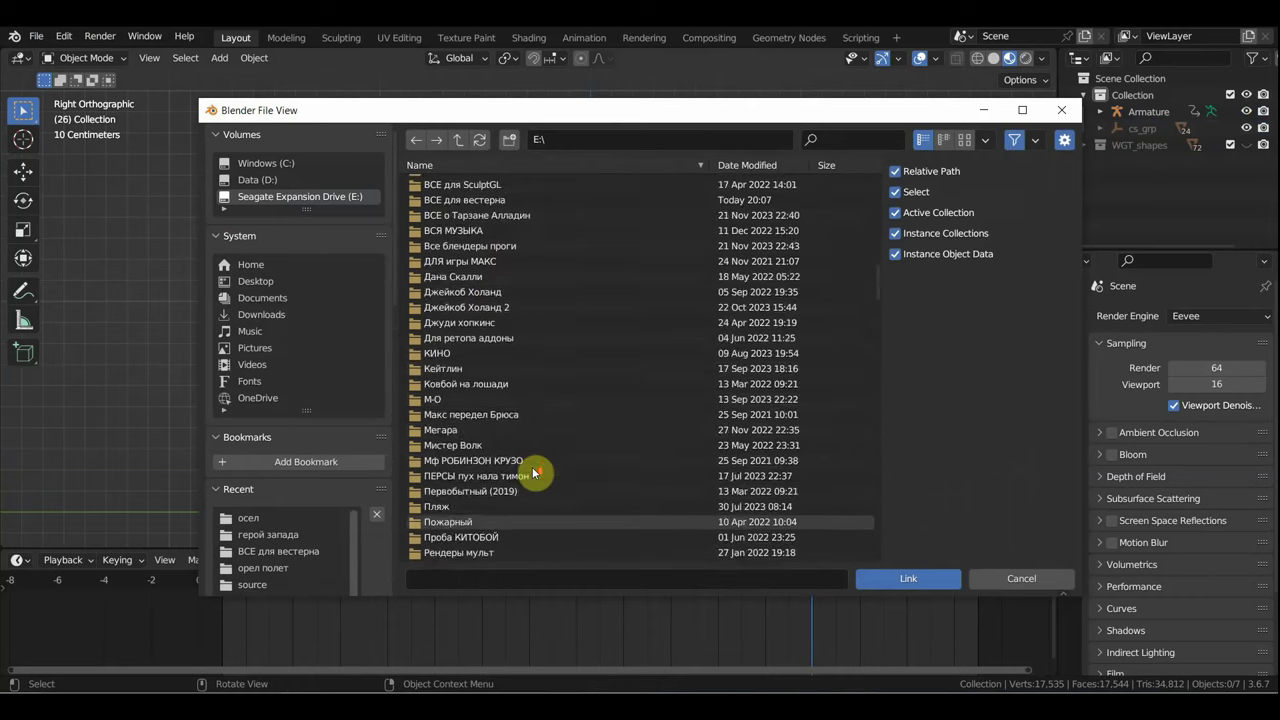
pyautogui.scroll(6, 533, 474)
pyautogui.scroll(3, 530, 468)
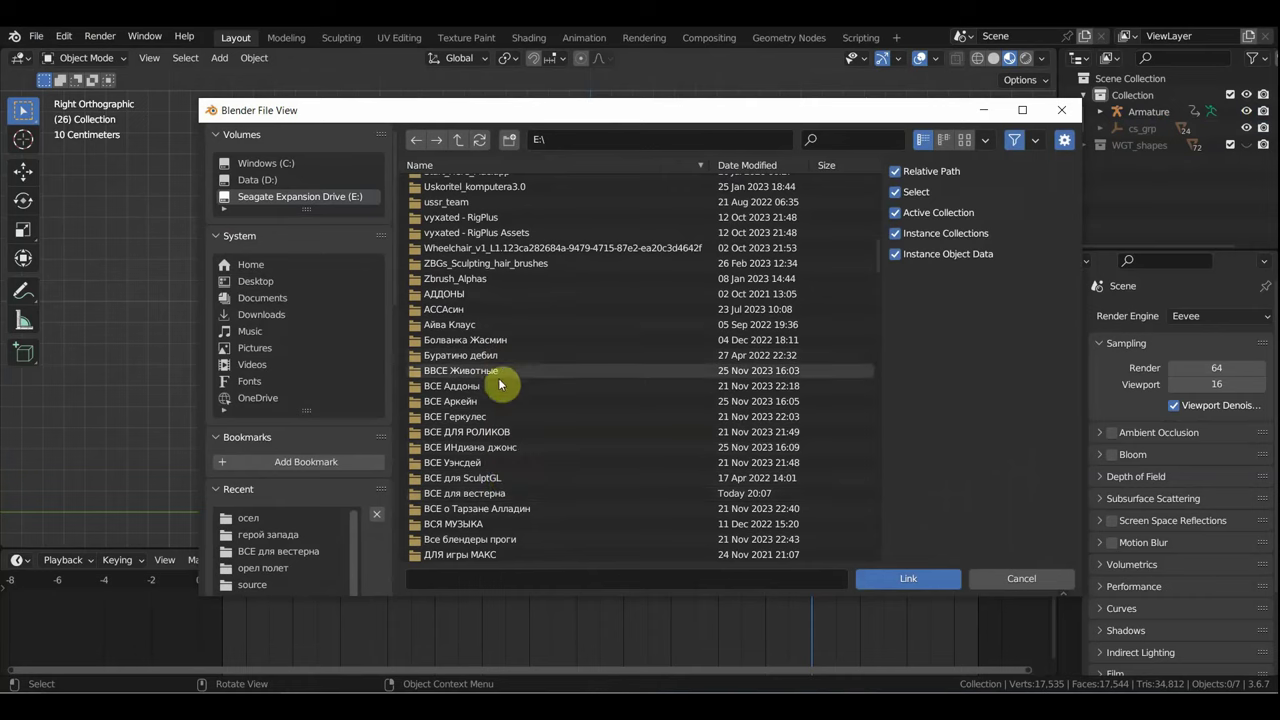
pyautogui.scroll(-2, 497, 437)
pyautogui.doubleClick(490, 441)
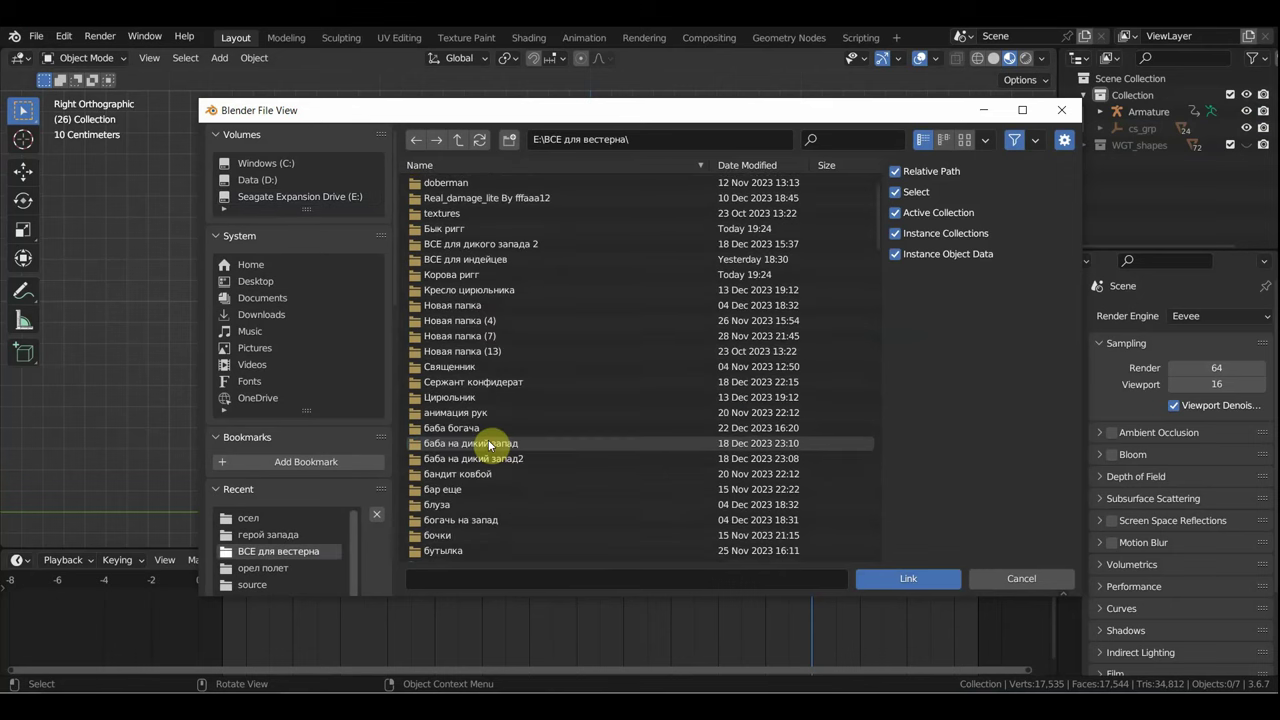
# Step: Link the Collection from осел\осел1 сцена1.blend into the cowboy scene
pyautogui.scroll(-6, 505, 442)
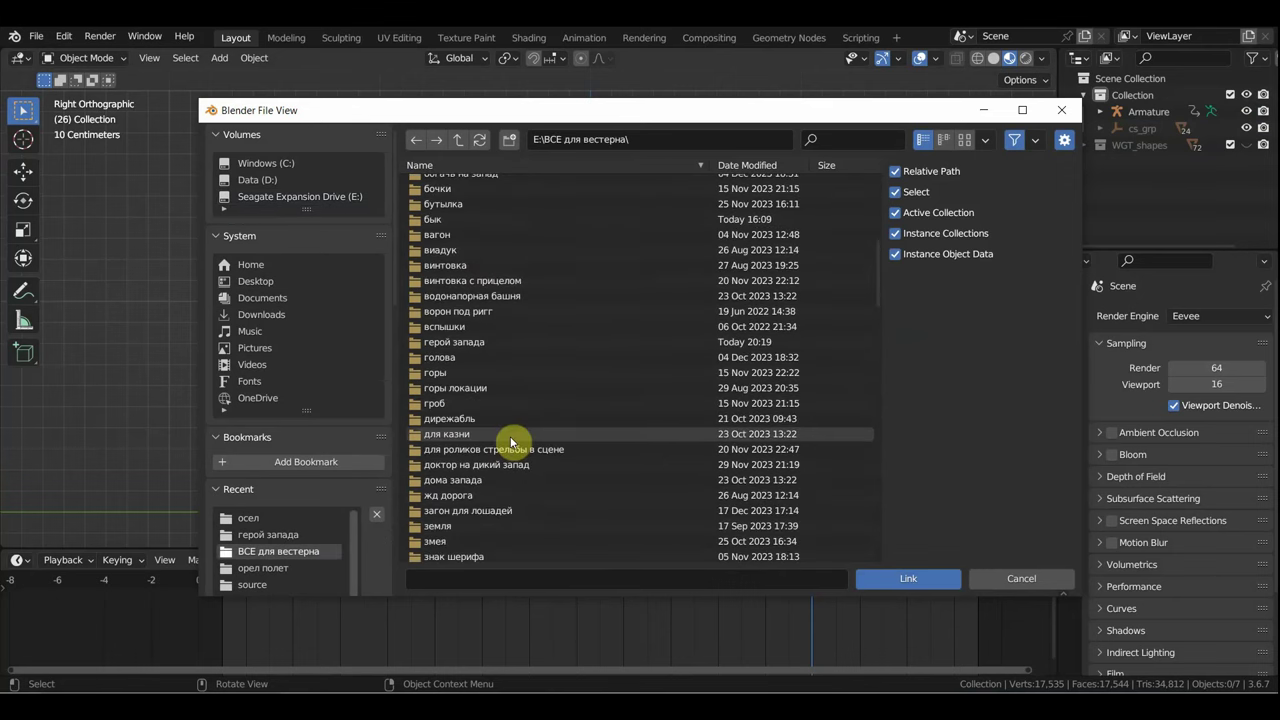
pyautogui.scroll(-2, 510, 442)
pyautogui.scroll(-2, 510, 442)
pyautogui.scroll(-3, 510, 442)
pyautogui.scroll(-2, 510, 442)
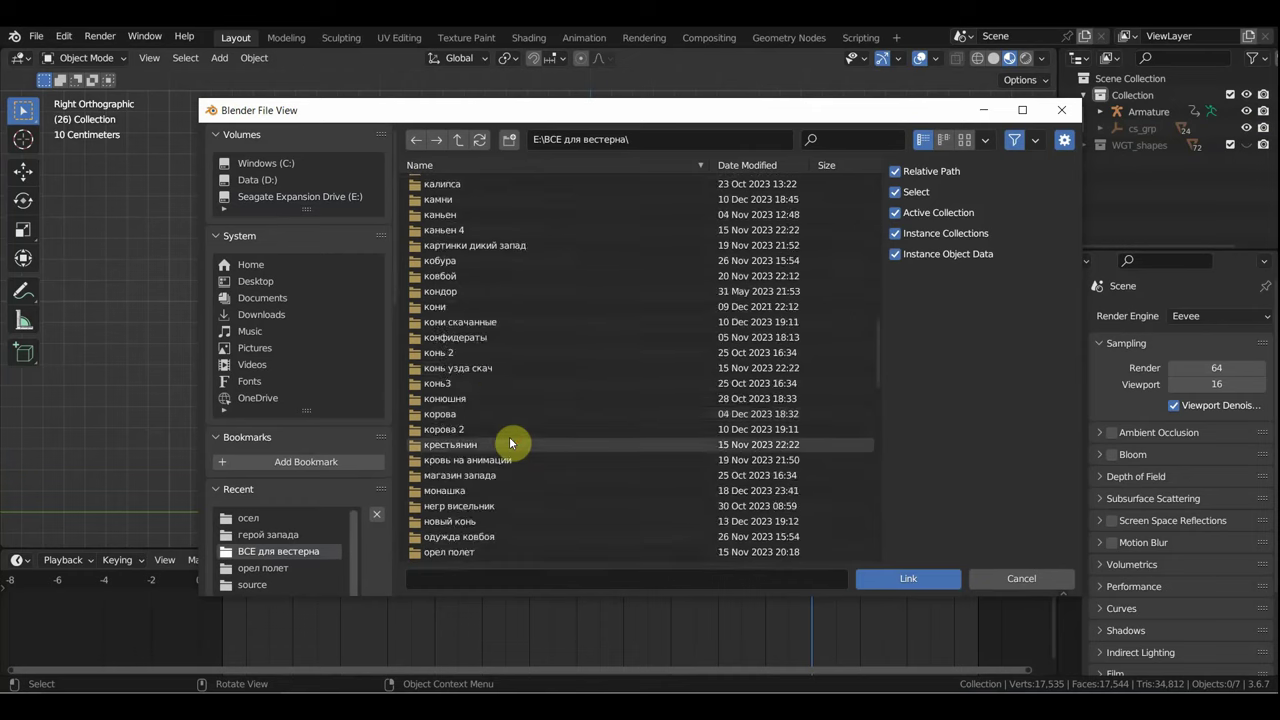
pyautogui.scroll(-2, 510, 442)
pyautogui.scroll(-2, 510, 442)
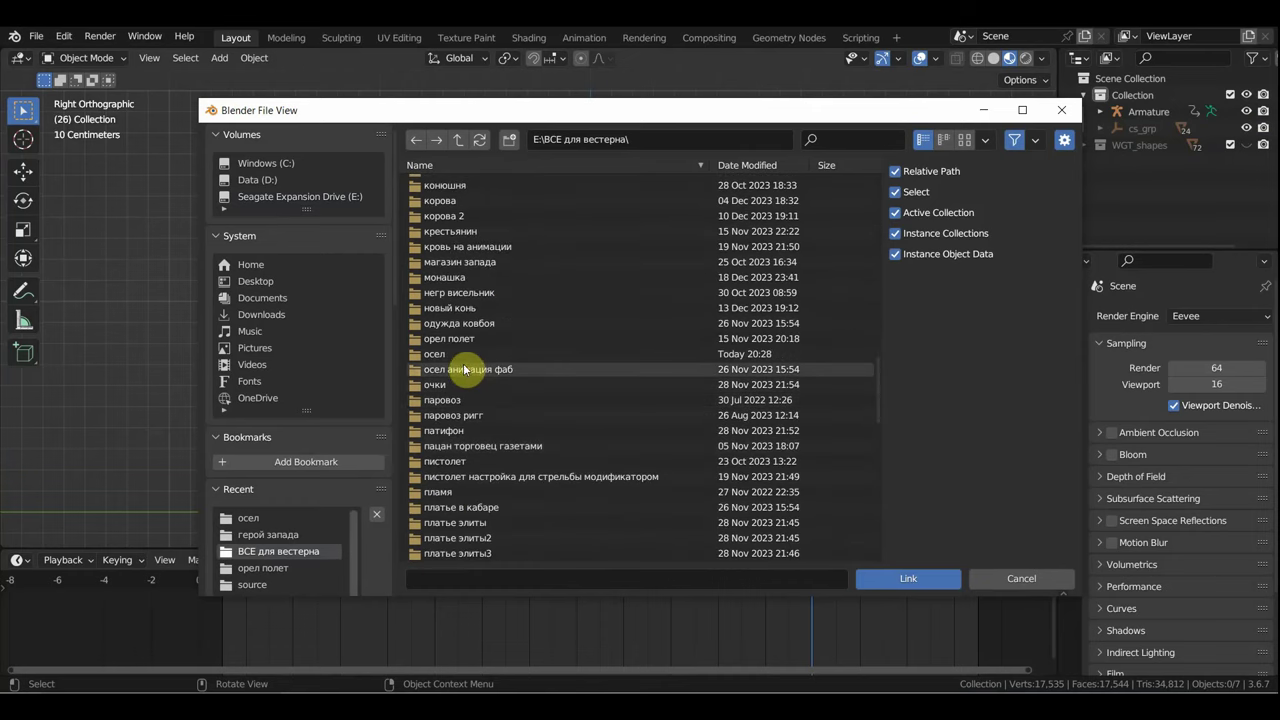
pyautogui.click(448, 354)
pyautogui.doubleClick(448, 354)
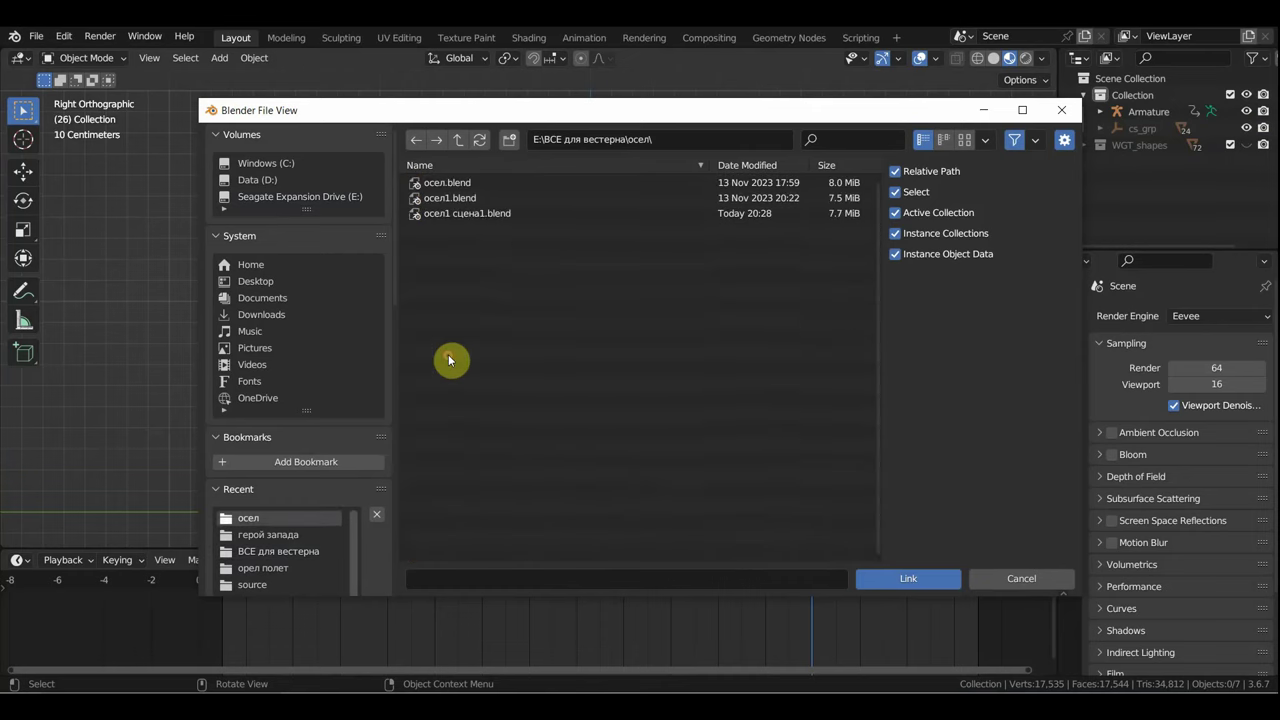
pyautogui.doubleClick(456, 214)
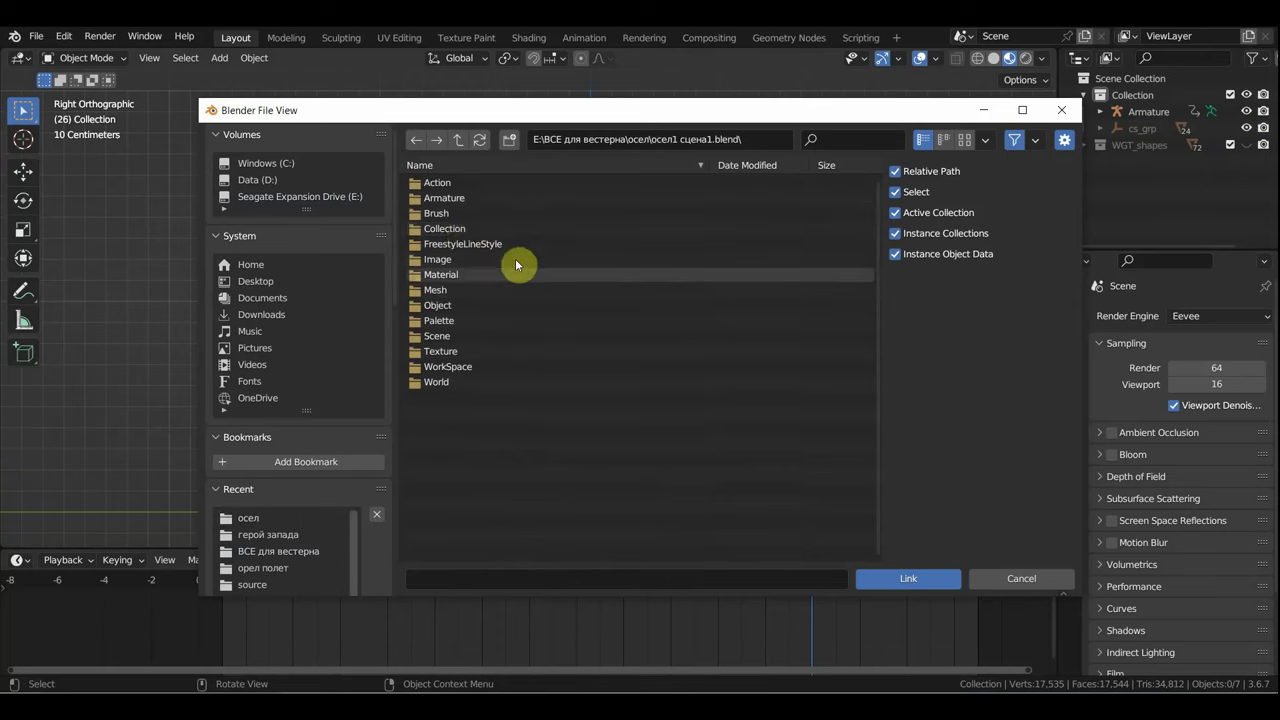
pyautogui.doubleClick(450, 231)
pyautogui.doubleClick(444, 183)
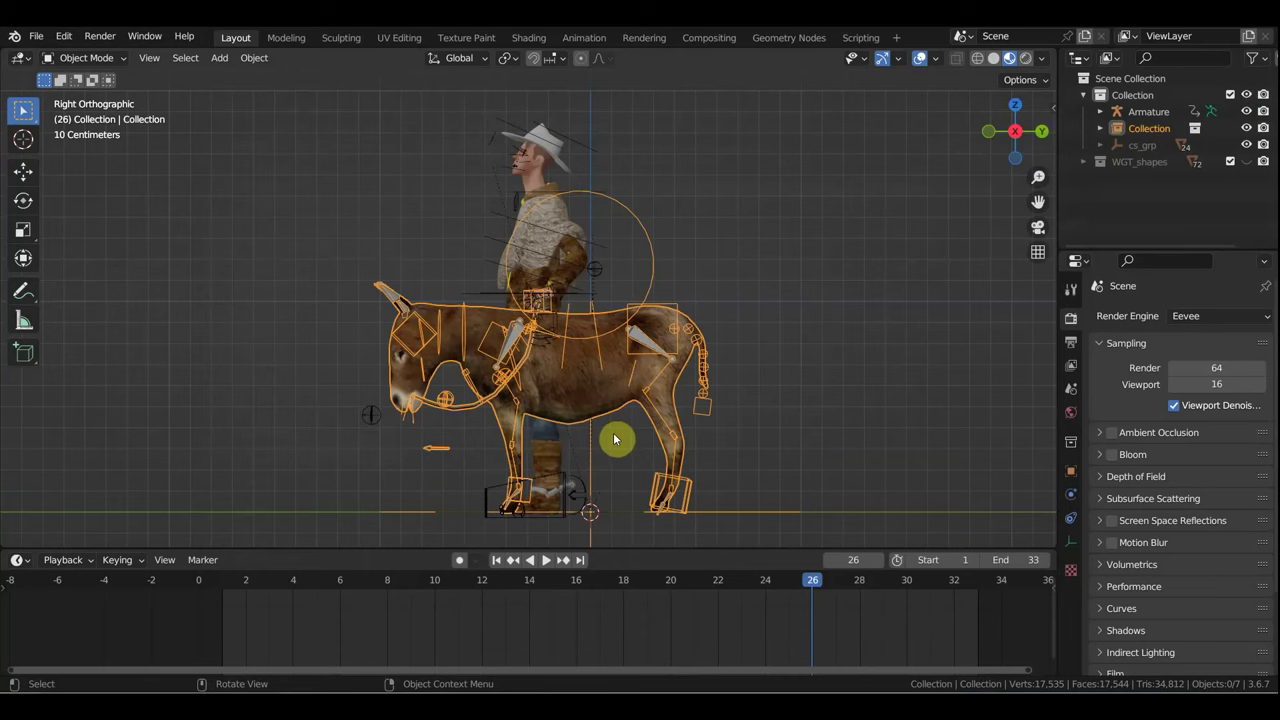
# Step: Play the scene to check the linked donkey, stopping at frame 21, and select the cowboy's armature
pyautogui.press('space')
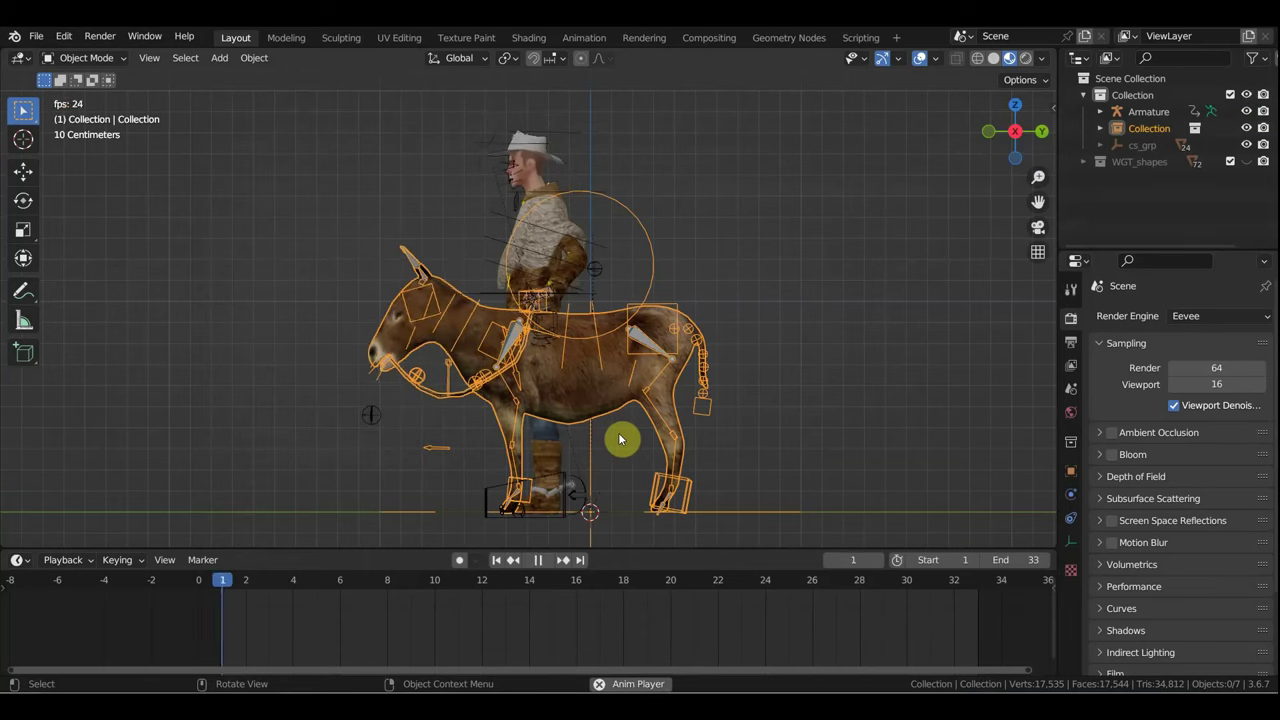
pyautogui.press('space')
pyautogui.click(584, 152)
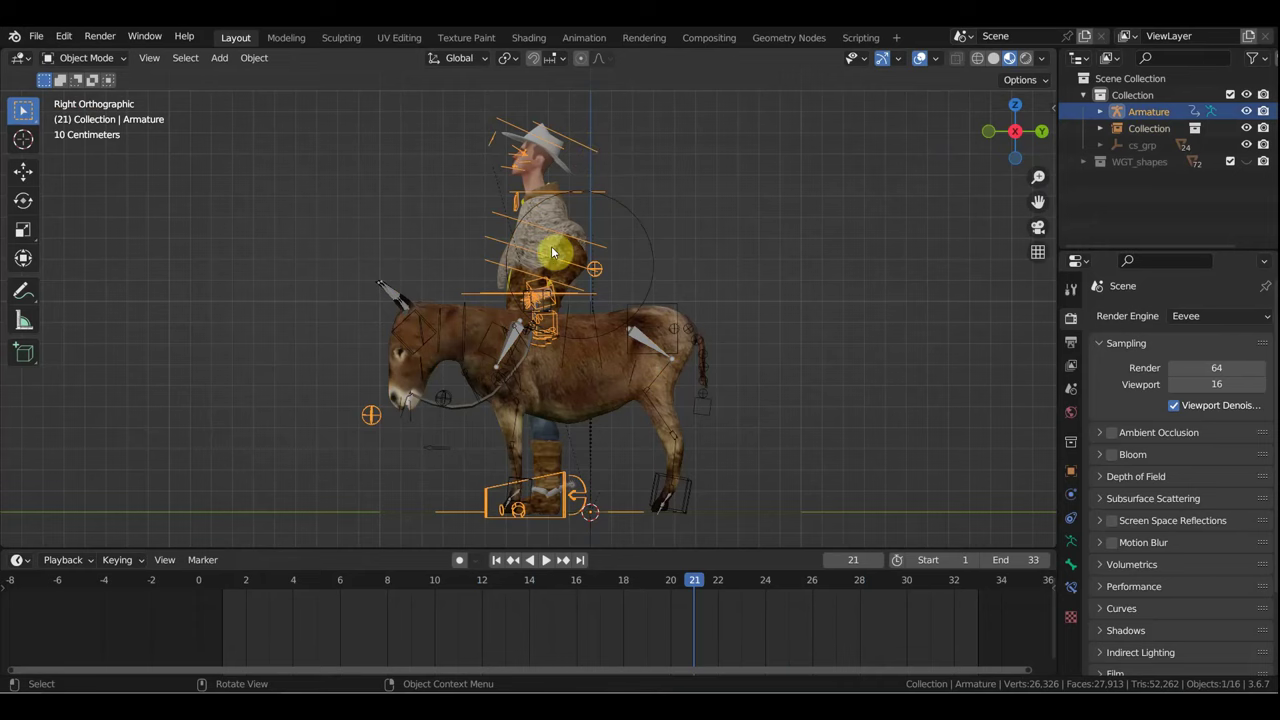
pyautogui.scroll(1, 576, 250)
pyautogui.scroll(-2, 581, 250)
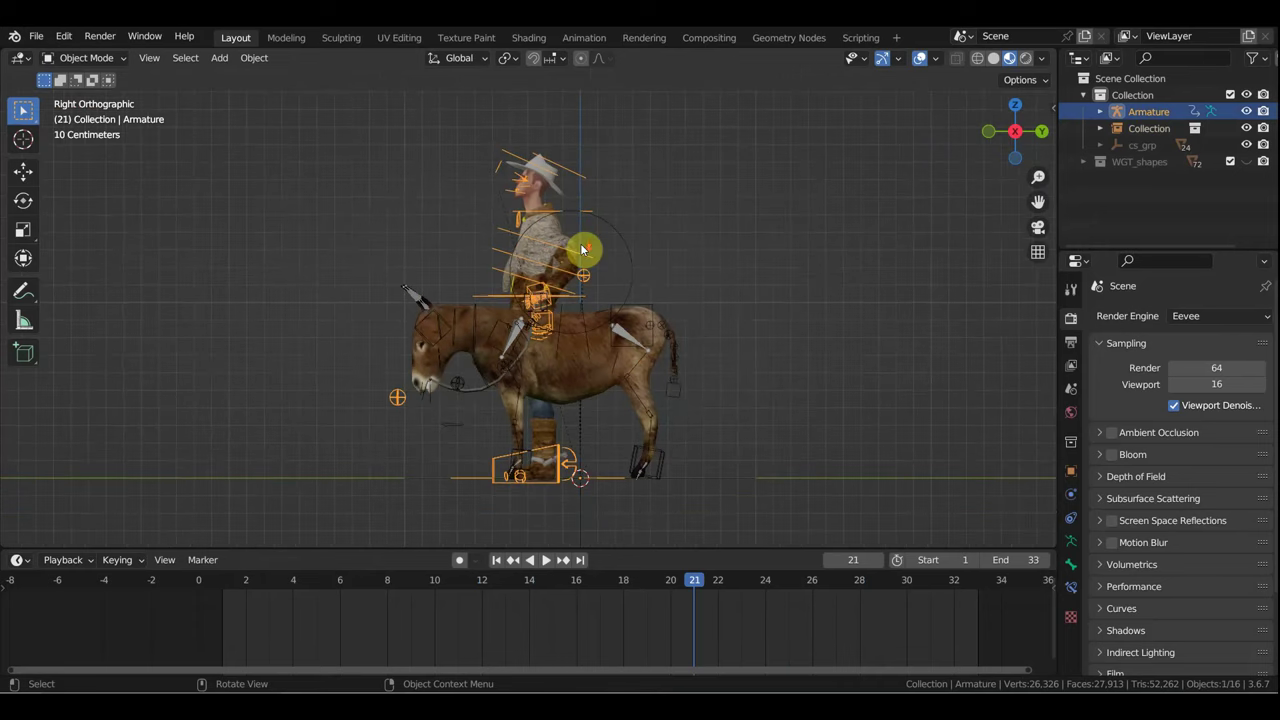
# Step: Put the cowboy's armature in Pose Mode, set the end frame to 300, select all bones and play
pyautogui.click(87, 57)
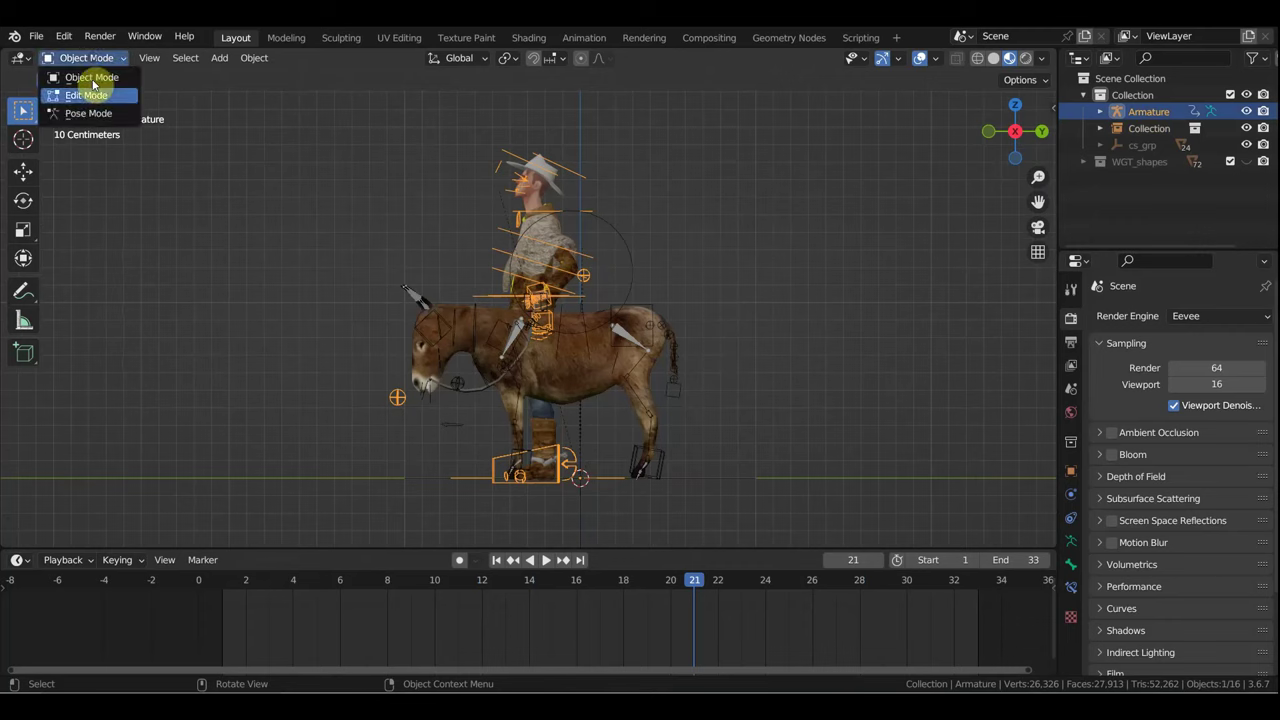
pyautogui.click(84, 113)
pyautogui.moveTo(689, 585); pyautogui.dragTo(576, 585)
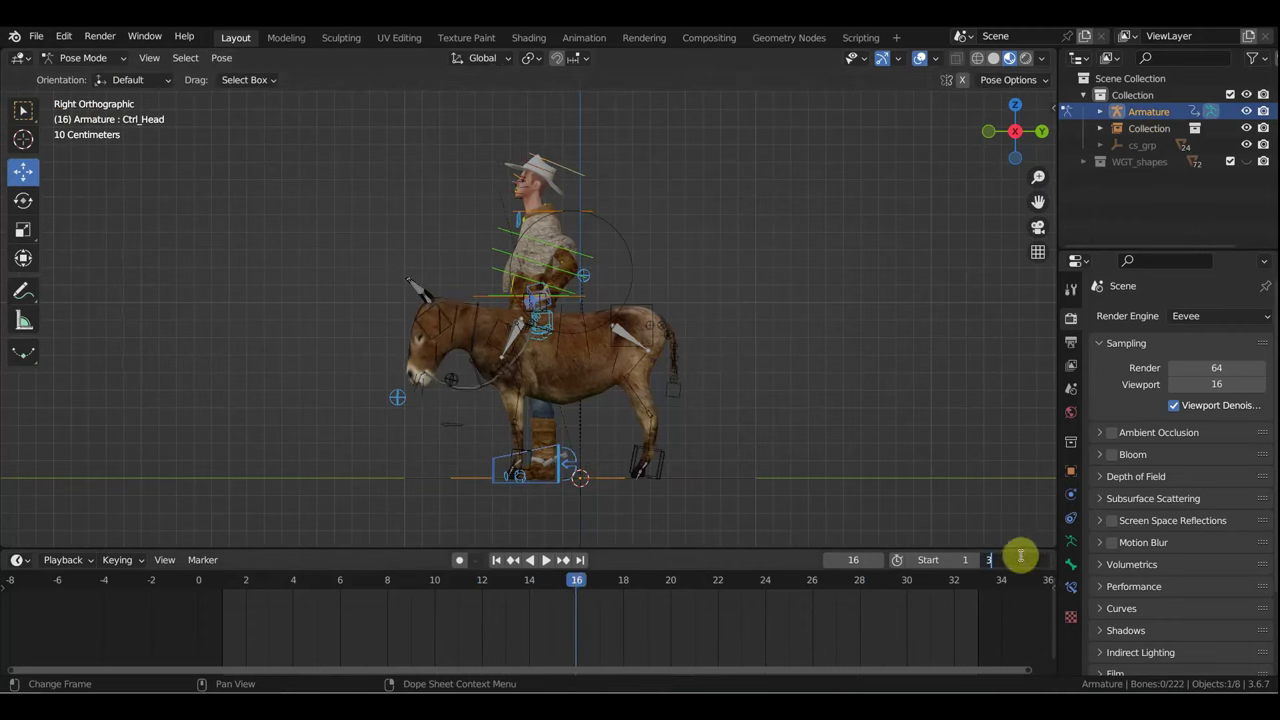
pyautogui.click(1016, 559)
pyautogui.write('00')
pyautogui.press('Return')
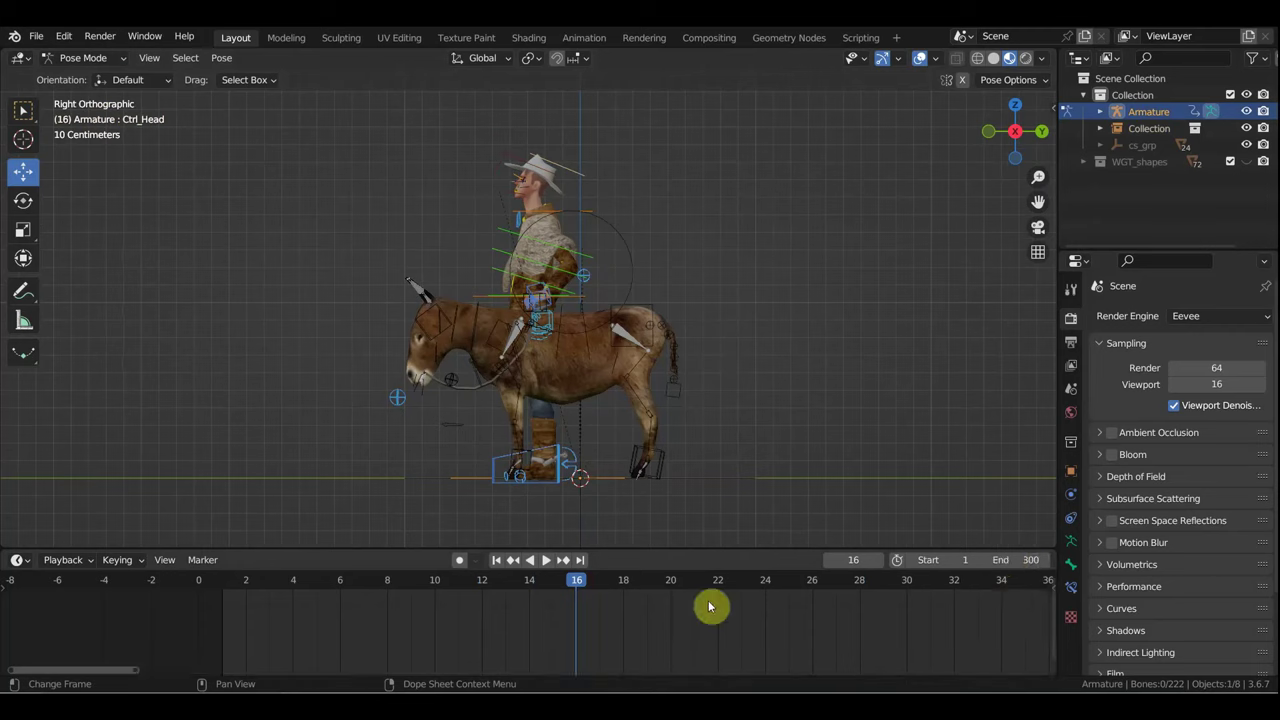
pyautogui.press('a')
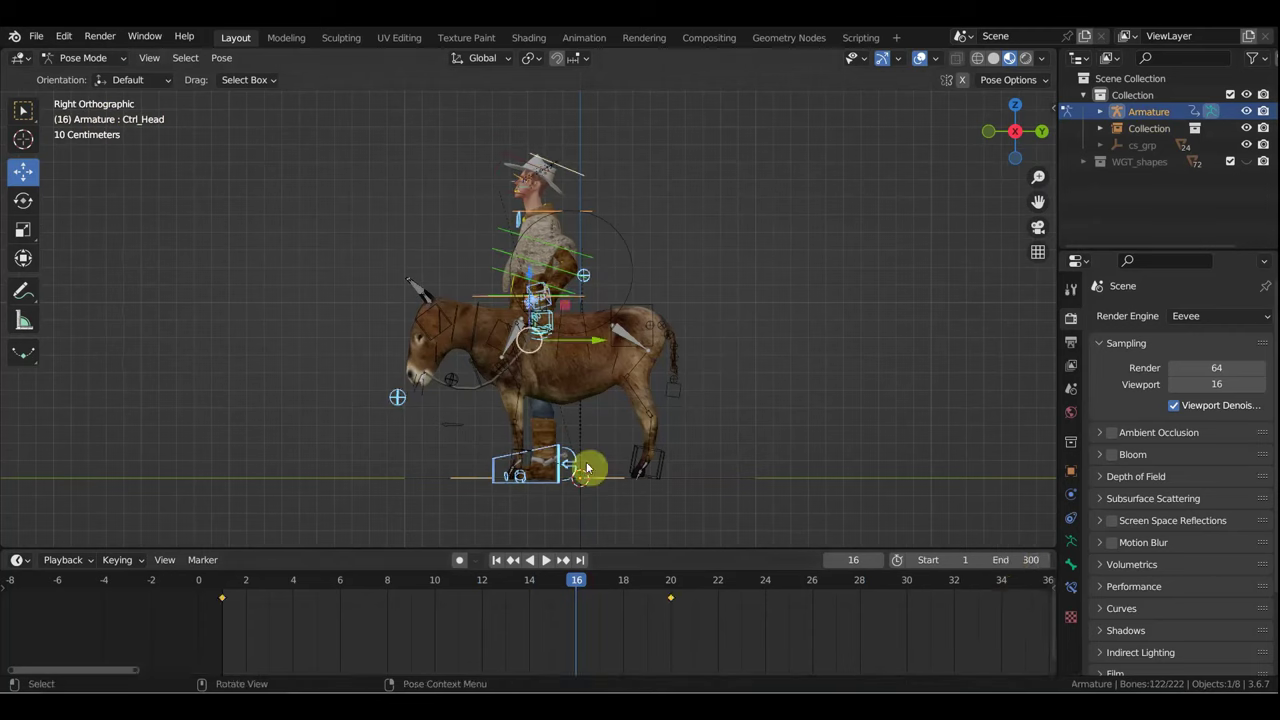
pyautogui.moveTo(575, 585); pyautogui.dragTo(390, 585)
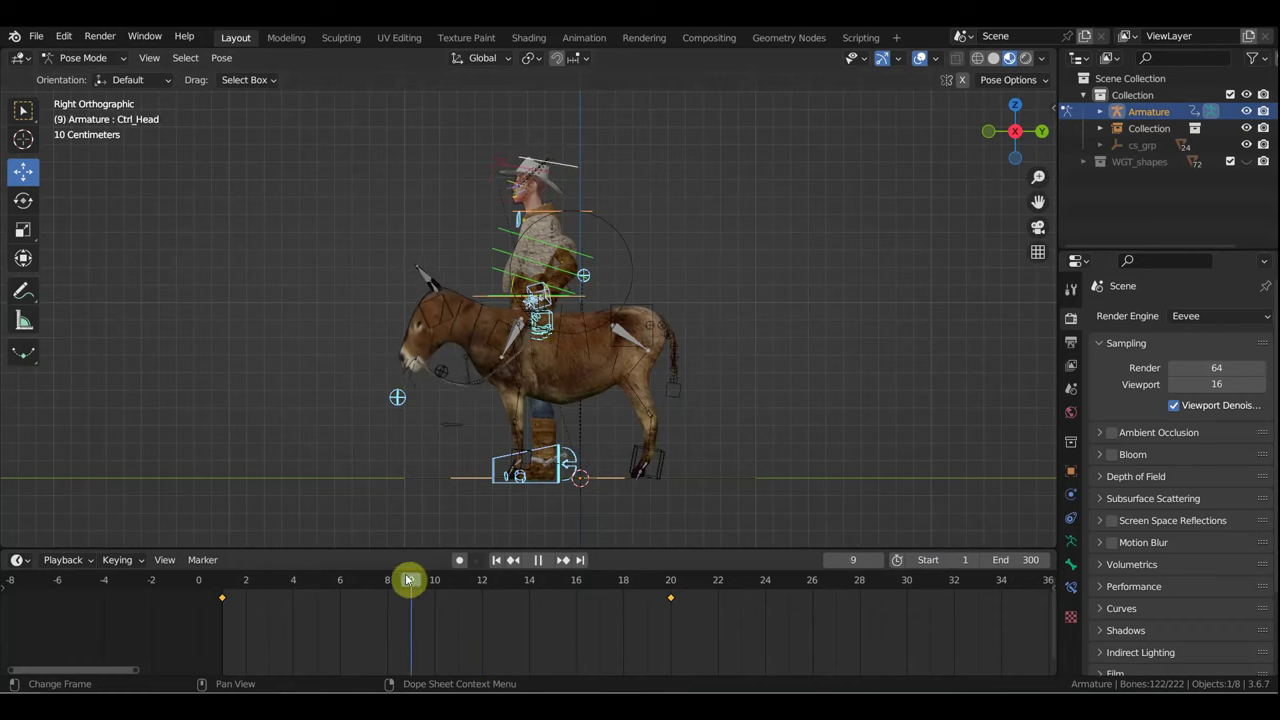
pyautogui.press('space')
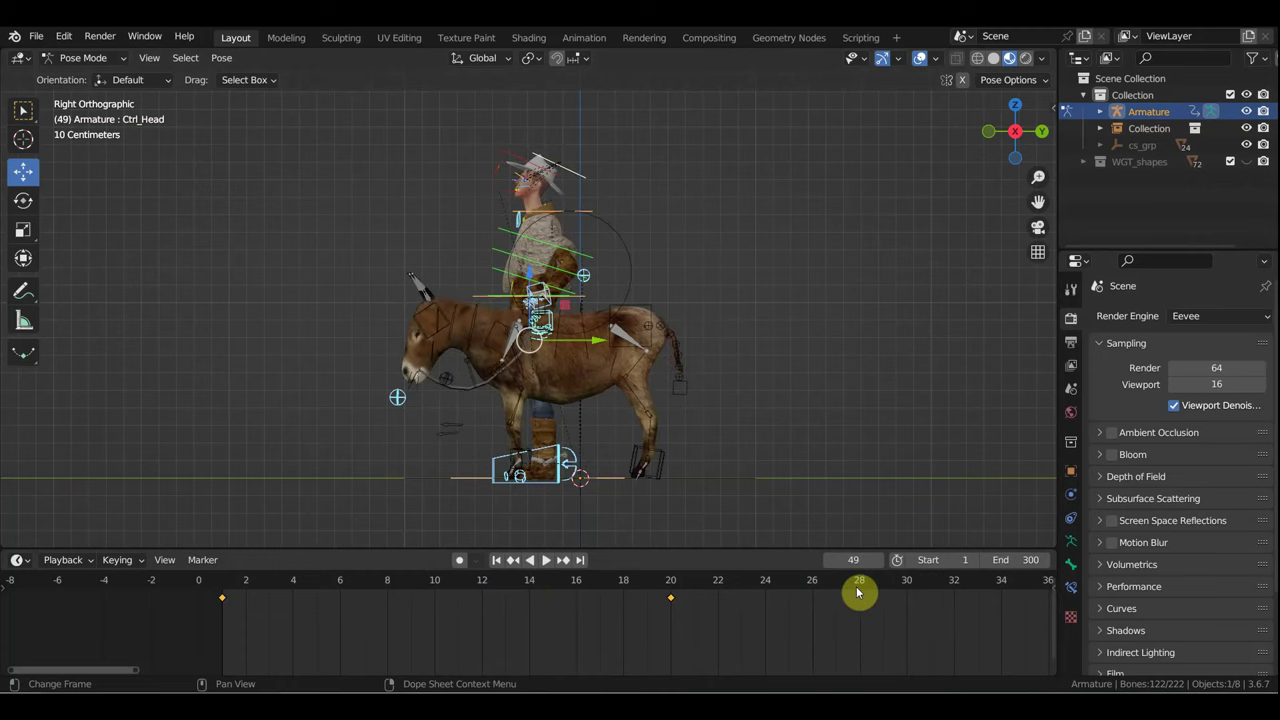
pyautogui.click(907, 590)
# Step: At frame 30, rotate Ctrl_Spine2 -18.9° from top view and keyframe all the cowboy's bones
pyautogui.moveTo(668, 295)
pyautogui.mouseDown(button='middle')
pyautogui.moveTo(586, 328)
pyautogui.moveTo(610, 228)
pyautogui.mouseUp(button='middle')
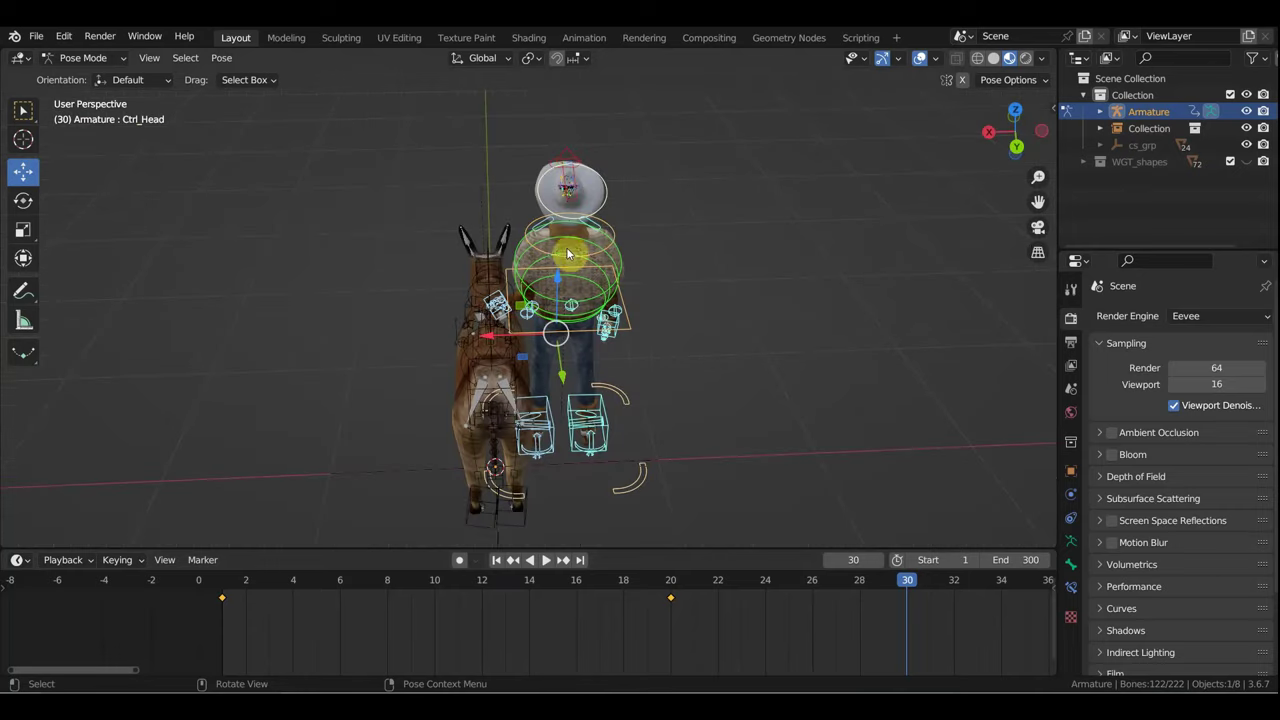
pyautogui.click(619, 248)
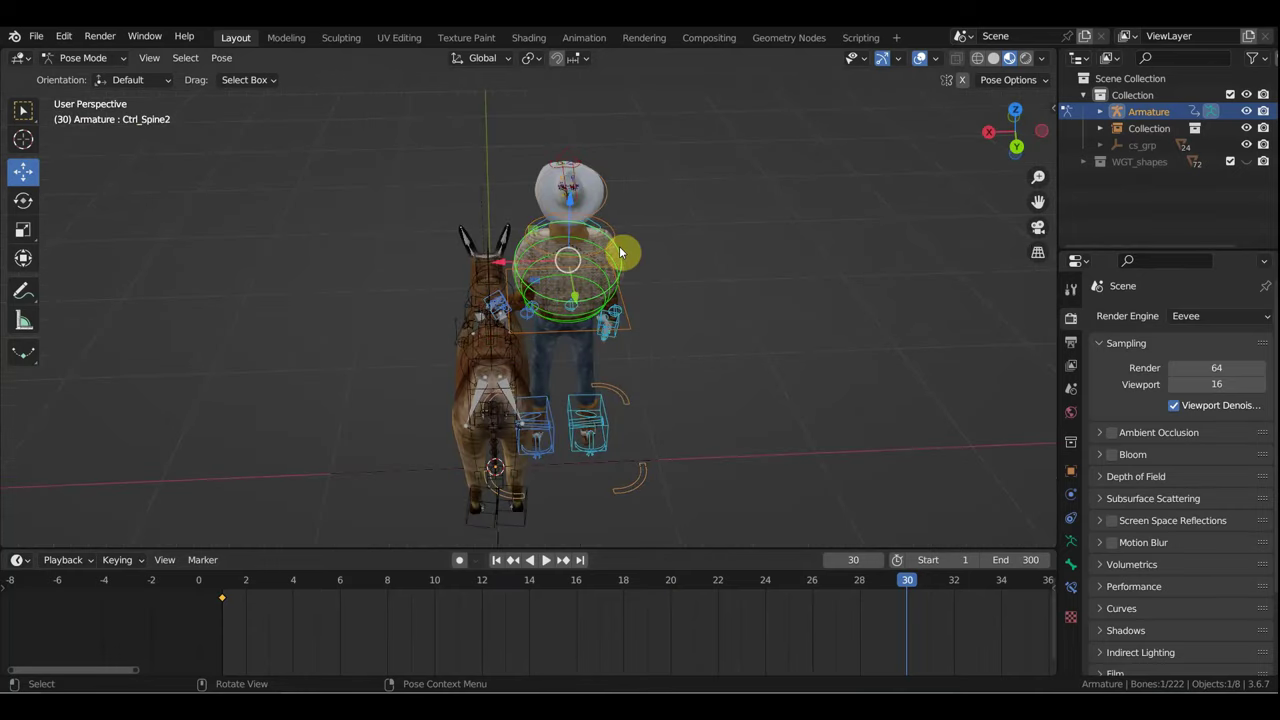
pyautogui.press('KP_7')
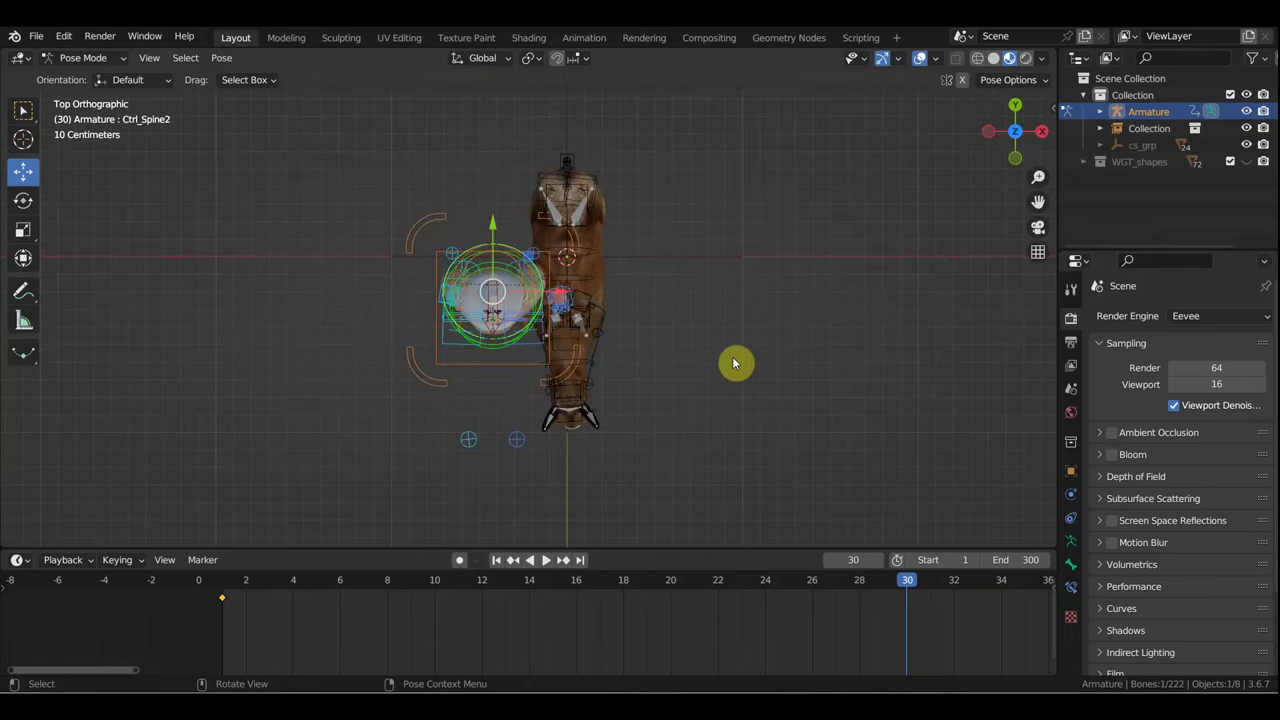
pyautogui.press('r')
pyautogui.click(719, 258)
pyautogui.moveTo(719, 260)
pyautogui.mouseDown(button='middle')
pyautogui.moveTo(723, 349)
pyautogui.moveTo(713, 181)
pyautogui.mouseUp(button='middle')
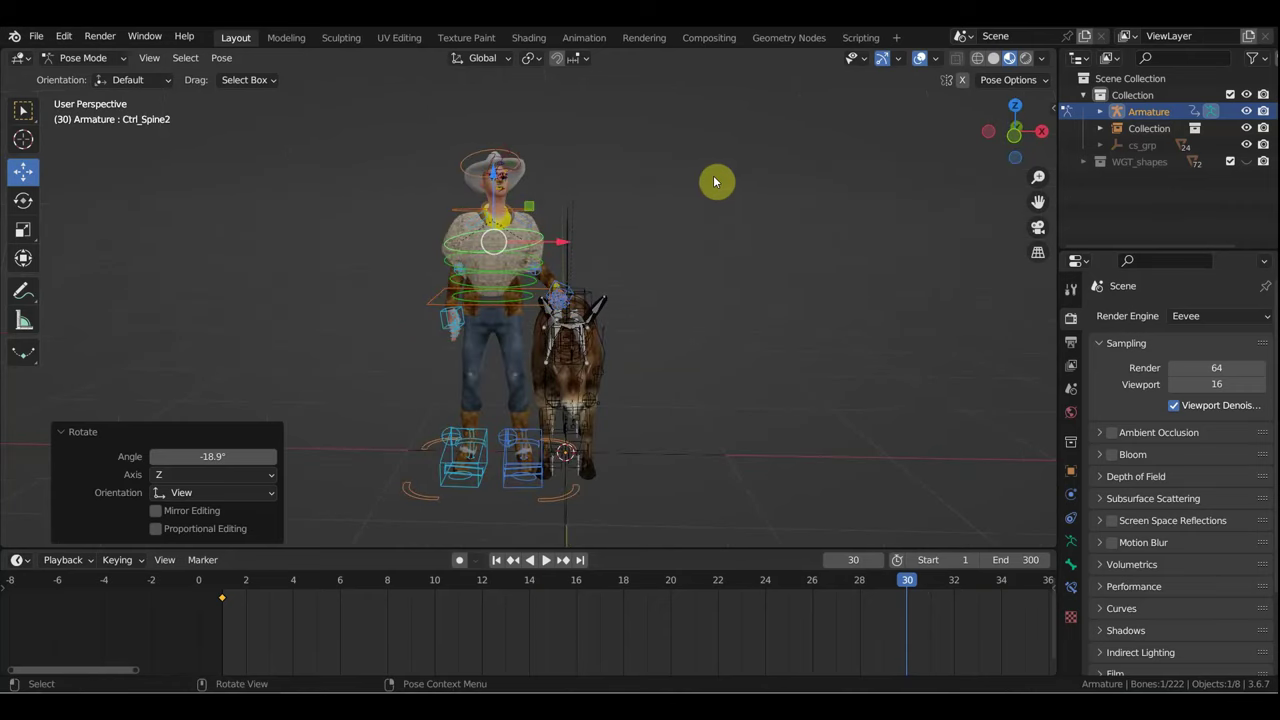
pyautogui.press('a')
pyautogui.press('i')
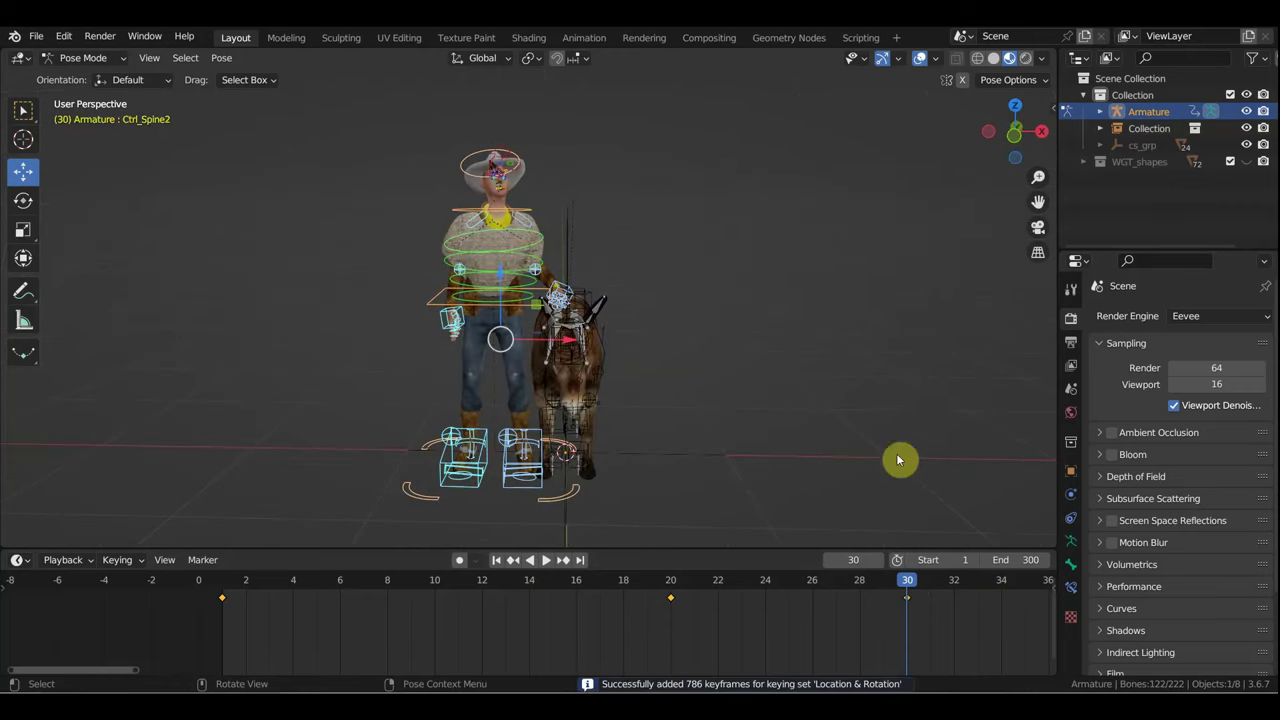
# Step: At frame 70, turn the upper spine control 46.8° from top view, then return to front view
pyautogui.moveTo(906, 580)
pyautogui.mouseDown()
pyautogui.moveTo(263, 580)
pyautogui.moveTo(694, 583)
pyautogui.moveTo(938, 612)
pyautogui.mouseUp()
pyautogui.scroll(-2, 938, 612)
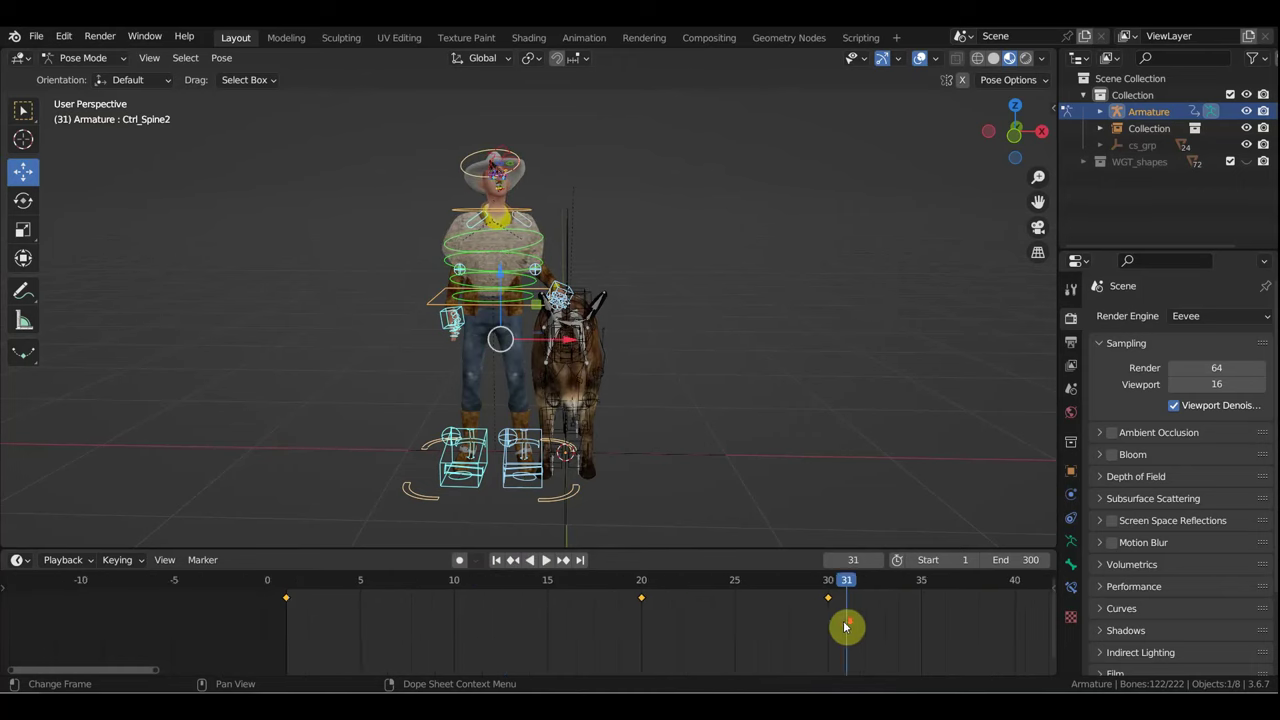
pyautogui.scroll(-1, 848, 622)
pyautogui.scroll(-2, 871, 620)
pyautogui.scroll(-2, 872, 615)
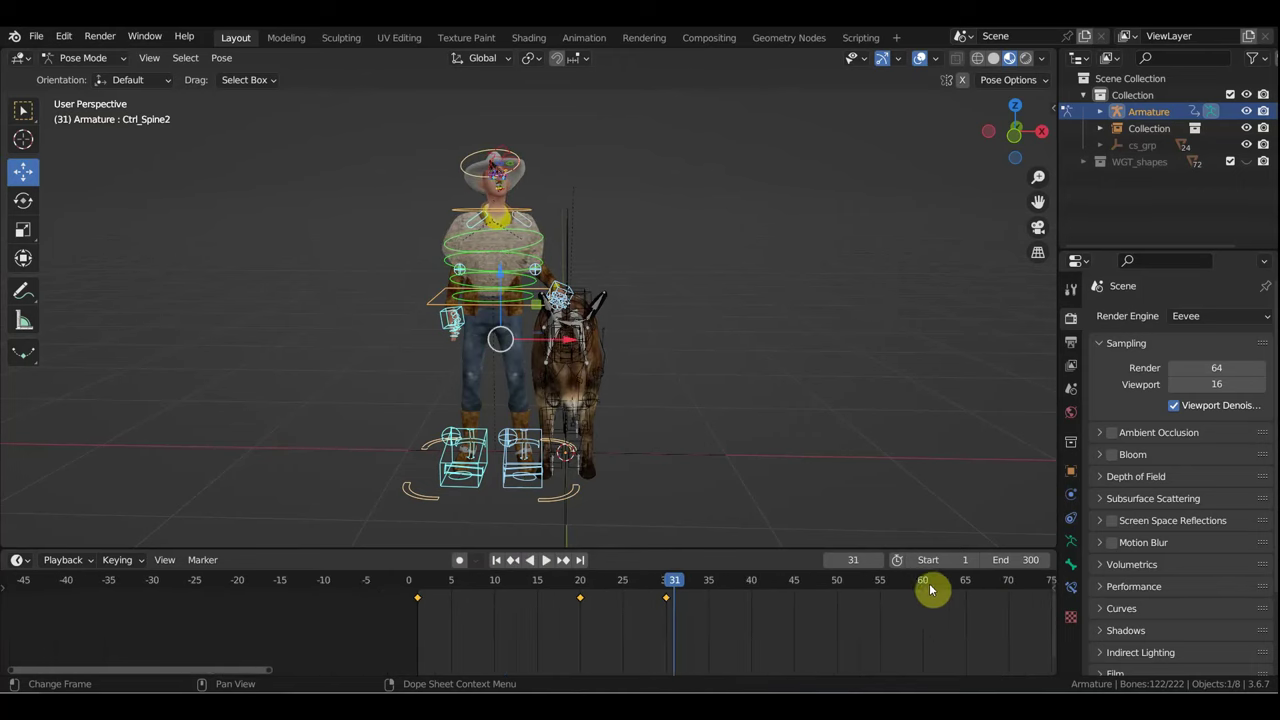
pyautogui.moveTo(929, 589)
pyautogui.mouseDown()
pyautogui.moveTo(883, 589)
pyautogui.moveTo(930, 588)
pyautogui.mouseUp()
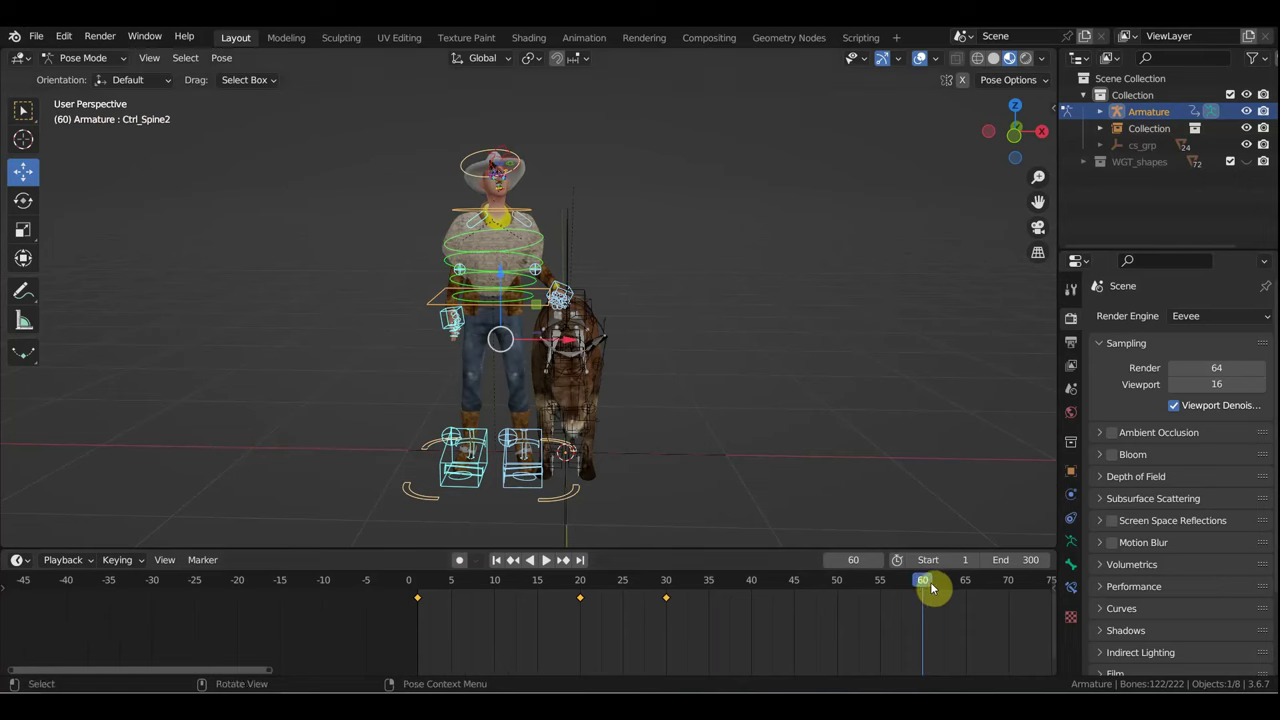
pyautogui.click(1007, 587)
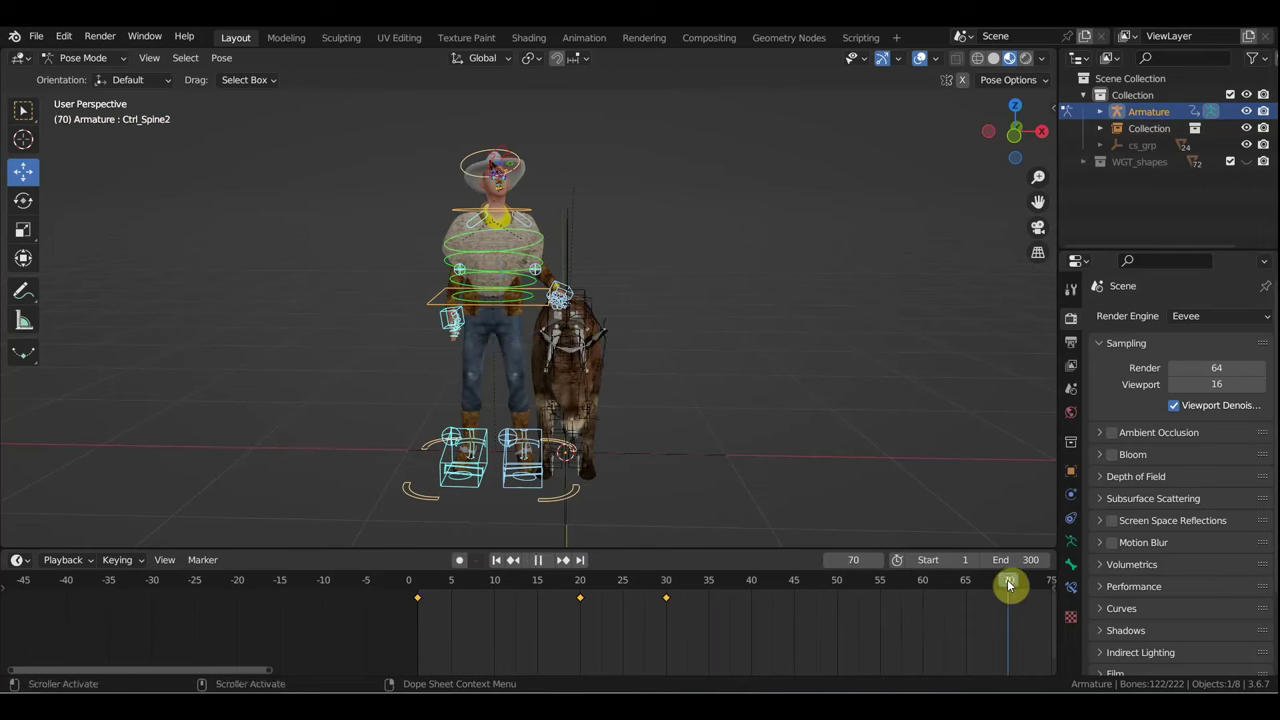
pyautogui.click(522, 213)
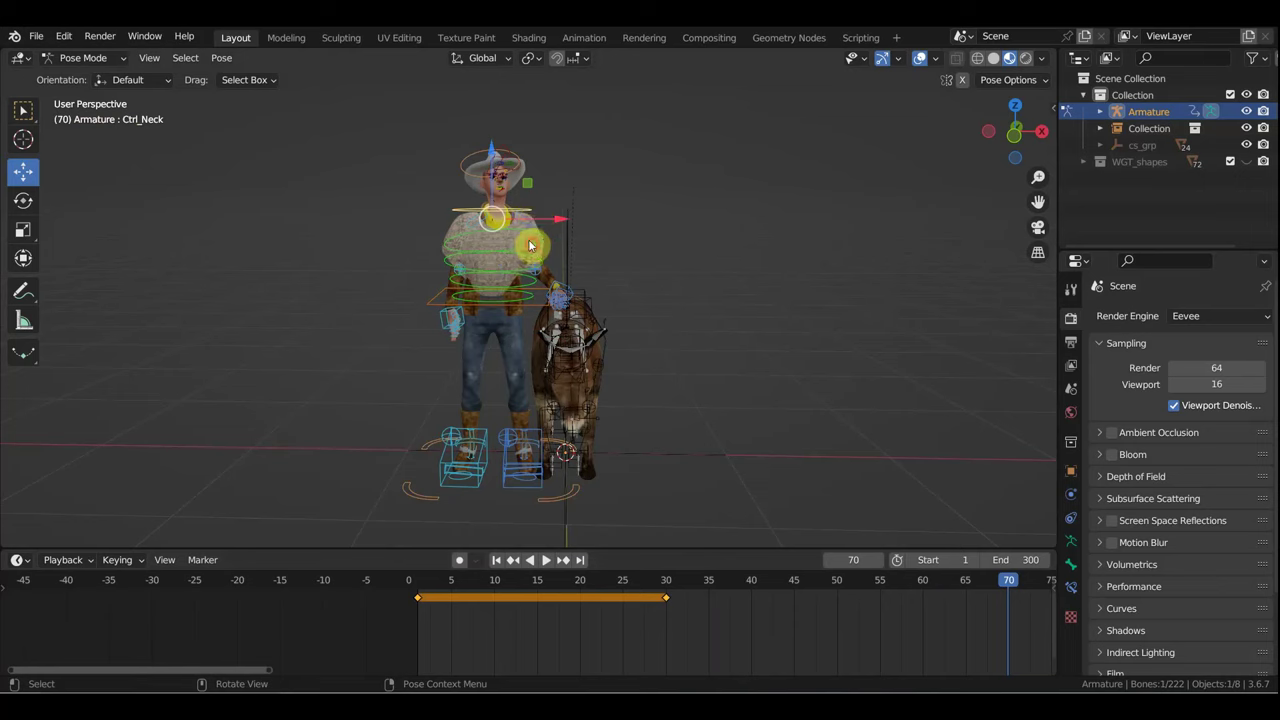
pyautogui.click(530, 247)
pyautogui.press('KP_7')
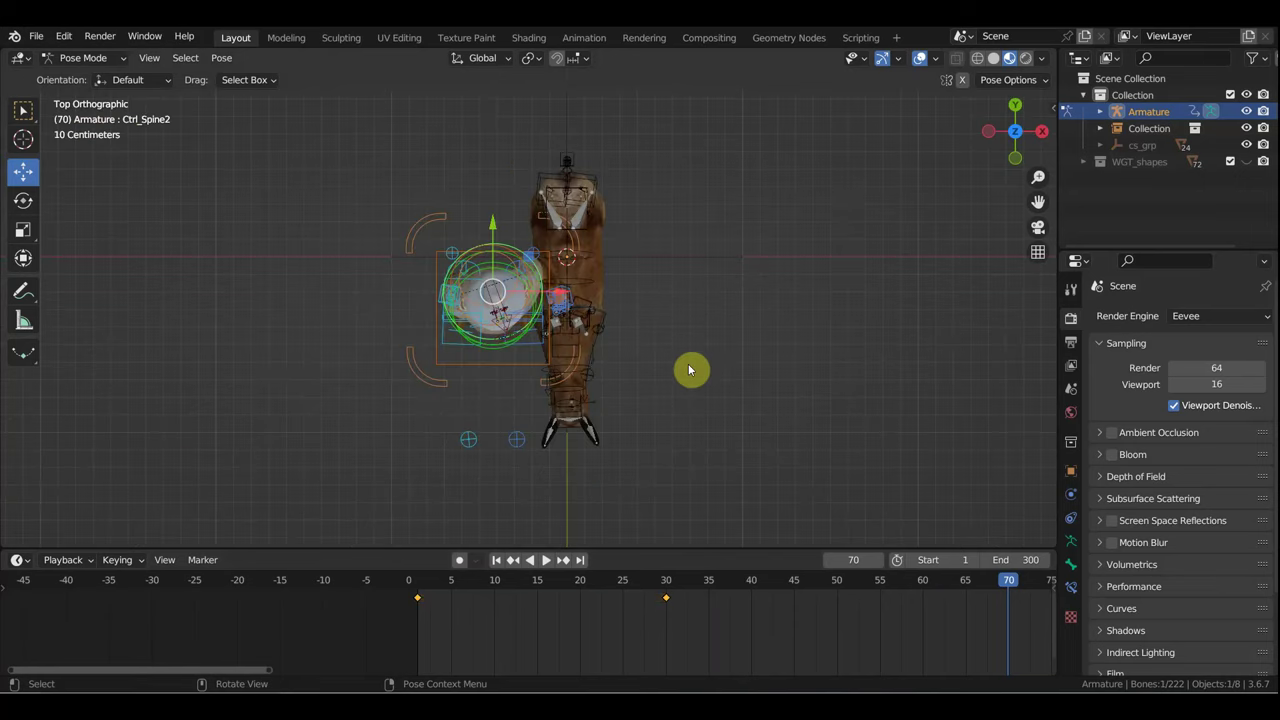
pyautogui.press('r')
pyautogui.click(565, 457)
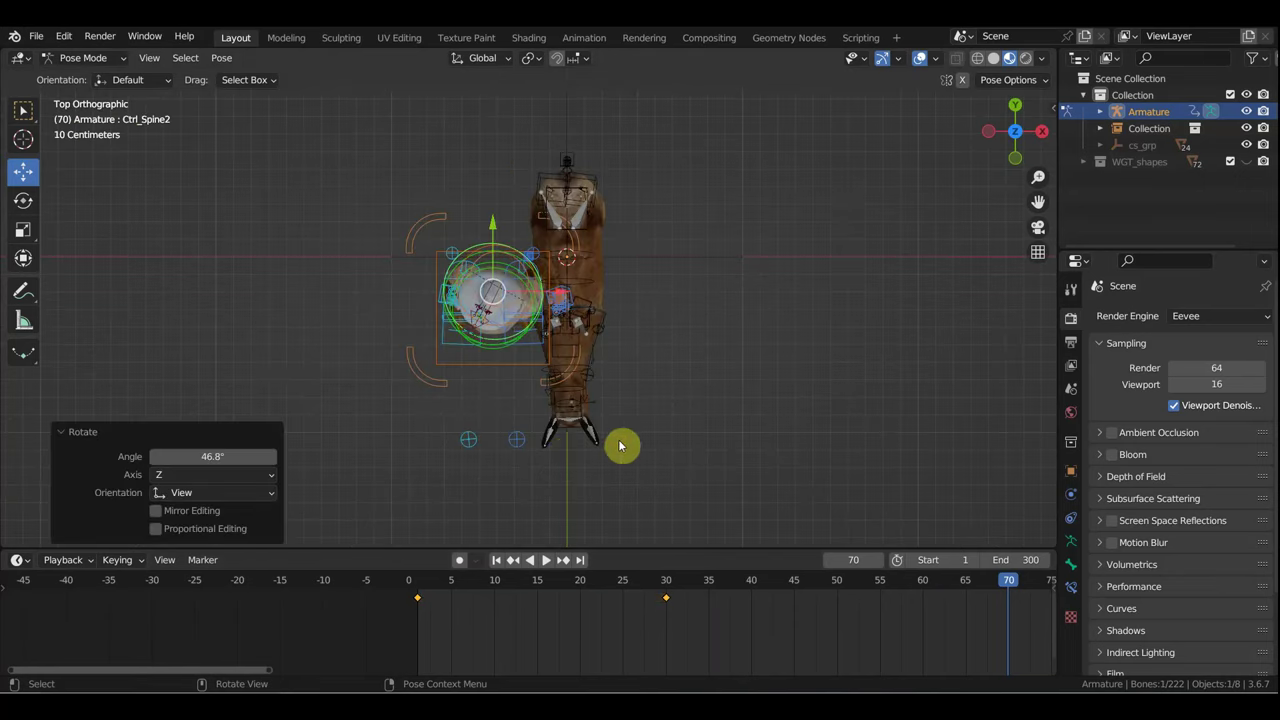
pyautogui.press('KP_1')
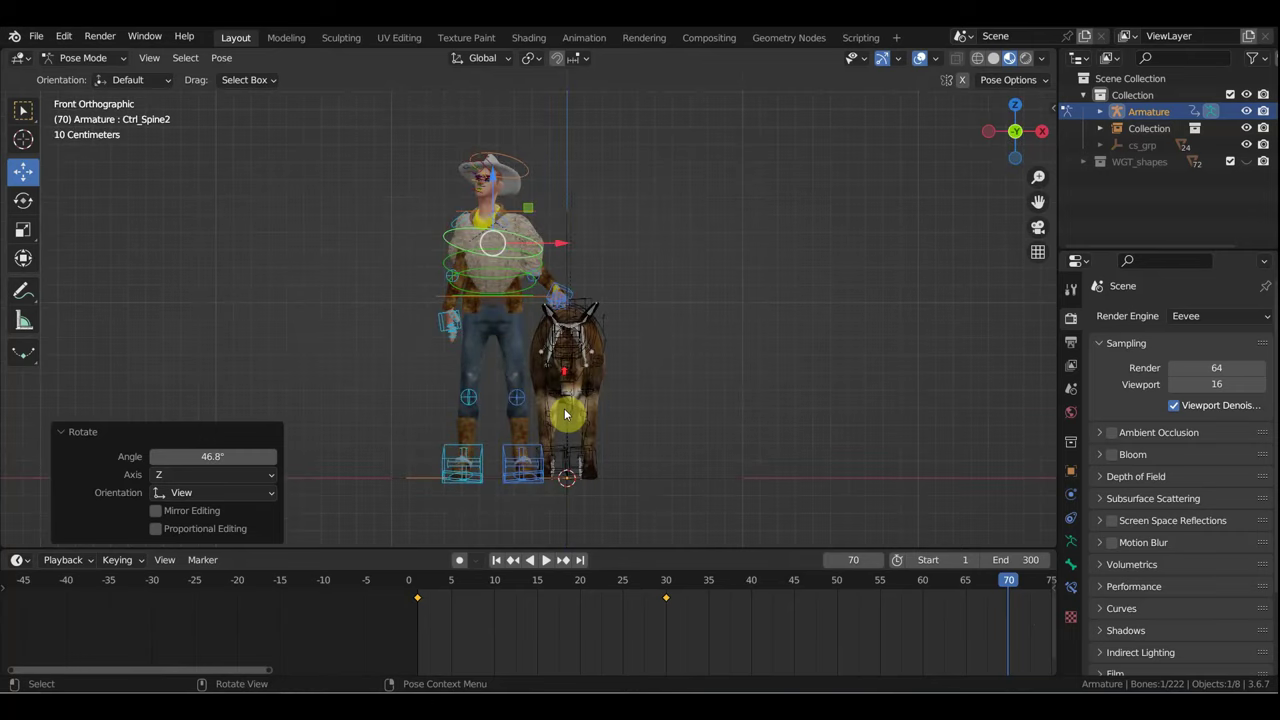
pyautogui.scroll(4, 564, 413)
# Step: Nudge the Ctrl_Hand_IK_Left control slightly so the left hand rests on the reins
pyautogui.click(610, 270)
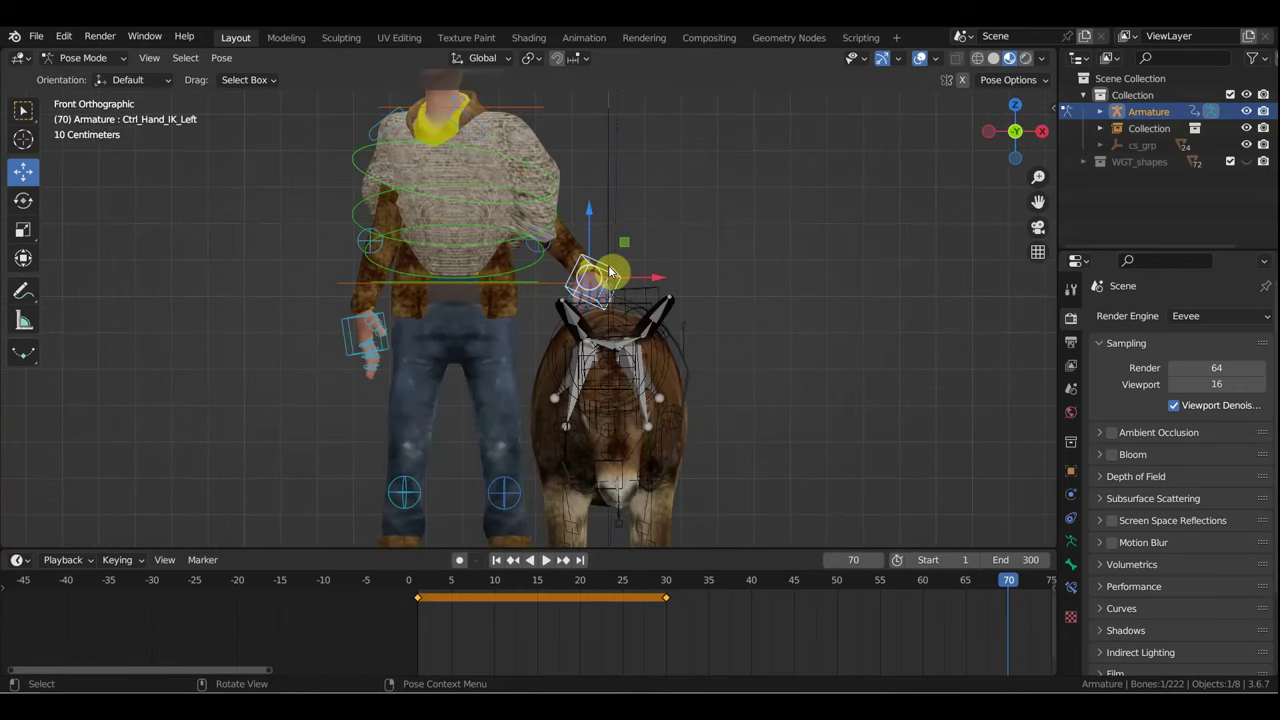
pyautogui.scroll(2, 612, 270)
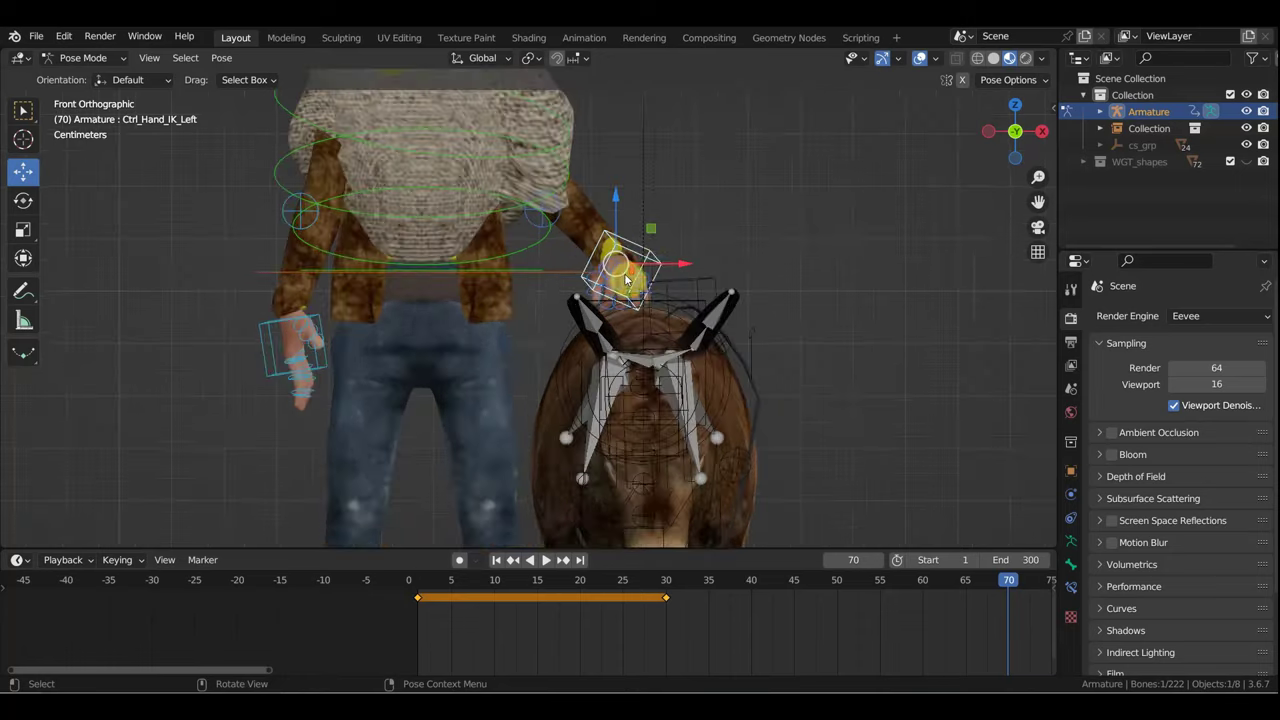
pyautogui.press('g')
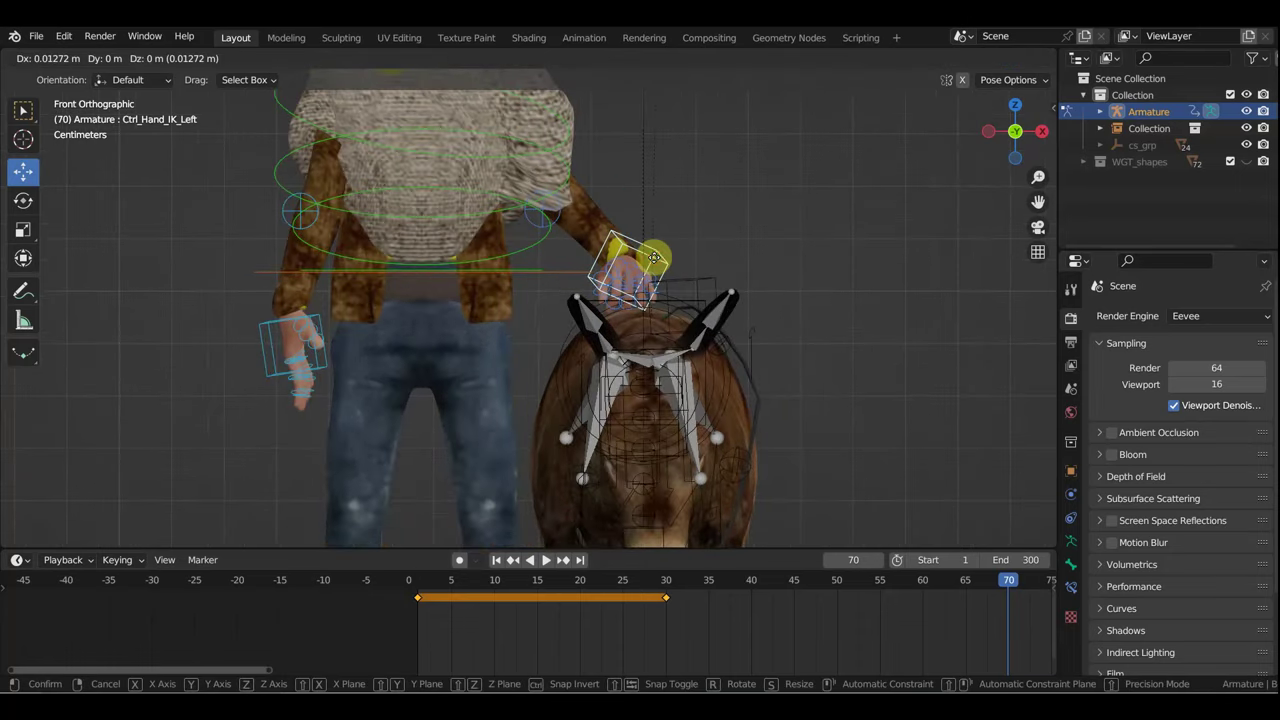
pyautogui.click(628, 265)
# Step: Lower the Ctrl_Hand_IK_Right control beside the thigh and rotate it -53°
pyautogui.click(321, 312)
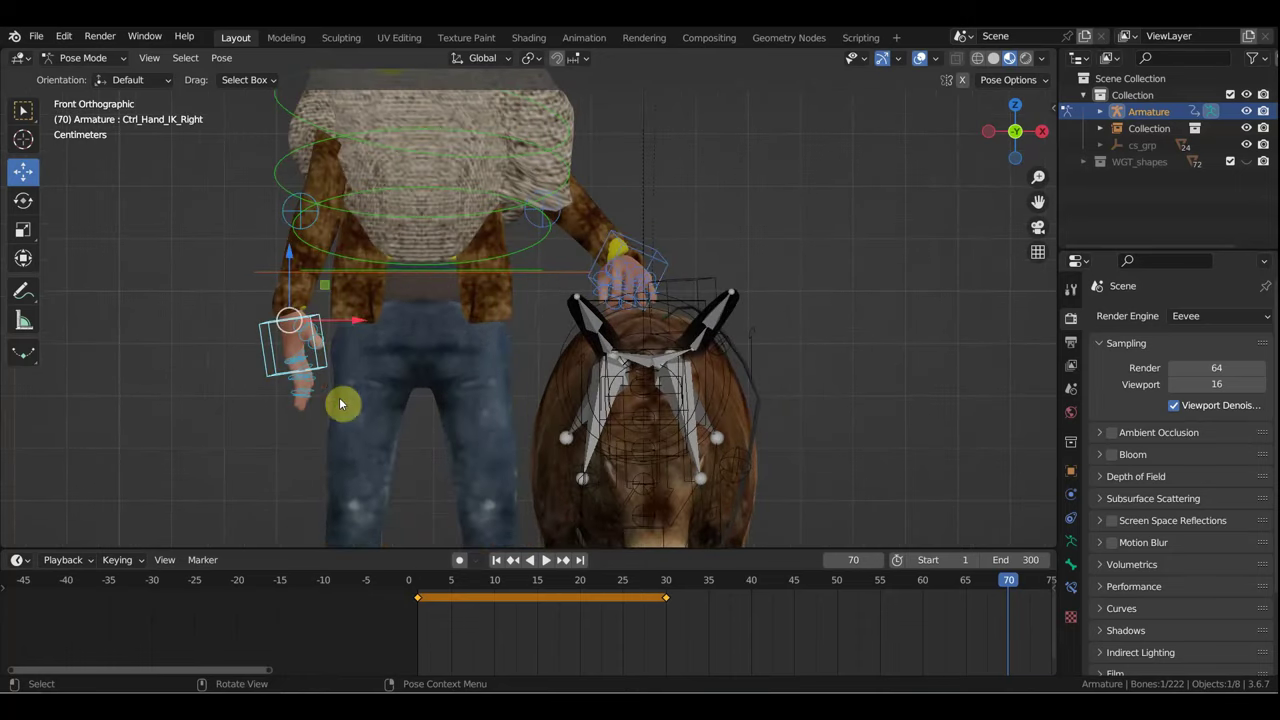
pyautogui.press('b')
pyautogui.moveTo(292, 402); pyautogui.dragTo(403, 403)
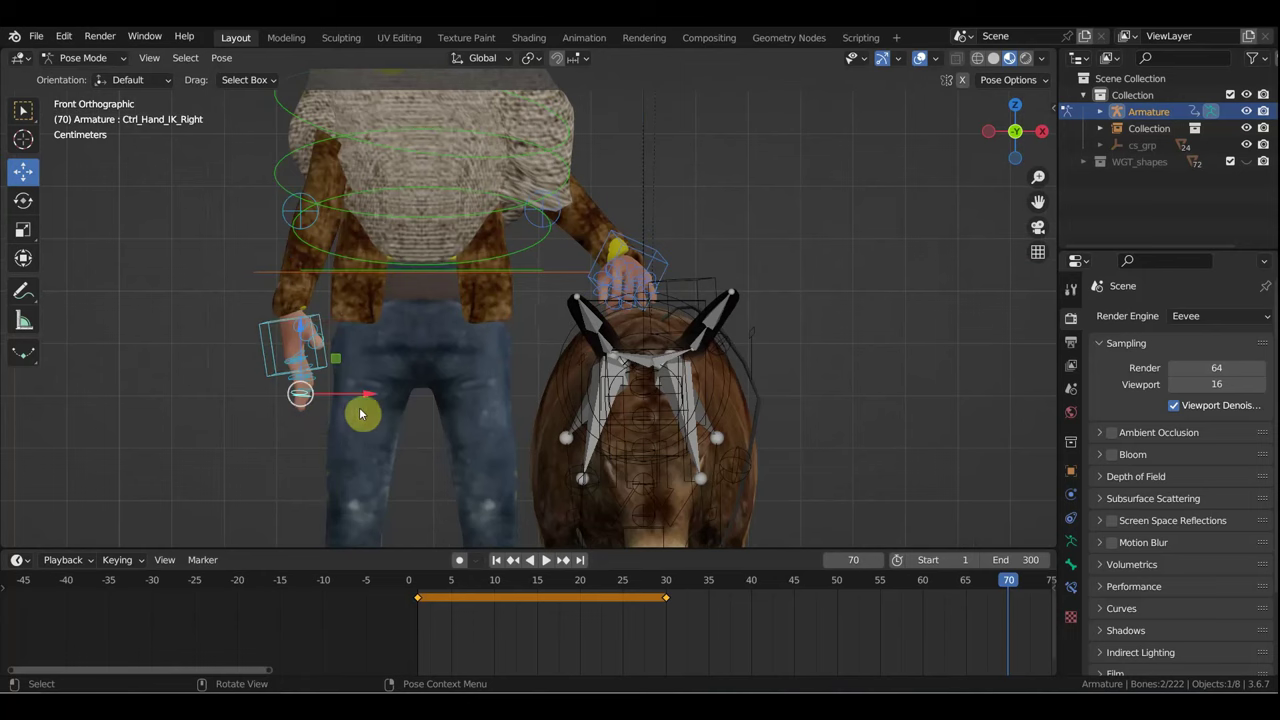
pyautogui.press('r')
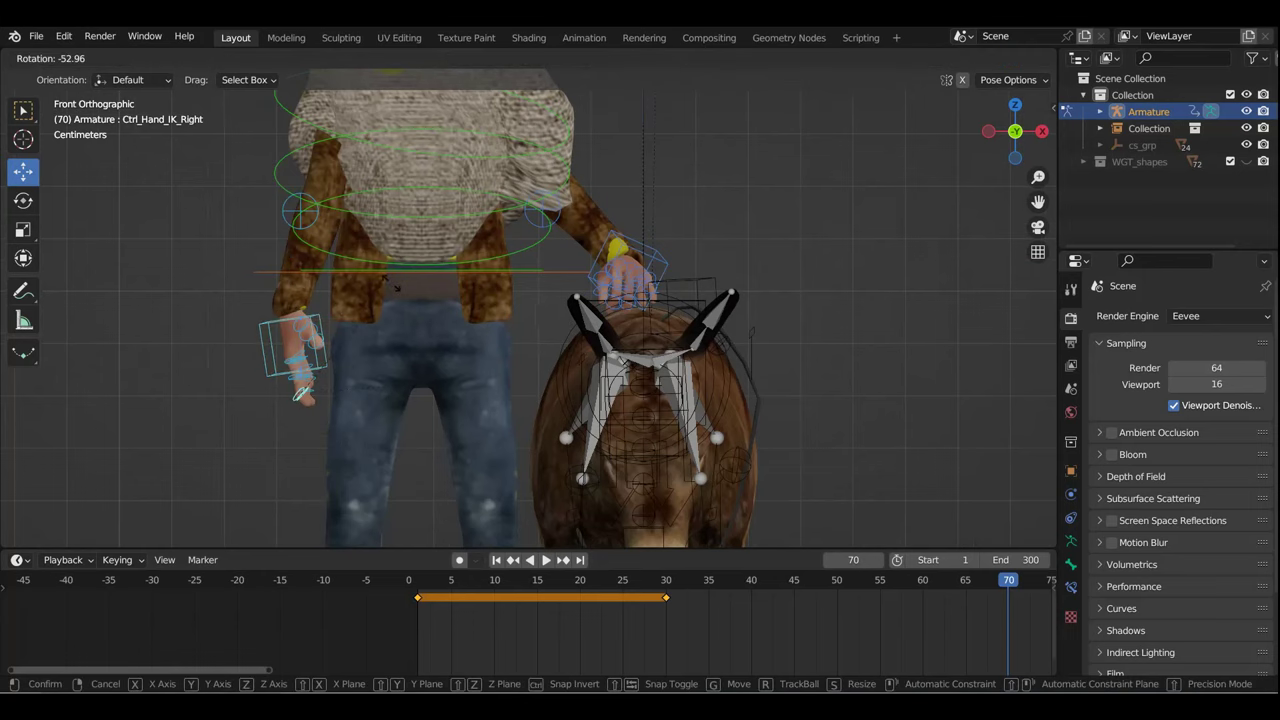
pyautogui.click(396, 288)
pyautogui.scroll(3, 434, 371)
pyautogui.keyDown('shift'); pyautogui.moveTo(434, 371); pyautogui.dragTo(680, 274, button='middle'); pyautogui.keyUp('shift')
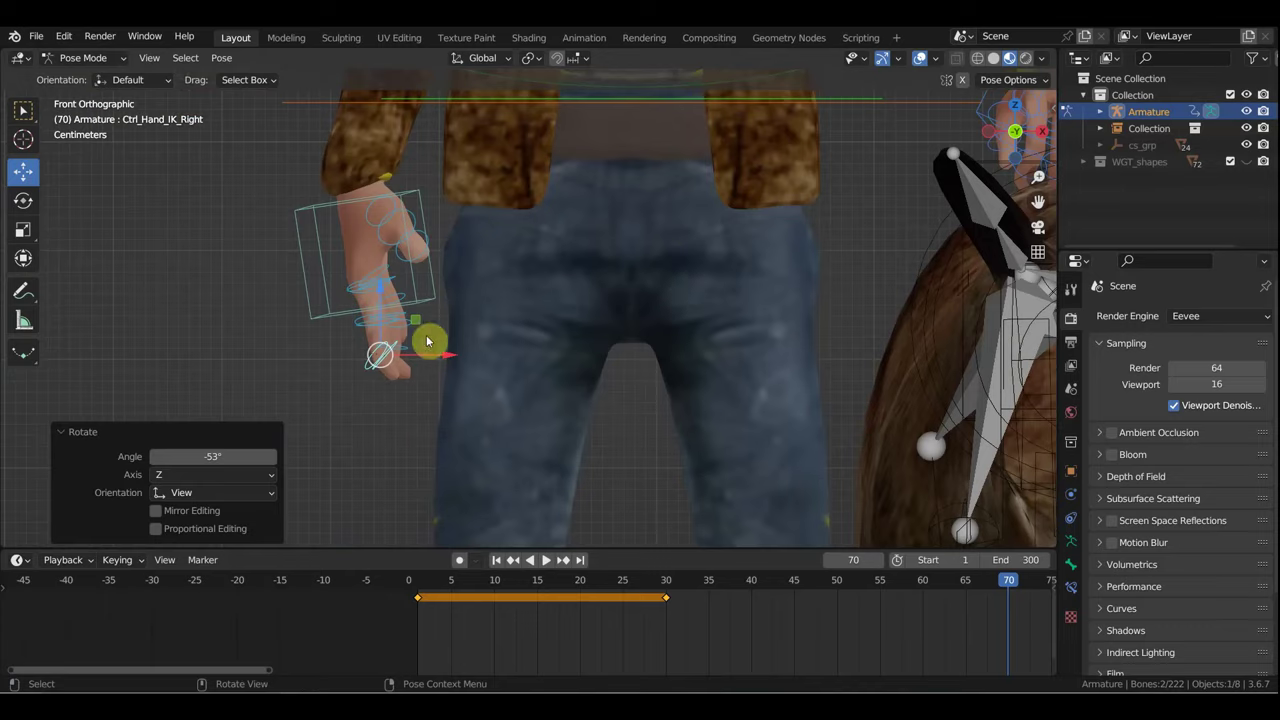
# Step: Rotate the right pinky base -10.1°, middle finger 7.05° and index finger 12.4°
pyautogui.moveTo(427, 342); pyautogui.dragTo(673, 317, button='middle')
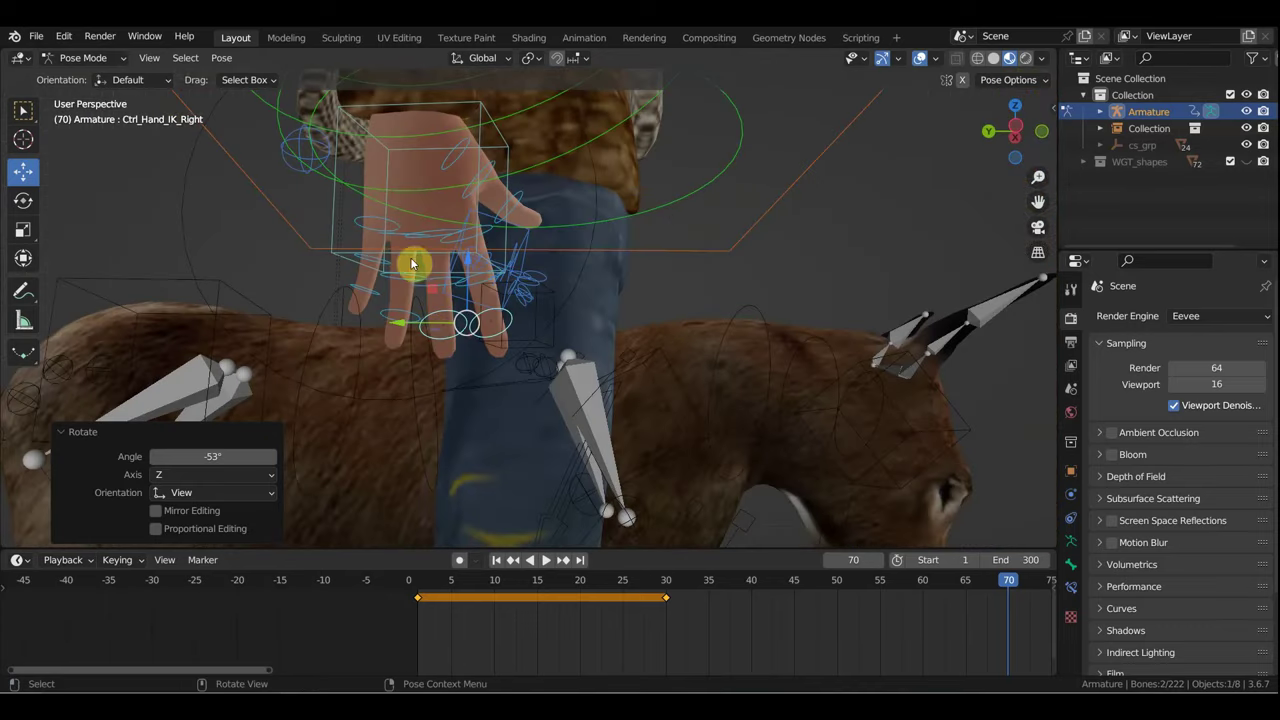
pyautogui.click(389, 225)
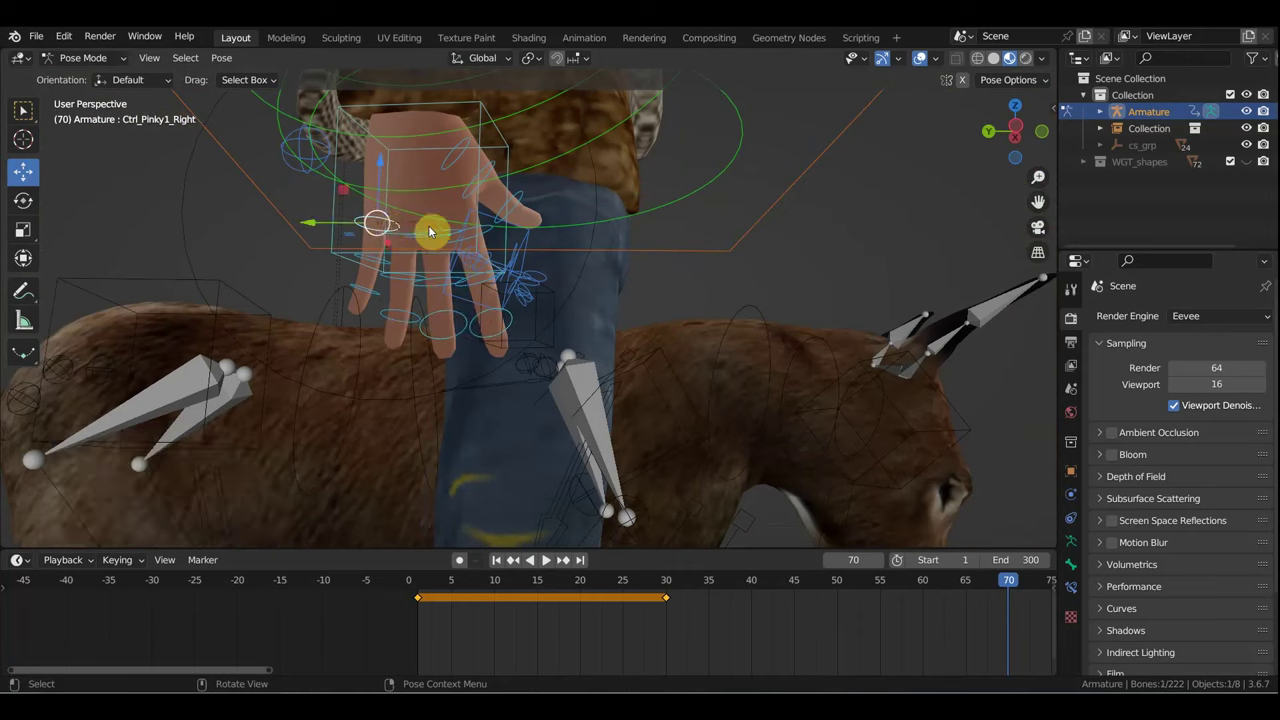
pyautogui.press('r')
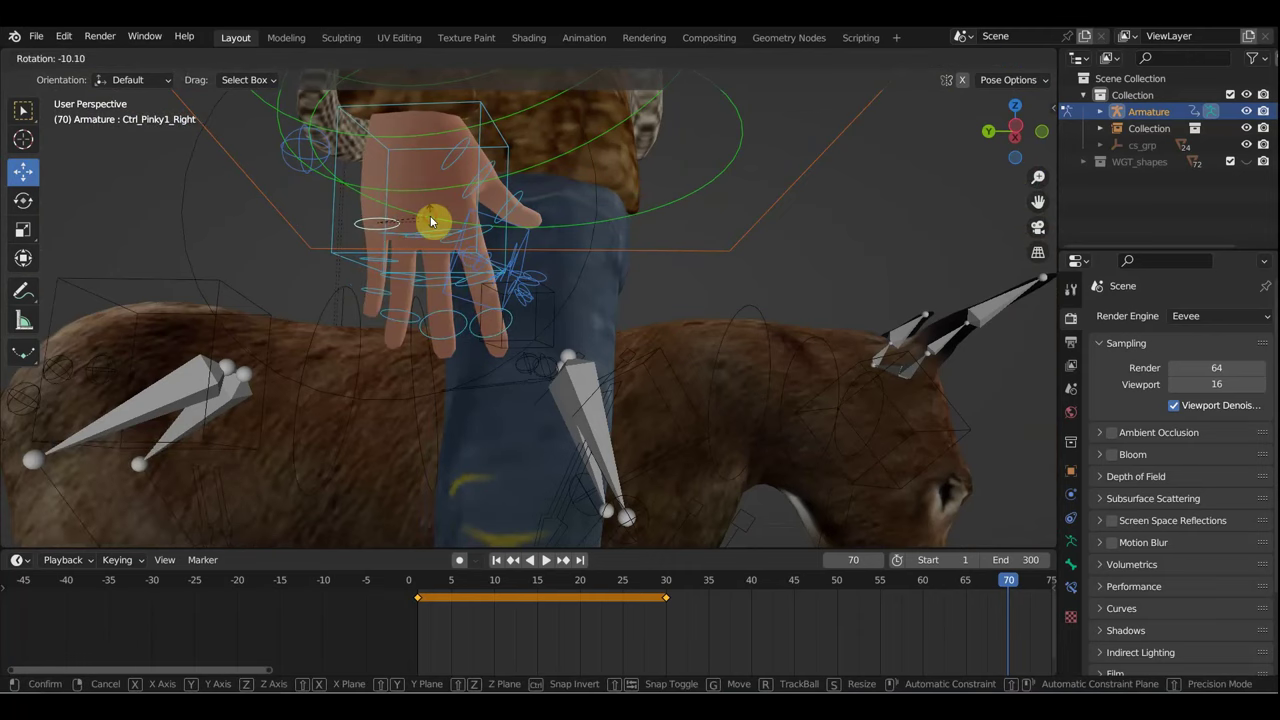
pyautogui.click(432, 222)
pyautogui.click(428, 238)
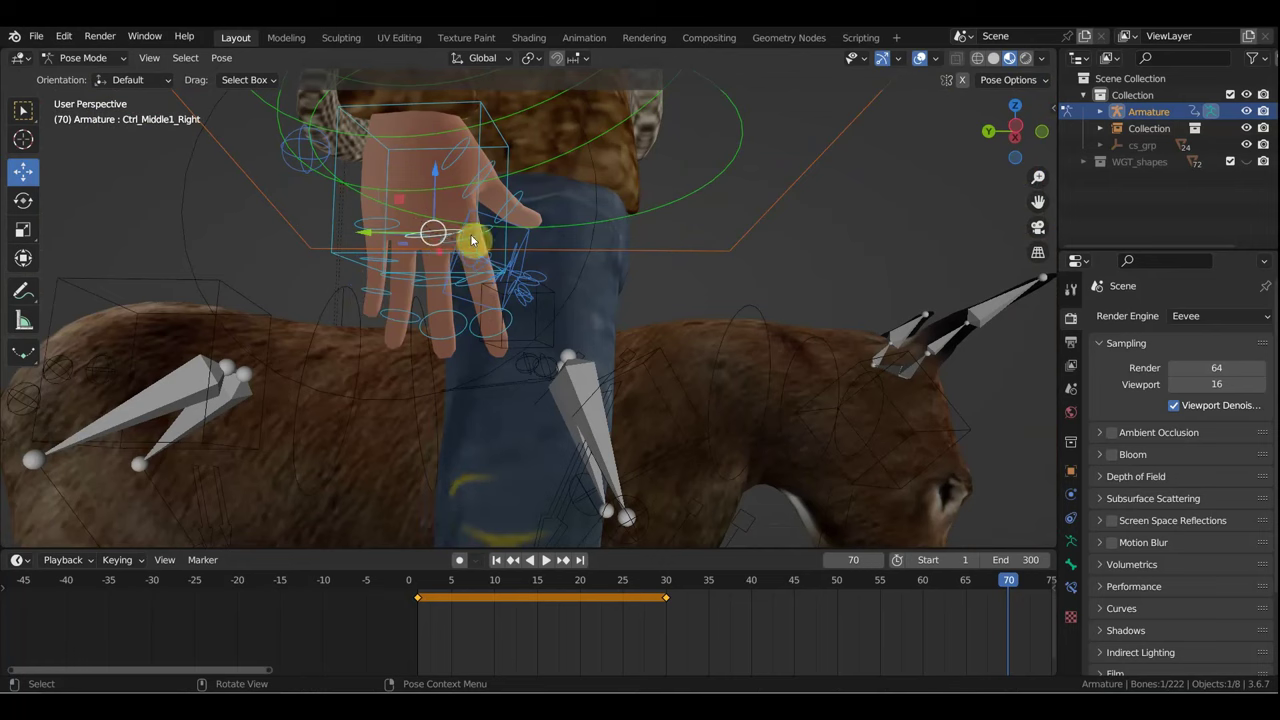
pyautogui.press('r')
pyautogui.click(462, 237)
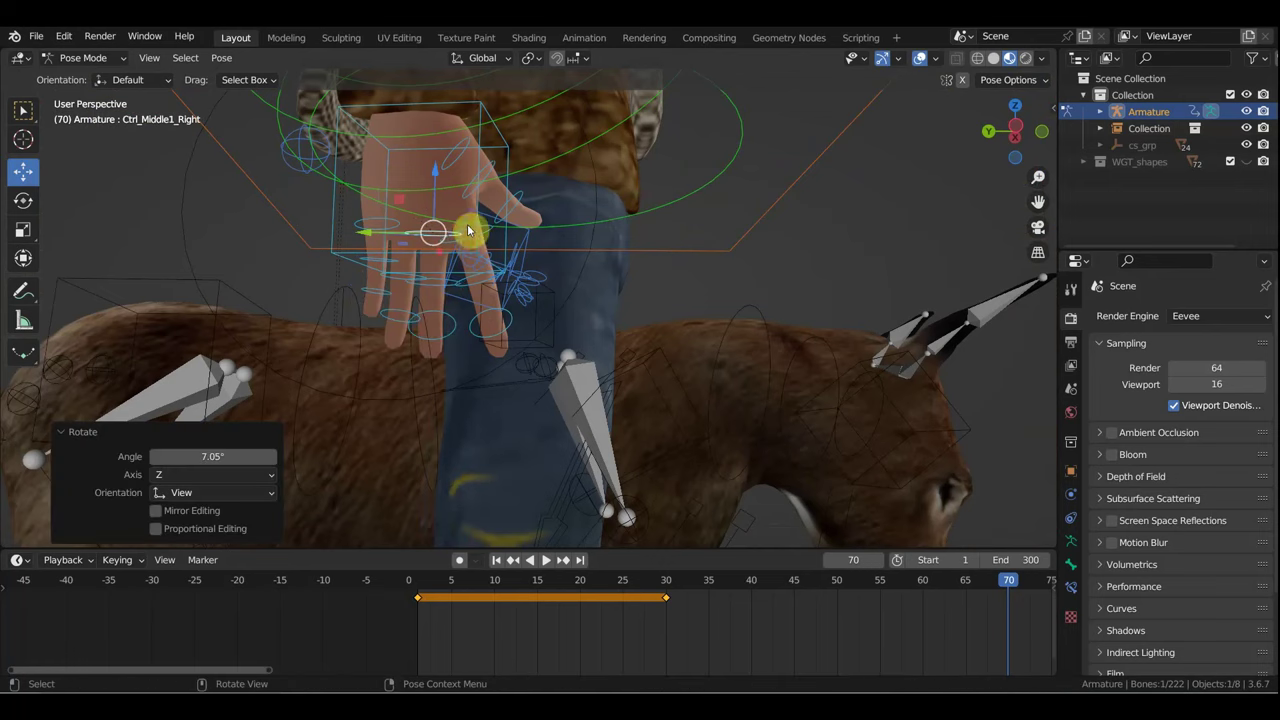
pyautogui.moveTo(483, 263)
pyautogui.mouseDown(button='middle')
pyautogui.moveTo(463, 260)
pyautogui.moveTo(414, 174)
pyautogui.moveTo(482, 207)
pyautogui.mouseUp(button='middle')
pyautogui.click(448, 191)
pyautogui.press('r')
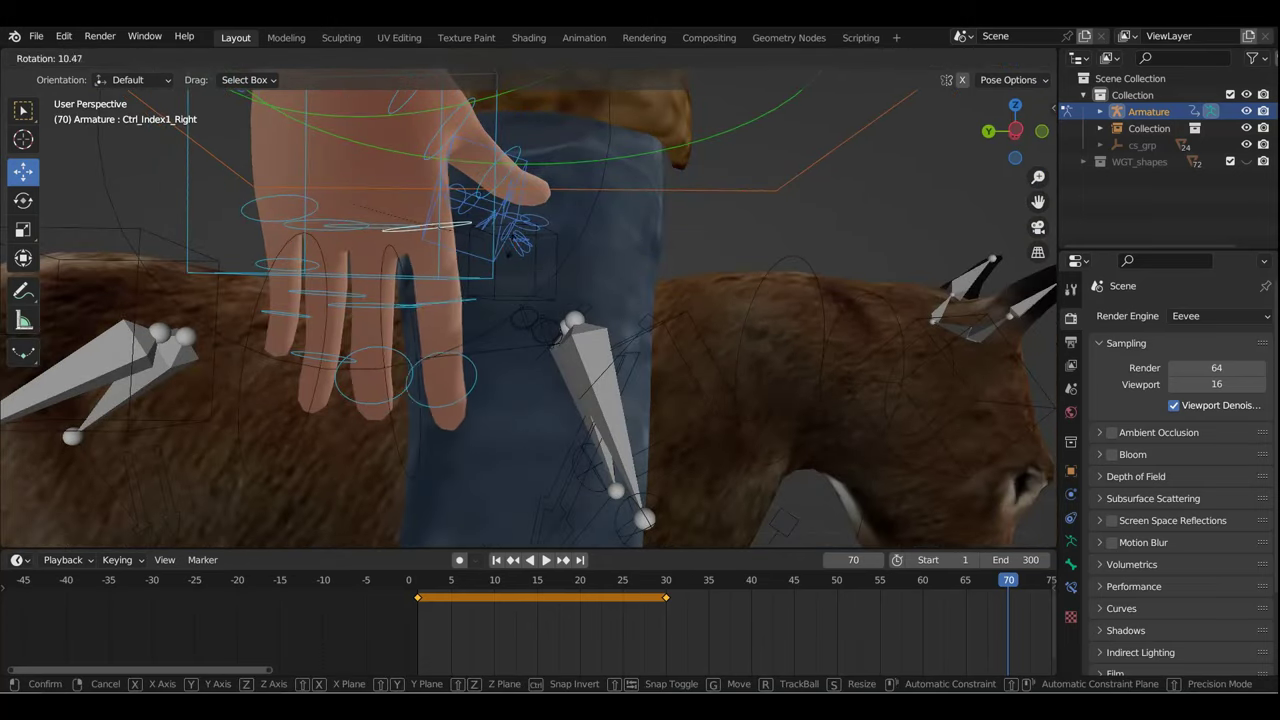
pyautogui.click(378, 316)
# Step: Rotate the right ring finger tip control -13.2°, then 72°
pyautogui.click(330, 356)
pyautogui.press('r')
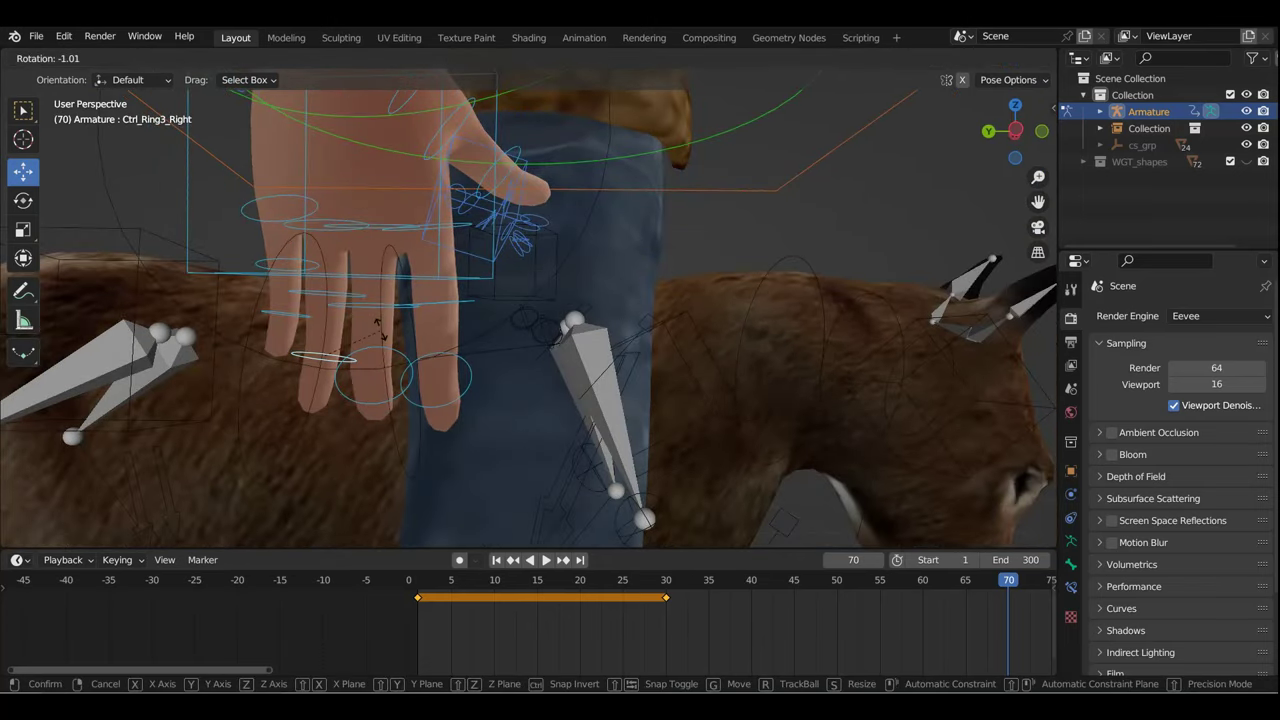
pyautogui.click(383, 320)
pyautogui.moveTo(383, 320)
pyautogui.mouseDown(button='middle')
pyautogui.moveTo(277, 329)
pyautogui.moveTo(326, 300)
pyautogui.moveTo(343, 266)
pyautogui.moveTo(491, 286)
pyautogui.moveTo(566, 307)
pyautogui.moveTo(560, 334)
pyautogui.moveTo(680, 355)
pyautogui.mouseUp(button='middle')
pyautogui.press('r')
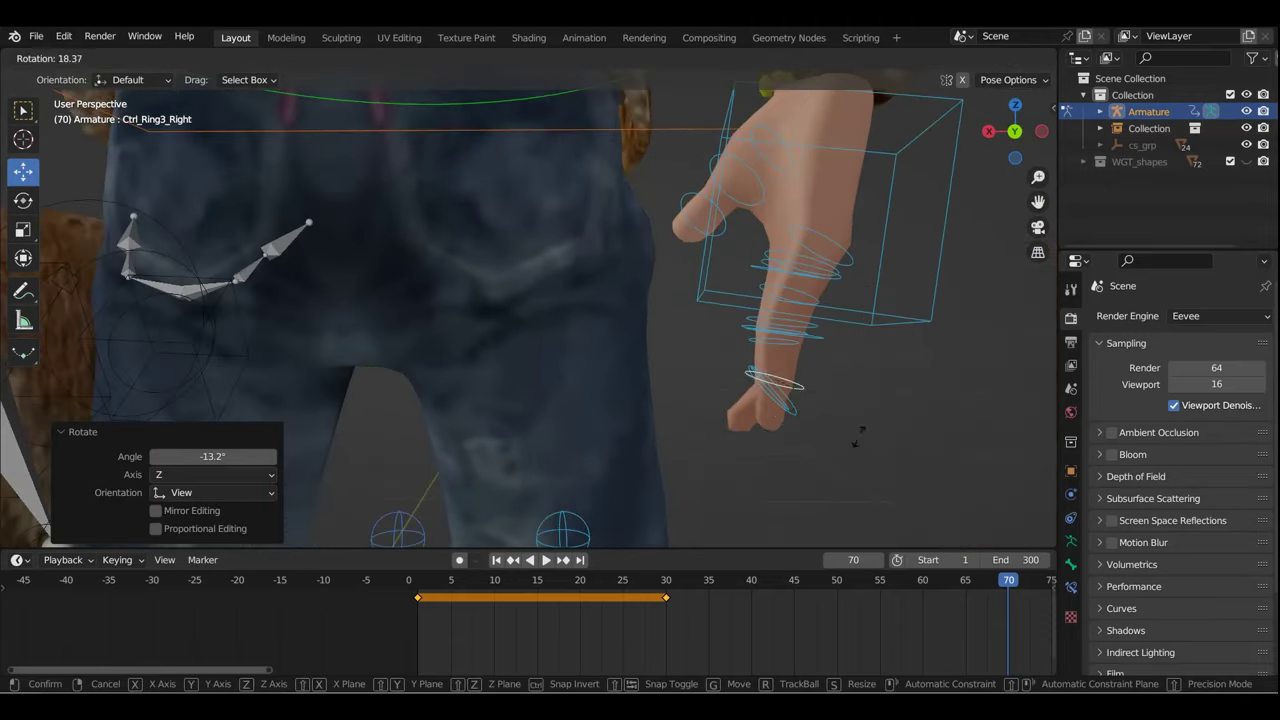
pyautogui.click(785, 445)
pyautogui.moveTo(785, 445)
pyautogui.mouseDown(button='middle')
pyautogui.moveTo(489, 428)
pyautogui.moveTo(418, 218)
pyautogui.mouseUp(button='middle')
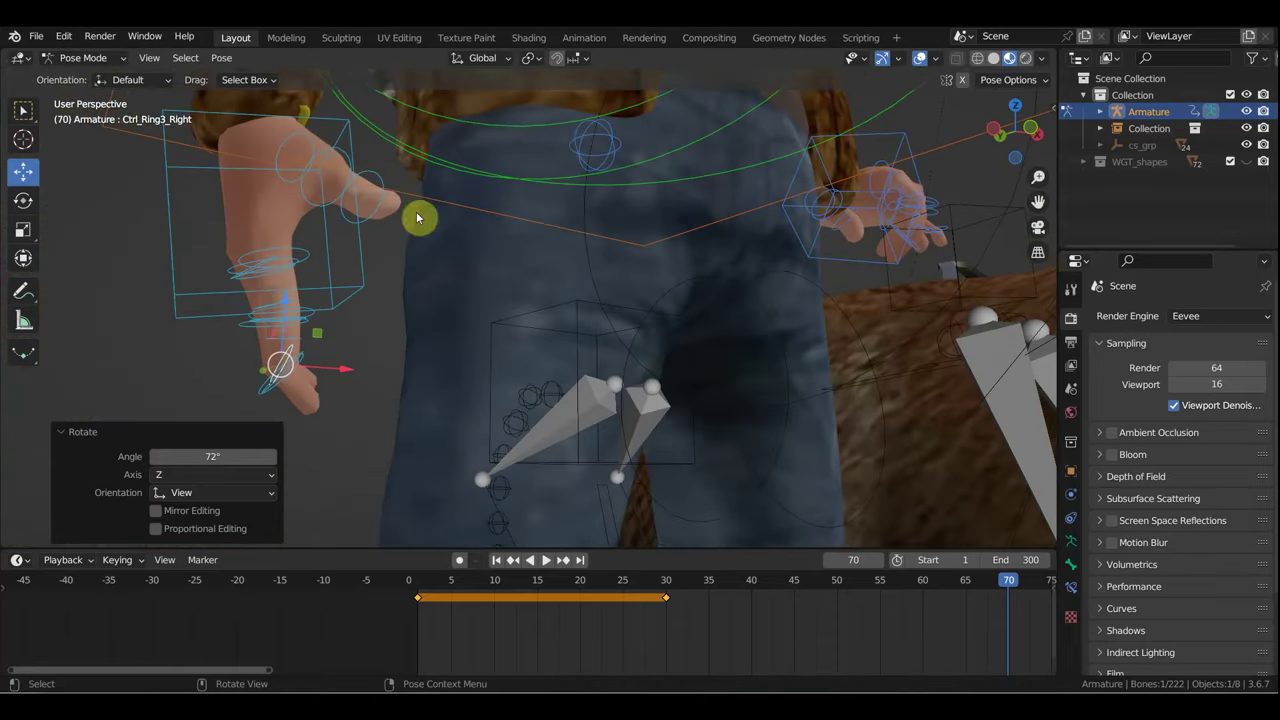
# Step: Bend the right thumb's middle control 34.2° and its tip 46.5°
pyautogui.click(316, 155)
pyautogui.press('r')
pyautogui.click(358, 196)
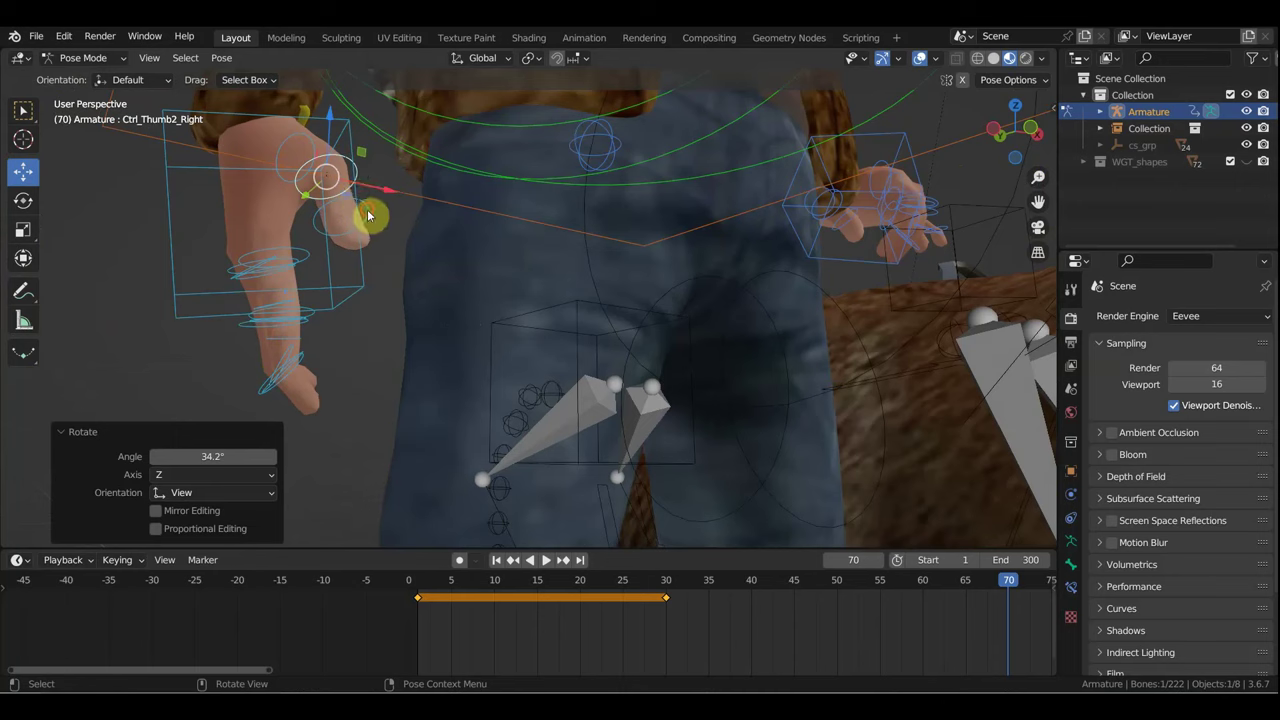
pyautogui.click(368, 215)
pyautogui.press('r')
pyautogui.click(366, 266)
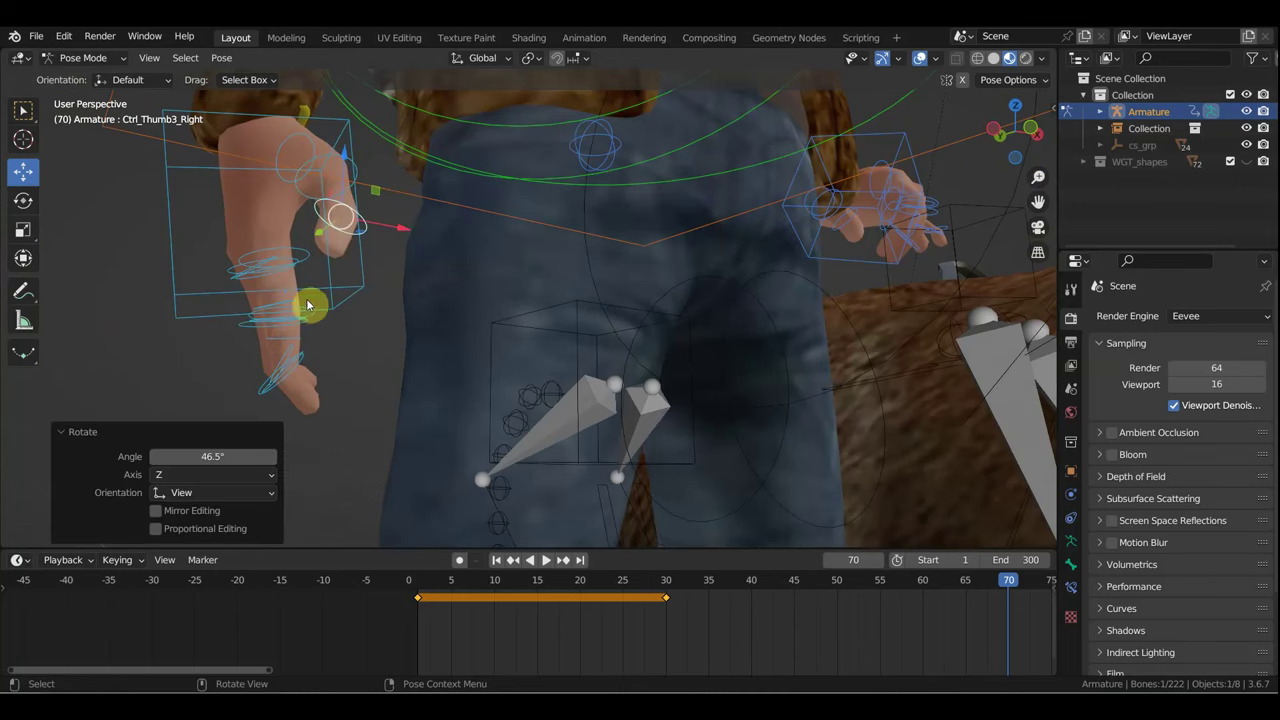
# Step: Curl the right pinky tip -22.9° and bend the index finger's second joint -54.1°
pyautogui.moveTo(314, 303); pyautogui.dragTo(434, 319, button='middle')
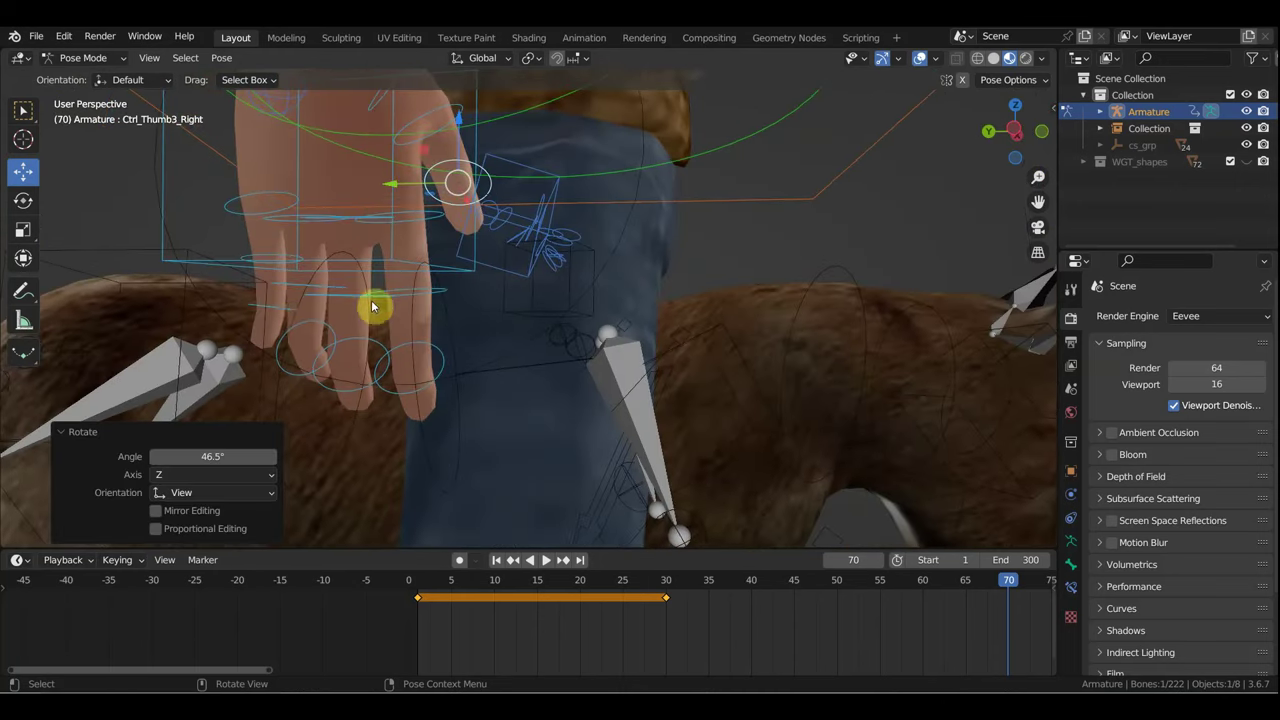
pyautogui.click(280, 311)
pyautogui.press('r')
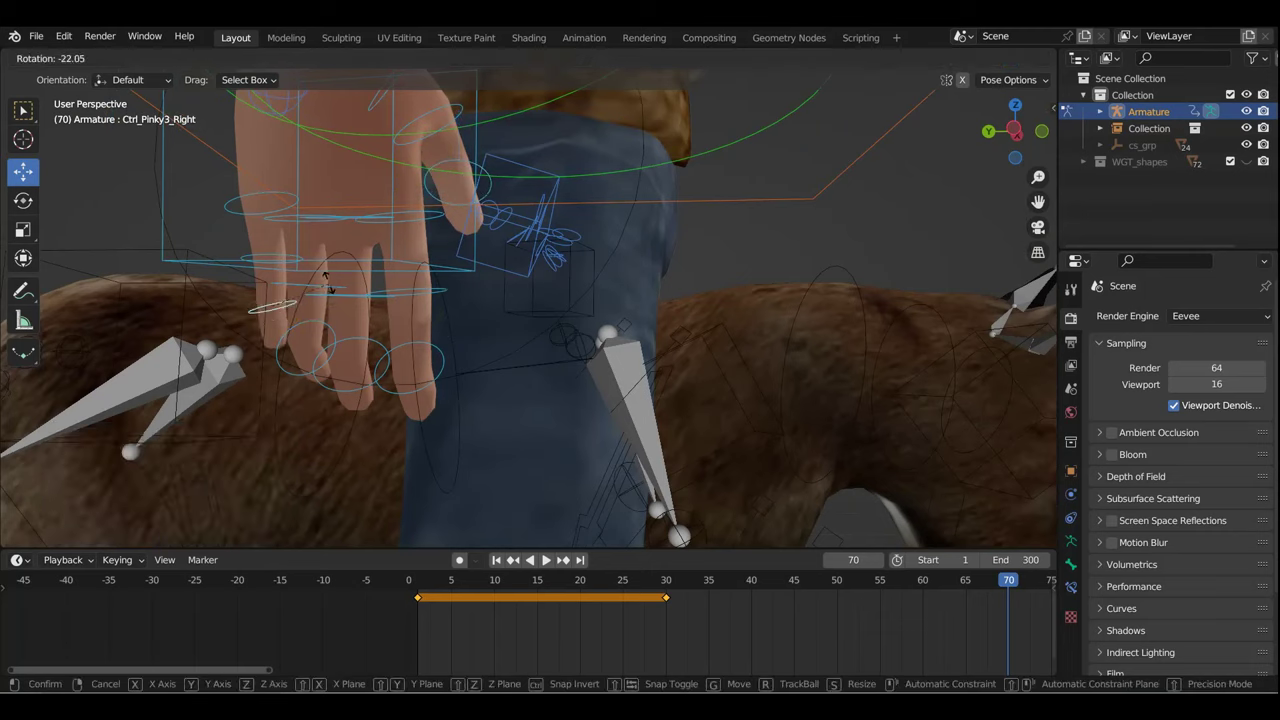
pyautogui.click(333, 316)
pyautogui.click(333, 291)
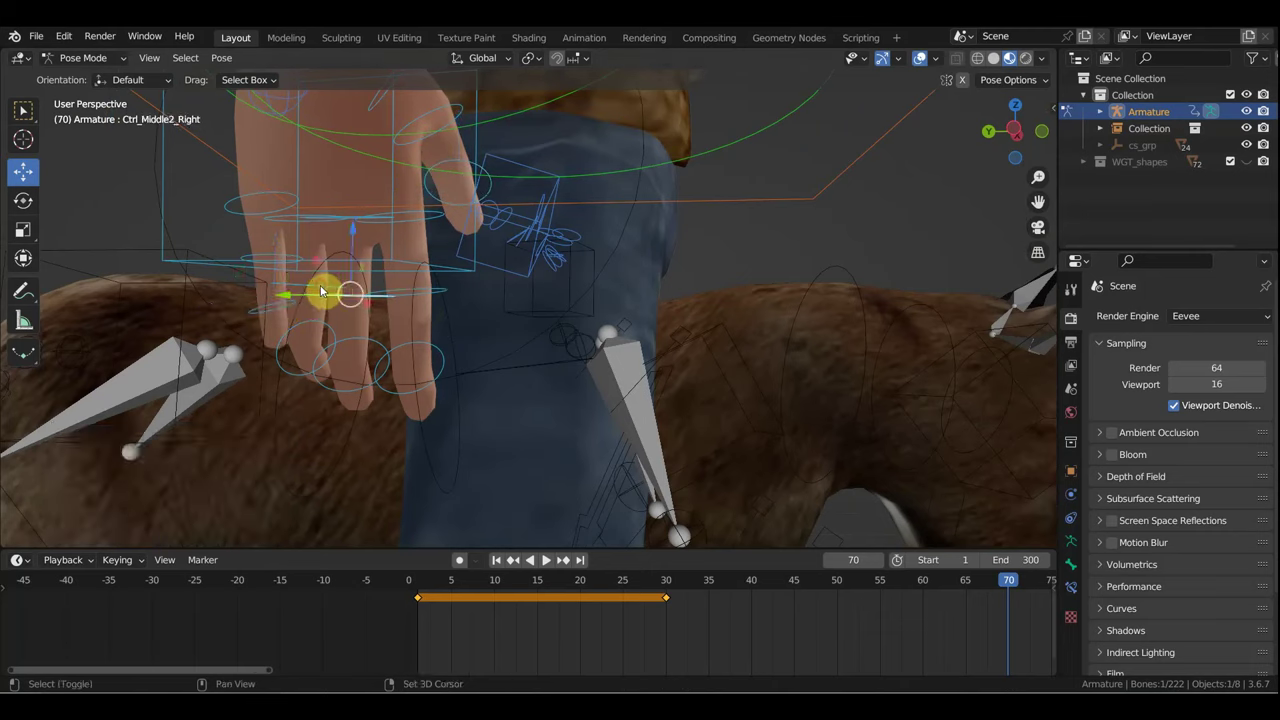
pyautogui.click(305, 291)
pyautogui.click(400, 297)
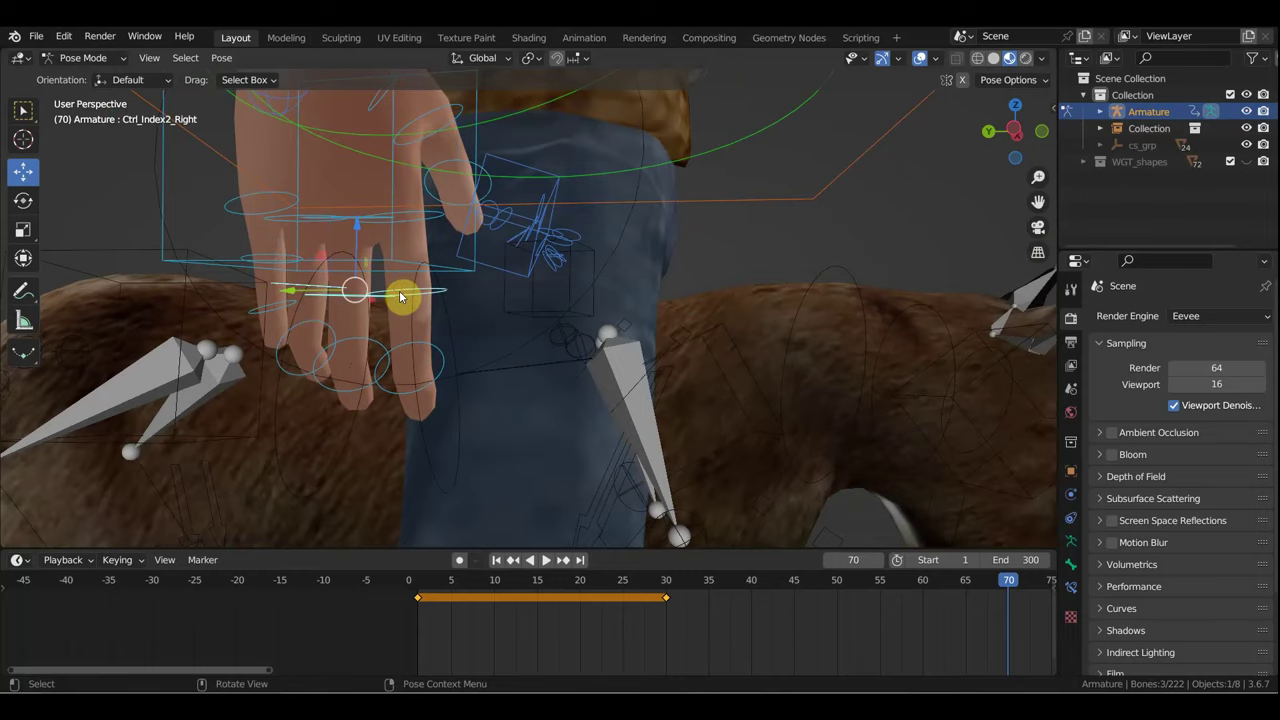
pyautogui.moveTo(400, 297); pyautogui.dragTo(503, 304, button='middle')
pyautogui.press('r')
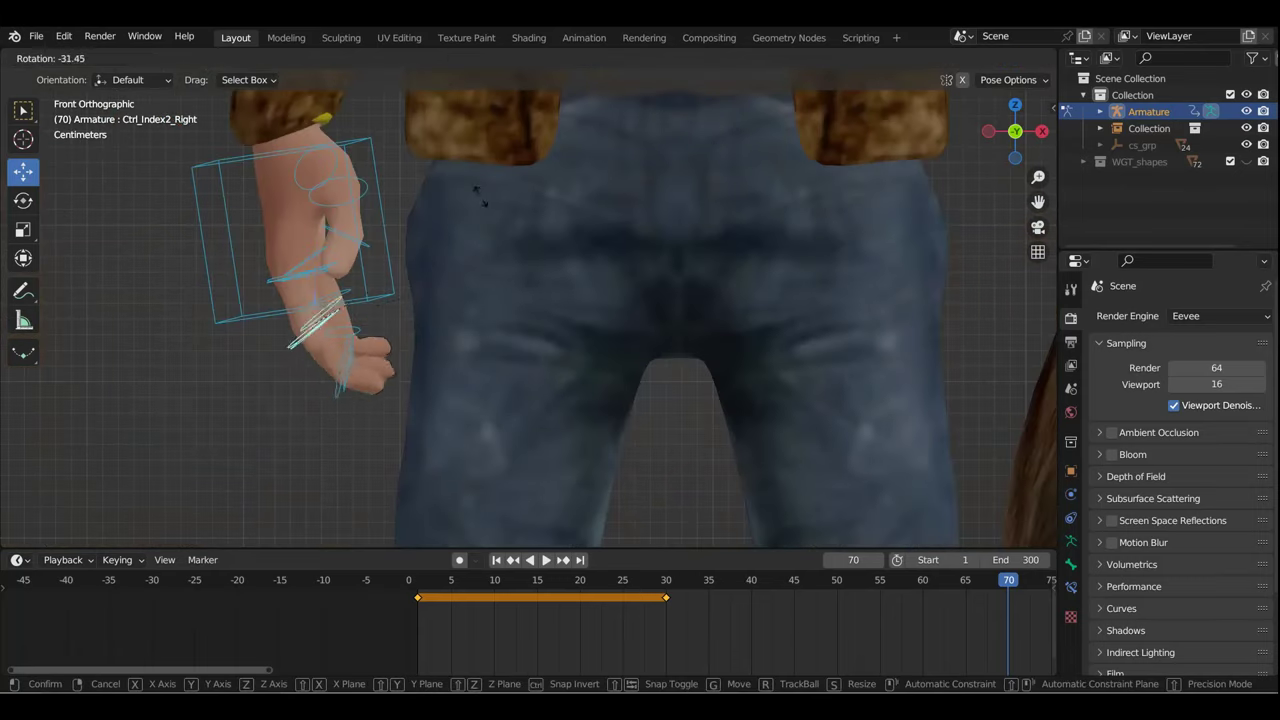
pyautogui.click(421, 185)
# Step: Rotate the right thumb tip control to -34°
pyautogui.click(351, 237)
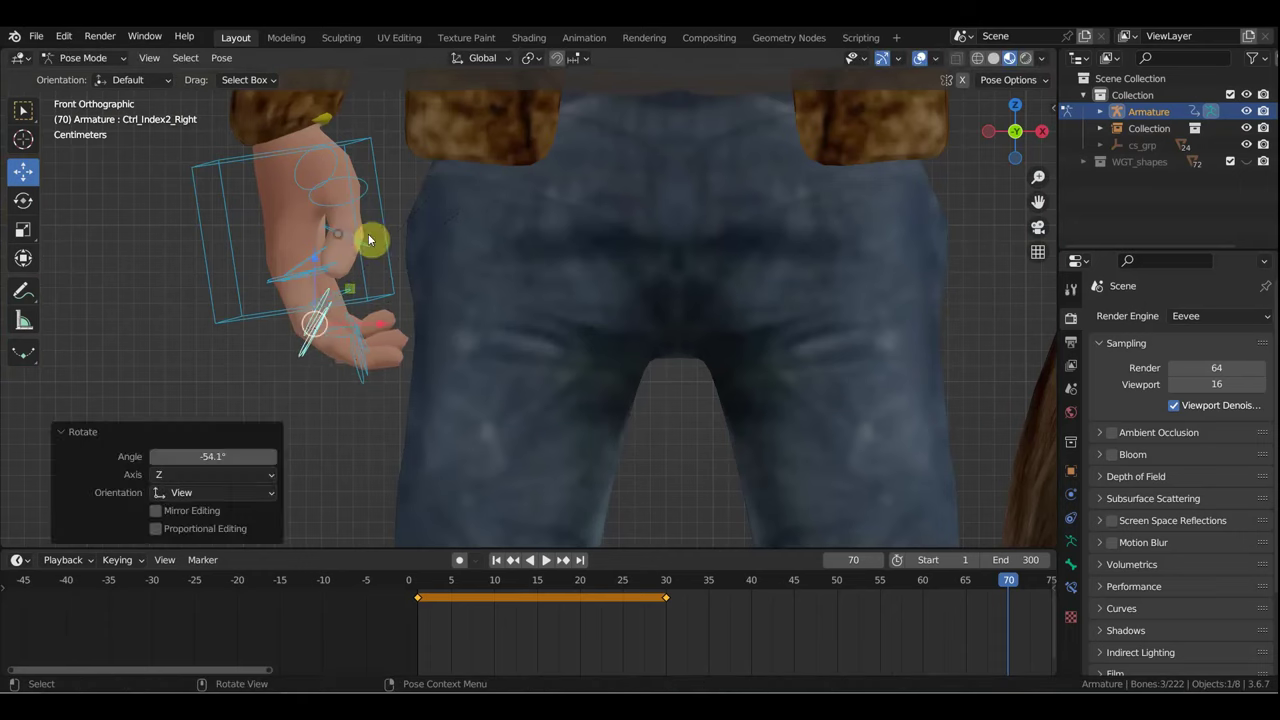
pyautogui.press('r')
pyautogui.click(437, 170)
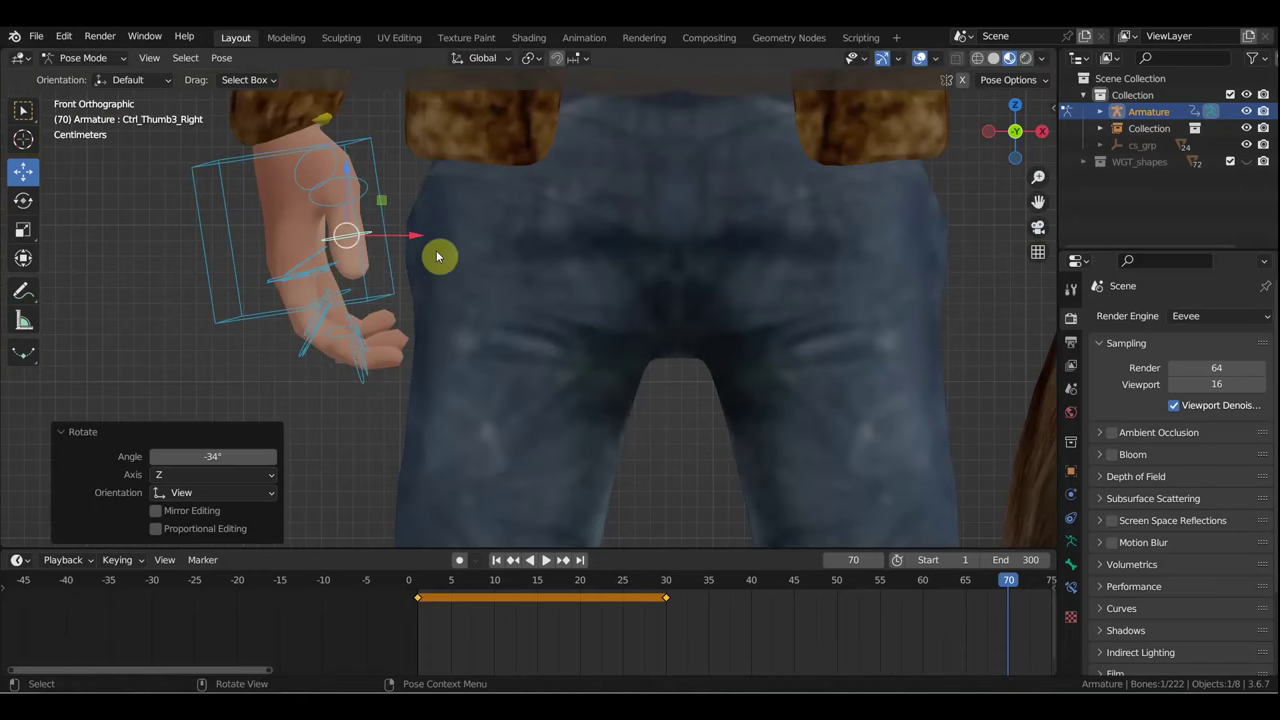
# Step: Keyframe location and rotation for all rig bones at frame 70, then scrub back to preview
pyautogui.scroll(-4, 668, 391)
pyautogui.scroll(-2, 668, 391)
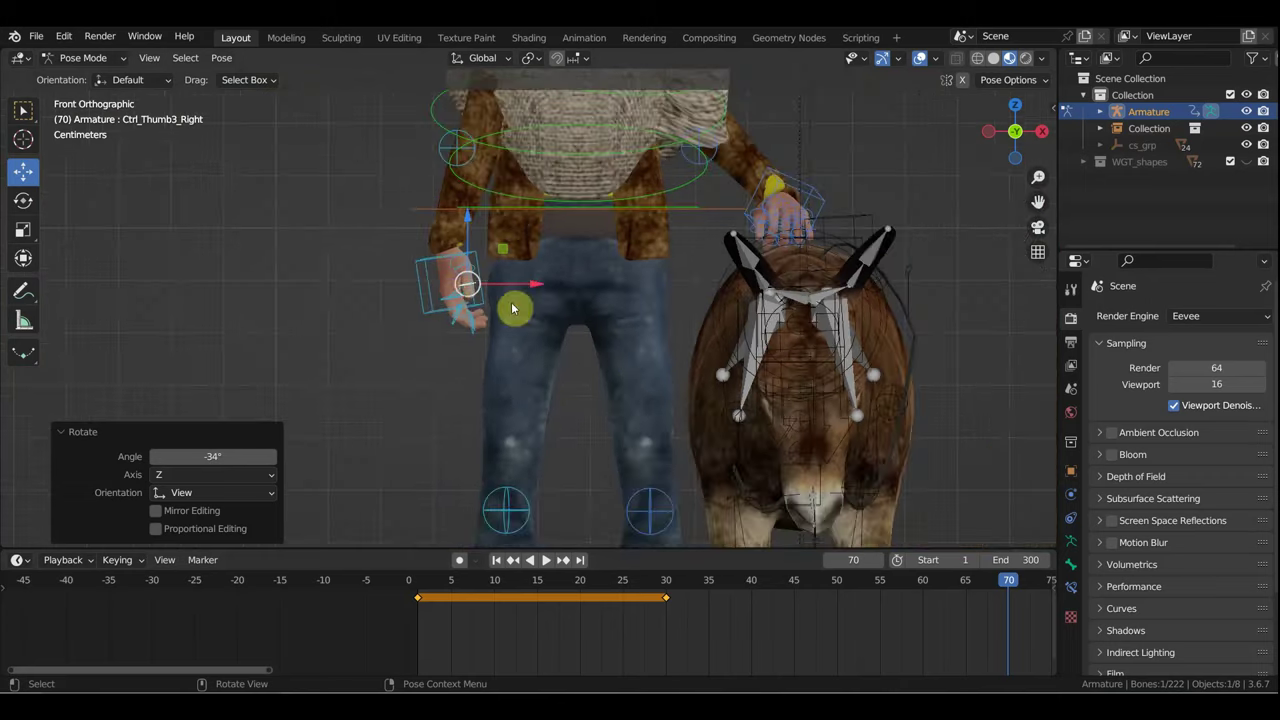
pyautogui.scroll(-1, 508, 300)
pyautogui.scroll(-1, 466, 348)
pyautogui.scroll(-1, 420, 341)
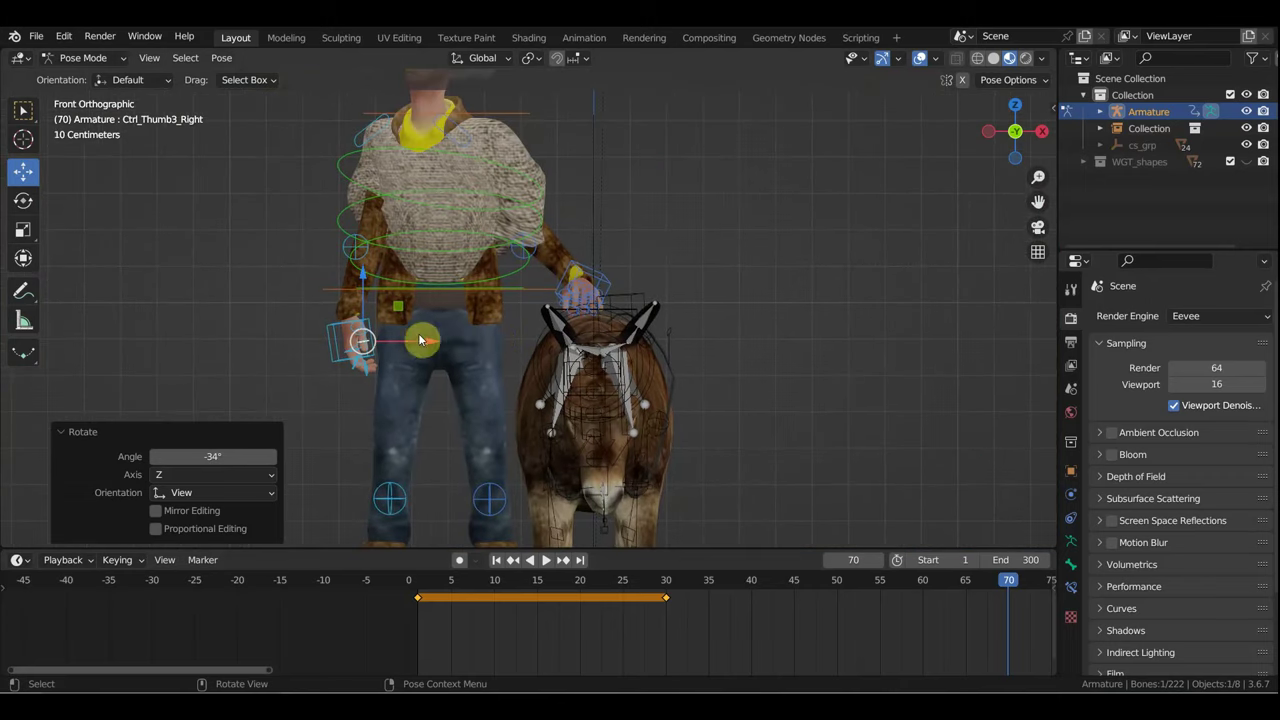
pyautogui.scroll(-1, 495, 338)
pyautogui.scroll(-2, 545, 355)
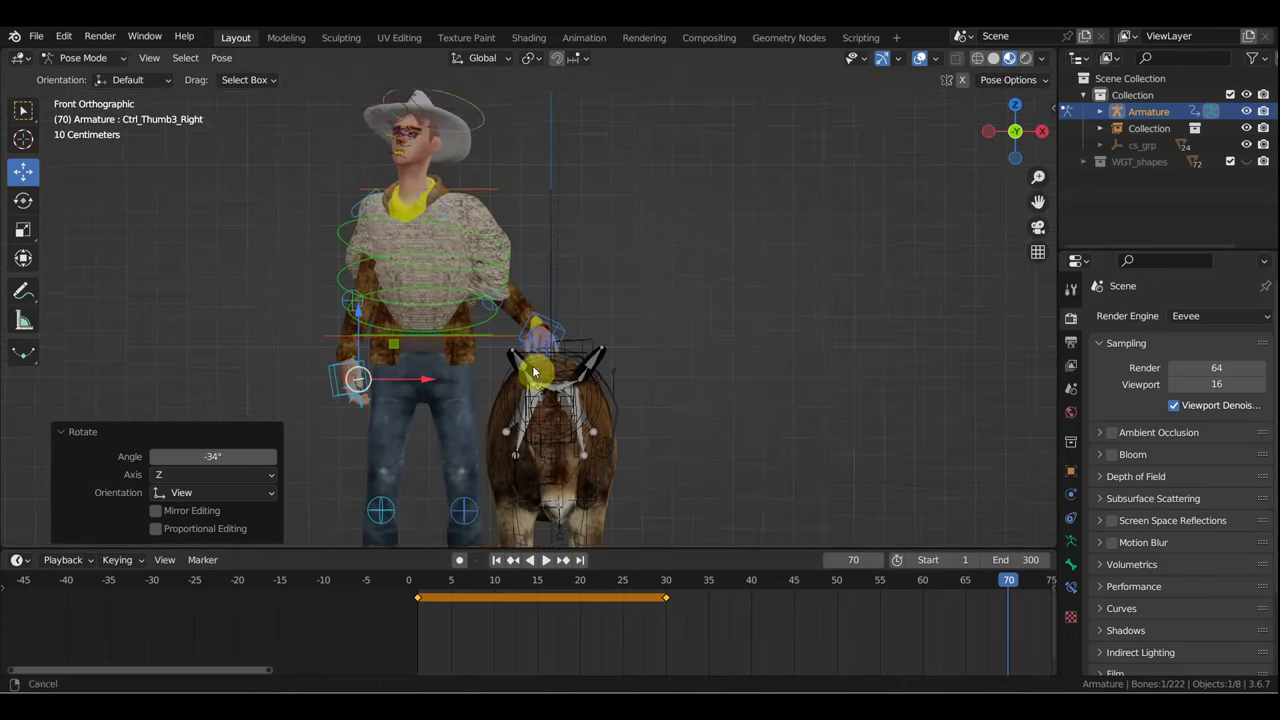
pyautogui.scroll(-1, 533, 372)
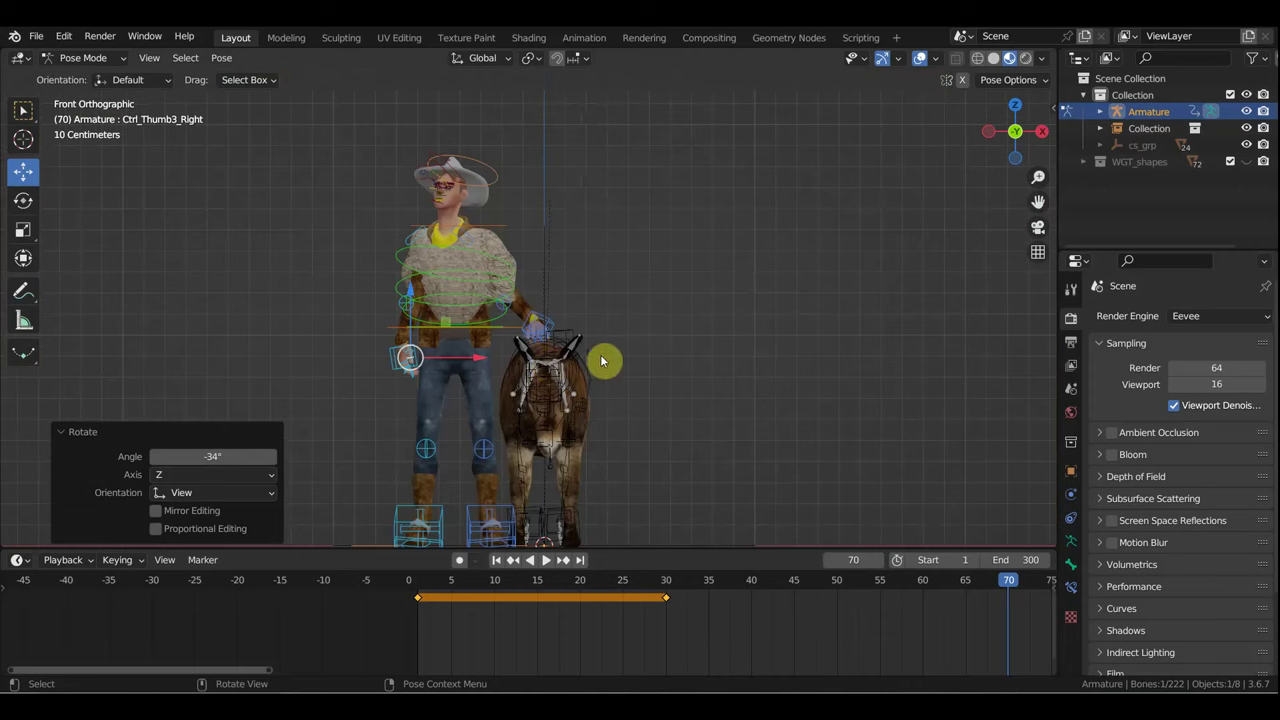
pyautogui.press('a')
pyautogui.press('i')
pyautogui.scroll(-1, 726, 587)
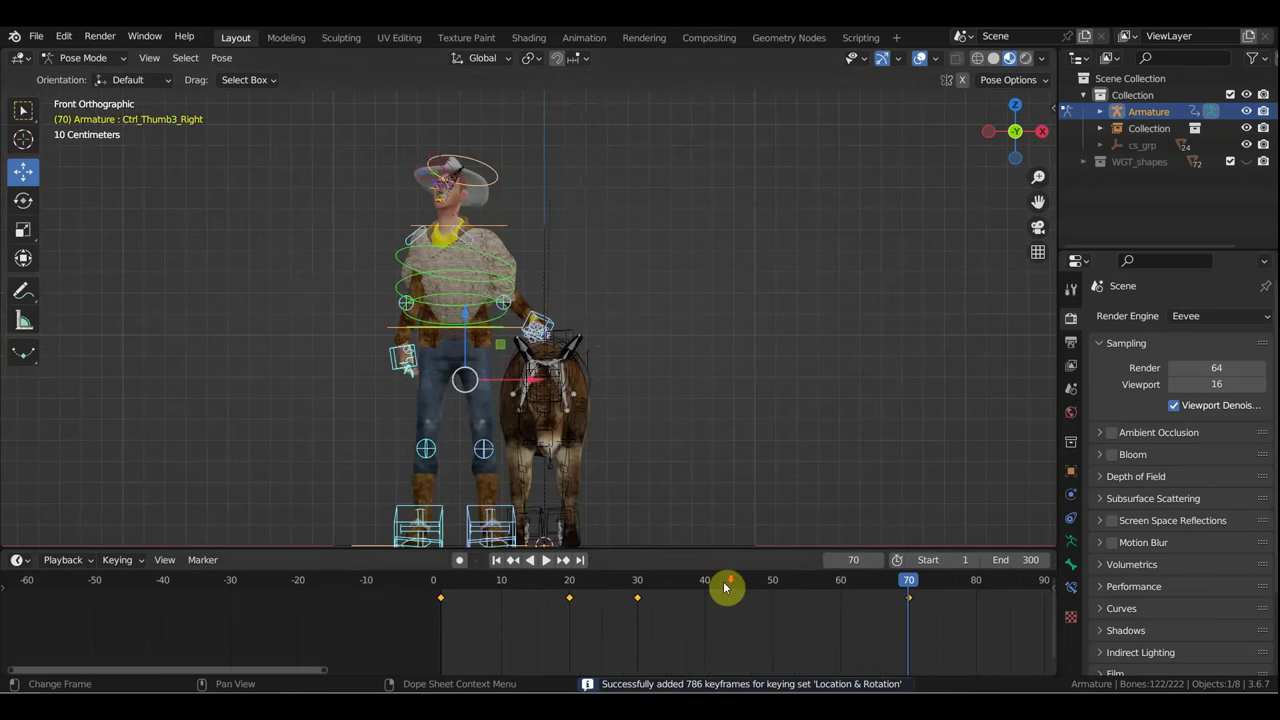
pyautogui.moveTo(905, 590)
pyautogui.mouseDown()
pyautogui.moveTo(517, 590)
pyautogui.moveTo(813, 592)
pyautogui.moveTo(771, 592)
pyautogui.mouseUp()
# Step: Shift Ctrl_Hips and the Ctrl_Hand_IK_Right control slightly to the right
pyautogui.scroll(2, 506, 457)
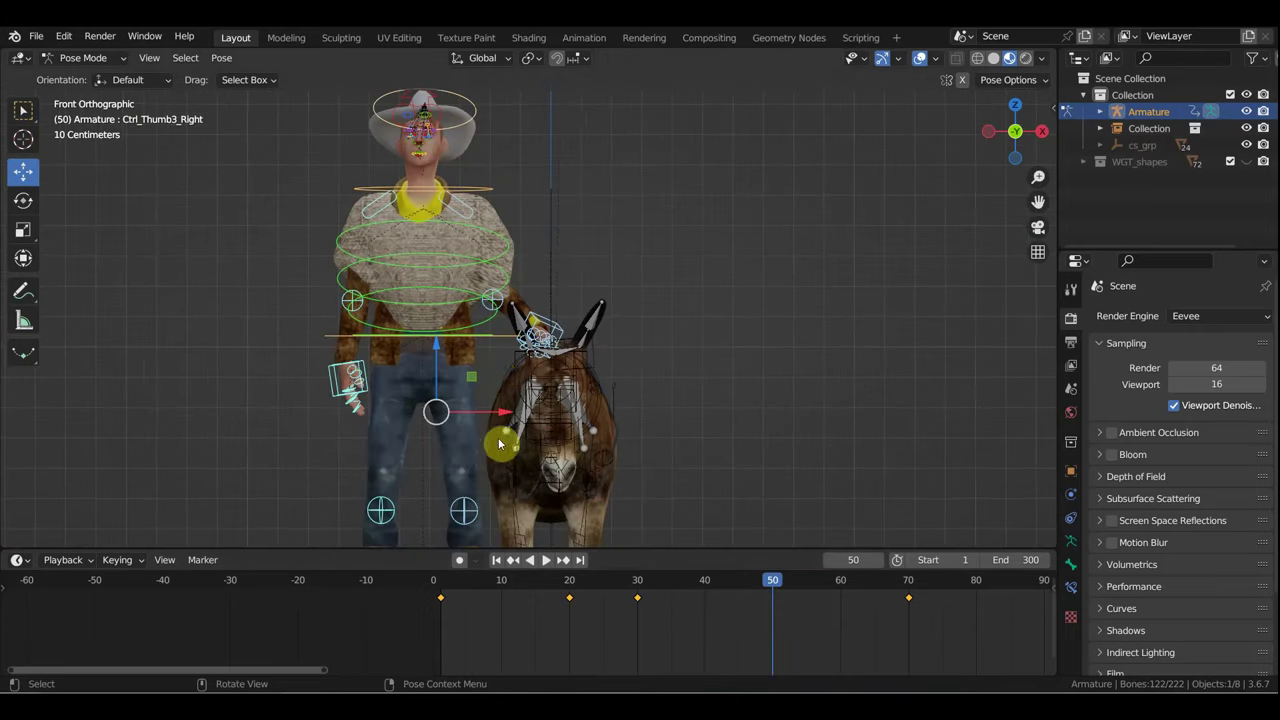
pyautogui.click(508, 342)
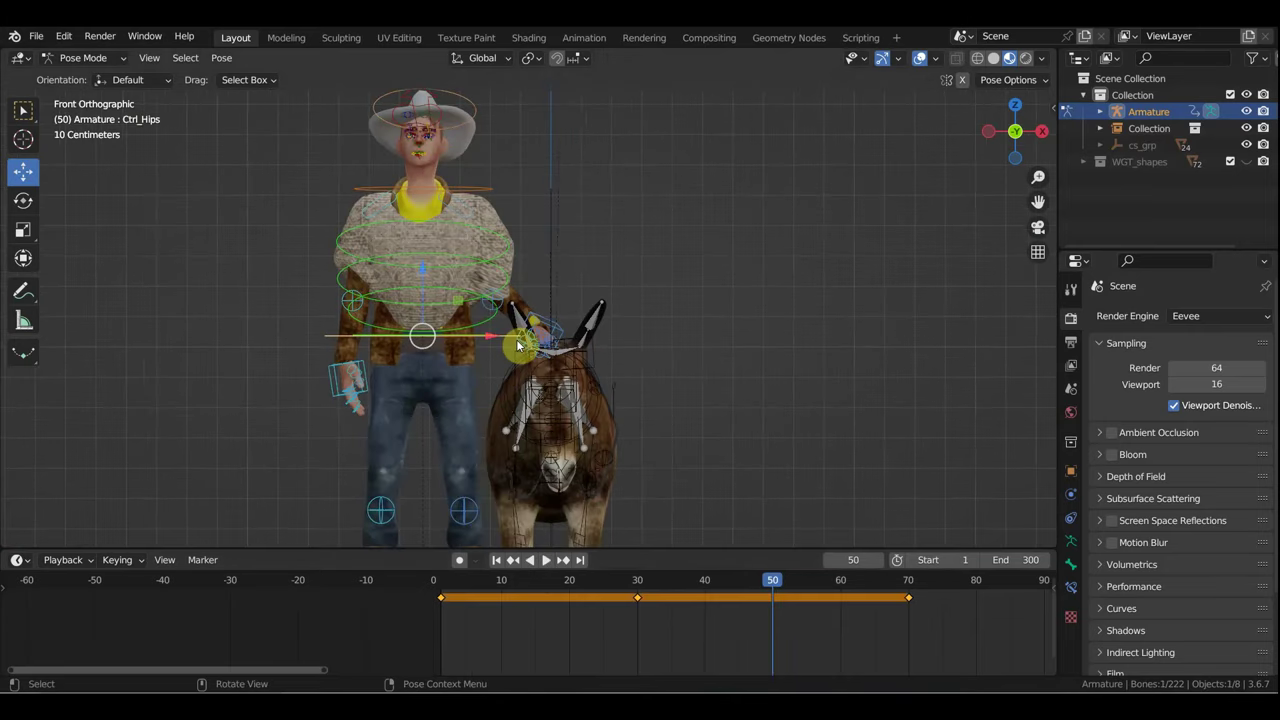
pyautogui.moveTo(518, 345); pyautogui.dragTo(528, 345)
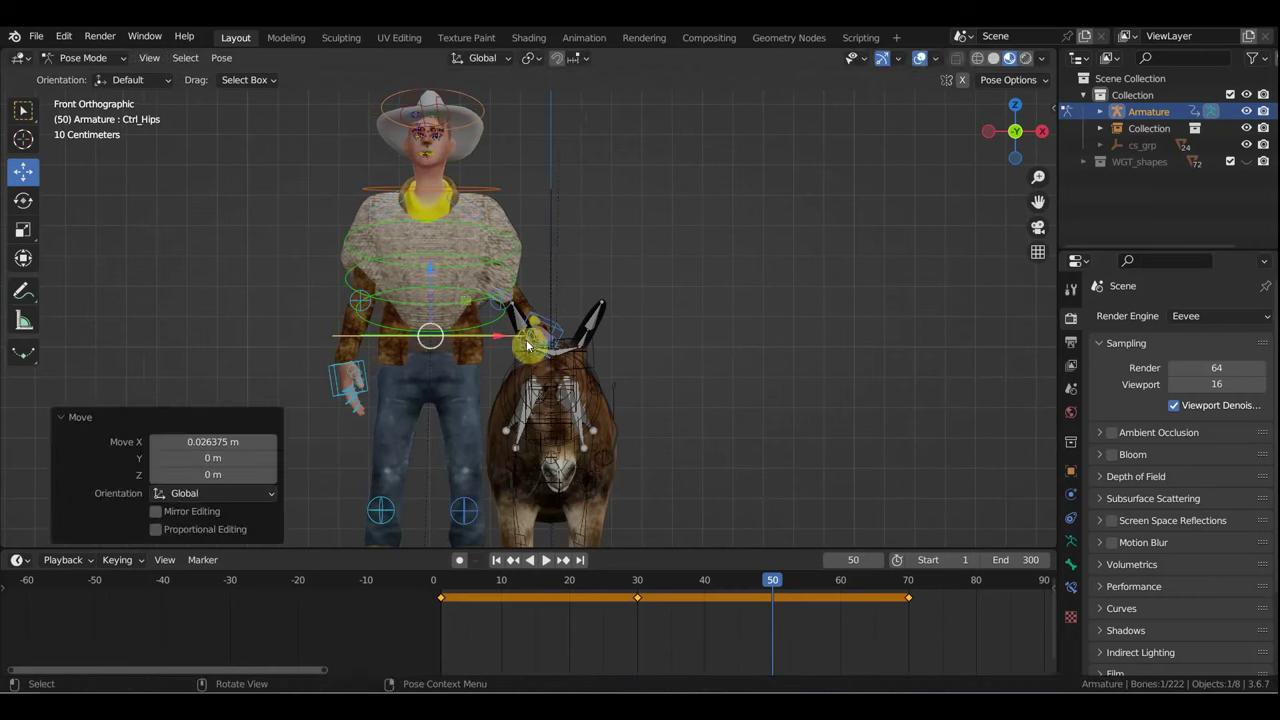
pyautogui.click(334, 366)
pyautogui.press('g')
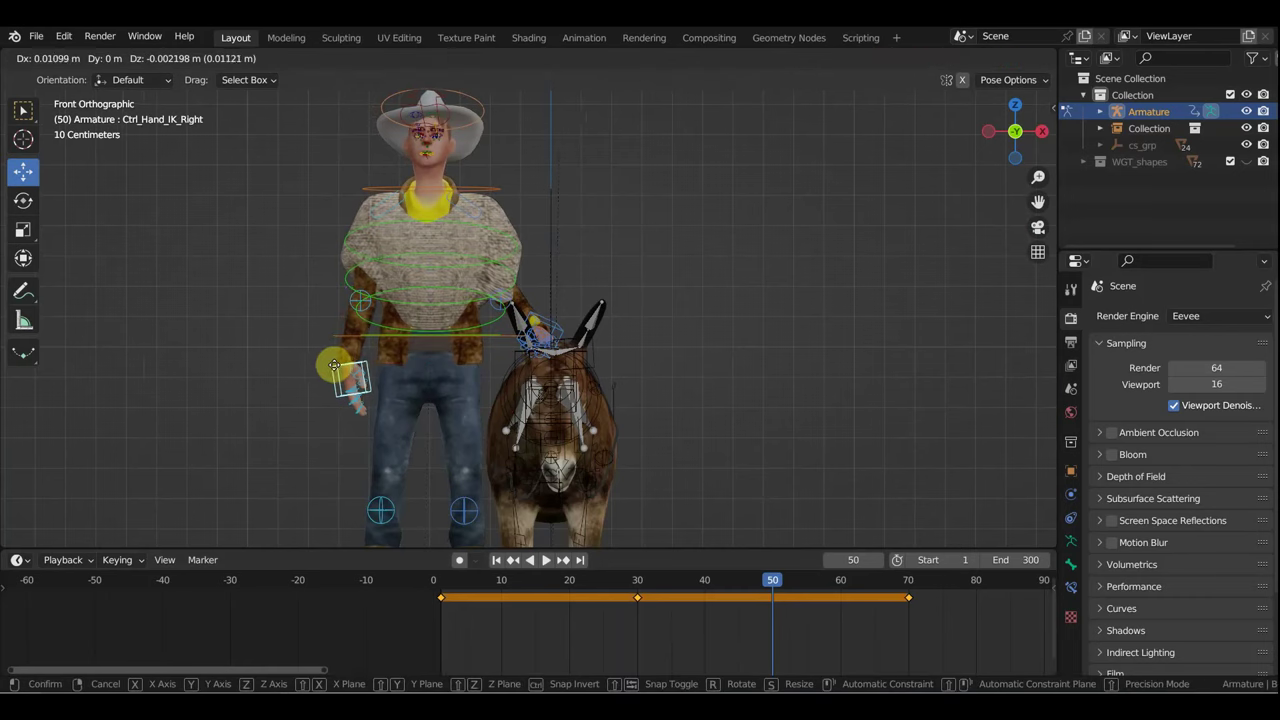
pyautogui.click(352, 370)
# Step: Key all bones at frame 50 and scrub to check the pose
pyautogui.press('a')
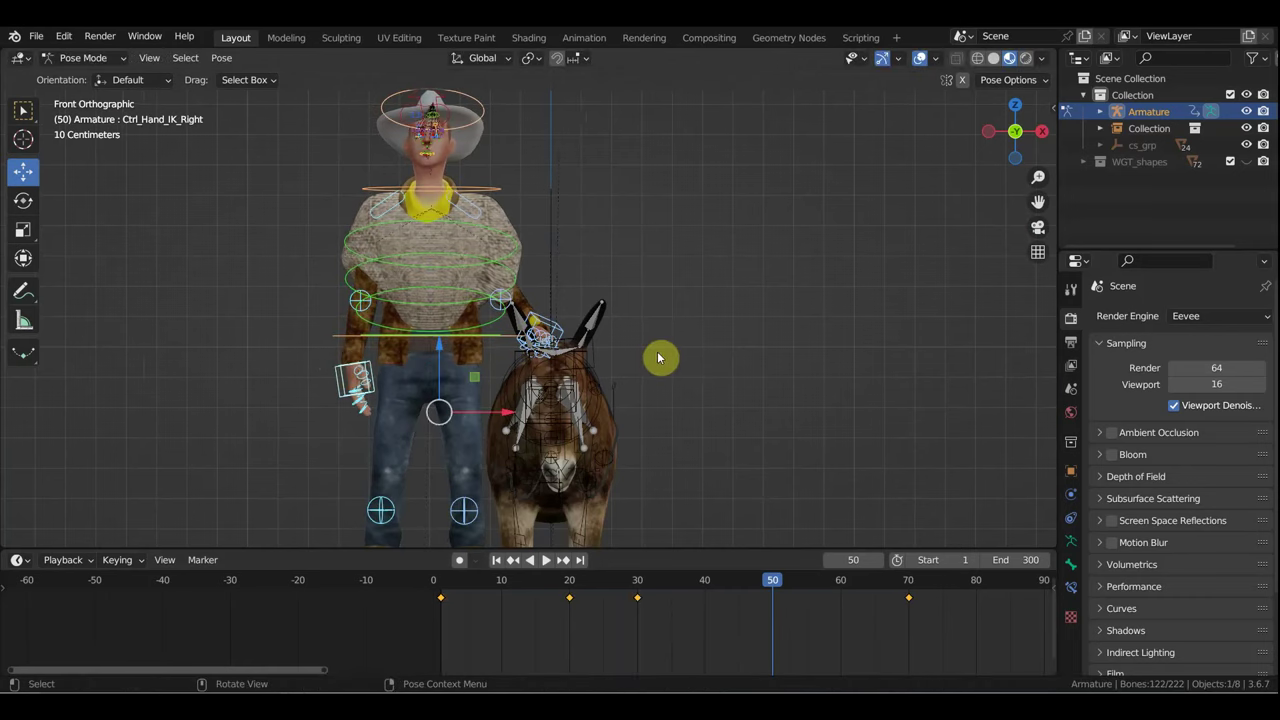
pyautogui.press('i')
pyautogui.moveTo(774, 583)
pyautogui.mouseDown()
pyautogui.moveTo(640, 583)
pyautogui.moveTo(811, 590)
pyautogui.moveTo(983, 623)
pyautogui.moveTo(789, 623)
pyautogui.moveTo(849, 617)
pyautogui.moveTo(617, 594)
pyautogui.moveTo(806, 612)
pyautogui.moveTo(779, 606)
pyautogui.mouseUp()
# Step: Return to the Select tool and switch the armature to Object Mode
pyautogui.scroll(-5, 703, 443)
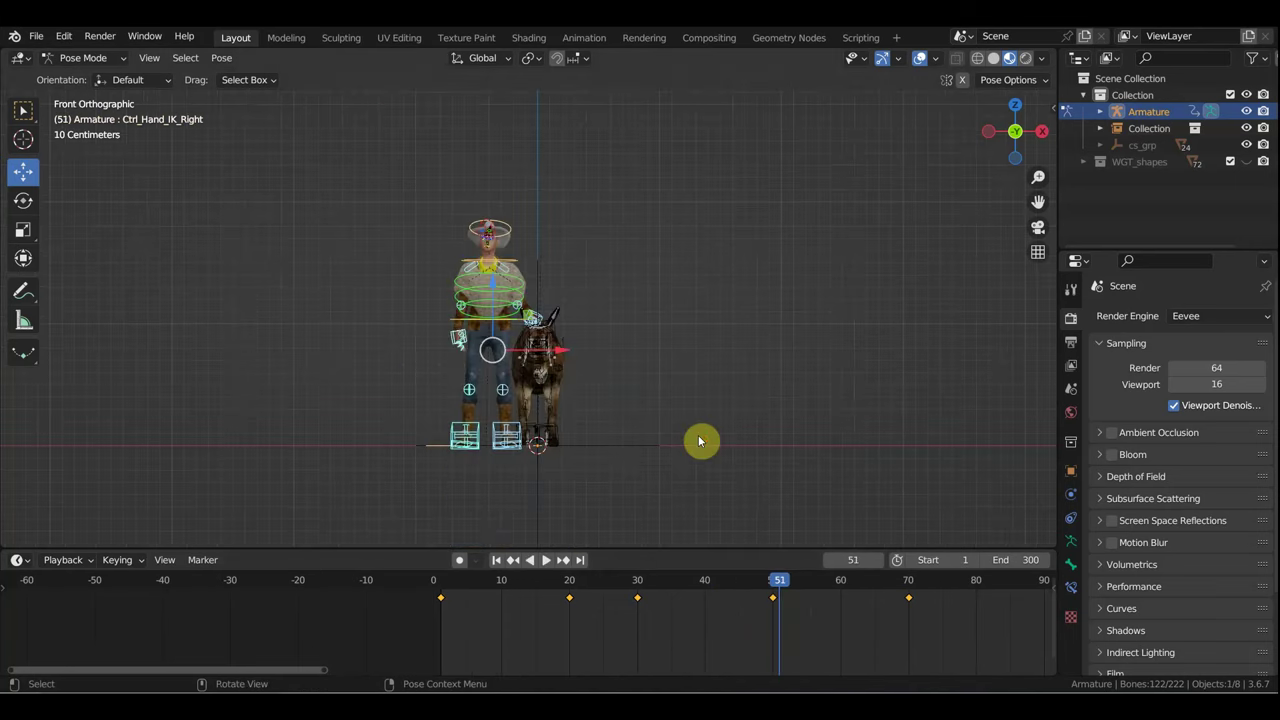
pyautogui.moveTo(700, 443); pyautogui.dragTo(580, 443, button='middle')
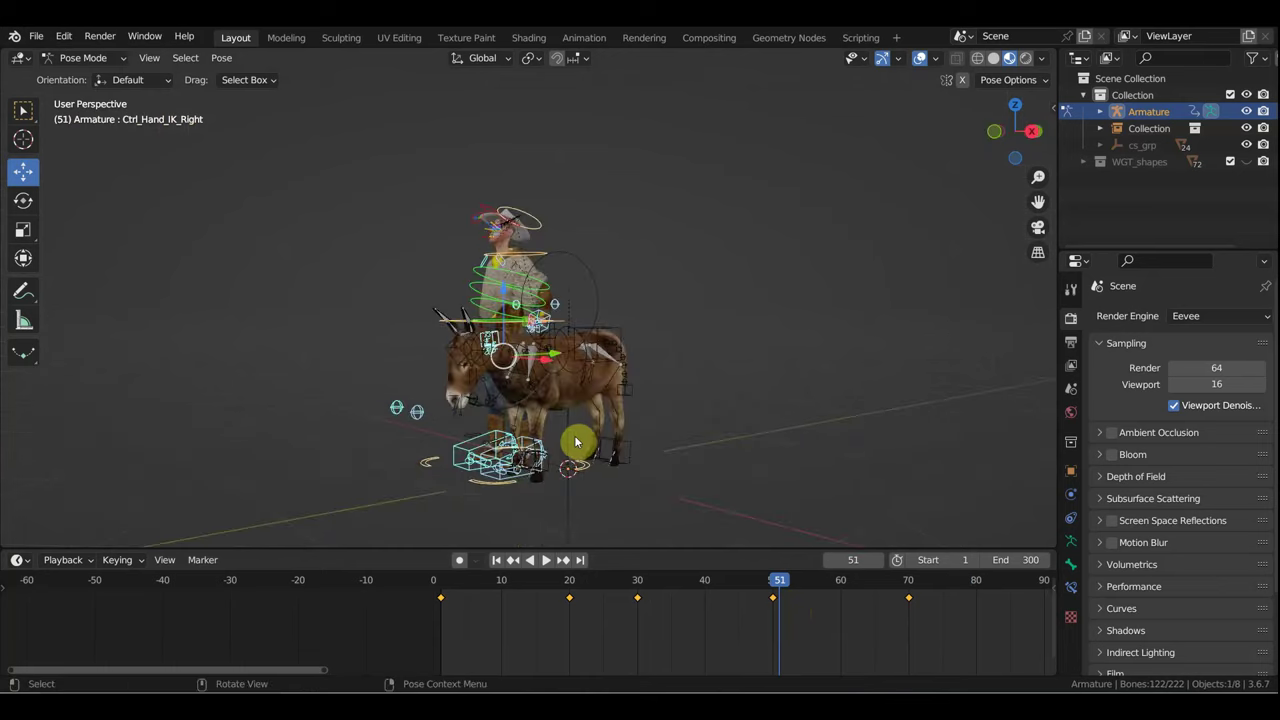
pyautogui.click(23, 110)
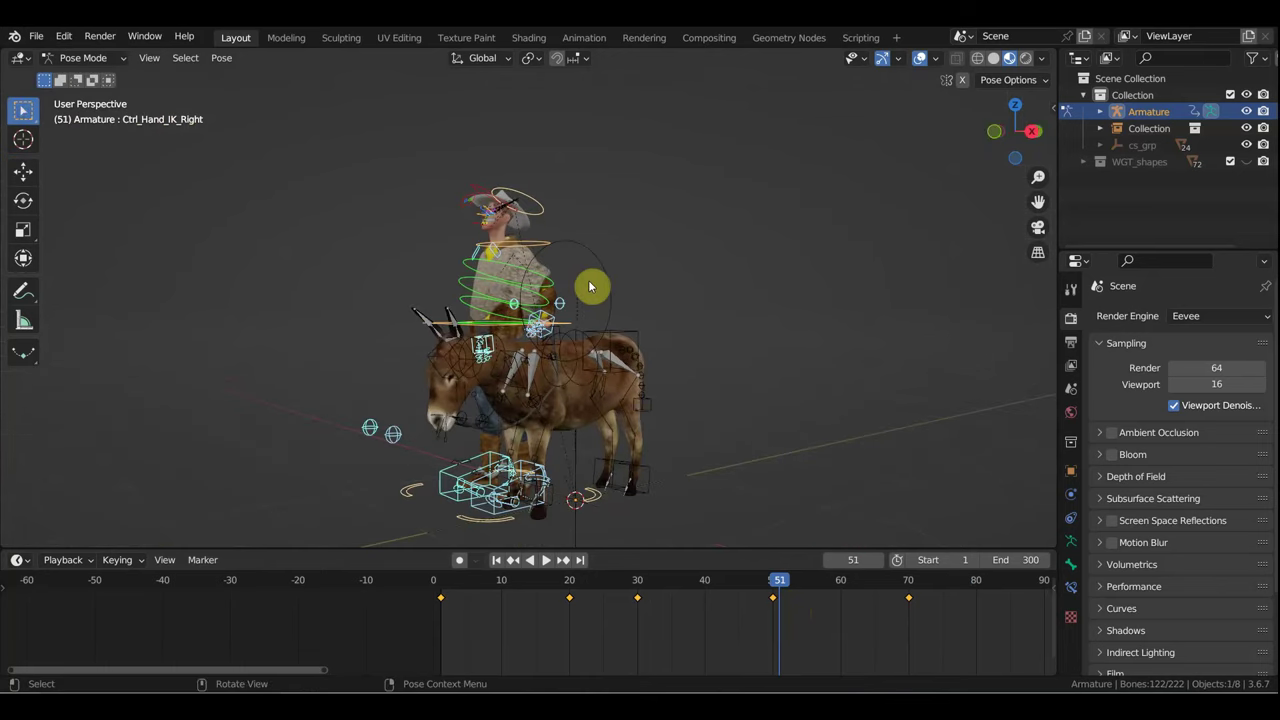
pyautogui.click(86, 57)
pyautogui.click(90, 78)
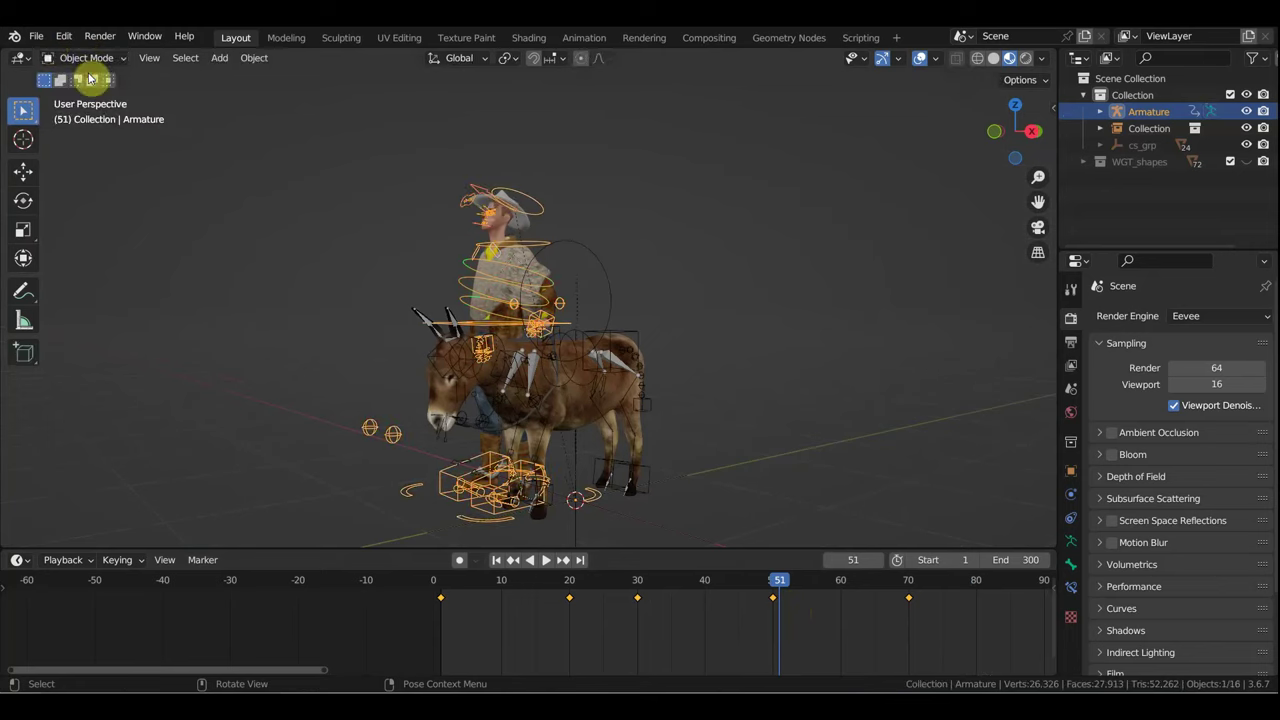
# Step: Save as герой запада сцена1.blend, then view frame 54 in right orthographic view
pyautogui.click(36, 35)
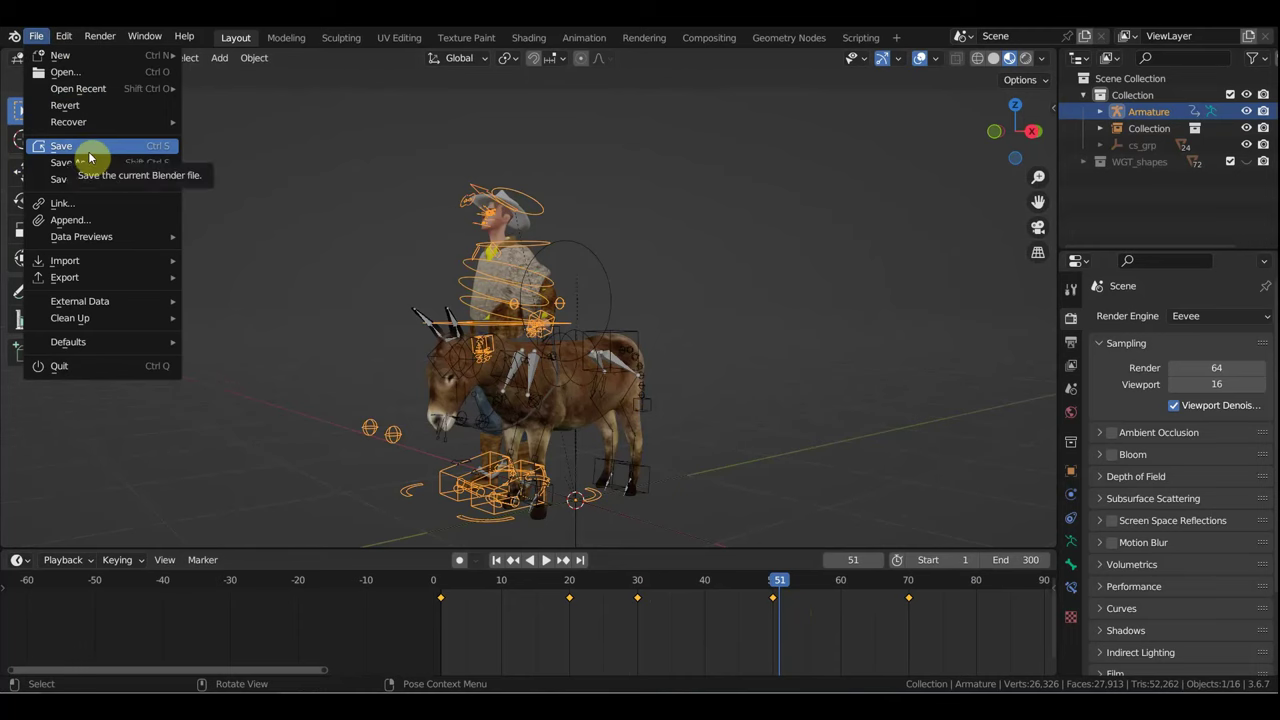
pyautogui.click(87, 146)
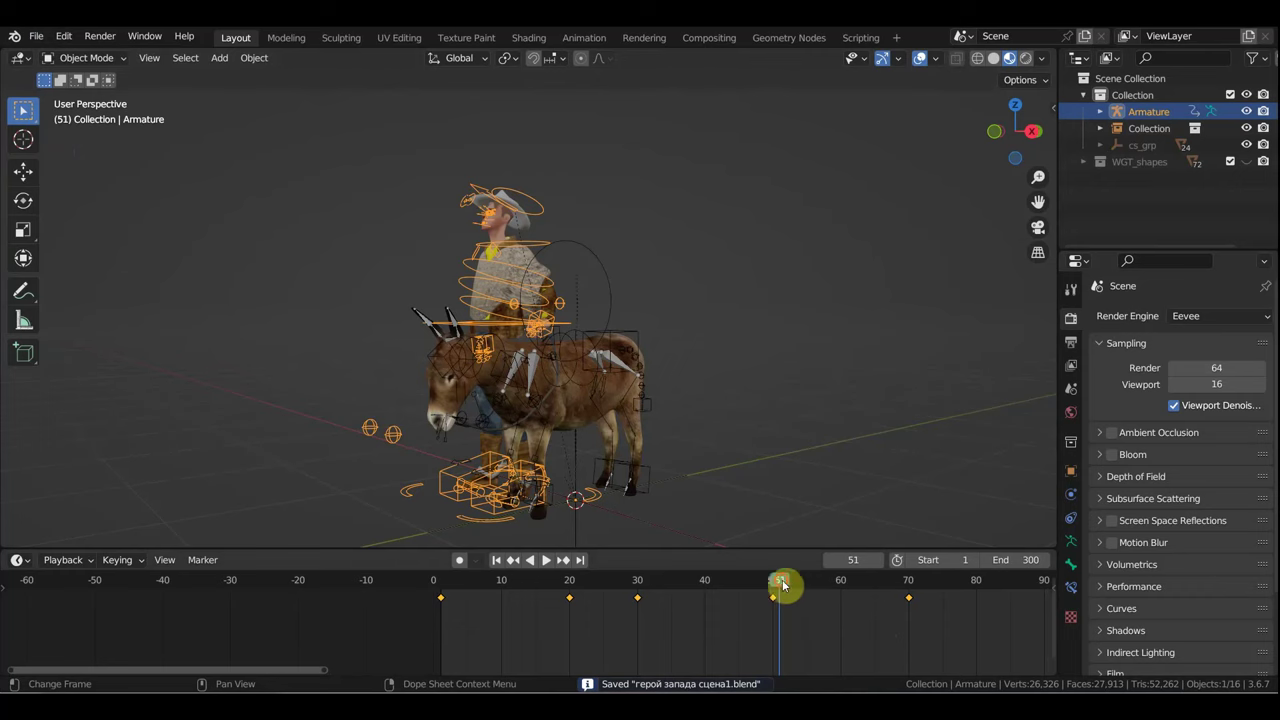
pyautogui.moveTo(783, 585); pyautogui.dragTo(800, 585)
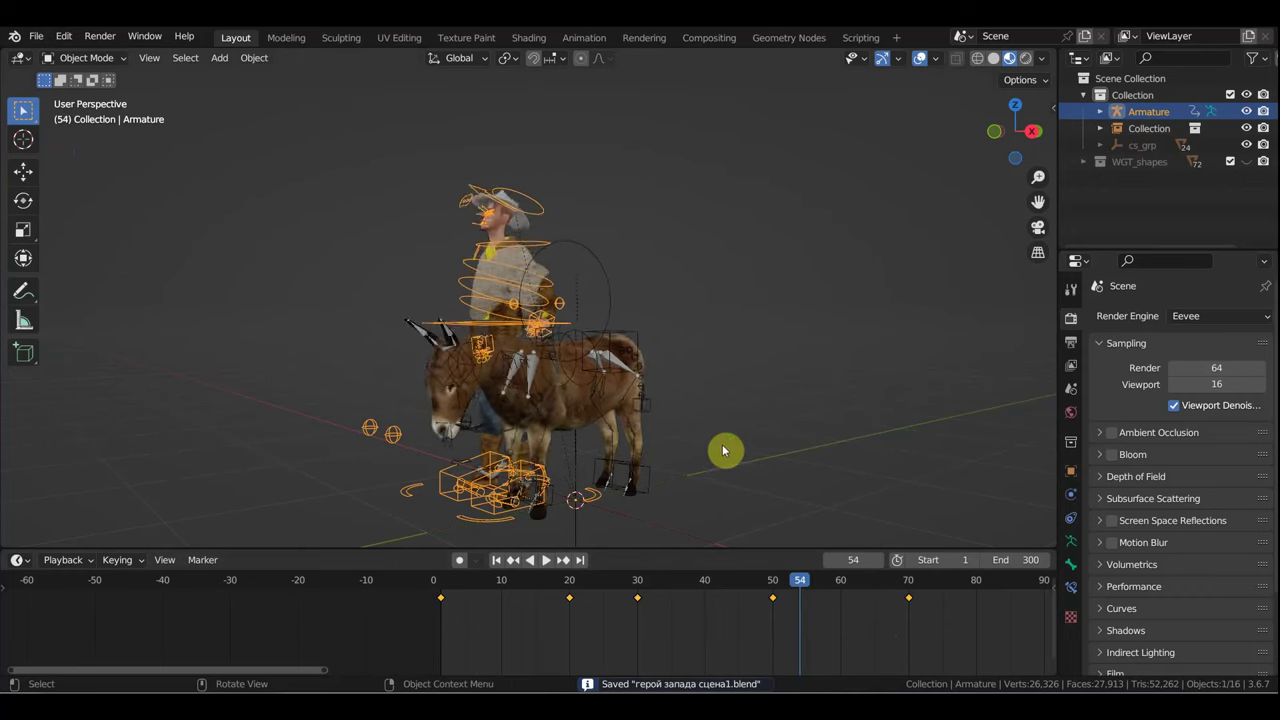
pyautogui.moveTo(724, 451); pyautogui.dragTo(722, 447, button='middle')
pyautogui.press('KP_3')
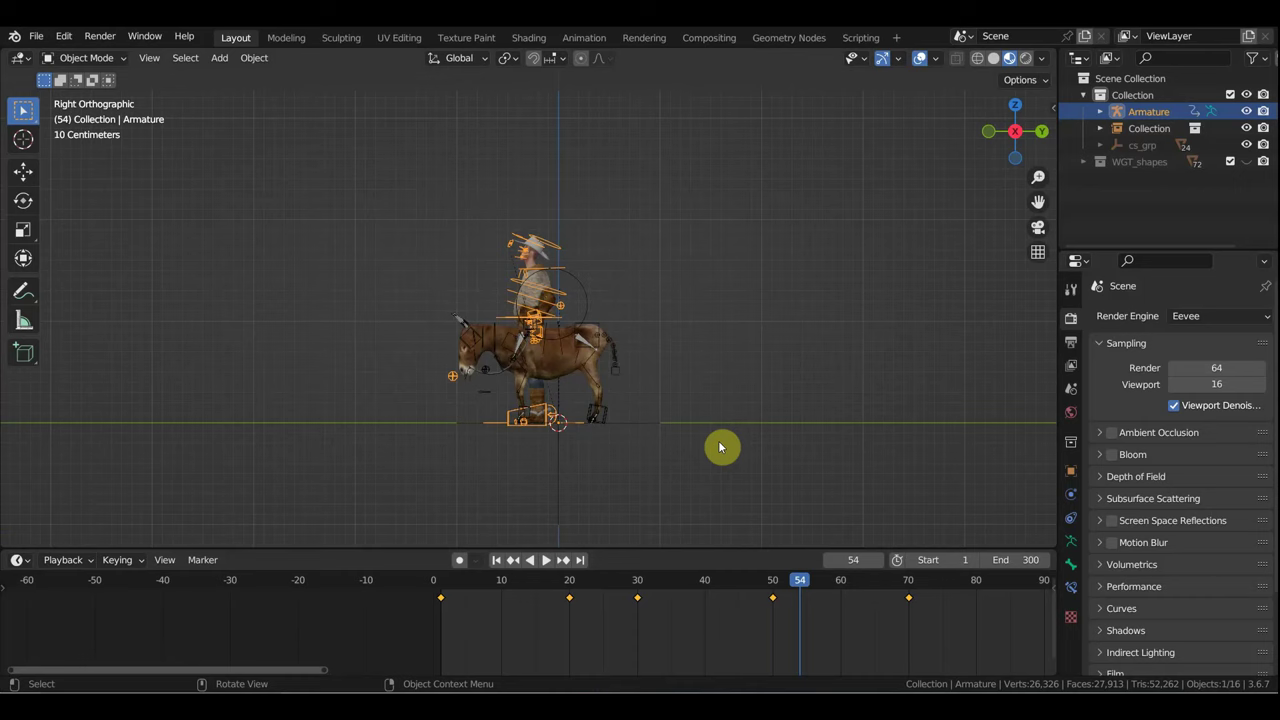
# Step: Zoom and orbit back into perspective, then bring up the File menu for Append
pyautogui.scroll(4, 729, 476)
pyautogui.scroll(-2, 729, 476)
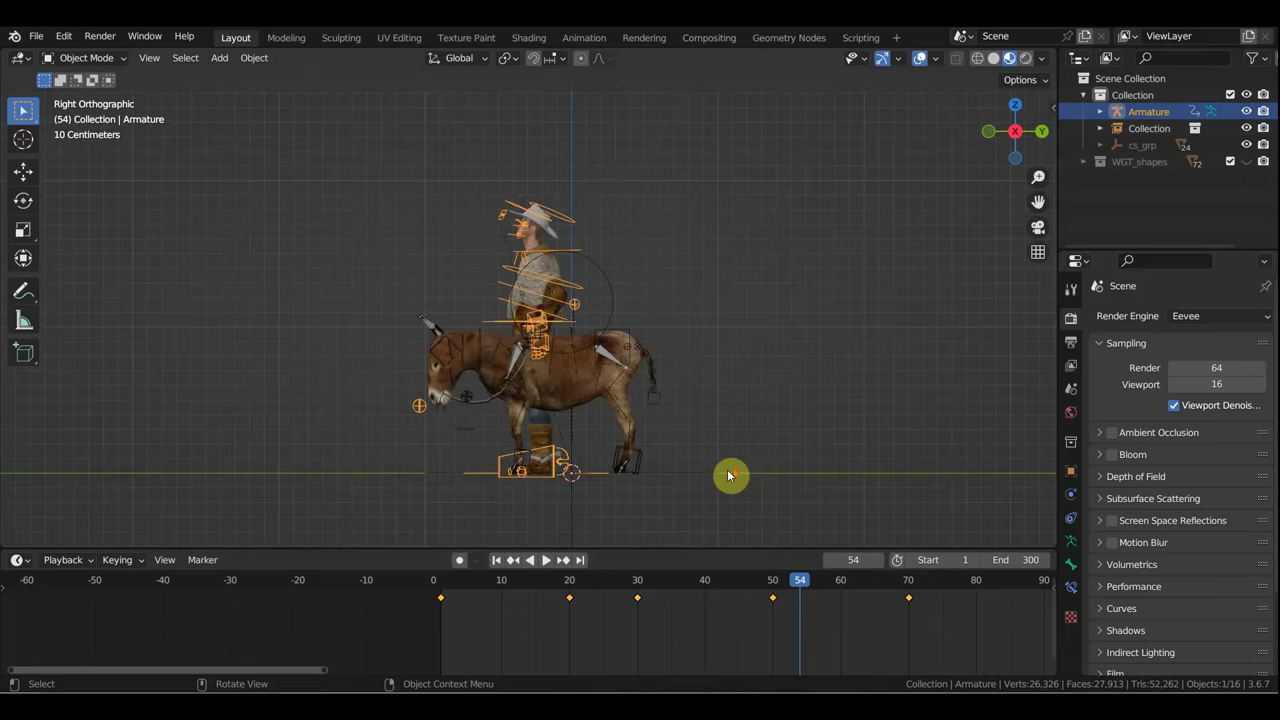
pyautogui.moveTo(700, 451)
pyautogui.mouseDown(button='middle')
pyautogui.moveTo(470, 460)
pyautogui.moveTo(717, 446)
pyautogui.mouseUp(button='middle')
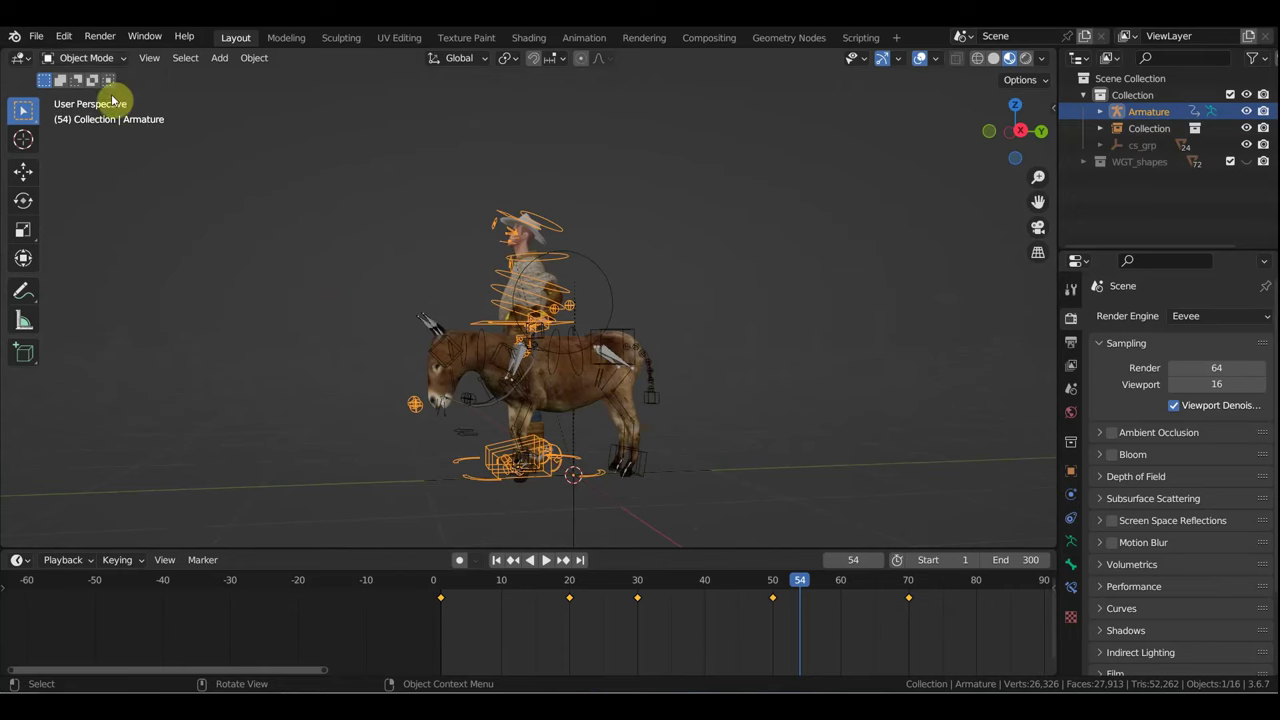
pyautogui.click(36, 37)
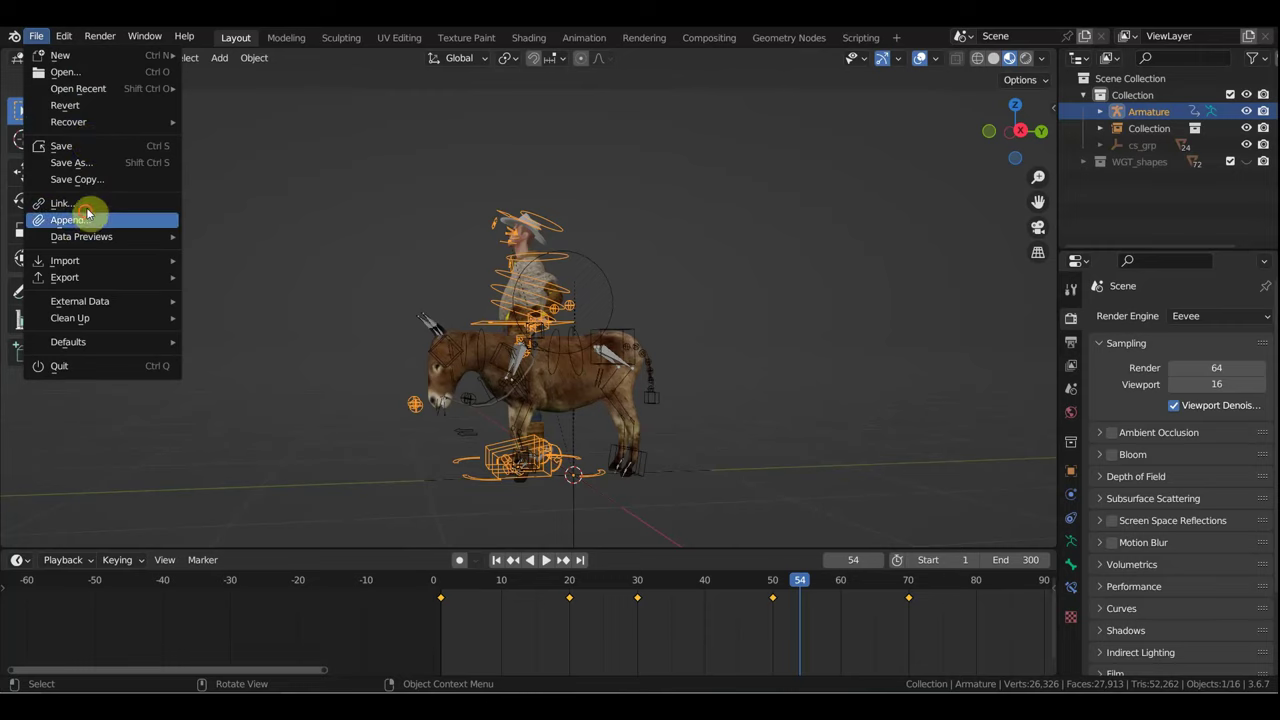
# Step: Cancel the Append browser and open File > Link instead
pyautogui.click(86, 219)
pyautogui.click(1061, 110)
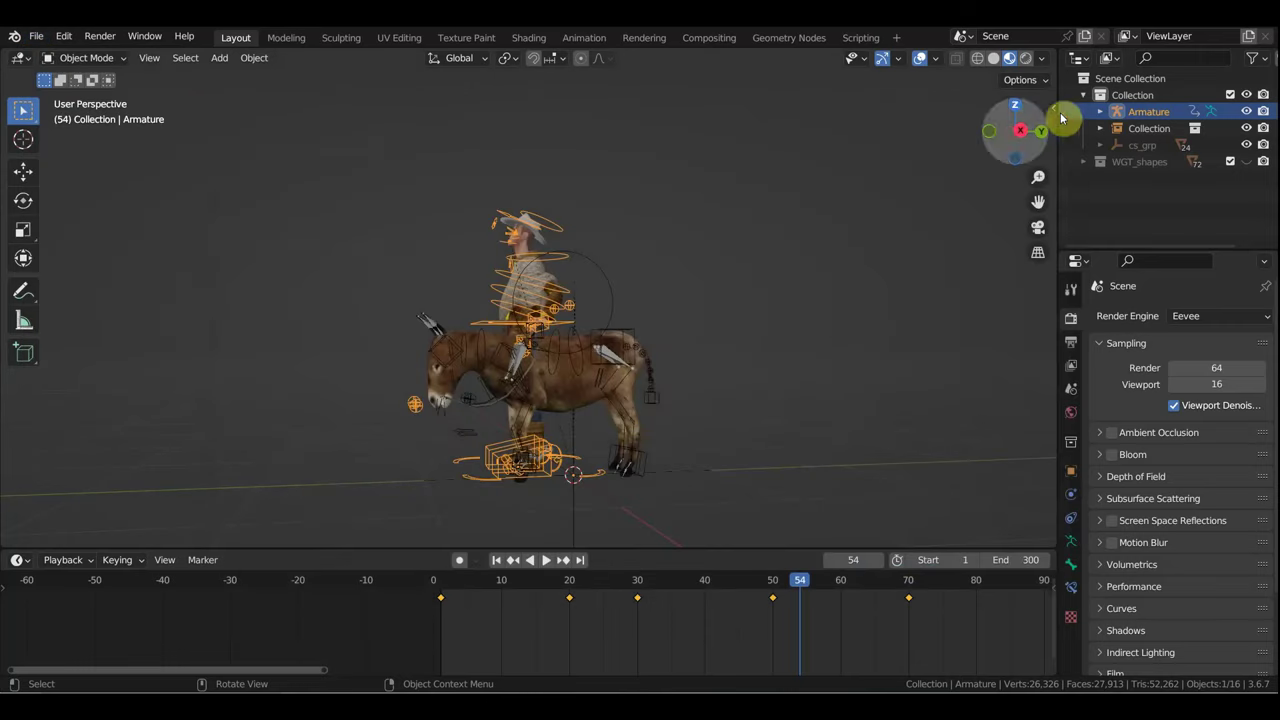
pyautogui.click(37, 40)
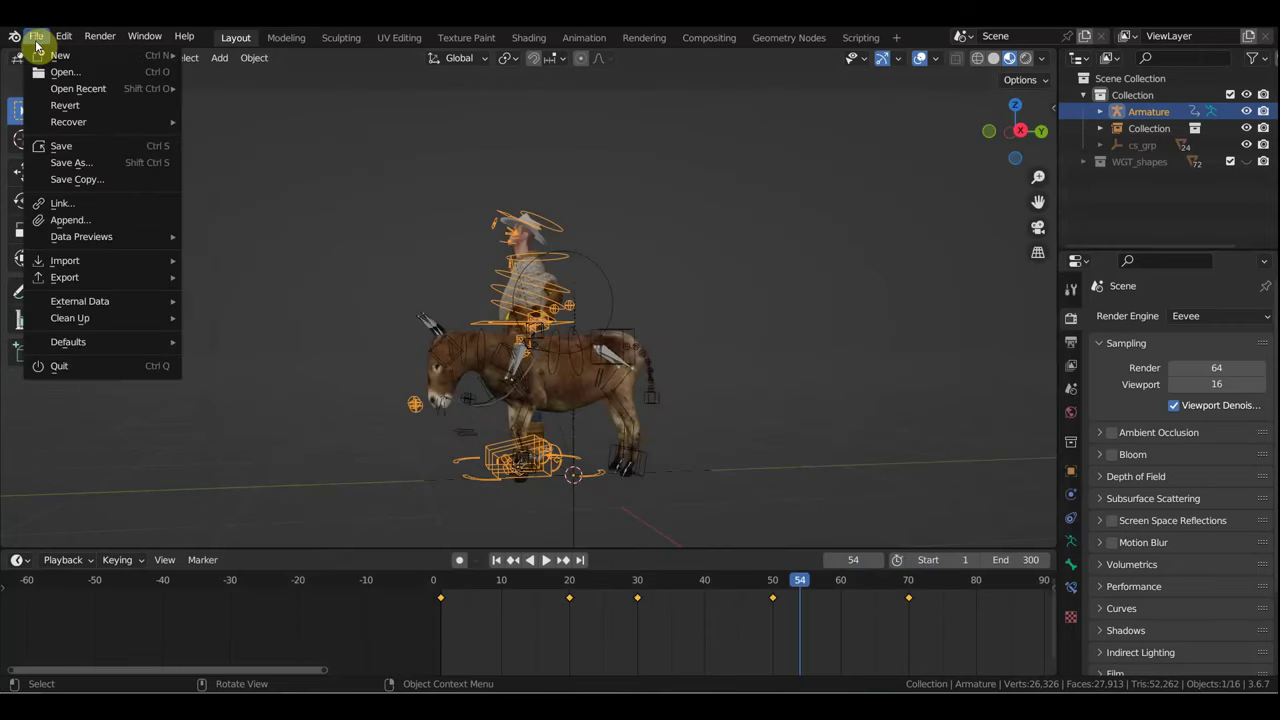
pyautogui.click(96, 205)
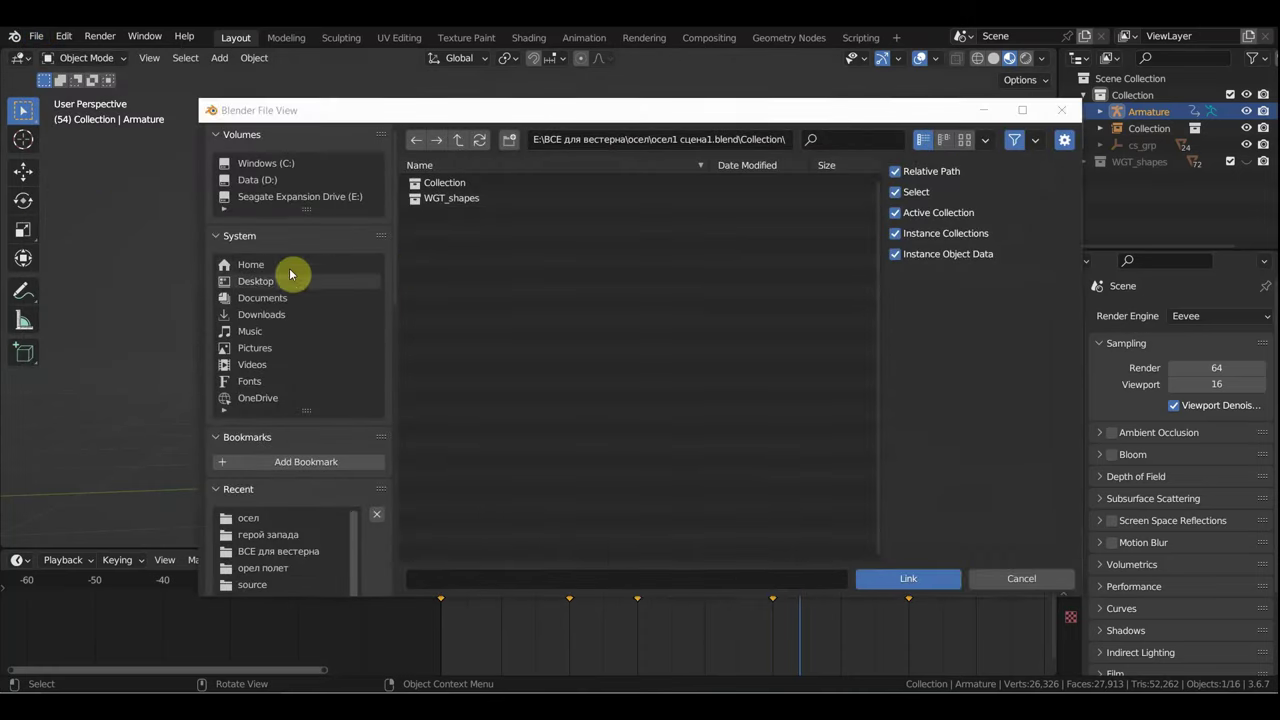
# Step: Browse drive E: to the ВСЕ для вестерна folder
pyautogui.click(300, 196)
pyautogui.scroll(-5, 508, 303)
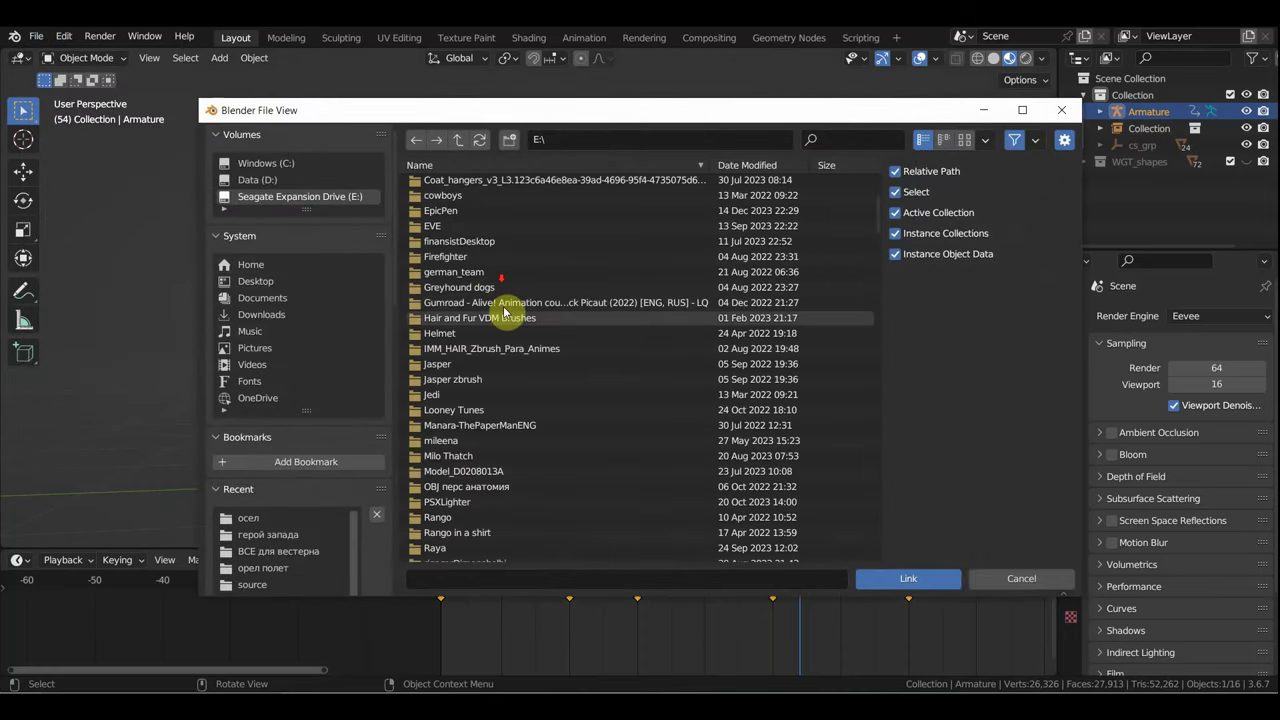
pyautogui.scroll(-5, 530, 342)
pyautogui.scroll(-2, 530, 342)
pyautogui.scroll(-3, 529, 331)
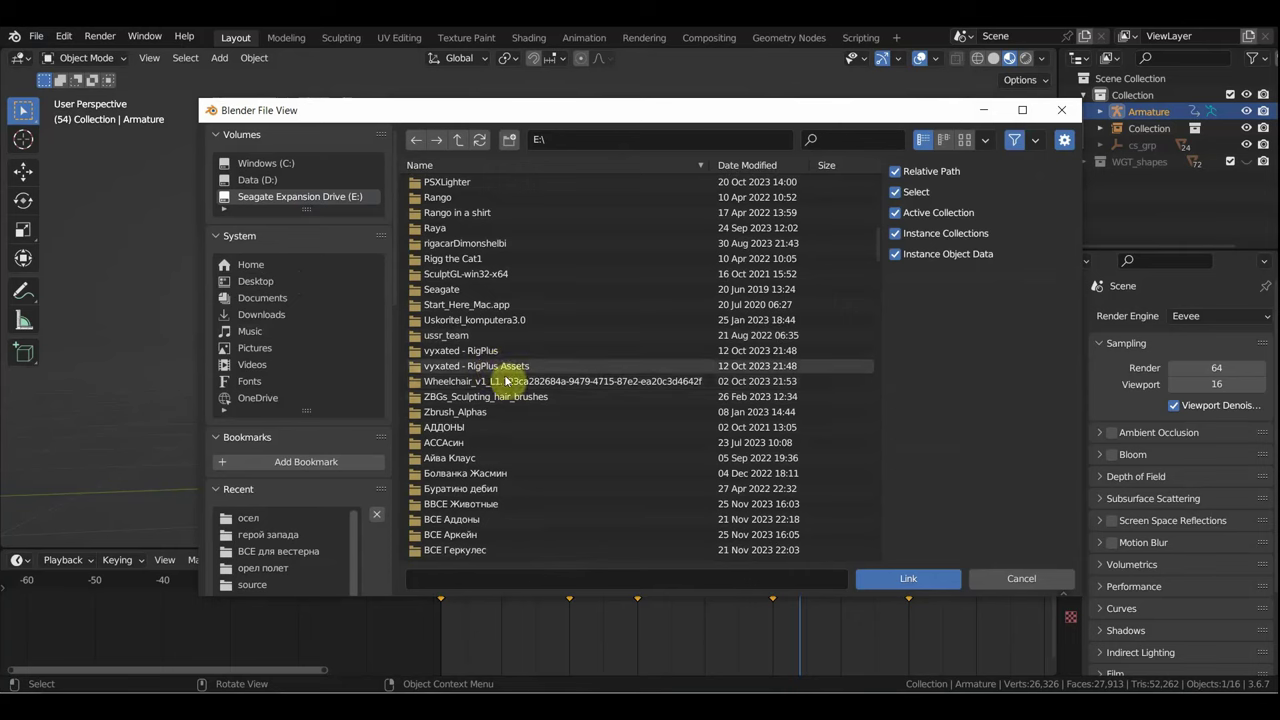
pyautogui.scroll(-4, 508, 490)
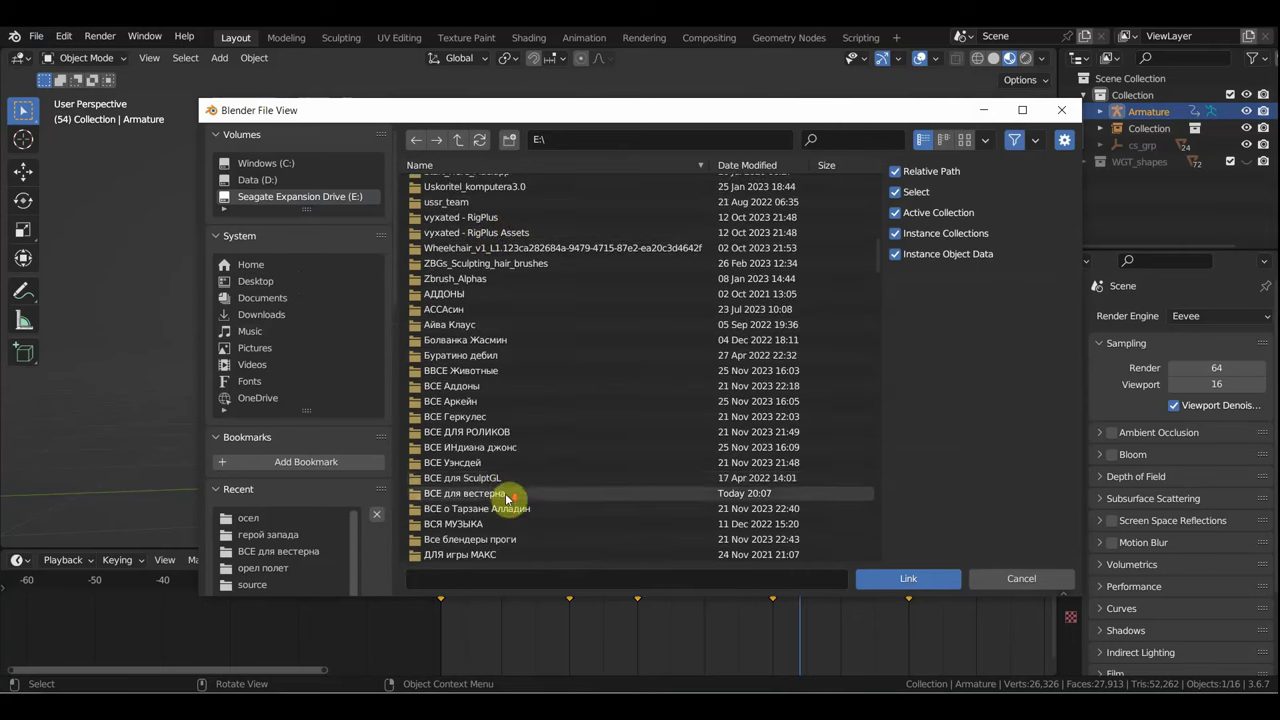
pyautogui.scroll(-2, 515, 478)
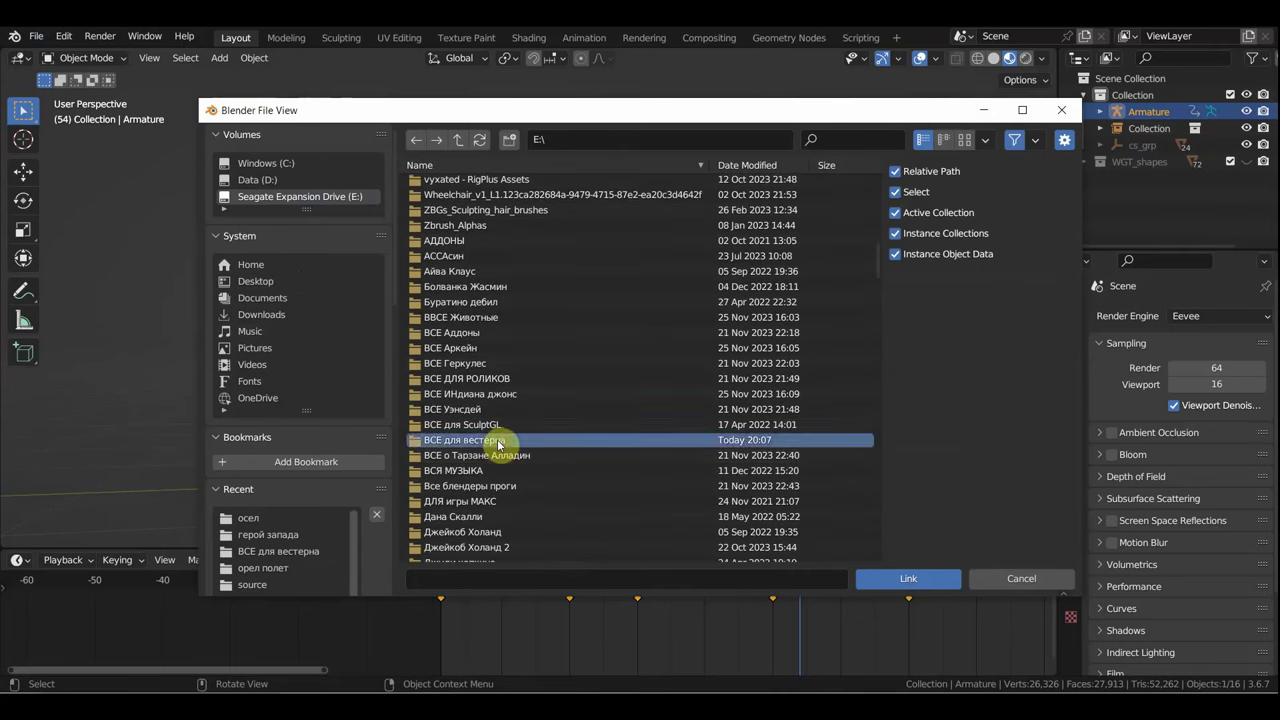
pyautogui.doubleClick(497, 441)
# Step: Open сцена 1.blend and link its Collection into the scene
pyautogui.scroll(-3, 540, 440)
pyautogui.scroll(-3, 571, 434)
pyautogui.scroll(-3, 572, 432)
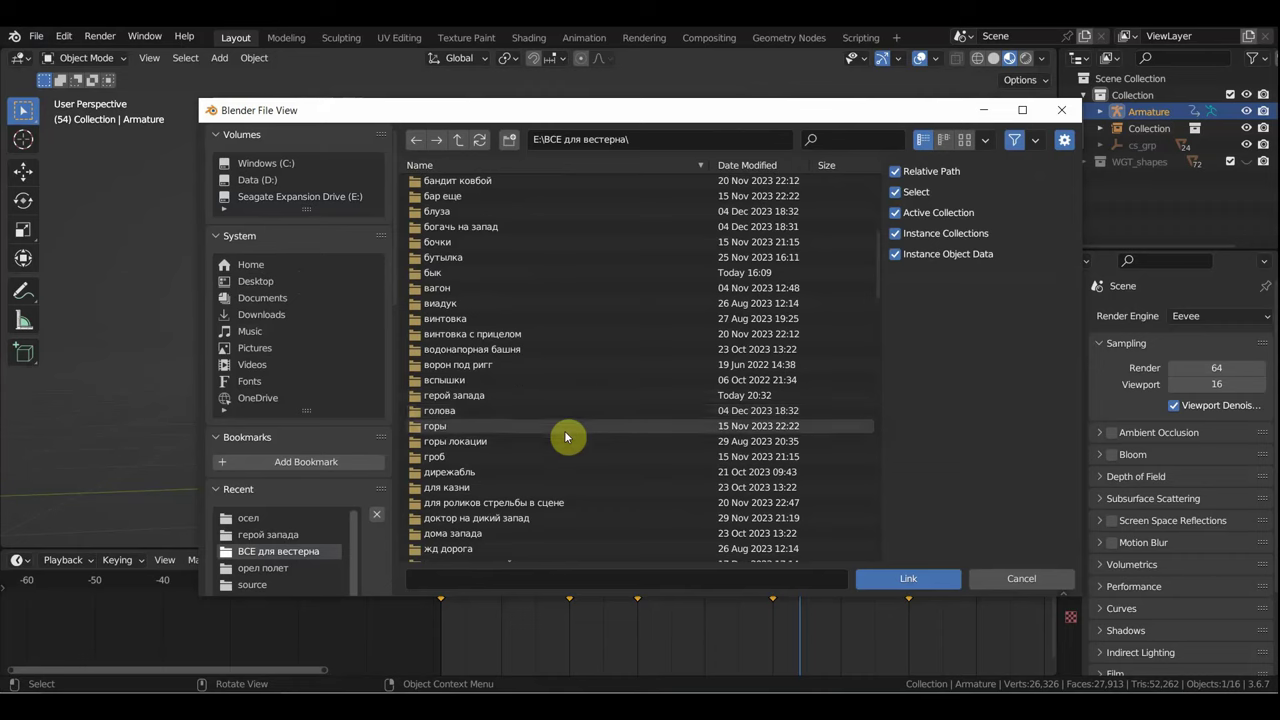
pyautogui.scroll(-3, 573, 423)
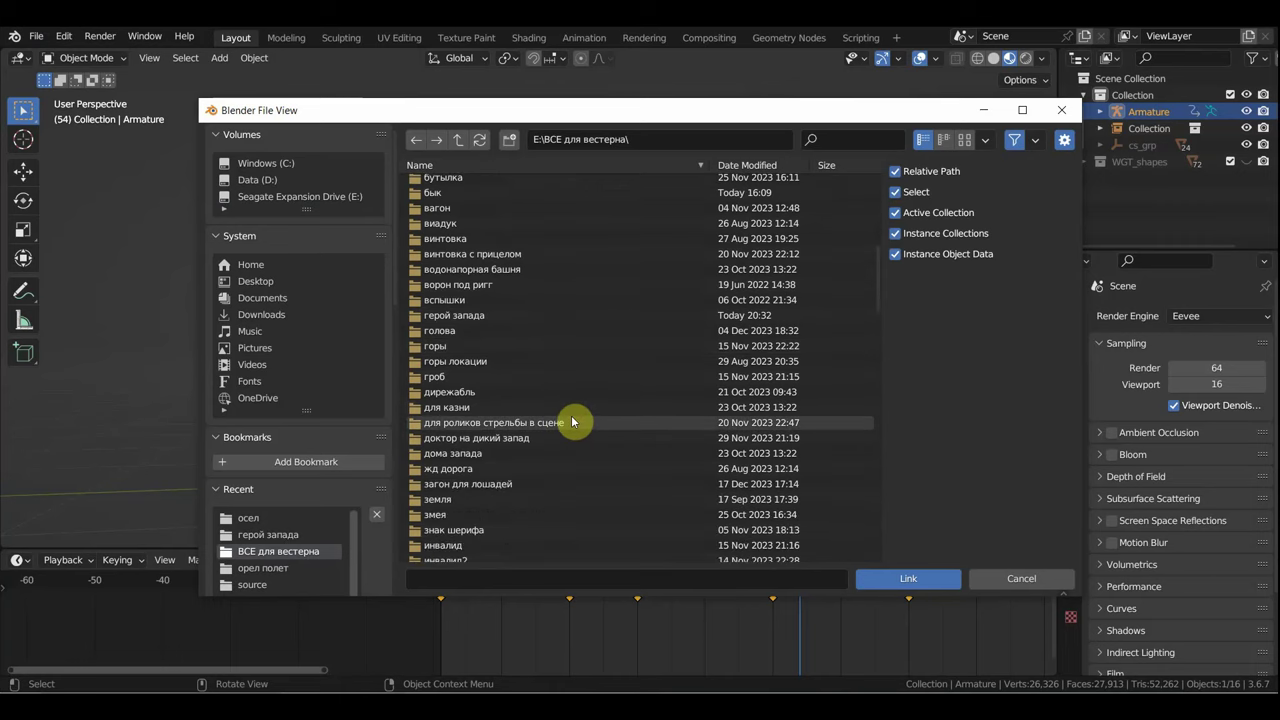
pyautogui.scroll(-4, 573, 422)
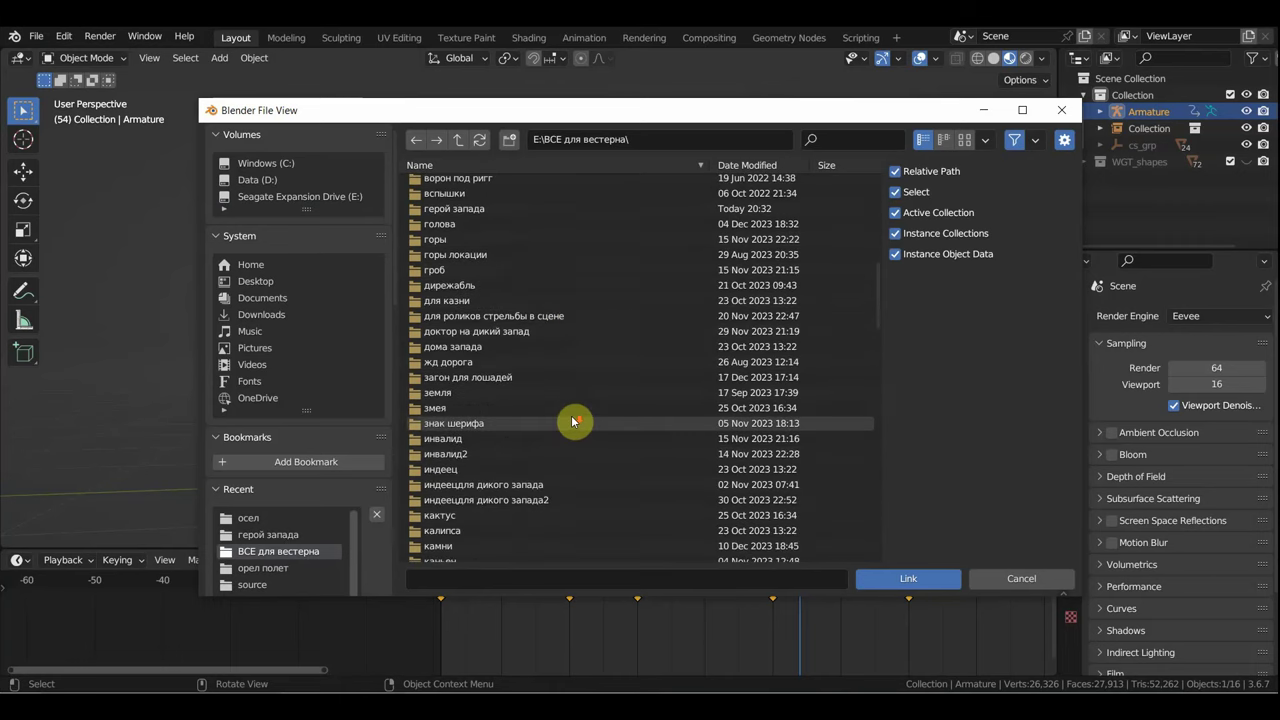
pyautogui.scroll(-4, 573, 422)
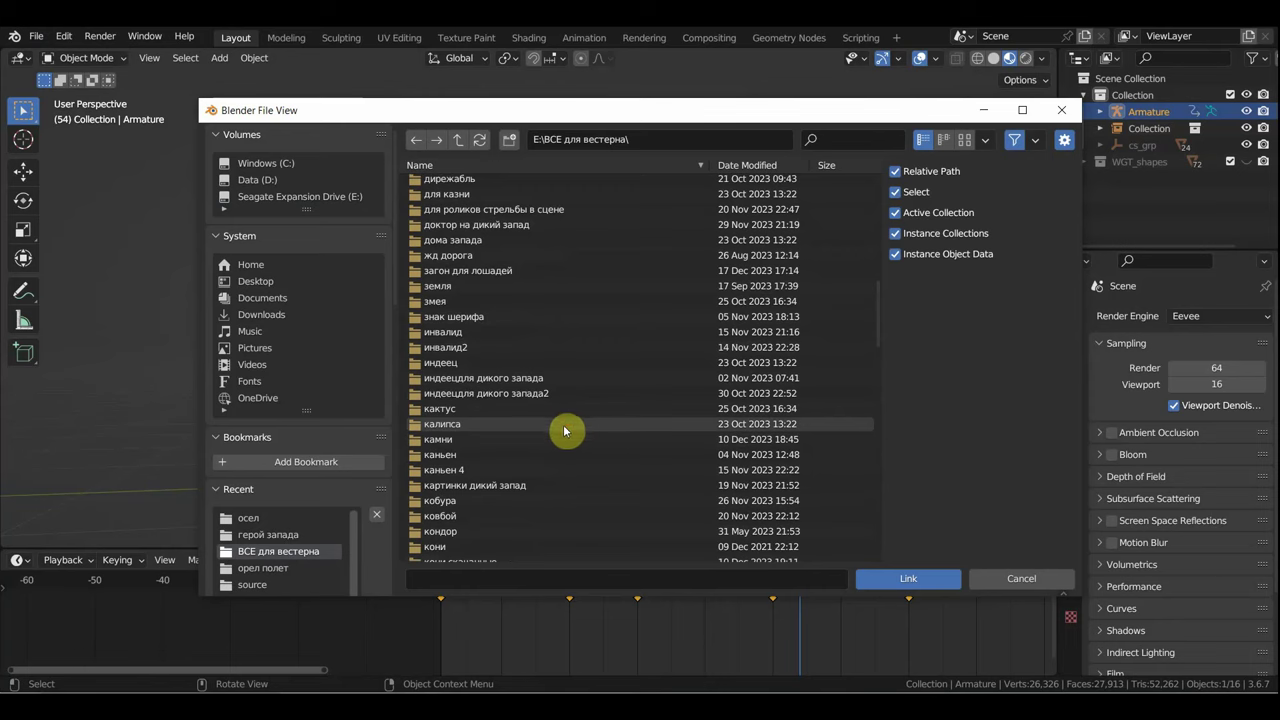
pyautogui.scroll(-3, 565, 428)
pyautogui.scroll(-2, 557, 428)
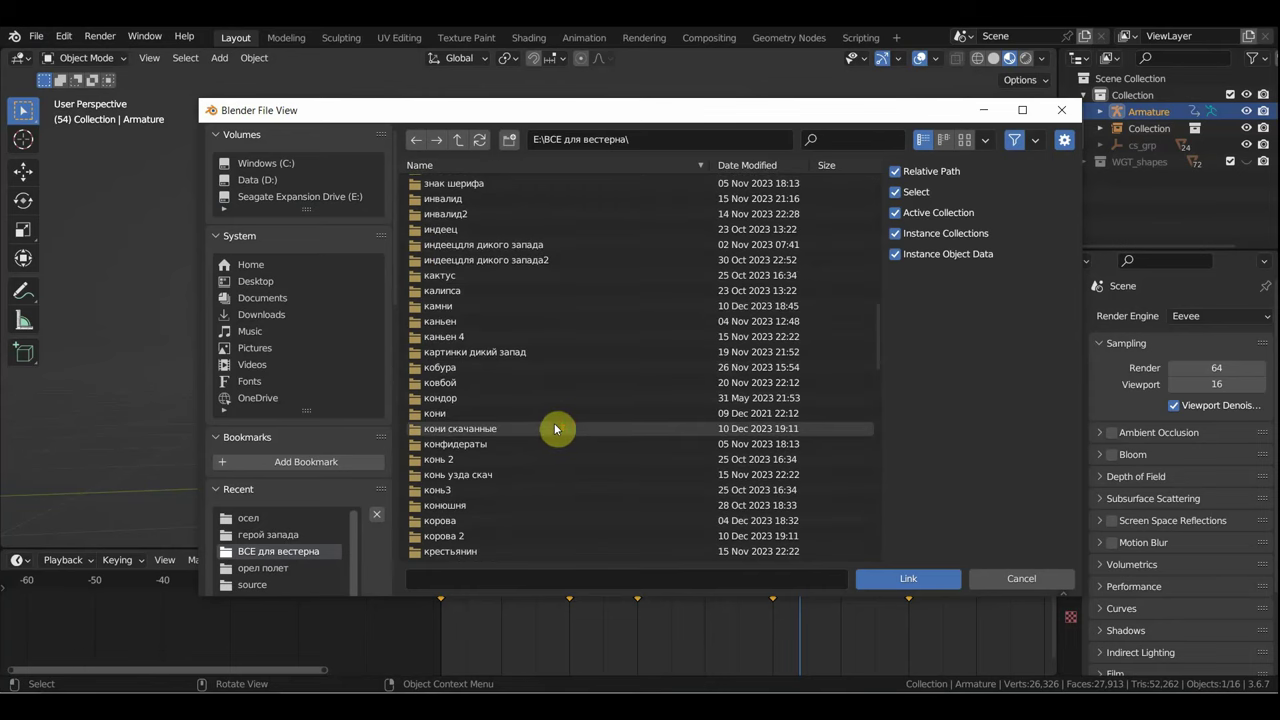
pyautogui.scroll(4, 556, 428)
pyautogui.scroll(-2, 554, 428)
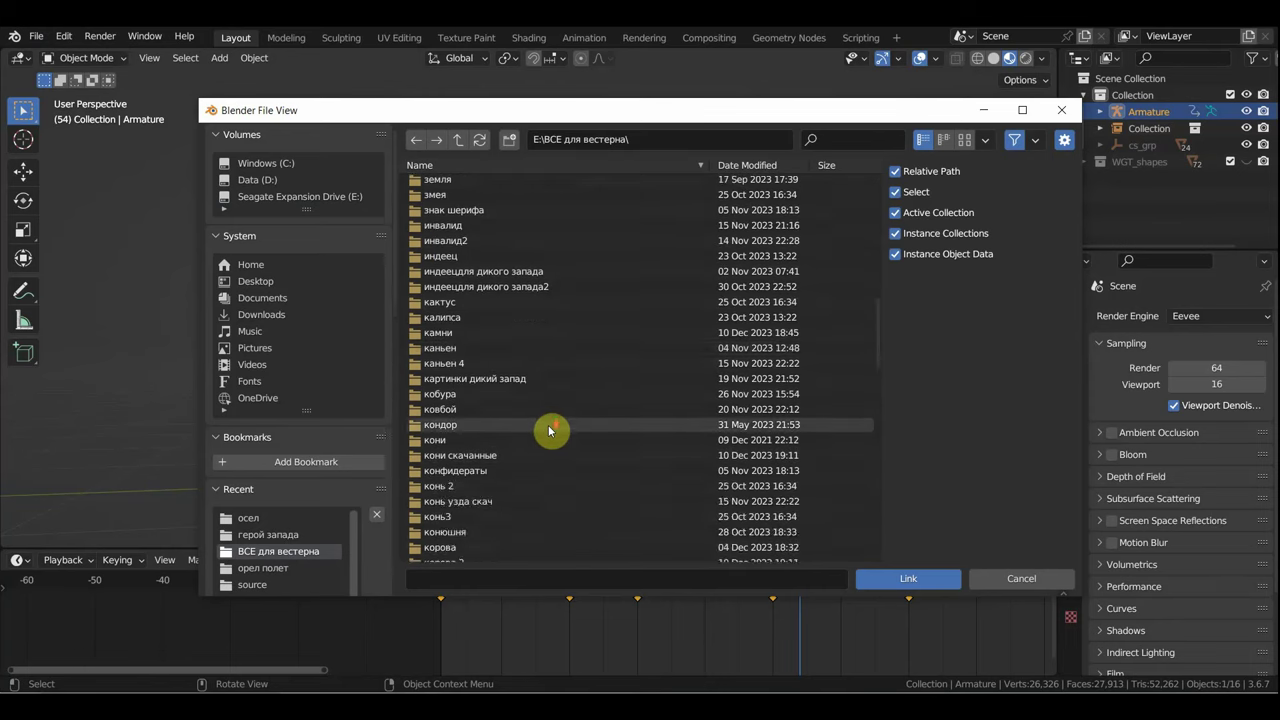
pyautogui.scroll(-5, 550, 436)
pyautogui.scroll(-3, 547, 442)
pyautogui.scroll(-3, 547, 442)
pyautogui.scroll(-3, 547, 442)
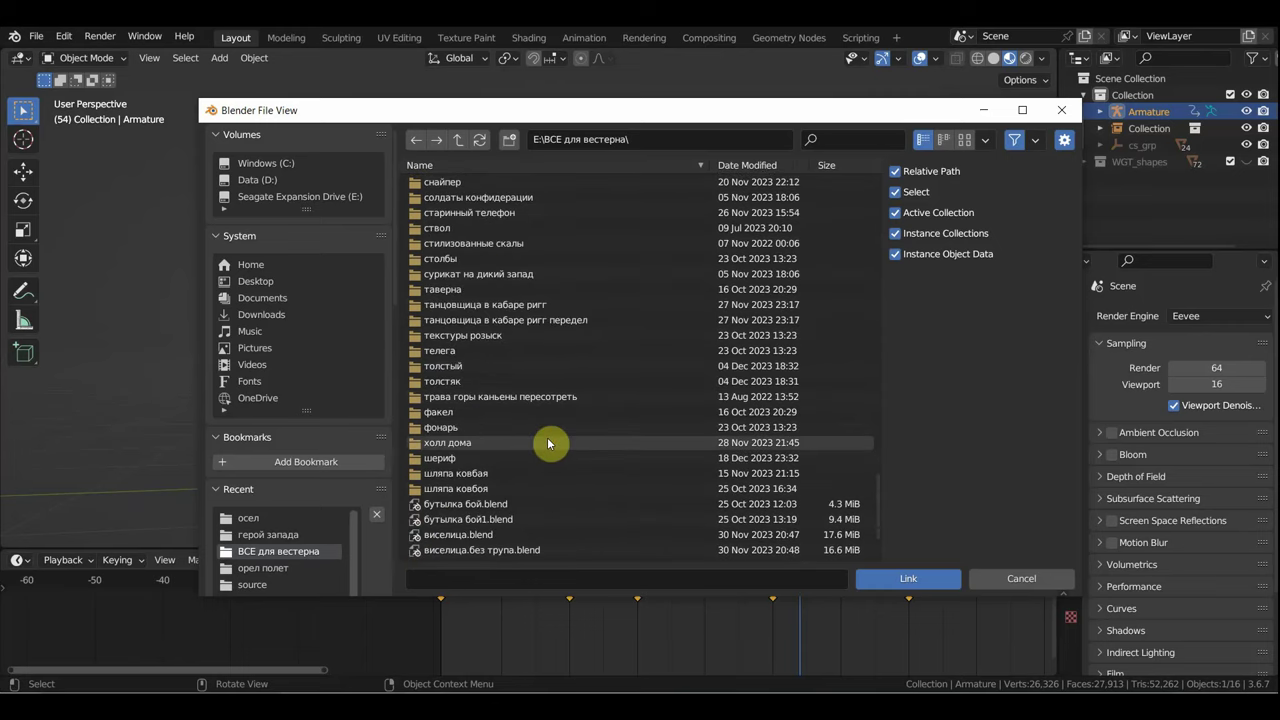
pyautogui.scroll(-5, 547, 443)
pyautogui.scroll(-4, 547, 443)
pyautogui.doubleClick(474, 556)
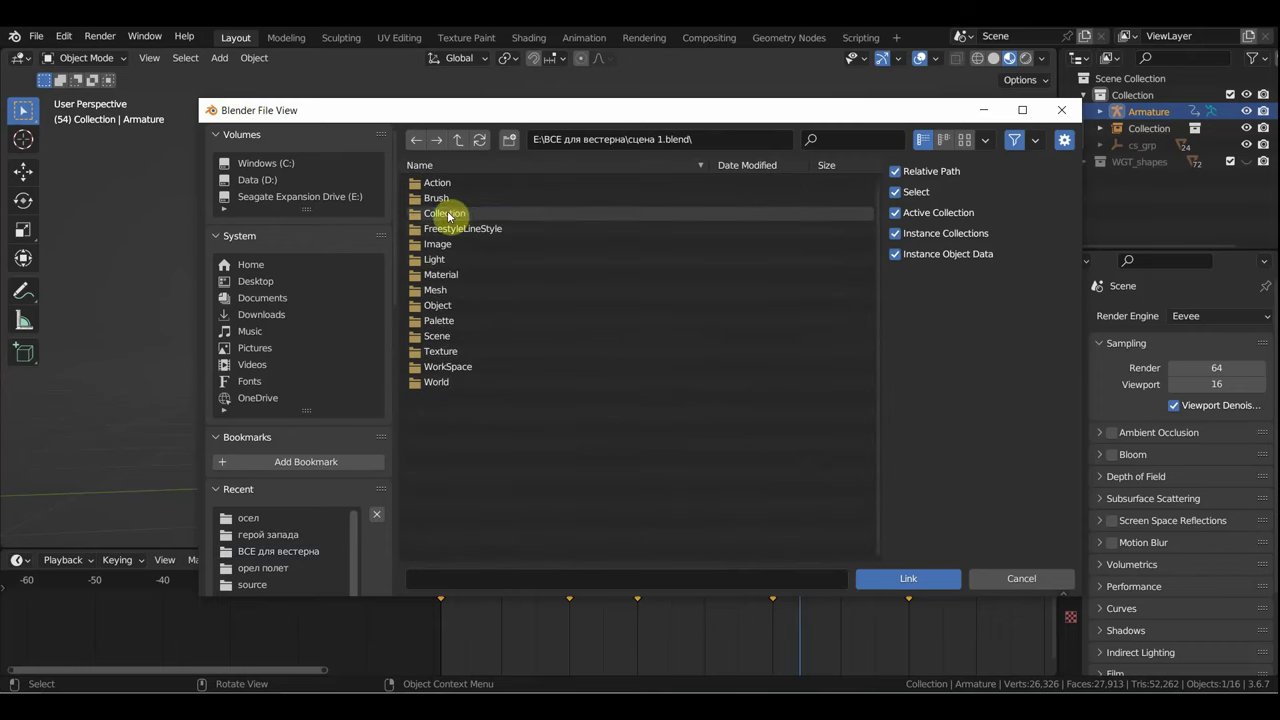
pyautogui.doubleClick(449, 213)
pyautogui.doubleClick(447, 186)
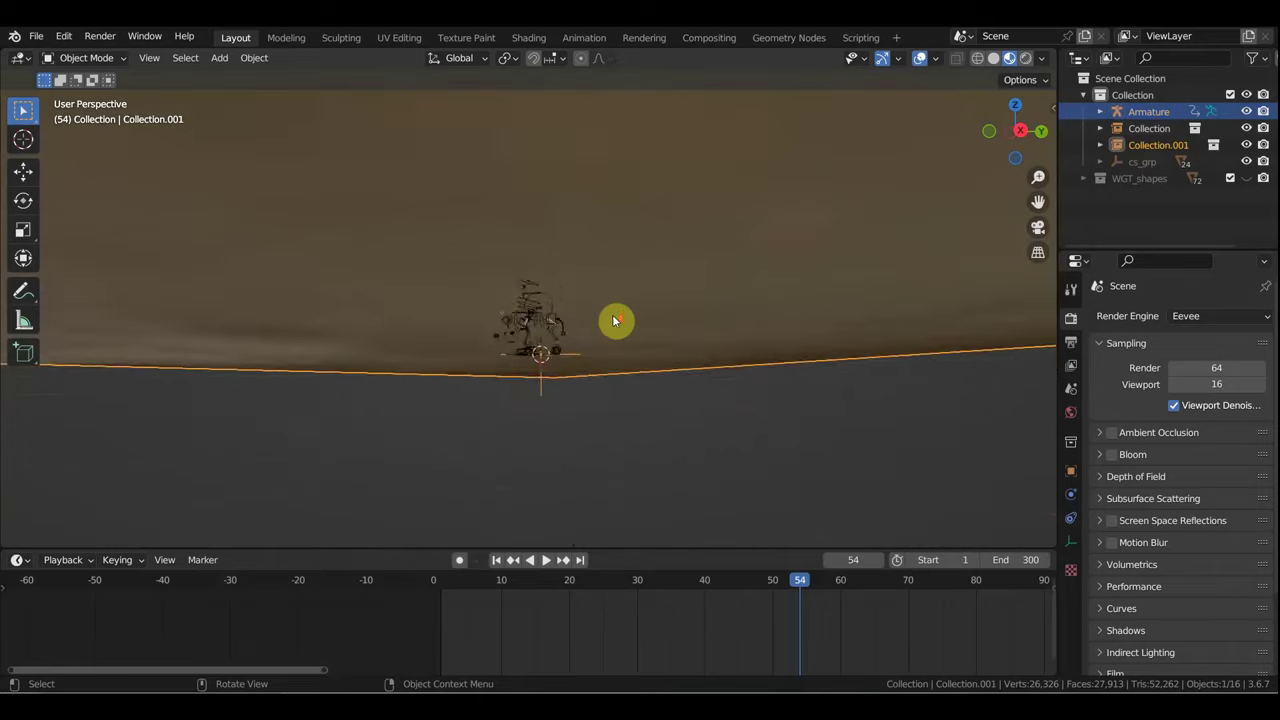
# Step: Lower the linked Collection.001 terrain 0.60176 m along Z with the Move gizmo
pyautogui.moveTo(616, 320)
pyautogui.mouseDown(button='middle')
pyautogui.moveTo(716, 347)
pyautogui.moveTo(791, 331)
pyautogui.mouseUp(button='middle')
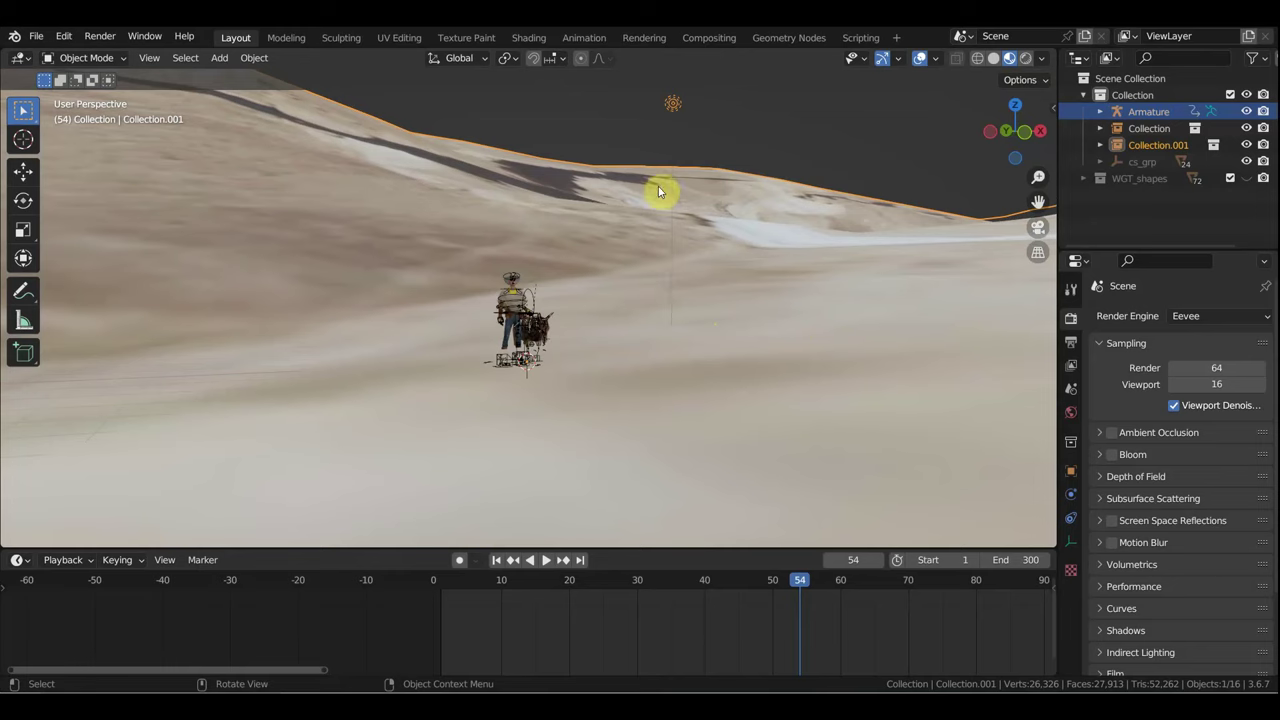
pyautogui.click(23, 171)
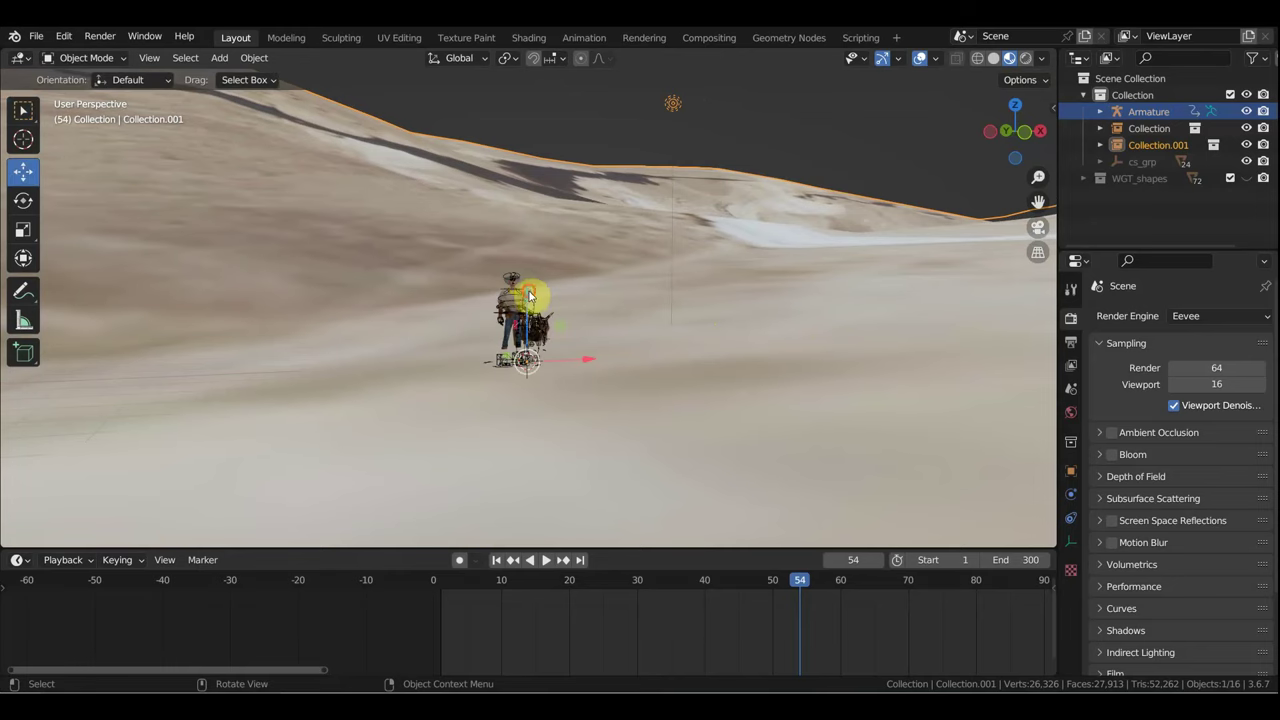
pyautogui.moveTo(523, 300); pyautogui.dragTo(529, 330)
pyautogui.moveTo(560, 336)
pyautogui.mouseDown(button='middle')
pyautogui.moveTo(743, 404)
pyautogui.moveTo(700, 371)
pyautogui.moveTo(552, 349)
pyautogui.moveTo(526, 317)
pyautogui.moveTo(853, 193)
pyautogui.moveTo(829, 280)
pyautogui.moveTo(740, 331)
pyautogui.moveTo(853, 205)
pyautogui.mouseUp(button='middle')
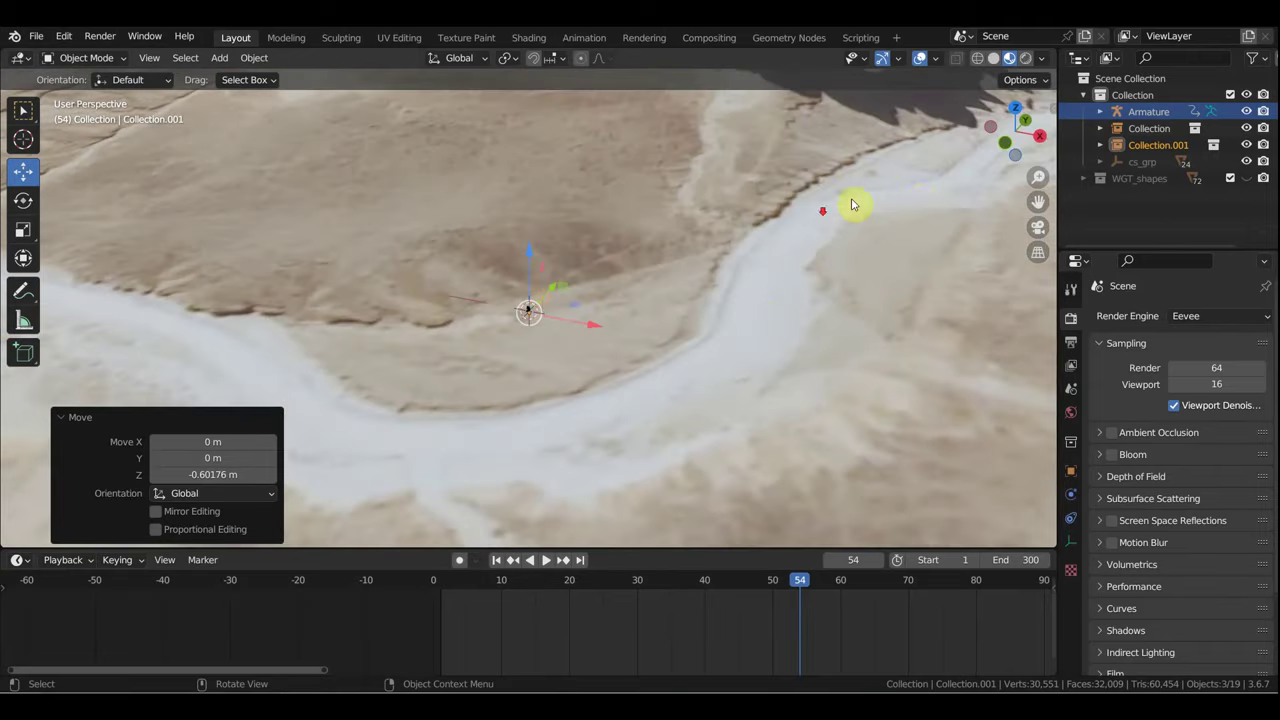
pyautogui.scroll(-3, 853, 205)
pyautogui.moveTo(671, 351)
pyautogui.keyDown('shift'); pyautogui.mouseDown(button='middle')
pyautogui.moveTo(480, 394)
pyautogui.moveTo(562, 372)
pyautogui.moveTo(563, 360)
pyautogui.mouseUp(button='middle'); pyautogui.keyUp('shift')
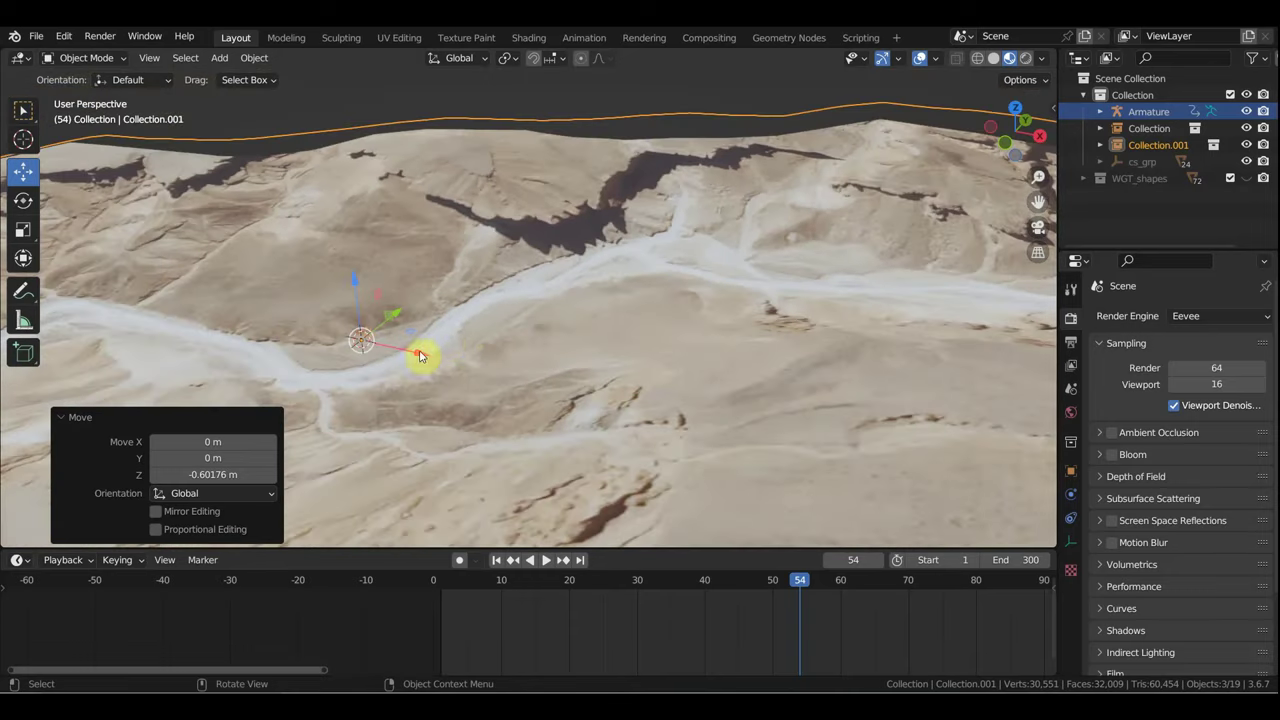
# Step: Free-move the canyon terrain with G twice, then undo the moves
pyautogui.press('g')
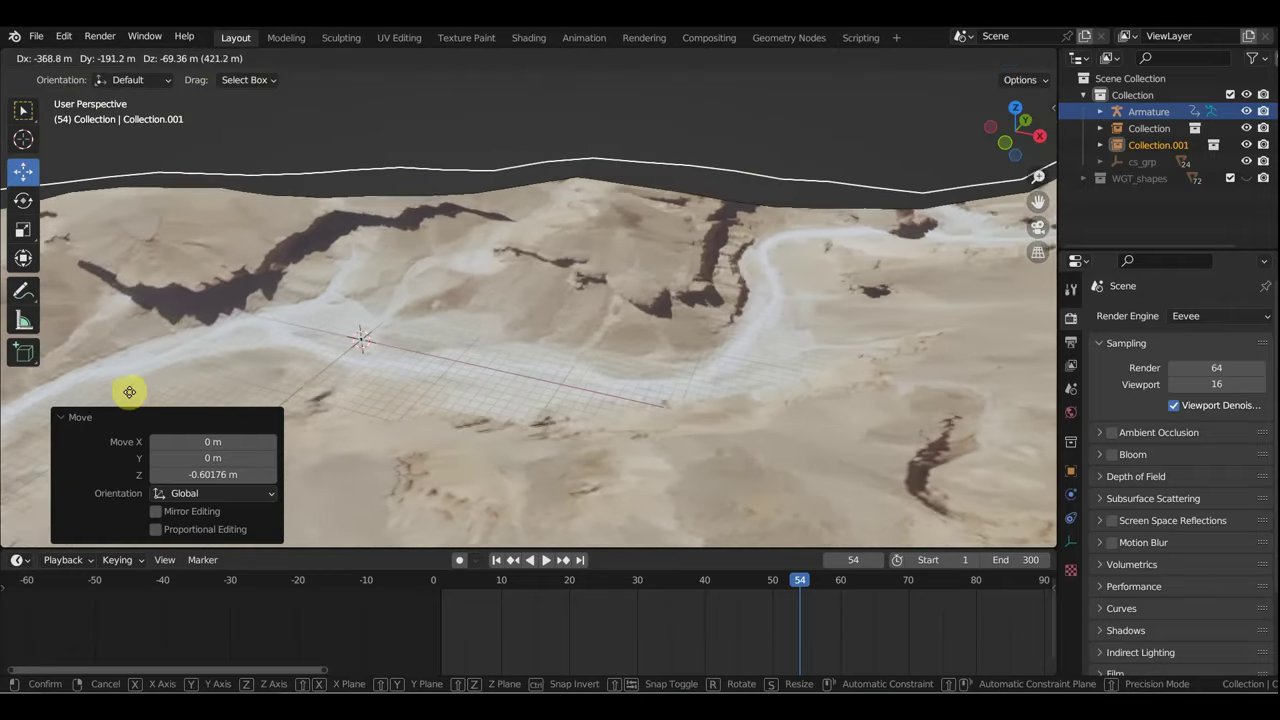
pyautogui.click(90, 400)
pyautogui.moveTo(90, 400)
pyautogui.mouseDown(button='middle')
pyautogui.moveTo(690, 272)
pyautogui.moveTo(785, 188)
pyautogui.mouseUp(button='middle')
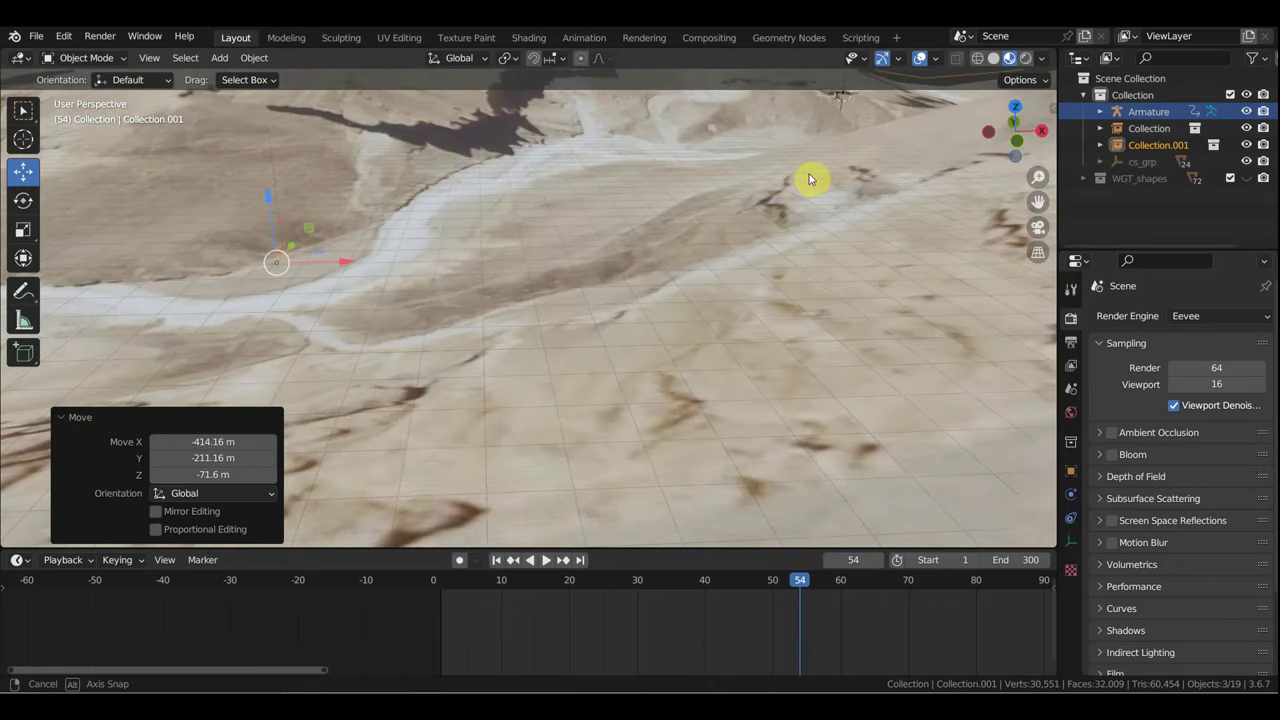
pyautogui.moveTo(785, 188)
pyautogui.mouseDown(button='middle')
pyautogui.moveTo(592, 225)
pyautogui.moveTo(811, 217)
pyautogui.moveTo(760, 206)
pyautogui.moveTo(707, 225)
pyautogui.mouseUp(button='middle')
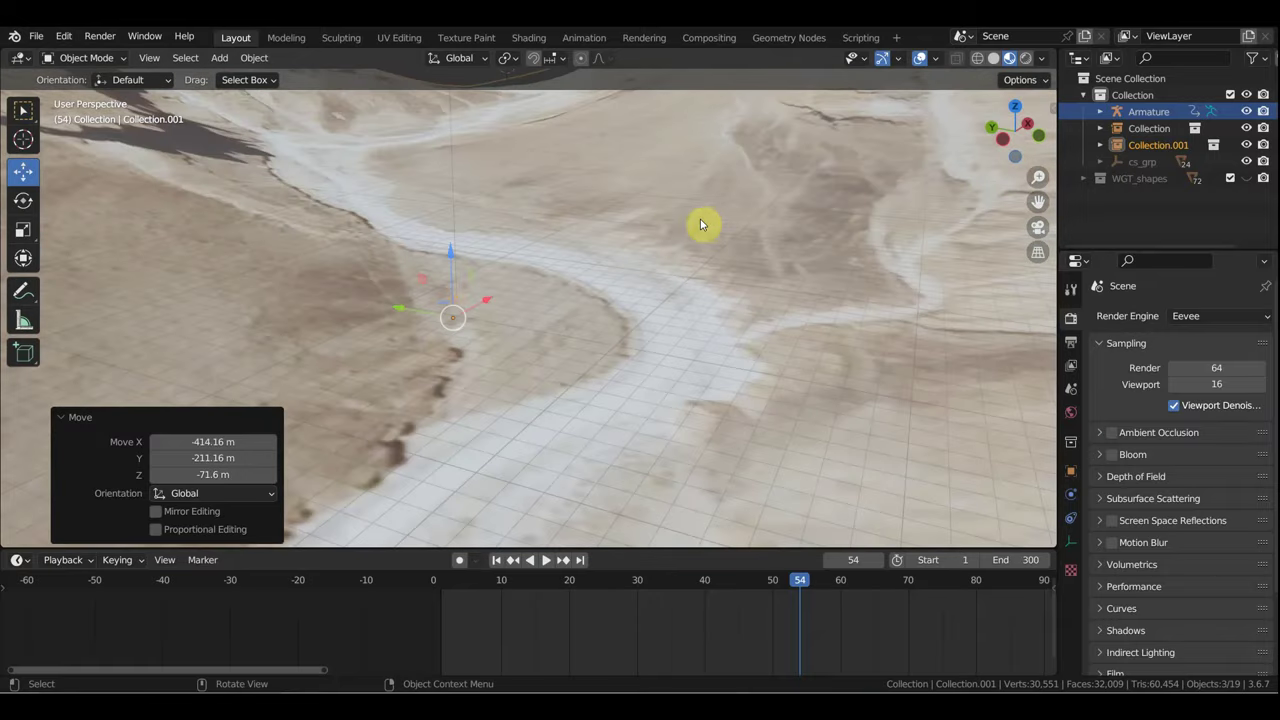
pyautogui.press('g')
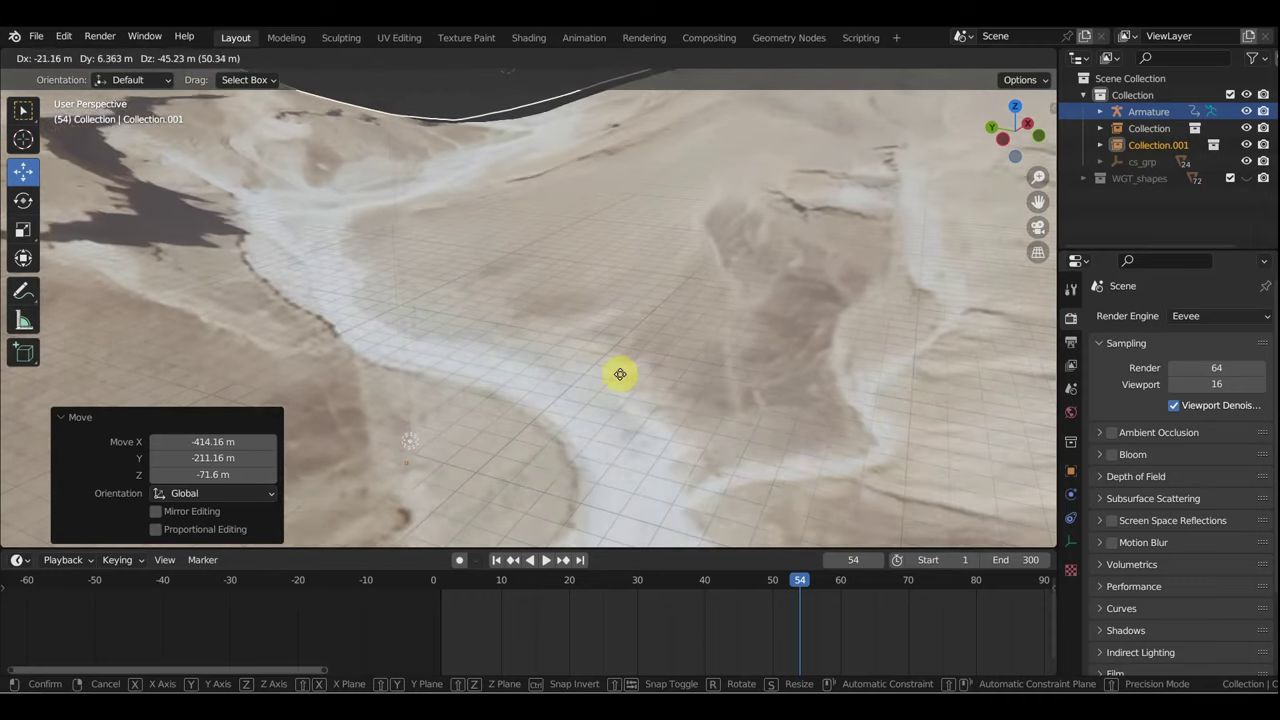
pyautogui.click(645, 318)
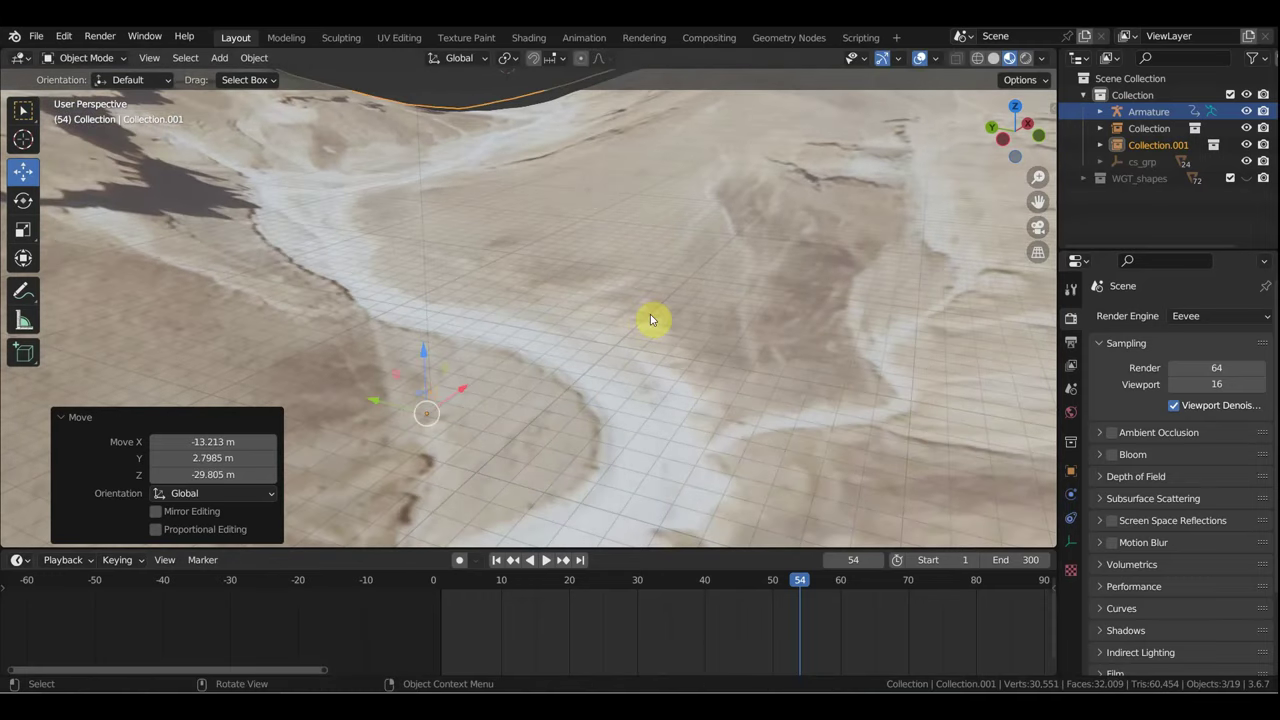
pyautogui.hotkey('ctrl', 'z')
pyautogui.hotkey('ctrl', 'z')
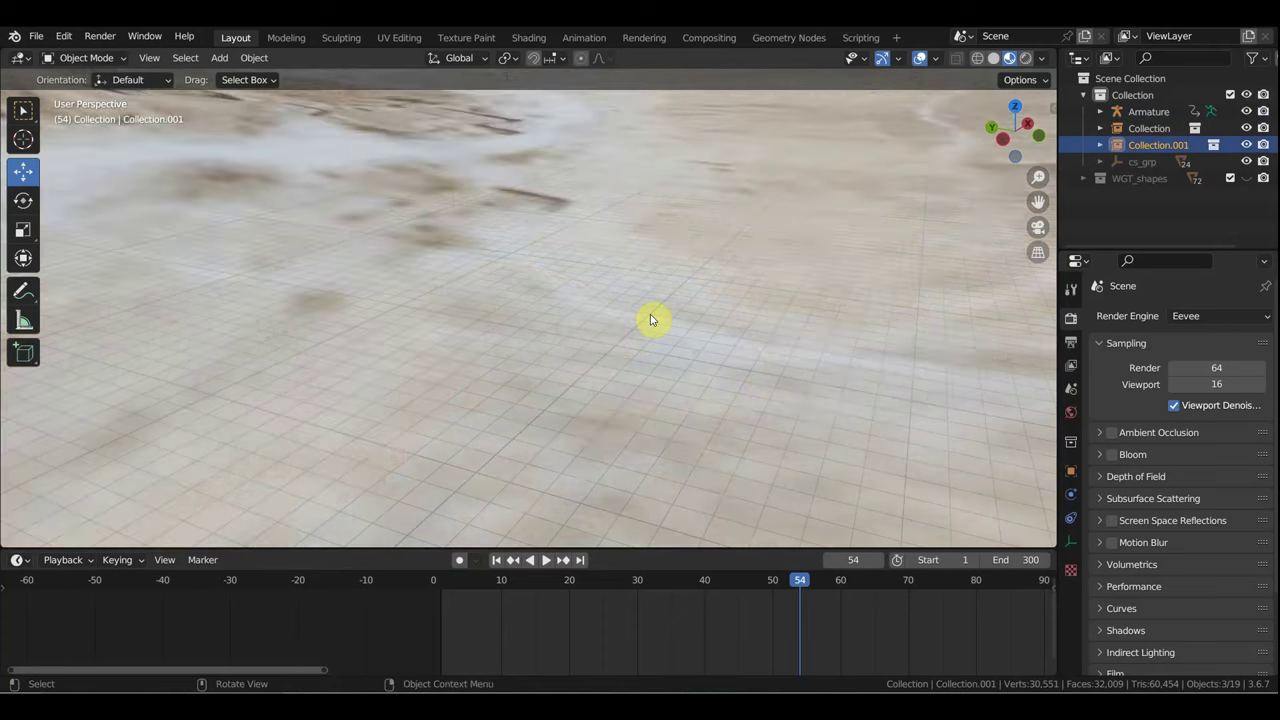
# Step: Slide the terrain -57.615 m along X with the gizmo arrow
pyautogui.moveTo(650, 318); pyautogui.dragTo(560, 278, button='middle')
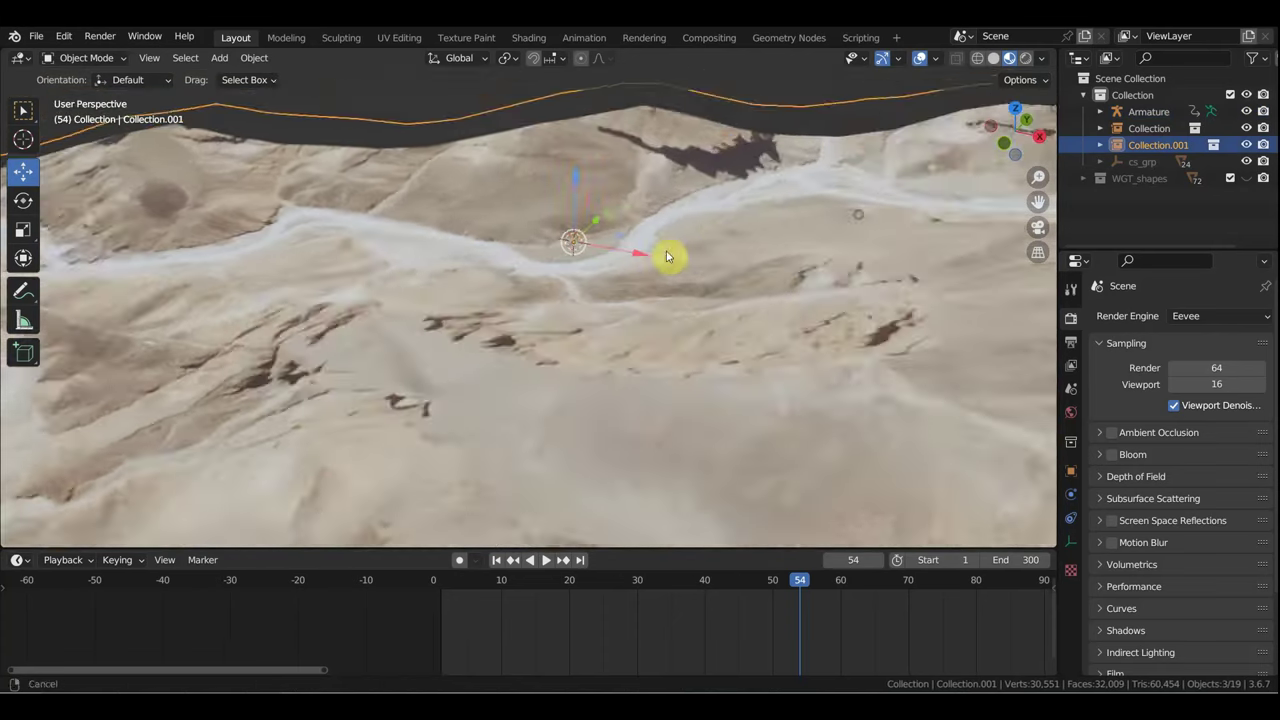
pyautogui.moveTo(560, 278)
pyautogui.mouseDown(button='middle')
pyautogui.moveTo(528, 282)
pyautogui.moveTo(605, 363)
pyautogui.moveTo(614, 323)
pyautogui.moveTo(695, 318)
pyautogui.moveTo(714, 331)
pyautogui.mouseUp(button='middle')
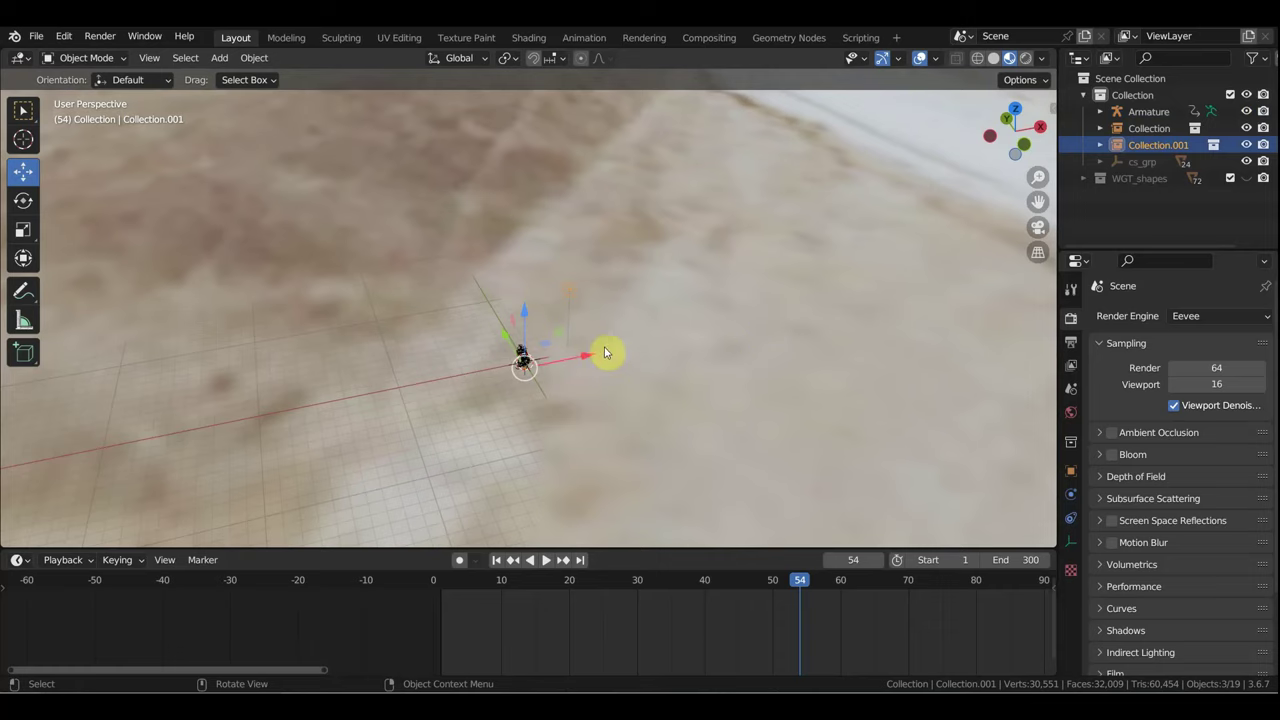
pyautogui.moveTo(595, 356)
pyautogui.mouseDown()
pyautogui.moveTo(357, 374)
pyautogui.moveTo(105, 418)
pyautogui.moveTo(1020, 443)
pyautogui.moveTo(680, 477)
pyautogui.mouseUp()
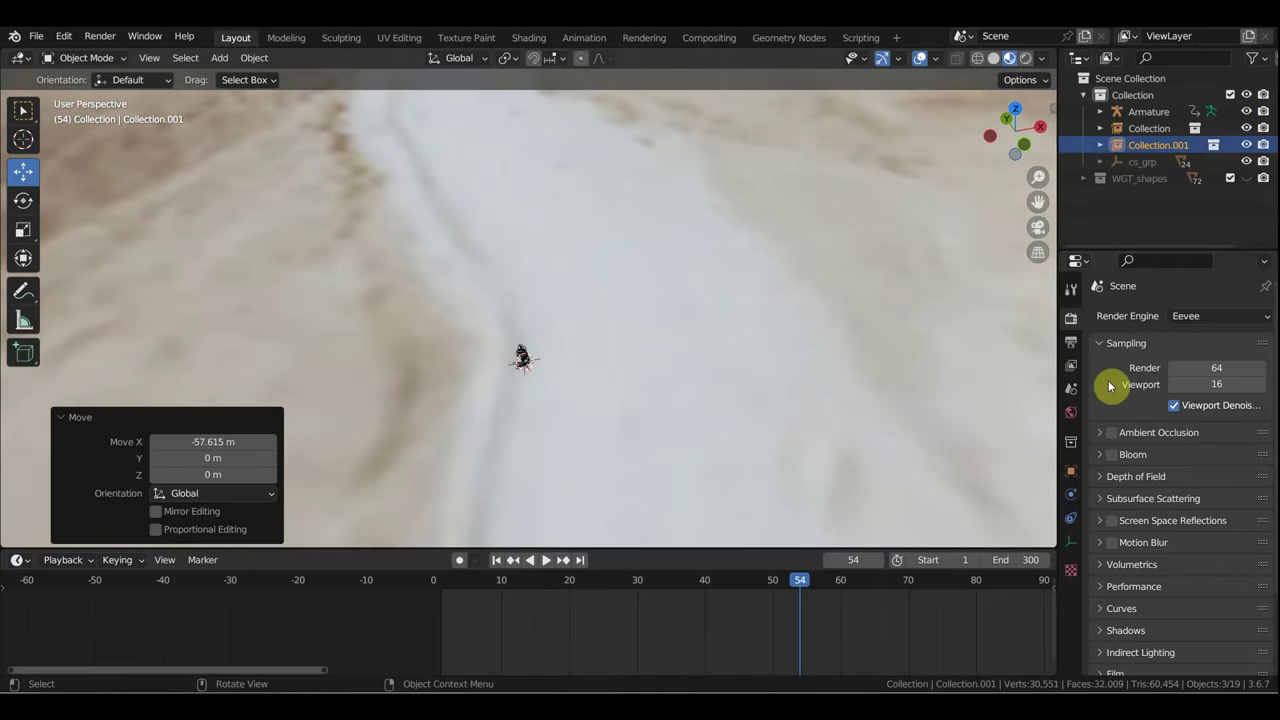
pyautogui.click(779, 398)
pyautogui.scroll(-3, 785, 385)
pyautogui.scroll(-2, 792, 371)
pyautogui.scroll(-3, 790, 371)
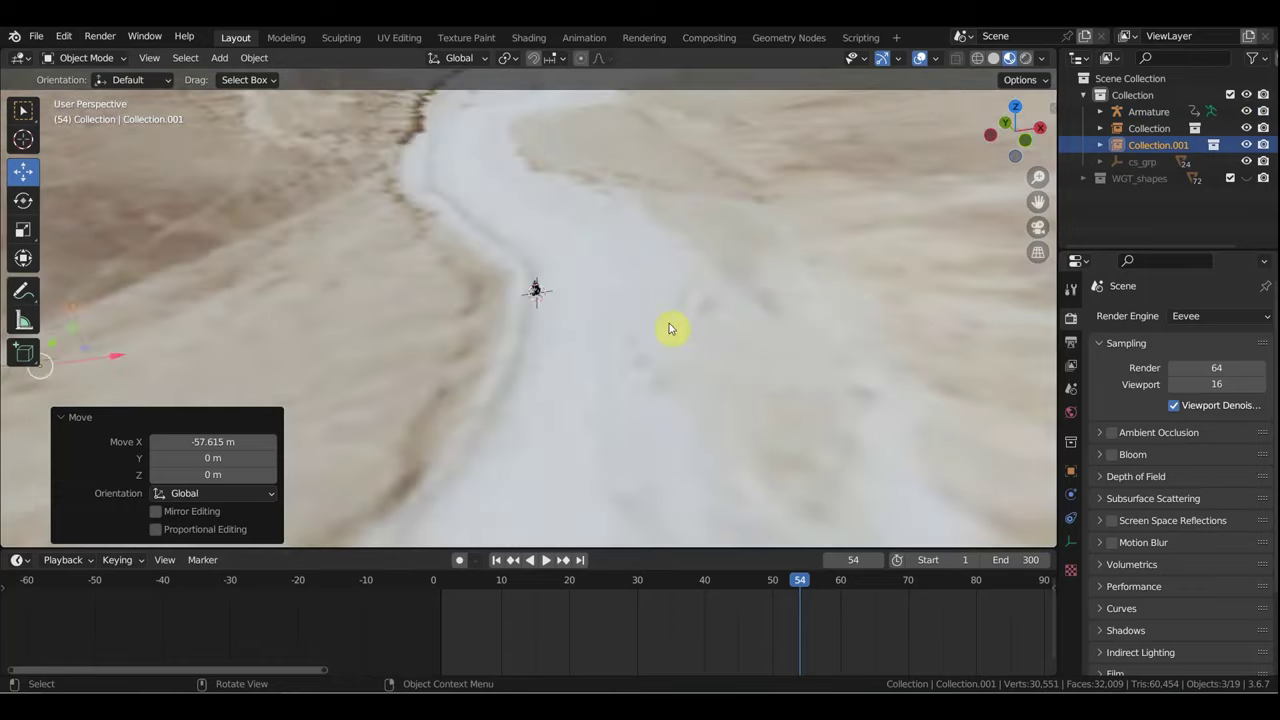
# Step: Raise the terrain 1.8396 m in Z, then reposition it so the rig stands on it
pyautogui.moveTo(636, 297); pyautogui.dragTo(663, 271, button='middle')
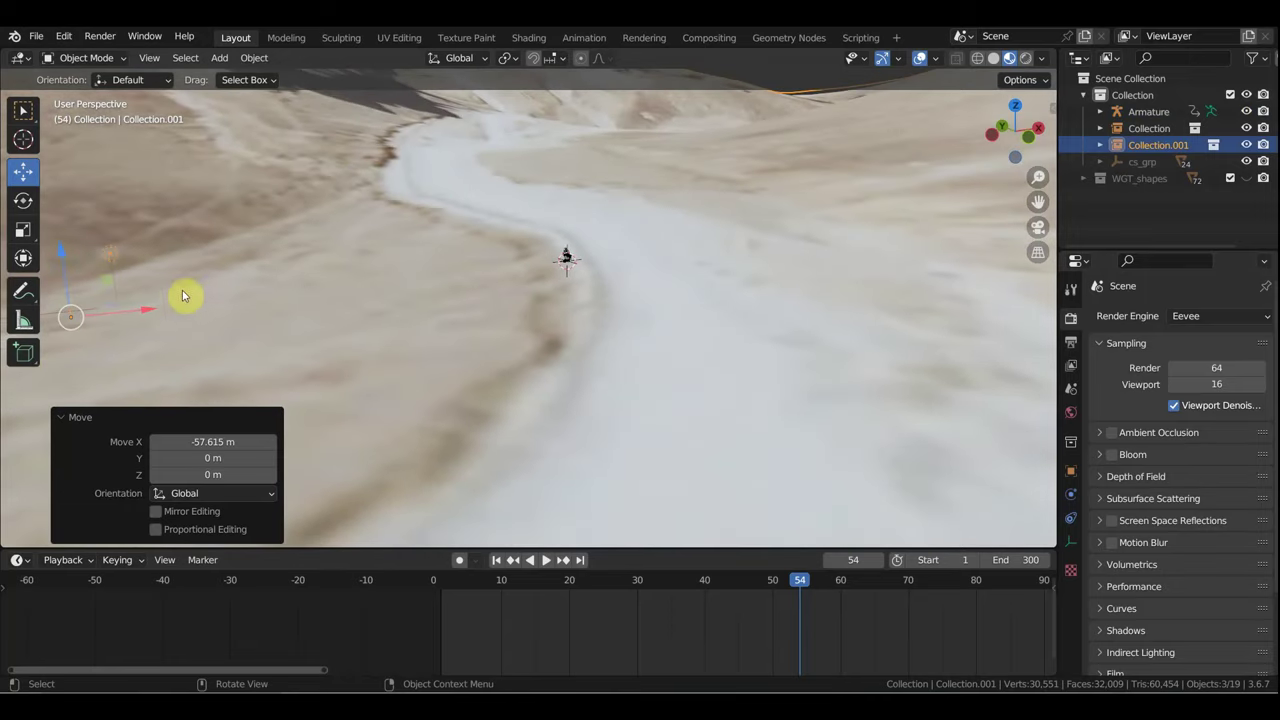
pyautogui.moveTo(67, 255); pyautogui.dragTo(49, 258)
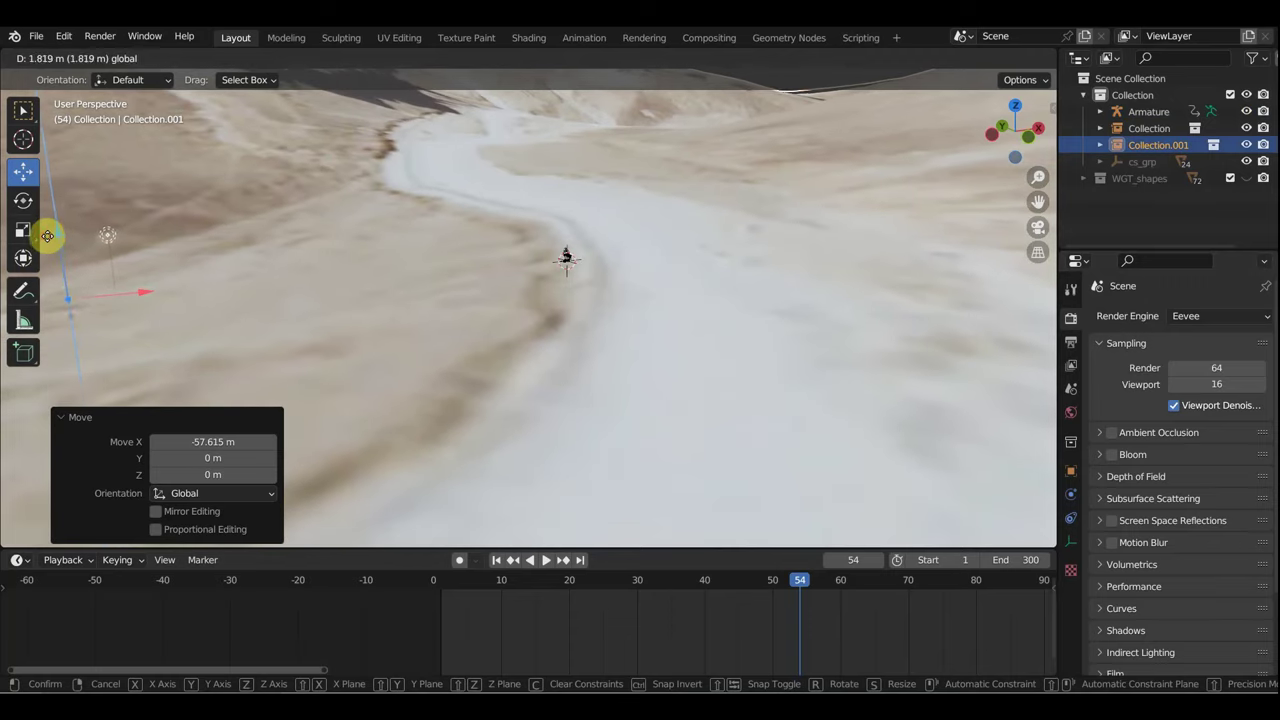
pyautogui.moveTo(49, 258); pyautogui.dragTo(49, 243)
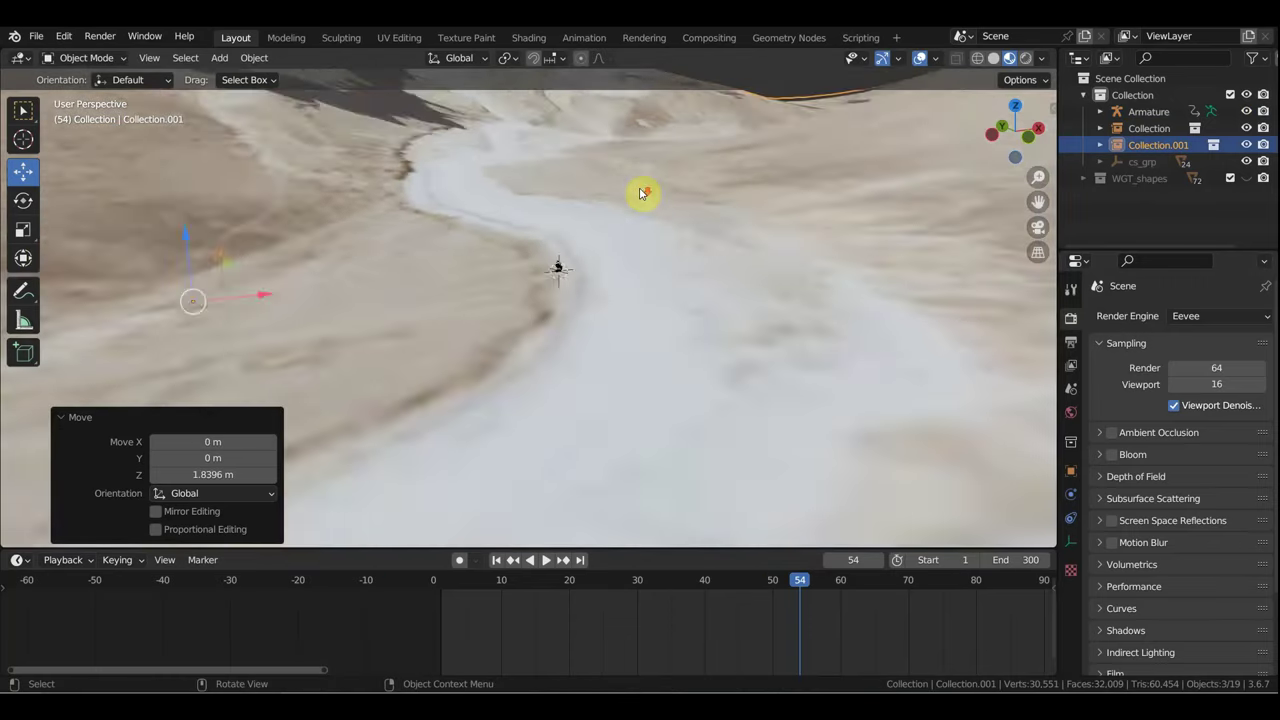
pyautogui.moveTo(641, 193); pyautogui.dragTo(651, 177, button='middle')
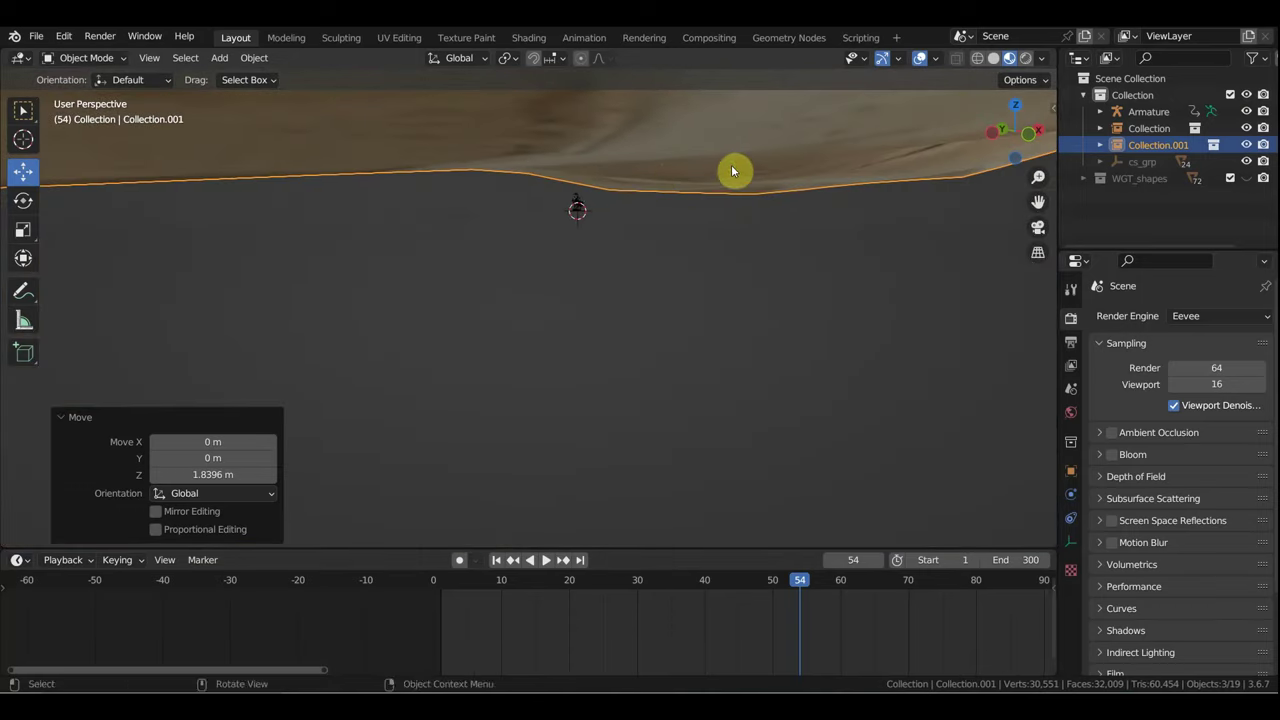
pyautogui.press('g')
pyautogui.click(737, 252)
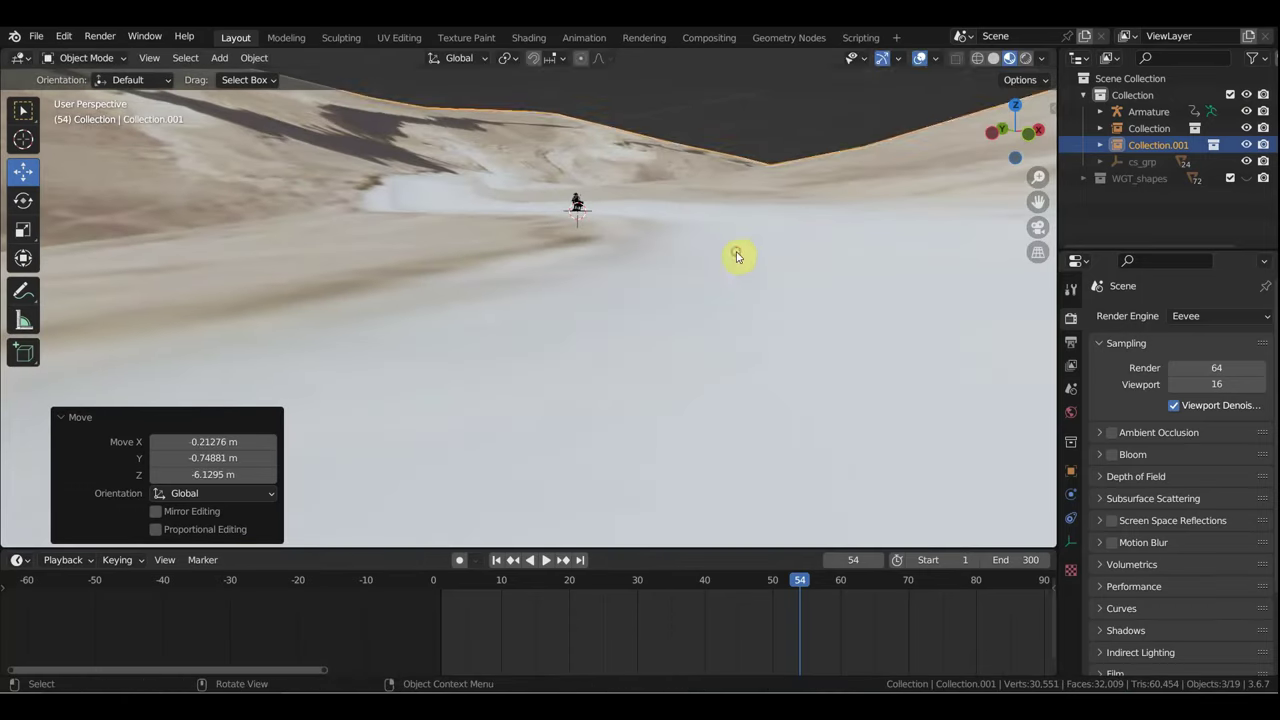
pyautogui.moveTo(737, 256)
pyautogui.mouseDown(button='middle')
pyautogui.moveTo(691, 277)
pyautogui.moveTo(697, 237)
pyautogui.moveTo(723, 331)
pyautogui.moveTo(687, 316)
pyautogui.mouseUp(button='middle')
# Step: Zoom and orbit over the canyon, then bring up the Add menu for a light
pyautogui.scroll(8, 686, 316)
pyautogui.scroll(-4, 686, 314)
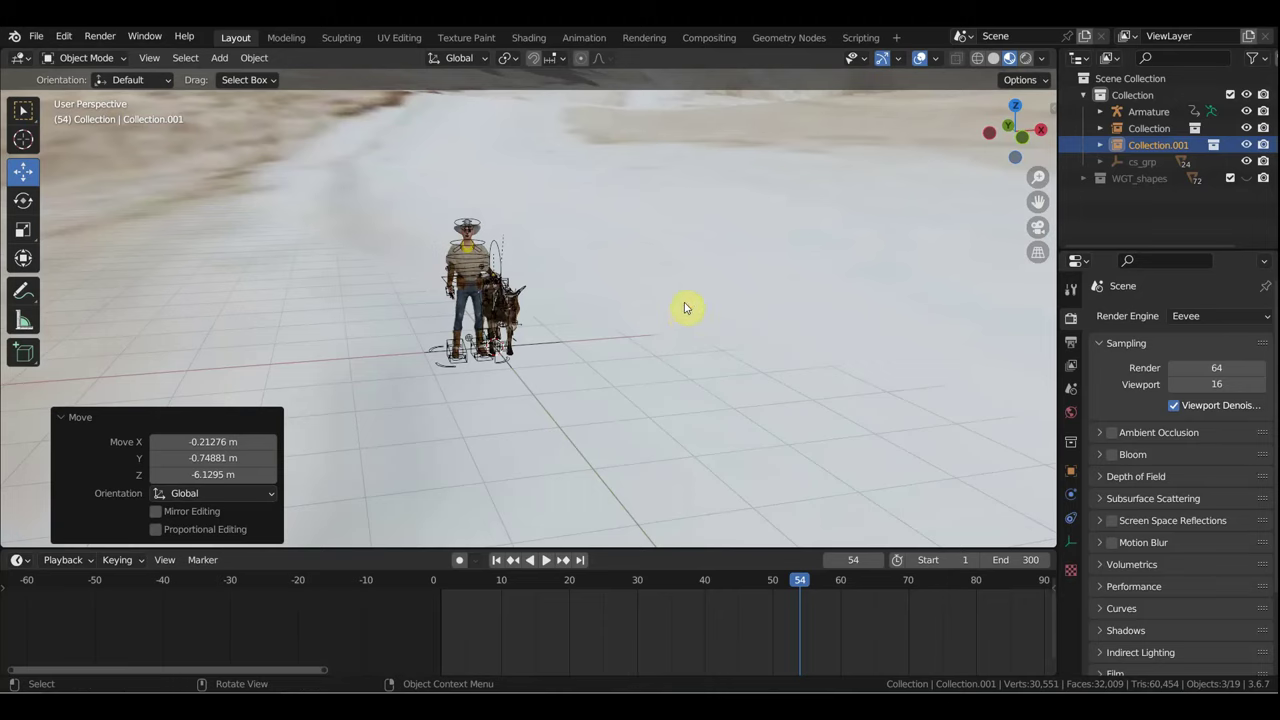
pyautogui.scroll(-4, 697, 305)
pyautogui.scroll(-2, 700, 300)
pyautogui.scroll(-3, 694, 306)
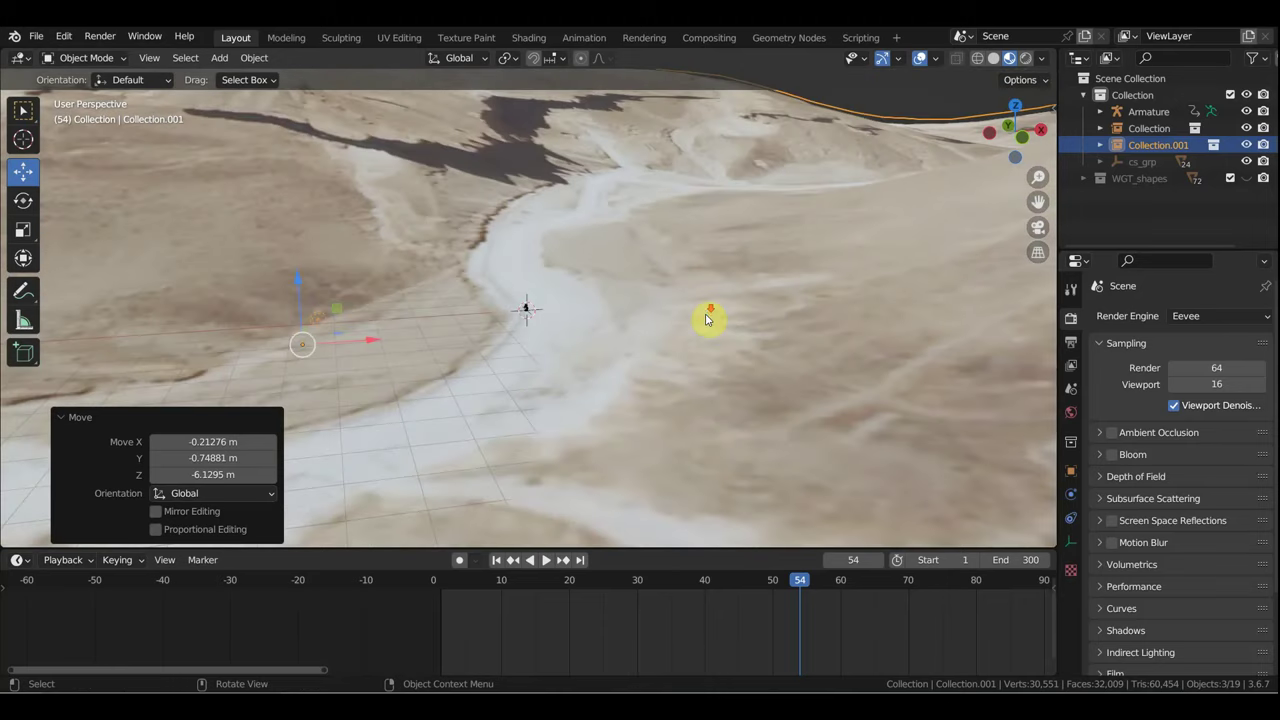
pyautogui.scroll(-3, 706, 317)
pyautogui.moveTo(731, 323); pyautogui.dragTo(814, 323, button='middle')
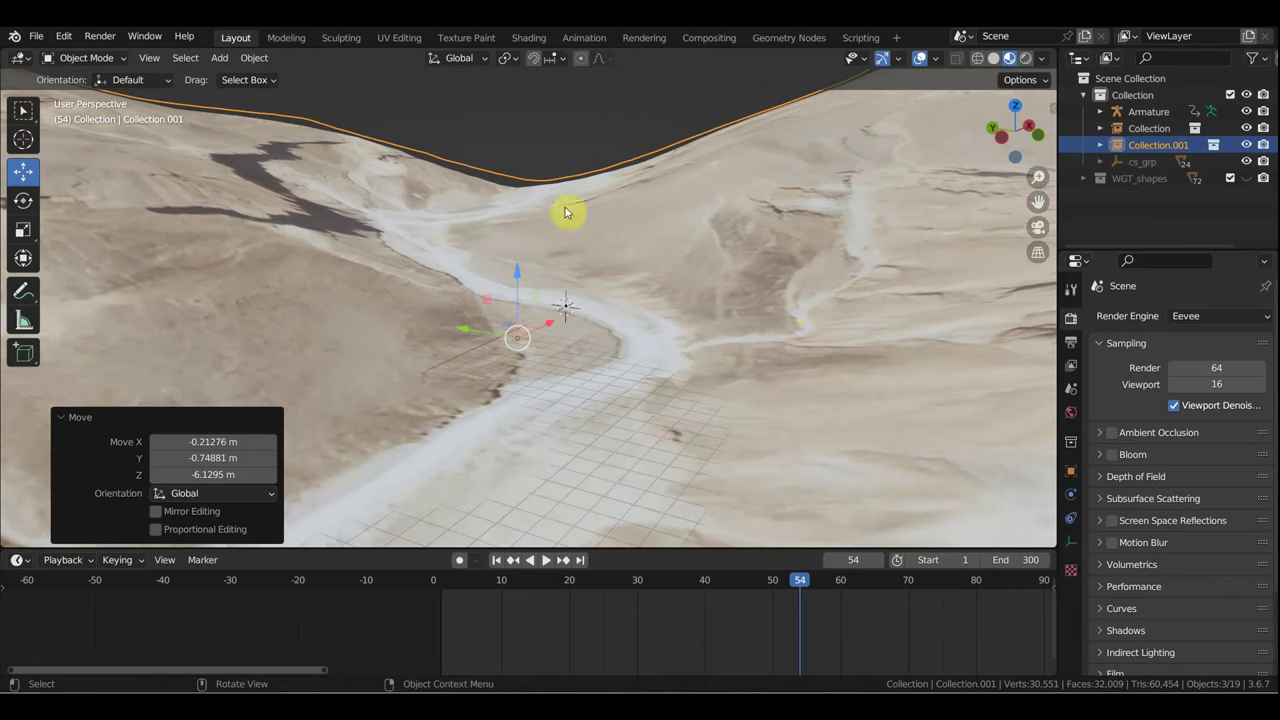
pyautogui.click(220, 60)
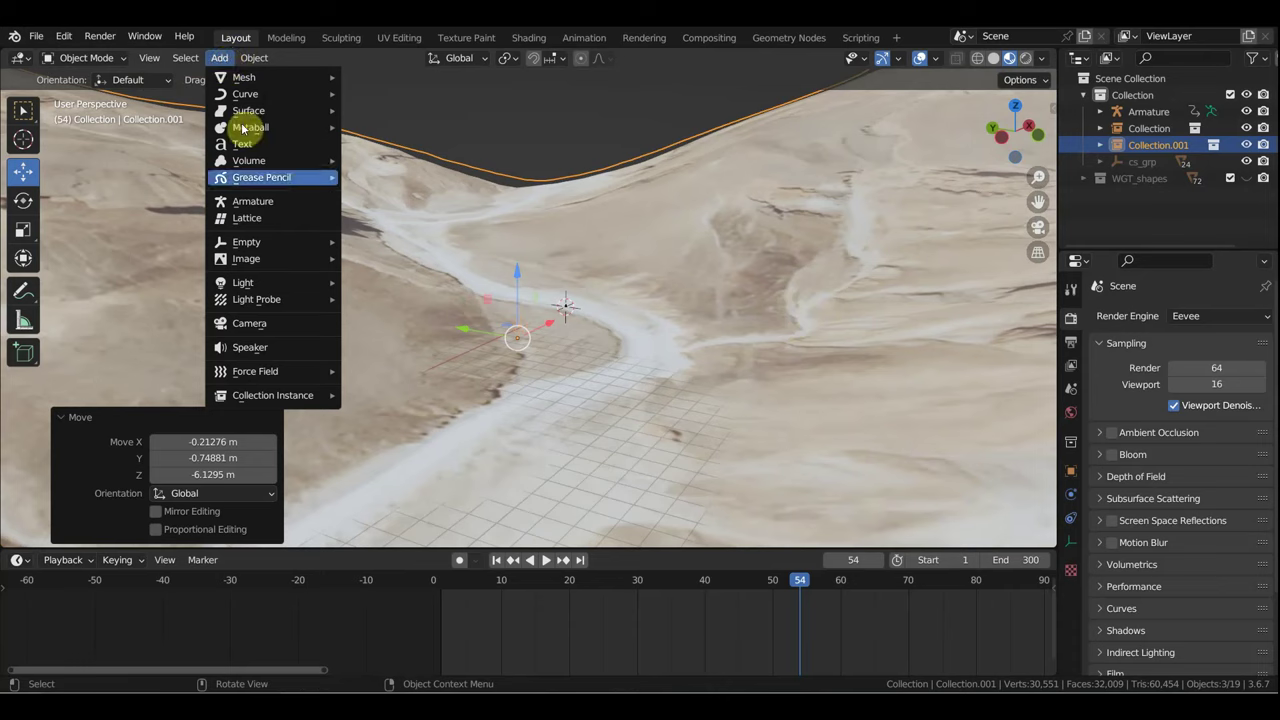
# Step: Add a new camera, view through it, and fly it over the terrain toward the rider
pyautogui.click(284, 323)
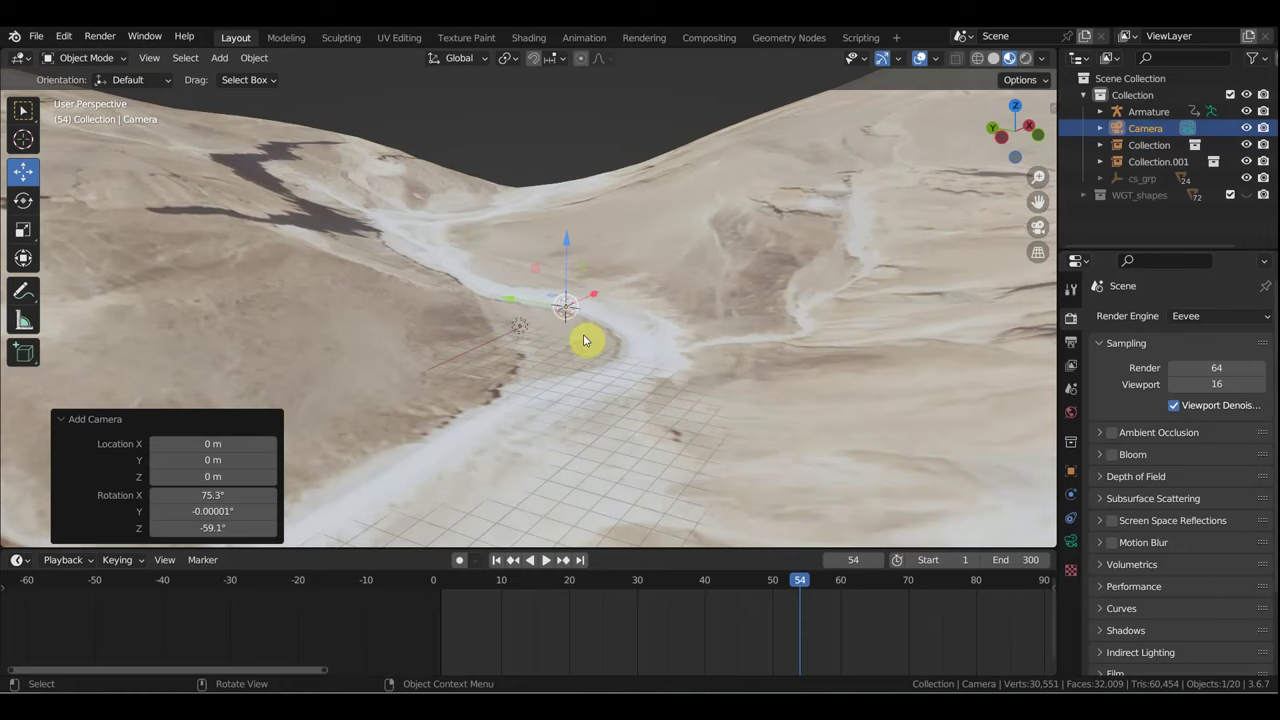
pyautogui.press('KP_0')
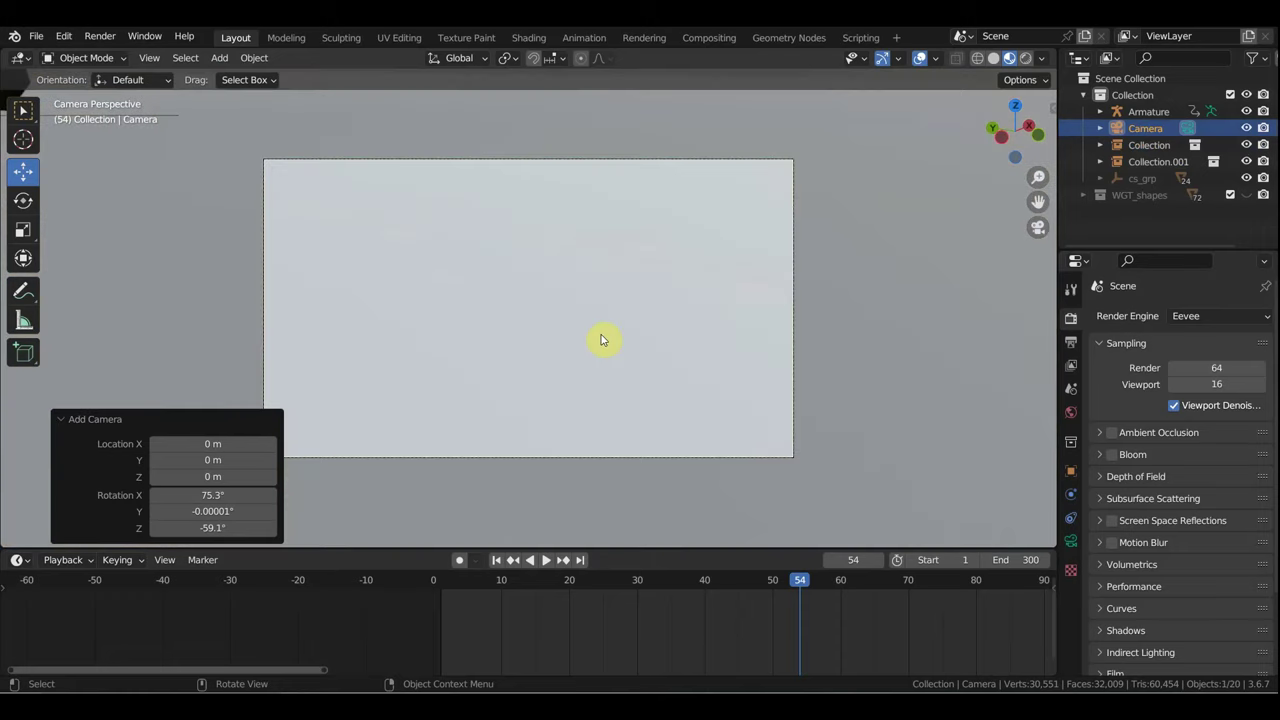
pyautogui.hotkey('shift', '`')
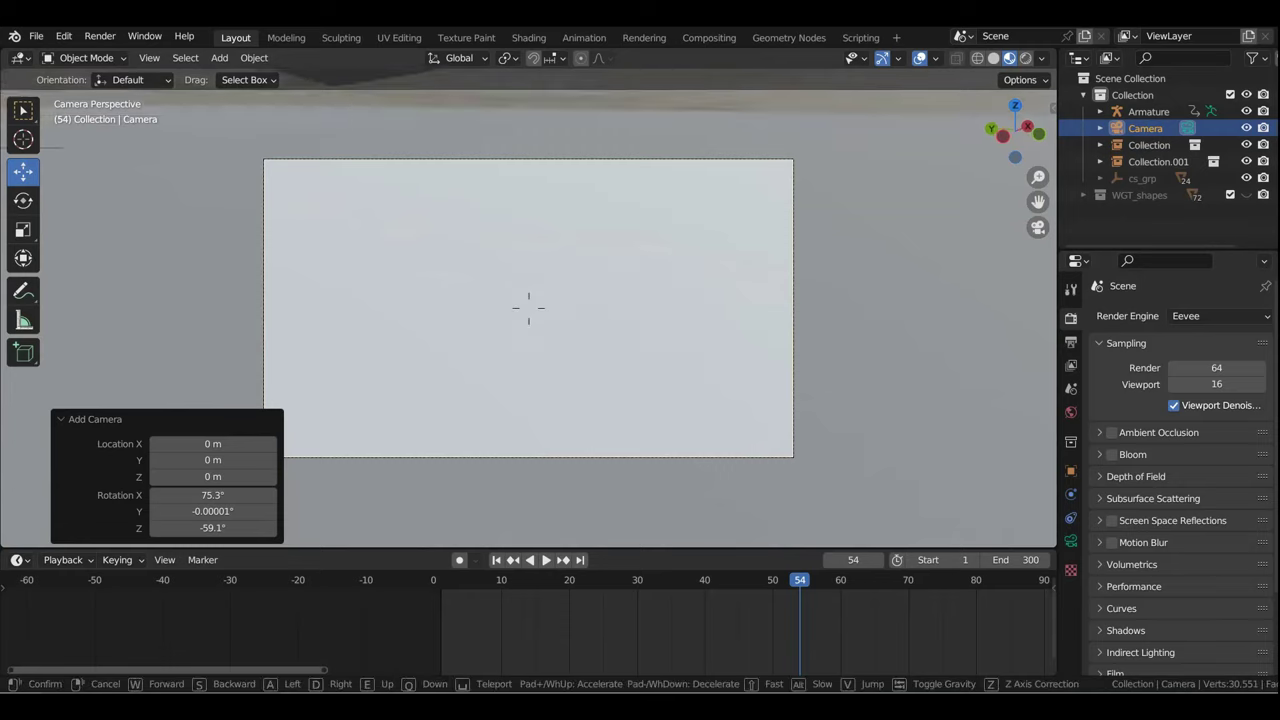
pyautogui.press('w')
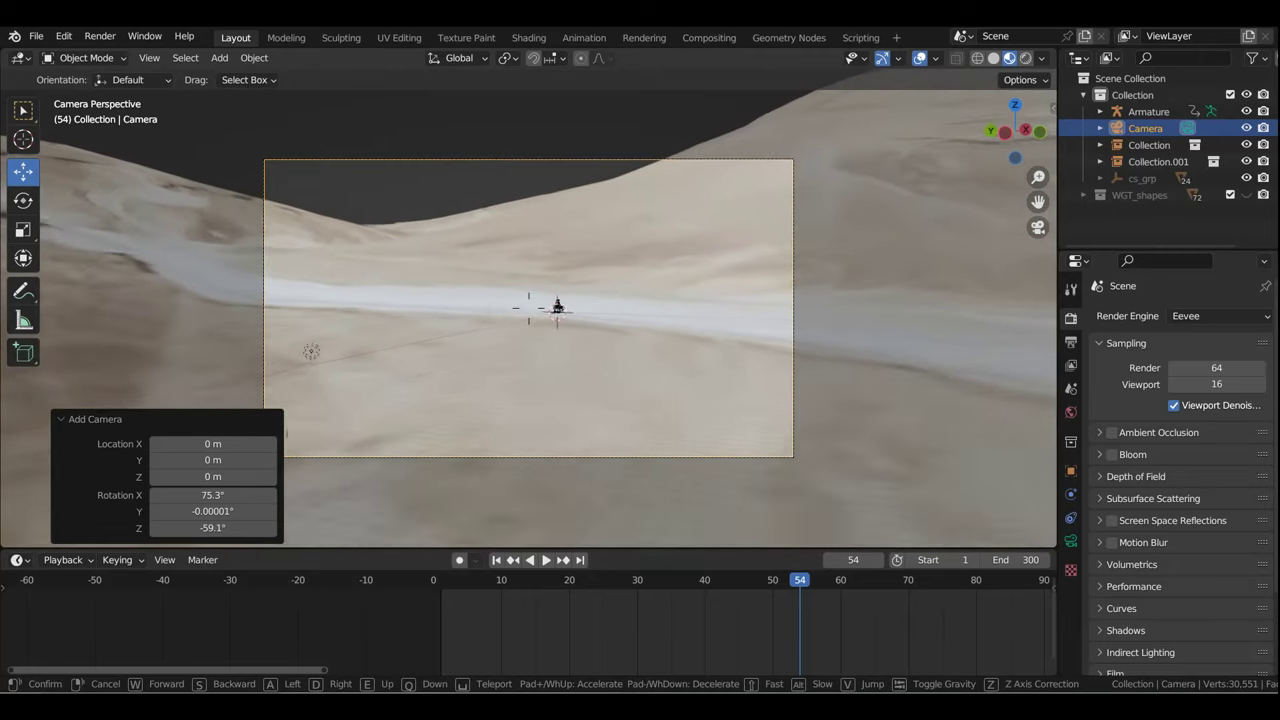
pyautogui.press('w')
pyautogui.press('w')
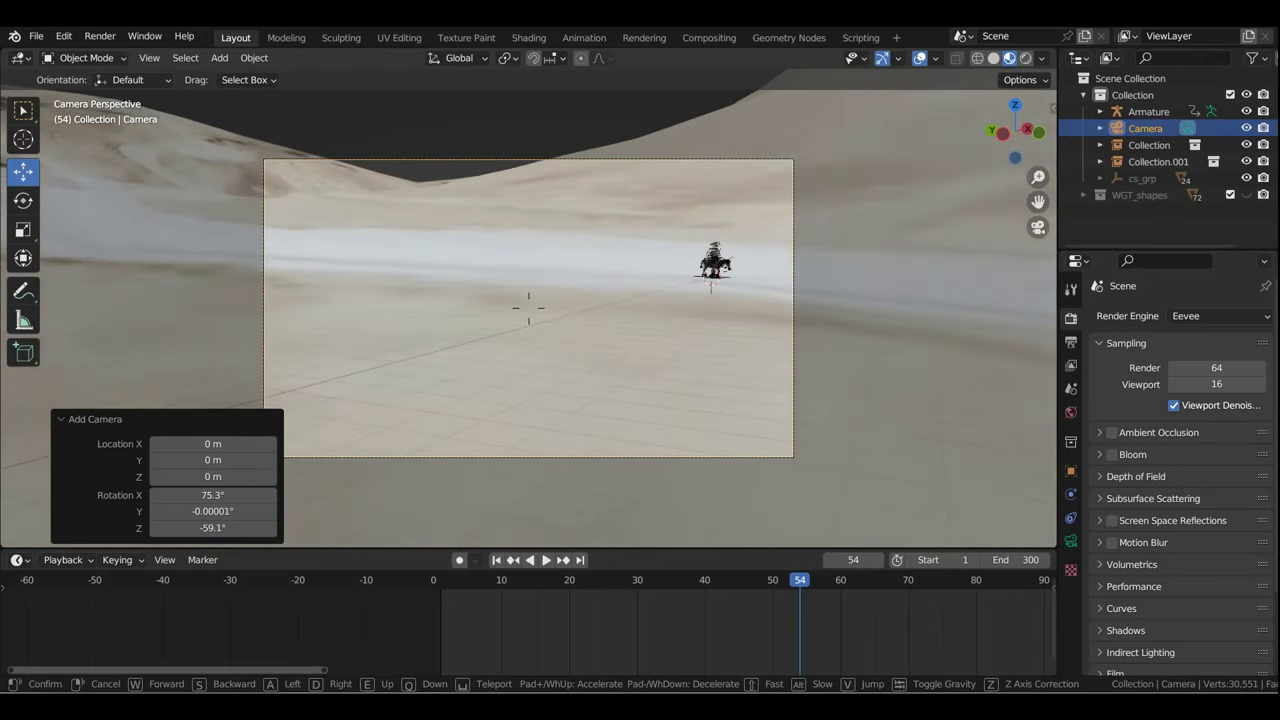
# Step: Back the camera off above the terrain and key its location and rotation at frame 54
pyautogui.press('w')
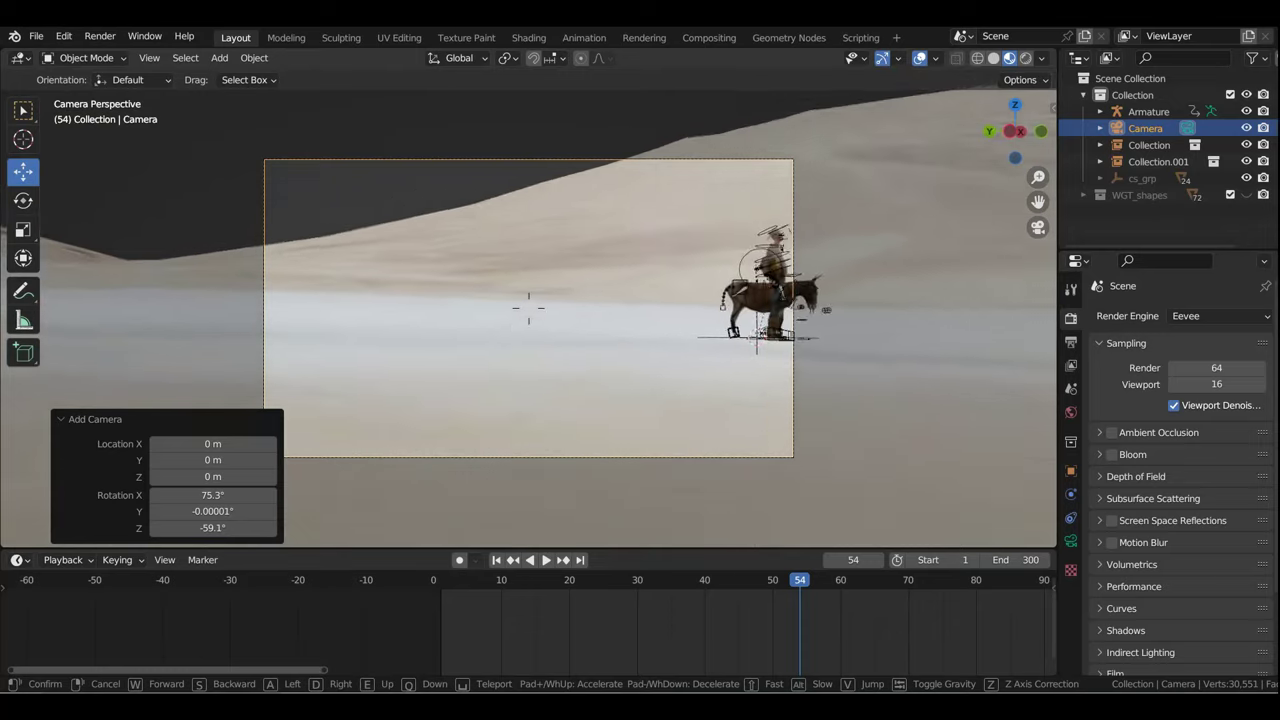
pyautogui.press('w')
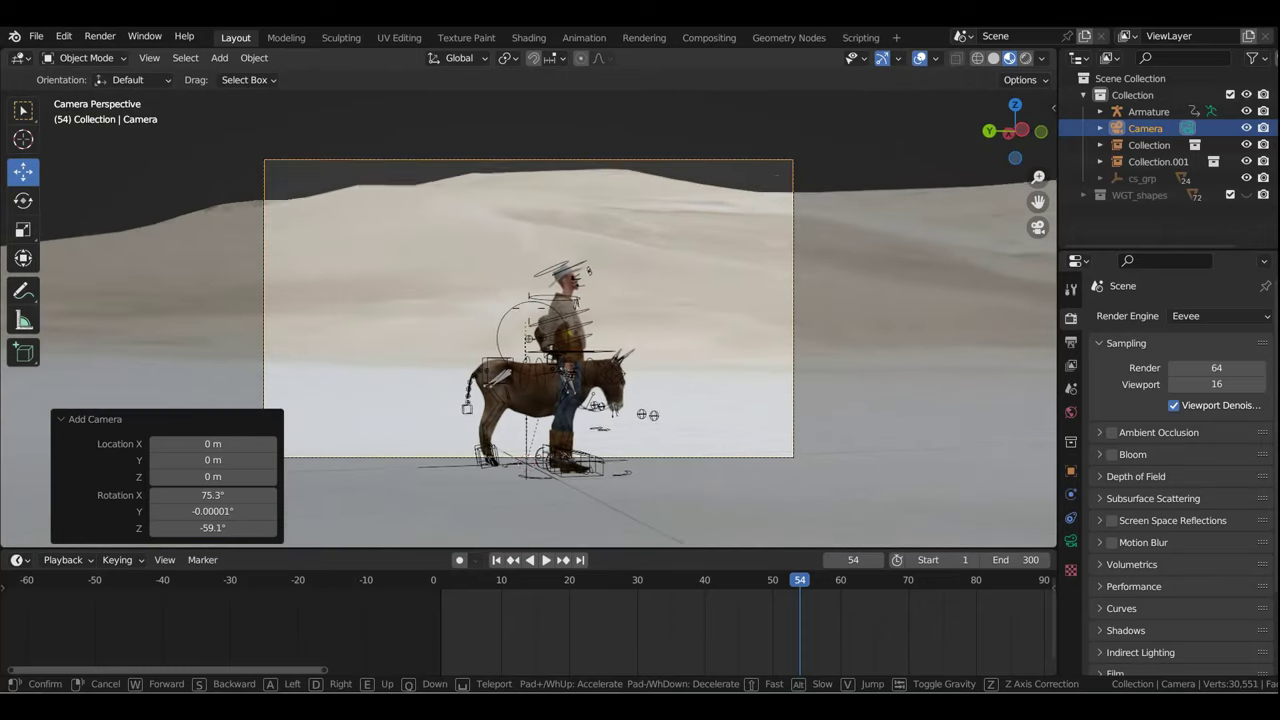
pyautogui.press('s')
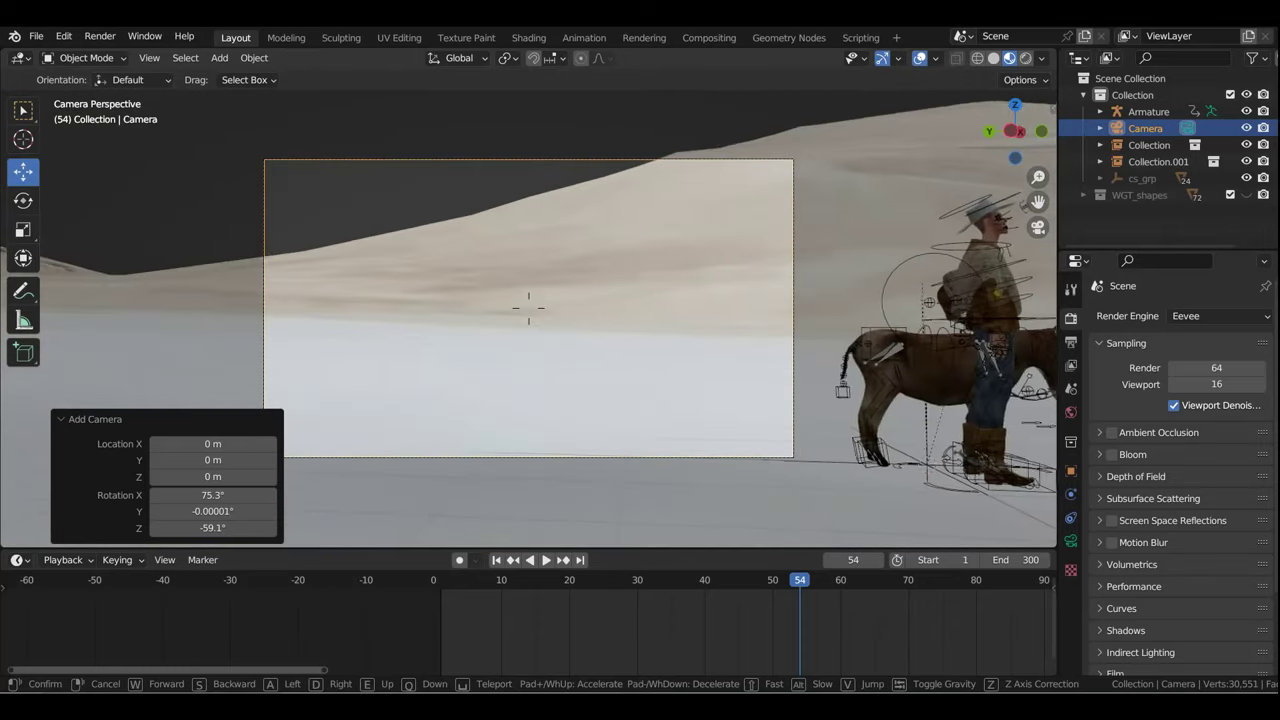
pyautogui.press('s')
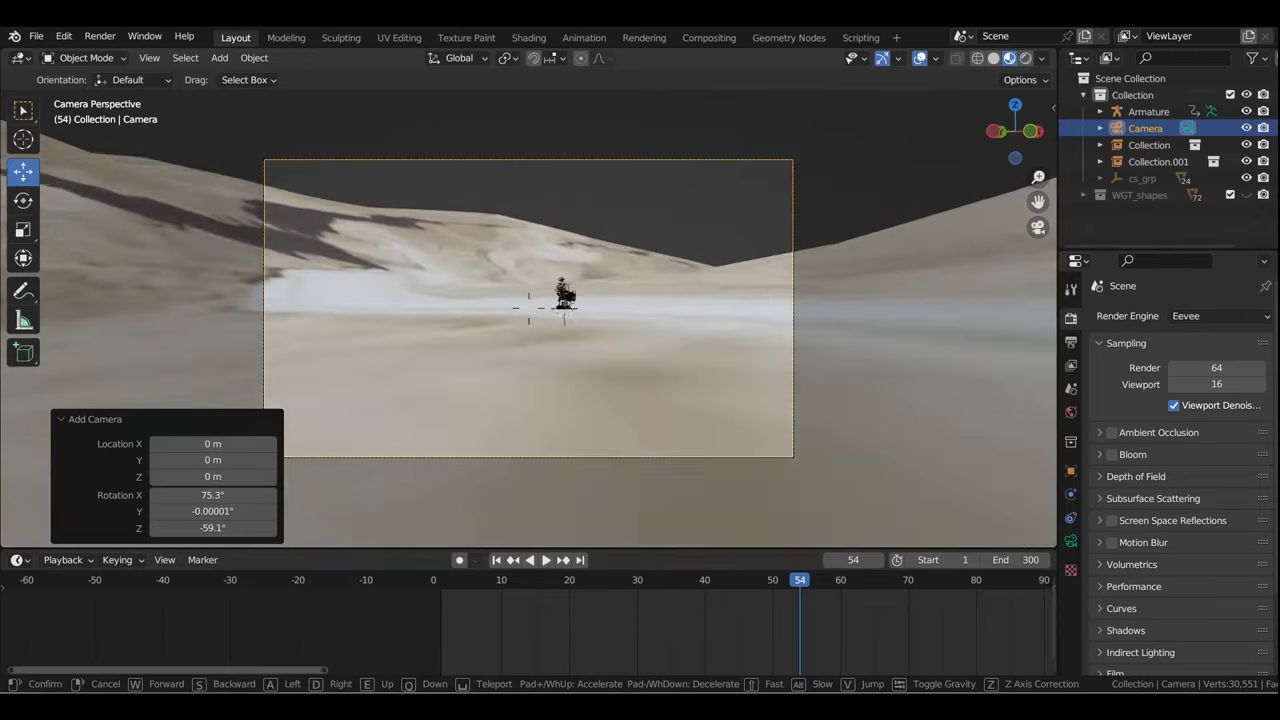
pyautogui.press('q')
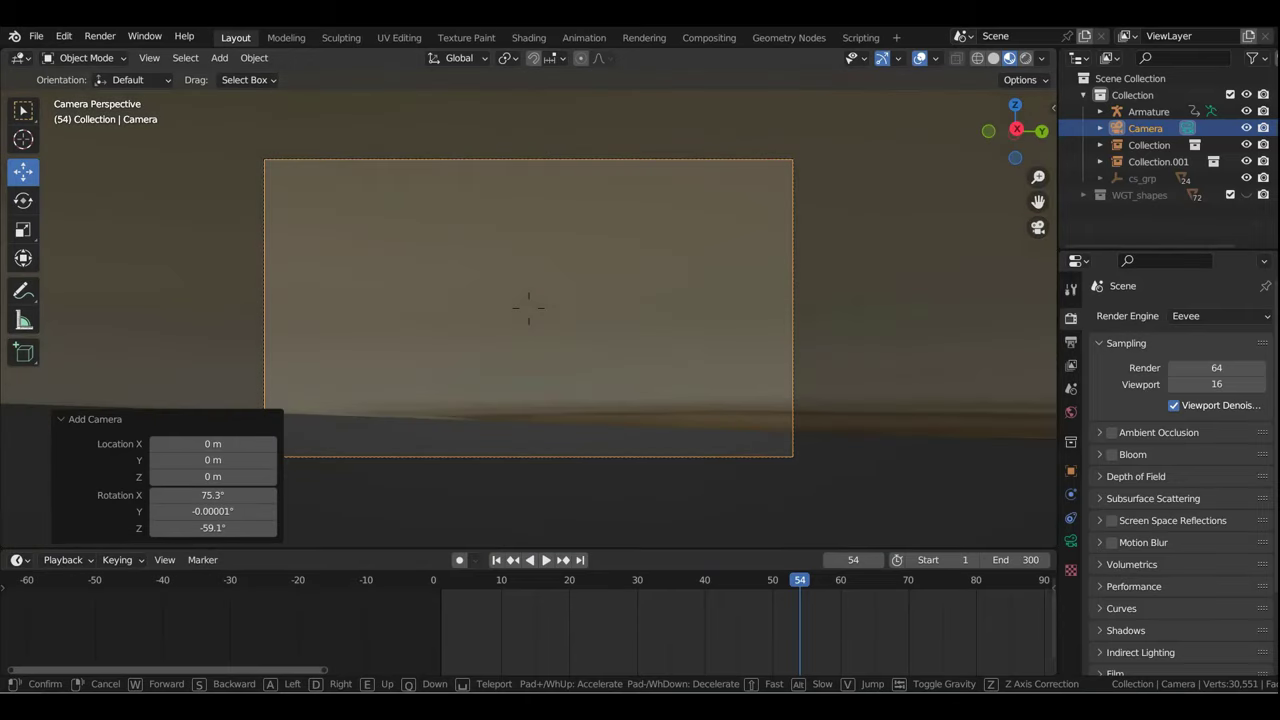
pyautogui.press('e')
pyautogui.press('e')
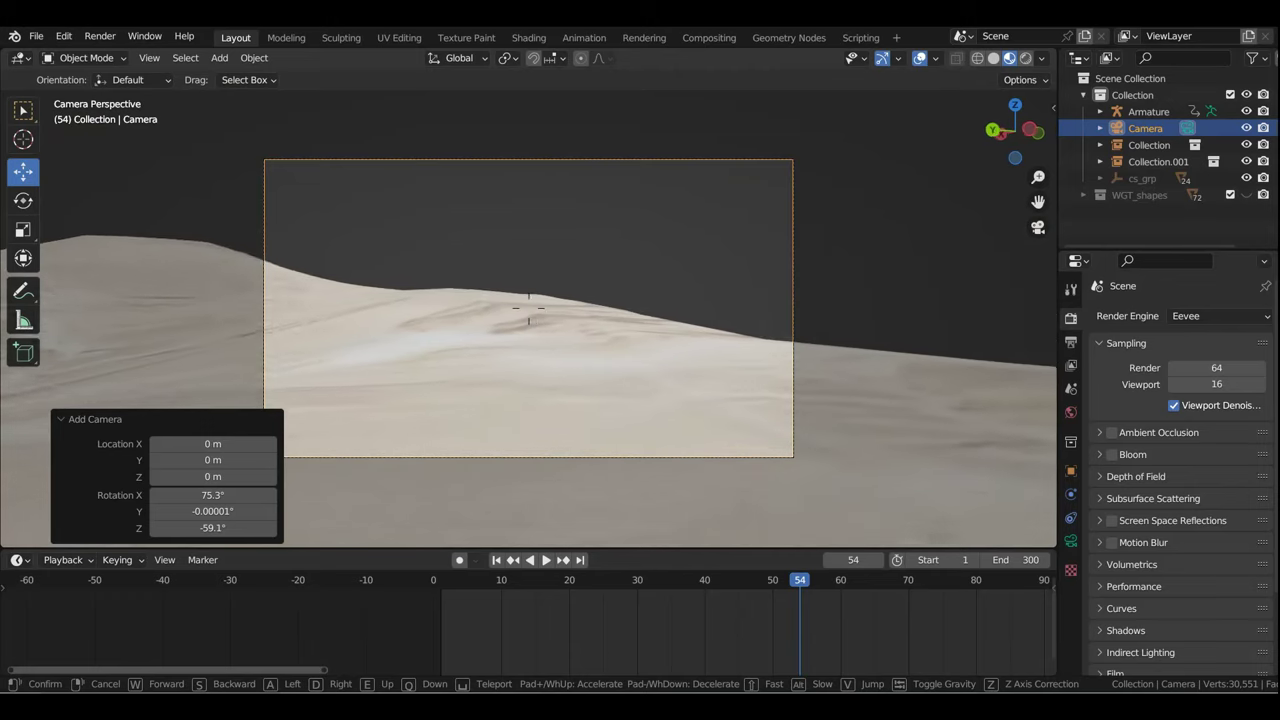
pyautogui.click(648, 306)
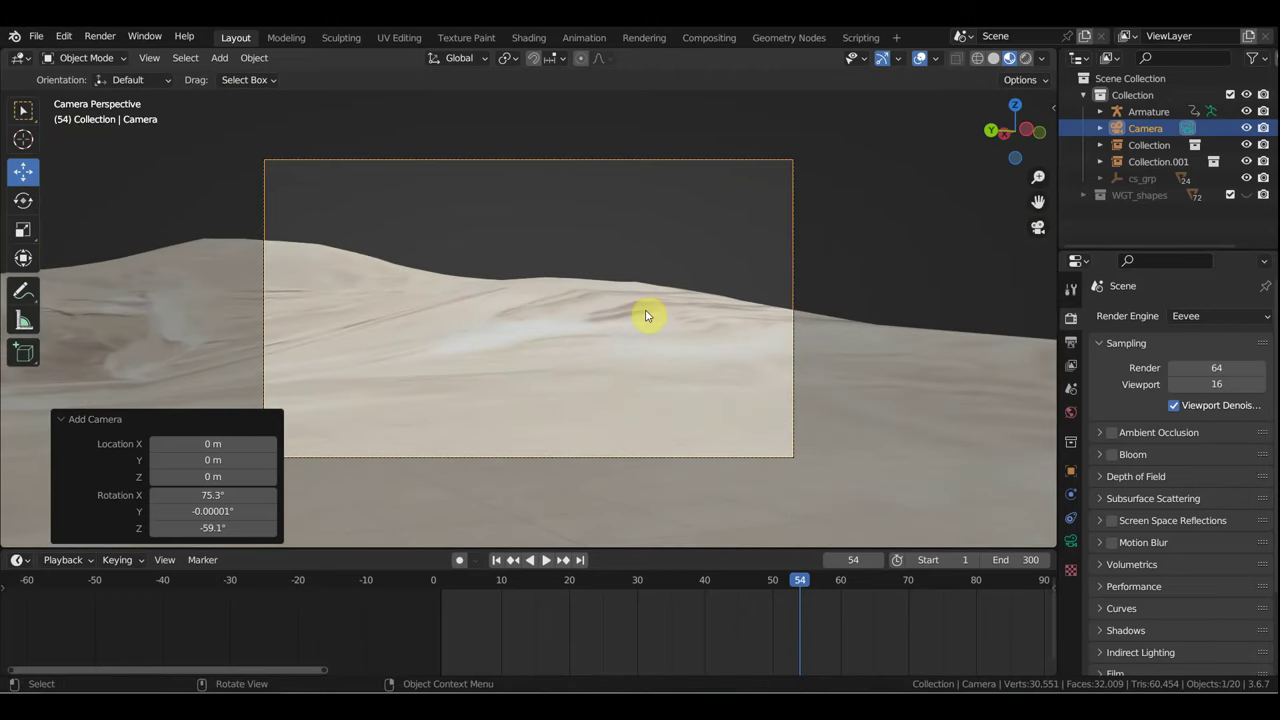
pyautogui.press('i')
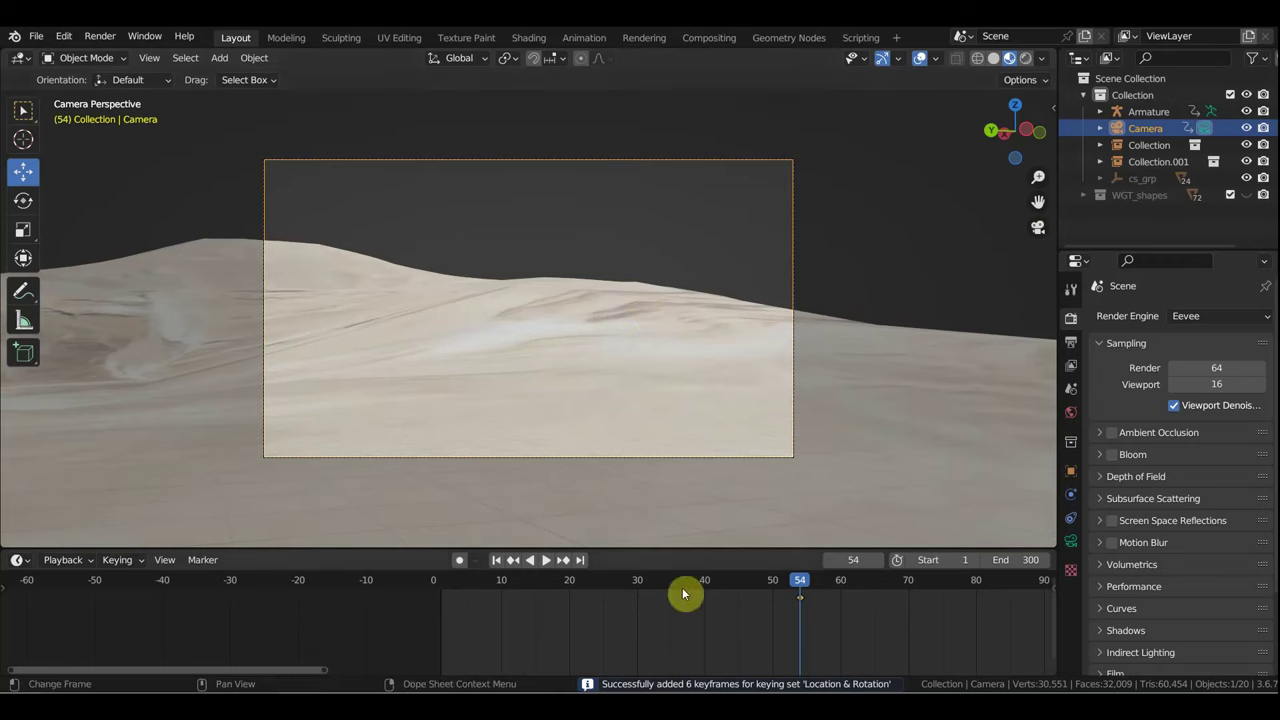
# Step: Shift the camera keyframe from frame 54 to frame 1, then go to frame 302
pyautogui.scroll(-2, 753, 470)
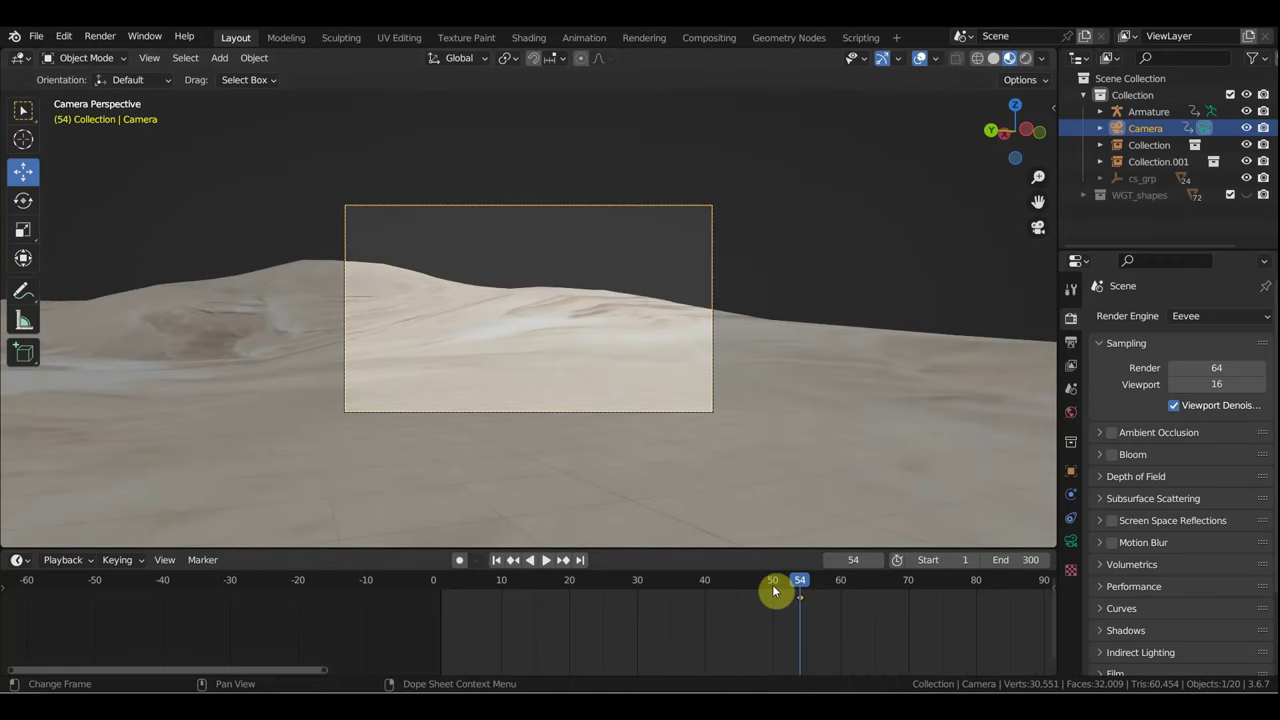
pyautogui.click(416, 595)
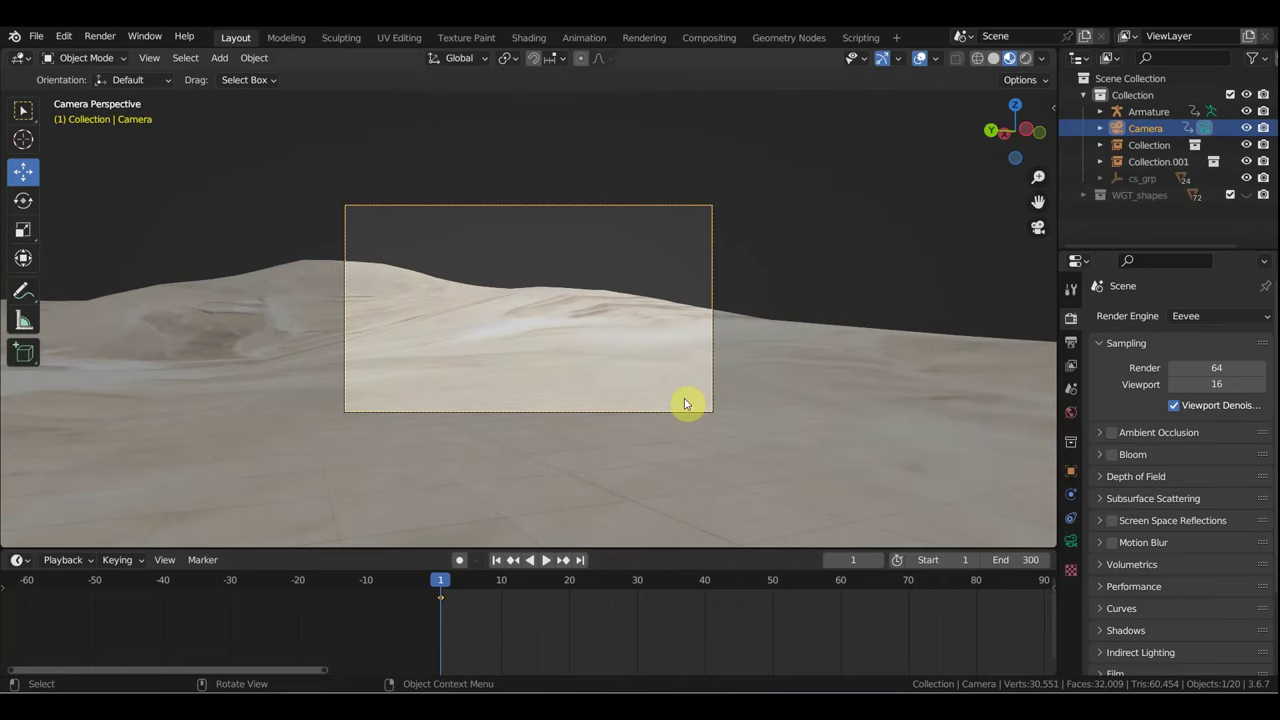
pyautogui.scroll(-2, 685, 403)
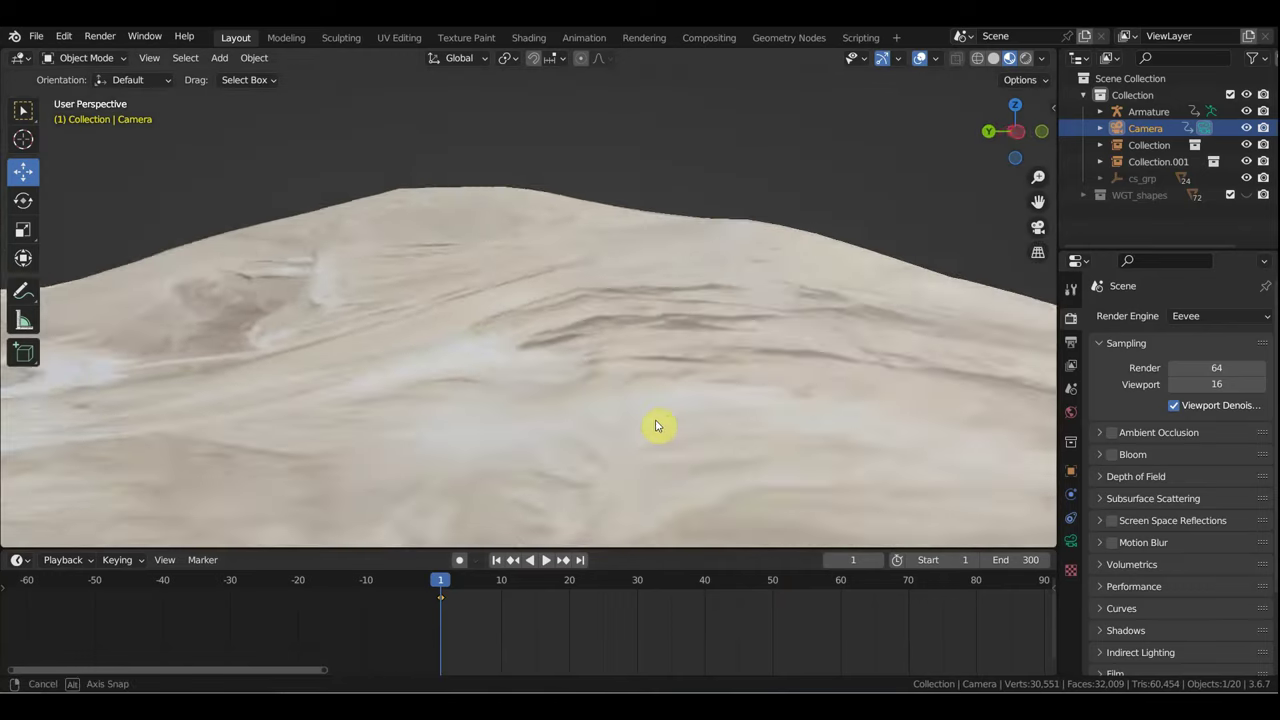
pyautogui.moveTo(681, 404)
pyautogui.mouseDown(button='middle')
pyautogui.moveTo(557, 442)
pyautogui.moveTo(650, 442)
pyautogui.moveTo(760, 392)
pyautogui.mouseUp(button='middle')
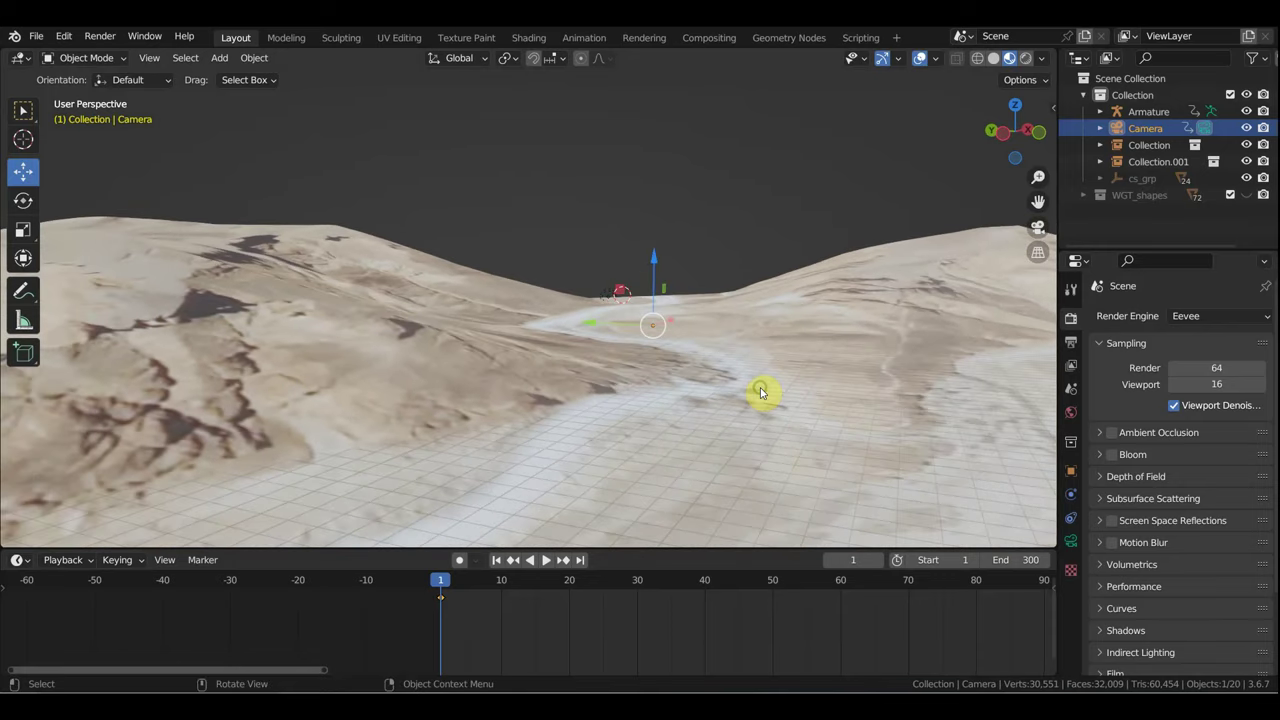
pyautogui.scroll(3, 762, 392)
pyautogui.press('KP_0')
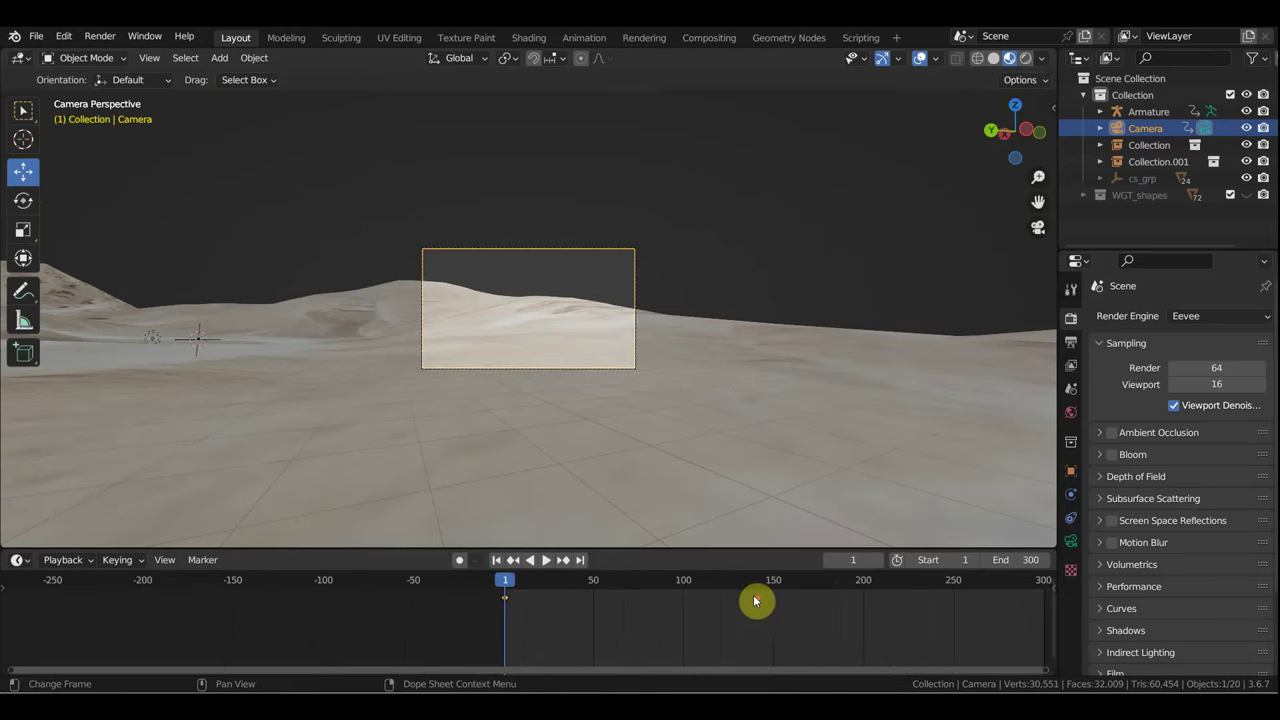
pyautogui.moveTo(820, 594); pyautogui.dragTo(775, 617, button='middle')
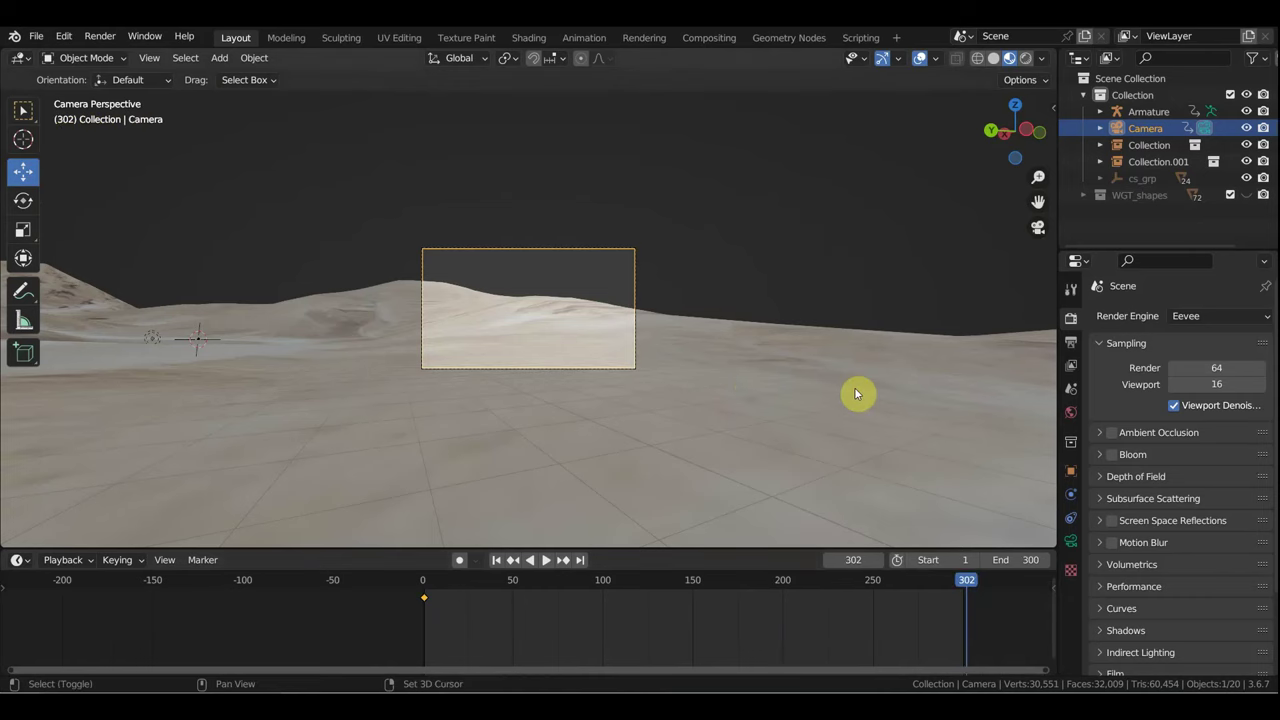
# Step: Fly the camera along the road and canyon toward the rider for the frame-302 shot
pyautogui.press('w')
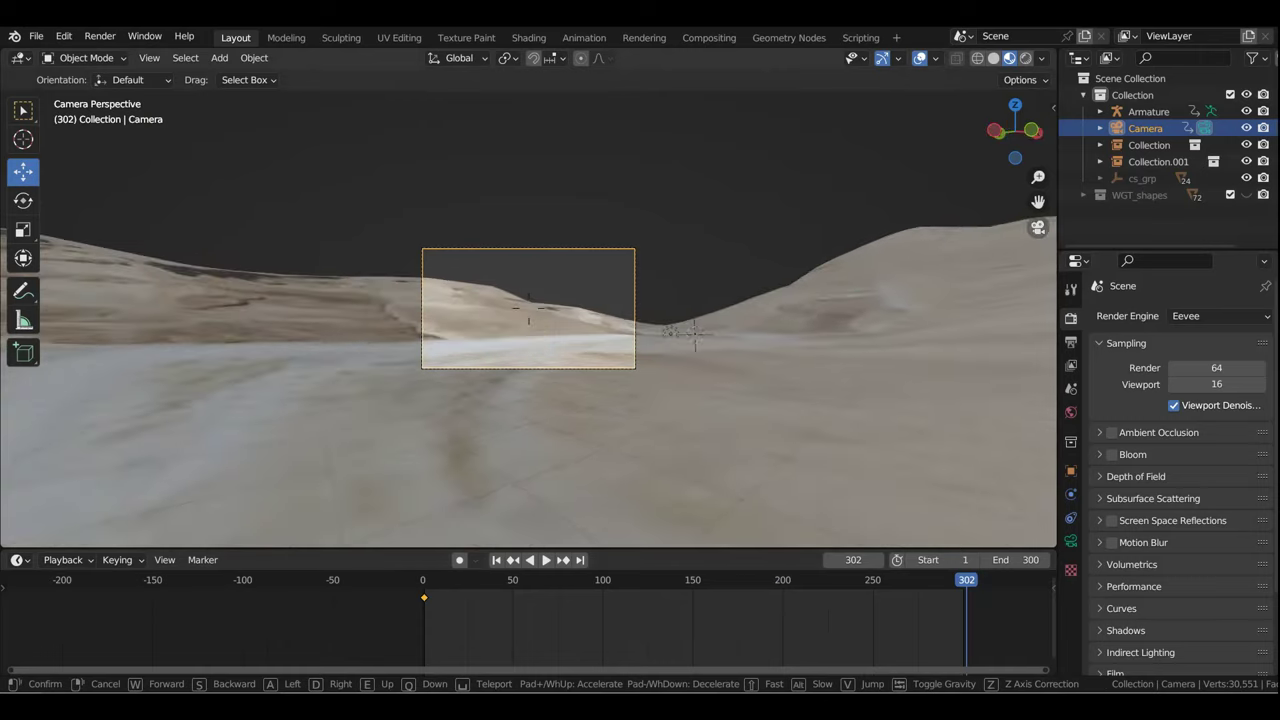
pyautogui.press('w')
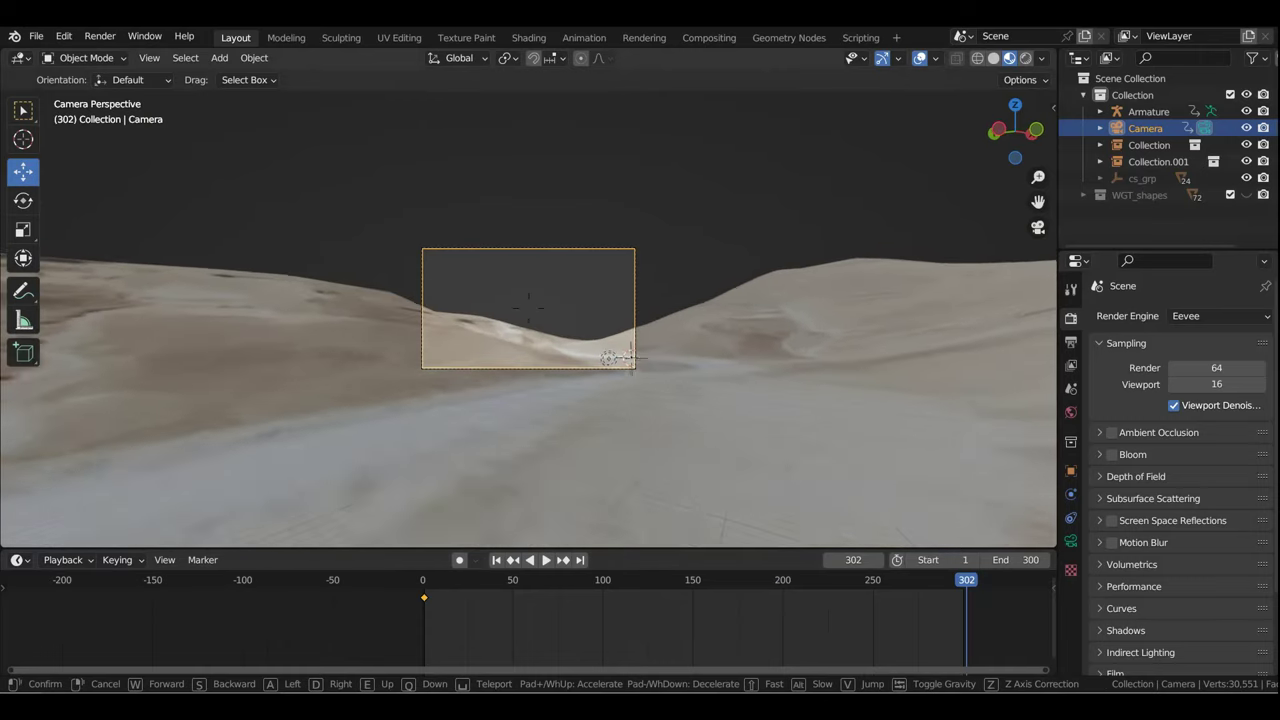
pyautogui.press('w')
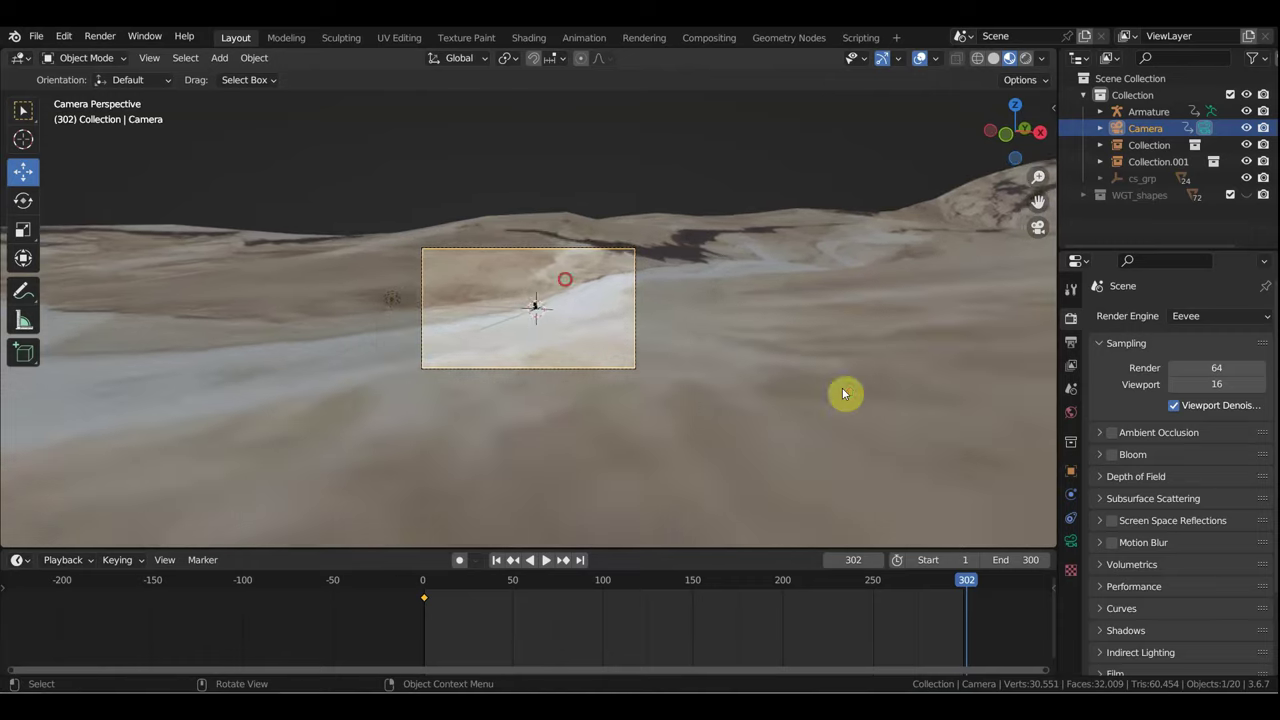
pyautogui.scroll(5, 843, 393)
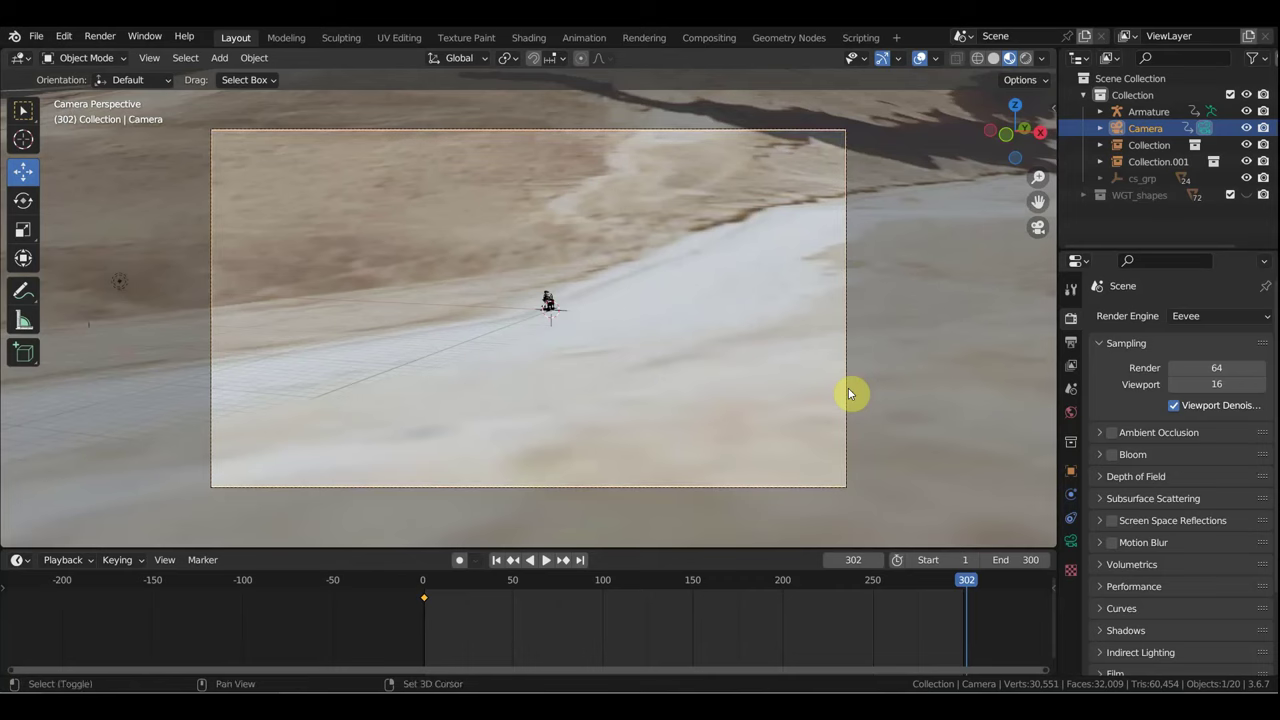
pyautogui.hotkey('shift', '`')
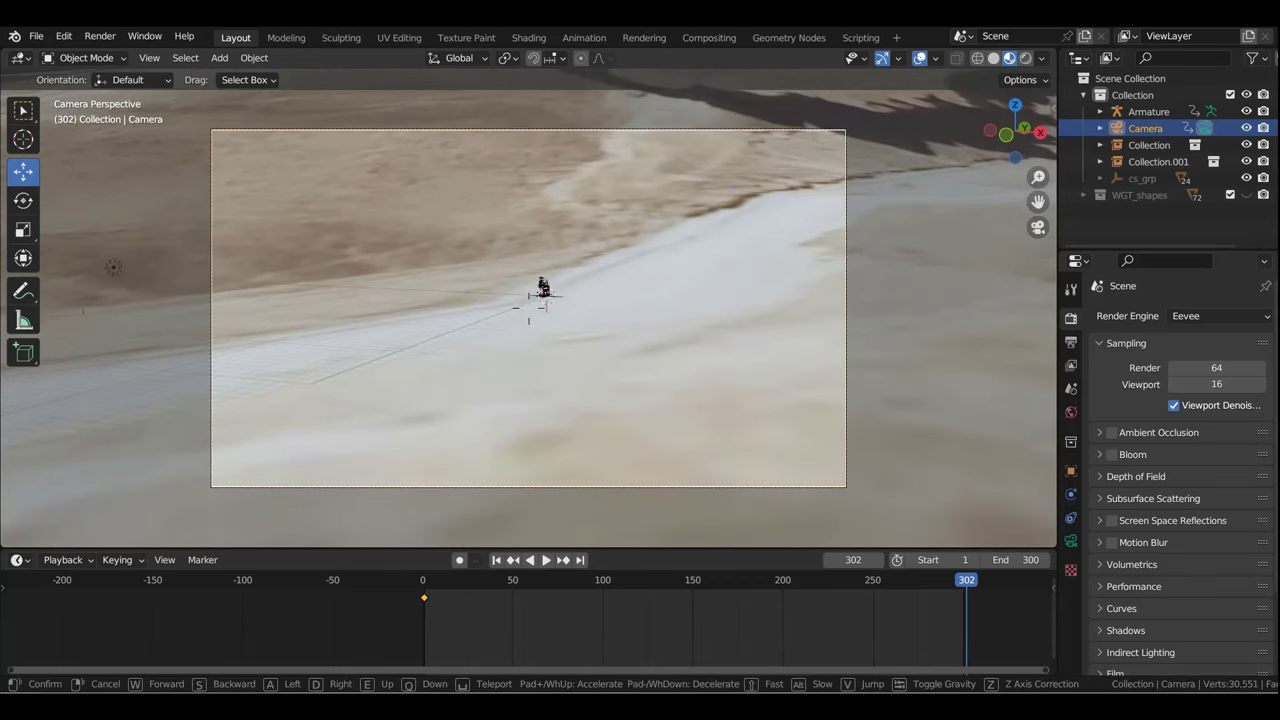
pyautogui.press('w')
pyautogui.press('w')
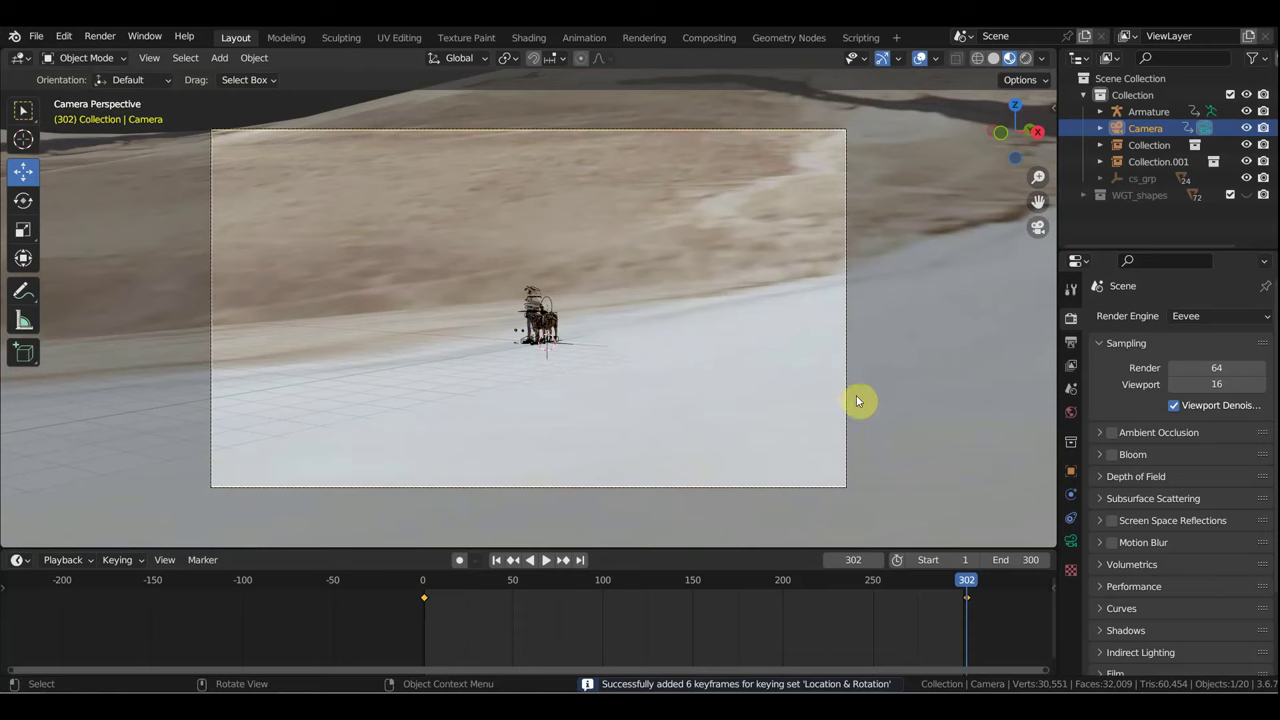
# Step: At frame 150, fly the camera forward over the terrain and keyframe its location and rotation
pyautogui.click(693, 579)
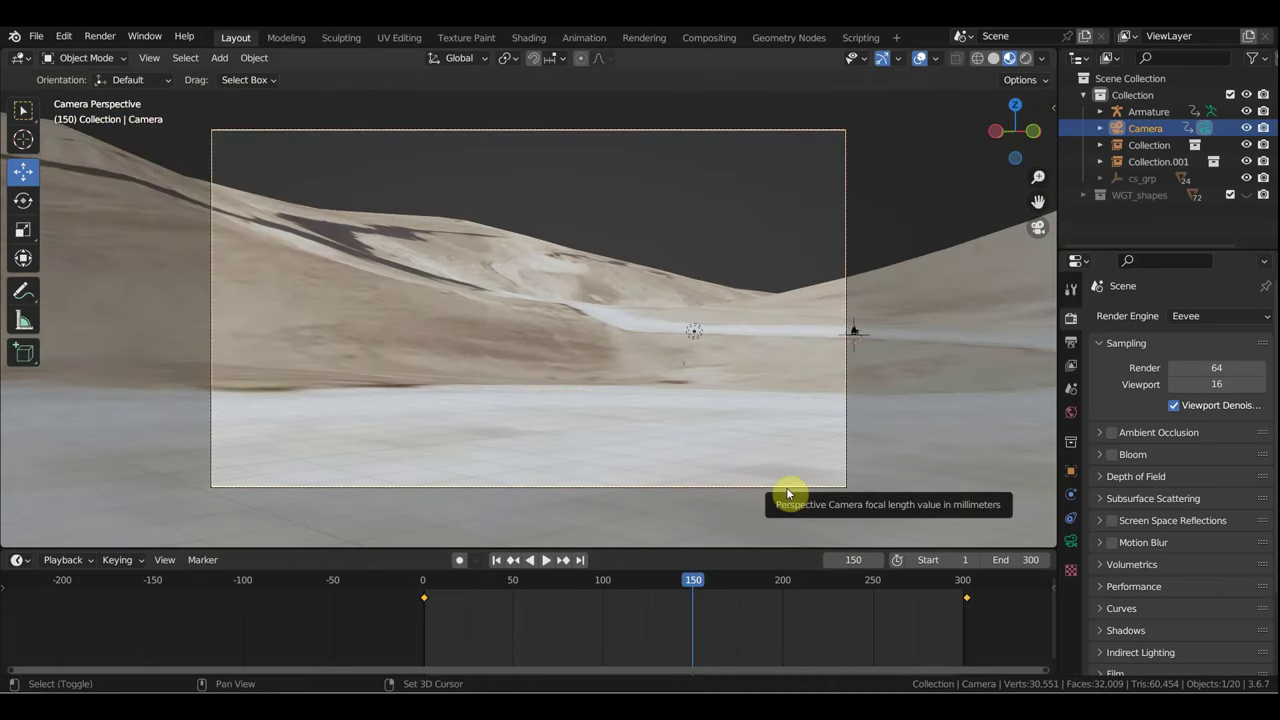
pyautogui.hotkey('shift', '`')
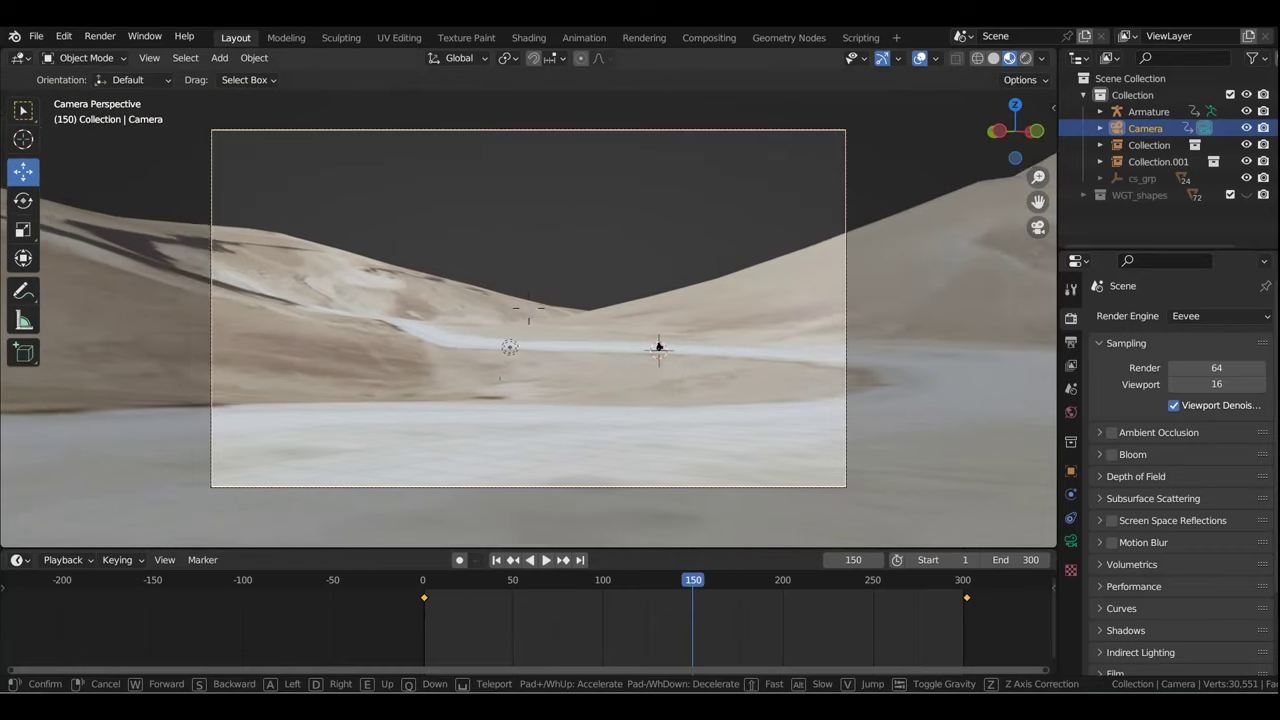
pyautogui.press('w')
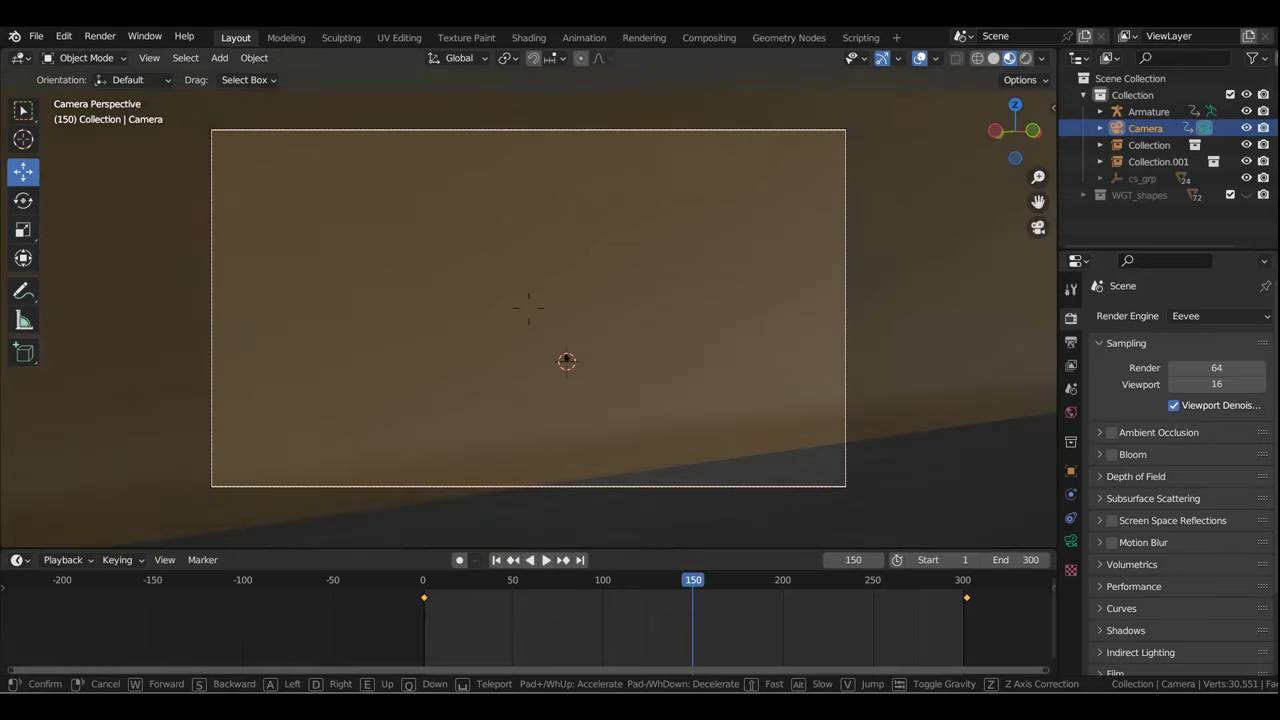
pyautogui.press('s')
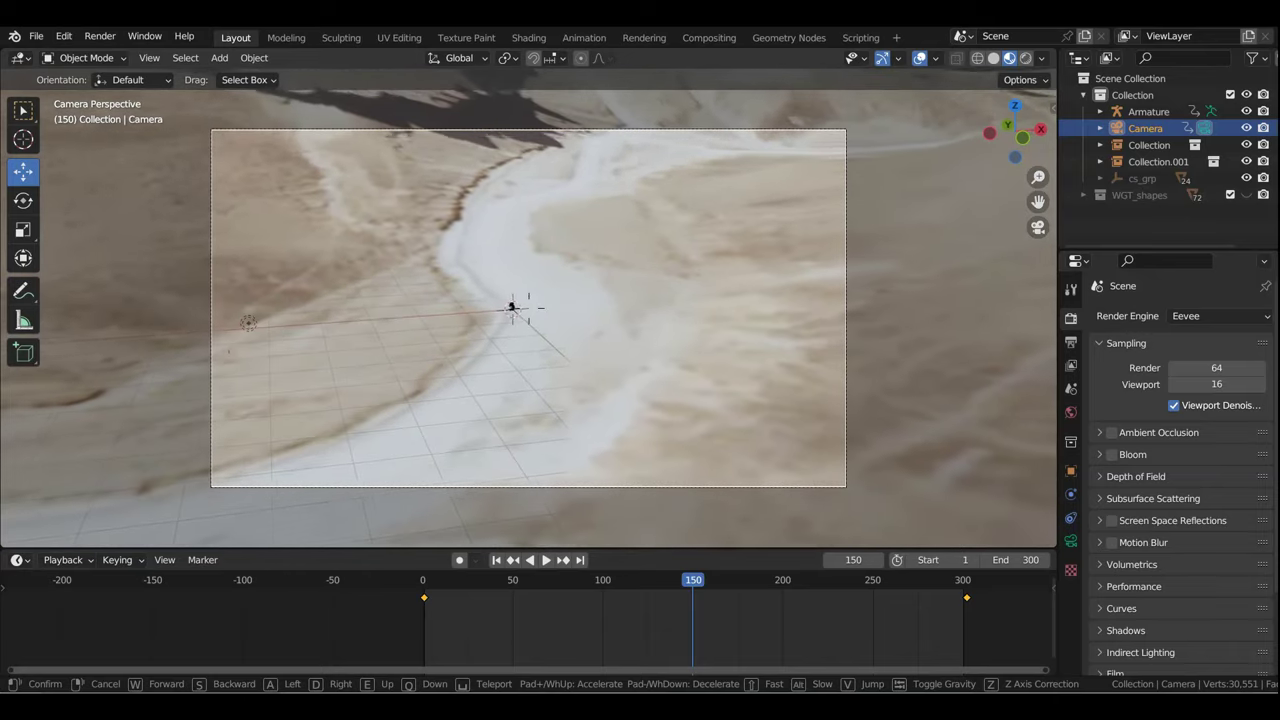
pyautogui.click(787, 491)
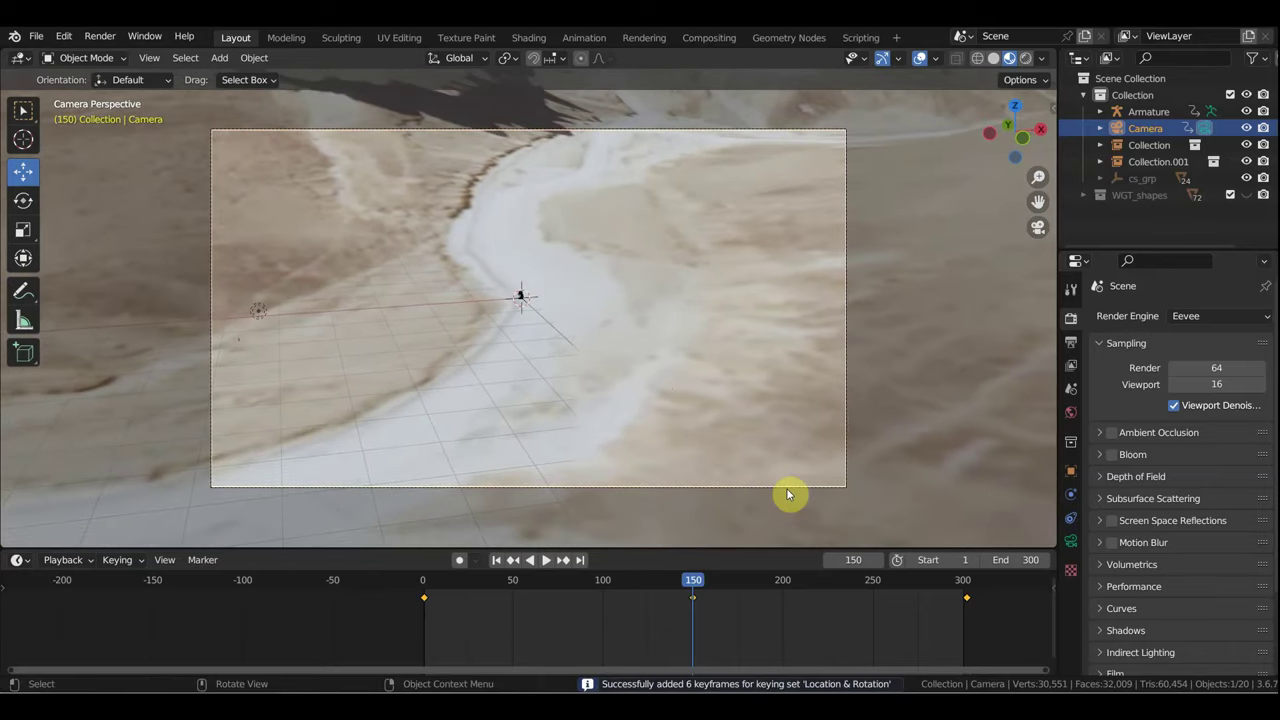
# Step: Scrub the timeline and adjust the camera view around frame 218 to preview the flythrough
pyautogui.moveTo(694, 587)
pyautogui.mouseDown()
pyautogui.moveTo(491, 593)
pyautogui.moveTo(660, 575)
pyautogui.moveTo(815, 590)
pyautogui.mouseUp()
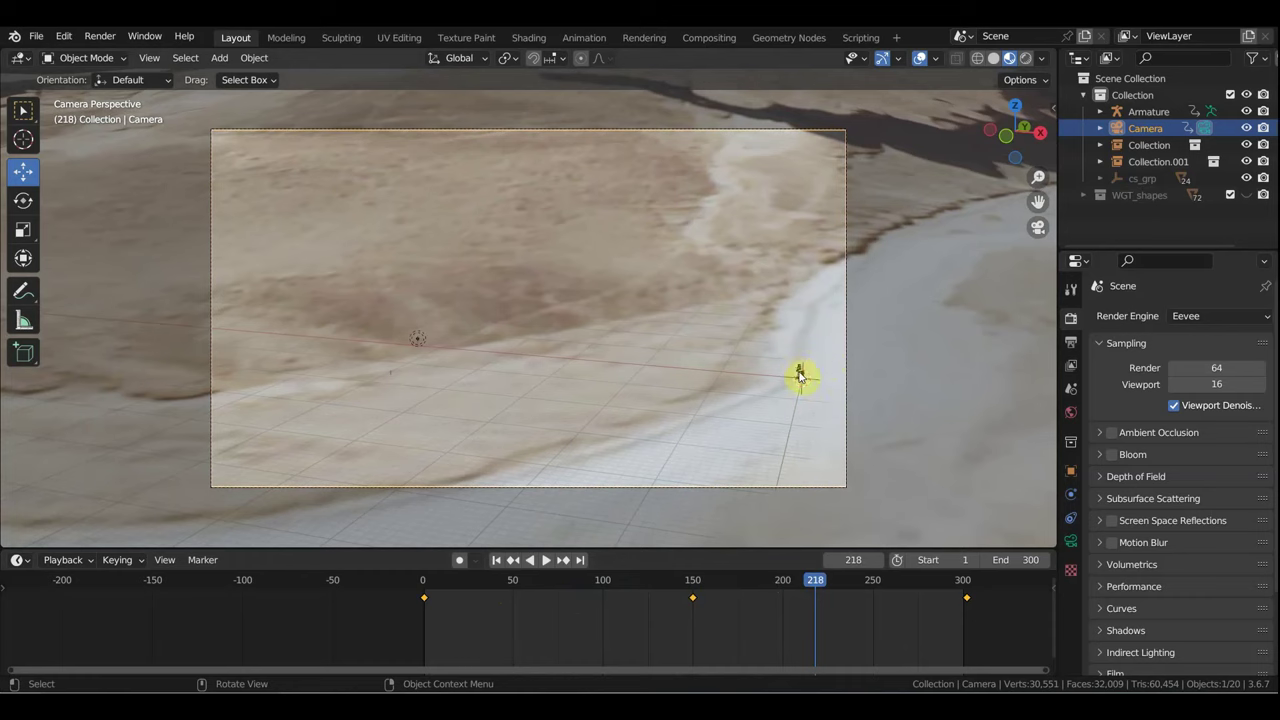
pyautogui.hotkey('shift', '`')
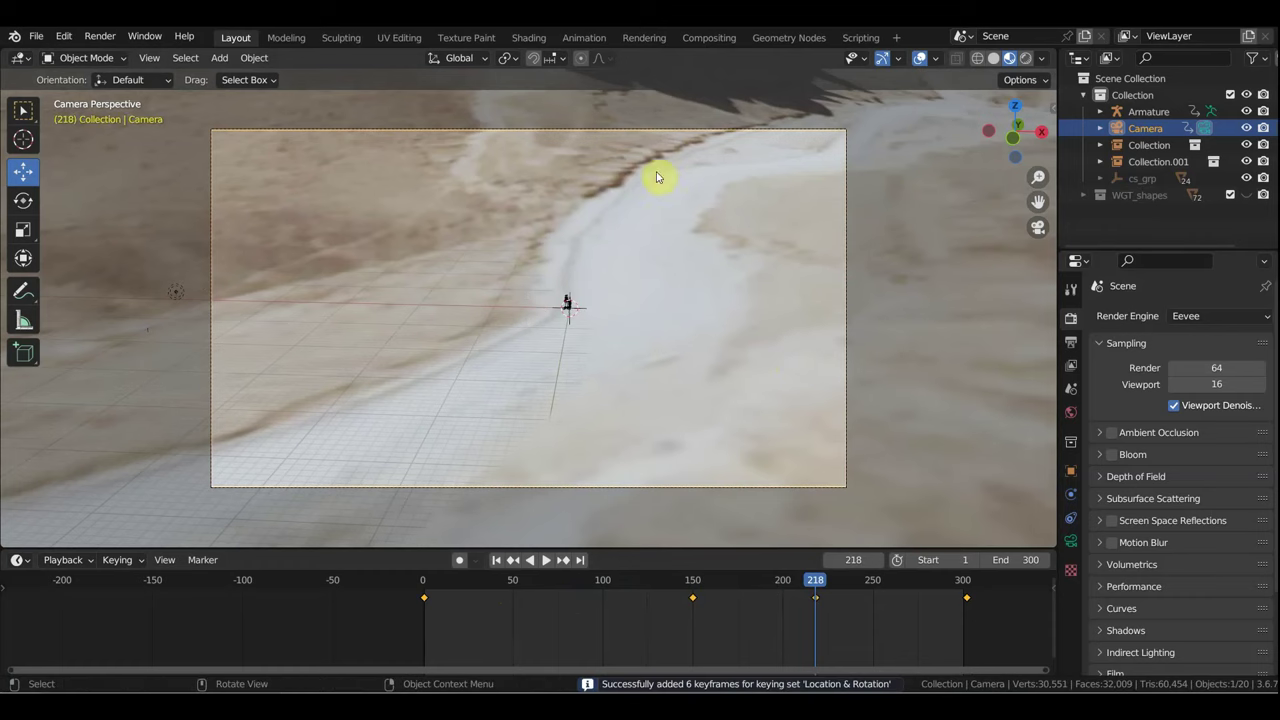
pyautogui.moveTo(818, 581)
pyautogui.mouseDown()
pyautogui.moveTo(749, 583)
pyautogui.moveTo(857, 586)
pyautogui.moveTo(929, 612)
pyautogui.mouseUp()
pyautogui.moveTo(935, 615); pyautogui.dragTo(967, 621)
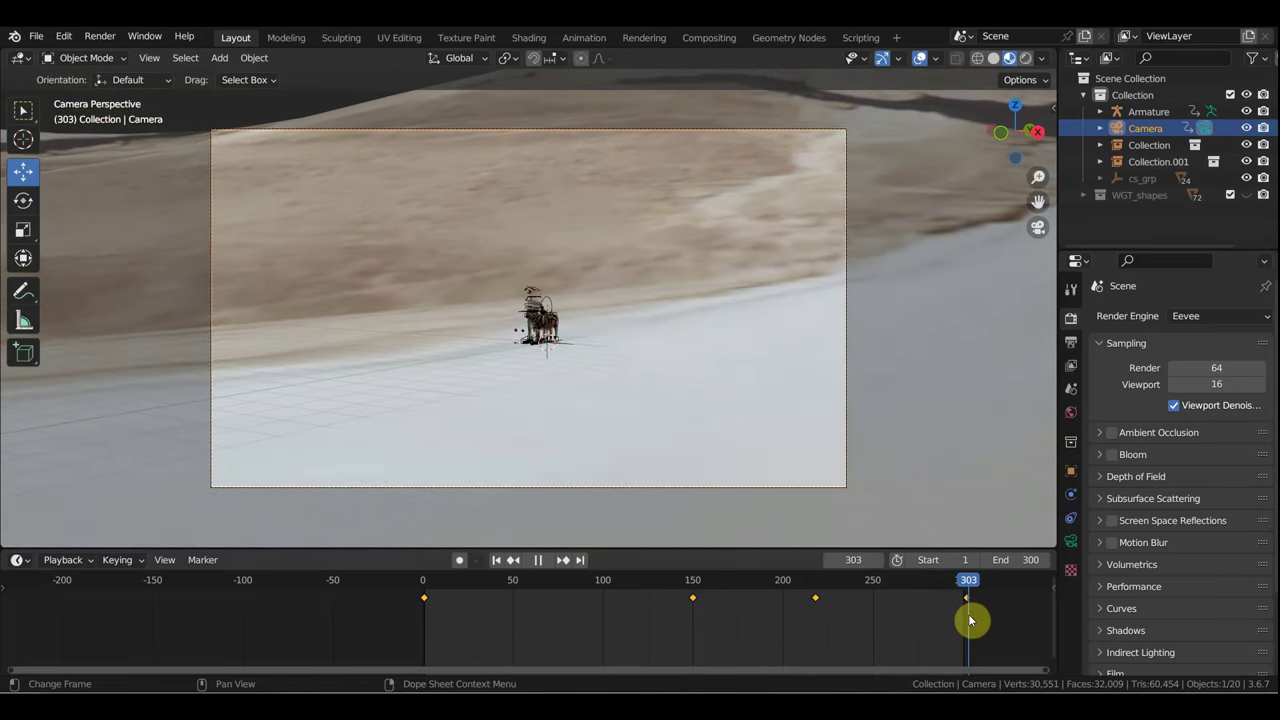
# Step: Hide viewport overlays, zoom onto the cowboy's hand, then check the side and camera views
pyautogui.scroll(3, 723, 437)
pyautogui.scroll(2, 723, 437)
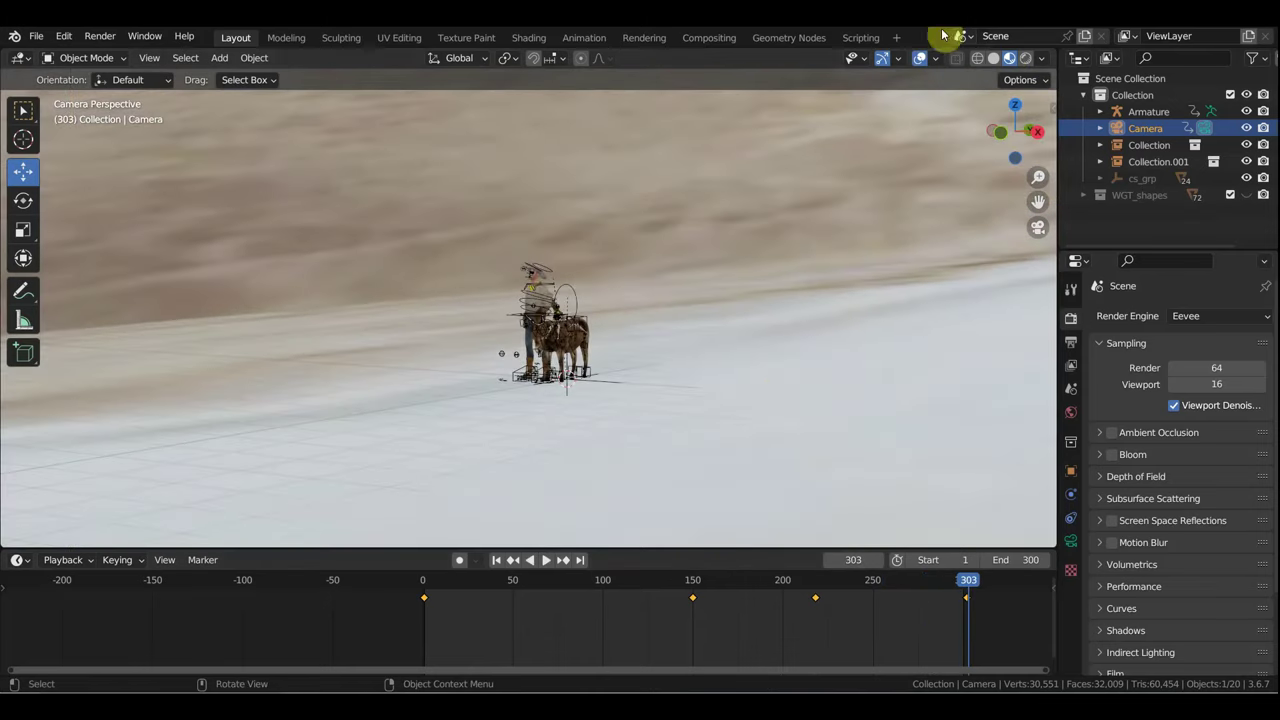
pyautogui.click(920, 57)
pyautogui.hotkey('ctrl', 'space')
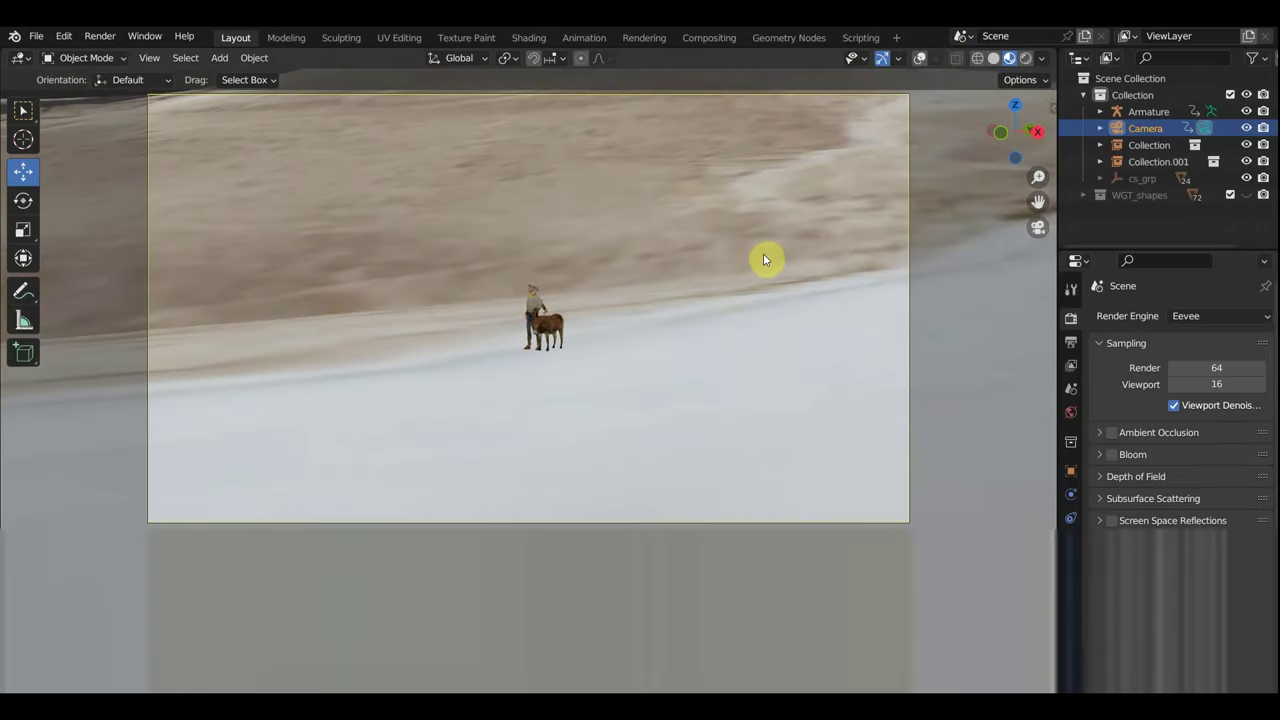
pyautogui.hotkey('ctrl', 'space')
pyautogui.scroll(3, 724, 291)
pyautogui.scroll(3, 724, 293)
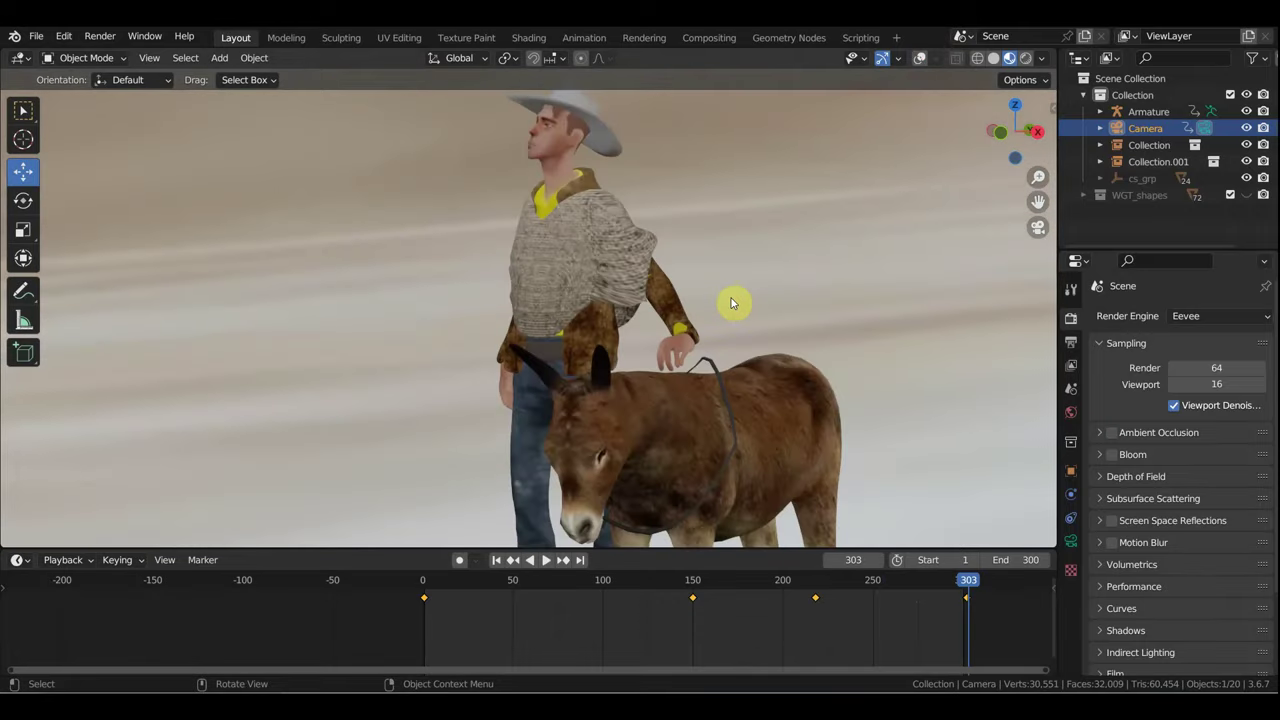
pyautogui.scroll(-2, 677, 323)
pyautogui.scroll(-1, 650, 335)
pyautogui.scroll(-5, 700, 356)
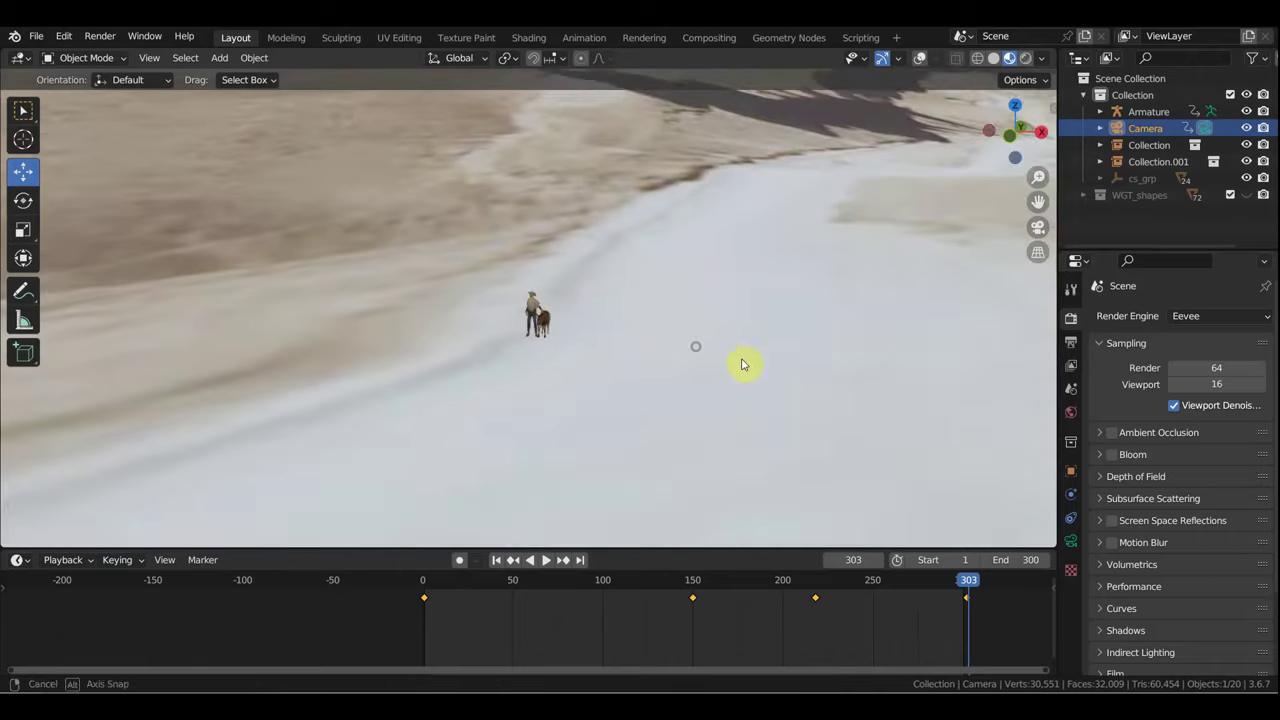
pyautogui.press('KP_3')
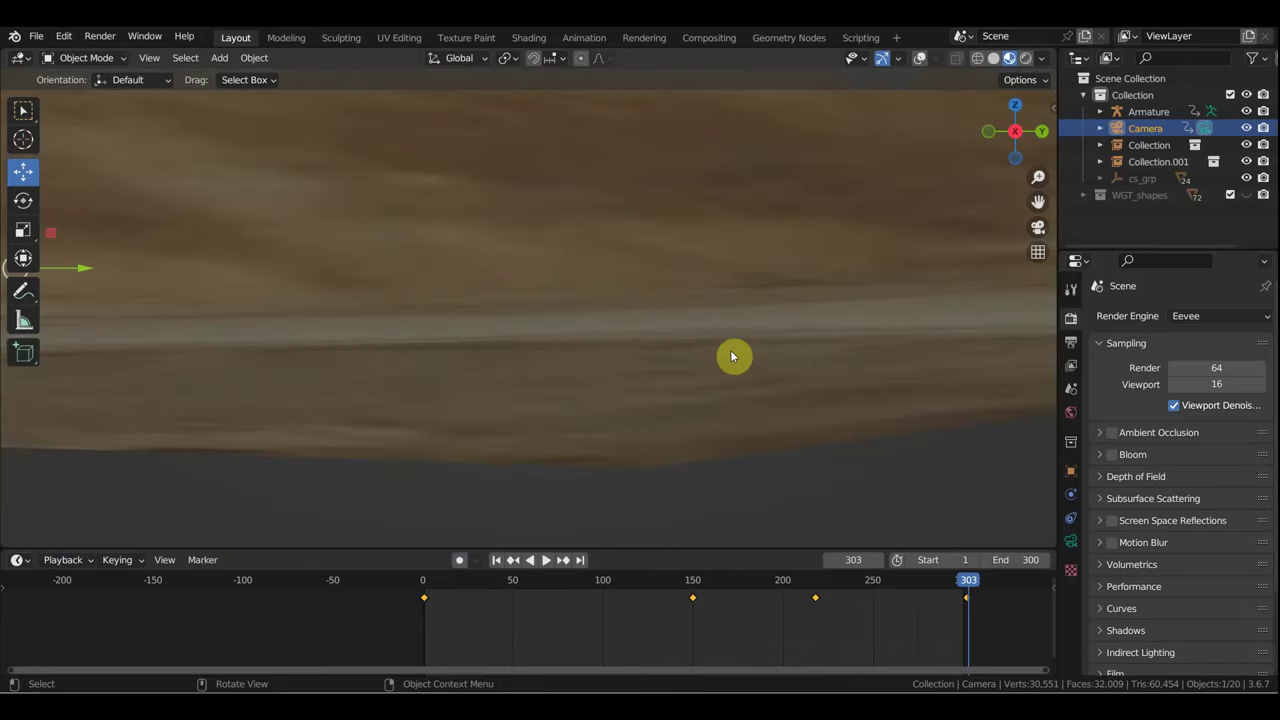
pyautogui.press('KP_0')
# Step: Turn viewport overlays back on, select the donkey collection, and return to camera view
pyautogui.scroll(2, 735, 345)
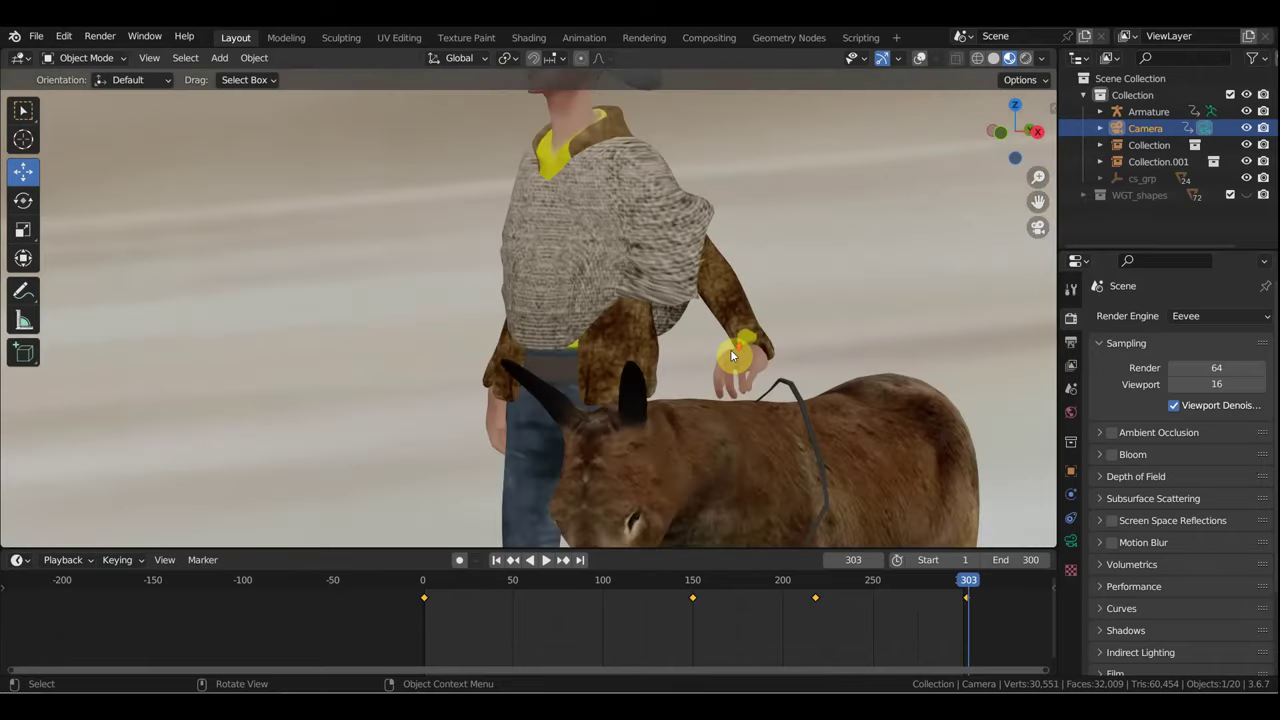
pyautogui.click(920, 58)
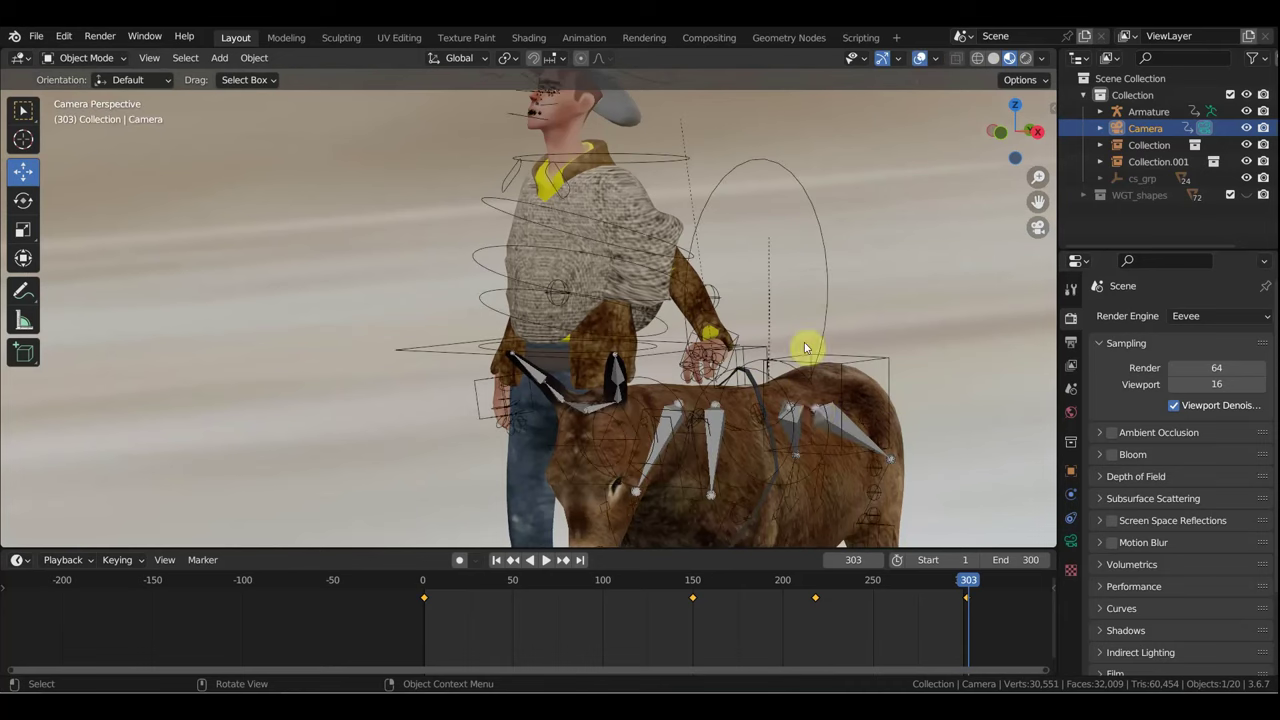
pyautogui.click(874, 360)
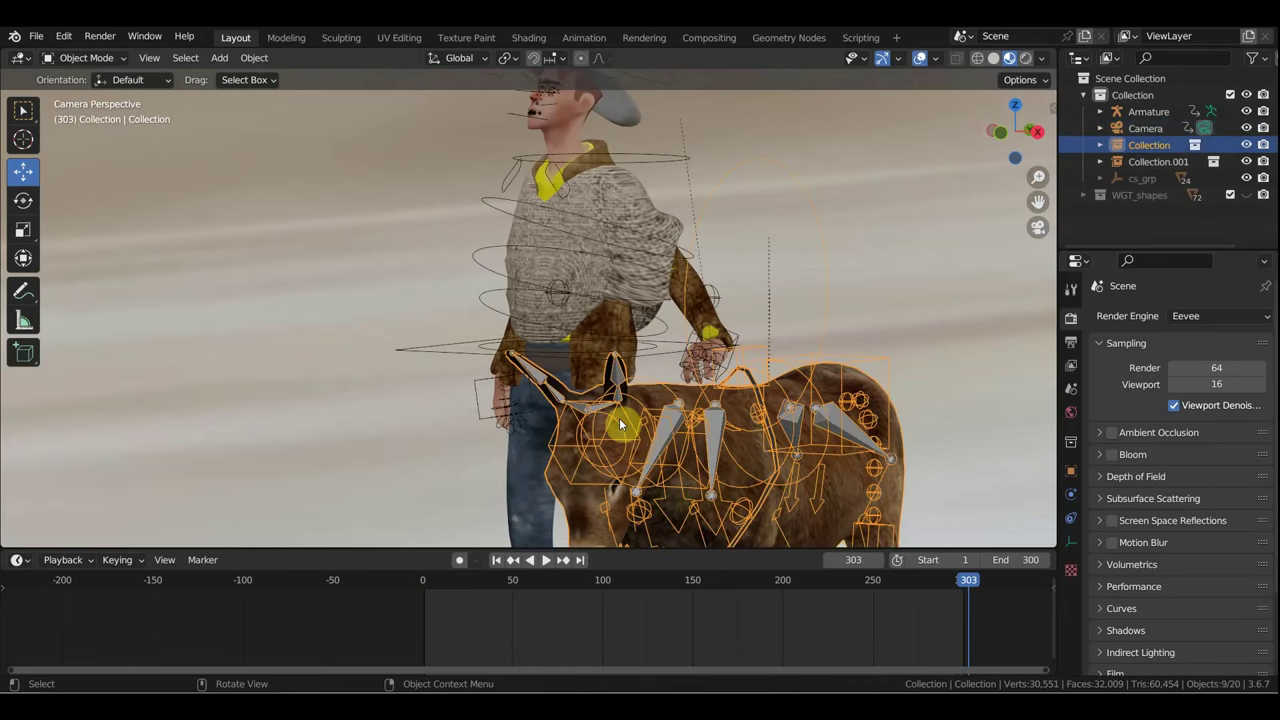
pyautogui.scroll(-1, 623, 425)
pyautogui.scroll(-1, 623, 427)
pyautogui.scroll(-2, 623, 427)
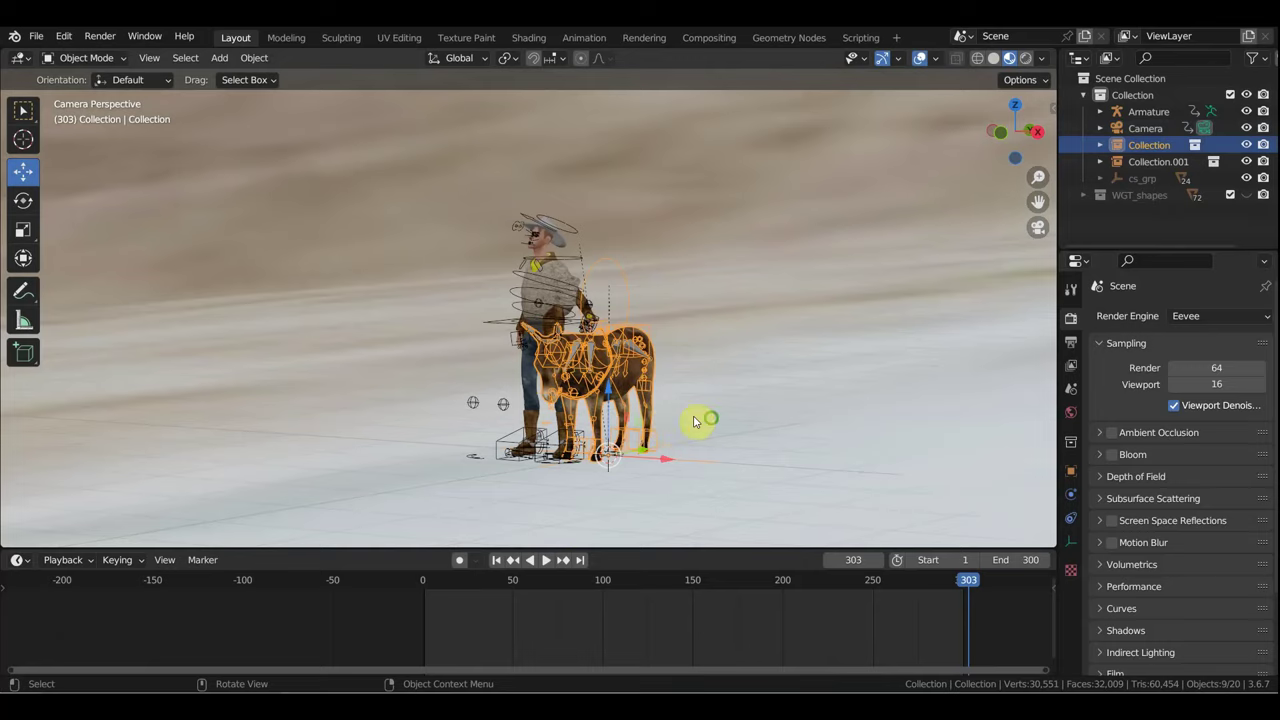
pyautogui.moveTo(697, 421); pyautogui.dragTo(716, 425, button='middle')
pyautogui.press('KP_0')
# Step: Move the donkey 0.11 m along X
pyautogui.moveTo(667, 461)
pyautogui.mouseDown()
pyautogui.moveTo(649, 460)
pyautogui.moveTo(657, 437)
pyautogui.mouseUp()
pyautogui.moveTo(657, 437); pyautogui.dragTo(760, 440, button='middle')
pyautogui.scroll(10, 760, 440)
pyautogui.scroll(3, 751, 437)
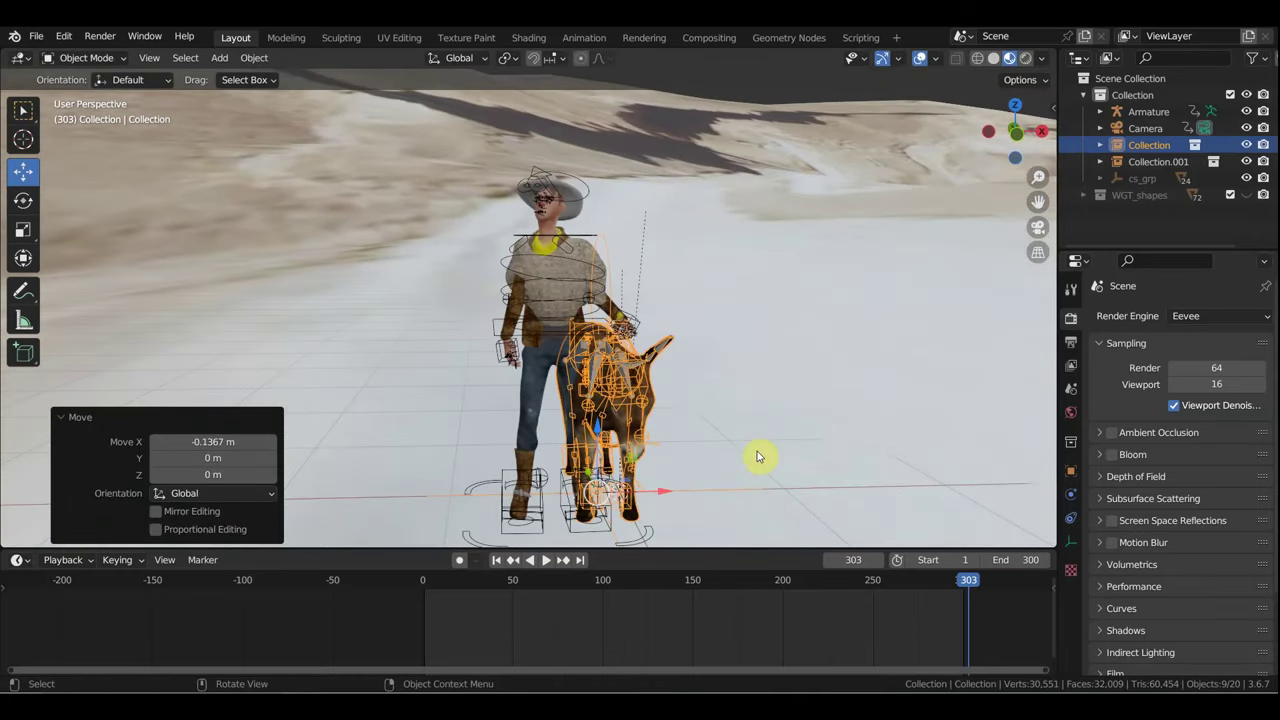
pyautogui.moveTo(665, 492); pyautogui.dragTo(718, 491)
pyautogui.click(23, 257)
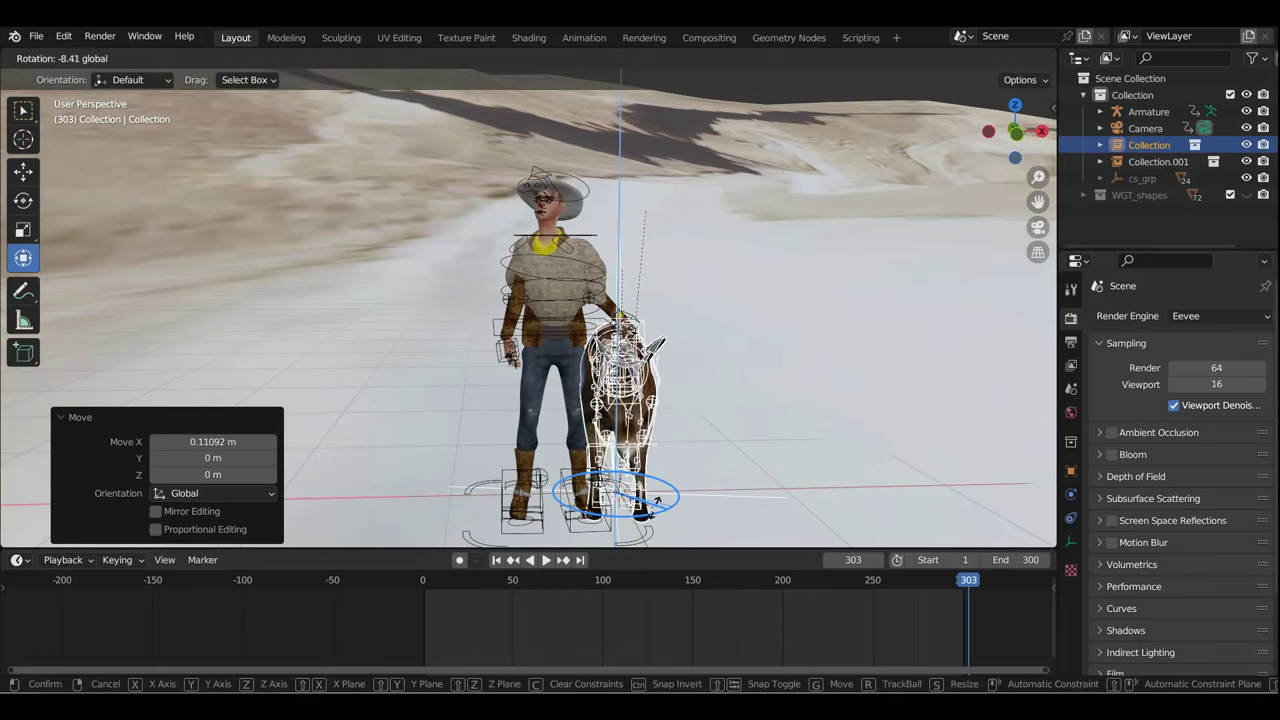
# Step: Rotate the donkey -8.06° around Z to line up with the cowboy's hand
pyautogui.moveTo(718, 491); pyautogui.dragTo(846, 486, button='middle')
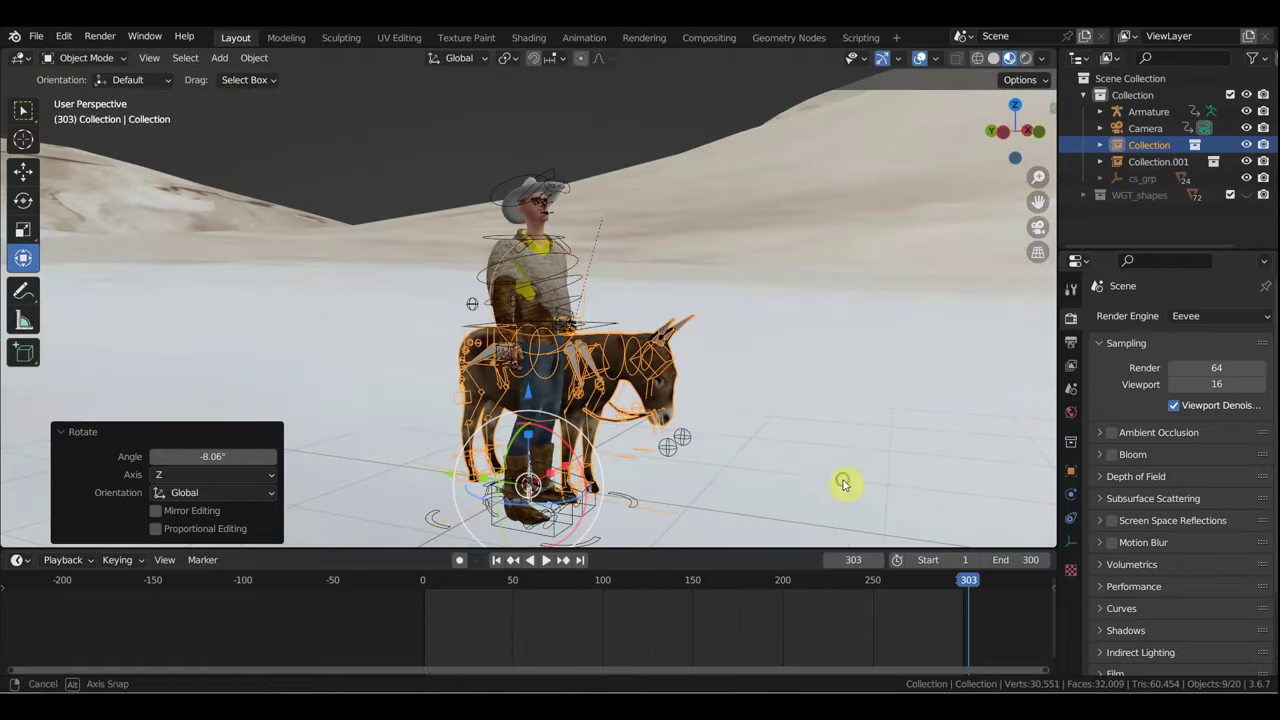
pyautogui.moveTo(724, 494); pyautogui.dragTo(446, 478, button='middle')
pyautogui.scroll(4, 447, 478)
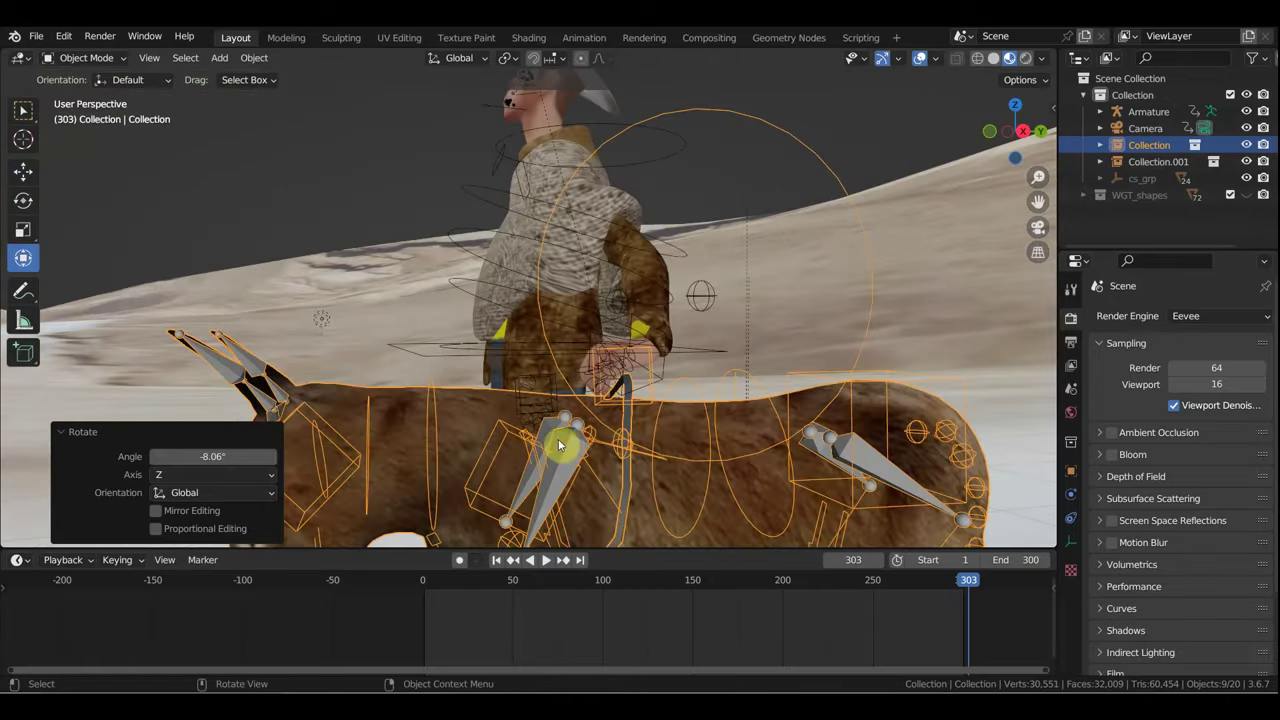
pyautogui.click(657, 382)
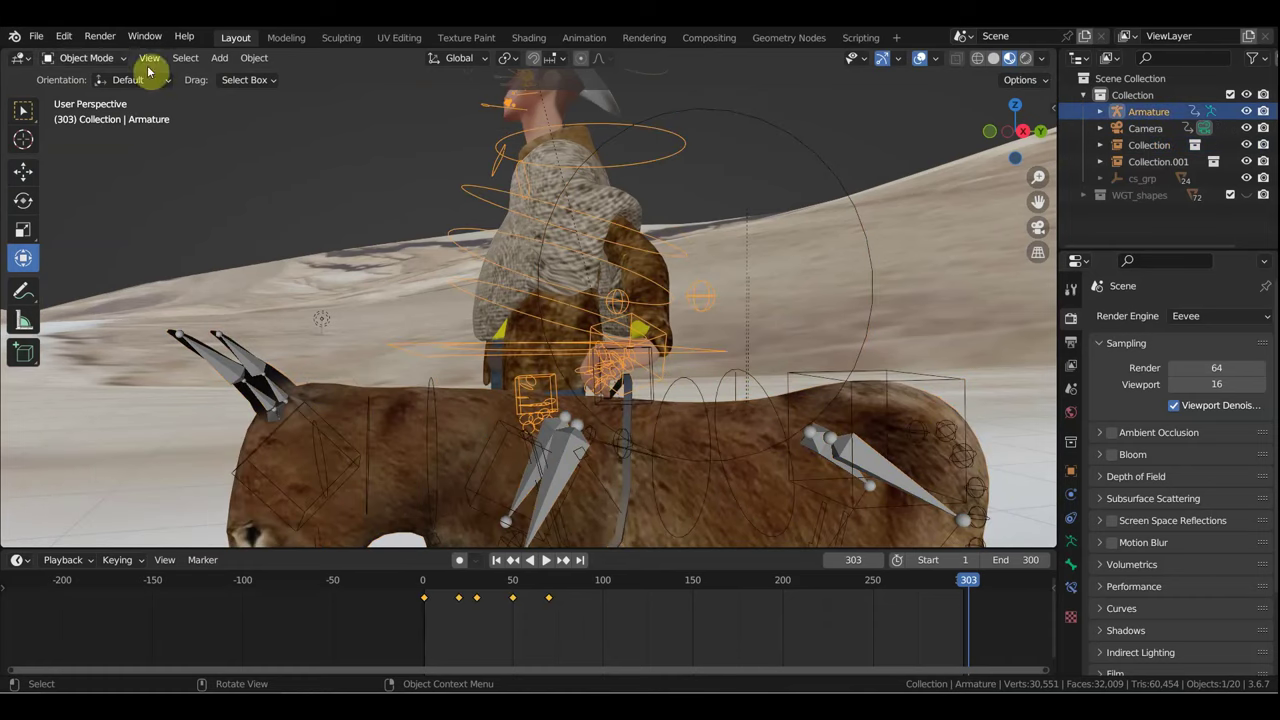
# Step: In Pose Mode, move the Ctrl_Hand_IK_Left control onto the donkey's reins
pyautogui.click(92, 58)
pyautogui.click(100, 109)
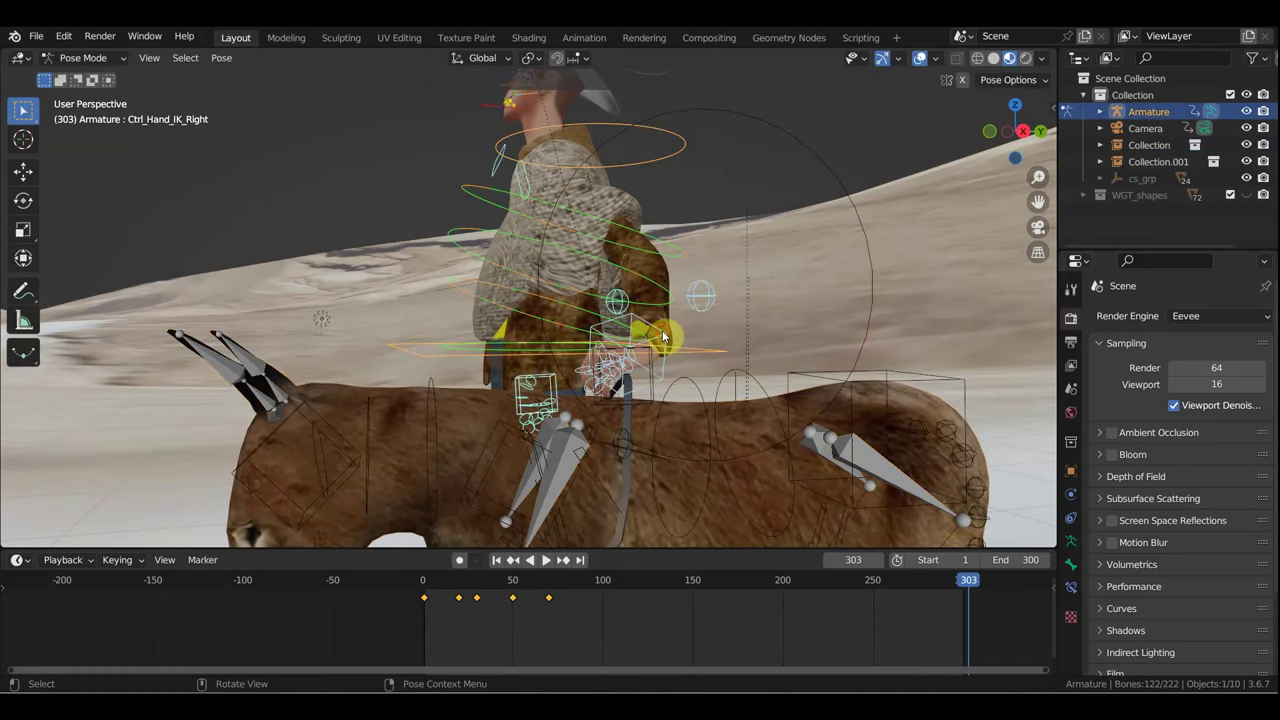
pyautogui.click(662, 338)
pyautogui.press('g')
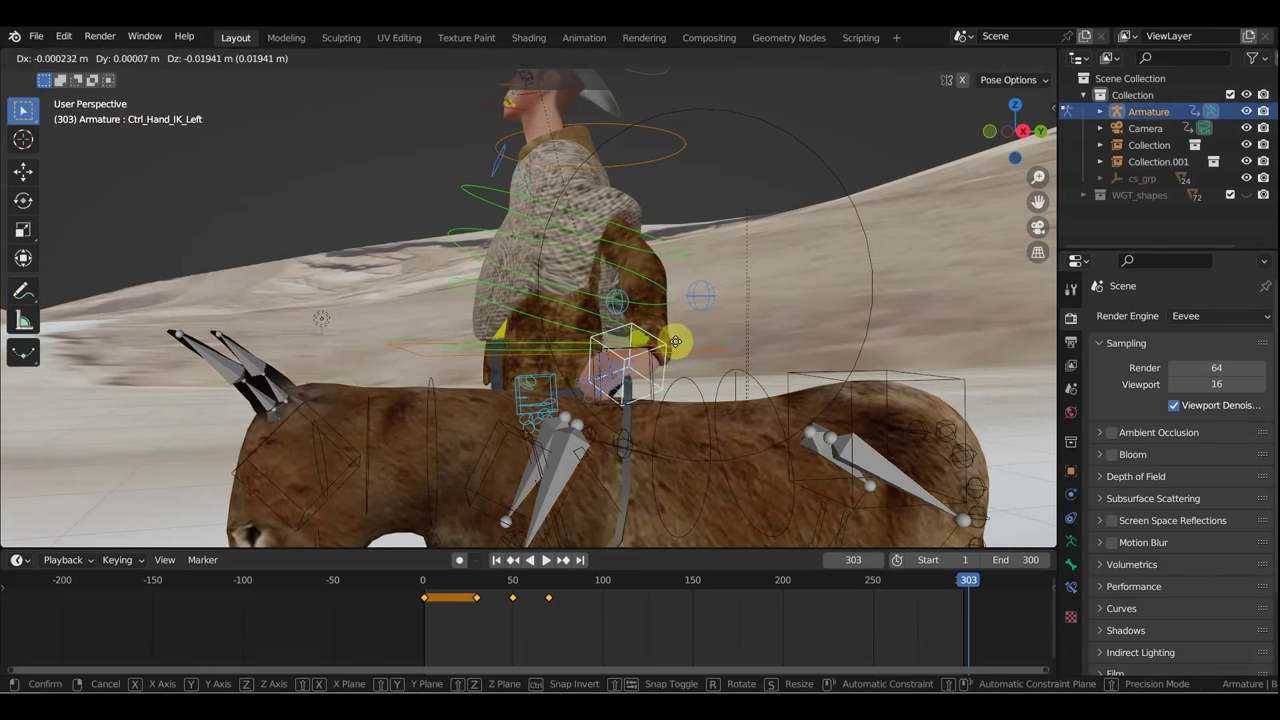
pyautogui.click(681, 347)
pyautogui.moveTo(709, 367); pyautogui.dragTo(683, 386, button='middle')
pyautogui.press('g')
pyautogui.click(620, 384)
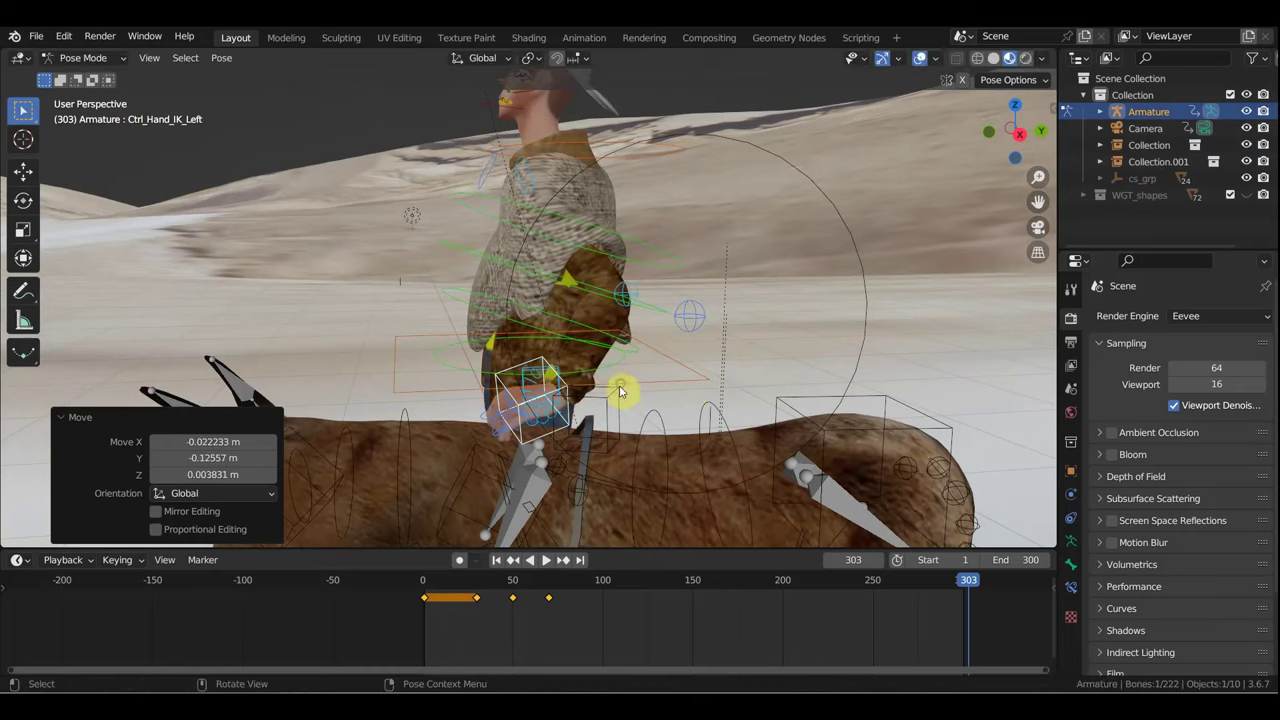
# Step: Keyframe location and rotation for all bones at frame 303, then scrub back toward the start
pyautogui.scroll(-2, 623, 410)
pyautogui.click(770, 383)
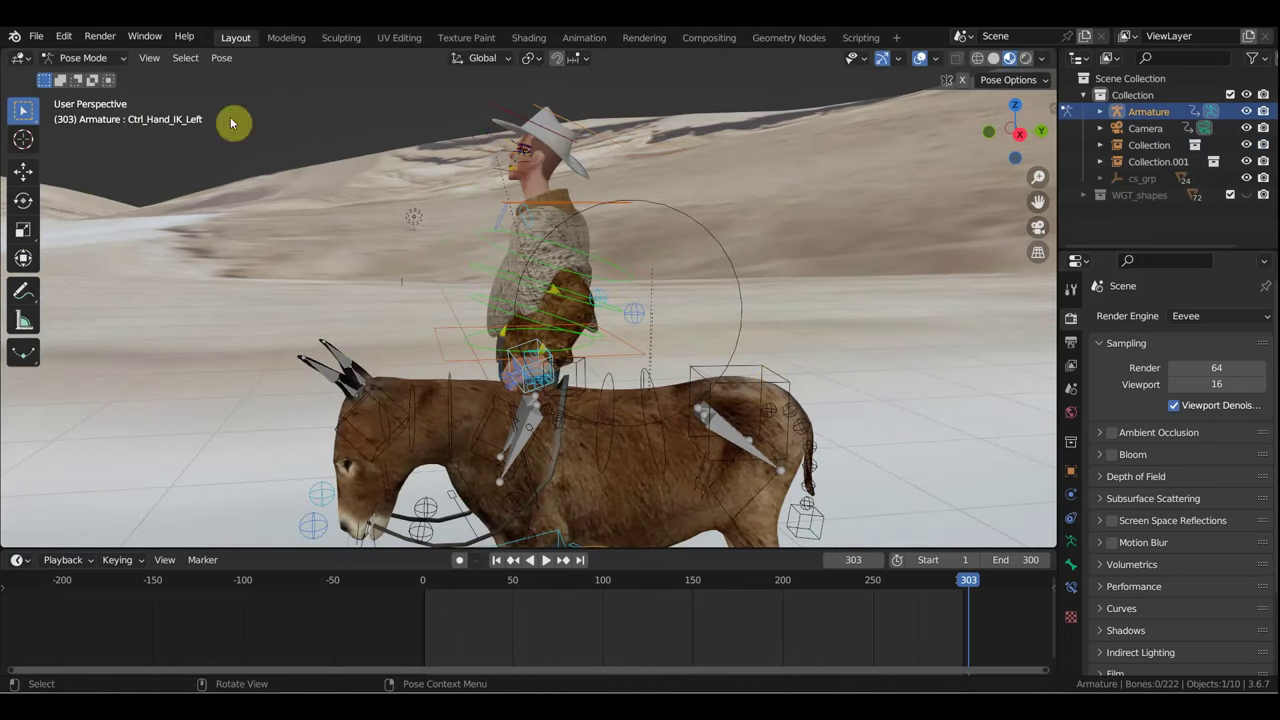
pyautogui.press('a')
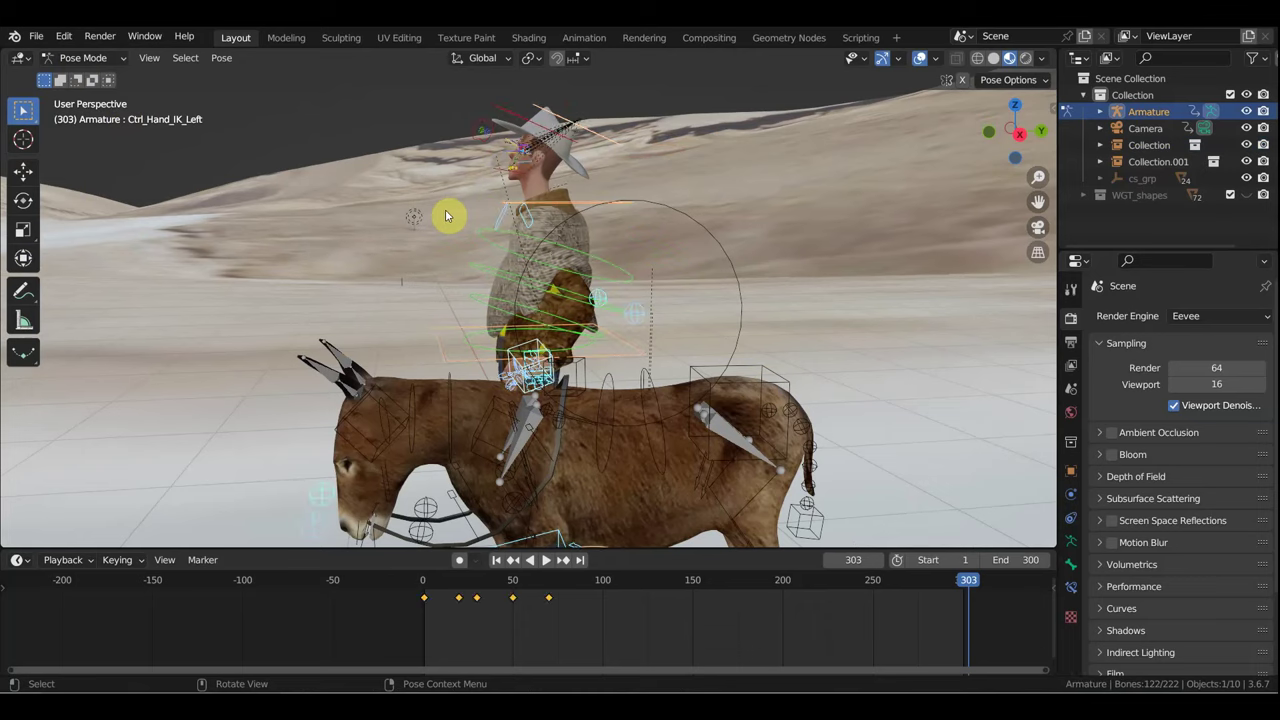
pyautogui.press('i')
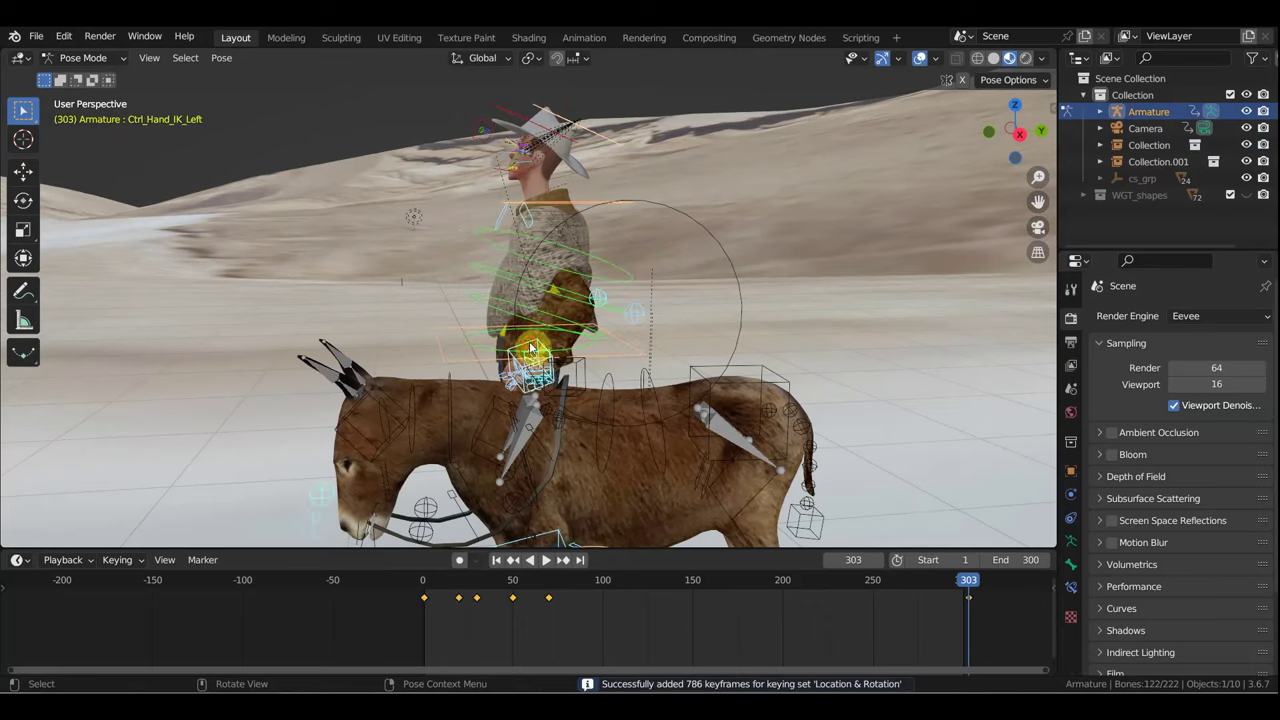
pyautogui.click(531, 348)
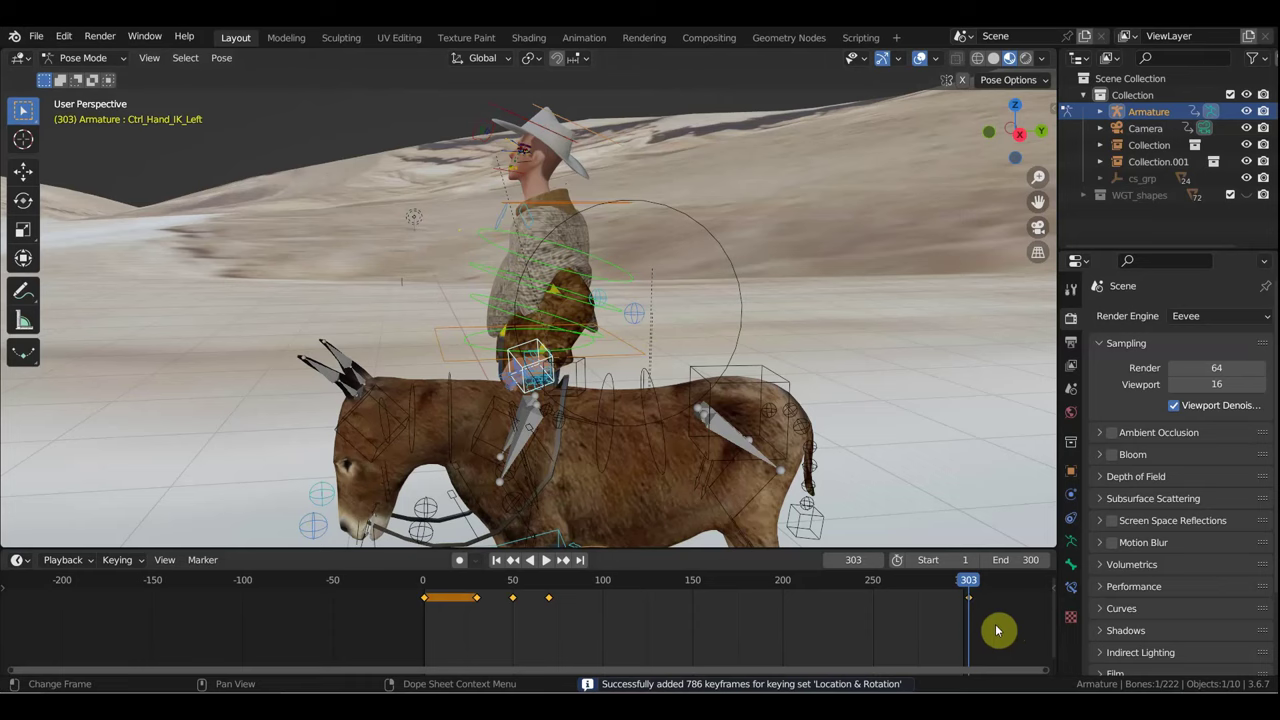
pyautogui.click(950, 592)
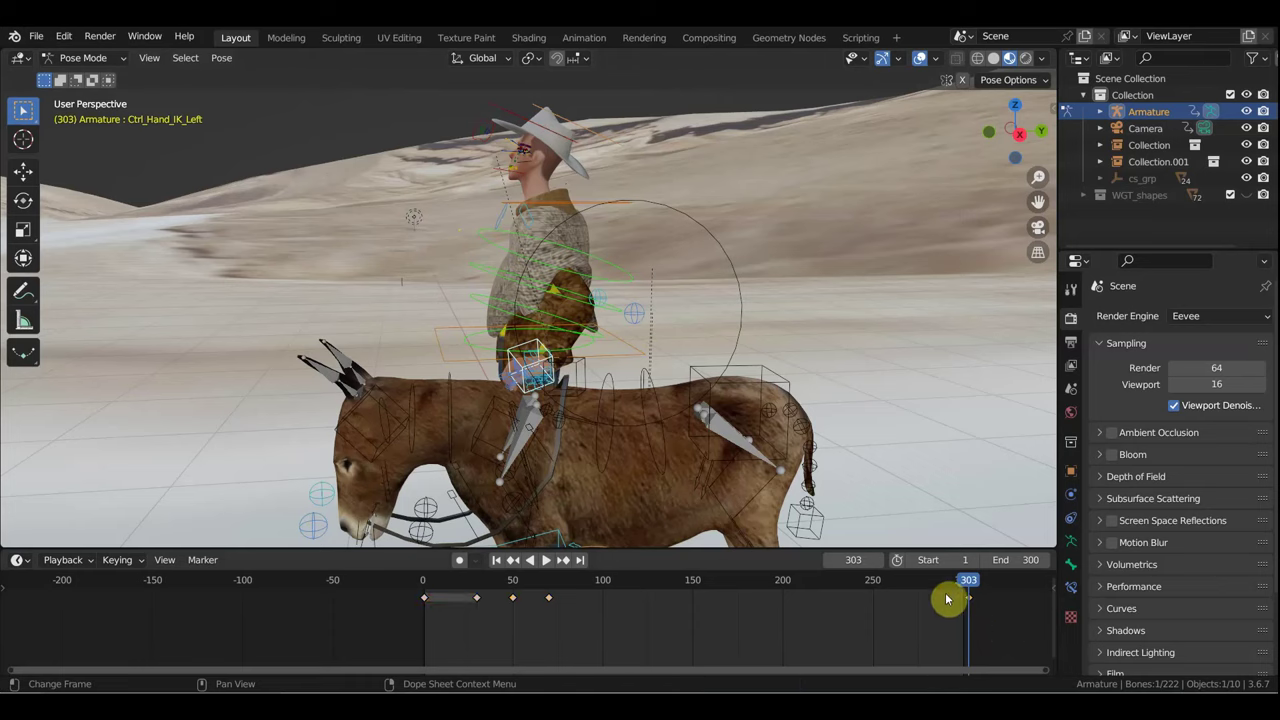
pyautogui.moveTo(952, 607); pyautogui.dragTo(428, 585)
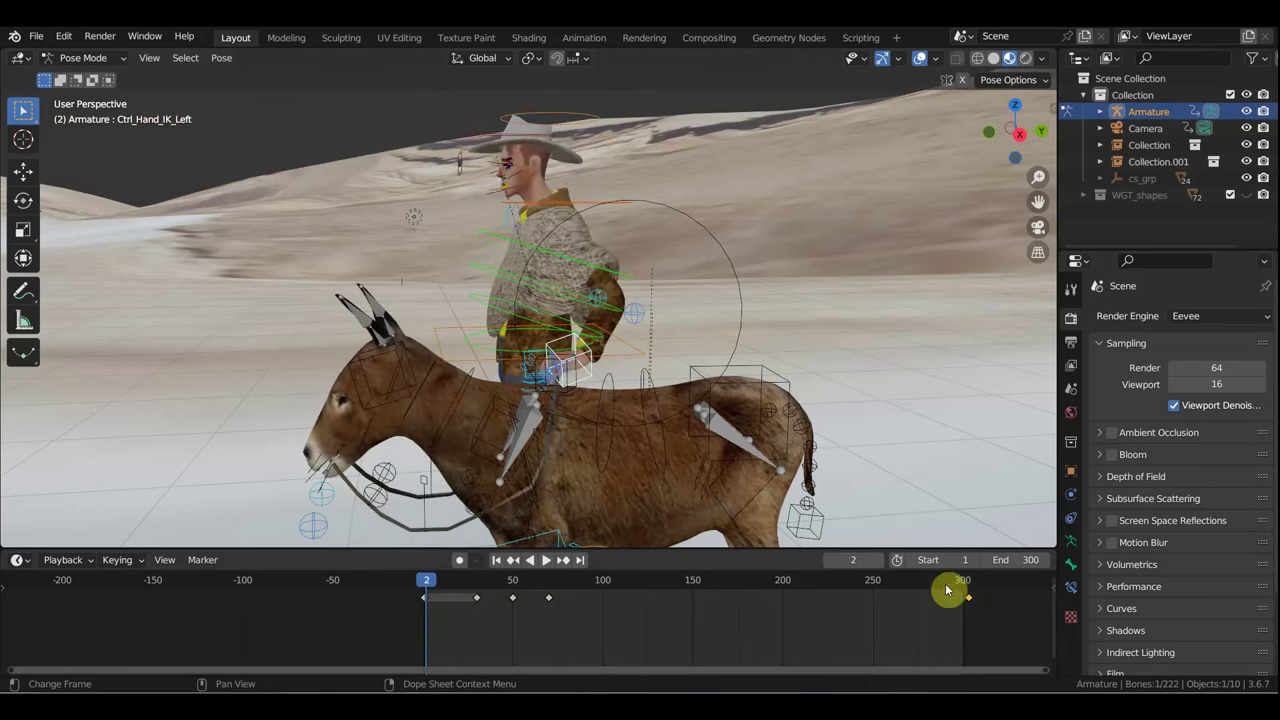
pyautogui.press('g')
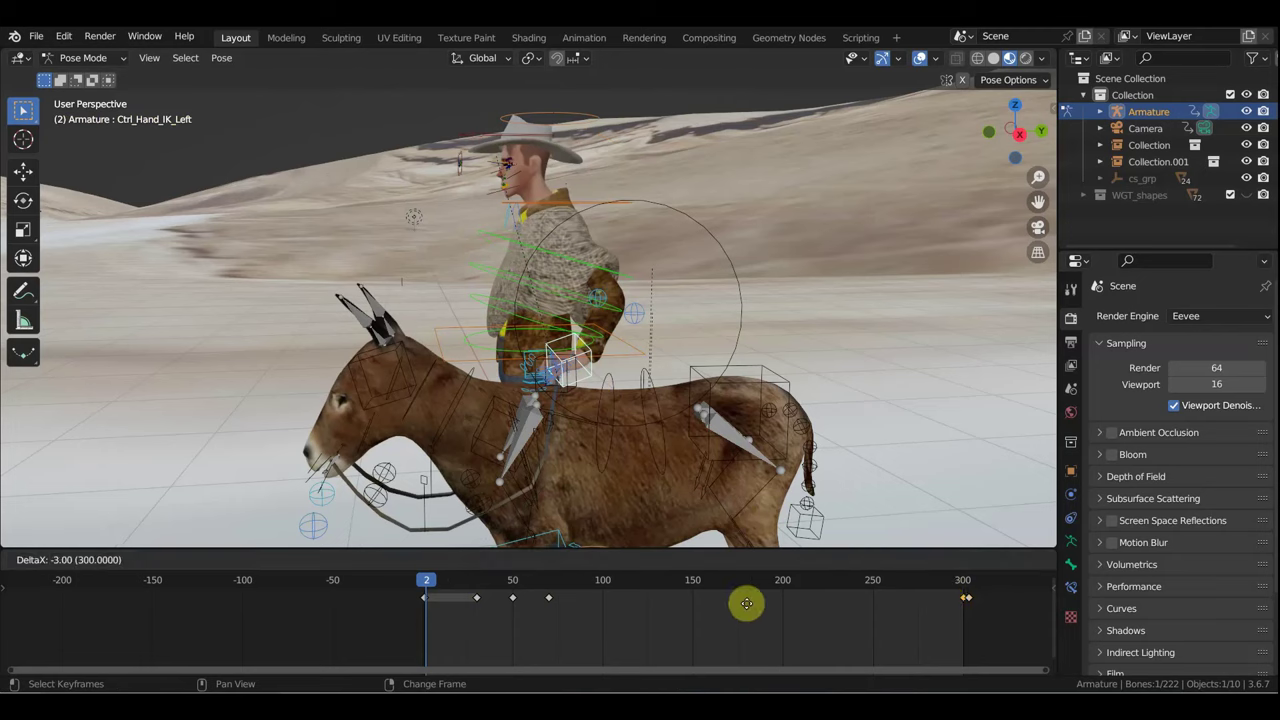
pyautogui.click(390, 601)
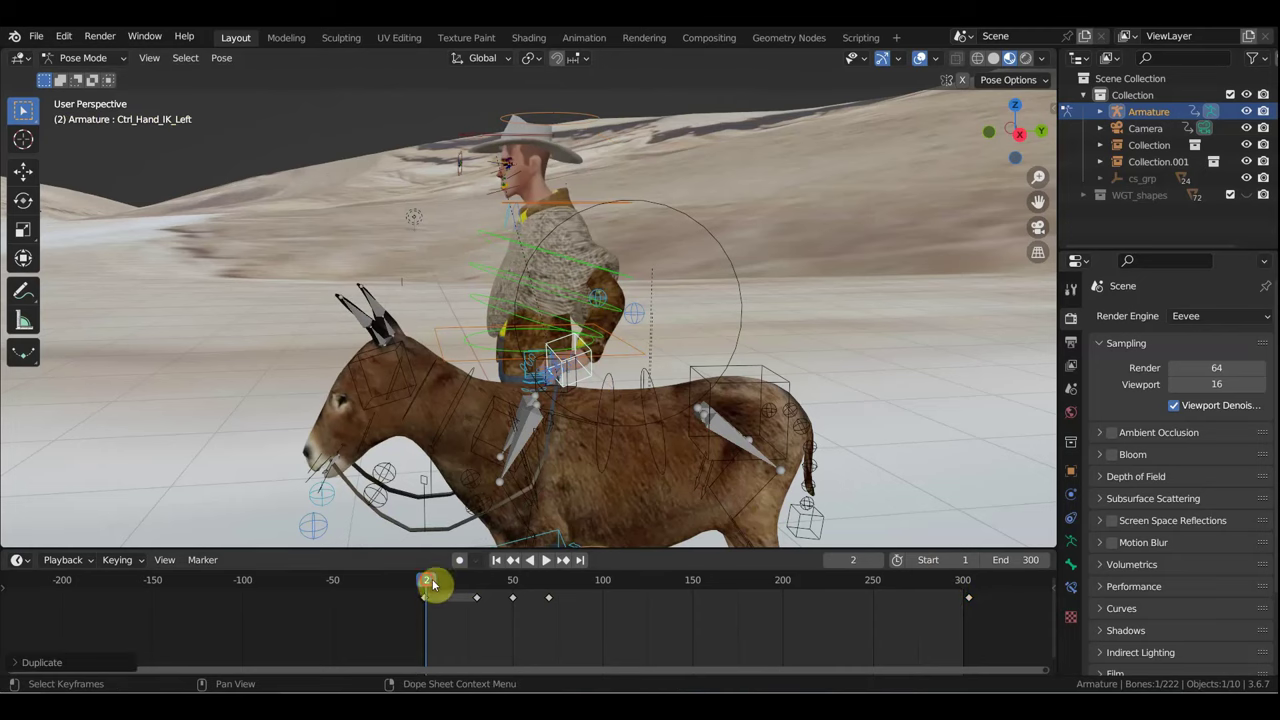
pyautogui.moveTo(432, 585); pyautogui.dragTo(424, 585)
pyautogui.press('space')
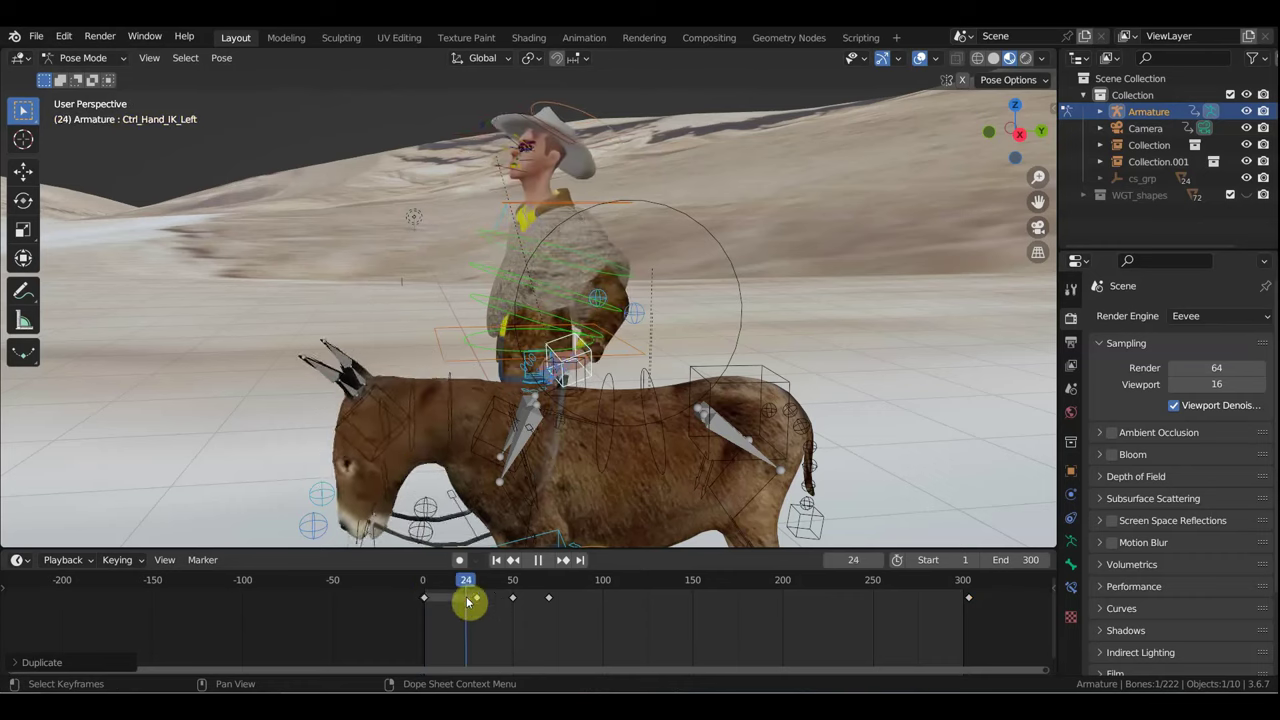
pyautogui.press('space')
pyautogui.press('b')
pyautogui.moveTo(601, 636); pyautogui.dragTo(418, 590)
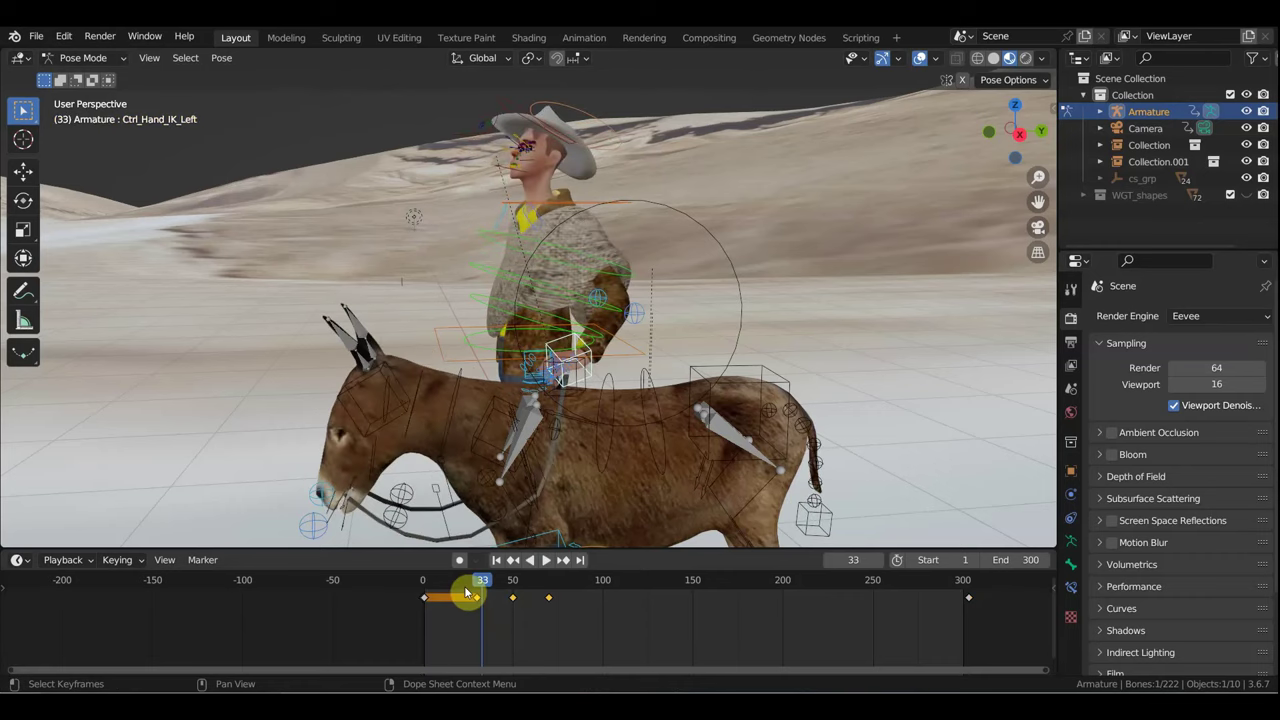
pyautogui.click(423, 598)
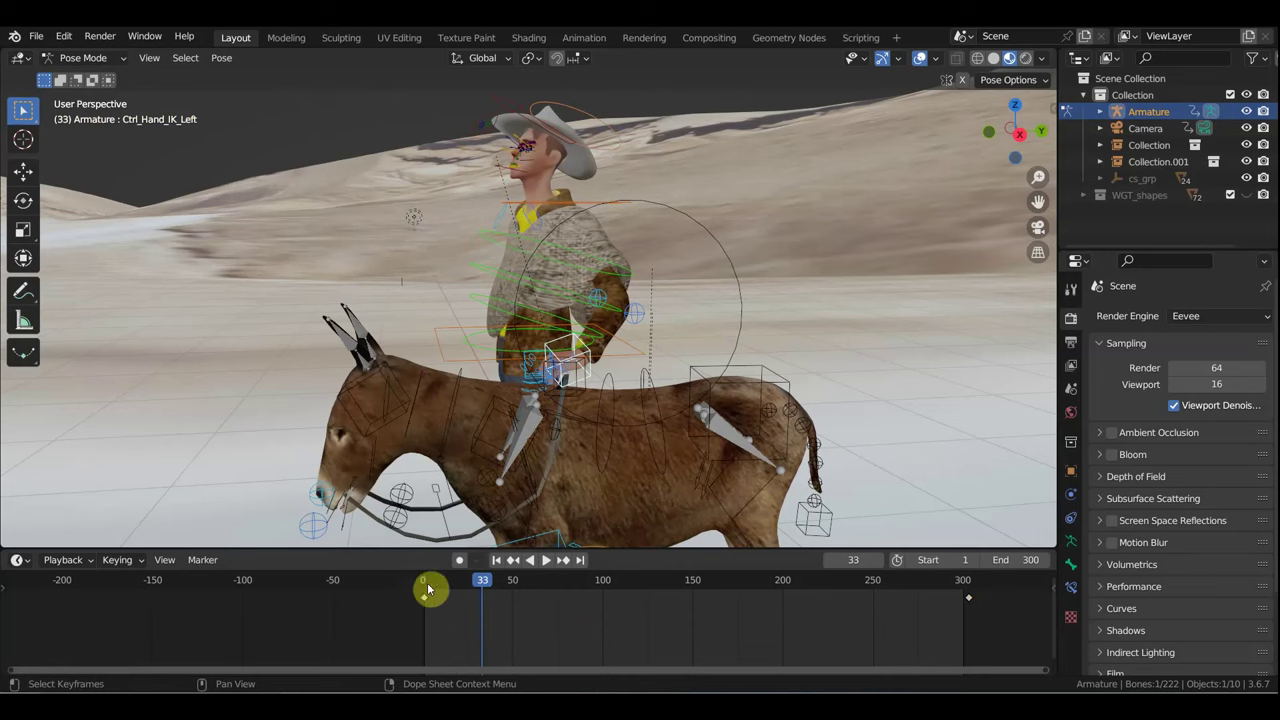
pyautogui.click(960, 597)
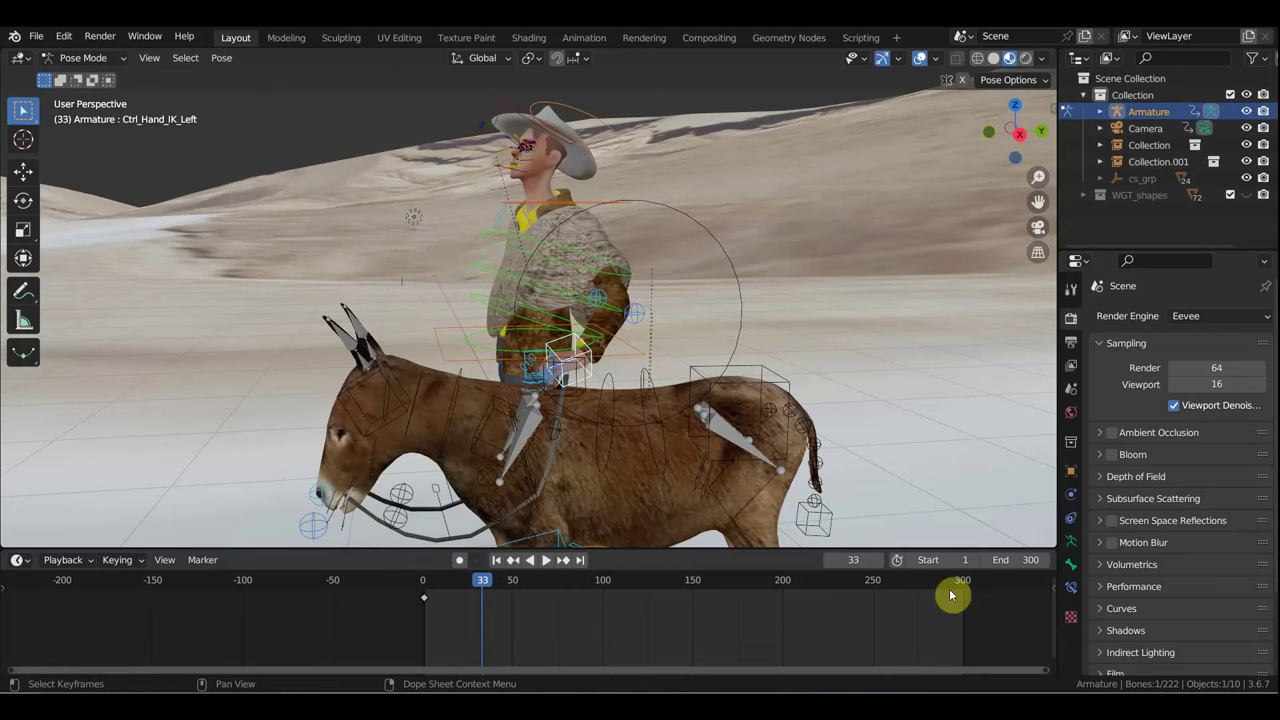
pyautogui.scroll(4, 658, 433)
pyautogui.scroll(-2, 620, 420)
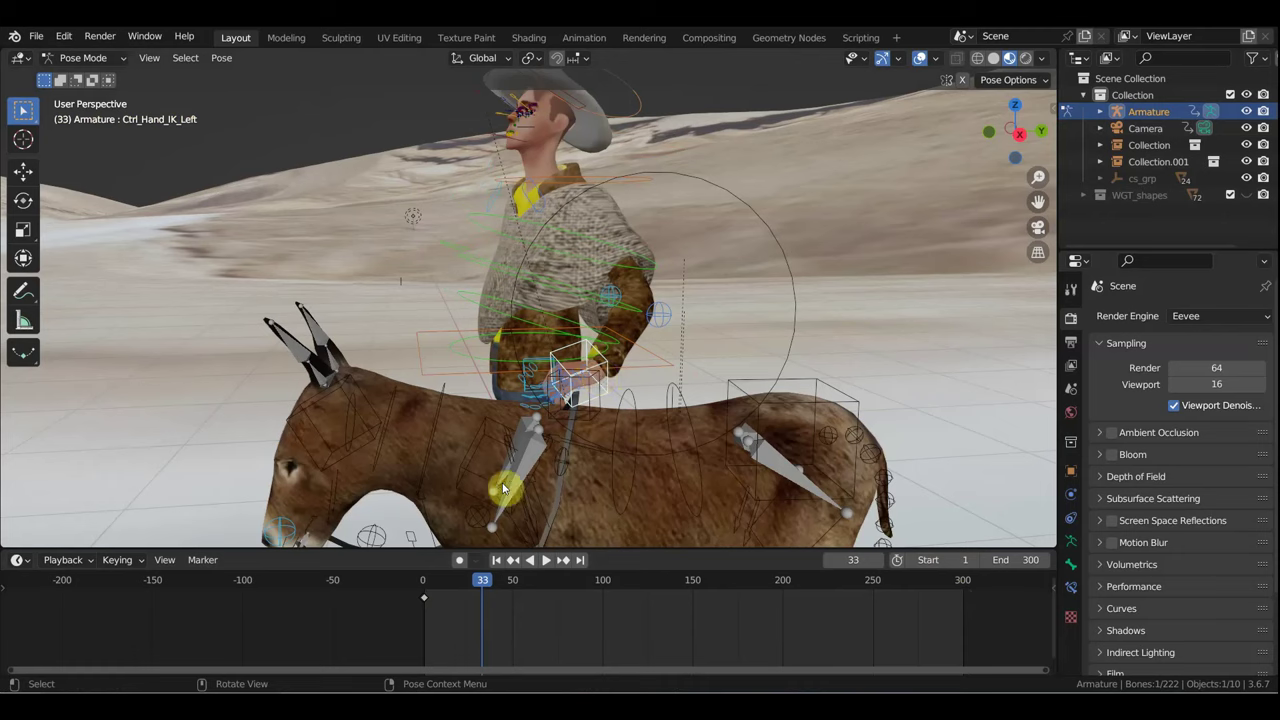
pyautogui.moveTo(481, 582)
pyautogui.mouseDown()
pyautogui.moveTo(403, 591)
pyautogui.moveTo(459, 609)
pyautogui.mouseUp()
pyautogui.press('a')
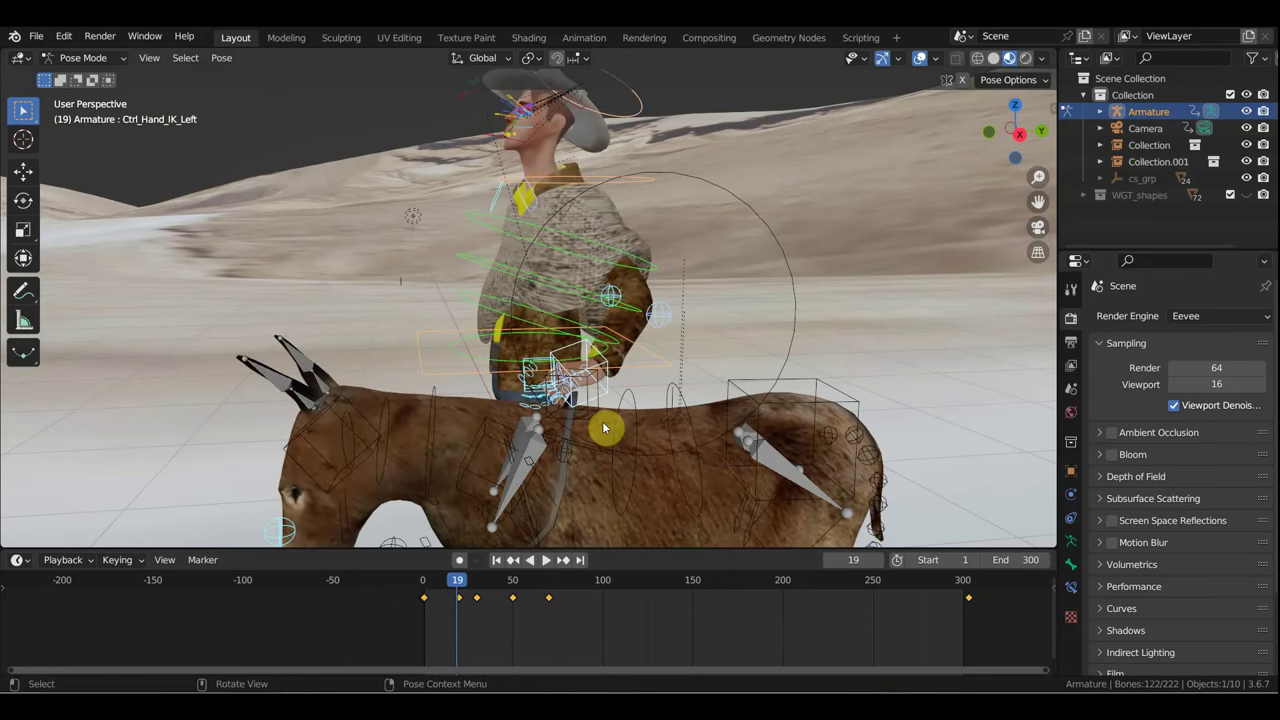
pyautogui.moveTo(464, 586); pyautogui.dragTo(468, 597)
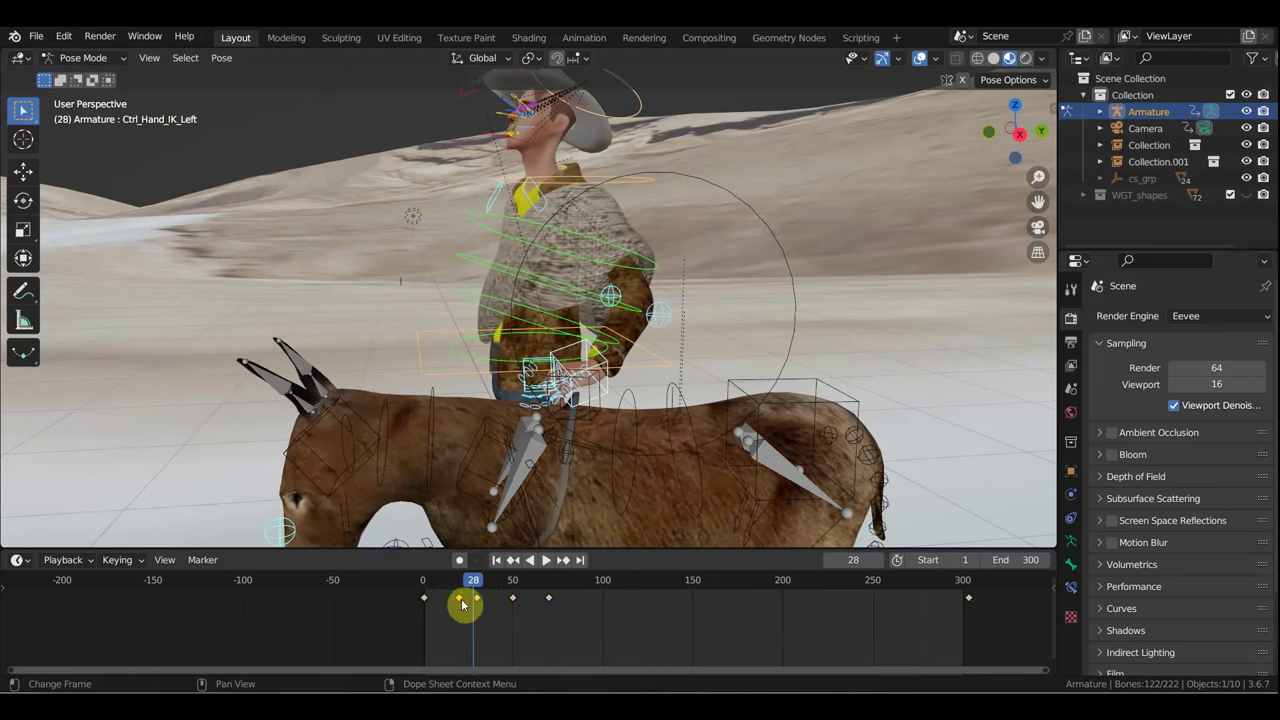
# Step: Select the left hand IK control, view the rider side-on, and advance to frame 178
pyautogui.click(557, 357)
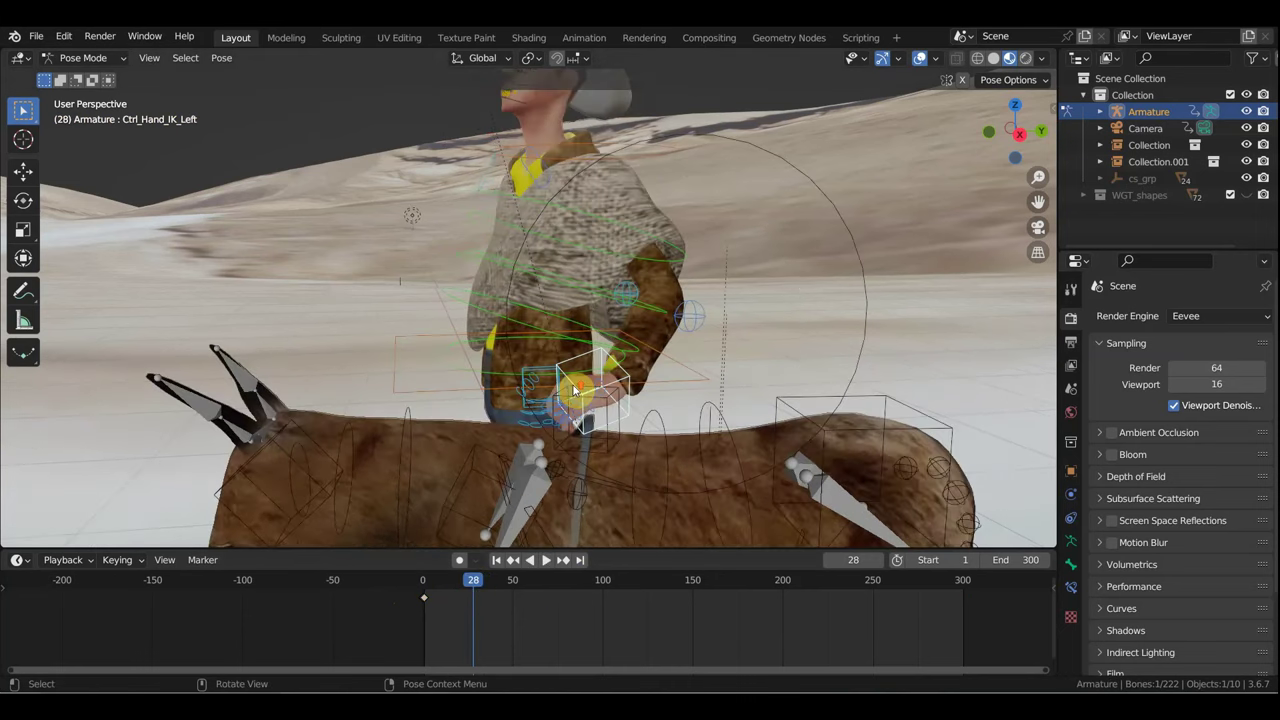
pyautogui.scroll(4, 571, 386)
pyautogui.moveTo(600, 397); pyautogui.dragTo(623, 400, button='middle')
pyautogui.scroll(-2, 680, 410)
pyautogui.scroll(-3, 710, 418)
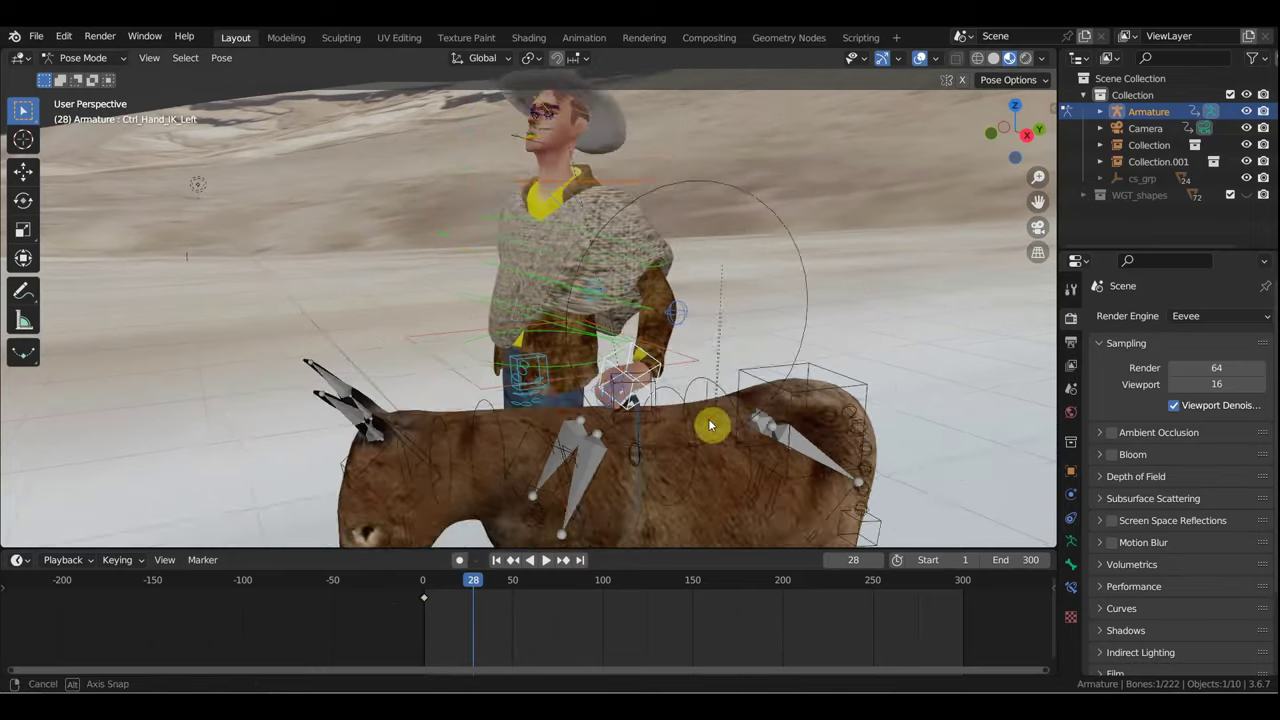
pyautogui.moveTo(708, 423); pyautogui.dragTo(686, 428, button='middle')
pyautogui.moveTo(576, 470); pyautogui.dragTo(571, 463, button='middle')
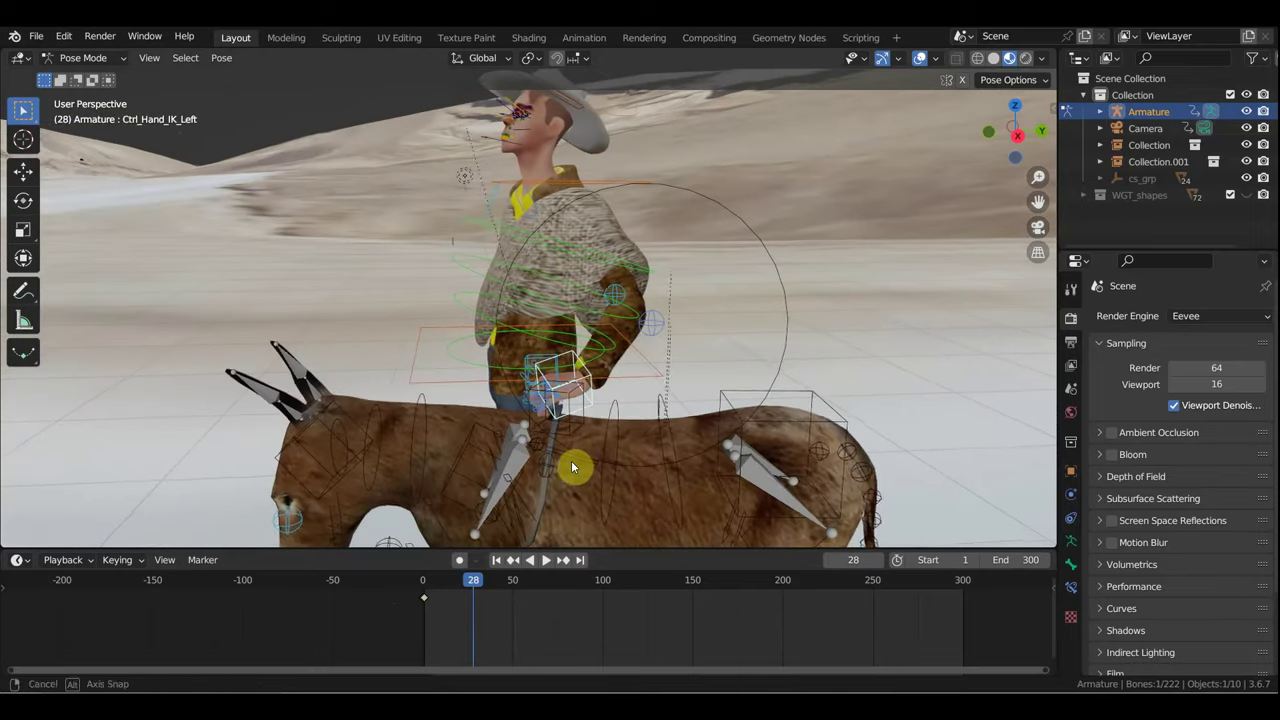
pyautogui.press('space')
pyautogui.moveTo(576, 605)
pyautogui.mouseDown()
pyautogui.moveTo(818, 636)
pyautogui.moveTo(743, 630)
pyautogui.mouseUp()
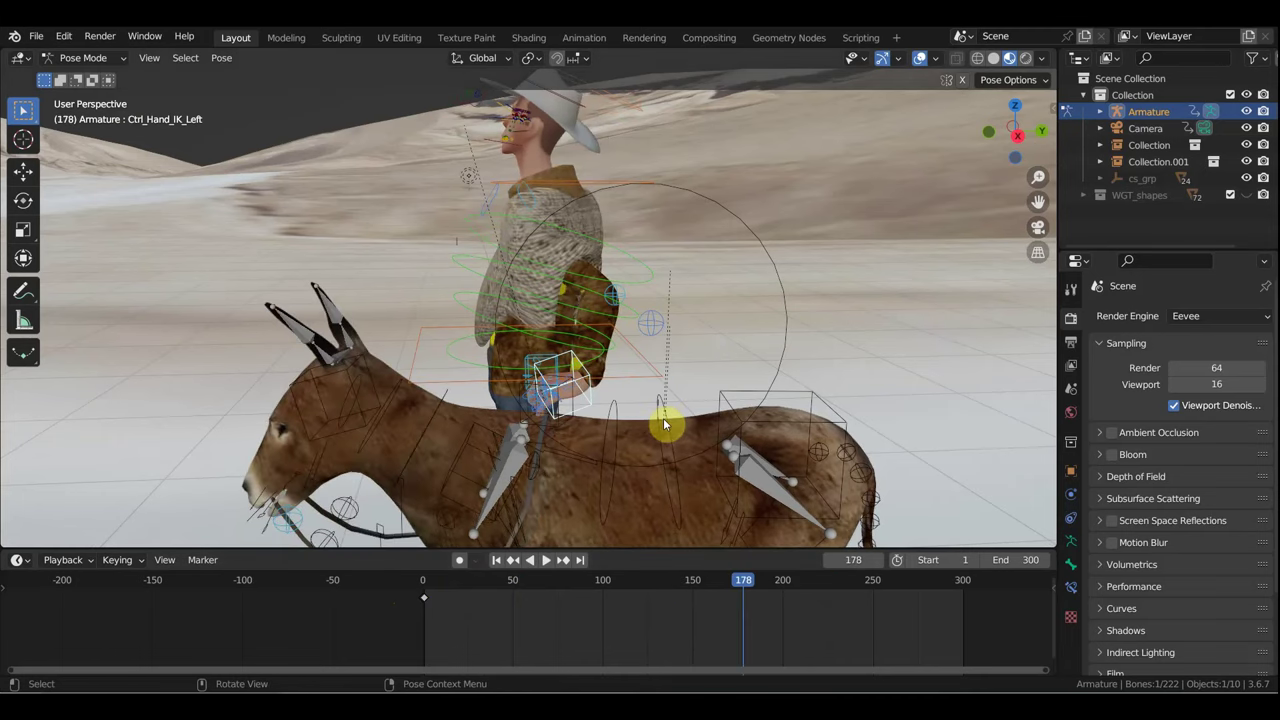
# Step: Move the left hand control further left near the reins and key its location and rotation
pyautogui.press('g')
pyautogui.click(624, 420)
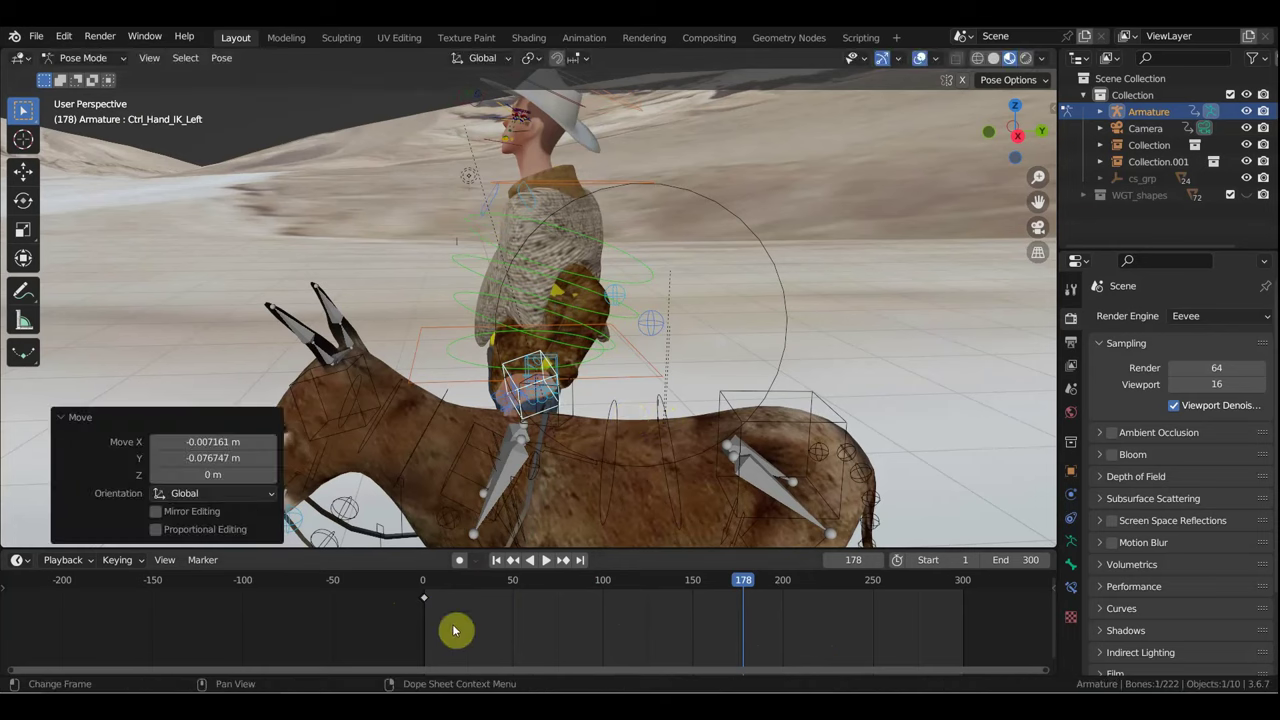
pyautogui.press('g')
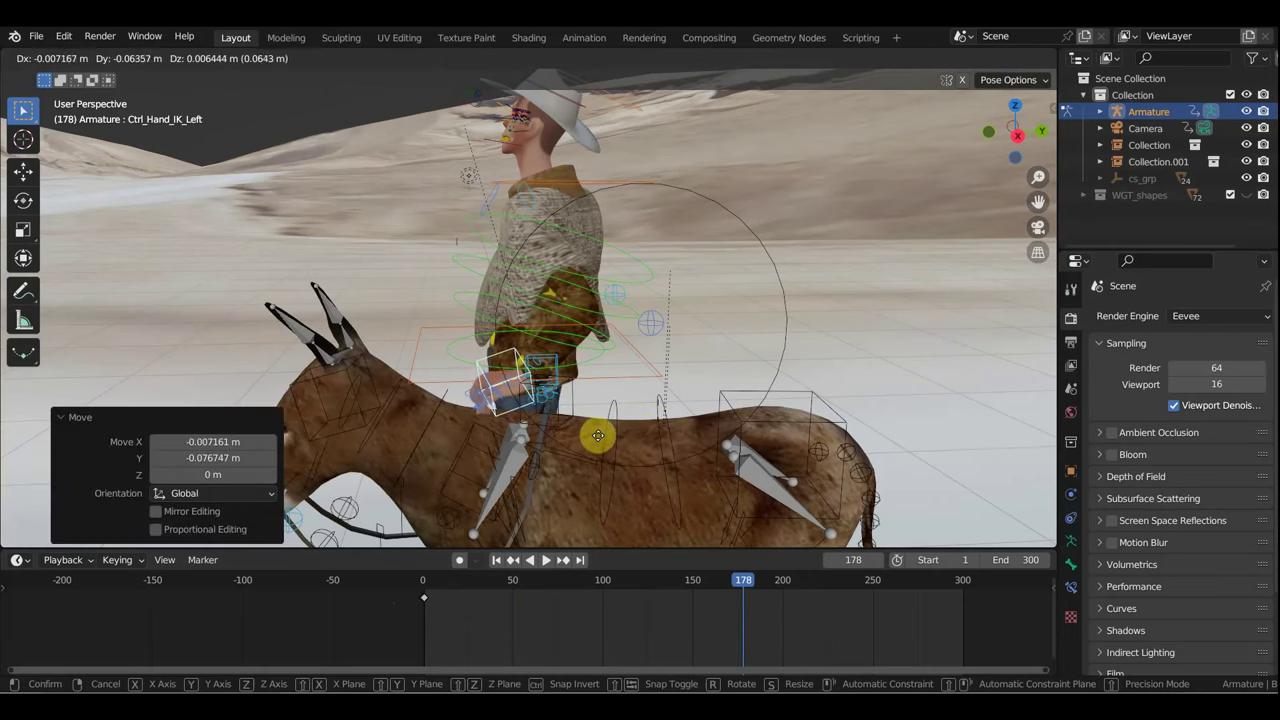
pyautogui.click(597, 440)
pyautogui.press('i')
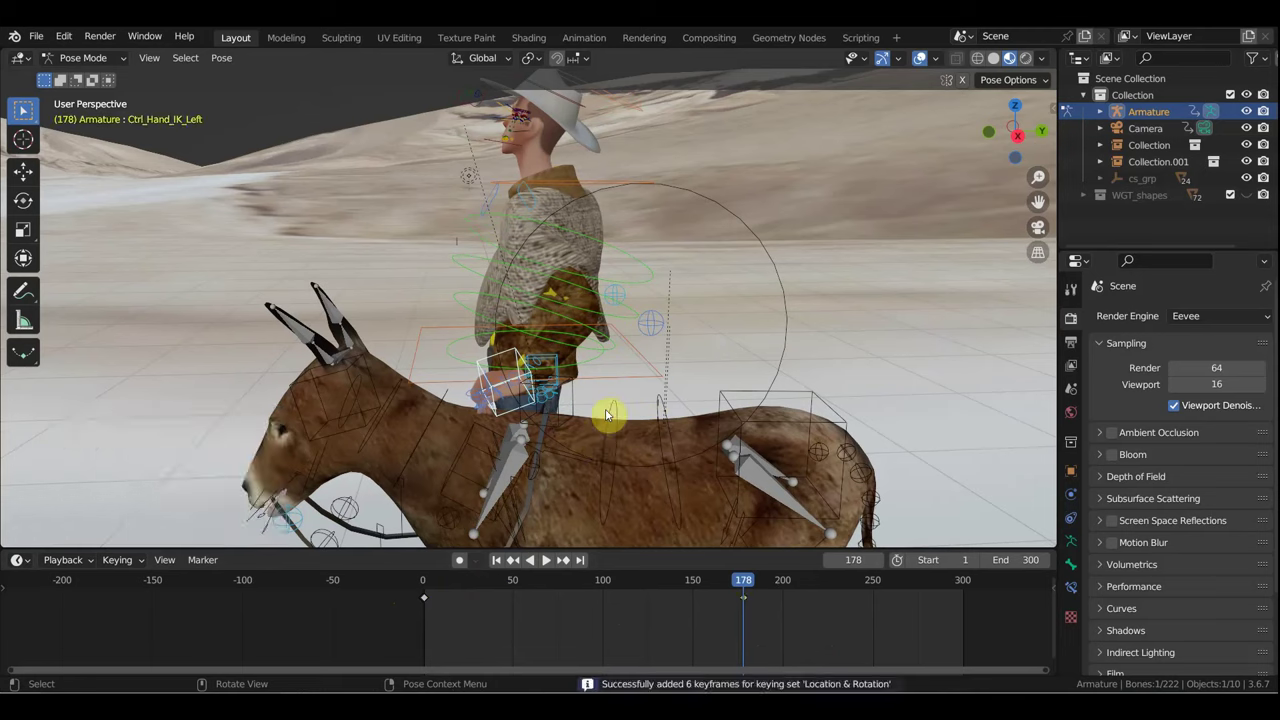
pyautogui.click(424, 587)
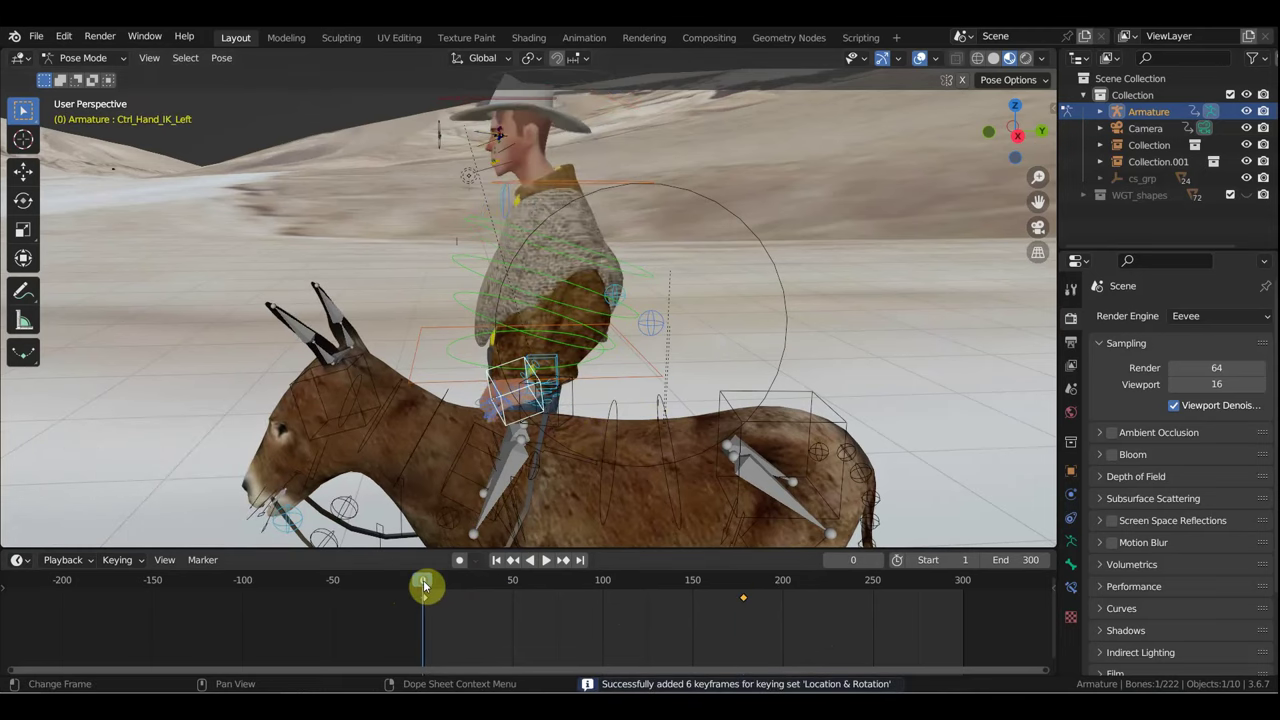
# Step: Delete the Ctrl_Shoulder_Left control's middle keyframes
pyautogui.moveTo(430, 587)
pyautogui.mouseDown()
pyautogui.moveTo(461, 590)
pyautogui.moveTo(431, 590)
pyautogui.mouseUp()
pyautogui.moveTo(650, 451)
pyautogui.mouseDown(button='middle')
pyautogui.moveTo(743, 451)
pyautogui.moveTo(743, 437)
pyautogui.mouseUp(button='middle')
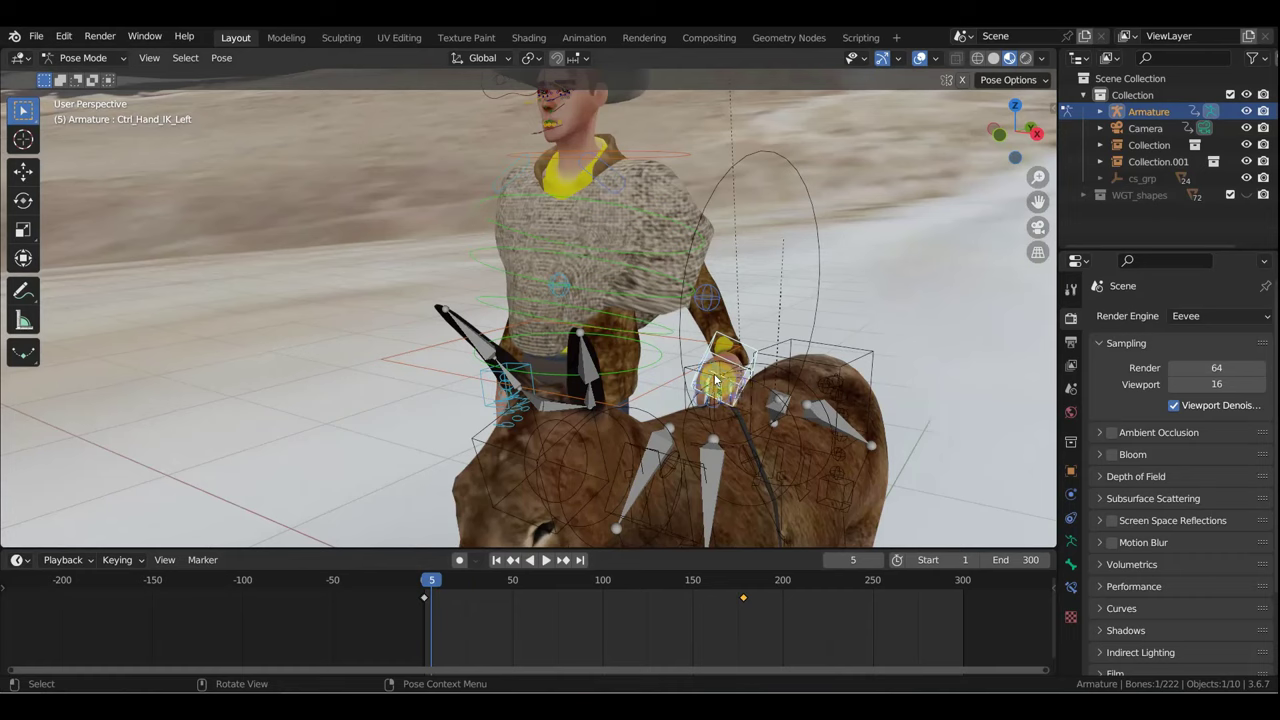
pyautogui.moveTo(716, 380)
pyautogui.keyDown('shift'); pyautogui.mouseDown(button='middle')
pyautogui.moveTo(680, 385)
pyautogui.moveTo(664, 366)
pyautogui.mouseUp(button='middle'); pyautogui.keyUp('shift')
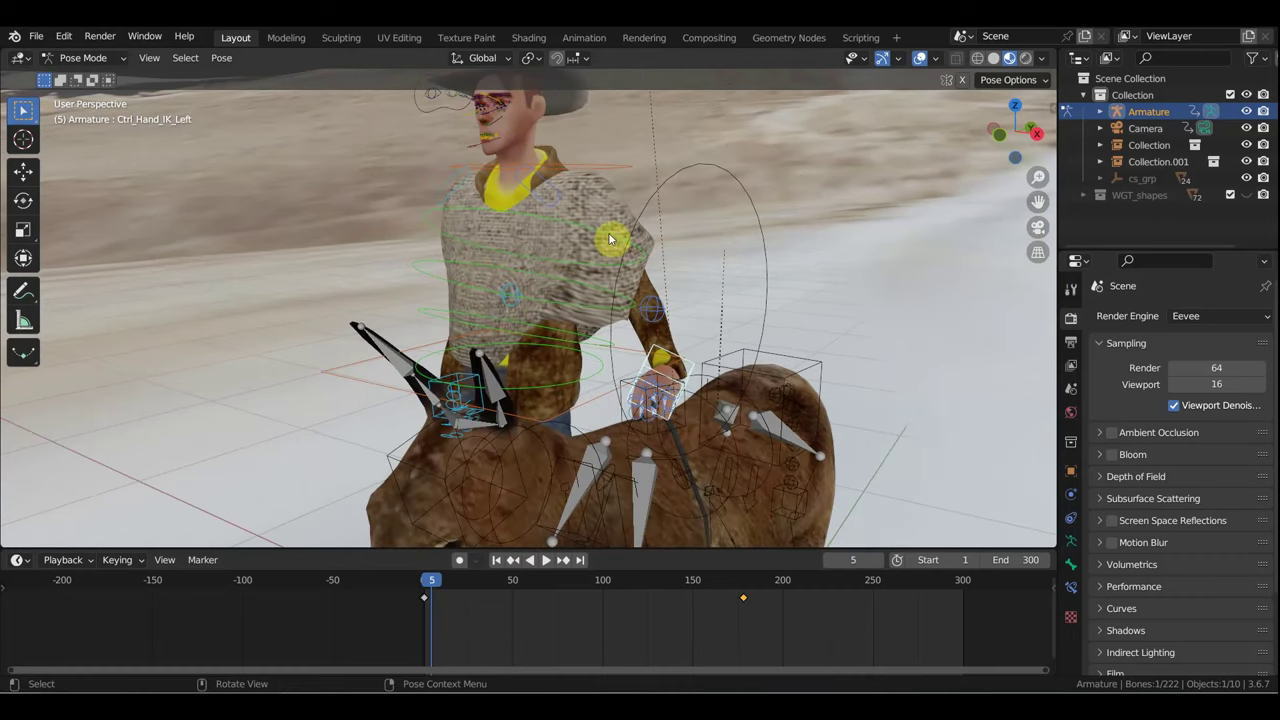
pyautogui.moveTo(575, 207)
pyautogui.mouseDown(button='middle')
pyautogui.moveTo(622, 211)
pyautogui.moveTo(559, 215)
pyautogui.mouseUp(button='middle')
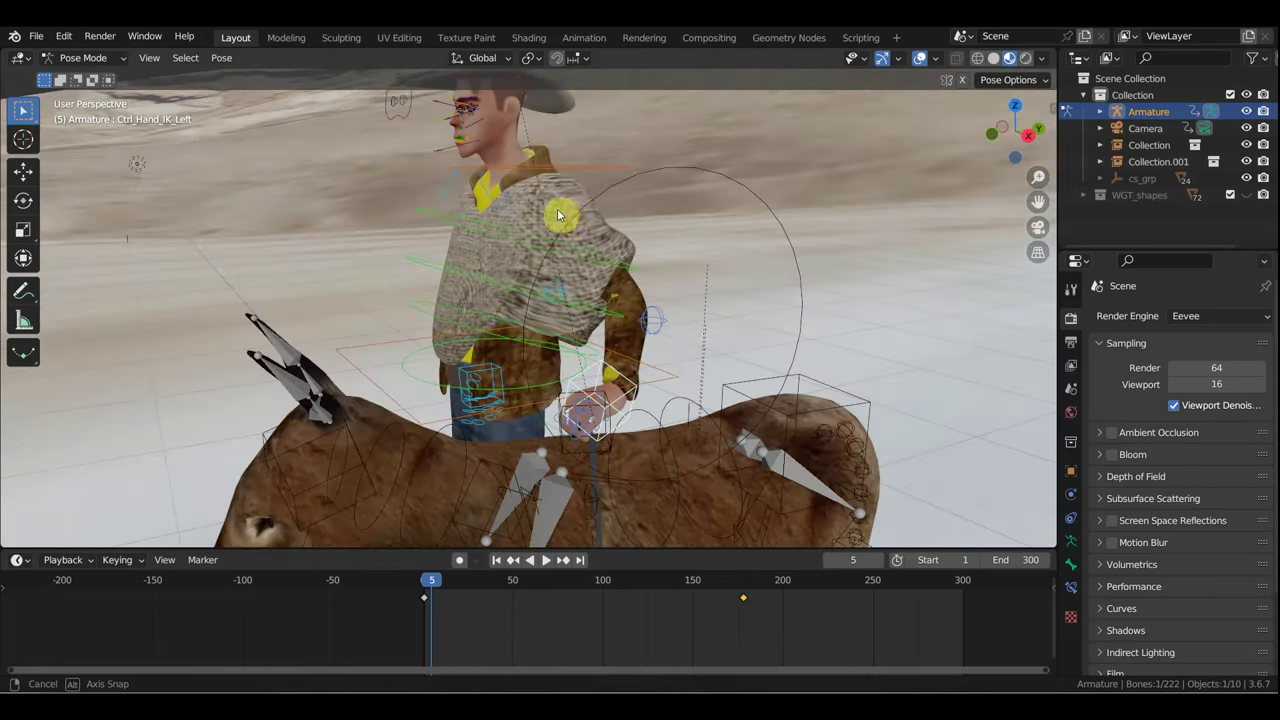
pyautogui.scroll(2, 565, 217)
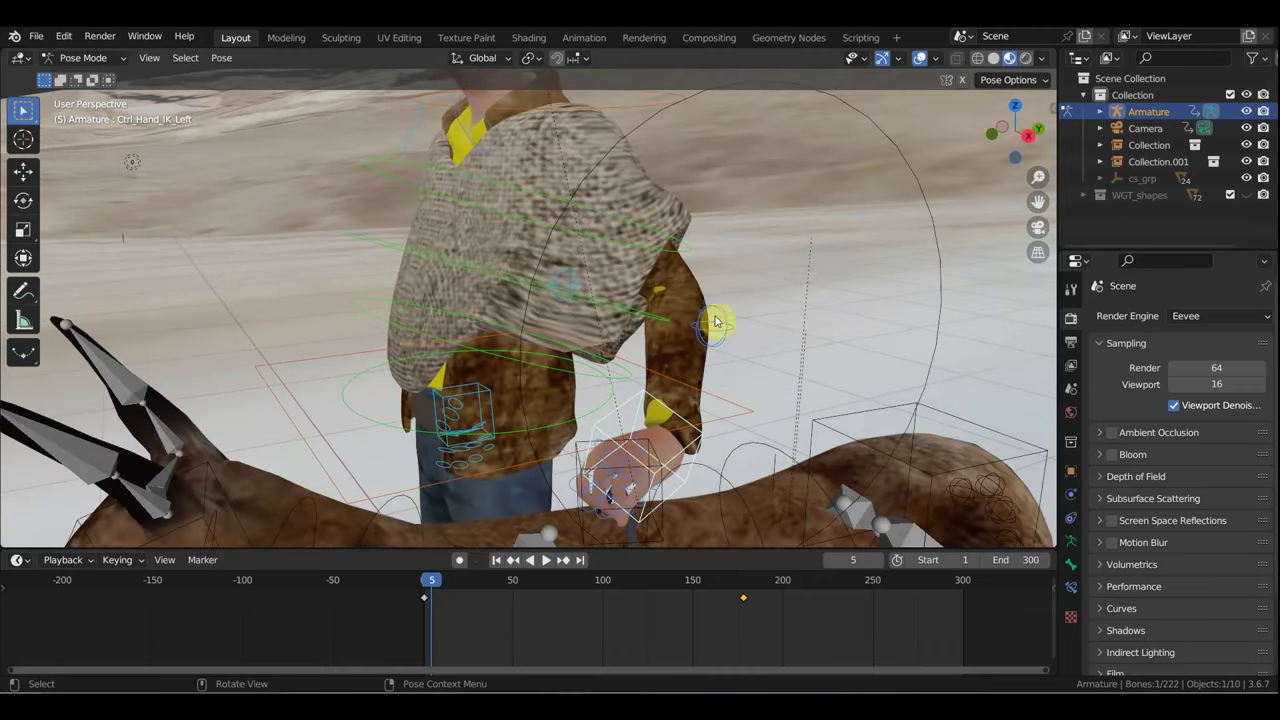
pyautogui.scroll(-2, 716, 320)
pyautogui.moveTo(697, 333); pyautogui.dragTo(745, 318, button='middle')
pyautogui.click(580, 197)
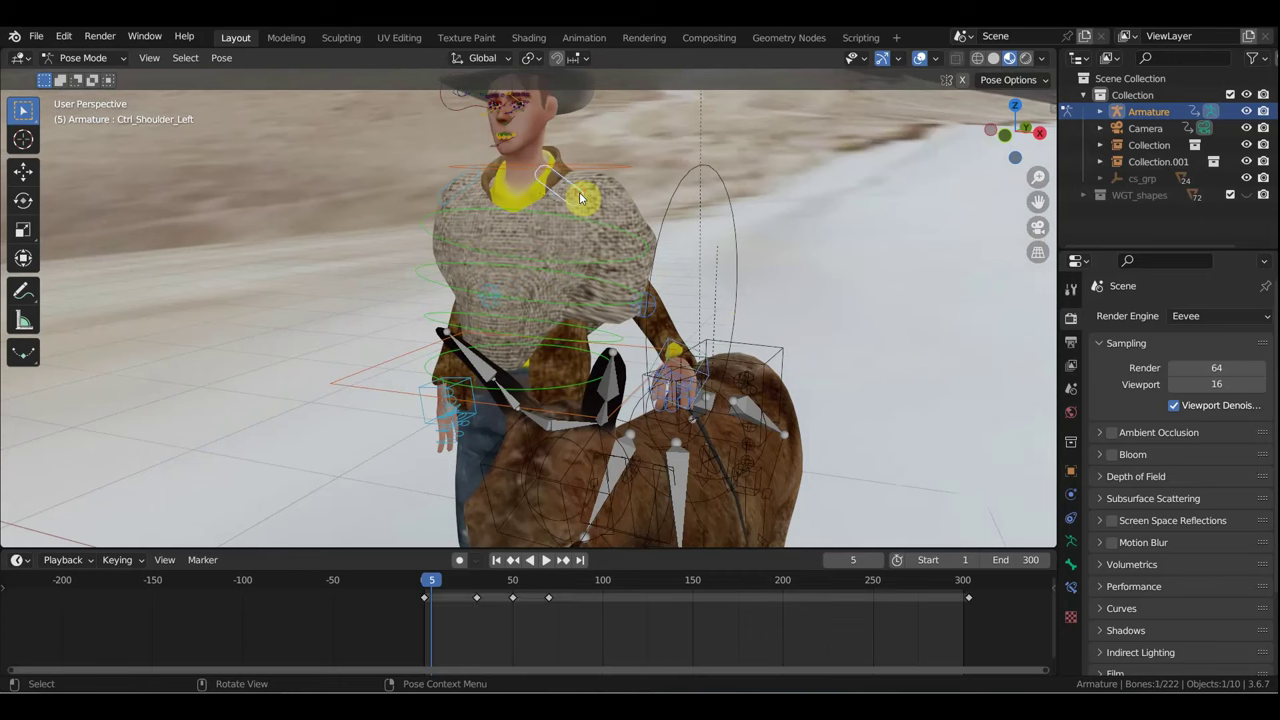
pyautogui.moveTo(575, 629); pyautogui.dragTo(463, 595)
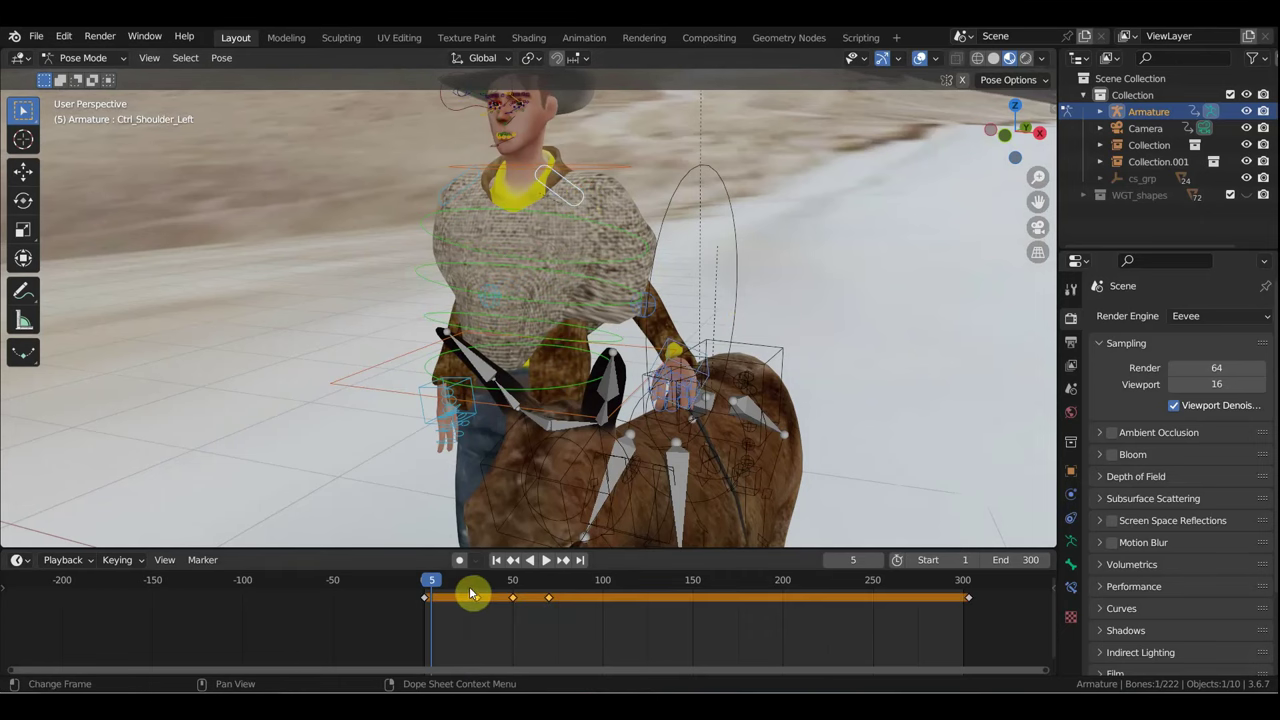
pyautogui.press('Delete')
# Step: Duplicate the left hand IK control's frame-178 keyframe toward an earlier frame
pyautogui.moveTo(786, 390)
pyautogui.mouseDown(button='middle')
pyautogui.moveTo(680, 403)
pyautogui.moveTo(632, 394)
pyautogui.mouseUp(button='middle')
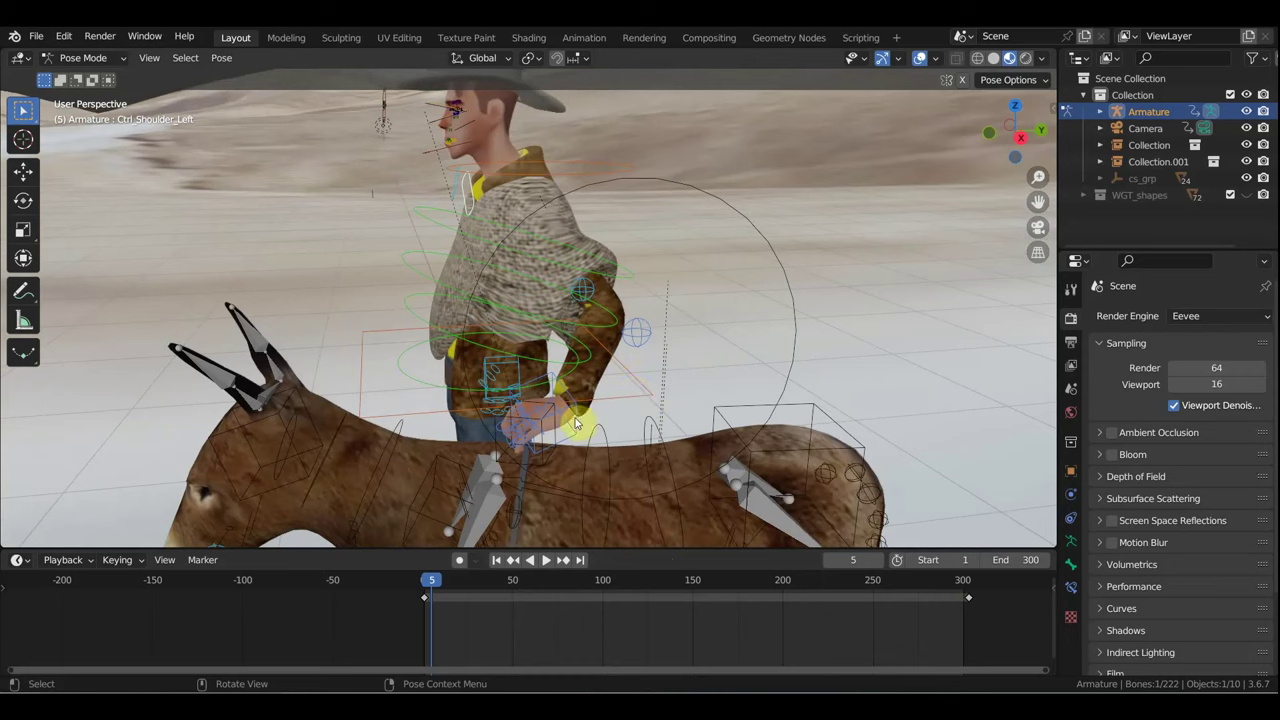
pyautogui.click(575, 424)
pyautogui.press('space')
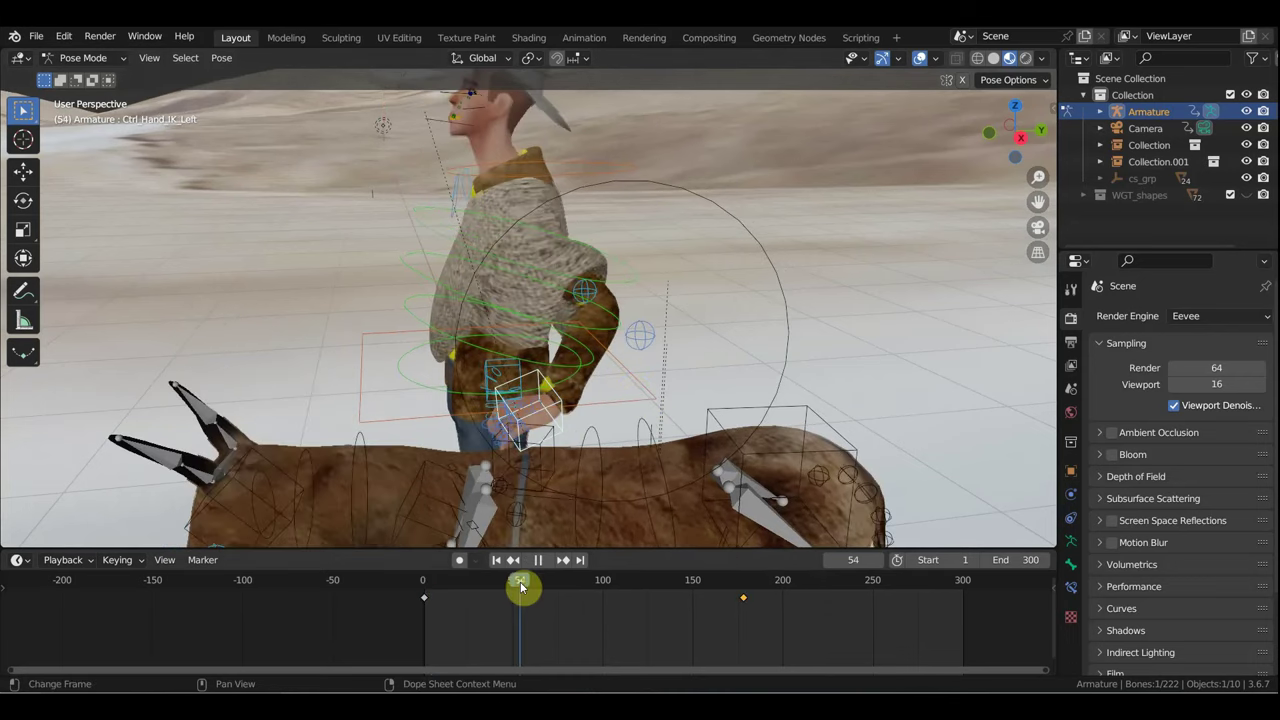
pyautogui.moveTo(487, 589)
pyautogui.mouseDown()
pyautogui.moveTo(423, 586)
pyautogui.moveTo(653, 600)
pyautogui.mouseUp()
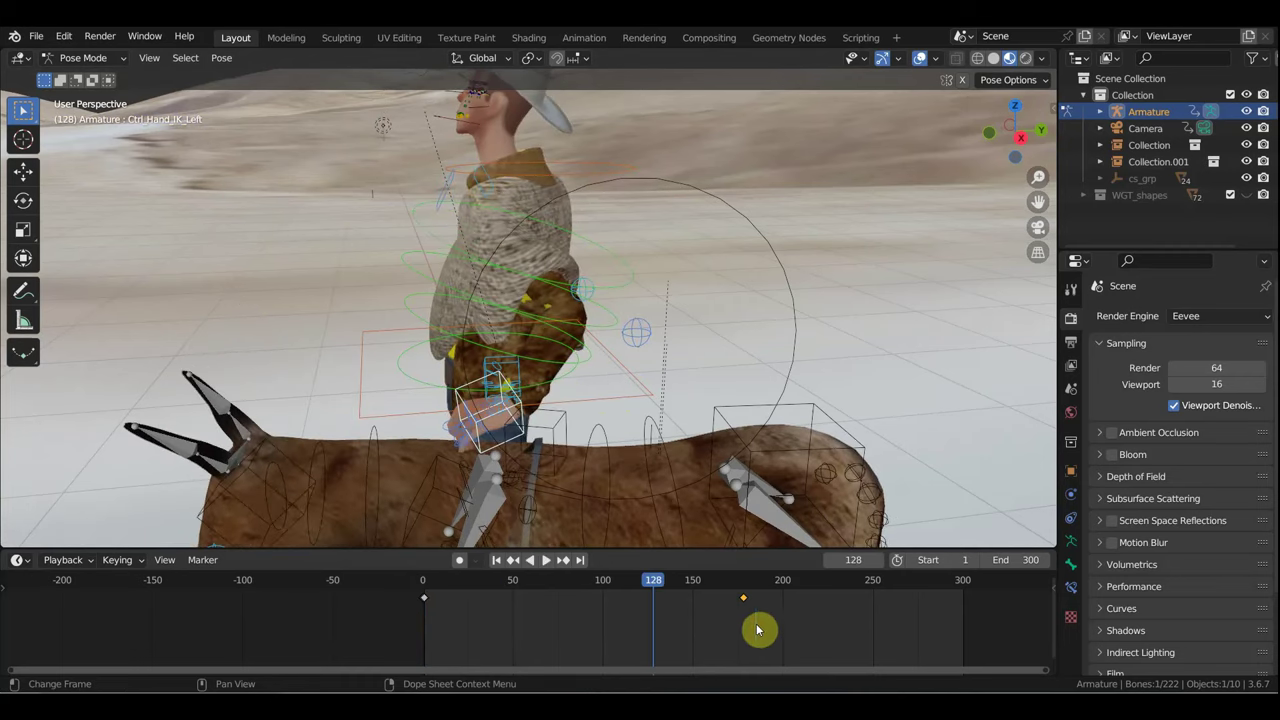
pyautogui.hotkey('shift', 'd')
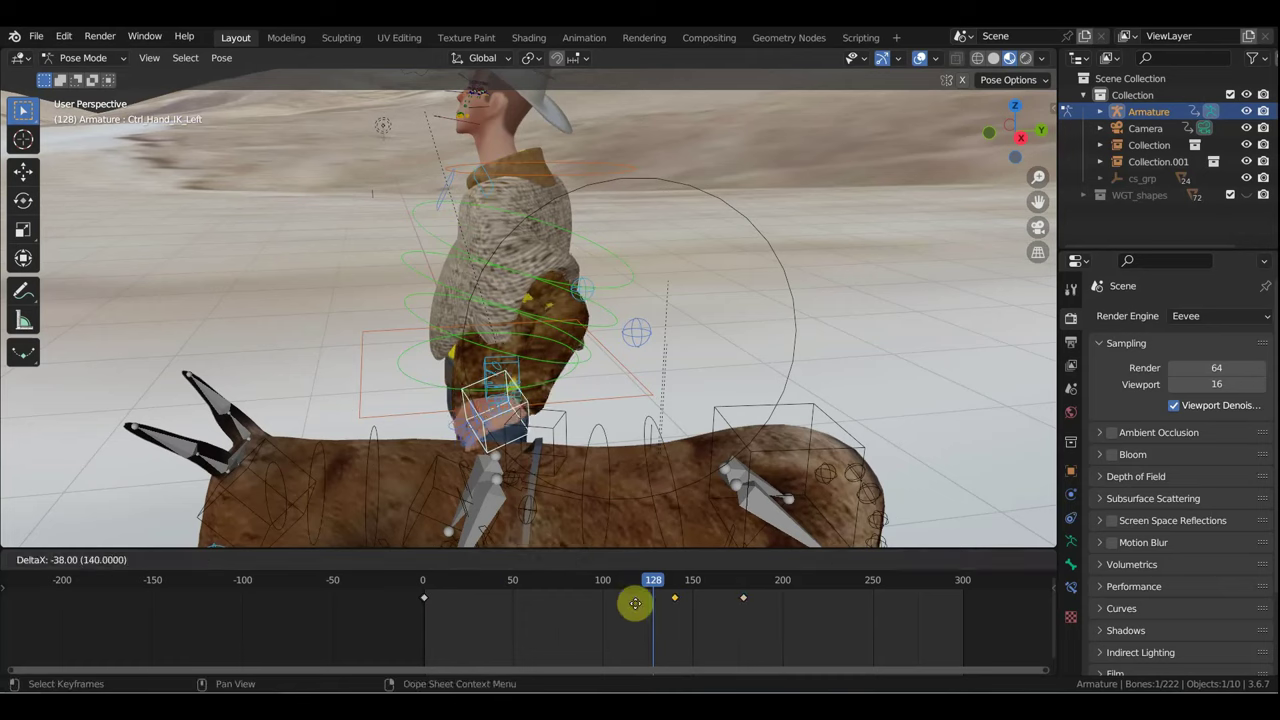
# Step: Place the copied left-hand keyframe near frame 76 and scrub through the motion
pyautogui.click(529, 605)
pyautogui.press('space')
pyautogui.moveTo(569, 586); pyautogui.dragTo(513, 588)
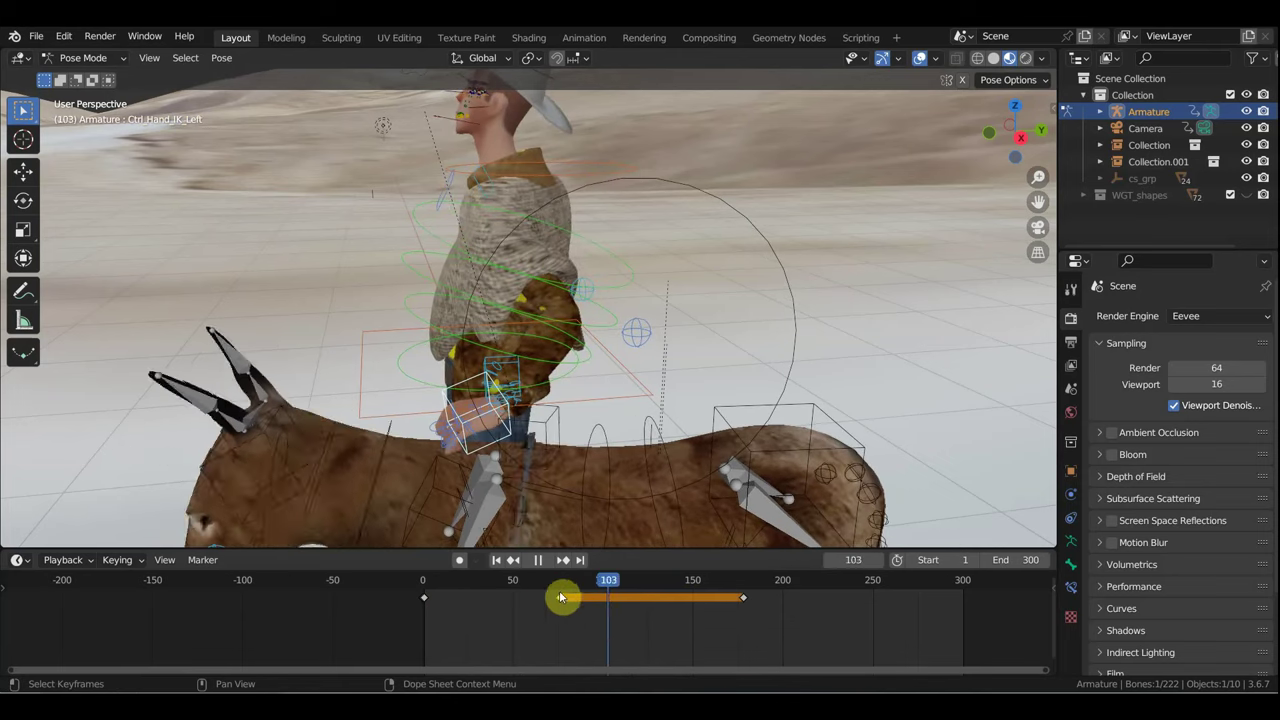
pyautogui.moveTo(560, 592); pyautogui.dragTo(424, 591)
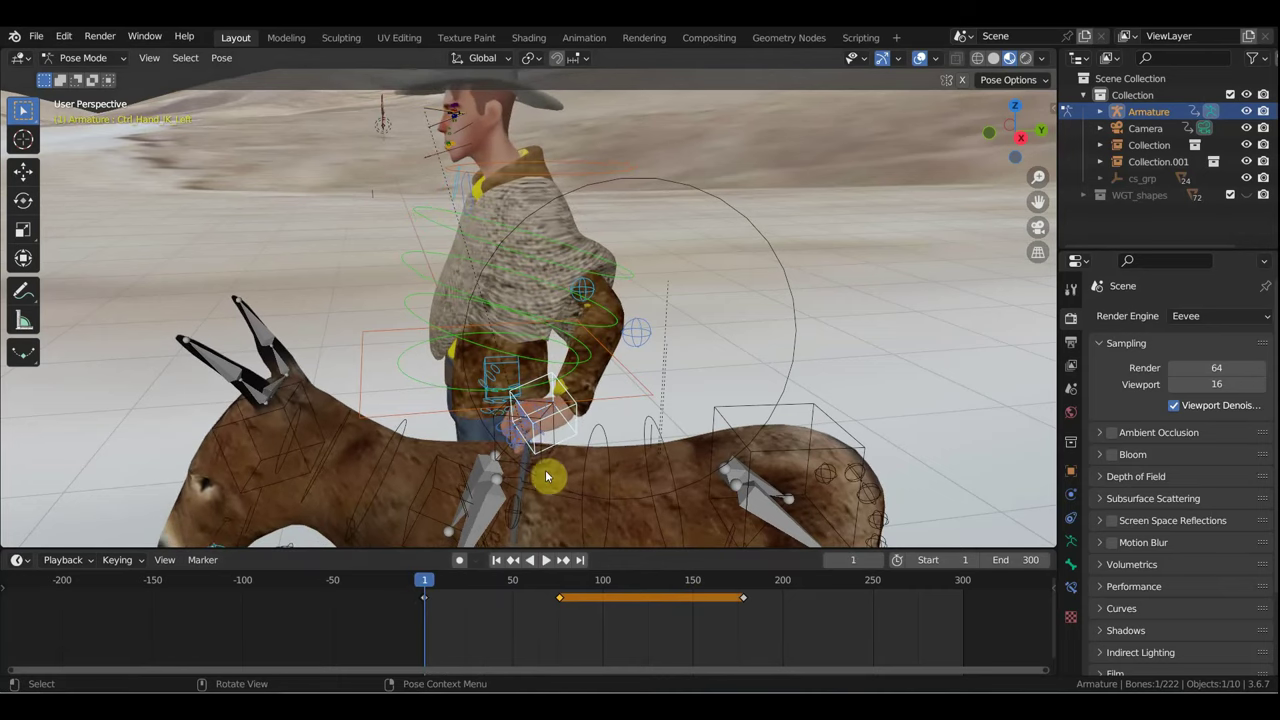
# Step: Slide the frame-74 left-hand keyframe back to frame 0 and play the animation
pyautogui.click(558, 584)
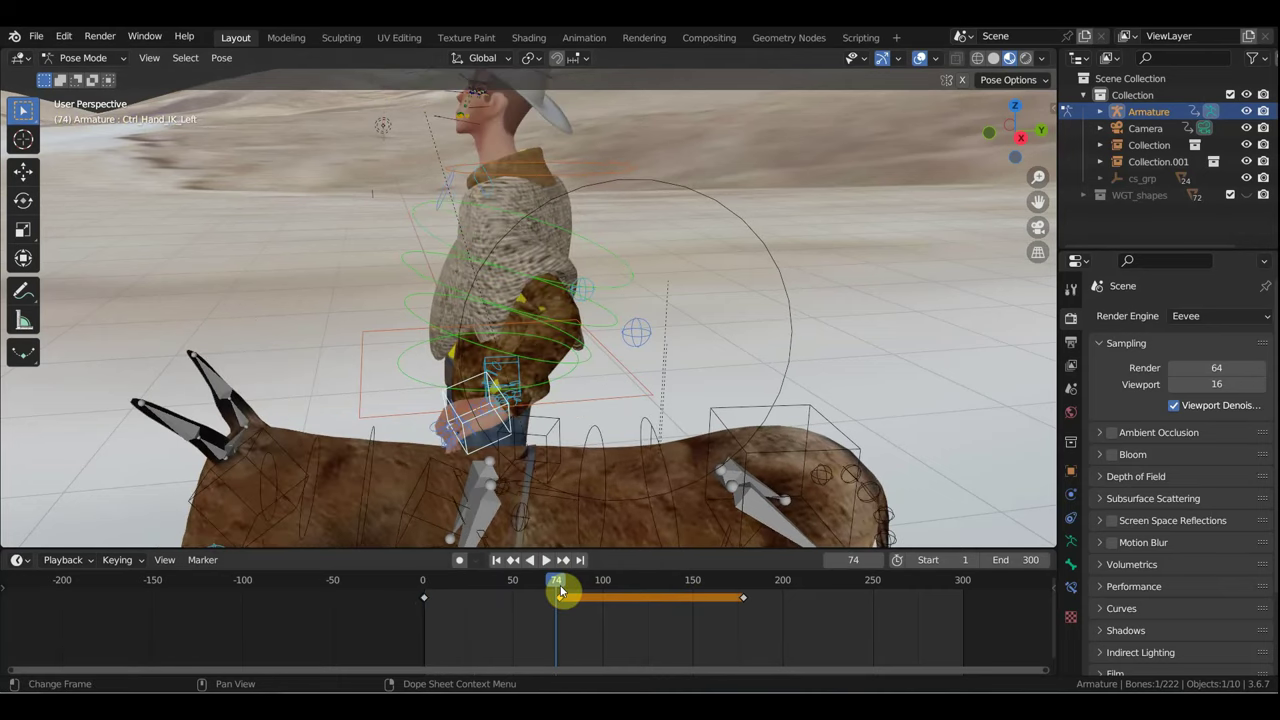
pyautogui.press('b')
pyautogui.moveTo(550, 597); pyautogui.dragTo(433, 597)
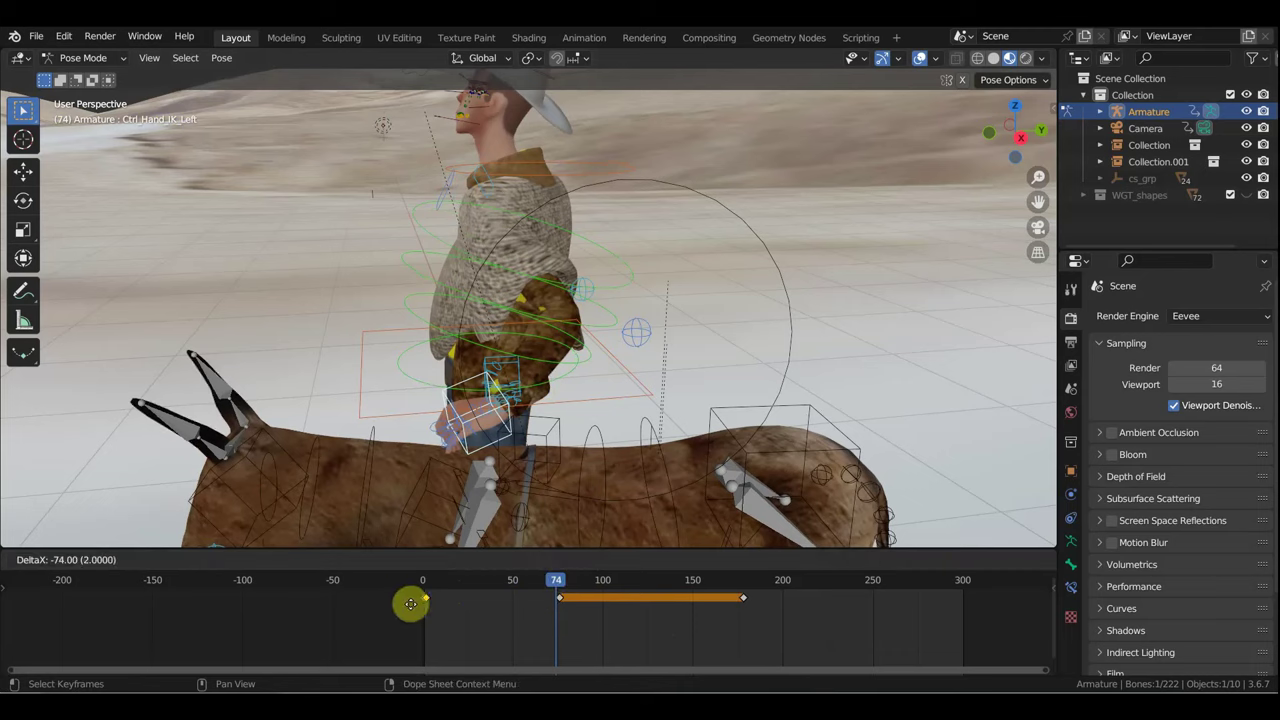
pyautogui.moveTo(407, 603); pyautogui.dragTo(428, 597)
pyautogui.press('space')
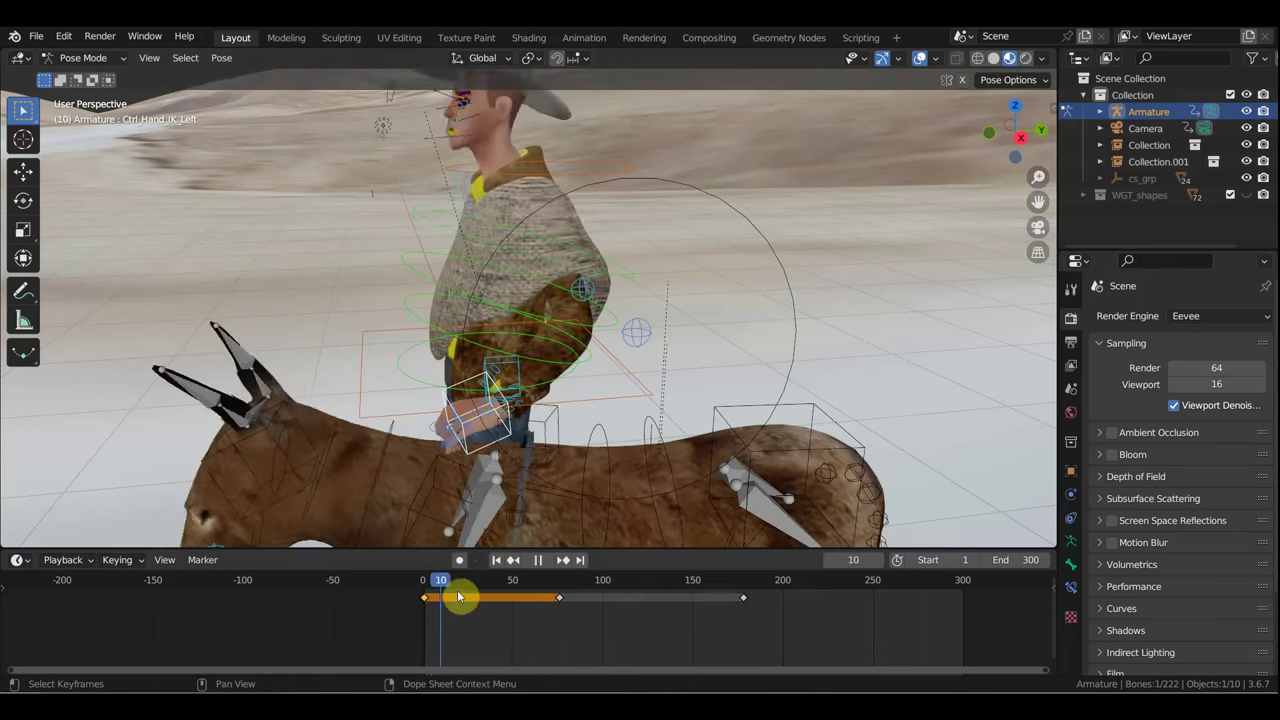
# Step: Move and rotate the left hand IK control at frame 74 and key its location and rotation
pyautogui.press('space')
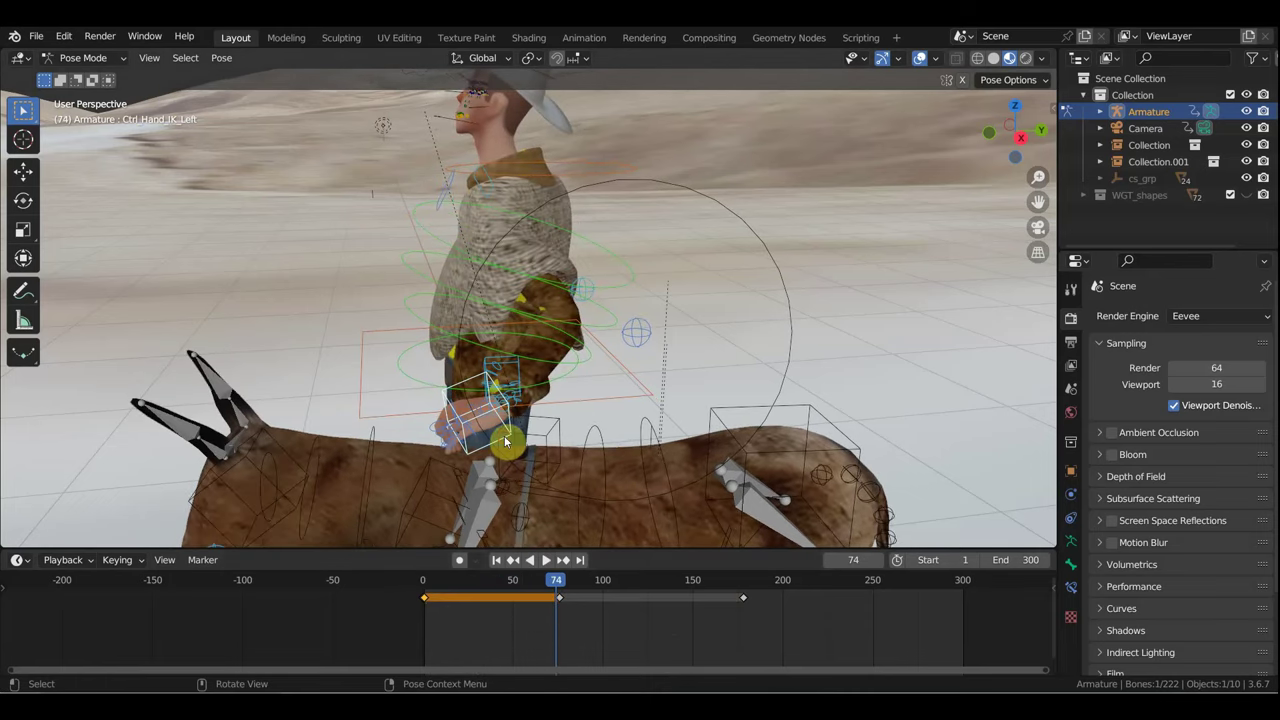
pyautogui.moveTo(522, 452)
pyautogui.mouseDown()
pyautogui.moveTo(537, 437)
pyautogui.moveTo(564, 450)
pyautogui.mouseUp()
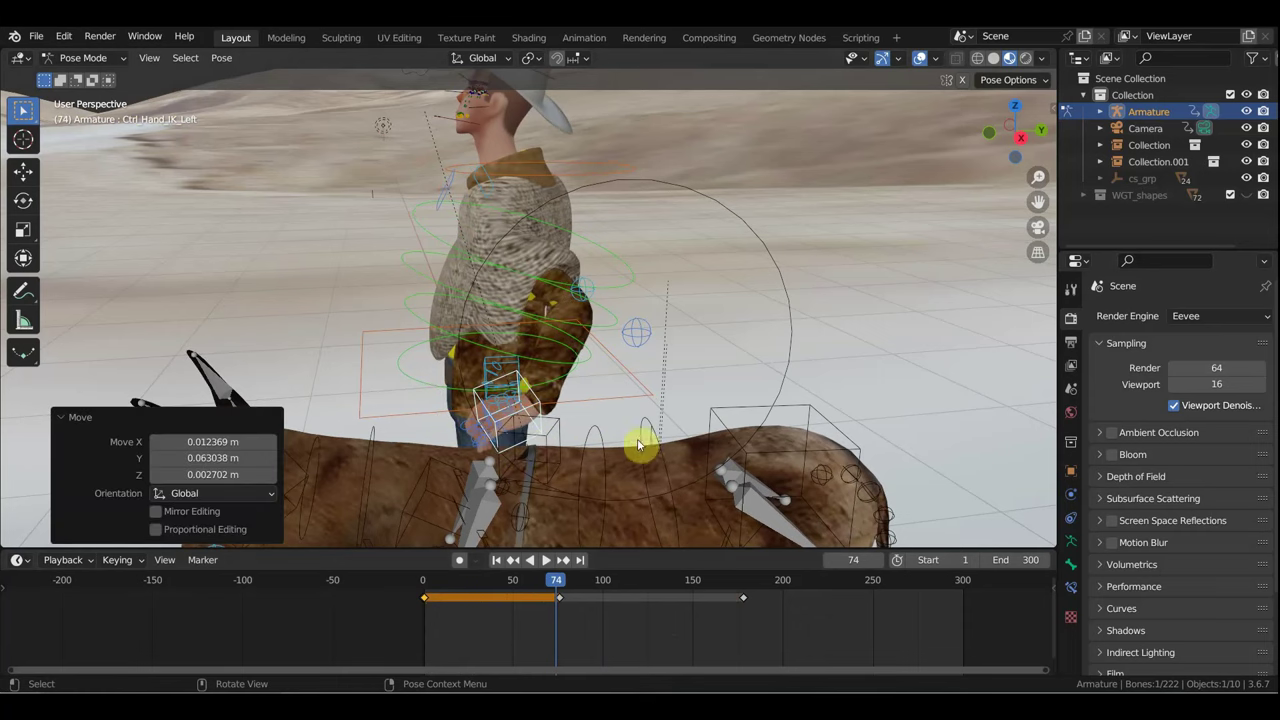
pyautogui.press('r')
pyautogui.click(622, 406)
pyautogui.press('i')
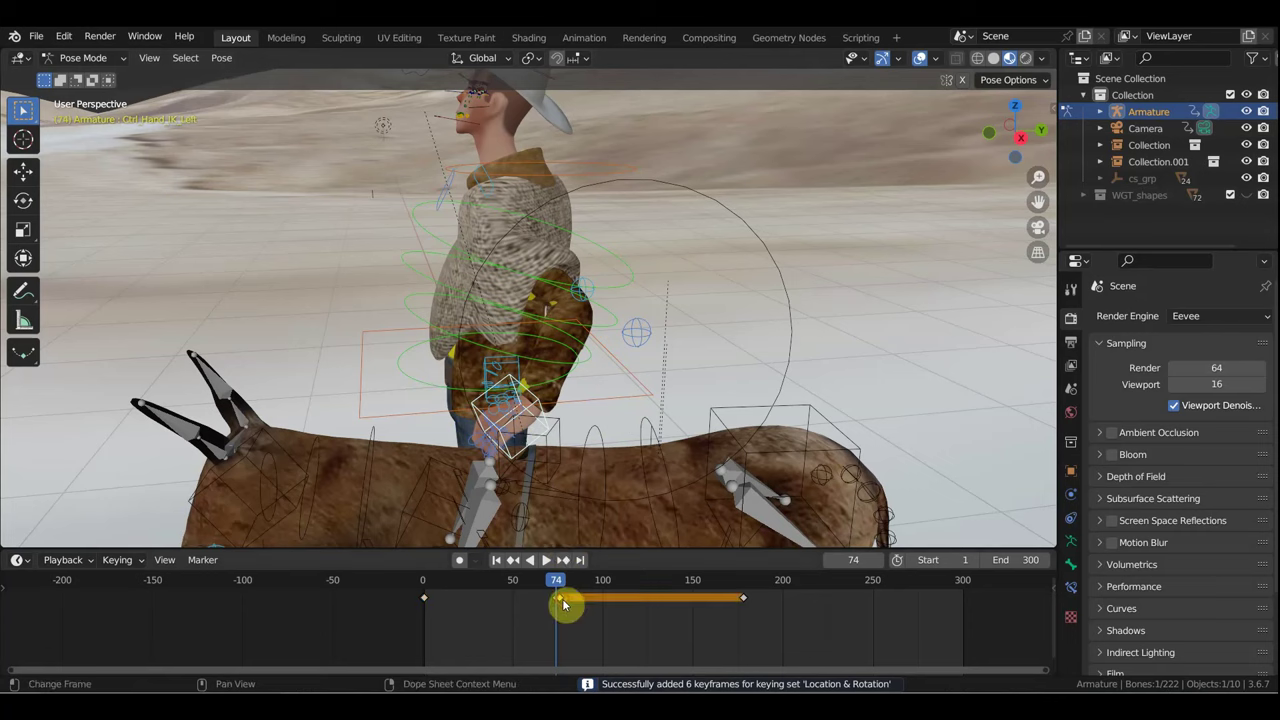
pyautogui.moveTo(562, 598)
pyautogui.mouseDown()
pyautogui.moveTo(550, 590)
pyautogui.moveTo(772, 628)
pyautogui.moveTo(543, 598)
pyautogui.moveTo(557, 604)
pyautogui.mouseUp()
pyautogui.click(537, 428)
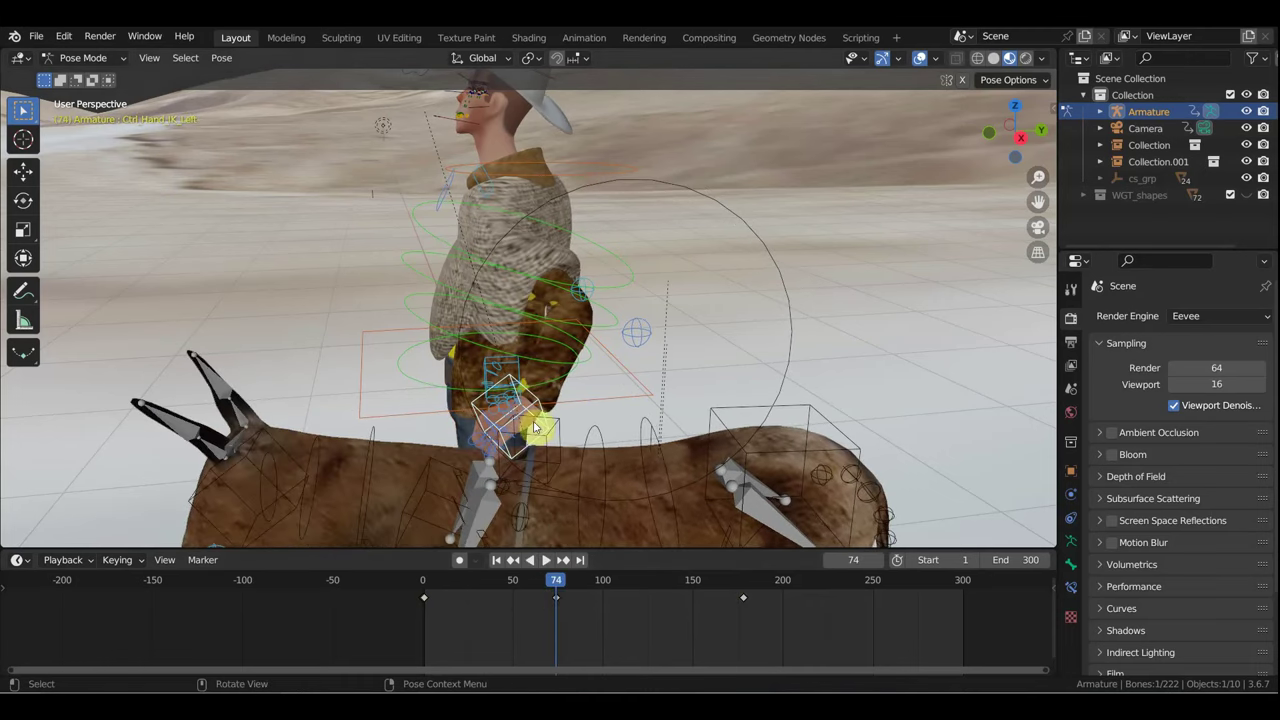
pyautogui.press('g')
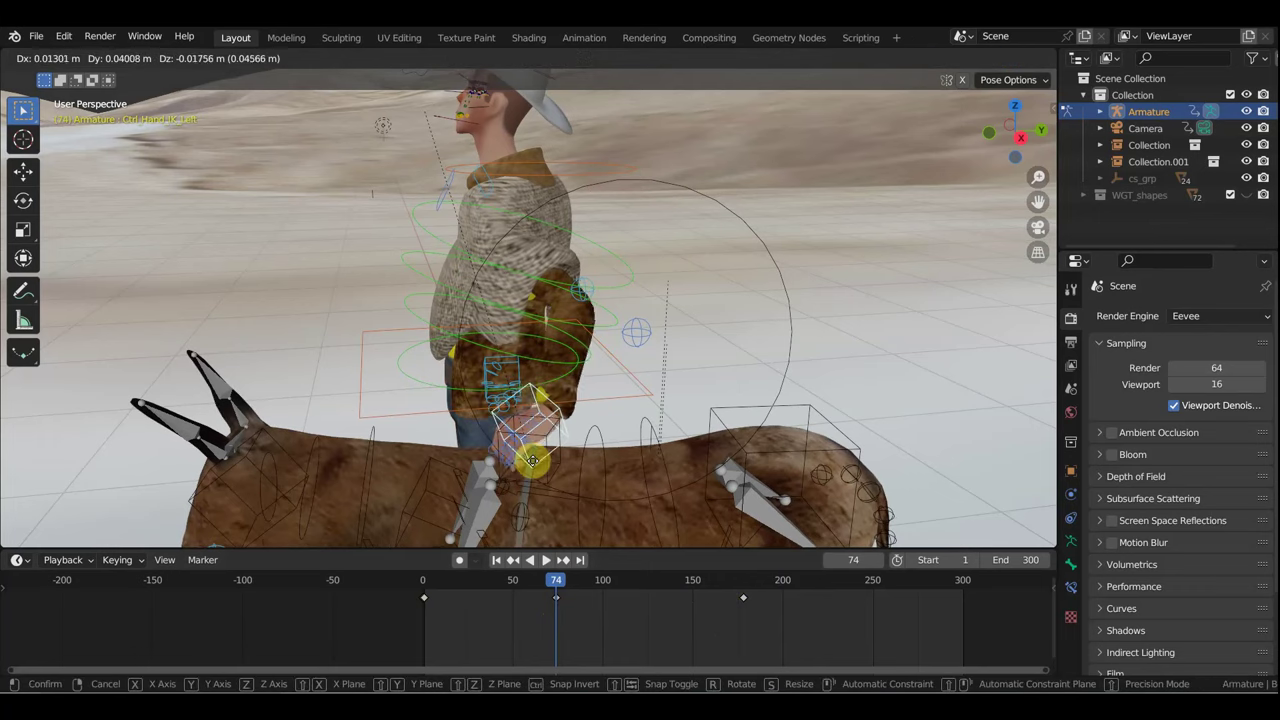
pyautogui.click(561, 462)
pyautogui.press('i')
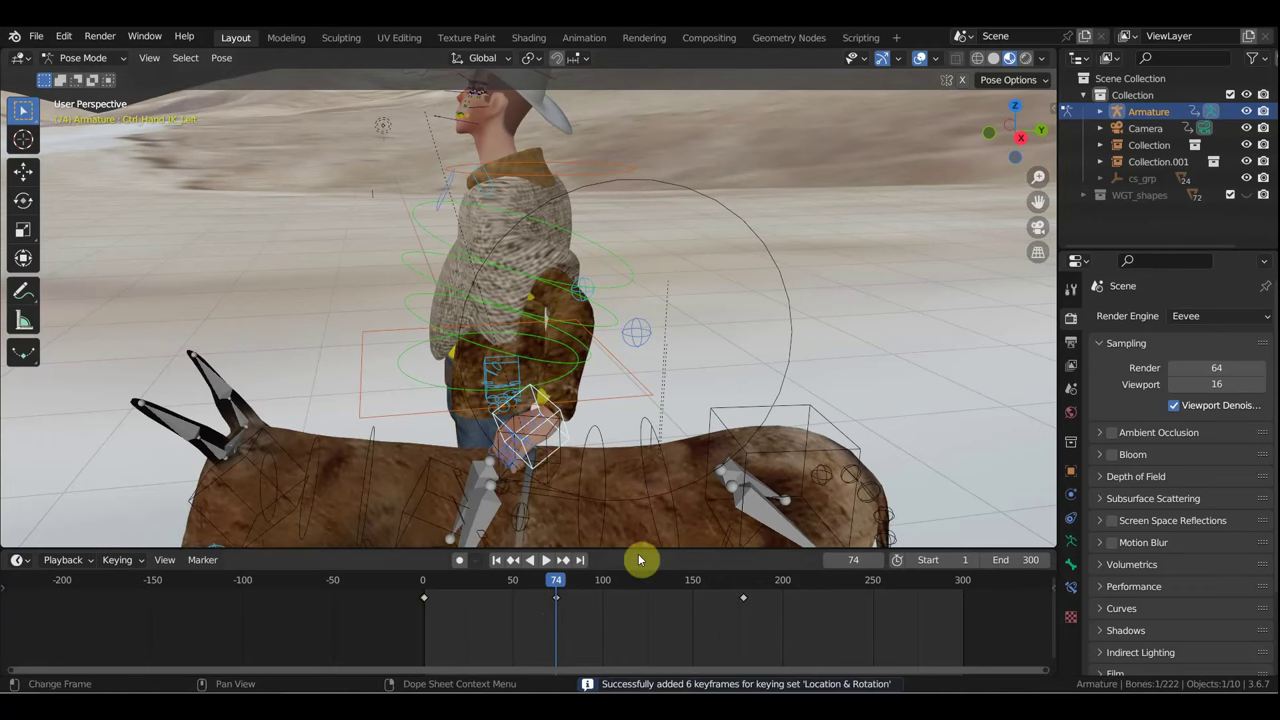
# Step: Reposition the left hand IK control at frame 176 and keyframe it
pyautogui.click(740, 585)
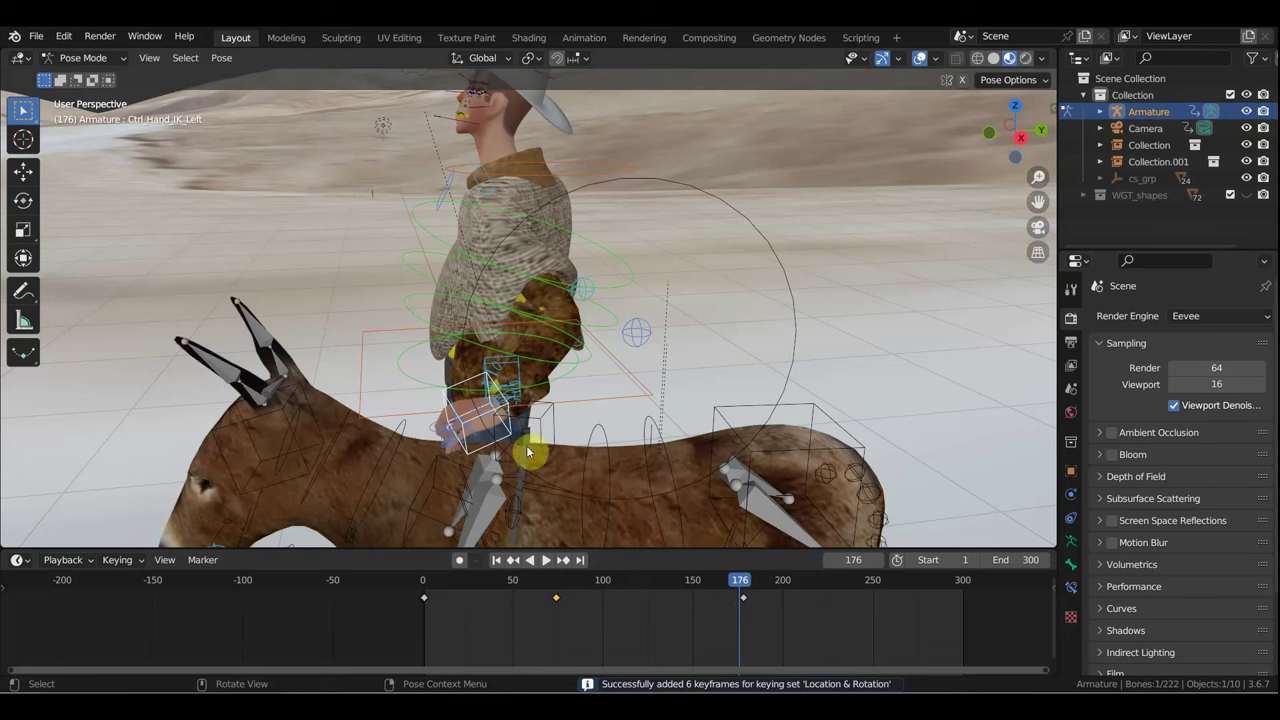
pyautogui.press('g')
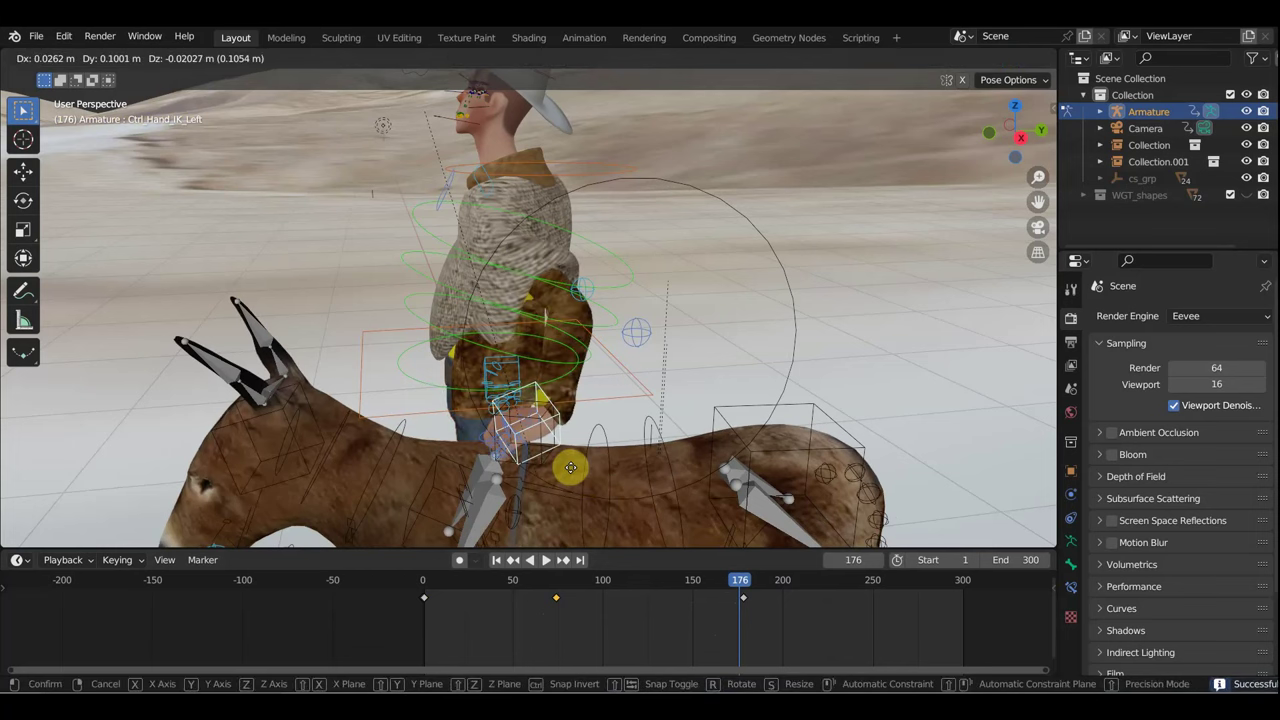
pyautogui.click(572, 473)
pyautogui.moveTo(572, 473); pyautogui.dragTo(768, 472, button='middle')
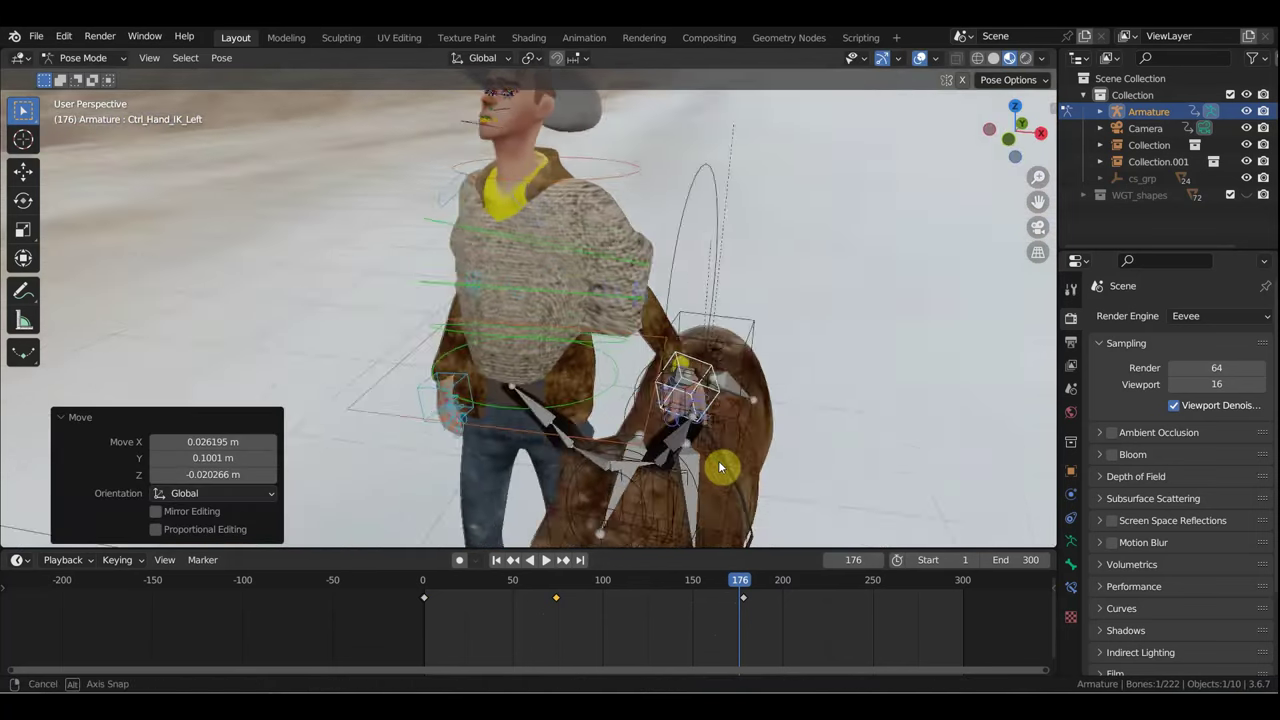
pyautogui.press('i')
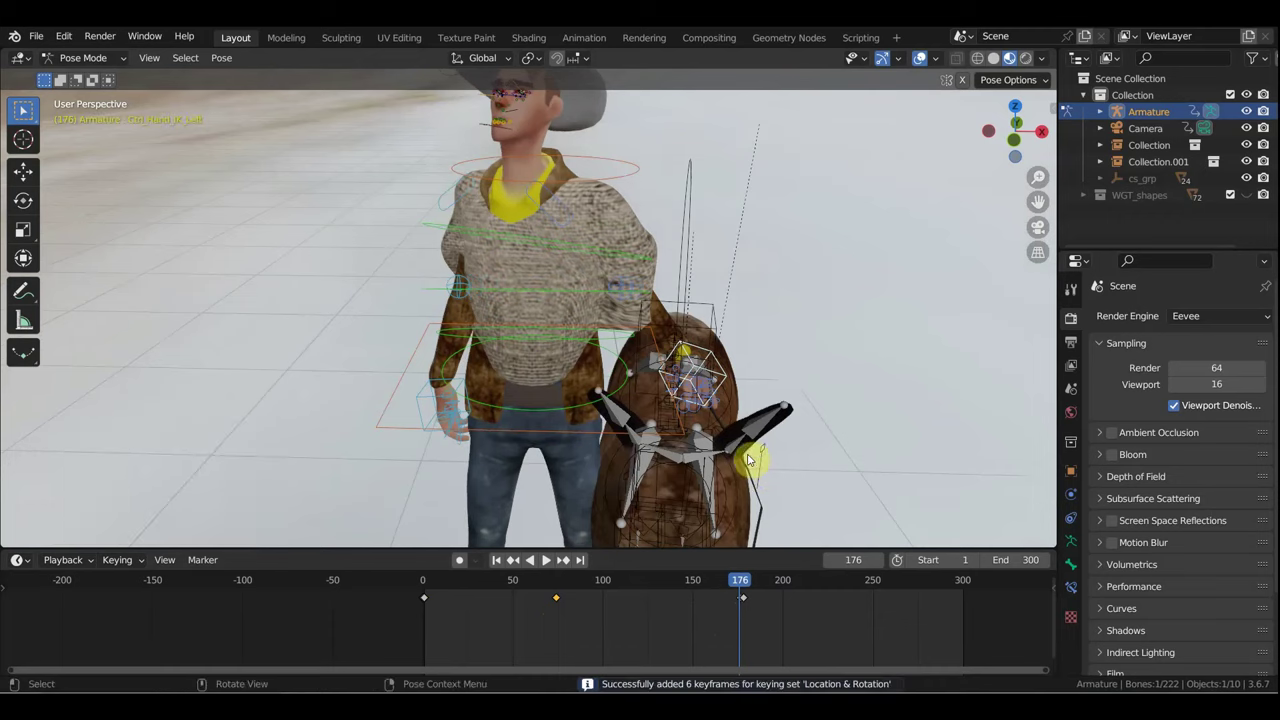
pyautogui.moveTo(724, 470); pyautogui.dragTo(714, 543, button='middle')
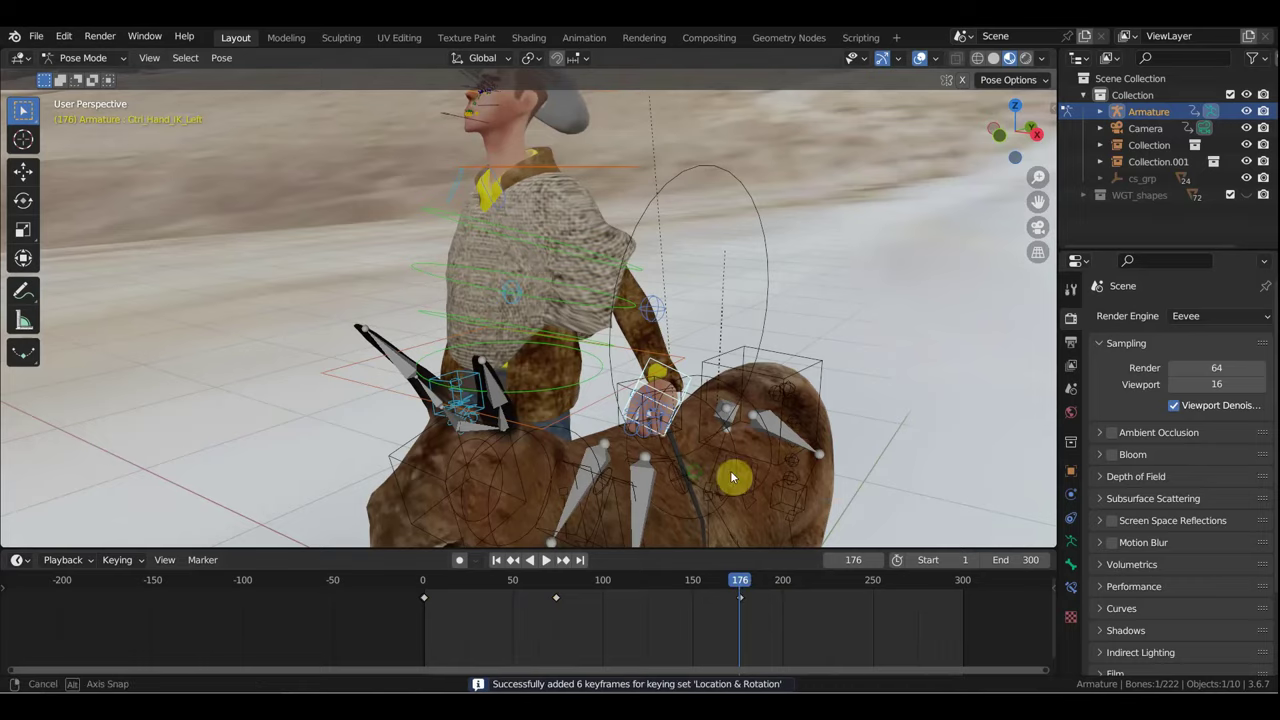
pyautogui.moveTo(737, 477); pyautogui.dragTo(629, 471, button='middle')
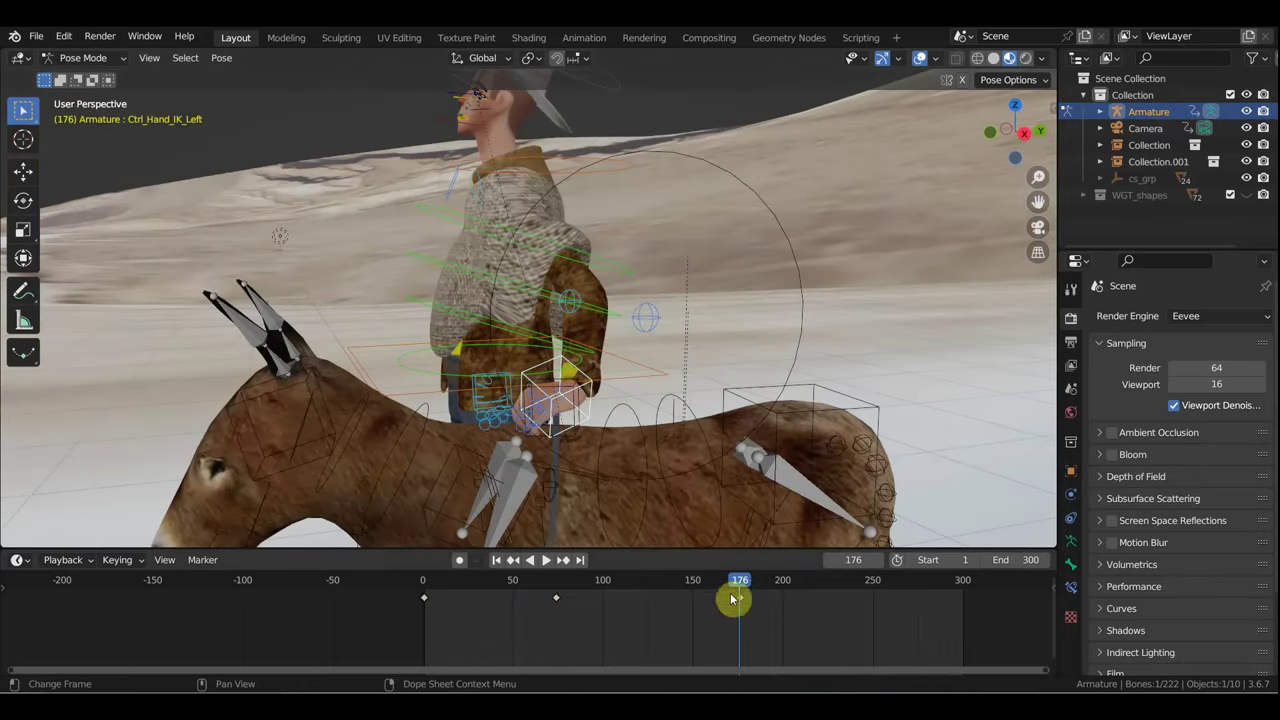
pyautogui.moveTo(741, 581)
pyautogui.mouseDown()
pyautogui.moveTo(594, 583)
pyautogui.moveTo(866, 643)
pyautogui.mouseUp()
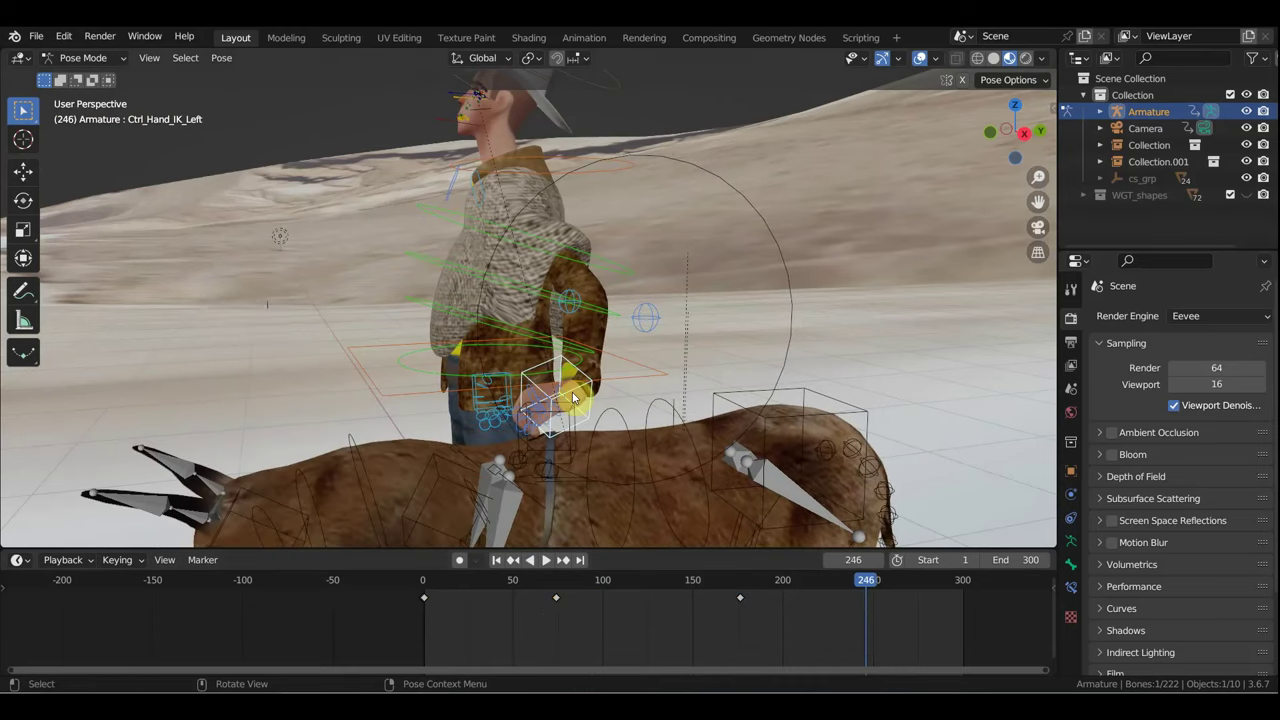
# Step: Move and twice rotate the left hand onto the horse at frame 246, then keyframe it
pyautogui.press('g')
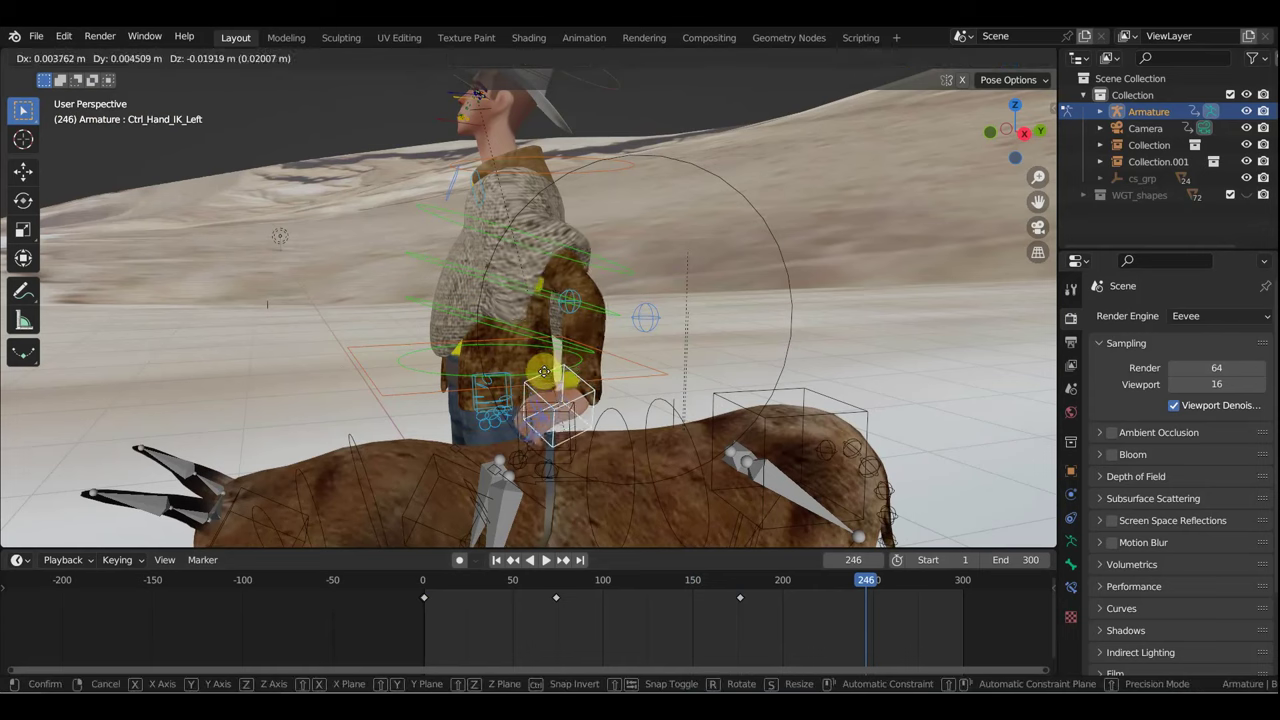
pyautogui.click(571, 400)
pyautogui.moveTo(571, 400)
pyautogui.mouseDown(button='middle')
pyautogui.moveTo(602, 393)
pyautogui.moveTo(586, 391)
pyautogui.mouseUp(button='middle')
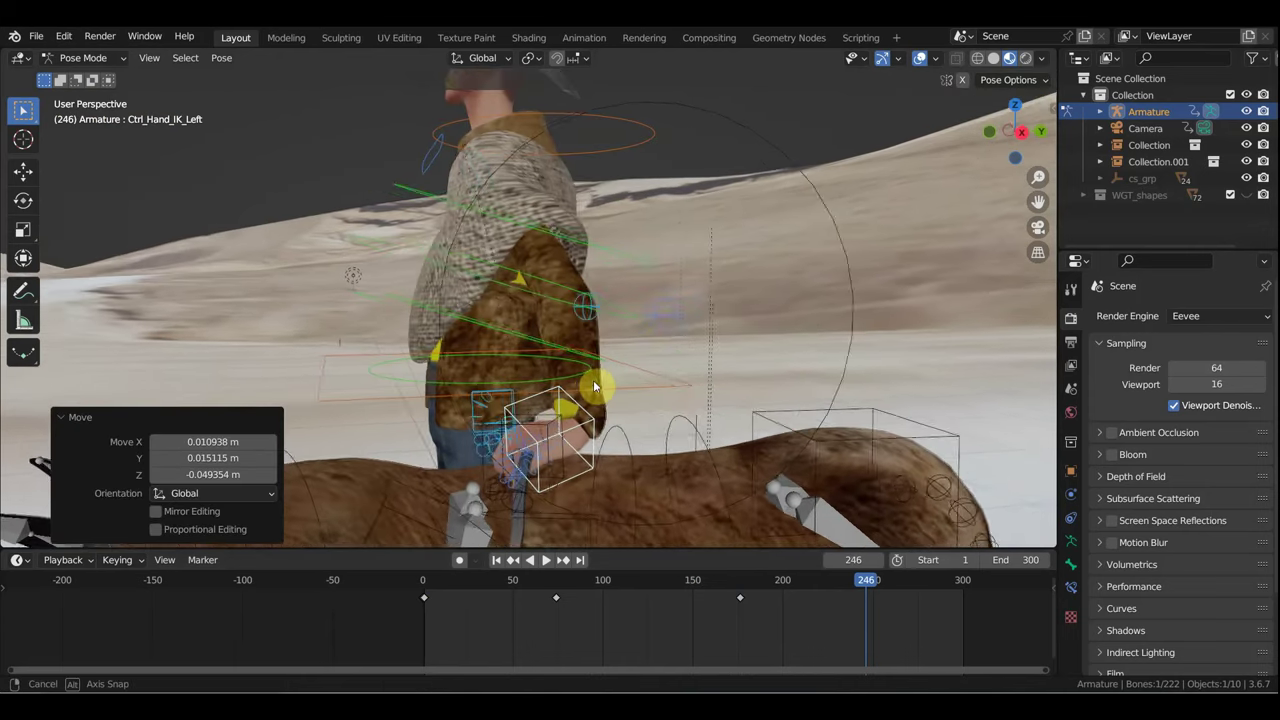
pyautogui.press('r')
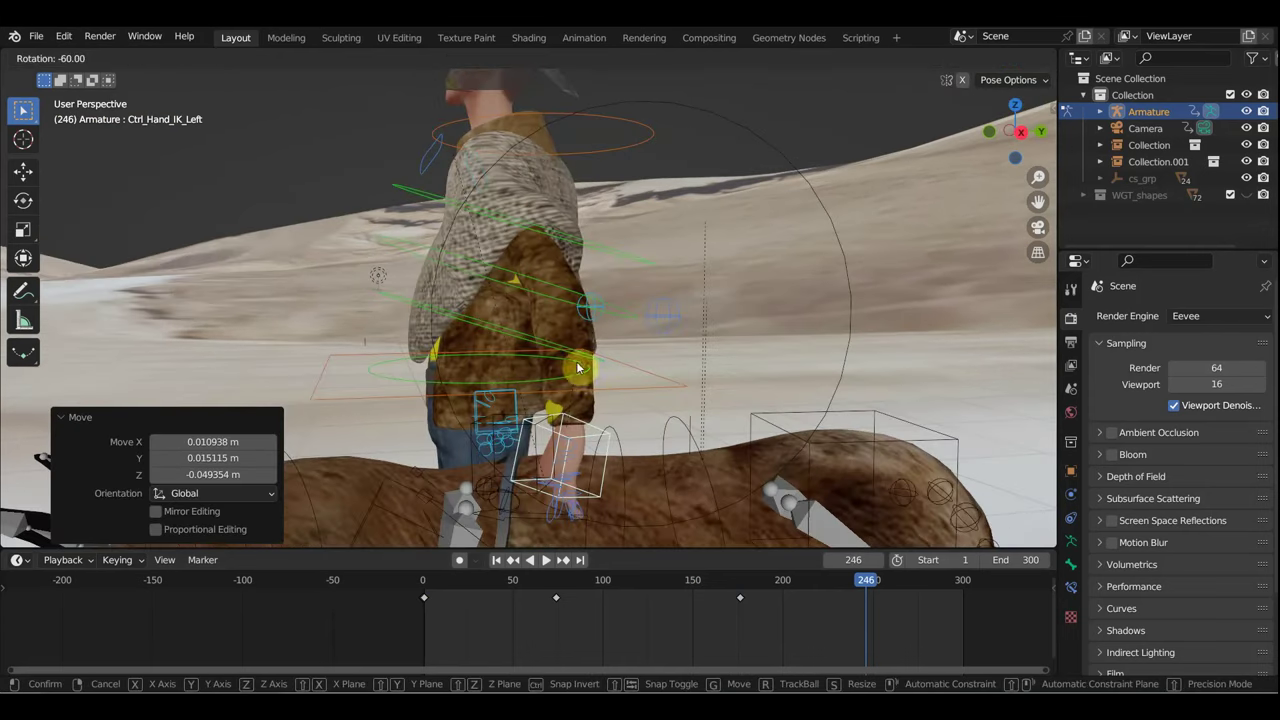
pyautogui.click(600, 432)
pyautogui.press('r')
pyautogui.click(641, 490)
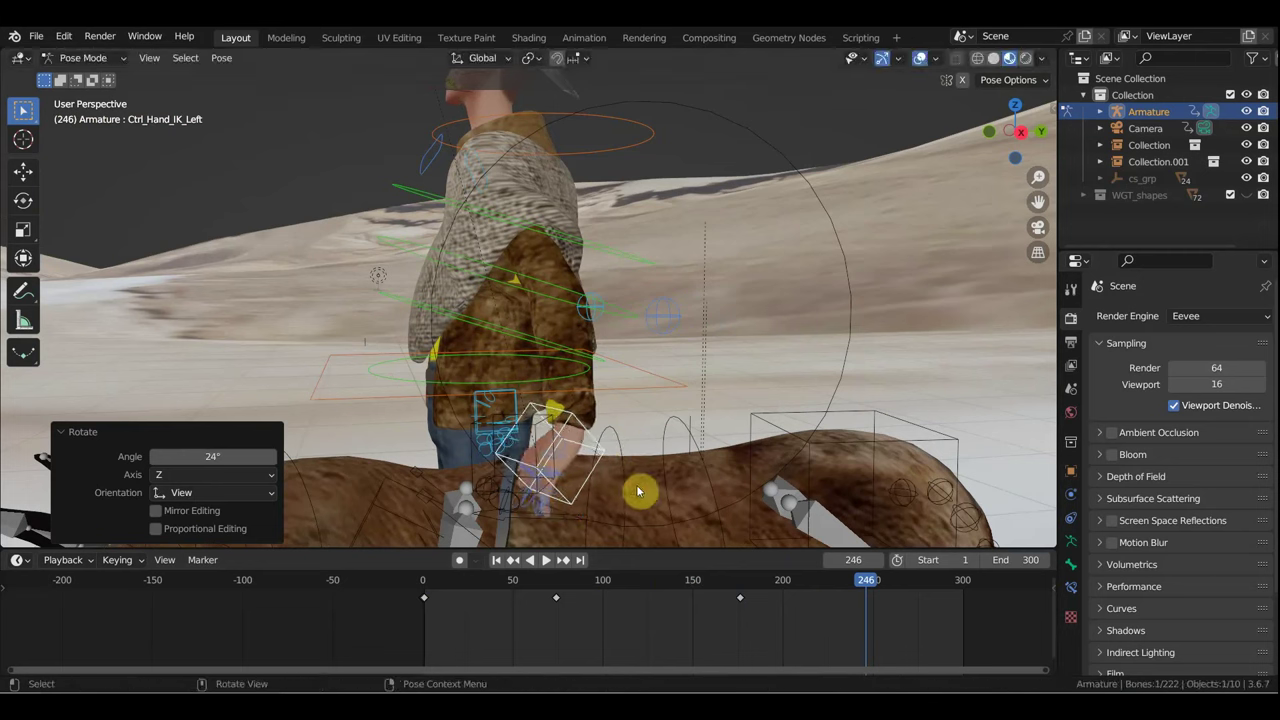
pyautogui.press('g')
pyautogui.click(595, 455)
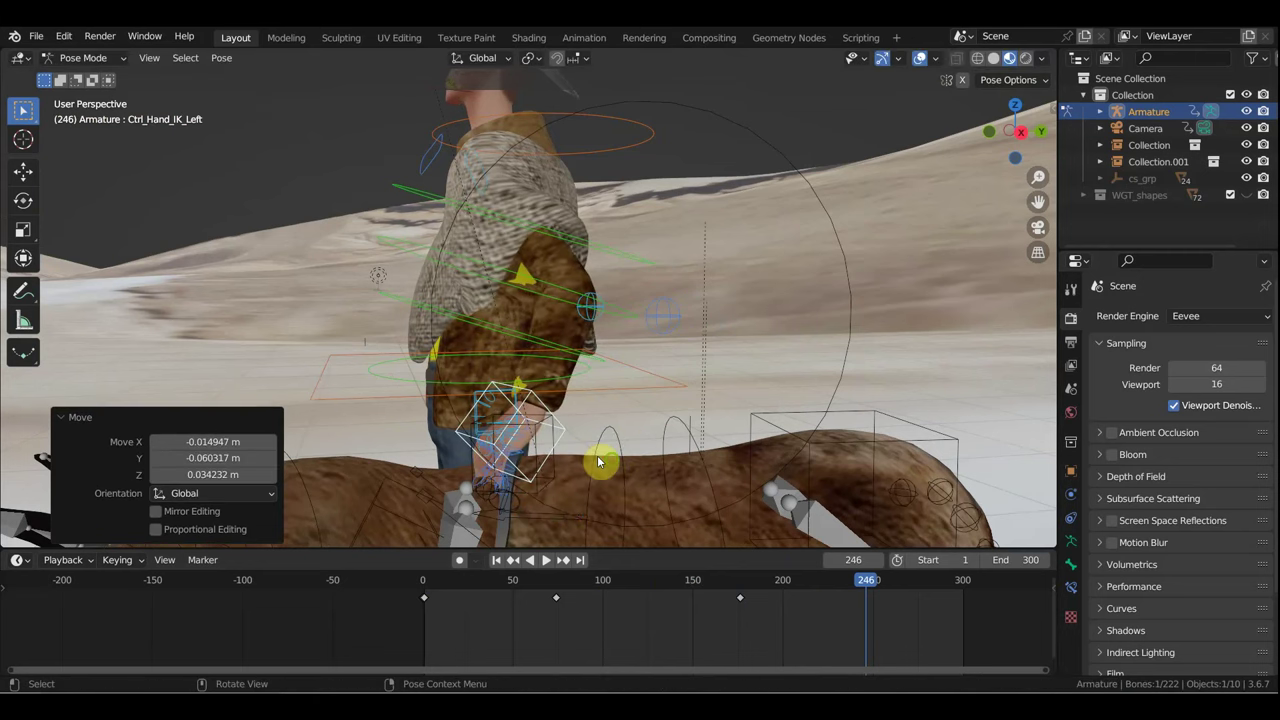
pyautogui.moveTo(600, 457); pyautogui.dragTo(724, 493, button='middle')
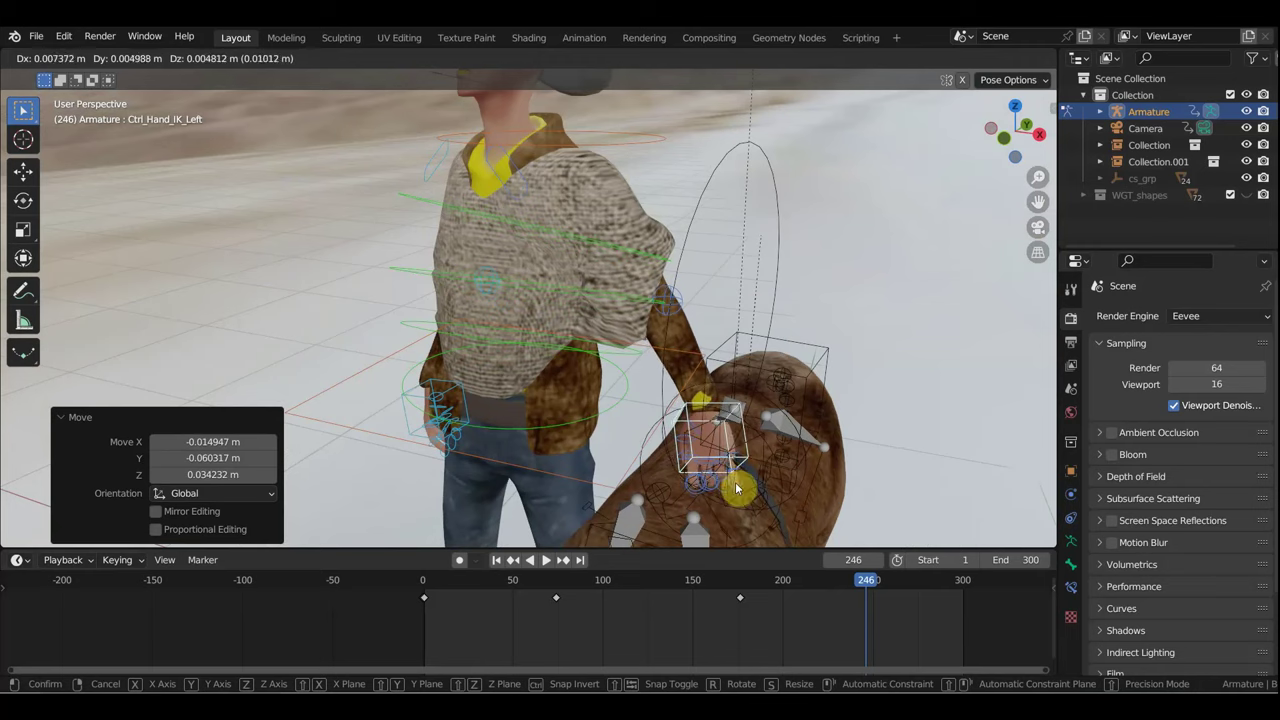
pyautogui.click(736, 487)
pyautogui.press('i')
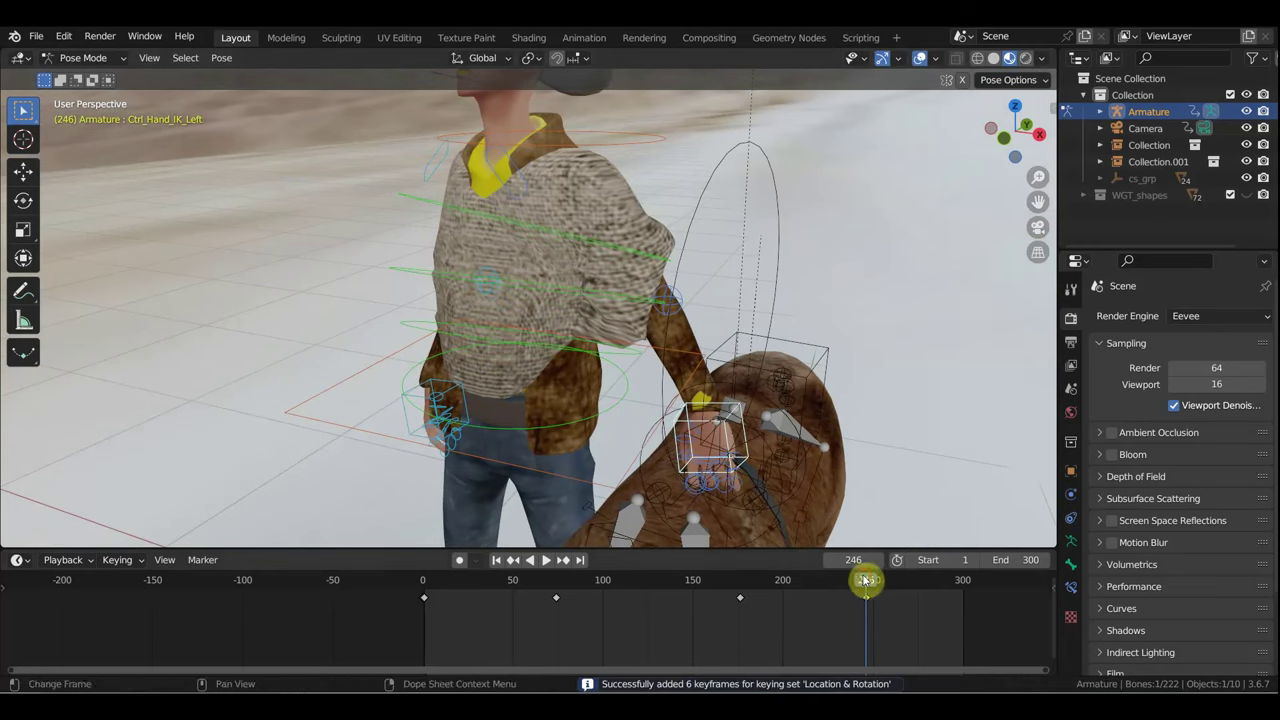
pyautogui.moveTo(866, 582); pyautogui.dragTo(953, 603)
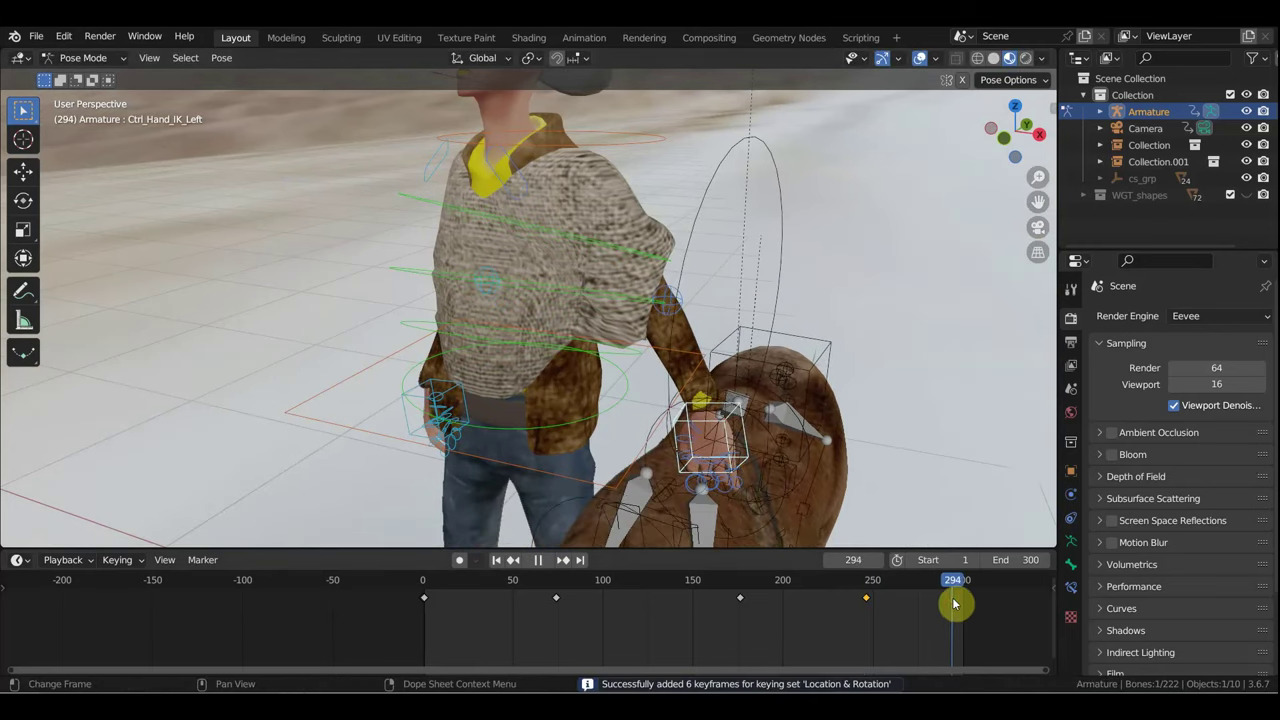
# Step: Key the left hand resting on the donkey's back at frames 294 and 216
pyautogui.moveTo(790, 420)
pyautogui.mouseDown(button='middle')
pyautogui.moveTo(729, 366)
pyautogui.moveTo(666, 351)
pyautogui.mouseUp(button='middle')
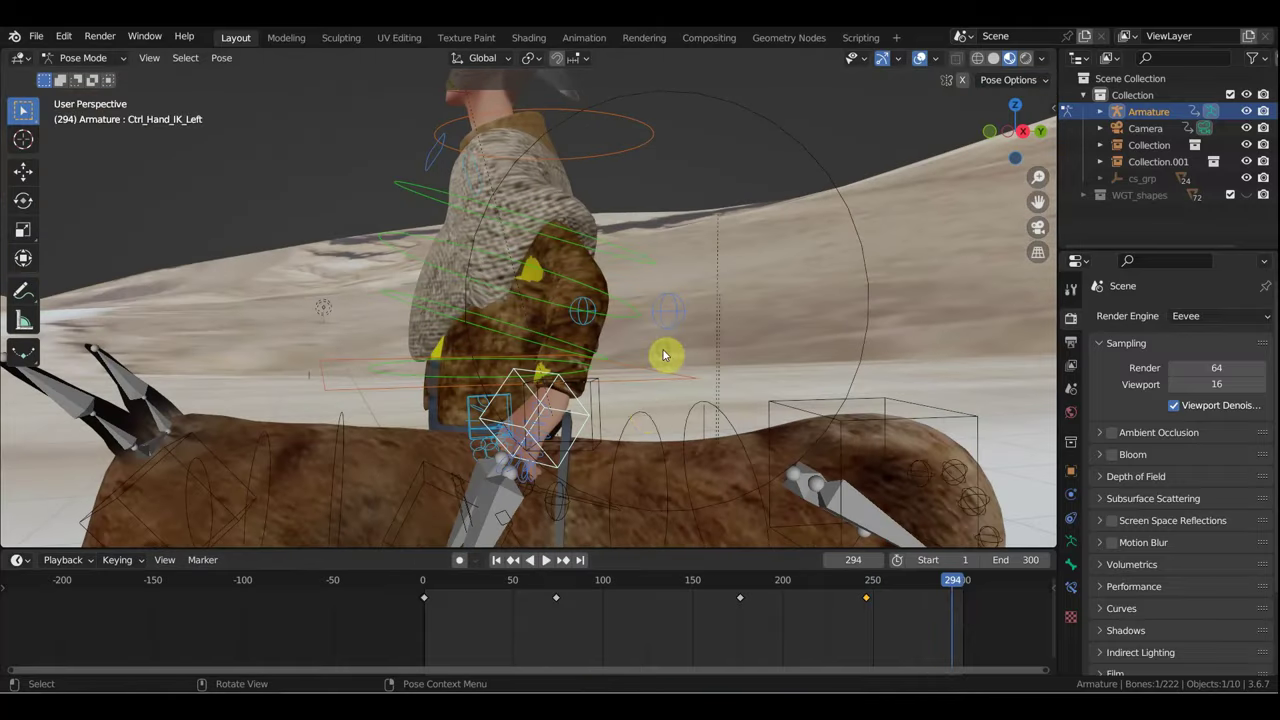
pyautogui.moveTo(581, 444); pyautogui.dragTo(603, 428)
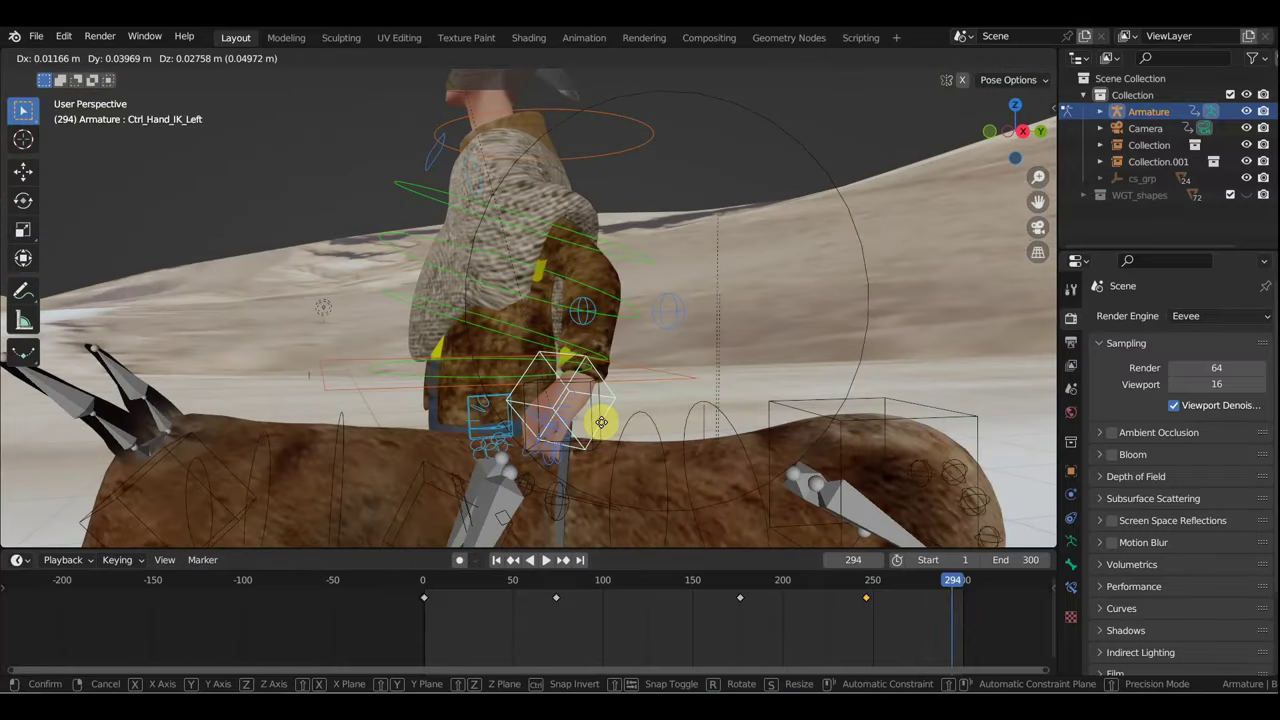
pyautogui.press('i')
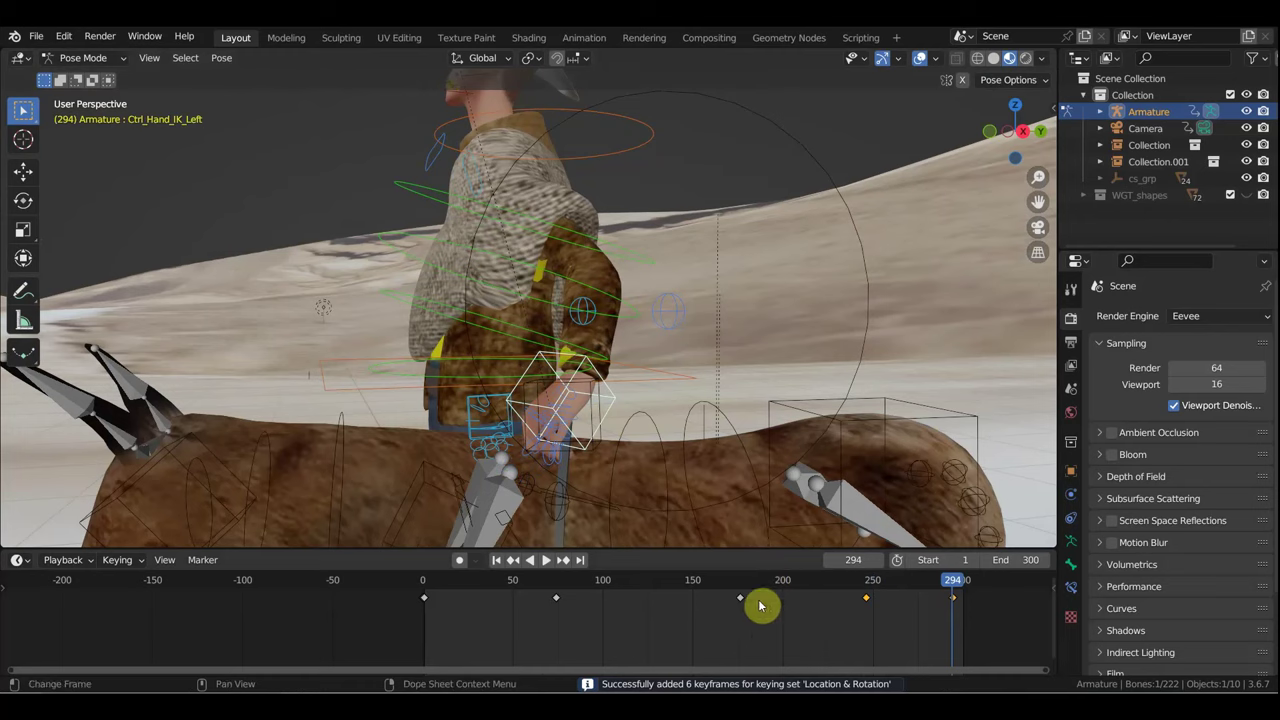
pyautogui.click(739, 590)
pyautogui.moveTo(748, 588); pyautogui.dragTo(797, 598)
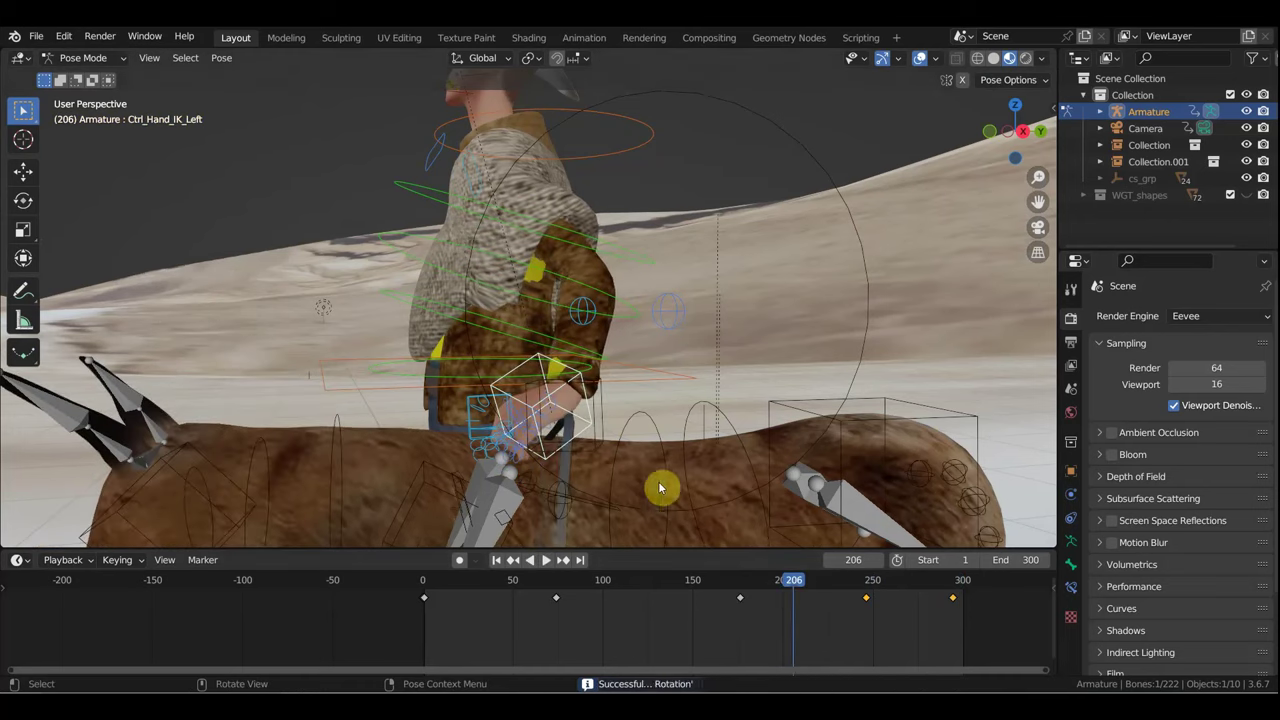
pyautogui.click(868, 587)
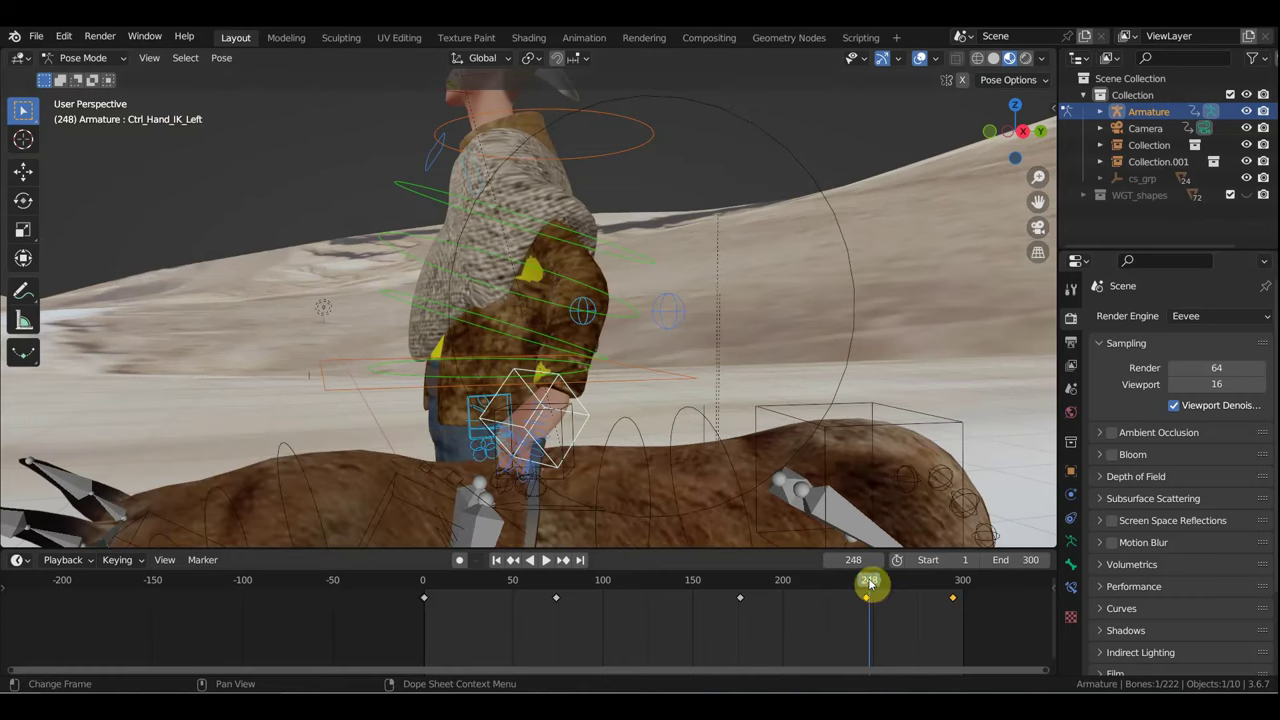
pyautogui.click(812, 586)
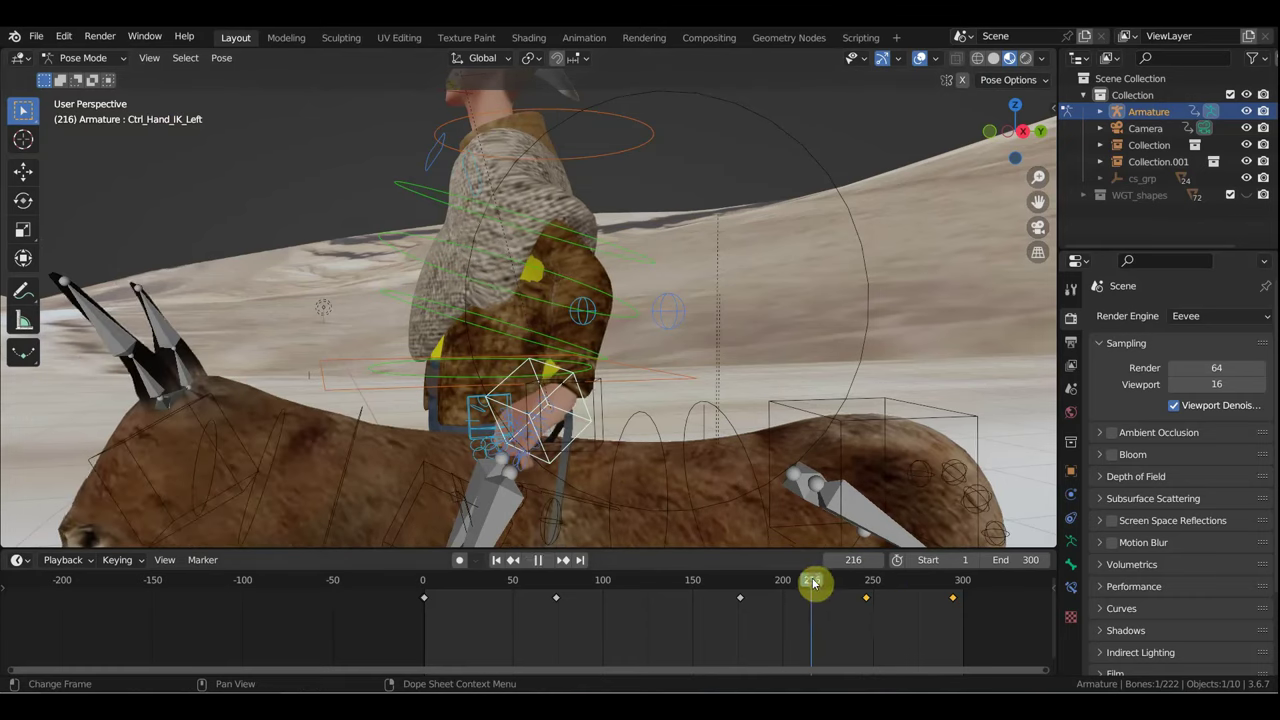
pyautogui.press('g')
pyautogui.click(641, 447)
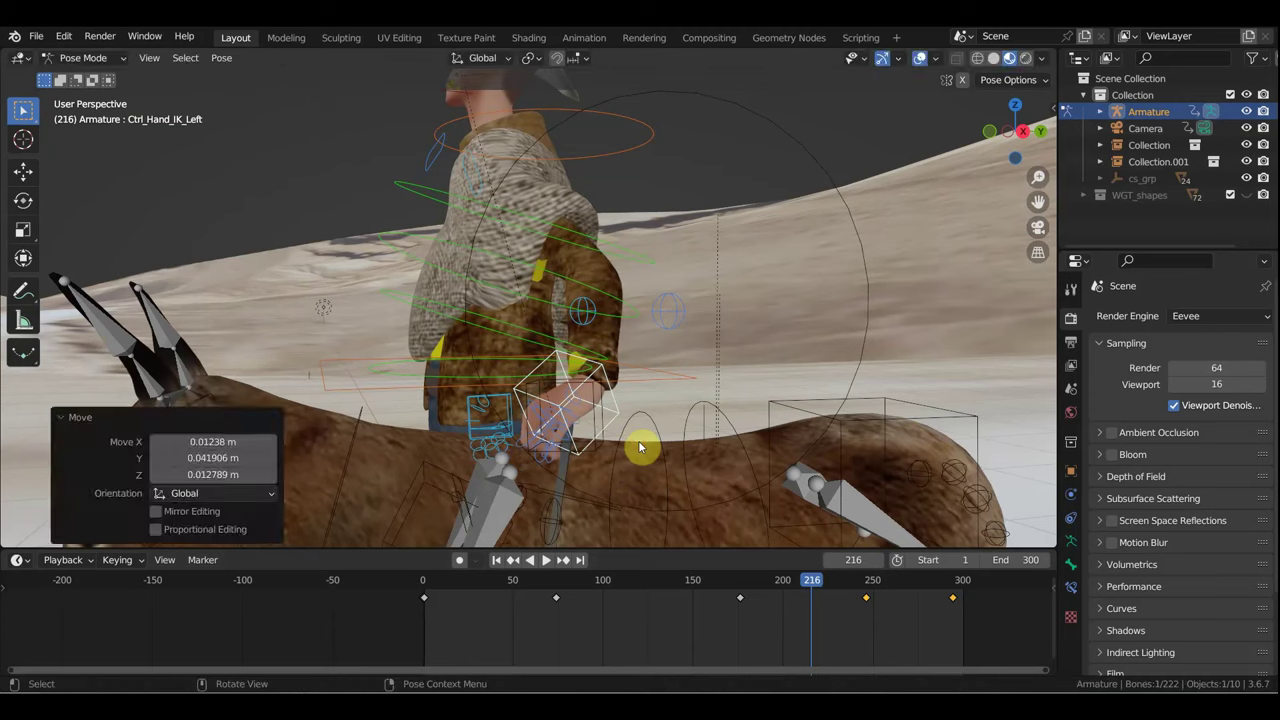
pyautogui.press('i')
# Step: Move and rotate the left hand at frame 124 and keyframe it
pyautogui.moveTo(808, 590); pyautogui.dragTo(648, 585)
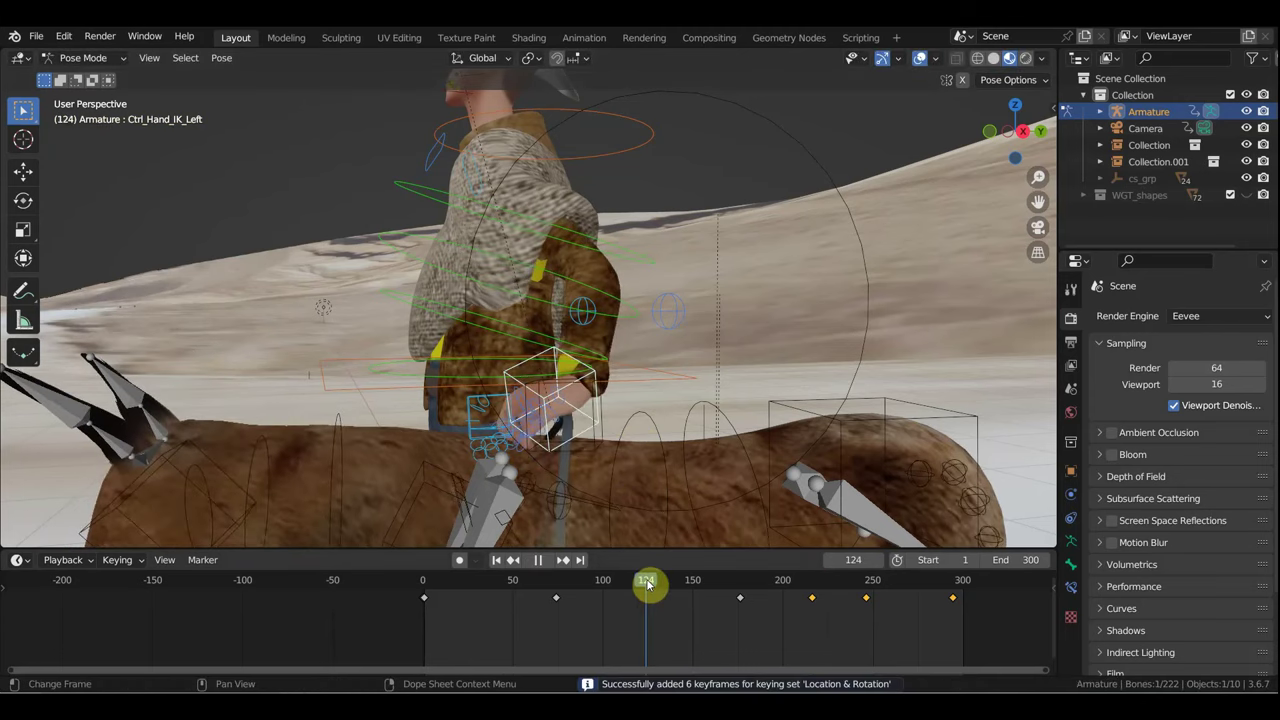
pyautogui.press('g')
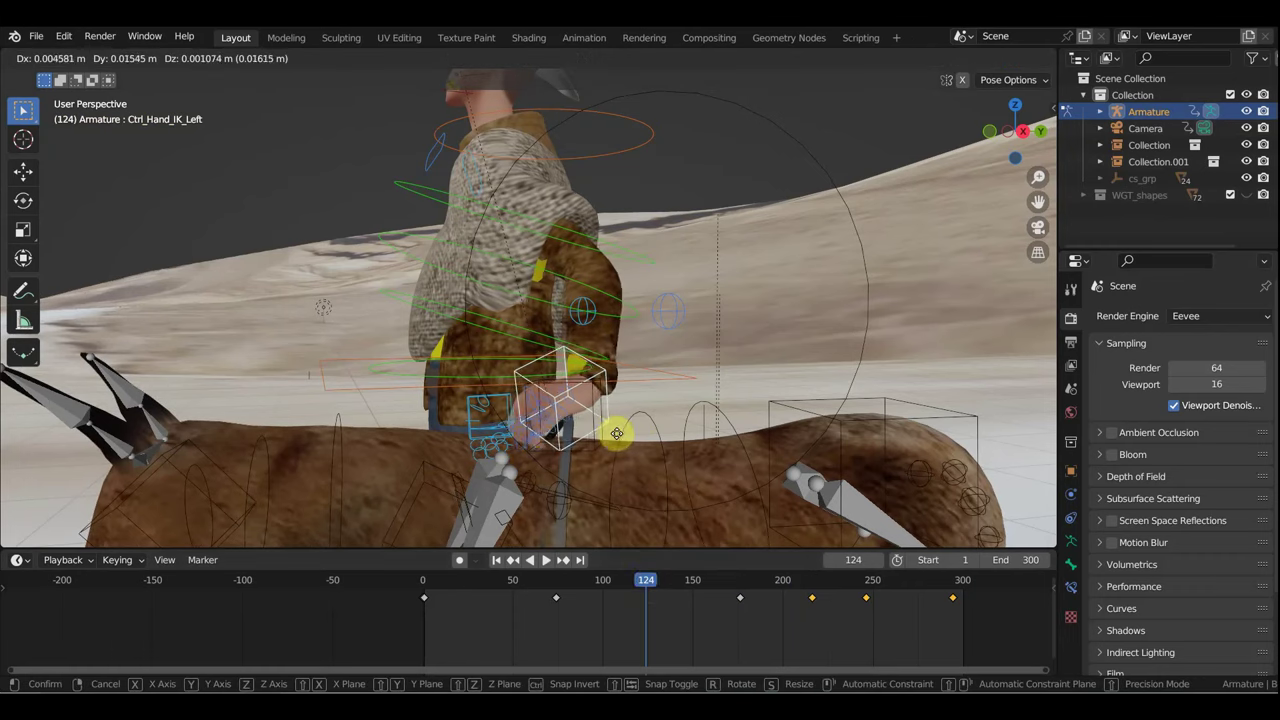
pyautogui.click(628, 434)
pyautogui.press('r')
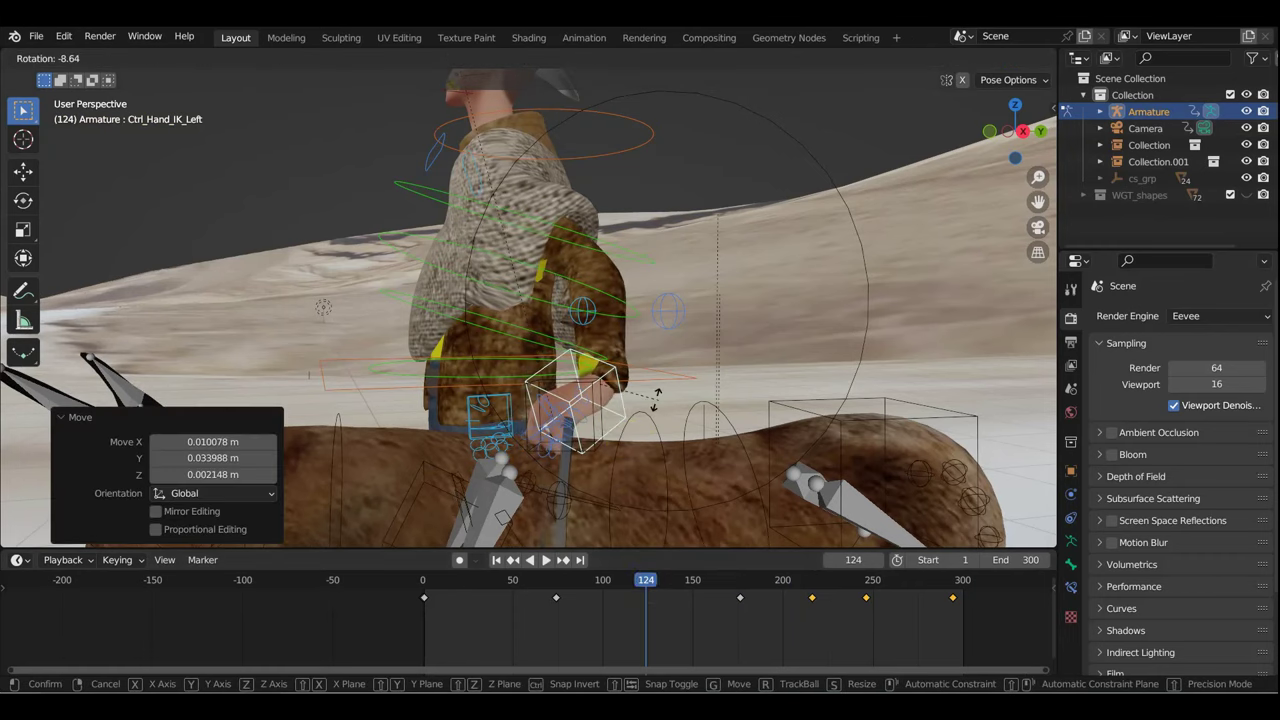
pyautogui.click(658, 370)
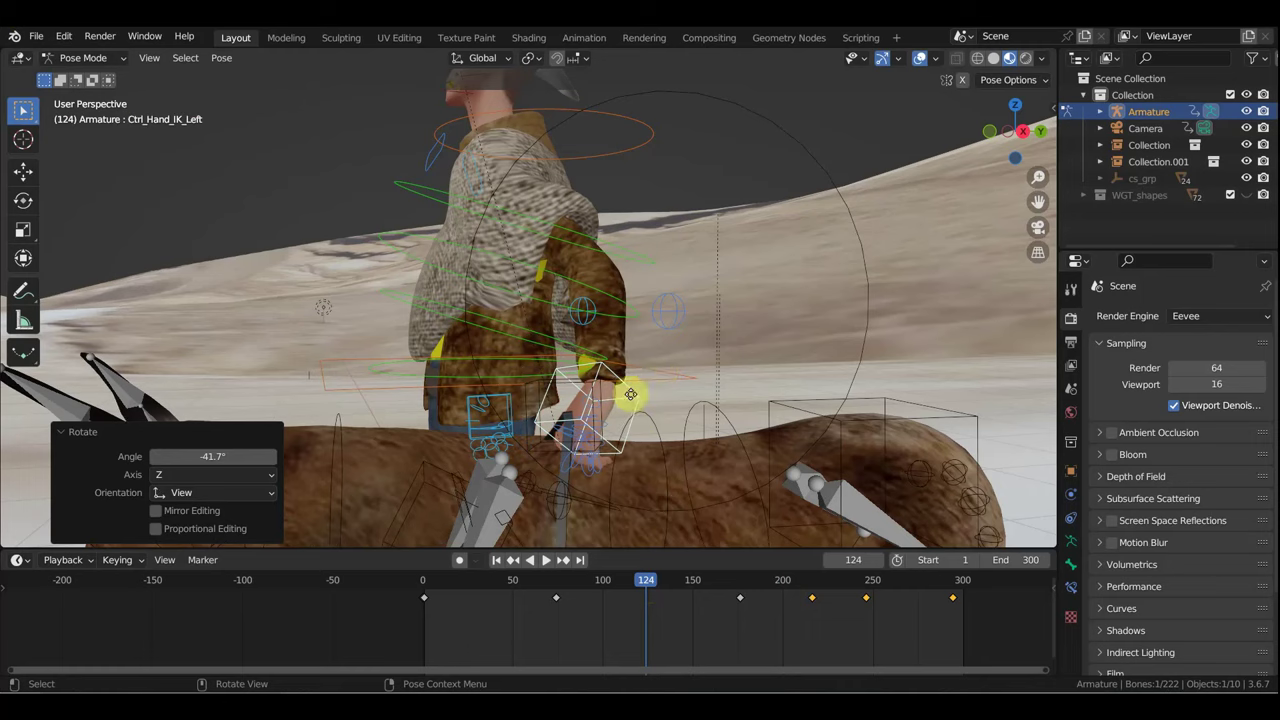
pyautogui.press('g')
pyautogui.click(600, 388)
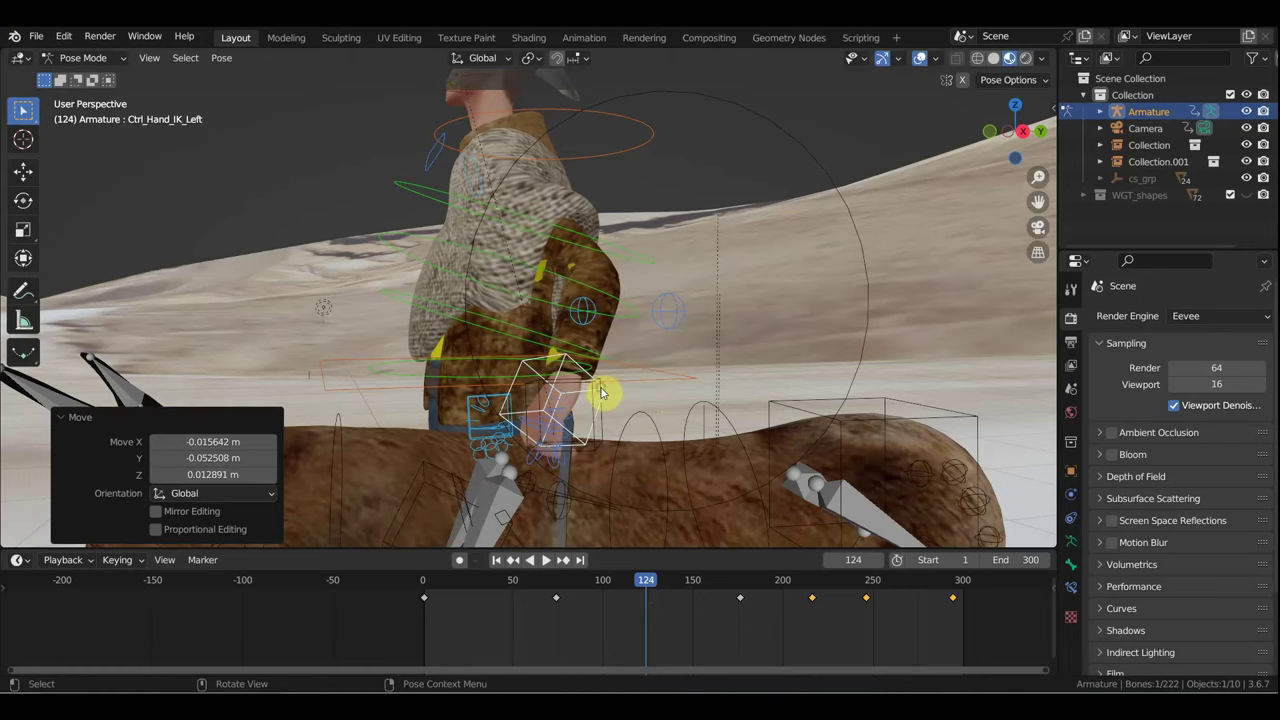
pyautogui.press('i')
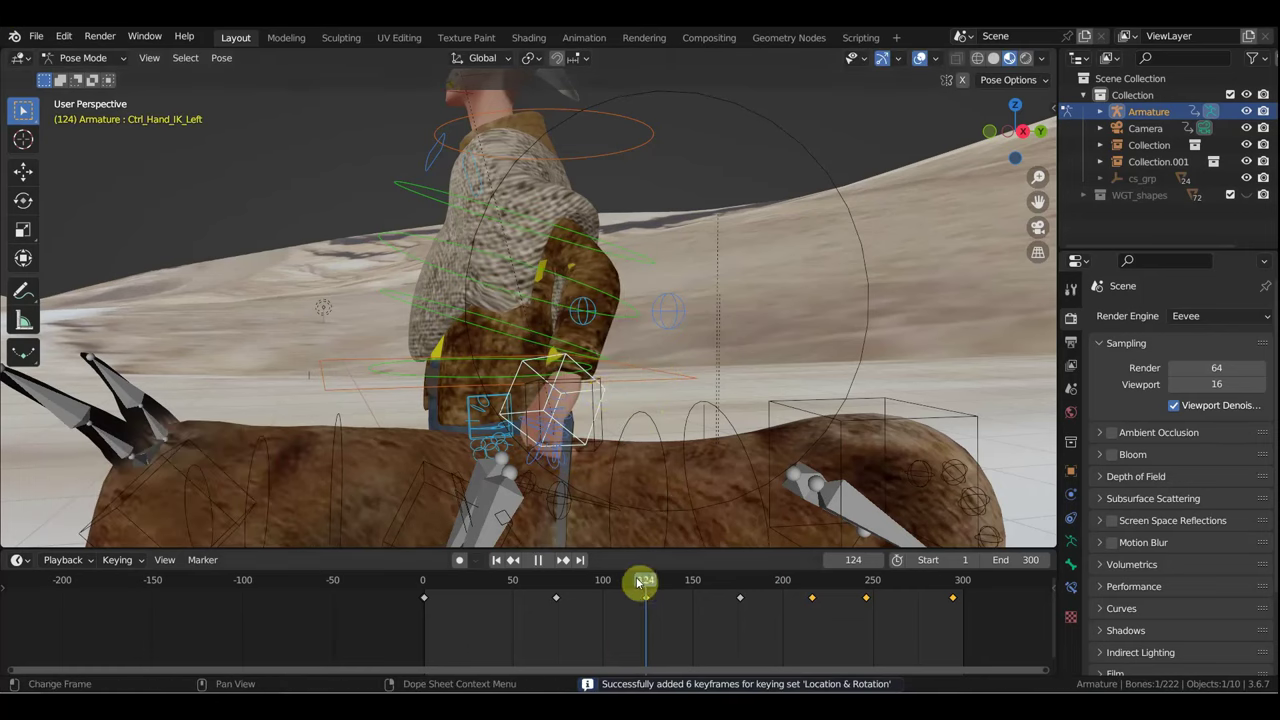
# Step: Adjust and keyframe the left hand at frames 97 and 39
pyautogui.moveTo(640, 583)
pyautogui.mouseDown()
pyautogui.moveTo(569, 583)
pyautogui.moveTo(600, 585)
pyautogui.mouseUp()
pyautogui.press('r')
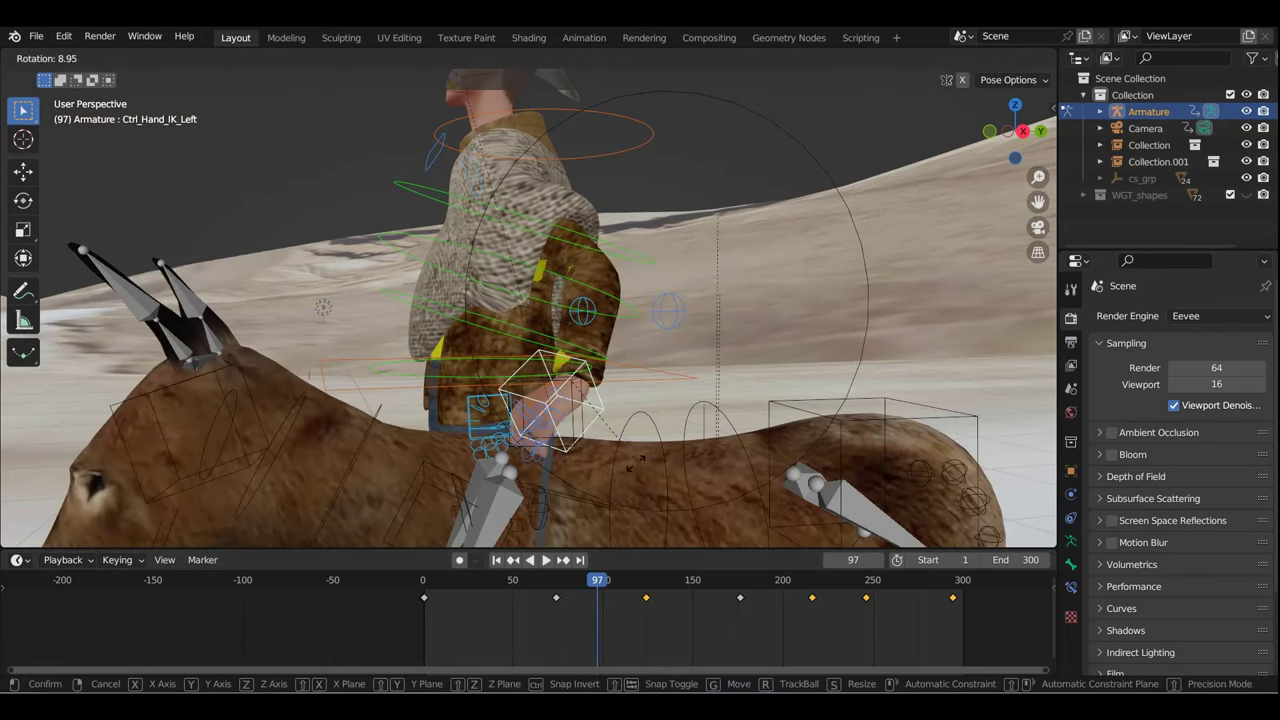
pyautogui.click(633, 462)
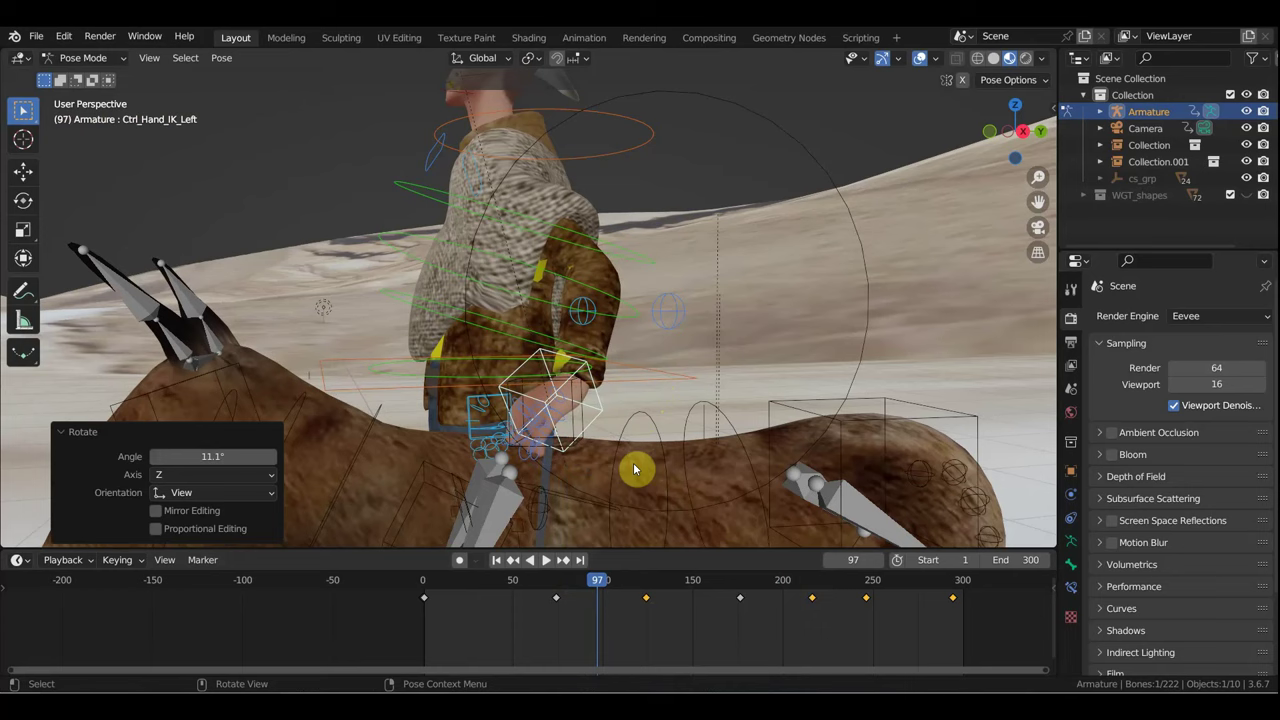
pyautogui.press('i')
pyautogui.moveTo(591, 575); pyautogui.dragTo(493, 593)
pyautogui.click(562, 445)
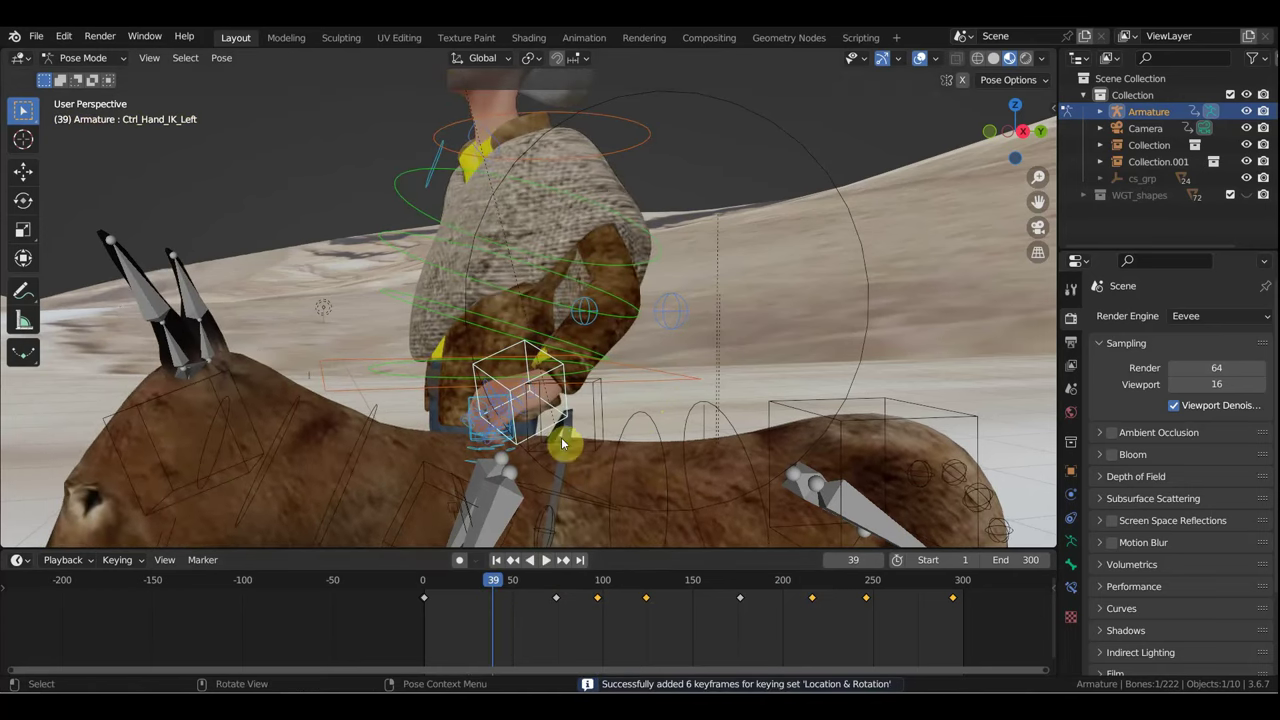
pyautogui.moveTo(555, 437); pyautogui.dragTo(605, 447)
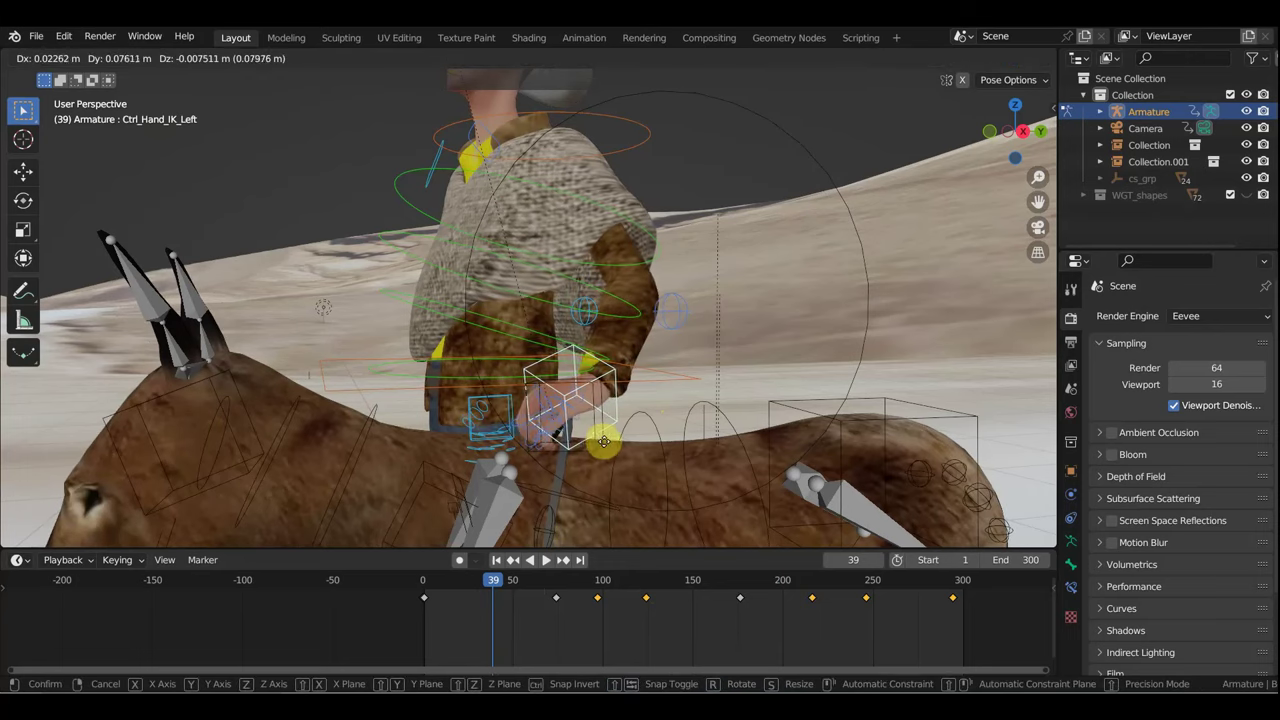
pyautogui.press('i')
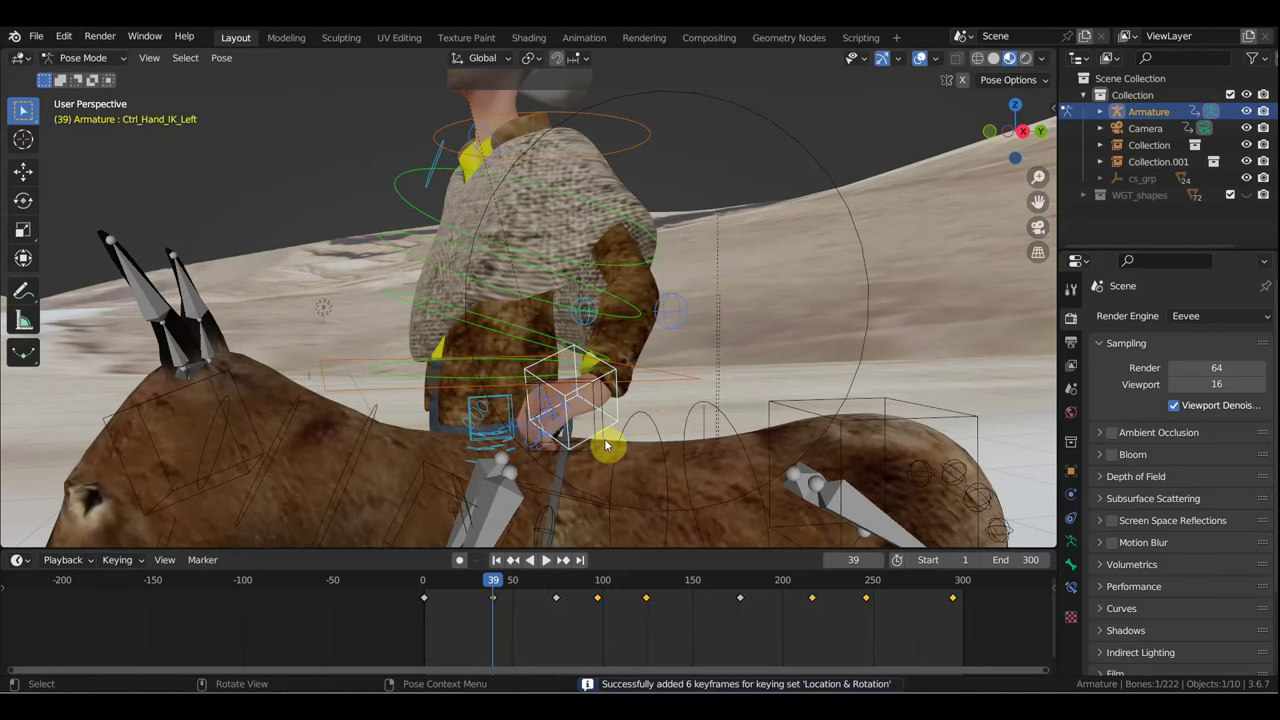
# Step: Nudge and keyframe the left hand at frames 74 and 59
pyautogui.moveTo(500, 587); pyautogui.dragTo(557, 612)
pyautogui.click(570, 424)
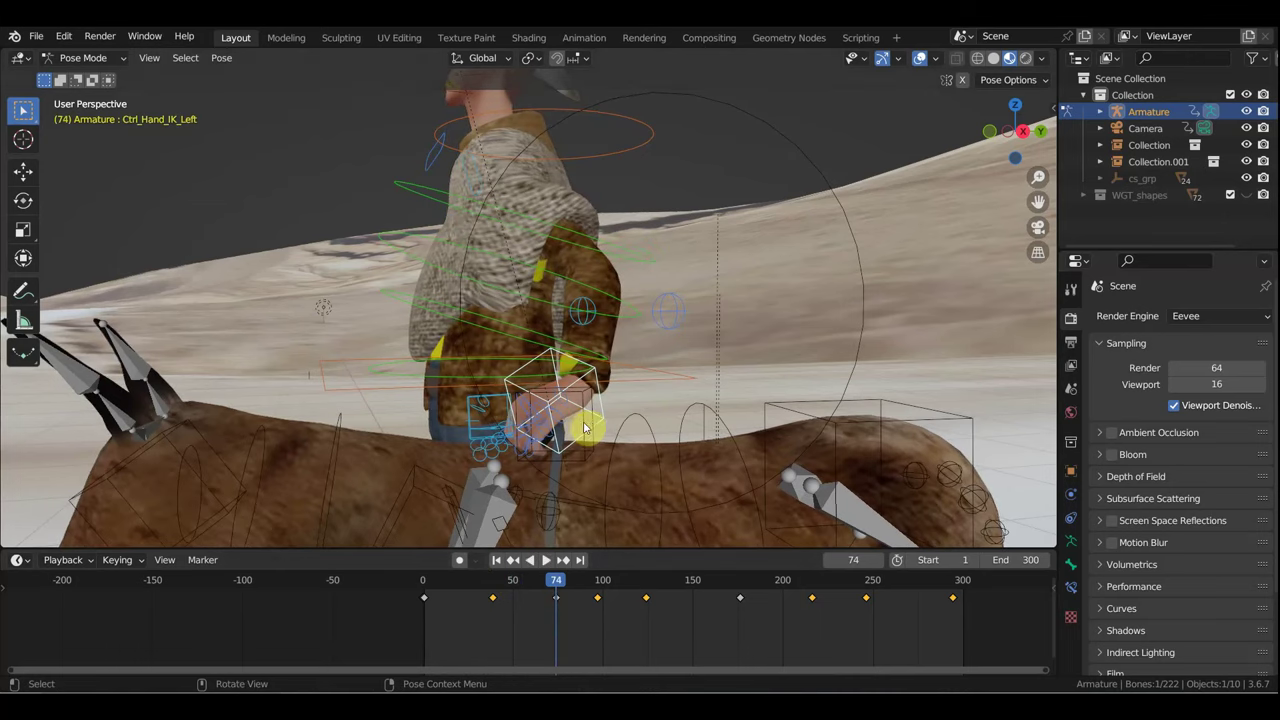
pyautogui.press('g')
pyautogui.click(596, 430)
pyautogui.press('i')
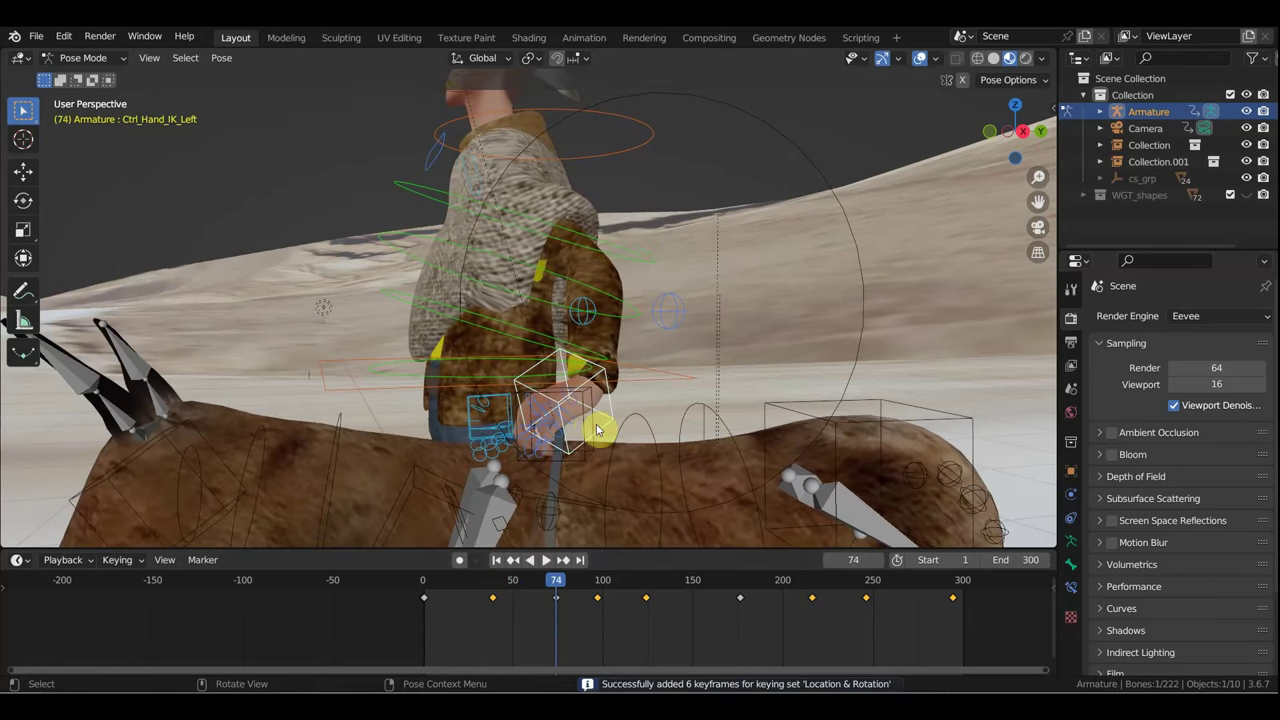
pyautogui.moveTo(557, 589); pyautogui.dragTo(528, 588)
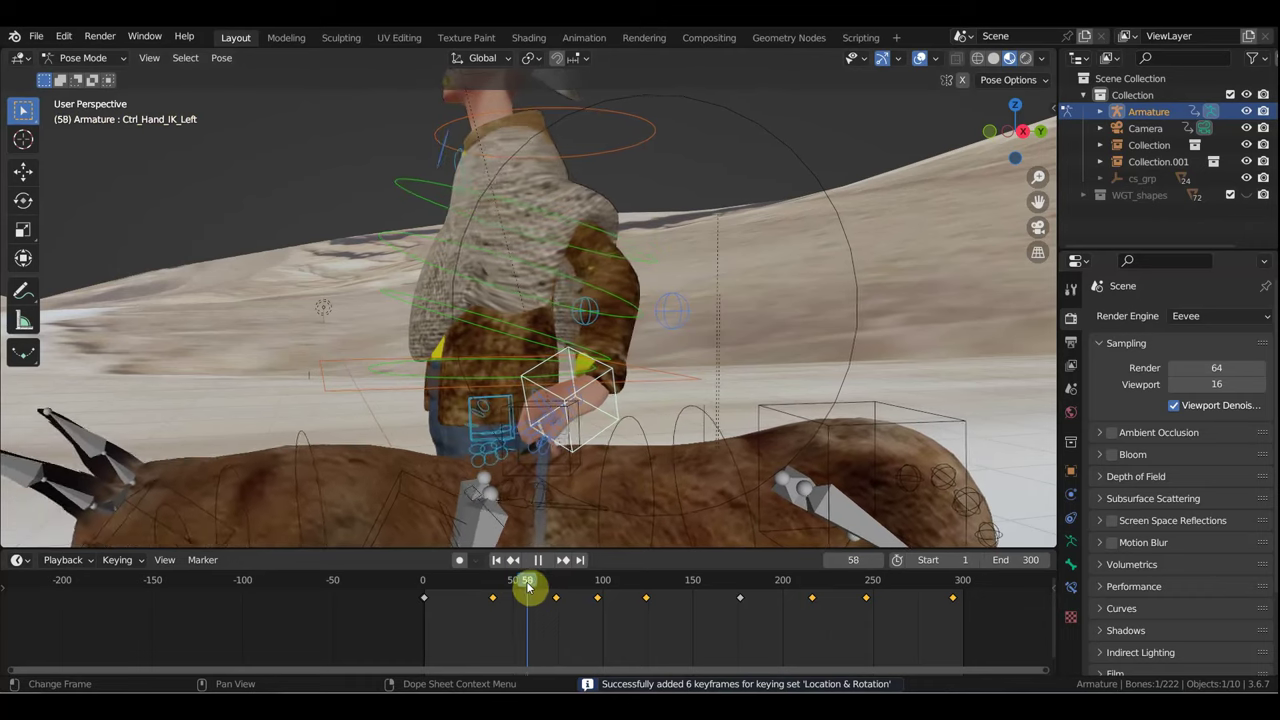
pyautogui.click(547, 560)
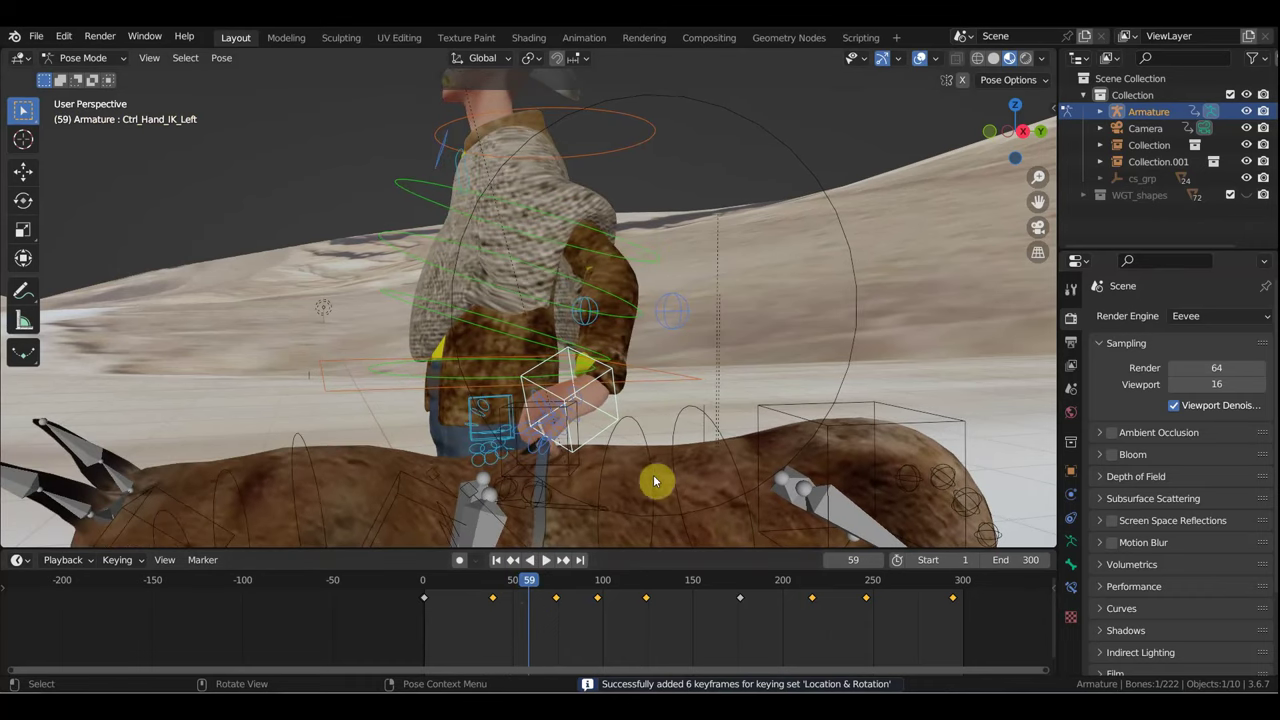
pyautogui.press('g')
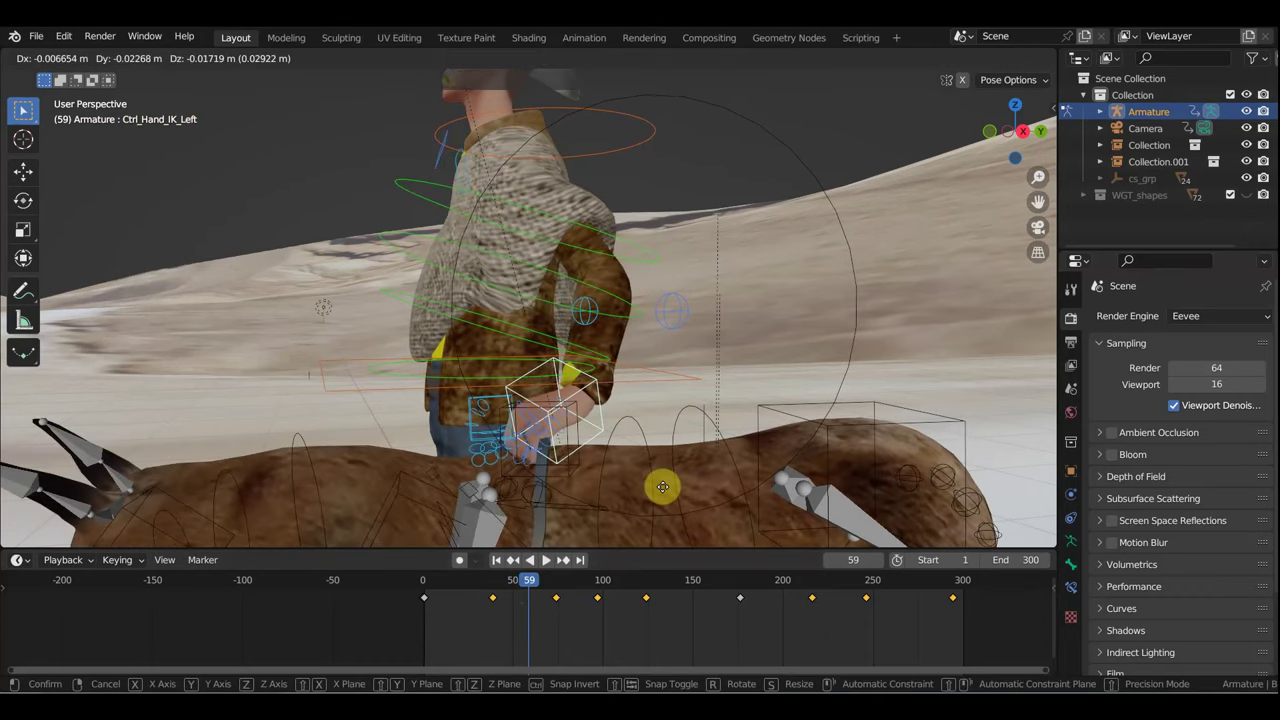
pyautogui.click(657, 484)
pyautogui.press('i')
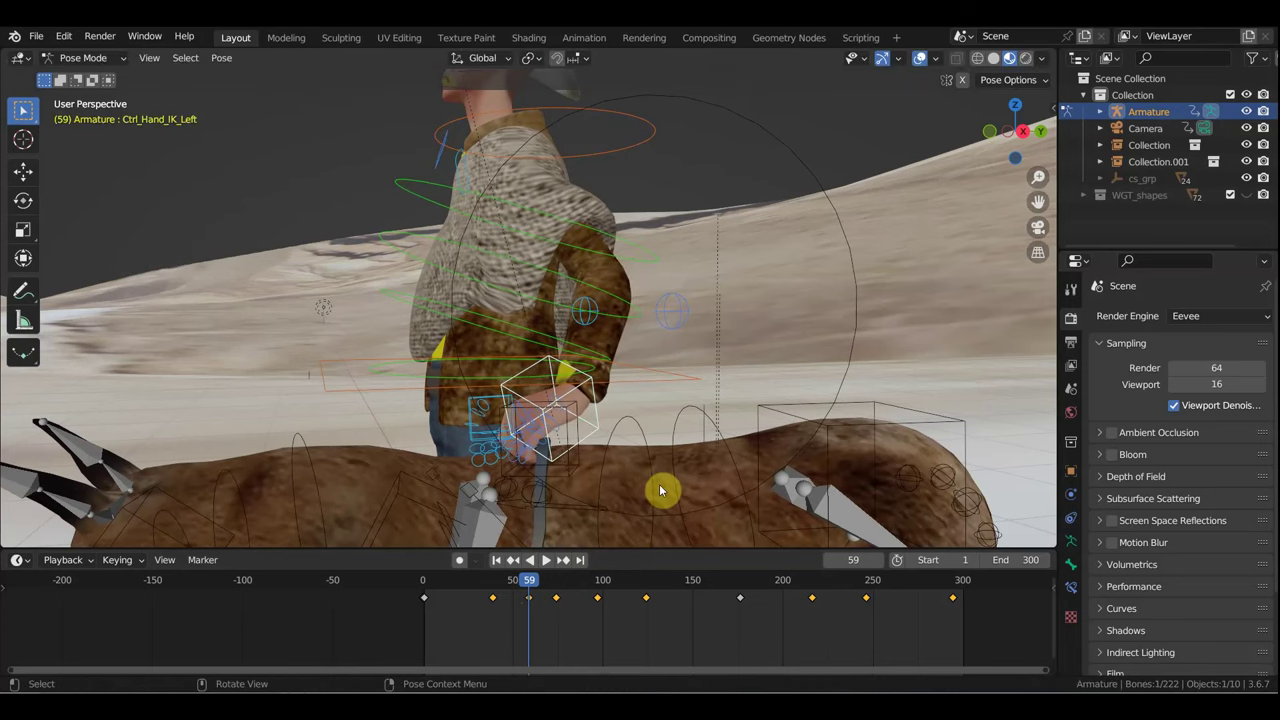
# Step: Keyframe the left hand at frame 21, then play back to review the motion
pyautogui.moveTo(529, 580); pyautogui.dragTo(420, 578)
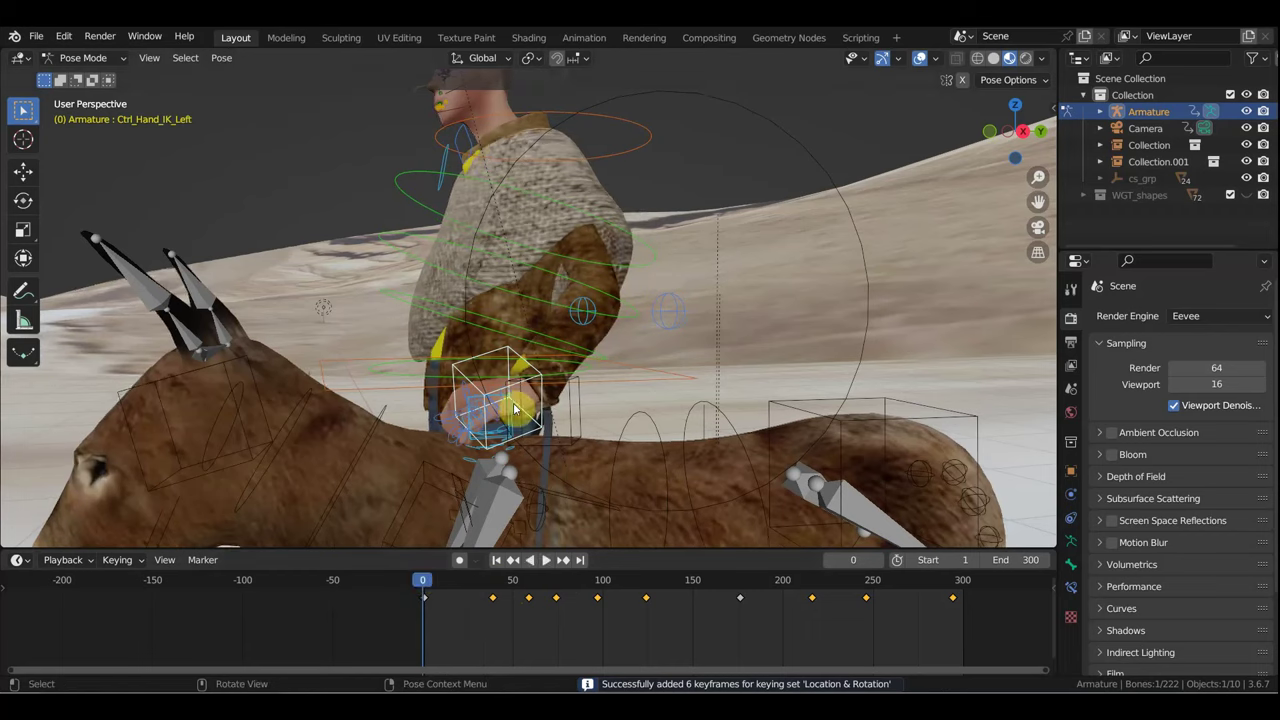
pyautogui.moveTo(513, 402); pyautogui.dragTo(570, 402)
pyautogui.click(460, 580)
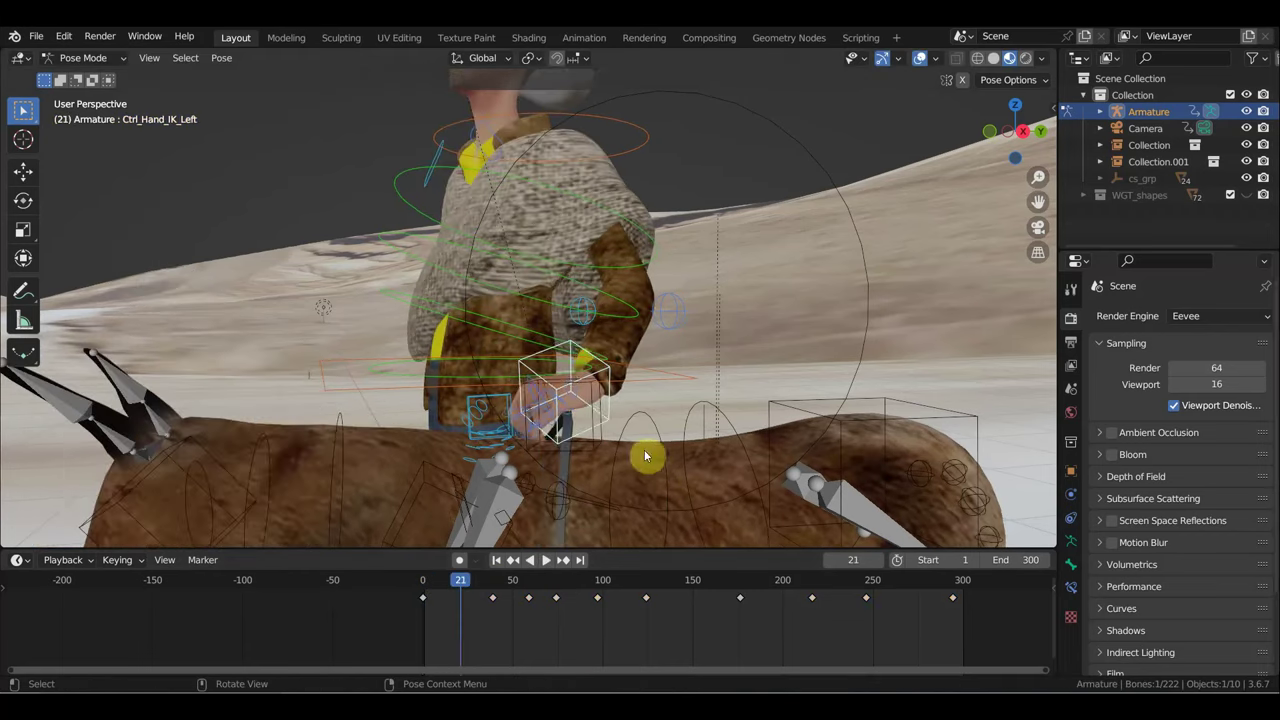
pyautogui.press('g')
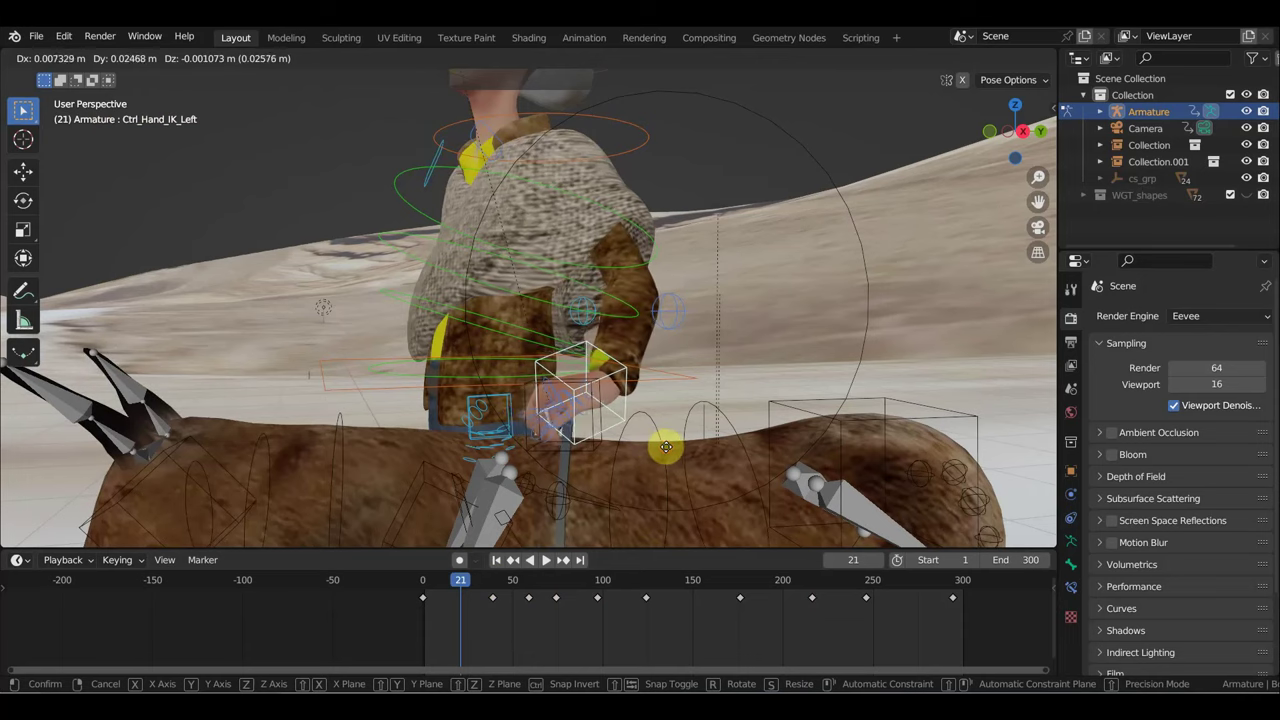
pyautogui.click(670, 454)
pyautogui.press('i')
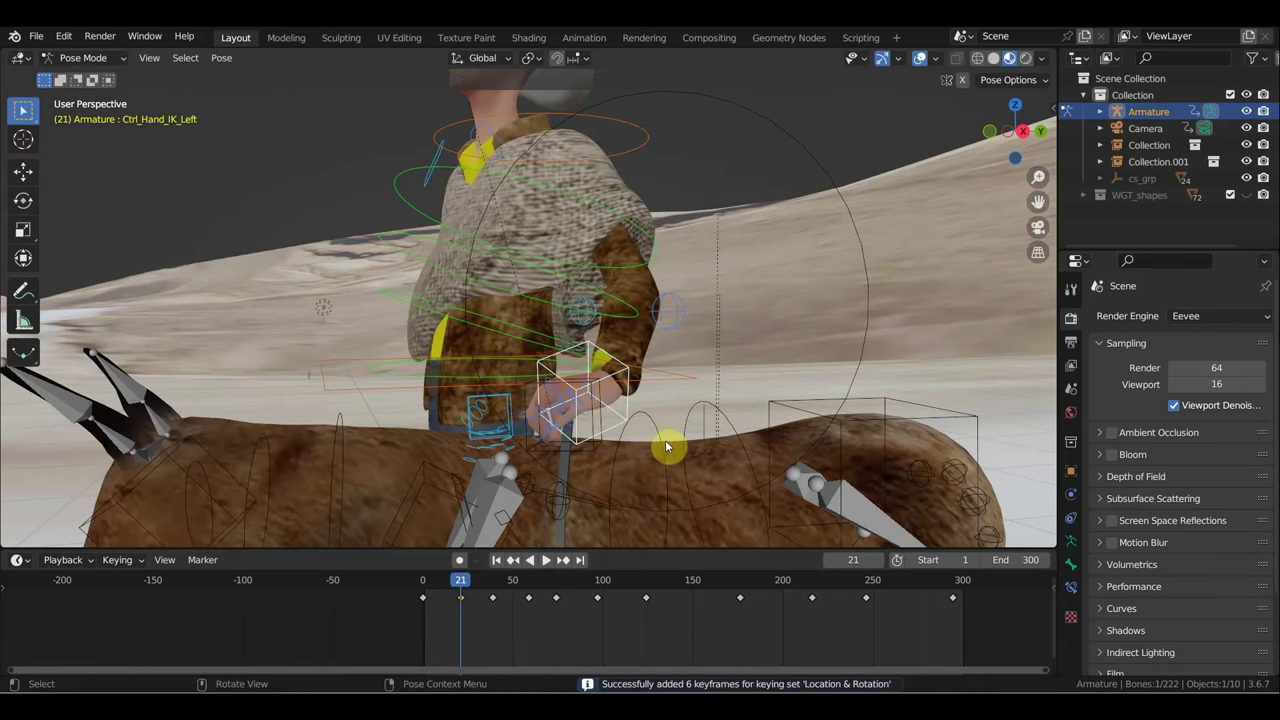
pyautogui.press('space')
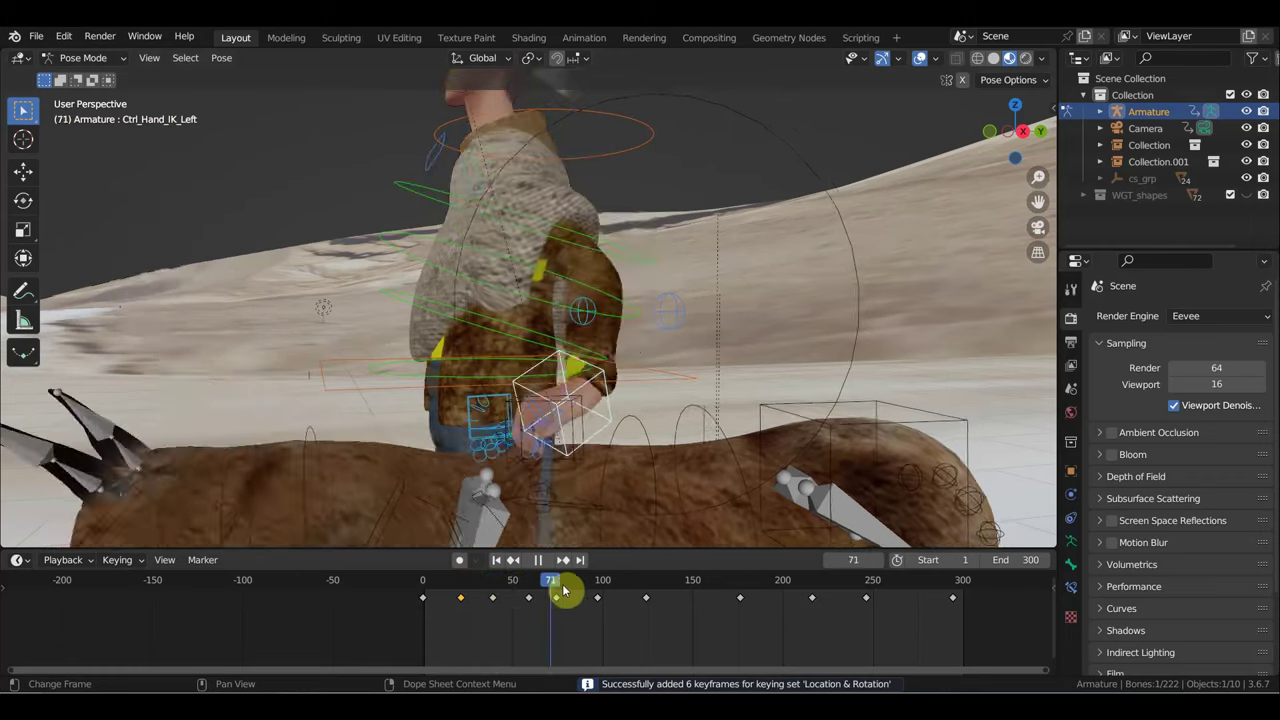
pyautogui.moveTo(563, 591)
pyautogui.mouseDown()
pyautogui.moveTo(871, 571)
pyautogui.moveTo(571, 557)
pyautogui.mouseUp()
pyautogui.moveTo(571, 520)
pyautogui.mouseDown(button='middle')
pyautogui.moveTo(571, 414)
pyautogui.moveTo(816, 385)
pyautogui.moveTo(804, 398)
pyautogui.mouseUp(button='middle')
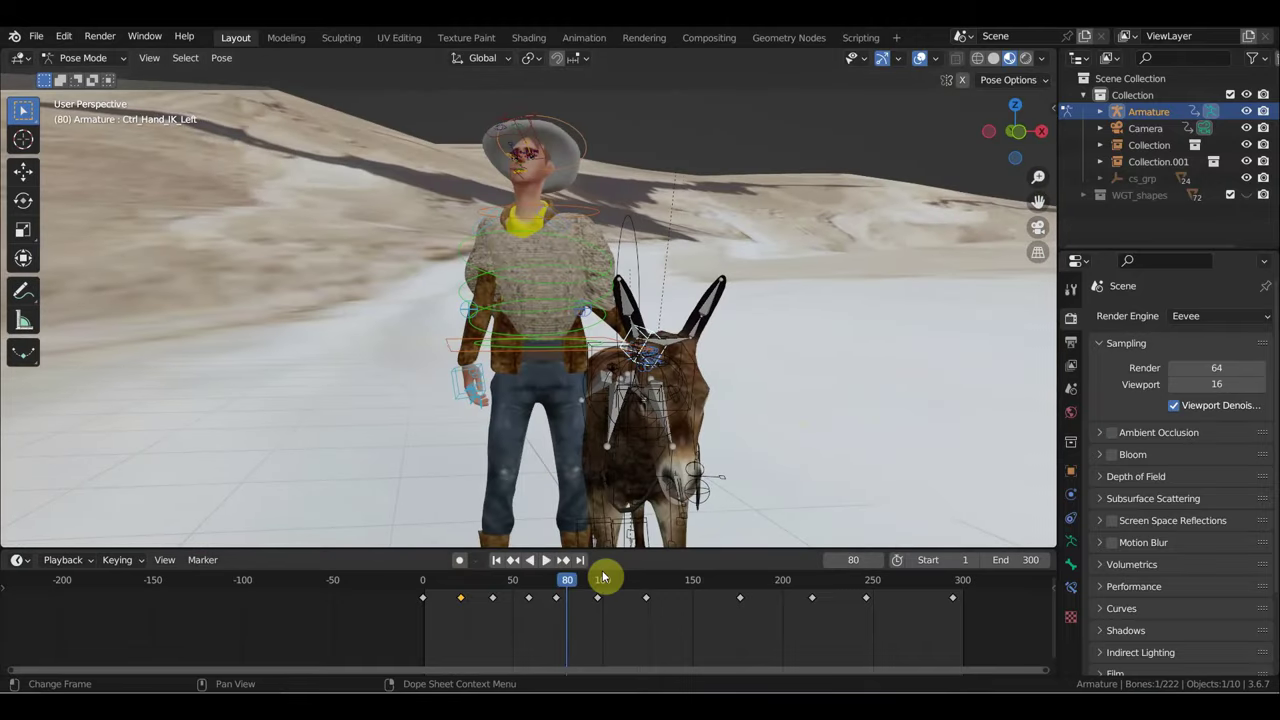
# Step: Shift the hips and right-hand controls left and keyframe them at frame 159
pyautogui.moveTo(603, 577)
pyautogui.mouseDown()
pyautogui.moveTo(594, 590)
pyautogui.moveTo(751, 596)
pyautogui.moveTo(569, 597)
pyautogui.moveTo(486, 580)
pyautogui.moveTo(710, 594)
pyautogui.mouseUp()
pyautogui.click(474, 357)
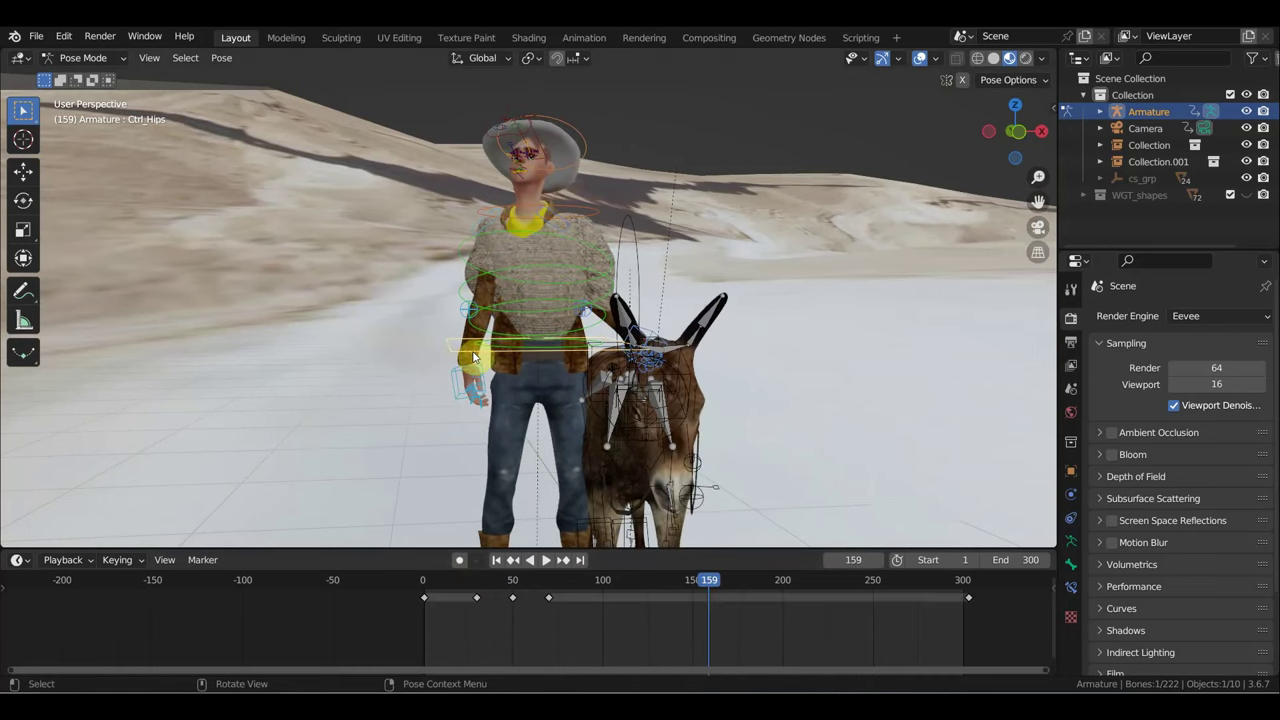
pyautogui.press('g')
pyautogui.click(686, 381)
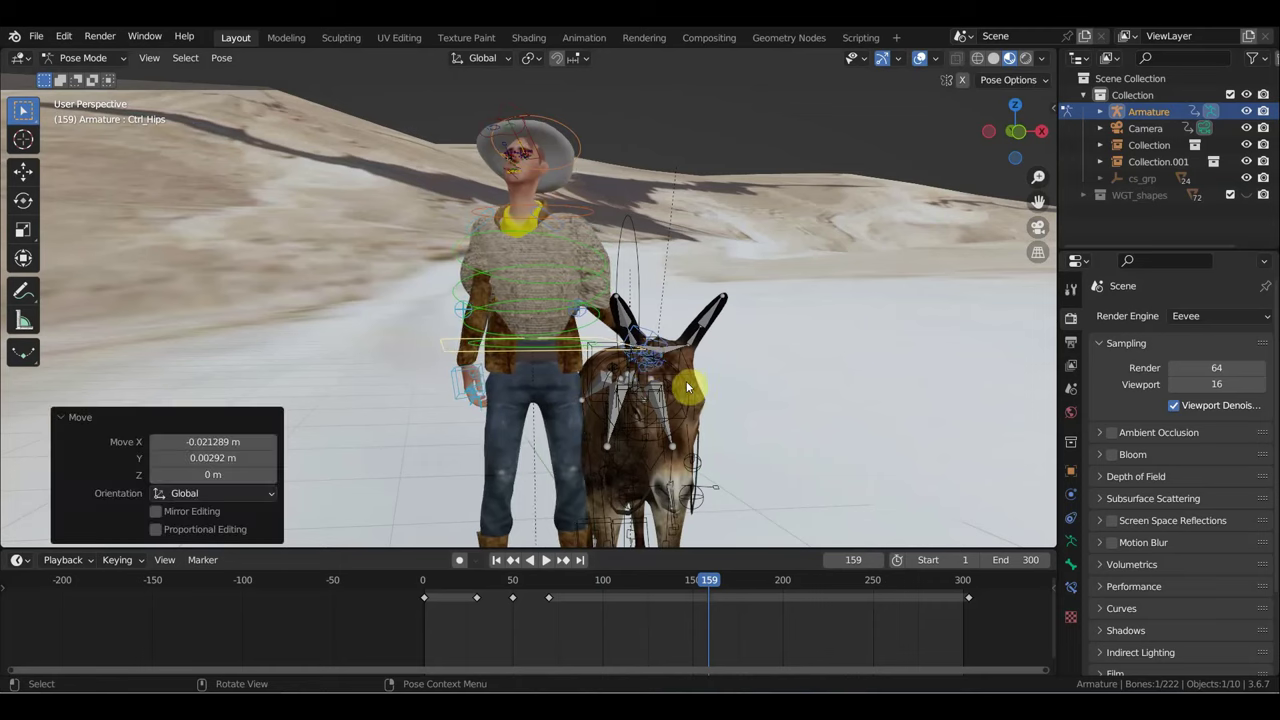
pyautogui.keyDown('shift'); pyautogui.click(449, 376); pyautogui.keyUp('shift')
pyautogui.press('g')
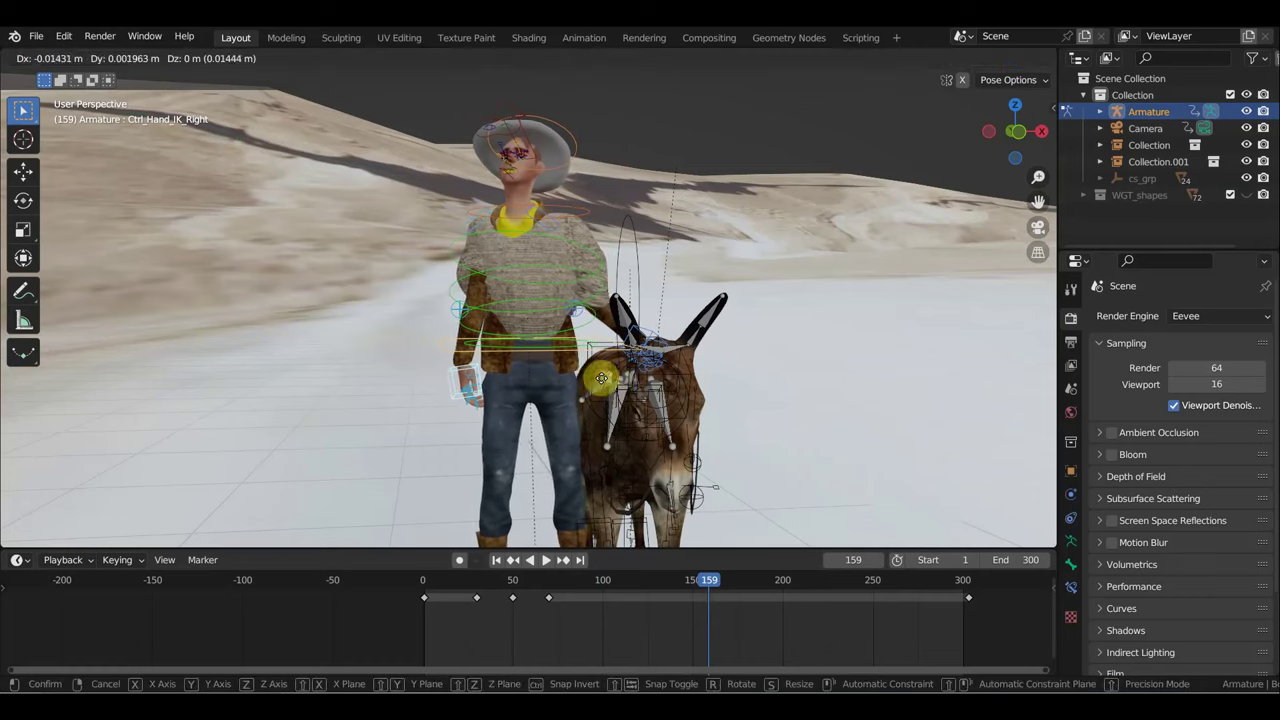
pyautogui.click(599, 378)
pyautogui.press('i')
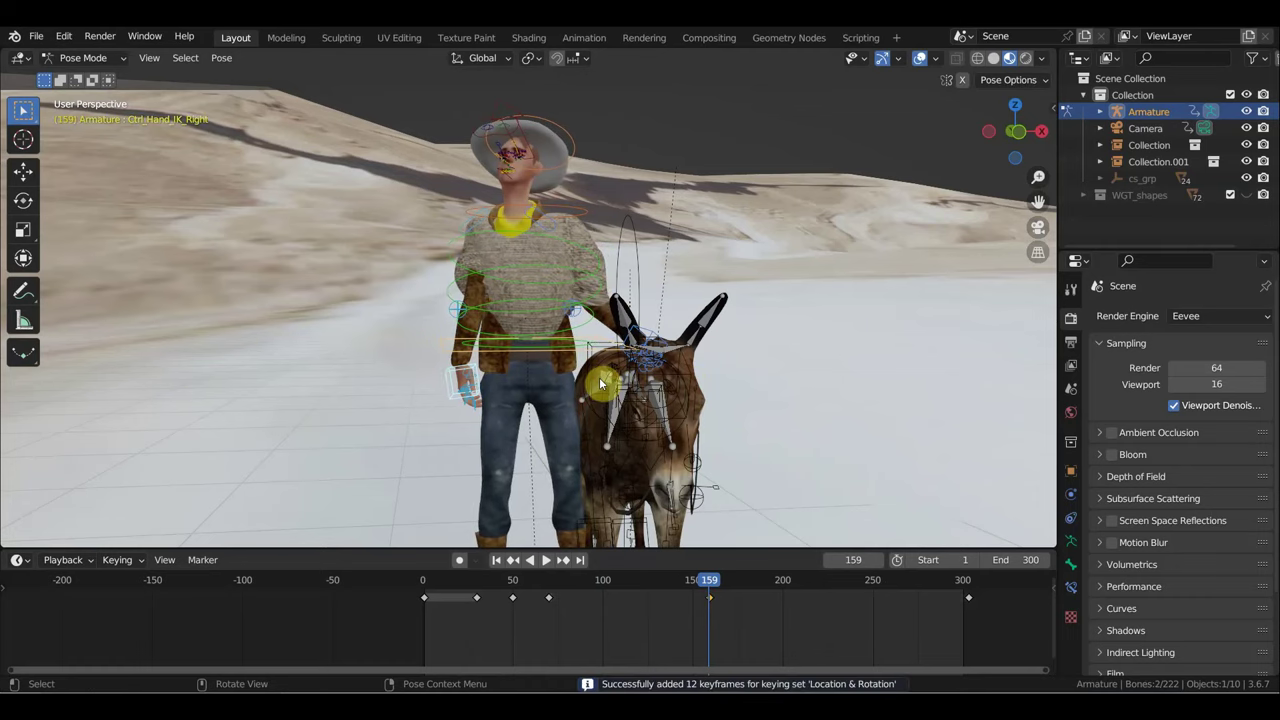
# Step: Select all cowboy controls and scrub to frame 247 to inspect the hand
pyautogui.press('a')
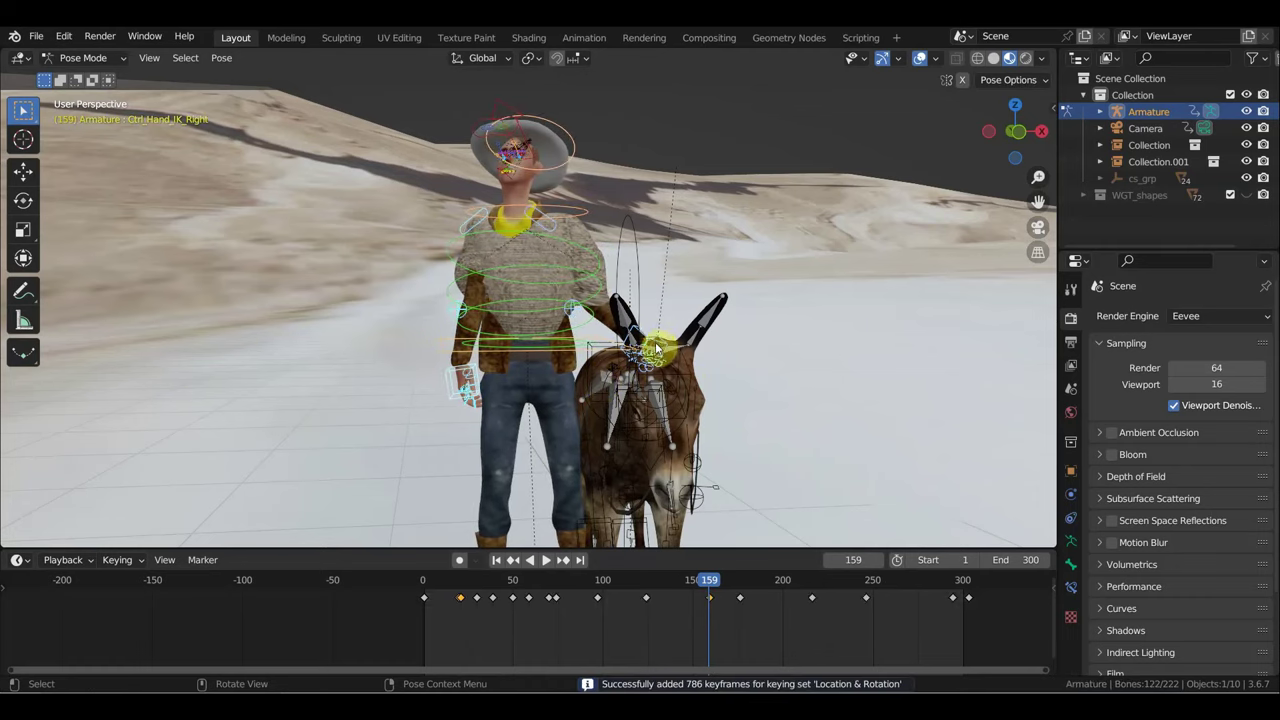
pyautogui.moveTo(709, 582); pyautogui.dragTo(968, 620)
pyautogui.click(645, 360)
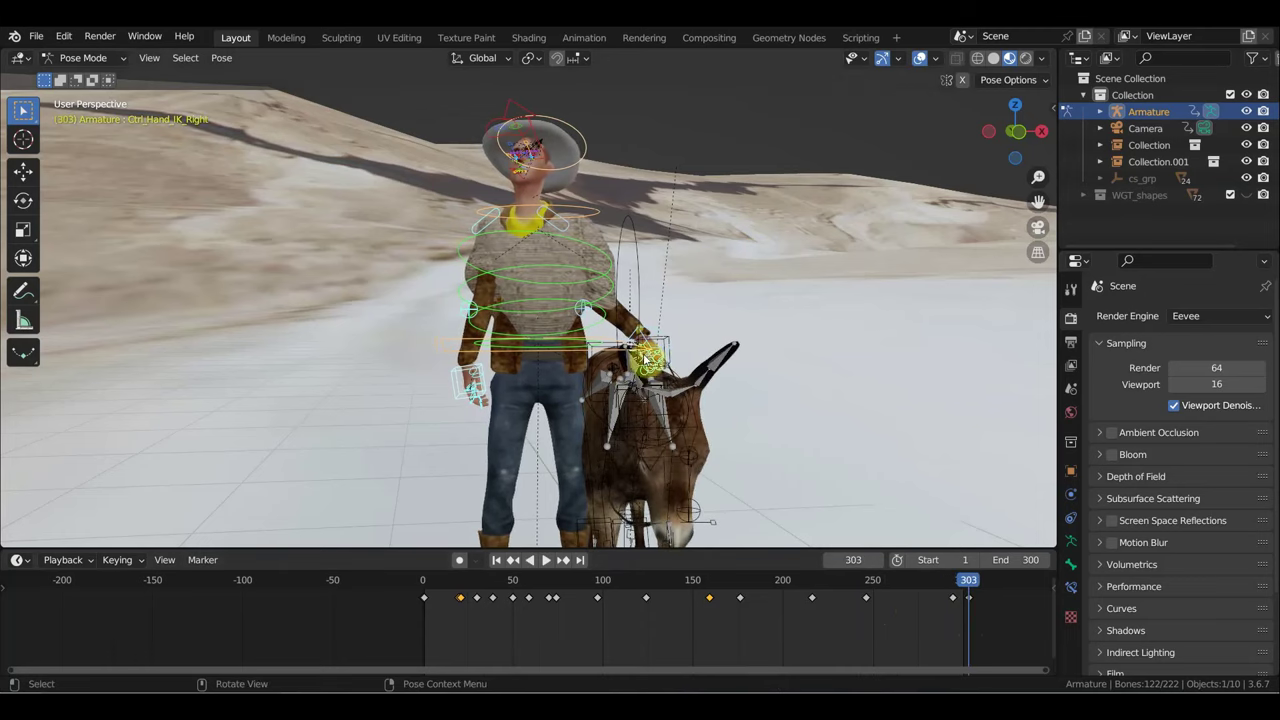
# Step: Rotate the cowboy's Ctrl_Spine2 and Ctrl_Head controls to turn his torso and head
pyautogui.click(595, 255)
pyautogui.press('KP_7')
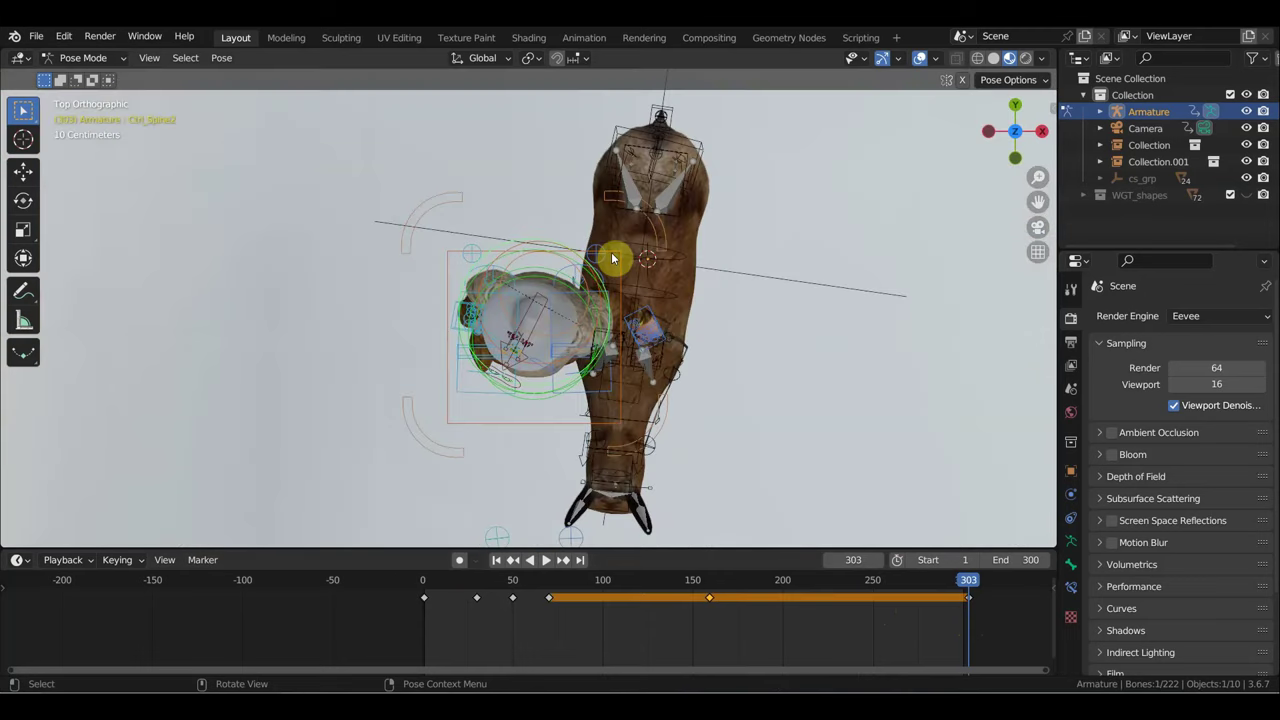
pyautogui.press('r')
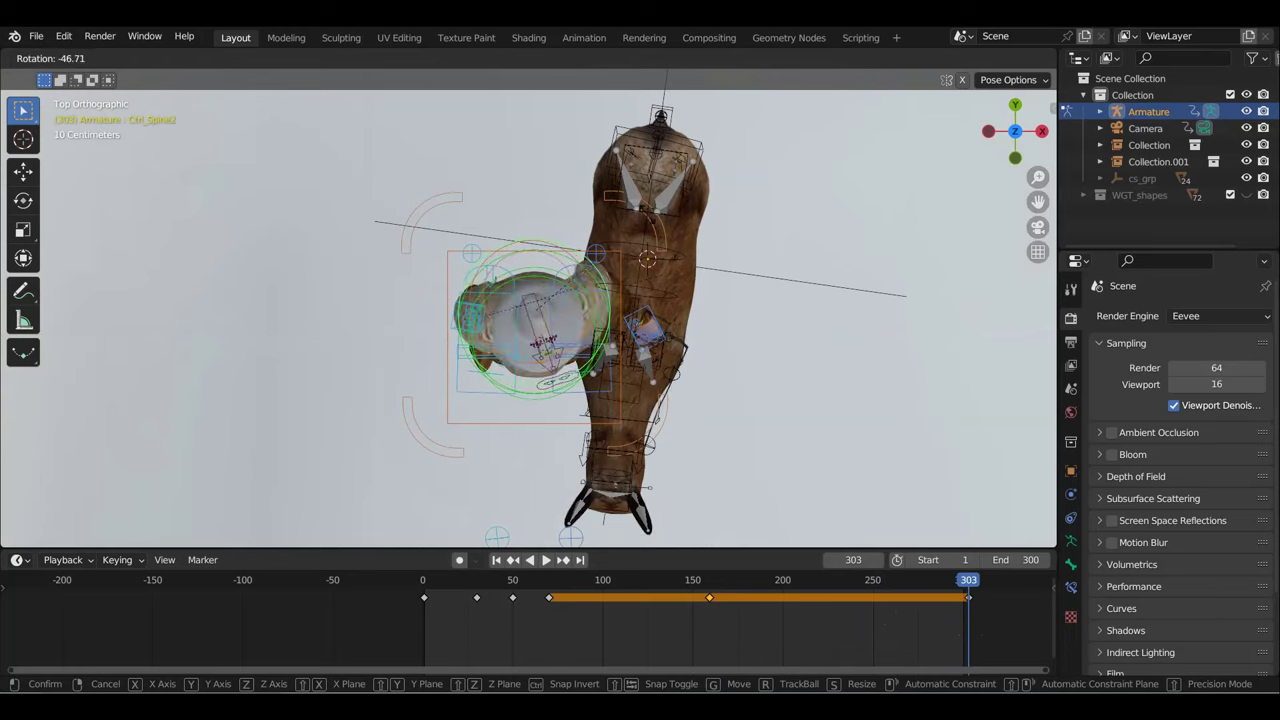
pyautogui.click(644, 325)
pyautogui.moveTo(644, 325)
pyautogui.mouseDown(button='middle')
pyautogui.moveTo(648, 194)
pyautogui.moveTo(777, 166)
pyautogui.moveTo(775, 190)
pyautogui.mouseUp(button='middle')
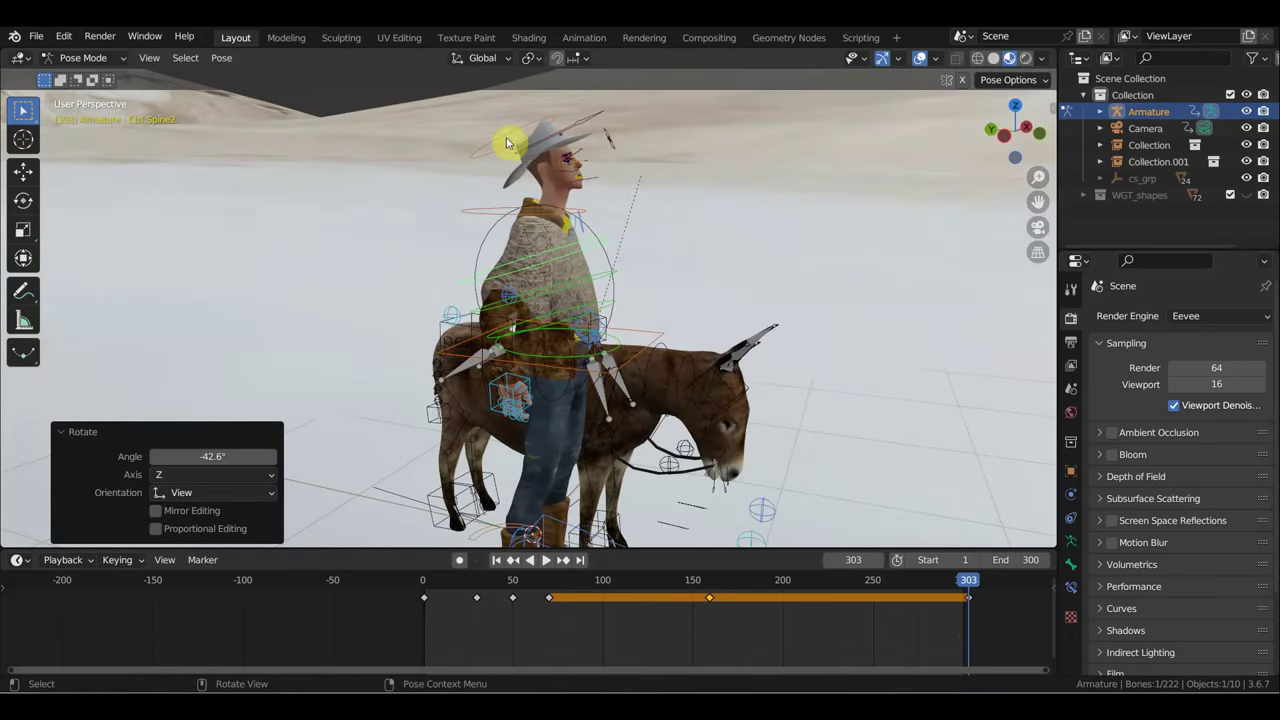
pyautogui.click(510, 142)
pyautogui.press('r')
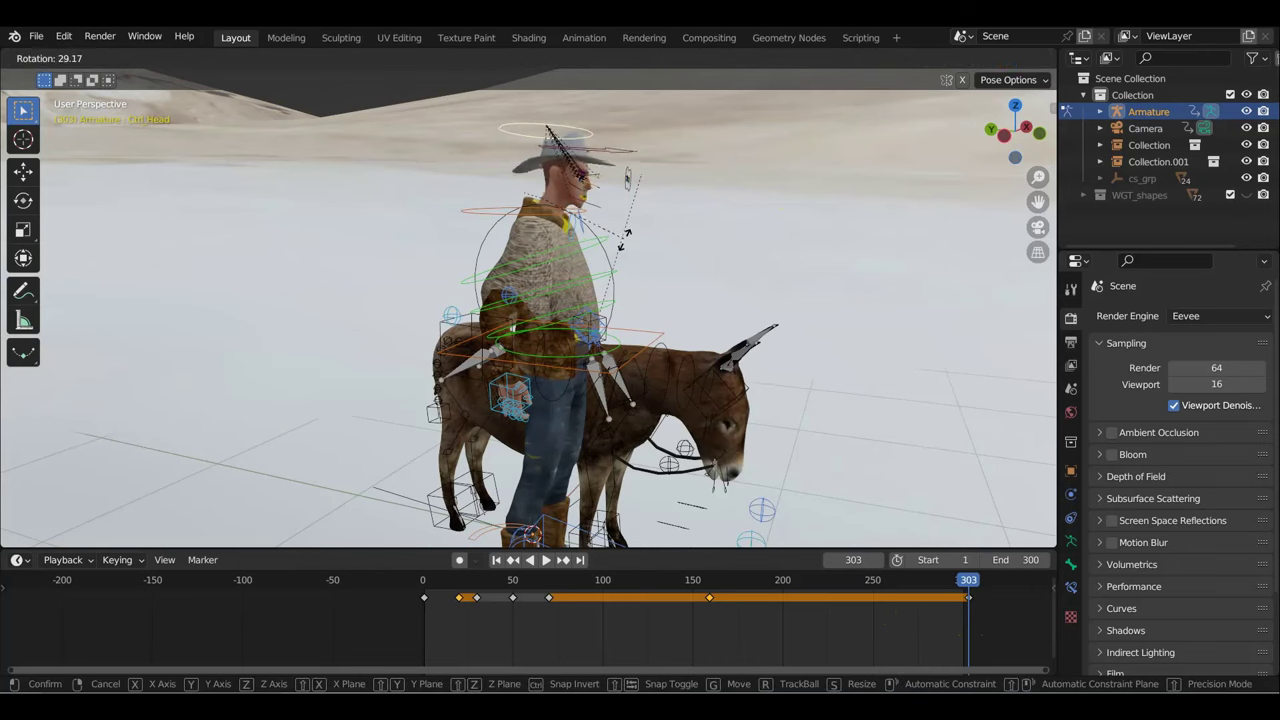
pyautogui.click(624, 240)
pyautogui.click(568, 255)
pyautogui.press('r')
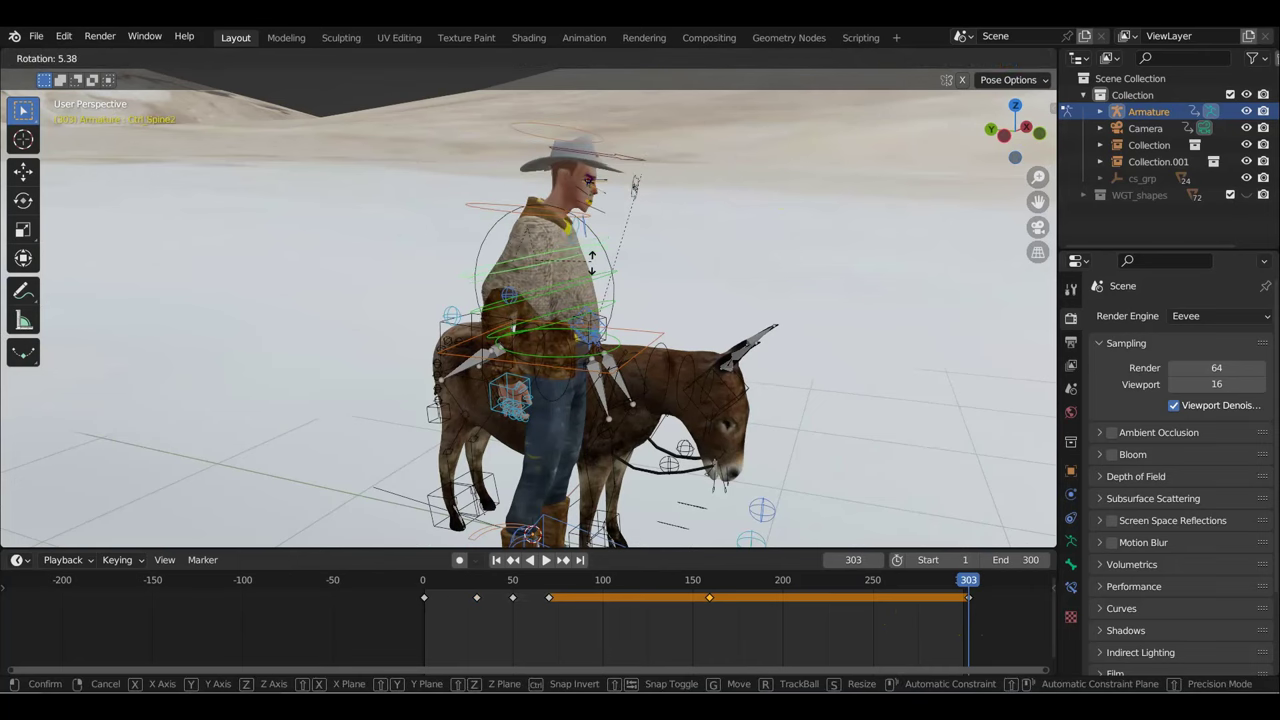
pyautogui.click(594, 300)
pyautogui.moveTo(594, 300)
pyautogui.mouseDown(button='middle')
pyautogui.moveTo(503, 350)
pyautogui.moveTo(620, 352)
pyautogui.mouseUp(button='middle')
# Step: Move Ctrl_Hand_IK_Right, then keyframe location and rotation of all bones at frame 303
pyautogui.click(466, 375)
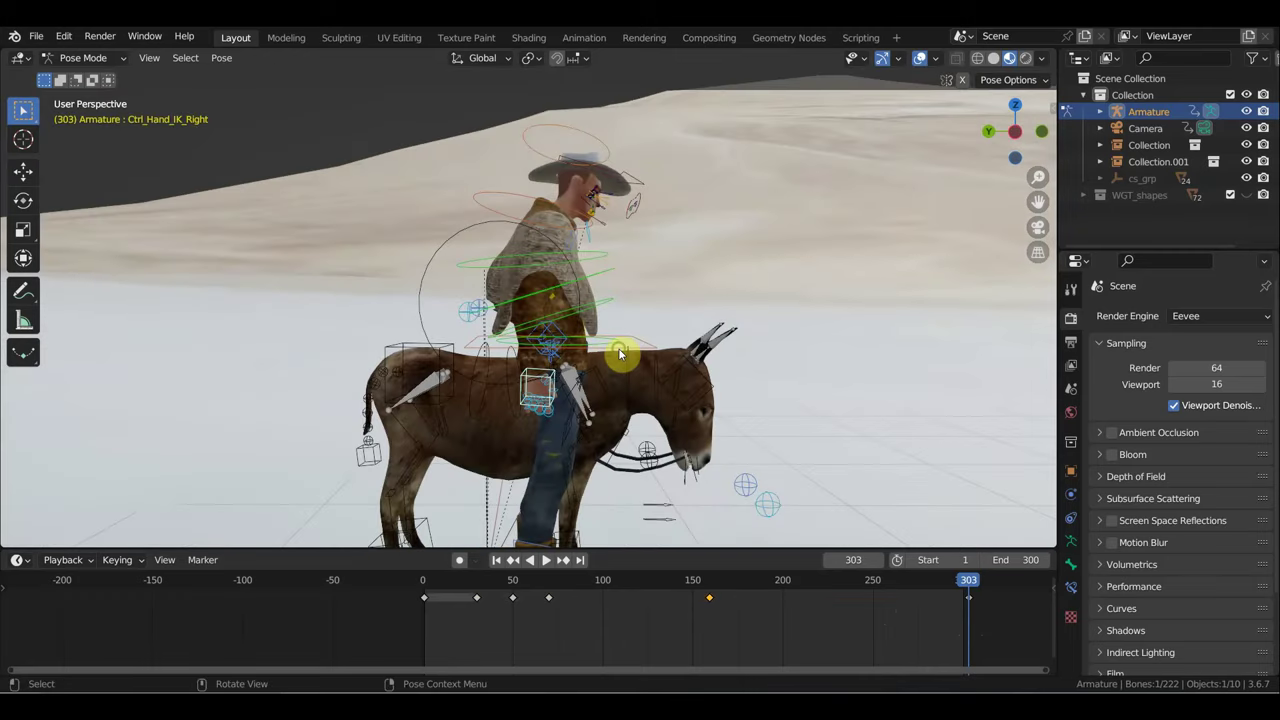
pyautogui.press('g')
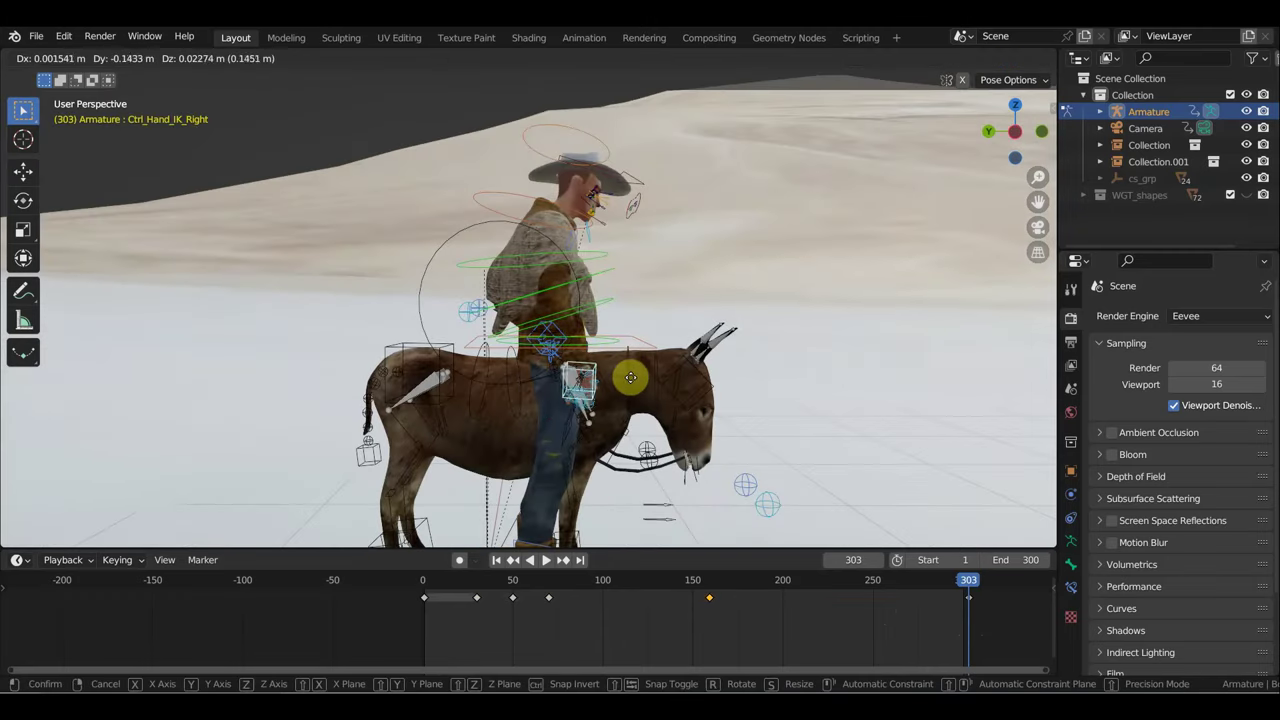
pyautogui.click(625, 382)
pyautogui.moveTo(623, 386); pyautogui.dragTo(443, 400, button='middle')
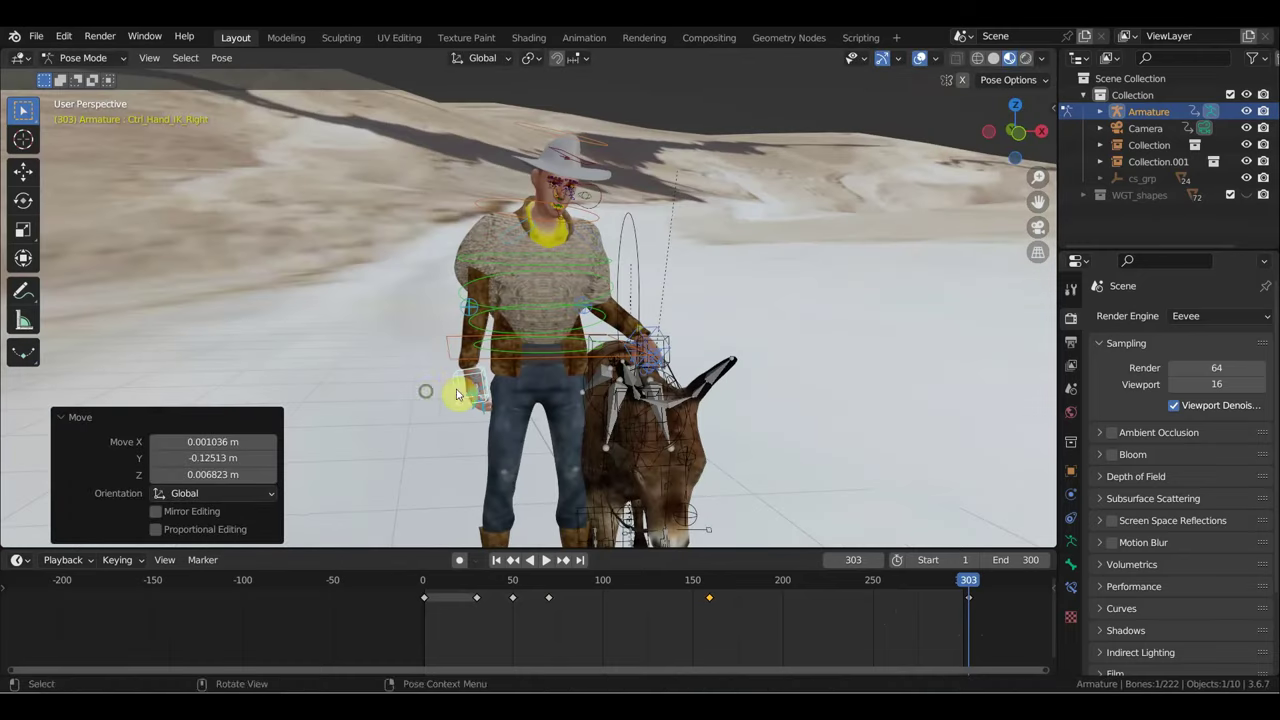
pyautogui.press('g')
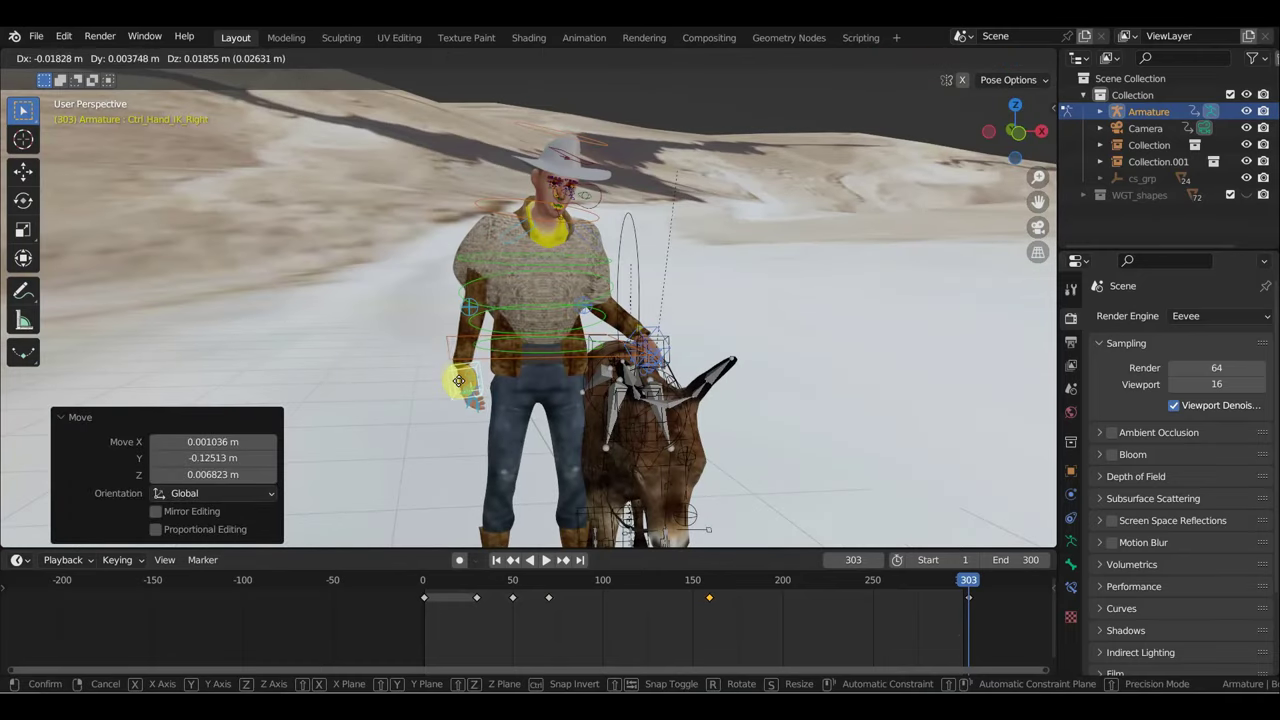
pyautogui.click(463, 386)
pyautogui.press('a')
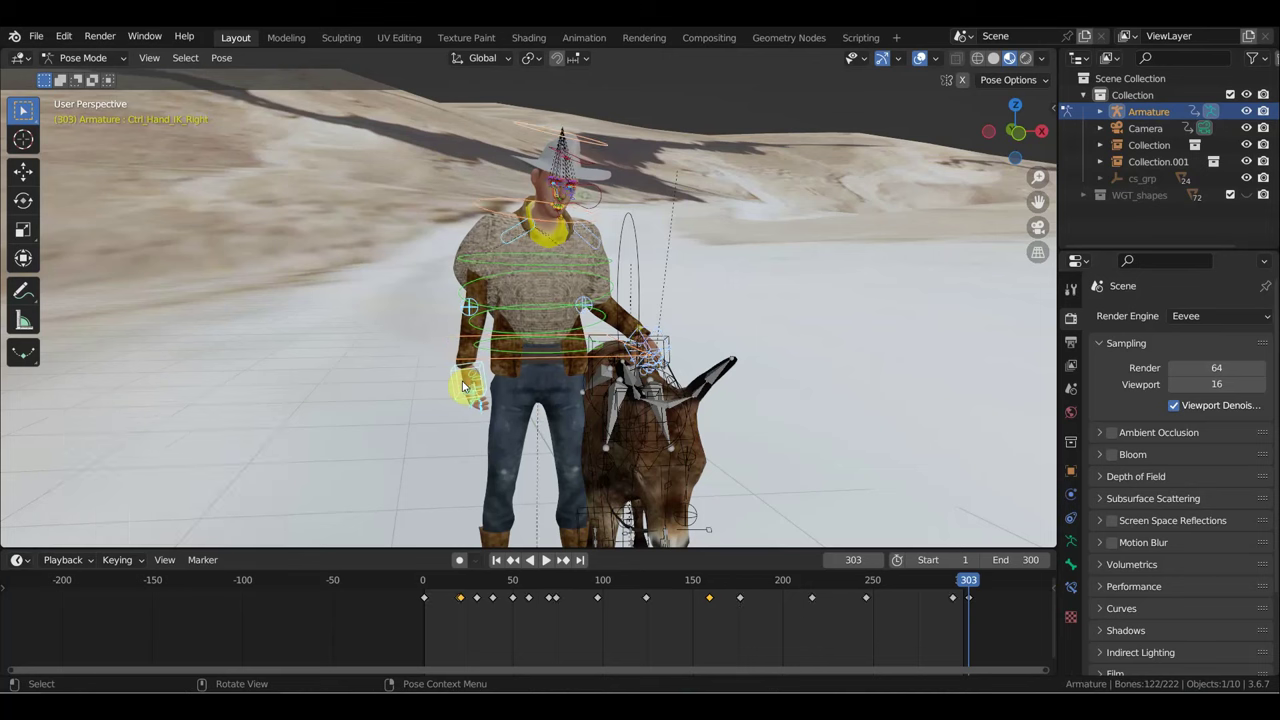
pyautogui.press('i')
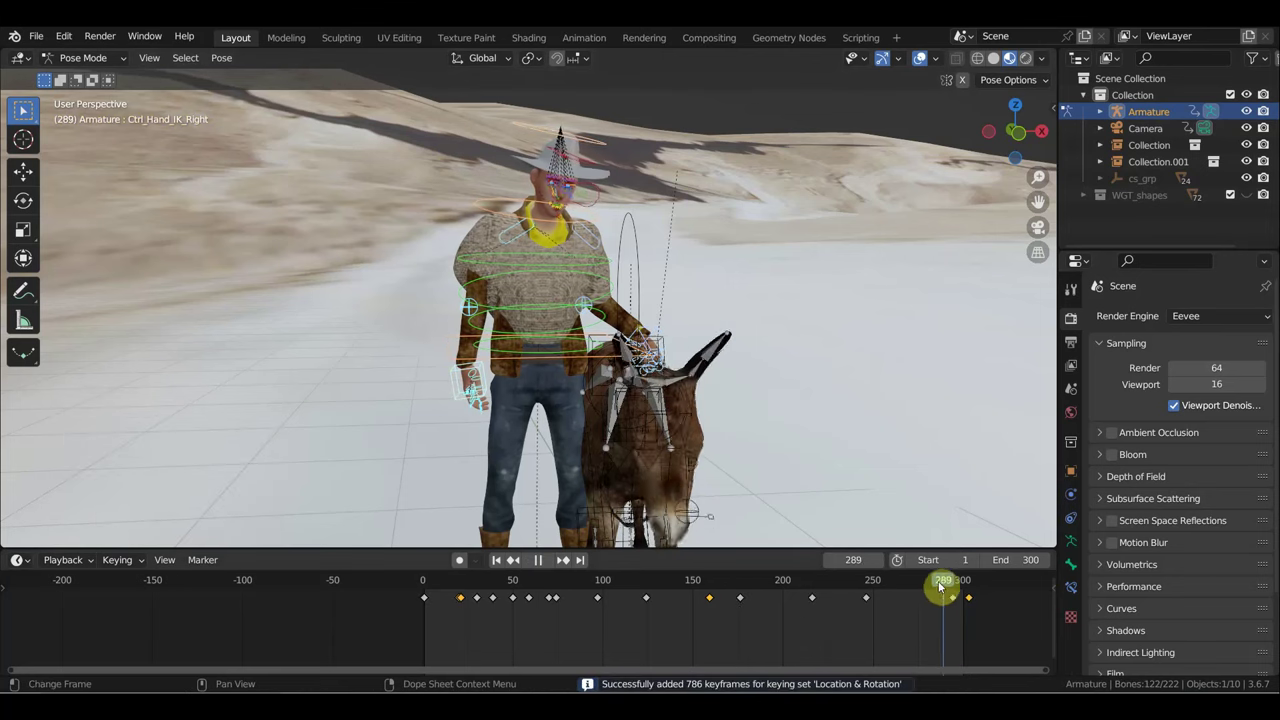
pyautogui.moveTo(958, 588)
pyautogui.mouseDown()
pyautogui.moveTo(737, 594)
pyautogui.moveTo(972, 604)
pyautogui.moveTo(591, 594)
pyautogui.moveTo(443, 566)
pyautogui.moveTo(422, 578)
pyautogui.mouseUp()
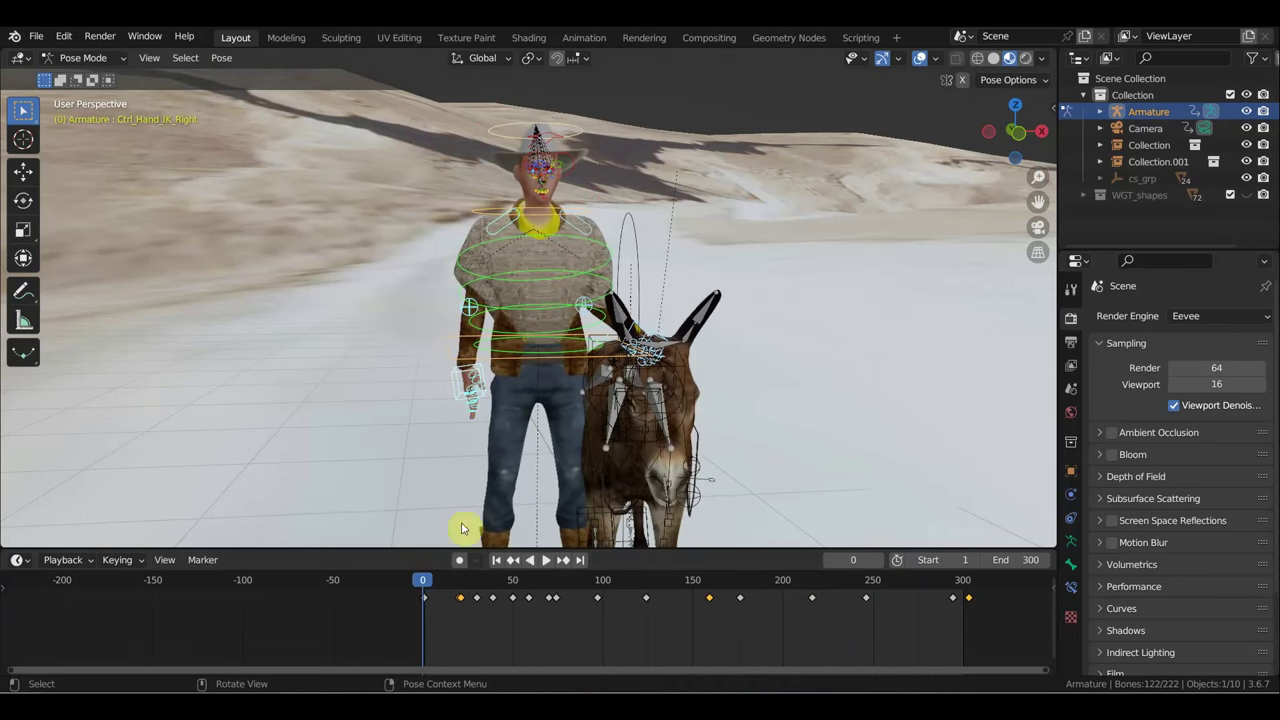
# Step: Orbit to a side view and save the file as 'герой запада сцена1.blend' via File > Save
pyautogui.scroll(-3, 542, 334)
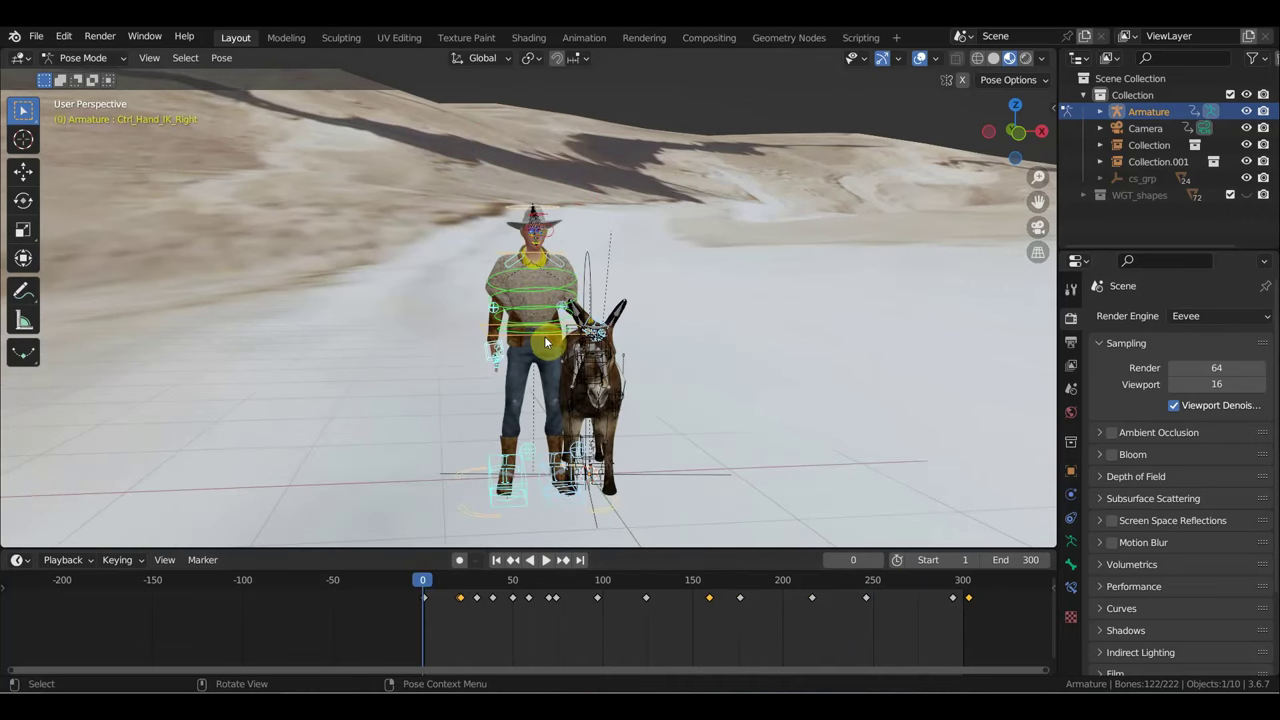
pyautogui.moveTo(543, 337)
pyautogui.mouseDown(button='middle')
pyautogui.moveTo(502, 358)
pyautogui.moveTo(607, 336)
pyautogui.mouseUp(button='middle')
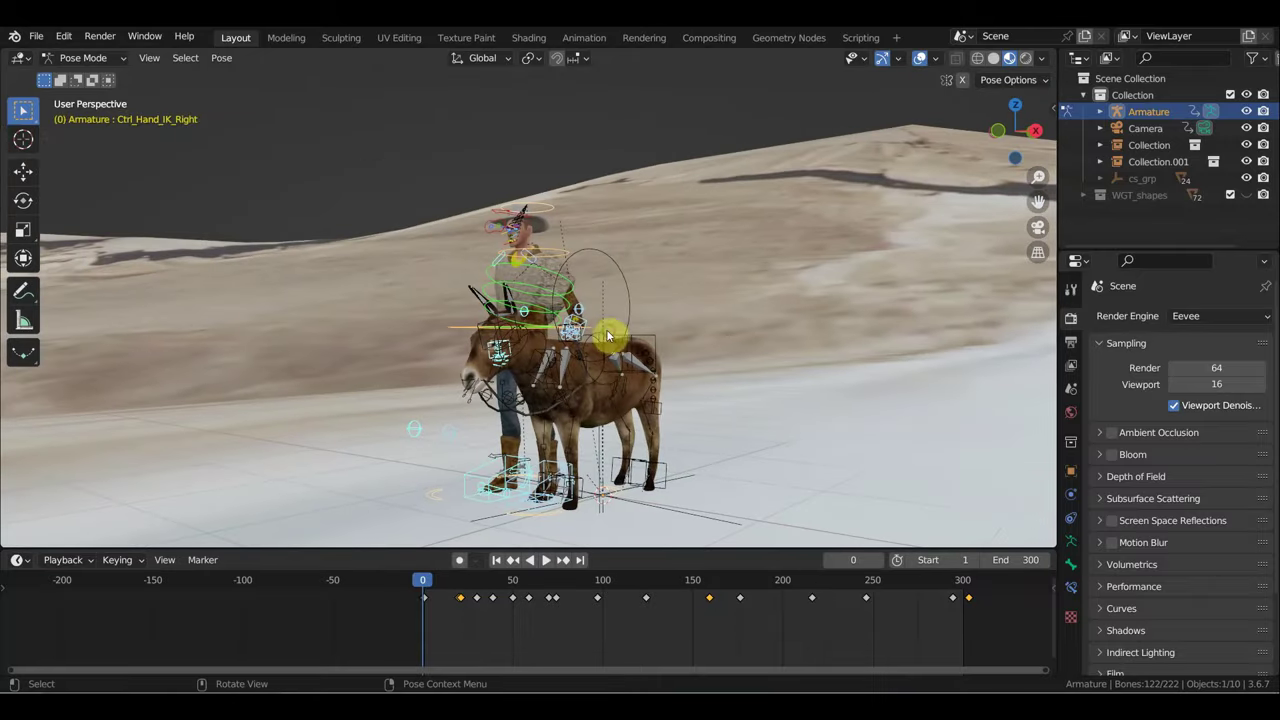
pyautogui.click(36, 36)
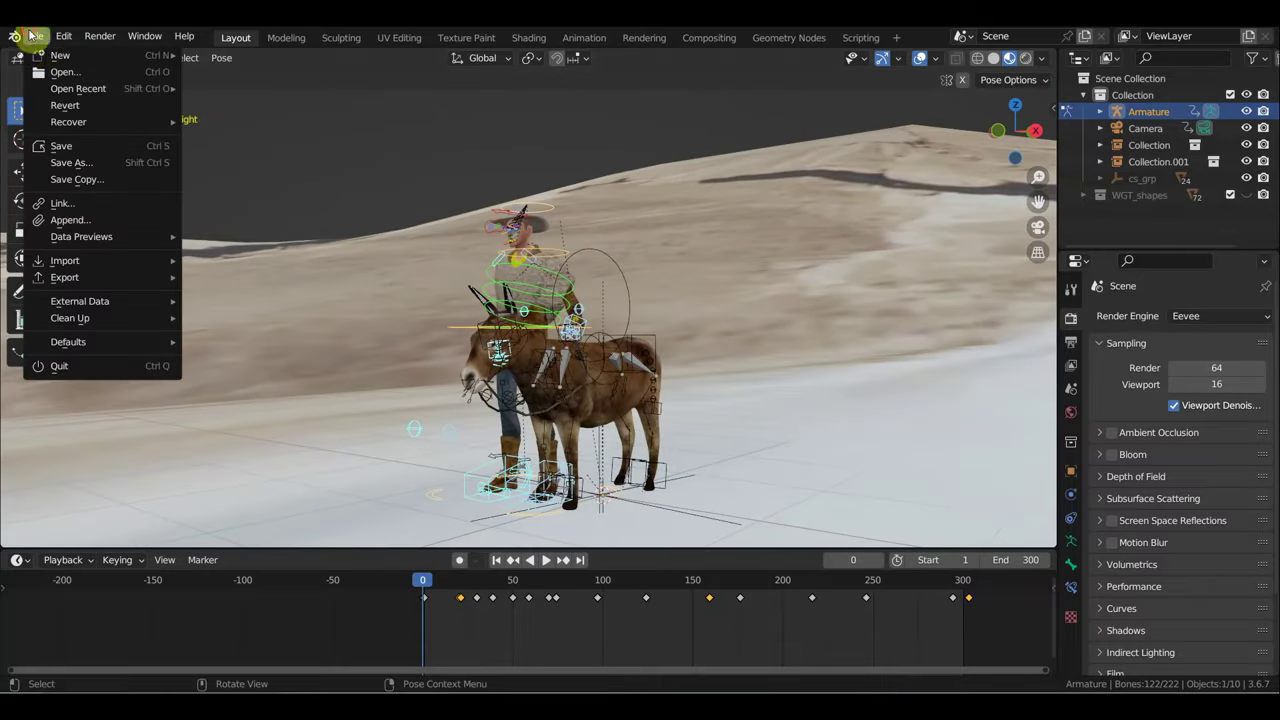
pyautogui.click(78, 146)
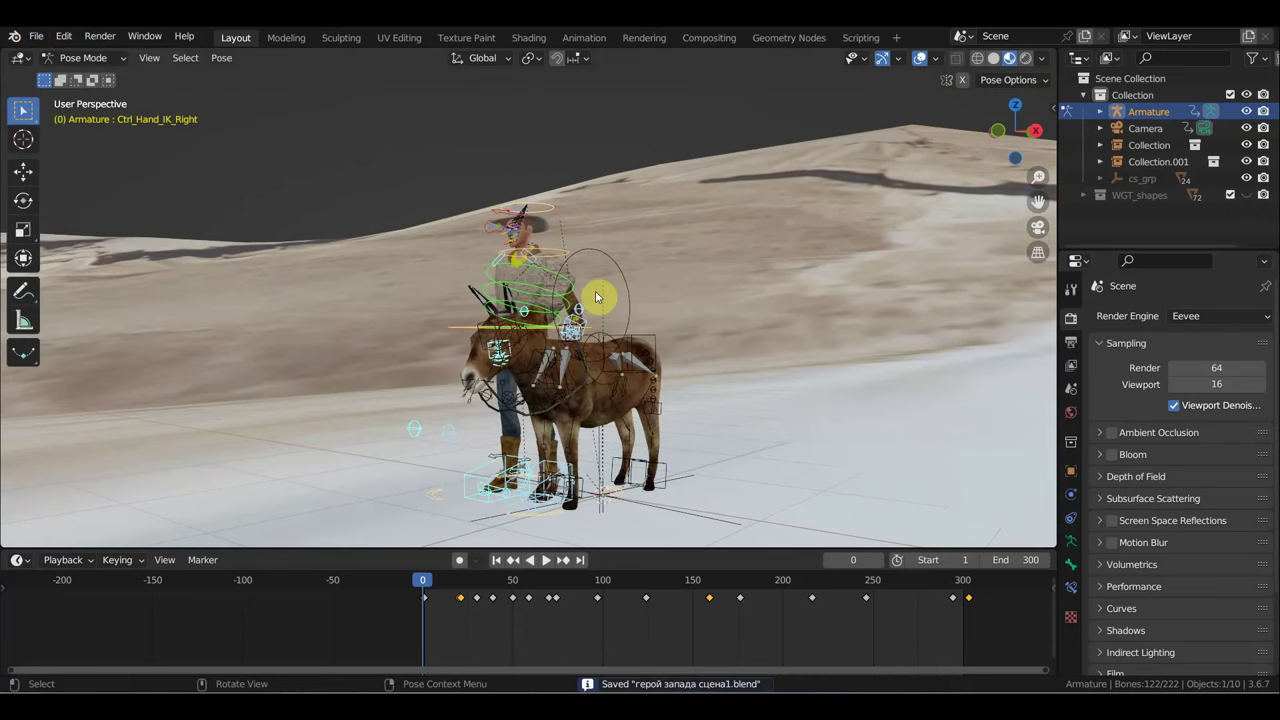
pyautogui.scroll(-3, 643, 294)
pyautogui.moveTo(651, 294)
pyautogui.mouseDown(button='middle')
pyautogui.moveTo(689, 310)
pyautogui.moveTo(826, 309)
pyautogui.moveTo(790, 313)
pyautogui.mouseUp(button='middle')
# Step: Look through the scene camera and preview the animation playback
pyautogui.press('KP_0')
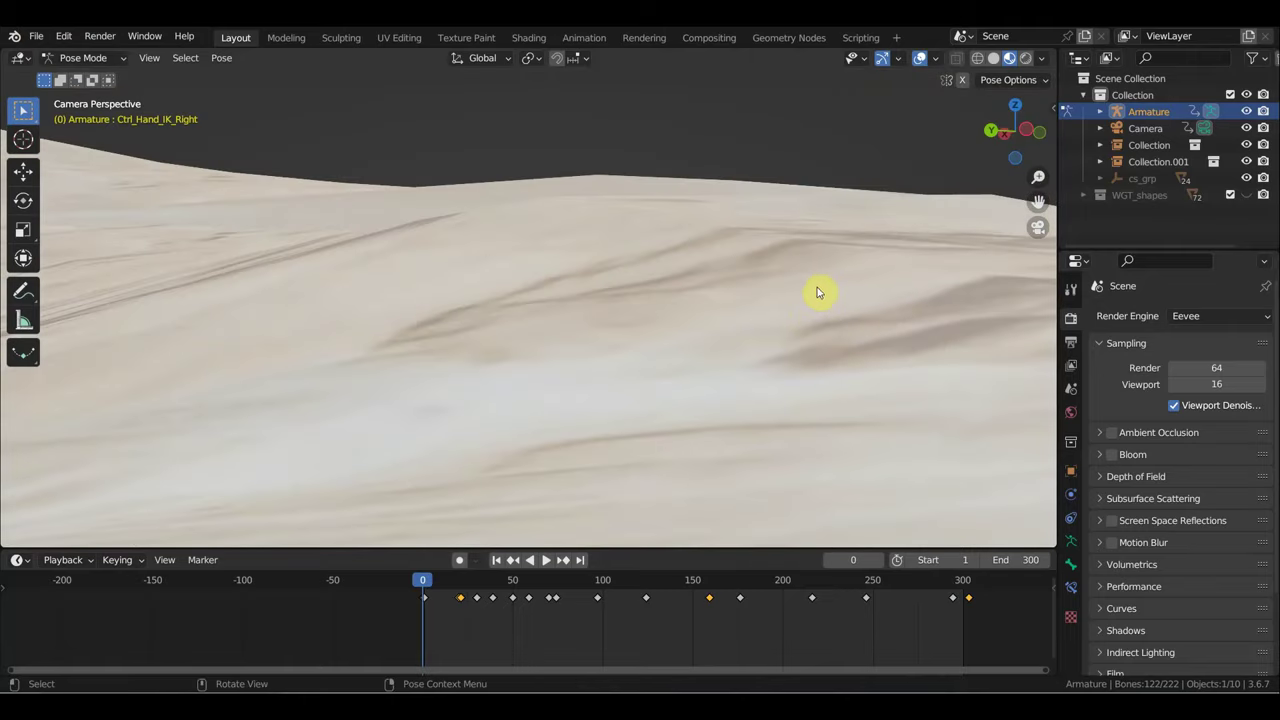
pyautogui.scroll(-2, 818, 288)
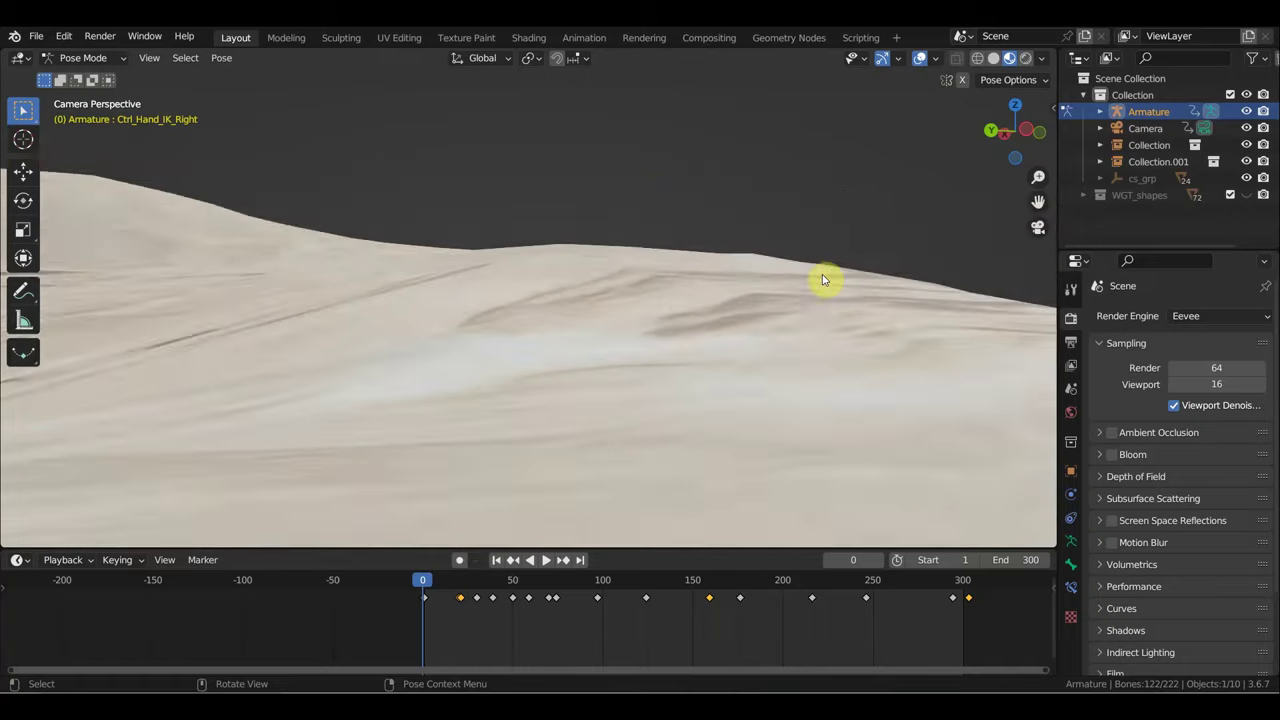
pyautogui.scroll(-2, 816, 288)
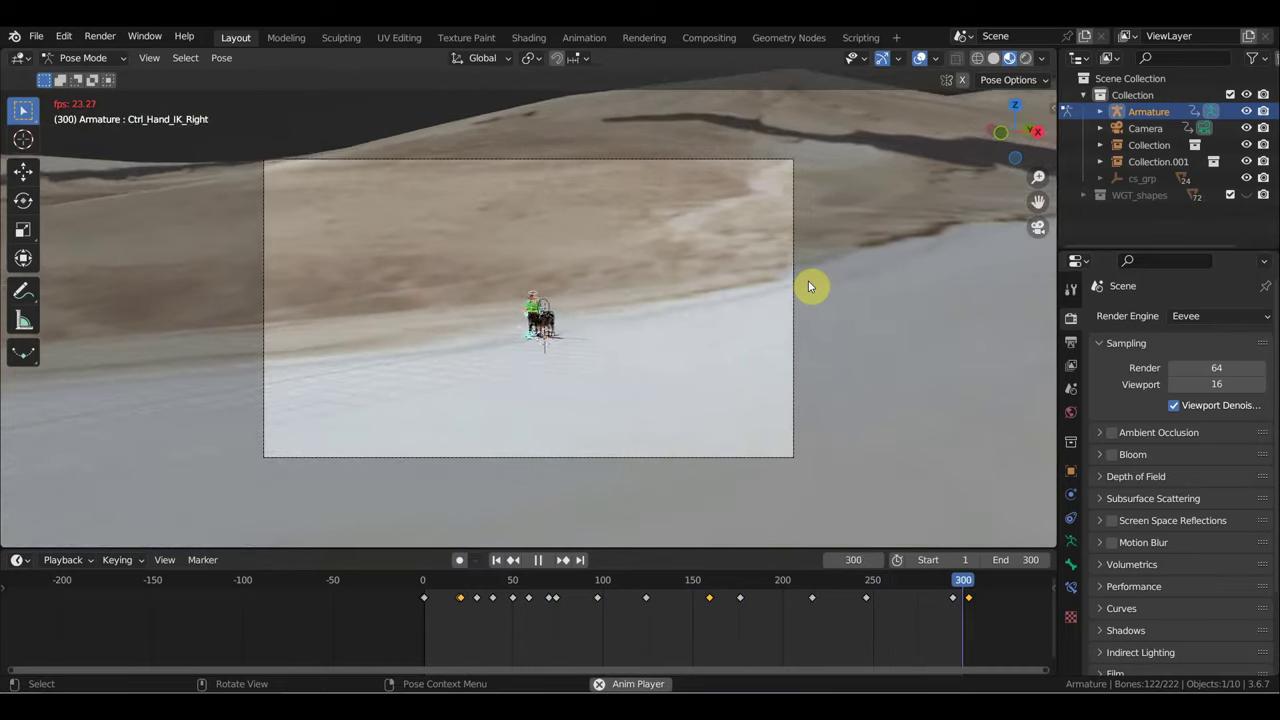
pyautogui.press('space')
pyautogui.write('700')
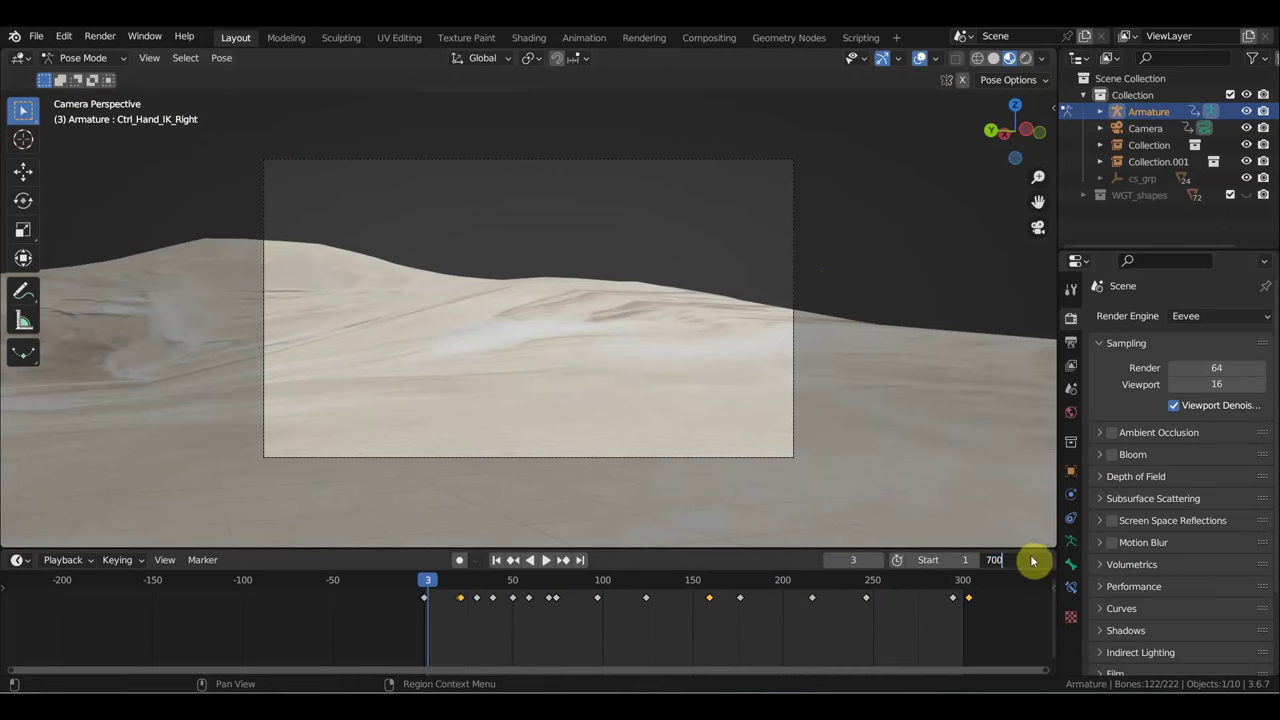
# Step: Set the animation end frame to 700 and play it through again
pyautogui.press('Return')
pyautogui.press('space')
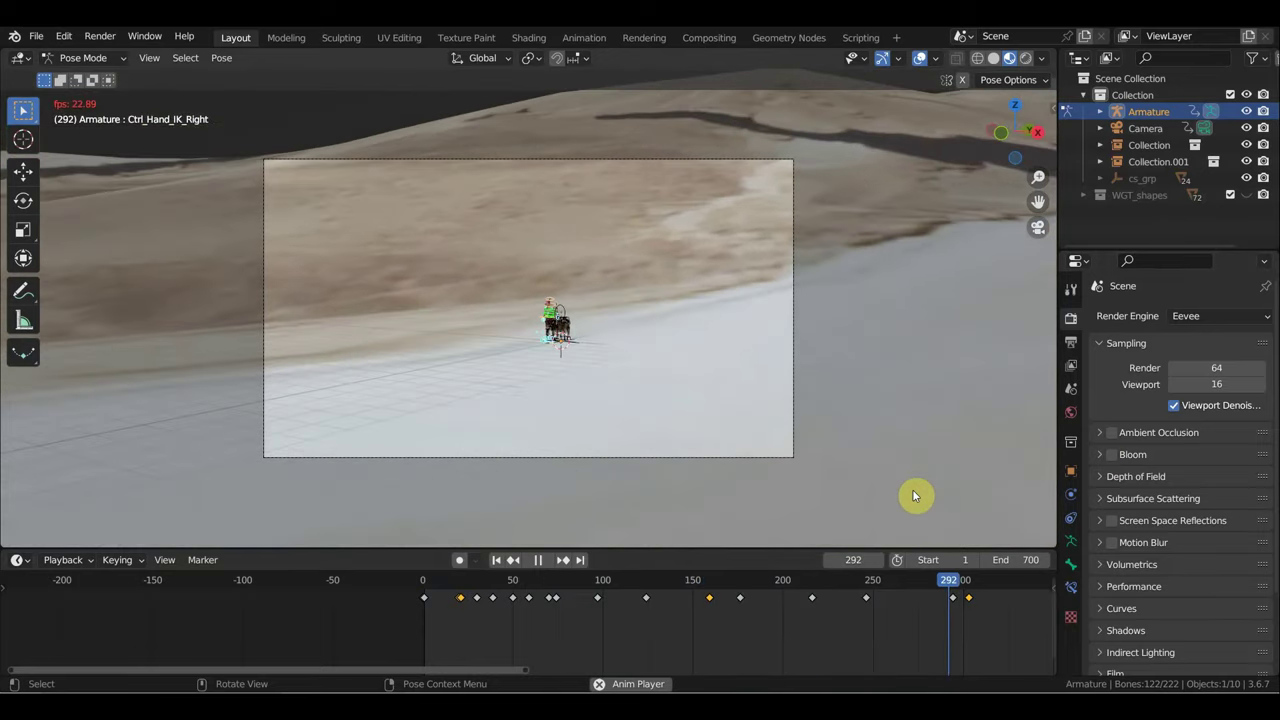
pyautogui.press('space')
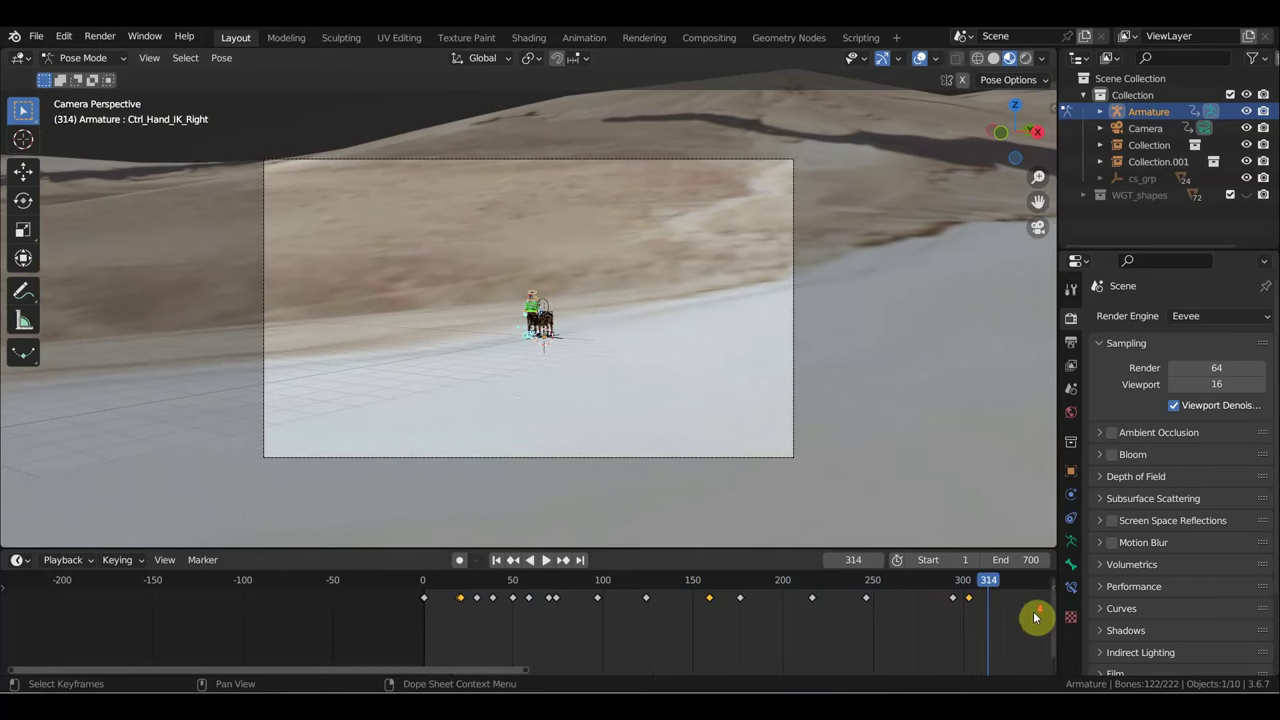
pyautogui.scroll(-2, 993, 622)
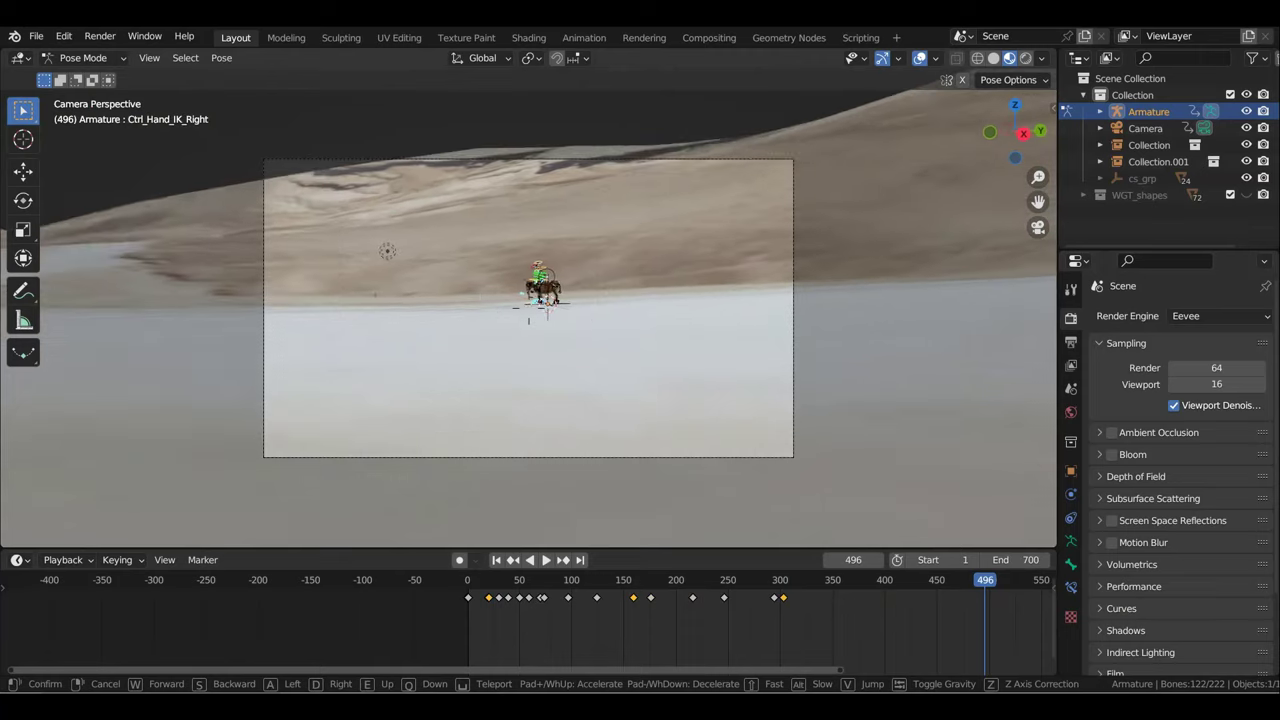
# Step: Fly the camera toward the cowboy and donkey, centring them against the dune at frame 496
pyautogui.press('space')
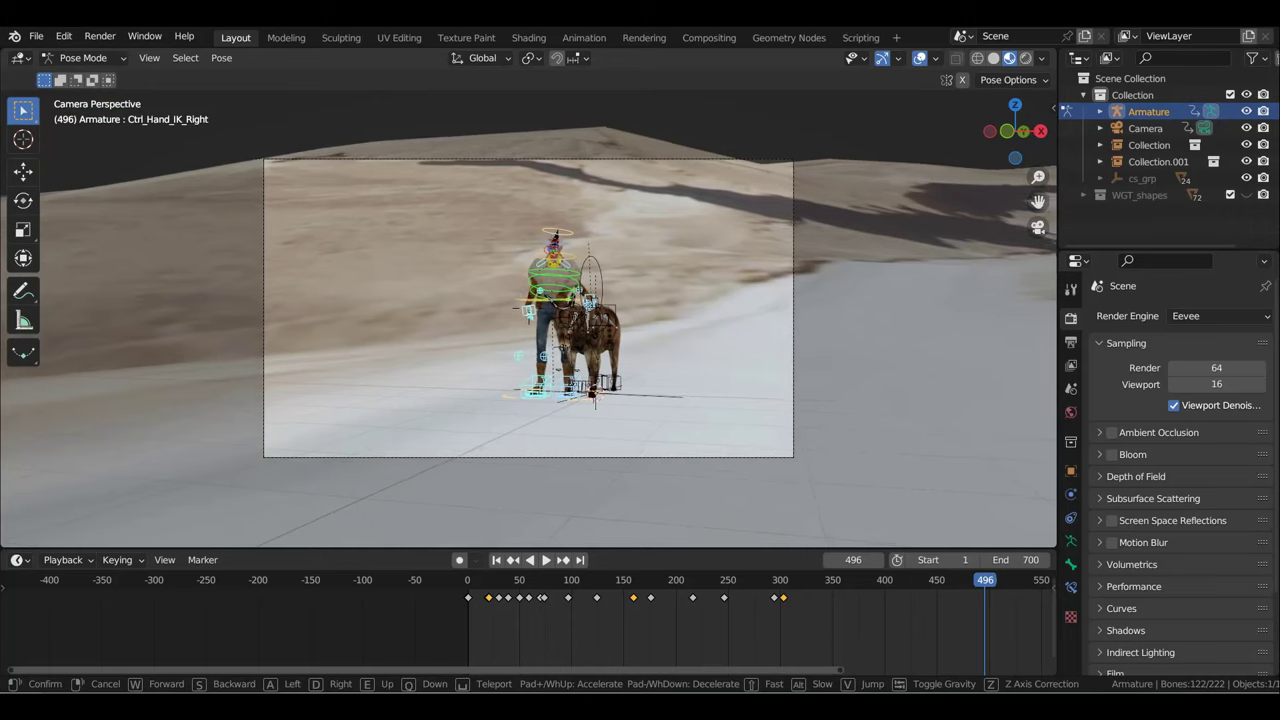
pyautogui.click(641, 423)
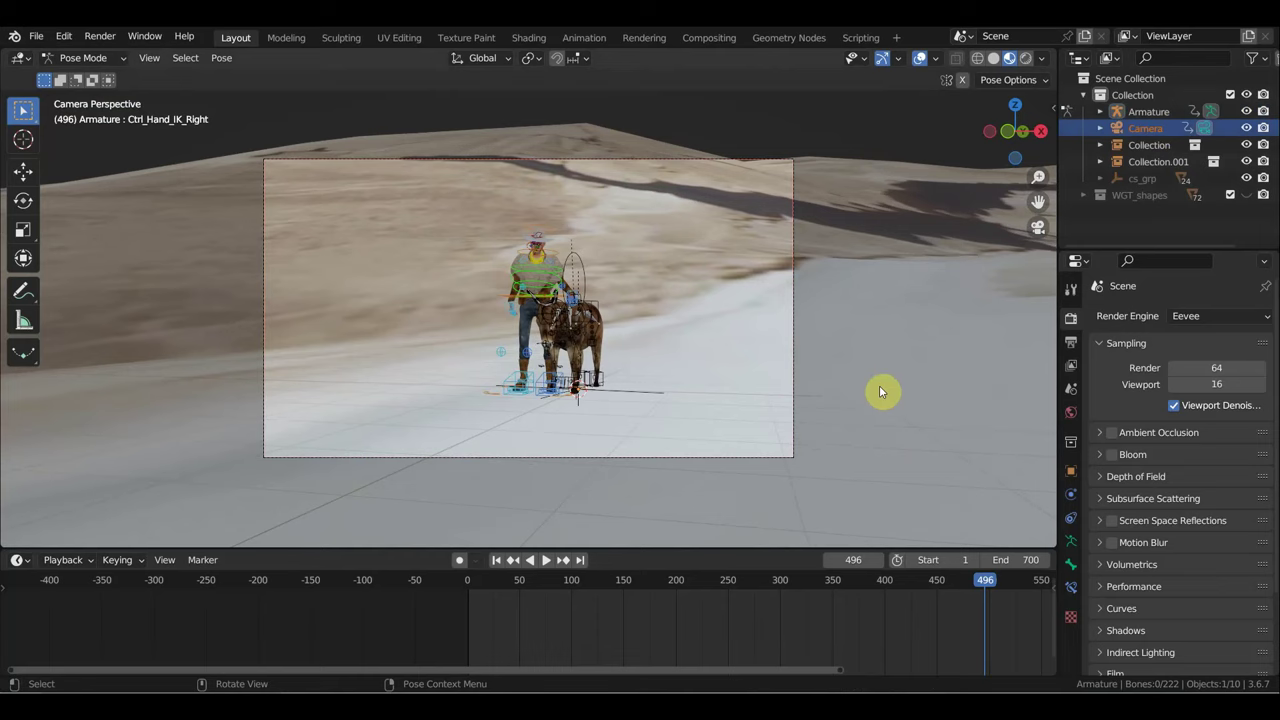
# Step: Dismiss the keyframe menu and switch from bone posing to object mode
pyautogui.press('i')
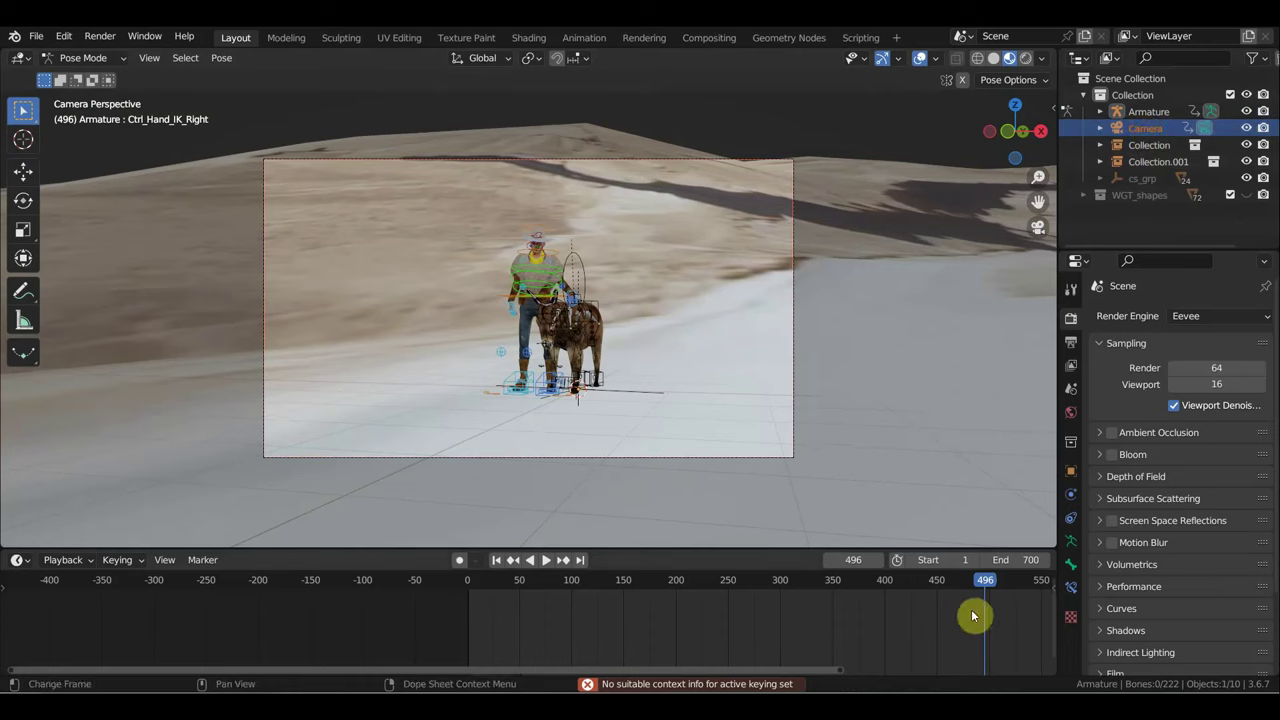
pyautogui.press('i')
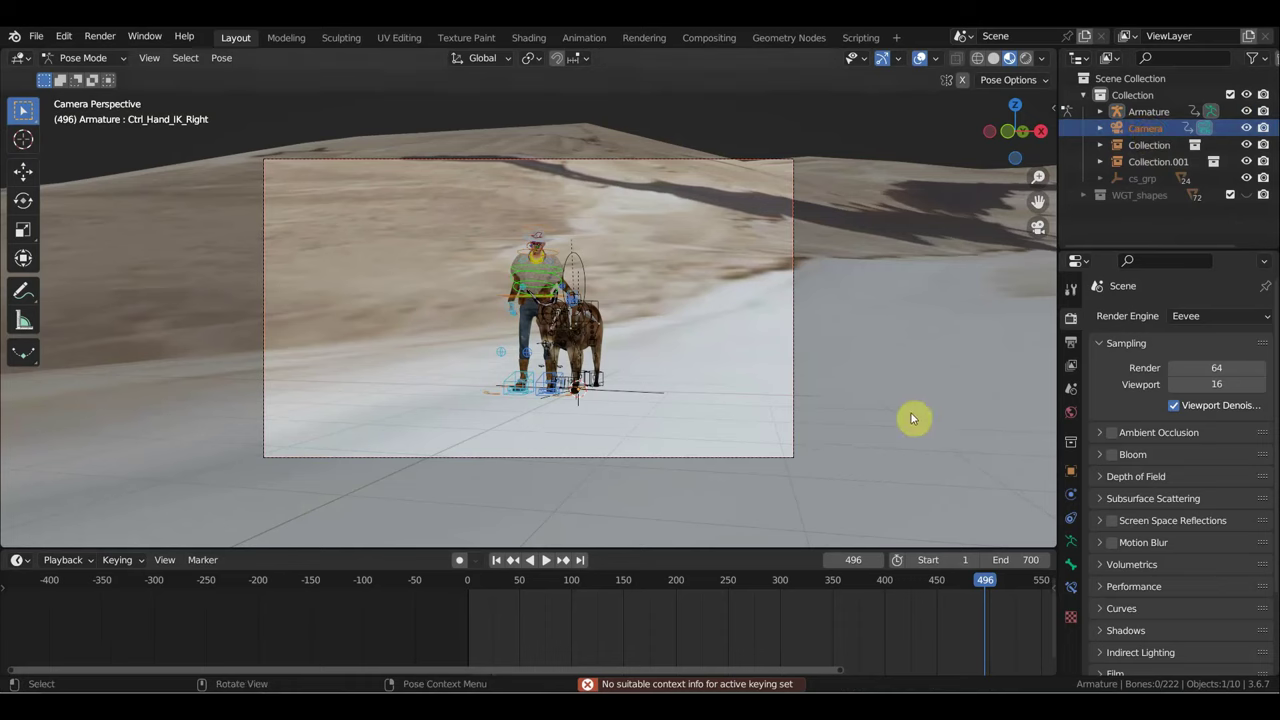
pyautogui.press('i')
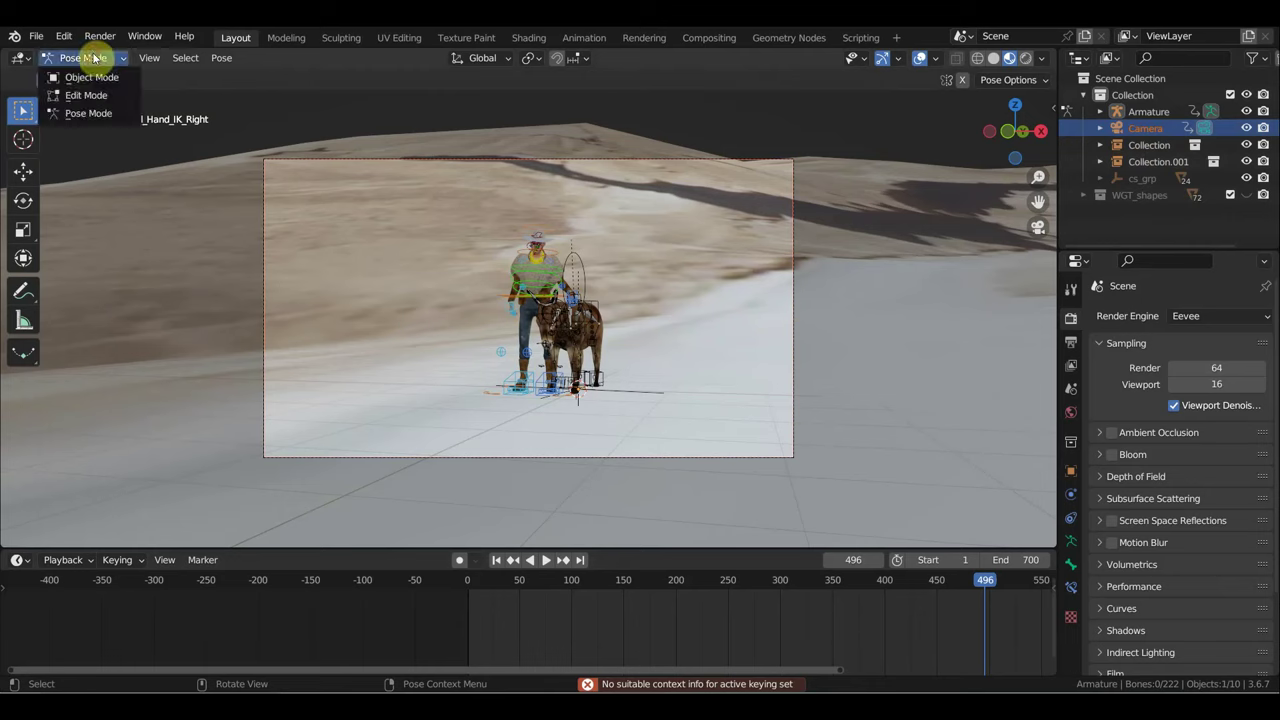
pyautogui.click(88, 77)
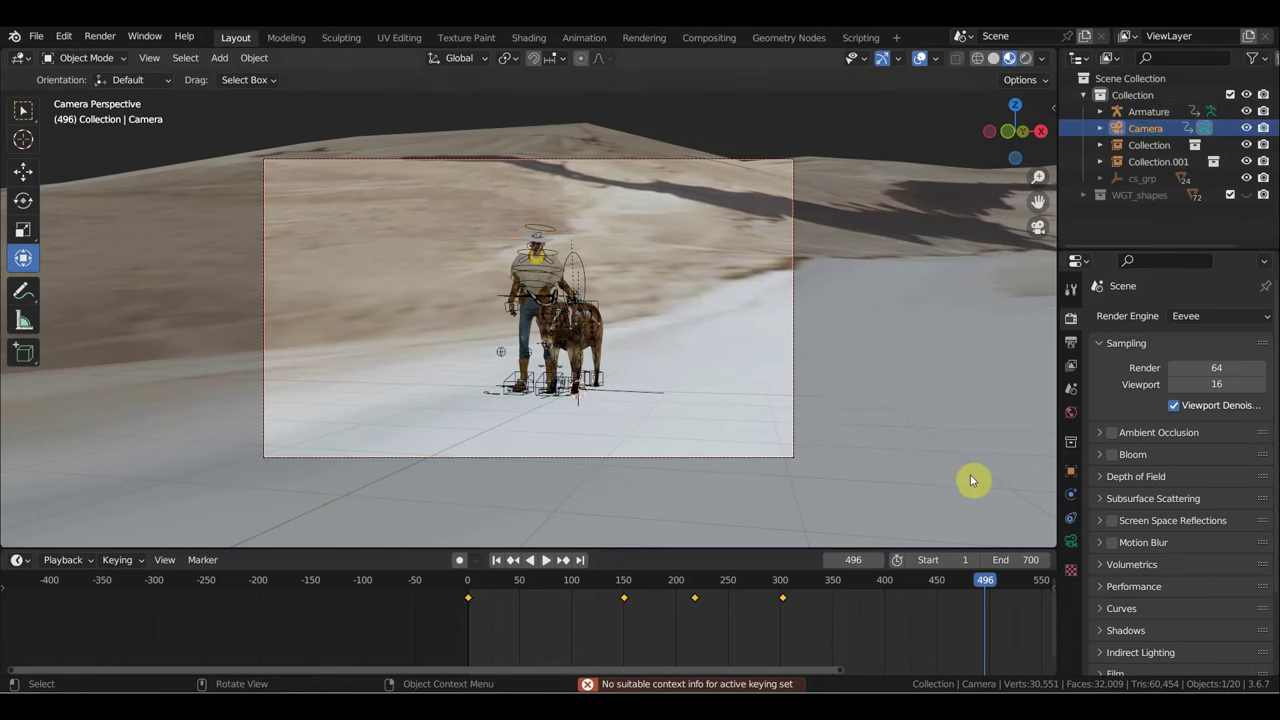
# Step: At frame 478, re-aim the camera on the rider and donkey and key its location and rotation
pyautogui.moveTo(985, 590)
pyautogui.mouseDown()
pyautogui.moveTo(787, 586)
pyautogui.moveTo(891, 609)
pyautogui.mouseUp()
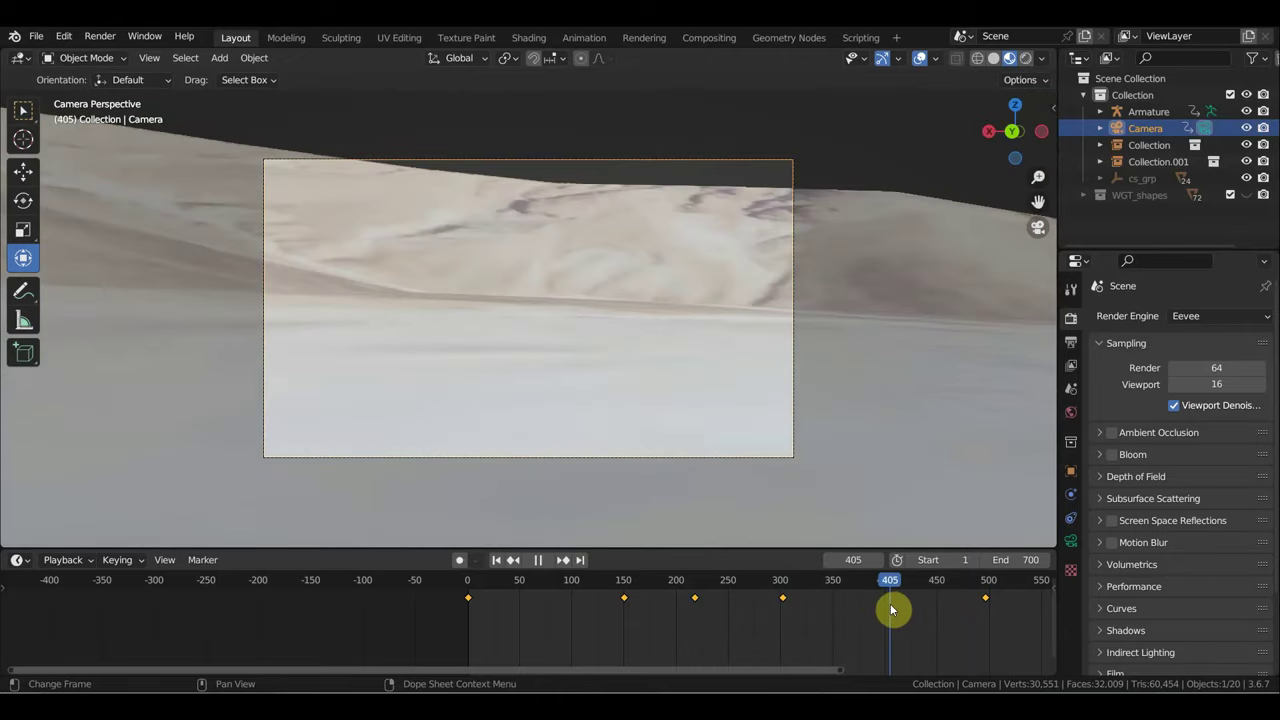
pyautogui.hotkey('shift', '`')
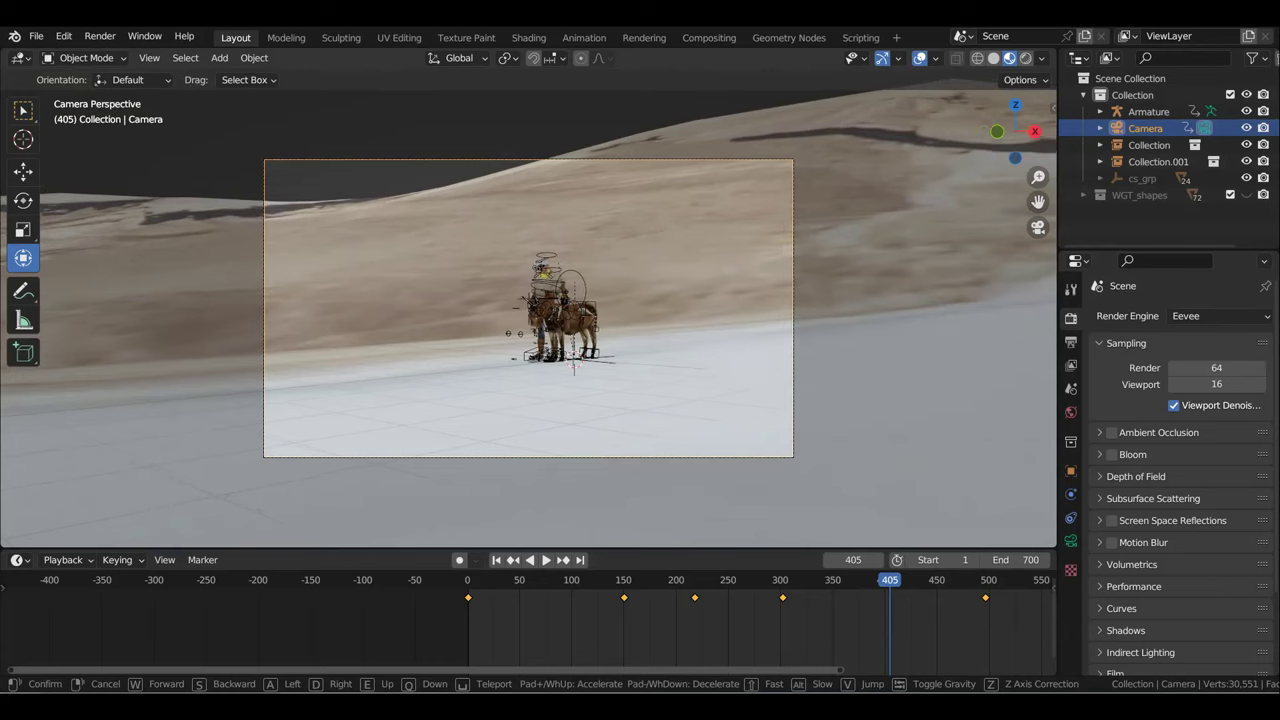
pyautogui.press('i')
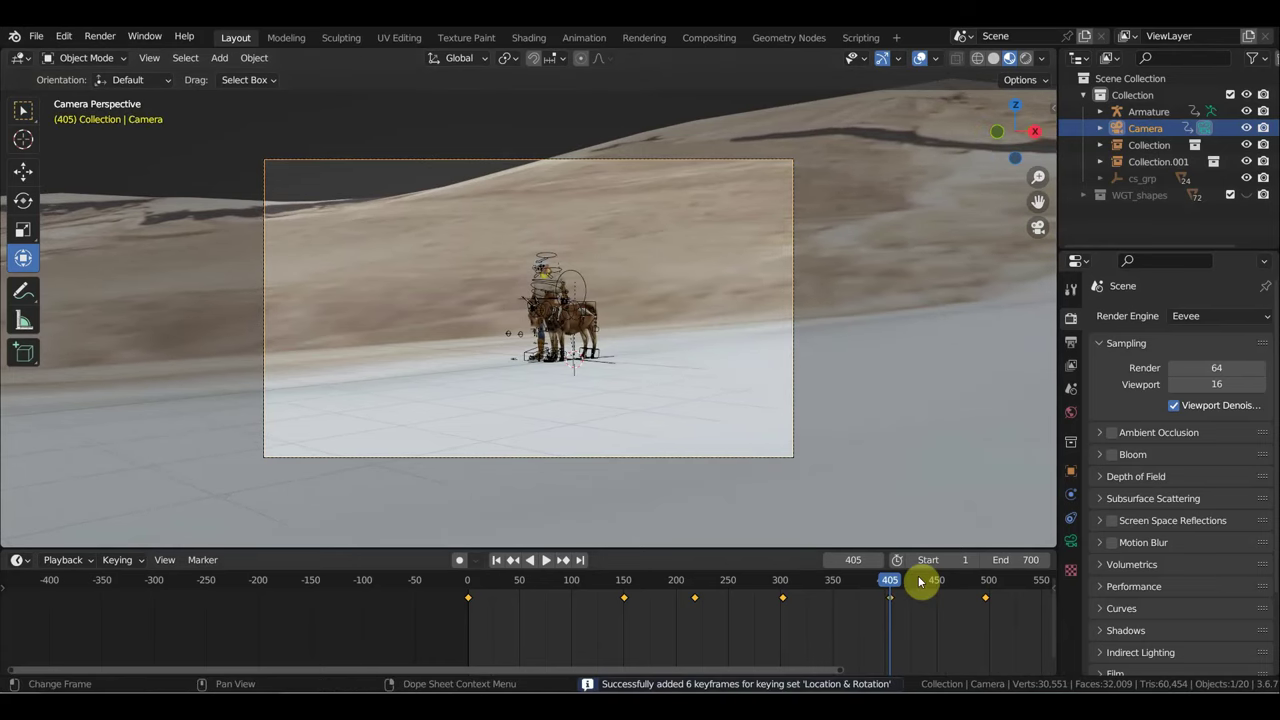
pyautogui.moveTo(893, 587); pyautogui.dragTo(927, 597)
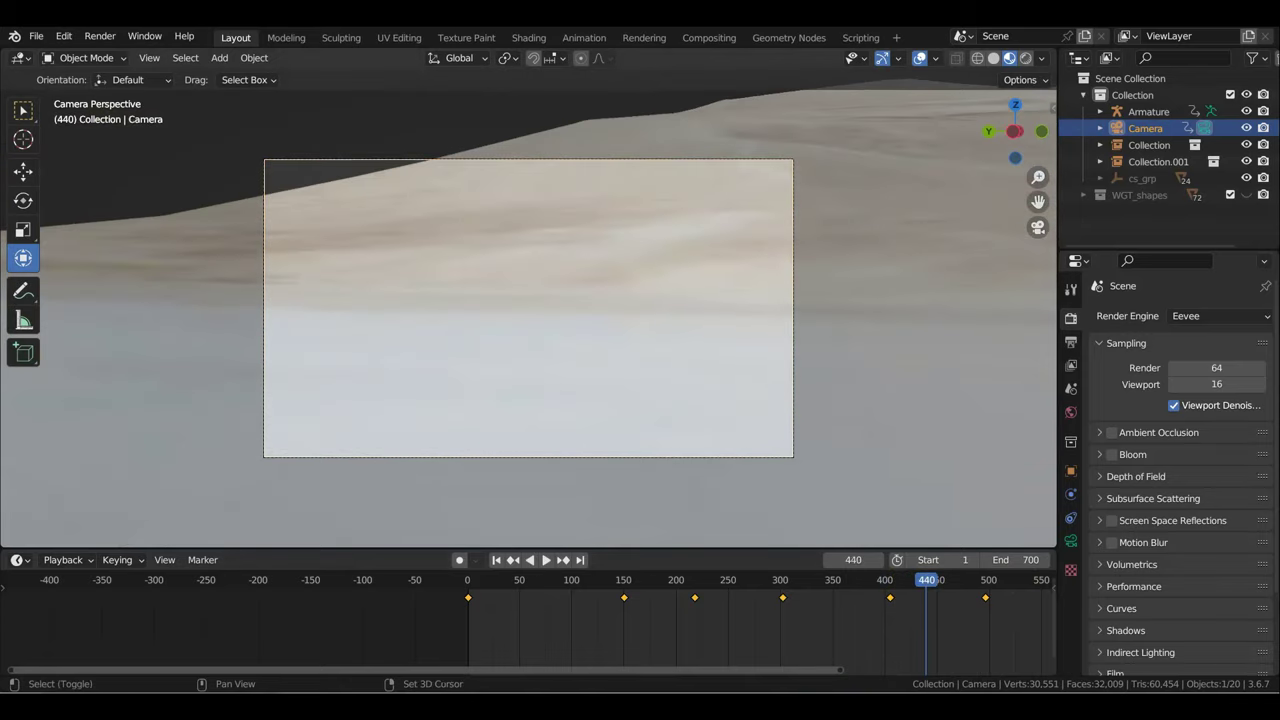
pyautogui.hotkey('shift', '`')
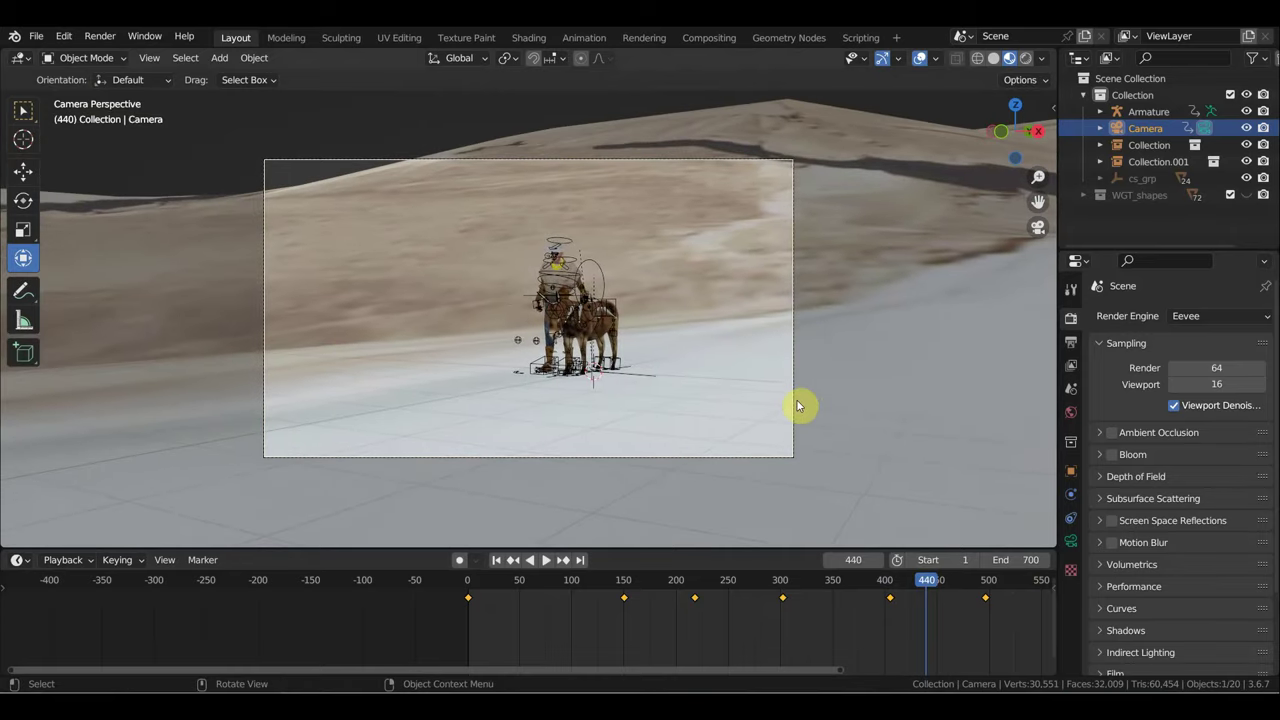
pyautogui.press('space')
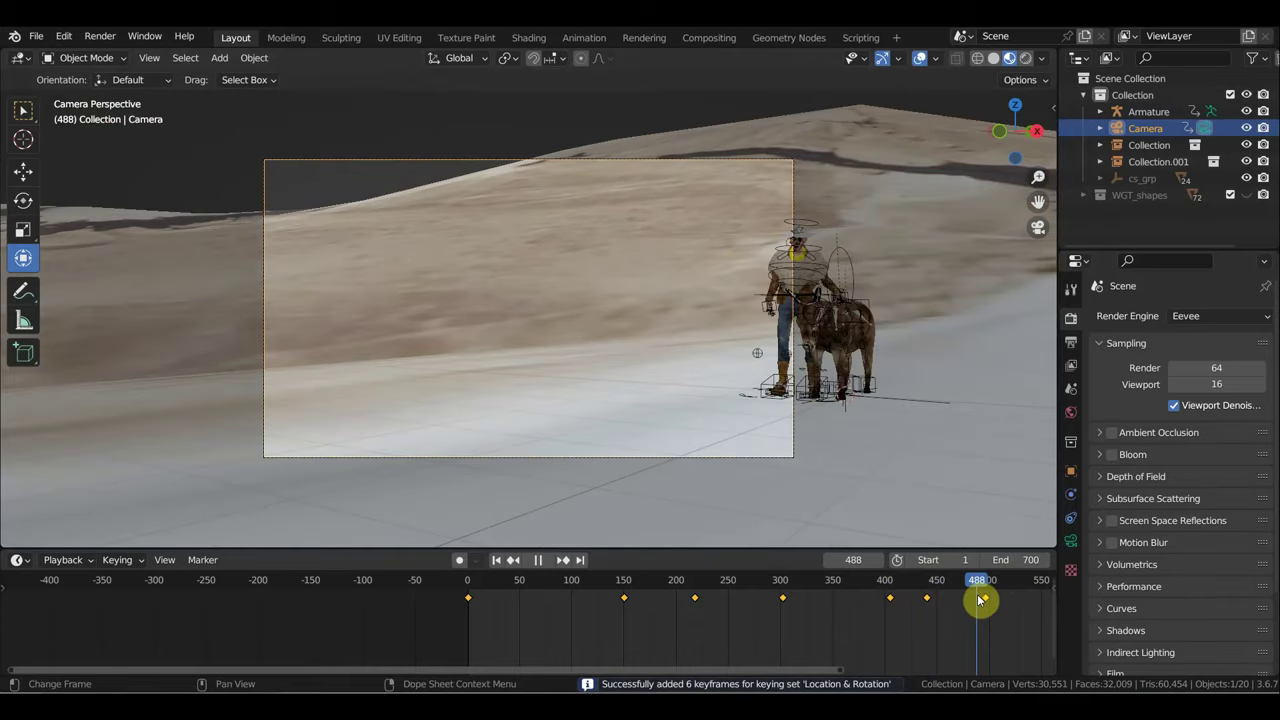
# Step: Re-aim the camera at frame 471, delete the stray last keyframe, and return to frame 403
pyautogui.moveTo(980, 598); pyautogui.dragTo(960, 607)
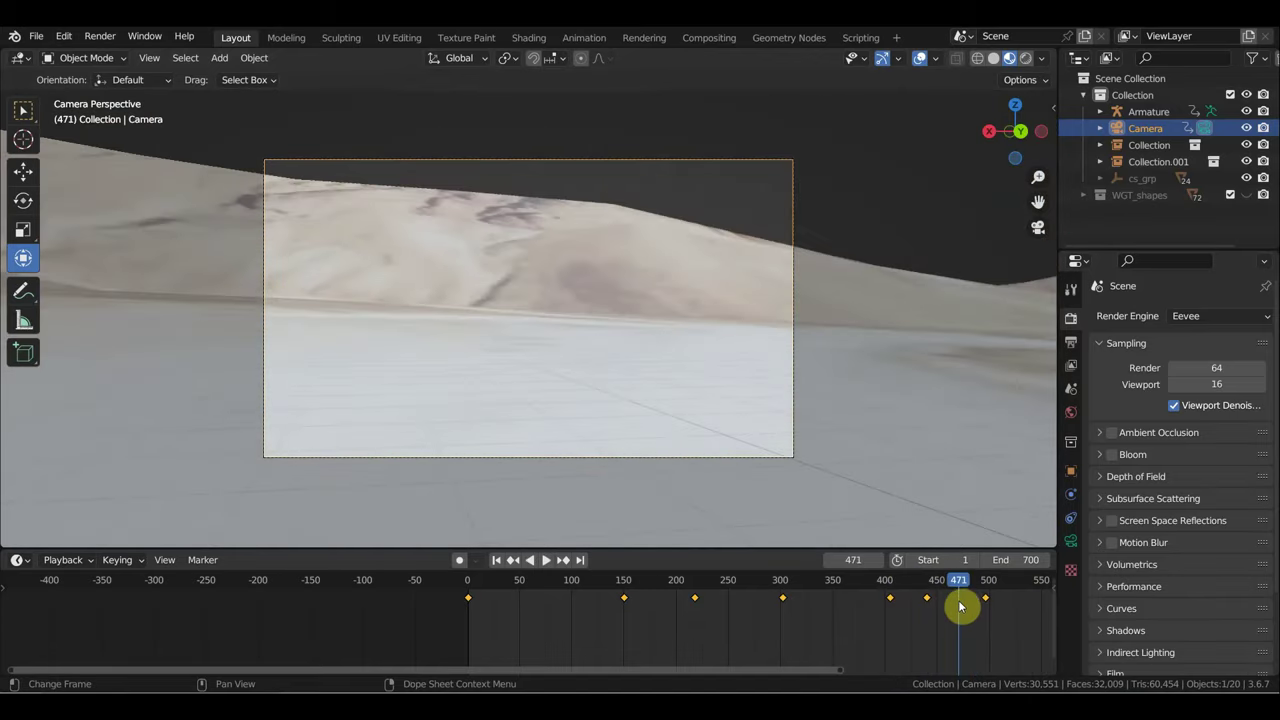
pyautogui.hotkey('shift', '`')
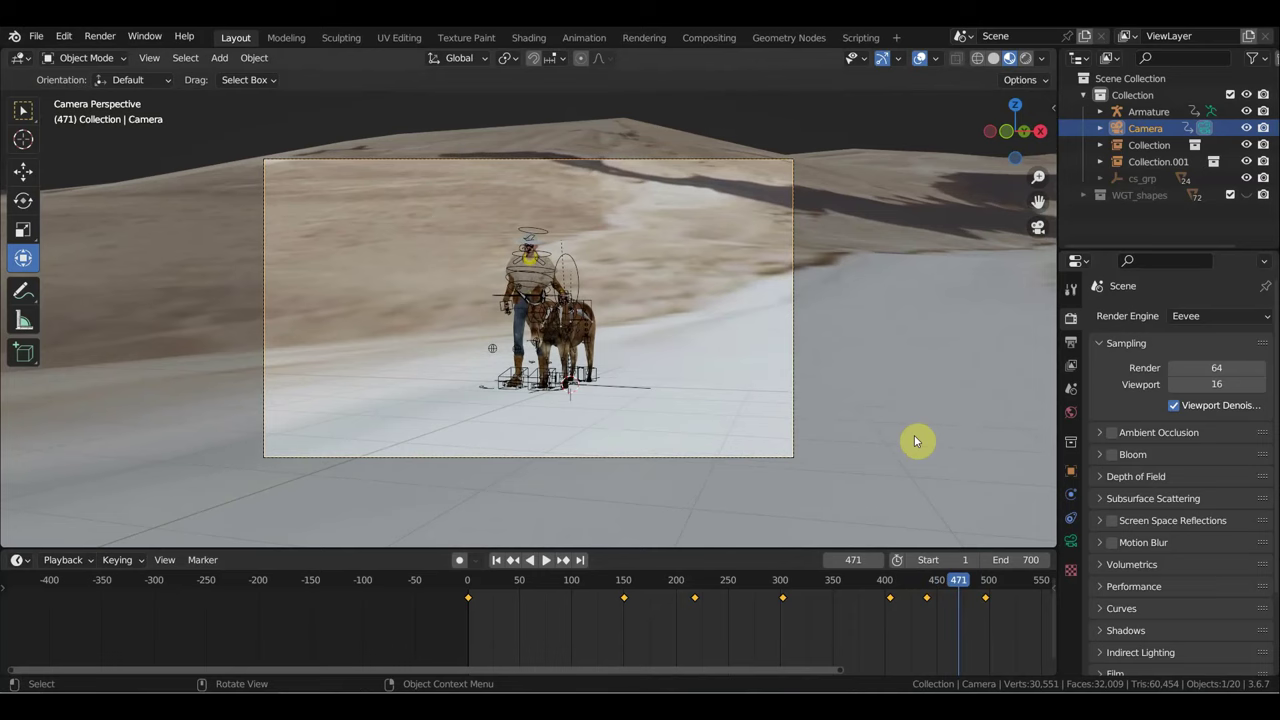
pyautogui.click(967, 581)
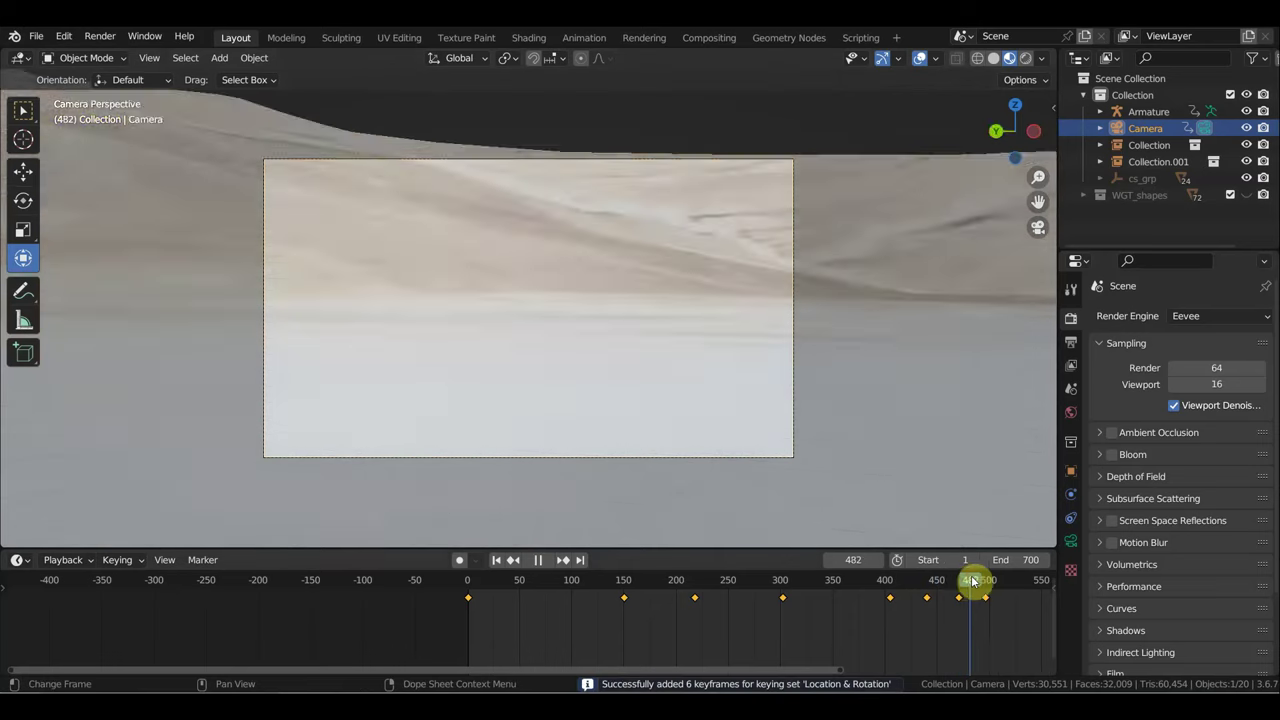
pyautogui.moveTo(967, 581); pyautogui.dragTo(981, 596)
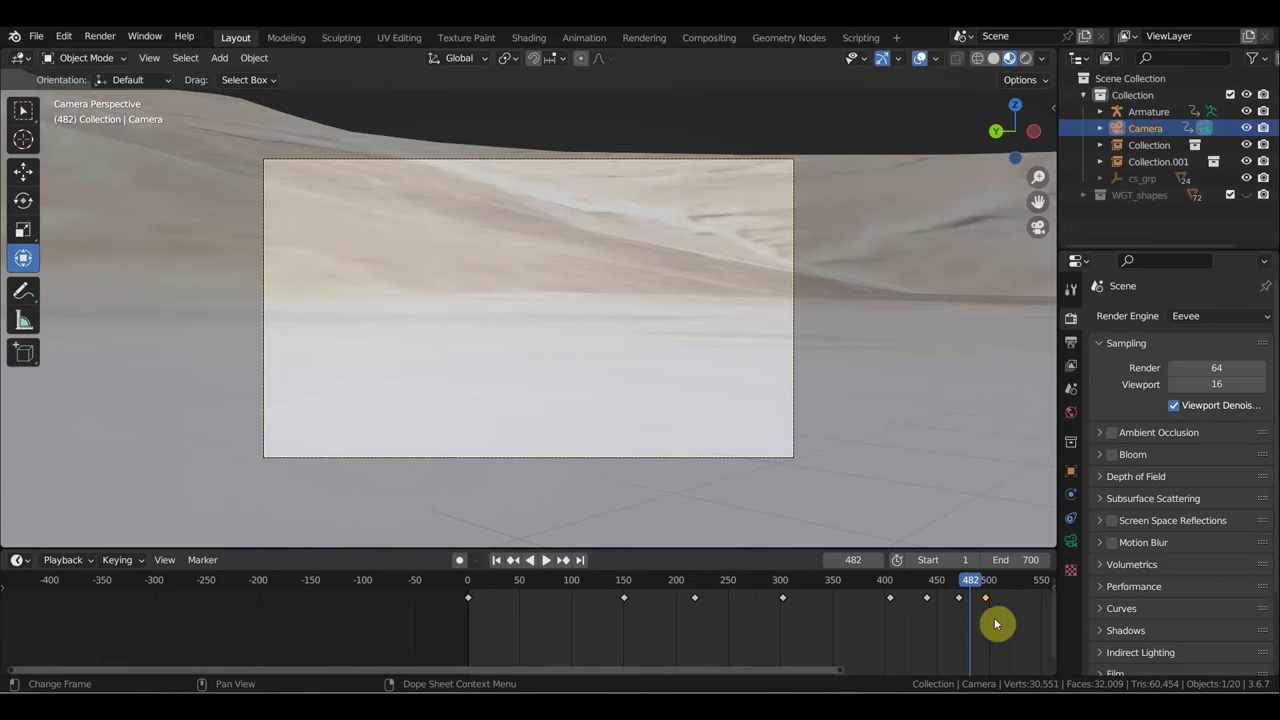
pyautogui.press('Delete')
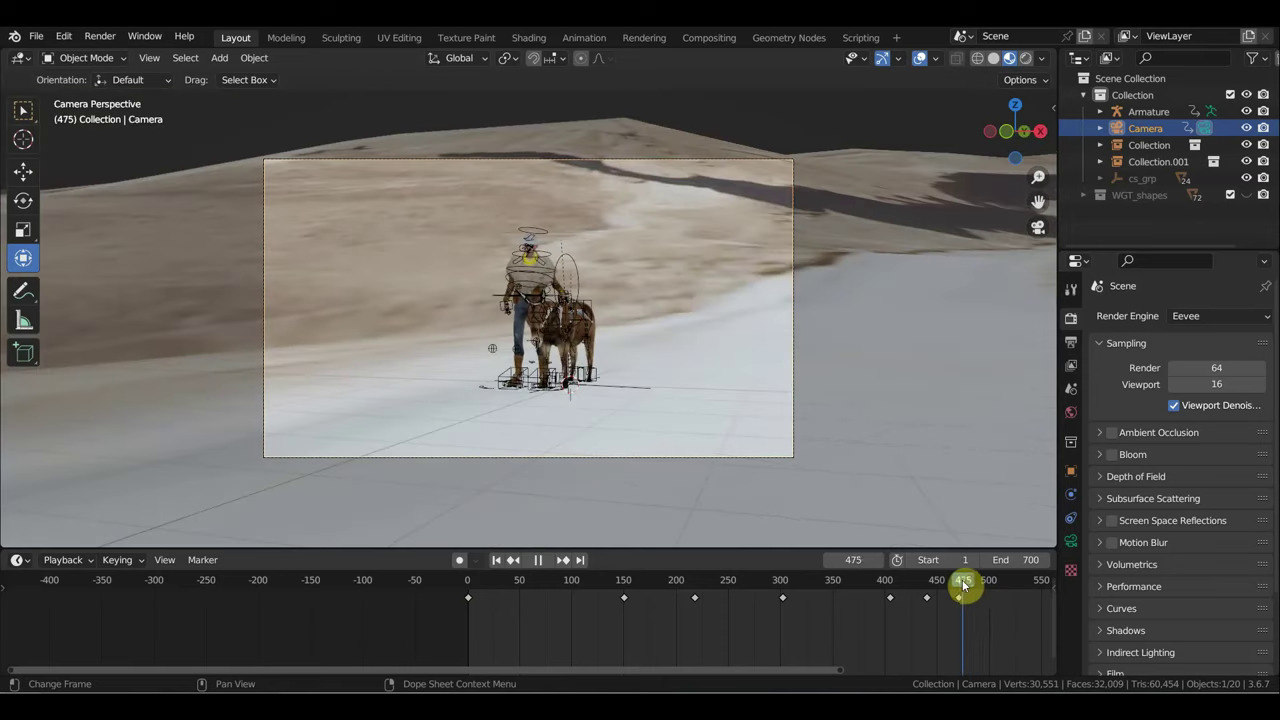
pyautogui.moveTo(962, 587)
pyautogui.mouseDown()
pyautogui.moveTo(889, 574)
pyautogui.moveTo(957, 588)
pyautogui.mouseUp()
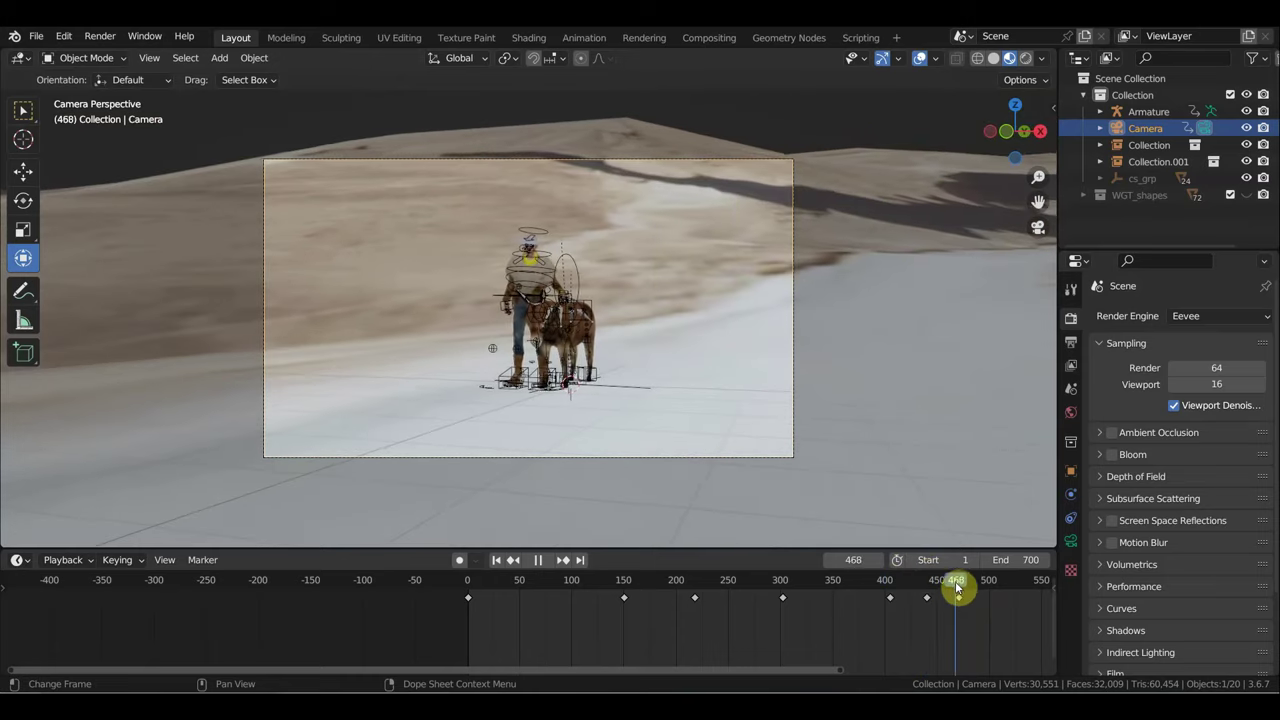
pyautogui.click(889, 585)
pyautogui.scroll(-3, 893, 604)
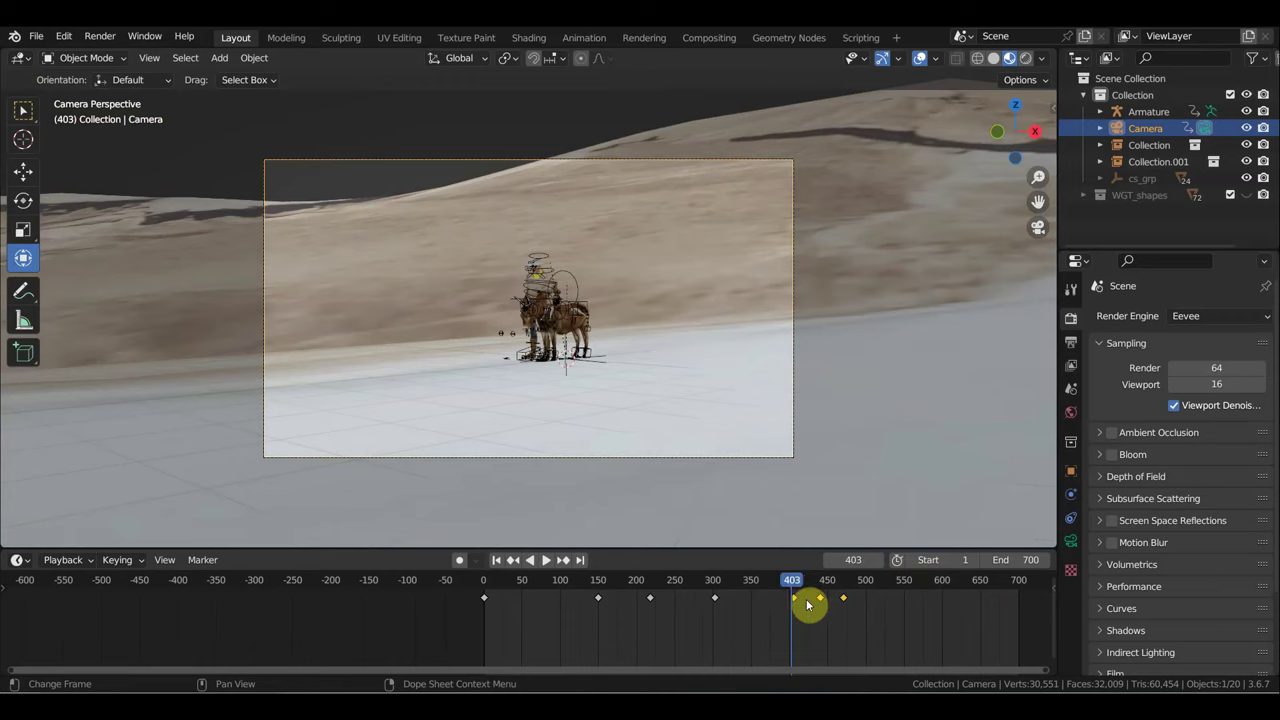
# Step: Scale the camera keyframes outward from frame 403 to end near 625, then review the slower move
pyautogui.press('s')
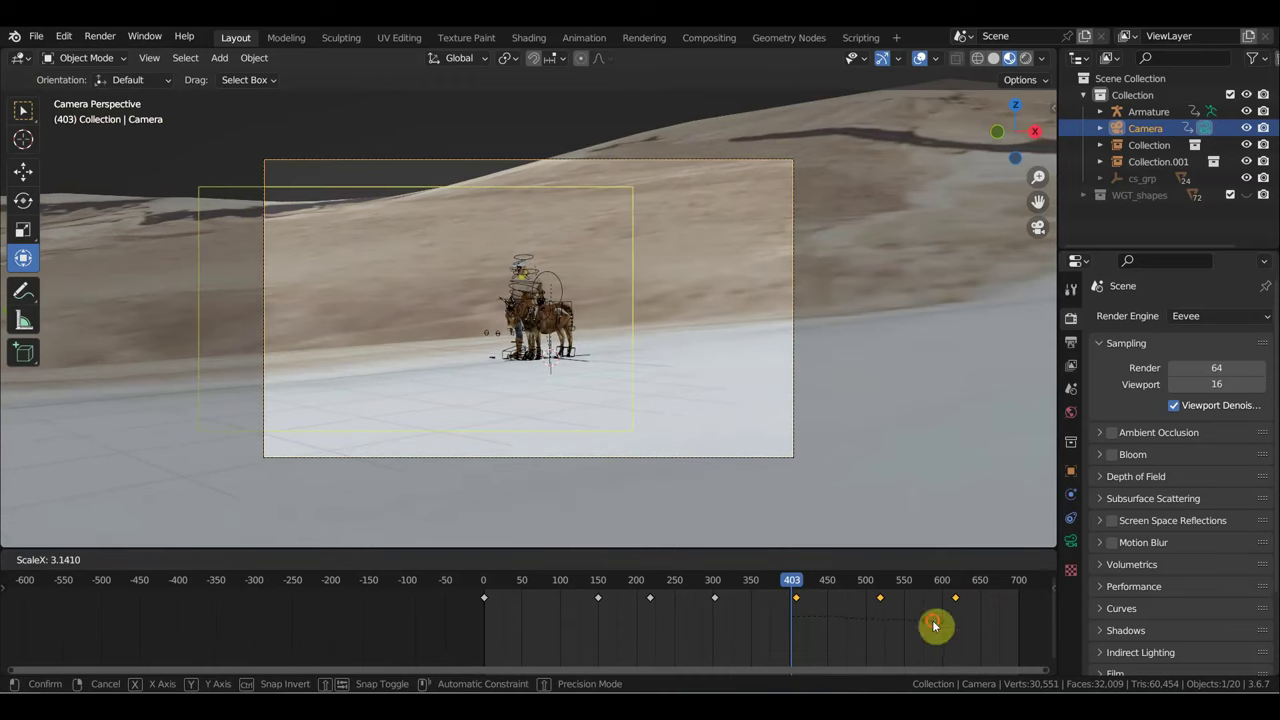
pyautogui.click(934, 626)
pyautogui.moveTo(820, 585); pyautogui.dragTo(713, 581)
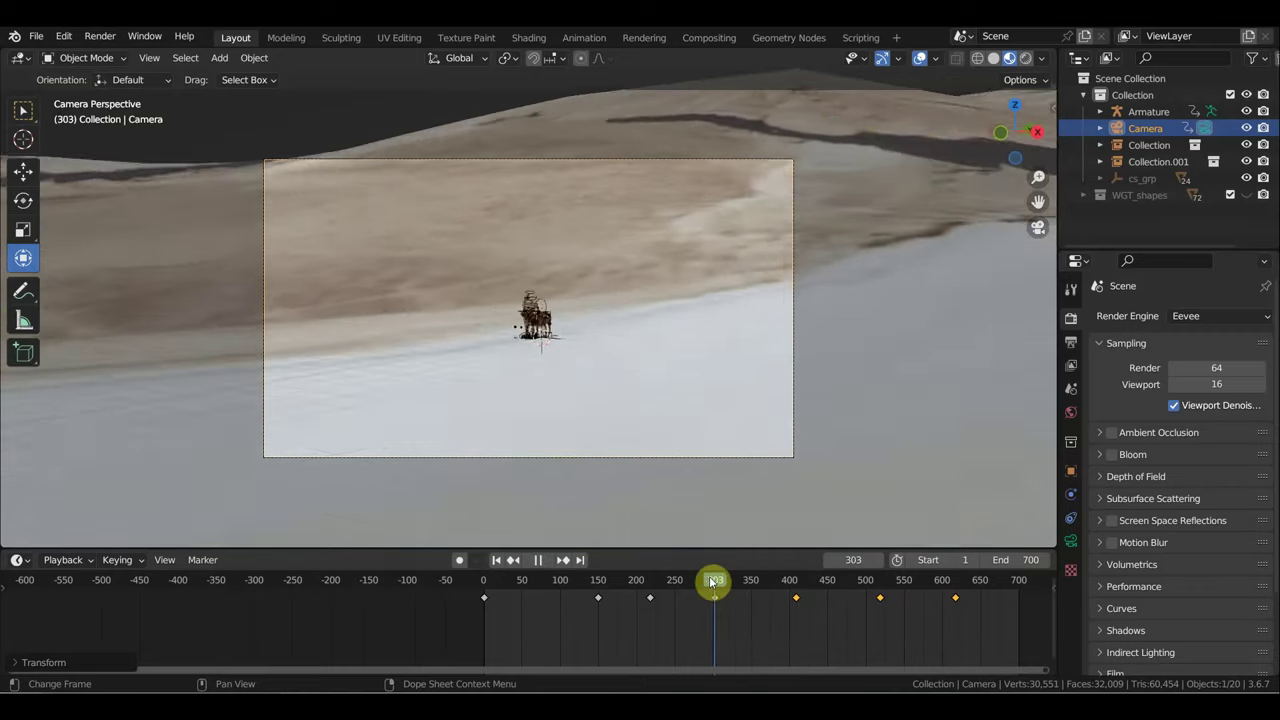
pyautogui.moveTo(713, 581)
pyautogui.mouseDown()
pyautogui.moveTo(758, 597)
pyautogui.moveTo(960, 604)
pyautogui.mouseUp()
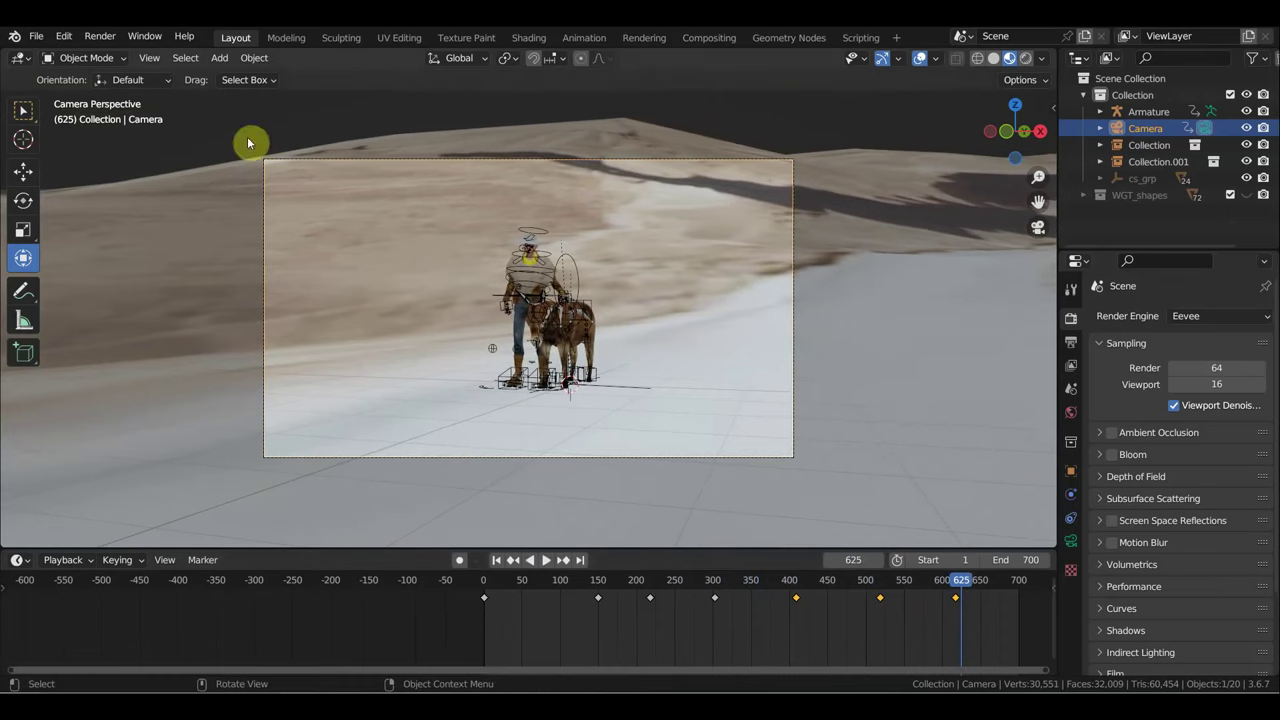
# Step: Save the blend file
pyautogui.click(37, 40)
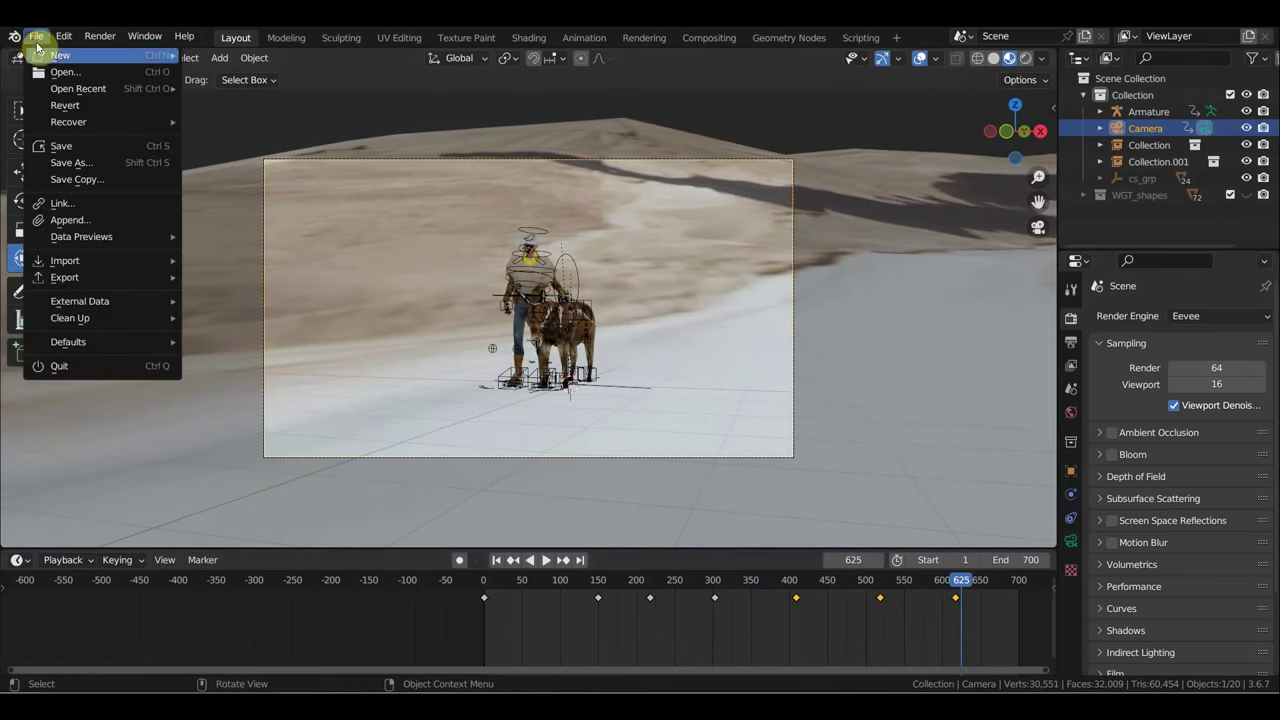
pyautogui.click(90, 150)
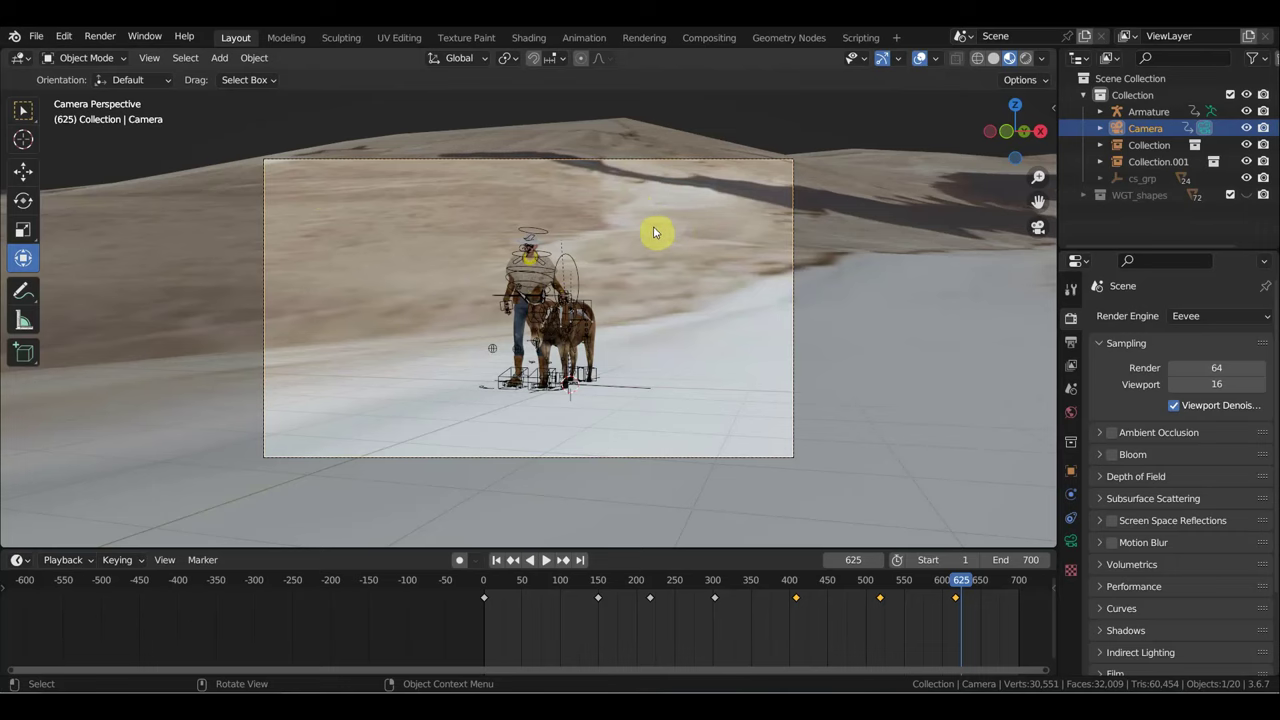
pyautogui.scroll(-2, 675, 388)
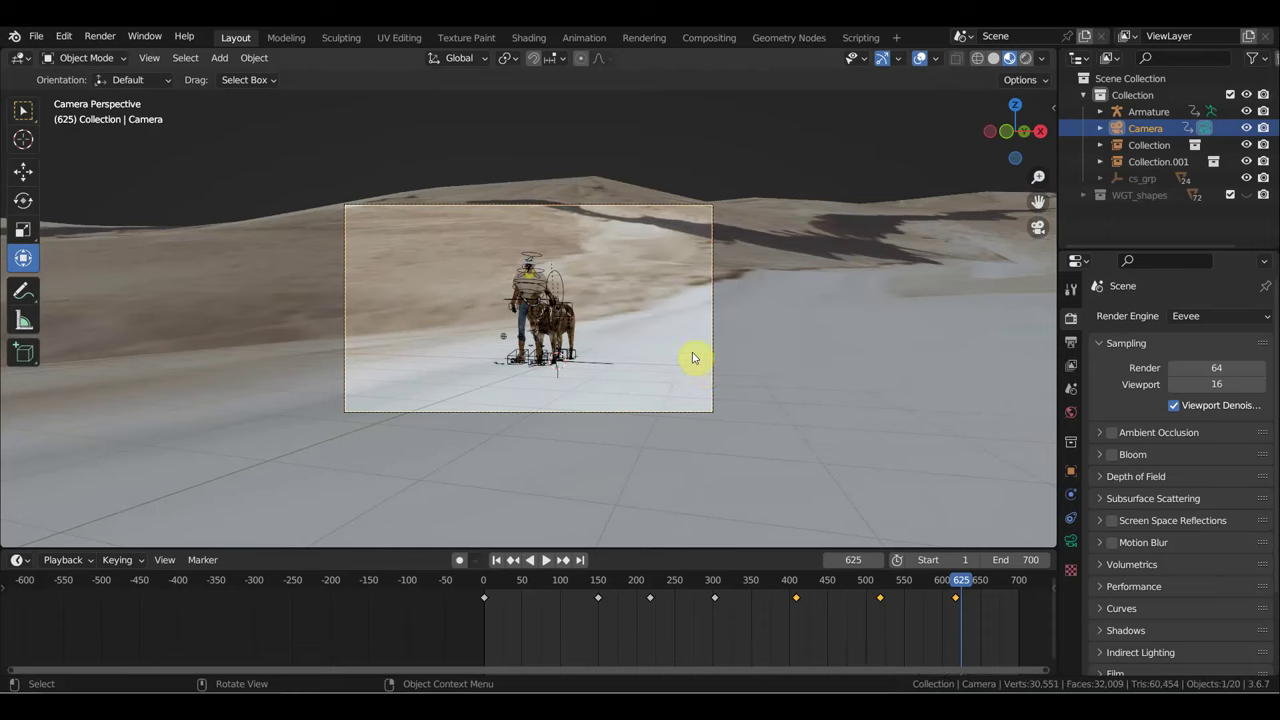
# Step: Import the пляж1.fbx skydome from the Desktop as an FBX file
pyautogui.click(66, 58)
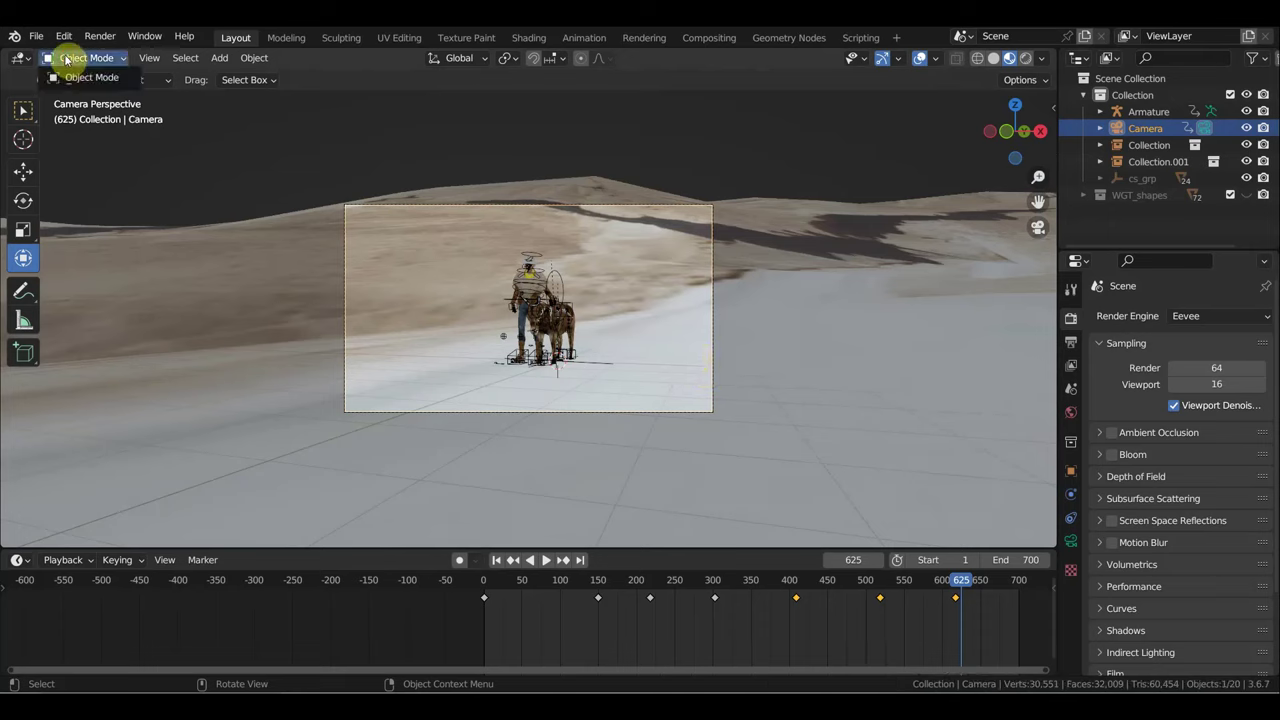
pyautogui.click(36, 36)
pyautogui.moveTo(65, 260)
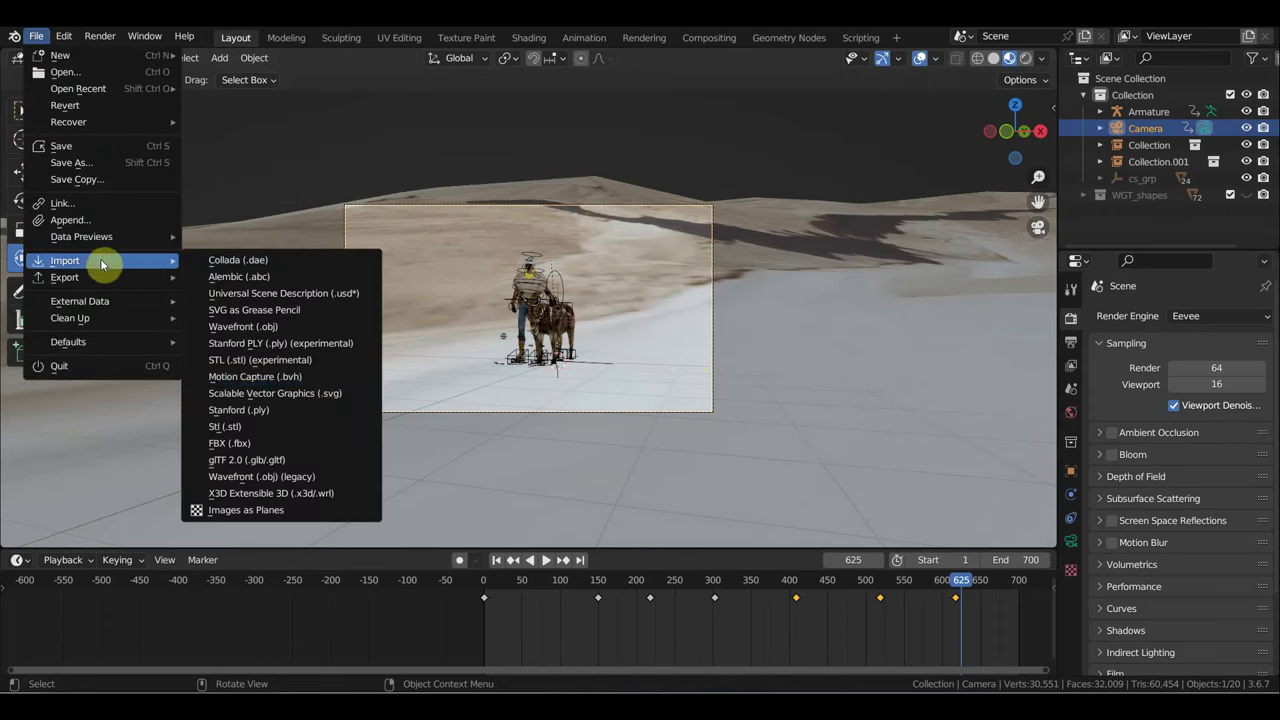
pyautogui.click(285, 447)
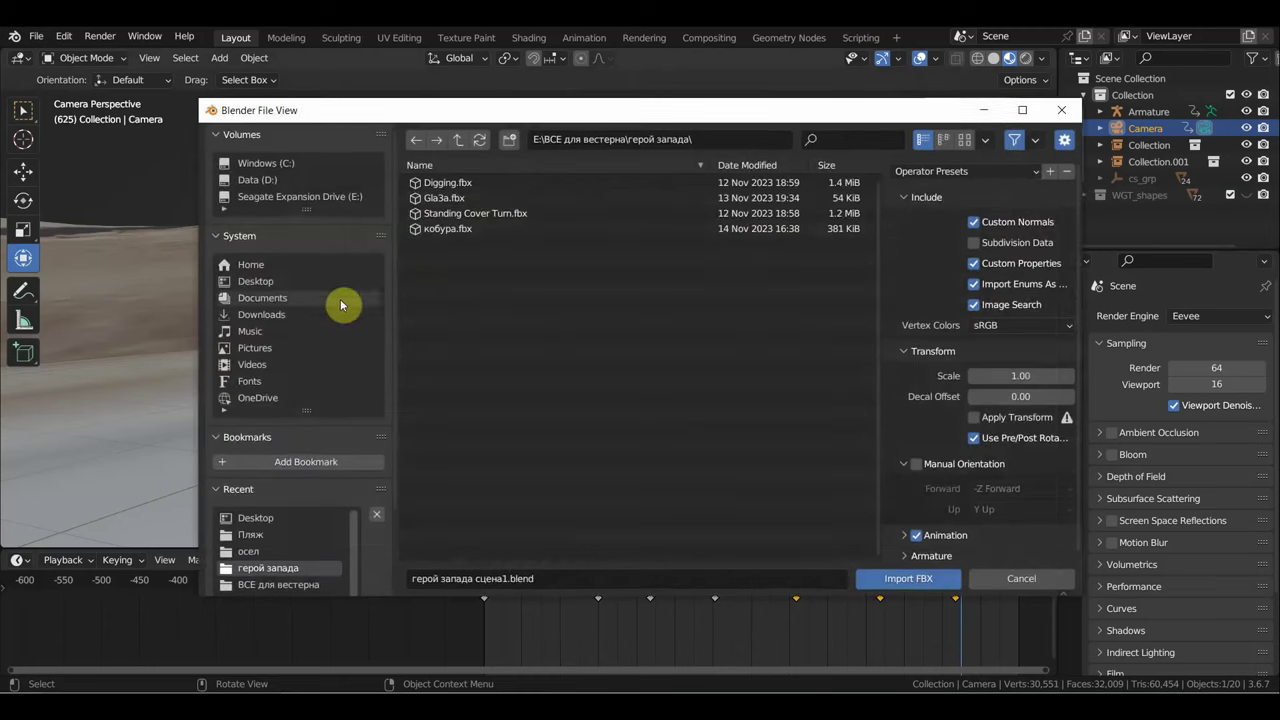
pyautogui.click(256, 282)
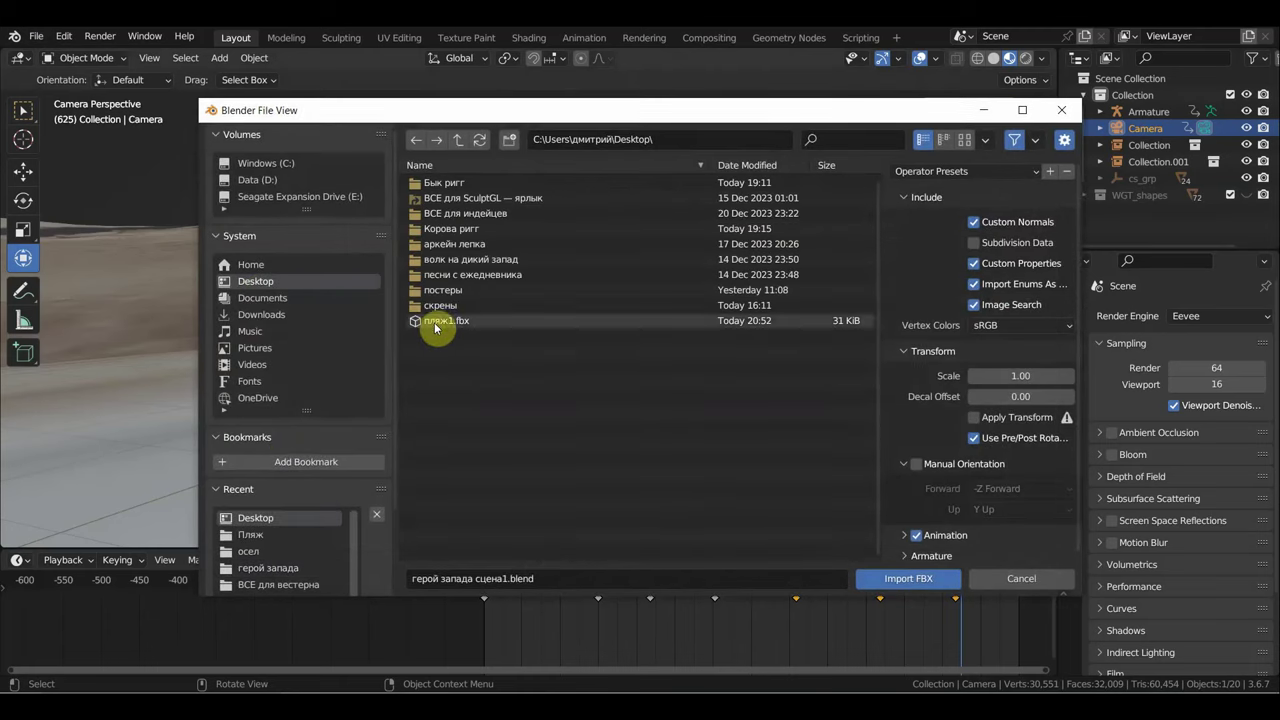
pyautogui.doubleClick(435, 322)
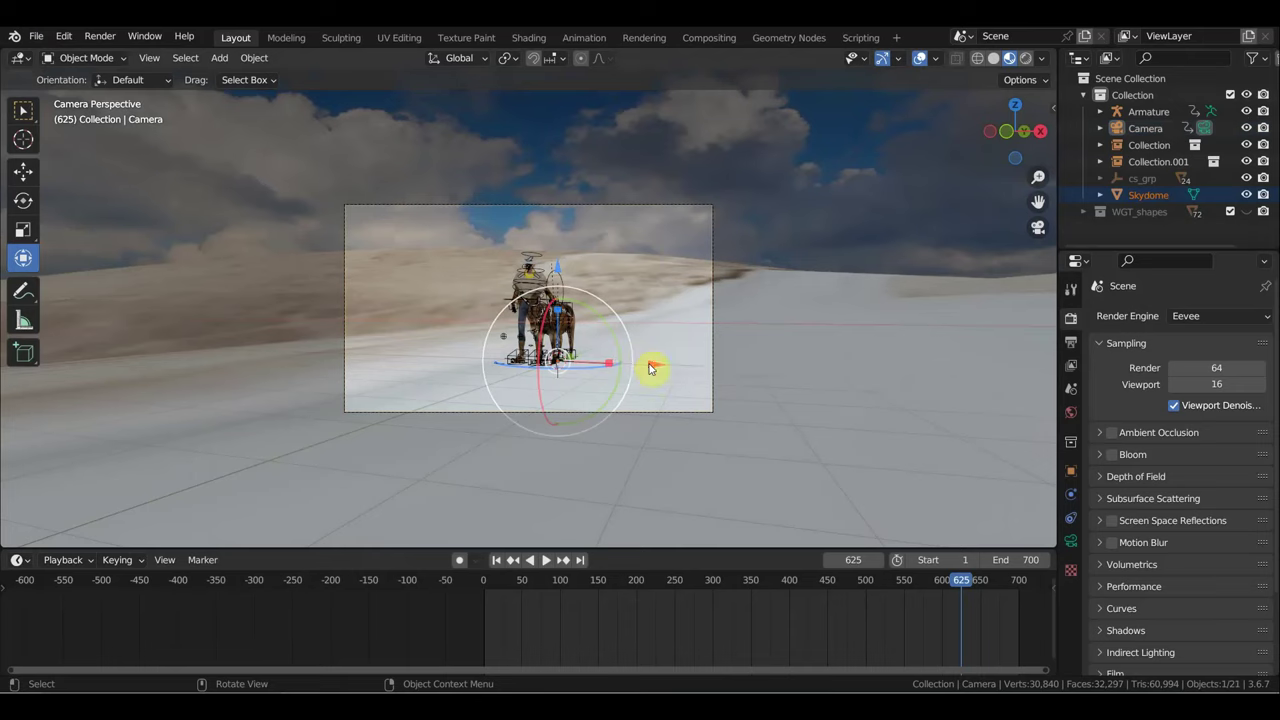
# Step: Scale the Skydome in three passes until its clouds fill the camera view, then reselect the camera
pyautogui.scroll(1, 648, 368)
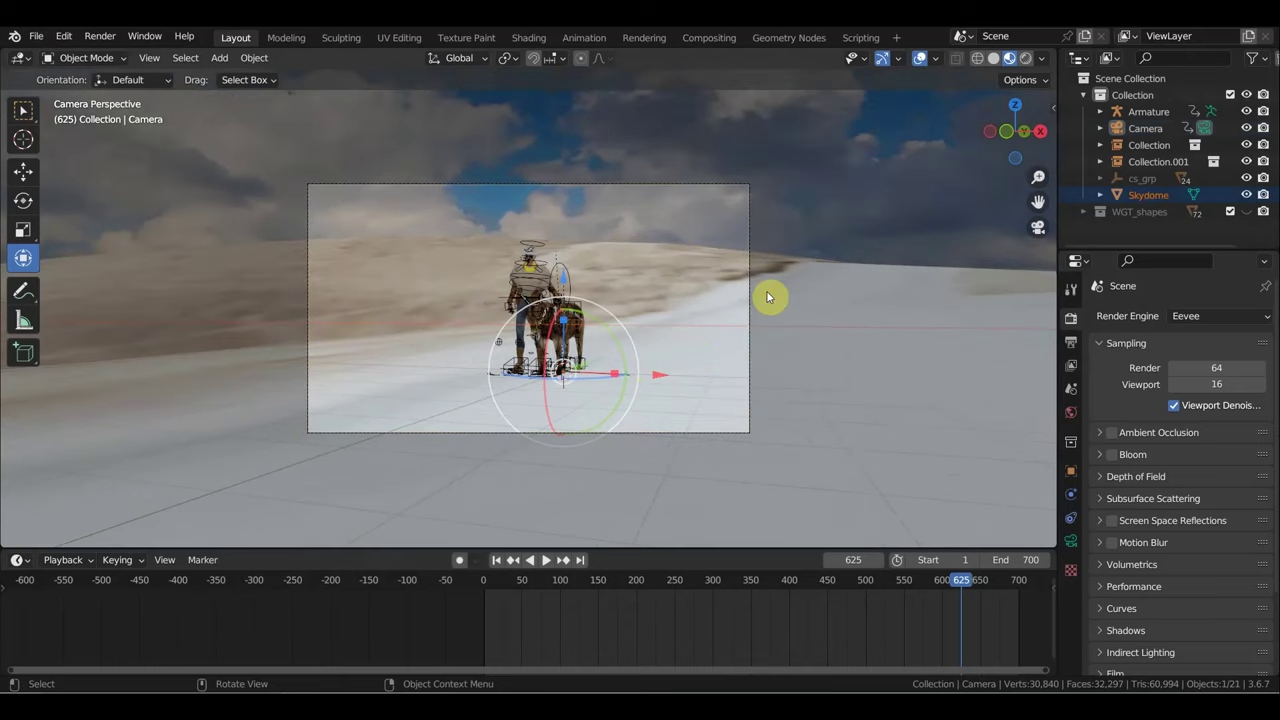
pyautogui.moveTo(957, 585); pyautogui.dragTo(500, 580)
pyautogui.click(183, 326)
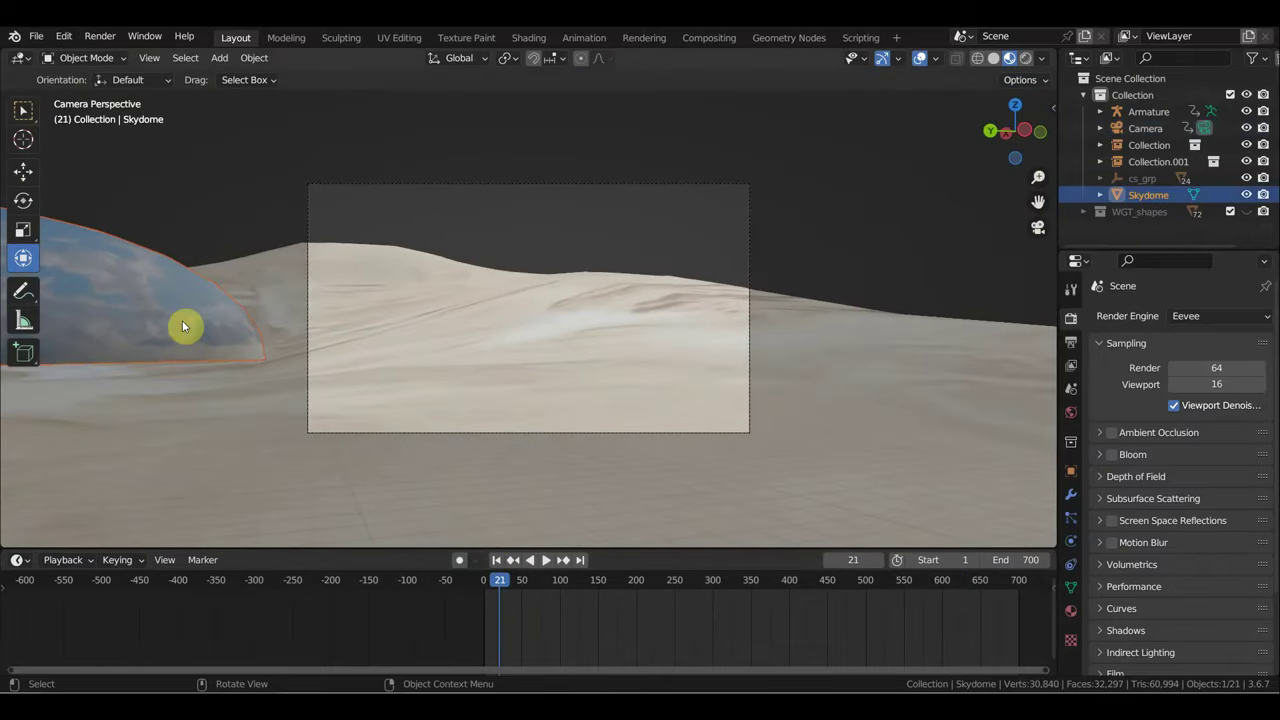
pyautogui.press('s')
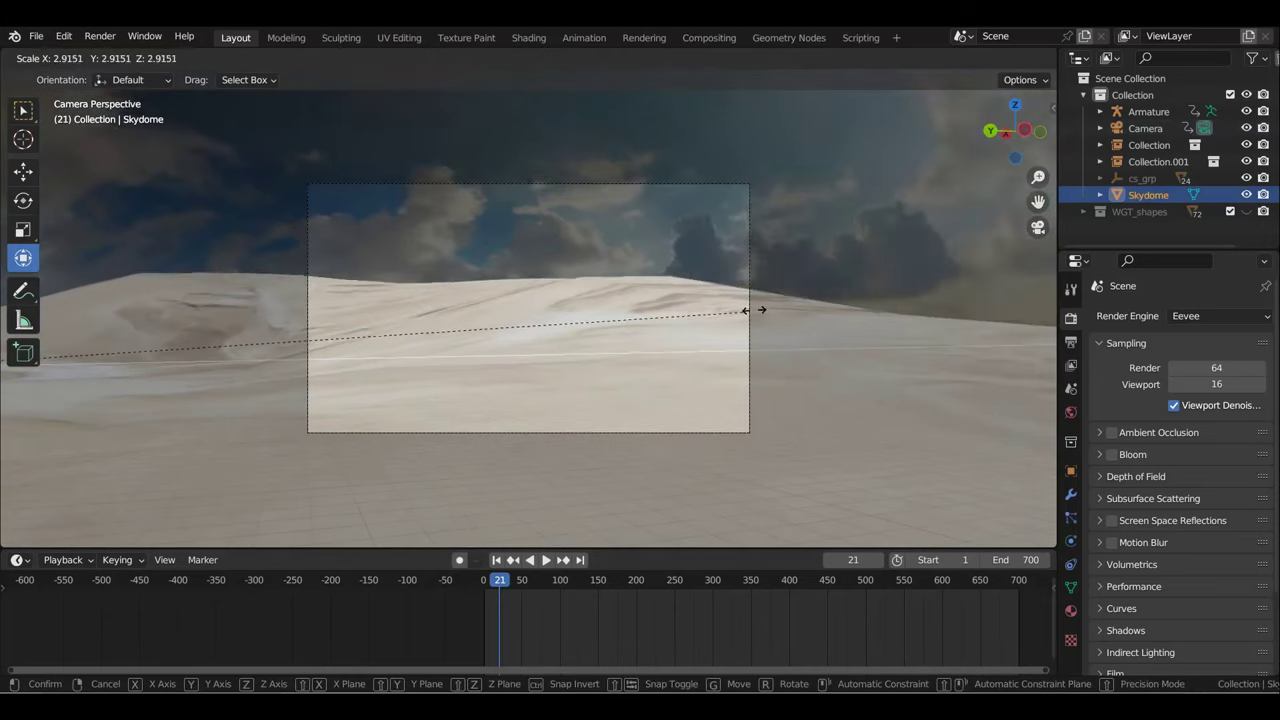
pyautogui.click(995, 289)
pyautogui.press('s')
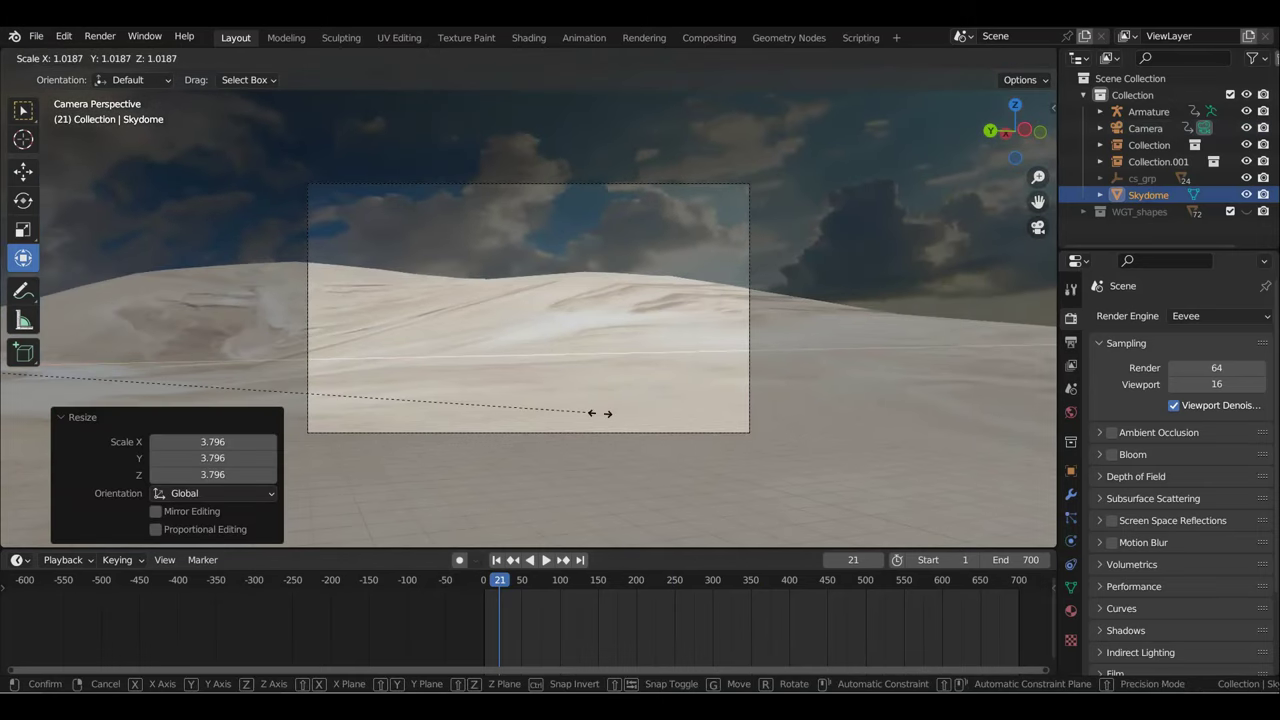
pyautogui.click(908, 411)
pyautogui.press('s')
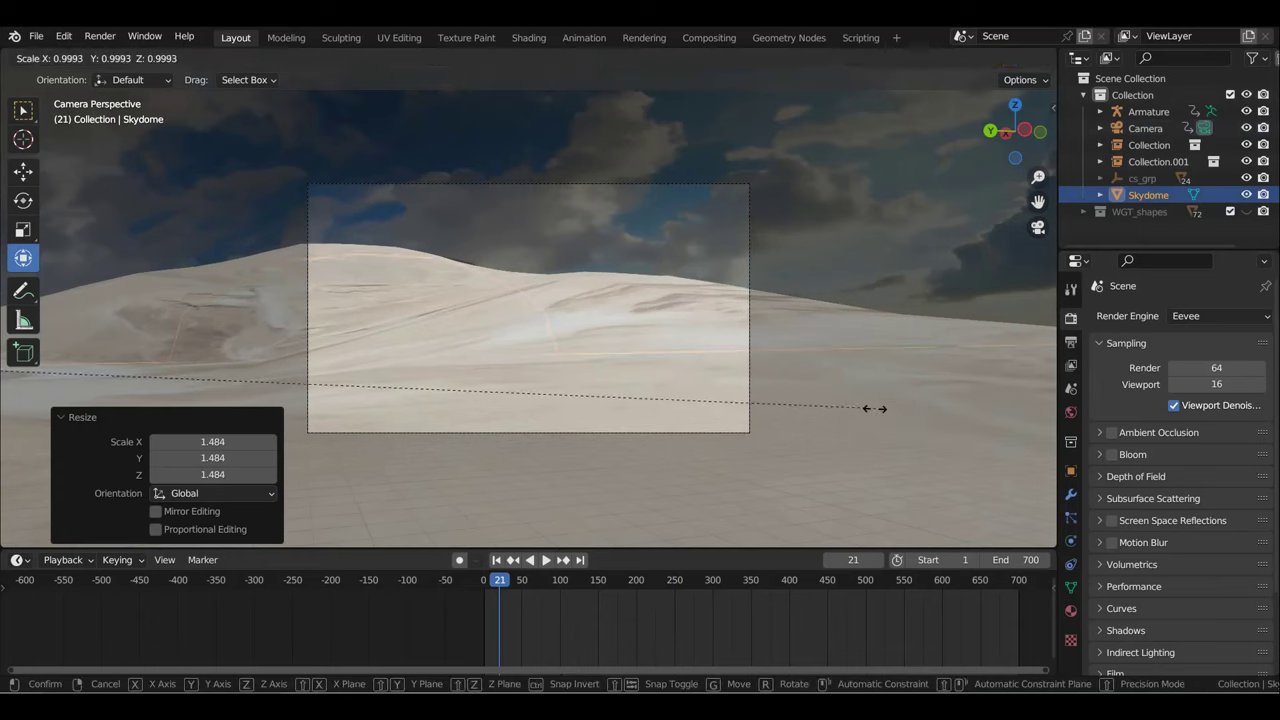
pyautogui.click(783, 412)
pyautogui.click(749, 344)
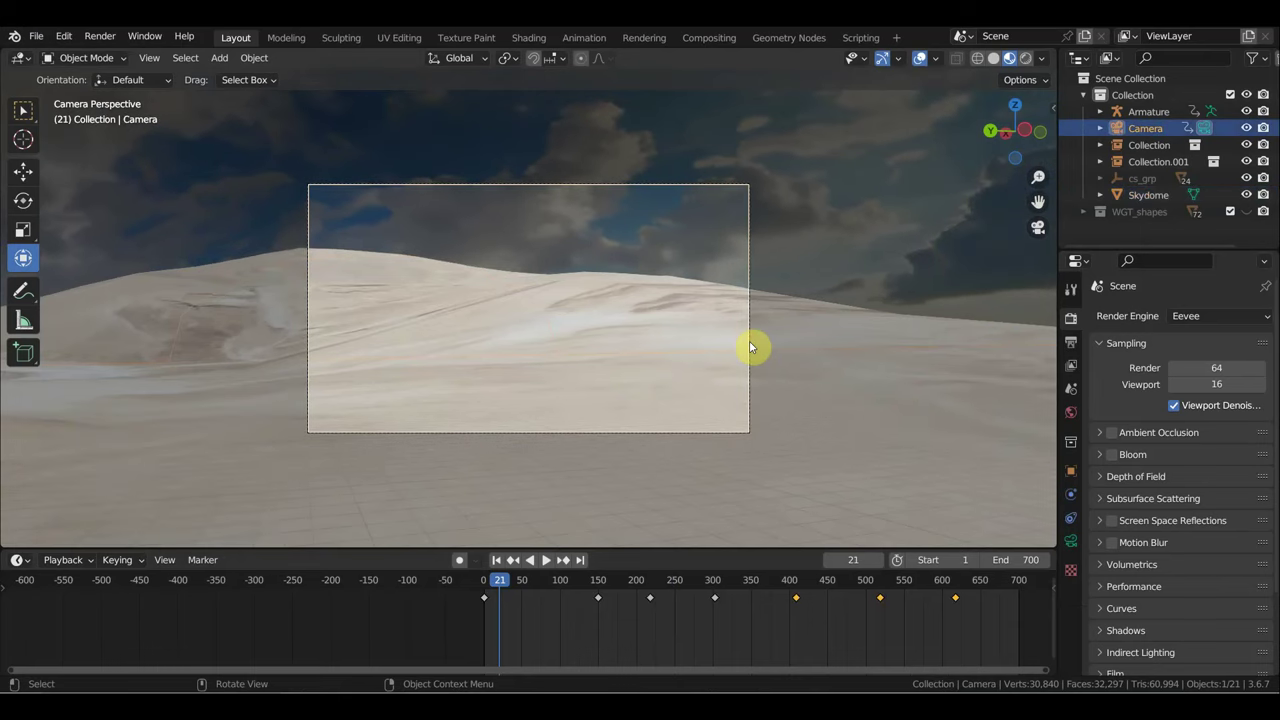
# Step: Play back the camera shot with viewport overlays hidden, then save the scene
pyautogui.click(1070, 541)
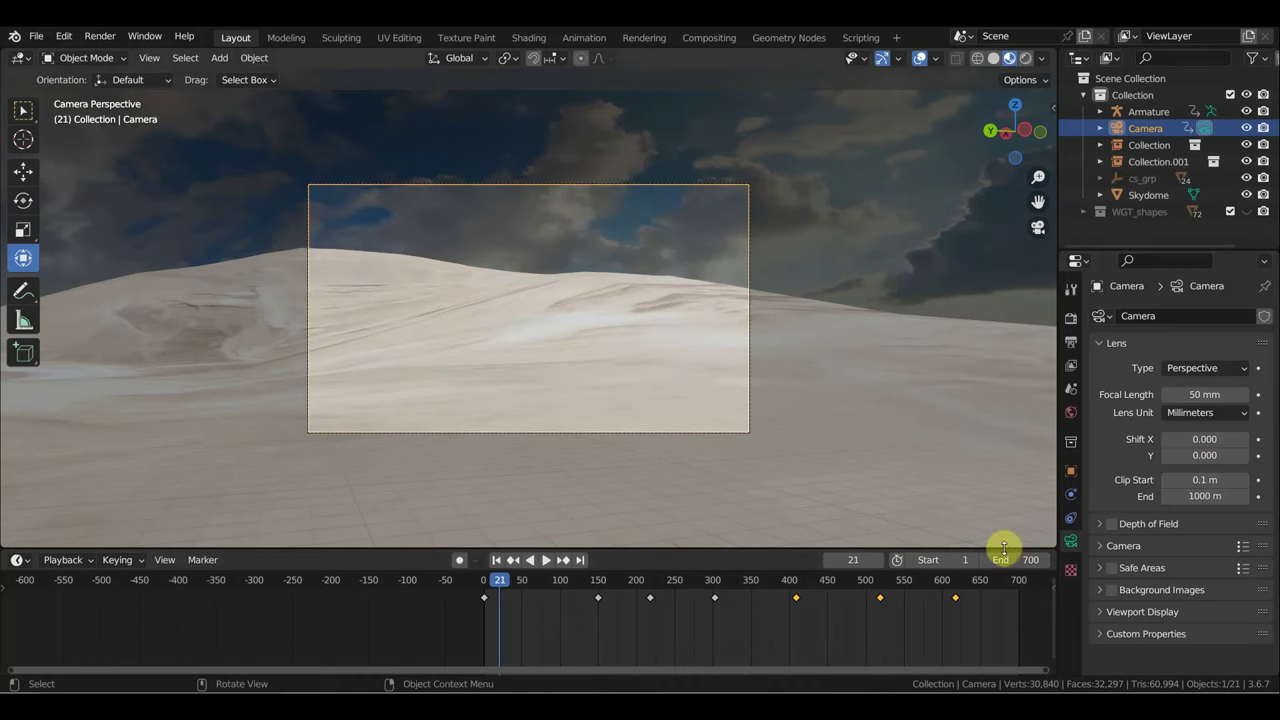
pyautogui.press('space')
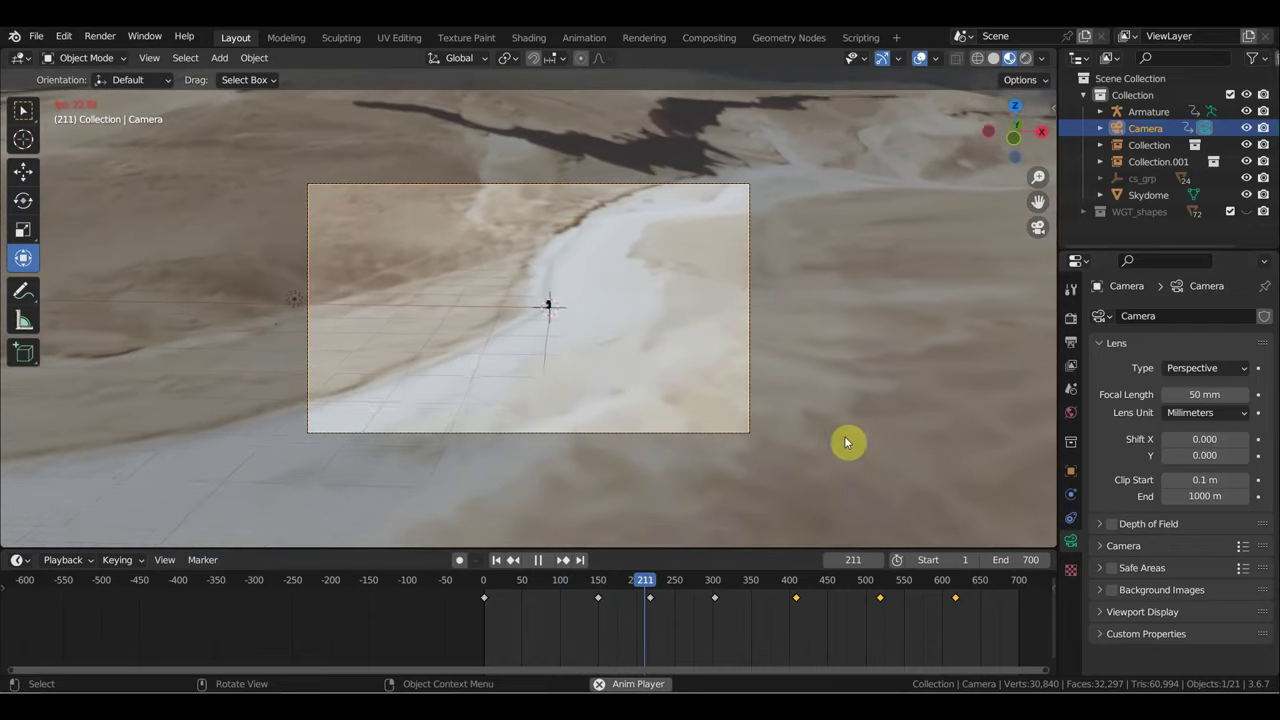
pyautogui.click(920, 58)
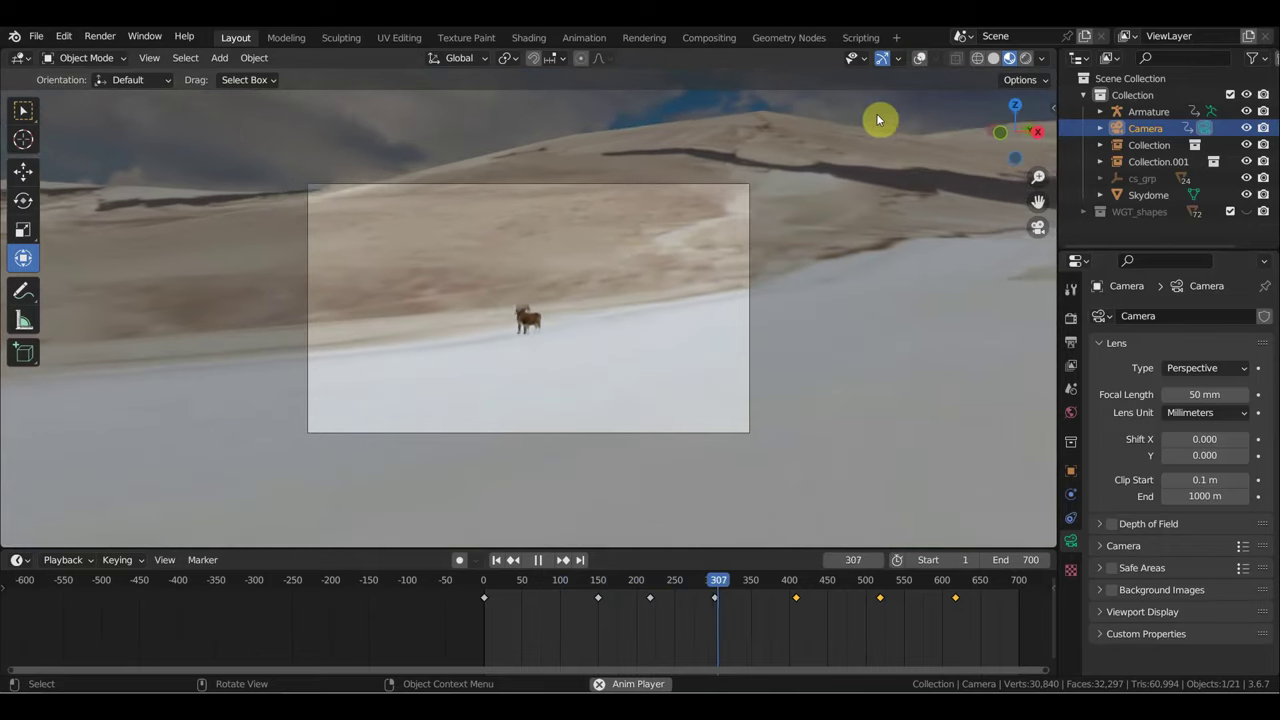
pyautogui.press('space')
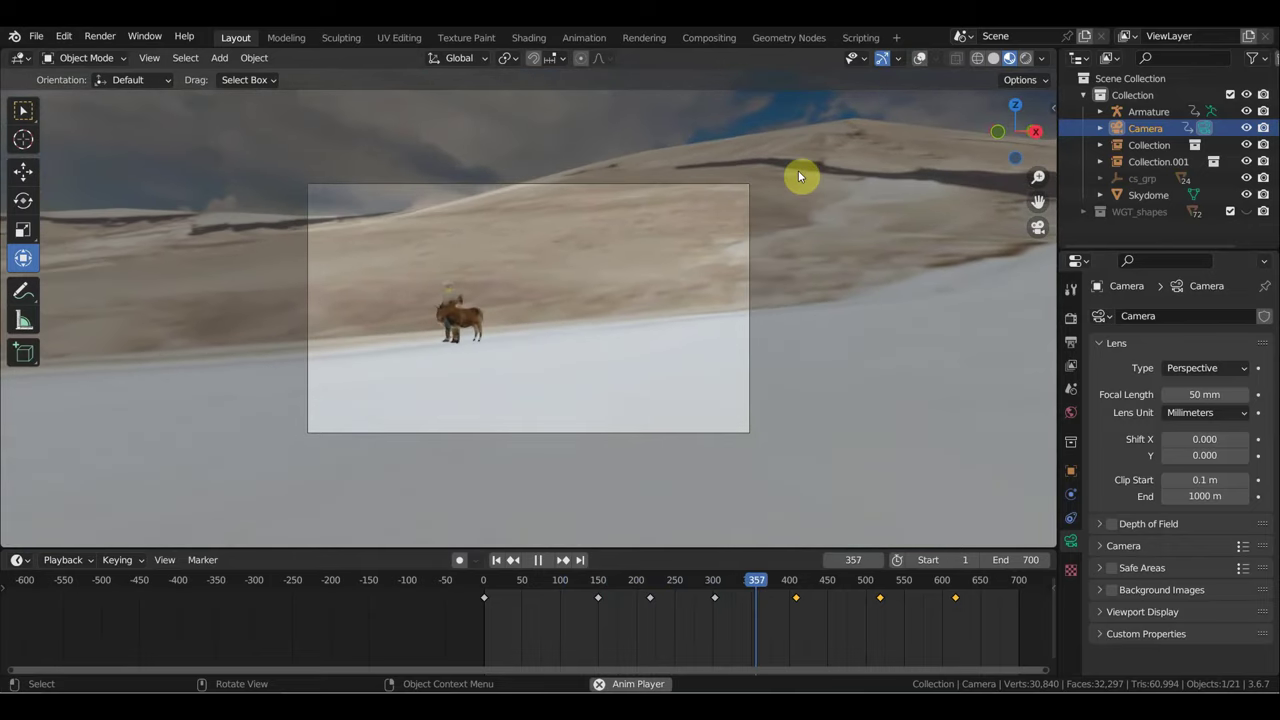
pyautogui.click(36, 37)
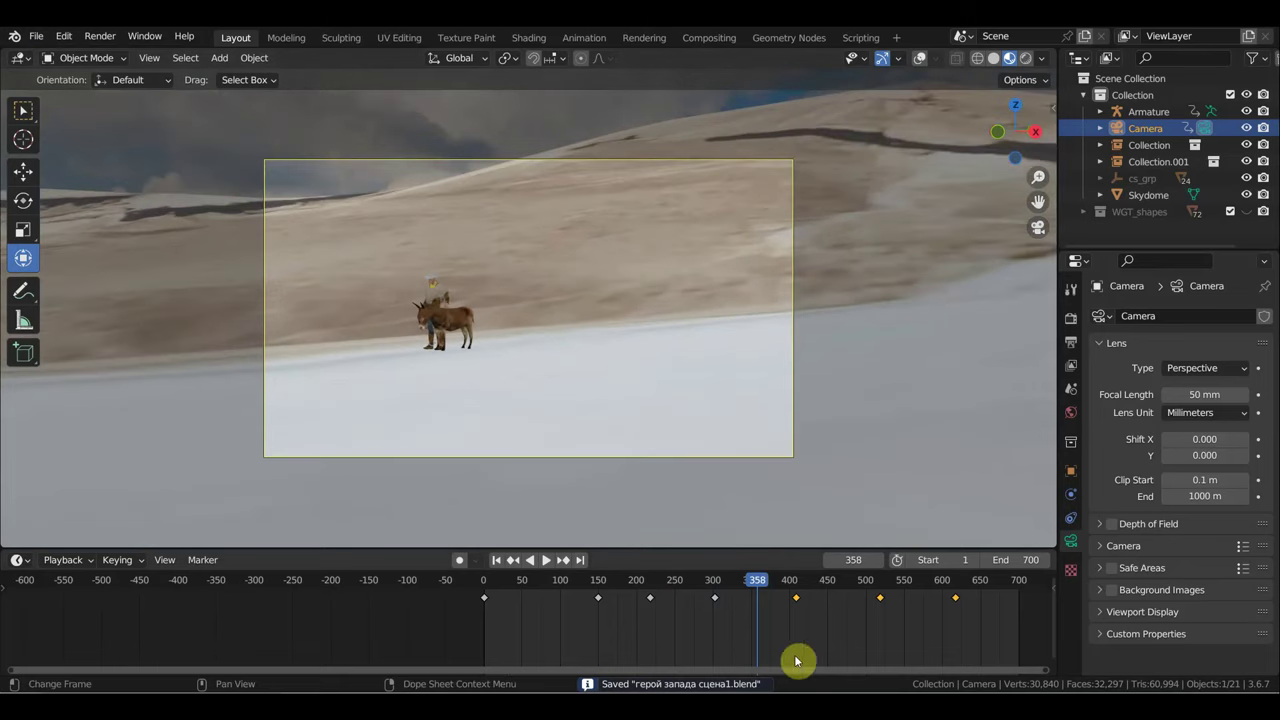
# Step: Go to frame 618 and box-select the old camera keyframes for removal
pyautogui.moveTo(766, 586)
pyautogui.mouseDown()
pyautogui.moveTo(886, 594)
pyautogui.moveTo(984, 624)
pyautogui.mouseUp()
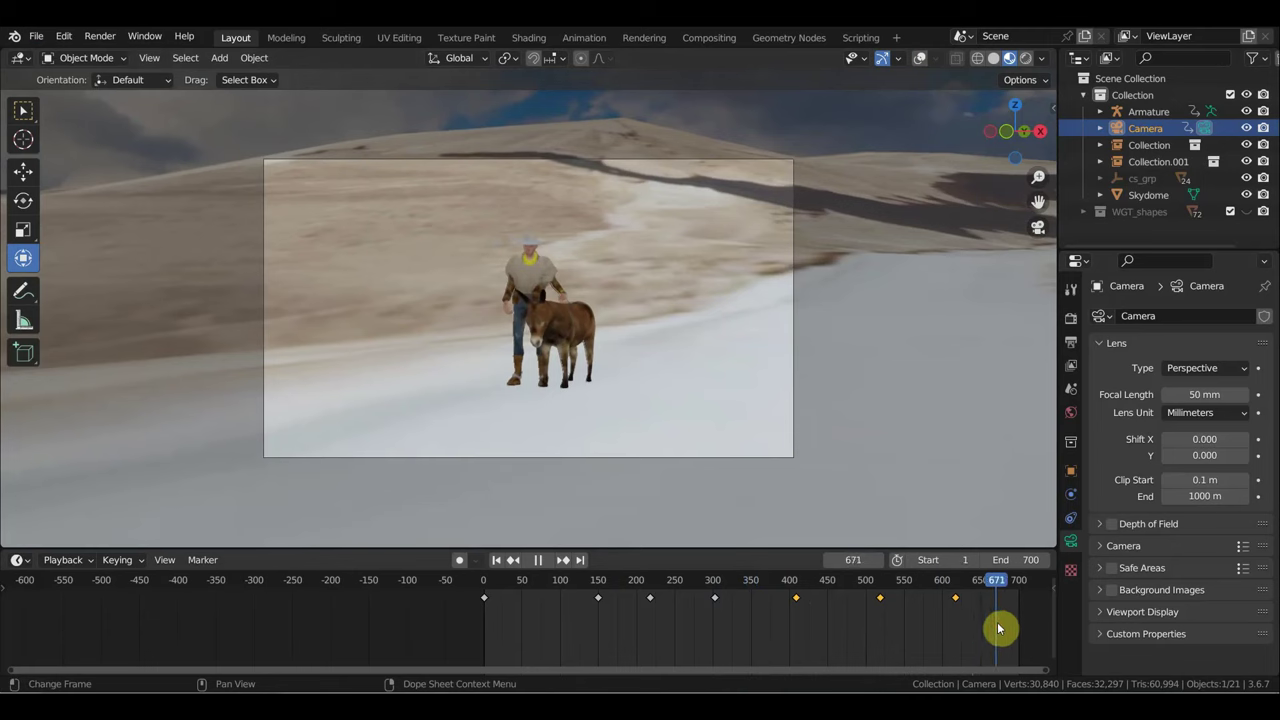
pyautogui.click(477, 439)
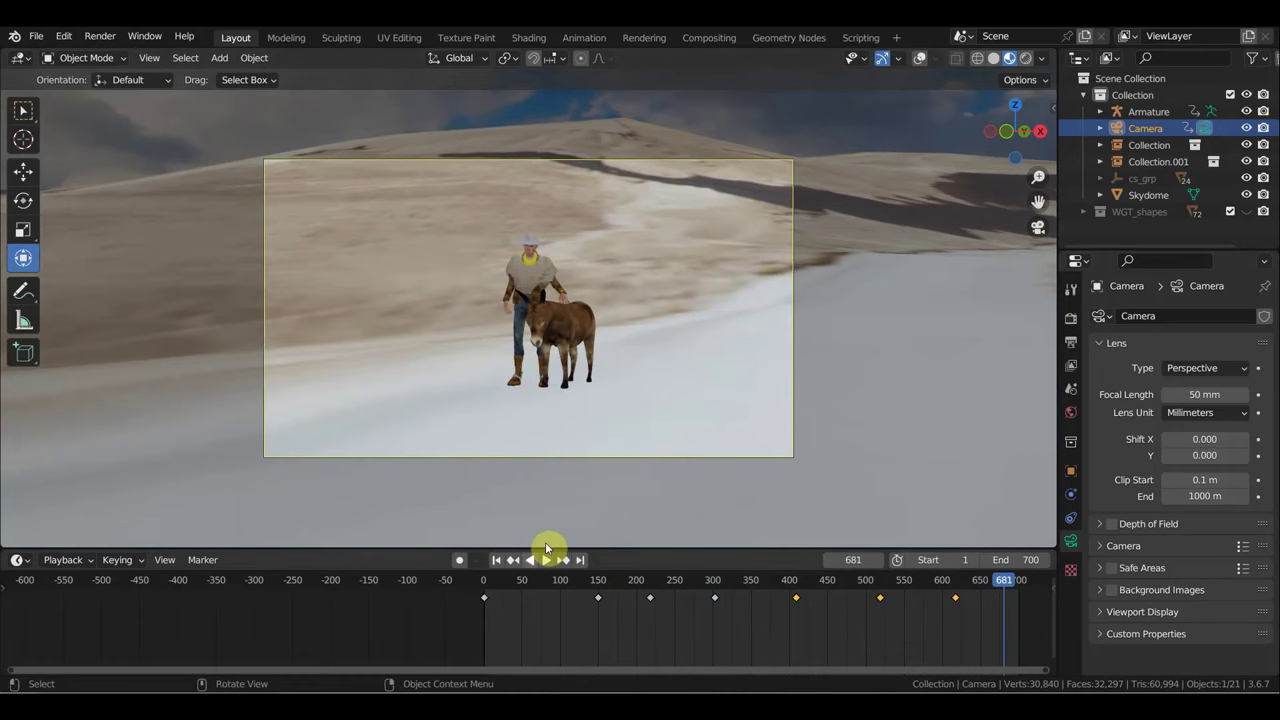
pyautogui.click(484, 585)
pyautogui.moveTo(980, 634); pyautogui.dragTo(468, 588)
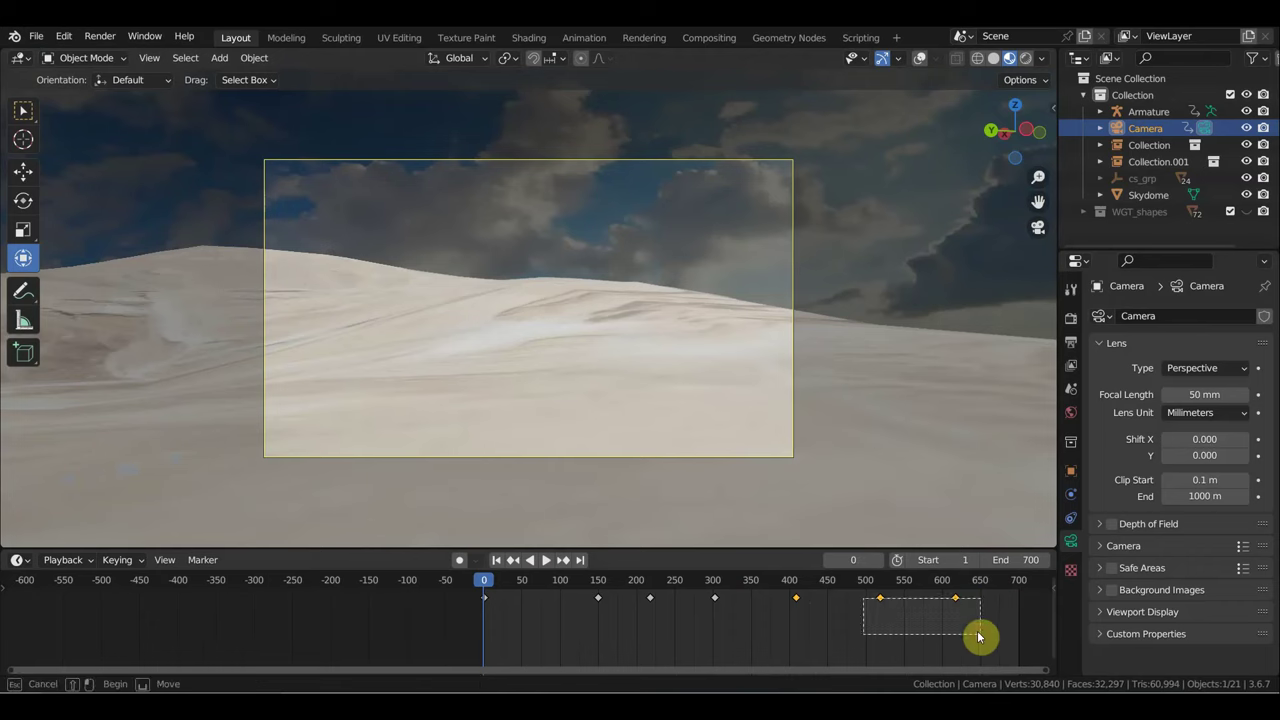
pyautogui.click(955, 584)
pyautogui.moveTo(955, 630); pyautogui.dragTo(462, 585)
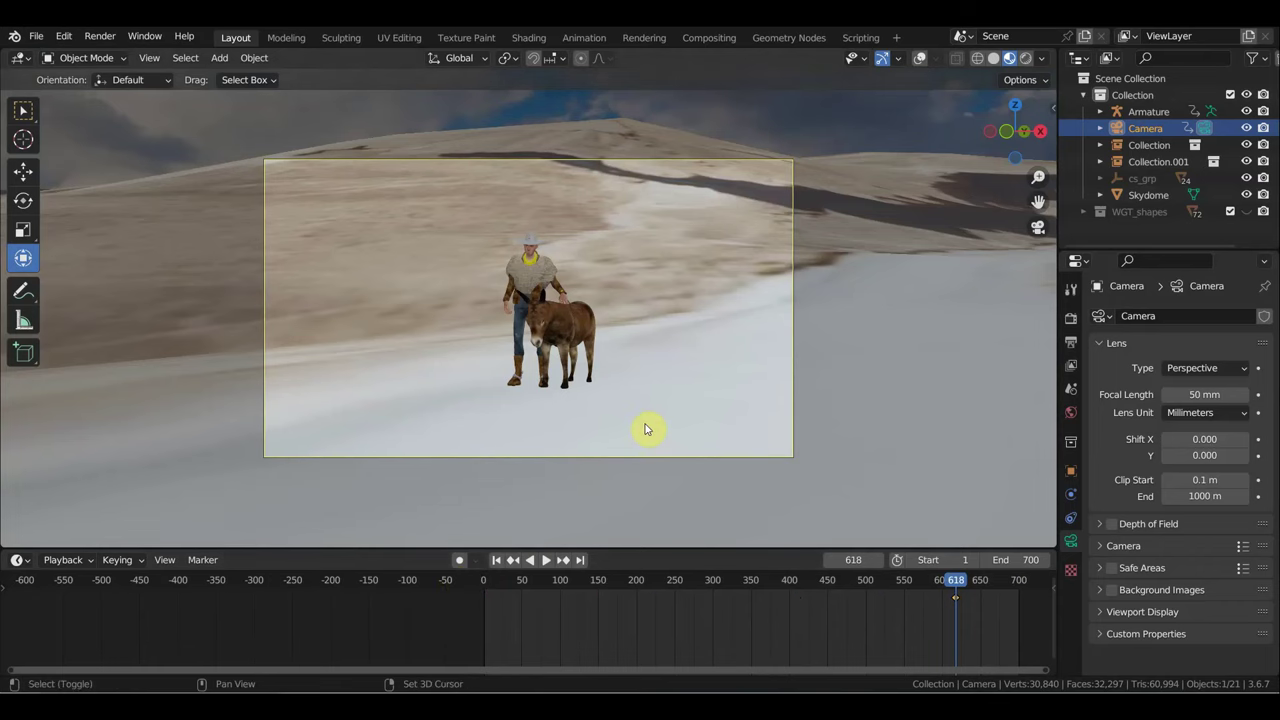
# Step: Walk-navigate the camera to frame the cowboy and donkey, then key its location and rotation
pyautogui.hotkey('shift', '`')
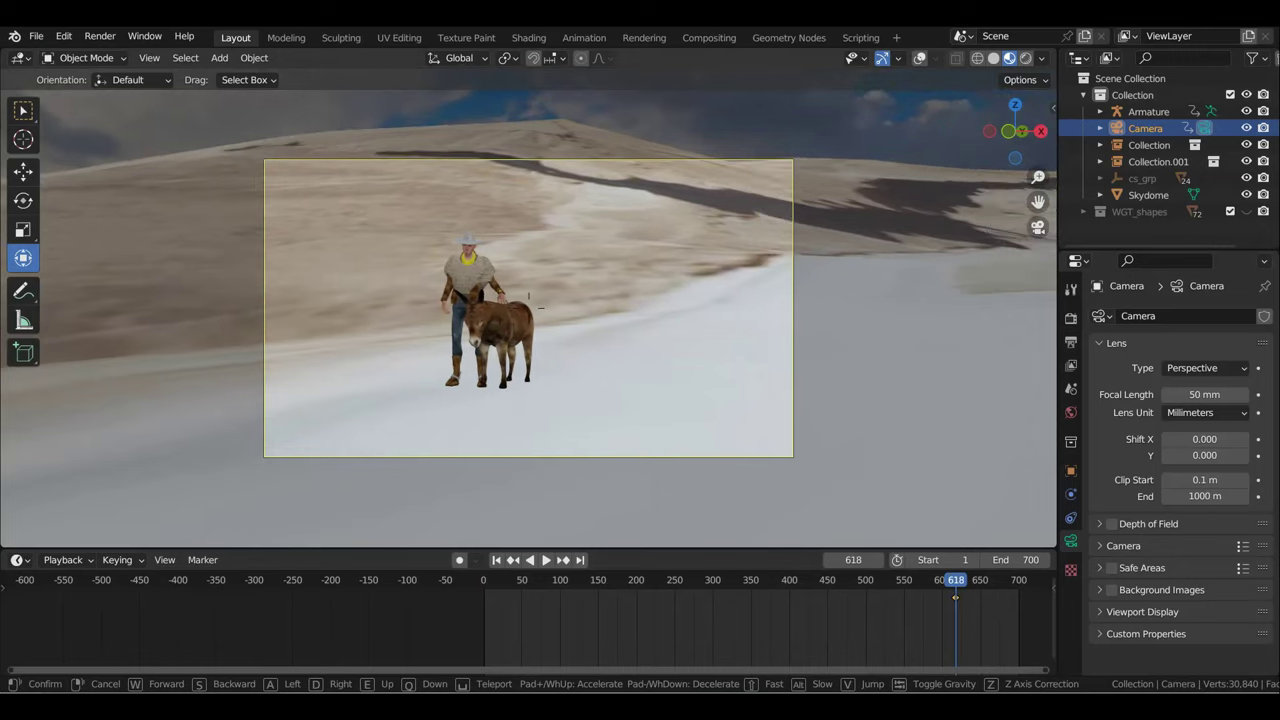
pyautogui.press('a')
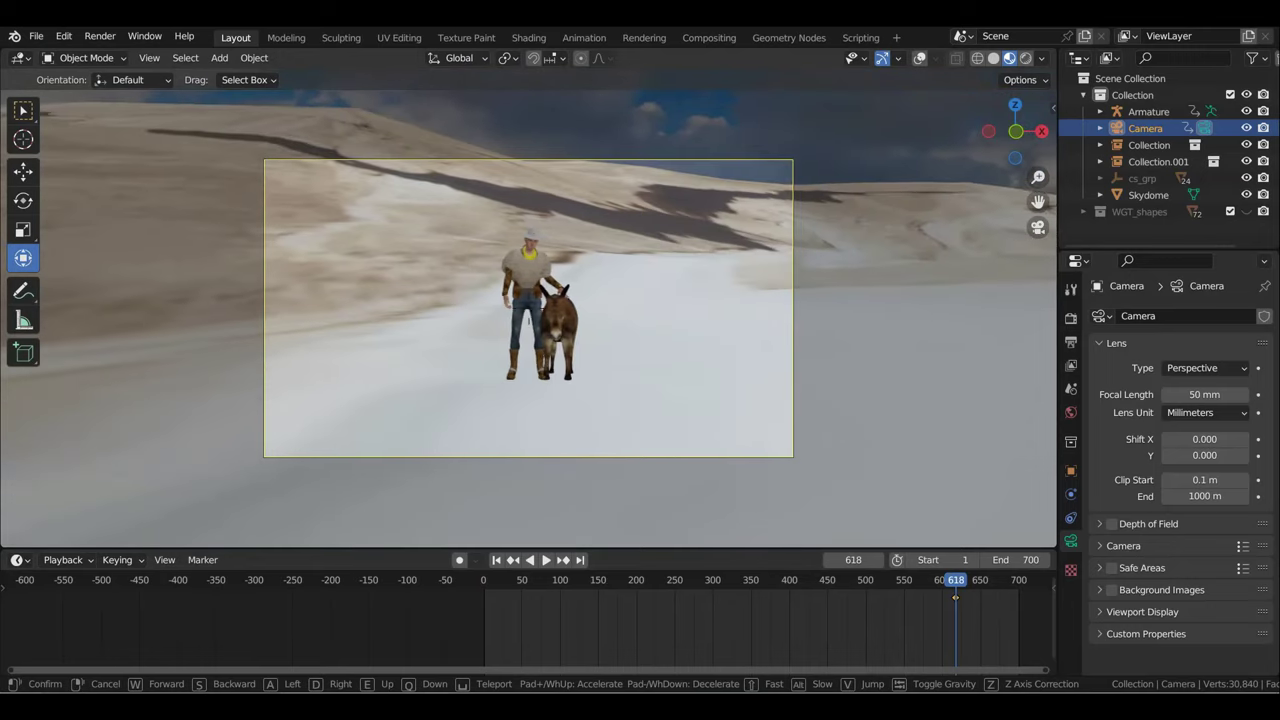
pyautogui.press('d')
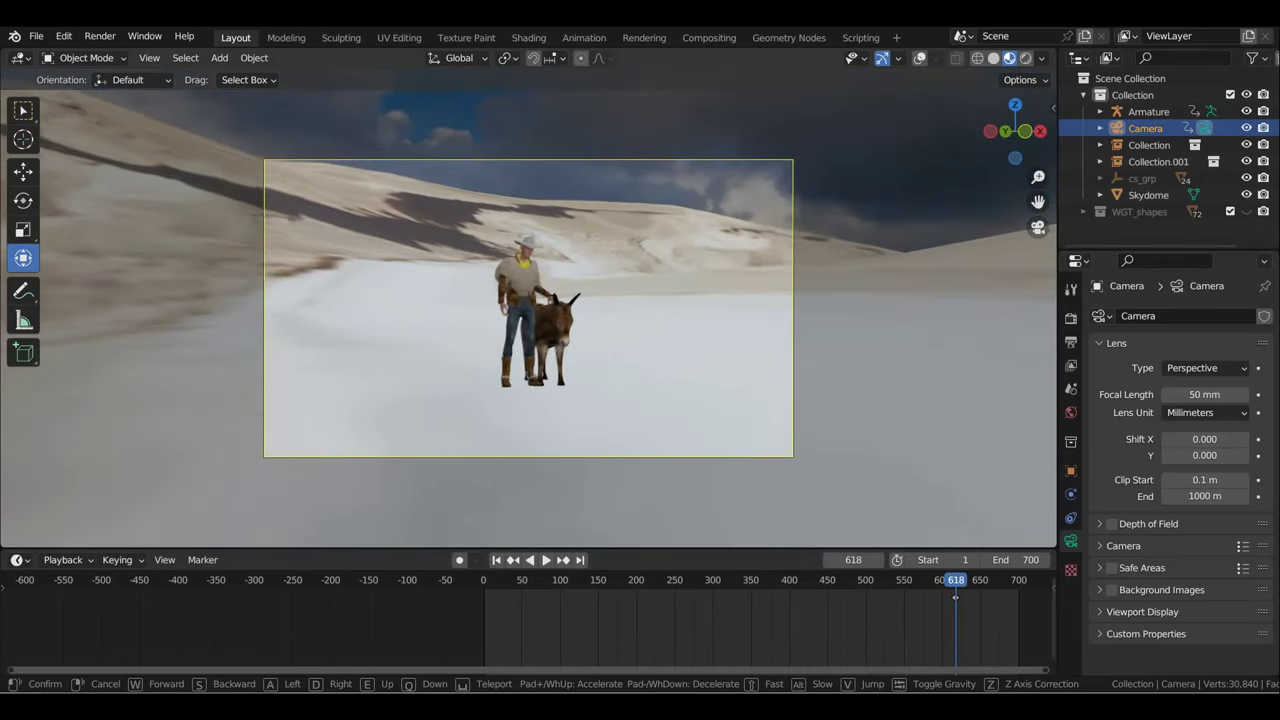
pyautogui.press('a')
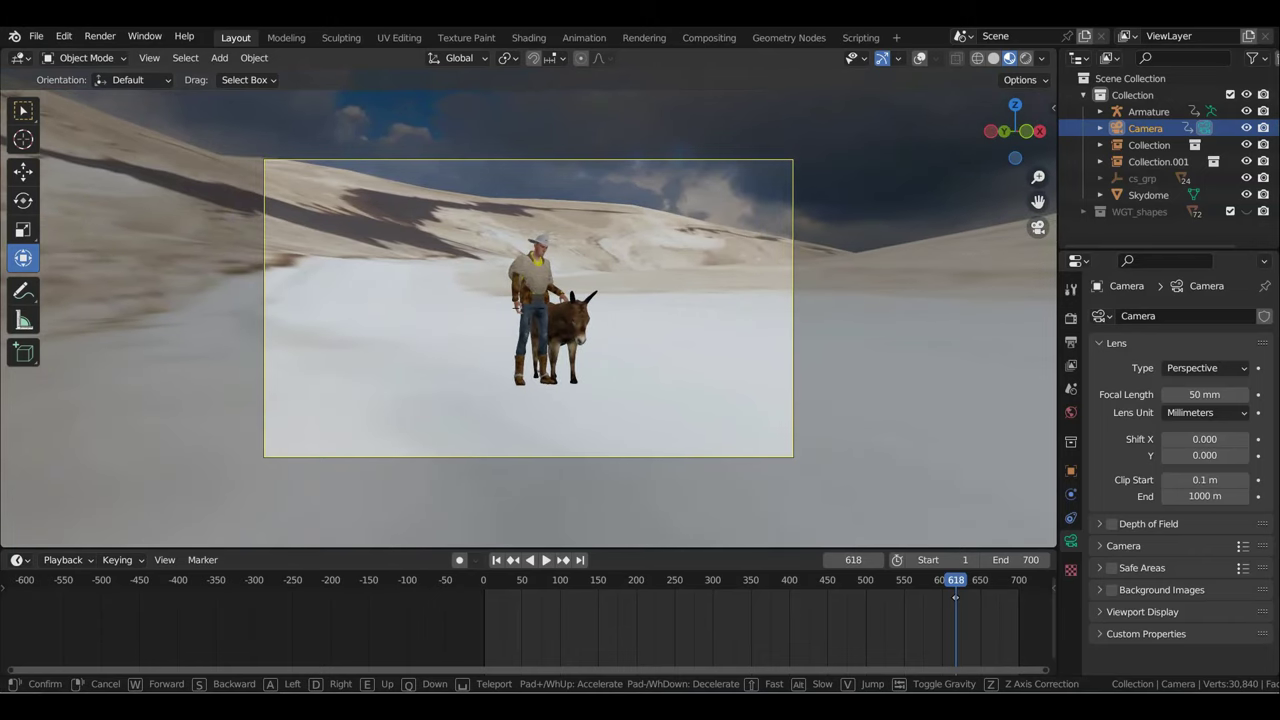
pyautogui.press('d')
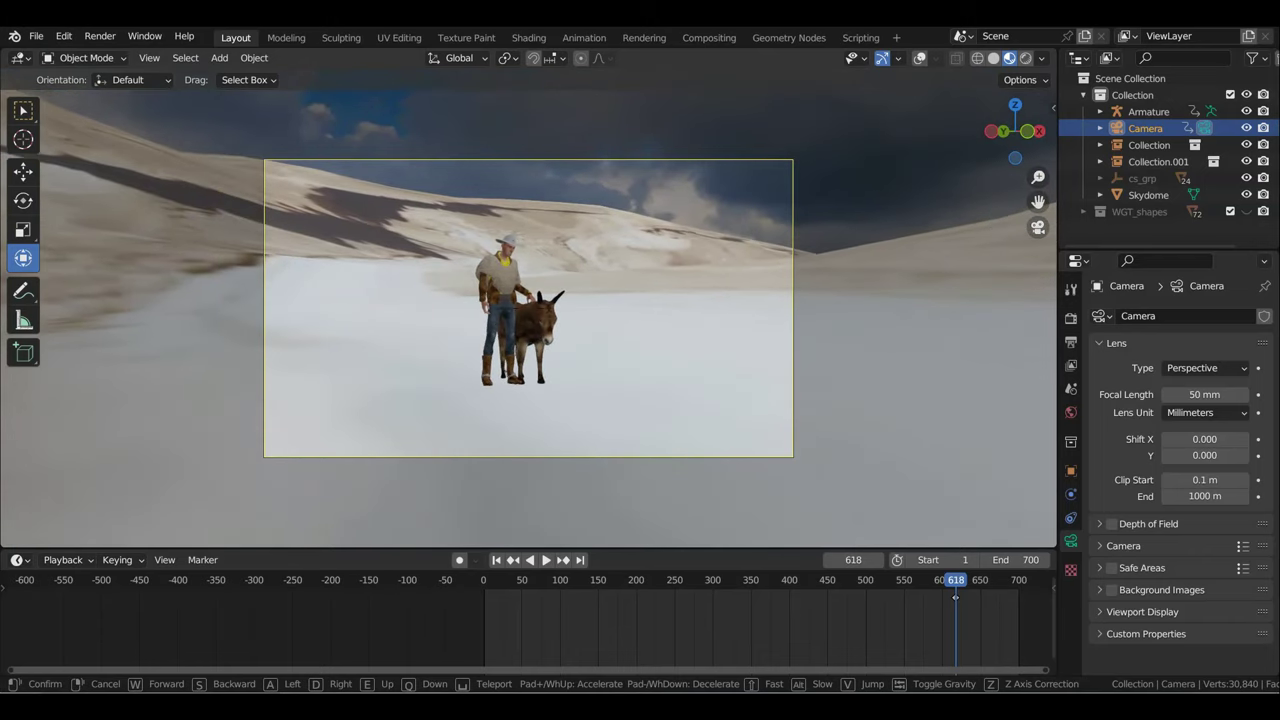
pyautogui.click(651, 429)
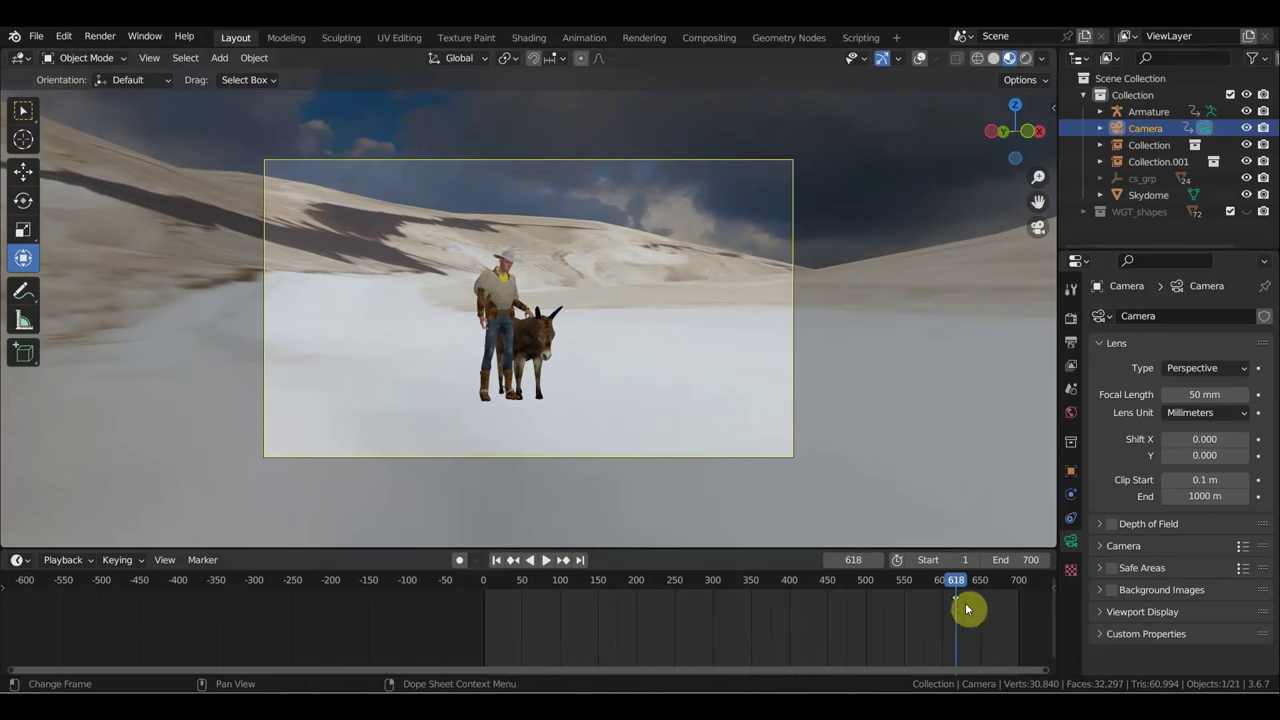
pyautogui.press('i')
pyautogui.click(975, 629)
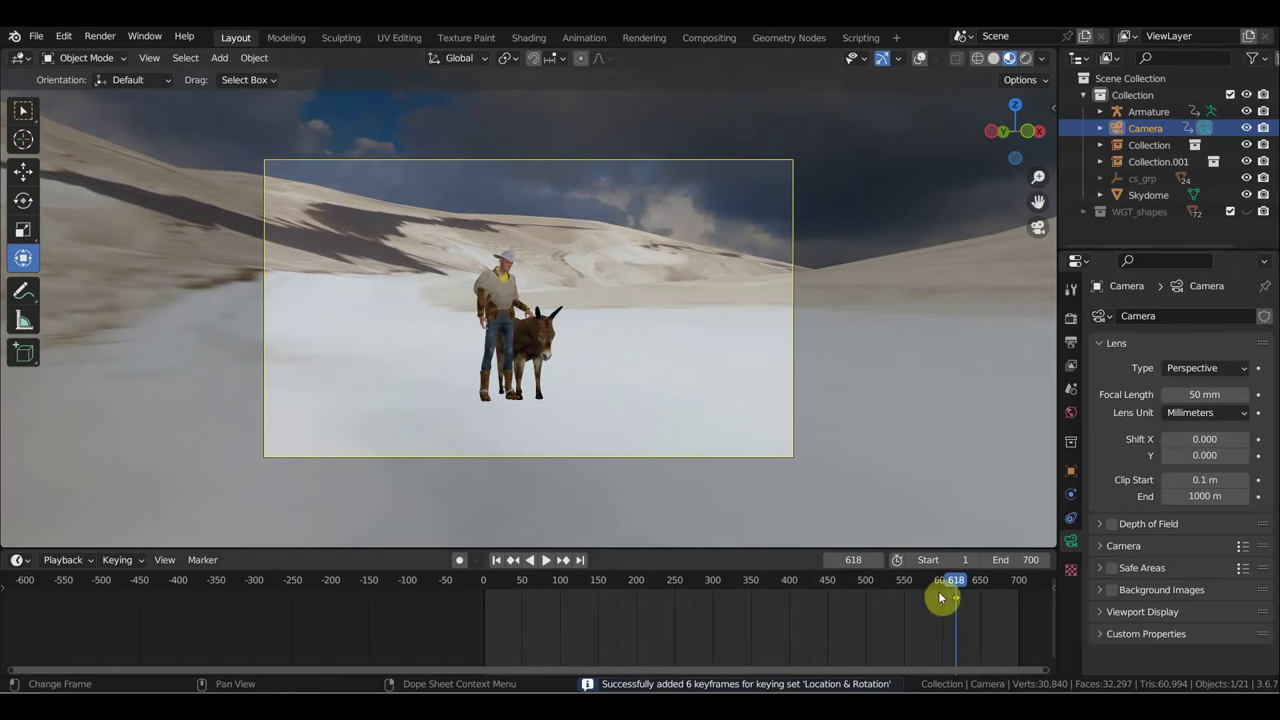
# Step: Move the new keyframe from frame 618 to the start of the timeline and play it
pyautogui.press('g')
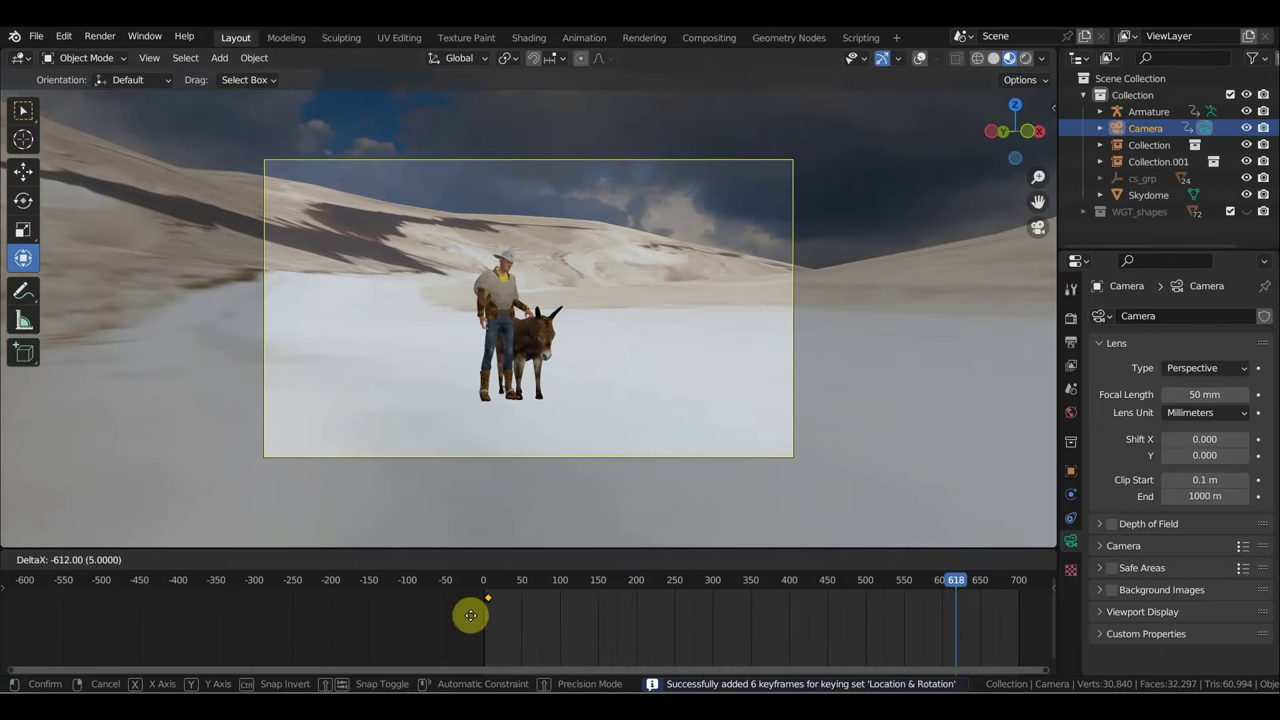
pyautogui.click(488, 604)
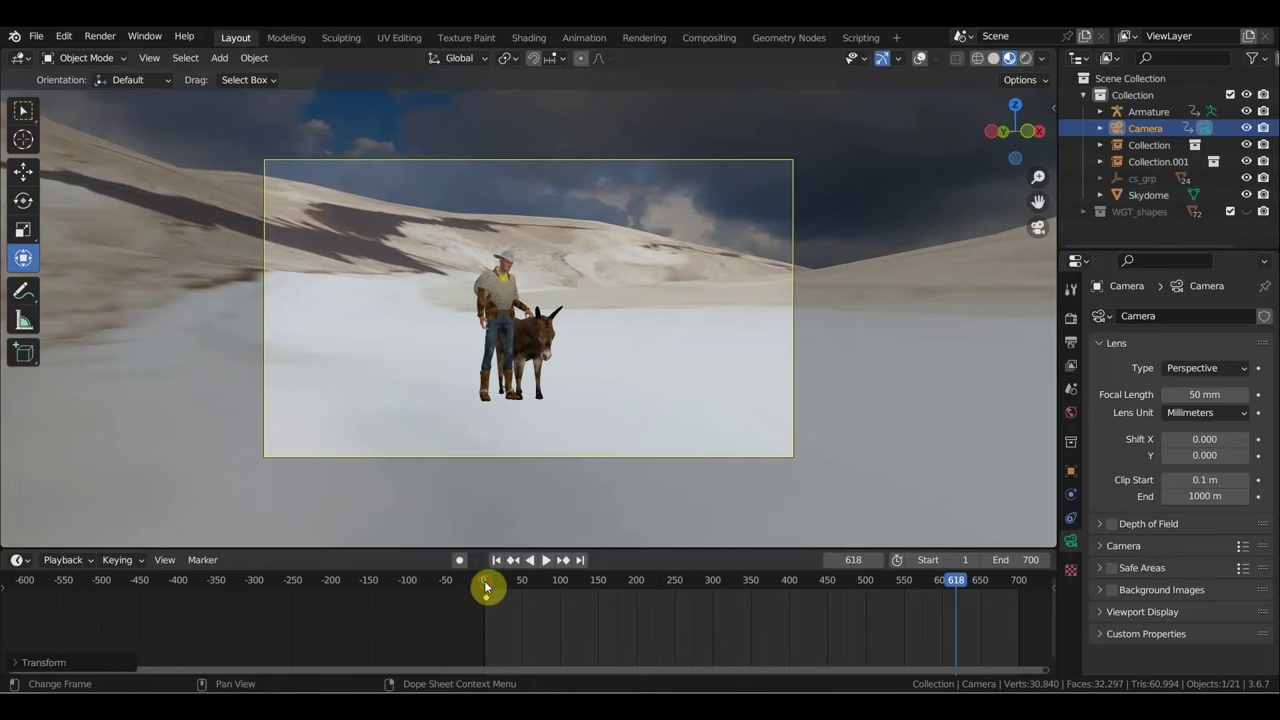
pyautogui.click(485, 587)
pyautogui.press('space')
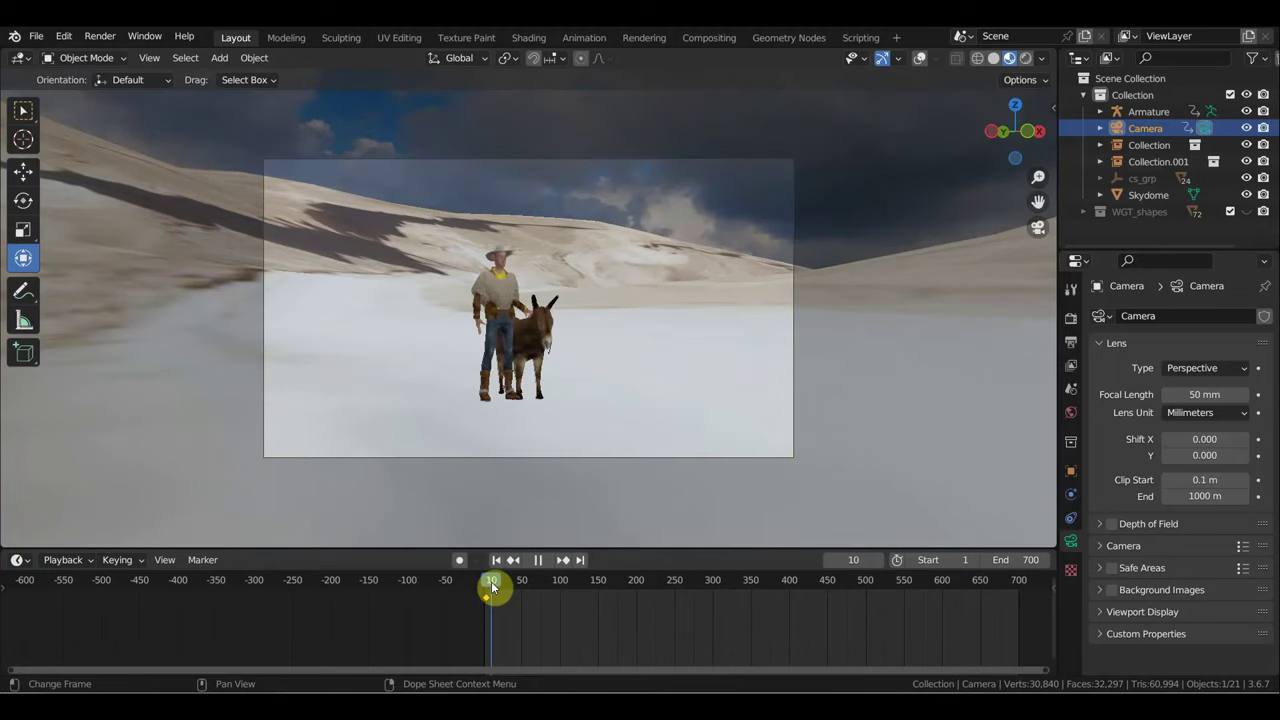
pyautogui.moveTo(488, 590); pyautogui.dragTo(485, 590)
# Step: Nudge the first camera keyframe back to frame 0 and play to frame 33
pyautogui.press('space')
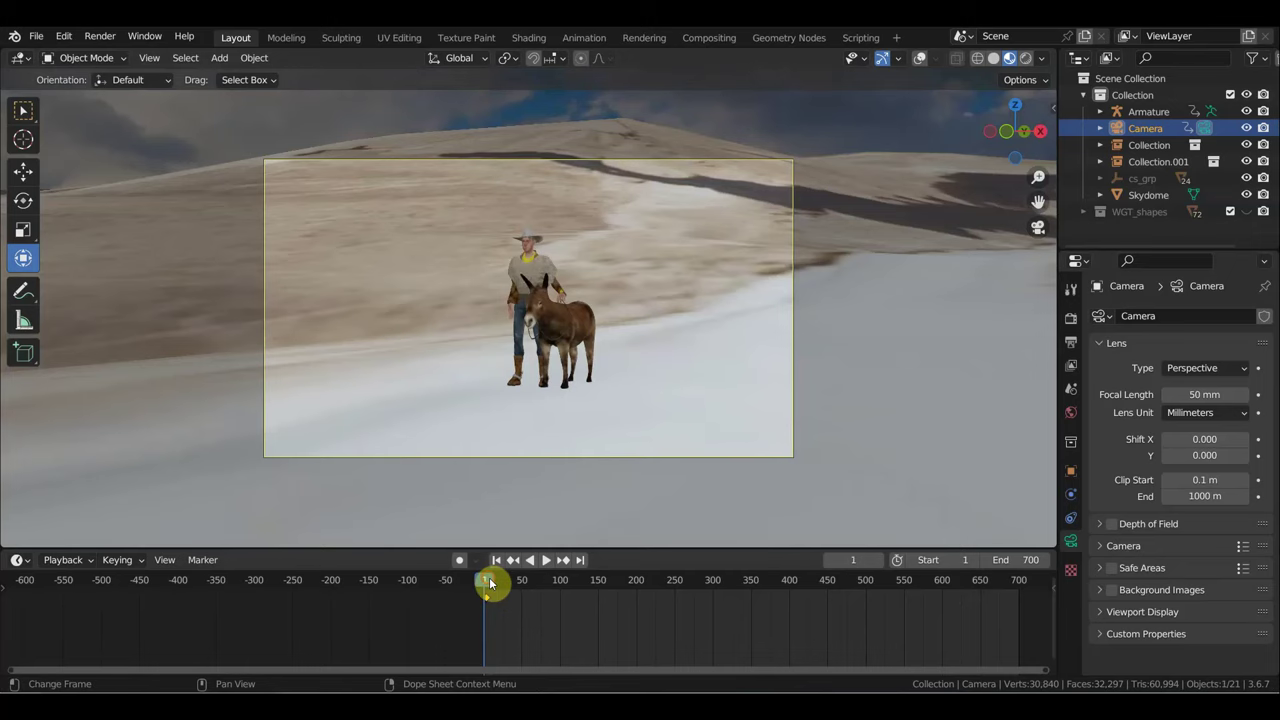
pyautogui.press('space')
pyautogui.press('Escape')
pyautogui.scroll(3, 486, 617)
pyautogui.scroll(2, 477, 617)
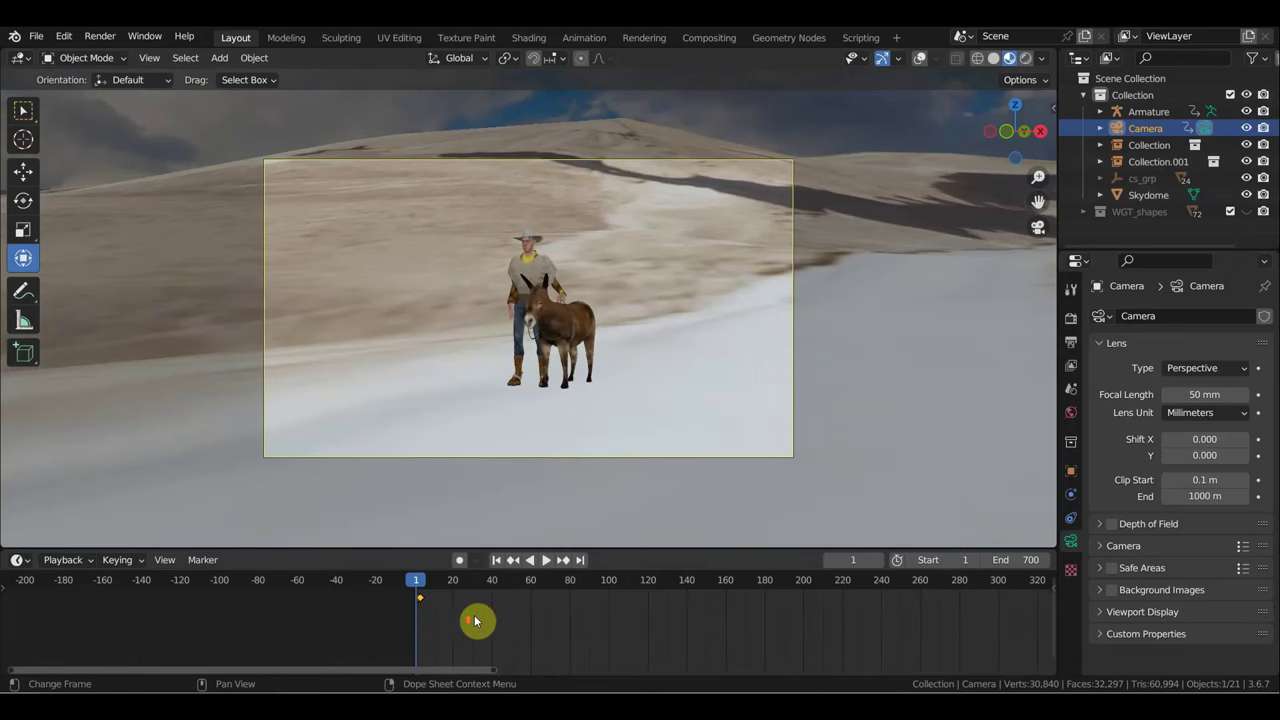
pyautogui.scroll(3, 440, 622)
pyautogui.scroll(2, 420, 624)
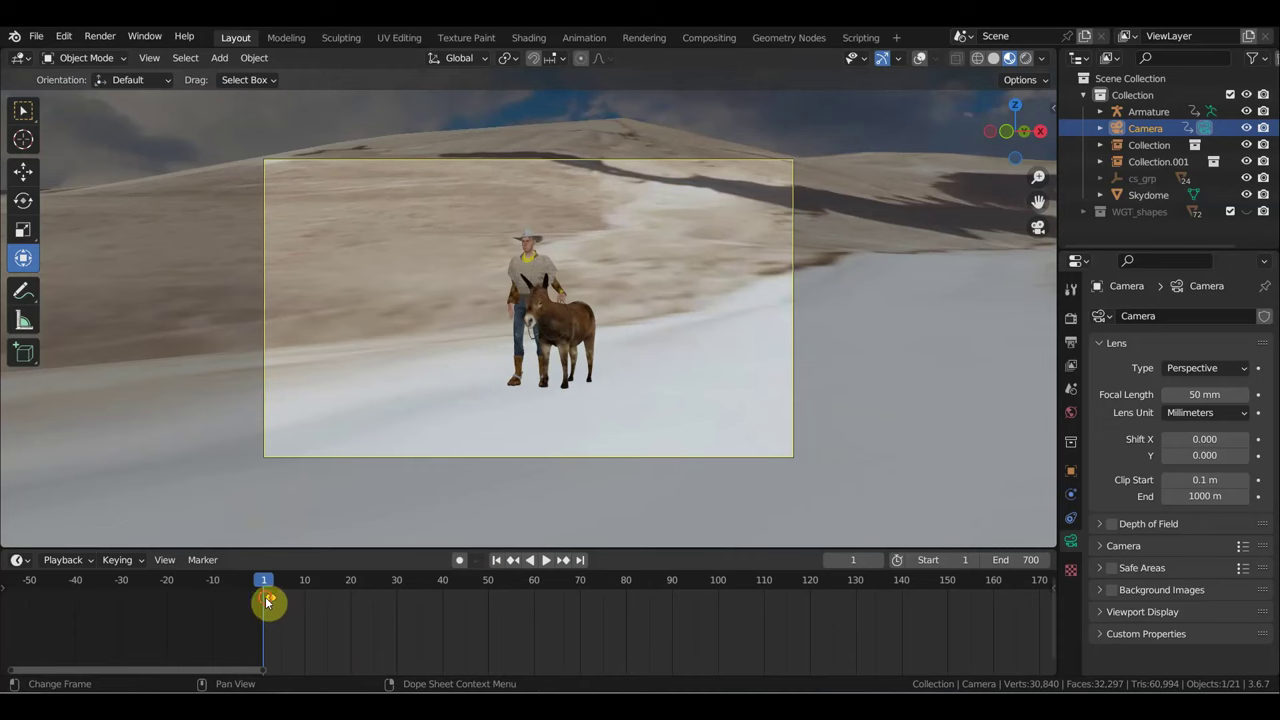
pyautogui.press('space')
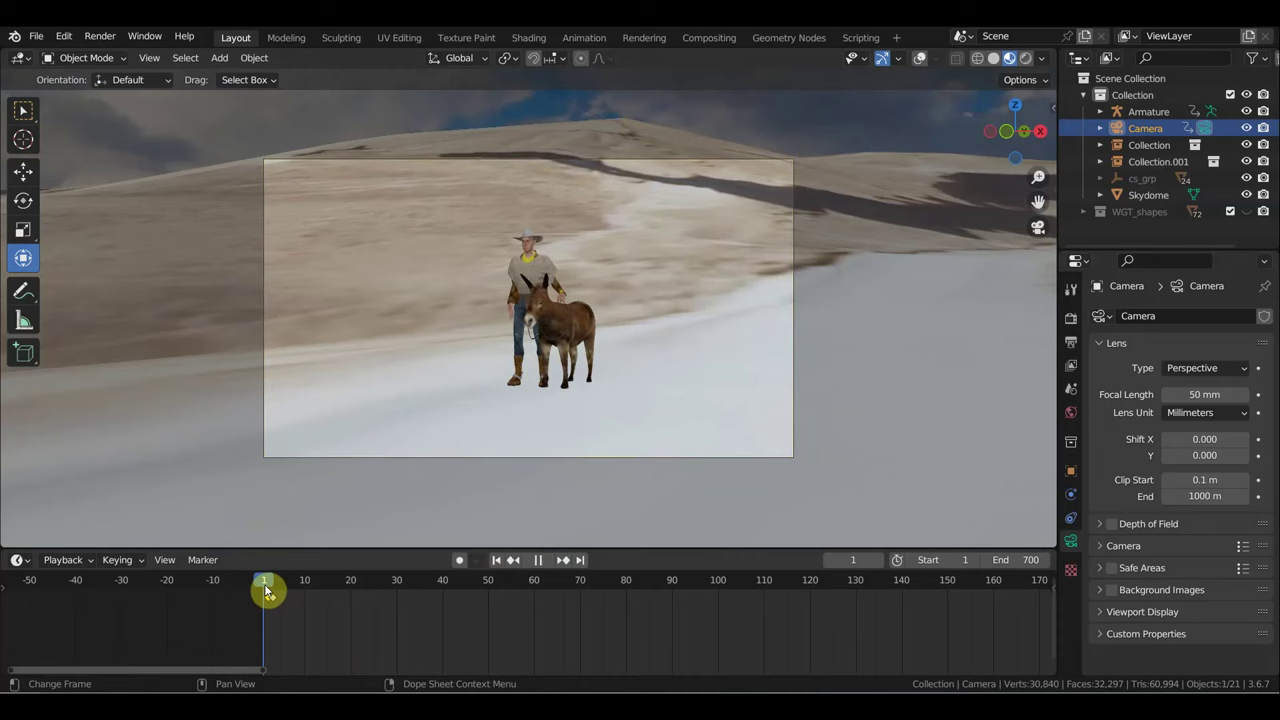
pyautogui.press('space')
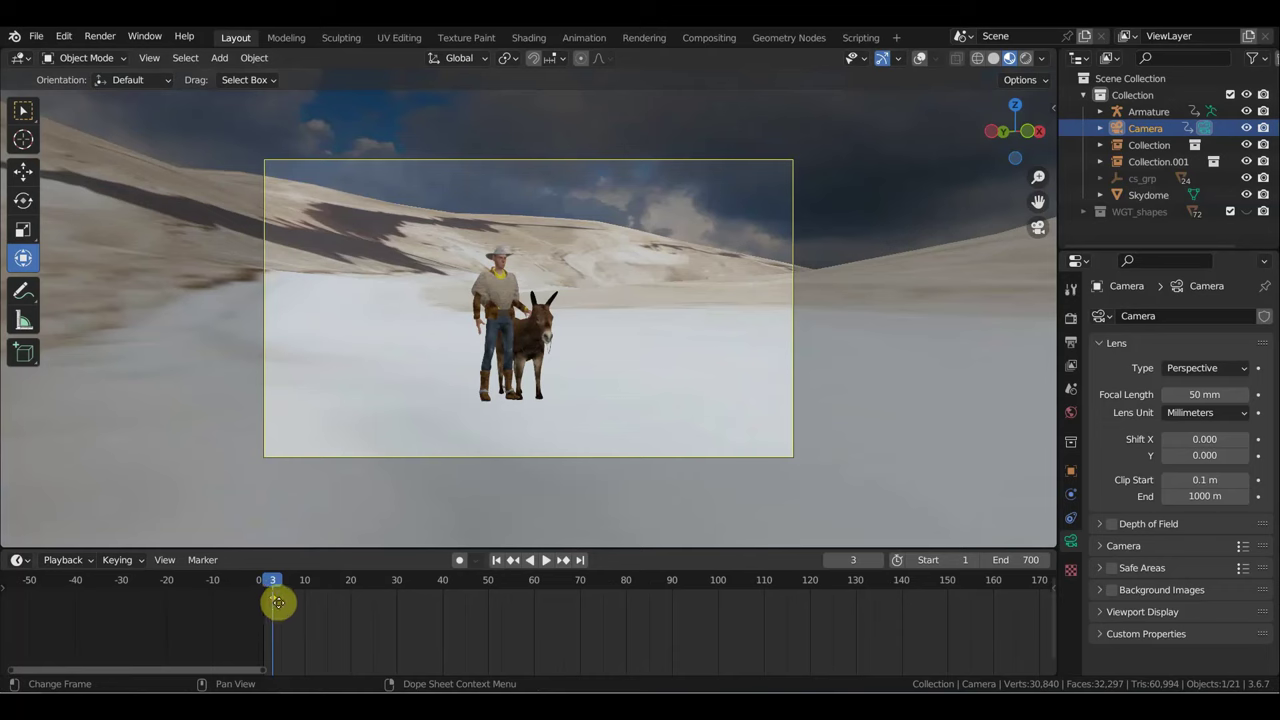
pyautogui.moveTo(278, 602)
pyautogui.mouseDown()
pyautogui.moveTo(260, 588)
pyautogui.moveTo(355, 610)
pyautogui.mouseUp()
pyautogui.press('space')
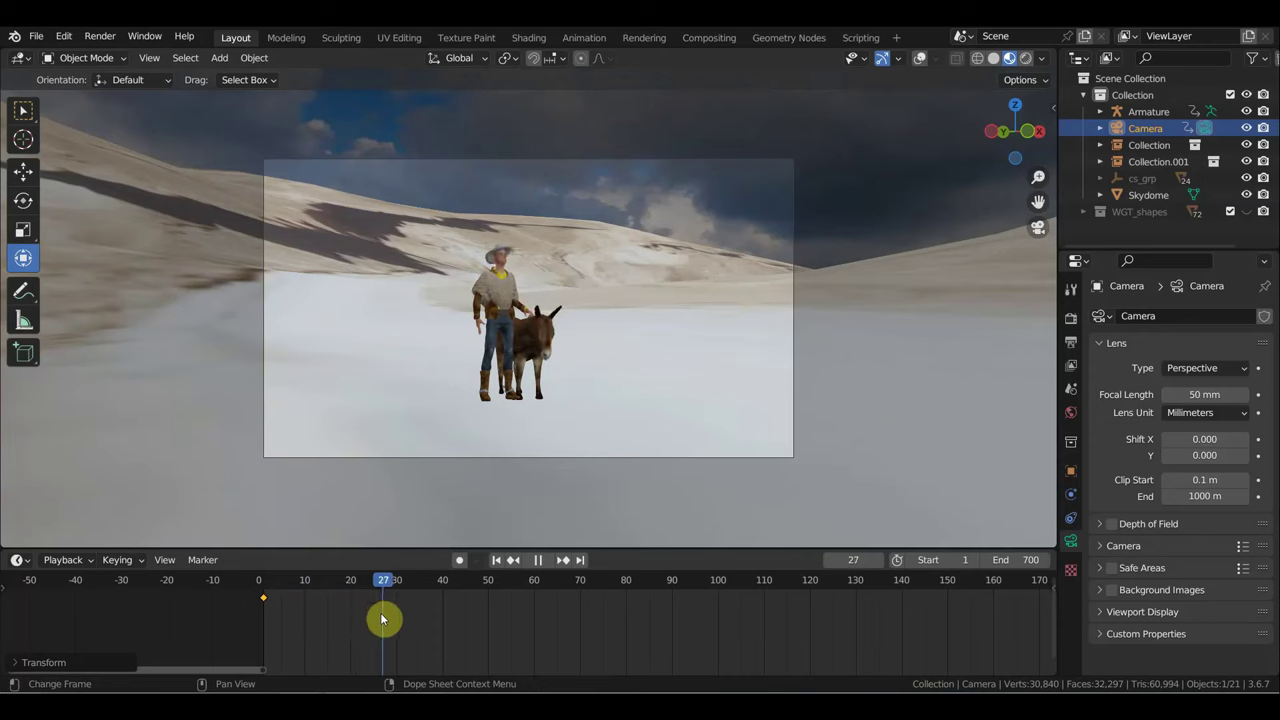
pyautogui.press('space')
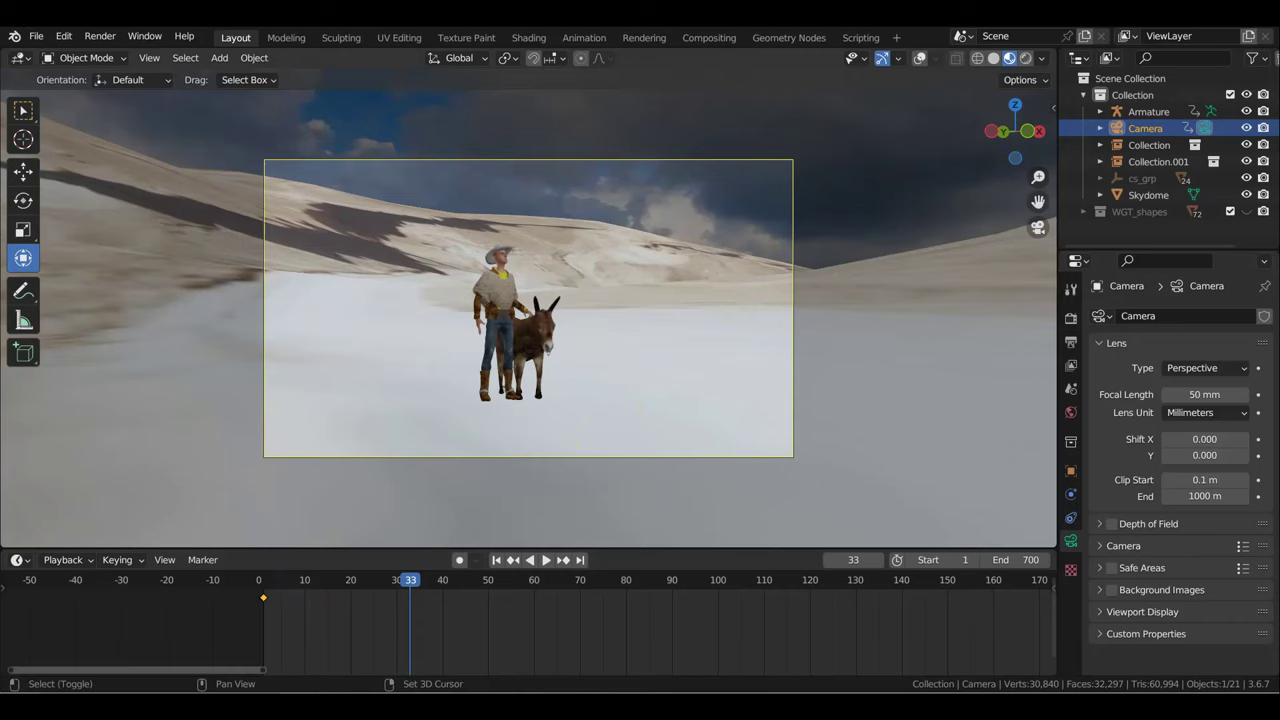
# Step: Swing the camera to a side view of the pair and key location and rotation
pyautogui.hotkey('shift', '`')
pyautogui.press('a')
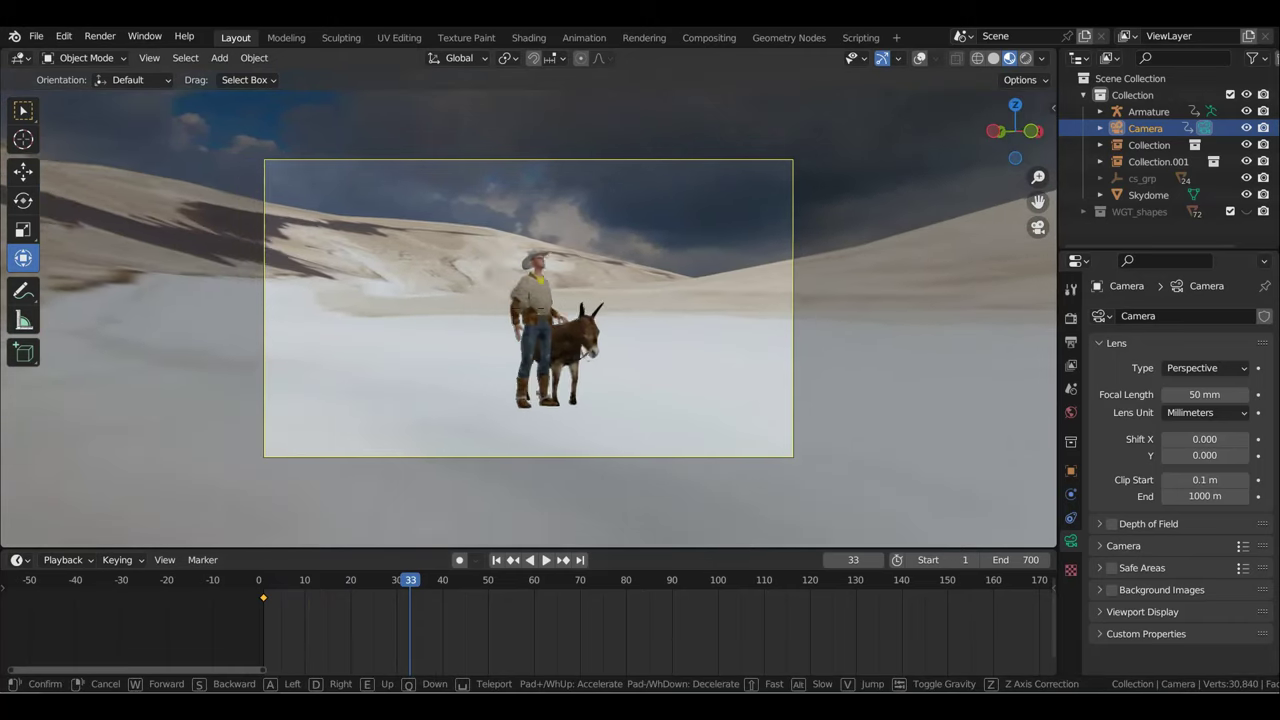
pyautogui.press('a')
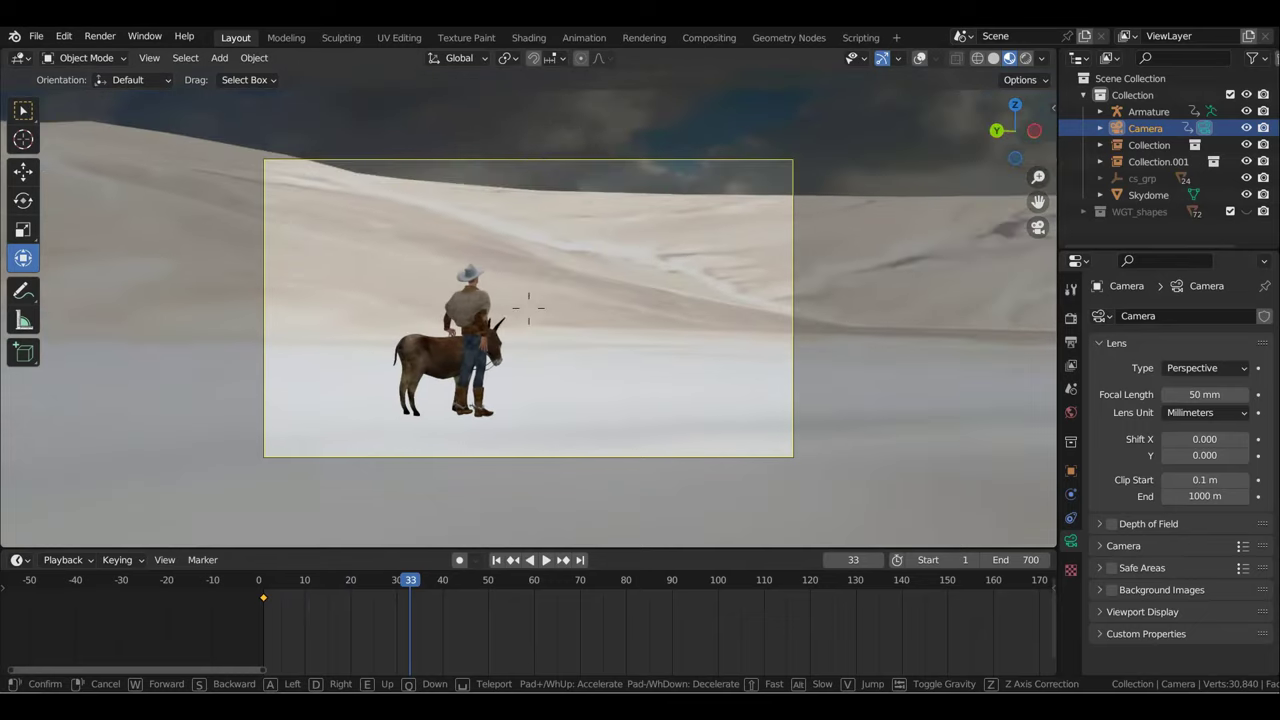
pyautogui.press('a')
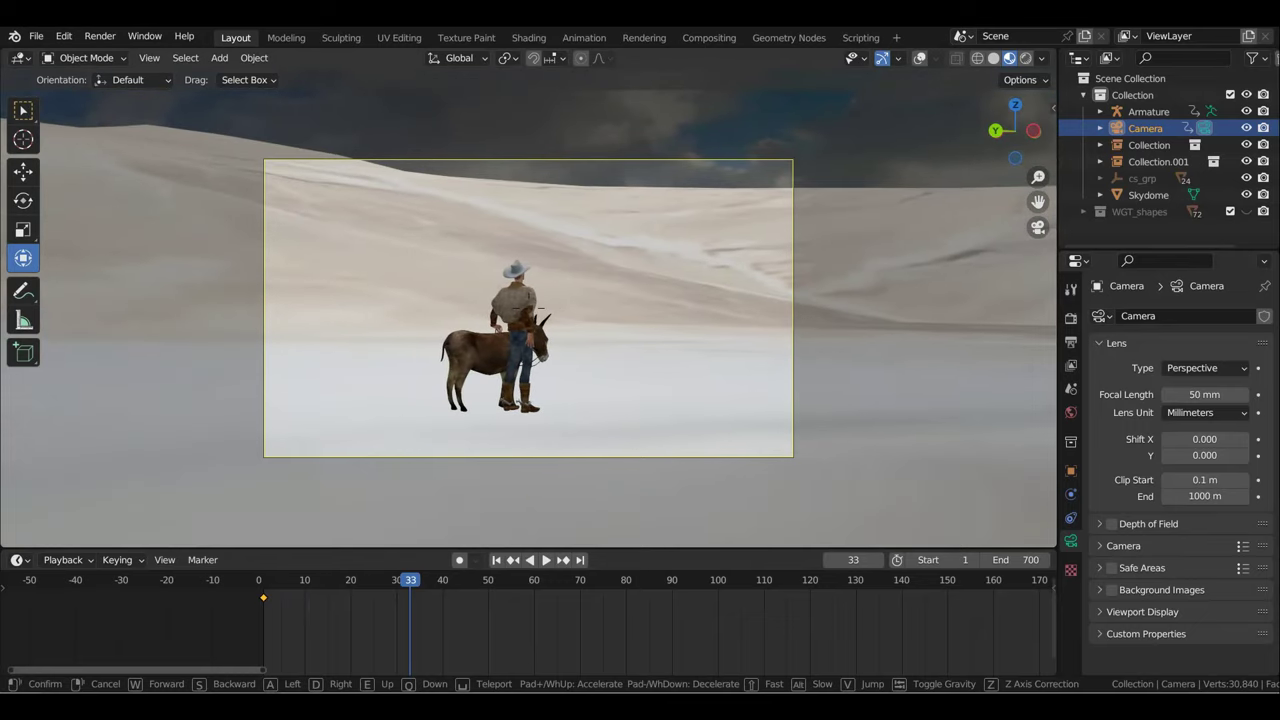
pyautogui.click(632, 415)
pyautogui.press('i')
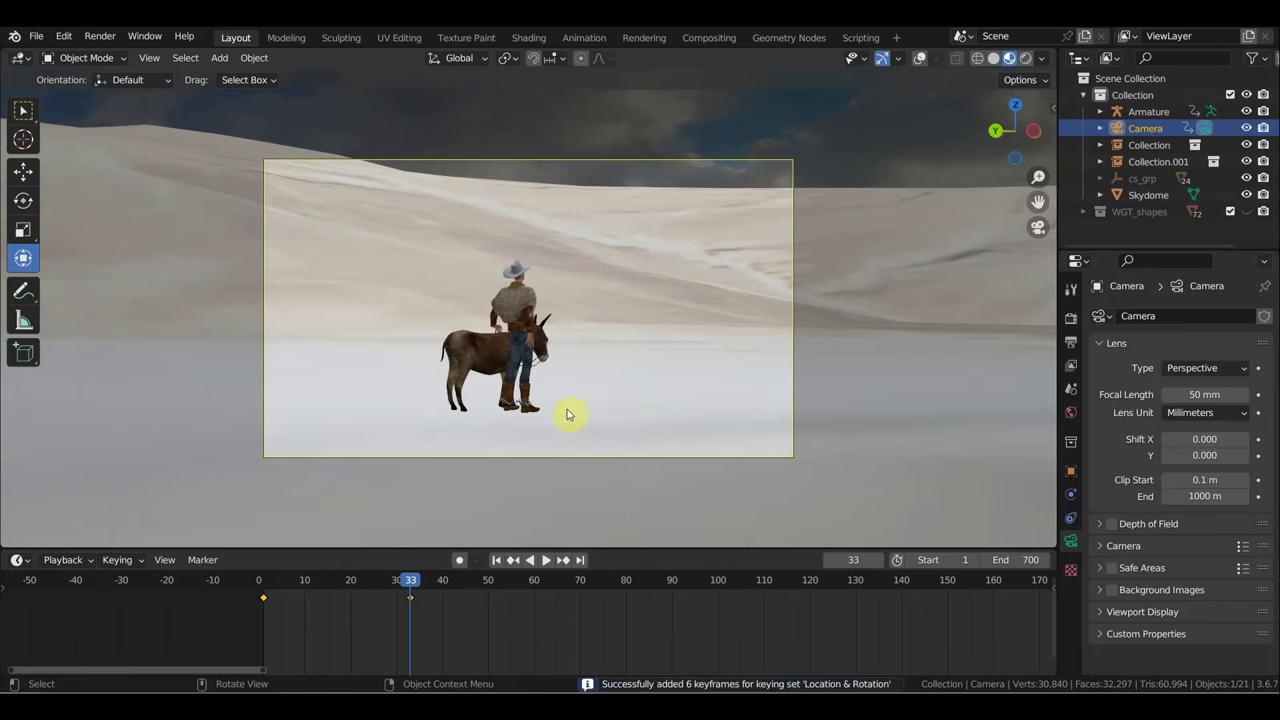
# Step: Move the new camera keyframe from frame 33 to frame 100 and scrub through the swing
pyautogui.moveTo(410, 585); pyautogui.dragTo(265, 587)
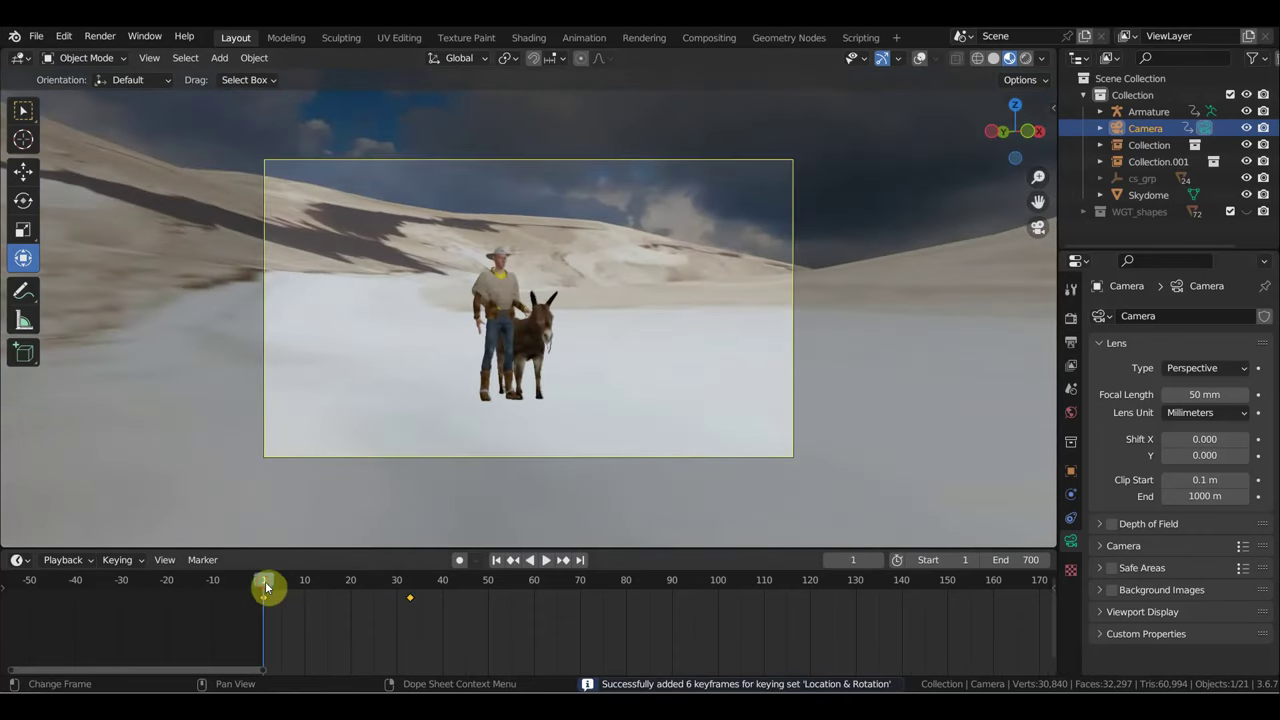
pyautogui.moveTo(432, 642); pyautogui.dragTo(390, 593)
pyautogui.press('g')
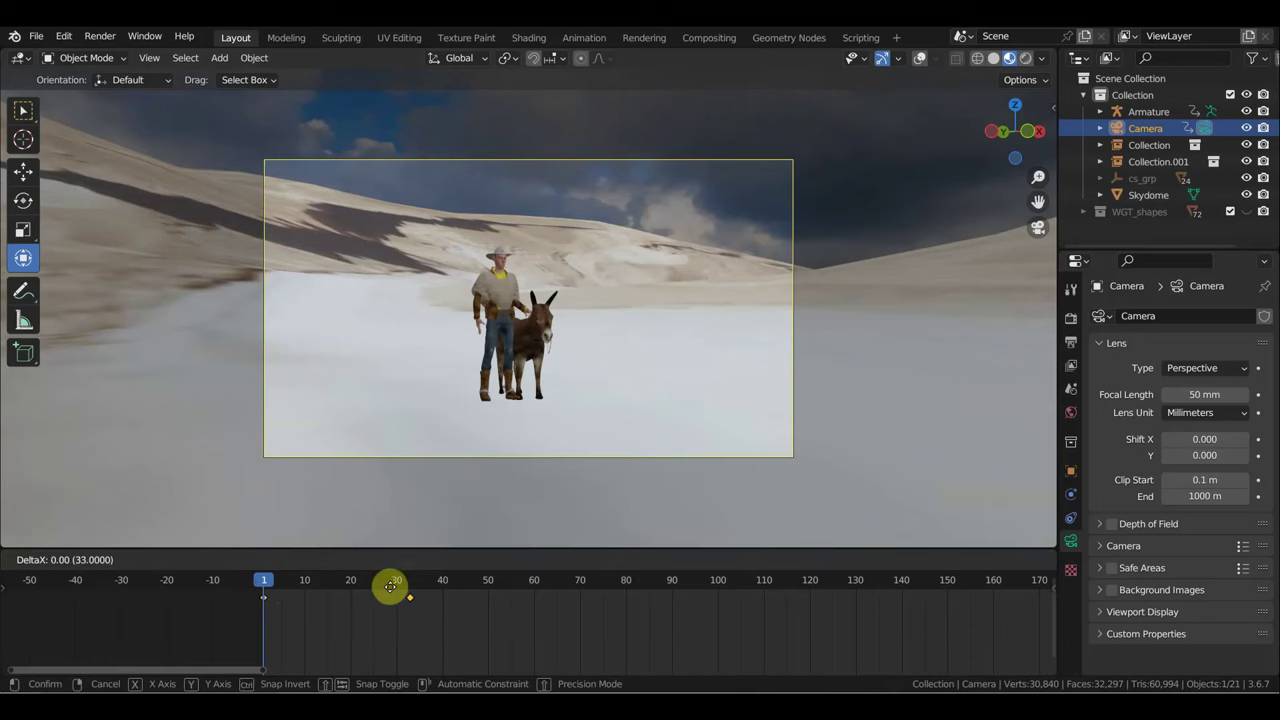
pyautogui.click(700, 598)
pyautogui.click(268, 585)
pyautogui.moveTo(268, 585)
pyautogui.mouseDown()
pyautogui.moveTo(383, 619)
pyautogui.moveTo(538, 636)
pyautogui.moveTo(1041, 640)
pyautogui.mouseUp()
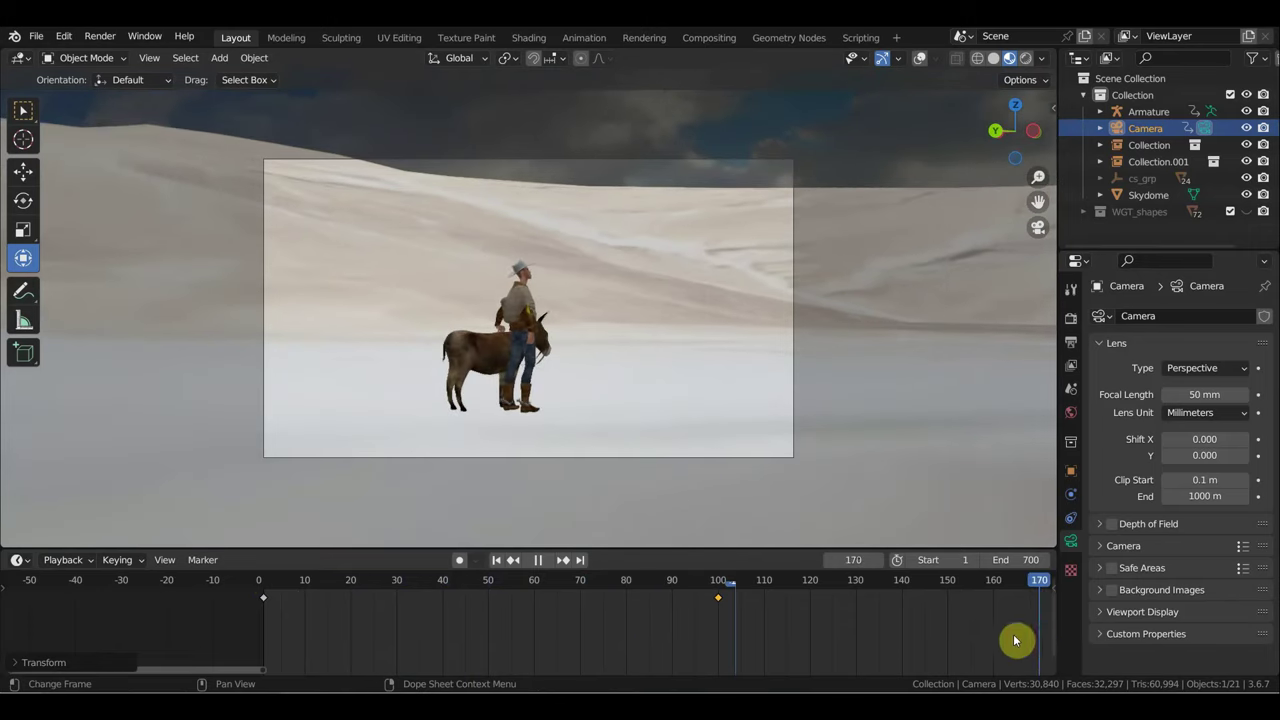
# Step: At frame 220, fly the camera around behind the cowboy and in toward the pair
pyautogui.scroll(-2, 1010, 640)
pyautogui.scroll(-1, 950, 625)
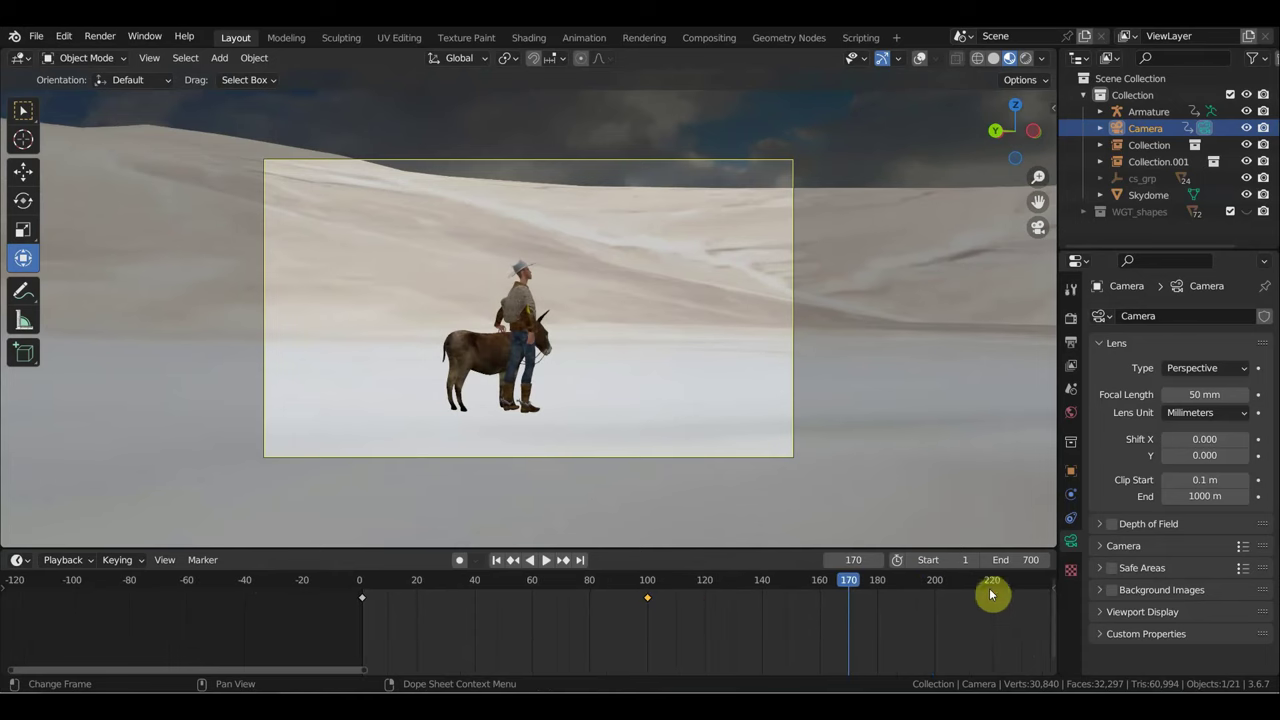
pyautogui.click(990, 595)
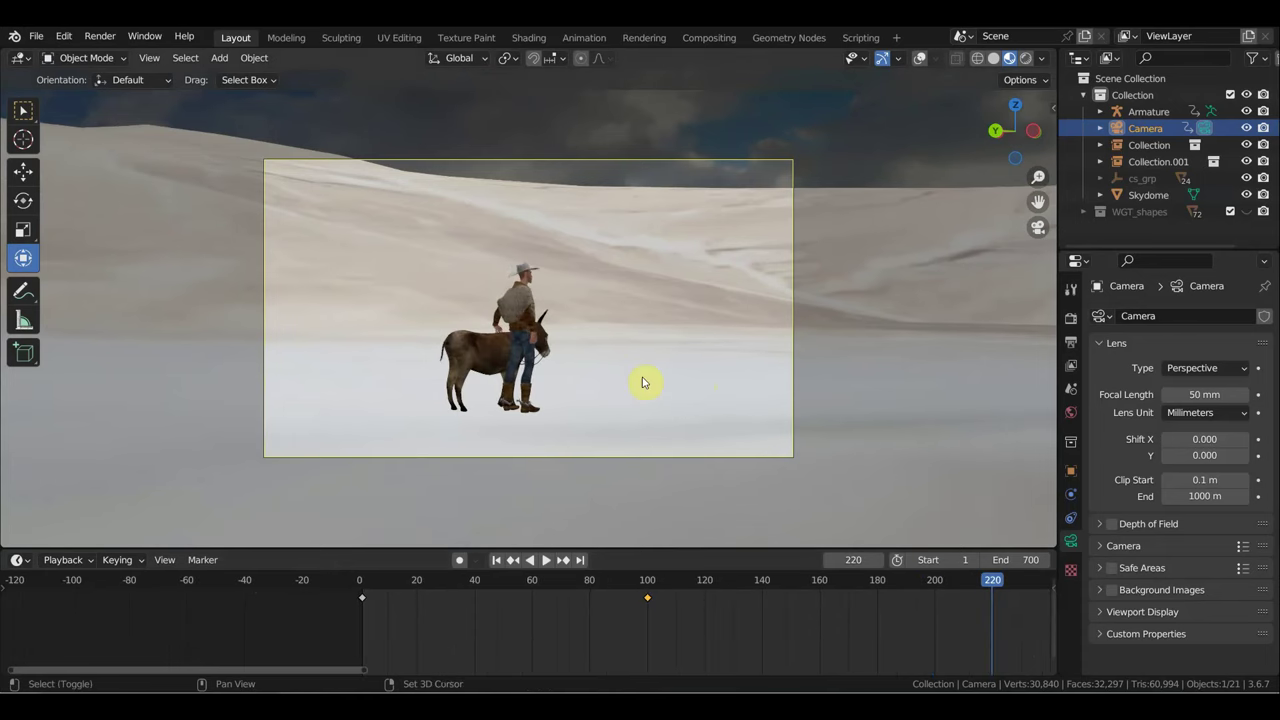
pyautogui.hotkey('shift', '`')
pyautogui.press('a')
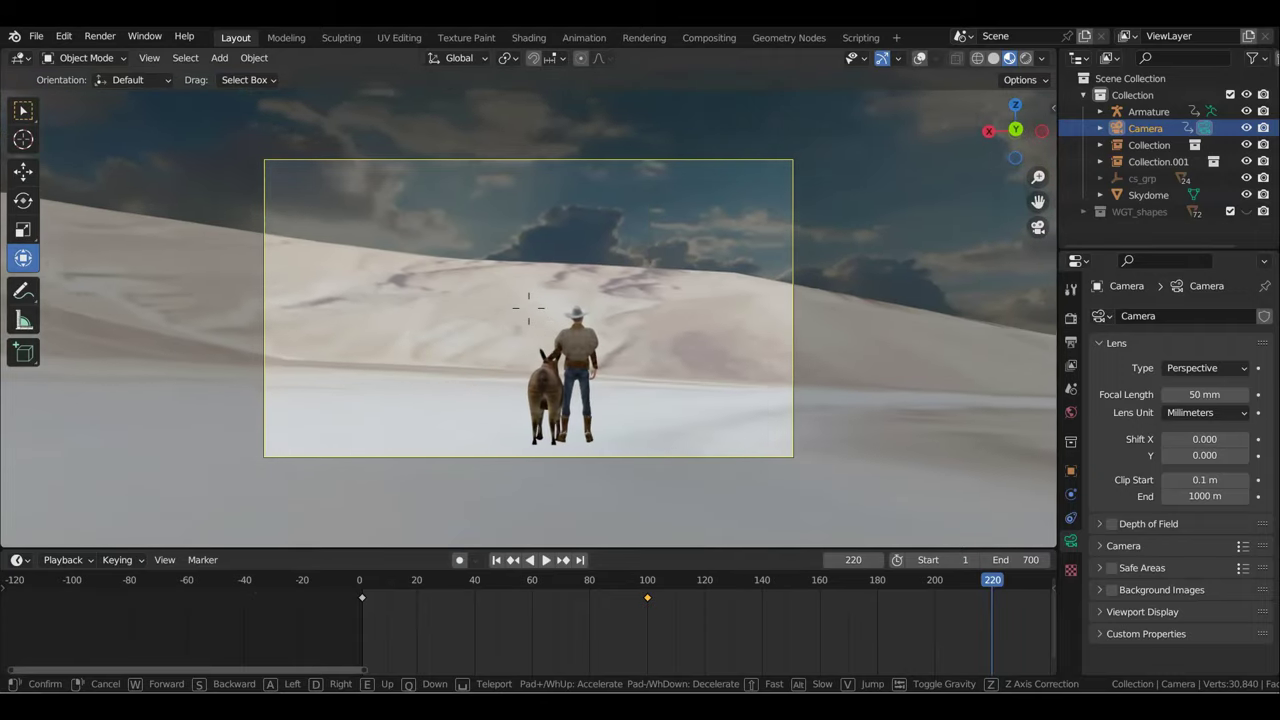
pyautogui.press('w')
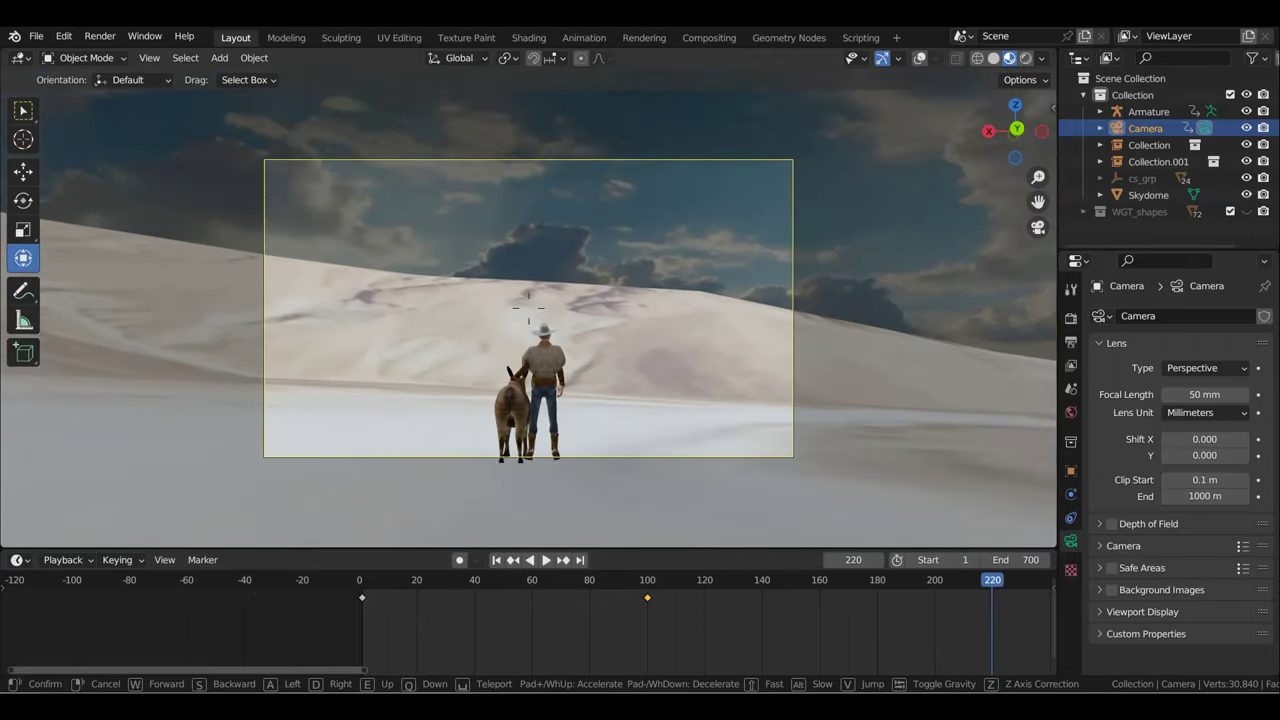
pyautogui.press('w')
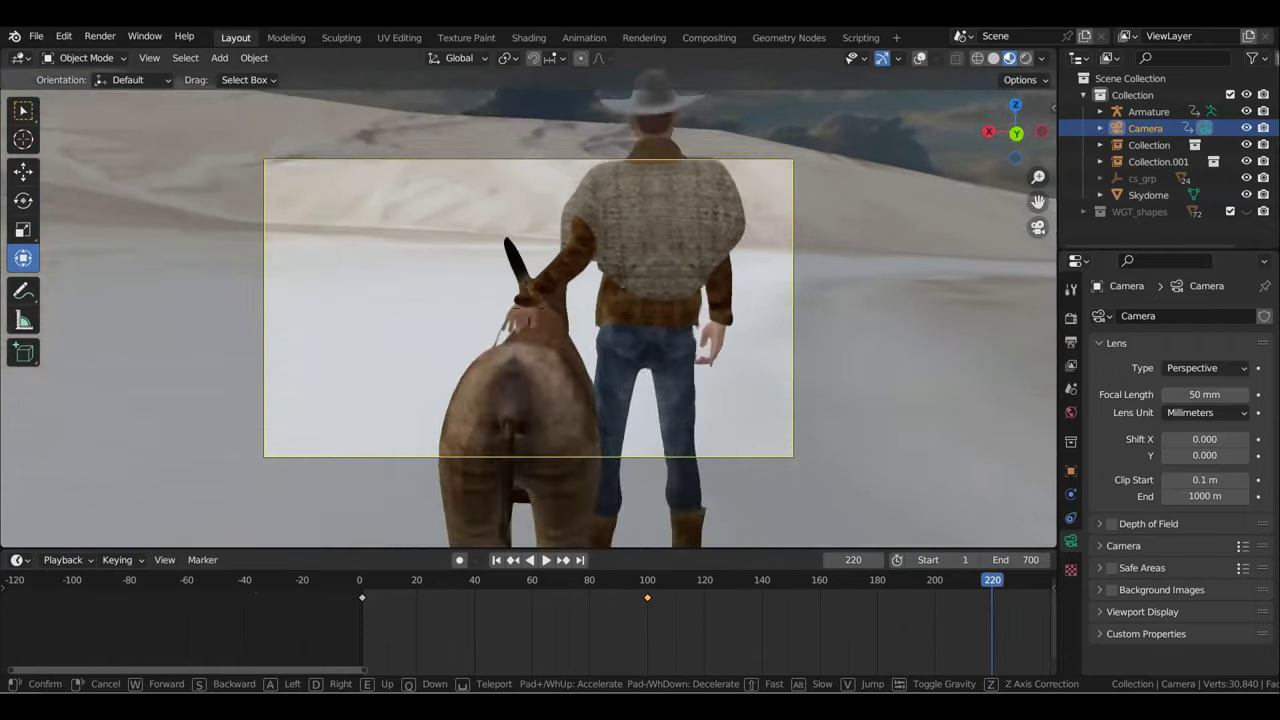
# Step: Fine-tune the rear view of the pair and key the camera's location and rotation at frame 220
pyautogui.press('s')
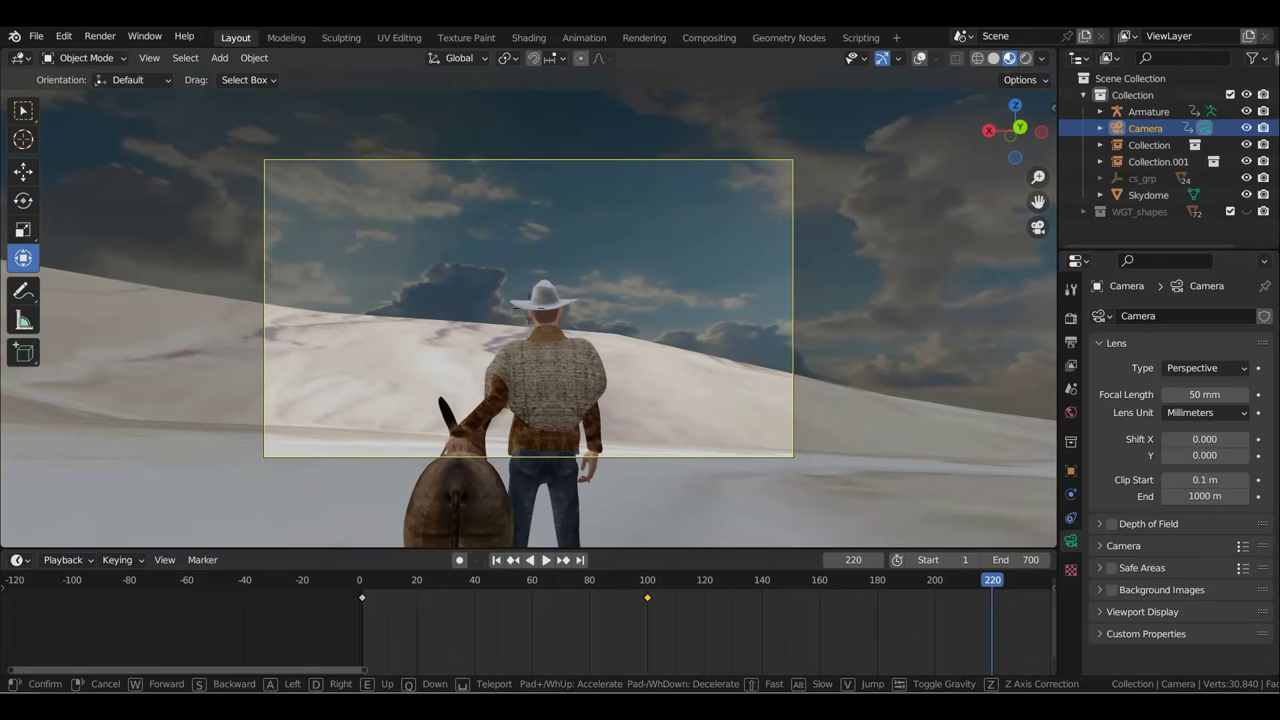
pyautogui.press('w')
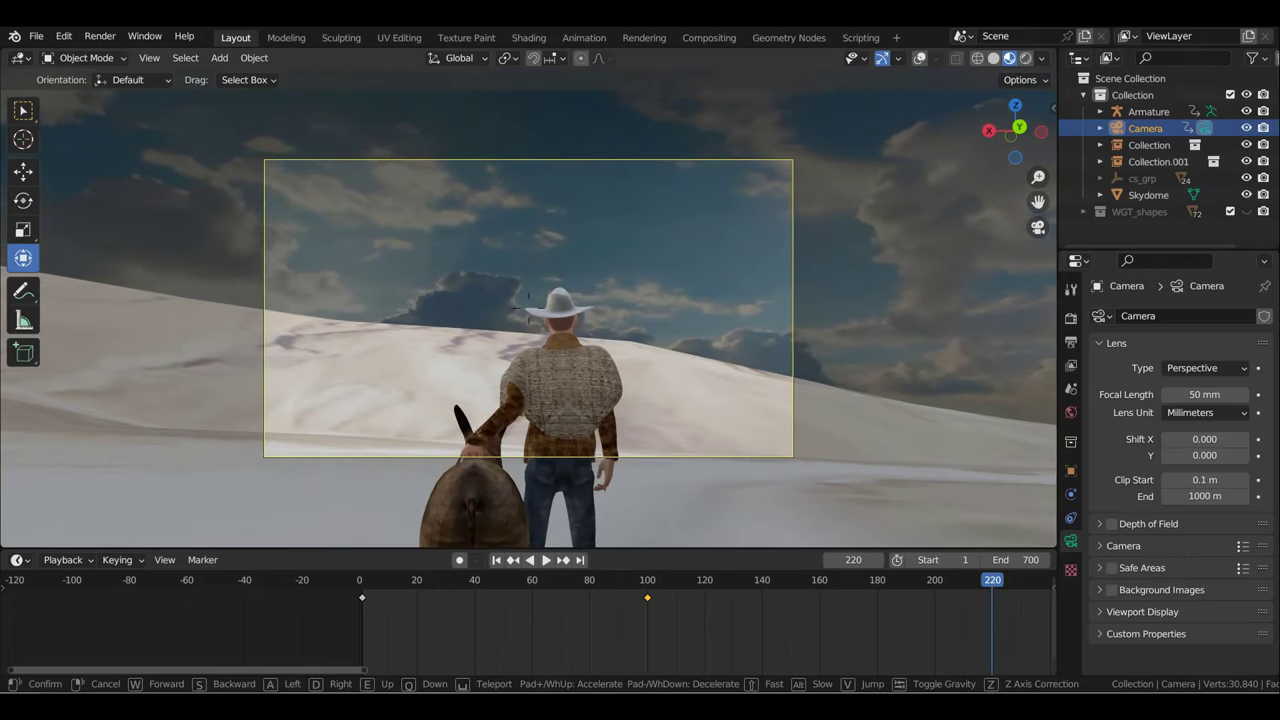
pyautogui.press('a')
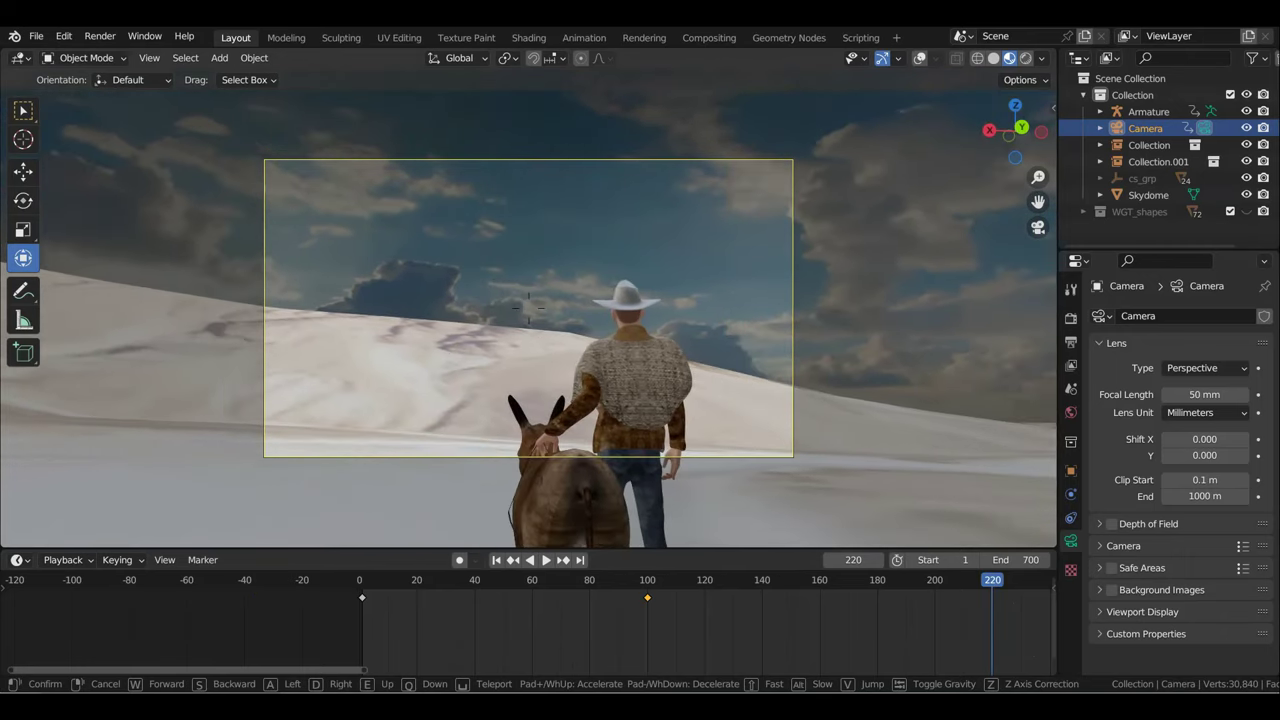
pyautogui.press('a')
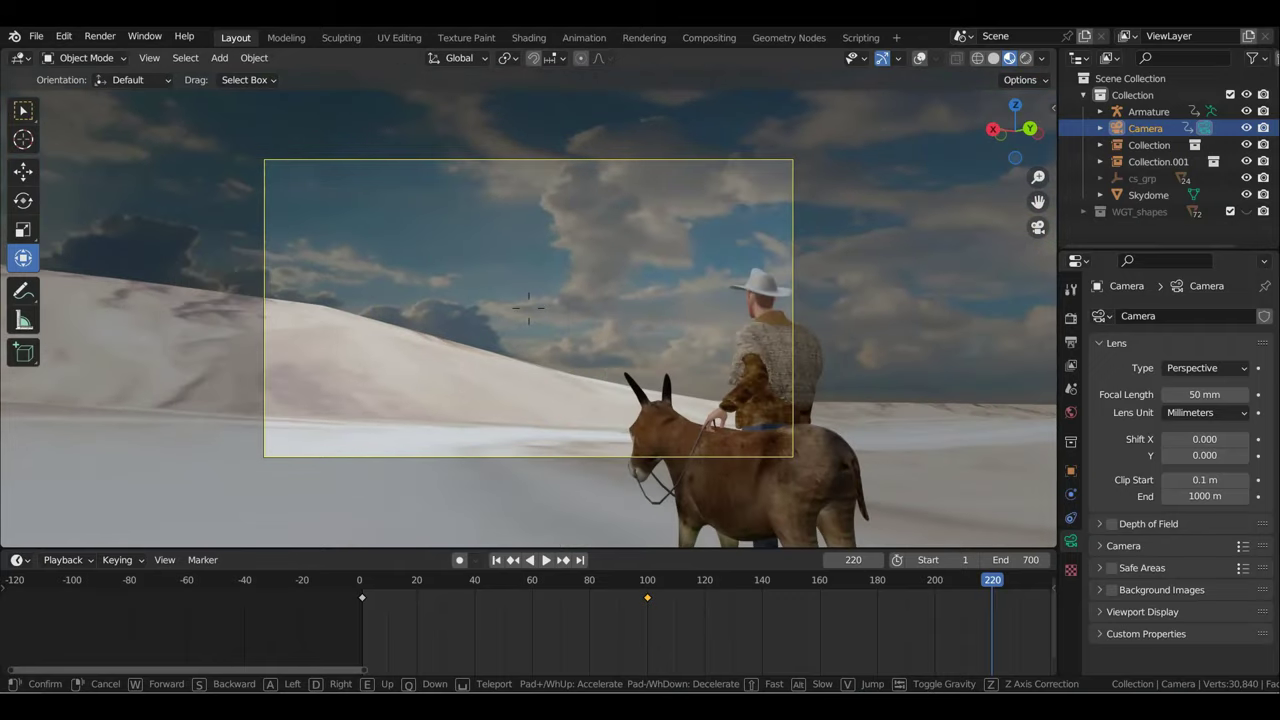
pyautogui.press('d')
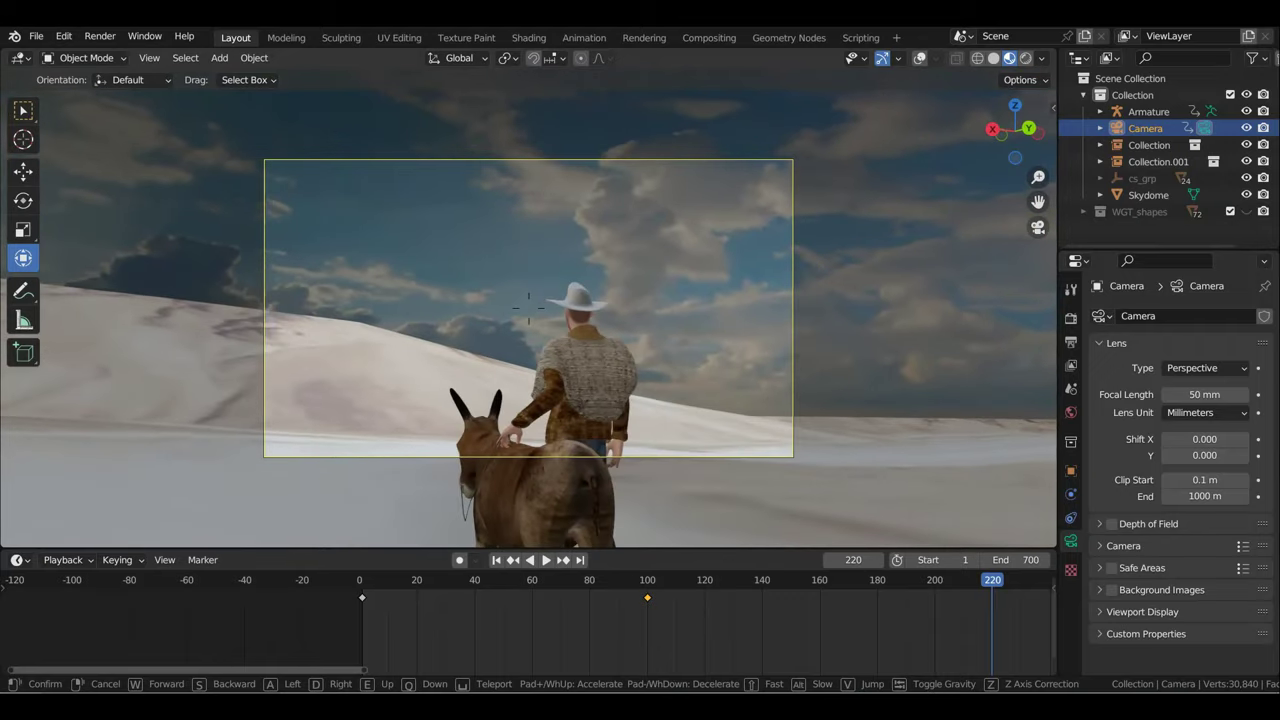
pyautogui.press('a')
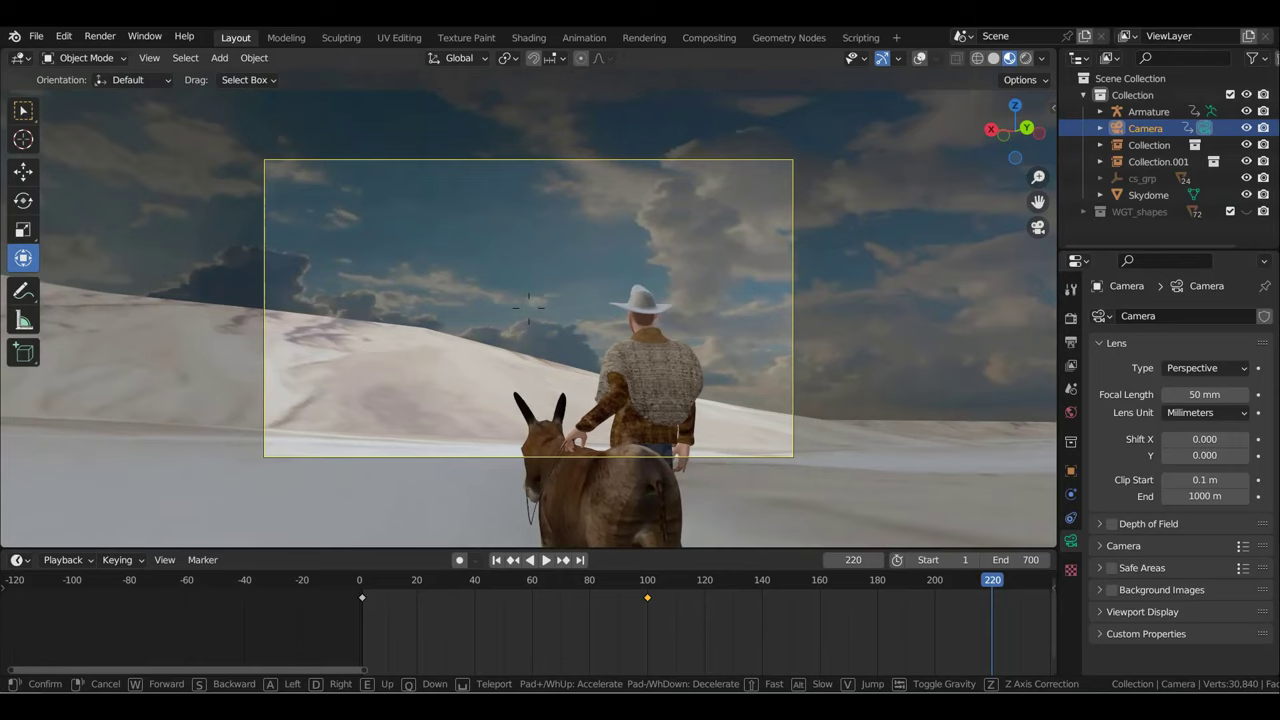
pyautogui.press('d')
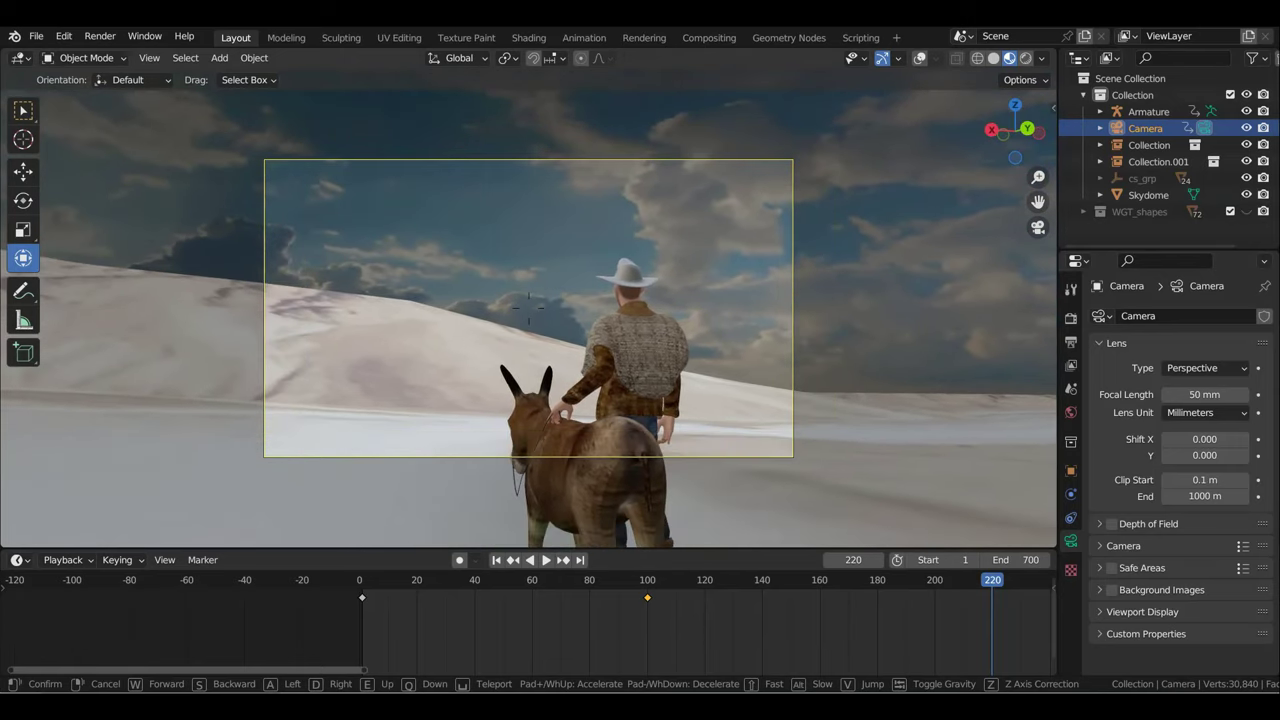
pyautogui.click(643, 381)
pyautogui.press('i')
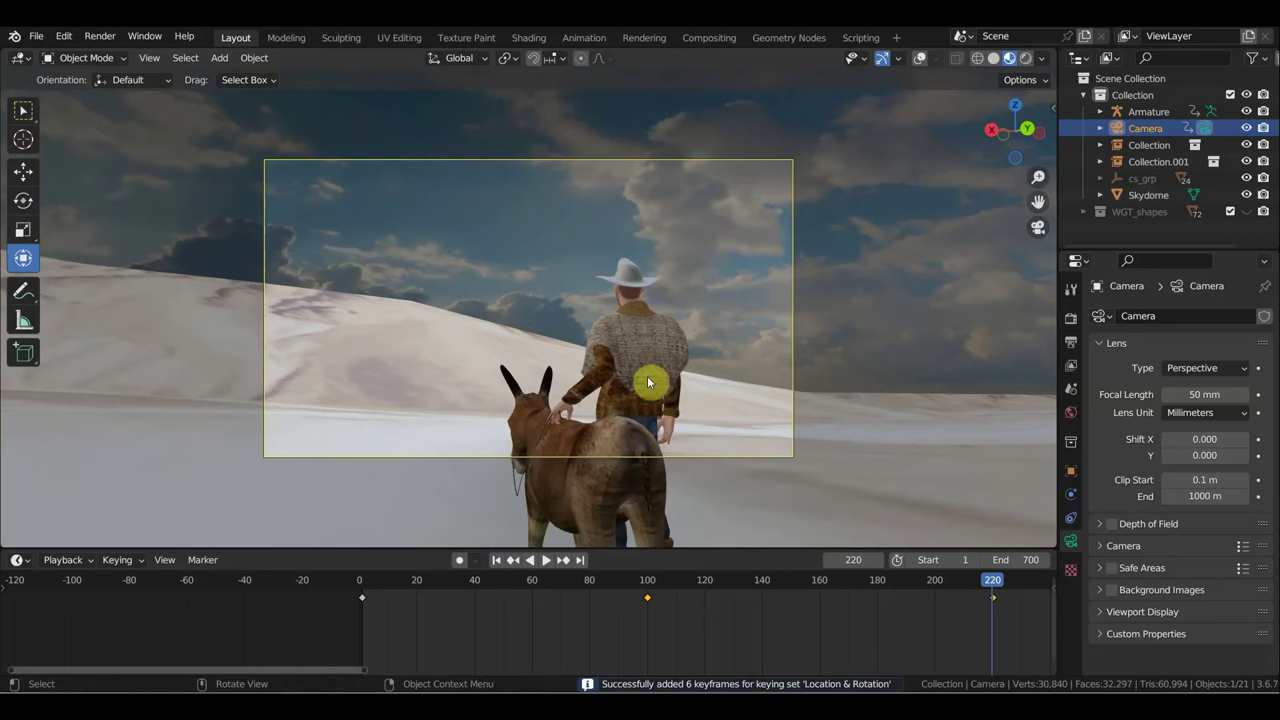
pyautogui.moveTo(993, 583); pyautogui.dragTo(838, 580)
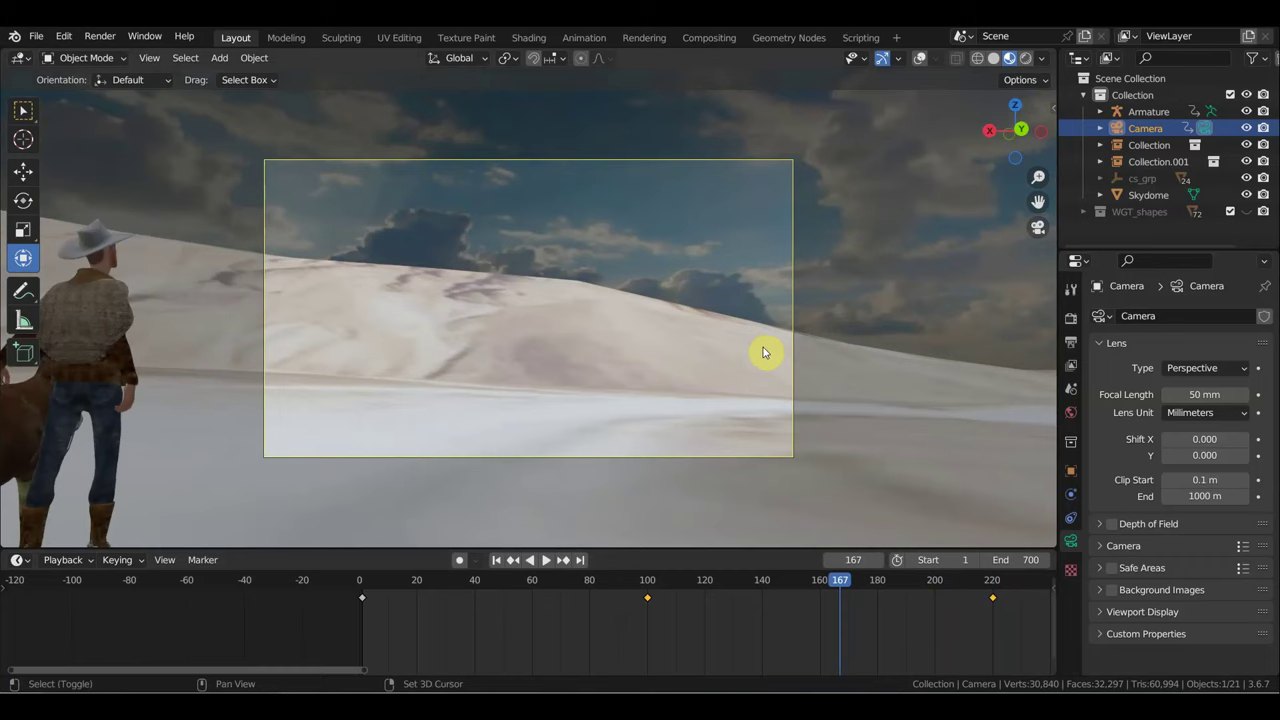
# Step: Tilt the camera up toward the cloudy sky and key its location and rotation at frame 167
pyautogui.hotkey('shift', '`')
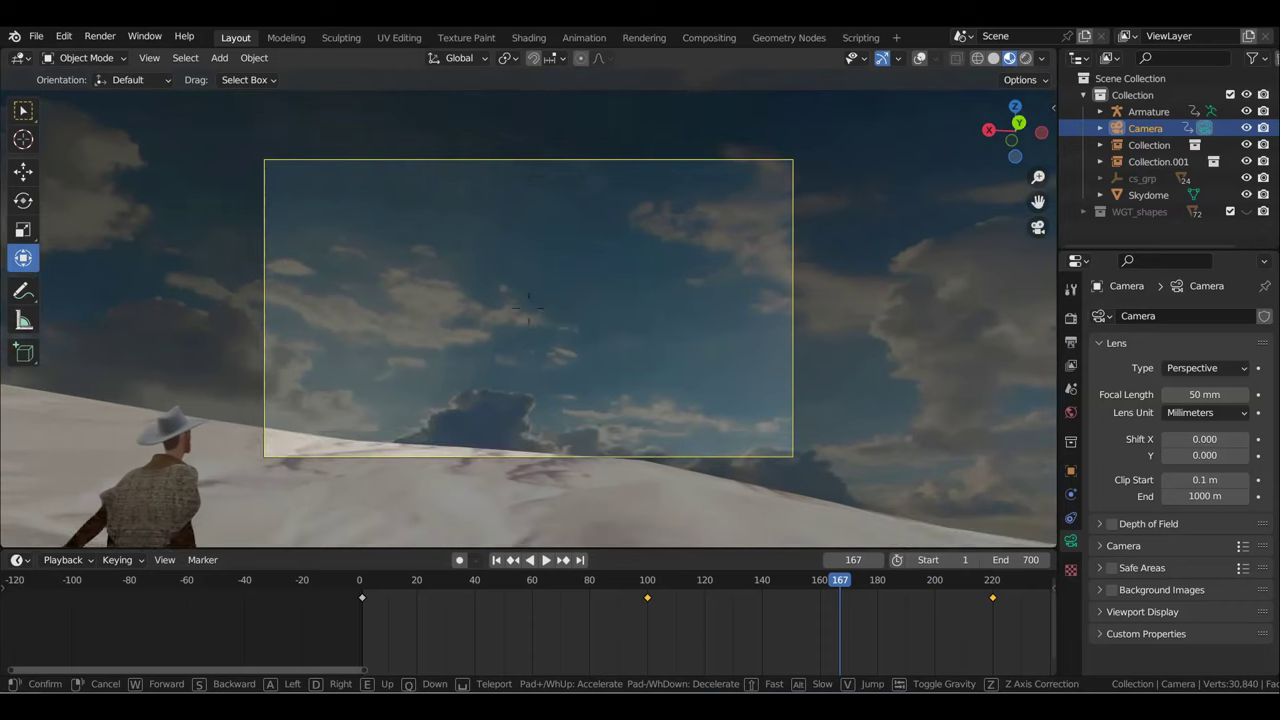
pyautogui.click(528, 307)
pyautogui.press('i')
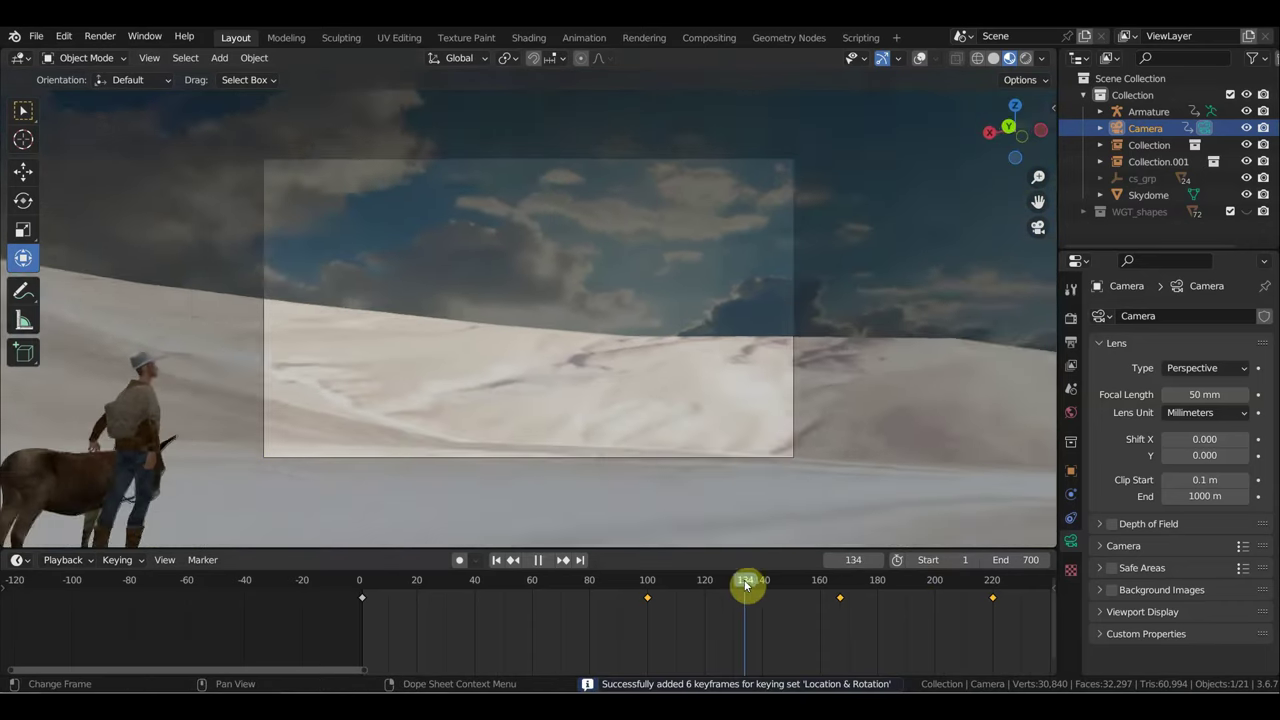
pyautogui.moveTo(842, 583)
pyautogui.mouseDown()
pyautogui.moveTo(371, 583)
pyautogui.moveTo(515, 583)
pyautogui.mouseUp()
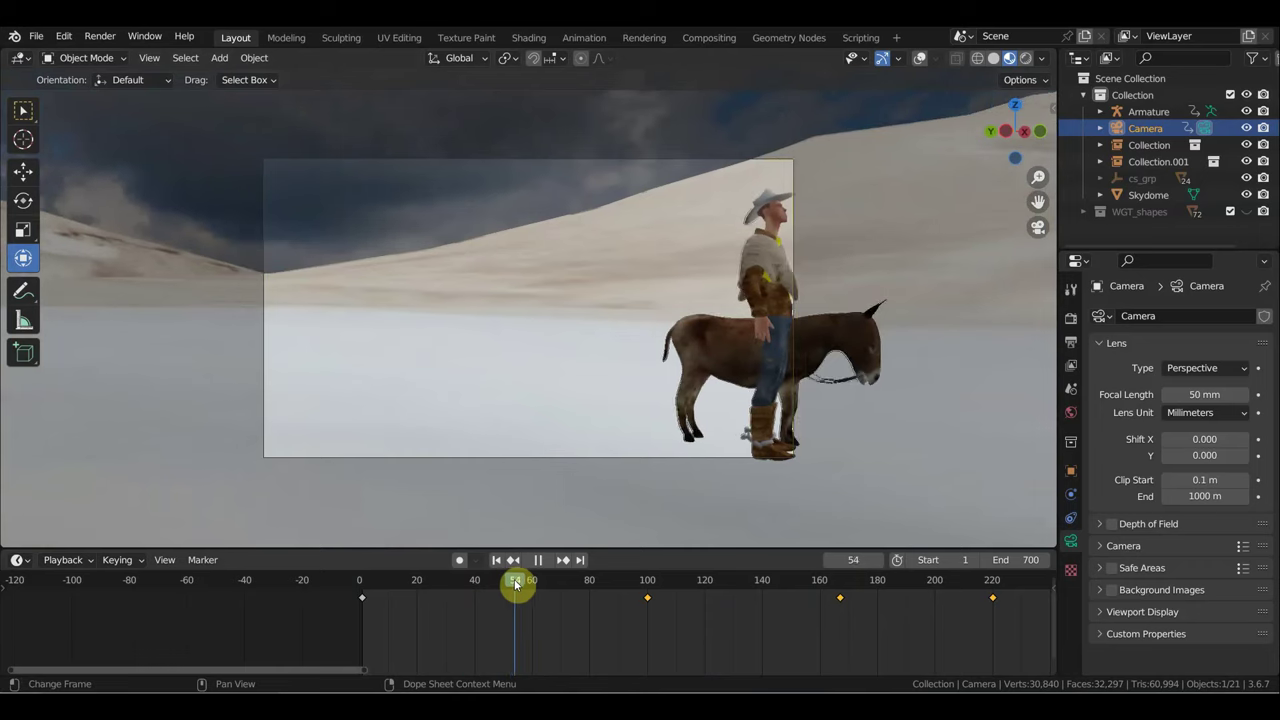
# Step: Frame the rider and donkey side-on and key the camera at frame 54
pyautogui.hotkey('shift', '`')
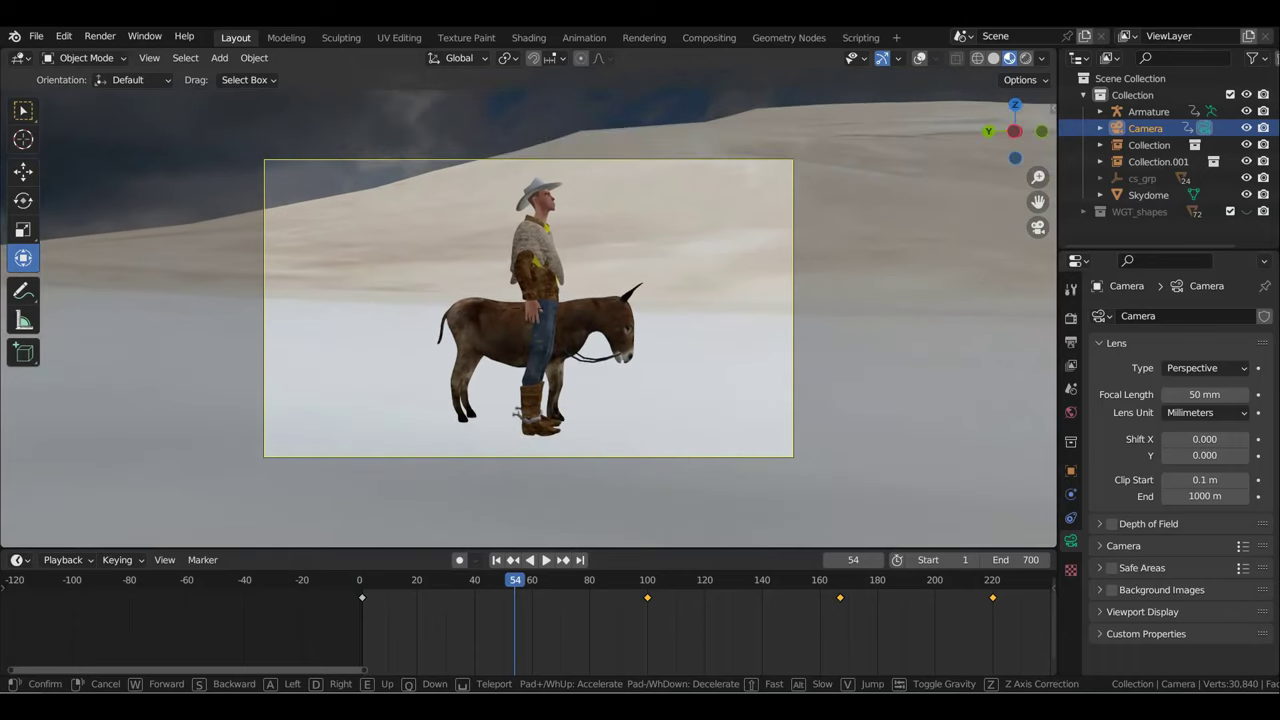
pyautogui.click(745, 424)
pyautogui.press('i')
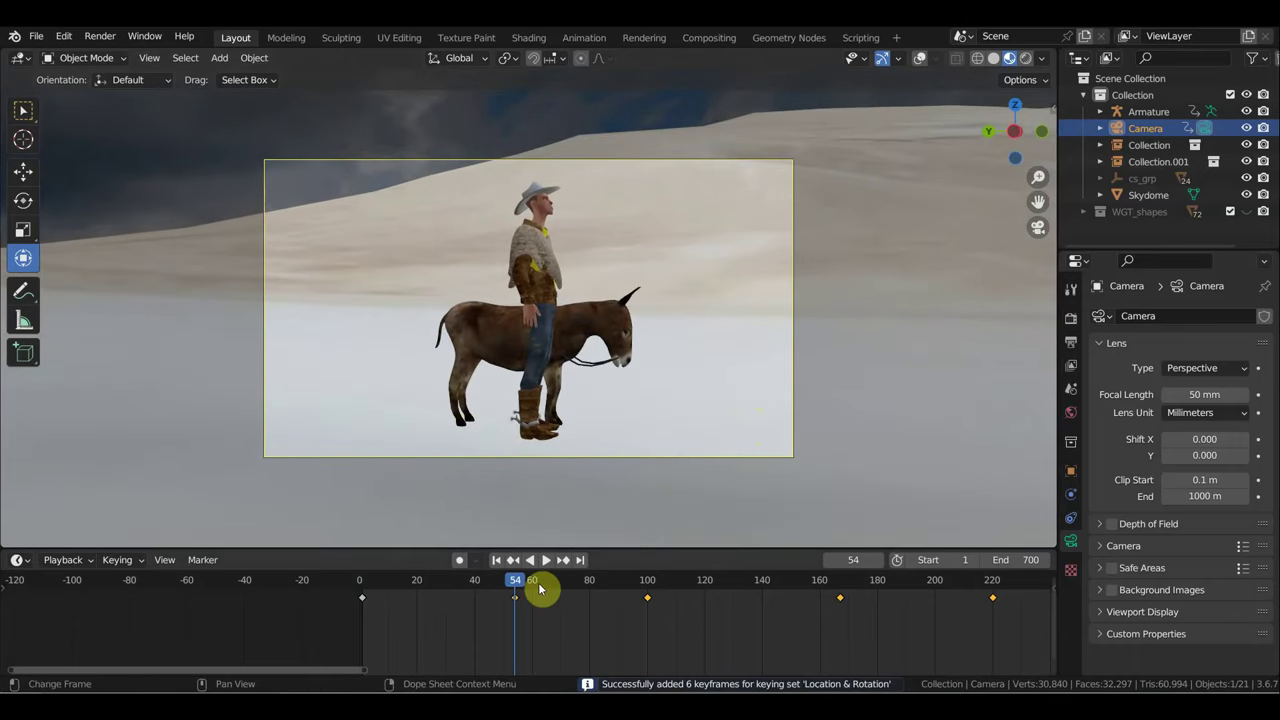
pyautogui.press('space')
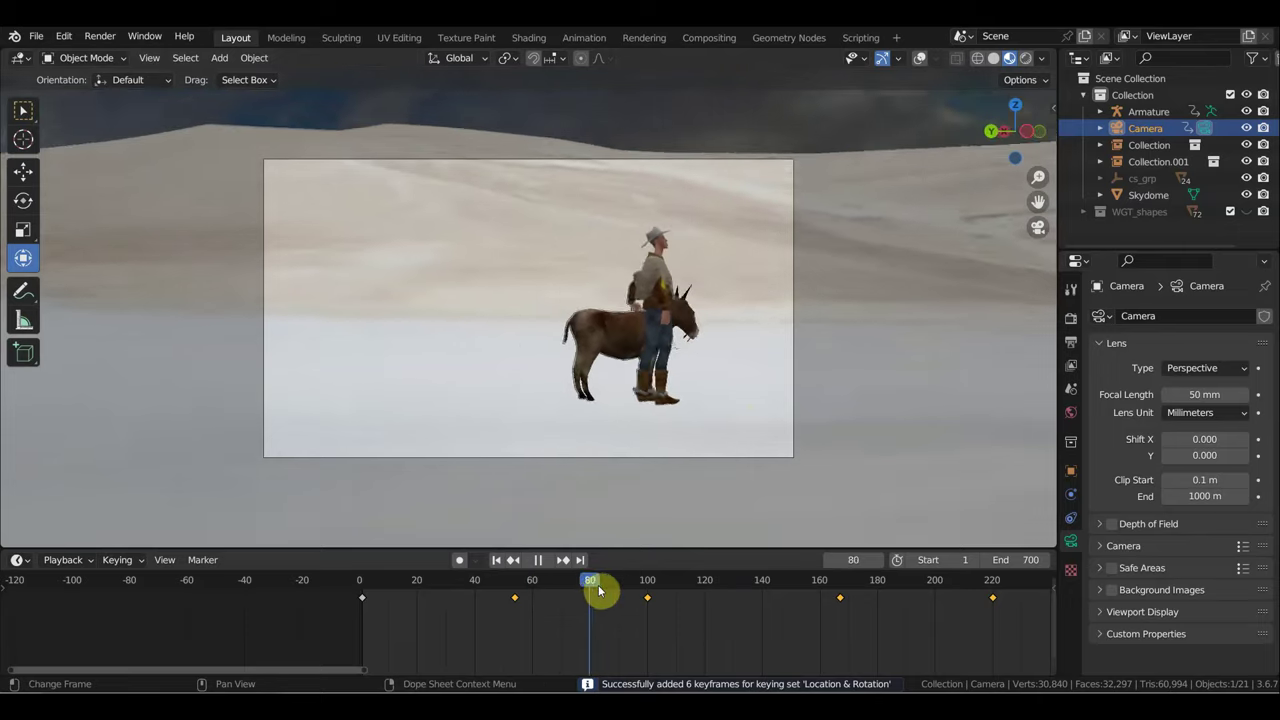
pyautogui.moveTo(598, 591)
pyautogui.mouseDown()
pyautogui.moveTo(667, 597)
pyautogui.moveTo(606, 597)
pyautogui.mouseUp()
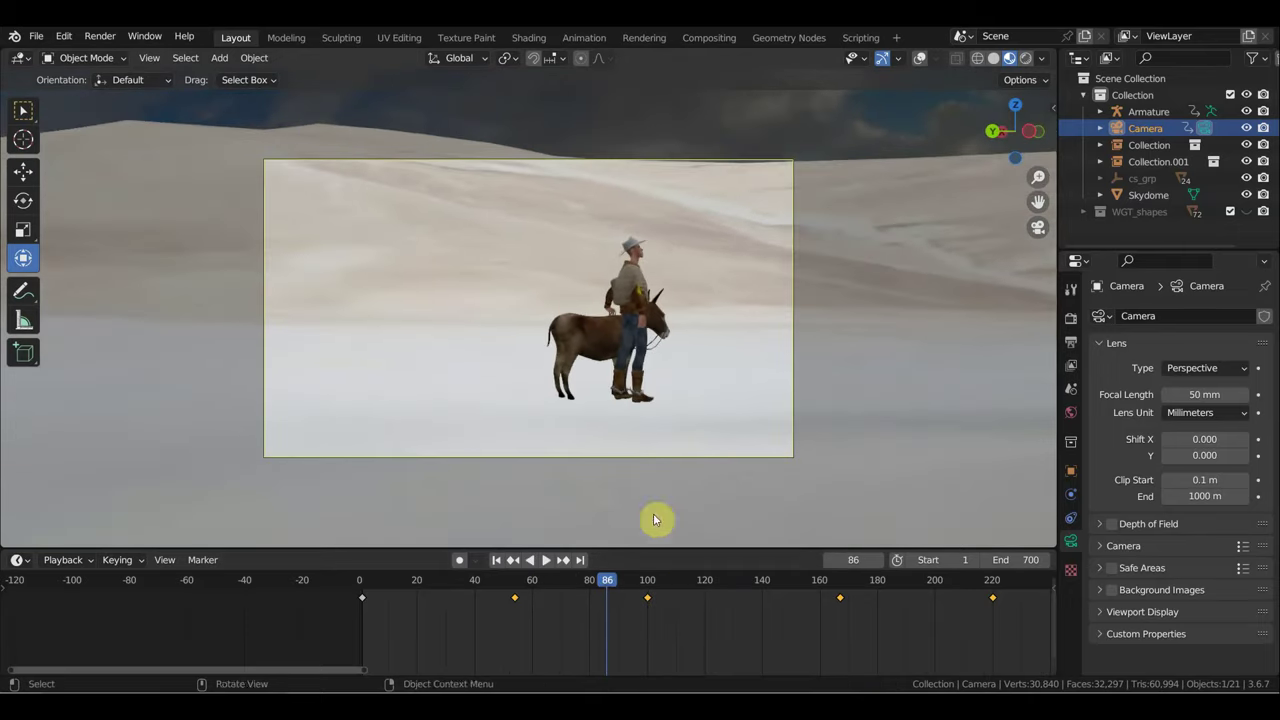
# Step: Re-centre the pair, key the camera at frame 86, and scrub back to review
pyautogui.hotkey('shift', '`')
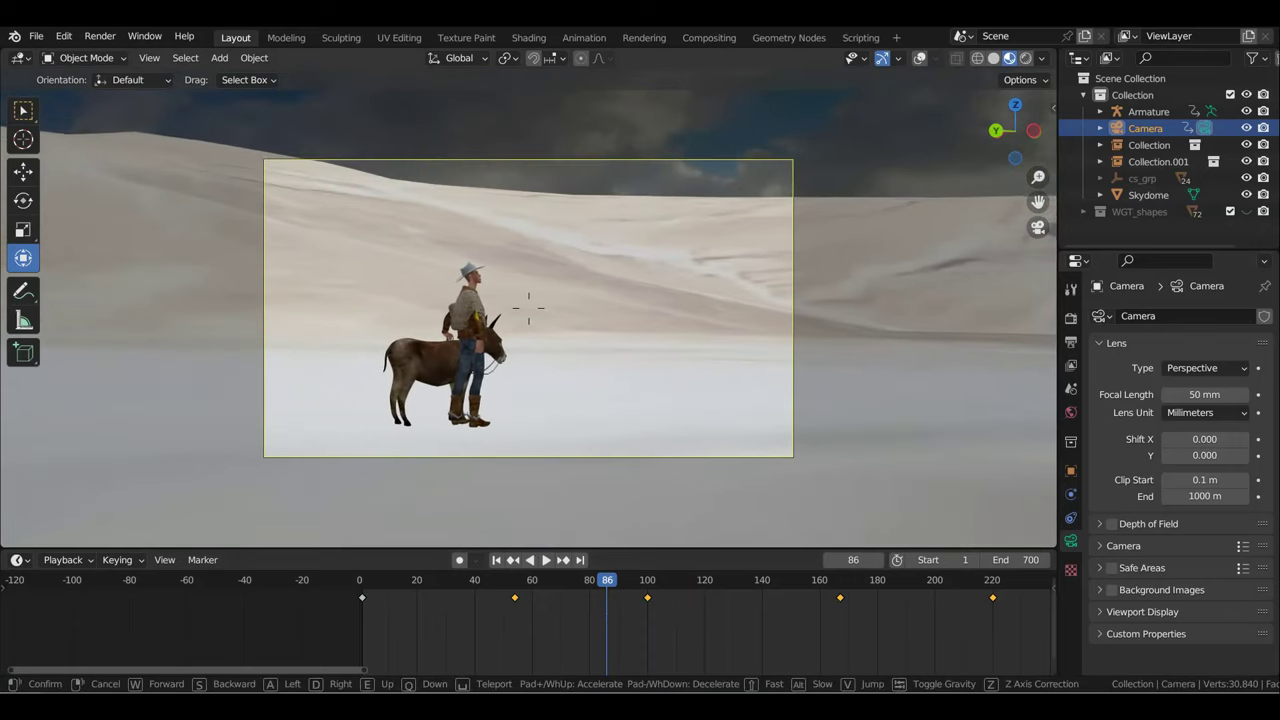
pyautogui.click(750, 432)
pyautogui.press('i')
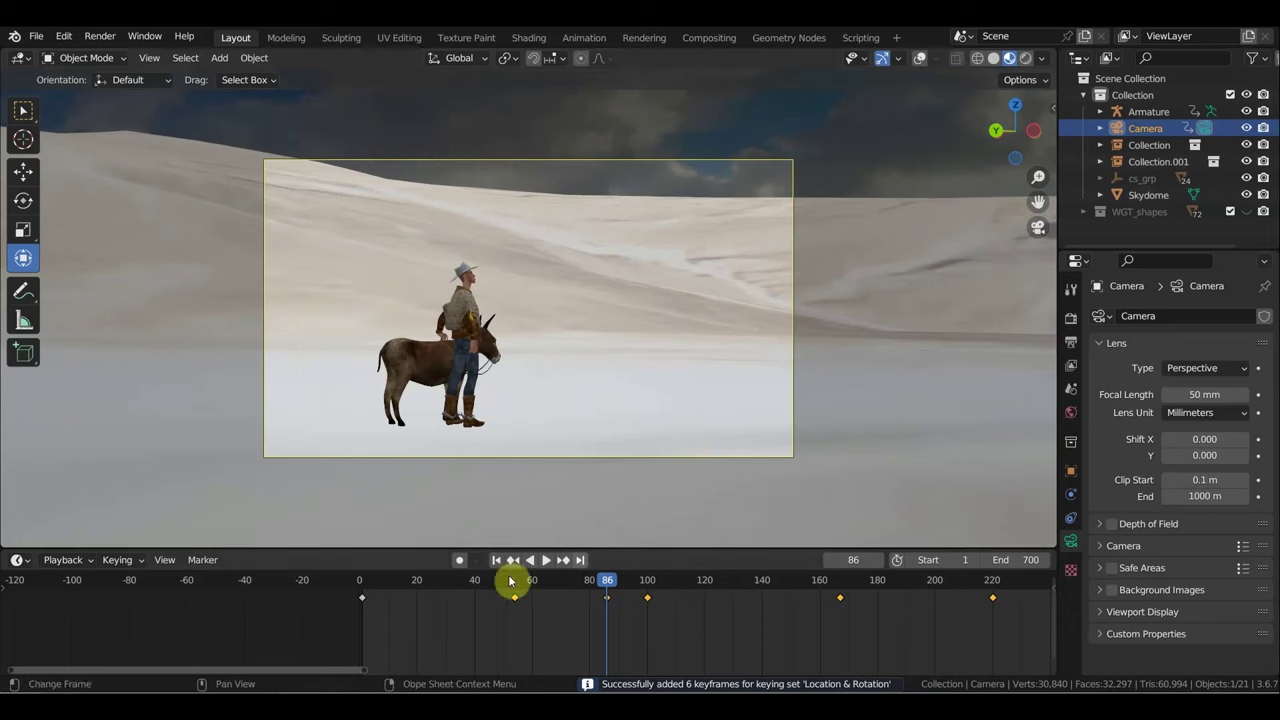
pyautogui.moveTo(510, 581)
pyautogui.mouseDown()
pyautogui.moveTo(530, 581)
pyautogui.moveTo(393, 571)
pyautogui.moveTo(934, 580)
pyautogui.moveTo(737, 580)
pyautogui.moveTo(767, 562)
pyautogui.moveTo(876, 558)
pyautogui.mouseUp()
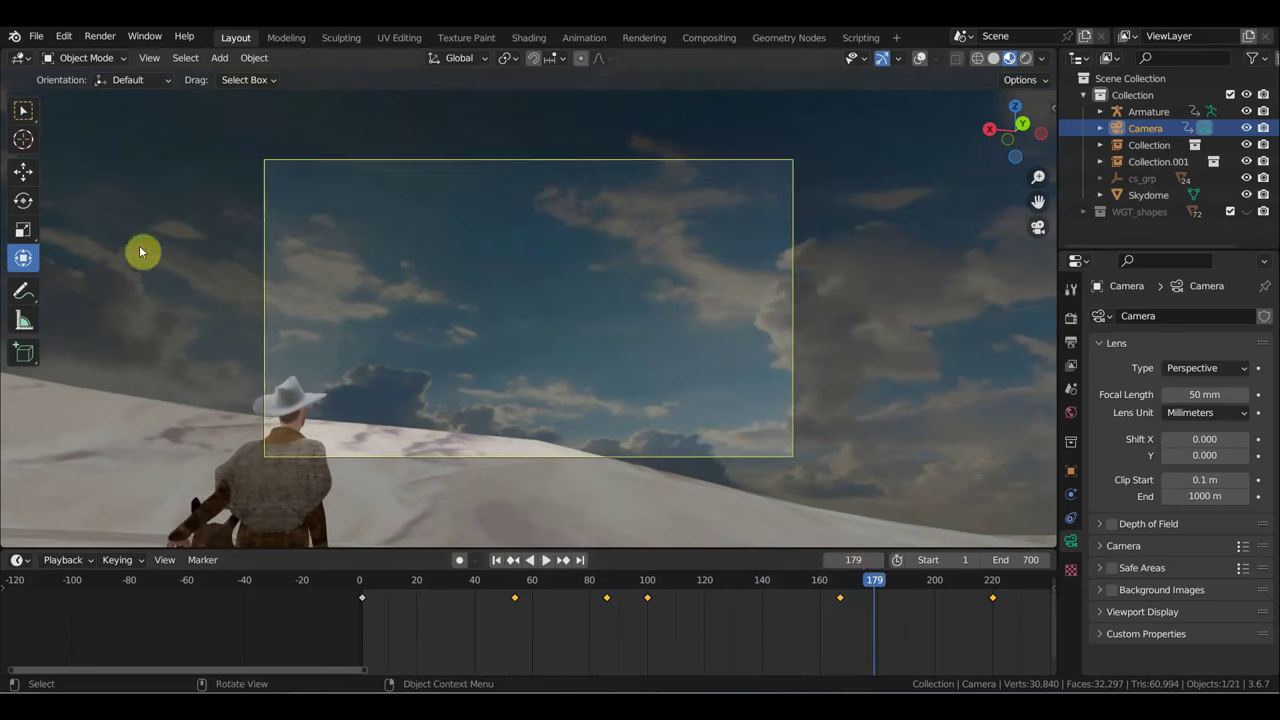
# Step: Start File > Link and browse to E:\ВСЕ для вестерна\ВСЕ для дикого запада 2
pyautogui.click(35, 38)
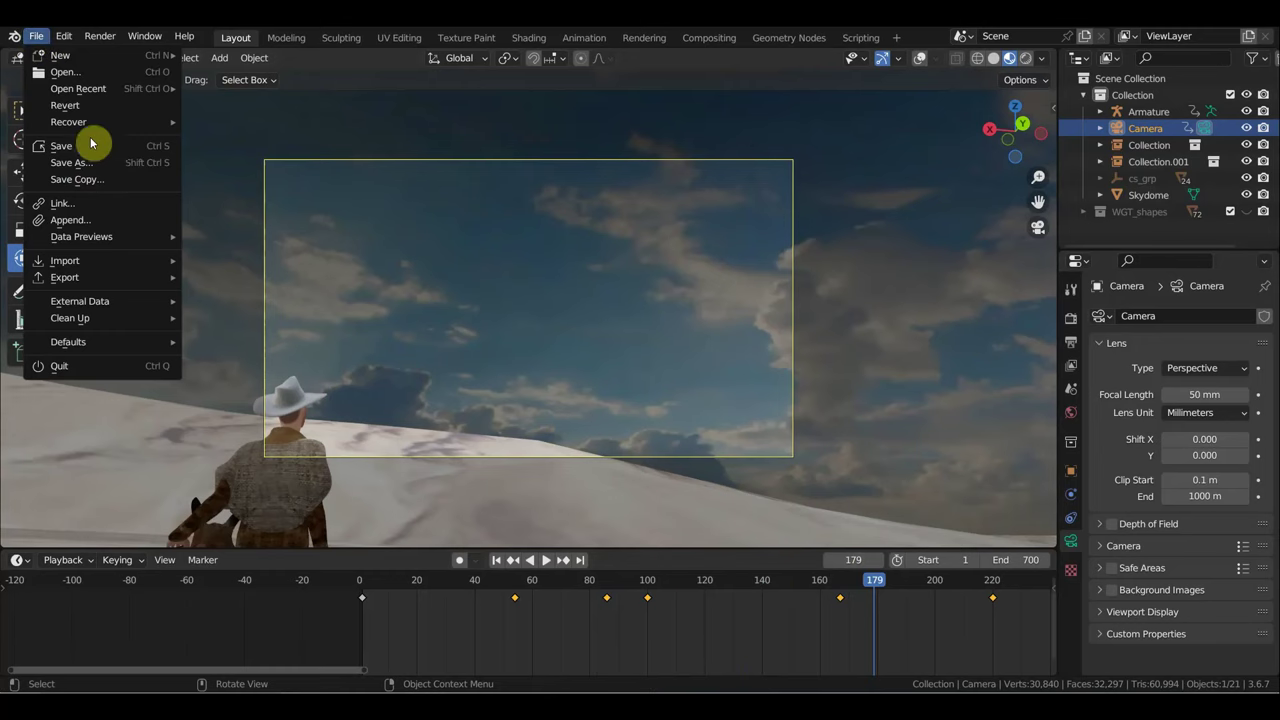
pyautogui.click(88, 204)
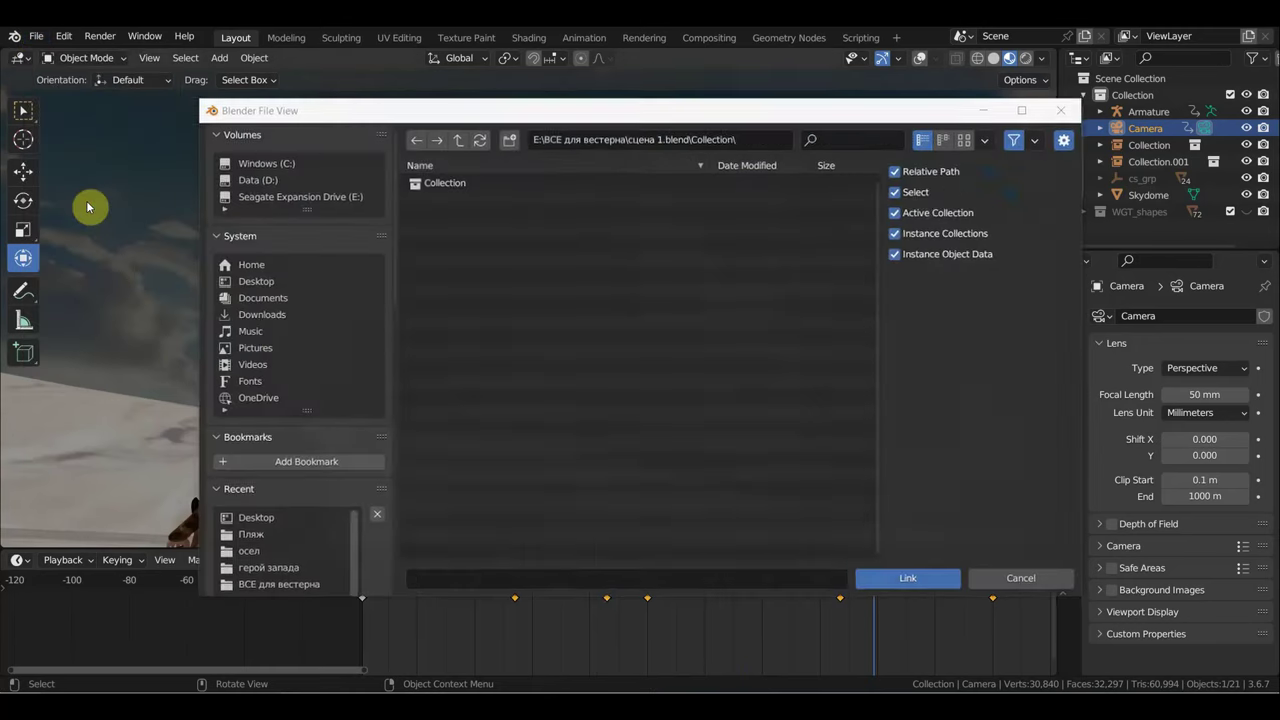
pyautogui.click(256, 281)
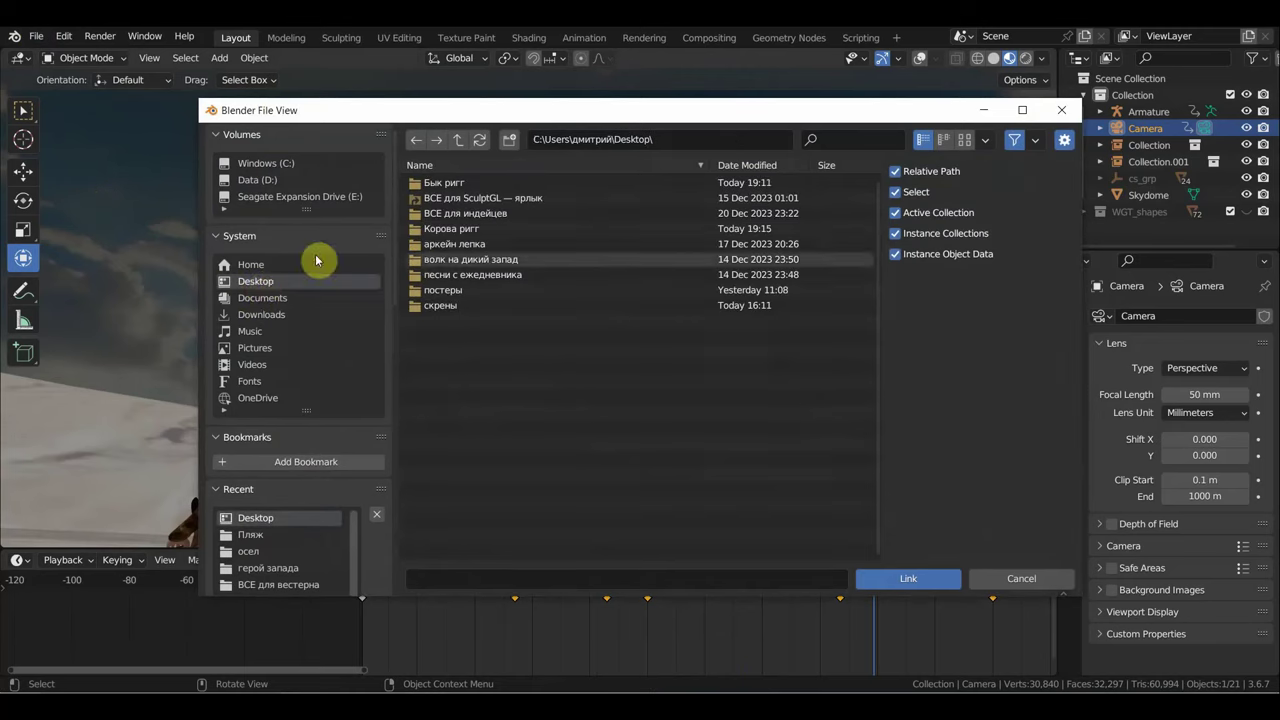
pyautogui.click(271, 198)
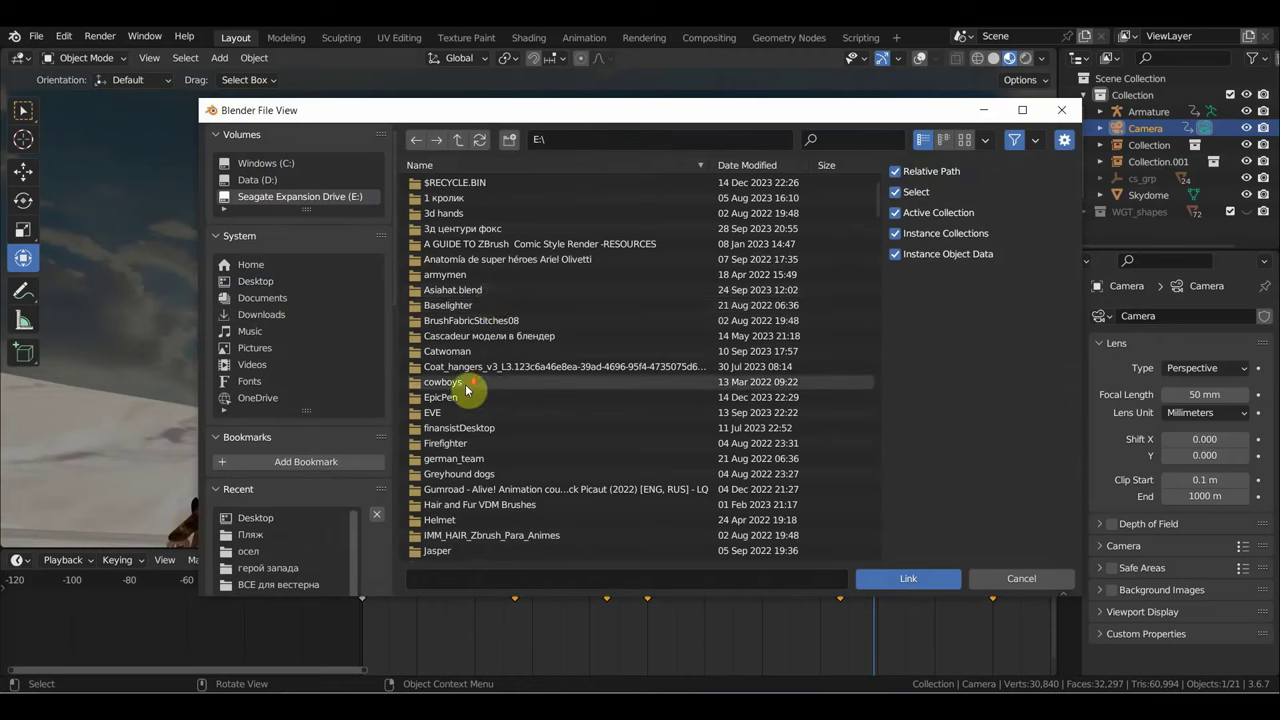
pyautogui.scroll(-5, 466, 390)
pyautogui.scroll(-5, 479, 396)
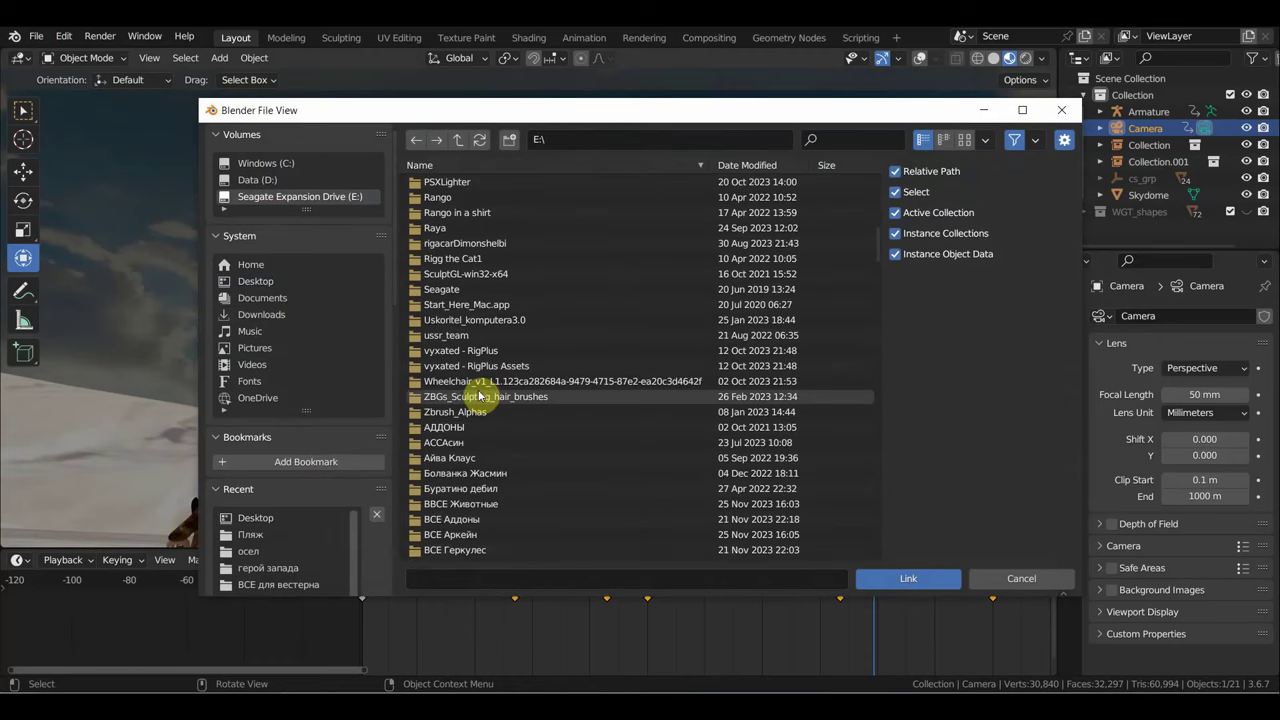
pyautogui.scroll(-3, 508, 395)
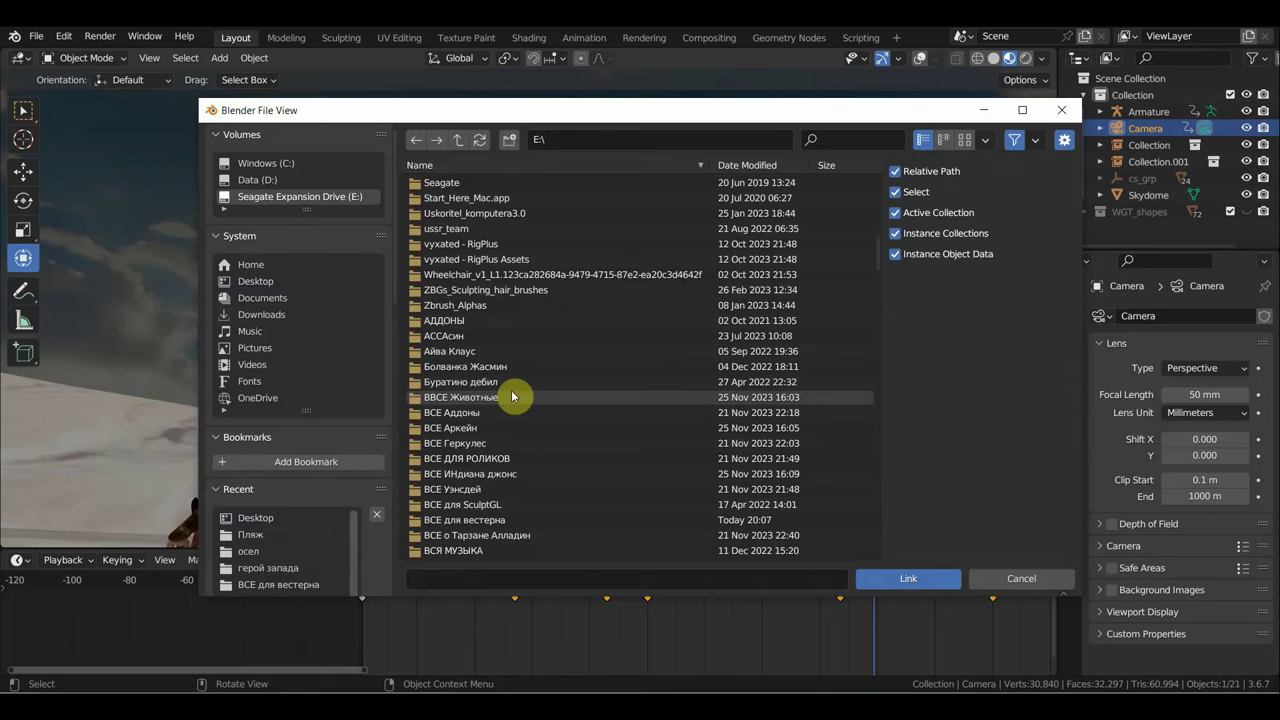
pyautogui.scroll(-5, 512, 394)
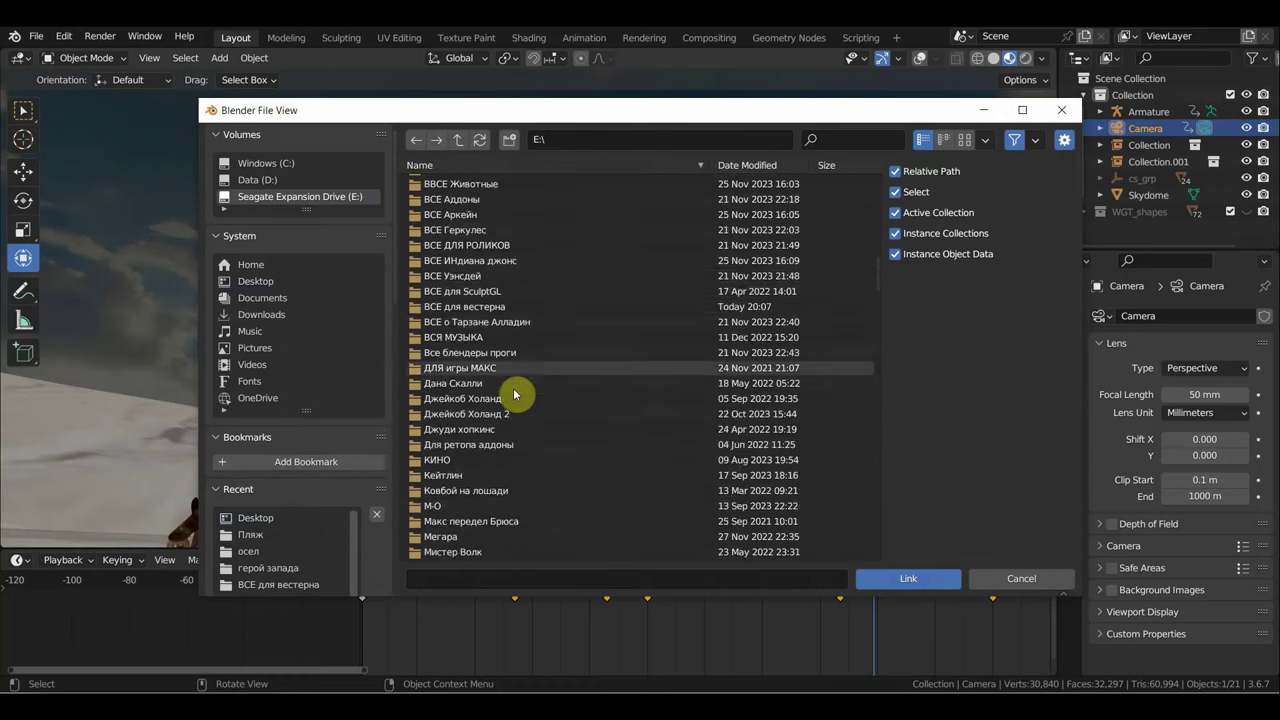
pyautogui.scroll(2, 512, 390)
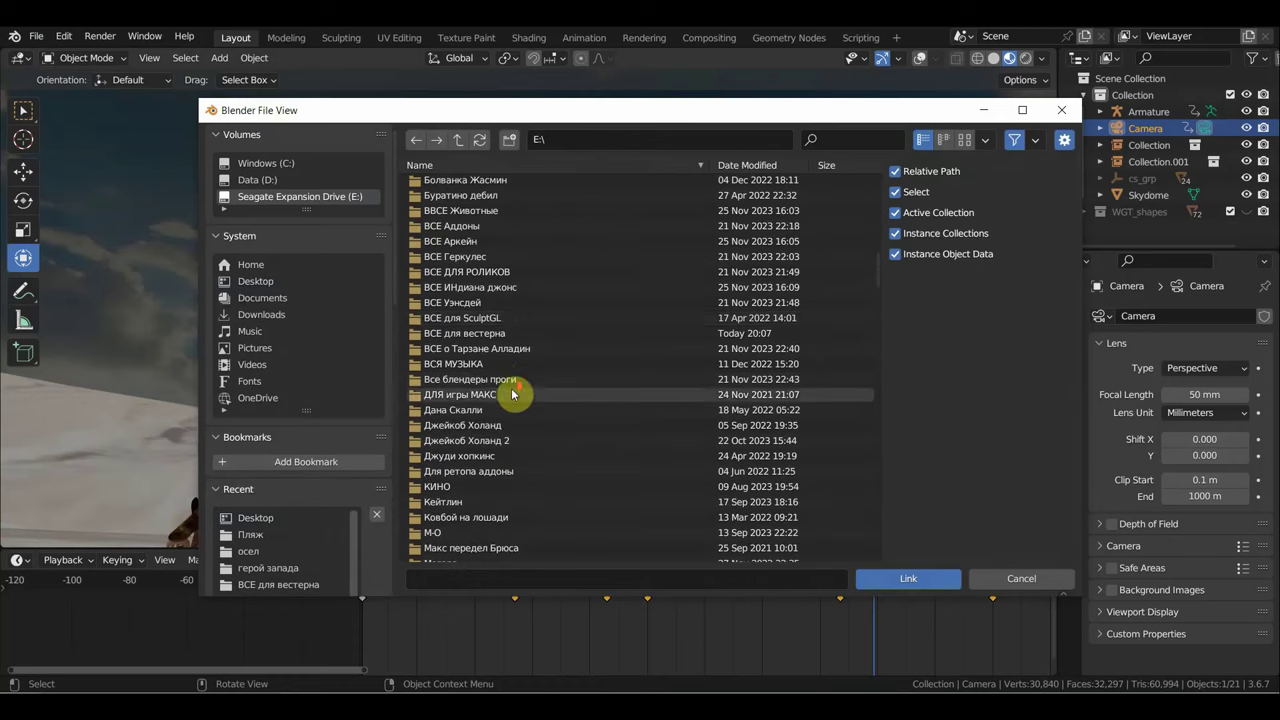
pyautogui.doubleClick(490, 334)
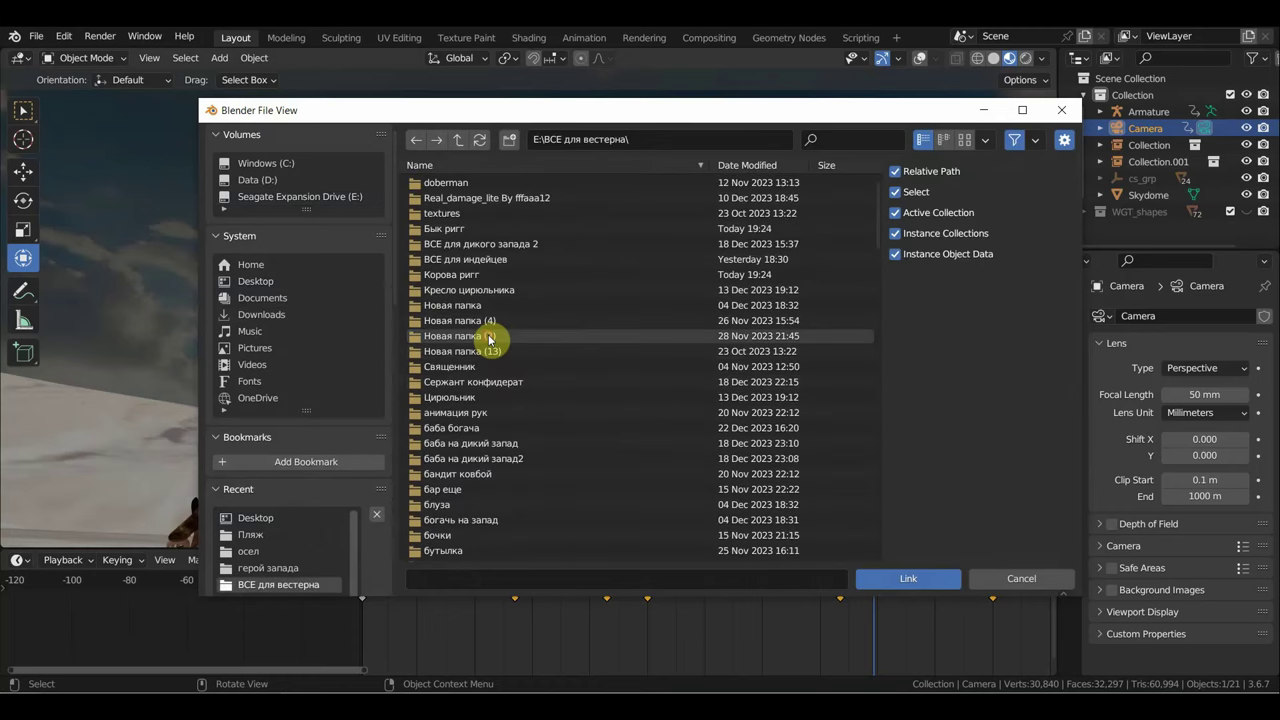
pyautogui.doubleClick(489, 251)
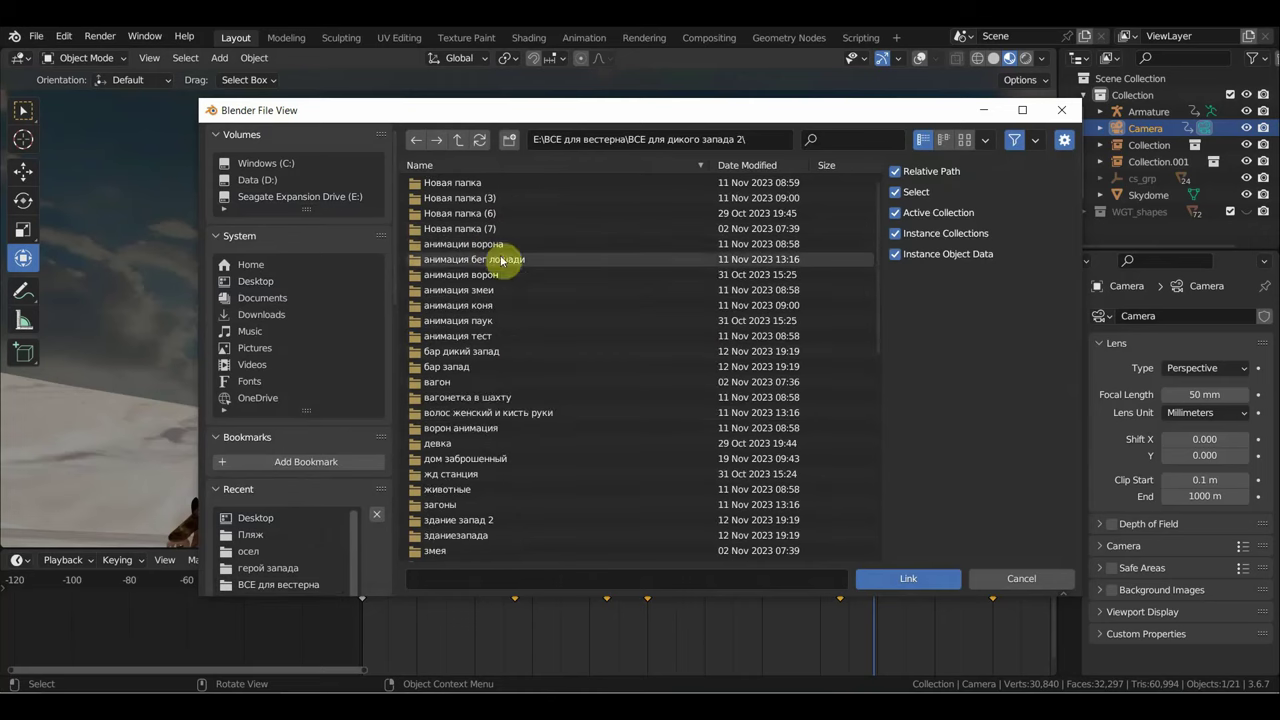
# Step: In the орел полет folder, link Collection from 'орел на пути .blend'
pyautogui.scroll(-3, 487, 420)
pyautogui.scroll(-3, 492, 412)
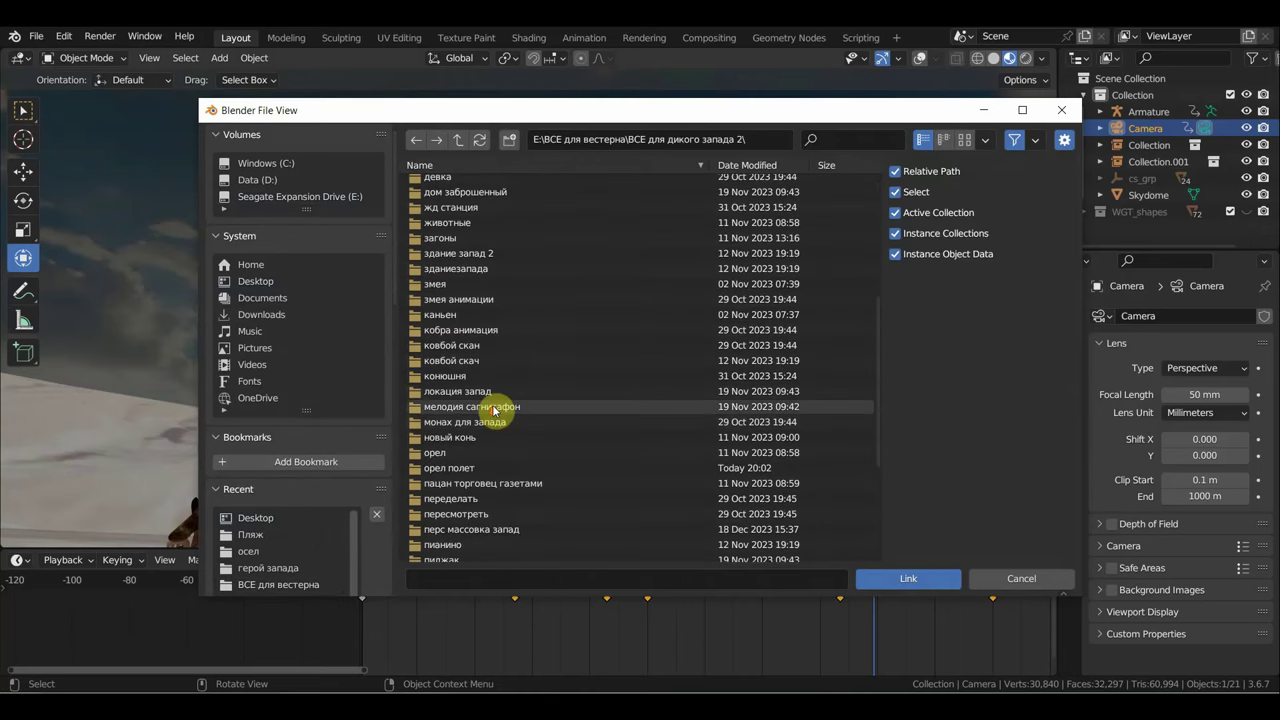
pyautogui.doubleClick(438, 452)
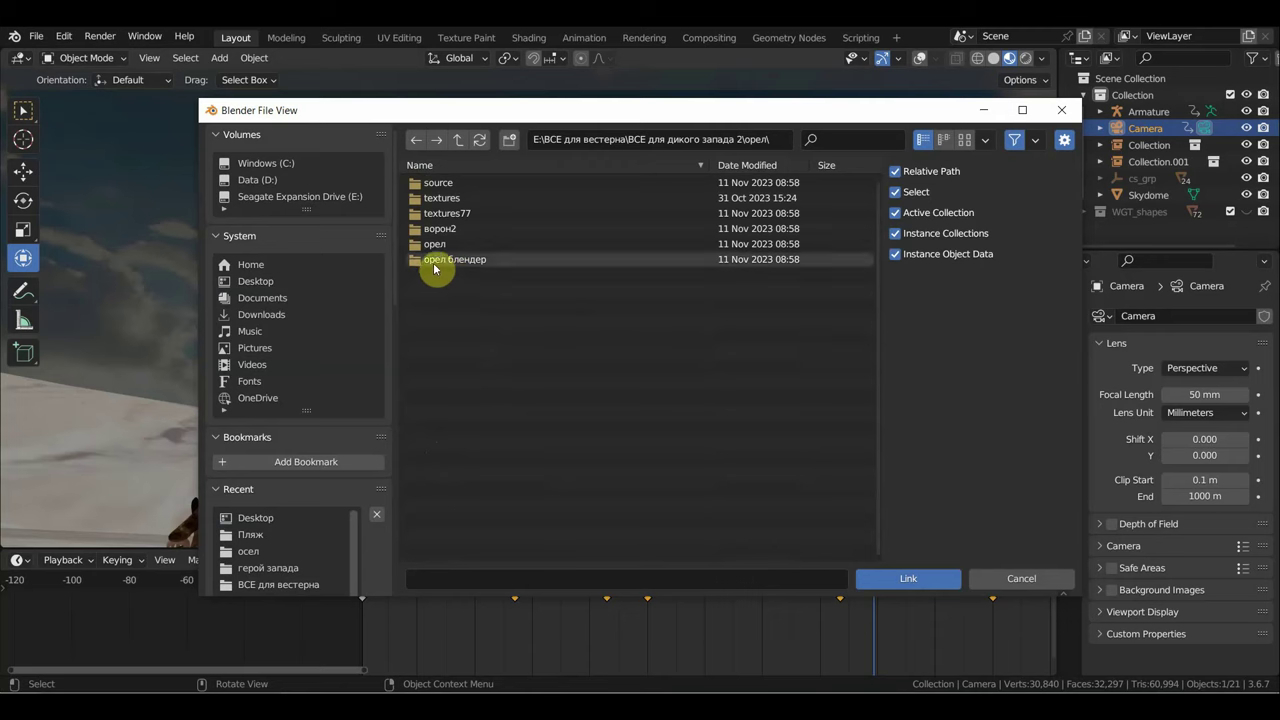
pyautogui.click(417, 142)
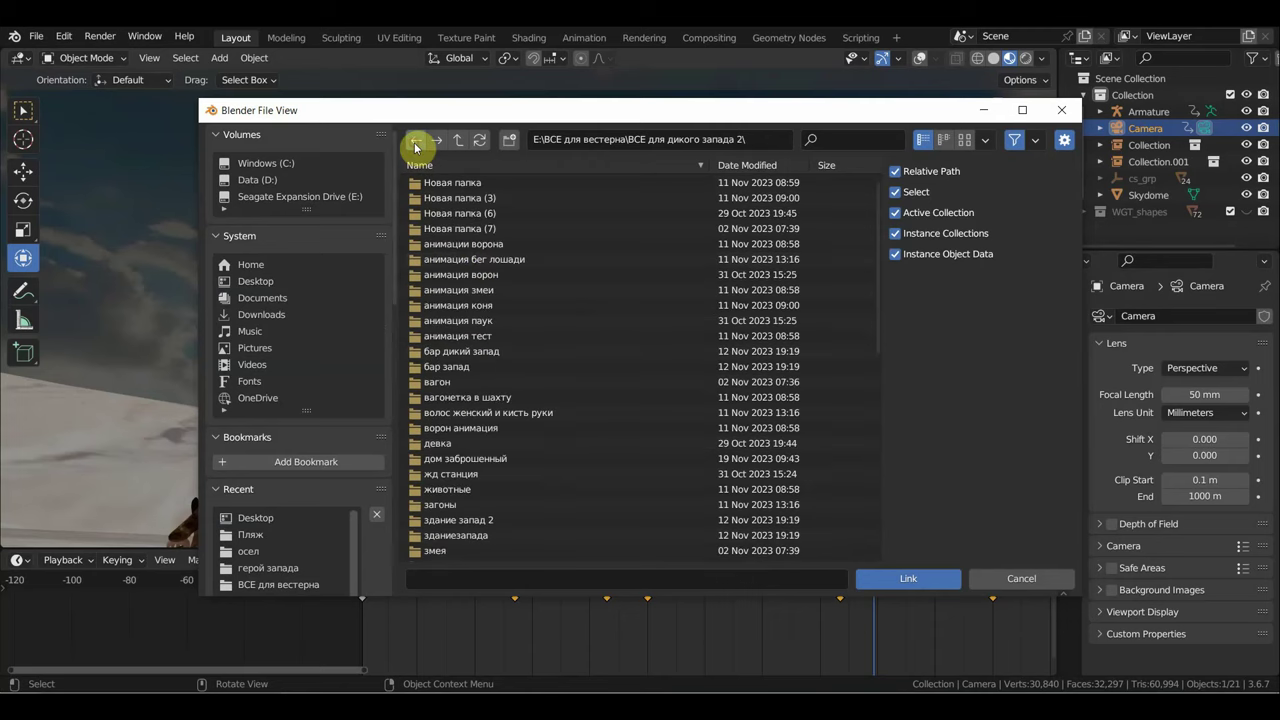
pyautogui.scroll(-5, 486, 486)
pyautogui.scroll(-5, 486, 480)
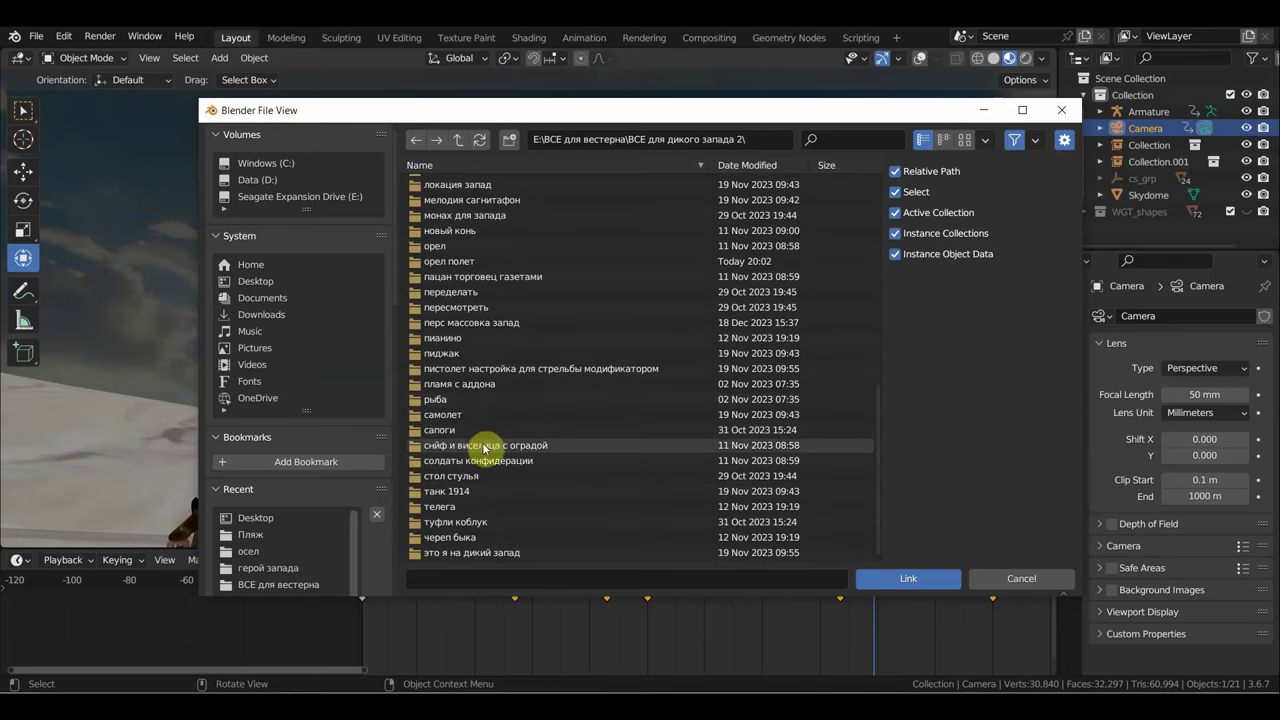
pyautogui.click(458, 262)
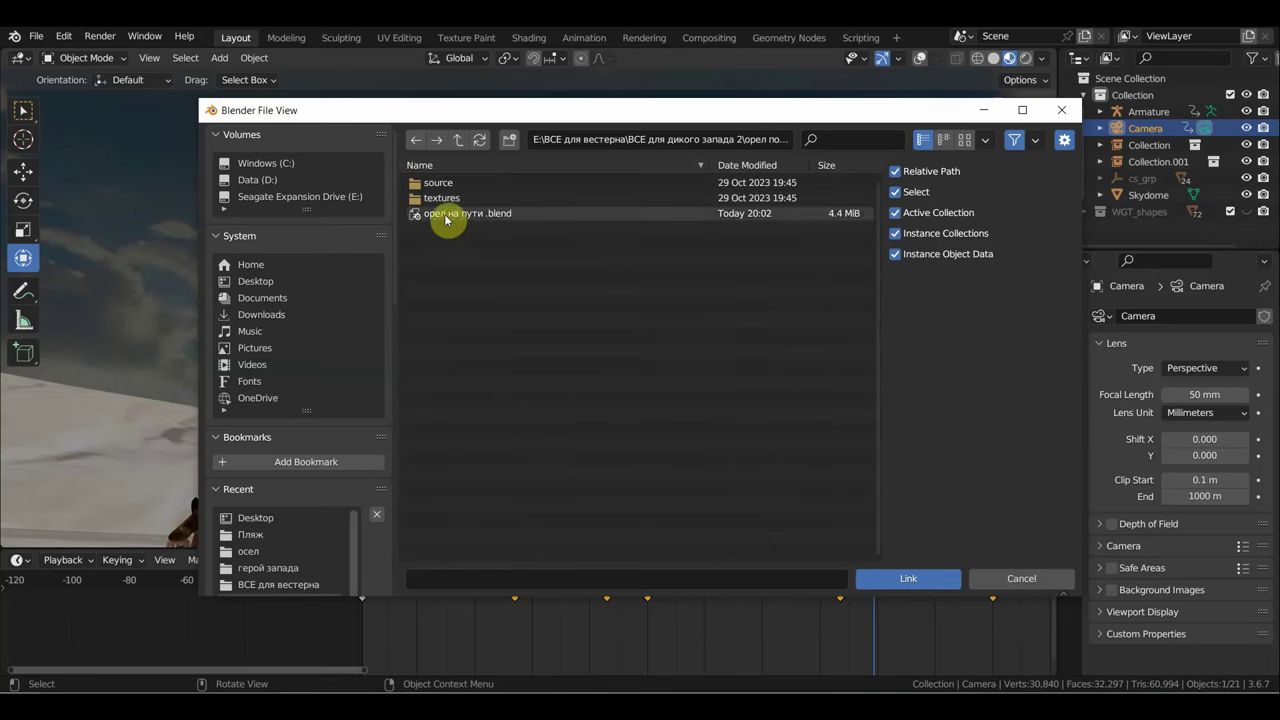
pyautogui.click(446, 218)
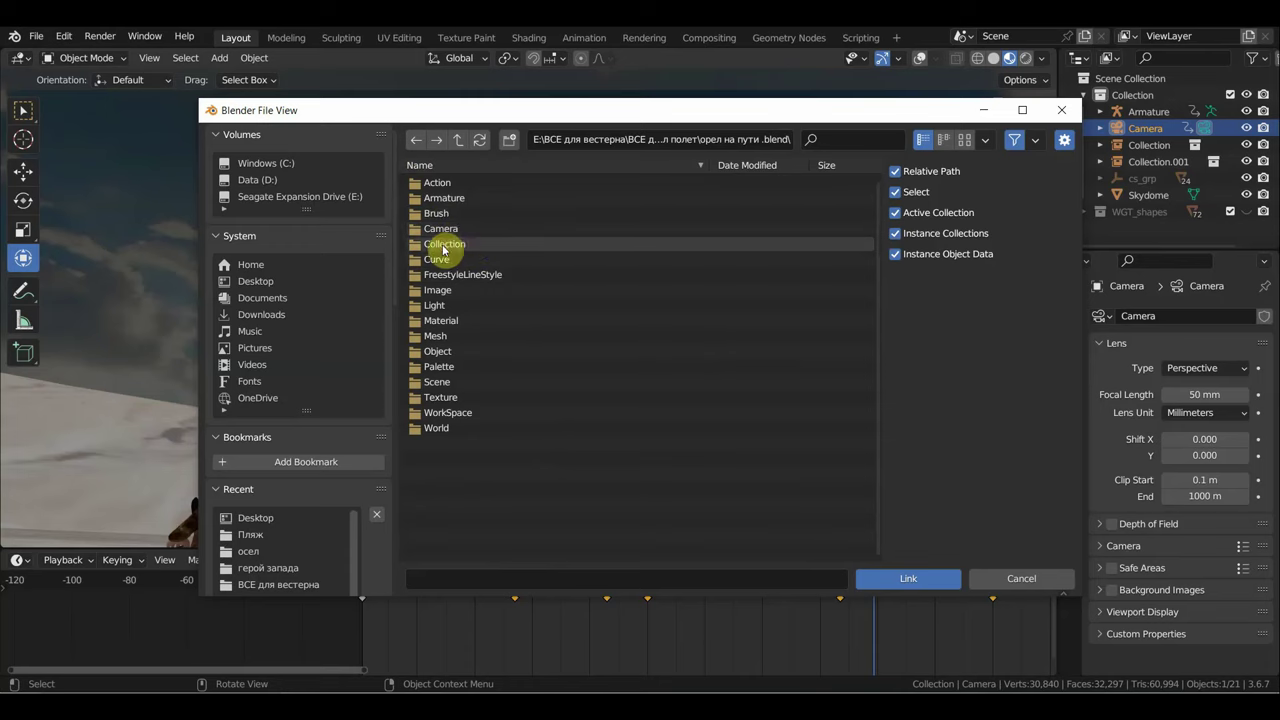
pyautogui.click(444, 246)
pyautogui.doubleClick(443, 184)
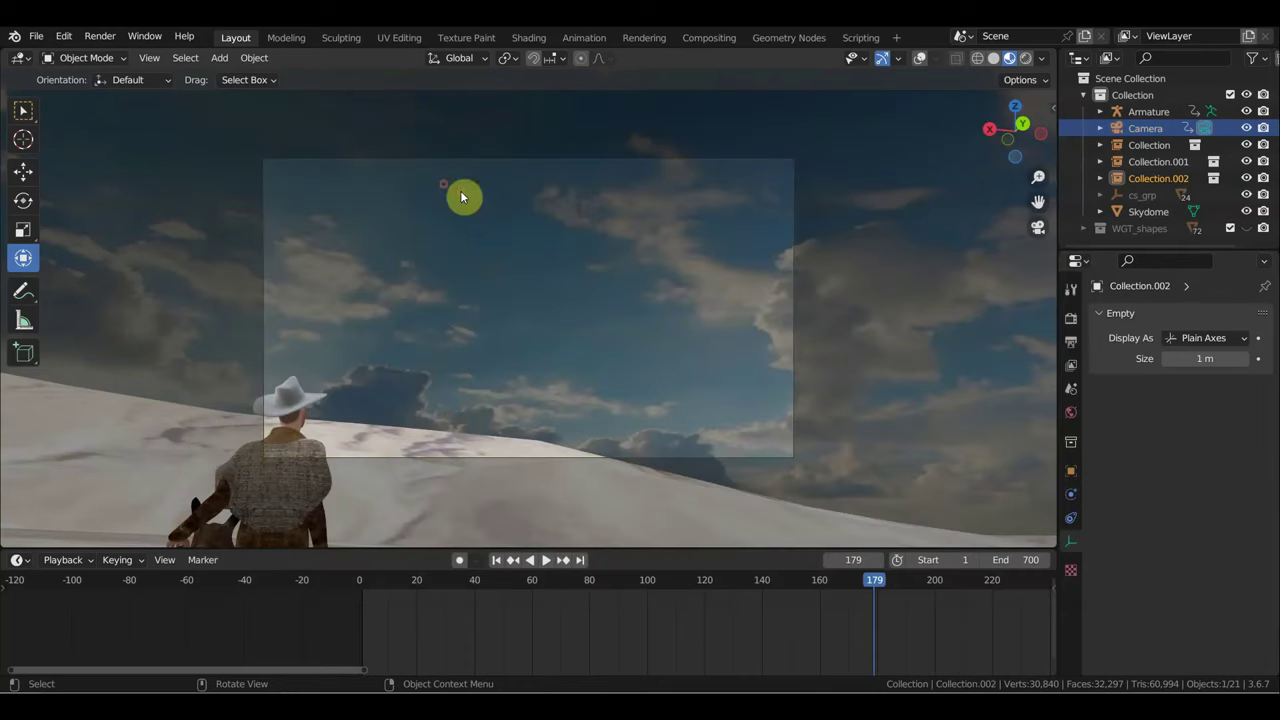
# Step: Scale the linked eagle up about seven times and lift it about 4.4 m
pyautogui.scroll(-4, 590, 370)
pyautogui.moveTo(600, 384); pyautogui.dragTo(724, 420, button='middle')
pyautogui.moveTo(698, 378); pyautogui.dragTo(711, 400, button='middle')
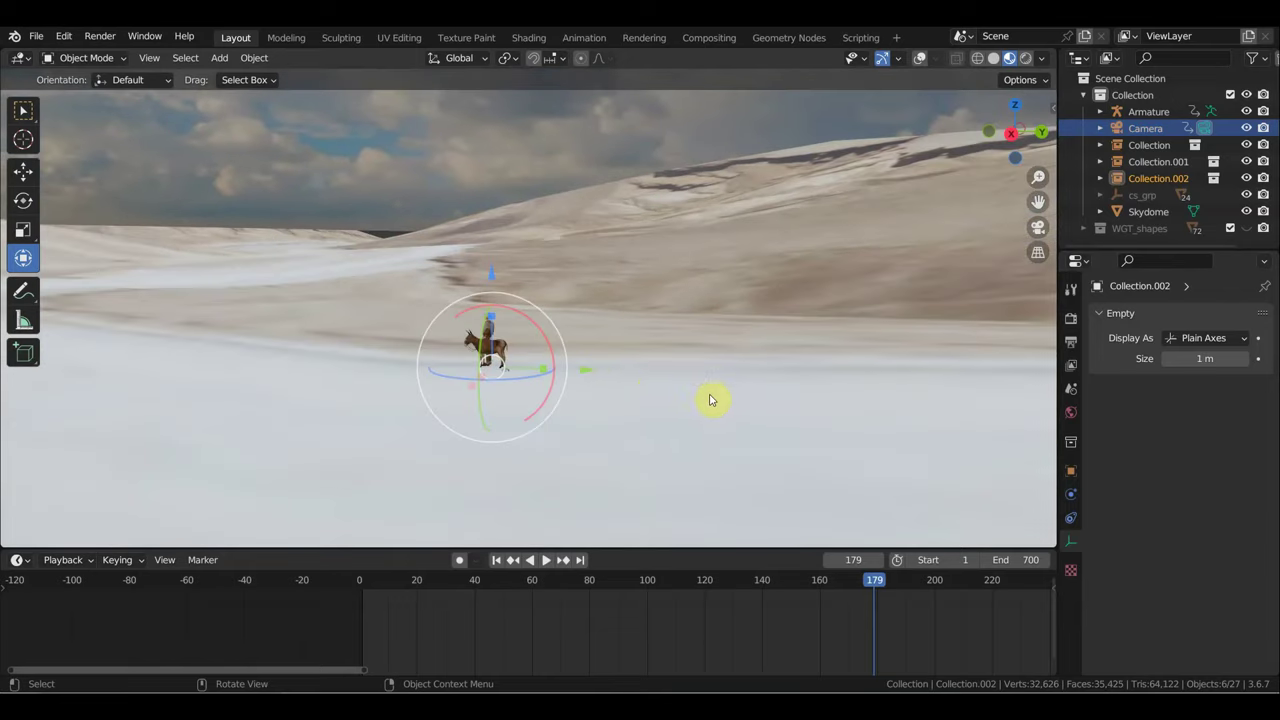
pyautogui.moveTo(575, 387); pyautogui.dragTo(545, 398)
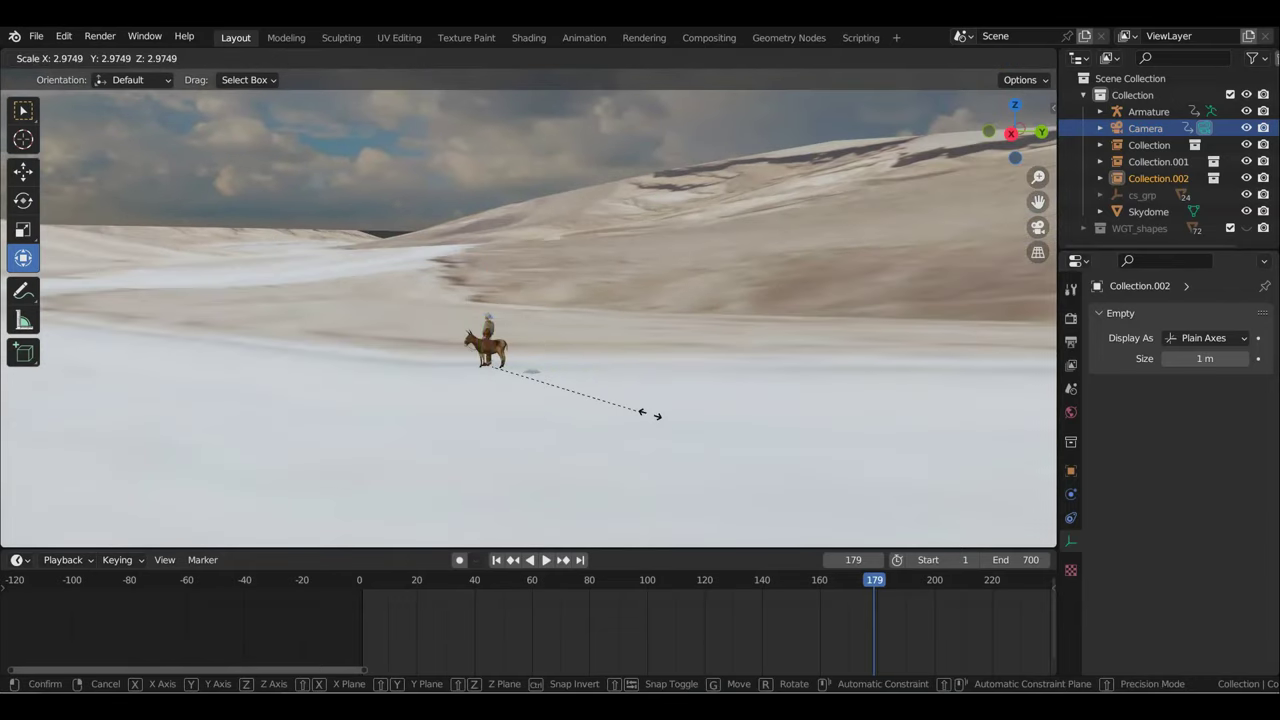
pyautogui.moveTo(806, 443); pyautogui.dragTo(841, 459)
pyautogui.moveTo(501, 283); pyautogui.dragTo(514, 160)
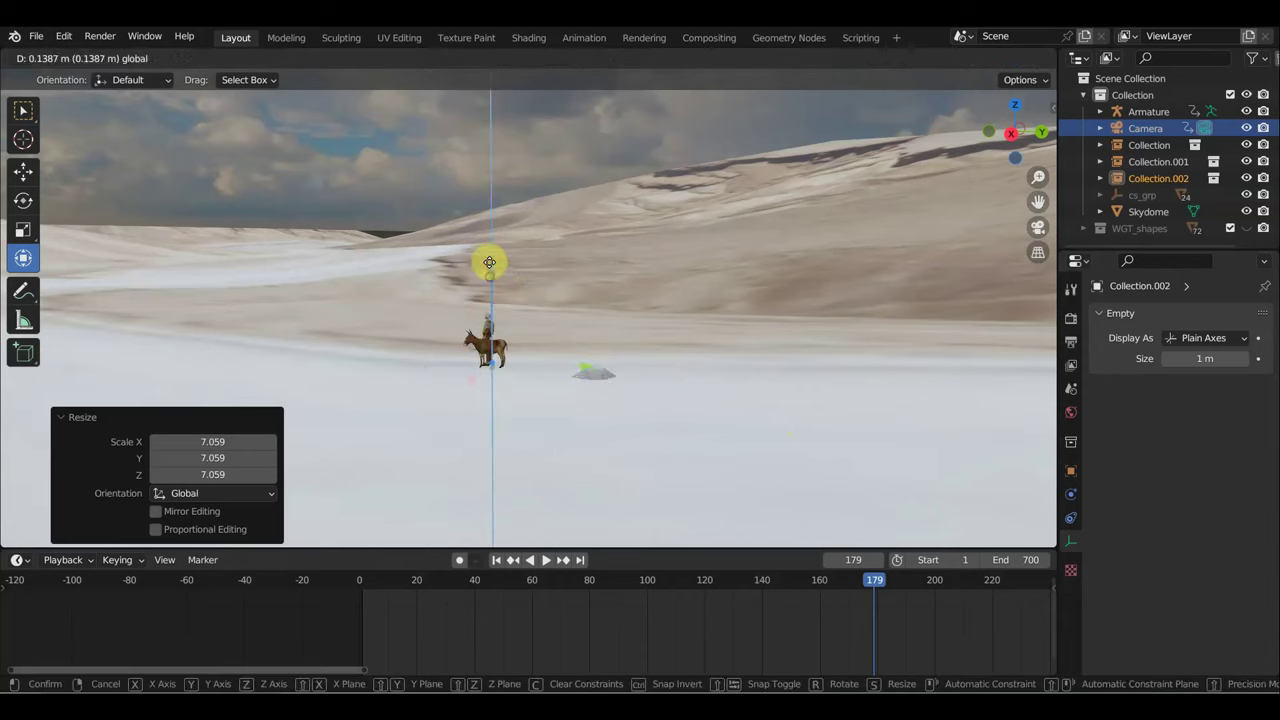
# Step: Rescale the eagle twice more to settle on its final larger size
pyautogui.scroll(2, 649, 306)
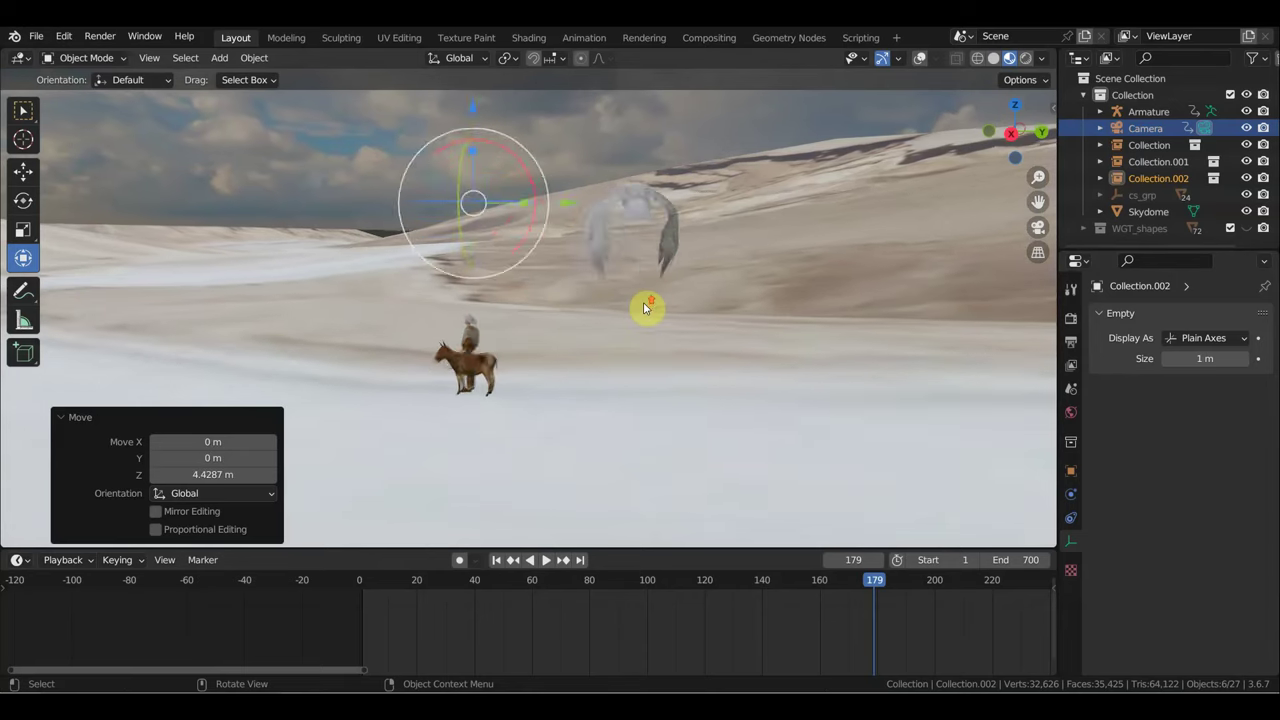
pyautogui.scroll(2, 649, 306)
pyautogui.press('s')
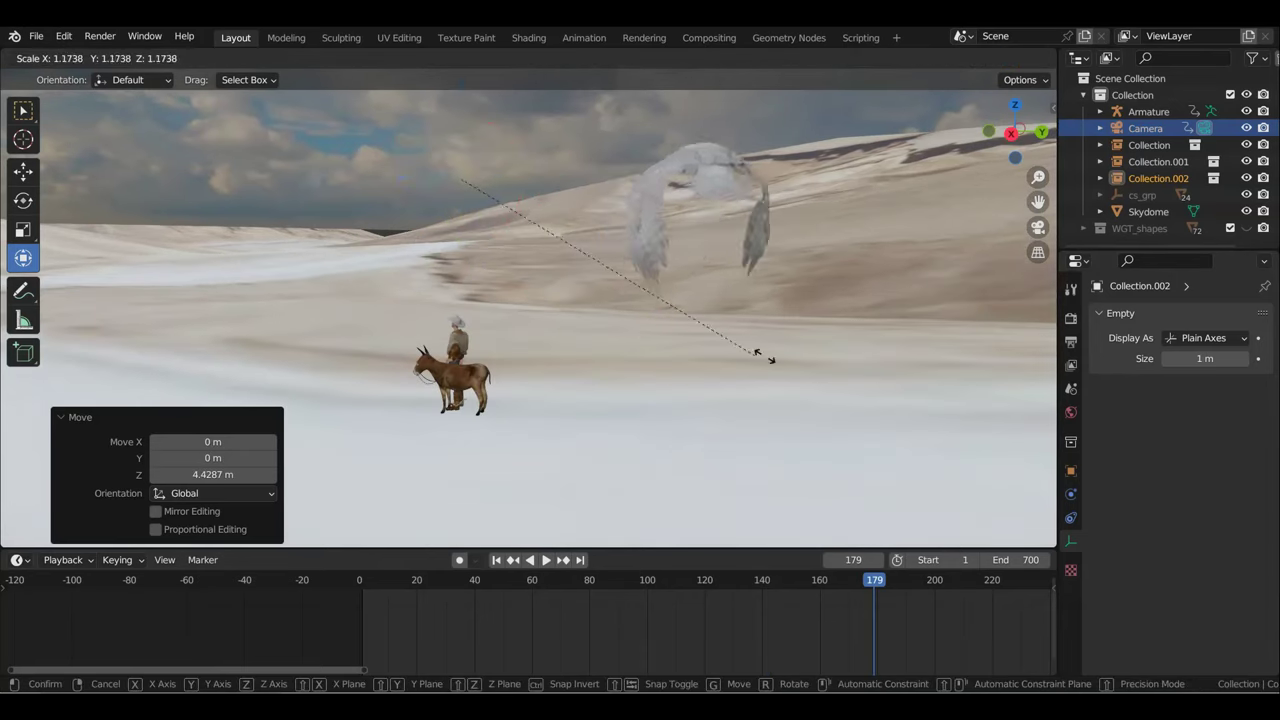
pyautogui.click(966, 400)
pyautogui.scroll(-3, 828, 347)
pyautogui.moveTo(828, 347)
pyautogui.mouseDown(button='middle')
pyautogui.moveTo(659, 376)
pyautogui.moveTo(528, 370)
pyautogui.mouseUp(button='middle')
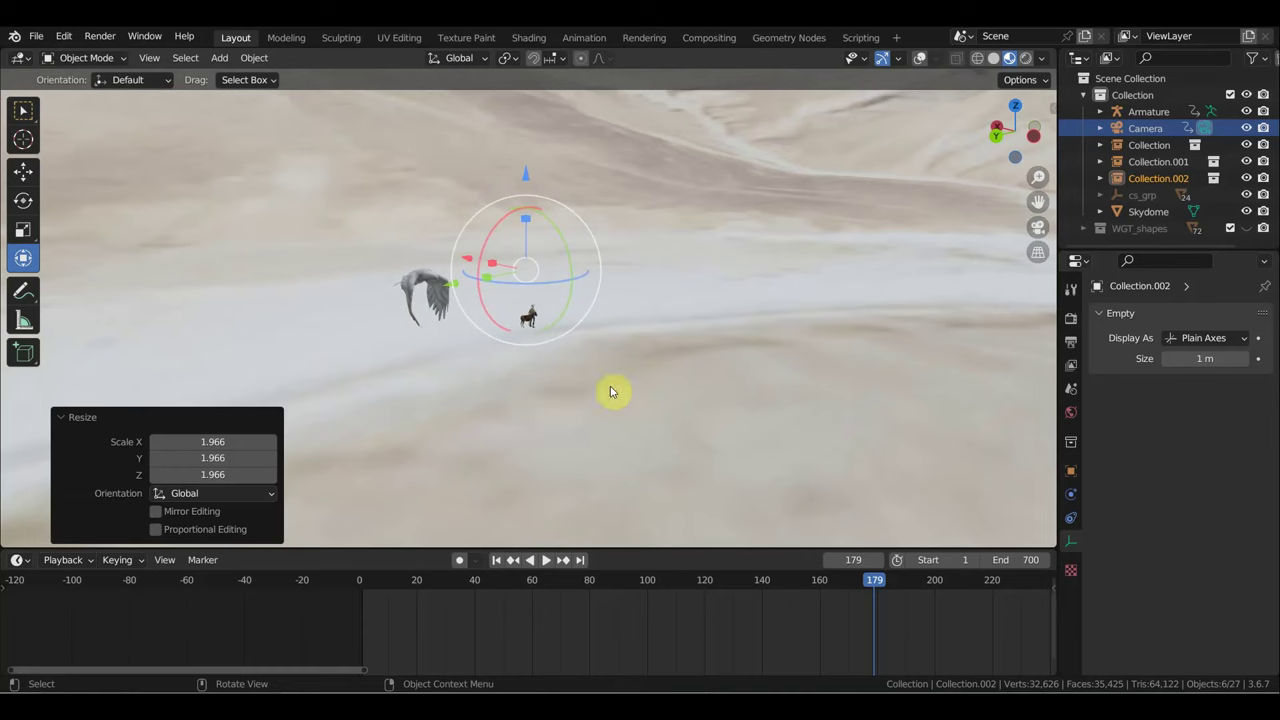
pyautogui.press('s')
pyautogui.click(886, 430)
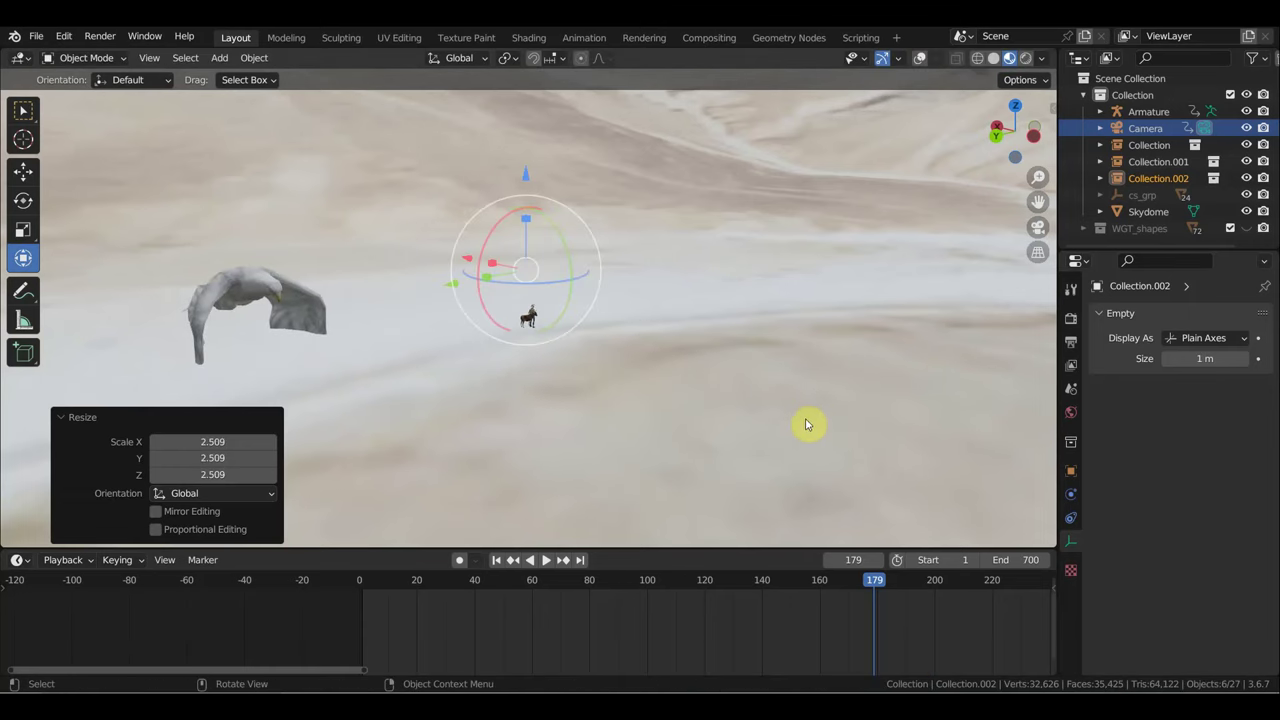
# Step: Raise the eagle higher, switch to top view, and select the Skydome
pyautogui.press('g')
pyautogui.click(775, 222)
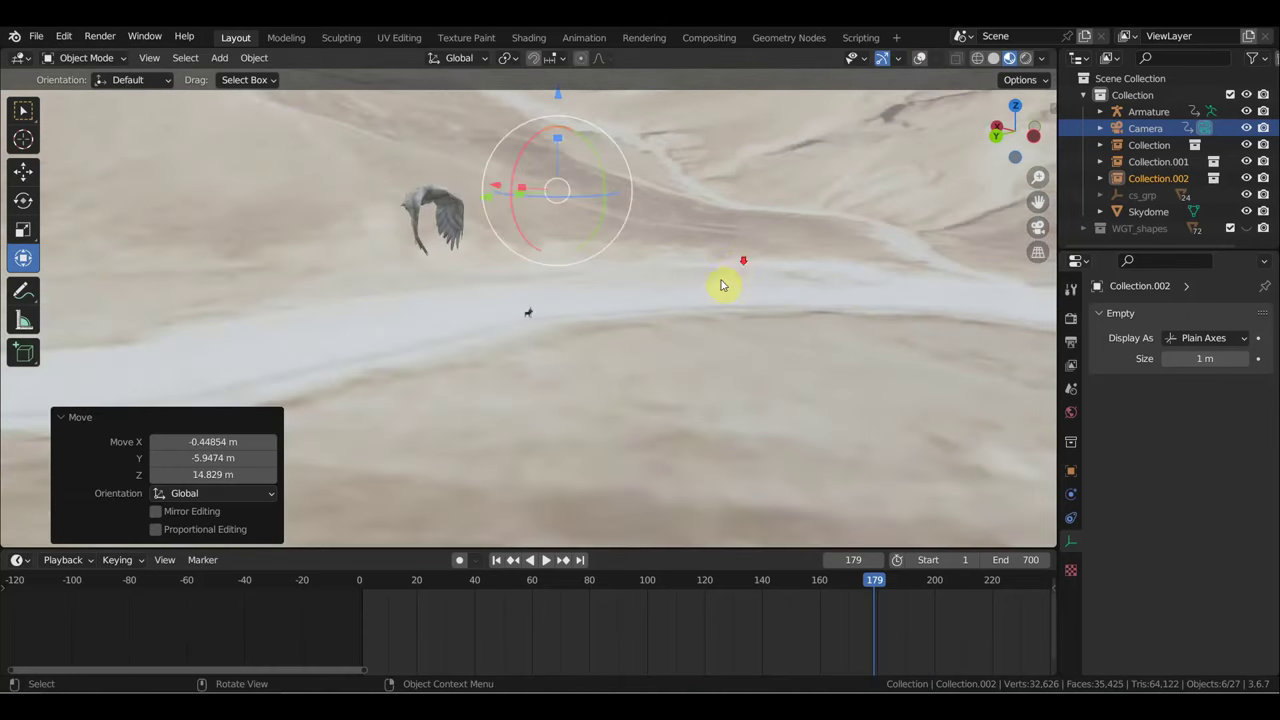
pyautogui.moveTo(721, 285)
pyautogui.mouseDown(button='middle')
pyautogui.moveTo(666, 309)
pyautogui.moveTo(455, 328)
pyautogui.mouseUp(button='middle')
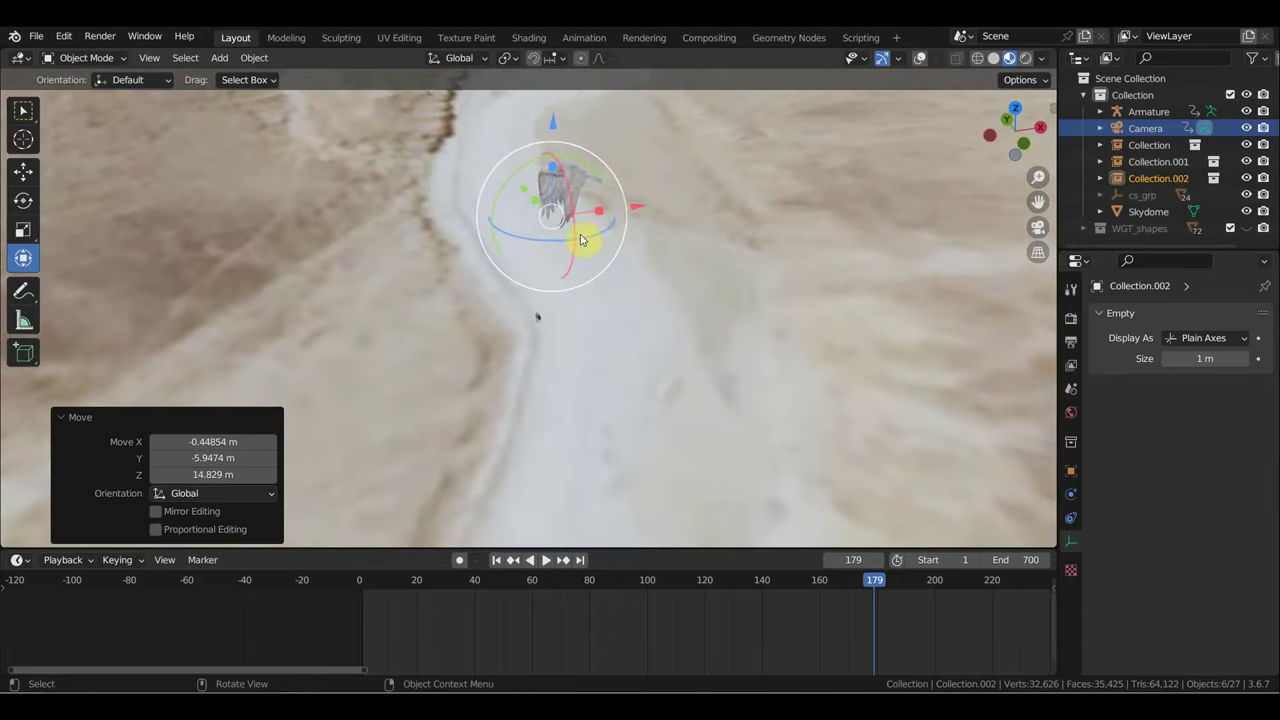
pyautogui.press('KP_7')
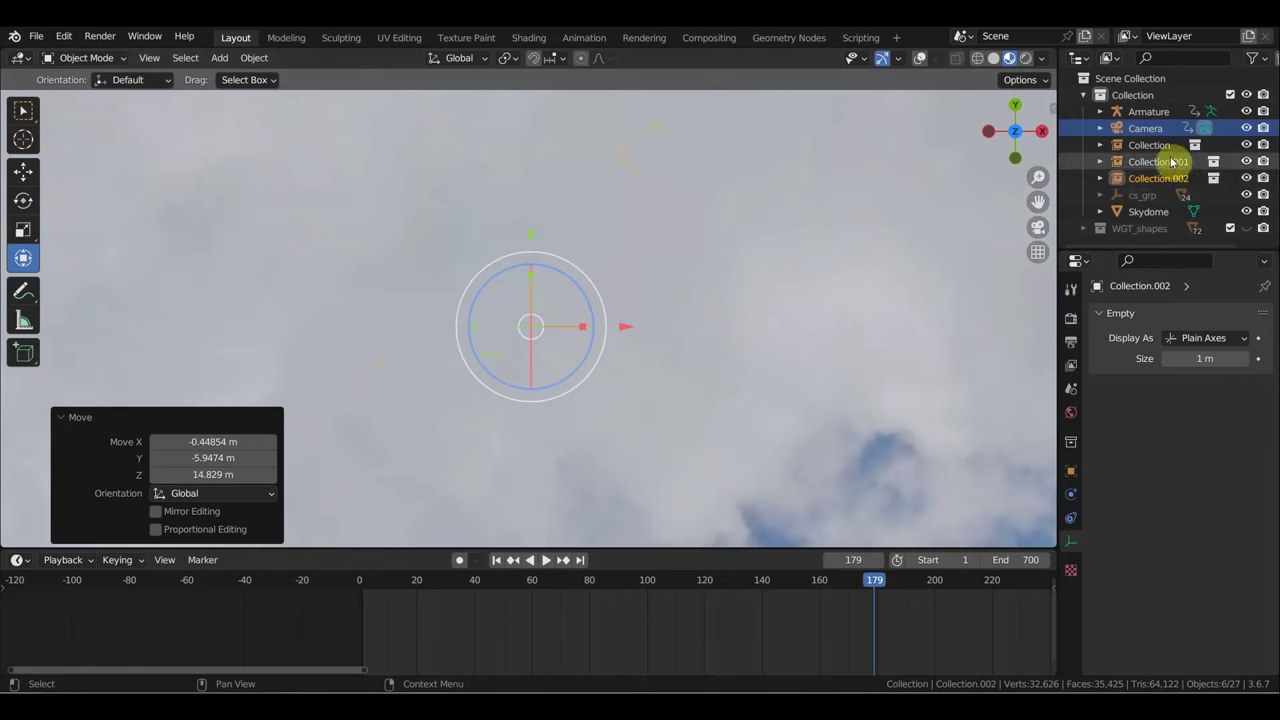
pyautogui.click(919, 260)
# Step: Hide the Skydome and select the eagle's Collection.002 empty
pyautogui.press('h')
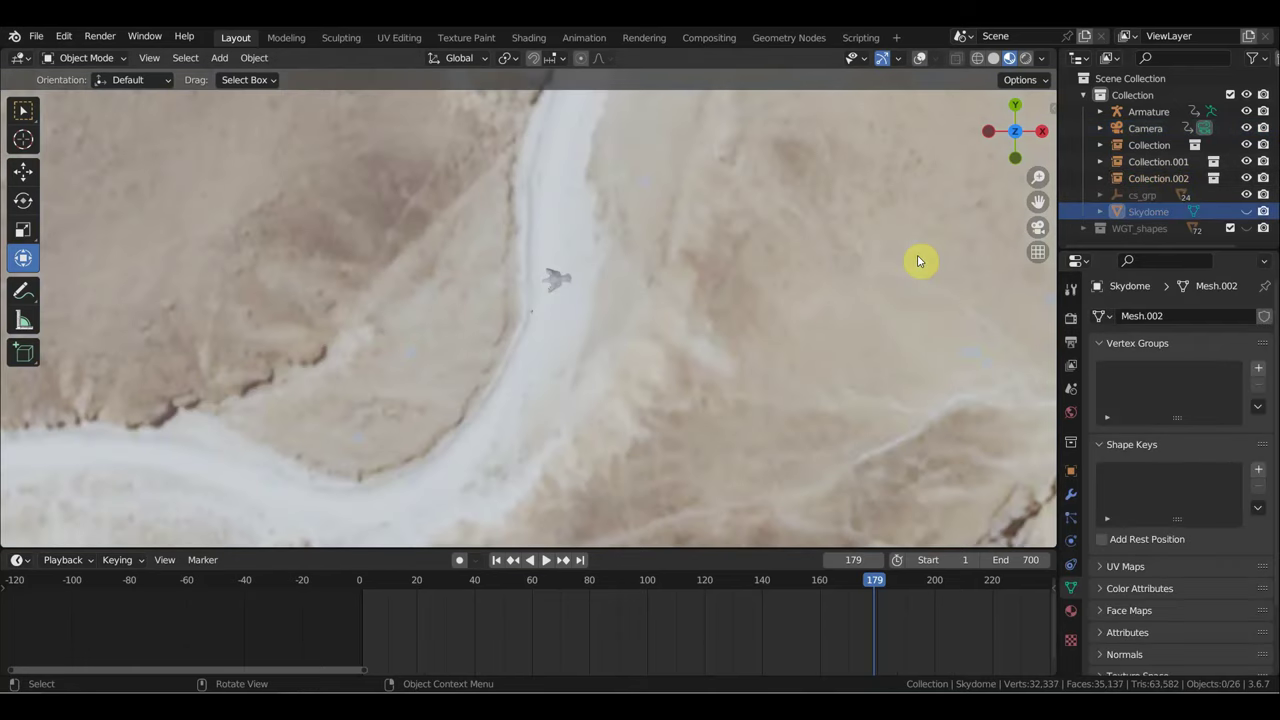
pyautogui.scroll(2, 700, 300)
pyautogui.scroll(2, 595, 301)
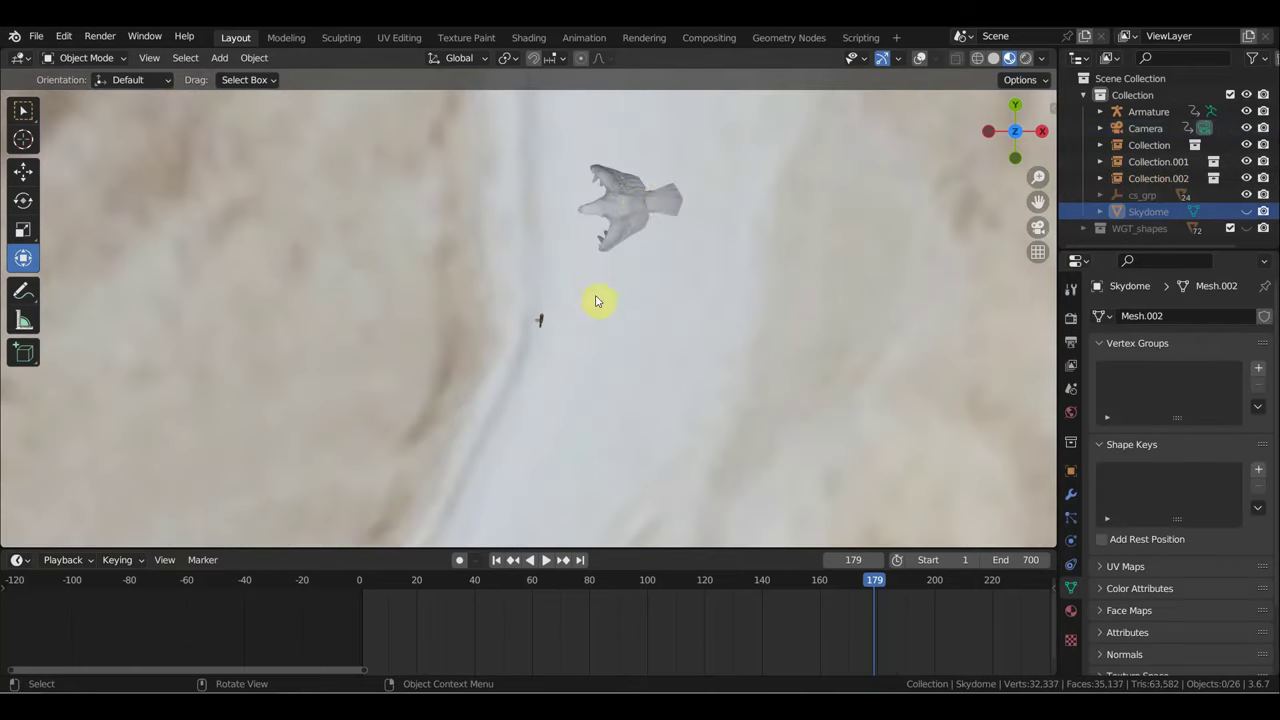
pyautogui.click(636, 204)
pyautogui.moveTo(637, 206); pyautogui.dragTo(798, 125, button='middle')
# Step: Play the animation to watch the eagle's flight, then orbit around it
pyautogui.press('space')
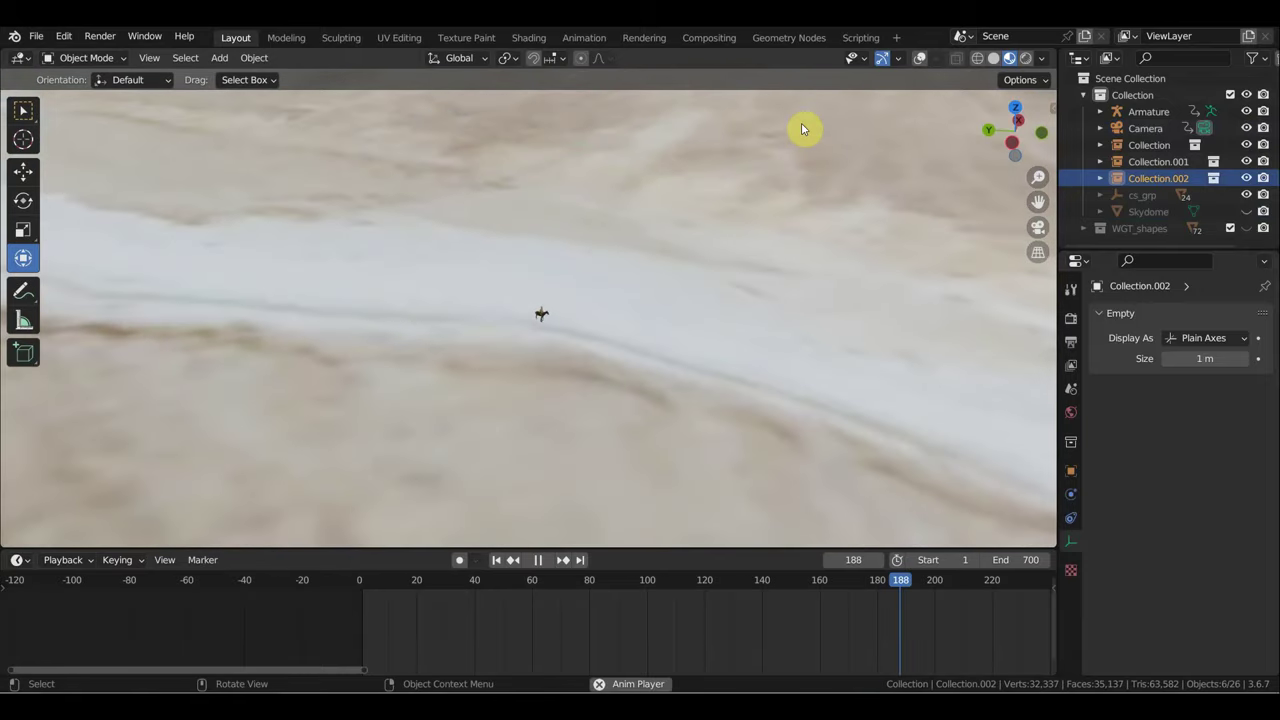
pyautogui.scroll(-3, 798, 140)
pyautogui.scroll(-3, 785, 168)
pyautogui.press('space')
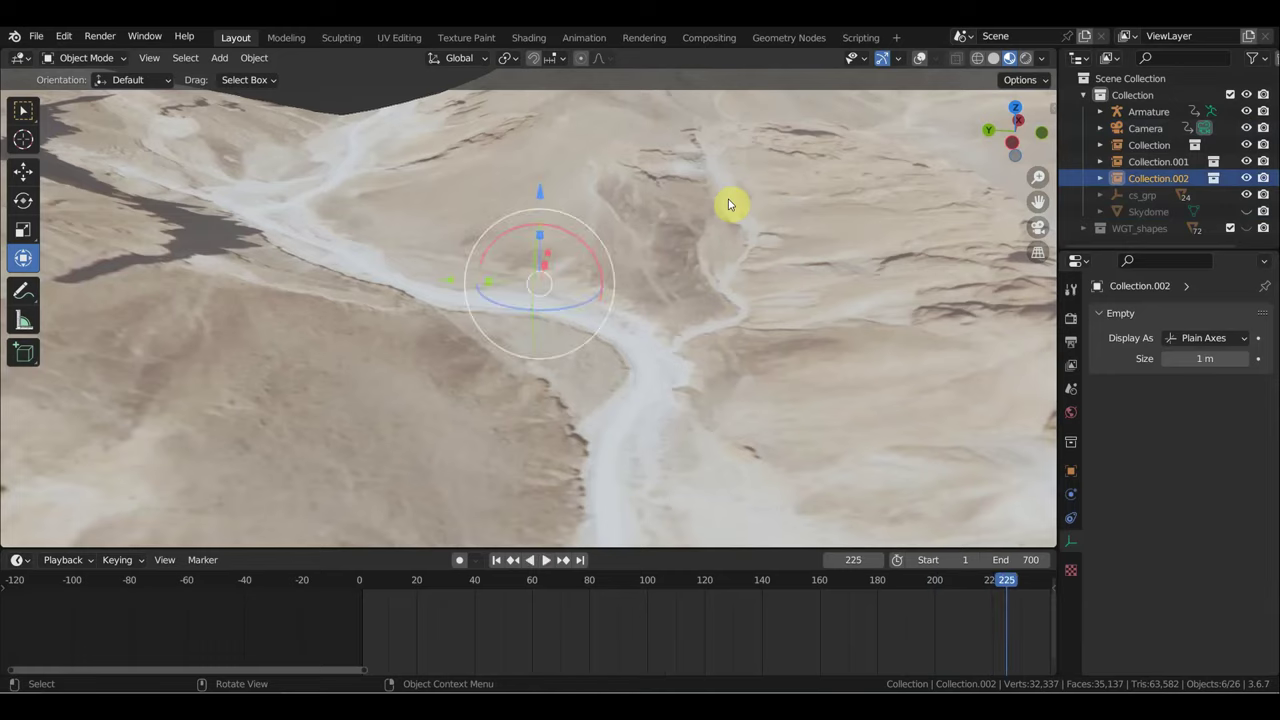
pyautogui.moveTo(703, 238)
pyautogui.mouseDown(button='middle')
pyautogui.moveTo(737, 254)
pyautogui.moveTo(820, 249)
pyautogui.moveTo(800, 253)
pyautogui.mouseUp(button='middle')
pyautogui.scroll(2, 800, 253)
pyautogui.scroll(2, 763, 246)
pyautogui.scroll(2, 589, 206)
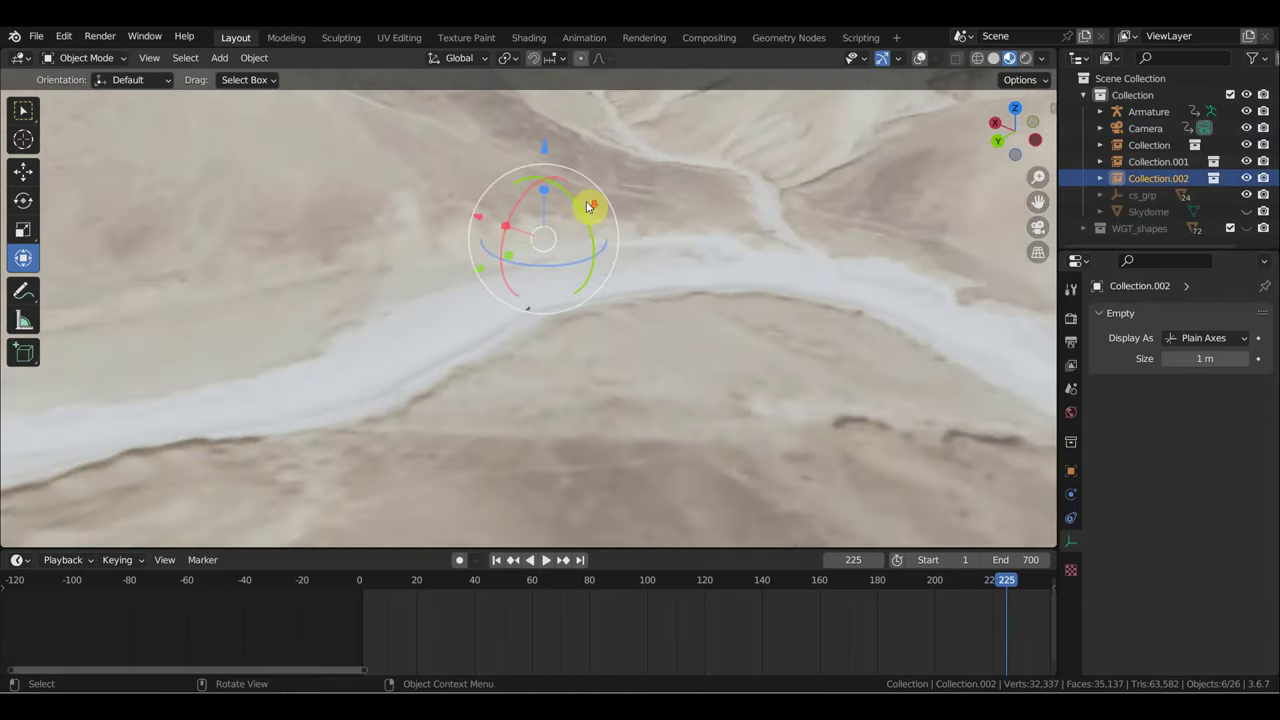
pyautogui.scroll(2, 590, 206)
pyautogui.scroll(-2, 588, 206)
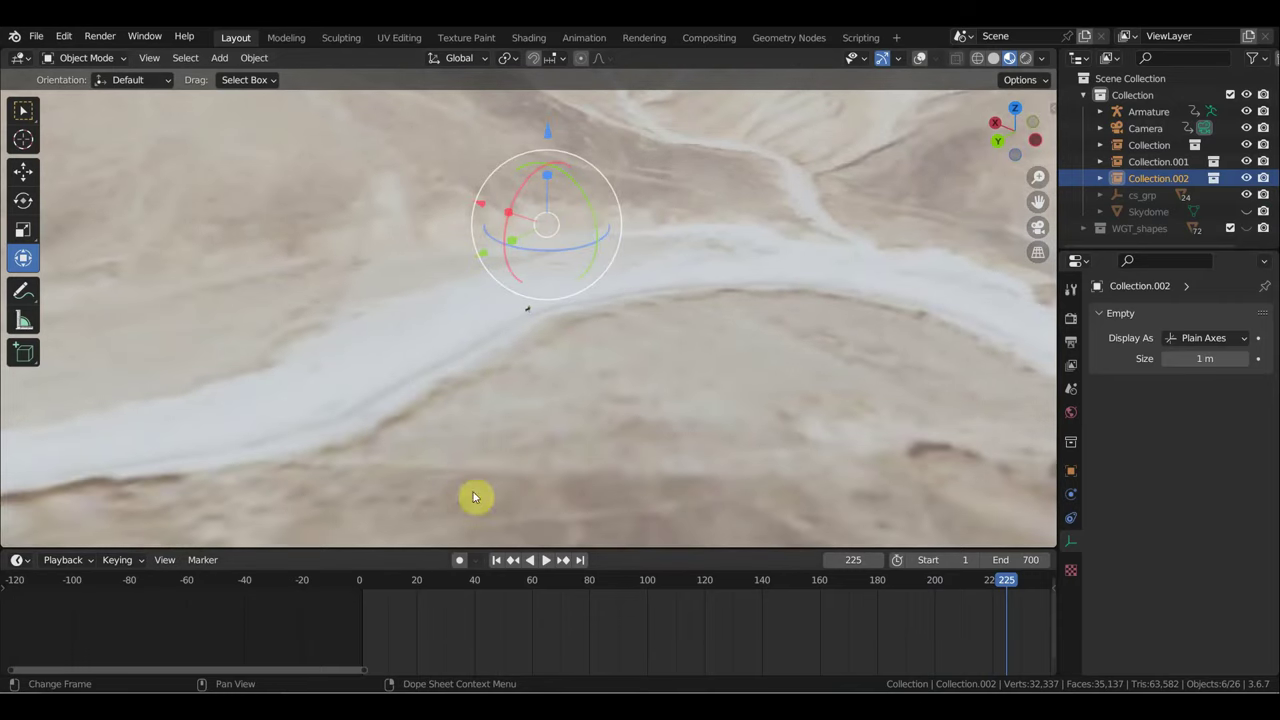
# Step: At frame 31, move the eagle about 3.6 m along X and 4.2 m up, then view through the camera
pyautogui.click(362, 590)
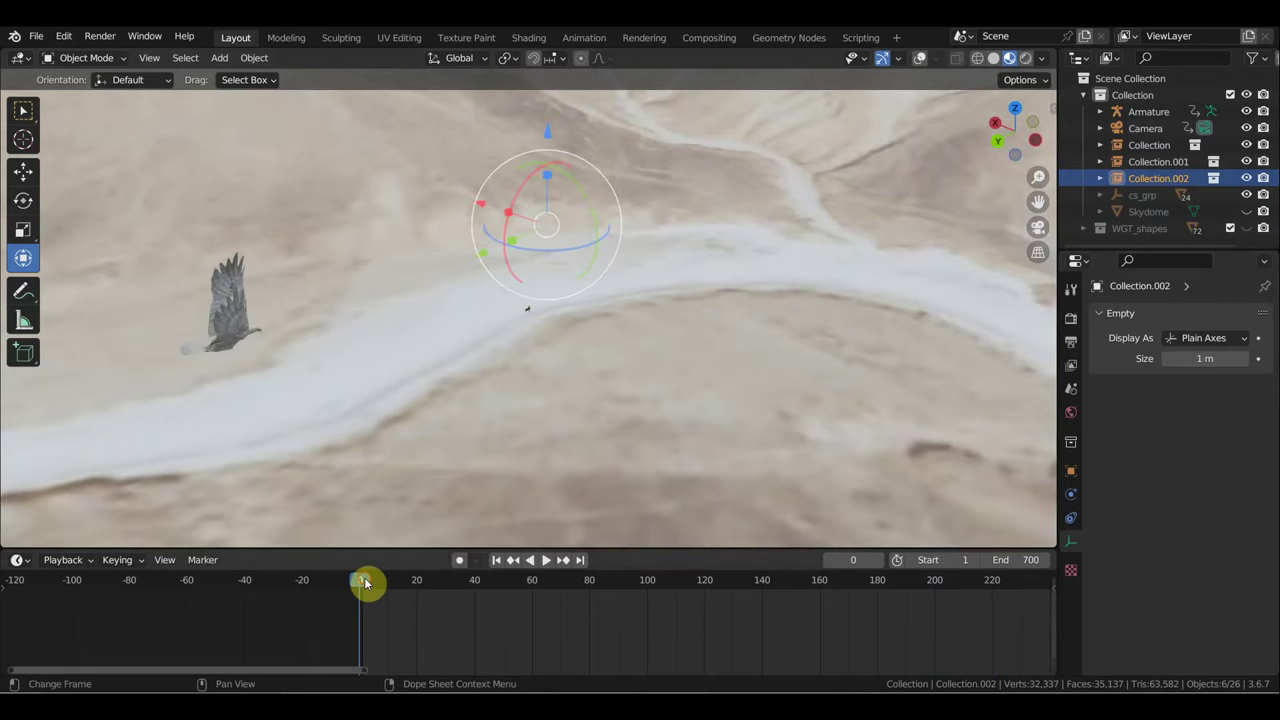
pyautogui.press('space')
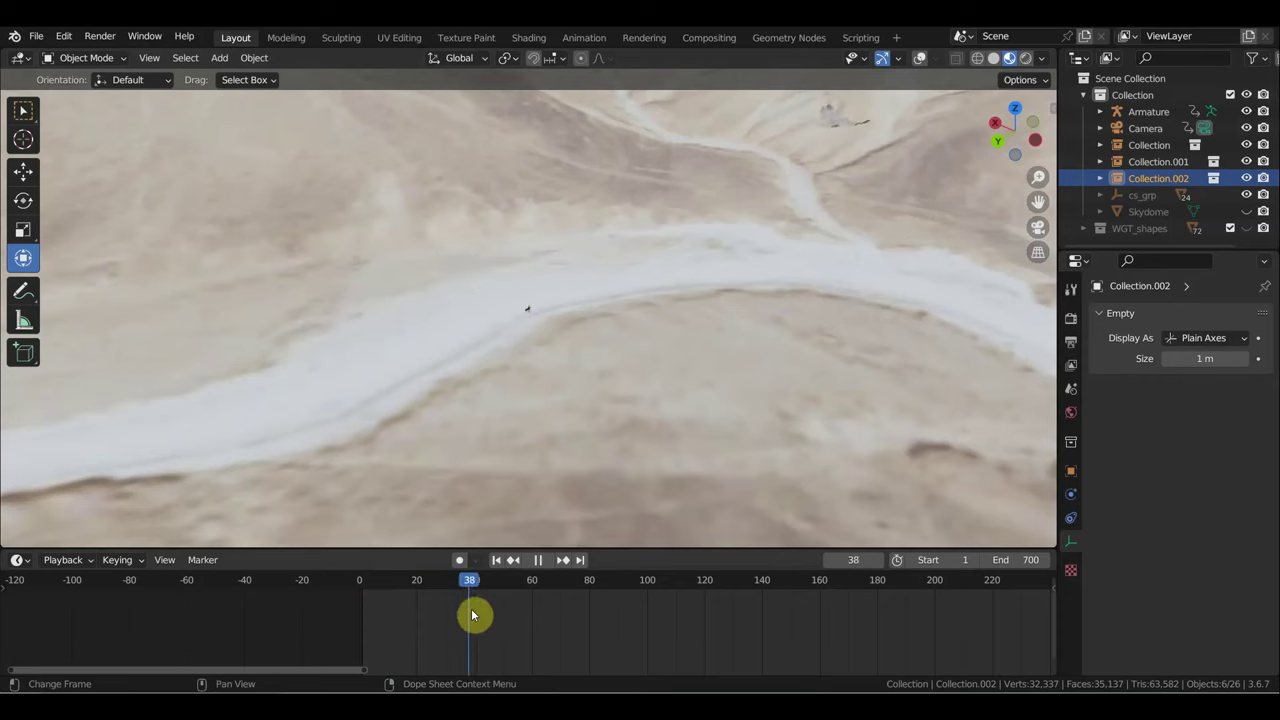
pyautogui.moveTo(498, 622); pyautogui.dragTo(450, 622)
pyautogui.press('space')
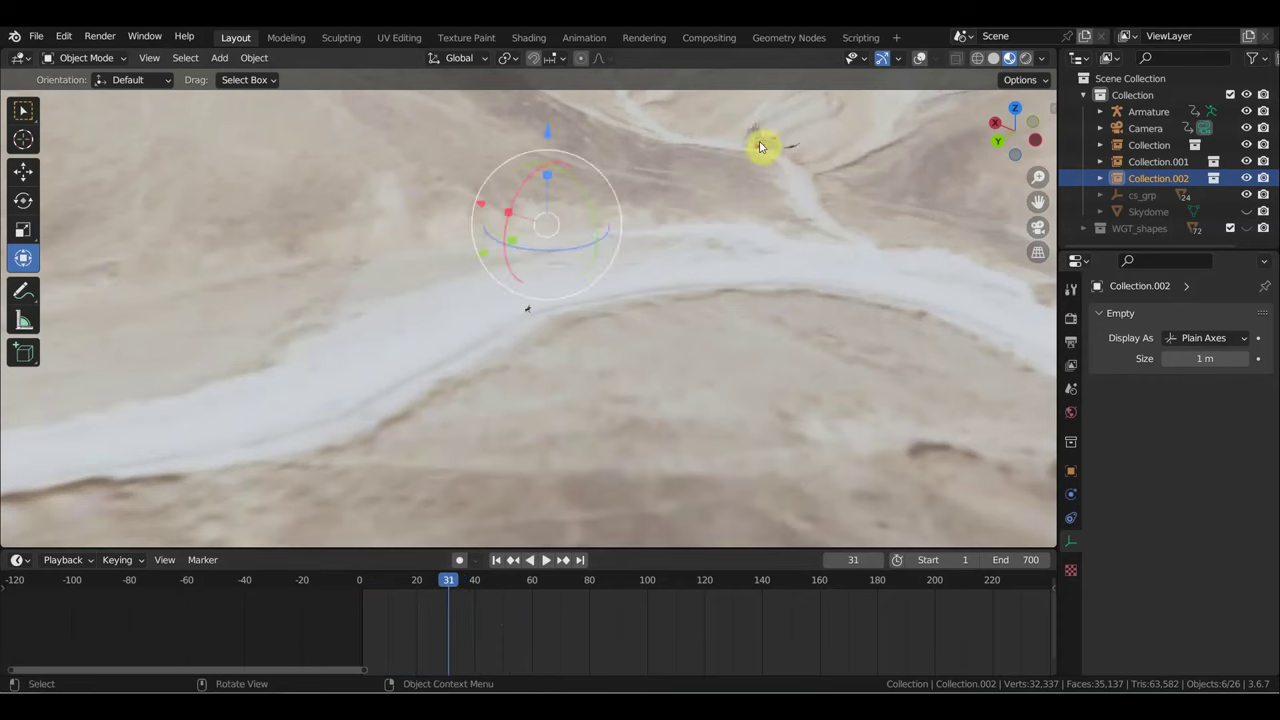
pyautogui.press('g')
pyautogui.click(597, 262)
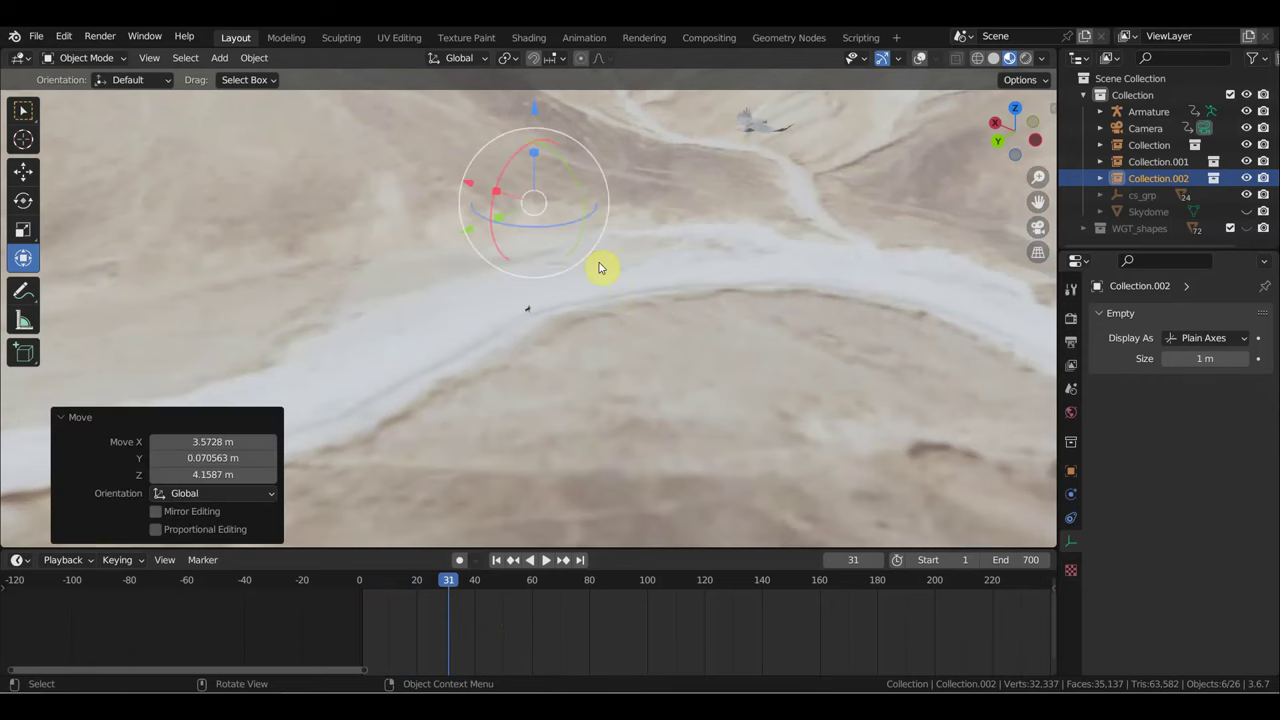
pyautogui.press('KP_0')
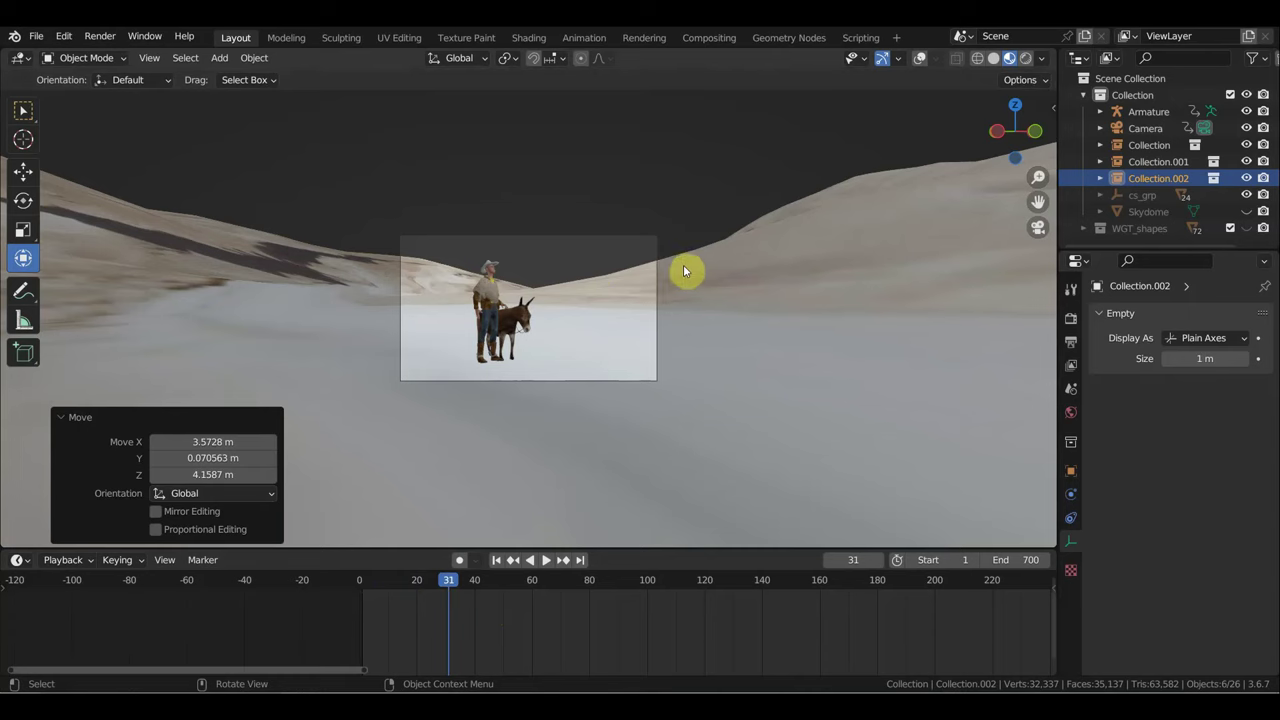
# Step: At frame 139, move the eagle instance Collection.002 twice, up and right
pyautogui.press('space')
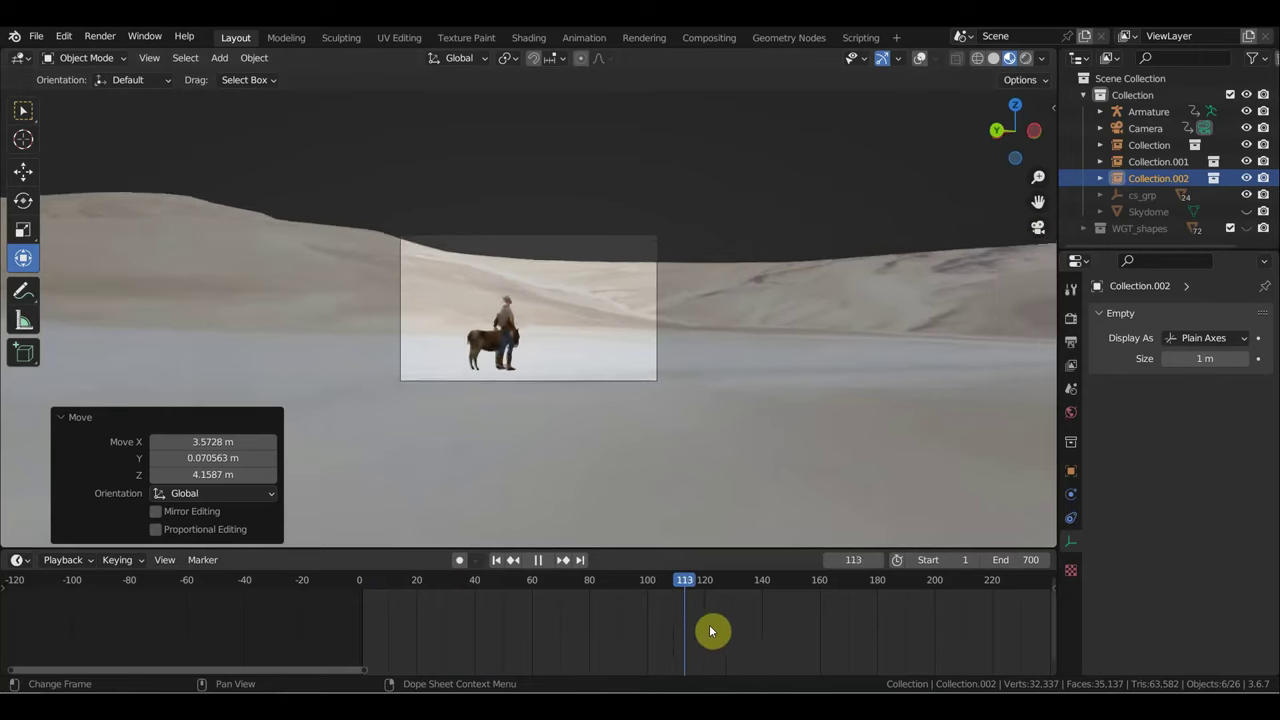
pyautogui.moveTo(750, 630); pyautogui.dragTo(758, 626)
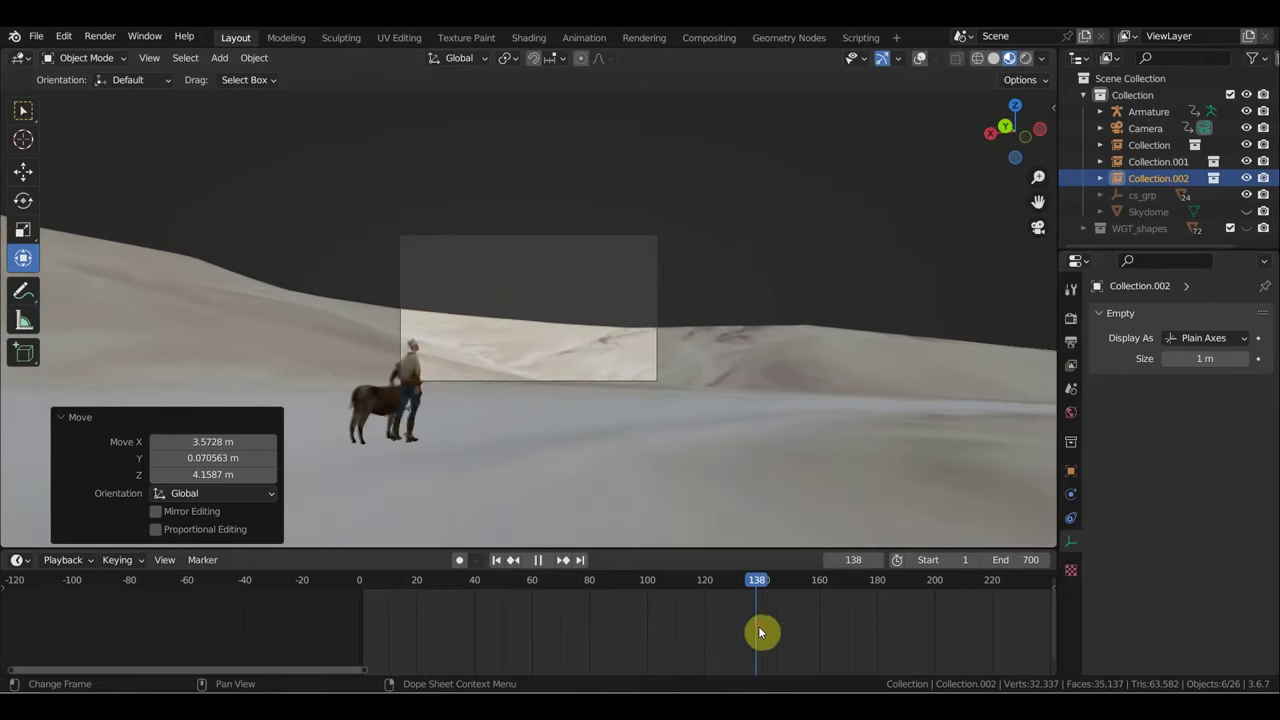
pyautogui.press('g')
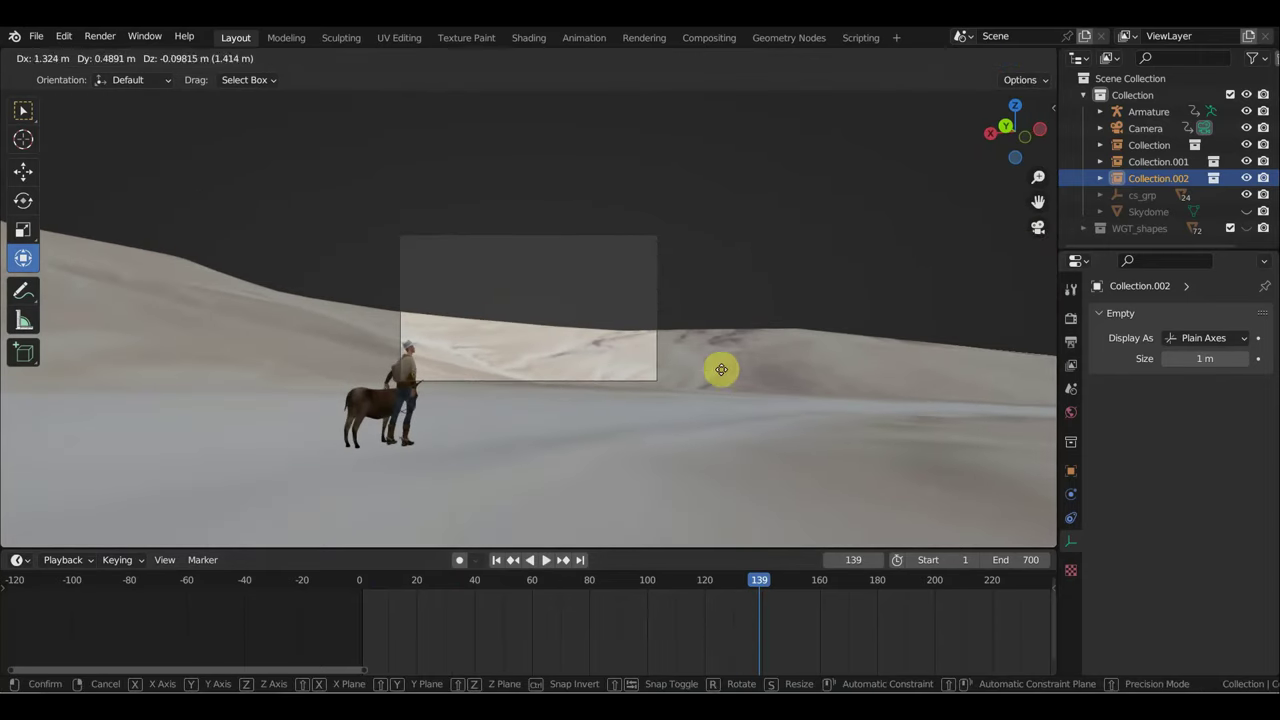
pyautogui.click(469, 440)
pyautogui.scroll(-2, 494, 440)
pyautogui.press('g')
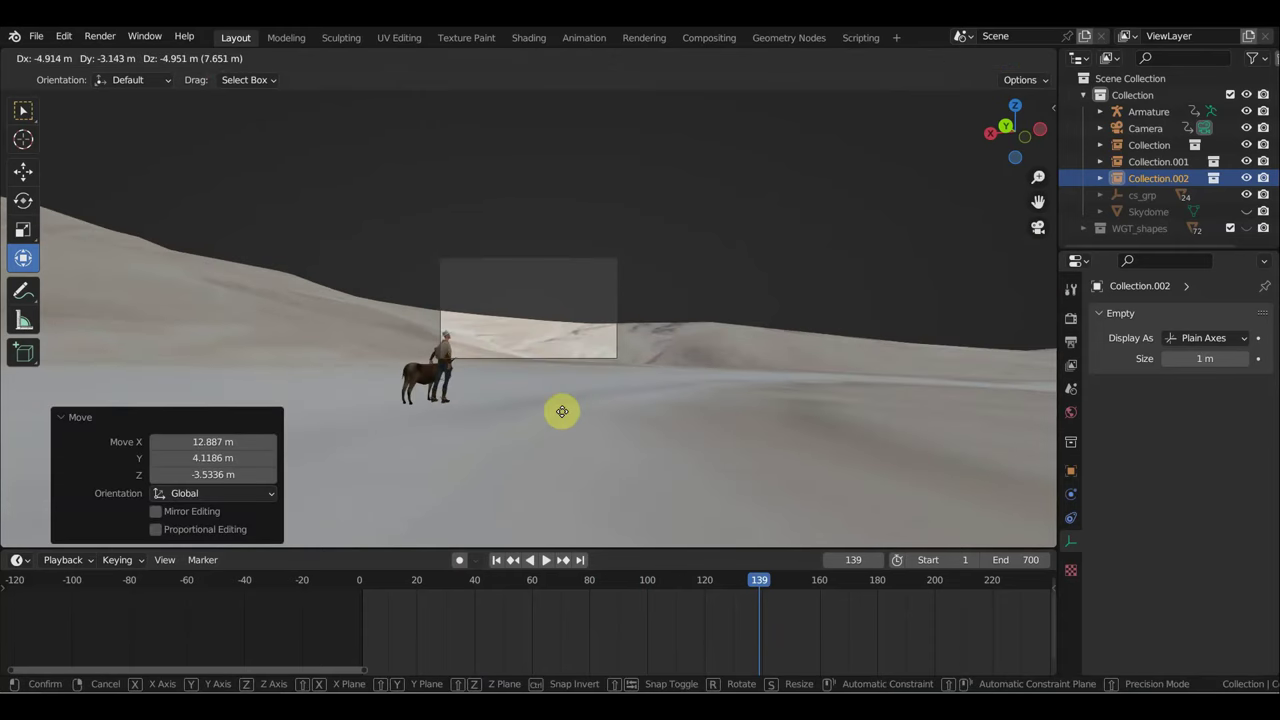
pyautogui.click(643, 470)
# Step: Fine-tune the eagle, ending 0.95 m back on X and 1.82 m lower, then orbit
pyautogui.press('g')
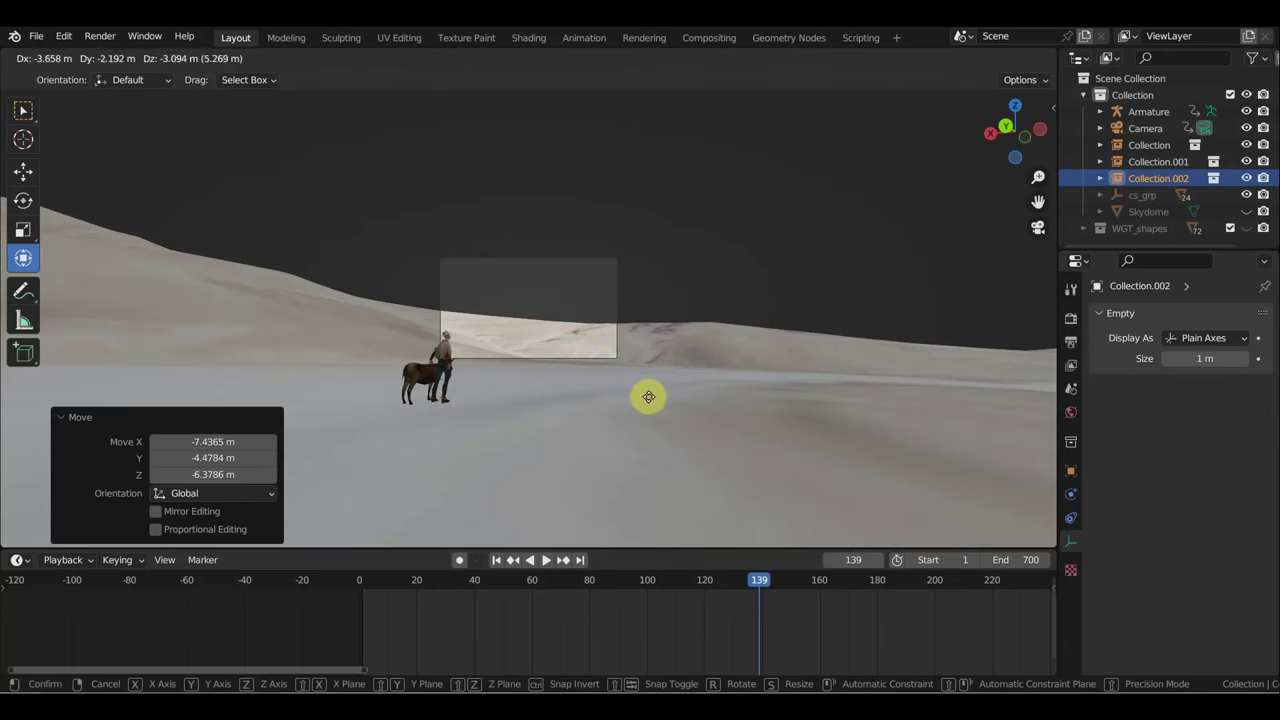
pyautogui.click(662, 402)
pyautogui.scroll(3, 650, 390)
pyautogui.scroll(1, 647, 385)
pyautogui.press('g')
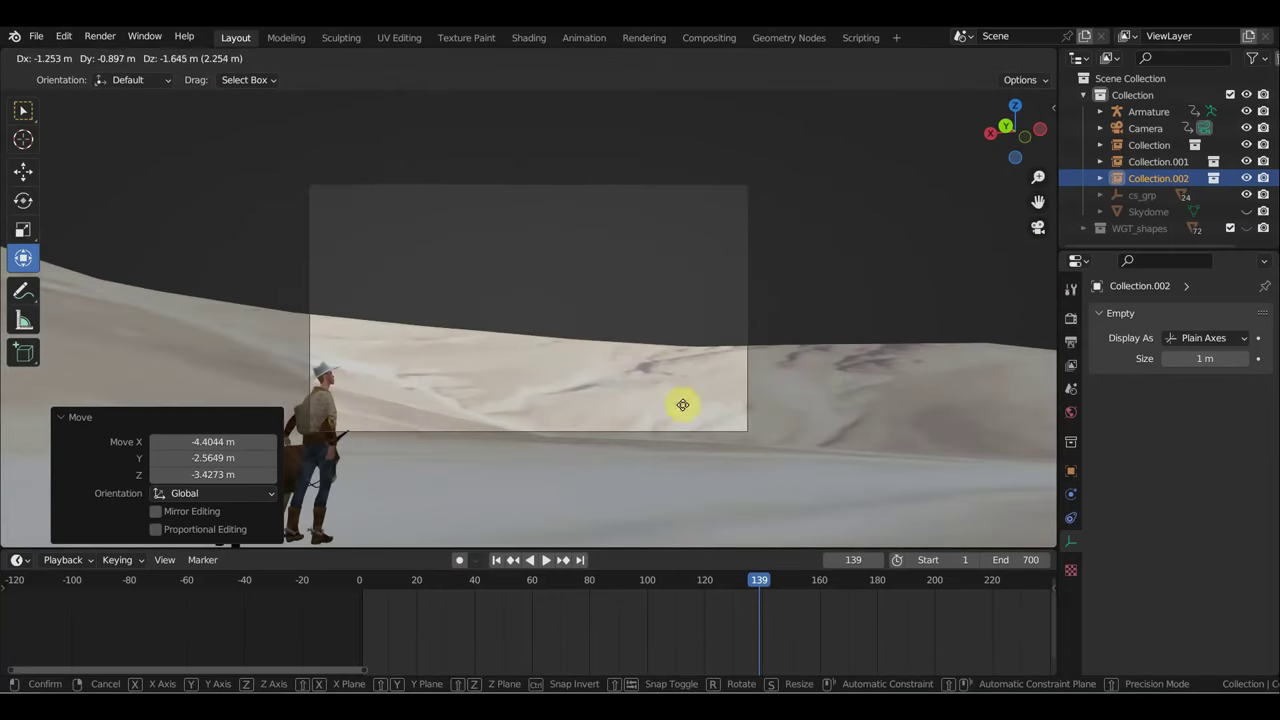
pyautogui.click(705, 432)
pyautogui.press('g')
pyautogui.click(720, 427)
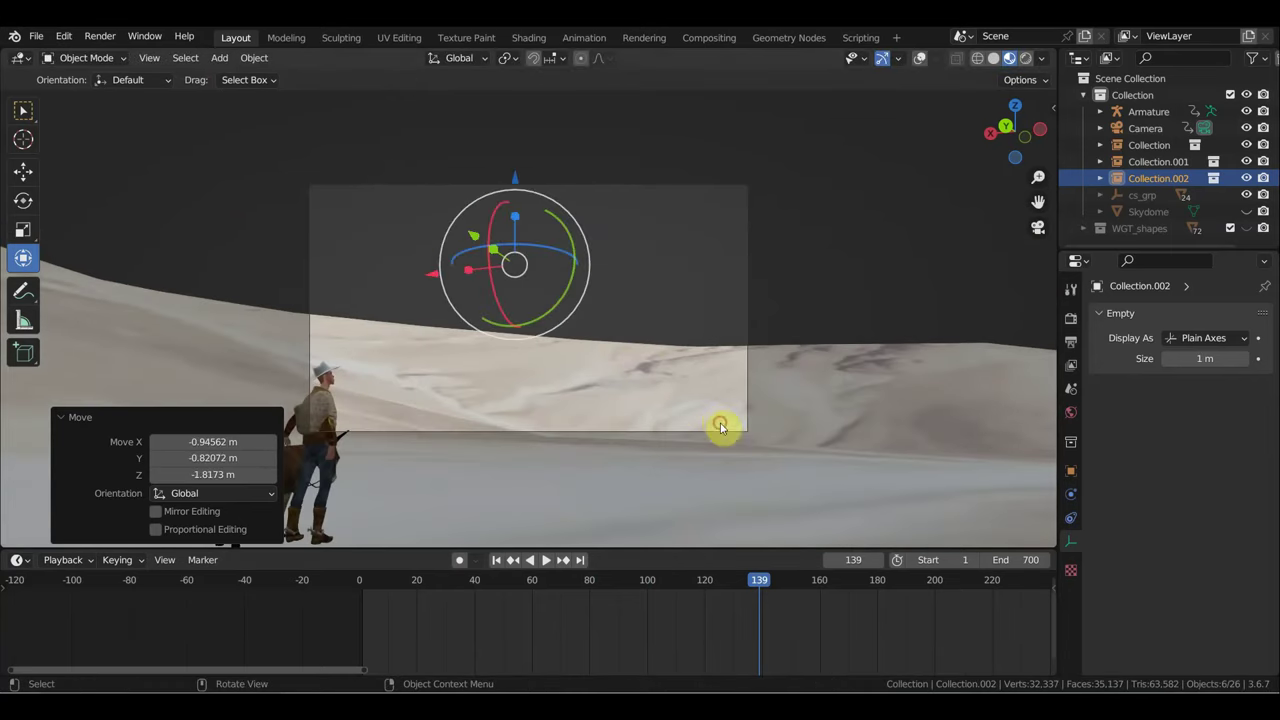
pyautogui.scroll(-3, 672, 388)
pyautogui.moveTo(677, 385); pyautogui.dragTo(759, 410, button='middle')
# Step: At frame 1, move the eagle right and up over the valley
pyautogui.scroll(4, 600, 368)
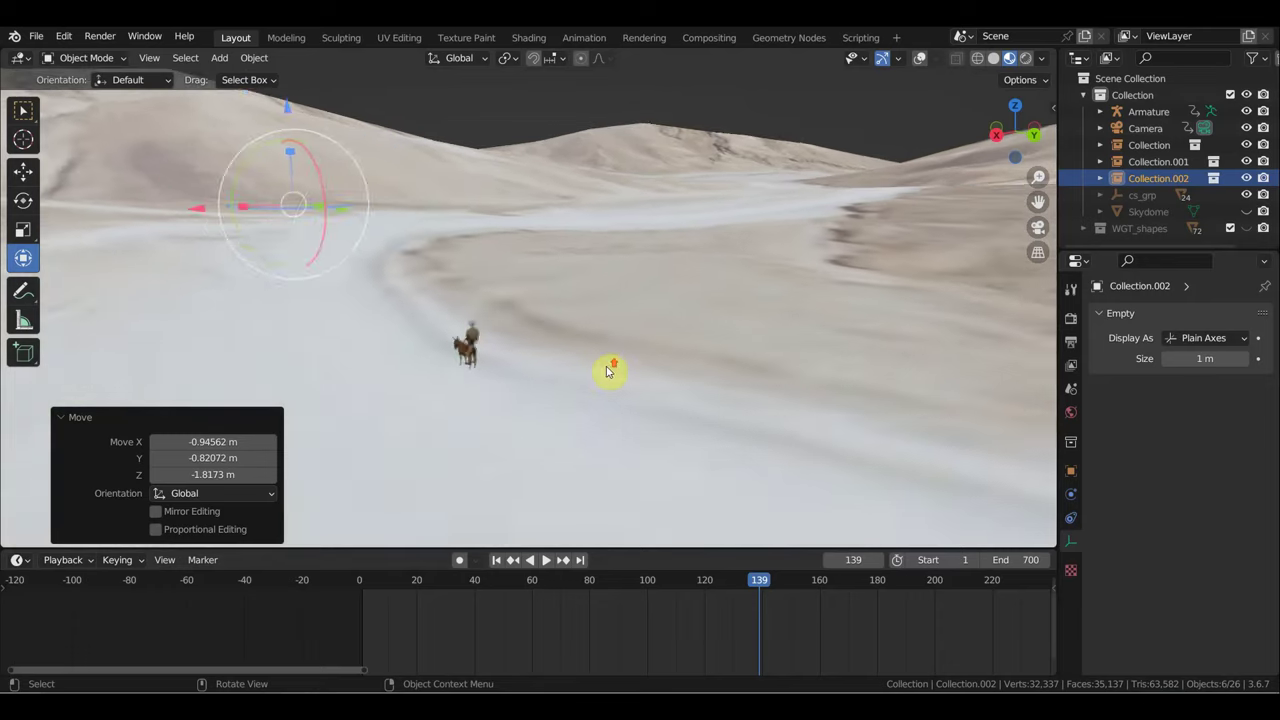
pyautogui.click(365, 587)
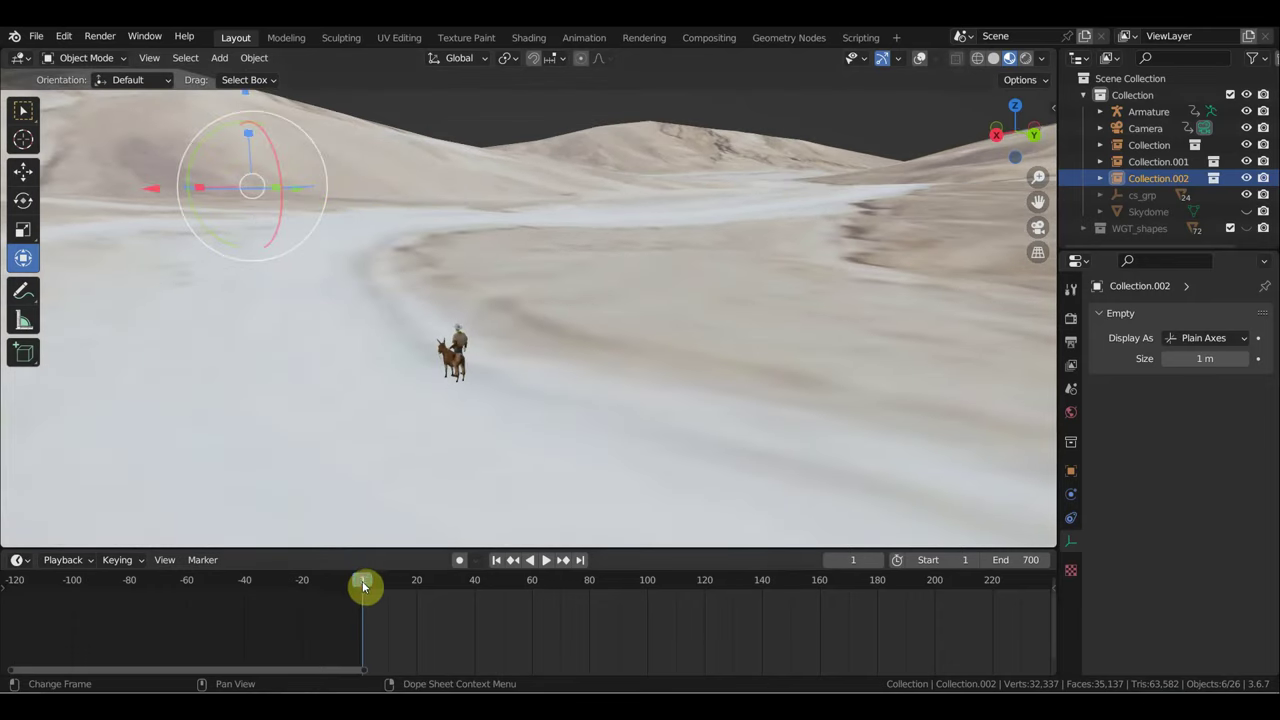
pyautogui.moveTo(471, 457)
pyautogui.mouseDown(button='middle')
pyautogui.moveTo(256, 463)
pyautogui.moveTo(203, 457)
pyautogui.moveTo(197, 443)
pyautogui.moveTo(157, 448)
pyautogui.moveTo(194, 434)
pyautogui.mouseUp(button='middle')
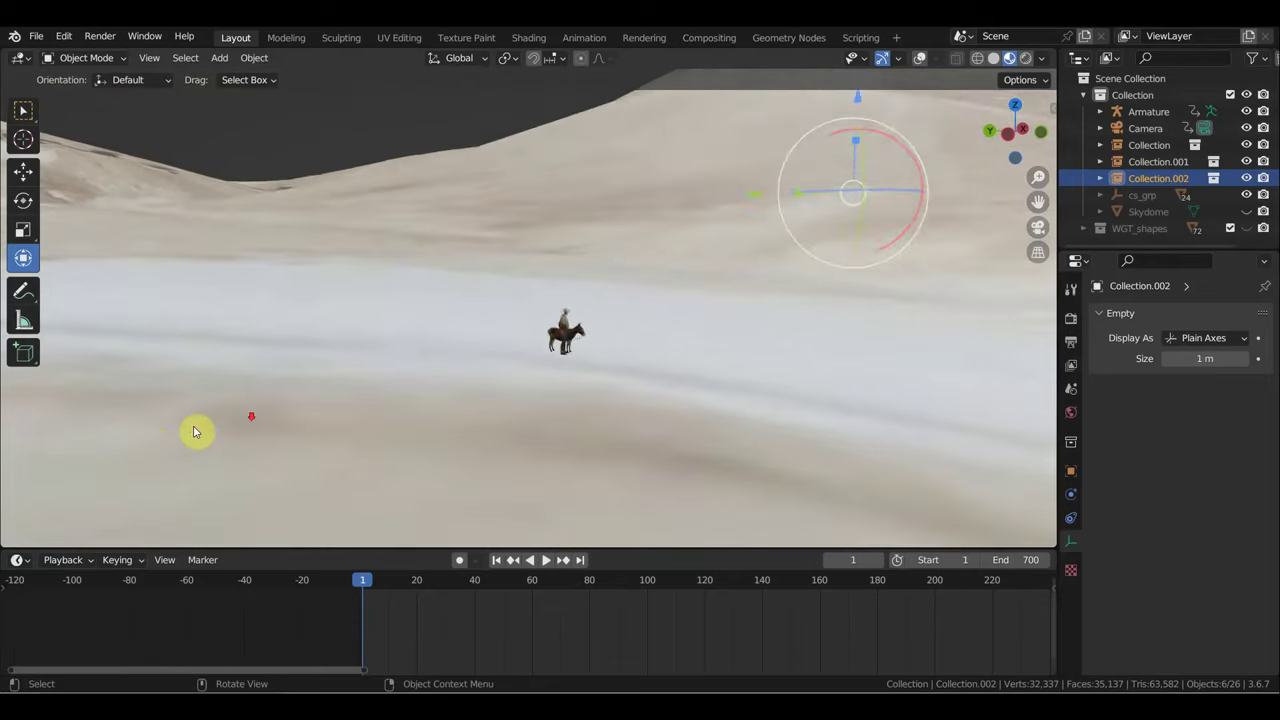
pyautogui.scroll(-5, 362, 377)
pyautogui.moveTo(372, 370)
pyautogui.mouseDown(button='middle')
pyautogui.moveTo(383, 369)
pyautogui.moveTo(294, 391)
pyautogui.moveTo(314, 400)
pyautogui.mouseUp(button='middle')
pyautogui.press('g')
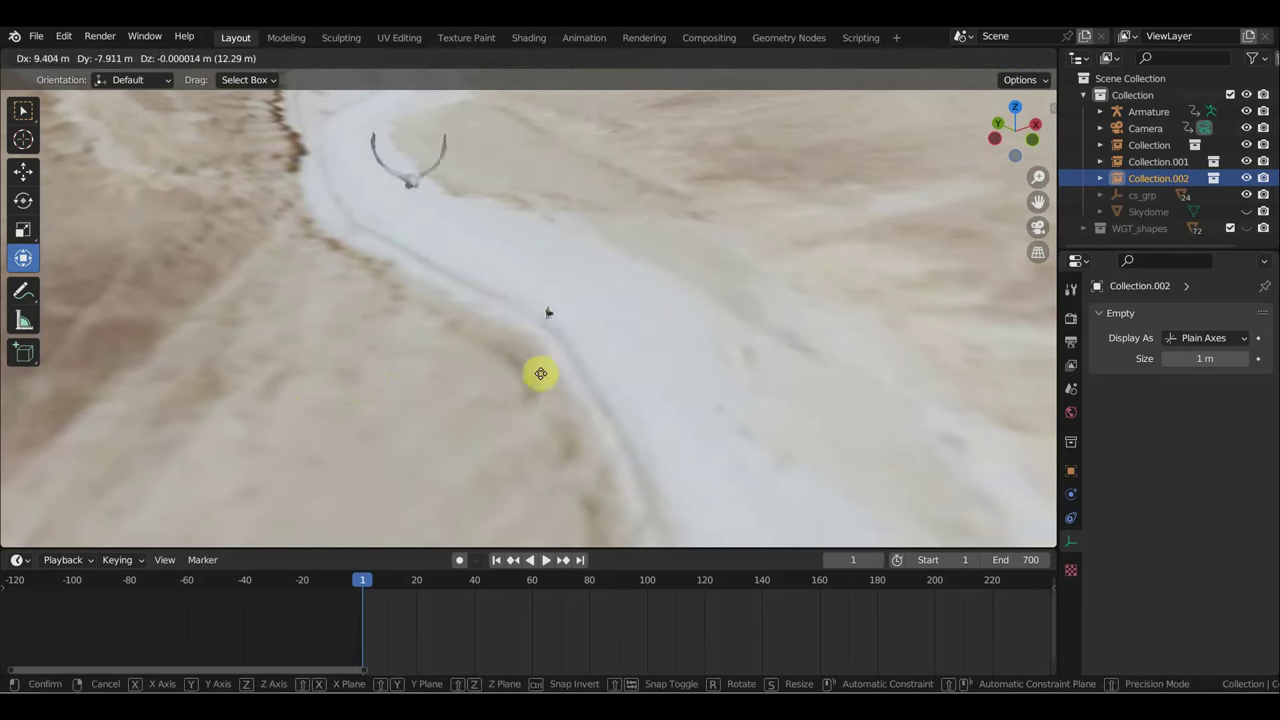
pyautogui.click(890, 405)
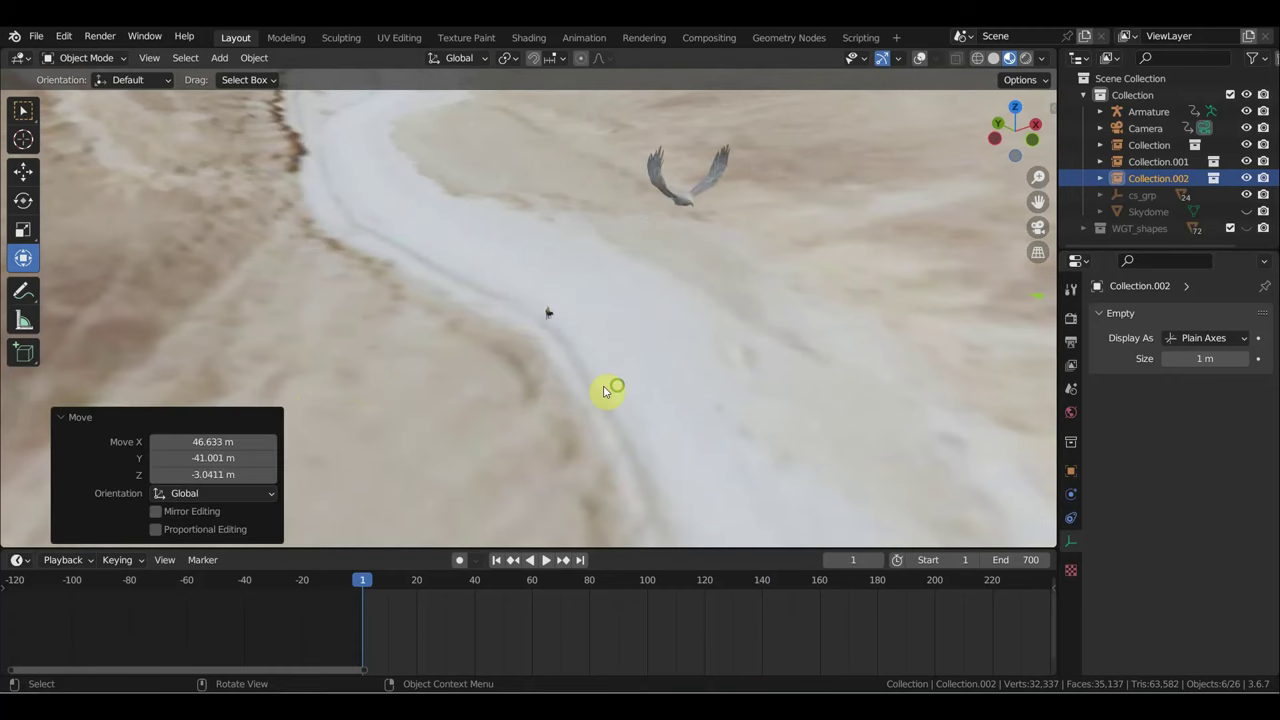
pyautogui.moveTo(604, 391); pyautogui.dragTo(731, 366, button='middle')
# Step: Lift the eagle and shift it further right to finish its frame-1 position
pyautogui.press('g')
pyautogui.click(835, 287)
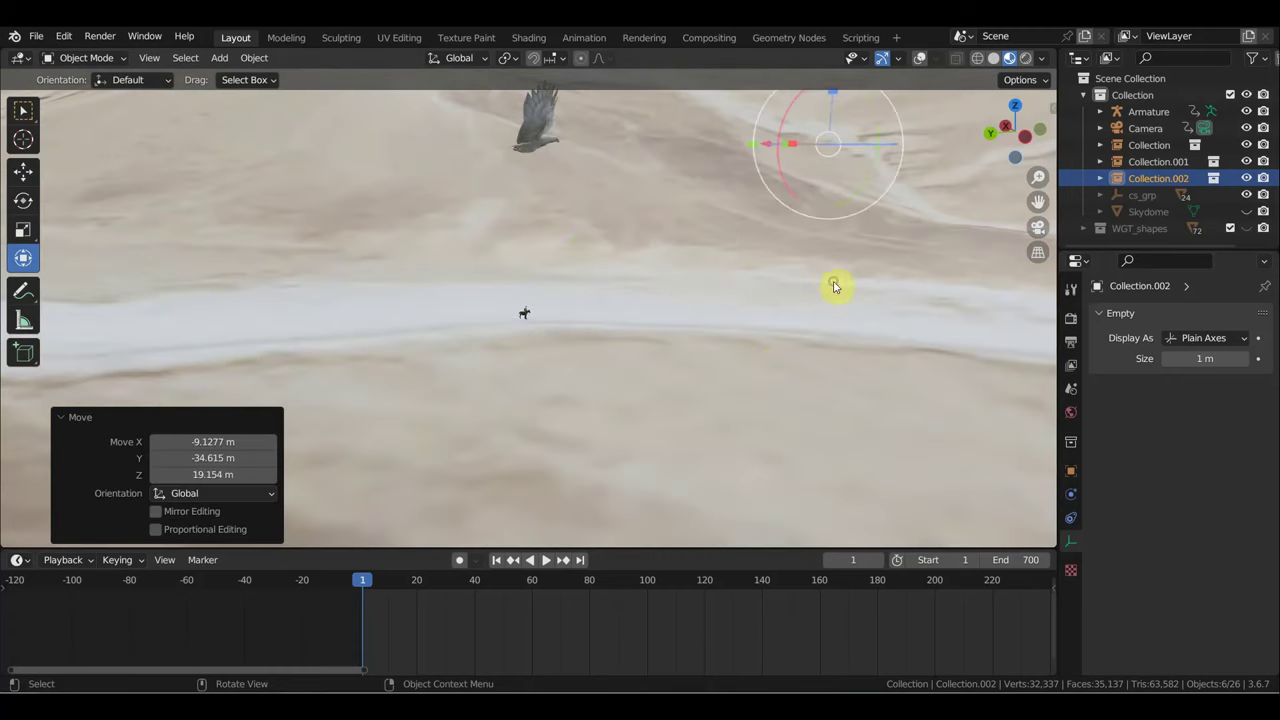
pyautogui.moveTo(820, 294)
pyautogui.mouseDown(button='middle')
pyautogui.moveTo(794, 309)
pyautogui.moveTo(634, 311)
pyautogui.mouseUp(button='middle')
pyautogui.press('g')
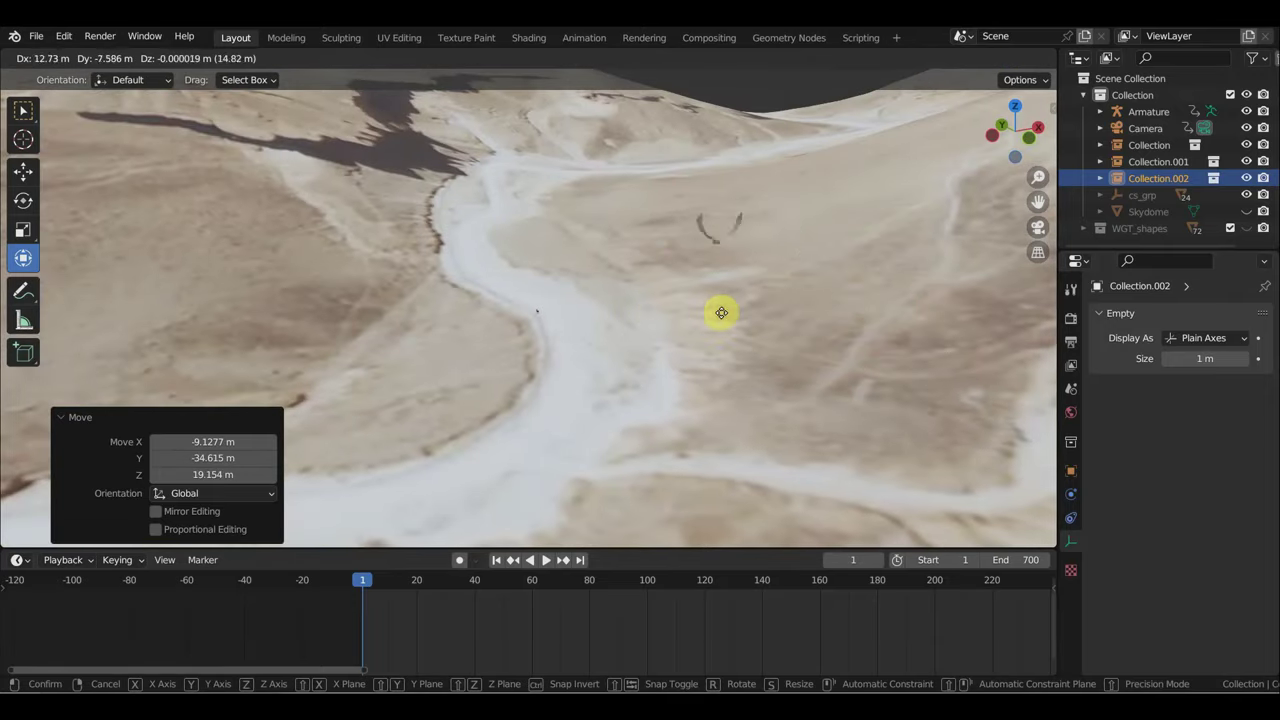
pyautogui.click(1017, 301)
pyautogui.moveTo(1021, 303)
pyautogui.mouseDown(button='middle')
pyautogui.moveTo(922, 315)
pyautogui.moveTo(871, 297)
pyautogui.moveTo(863, 323)
pyautogui.moveTo(822, 348)
pyautogui.mouseUp(button='middle')
pyautogui.press('g')
pyautogui.click(944, 290)
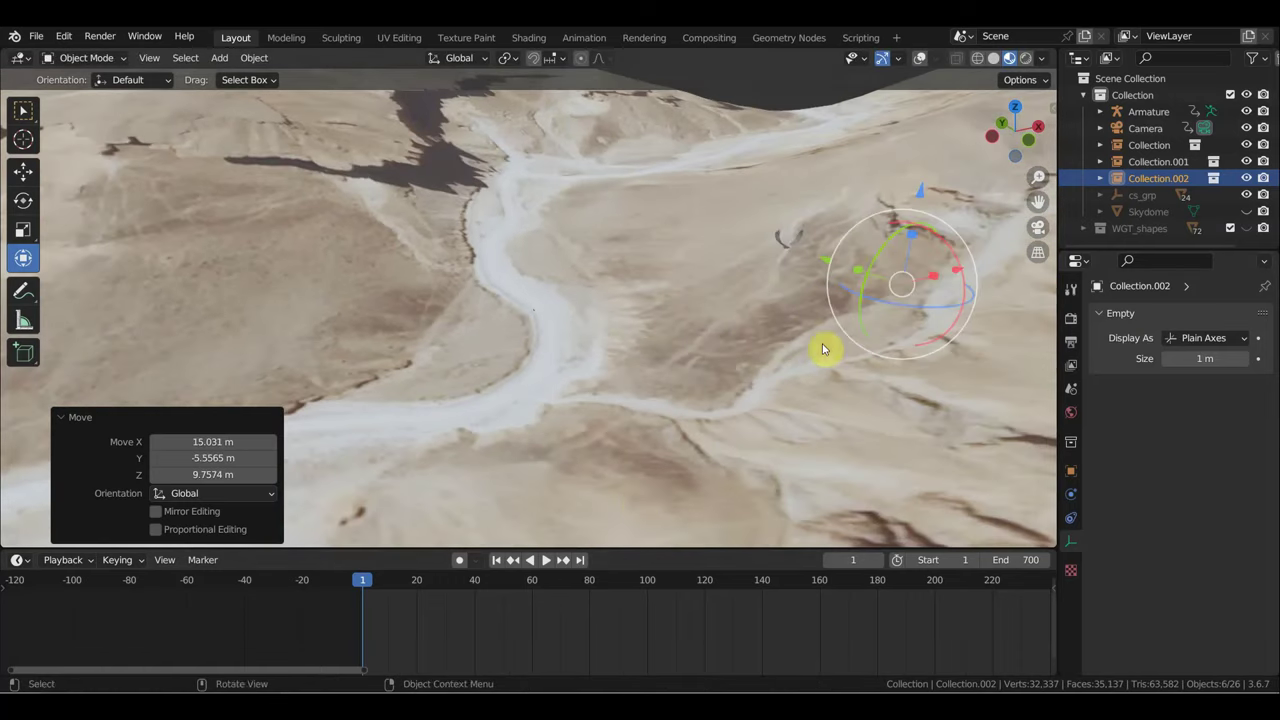
pyautogui.moveTo(708, 421)
pyautogui.mouseDown(button='middle')
pyautogui.moveTo(651, 423)
pyautogui.moveTo(610, 490)
pyautogui.mouseUp(button='middle')
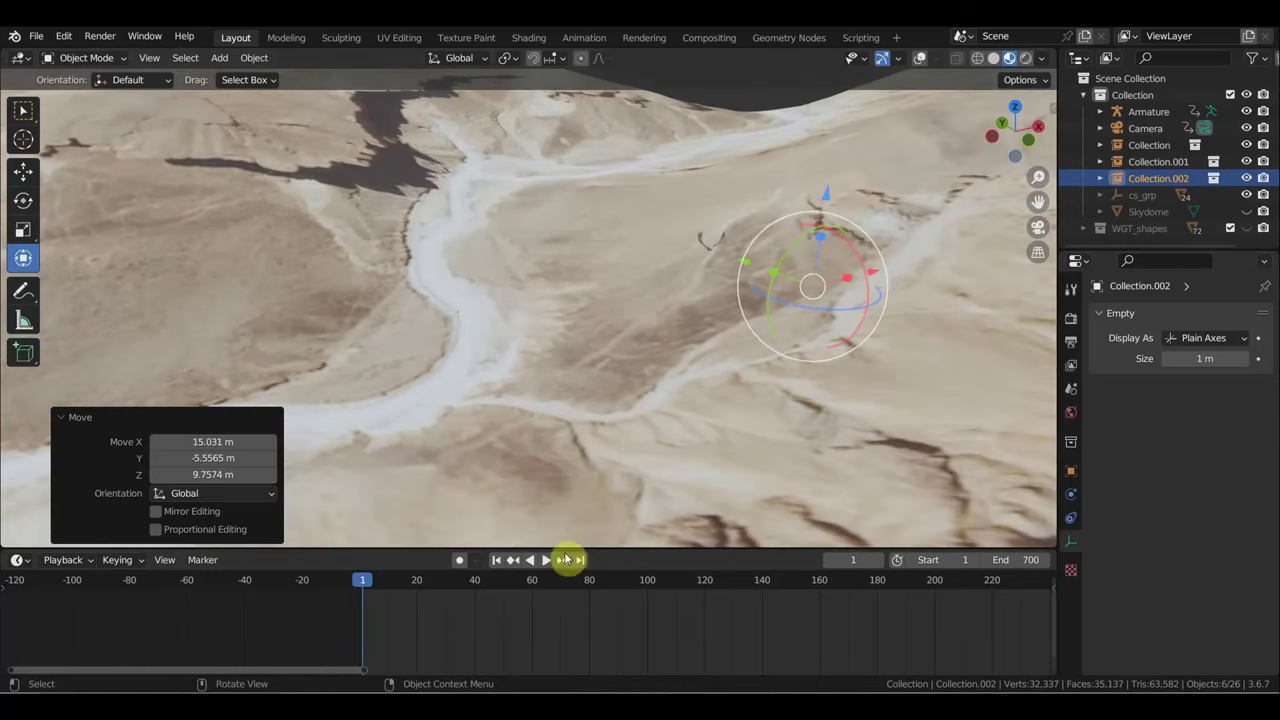
# Step: At frame 25, reposition the eagle twice and check it through the camera
pyautogui.press('space')
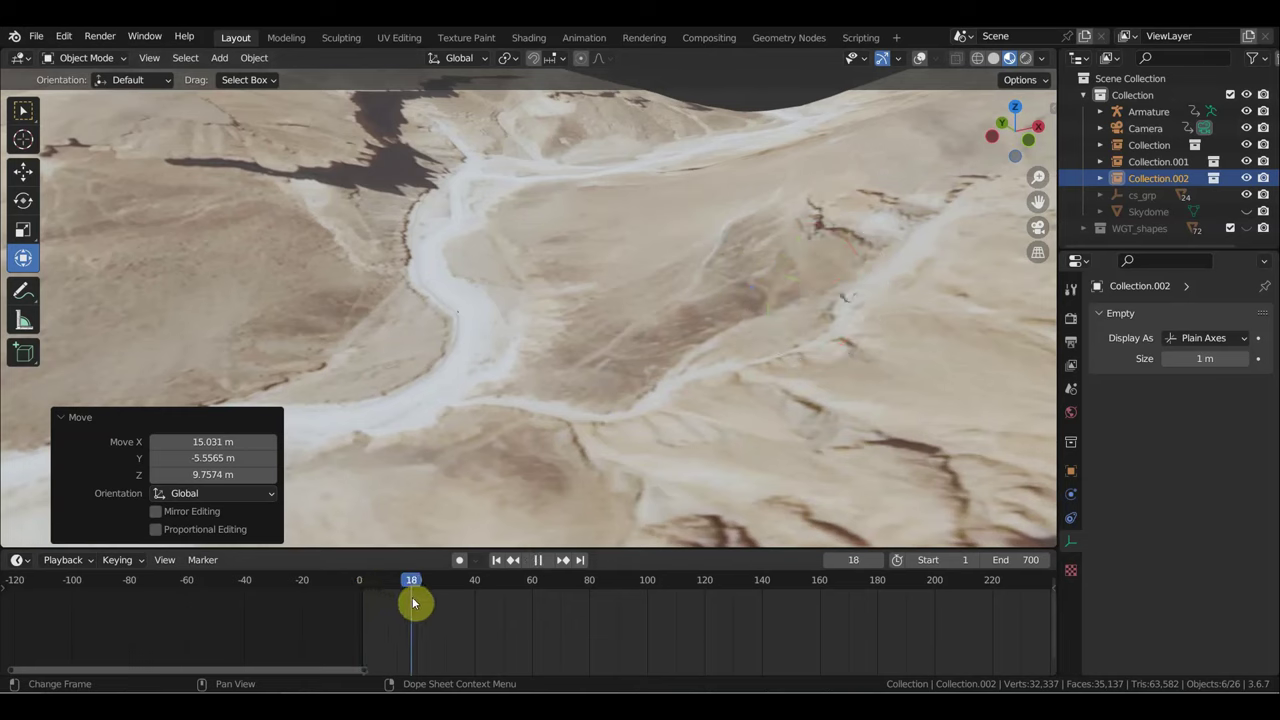
pyautogui.press('space')
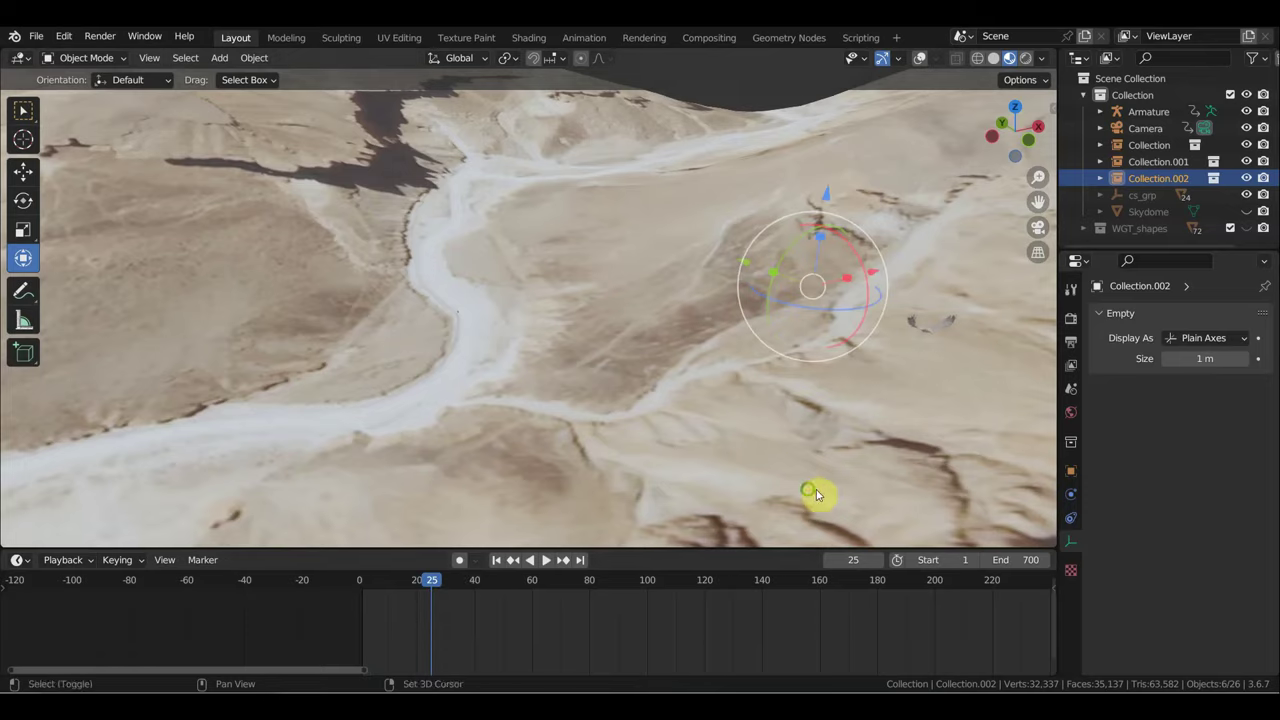
pyautogui.moveTo(814, 494); pyautogui.dragTo(707, 477, button='middle')
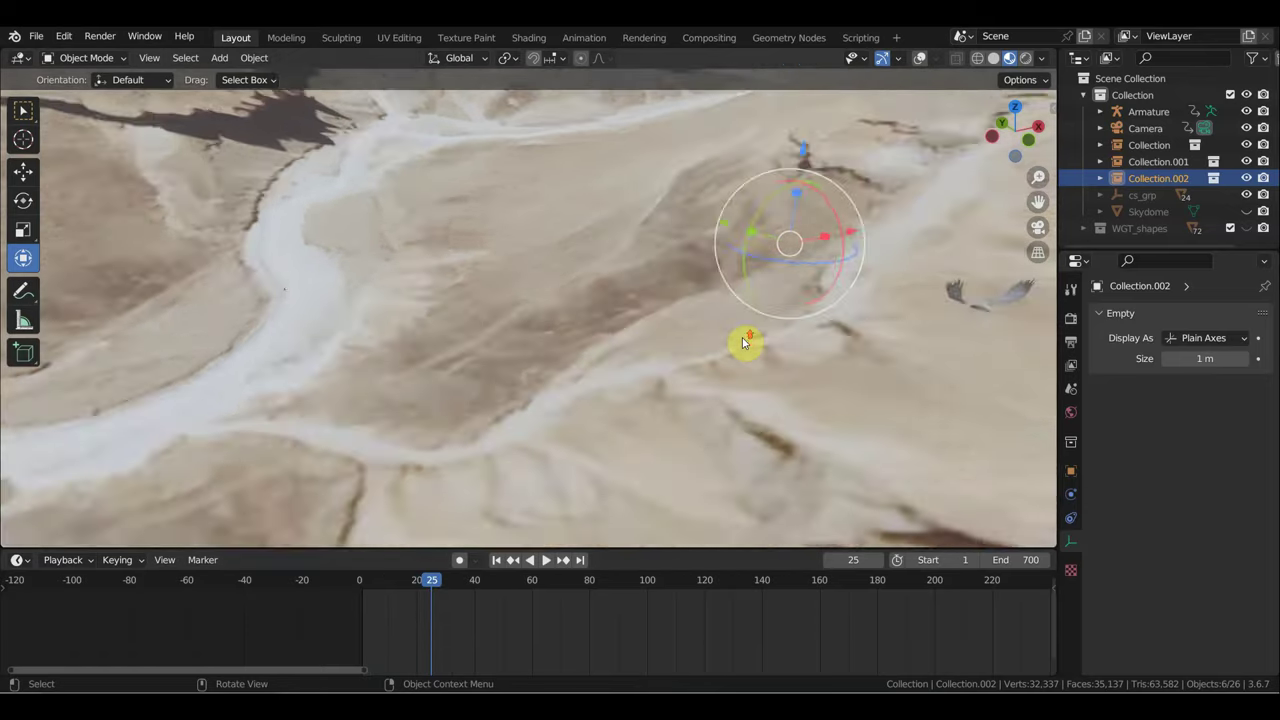
pyautogui.press('g')
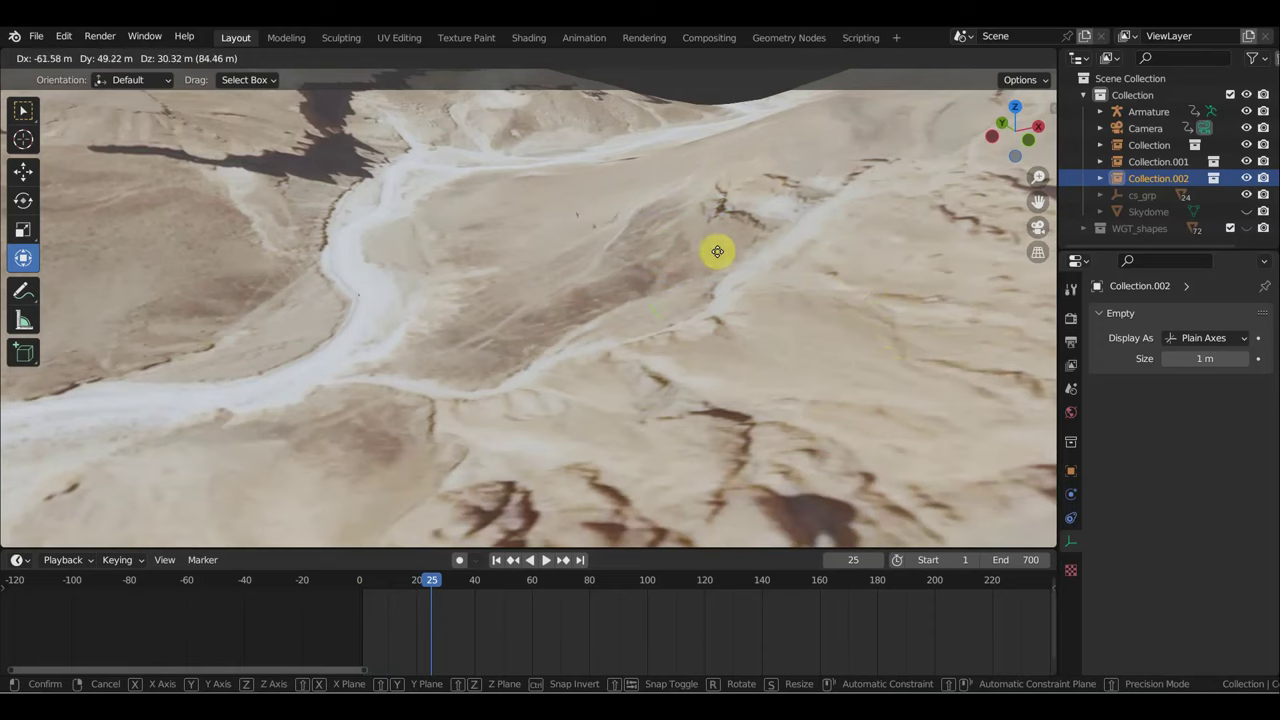
pyautogui.click(665, 254)
pyautogui.moveTo(665, 254); pyautogui.dragTo(717, 277, button='middle')
pyautogui.press('g')
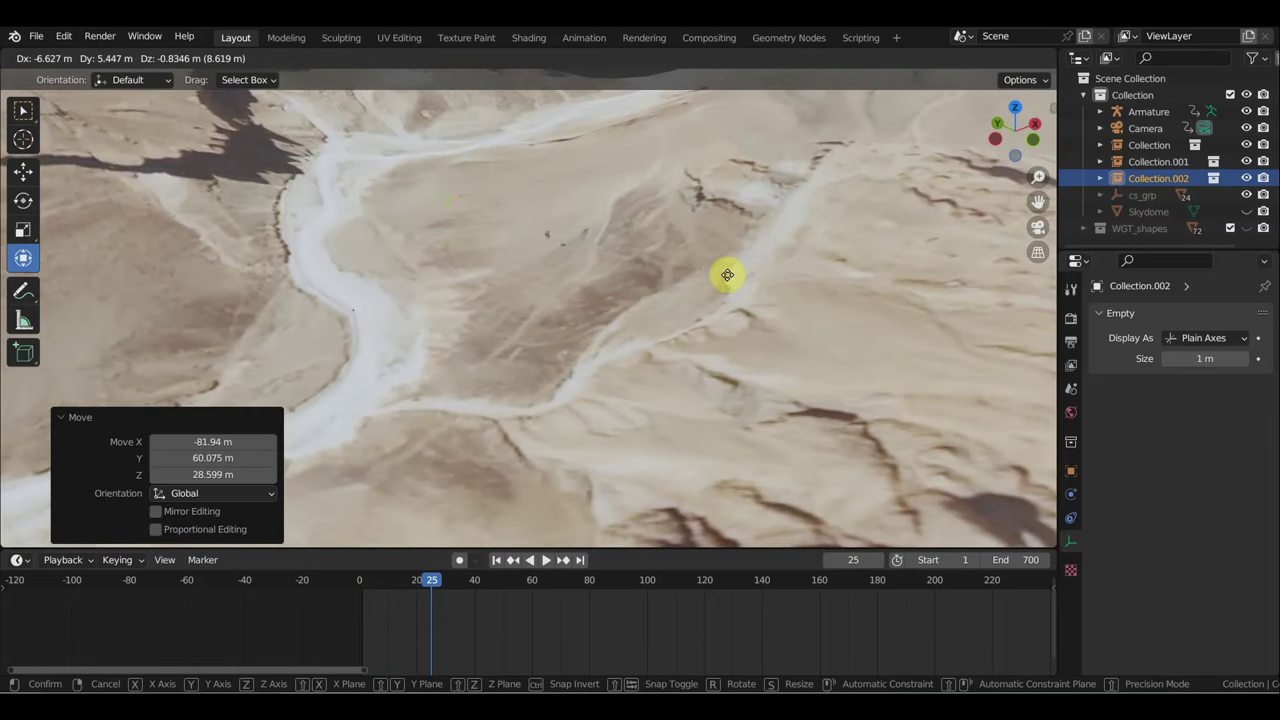
pyautogui.click(688, 283)
pyautogui.press('KP_0')
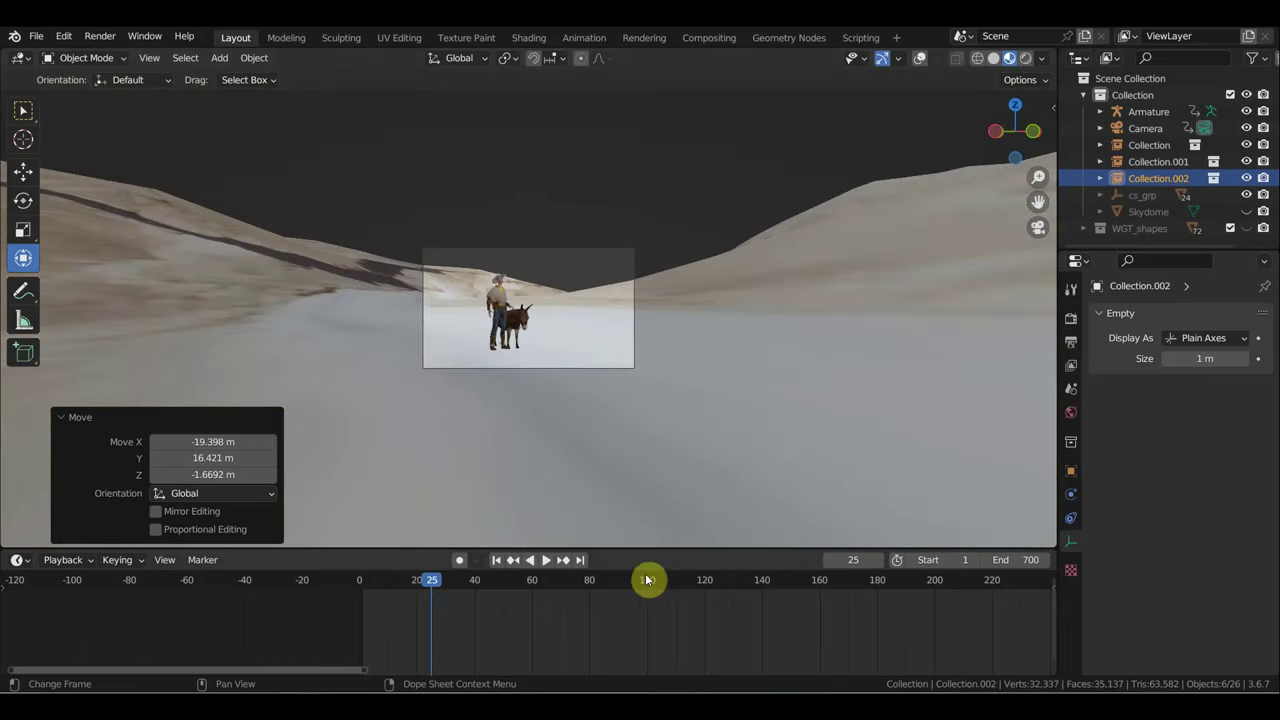
# Step: Move the eagle up and right, play to frame 53, and check frame 141 through the camera
pyautogui.moveTo(727, 406)
pyautogui.mouseDown(button='middle')
pyautogui.moveTo(666, 431)
pyautogui.moveTo(737, 391)
pyautogui.moveTo(509, 477)
pyautogui.mouseUp(button='middle')
pyautogui.moveTo(519, 370); pyautogui.dragTo(475, 393, button='middle')
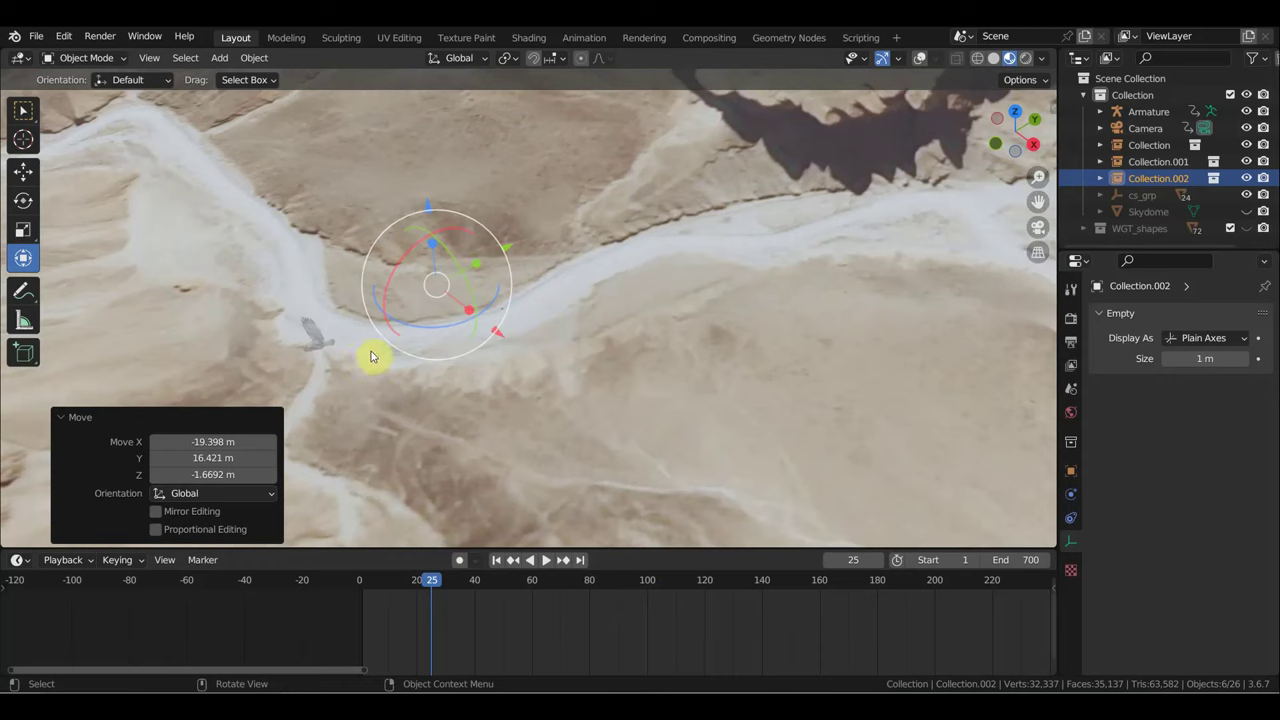
pyautogui.press('g')
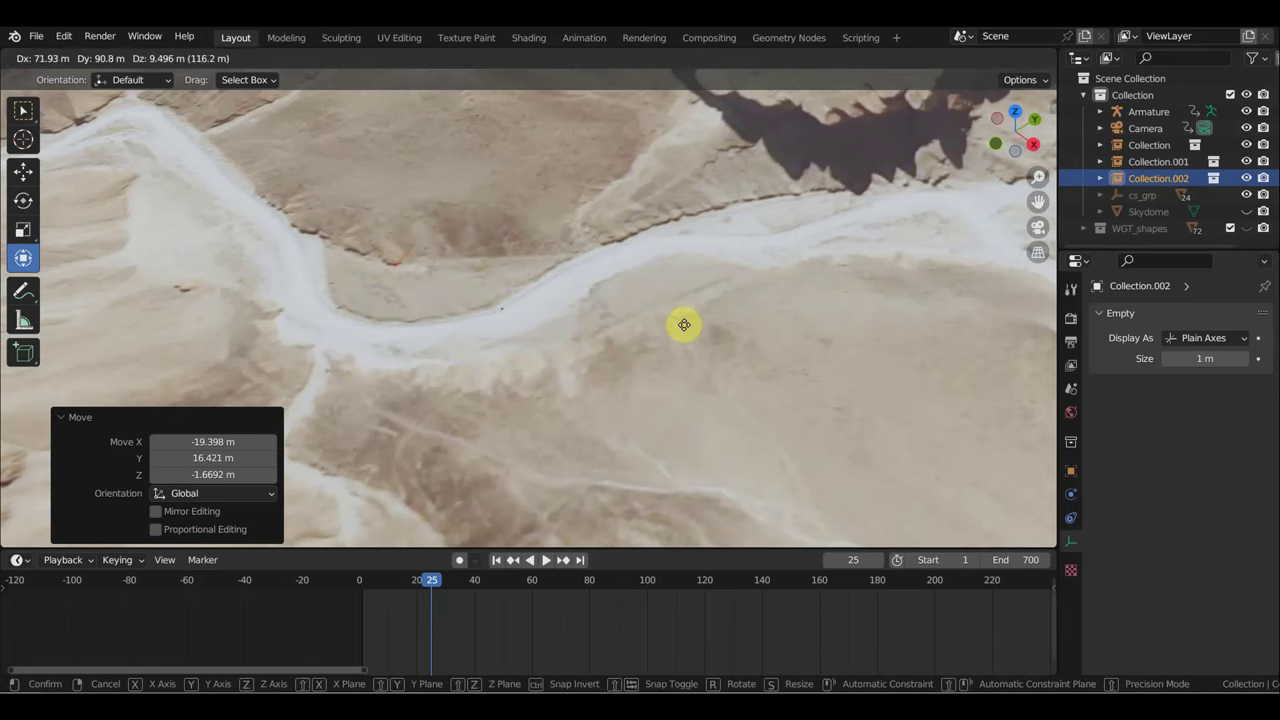
pyautogui.click(770, 282)
pyautogui.click(443, 583)
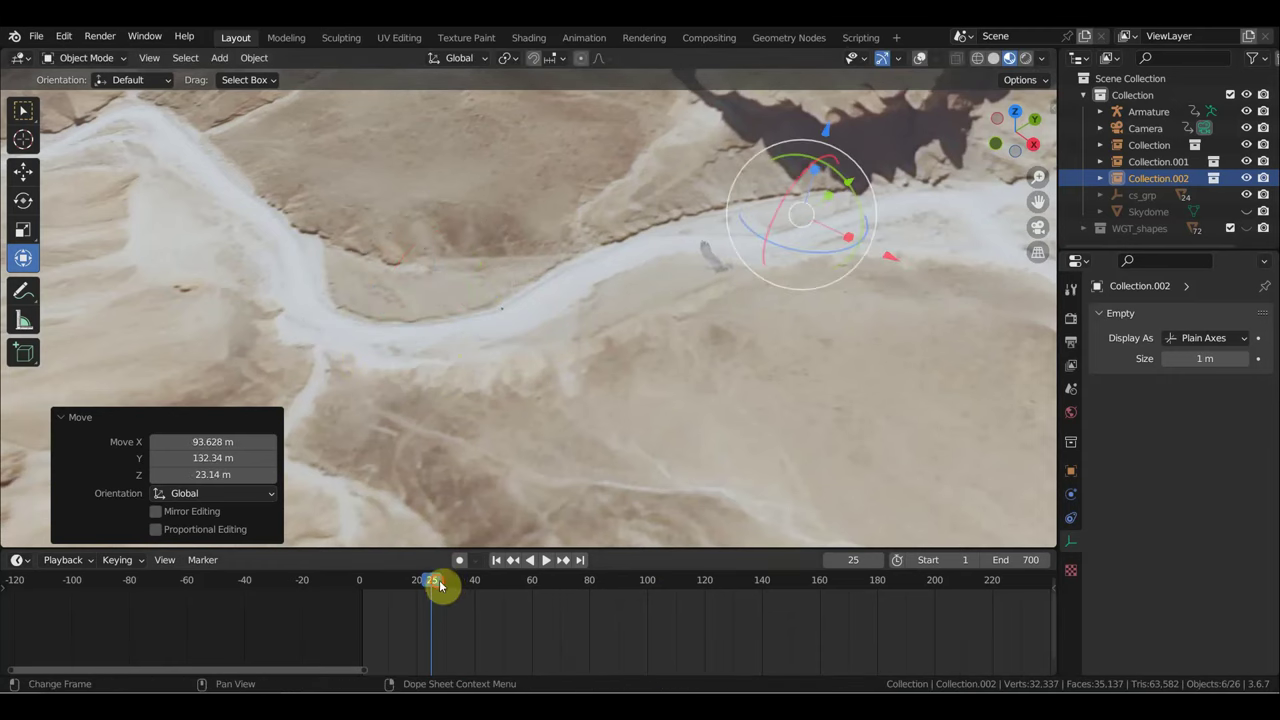
pyautogui.press('space')
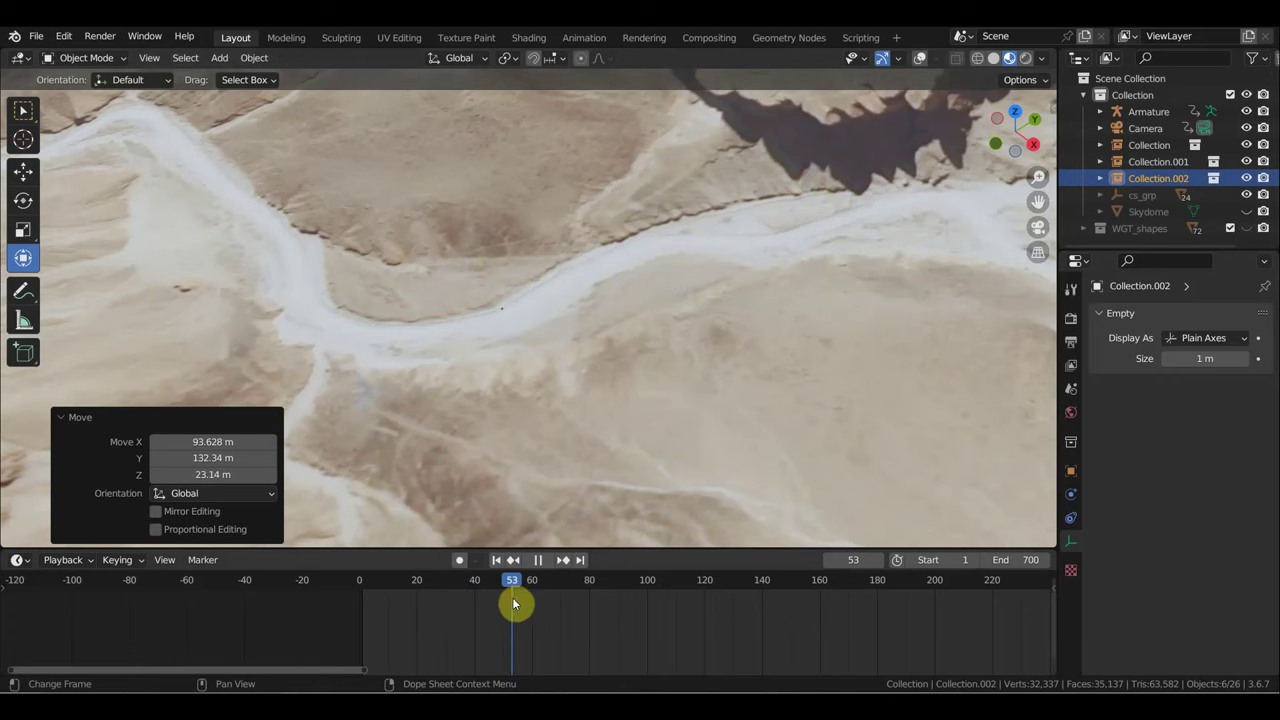
pyautogui.press('space')
pyautogui.moveTo(557, 509); pyautogui.dragTo(274, 391, button='middle')
pyautogui.press('KP_0')
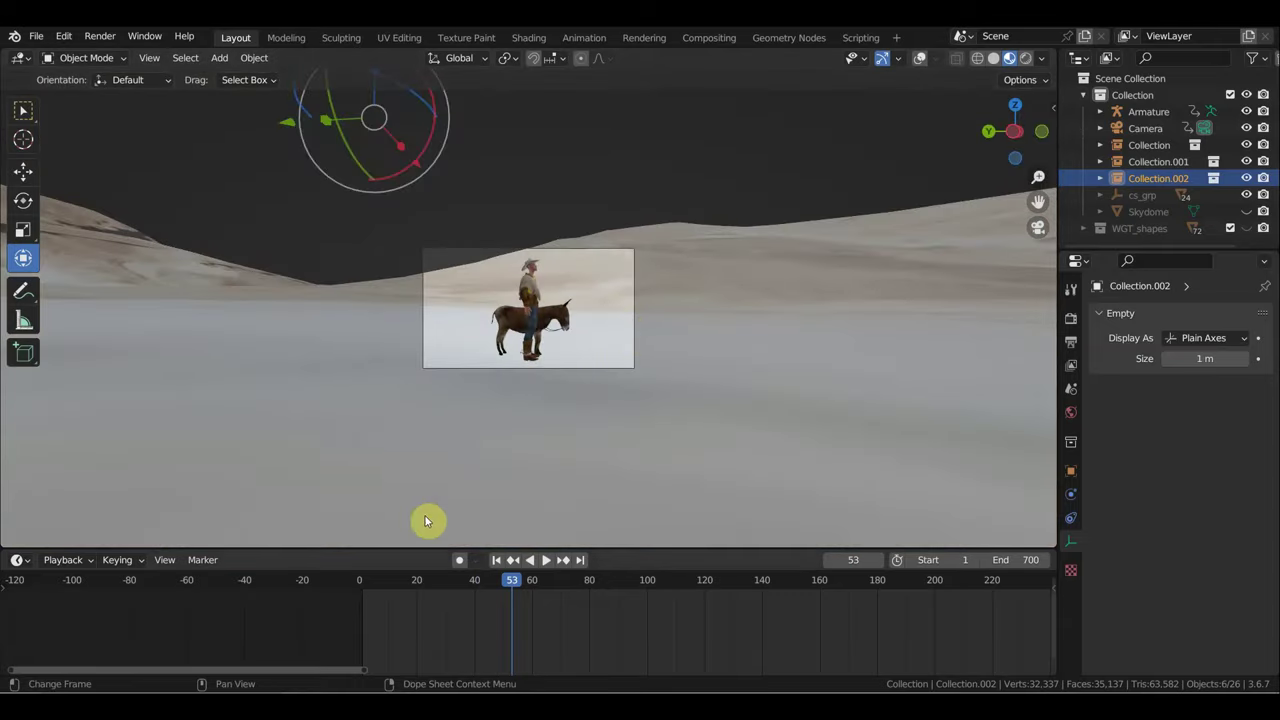
pyautogui.click(765, 585)
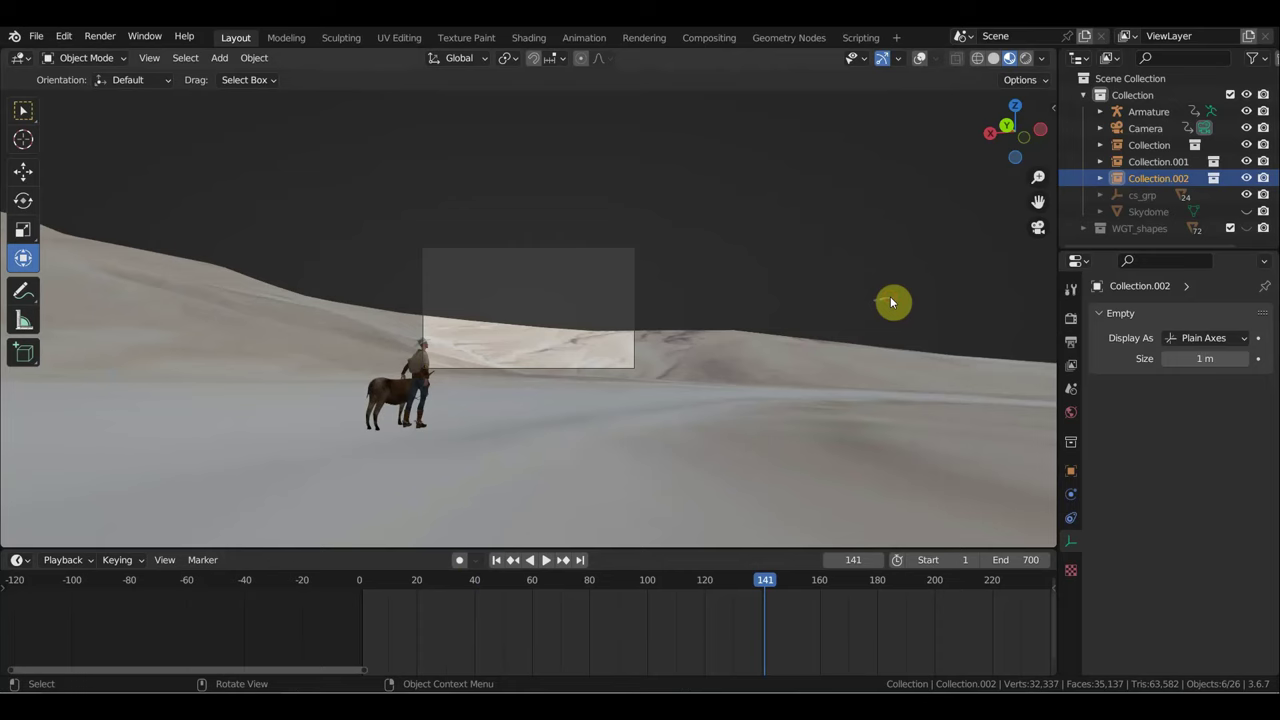
# Step: Nudge the eagle instance slightly and orbit around the terrain
pyautogui.scroll(-1, 771, 352)
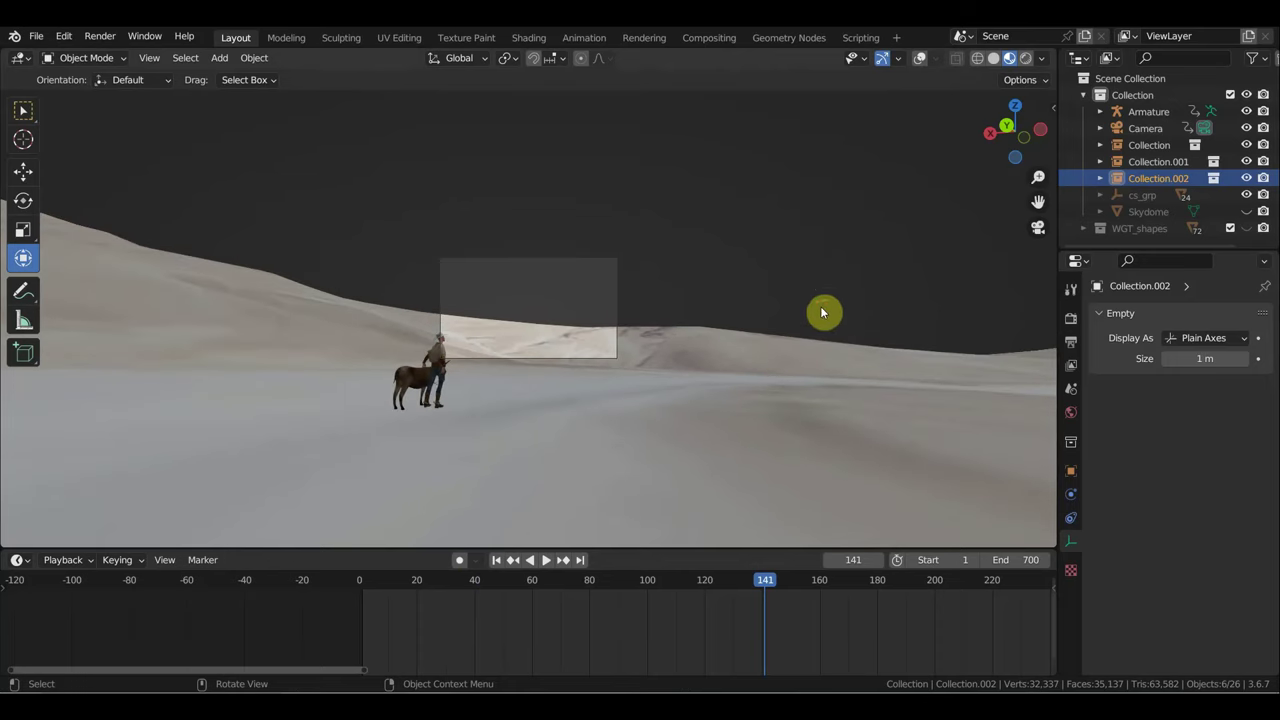
pyautogui.press('g')
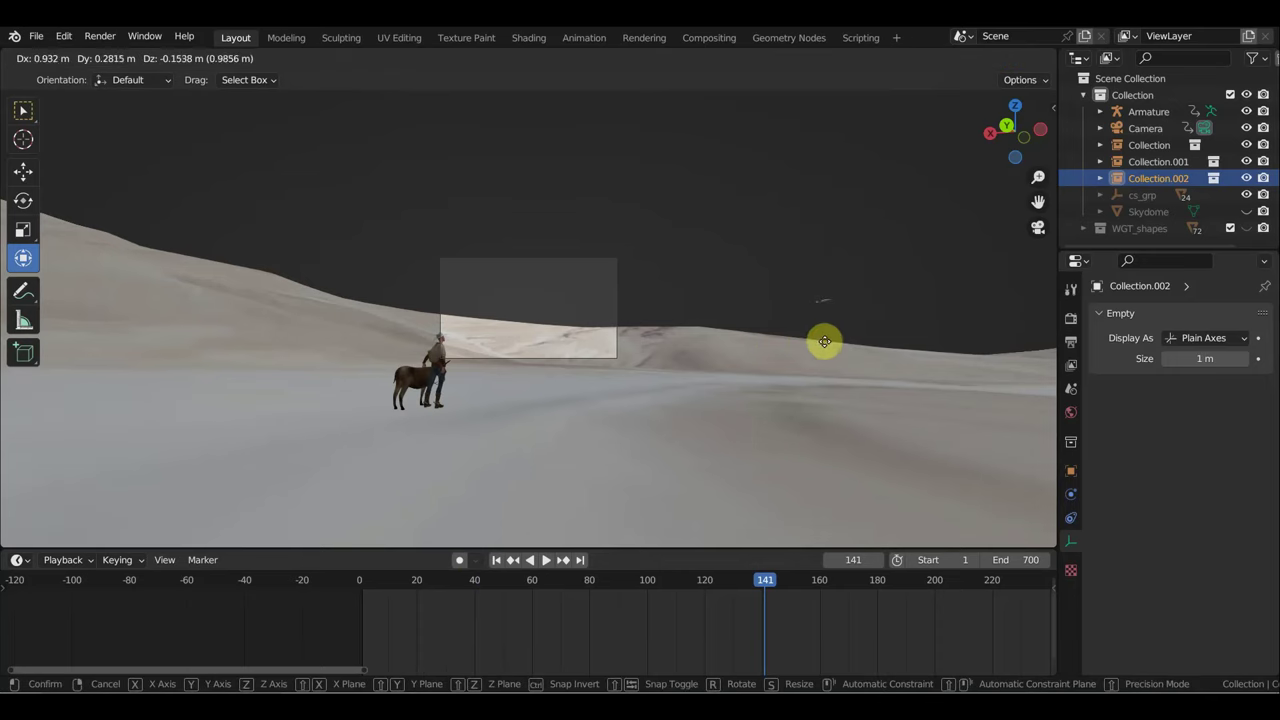
pyautogui.click(783, 342)
pyautogui.scroll(2, 797, 349)
pyautogui.scroll(2, 798, 356)
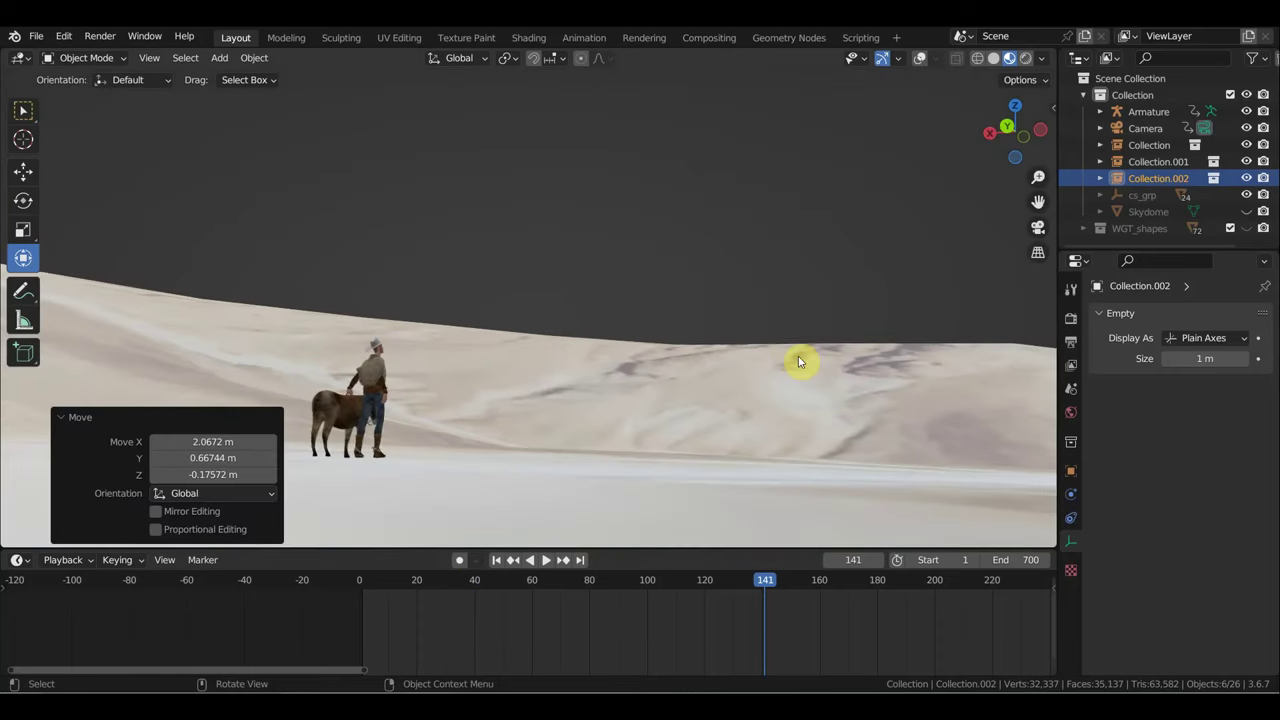
pyautogui.scroll(3, 800, 356)
pyautogui.scroll(-5, 800, 363)
pyautogui.scroll(5, 846, 400)
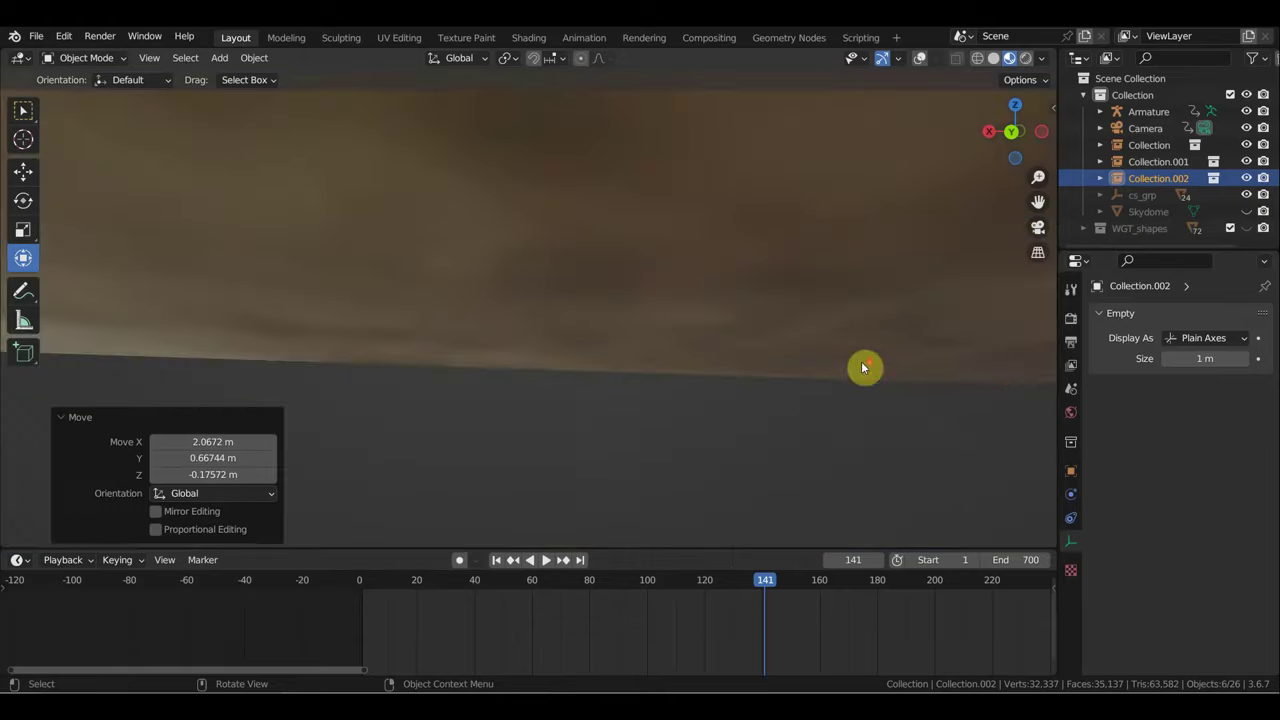
pyautogui.moveTo(863, 366)
pyautogui.mouseDown(button='middle')
pyautogui.moveTo(885, 345)
pyautogui.moveTo(920, 374)
pyautogui.mouseUp(button='middle')
pyautogui.scroll(-5, 920, 374)
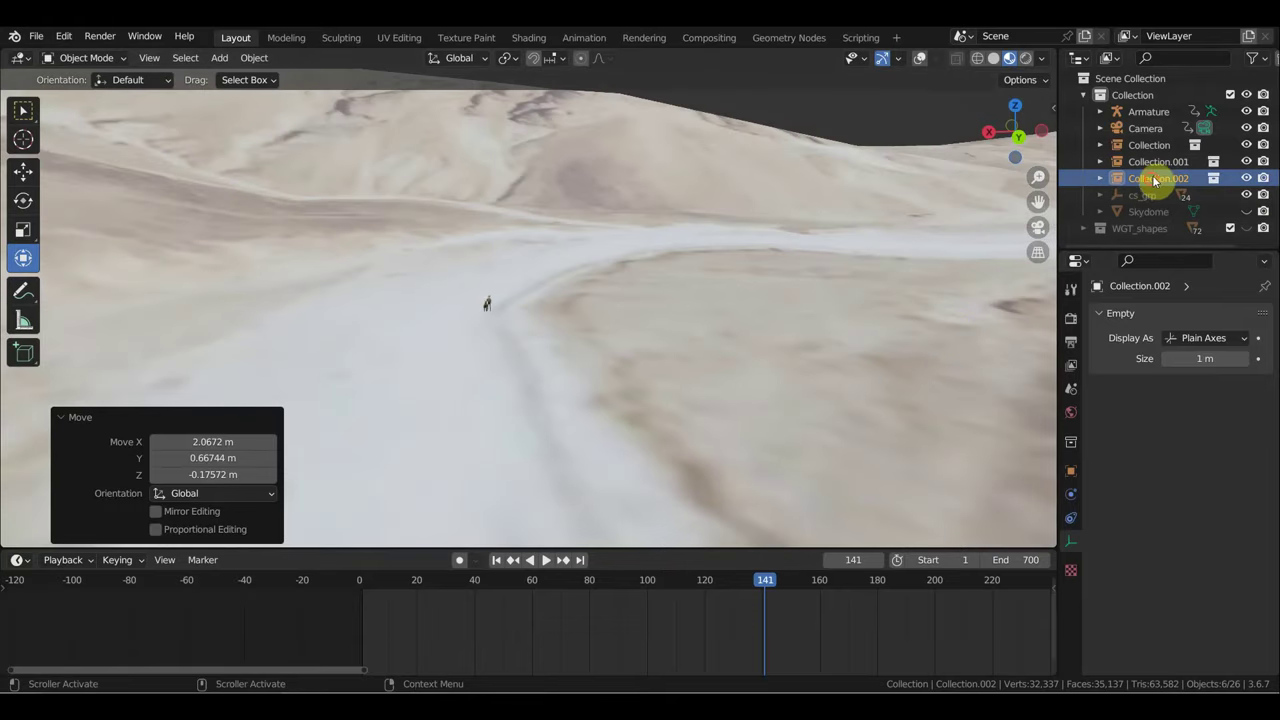
# Step: Select Collection.002, restore viewport overlays, and move it across the terrain
pyautogui.click(1152, 178)
pyautogui.moveTo(950, 300); pyautogui.dragTo(772, 336, button='middle')
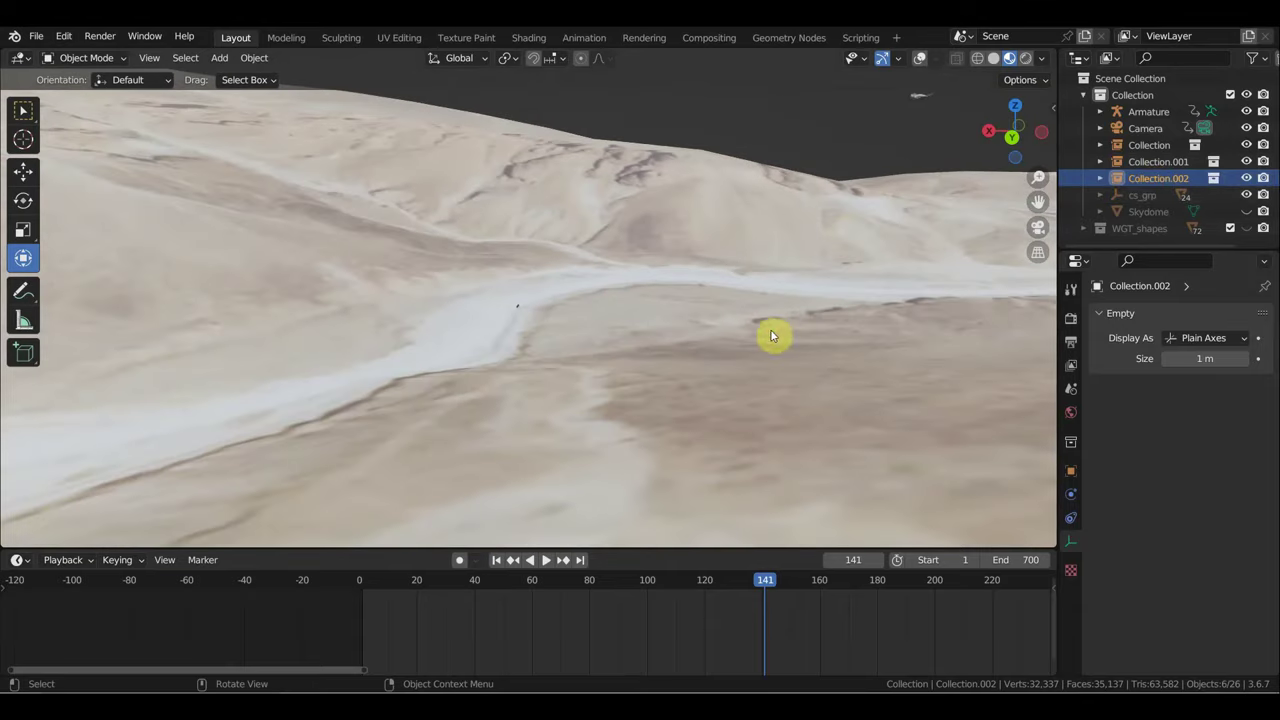
pyautogui.click(918, 60)
pyautogui.moveTo(860, 210); pyautogui.dragTo(889, 237, button='middle')
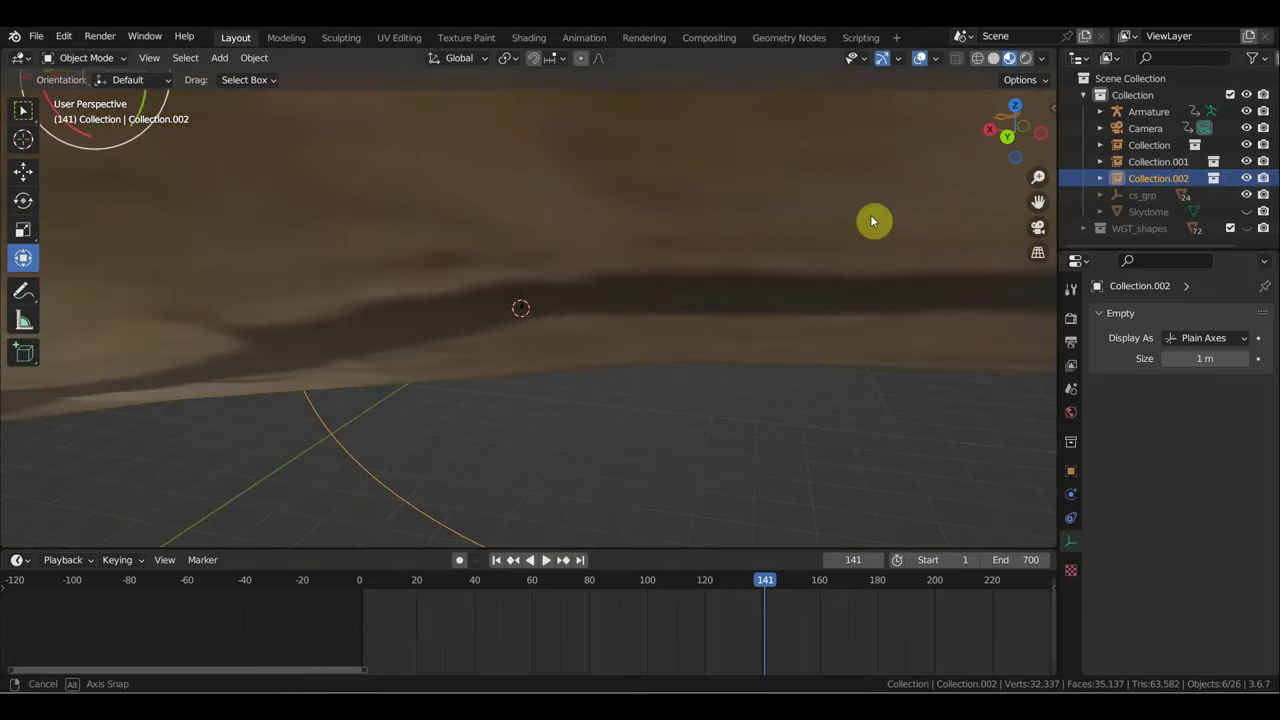
pyautogui.press('g')
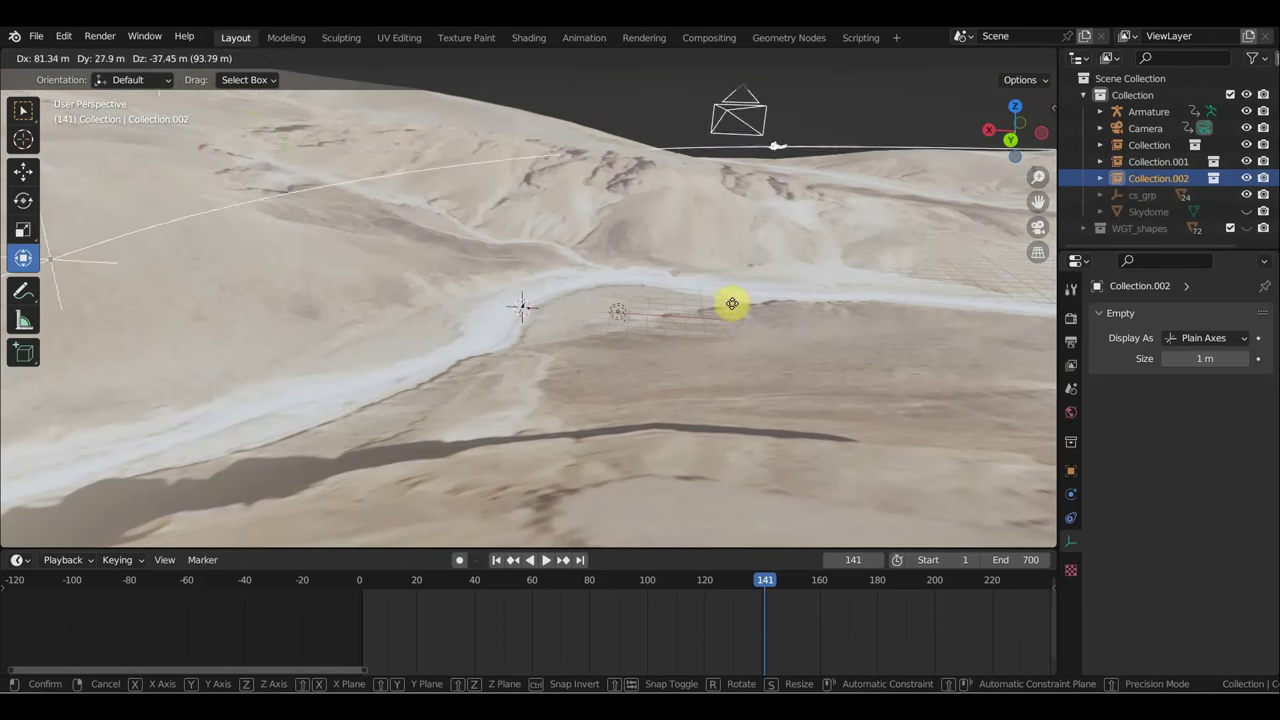
pyautogui.click(344, 476)
pyautogui.moveTo(344, 476)
pyautogui.mouseDown(button='middle')
pyautogui.moveTo(291, 370)
pyautogui.moveTo(506, 354)
pyautogui.mouseUp(button='middle')
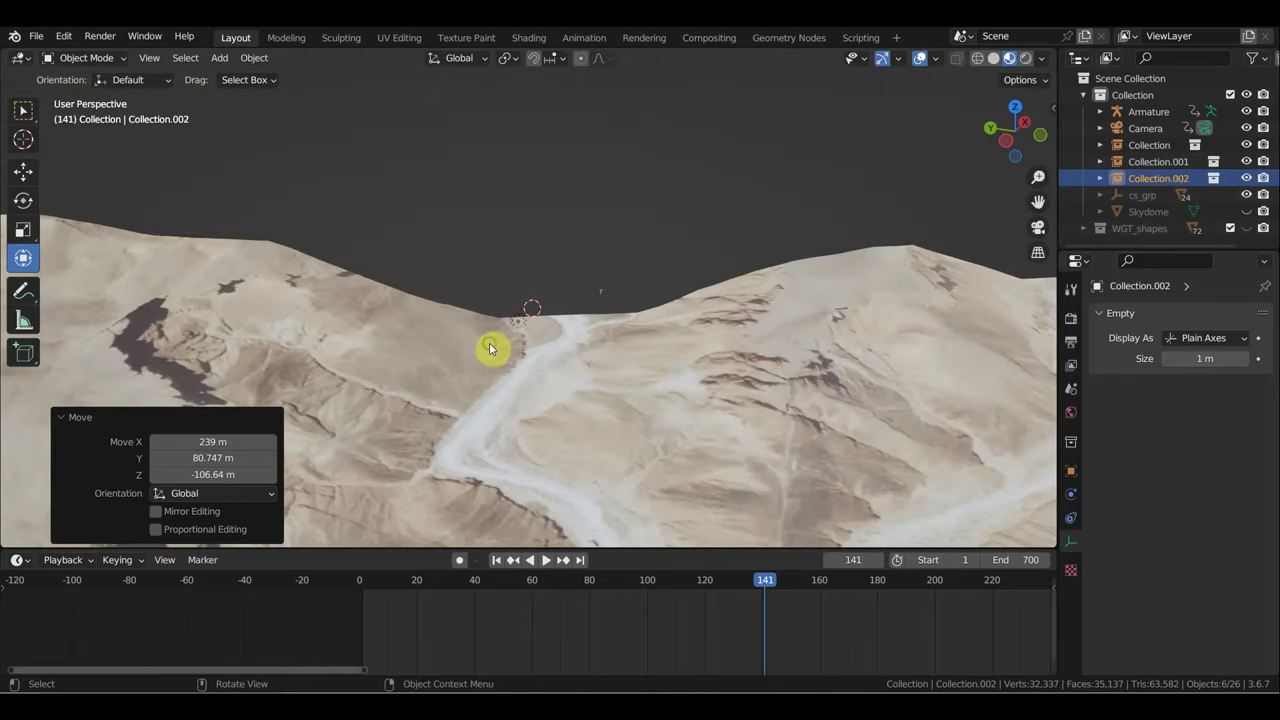
# Step: Move Collection.002 repeatedly until it sits above the canyon
pyautogui.press('g')
pyautogui.click(630, 356)
pyautogui.moveTo(620, 354); pyautogui.dragTo(594, 349, button='middle')
pyautogui.press('g')
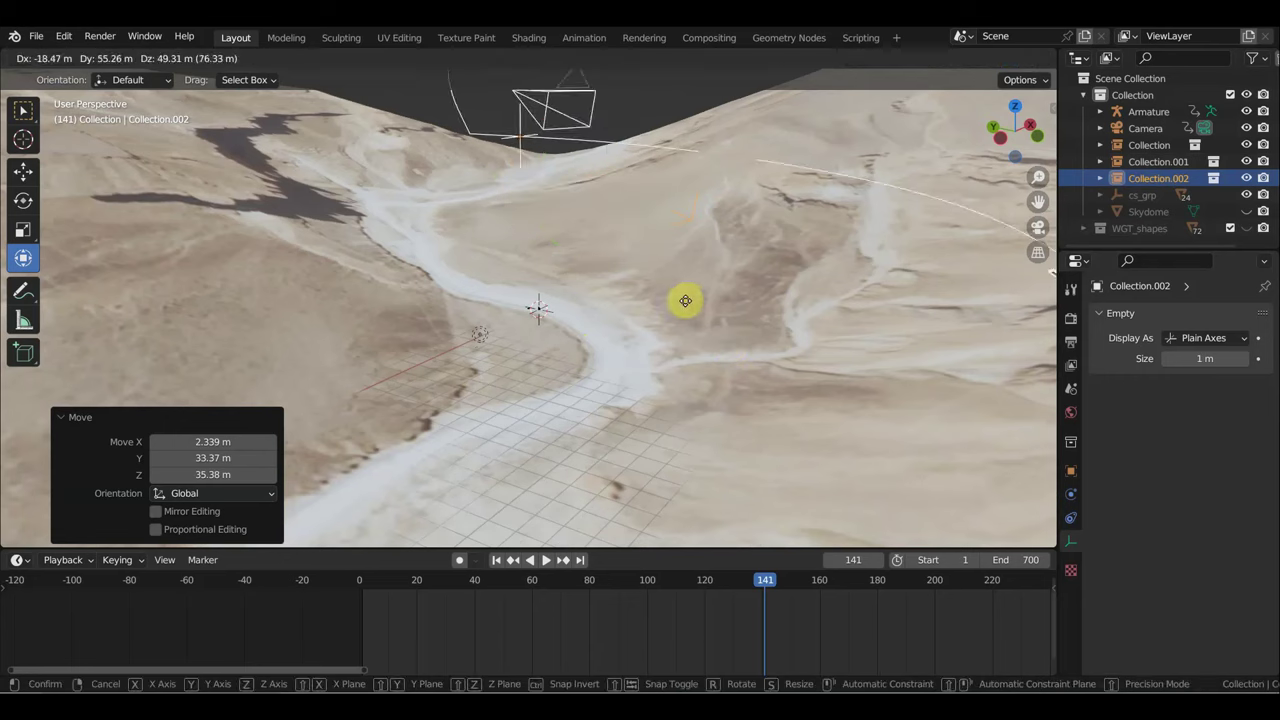
pyautogui.click(564, 278)
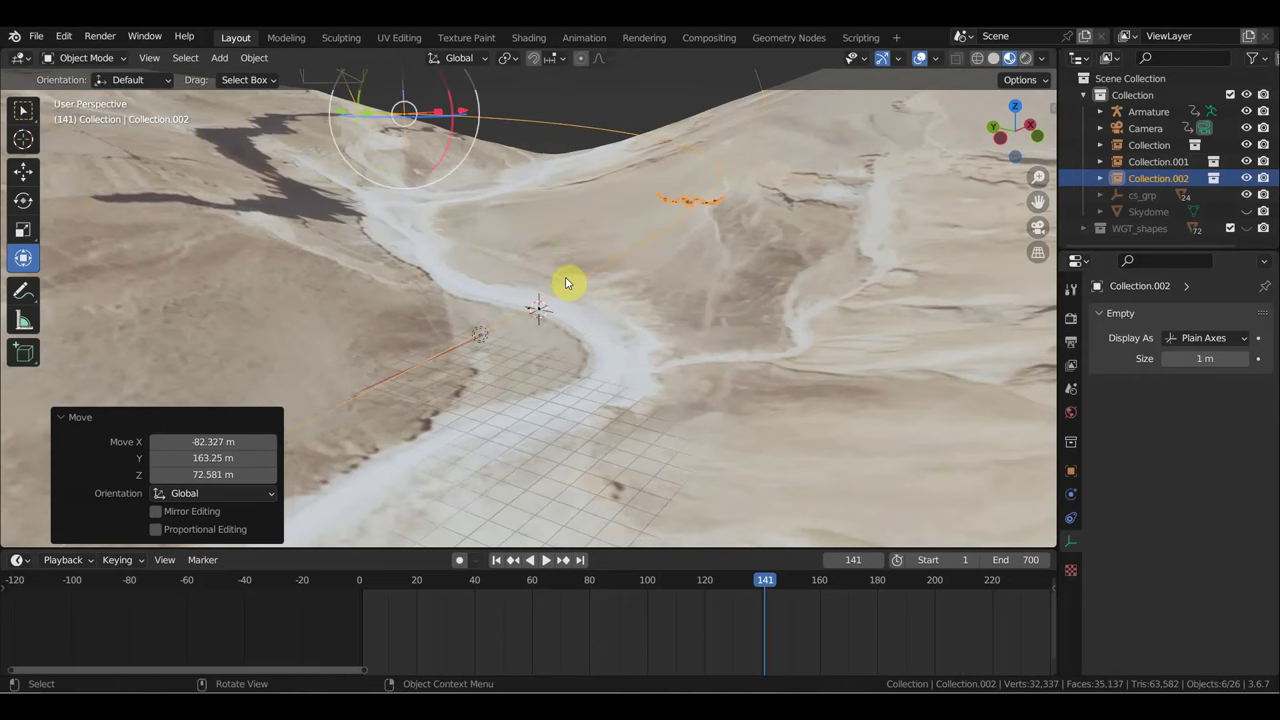
pyautogui.moveTo(565, 283); pyautogui.dragTo(449, 320, button='middle')
pyautogui.press('g')
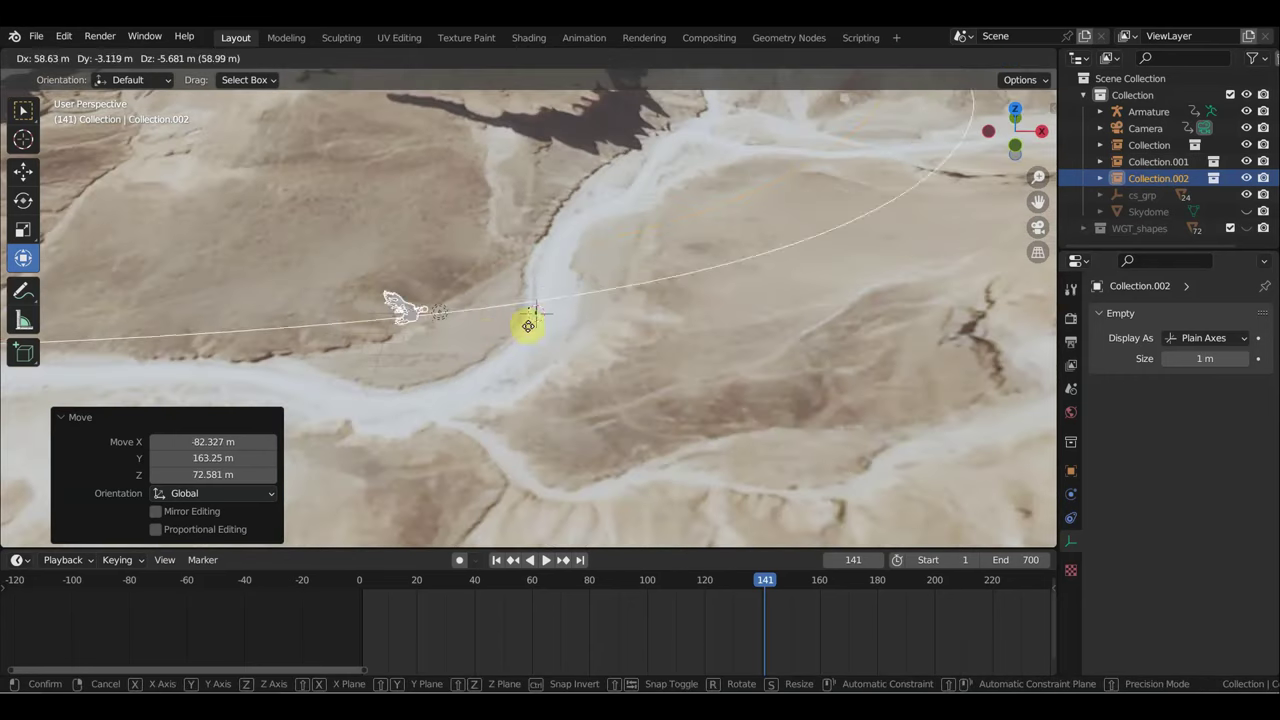
pyautogui.click(619, 322)
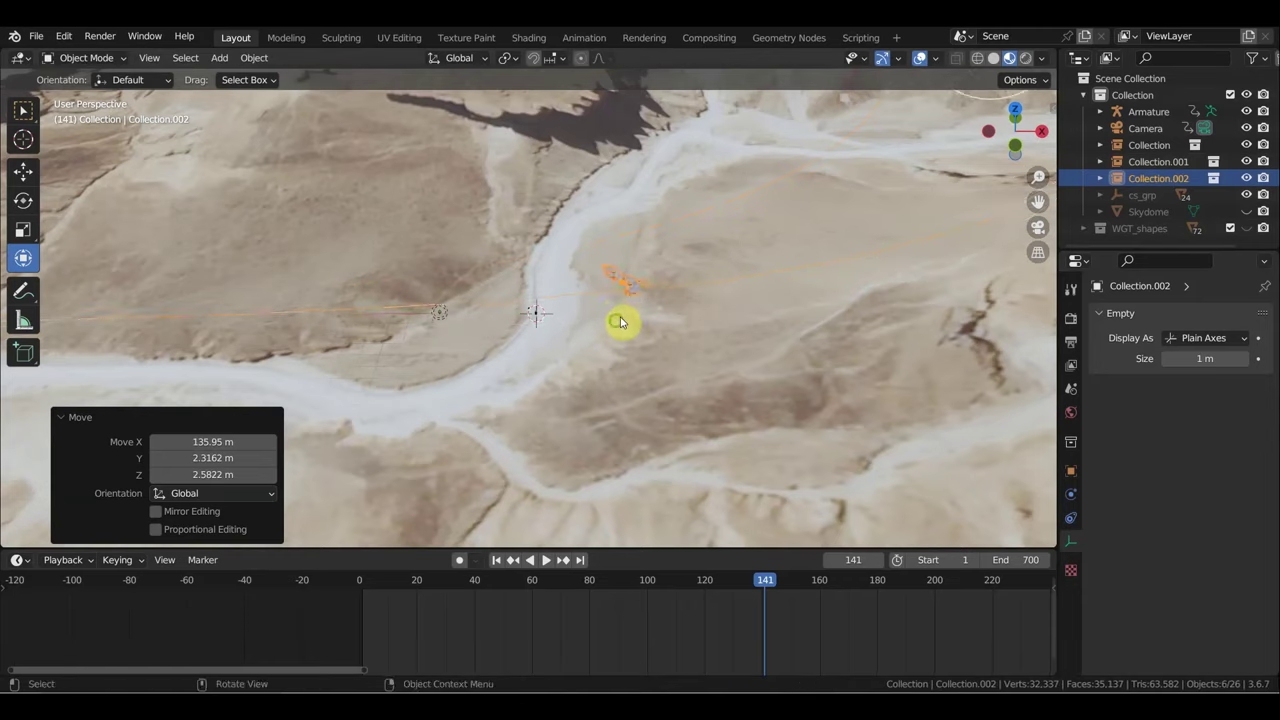
pyautogui.moveTo(619, 322); pyautogui.dragTo(571, 345, button='middle')
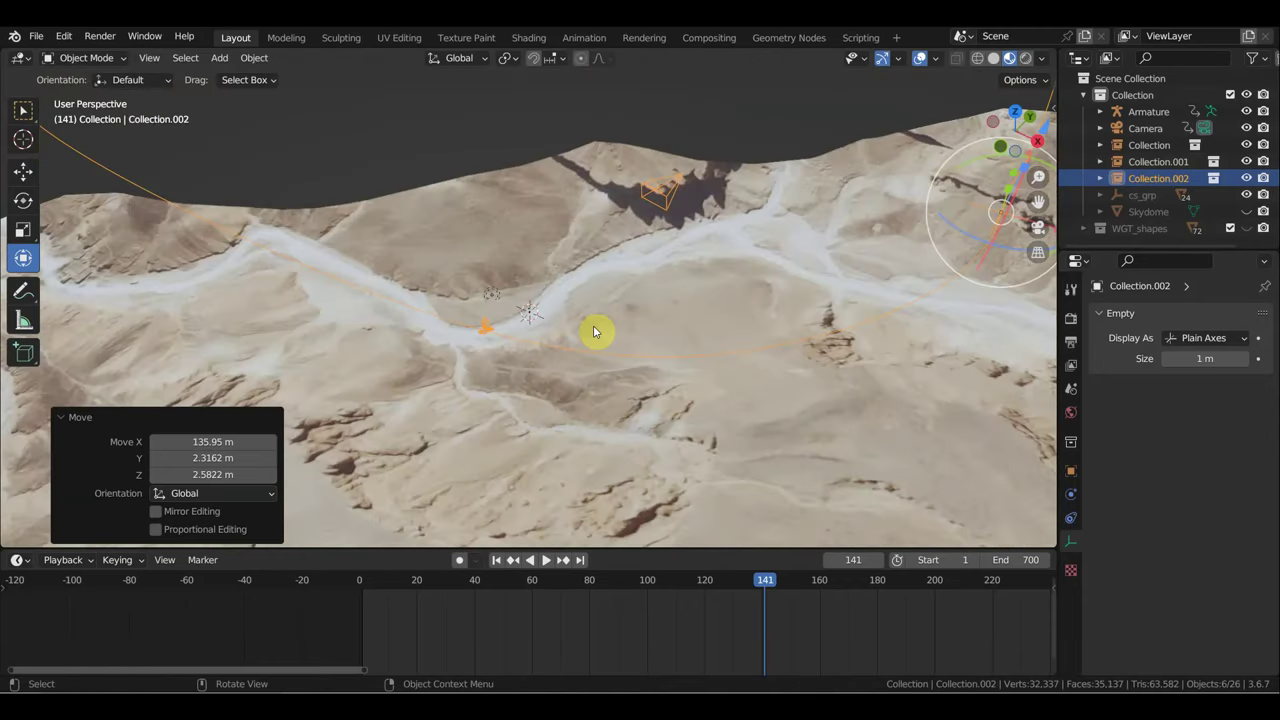
# Step: In top view, rotate Collection.002 -14.7°, shift it up and right, then view through the camera
pyautogui.press('KP_7')
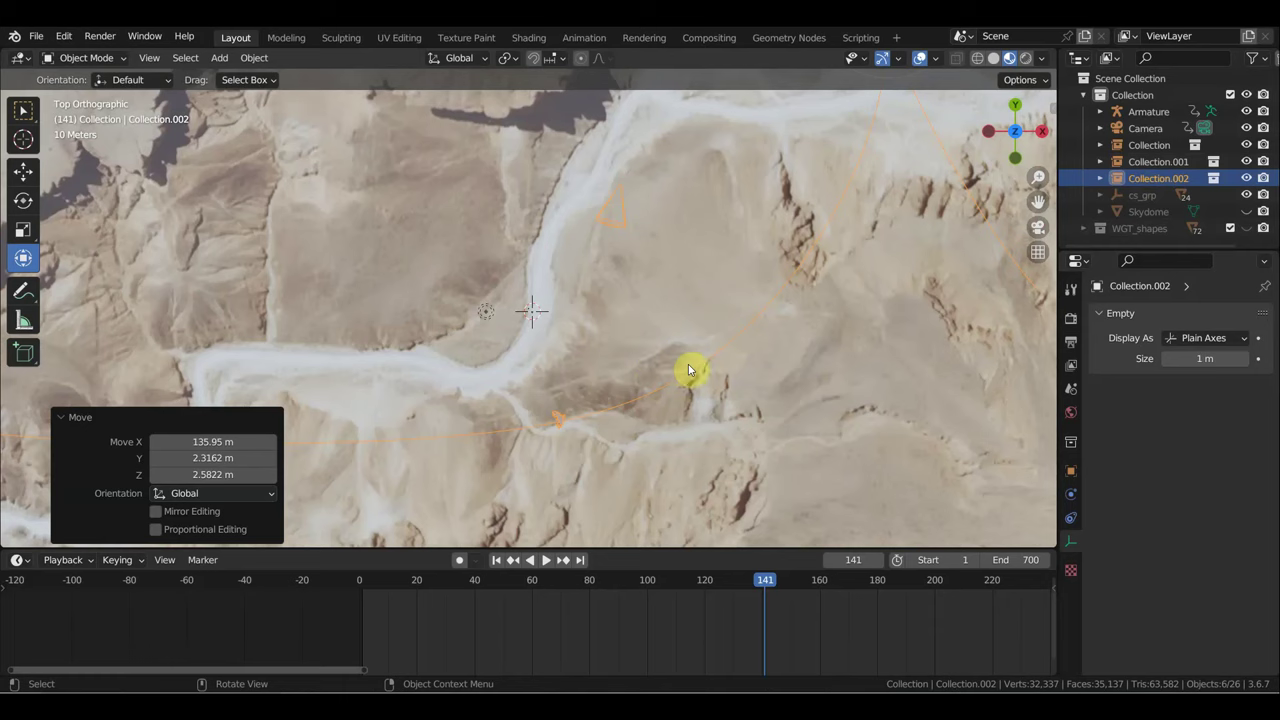
pyautogui.press('r')
pyautogui.click(830, 307)
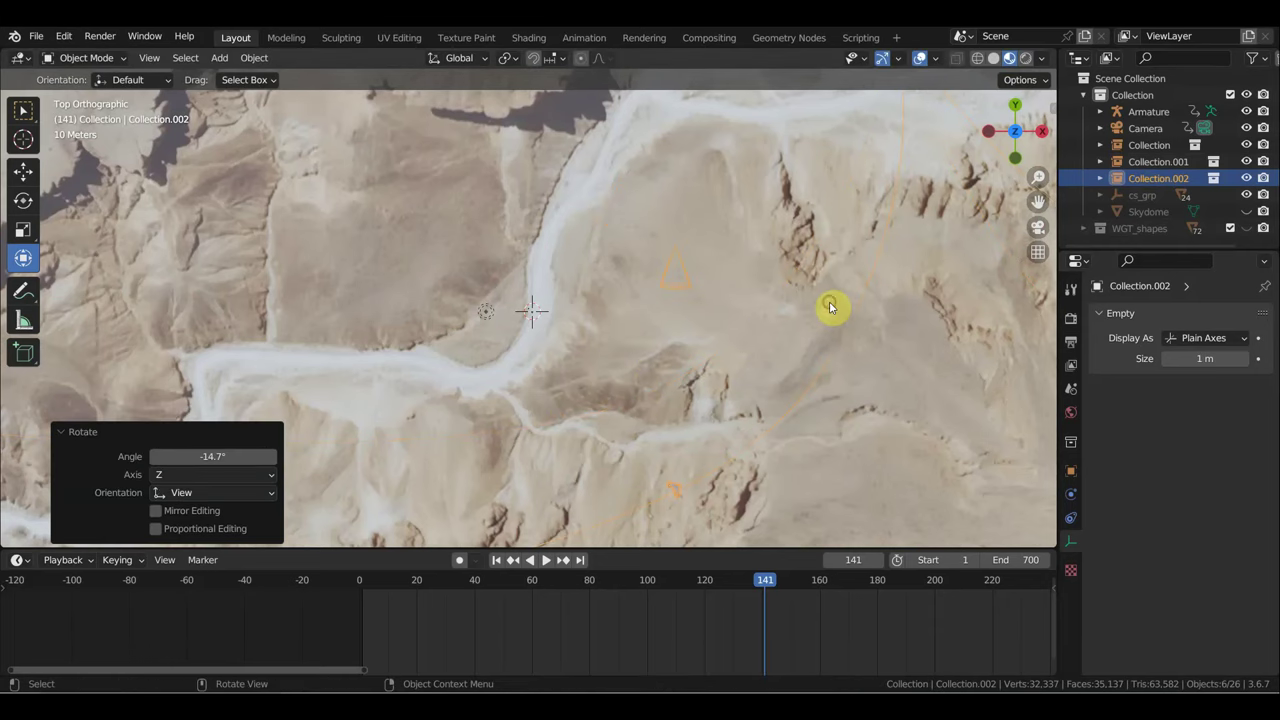
pyautogui.press('g')
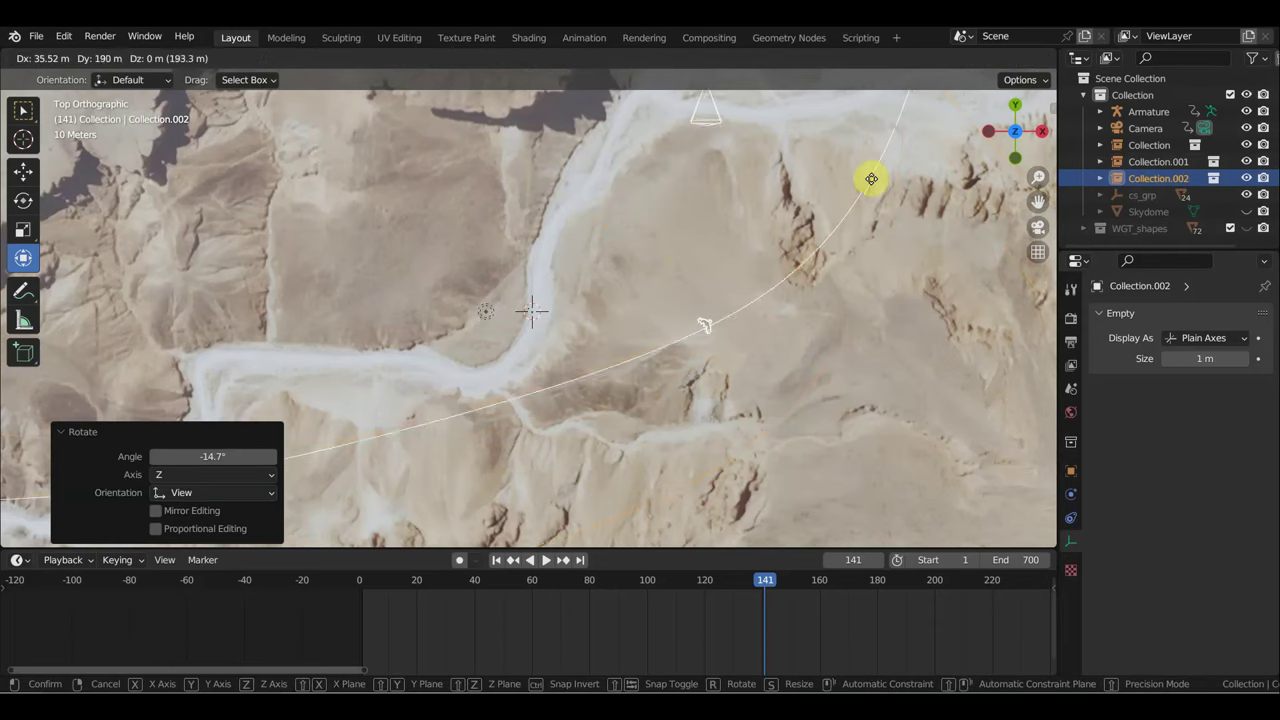
pyautogui.click(872, 178)
pyautogui.press('KP_0')
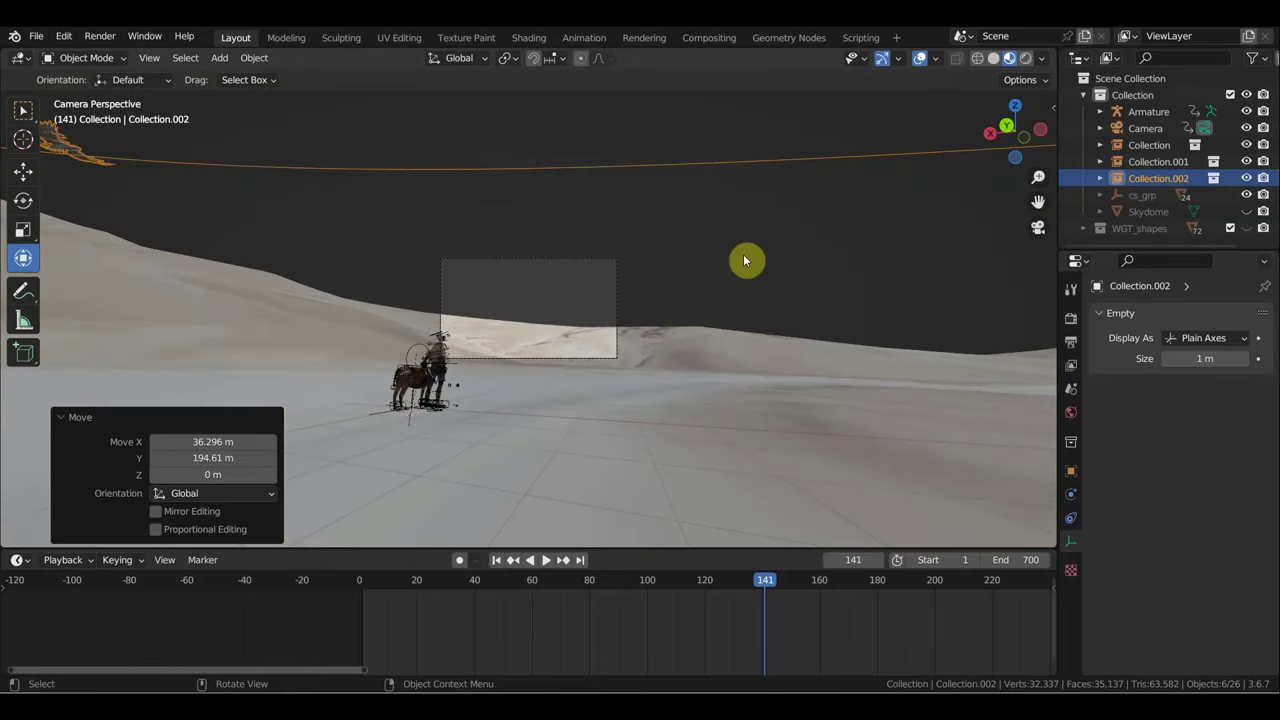
# Step: Play the shot, scrub back to frame 101, and move the eagle into the camera frame
pyautogui.press('space')
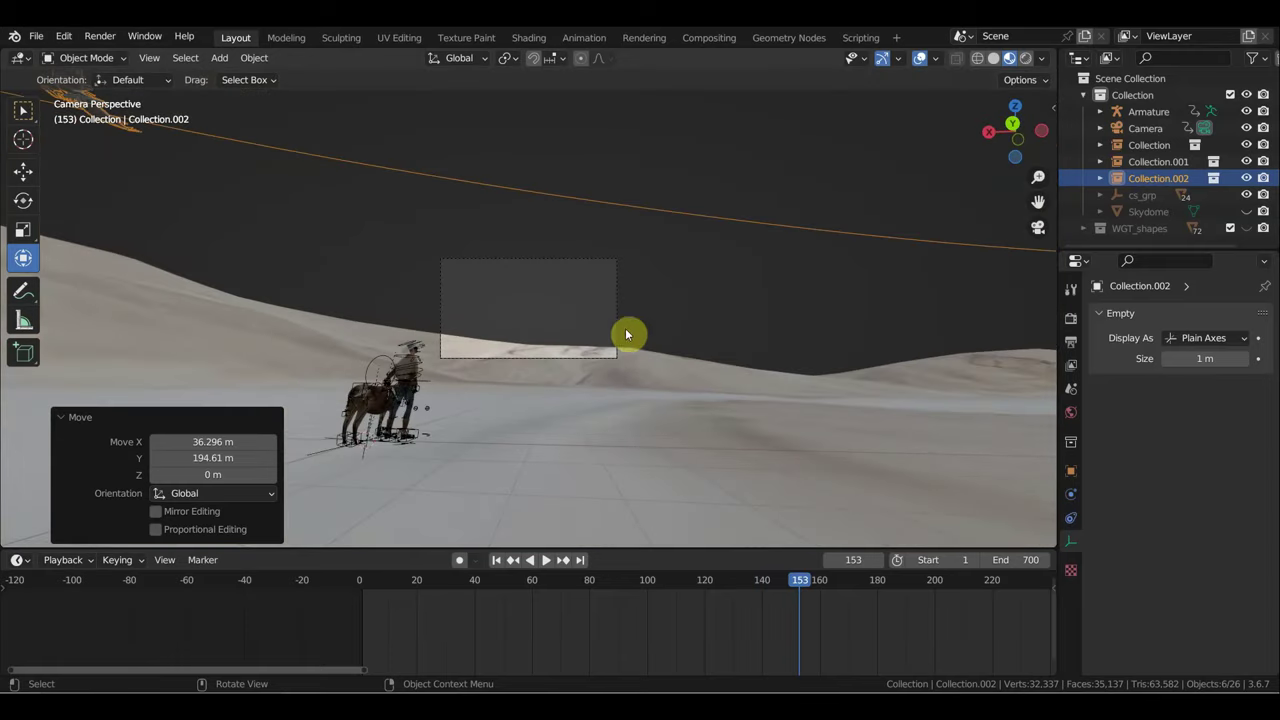
pyautogui.moveTo(798, 590)
pyautogui.mouseDown()
pyautogui.moveTo(478, 598)
pyautogui.moveTo(862, 637)
pyautogui.mouseUp()
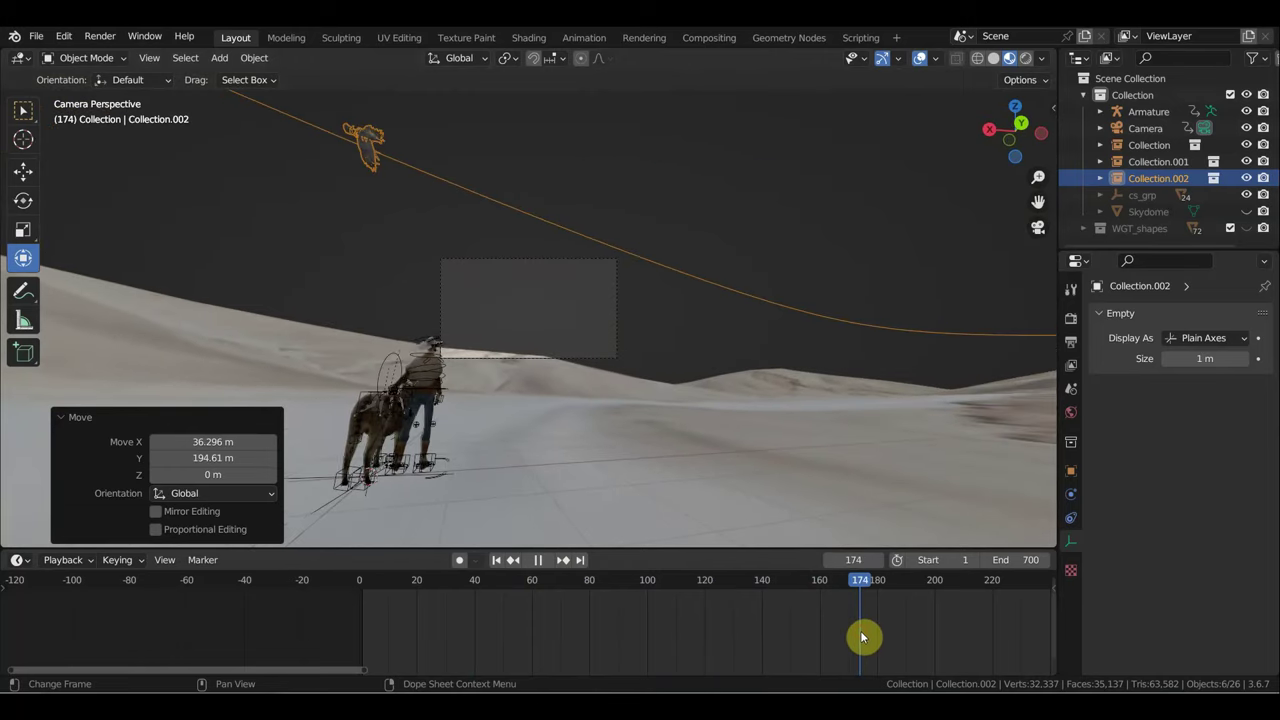
pyautogui.press('g')
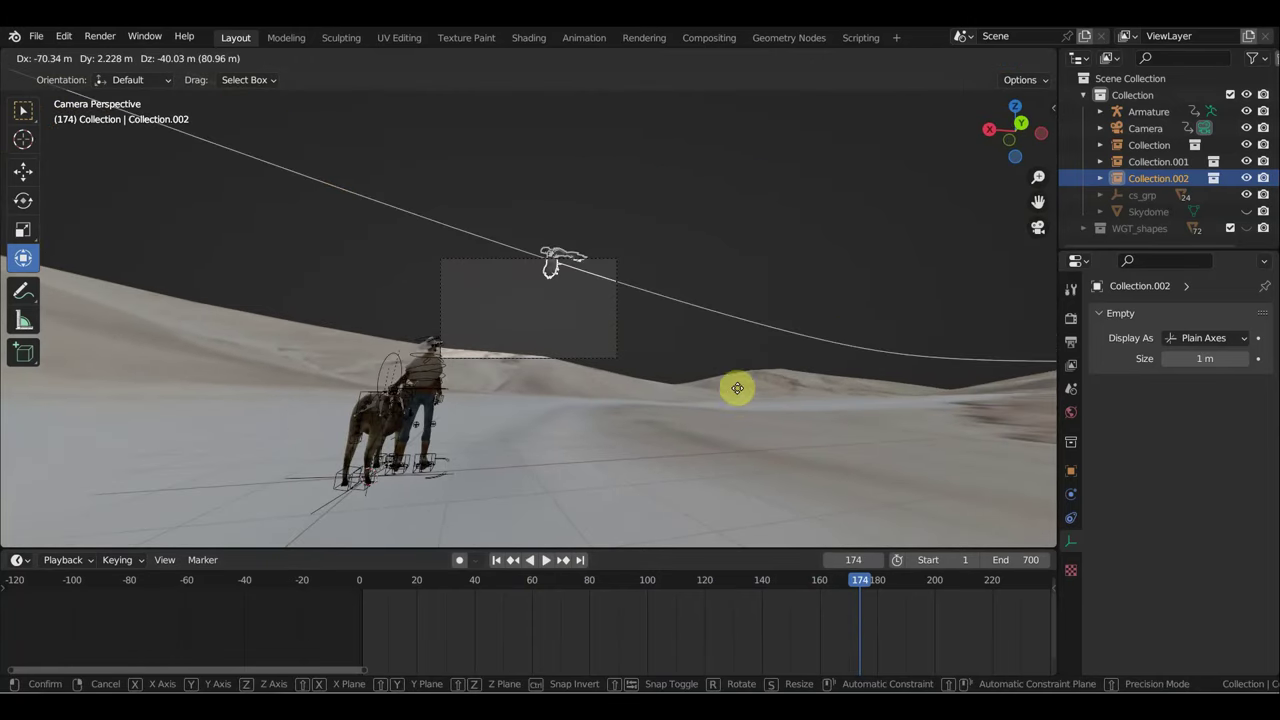
pyautogui.click(725, 384)
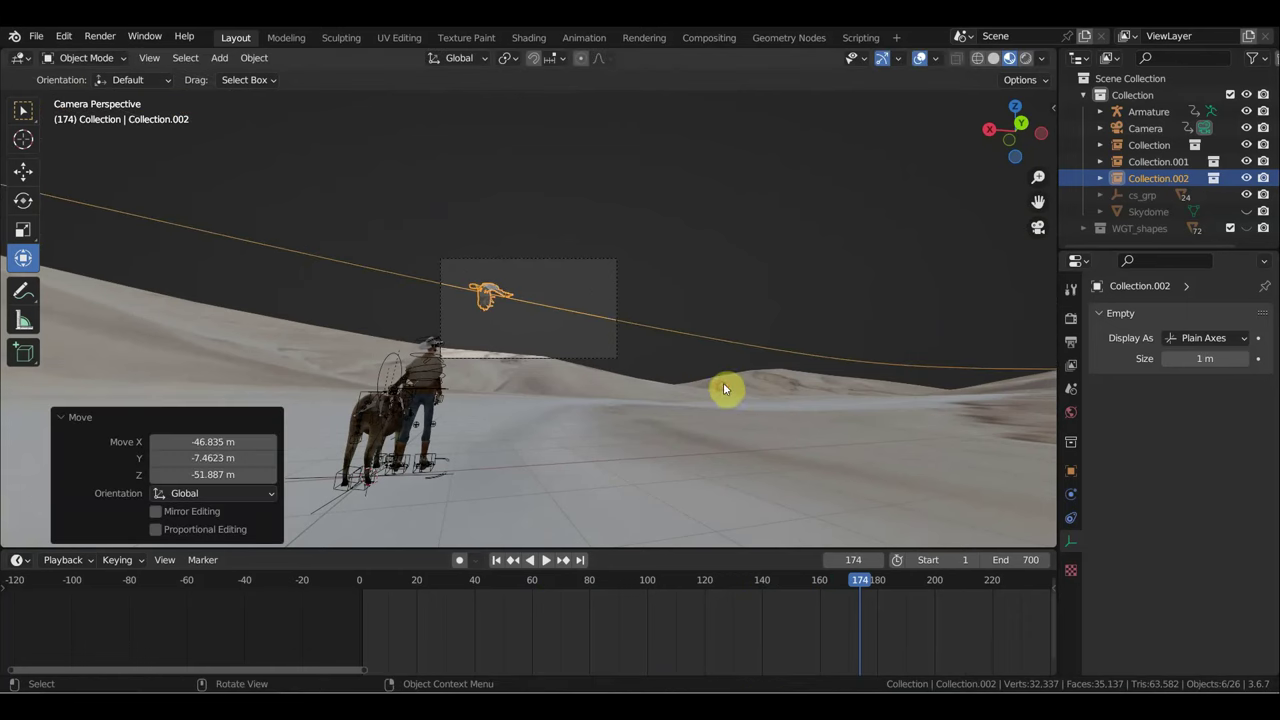
# Step: Orbit out and move the eagle again, then return to camera view and select the Camera
pyautogui.scroll(2, 748, 342)
pyautogui.scroll(3, 750, 346)
pyautogui.moveTo(734, 371)
pyautogui.mouseDown(button='middle')
pyautogui.moveTo(704, 401)
pyautogui.moveTo(651, 408)
pyautogui.moveTo(671, 394)
pyautogui.moveTo(617, 394)
pyautogui.moveTo(676, 396)
pyautogui.mouseUp(button='middle')
pyautogui.scroll(-3, 720, 395)
pyautogui.scroll(-2, 652, 405)
pyautogui.scroll(-1, 622, 390)
pyautogui.press('g')
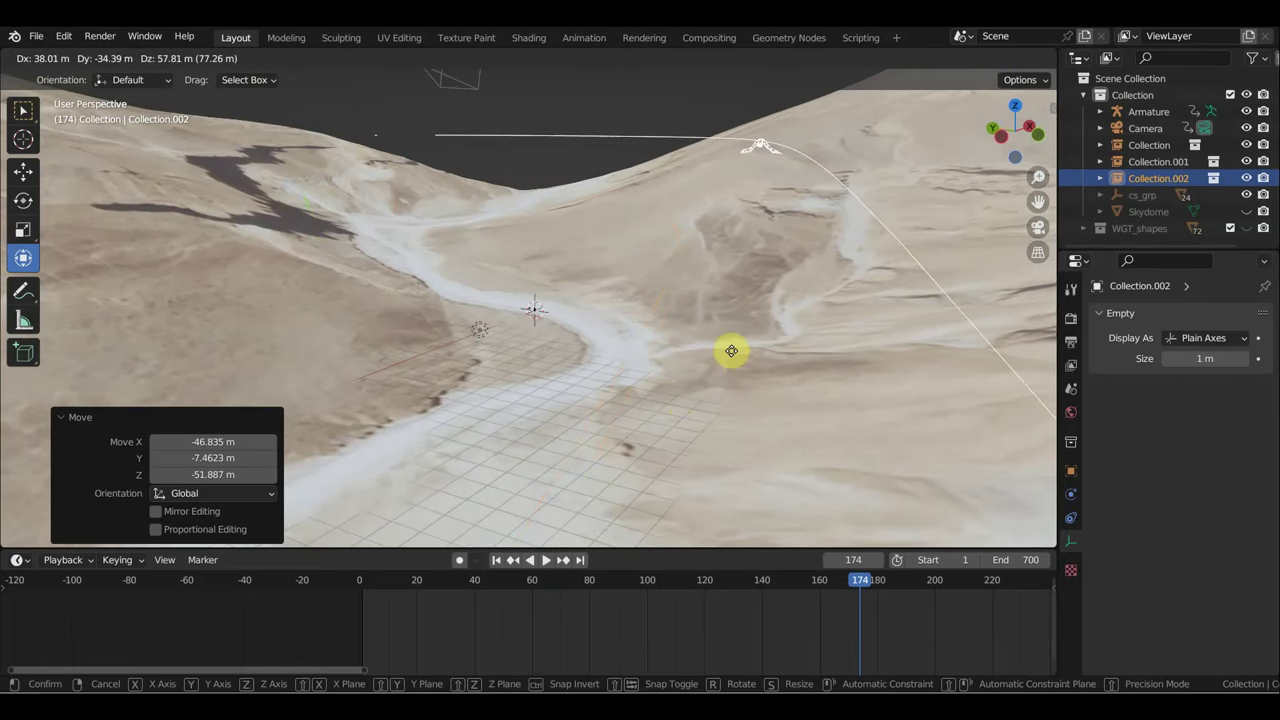
pyautogui.click(722, 347)
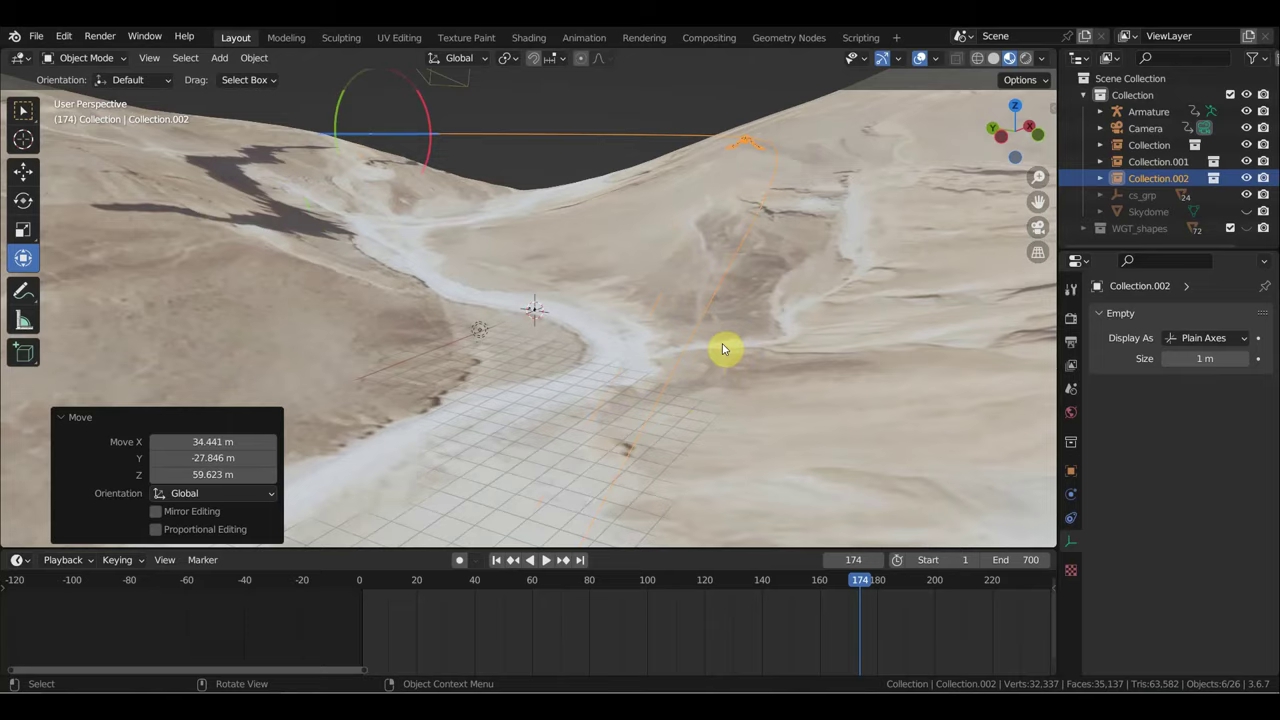
pyautogui.press('KP_0')
pyautogui.click(744, 337)
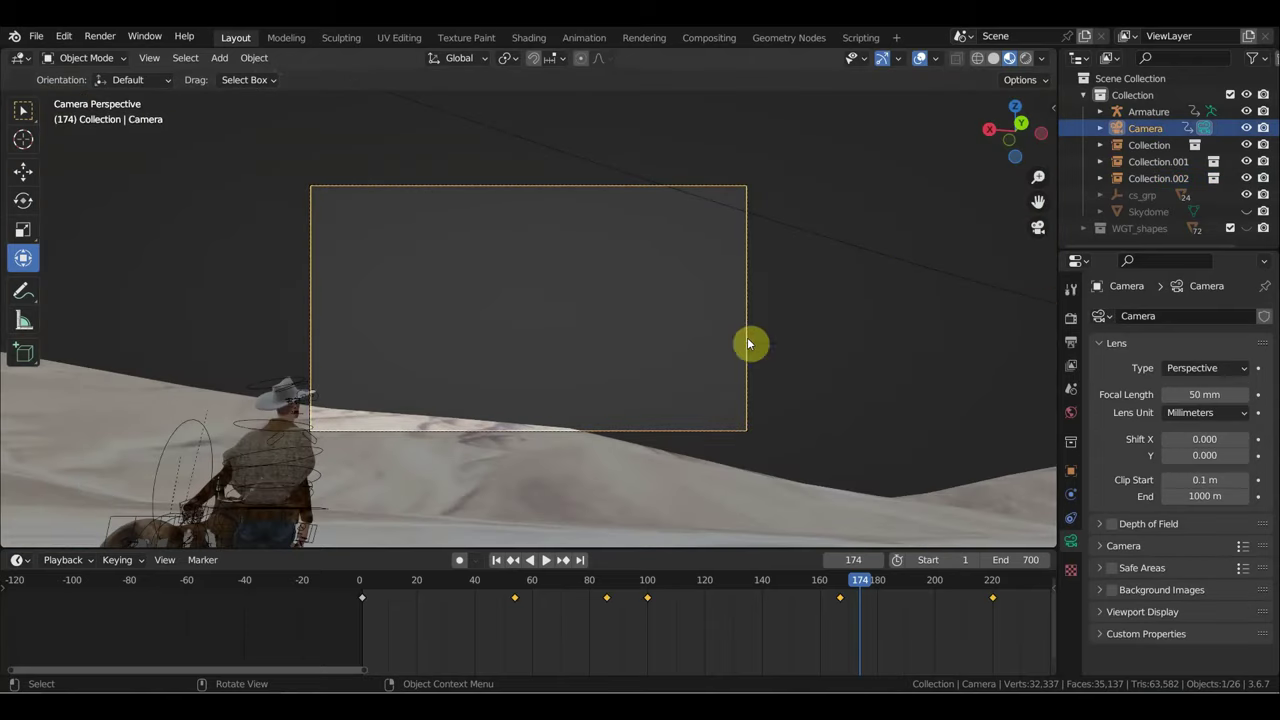
# Step: Scrub to frame 134, zoom out, select Collection.002 and move the flight path
pyautogui.moveTo(860, 590)
pyautogui.mouseDown()
pyautogui.moveTo(603, 590)
pyautogui.moveTo(1040, 591)
pyautogui.mouseUp()
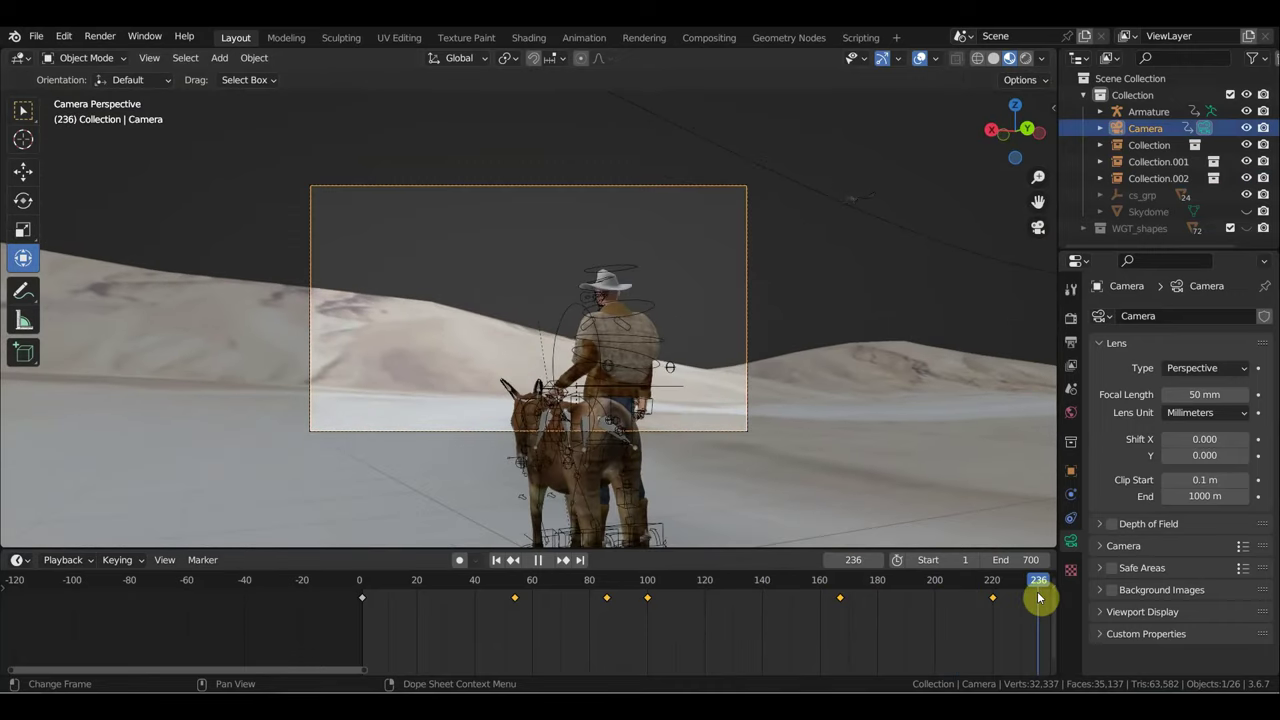
pyautogui.scroll(-3, 980, 622)
pyautogui.scroll(-2, 940, 621)
pyautogui.scroll(-1, 850, 623)
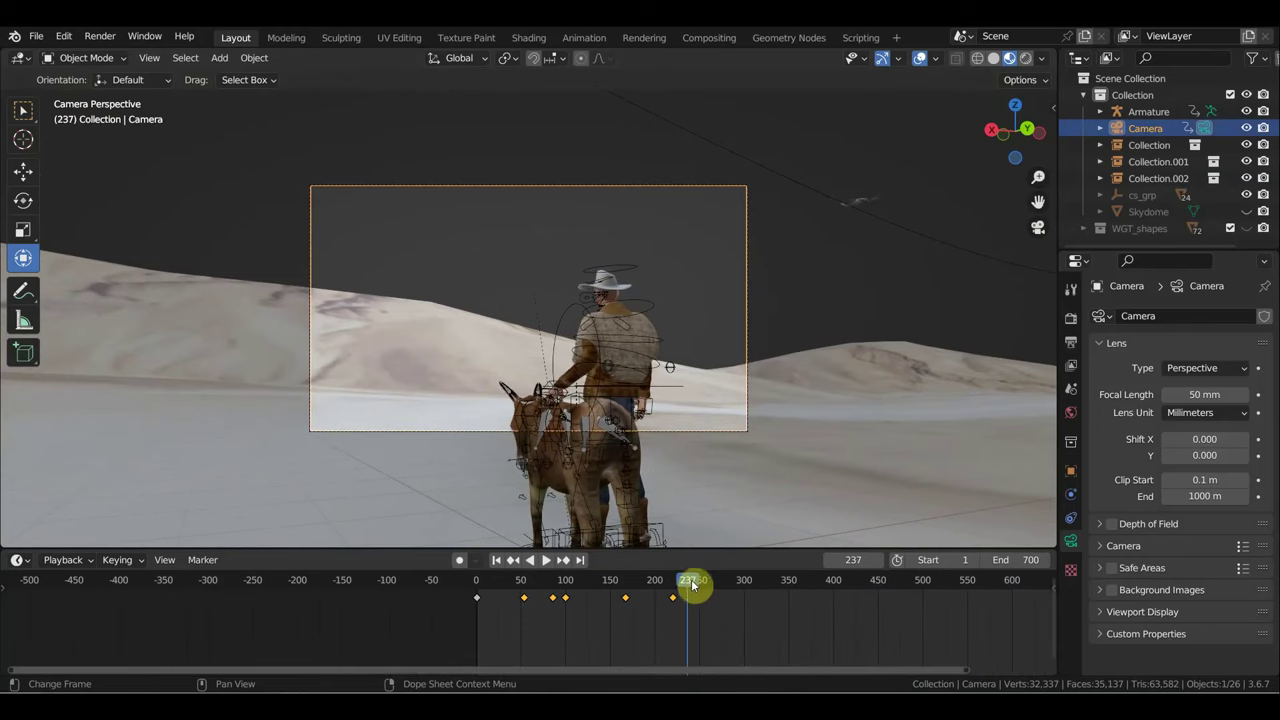
pyautogui.click(865, 218)
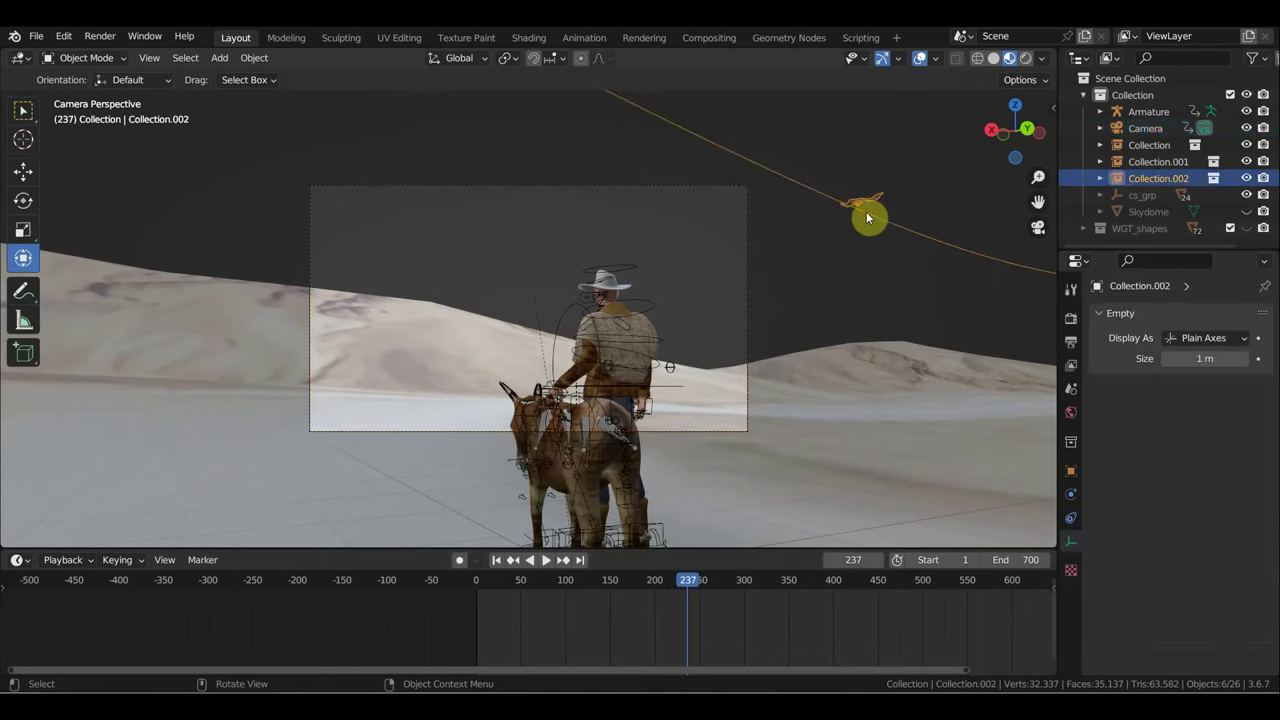
pyautogui.press('g')
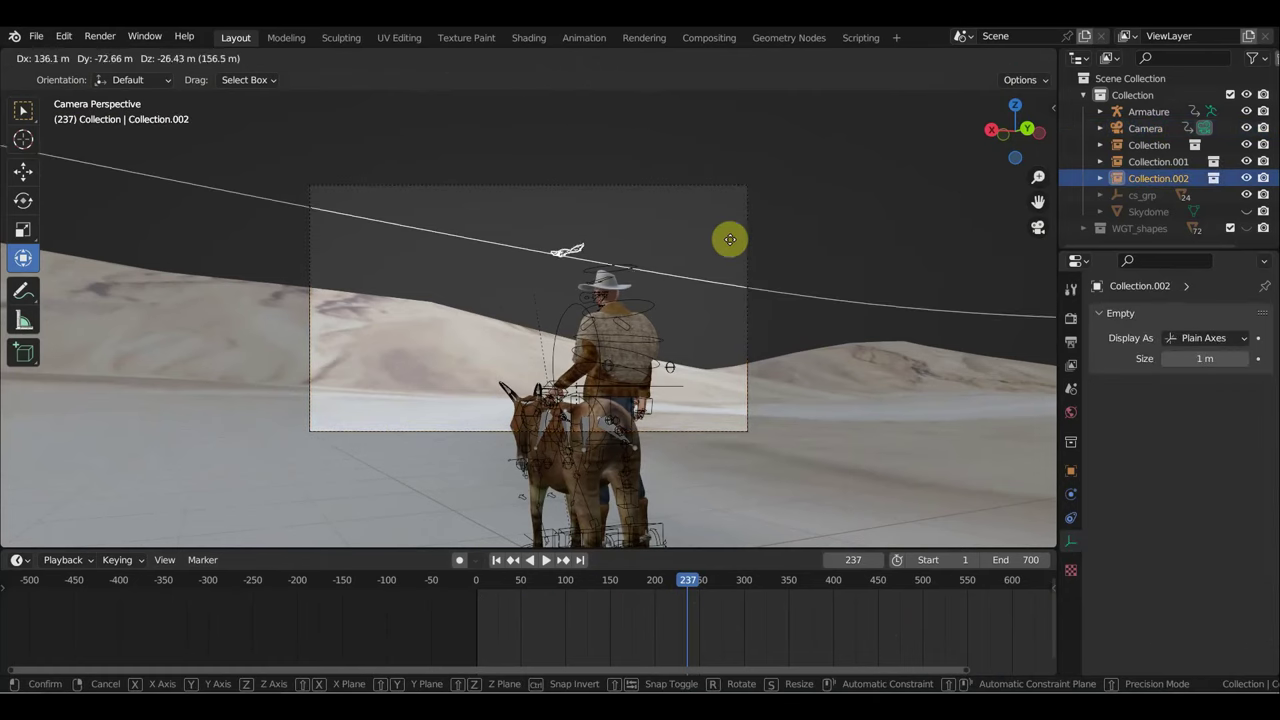
pyautogui.click(686, 236)
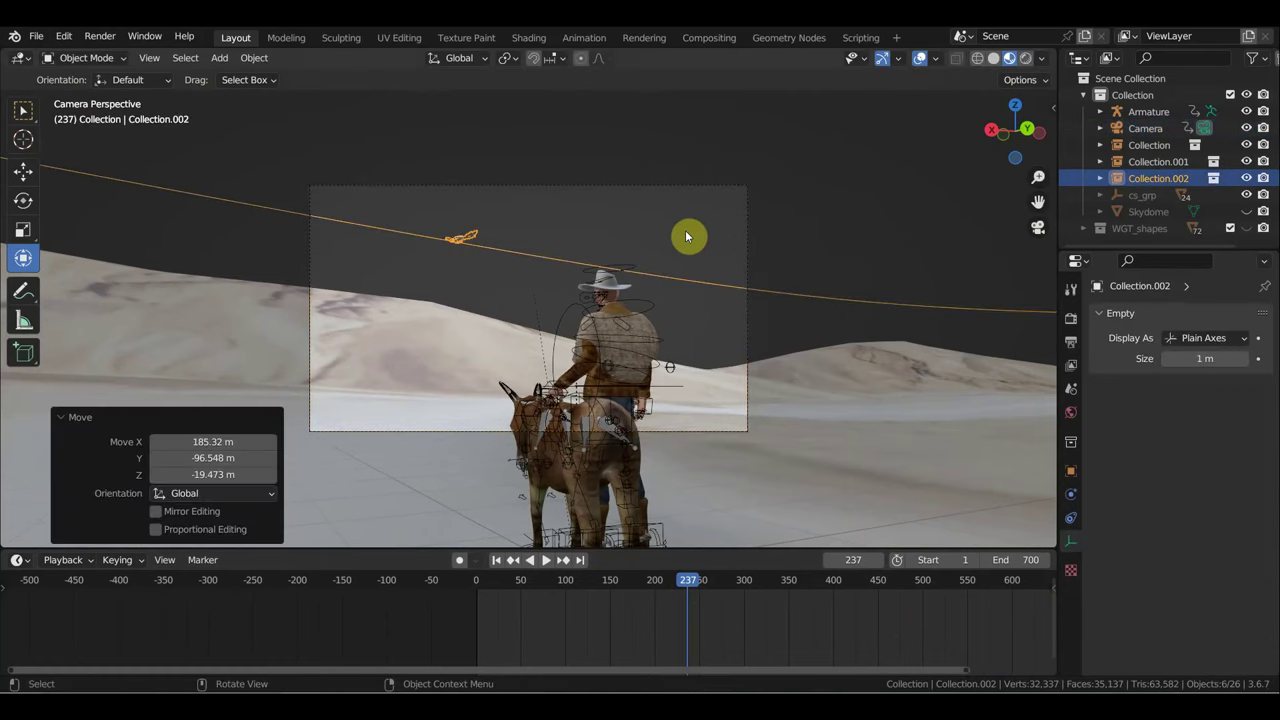
# Step: Shift the flight path to X 47.733 m, then play and scrub to check the eagle
pyautogui.press('g')
pyautogui.click(634, 243)
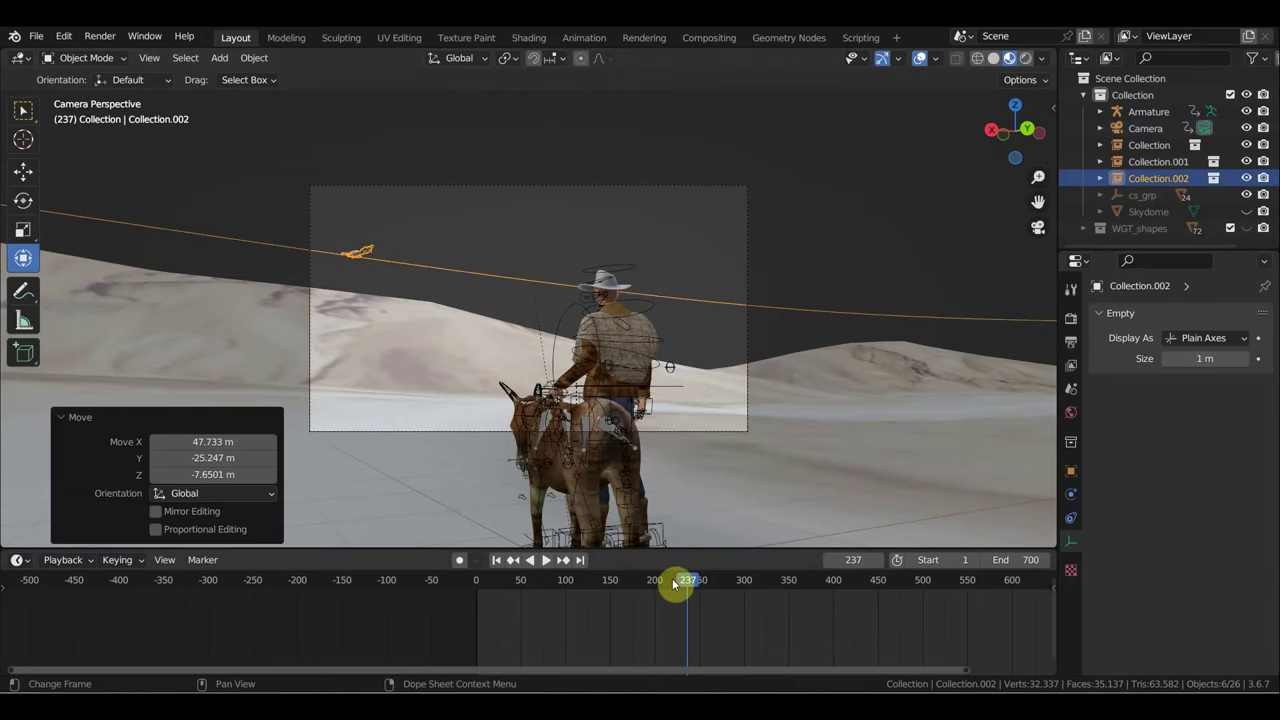
pyautogui.press('space')
pyautogui.moveTo(674, 583); pyautogui.dragTo(590, 579)
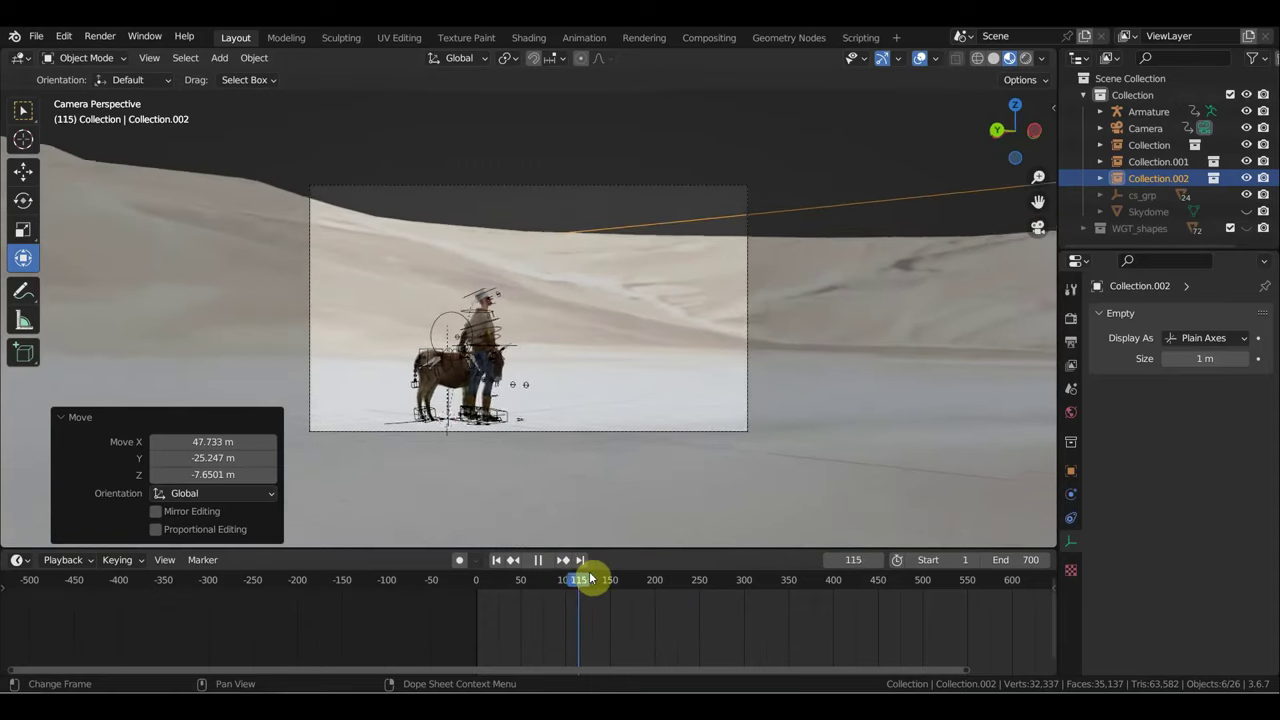
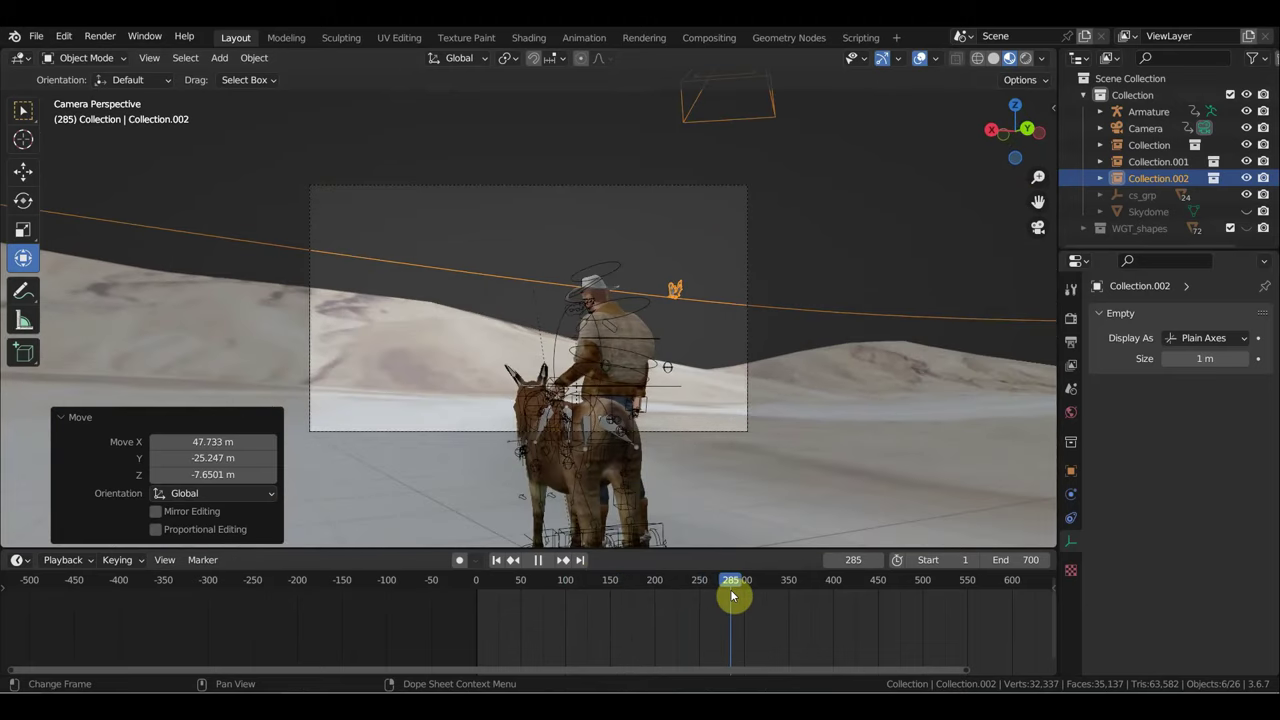
# Step: Stop playback and rotate Collection.002 about -4.55° around Z
pyautogui.moveTo(731, 596); pyautogui.dragTo(724, 590)
pyautogui.press('space')
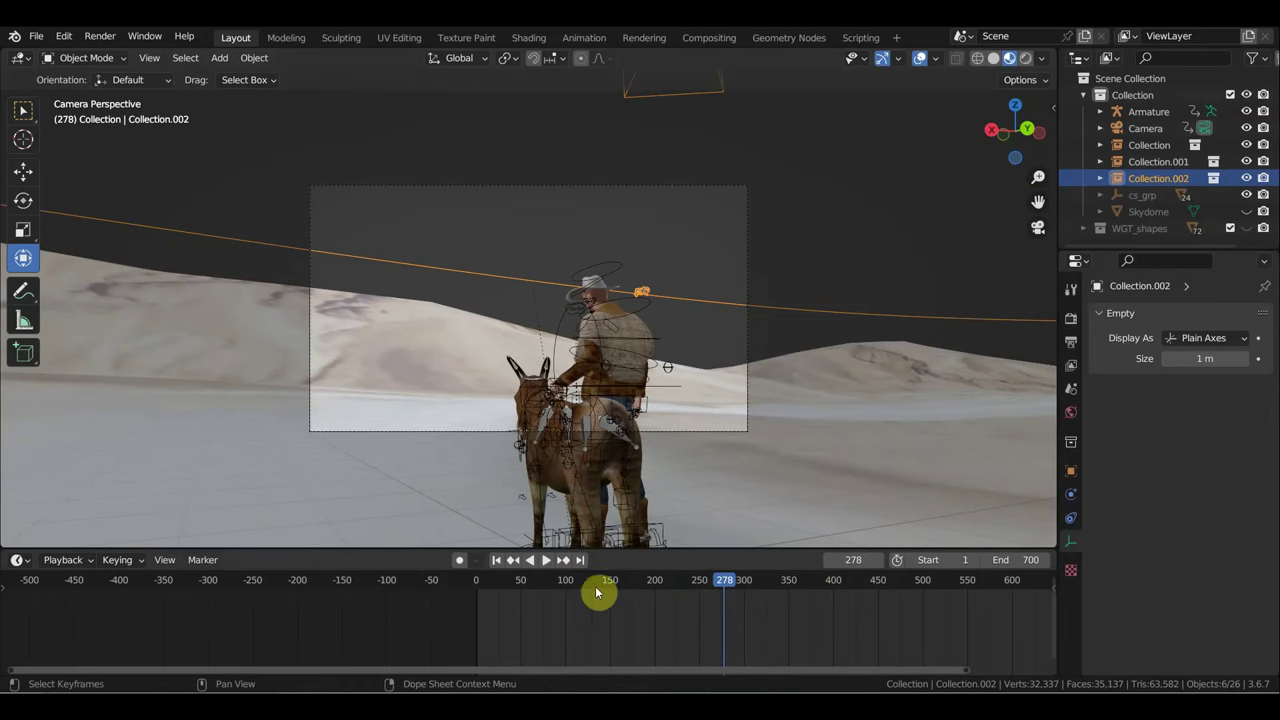
pyautogui.press('r')
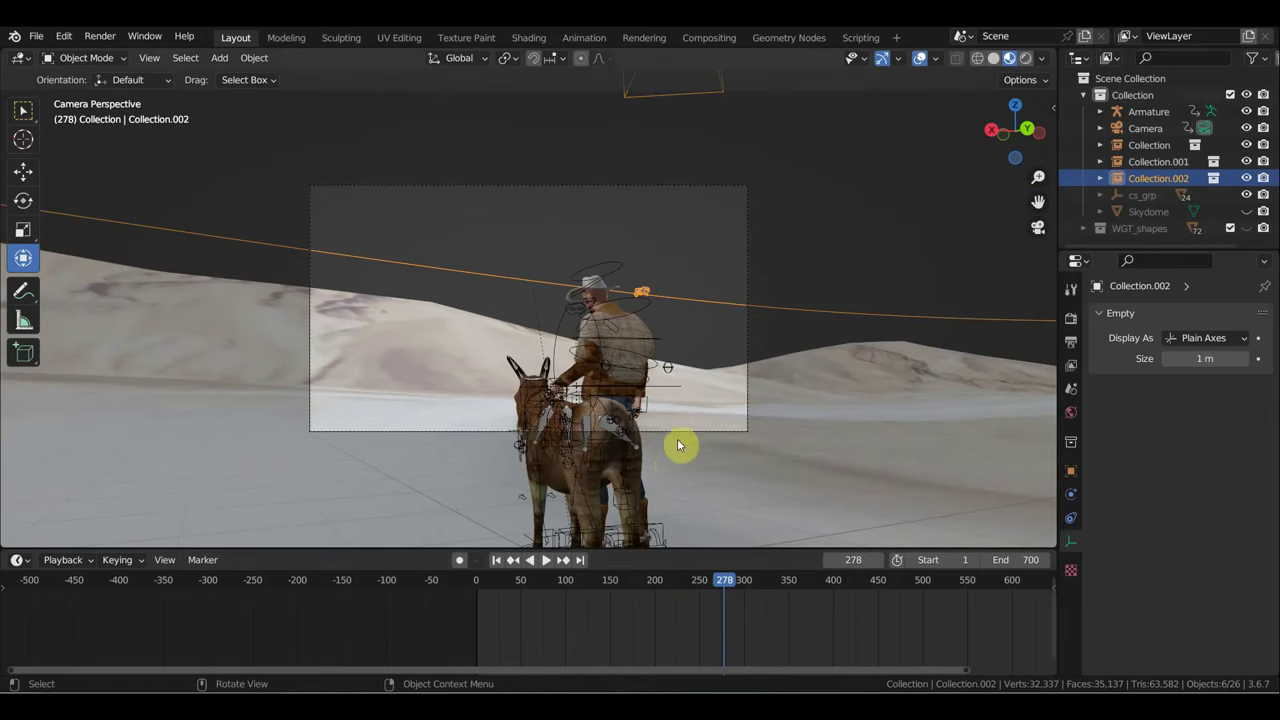
pyautogui.press('r')
pyautogui.click(696, 393)
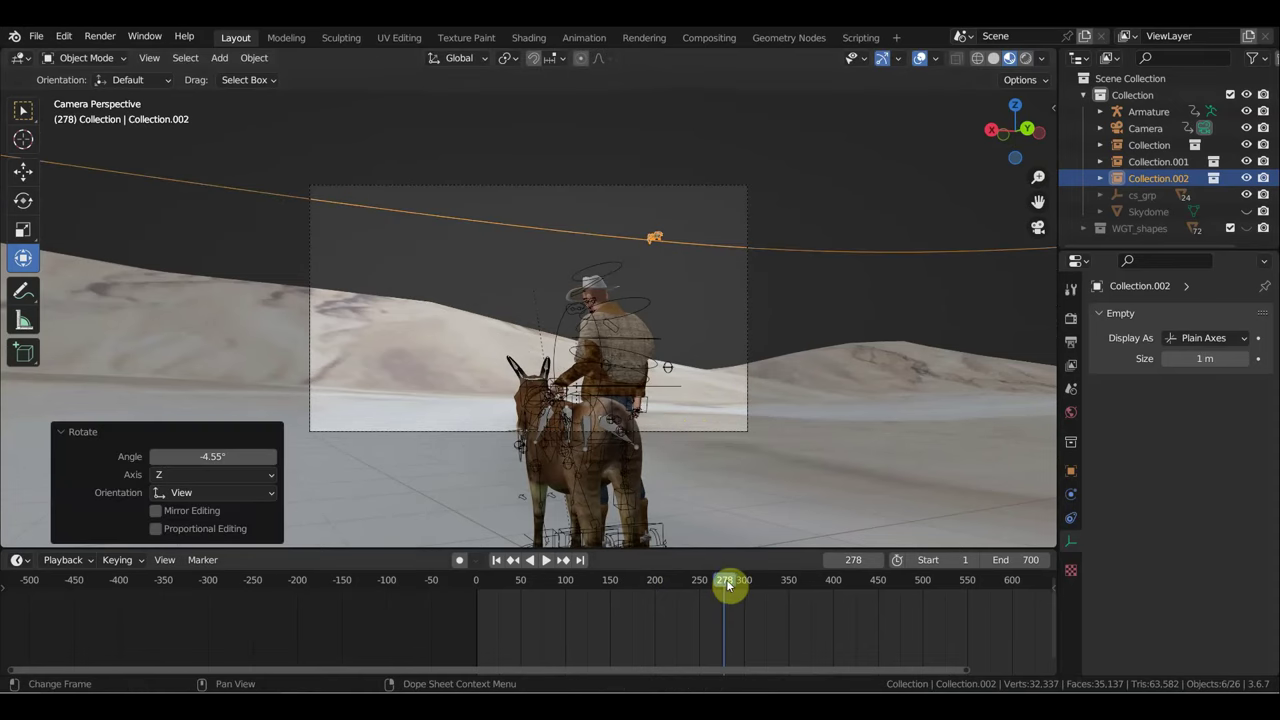
# Step: Replay the animation, then scrub back to around frame 123 to check the bird's path
pyautogui.press('space')
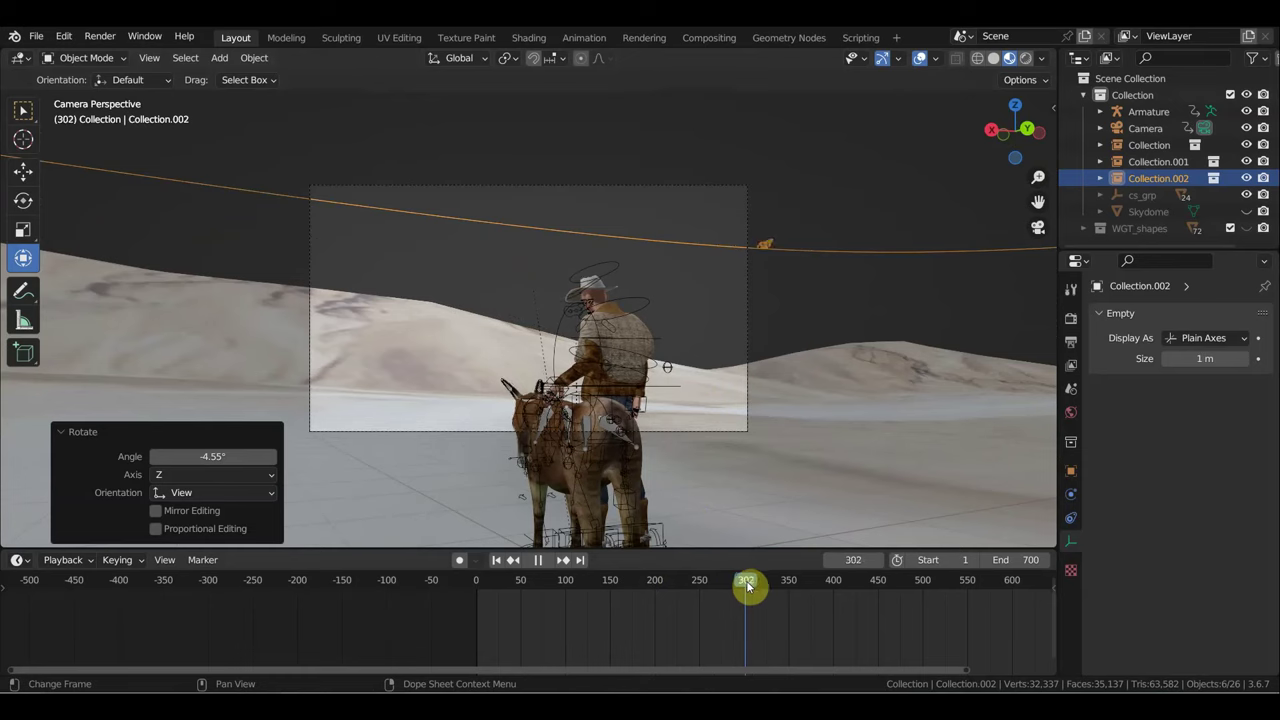
pyautogui.moveTo(782, 608); pyautogui.dragTo(745, 603)
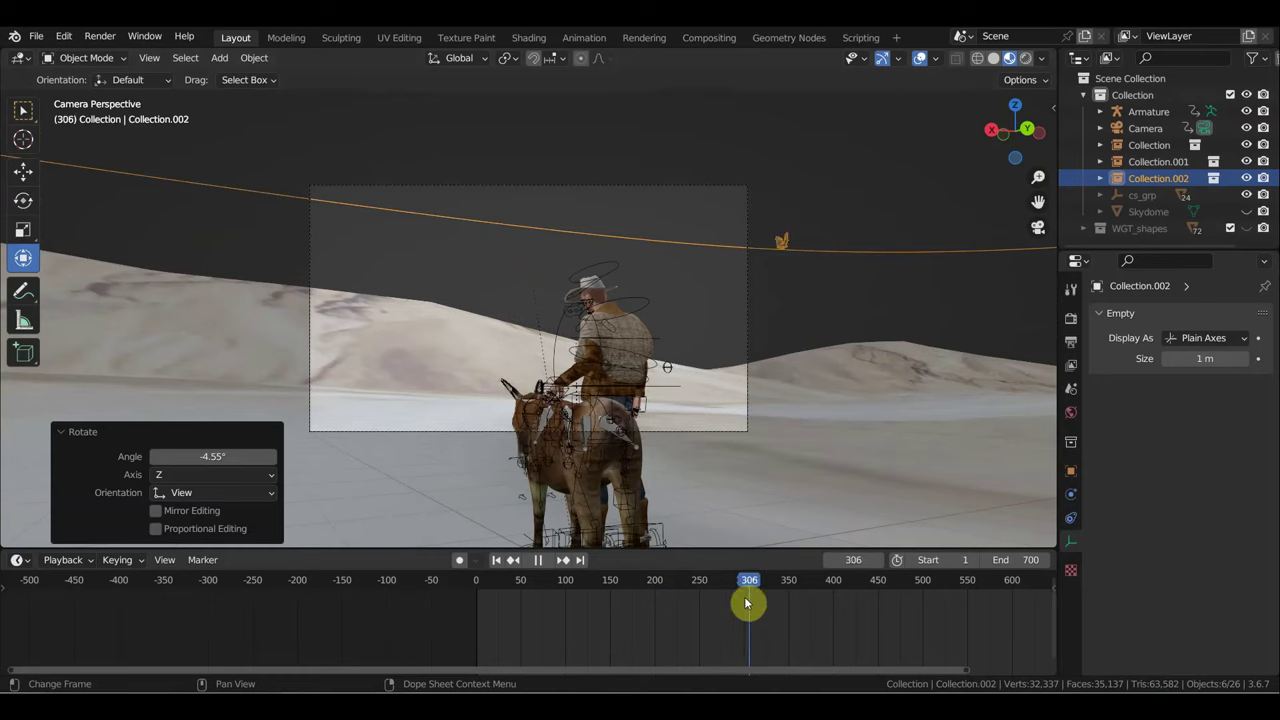
pyautogui.press('space')
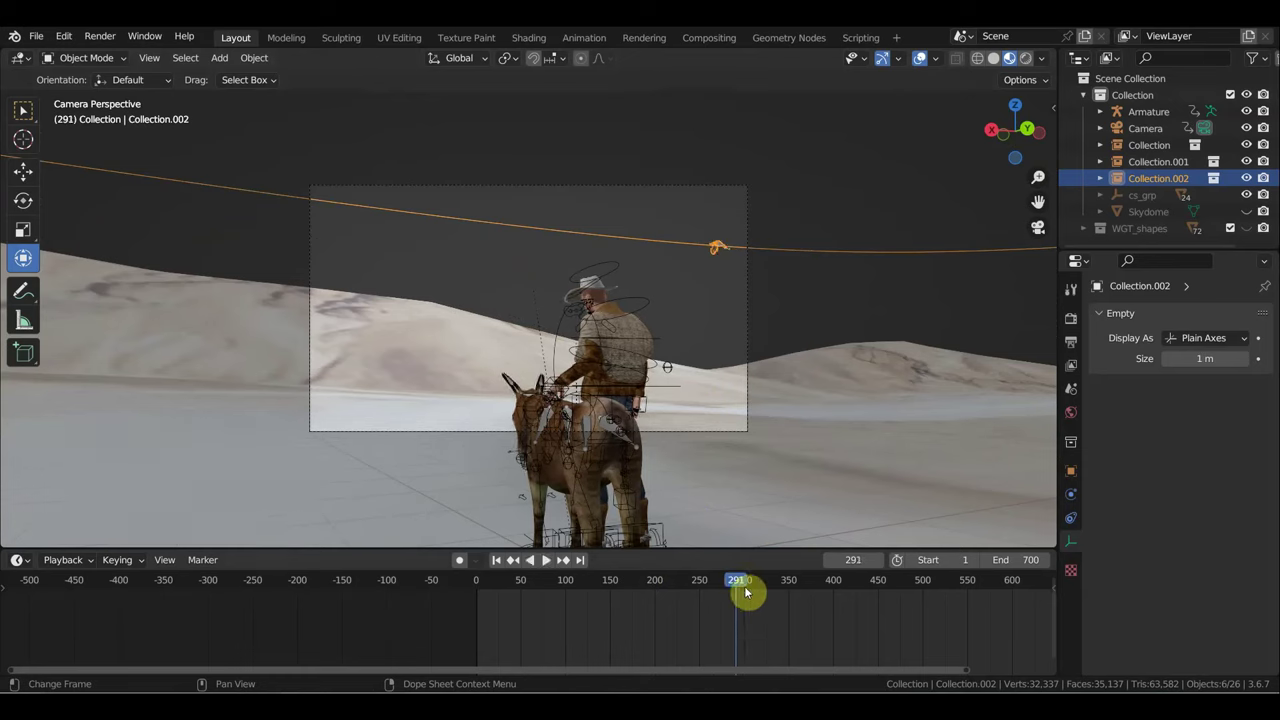
pyautogui.moveTo(727, 584); pyautogui.dragTo(605, 583)
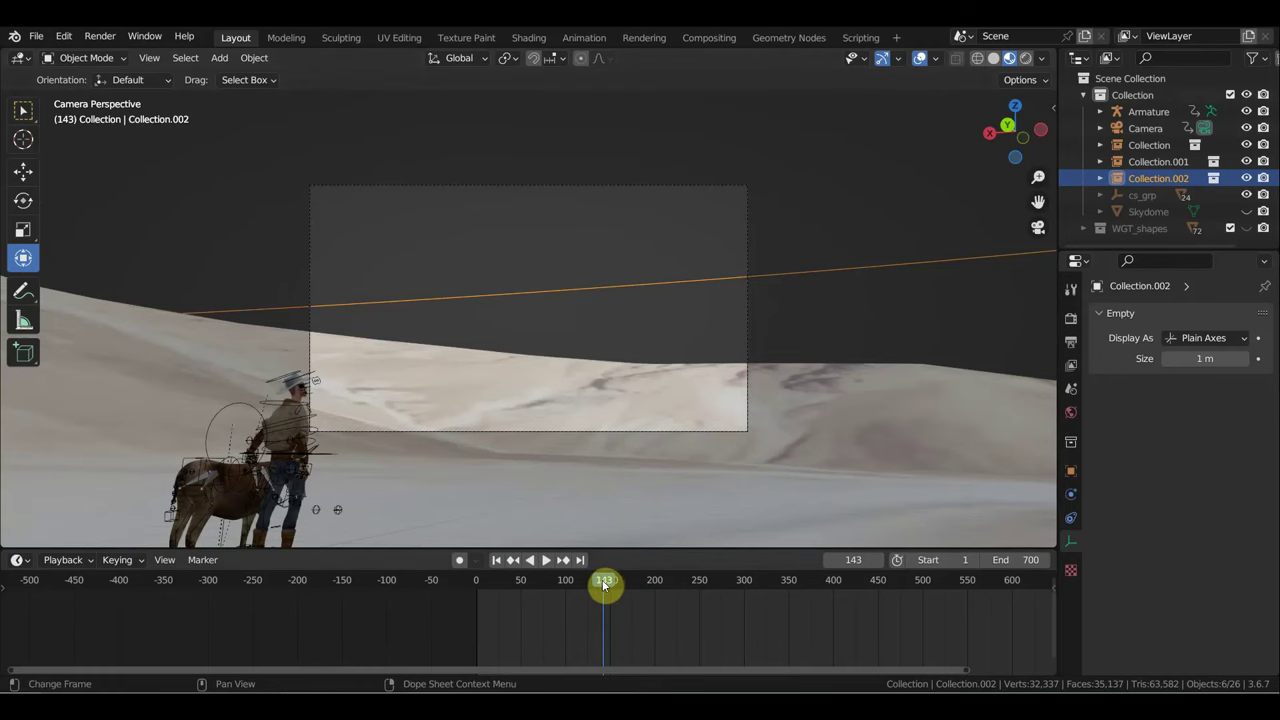
pyautogui.moveTo(603, 585); pyautogui.dragTo(587, 582)
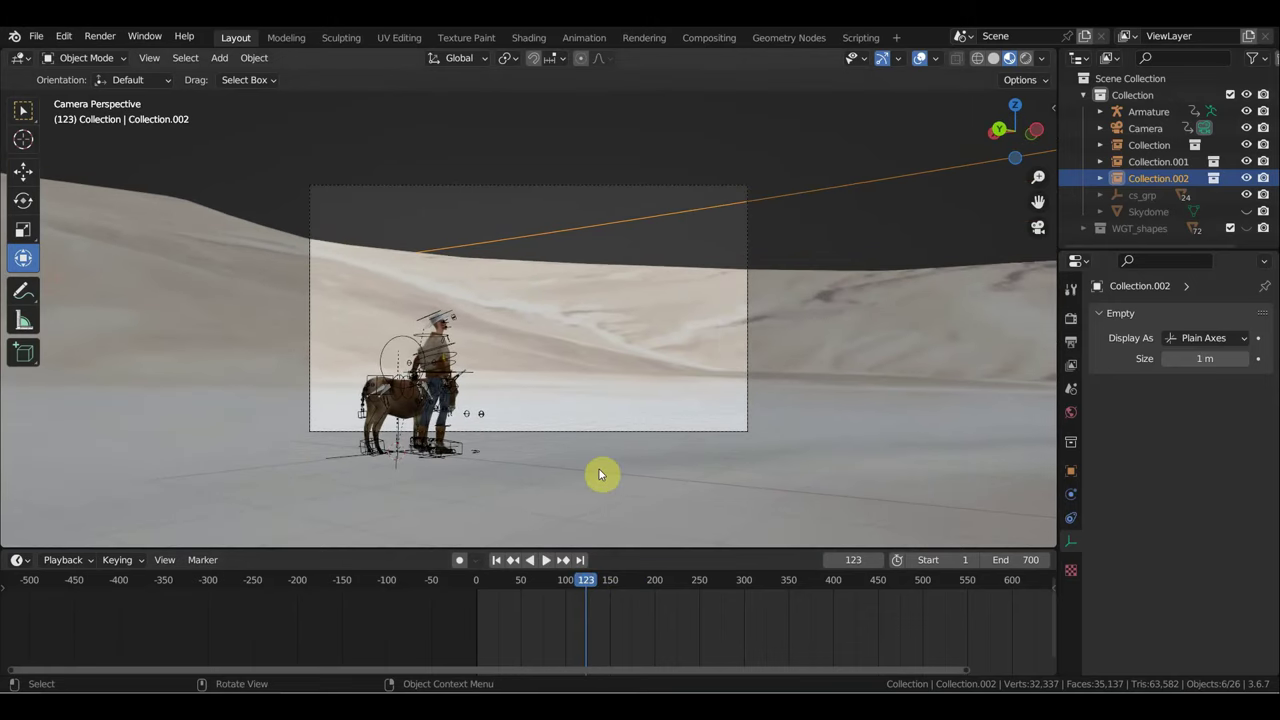
# Step: From top view, move Collection.002 about -161 m in X and 195 m in Y onto the riverbed
pyautogui.press('KP_7')
pyautogui.scroll(-5, 670, 320)
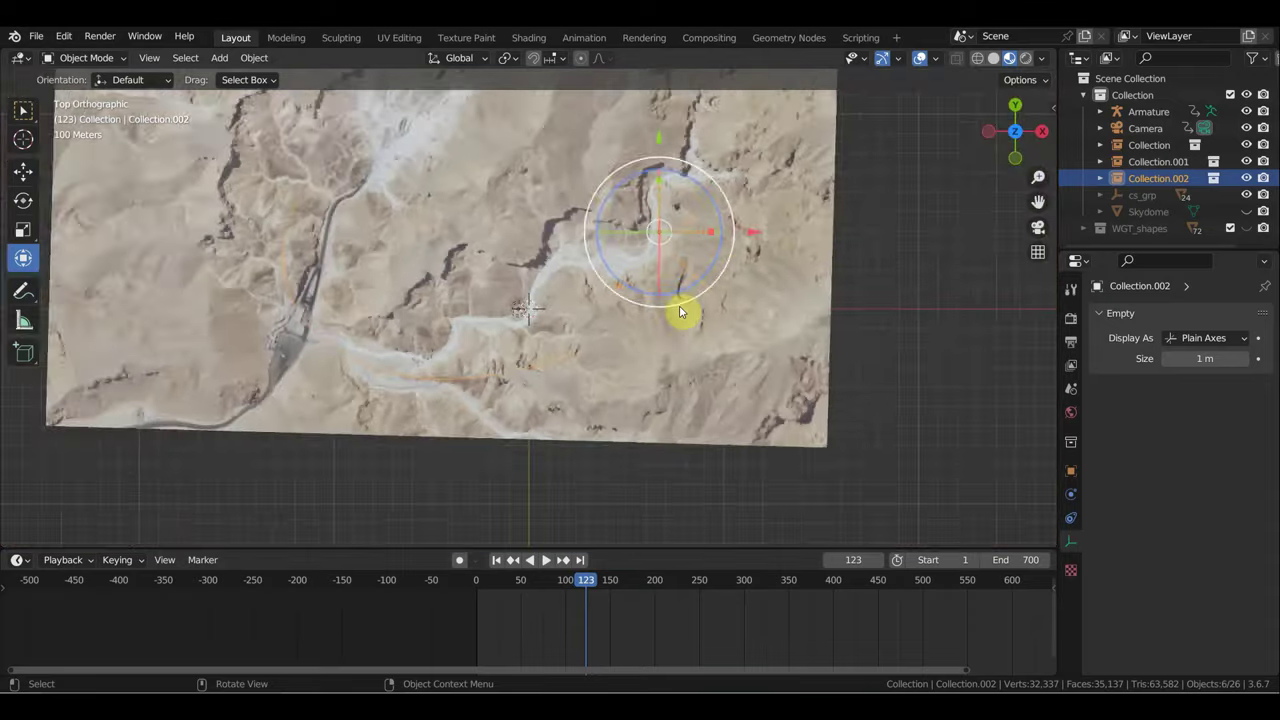
pyautogui.scroll(2, 740, 270)
pyautogui.scroll(2, 786, 264)
pyautogui.scroll(1, 654, 354)
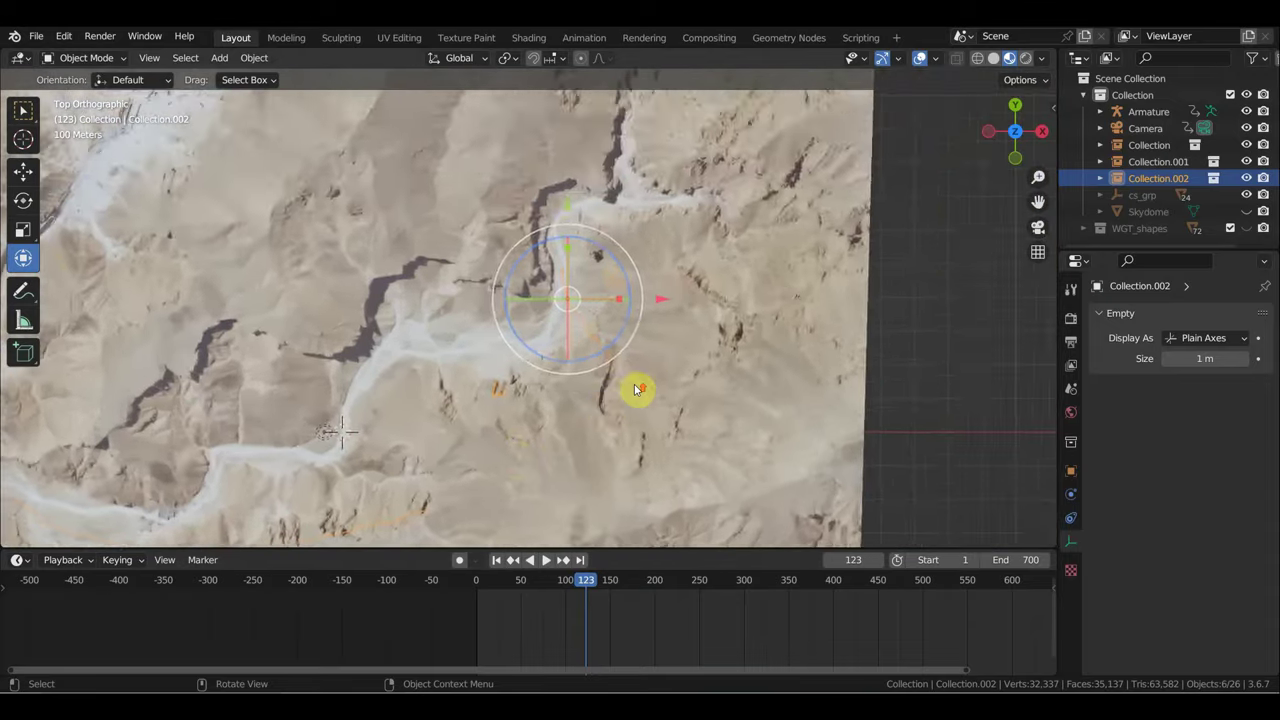
pyautogui.scroll(2, 634, 386)
pyautogui.scroll(2, 671, 374)
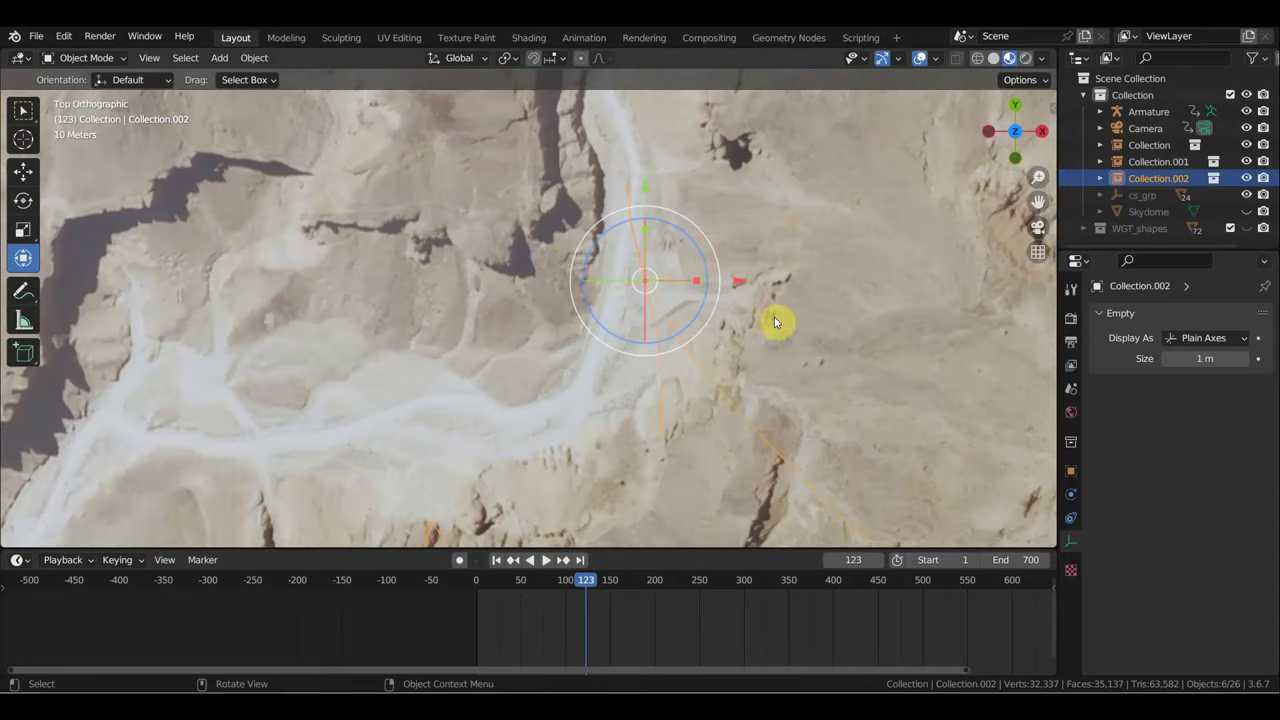
pyautogui.scroll(-2, 775, 322)
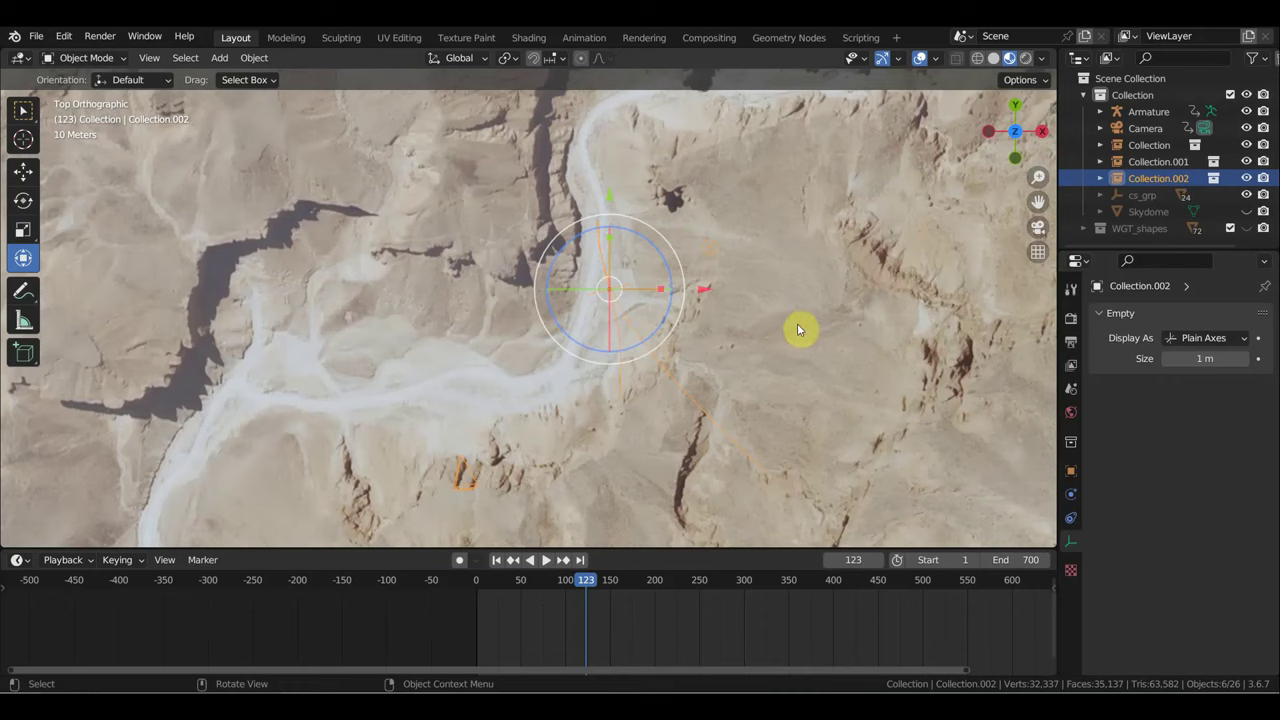
pyautogui.press('g')
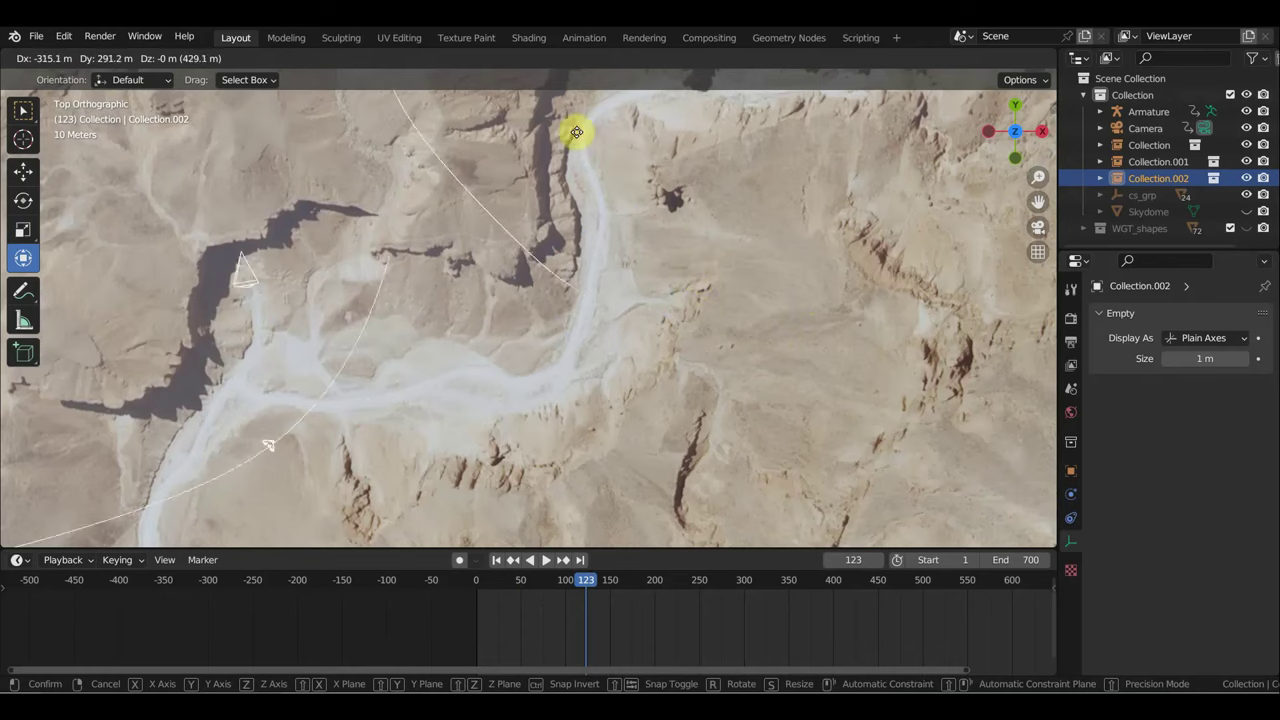
pyautogui.click(673, 190)
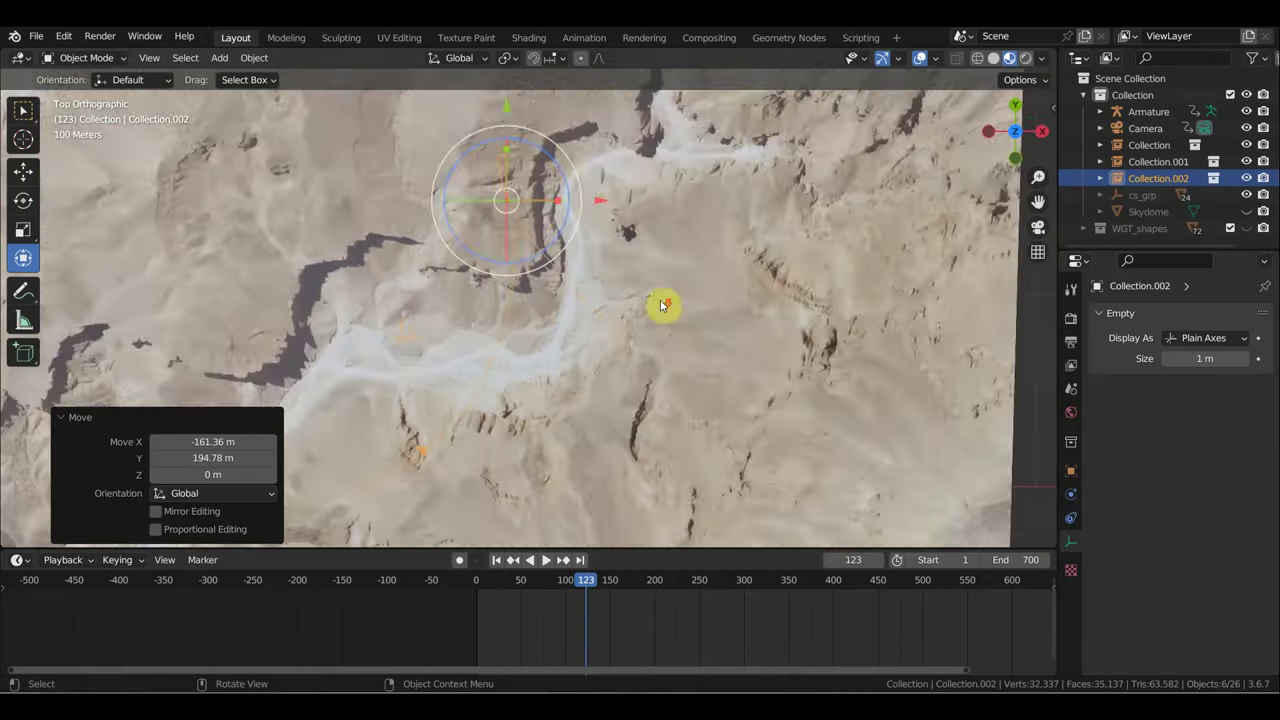
# Step: Orbit around the scene to inspect the terrain, then return to camera view
pyautogui.moveTo(663, 303)
pyautogui.mouseDown(button='middle')
pyautogui.moveTo(772, 291)
pyautogui.moveTo(14, 349)
pyautogui.mouseUp(button='middle')
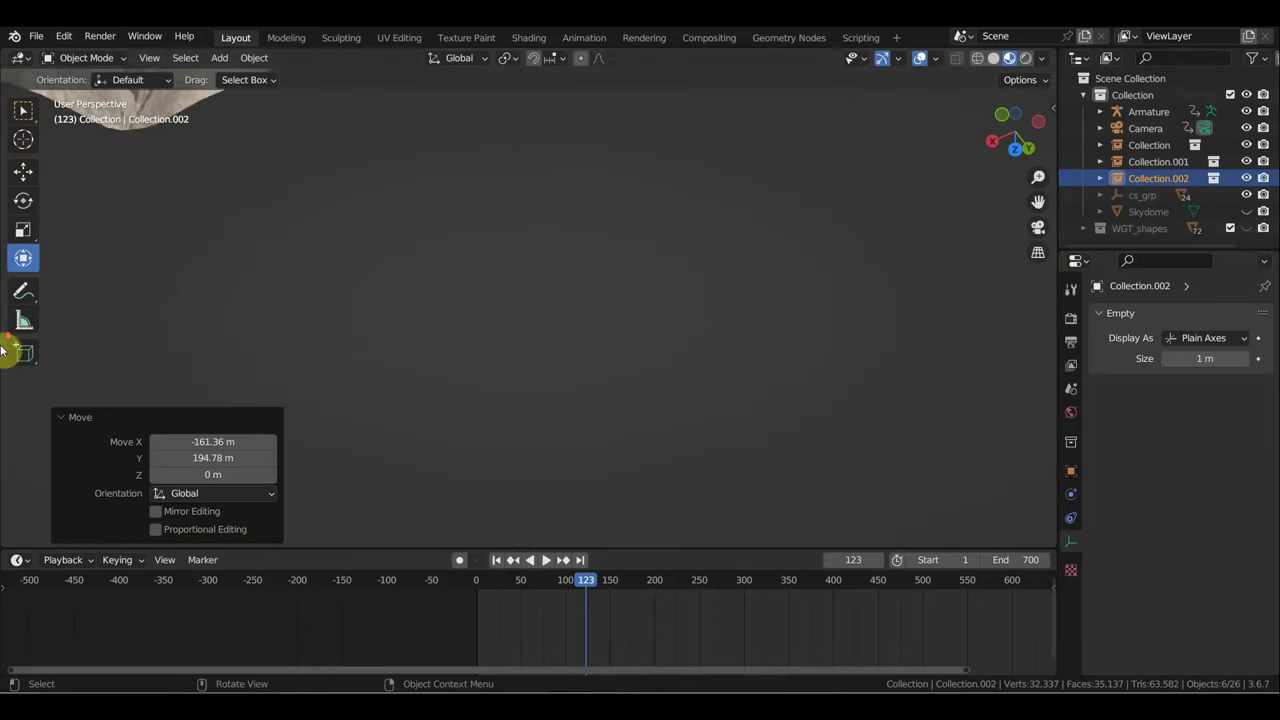
pyautogui.moveTo(461, 240); pyautogui.dragTo(565, 289, button='middle')
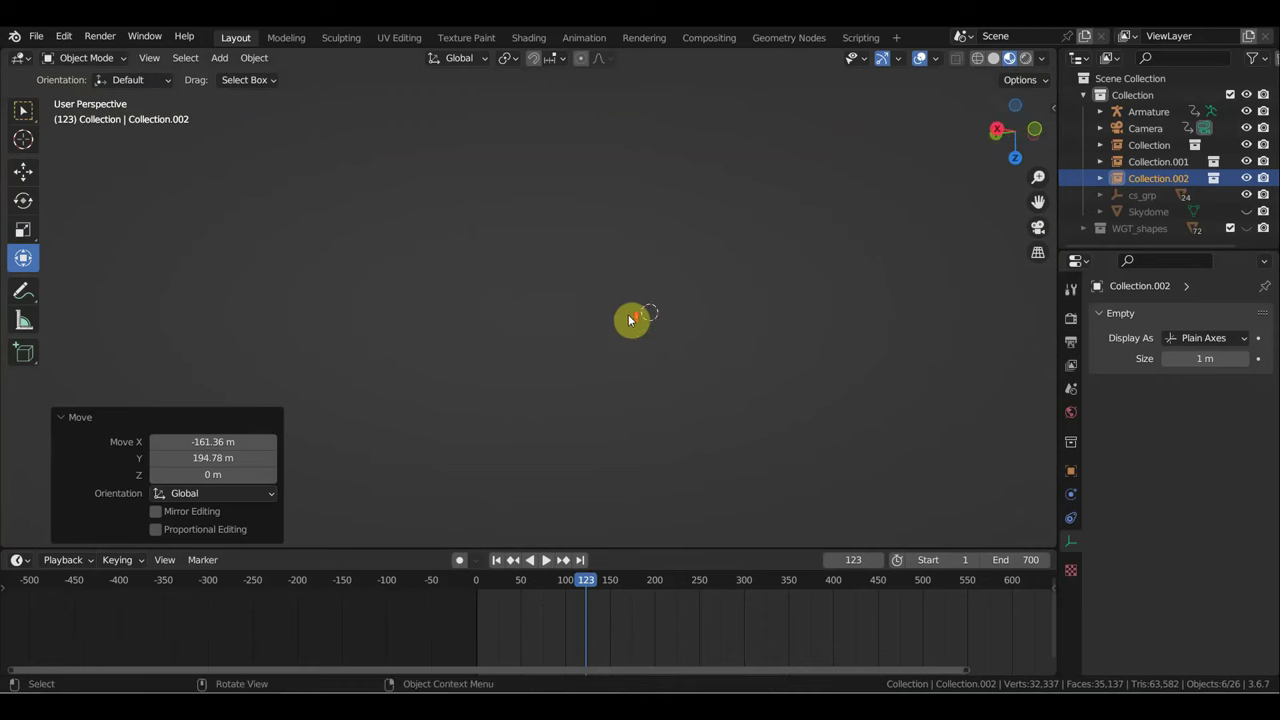
pyautogui.moveTo(632, 320)
pyautogui.mouseDown(button='middle')
pyautogui.moveTo(549, 350)
pyautogui.moveTo(357, 310)
pyautogui.moveTo(418, 471)
pyautogui.moveTo(514, 503)
pyautogui.moveTo(497, 526)
pyautogui.moveTo(519, 131)
pyautogui.mouseUp(button='middle')
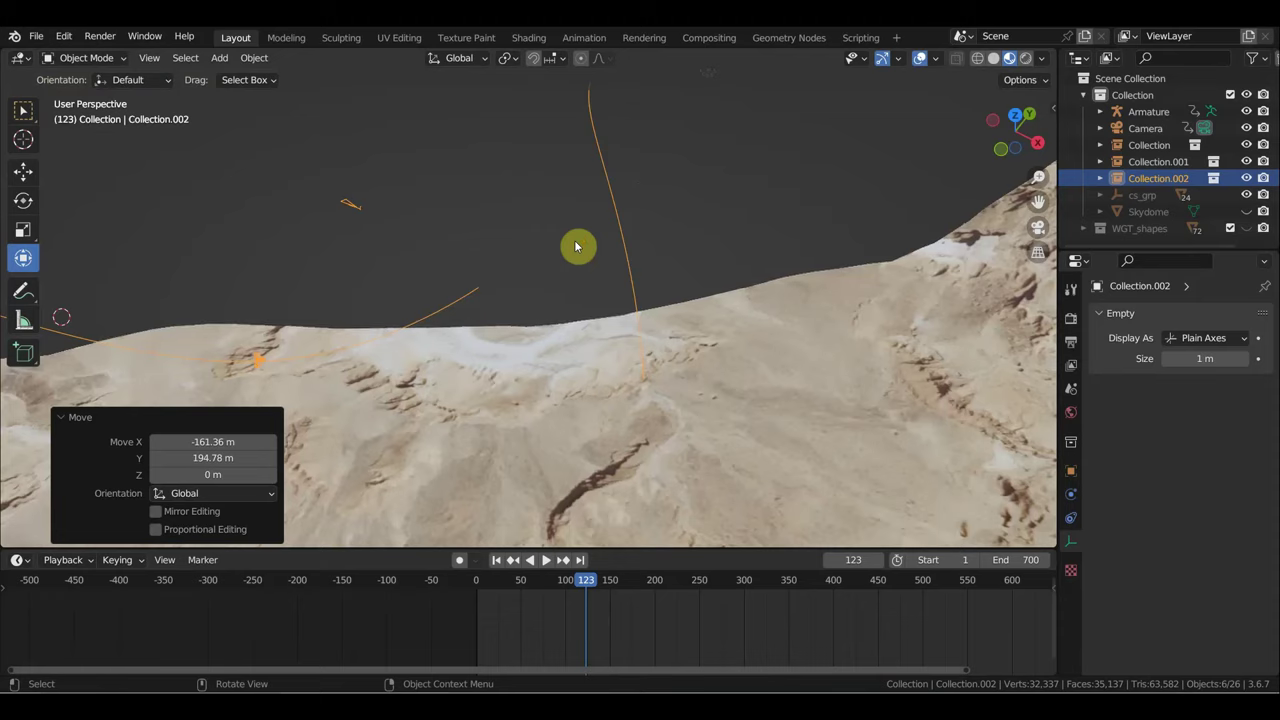
pyautogui.press('KP_0')
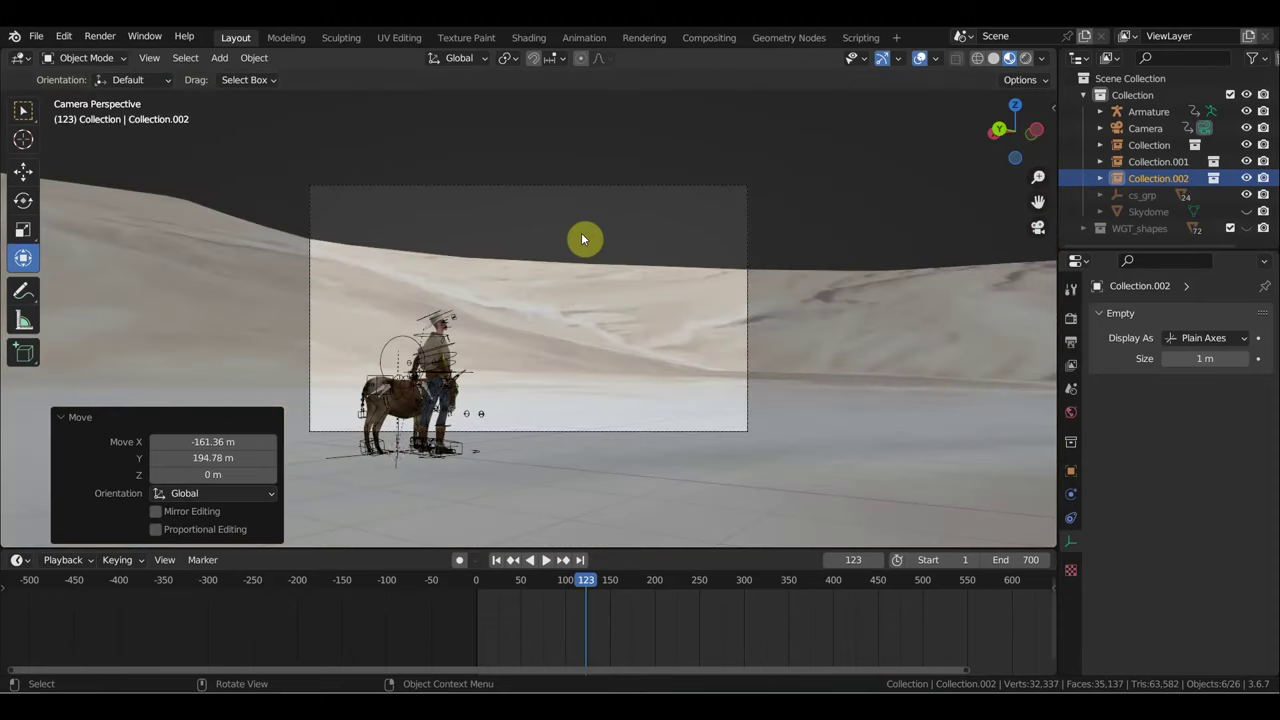
# Step: Move Collection.002 twice so the bird's path crosses the camera frame, then scrub to check
pyautogui.press('g')
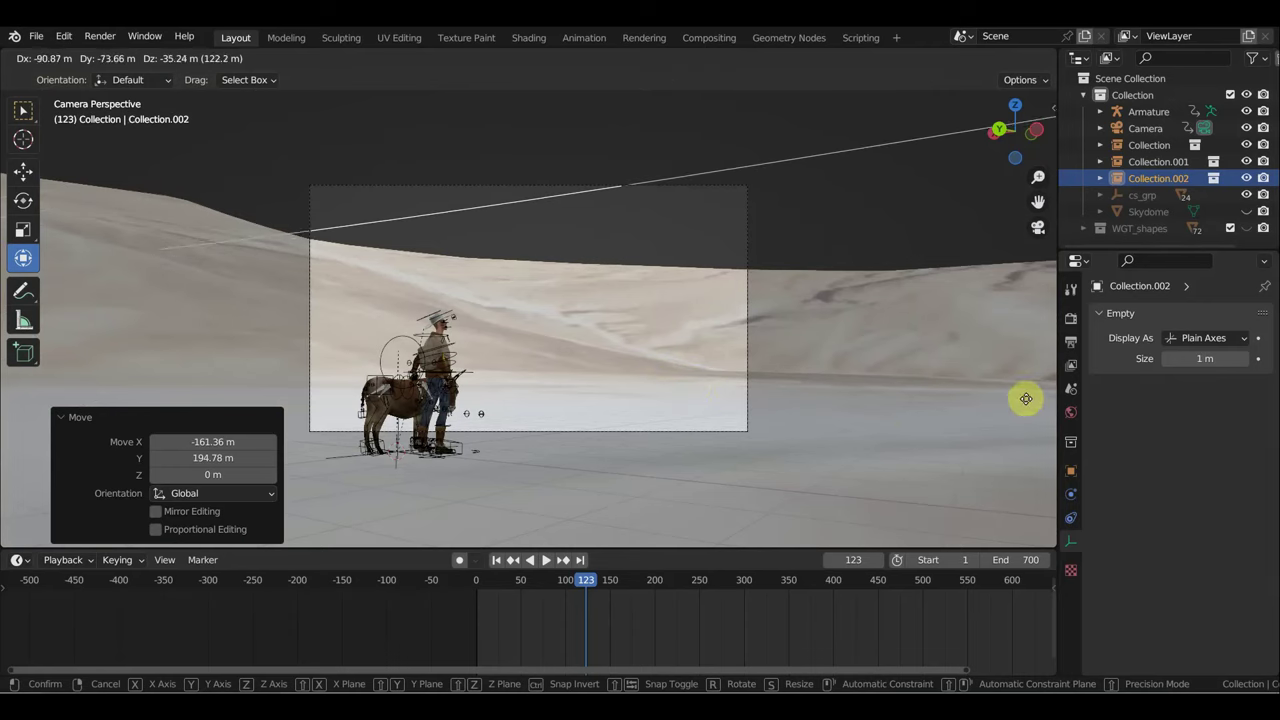
pyautogui.click(44, 384)
pyautogui.press('g')
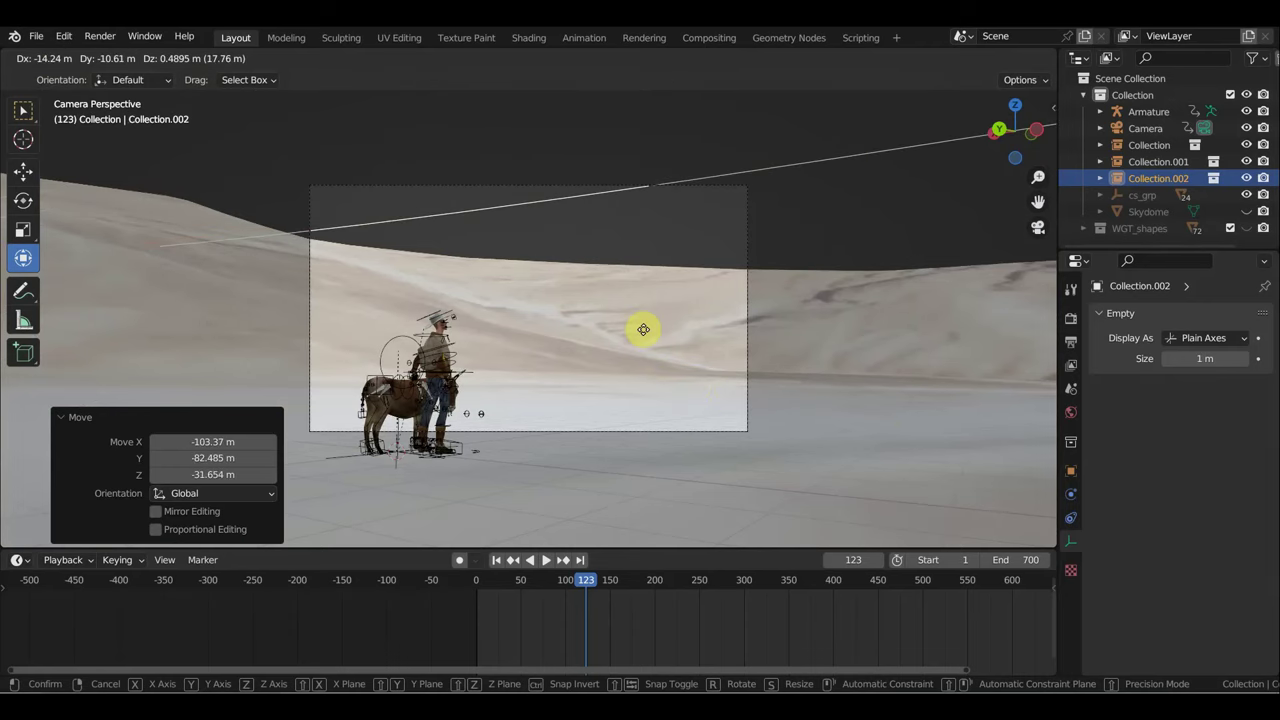
pyautogui.click(70, 288)
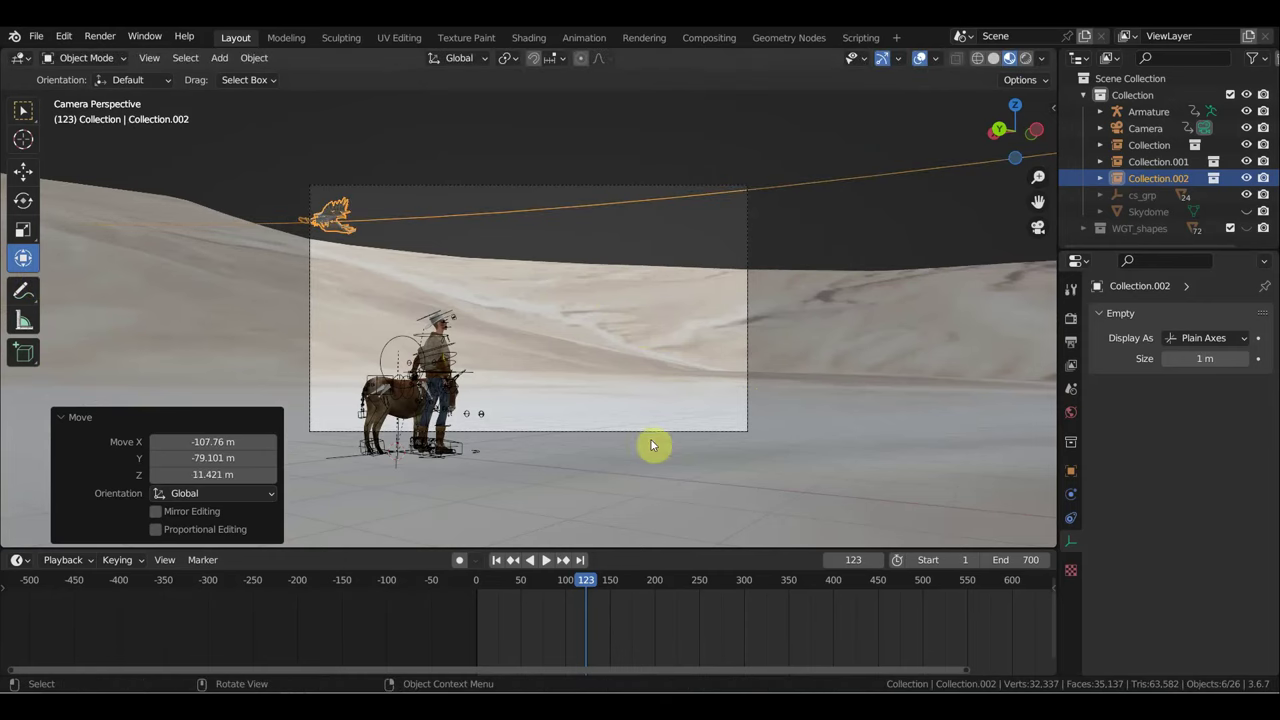
pyautogui.moveTo(590, 583); pyautogui.dragTo(649, 596)
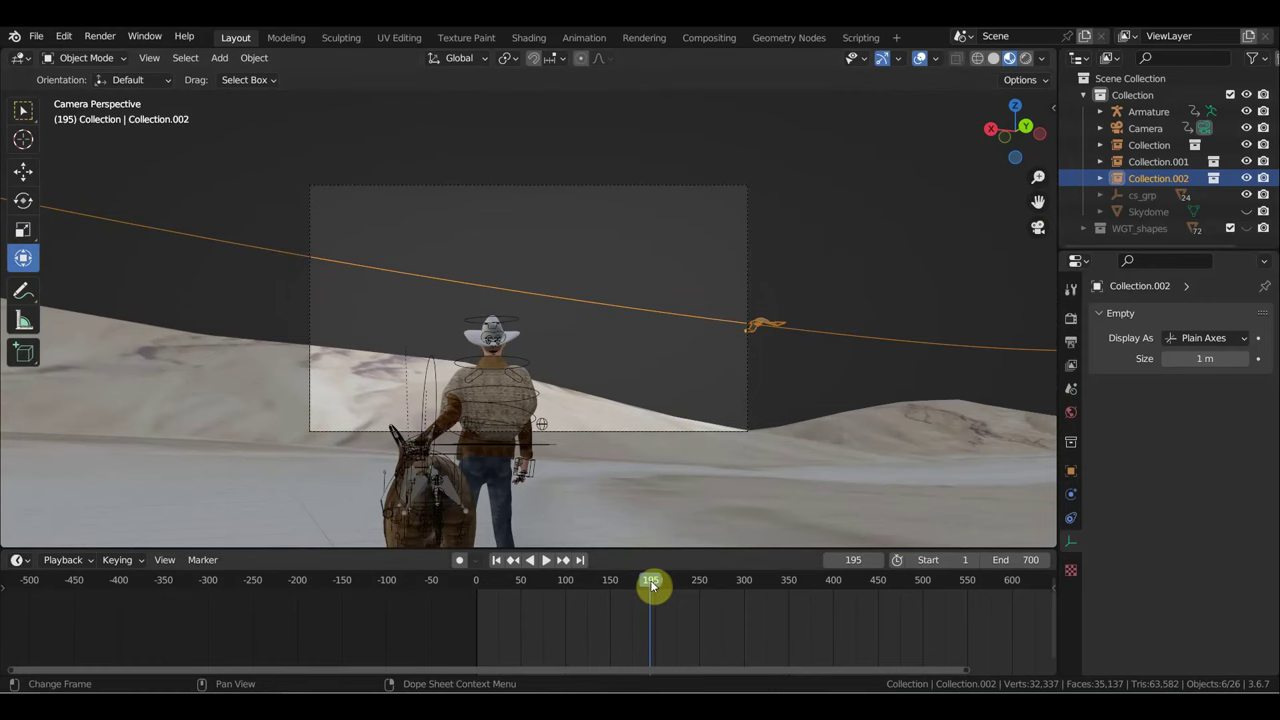
pyautogui.moveTo(652, 586)
pyautogui.mouseDown()
pyautogui.moveTo(576, 592)
pyautogui.moveTo(643, 601)
pyautogui.mouseUp()
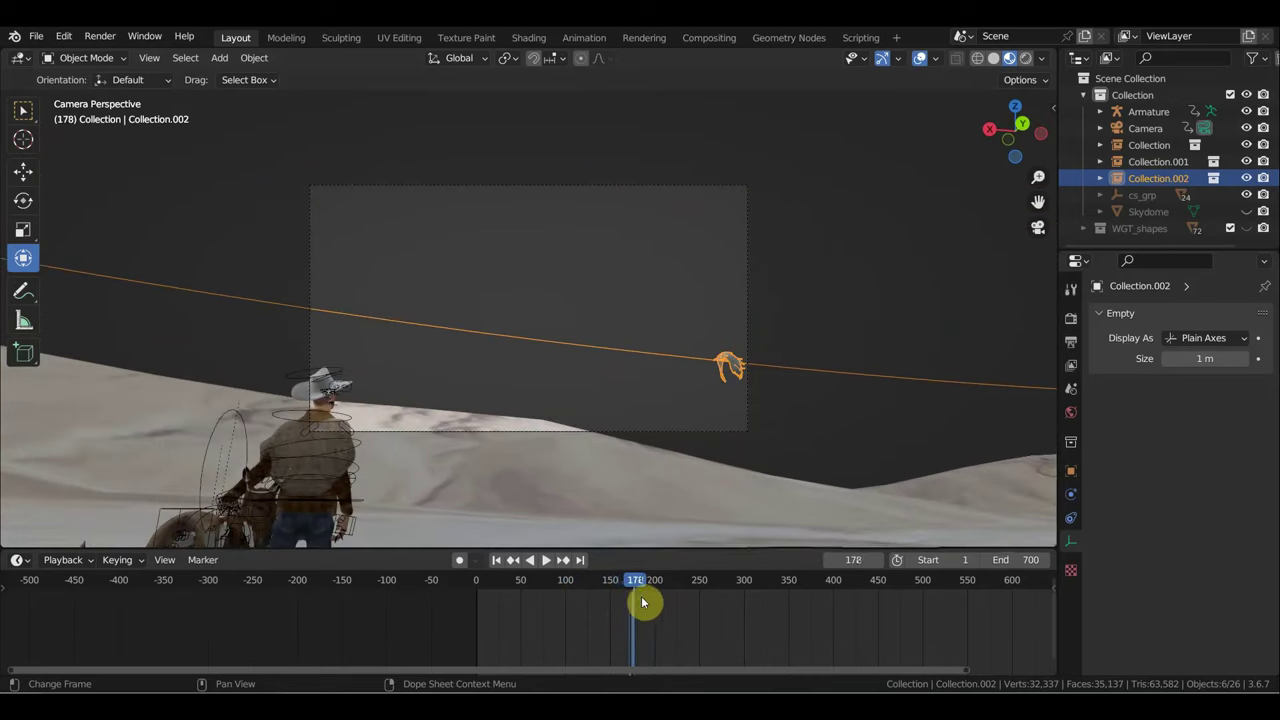
# Step: Fly the camera to reframe the rider and key its location and rotation at frame 178
pyautogui.click(748, 313)
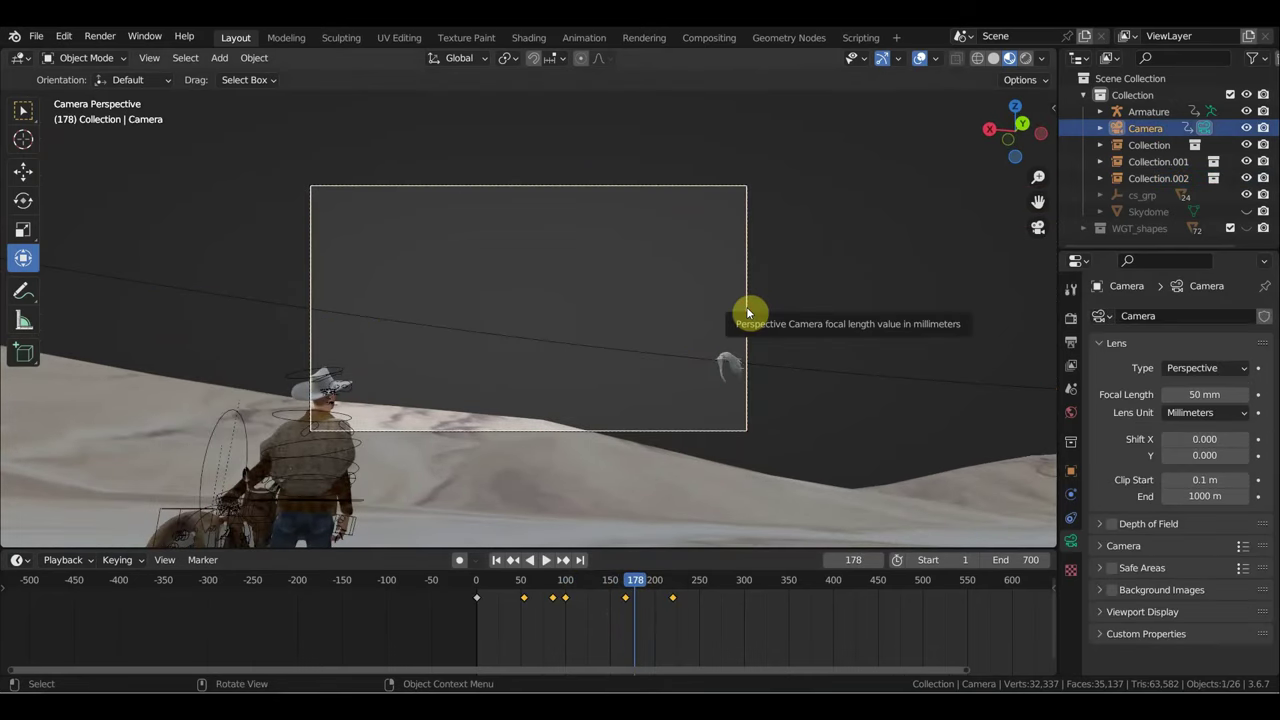
pyautogui.hotkey('shift', '`')
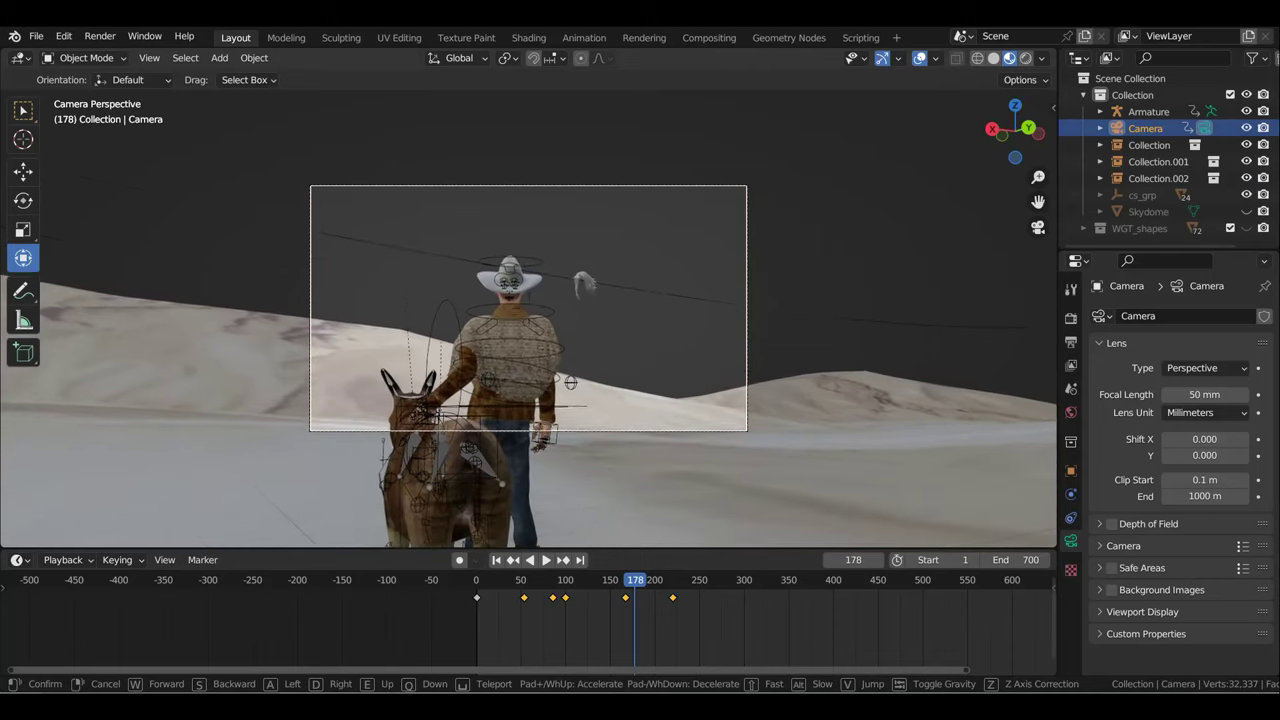
pyautogui.click(748, 314)
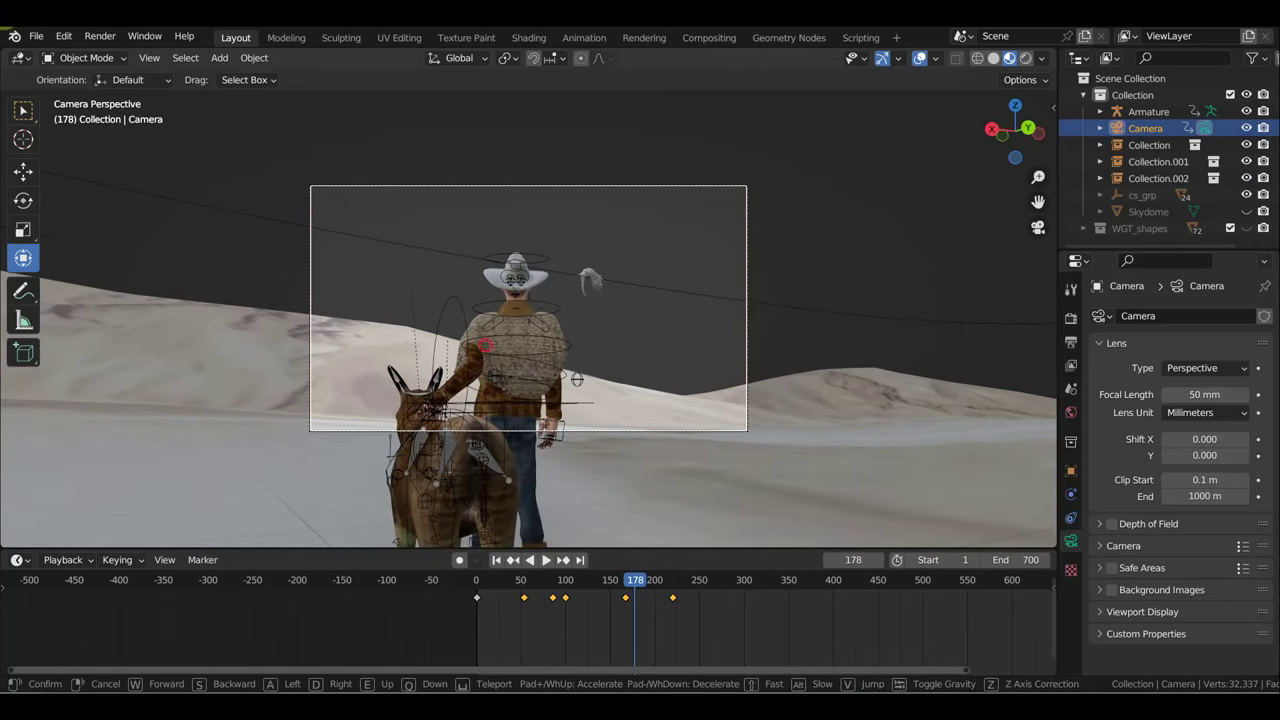
pyautogui.press('i')
# Step: Review the camera move, reframe the shot and key location and rotation at frame 220
pyautogui.click(746, 314)
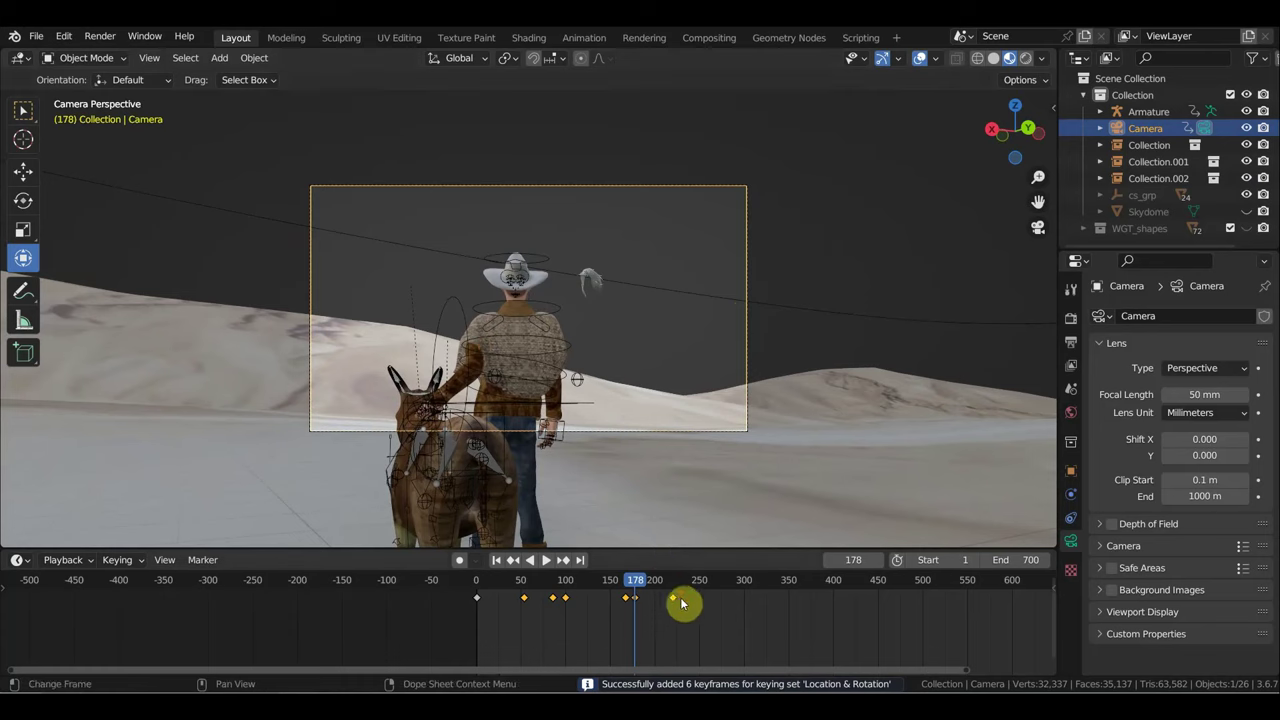
pyautogui.press('space')
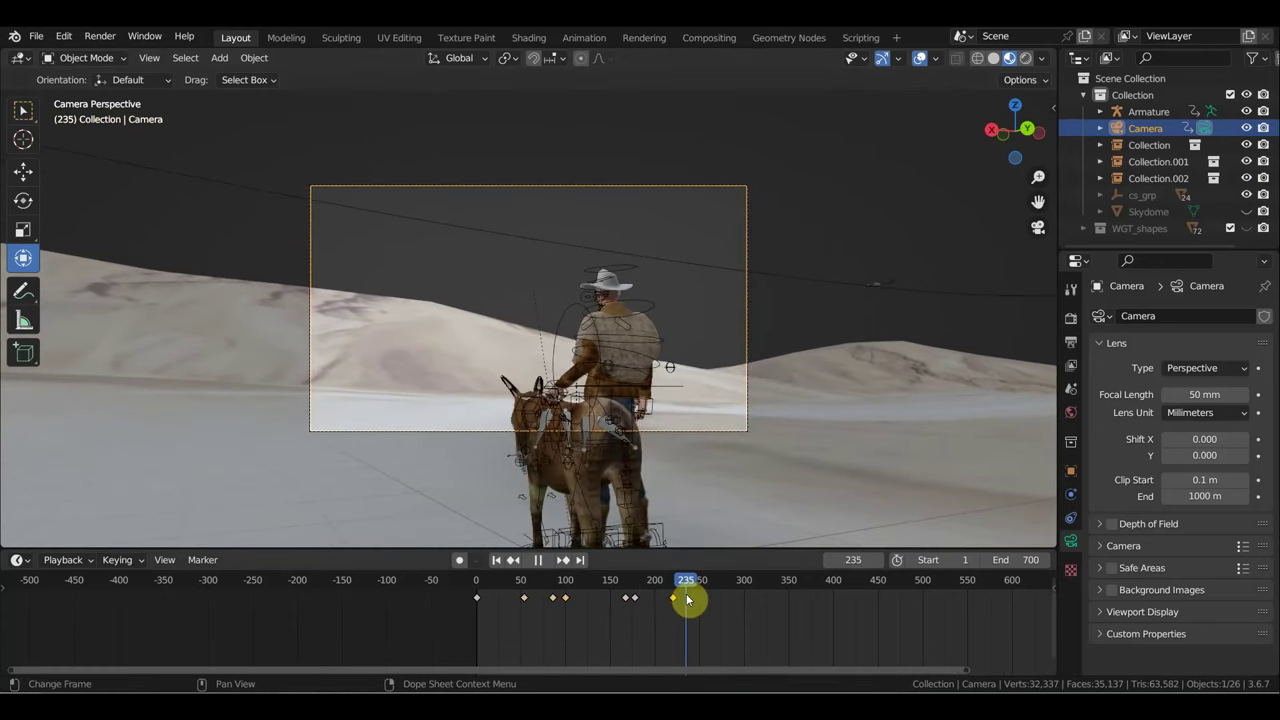
pyautogui.moveTo(688, 599); pyautogui.dragTo(672, 602)
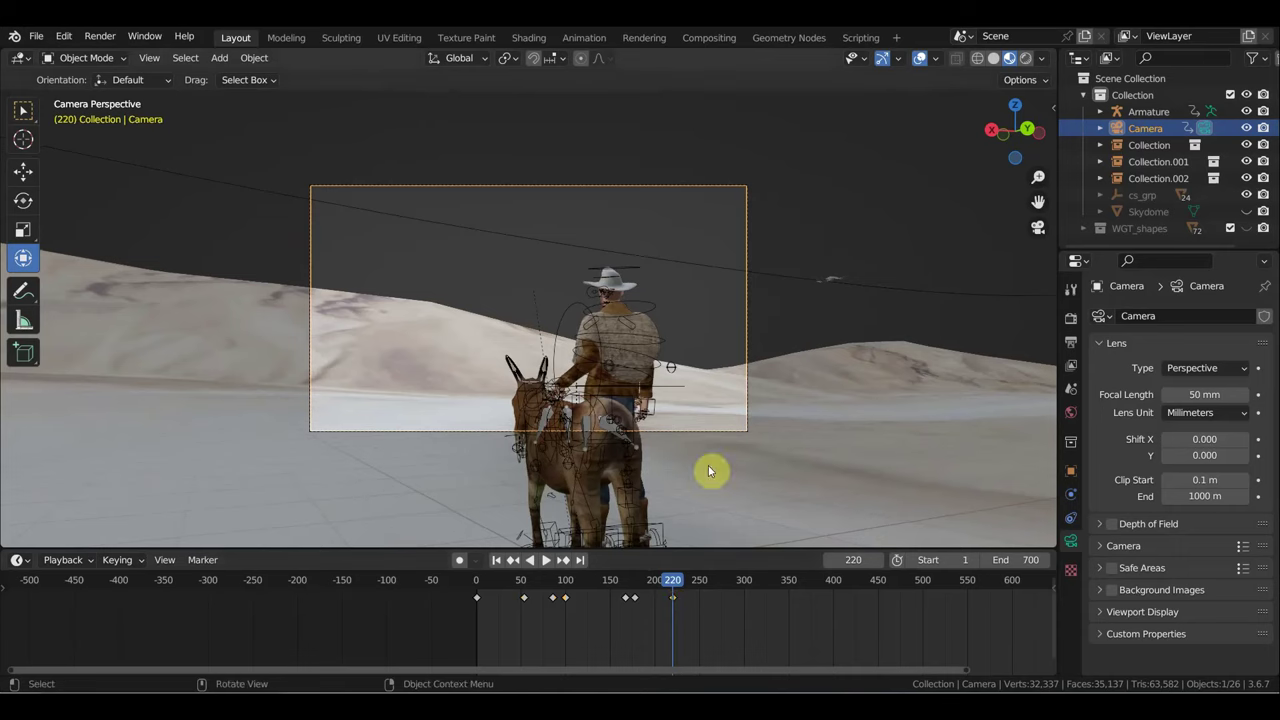
pyautogui.hotkey('shift', '`')
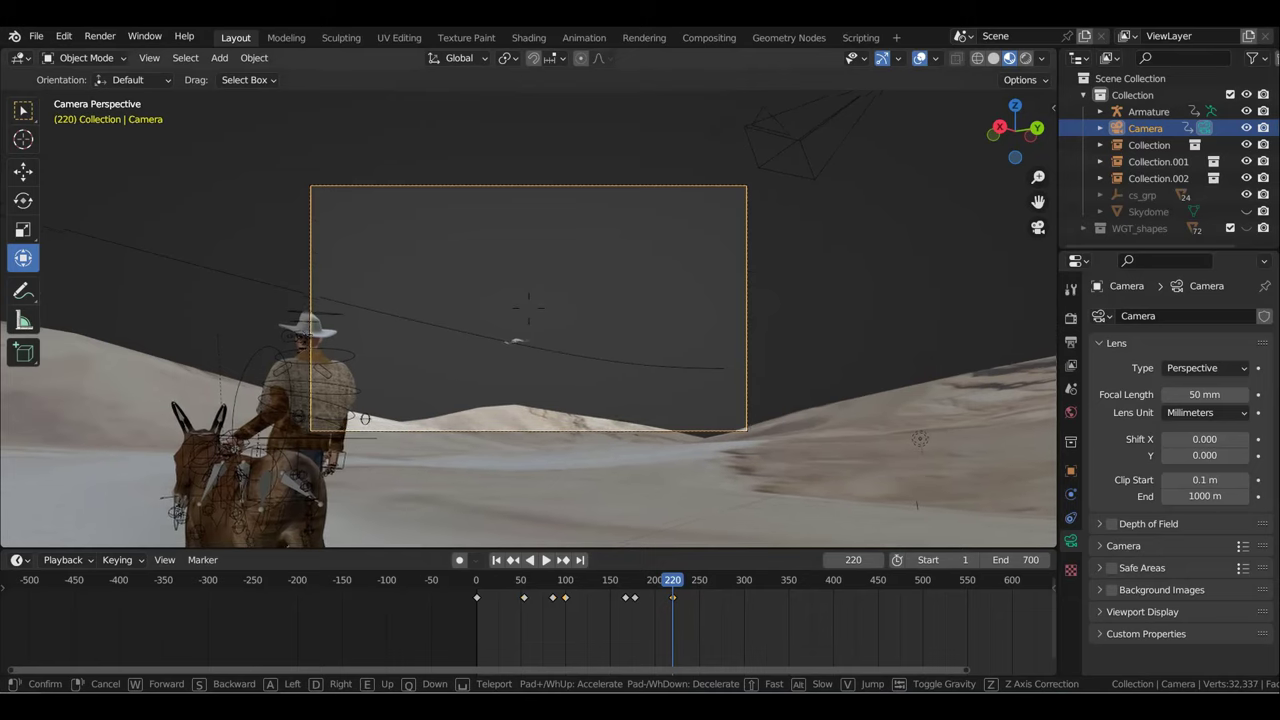
pyautogui.press('Return')
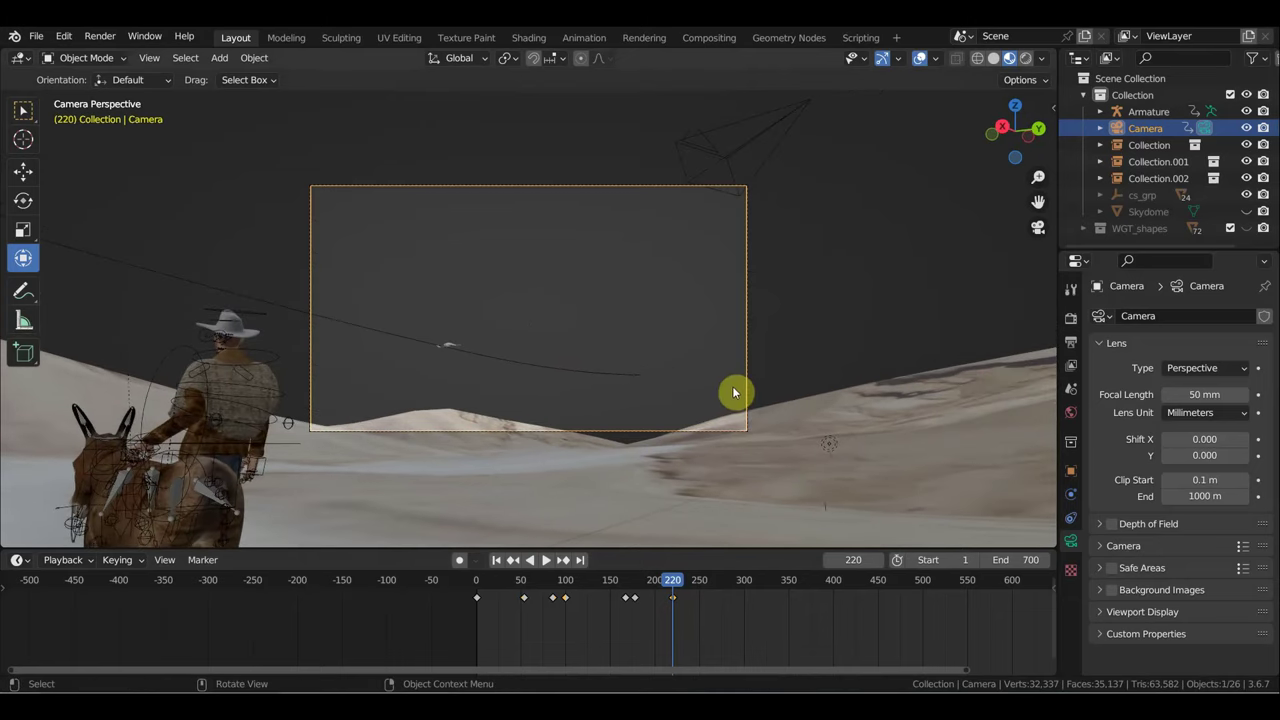
pyautogui.press('i')
# Step: Play further, then fly the camera around to the rider's right-front side
pyautogui.press('space')
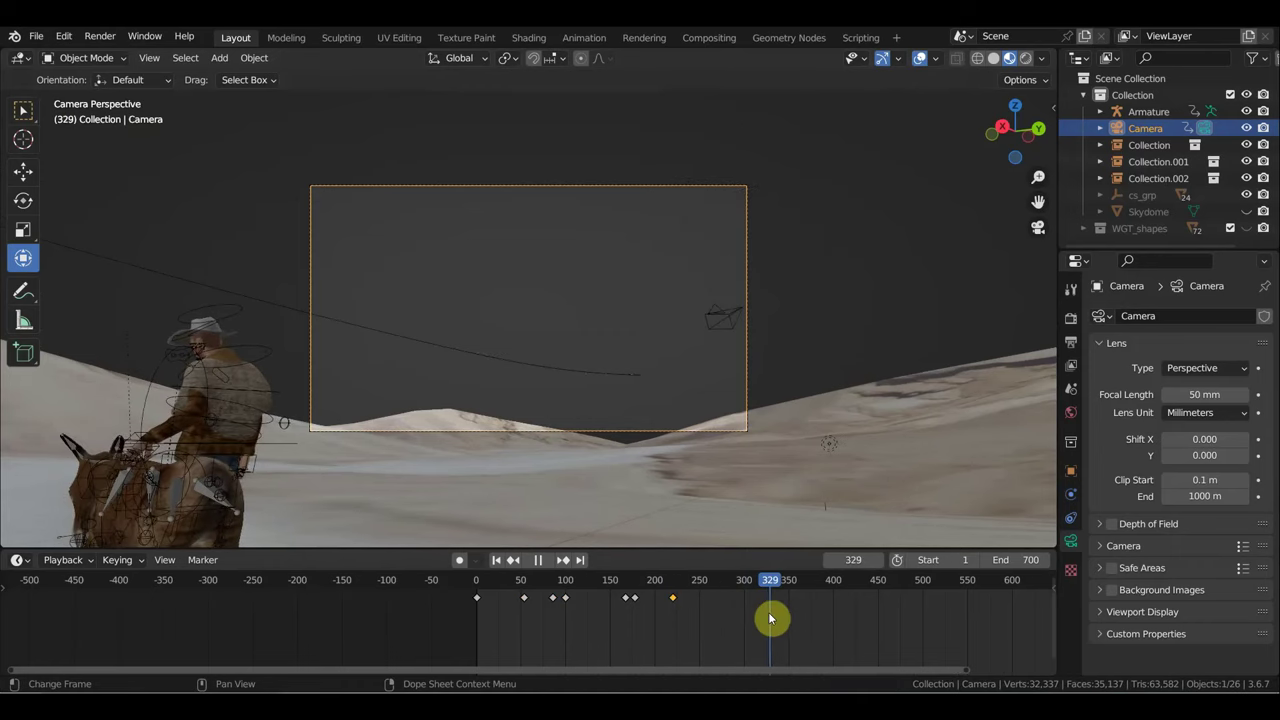
pyautogui.moveTo(791, 628); pyautogui.dragTo(759, 626)
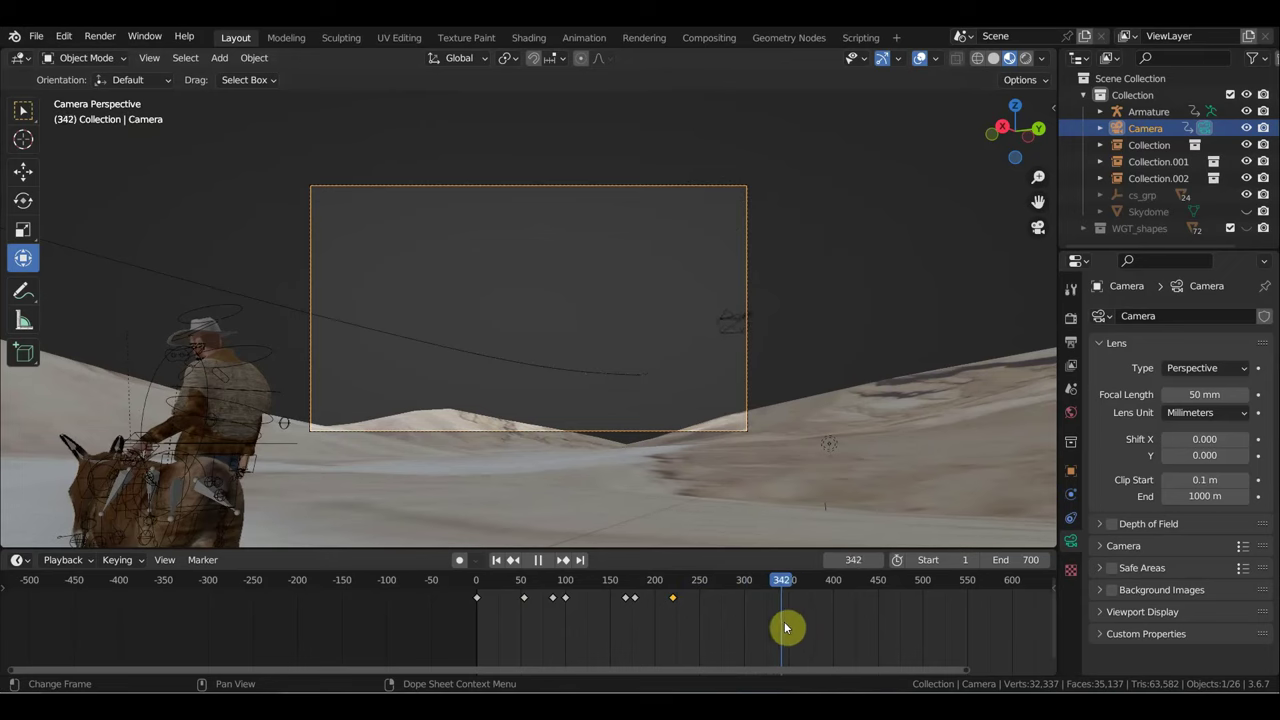
pyautogui.press('space')
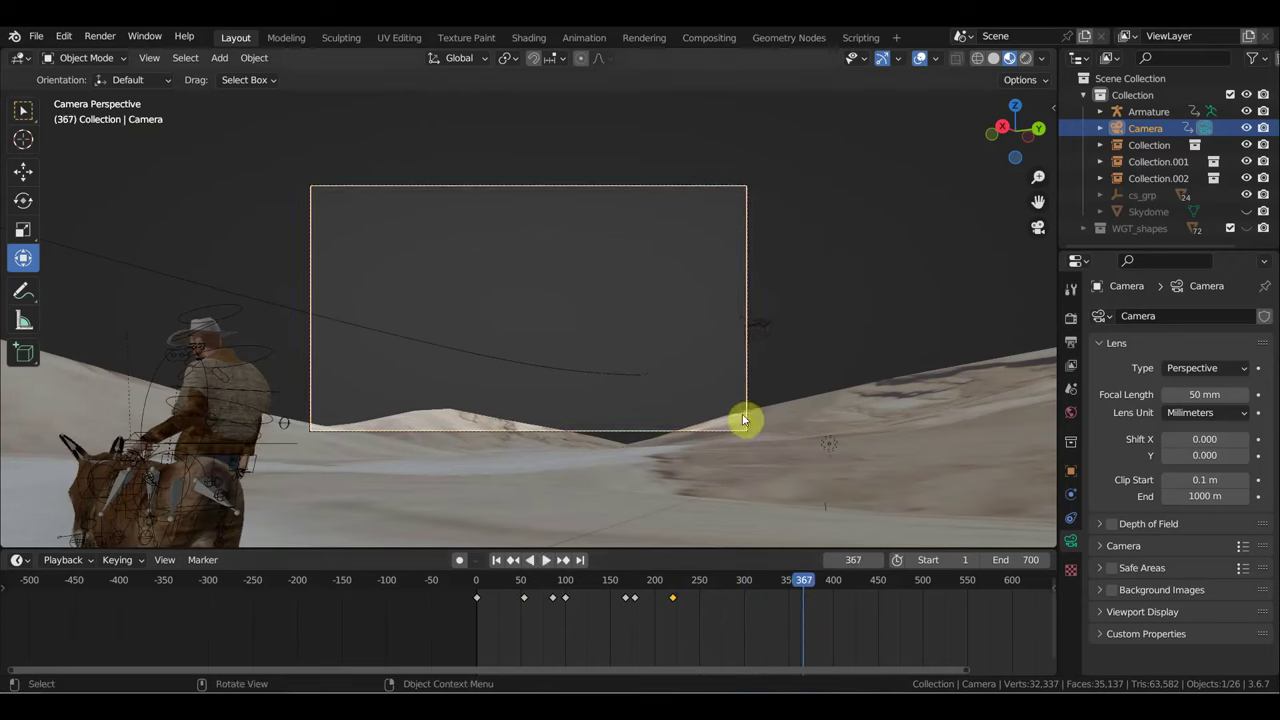
pyautogui.hotkey('shift', '`')
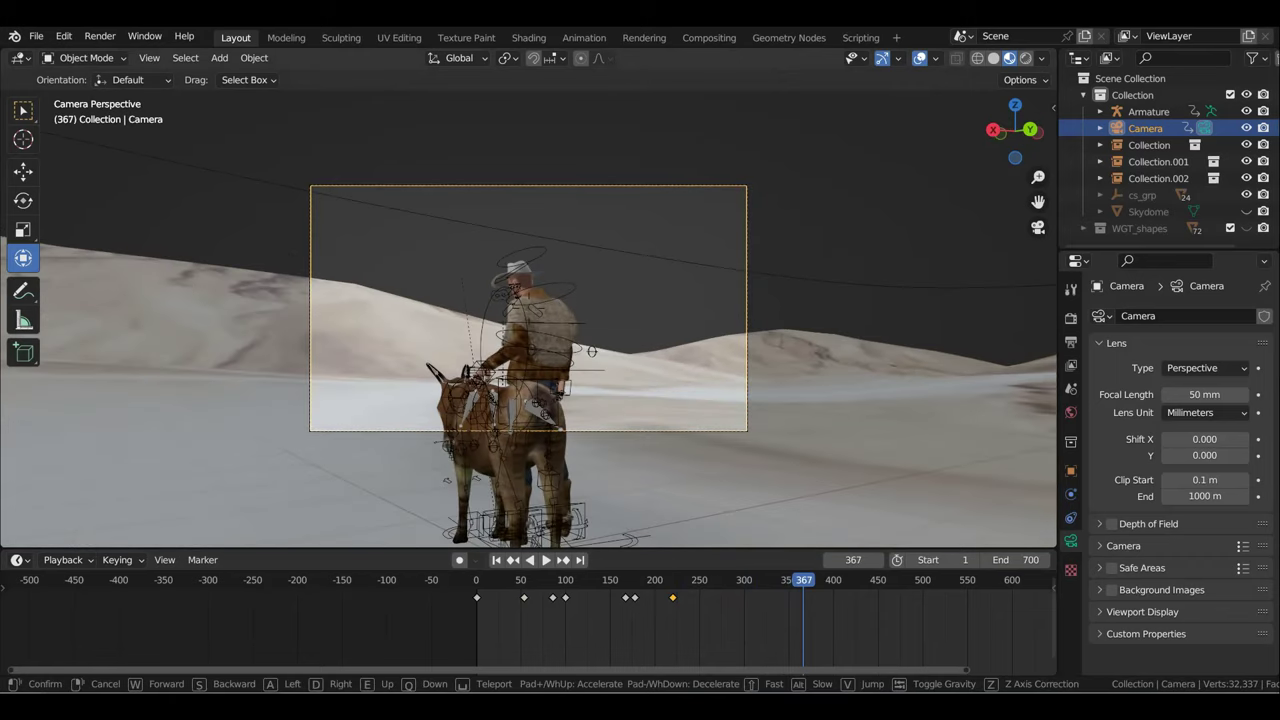
pyautogui.press('a')
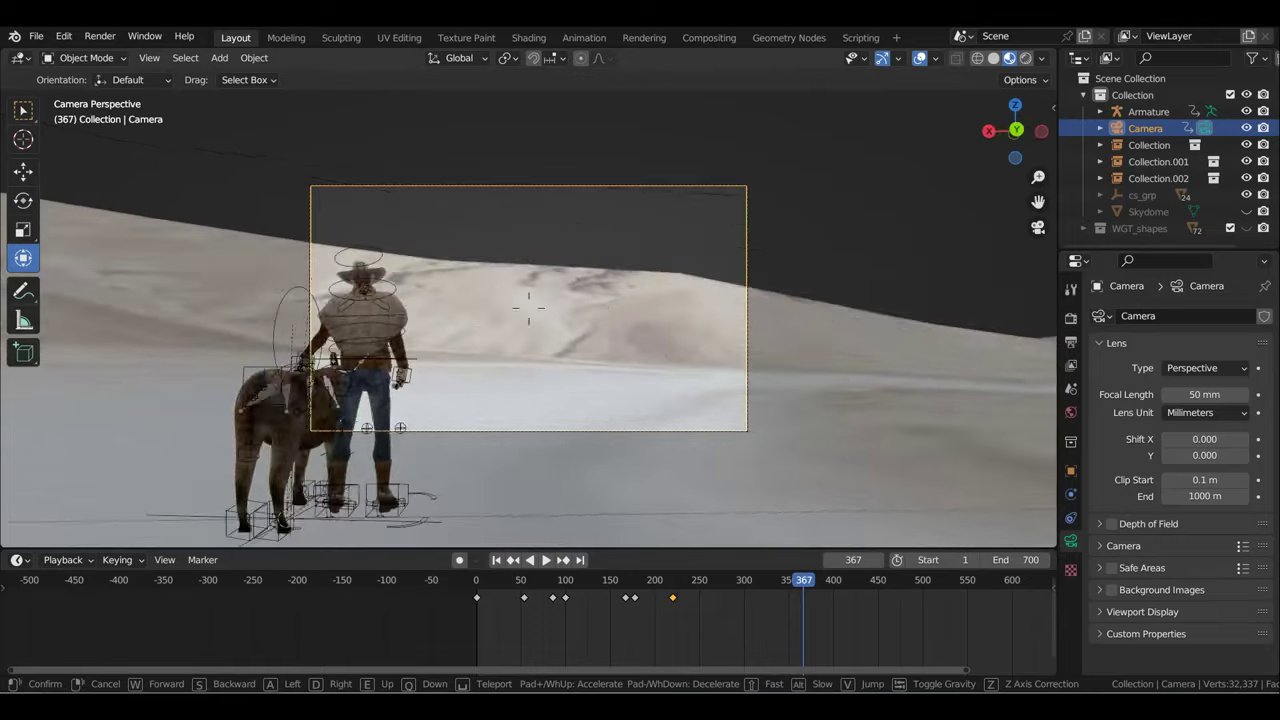
pyautogui.press('a')
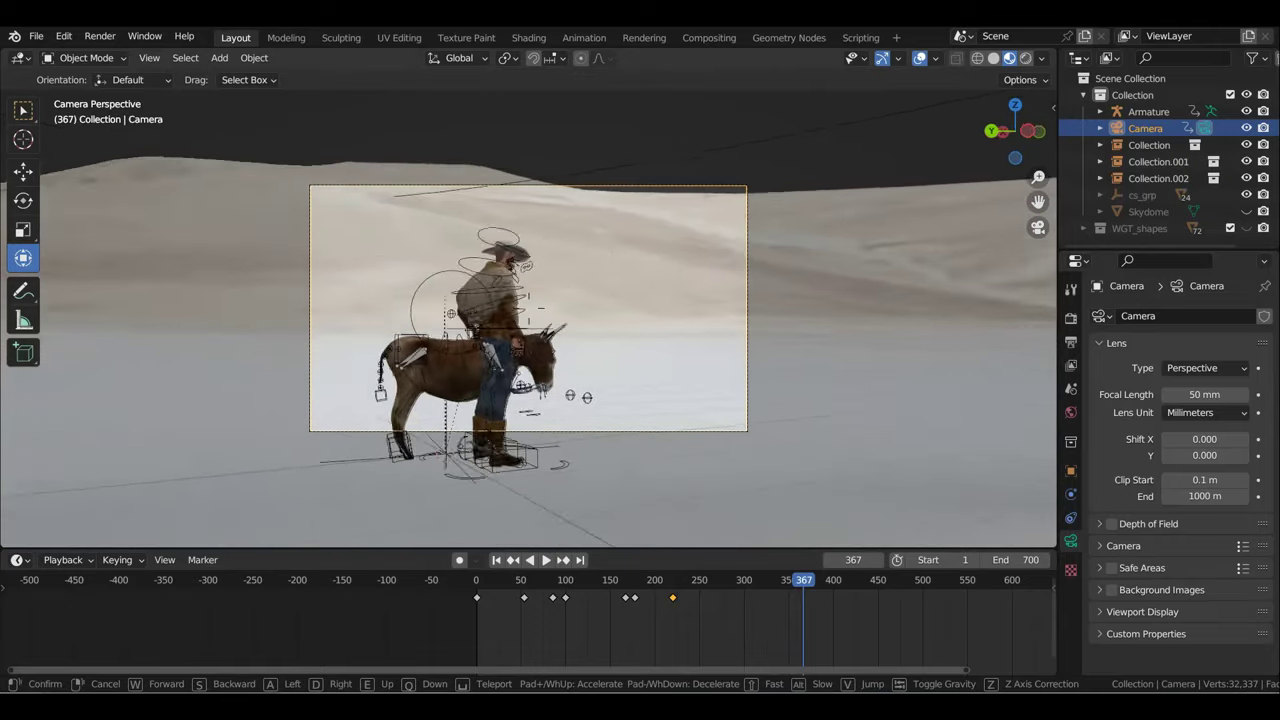
pyautogui.press('a')
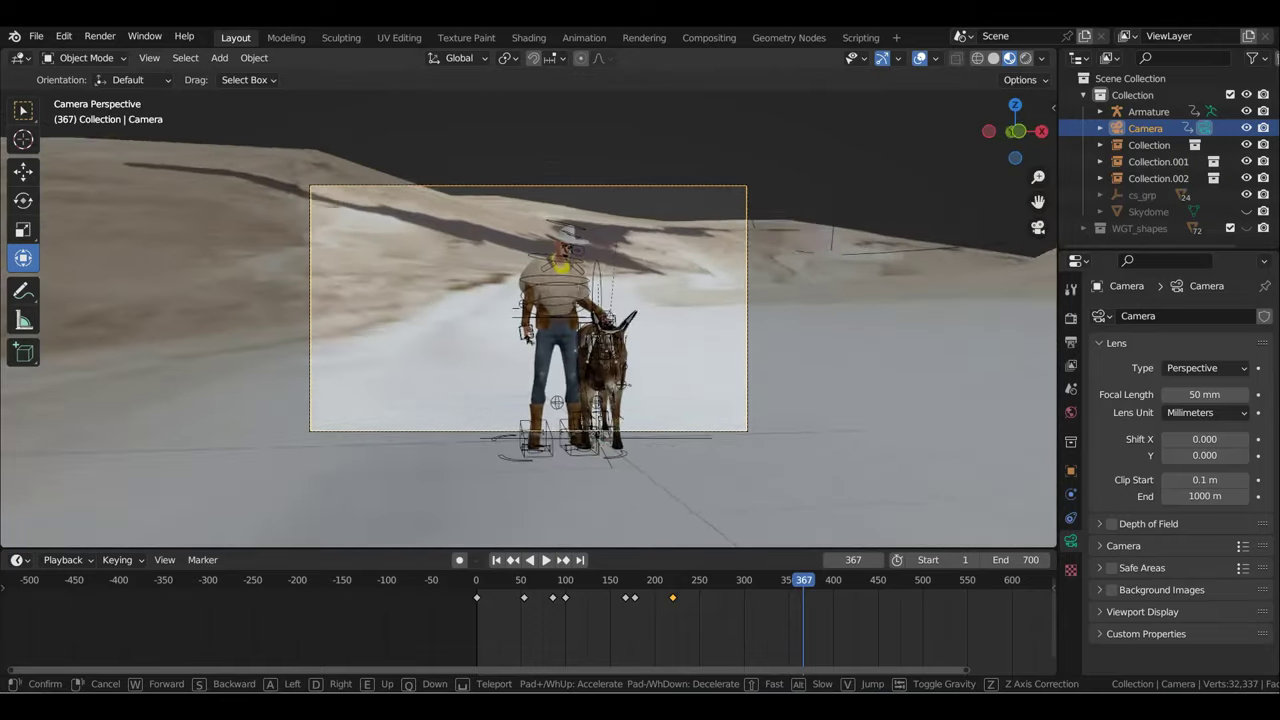
pyautogui.press('a')
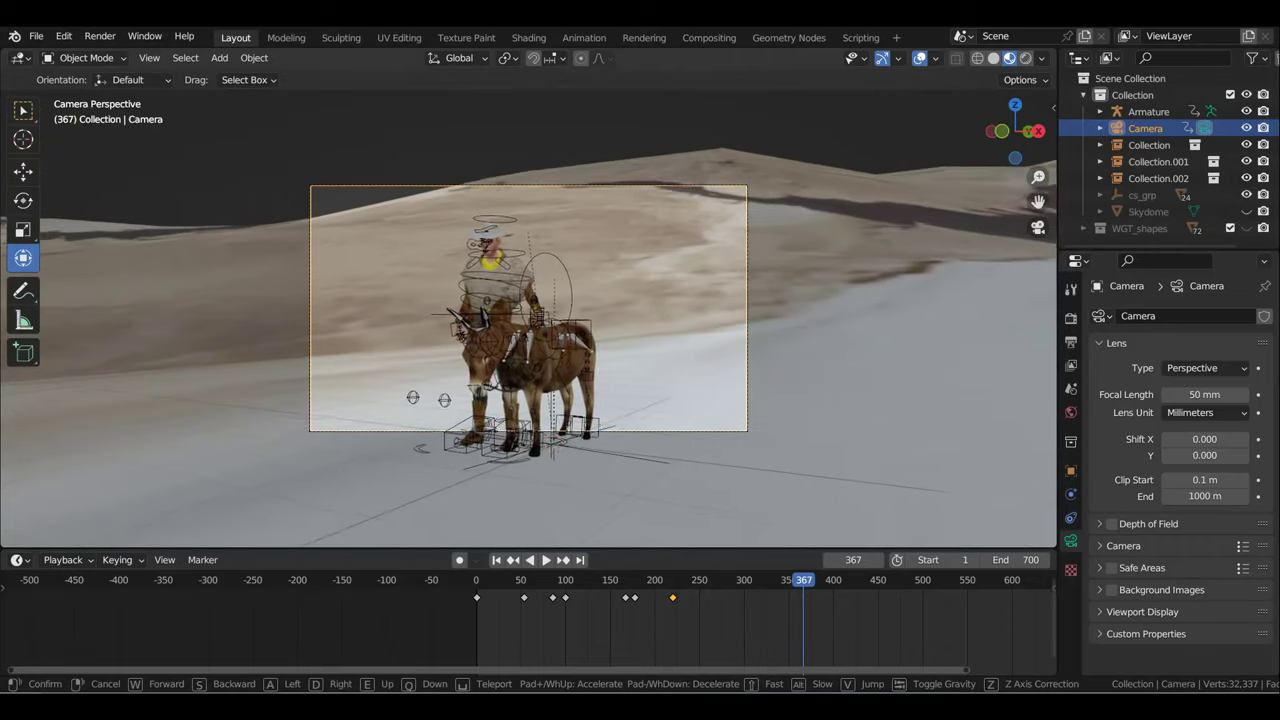
pyautogui.press('a')
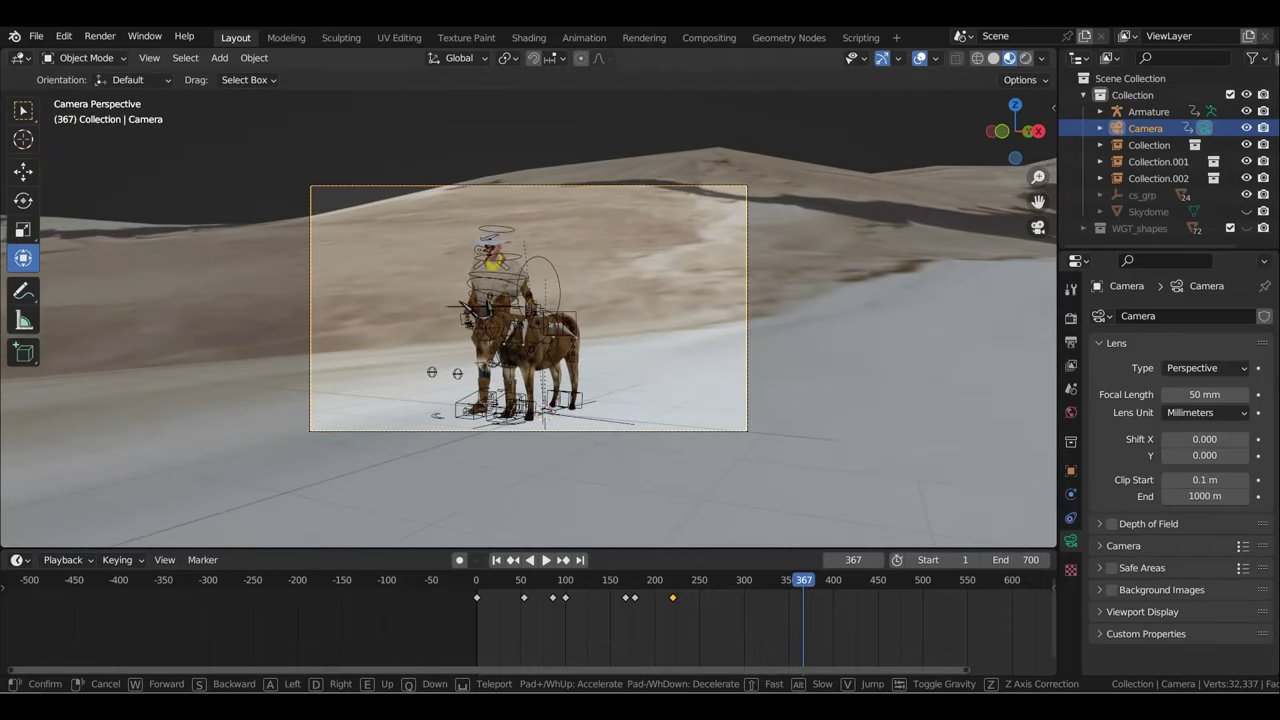
pyautogui.click(755, 368)
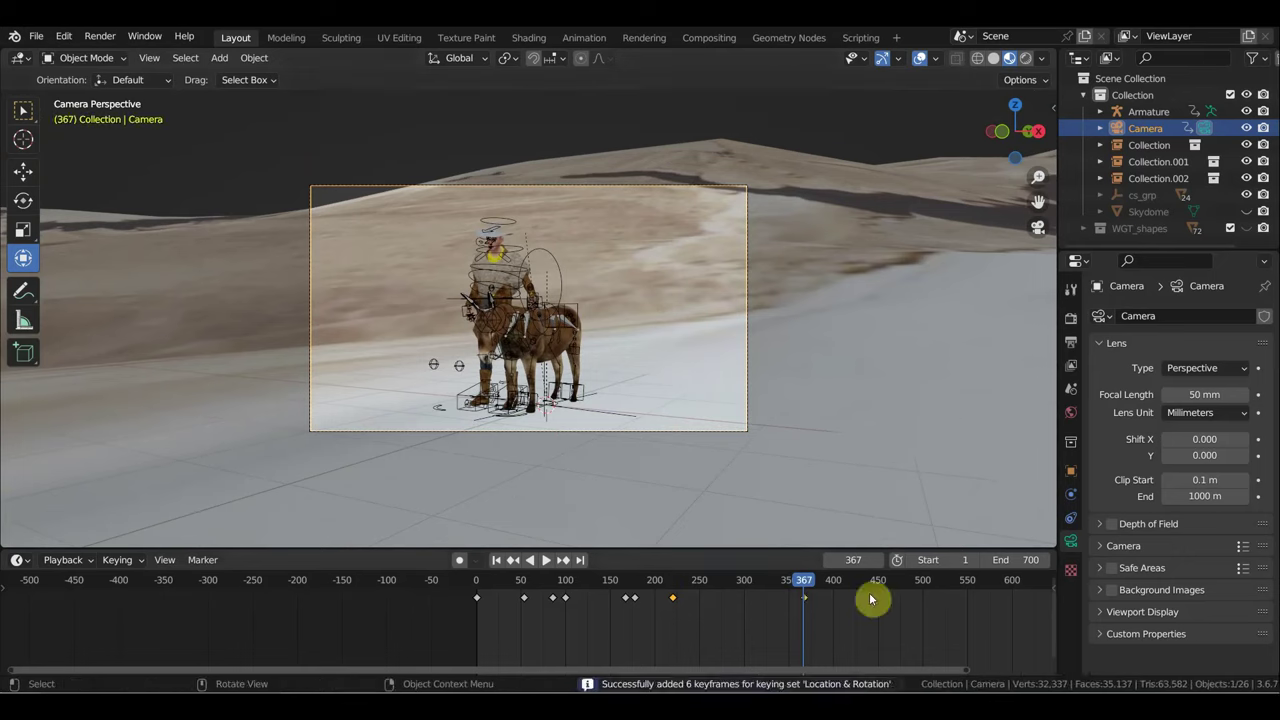
# Step: Duplicate camera keyframes 364 frames later, preview, then undo the duplicates past frame 400
pyautogui.moveTo(724, 629); pyautogui.dragTo(643, 615)
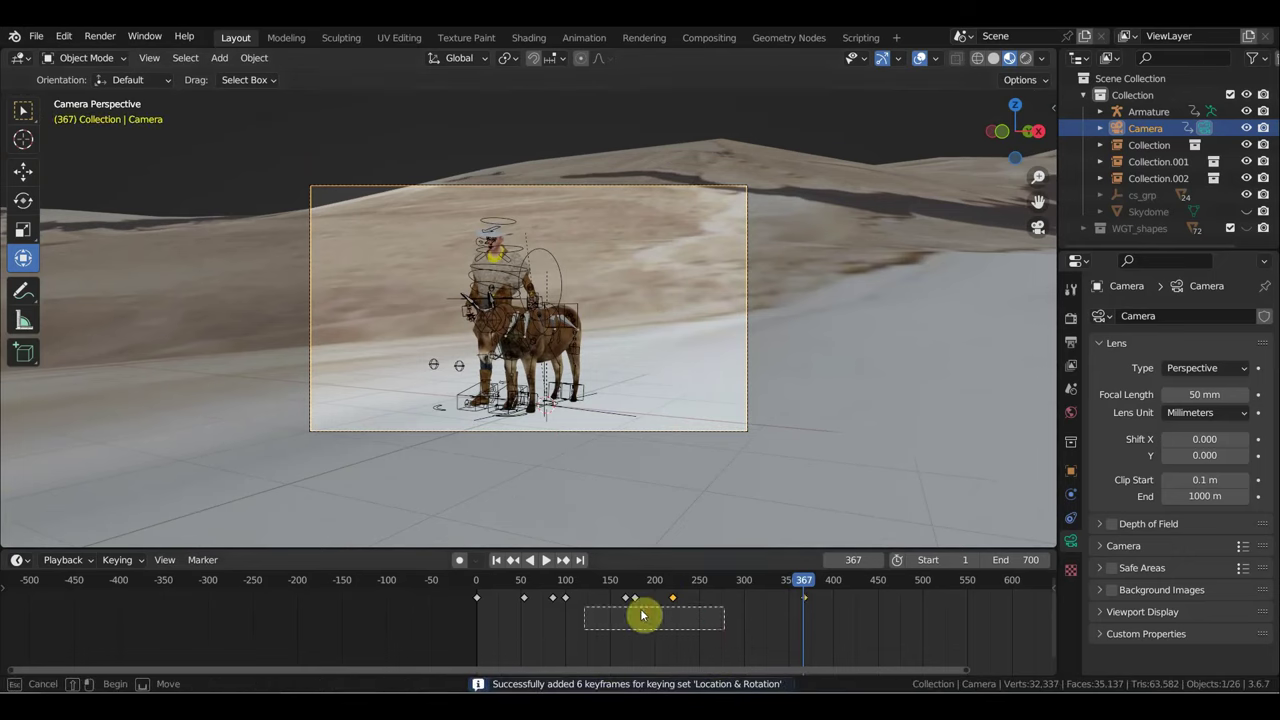
pyautogui.moveTo(501, 600)
pyautogui.mouseDown()
pyautogui.moveTo(472, 597)
pyautogui.moveTo(522, 605)
pyautogui.mouseUp()
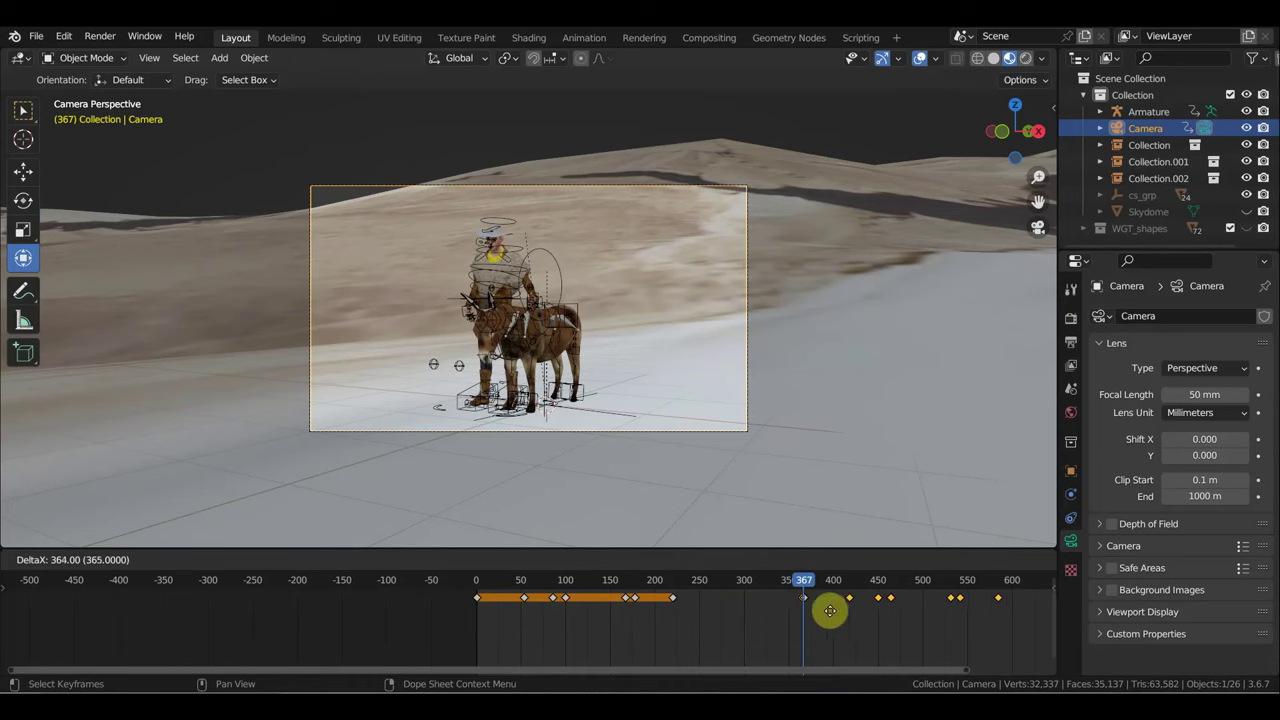
pyautogui.click(873, 616)
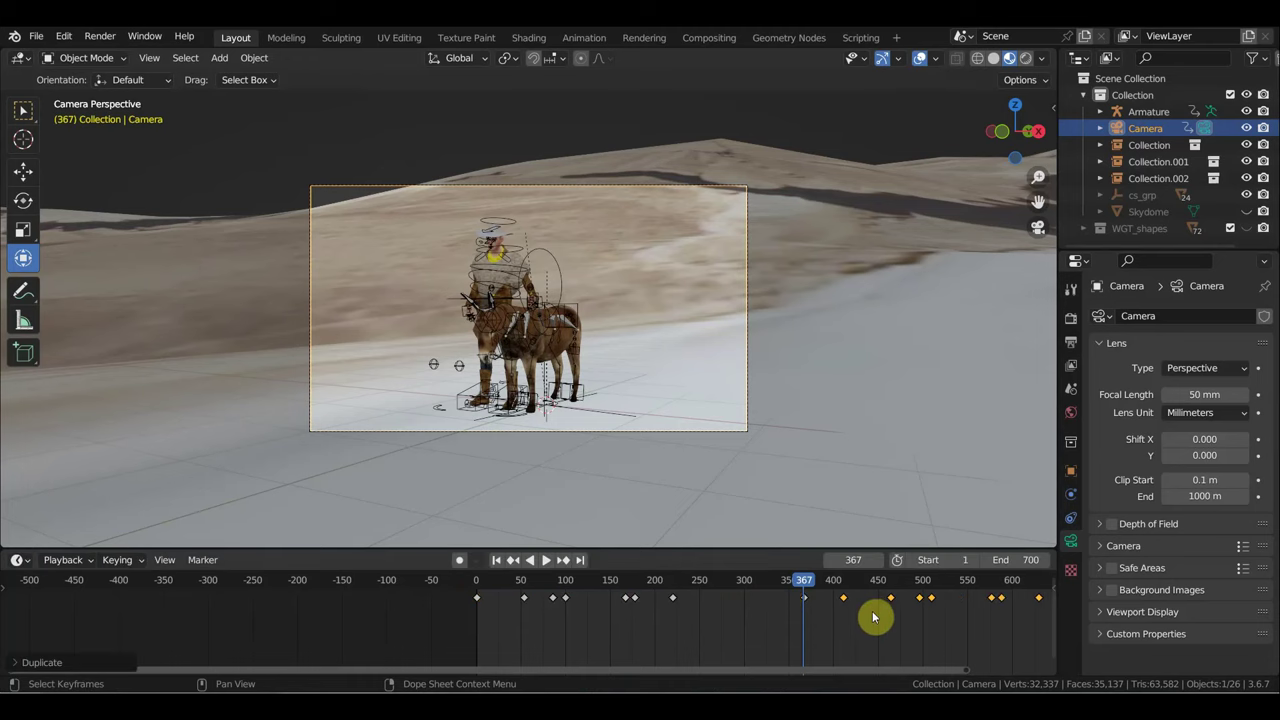
pyautogui.press('space')
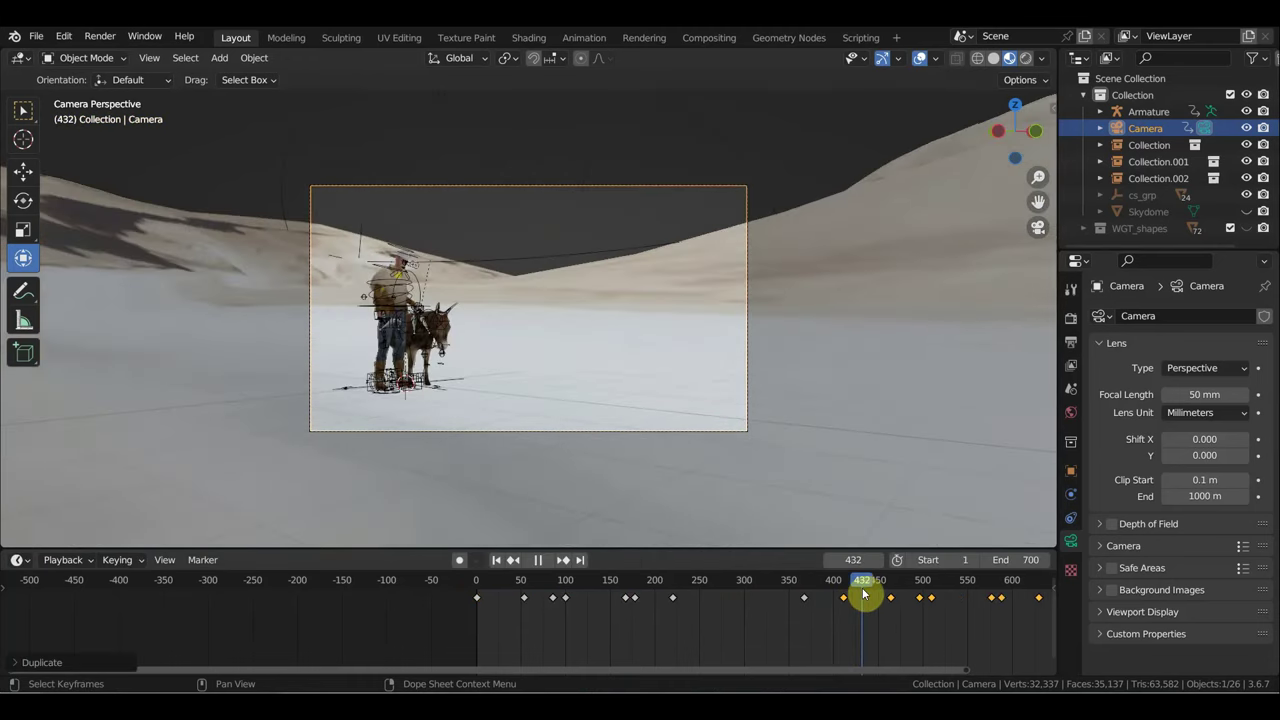
pyautogui.hotkey('ctrl', 'z')
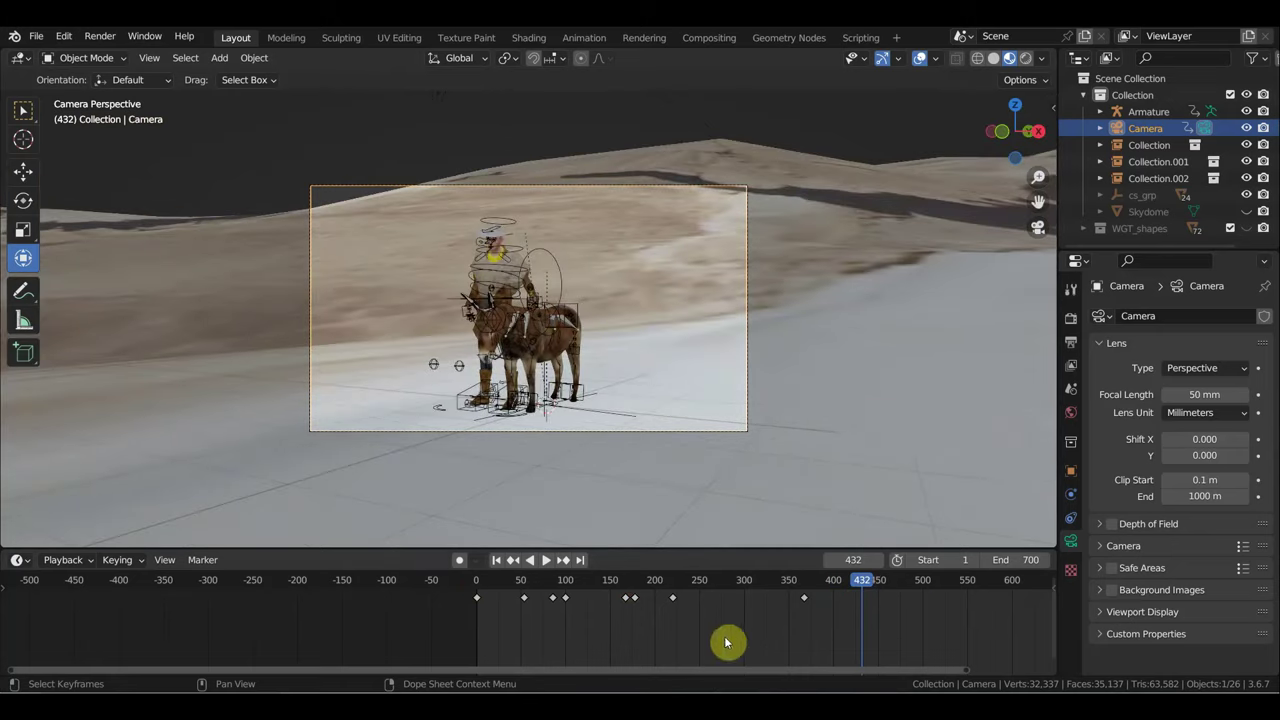
# Step: In Pose Mode, duplicate all the rider armature's keyframes 340 frames later and review
pyautogui.click(509, 219)
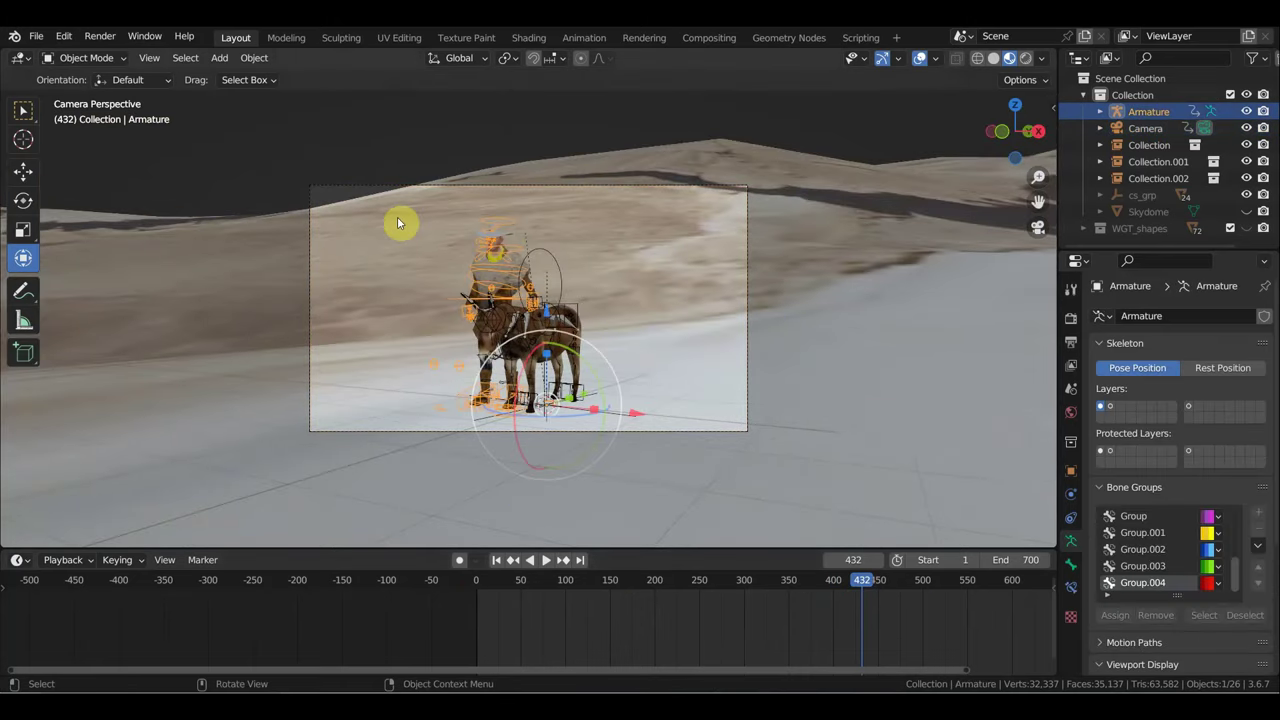
pyautogui.click(90, 58)
pyautogui.click(95, 114)
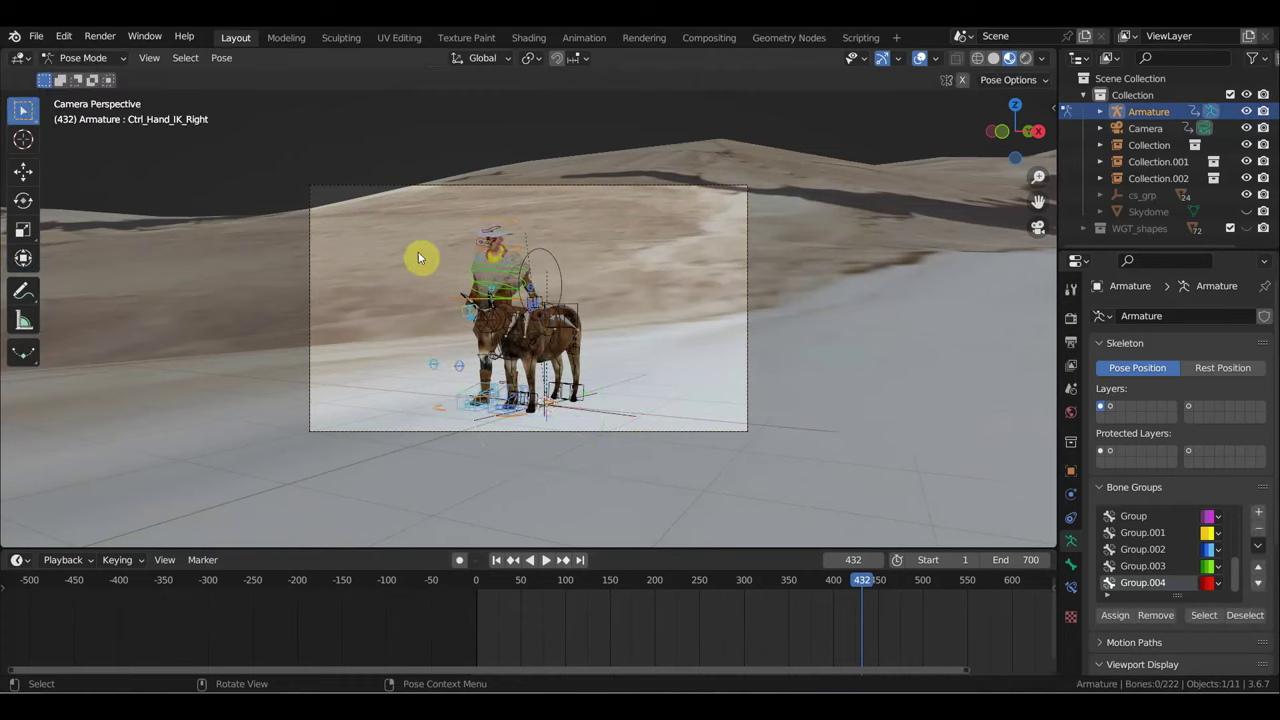
pyautogui.moveTo(789, 640); pyautogui.dragTo(460, 587)
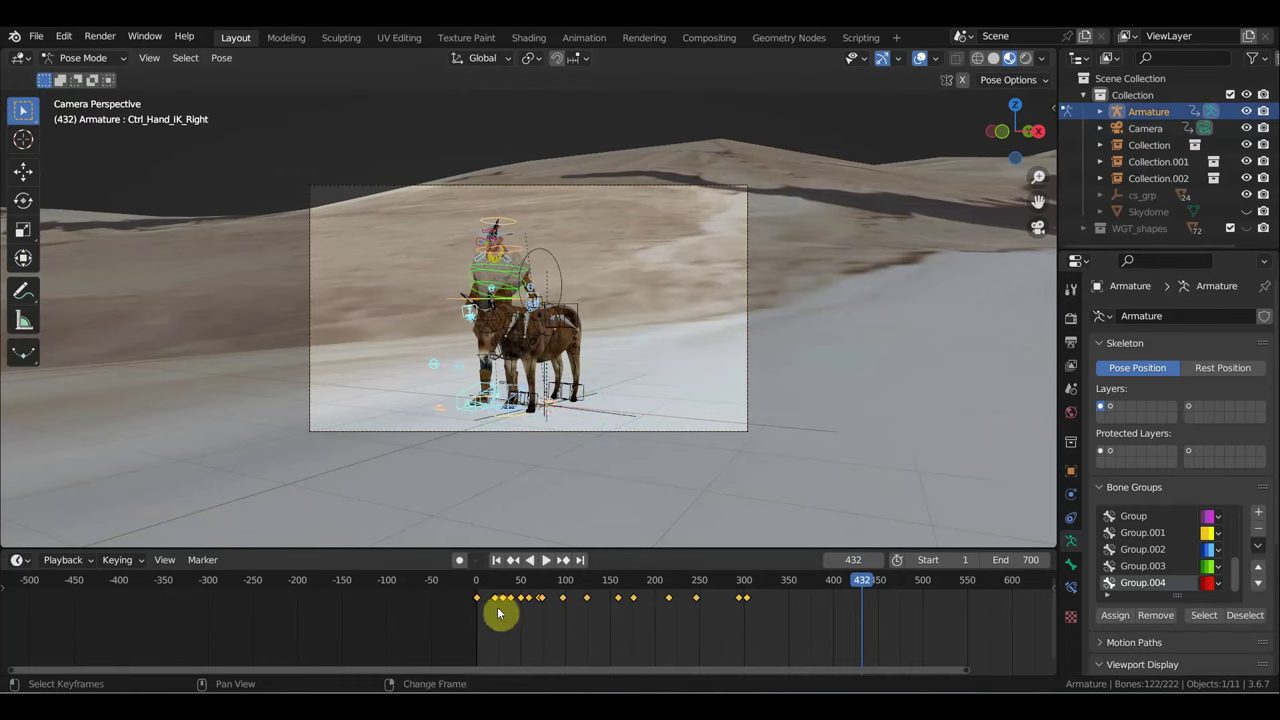
pyautogui.moveTo(497, 606); pyautogui.dragTo(587, 609)
pyautogui.moveTo(785, 614); pyautogui.dragTo(824, 614)
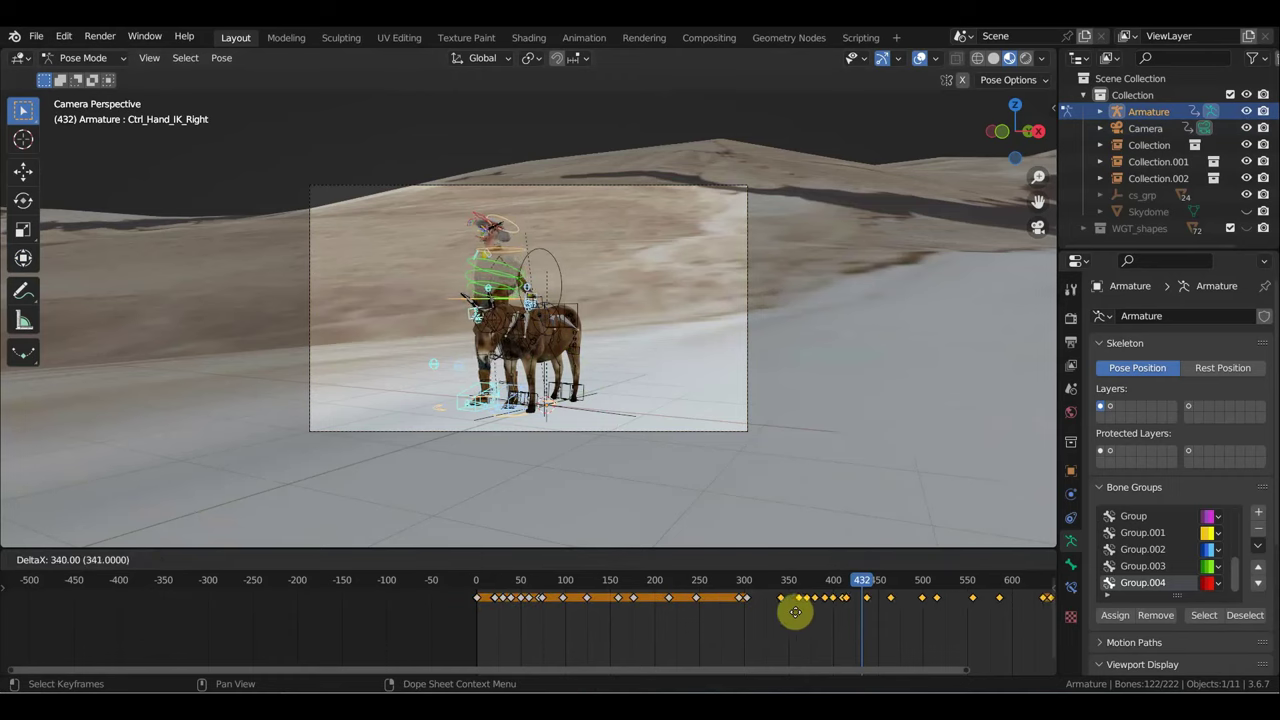
pyautogui.click(790, 612)
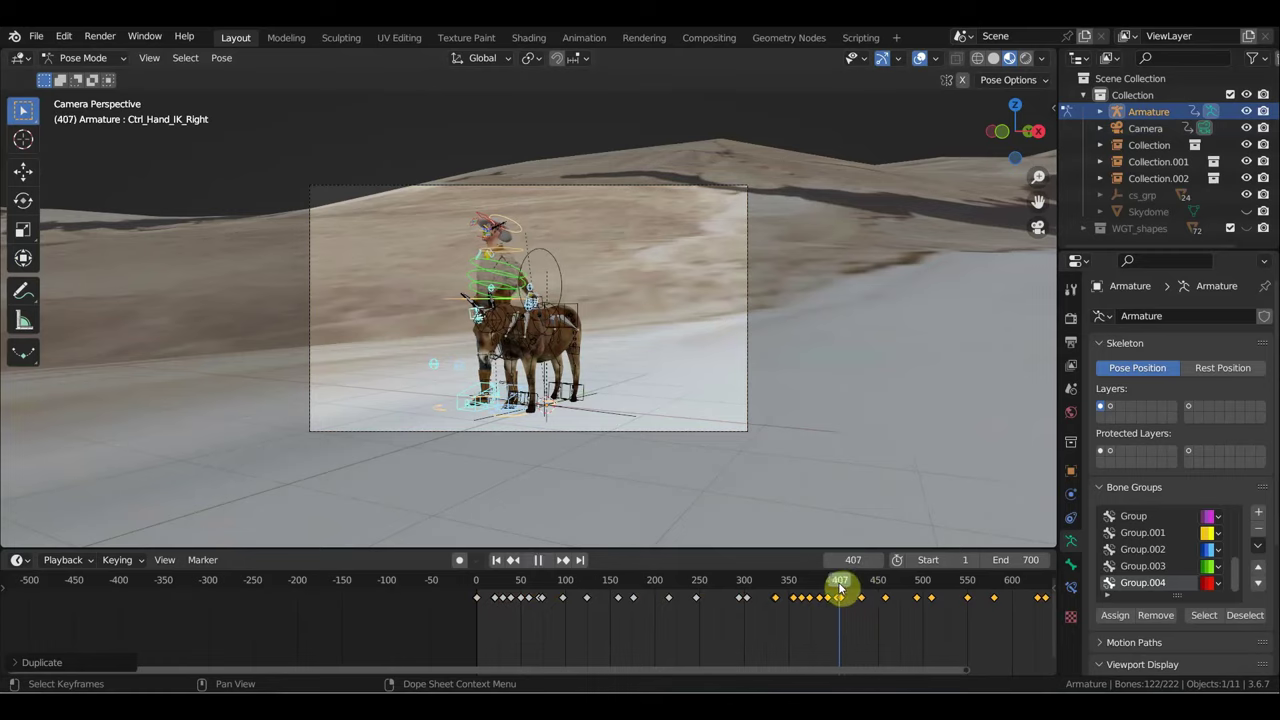
pyautogui.moveTo(840, 588)
pyautogui.mouseDown()
pyautogui.moveTo(571, 588)
pyautogui.moveTo(680, 590)
pyautogui.moveTo(626, 582)
pyautogui.moveTo(649, 585)
pyautogui.mouseUp()
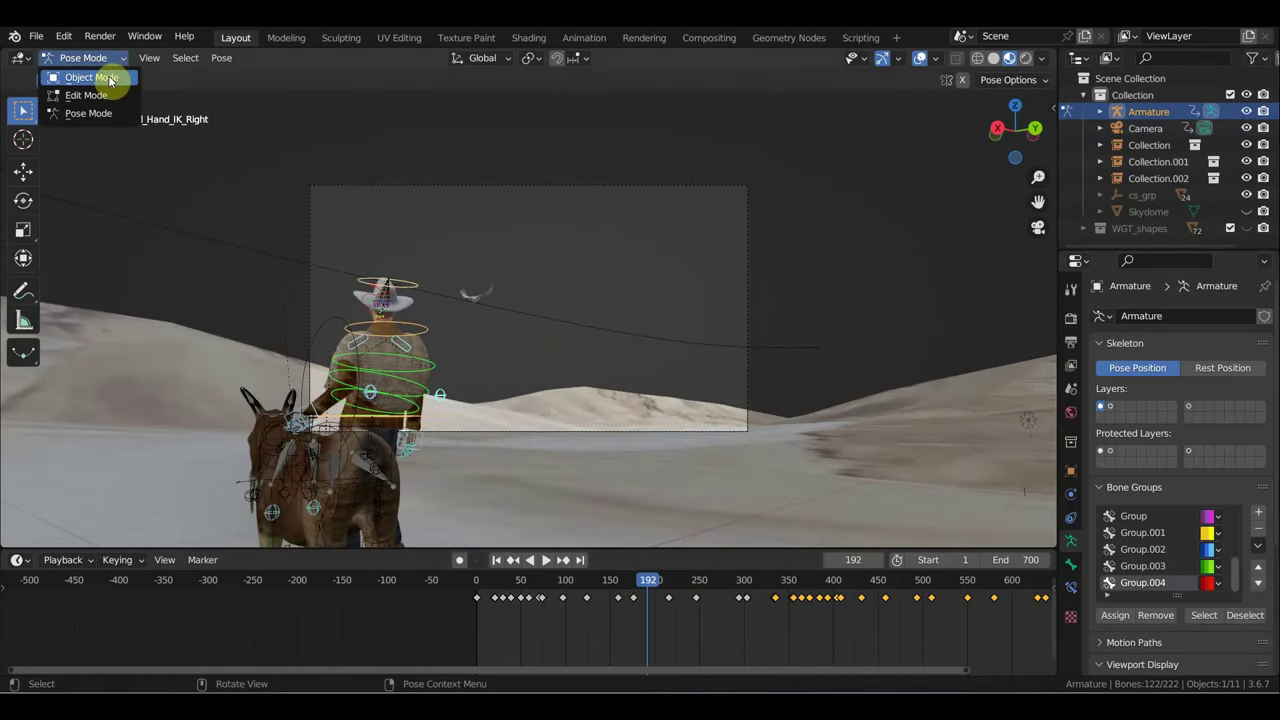
# Step: Back in Object Mode, shift the camera keyframe near frame 170 later and review playback
pyautogui.click(100, 77)
pyautogui.click(557, 187)
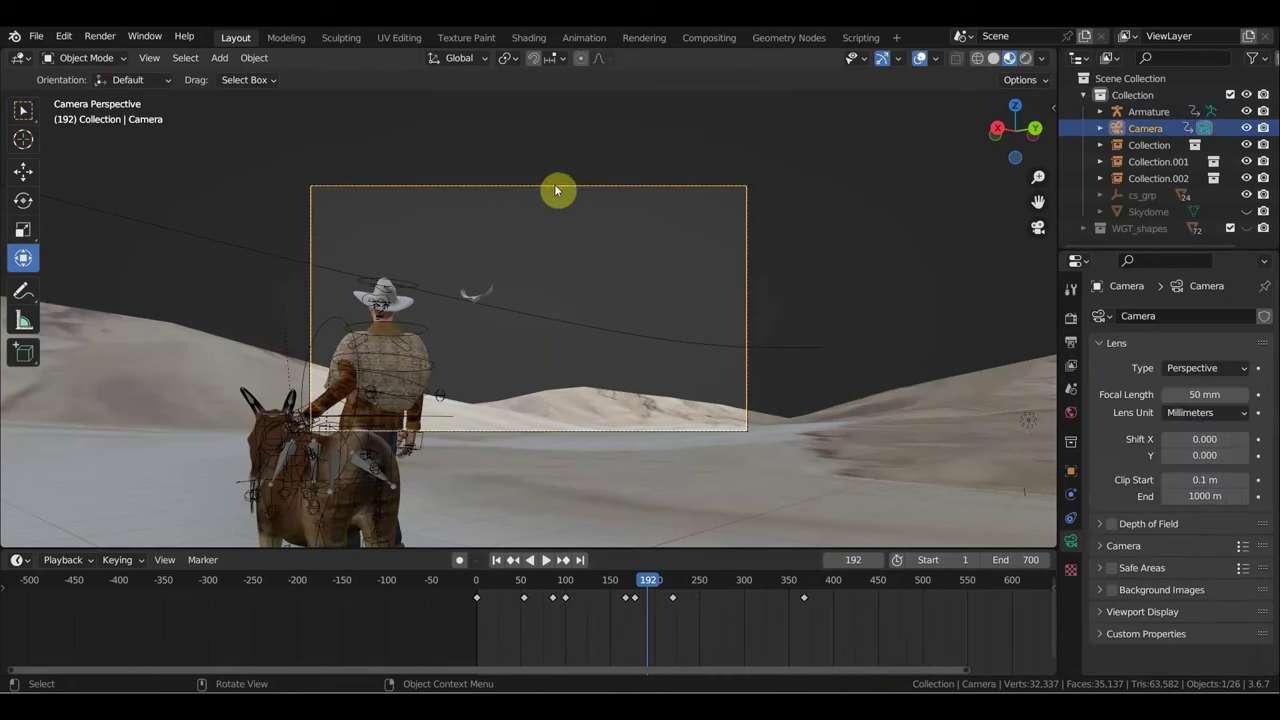
pyautogui.hotkey('shift', 'ctrl', 'space')
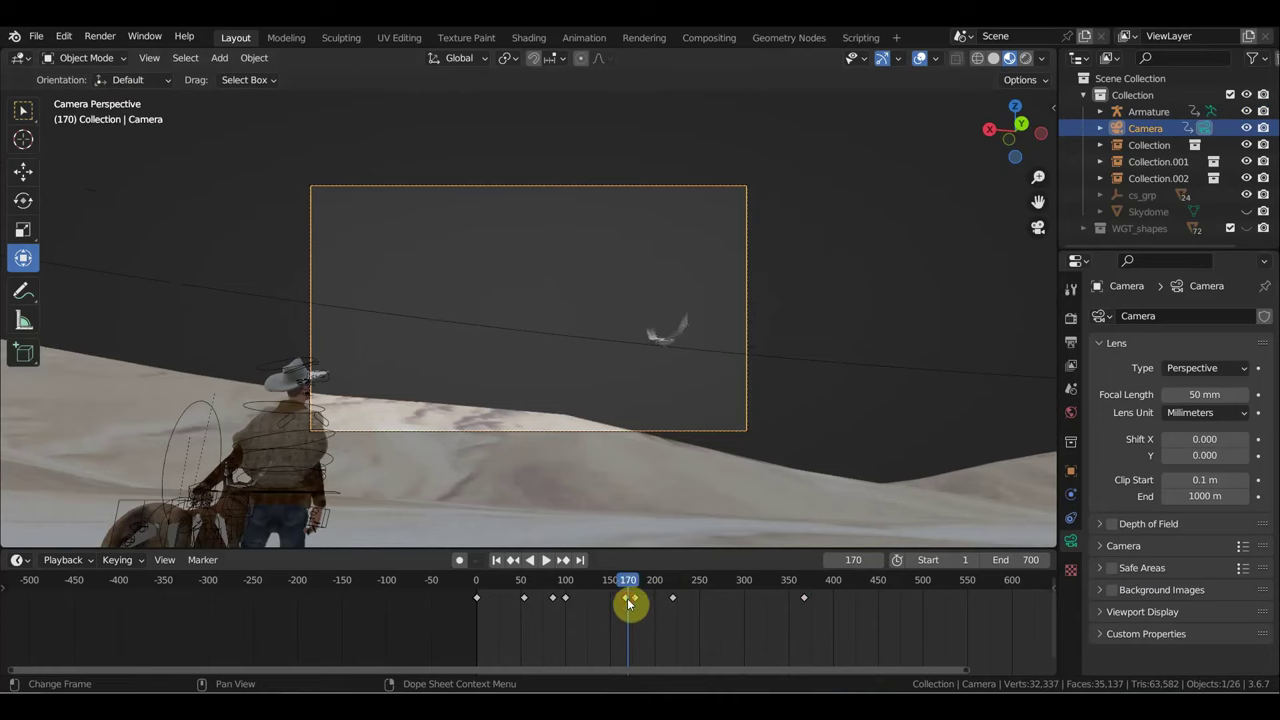
pyautogui.moveTo(627, 598); pyautogui.dragTo(668, 590)
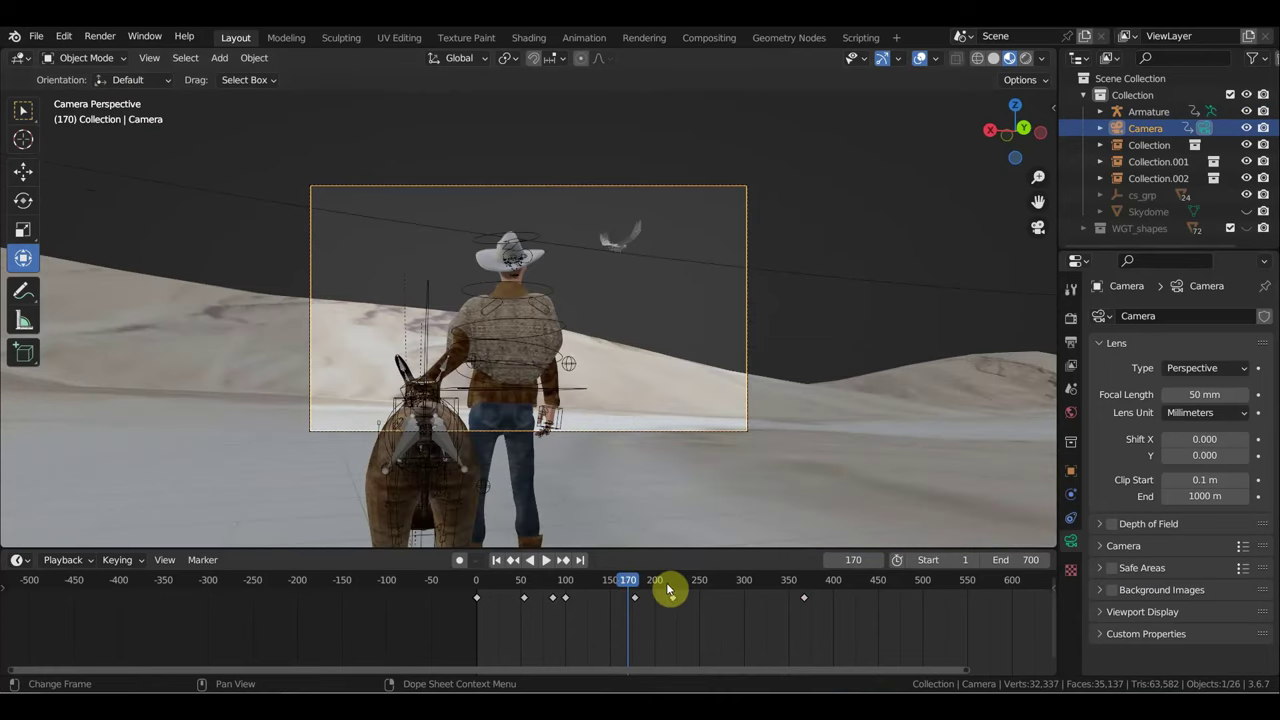
pyautogui.press('space')
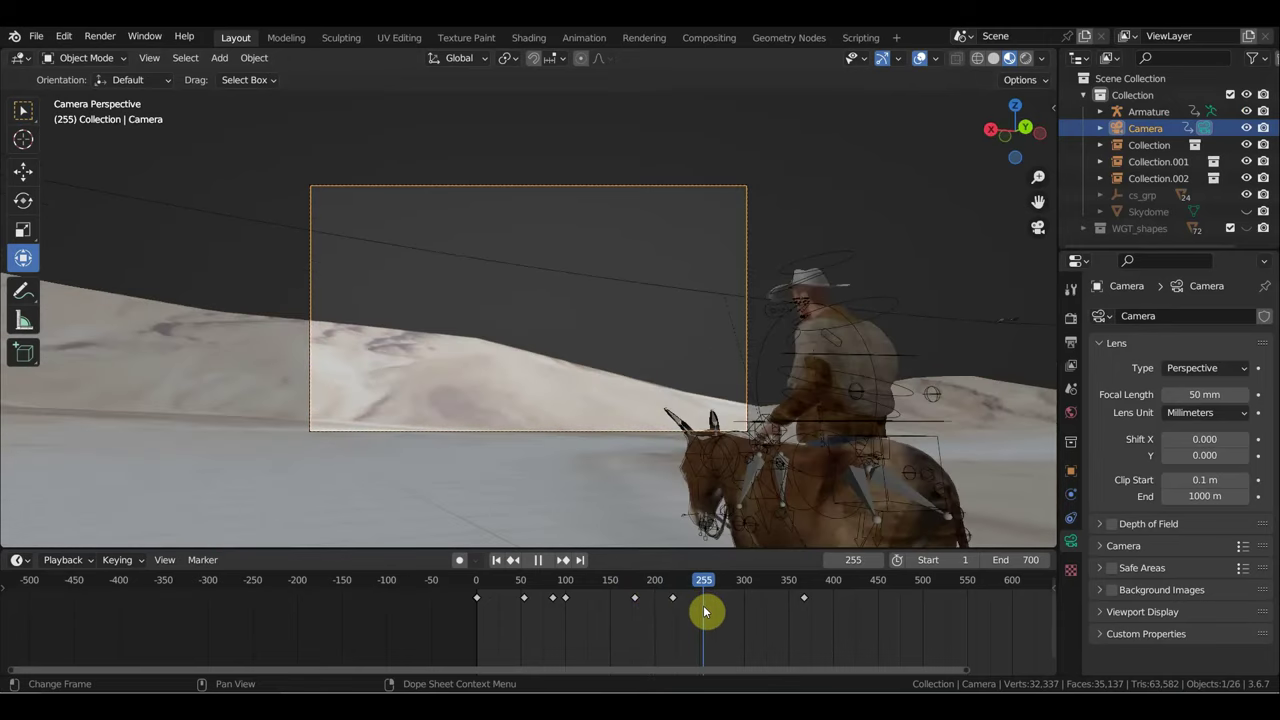
pyautogui.moveTo(706, 607)
pyautogui.mouseDown()
pyautogui.moveTo(799, 620)
pyautogui.moveTo(669, 597)
pyautogui.moveTo(697, 600)
pyautogui.mouseUp()
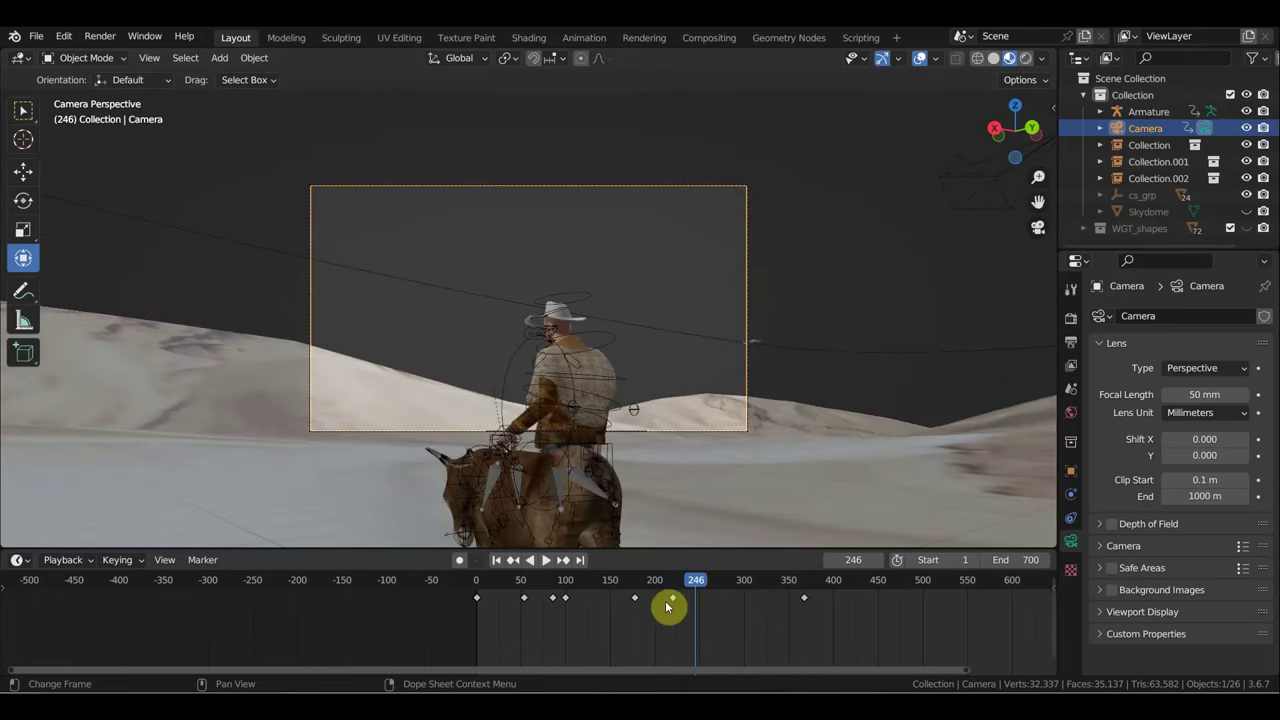
pyautogui.click(769, 583)
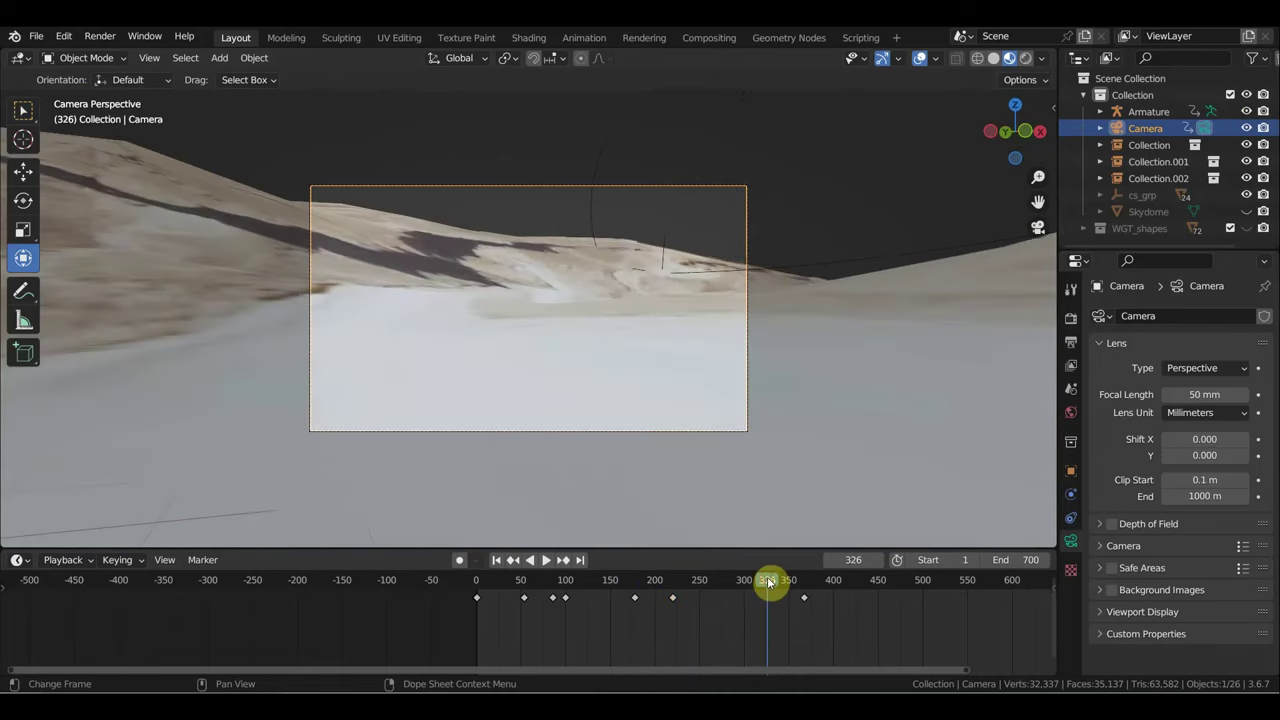
pyautogui.moveTo(778, 580)
pyautogui.mouseDown()
pyautogui.moveTo(691, 577)
pyautogui.moveTo(743, 576)
pyautogui.mouseUp()
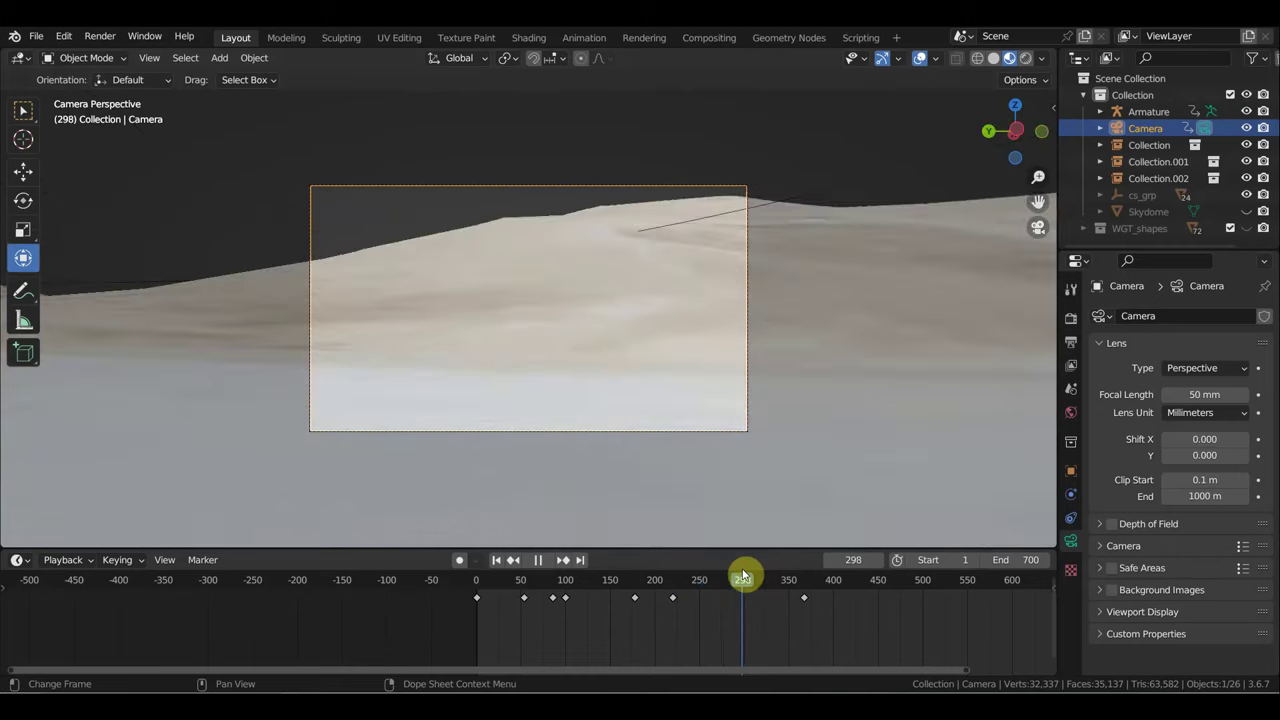
# Step: Reframe the camera, key its location and rotation at frame 298, then preview later frames
pyautogui.hotkey('shift', '`')
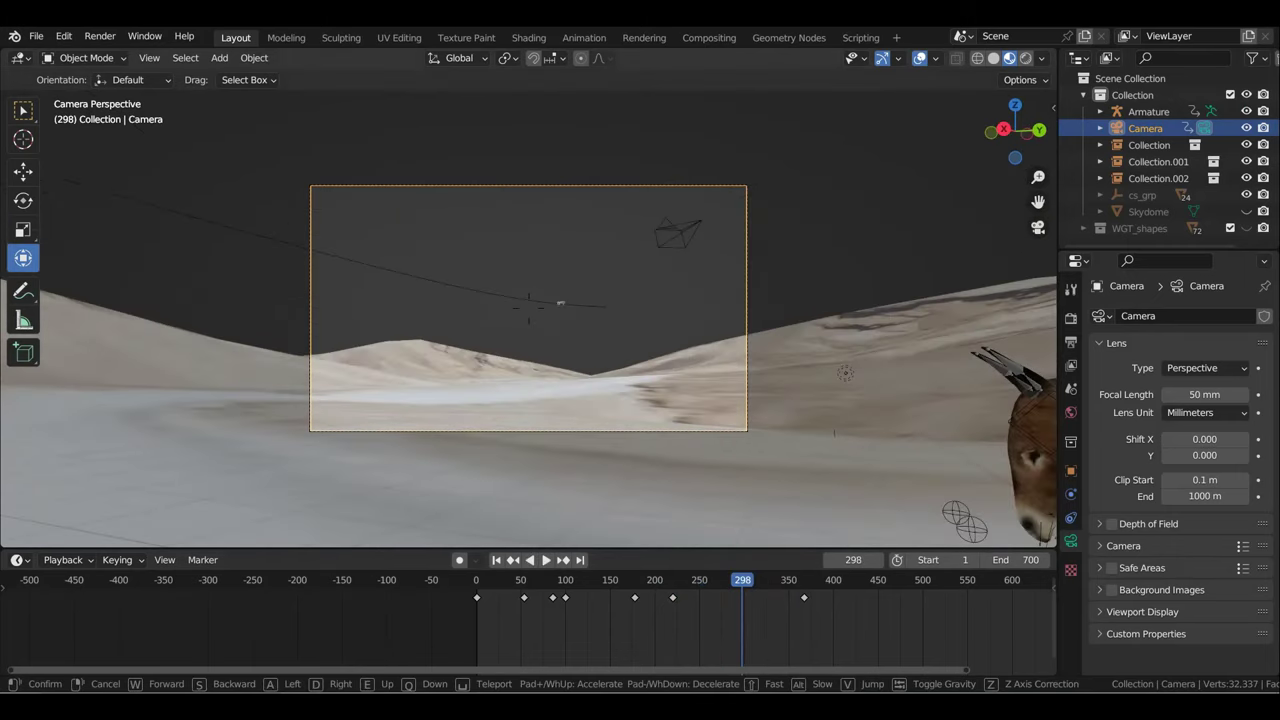
pyautogui.click(797, 440)
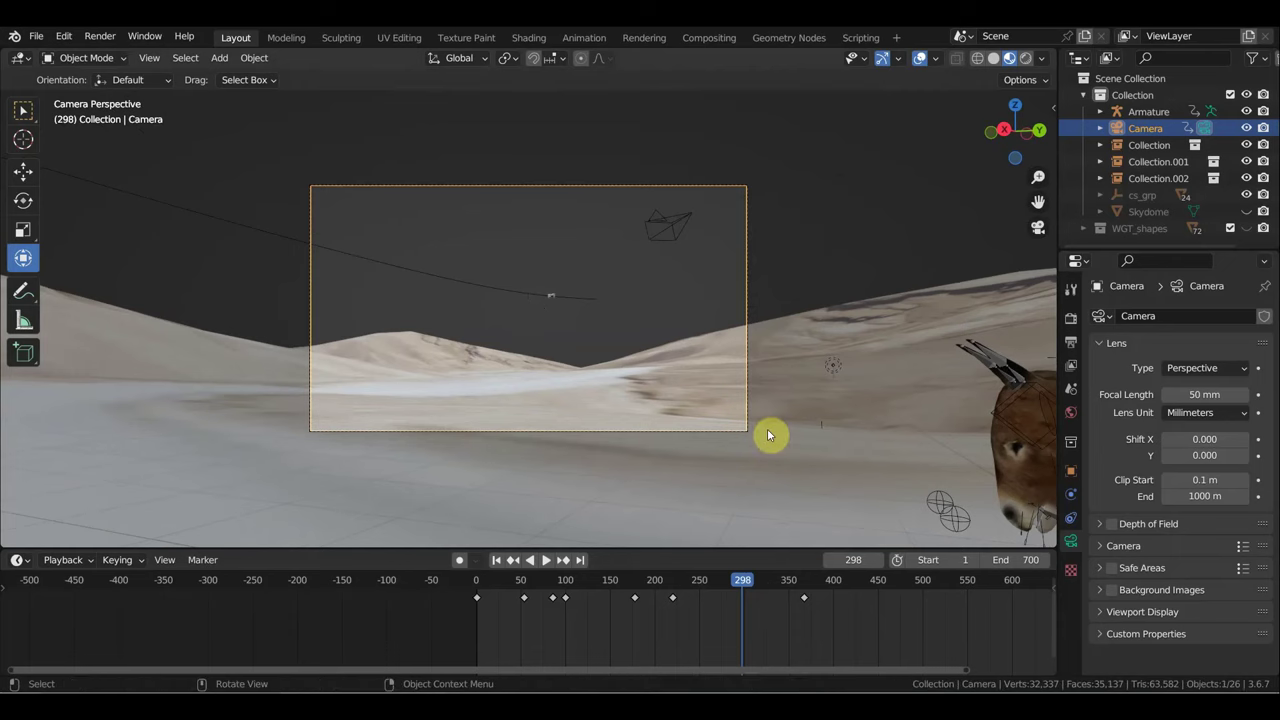
pyautogui.press('i')
pyautogui.moveTo(748, 581); pyautogui.dragTo(755, 581)
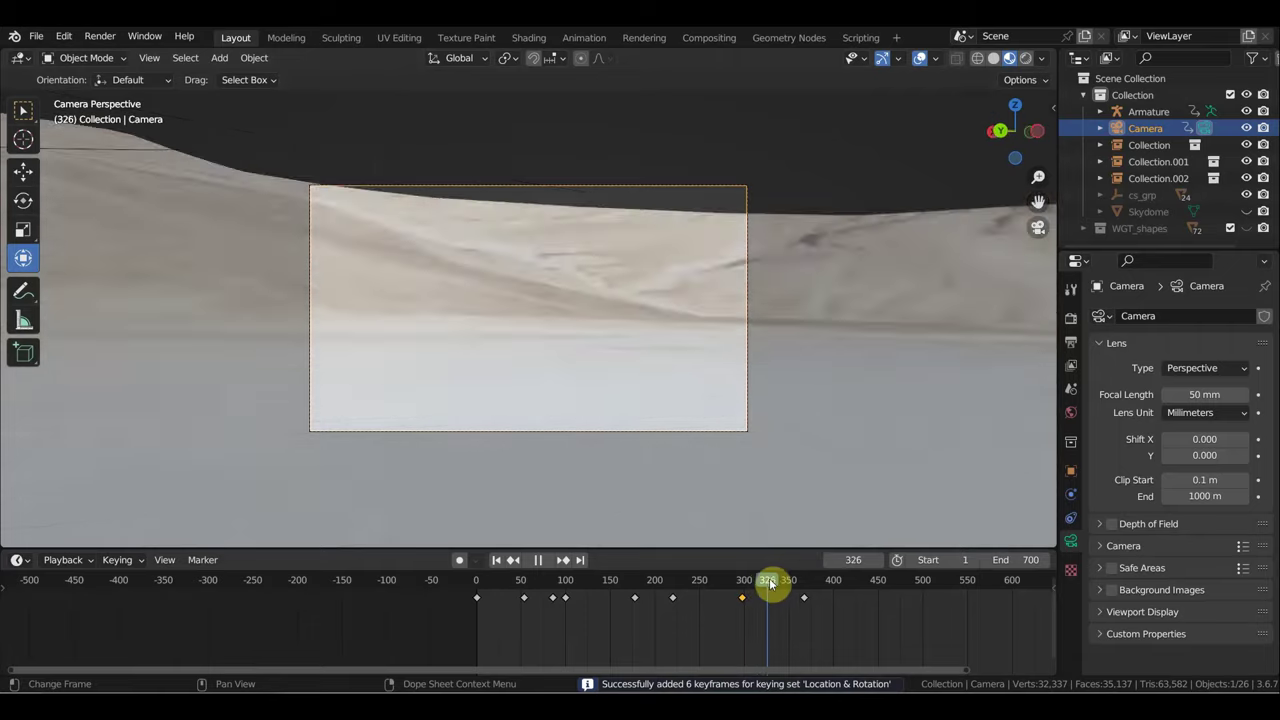
pyautogui.moveTo(755, 581)
pyautogui.mouseDown()
pyautogui.moveTo(805, 585)
pyautogui.moveTo(745, 578)
pyautogui.mouseUp()
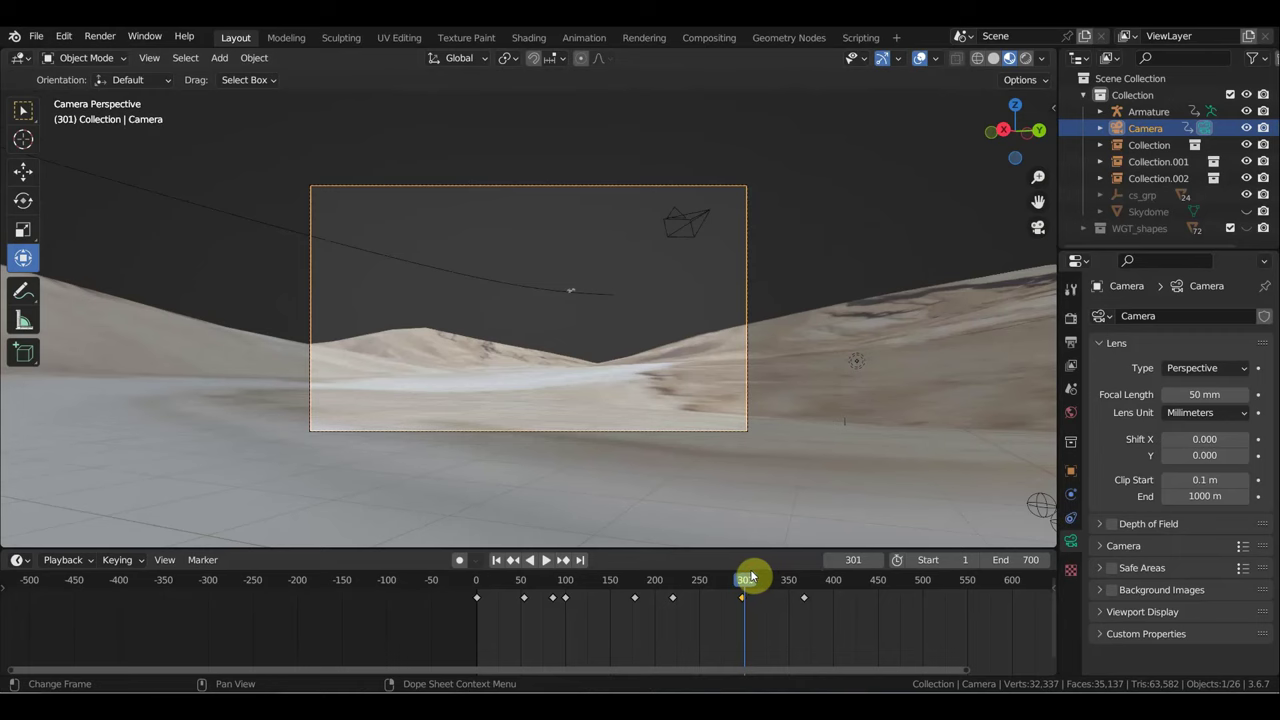
pyautogui.press('space')
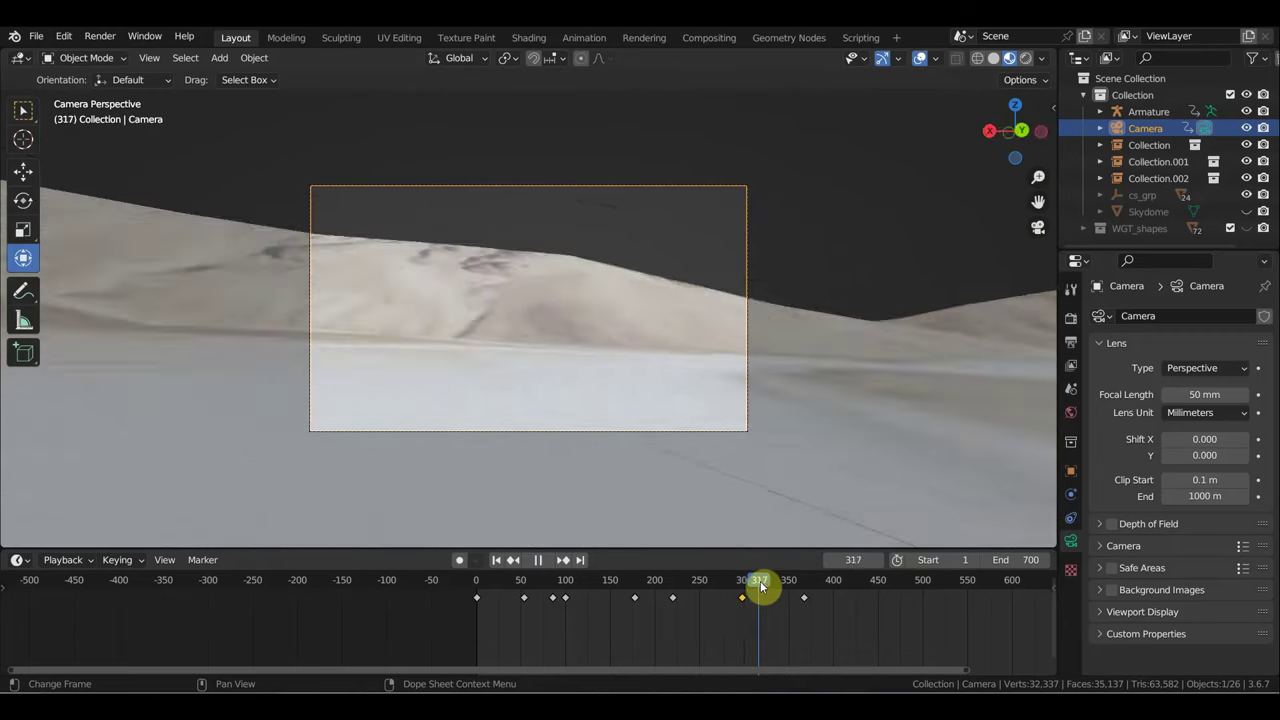
pyautogui.moveTo(790, 590); pyautogui.dragTo(810, 585)
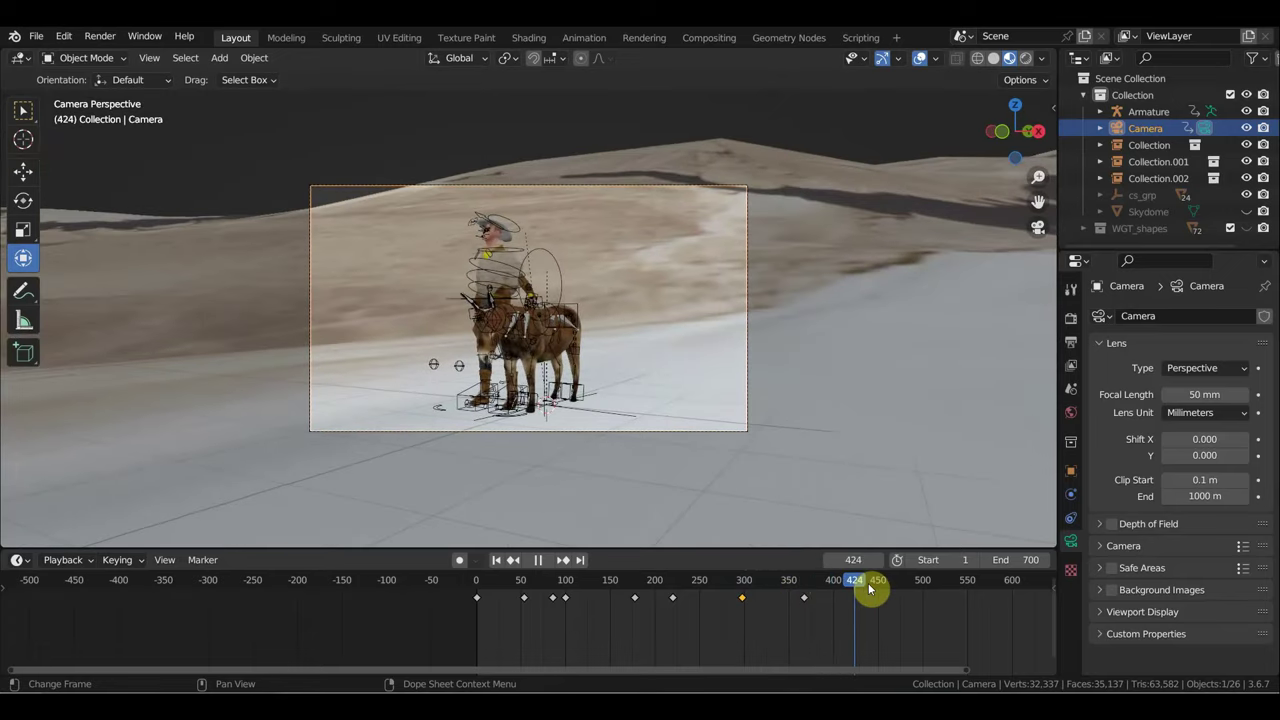
# Step: Walk the view back for a wide, distant shot with the rider right of centre, then select the camera
pyautogui.click(747, 355)
pyautogui.hotkey('shift', '`')
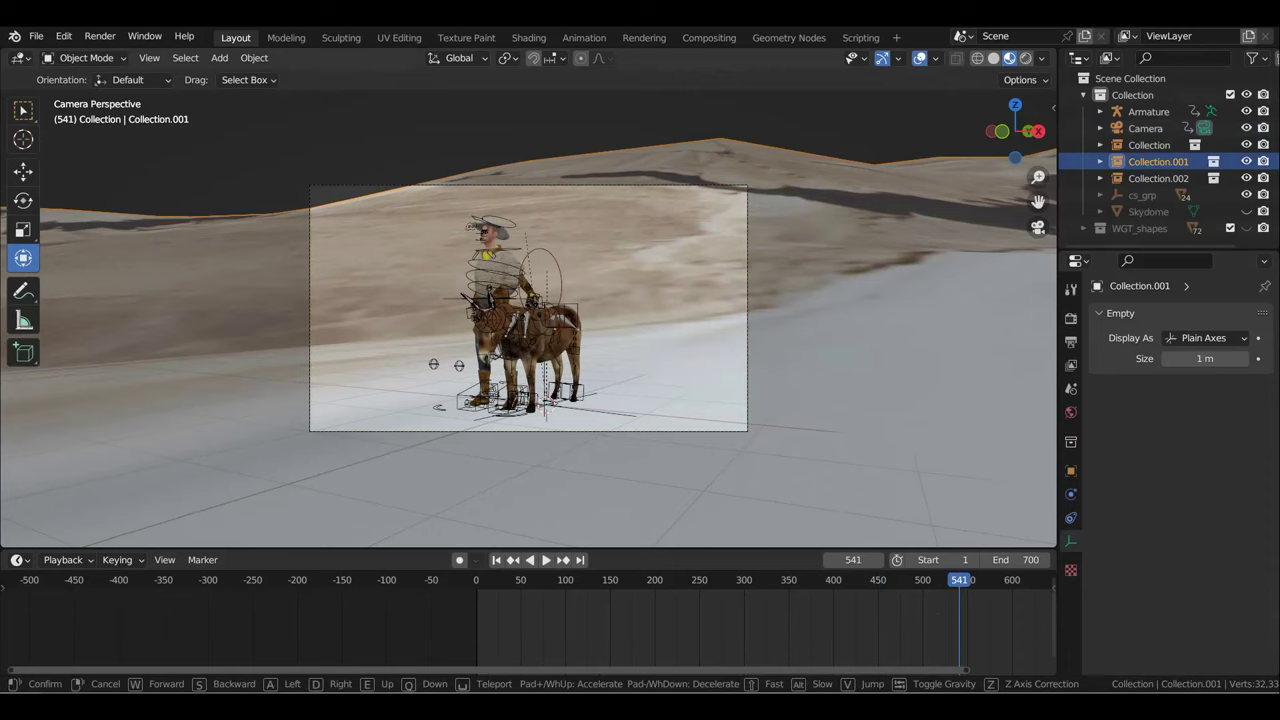
pyautogui.press('s')
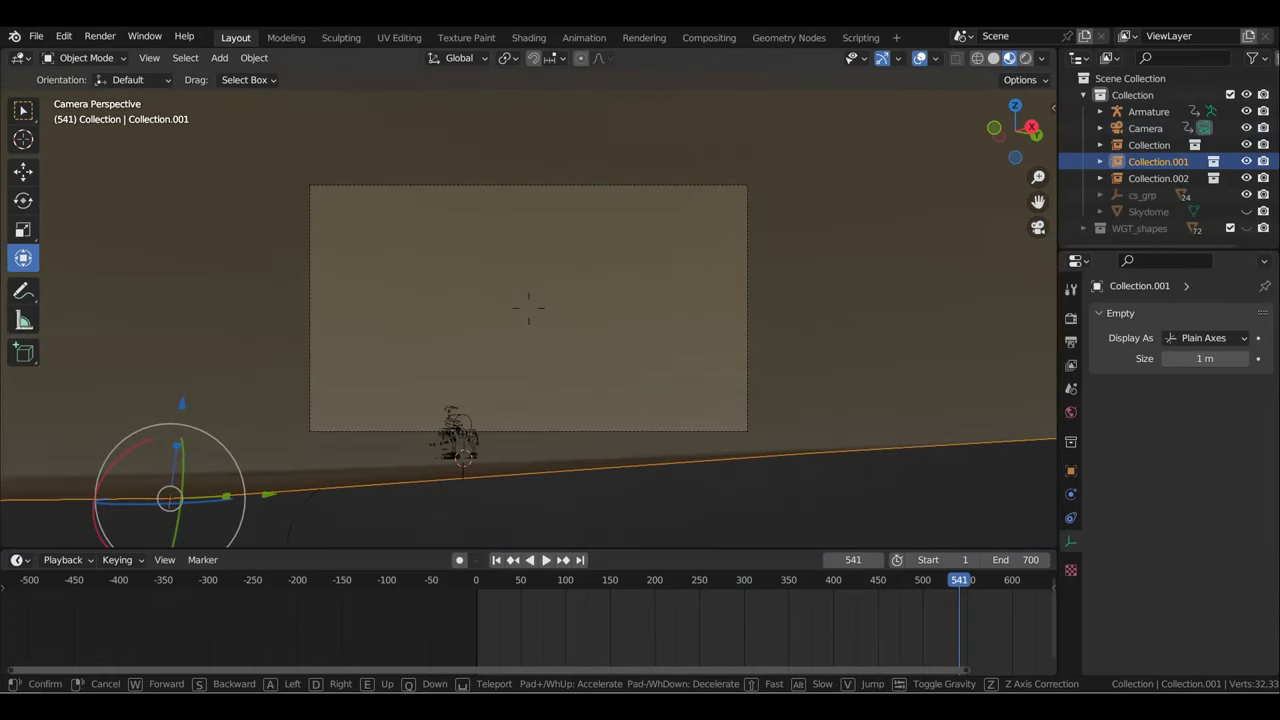
pyautogui.press('w')
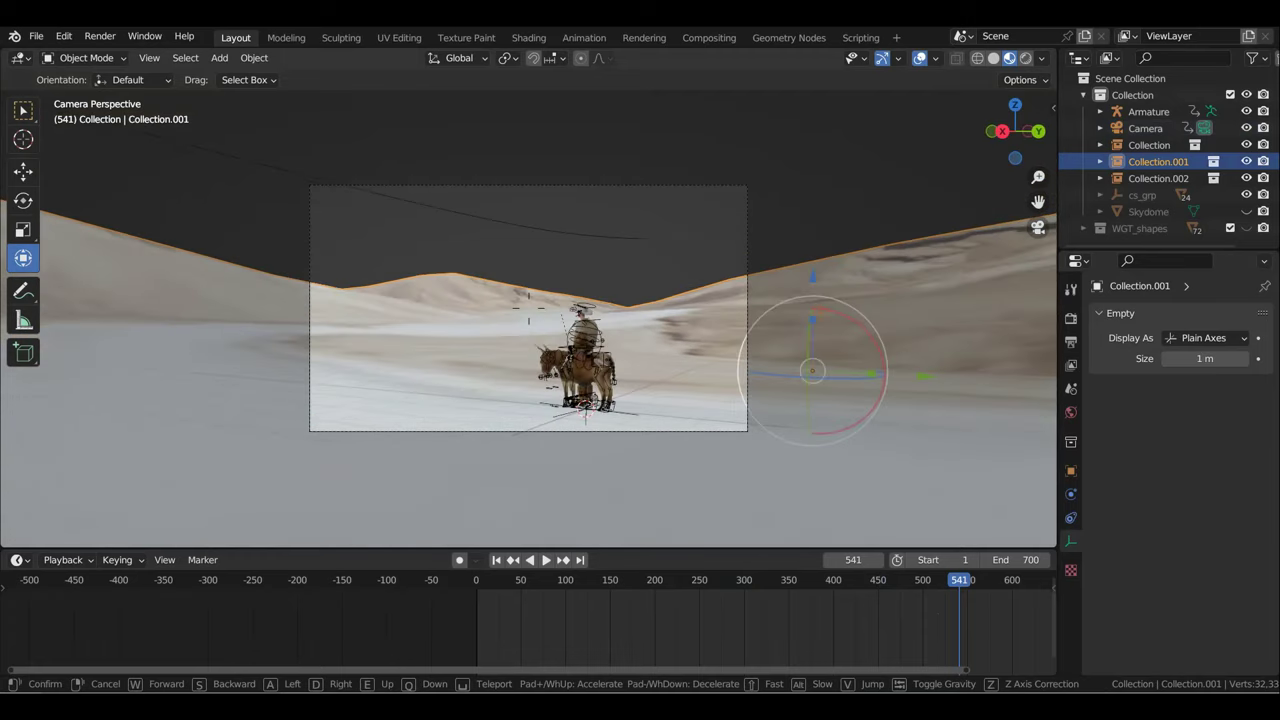
pyautogui.press('s')
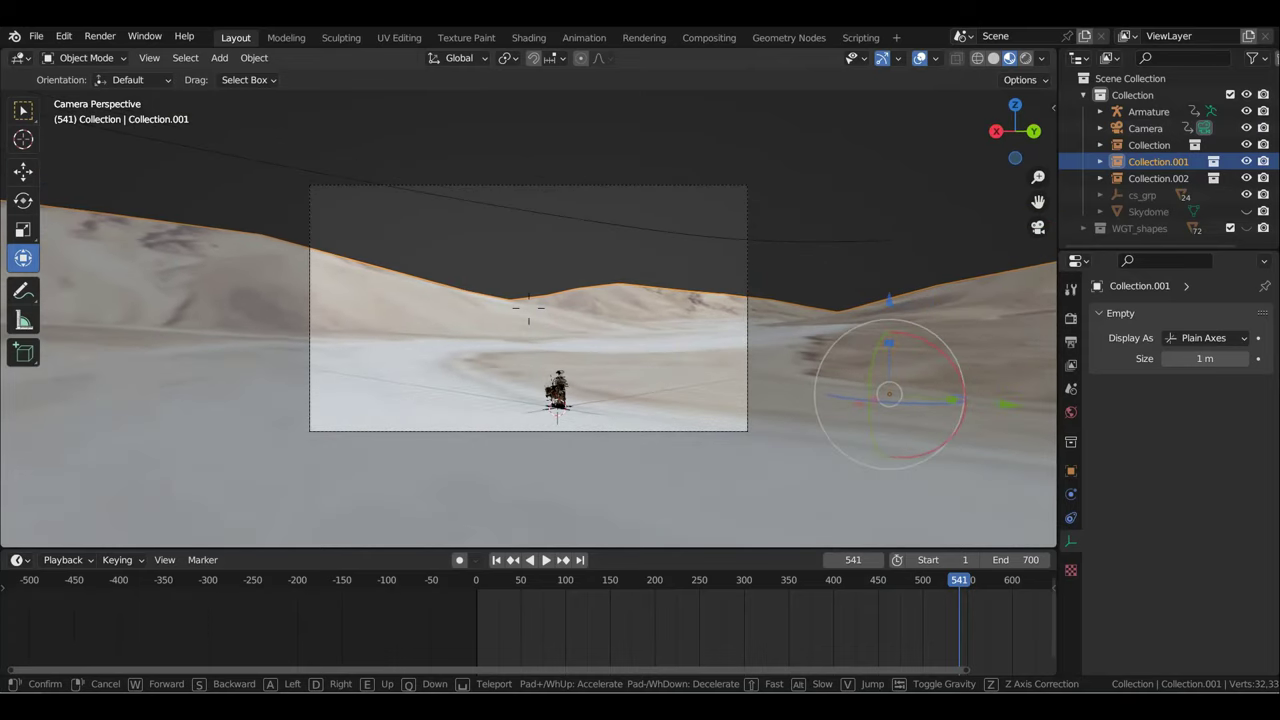
pyautogui.click(528, 308)
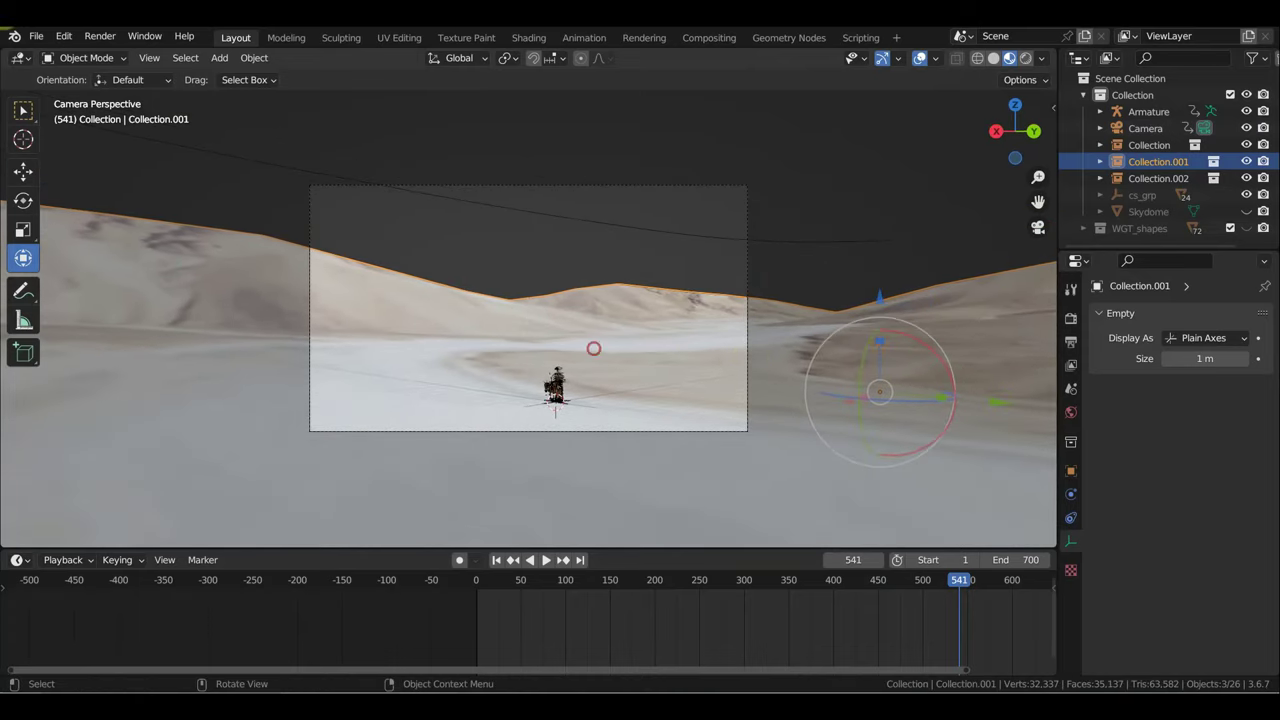
pyautogui.click(748, 395)
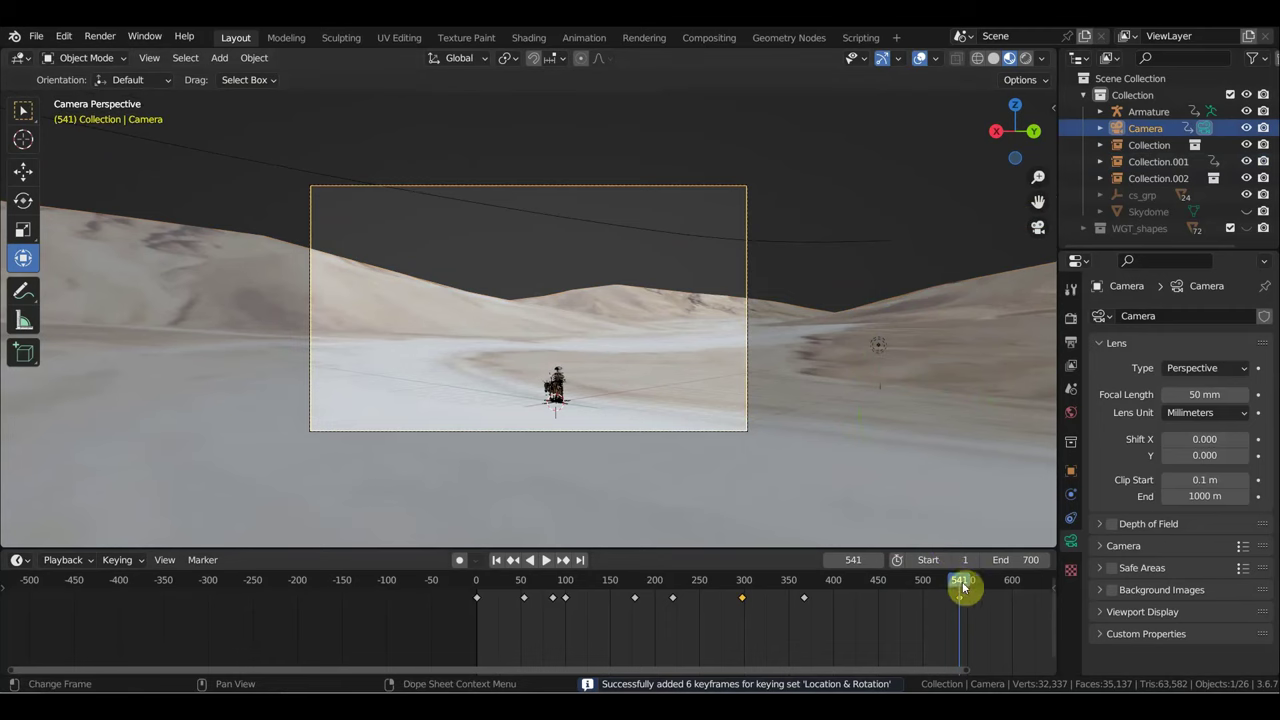
# Step: Duplicate the camera key near frame 300 forward 42 frames, play to check the hold, then deselect
pyautogui.moveTo(950, 585)
pyautogui.mouseDown()
pyautogui.moveTo(763, 584)
pyautogui.moveTo(749, 580)
pyautogui.moveTo(803, 580)
pyautogui.moveTo(631, 543)
pyautogui.moveTo(747, 570)
pyautogui.mouseUp()
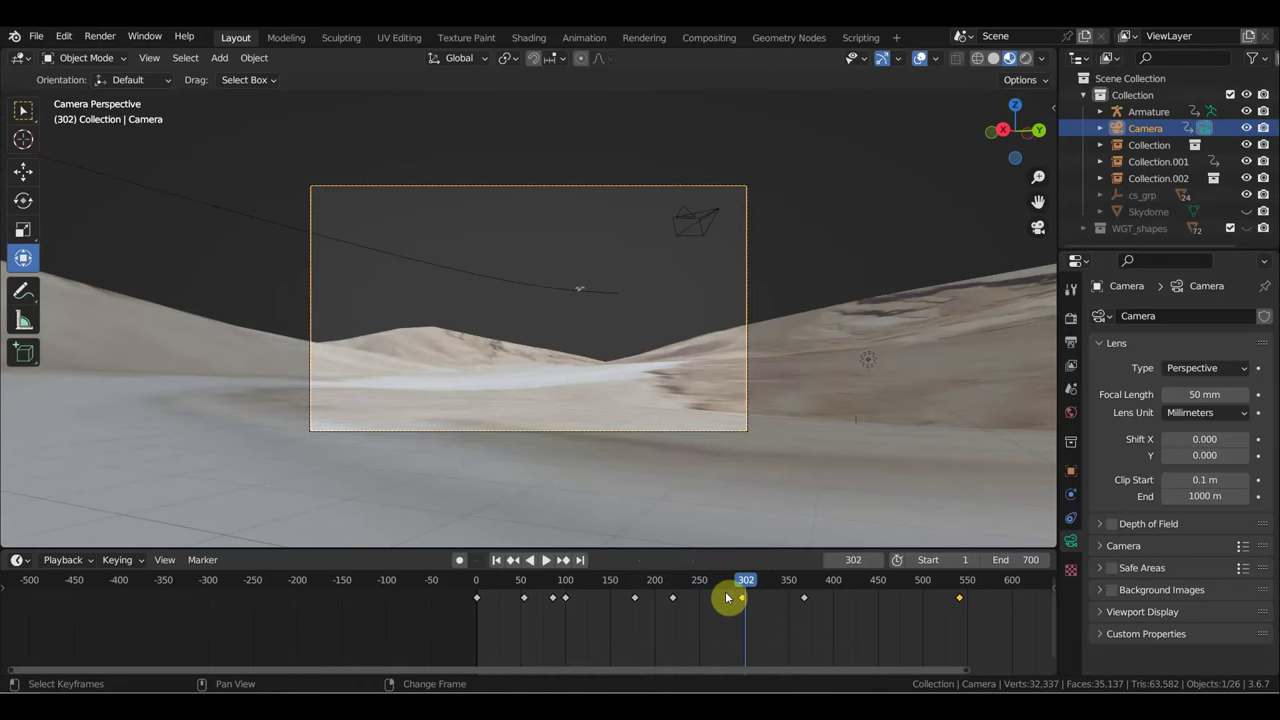
pyautogui.moveTo(727, 597); pyautogui.dragTo(747, 596)
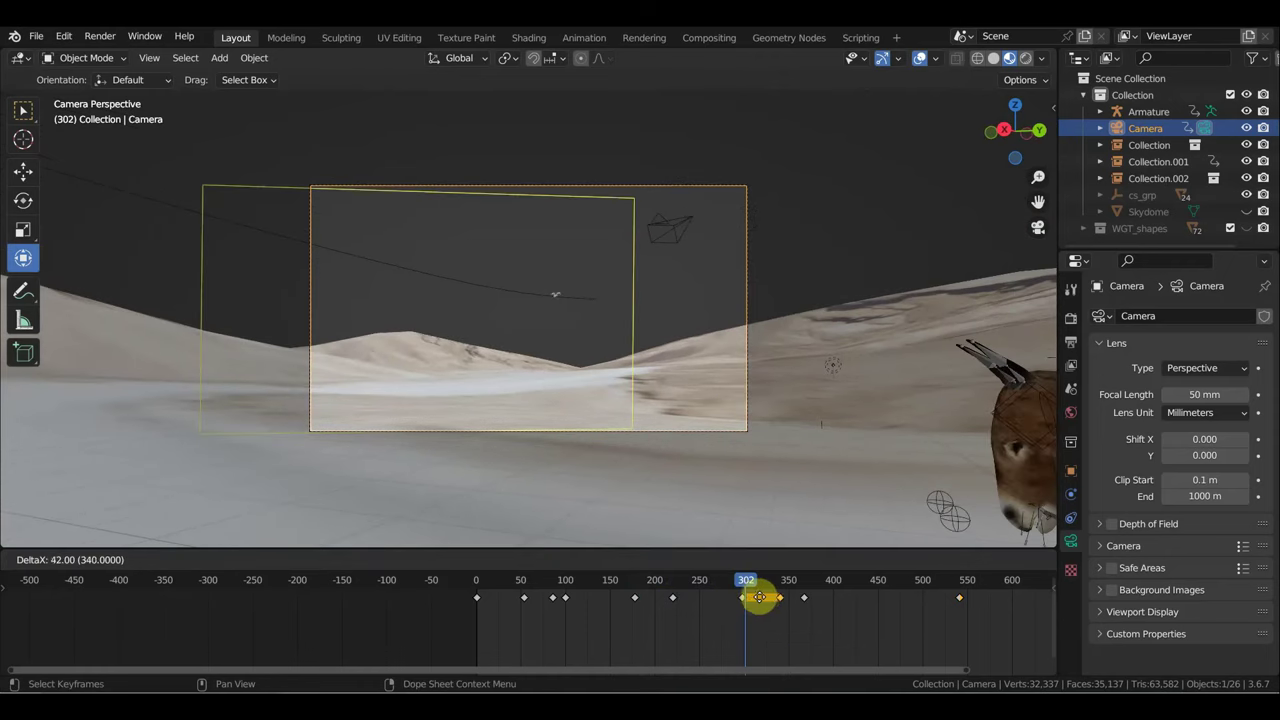
pyautogui.click(762, 598)
pyautogui.moveTo(748, 583); pyautogui.dragTo(788, 598)
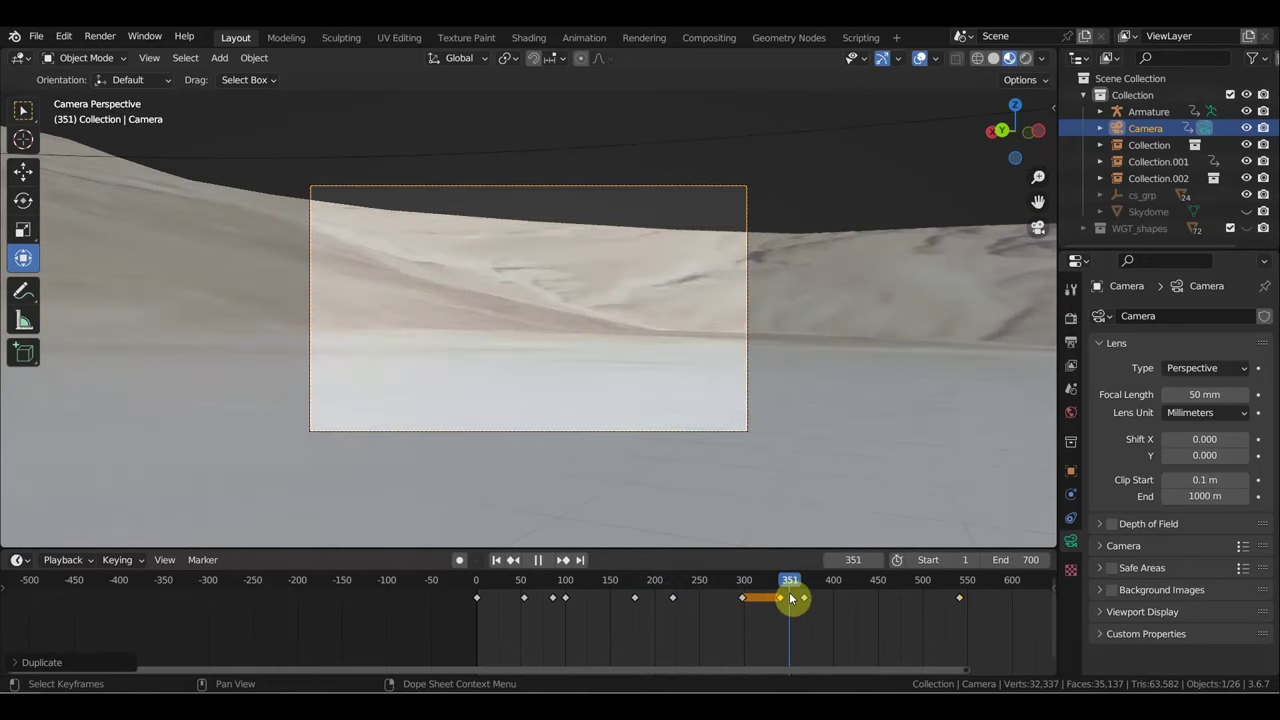
pyautogui.press('space')
pyautogui.press('b')
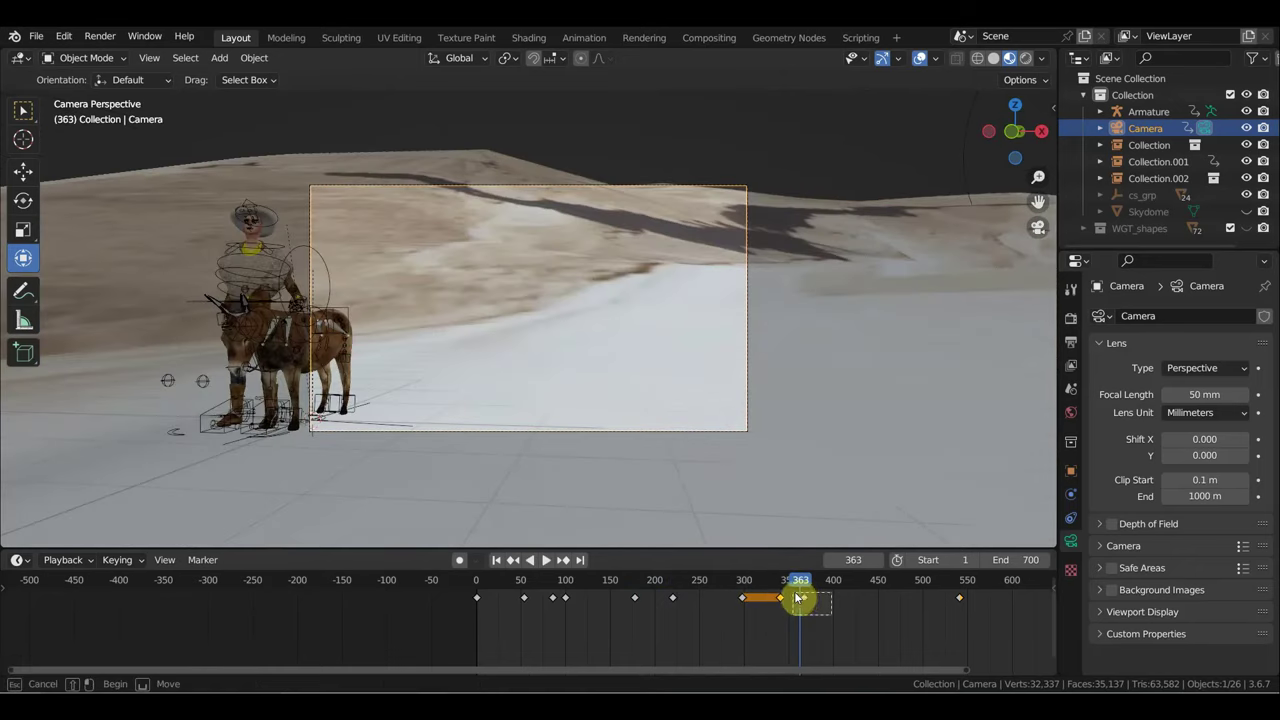
pyautogui.moveTo(811, 607)
pyautogui.mouseDown()
pyautogui.moveTo(798, 585)
pyautogui.moveTo(952, 605)
pyautogui.moveTo(760, 592)
pyautogui.moveTo(964, 604)
pyautogui.mouseUp()
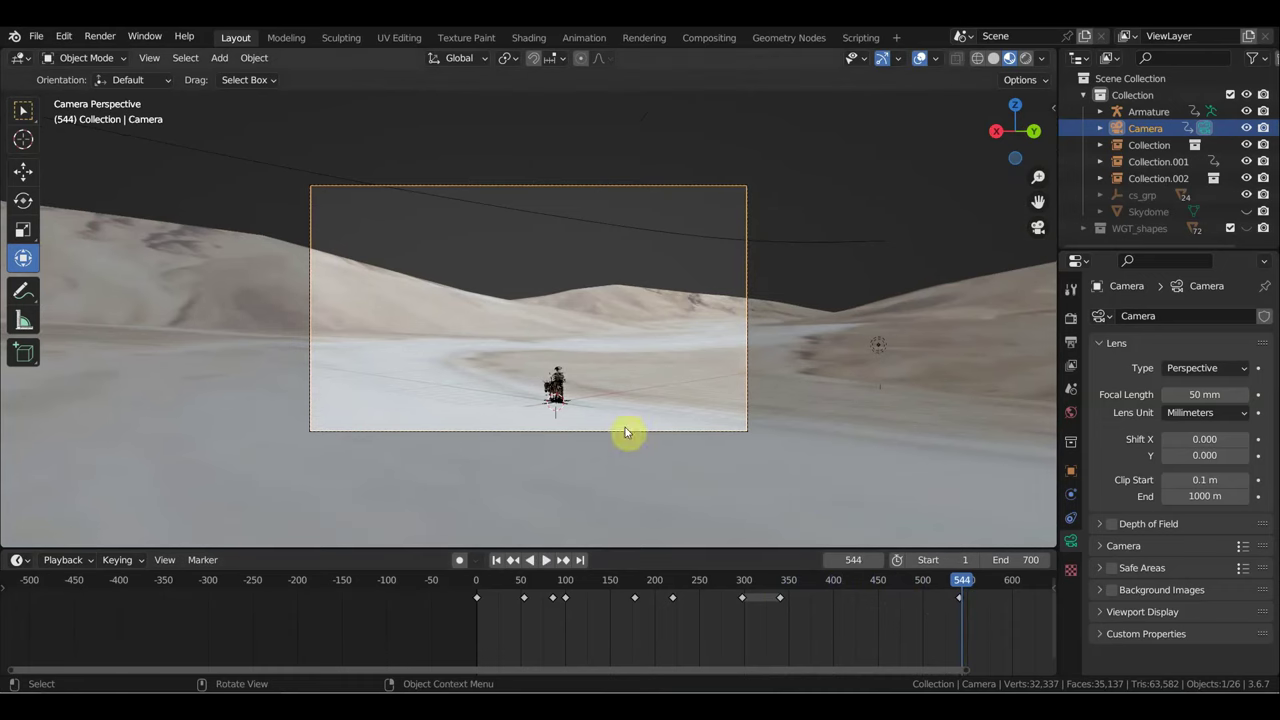
# Step: With overlays hidden, refine the rider framing at frame 542 and key the camera's location and rotation
pyautogui.click(920, 57)
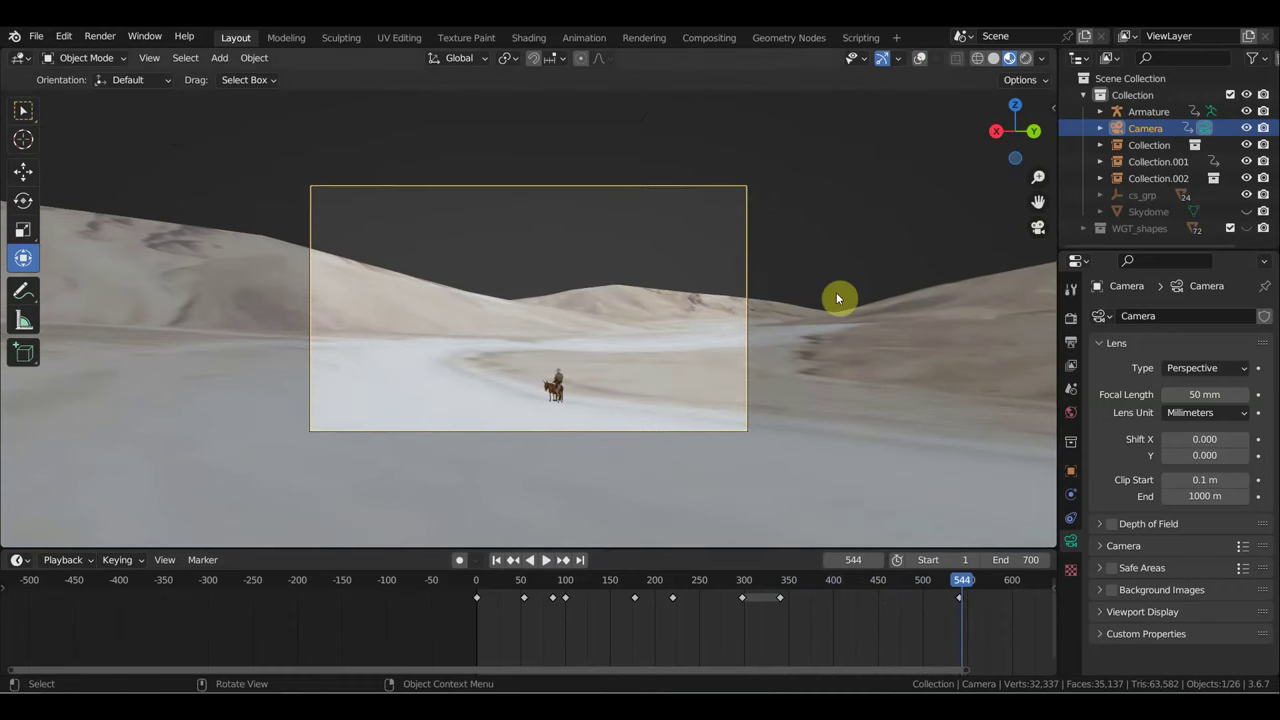
pyautogui.scroll(1, 810, 320)
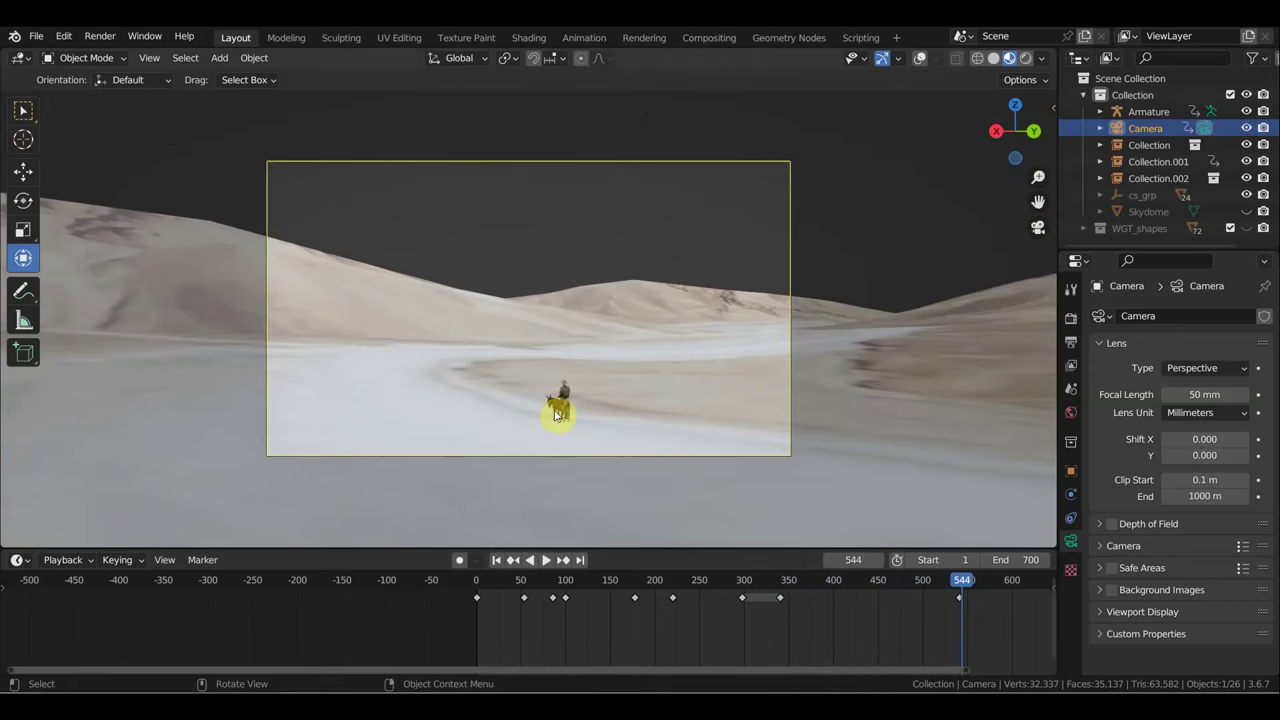
pyautogui.moveTo(962, 588); pyautogui.dragTo(962, 588)
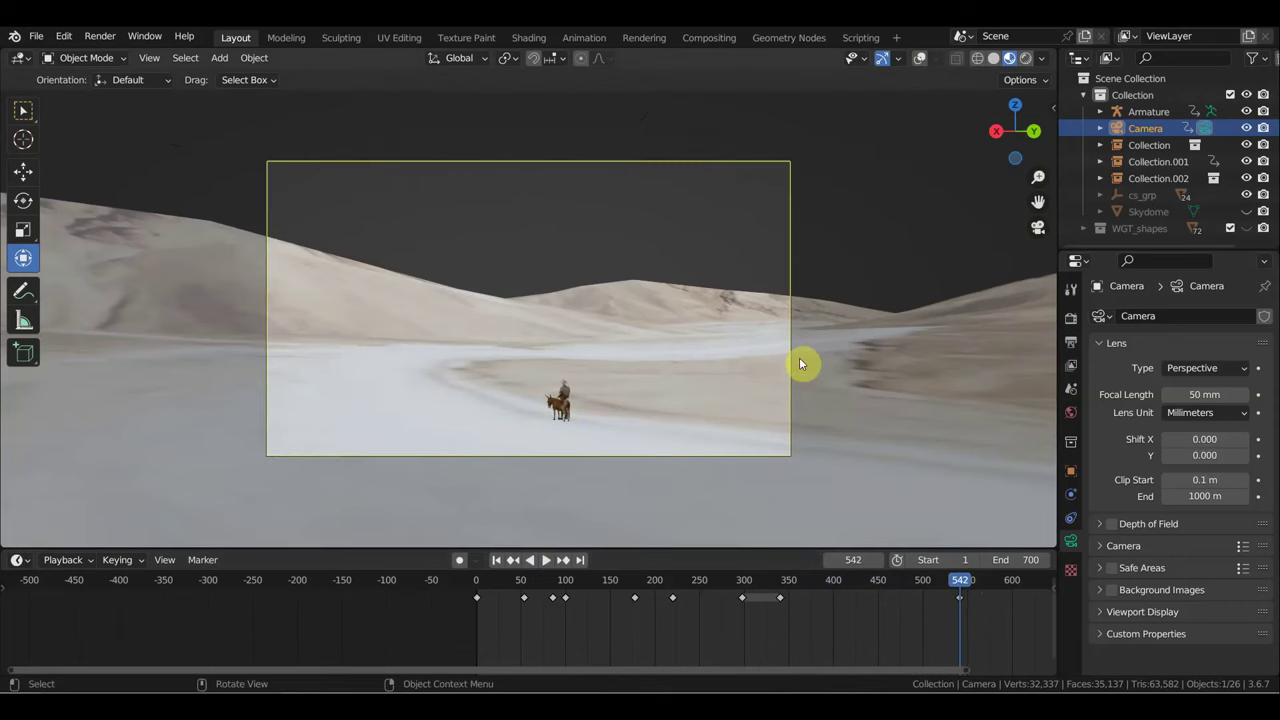
pyautogui.hotkey('shift', '`')
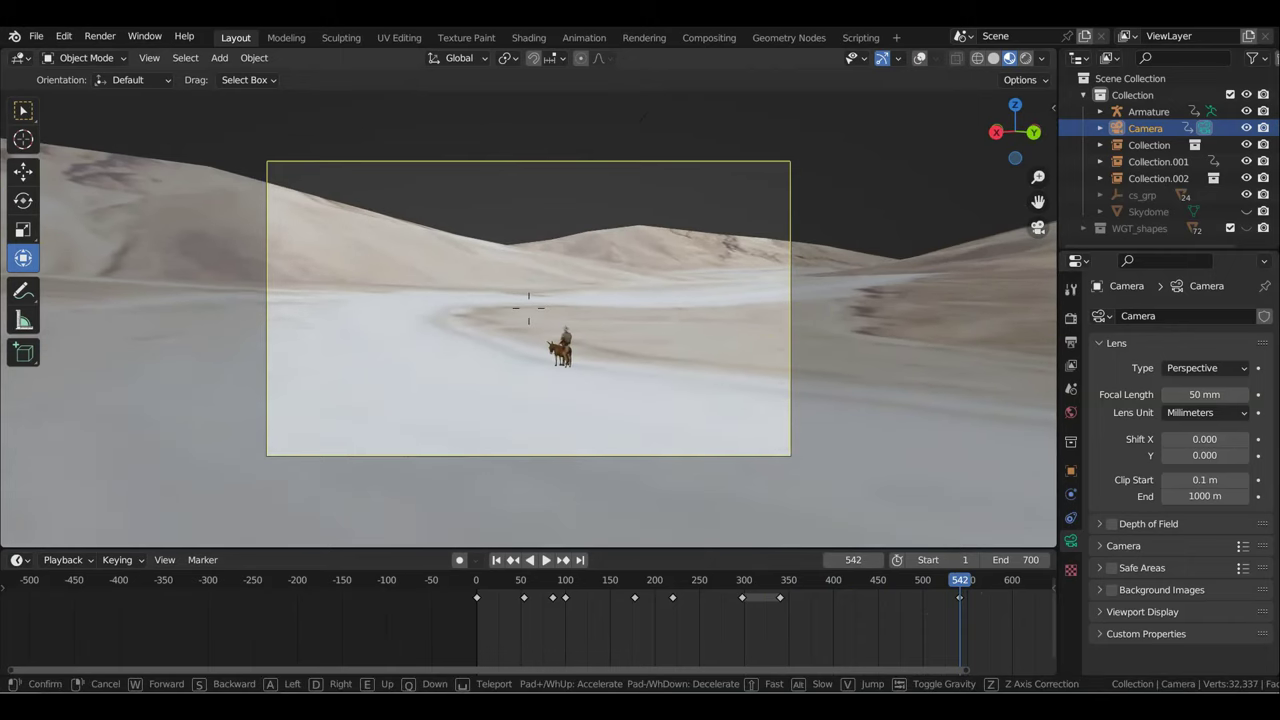
pyautogui.click(480, 375)
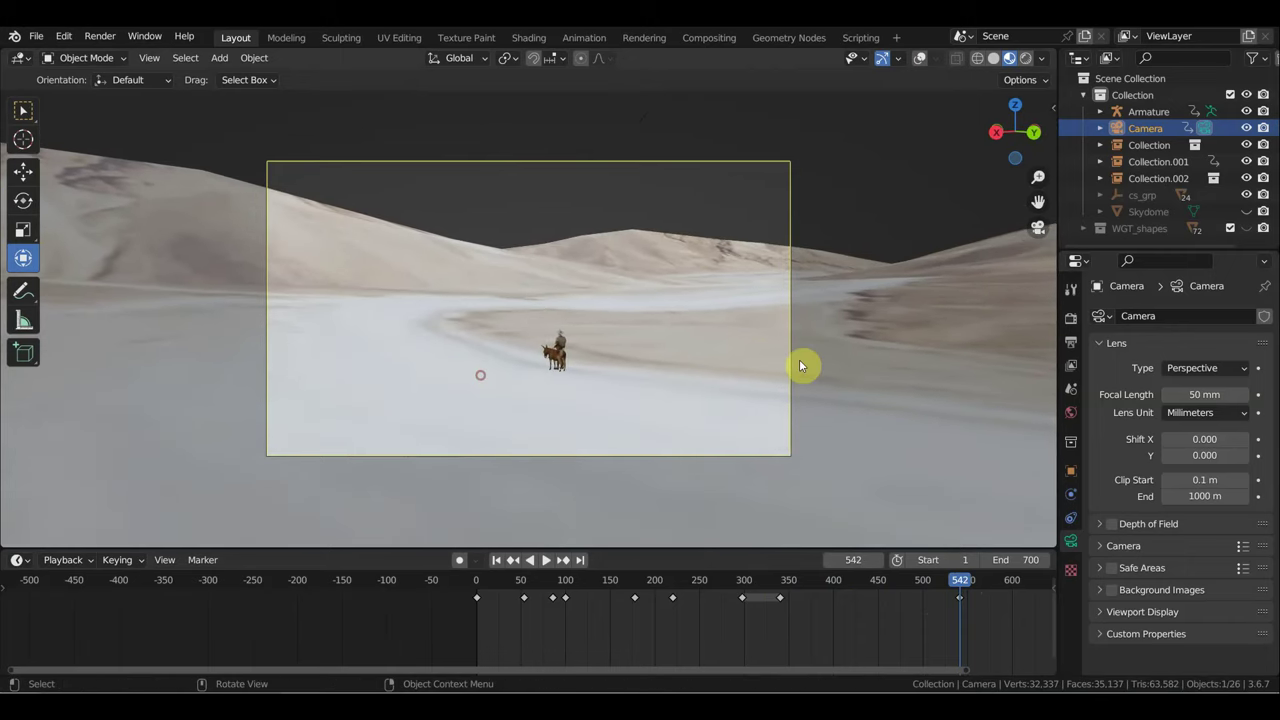
pyautogui.press('i')
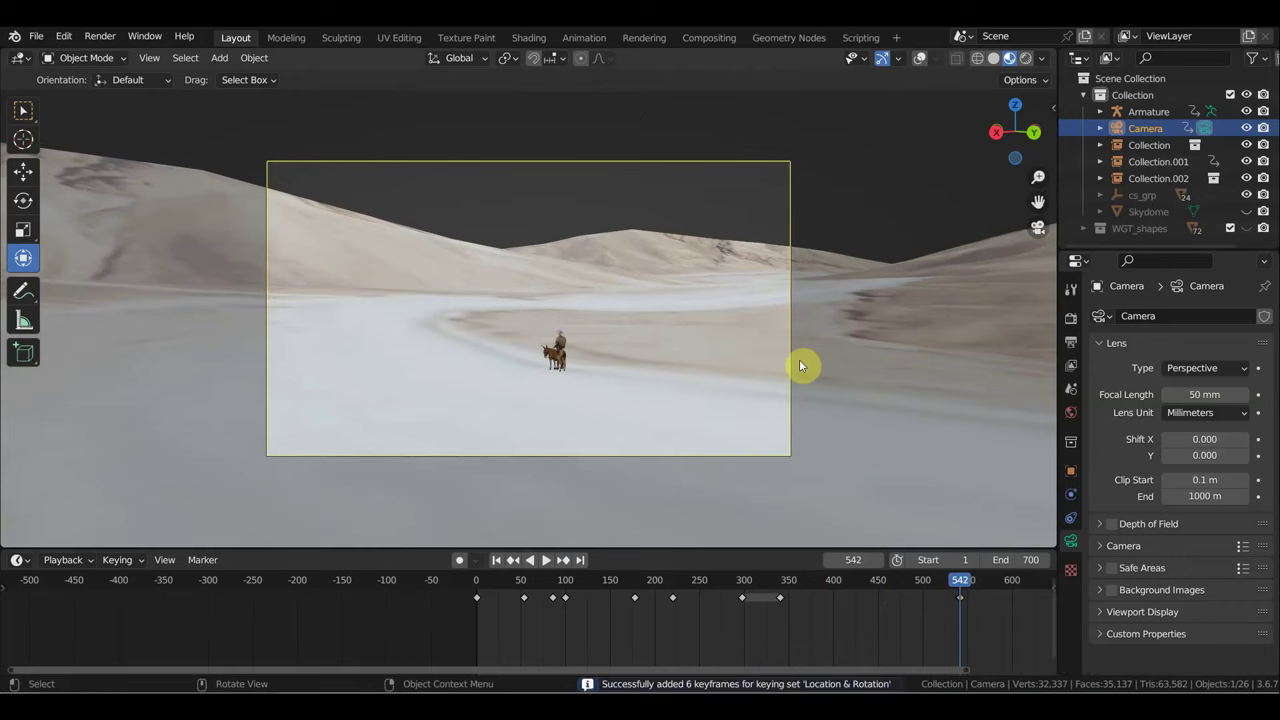
pyautogui.moveTo(957, 581)
pyautogui.mouseDown()
pyautogui.moveTo(806, 583)
pyautogui.moveTo(963, 594)
pyautogui.mouseUp()
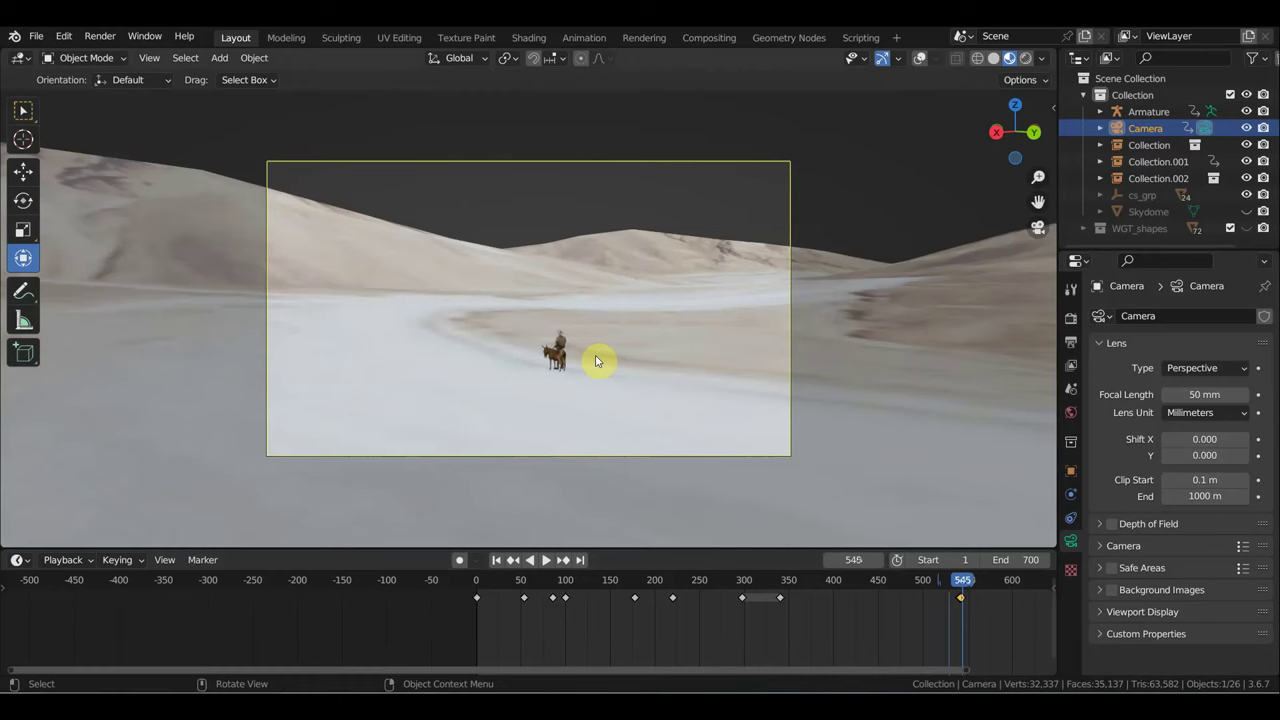
pyautogui.press('KP_0')
pyautogui.press('KP_0')
# Step: Save the scene as 'герой запада сцена2.blend'
pyautogui.click(36, 36)
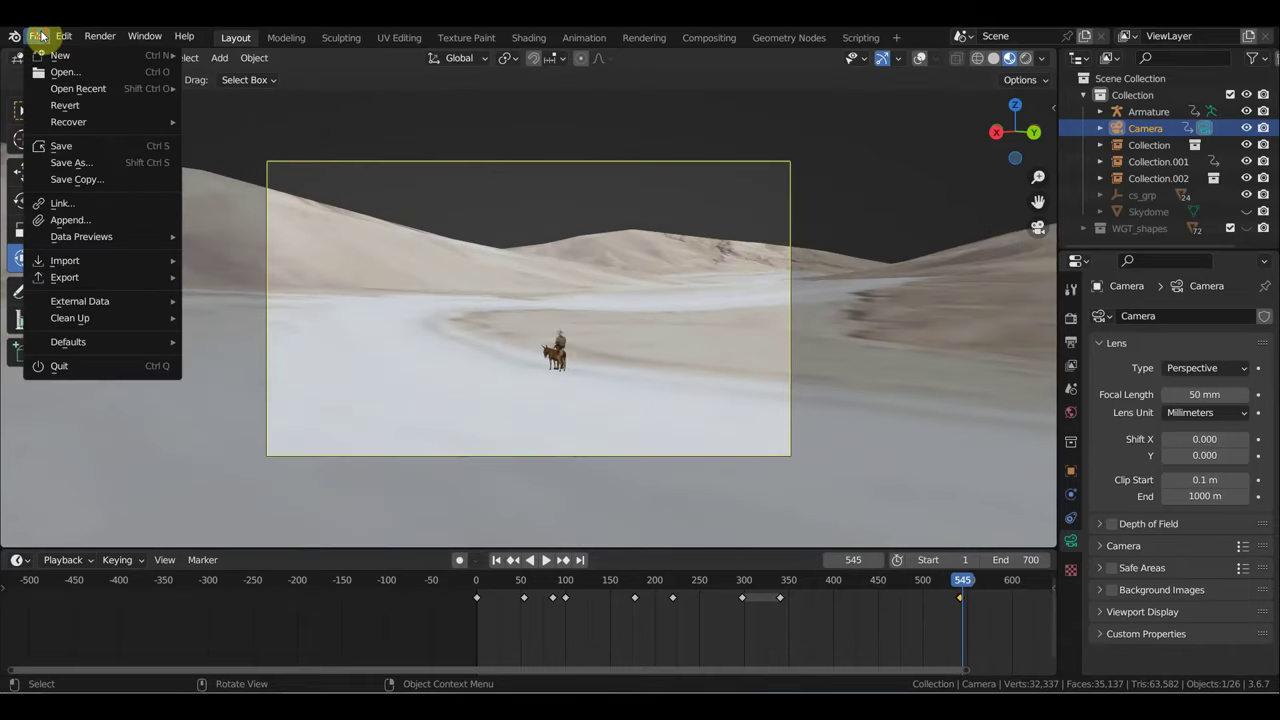
pyautogui.click(72, 162)
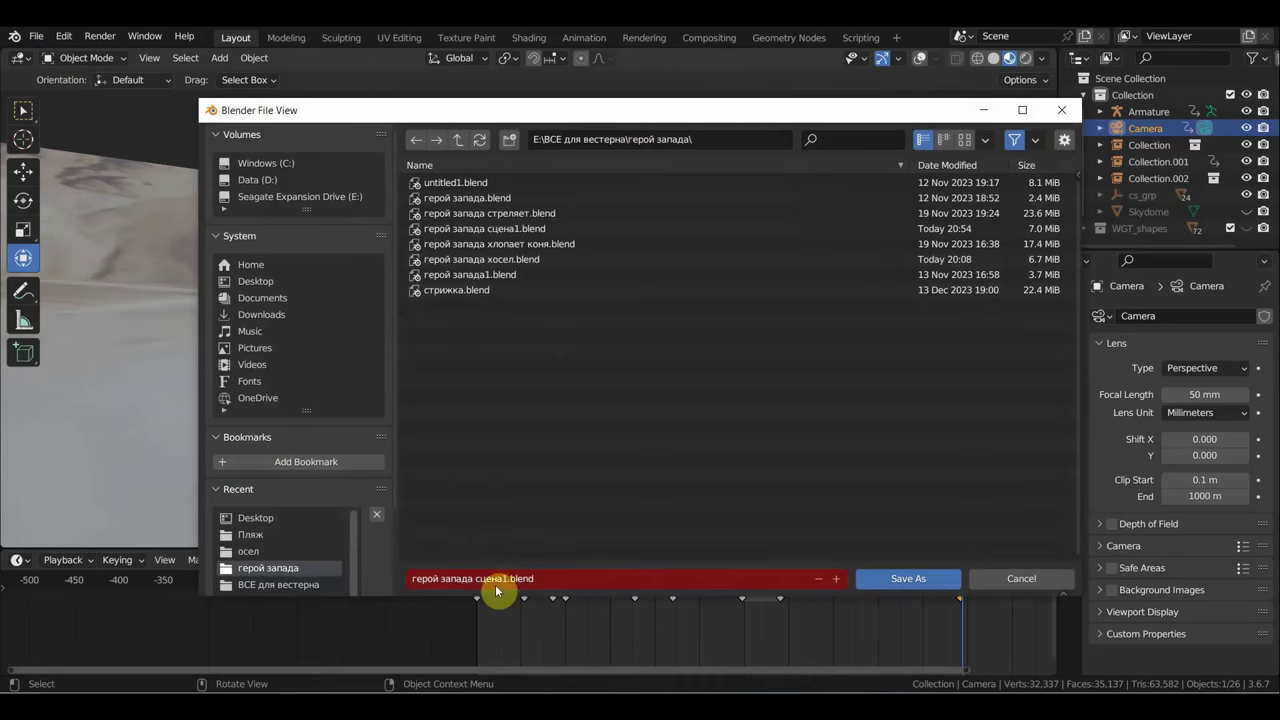
pyautogui.click(480, 580)
pyautogui.click(505, 579)
pyautogui.press('Return')
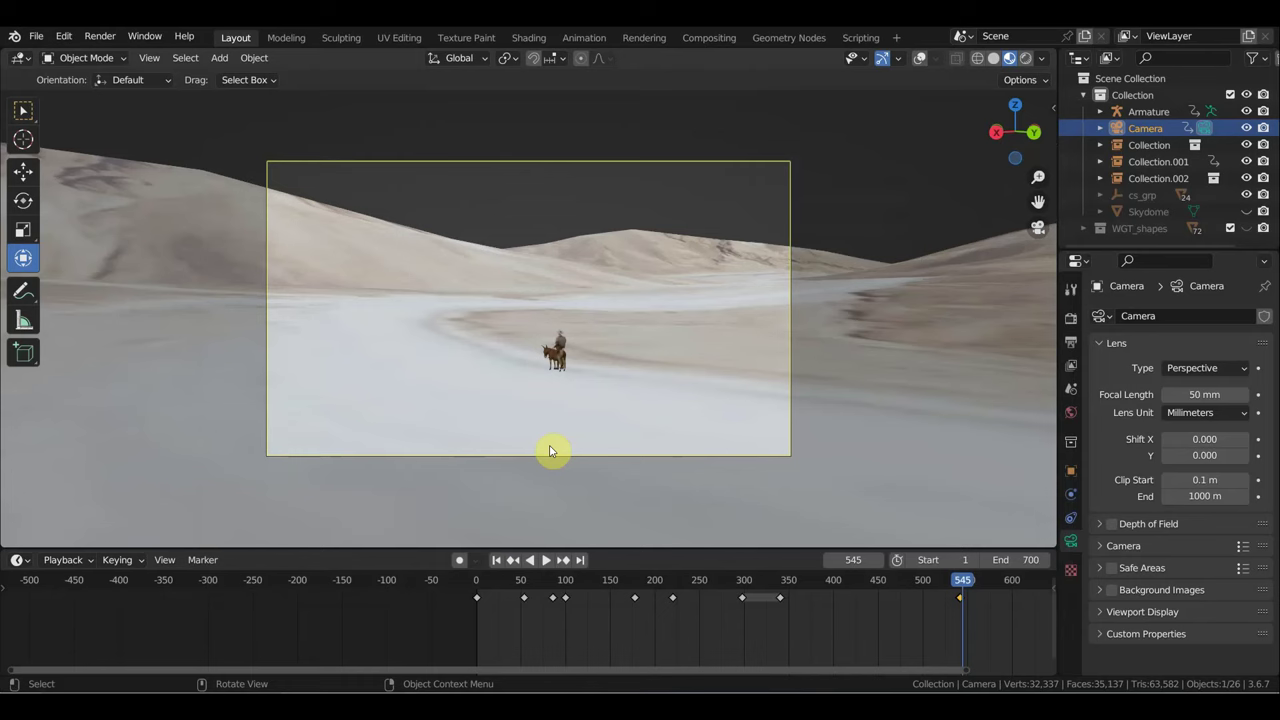
# Step: Reveal the hidden cloudy Skydome so clouds fill the background behind the dunes
pyautogui.click(36, 37)
pyautogui.scroll(2, 600, 429)
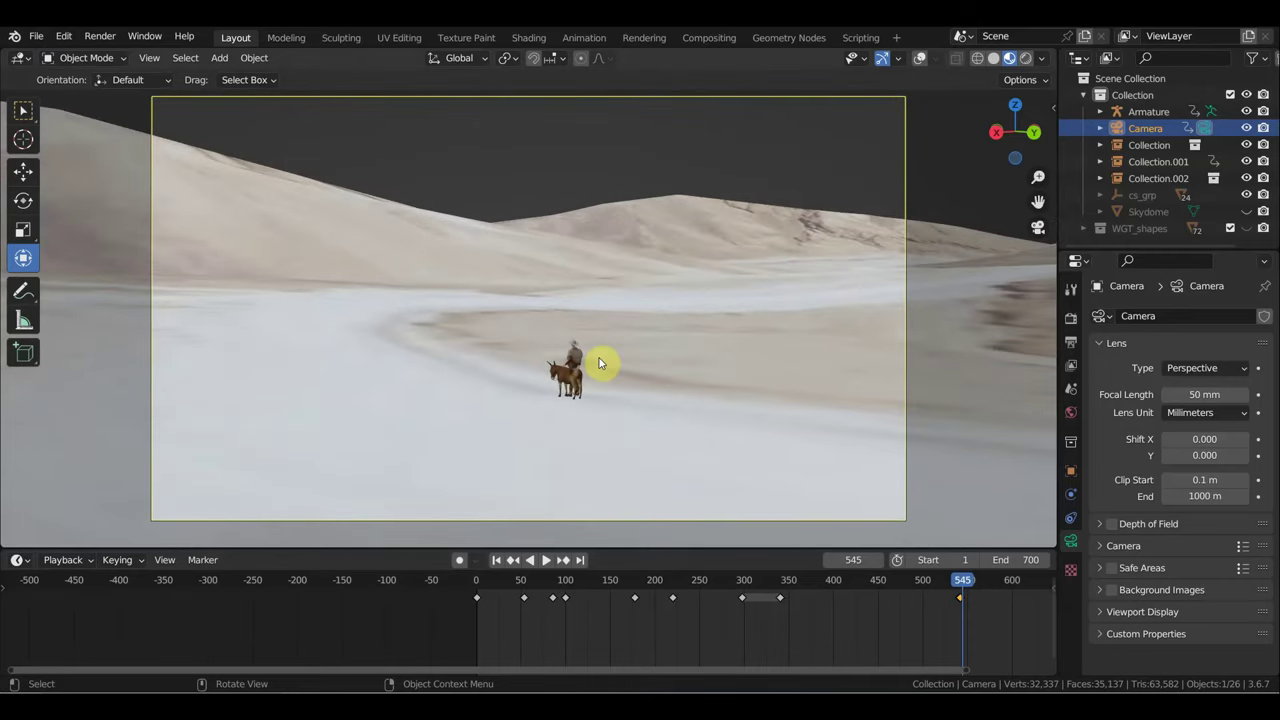
pyautogui.scroll(-2, 602, 362)
pyautogui.scroll(-1, 602, 362)
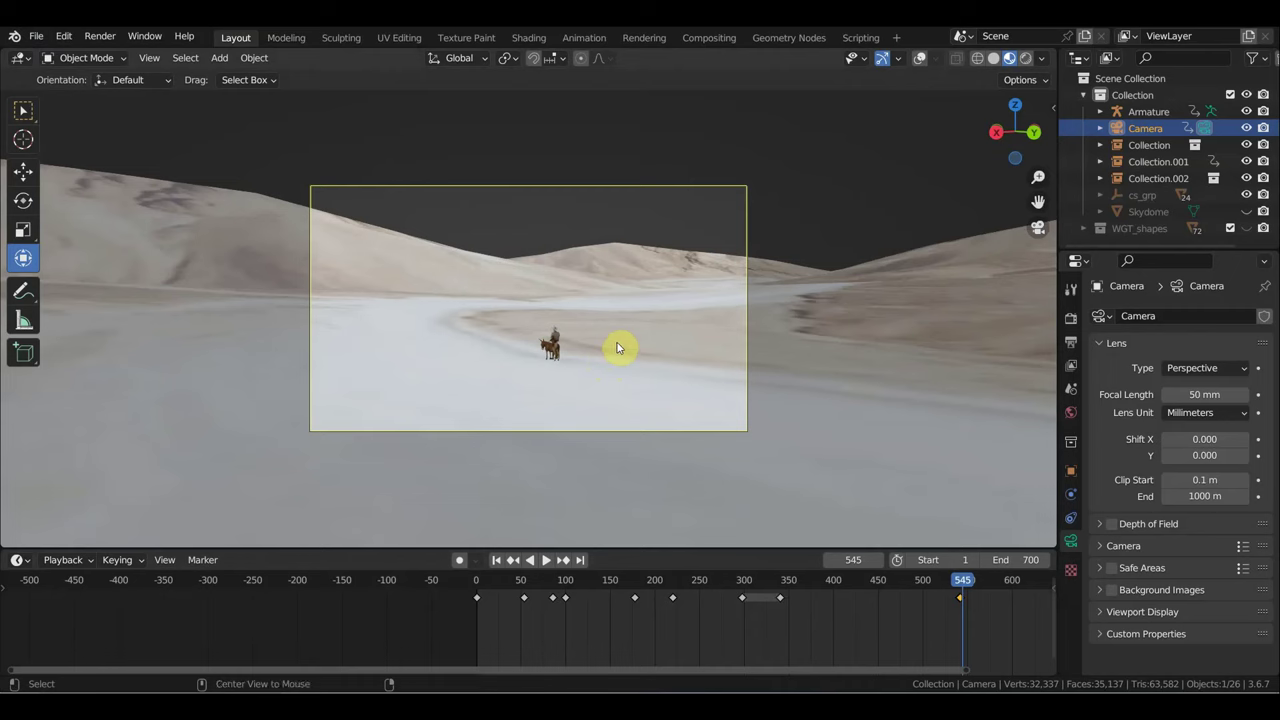
pyautogui.hotkey('ctrl', 'z')
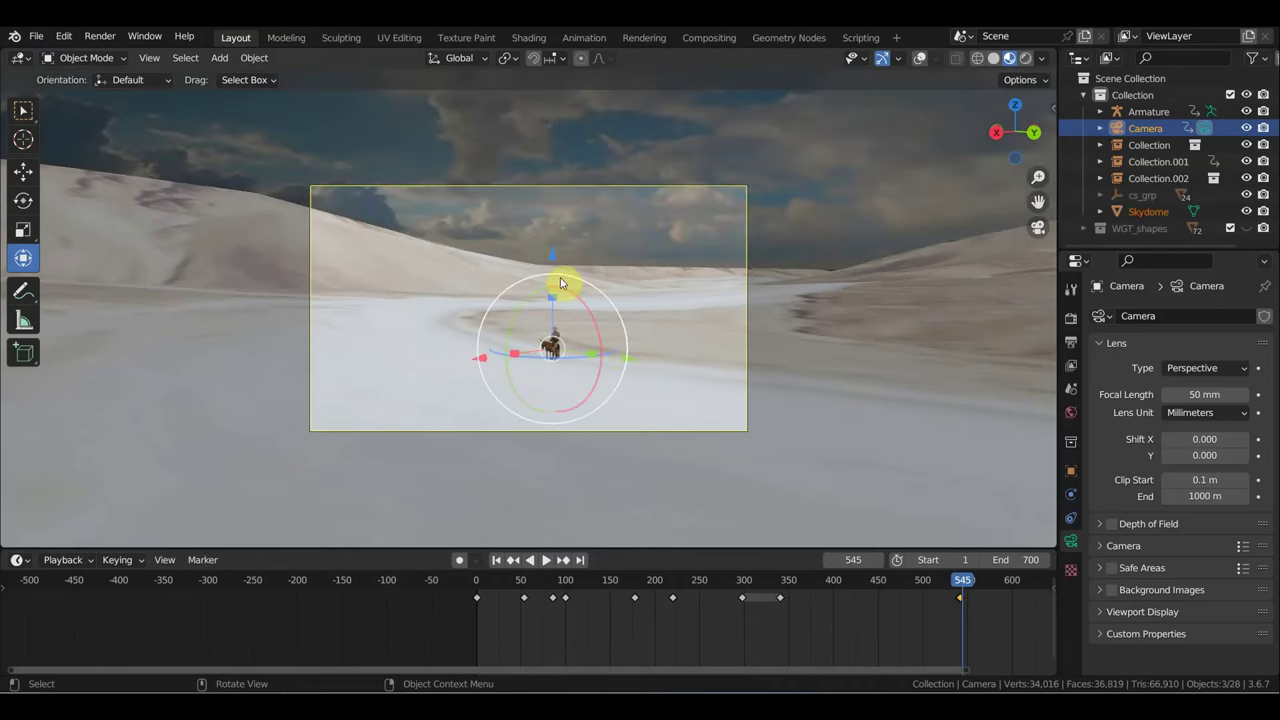
# Step: Toggle the viewport overlays on and off again, with box selection active
pyautogui.click(920, 58)
pyautogui.click(23, 110)
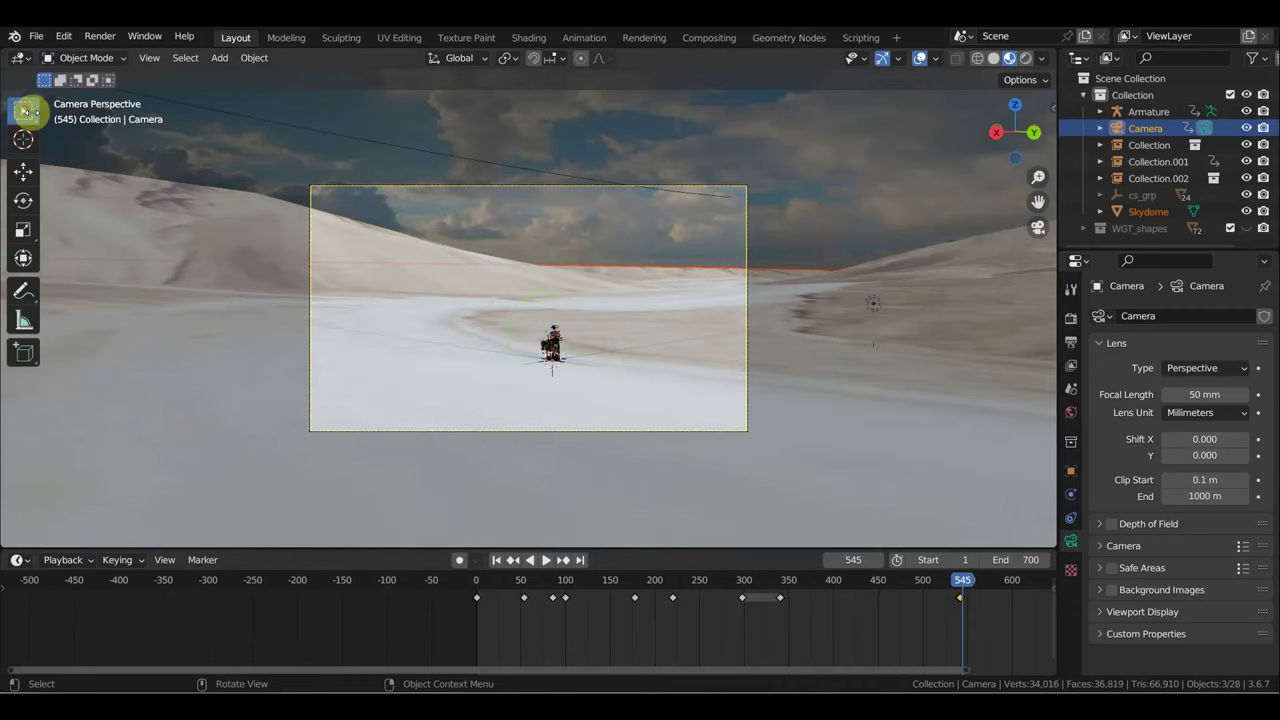
pyautogui.scroll(2, 560, 387)
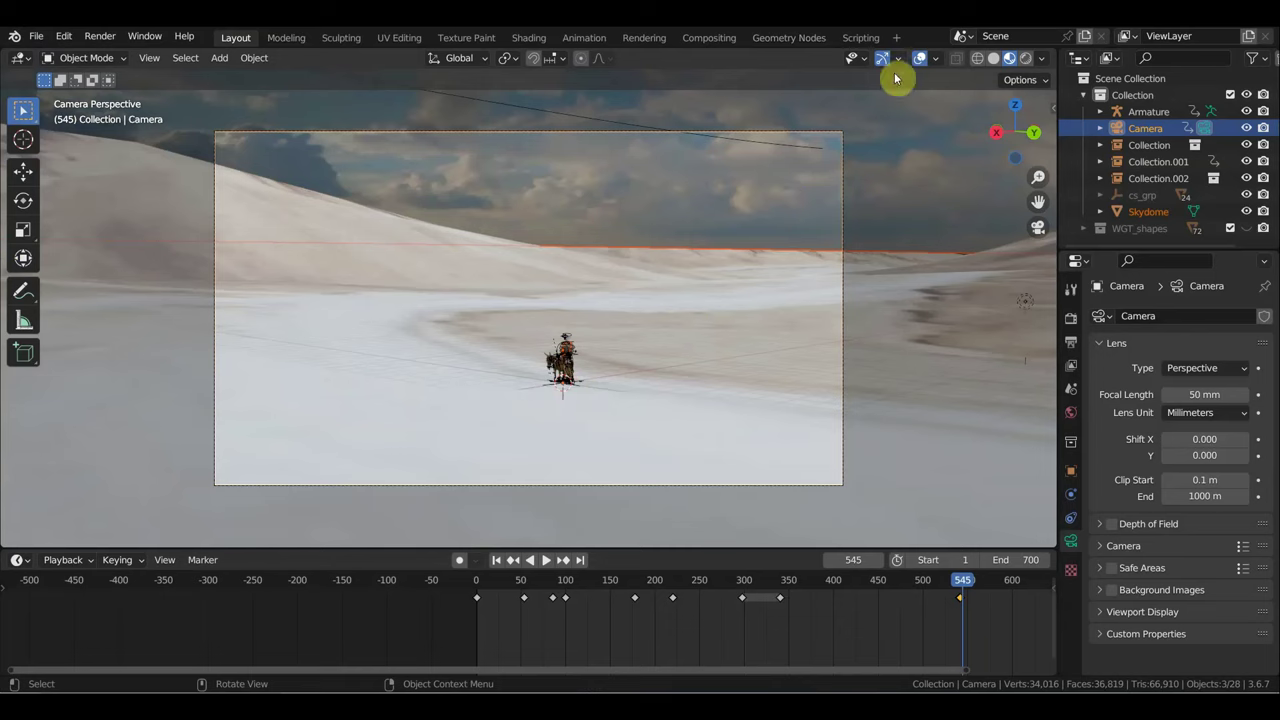
pyautogui.click(921, 58)
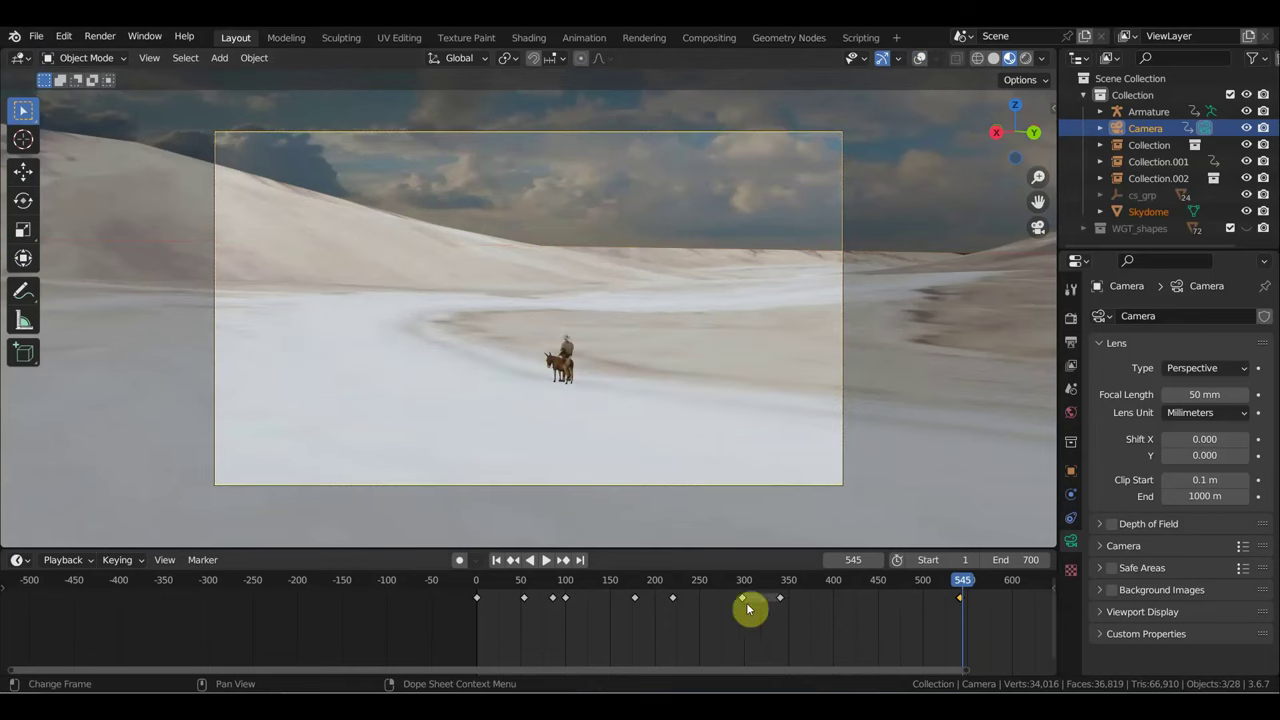
# Step: Play the camera animation from the start and from frame 52, stopping at frame 132
pyautogui.click(477, 582)
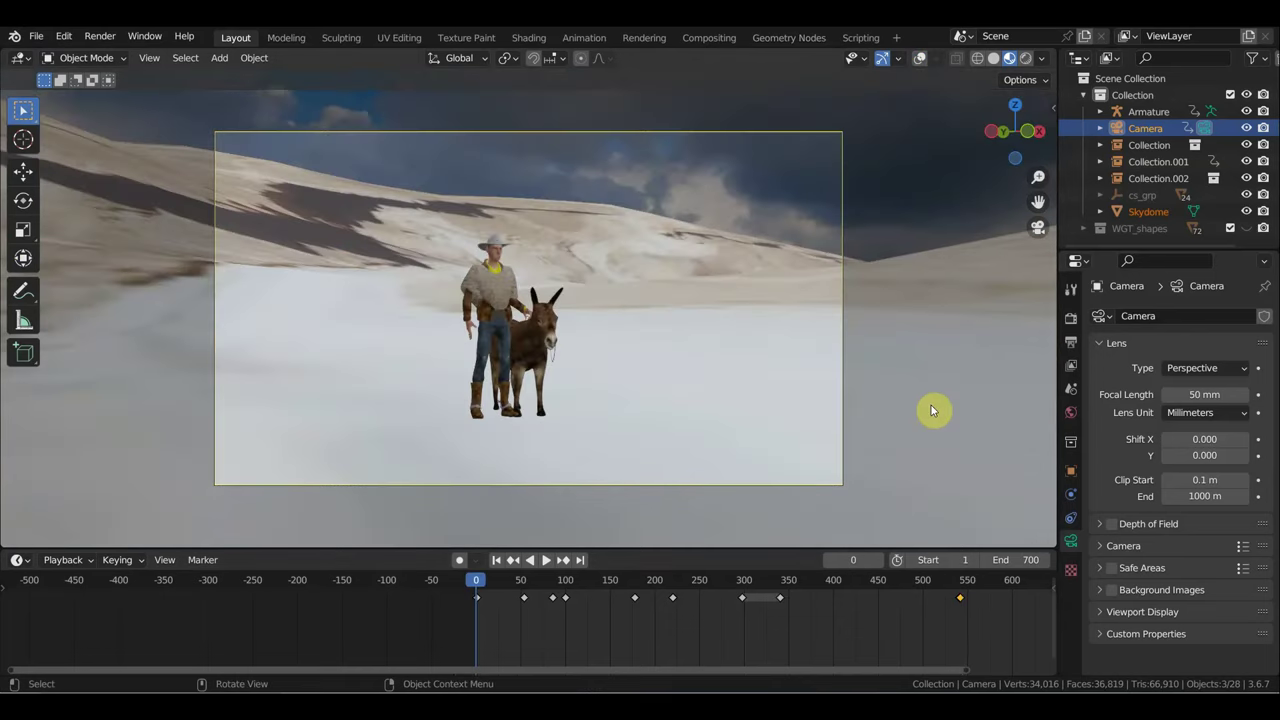
pyautogui.press('space')
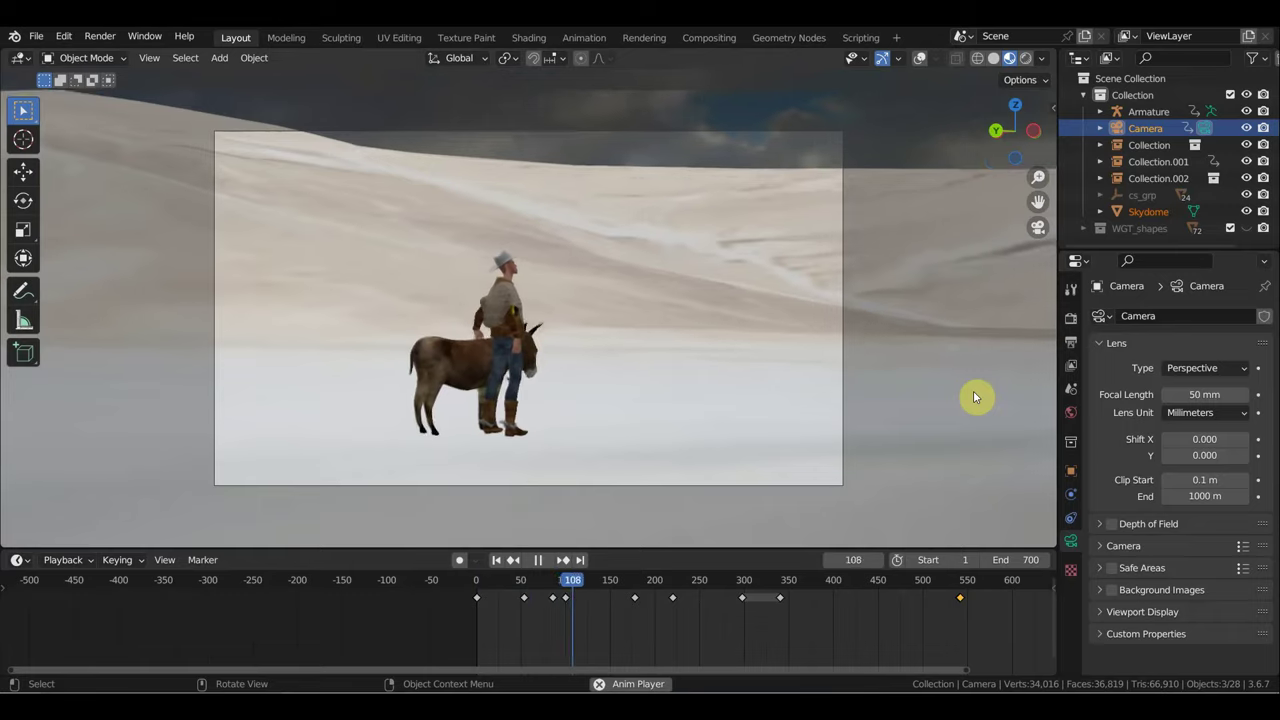
pyautogui.press('space')
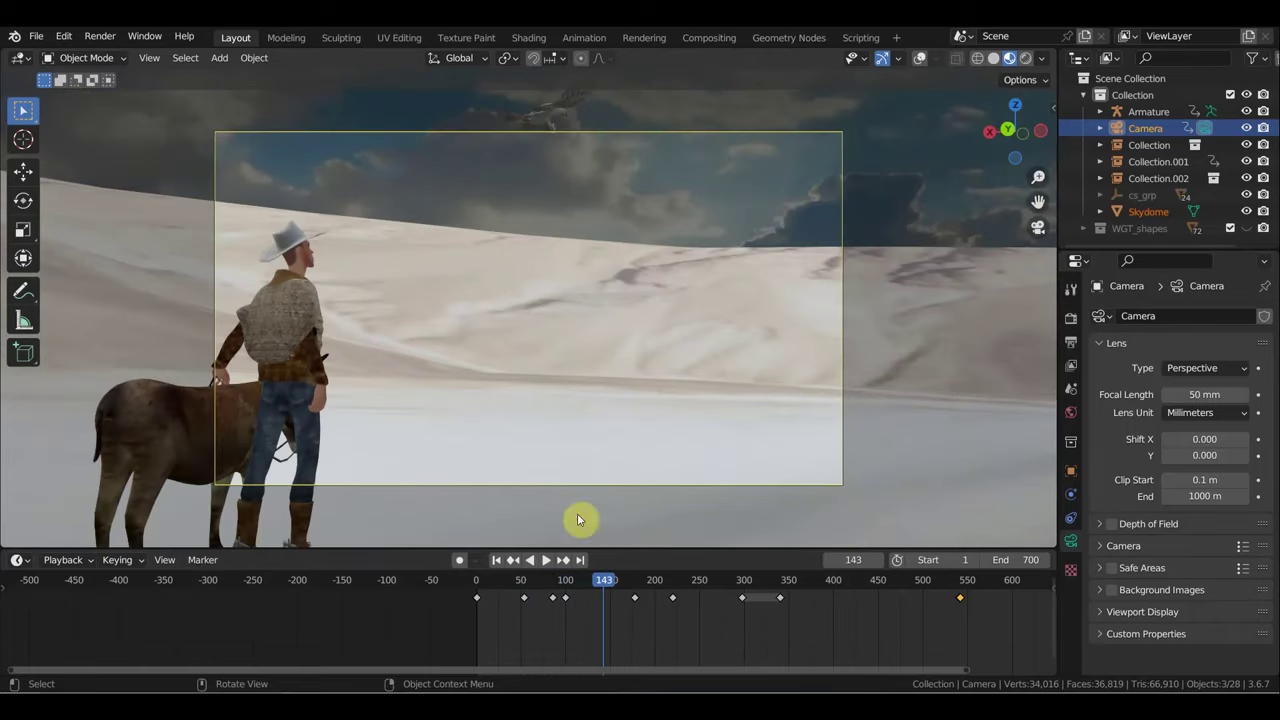
pyautogui.click(523, 587)
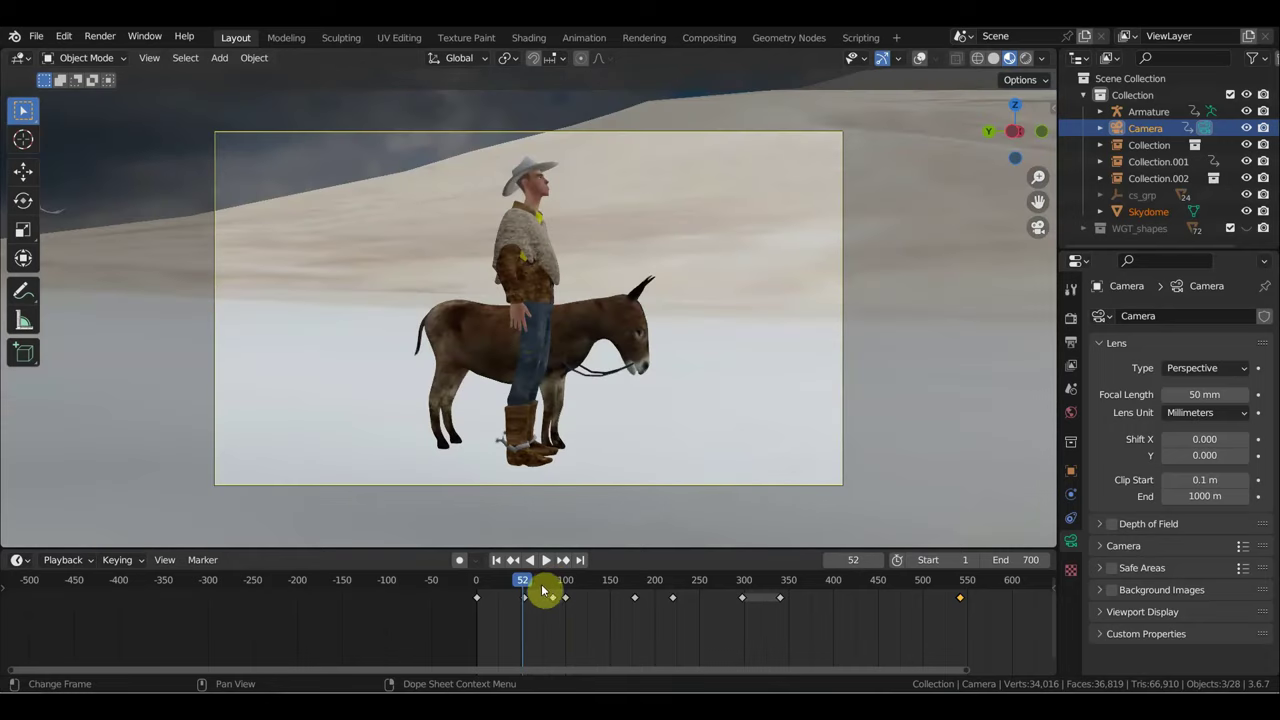
pyautogui.press('space')
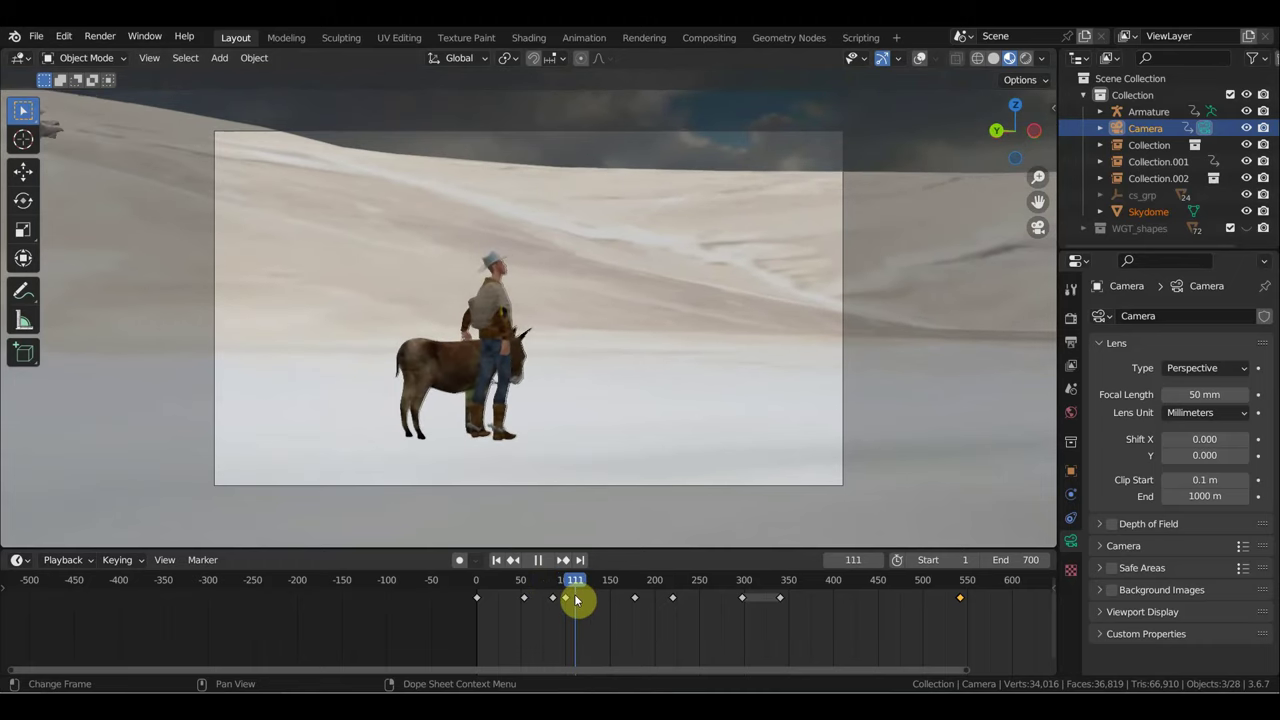
pyautogui.moveTo(592, 605); pyautogui.dragTo(594, 611)
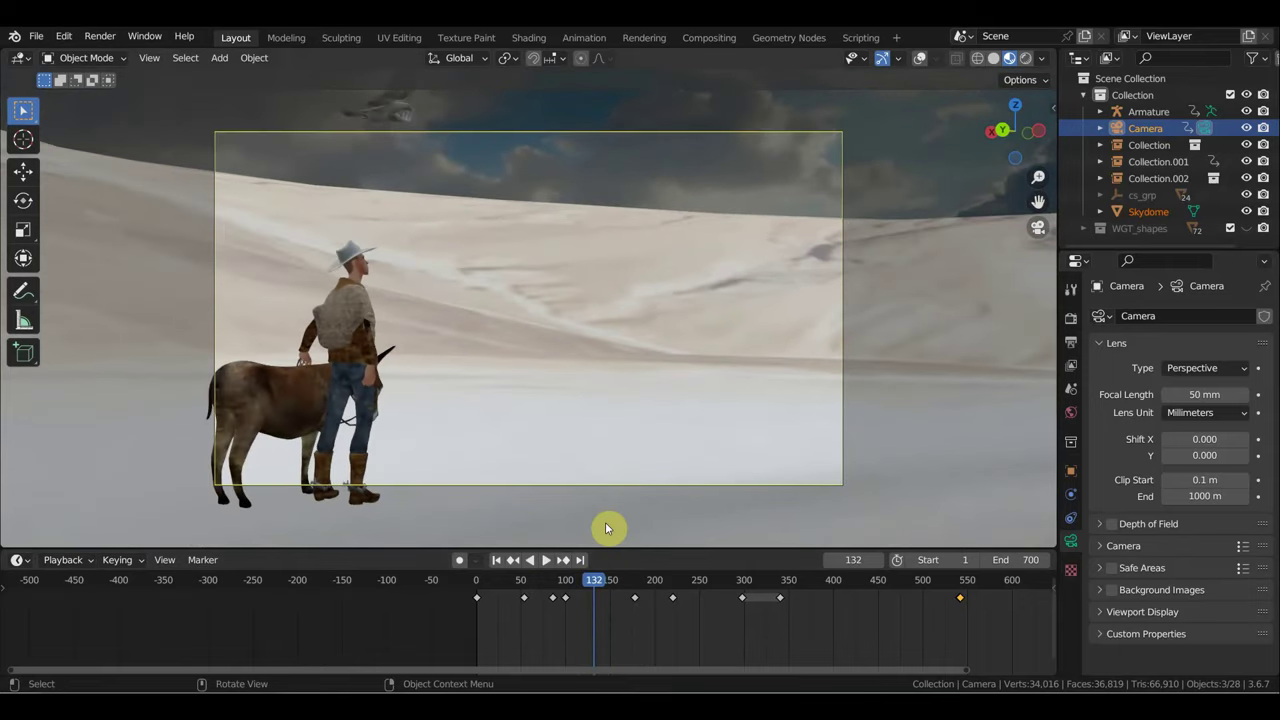
# Step: Walk-tilt the camera up toward the clouds and bird, key Location & Rotation, and check frame 150
pyautogui.hotkey('shift', '`')
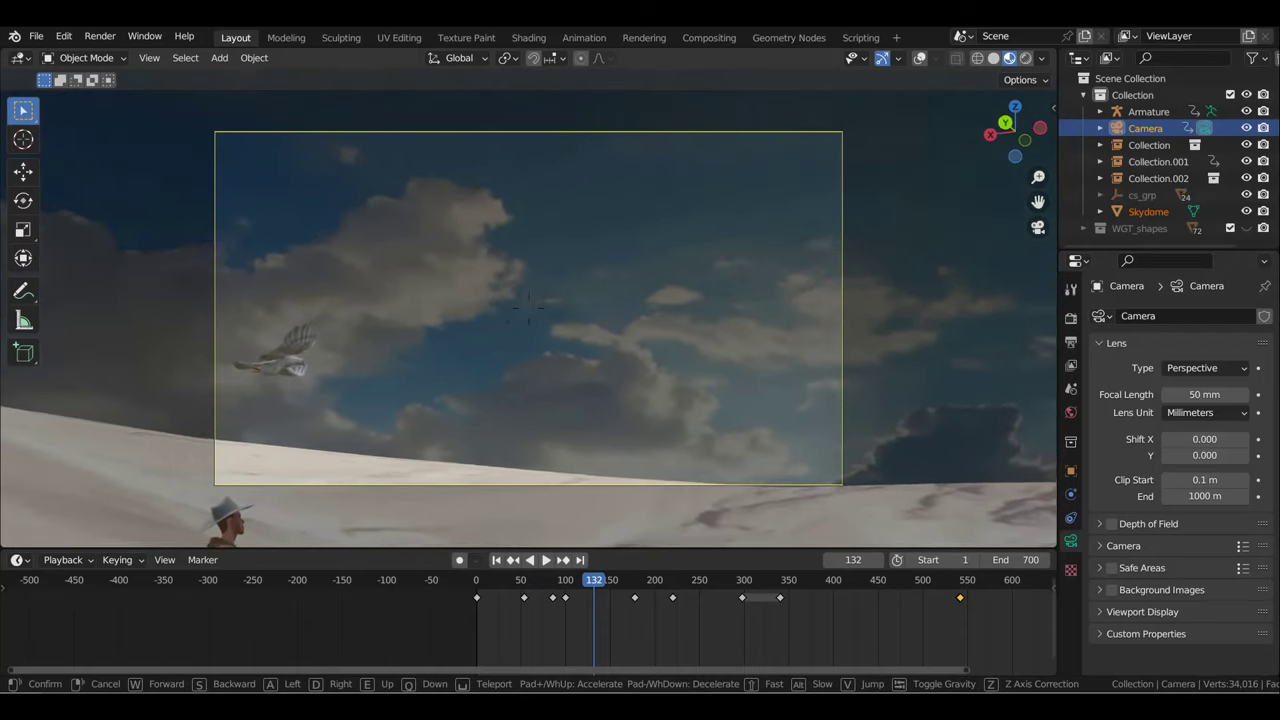
pyautogui.click(676, 376)
pyautogui.press('i')
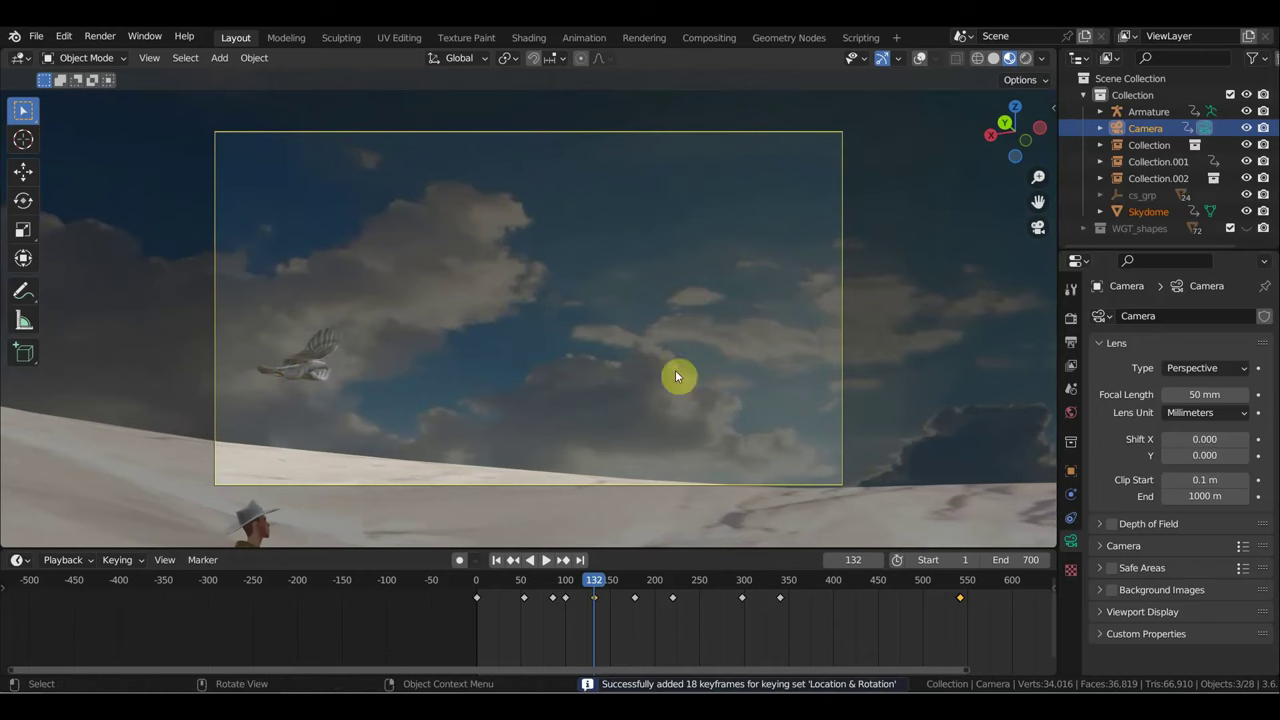
pyautogui.moveTo(598, 585)
pyautogui.mouseDown()
pyautogui.moveTo(610, 585)
pyautogui.moveTo(573, 590)
pyautogui.moveTo(663, 593)
pyautogui.moveTo(733, 625)
pyautogui.moveTo(834, 640)
pyautogui.mouseUp()
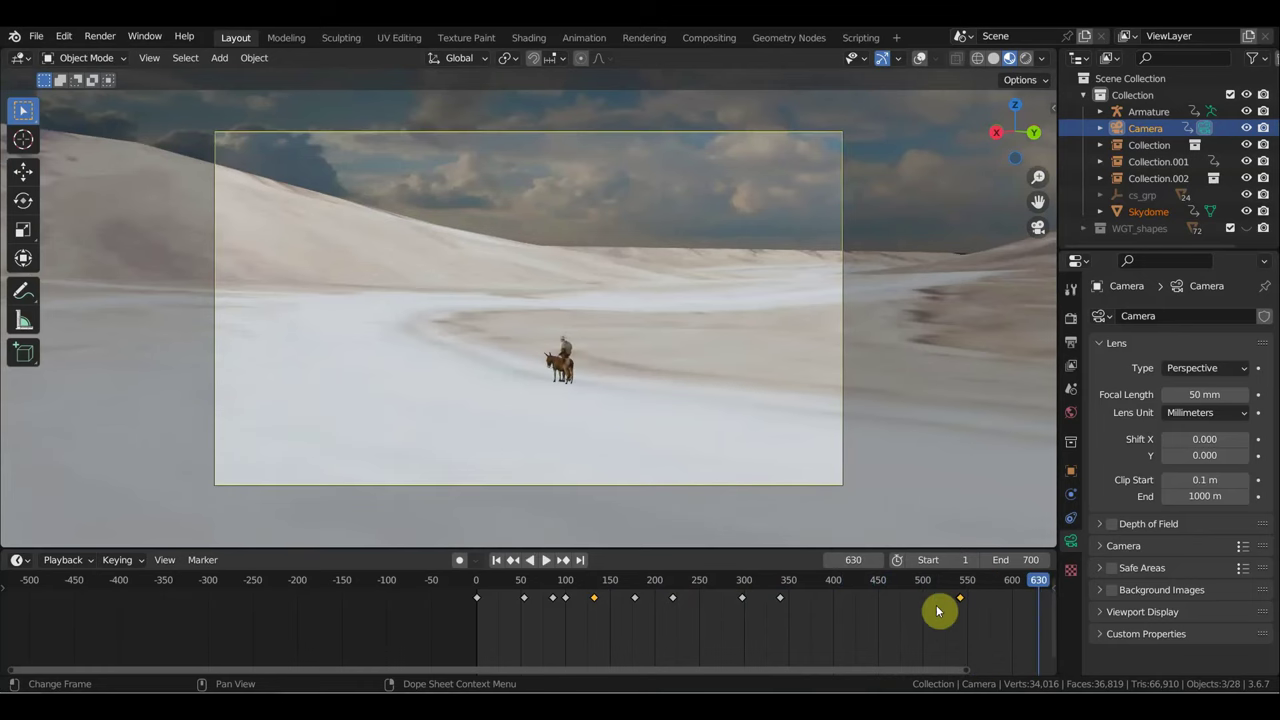
# Step: Stop playback at frame 630 with the rider small on the riverbed, and bring up the File menu
pyautogui.scroll(5, 731, 460)
pyautogui.press('Escape')
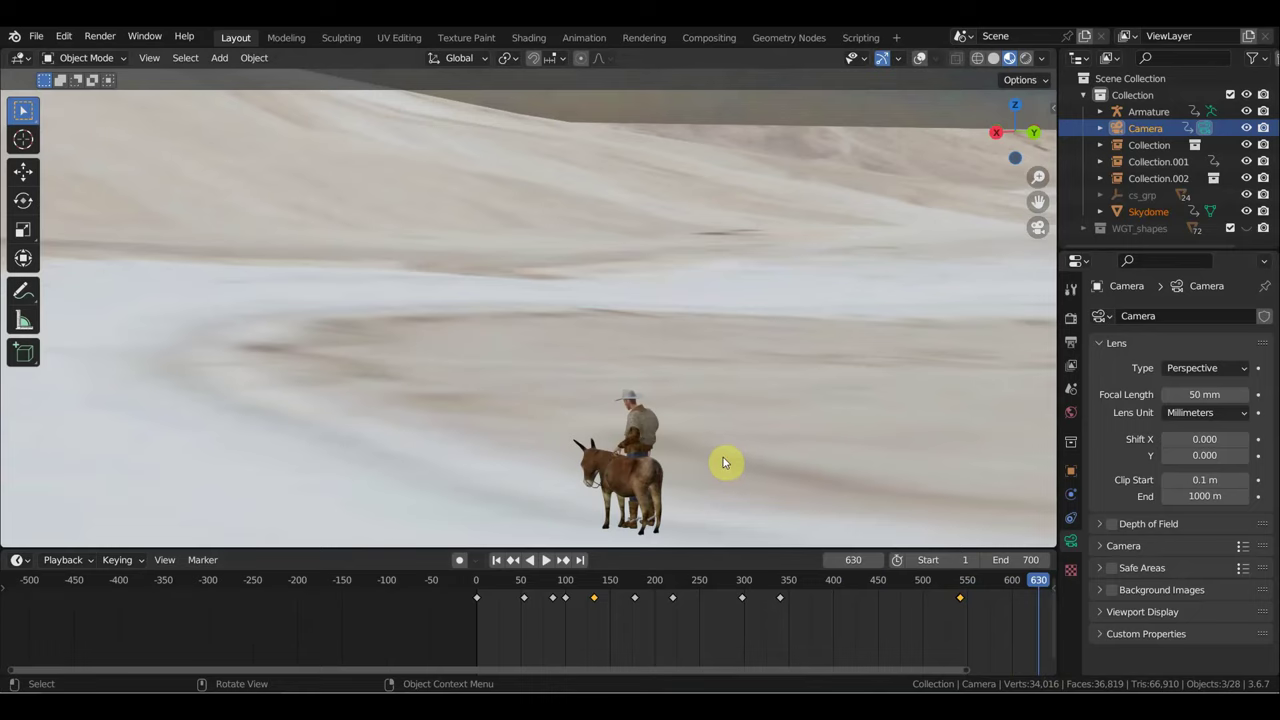
pyautogui.scroll(-4, 725, 461)
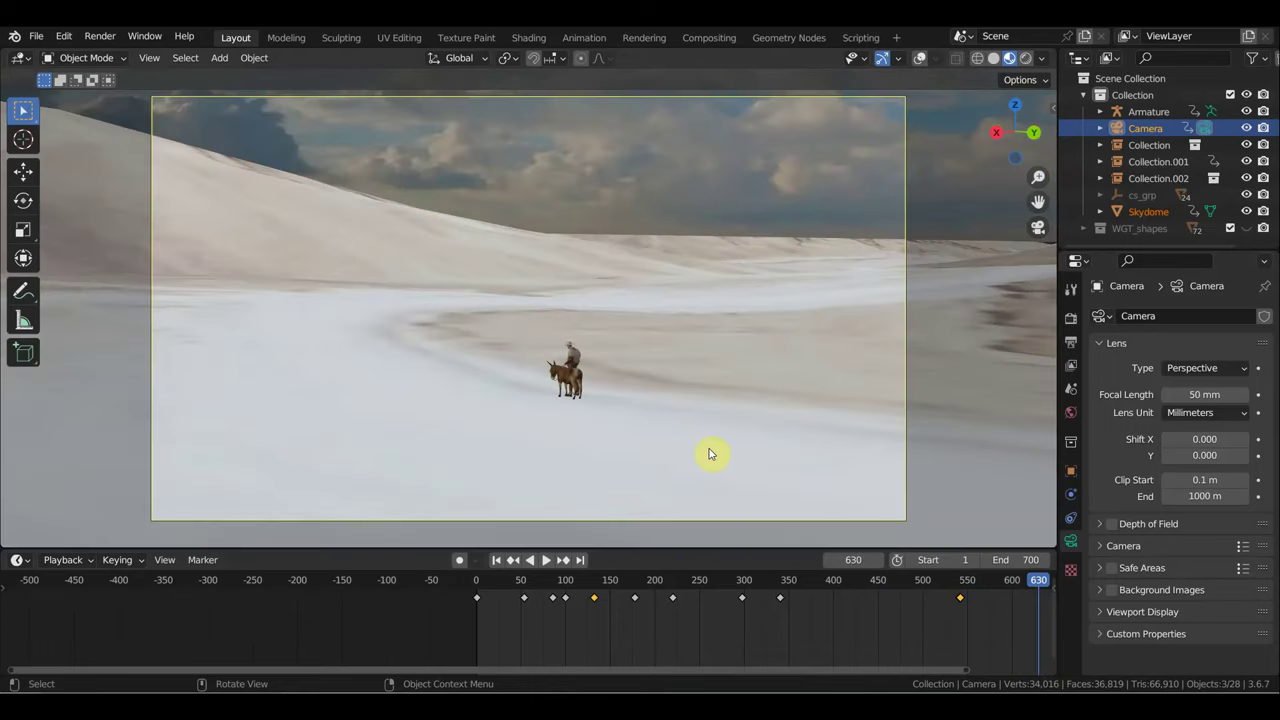
pyautogui.scroll(-2, 709, 454)
pyautogui.scroll(1, 709, 454)
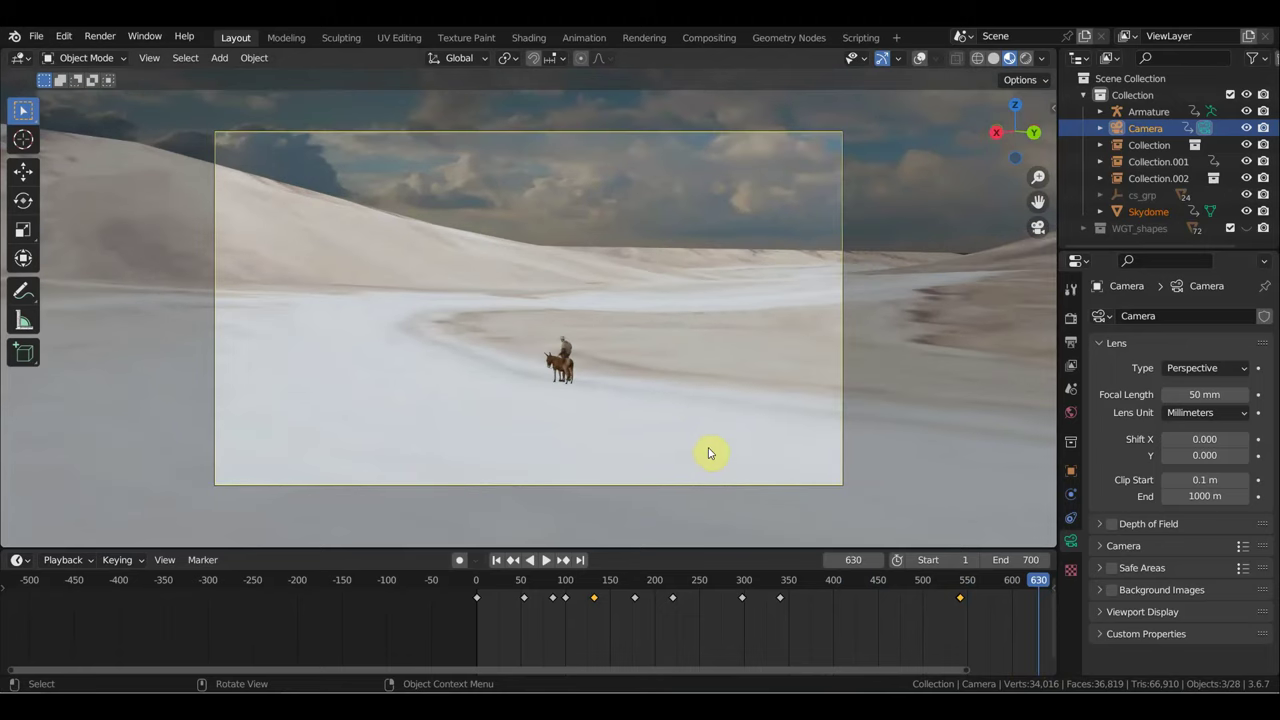
pyautogui.click(36, 36)
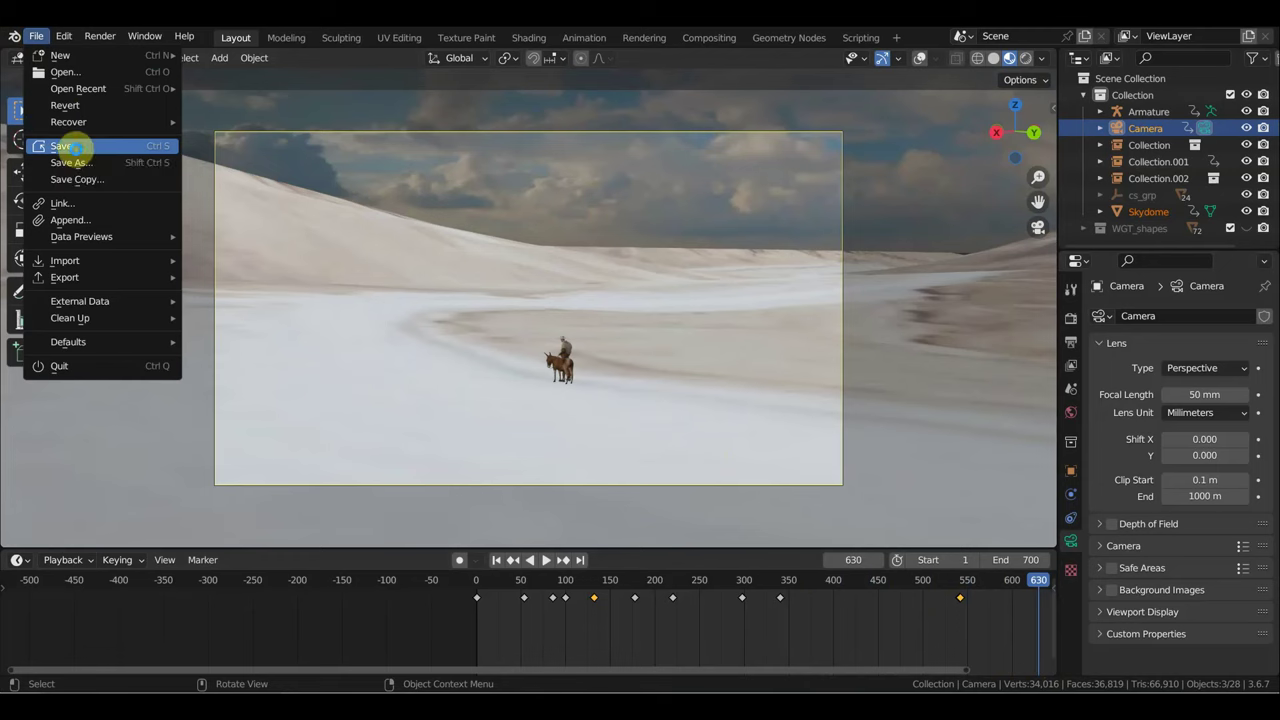
# Step: Save the scene as герой запада сцена2.blend
pyautogui.click(75, 147)
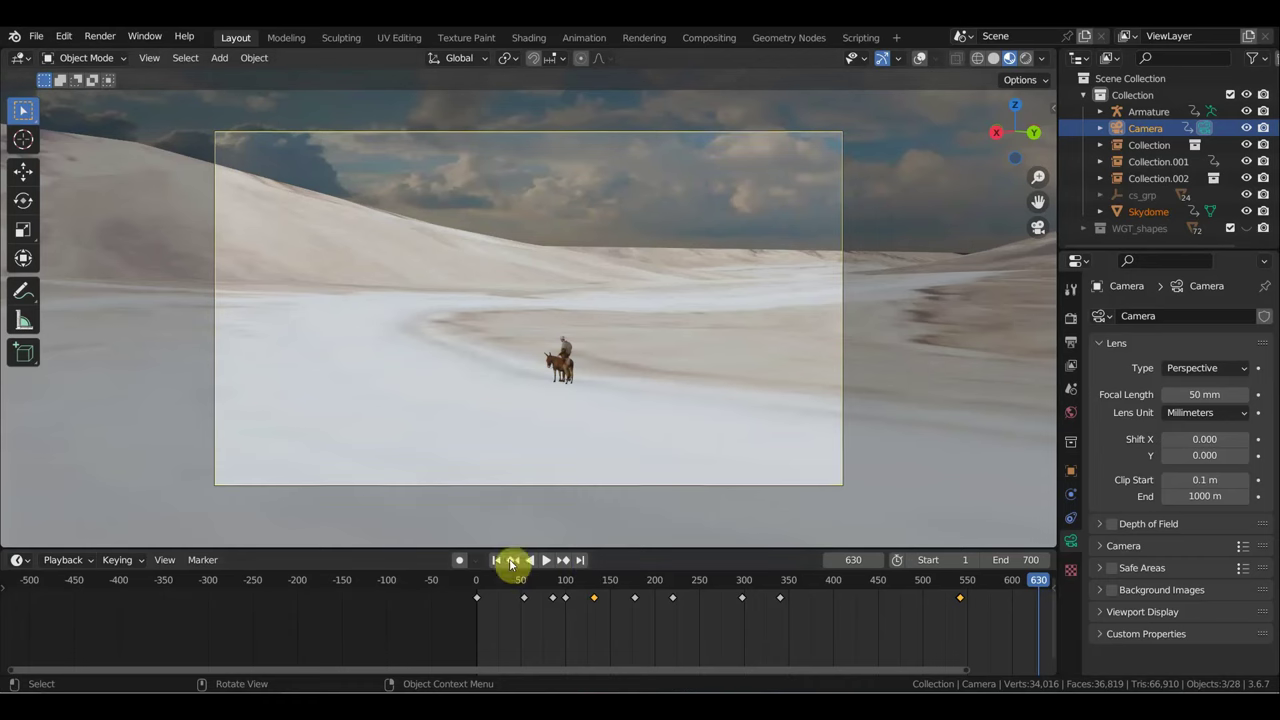
pyautogui.scroll(2, 621, 440)
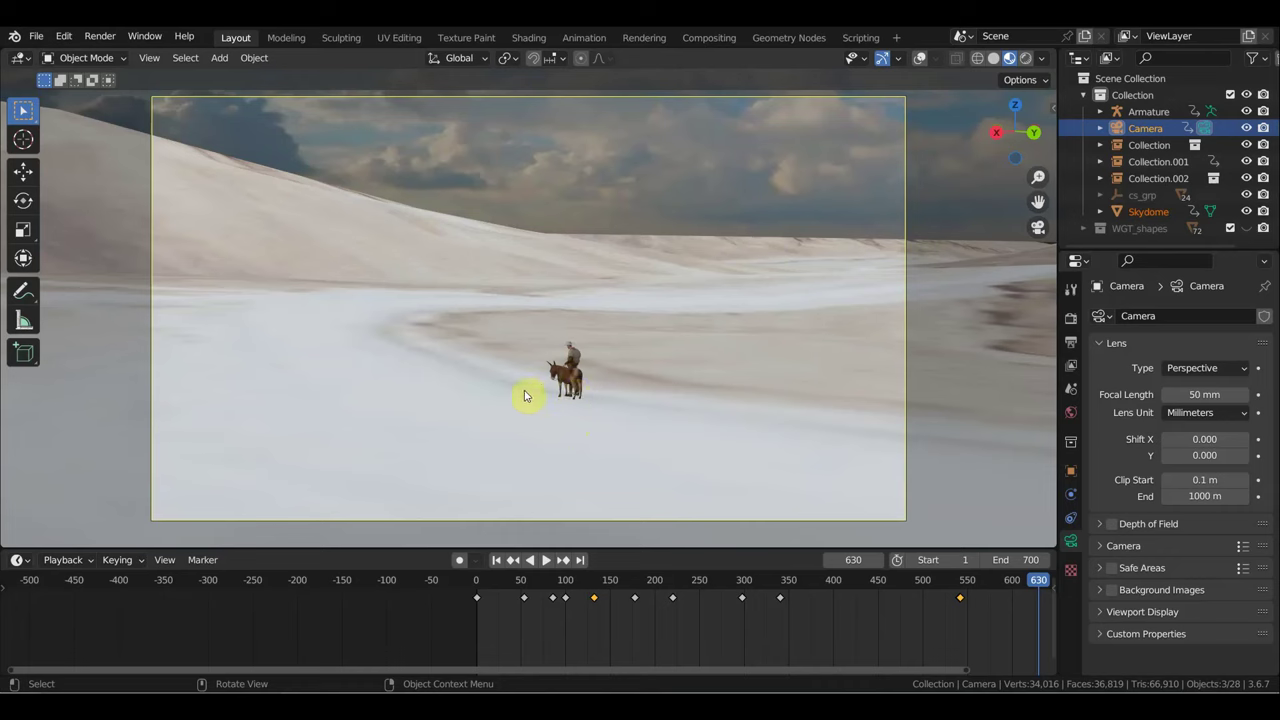
# Step: Open the recent donkey-rider rig file and play its walk cycle
pyautogui.click(36, 40)
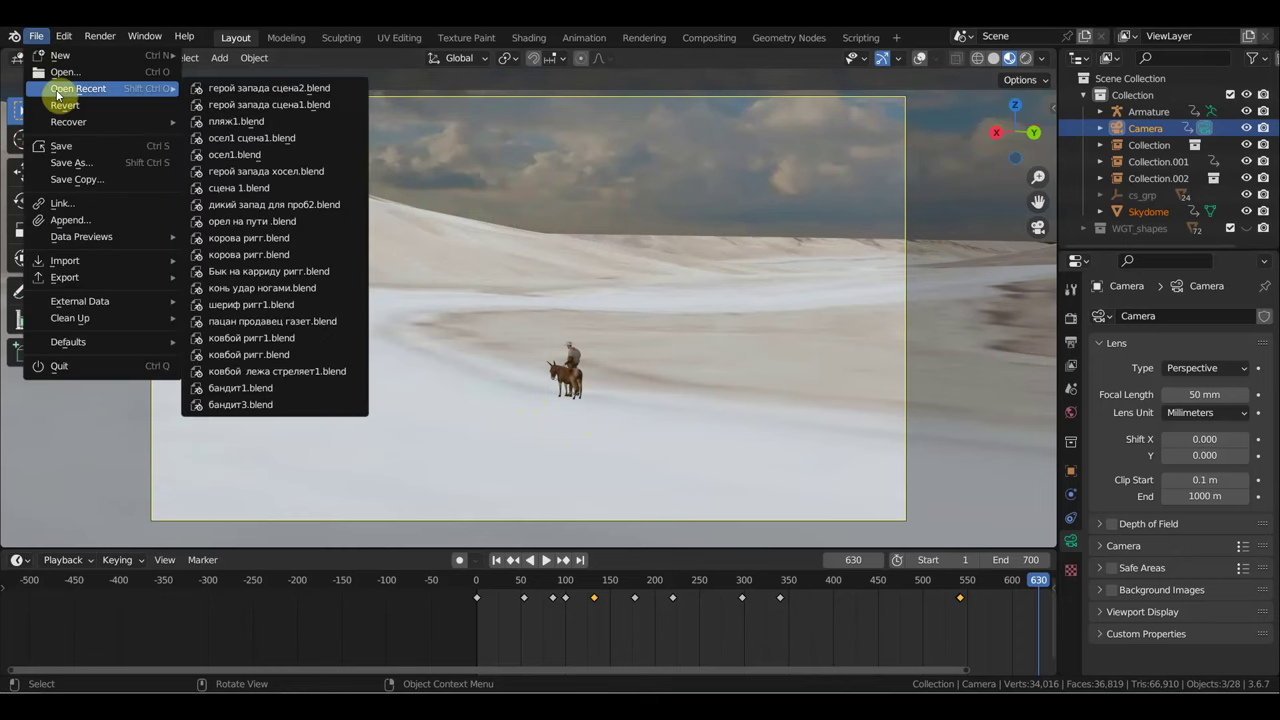
pyautogui.moveTo(78, 88)
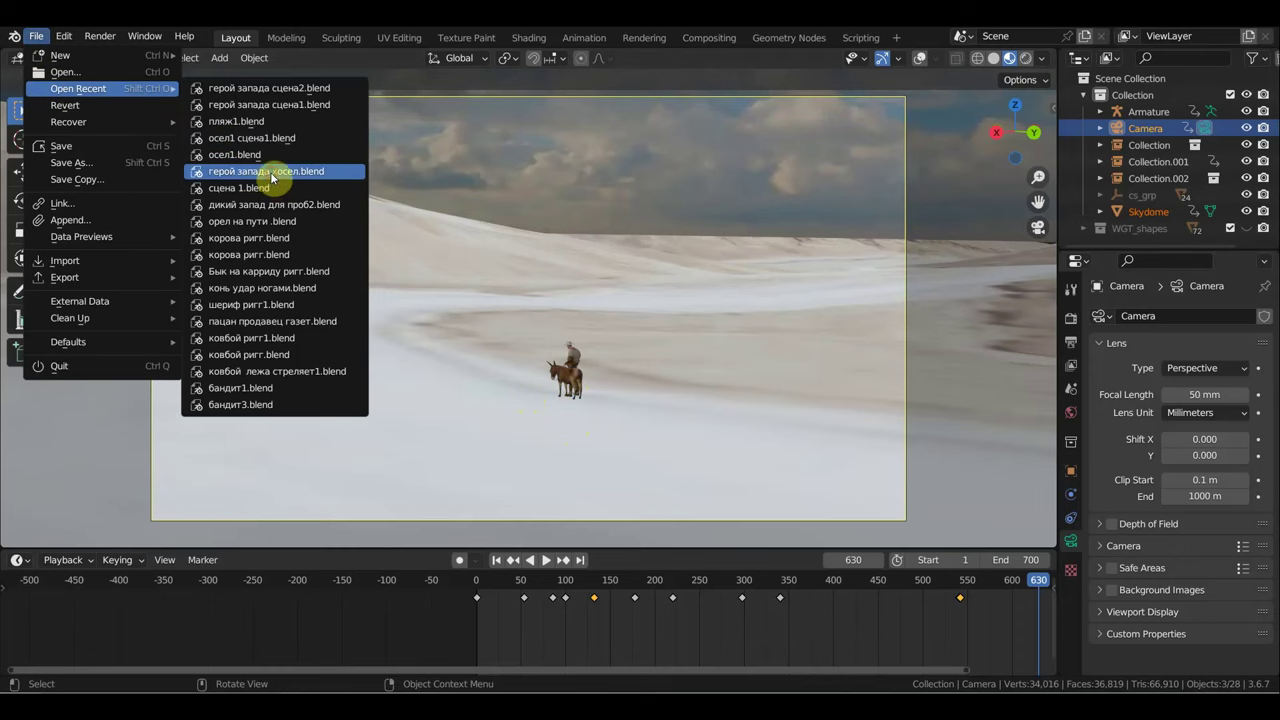
pyautogui.click(272, 171)
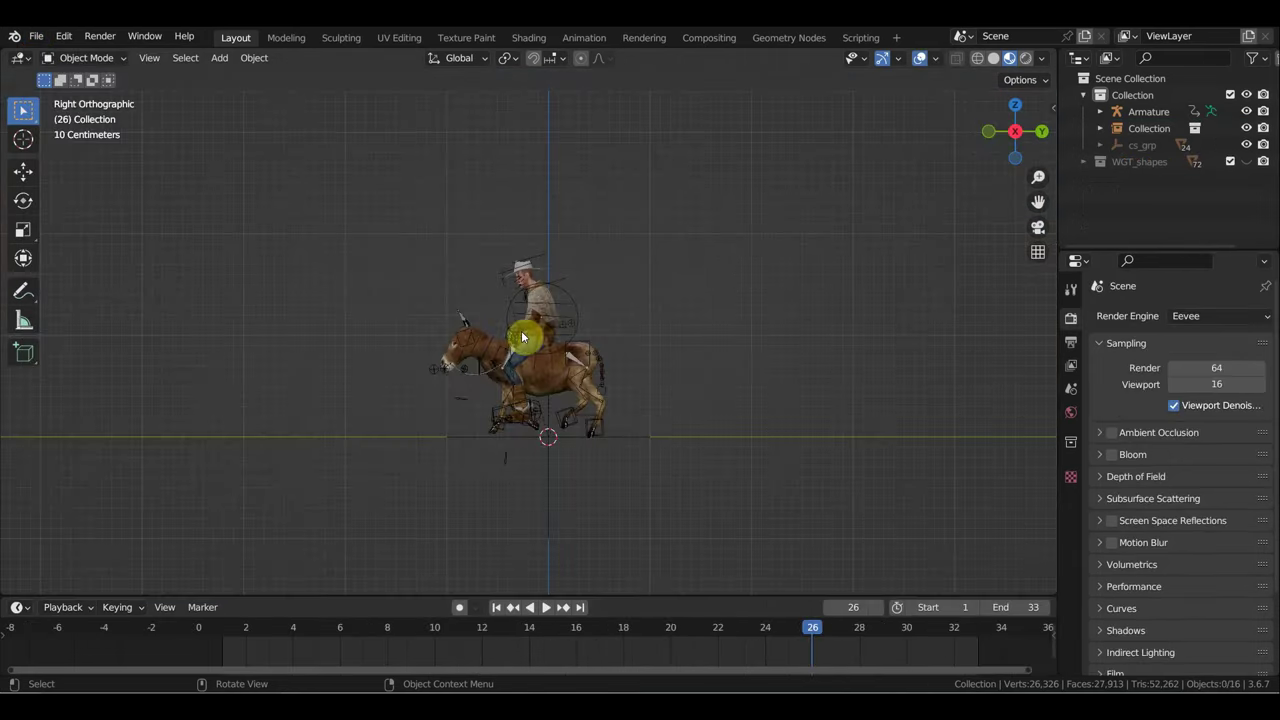
pyautogui.scroll(1, 575, 376)
pyautogui.press('space')
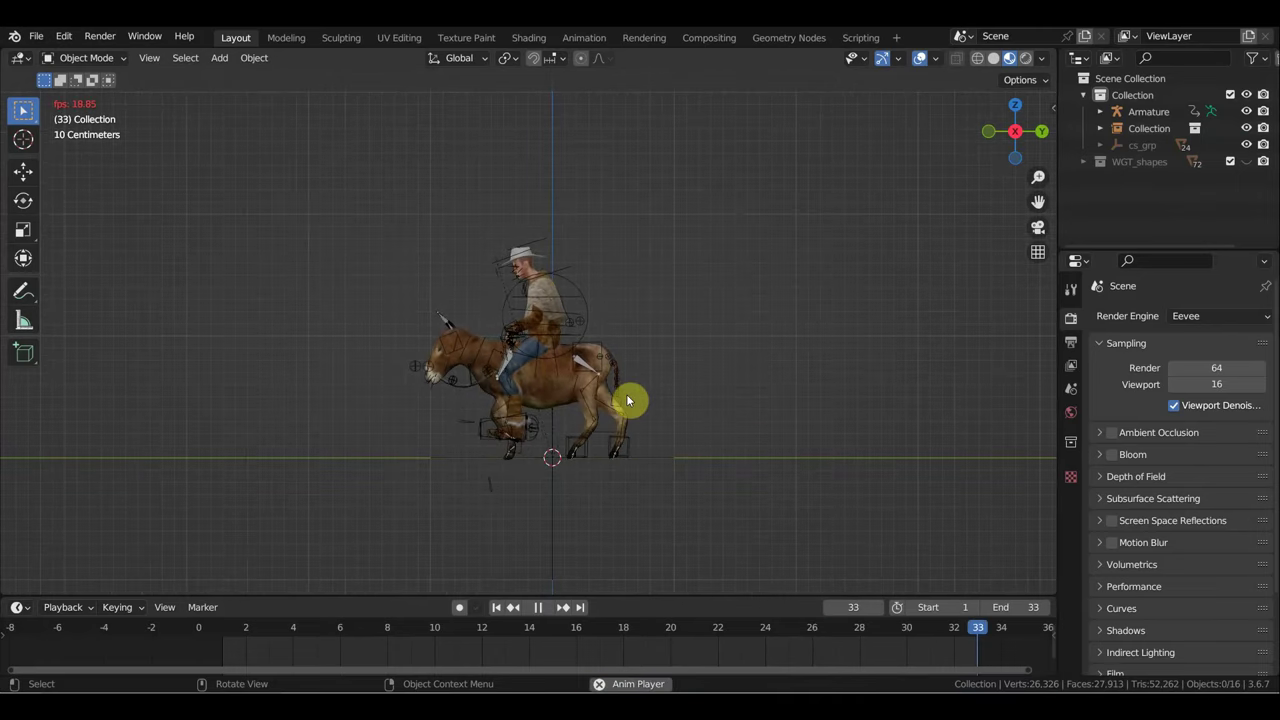
pyautogui.press('space')
# Step: Return to frame 1 and orbit into a perspective view around the rider
pyautogui.scroll(-1, 651, 386)
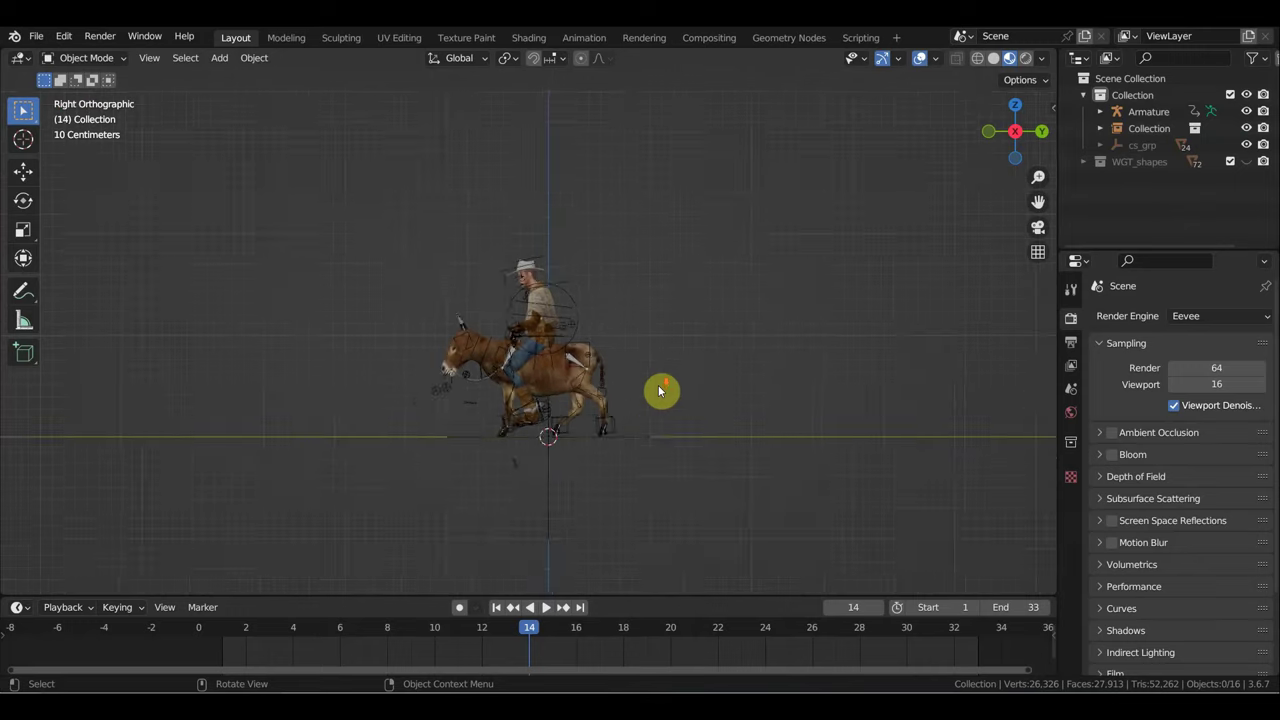
pyautogui.scroll(-1, 660, 391)
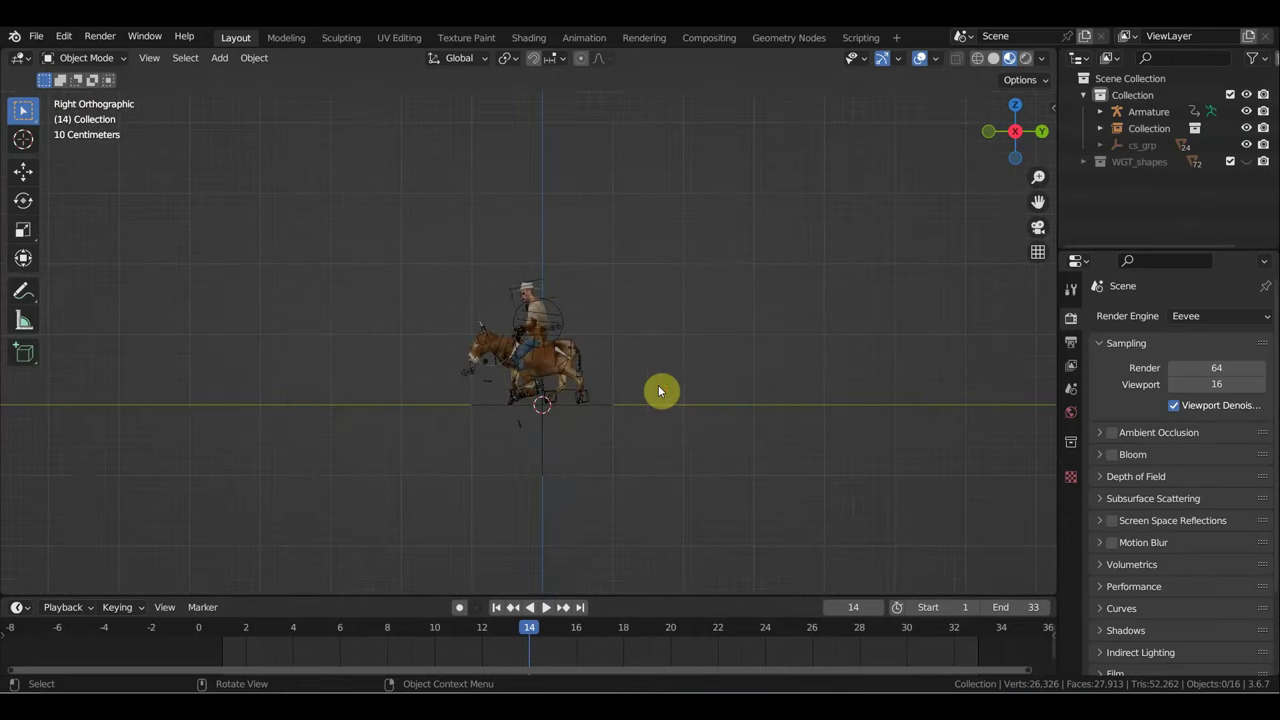
pyautogui.click(224, 635)
pyautogui.moveTo(577, 449)
pyautogui.mouseDown(button='middle')
pyautogui.moveTo(646, 426)
pyautogui.moveTo(551, 399)
pyautogui.mouseUp(button='middle')
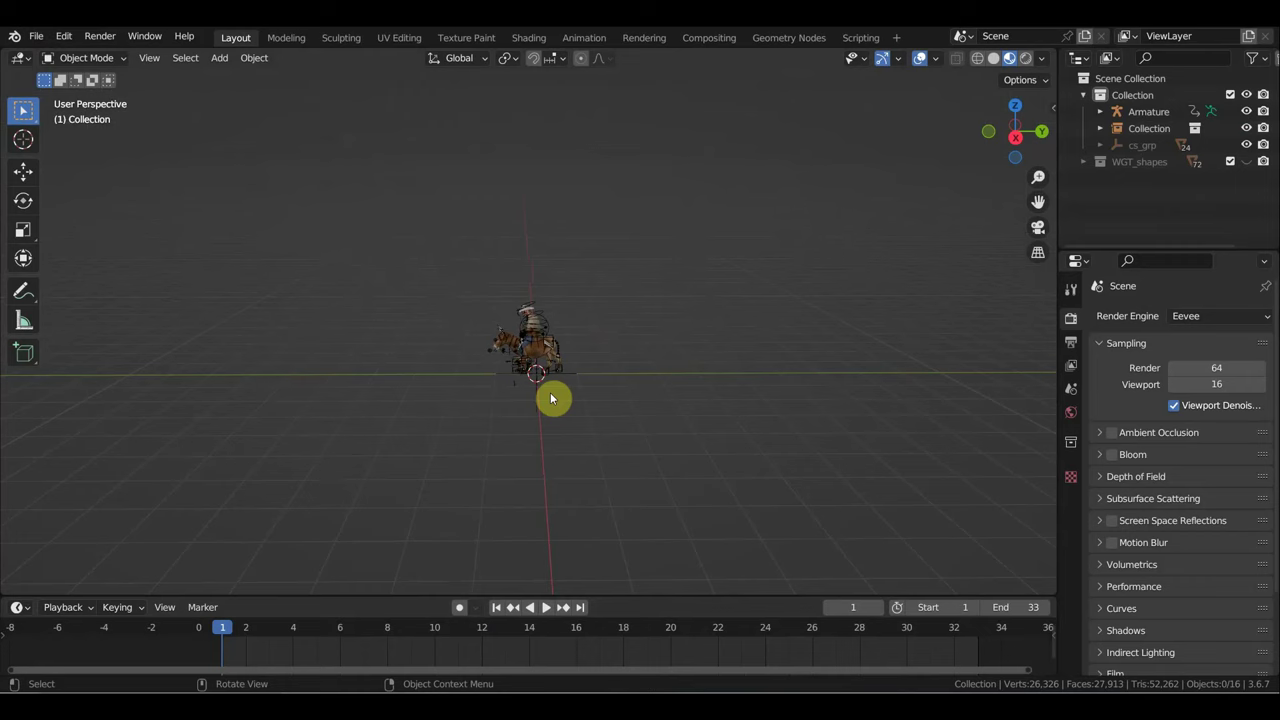
pyautogui.click(38, 40)
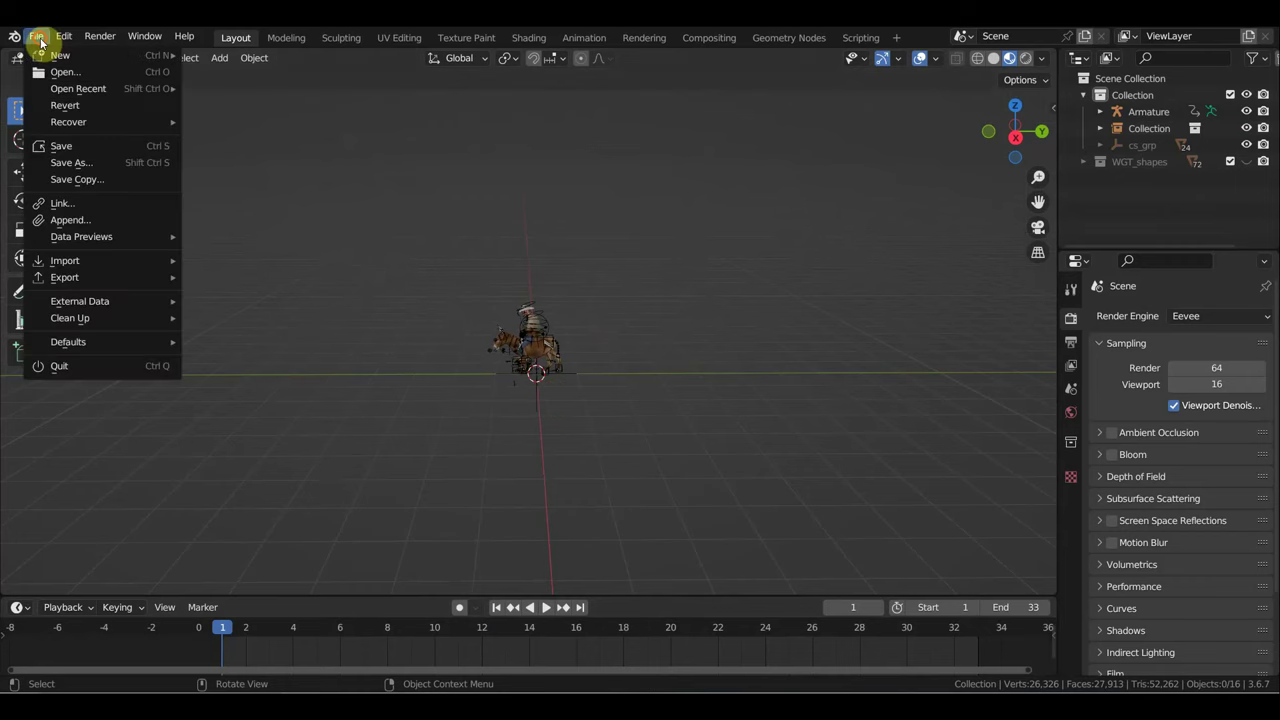
# Step: Start linking data and browse to the E:\ВСЕ для вестерна folder
pyautogui.click(68, 204)
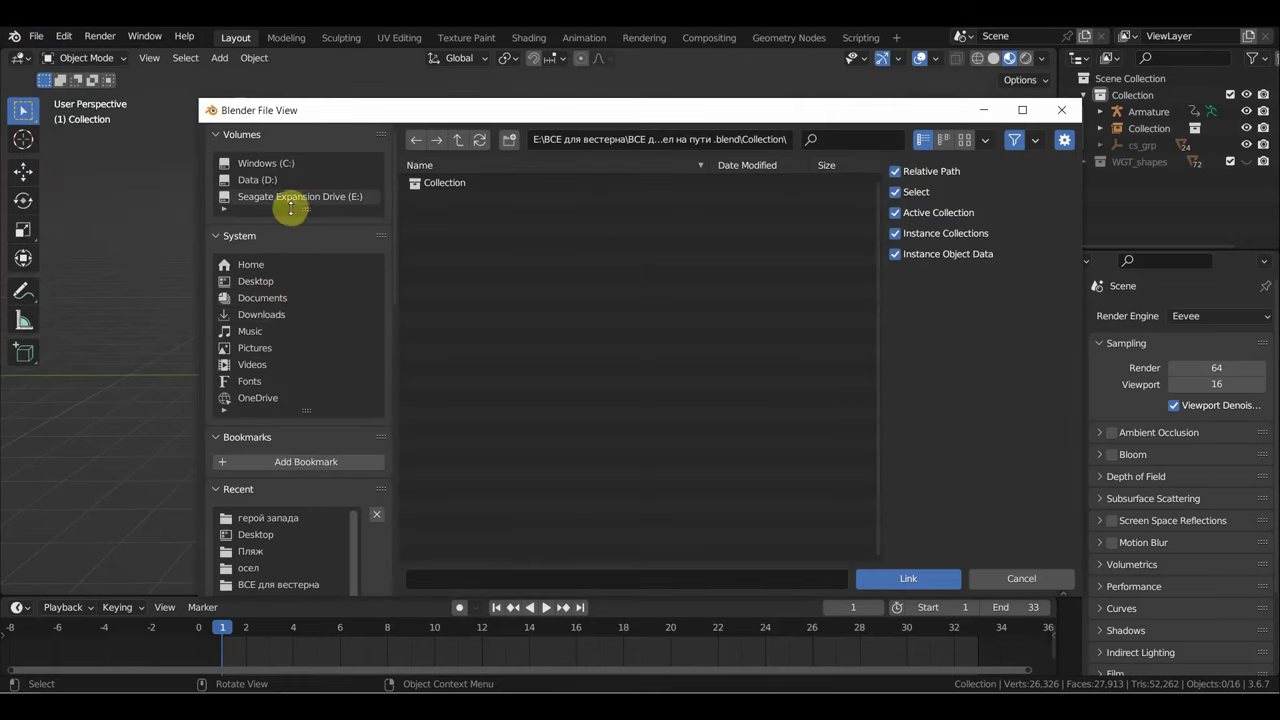
pyautogui.click(291, 198)
pyautogui.scroll(-5, 543, 337)
pyautogui.scroll(-5, 571, 391)
pyautogui.scroll(-5, 573, 391)
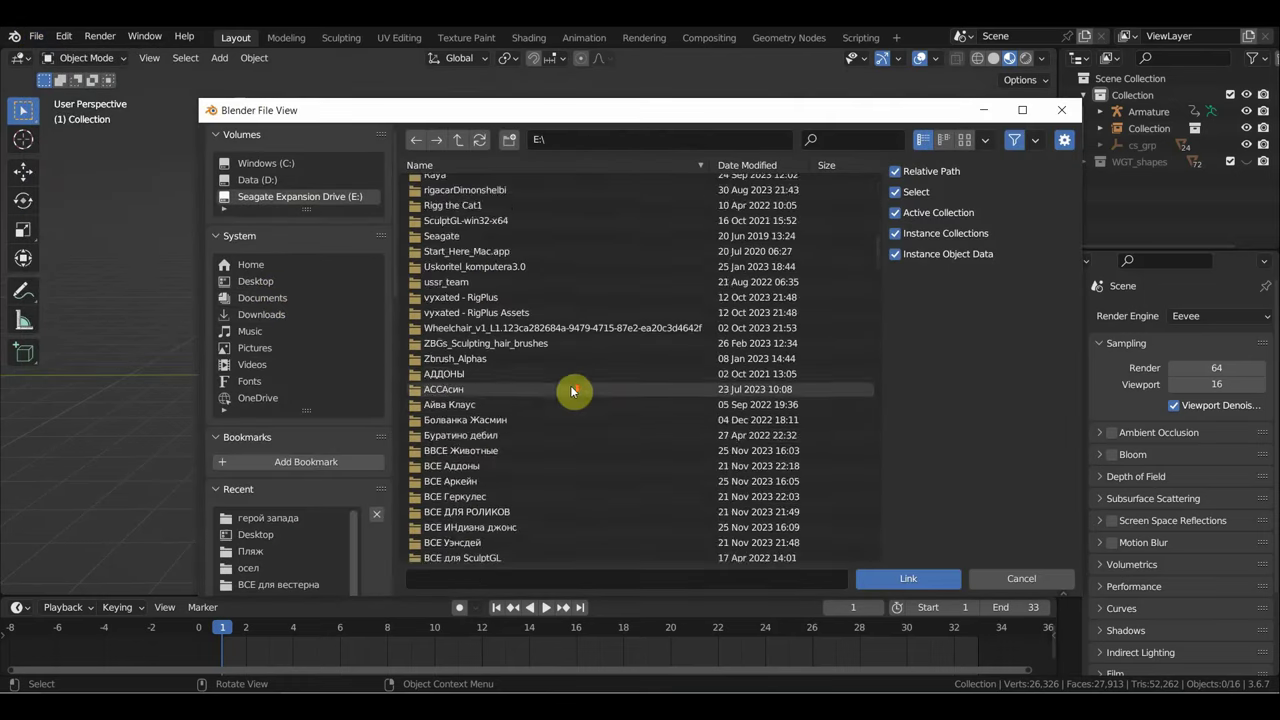
pyautogui.scroll(-3, 572, 393)
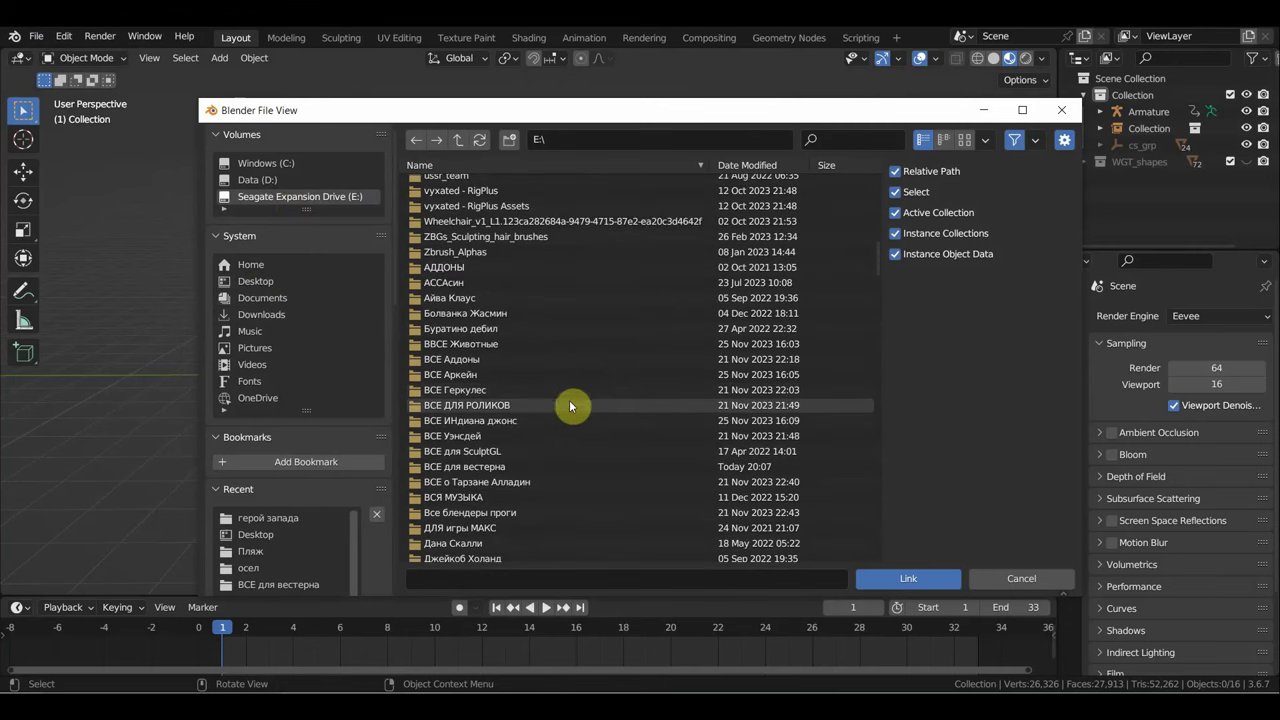
pyautogui.doubleClick(503, 467)
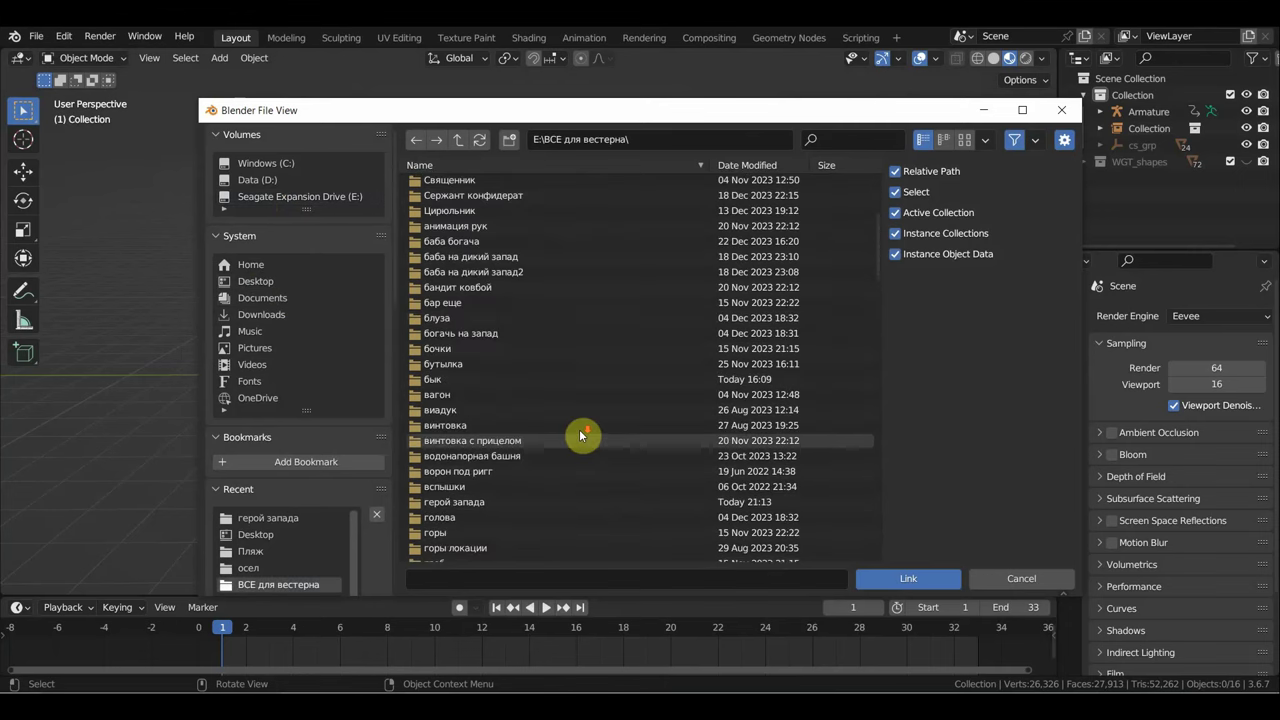
# Step: Link the Collection from сцена 1.blend into the donkey-rider file
pyautogui.scroll(-5, 580, 435)
pyautogui.scroll(-10, 579, 440)
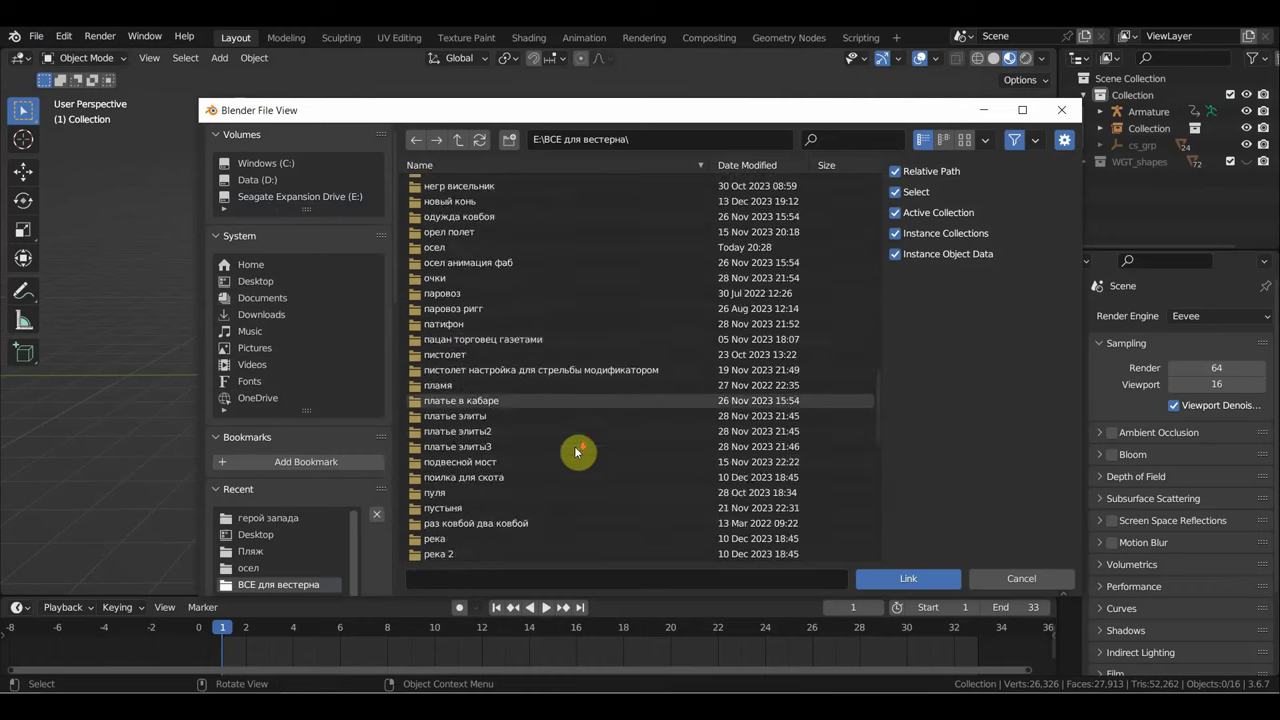
pyautogui.scroll(-3, 577, 452)
pyautogui.scroll(-5, 575, 452)
pyautogui.scroll(-3, 571, 457)
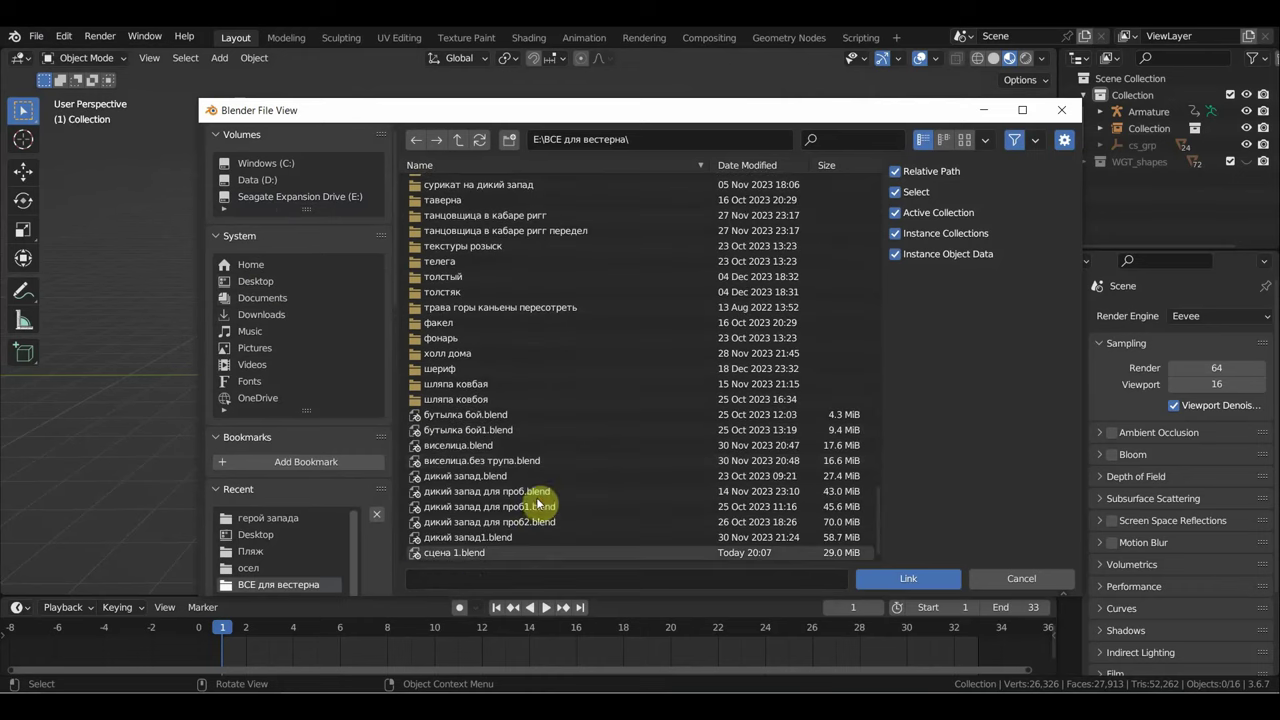
pyautogui.doubleClick(445, 553)
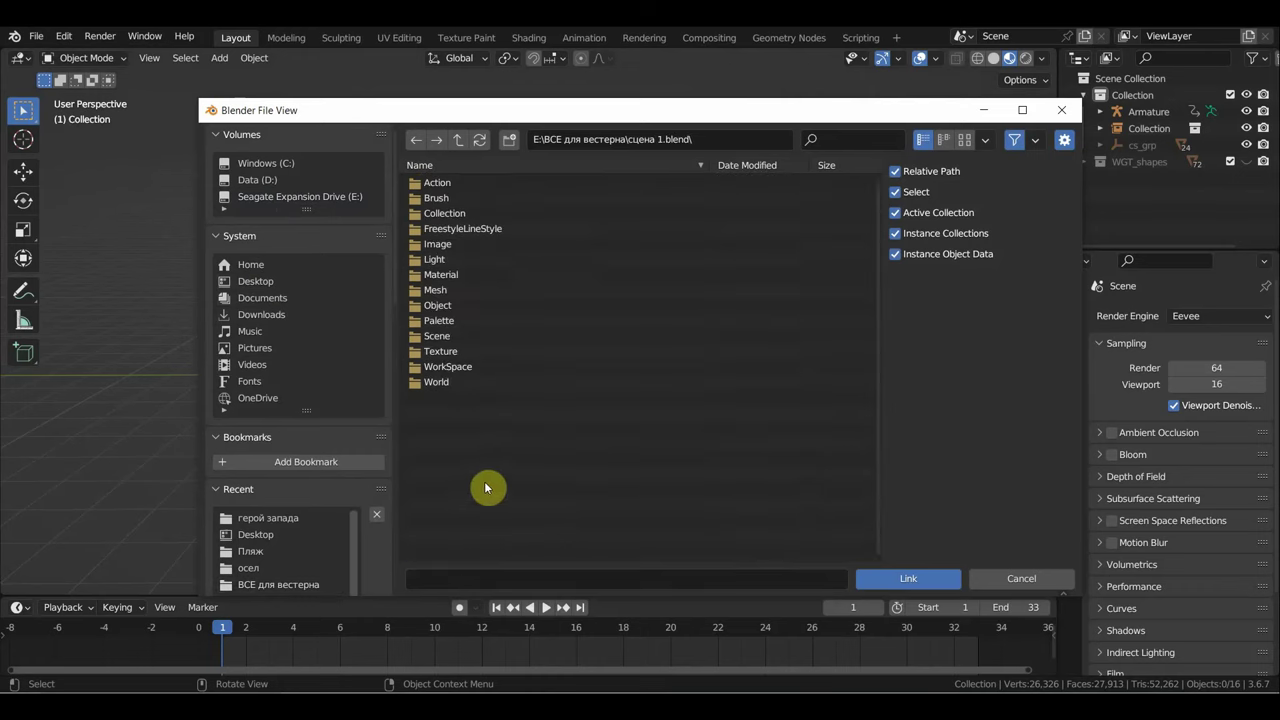
pyautogui.doubleClick(450, 214)
pyautogui.doubleClick(445, 185)
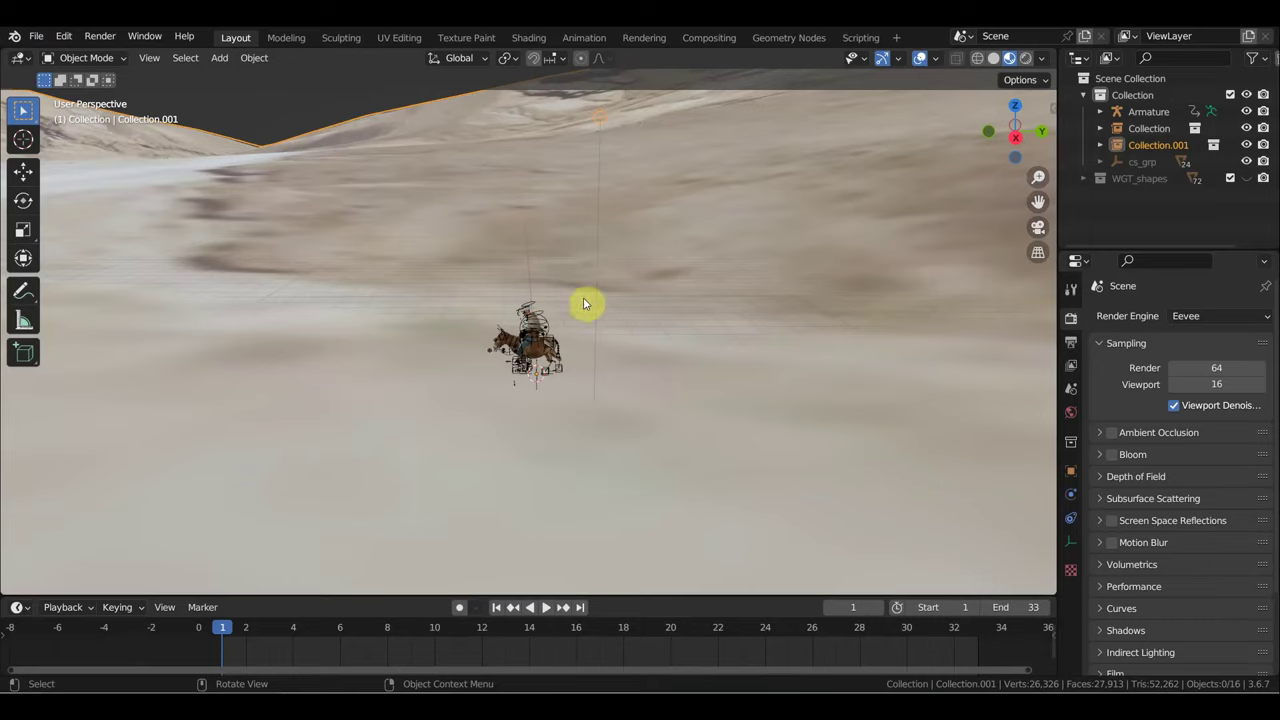
# Step: Select the desert terrain and slide it along X to -57.175 m
pyautogui.moveTo(585, 304)
pyautogui.mouseDown(button='middle')
pyautogui.moveTo(577, 329)
pyautogui.moveTo(506, 366)
pyautogui.moveTo(560, 347)
pyautogui.mouseUp(button='middle')
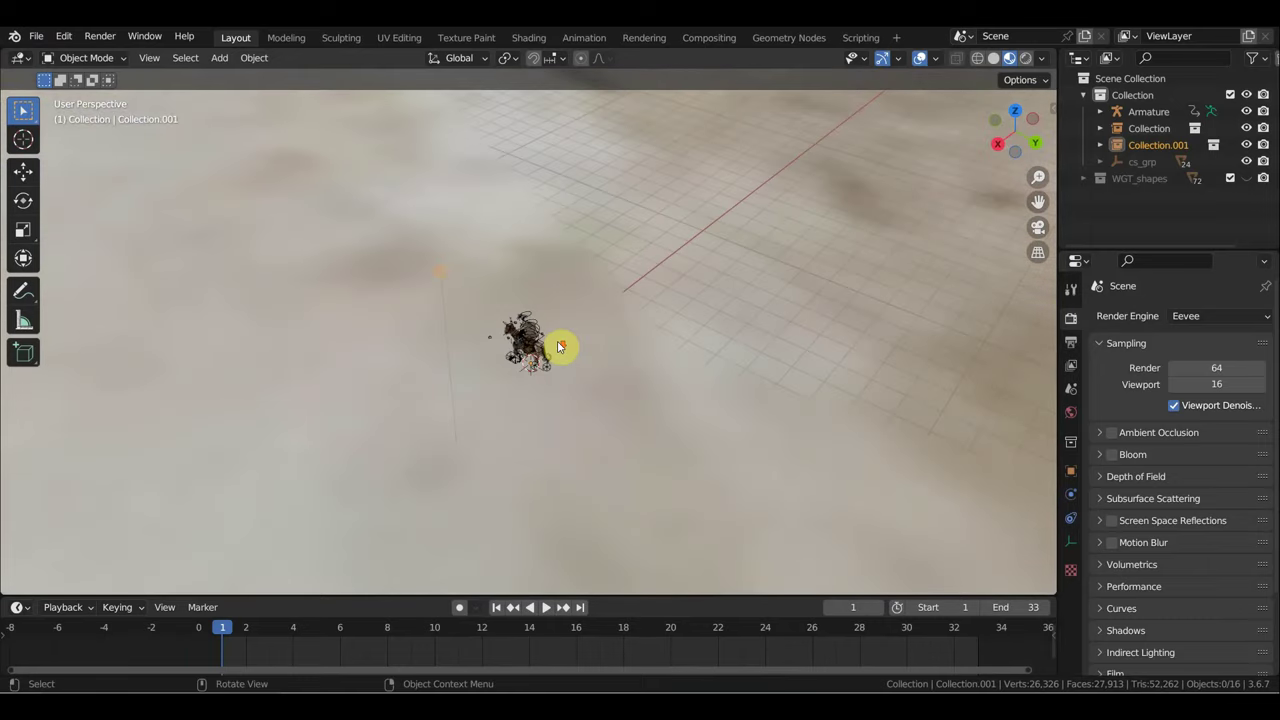
pyautogui.scroll(-2, 570, 352)
pyautogui.scroll(-2, 574, 354)
pyautogui.scroll(-1, 574, 354)
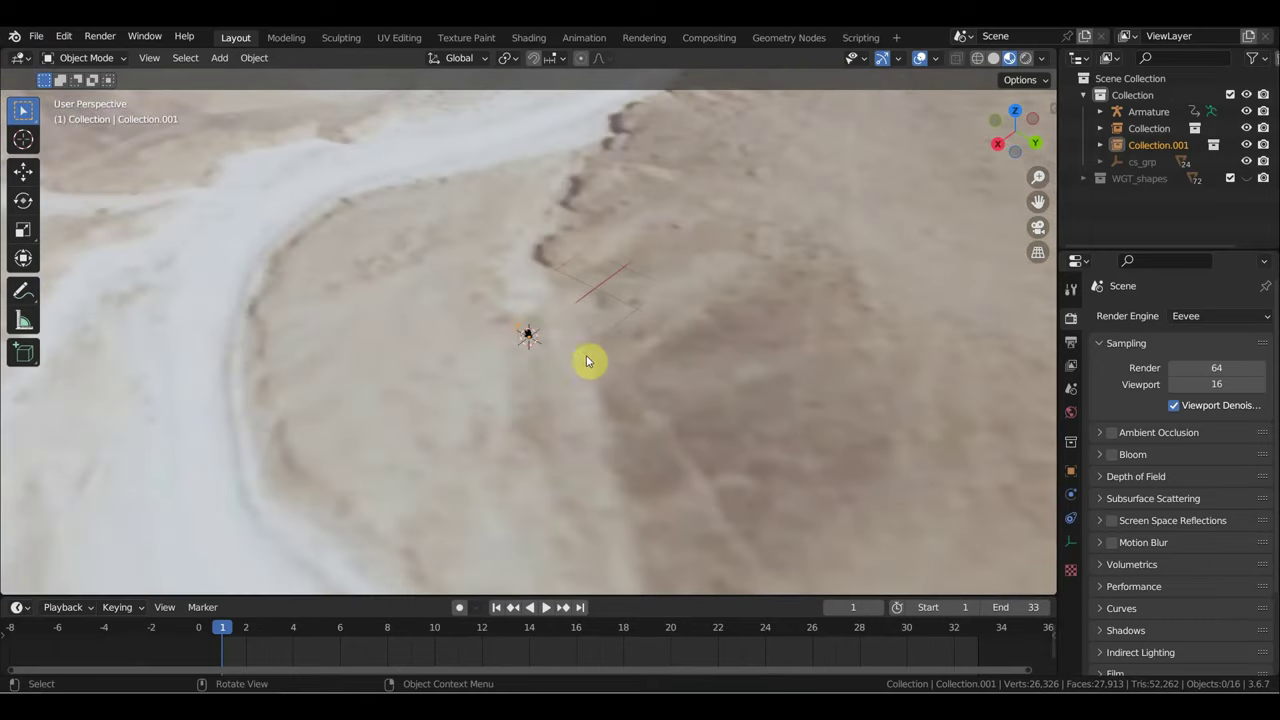
pyautogui.click(601, 377)
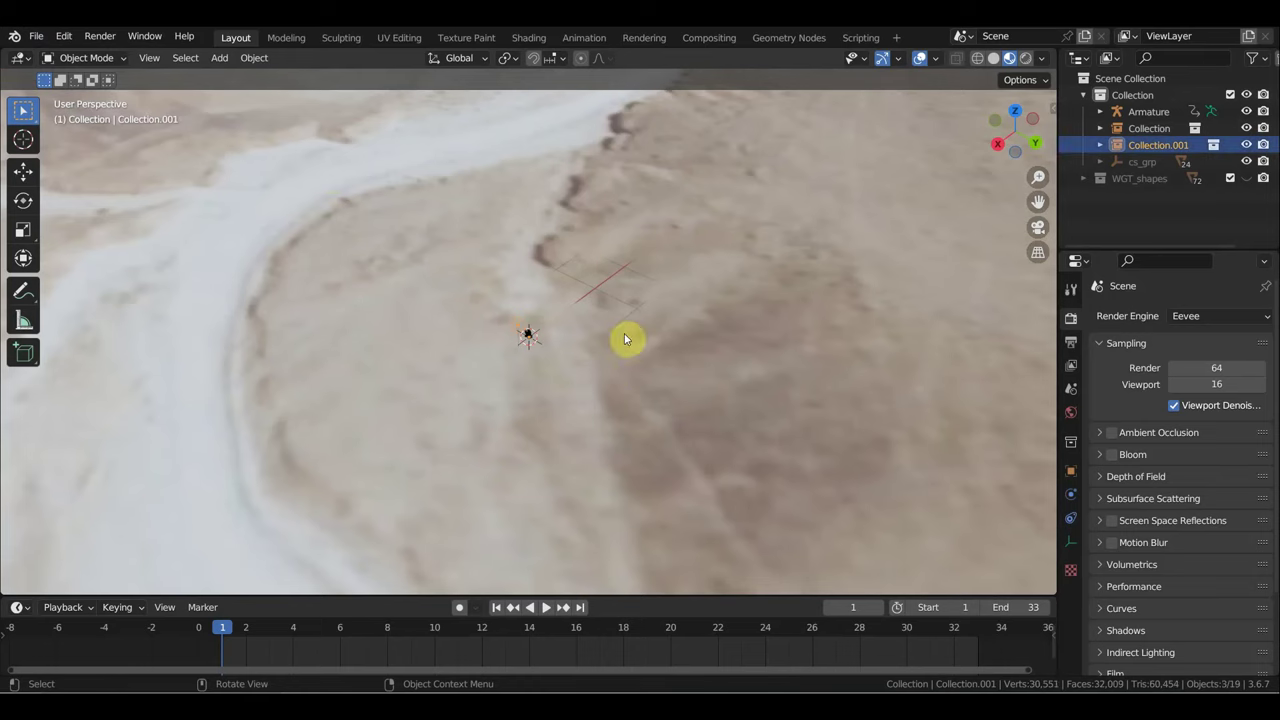
pyautogui.click(24, 174)
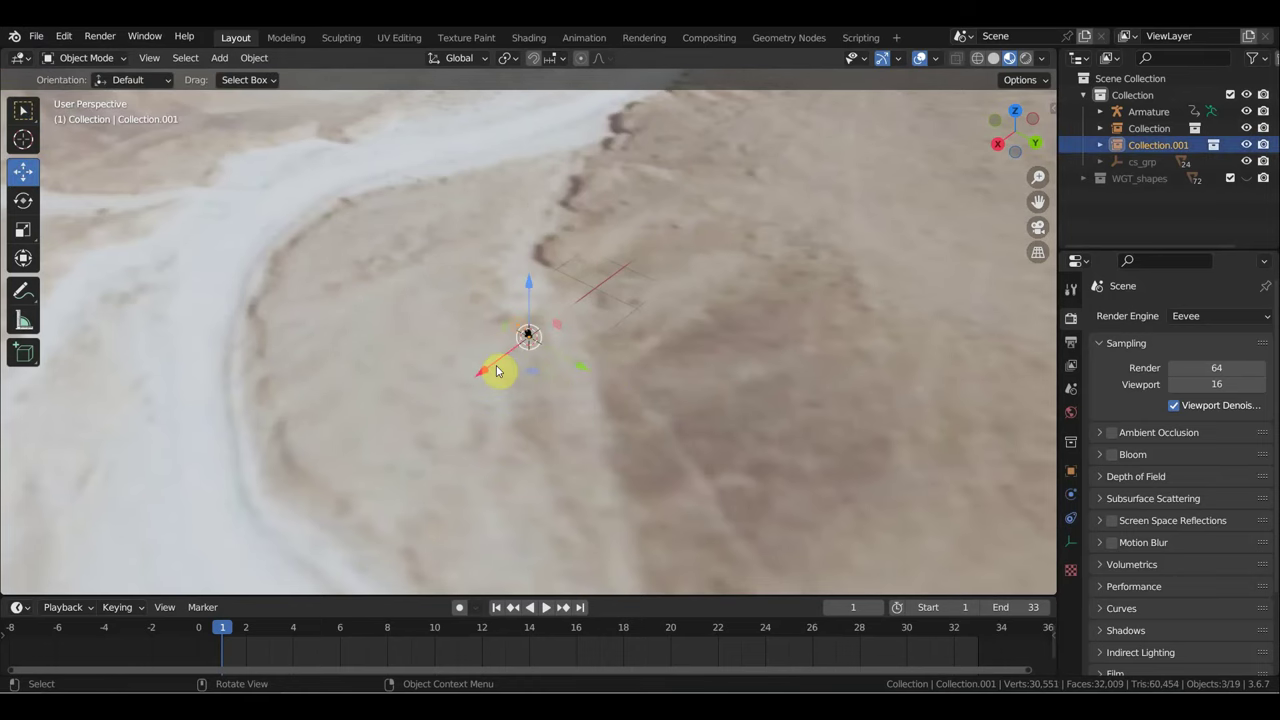
pyautogui.moveTo(480, 369)
pyautogui.mouseDown()
pyautogui.moveTo(609, 329)
pyautogui.moveTo(660, 288)
pyautogui.moveTo(691, 320)
pyautogui.mouseUp()
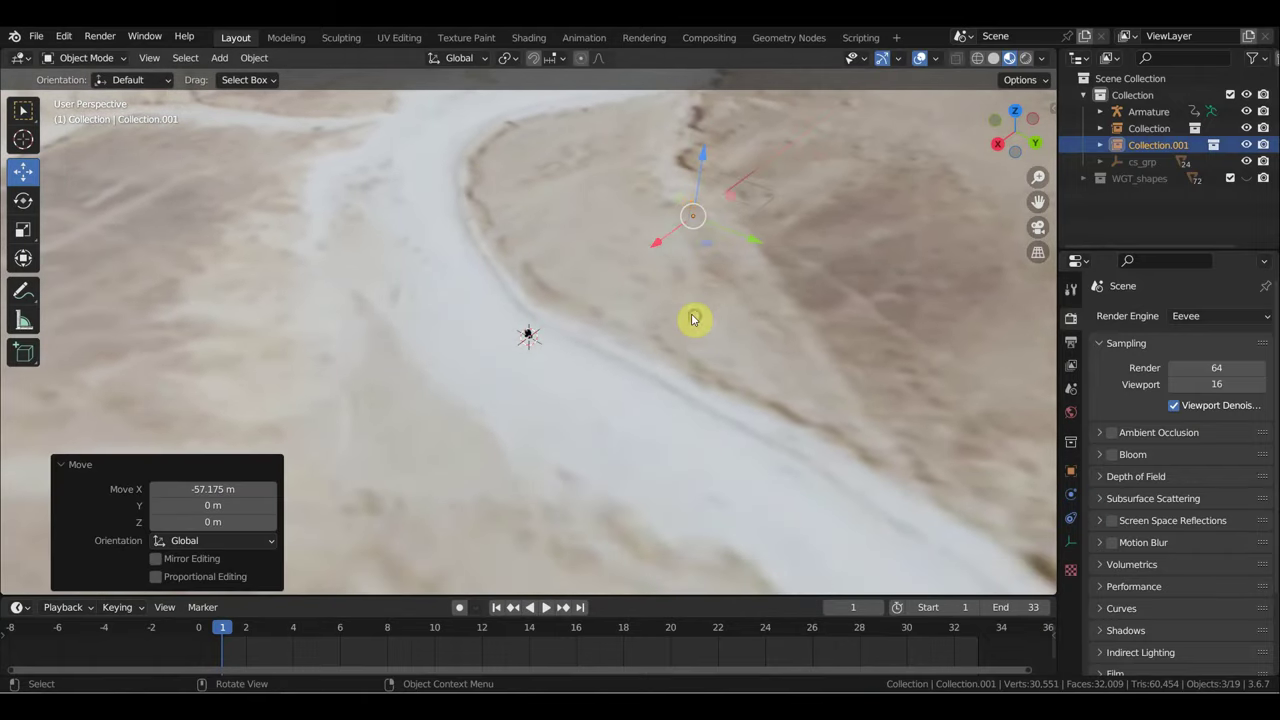
pyautogui.moveTo(691, 320)
pyautogui.mouseDown(button='middle')
pyautogui.moveTo(815, 333)
pyautogui.moveTo(766, 314)
pyautogui.moveTo(766, 297)
pyautogui.mouseUp(button='middle')
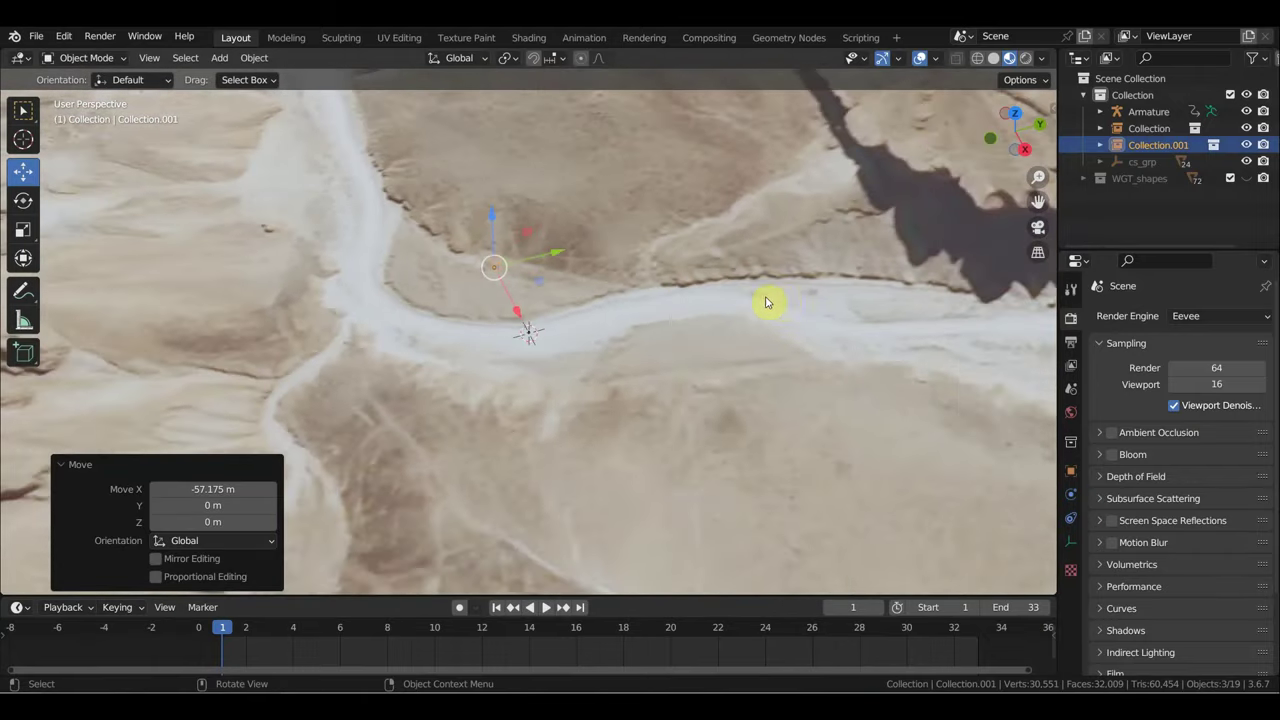
# Step: Lower the terrain along Z to -4.9345 m so the rider reaches its surface
pyautogui.moveTo(950, 303); pyautogui.dragTo(943, 309, button='middle')
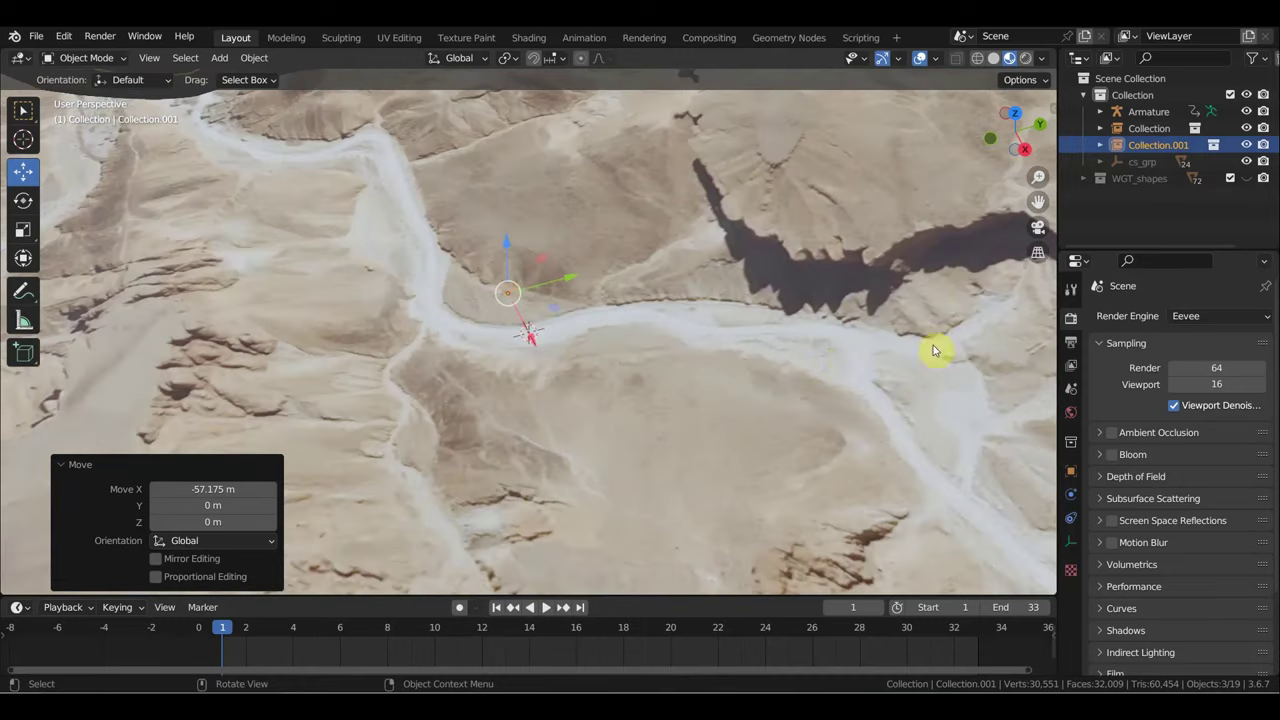
pyautogui.scroll(2, 573, 331)
pyautogui.scroll(2, 580, 333)
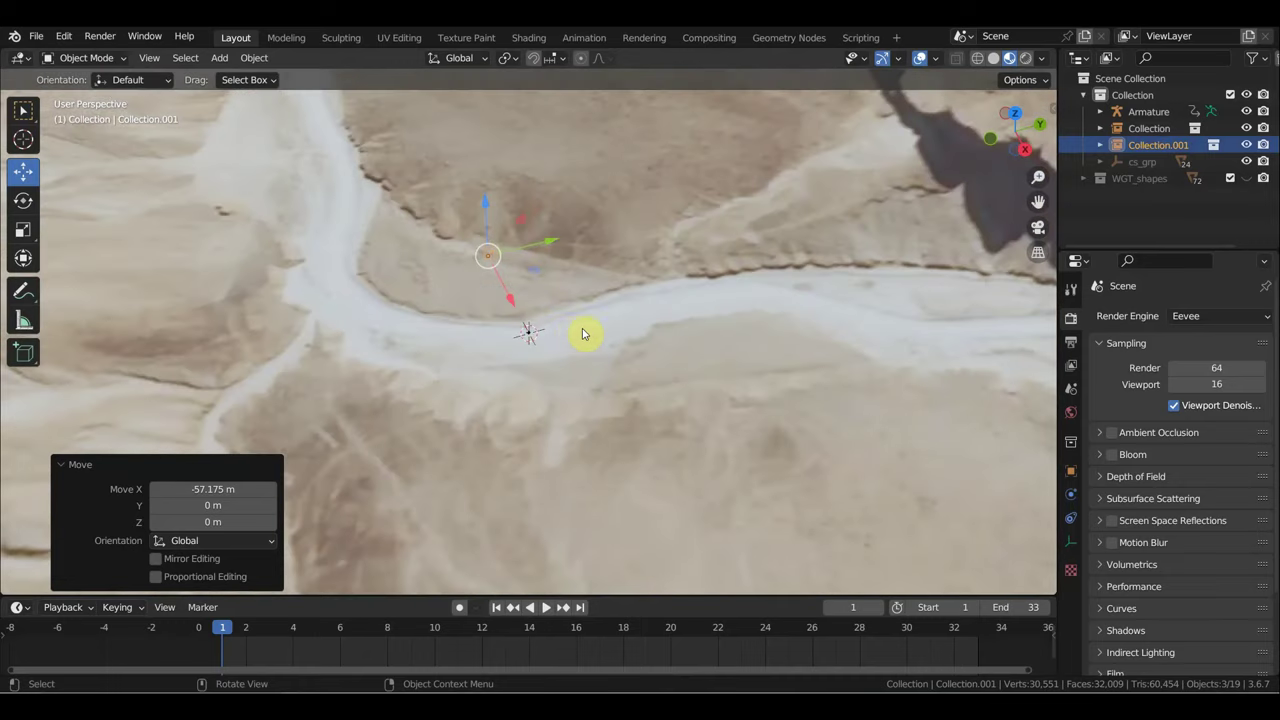
pyautogui.moveTo(531, 329)
pyautogui.mouseDown(button='middle')
pyautogui.moveTo(374, 286)
pyautogui.moveTo(506, 311)
pyautogui.mouseUp(button='middle')
pyautogui.scroll(3, 540, 313)
pyautogui.scroll(2, 560, 314)
pyautogui.scroll(2, 566, 314)
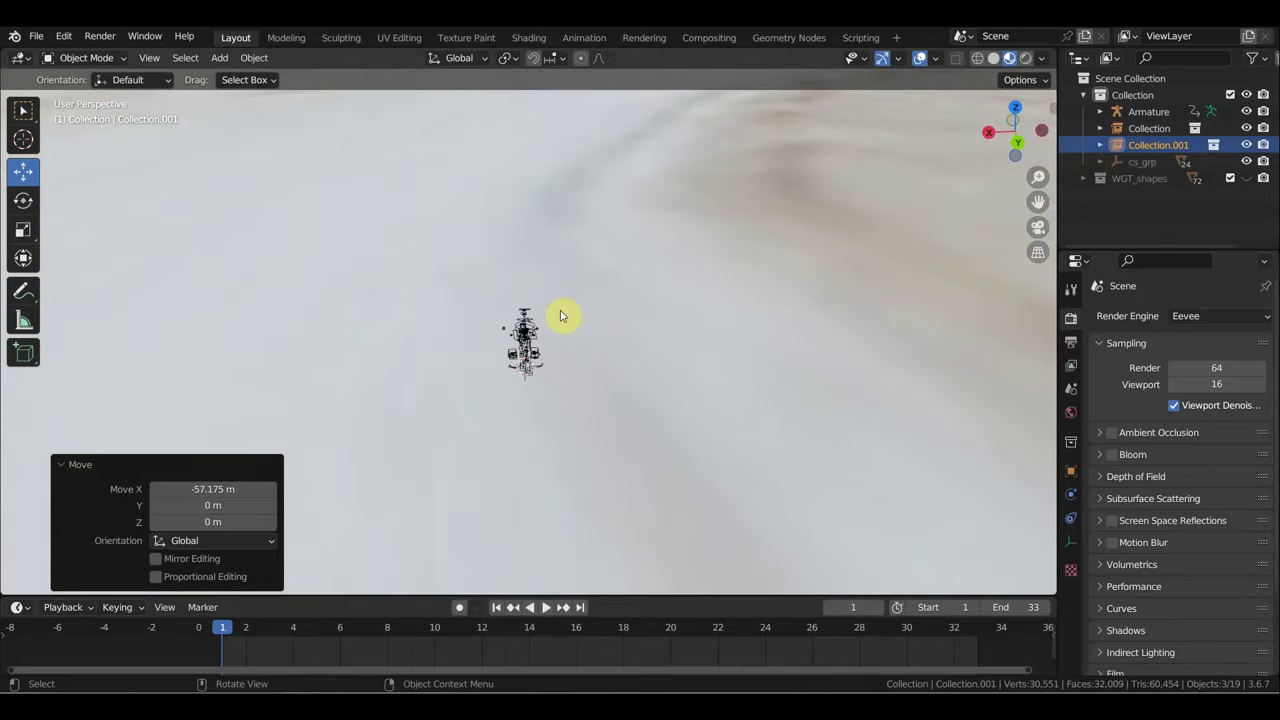
pyautogui.moveTo(606, 313)
pyautogui.mouseDown(button='middle')
pyautogui.moveTo(737, 286)
pyautogui.moveTo(671, 147)
pyautogui.mouseUp(button='middle')
pyautogui.moveTo(651, 147); pyautogui.dragTo(660, 230)
# Step: Orbit around the donkey and rider to check they stand on the desert floor
pyautogui.scroll(2, 660, 230)
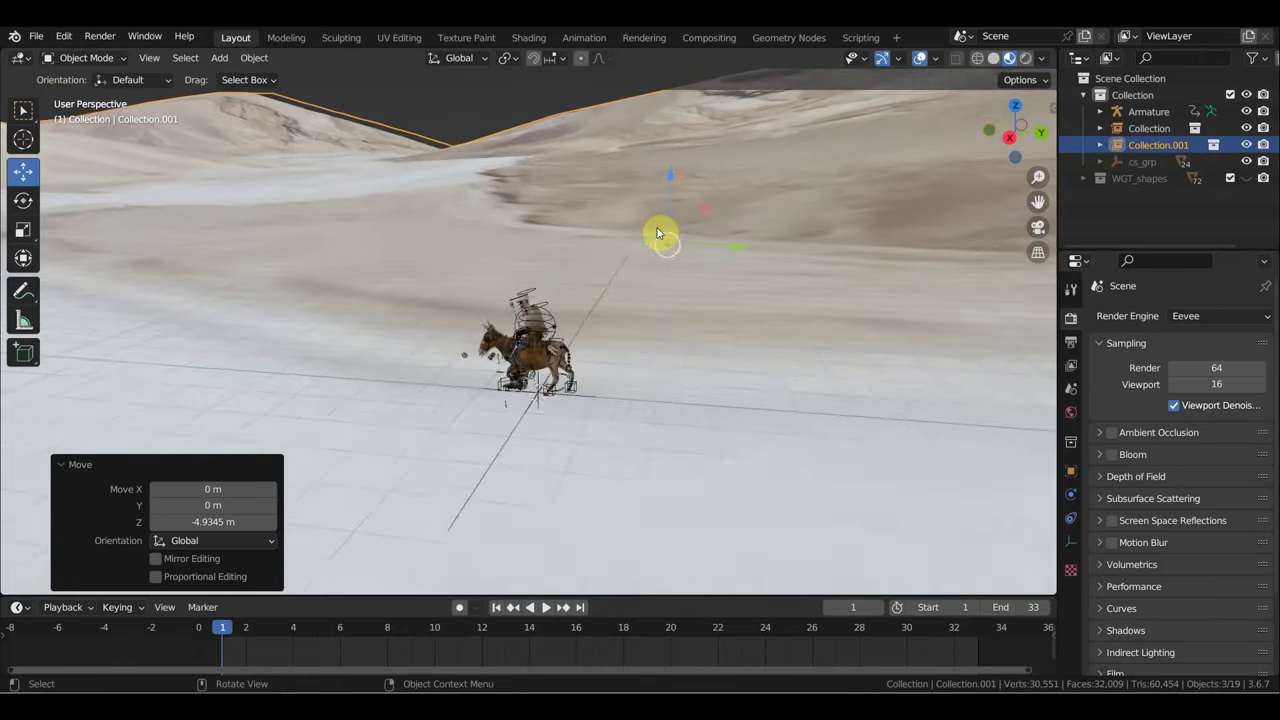
pyautogui.scroll(1, 658, 233)
pyautogui.scroll(1, 658, 233)
pyautogui.moveTo(660, 314)
pyautogui.mouseDown(button='middle')
pyautogui.moveTo(720, 300)
pyautogui.moveTo(654, 352)
pyautogui.mouseUp(button='middle')
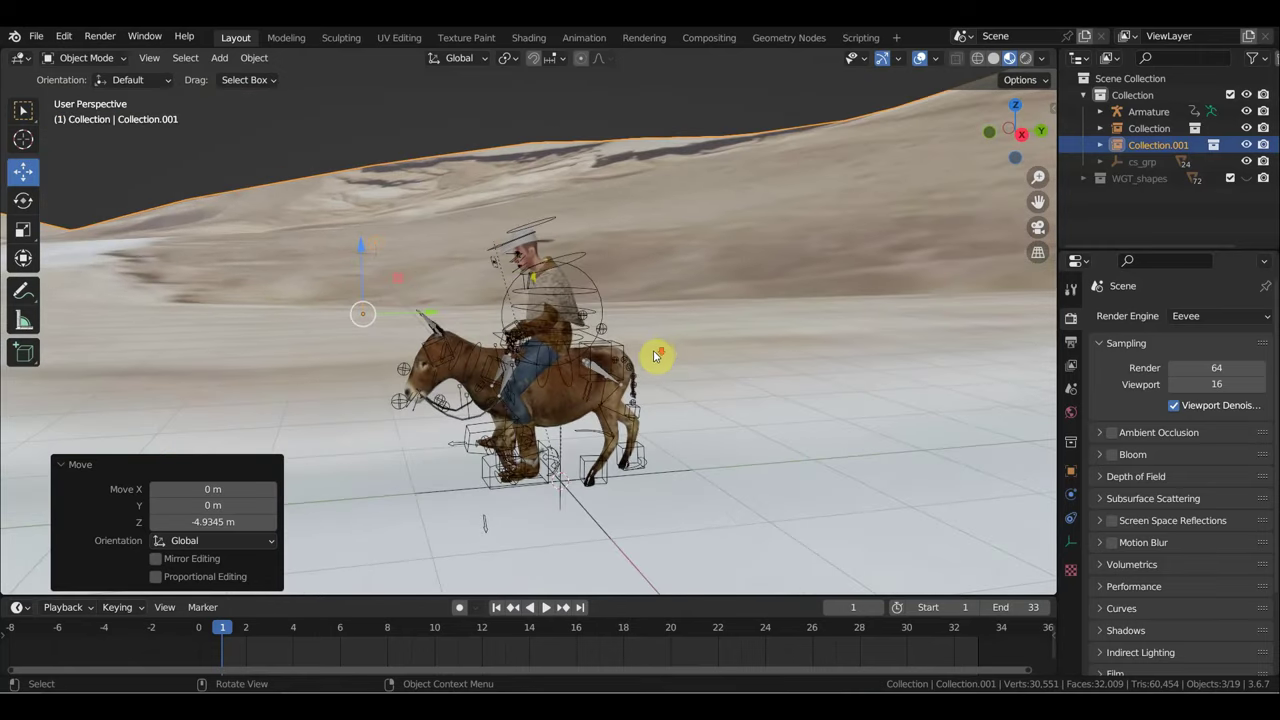
pyautogui.scroll(-3, 654, 353)
pyautogui.scroll(-2, 650, 360)
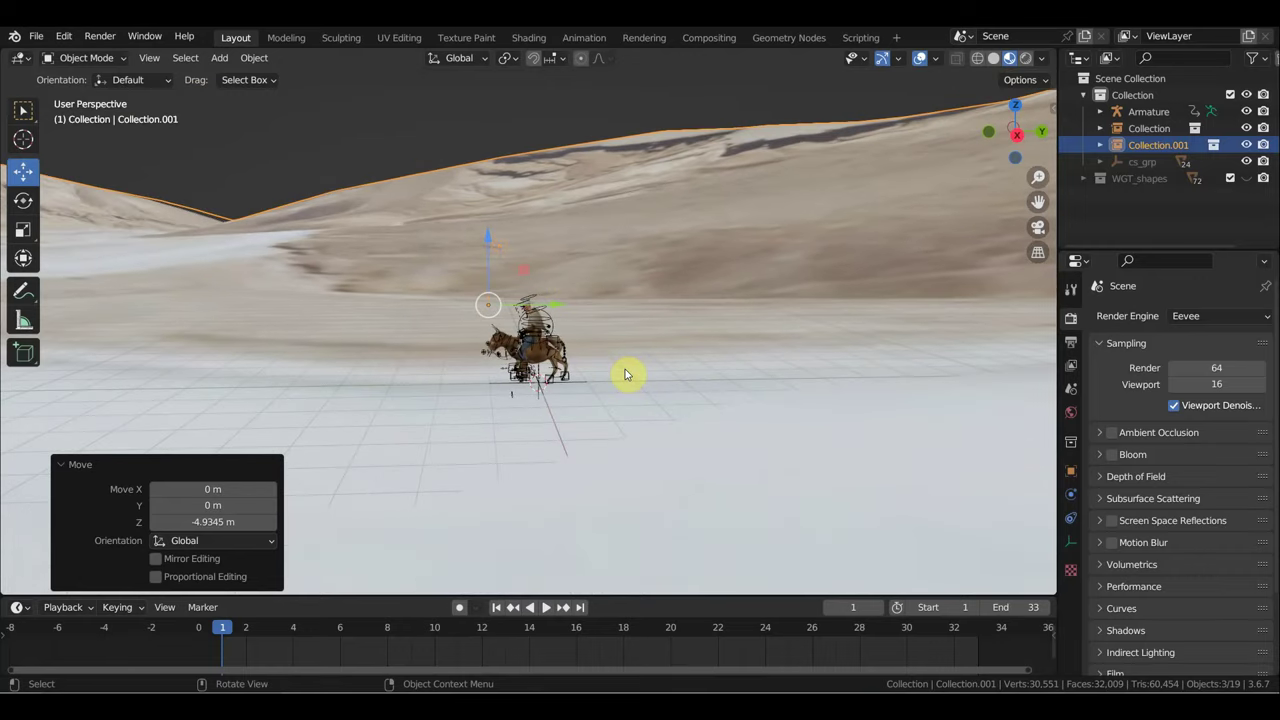
pyautogui.keyDown('alt'); pyautogui.moveTo(625, 369); pyautogui.dragTo(667, 378, button='middle'); pyautogui.keyUp('alt')
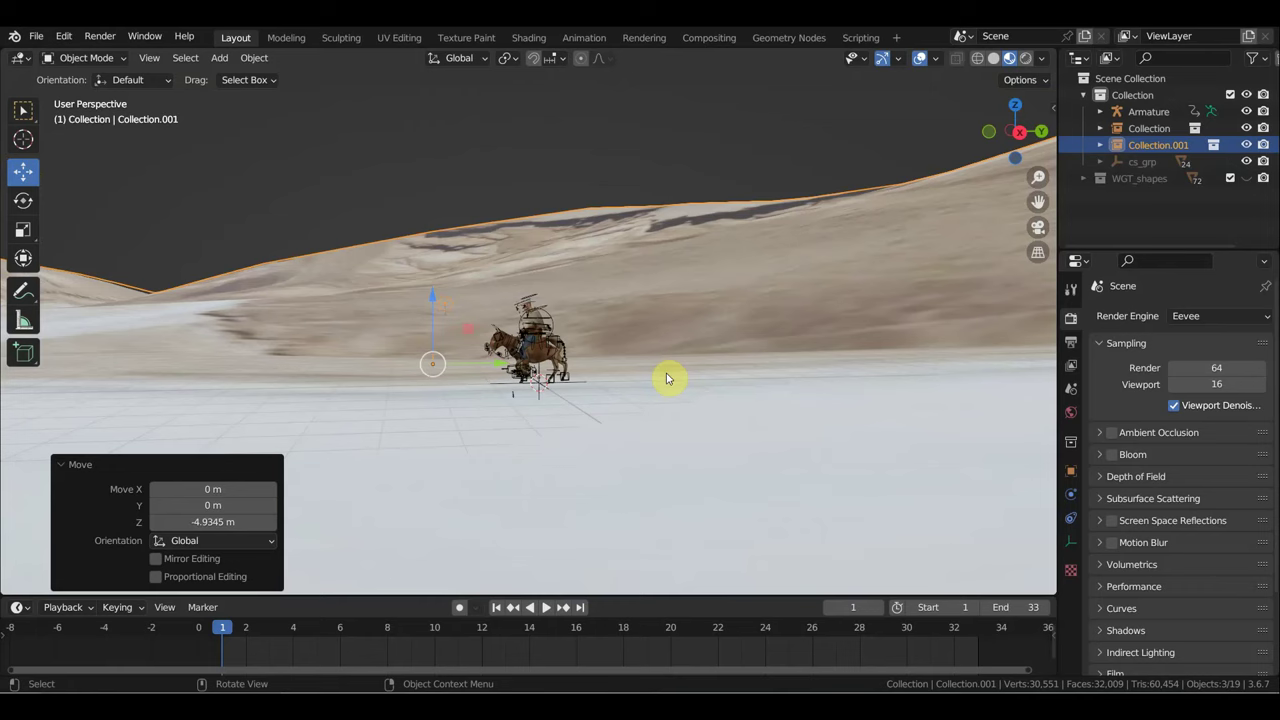
# Step: Add a camera and walk-navigate its view to frame the donkey and rider
pyautogui.click(219, 60)
pyautogui.moveTo(256, 299)
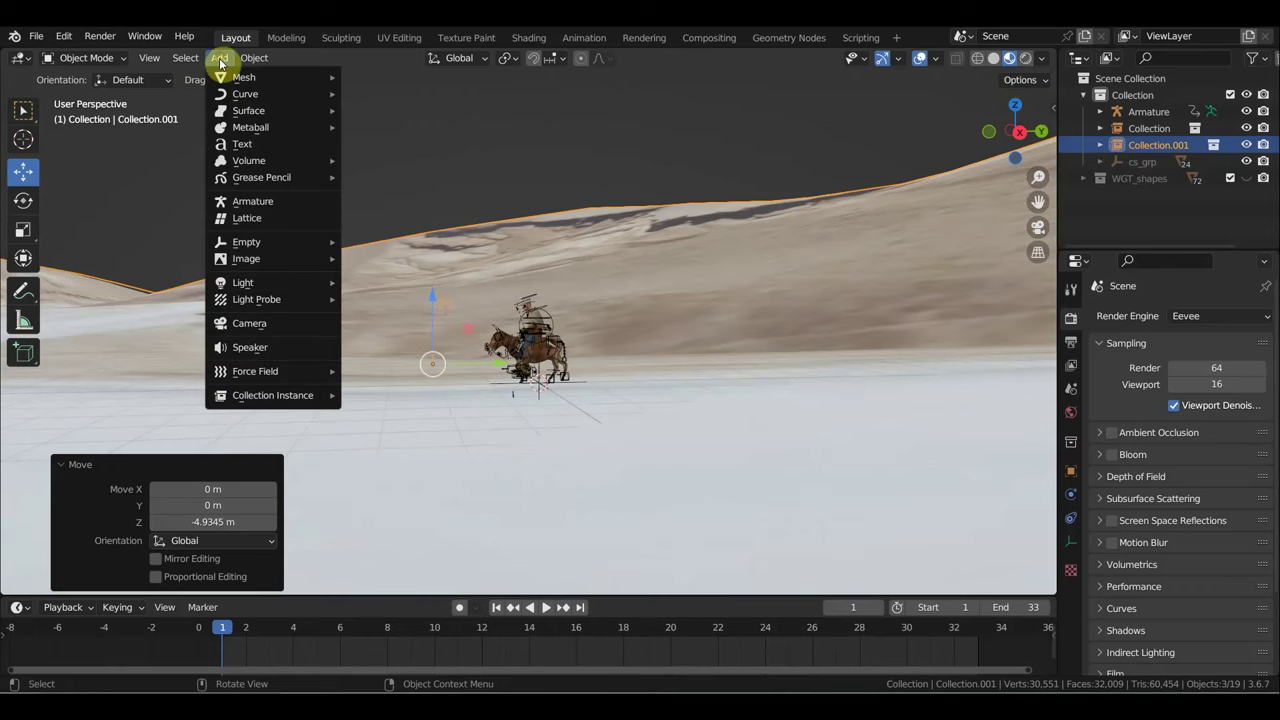
pyautogui.click(268, 322)
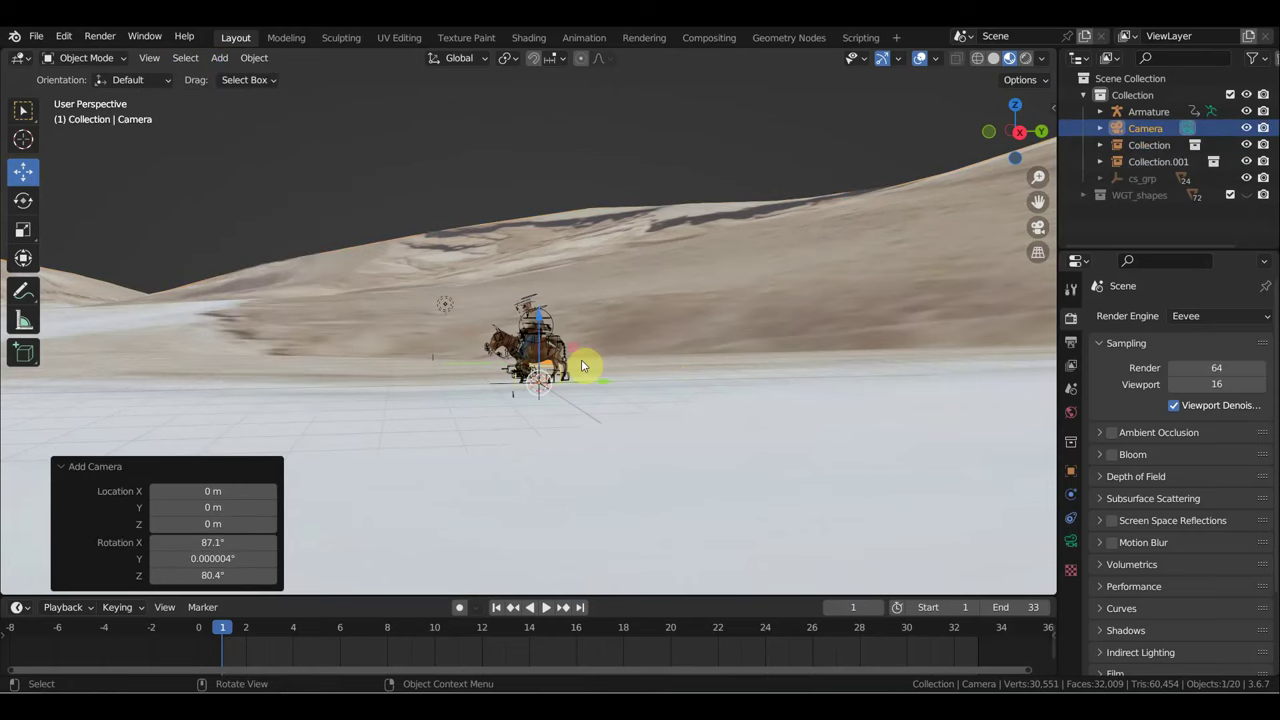
pyautogui.press('KP_0')
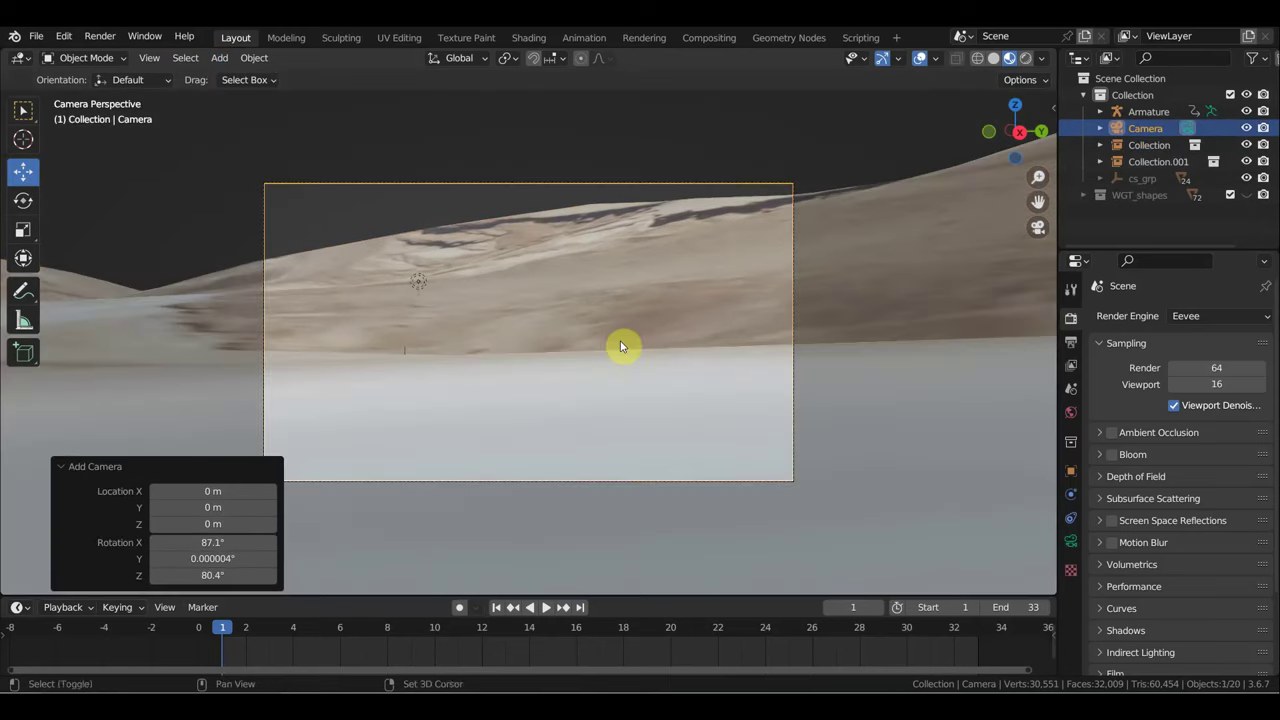
pyautogui.hotkey('shift', '`')
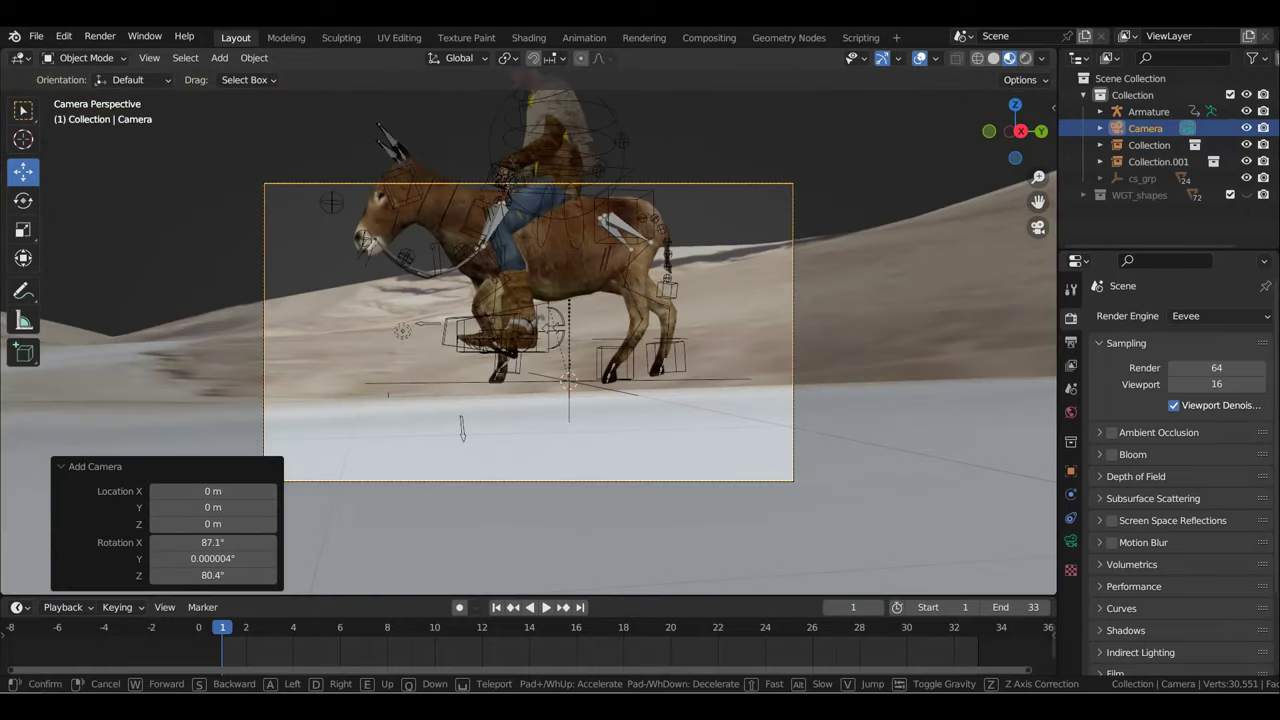
pyautogui.click(606, 349)
pyautogui.scroll(2, 680, 395)
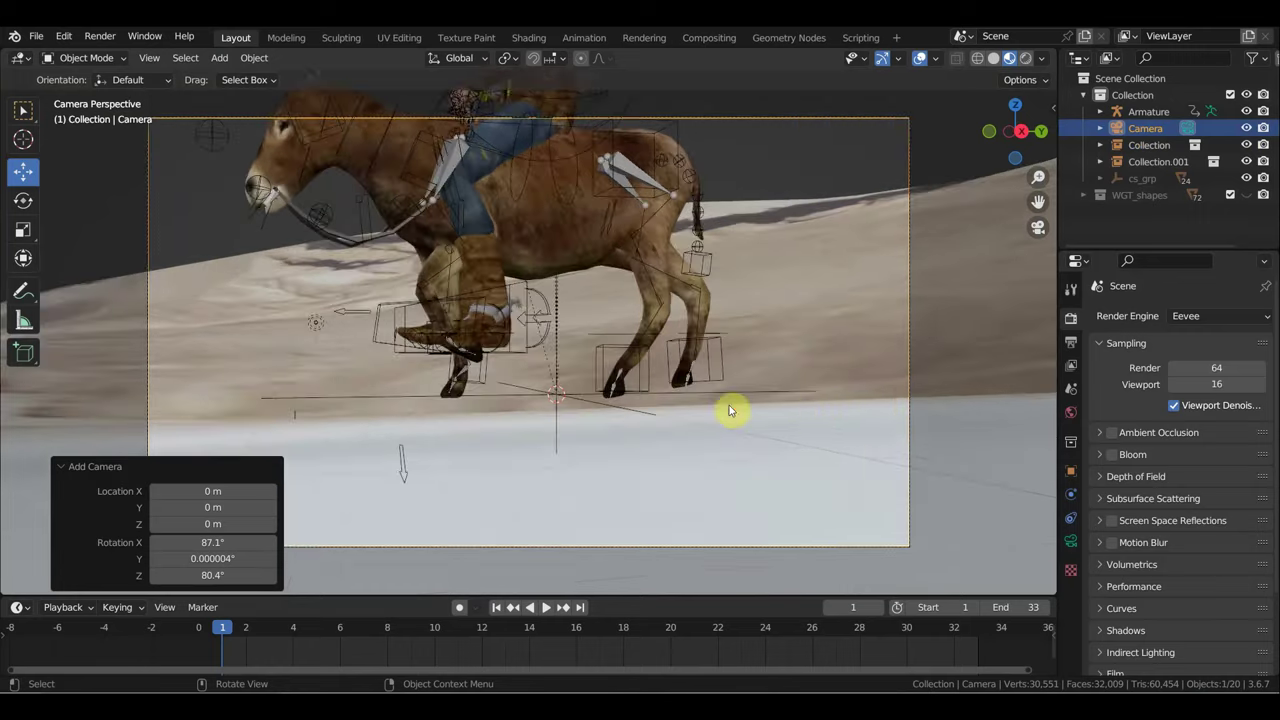
# Step: Raise the terrain 0.16 m in Z, then select the camera in a wide view
pyautogui.click(814, 416)
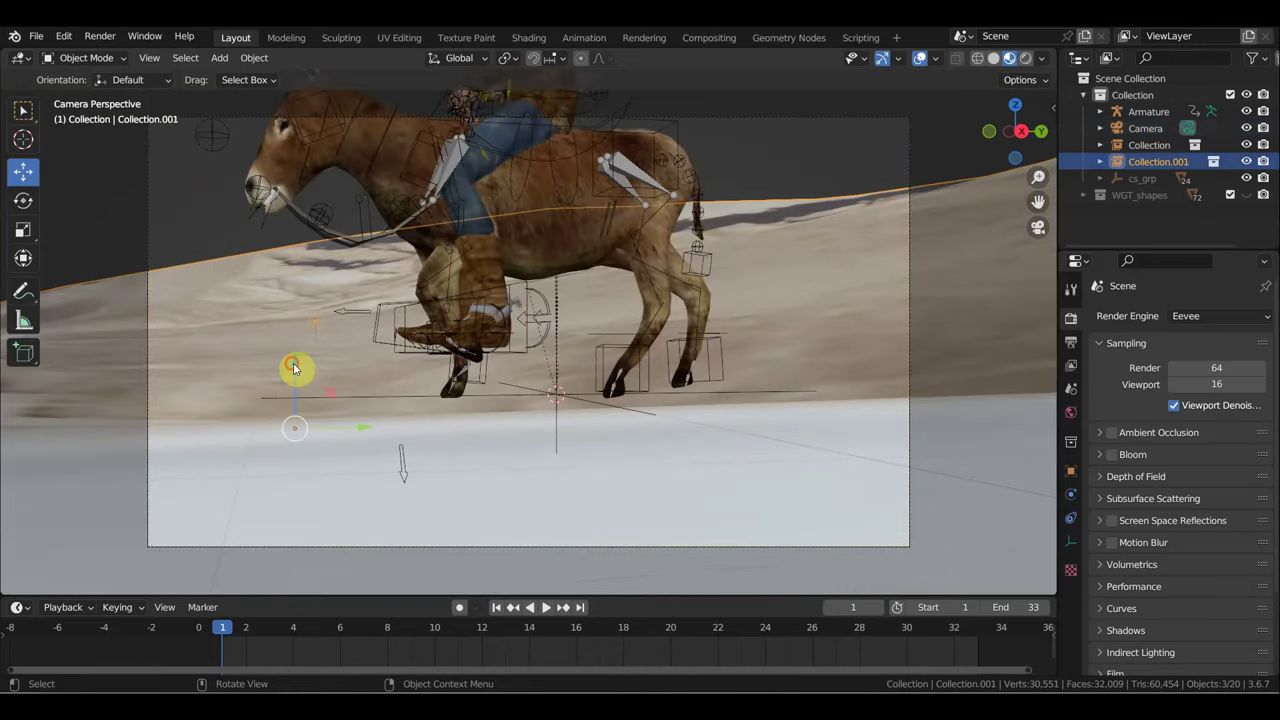
pyautogui.moveTo(293, 368); pyautogui.dragTo(290, 355)
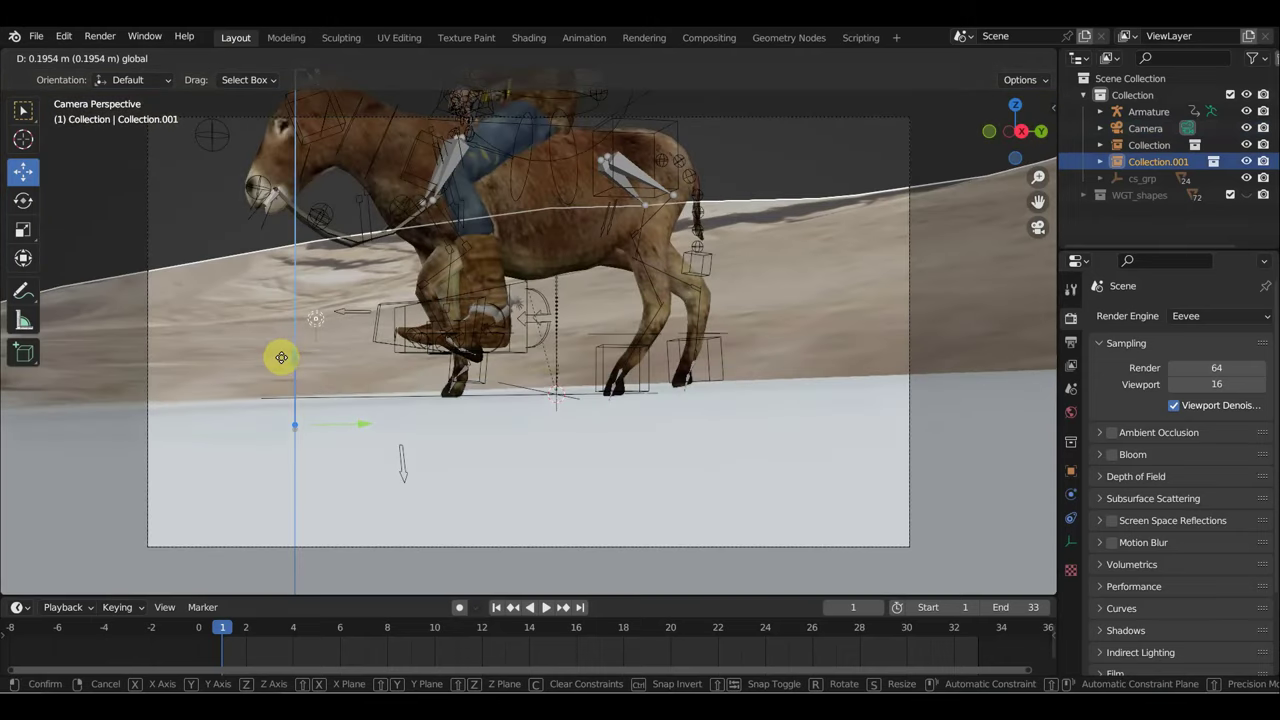
pyautogui.moveTo(287, 355); pyautogui.dragTo(289, 363)
pyautogui.moveTo(570, 362); pyautogui.dragTo(600, 369, button='middle')
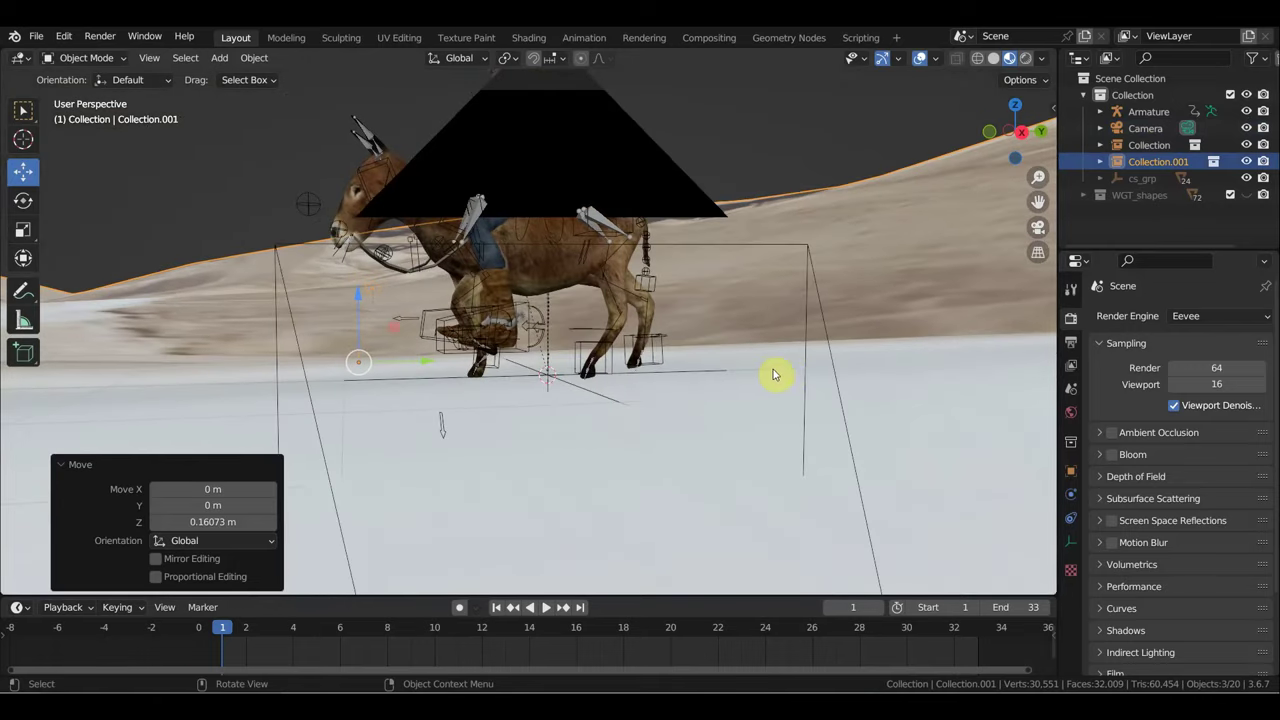
pyautogui.click(833, 365)
pyautogui.scroll(-5, 735, 360)
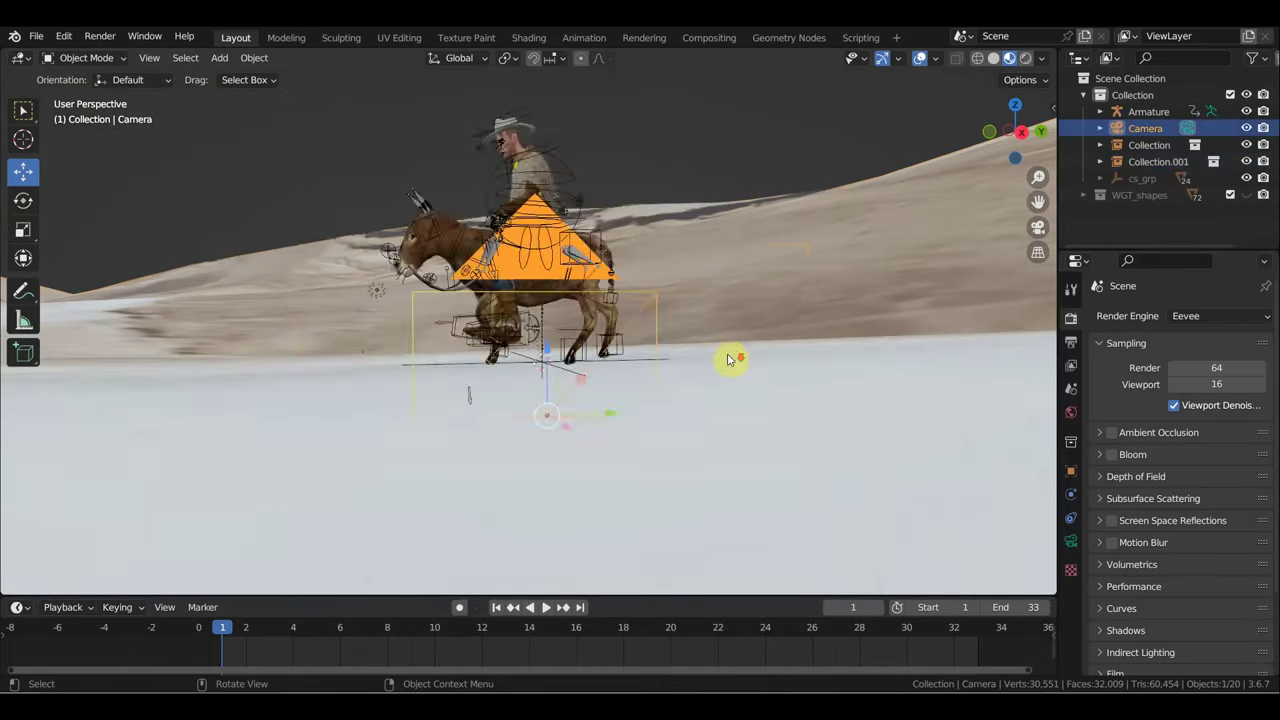
pyautogui.moveTo(731, 357); pyautogui.dragTo(663, 371, button='middle')
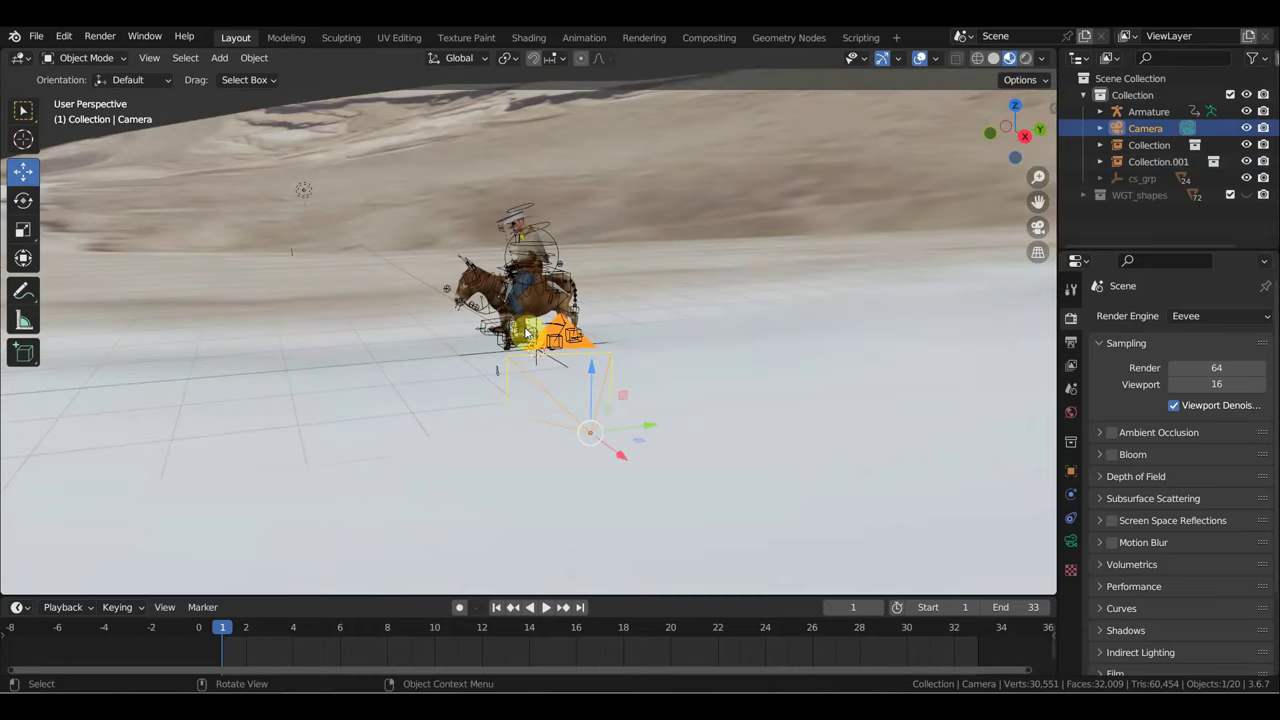
# Step: Add a NURBS path at the rider and view it from the top in Solid shading
pyautogui.hotkey('shift', 'a')
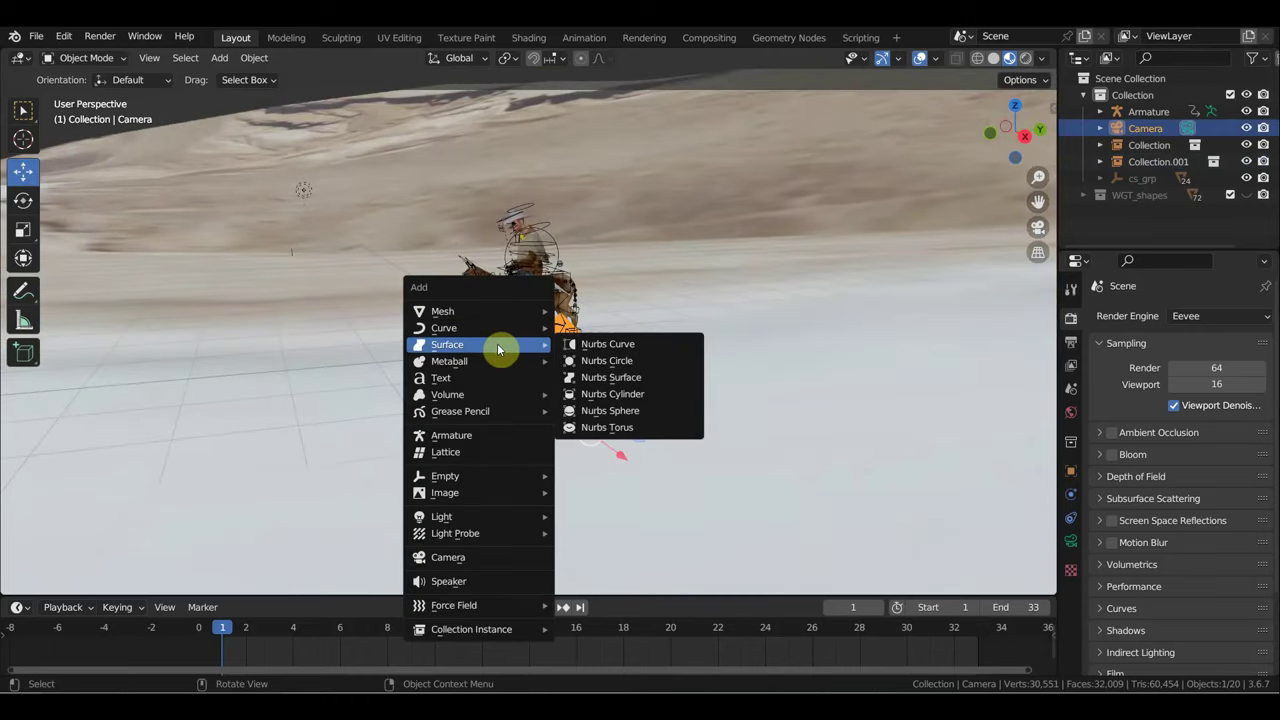
pyautogui.click(612, 404)
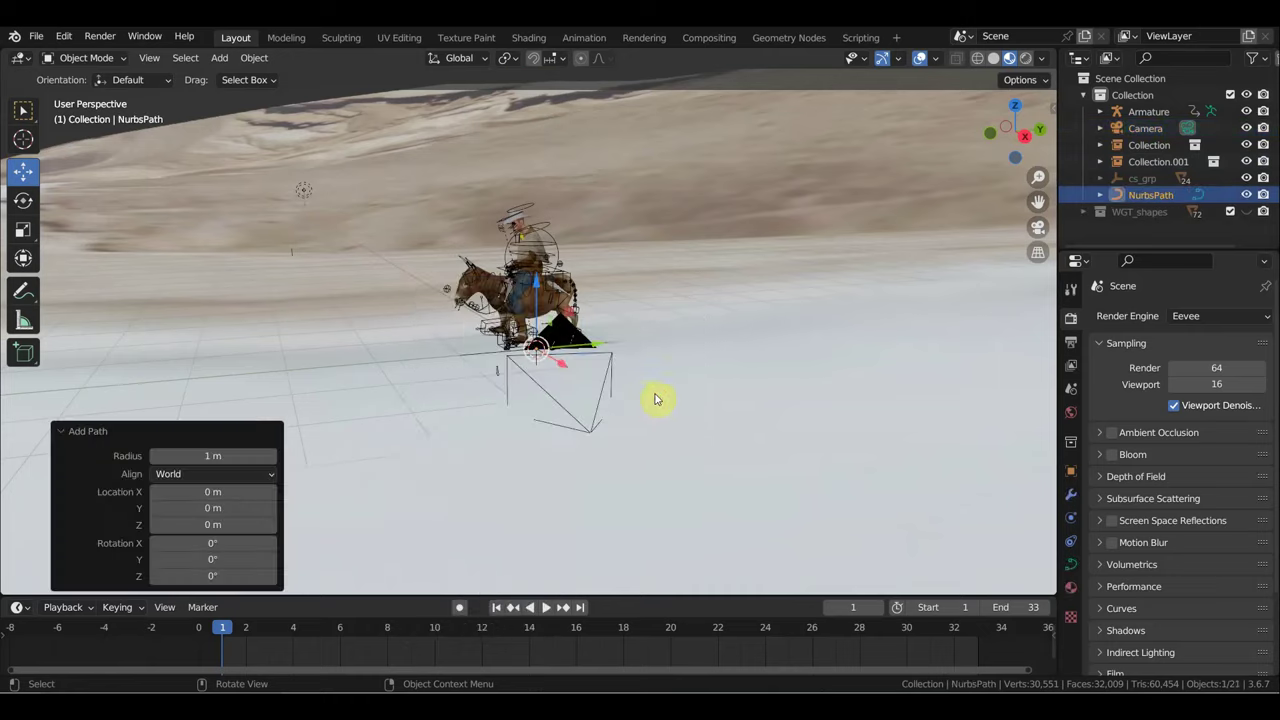
pyautogui.scroll(3, 669, 393)
pyautogui.moveTo(728, 423); pyautogui.dragTo(750, 440, button='middle')
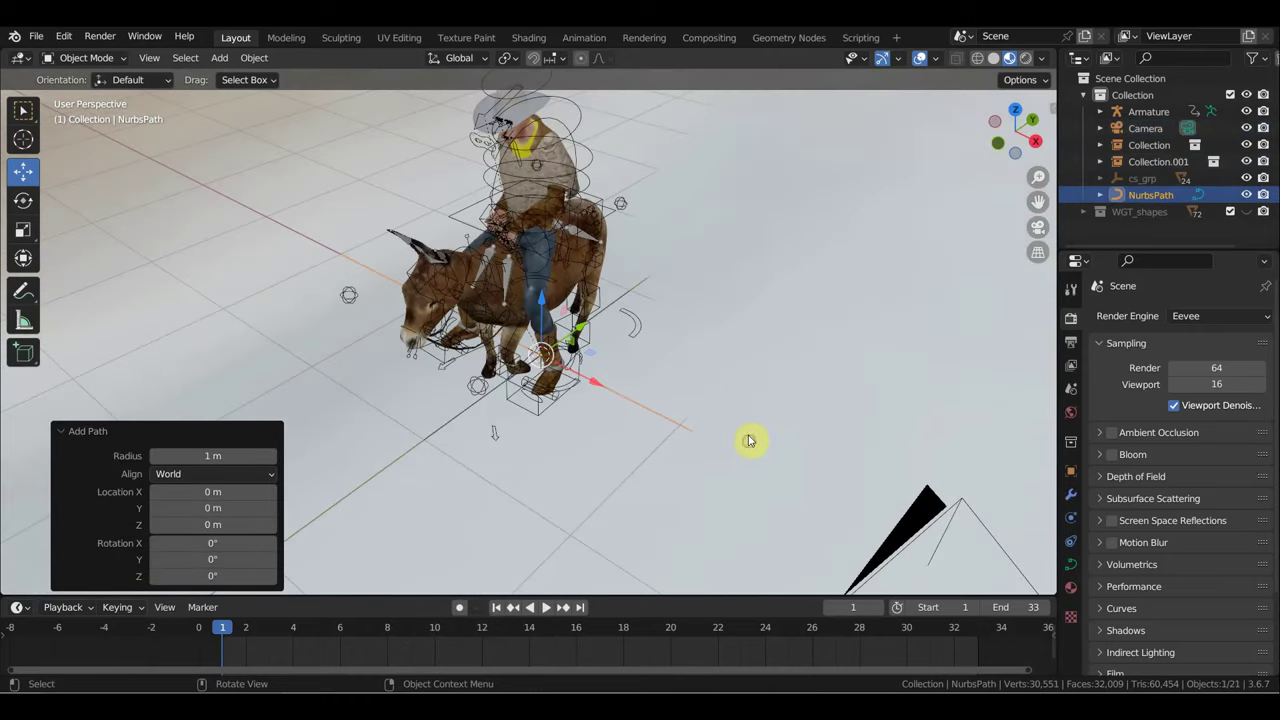
pyautogui.press('KP_7')
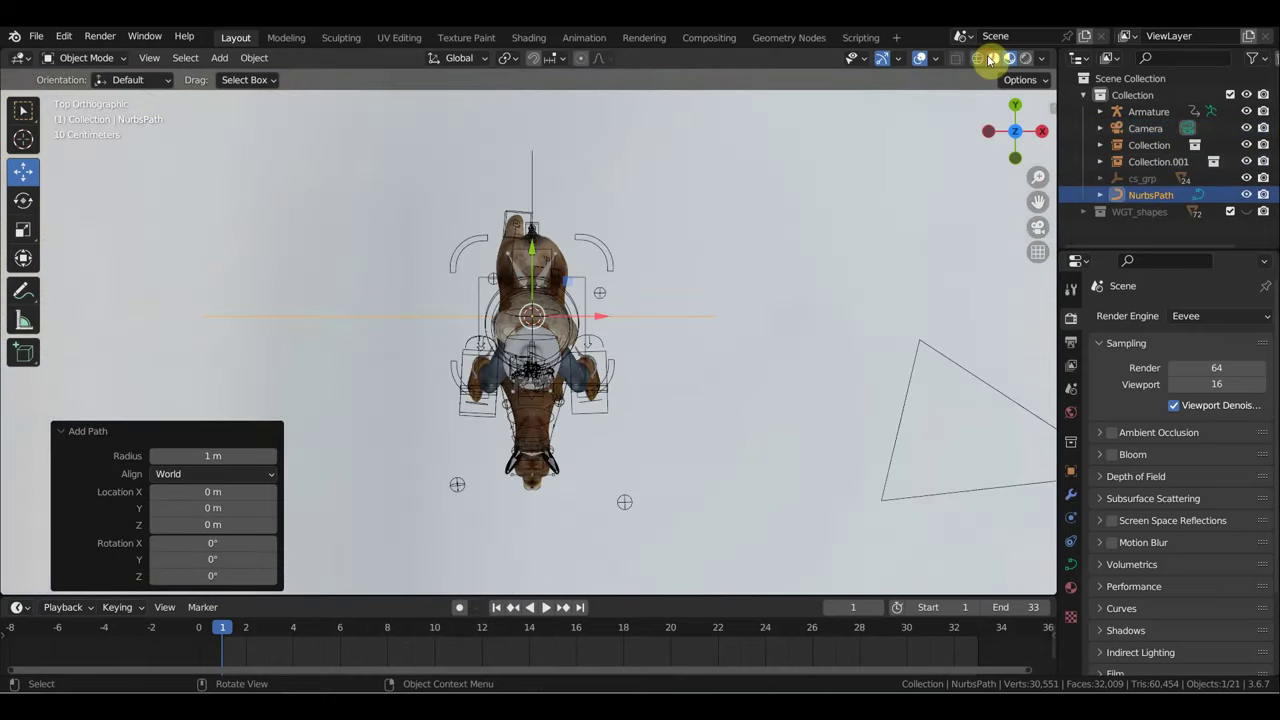
pyautogui.click(992, 58)
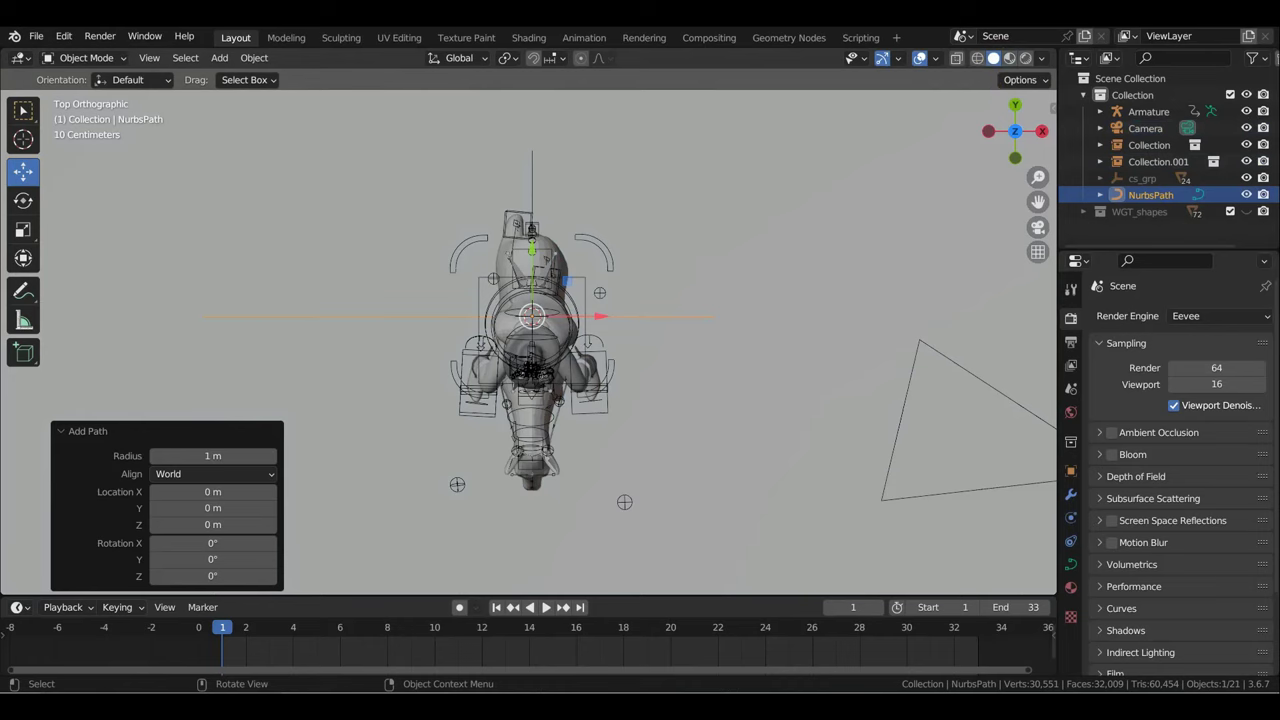
# Step: Rotate the path 89.8° about Z to follow the donkey's heading and enter Edit Mode
pyautogui.press('r')
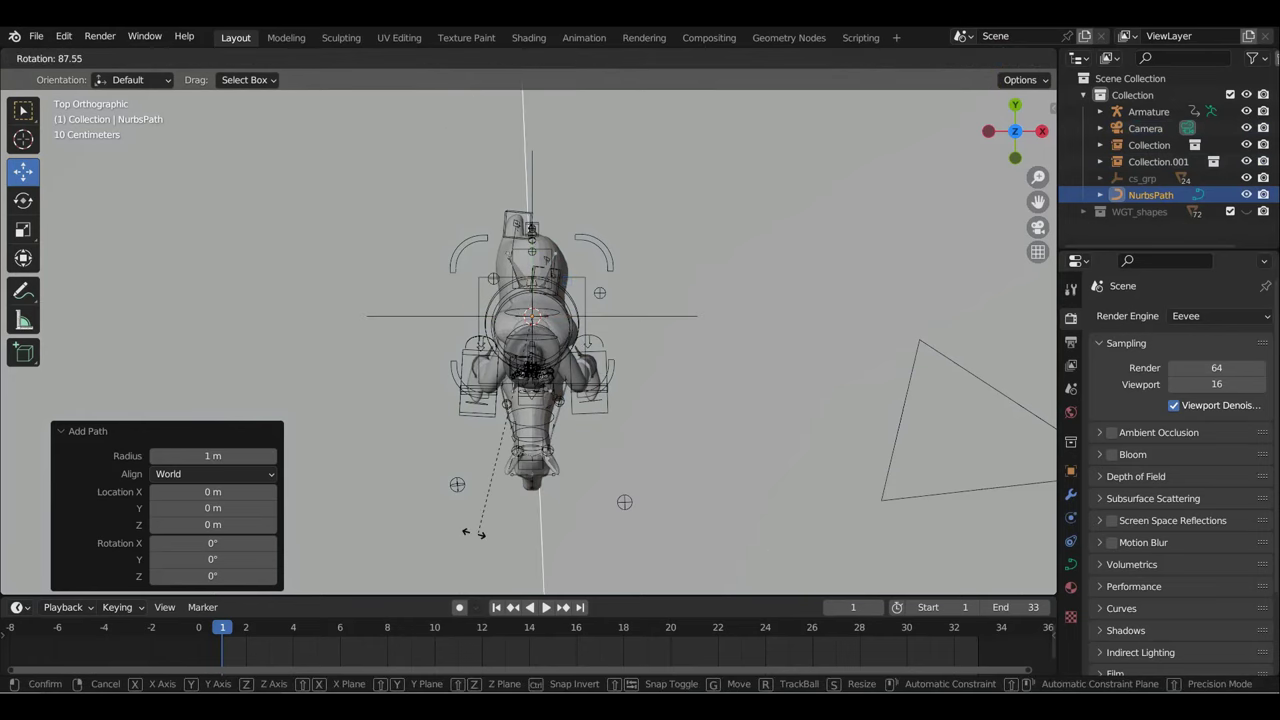
pyautogui.click(472, 537)
pyautogui.moveTo(528, 520)
pyautogui.mouseDown(button='middle')
pyautogui.moveTo(630, 479)
pyautogui.moveTo(363, 257)
pyautogui.mouseUp(button='middle')
pyautogui.click(73, 57)
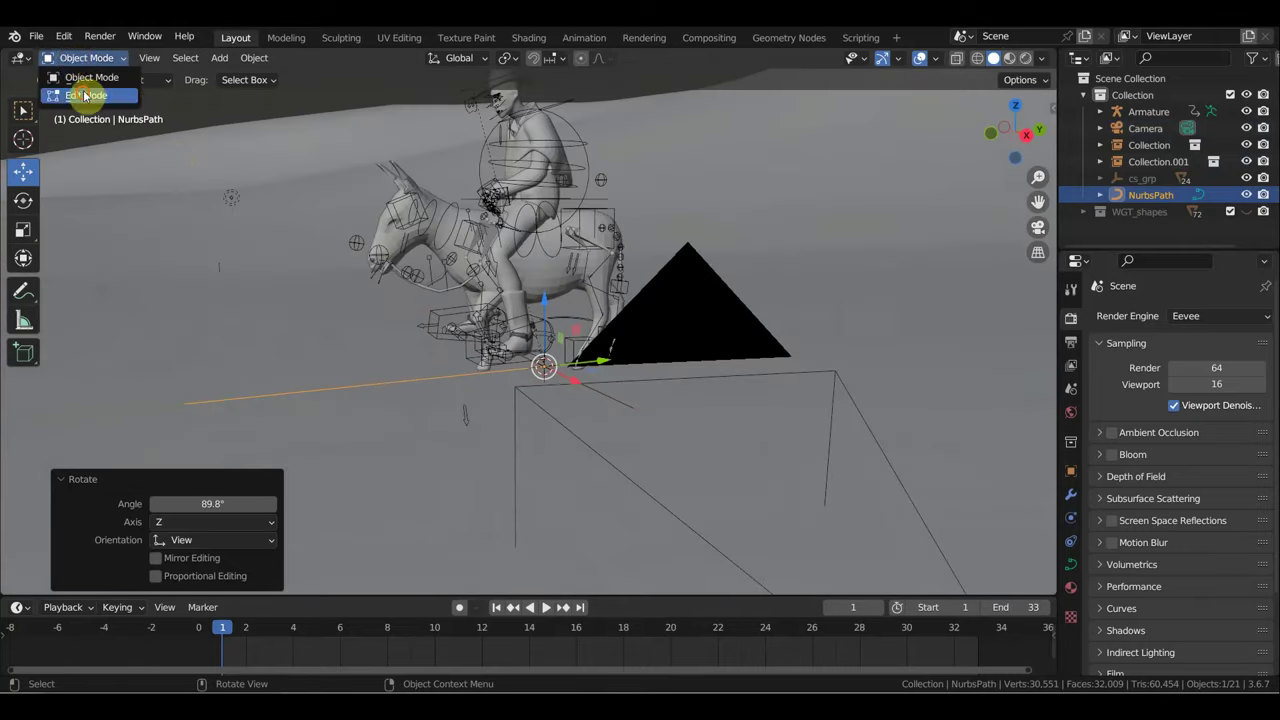
pyautogui.click(85, 94)
# Step: Switch to material preview and view the path and riverbed from the top
pyautogui.click(185, 400)
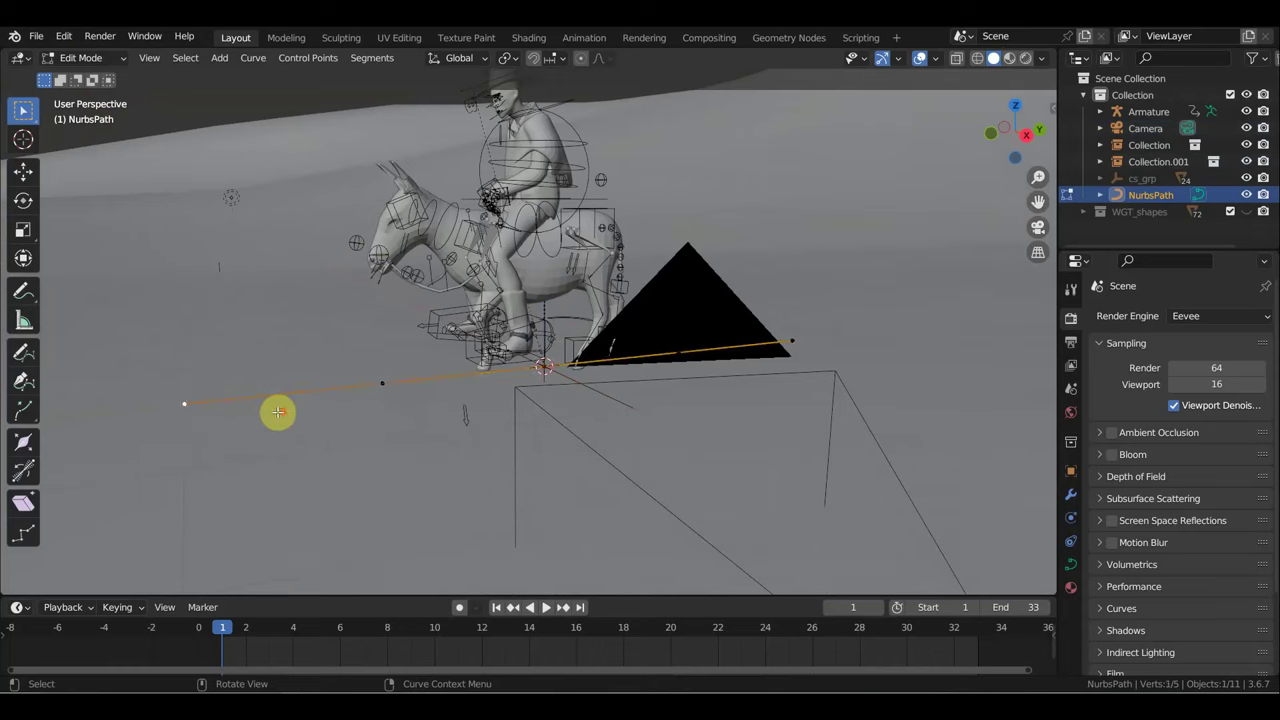
pyautogui.scroll(-5, 285, 413)
pyautogui.moveTo(329, 423)
pyautogui.mouseDown(button='middle')
pyautogui.moveTo(377, 427)
pyautogui.moveTo(897, 217)
pyautogui.mouseUp(button='middle')
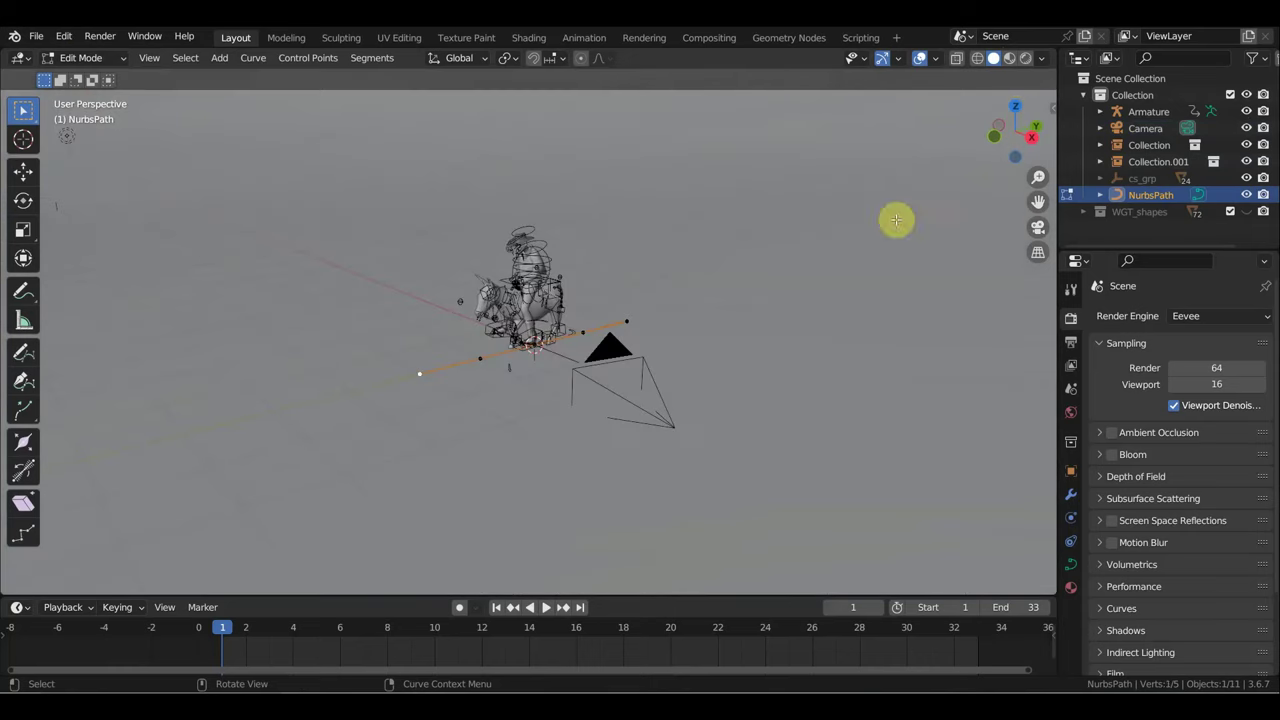
pyautogui.click(1010, 58)
pyautogui.moveTo(671, 280)
pyautogui.mouseDown(button='middle')
pyautogui.moveTo(604, 355)
pyautogui.moveTo(438, 393)
pyautogui.mouseUp(button='middle')
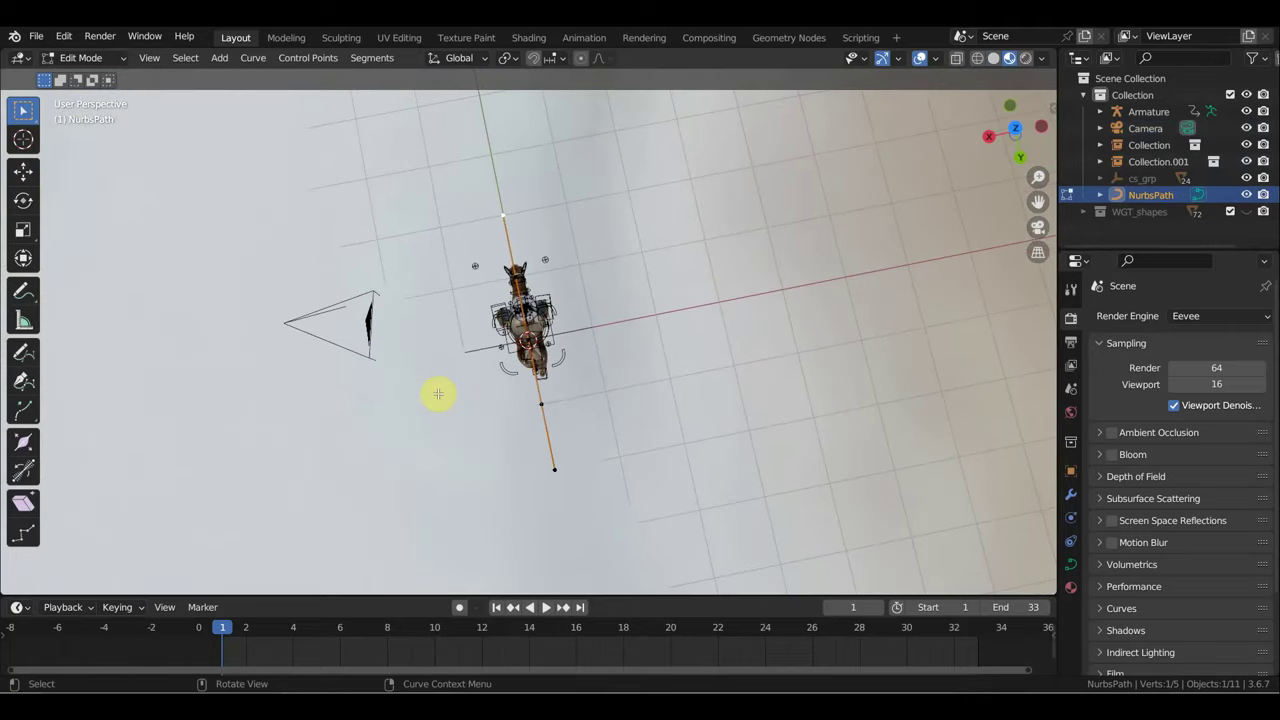
pyautogui.press('KP_7')
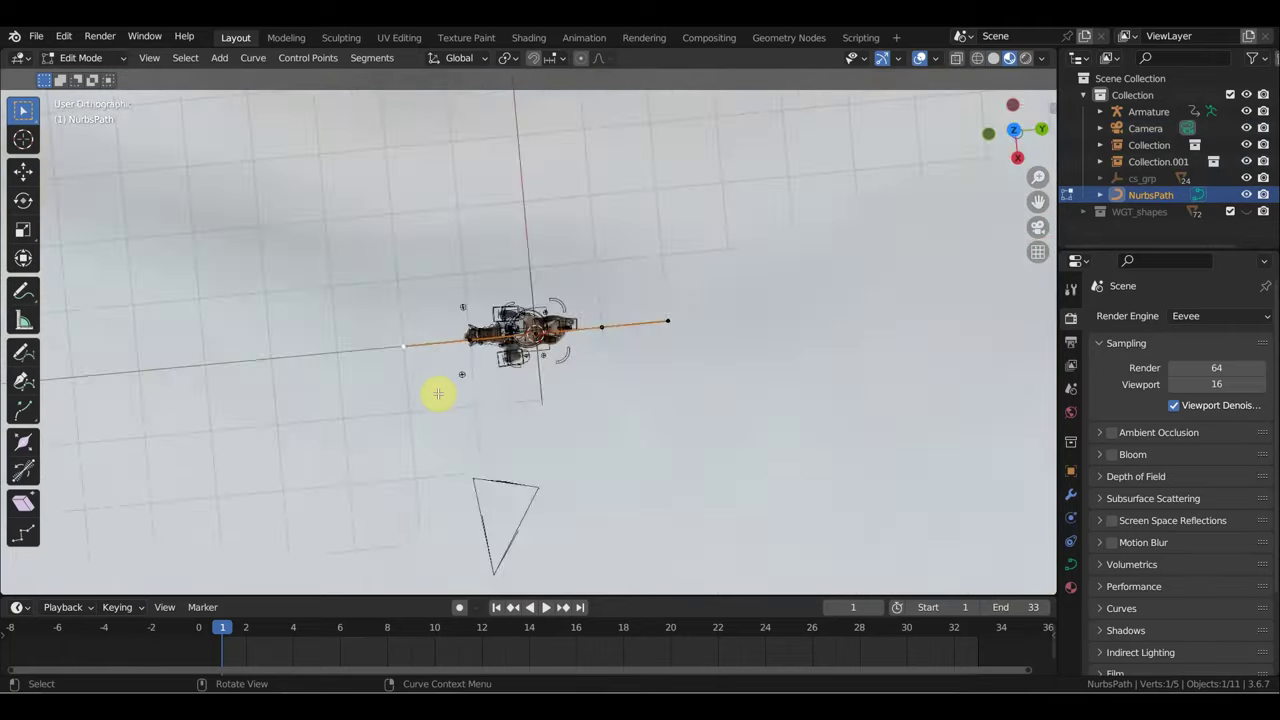
pyautogui.scroll(-3, 574, 337)
pyautogui.scroll(-2, 570, 338)
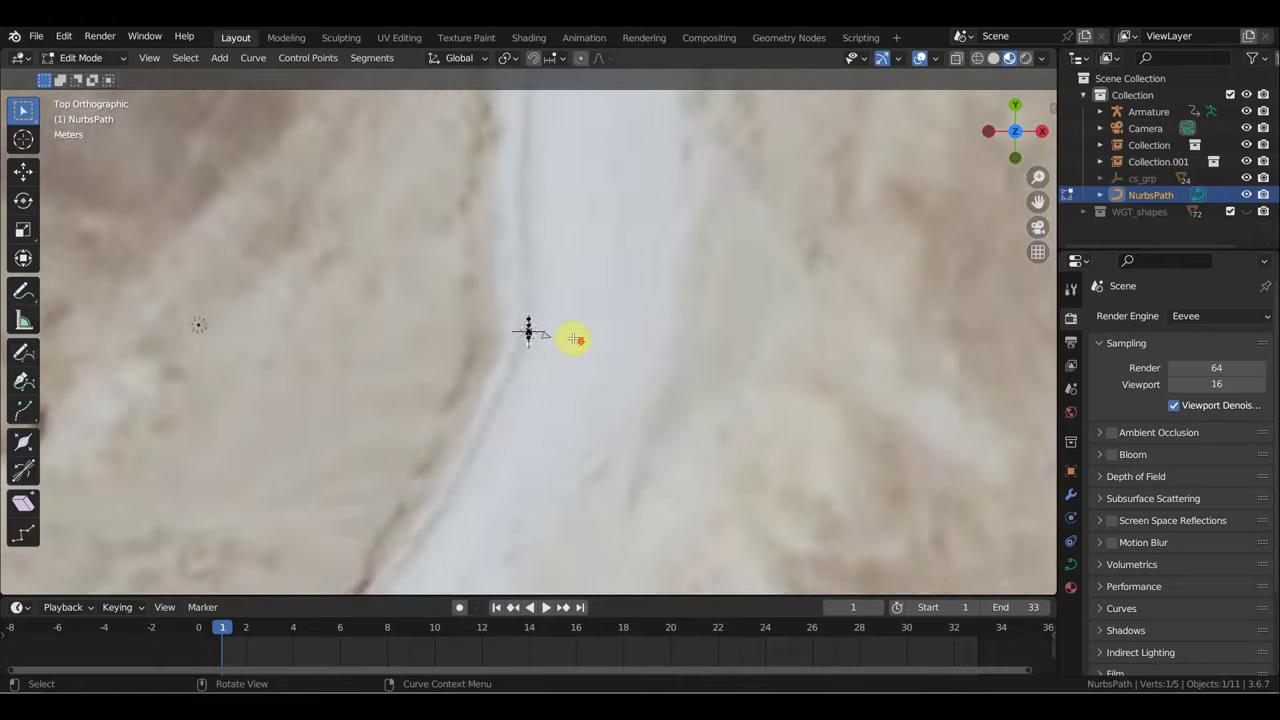
pyautogui.scroll(-2, 574, 337)
pyautogui.scroll(-2, 580, 343)
pyautogui.keyDown('shift'); pyautogui.moveTo(651, 320); pyautogui.dragTo(673, 303, button='middle'); pyautogui.keyUp('shift')
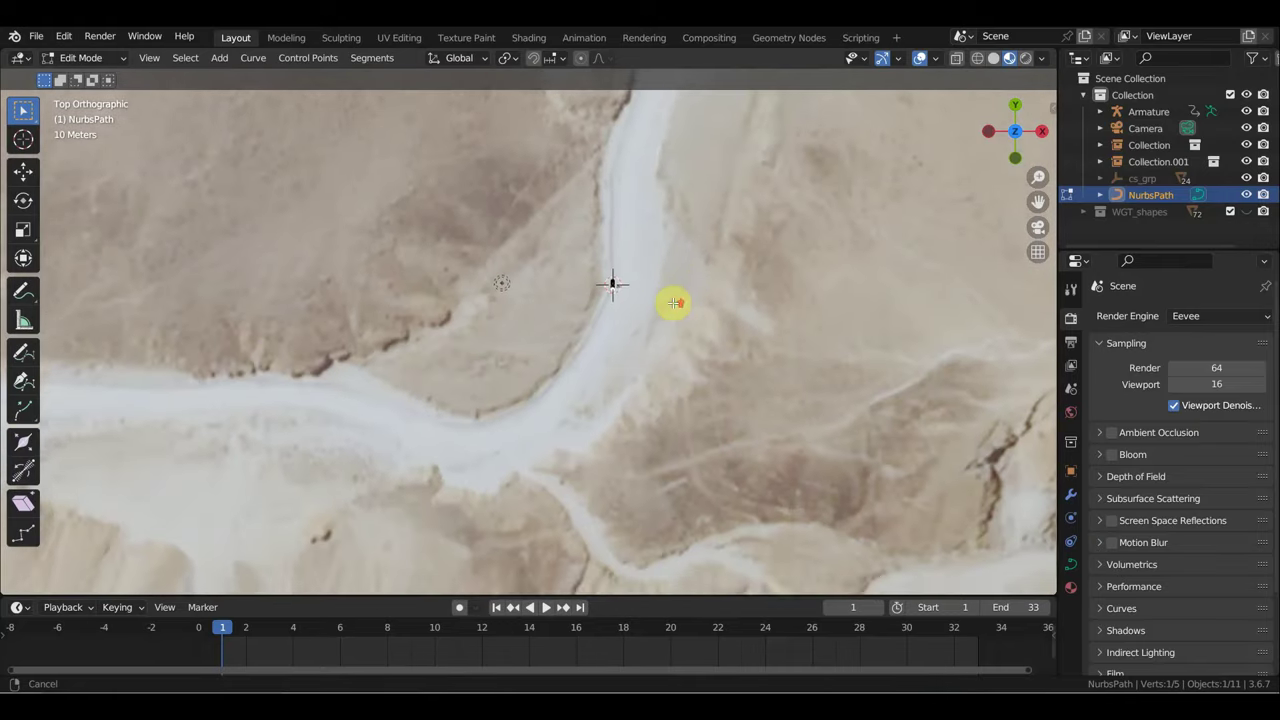
pyautogui.scroll(3, 673, 303)
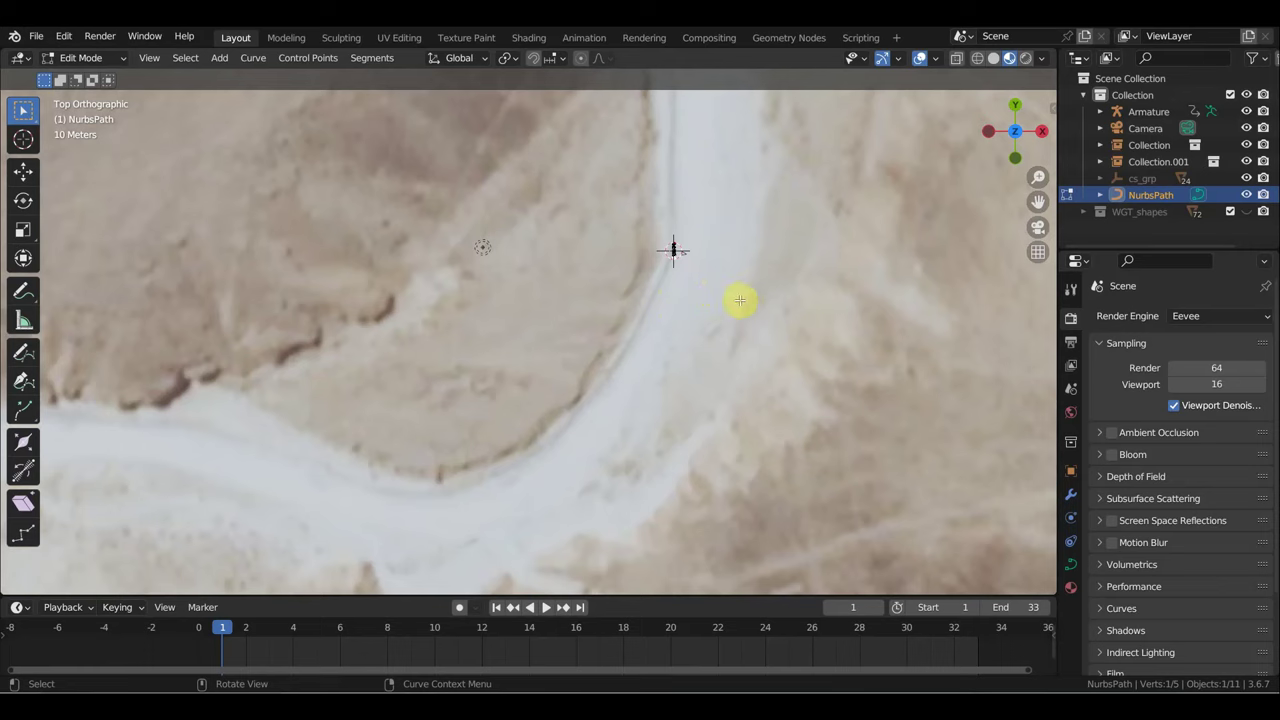
# Step: Return to Object Mode and shift Collection.001 -9.2652 m along X
pyautogui.click(88, 58)
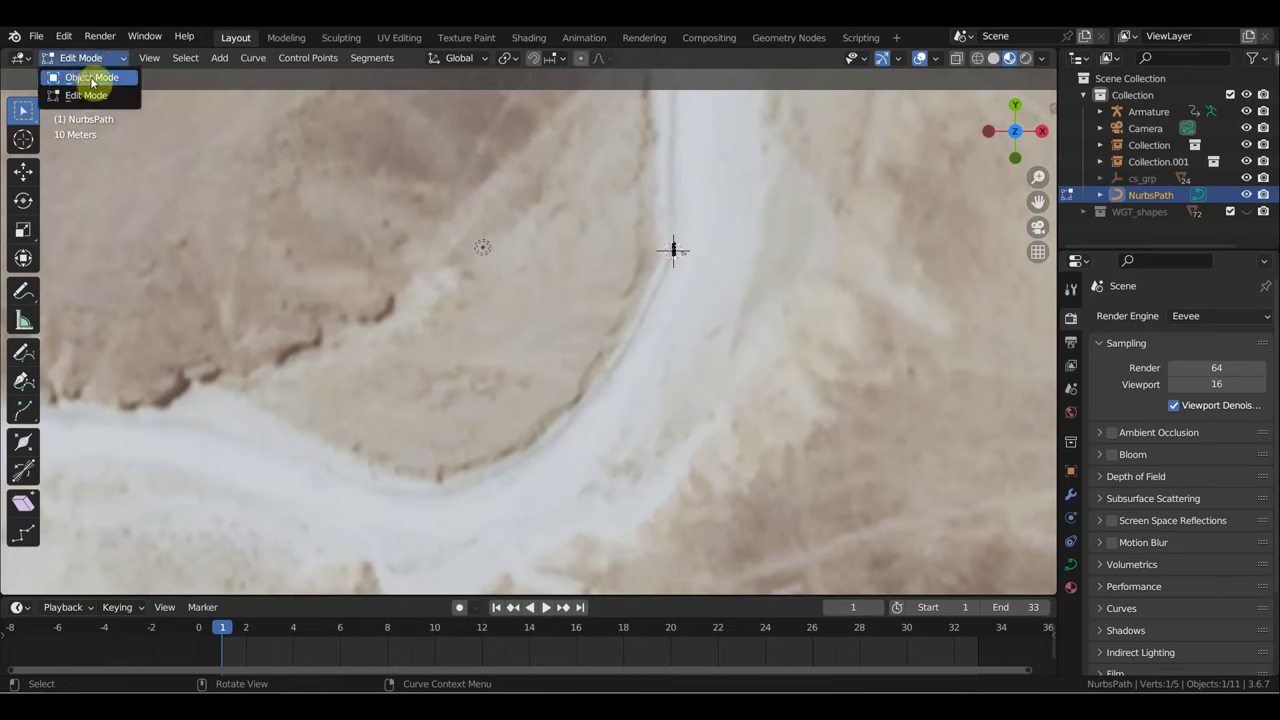
pyautogui.click(91, 78)
pyautogui.click(753, 261)
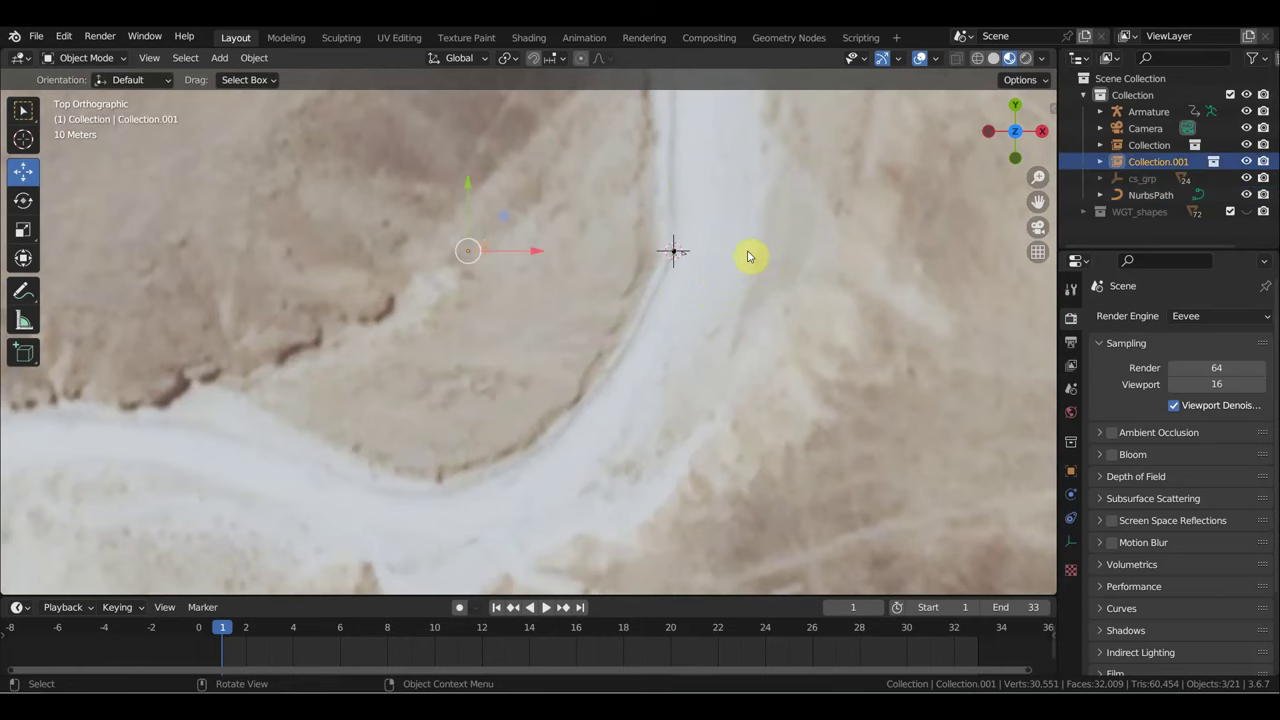
pyautogui.moveTo(540, 252)
pyautogui.mouseDown()
pyautogui.moveTo(504, 256)
pyautogui.moveTo(771, 300)
pyautogui.mouseUp()
pyautogui.scroll(3, 786, 300)
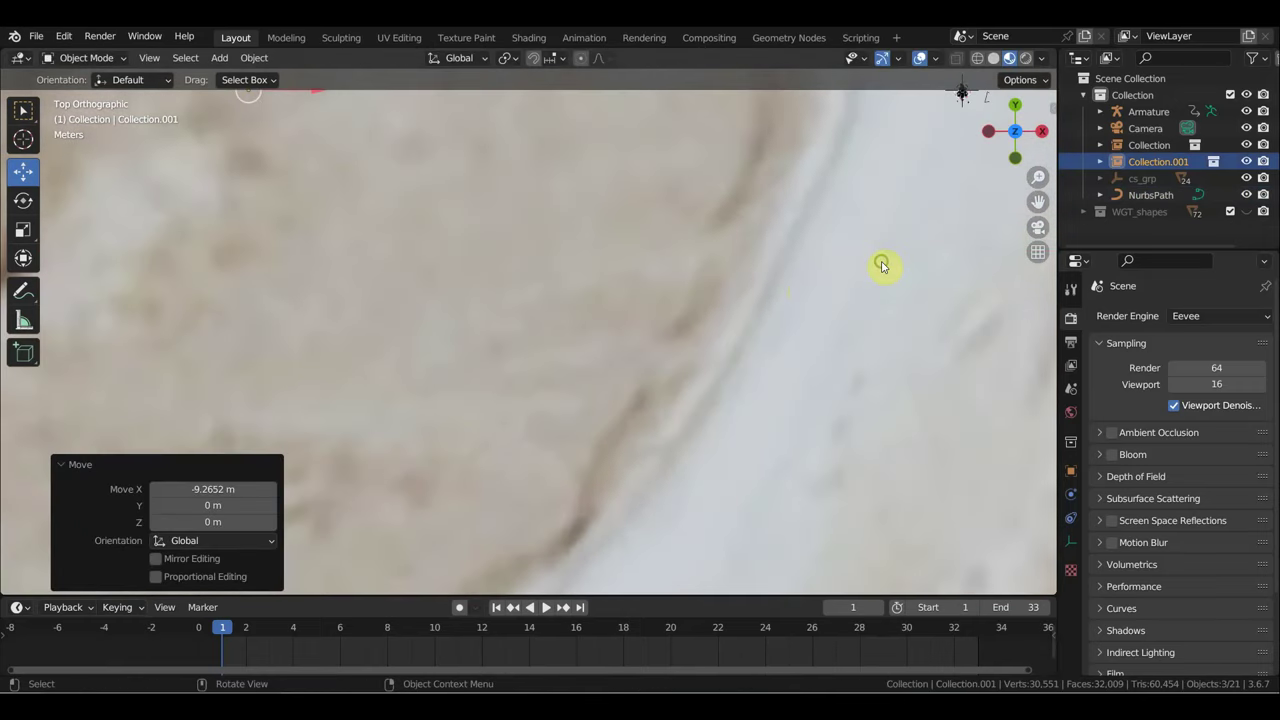
pyautogui.scroll(2, 523, 413)
pyautogui.keyDown('shift'); pyautogui.moveTo(523, 413); pyautogui.dragTo(408, 477, button='middle'); pyautogui.keyUp('shift')
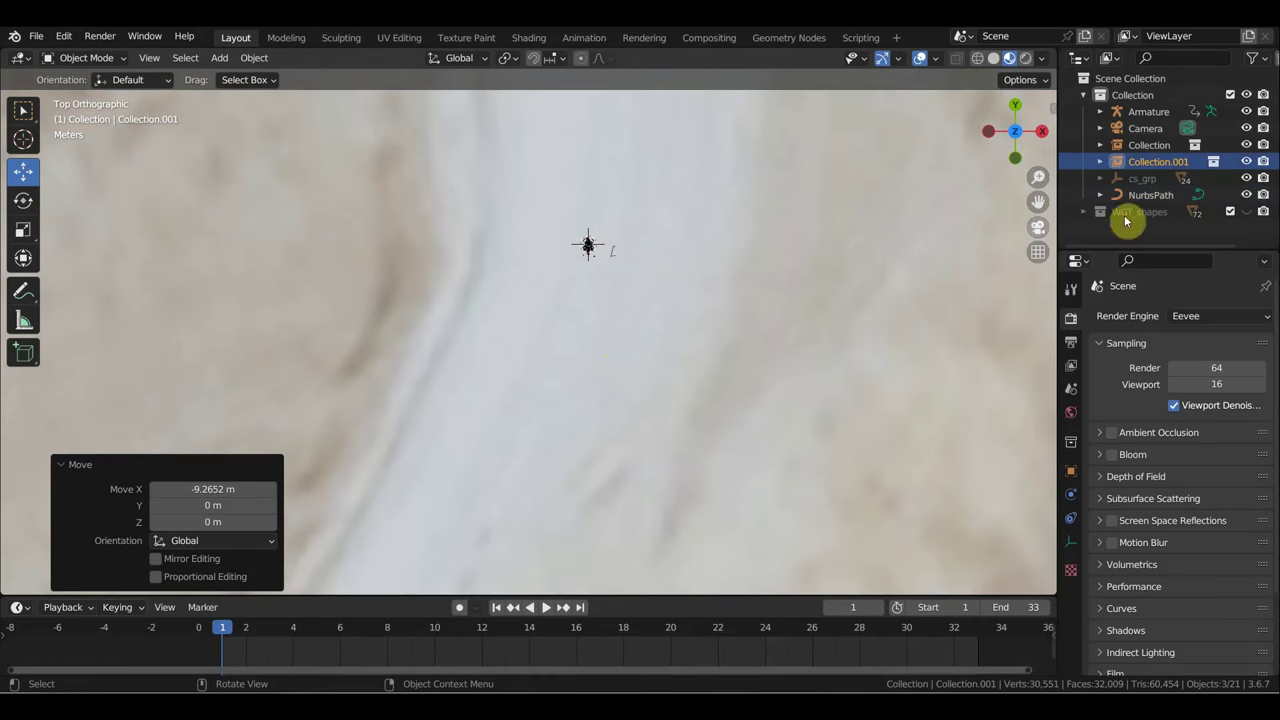
# Step: Select the NurbsPath and put it back into Edit Mode
pyautogui.click(1152, 195)
pyautogui.scroll(-4, 780, 330)
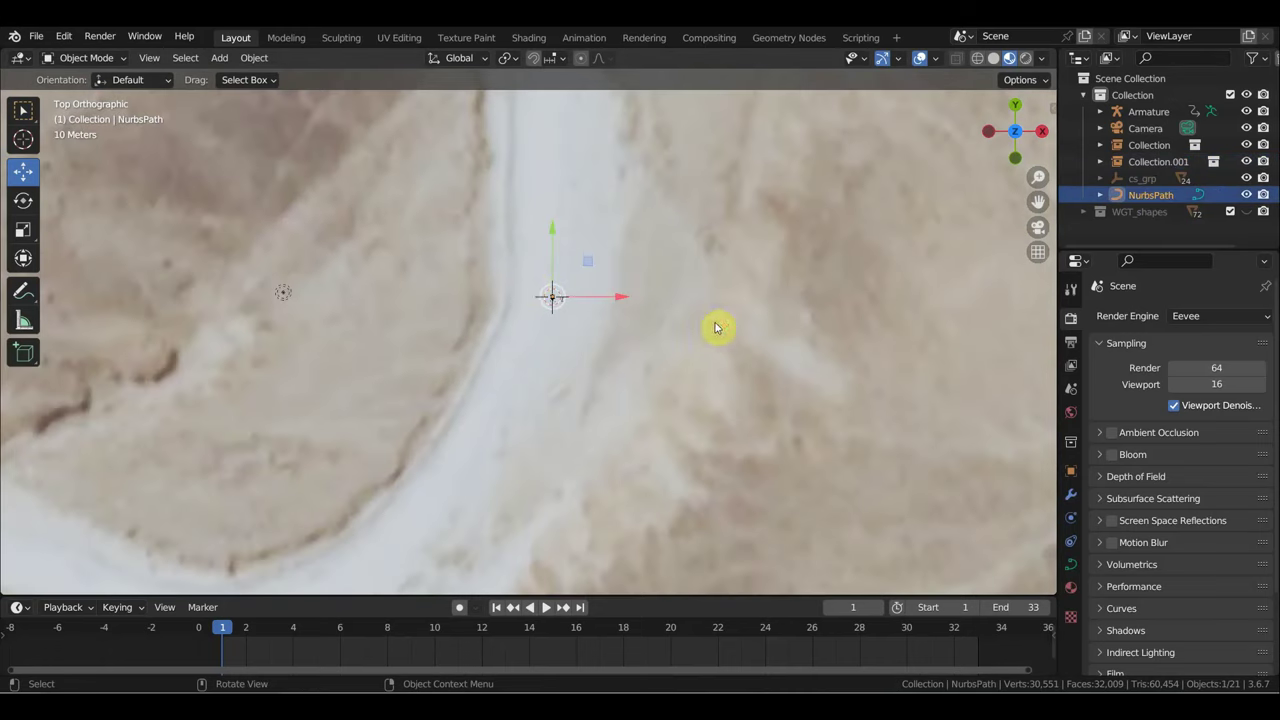
pyautogui.click(86, 58)
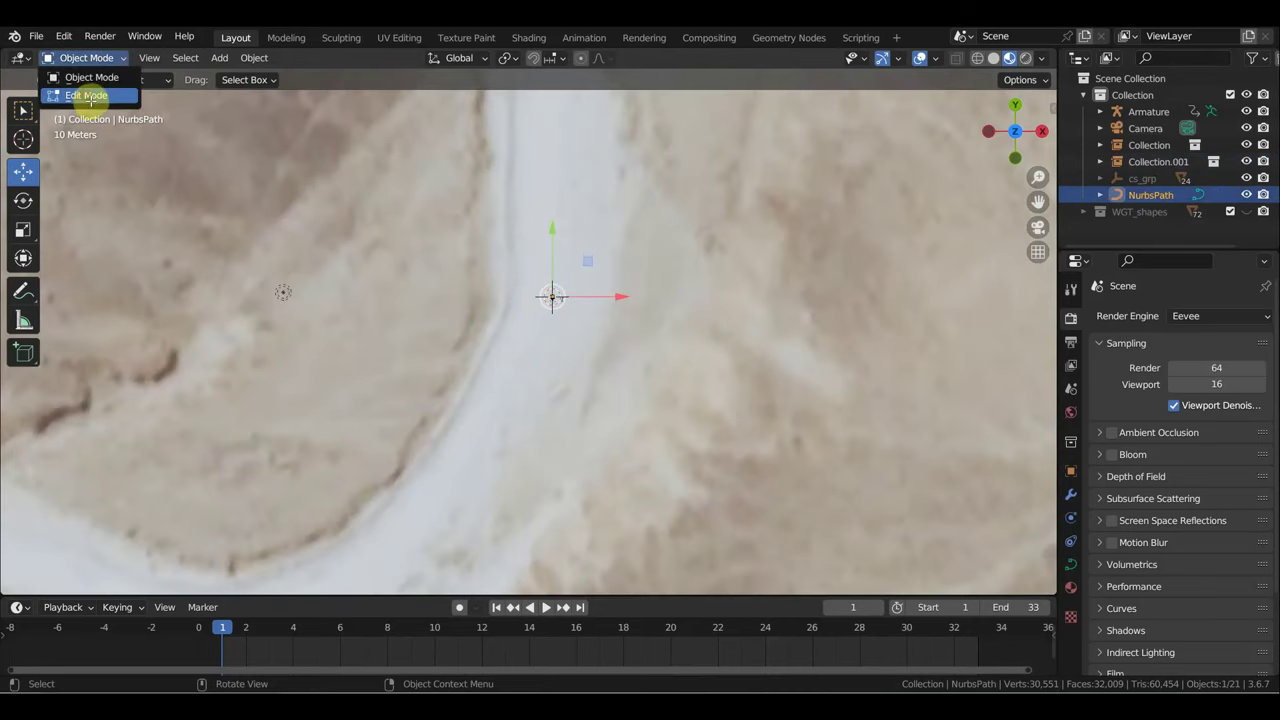
pyautogui.click(90, 94)
# Step: Extrude seven new path points from the end down the riverbed and westward
pyautogui.scroll(3, 598, 349)
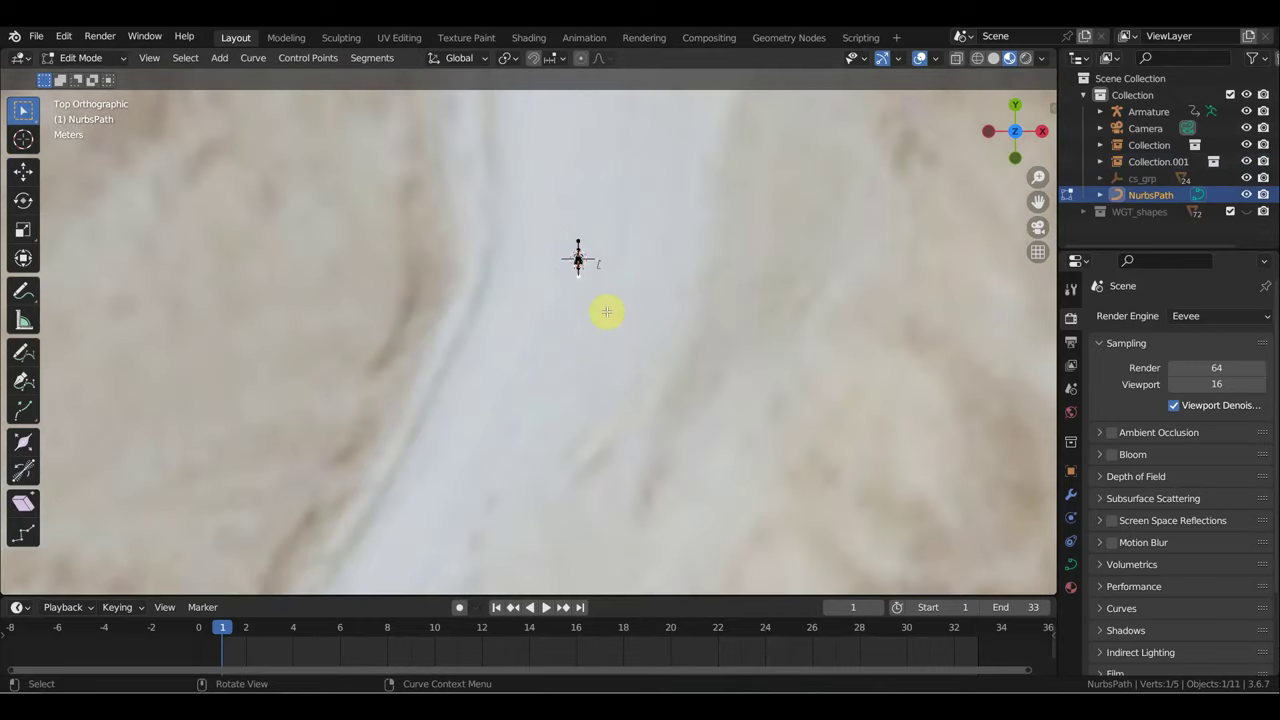
pyautogui.scroll(1, 633, 325)
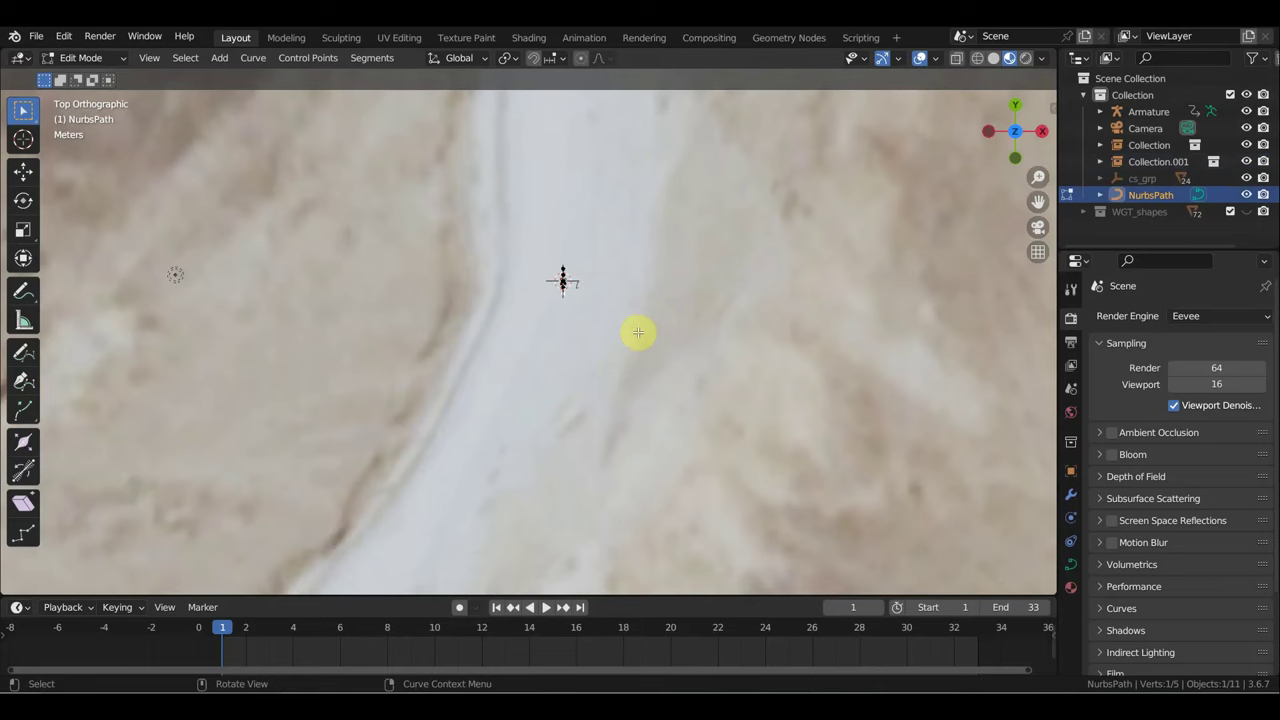
pyautogui.press('e')
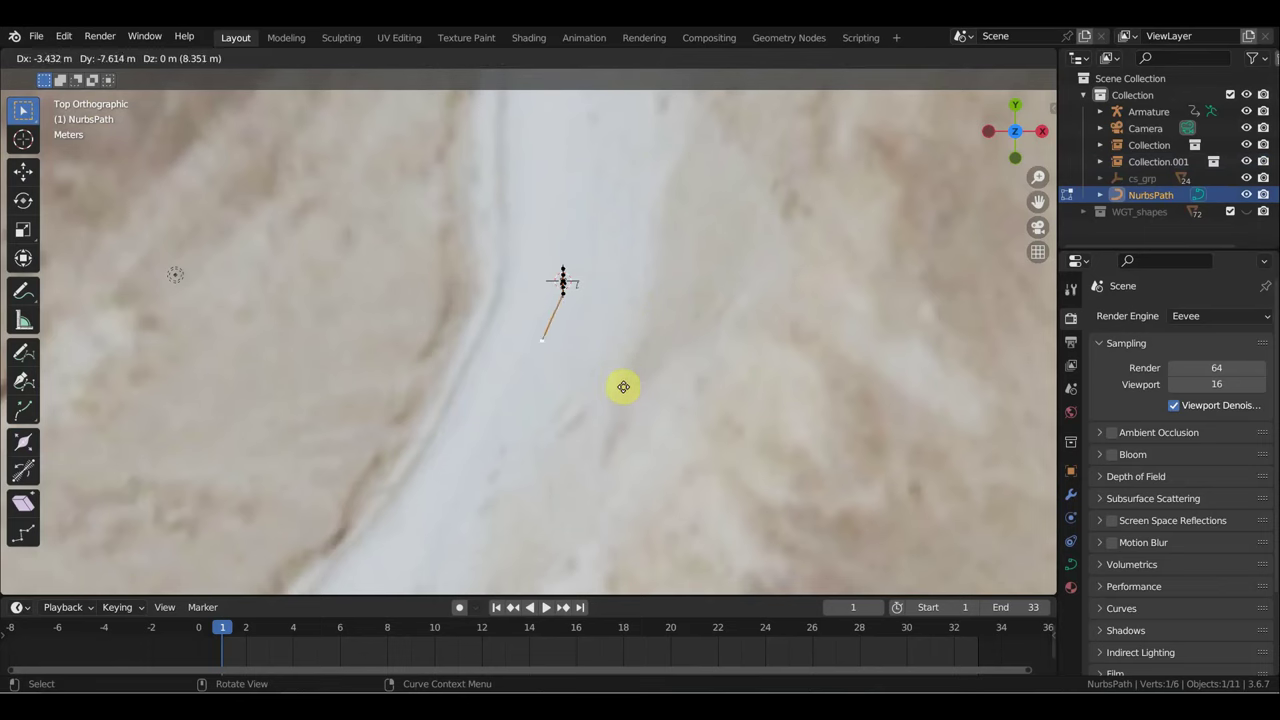
pyautogui.click(603, 443)
pyautogui.scroll(-3, 610, 440)
pyautogui.press('e')
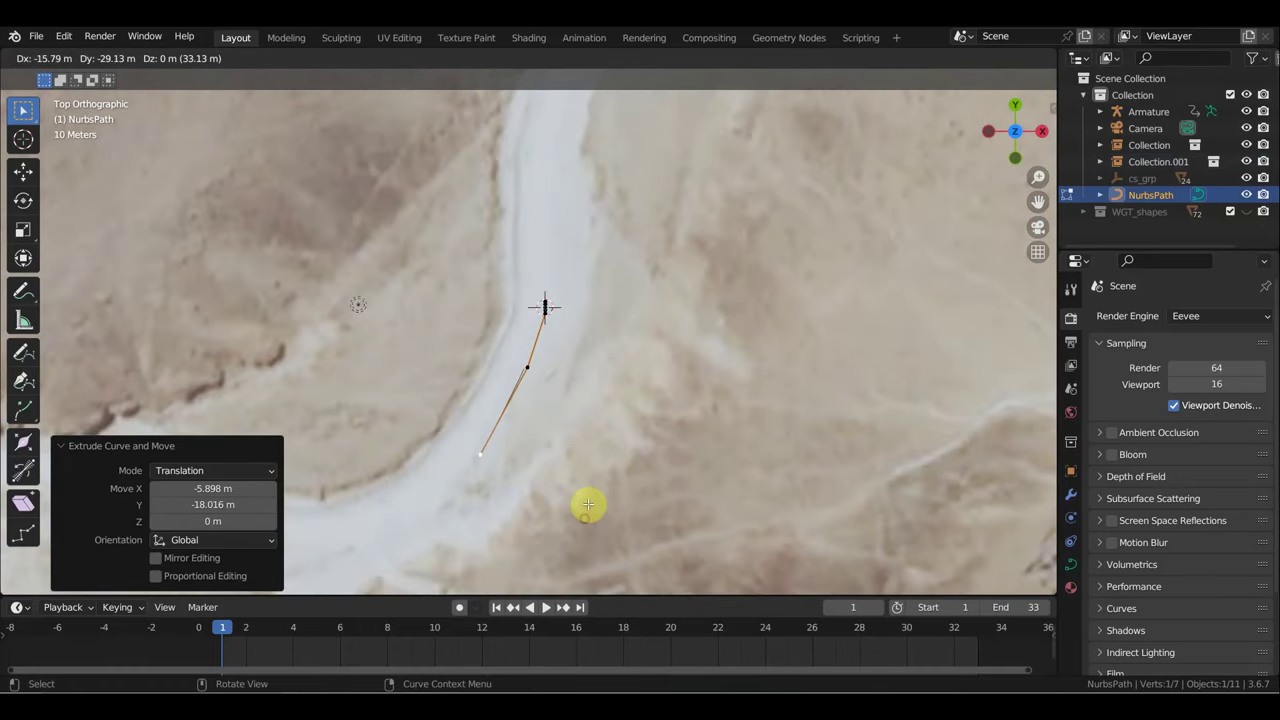
pyautogui.click(588, 505)
pyautogui.scroll(-3, 588, 500)
pyautogui.press('e')
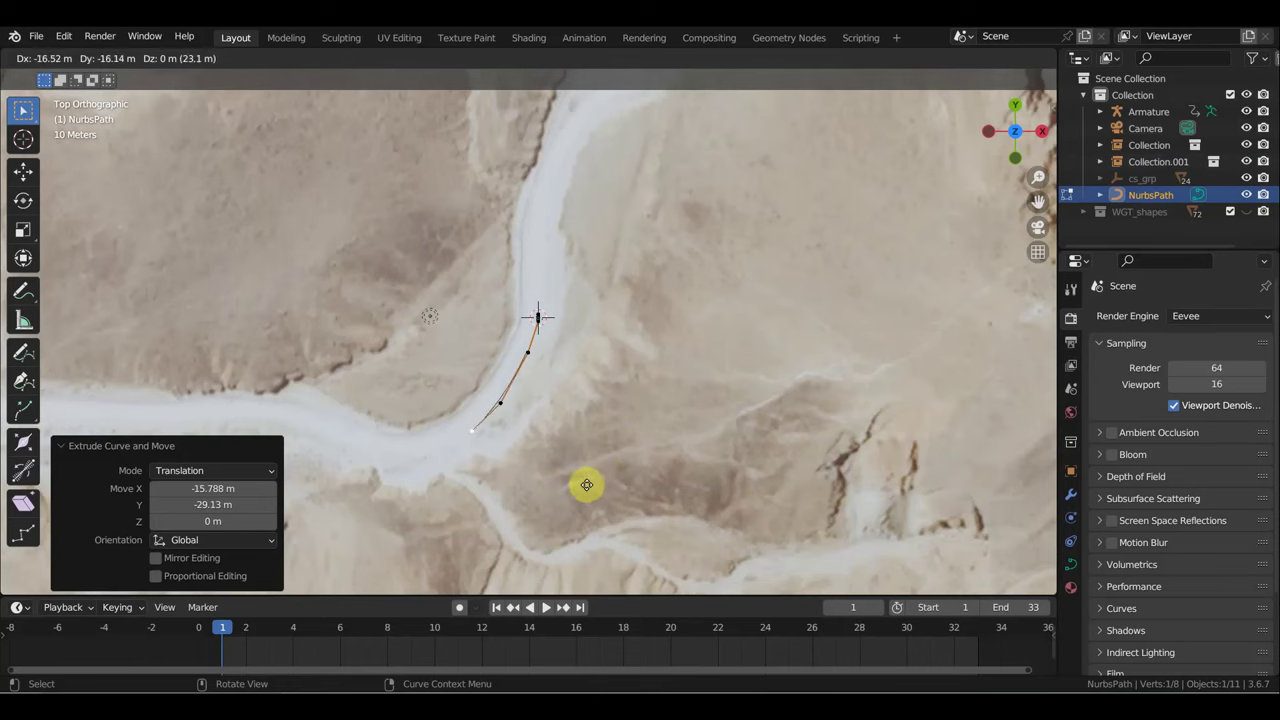
pyautogui.click(576, 487)
pyautogui.press('e')
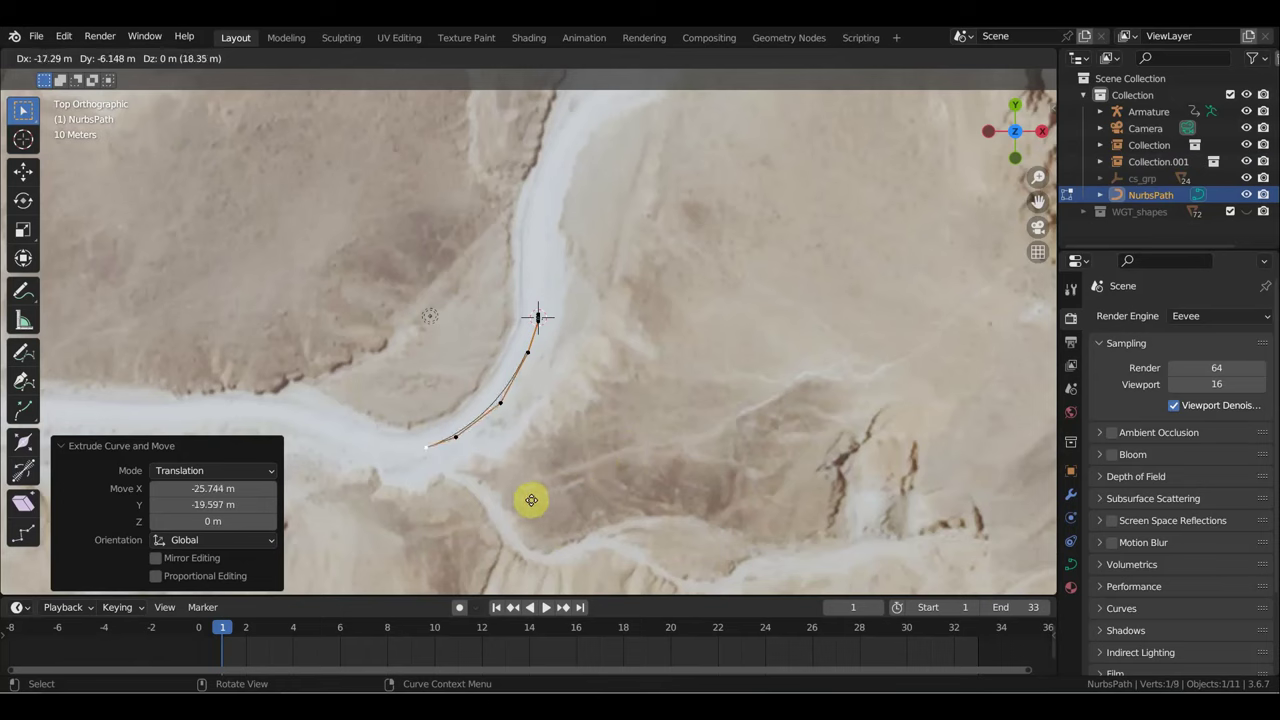
pyautogui.click(507, 503)
pyautogui.press('e')
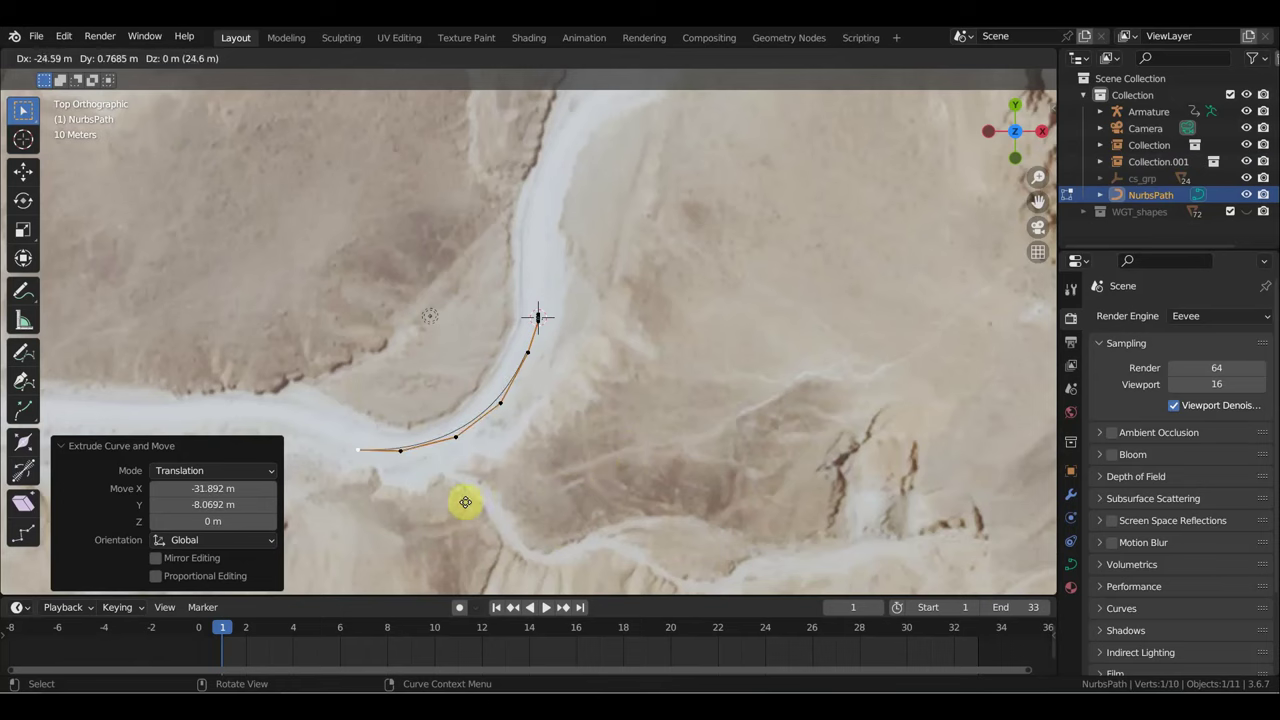
pyautogui.click(415, 476)
pyautogui.press('e')
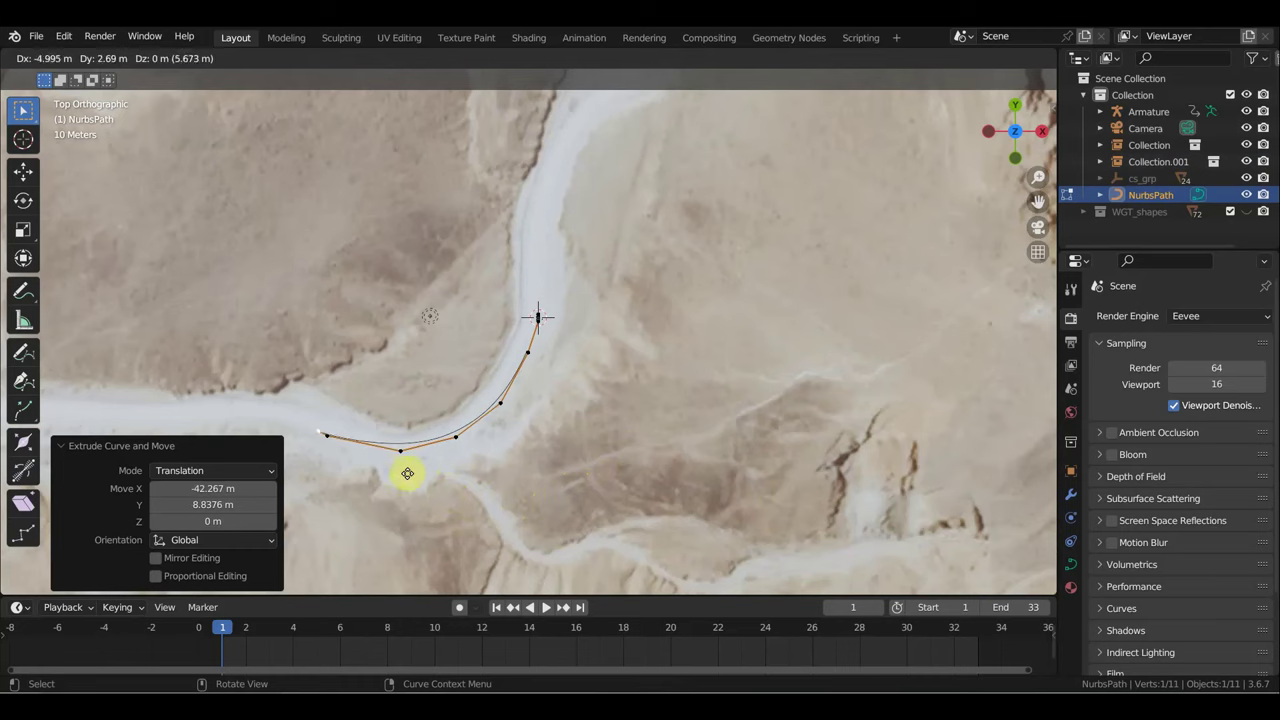
pyautogui.click(378, 469)
pyautogui.press('e')
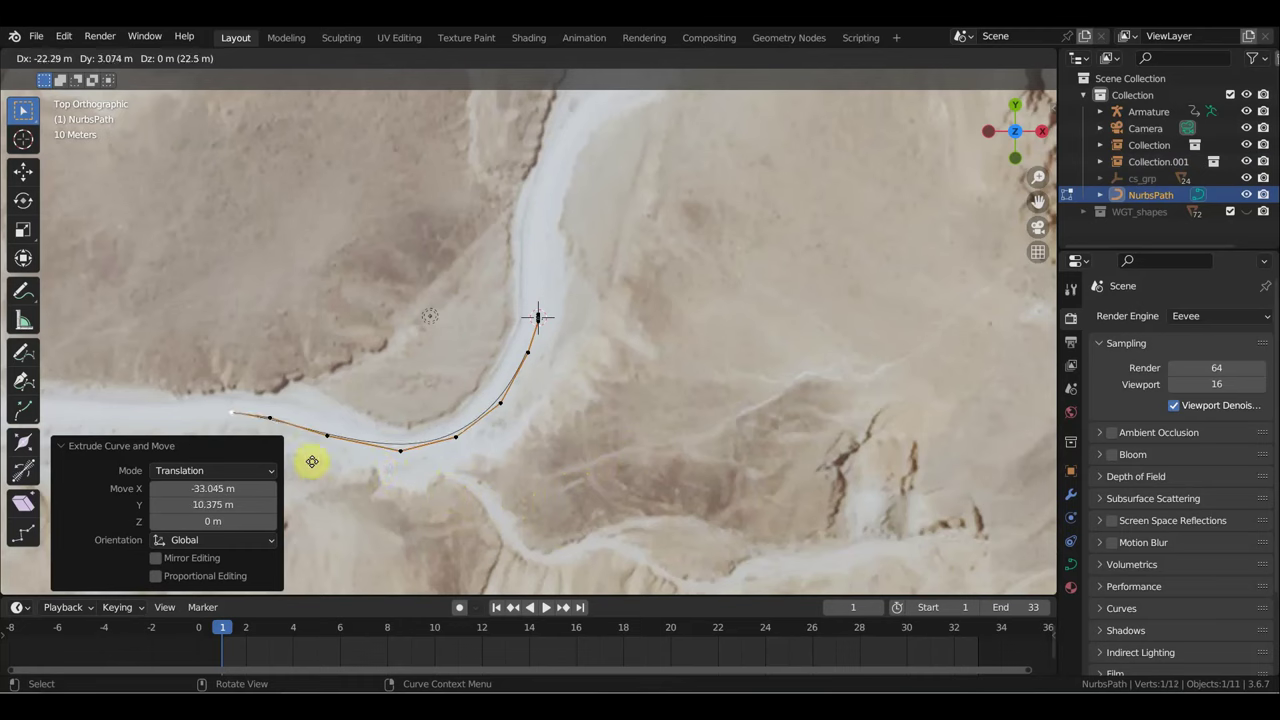
pyautogui.click(265, 470)
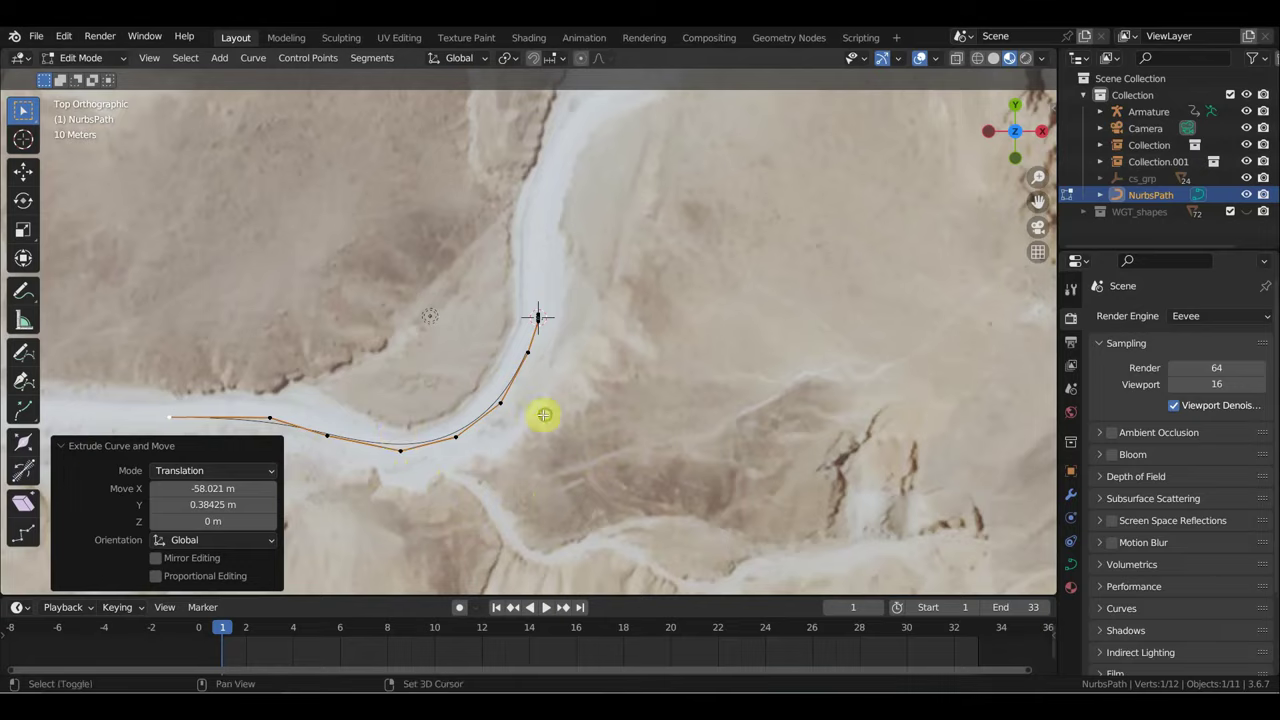
# Step: Extrude seven more points far west, then south along the riverbed's southern branch
pyautogui.moveTo(639, 389)
pyautogui.keyDown('shift'); pyautogui.mouseDown(button='middle')
pyautogui.moveTo(853, 310)
pyautogui.moveTo(908, 314)
pyautogui.mouseUp(button='middle'); pyautogui.keyUp('shift')
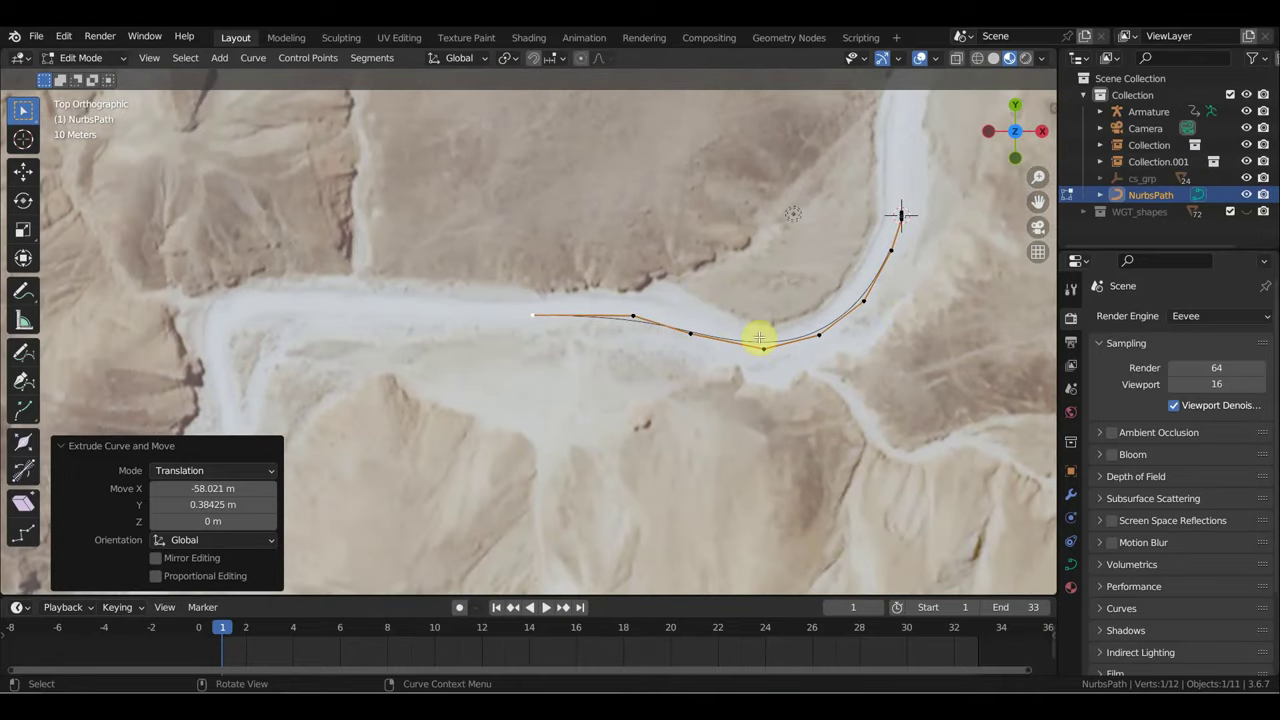
pyautogui.press('e')
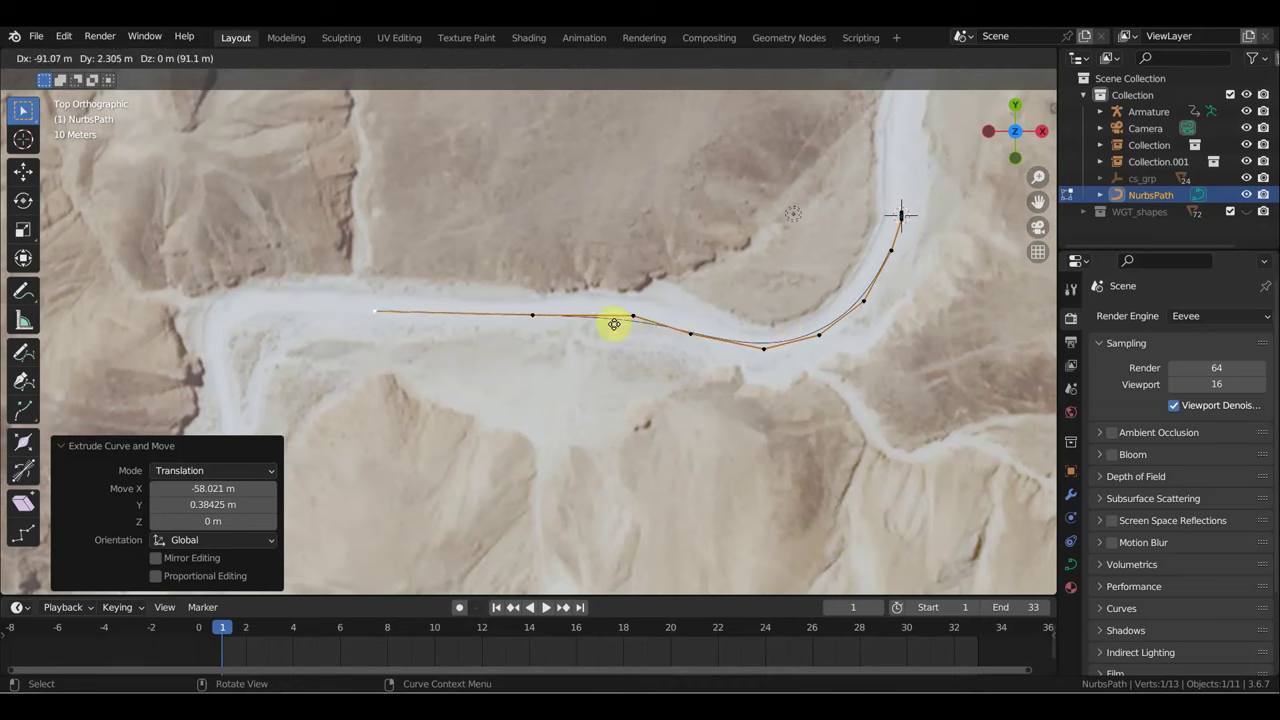
pyautogui.click(545, 317)
pyautogui.press('e')
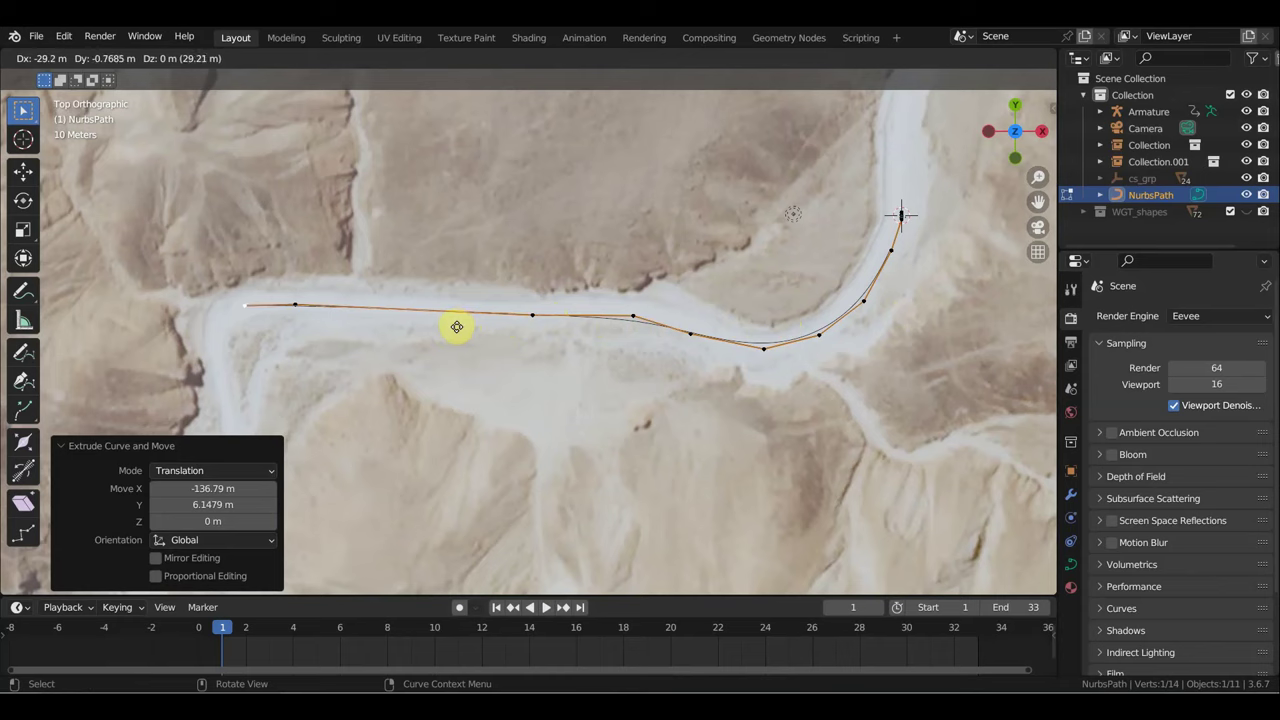
pyautogui.click(456, 327)
pyautogui.press('e')
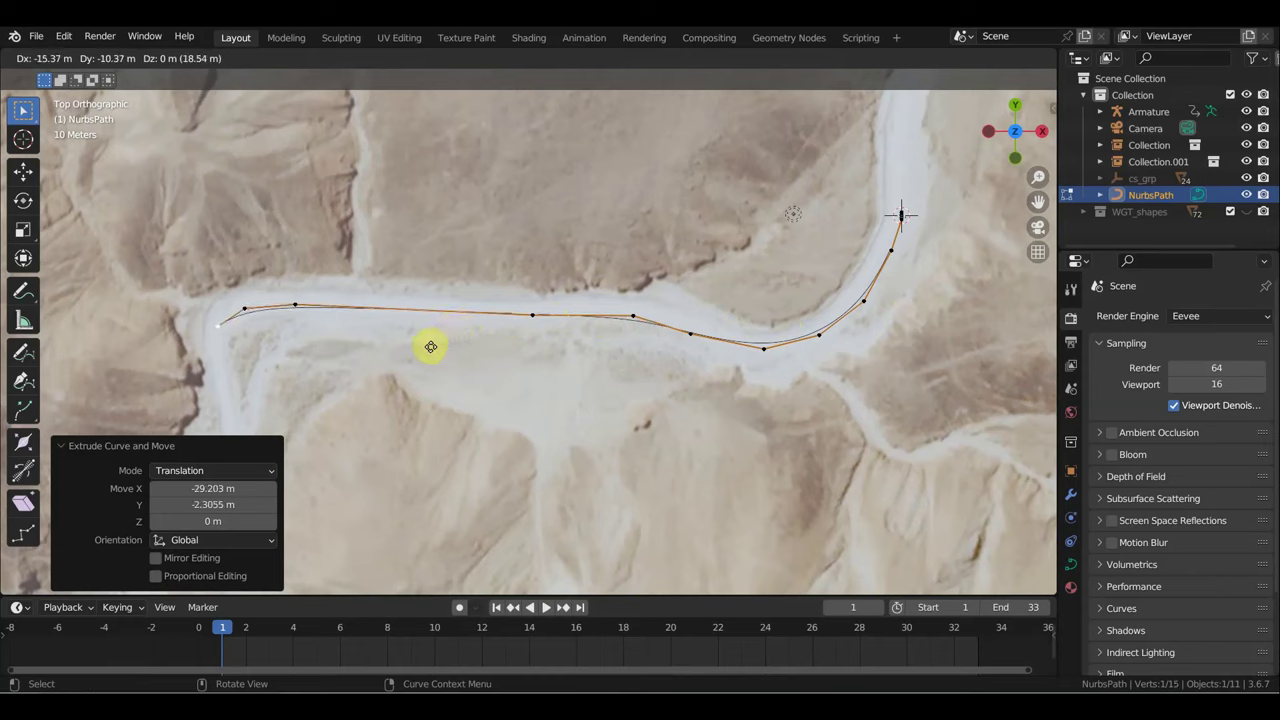
pyautogui.click(433, 347)
pyautogui.press('e')
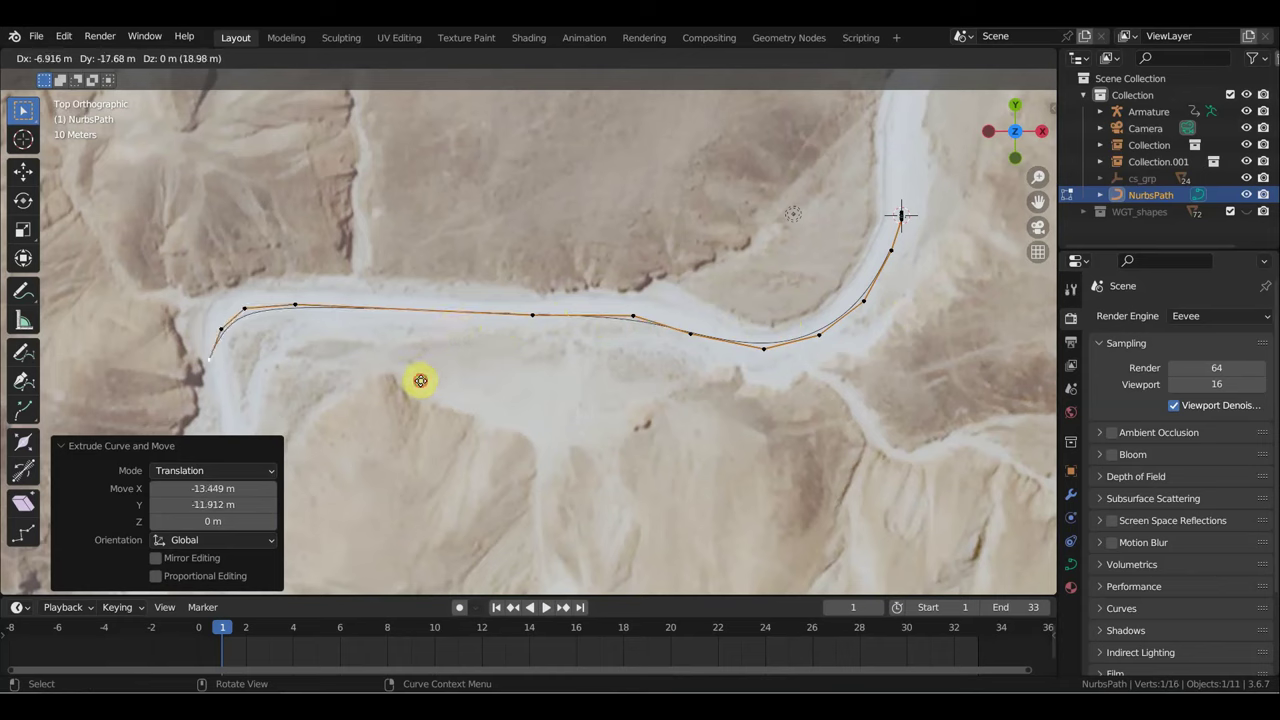
pyautogui.click(420, 380)
pyautogui.press('e')
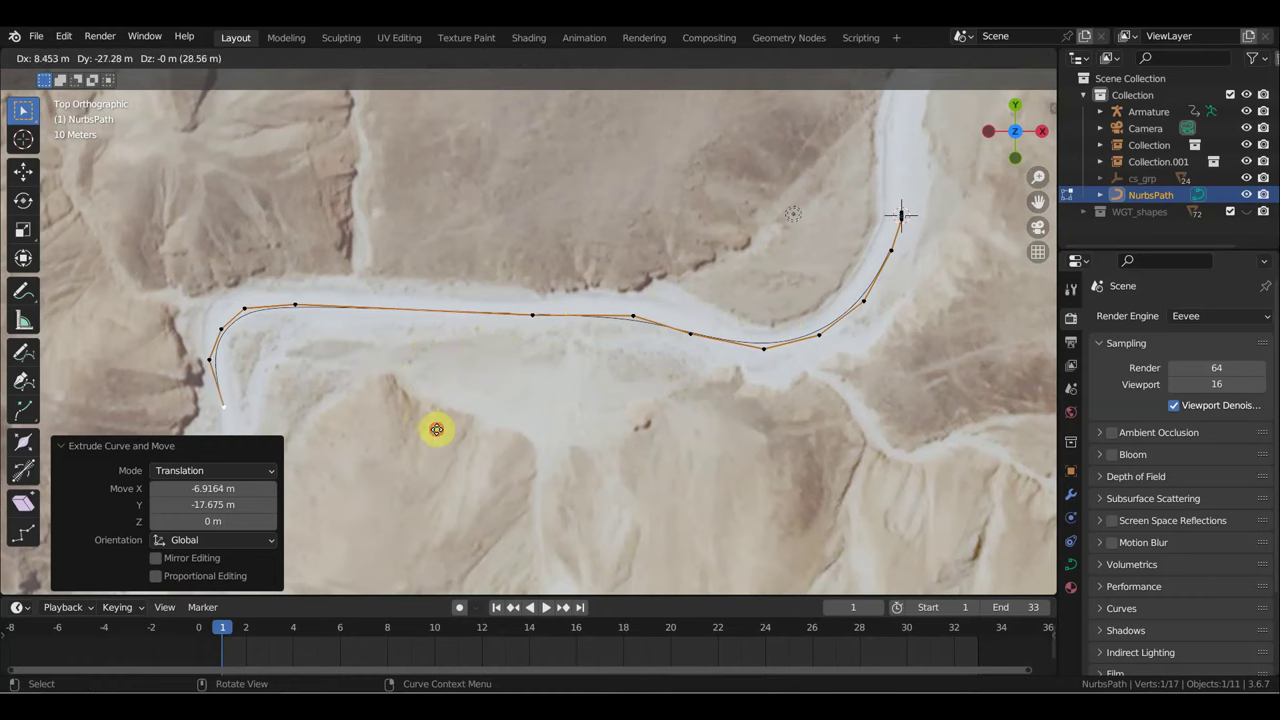
pyautogui.click(448, 404)
pyautogui.press('e')
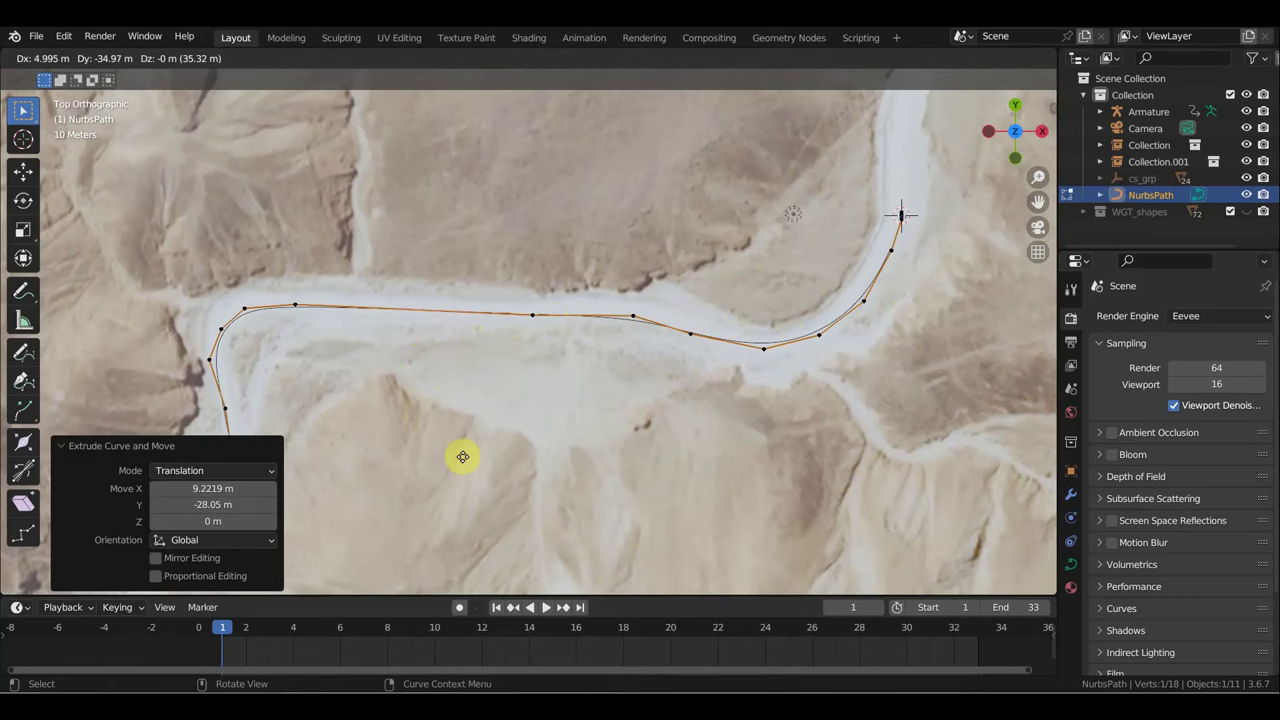
pyautogui.click(463, 457)
pyautogui.scroll(-1, 557, 429)
pyautogui.scroll(-2, 610, 412)
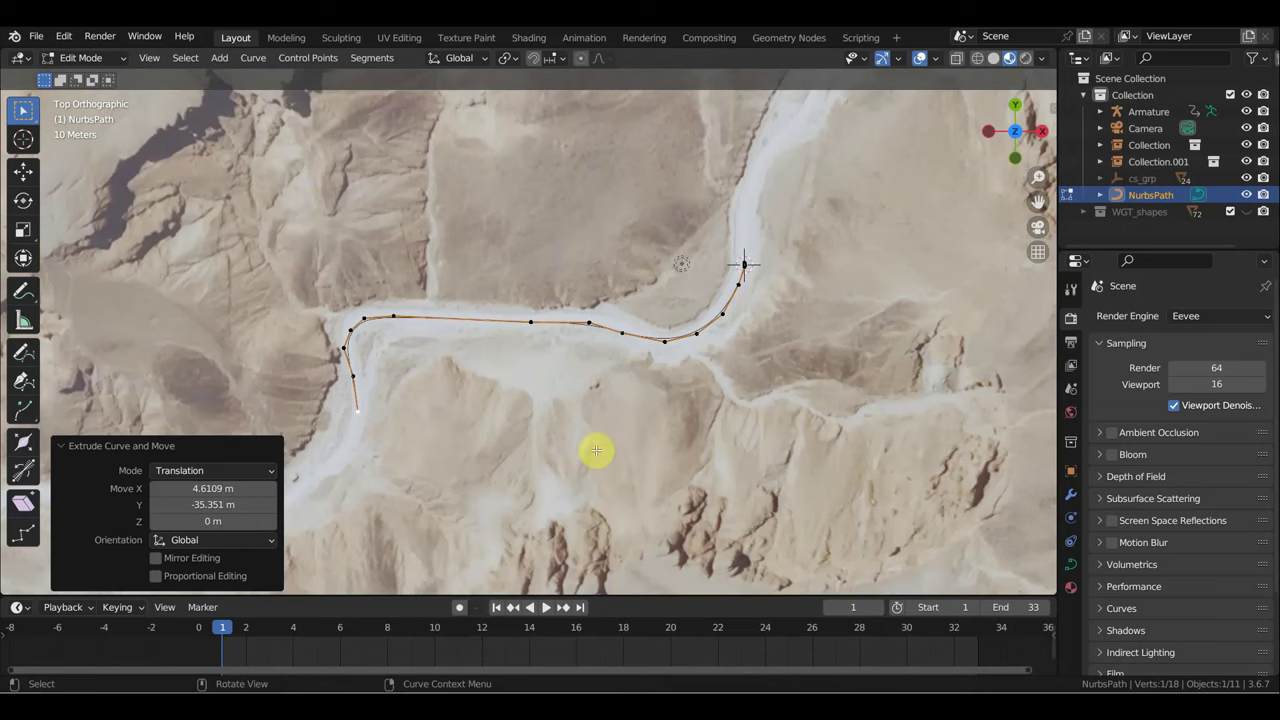
pyautogui.press('e')
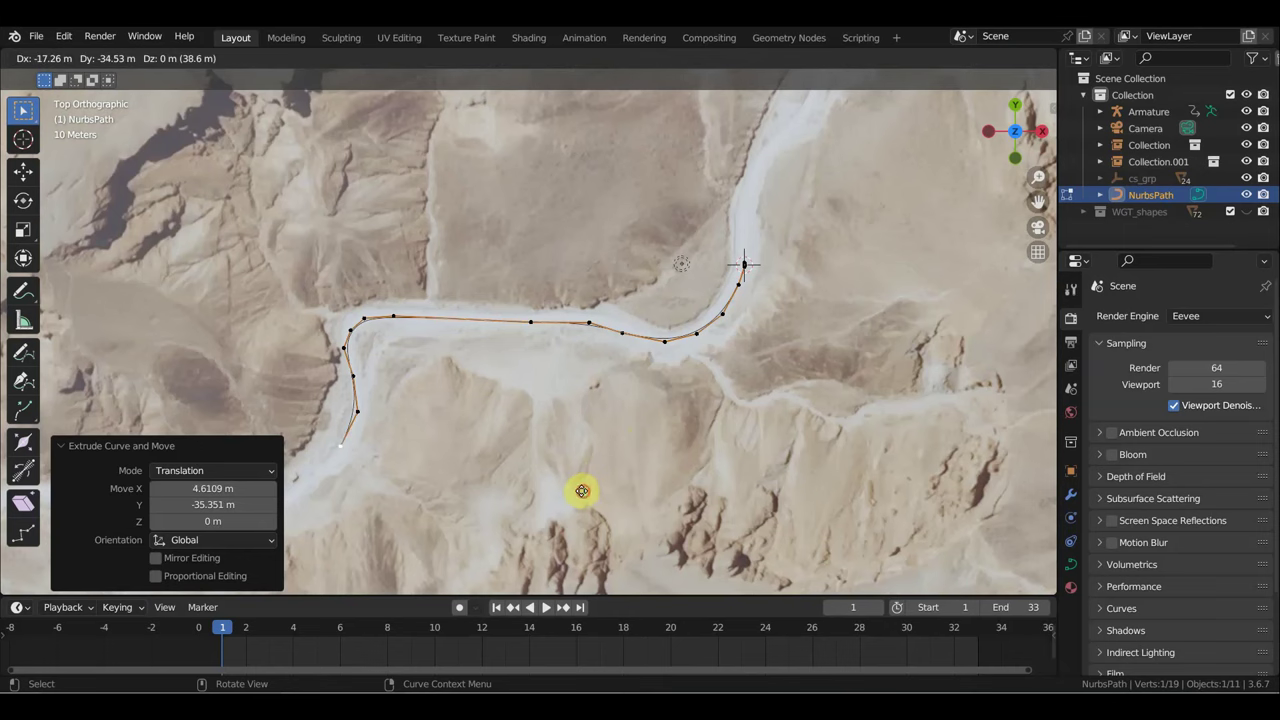
pyautogui.click(582, 491)
# Step: Orbit to check the path over the terrain and return to Object Mode
pyautogui.moveTo(486, 434)
pyautogui.mouseDown(button='middle')
pyautogui.moveTo(515, 345)
pyautogui.moveTo(502, 336)
pyautogui.mouseUp(button='middle')
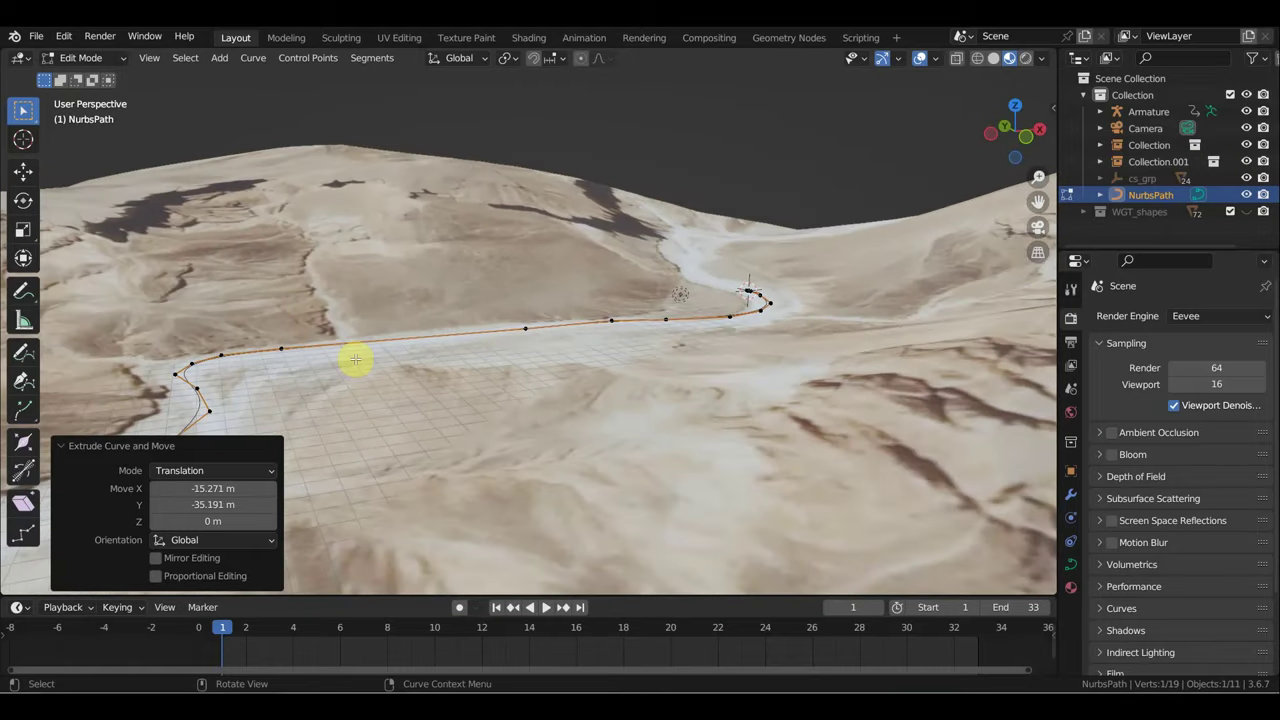
pyautogui.moveTo(355, 359); pyautogui.dragTo(600, 386, button='middle')
pyautogui.click(80, 57)
pyautogui.click(85, 80)
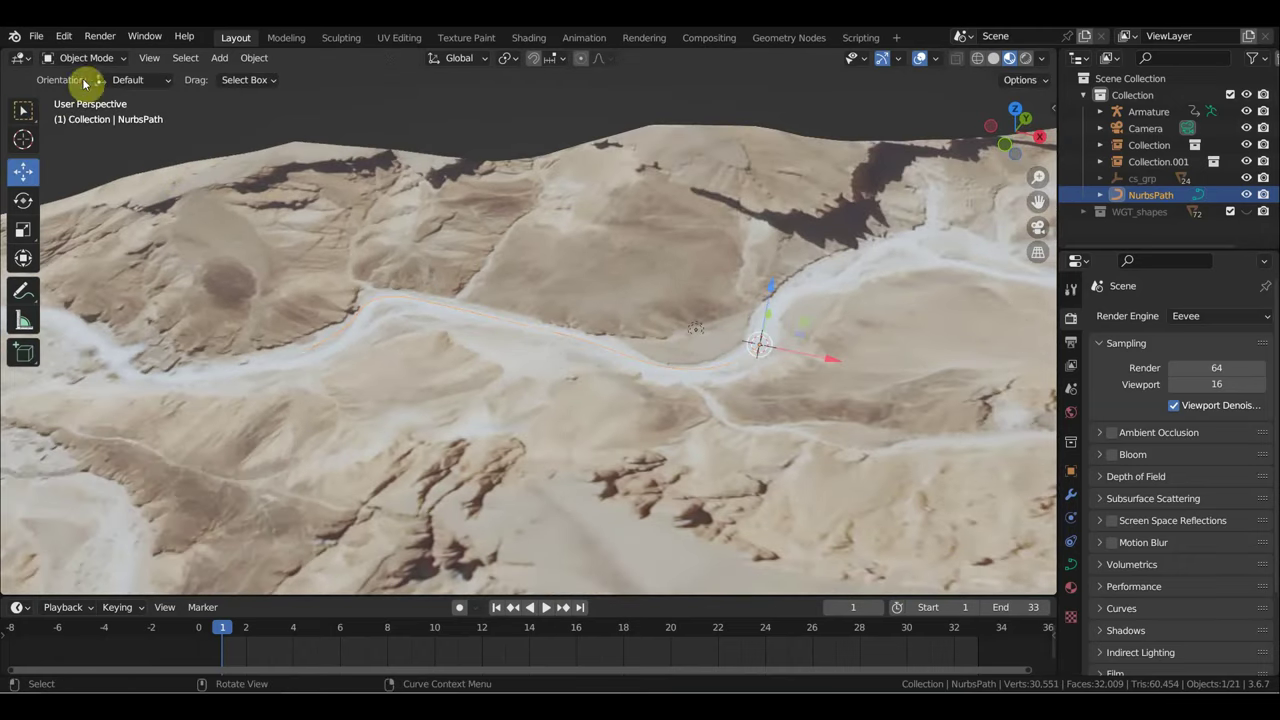
# Step: Frame the path's start and look through the scene camera
pyautogui.scroll(3, 671, 351)
pyautogui.moveTo(503, 406)
pyautogui.keyDown('shift'); pyautogui.mouseDown(button='middle')
pyautogui.moveTo(357, 374)
pyautogui.moveTo(425, 396)
pyautogui.mouseUp(button='middle'); pyautogui.keyUp('shift')
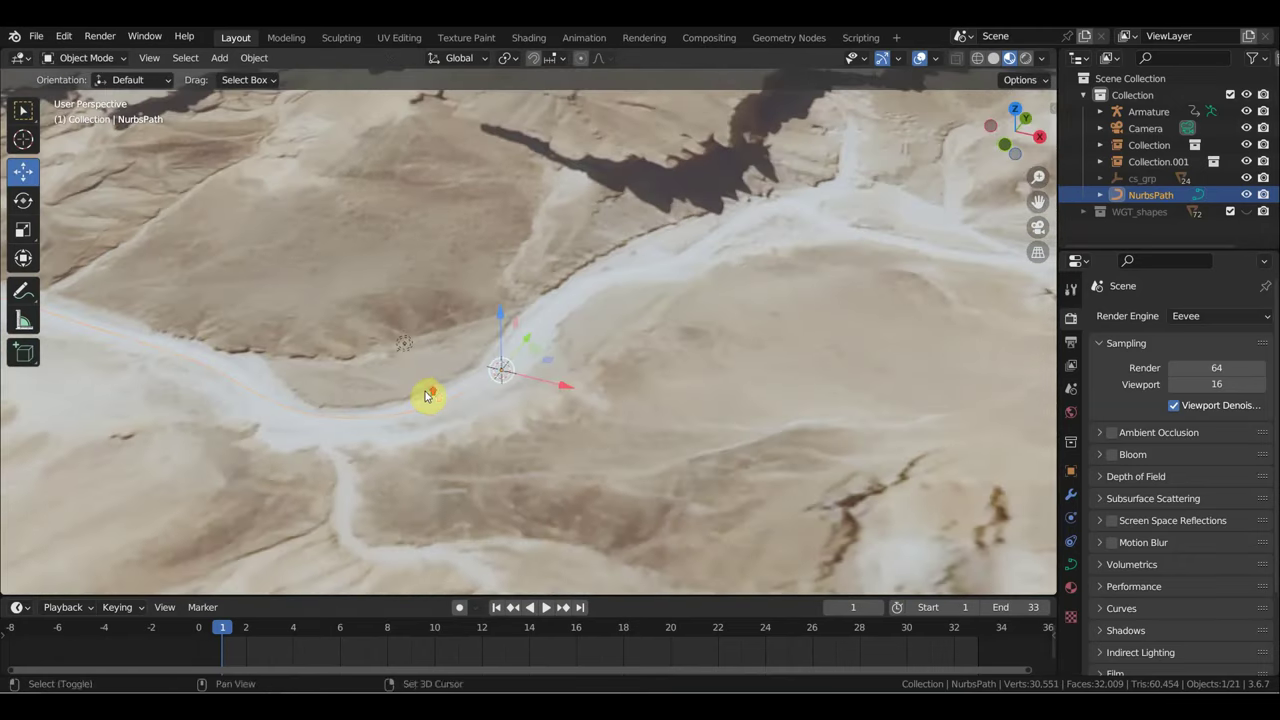
pyautogui.scroll(3, 519, 391)
pyautogui.press('KP_0')
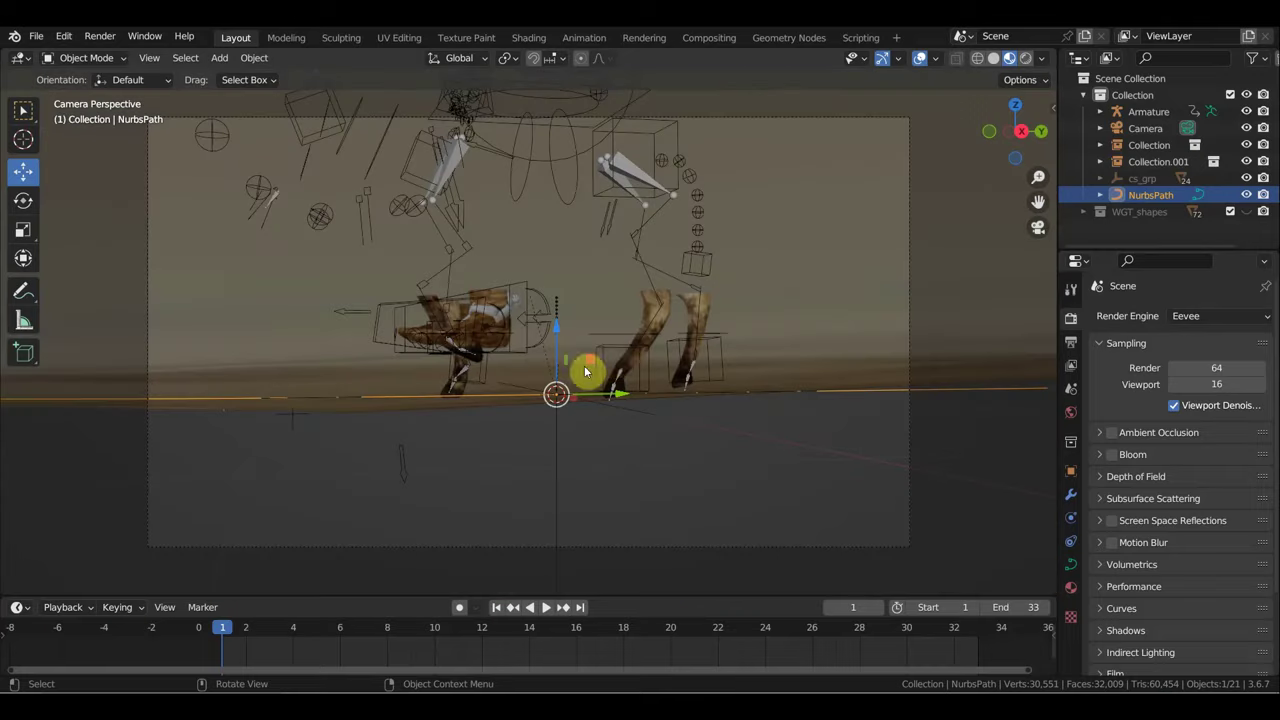
# Step: Fly the camera forward with Walk Navigation to frame the cowboy on the donkey
pyautogui.hotkey('shift', '`')
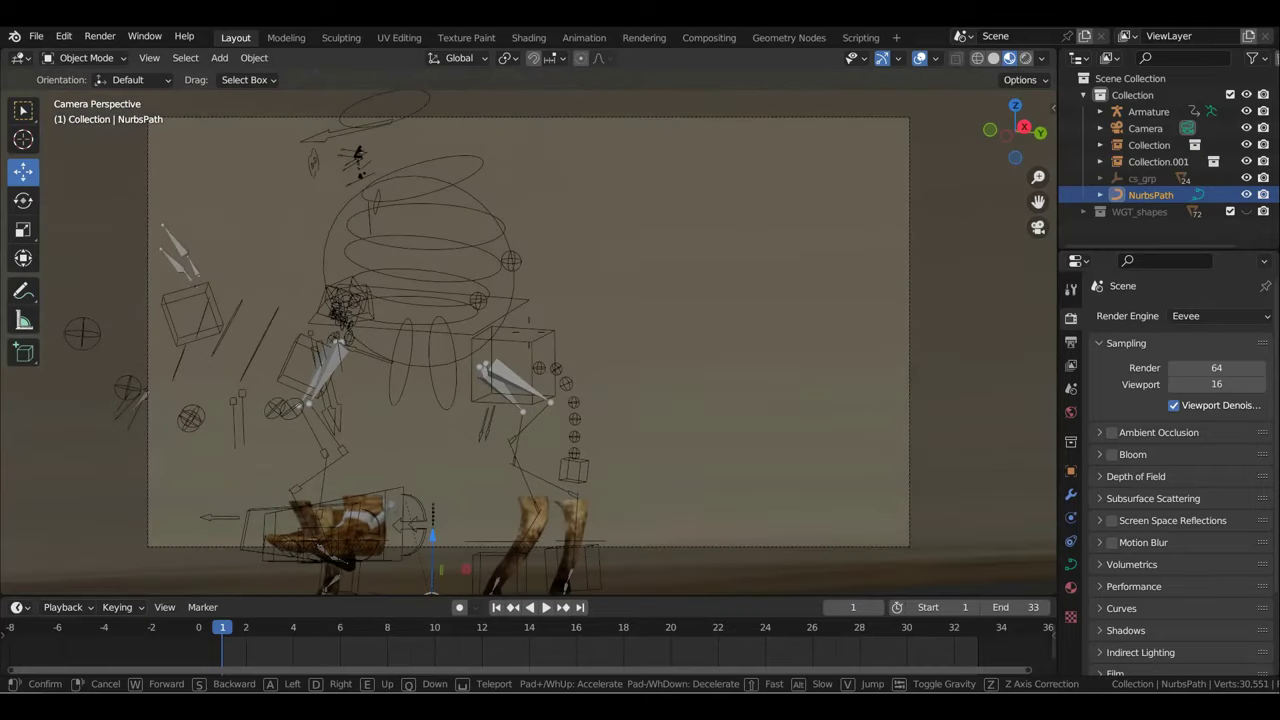
pyautogui.press('w')
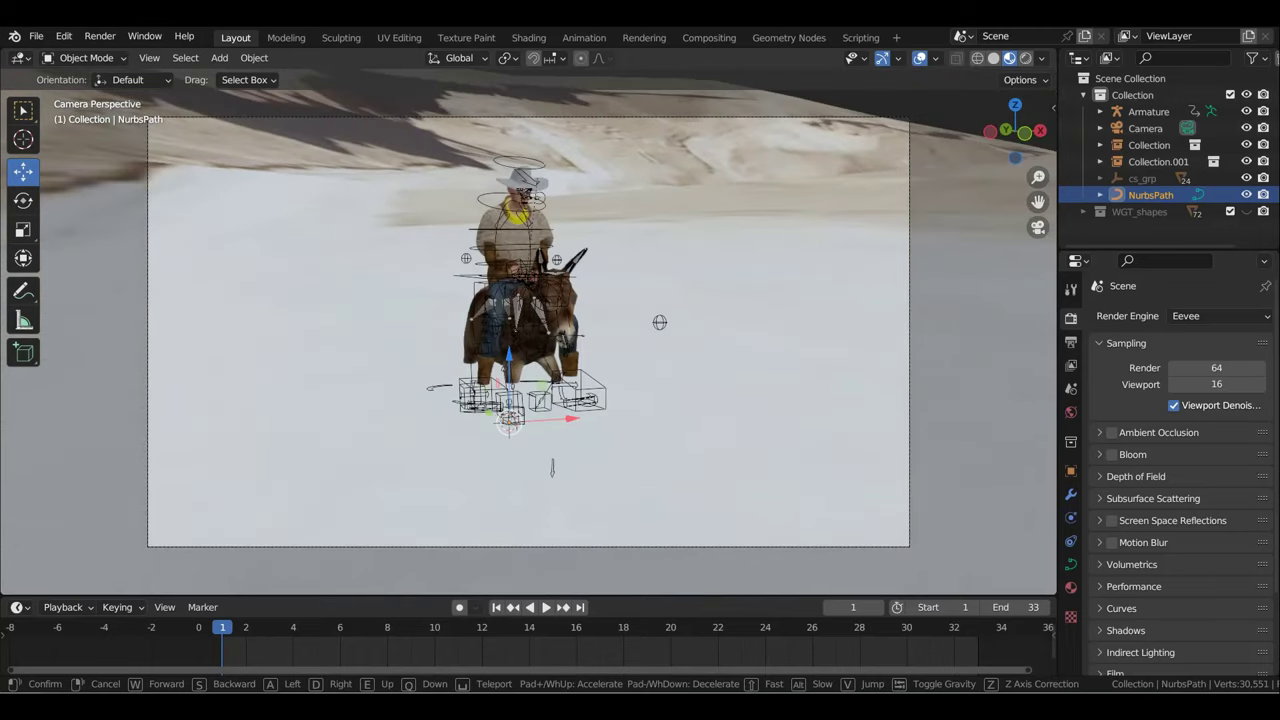
pyautogui.click(616, 357)
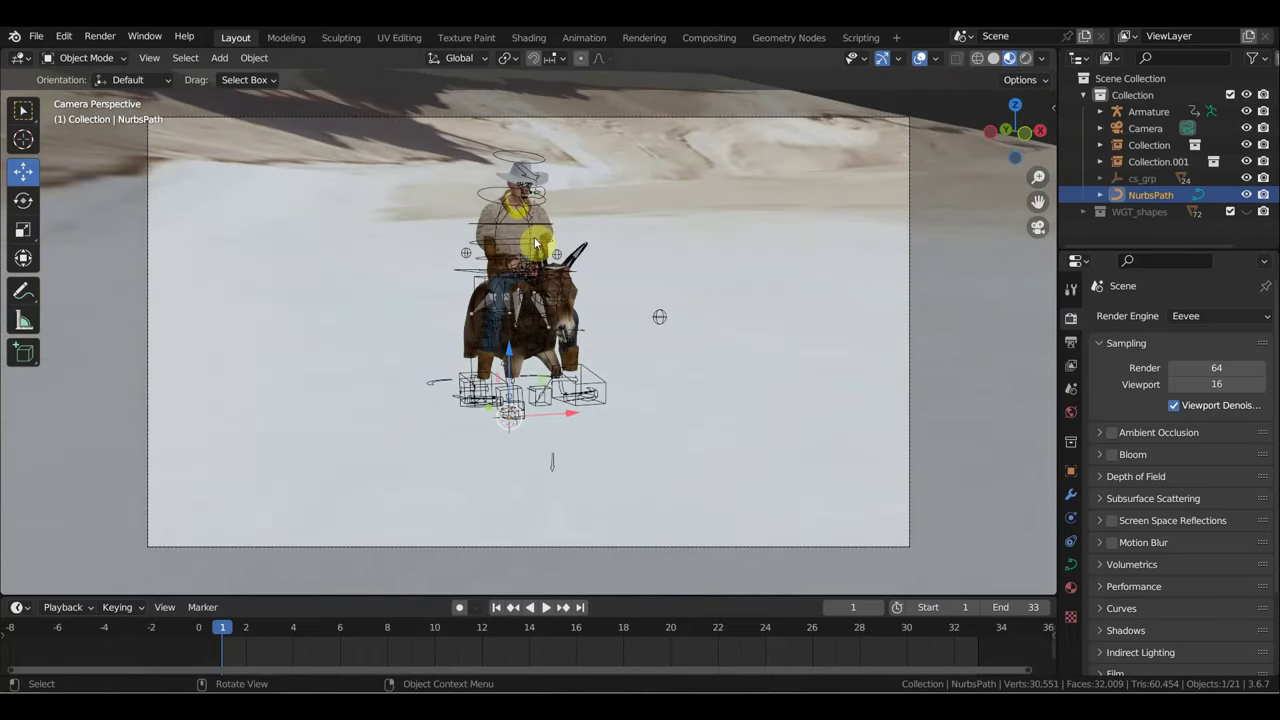
pyautogui.click(539, 210)
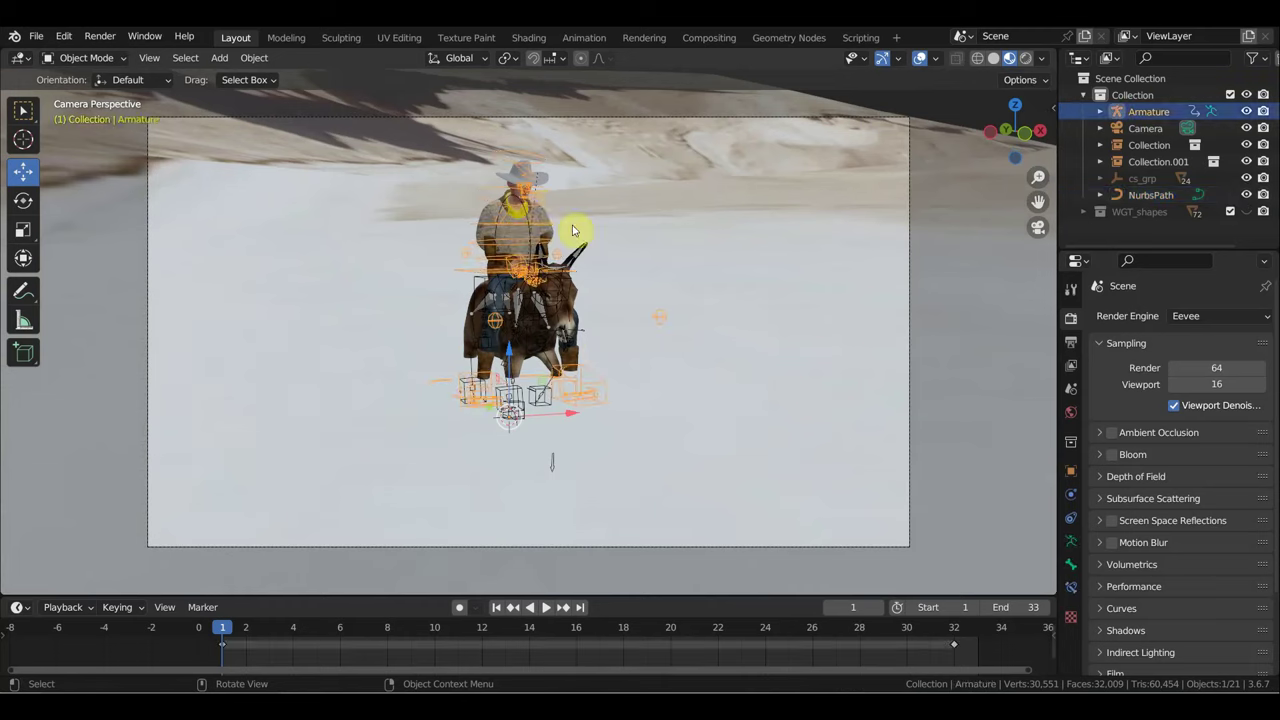
pyautogui.keyDown('shift'); pyautogui.click(569, 343); pyautogui.keyUp('shift')
pyautogui.moveTo(603, 343); pyautogui.dragTo(760, 330, button='middle')
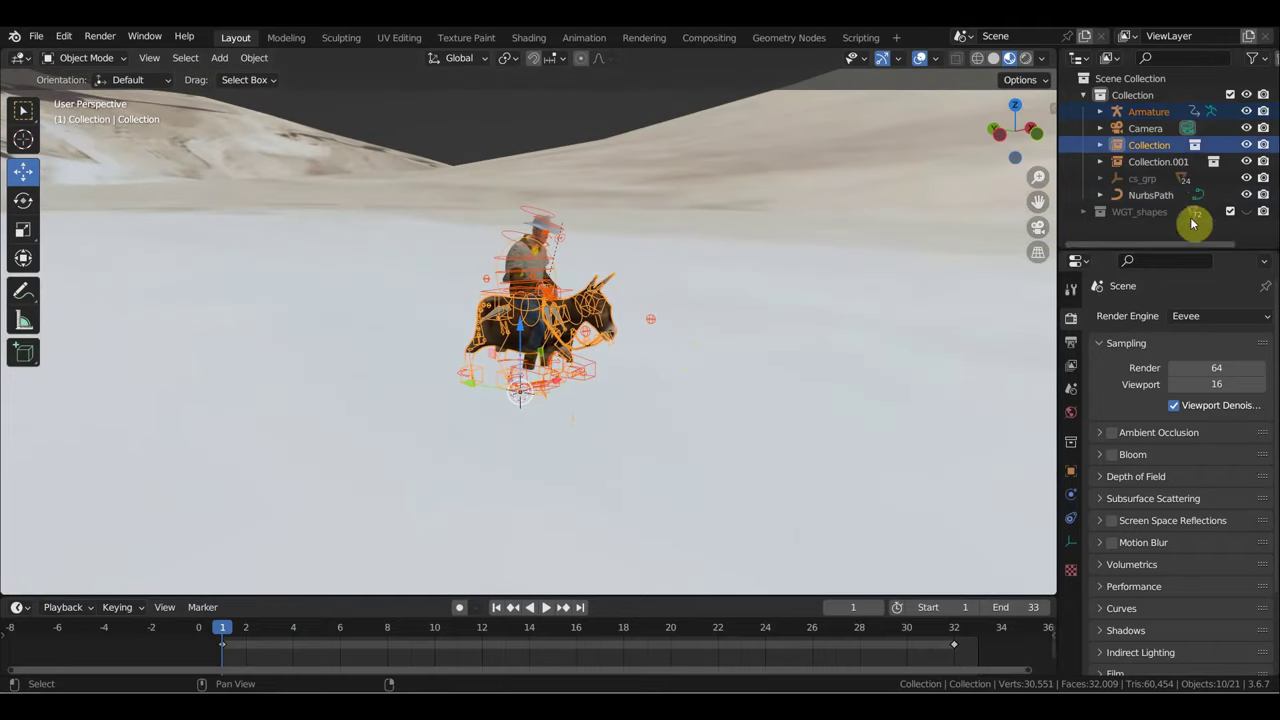
pyautogui.keyDown('ctrl'); pyautogui.click(1155, 197); pyautogui.keyUp('ctrl')
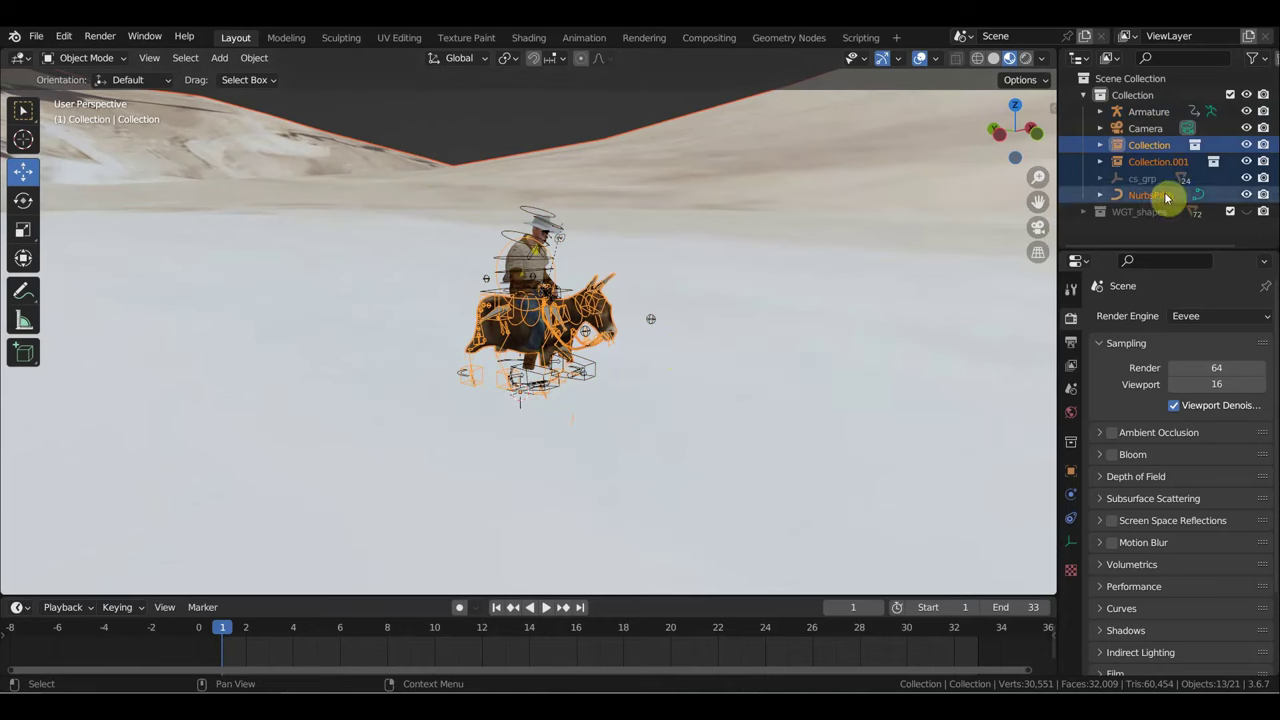
pyautogui.scroll(-2, 691, 288)
pyautogui.scroll(-2, 691, 291)
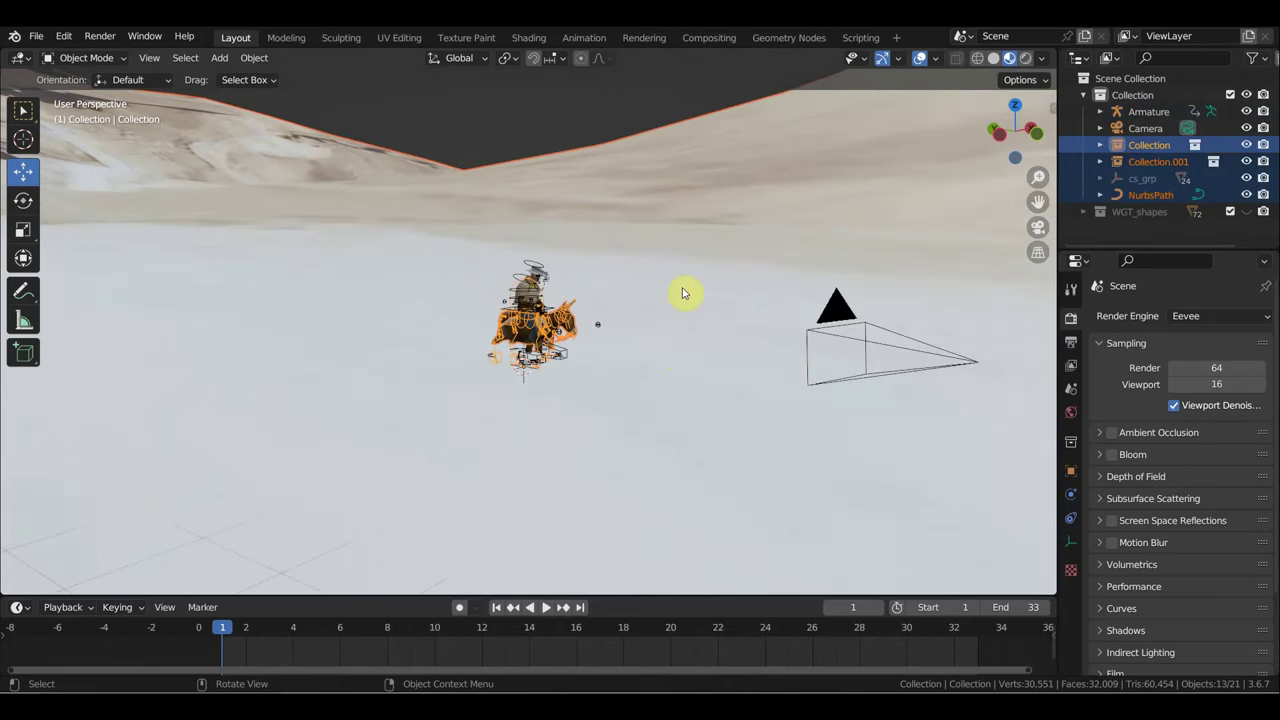
pyautogui.scroll(3, 605, 238)
pyautogui.click(603, 170)
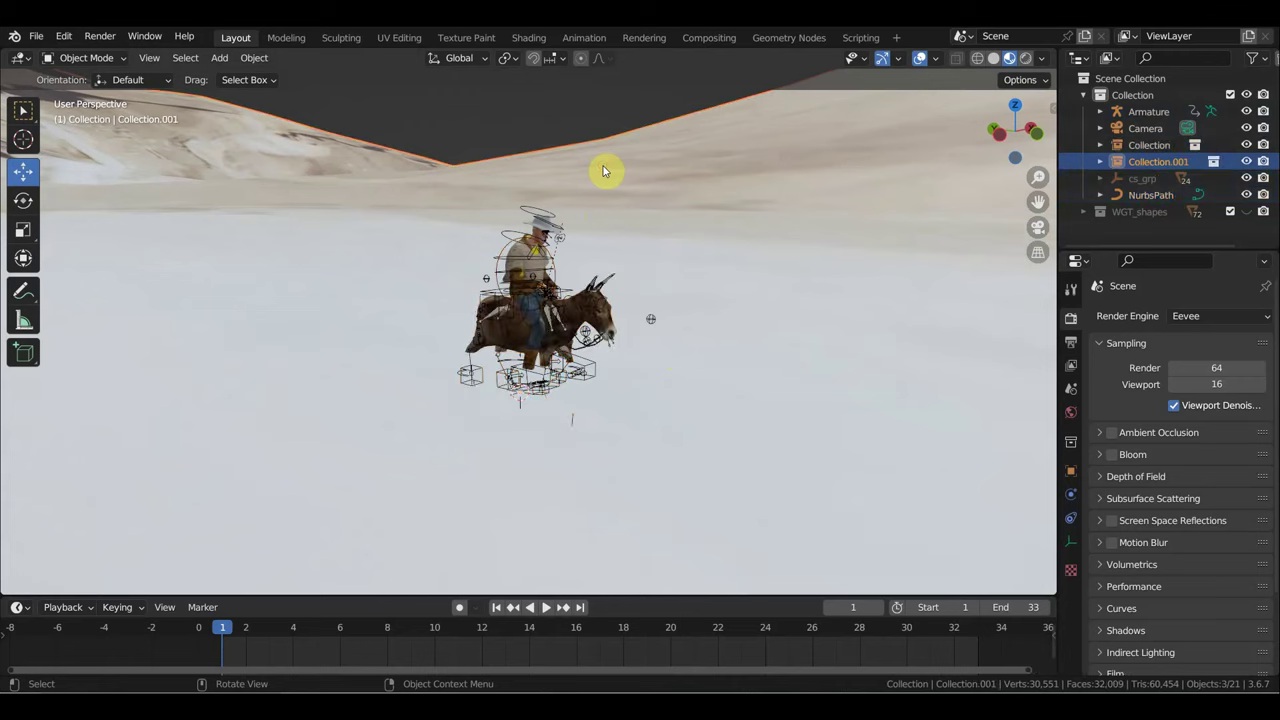
pyautogui.click(550, 258)
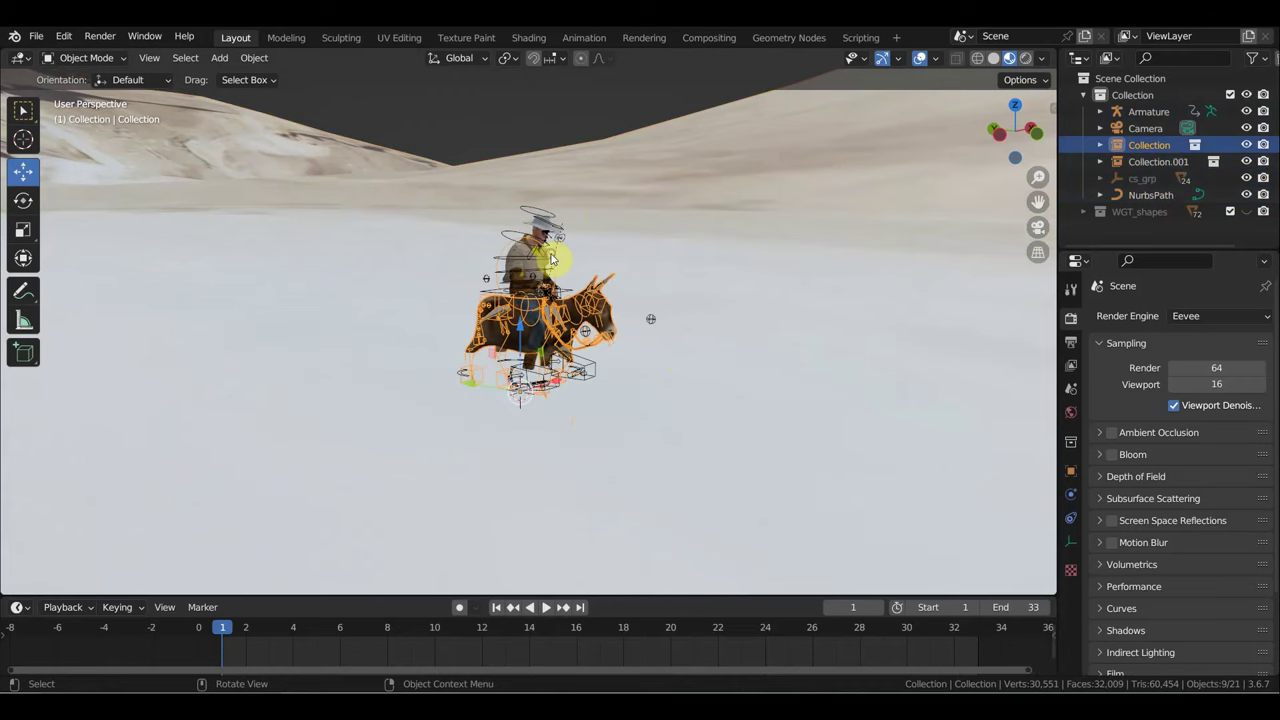
pyautogui.keyDown('shift'); pyautogui.click(550, 218); pyautogui.keyUp('shift')
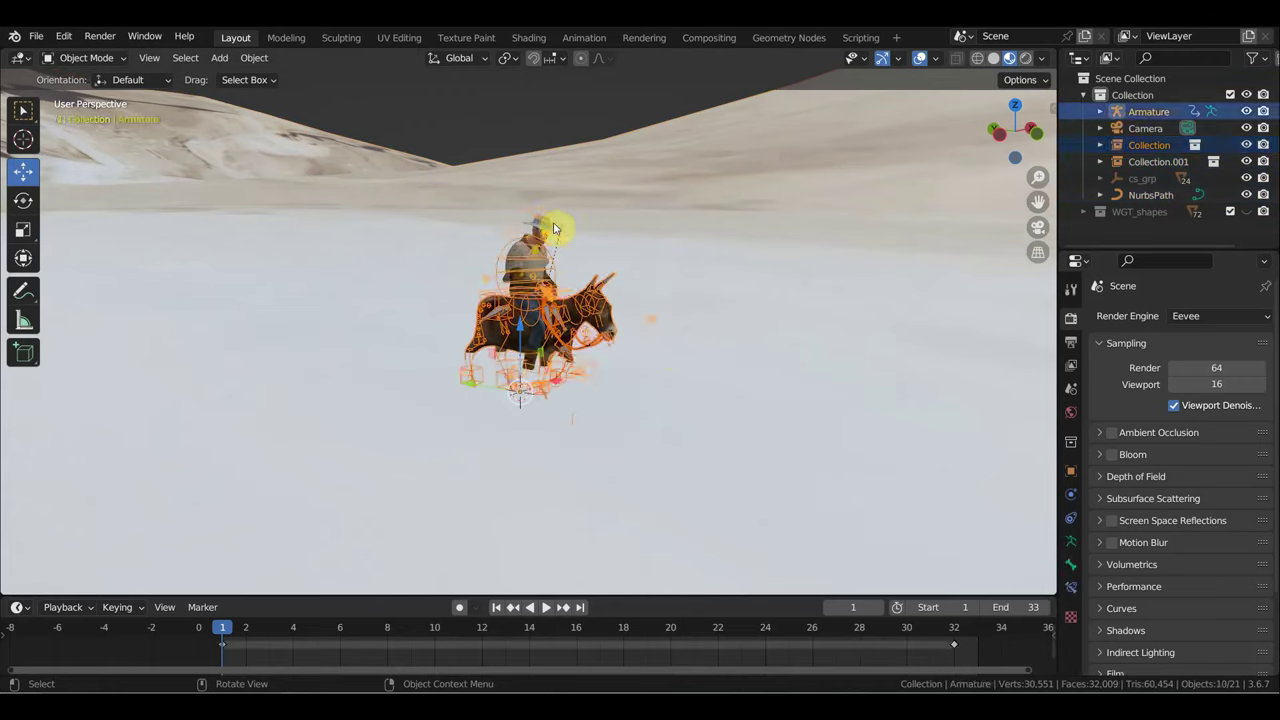
pyautogui.keyDown('shift'); pyautogui.click(1143, 196); pyautogui.keyUp('shift')
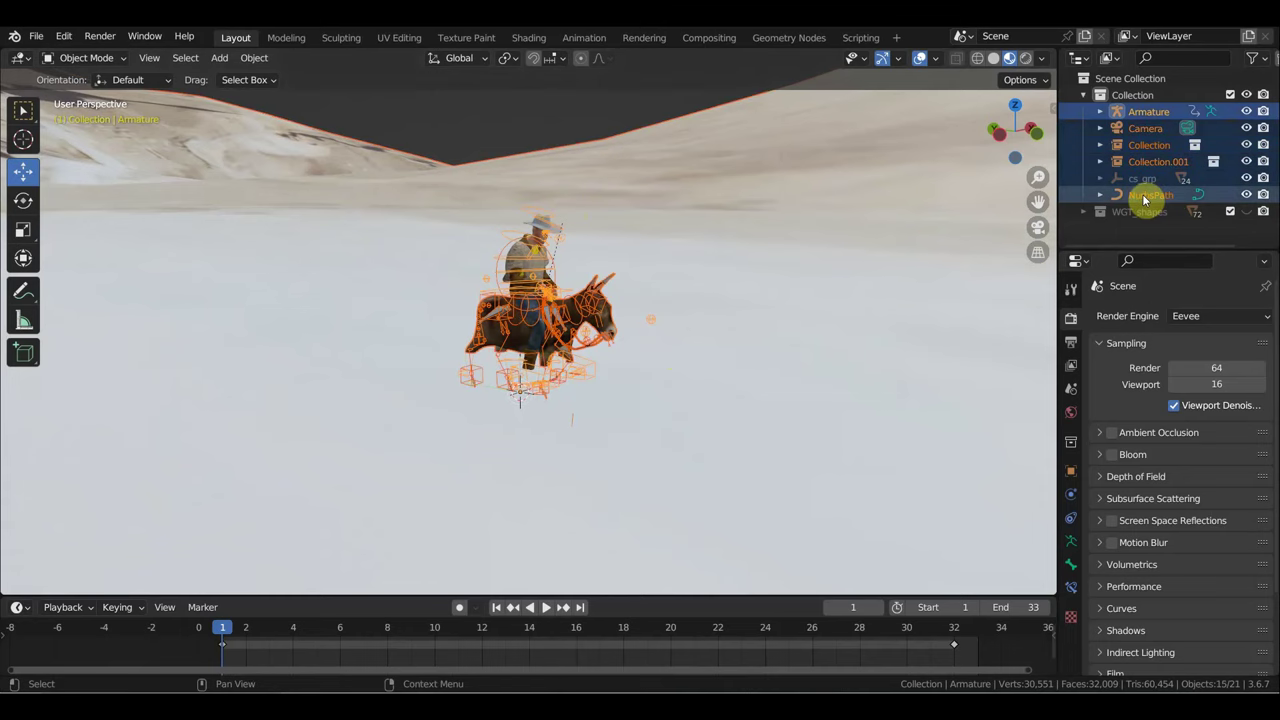
pyautogui.press('g')
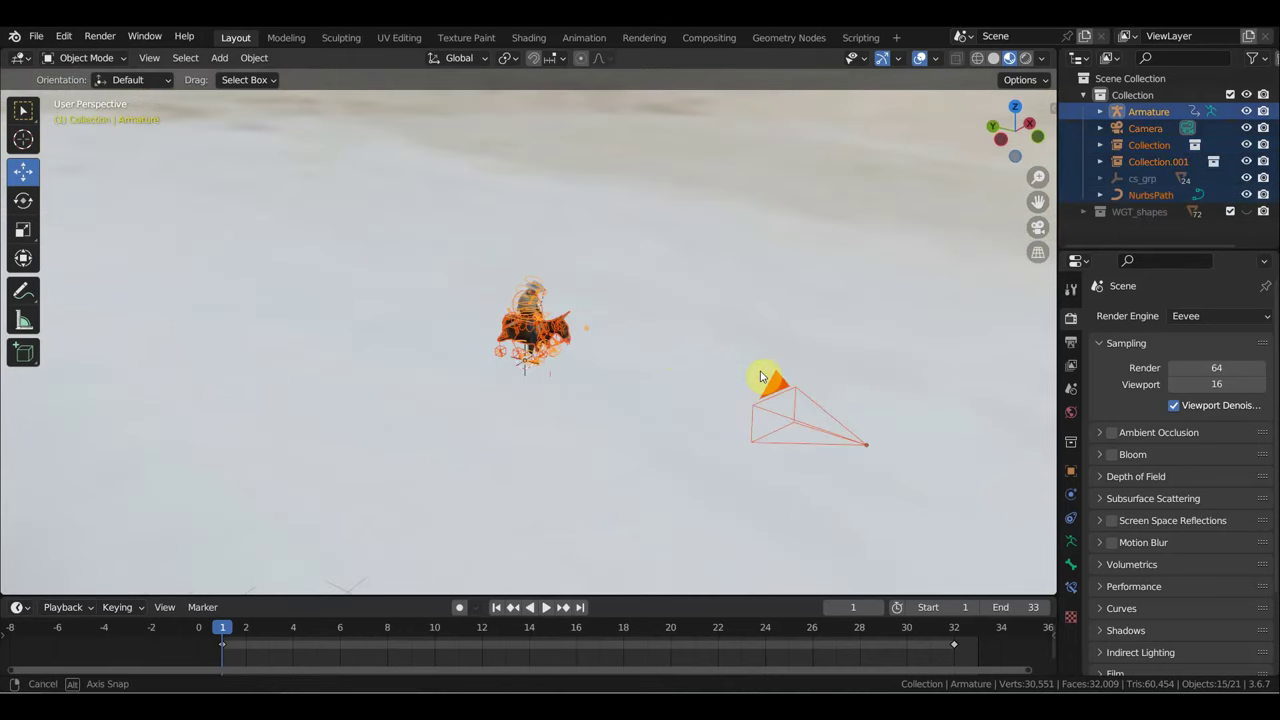
pyautogui.rightClick(778, 392)
pyautogui.press('KP_Decimal')
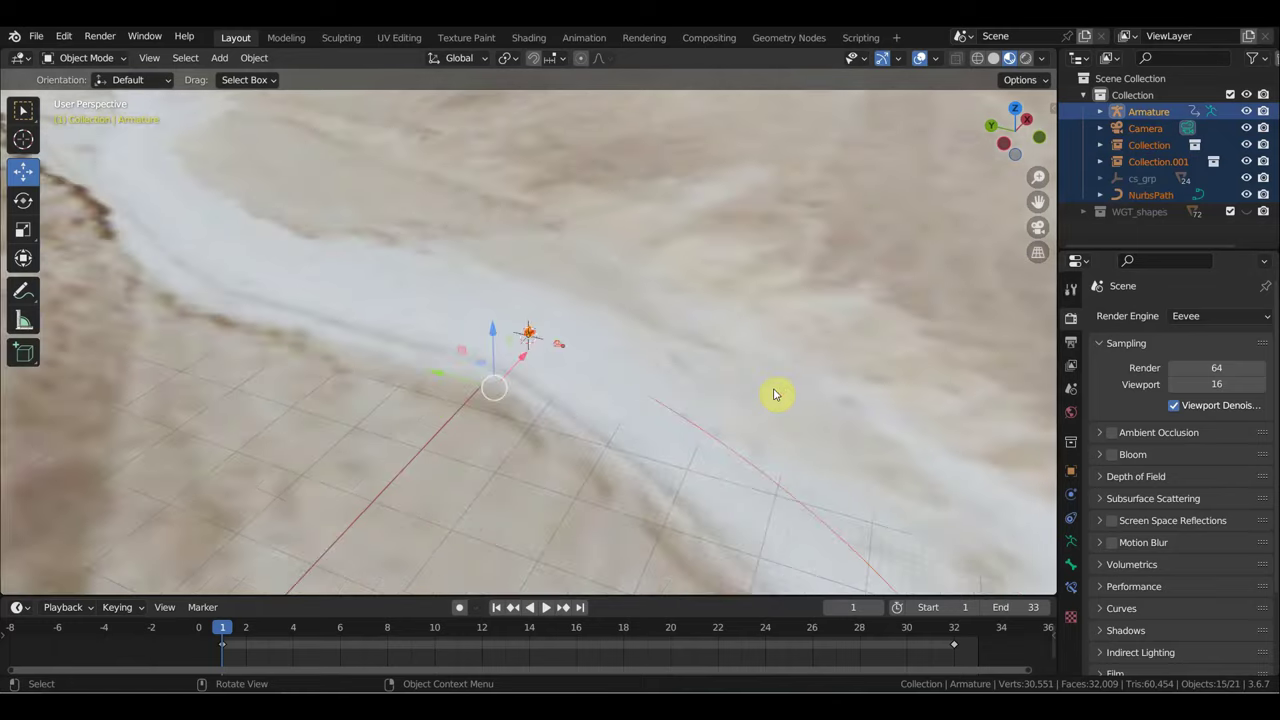
pyautogui.scroll(3, 775, 393)
pyautogui.scroll(-5, 775, 393)
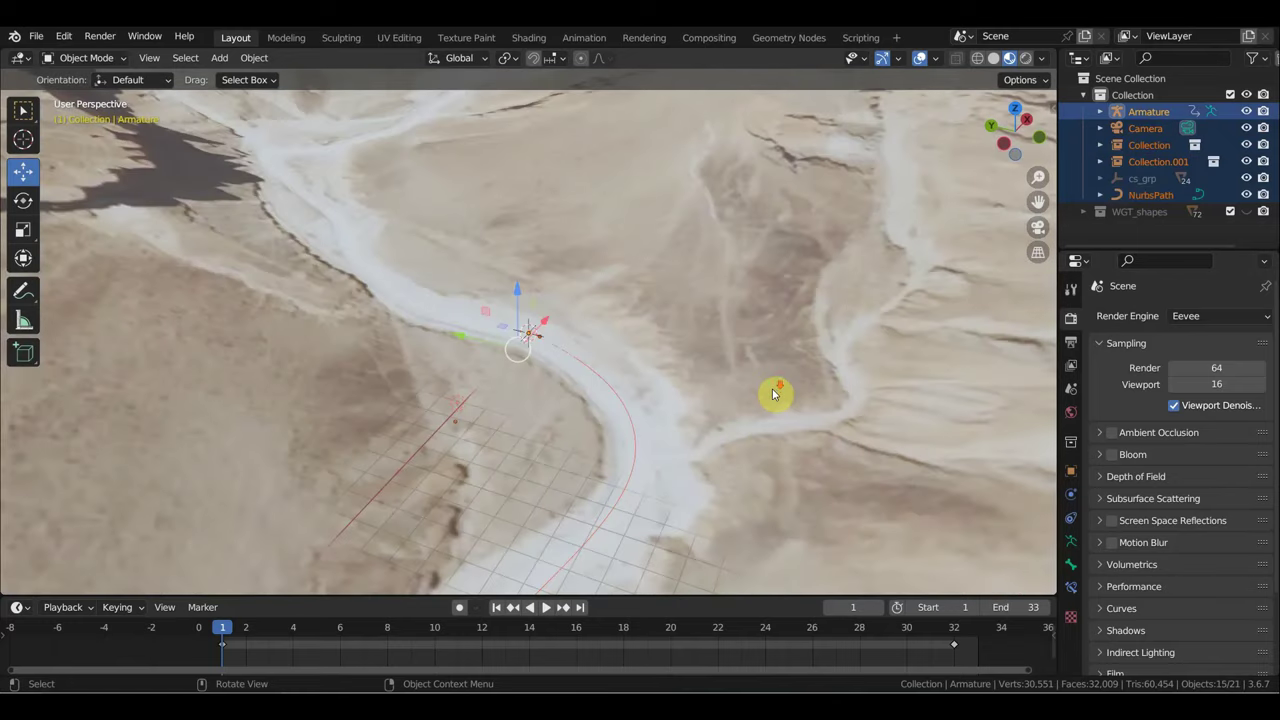
pyautogui.scroll(-3, 775, 393)
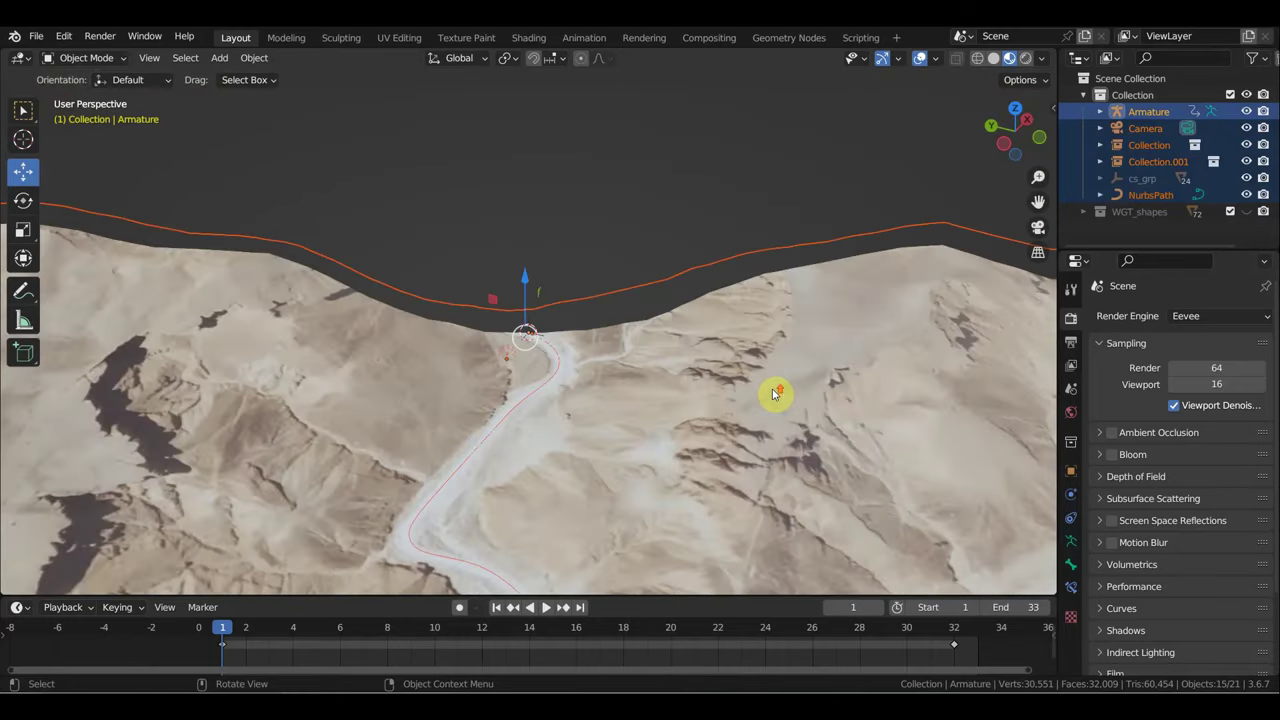
pyautogui.press('KP_4')
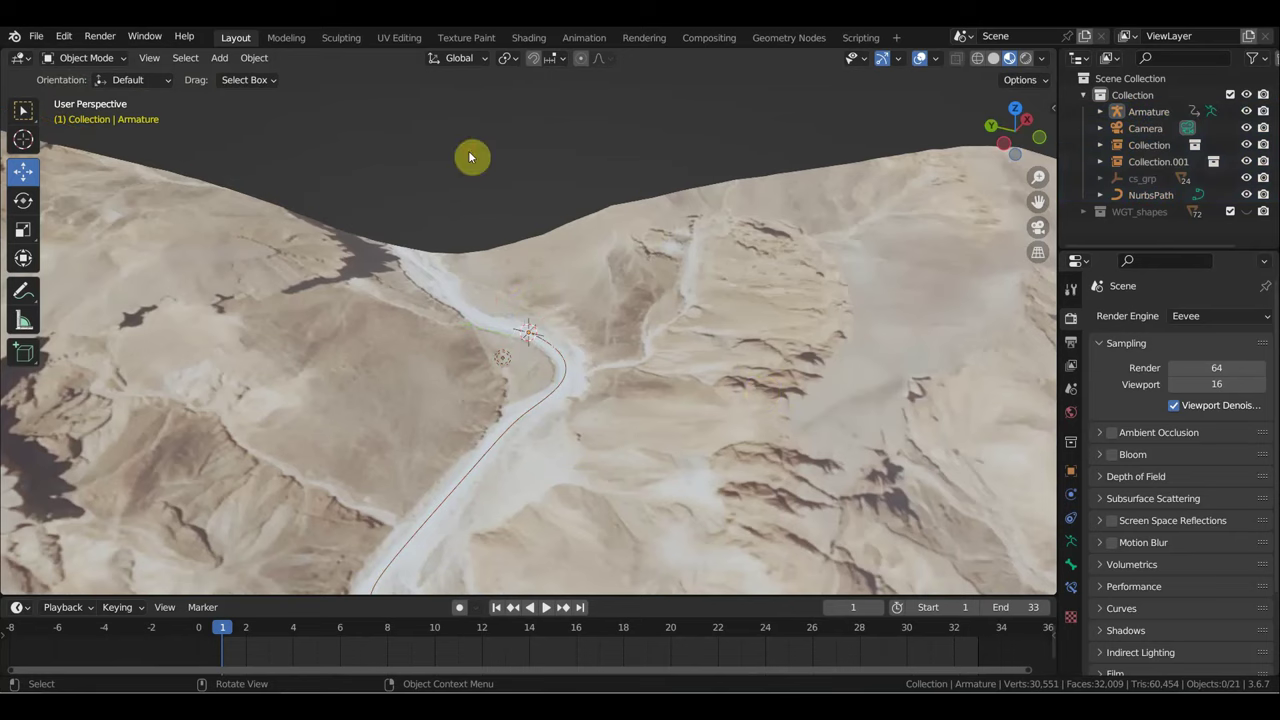
# Step: Orbit around the terrain and switch to the scene camera view
pyautogui.click(427, 318)
pyautogui.moveTo(441, 320); pyautogui.dragTo(487, 300, button='middle')
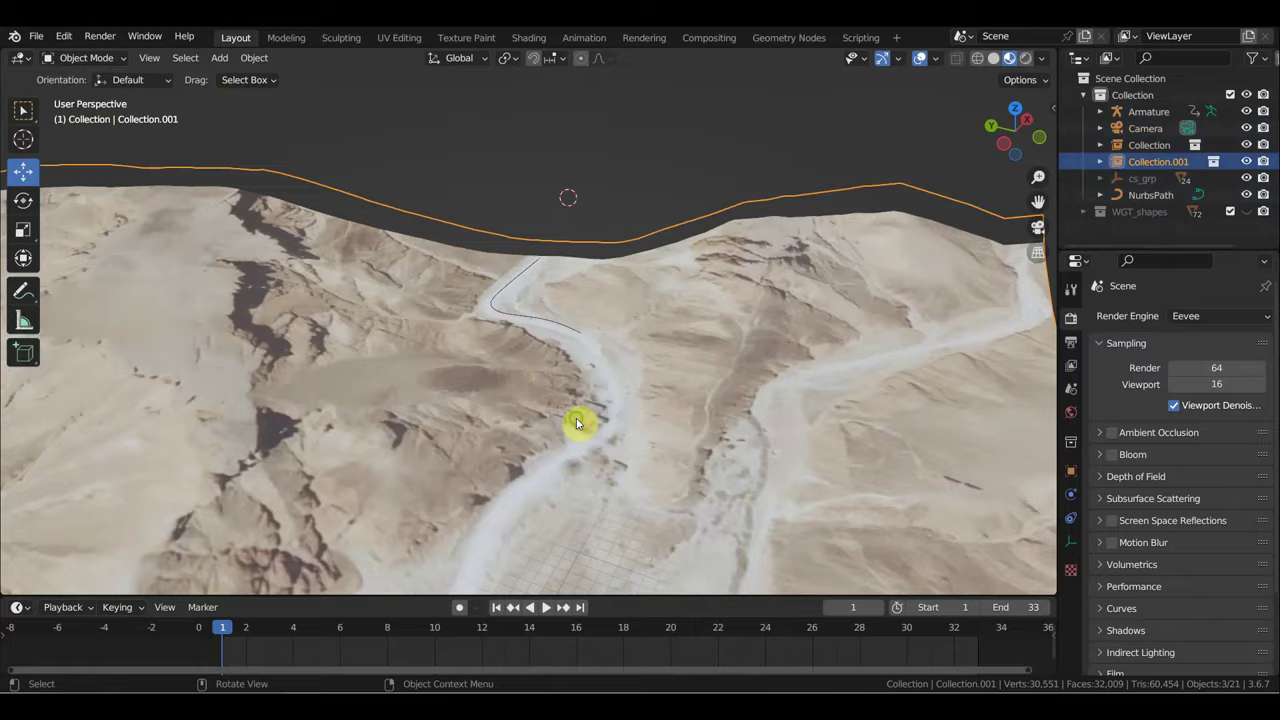
pyautogui.moveTo(576, 418)
pyautogui.mouseDown(button='middle')
pyautogui.moveTo(753, 165)
pyautogui.moveTo(449, 308)
pyautogui.mouseUp(button='middle')
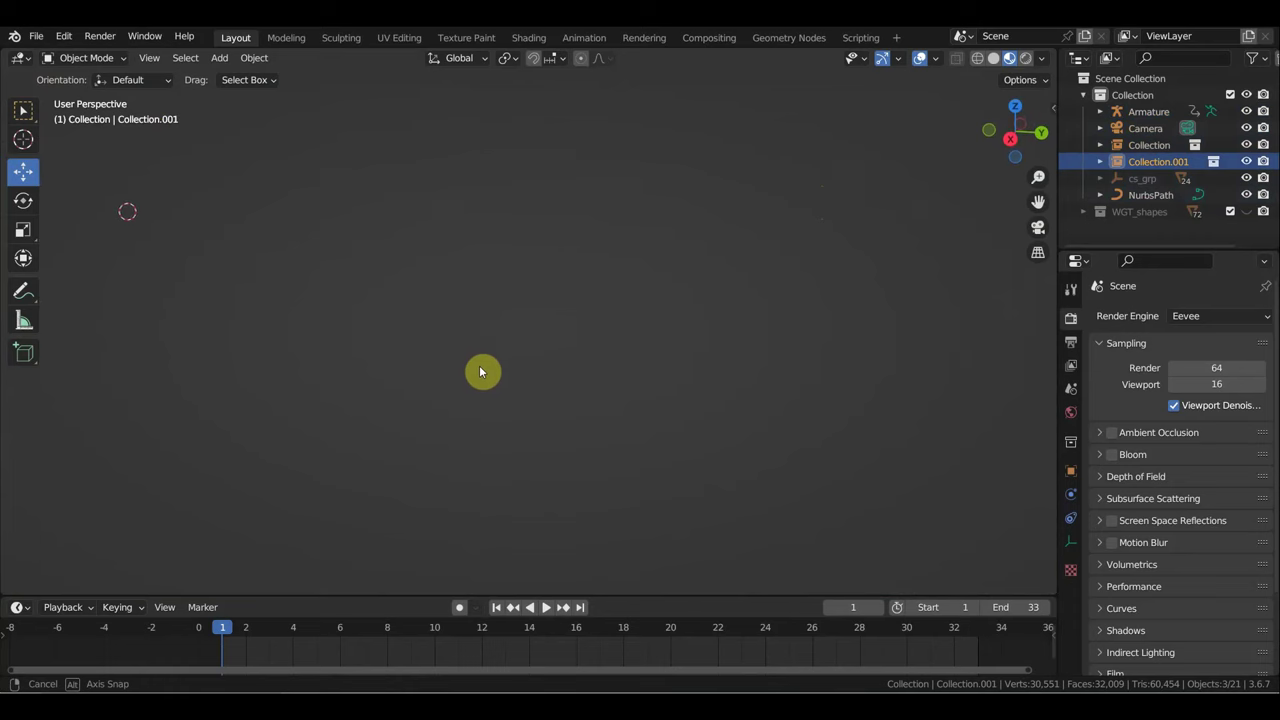
pyautogui.moveTo(477, 358); pyautogui.dragTo(787, 446, button='middle')
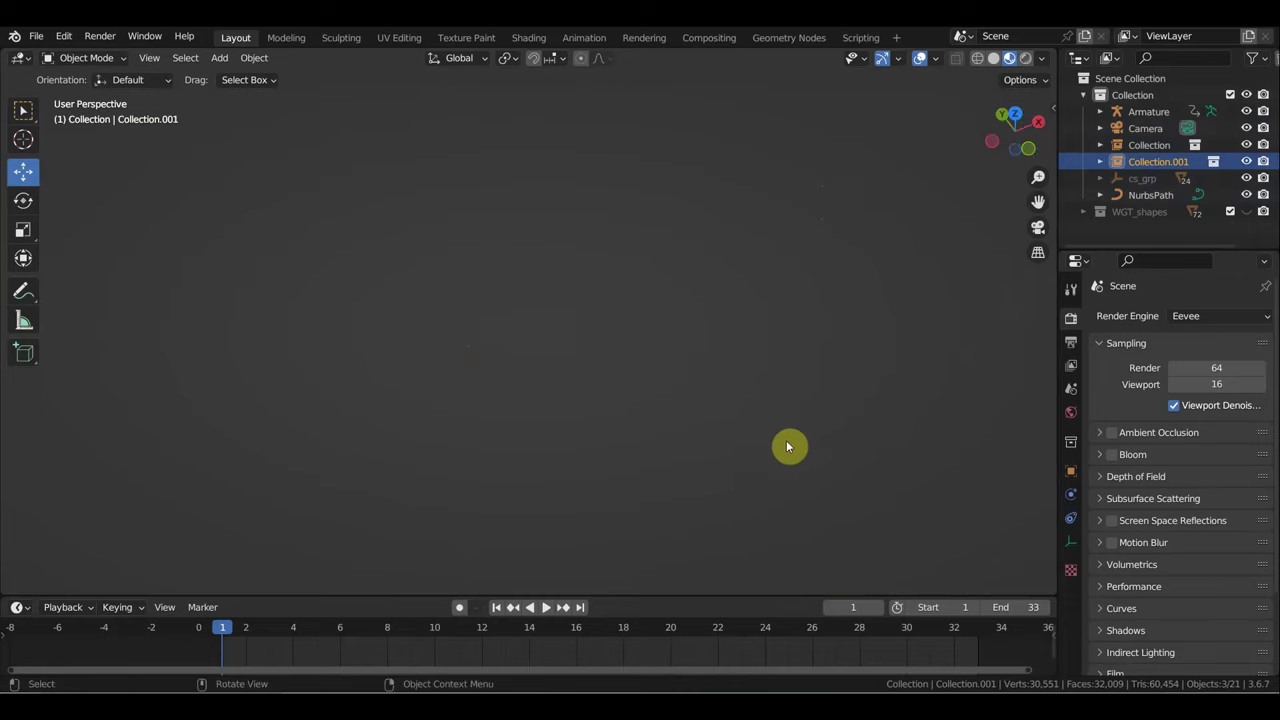
pyautogui.press('KP_0')
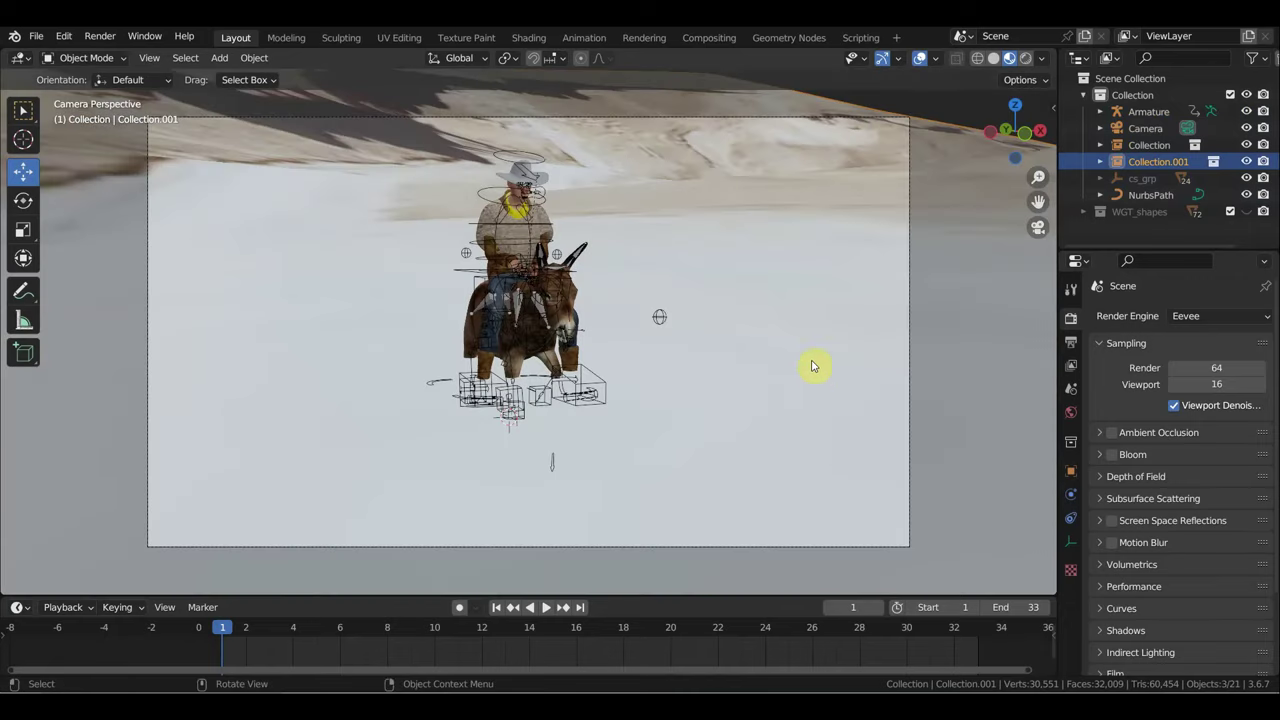
# Step: Select Collection.001 and hide it with H
pyautogui.click(910, 316)
pyautogui.click(907, 301)
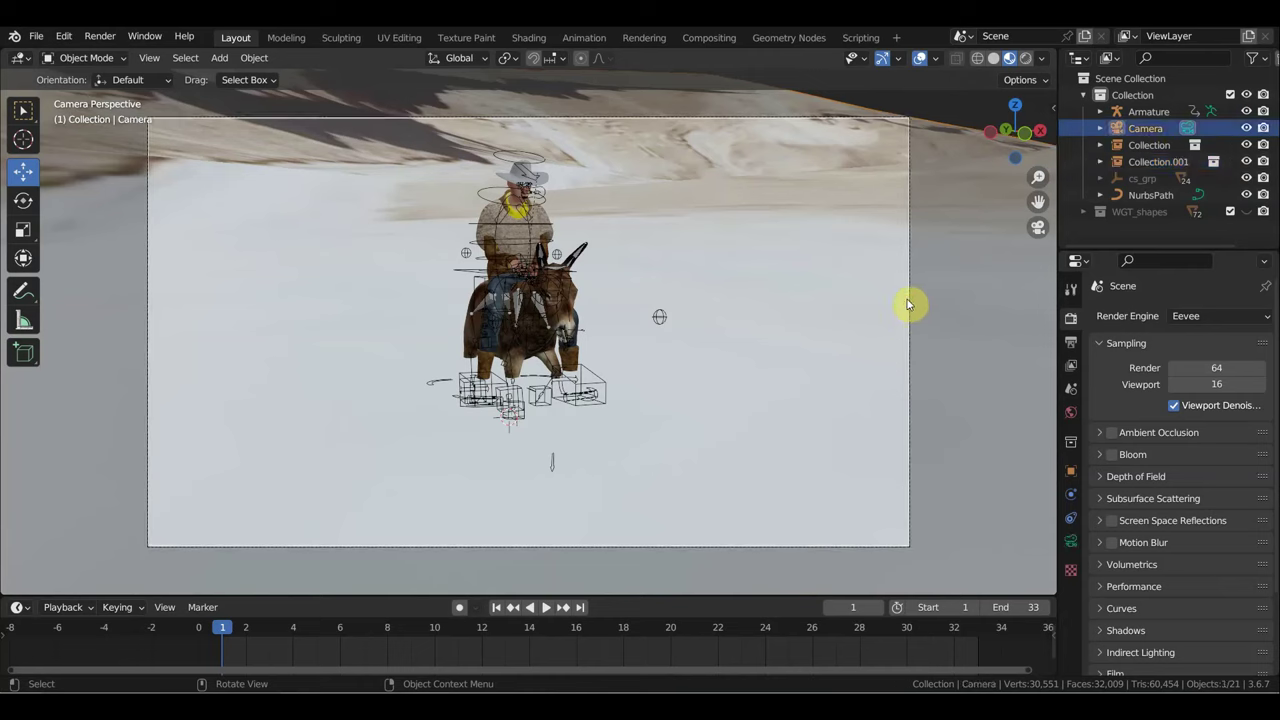
pyautogui.click(905, 281)
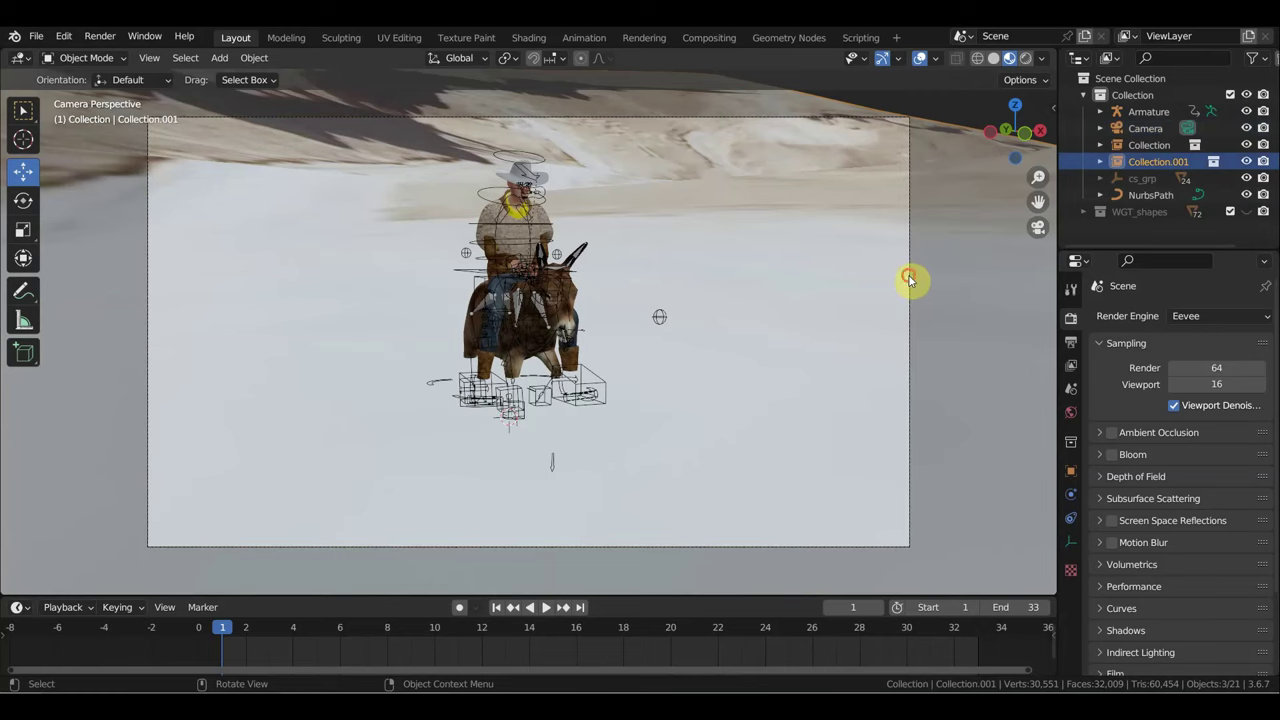
pyautogui.scroll(3, 588, 282)
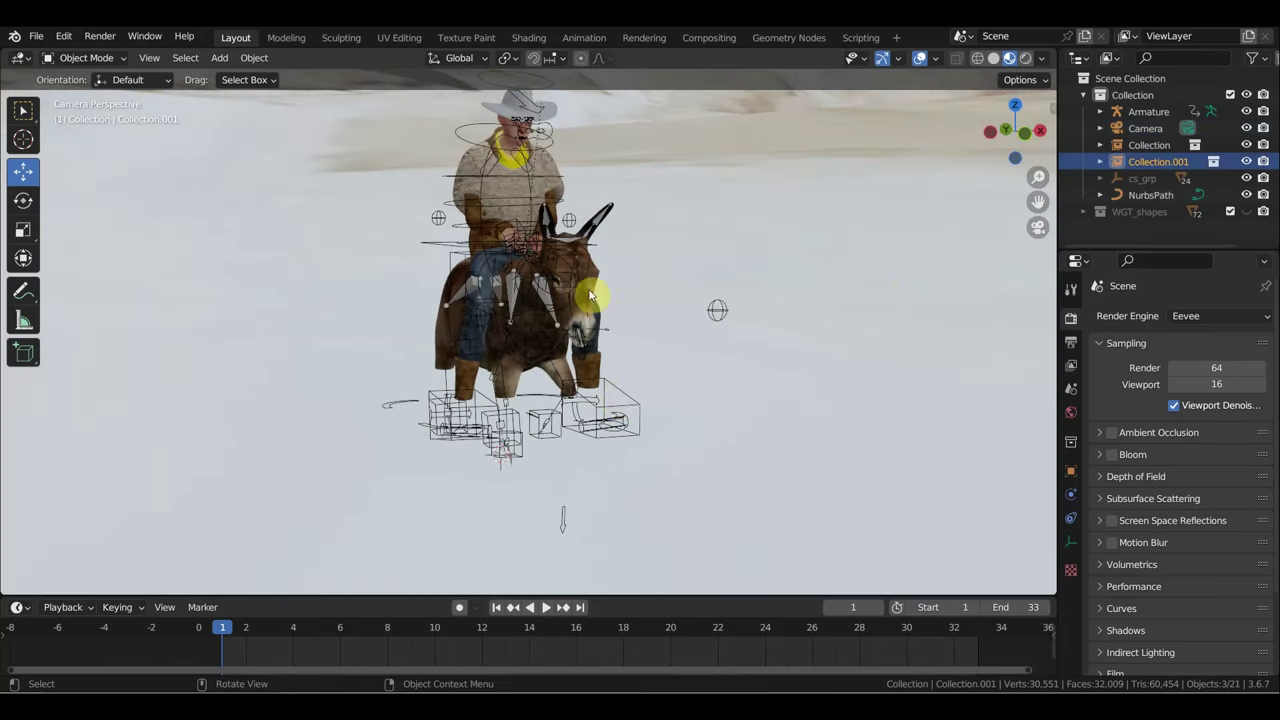
pyautogui.click(613, 415)
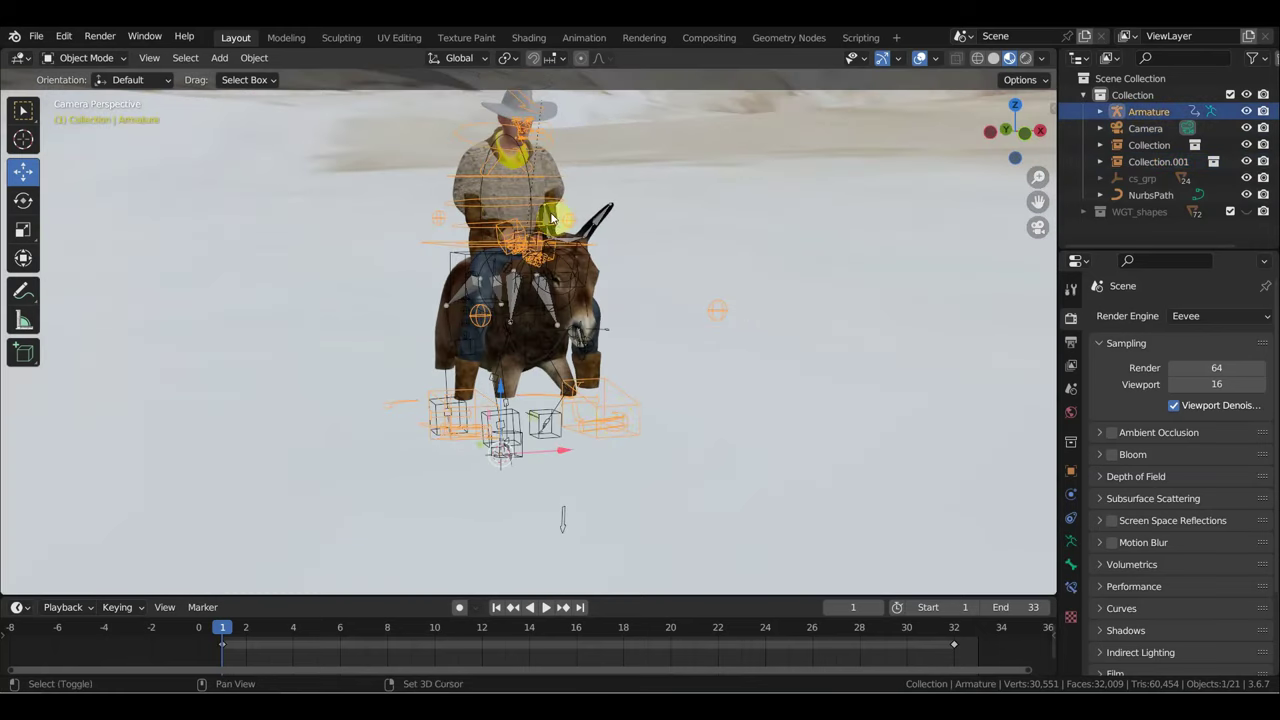
pyautogui.click(787, 229)
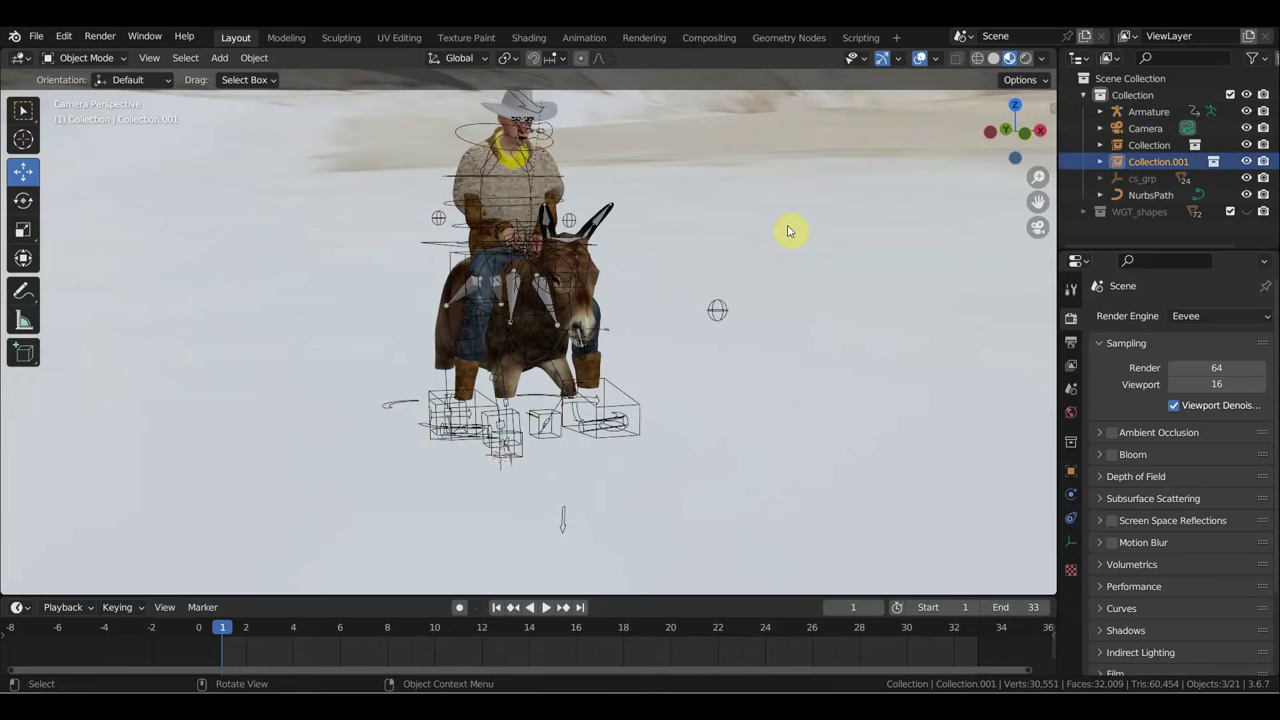
pyautogui.press('h')
pyautogui.scroll(-1, 606, 343)
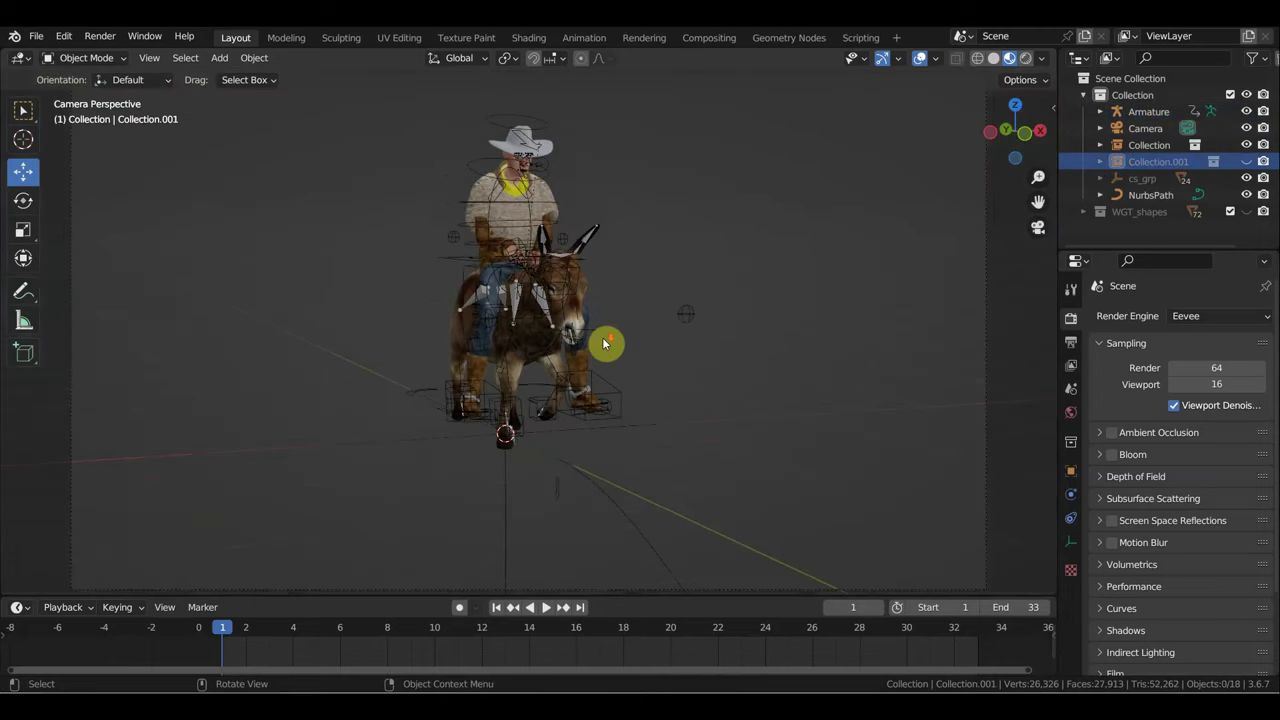
pyautogui.scroll(-1, 575, 300)
# Step: Parent the Armature and donkey Collection to NurbsPath via Path Constraint, then reselect the Armature
pyautogui.click(583, 268)
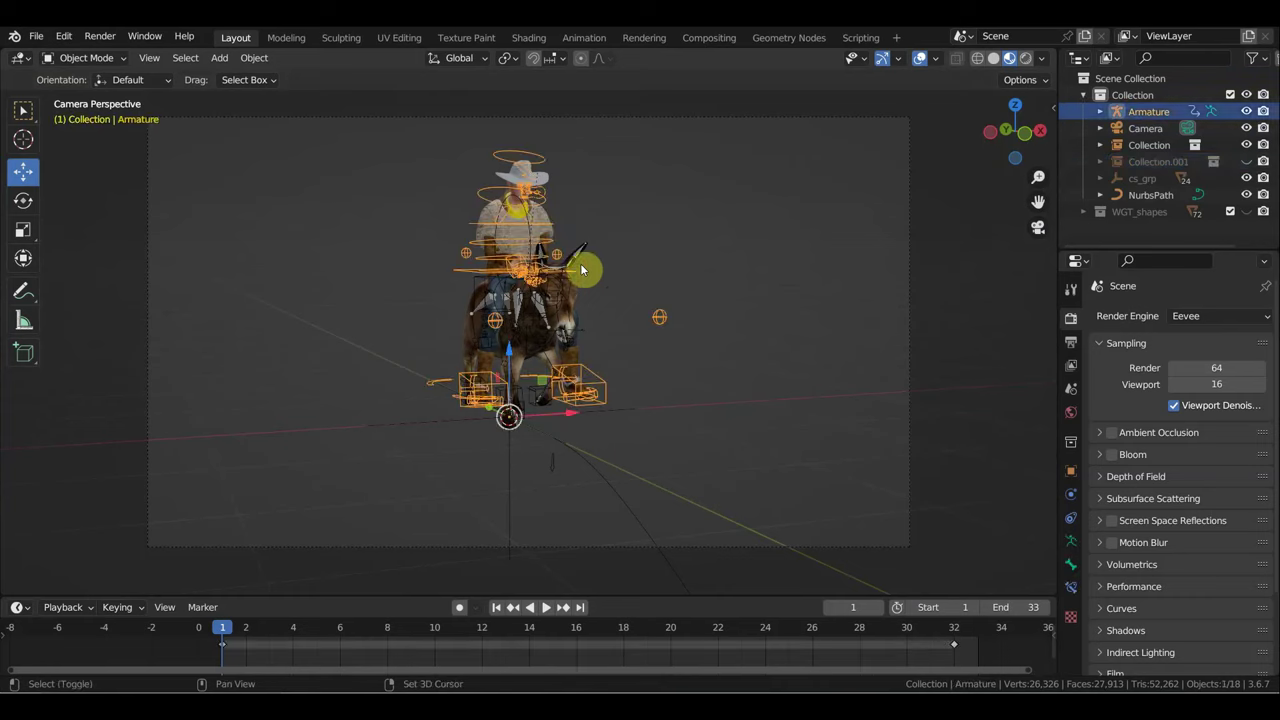
pyautogui.keyDown('shift'); pyautogui.click(580, 258); pyautogui.keyUp('shift')
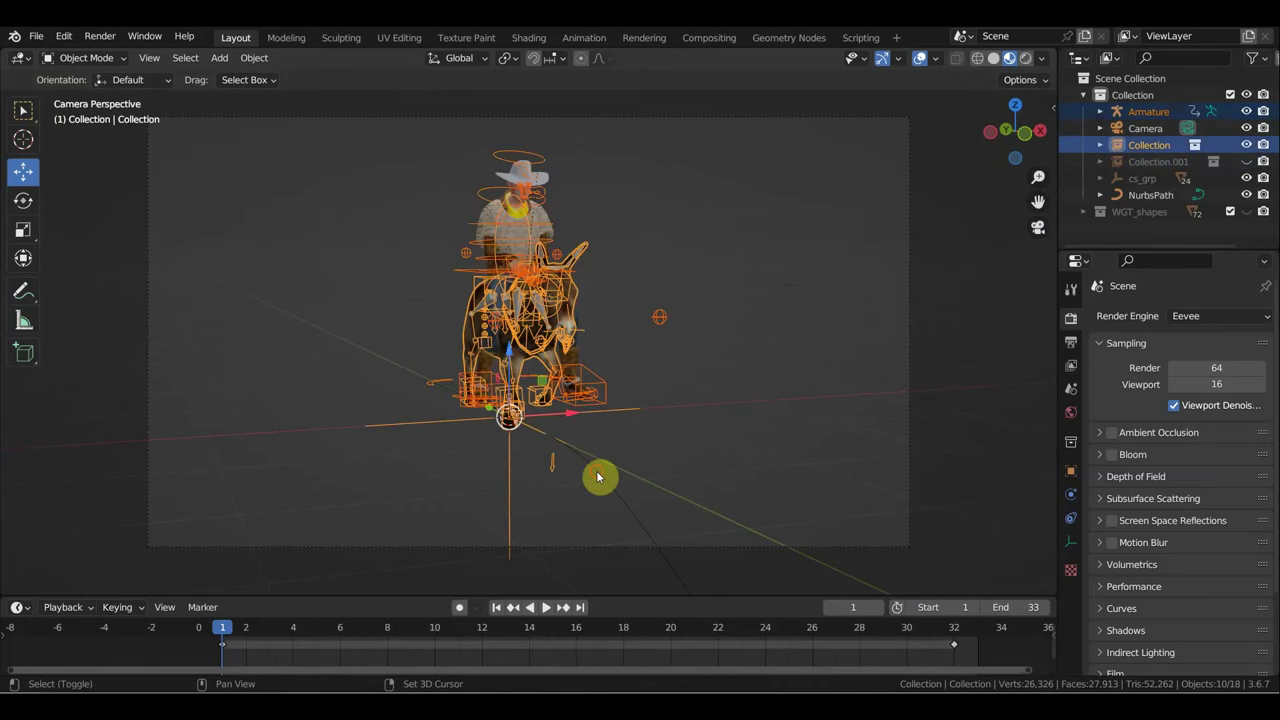
pyautogui.keyDown('shift'); pyautogui.click(603, 477); pyautogui.keyUp('shift')
pyautogui.hotkey('ctrl', 'p')
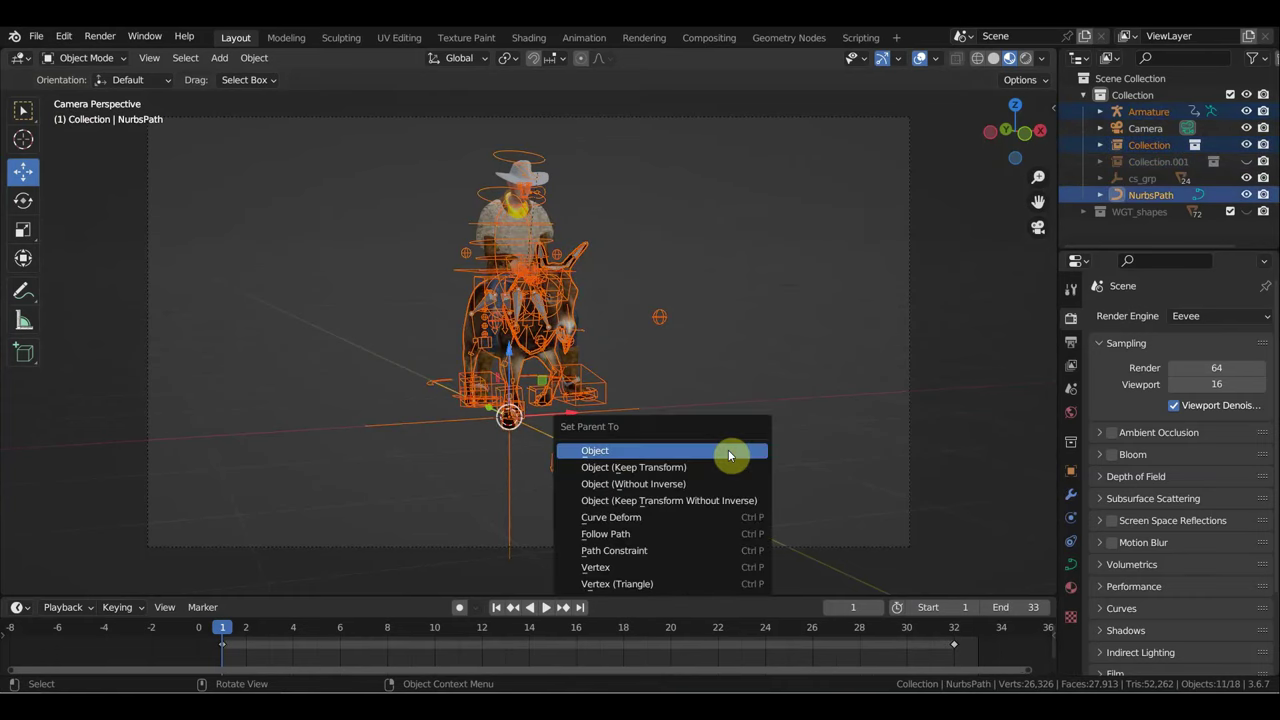
pyautogui.click(662, 550)
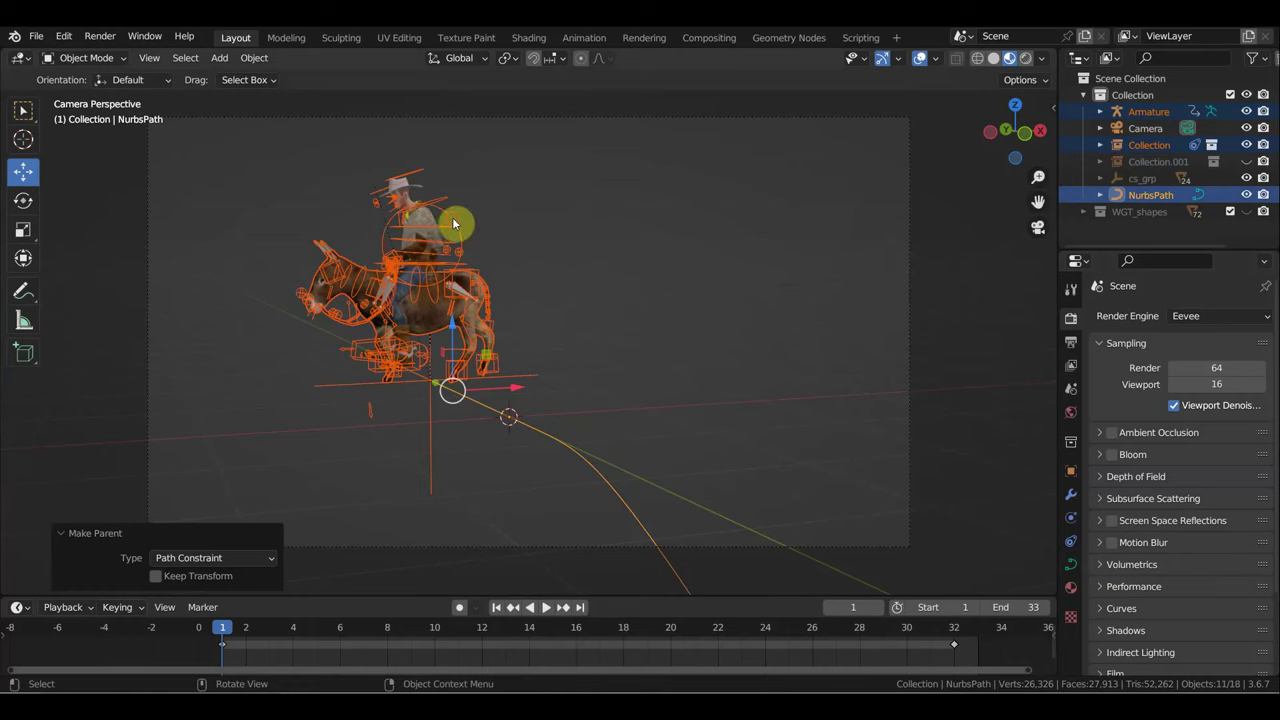
pyautogui.hotkey('ctrl', 'z')
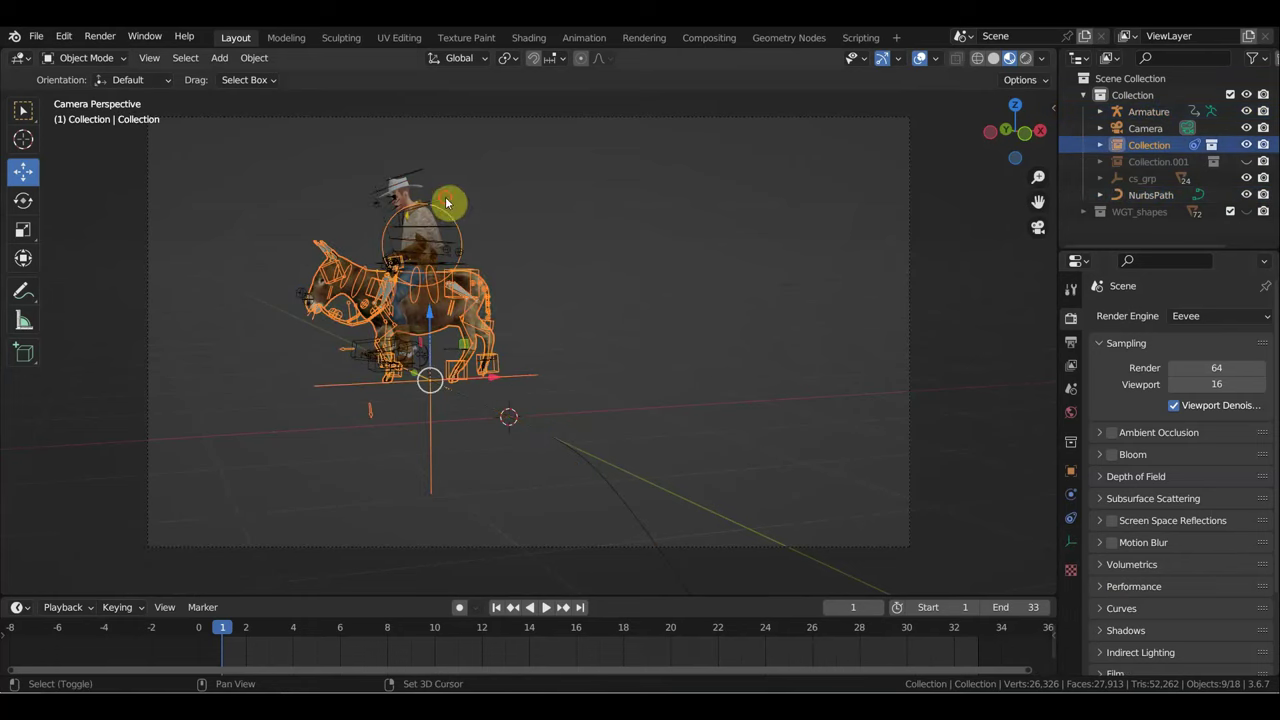
pyautogui.keyDown('shift'); pyautogui.click(449, 203); pyautogui.keyUp('shift')
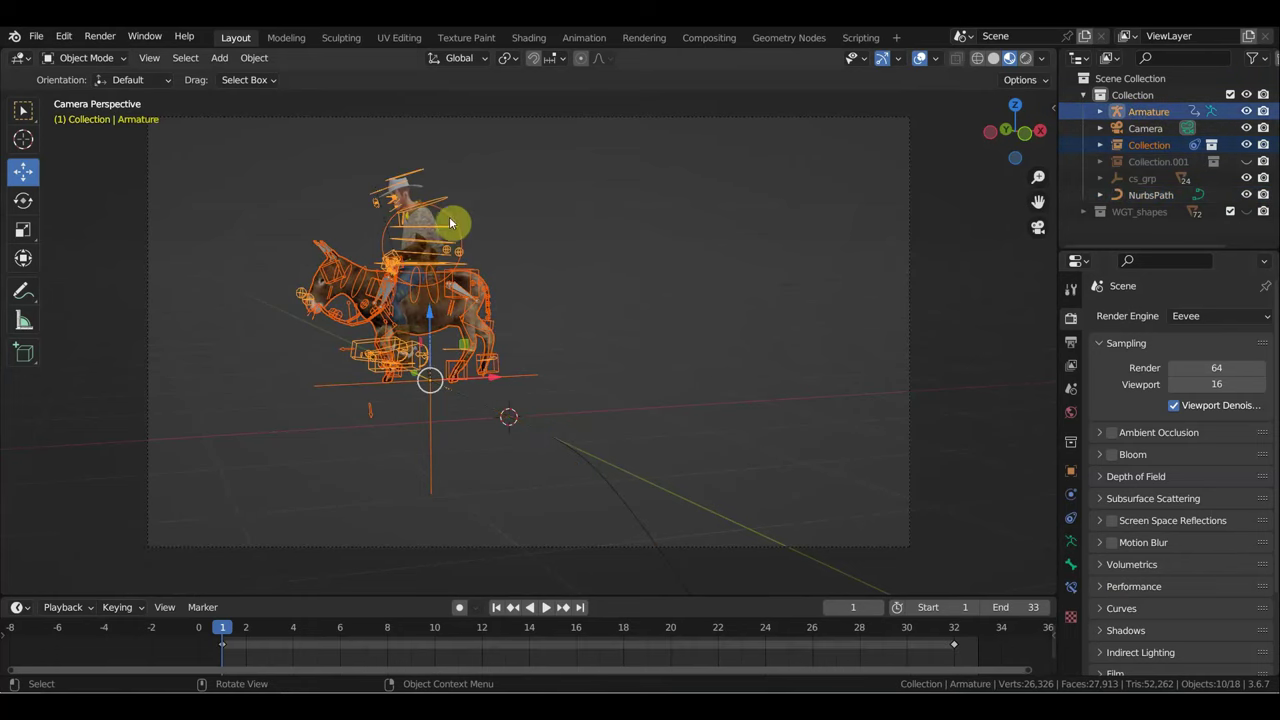
pyautogui.click(440, 200)
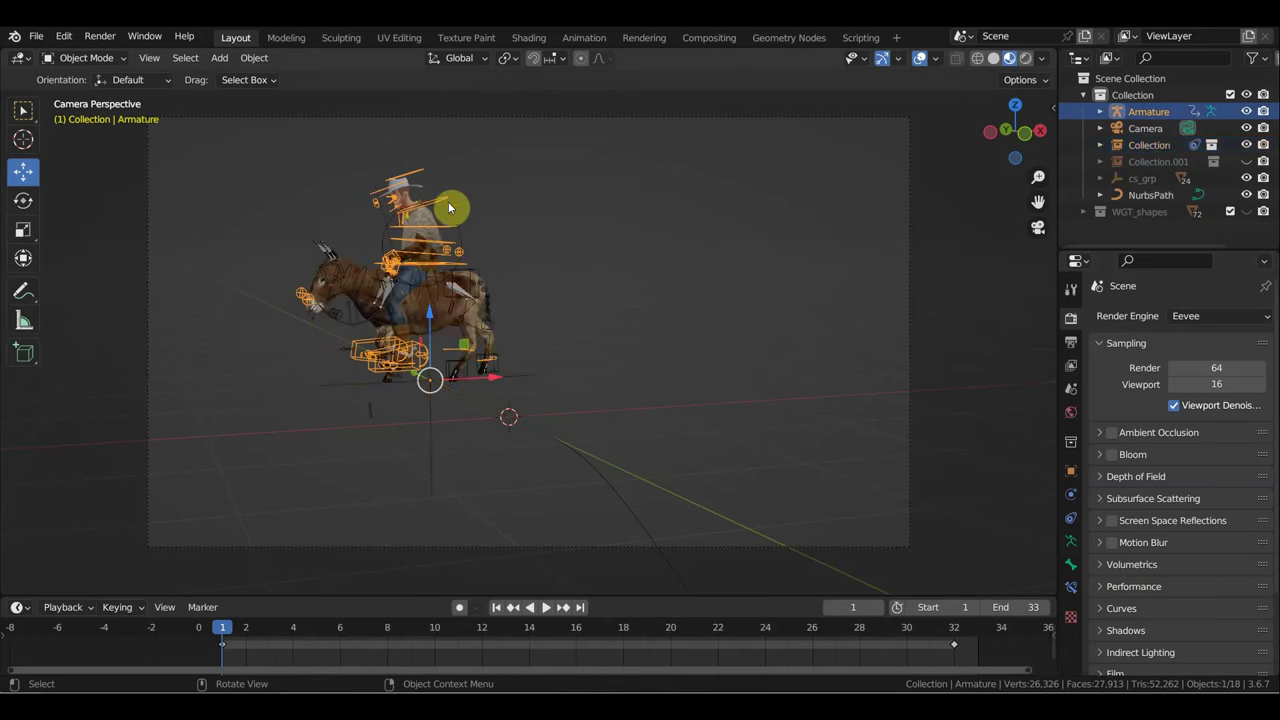
# Step: Set the Armature's AutoPath constraint Forward Axis to Y
pyautogui.click(1071, 518)
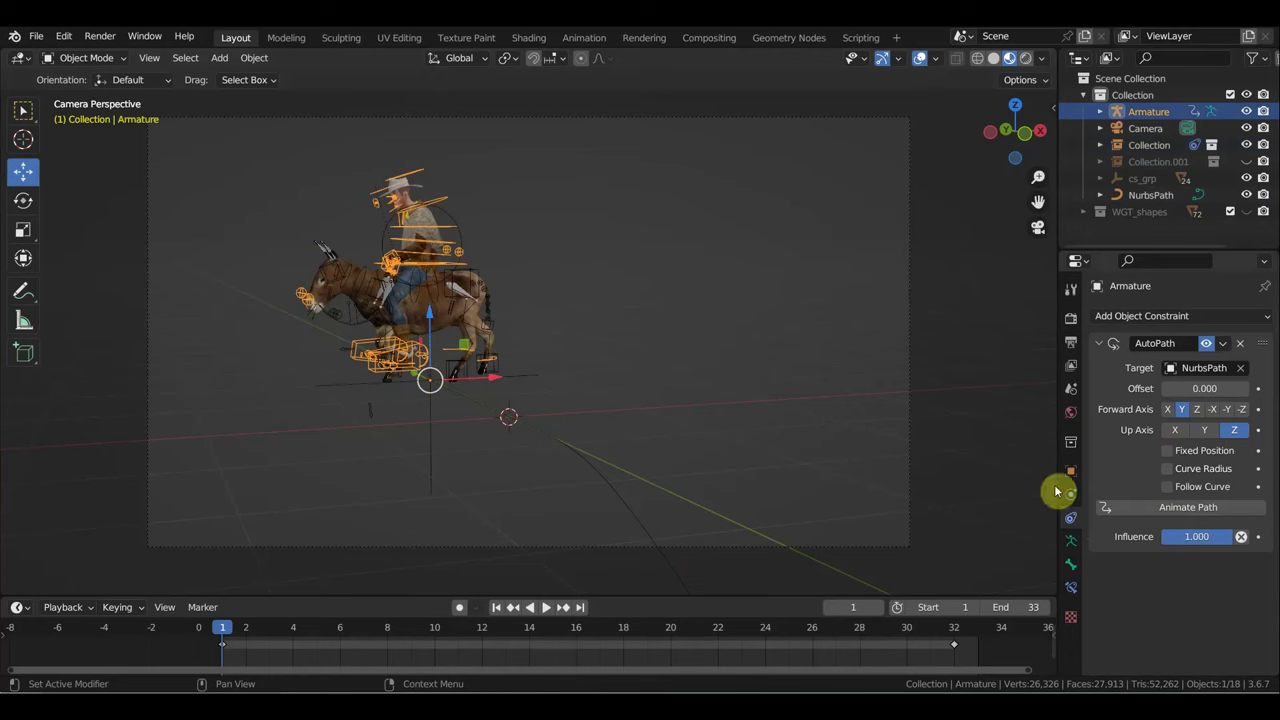
pyautogui.click(1229, 410)
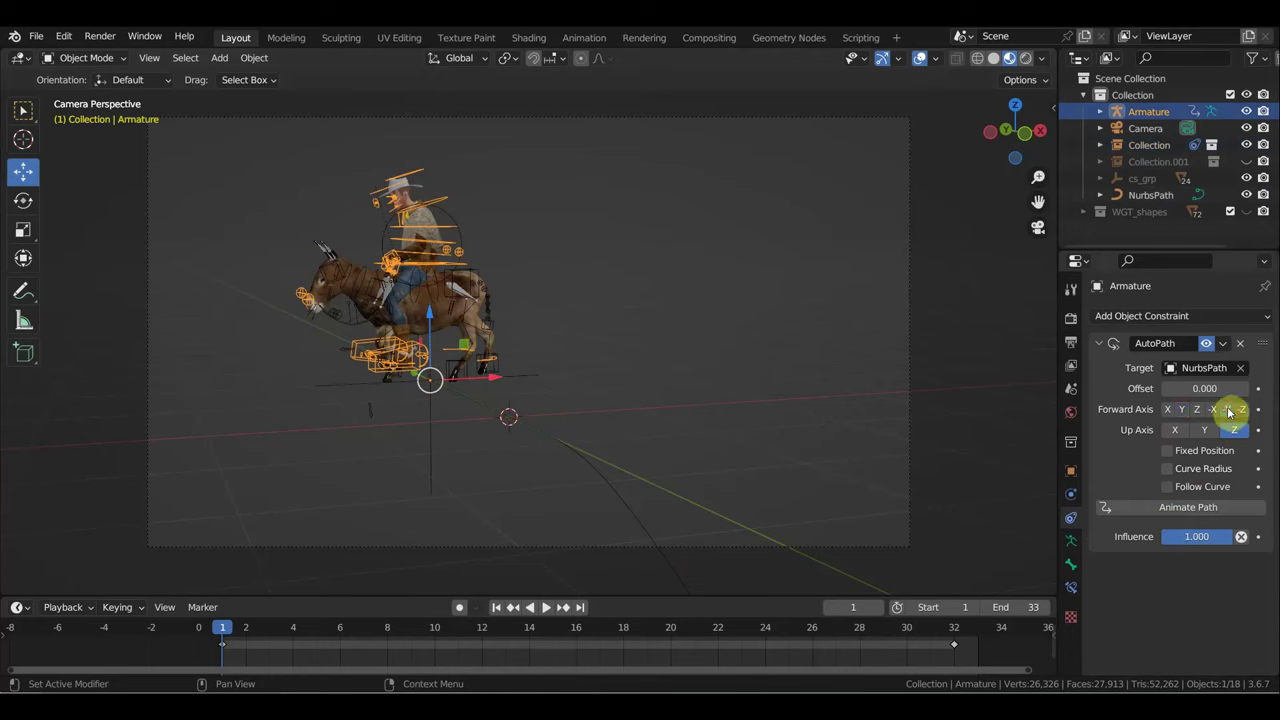
pyautogui.click(1197, 410)
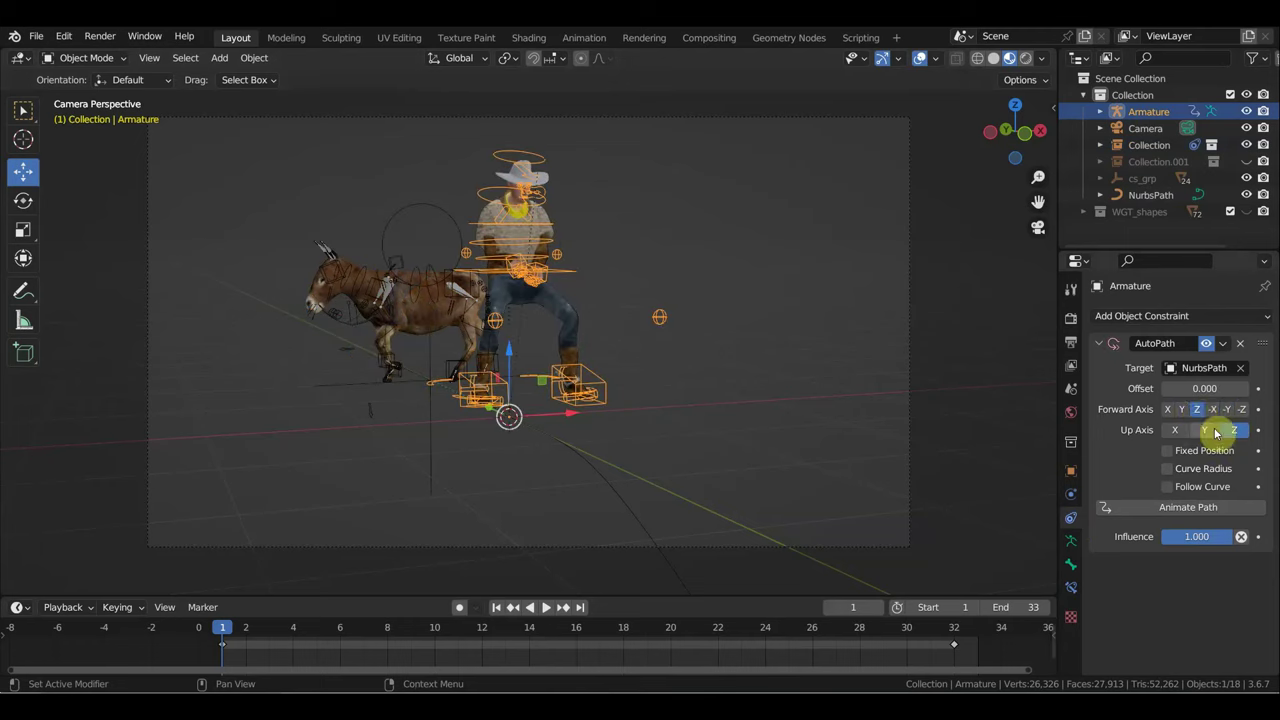
pyautogui.click(1181, 409)
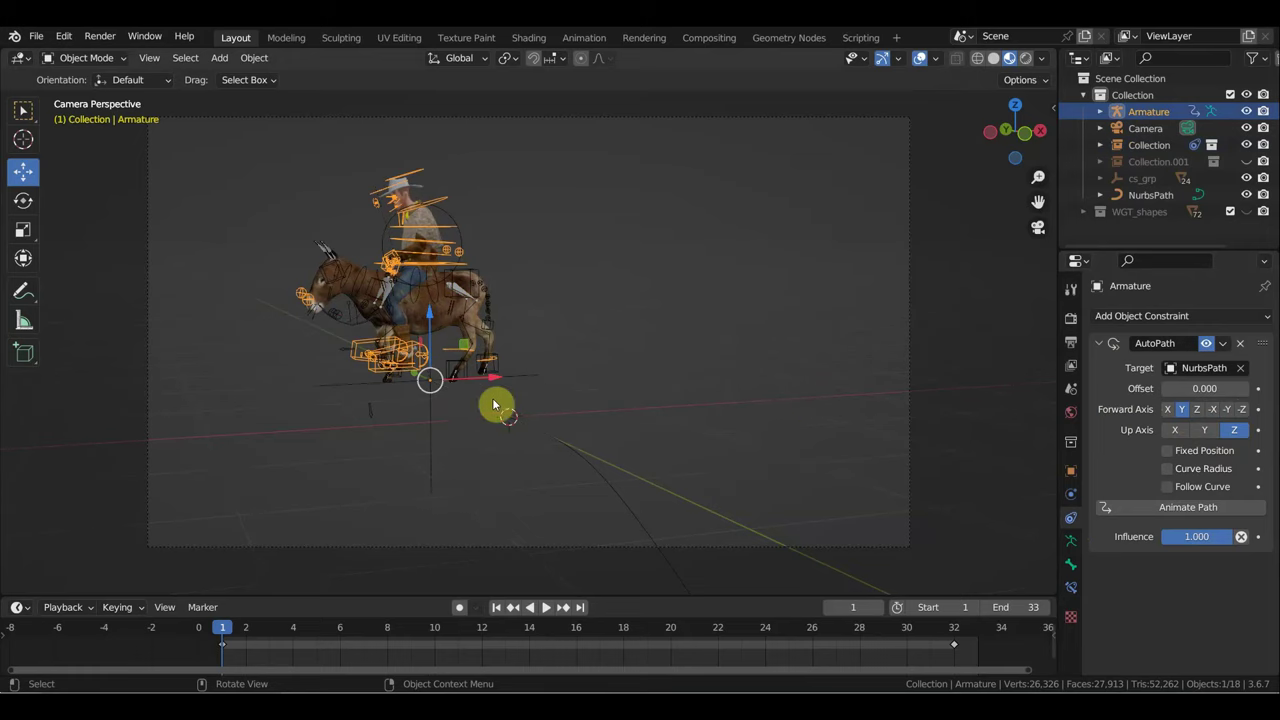
# Step: Test Follow Curve on the Collection with playback, disable it, and apply Animate Path to the Armature
pyautogui.click(431, 423)
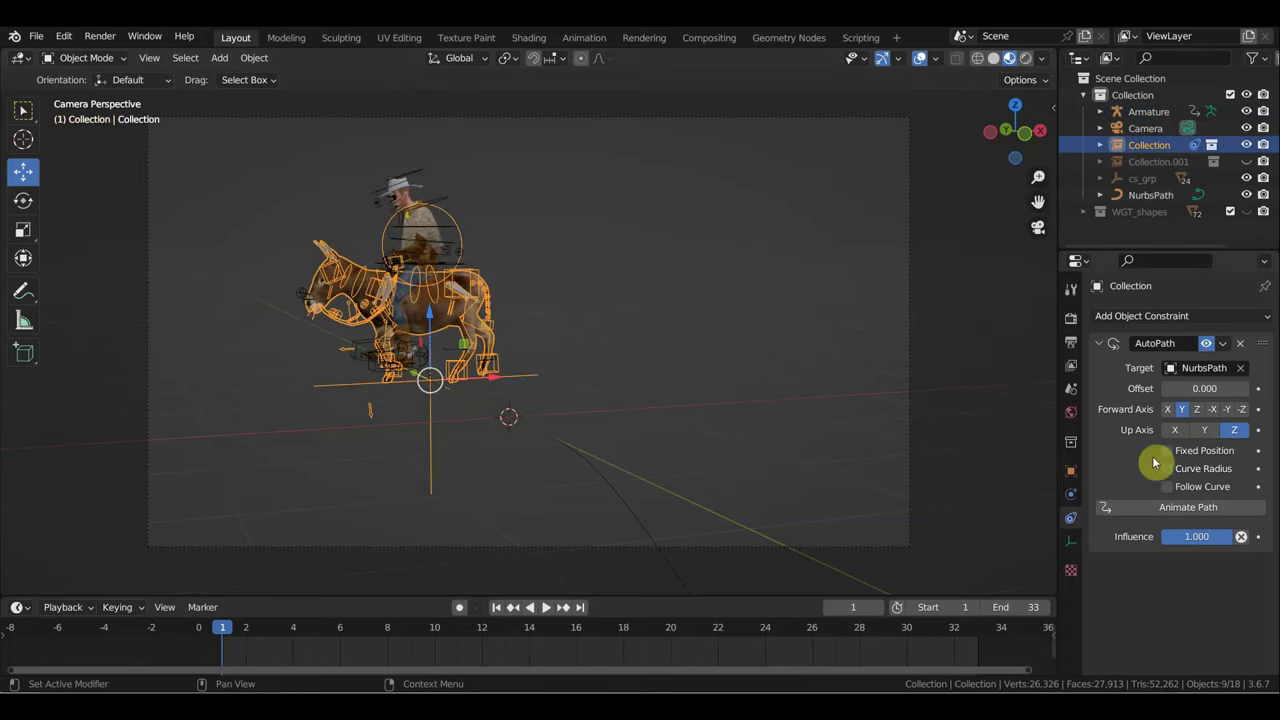
pyautogui.click(1168, 487)
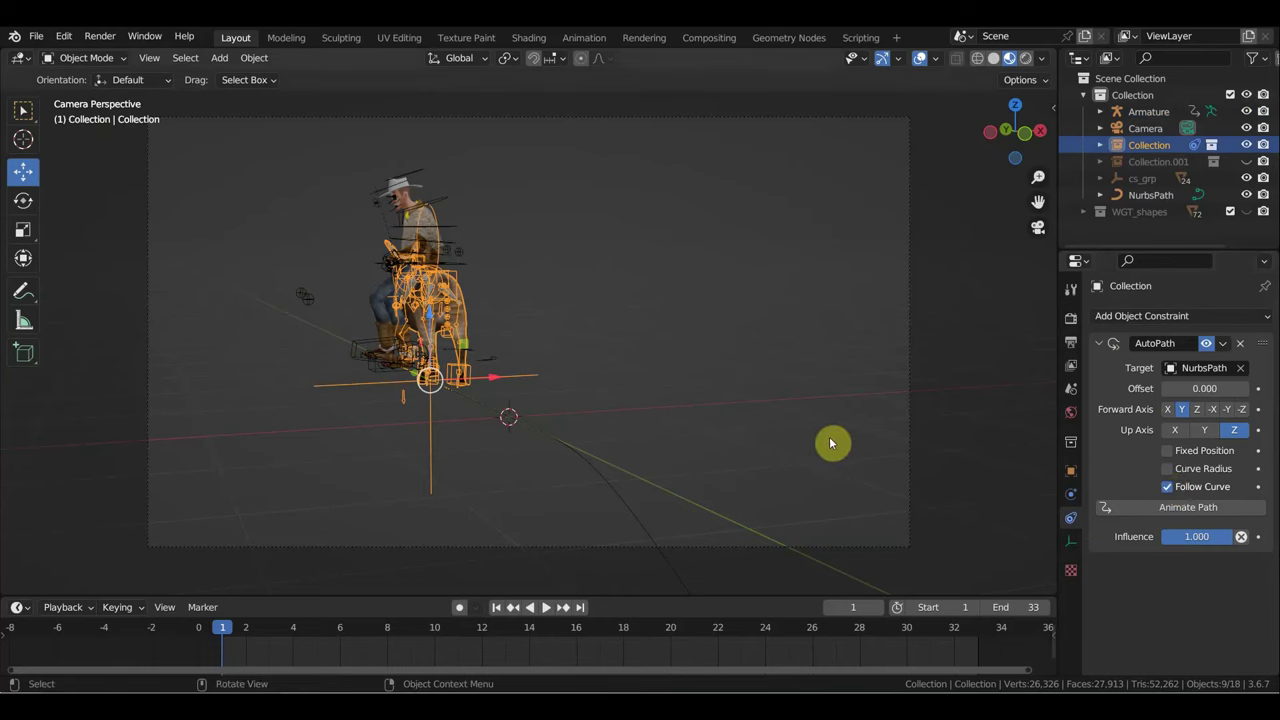
pyautogui.press('space')
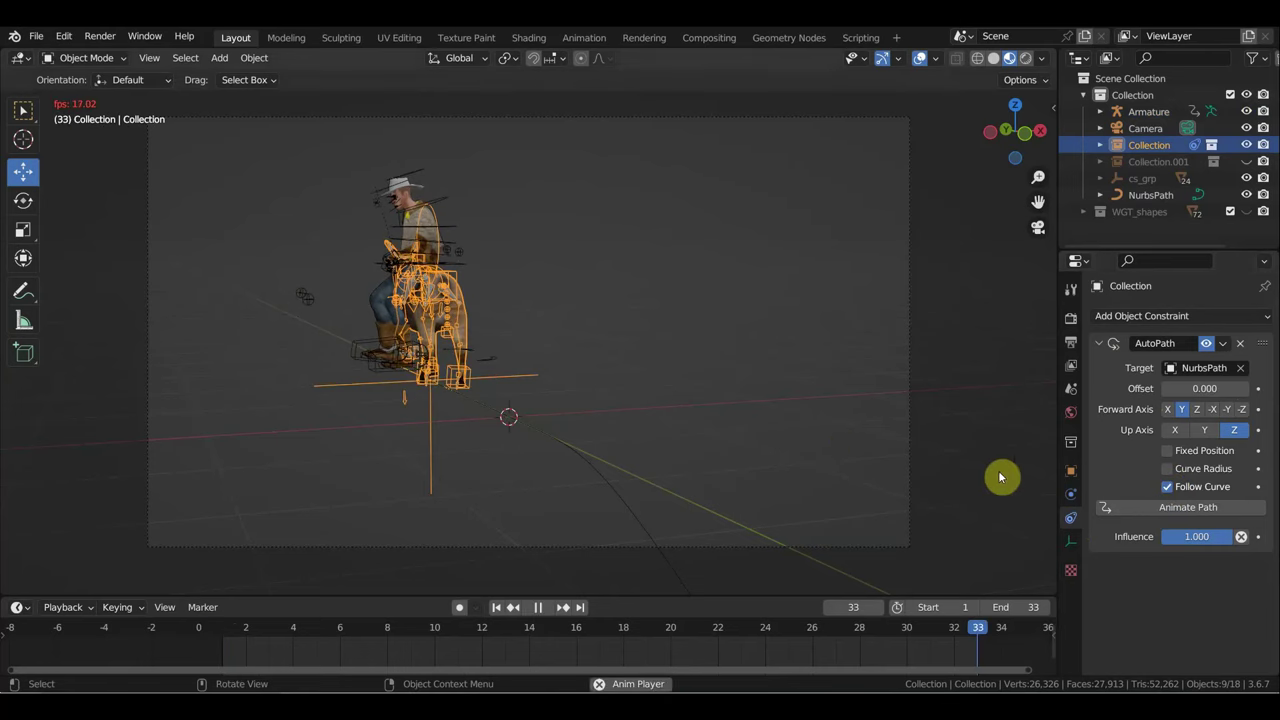
pyautogui.press('Escape')
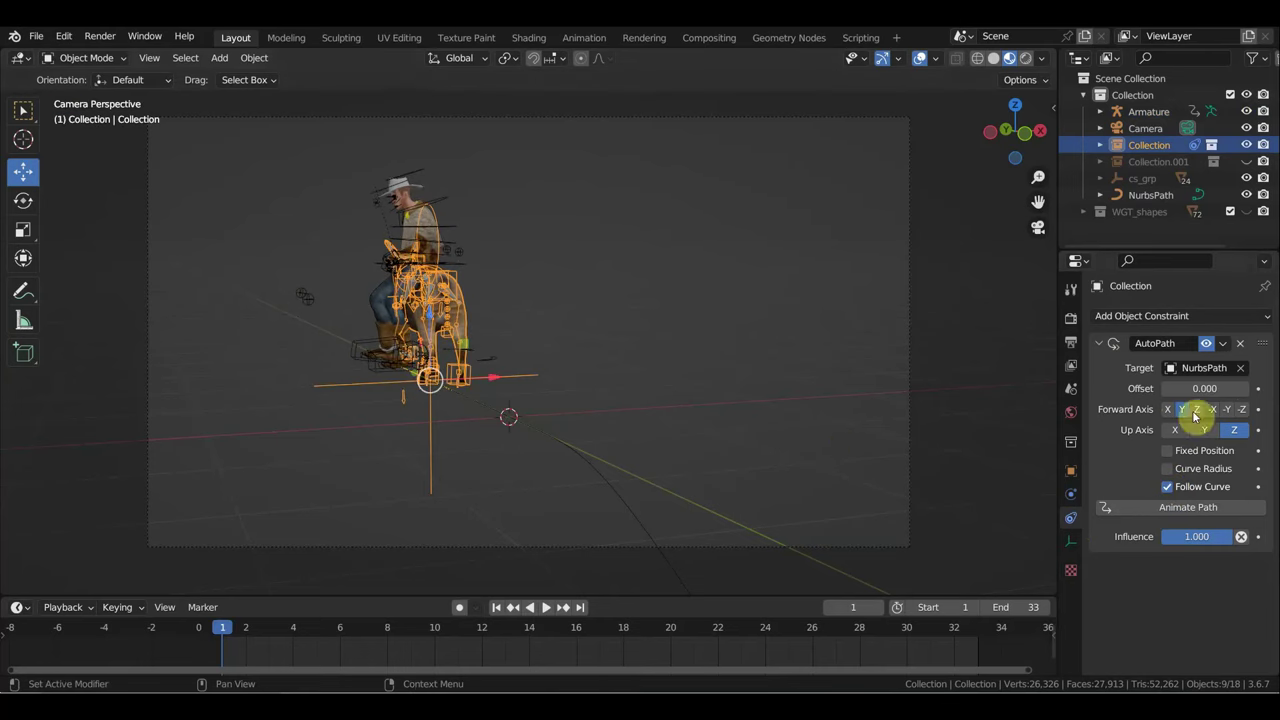
pyautogui.click(1166, 487)
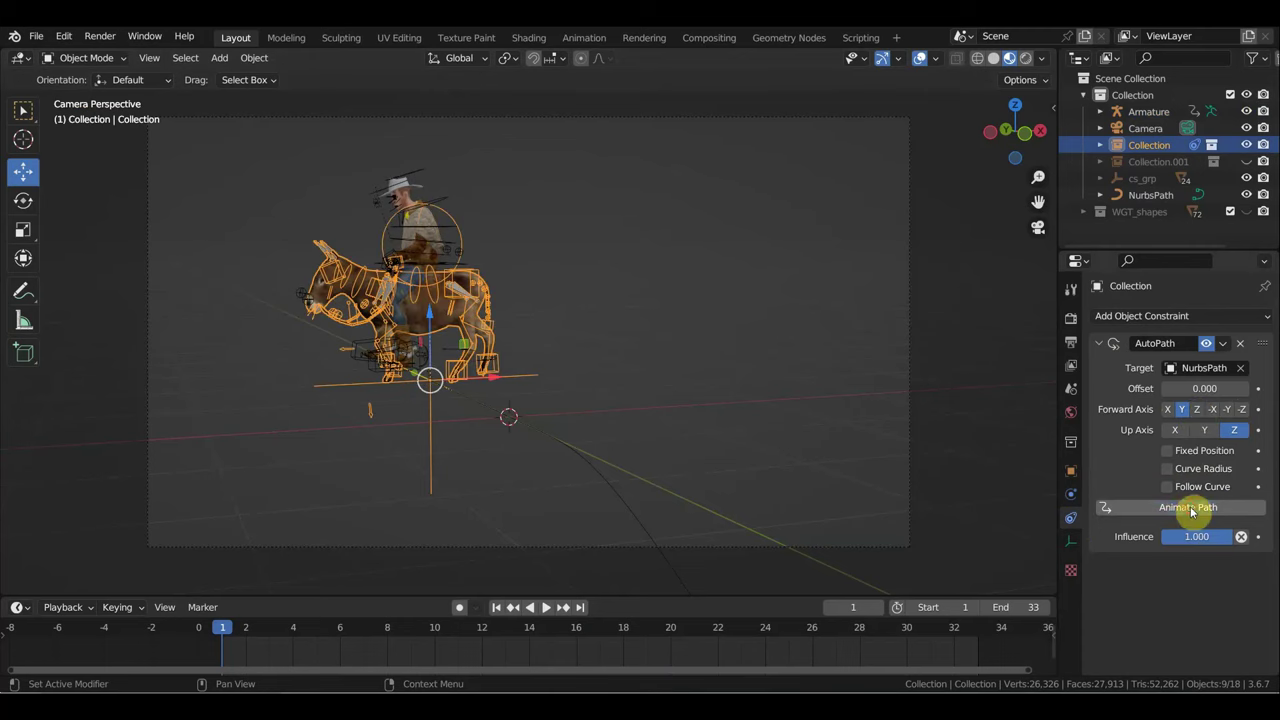
pyautogui.click(446, 203)
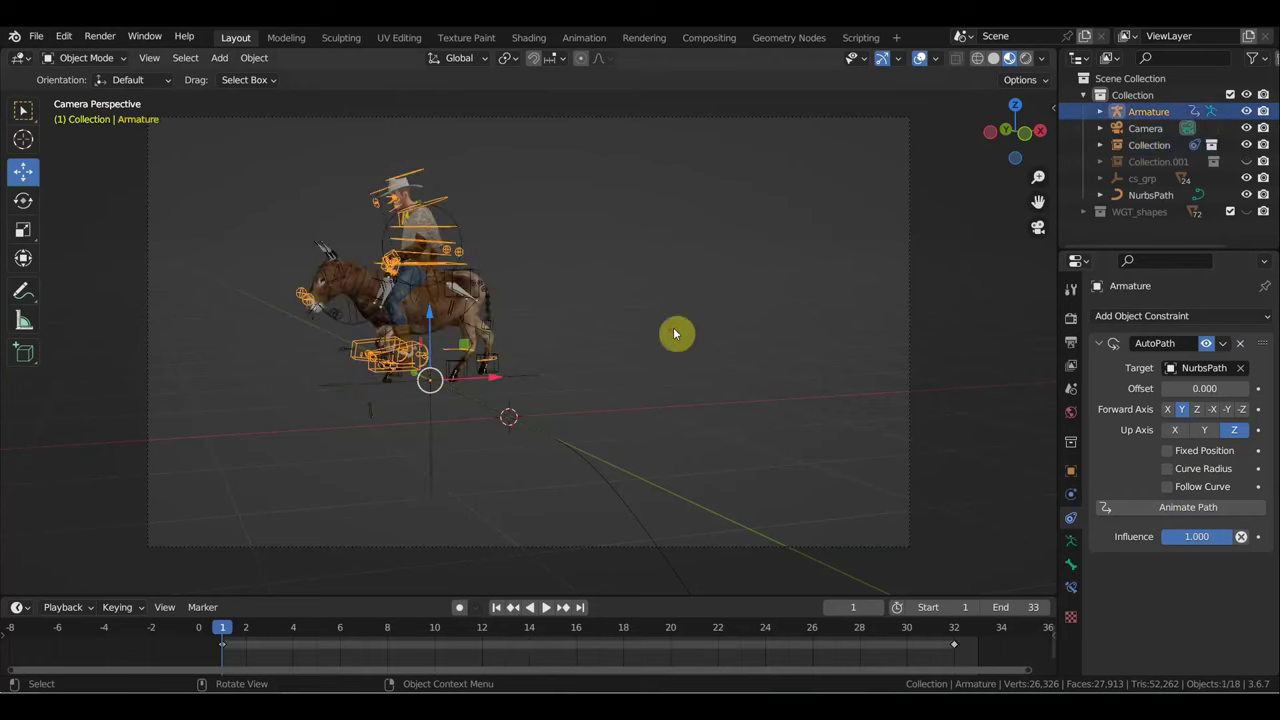
pyautogui.click(1201, 508)
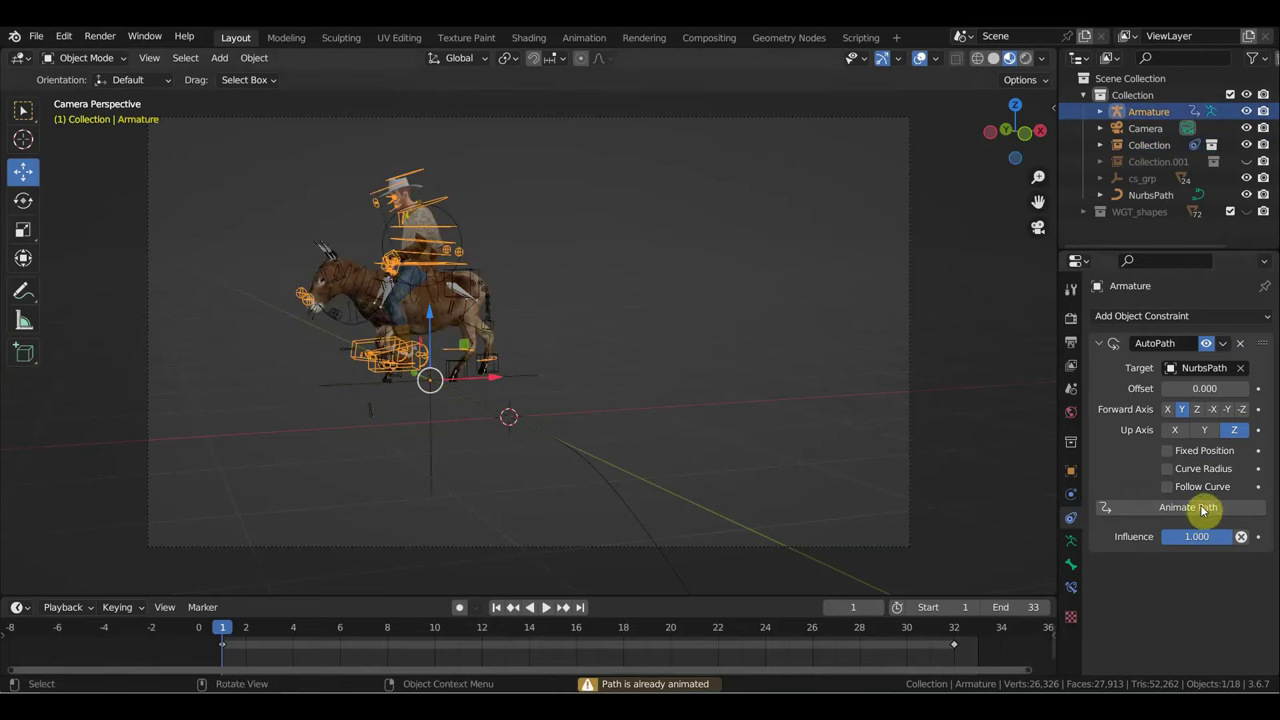
pyautogui.click(610, 490)
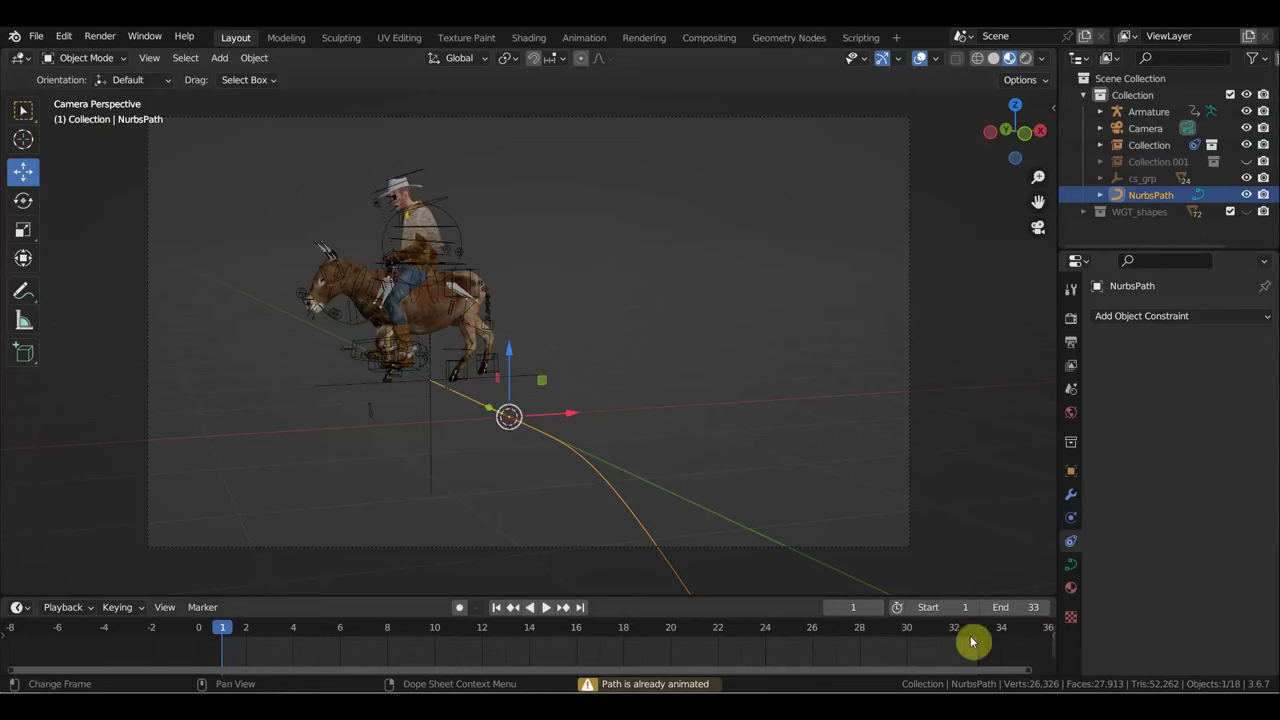
# Step: Set the scene end frame to 800 and the NurbsPath's Path Animation Frames to 900
pyautogui.click(1032, 607)
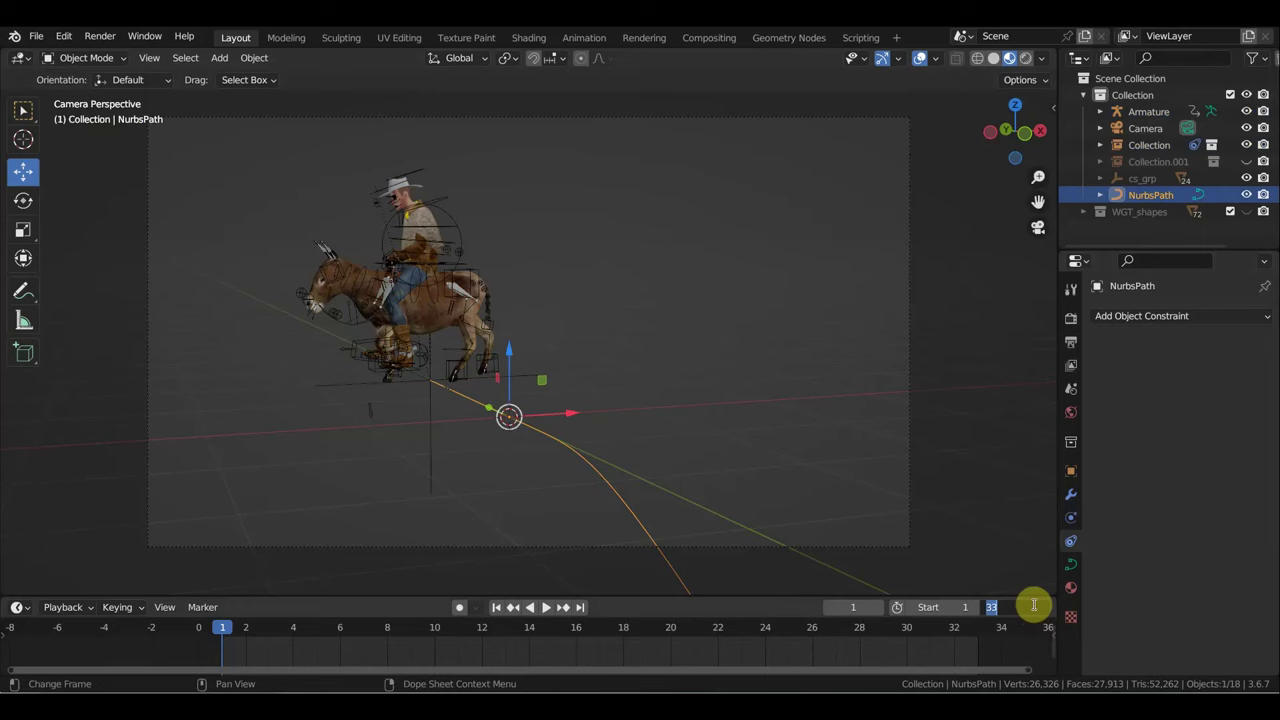
pyautogui.write('800')
pyautogui.press('Return')
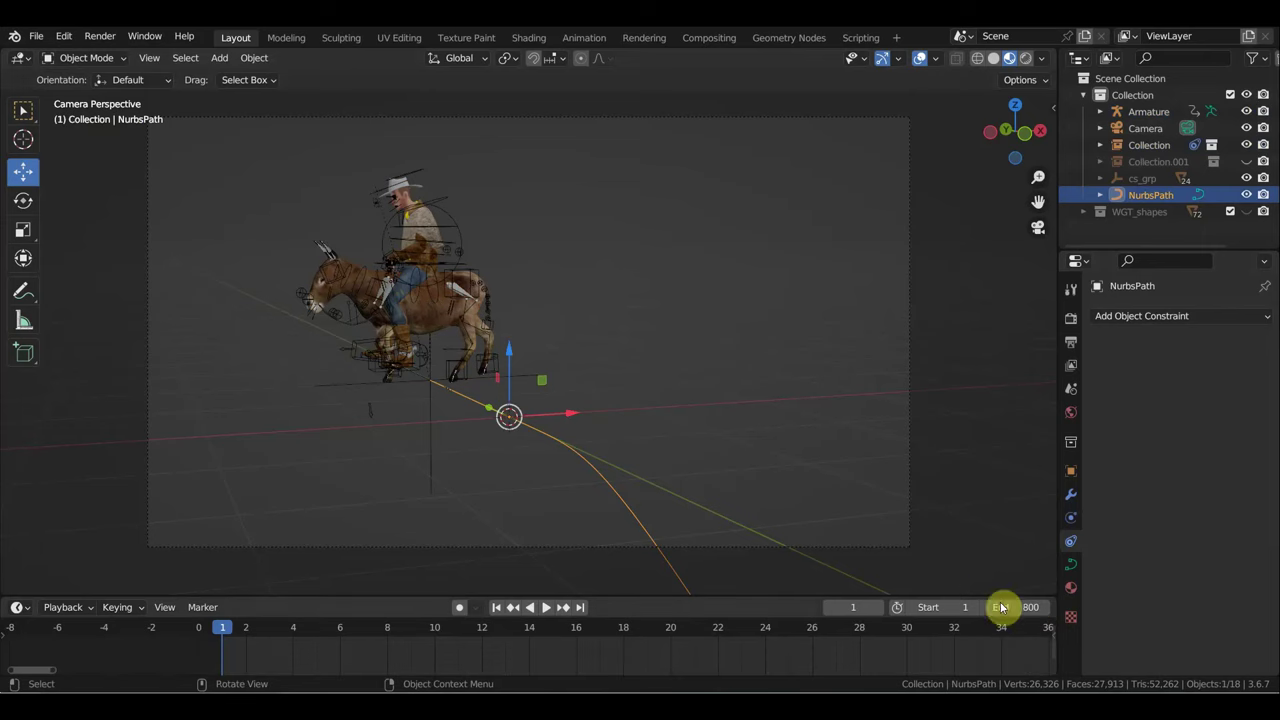
pyautogui.click(1070, 564)
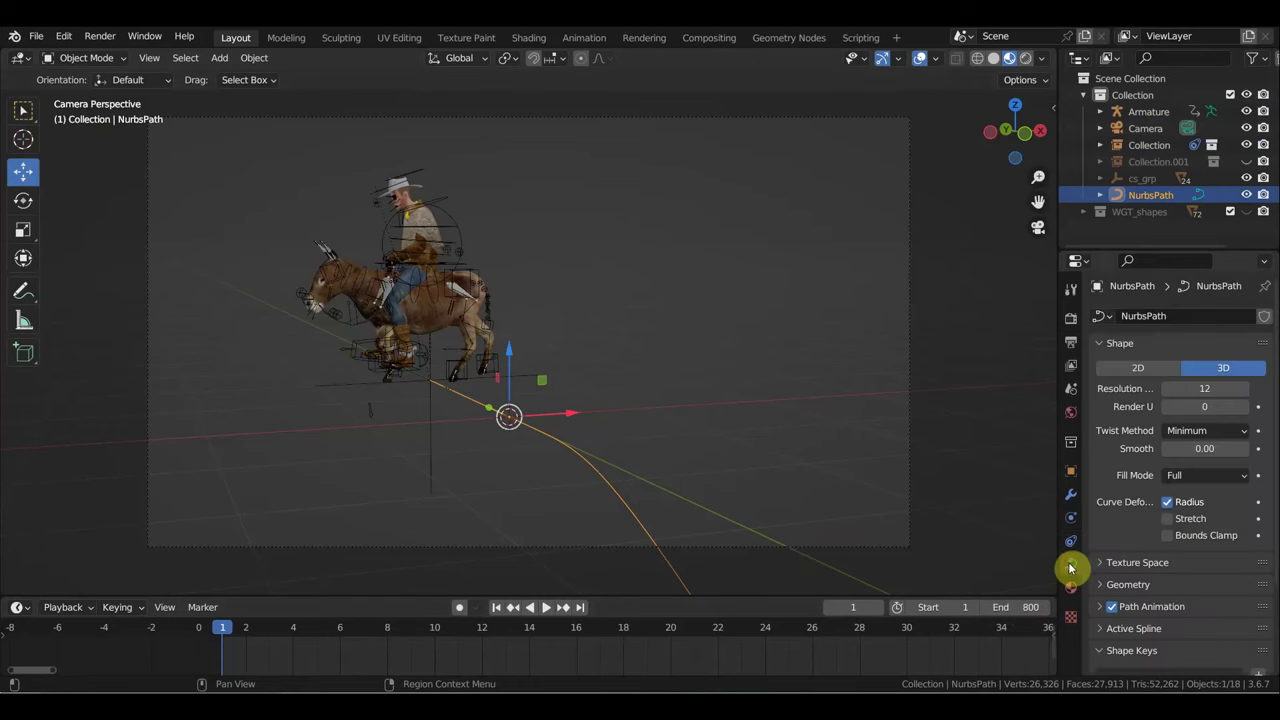
pyautogui.click(1100, 606)
pyautogui.scroll(-3, 1132, 608)
pyautogui.scroll(-1, 1180, 570)
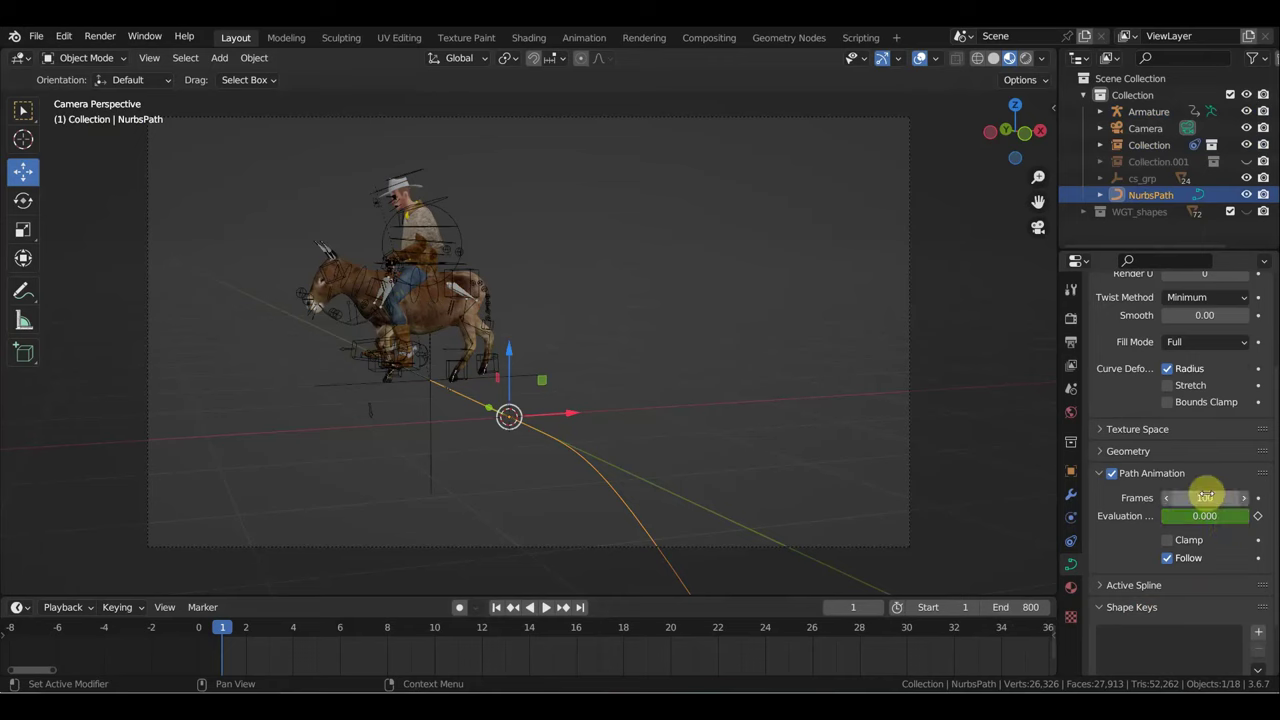
pyautogui.doubleClick(1205, 497)
pyautogui.write('9')
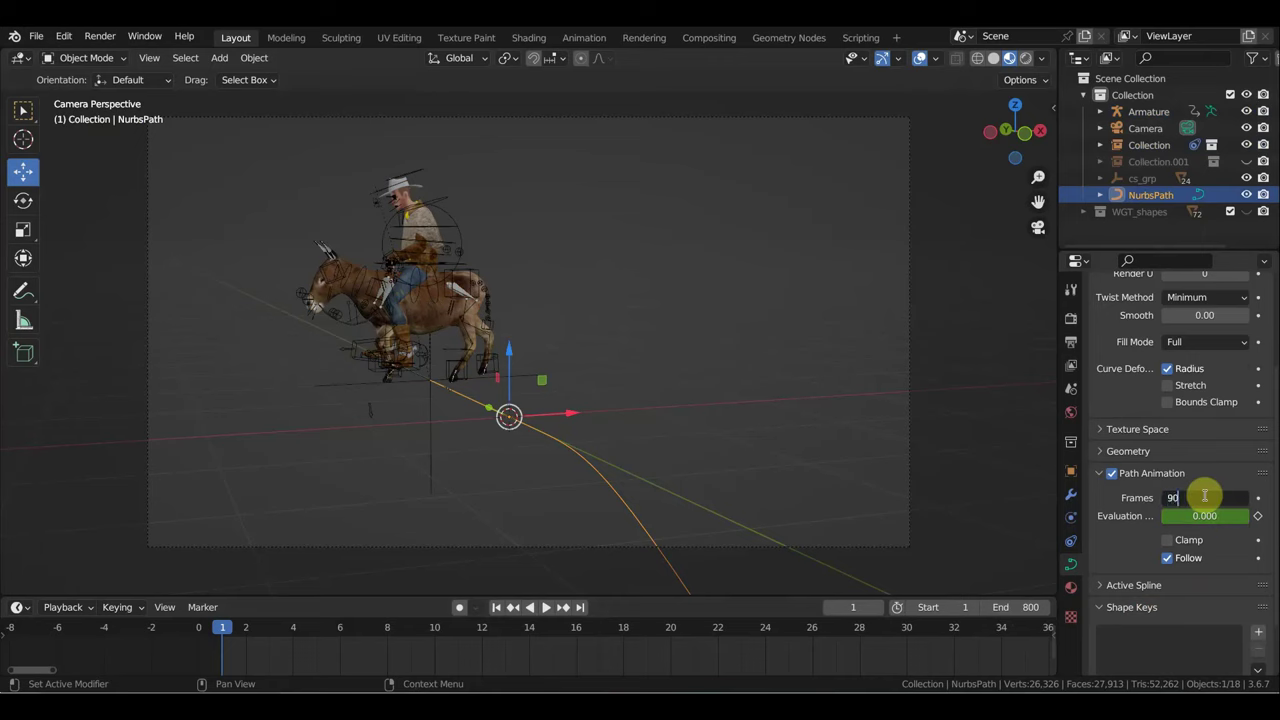
pyautogui.write('0')
pyautogui.press('Return')
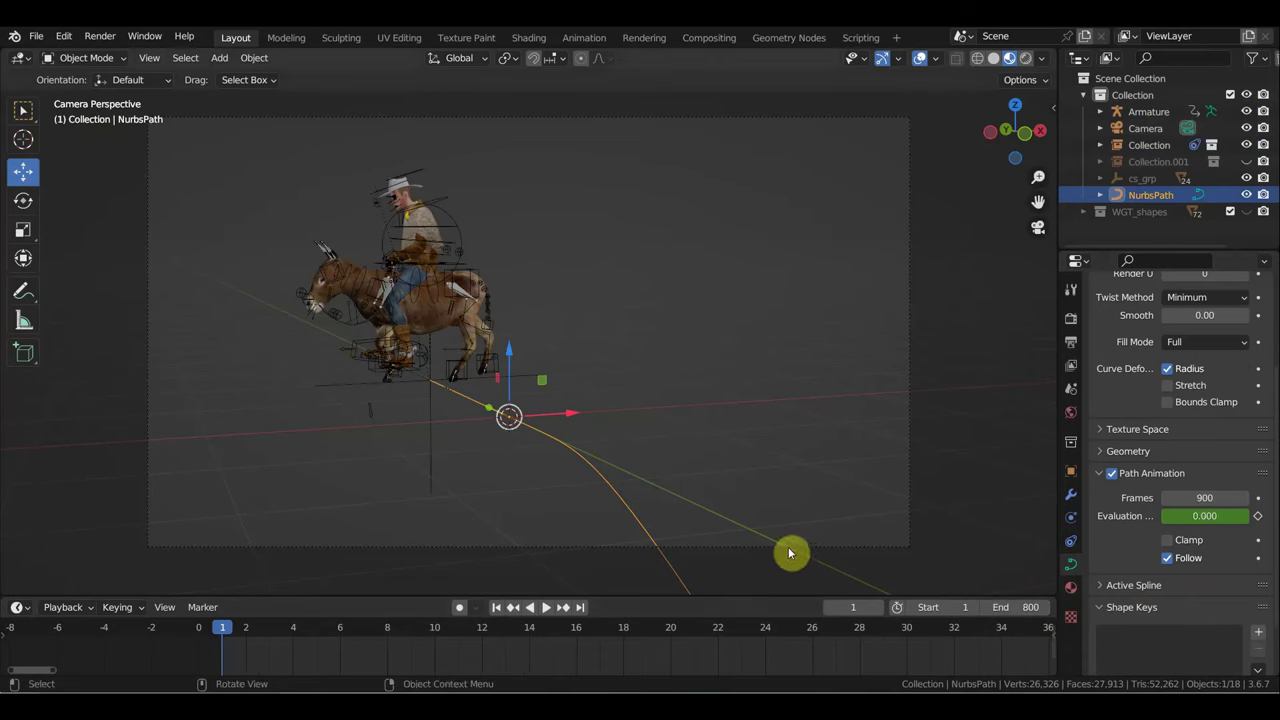
# Step: Play the animation to watch the rider travel along the path, then stop it
pyautogui.press('space')
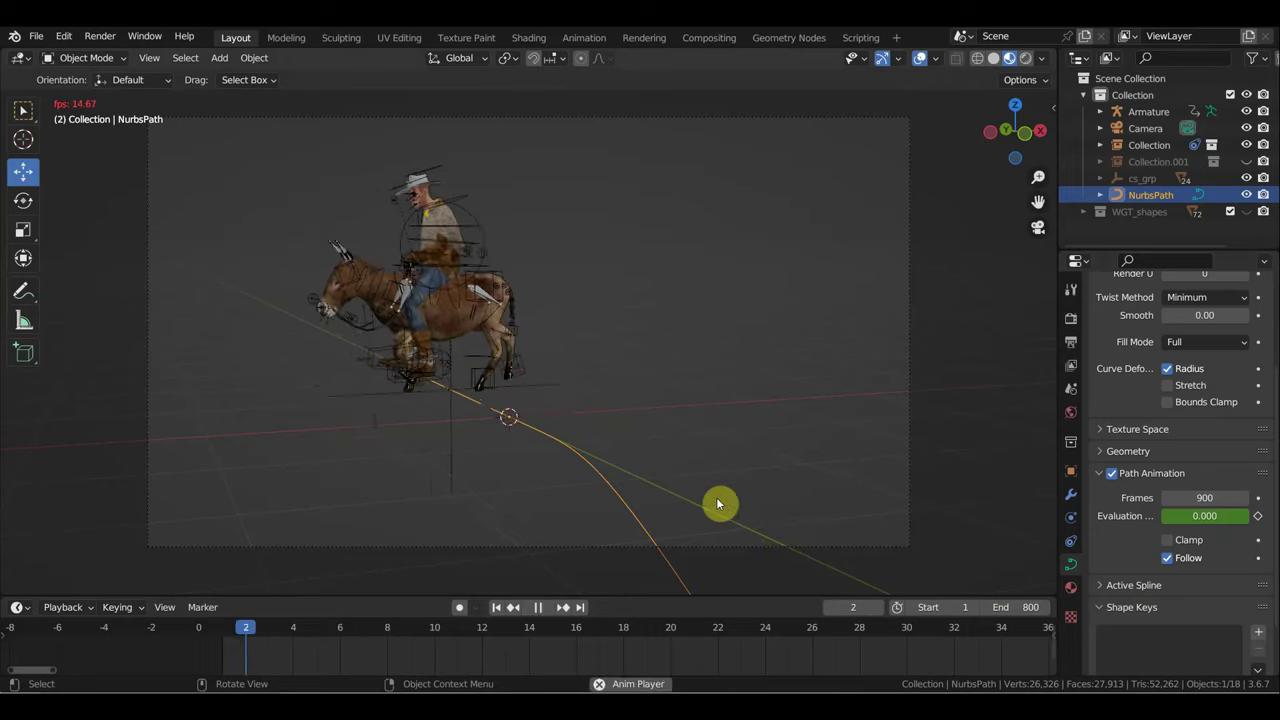
pyautogui.scroll(-3, 738, 484)
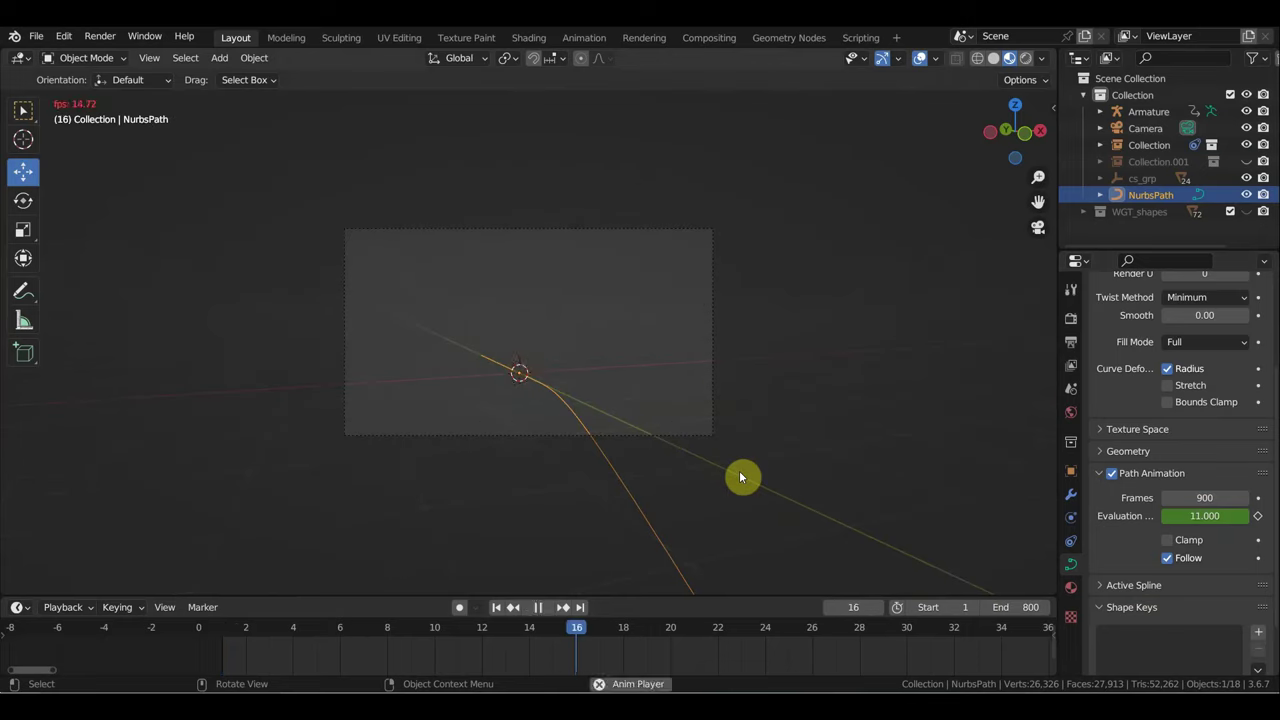
pyautogui.press('space')
pyautogui.click(222, 640)
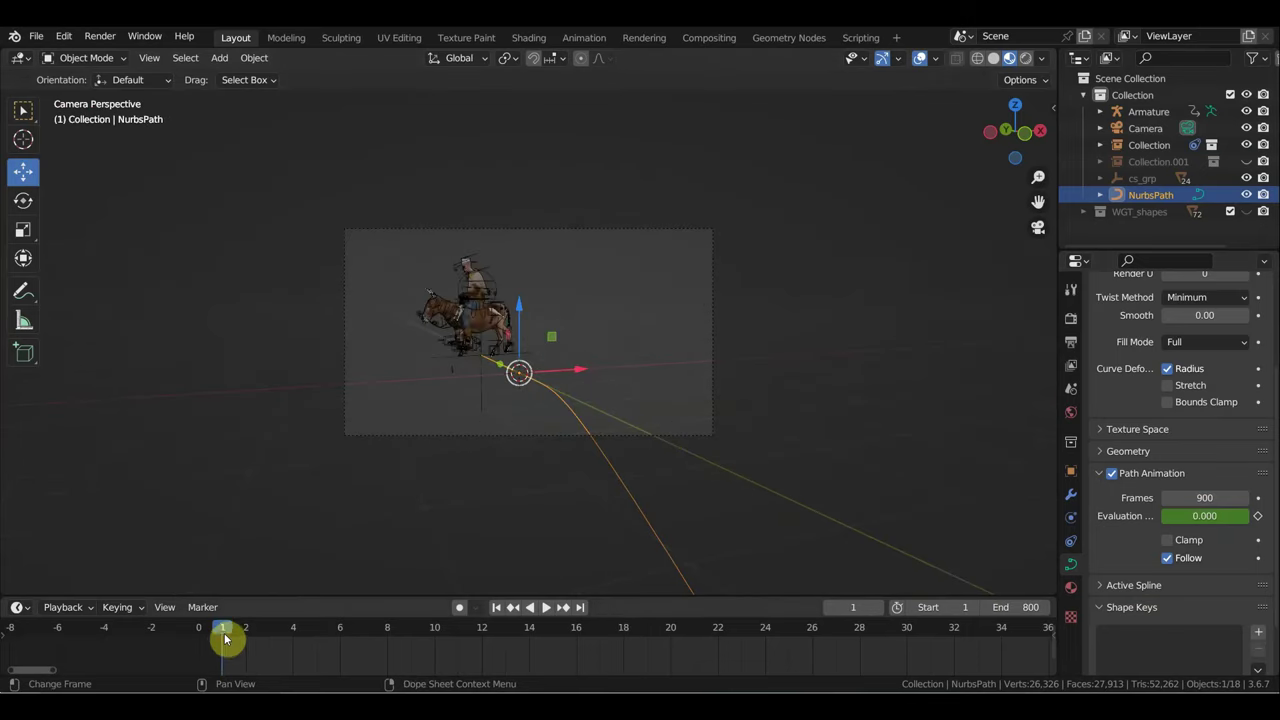
pyautogui.click(480, 268)
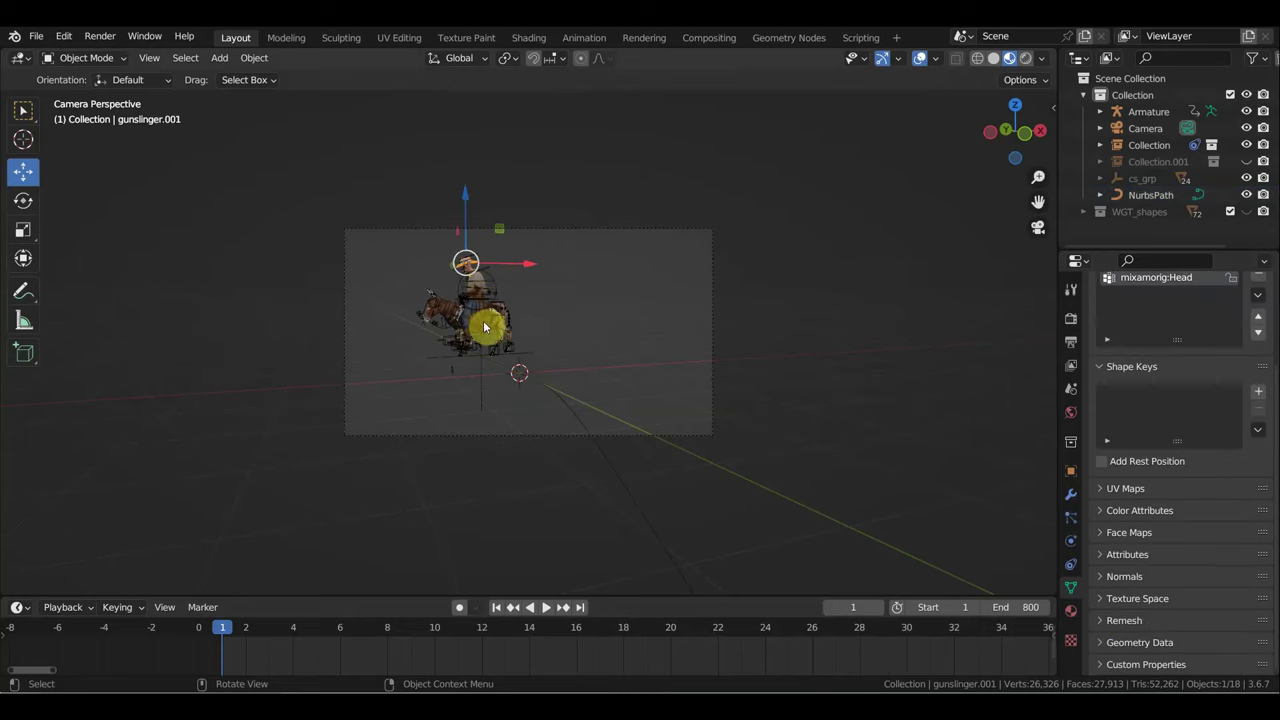
pyautogui.scroll(2, 483, 320)
pyautogui.scroll(2, 447, 225)
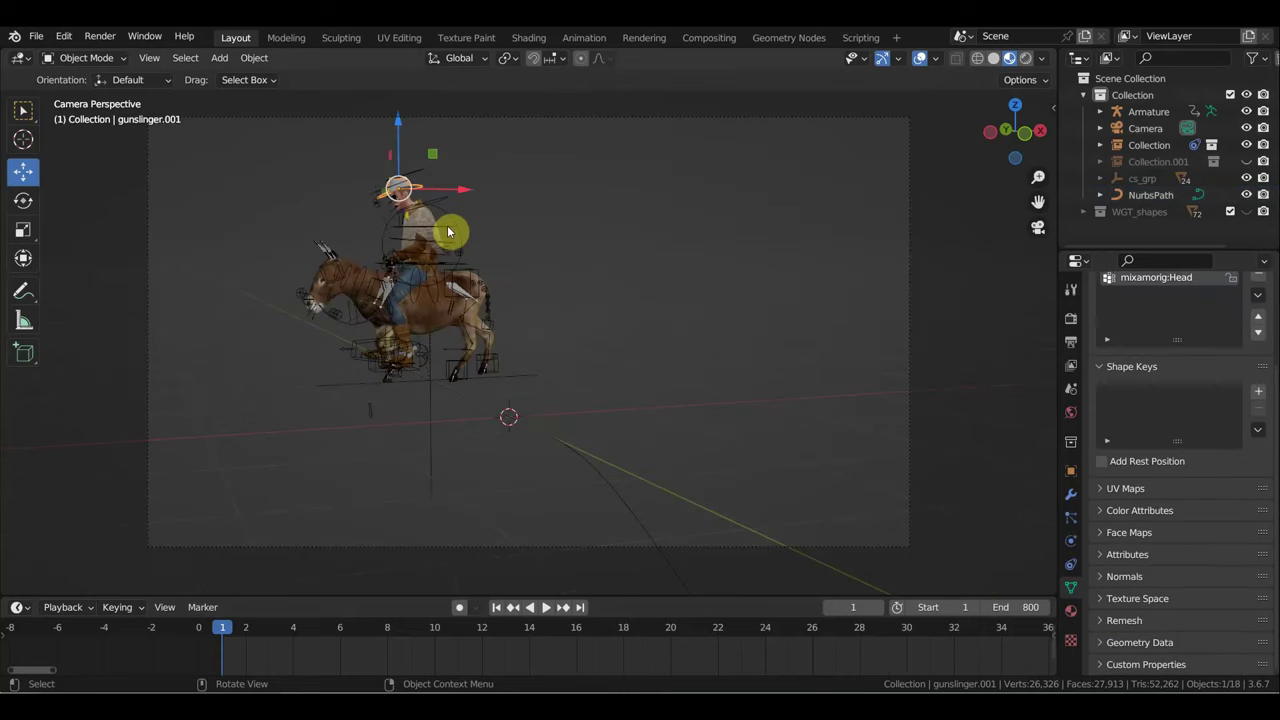
pyautogui.click(412, 166)
pyautogui.keyDown('shift'); pyautogui.click(520, 375); pyautogui.keyUp('shift')
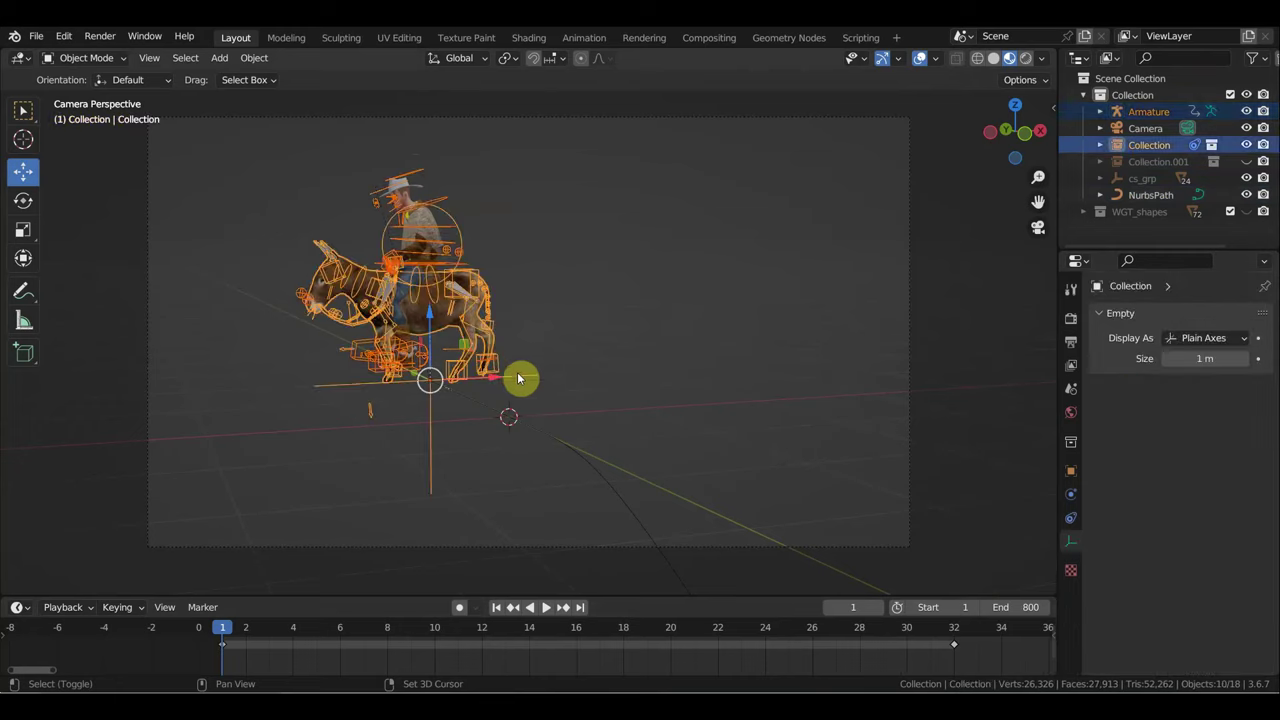
pyautogui.press('KP_7')
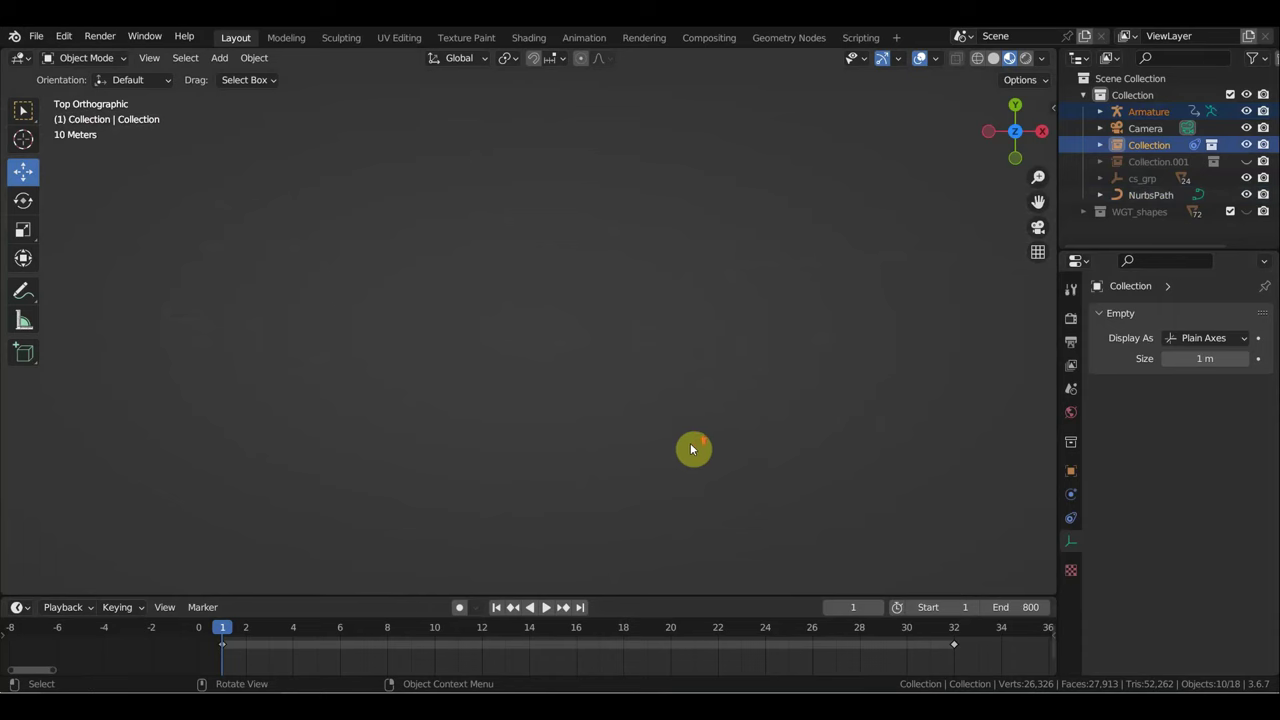
pyautogui.scroll(10, 688, 450)
pyautogui.moveTo(688, 450)
pyautogui.mouseDown(button='middle')
pyautogui.moveTo(320, 186)
pyautogui.moveTo(264, 212)
pyautogui.mouseUp(button='middle')
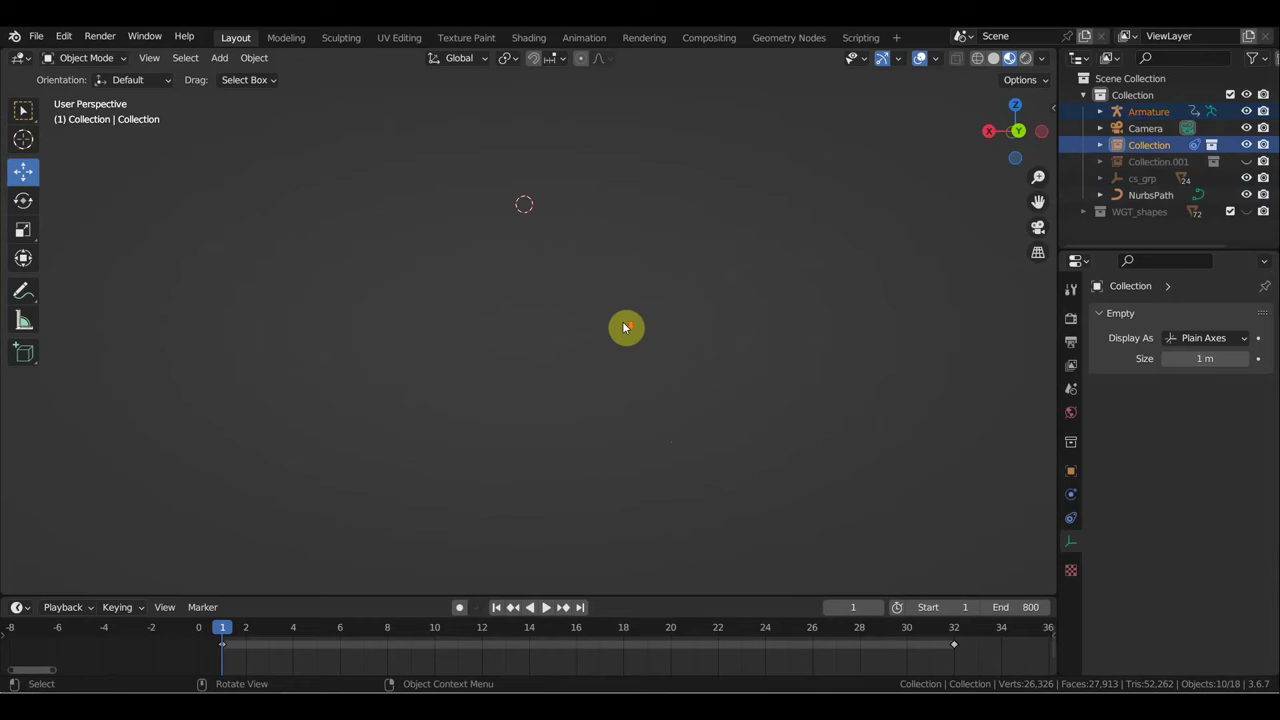
pyautogui.press('KP_1')
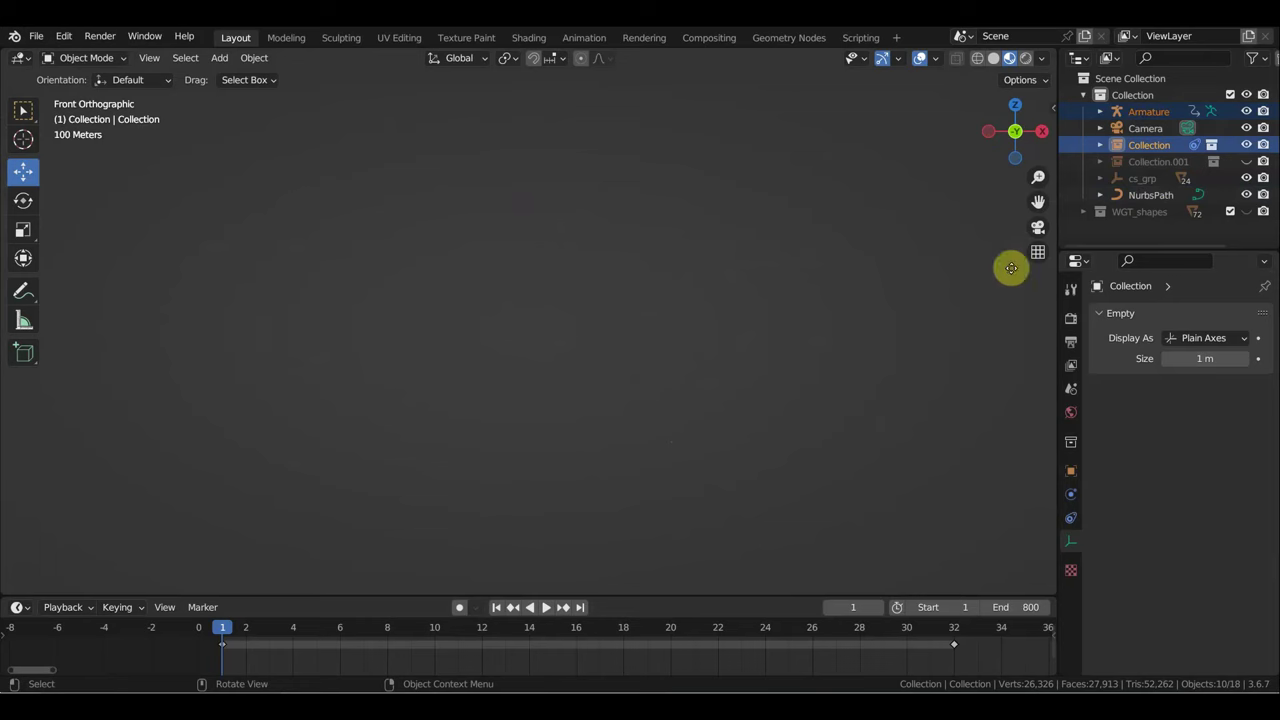
pyautogui.click(996, 60)
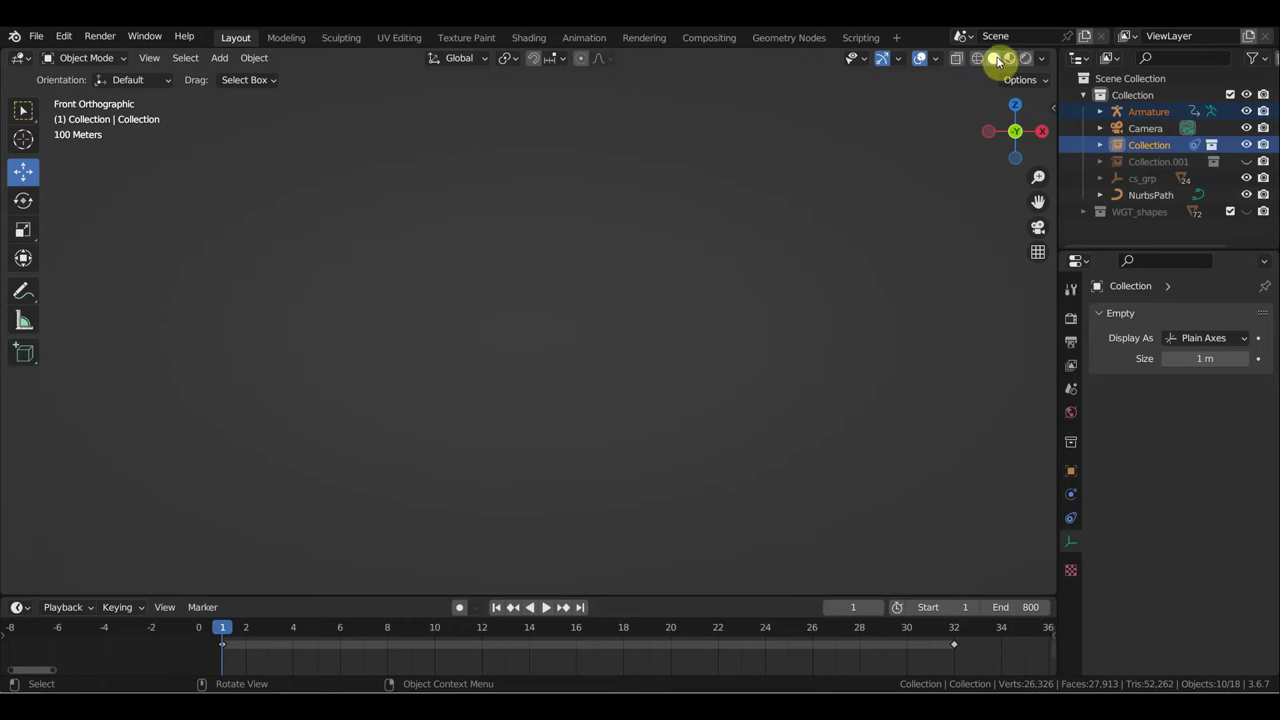
pyautogui.click(1010, 58)
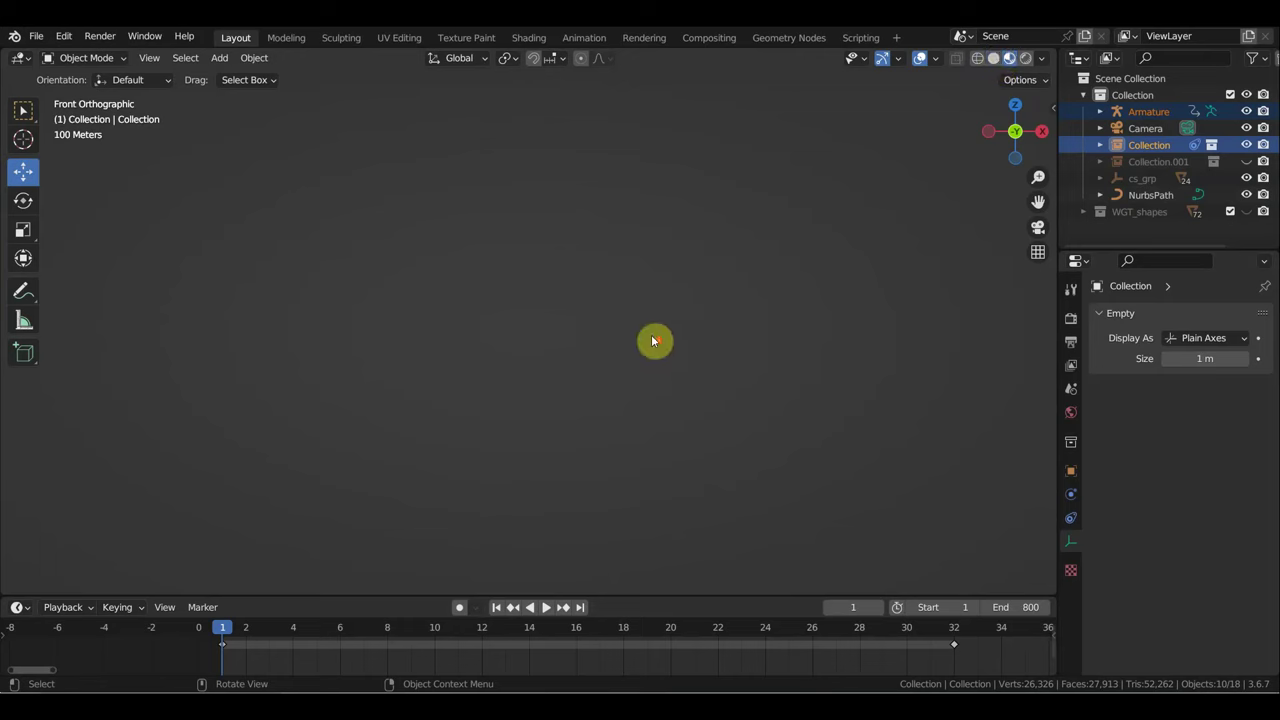
pyautogui.scroll(3, 652, 341)
pyautogui.press('KP_0')
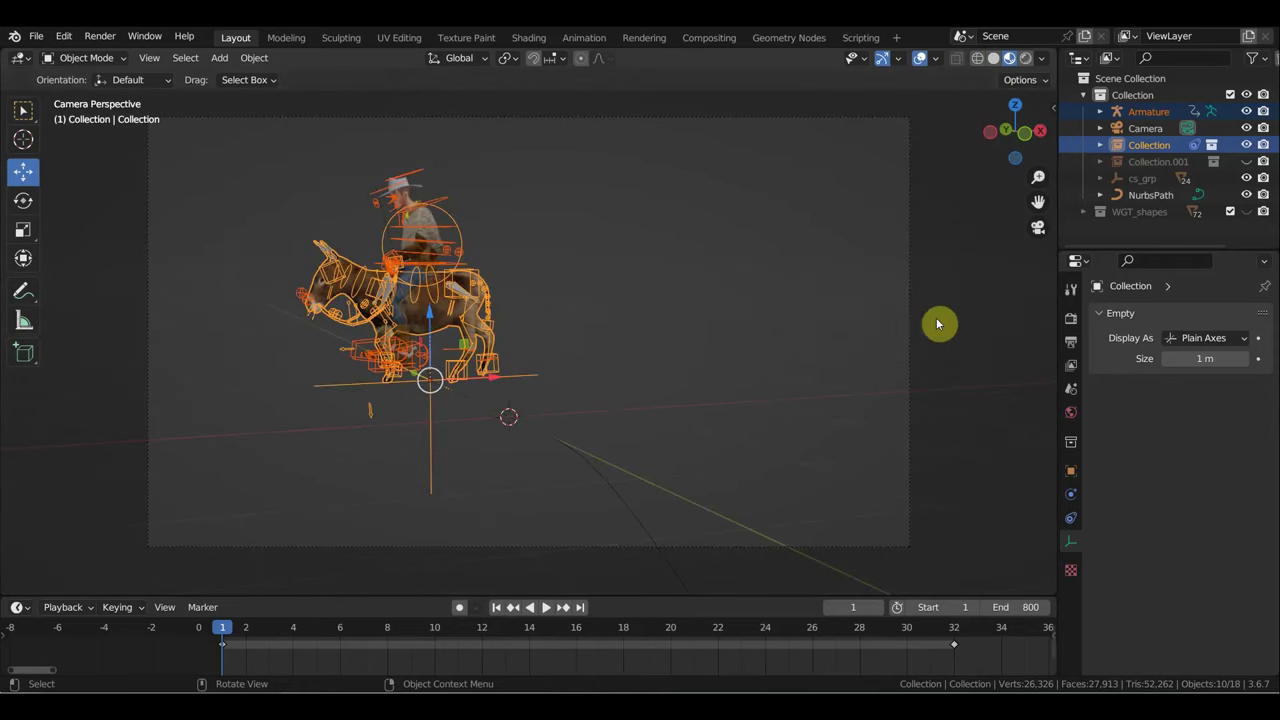
pyautogui.click(910, 332)
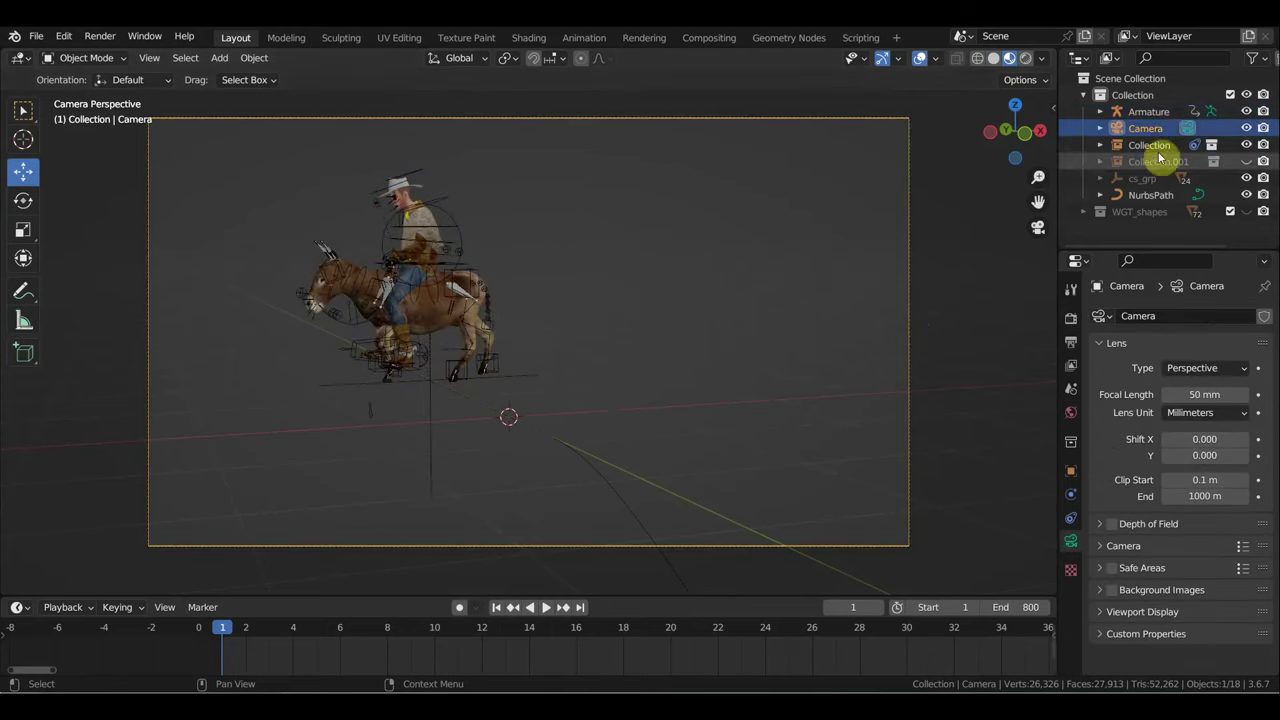
pyautogui.press('KP_0')
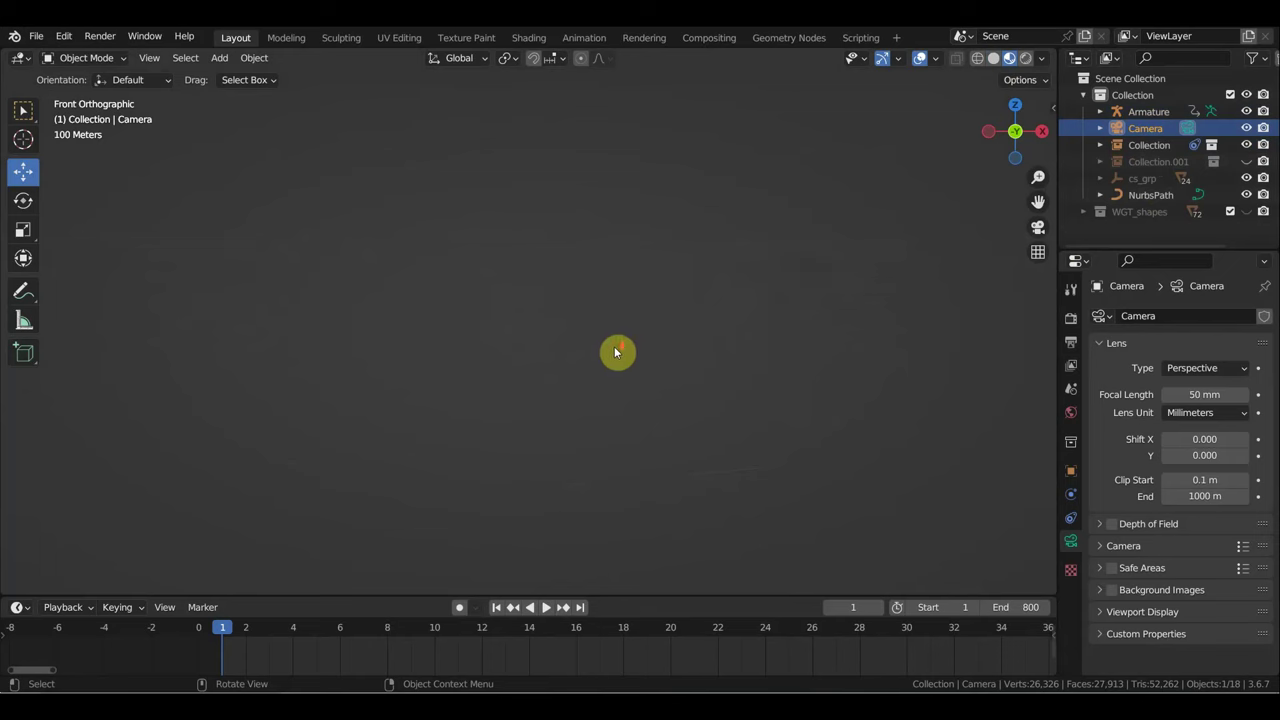
pyautogui.click(20, 113)
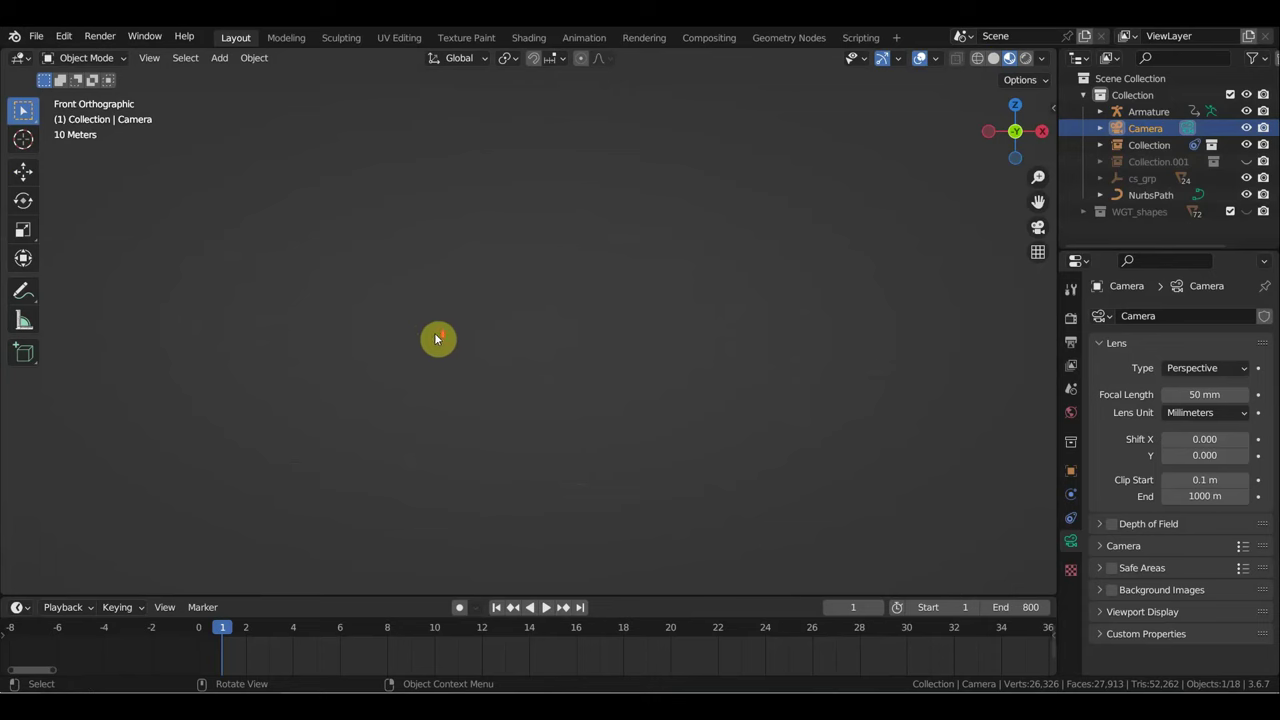
pyautogui.scroll(2, 435, 338)
pyautogui.scroll(2, 435, 338)
pyautogui.scroll(2, 485, 330)
pyautogui.scroll(-1, 487, 331)
pyautogui.scroll(1, 485, 331)
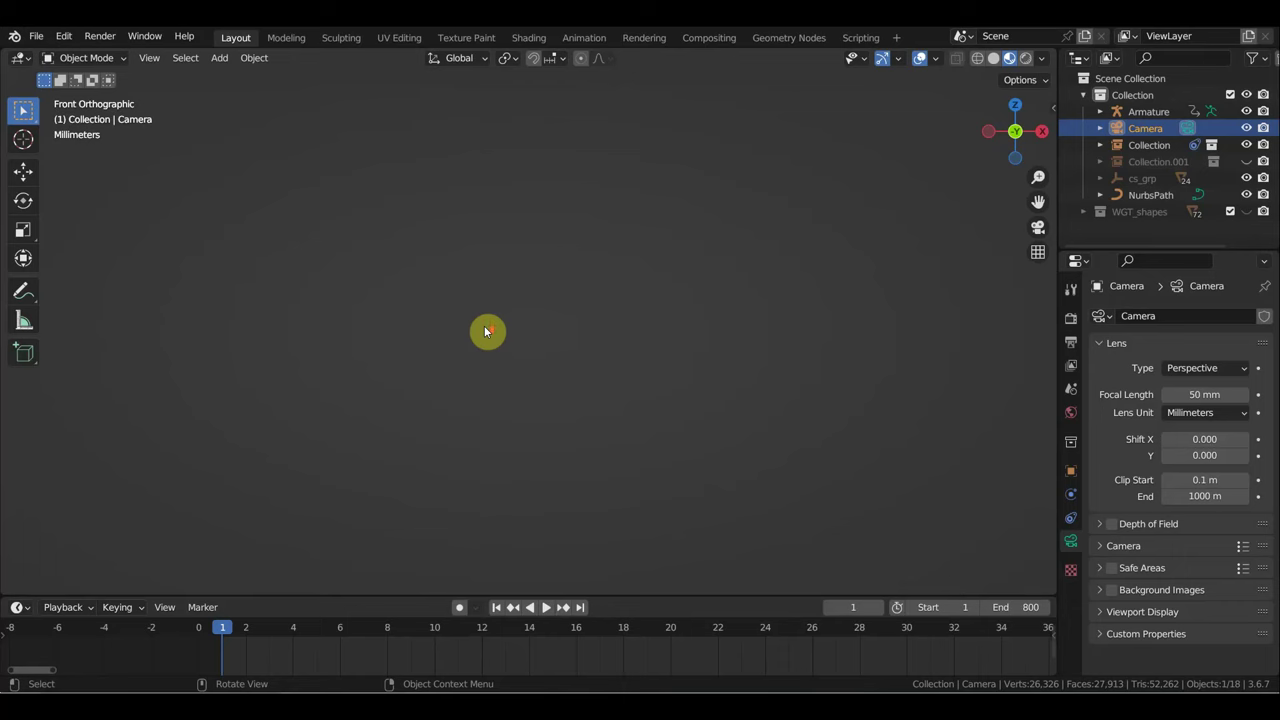
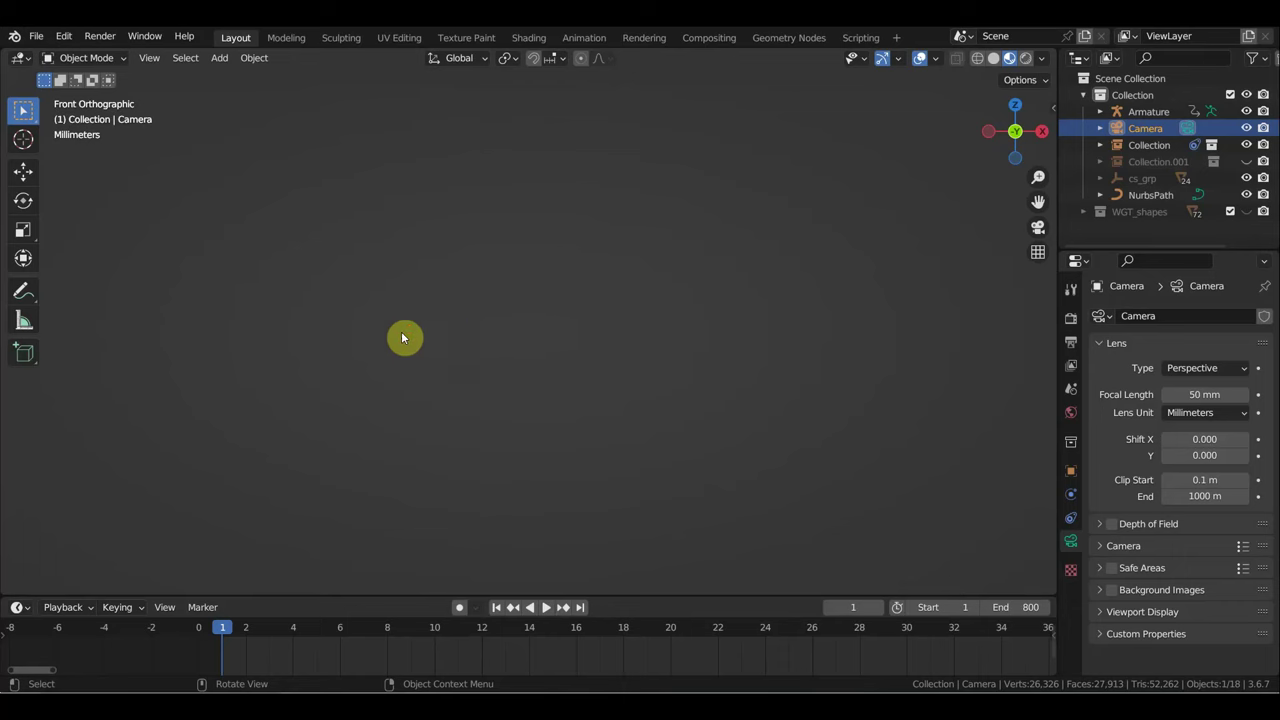
# Step: Orbit, pan and zoom the viewport in on the centre of the empty scene
pyautogui.moveTo(401, 331)
pyautogui.mouseDown(button='middle')
pyautogui.moveTo(714, 431)
pyautogui.moveTo(676, 383)
pyautogui.mouseUp(button='middle')
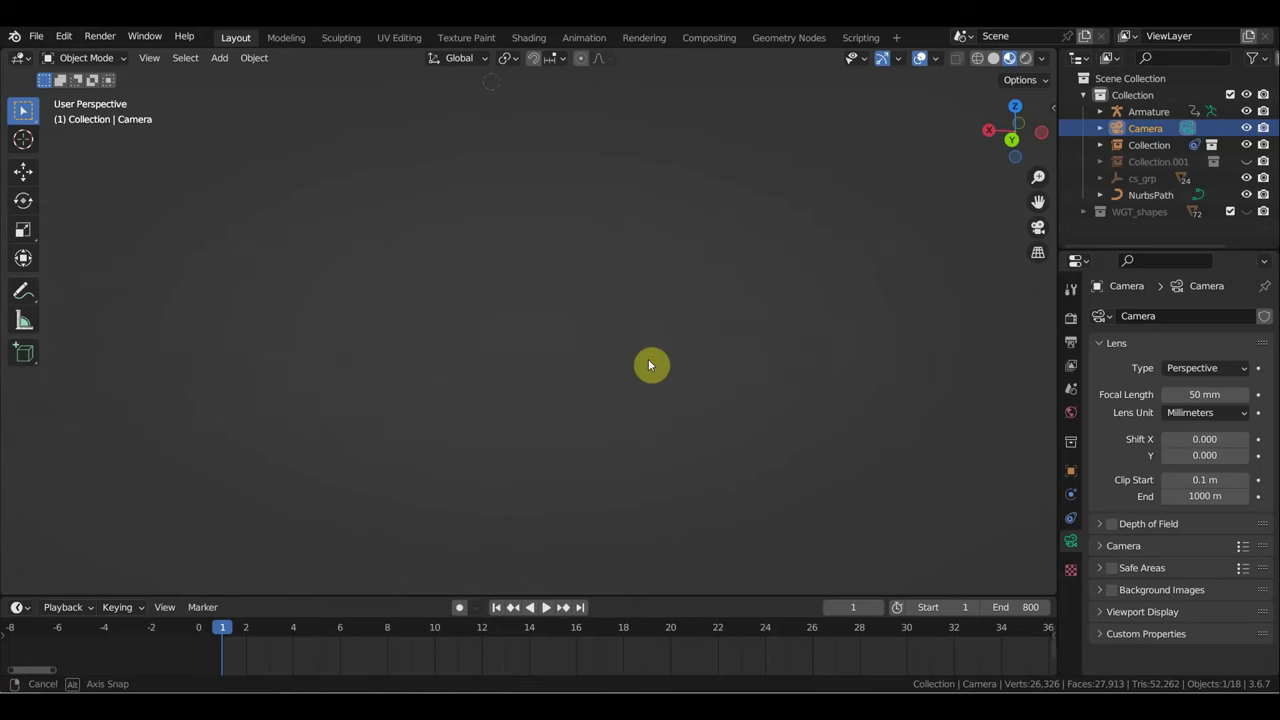
pyautogui.moveTo(568, 371); pyautogui.dragTo(657, 386, button='middle')
pyautogui.keyDown('shift'); pyautogui.moveTo(707, 280); pyautogui.dragTo(657, 490, button='middle'); pyautogui.keyUp('shift')
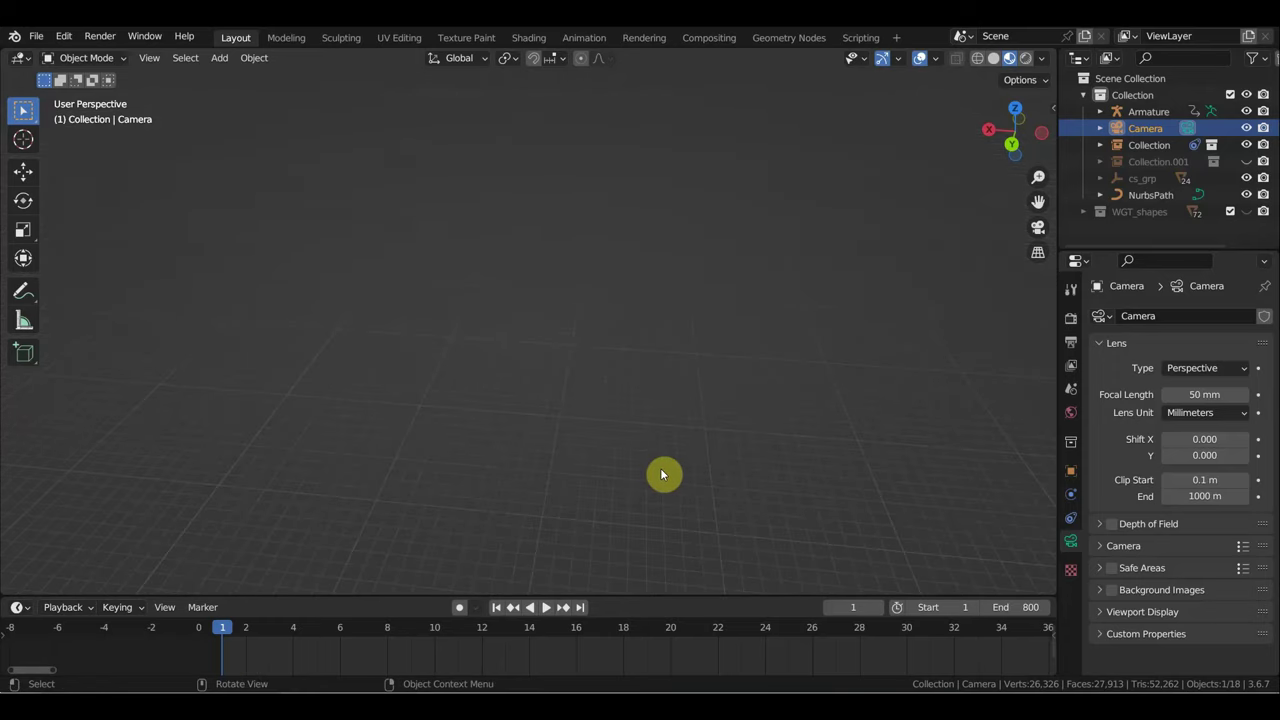
pyautogui.moveTo(661, 474); pyautogui.dragTo(586, 420, button='middle')
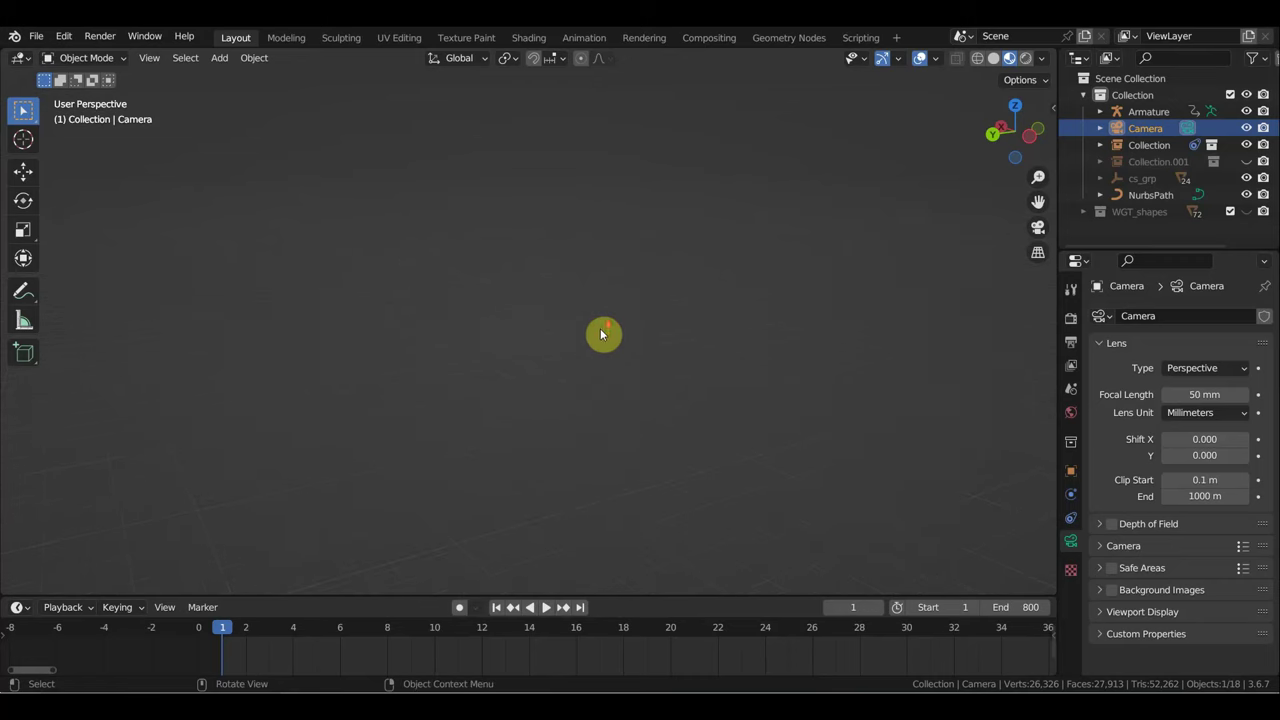
pyautogui.keyDown('shift'); pyautogui.moveTo(586, 420); pyautogui.dragTo(790, 345, button='middle'); pyautogui.keyUp('shift')
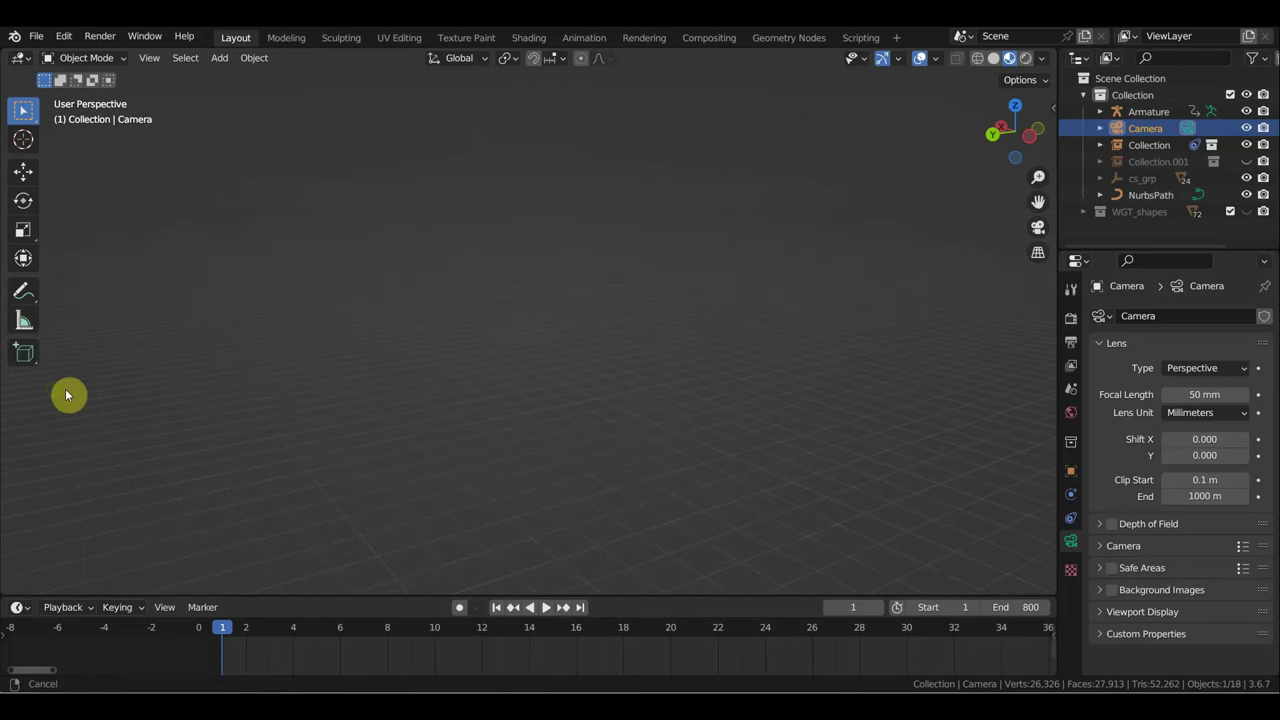
pyautogui.moveTo(66, 395)
pyautogui.keyDown('shift'); pyautogui.mouseDown(button='middle')
pyautogui.moveTo(601, 383)
pyautogui.moveTo(637, 356)
pyautogui.mouseUp(button='middle'); pyautogui.keyUp('shift')
pyautogui.keyDown('shift'); pyautogui.moveTo(656, 250); pyautogui.dragTo(700, 286, button='middle'); pyautogui.keyUp('shift')
pyautogui.keyDown('ctrl'); pyautogui.moveTo(395, 428); pyautogui.dragTo(889, 303, button='middle'); pyautogui.keyUp('ctrl')
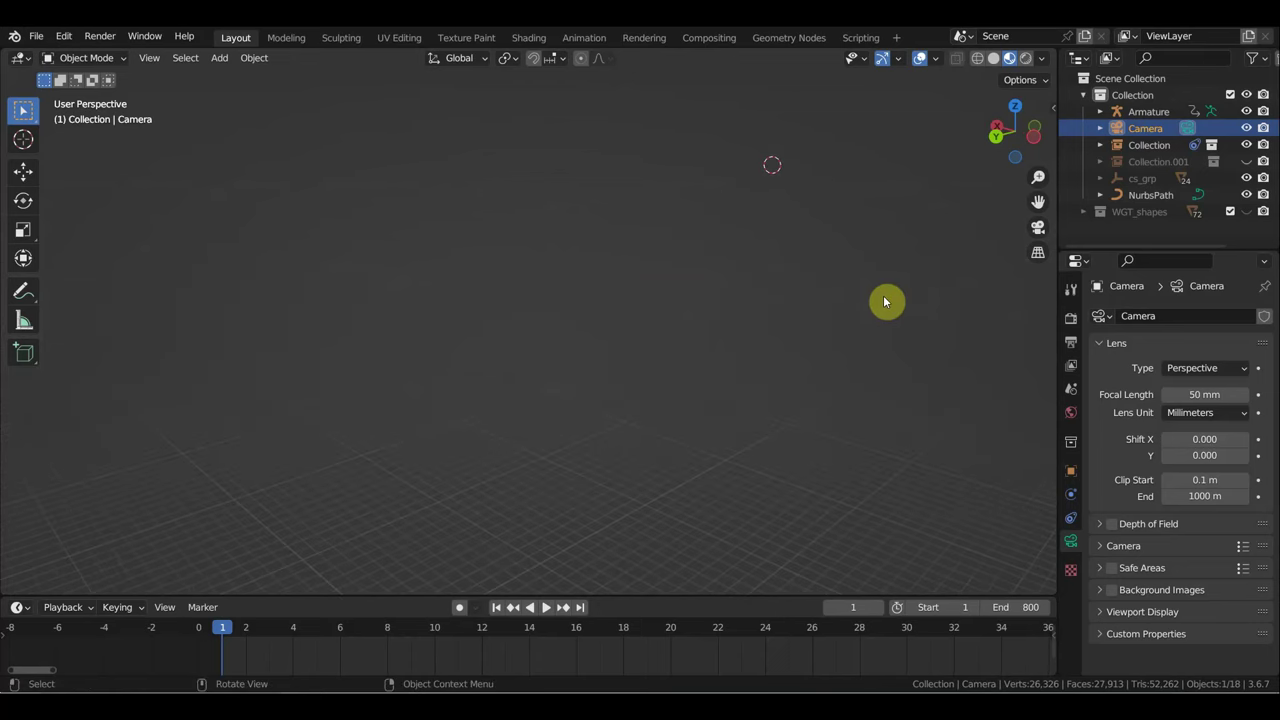
pyautogui.keyDown('ctrl'); pyautogui.moveTo(829, 306); pyautogui.dragTo(617, 403, button='middle'); pyautogui.keyUp('ctrl')
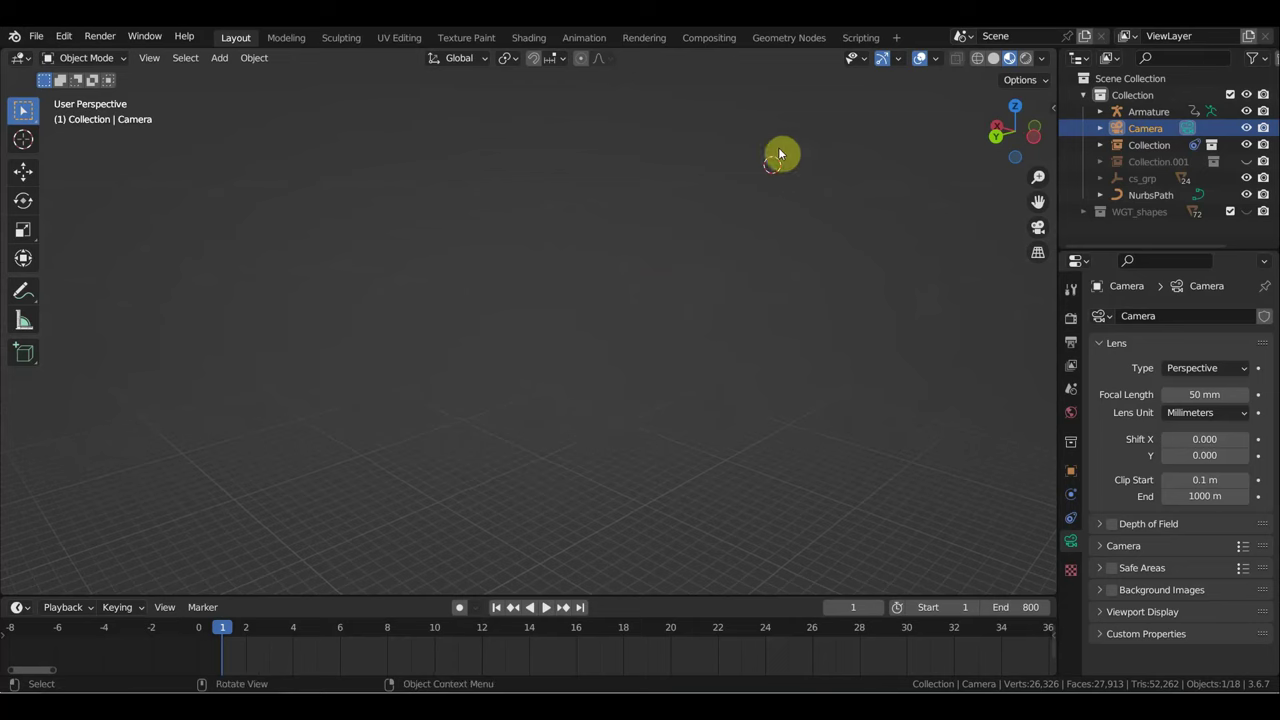
# Step: Deselect the camera, switch to Front view, and unhide Collection.001 with Alt+H
pyautogui.click(817, 215)
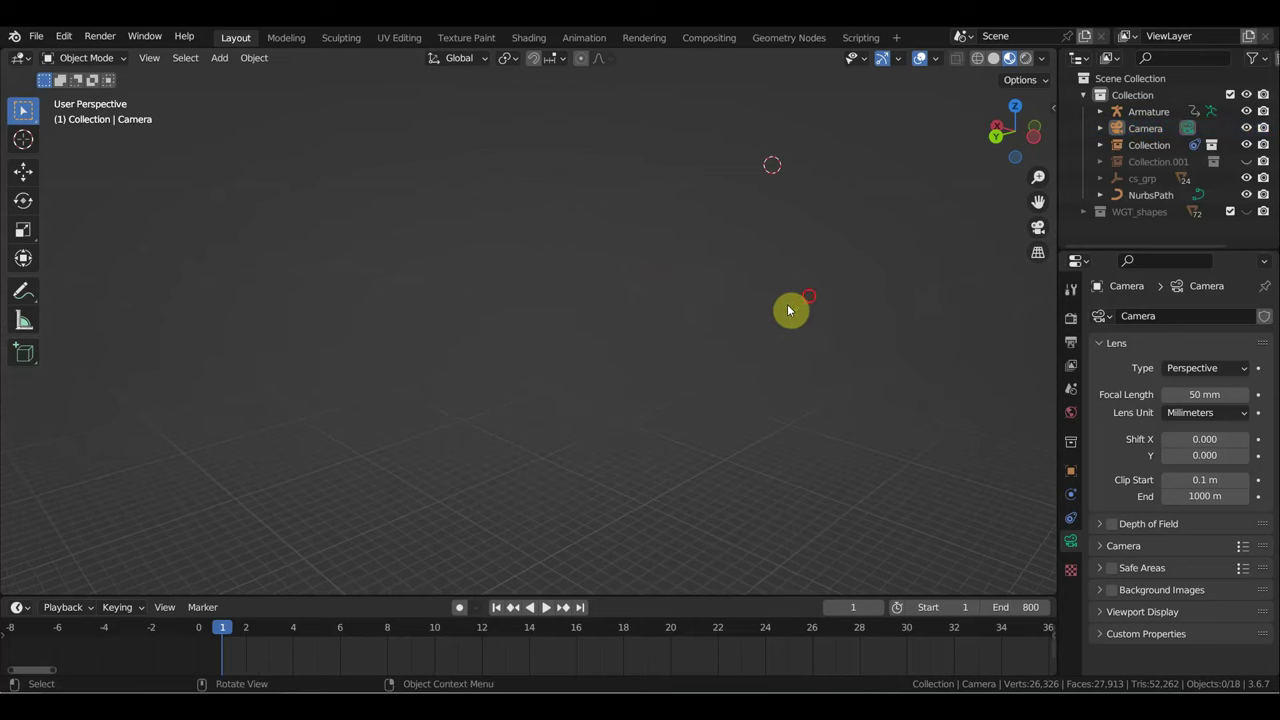
pyautogui.keyDown('shift'); pyautogui.moveTo(852, 283); pyautogui.dragTo(845, 289, button='middle'); pyautogui.keyUp('shift')
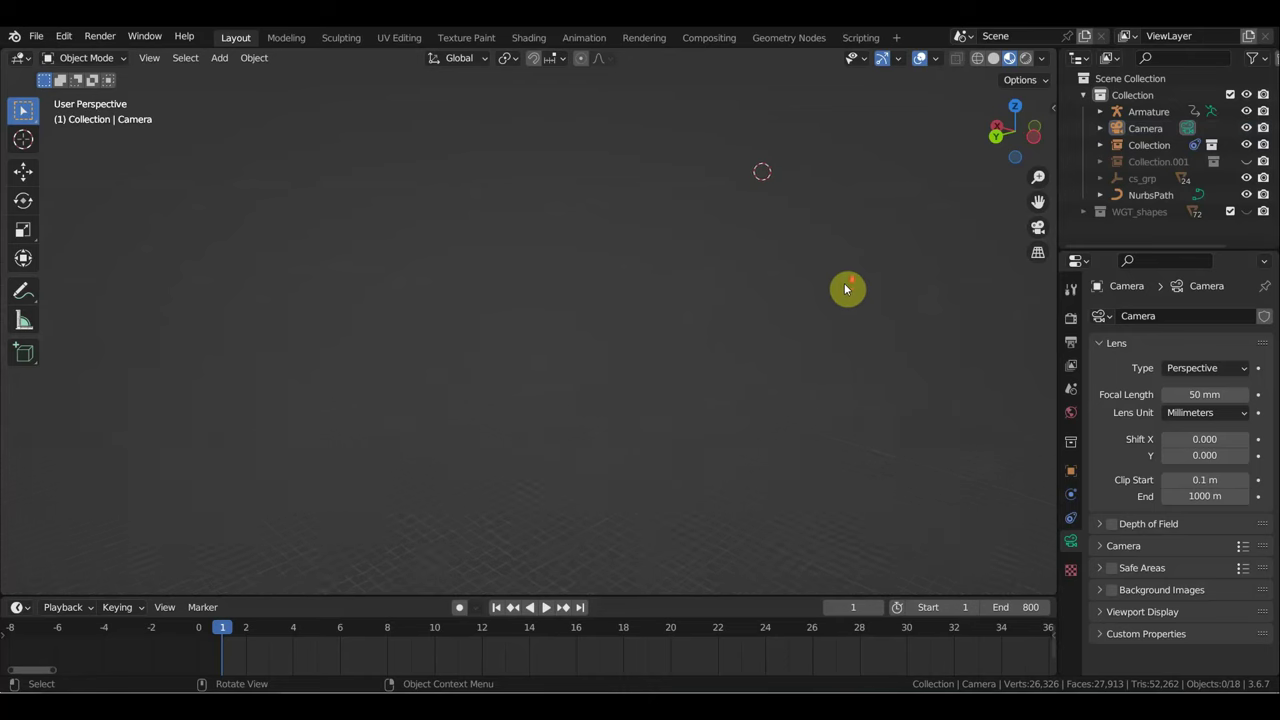
pyautogui.scroll(1, 846, 289)
pyautogui.moveTo(755, 300); pyautogui.dragTo(810, 307, button='middle')
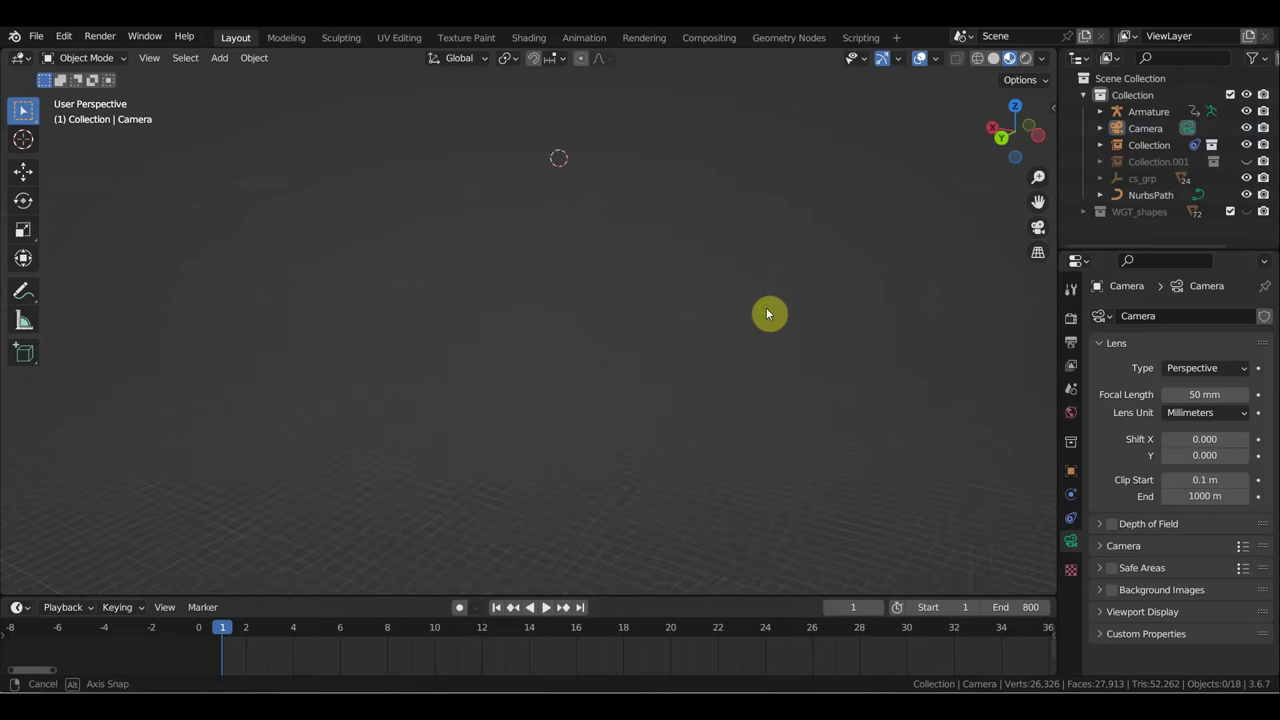
pyautogui.press('KP_1')
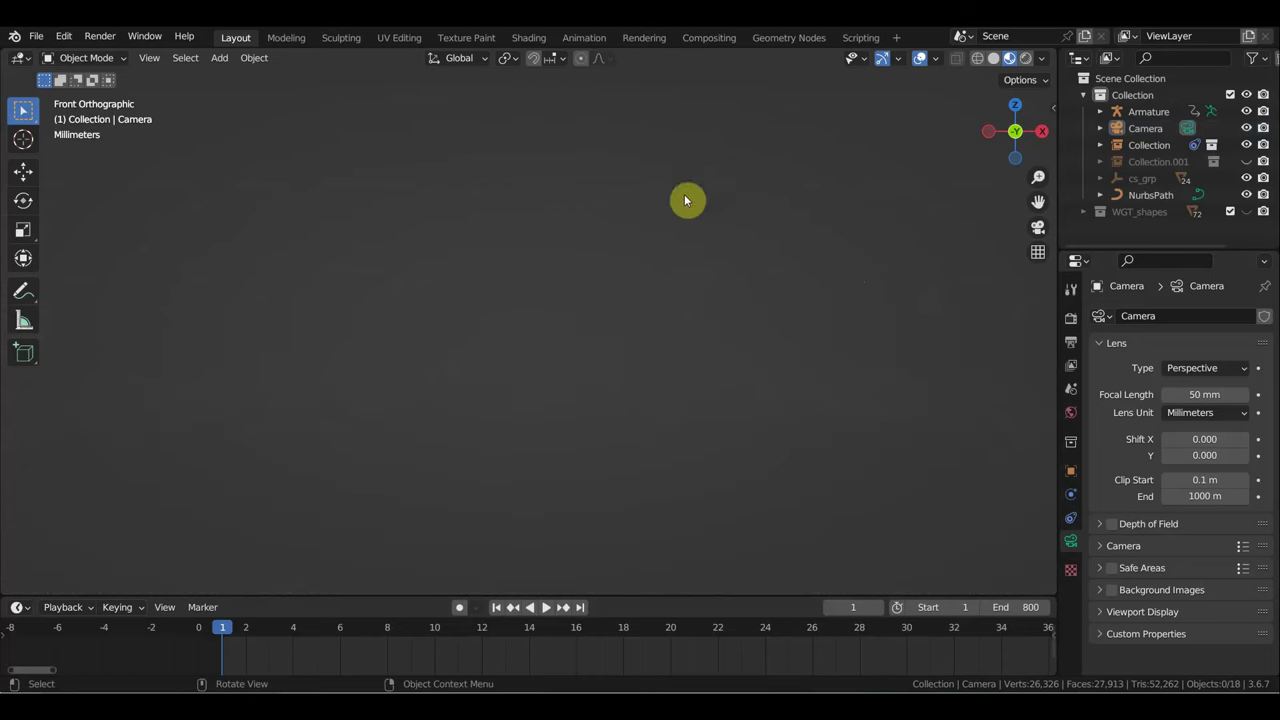
pyautogui.hotkey('alt', 'h')
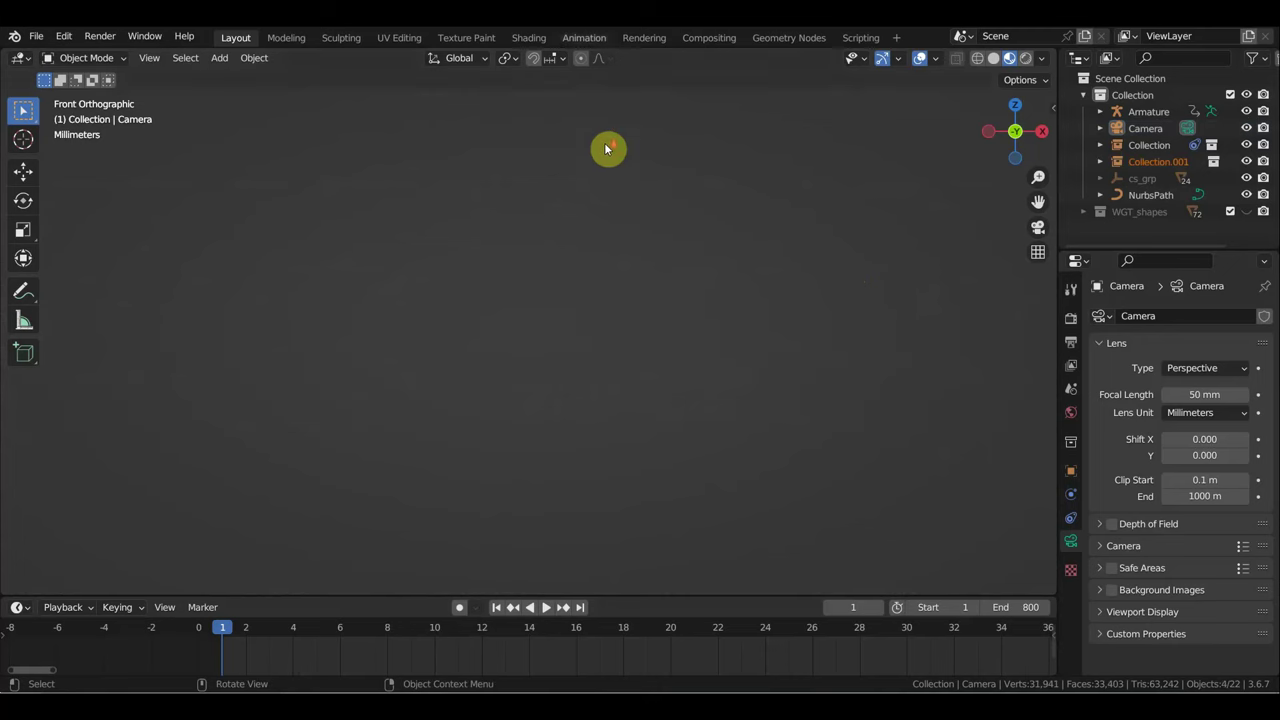
# Step: Frame the whole desert terrain plane and its curve path in Top Orthographic view
pyautogui.moveTo(697, 262); pyautogui.dragTo(566, 336, button='middle')
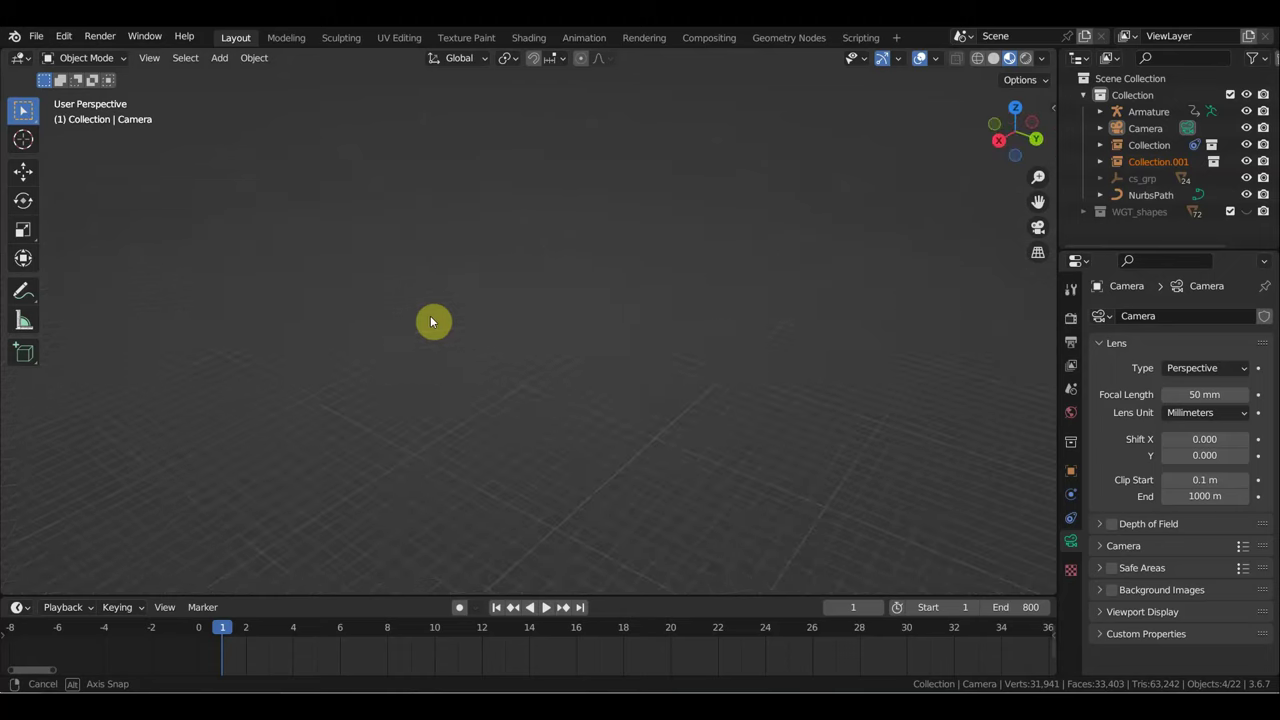
pyautogui.moveTo(431, 321); pyautogui.dragTo(253, 337, button='middle')
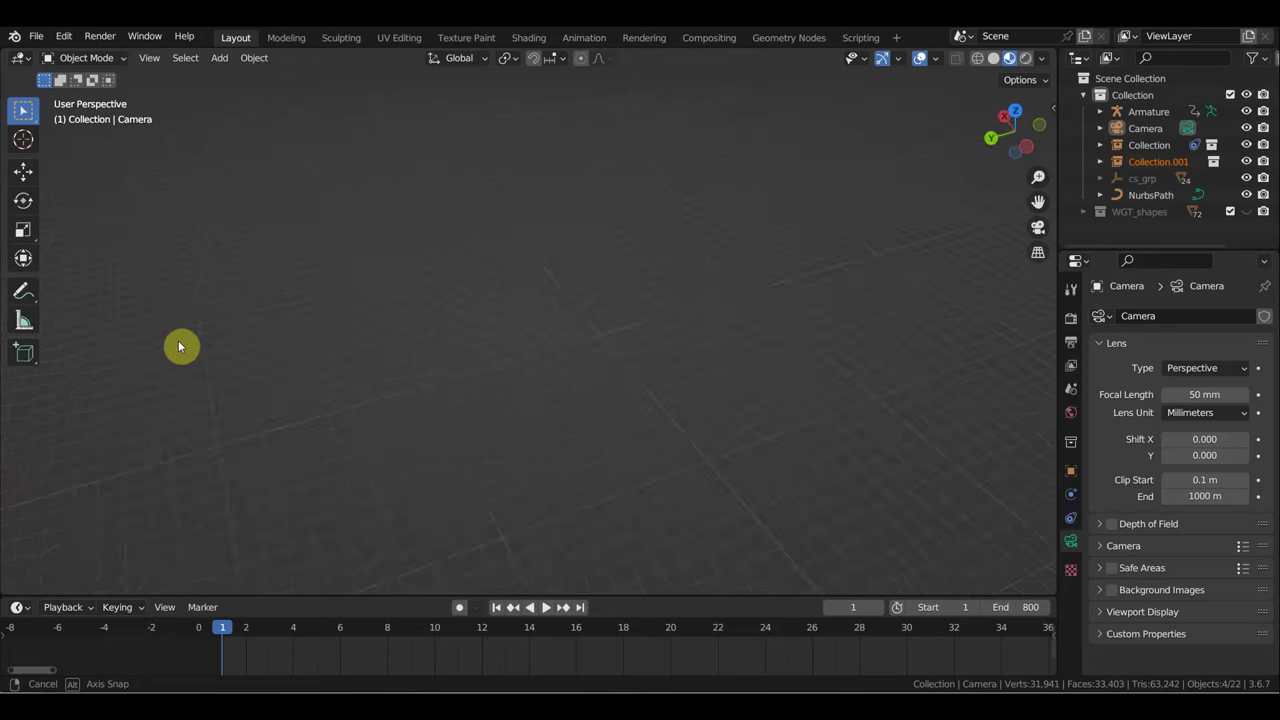
pyautogui.moveTo(96, 337); pyautogui.dragTo(997, 322, button='middle')
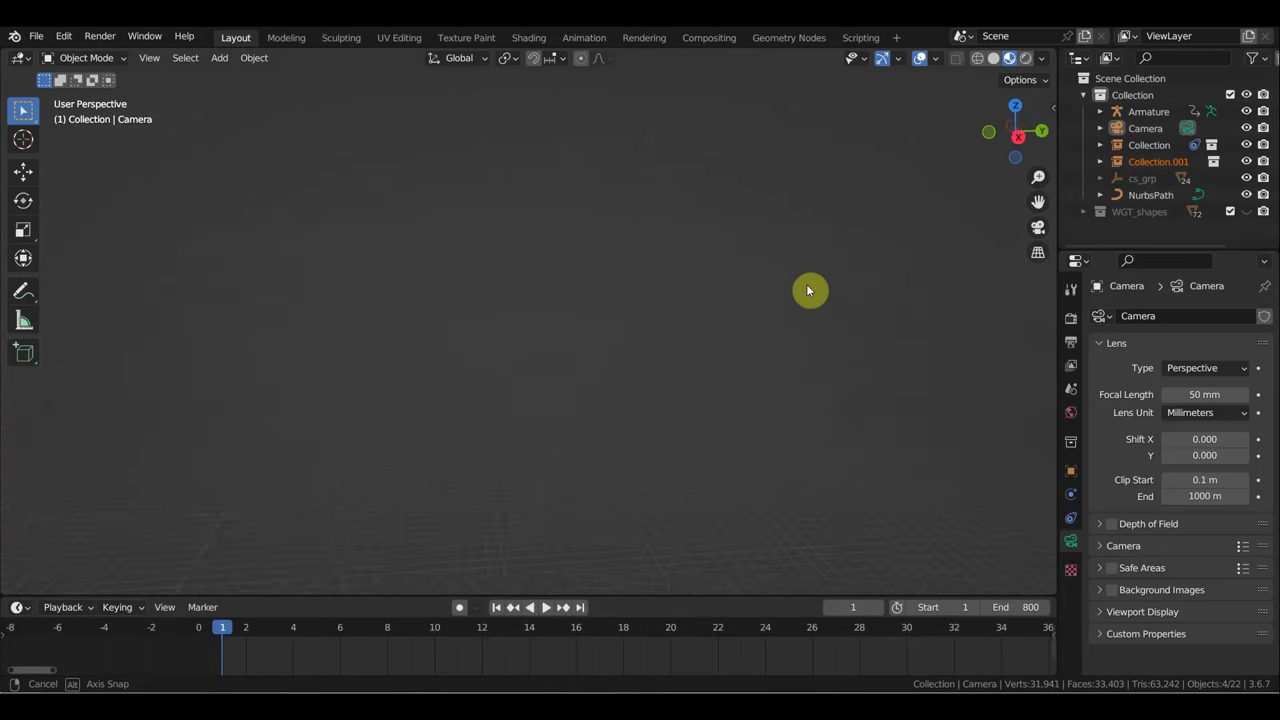
pyautogui.moveTo(806, 400)
pyautogui.mouseDown(button='middle')
pyautogui.moveTo(829, 397)
pyautogui.moveTo(837, 374)
pyautogui.mouseUp(button='middle')
pyautogui.press('KP_7')
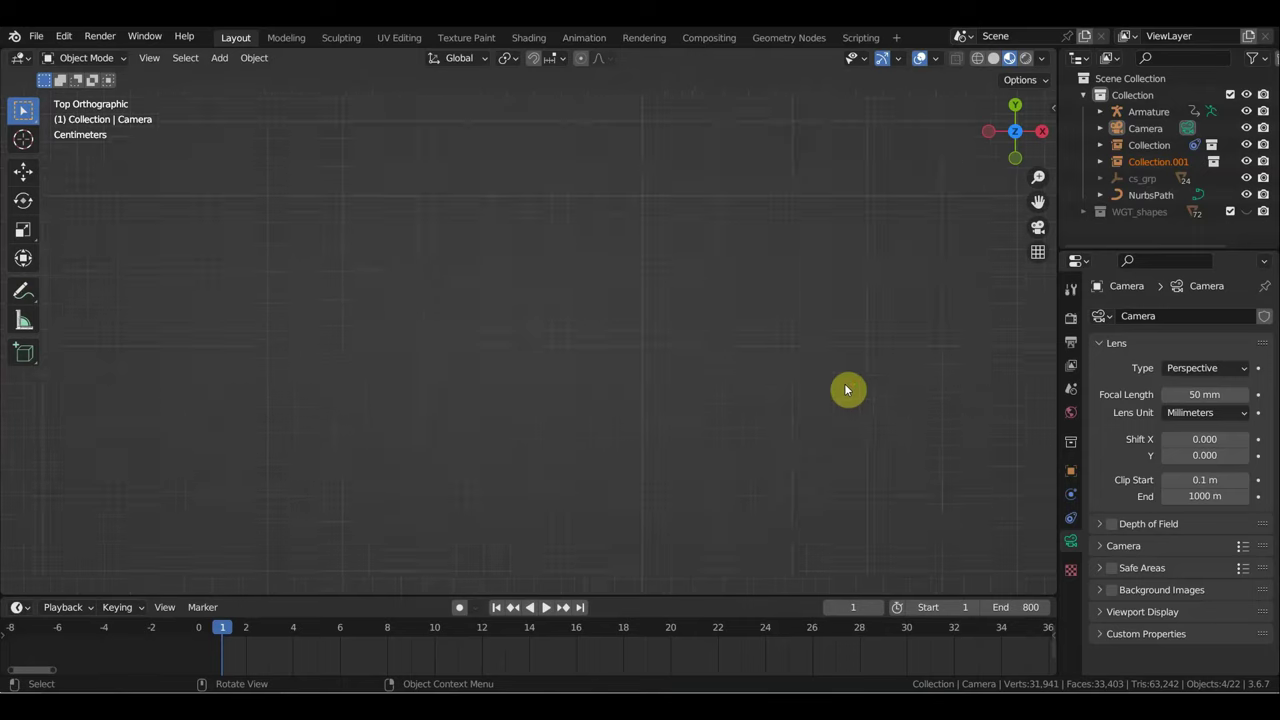
pyautogui.scroll(-3, 846, 382)
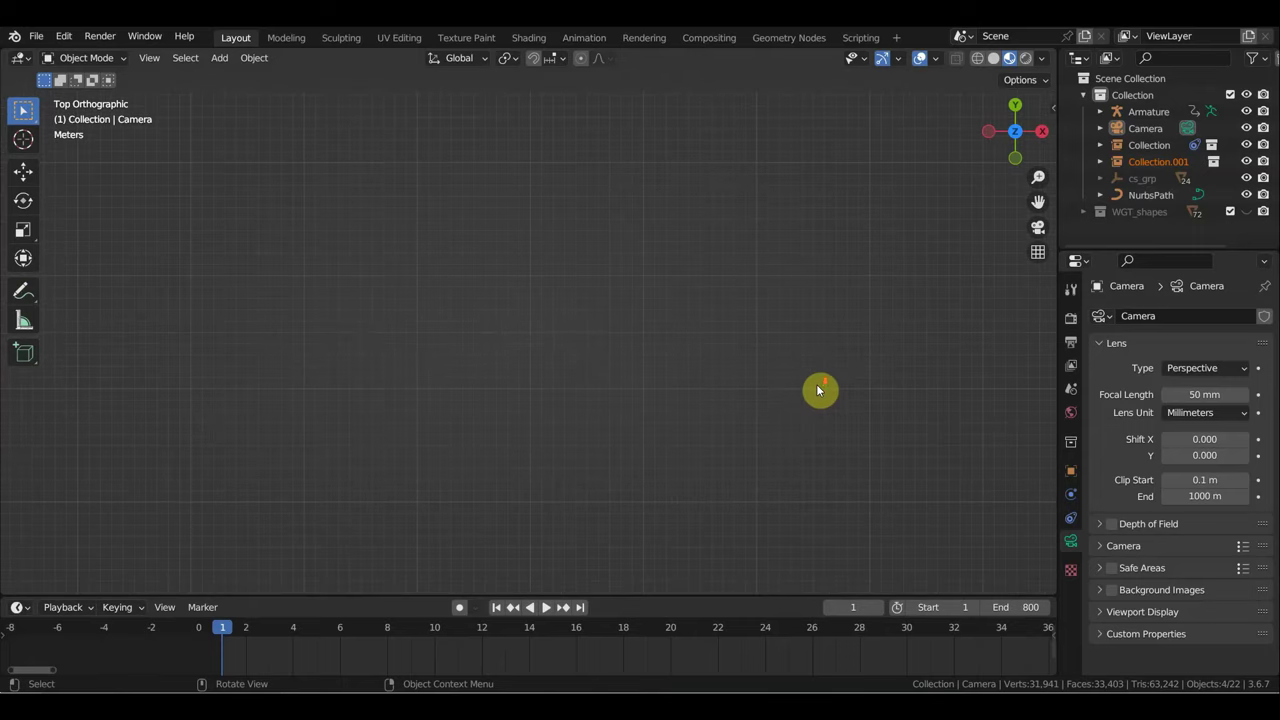
pyautogui.scroll(-3, 817, 390)
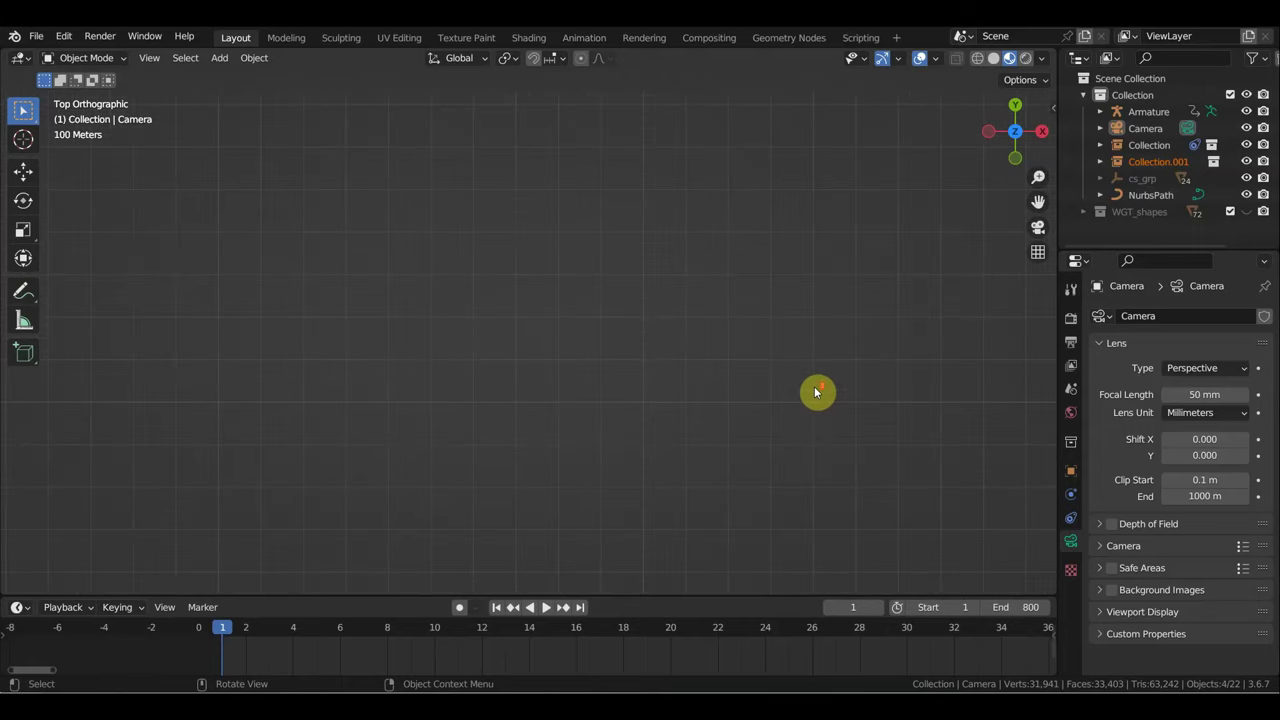
pyautogui.moveTo(815, 391)
pyautogui.keyDown('shift'); pyautogui.mouseDown(button='middle')
pyautogui.moveTo(839, 345)
pyautogui.moveTo(769, 194)
pyautogui.mouseUp(button='middle'); pyautogui.keyUp('shift')
pyautogui.scroll(6, 786, 268)
pyautogui.scroll(2, 795, 272)
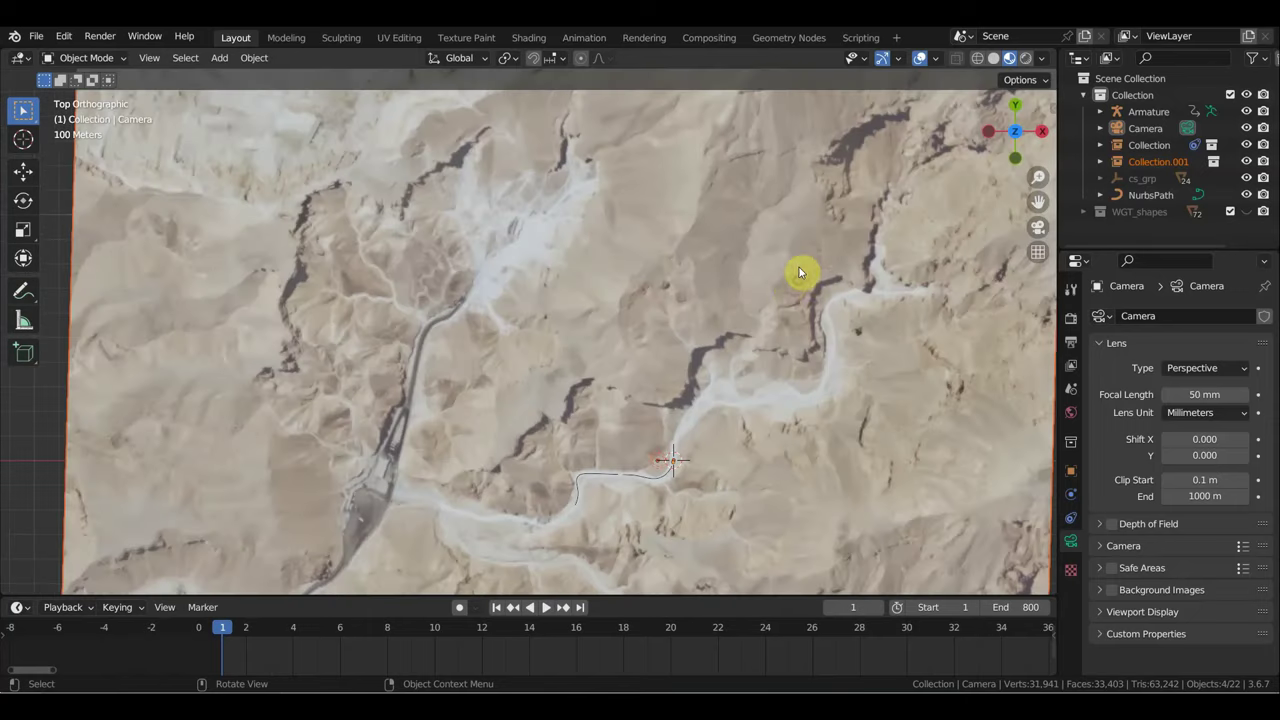
pyautogui.moveTo(799, 267); pyautogui.dragTo(798, 274, button='middle')
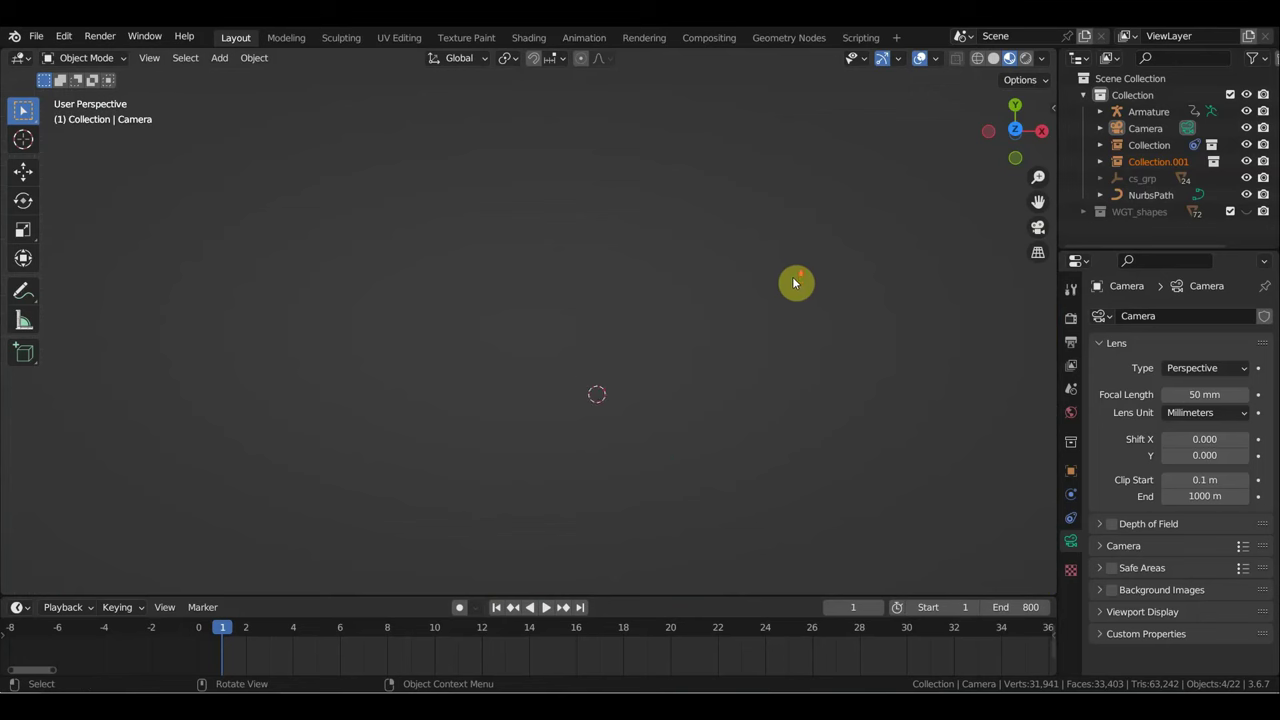
pyautogui.press('KP_7')
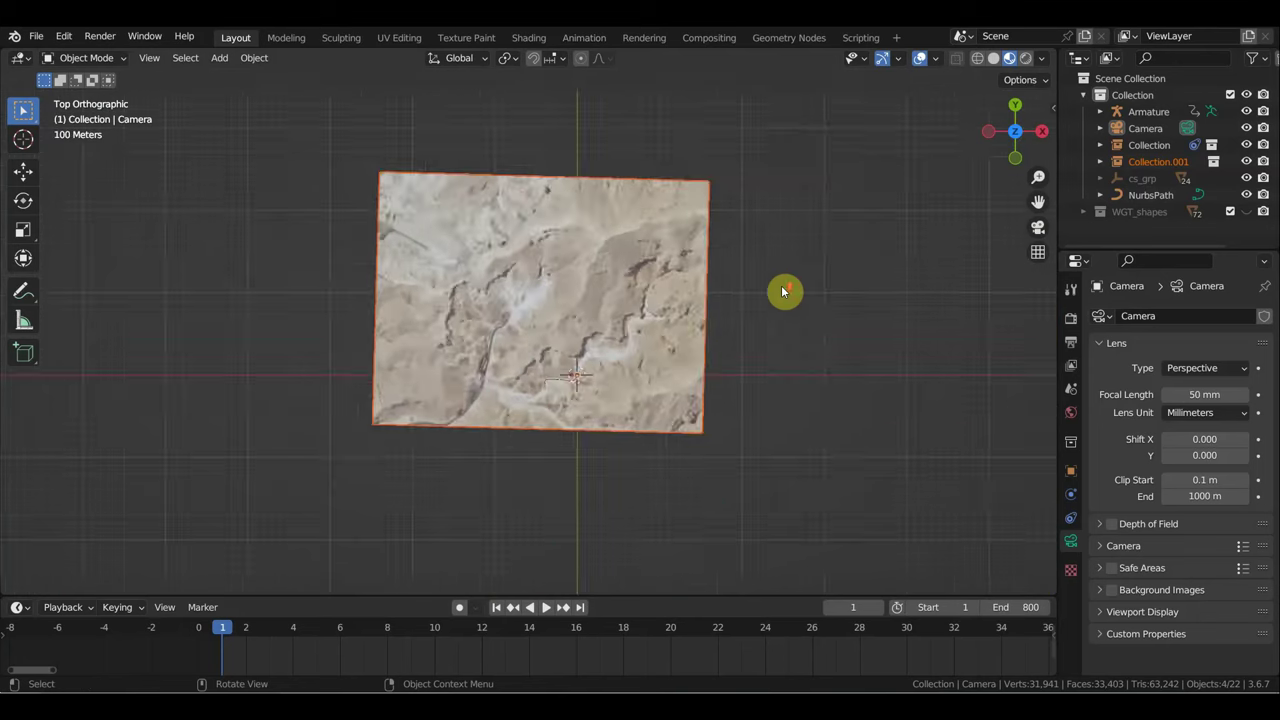
# Step: Orbit and zoom low over the terrain toward the road and the camera
pyautogui.scroll(5, 791, 277)
pyautogui.scroll(3, 781, 285)
pyautogui.moveTo(781, 285)
pyautogui.mouseDown(button='middle')
pyautogui.moveTo(831, 229)
pyautogui.moveTo(797, 406)
pyautogui.moveTo(788, 192)
pyautogui.moveTo(622, 94)
pyautogui.moveTo(685, 297)
pyautogui.mouseUp(button='middle')
pyautogui.scroll(5, 705, 330)
pyautogui.moveTo(726, 358)
pyautogui.mouseDown(button='middle')
pyautogui.moveTo(266, 143)
pyautogui.moveTo(449, 194)
pyautogui.mouseUp(button='middle')
pyautogui.moveTo(636, 225)
pyautogui.mouseDown(button='middle')
pyautogui.moveTo(729, 206)
pyautogui.moveTo(494, 471)
pyautogui.moveTo(744, 383)
pyautogui.moveTo(686, 591)
pyautogui.moveTo(670, 557)
pyautogui.moveTo(677, 509)
pyautogui.moveTo(723, 471)
pyautogui.moveTo(786, 294)
pyautogui.moveTo(614, 383)
pyautogui.mouseUp(button='middle')
pyautogui.scroll(3, 694, 334)
pyautogui.scroll(2, 694, 334)
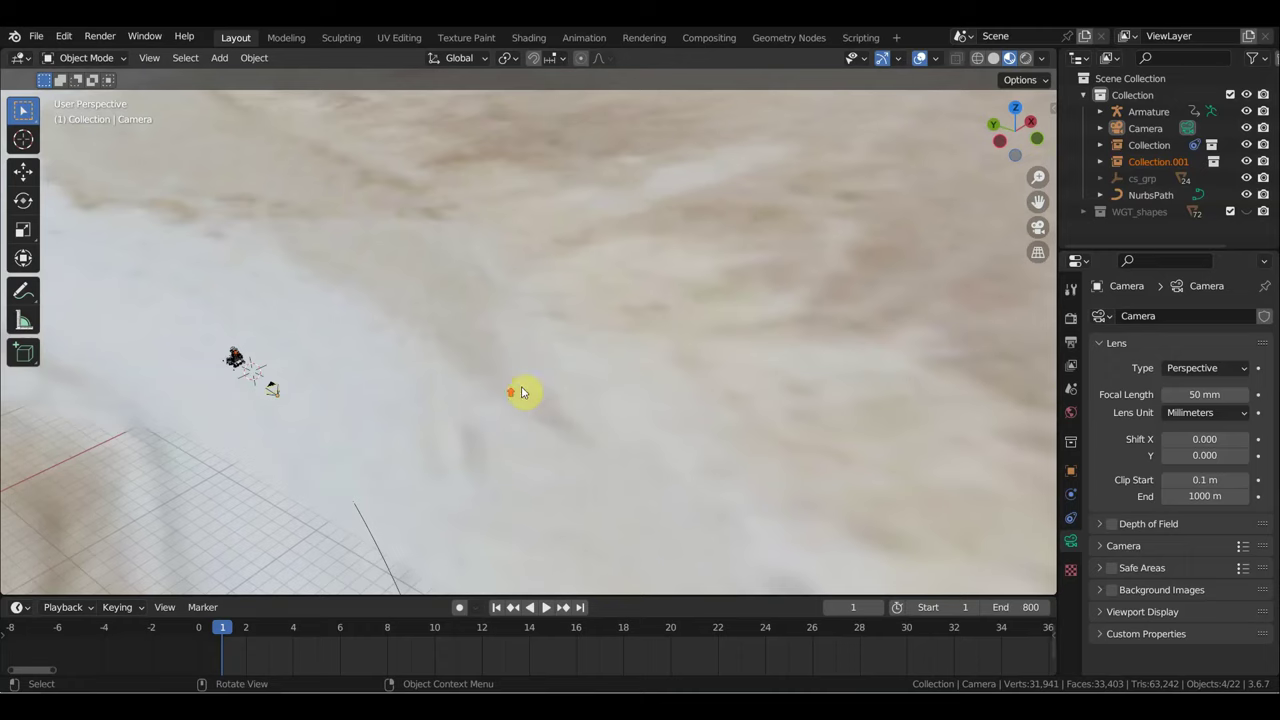
pyautogui.moveTo(520, 392); pyautogui.dragTo(500, 391, button='middle')
pyautogui.moveTo(657, 403); pyautogui.dragTo(706, 414, button='middle')
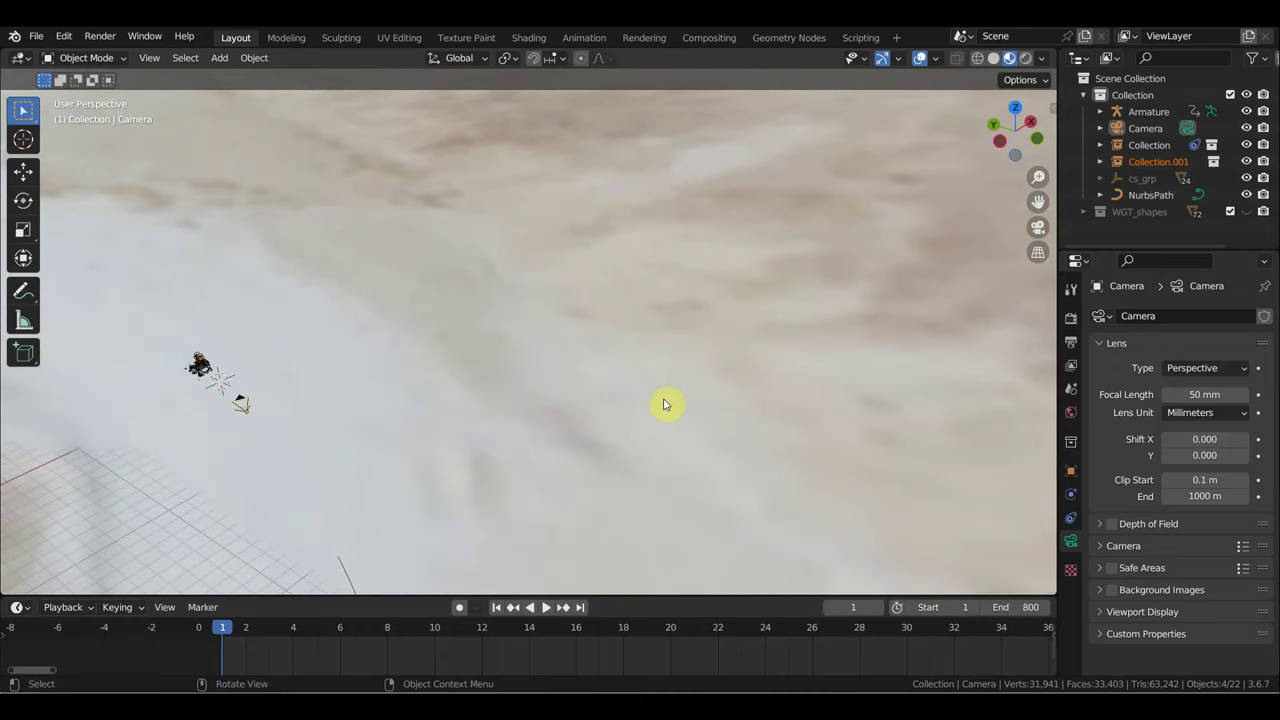
pyautogui.moveTo(420, 405); pyautogui.dragTo(343, 400, button='middle')
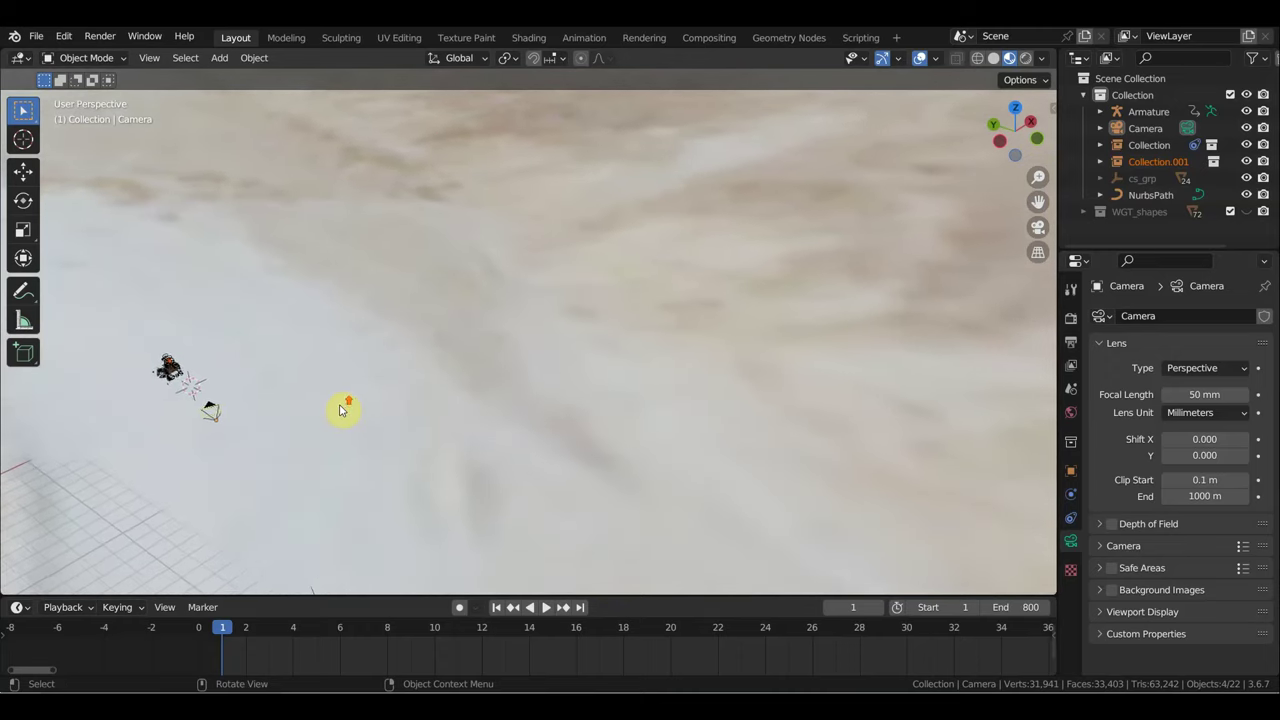
# Step: Cycle through Top and Front views, then look through the scene camera
pyautogui.press('KP_7')
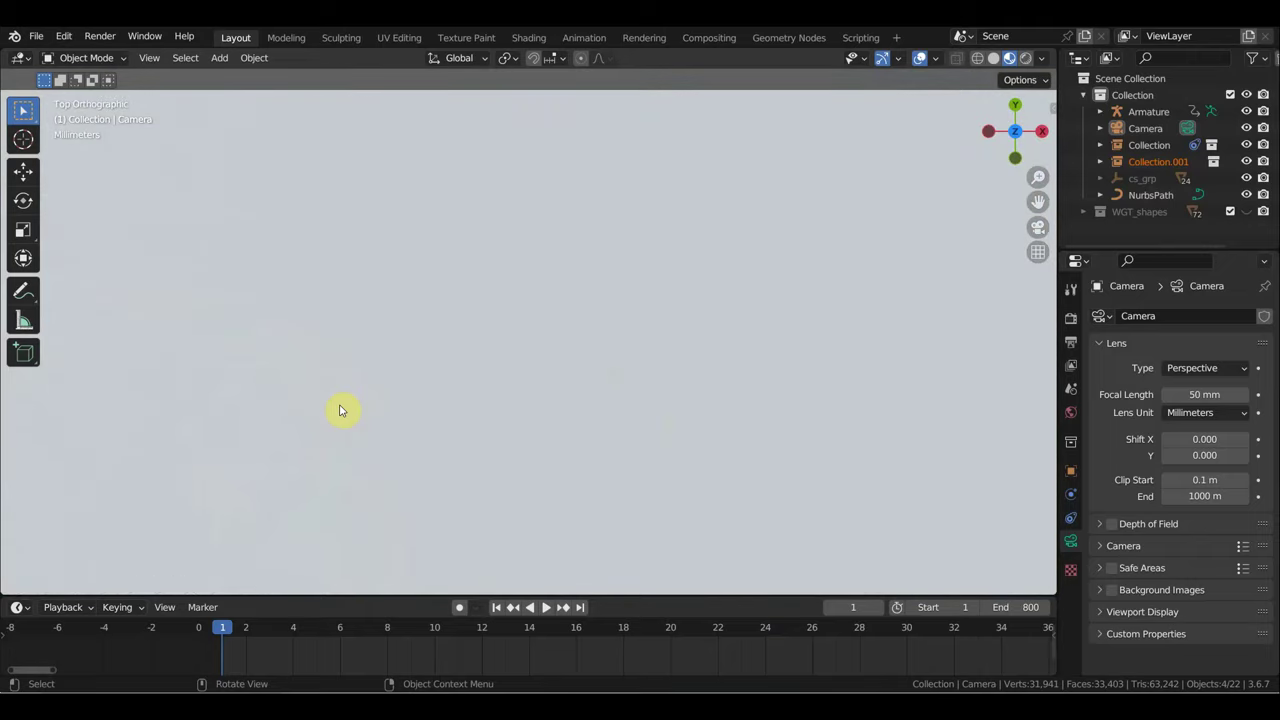
pyautogui.press('KP_1')
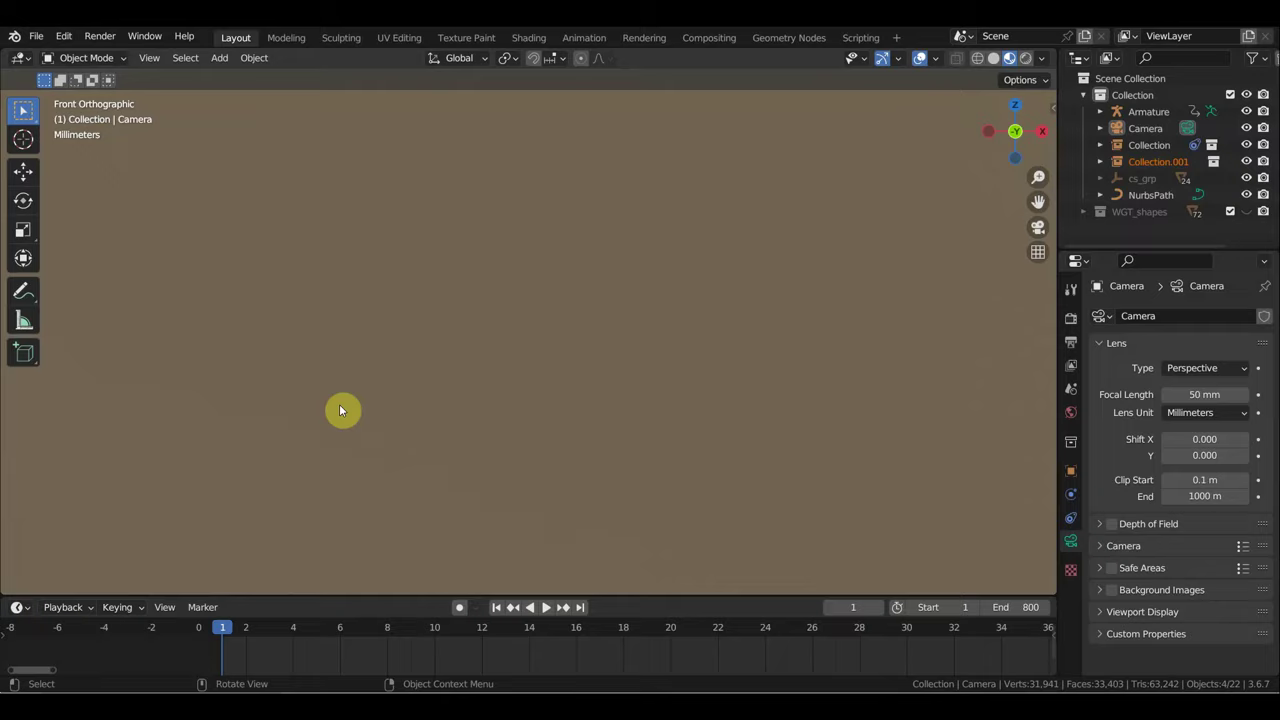
pyautogui.press('KP_0')
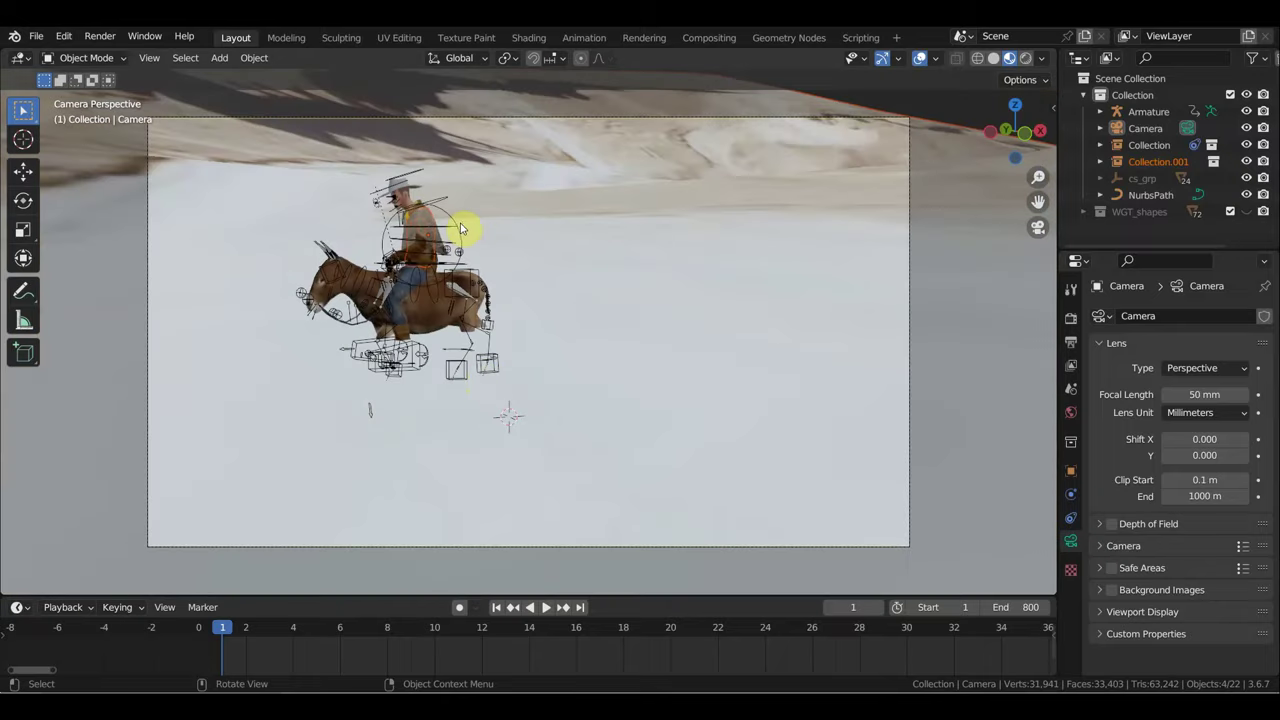
# Step: Rotate the donkey's Armature rig about 90.5° so the rider faces the camera
pyautogui.click(450, 226)
pyautogui.click(454, 227)
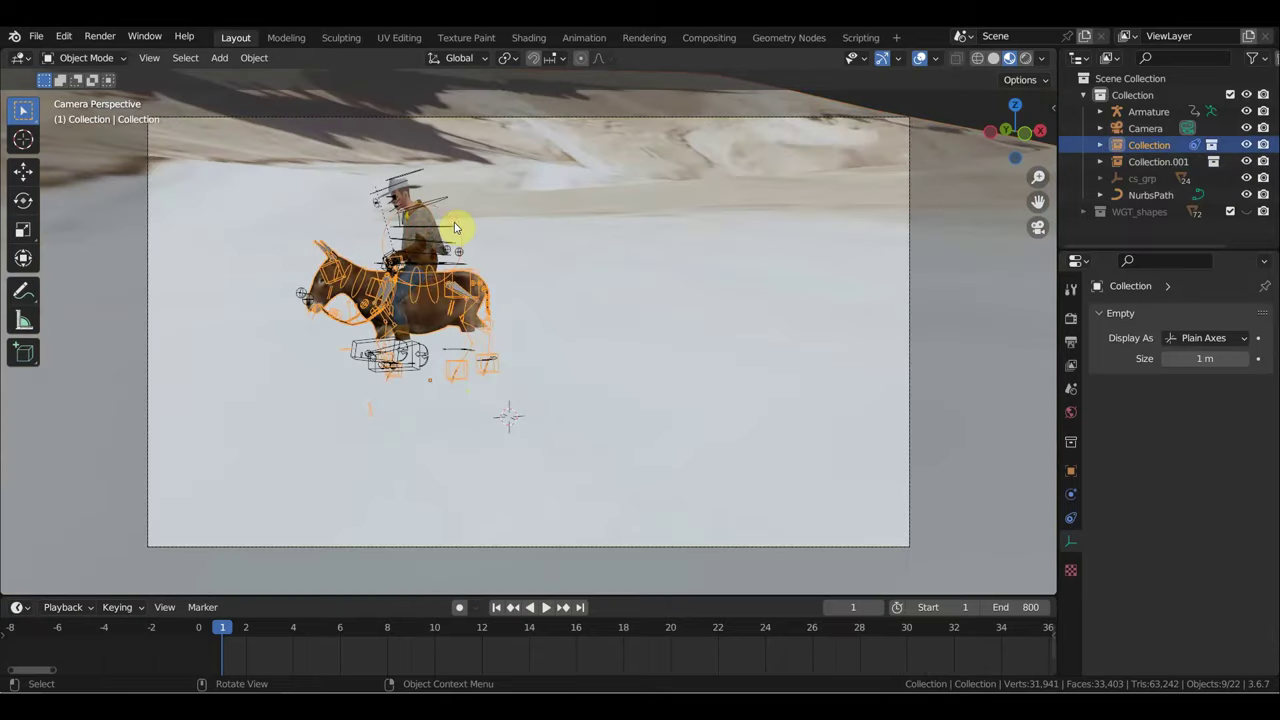
pyautogui.click(444, 203)
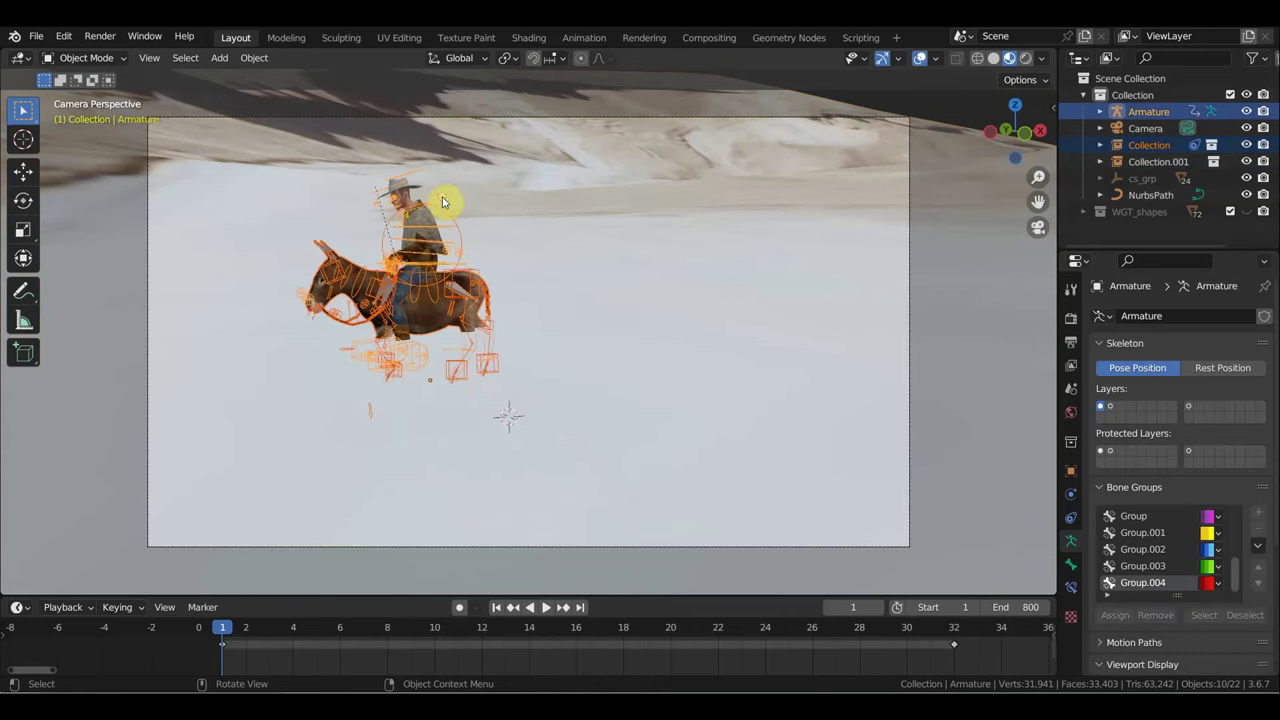
pyautogui.click(28, 262)
pyautogui.moveTo(395, 400)
pyautogui.mouseDown()
pyautogui.moveTo(393, 415)
pyautogui.moveTo(469, 411)
pyautogui.moveTo(457, 414)
pyautogui.mouseUp()
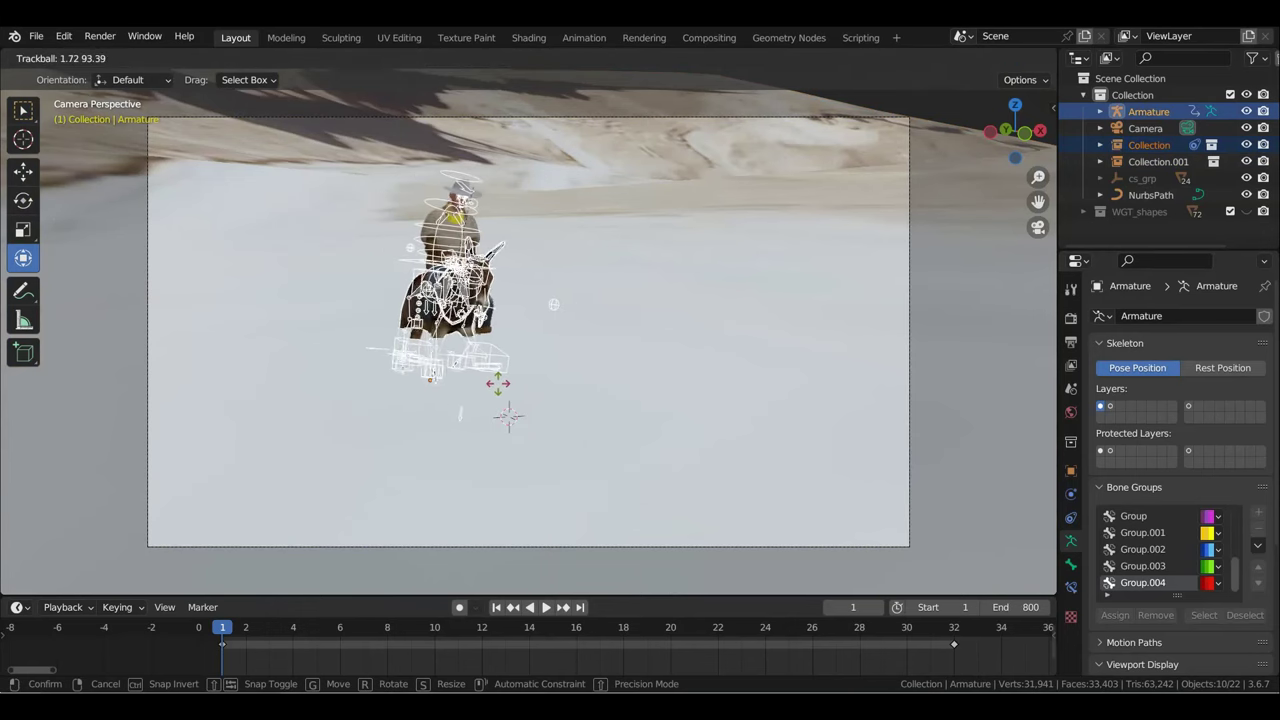
pyautogui.click(620, 373)
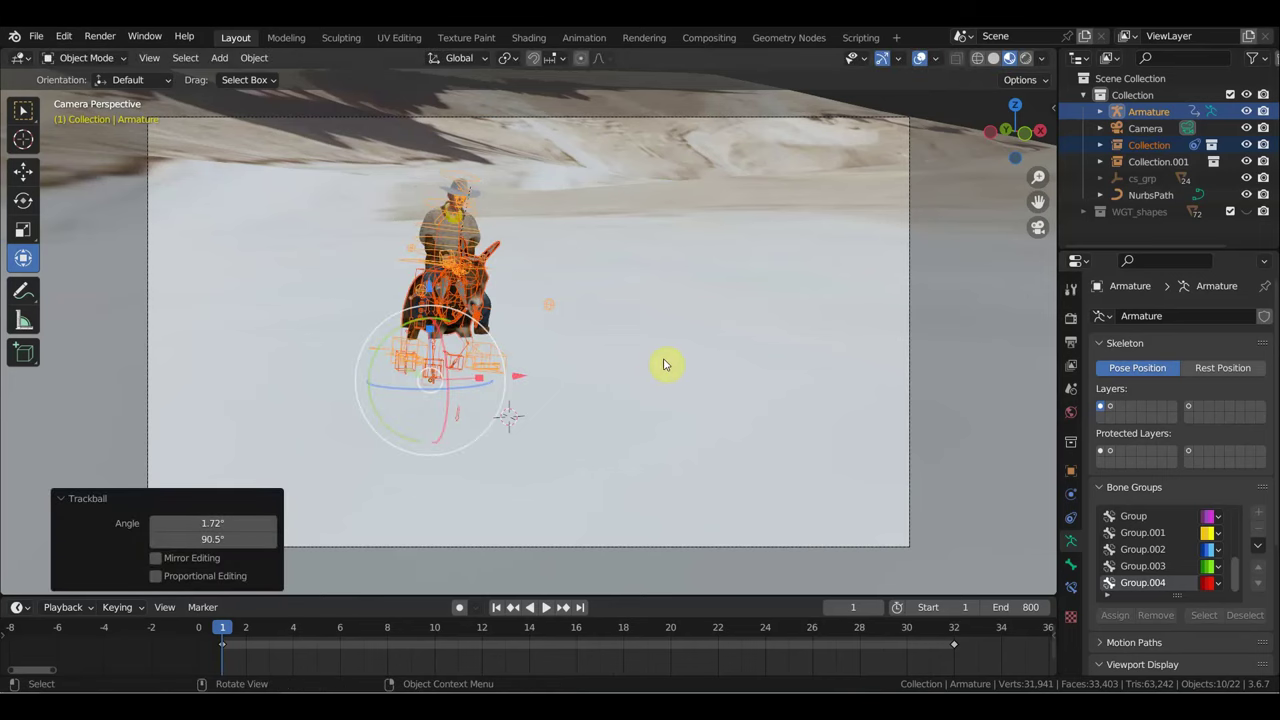
# Step: Play the animation, step back to frame 2, and select the Camera
pyautogui.press('space')
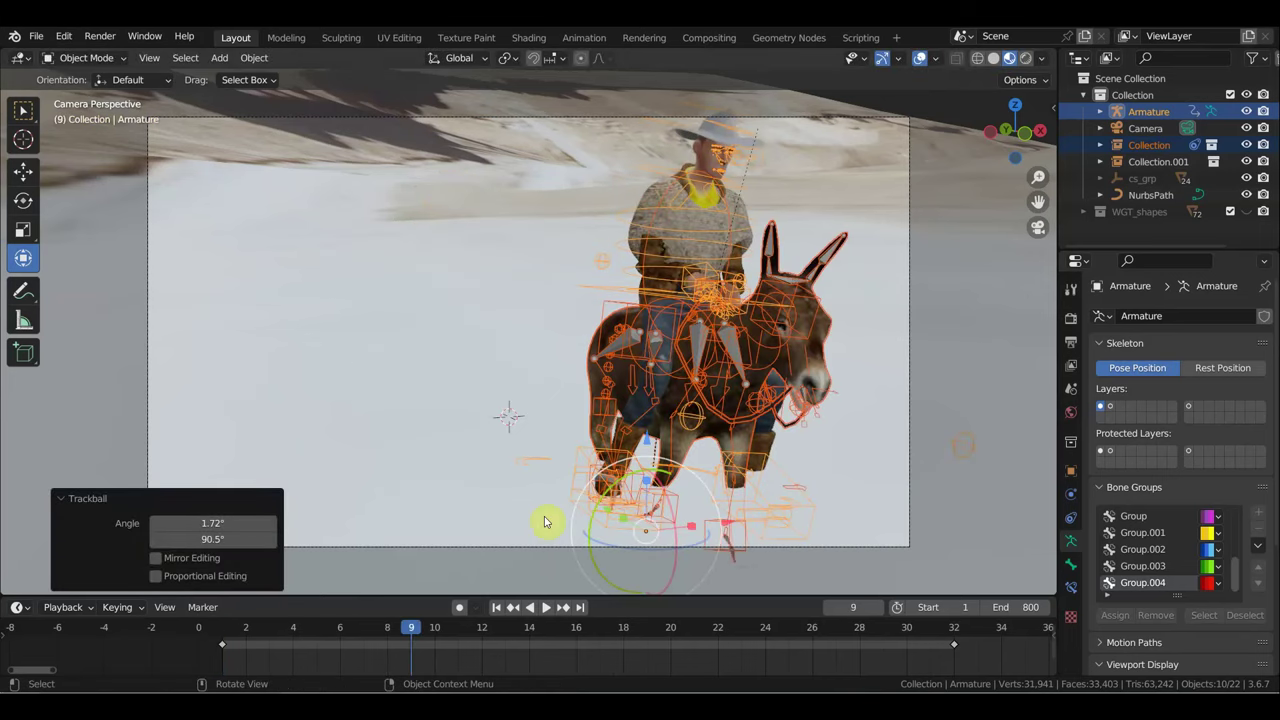
pyautogui.moveTo(410, 628); pyautogui.dragTo(250, 625)
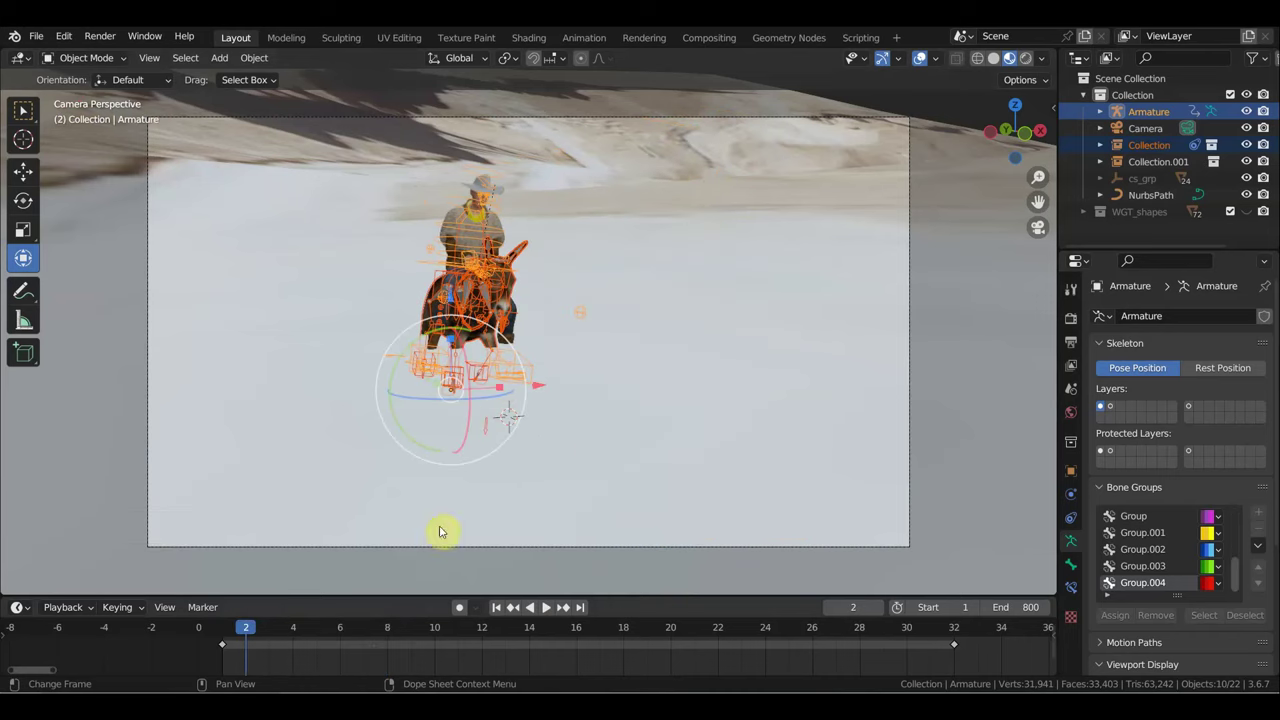
pyautogui.click(910, 284)
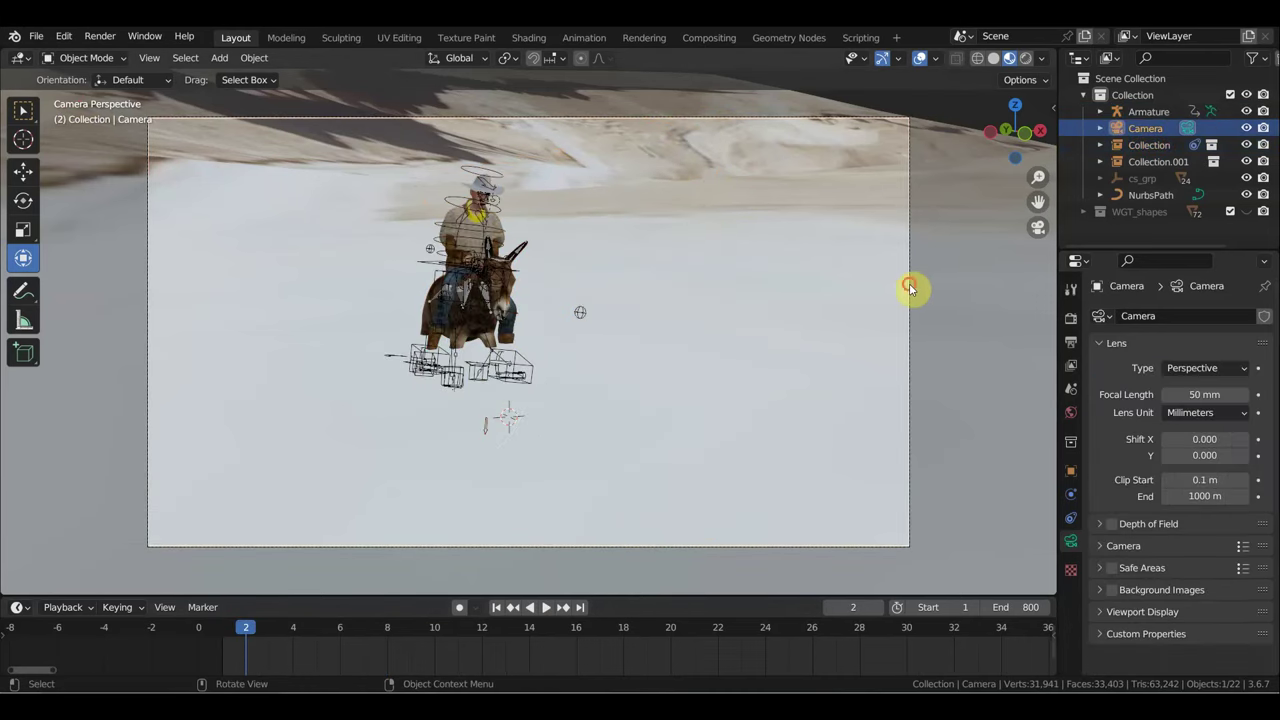
# Step: Fly the camera with Walk navigation into a close side-on view of the rider, then select the NurbsPath
pyautogui.hotkey('shift', '`')
pyautogui.press('d')
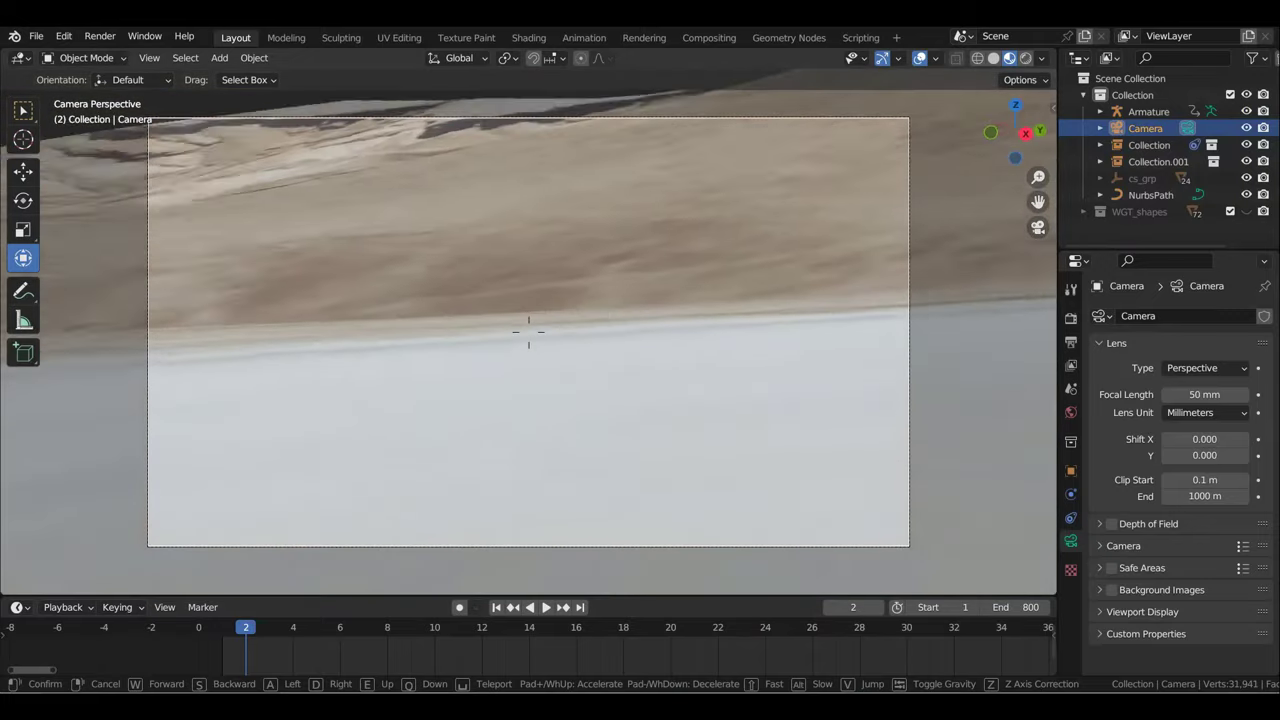
pyautogui.press('w')
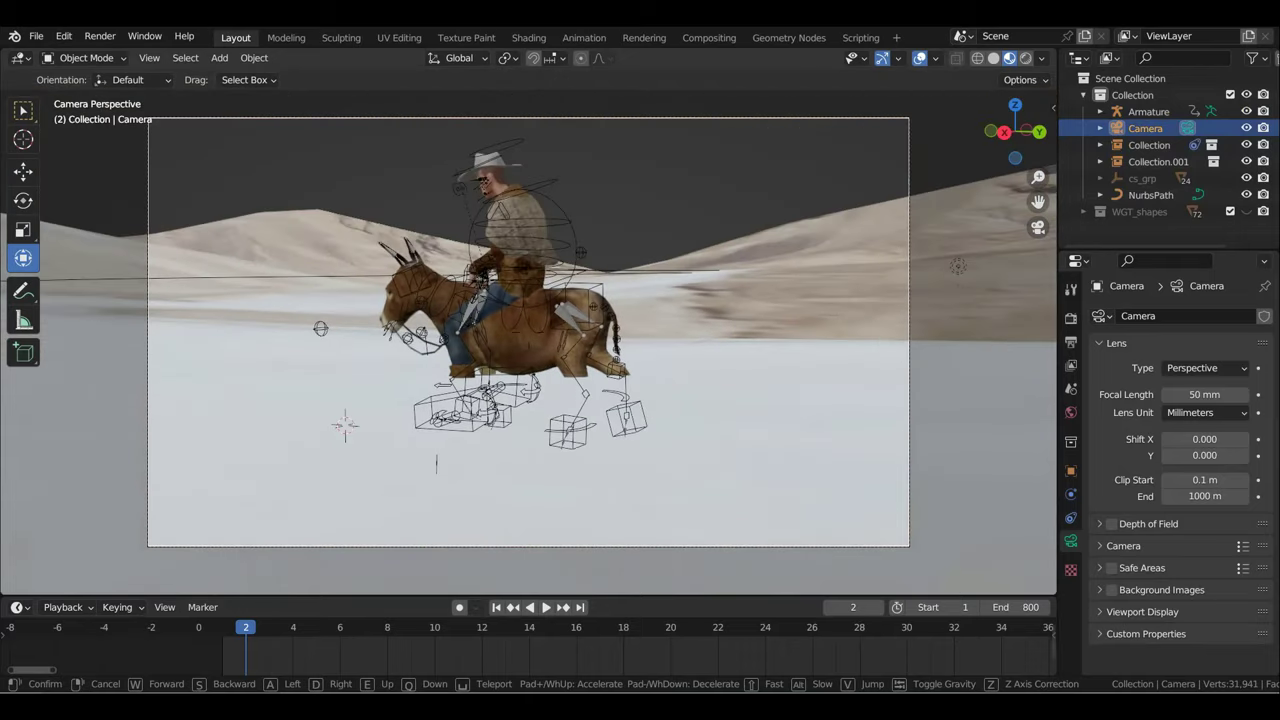
pyautogui.click(914, 286)
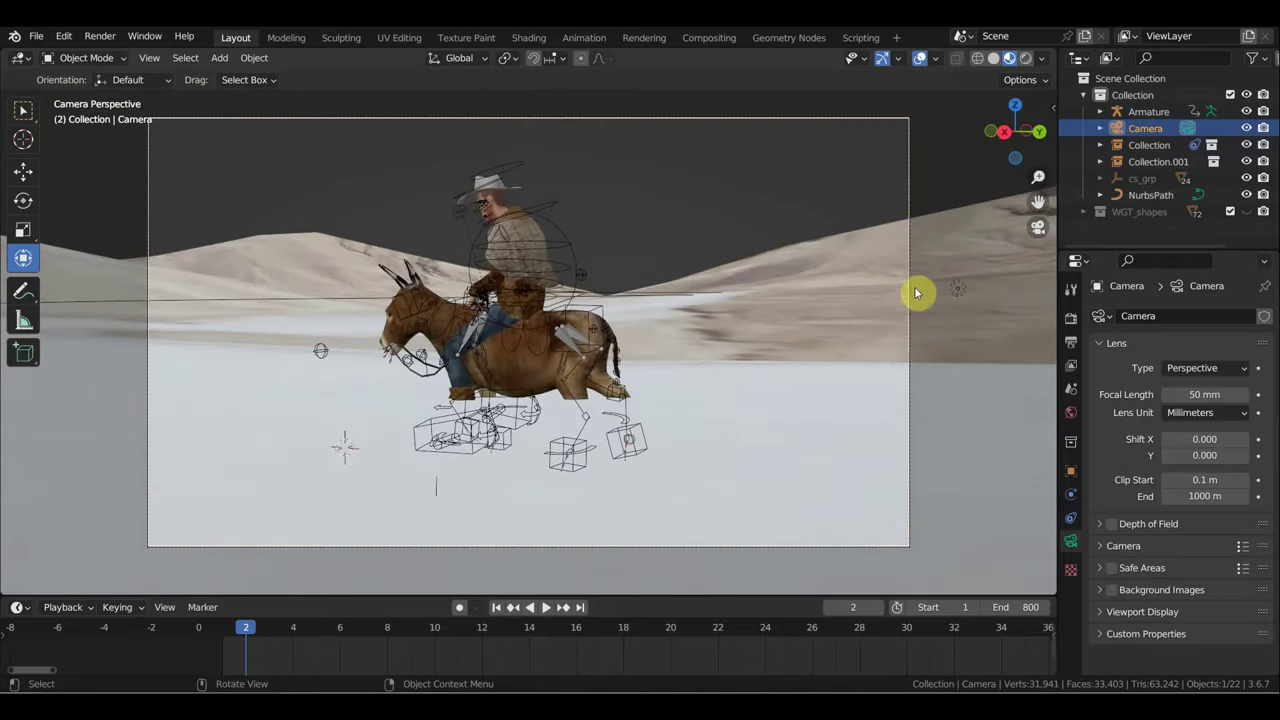
pyautogui.click(337, 300)
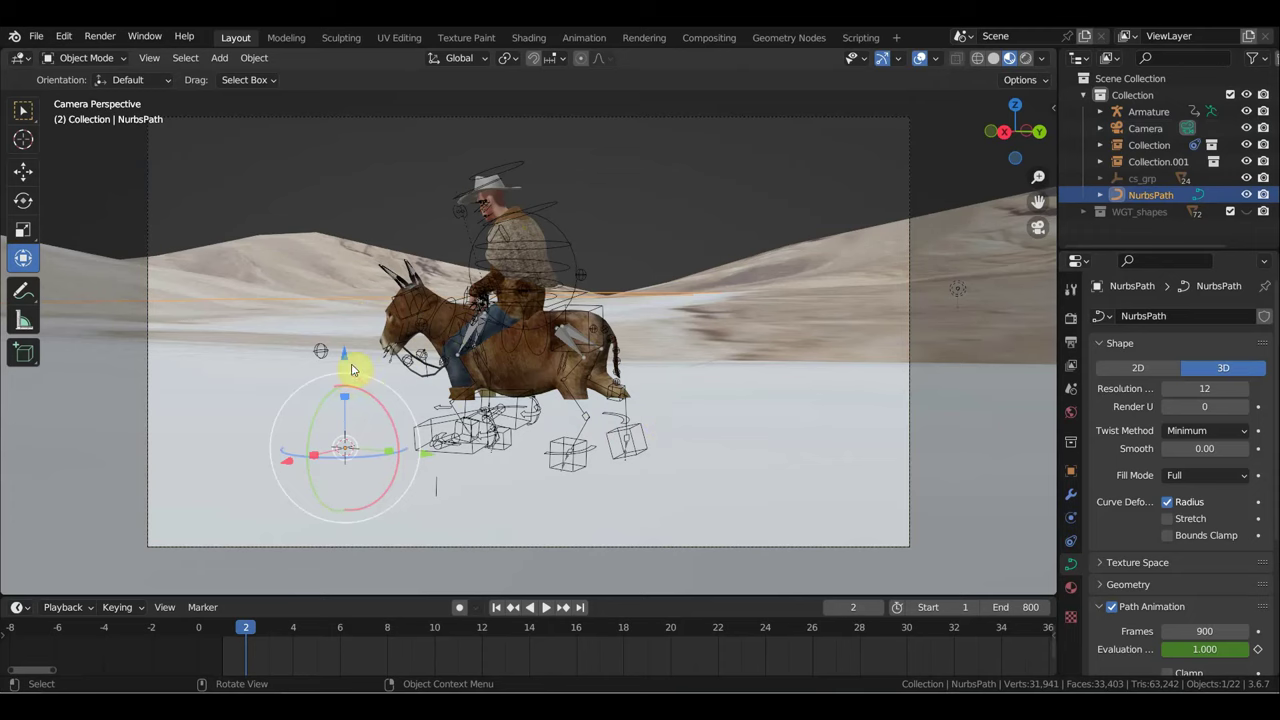
# Step: Raise the NurbsPath 0.31826 m along Z, preview the ride, and return to frame 1
pyautogui.moveTo(343, 349); pyautogui.dragTo(357, 293)
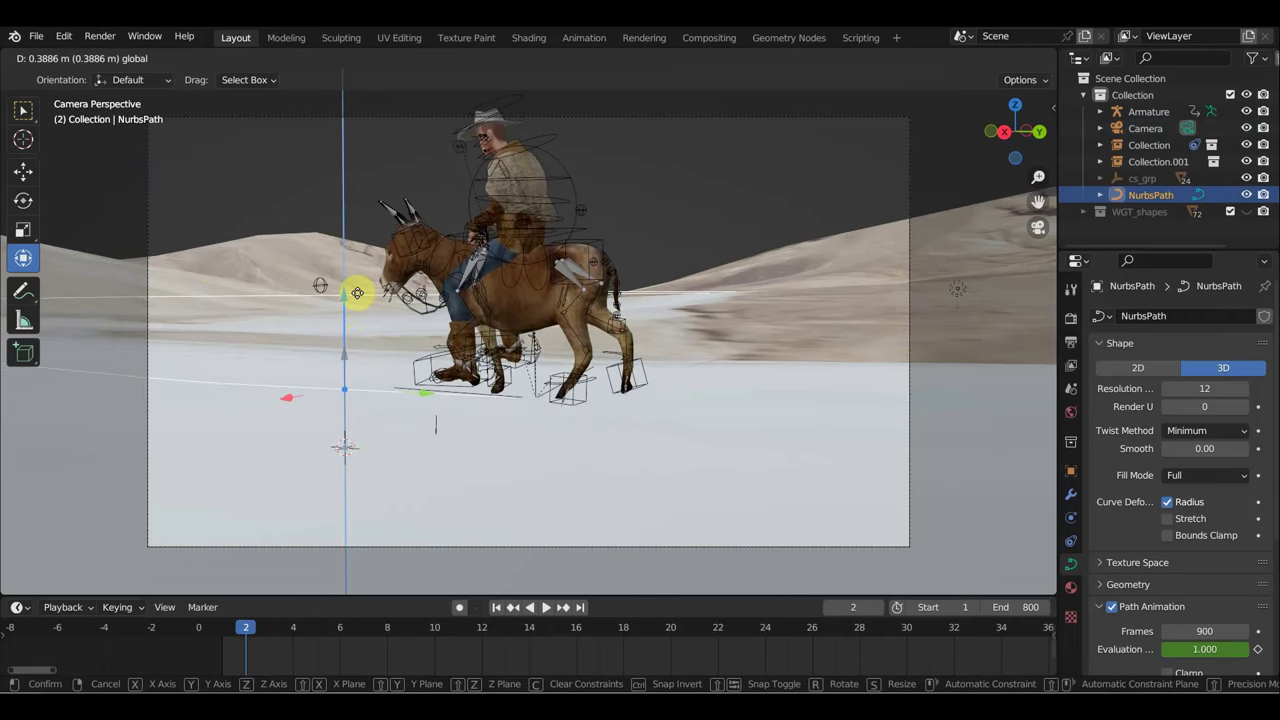
pyautogui.moveTo(357, 293); pyautogui.dragTo(355, 304)
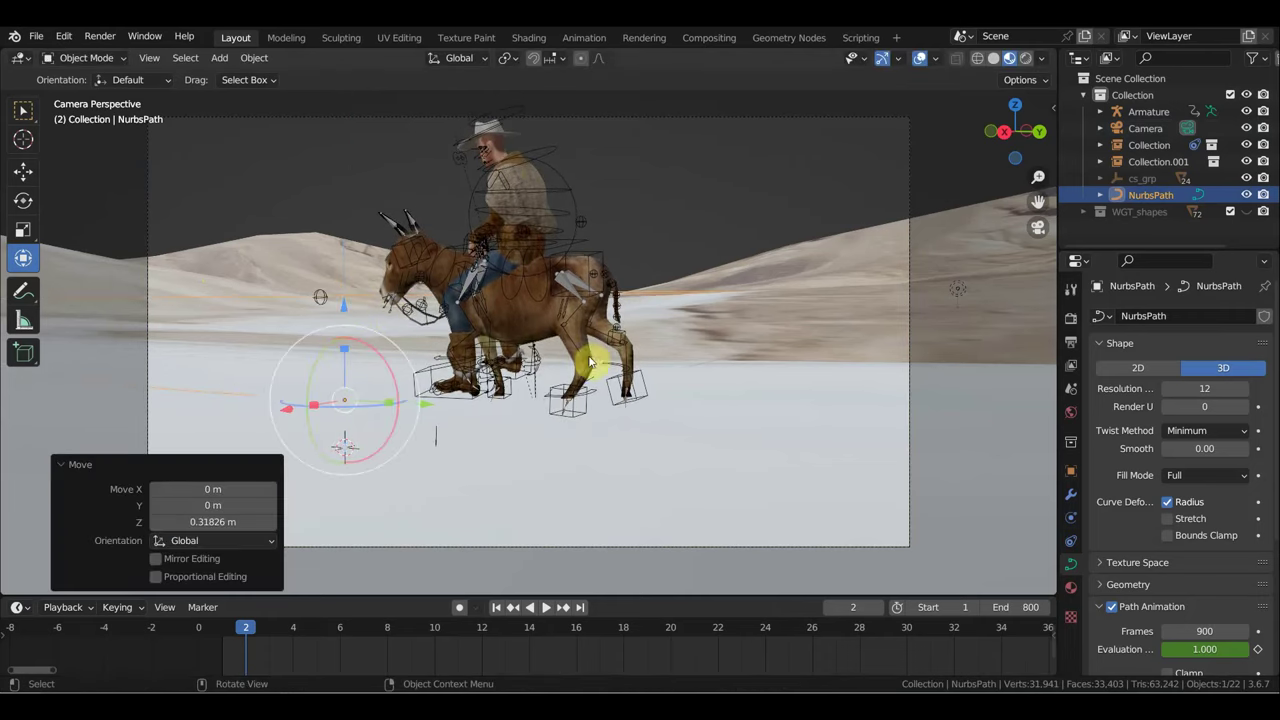
pyautogui.press('space')
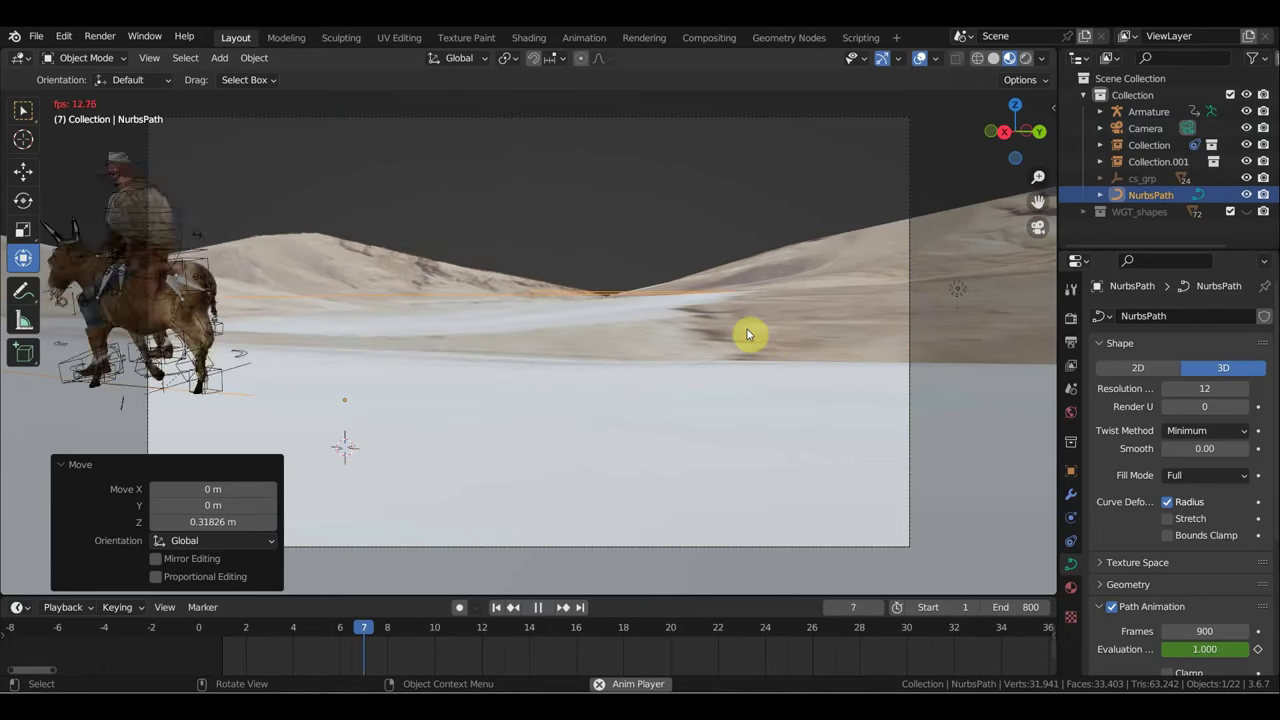
pyautogui.press('space')
pyautogui.moveTo(300, 630); pyautogui.dragTo(222, 630)
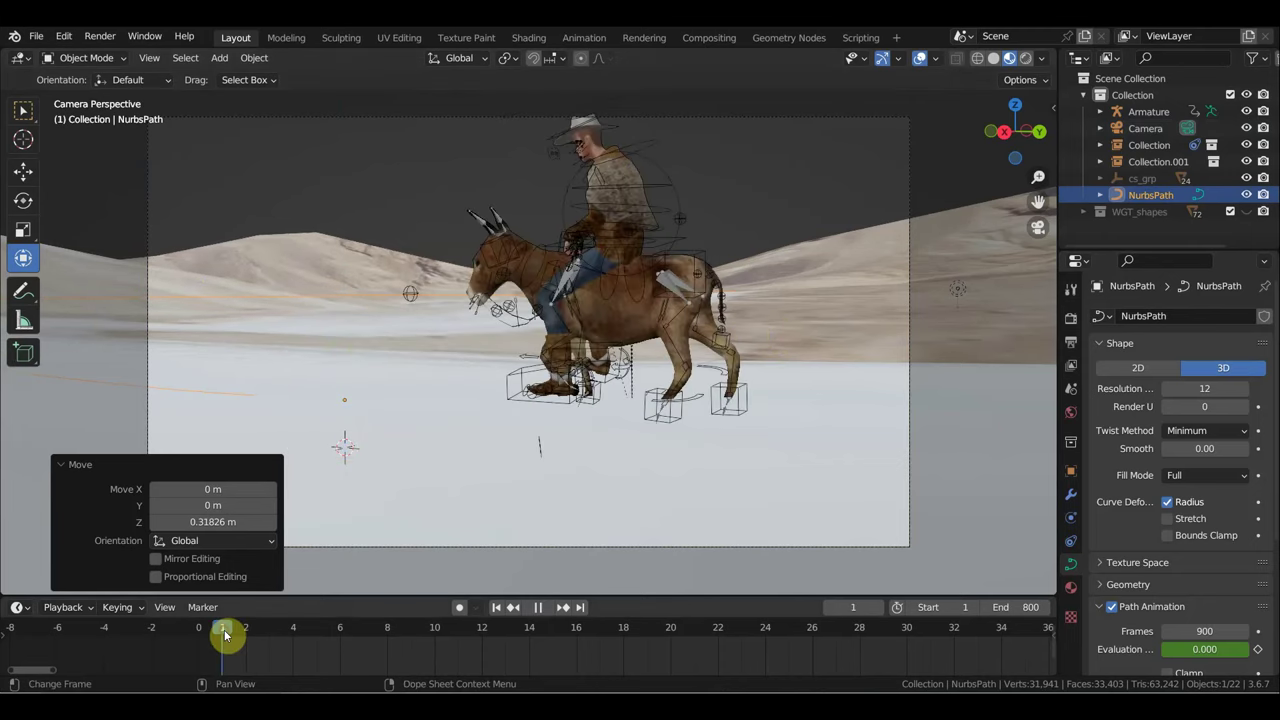
pyautogui.click(38, 612)
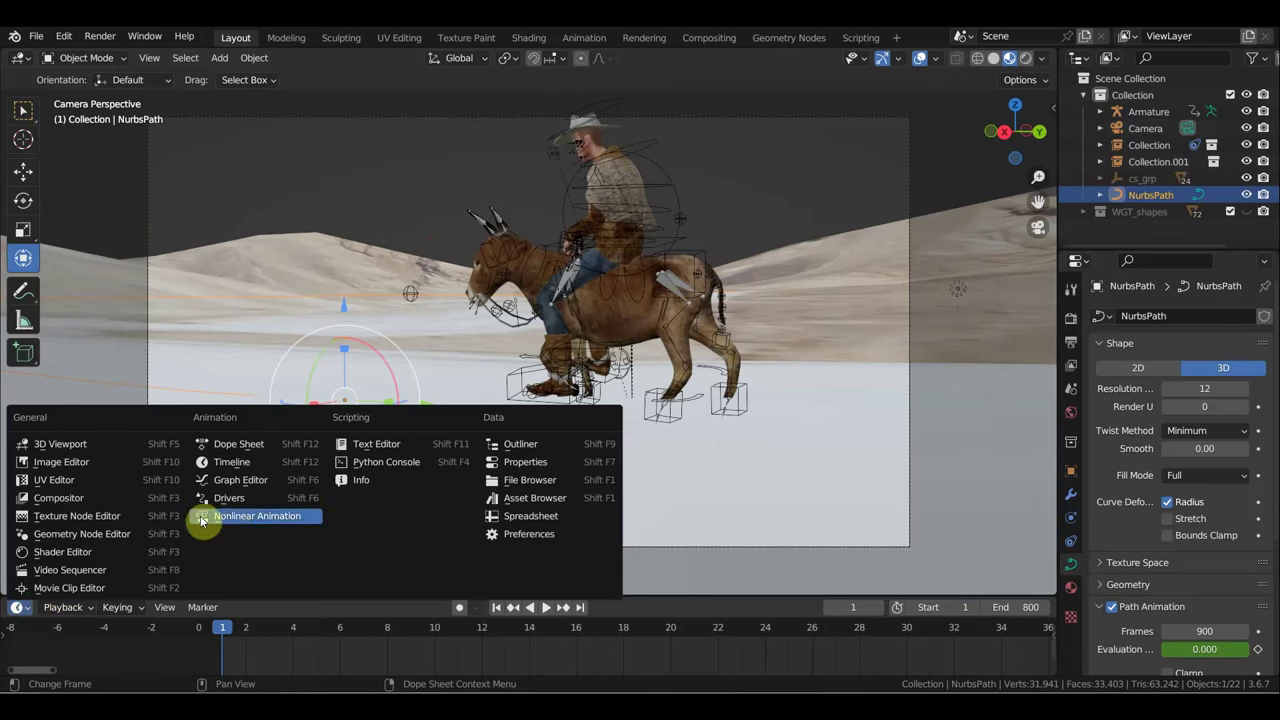
# Step: Push the walk Action down into an NLA strip and set its Repeat to 27.1
pyautogui.click(247, 520)
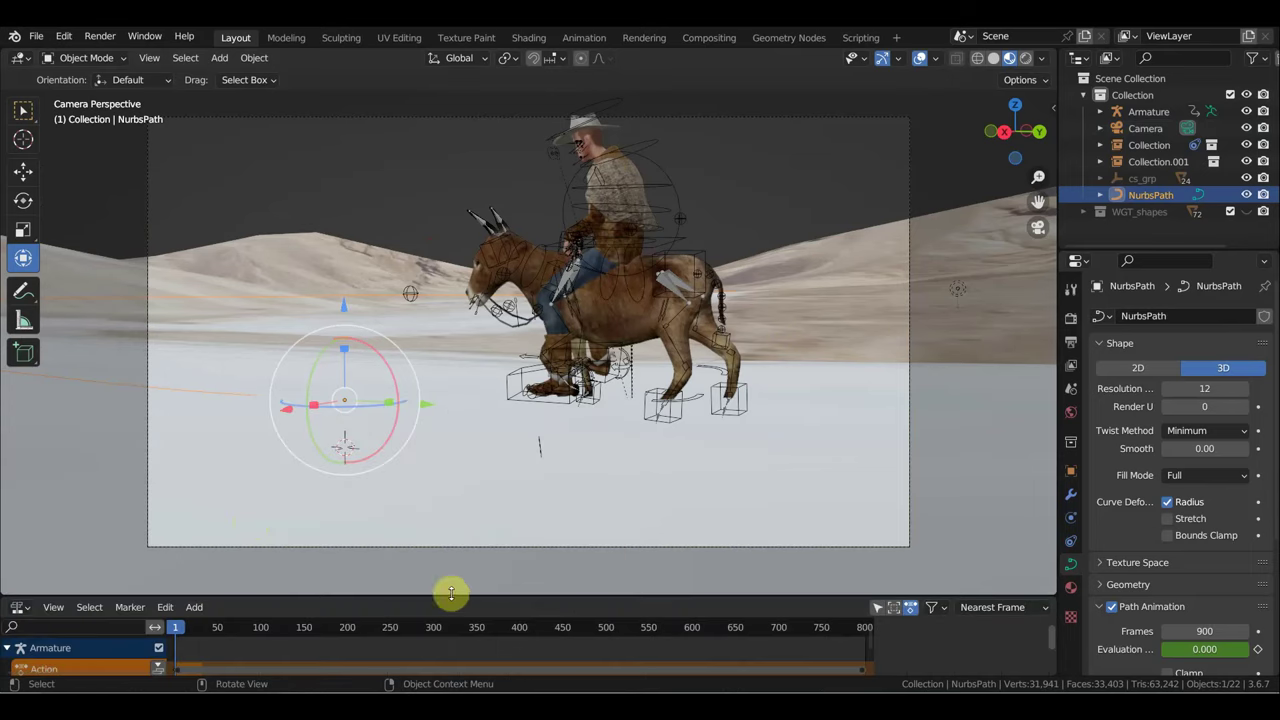
pyautogui.moveTo(446, 598); pyautogui.dragTo(486, 466)
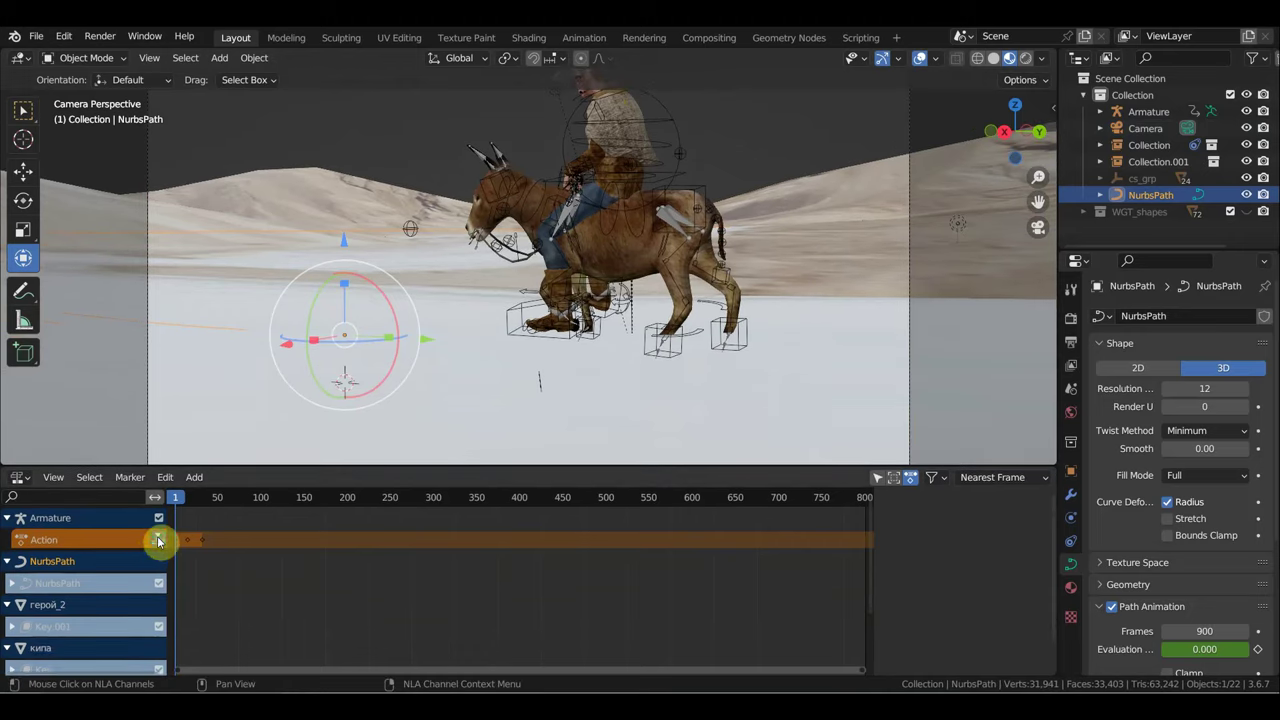
pyautogui.click(158, 541)
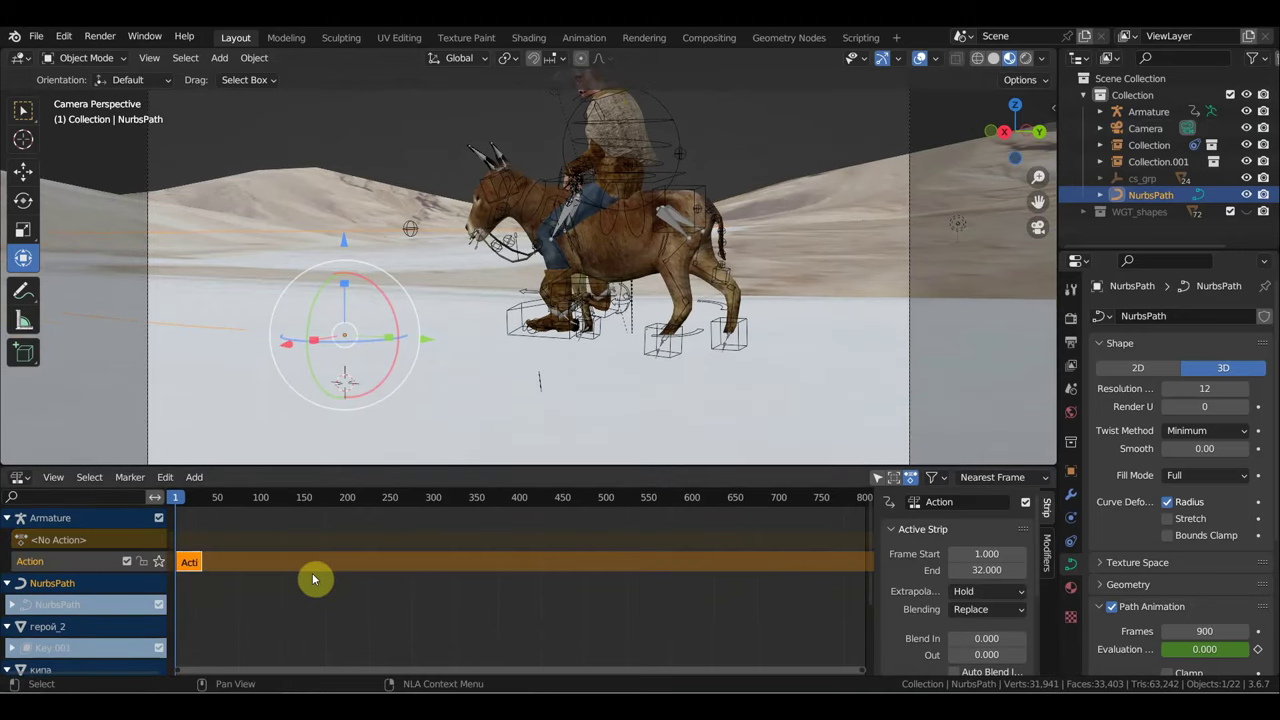
pyautogui.scroll(-4, 935, 645)
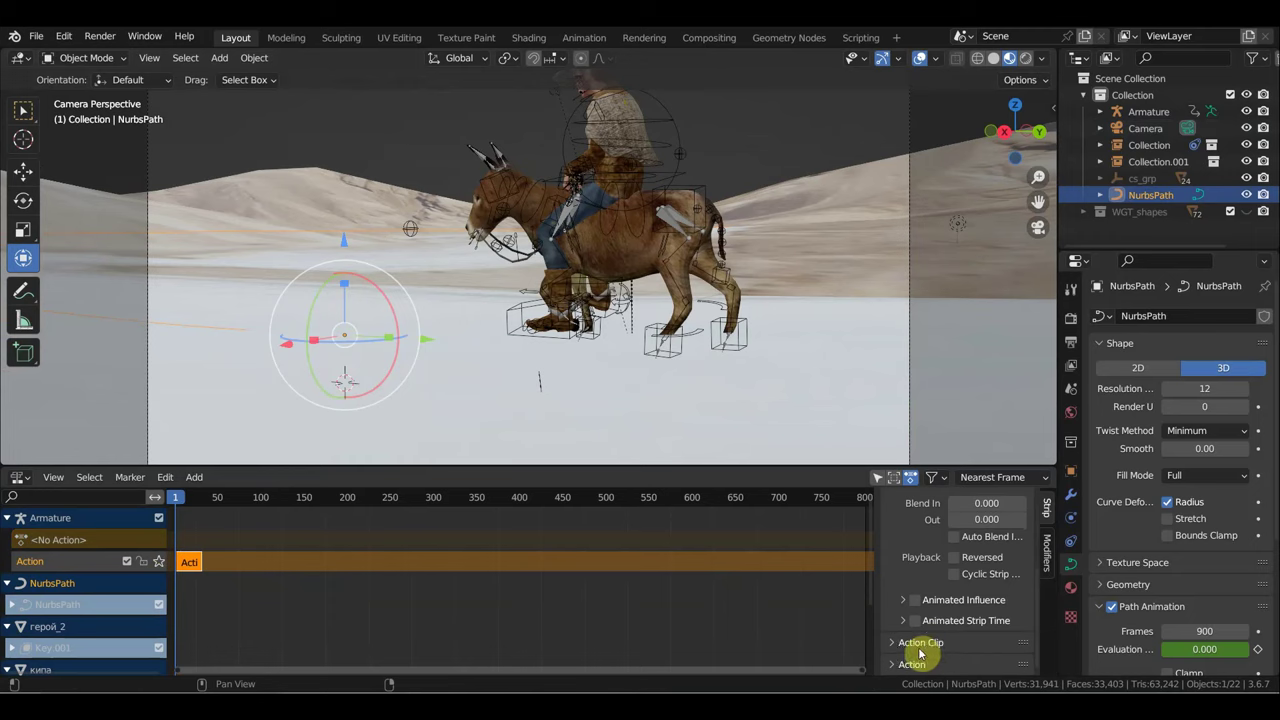
pyautogui.click(914, 645)
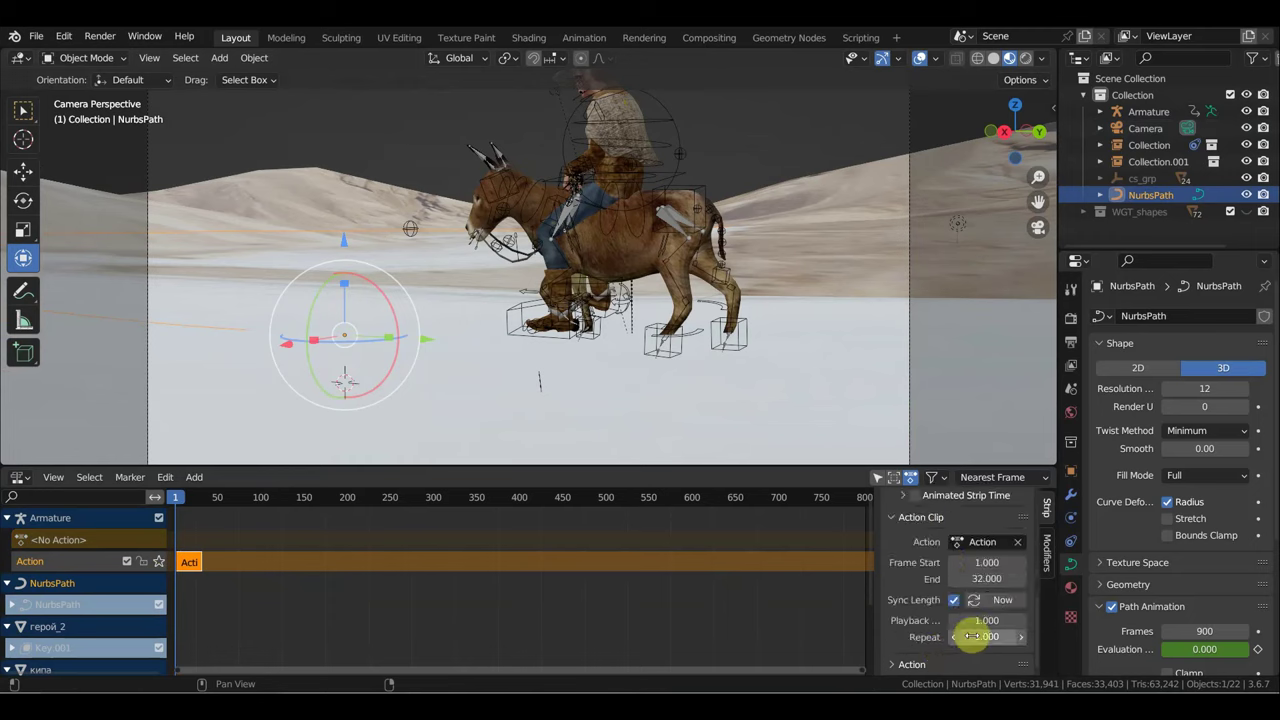
pyautogui.click(972, 636)
pyautogui.moveTo(986, 636); pyautogui.dragTo(1000, 636)
pyautogui.write('27.100')
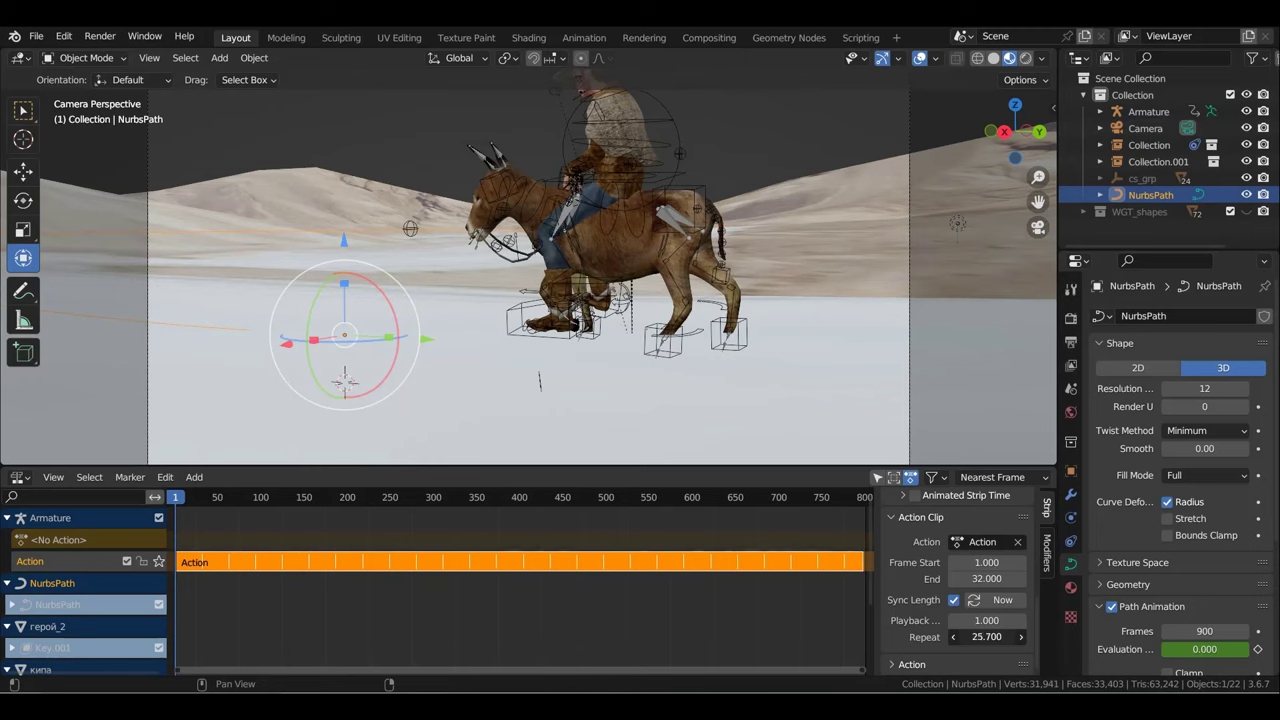
# Step: Set the walk strip's Playback Scale to 0.8, then lower it to 0.5
pyautogui.click(184, 500)
pyautogui.moveTo(184, 500); pyautogui.dragTo(173, 503)
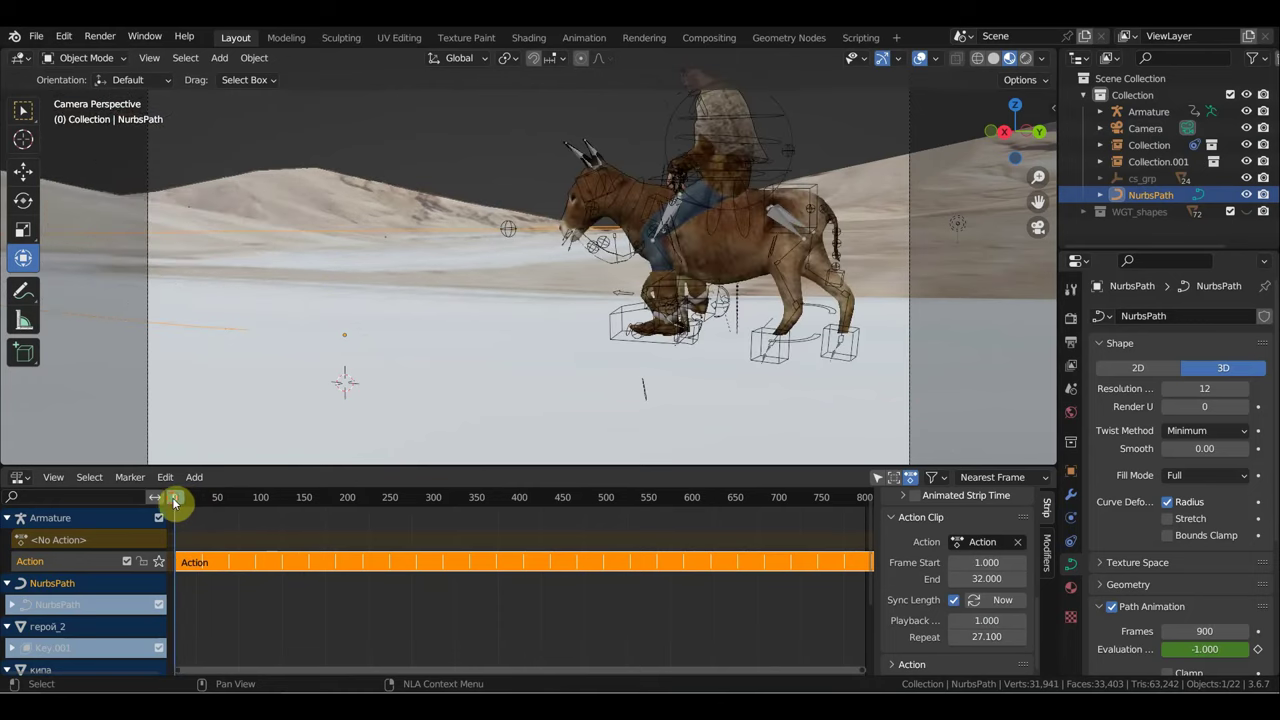
pyautogui.click(988, 622)
pyautogui.write('0.8')
pyautogui.press('Return')
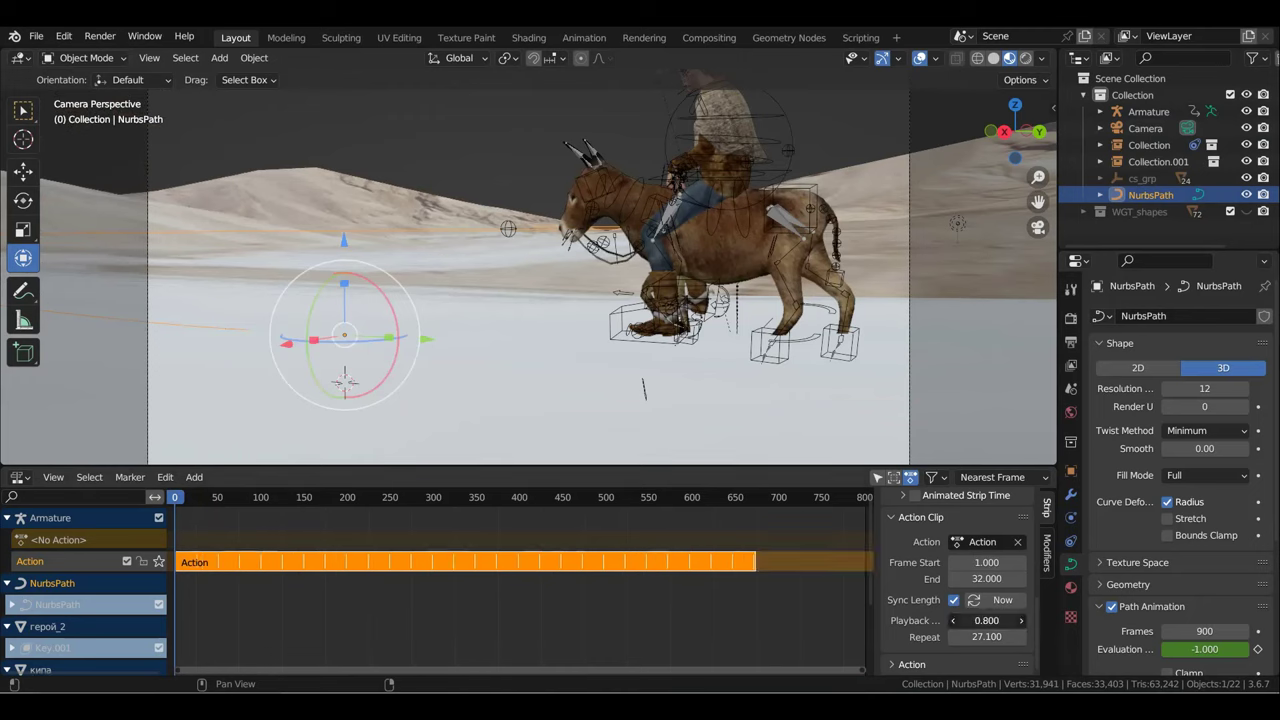
pyautogui.moveTo(988, 620); pyautogui.dragTo(950, 620)
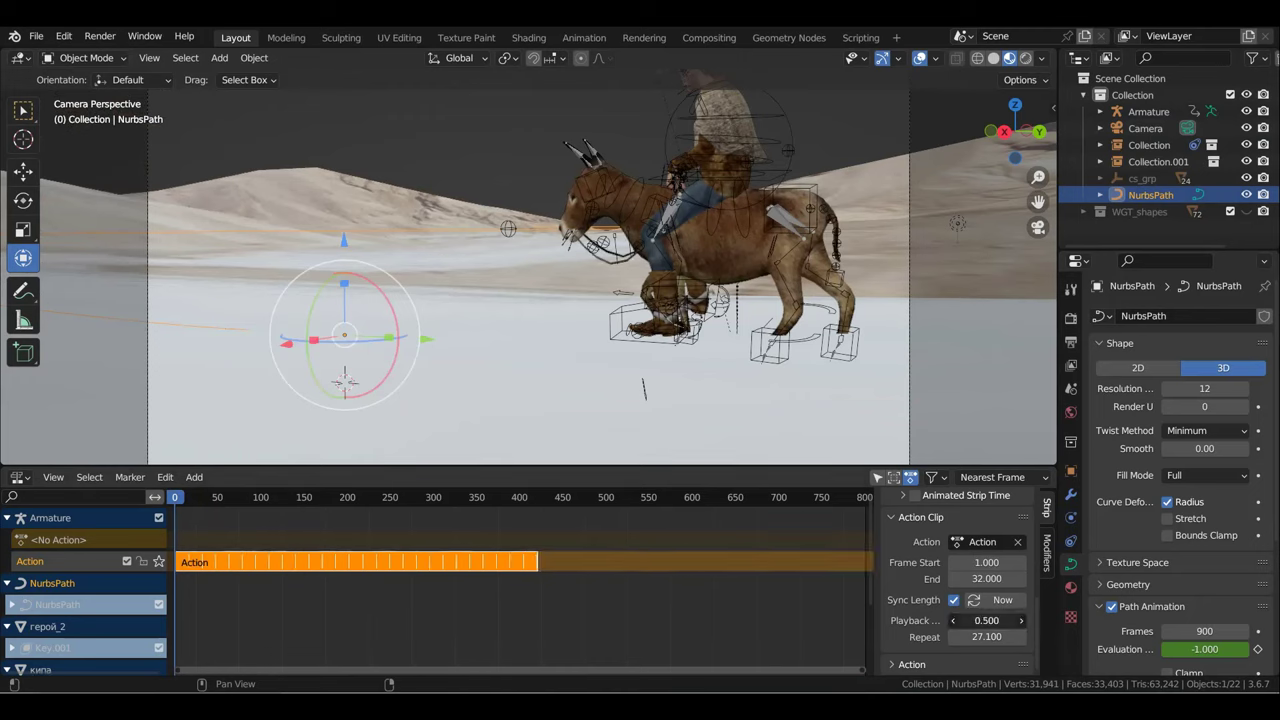
# Step: Play and scrub frames 0 to about 133 to check the donkey's walking pace
pyautogui.click(181, 498)
pyautogui.moveTo(181, 498); pyautogui.dragTo(169, 500)
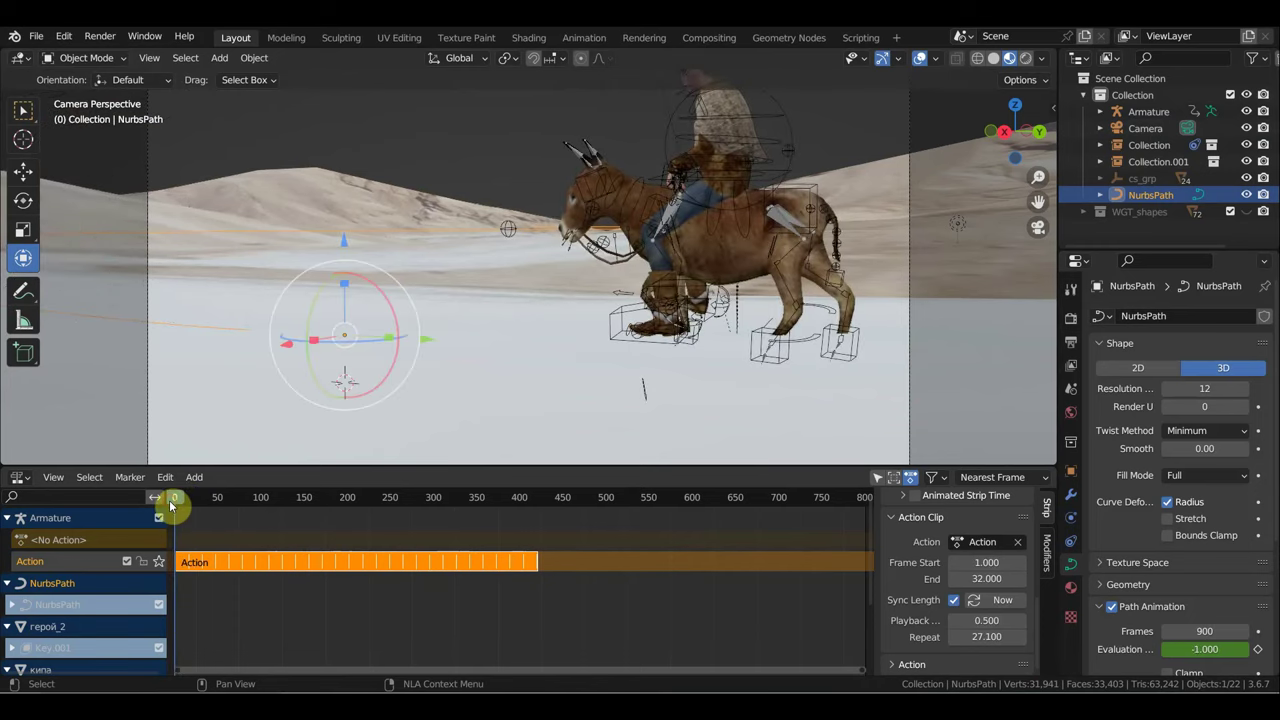
pyautogui.press('space')
pyautogui.press('space')
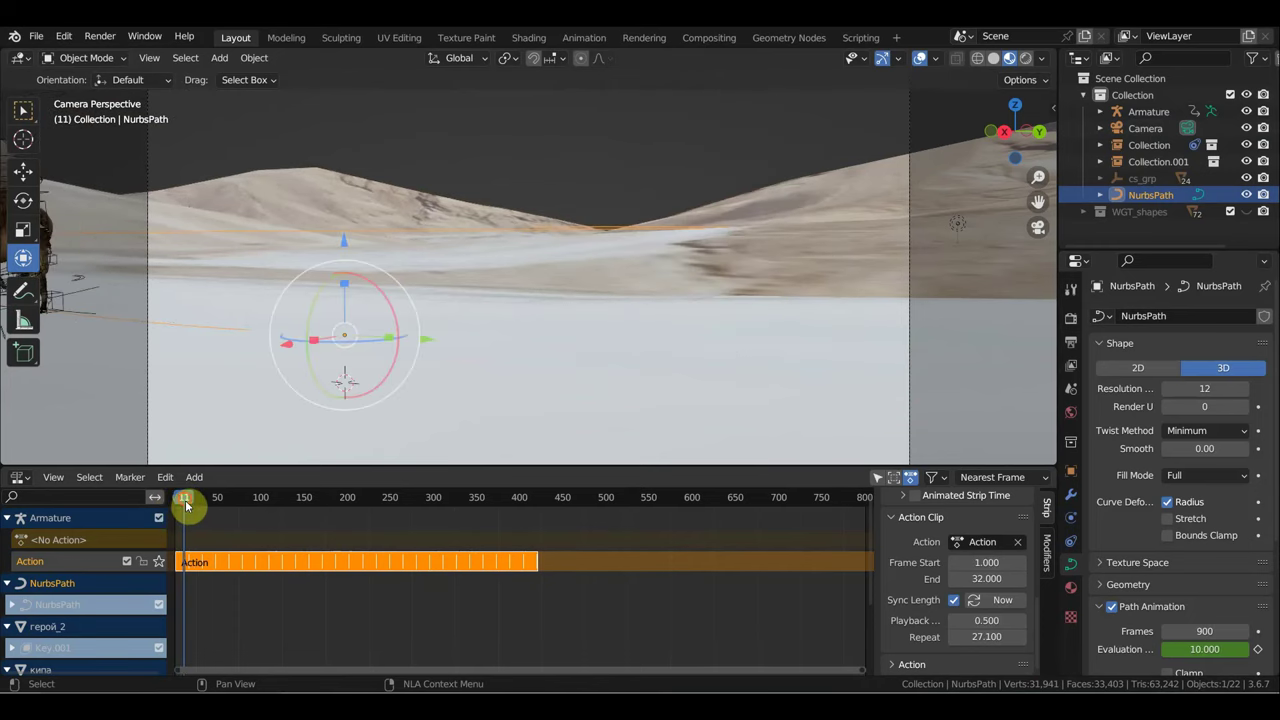
pyautogui.click(173, 499)
pyautogui.moveTo(173, 498); pyautogui.dragTo(179, 498)
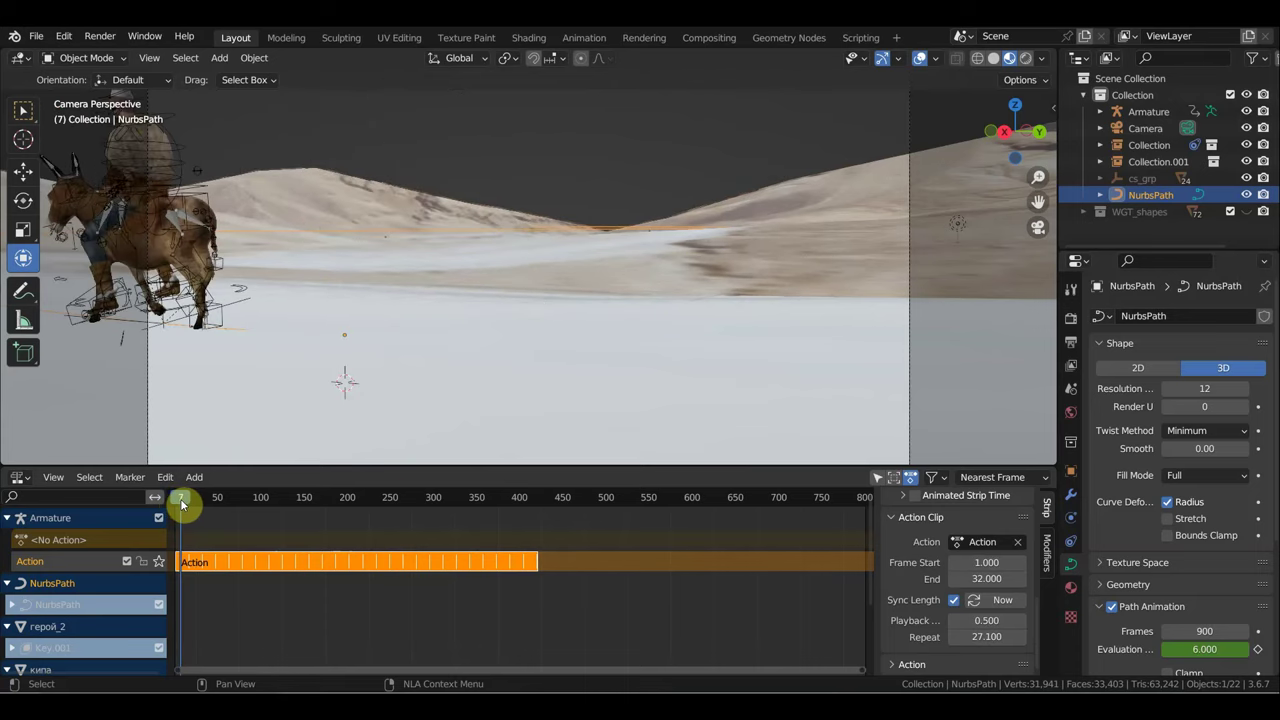
pyautogui.moveTo(180, 499); pyautogui.dragTo(289, 522)
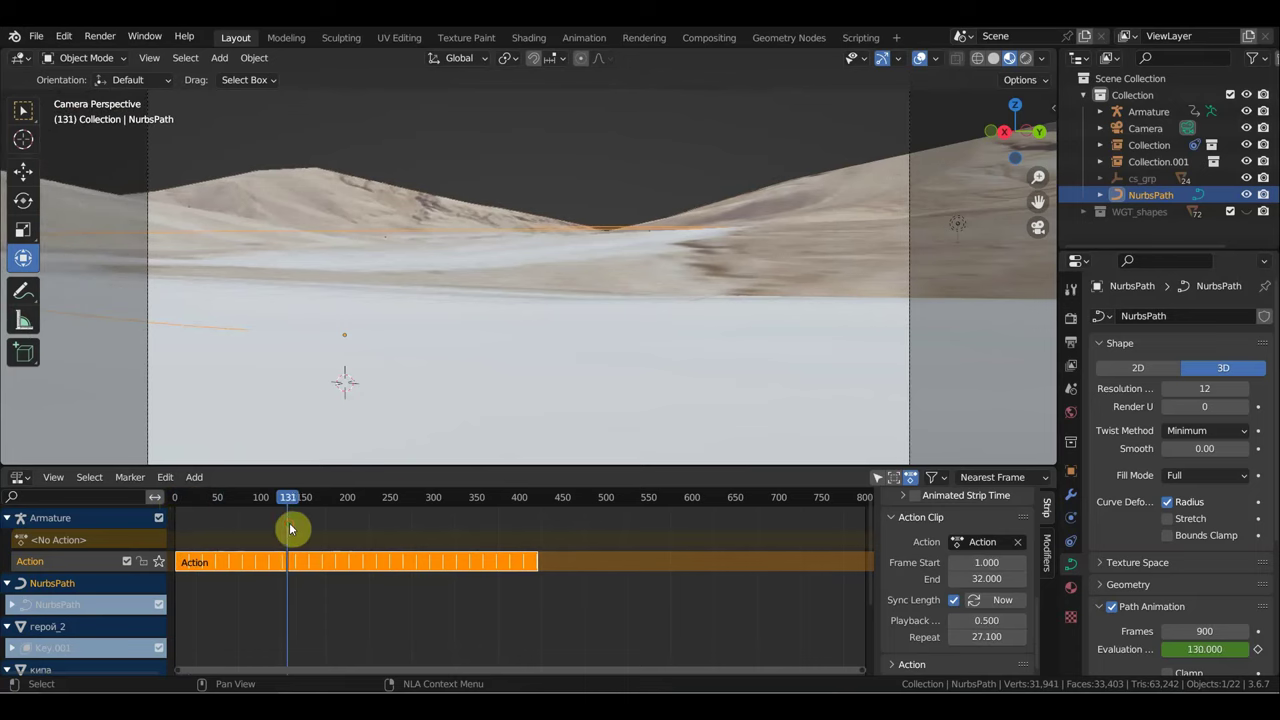
pyautogui.moveTo(486, 386)
pyautogui.mouseDown(button='middle')
pyautogui.moveTo(451, 394)
pyautogui.moveTo(446, 412)
pyautogui.mouseUp(button='middle')
pyautogui.moveTo(288, 521)
pyautogui.mouseDown()
pyautogui.moveTo(263, 500)
pyautogui.moveTo(176, 497)
pyautogui.mouseUp()
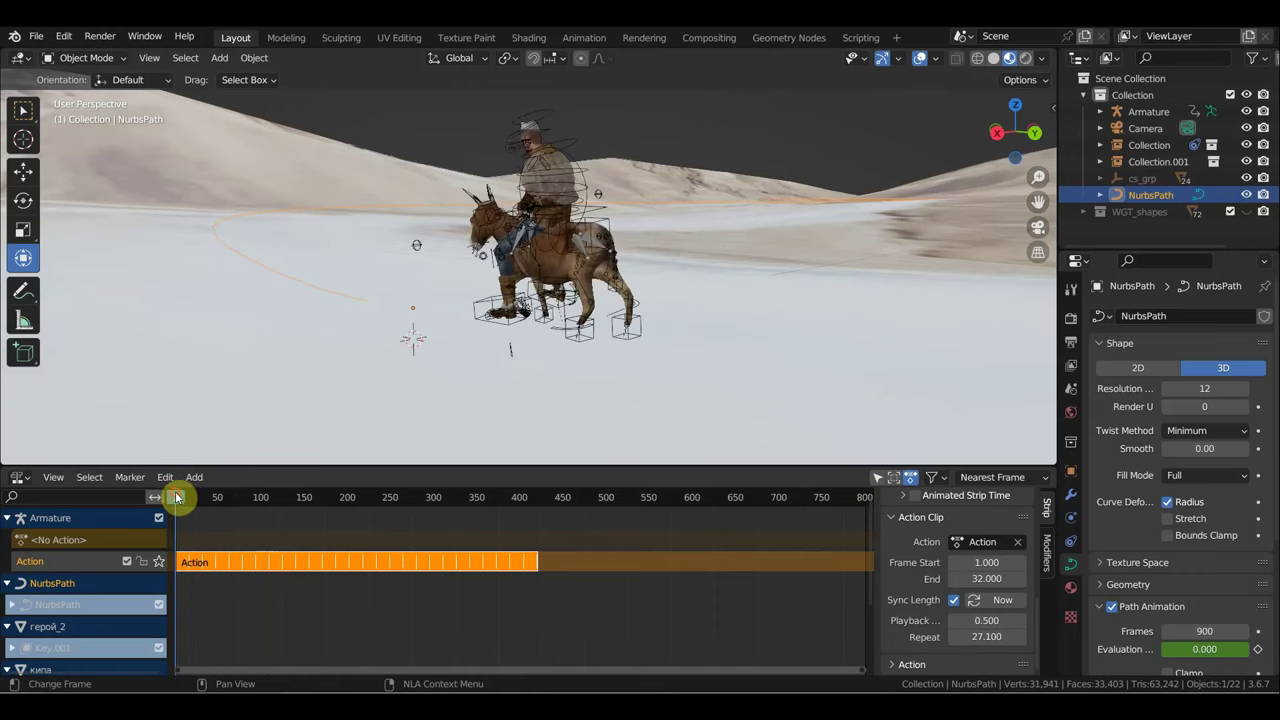
# Step: Increase the walk strip's Playback Scale to 1.8 and review the walk near the start
pyautogui.moveTo(986, 620); pyautogui.dragTo(1010, 620)
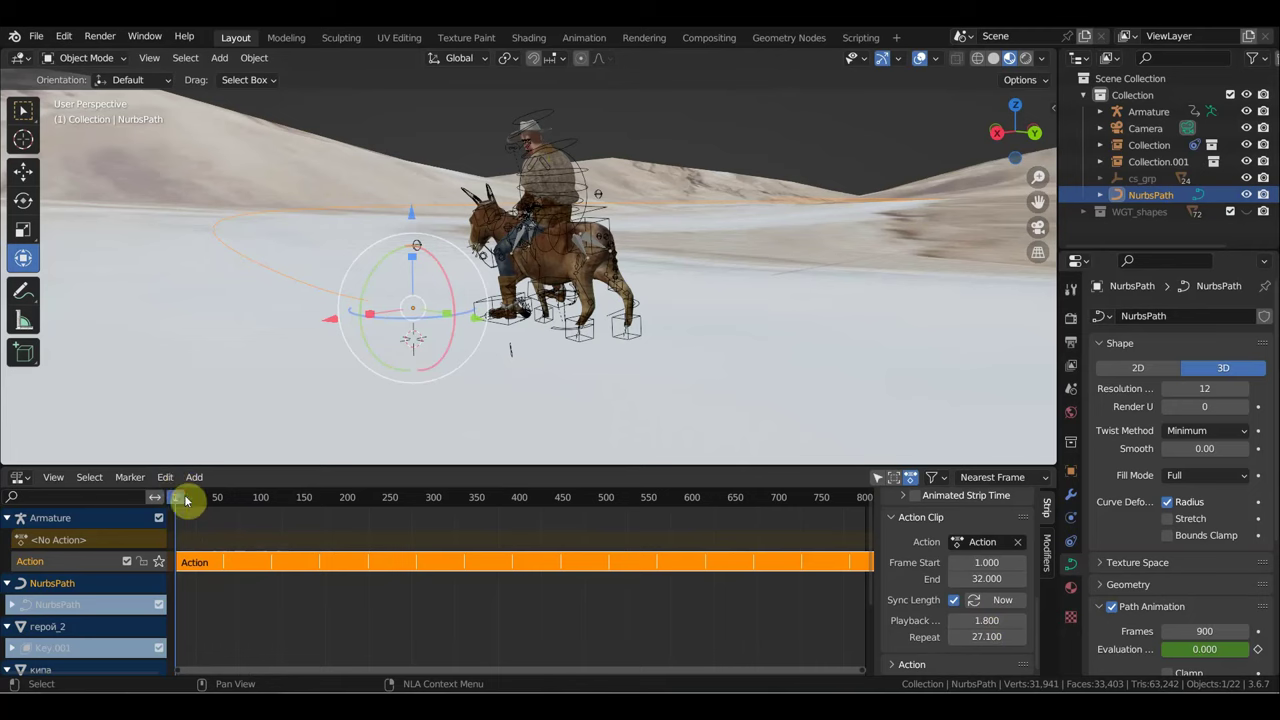
pyautogui.moveTo(184, 494); pyautogui.dragTo(176, 498)
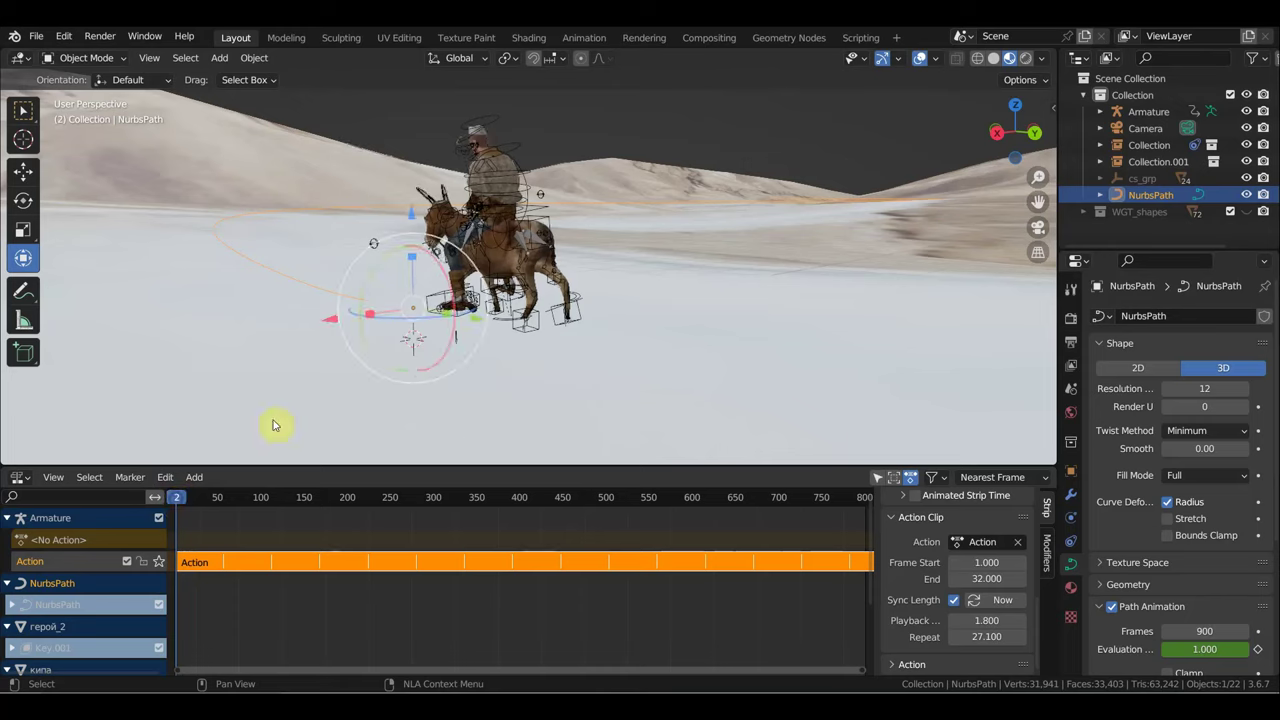
pyautogui.scroll(3, 425, 325)
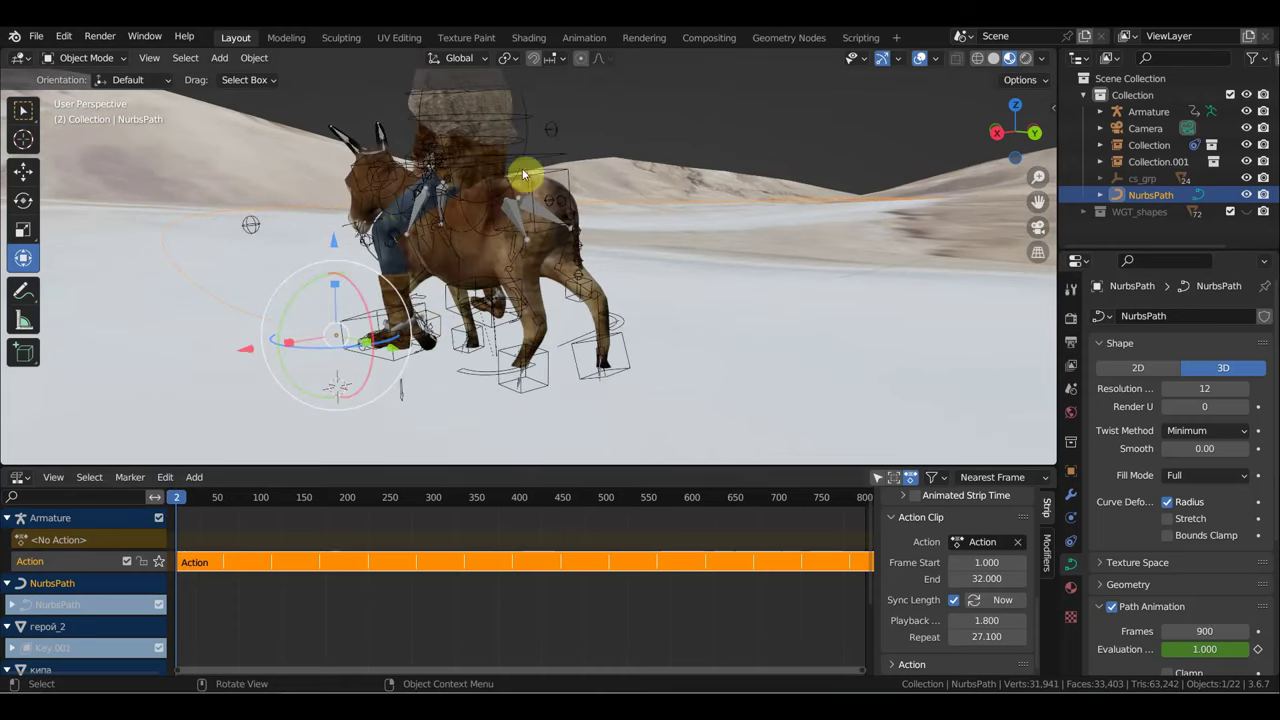
# Step: Save the scene as 'герой запада сцена 3.blend'
pyautogui.click(37, 36)
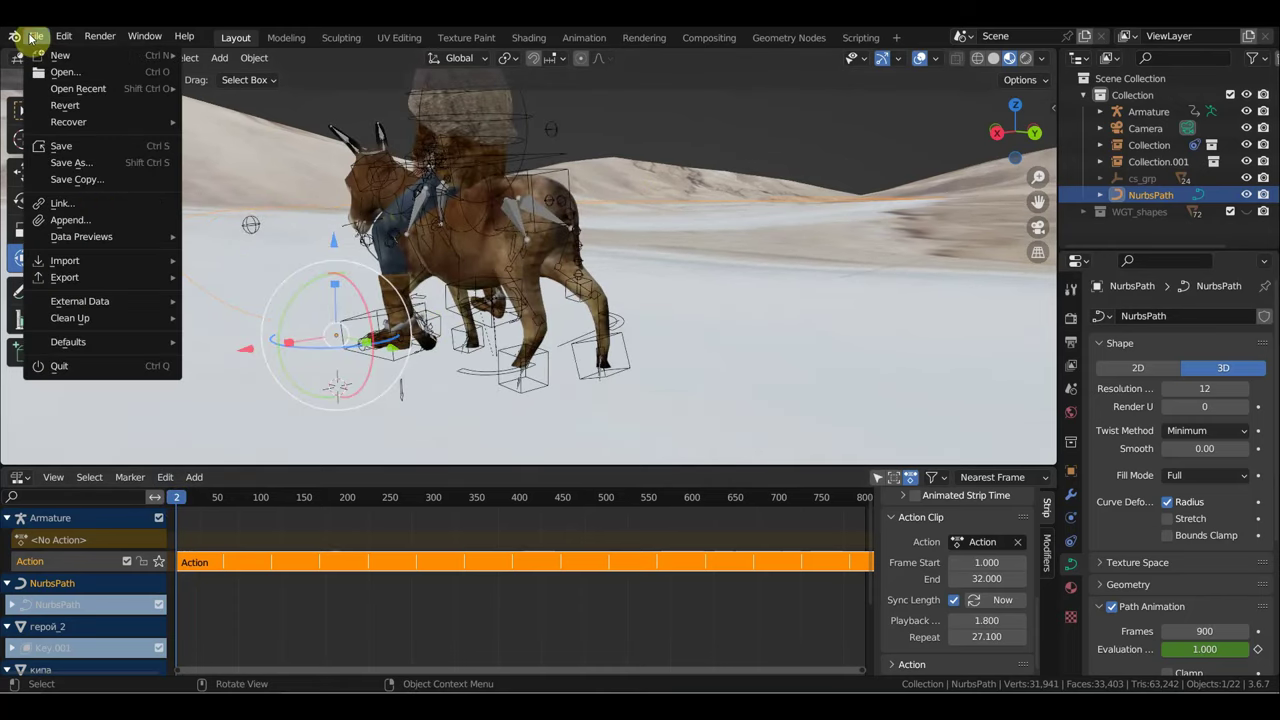
pyautogui.click(78, 162)
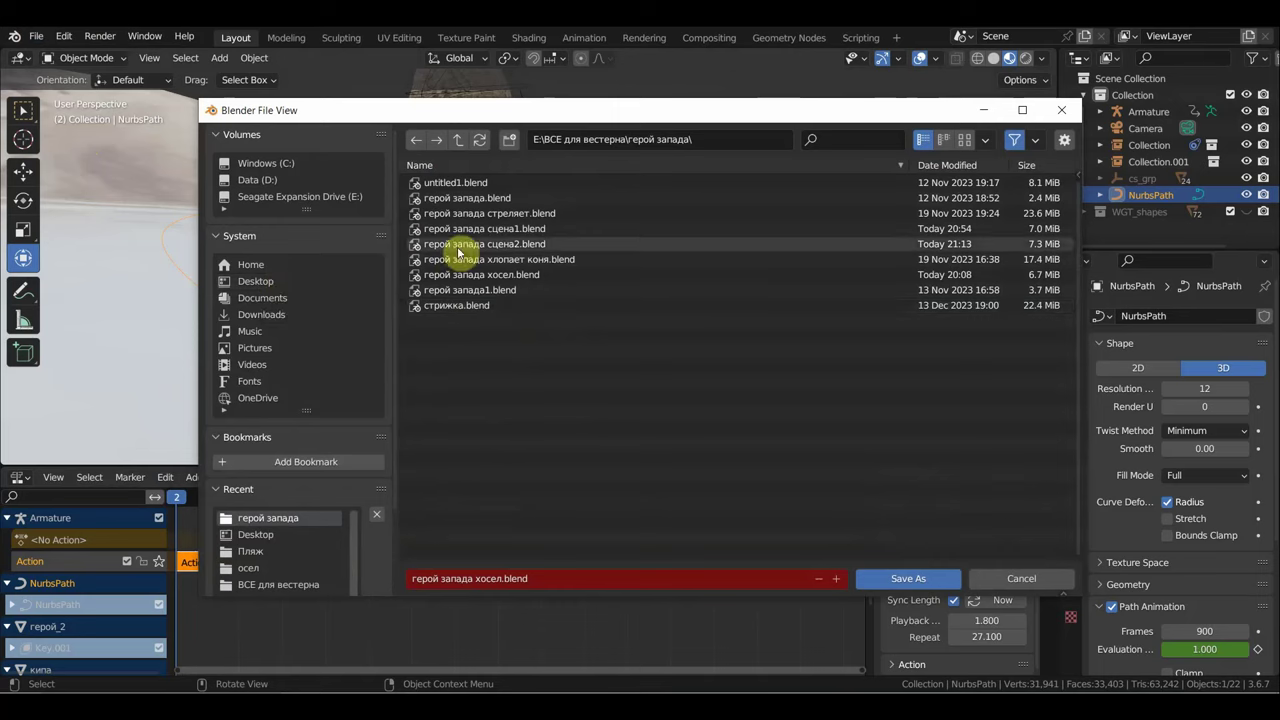
pyautogui.click(506, 578)
pyautogui.click(539, 583)
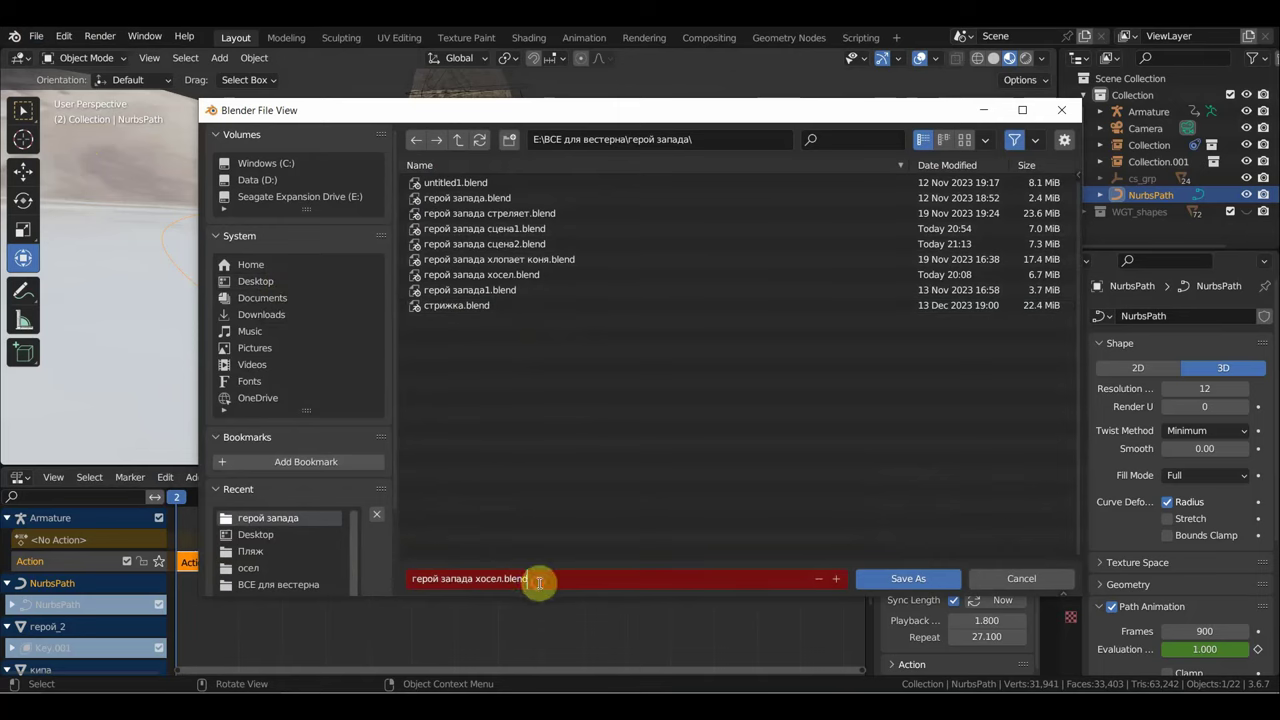
pyautogui.moveTo(544, 582); pyautogui.dragTo(481, 571)
pyautogui.write('цена 3')
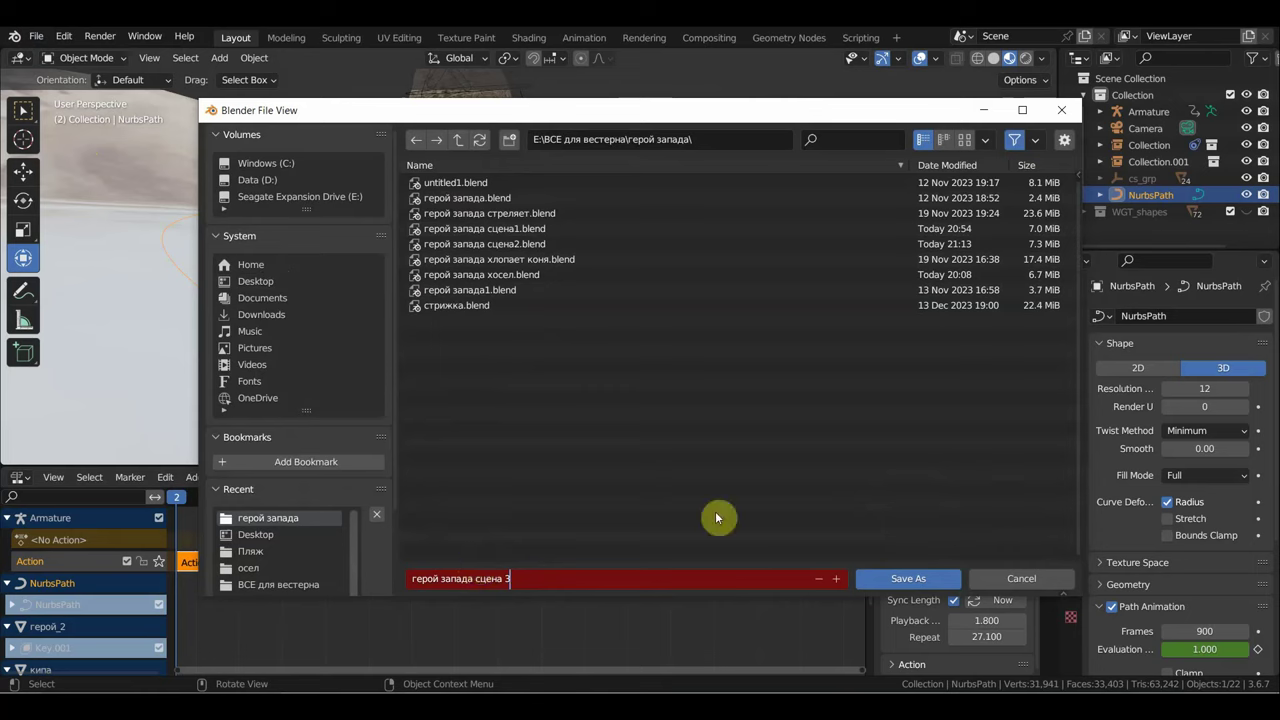
pyautogui.click(908, 579)
pyautogui.click(908, 579)
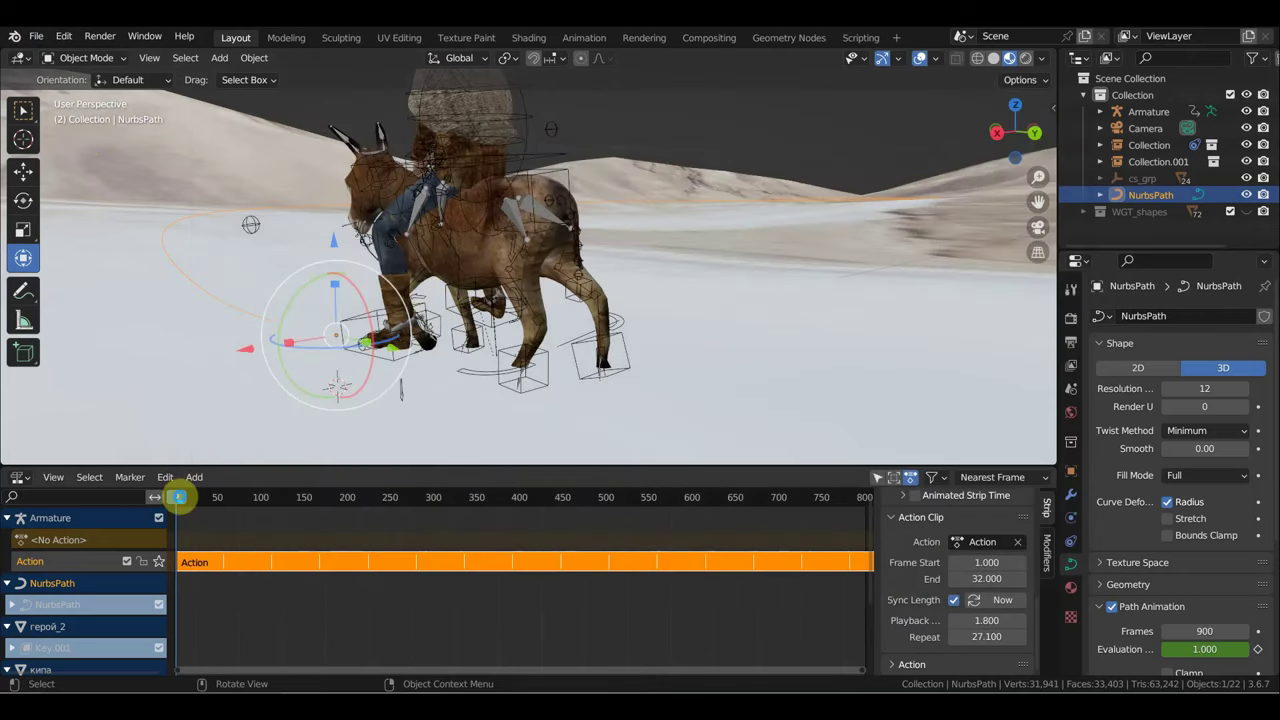
pyautogui.hotkey('ctrl', 's')
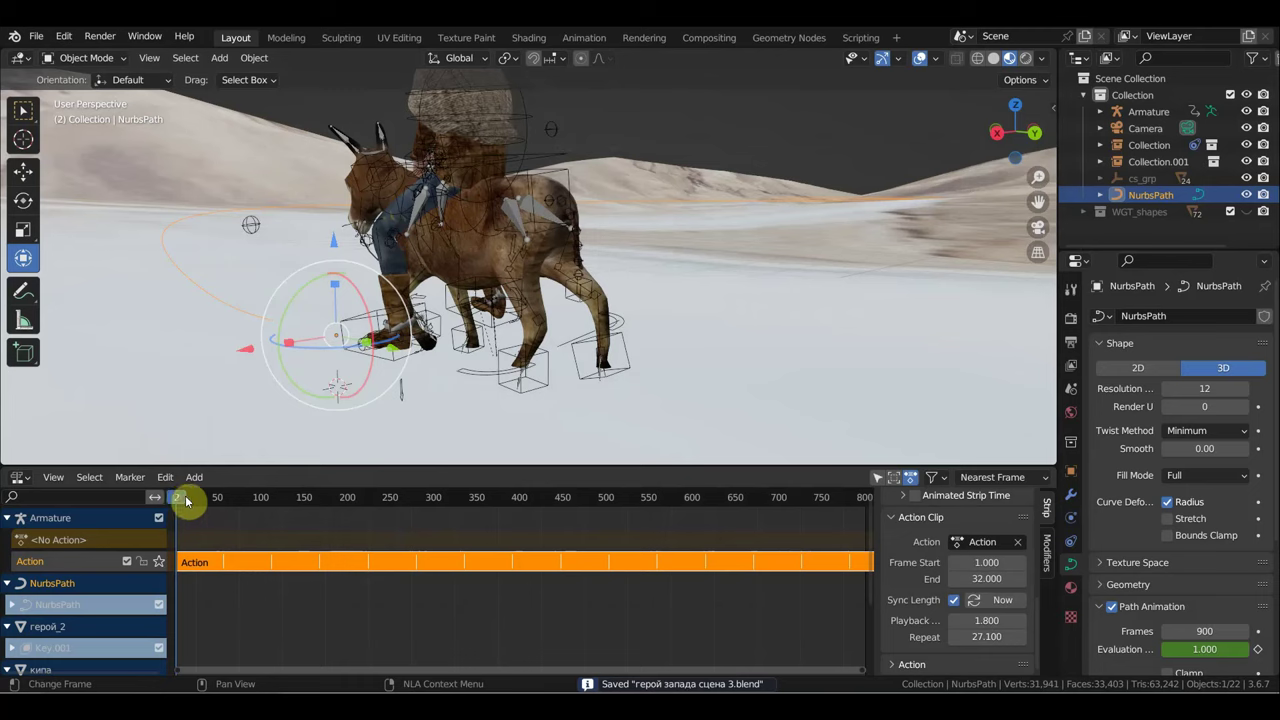
# Step: Advance the rider along the path to frame 20
pyautogui.moveTo(186, 500); pyautogui.dragTo(191, 497)
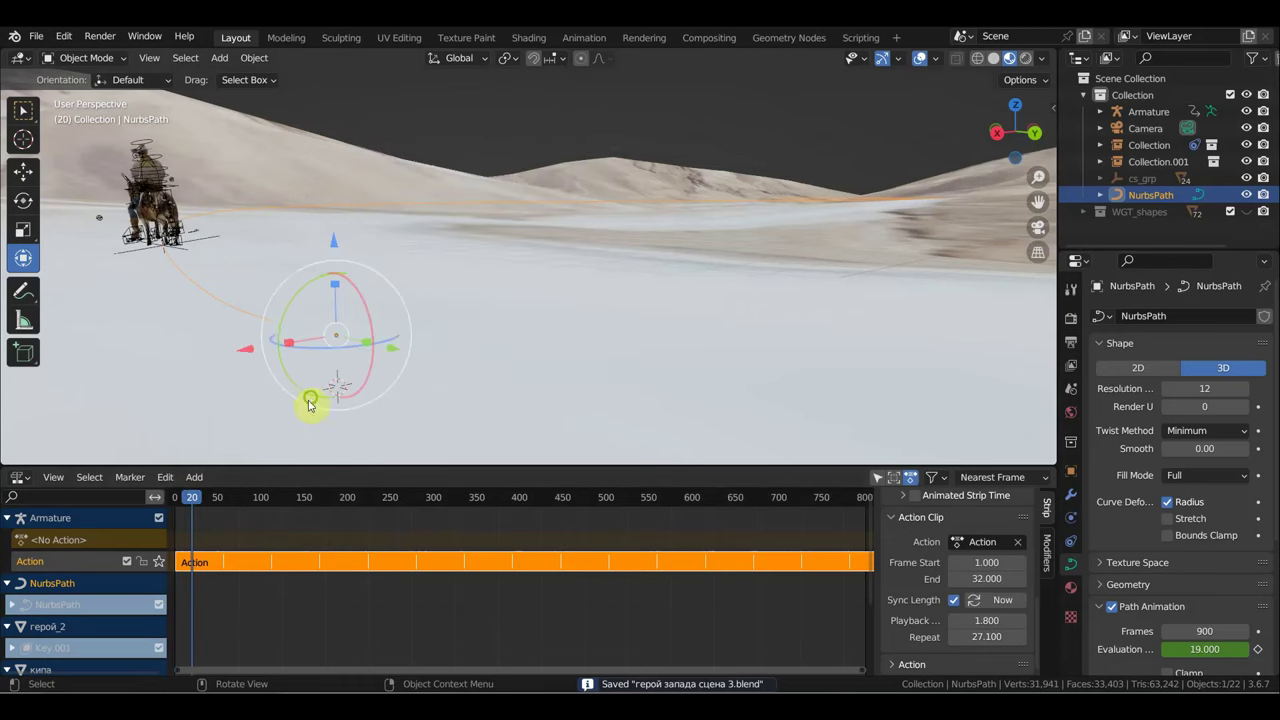
pyautogui.moveTo(310, 403); pyautogui.dragTo(293, 385)
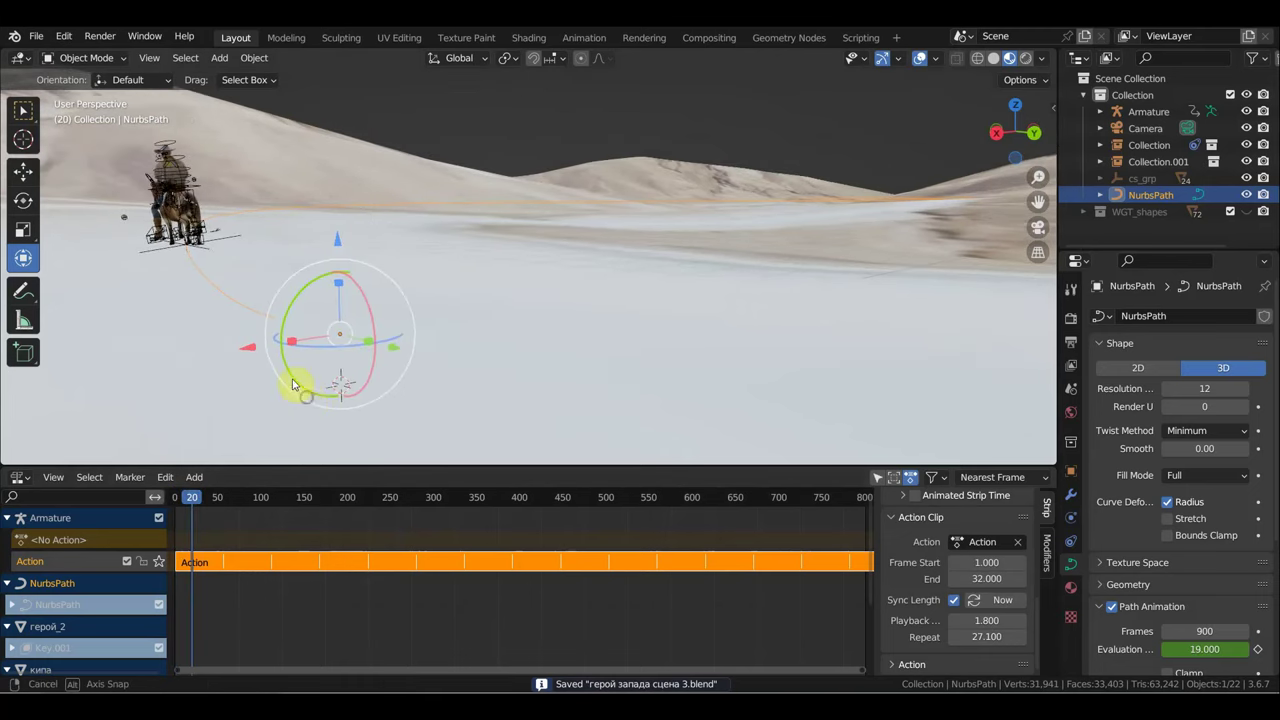
pyautogui.click(38, 37)
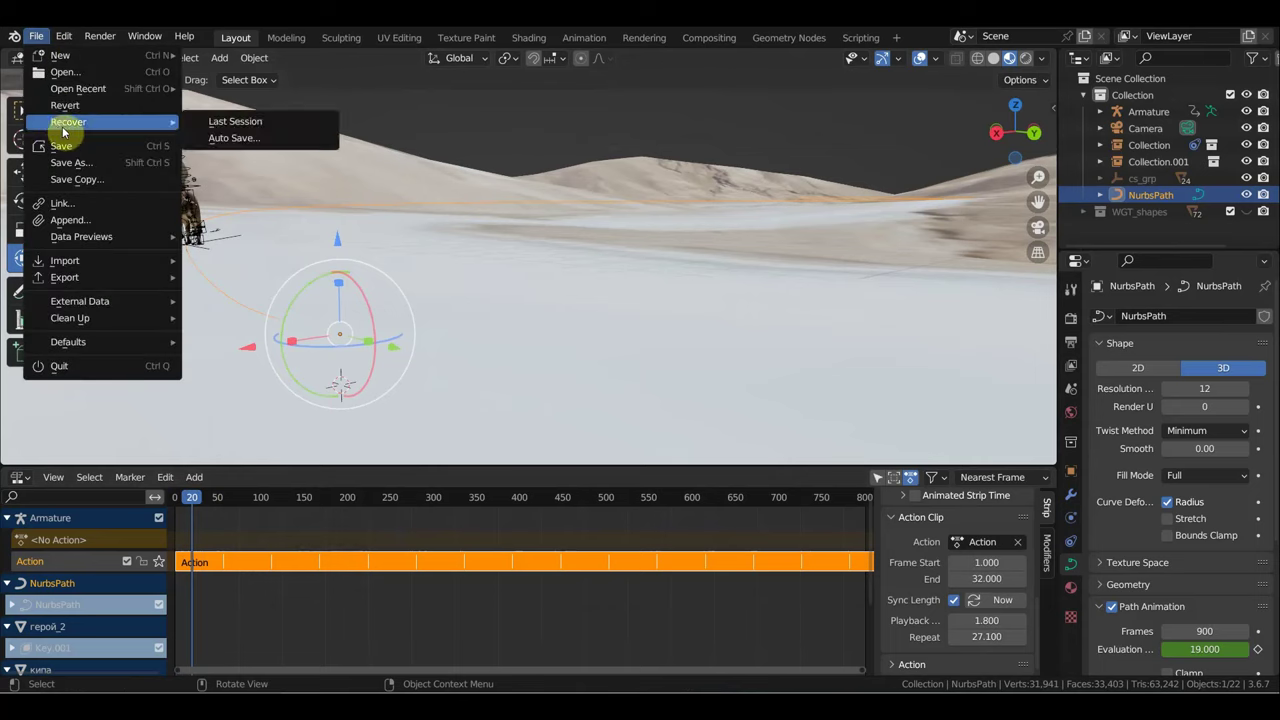
pyautogui.moveTo(78, 88)
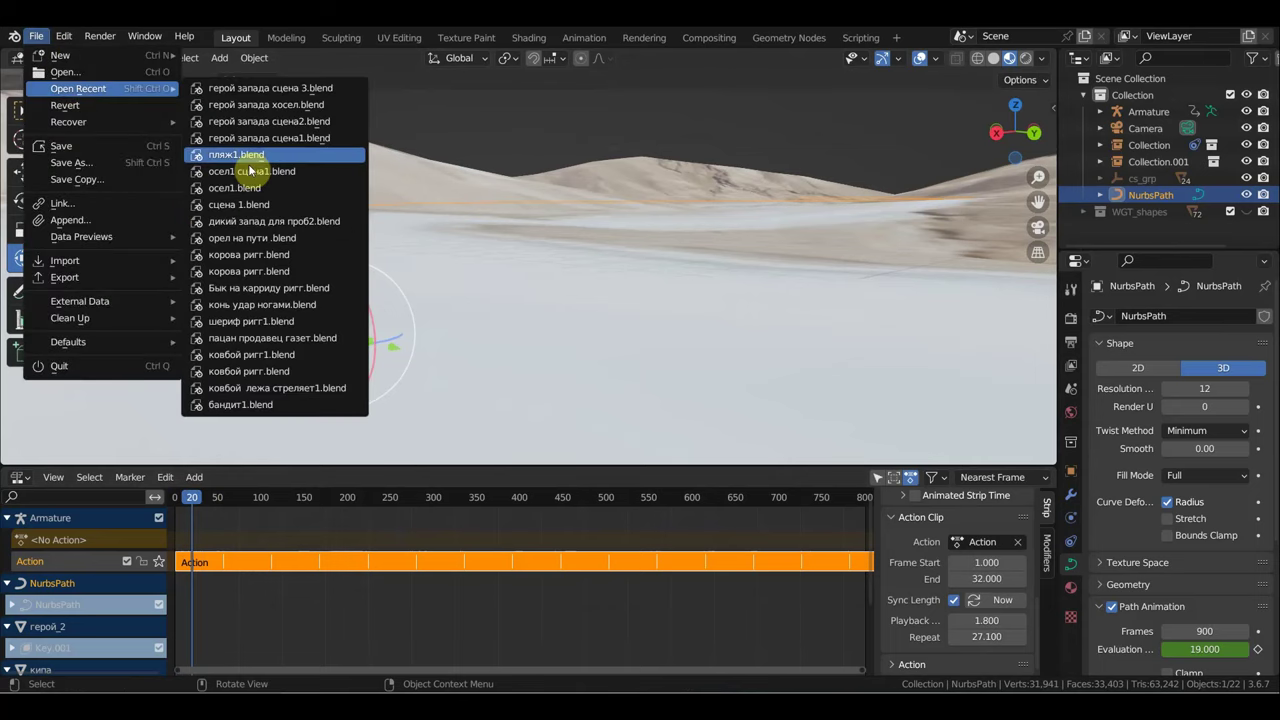
# Step: Reopen the recent donkey scene without saving and preview its animation
pyautogui.click(253, 178)
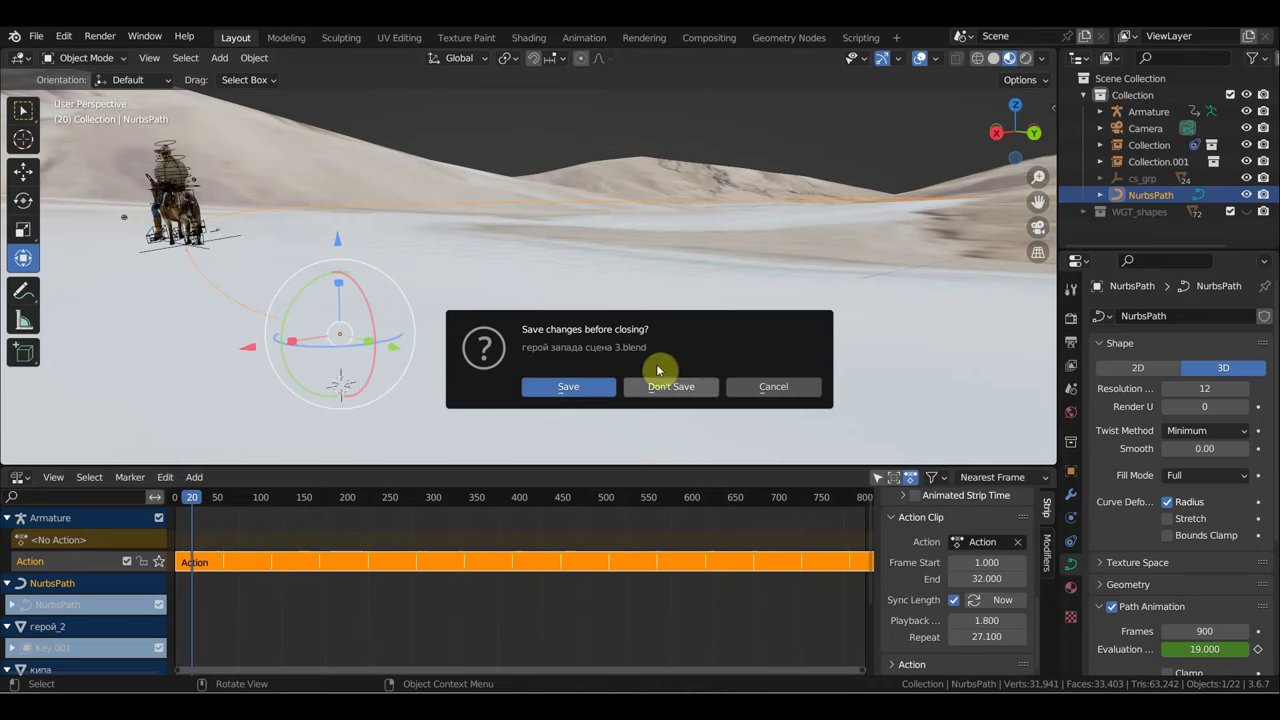
pyautogui.click(677, 390)
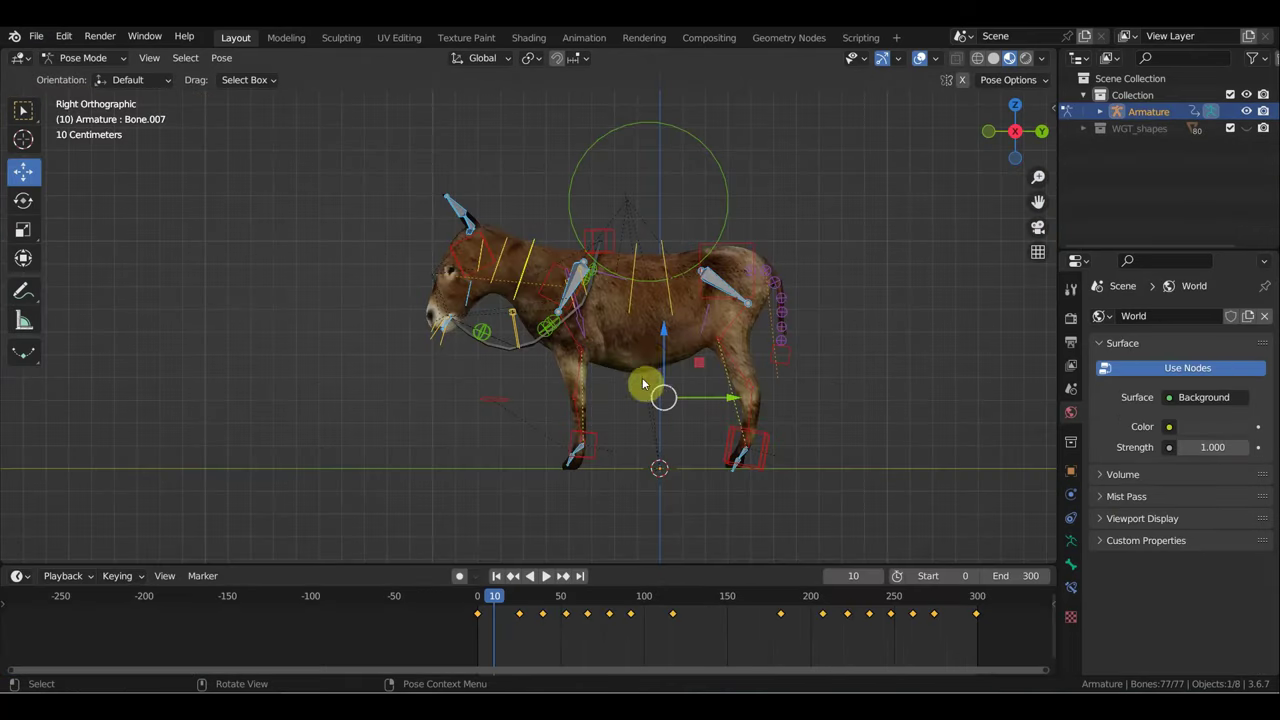
pyautogui.press('space')
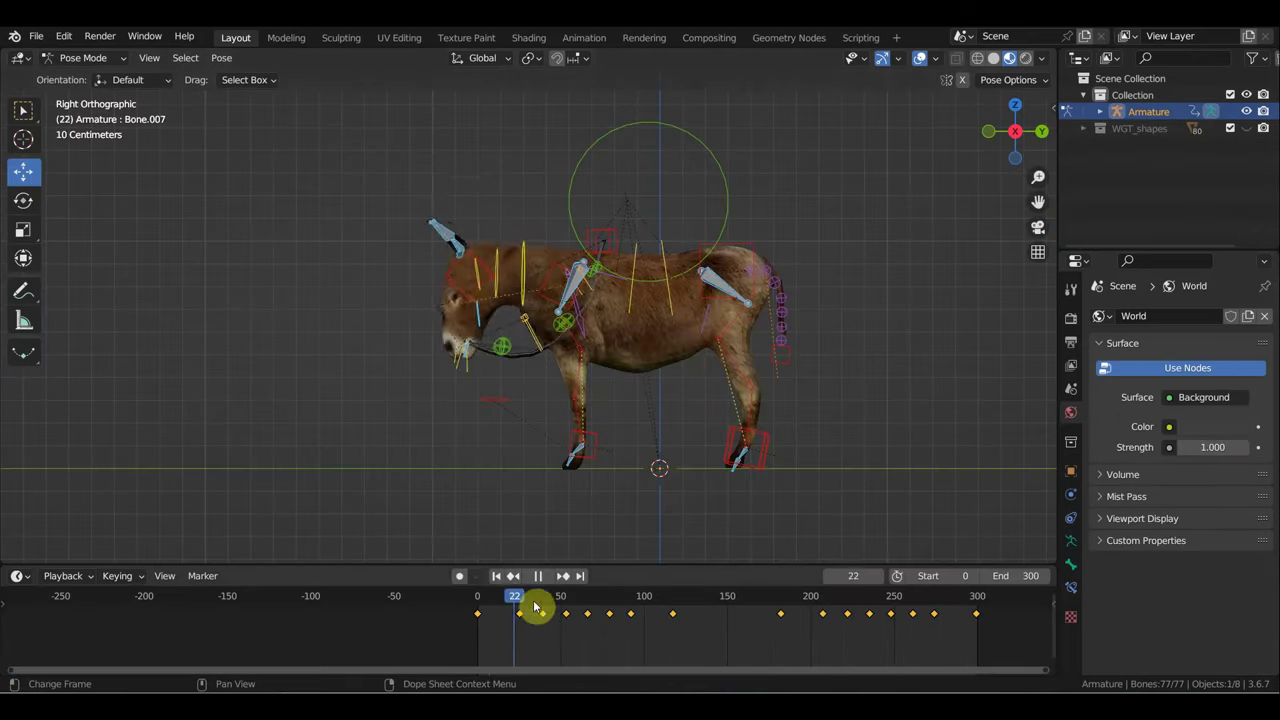
pyautogui.press('space')
# Step: Open орел на пути .blend from recent files, discarding unsaved changes
pyautogui.click(36, 36)
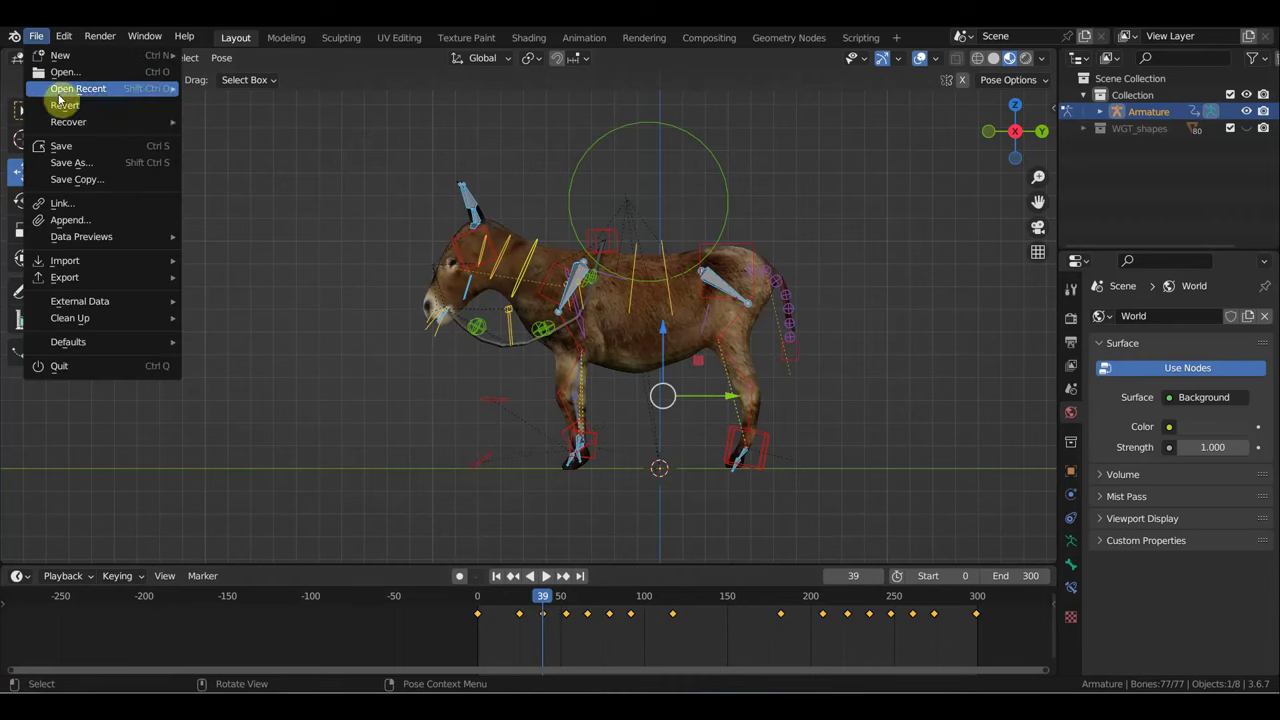
pyautogui.moveTo(78, 88)
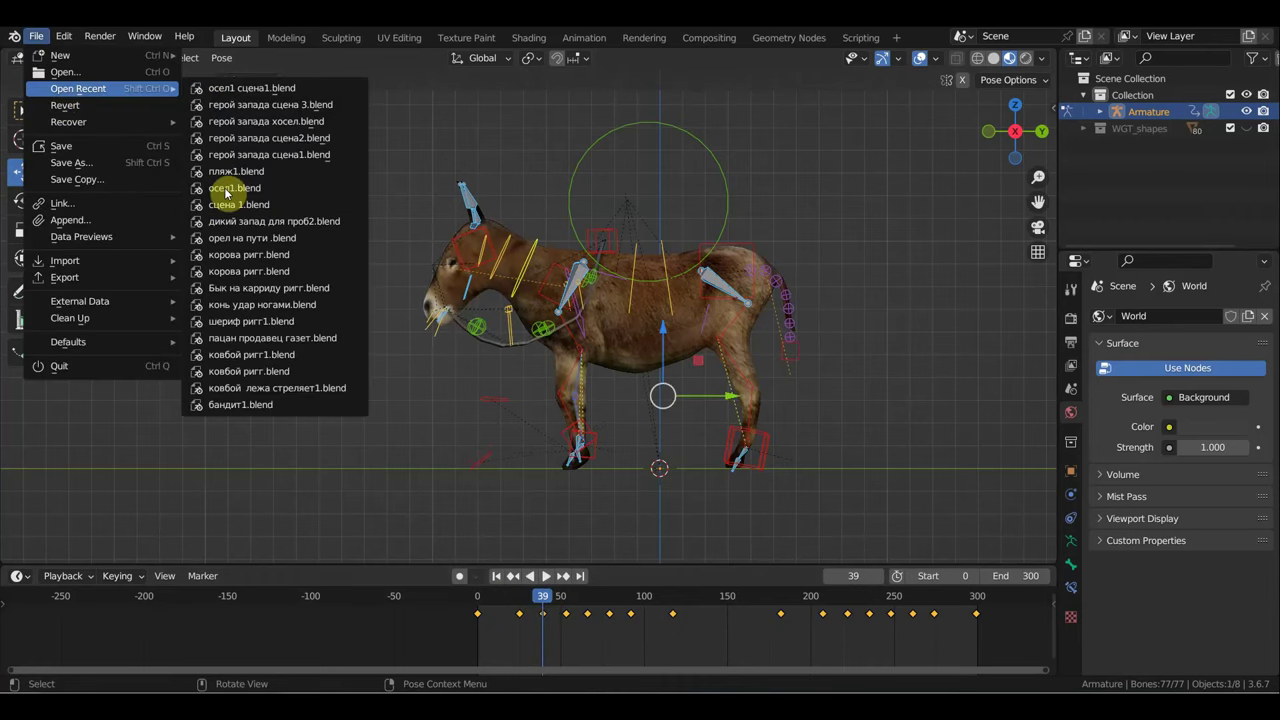
pyautogui.click(252, 246)
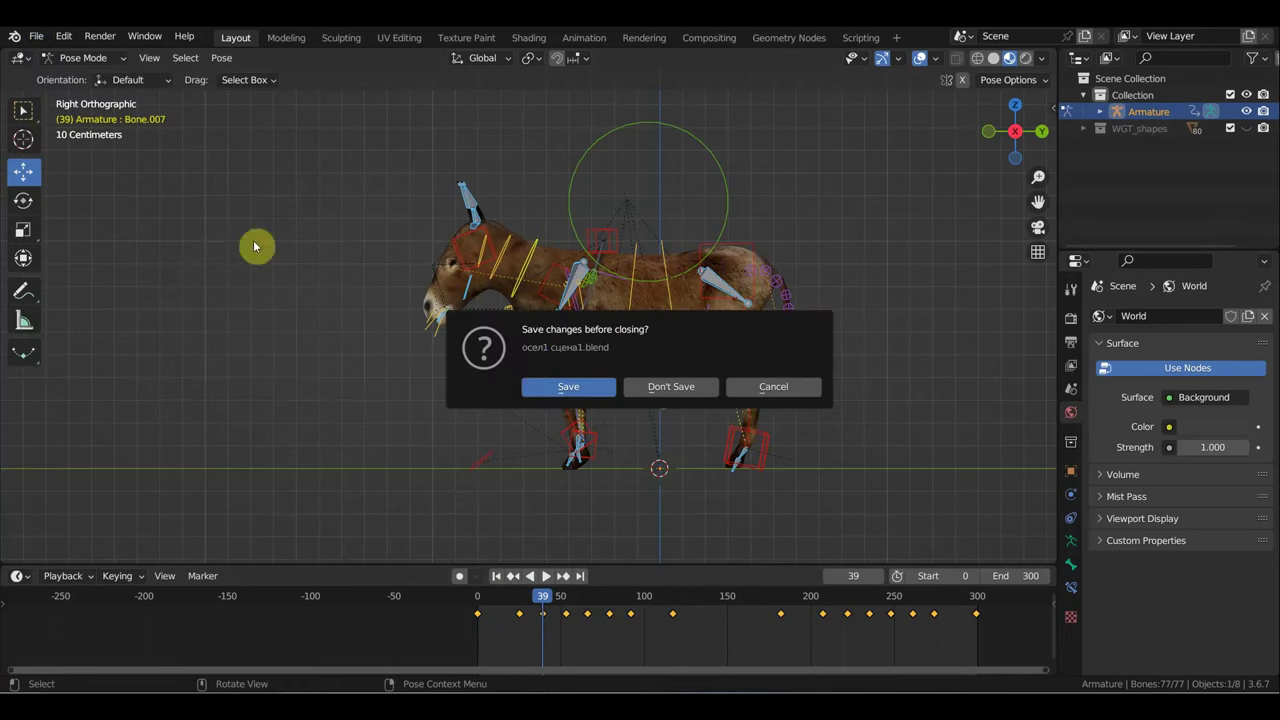
pyautogui.click(677, 390)
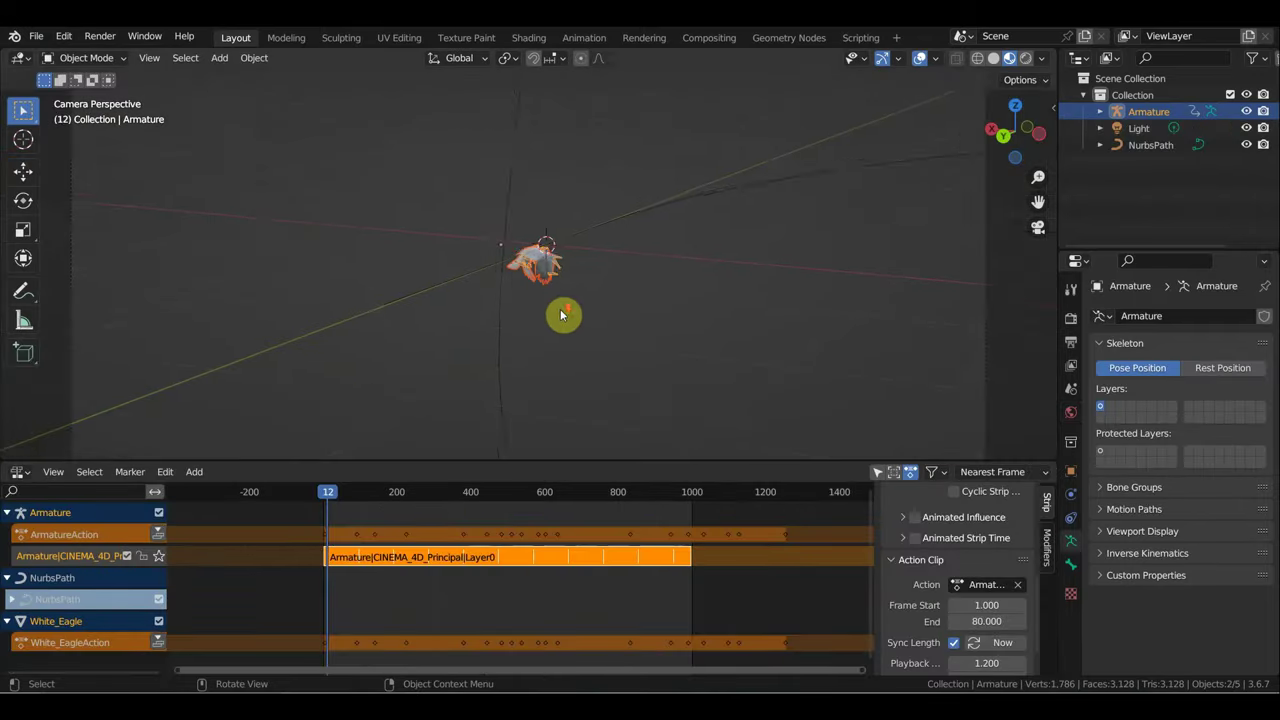
# Step: Show the recent files list with the western scene files like герой запада хосел.blend
pyautogui.click(36, 36)
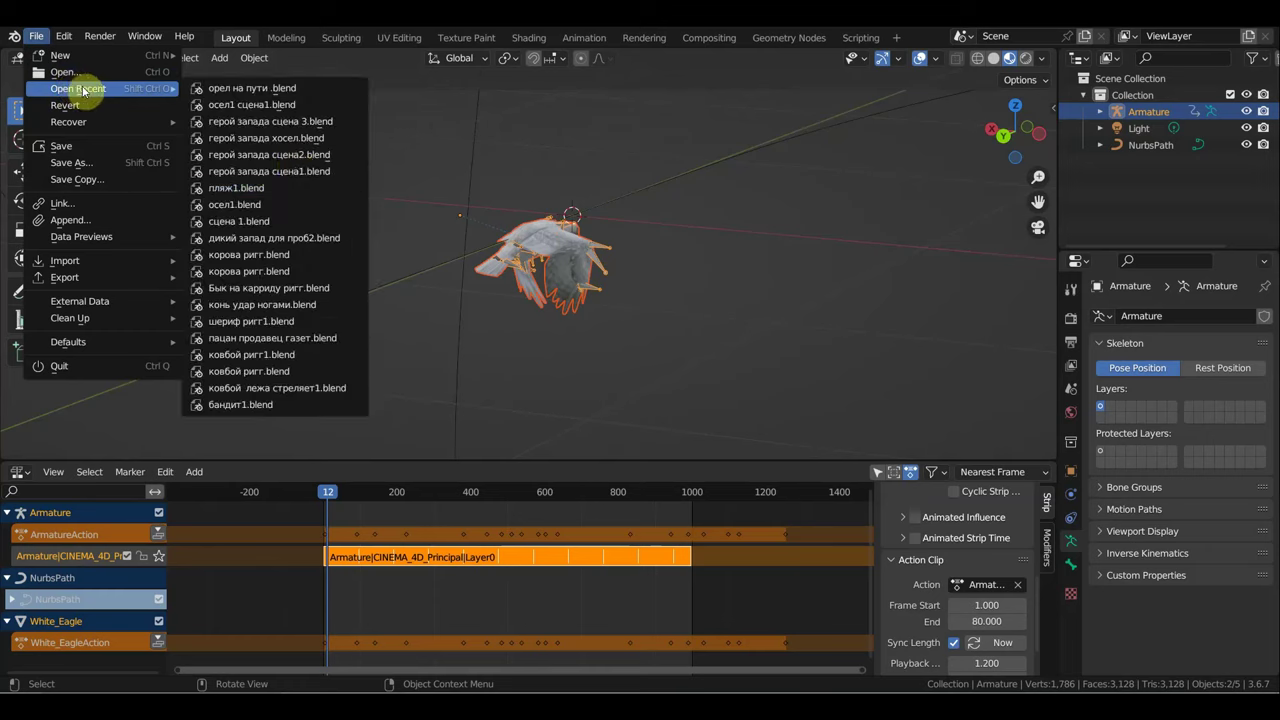
pyautogui.moveTo(78, 88)
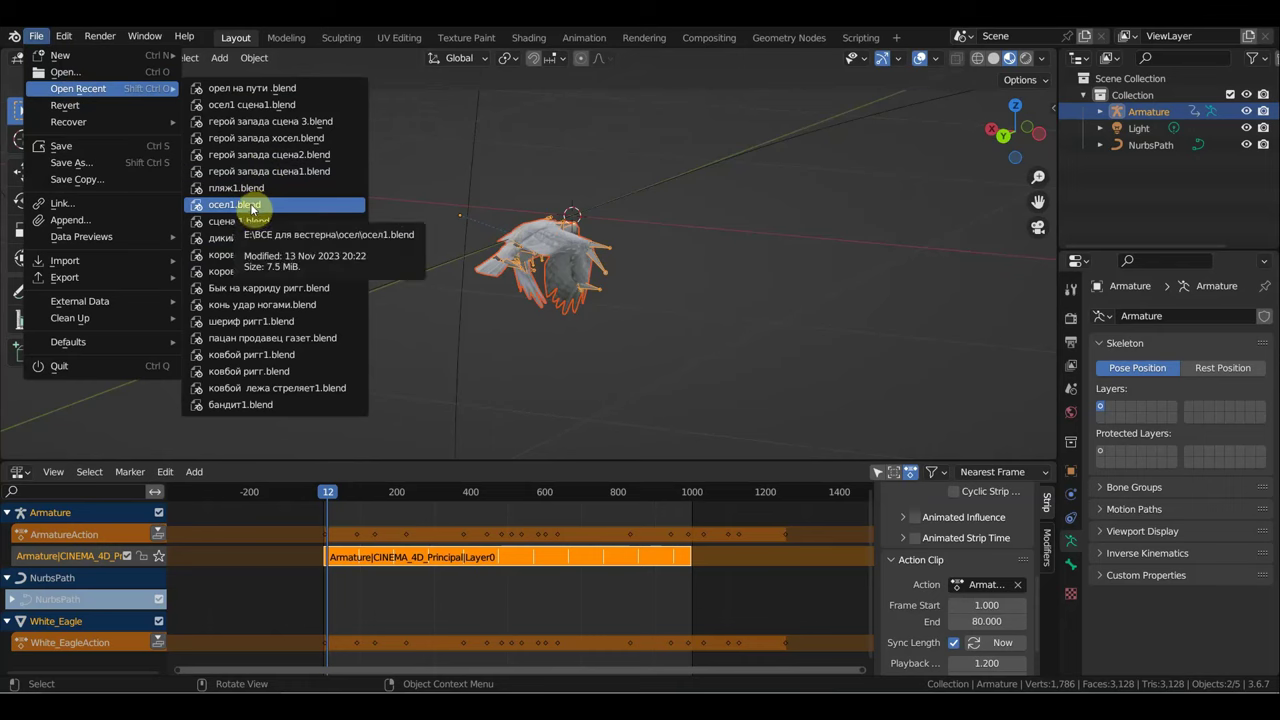
# Step: Open герой запада хосел.blend, inspect the rider-and-donkey Collection, then begin opening another file
pyautogui.click(281, 147)
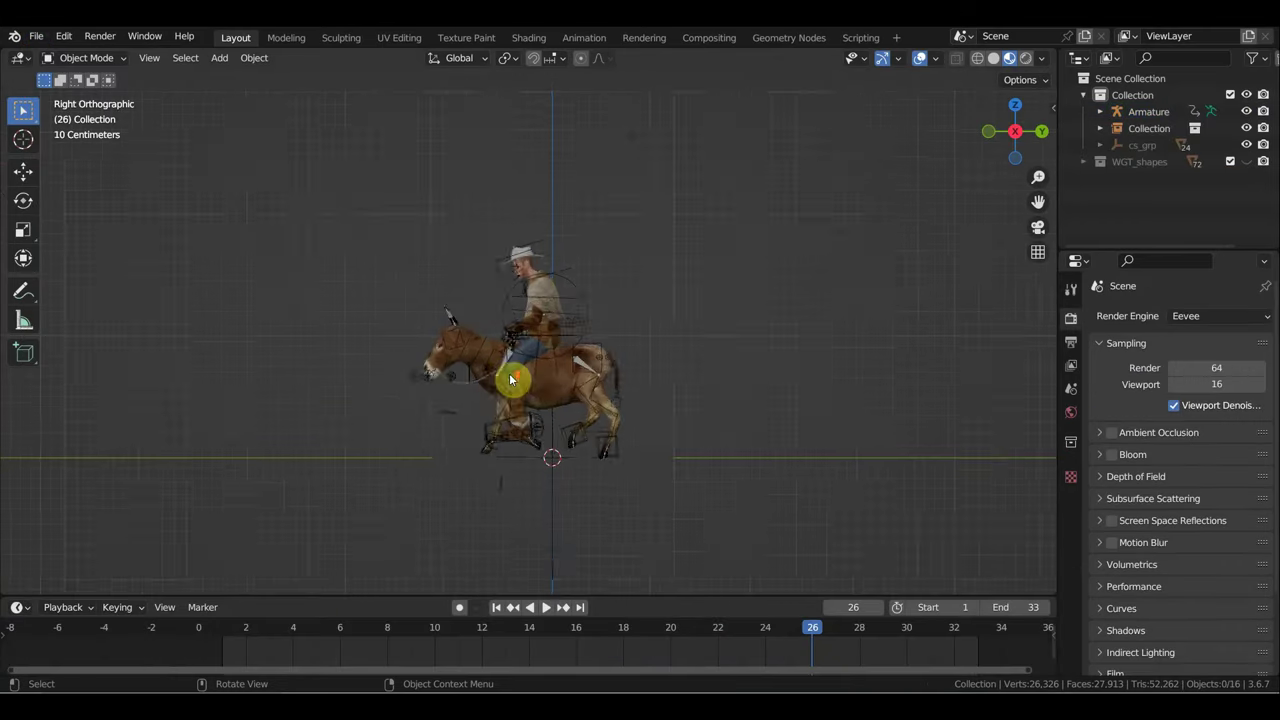
pyautogui.scroll(5, 480, 370)
pyautogui.click(391, 351)
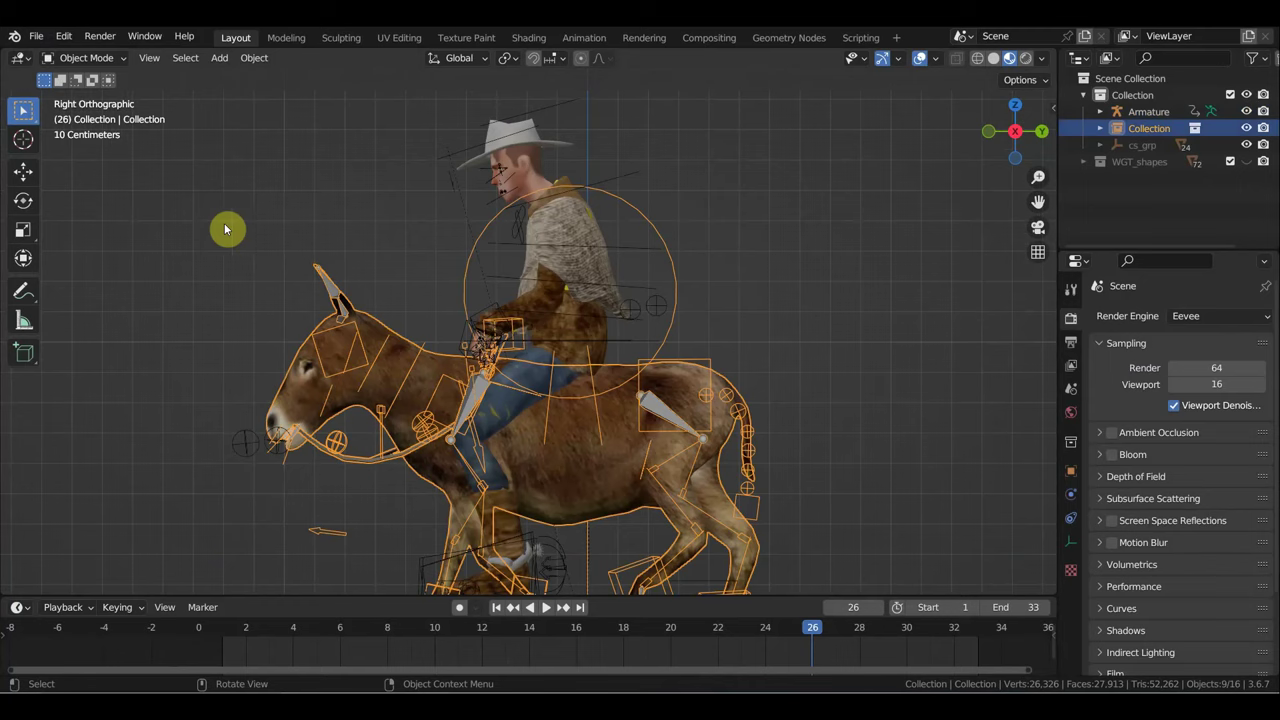
pyautogui.click(1100, 129)
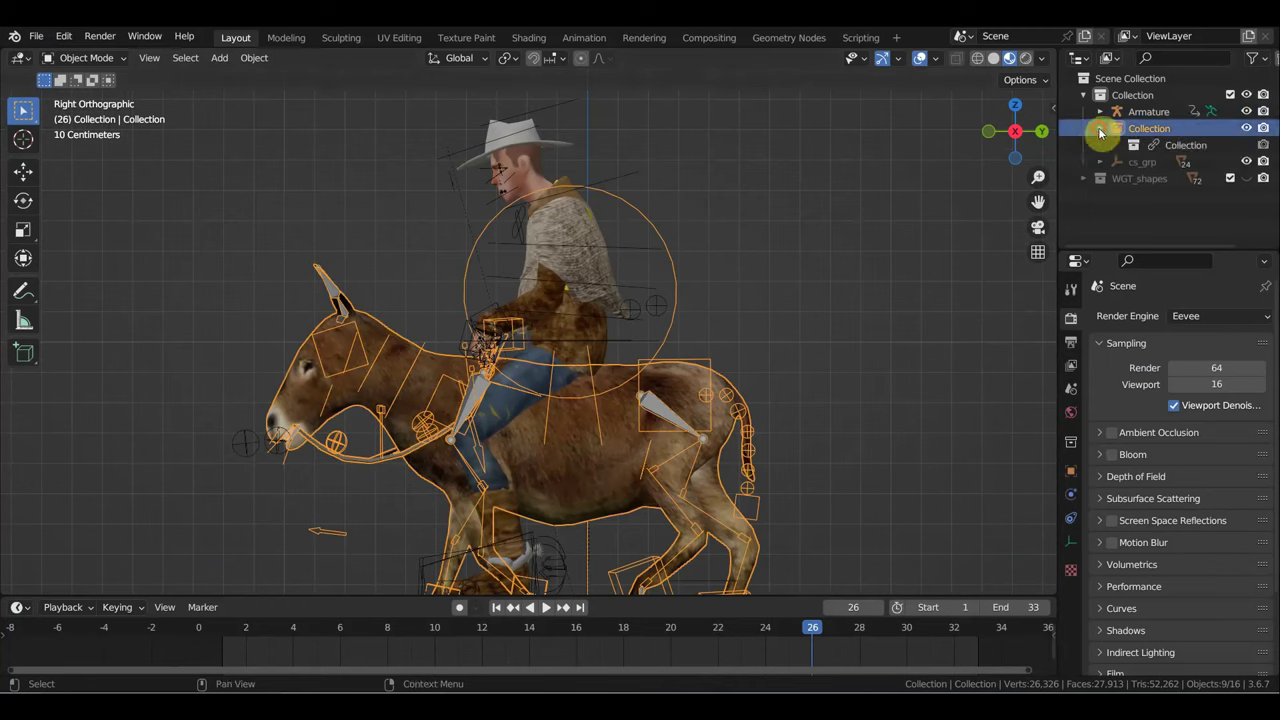
pyautogui.click(1100, 129)
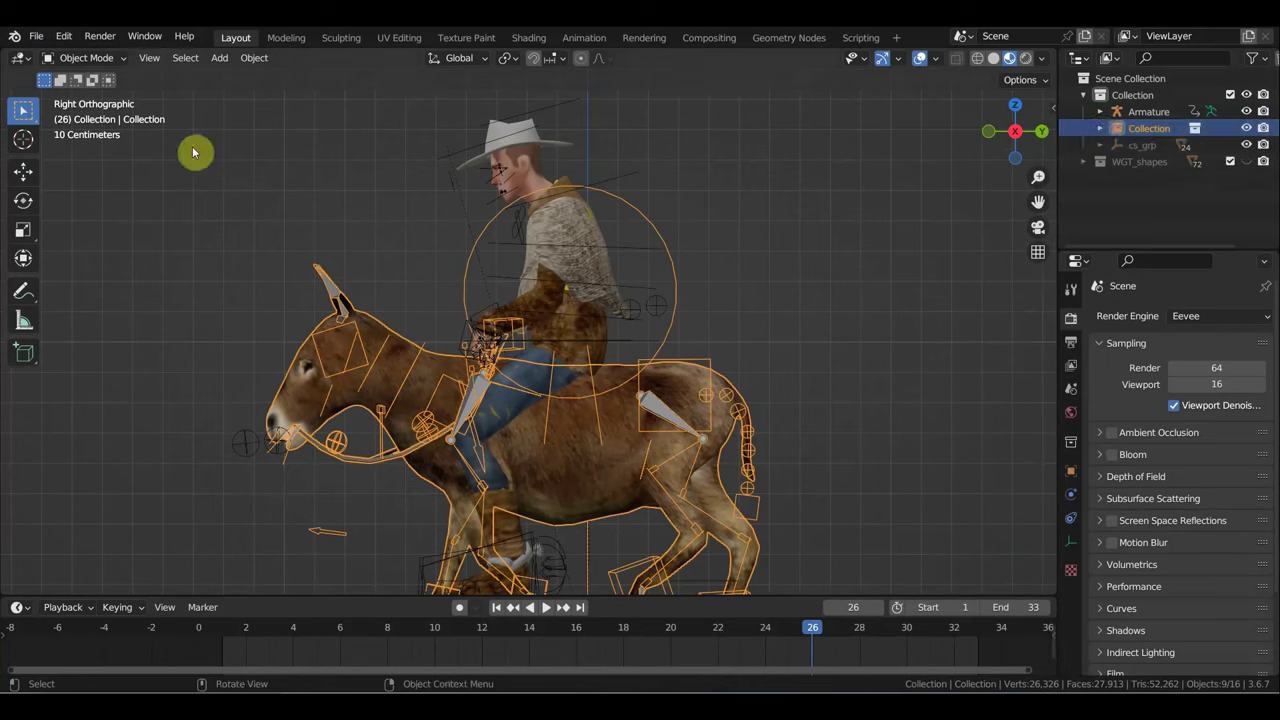
pyautogui.click(41, 40)
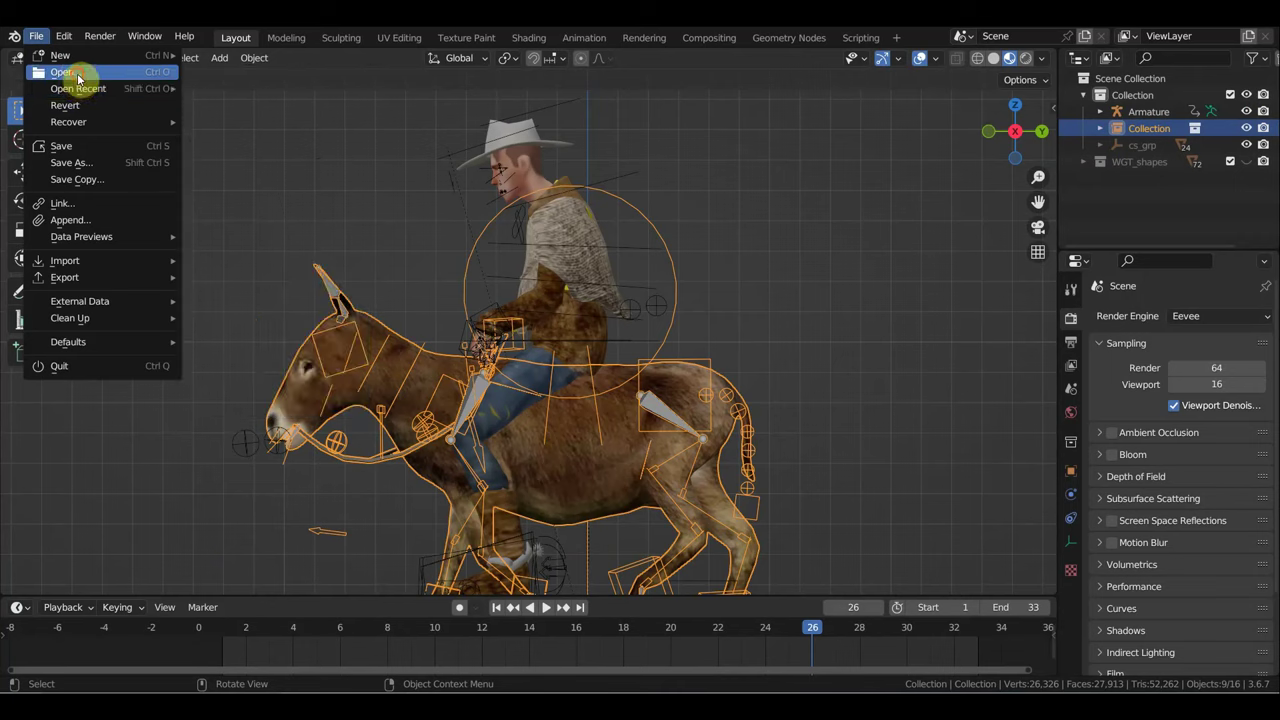
pyautogui.click(78, 86)
# Step: Discard changes and browse drive E into ВСЕ для вестерна, then ВСЕ для дикого запада 2
pyautogui.click(676, 388)
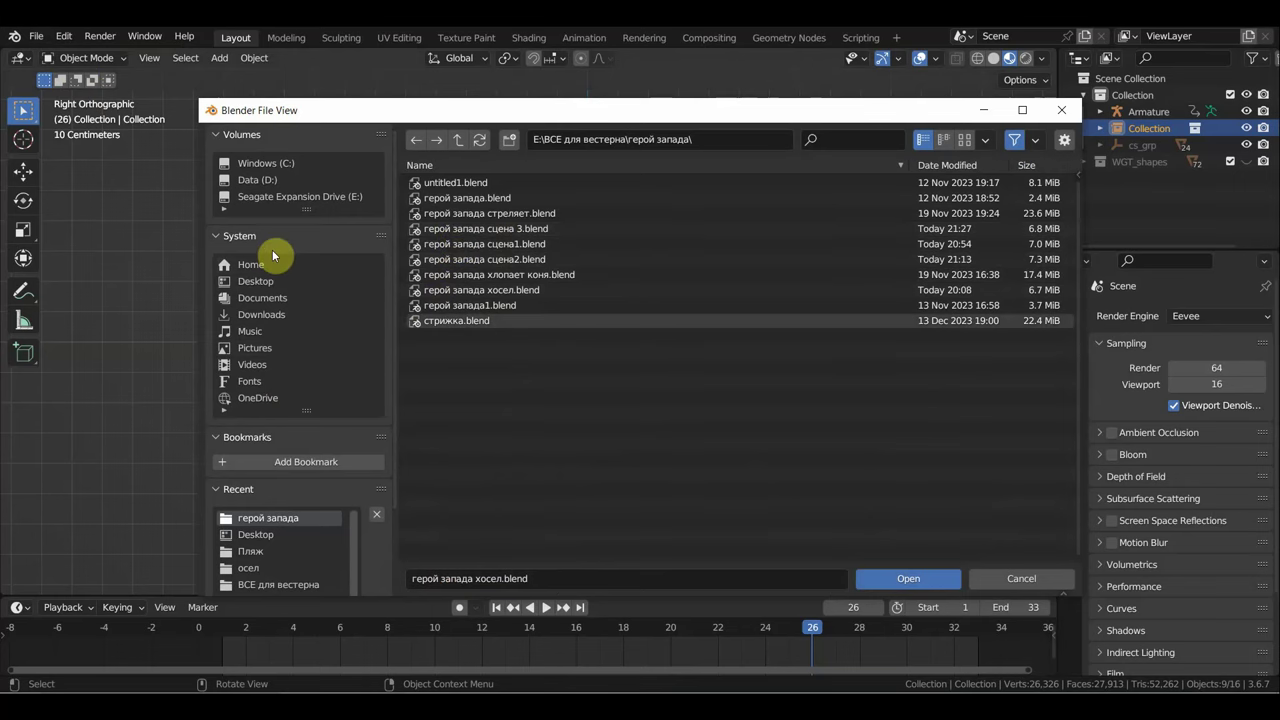
pyautogui.click(294, 200)
pyautogui.scroll(-5, 551, 371)
pyautogui.scroll(-5, 543, 380)
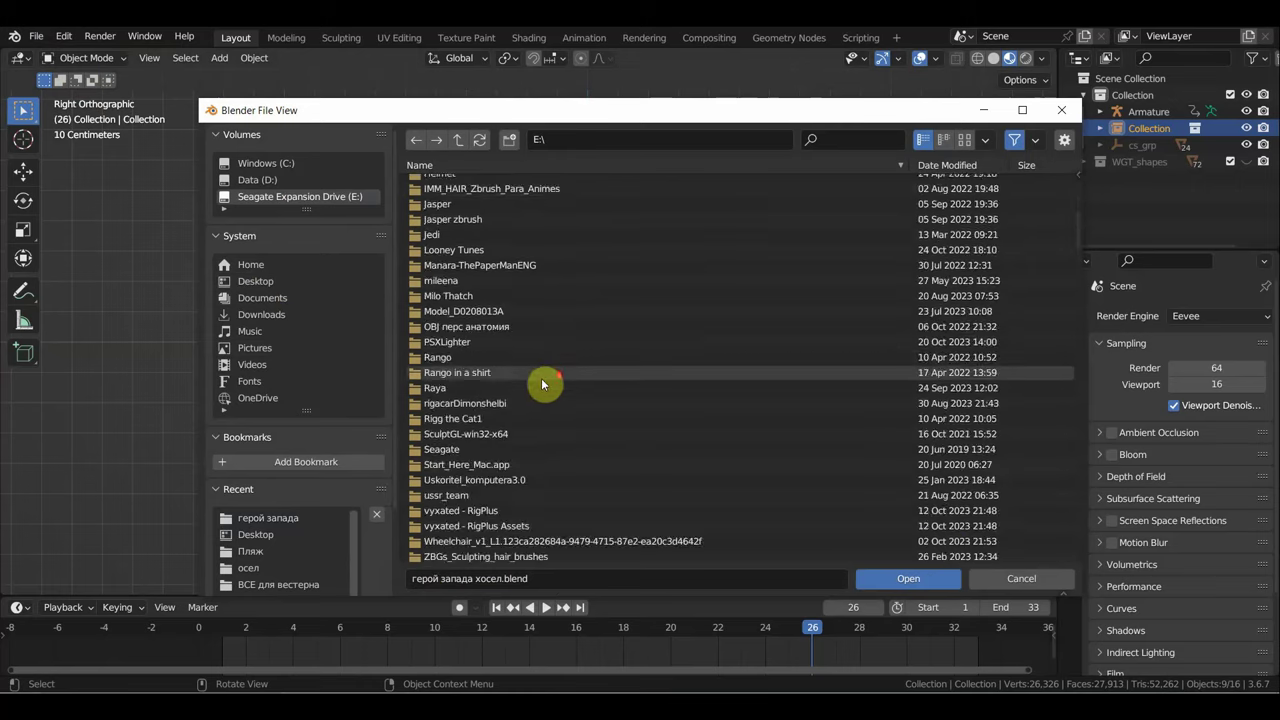
pyautogui.scroll(-10, 548, 395)
pyautogui.scroll(-5, 548, 395)
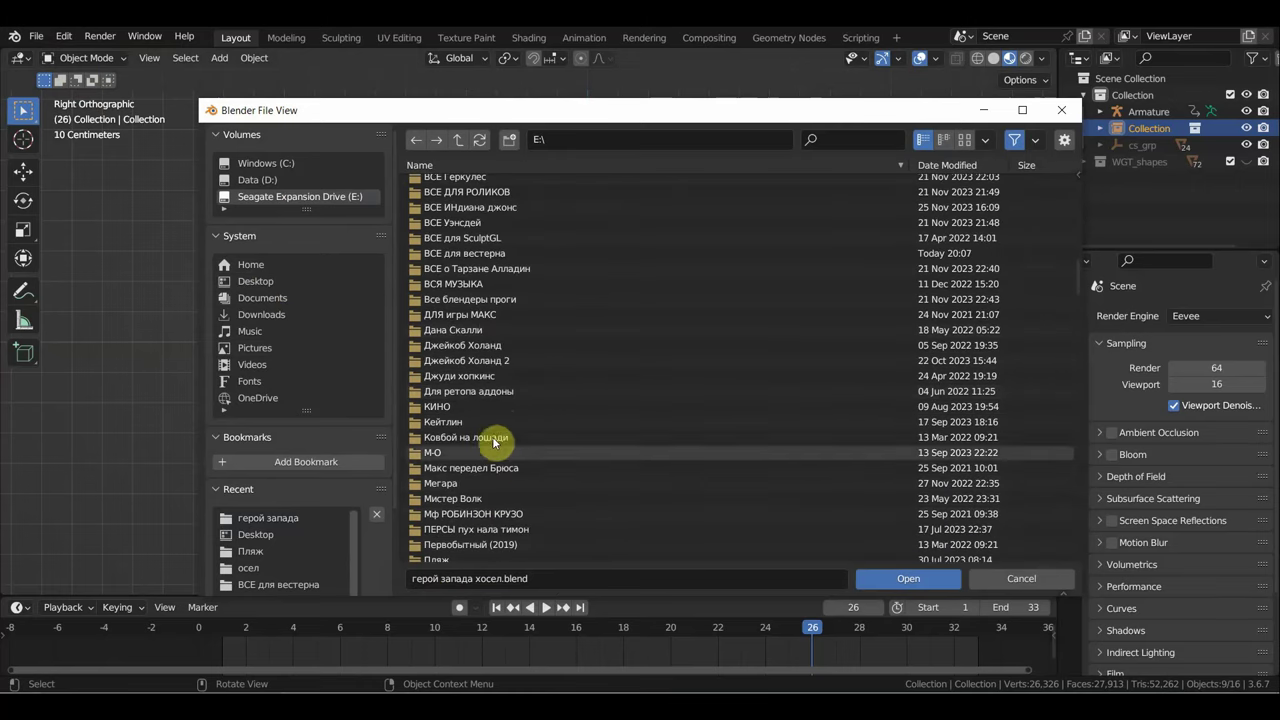
pyautogui.scroll(-2, 491, 408)
pyautogui.scroll(3, 488, 420)
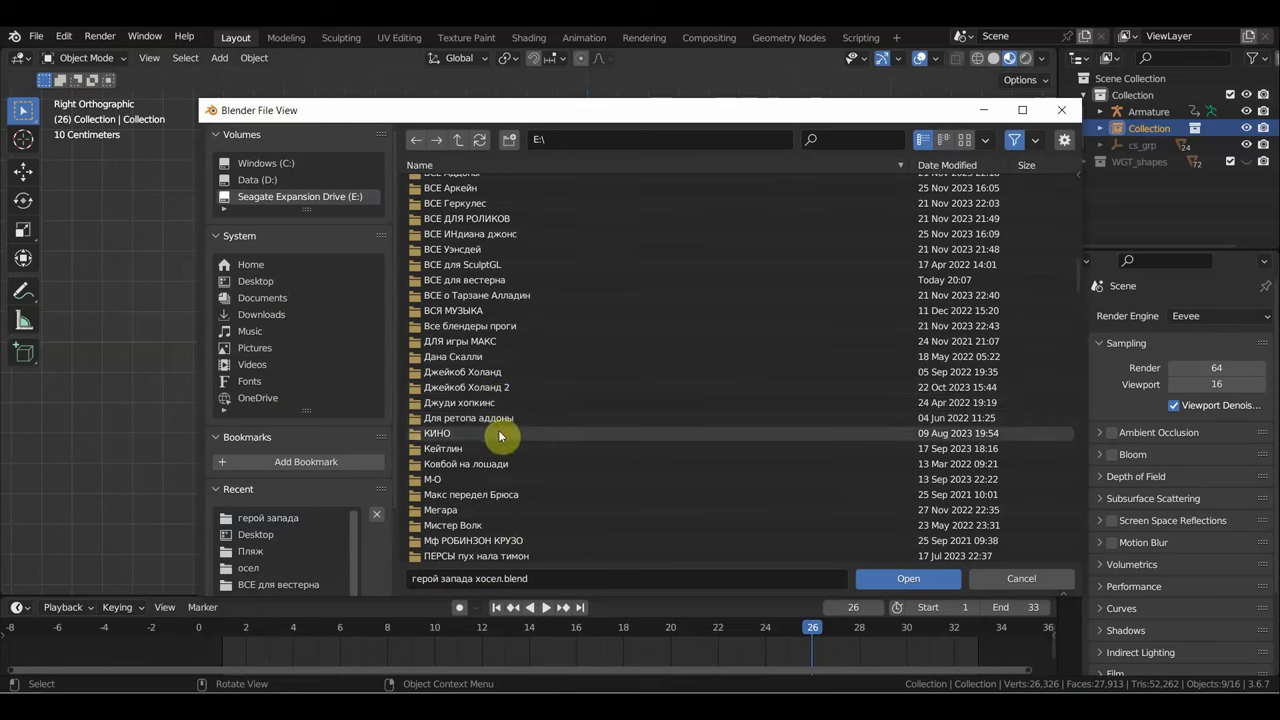
pyautogui.scroll(3, 492, 395)
pyautogui.doubleClick(486, 334)
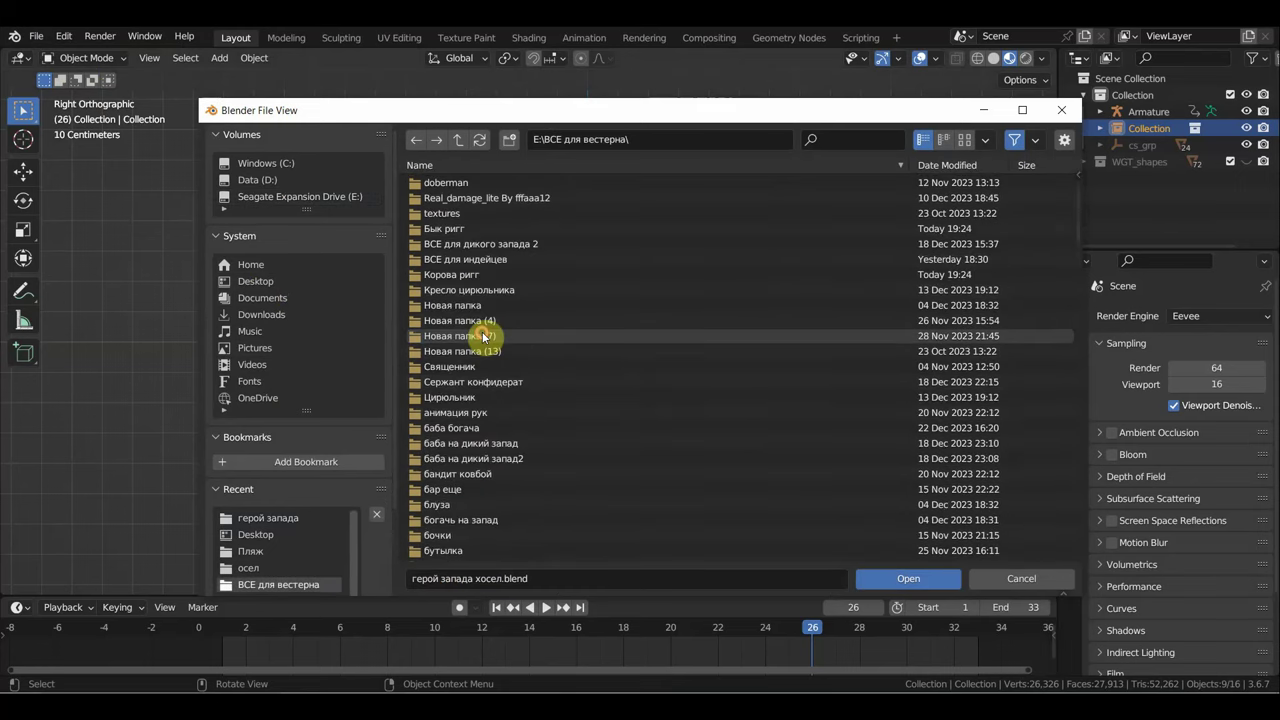
pyautogui.scroll(-3, 495, 380)
pyautogui.scroll(-2, 505, 420)
pyautogui.scroll(5, 505, 420)
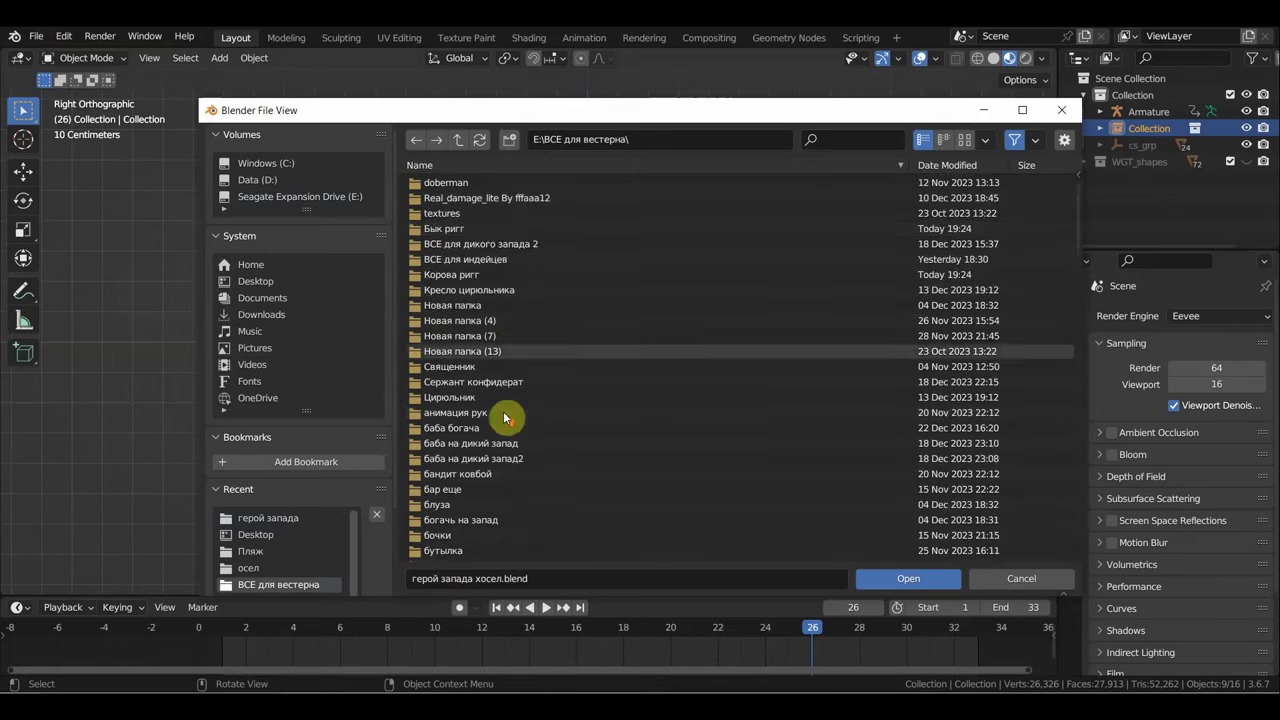
pyautogui.doubleClick(498, 246)
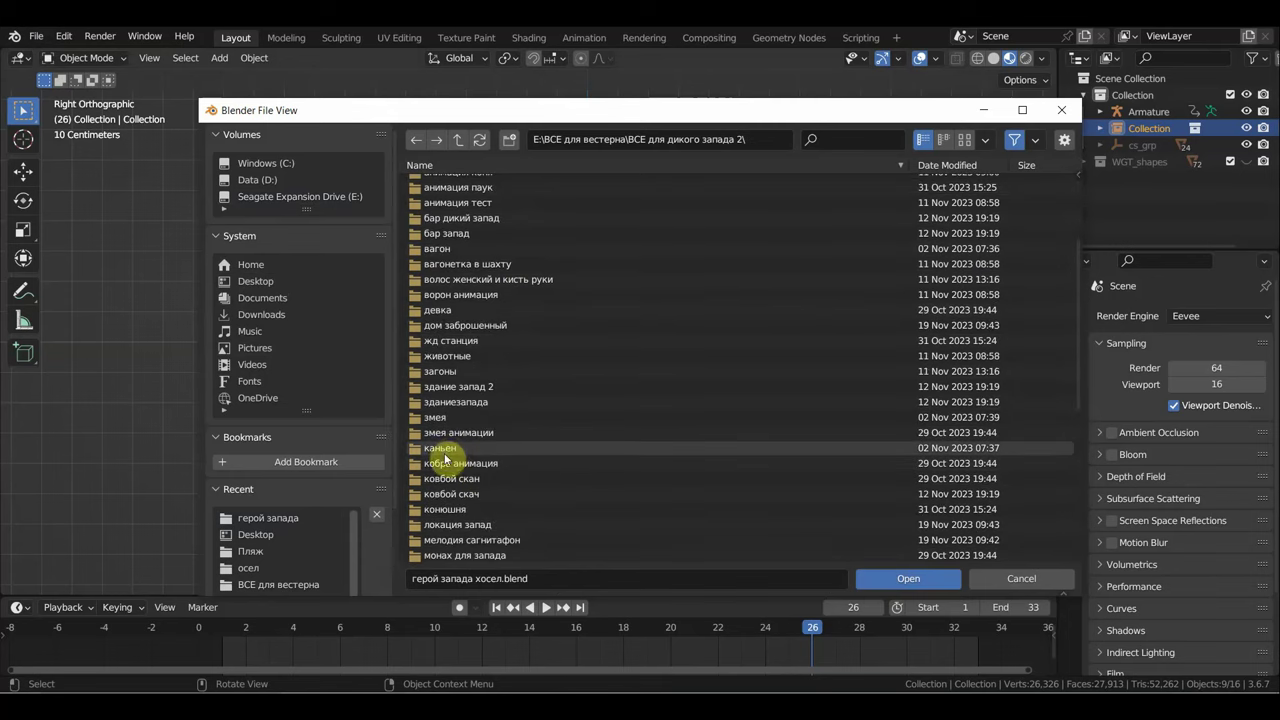
# Step: Return to ВСЕ для вестерна, enter the осел folder and open осел1.blend
pyautogui.scroll(-4, 459, 459)
pyautogui.scroll(-2, 459, 459)
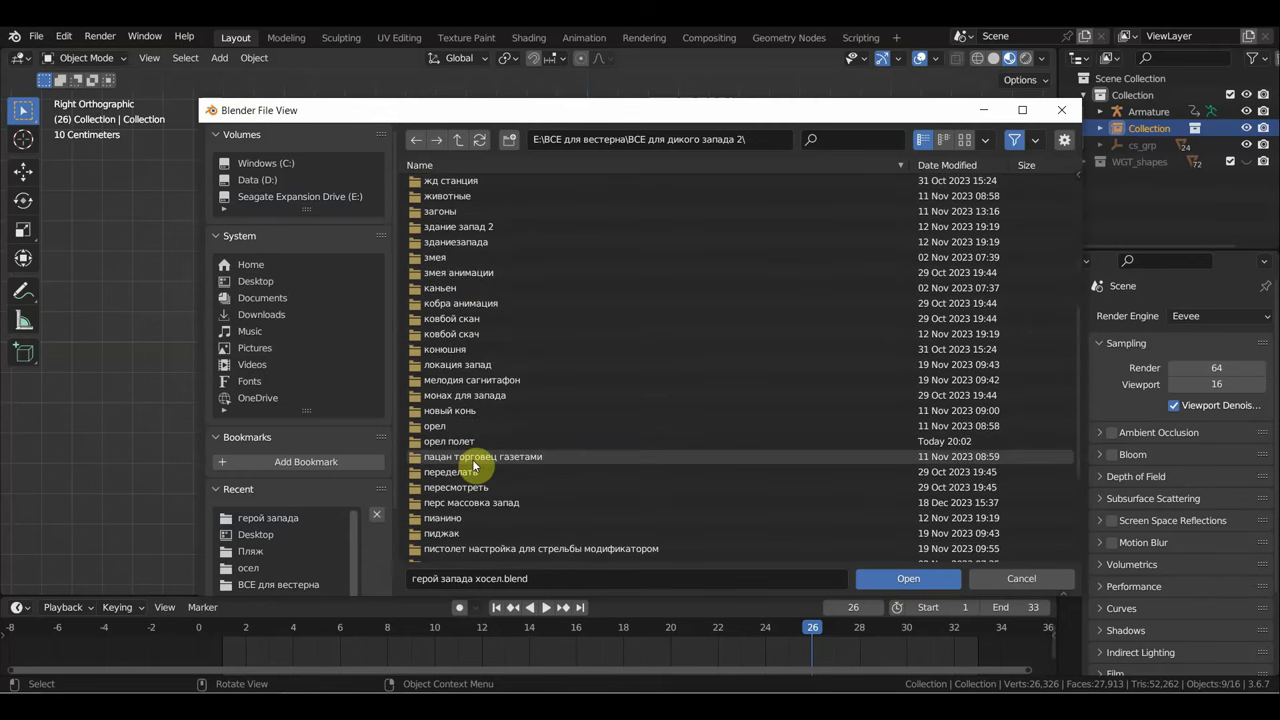
pyautogui.scroll(-2, 474, 465)
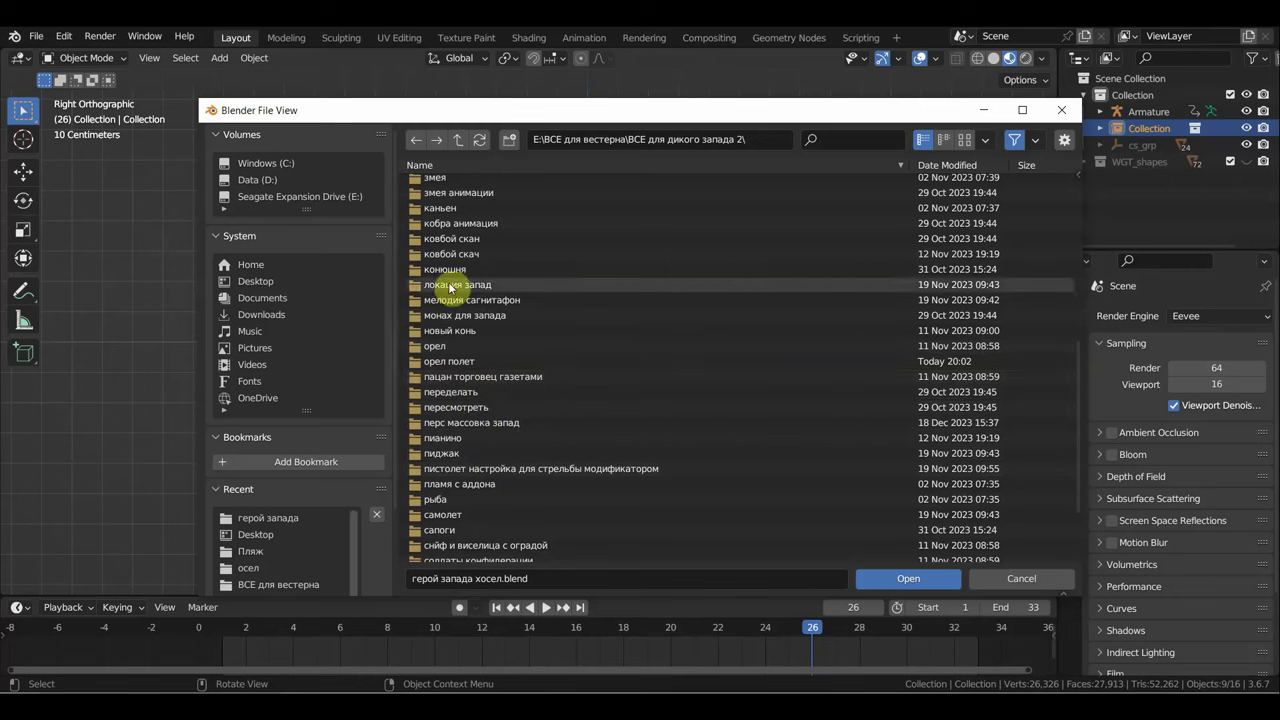
pyautogui.click(416, 145)
pyautogui.scroll(-3, 512, 345)
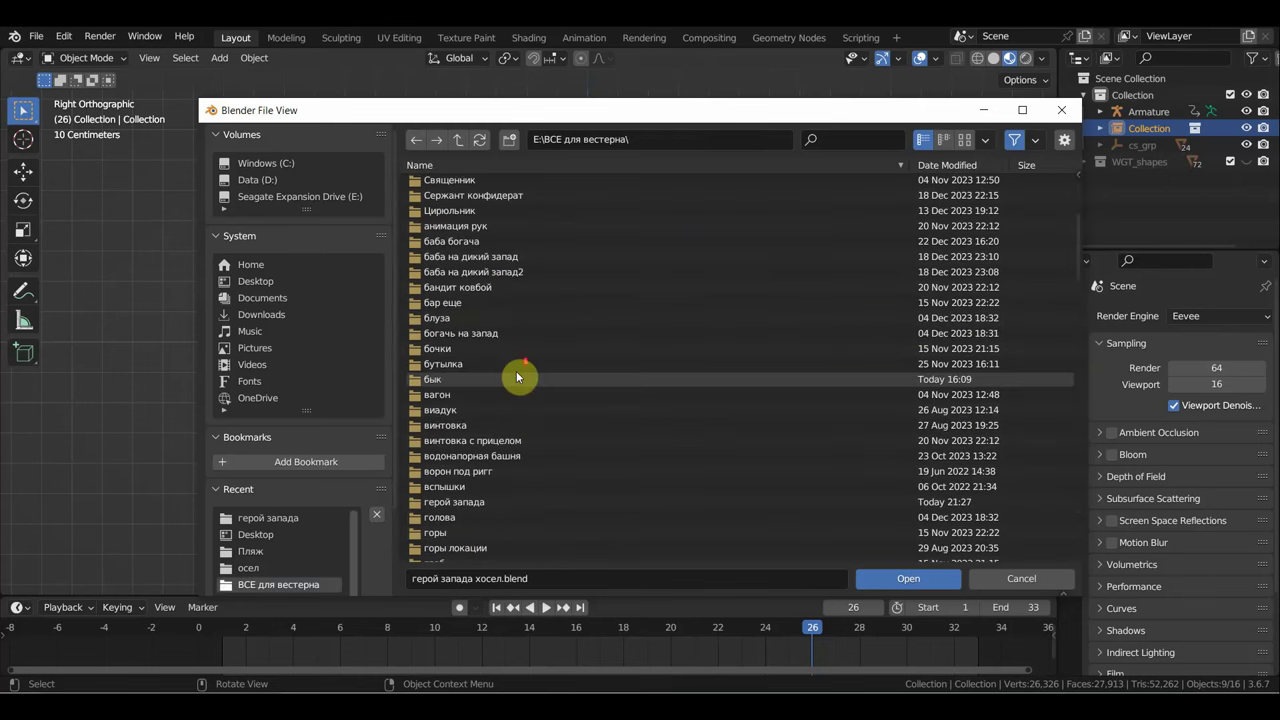
pyautogui.scroll(-3, 520, 371)
pyautogui.scroll(-2, 518, 379)
pyautogui.scroll(-1, 518, 380)
pyautogui.scroll(-3, 518, 381)
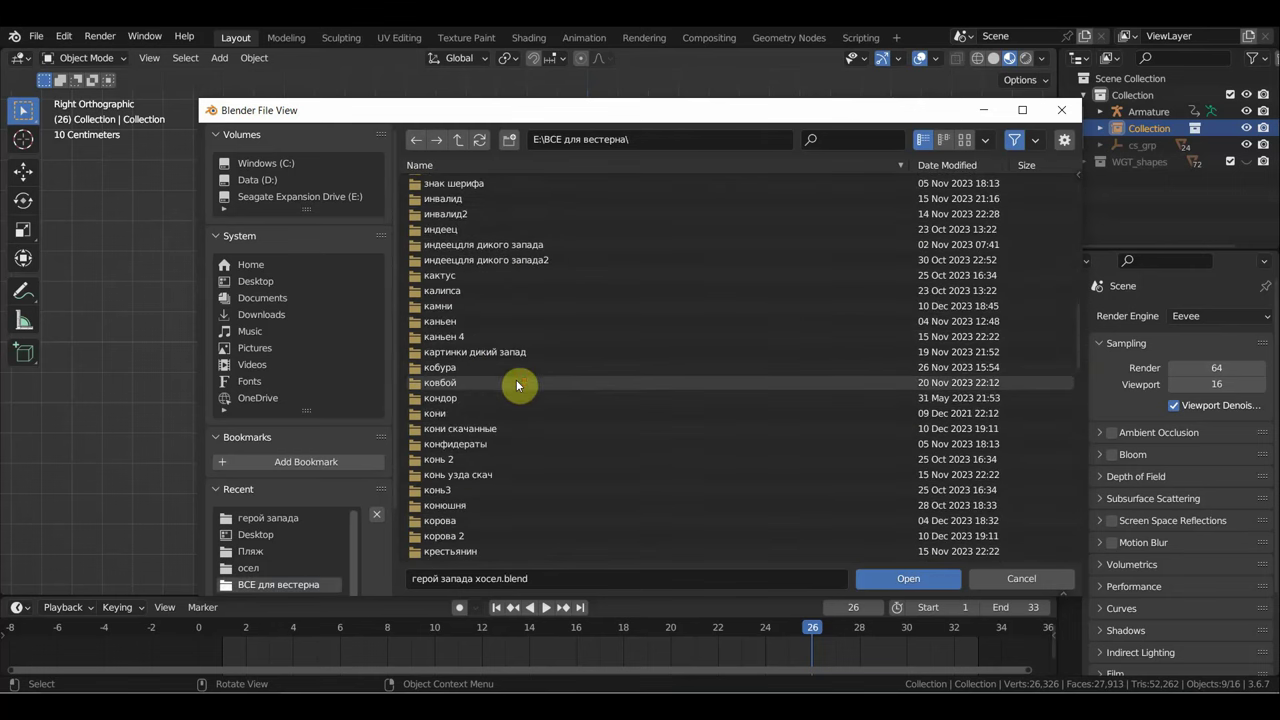
pyautogui.scroll(-3, 518, 383)
pyautogui.scroll(-3, 518, 384)
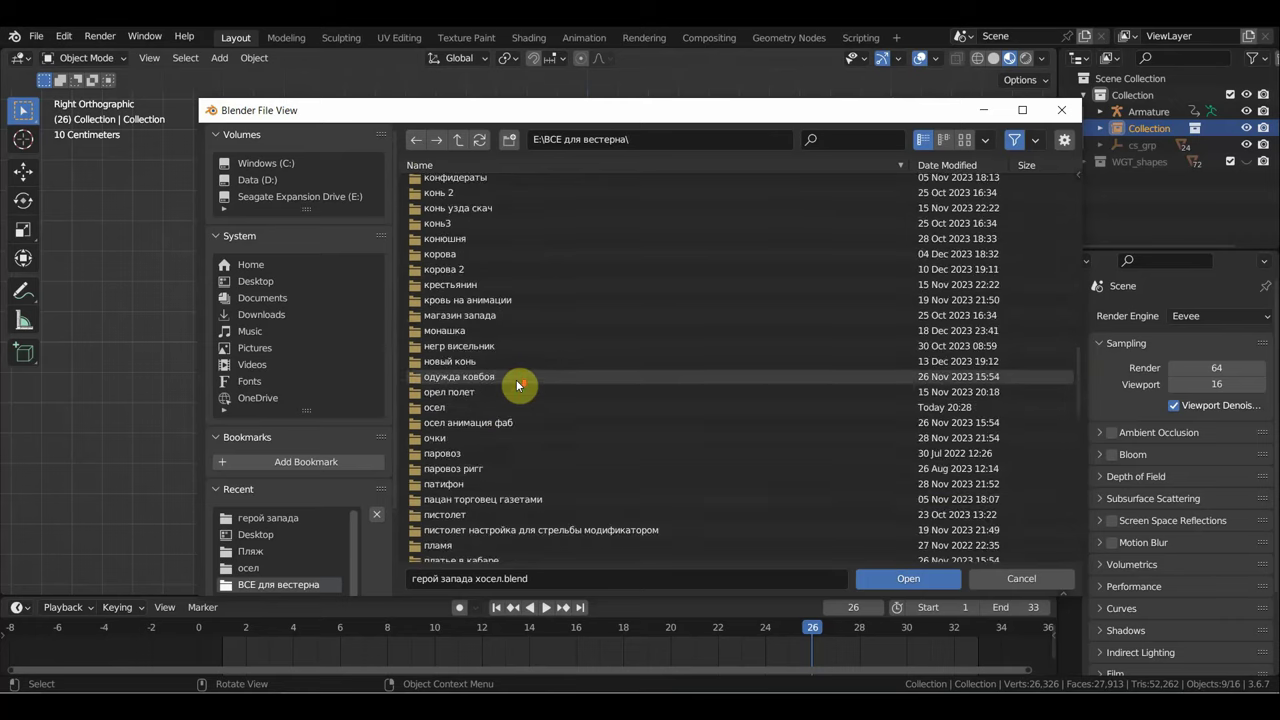
pyautogui.doubleClick(442, 408)
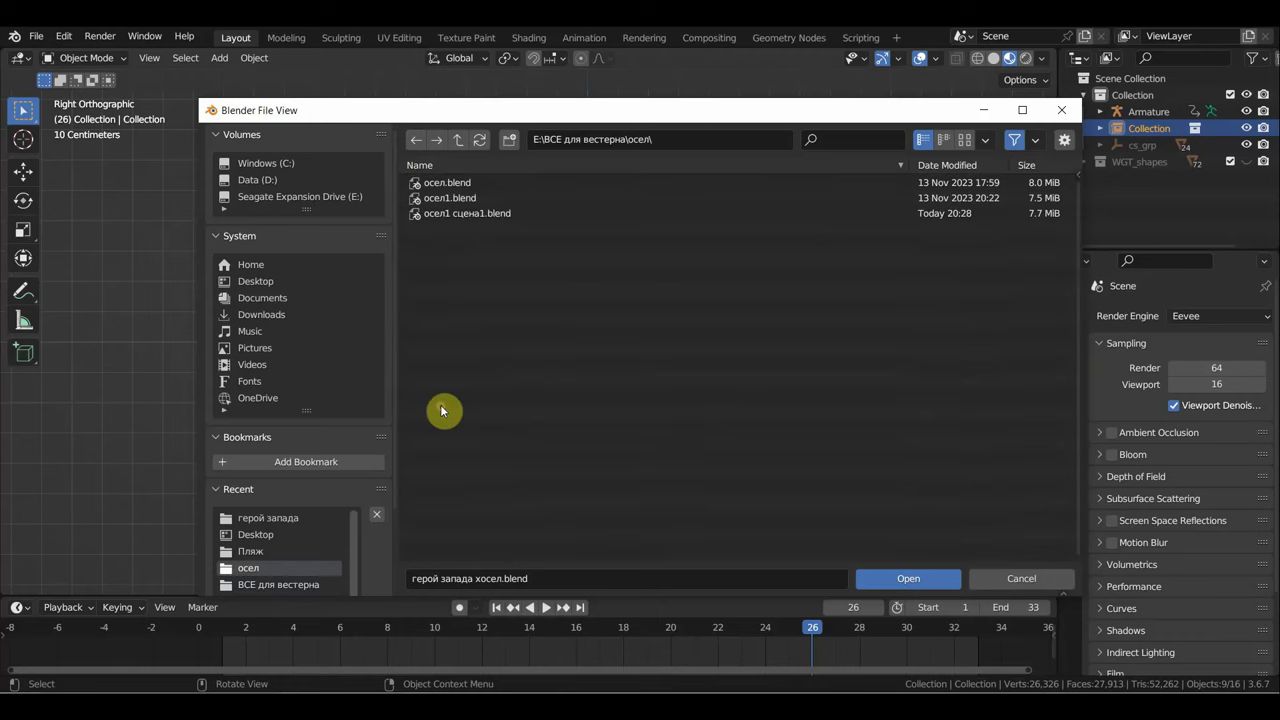
pyautogui.doubleClick(442, 199)
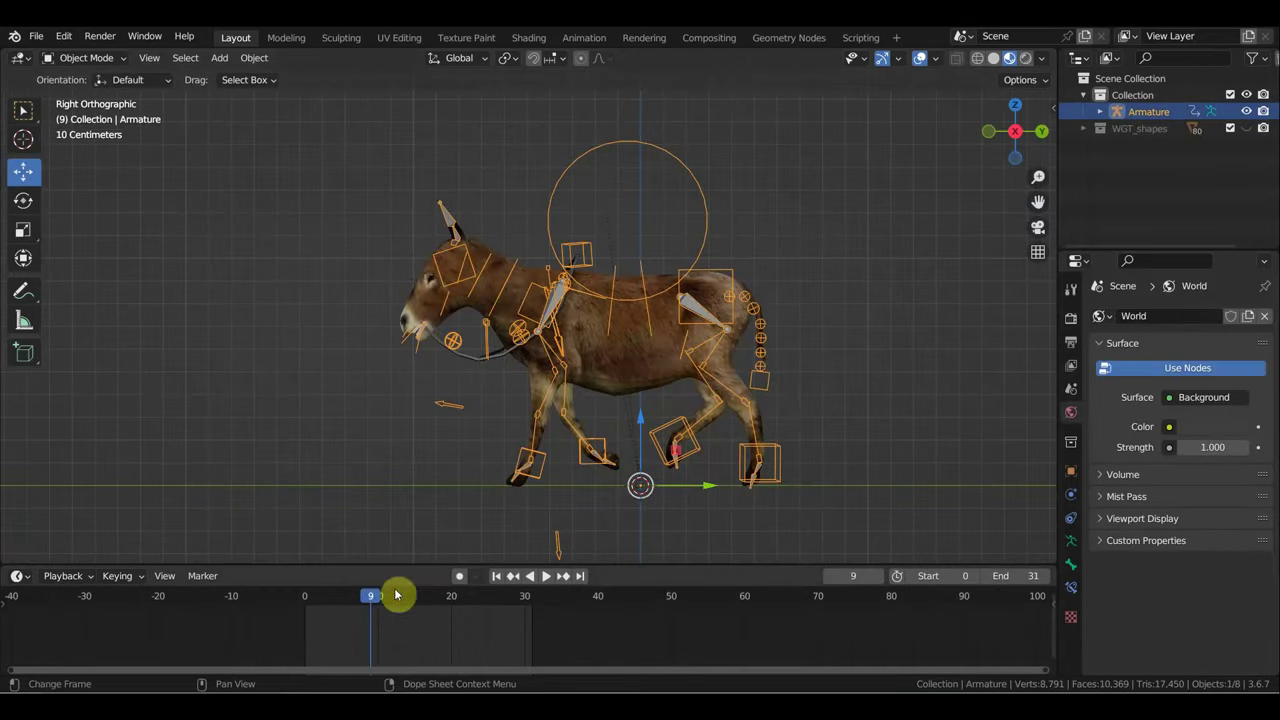
# Step: At frame 0, select all donkey bones in Pose Mode and set the end frame to 800
pyautogui.click(350, 597)
pyautogui.moveTo(350, 597); pyautogui.dragTo(307, 590)
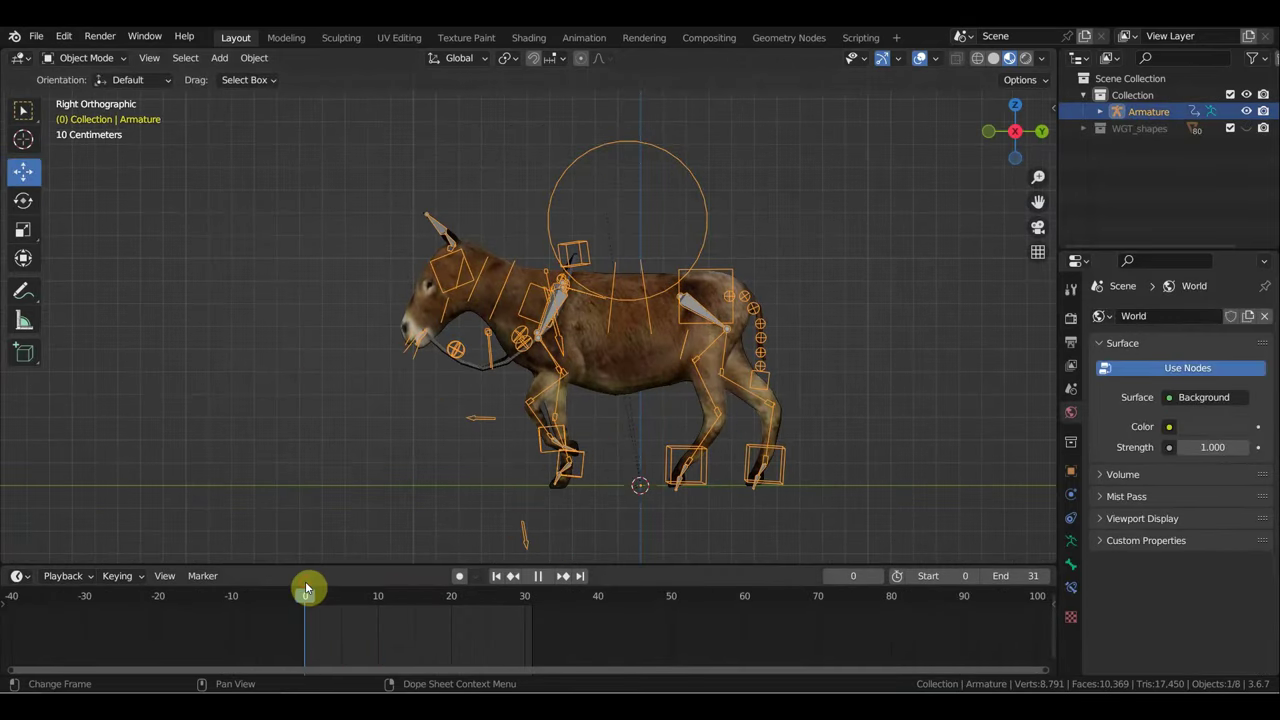
pyautogui.click(90, 60)
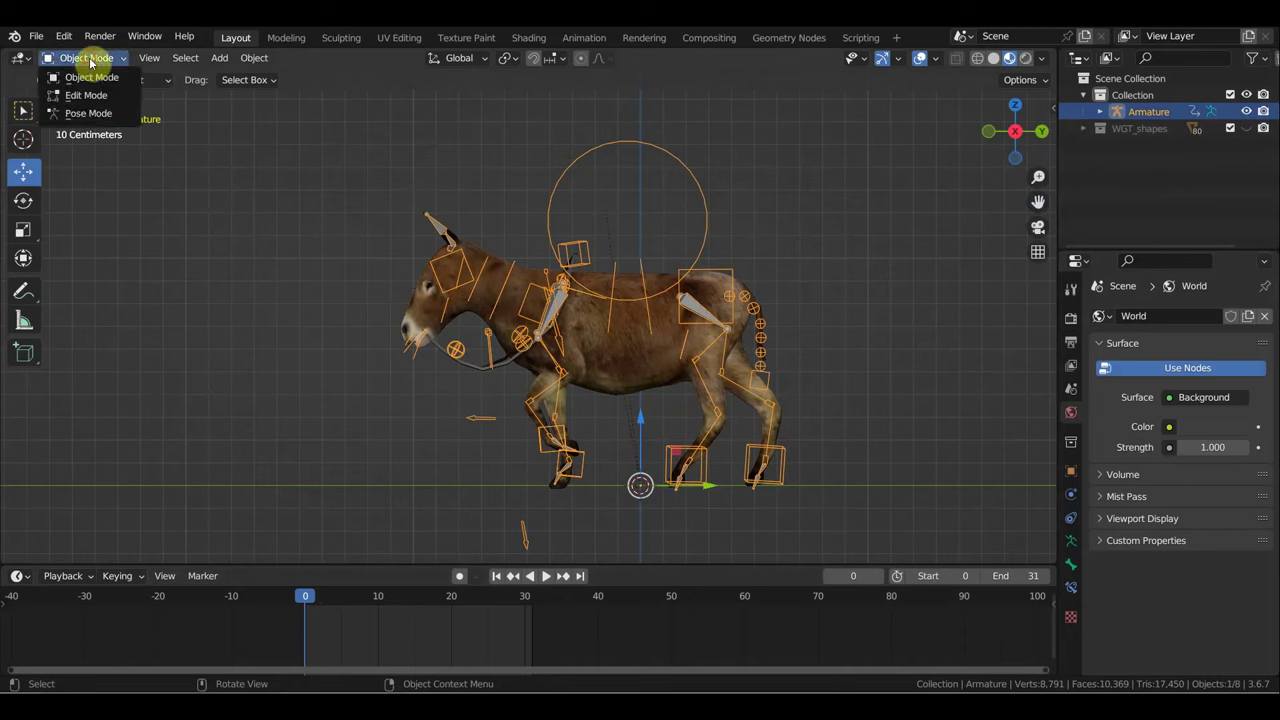
pyautogui.click(90, 113)
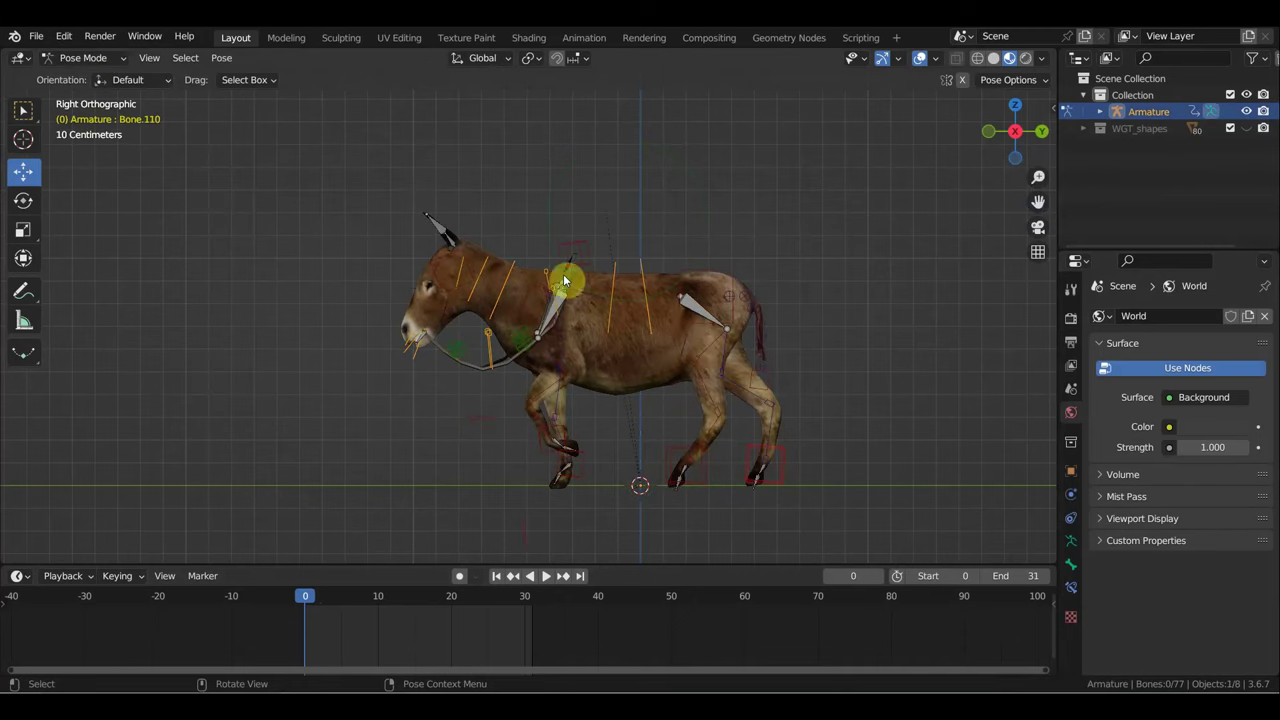
pyautogui.press('a')
pyautogui.write('800')
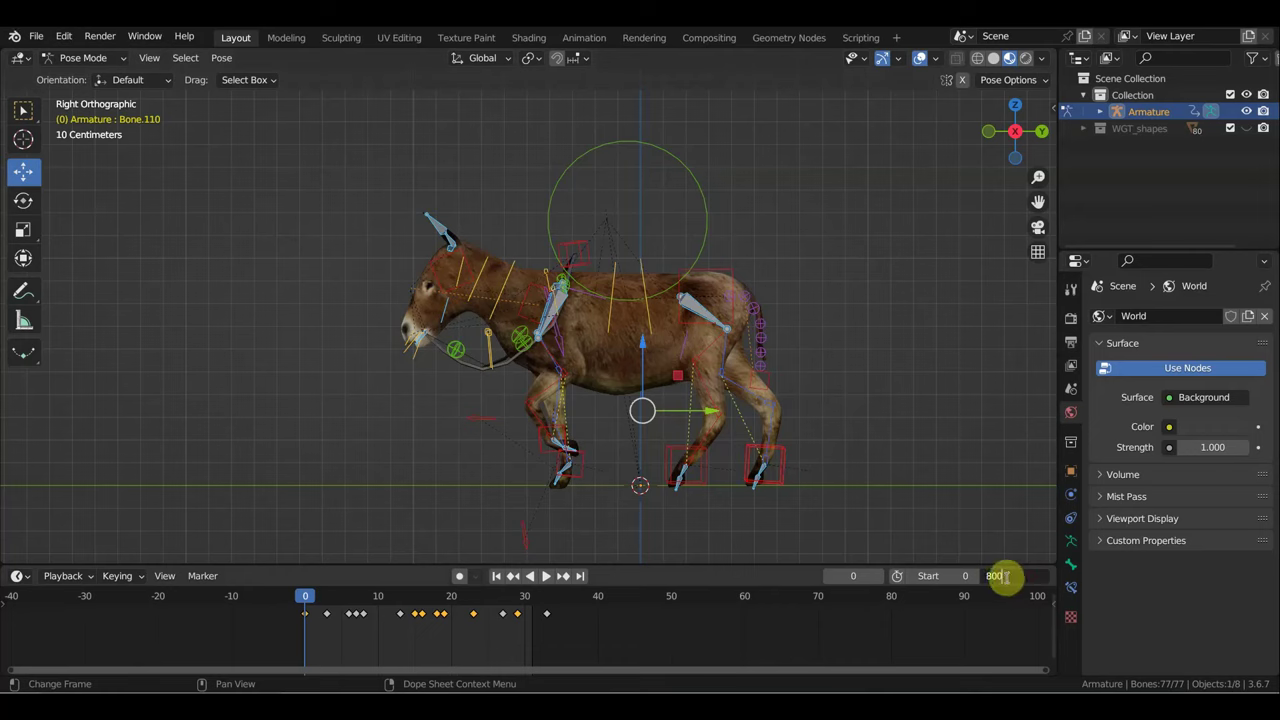
pyautogui.press('Return')
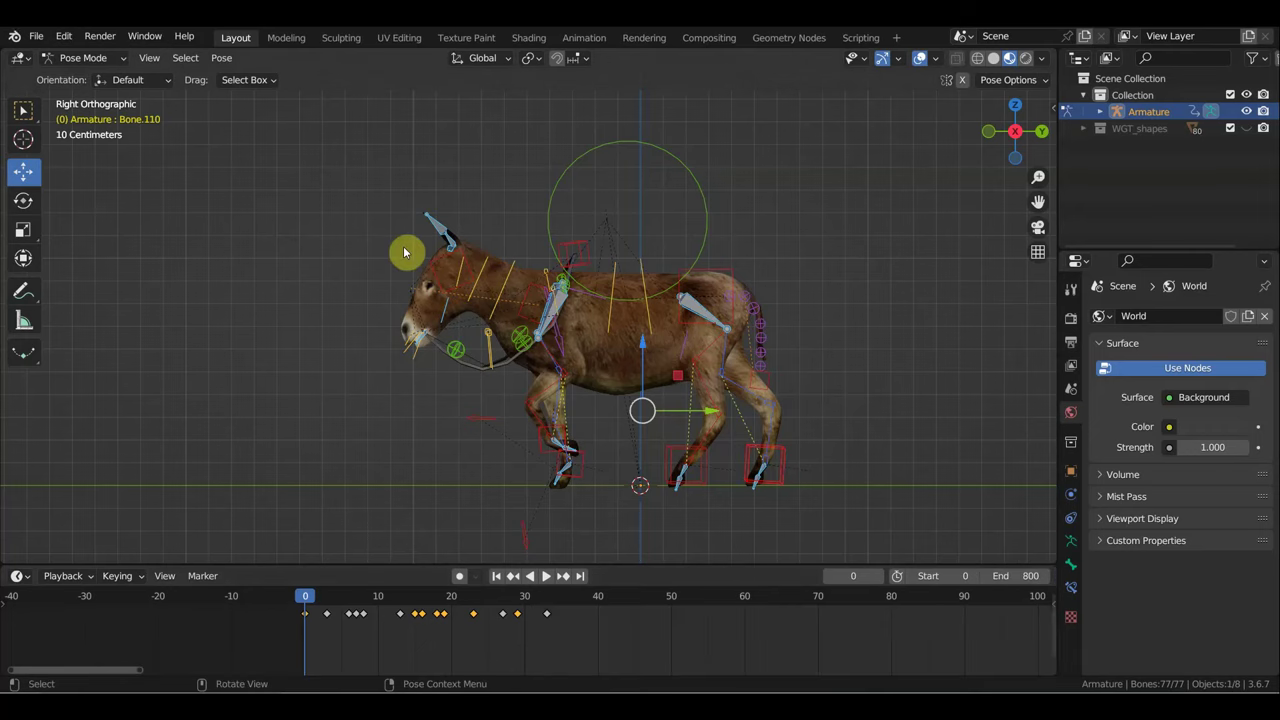
# Step: Save осел1.blend and bring up the recent files list
pyautogui.click(36, 36)
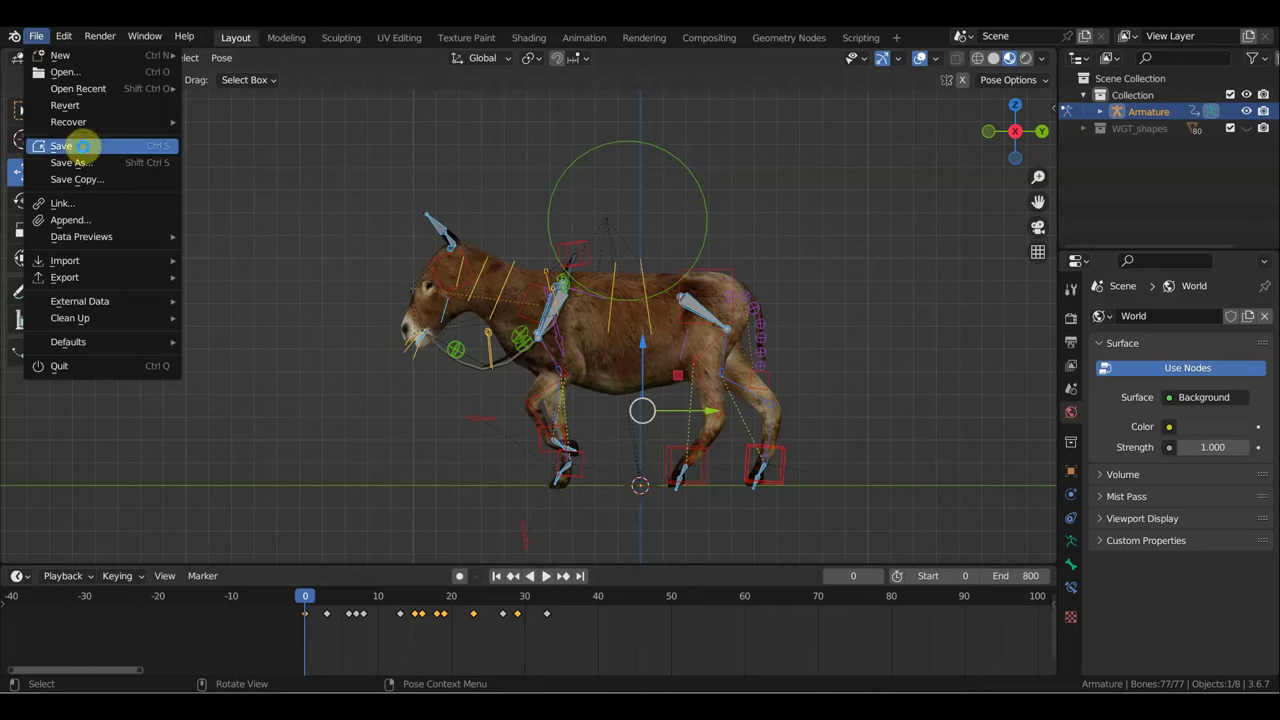
pyautogui.click(84, 146)
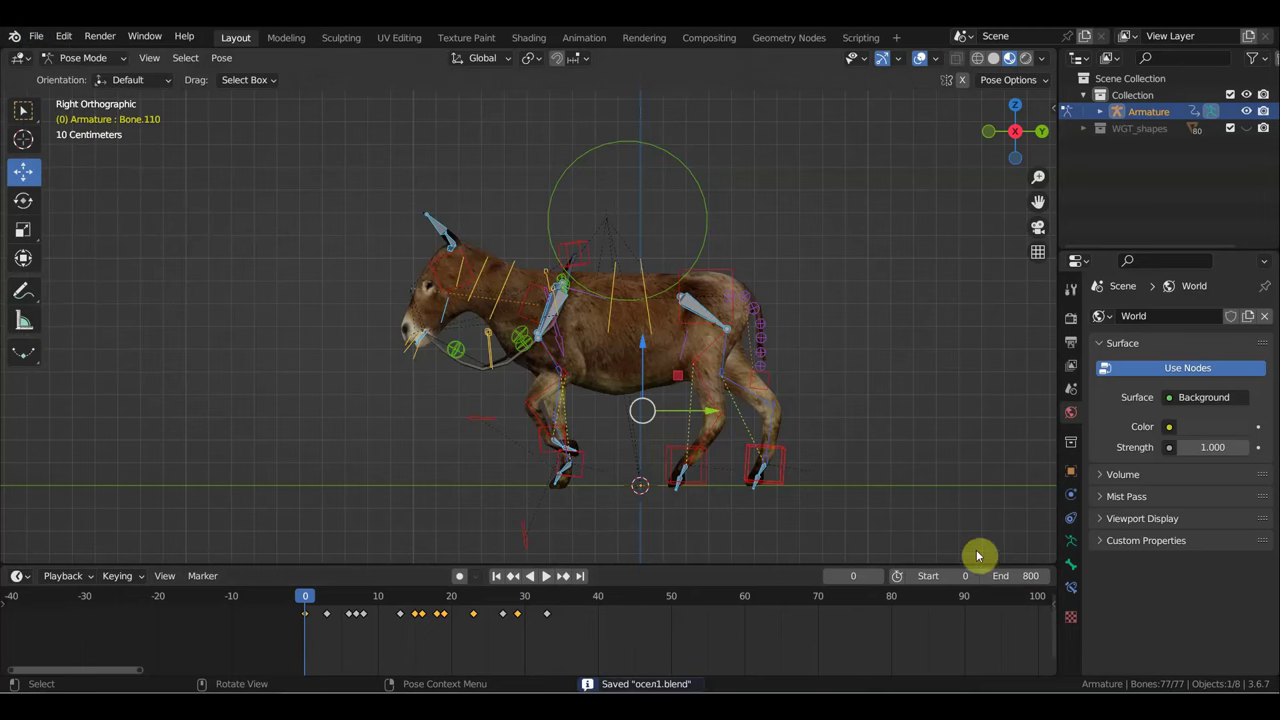
pyautogui.click(36, 36)
pyautogui.moveTo(78, 88)
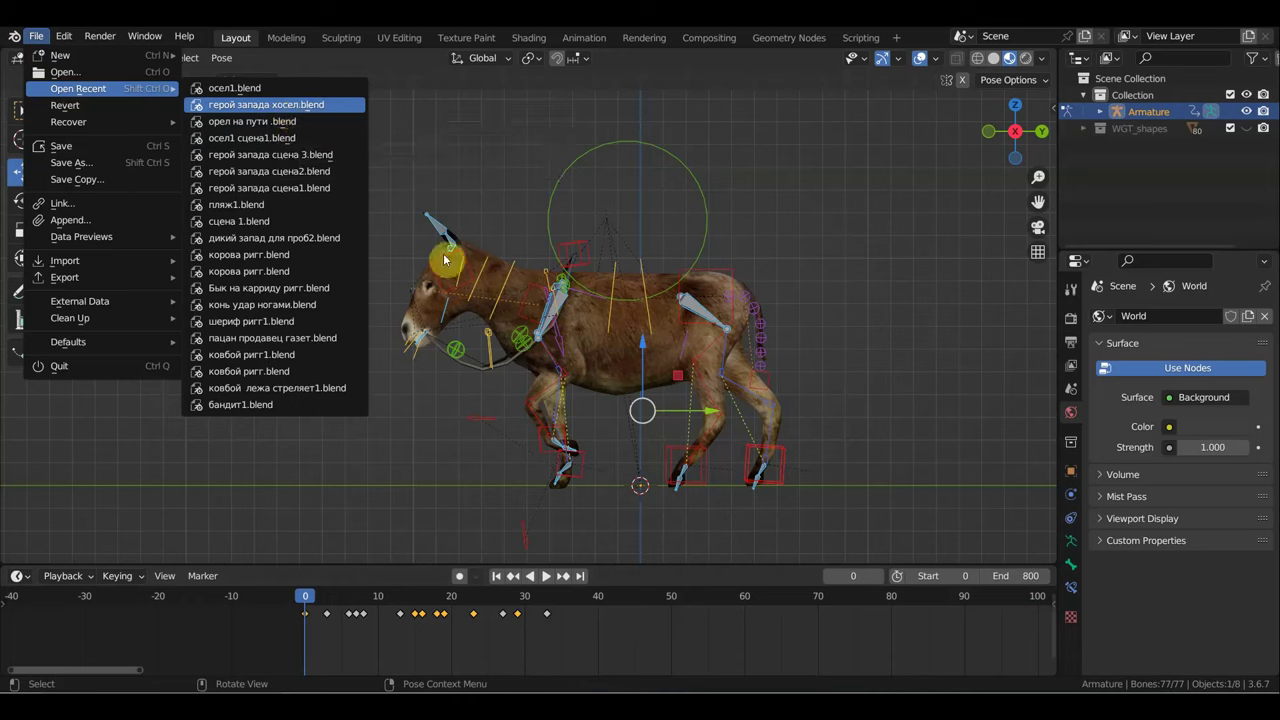
# Step: Open the recent file герой запада хосел.blend and orbit around the cowboy and donkey
pyautogui.press('Return')
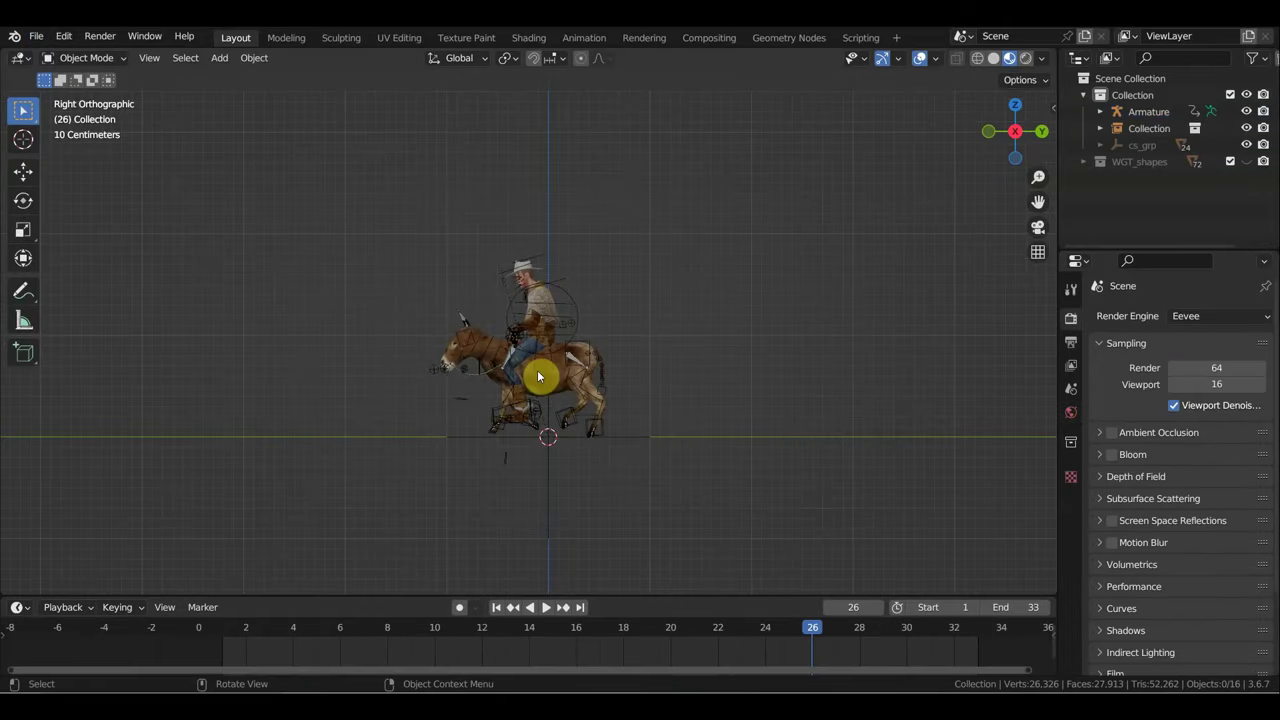
pyautogui.scroll(3, 538, 371)
pyautogui.moveTo(538, 372); pyautogui.dragTo(563, 386, button='middle')
# Step: Open герой запада сцена 3.blend from the file browser
pyautogui.click(37, 38)
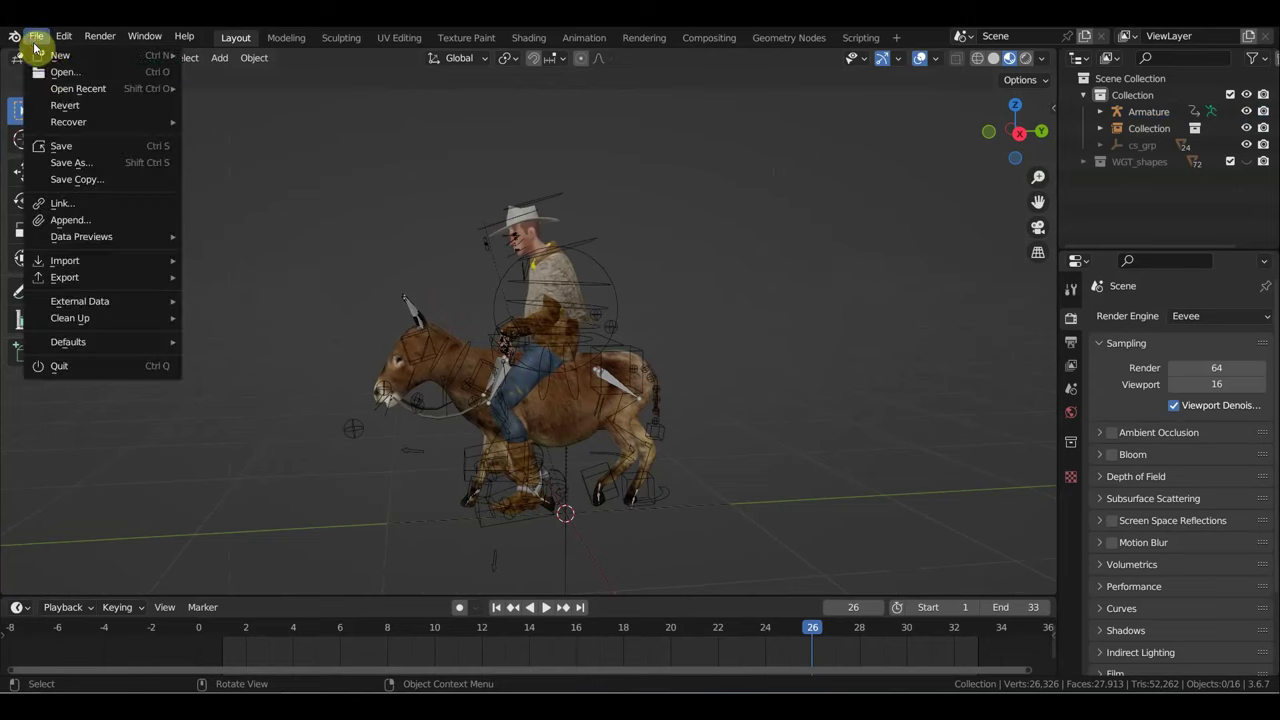
pyautogui.click(60, 72)
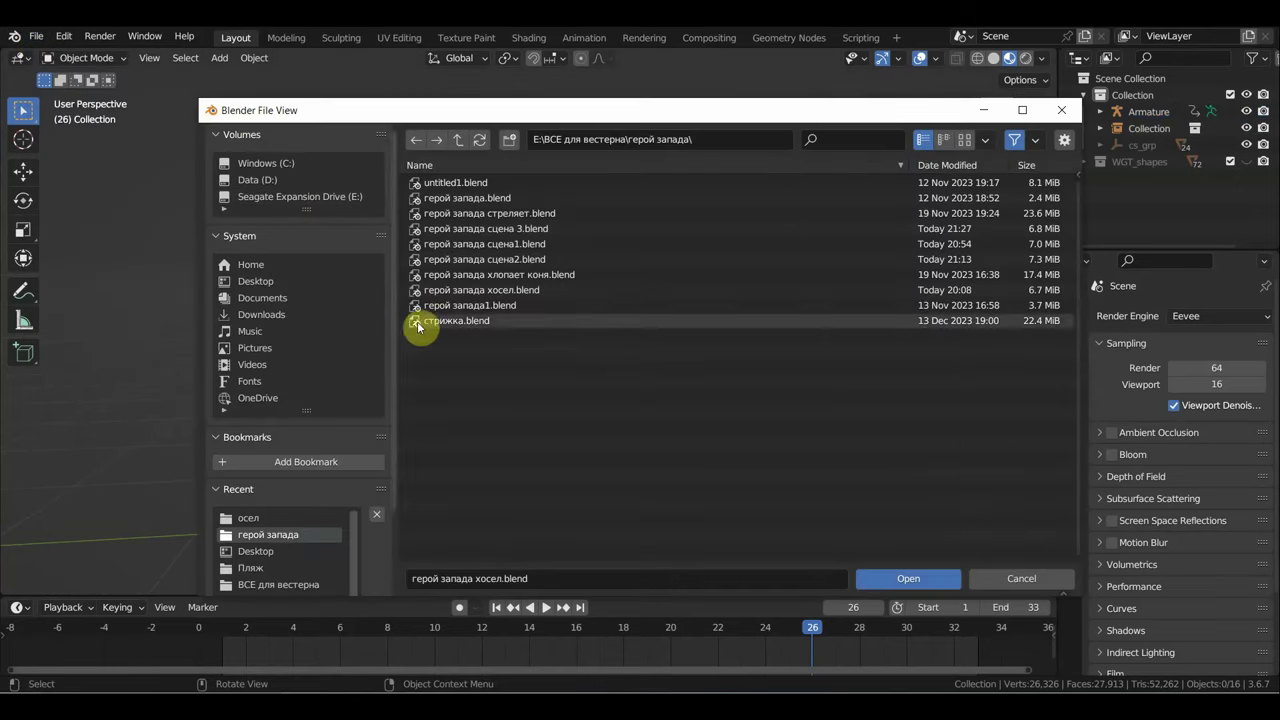
pyautogui.click(517, 229)
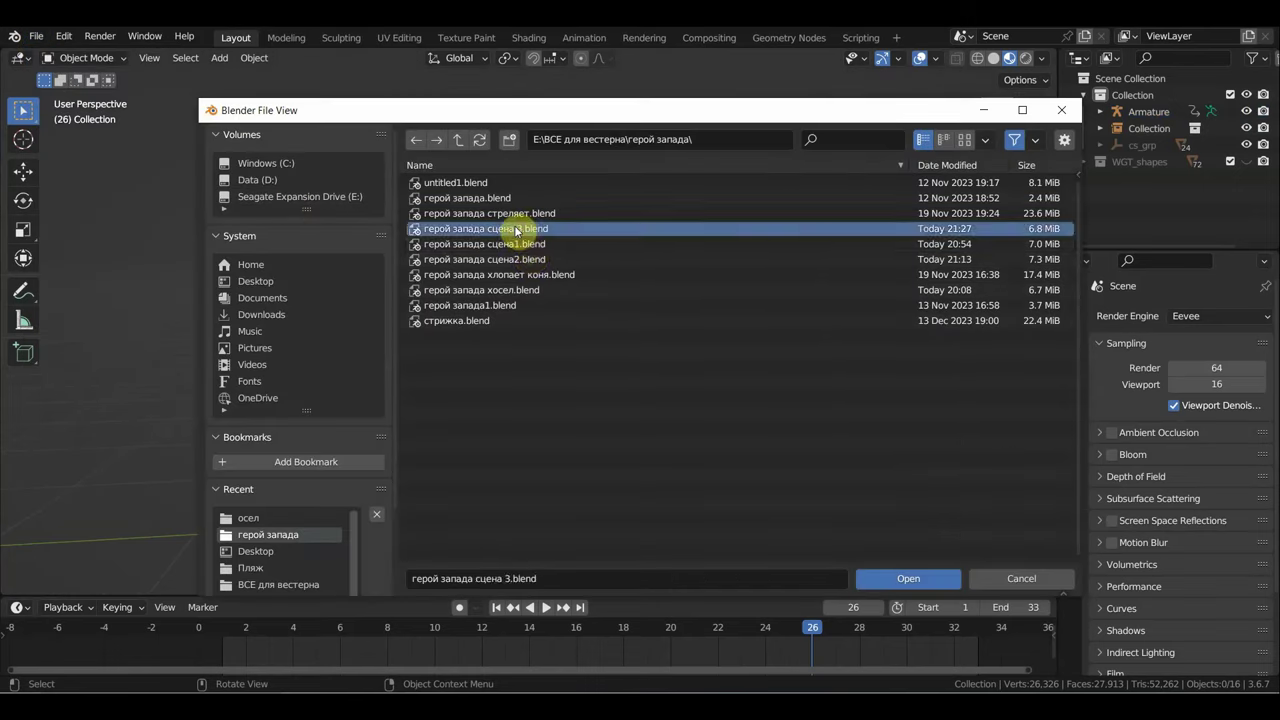
pyautogui.doubleClick(517, 229)
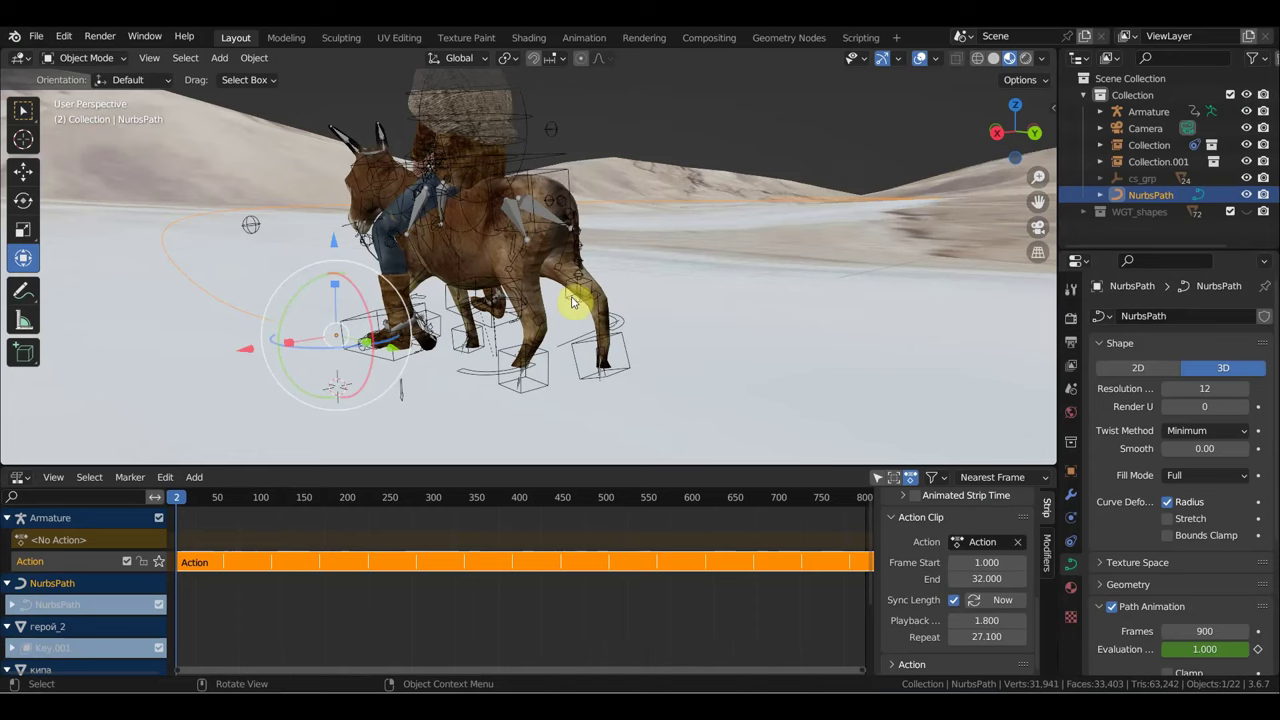
# Step: Preview the animation, then move the NurbsPath to a new position
pyautogui.press('space')
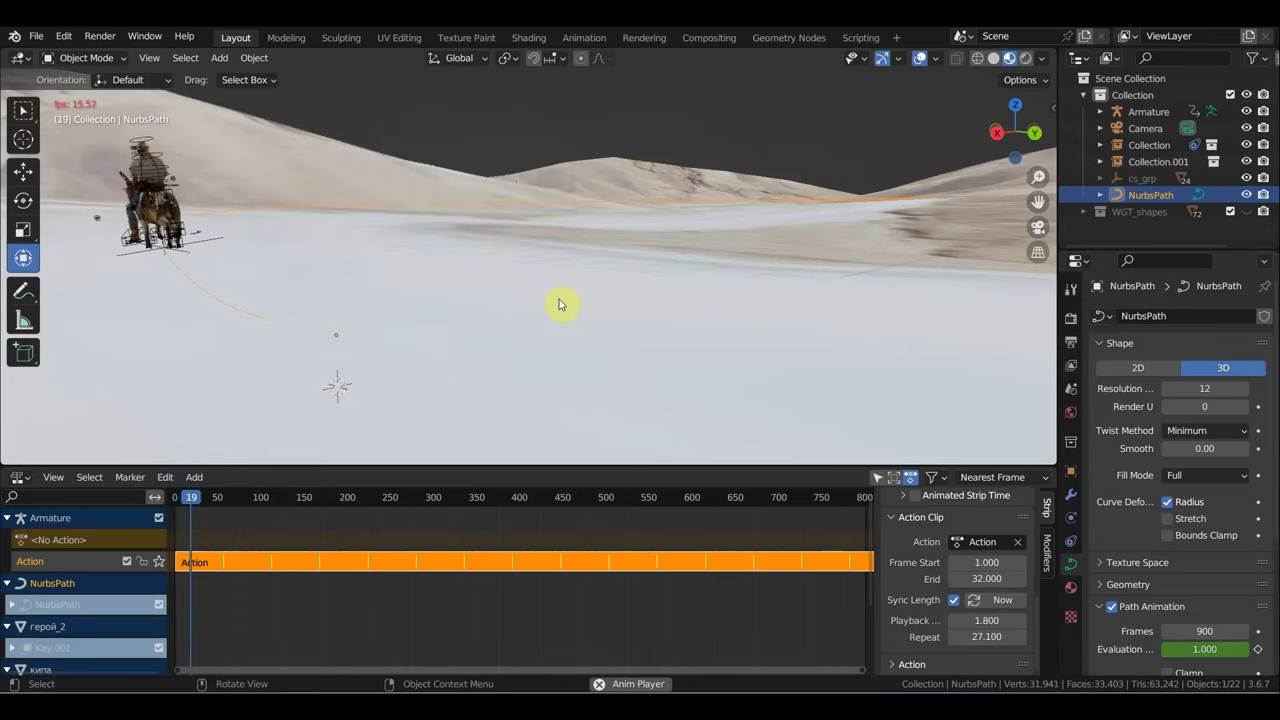
pyautogui.press('space')
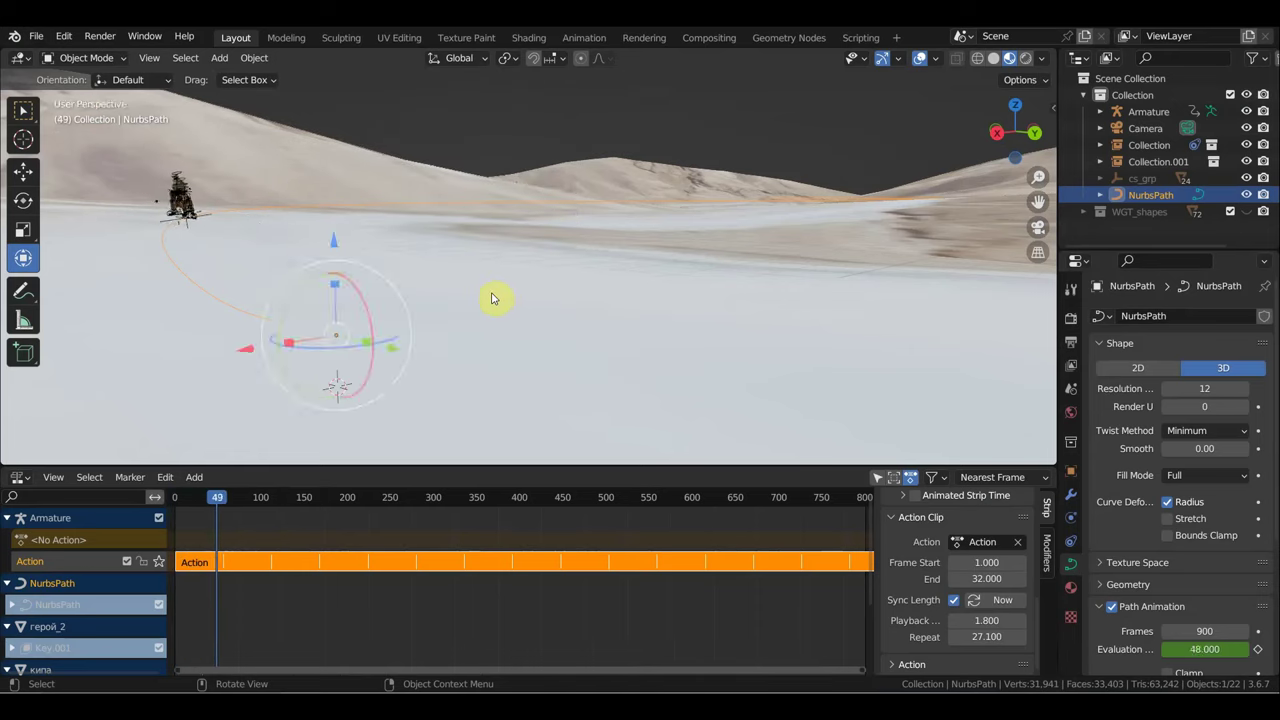
pyautogui.hotkey('ctrl', 'z')
pyautogui.press('g')
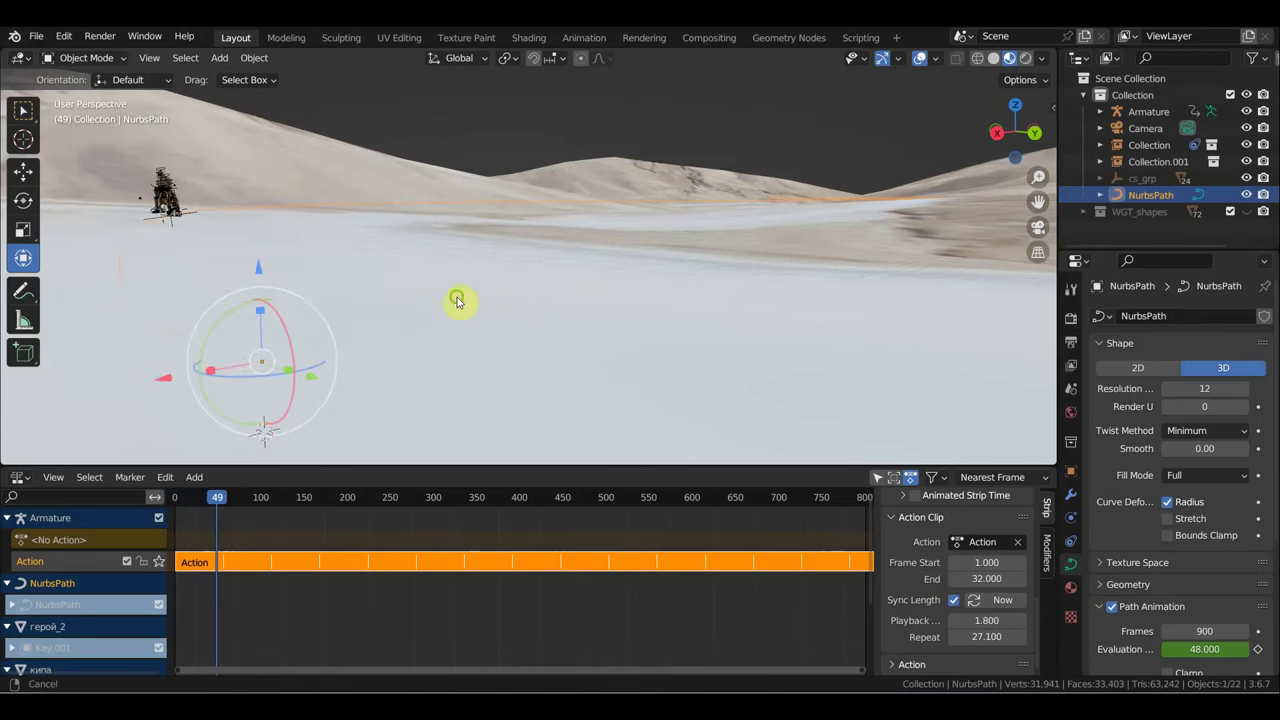
pyautogui.click(876, 377)
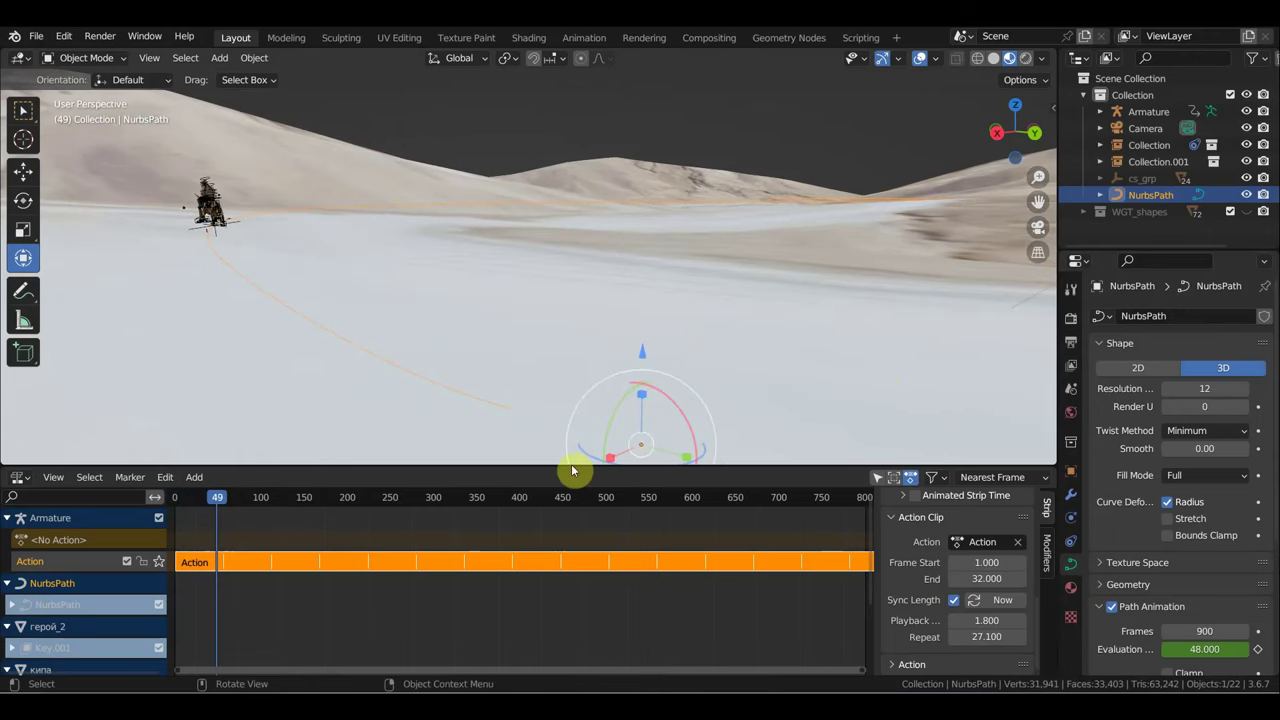
# Step: Change the Nonlinear Animation editor into the Timeline
pyautogui.scroll(-3, 278, 515)
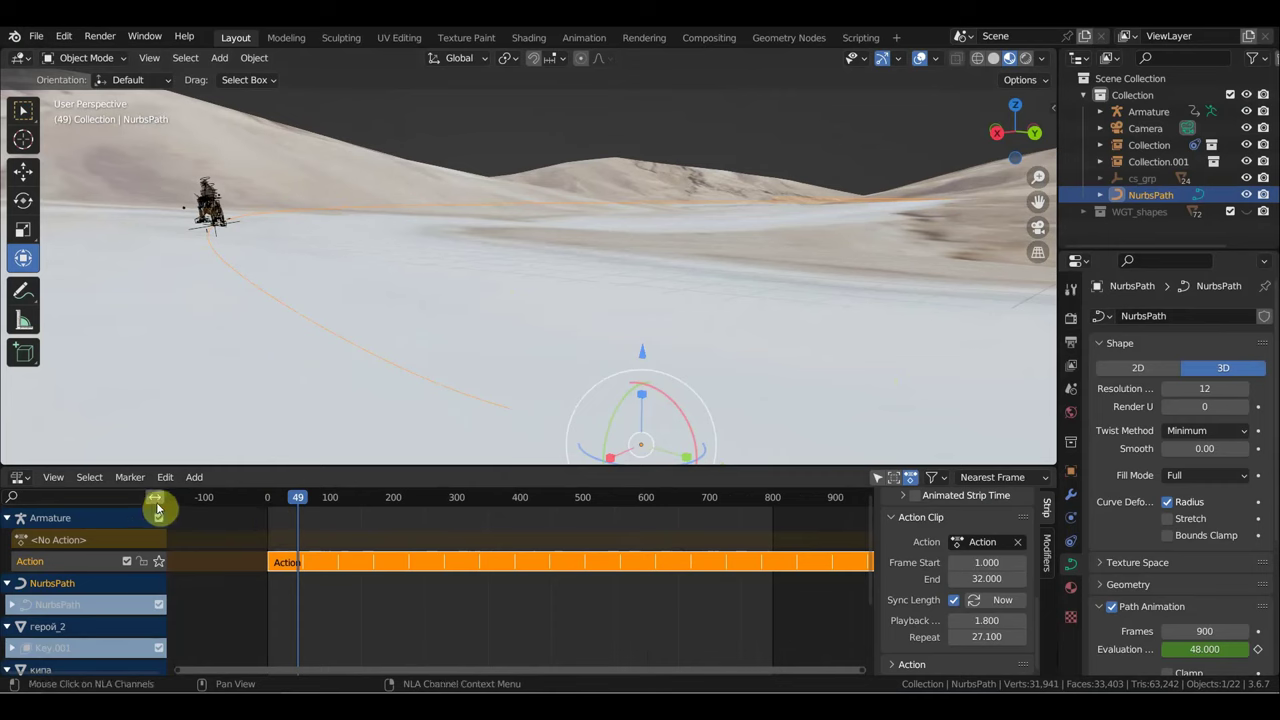
pyautogui.click(22, 478)
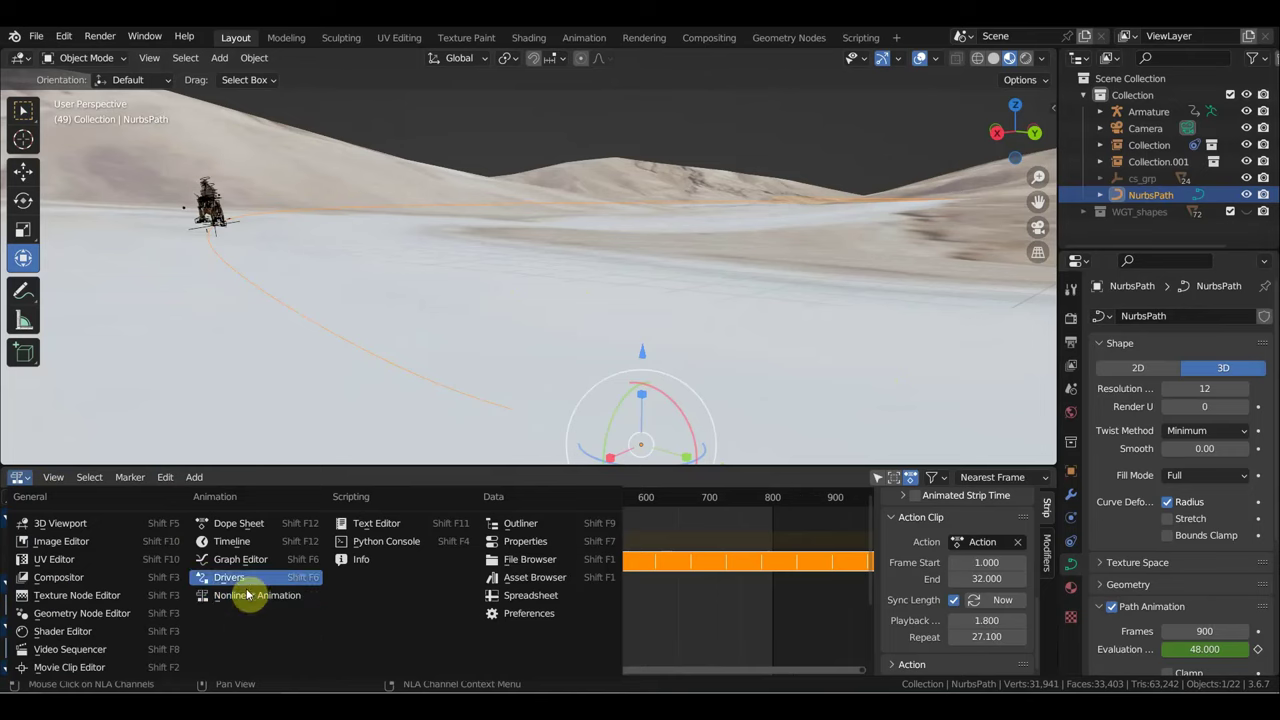
pyautogui.click(240, 541)
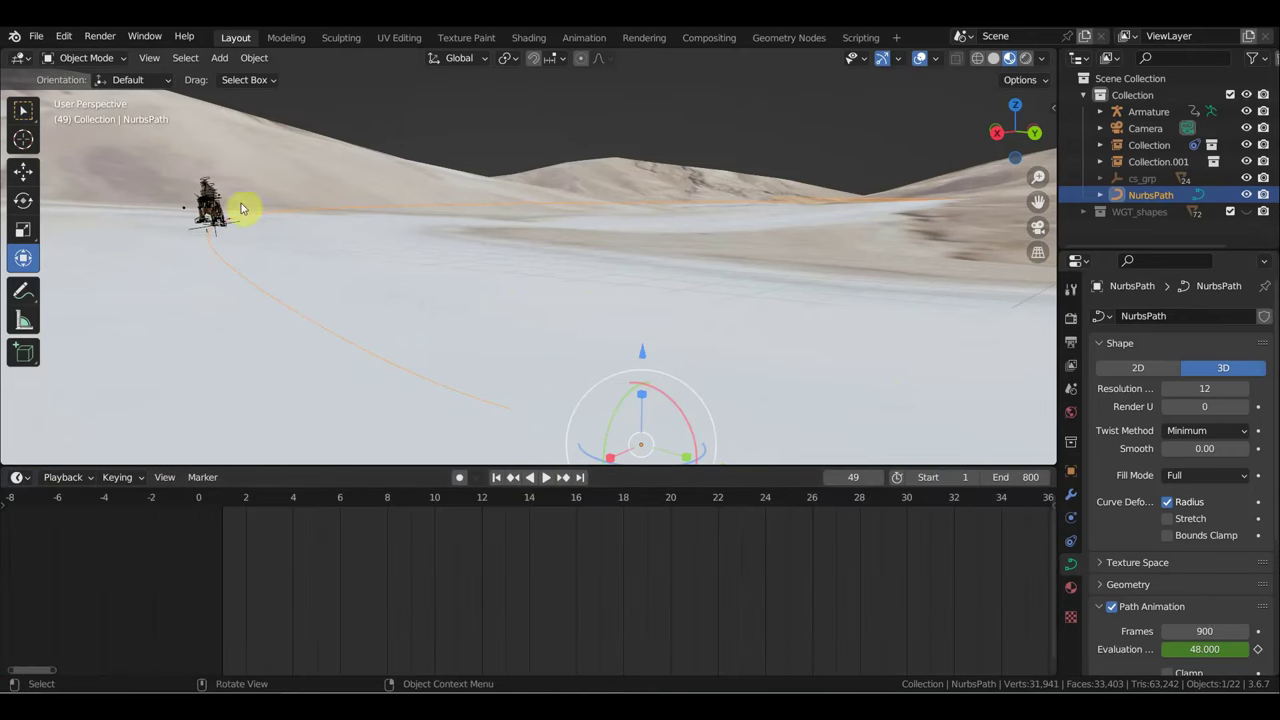
# Step: With the Armature selected, set the scene end frame to 300
pyautogui.click(207, 182)
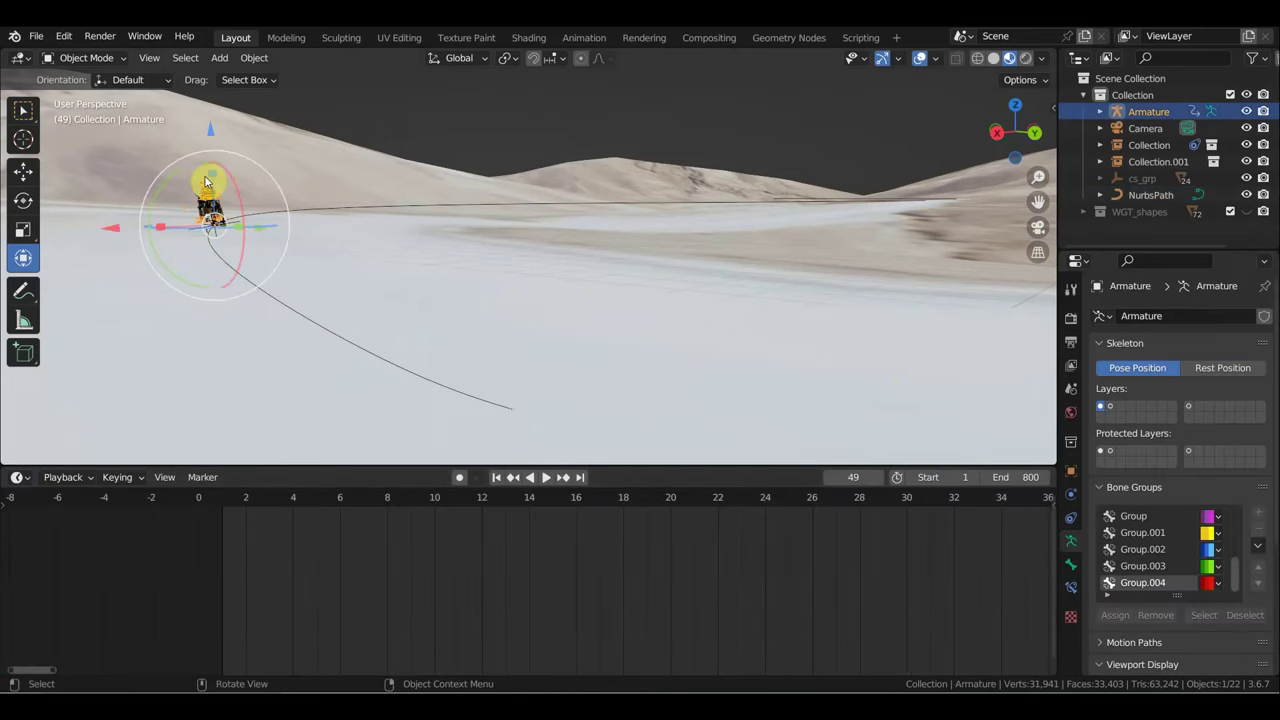
pyautogui.click(1028, 477)
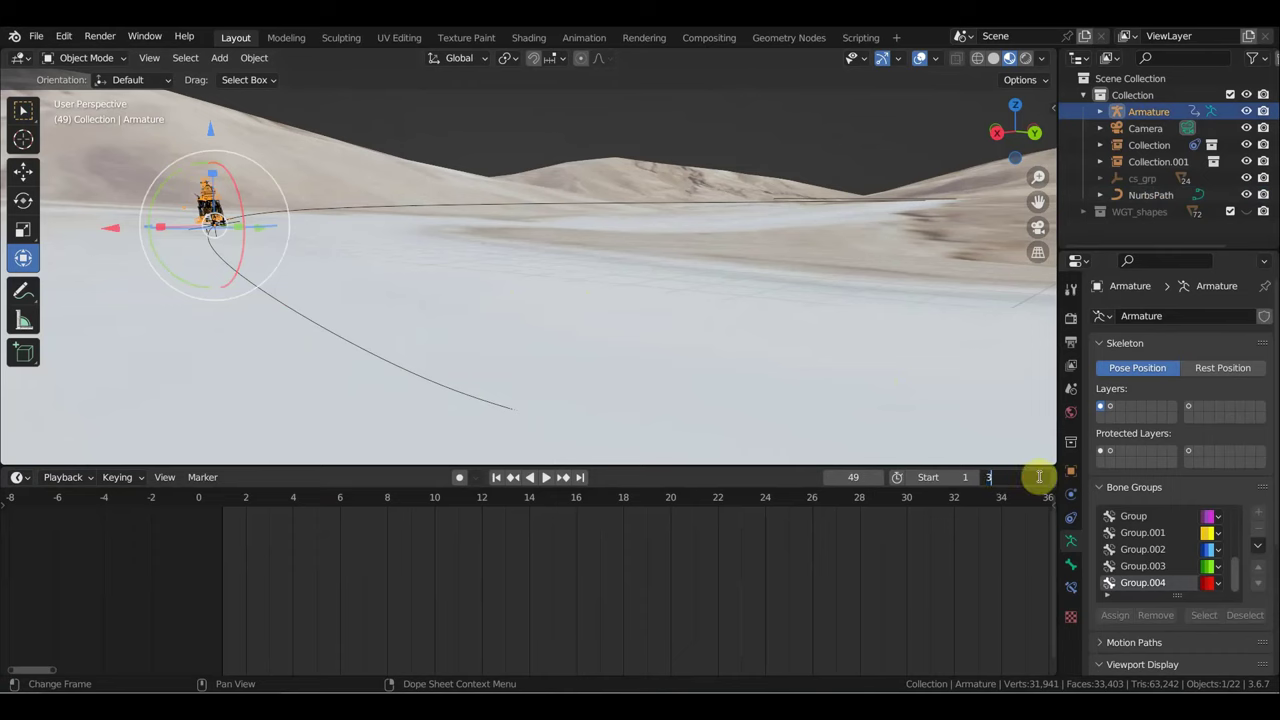
pyautogui.write('00')
pyautogui.press('Return')
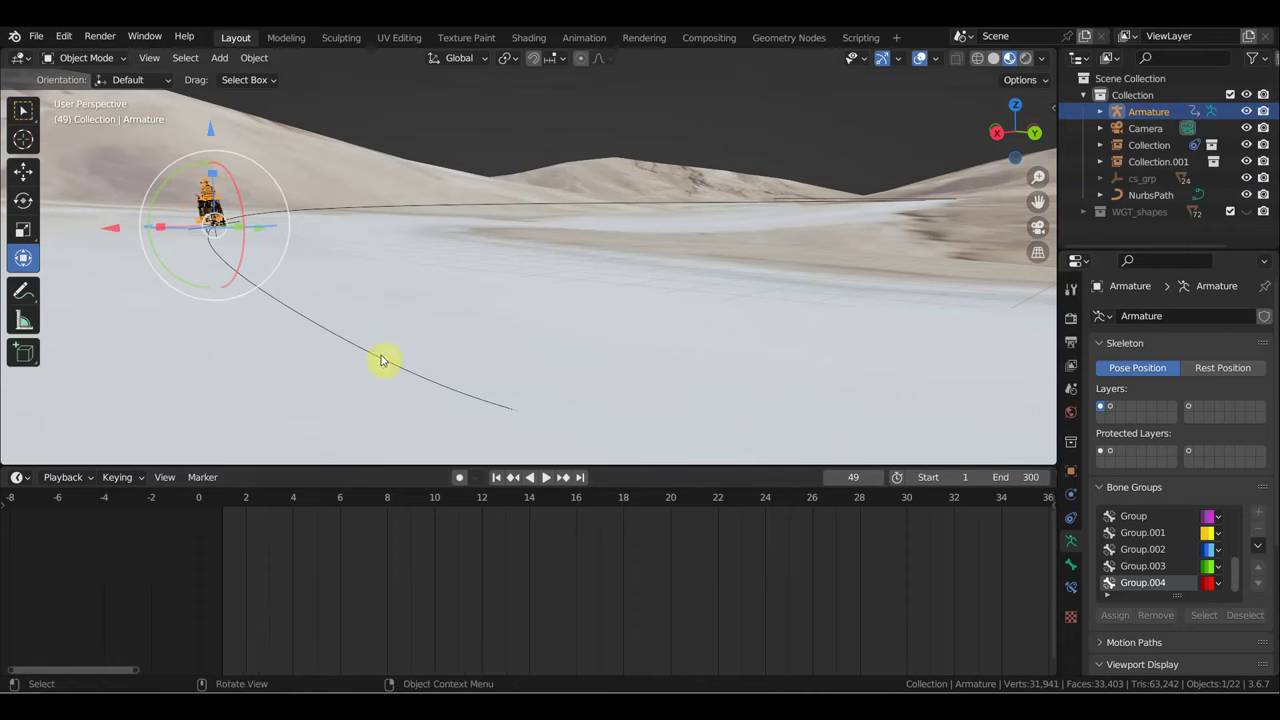
# Step: Set the NurbsPath's path animation to 400 frames and play from frame 1
pyautogui.click(381, 360)
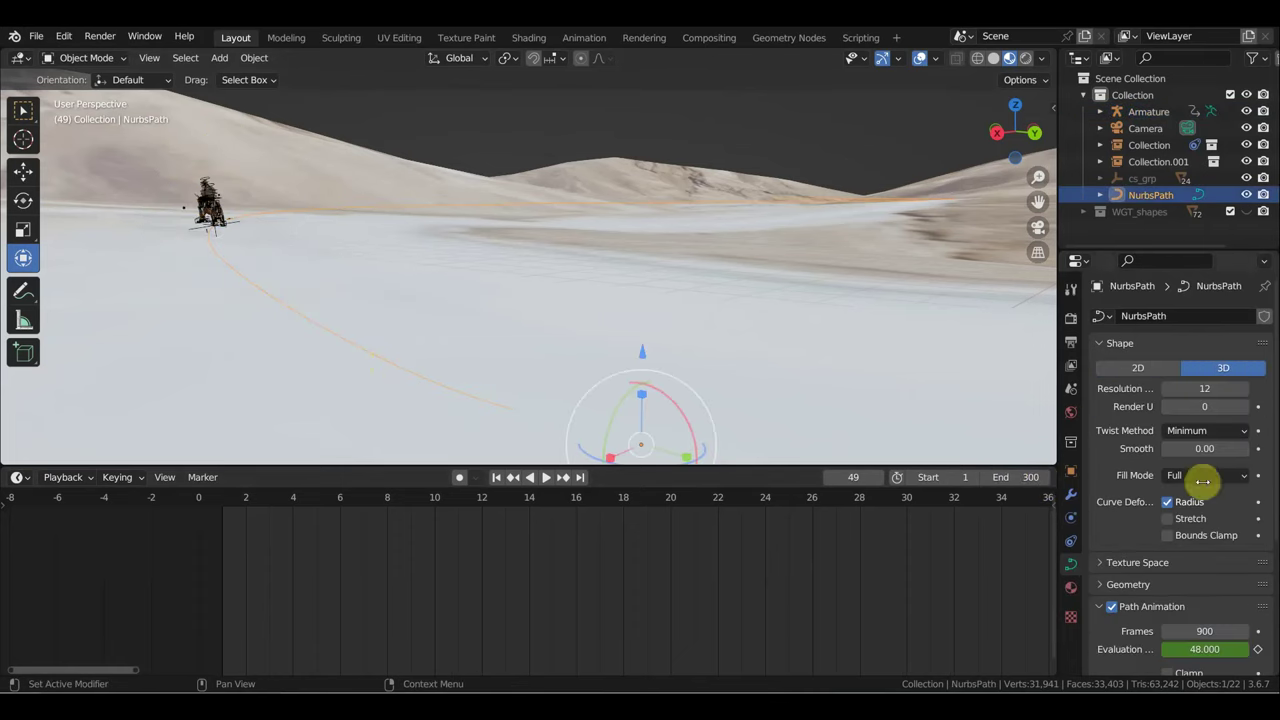
pyautogui.click(1207, 627)
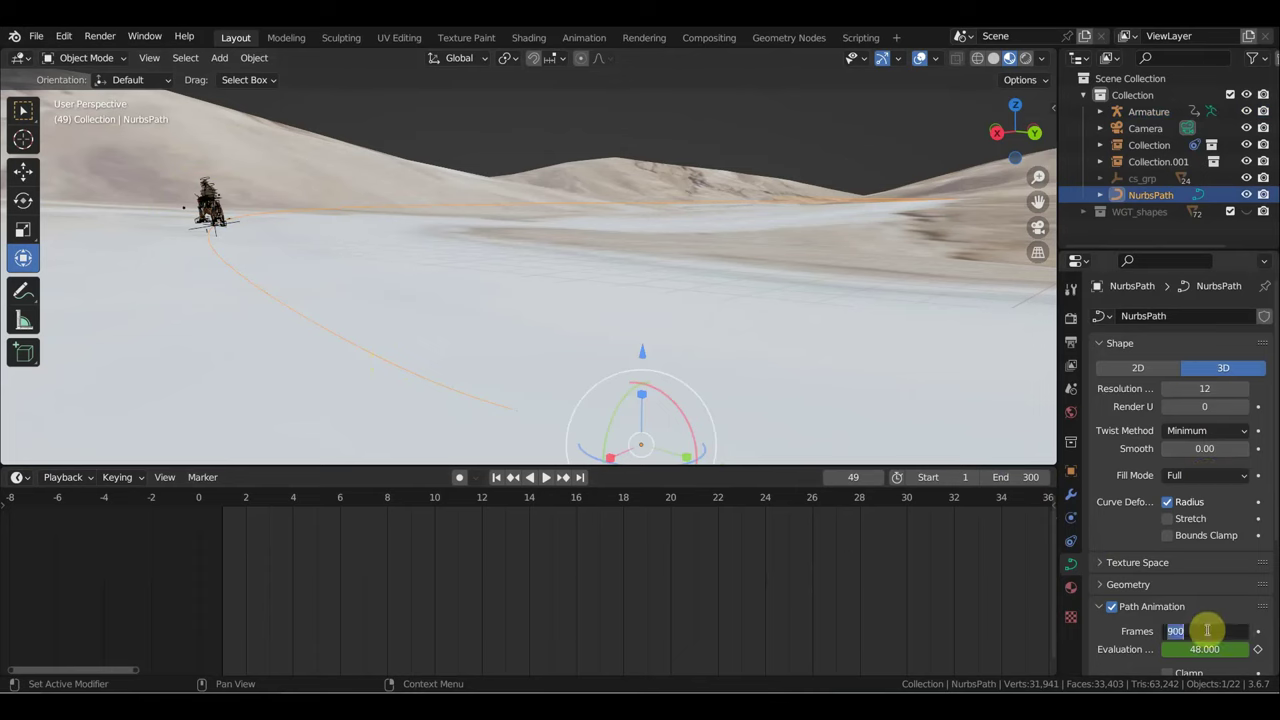
pyautogui.write('400')
pyautogui.press('Return')
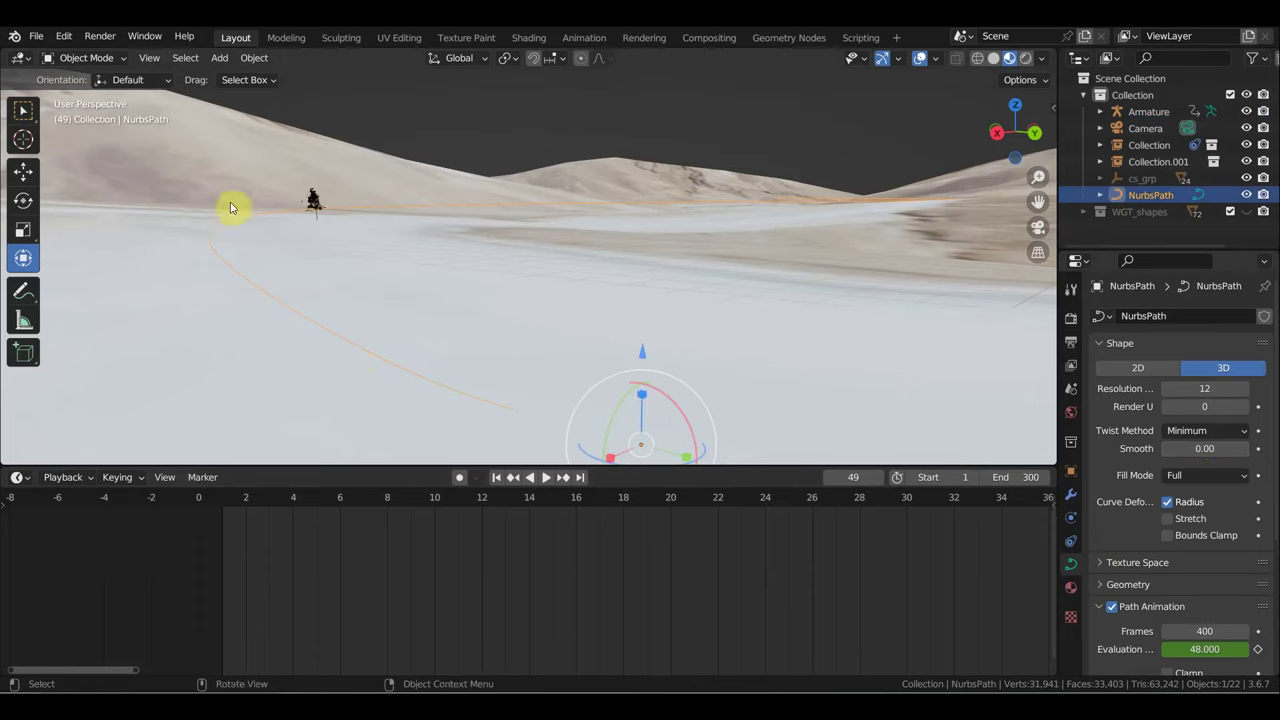
pyautogui.click(222, 507)
pyautogui.press('space')
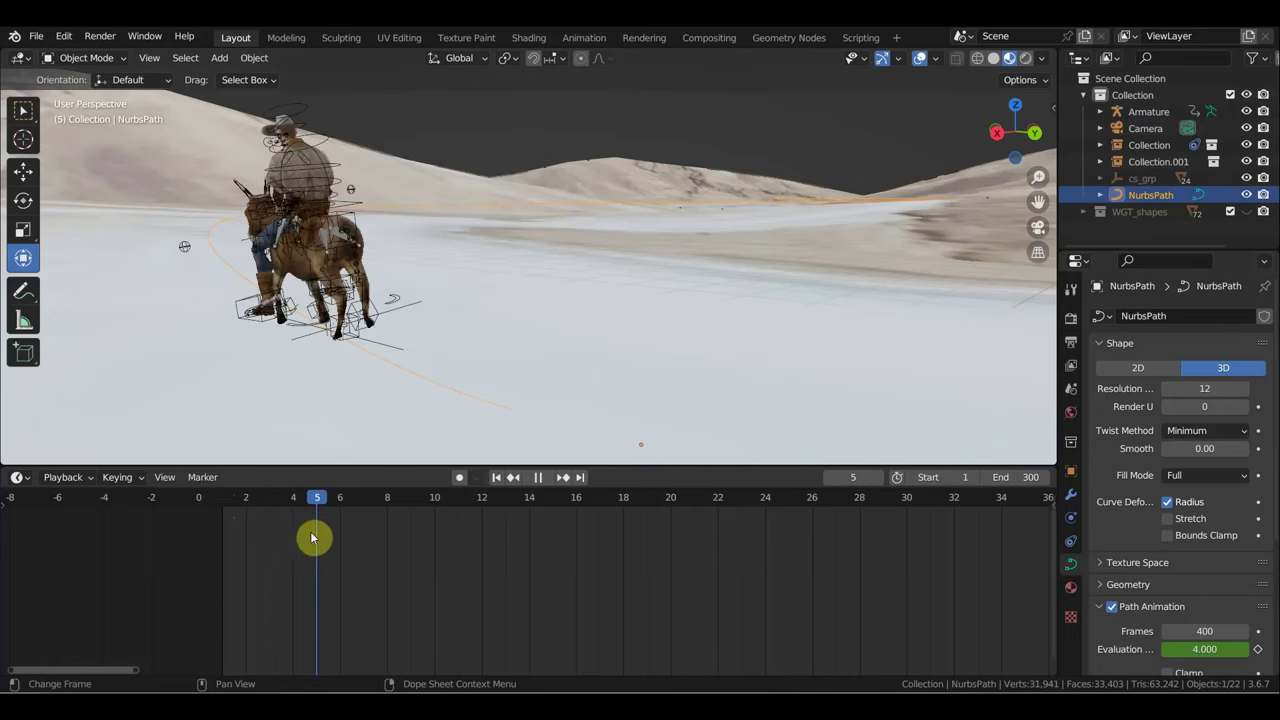
# Step: Scrub the rider along the NurbsPath and settle on frame 21
pyautogui.moveTo(330, 544)
pyautogui.mouseDown()
pyautogui.moveTo(517, 566)
pyautogui.moveTo(717, 560)
pyautogui.mouseUp()
pyautogui.moveTo(700, 380)
pyautogui.mouseDown(button='middle')
pyautogui.moveTo(640, 331)
pyautogui.moveTo(571, 329)
pyautogui.moveTo(760, 257)
pyautogui.moveTo(692, 289)
pyautogui.moveTo(540, 317)
pyautogui.moveTo(637, 300)
pyautogui.moveTo(550, 320)
pyautogui.mouseUp(button='middle')
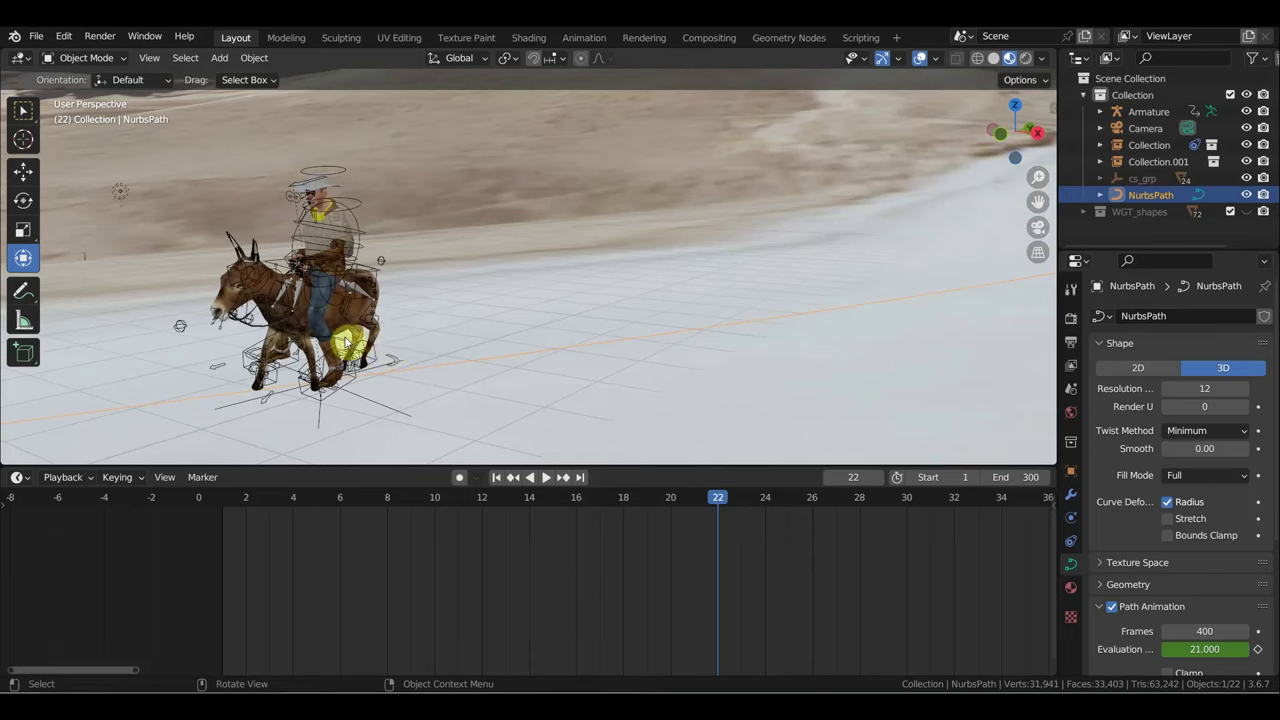
pyautogui.scroll(2, 290, 315)
pyautogui.scroll(2, 262, 300)
pyautogui.scroll(-2, 218, 297)
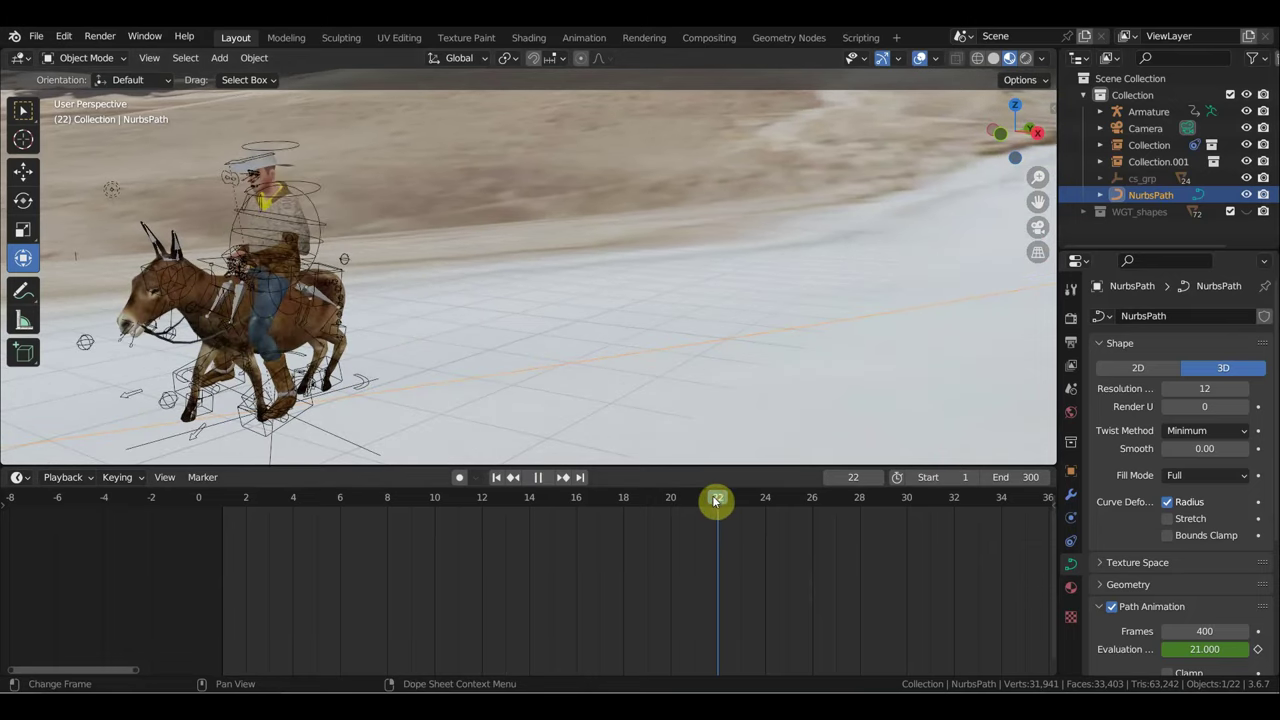
pyautogui.moveTo(700, 495); pyautogui.dragTo(684, 496)
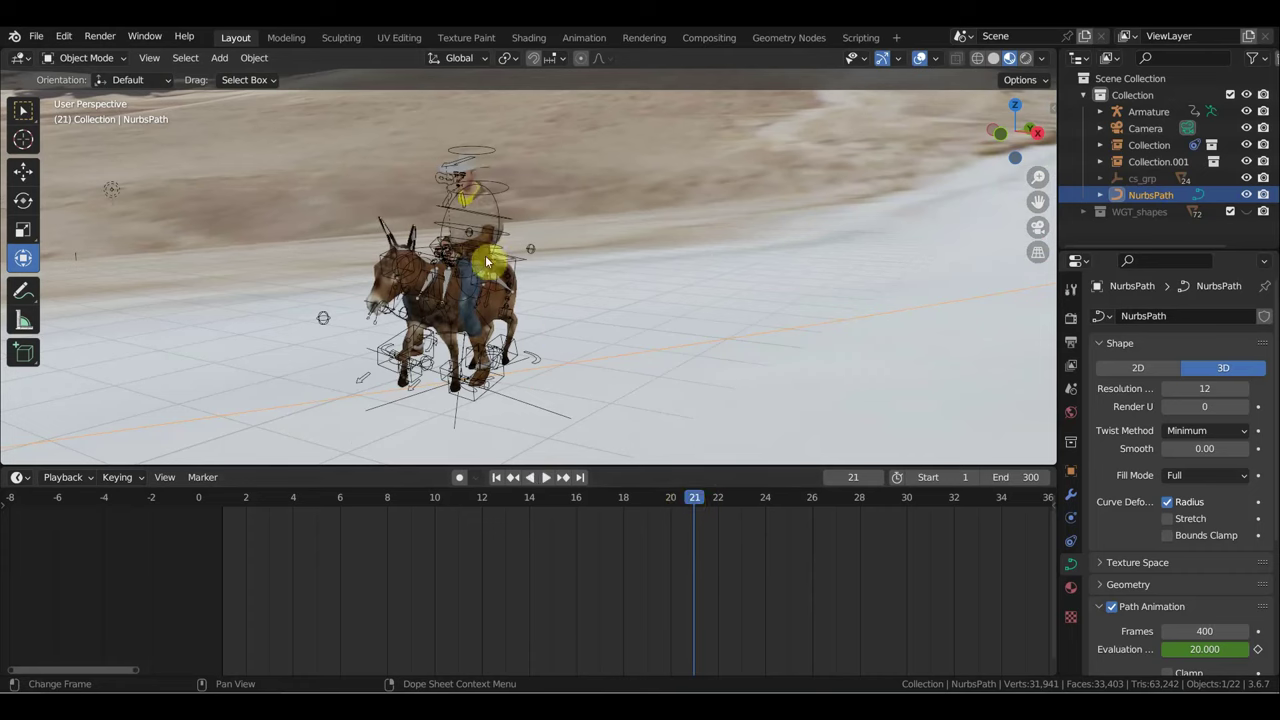
# Step: Select the Armature, then the donkey's Collection object, and show the editor types
pyautogui.click(495, 262)
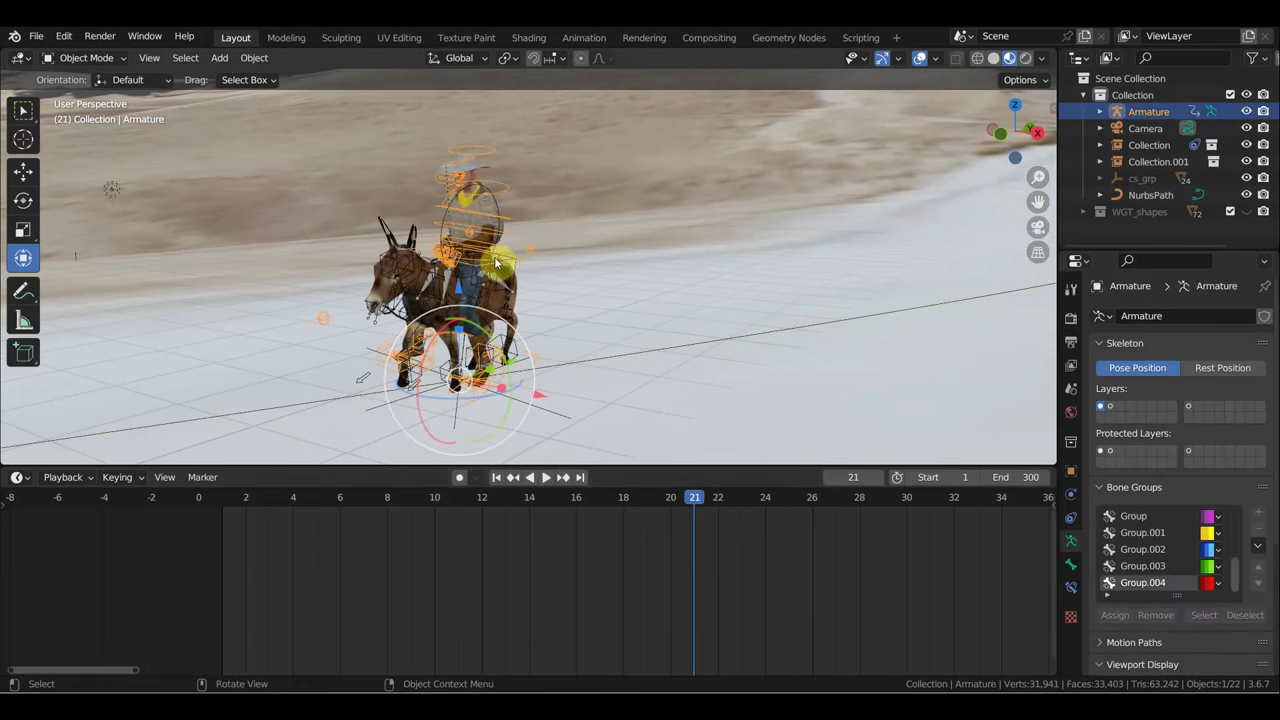
pyautogui.click(383, 232)
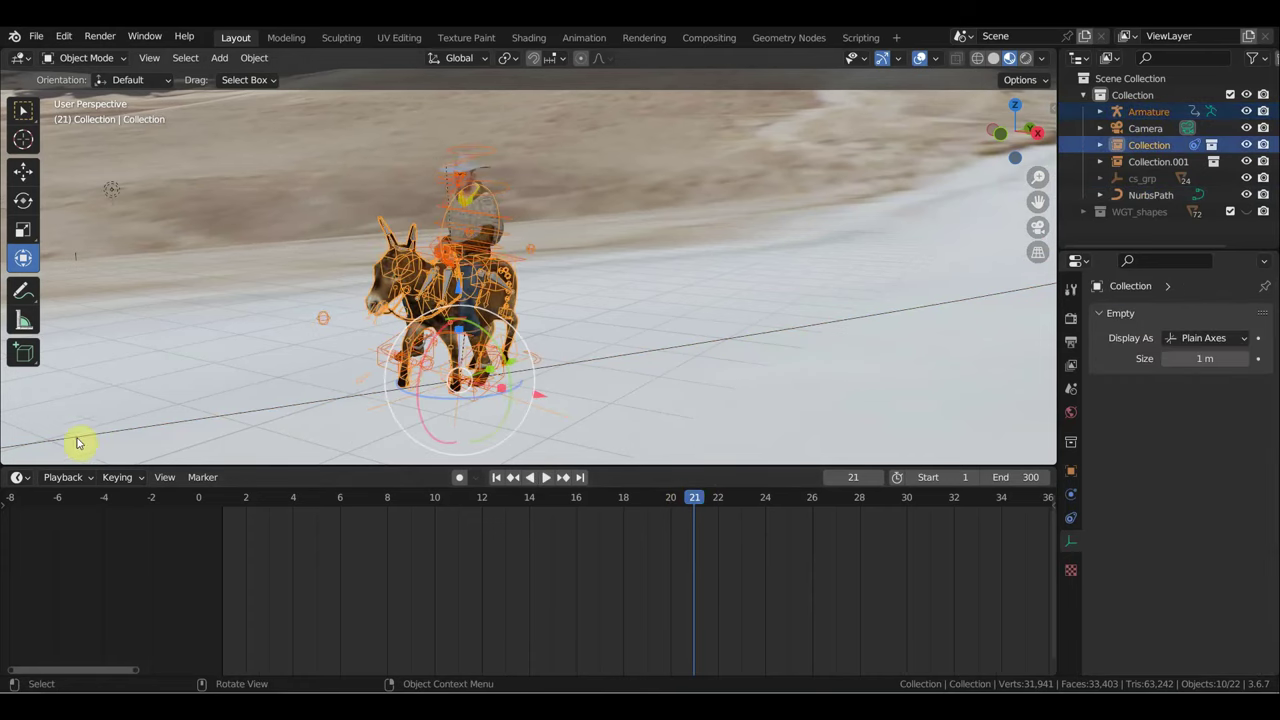
pyautogui.click(20, 477)
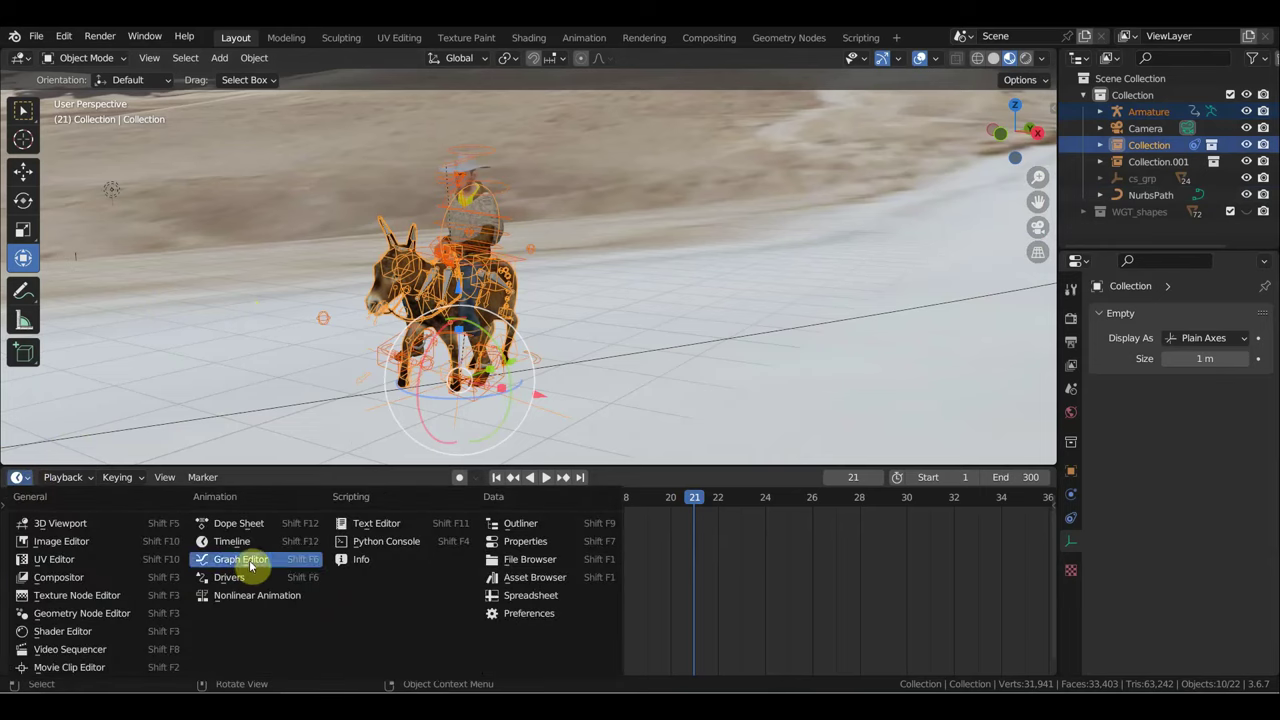
# Step: In the Nonlinear Animation editor, set the Action strip to playback scale 0.1 and repeat 5.6
pyautogui.click(252, 595)
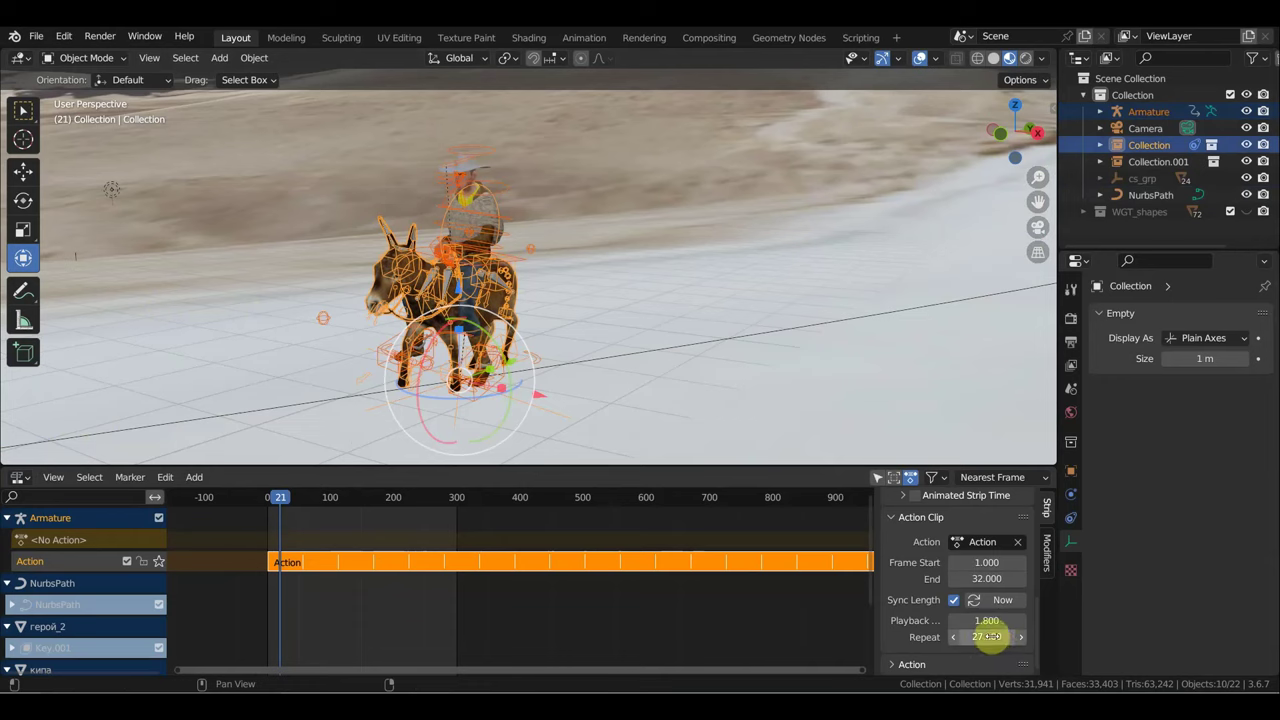
pyautogui.moveTo(988, 636); pyautogui.dragTo(988, 636)
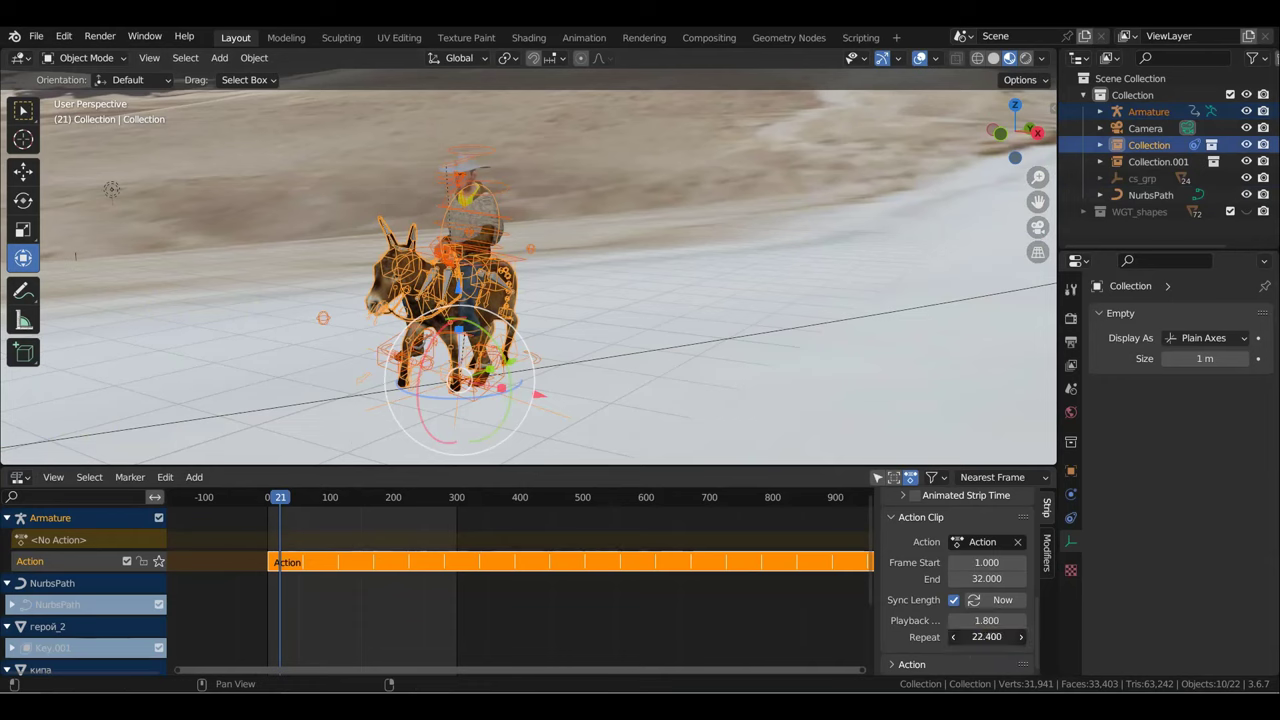
pyautogui.moveTo(988, 636); pyautogui.dragTo(986, 620)
pyautogui.click(986, 620)
pyautogui.write('0.9')
pyautogui.press('Return')
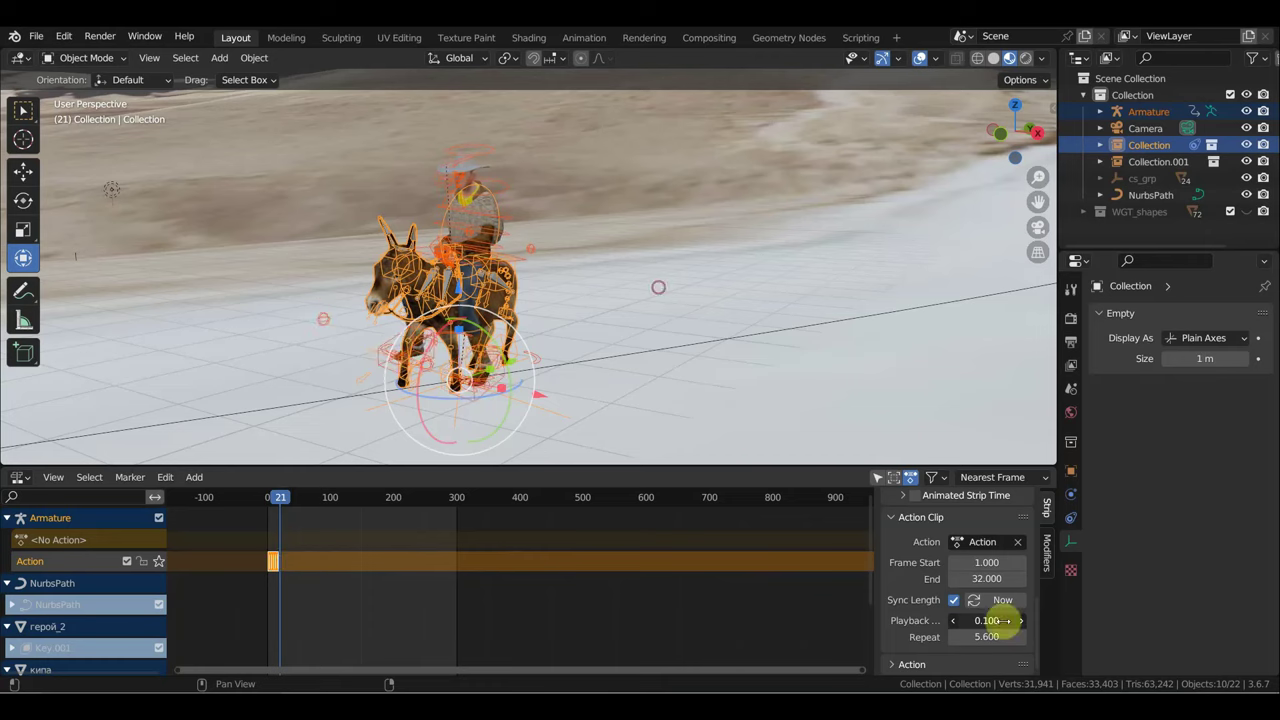
# Step: Scrub near the start and orbit the view to watch the rig move
pyautogui.moveTo(279, 498); pyautogui.dragTo(271, 498)
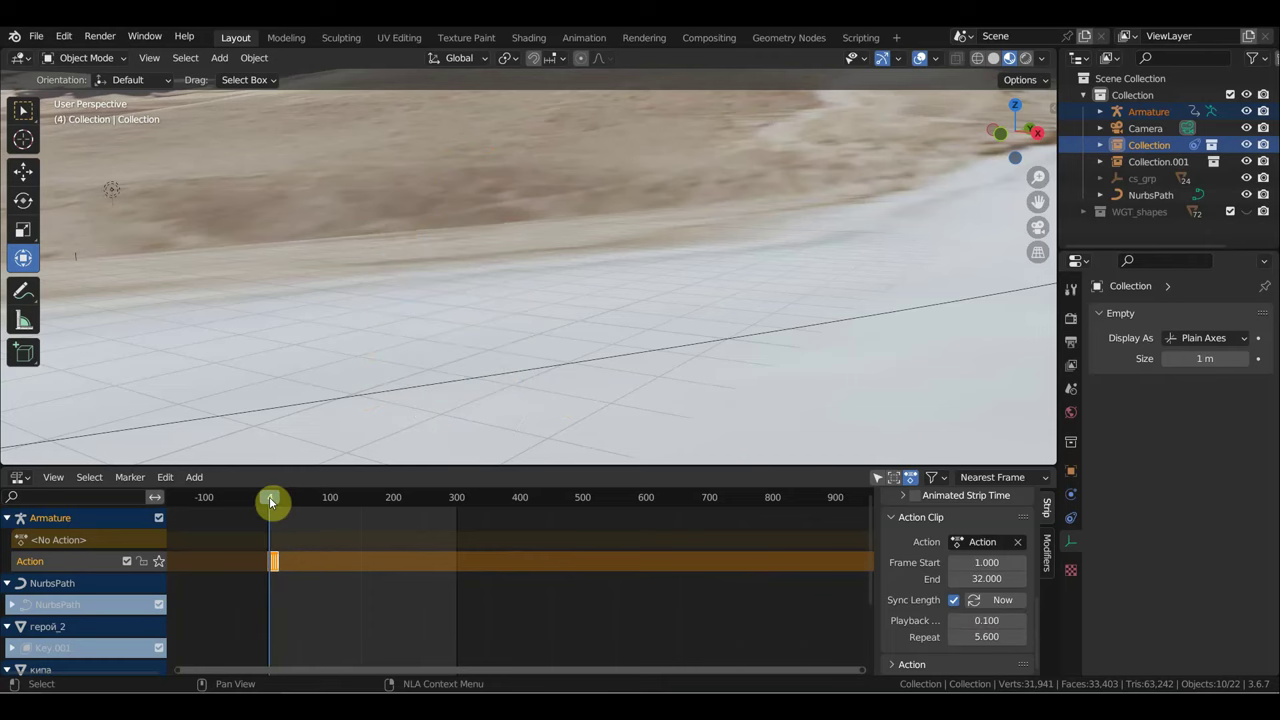
pyautogui.moveTo(617, 346)
pyautogui.mouseDown(button='middle')
pyautogui.moveTo(14, 357)
pyautogui.moveTo(1077, 380)
pyautogui.moveTo(834, 363)
pyautogui.moveTo(40, 386)
pyautogui.moveTo(1040, 407)
pyautogui.moveTo(871, 351)
pyautogui.moveTo(772, 345)
pyautogui.mouseUp(button='middle')
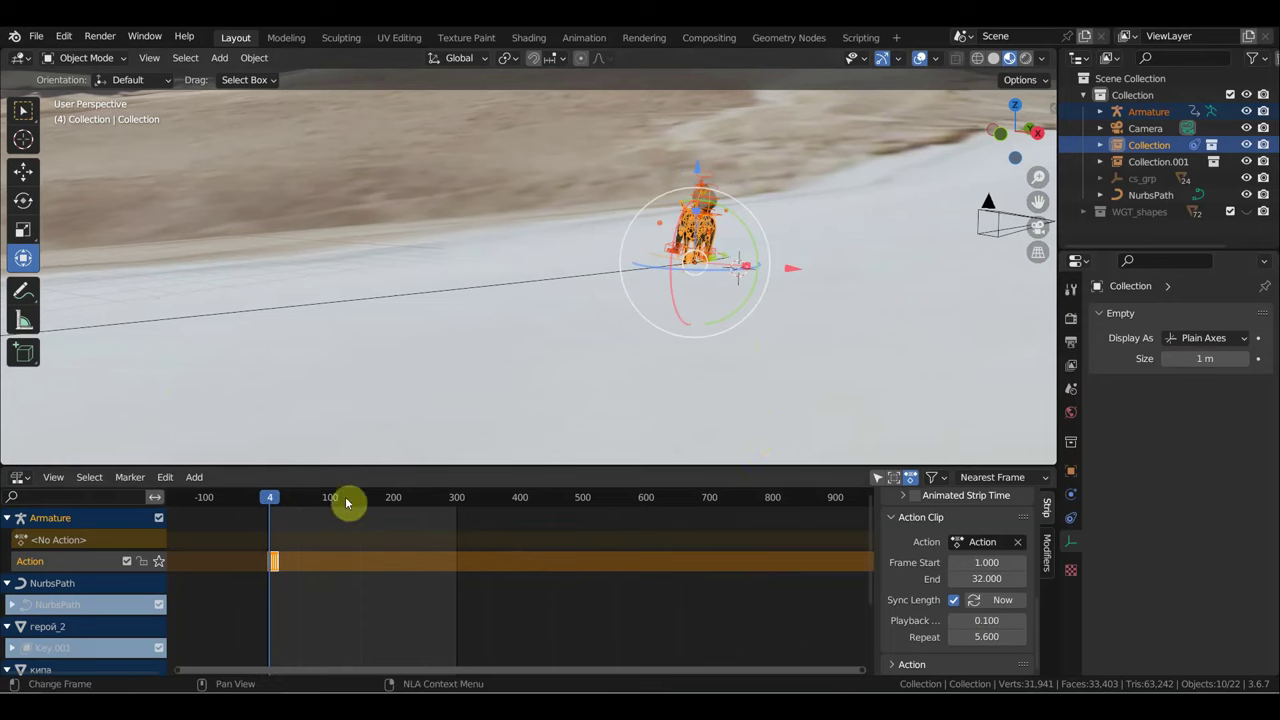
pyautogui.click(271, 500)
pyautogui.moveTo(271, 500); pyautogui.dragTo(274, 502)
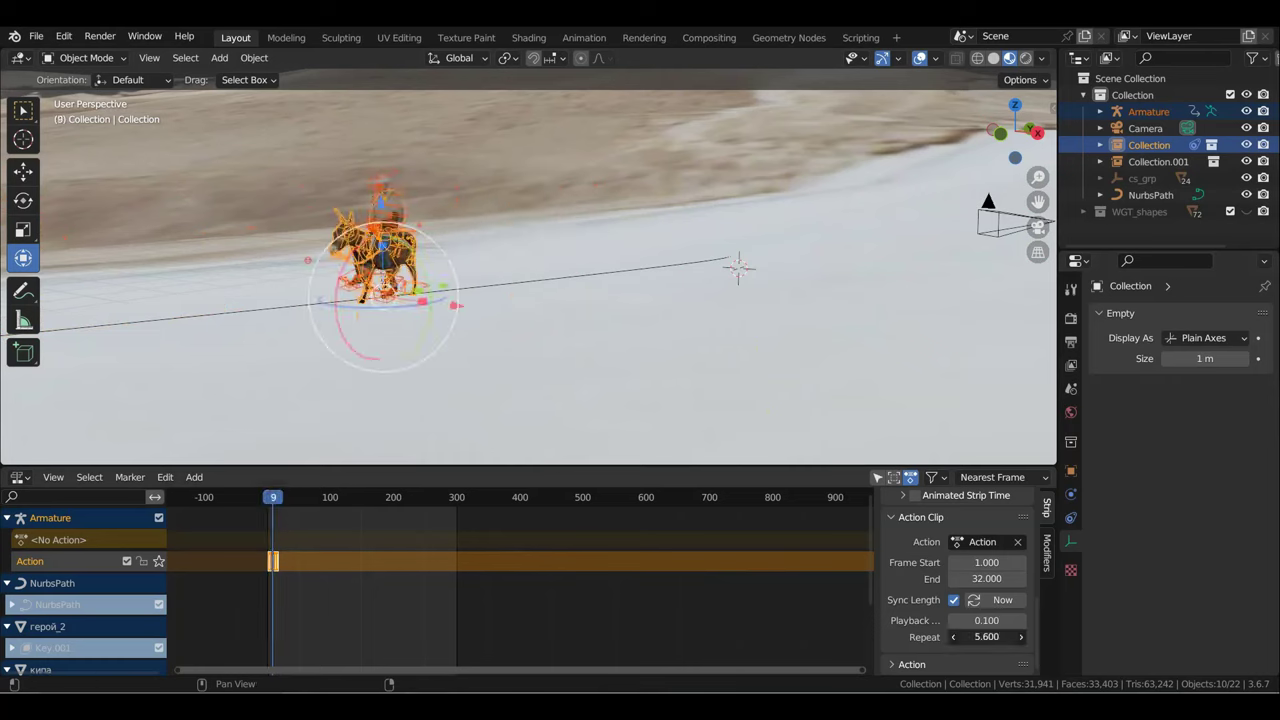
# Step: Give the walk strip playback scale 0.500 and repeat 19.100 so it ends at frame 300, then preview
pyautogui.click(985, 636)
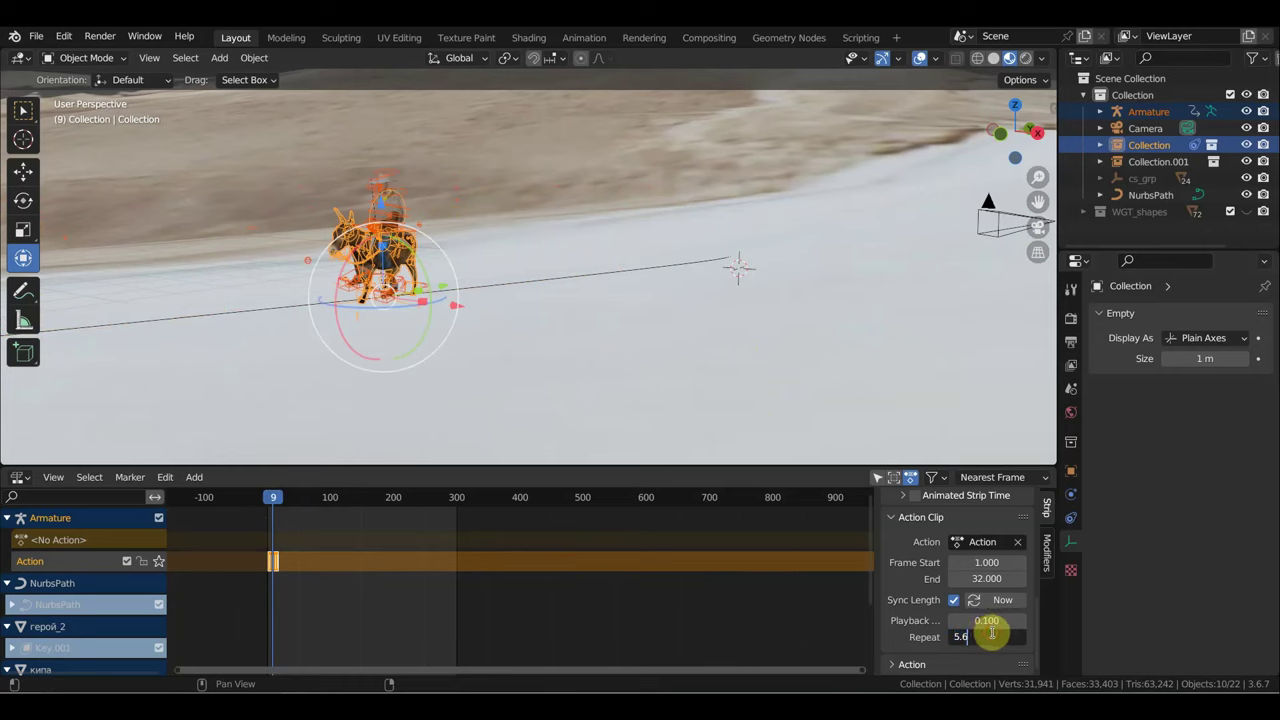
pyautogui.press('Return')
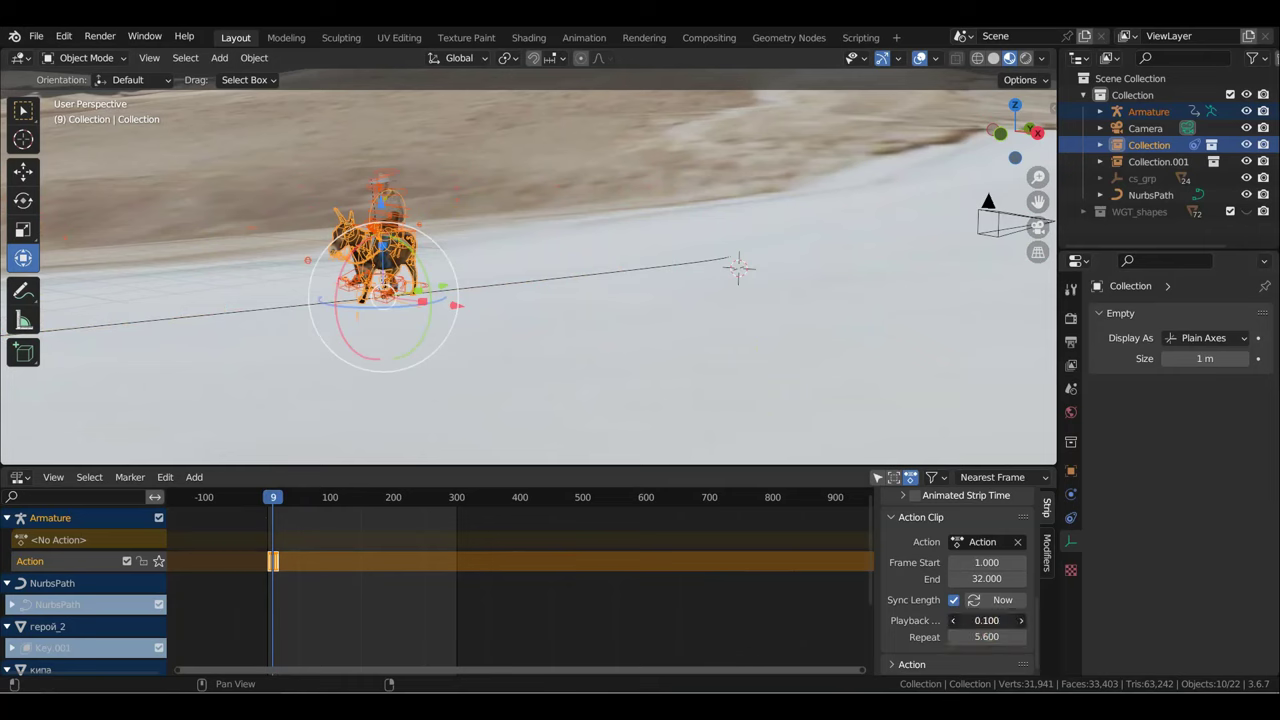
pyautogui.moveTo(986, 620); pyautogui.dragTo(950, 620)
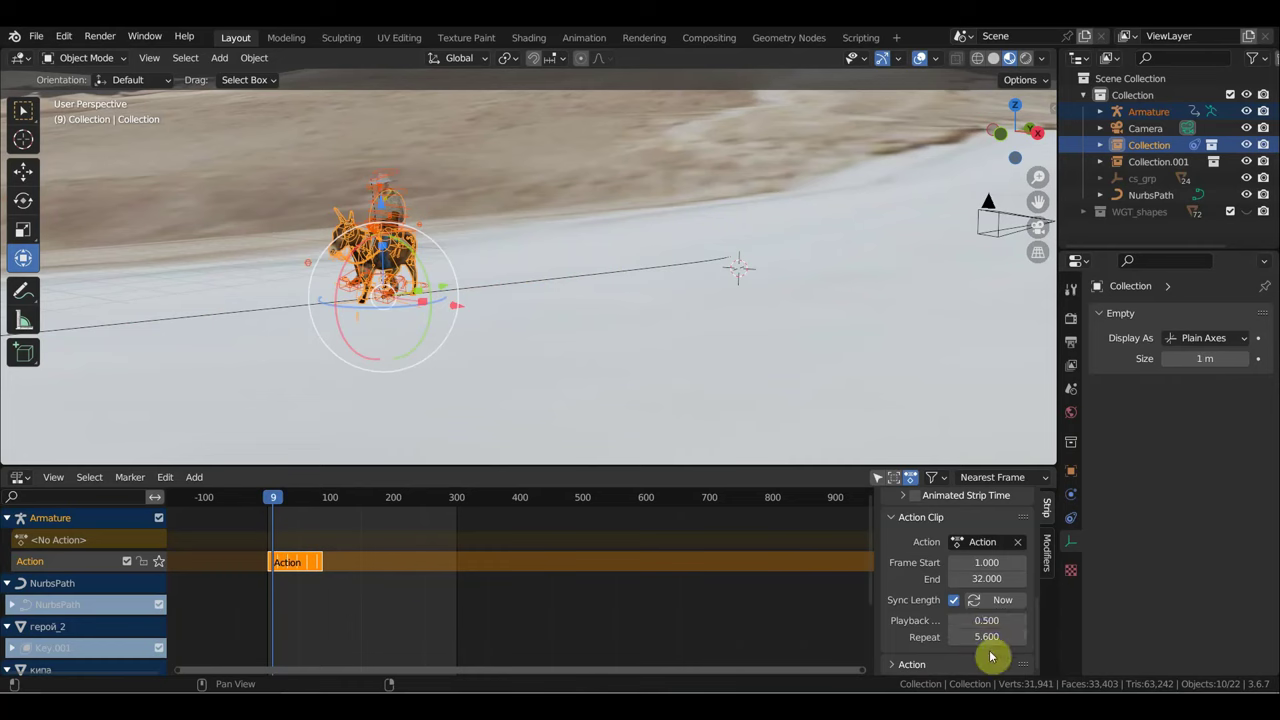
pyautogui.click(275, 500)
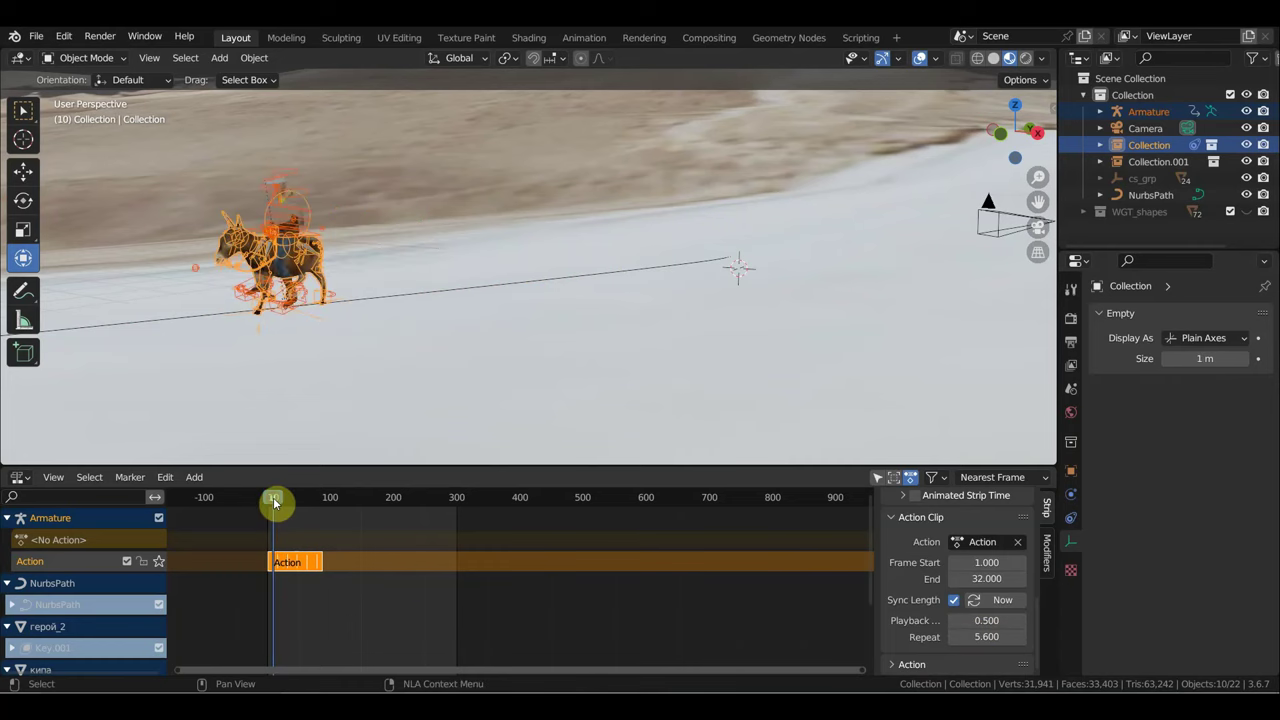
pyautogui.moveTo(275, 502); pyautogui.dragTo(274, 503)
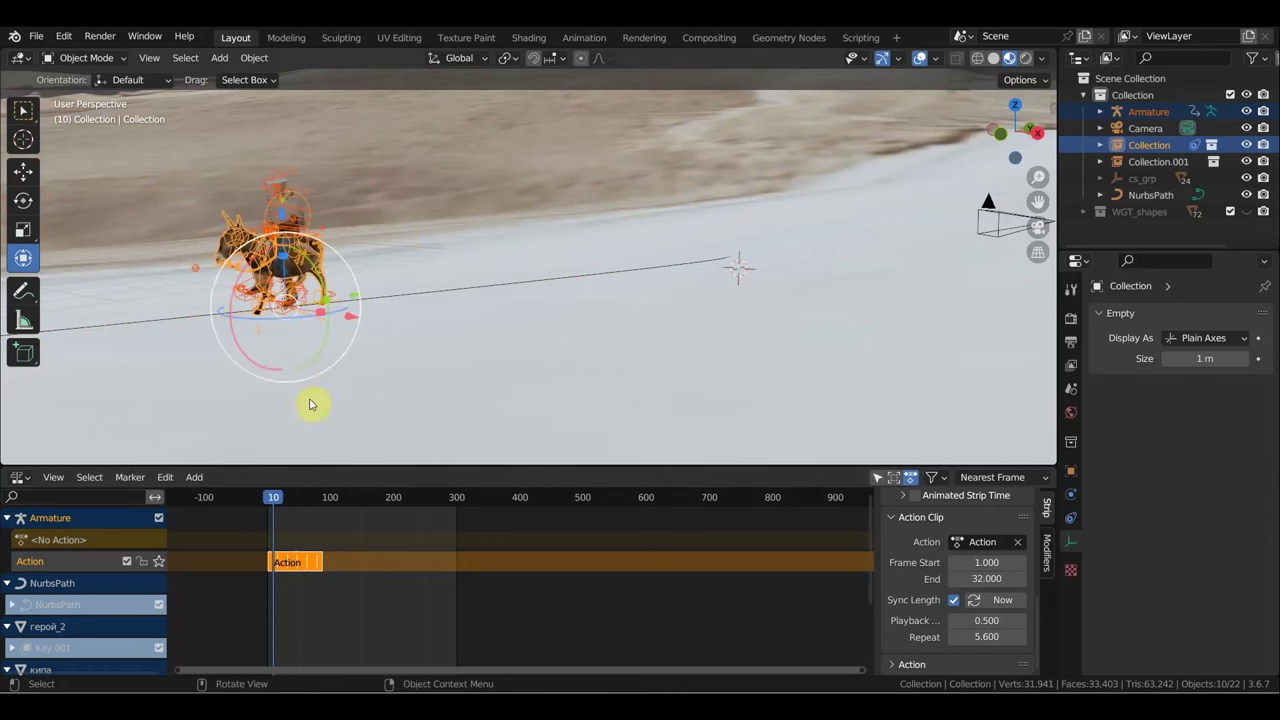
pyautogui.keyDown('shift'); pyautogui.moveTo(457, 360); pyautogui.dragTo(755, 358, button='middle'); pyautogui.keyUp('shift')
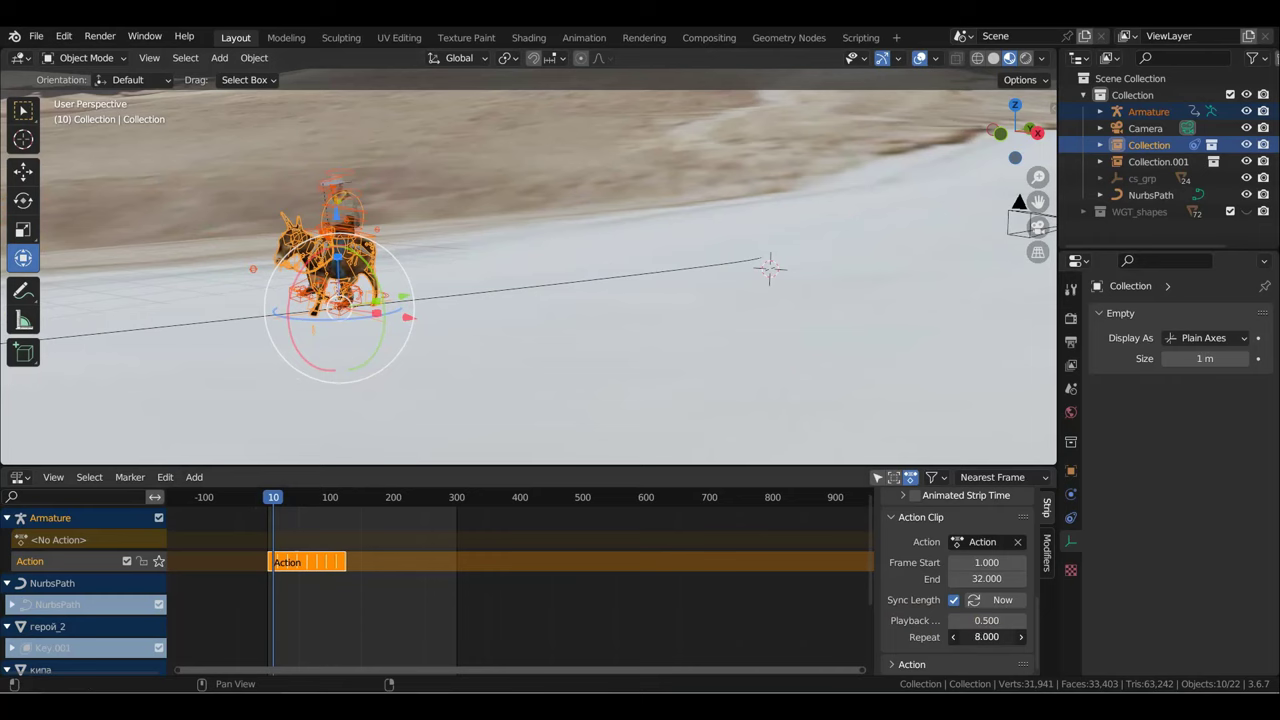
pyautogui.moveTo(986, 637); pyautogui.dragTo(1040, 637)
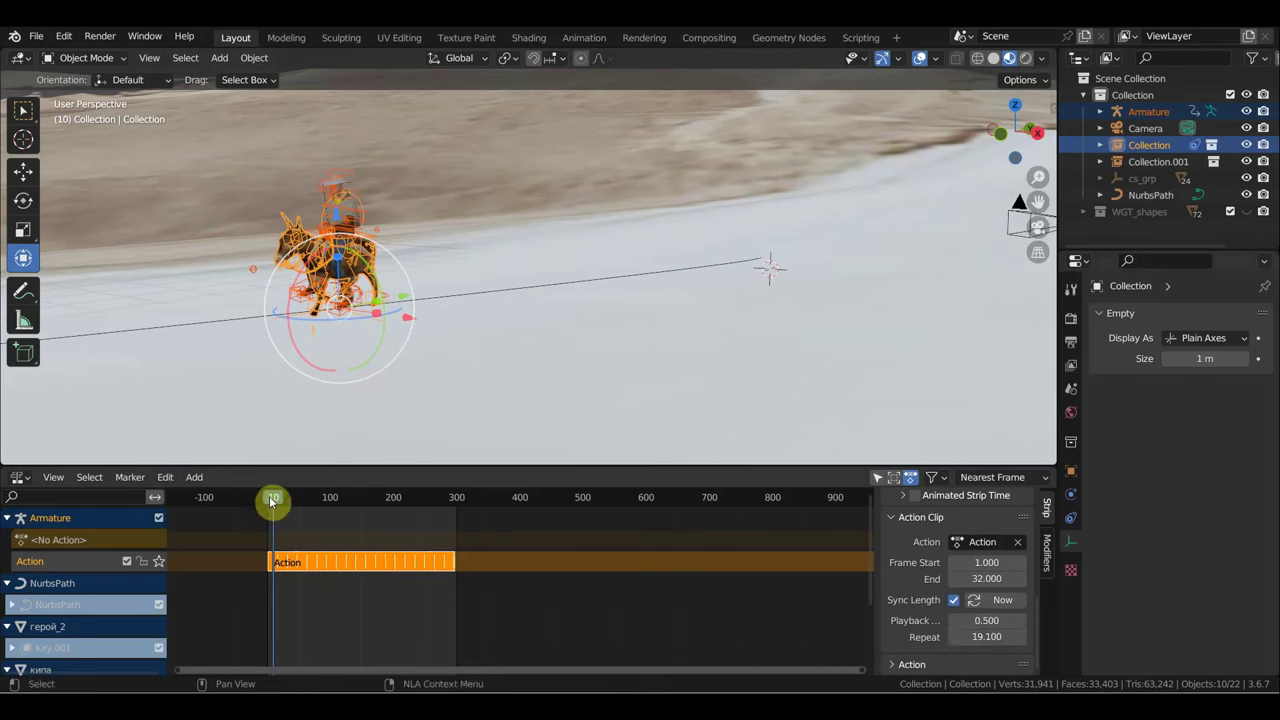
pyautogui.press('space')
pyautogui.press('space')
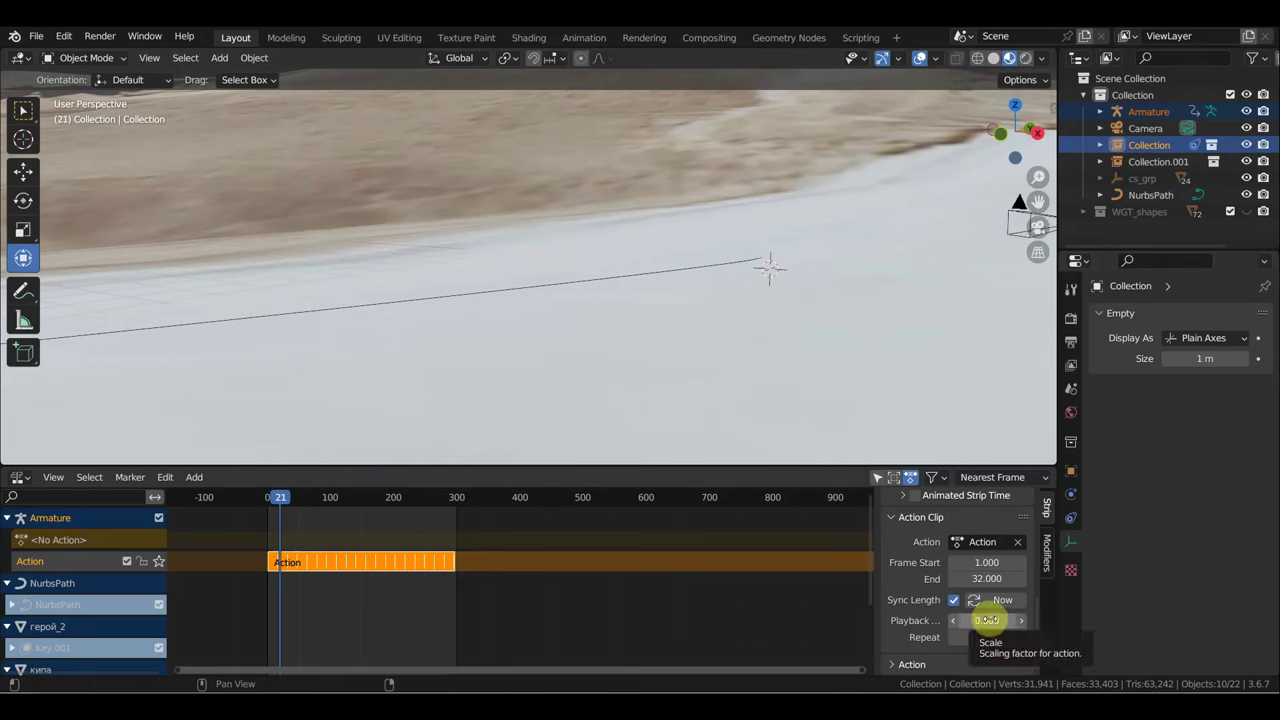
# Step: Try walk strip playback scales of 0.200 and higher, previewing each
pyautogui.moveTo(987, 620); pyautogui.dragTo(940, 620)
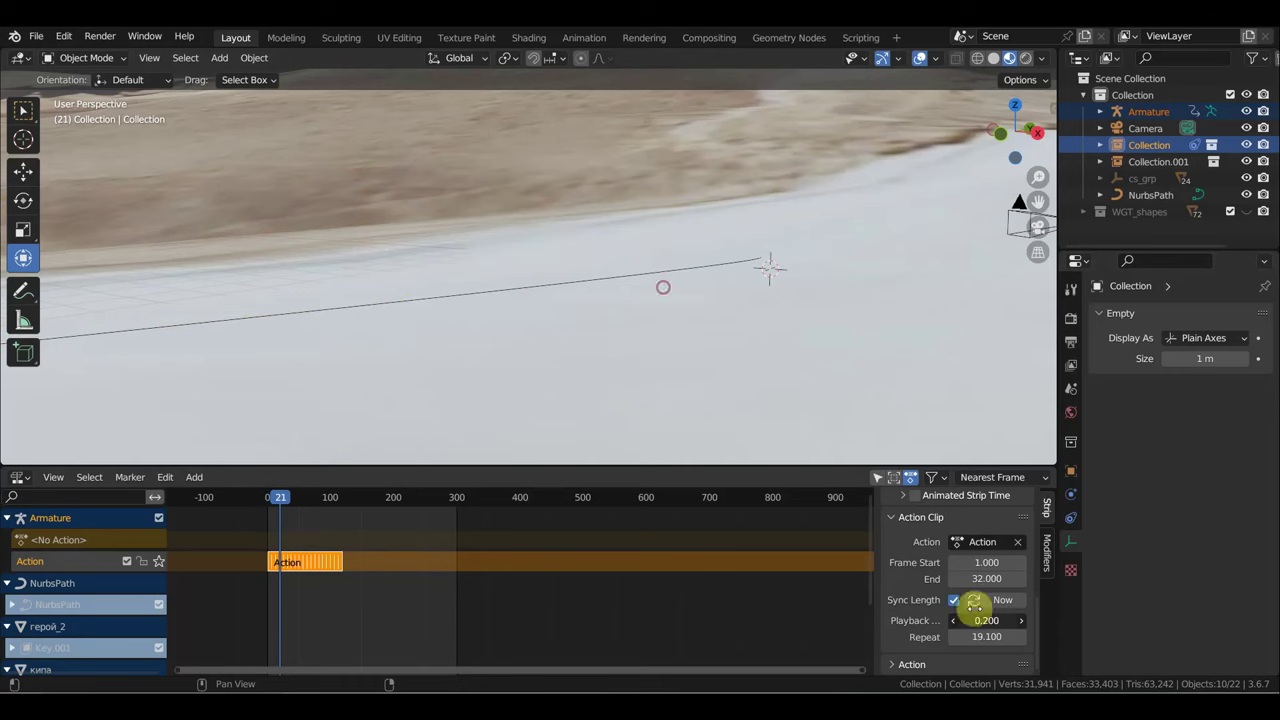
pyautogui.click(266, 504)
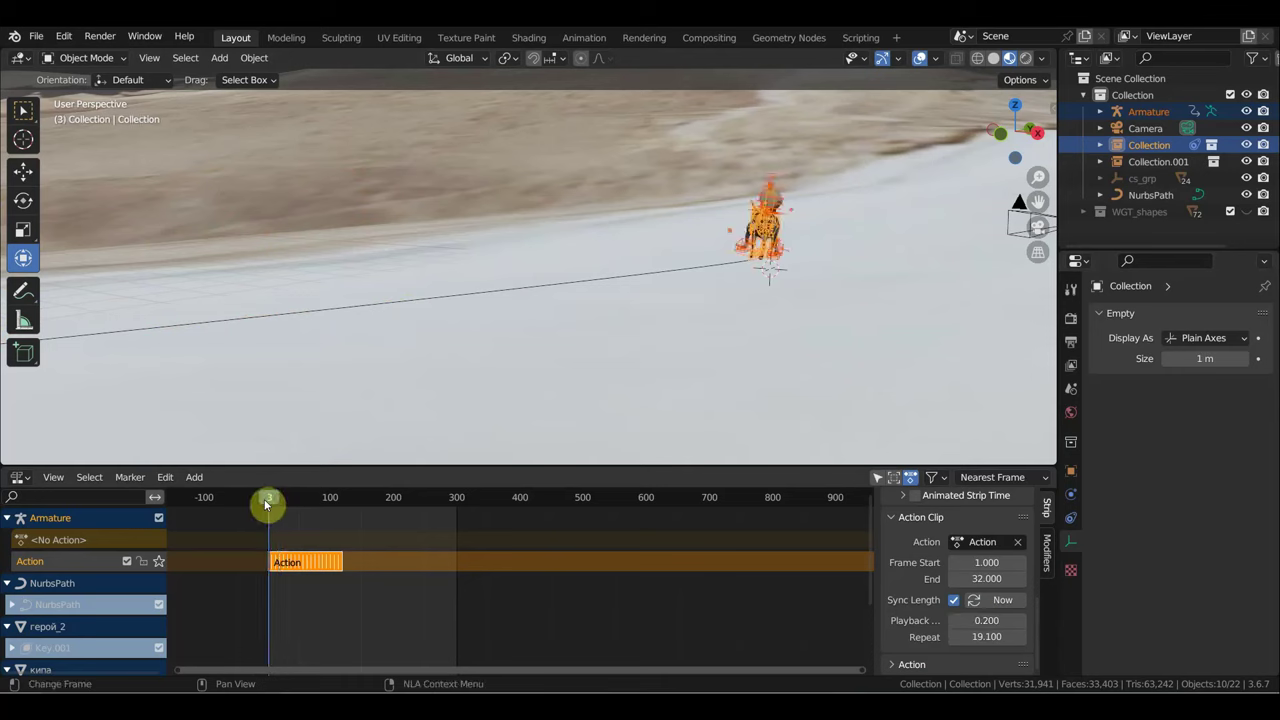
pyautogui.press('space')
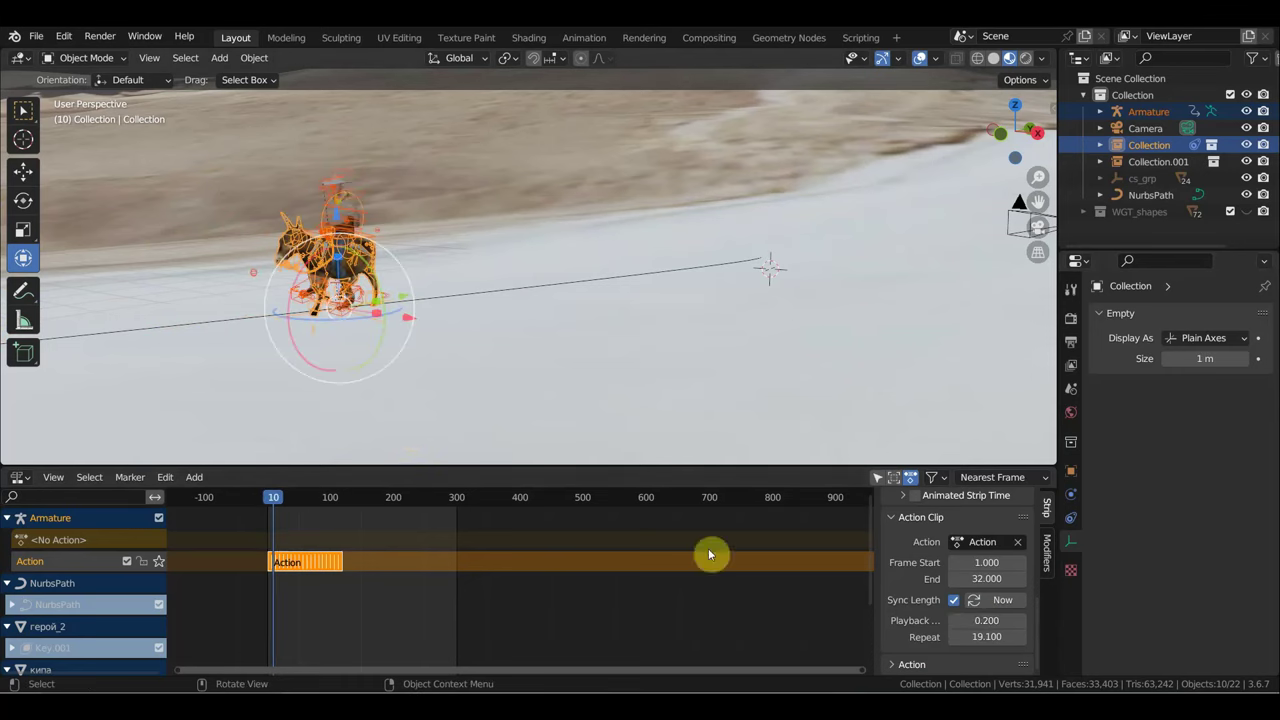
pyautogui.moveTo(985, 620); pyautogui.dragTo(1045, 620)
pyautogui.press('space')
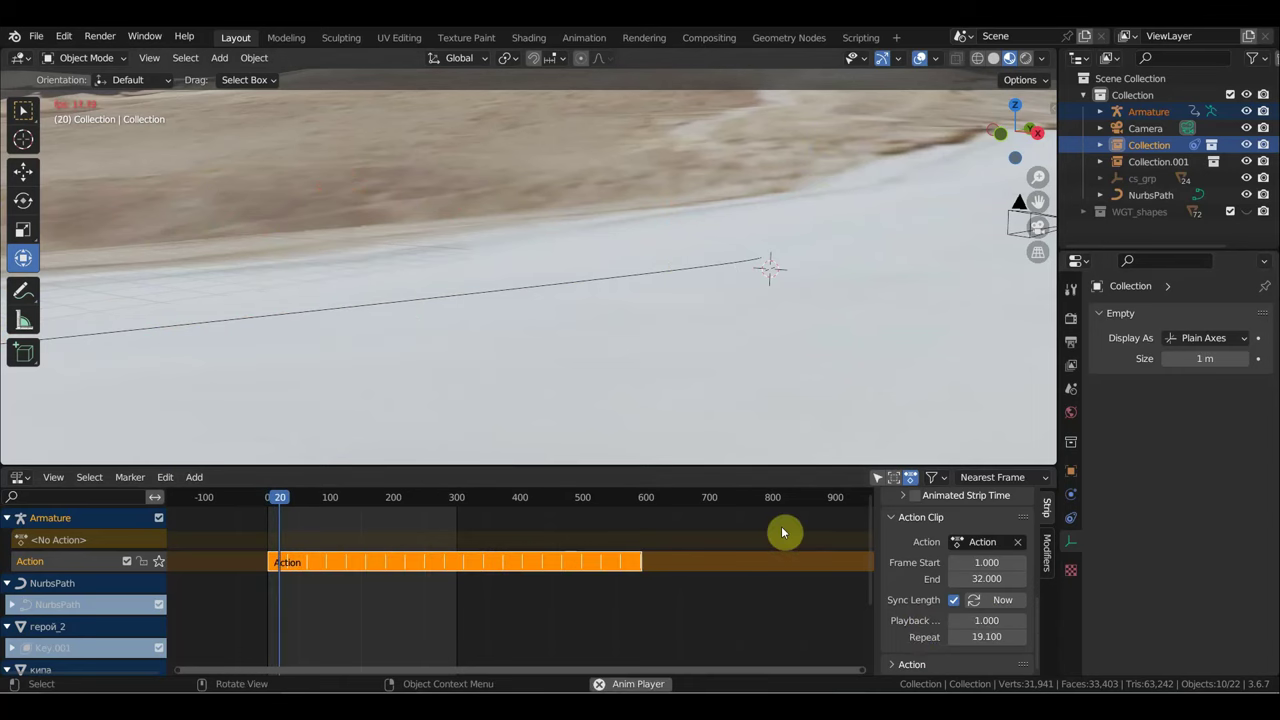
pyautogui.press('space')
# Step: Settle the strip's playback scale at 0.700 and replay from frame 0 to check walk speed
pyautogui.moveTo(960, 620)
pyautogui.mouseDown()
pyautogui.moveTo(917, 620)
pyautogui.moveTo(1016, 620)
pyautogui.mouseUp()
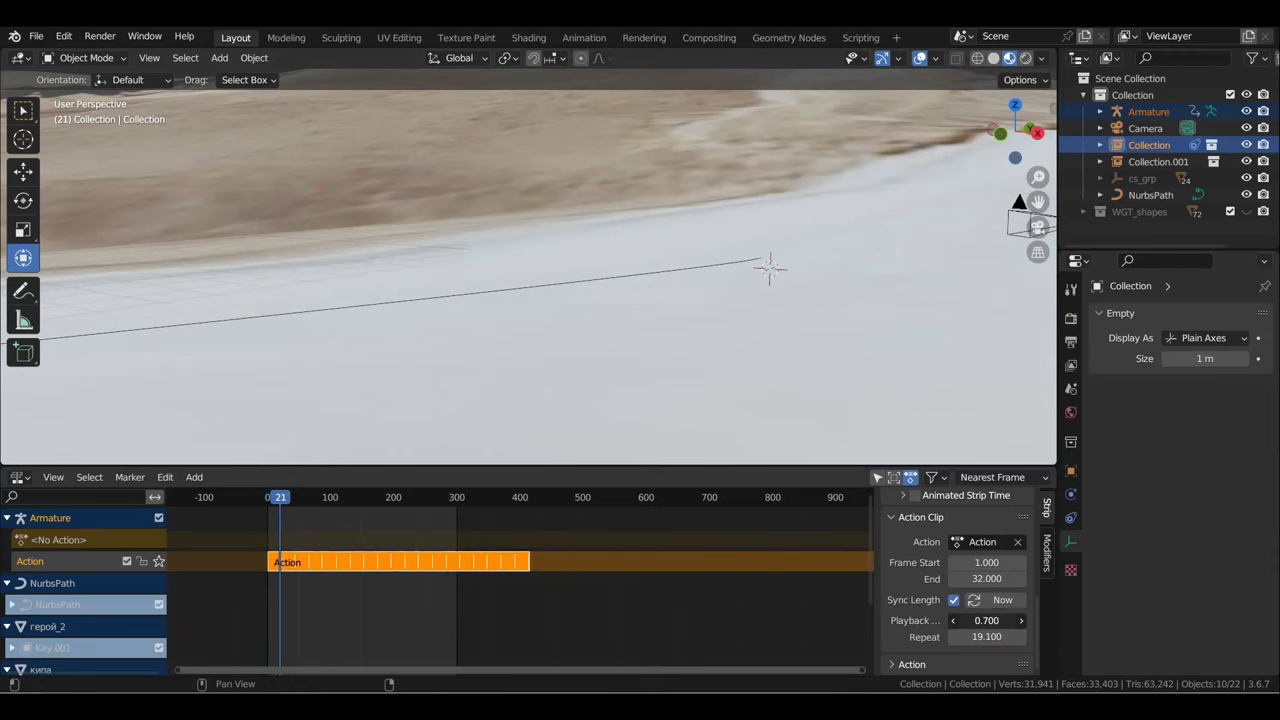
pyautogui.moveTo(297, 503); pyautogui.dragTo(266, 505)
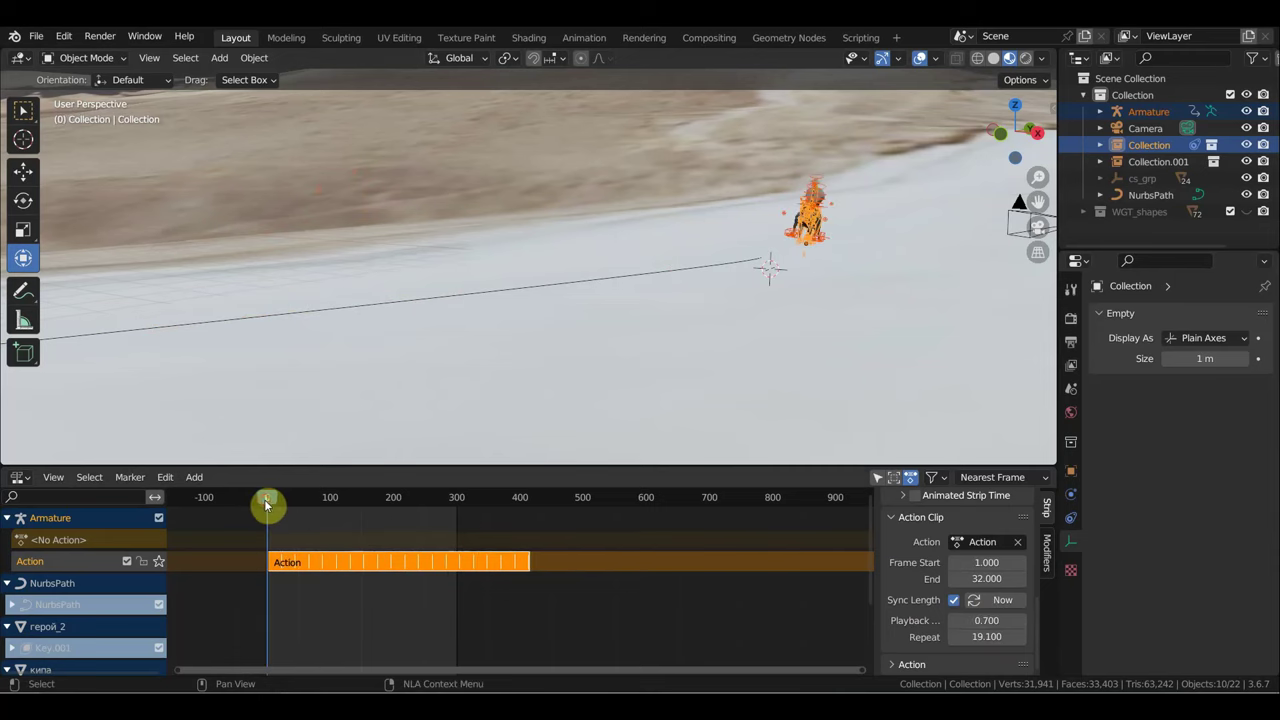
pyautogui.press('space')
pyautogui.press('space')
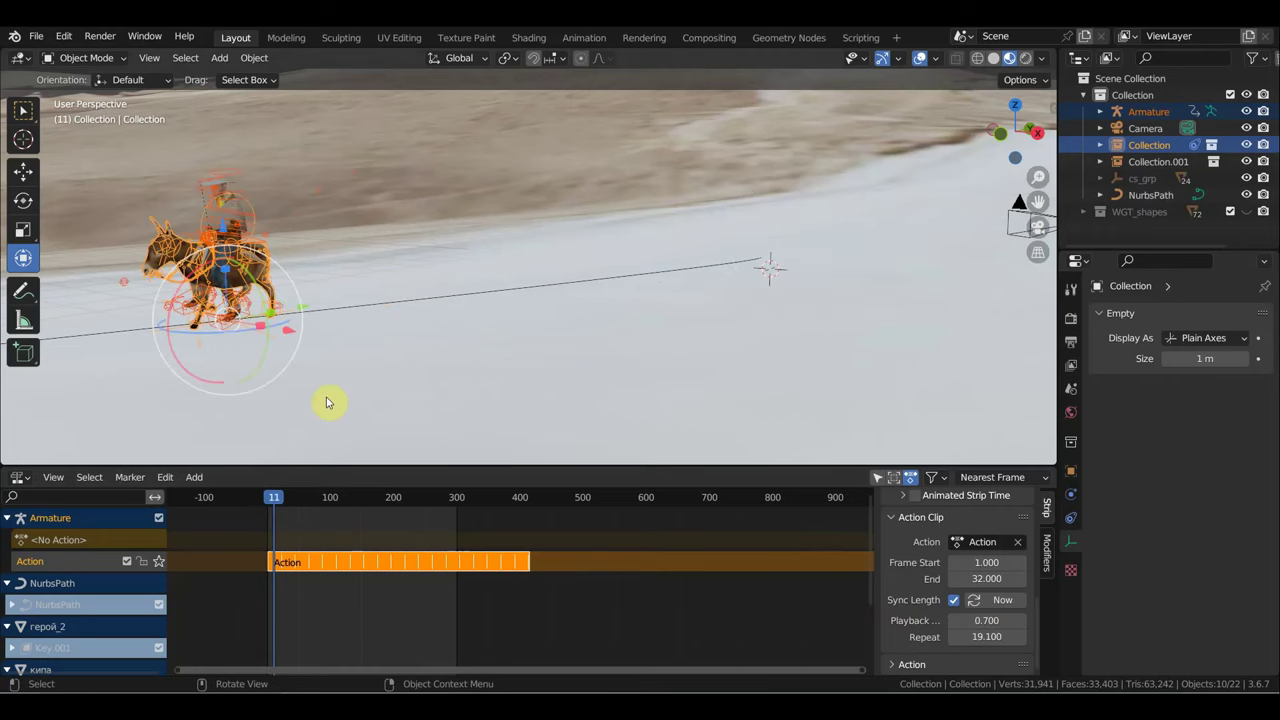
pyautogui.moveTo(274, 499); pyautogui.dragTo(276, 500)
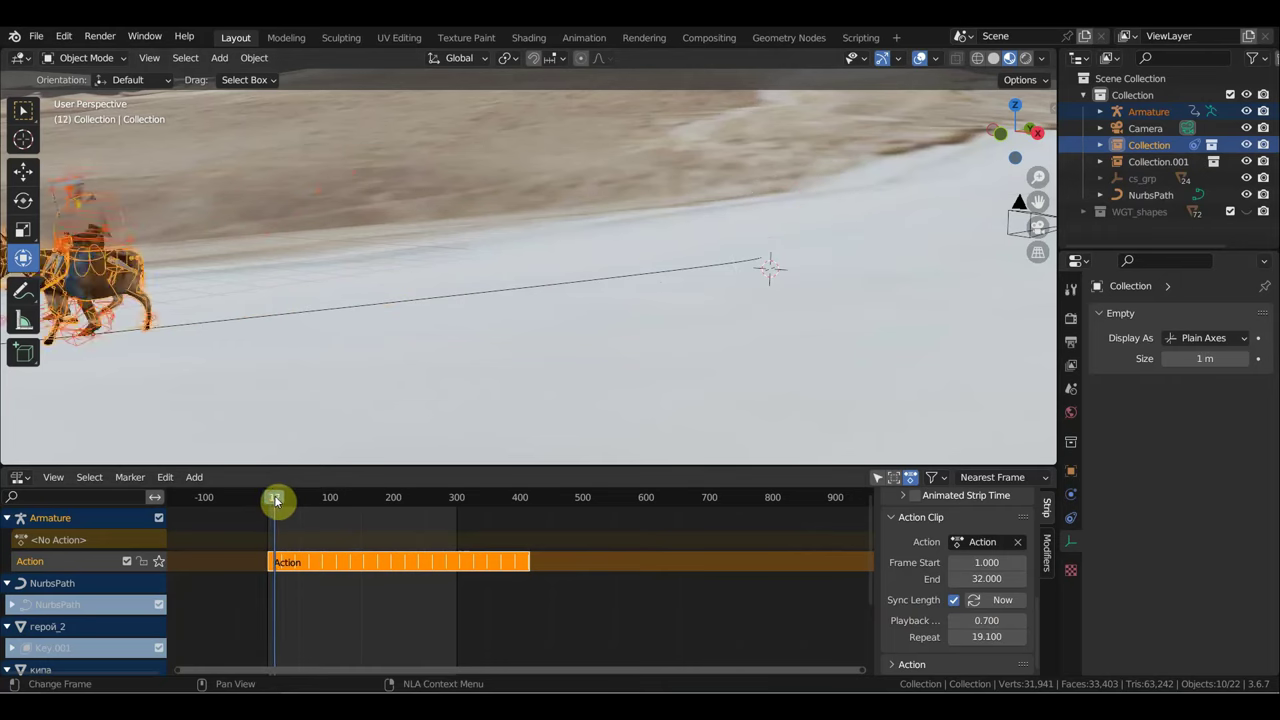
pyautogui.moveTo(276, 500)
pyautogui.mouseDown()
pyautogui.moveTo(323, 517)
pyautogui.moveTo(273, 519)
pyautogui.mouseUp()
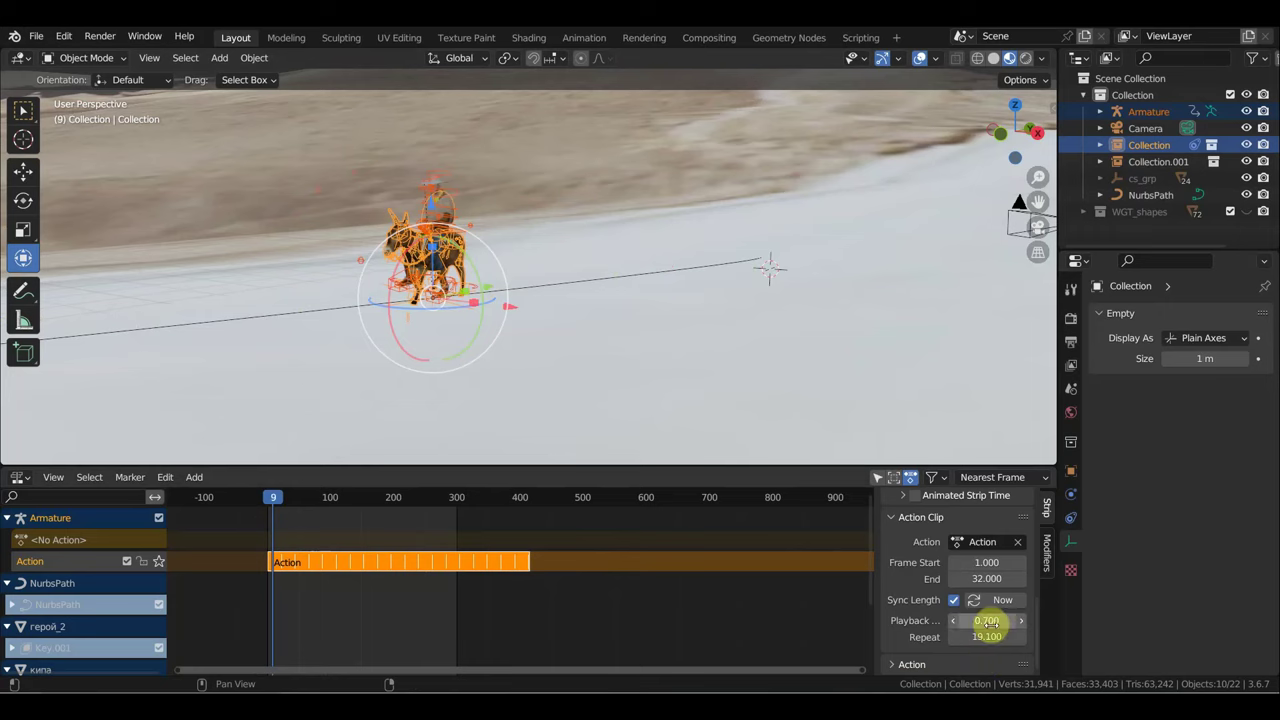
# Step: Lower the walk strip's playback scale toward 0.200 and preview the result
pyautogui.moveTo(987, 621)
pyautogui.mouseDown()
pyautogui.moveTo(940, 628)
pyautogui.moveTo(992, 636)
pyautogui.mouseUp()
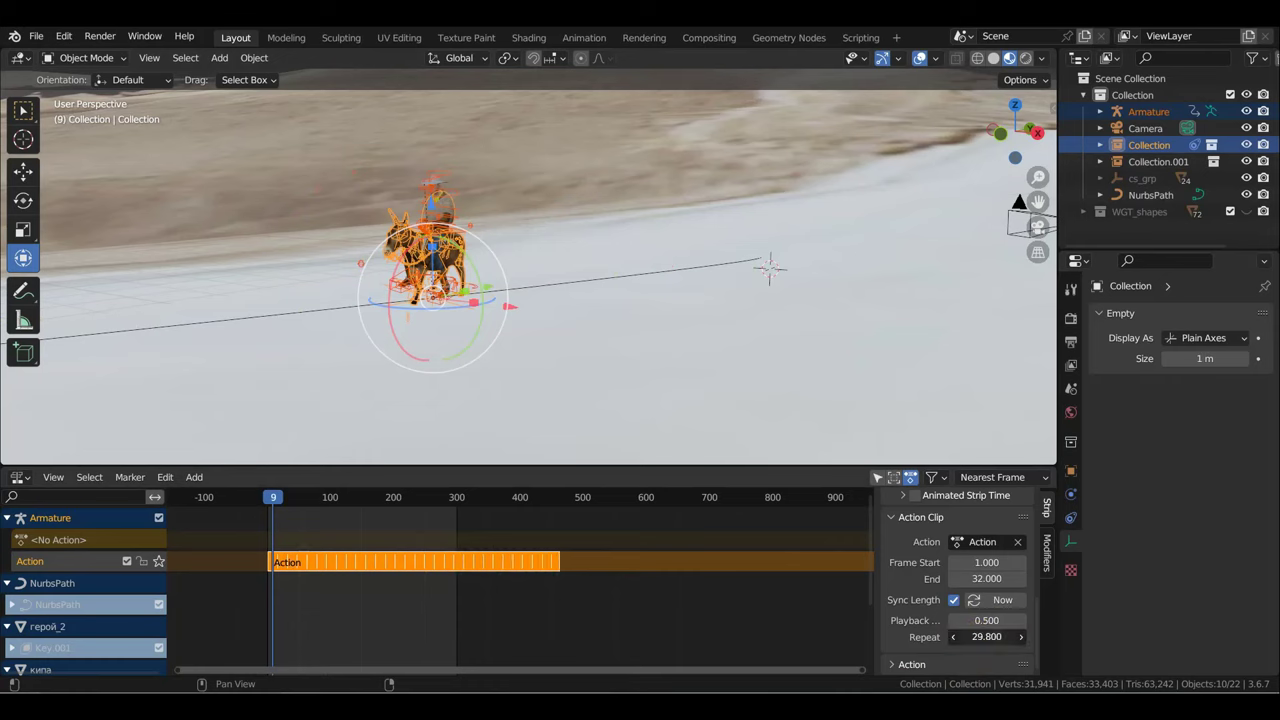
pyautogui.click(980, 617)
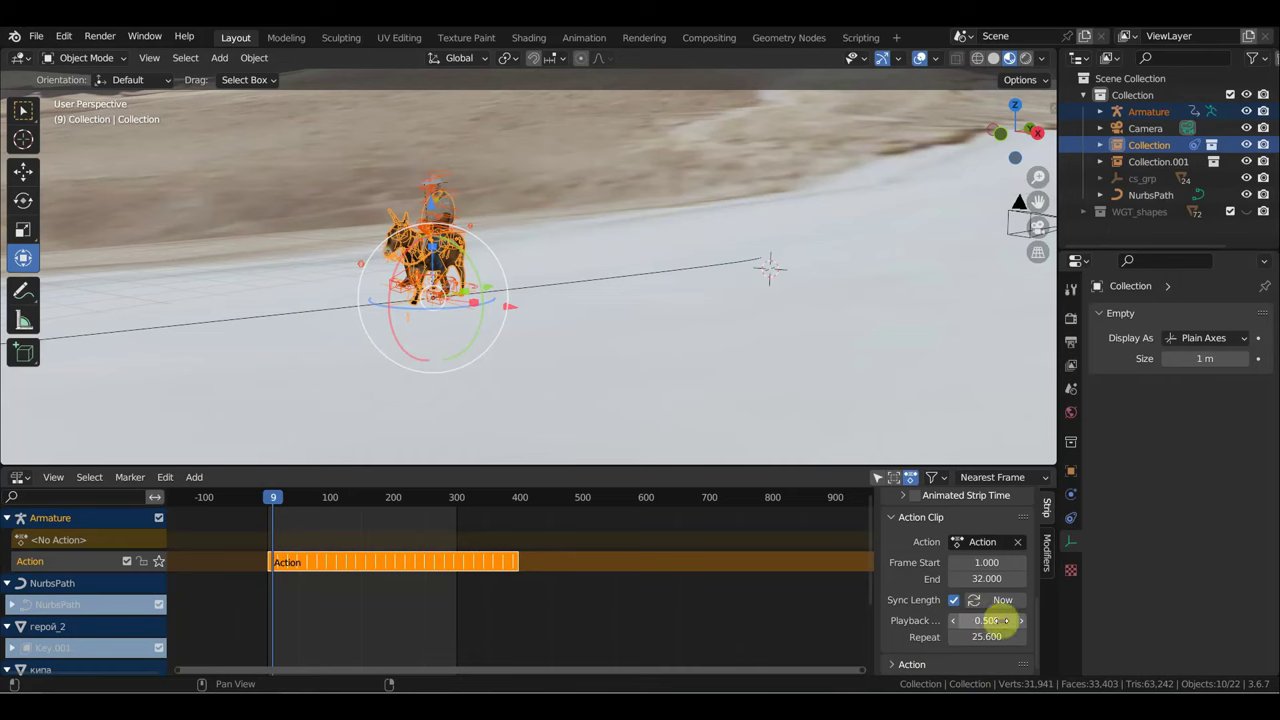
pyautogui.moveTo(986, 620)
pyautogui.mouseDown()
pyautogui.moveTo(960, 620)
pyautogui.moveTo(975, 620)
pyautogui.mouseUp()
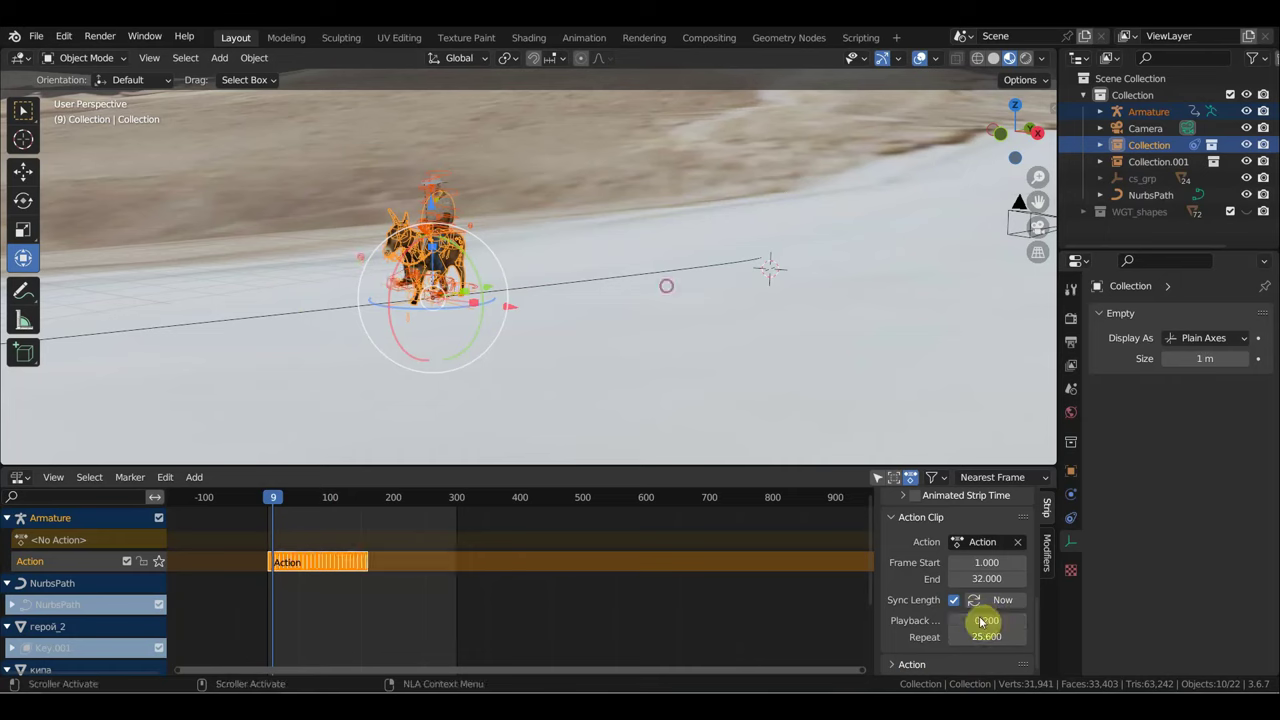
pyautogui.press('space')
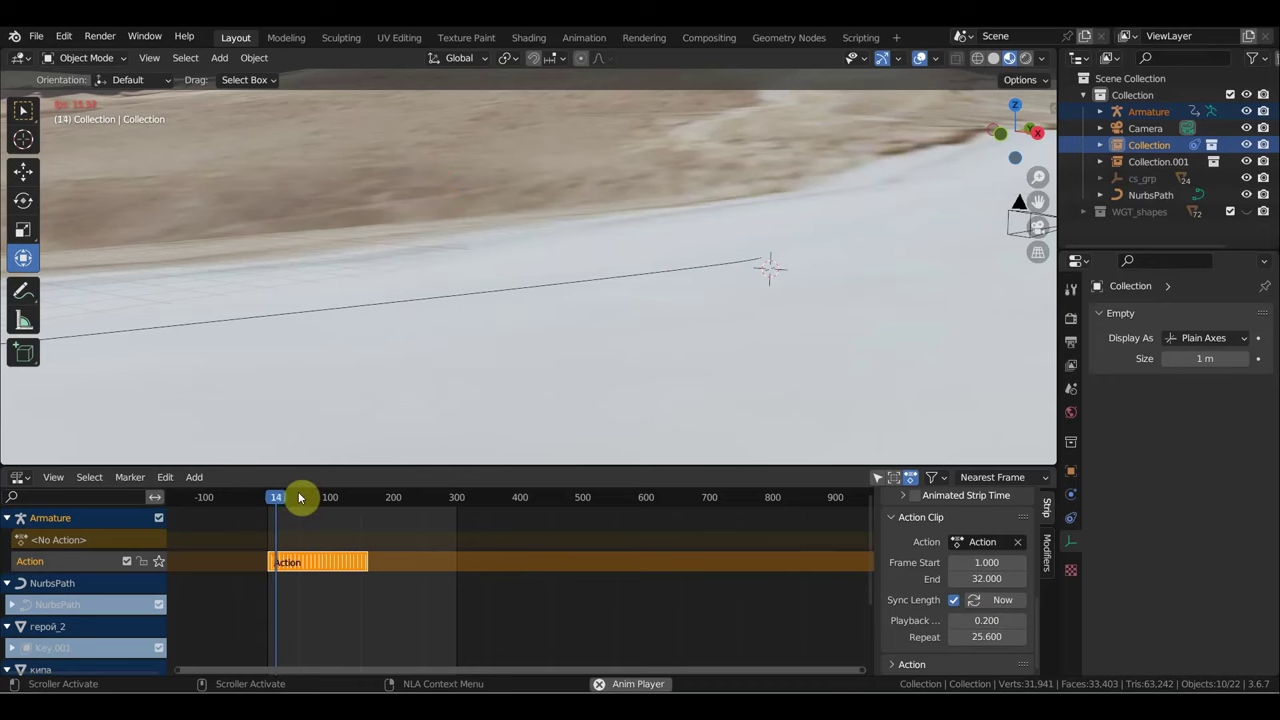
pyautogui.press('space')
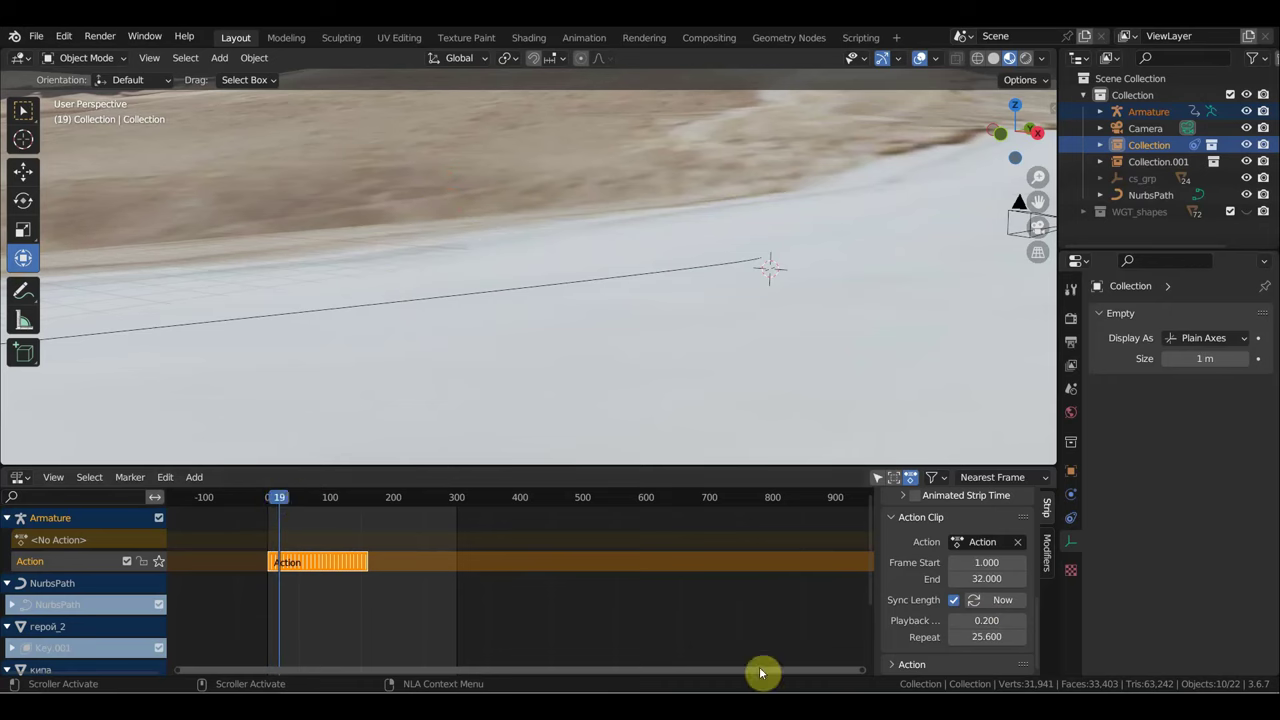
pyautogui.moveTo(980, 620); pyautogui.dragTo(1040, 620)
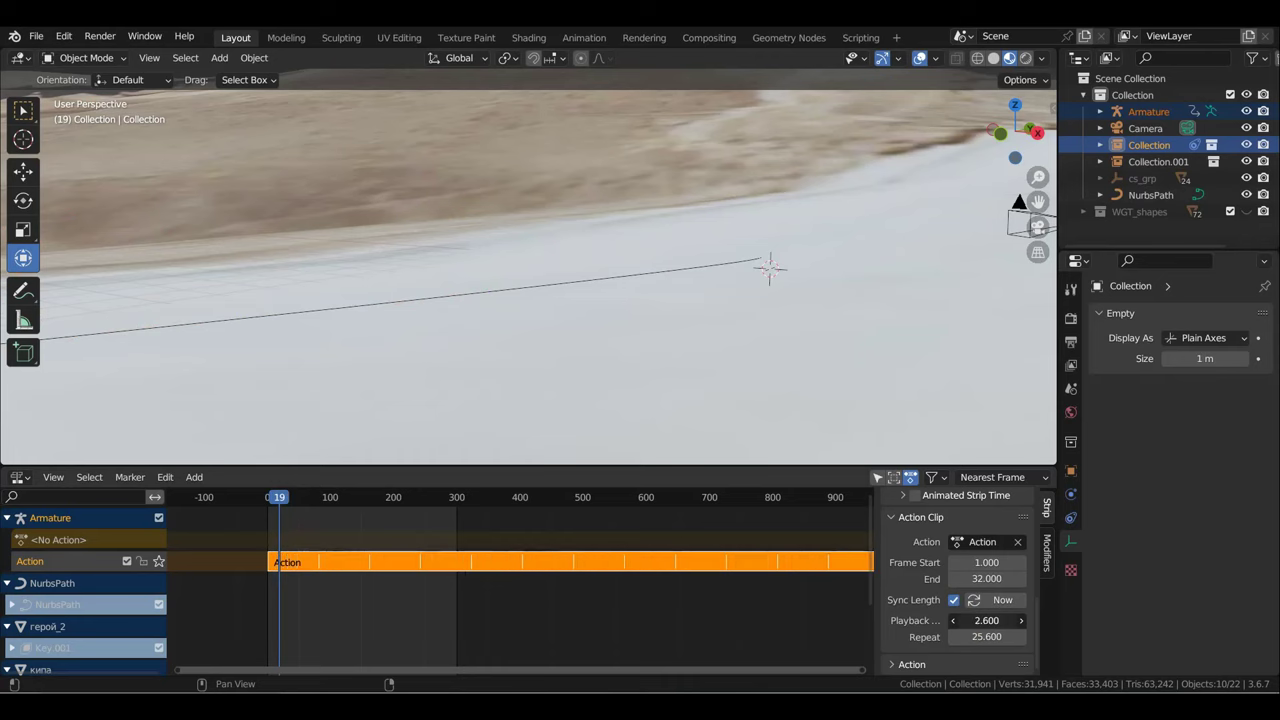
pyautogui.press('space')
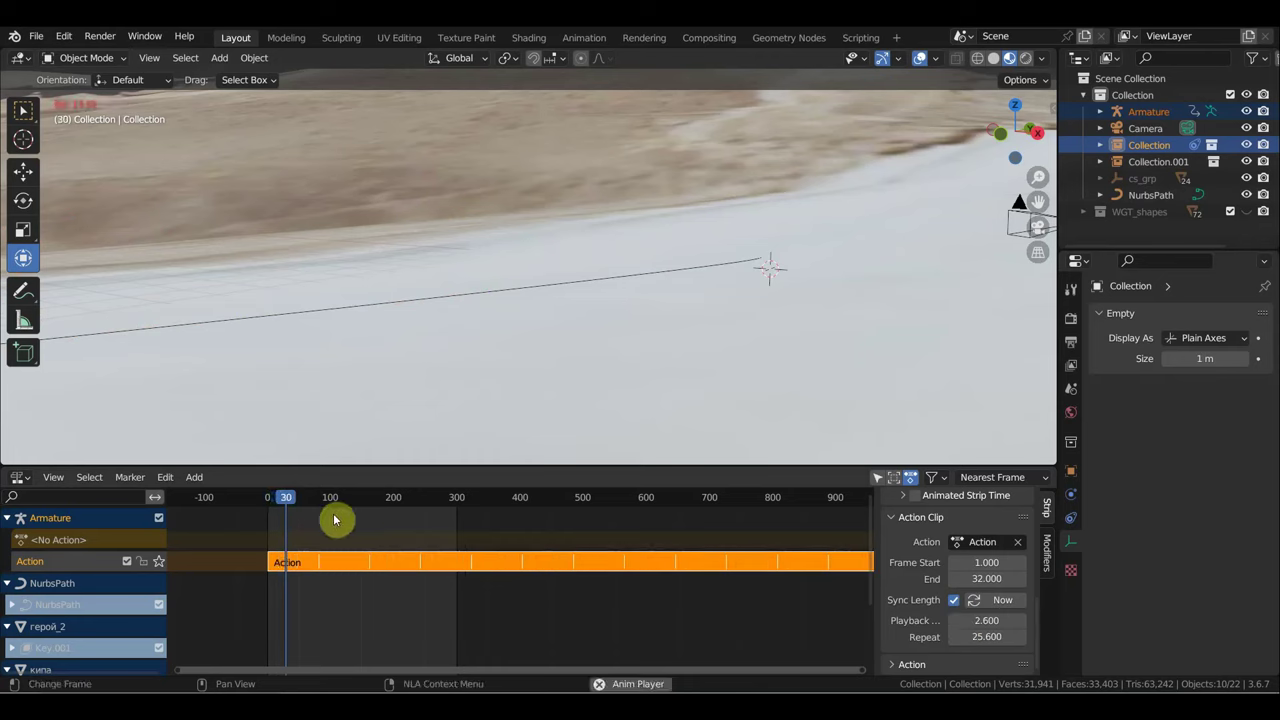
pyautogui.press('space')
# Step: Replay from the start and settle the strip's playback scale at 0.300
pyautogui.click(267, 507)
pyautogui.press('space')
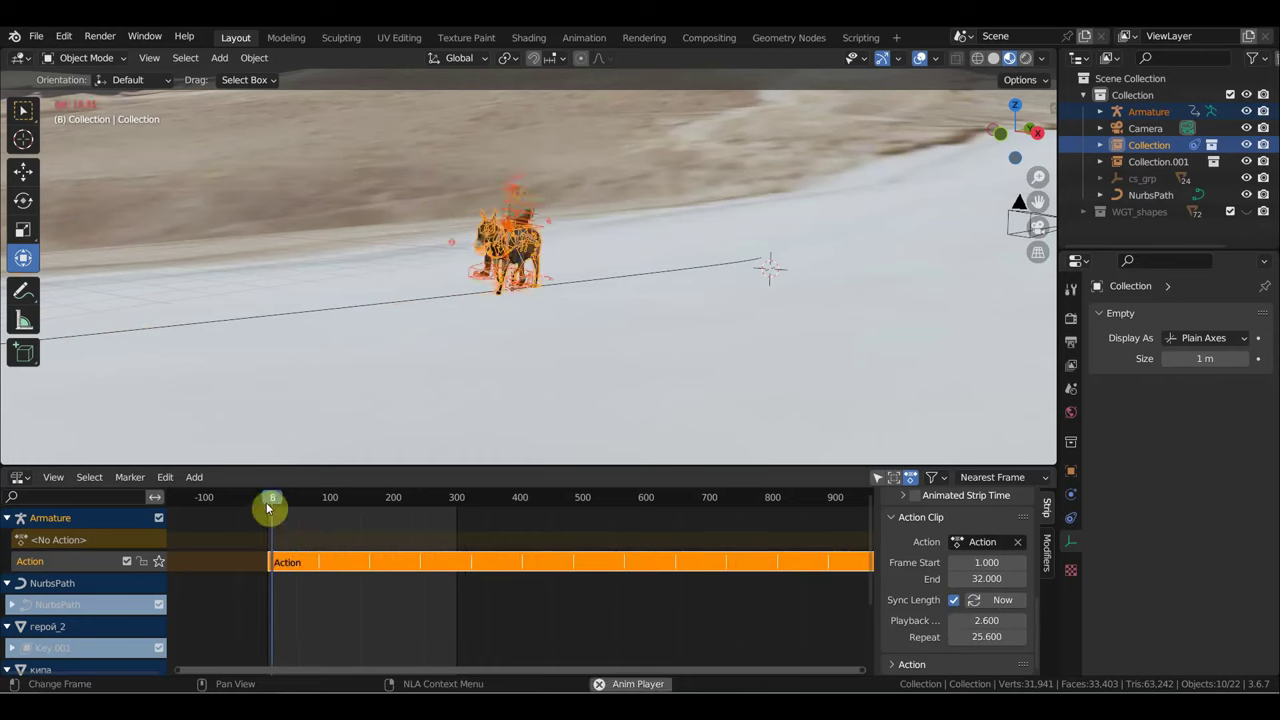
pyautogui.press('space')
pyautogui.moveTo(986, 620); pyautogui.dragTo(920, 620)
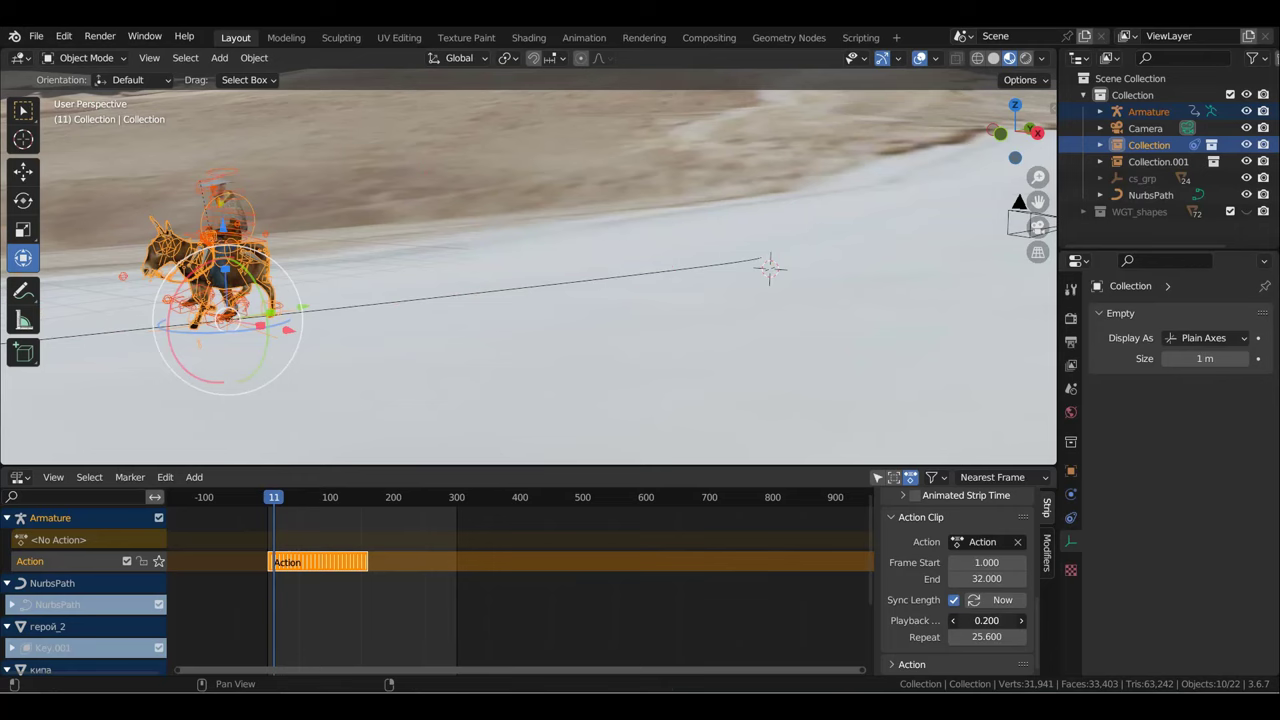
pyautogui.press('space')
pyautogui.press('space')
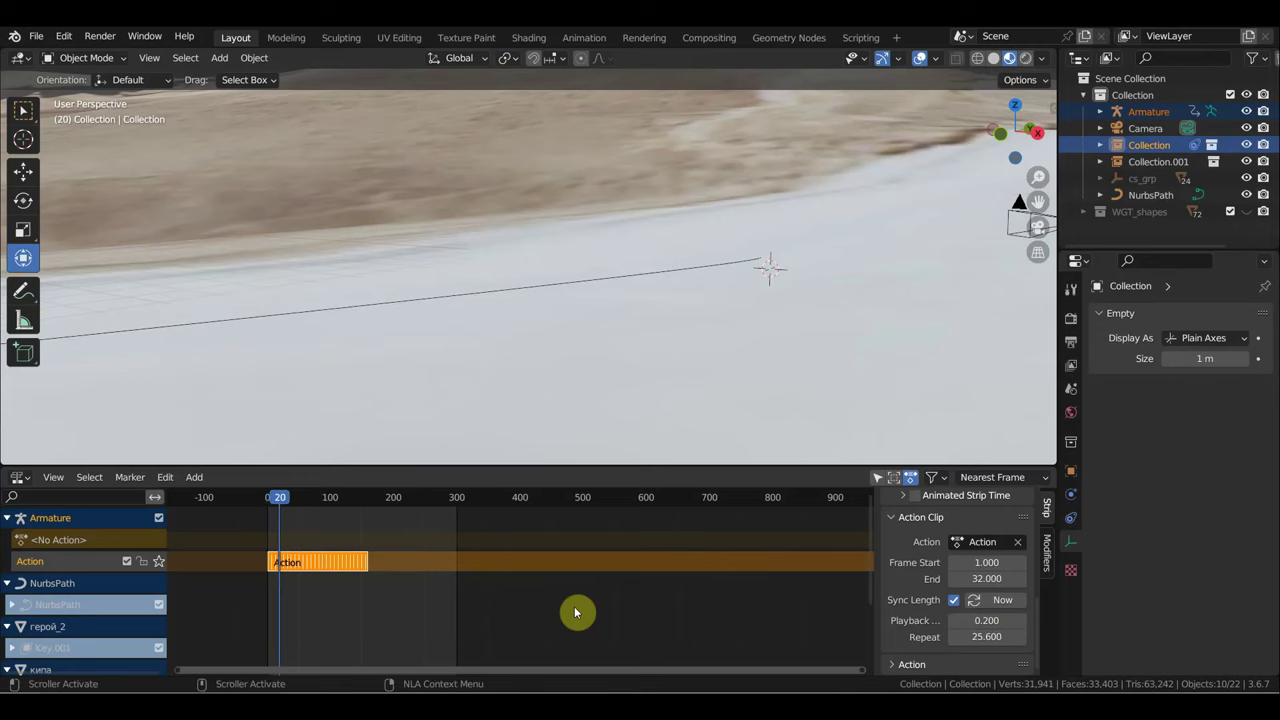
pyautogui.click(1027, 621)
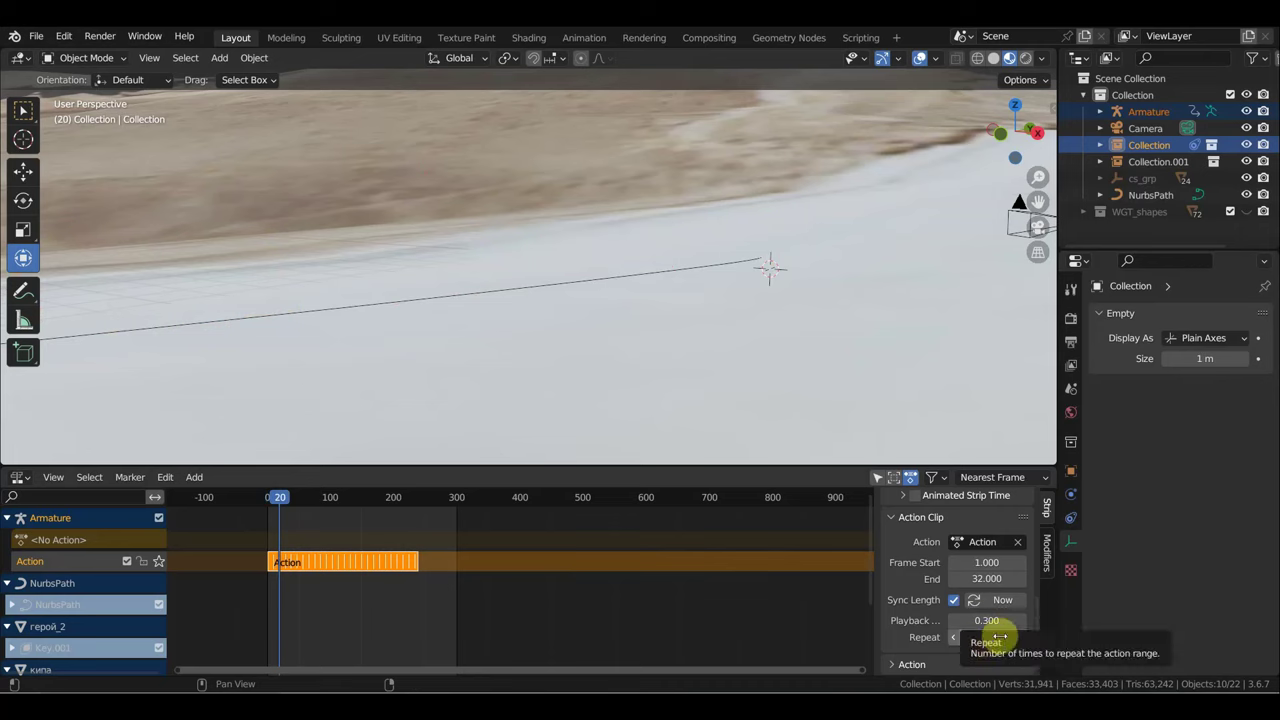
# Step: Raise the strip's playback scale to 0.500 and scrub to check the donkey's walk
pyautogui.click(1021, 621)
pyautogui.click(1021, 621)
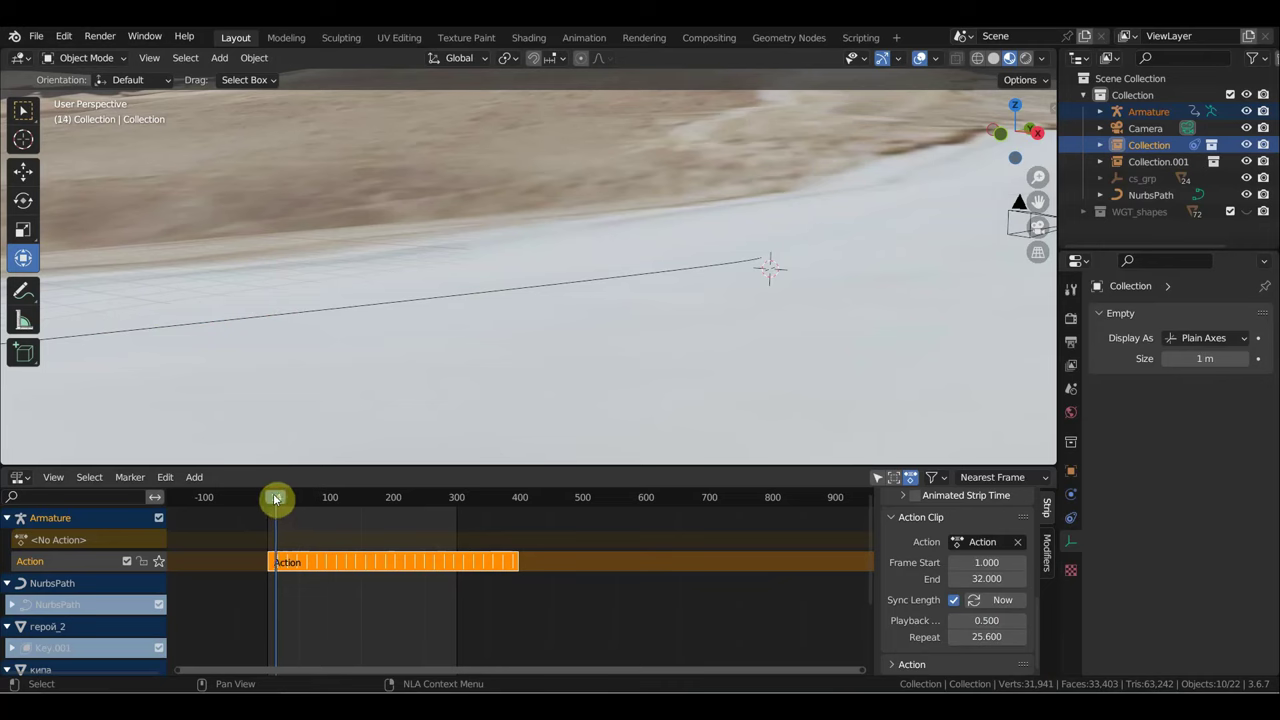
pyautogui.moveTo(281, 499); pyautogui.dragTo(266, 499)
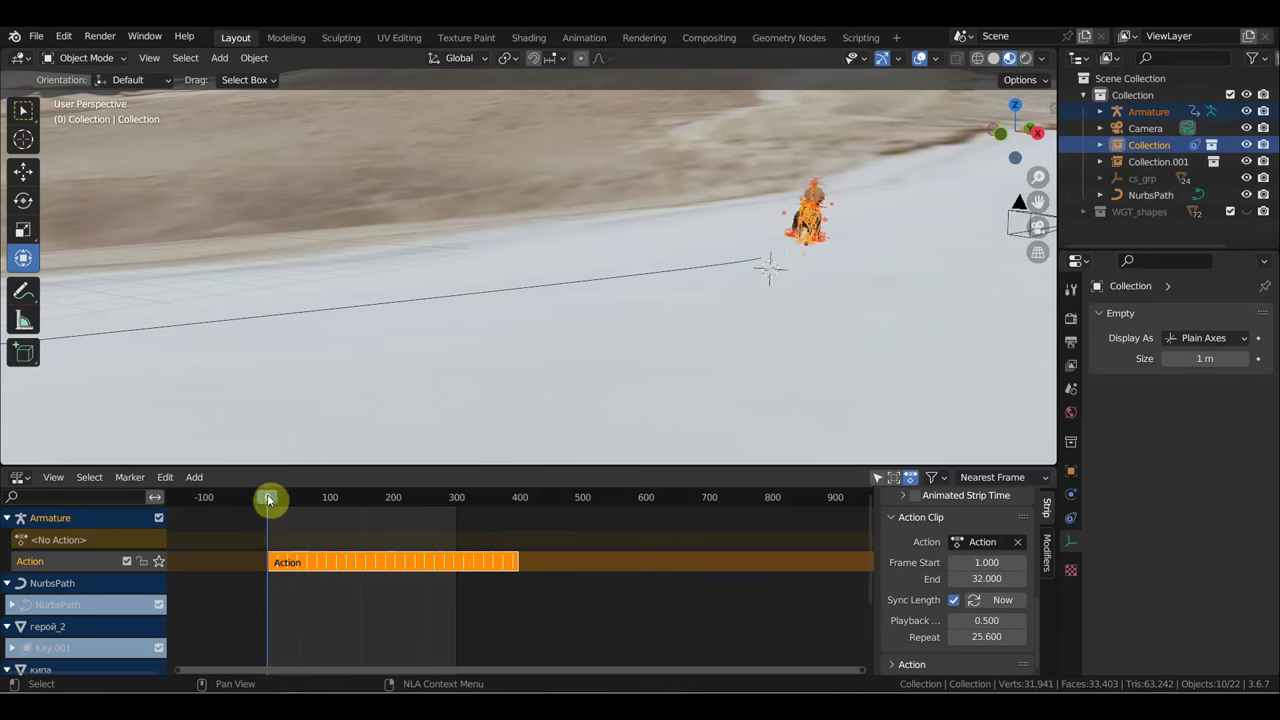
pyautogui.moveTo(268, 499); pyautogui.dragTo(276, 500)
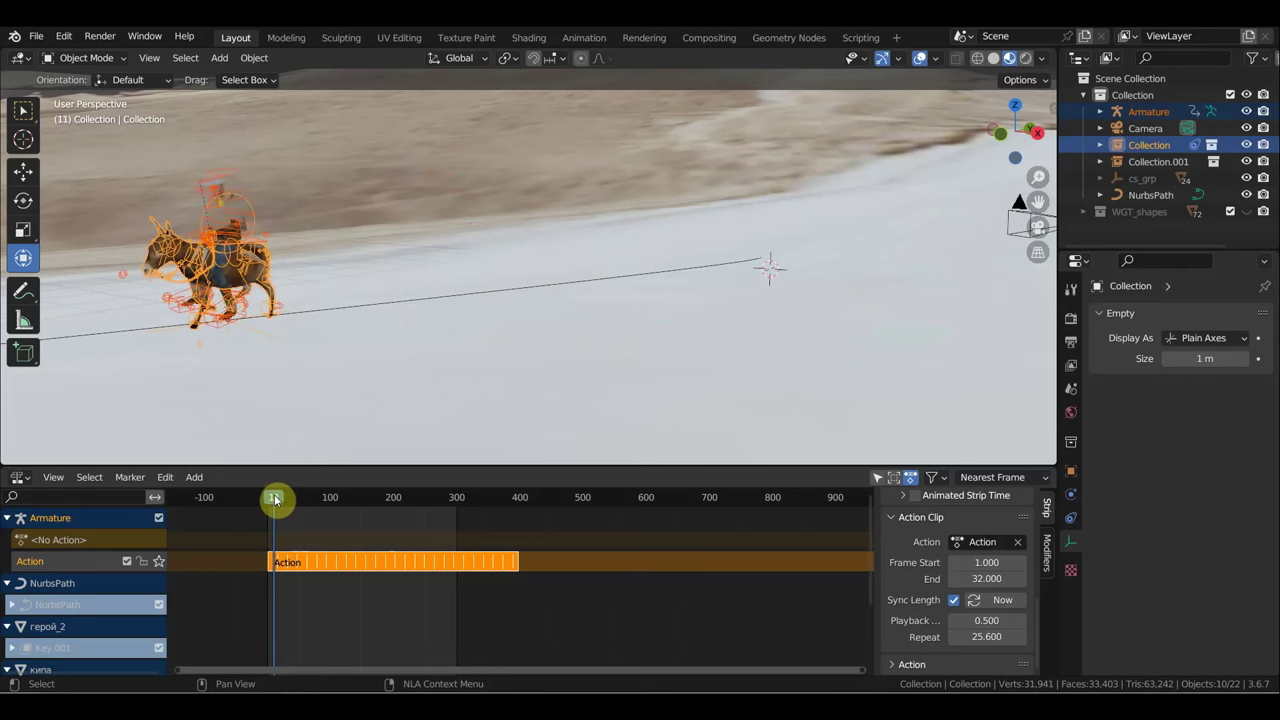
pyautogui.moveTo(275, 500); pyautogui.dragTo(271, 500)
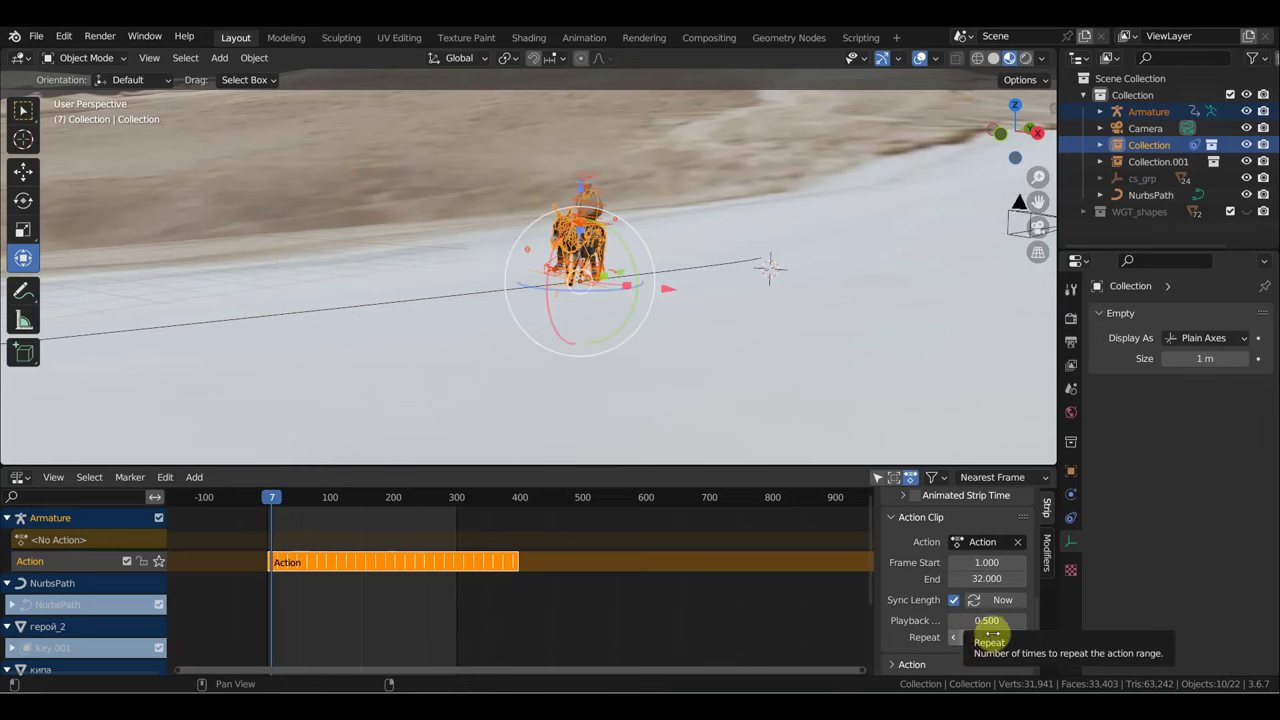
# Step: Try playback scales of 1.3, 0.6 and 1.4, playing back to check timing
pyautogui.moveTo(987, 620); pyautogui.dragTo(1015, 620)
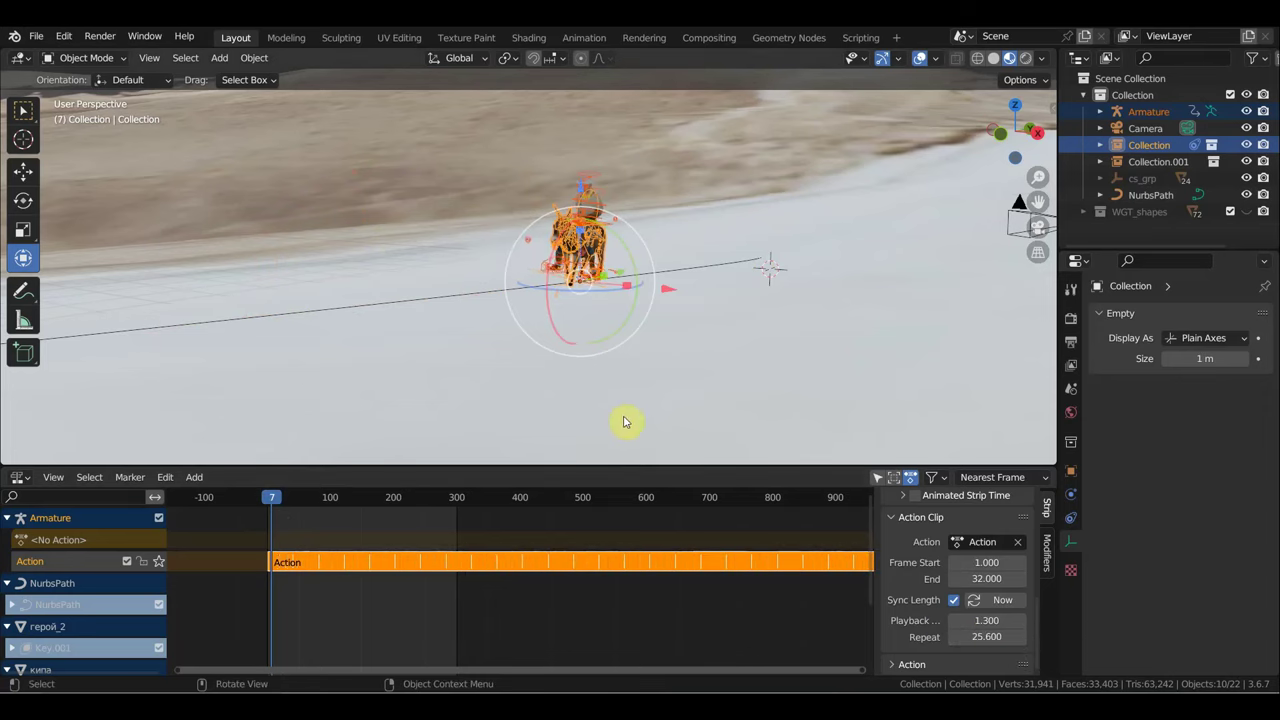
pyautogui.press('space')
pyautogui.press('space')
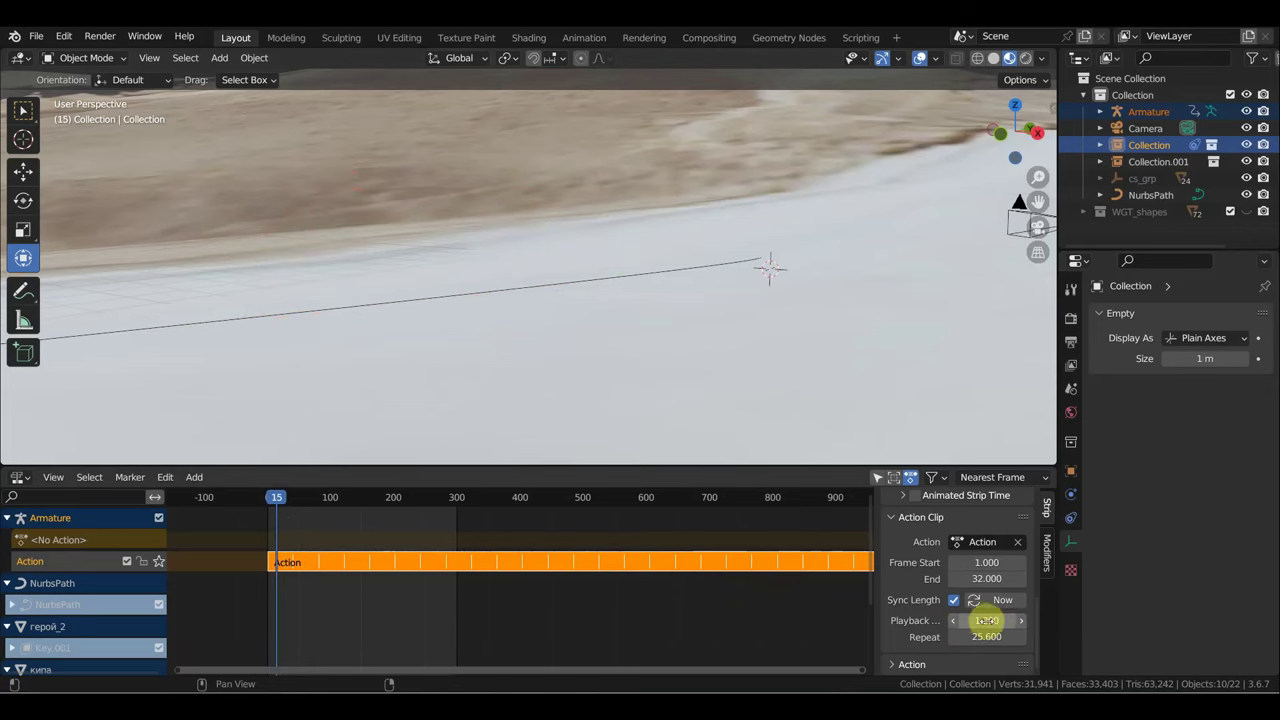
pyautogui.moveTo(987, 620); pyautogui.dragTo(963, 620)
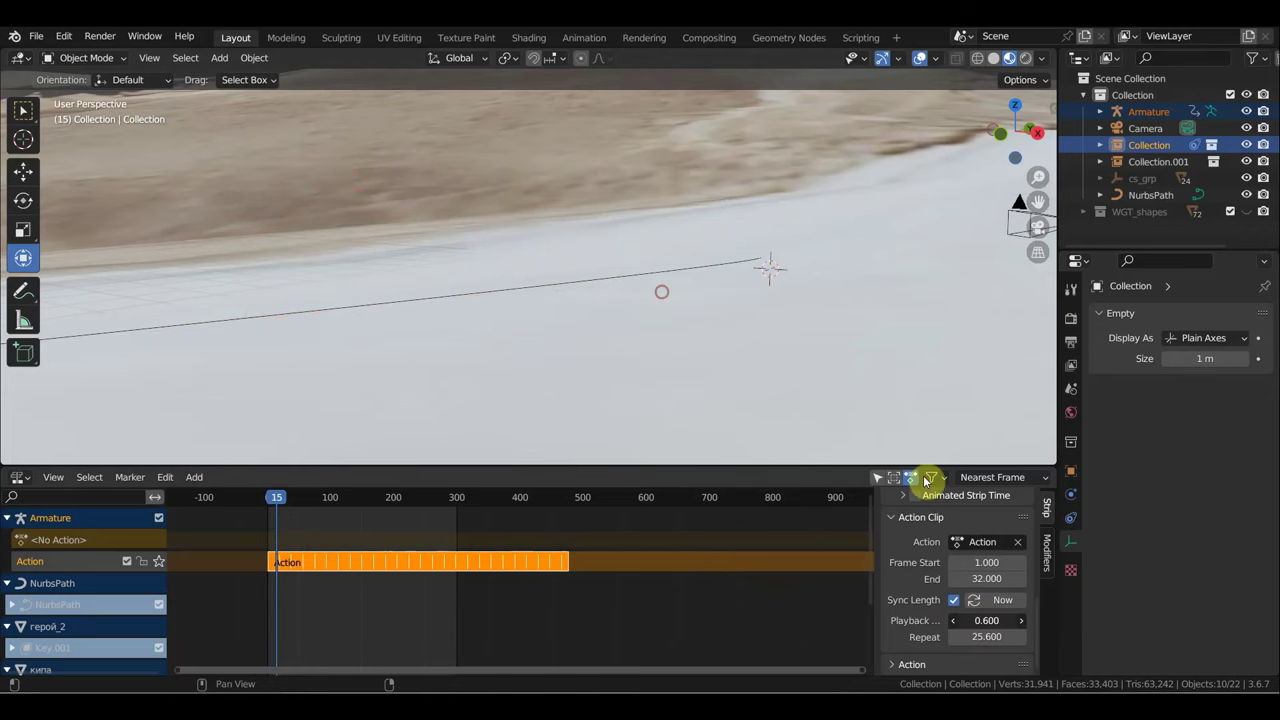
pyautogui.moveTo(280, 500); pyautogui.dragTo(262, 508)
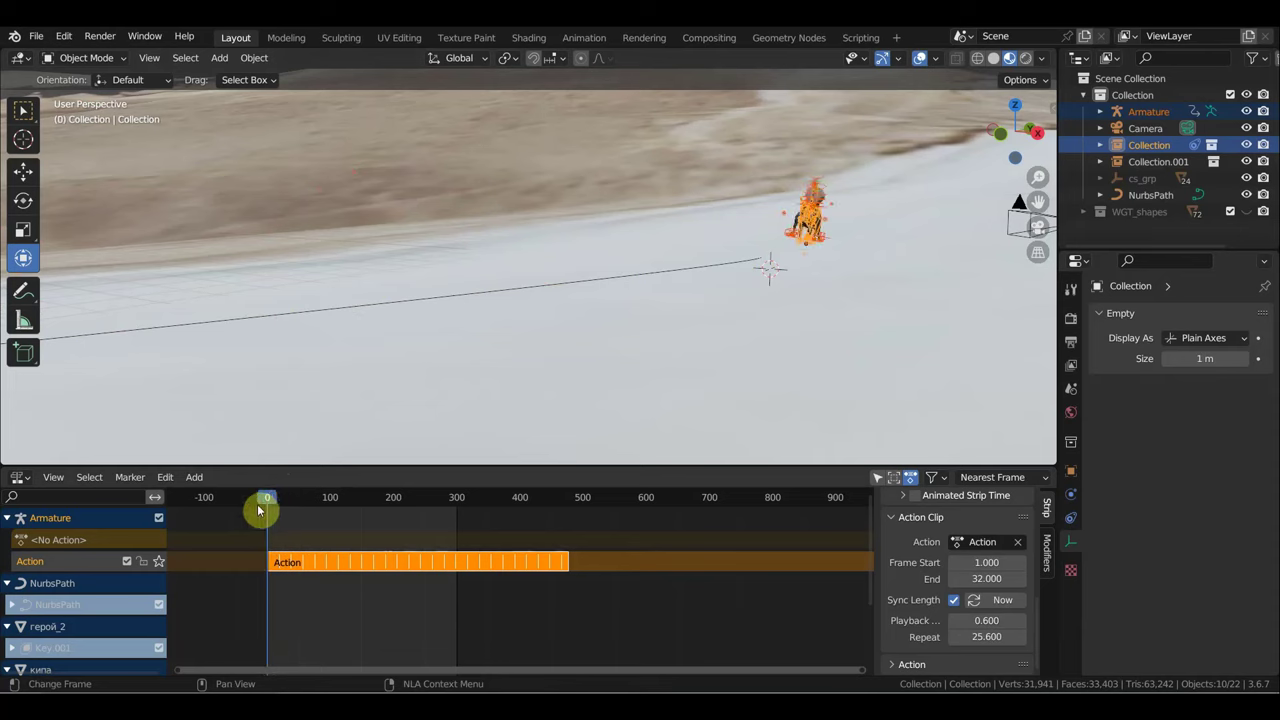
pyautogui.press('space')
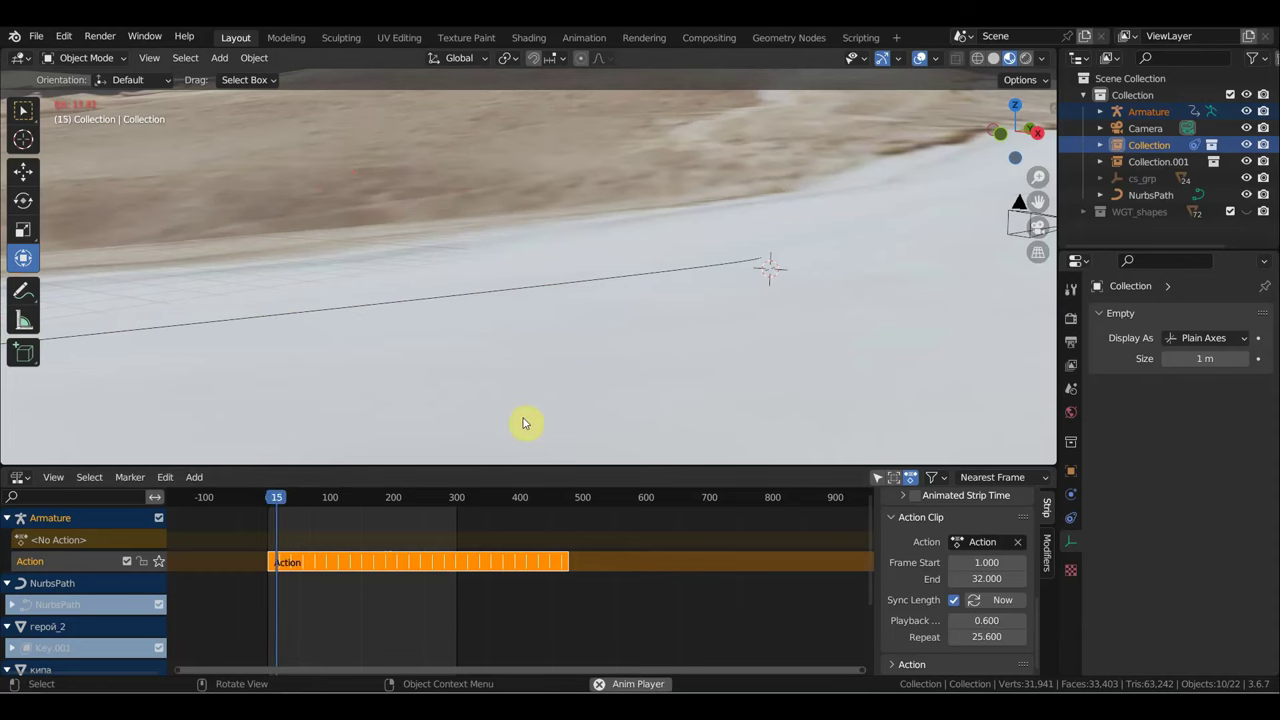
pyautogui.press('space')
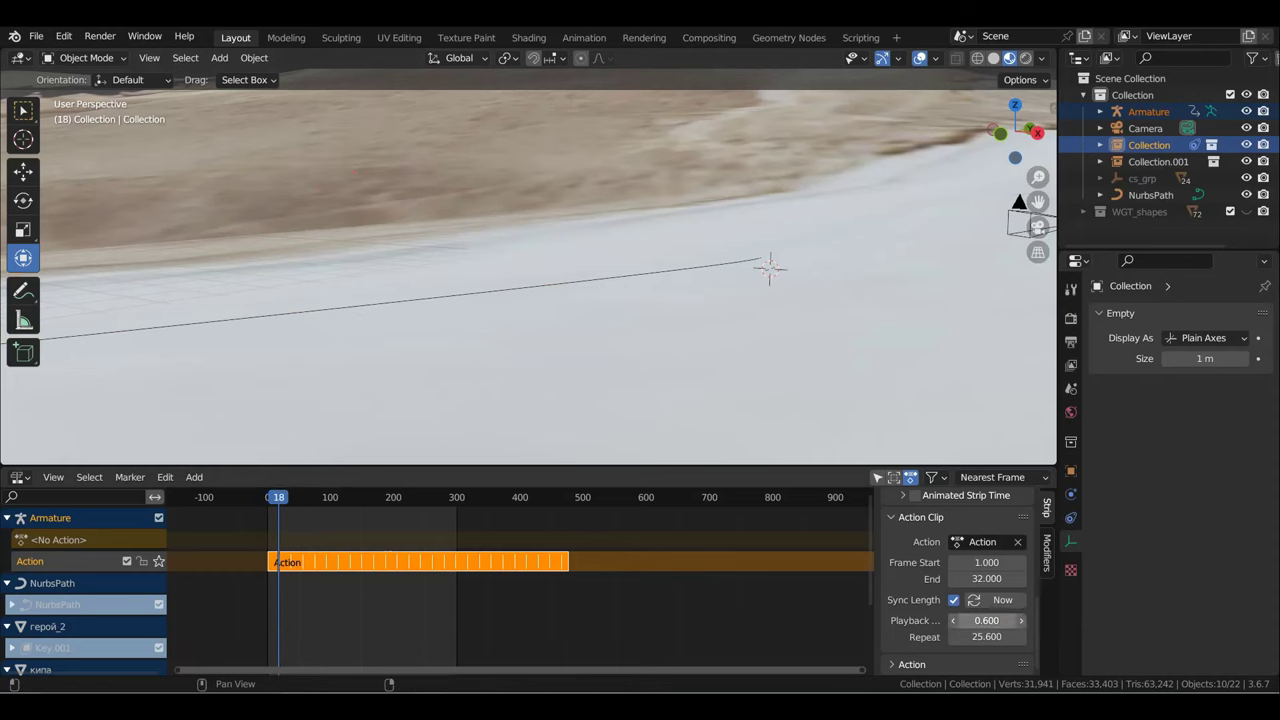
pyautogui.moveTo(986, 620)
pyautogui.mouseDown()
pyautogui.moveTo(1010, 620)
pyautogui.moveTo(950, 620)
pyautogui.moveTo(1010, 620)
pyautogui.mouseUp()
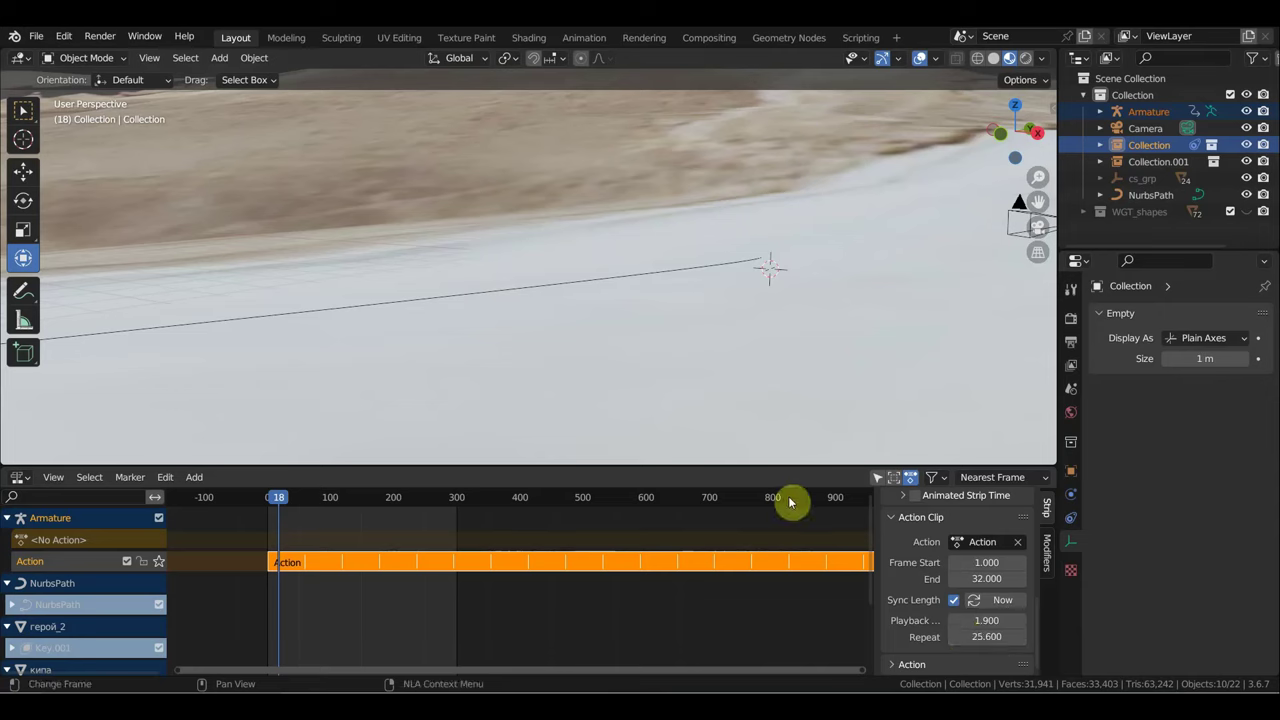
# Step: Show the Timeline in the bottom area and set the scene end frame to 1200
pyautogui.click(20, 477)
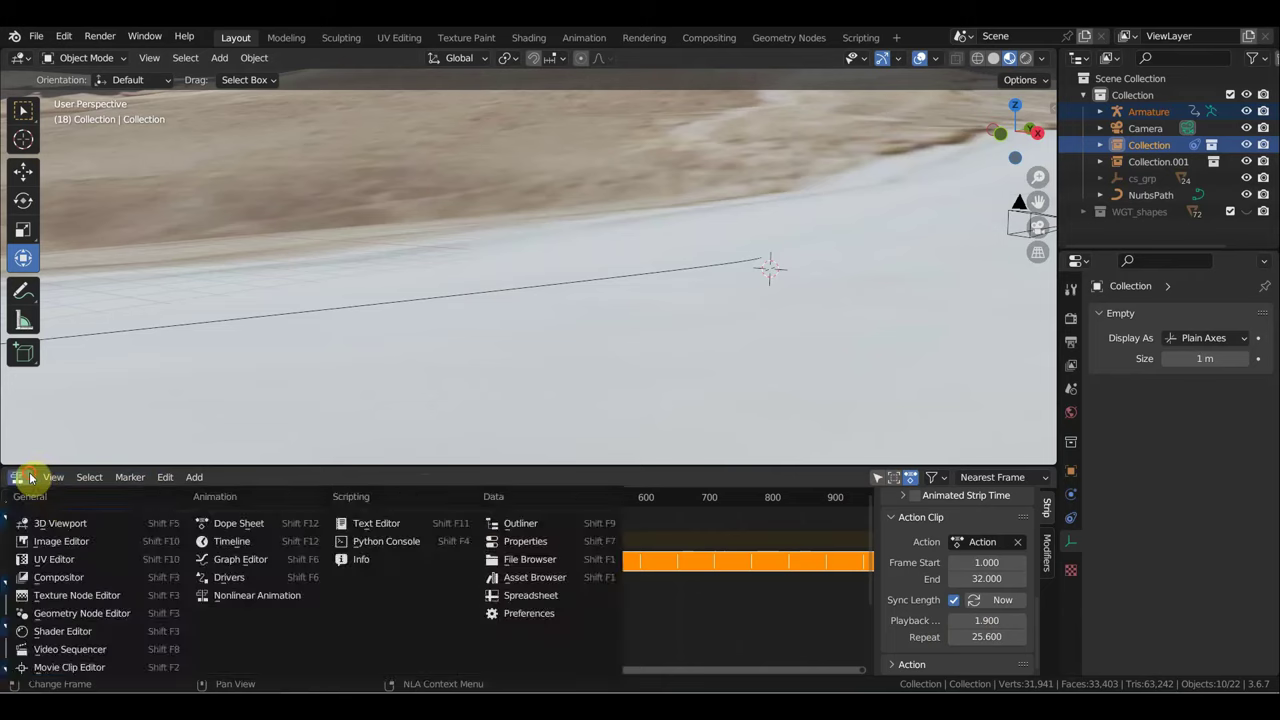
pyautogui.click(20, 477)
pyautogui.click(20, 477)
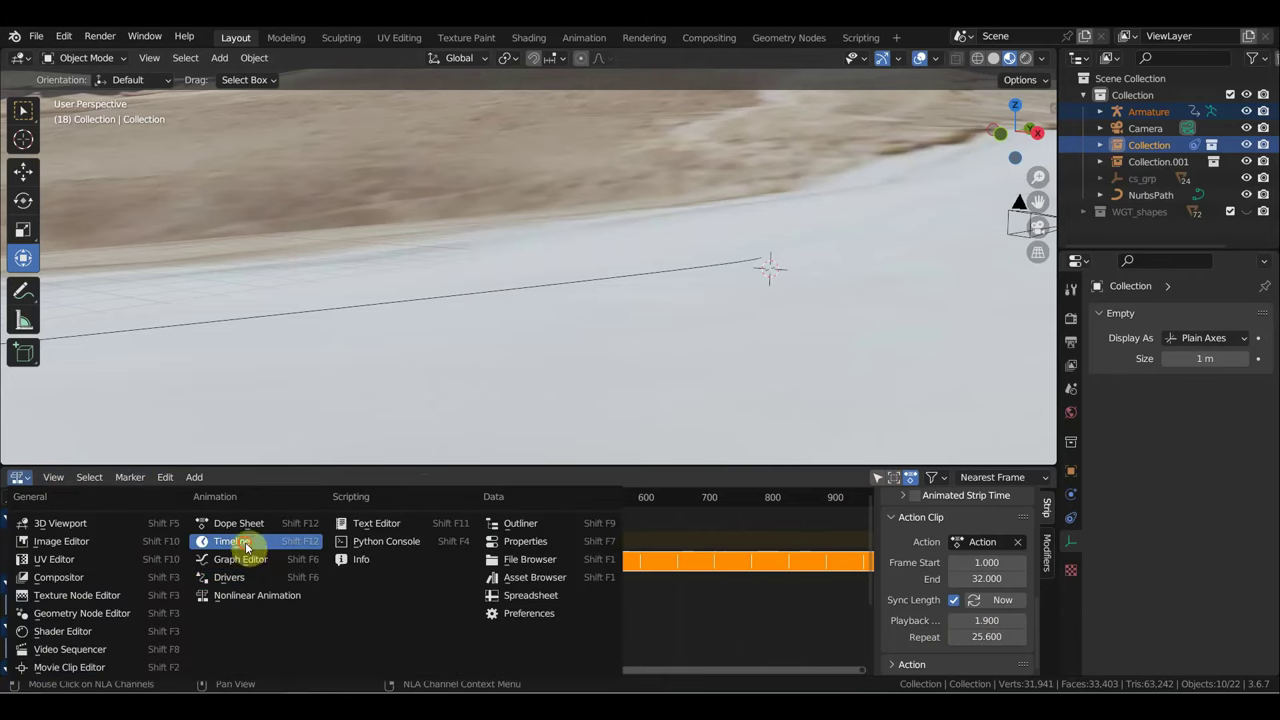
pyautogui.click(250, 541)
pyautogui.write('1200')
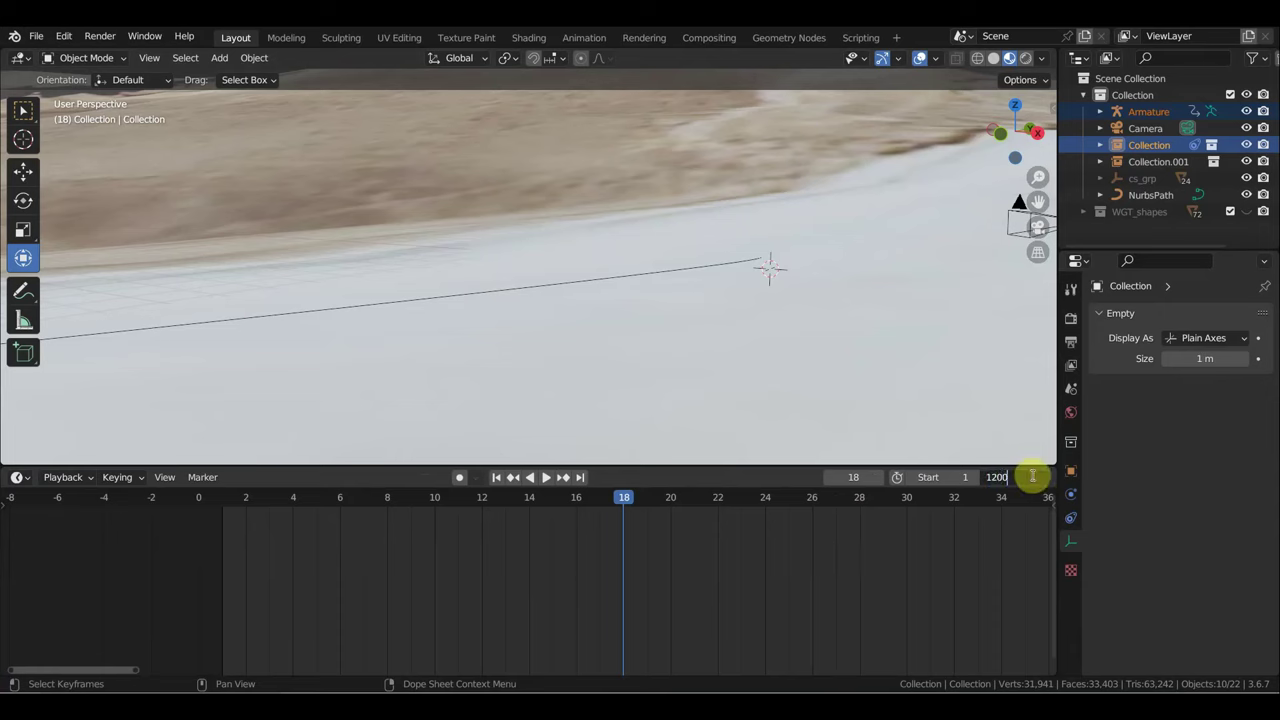
pyautogui.press('Return')
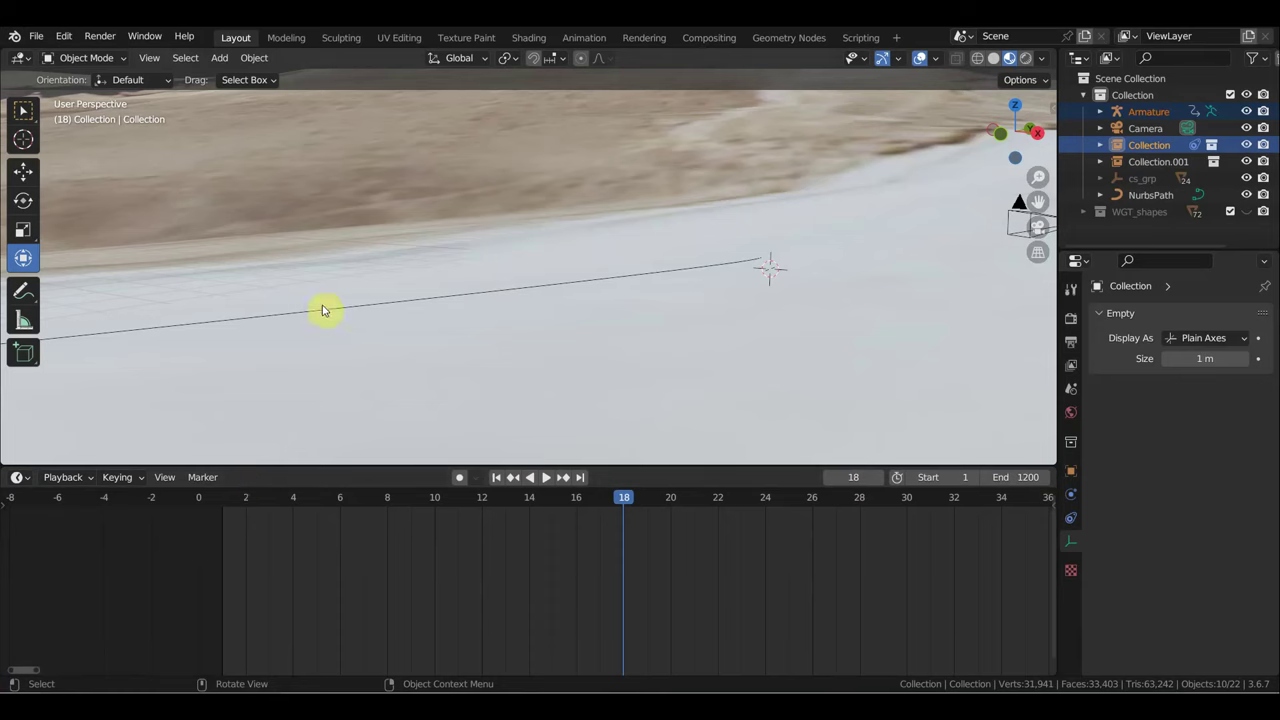
pyautogui.click(224, 500)
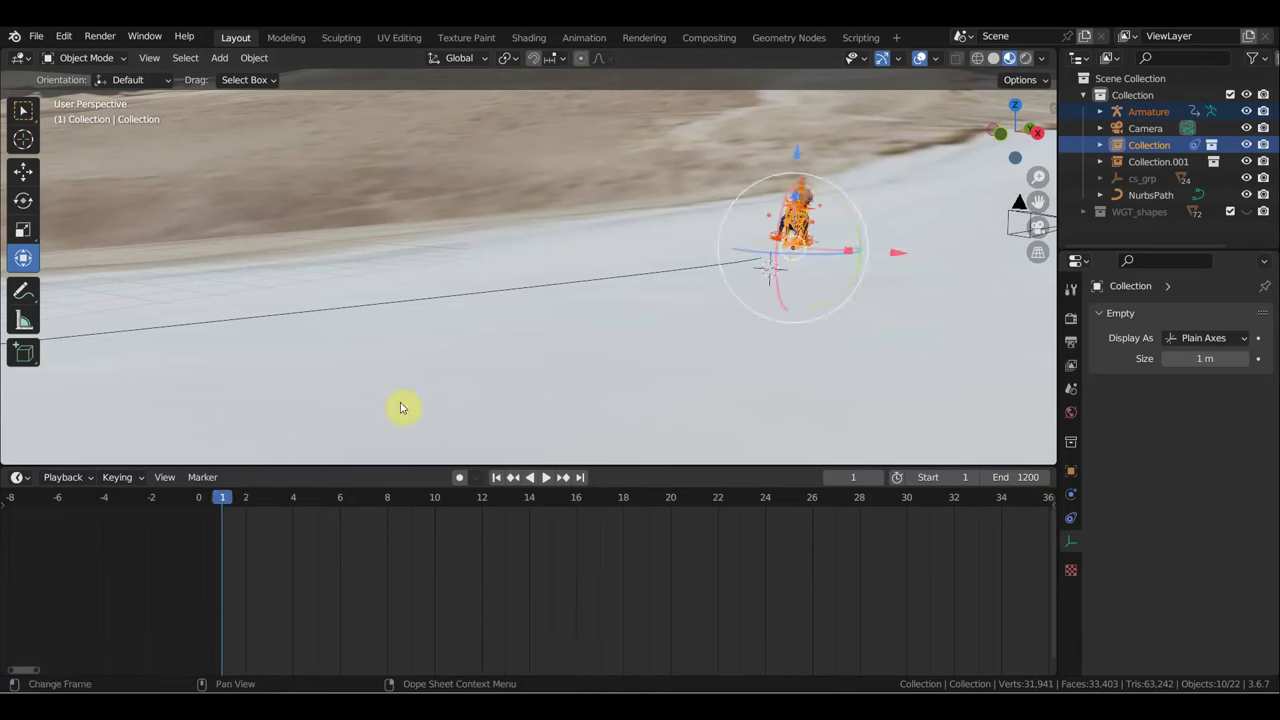
pyautogui.press('space')
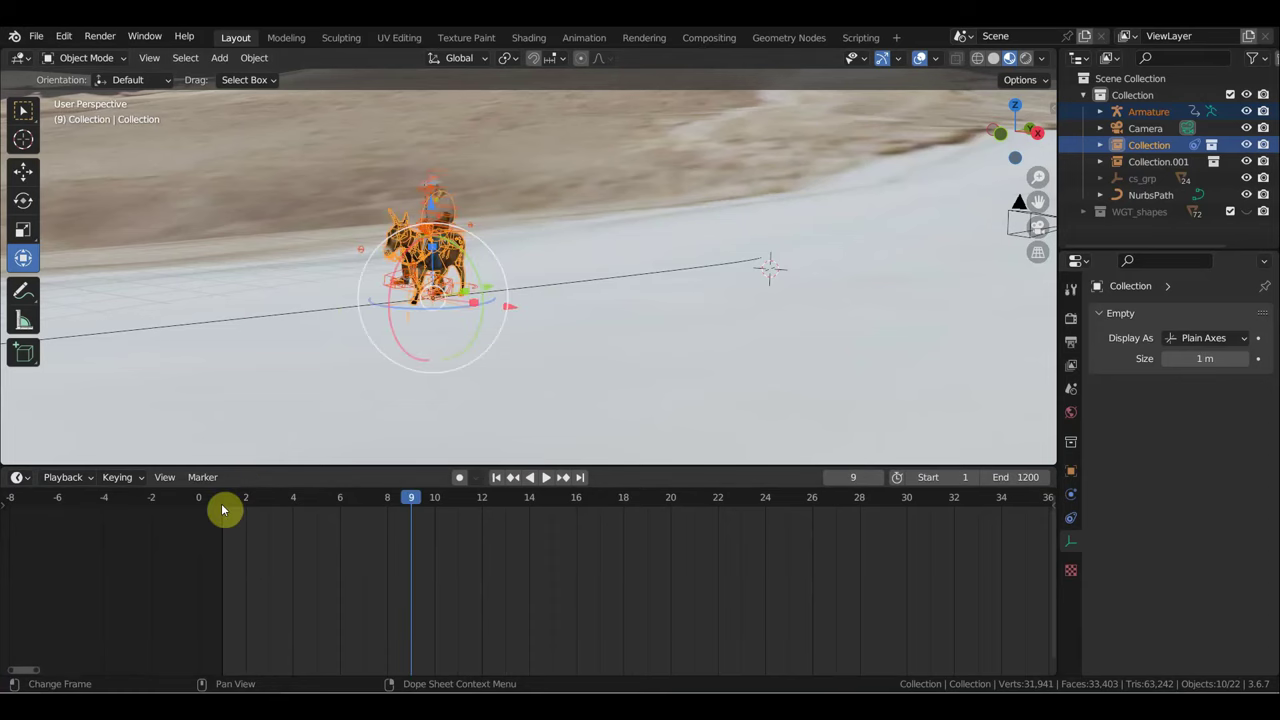
pyautogui.click(223, 507)
pyautogui.press('space')
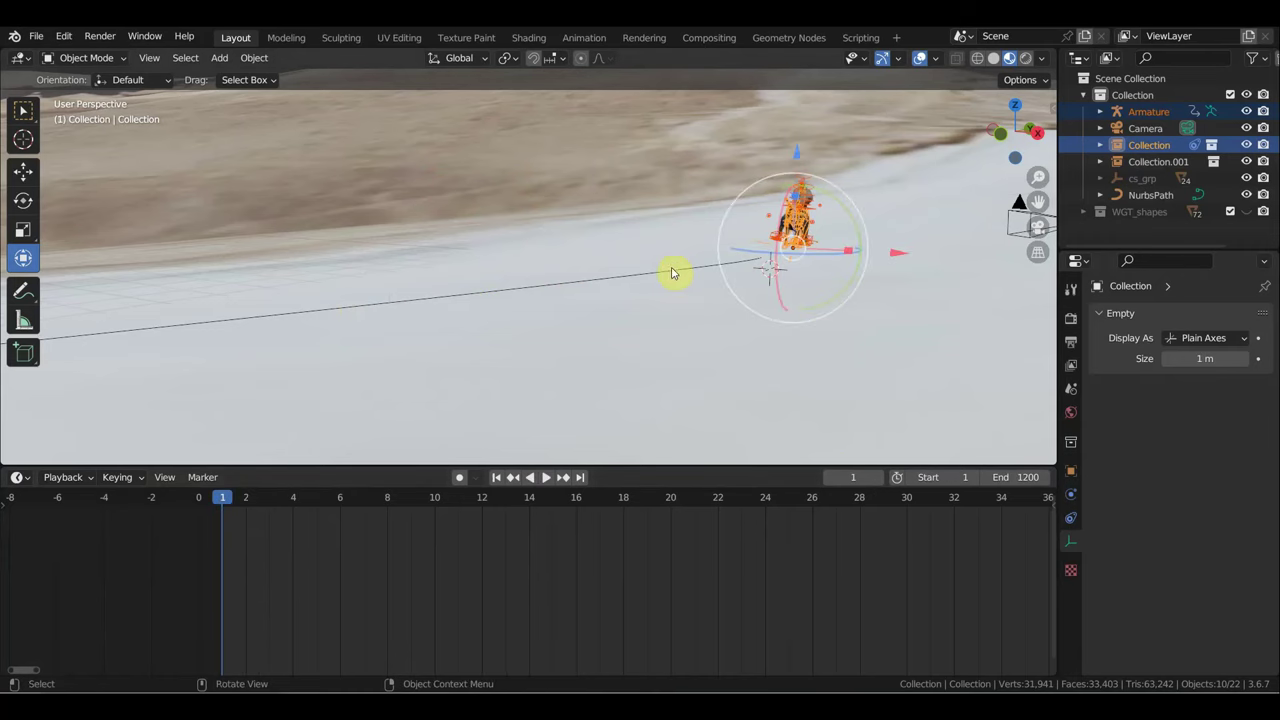
# Step: Set the NurbsPath's path animation frames to 1400 and play to check the pace
pyautogui.click(672, 272)
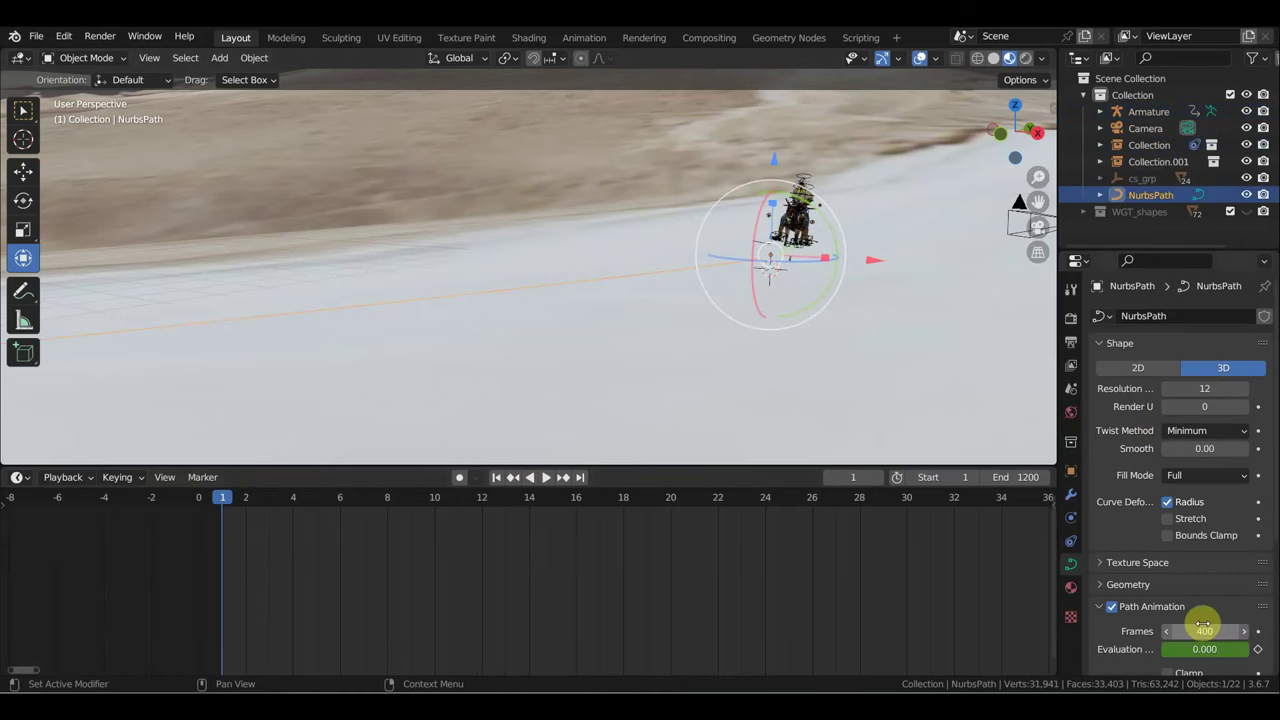
pyautogui.click(1204, 631)
pyautogui.write('1400')
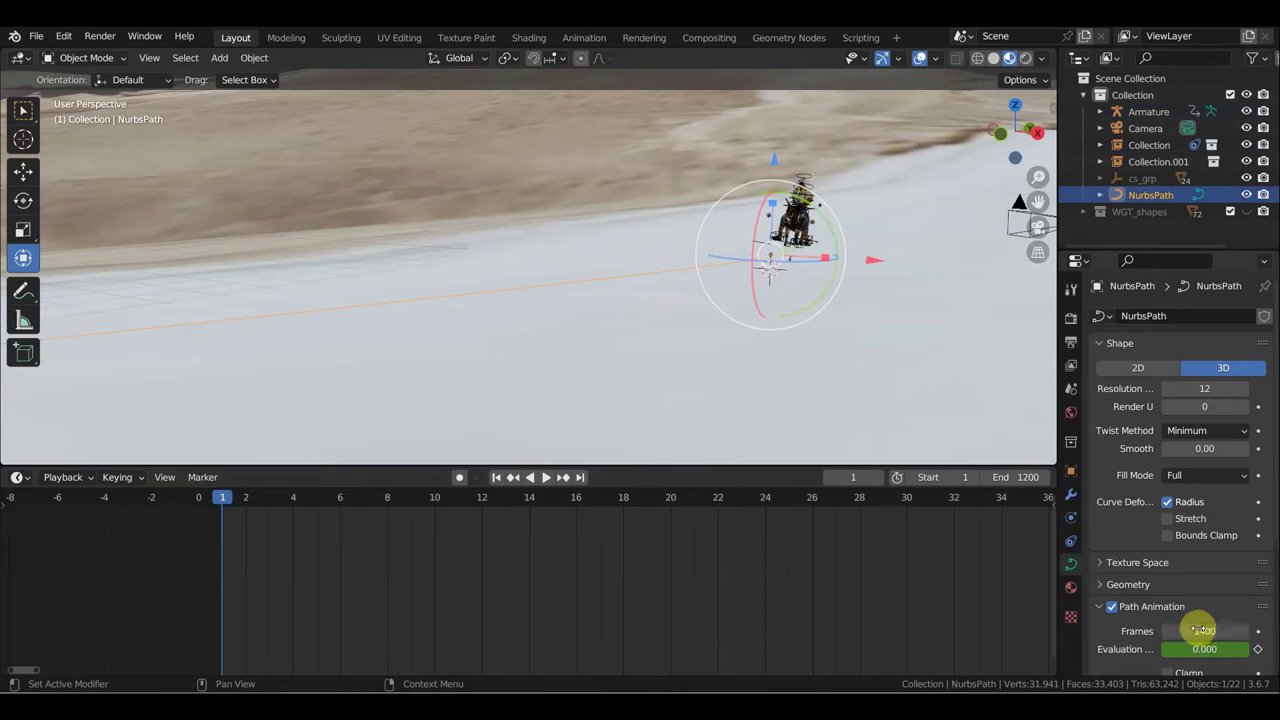
pyautogui.press('Return')
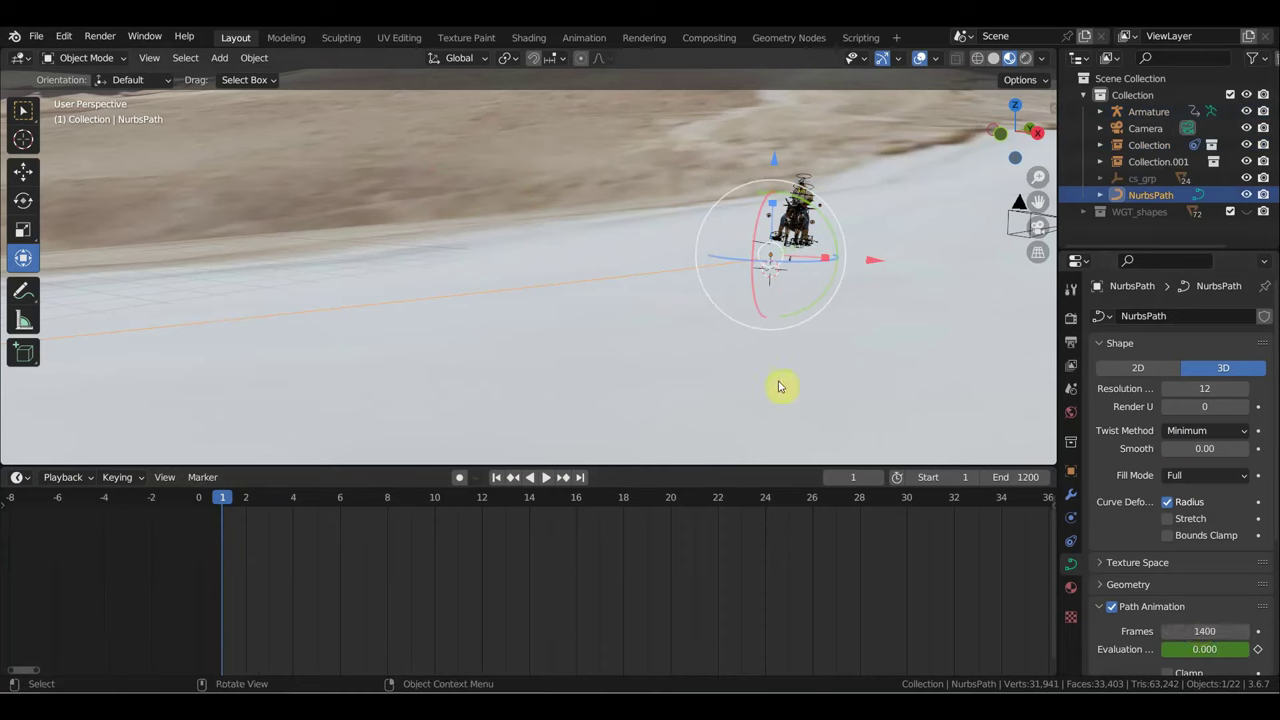
pyautogui.press('space')
pyautogui.press('space')
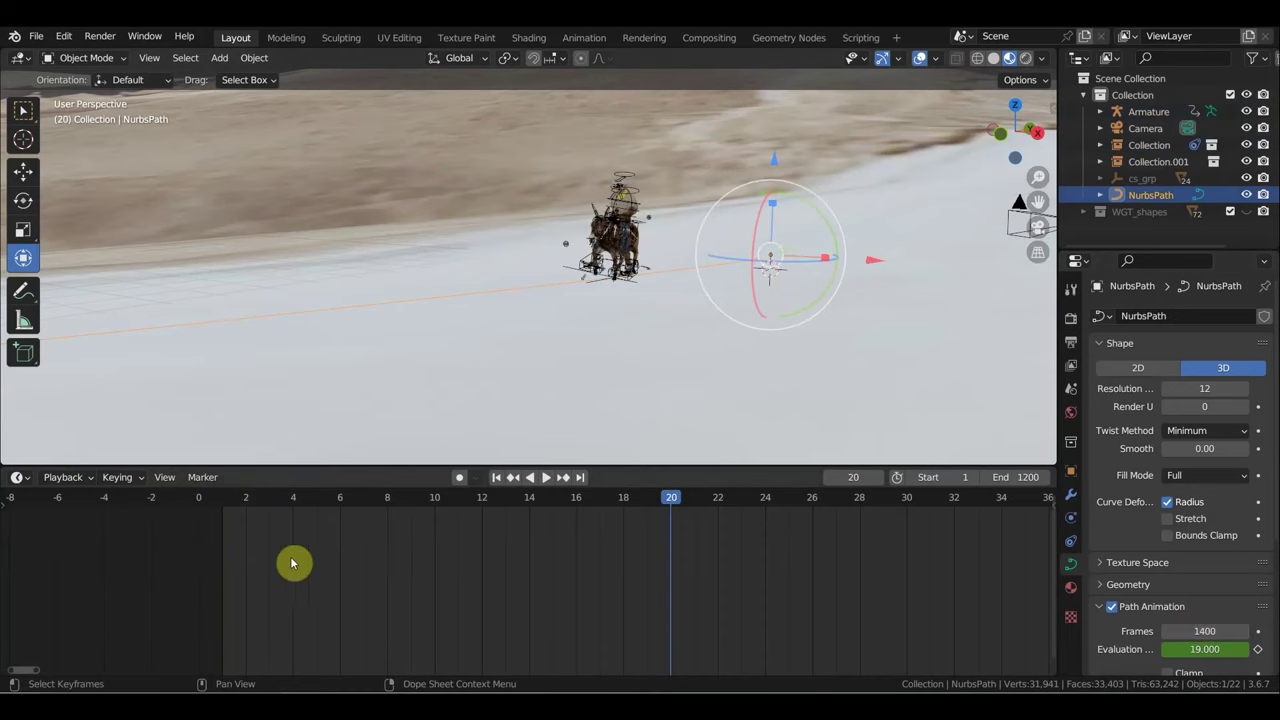
pyautogui.click(228, 506)
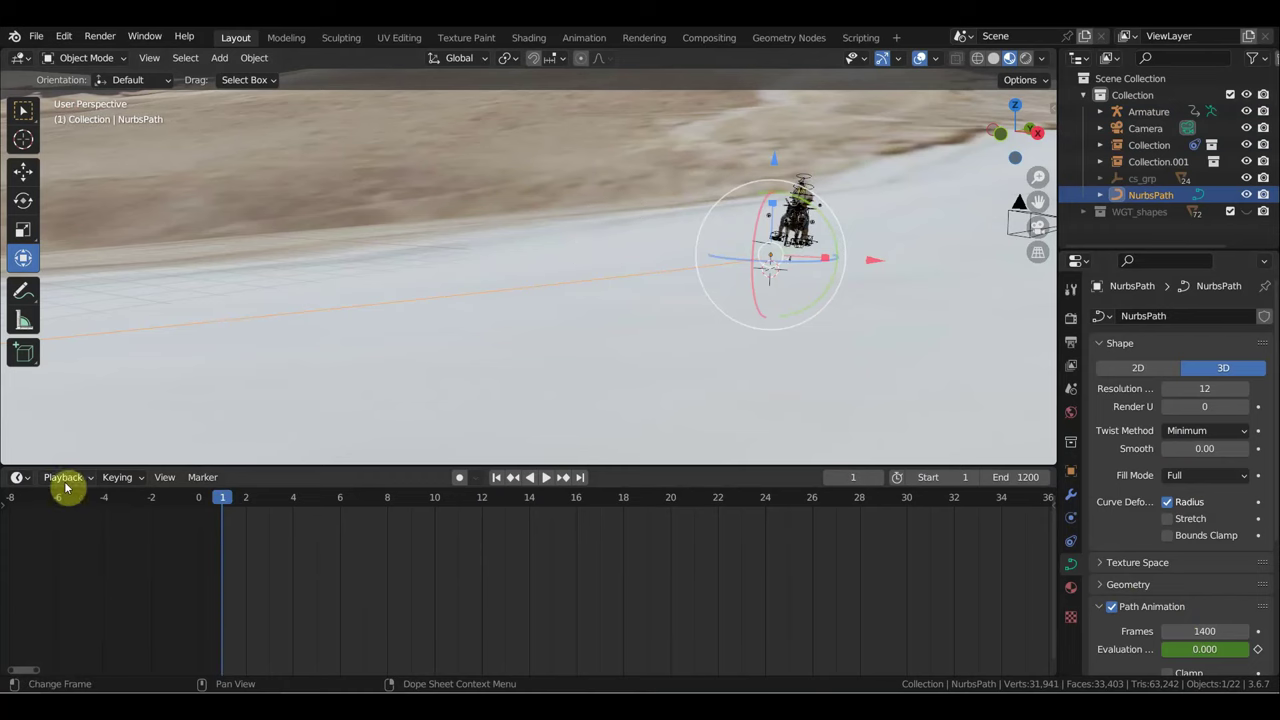
pyautogui.click(22, 479)
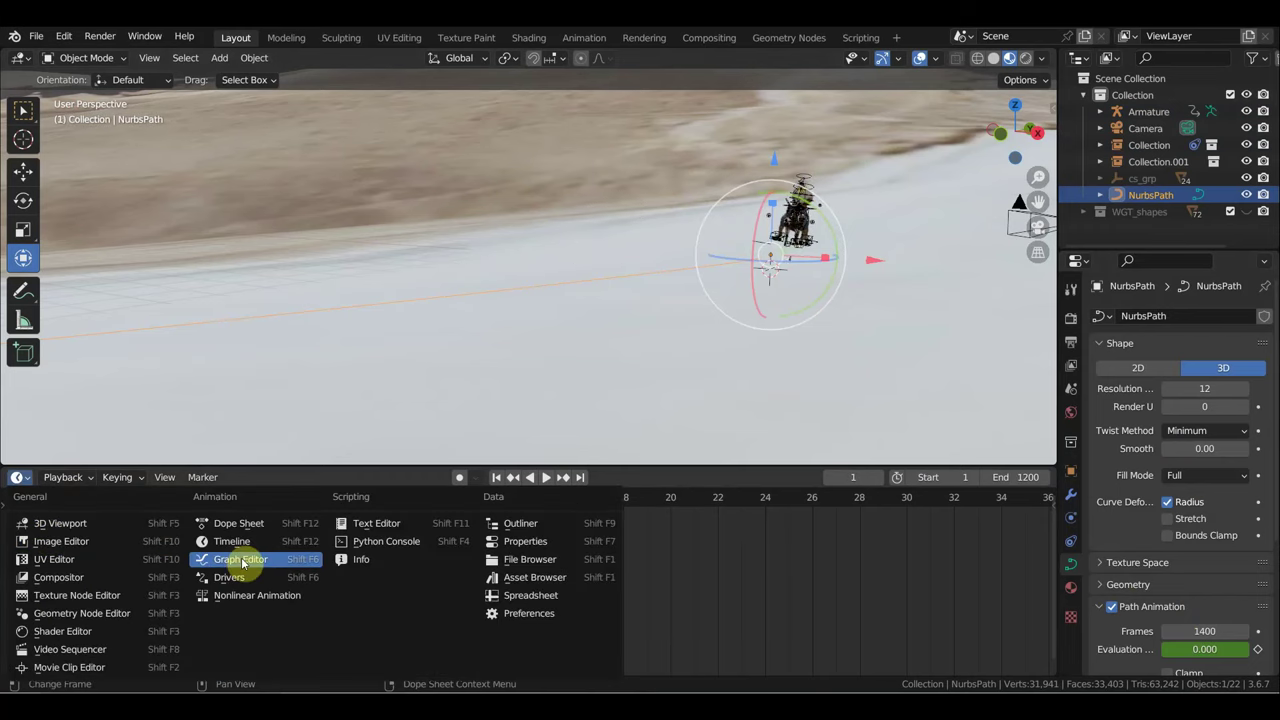
# Step: Back in the NLA editor, adjust the strip's repeat to 26.600 and preview the walk
pyautogui.click(256, 595)
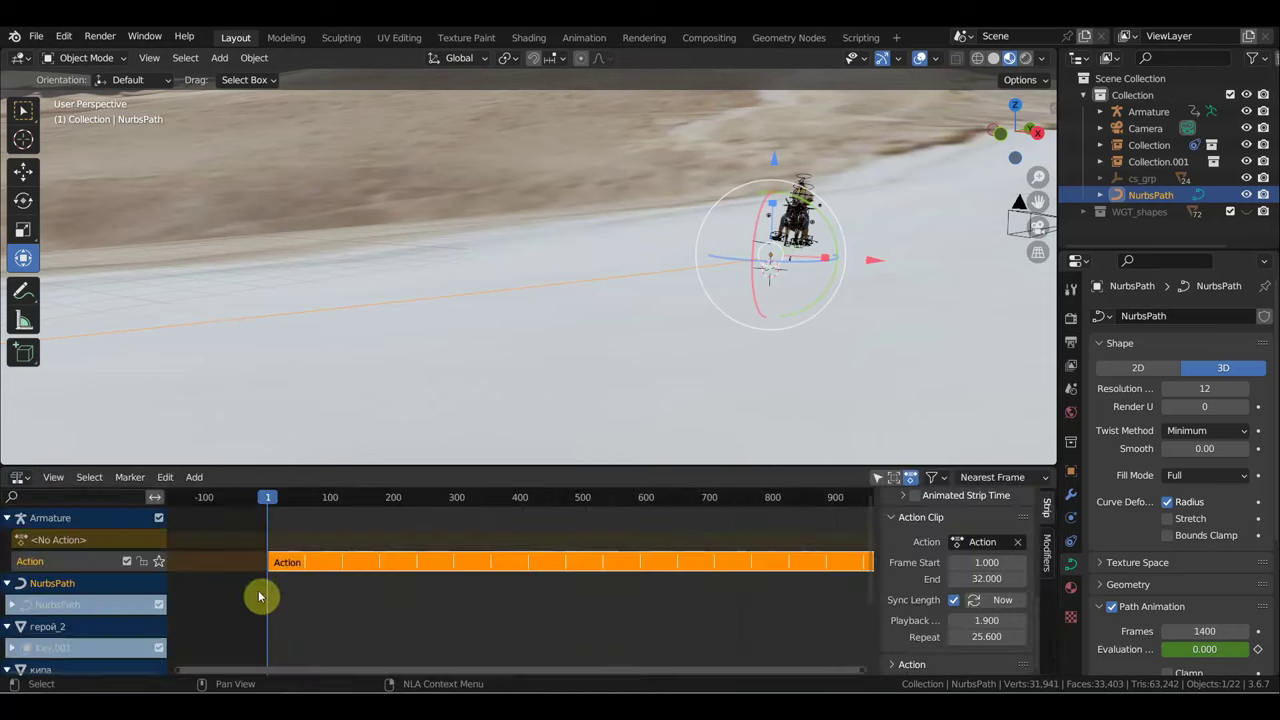
pyautogui.scroll(-2, 786, 629)
pyautogui.scroll(-2, 777, 629)
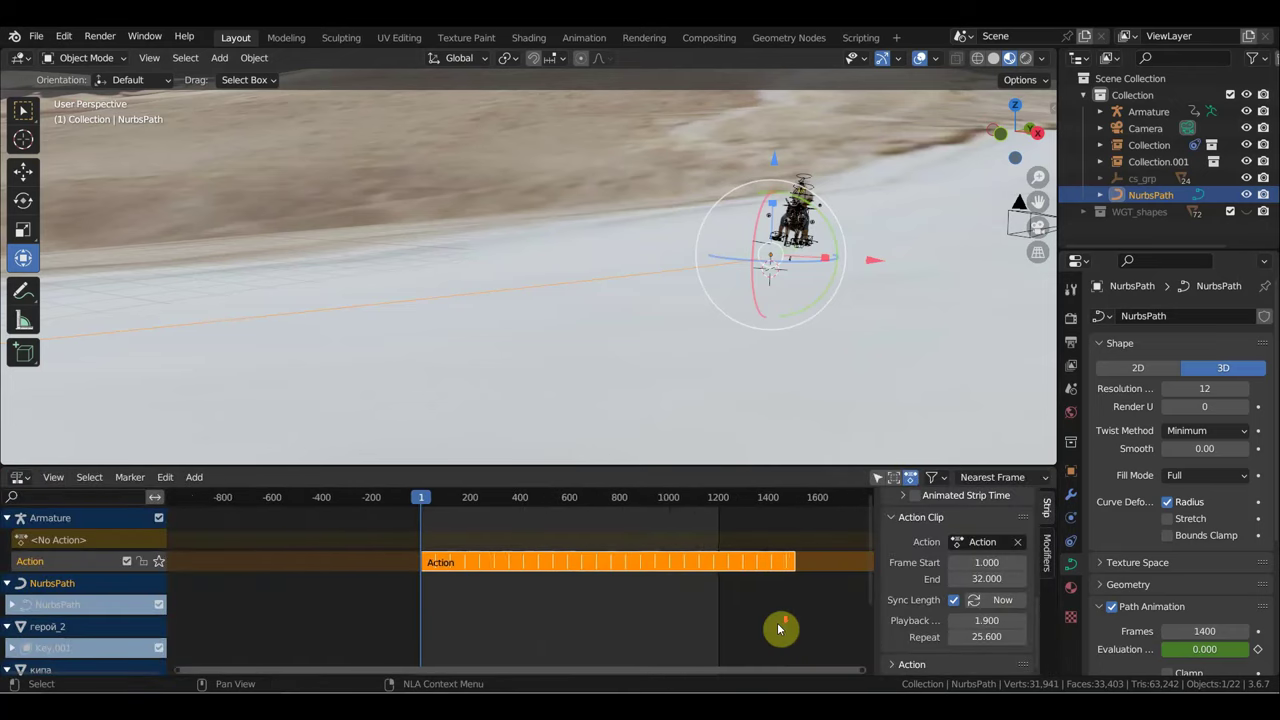
pyautogui.scroll(-1, 781, 628)
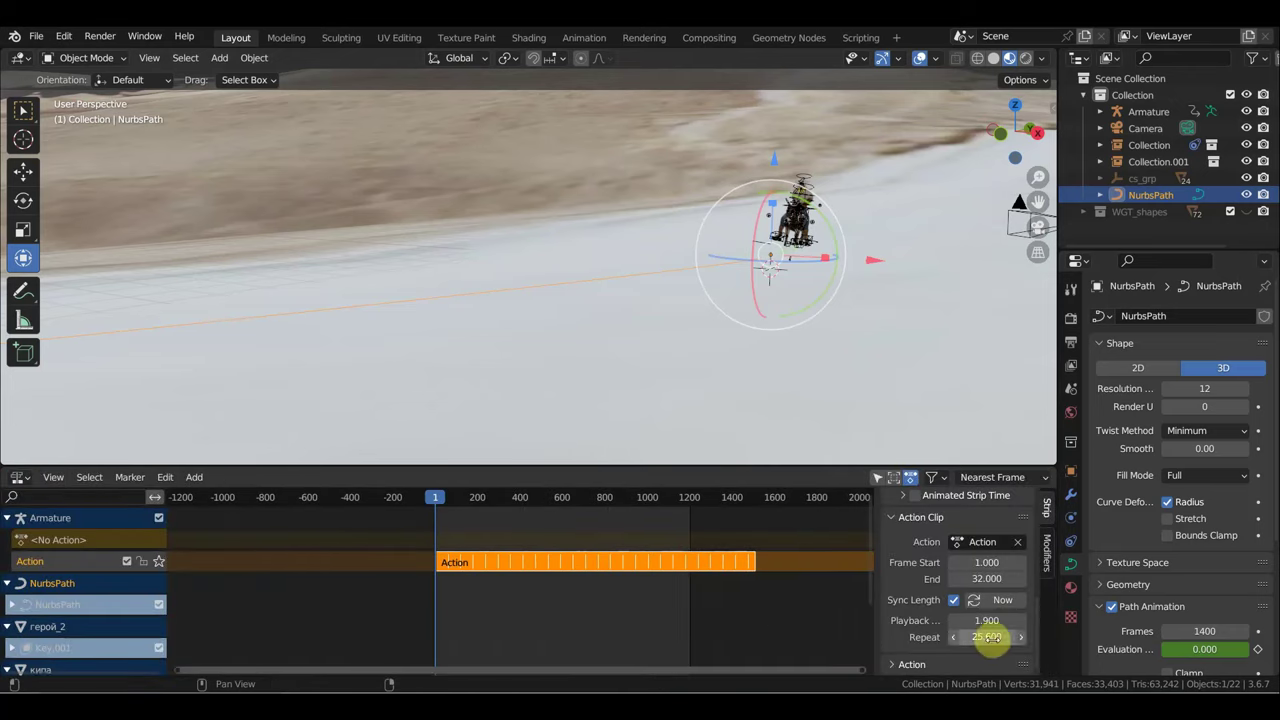
pyautogui.press('space')
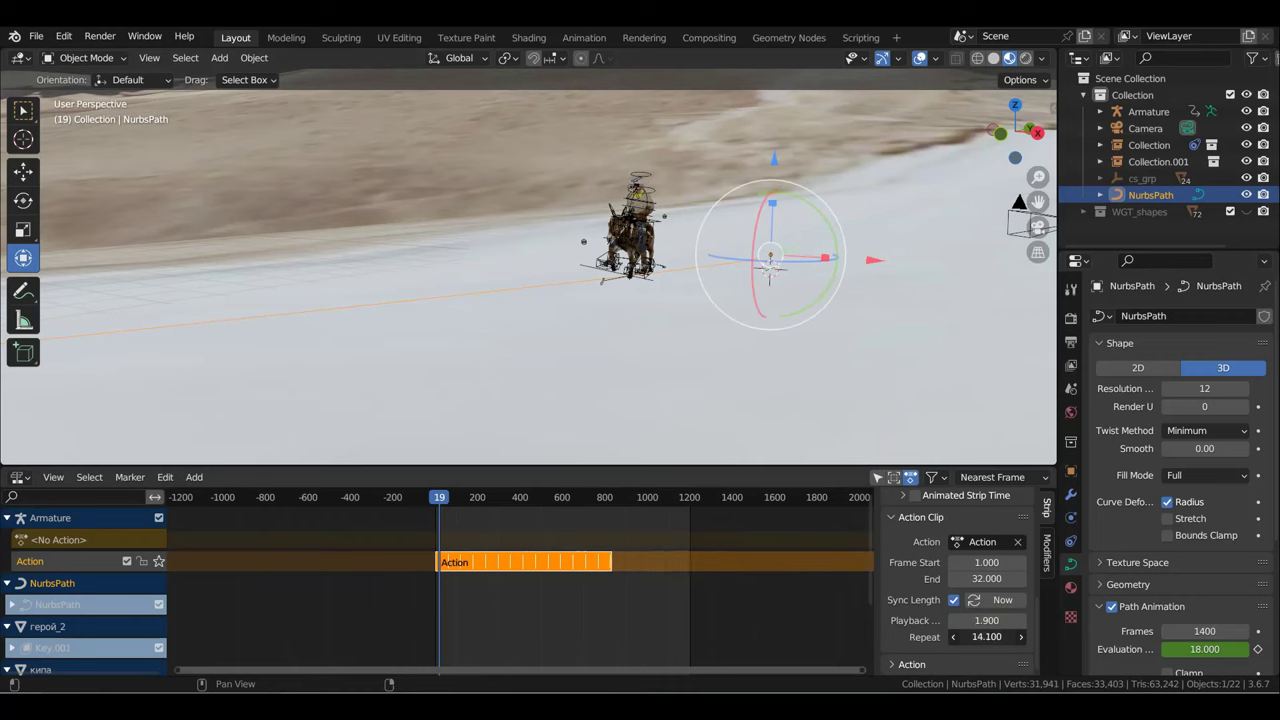
pyautogui.moveTo(1006, 637)
pyautogui.mouseDown()
pyautogui.moveTo(990, 621)
pyautogui.moveTo(930, 621)
pyautogui.moveTo(1010, 620)
pyautogui.mouseUp()
pyautogui.press('space')
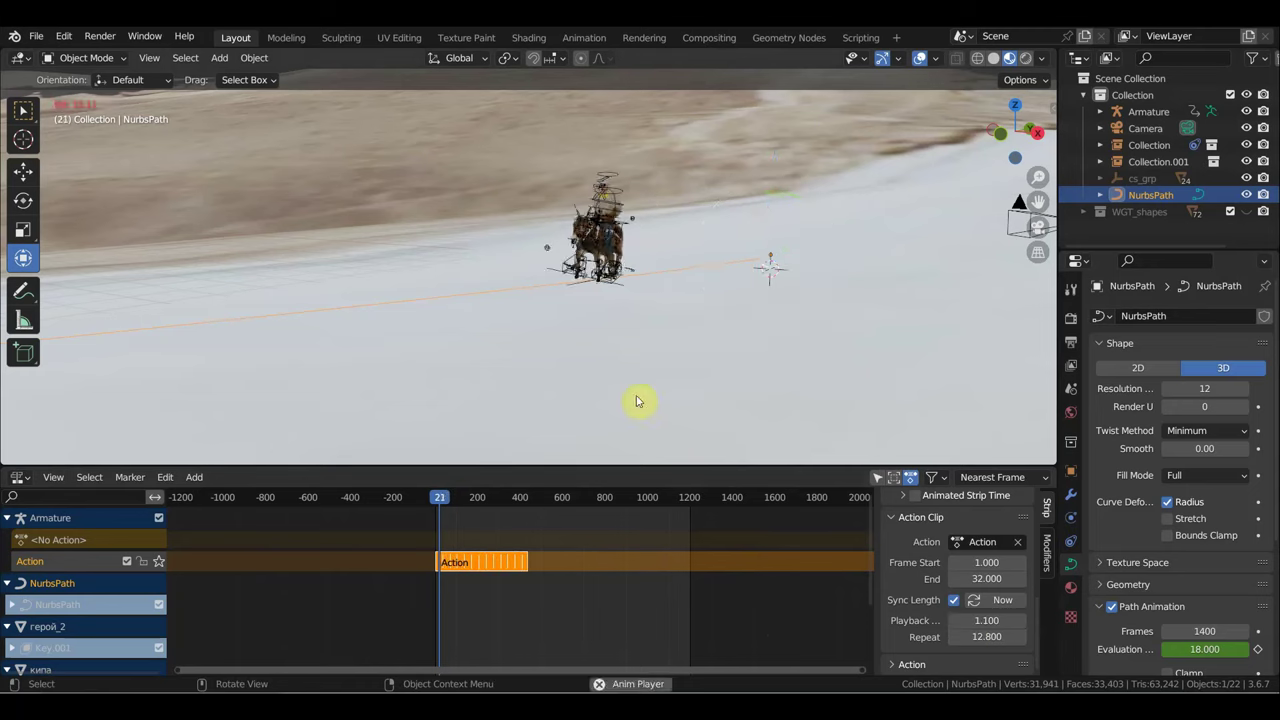
pyautogui.press('space')
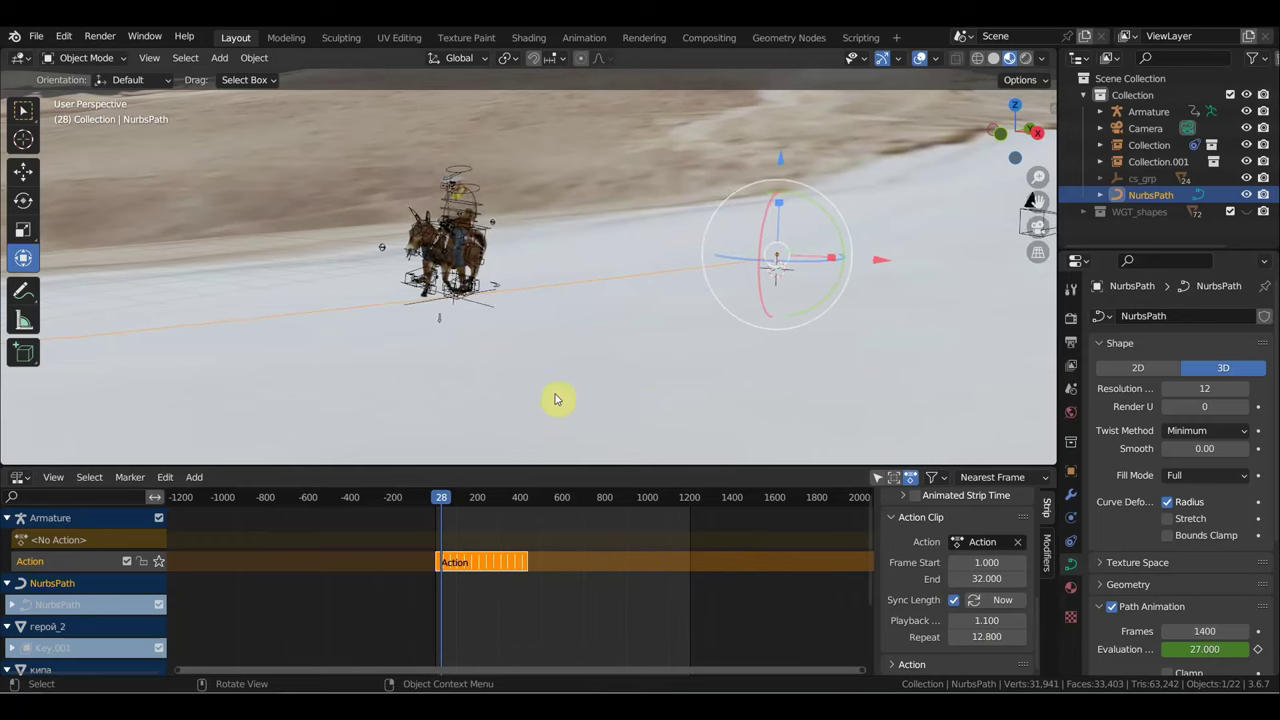
pyautogui.press('space')
pyautogui.press('space')
pyautogui.press('space')
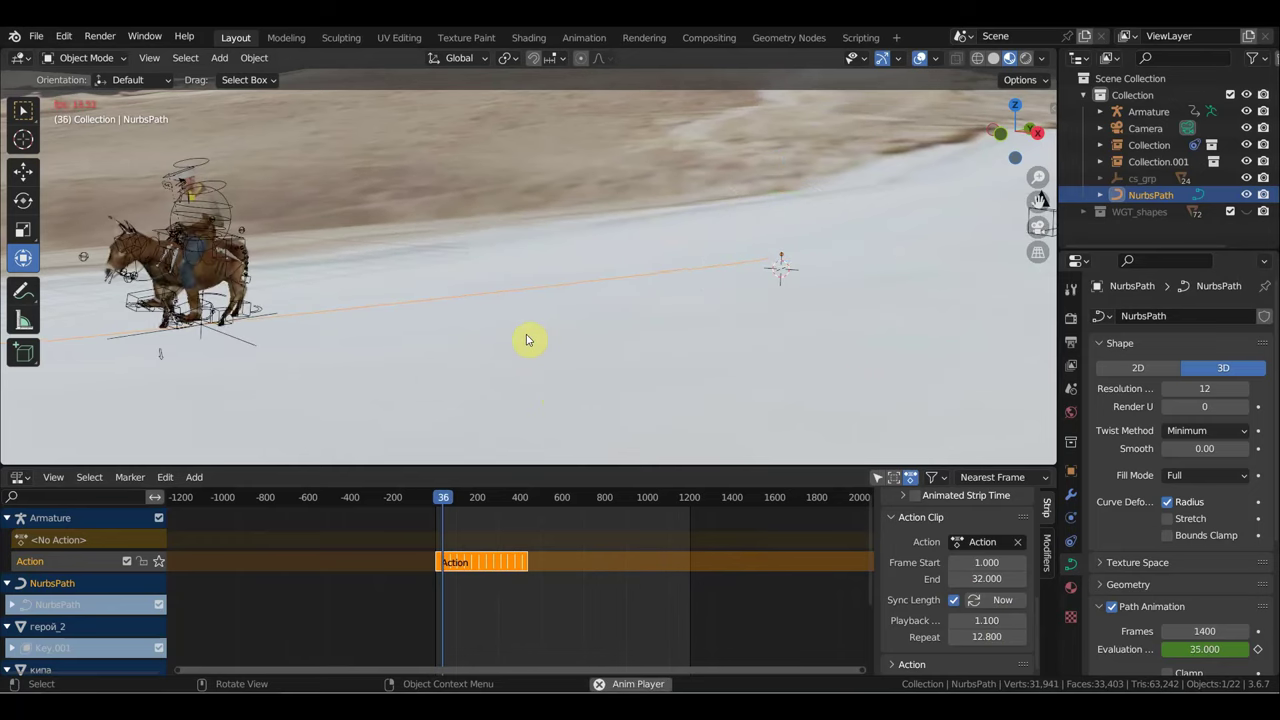
pyautogui.press('space')
pyautogui.moveTo(441, 505); pyautogui.dragTo(436, 503)
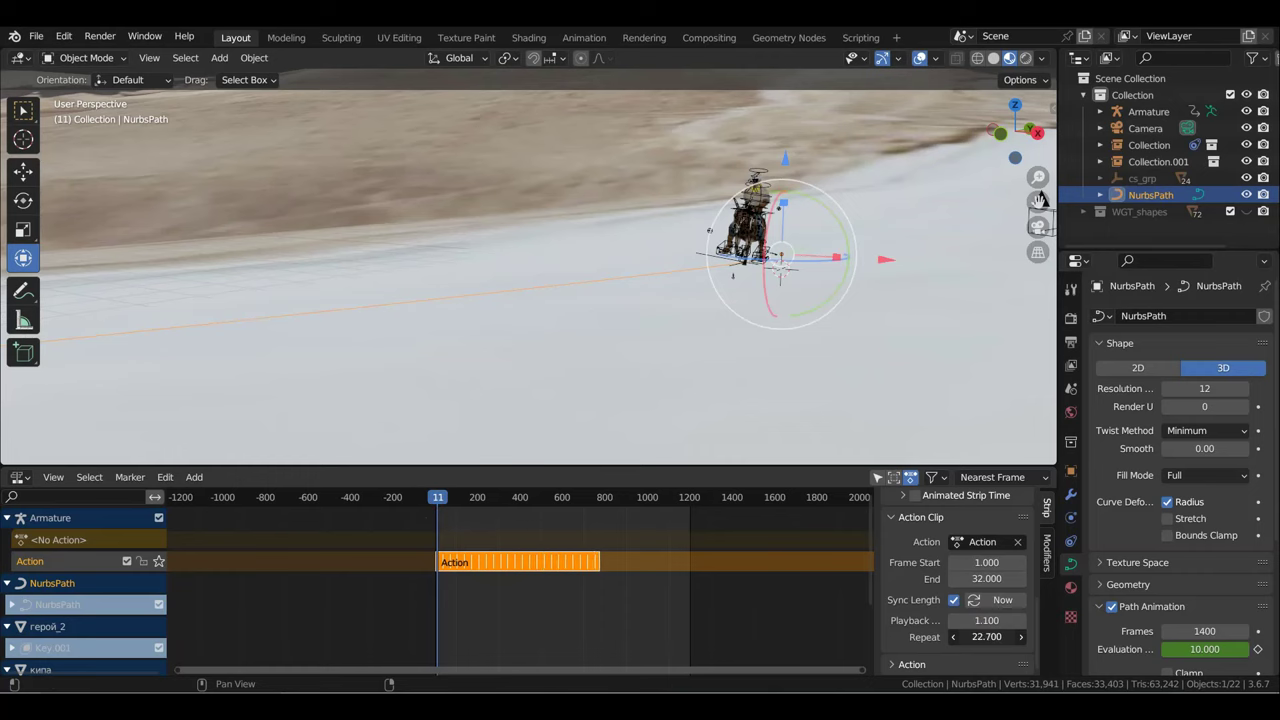
# Step: Set the strip's playback scale from 0.7 up to about 1.9, then view through the camera
pyautogui.click(960, 618)
pyautogui.write('0.7')
pyautogui.press('Return')
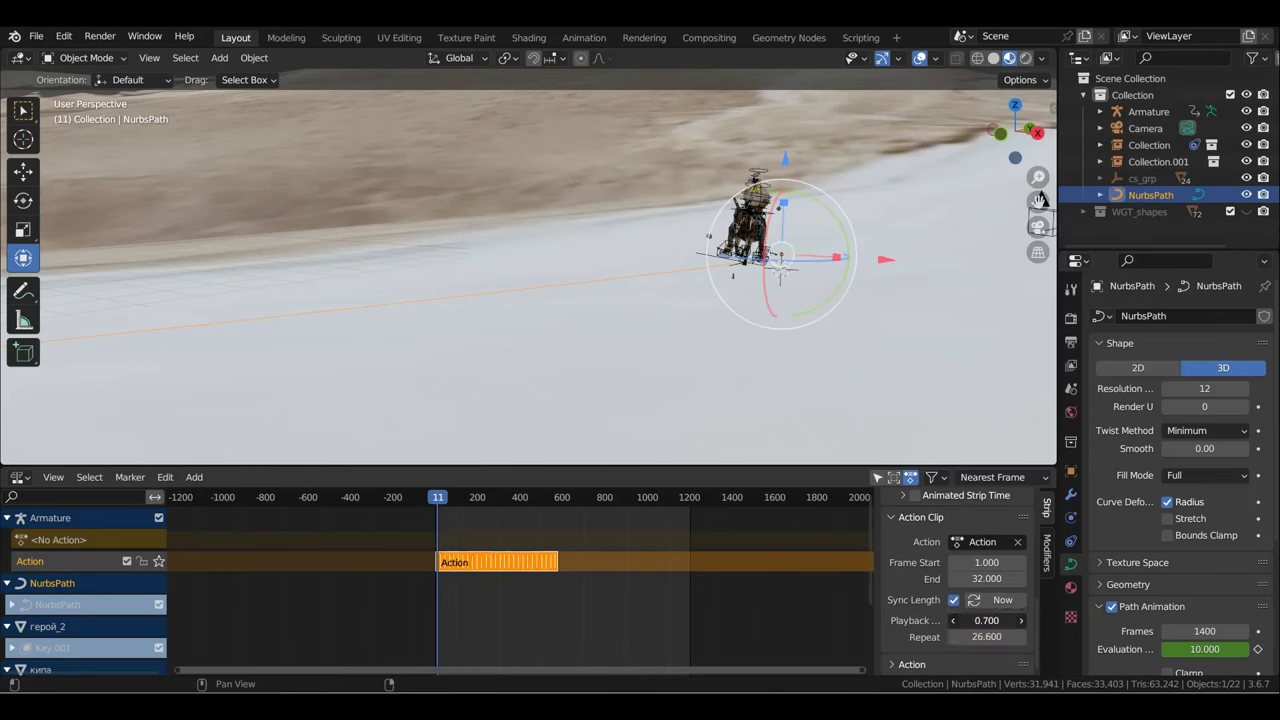
pyautogui.moveTo(986, 620); pyautogui.dragTo(1010, 620)
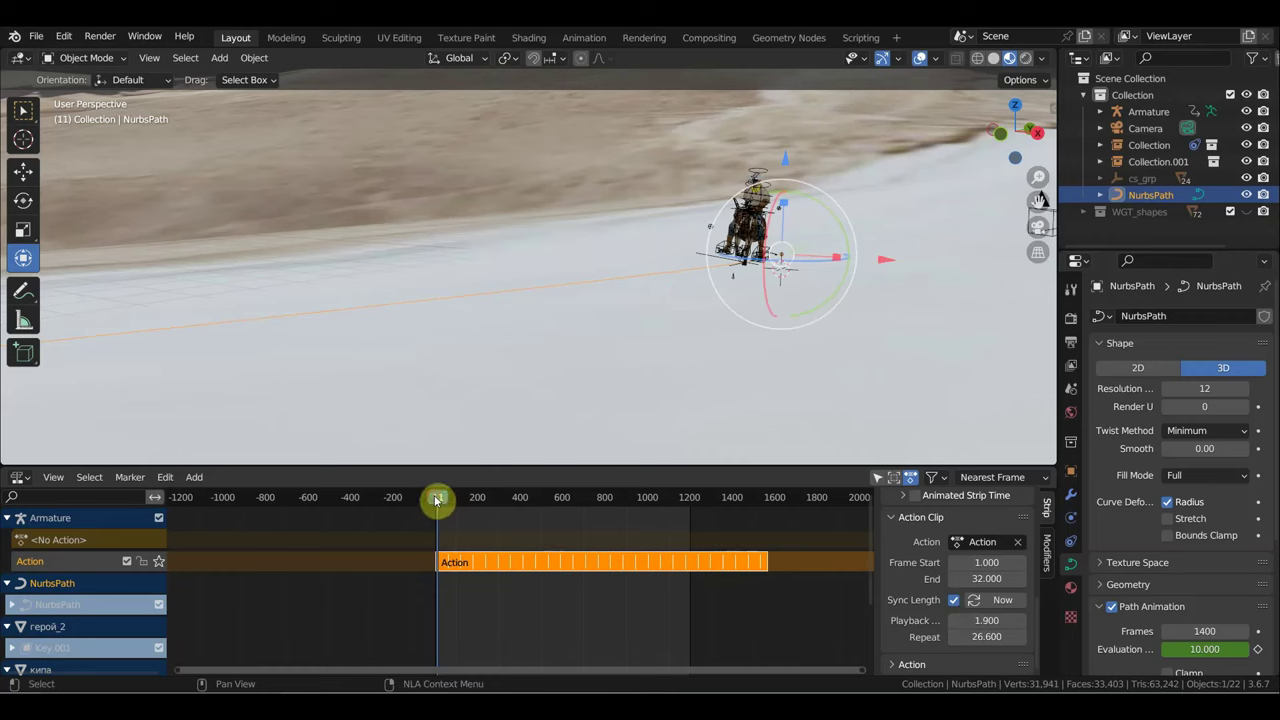
pyautogui.moveTo(437, 499); pyautogui.dragTo(441, 499)
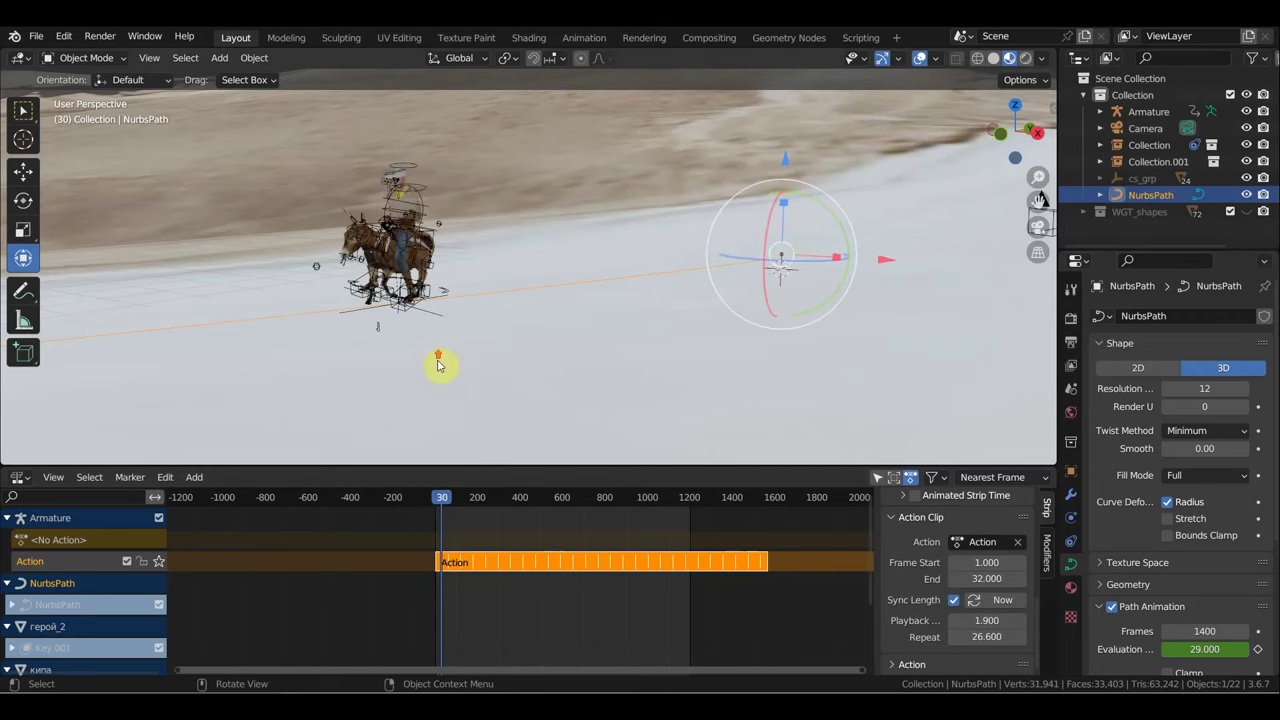
pyautogui.moveTo(437, 365); pyautogui.dragTo(431, 356, button='middle')
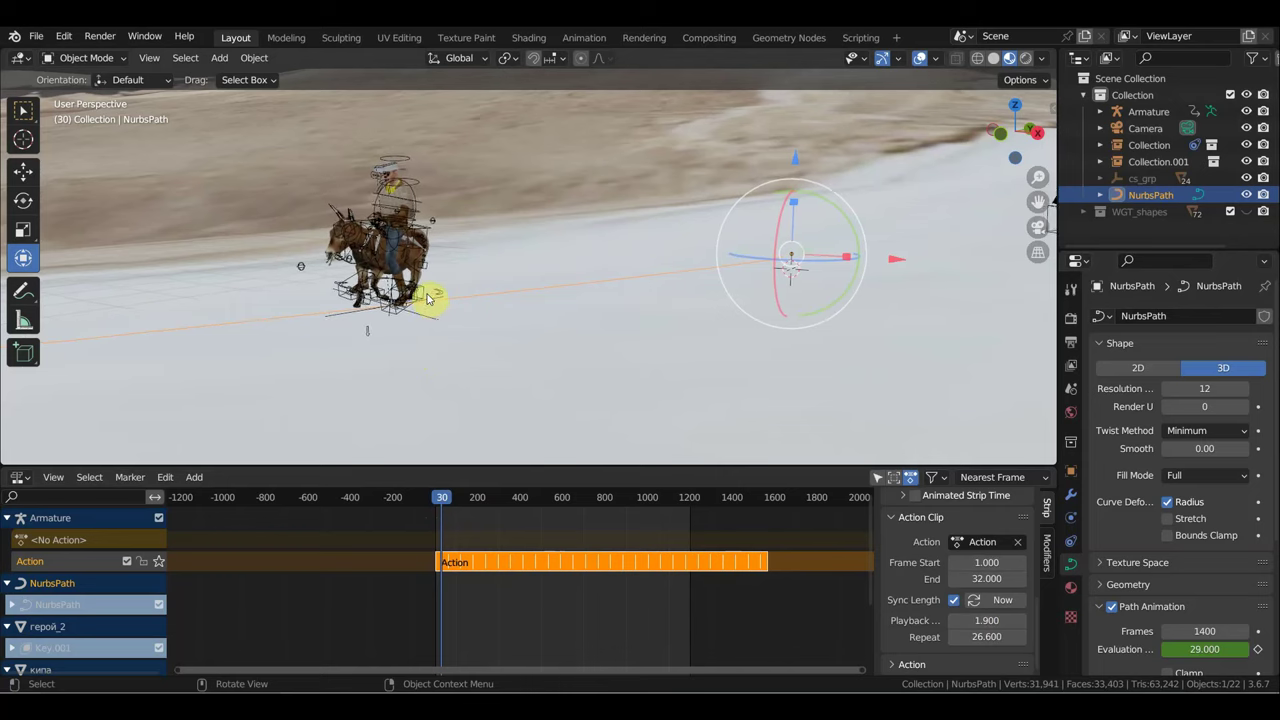
pyautogui.press('space')
pyautogui.press('space')
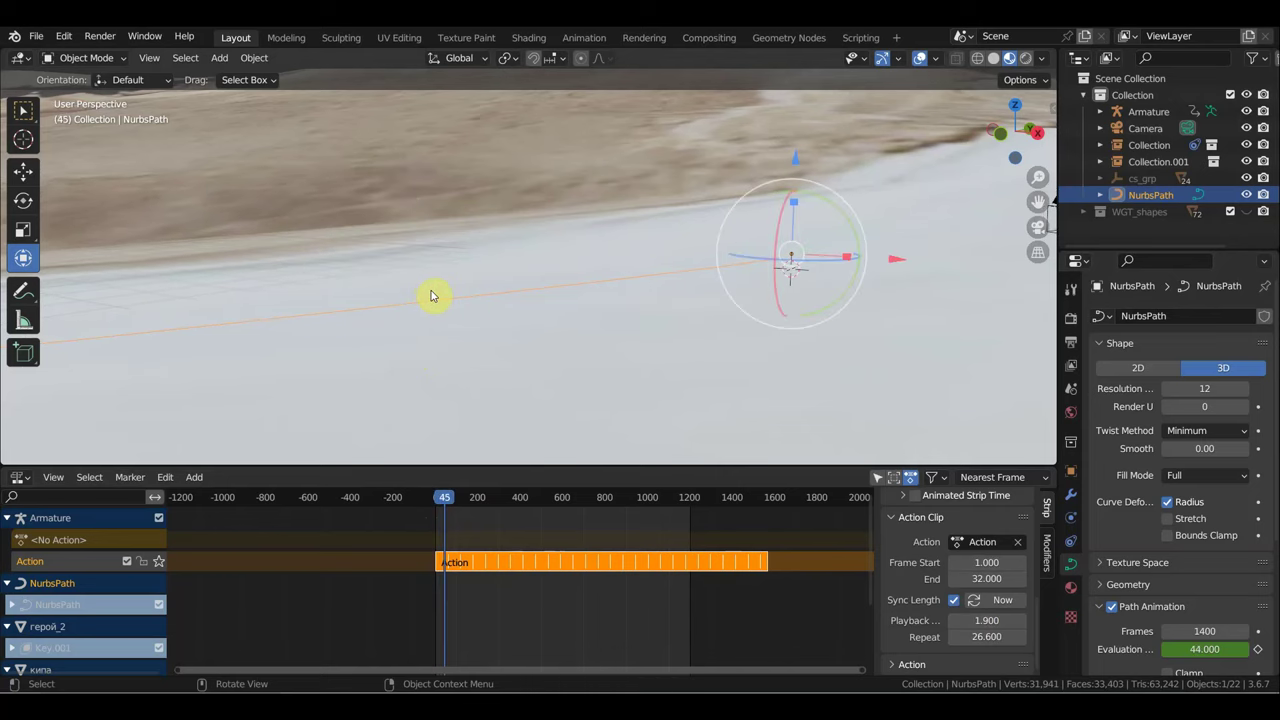
pyautogui.press('KP_0')
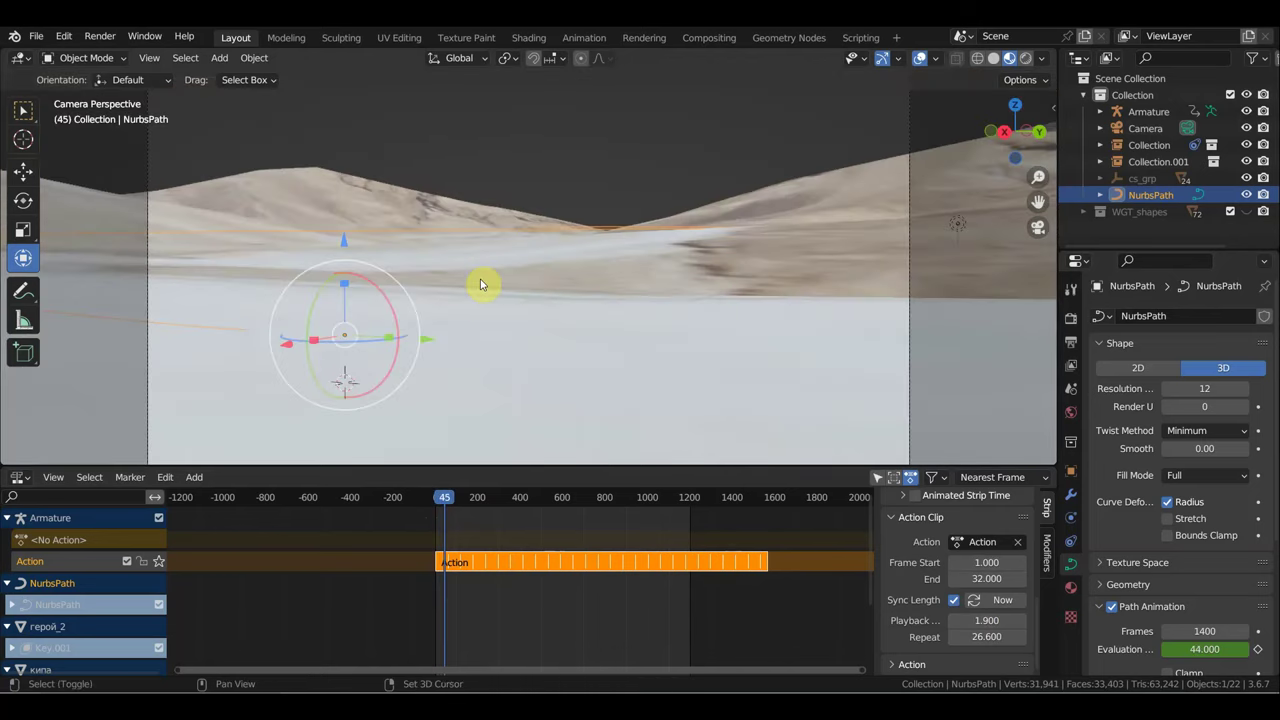
# Step: Walk the camera to a side view of the rider at frame 0 and lift NurbsPath 0.14246 m in Z
pyautogui.hotkey('shift', '`')
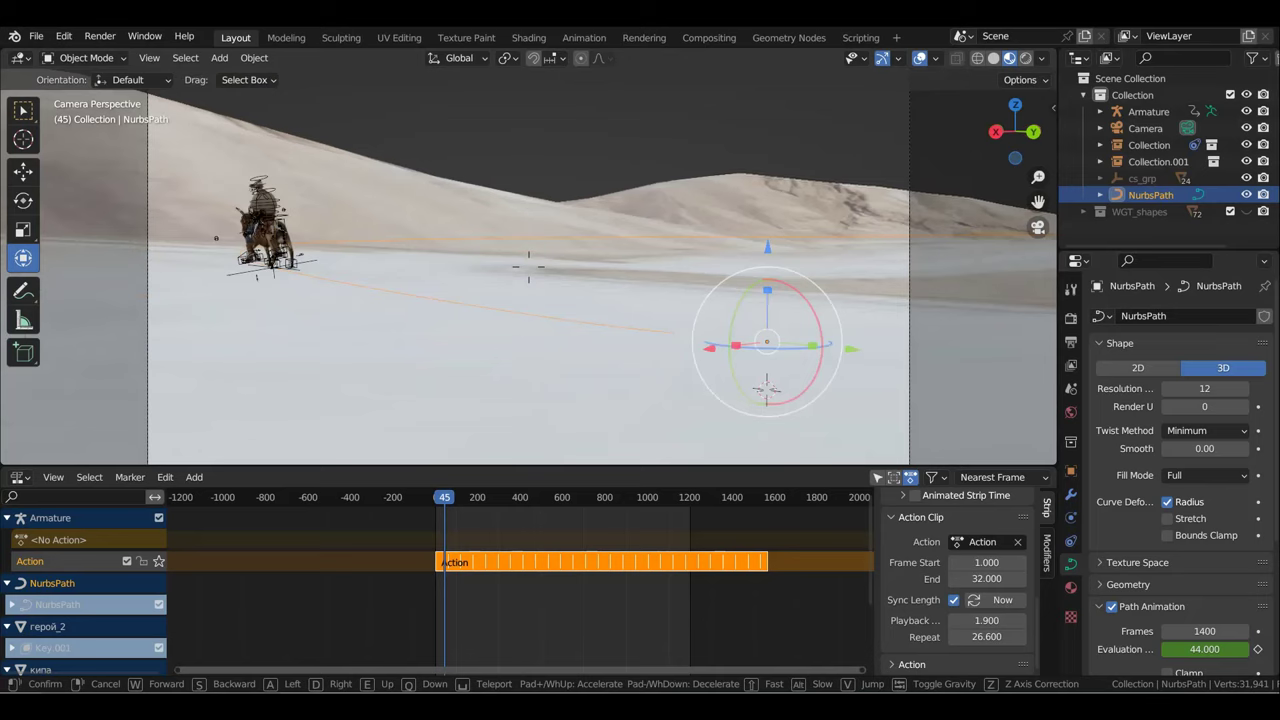
pyautogui.press('Escape')
pyautogui.moveTo(443, 497); pyautogui.dragTo(421, 496)
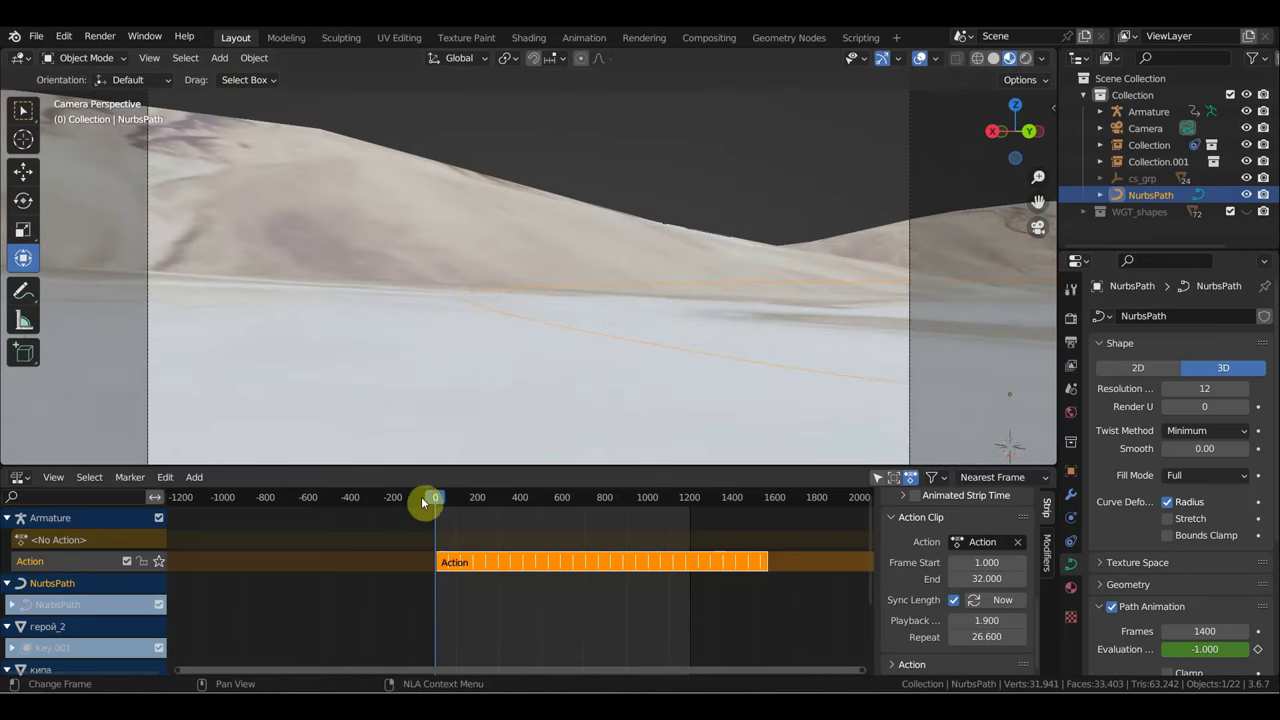
pyautogui.hotkey('shift', '`')
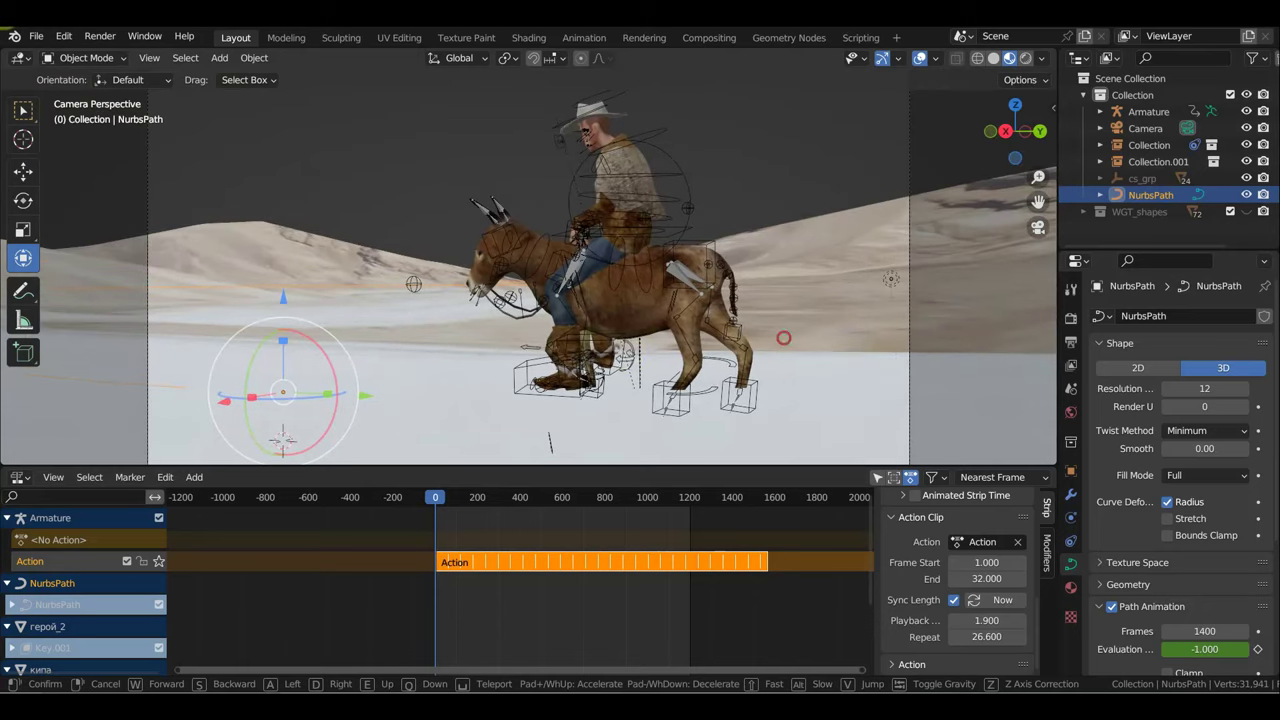
pyautogui.click(625, 351)
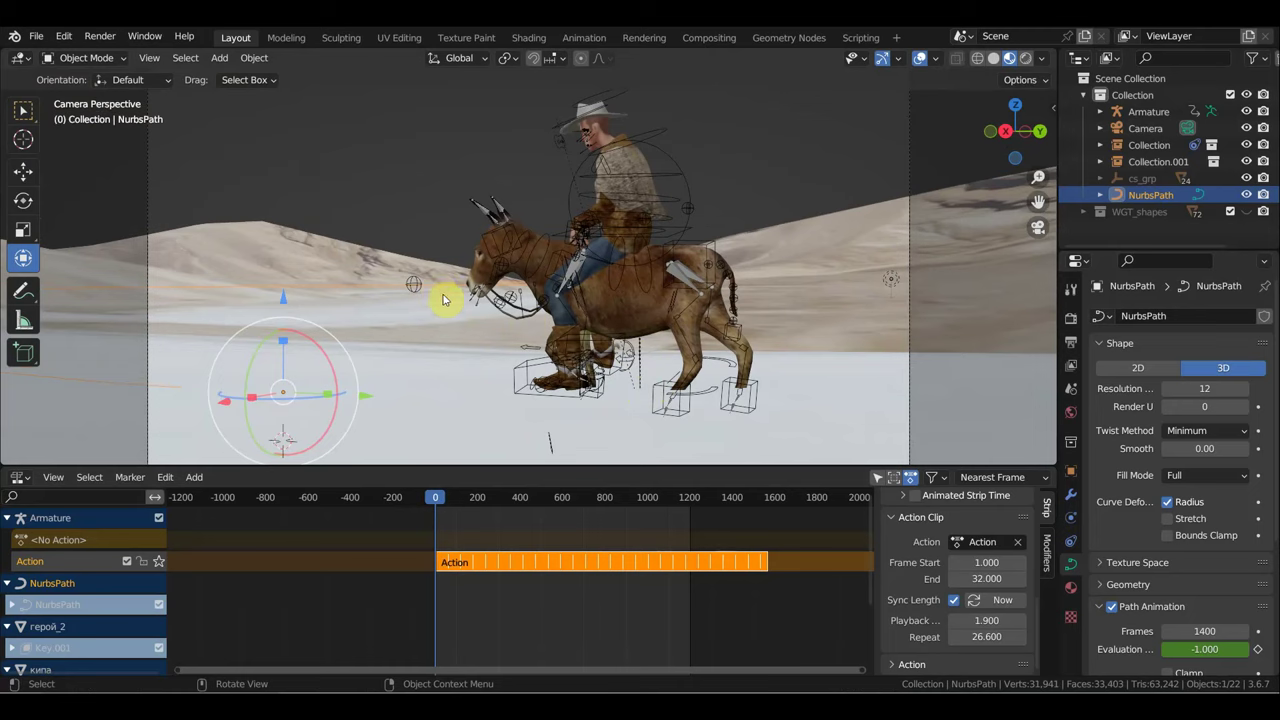
pyautogui.moveTo(280, 308); pyautogui.dragTo(285, 279)
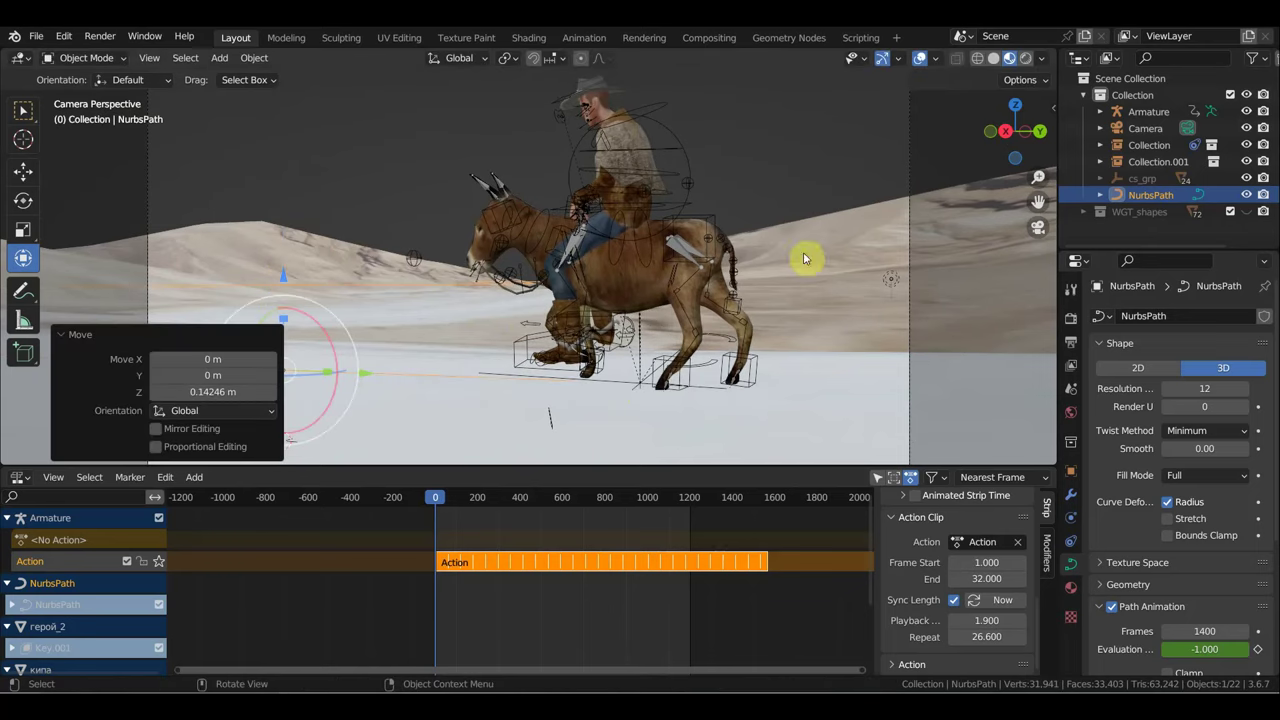
pyautogui.click(909, 245)
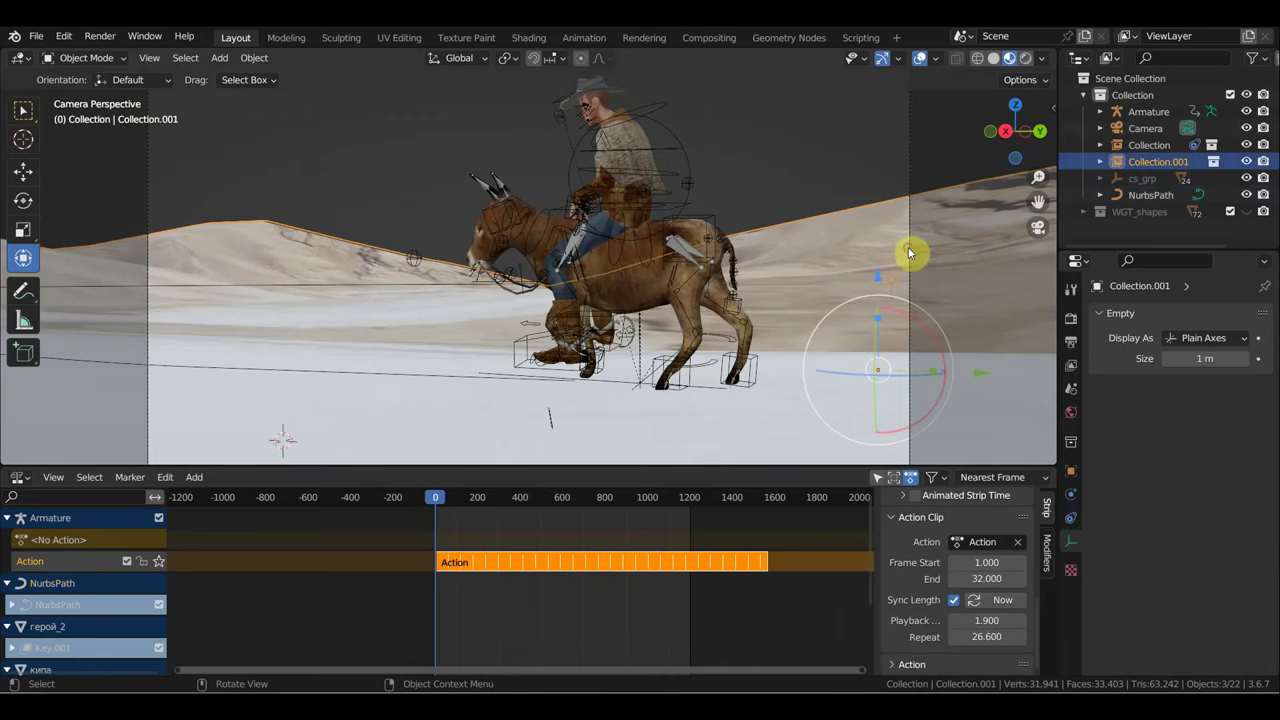
# Step: Parent the camera to the donkey rig's Collection empty (Ctrl+P > Object) and play to verify it follows
pyautogui.click(909, 252)
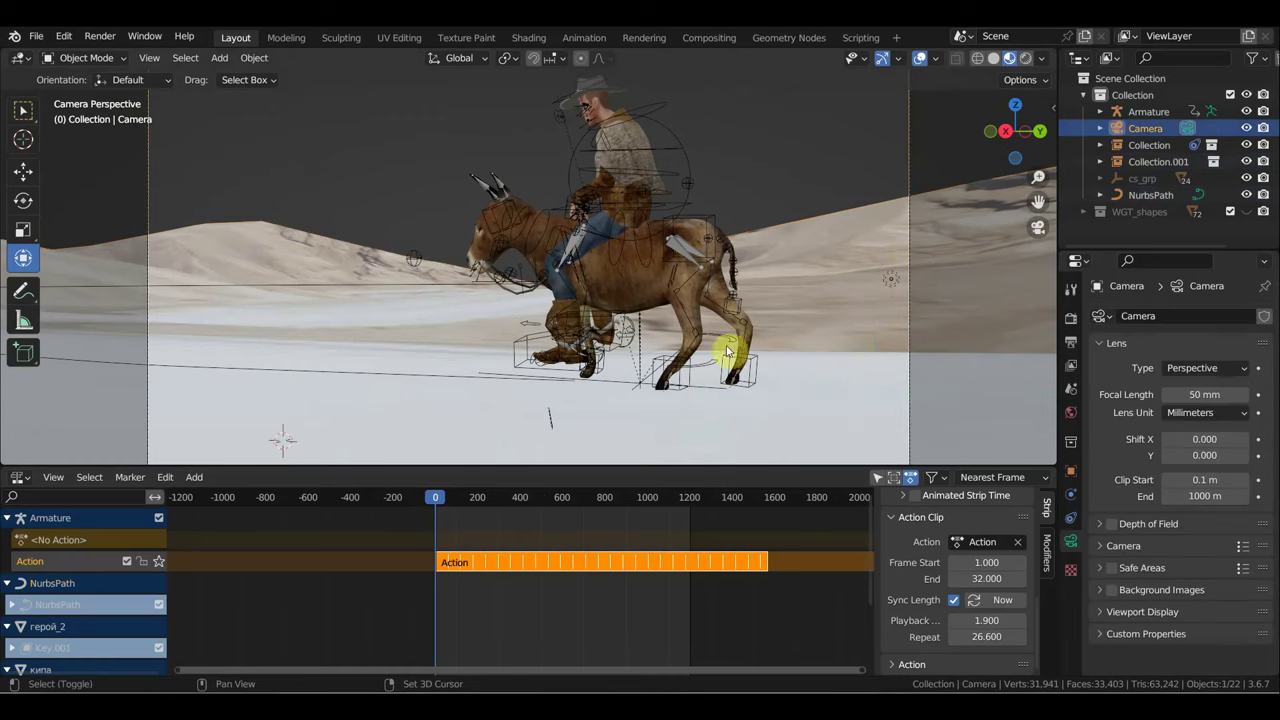
pyautogui.keyDown('shift'); pyautogui.click(688, 162); pyautogui.keyUp('shift')
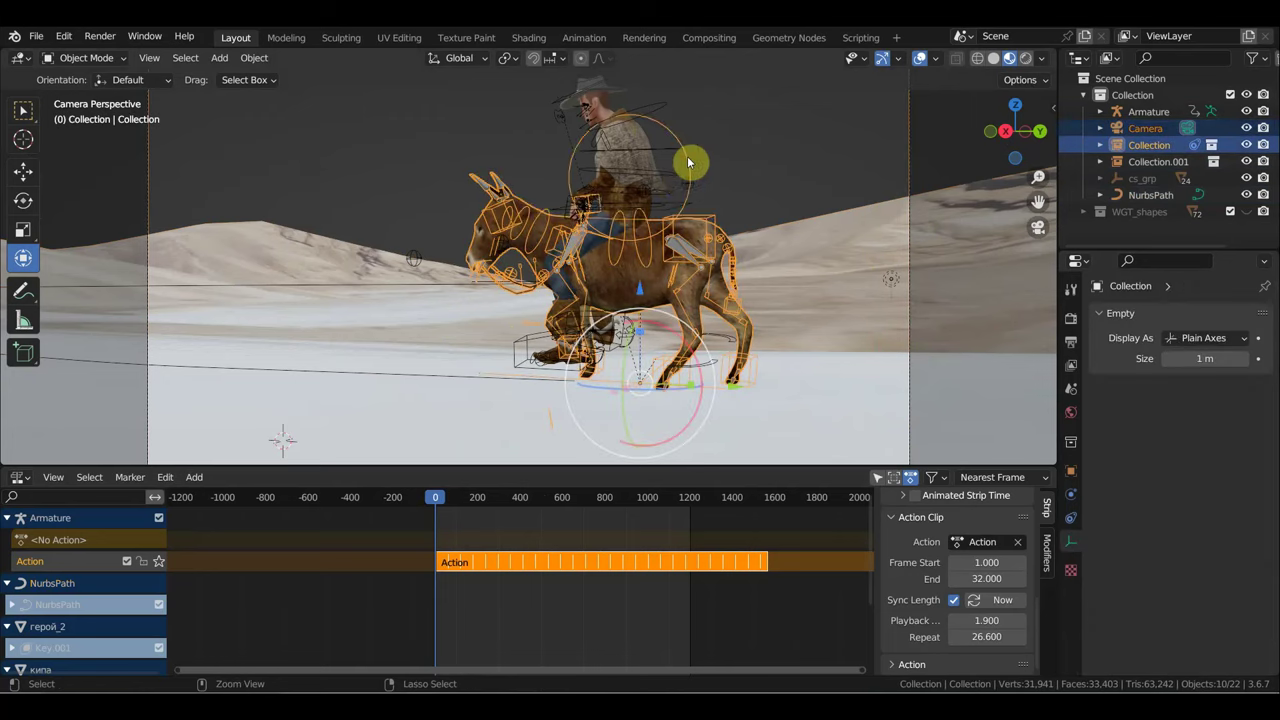
pyautogui.hotkey('ctrl', 'p')
pyautogui.click(688, 162)
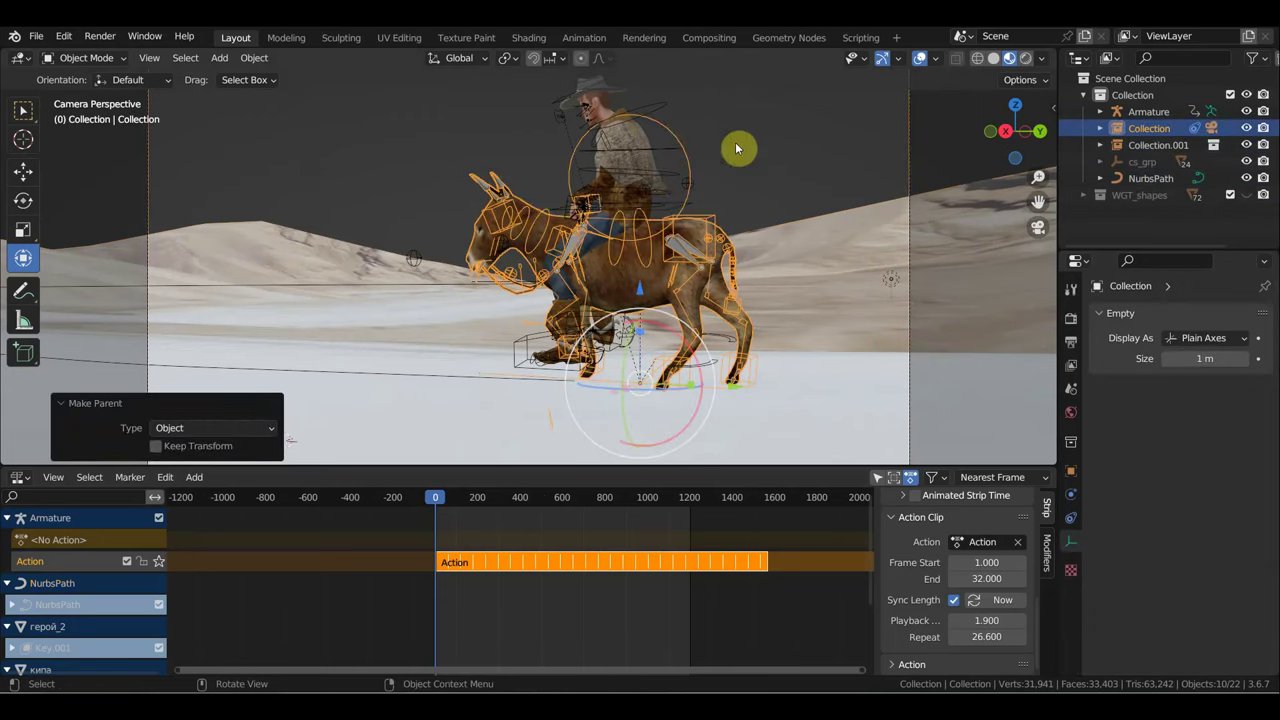
pyautogui.press('space')
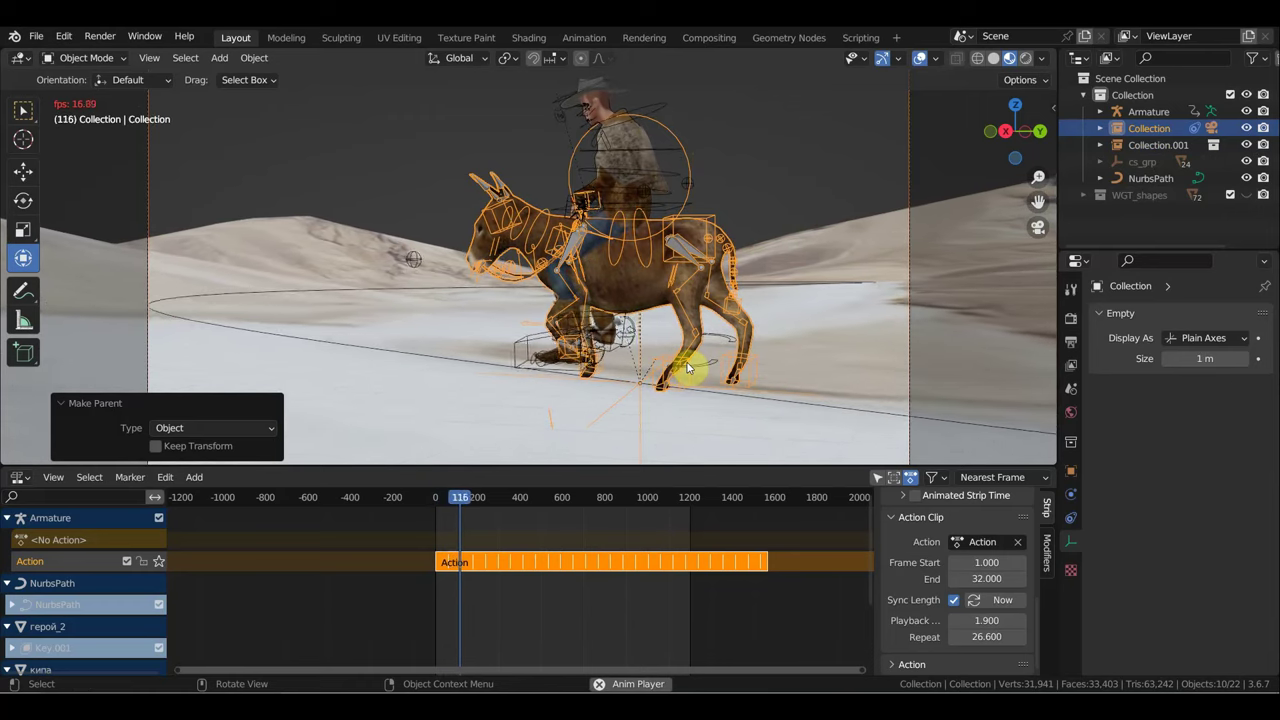
pyautogui.press('space')
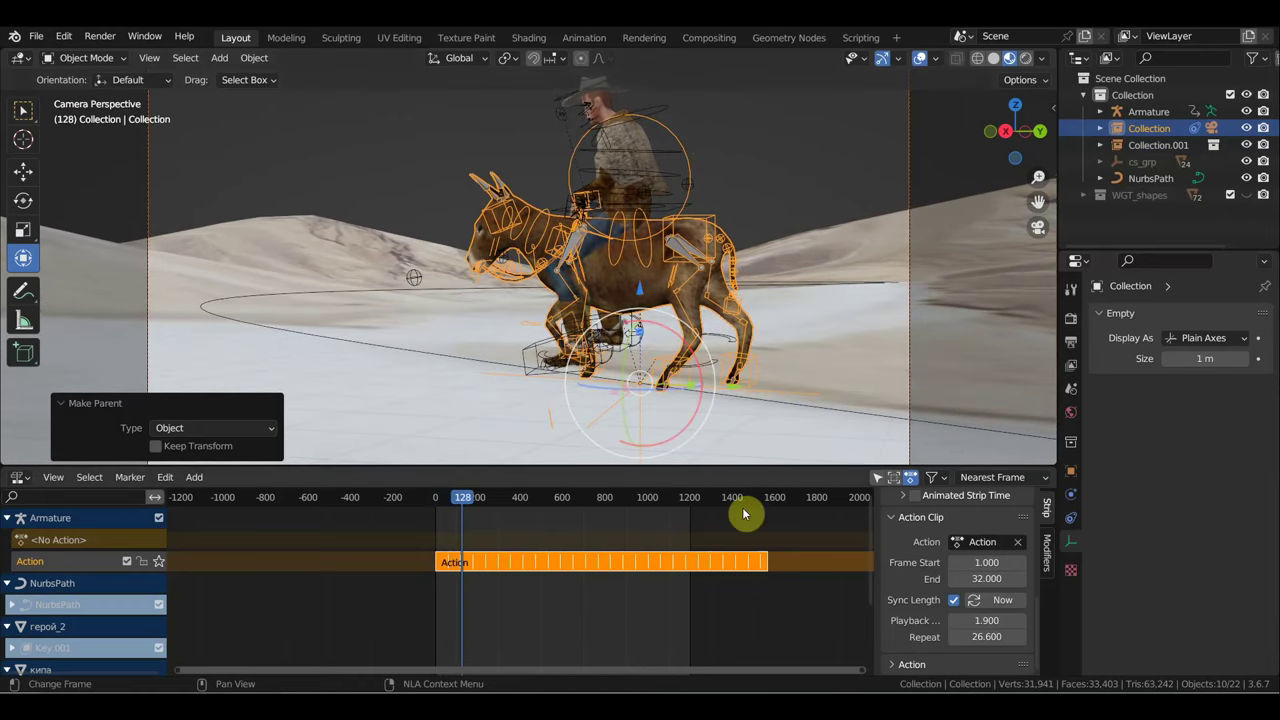
# Step: Save the desert scene file from the File menu
pyautogui.click(36, 37)
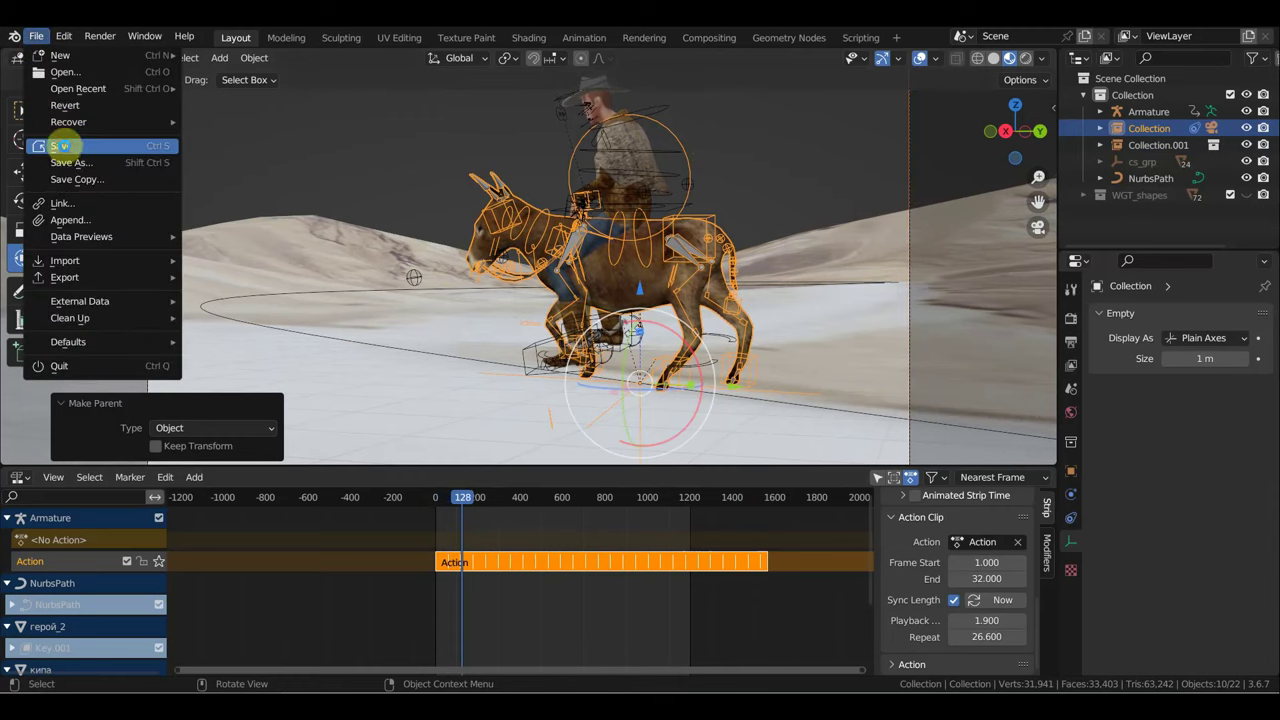
pyautogui.click(60, 146)
pyautogui.click(40, 38)
pyautogui.write('1200')
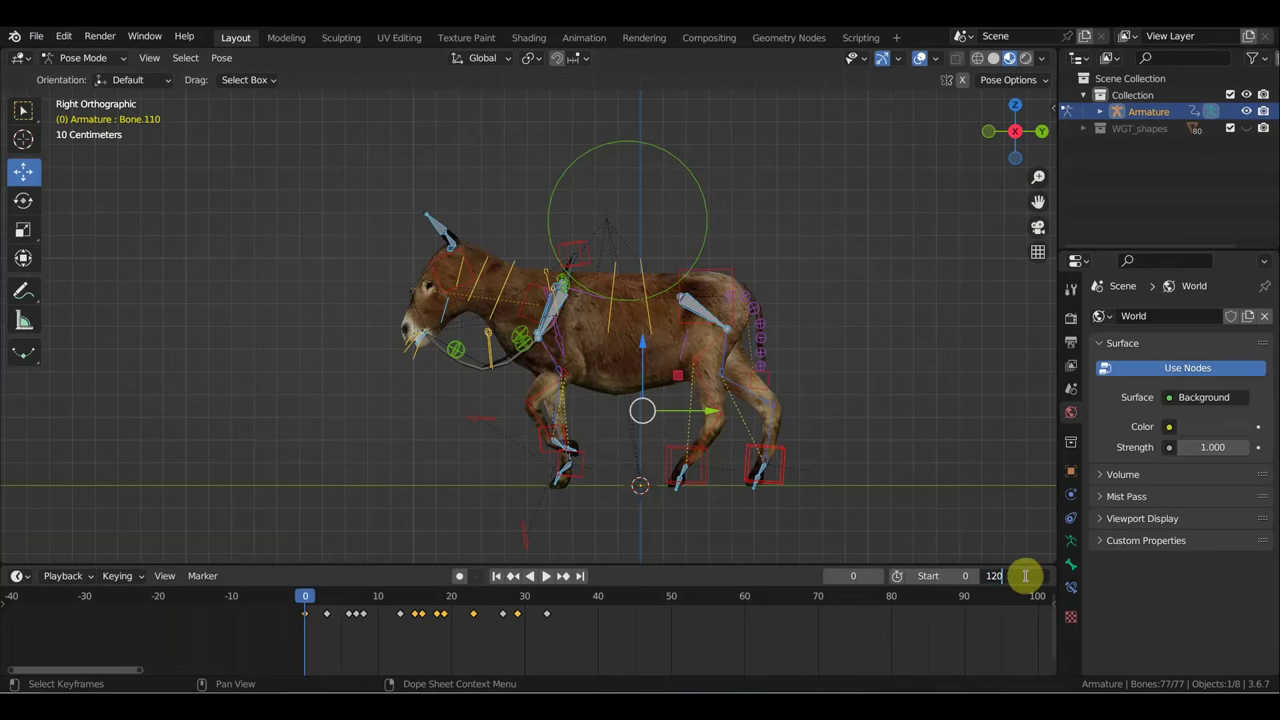
# Step: Set the donkey rig's end frame to 1200 and play the animation to check it
pyautogui.press('Return')
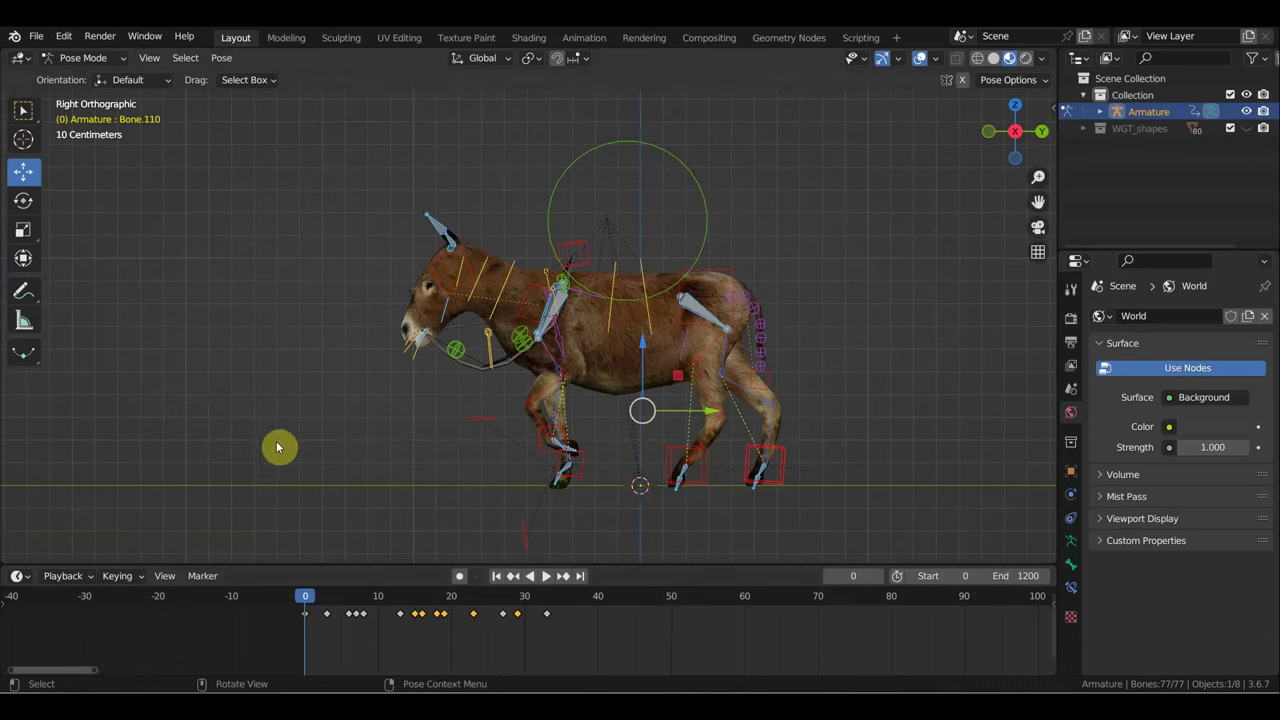
pyautogui.press('space')
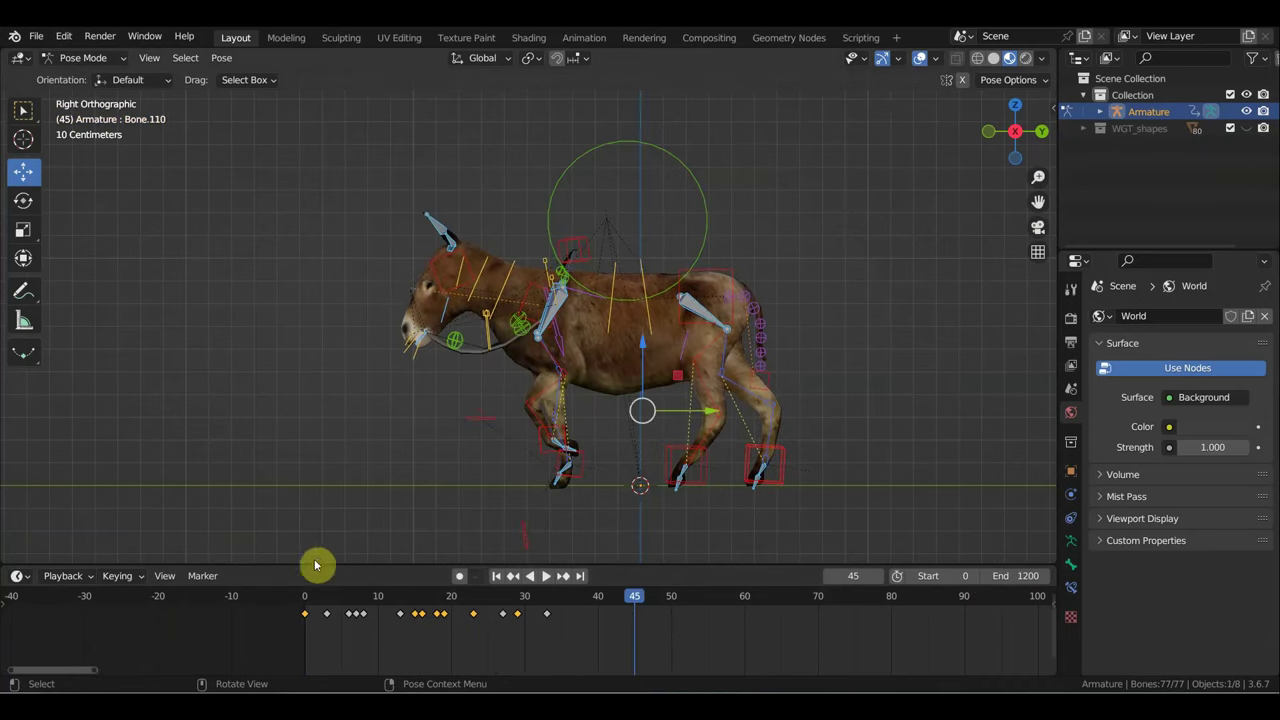
pyautogui.click(308, 600)
pyautogui.press('space')
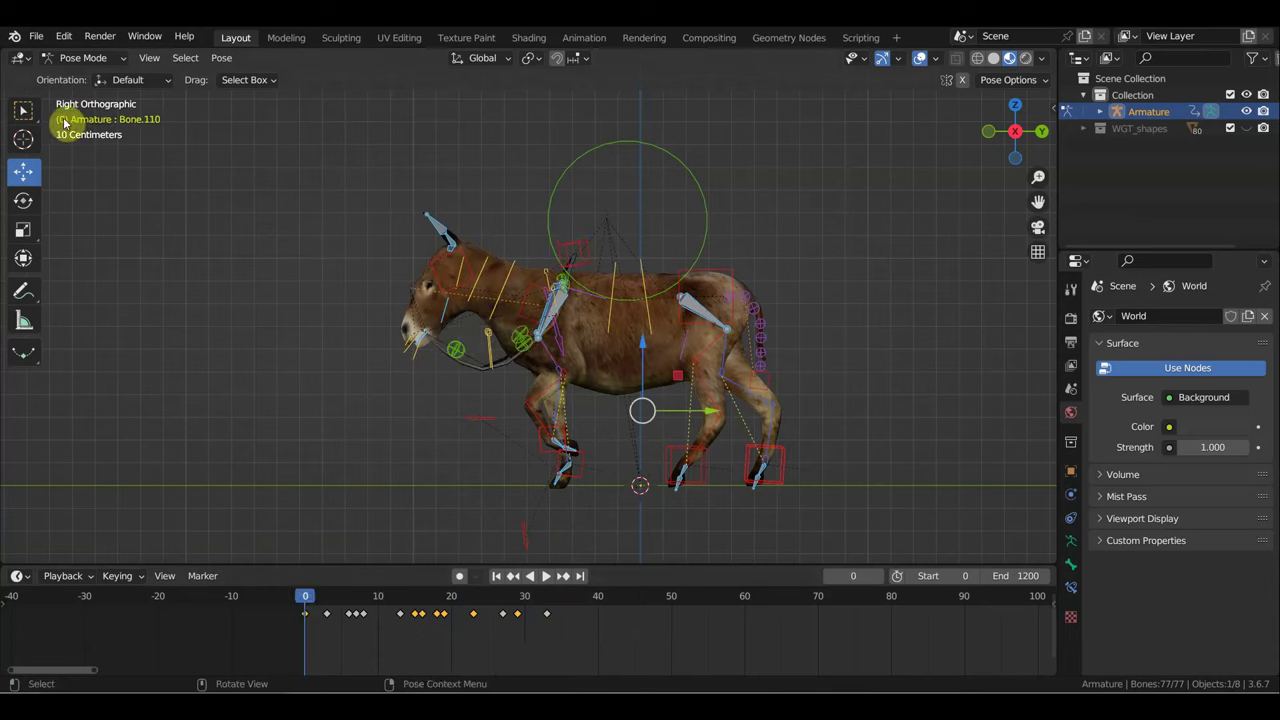
# Step: Save осел1.blend and reopen the scene file герой запада сцена 3.blend
pyautogui.click(38, 36)
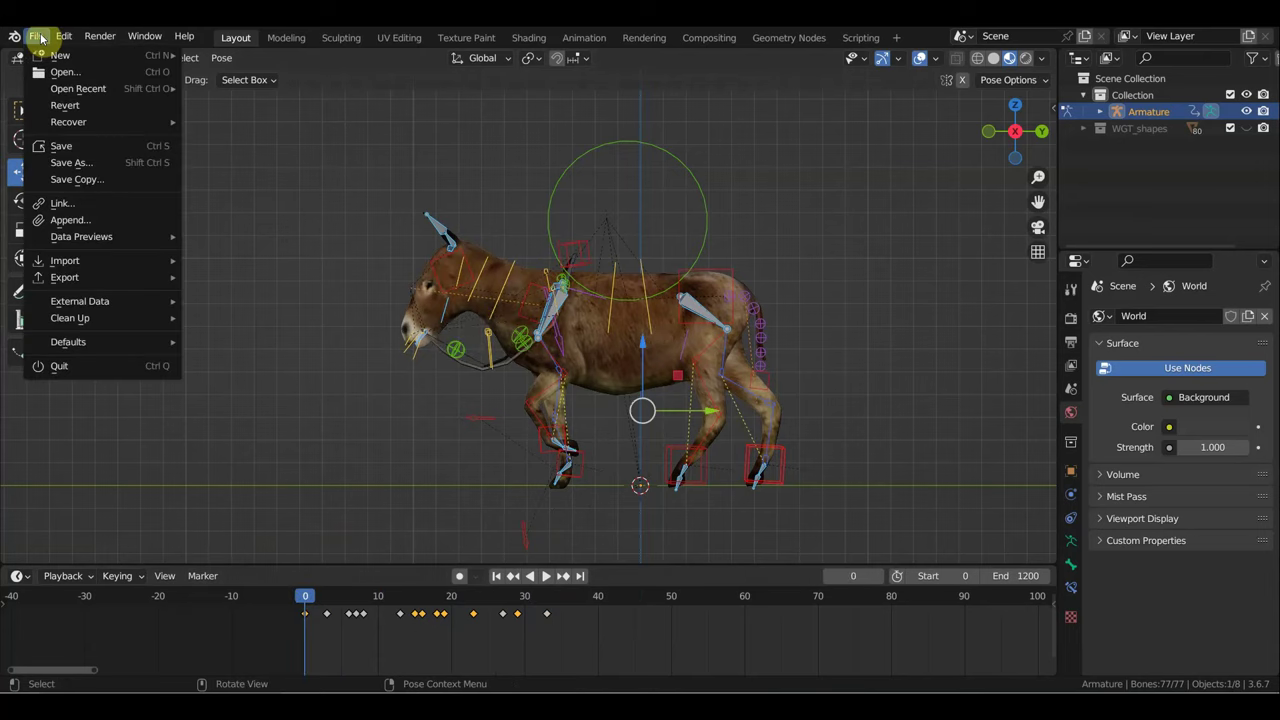
pyautogui.click(86, 146)
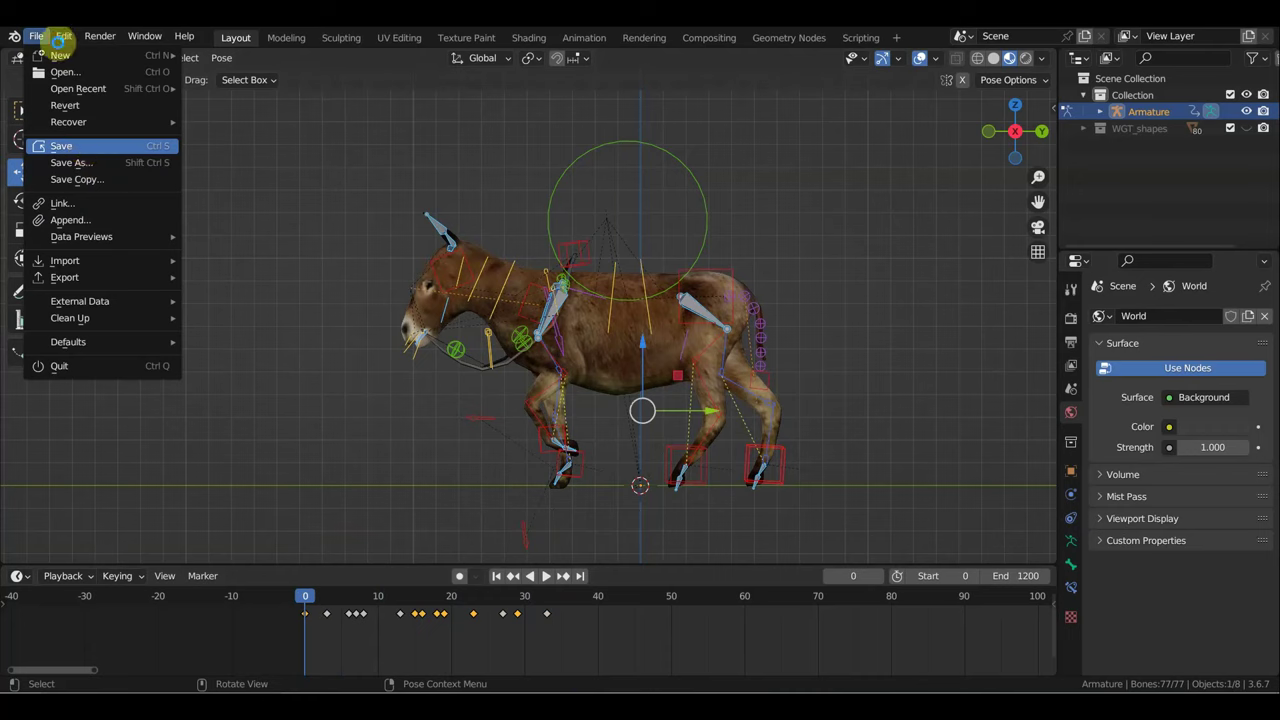
pyautogui.click(38, 36)
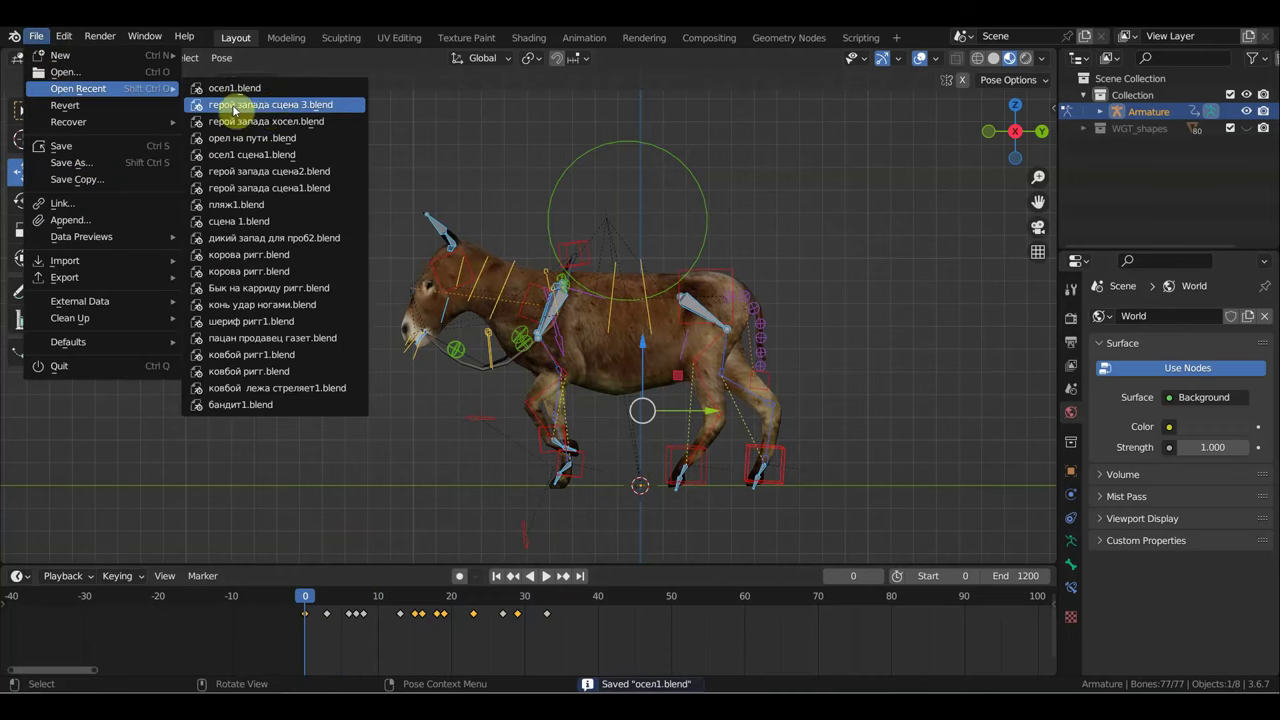
pyautogui.moveTo(78, 88)
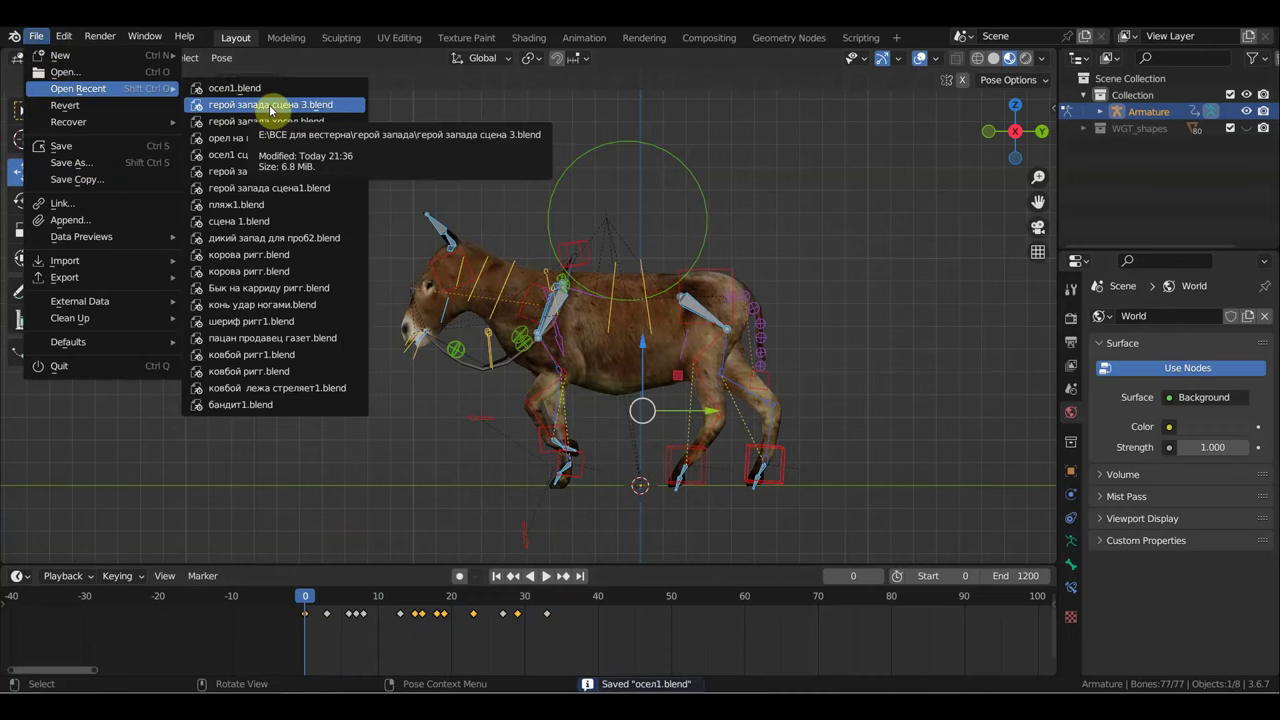
pyautogui.click(268, 104)
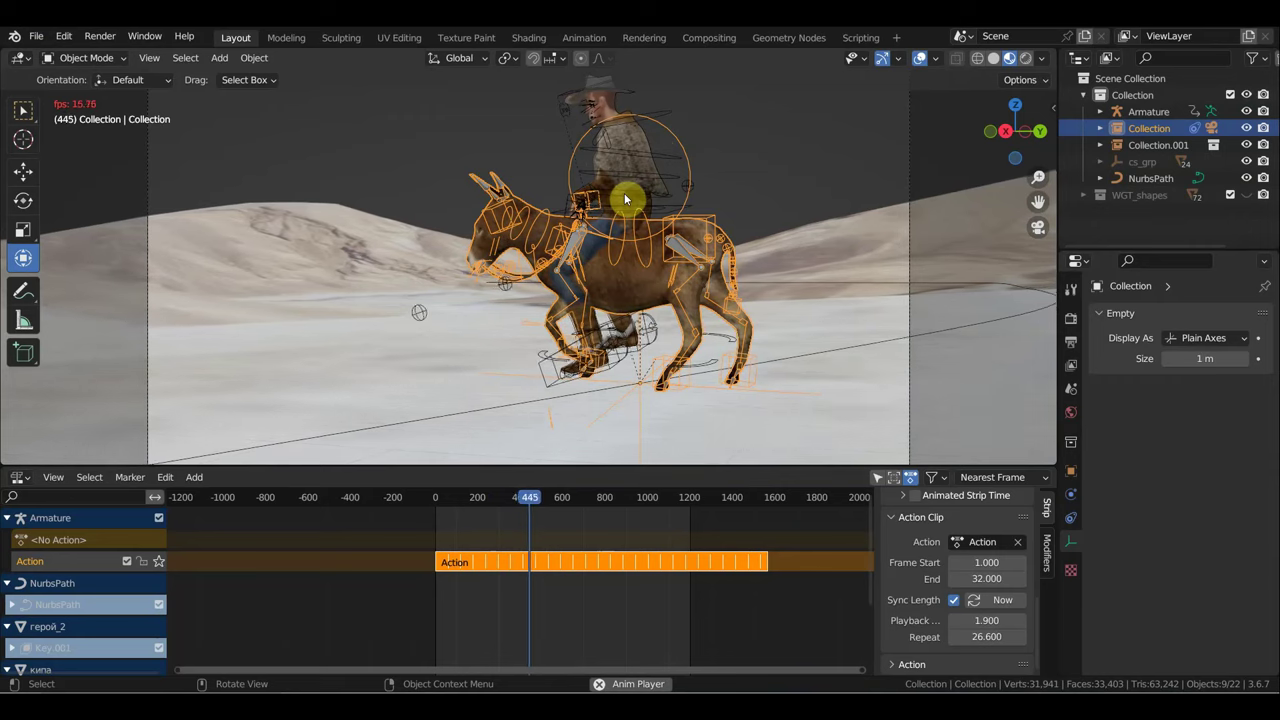
# Step: Leave the camera view, stop the ride playback, and orbit slightly around the donkey
pyautogui.scroll(-3, 640, 212)
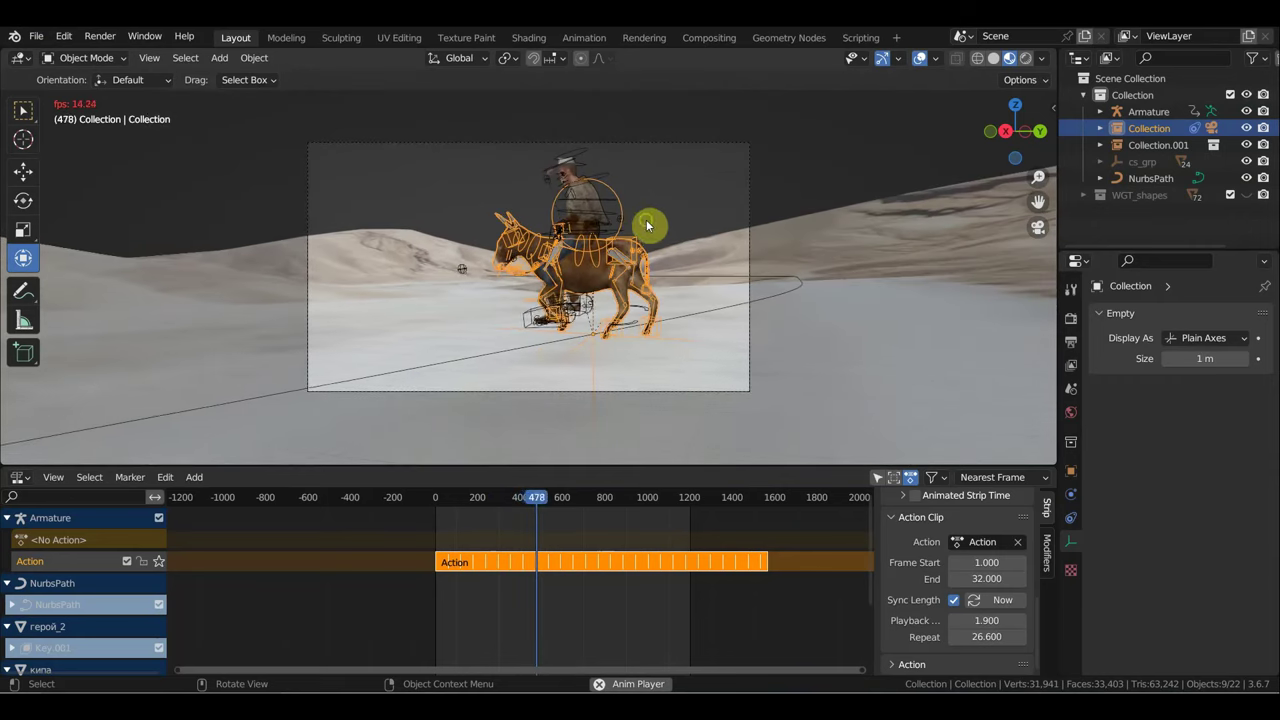
pyautogui.press('KP_0')
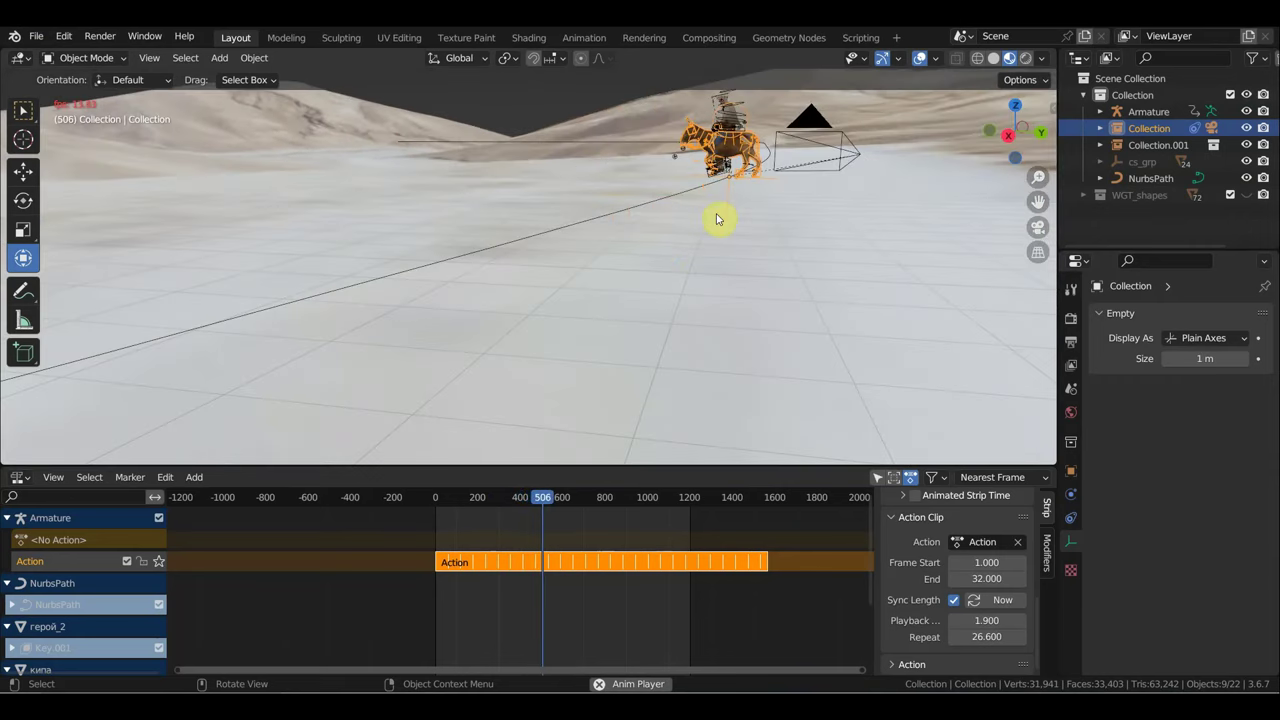
pyautogui.press('space')
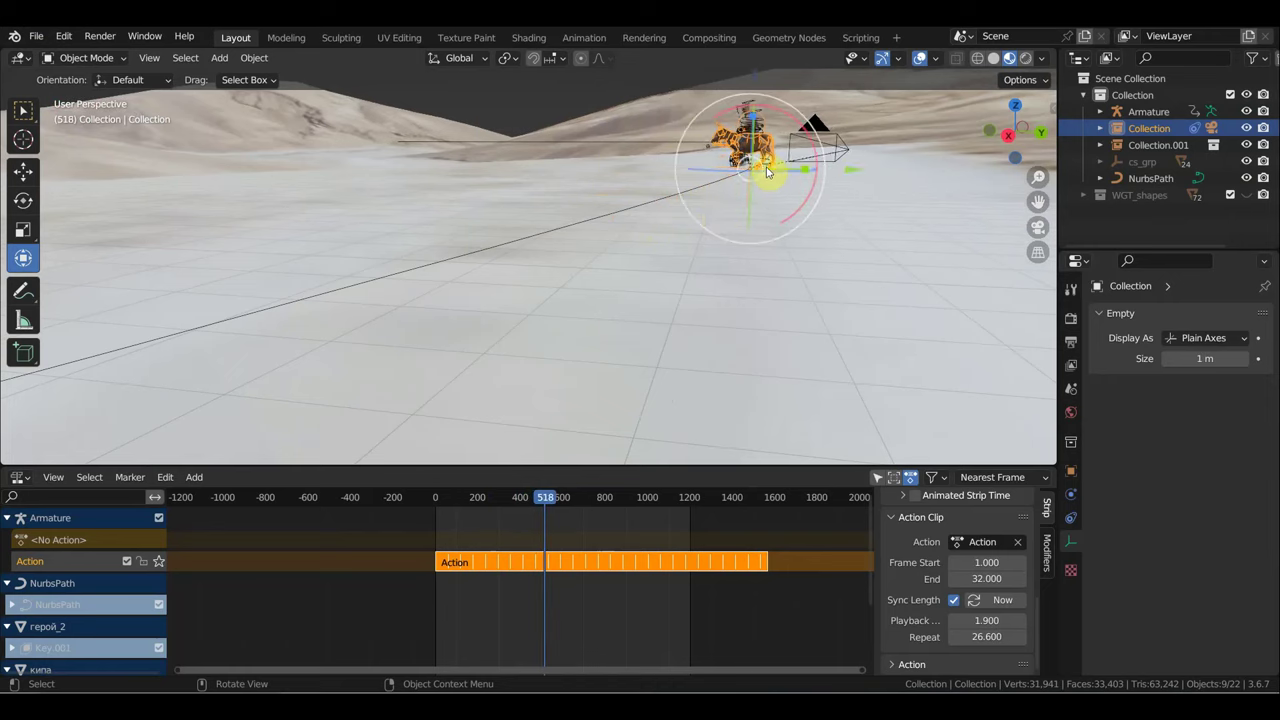
pyautogui.moveTo(767, 173); pyautogui.dragTo(746, 188, button='middle')
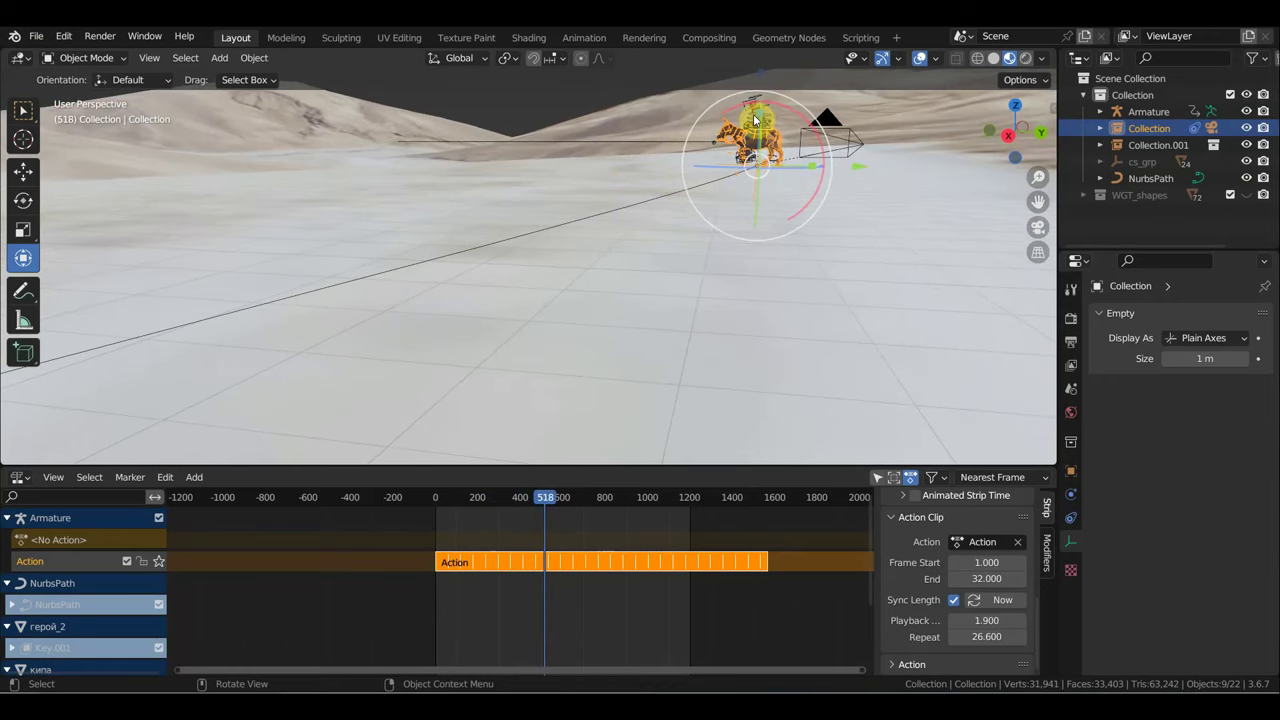
# Step: Try scaling the donkey armature to -0.35 on Y, undo it, and switch to top view
pyautogui.click(762, 137)
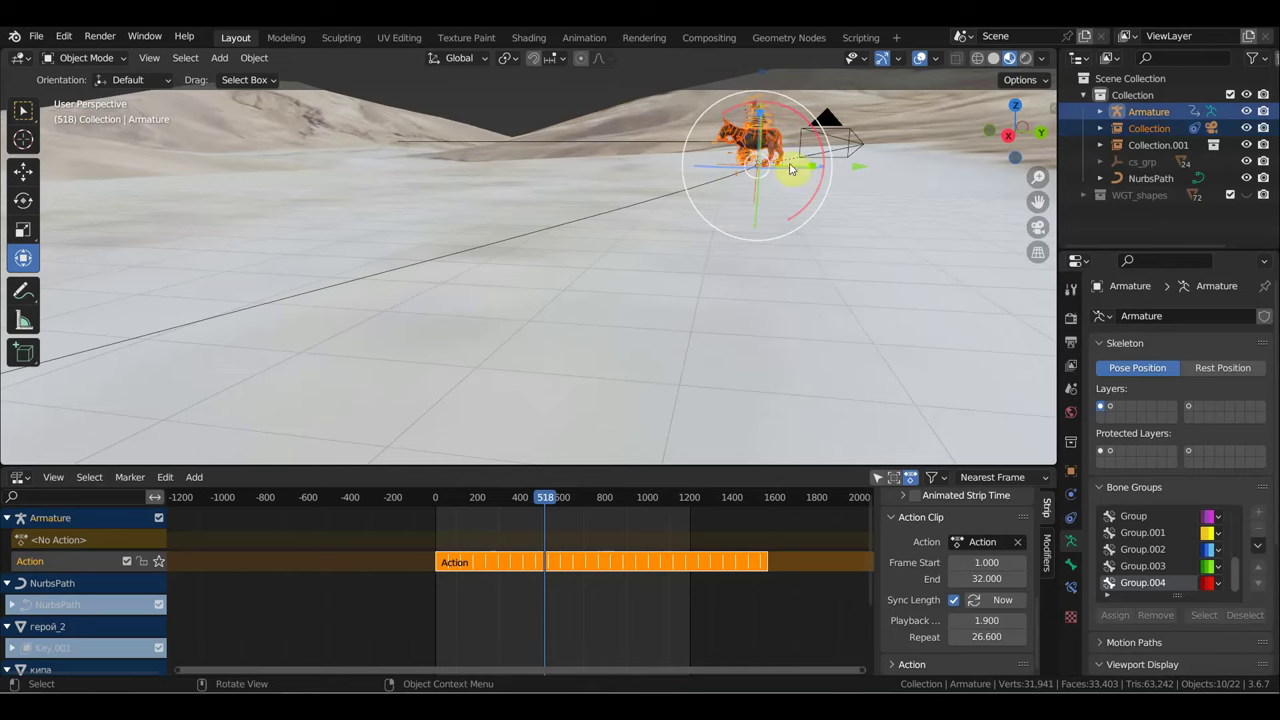
pyautogui.write('s')
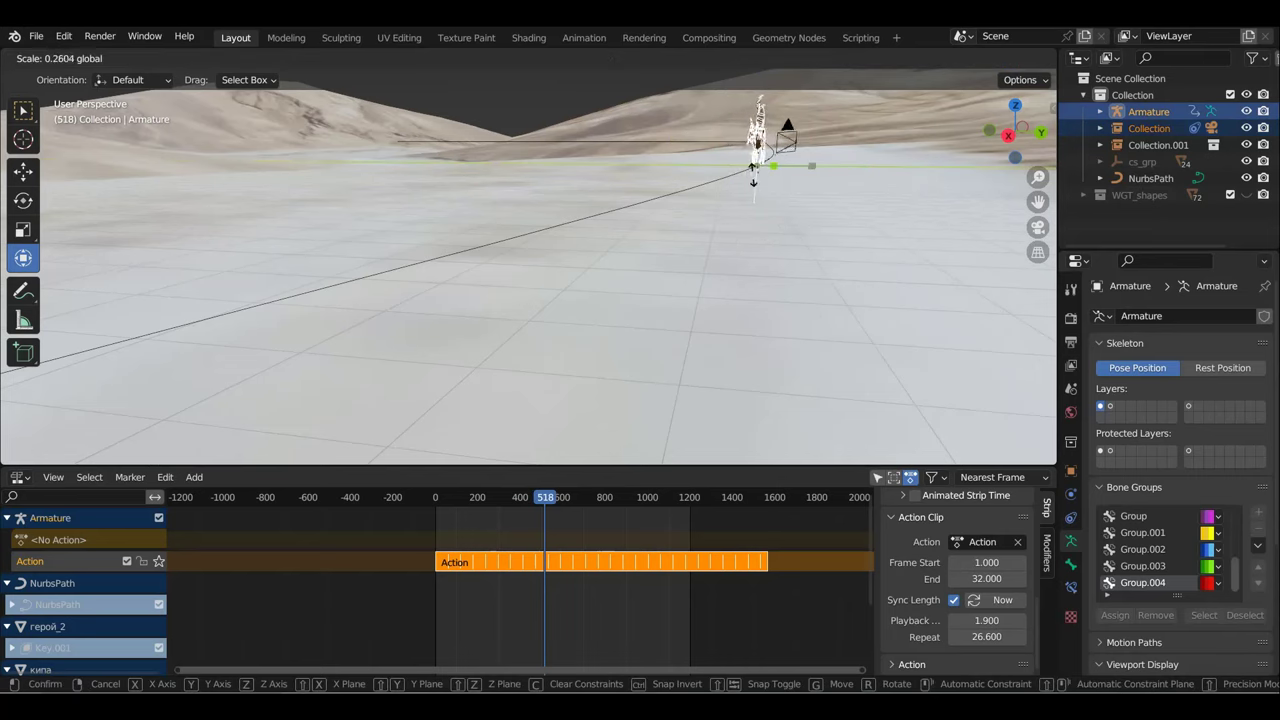
pyautogui.write('y-0.35')
pyautogui.press('Return')
pyautogui.hotkey('ctrl', 'z')
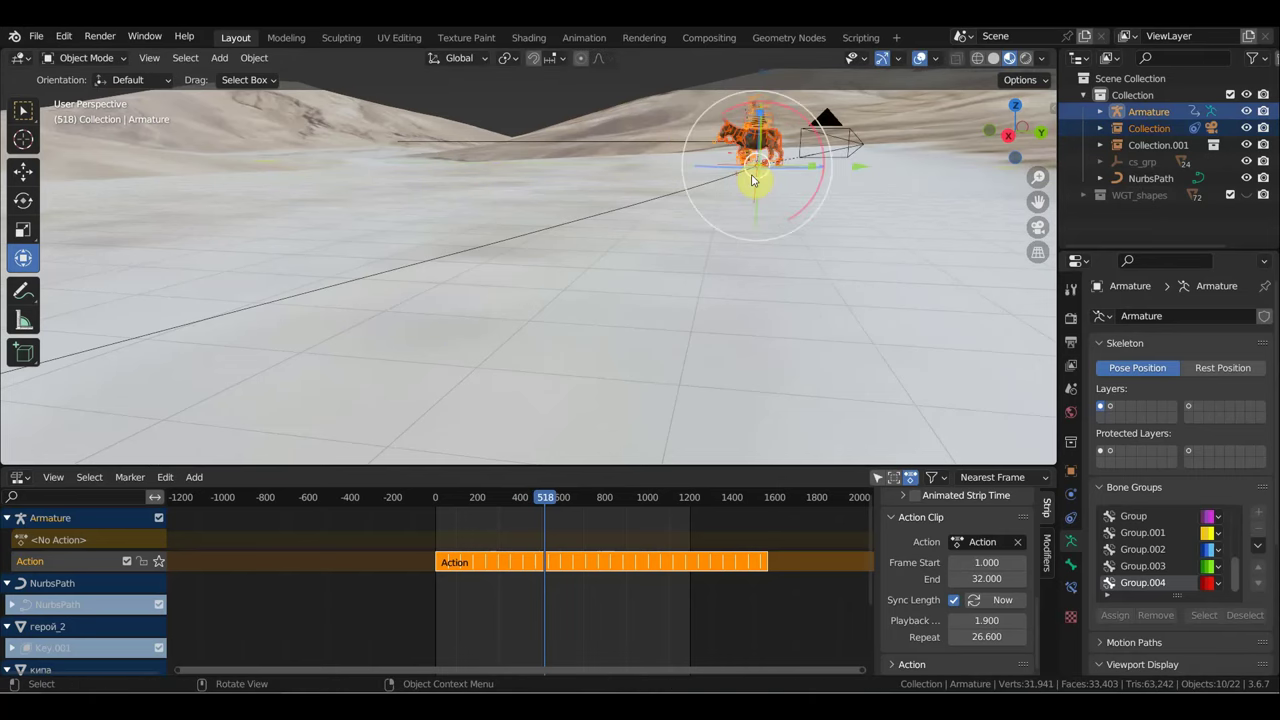
pyautogui.press('KP_7')
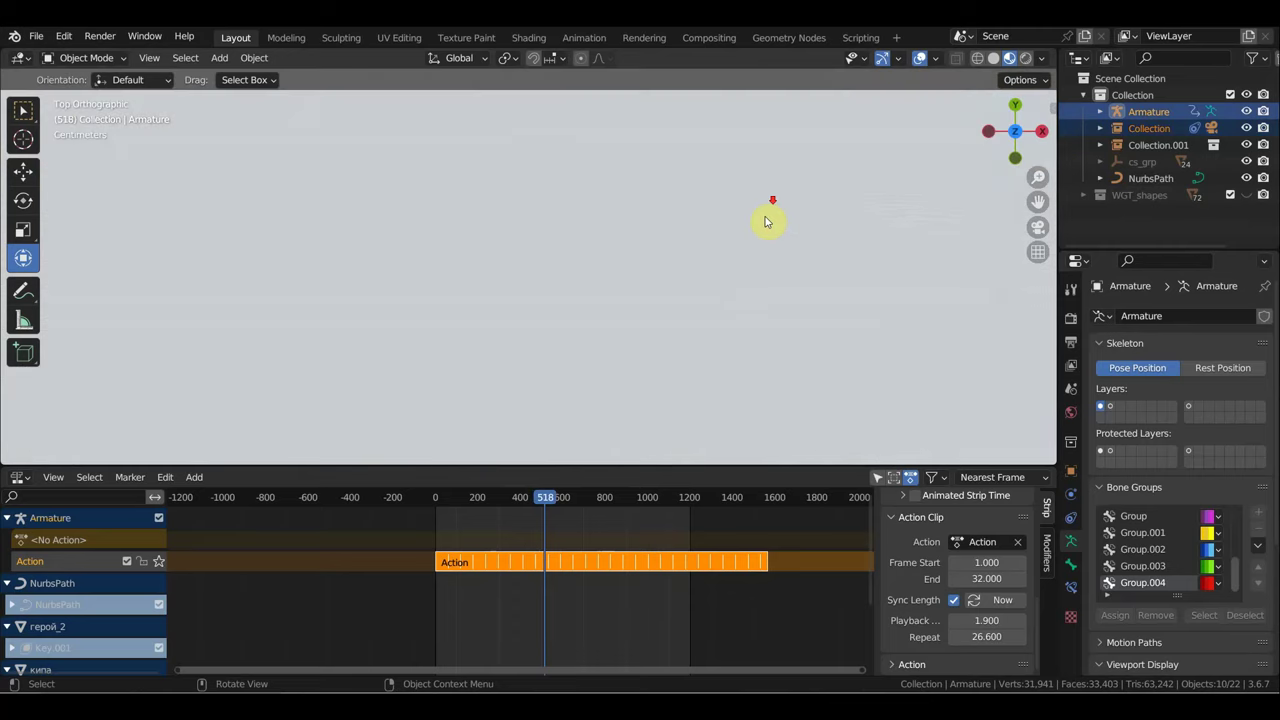
# Step: Frame the armature in top view and give it a first rotation about Z
pyautogui.scroll(-3, 697, 261)
pyautogui.scroll(-2, 697, 261)
pyautogui.scroll(-2, 697, 261)
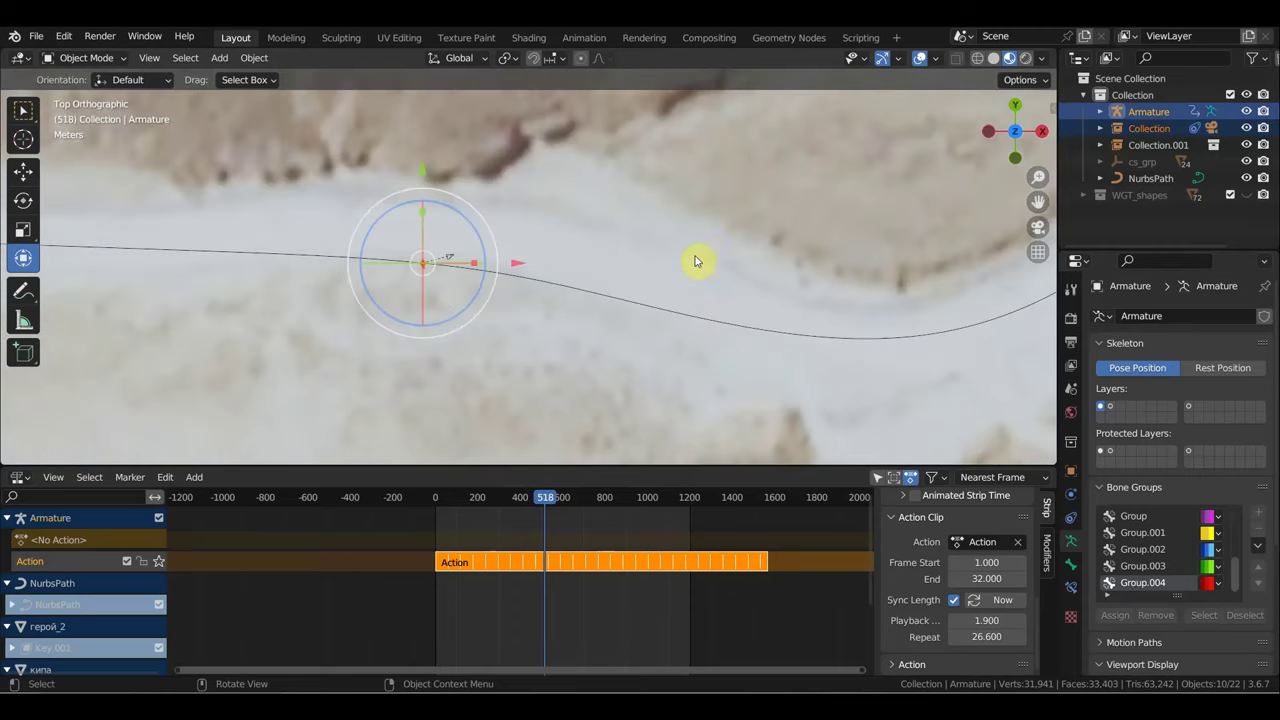
pyautogui.moveTo(645, 260)
pyautogui.keyDown('shift'); pyautogui.mouseDown(button='middle')
pyautogui.moveTo(894, 277)
pyautogui.moveTo(563, 251)
pyautogui.mouseUp(button='middle'); pyautogui.keyUp('shift')
pyautogui.scroll(5, 800, 304)
pyautogui.scroll(-2, 811, 306)
pyautogui.scroll(3, 645, 251)
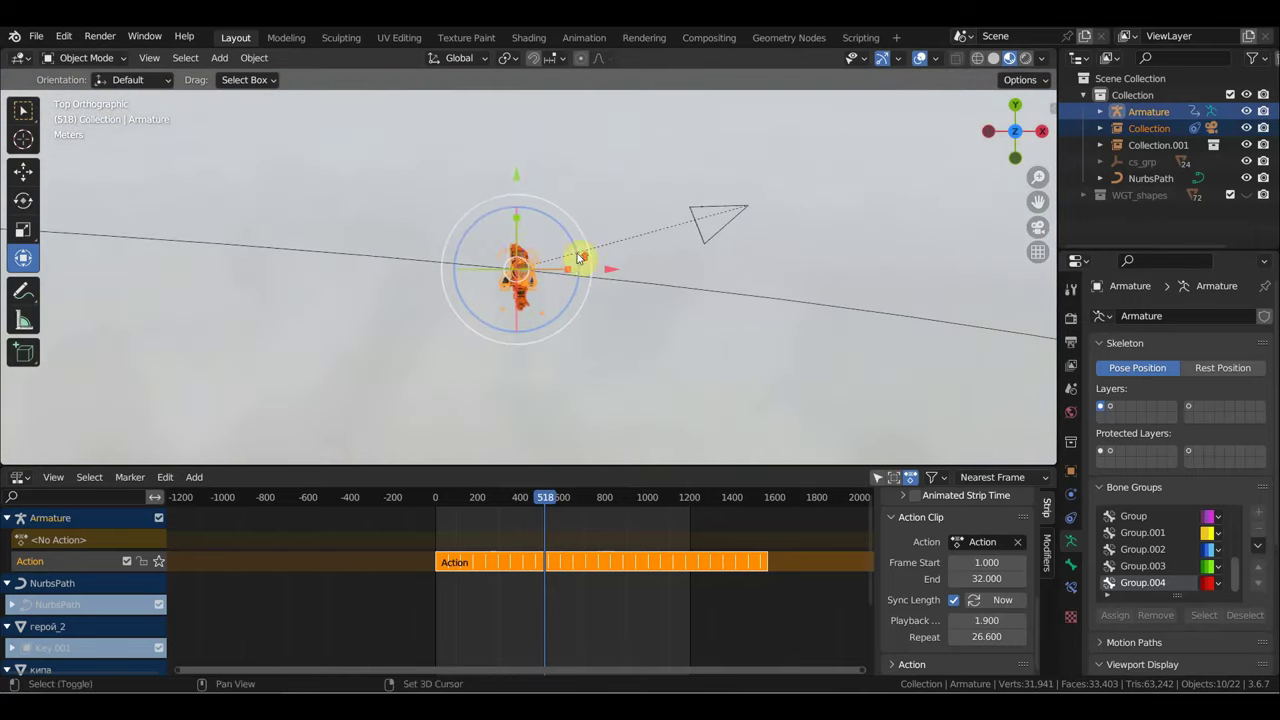
pyautogui.scroll(2, 577, 258)
pyautogui.scroll(1, 577, 258)
pyautogui.press('r')
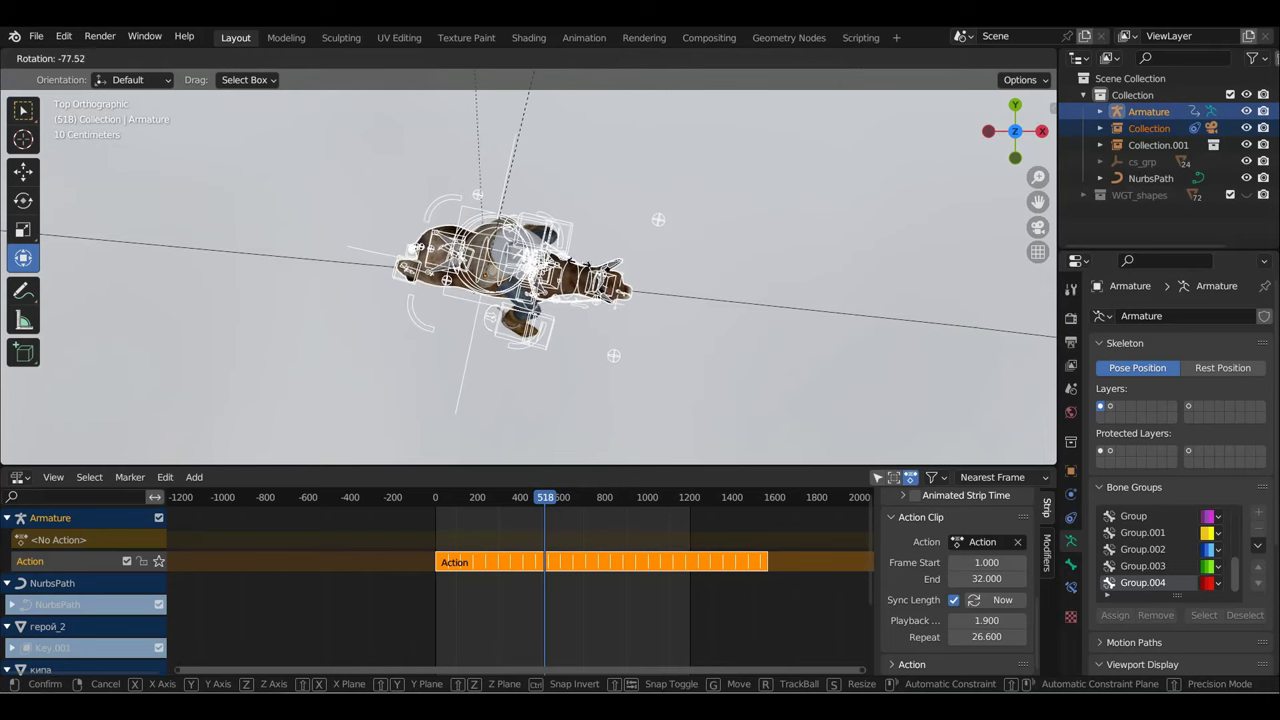
pyautogui.click(577, 265)
# Step: Refine the armature's Z rotation to -175°, checking the heading with playback, then view through the camera
pyautogui.press('r')
pyautogui.click(789, 268)
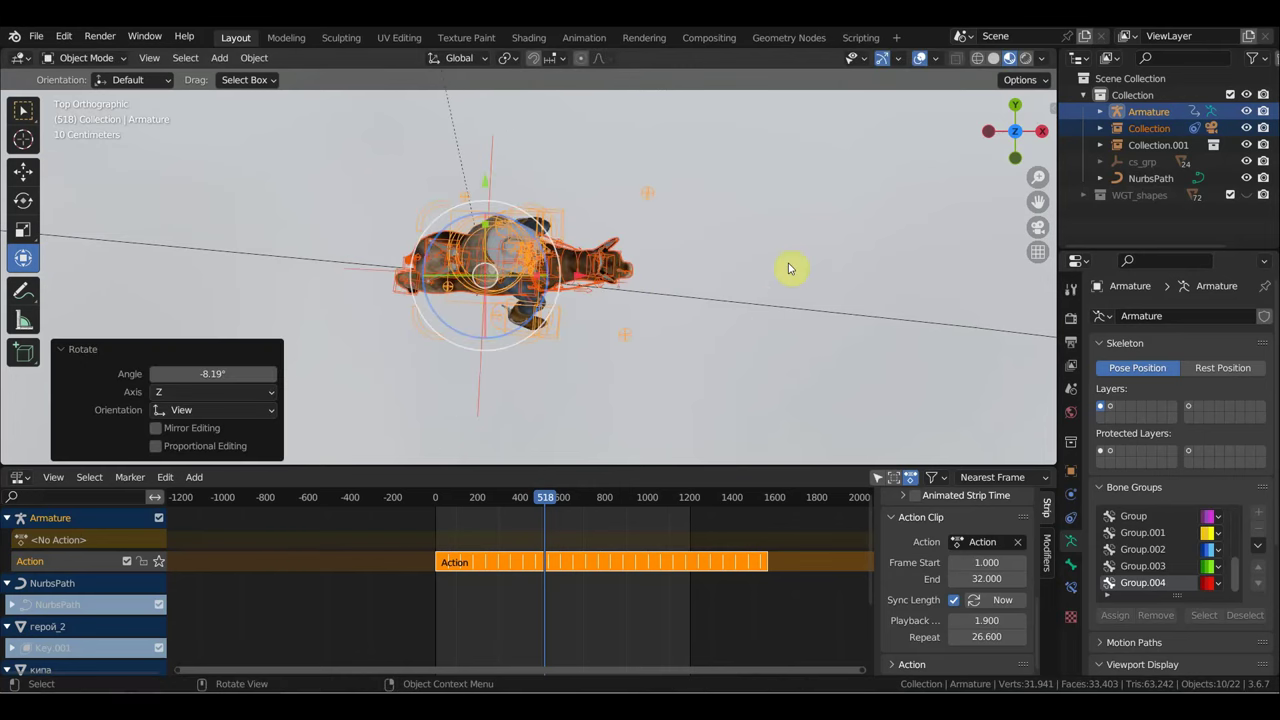
pyautogui.press('space')
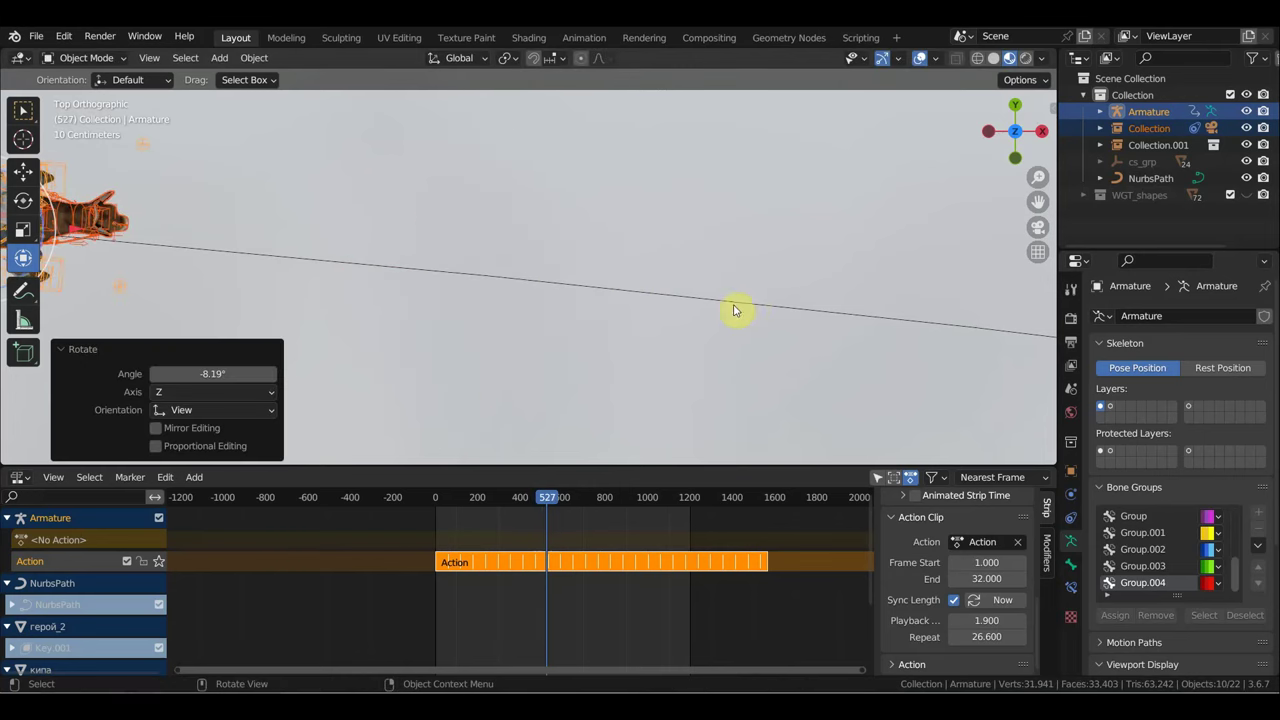
pyautogui.moveTo(546, 503); pyautogui.dragTo(546, 503)
pyautogui.press('r')
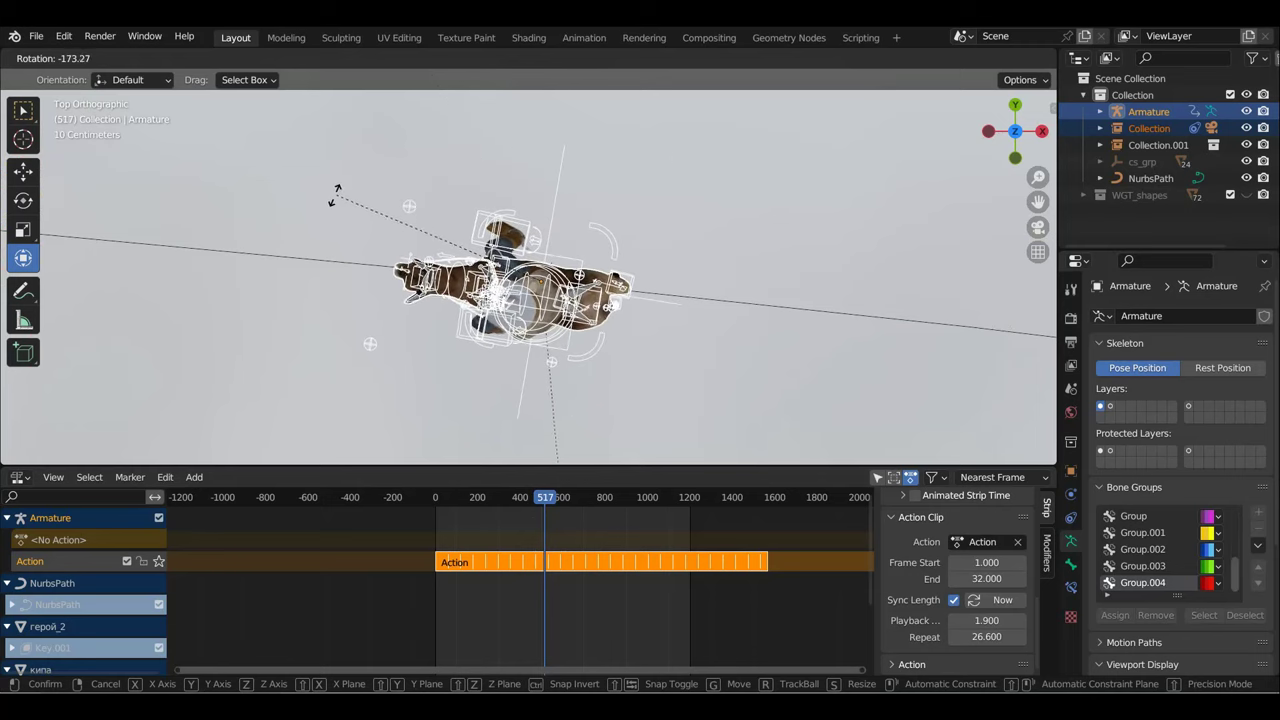
pyautogui.click(420, 256)
pyautogui.press('space')
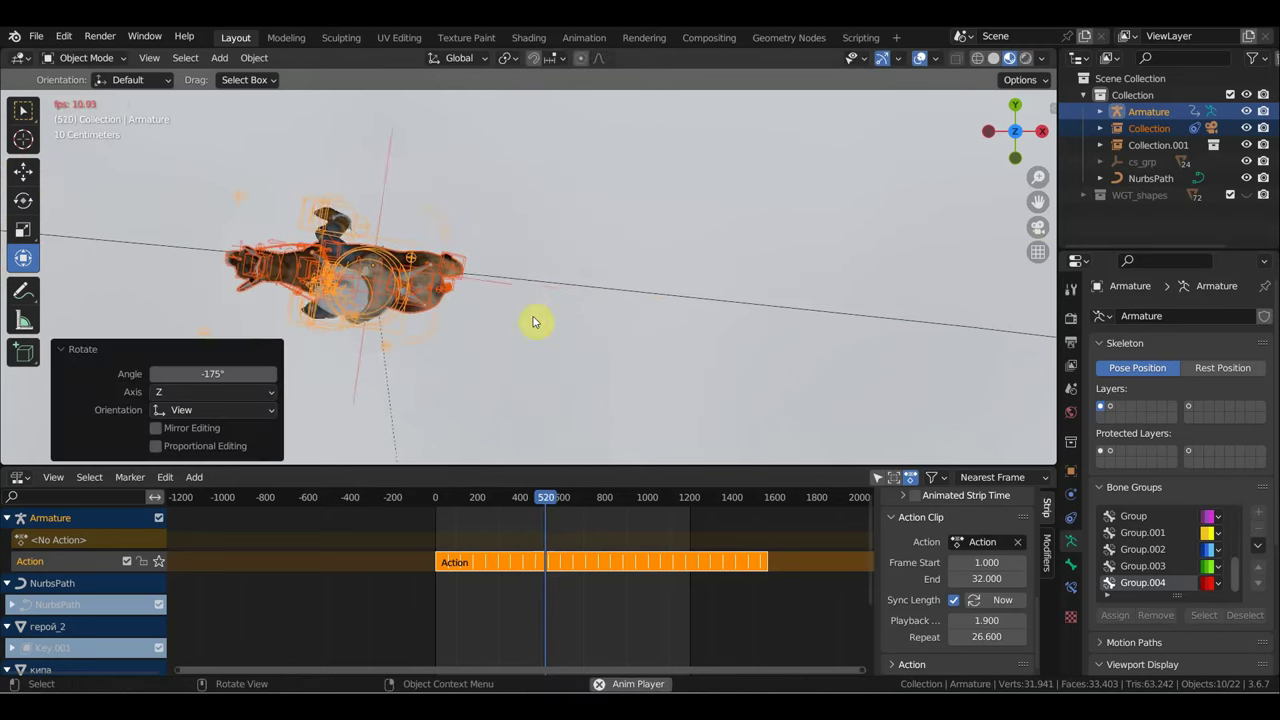
pyautogui.press('KP_0')
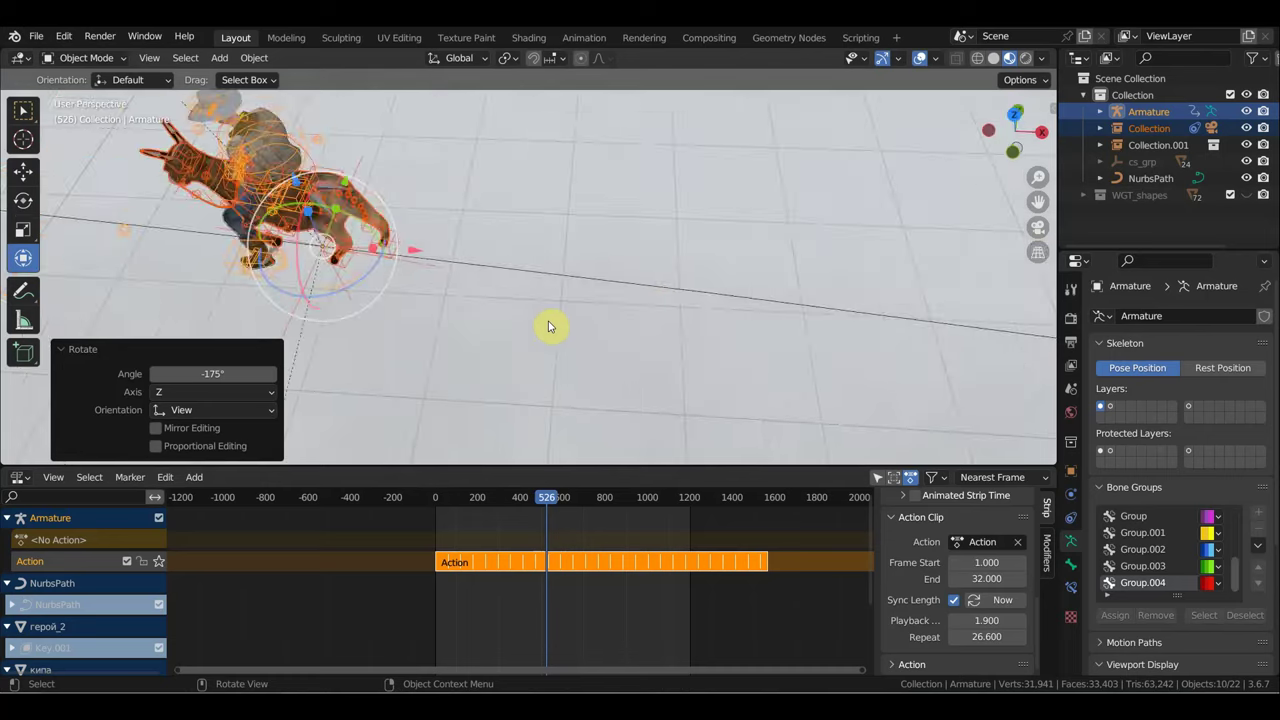
# Step: Play the camera-followed ride, rewind to frame 0, and bring up the File menu
pyautogui.press('space')
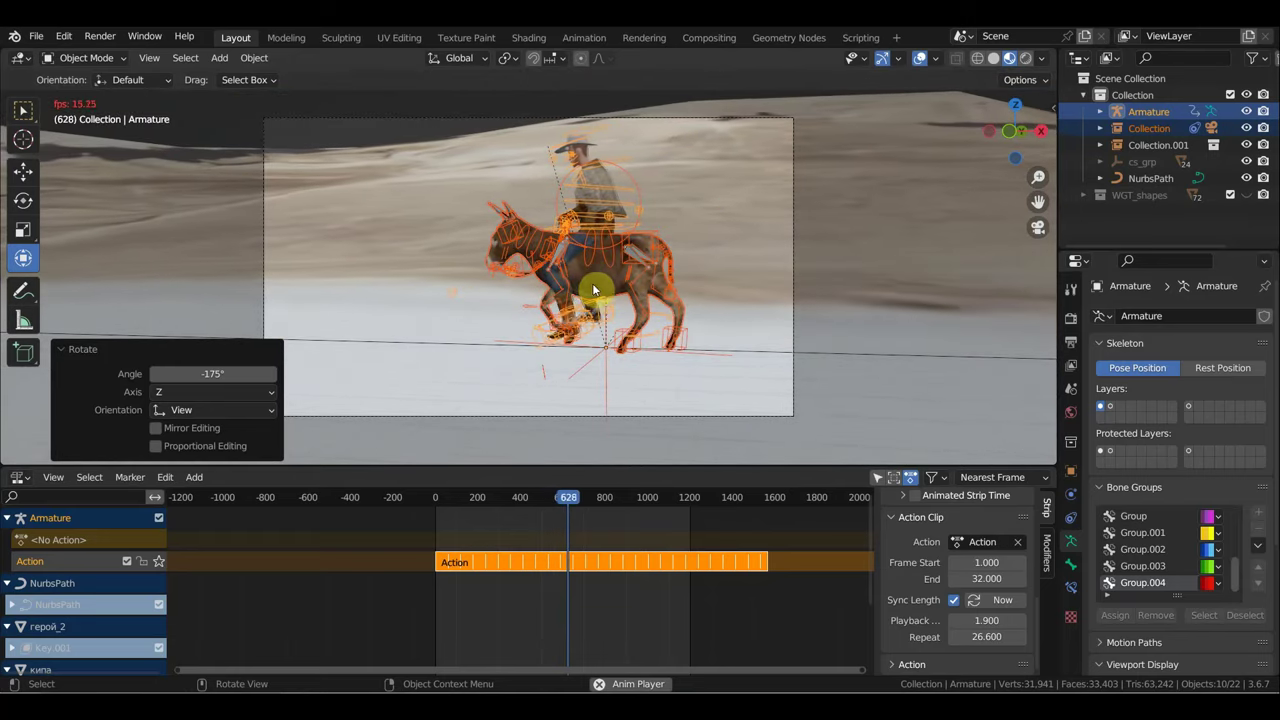
pyautogui.scroll(3, 602, 297)
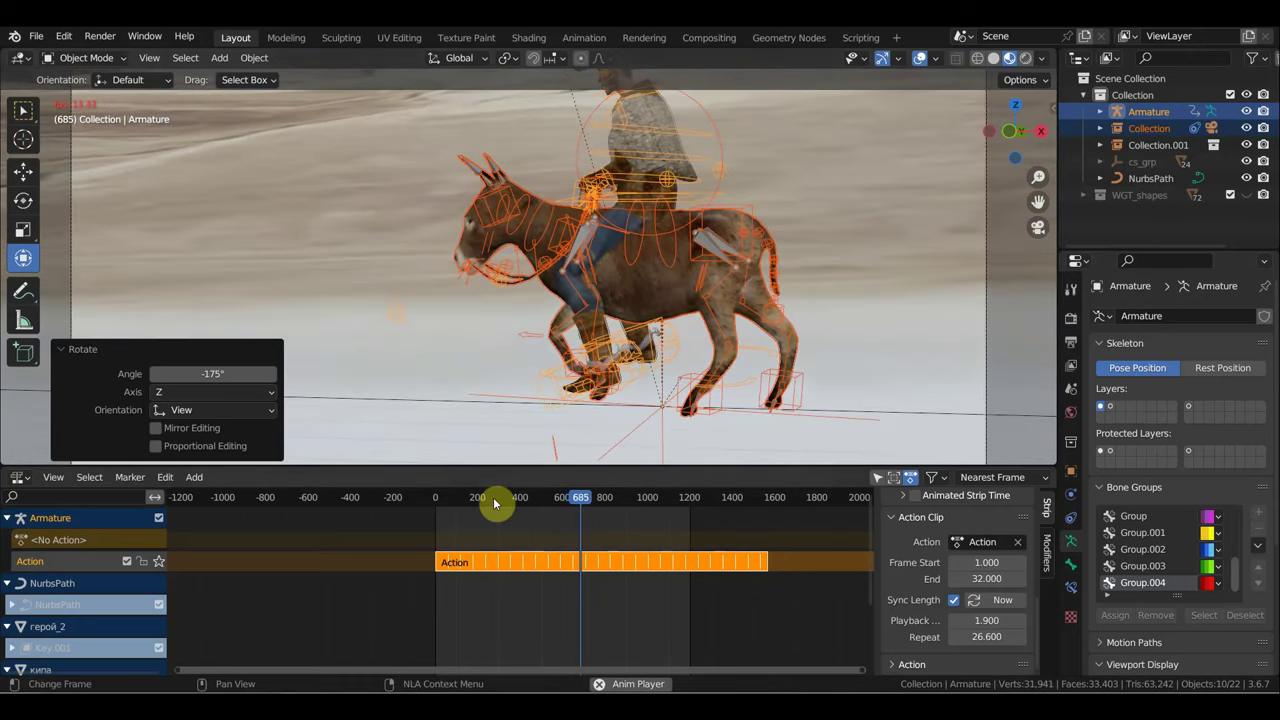
pyautogui.press('space')
pyautogui.click(437, 498)
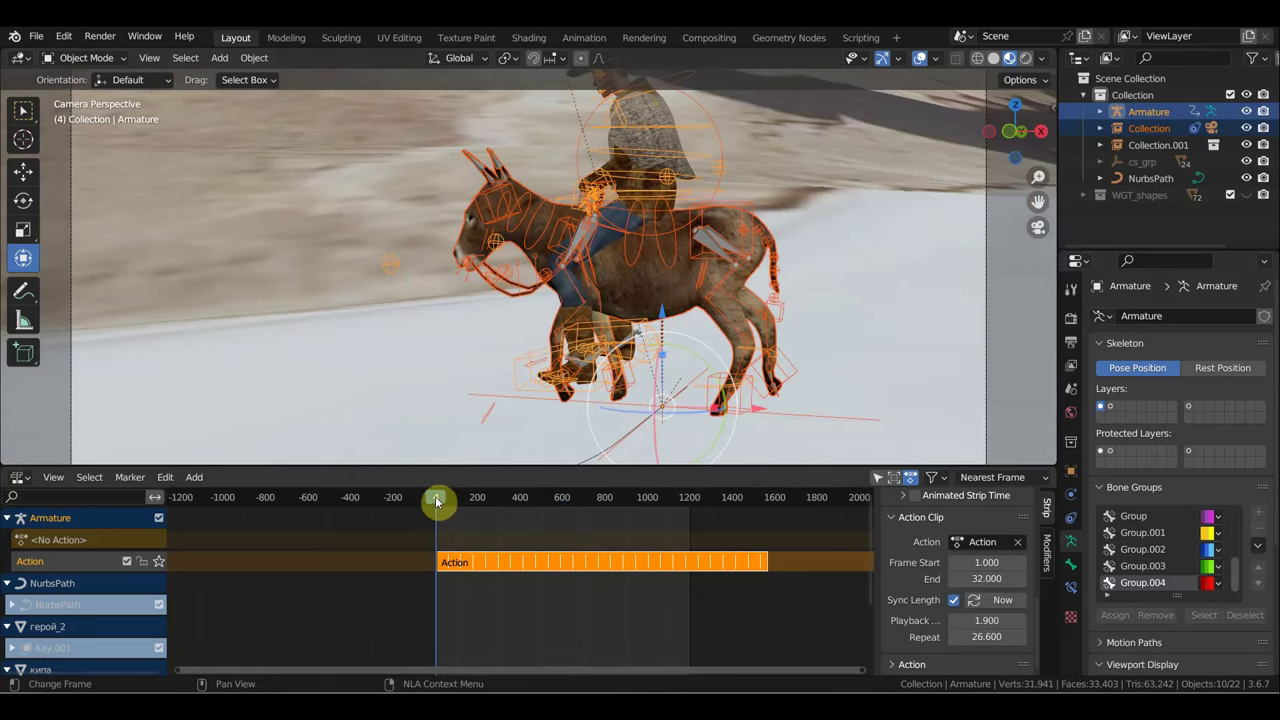
pyautogui.press('space')
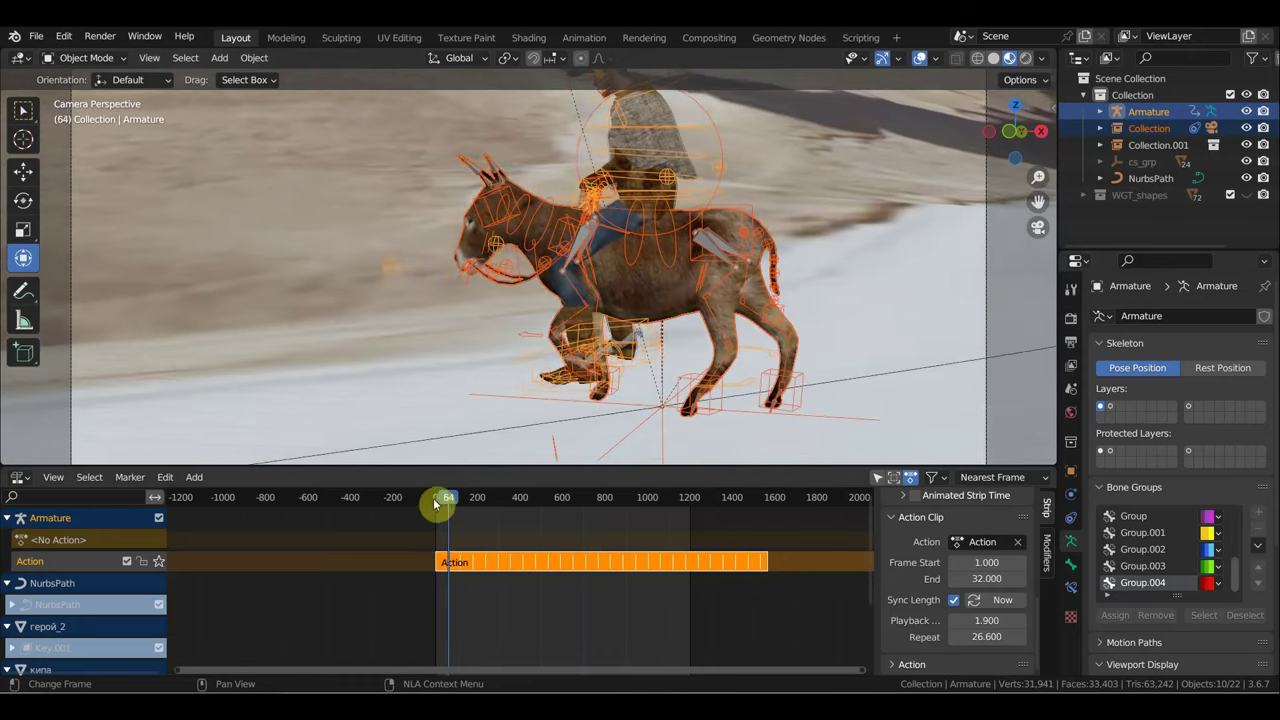
pyautogui.press('Escape')
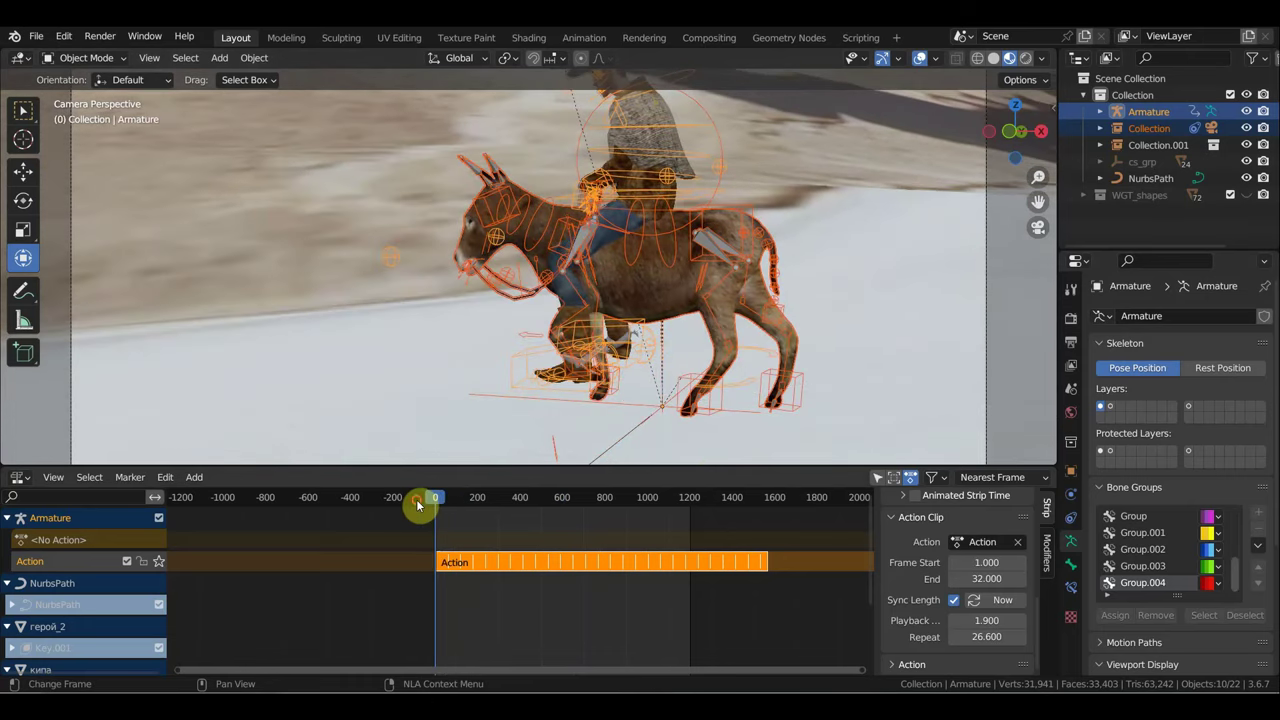
pyautogui.moveTo(416, 503); pyautogui.dragTo(407, 511)
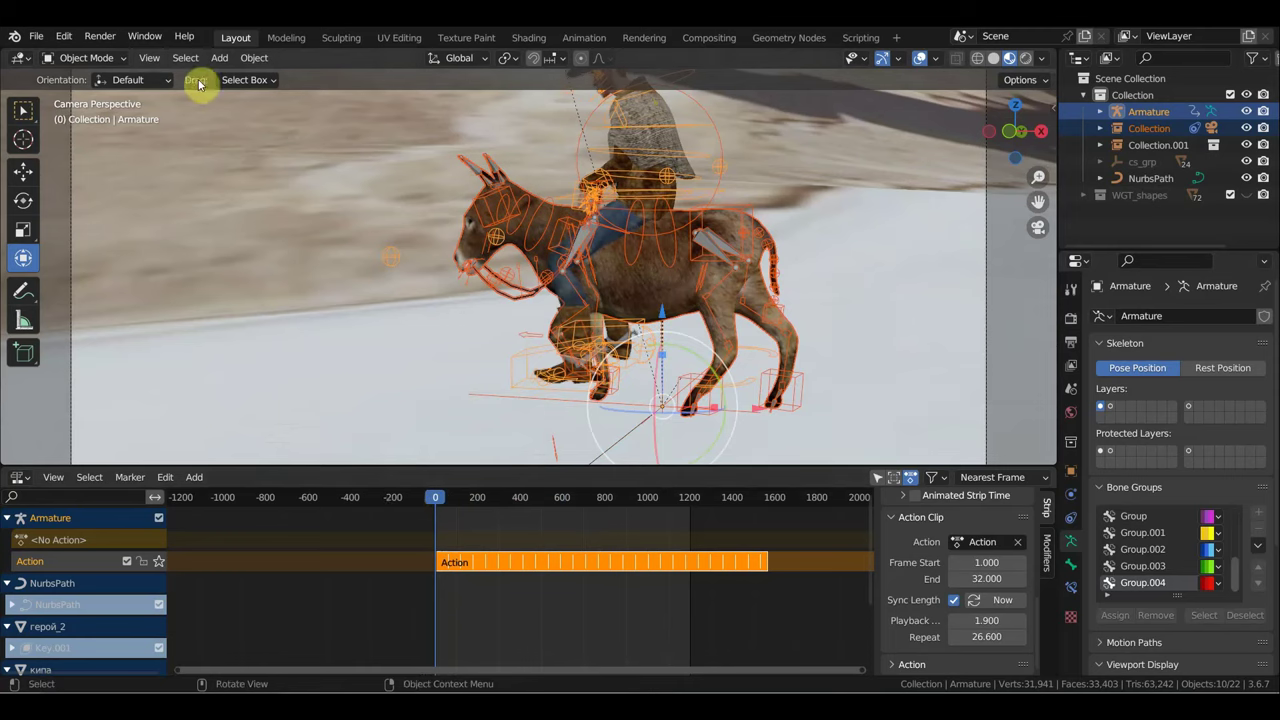
pyautogui.click(34, 44)
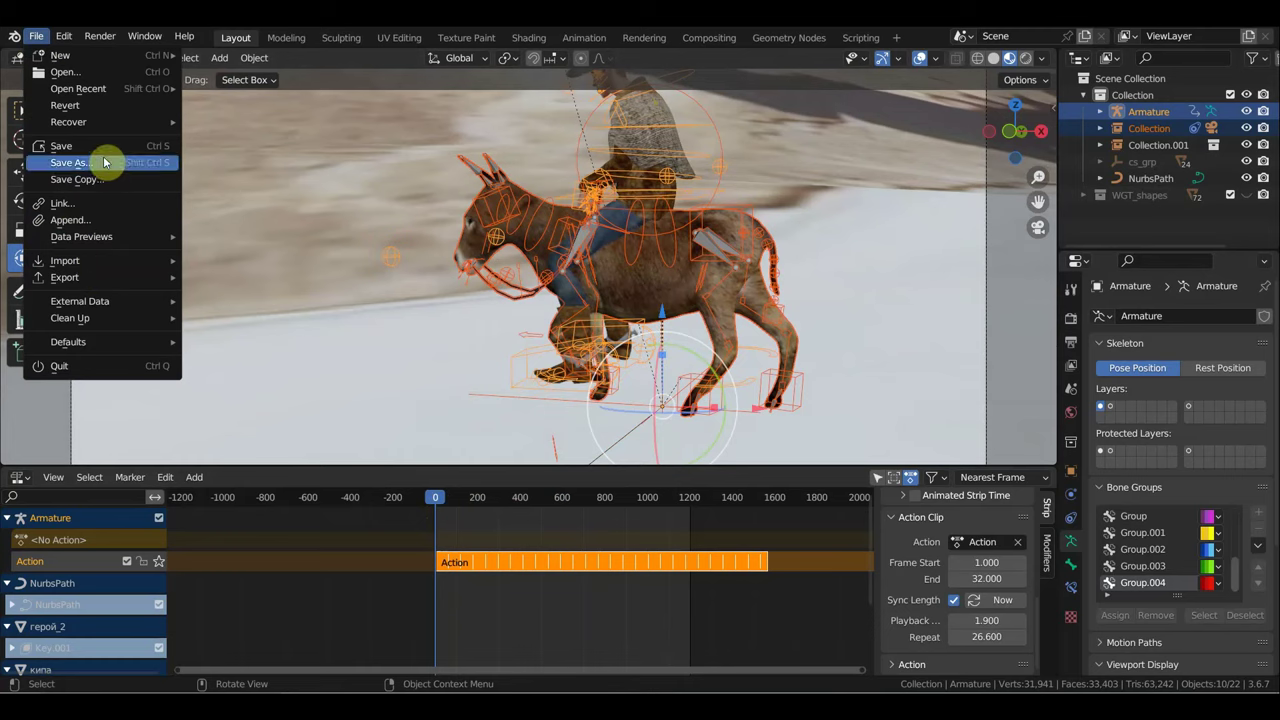
pyautogui.moveTo(78, 88)
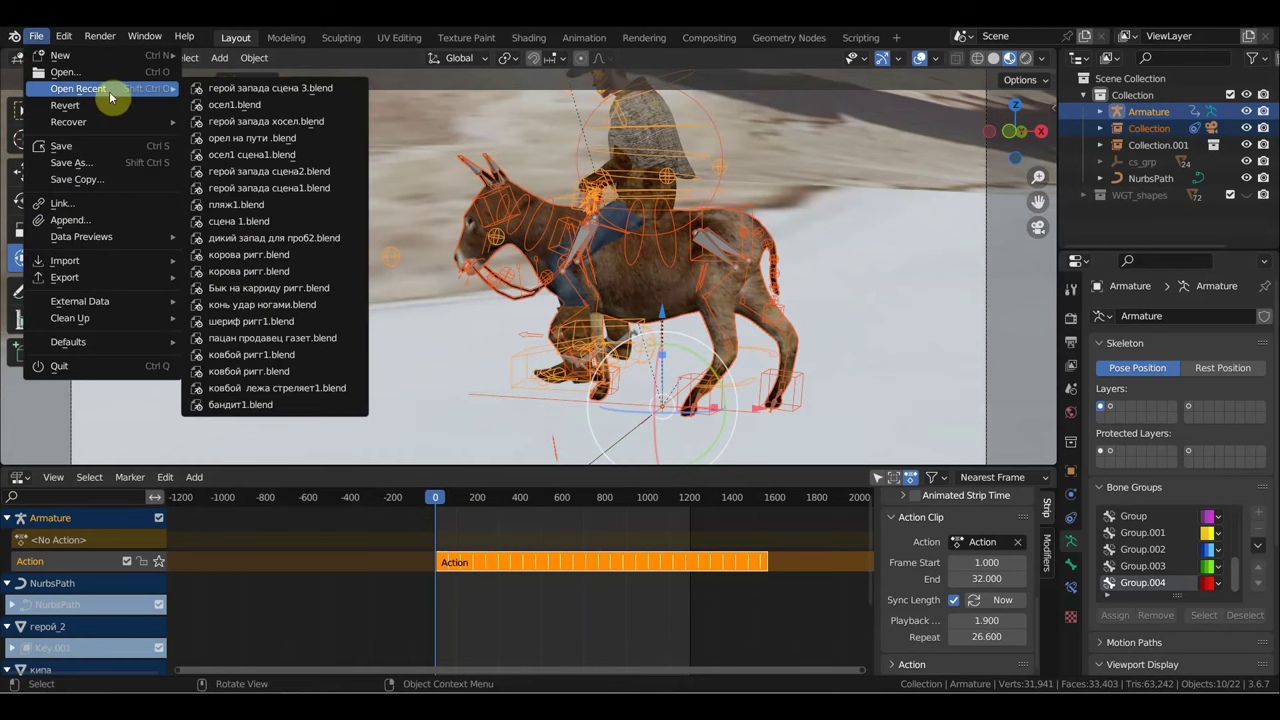
# Step: Open the recent file осел1.blend and set its animation end frame to 33
pyautogui.click(212, 106)
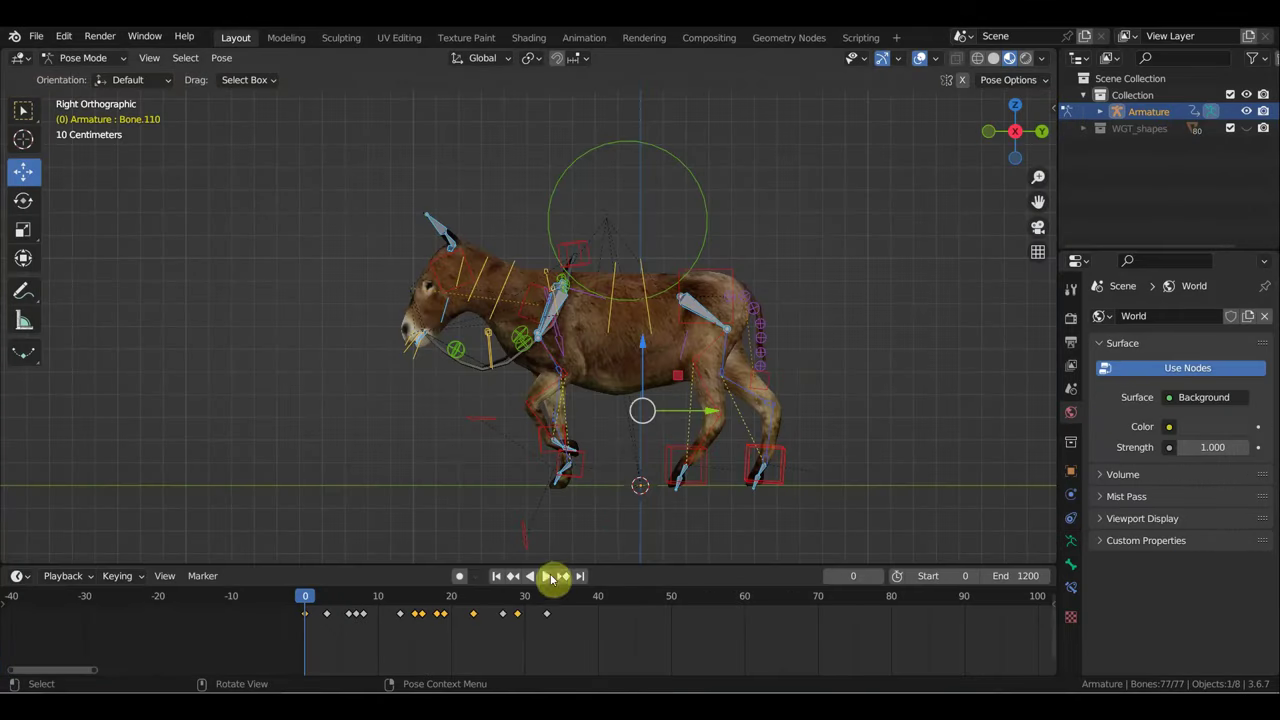
pyautogui.click(547, 597)
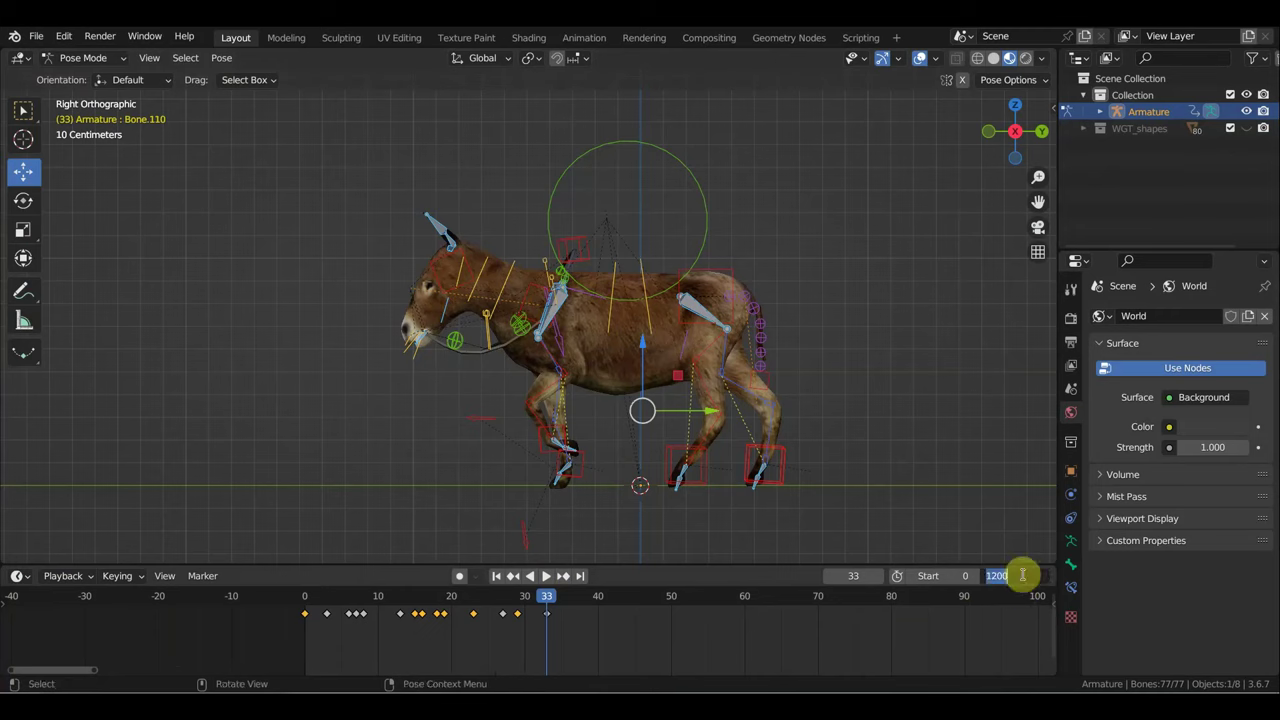
pyautogui.write('33')
pyautogui.press('Return')
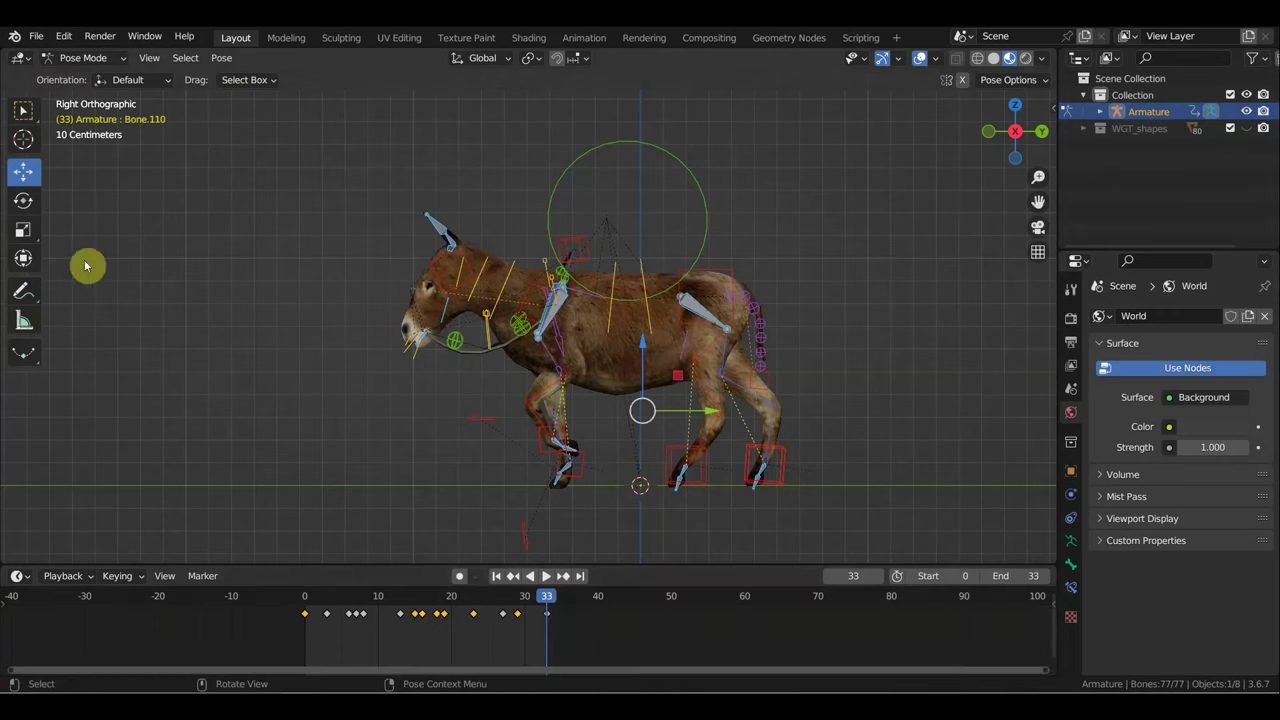
# Step: Save осел1.blend and reopen the recent scene герой запада сцена 3.blend
pyautogui.click(35, 42)
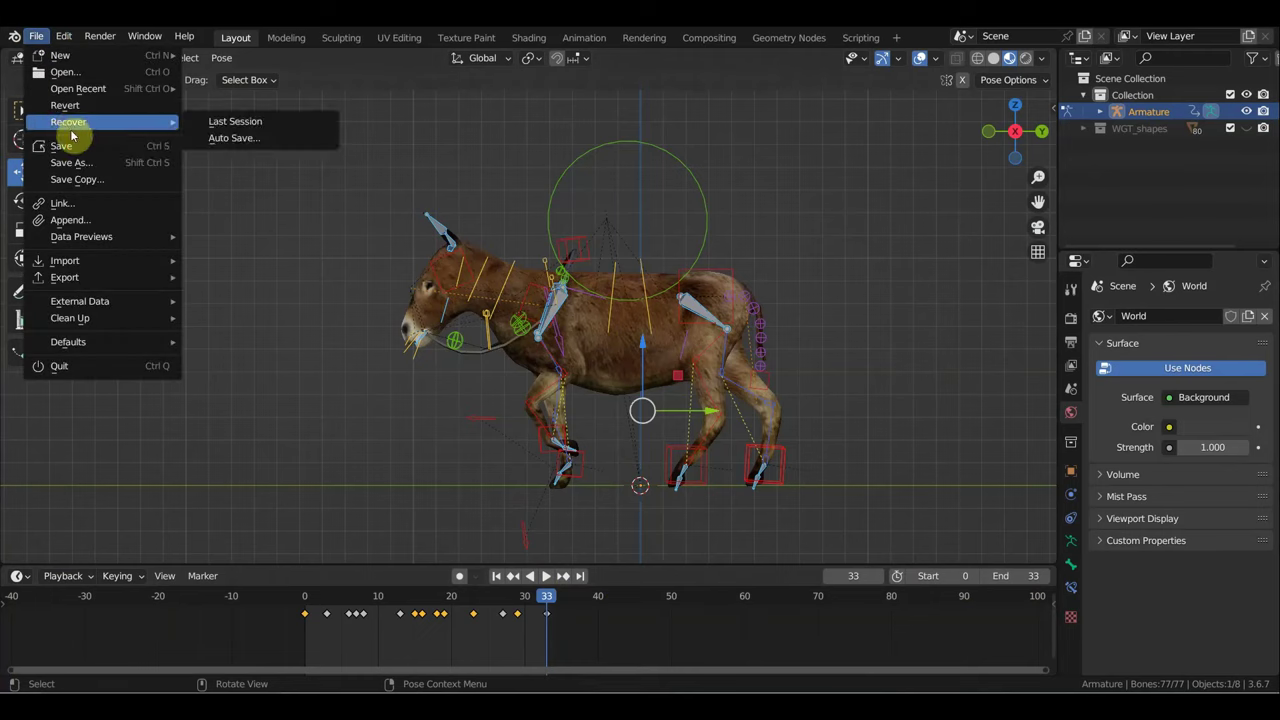
pyautogui.click(57, 146)
pyautogui.click(36, 37)
pyautogui.moveTo(78, 88)
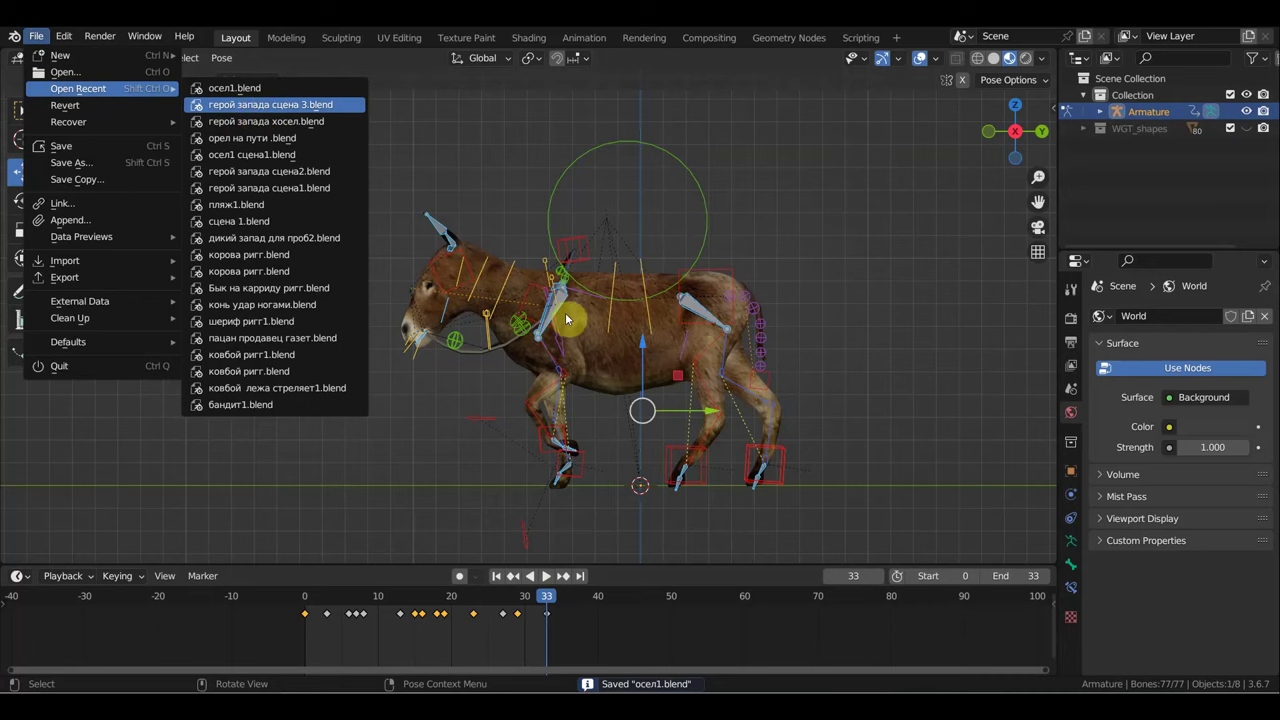
pyautogui.press('Return')
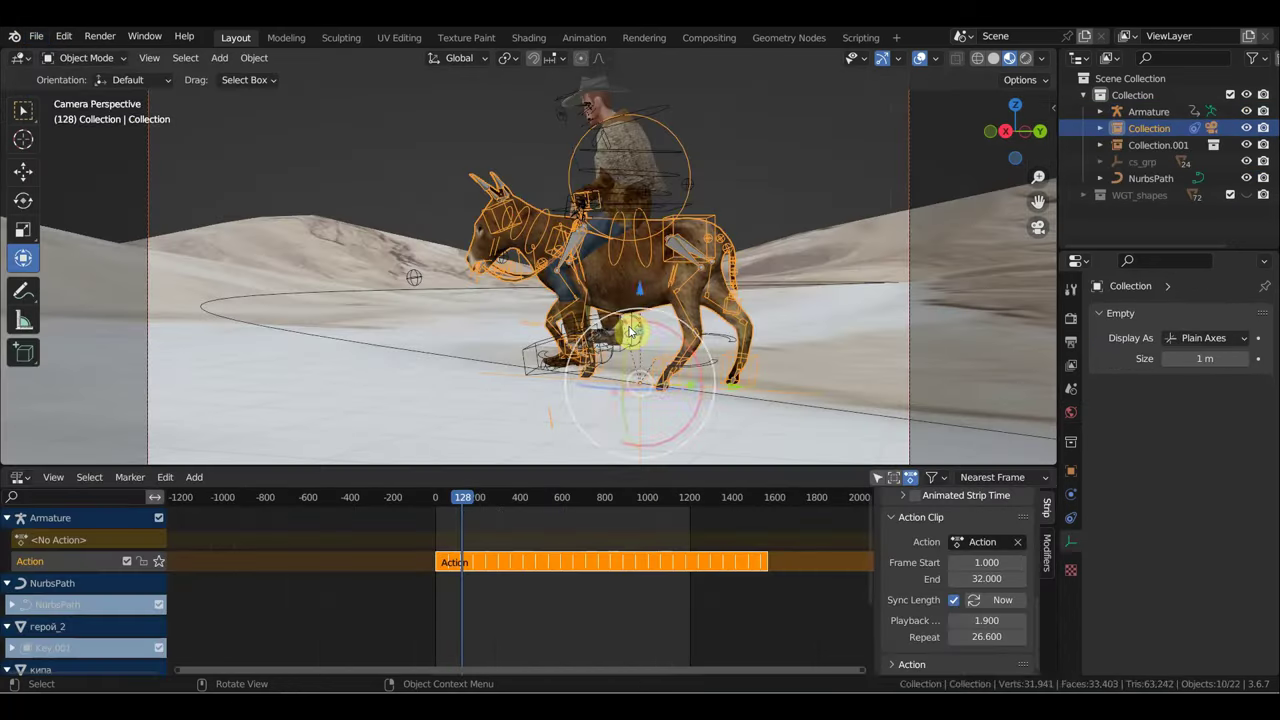
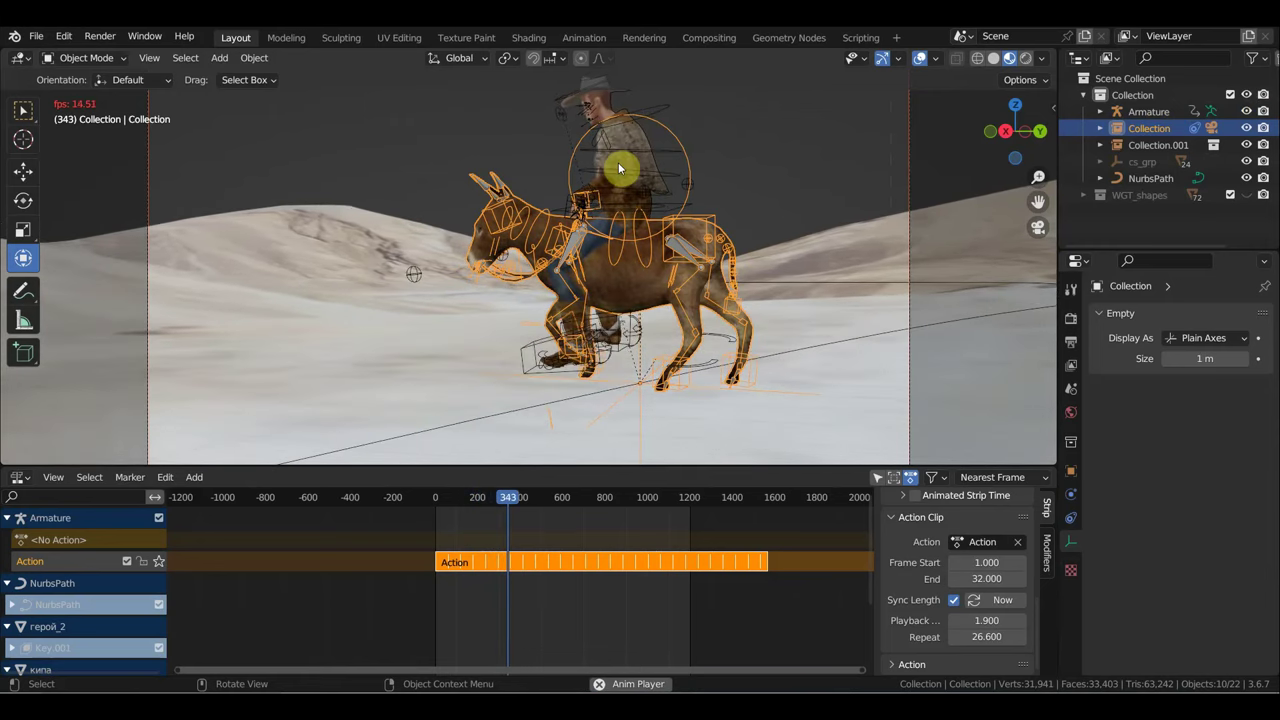
# Step: Select the rider's armature and donkey collection, then scrub the ride back toward frame 0
pyautogui.click(665, 106)
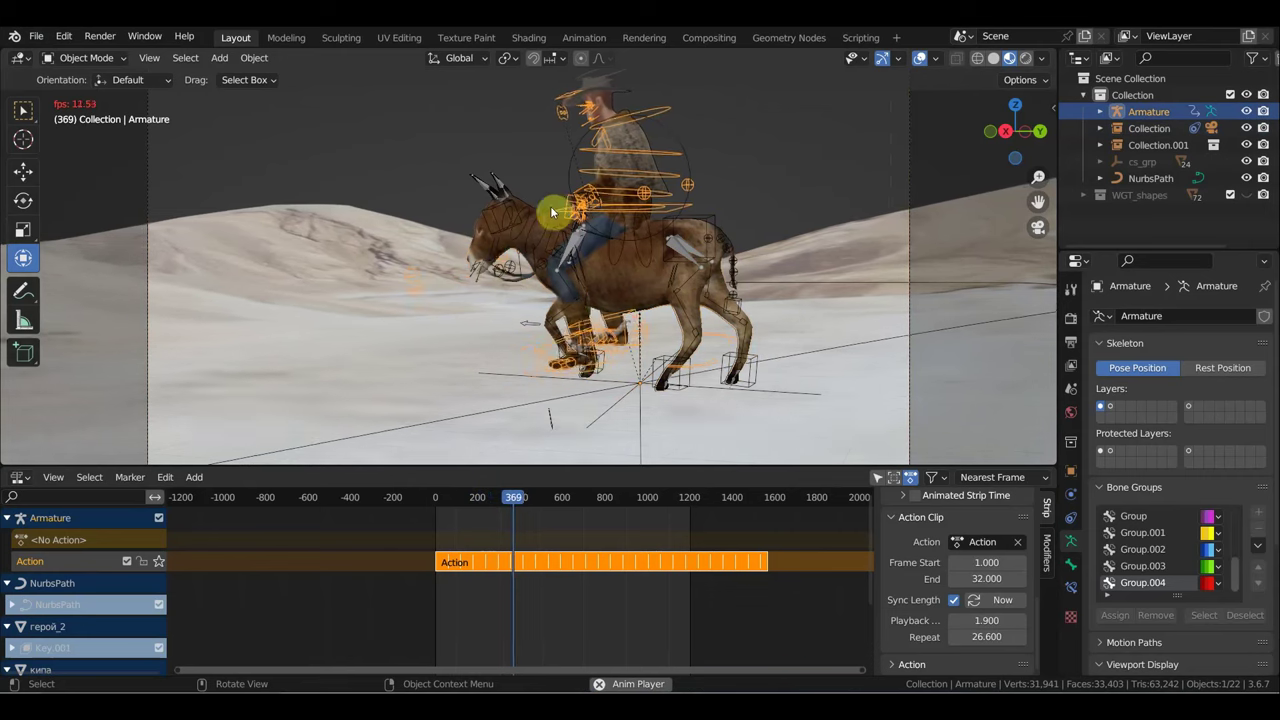
pyautogui.click(502, 183)
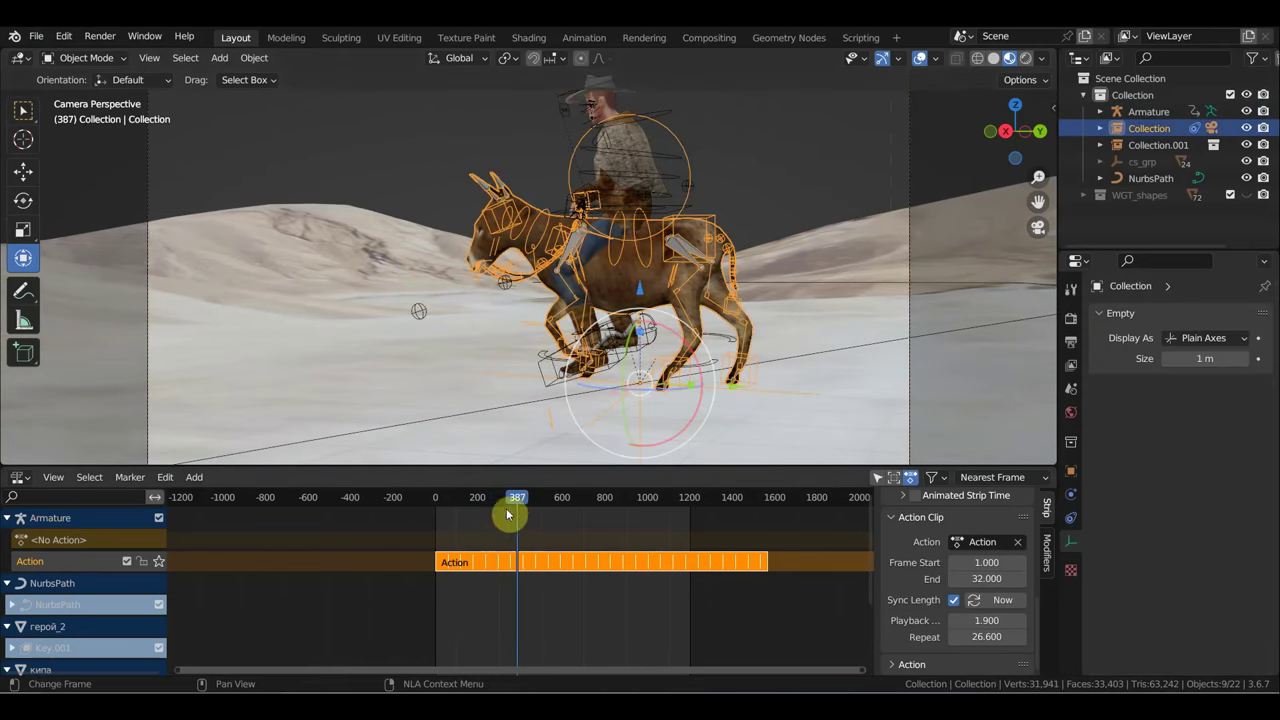
pyautogui.moveTo(507, 514)
pyautogui.mouseDown()
pyautogui.moveTo(494, 495)
pyautogui.moveTo(436, 494)
pyautogui.moveTo(539, 516)
pyautogui.moveTo(793, 514)
pyautogui.moveTo(850, 529)
pyautogui.mouseUp()
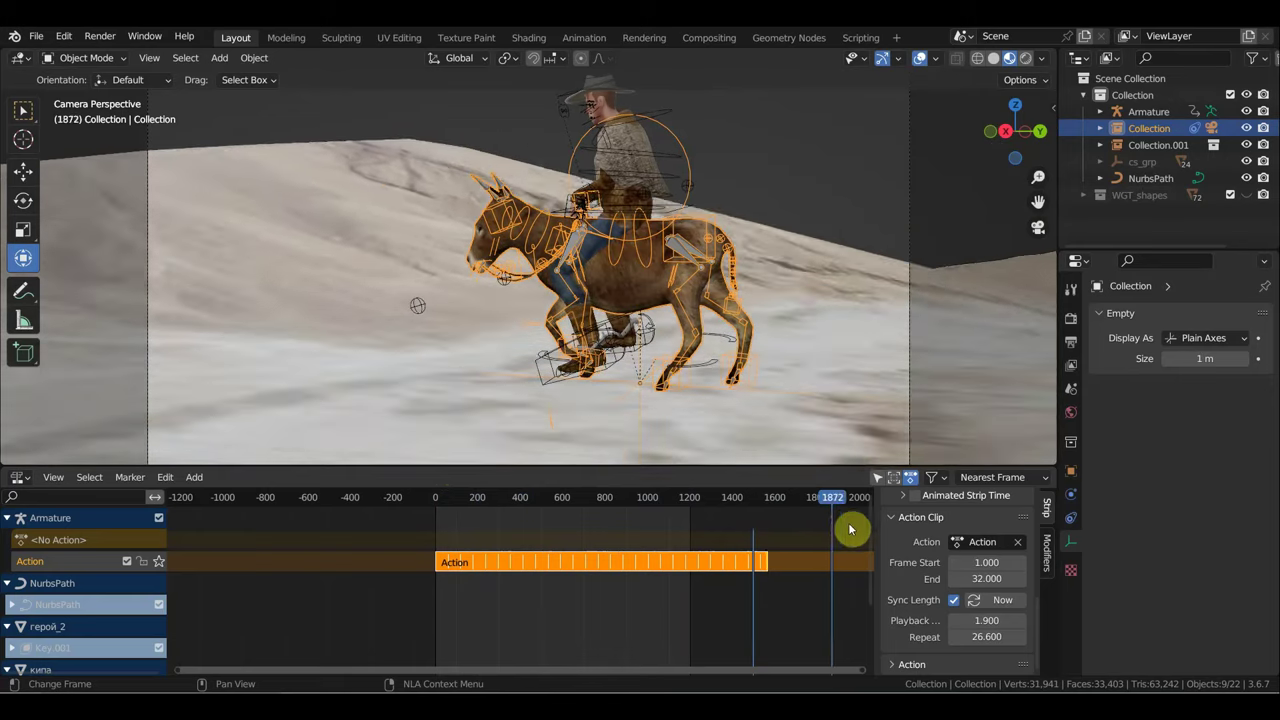
pyautogui.click(824, 523)
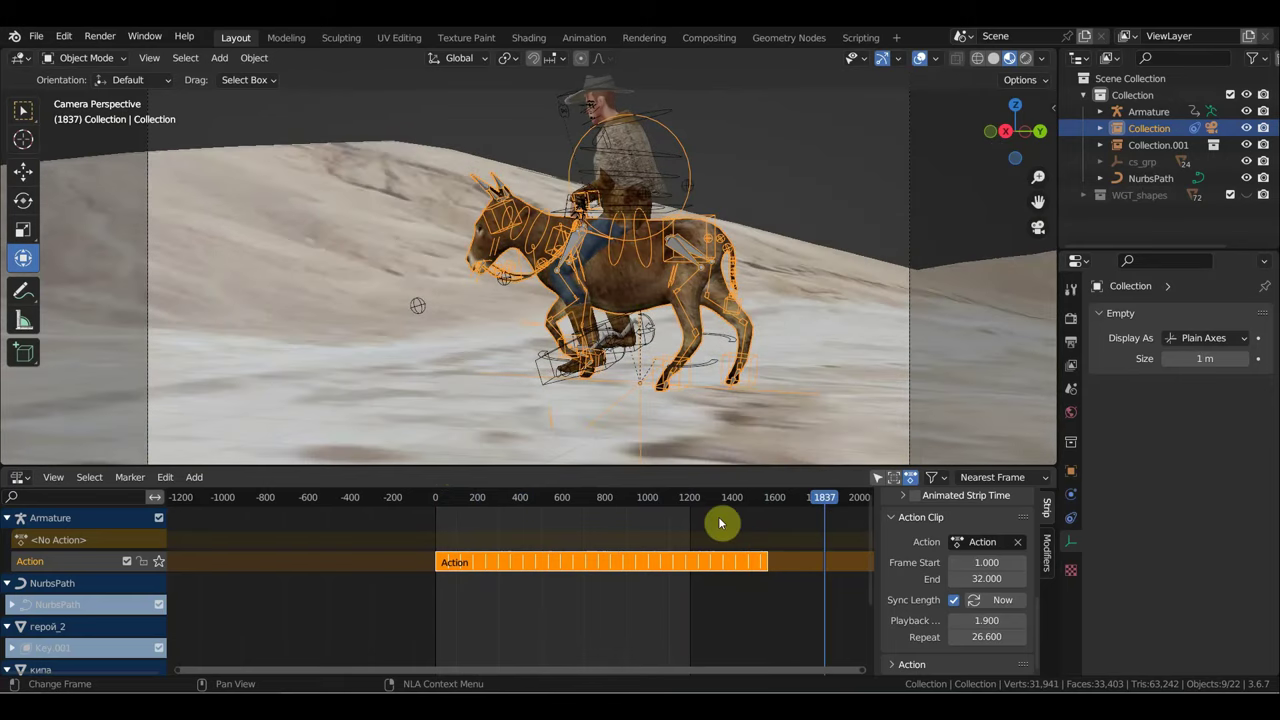
pyautogui.moveTo(720, 523); pyautogui.dragTo(435, 515)
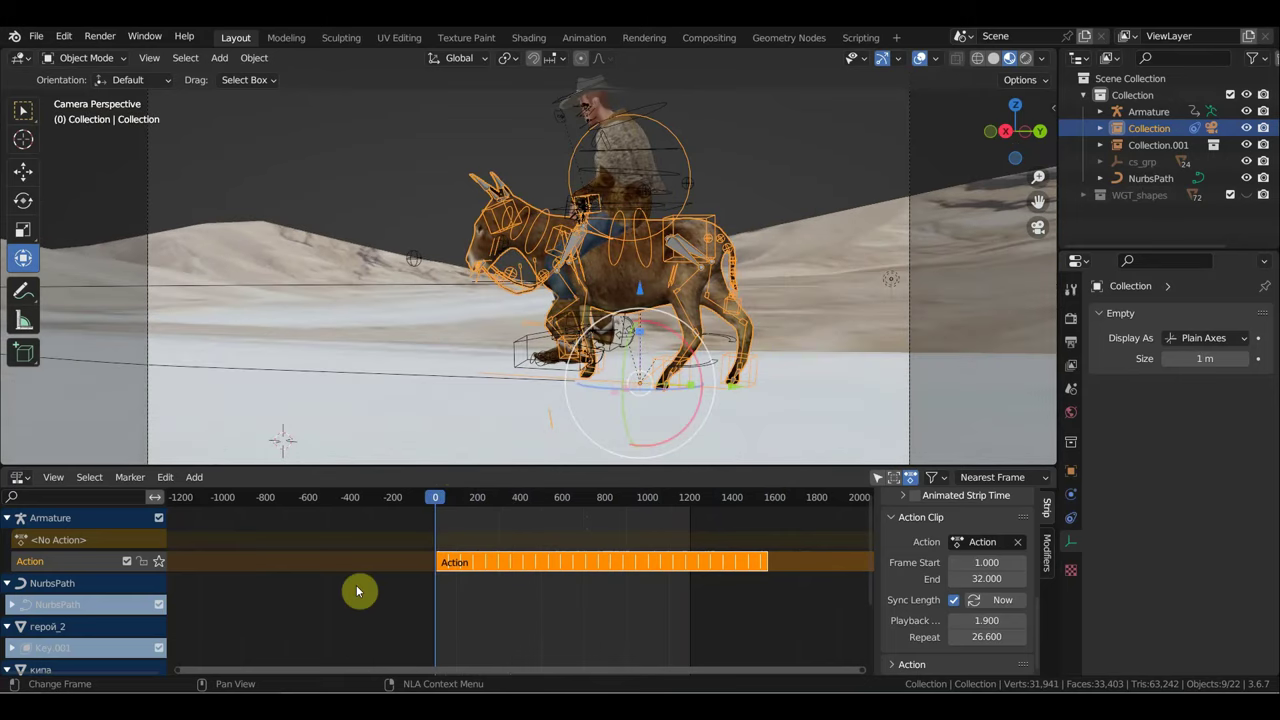
# Step: Delete the NurbsPath curve
pyautogui.click(398, 378)
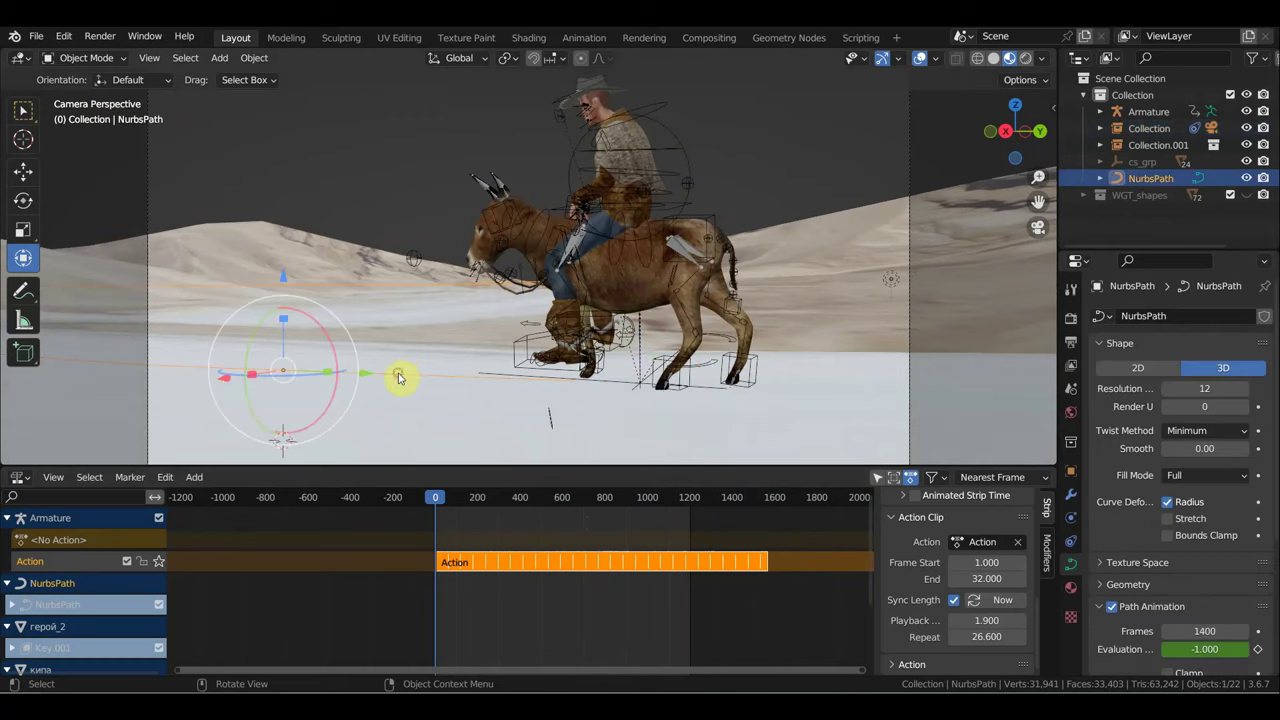
pyautogui.press('Delete')
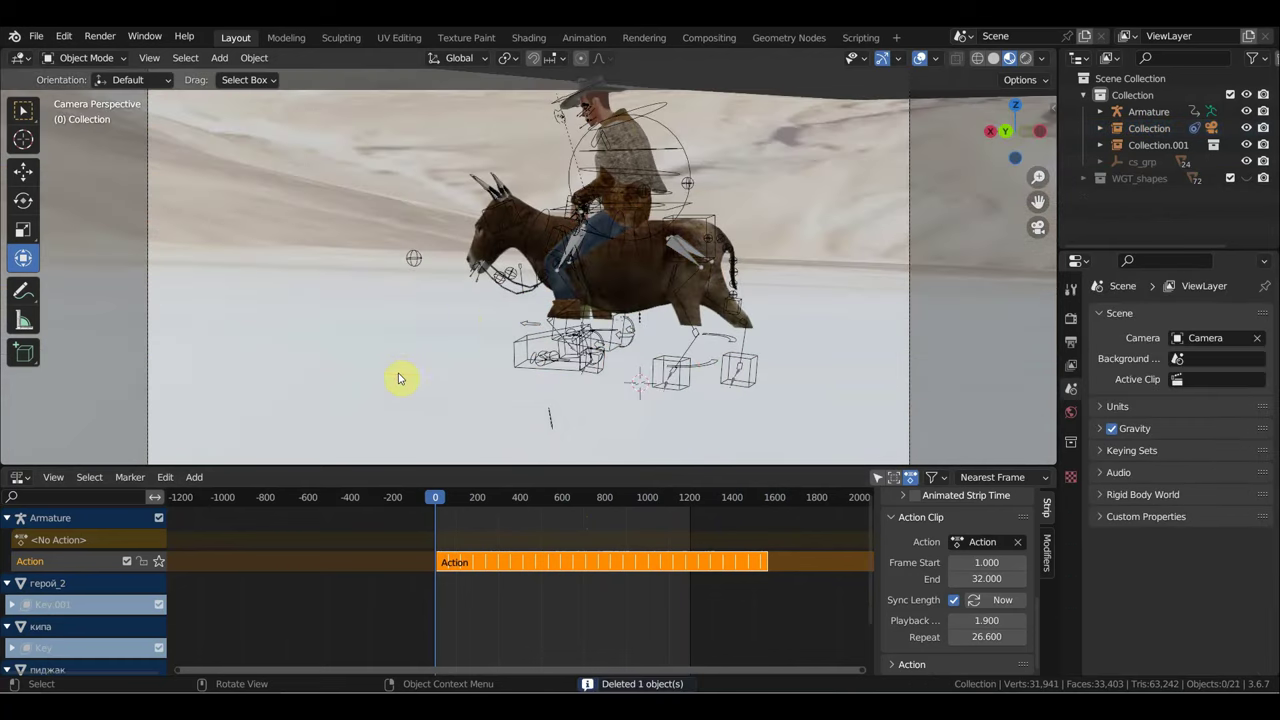
pyautogui.scroll(-2, 496, 265)
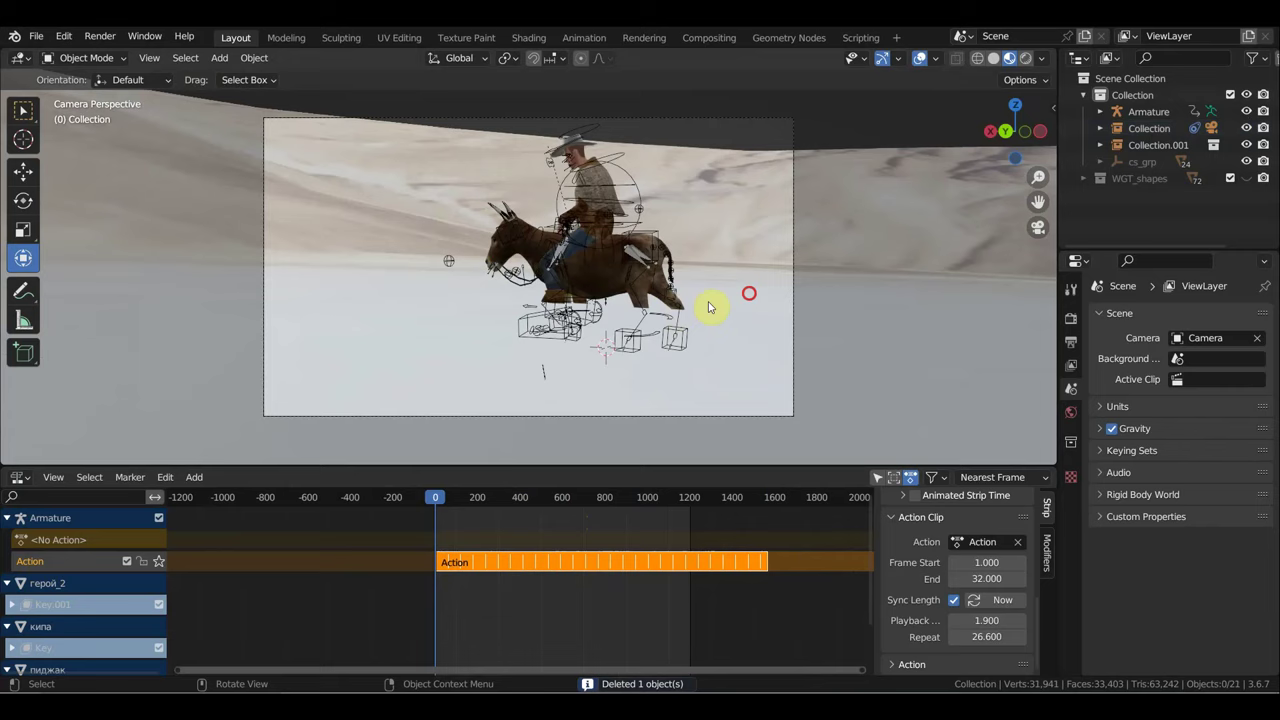
# Step: Reset the Collection.001 Action strip's playback scale and repeat to 1
pyautogui.click(750, 295)
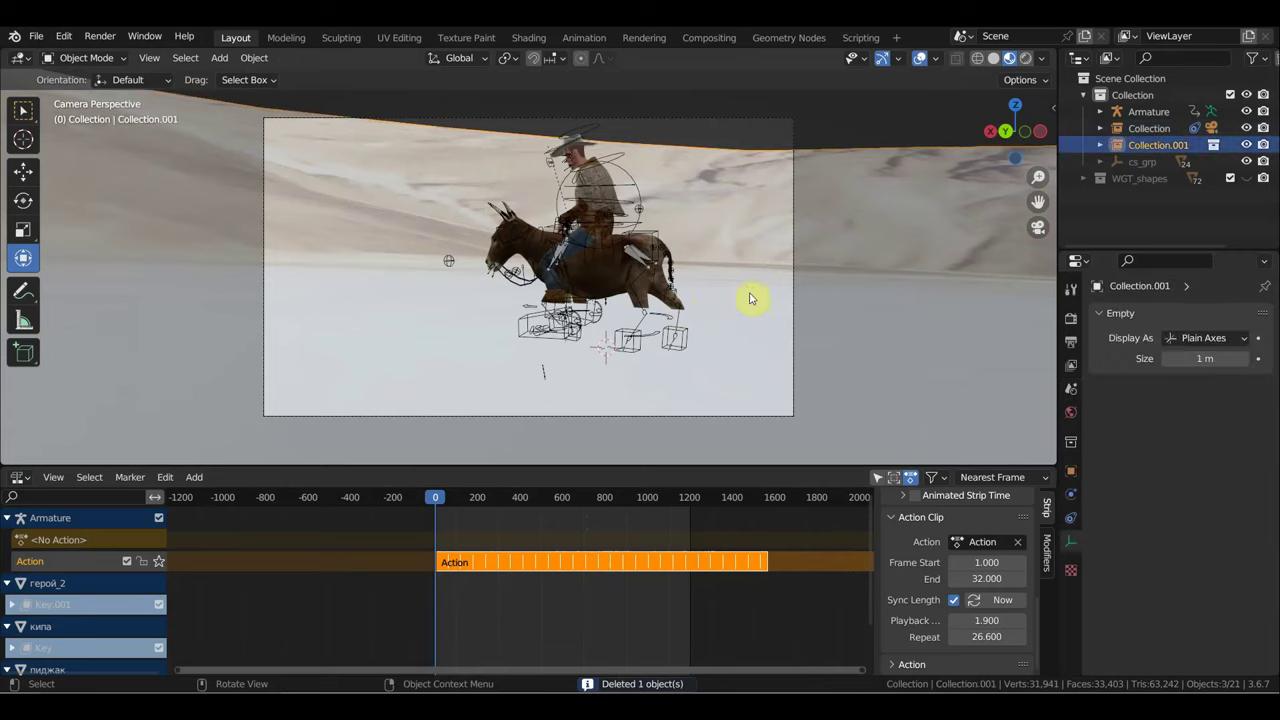
pyautogui.scroll(-2, 660, 270)
pyautogui.scroll(-1, 629, 266)
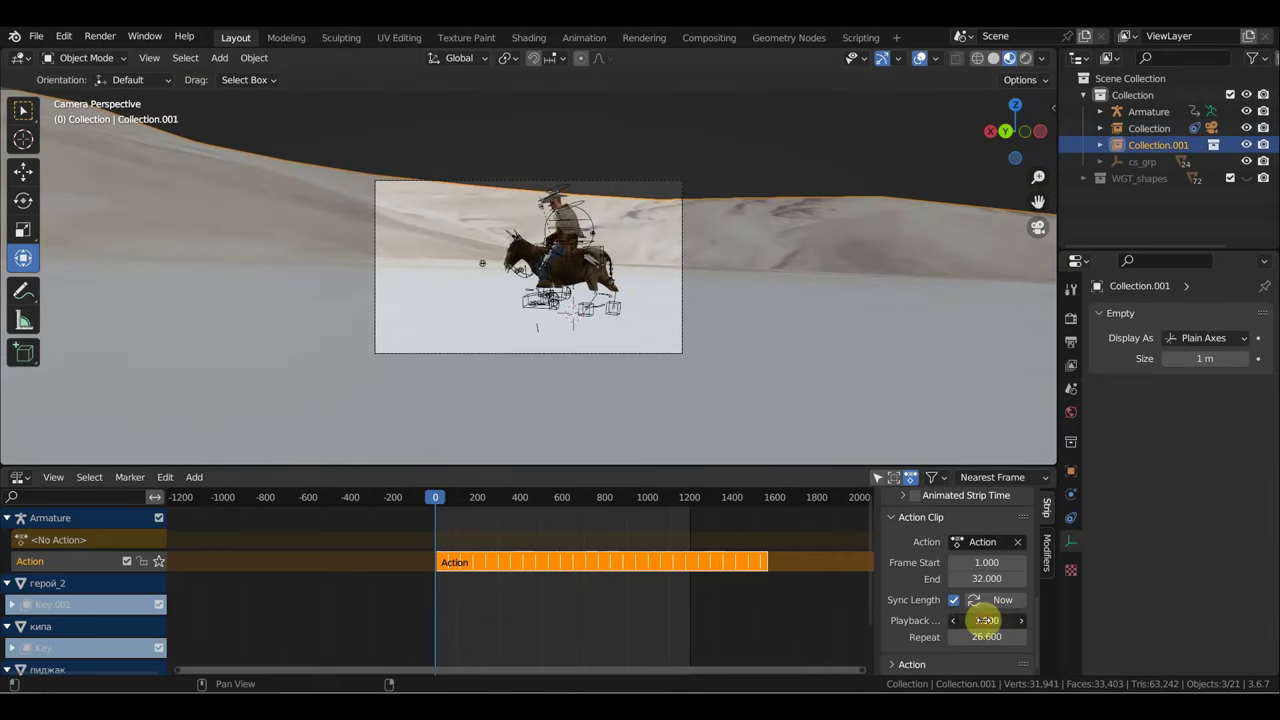
pyautogui.write('1')
pyautogui.press('Return')
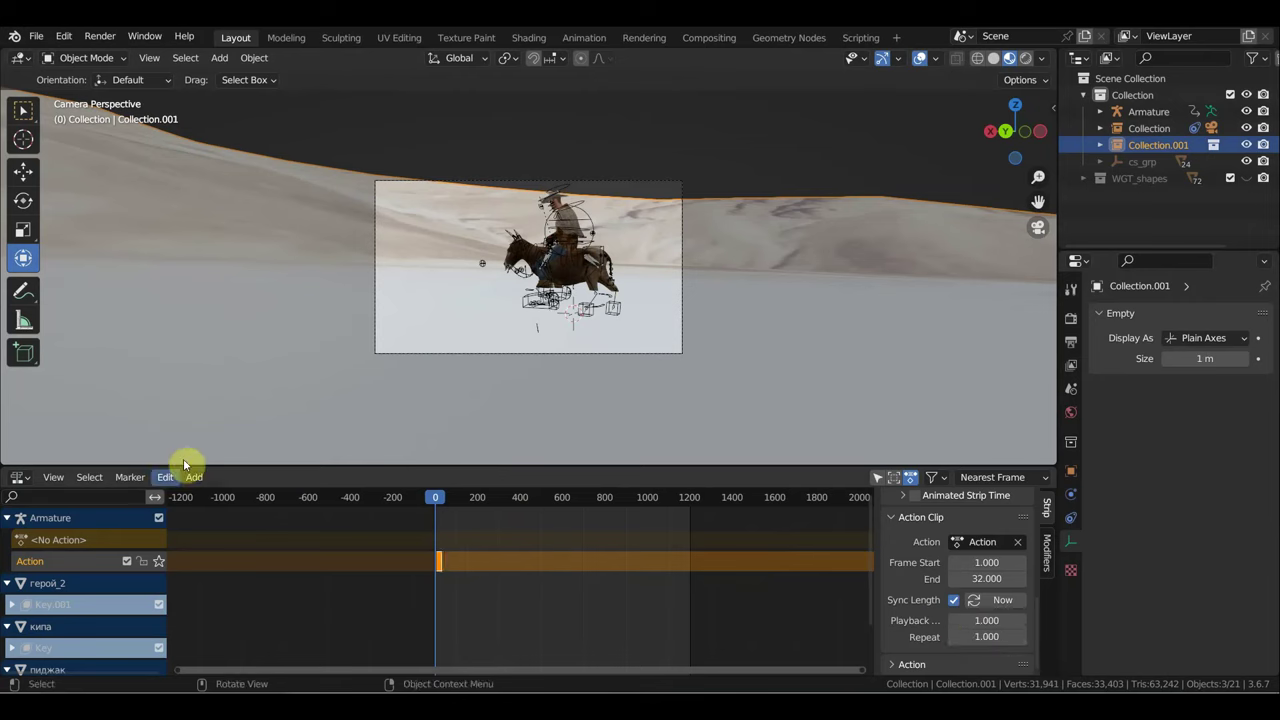
pyautogui.click(20, 478)
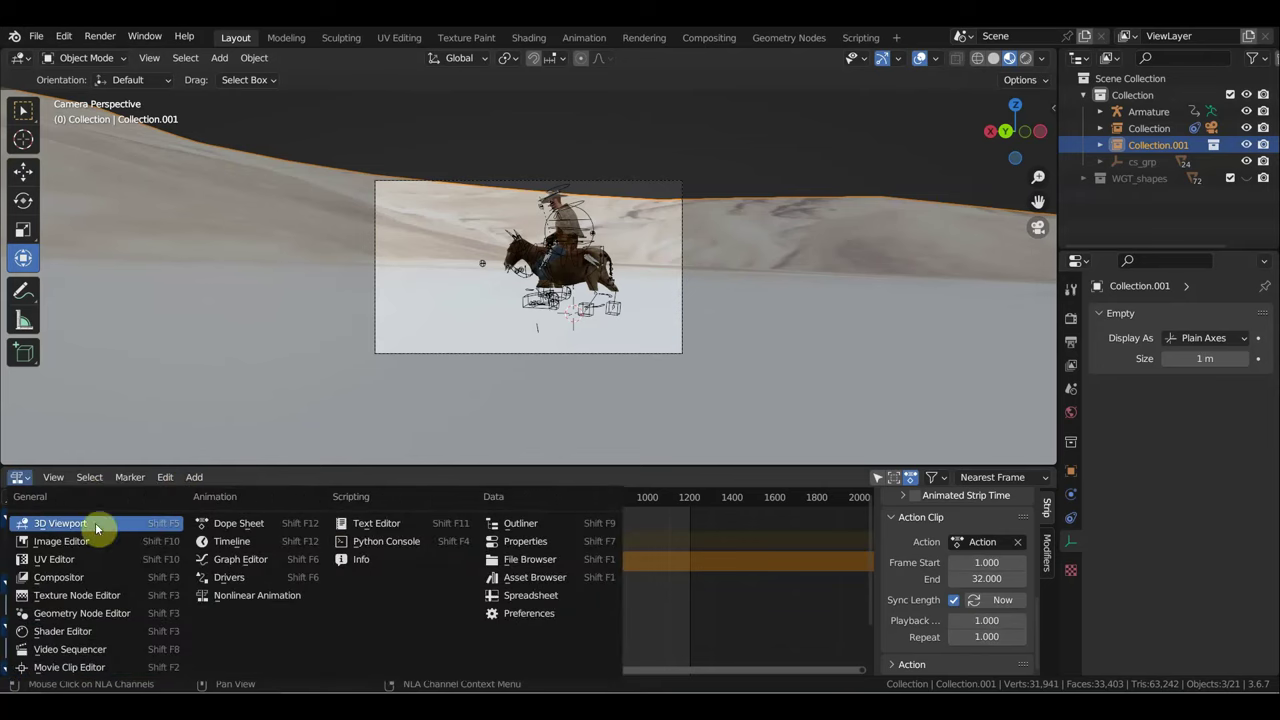
# Step: Switch the bottom editor from NLA to the Timeline, showing frames 1–1200
pyautogui.click(232, 541)
pyautogui.scroll(5, 530, 373)
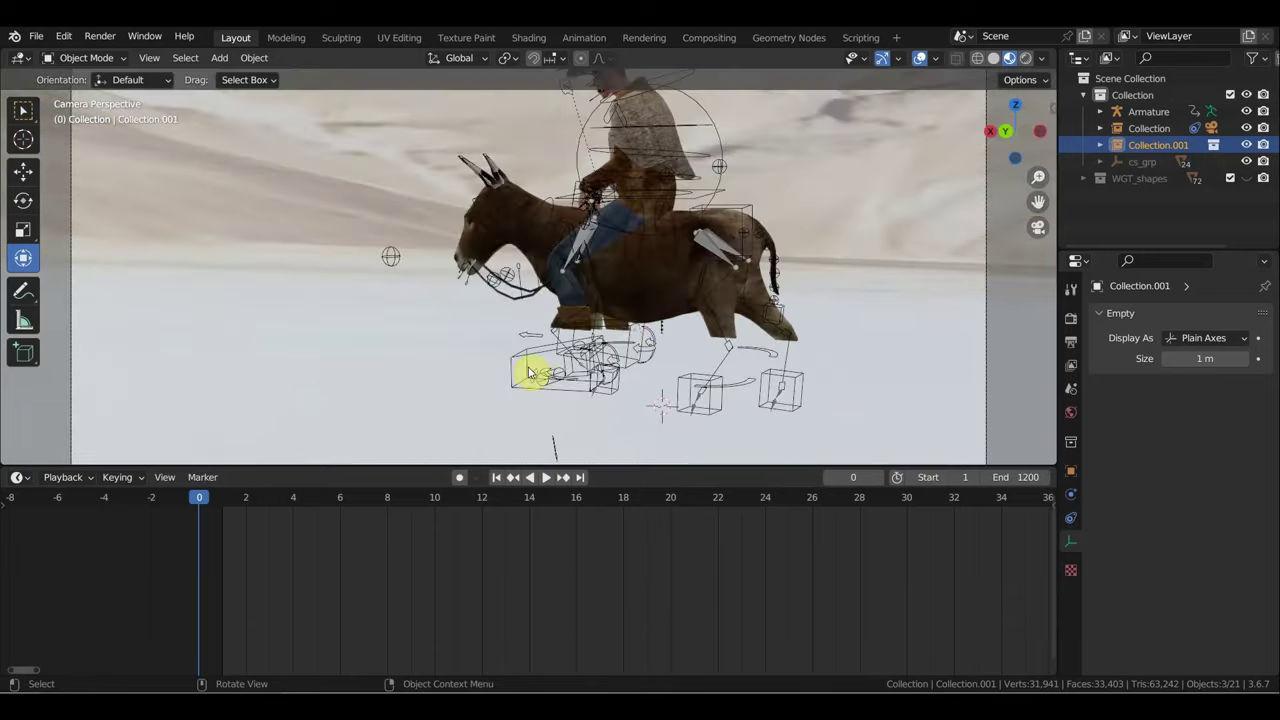
pyautogui.scroll(-2, 870, 318)
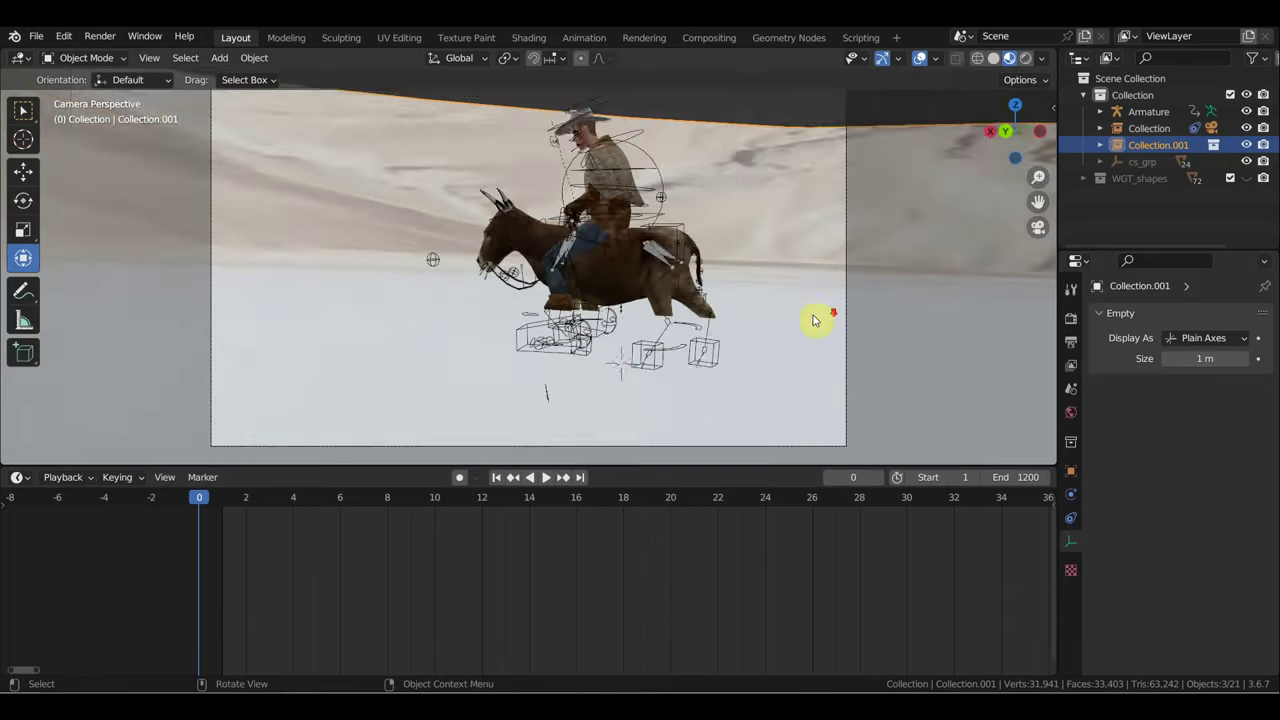
pyautogui.scroll(-3, 814, 320)
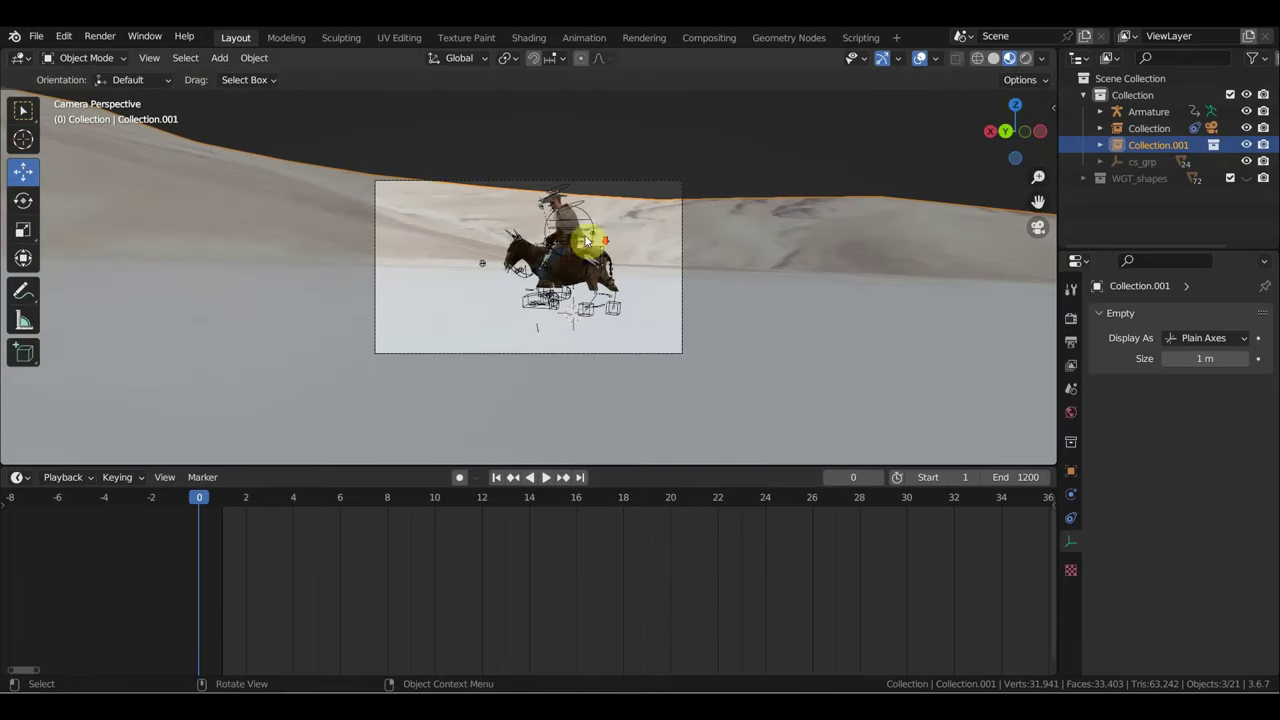
pyautogui.scroll(-3, 620, 277)
# Step: Orbit and zoom out of the camera view to see the rider and camera, then select the rider
pyautogui.moveTo(655, 287)
pyautogui.mouseDown(button='middle')
pyautogui.moveTo(794, 289)
pyautogui.moveTo(758, 275)
pyautogui.moveTo(754, 331)
pyautogui.moveTo(735, 336)
pyautogui.mouseUp(button='middle')
pyautogui.scroll(-3, 758, 275)
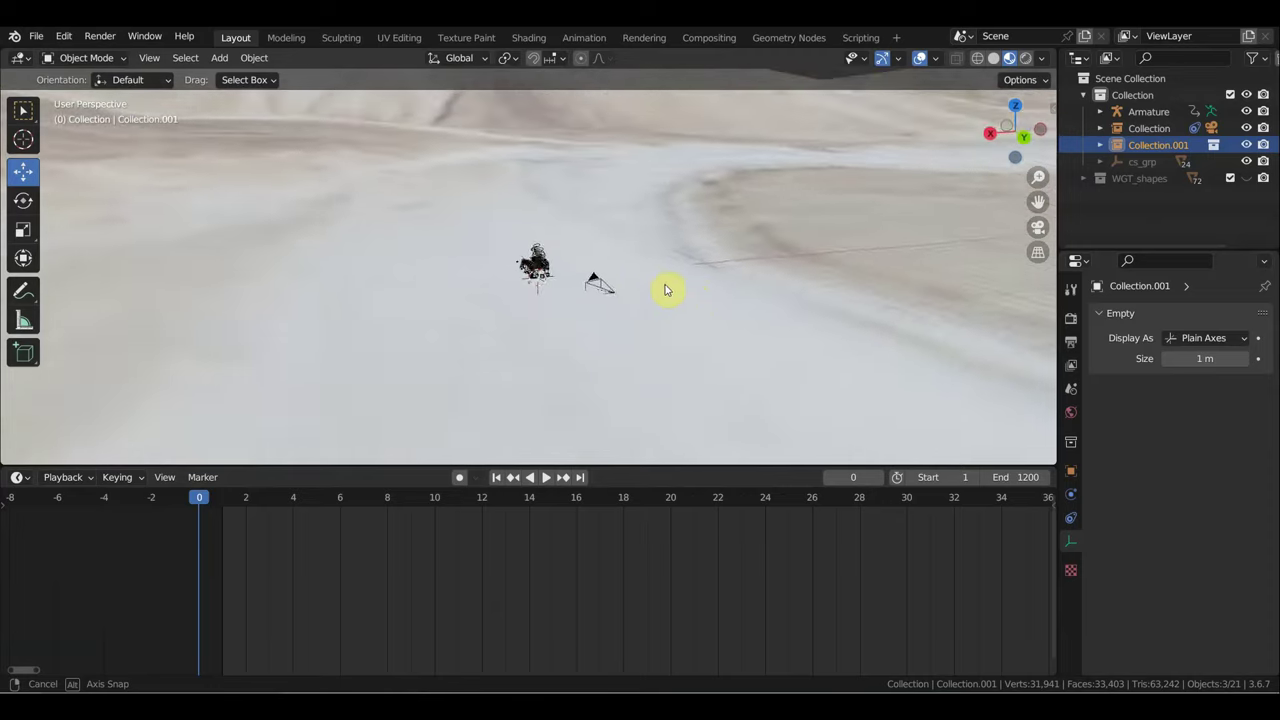
pyautogui.moveTo(705, 311); pyautogui.dragTo(646, 283, button='middle')
pyautogui.scroll(3, 646, 283)
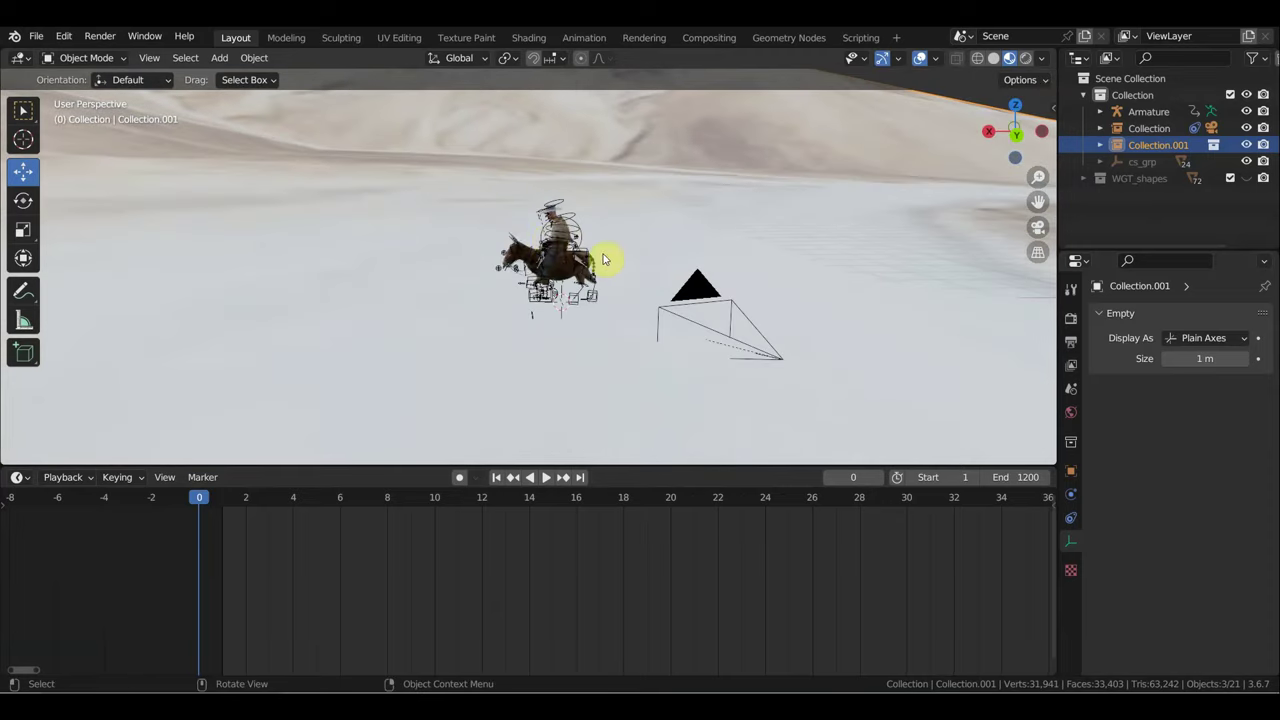
pyautogui.click(562, 214)
# Step: In top view, rotate the Armature rig 116° about its vertical axis
pyautogui.keyDown('shift'); pyautogui.click(575, 217); pyautogui.keyUp('shift')
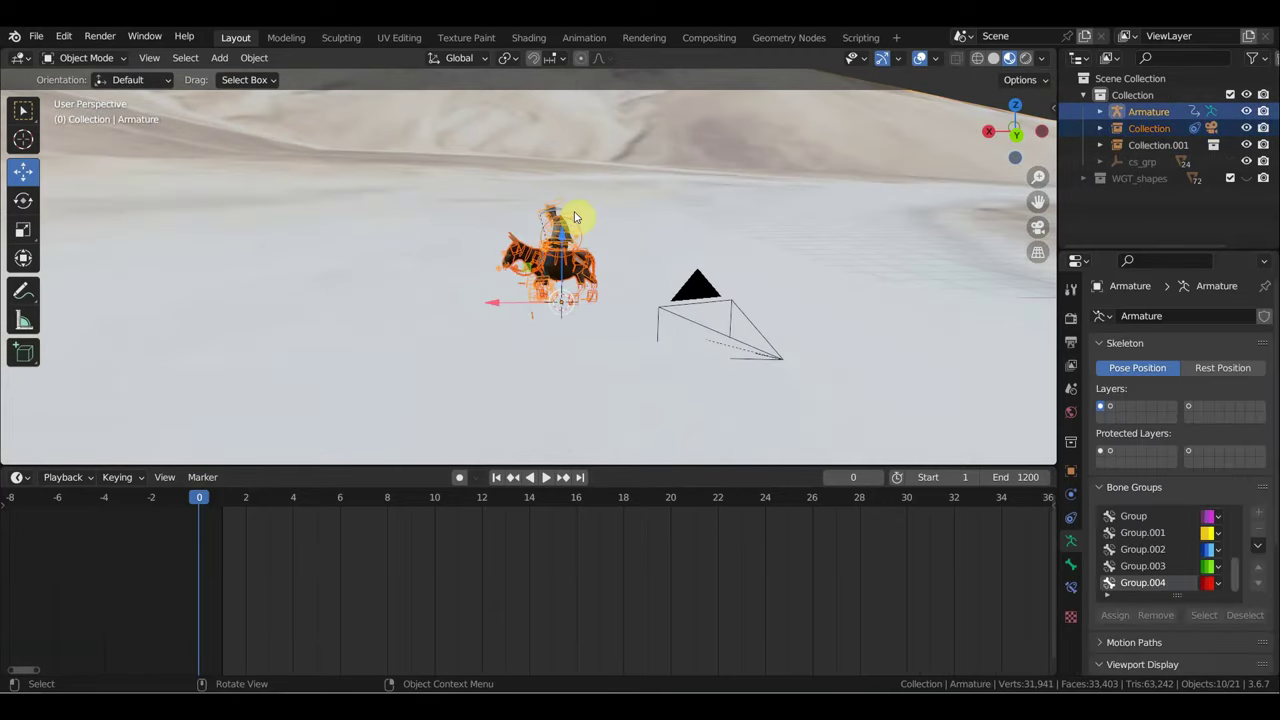
pyautogui.press('KP_7')
pyautogui.scroll(5, 640, 229)
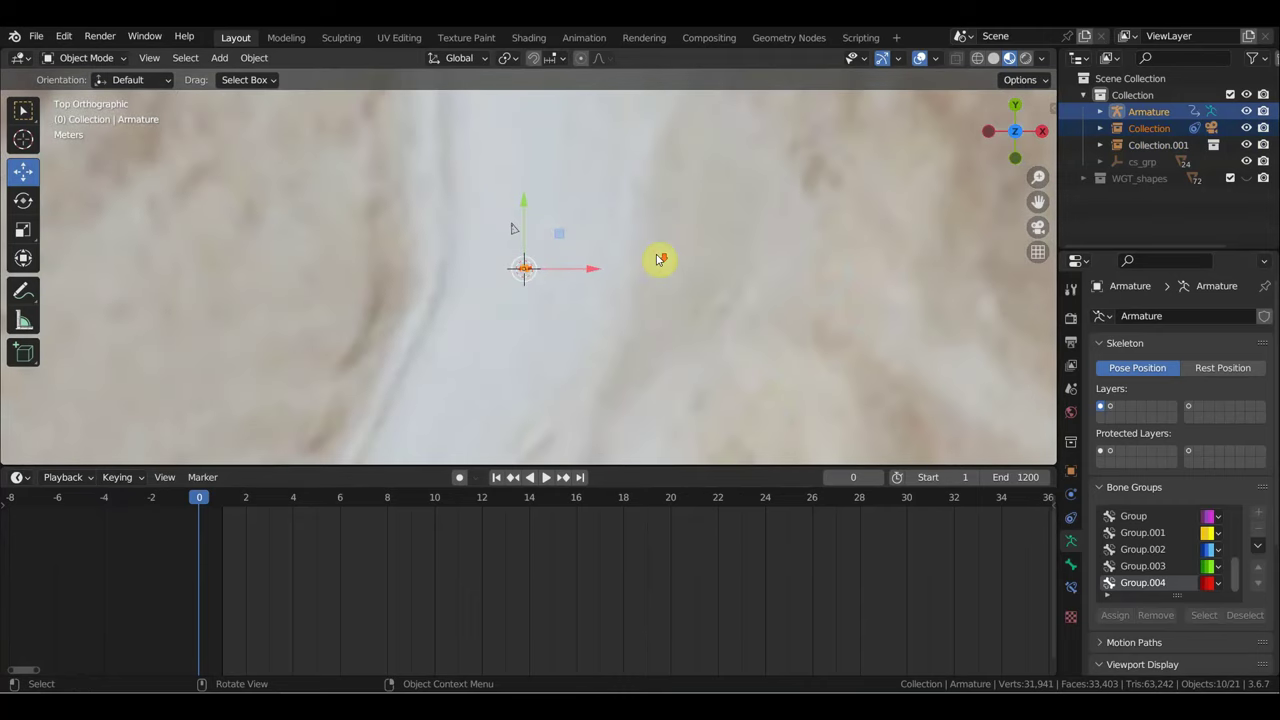
pyautogui.press('r')
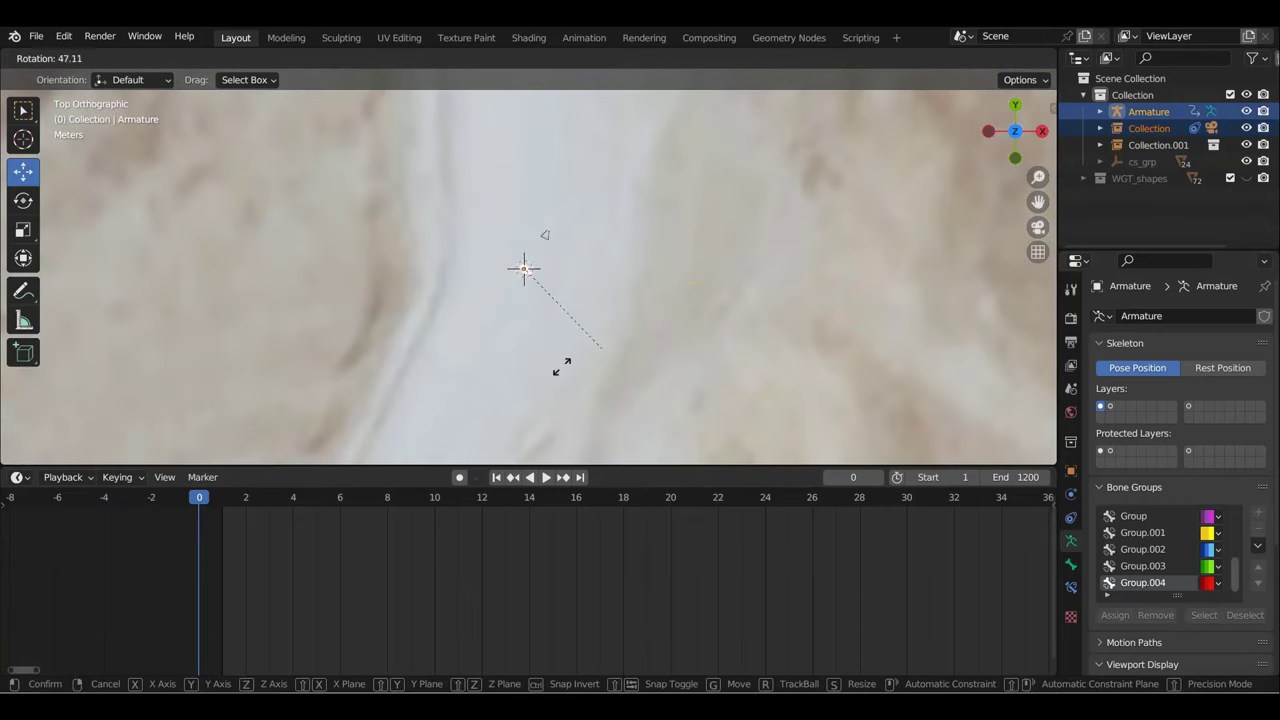
pyautogui.click(476, 382)
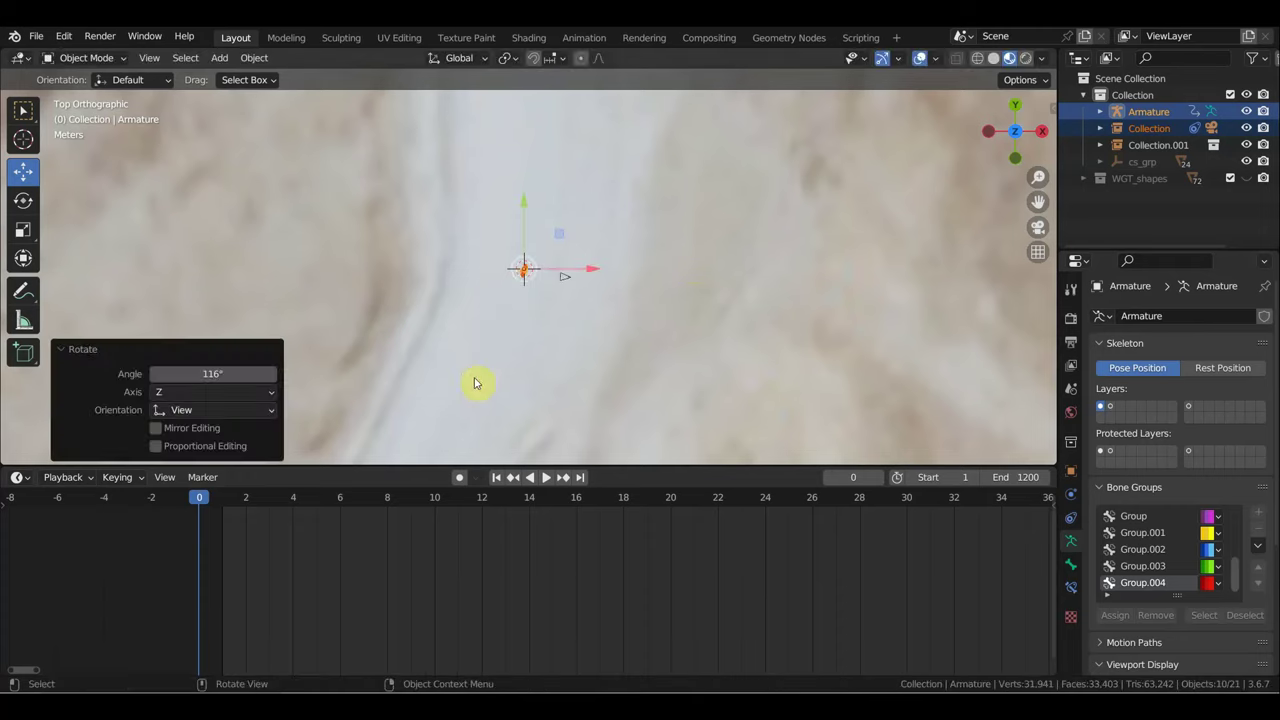
# Step: Move the rig 2.05 m along X, rotate it -12.9°, then move it -2.14 m along X
pyautogui.scroll(5, 587, 352)
pyautogui.scroll(3, 623, 346)
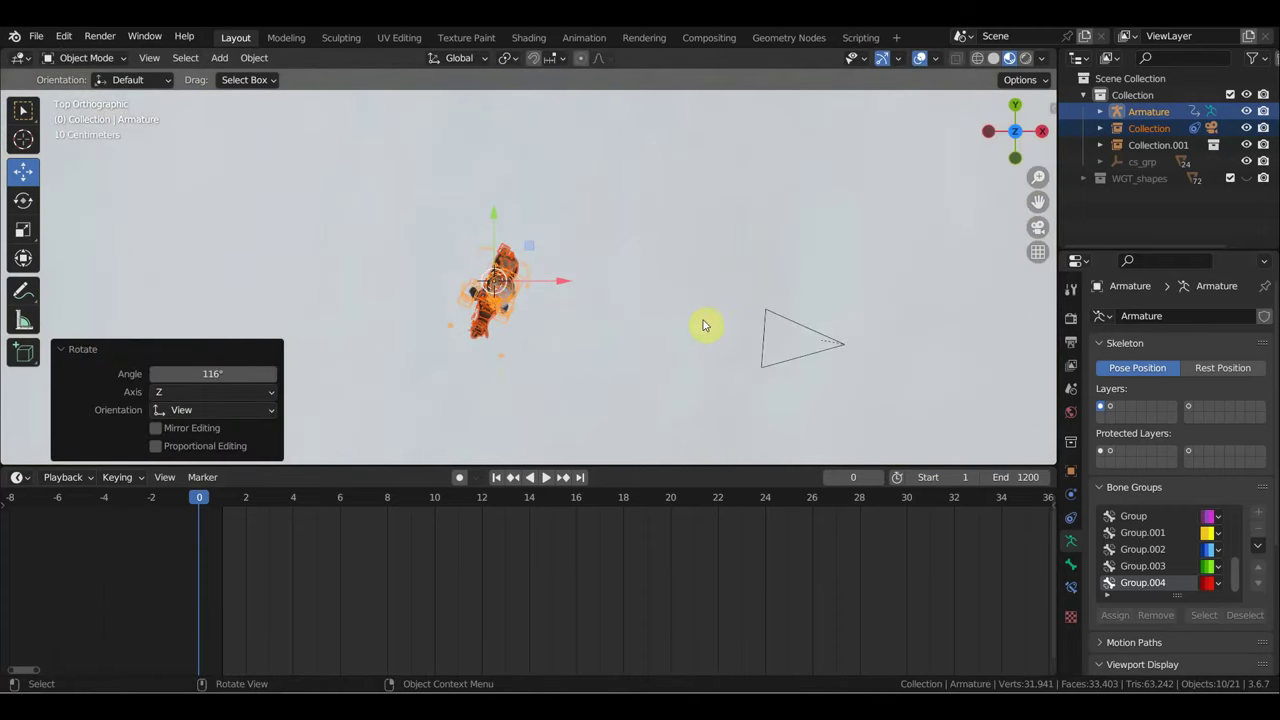
pyautogui.press('g')
pyautogui.press('x')
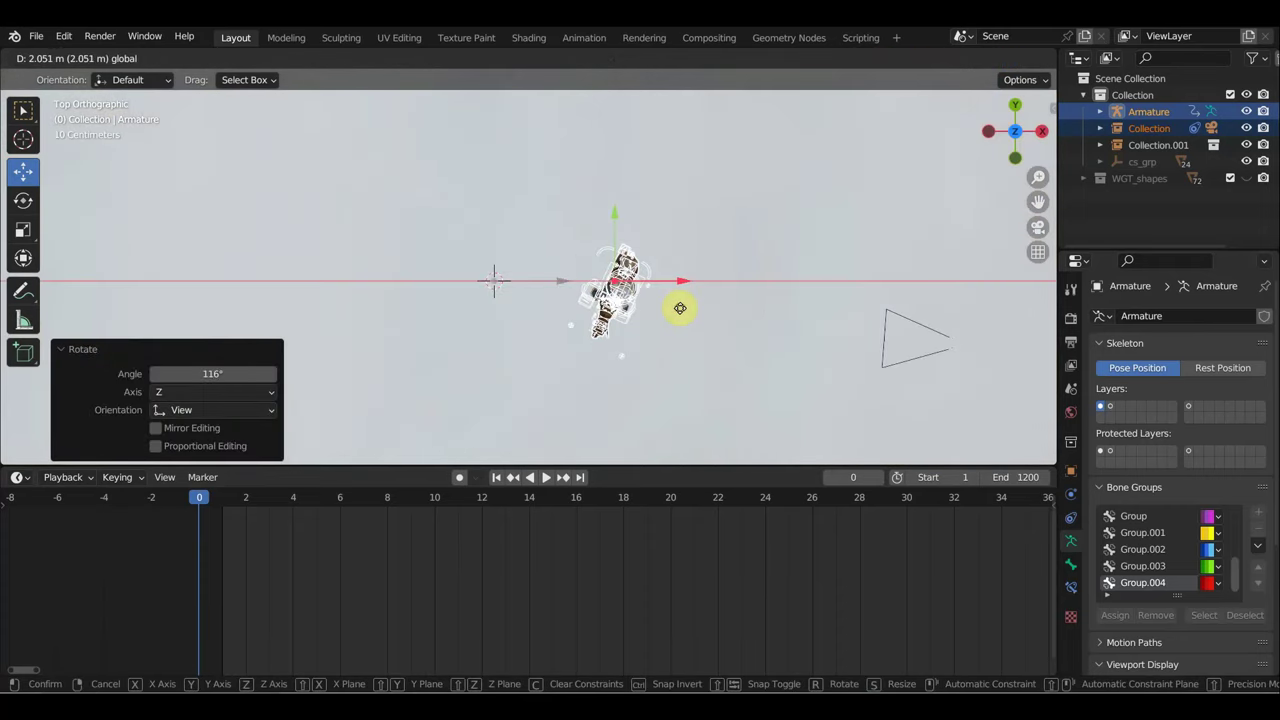
pyautogui.click(757, 318)
pyautogui.press('r')
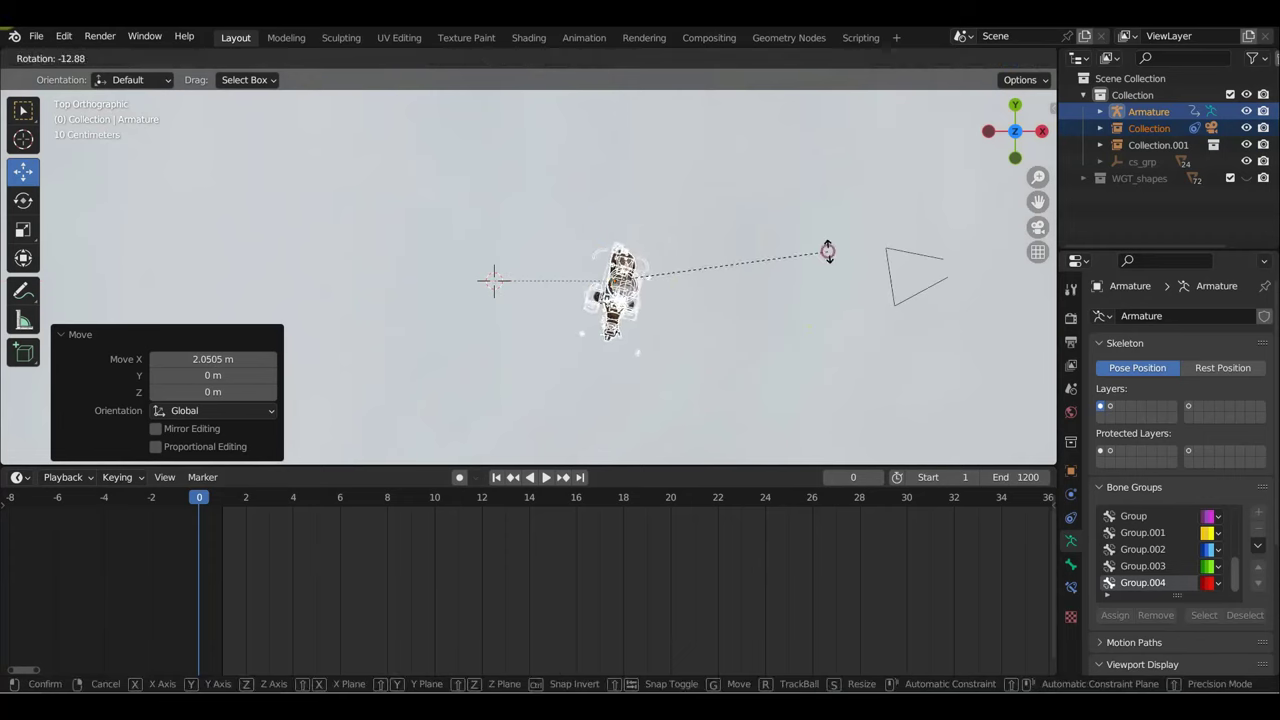
pyautogui.click(826, 256)
pyautogui.press('g')
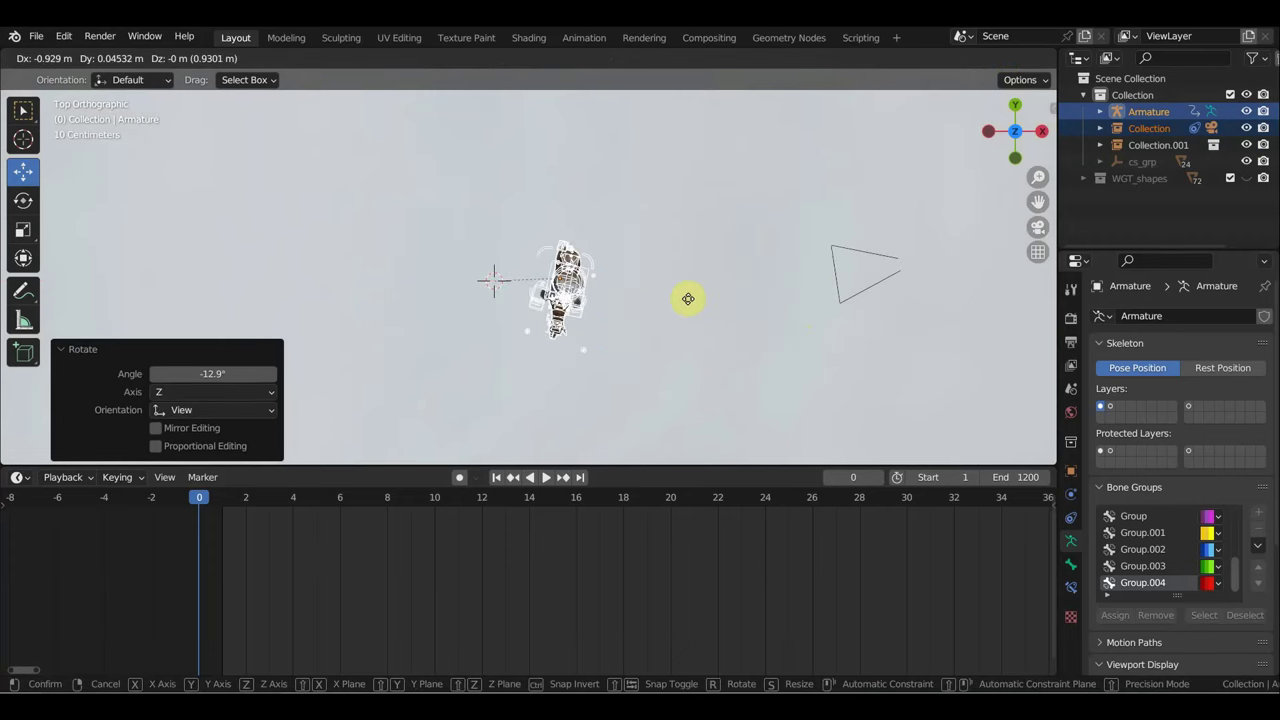
pyautogui.click(625, 299)
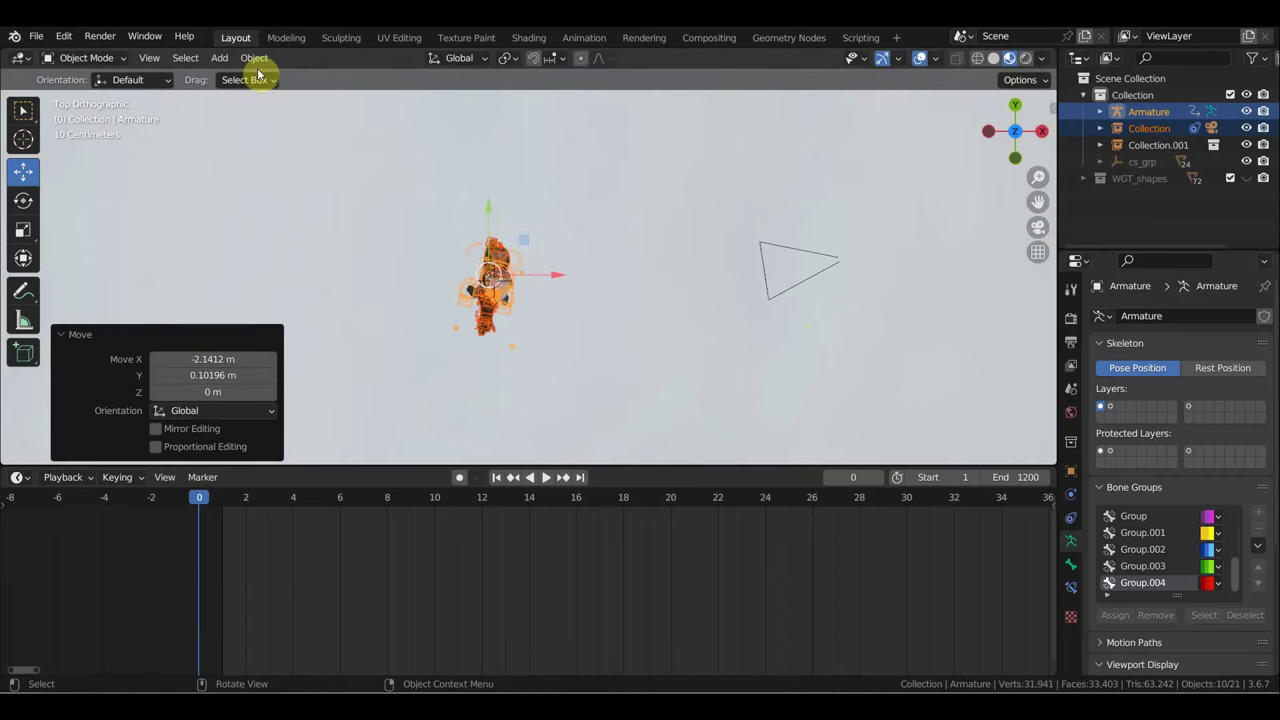
# Step: Undo and redo the last move, then turn the rig a further -13.4°
pyautogui.hotkey('ctrl', 'z')
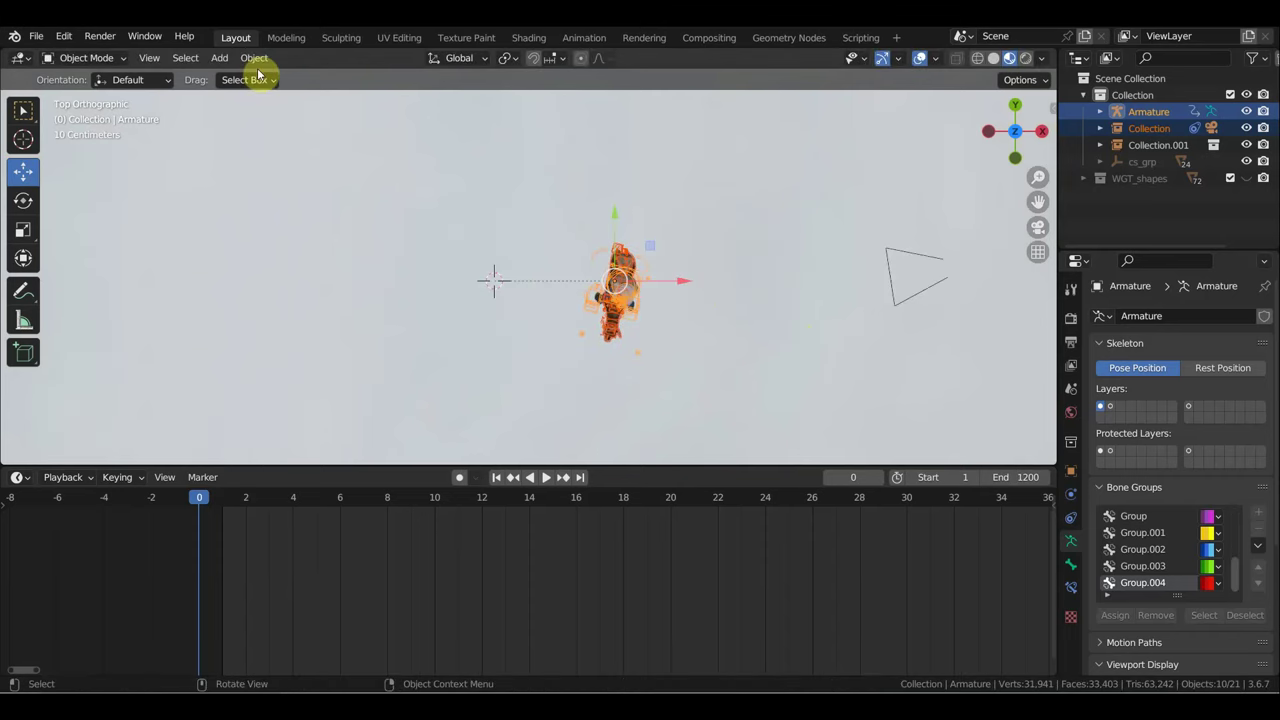
pyautogui.hotkey('ctrl', 'shift', 'z')
pyautogui.hotkey('ctrl', 'shift', 'z')
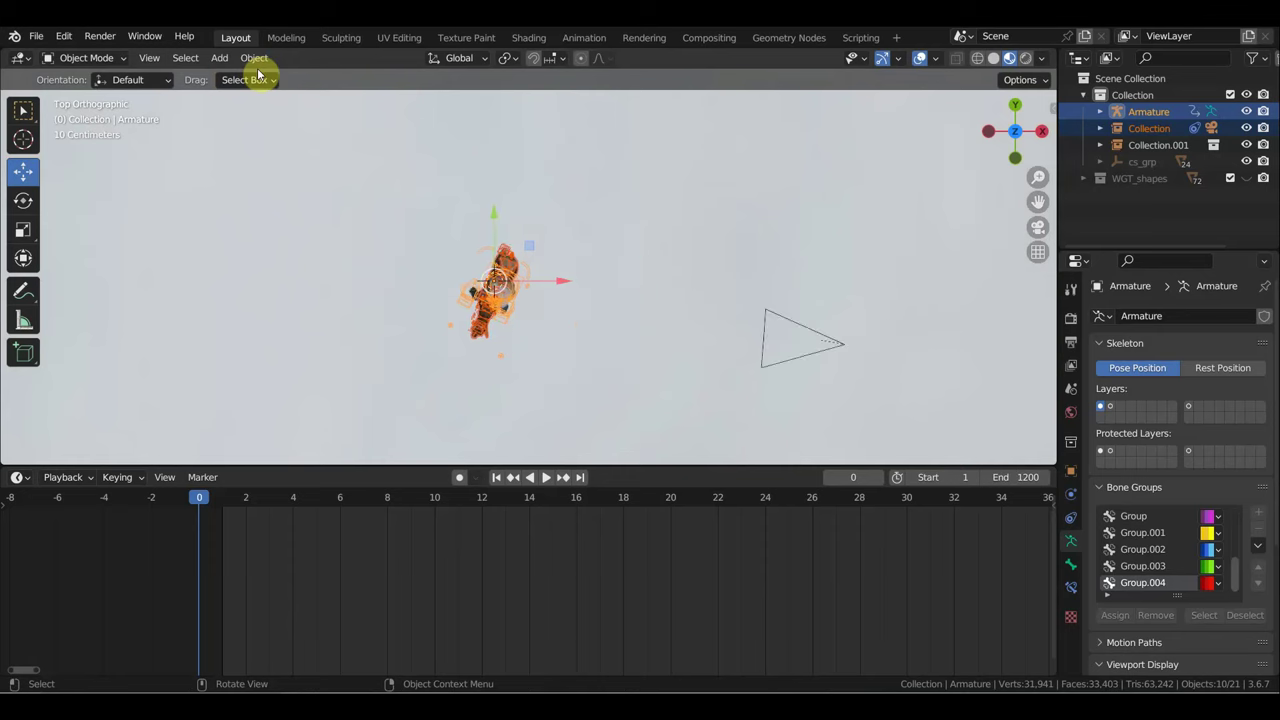
pyautogui.press('r')
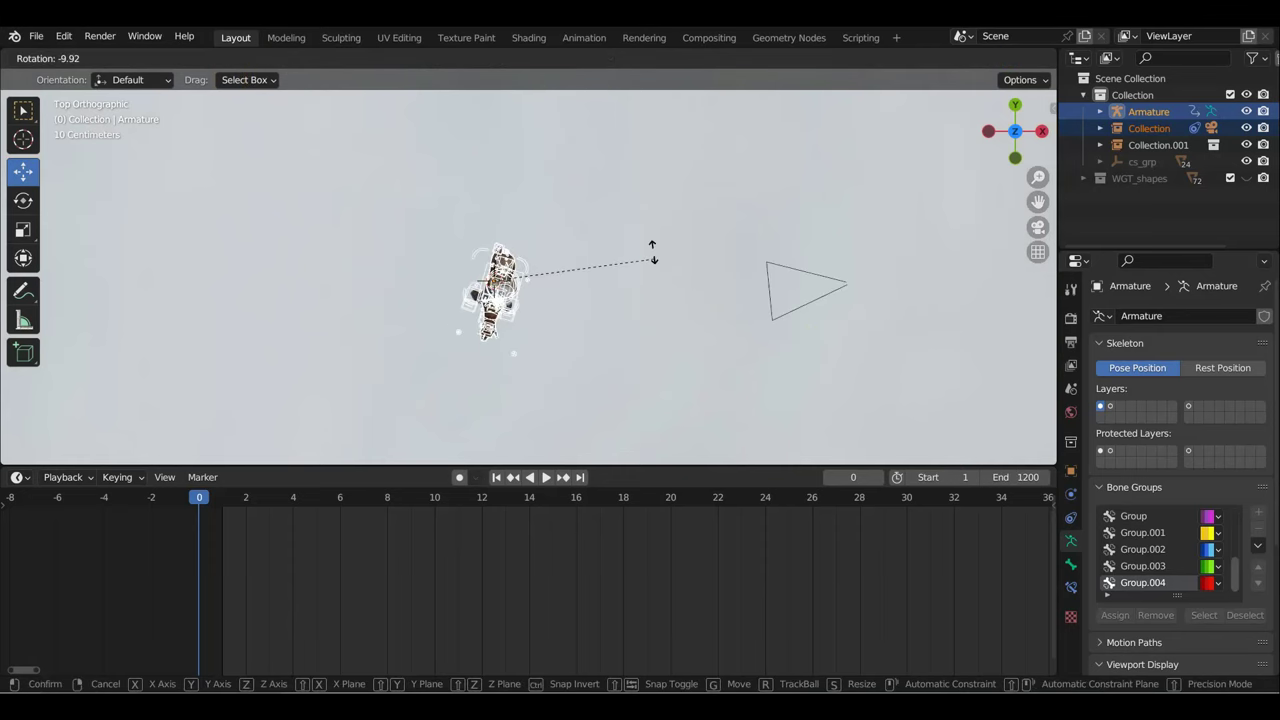
pyautogui.click(649, 249)
pyautogui.click(256, 58)
pyautogui.moveTo(283, 94)
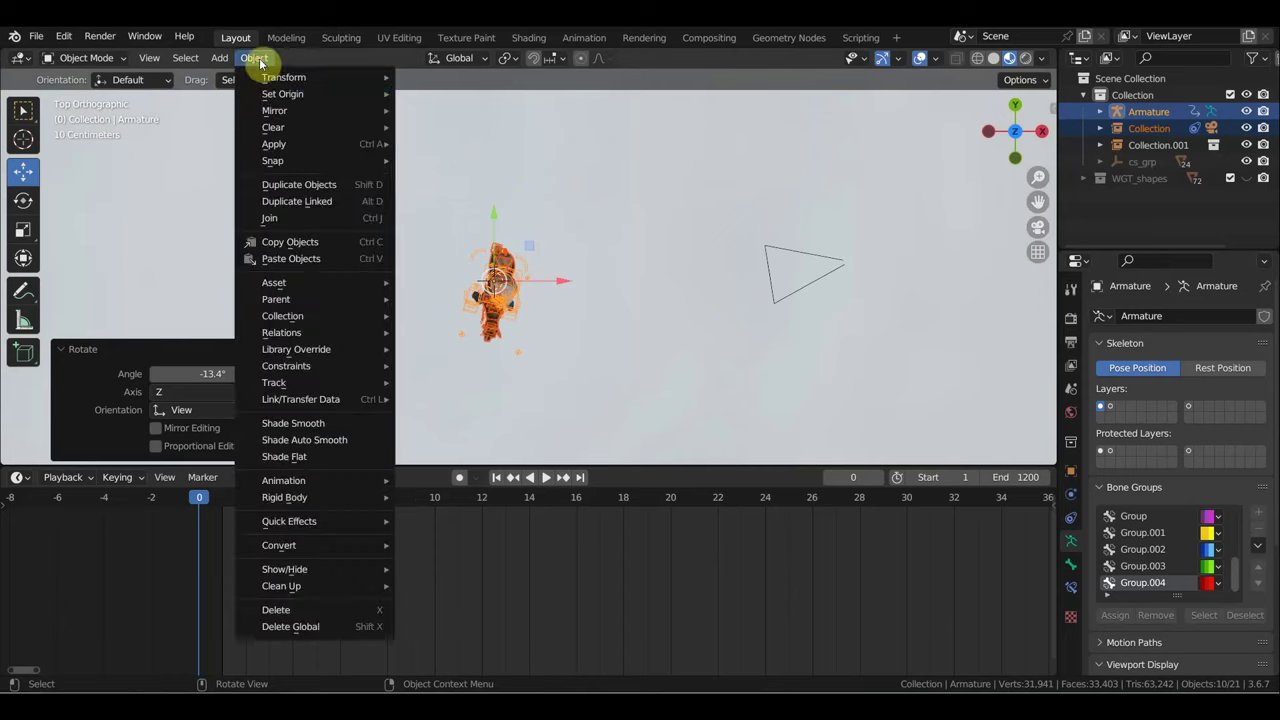
# Step: Set the armature's origin to the 3D cursor and raise the rig 0.25272 m along Z
pyautogui.click(483, 132)
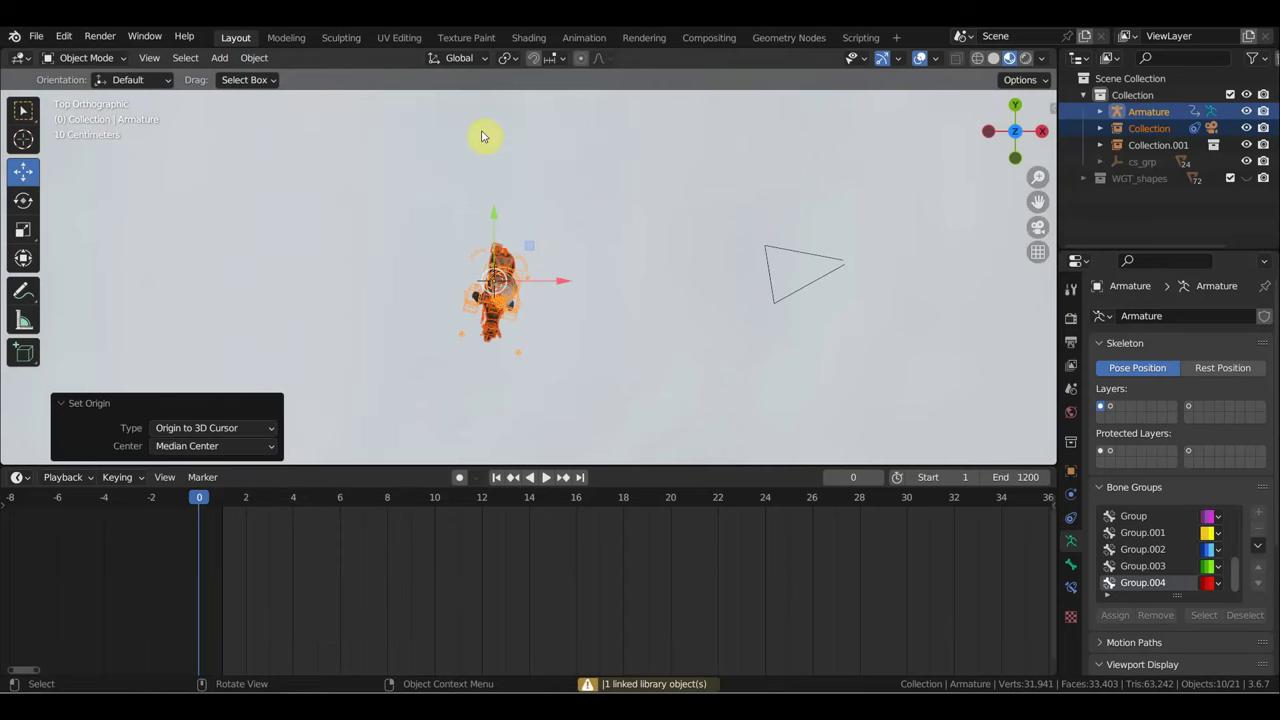
pyautogui.moveTo(795, 332); pyautogui.dragTo(604, 191, button='middle')
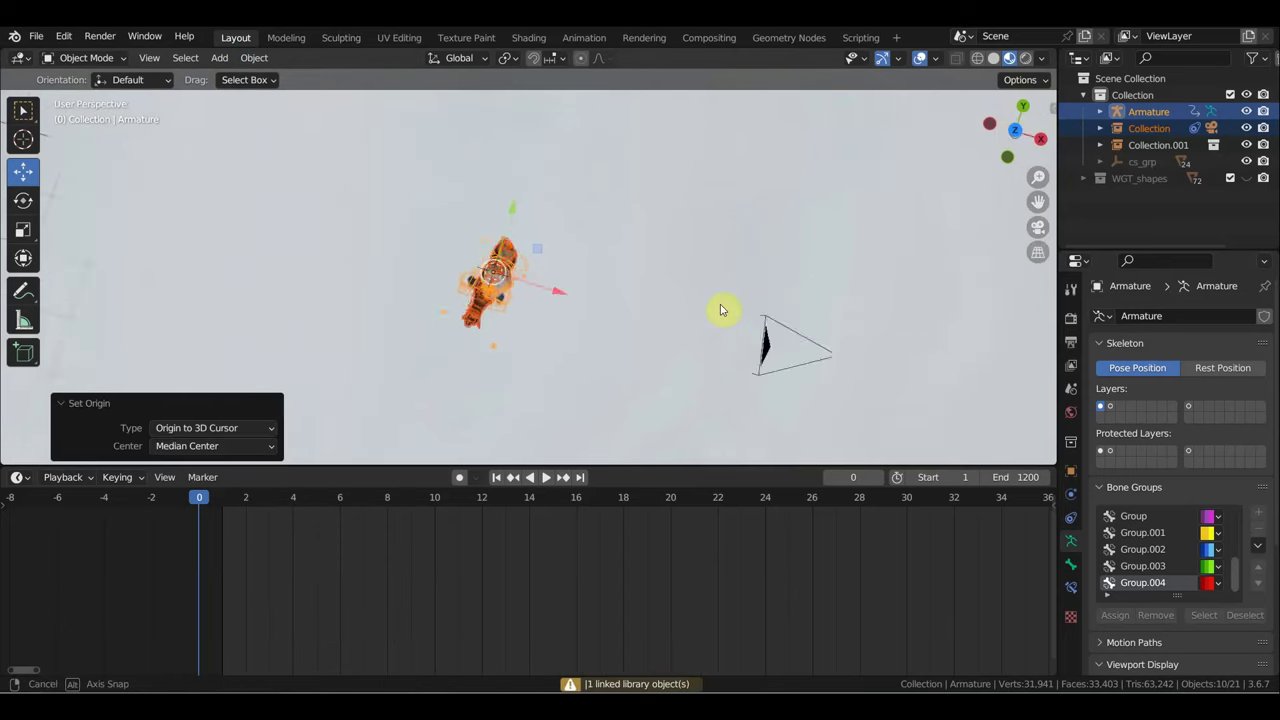
pyautogui.scroll(3, 604, 191)
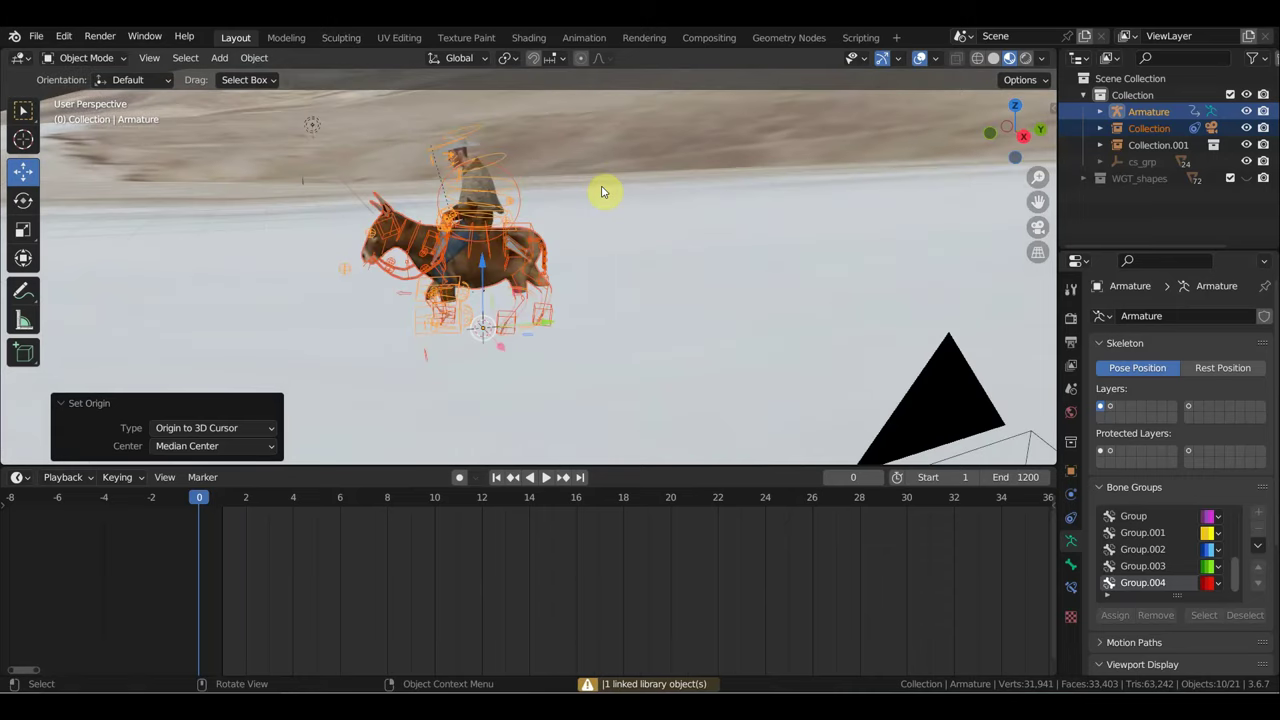
pyautogui.scroll(2, 565, 218)
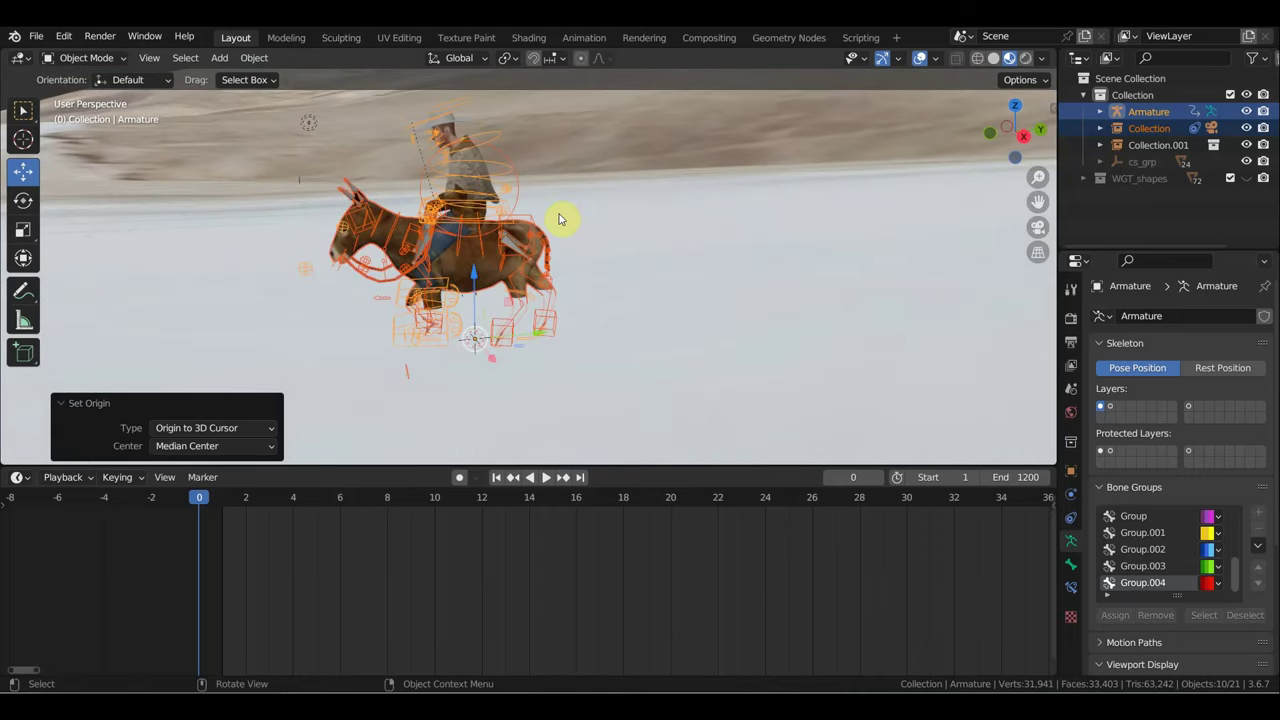
pyautogui.moveTo(474, 278)
pyautogui.mouseDown()
pyautogui.moveTo(474, 232)
pyautogui.moveTo(466, 239)
pyautogui.mouseUp()
# Step: Orbit around the rig and camera for a closer look at the donkey
pyautogui.scroll(-2, 661, 241)
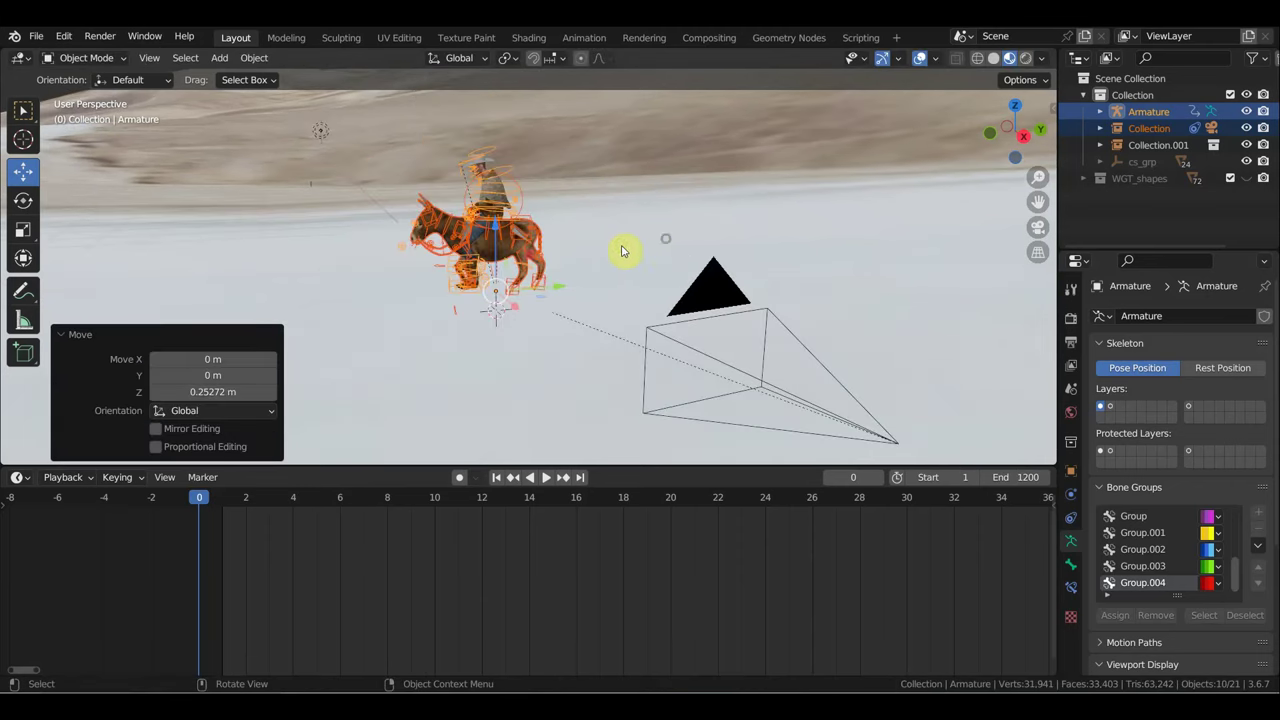
pyautogui.moveTo(621, 251); pyautogui.dragTo(608, 251, button='middle')
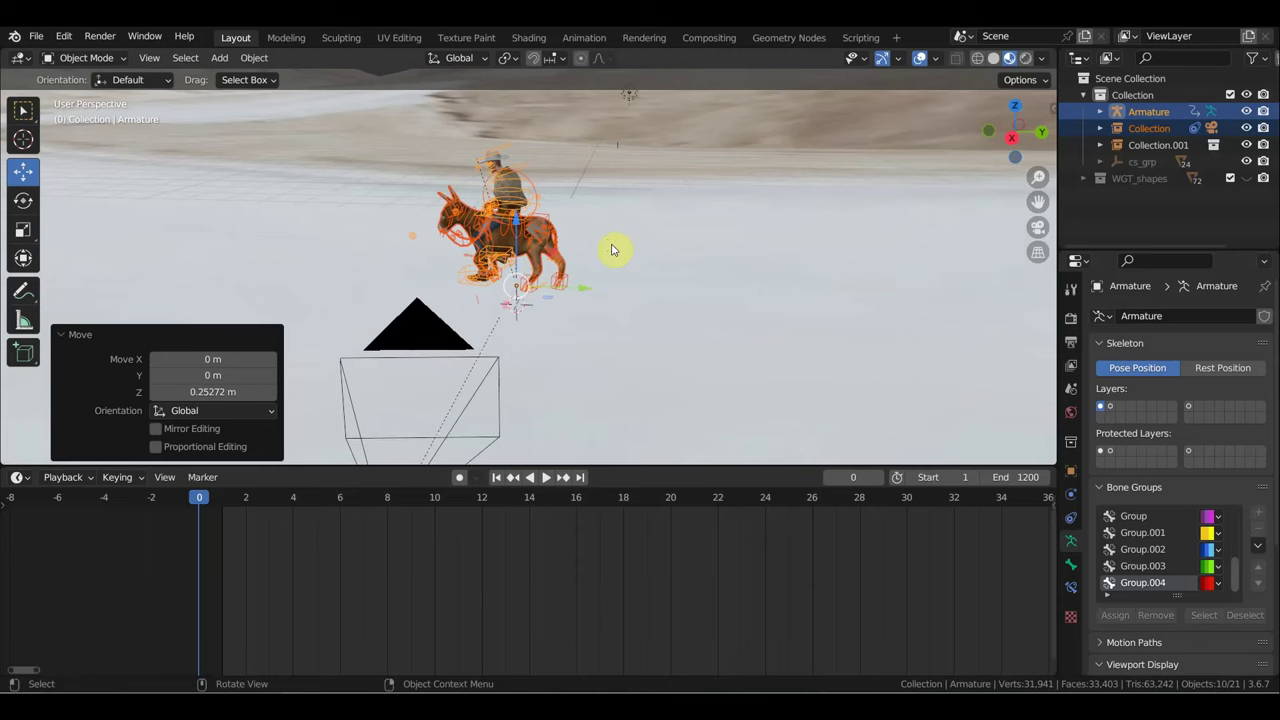
pyautogui.scroll(2, 611, 231)
pyautogui.scroll(2, 610, 228)
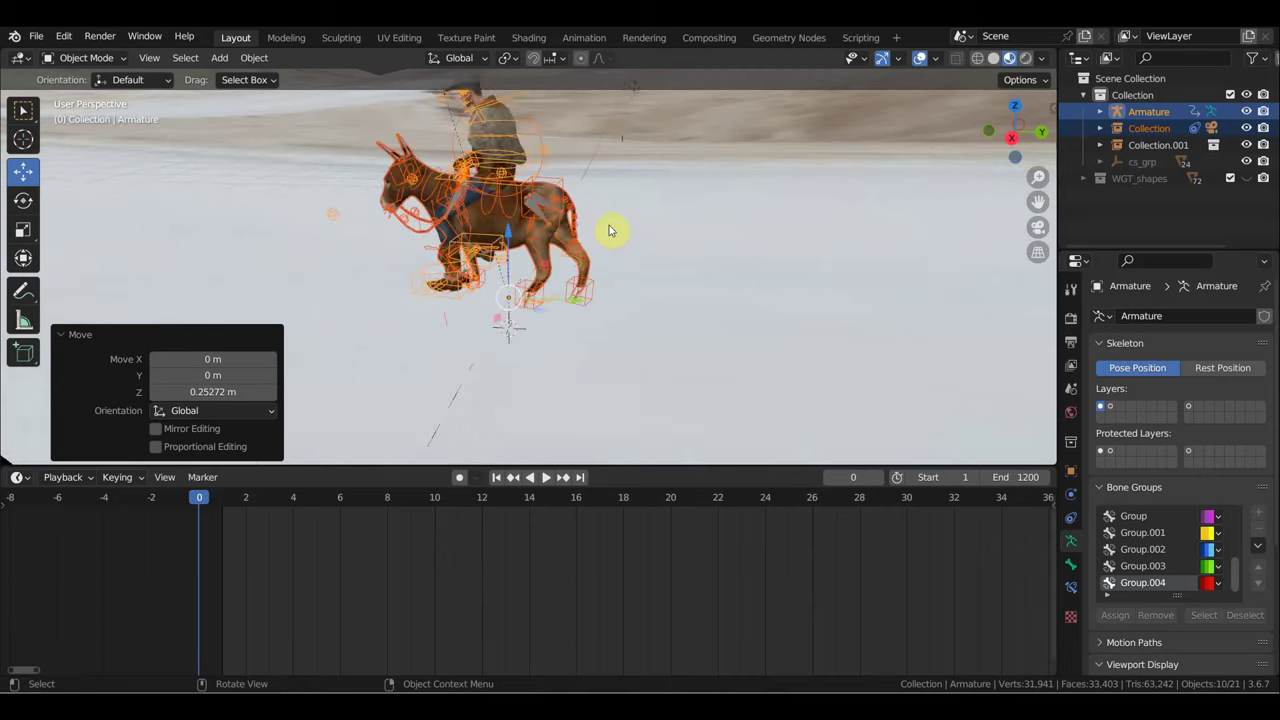
pyautogui.moveTo(609, 225); pyautogui.dragTo(648, 229, button='middle')
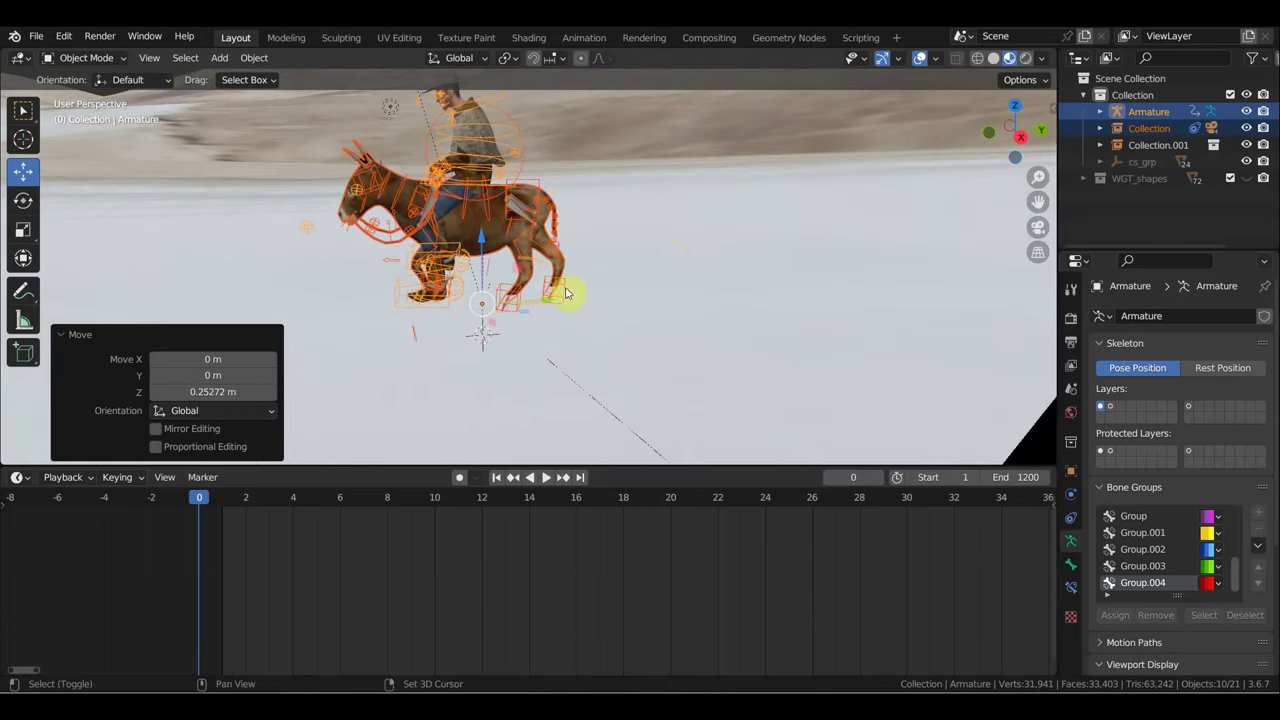
# Step: Add a NURBS path in top view and enter its Edit Mode
pyautogui.hotkey('shift', 'a')
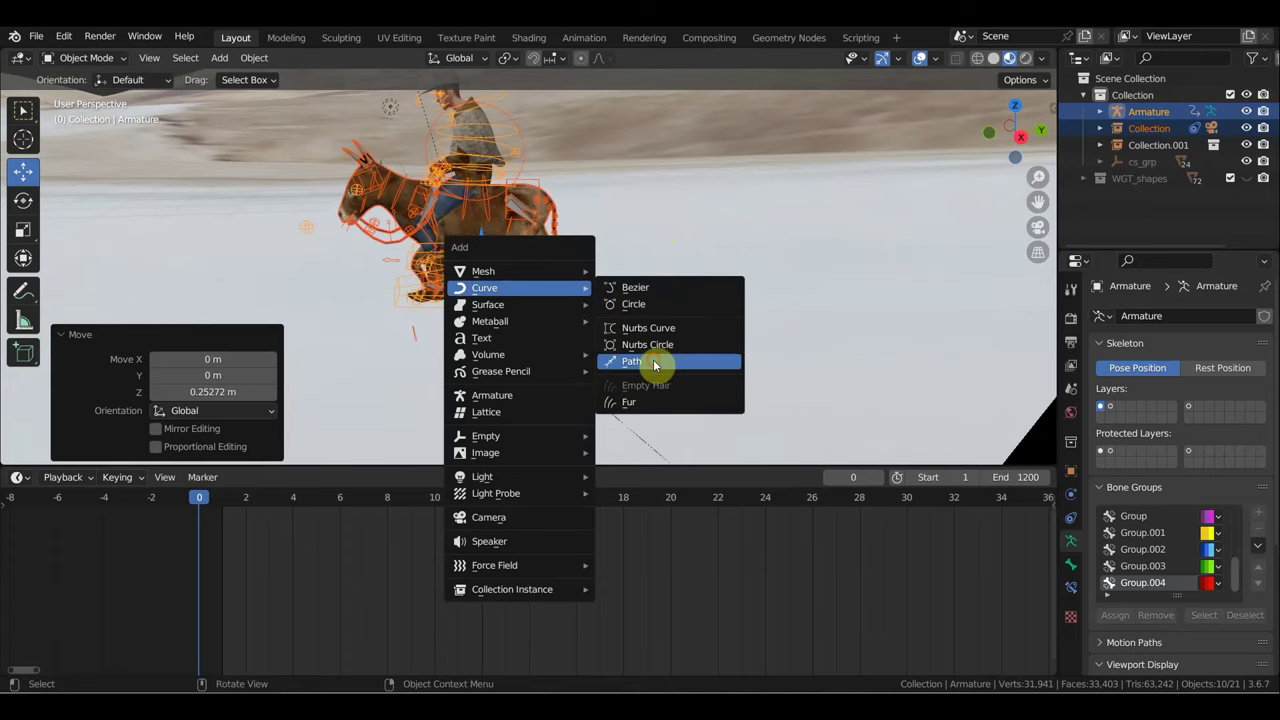
pyautogui.click(653, 361)
pyautogui.press('KP_7')
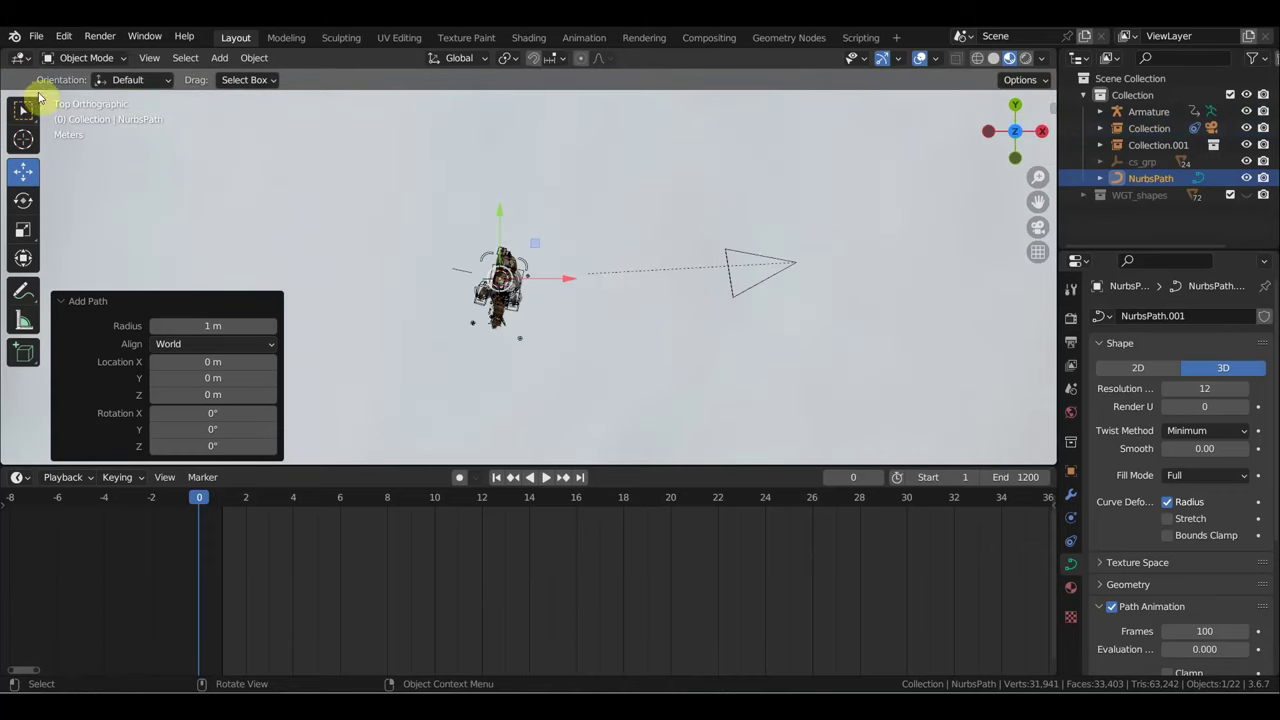
pyautogui.click(86, 58)
pyautogui.click(88, 80)
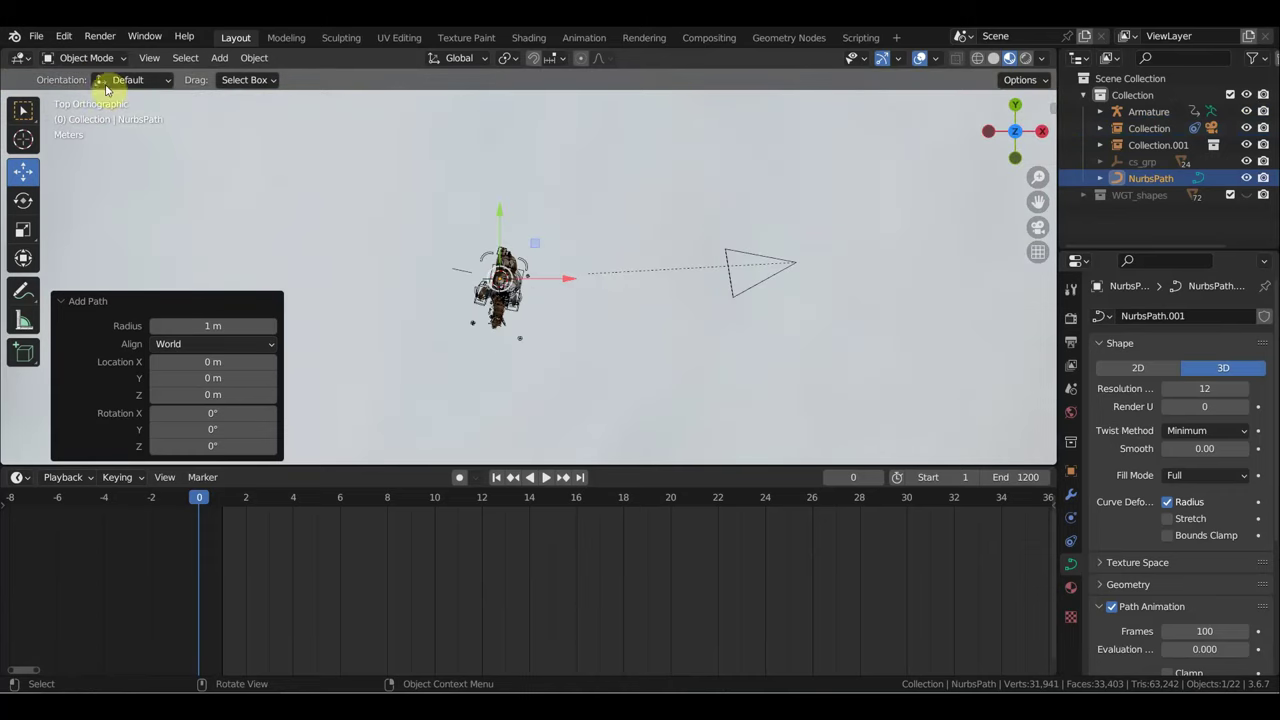
pyautogui.click(95, 57)
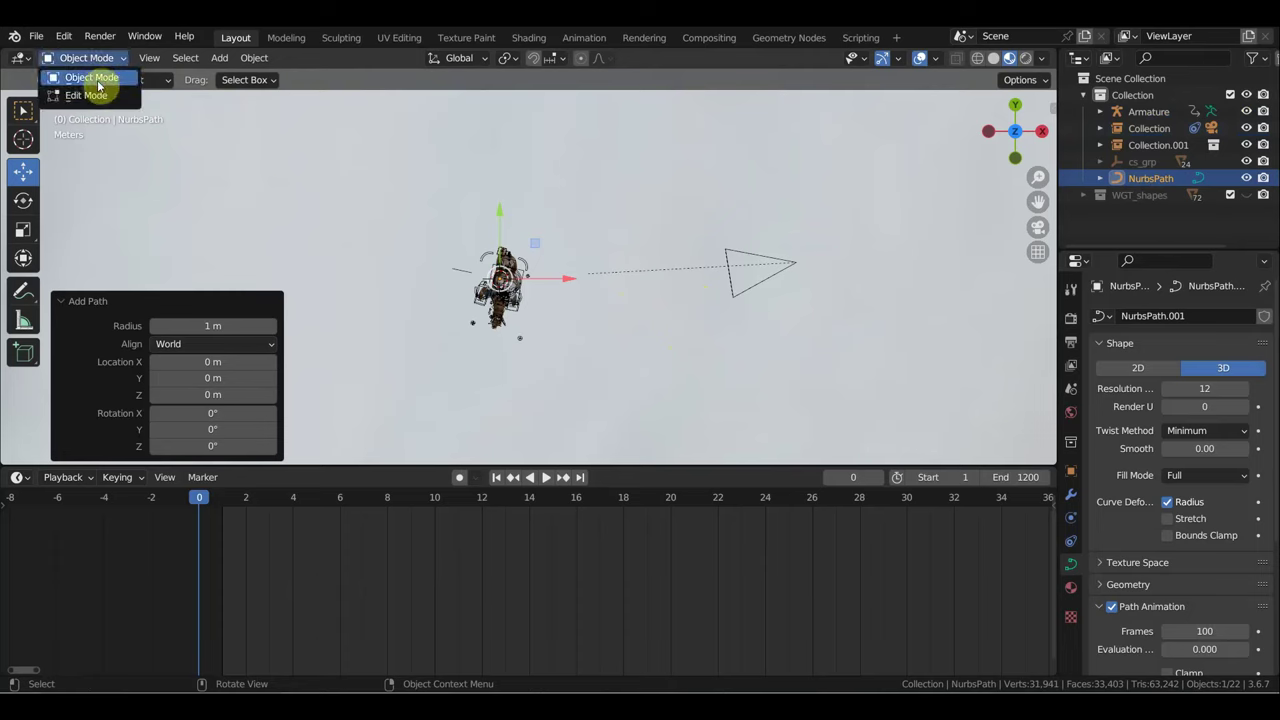
pyautogui.click(98, 88)
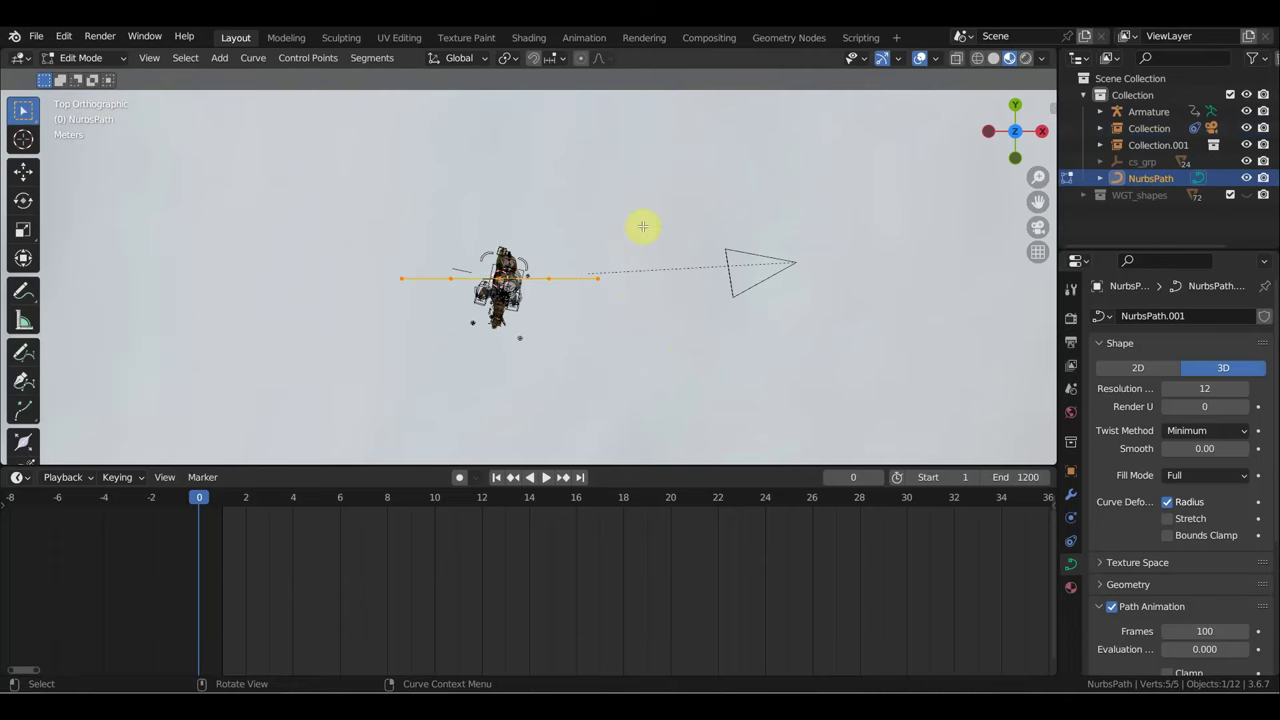
# Step: Rotate the path about 98.5° and drag its lower end point down the track
pyautogui.press('r')
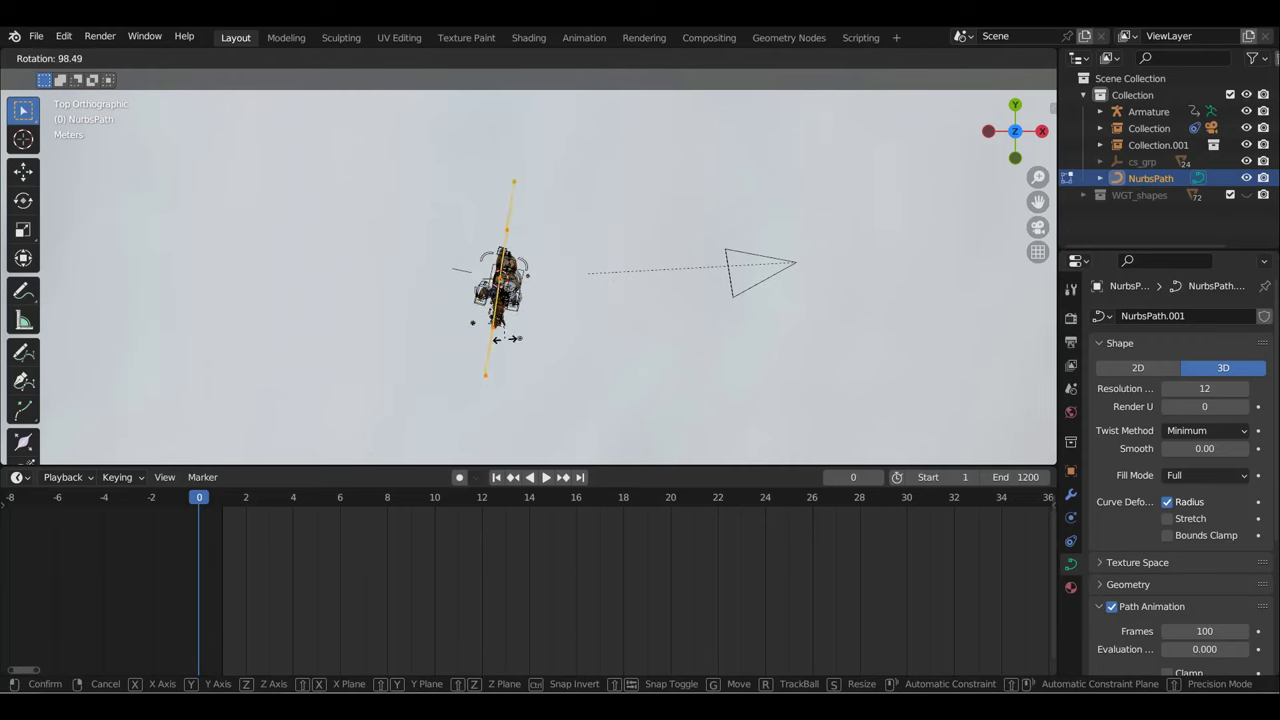
pyautogui.click(507, 339)
pyautogui.scroll(-3, 527, 346)
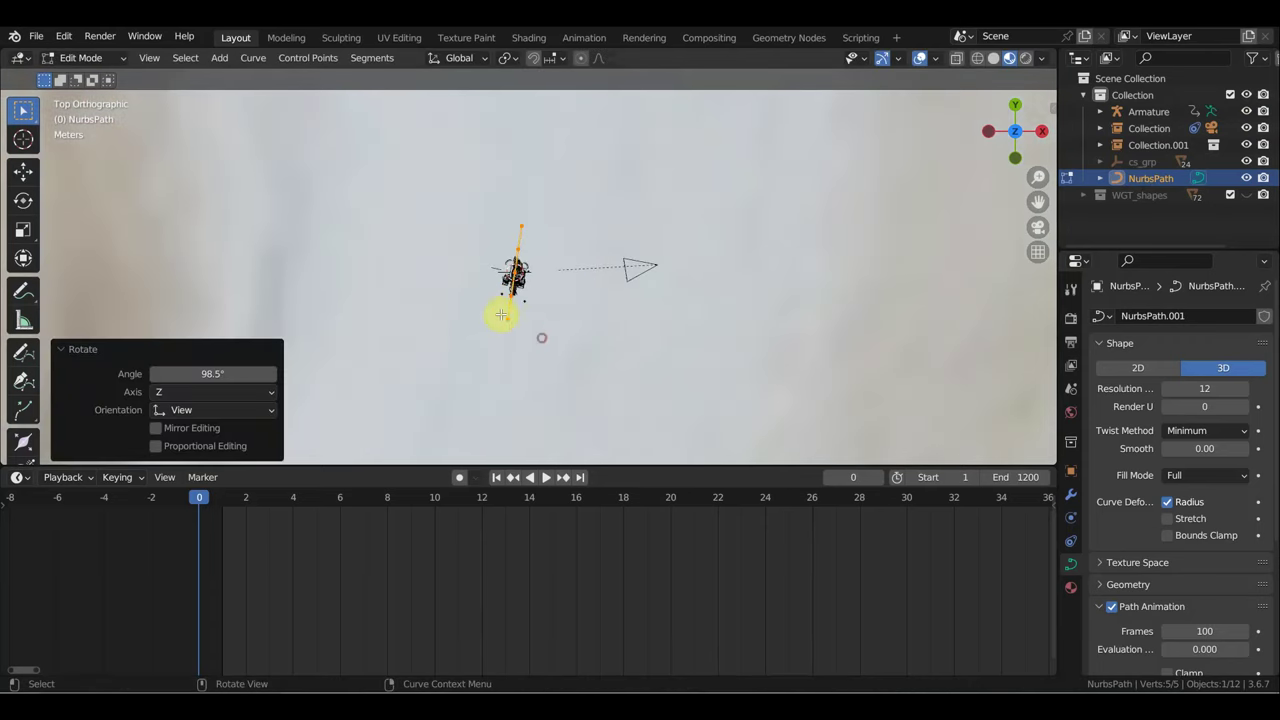
pyautogui.click(525, 317)
pyautogui.scroll(-3, 556, 313)
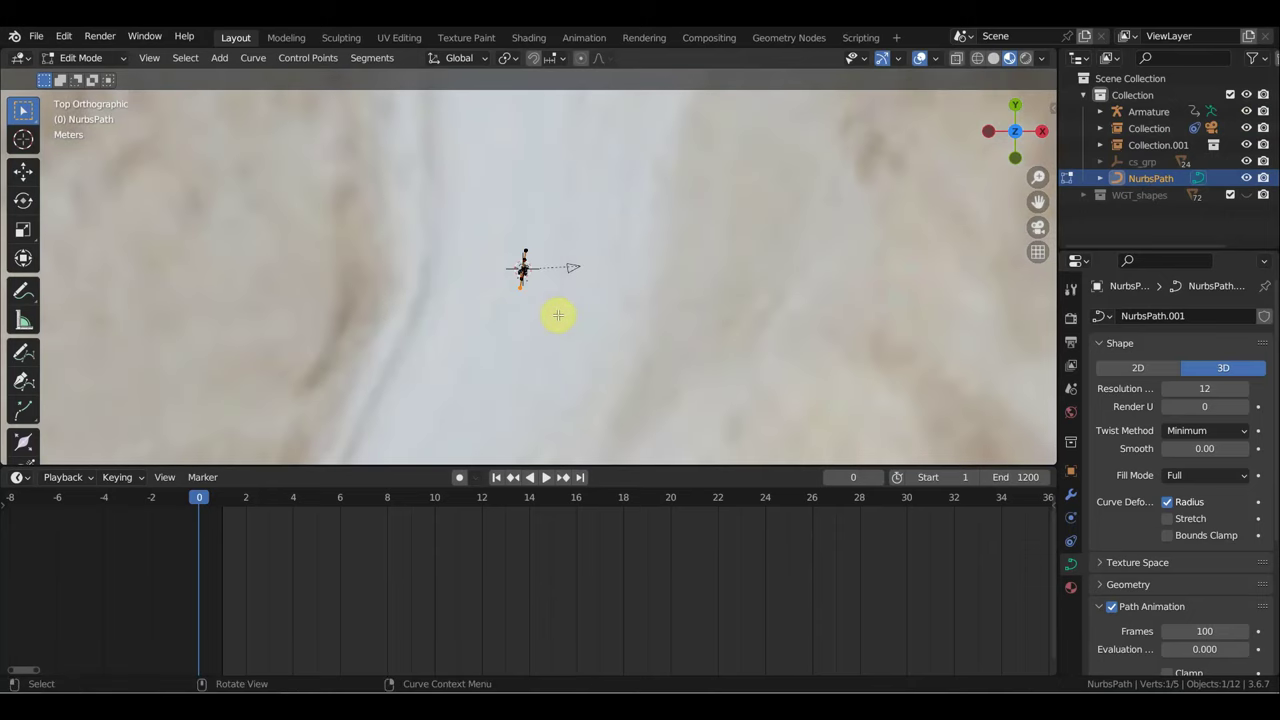
pyautogui.press('g')
pyautogui.click(546, 438)
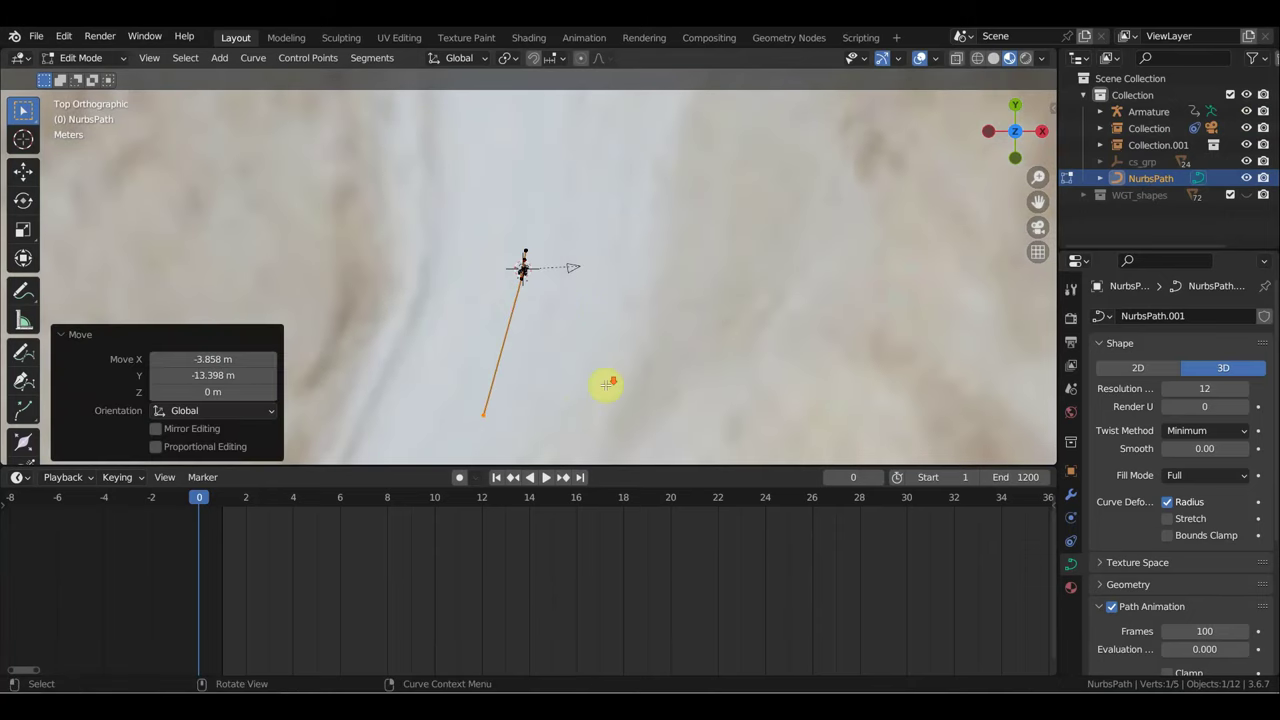
pyautogui.scroll(-2, 653, 333)
pyautogui.scroll(-3, 710, 315)
pyautogui.scroll(-2, 750, 300)
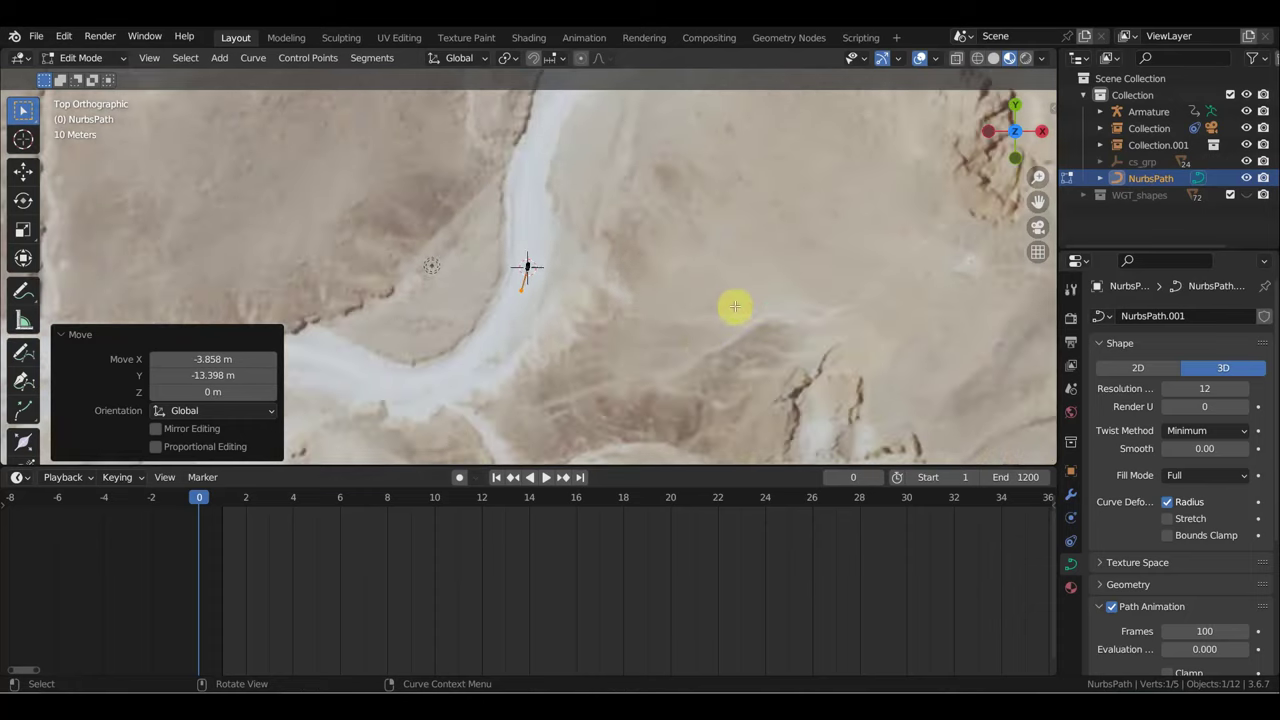
# Step: Place the end point on the pale track and extrude two points westward along its bend
pyautogui.press('g')
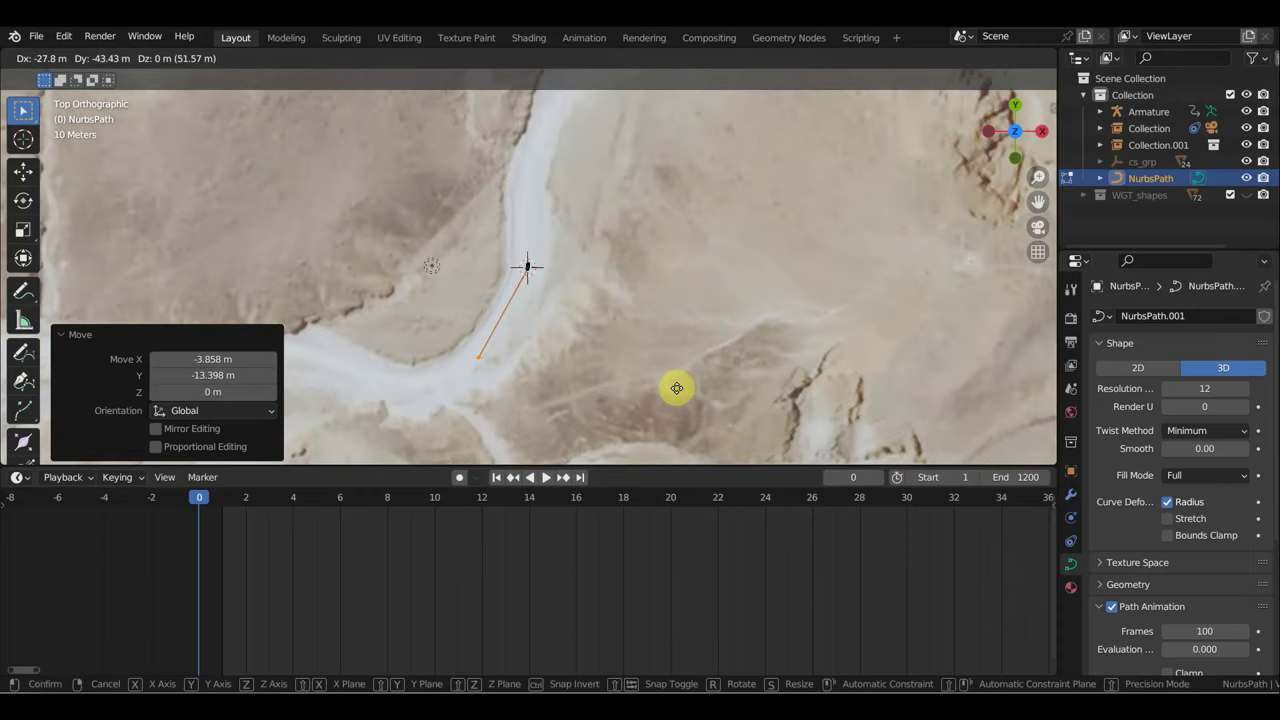
pyautogui.click(676, 388)
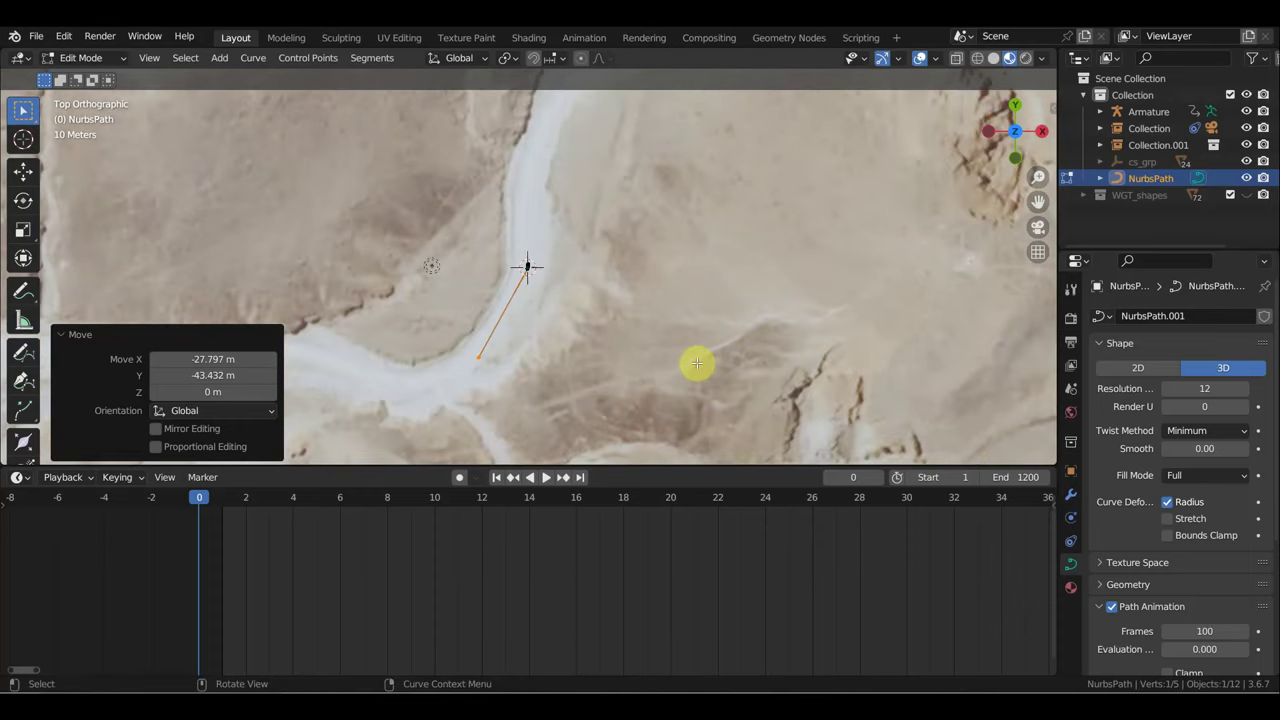
pyautogui.press('e')
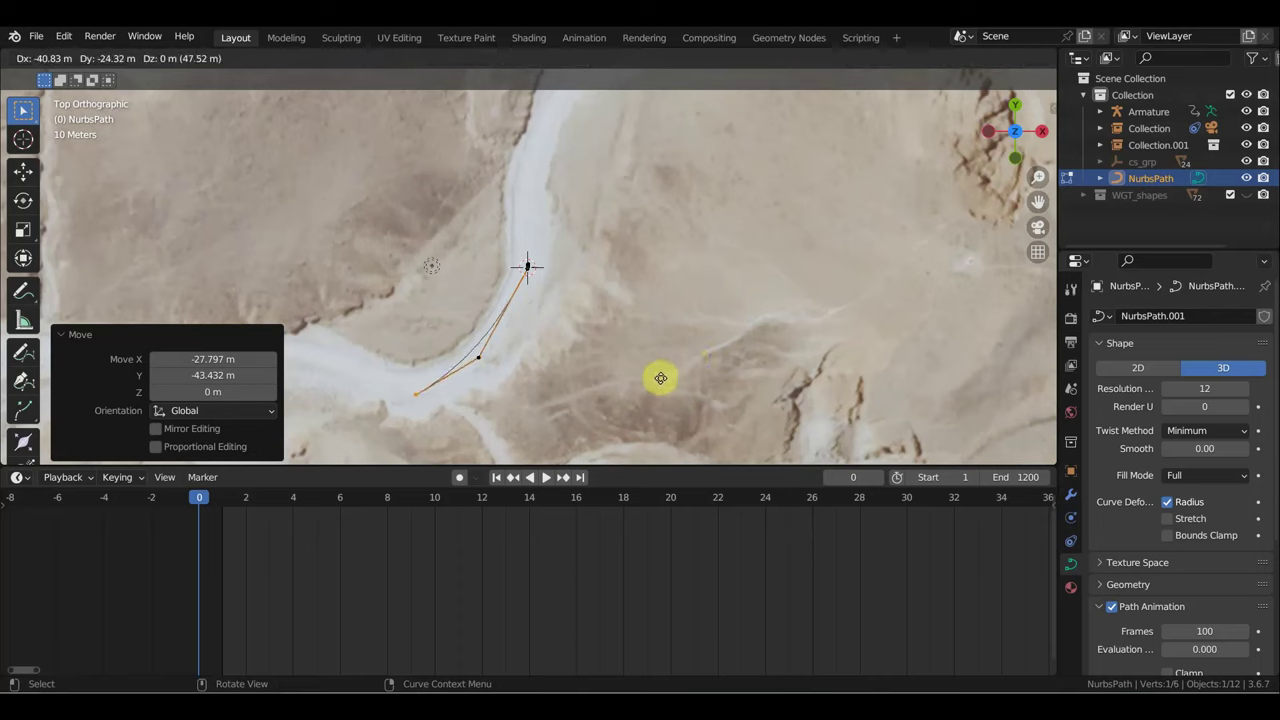
pyautogui.click(663, 373)
pyautogui.scroll(3, 613, 347)
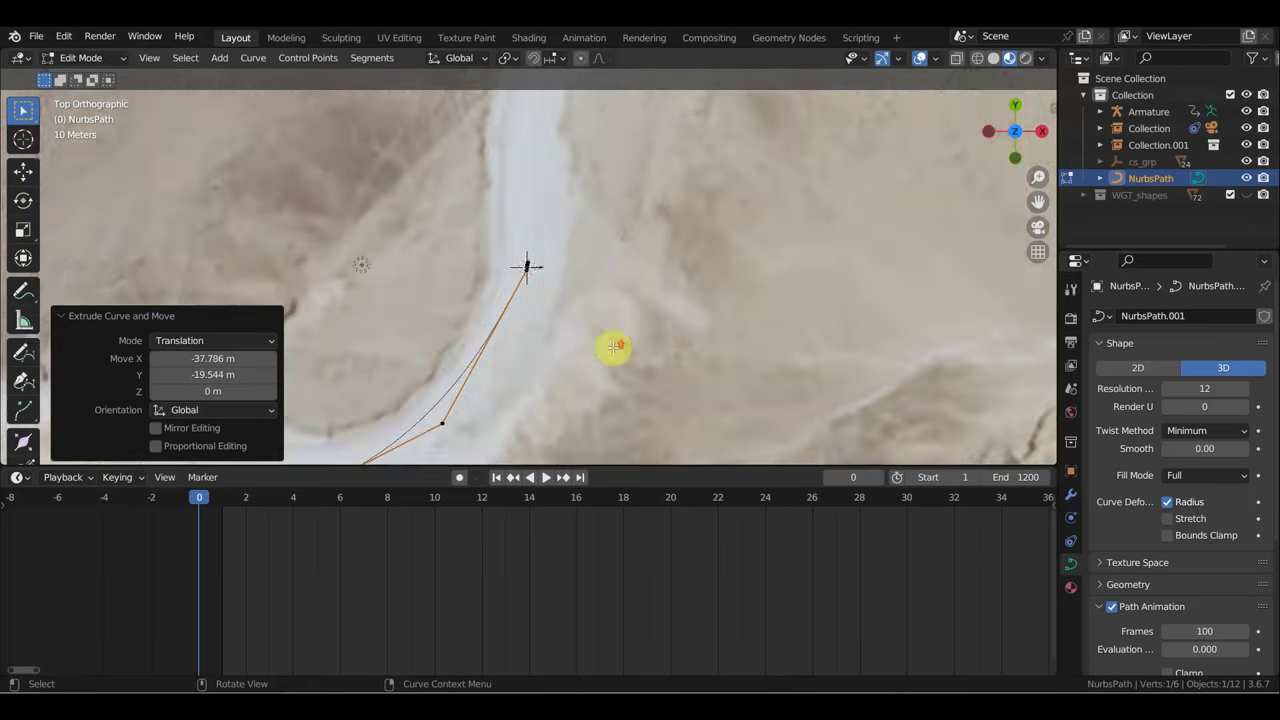
pyautogui.scroll(-3, 620, 352)
pyautogui.press('e')
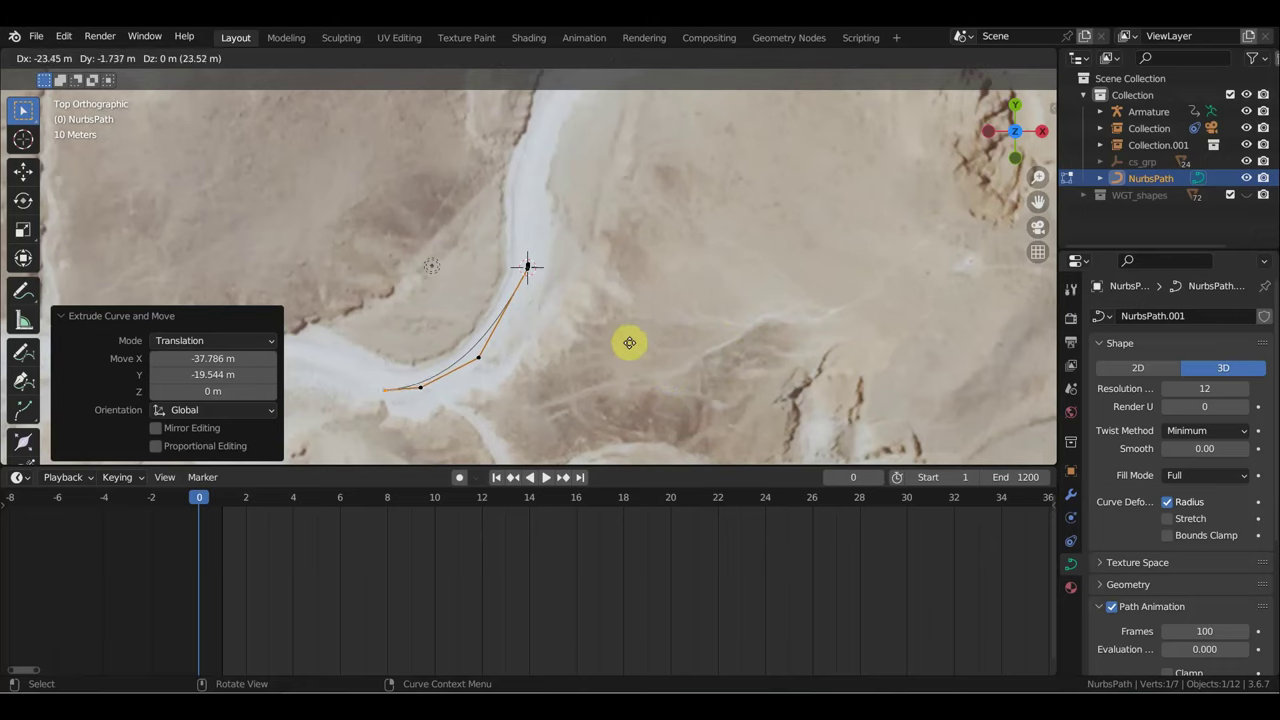
pyautogui.click(610, 331)
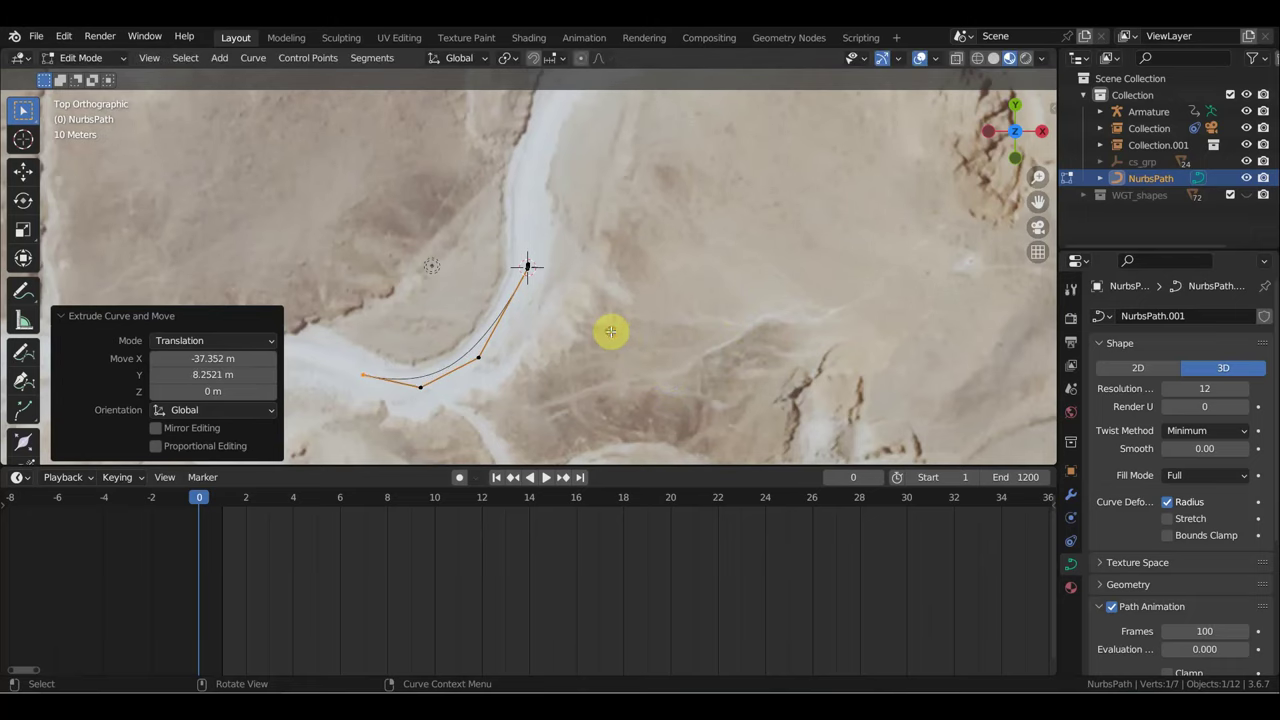
# Step: Nudge the bend and neighbouring control points onto the track centre to smooth the curve
pyautogui.click(481, 358)
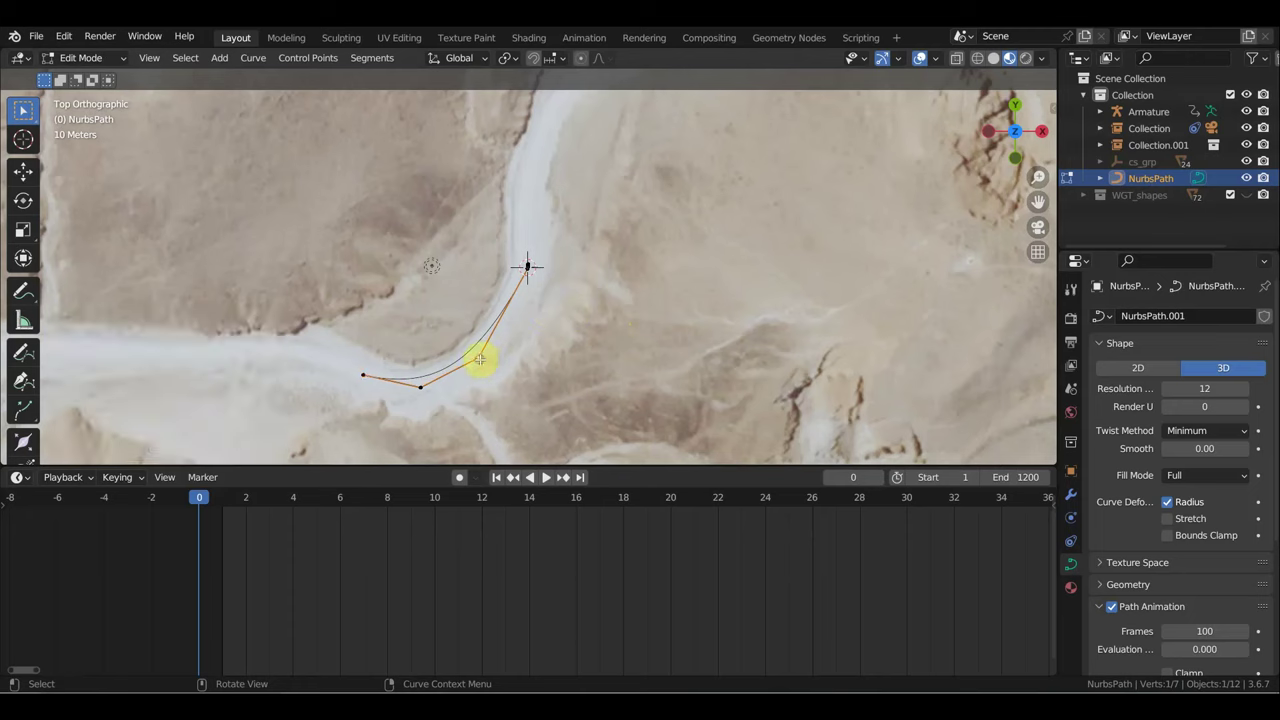
pyautogui.press('g')
pyautogui.click(491, 368)
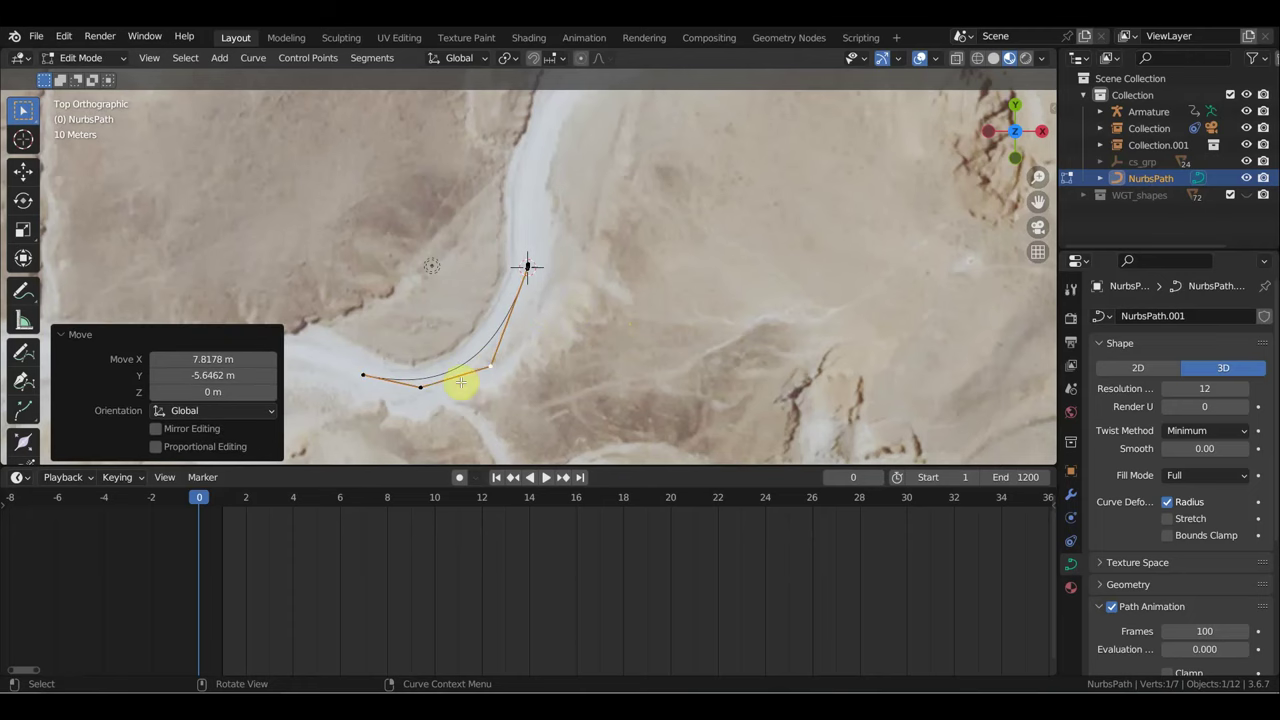
pyautogui.click(413, 388)
pyautogui.press('g')
pyautogui.click(421, 394)
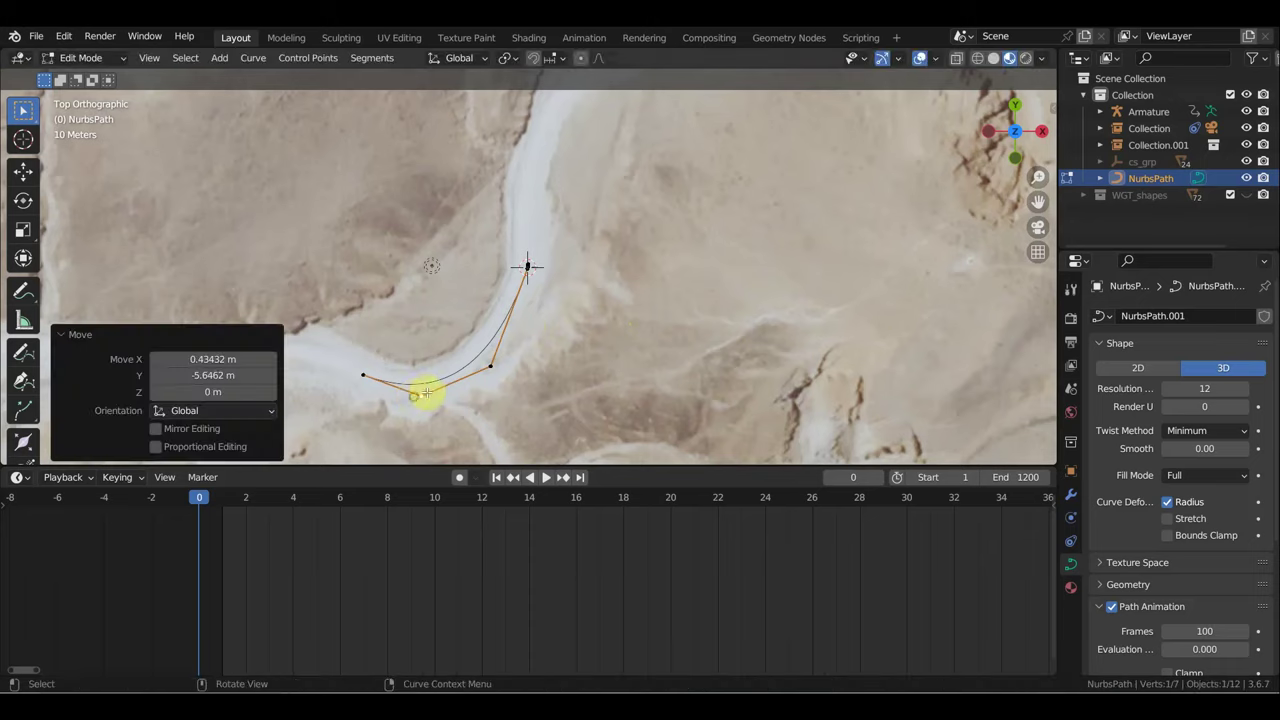
pyautogui.scroll(3, 529, 333)
pyautogui.scroll(3, 577, 317)
pyautogui.scroll(4, 560, 329)
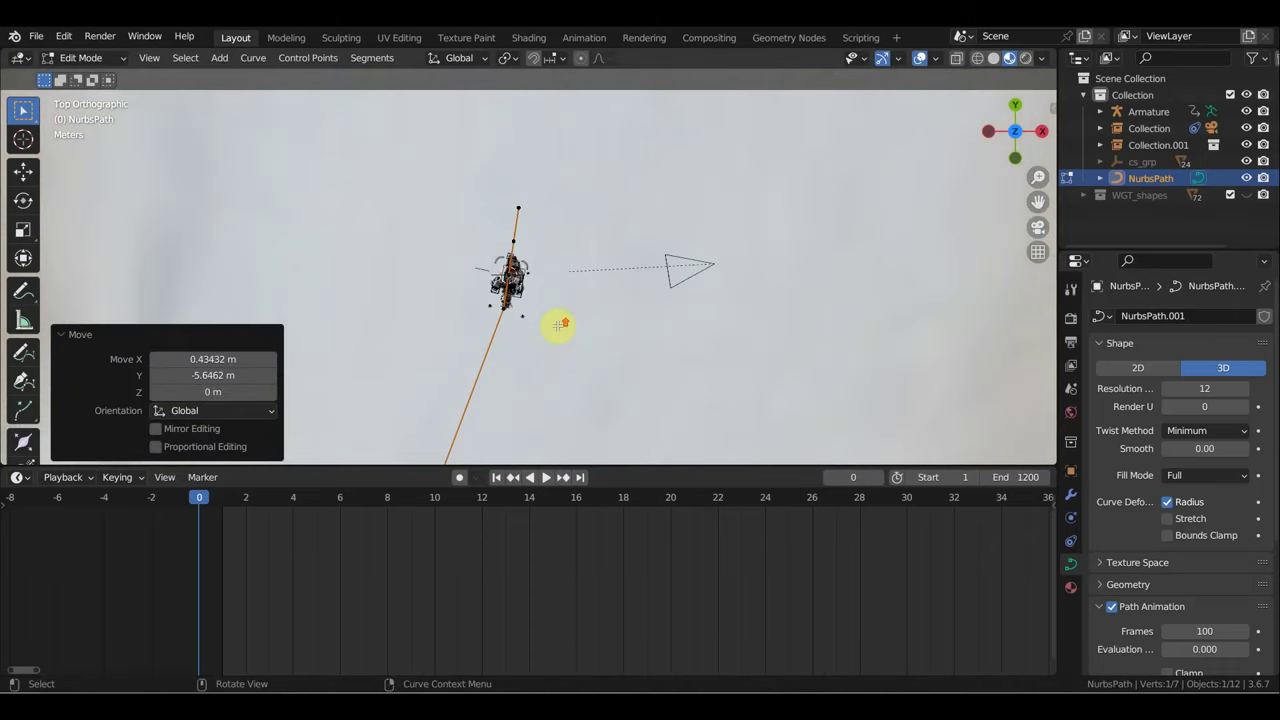
pyautogui.scroll(2, 555, 327)
pyautogui.moveTo(553, 326)
pyautogui.mouseDown(button='middle')
pyautogui.moveTo(380, 229)
pyautogui.moveTo(357, 194)
pyautogui.moveTo(400, 194)
pyautogui.moveTo(530, 241)
pyautogui.mouseUp(button='middle')
pyautogui.scroll(1, 533, 246)
pyautogui.scroll(2, 535, 250)
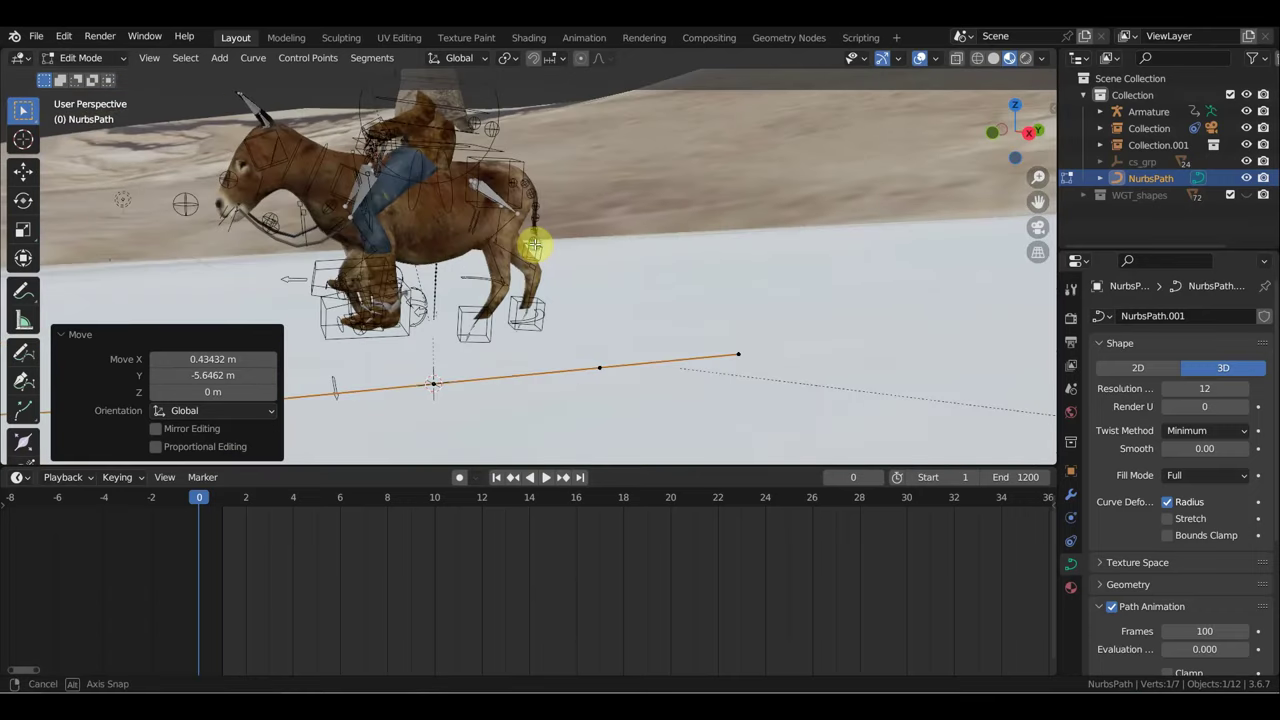
pyautogui.scroll(-3, 537, 254)
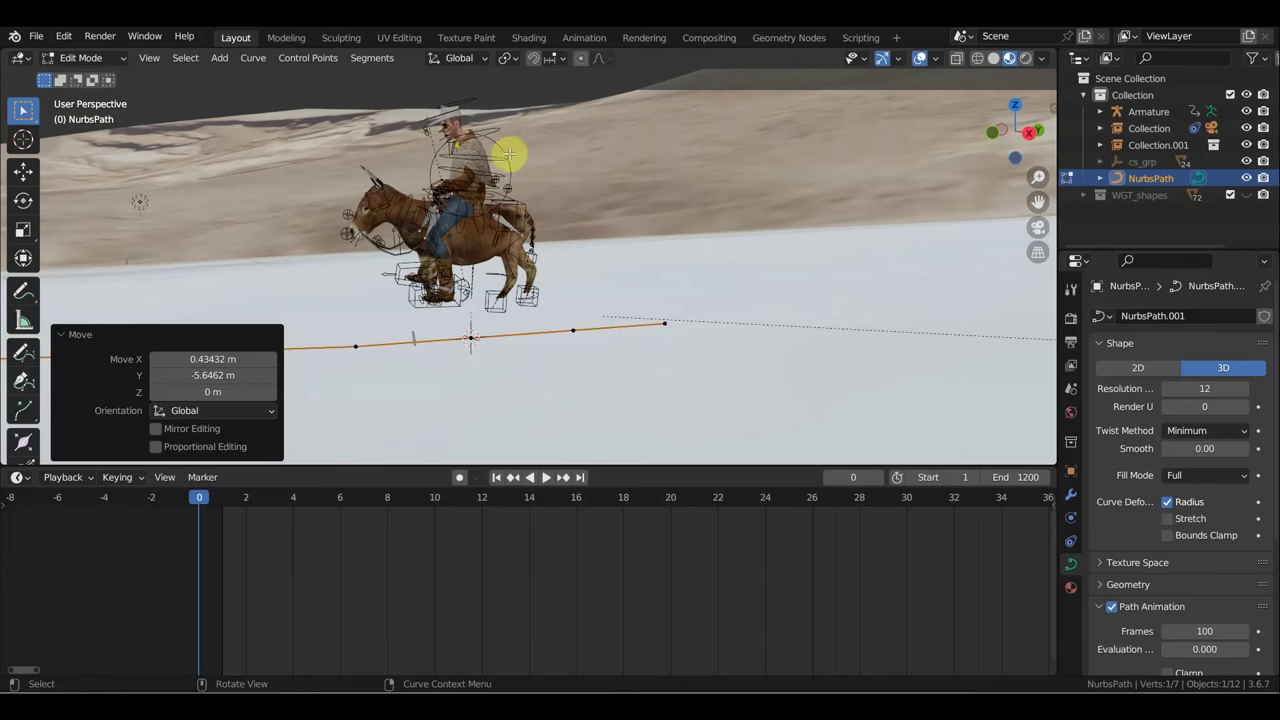
# Step: Return to Object Mode and select the donkey instance, armature and NurbsPath
pyautogui.click(82, 57)
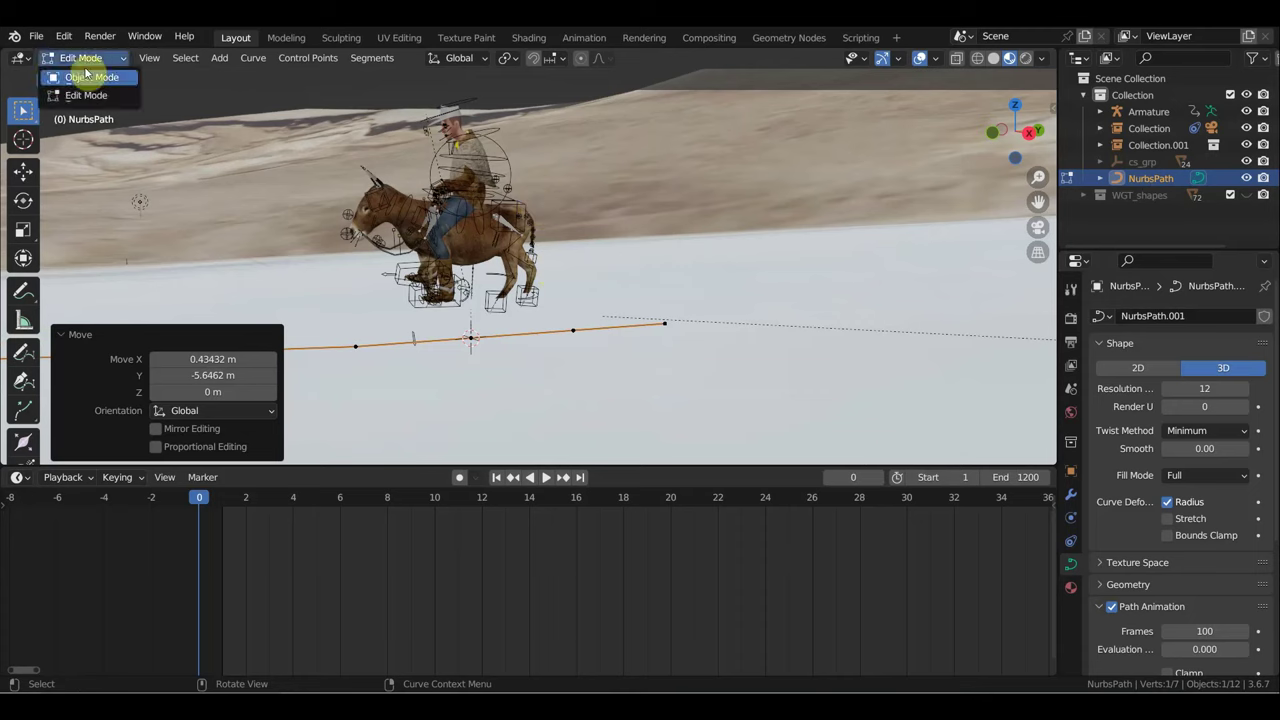
pyautogui.click(86, 63)
pyautogui.click(505, 150)
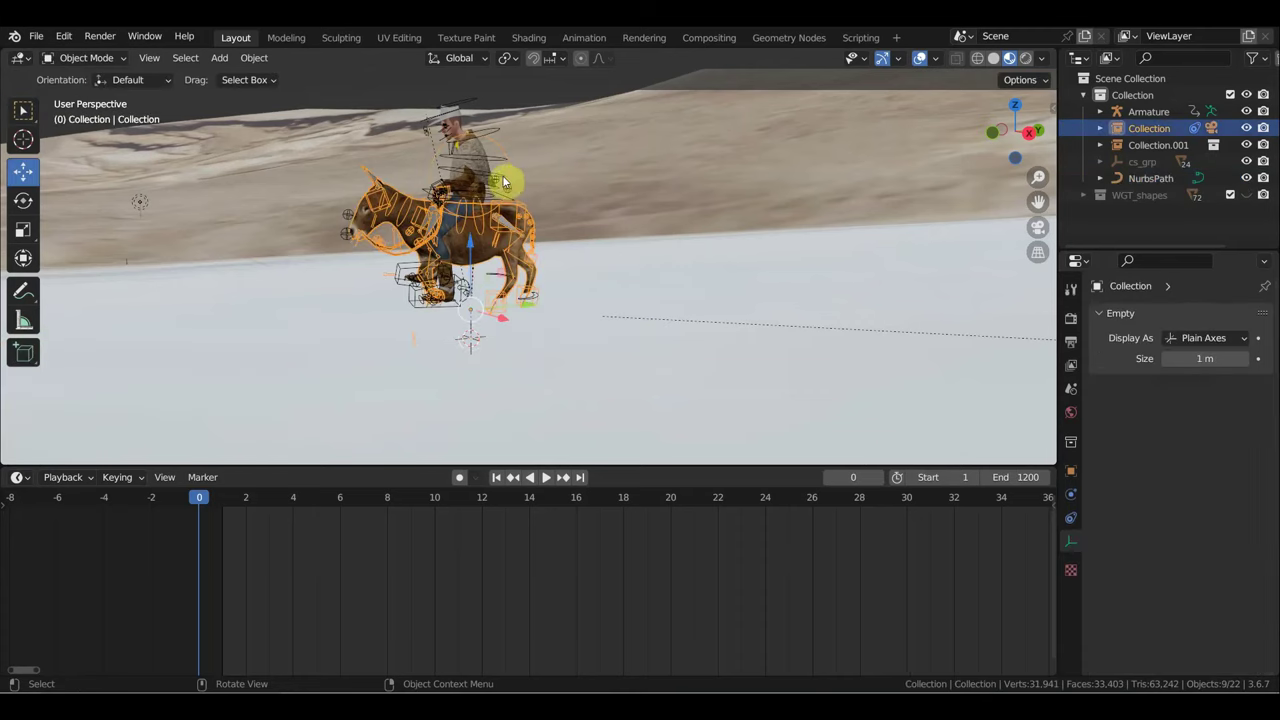
pyautogui.keyDown('shift'); pyautogui.click(484, 128); pyautogui.keyUp('shift')
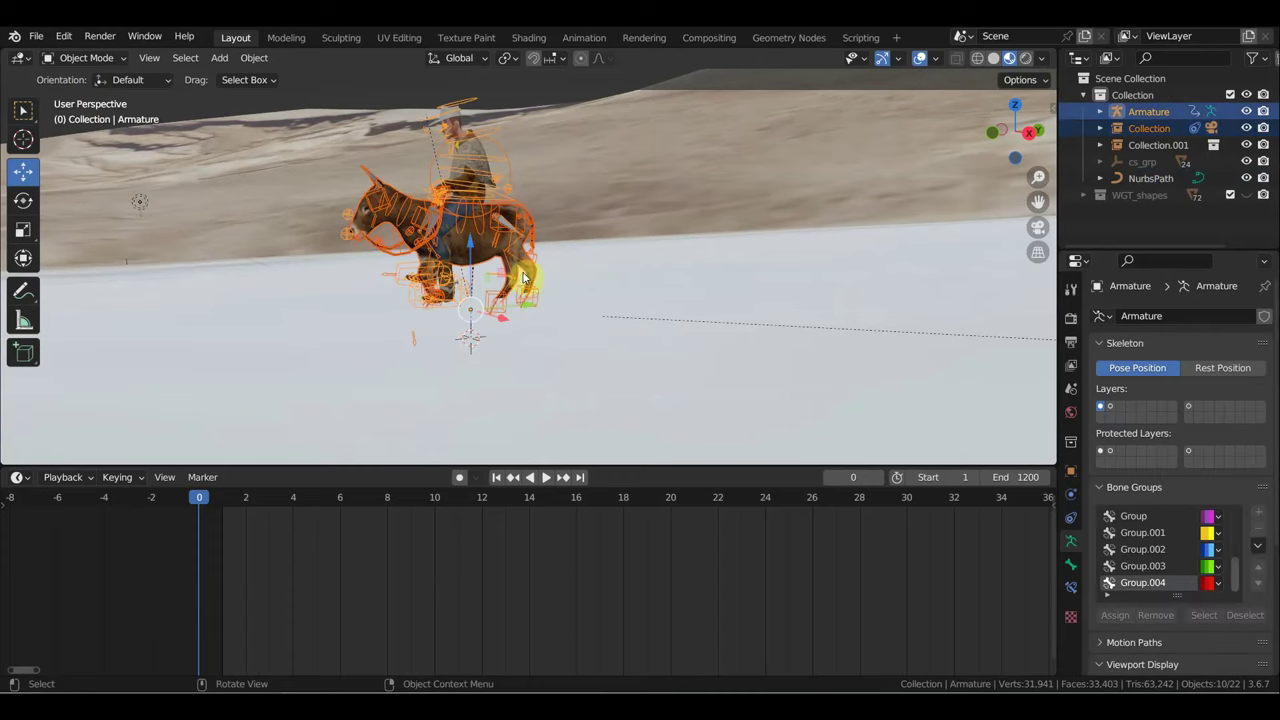
pyautogui.keyDown('shift'); pyautogui.click(1150, 178); pyautogui.keyUp('shift')
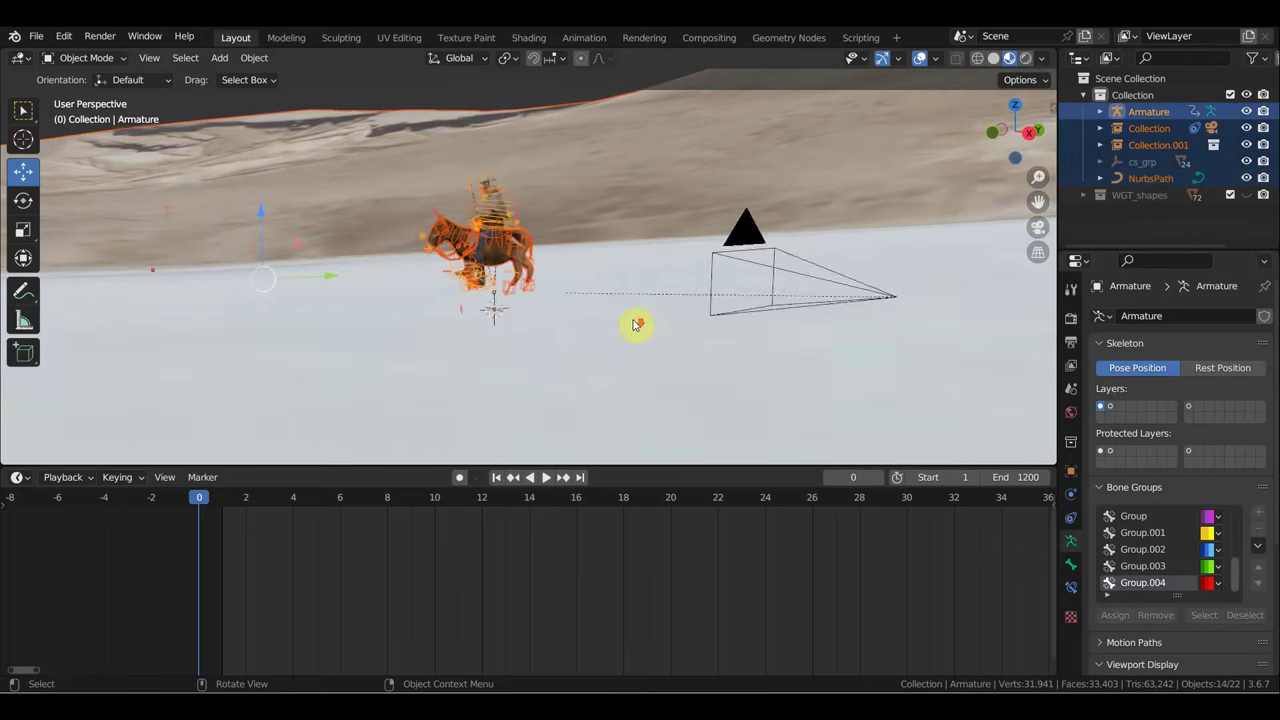
pyautogui.scroll(-3, 632, 325)
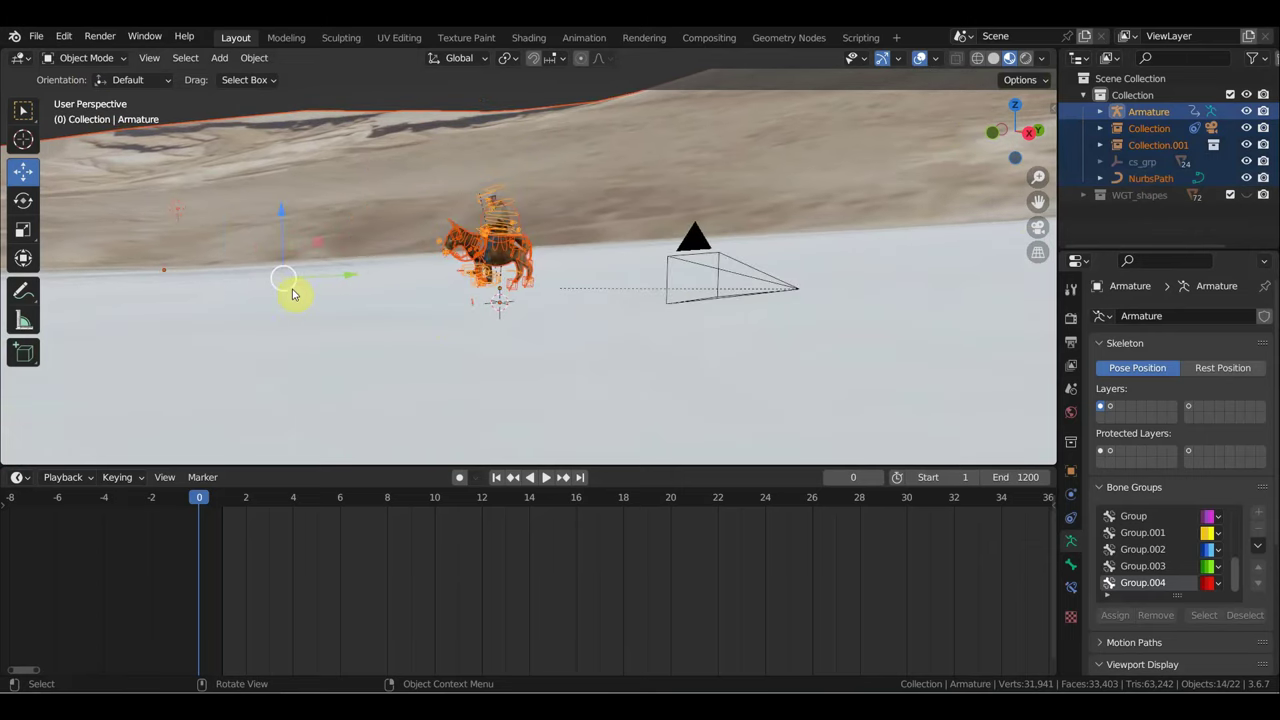
pyautogui.press('g')
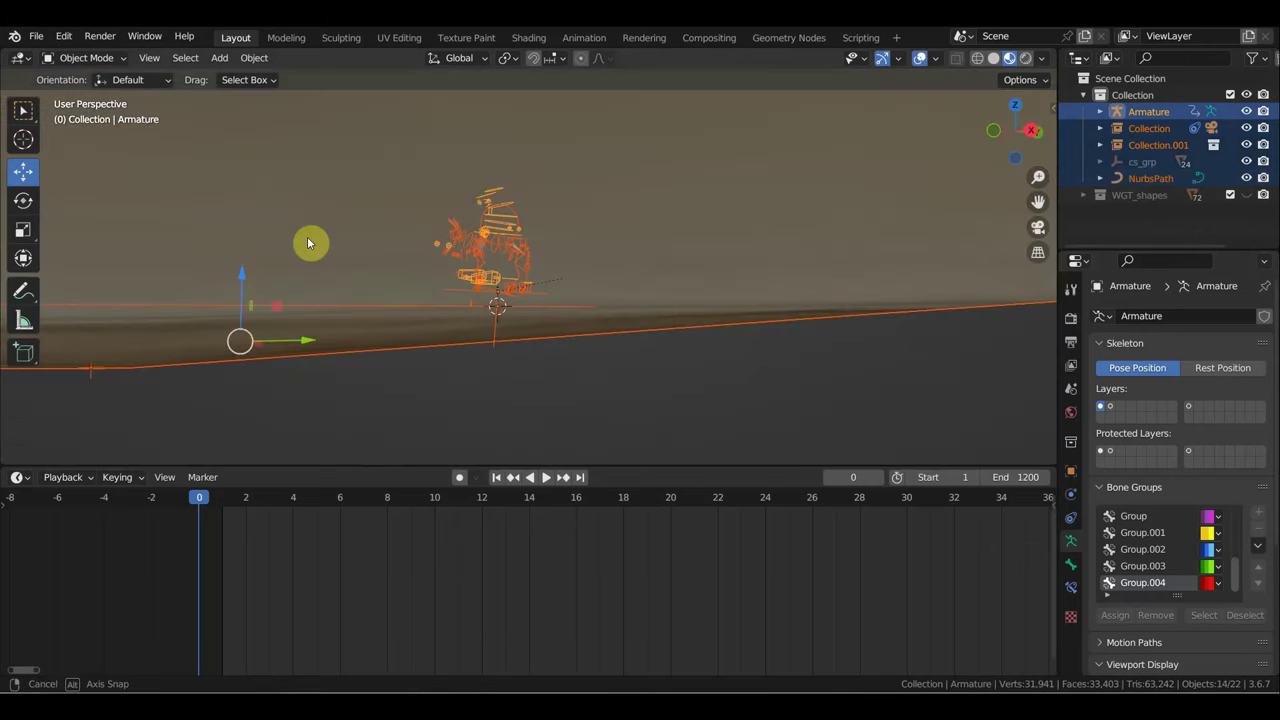
pyautogui.rightClick(304, 239)
# Step: Raise only the NurbsPath 0.27288 m along Z to the donkey's hooves
pyautogui.click(300, 304)
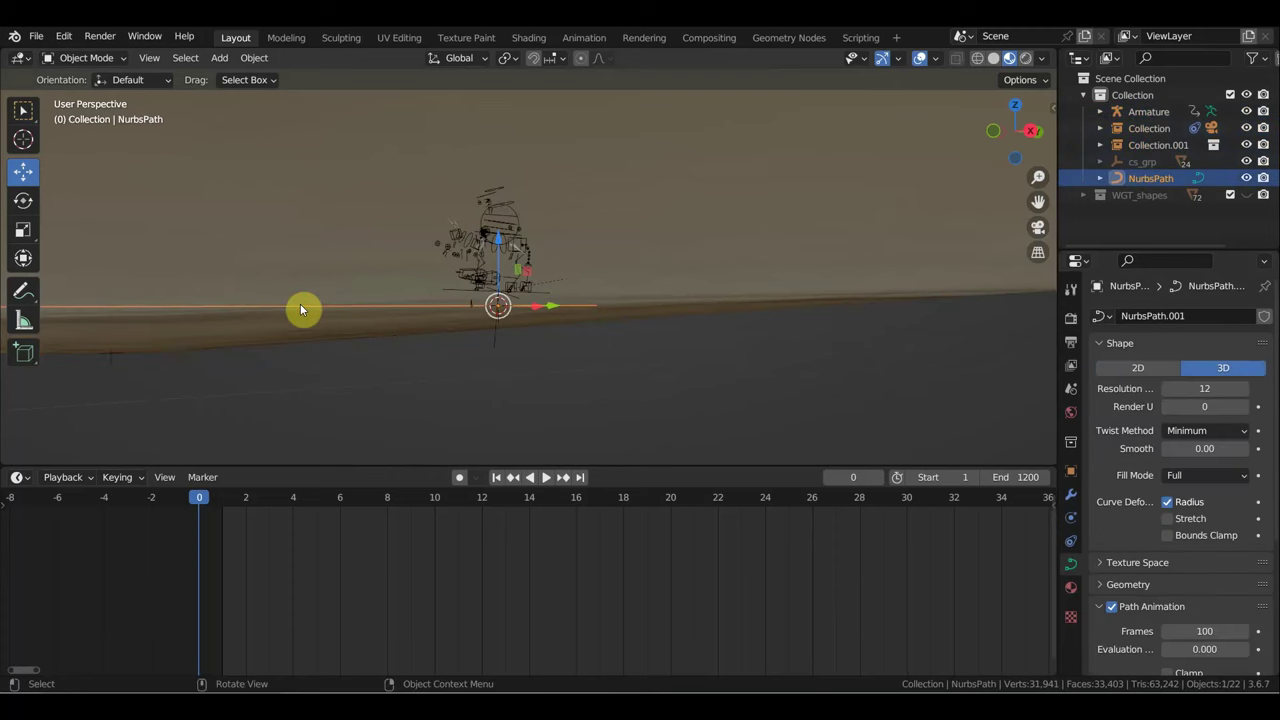
pyautogui.moveTo(498, 248); pyautogui.dragTo(498, 233)
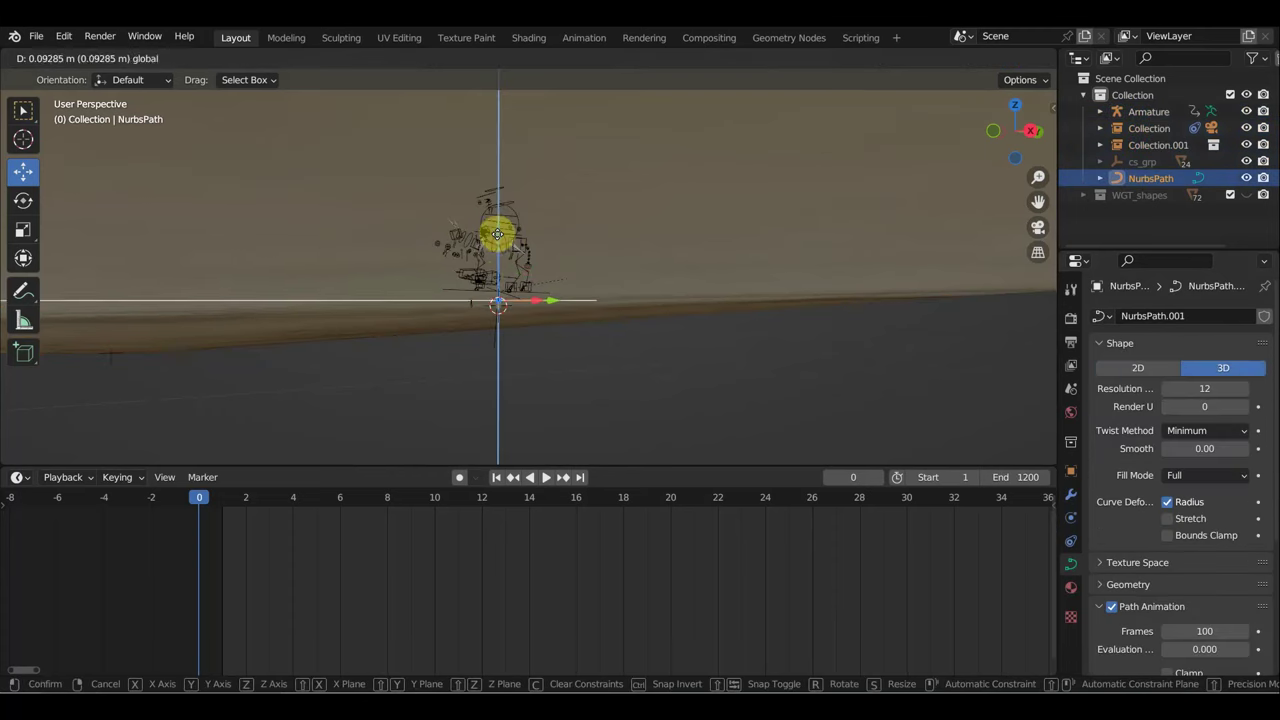
pyautogui.click(498, 233)
pyautogui.moveTo(526, 260); pyautogui.dragTo(500, 286, button='middle')
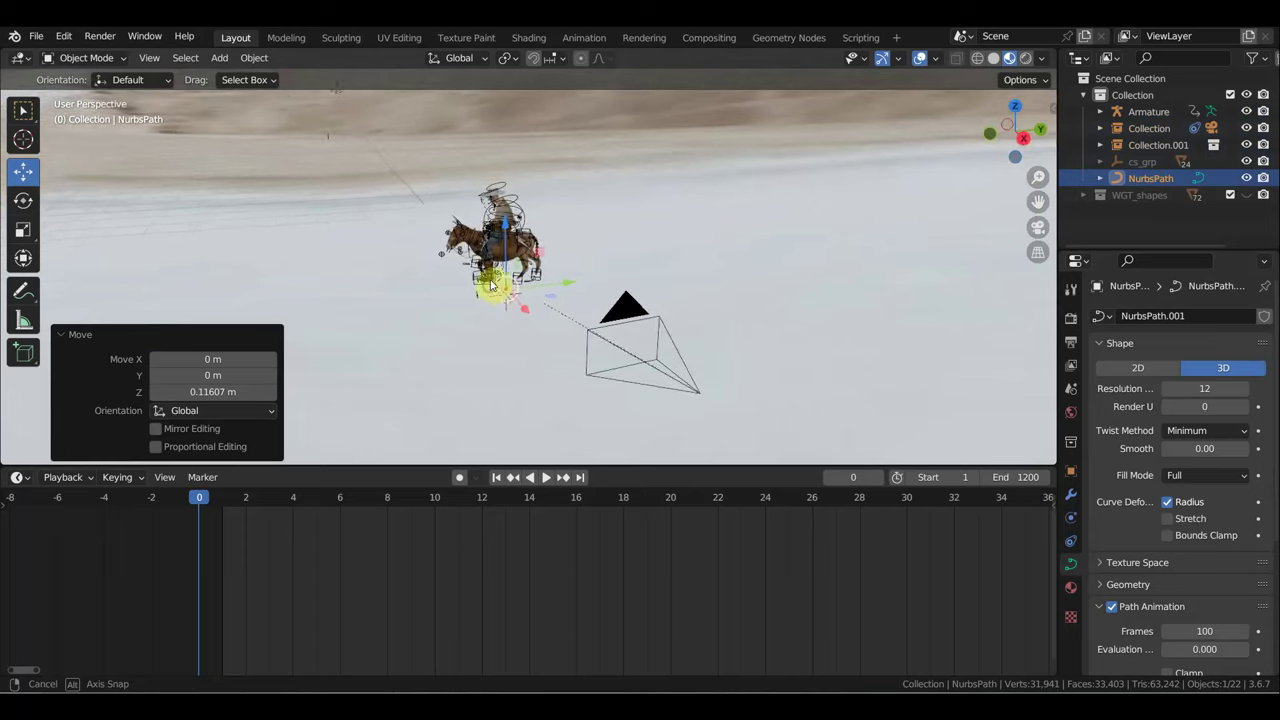
pyautogui.moveTo(510, 228); pyautogui.dragTo(508, 207)
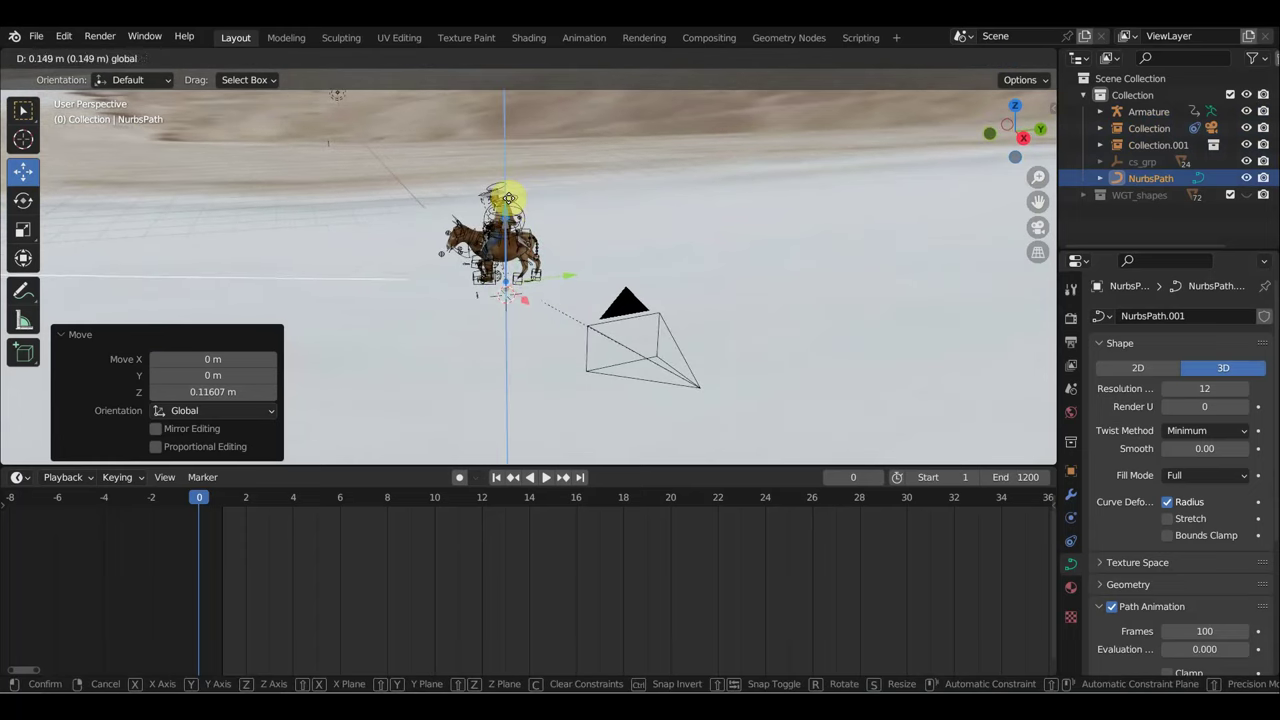
pyautogui.click(505, 200)
pyautogui.scroll(3, 529, 230)
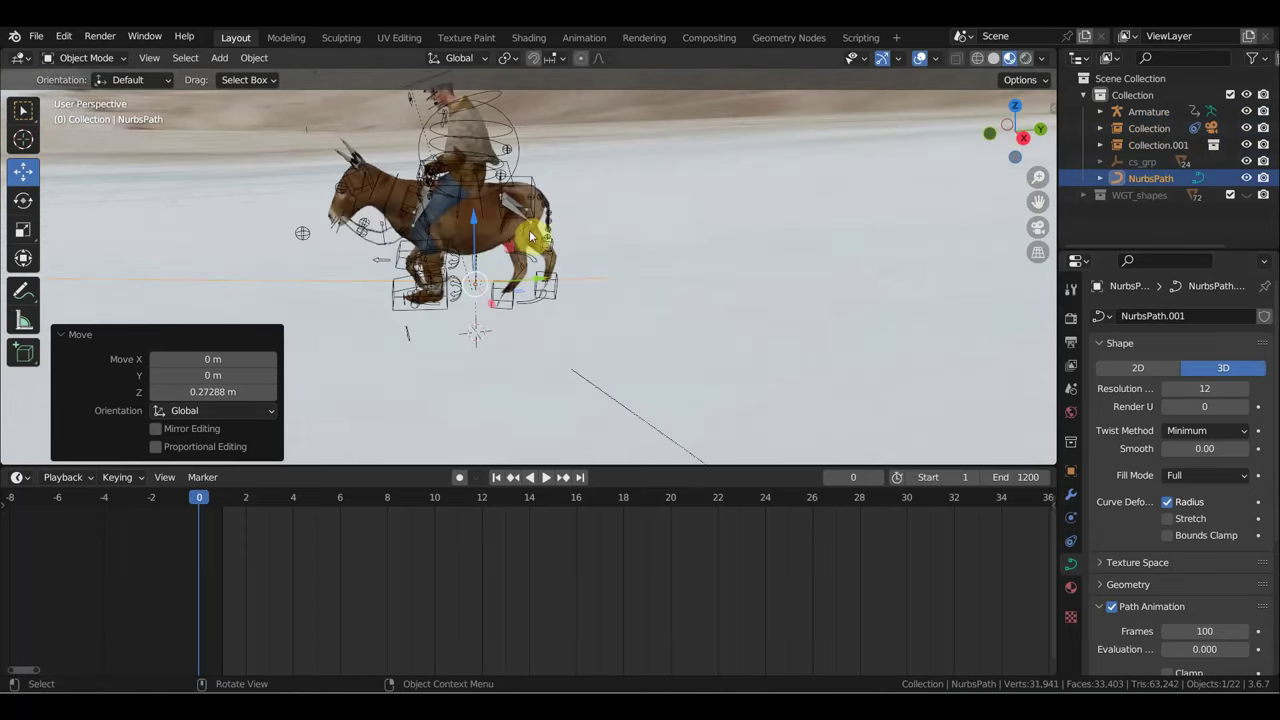
# Step: Select the donkey instance and armature, then the NurbsPath as the parent target
pyautogui.click(514, 140)
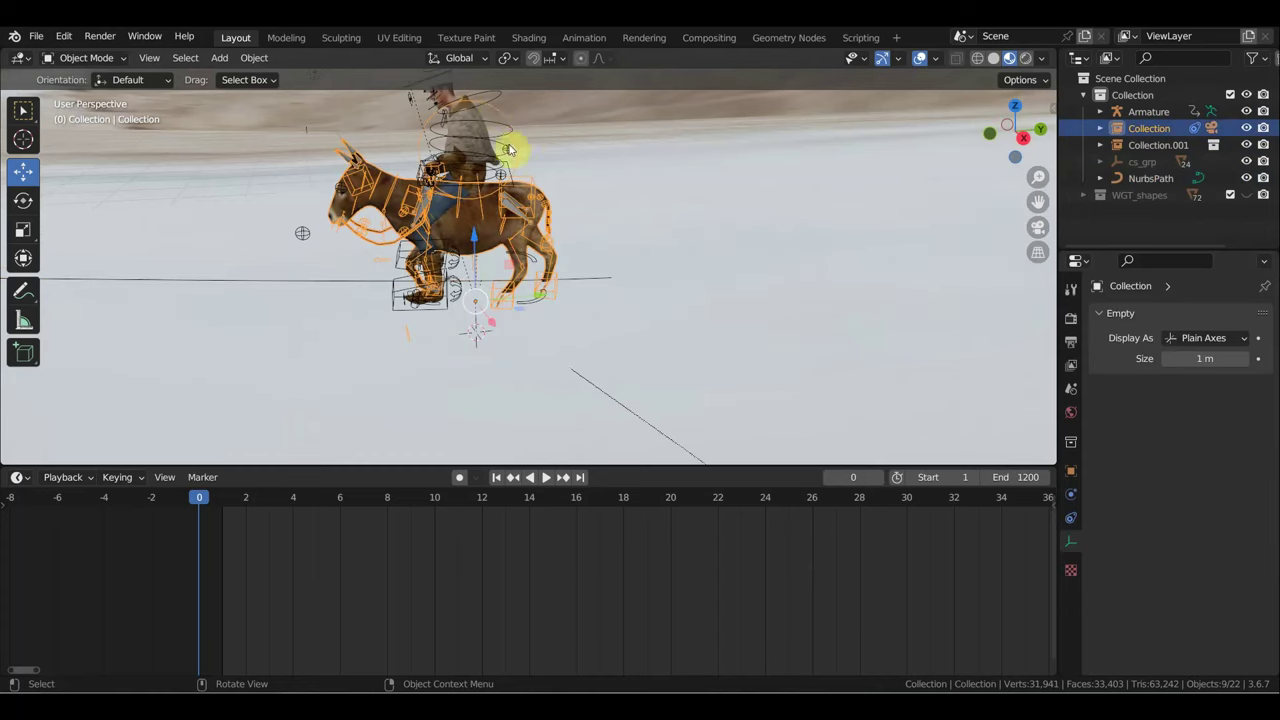
pyautogui.keyDown('shift'); pyautogui.click(349, 260); pyautogui.keyUp('shift')
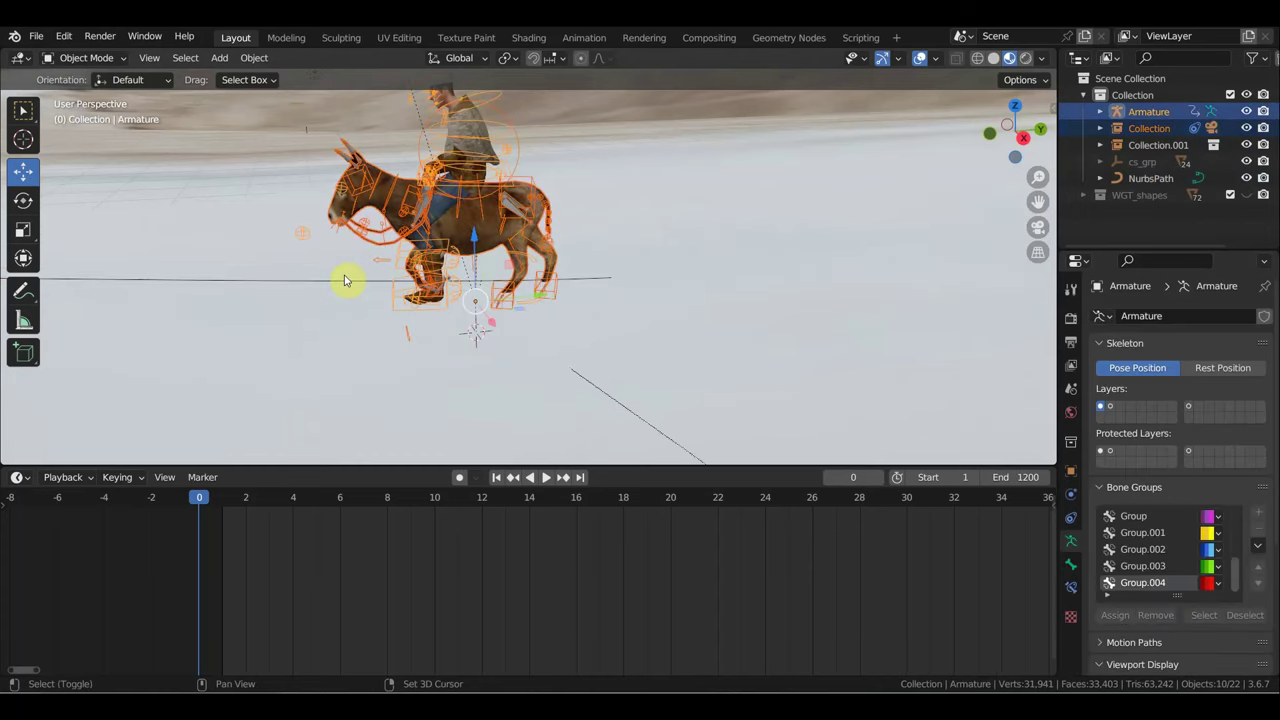
pyautogui.keyDown('shift'); pyautogui.click(341, 281); pyautogui.keyUp('shift')
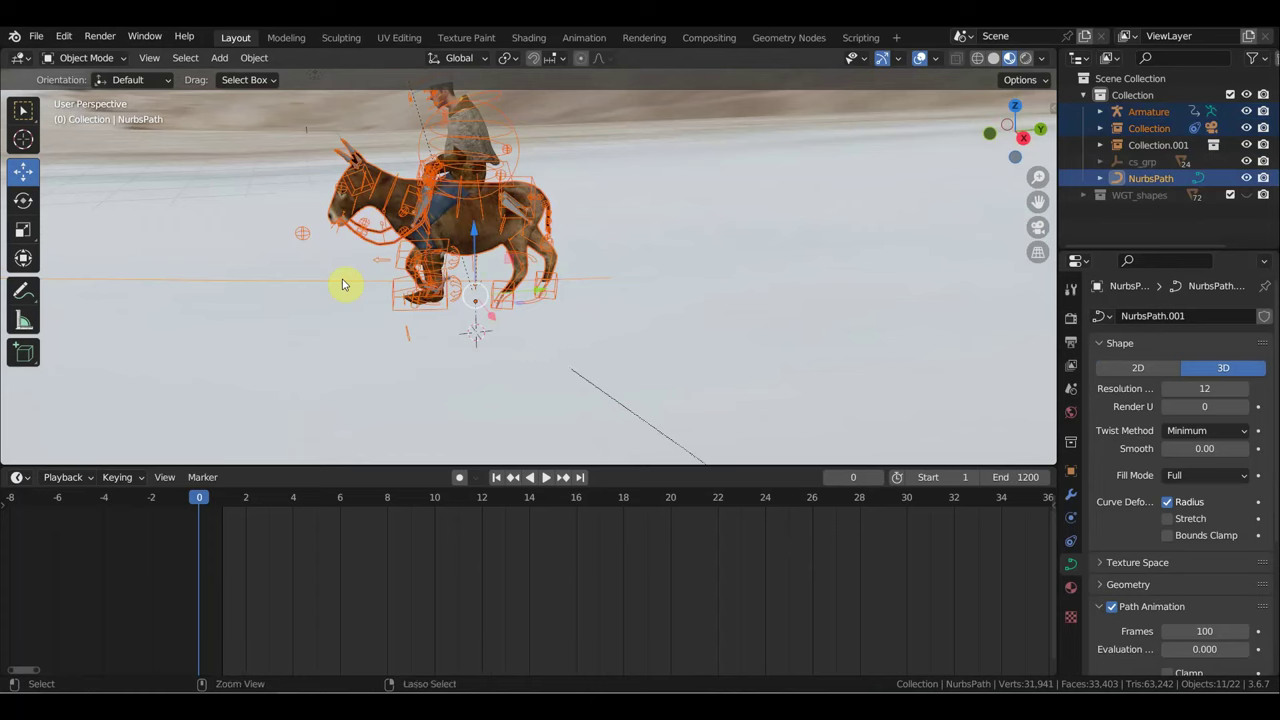
# Step: Parent the rig to the NurbsPath using a Path Constraint
pyautogui.hotkey('ctrl', 'p')
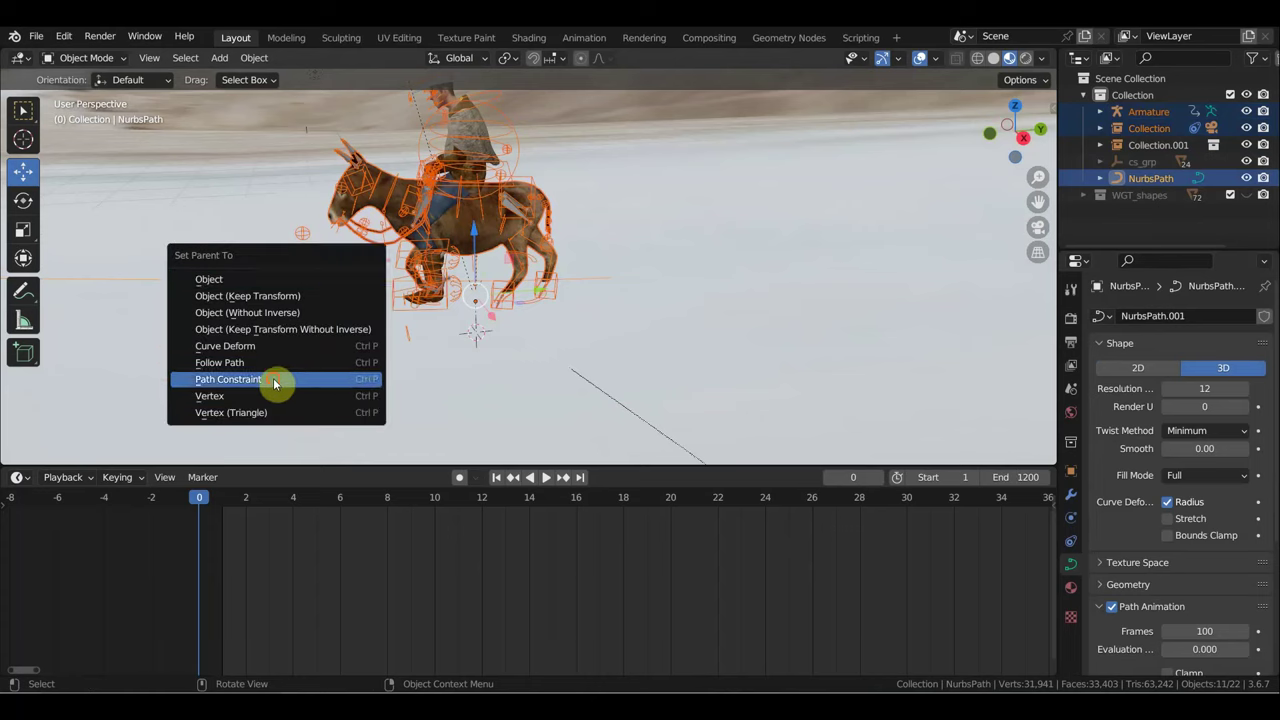
pyautogui.click(274, 381)
pyautogui.scroll(-4, 823, 253)
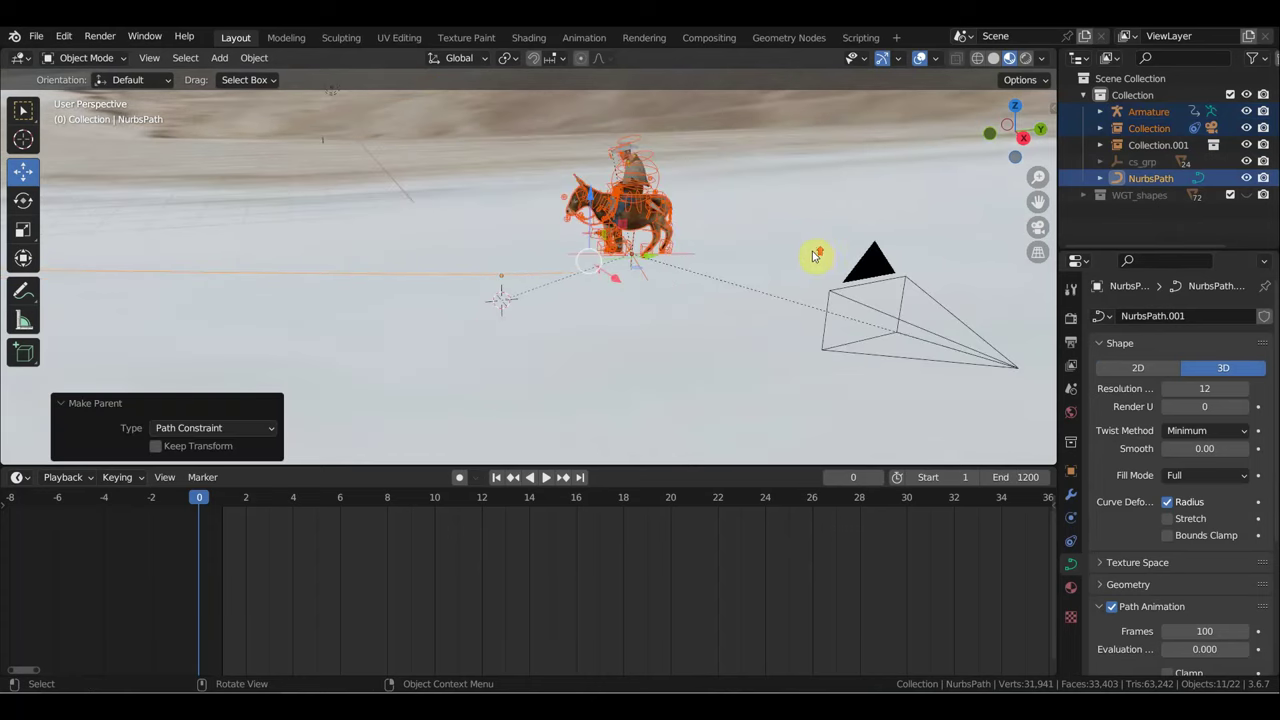
pyautogui.scroll(2, 816, 256)
# Step: Play the ride along the path to test it, stopping at frame 93
pyautogui.press('space')
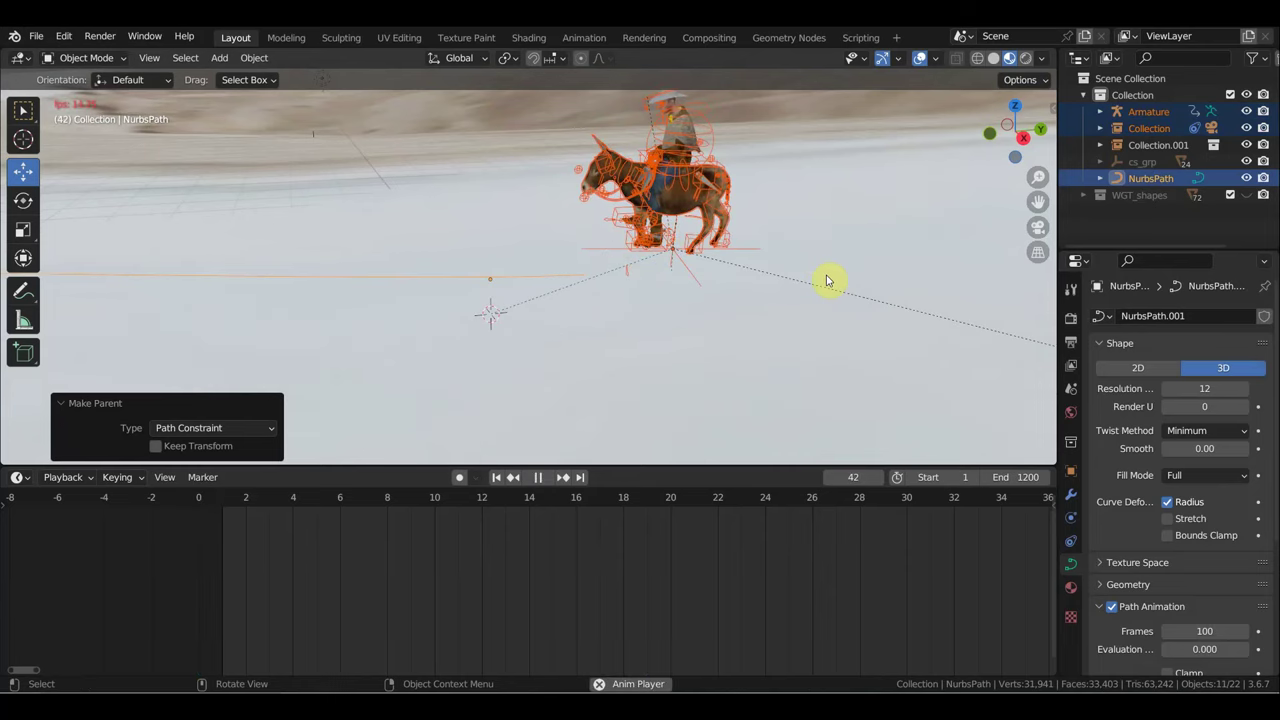
pyautogui.press('space')
pyautogui.scroll(-2, 743, 337)
pyautogui.scroll(-2, 732, 540)
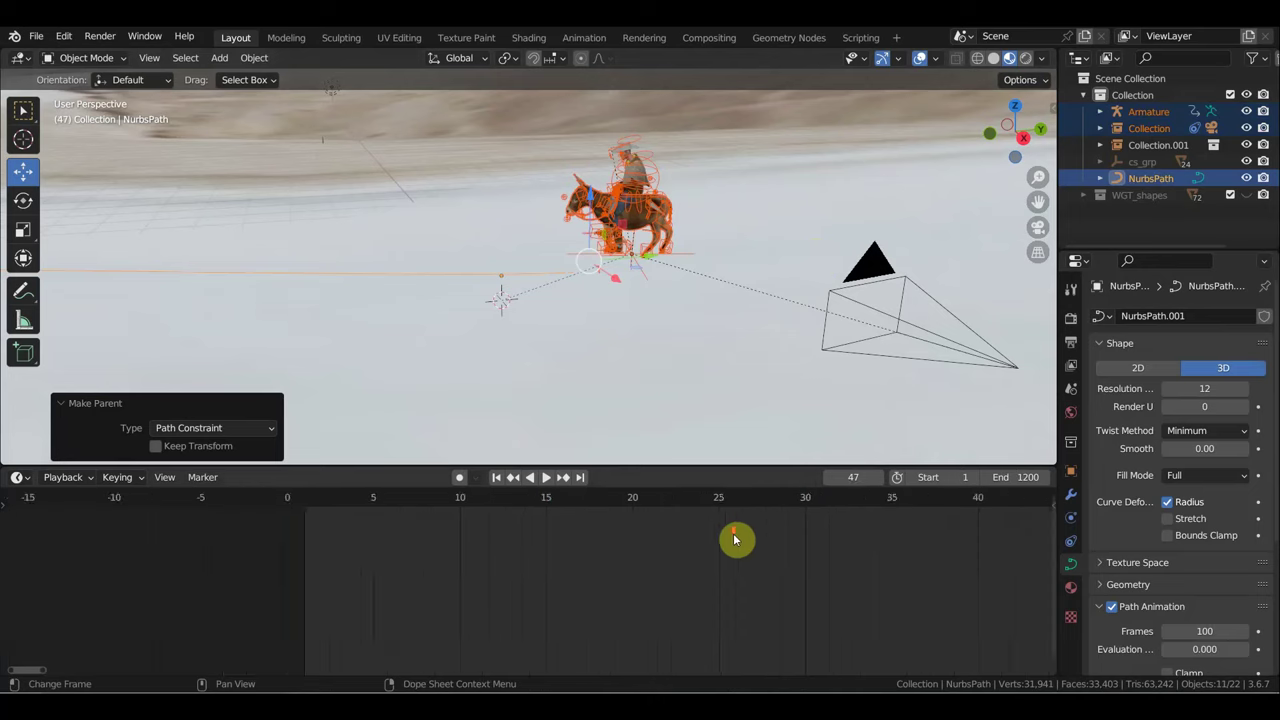
pyautogui.scroll(-2, 730, 540)
pyautogui.scroll(-2, 728, 543)
pyautogui.scroll(-1, 728, 543)
pyautogui.press('space')
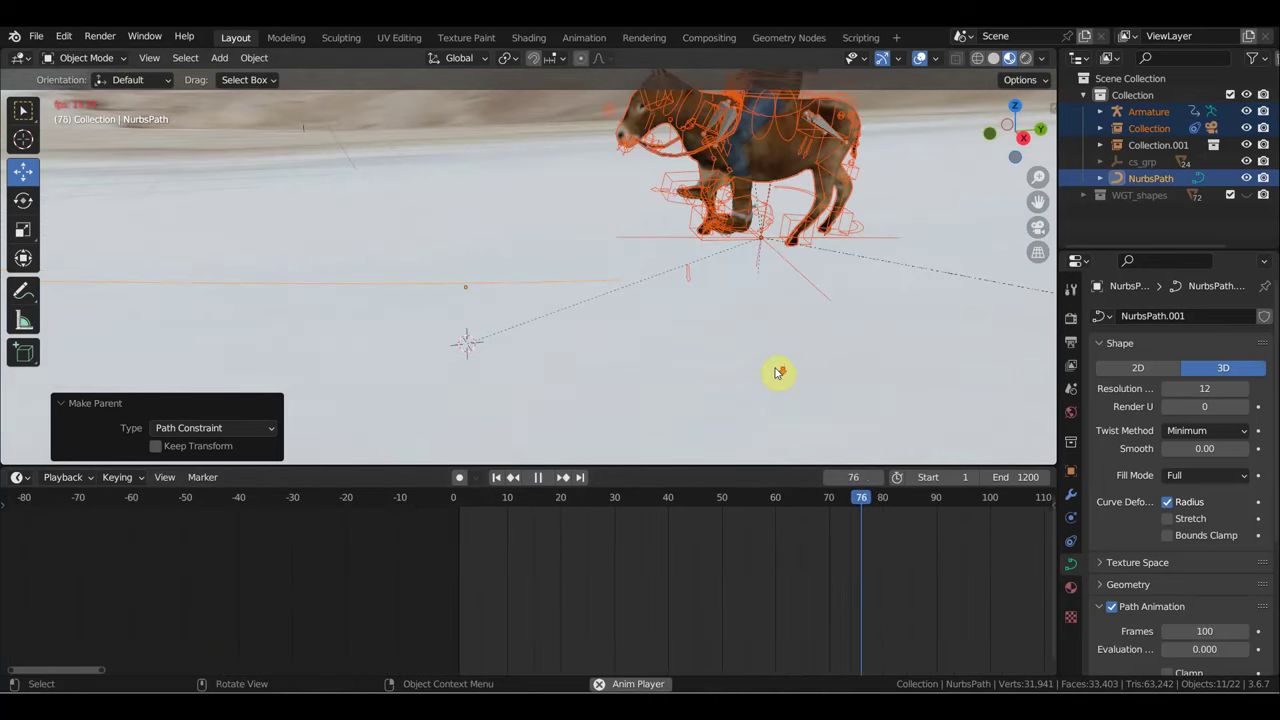
pyautogui.press('space')
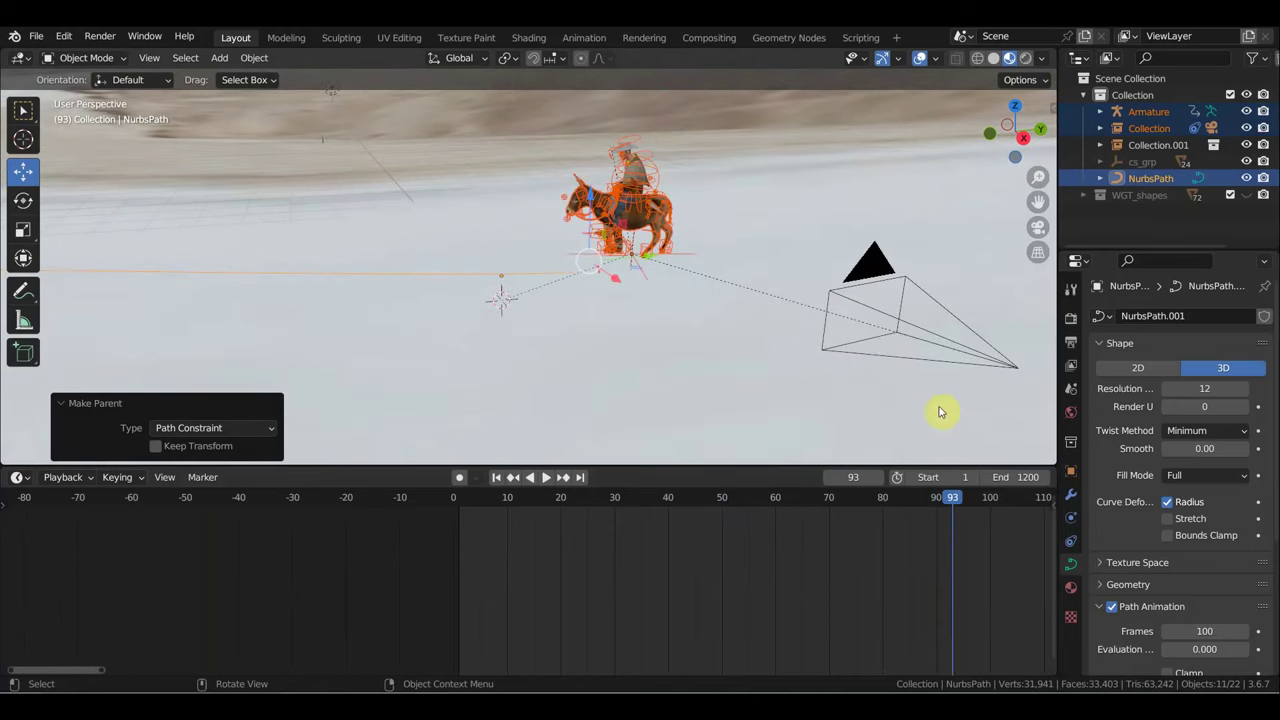
pyautogui.scroll(2, 720, 343)
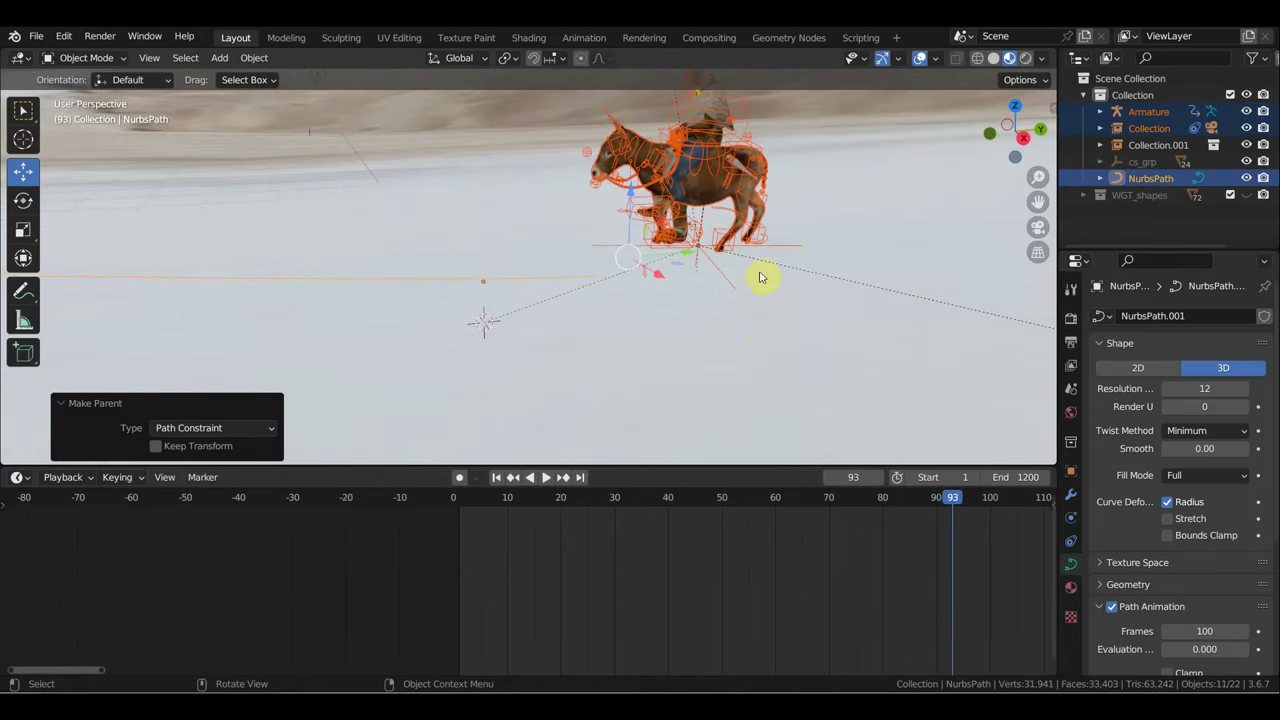
pyautogui.keyDown('shift'); pyautogui.moveTo(812, 251); pyautogui.dragTo(586, 317, button='middle'); pyautogui.keyUp('shift')
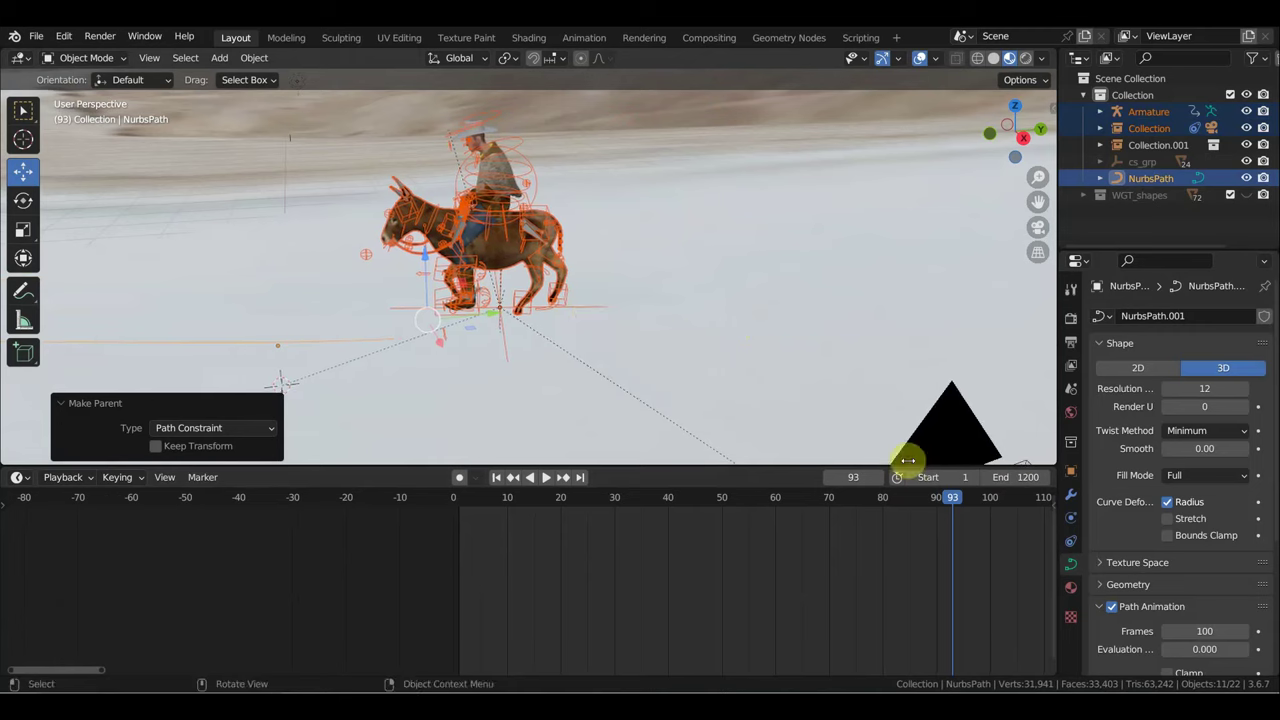
# Step: Set the NurbsPath's path animation to 800 frames and preview the speed
pyautogui.click(319, 342)
pyautogui.click(322, 346)
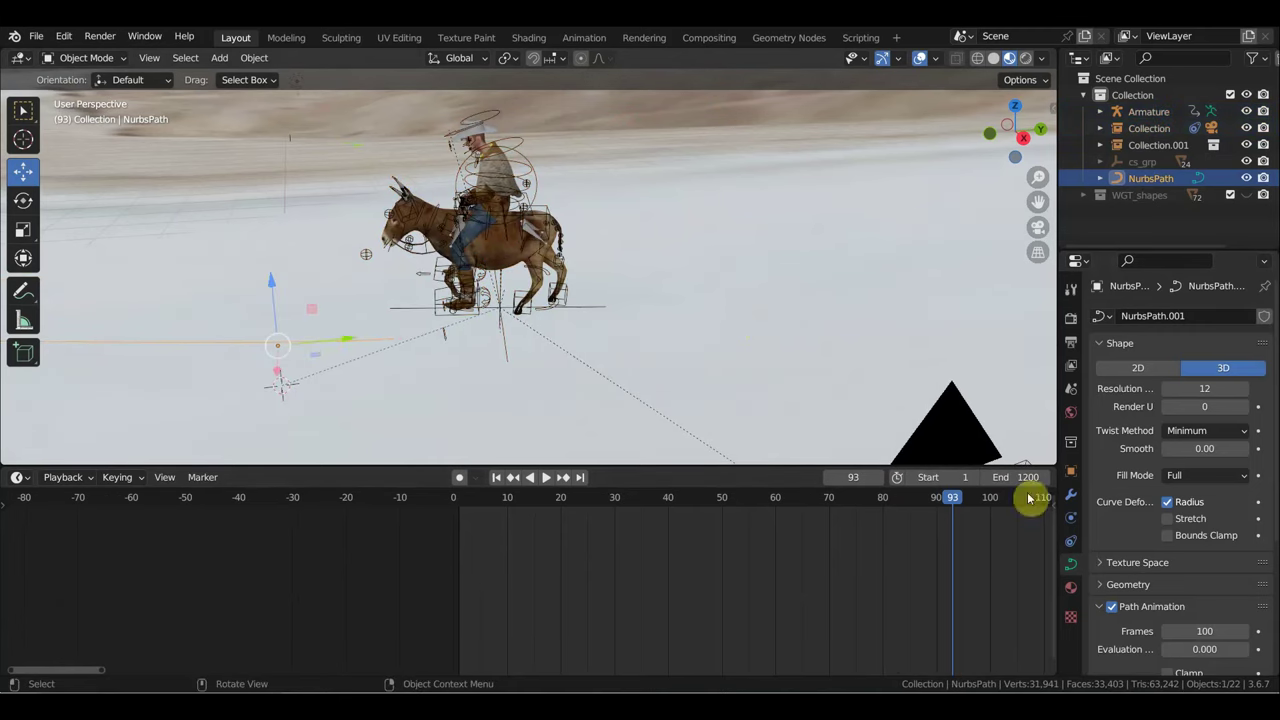
pyautogui.click(1205, 630)
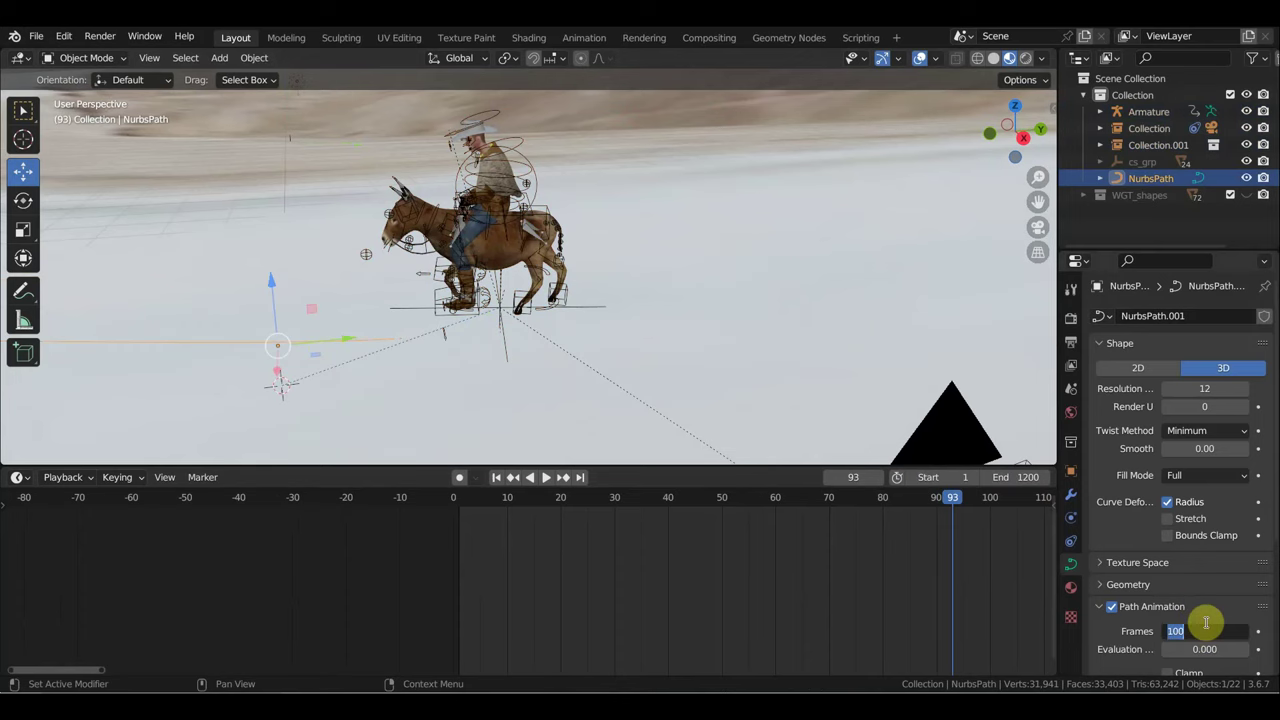
pyautogui.write('800')
pyautogui.press('Return')
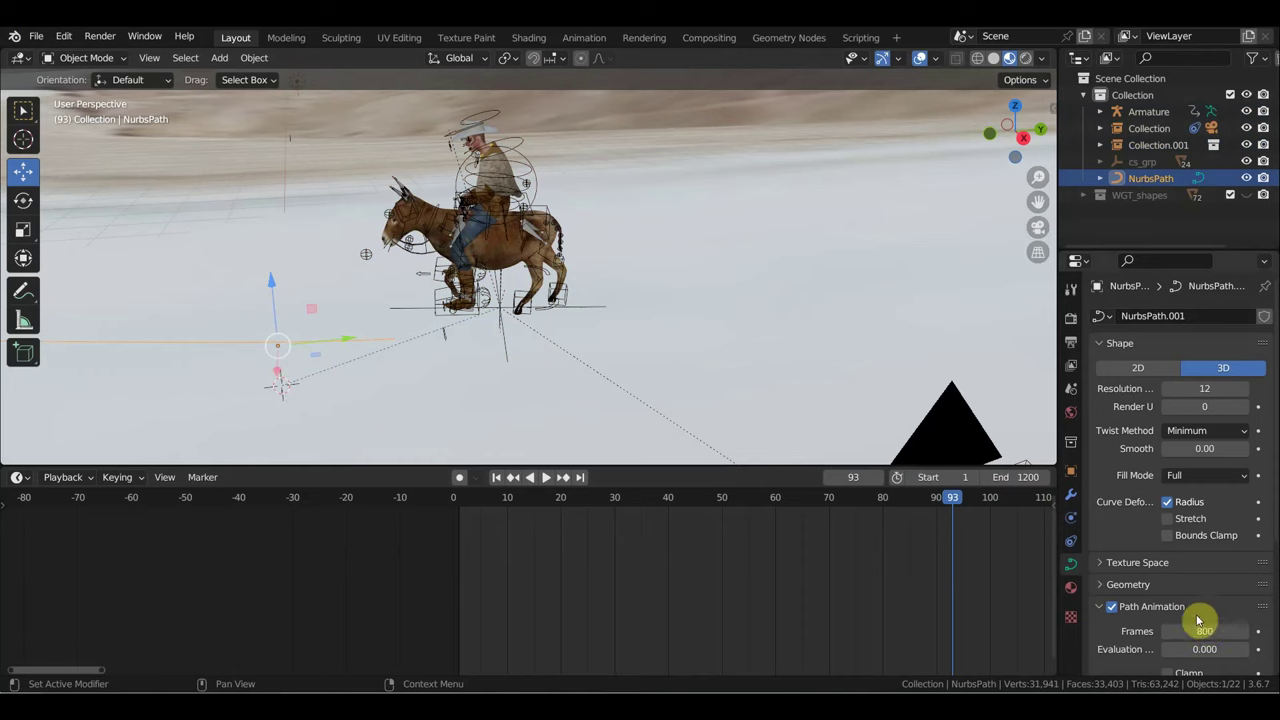
pyautogui.press('space')
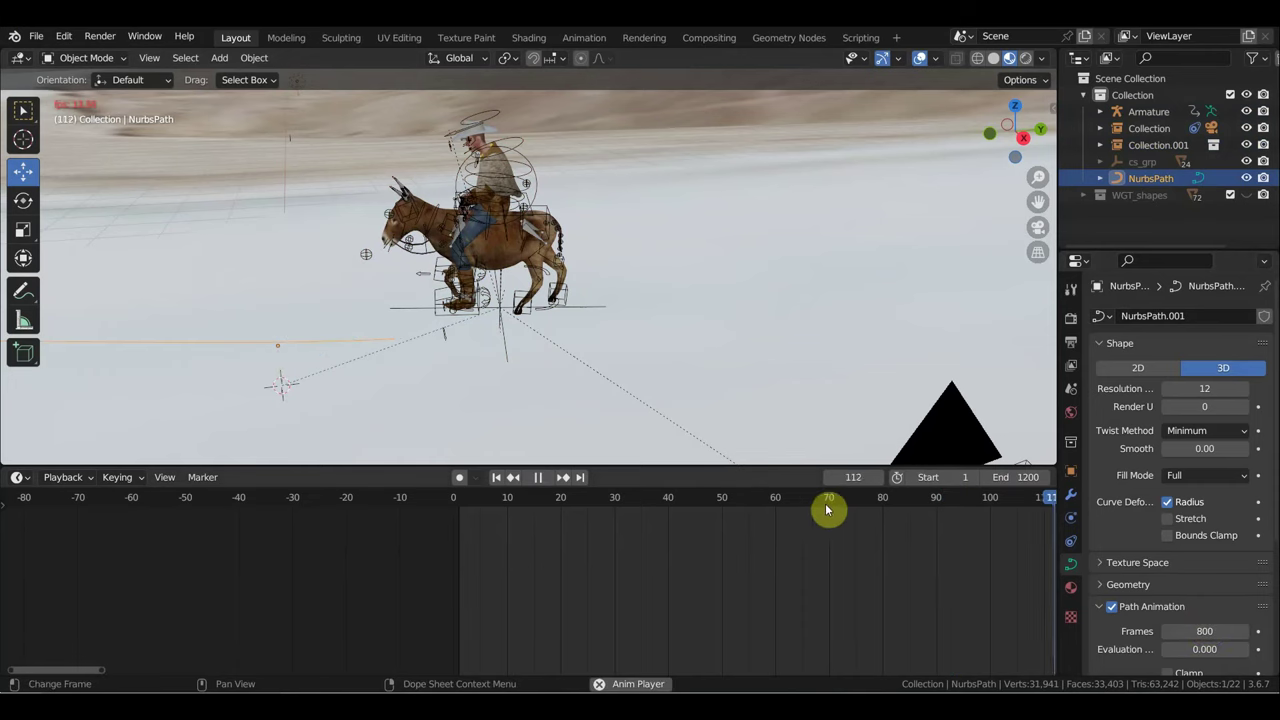
pyautogui.scroll(2, 550, 296)
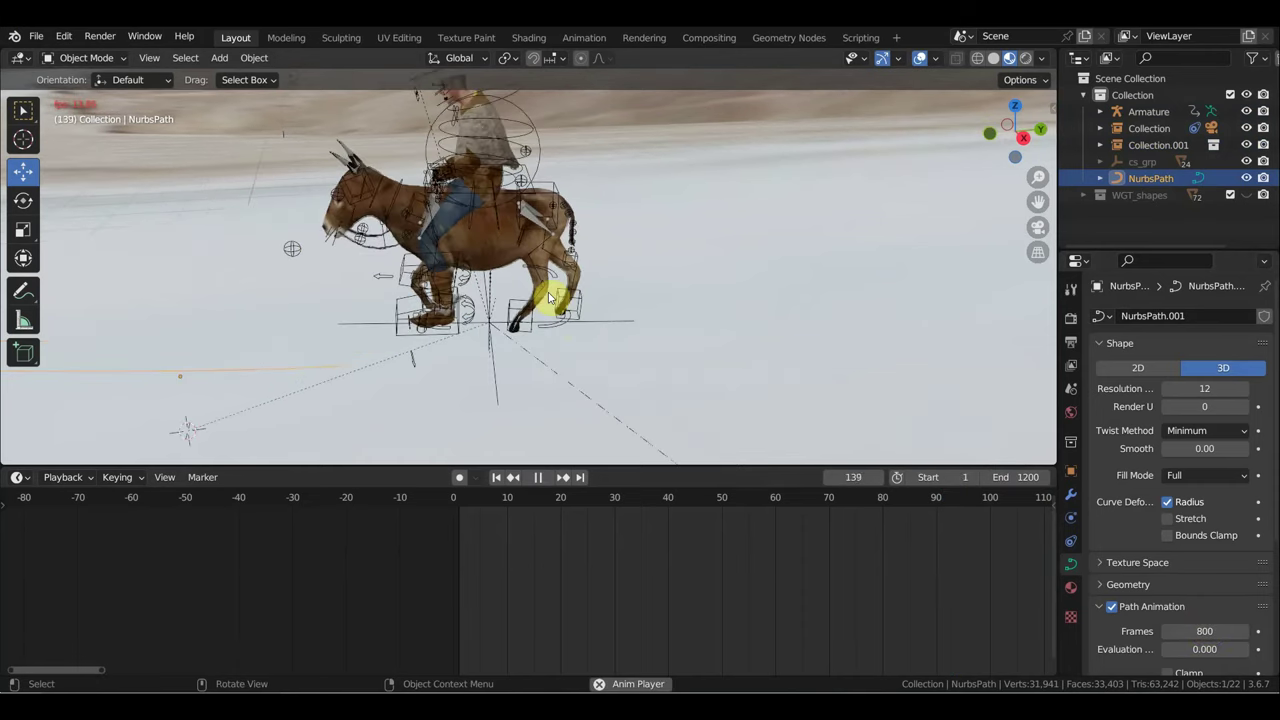
pyautogui.press('space')
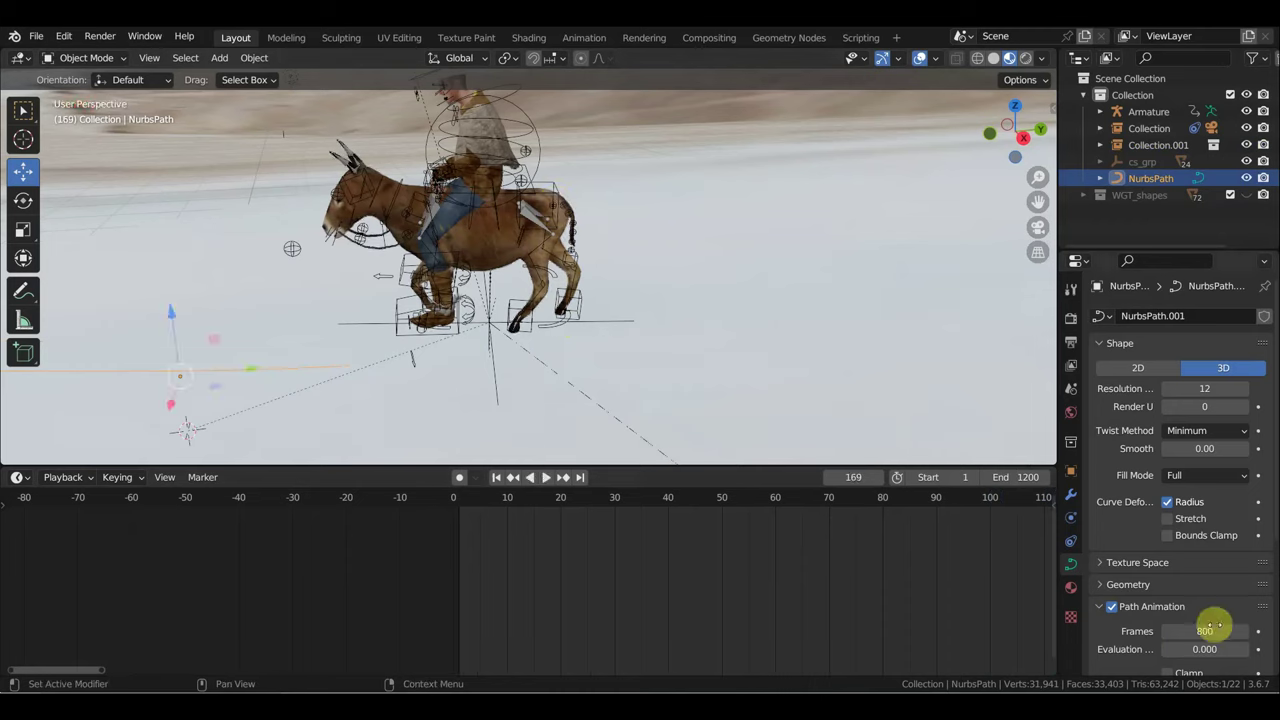
# Step: Change the path duration to 1200 frames and replay the slower ride
pyautogui.doubleClick(1205, 631)
pyautogui.write('12')
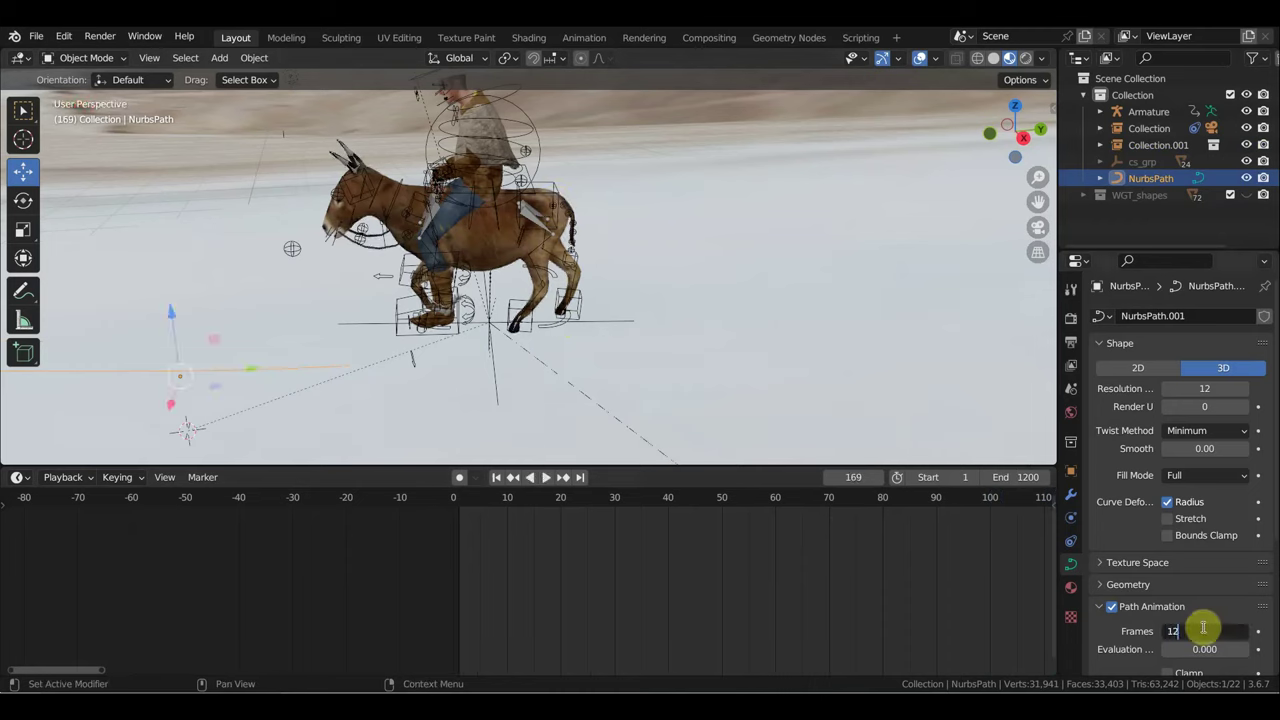
pyautogui.press('Return')
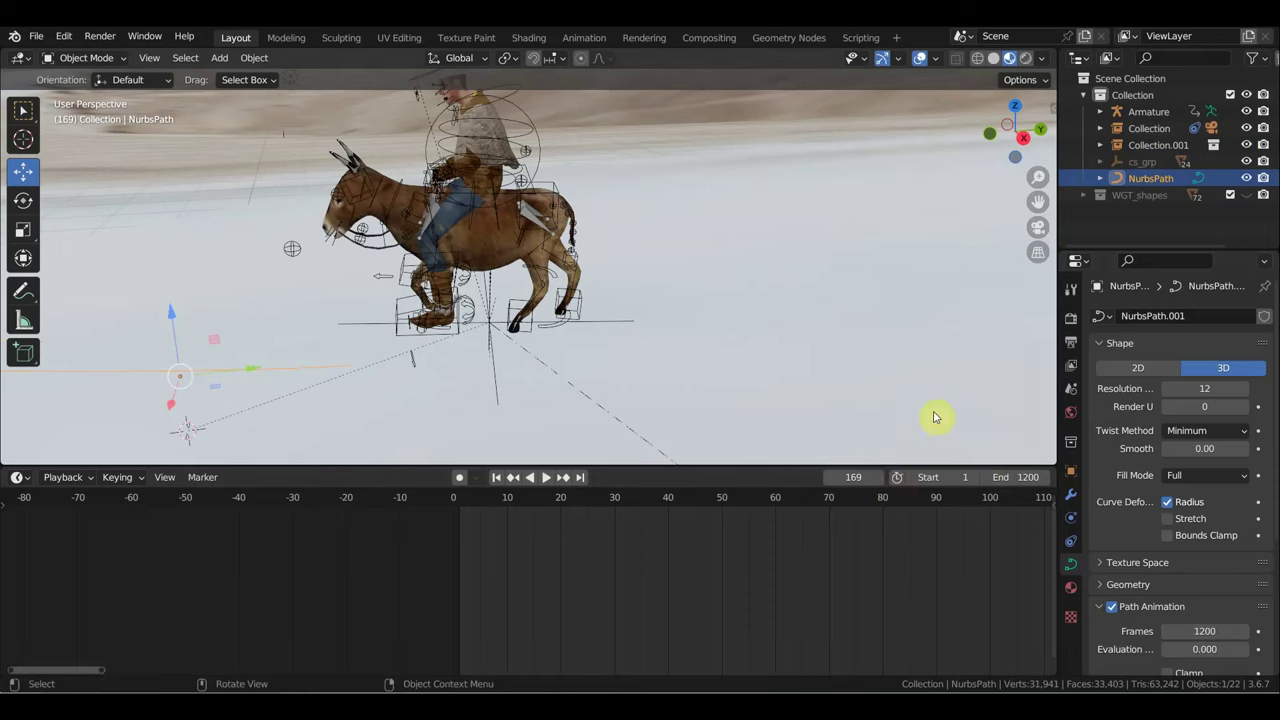
pyautogui.press('space')
pyautogui.scroll(-2, 628, 353)
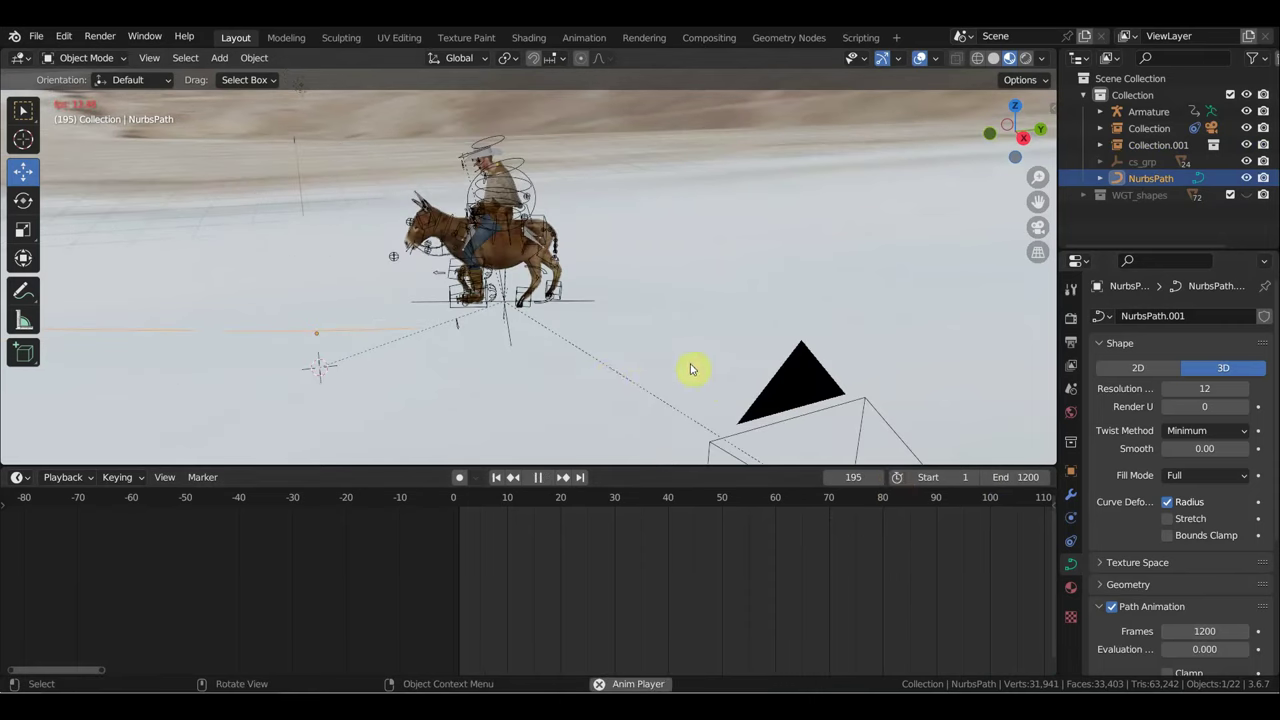
pyautogui.press('space')
# Step: Delete the AutoPath and AutoPath.001 constraints from the rider Armature and the donkey Collection
pyautogui.click(565, 303)
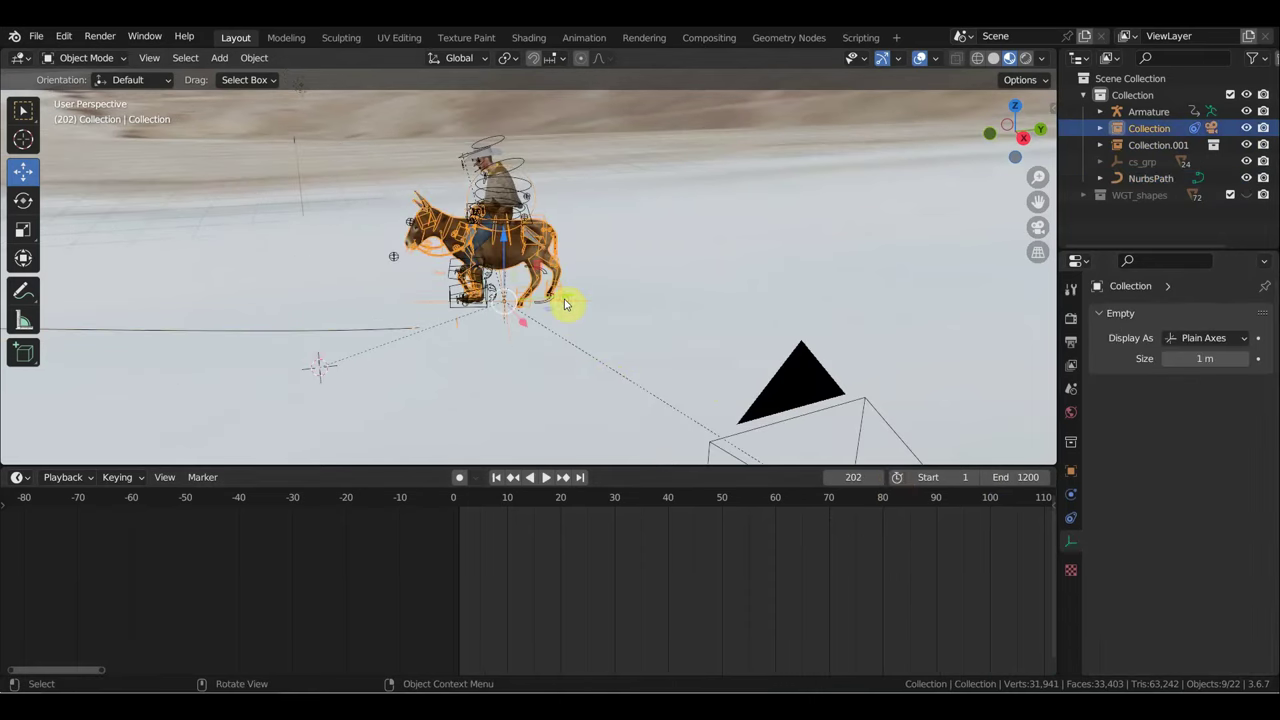
pyautogui.click(521, 164)
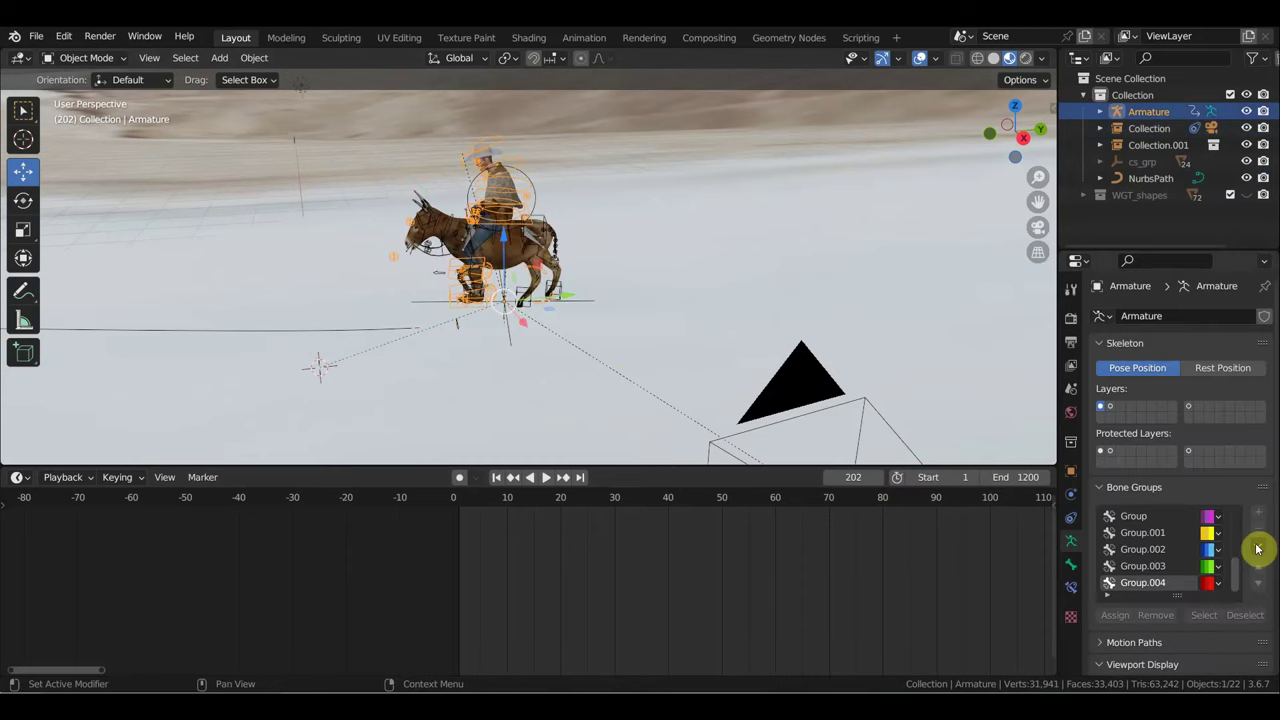
pyautogui.click(1071, 515)
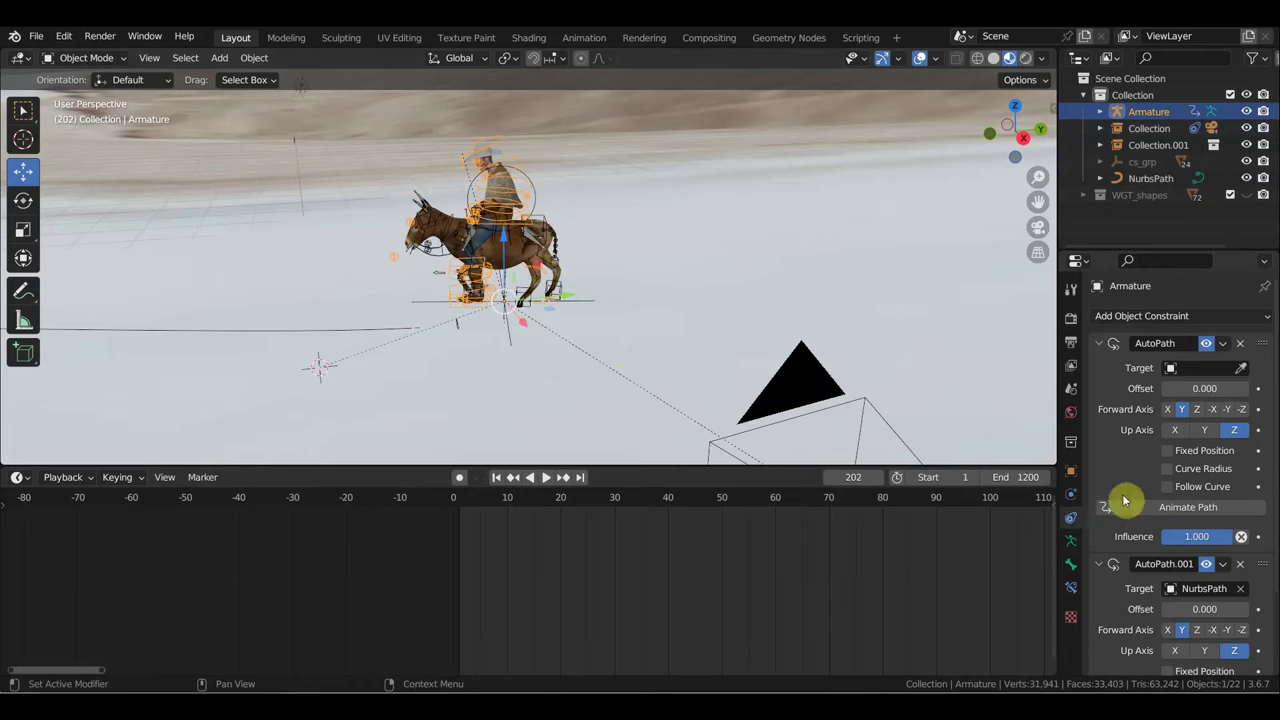
pyautogui.click(1241, 564)
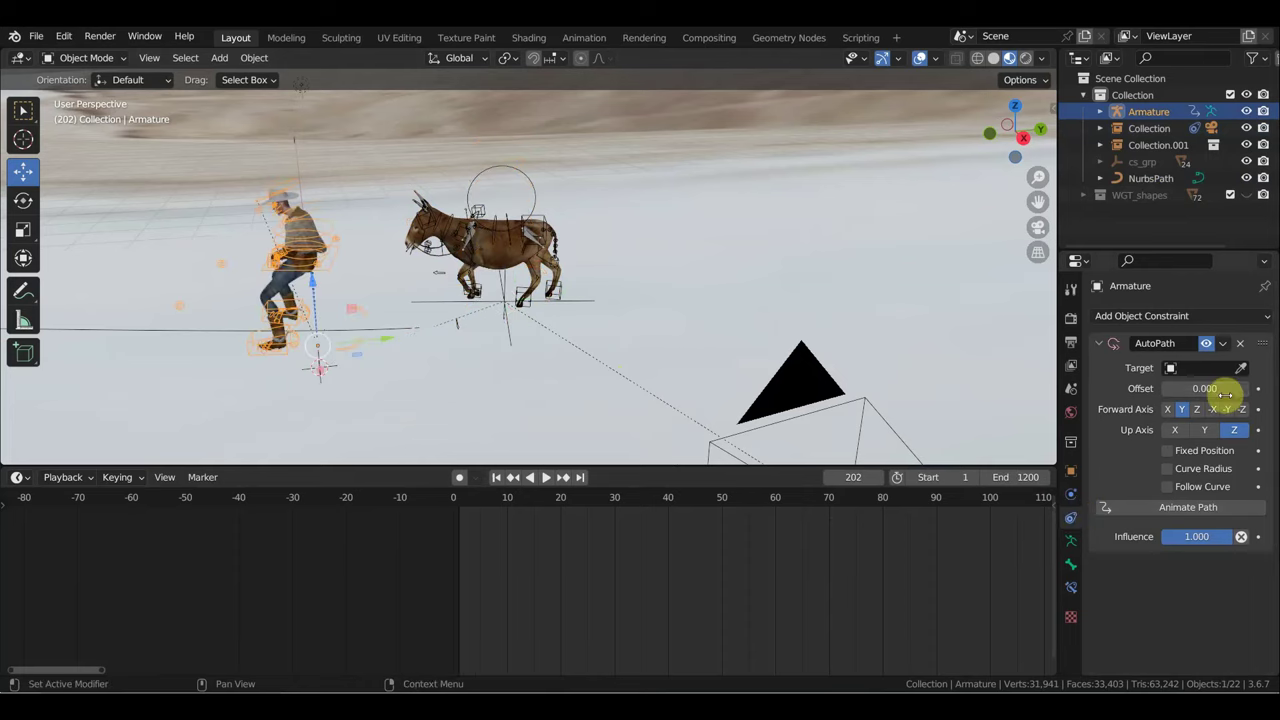
pyautogui.click(1242, 346)
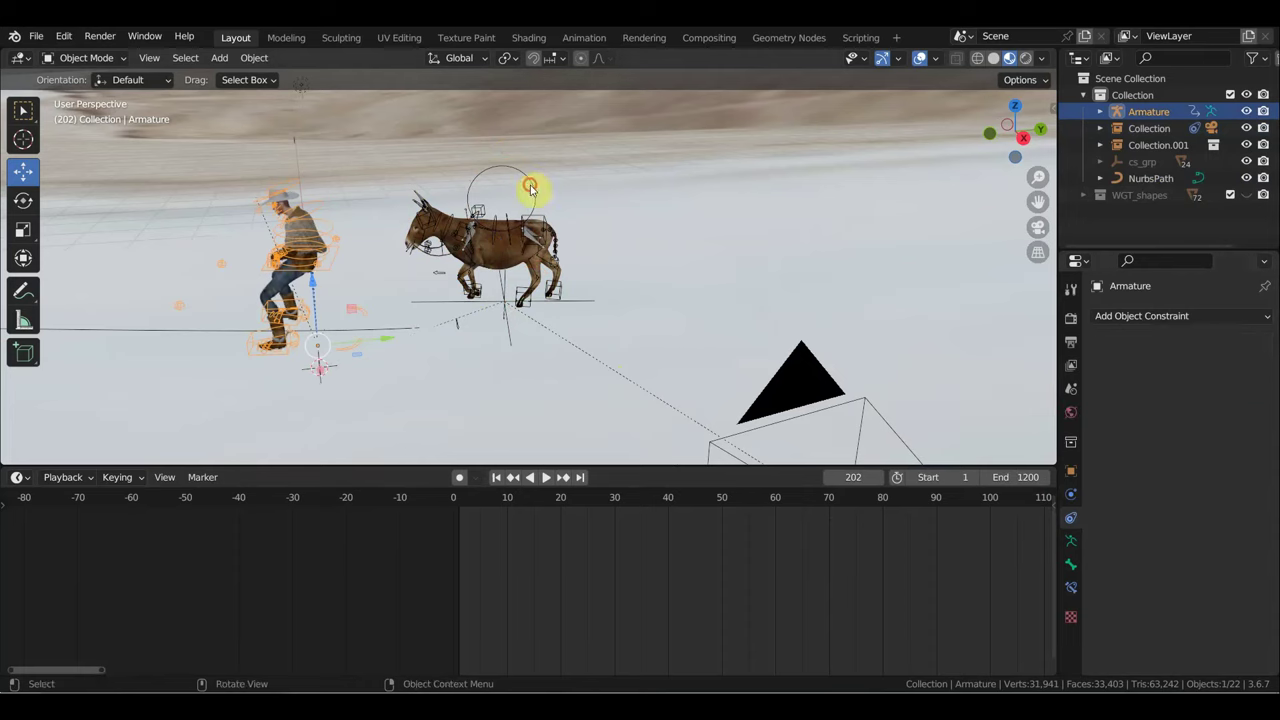
pyautogui.click(530, 188)
pyautogui.click(1243, 344)
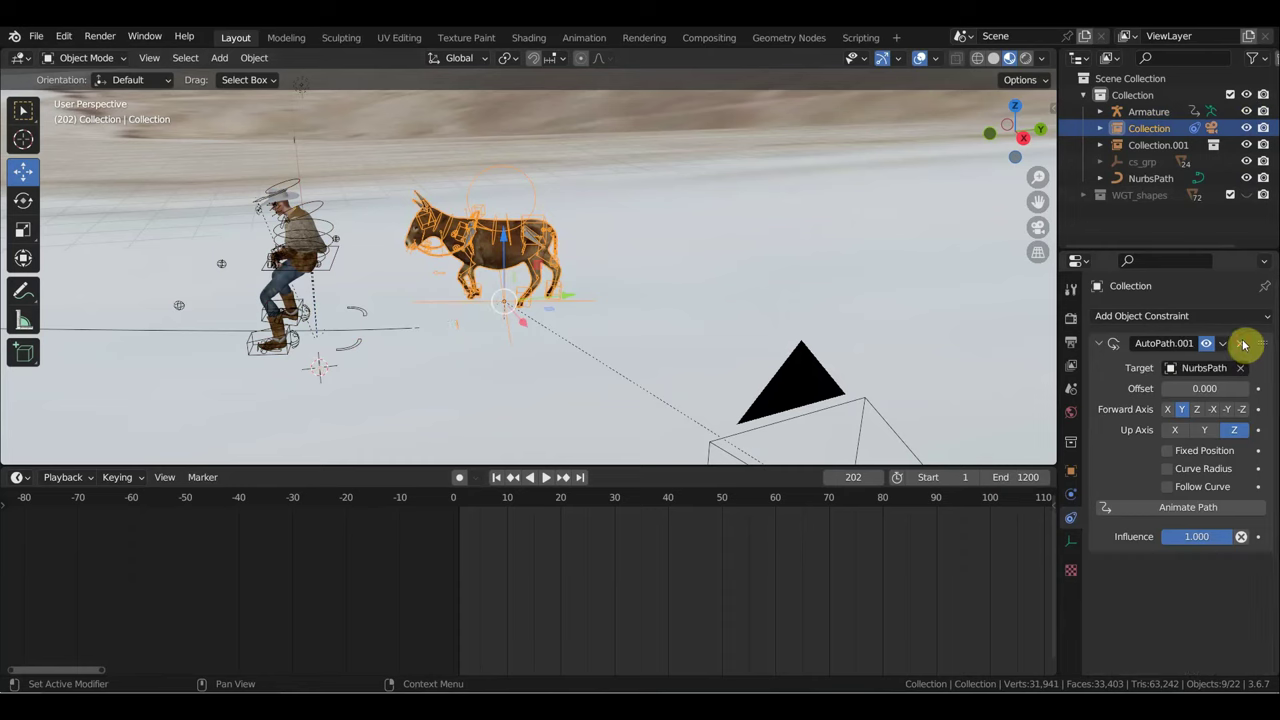
pyautogui.click(1243, 345)
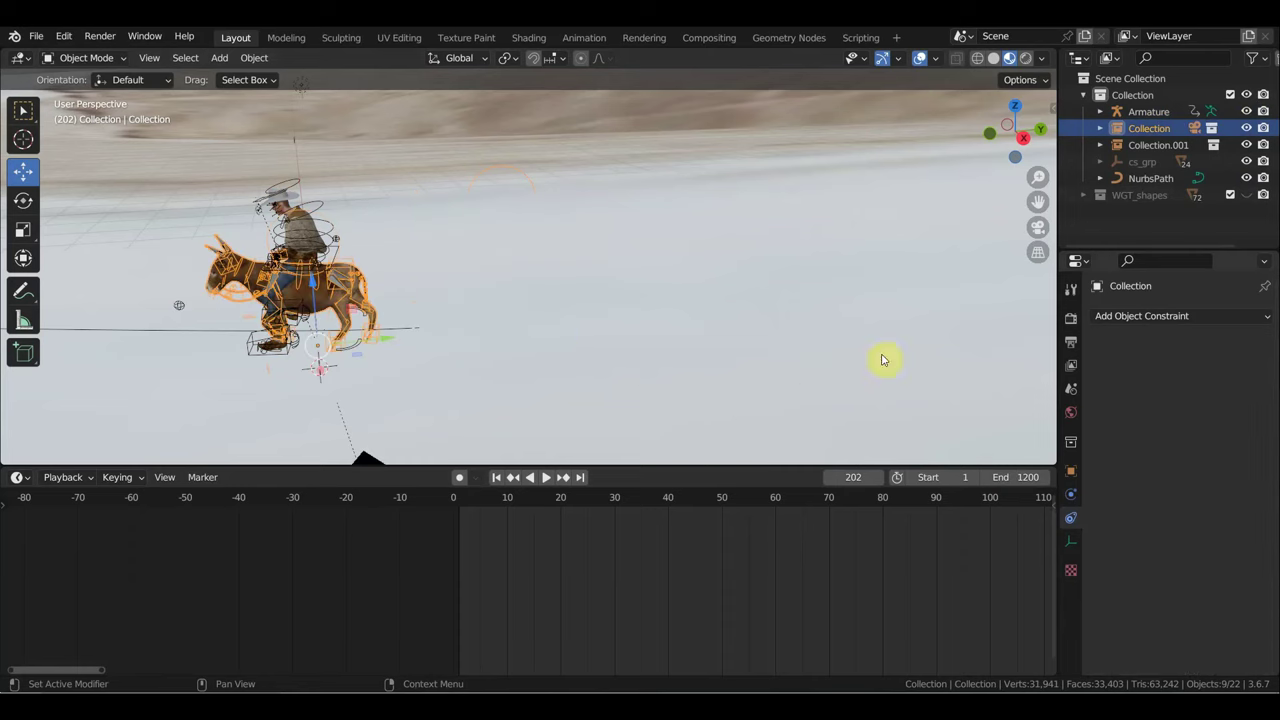
# Step: Select the rider Armature and donkey Collection, with the NurbsPath as the active object
pyautogui.keyDown('shift'); pyautogui.click(317, 206); pyautogui.keyUp('shift')
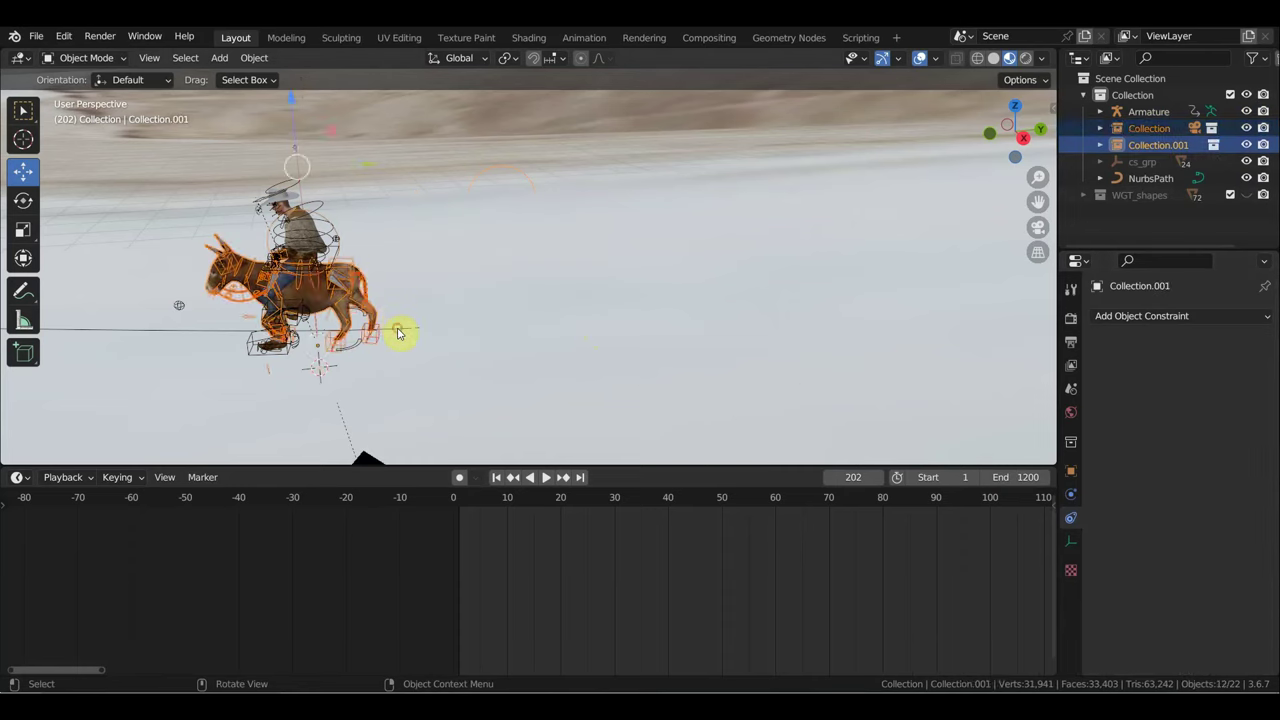
pyautogui.click(398, 333)
pyautogui.click(294, 193)
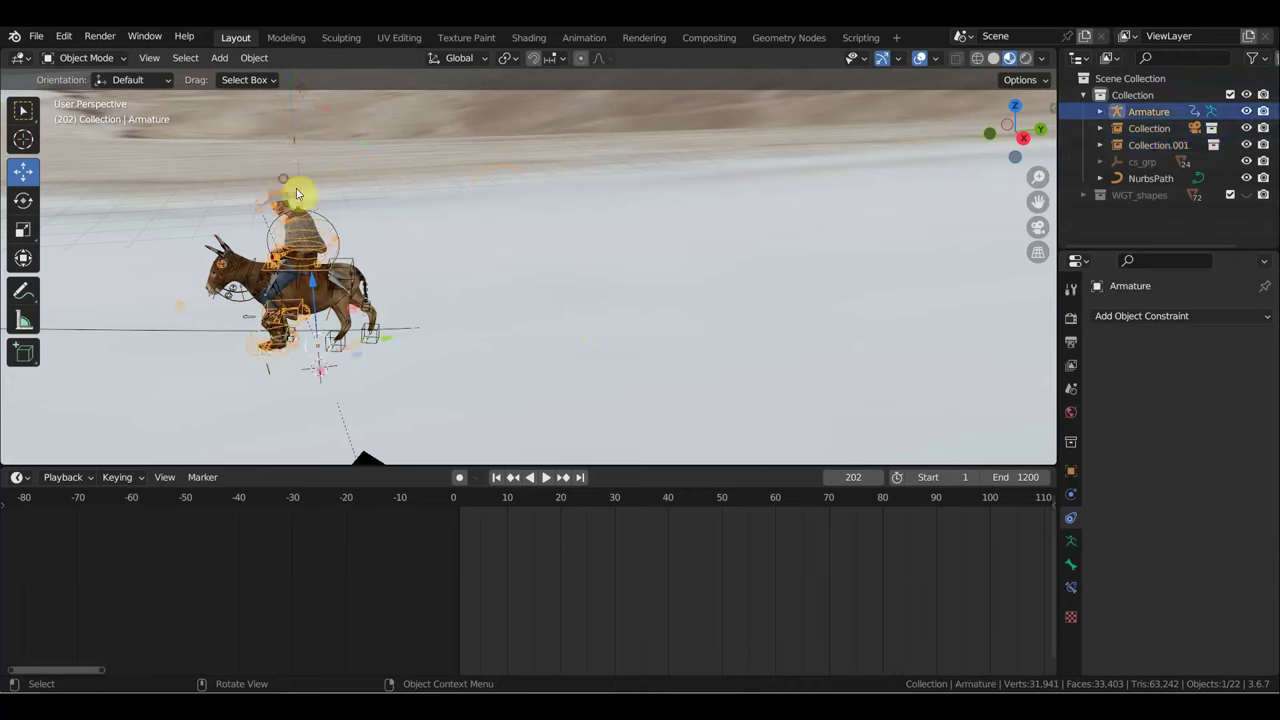
pyautogui.keyDown('shift'); pyautogui.click(350, 263); pyautogui.keyUp('shift')
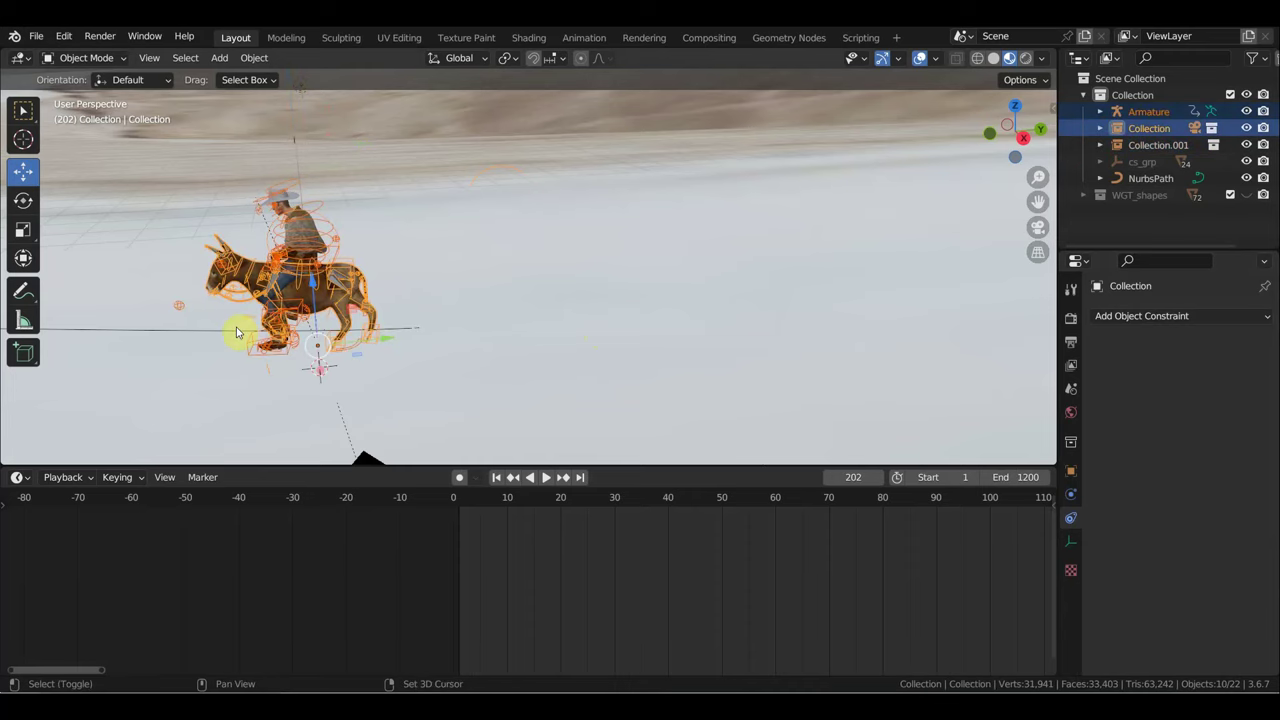
pyautogui.keyDown('shift'); pyautogui.click(229, 331); pyautogui.keyUp('shift')
# Step: Parent Armature and Collection to the NurbsPath with Path Constraint, then check each AutoPath constraint
pyautogui.hotkey('ctrl', 'p')
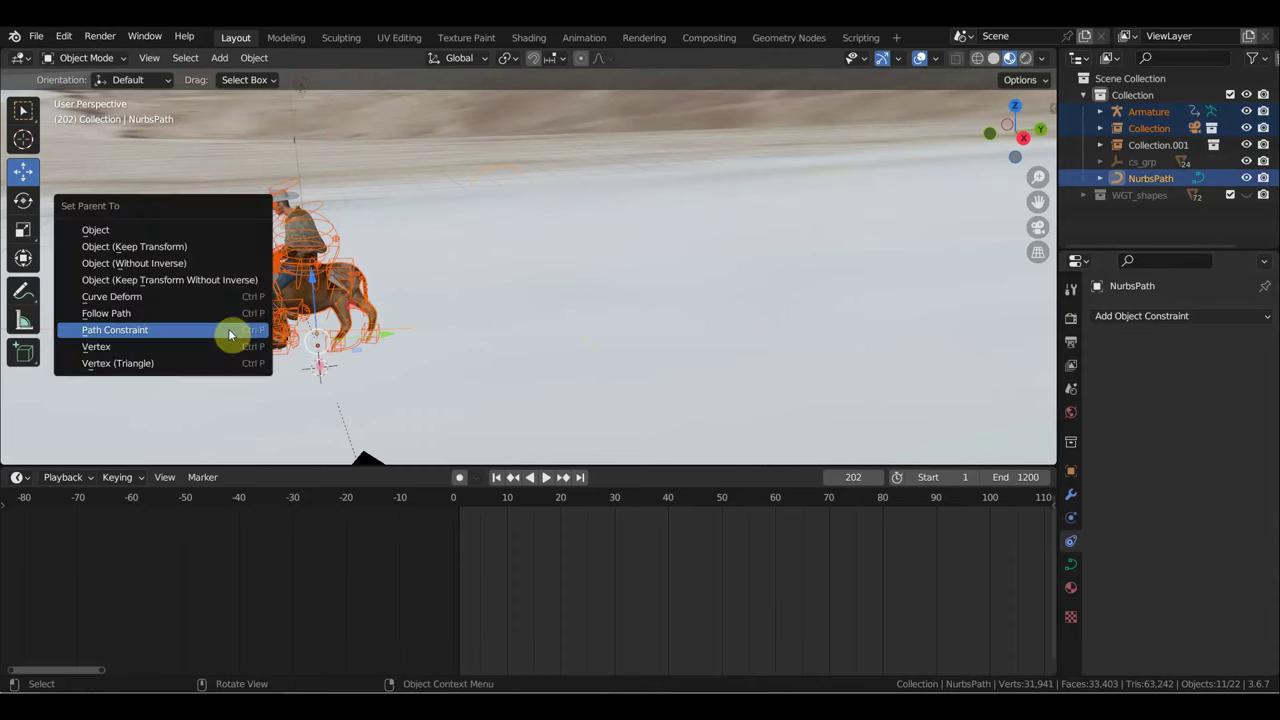
pyautogui.click(228, 330)
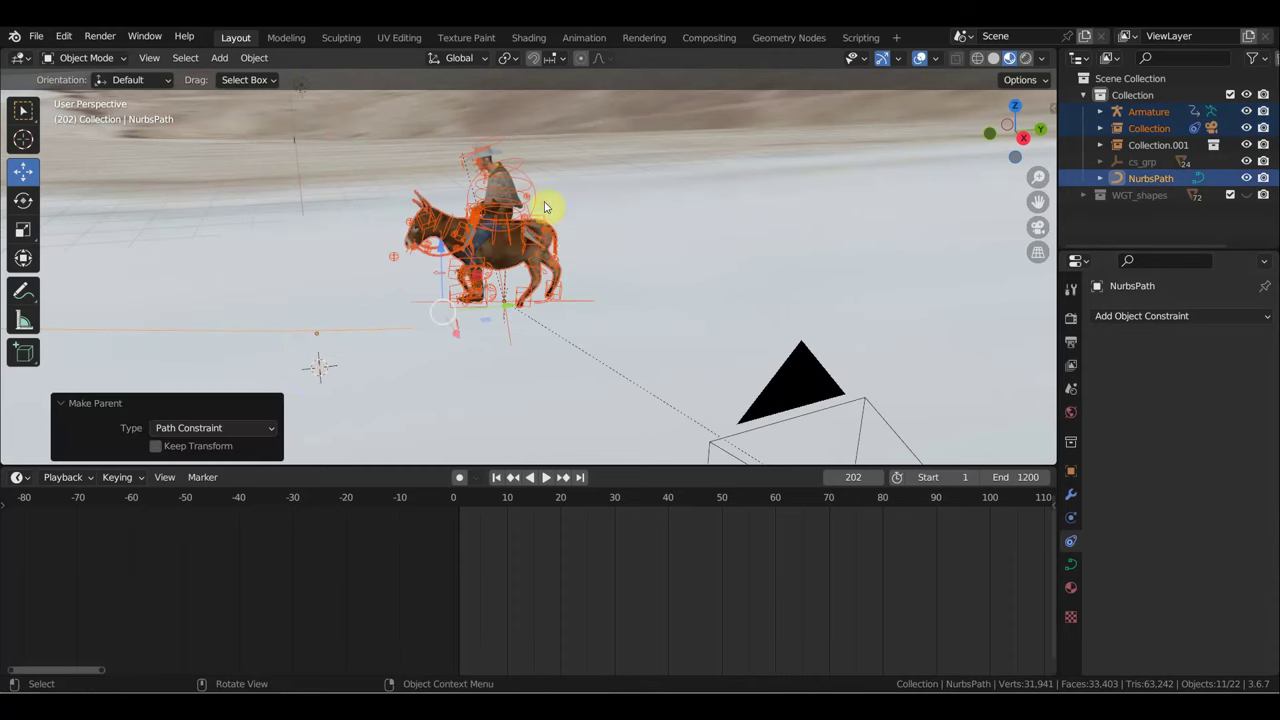
pyautogui.click(1070, 563)
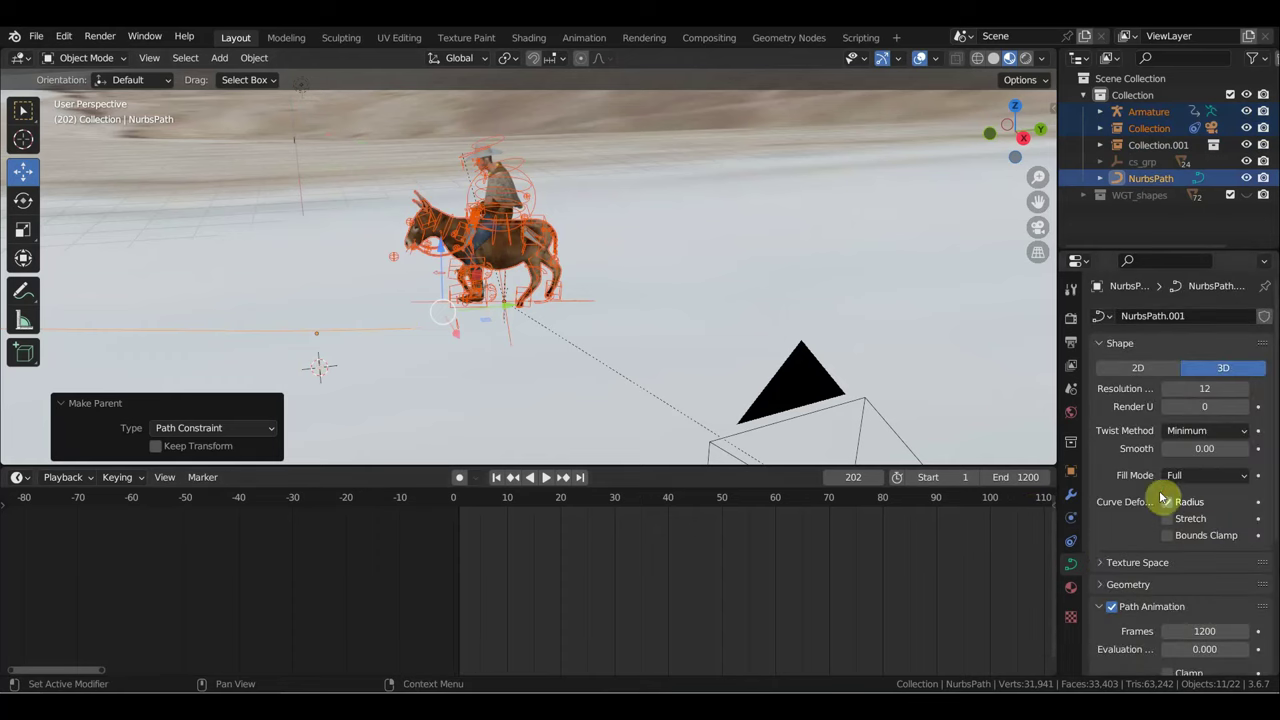
pyautogui.click(1070, 542)
pyautogui.click(1070, 528)
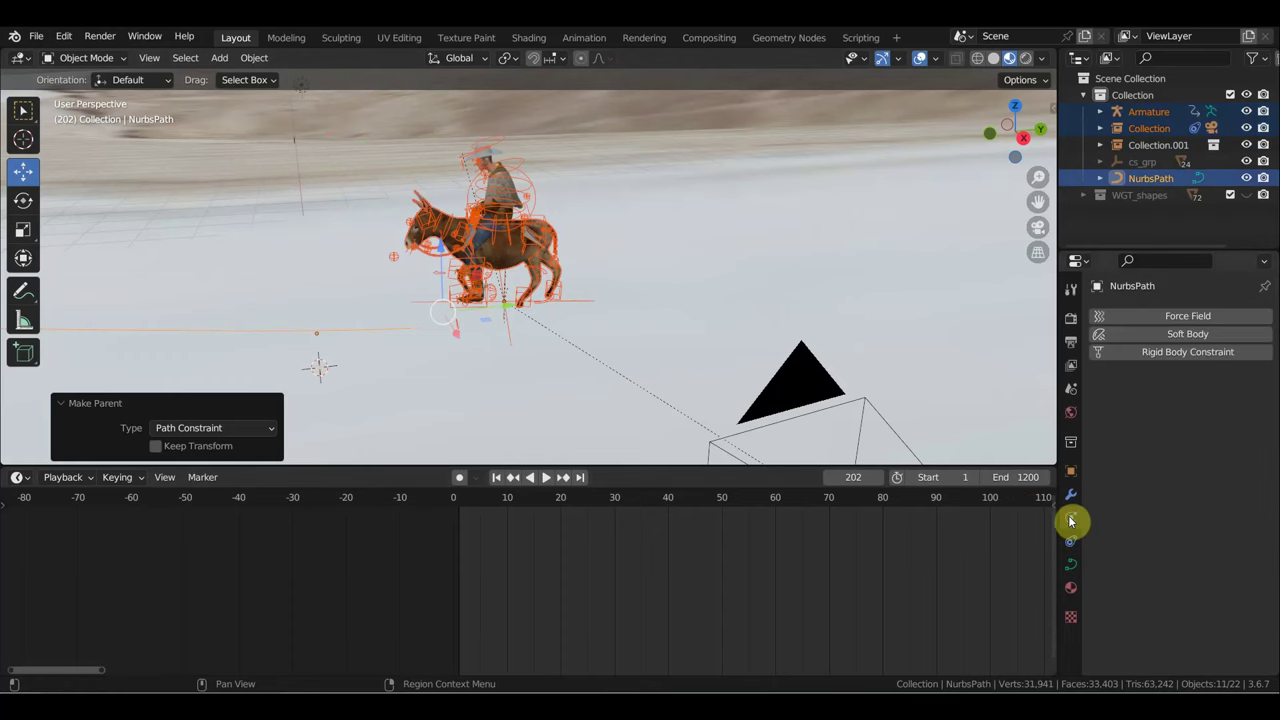
pyautogui.click(530, 187)
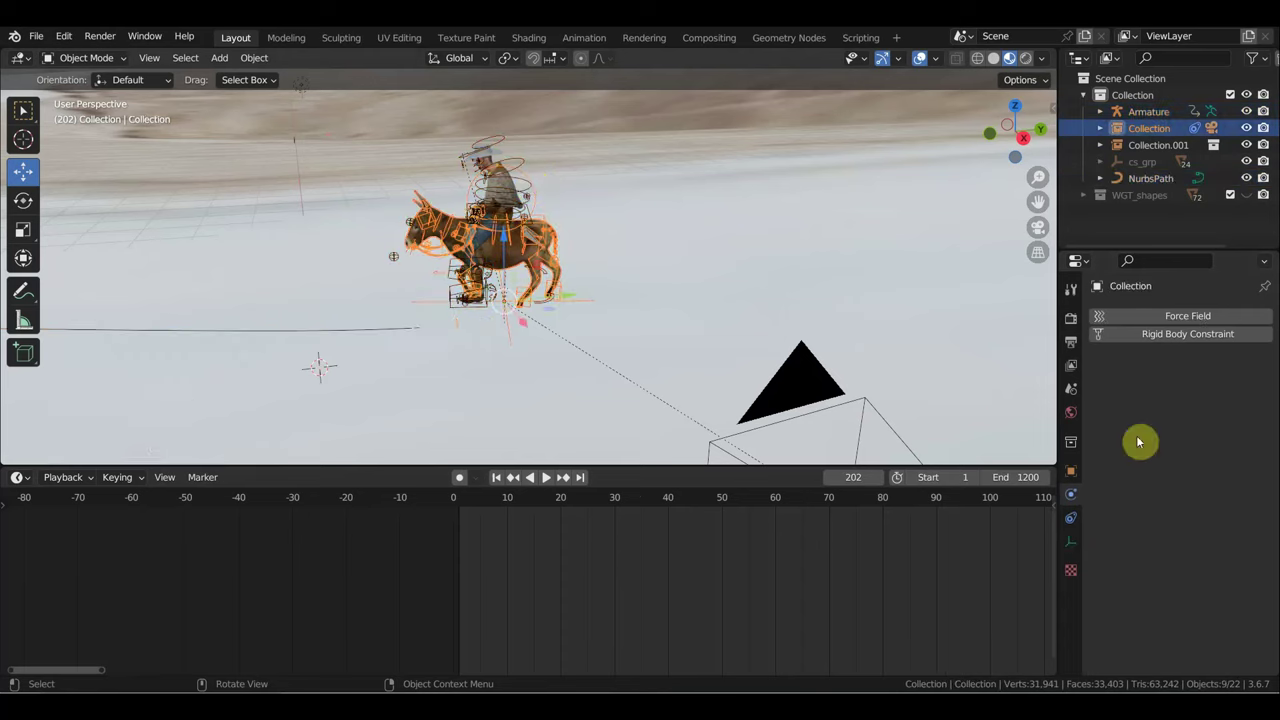
pyautogui.click(1070, 517)
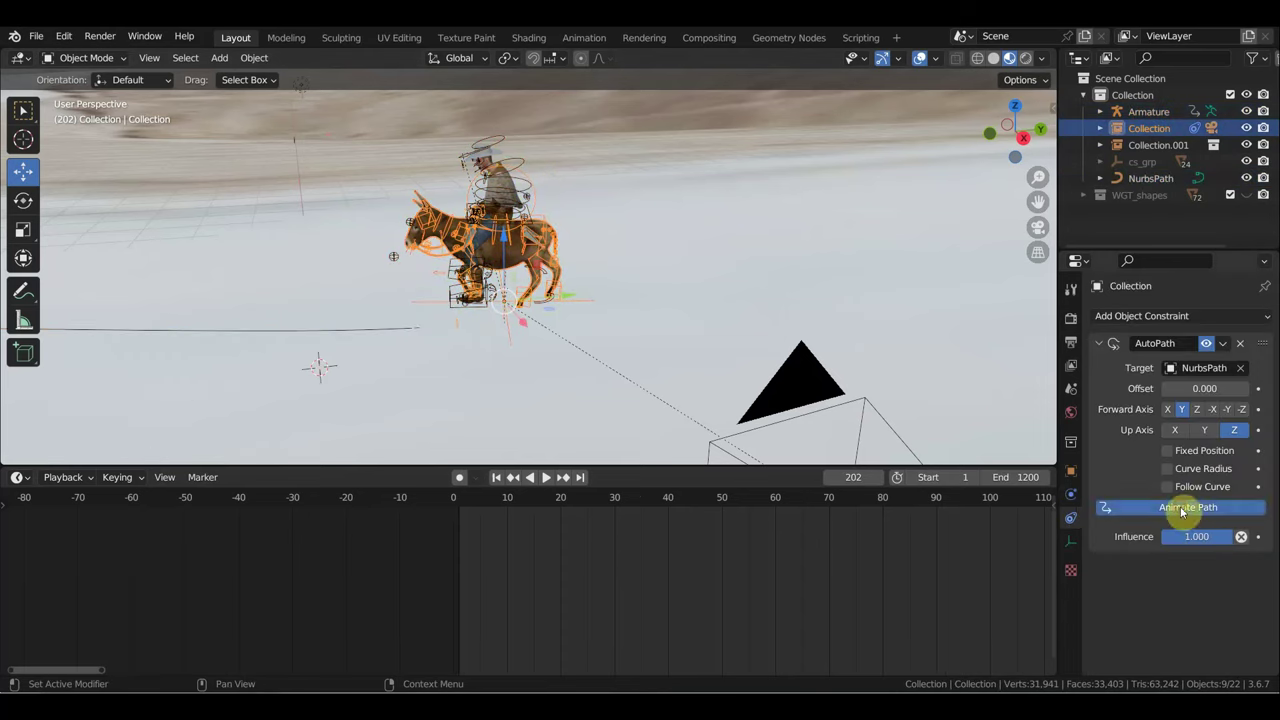
pyautogui.click(517, 160)
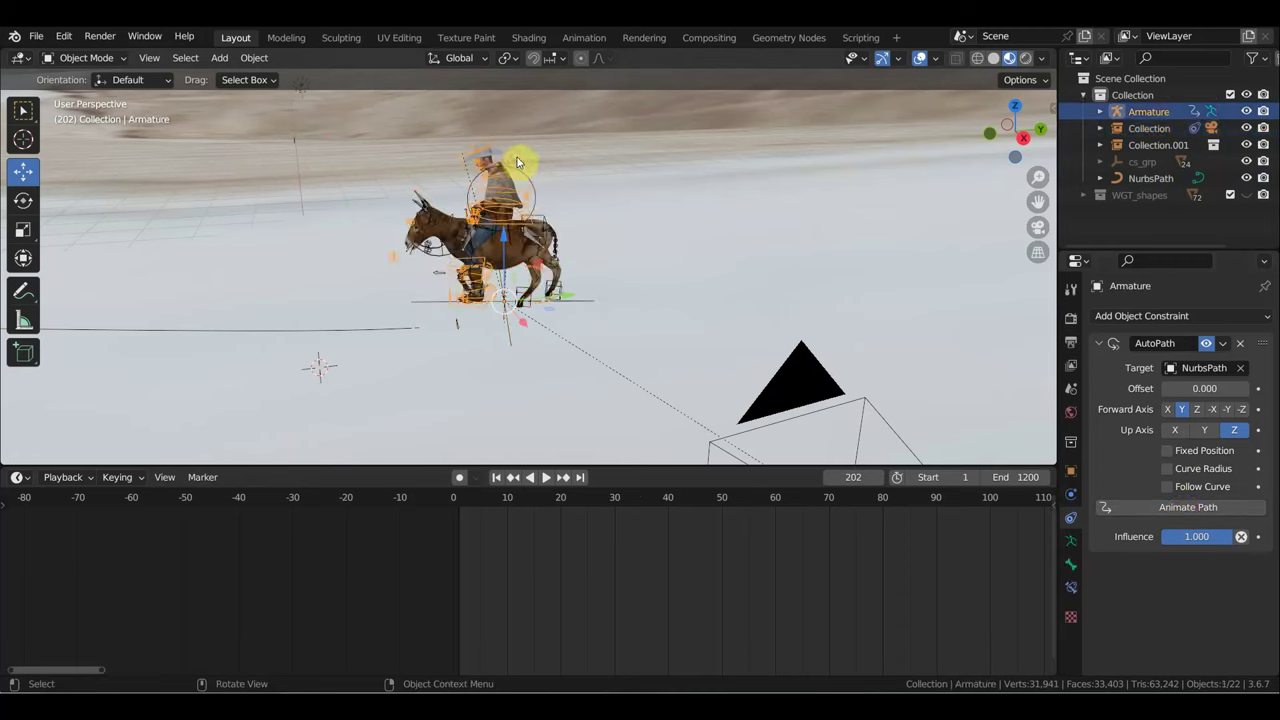
# Step: Animate the path, then play and scrub the timeline to preview donkey and rider moving together
pyautogui.click(1188, 512)
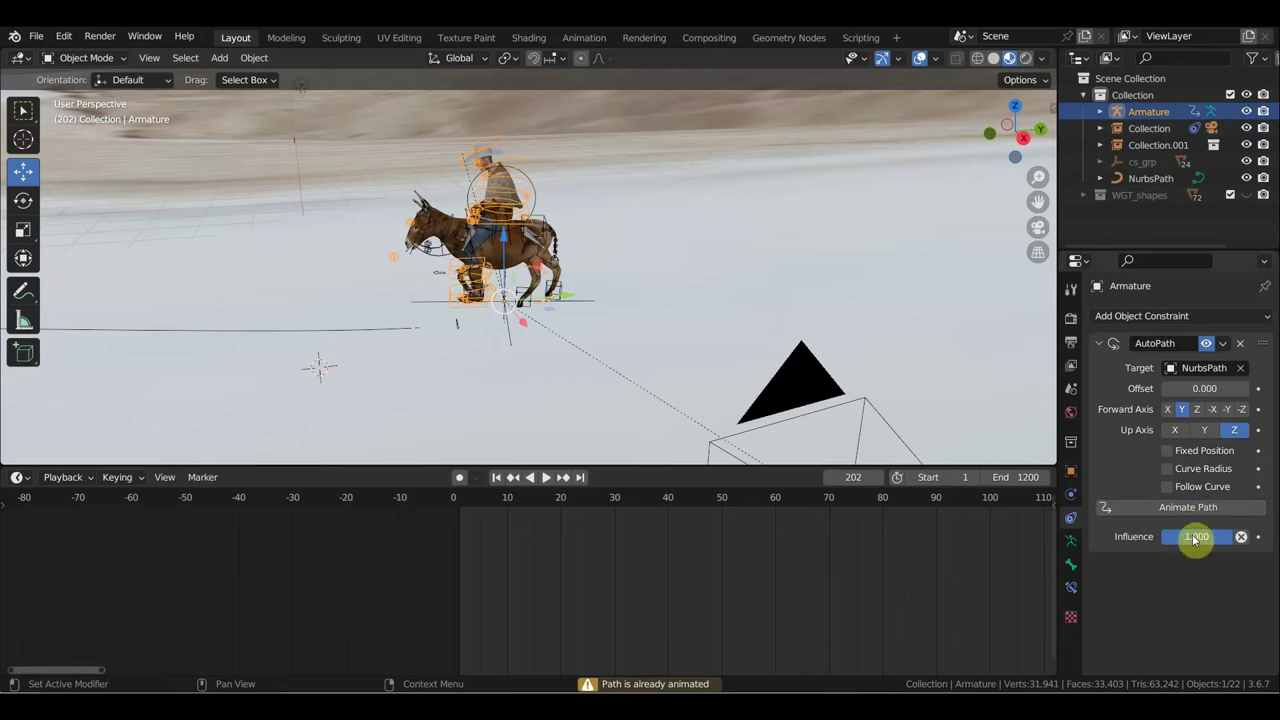
pyautogui.press('space')
pyautogui.press('space')
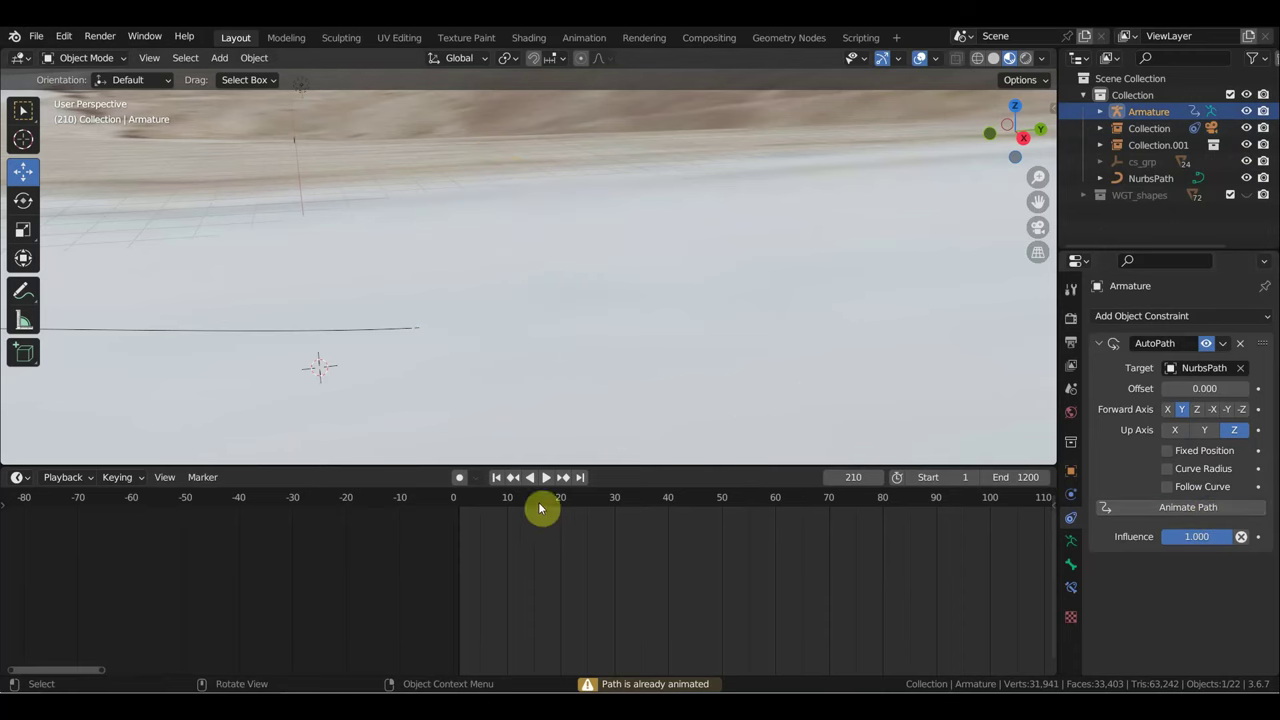
pyautogui.click(465, 502)
pyautogui.click(545, 477)
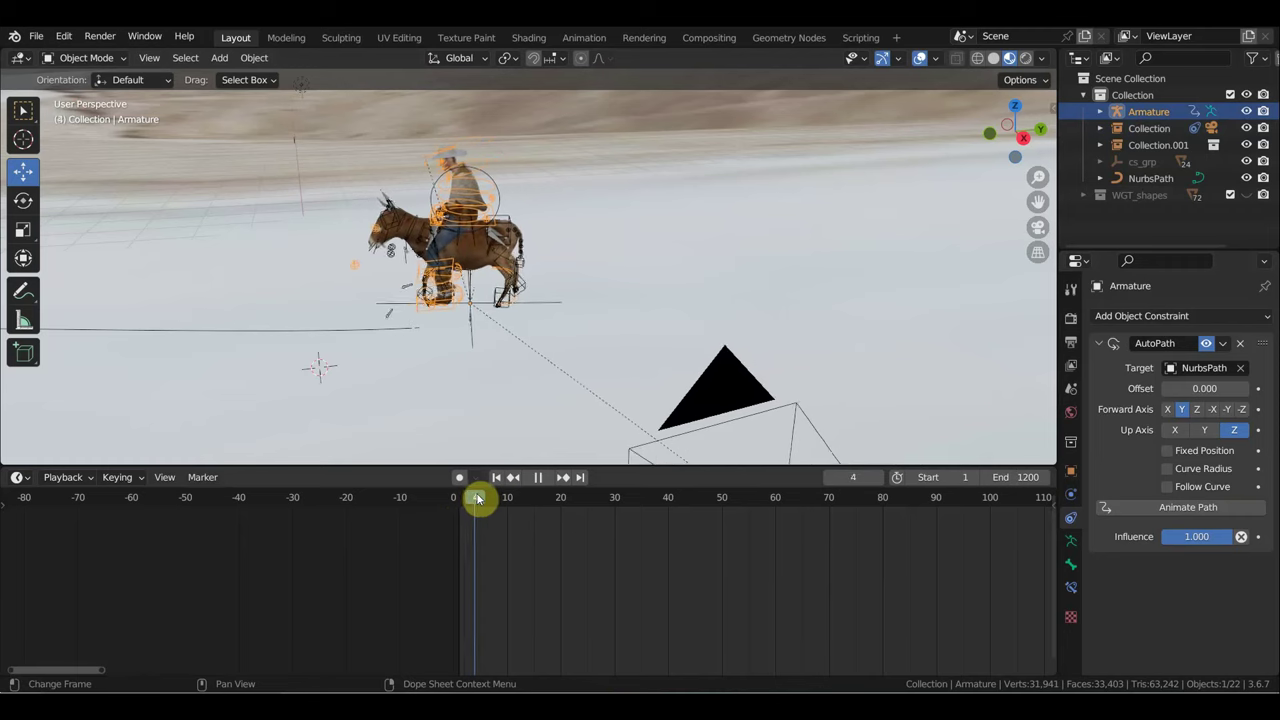
pyautogui.moveTo(512, 508); pyautogui.dragTo(588, 520)
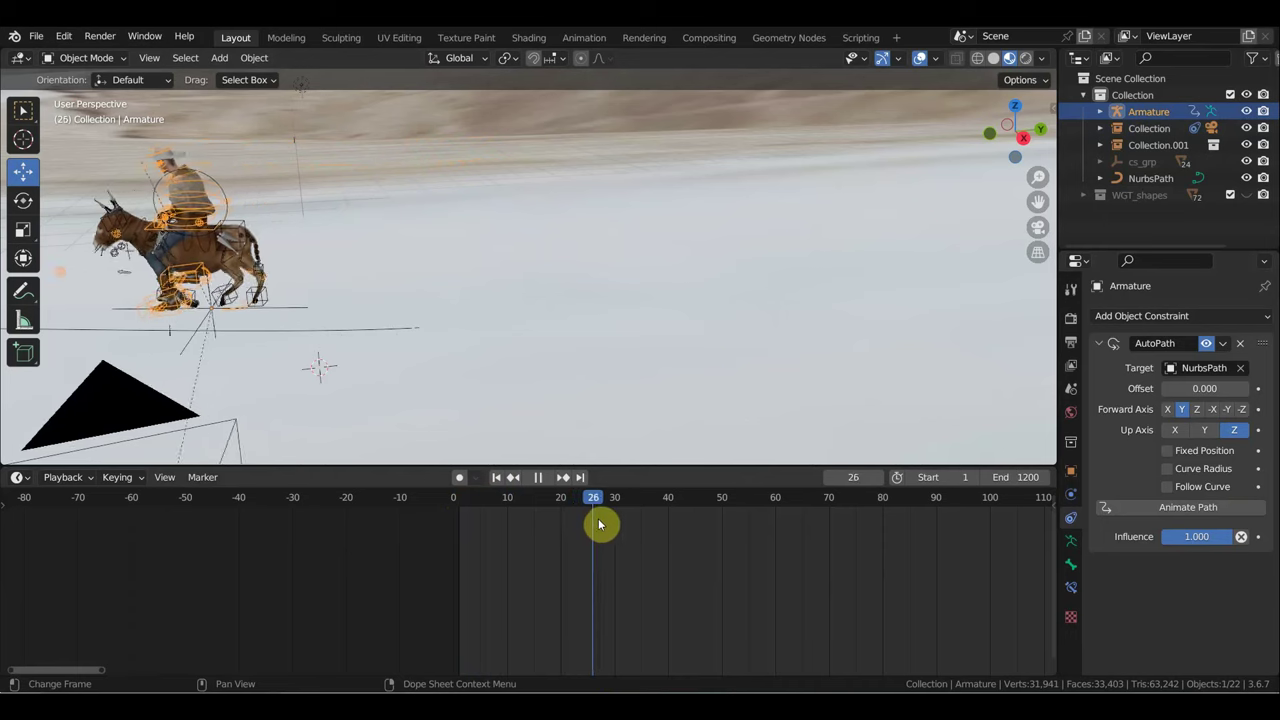
pyautogui.moveTo(590, 522)
pyautogui.mouseDown()
pyautogui.moveTo(670, 538)
pyautogui.moveTo(463, 497)
pyautogui.mouseUp()
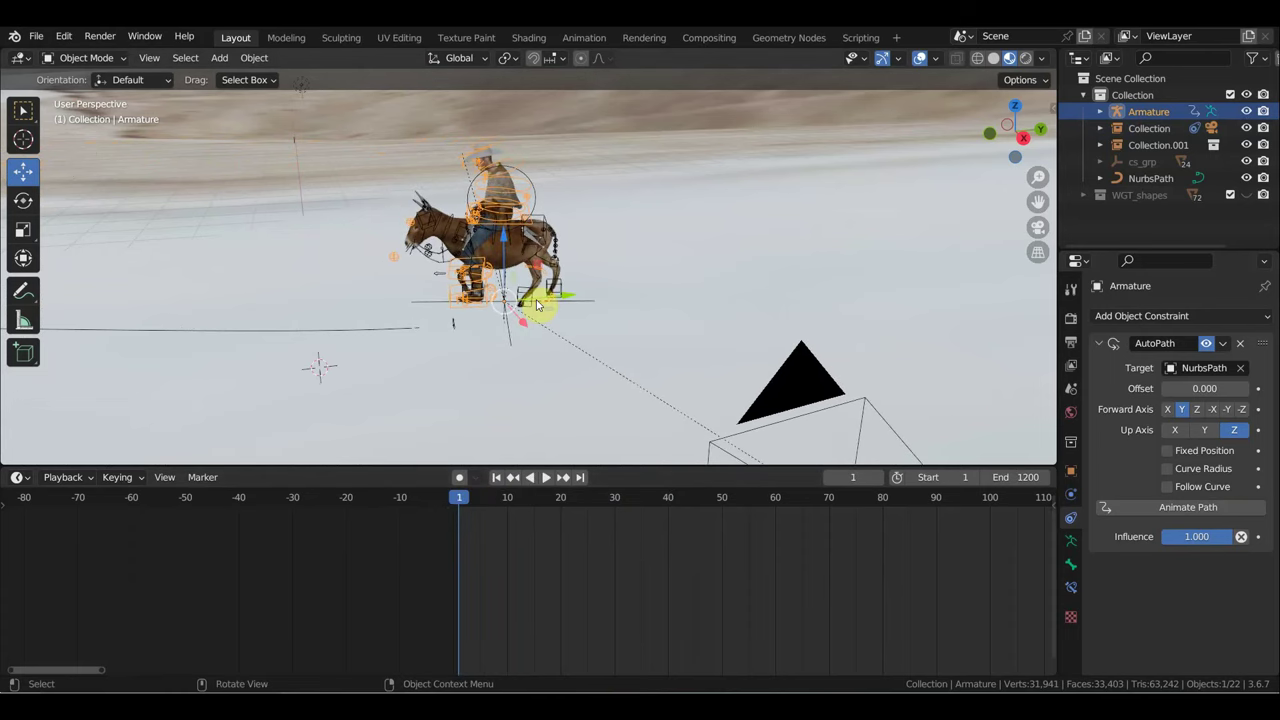
pyautogui.click(416, 194)
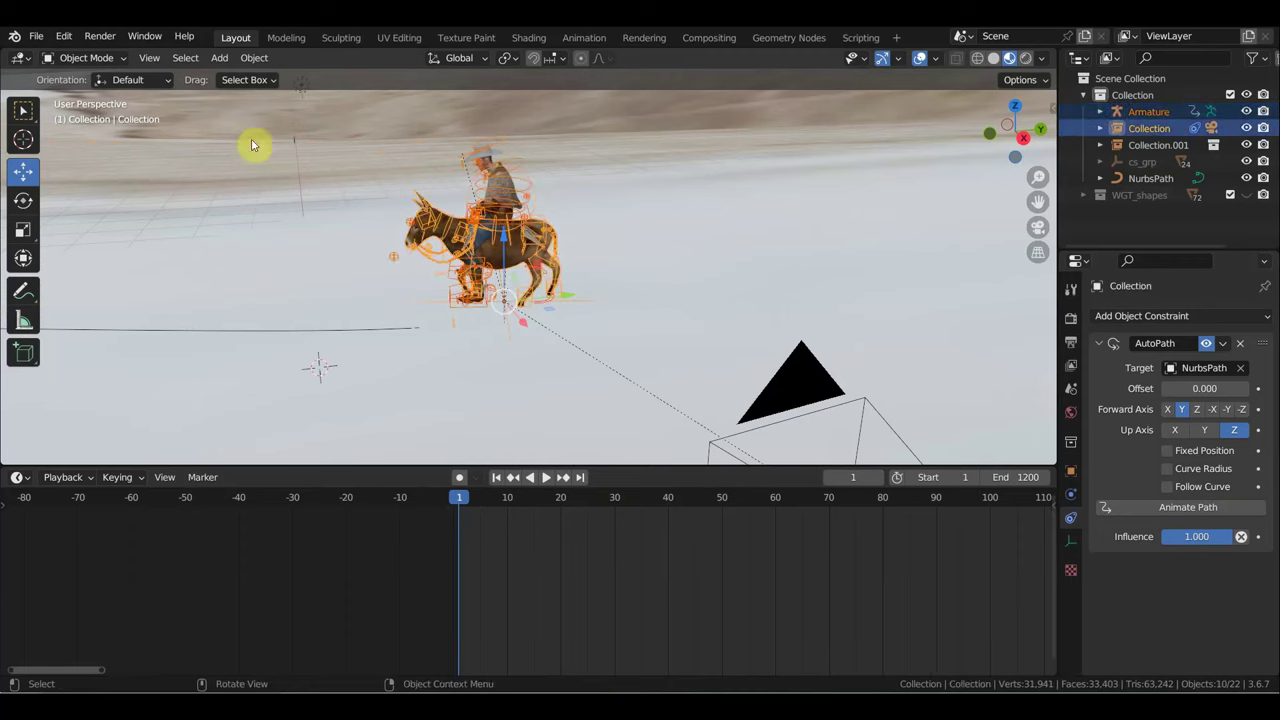
# Step: Switch the timeline to the Nonlinear Animation editor and preview the walk from frame 0
pyautogui.click(20, 477)
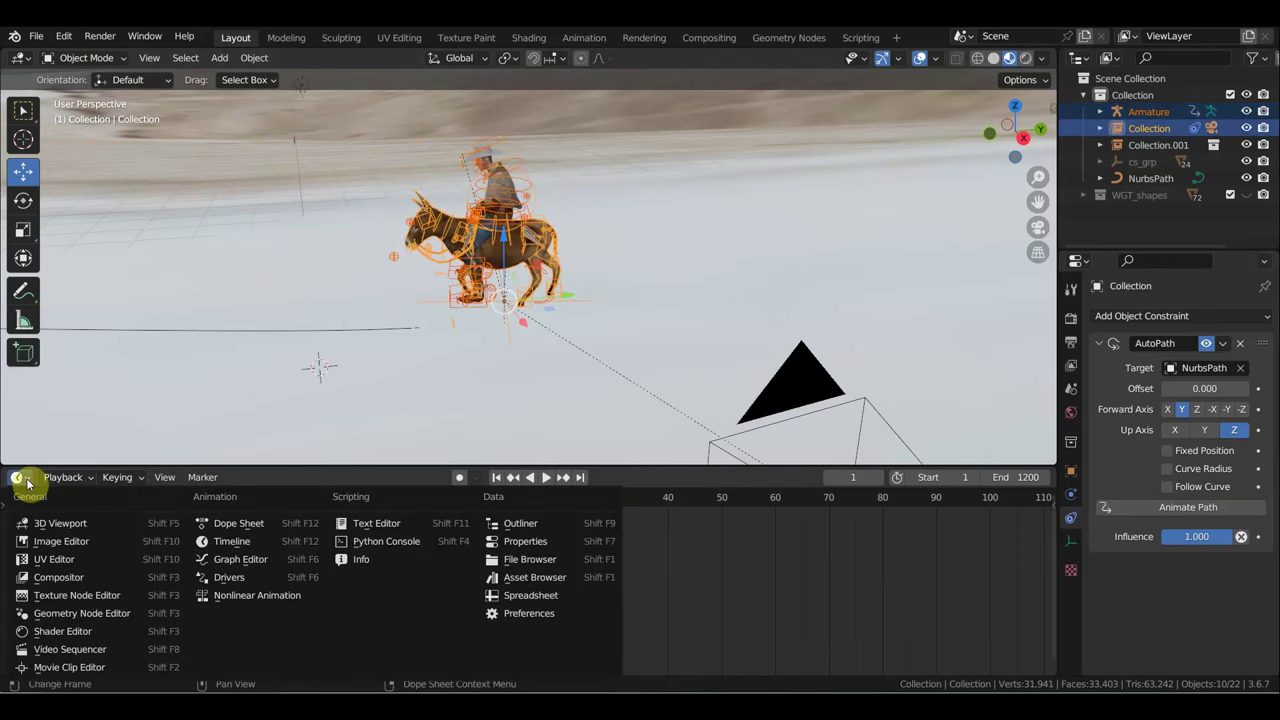
pyautogui.click(251, 597)
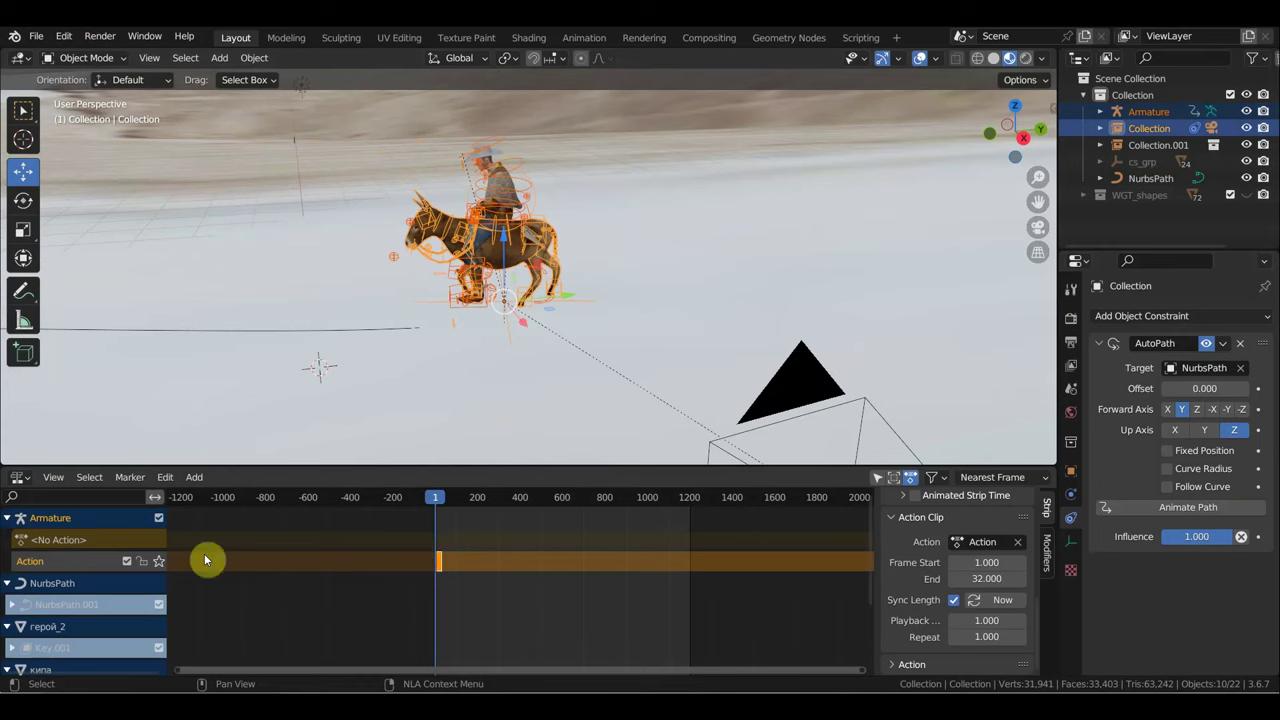
pyautogui.scroll(2, 446, 583)
pyautogui.scroll(2, 491, 582)
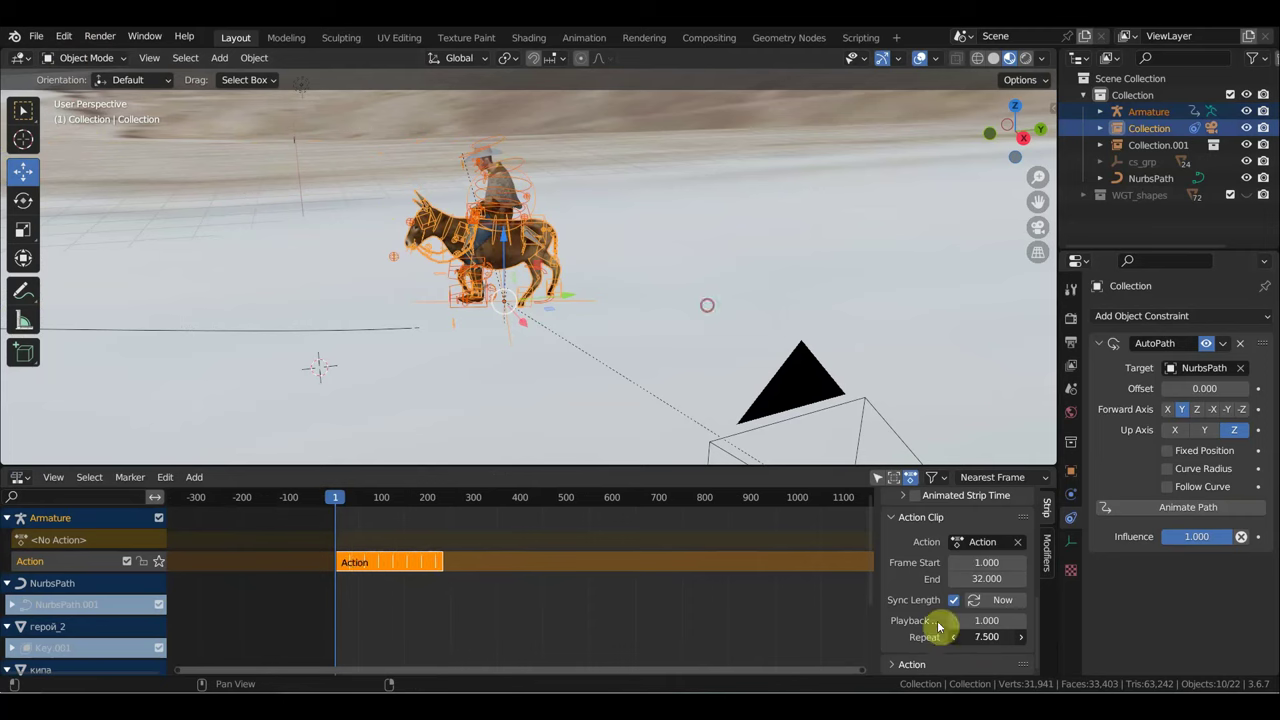
pyautogui.press('space')
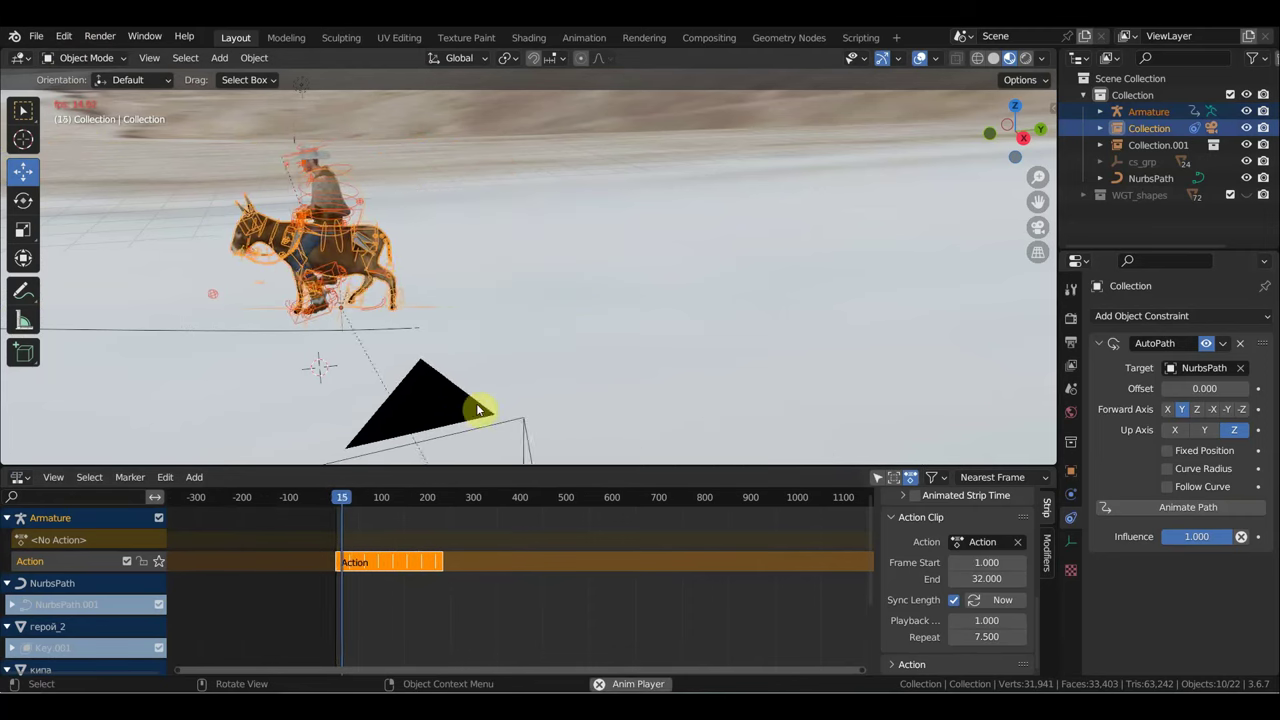
pyautogui.press('space')
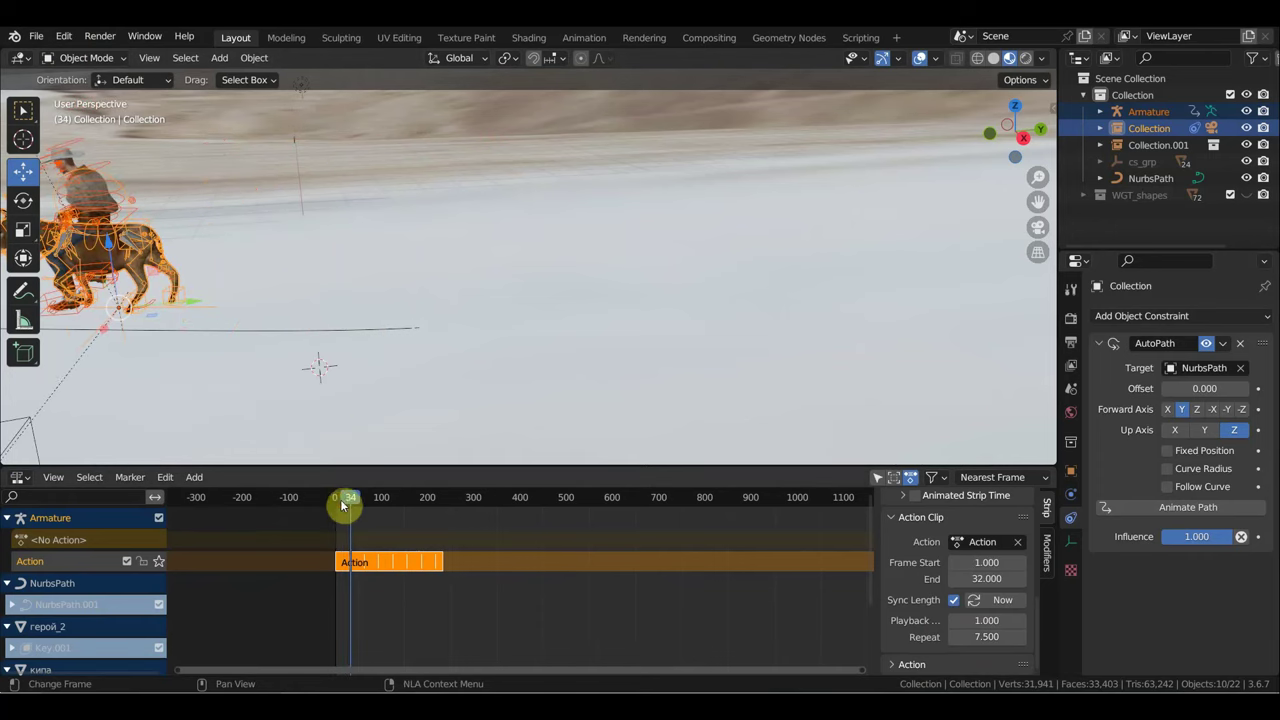
pyautogui.moveTo(341, 505); pyautogui.dragTo(341, 504)
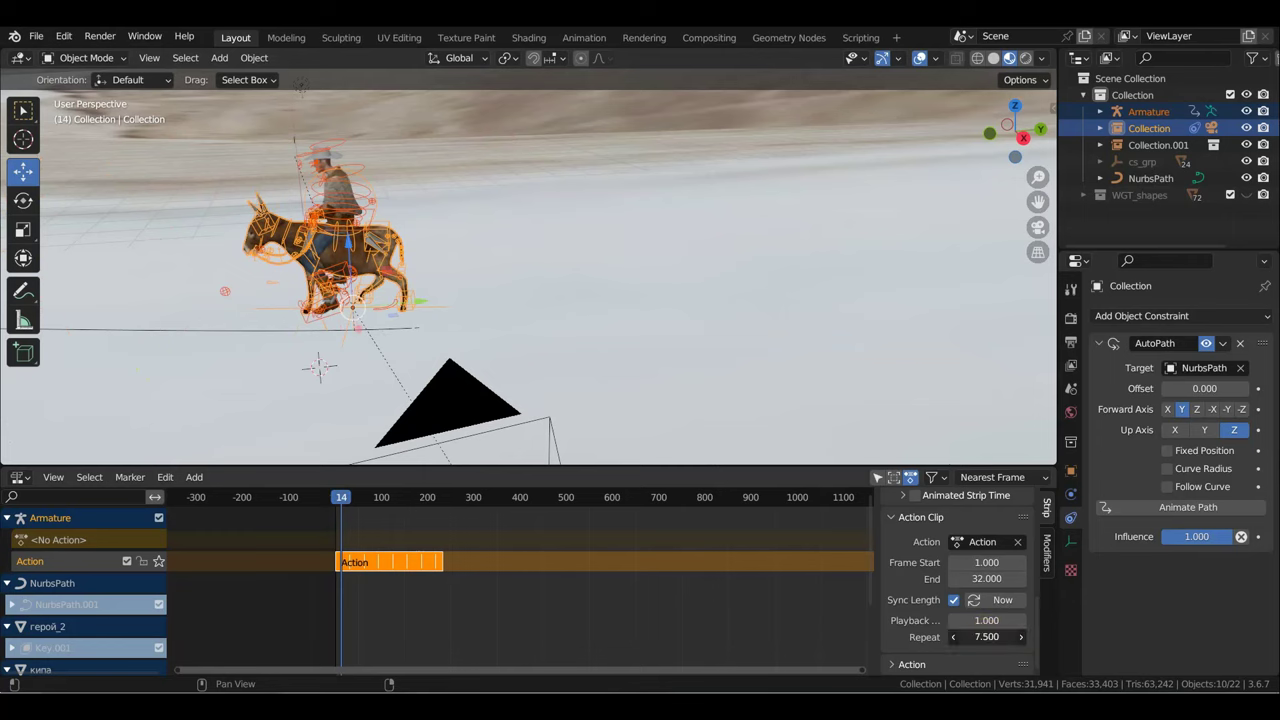
# Step: Lower the walk strip's Playback Scale to 0.700, previewing the speed along the way
pyautogui.click(987, 620)
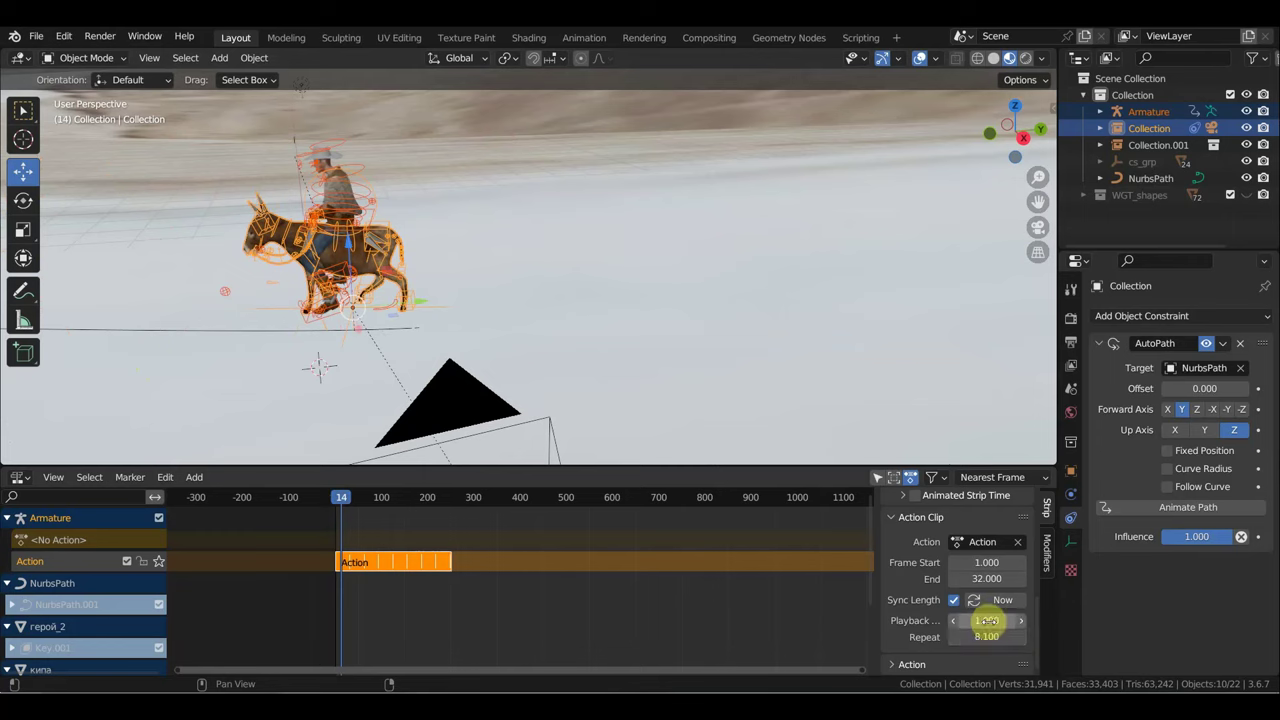
pyautogui.click(955, 624)
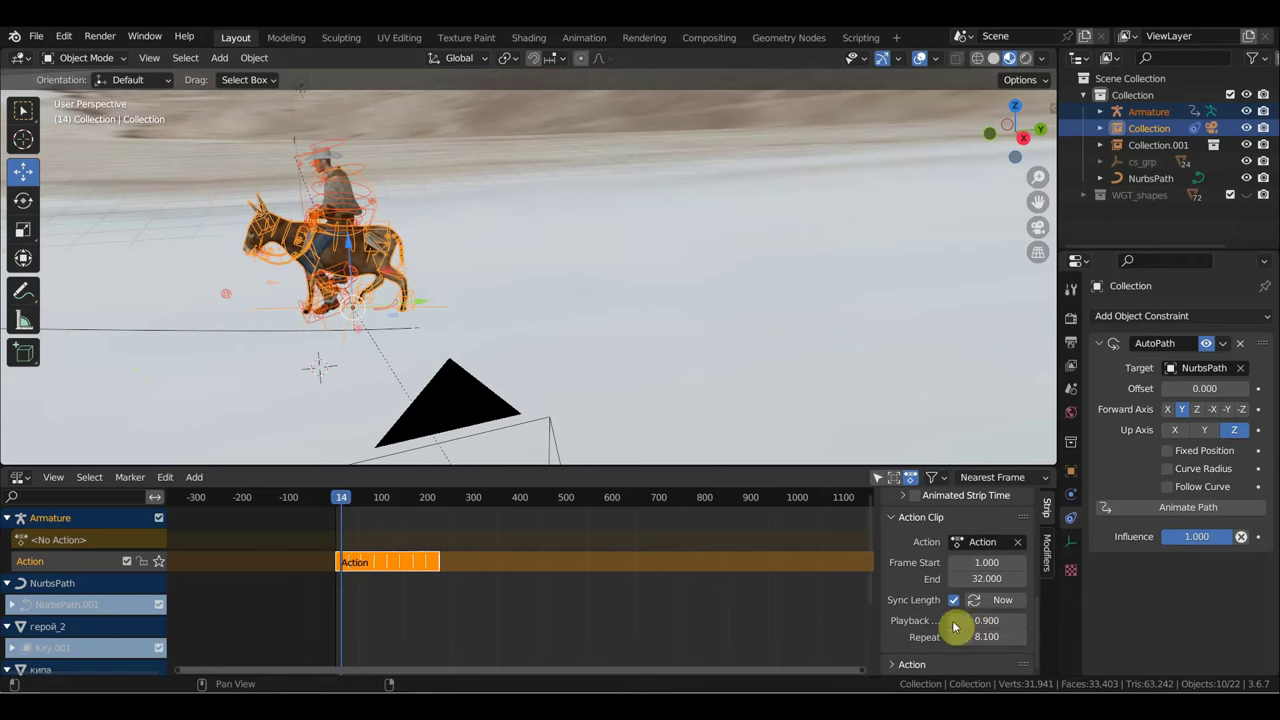
pyautogui.click(955, 624)
pyautogui.press('space')
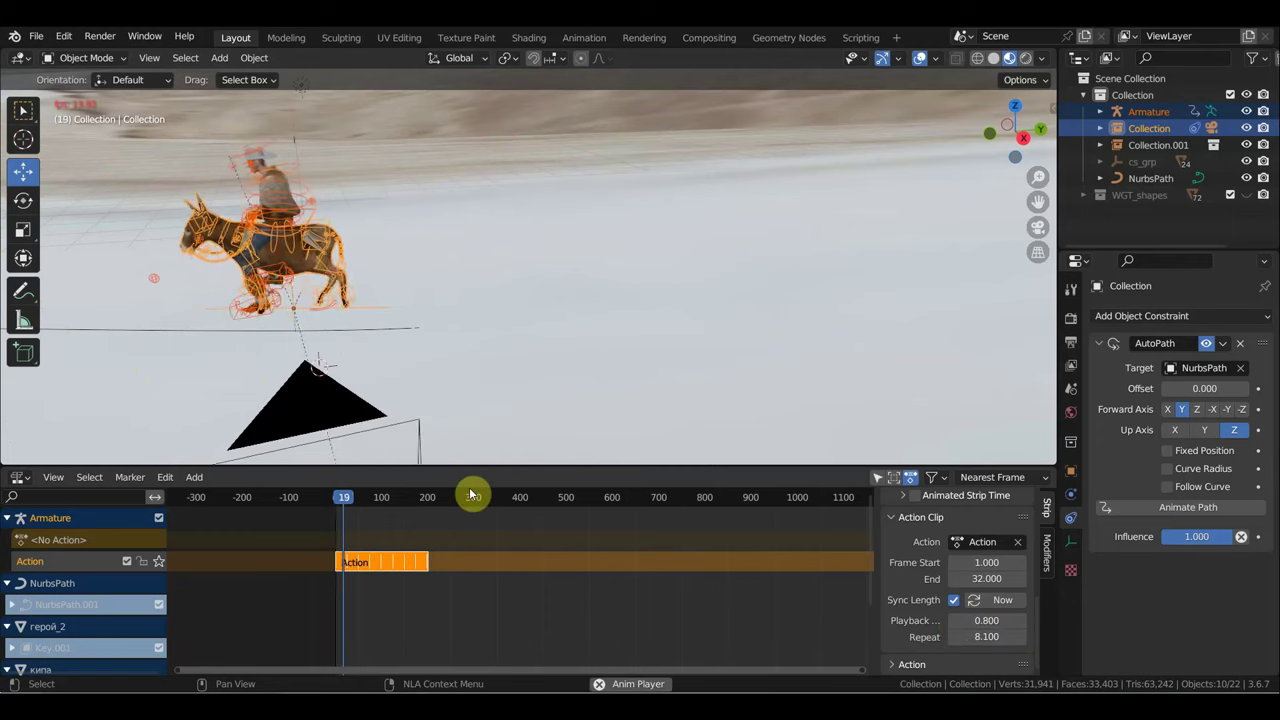
pyautogui.press('space')
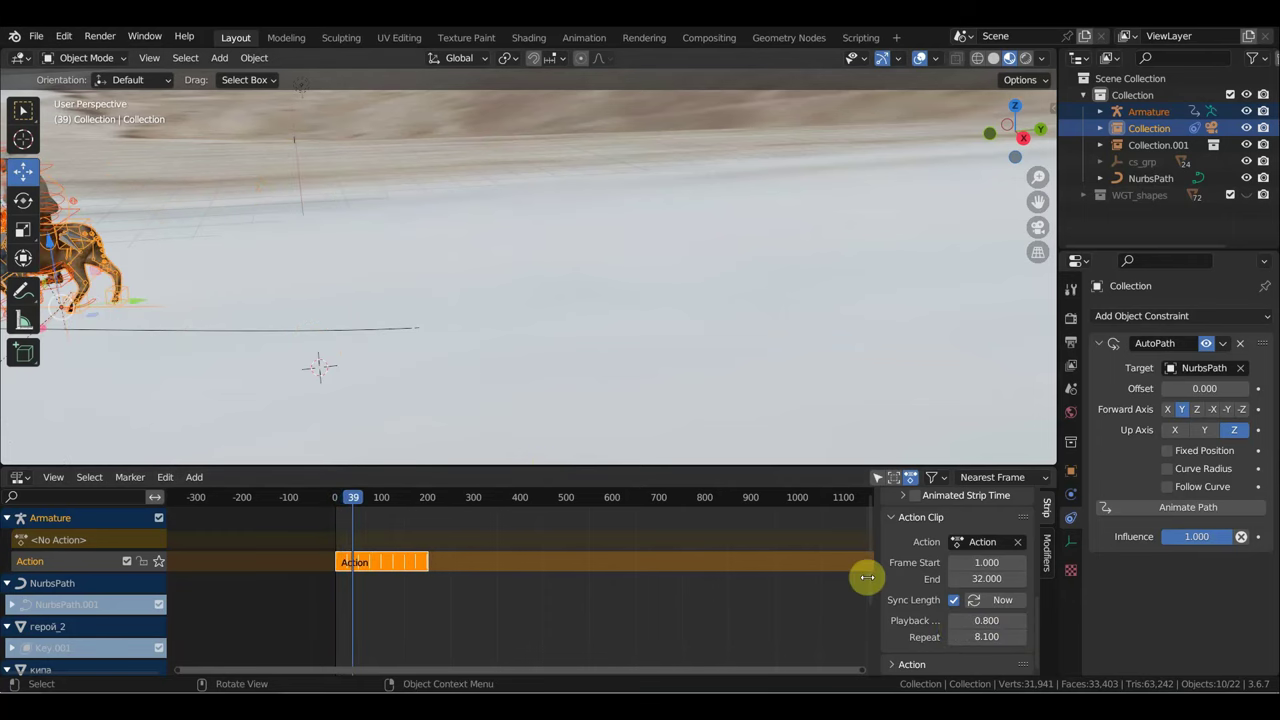
pyautogui.click(955, 624)
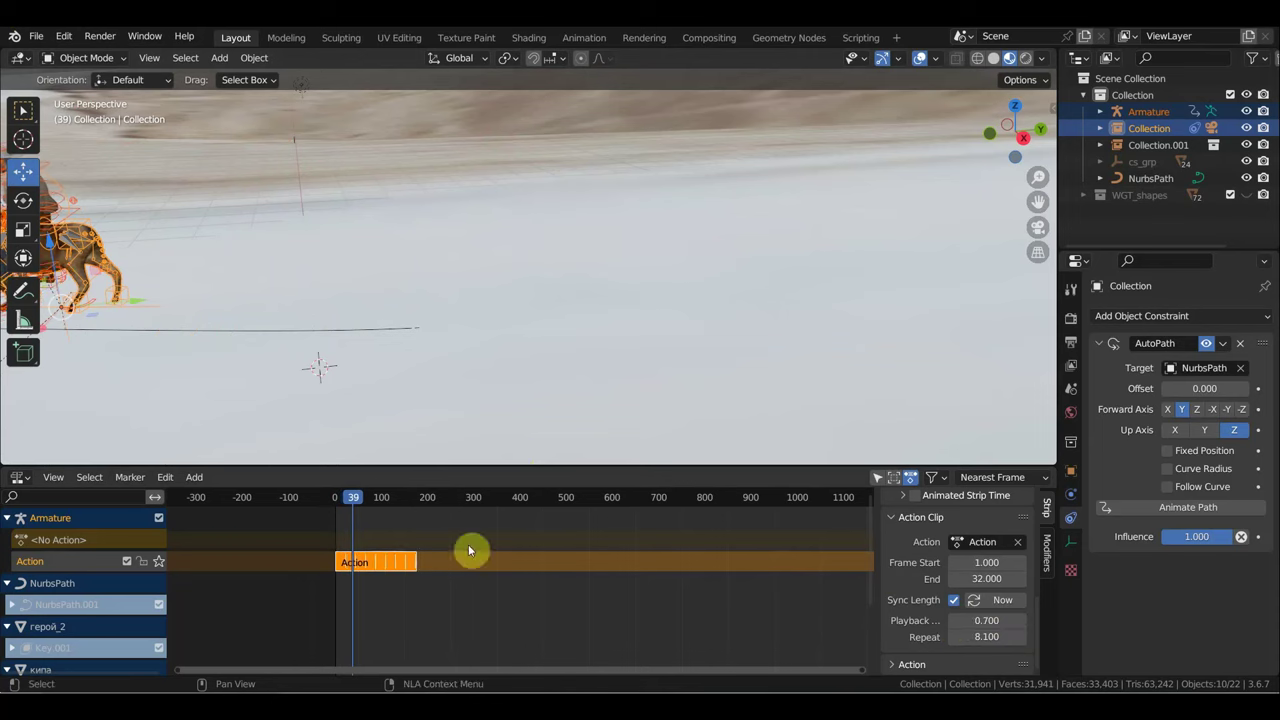
pyautogui.moveTo(357, 499); pyautogui.dragTo(333, 508)
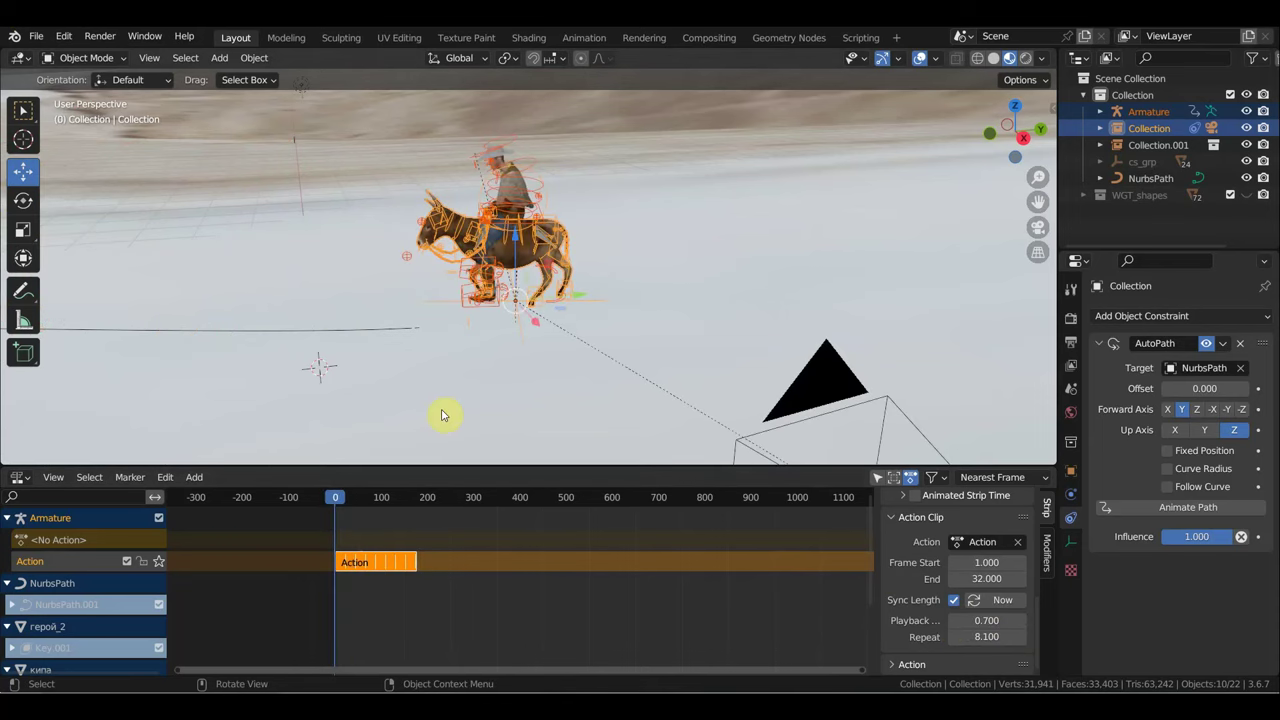
pyautogui.press('space')
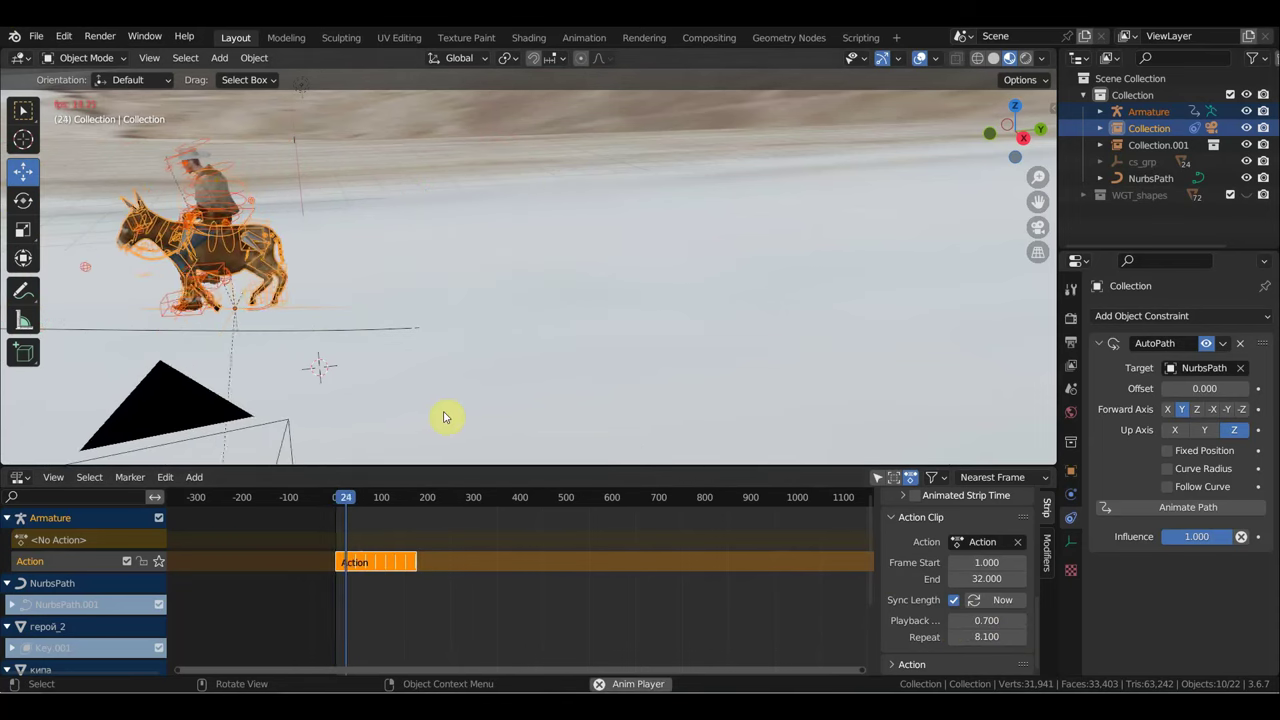
pyautogui.press('space')
pyautogui.moveTo(360, 499); pyautogui.dragTo(335, 505)
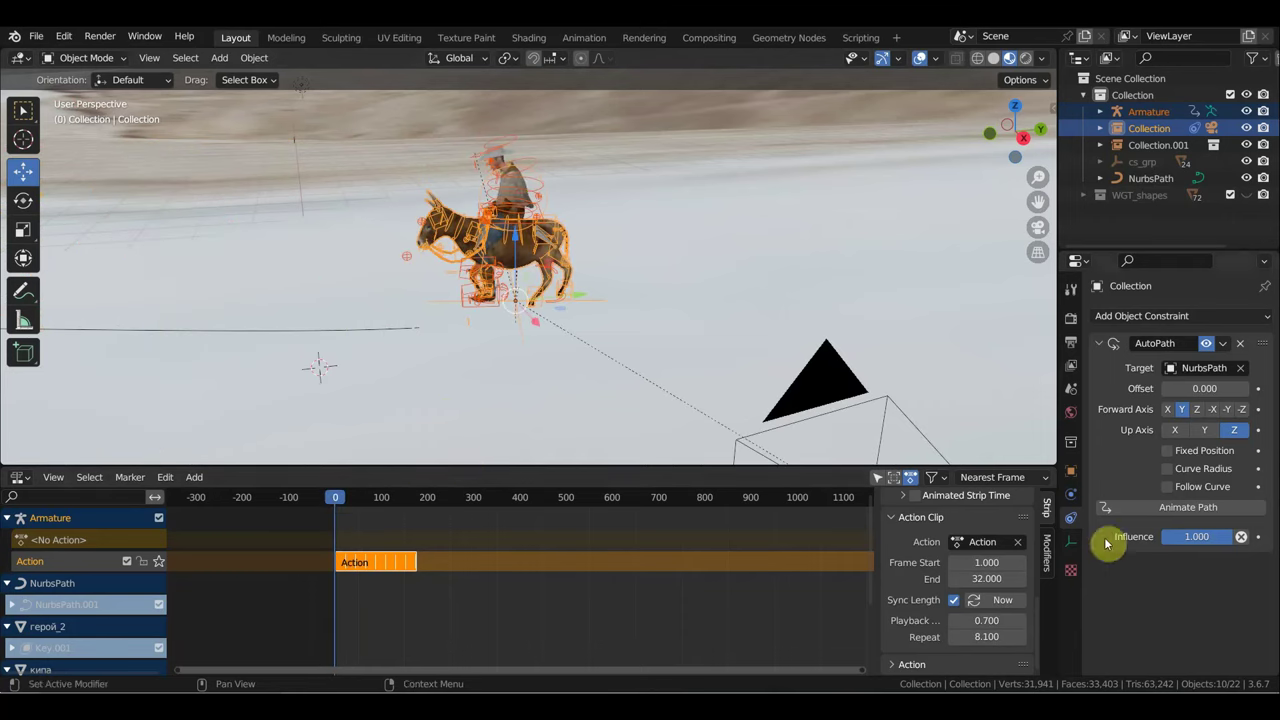
# Step: Set the NurbsPath's path animation Frames to 1700 and scrub to check the ride
pyautogui.click(395, 332)
pyautogui.click(393, 332)
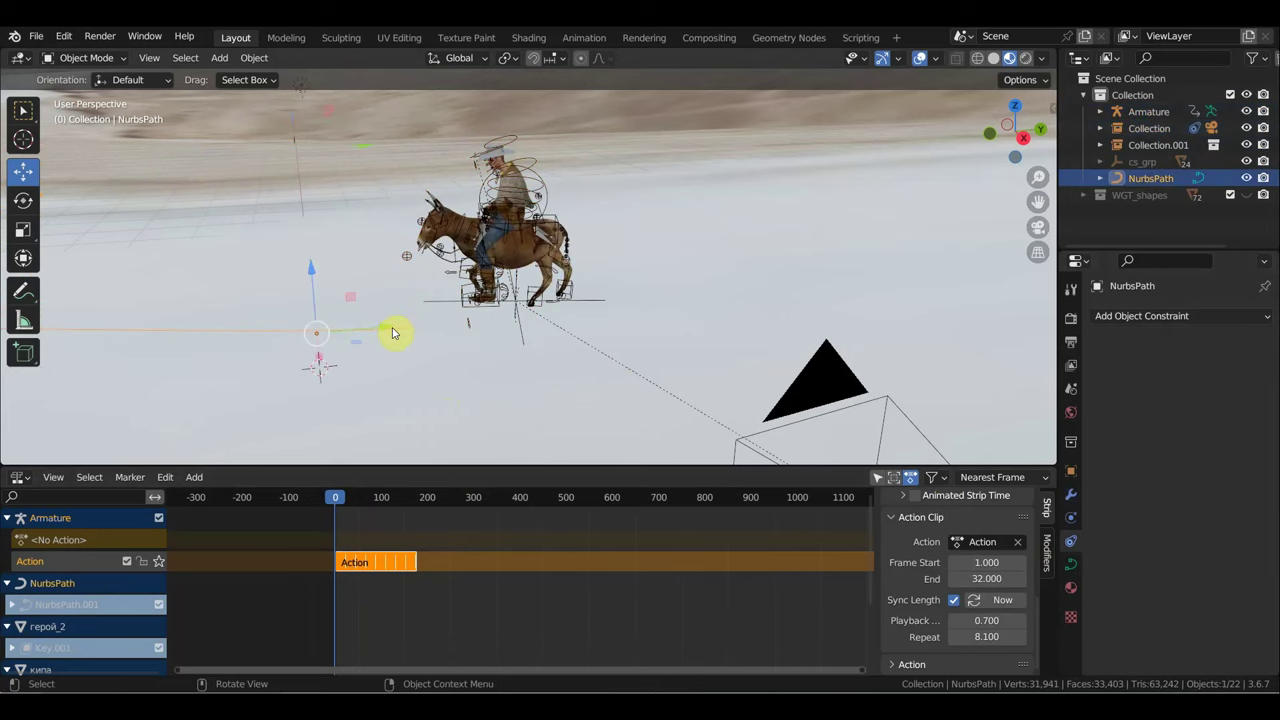
pyautogui.click(1070, 564)
pyautogui.write('1700')
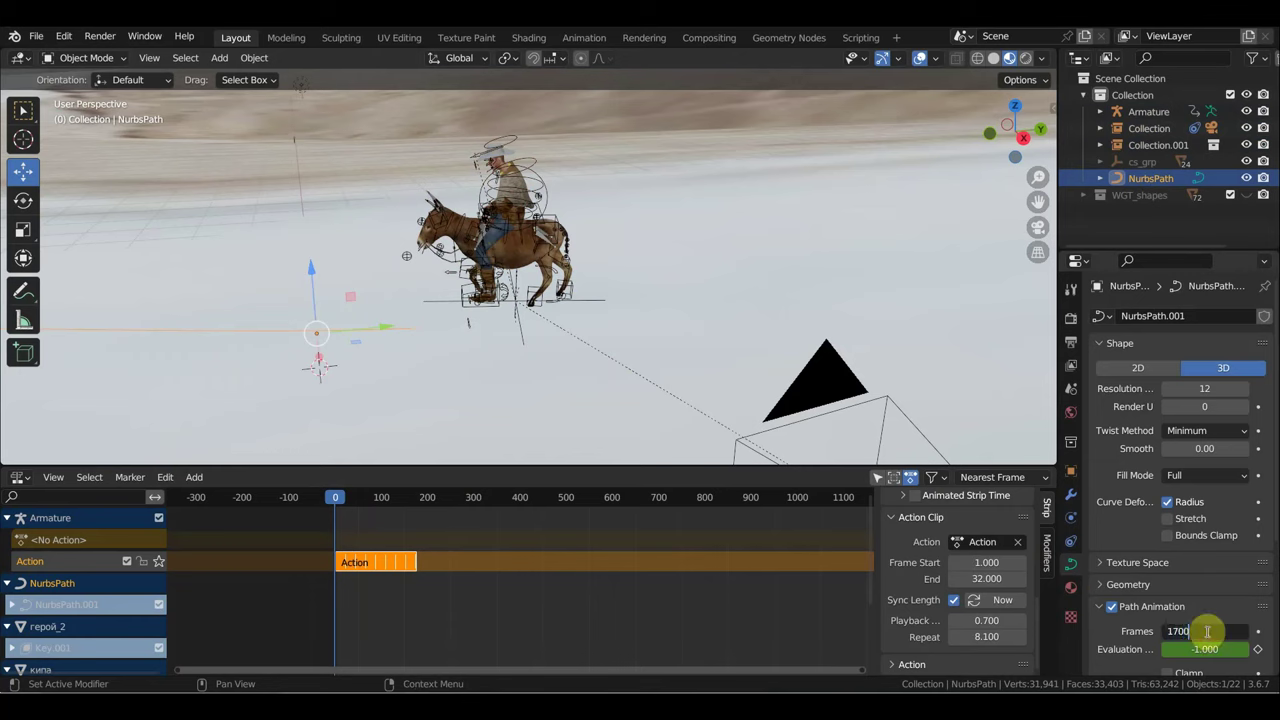
pyautogui.press('Return')
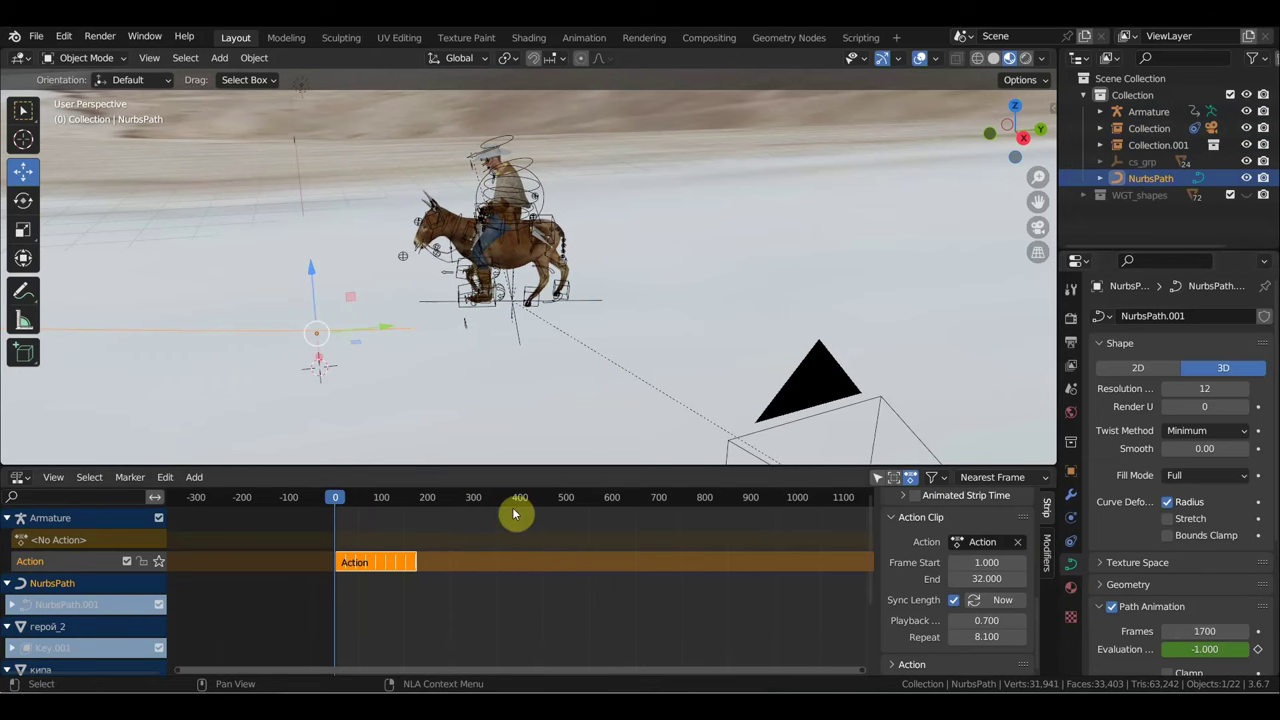
pyautogui.press('space')
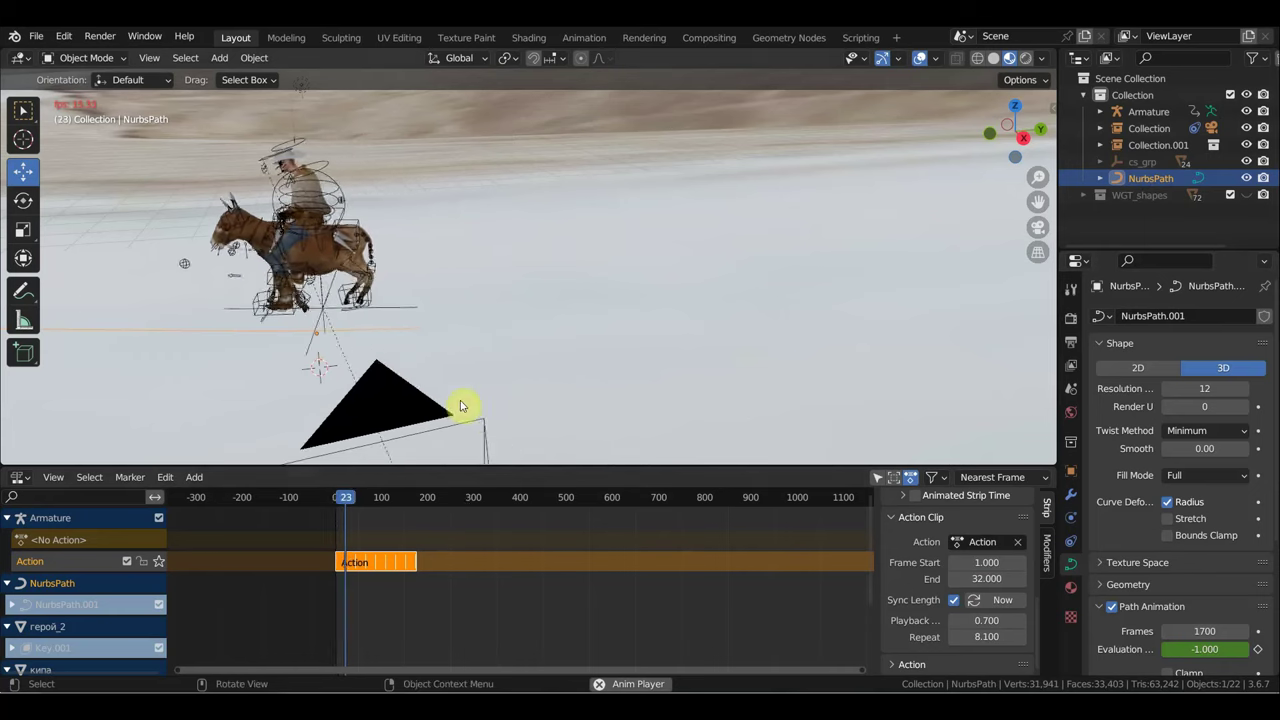
pyautogui.press('space')
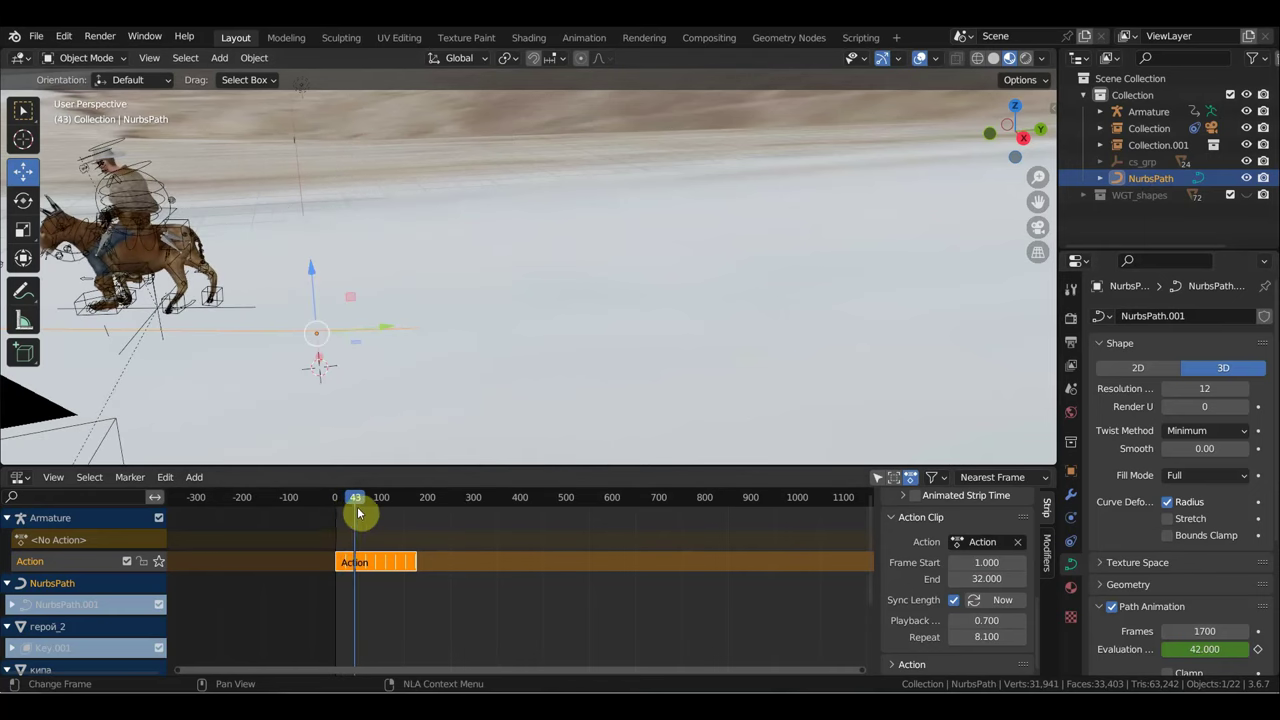
pyautogui.moveTo(353, 505); pyautogui.dragTo(341, 505)
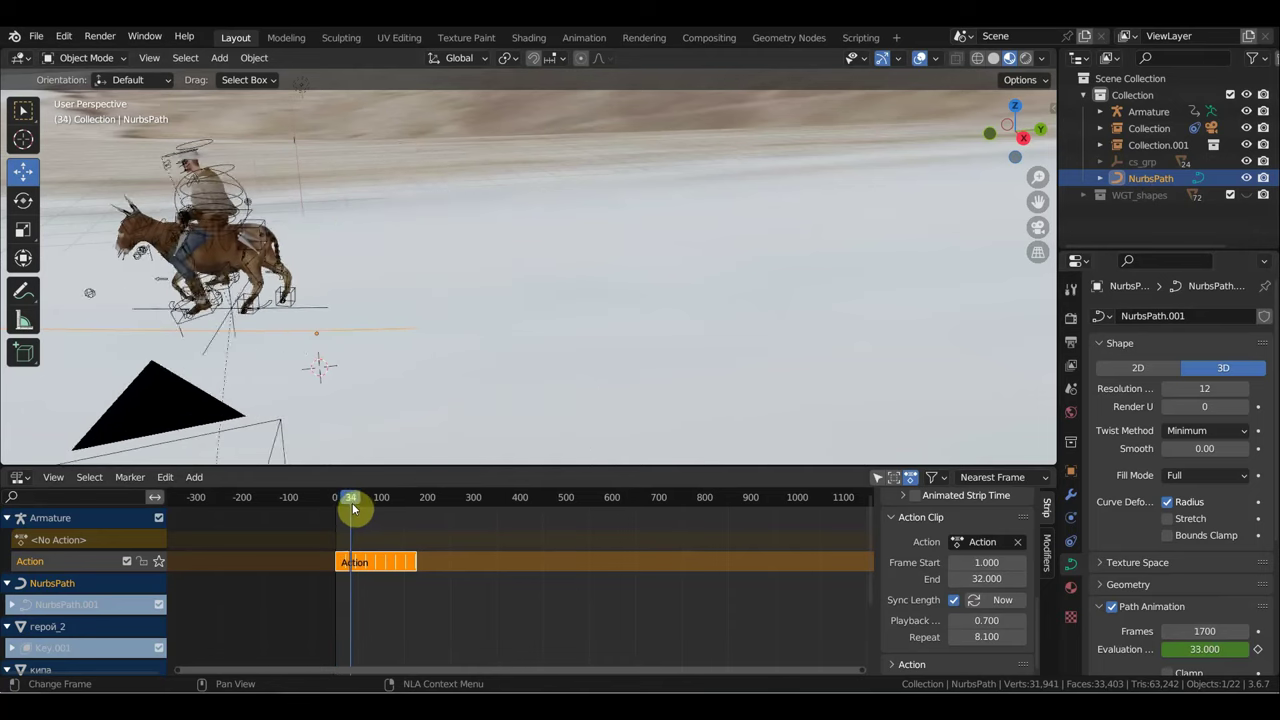
pyautogui.moveTo(341, 505); pyautogui.dragTo(366, 519)
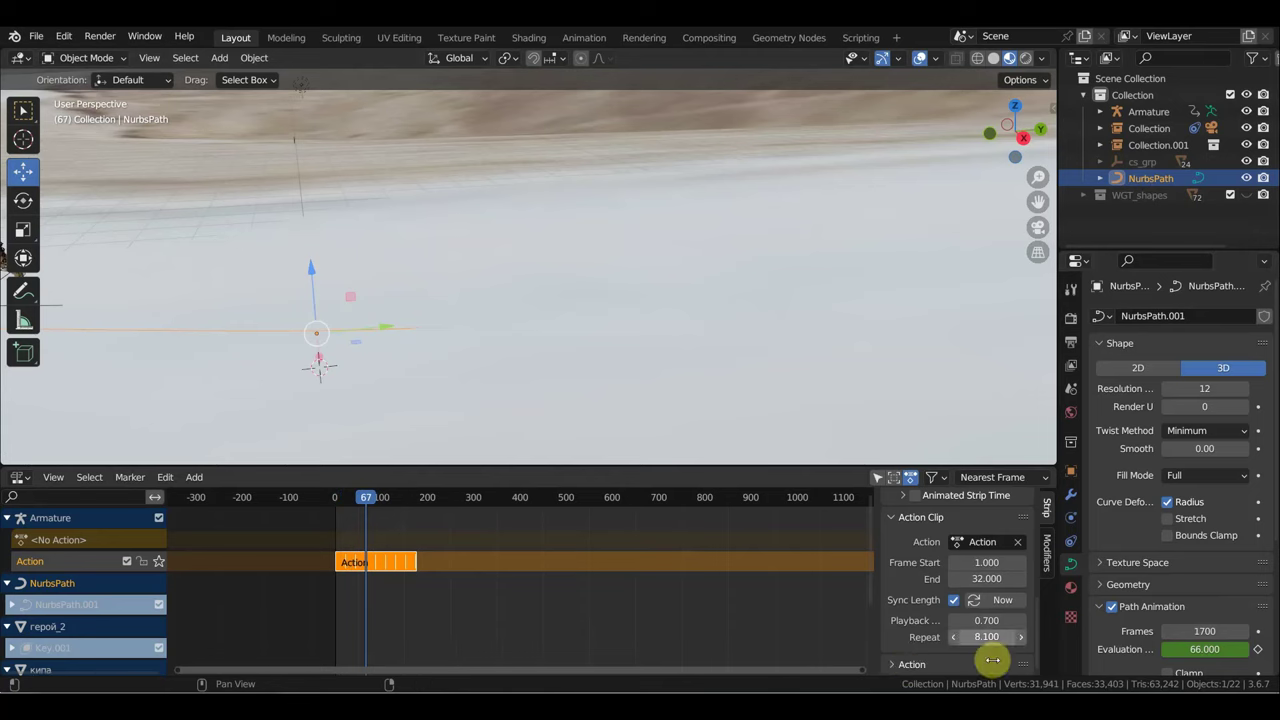
# Step: Raise the walk strip's Repeat to 58.2 and preview the ride through the scene camera
pyautogui.moveTo(986, 637); pyautogui.dragTo(990, 637)
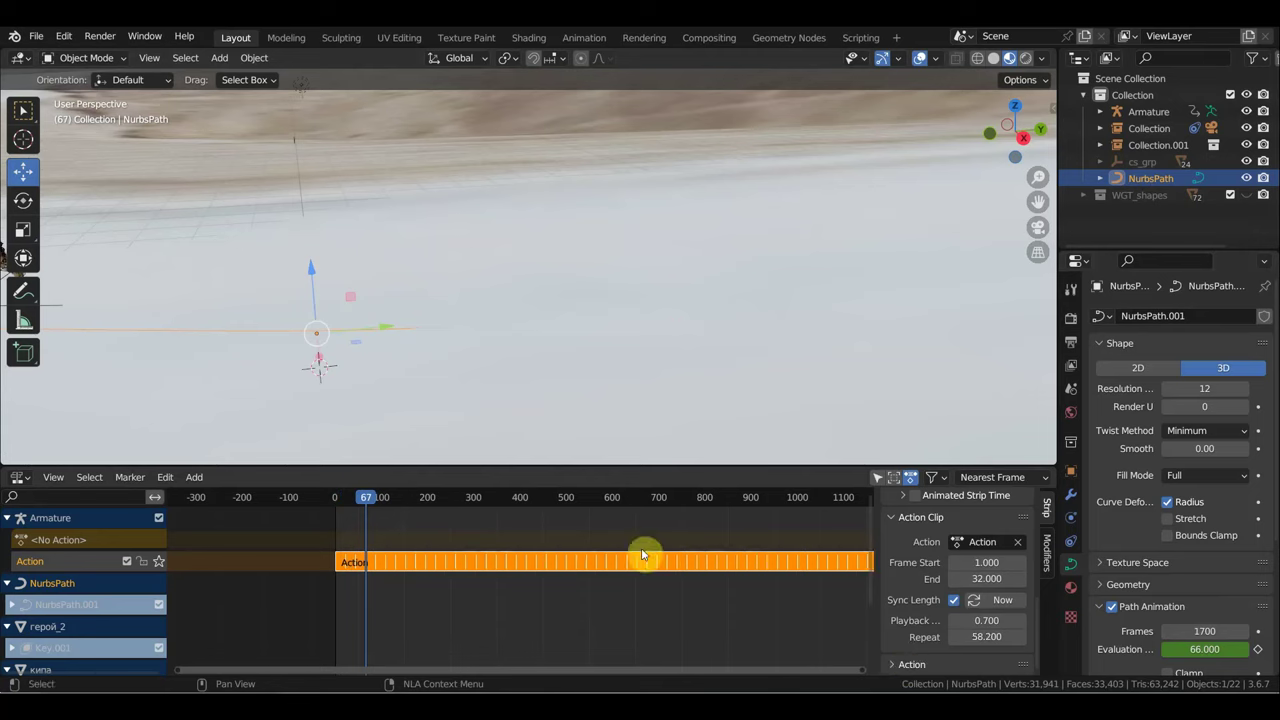
pyautogui.scroll(-2, 646, 557)
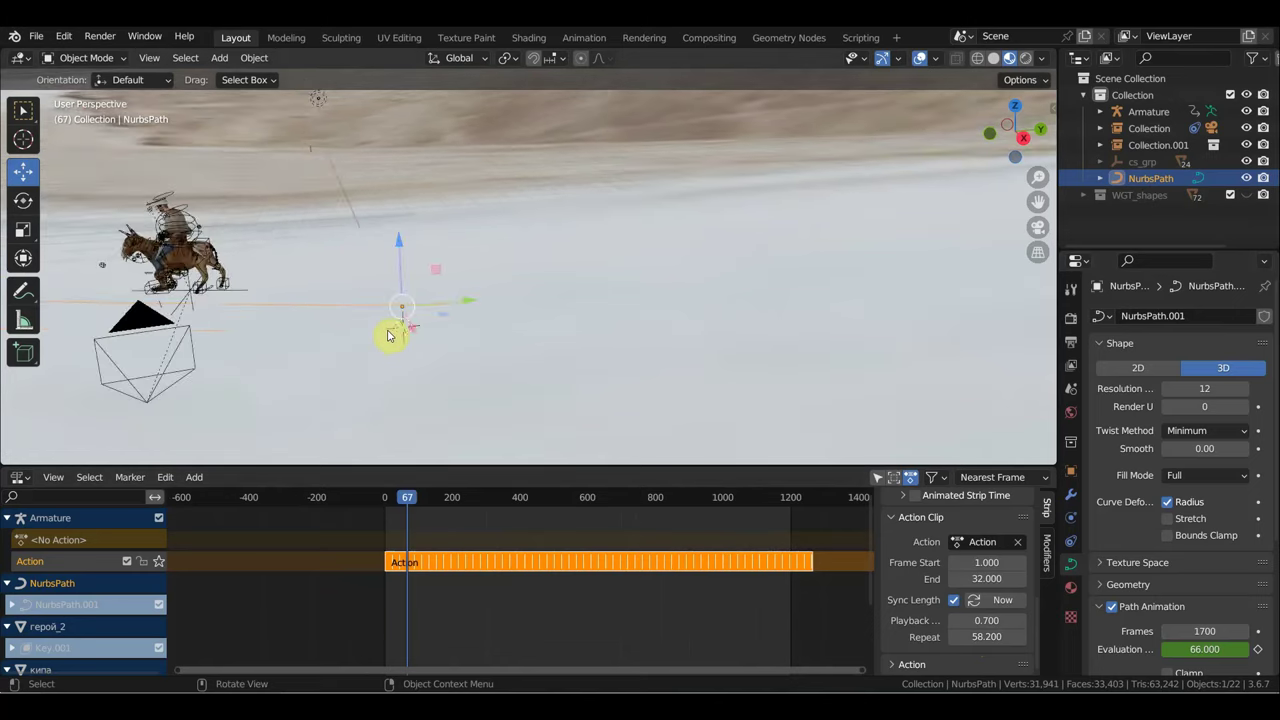
pyautogui.press('KP_0')
pyautogui.scroll(5, 490, 316)
pyautogui.scroll(3, 490, 316)
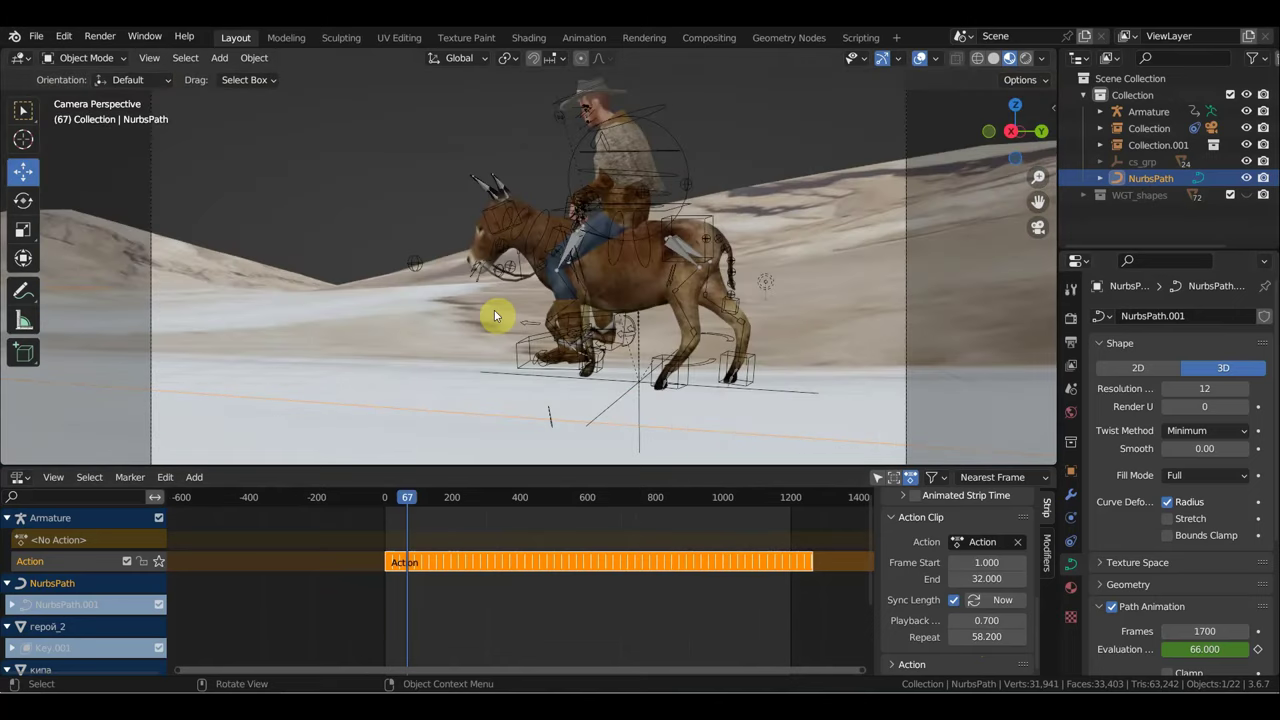
pyautogui.press('space')
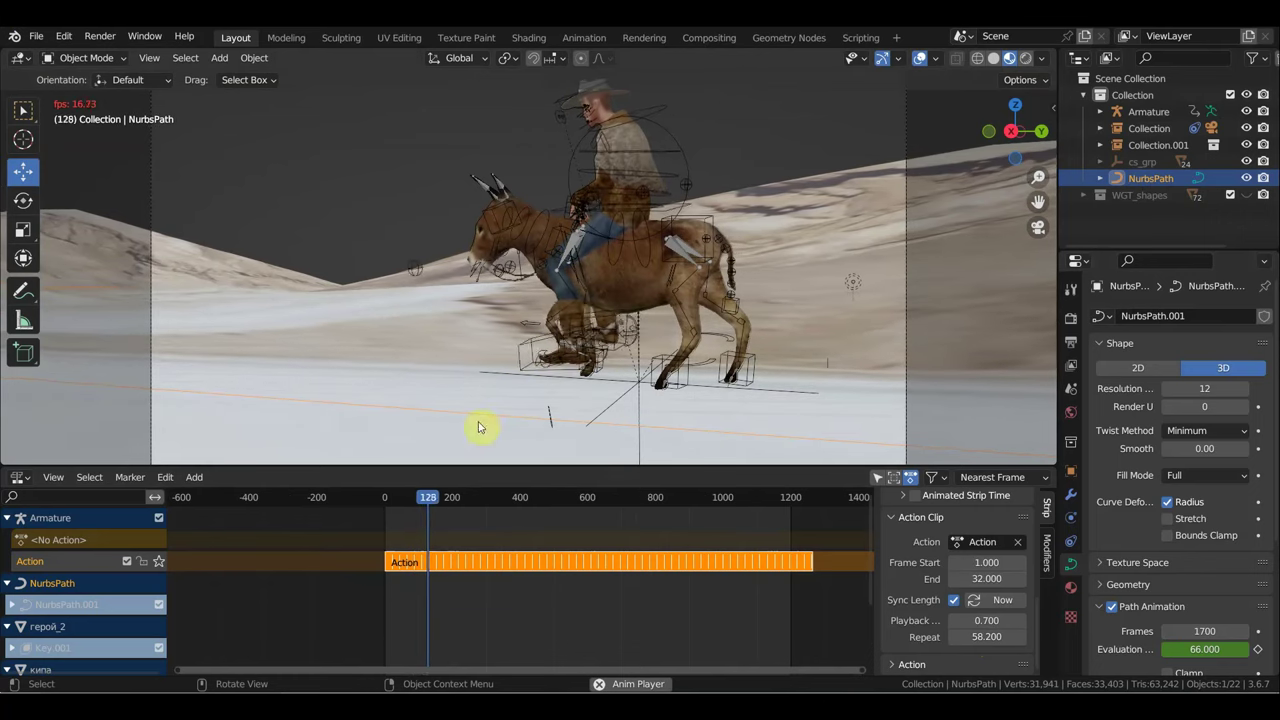
pyautogui.moveTo(409, 507); pyautogui.dragTo(386, 507)
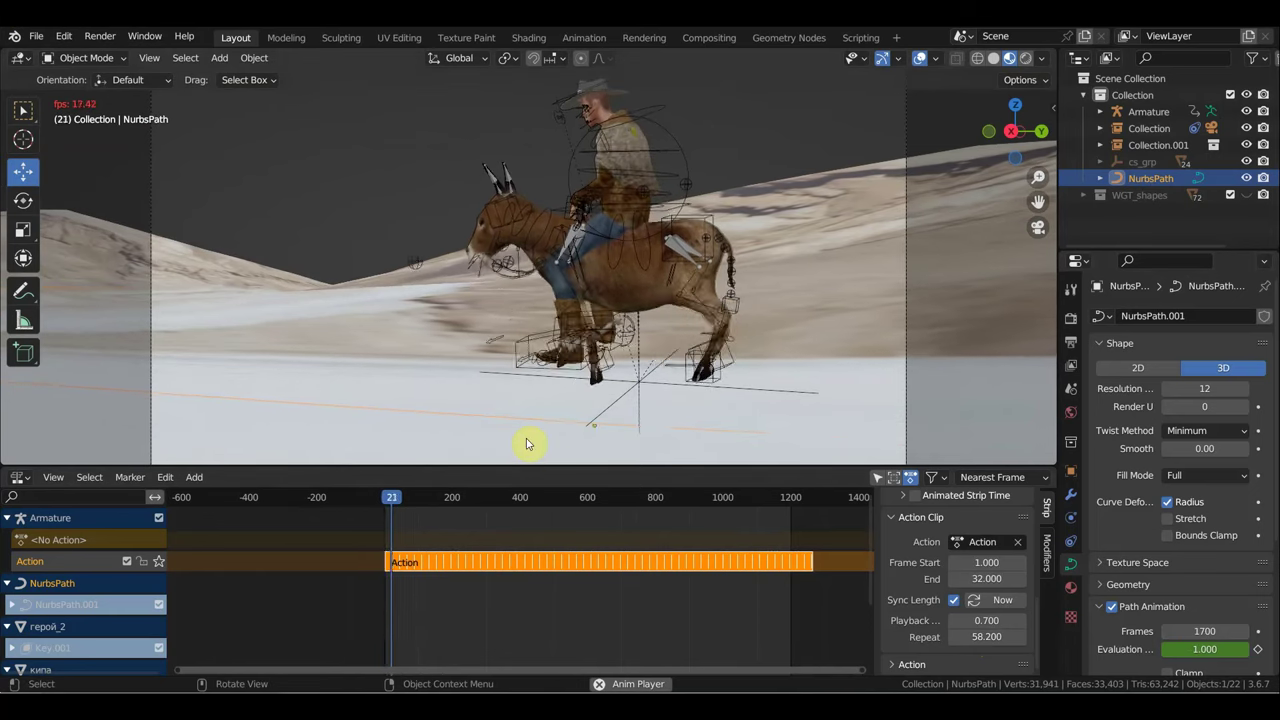
pyautogui.press('space')
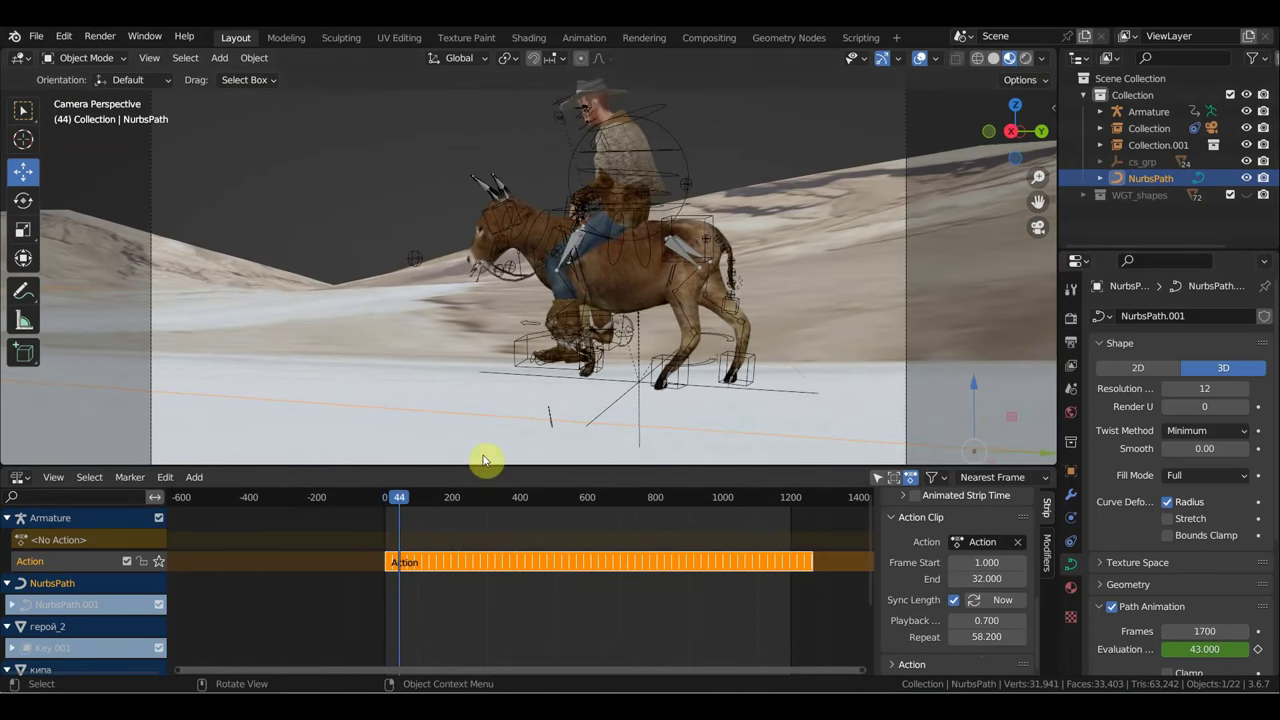
pyautogui.click(32, 38)
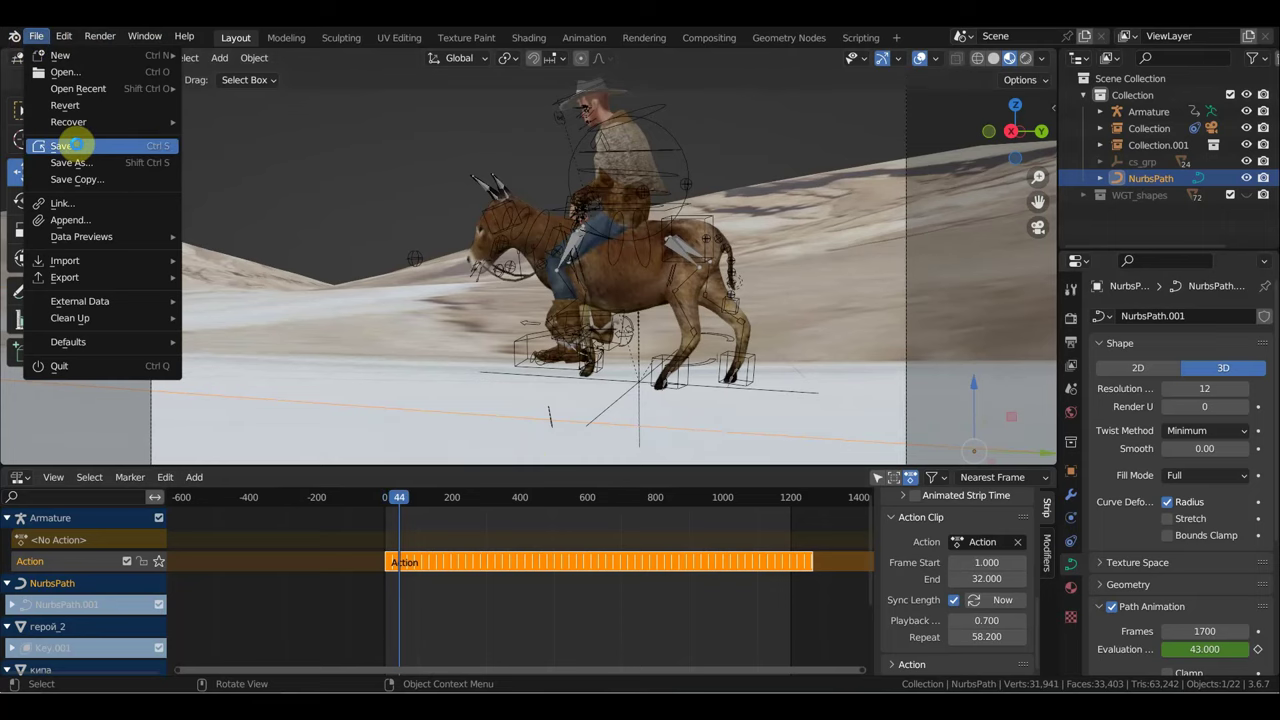
# Step: Save the blend file and rewind to frame 0, panning and orbiting over the terrain
pyautogui.click(77, 145)
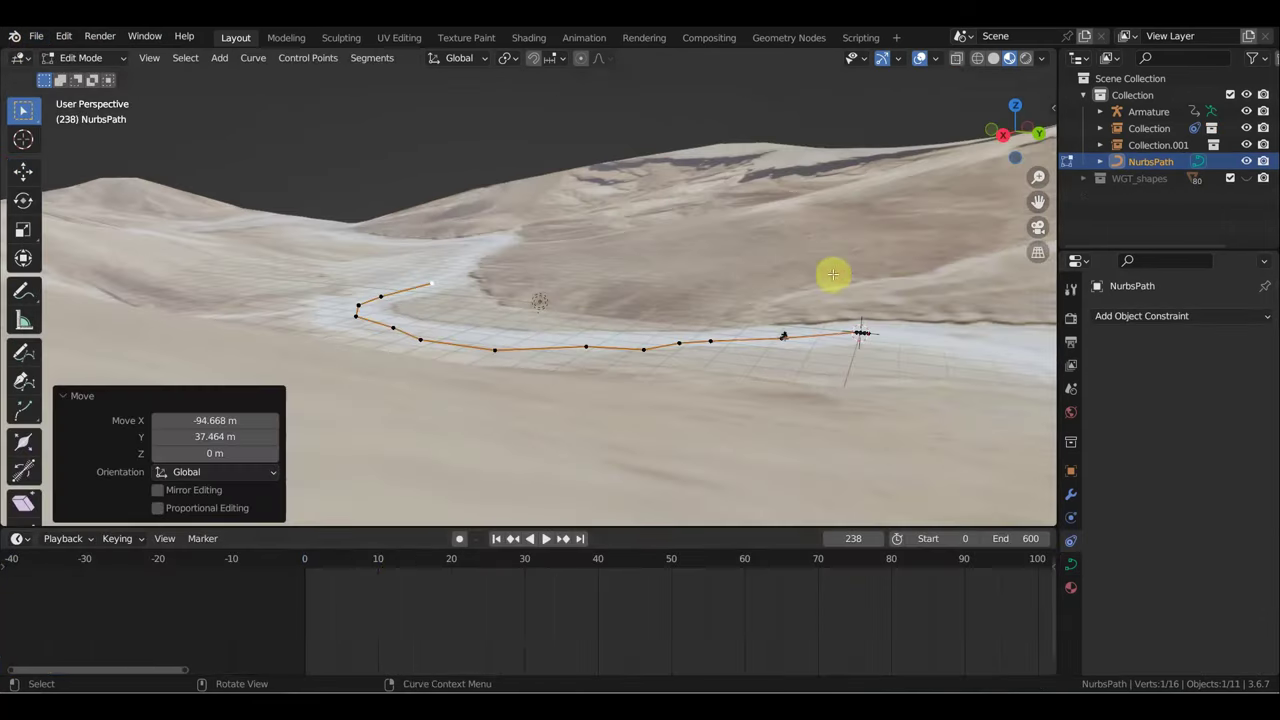
pyautogui.click(305, 565)
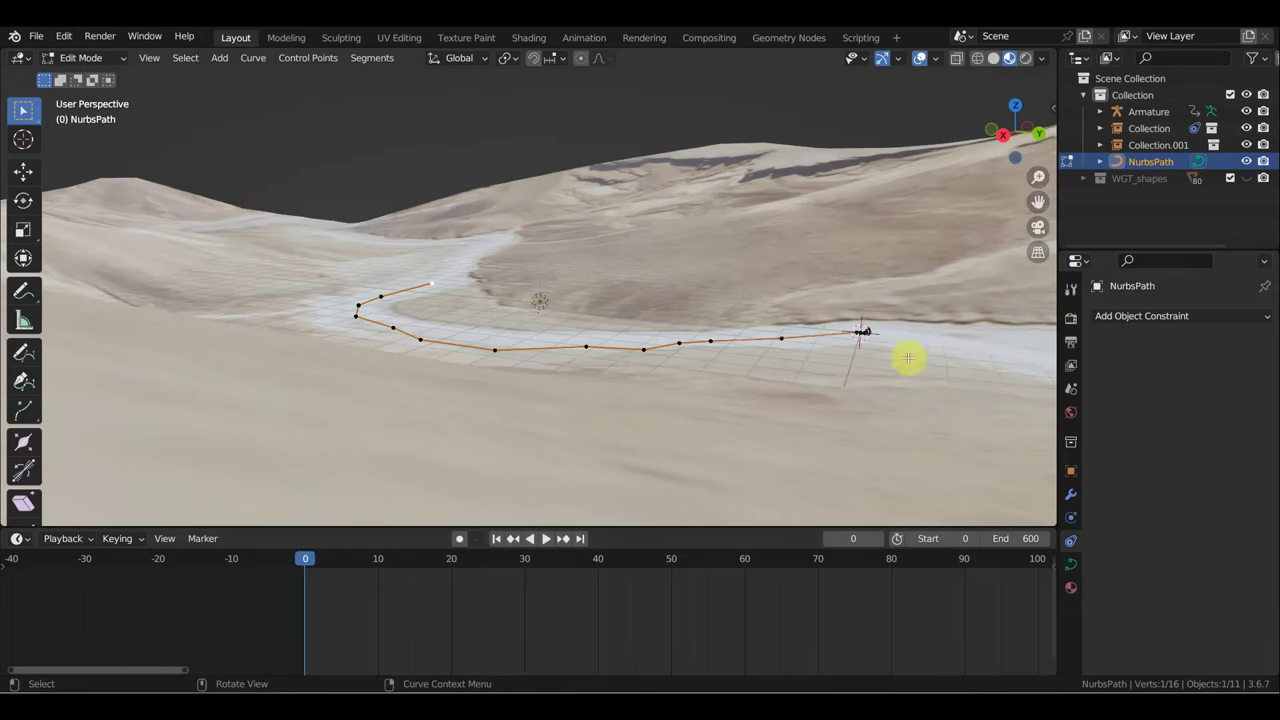
pyautogui.keyDown('shift'); pyautogui.moveTo(886, 334); pyautogui.dragTo(655, 317, button='middle'); pyautogui.keyUp('shift')
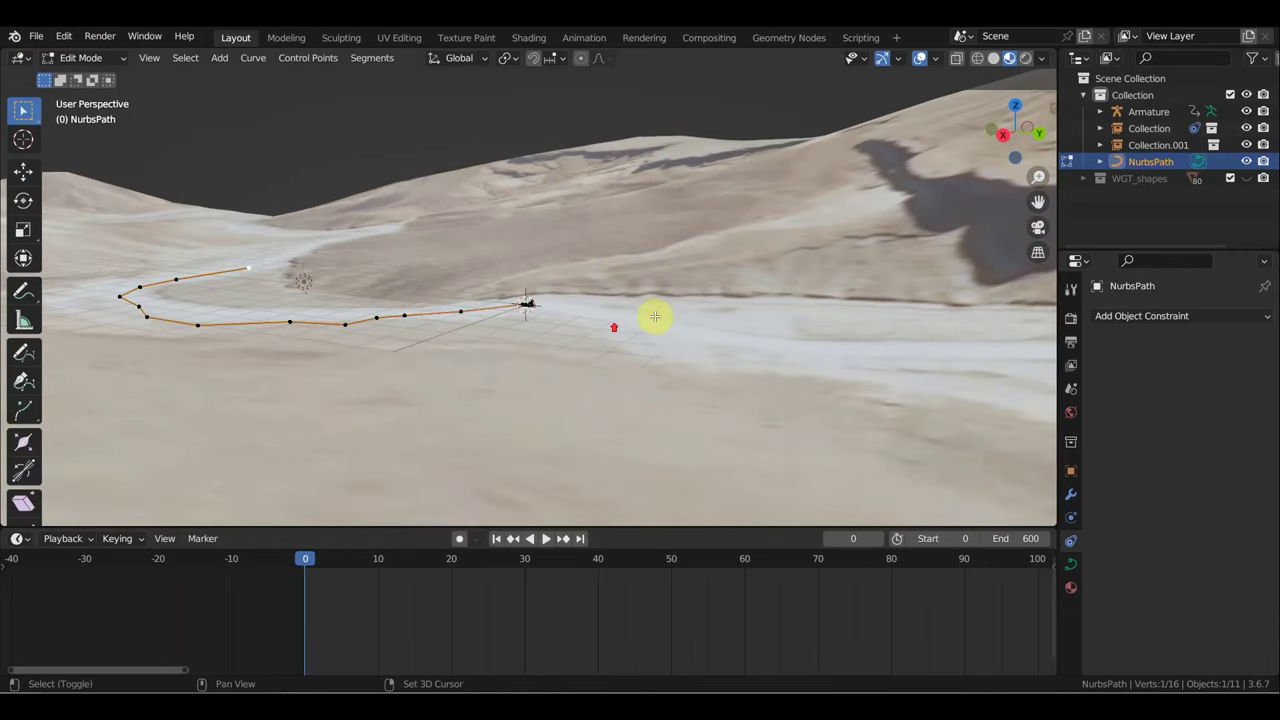
pyautogui.scroll(4, 606, 325)
pyautogui.moveTo(516, 330)
pyautogui.mouseDown(button='middle')
pyautogui.moveTo(586, 320)
pyautogui.moveTo(456, 320)
pyautogui.moveTo(443, 334)
pyautogui.moveTo(480, 334)
pyautogui.mouseUp(button='middle')
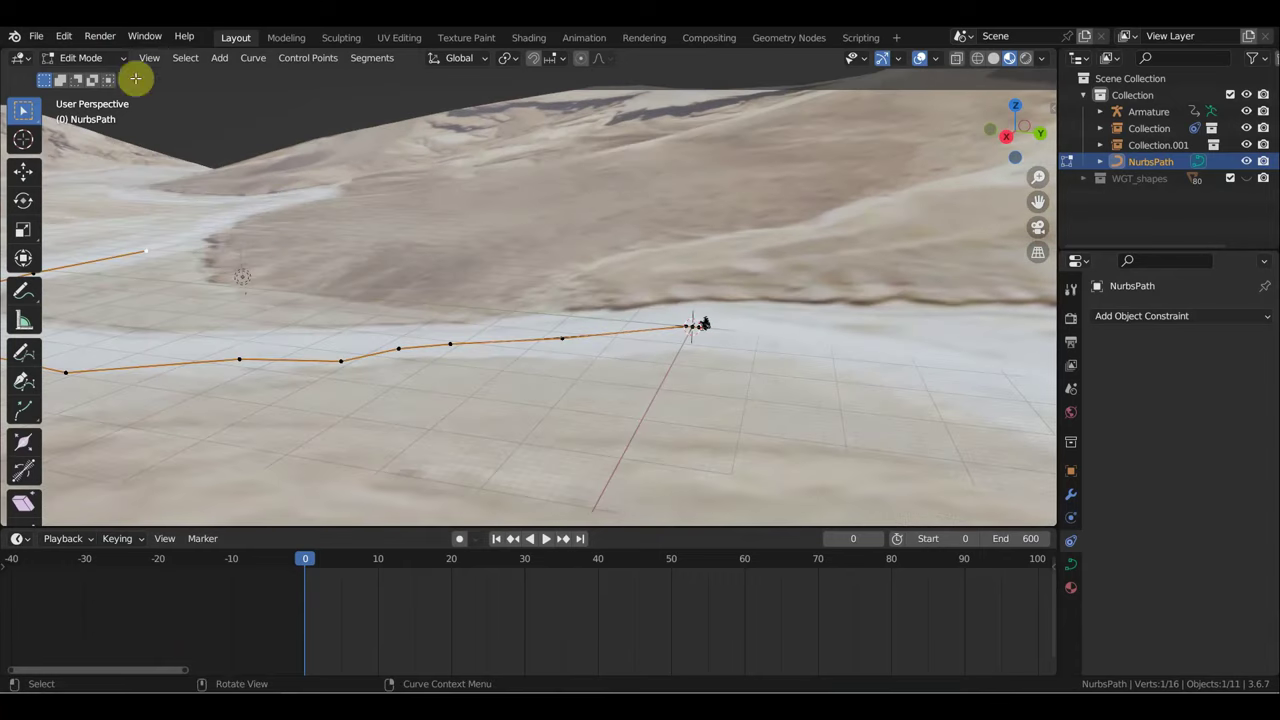
# Step: Switch from curve editing back to Object Mode
pyautogui.click(82, 58)
pyautogui.click(90, 77)
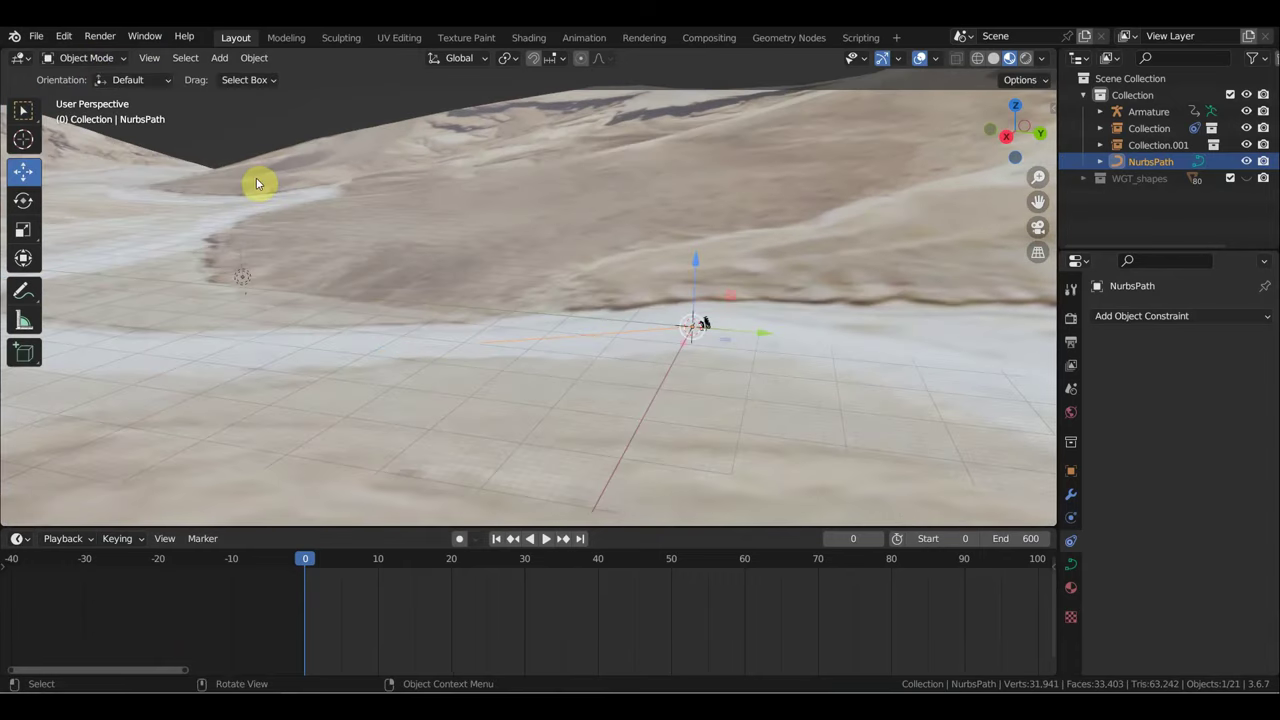
pyautogui.click(219, 57)
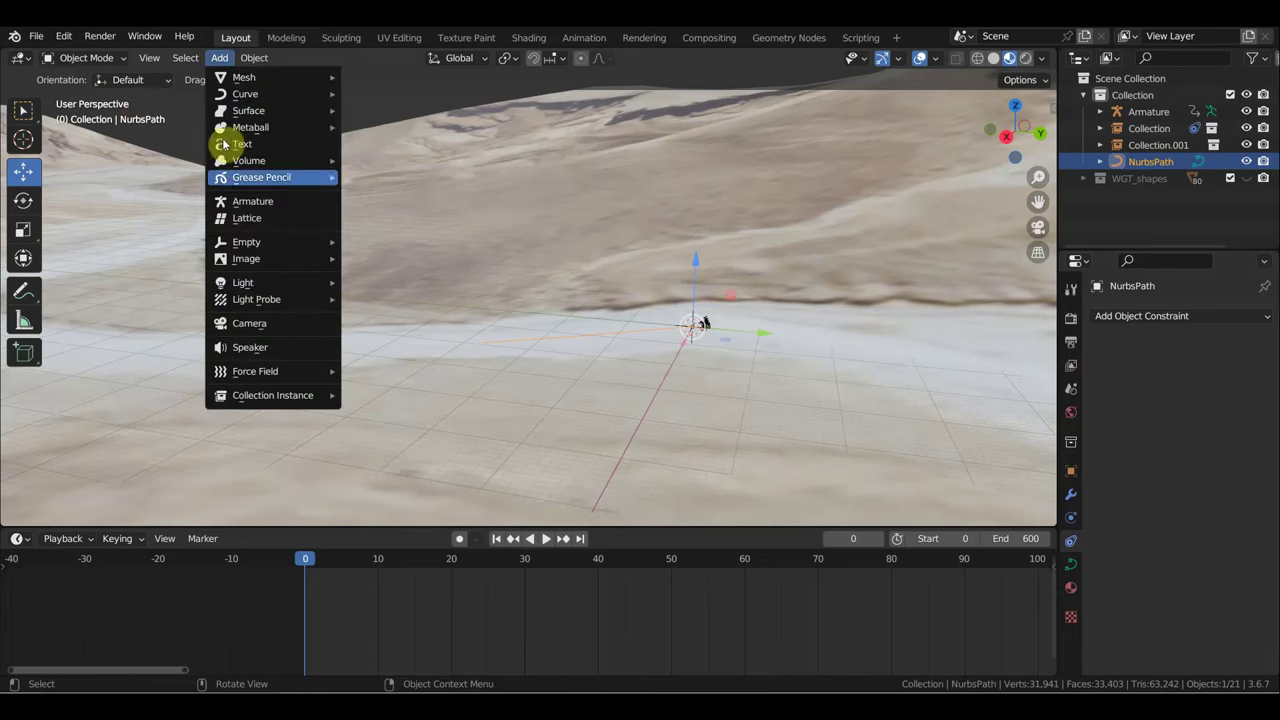
# Step: Add a new camera and walk-fly it to face the bright desert slope with the rider distant
pyautogui.click(270, 323)
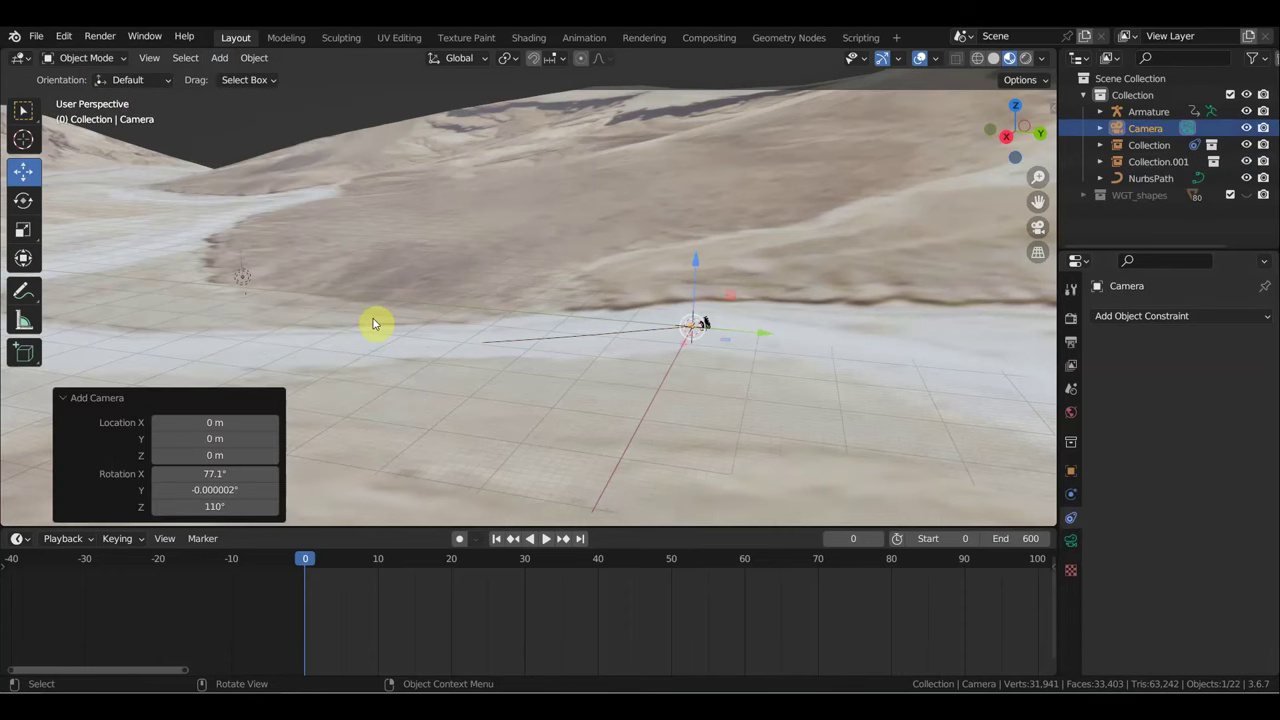
pyautogui.press('KP_0')
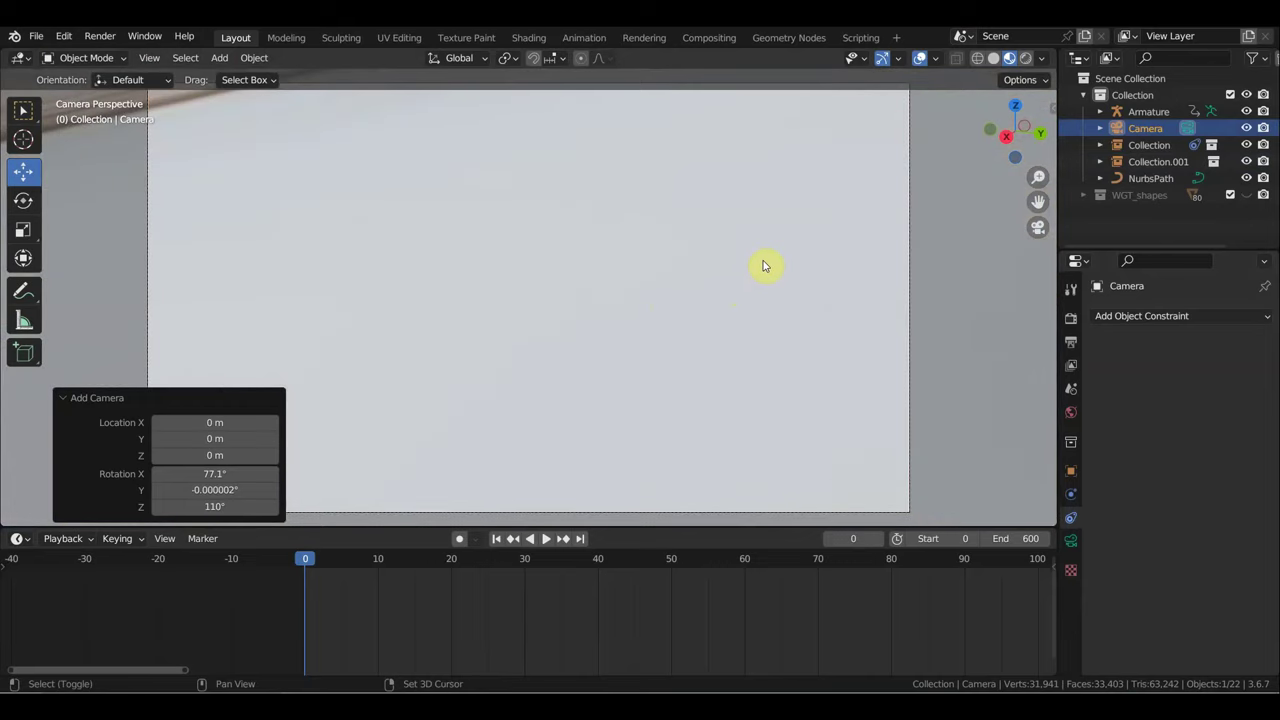
pyautogui.hotkey('shift', '`')
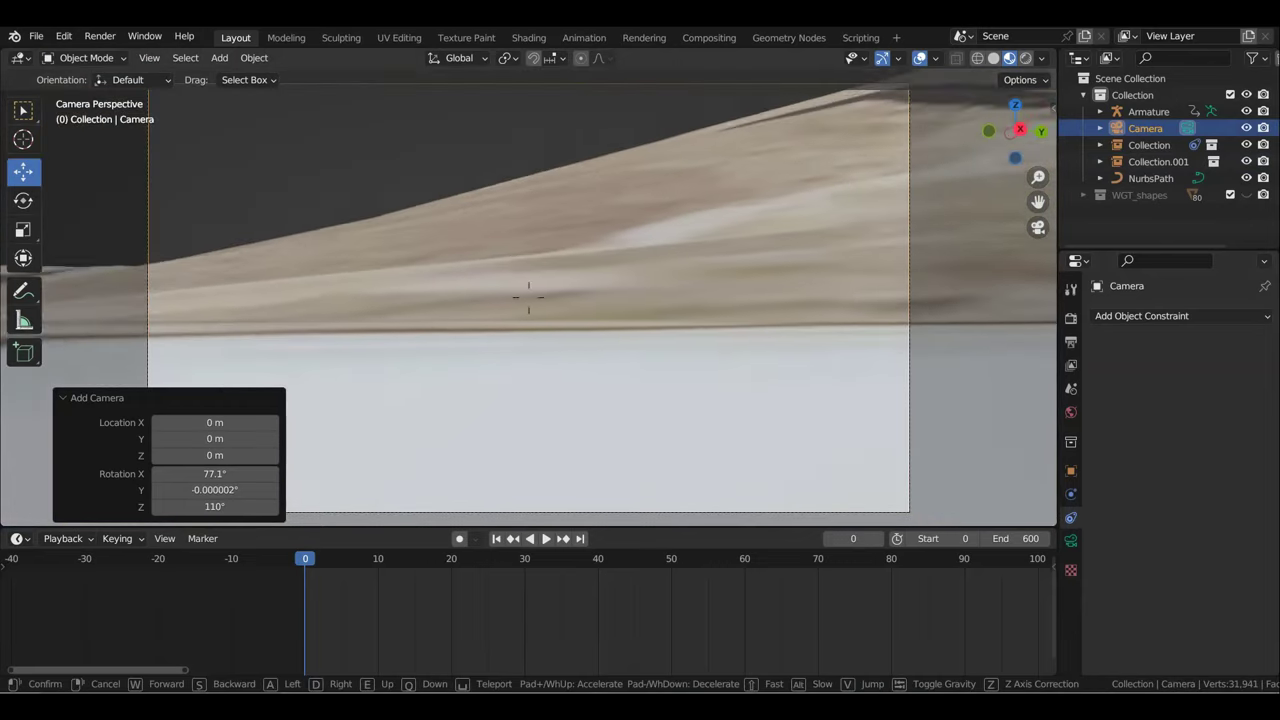
pyautogui.press('w')
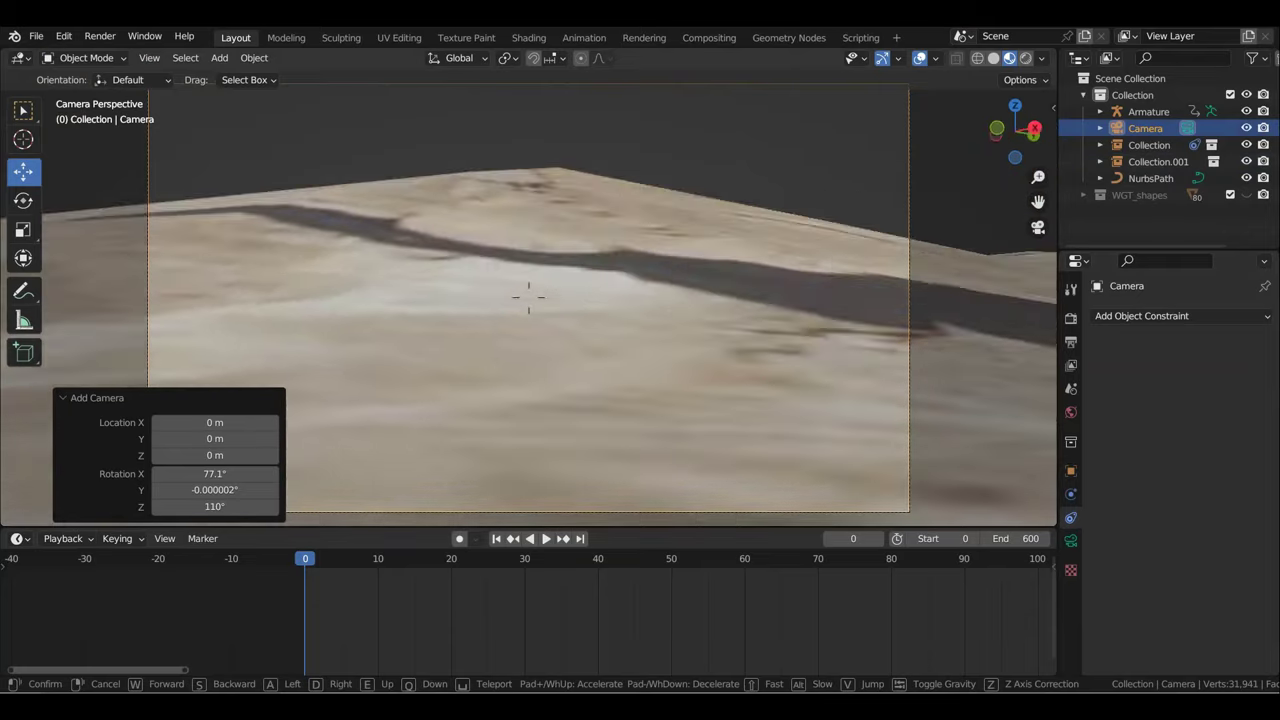
pyautogui.press('w')
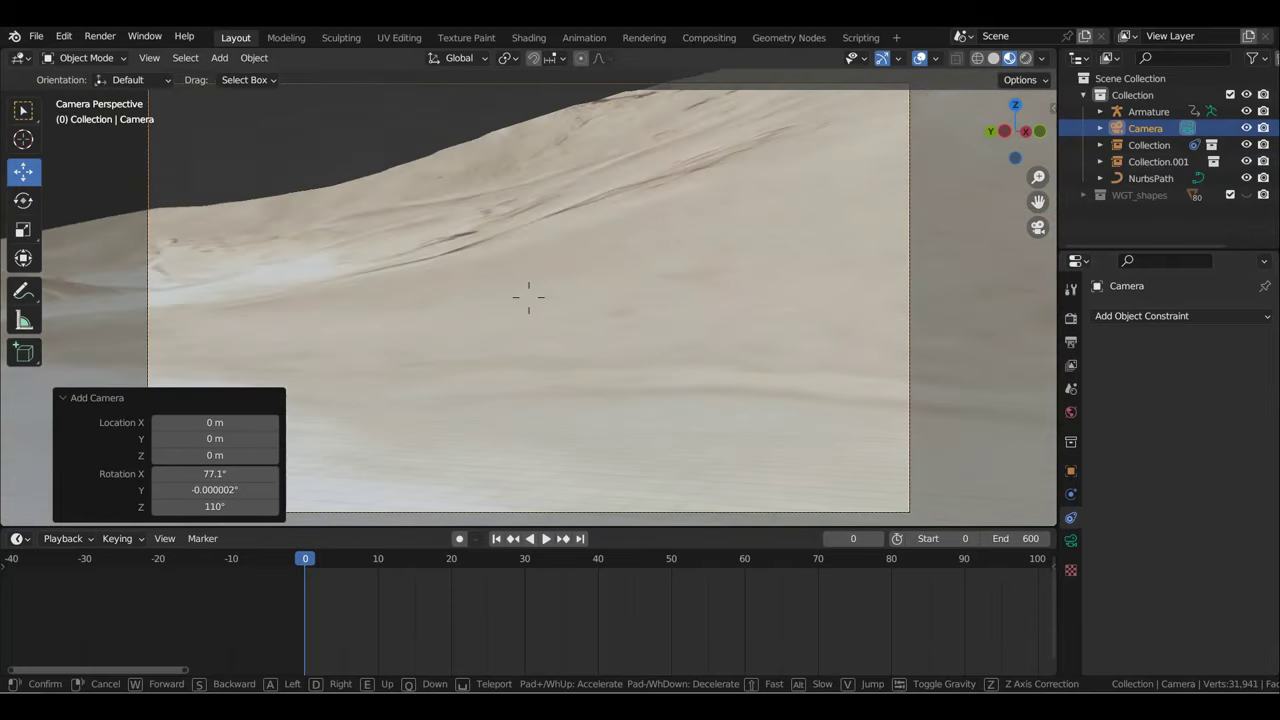
pyautogui.press('w')
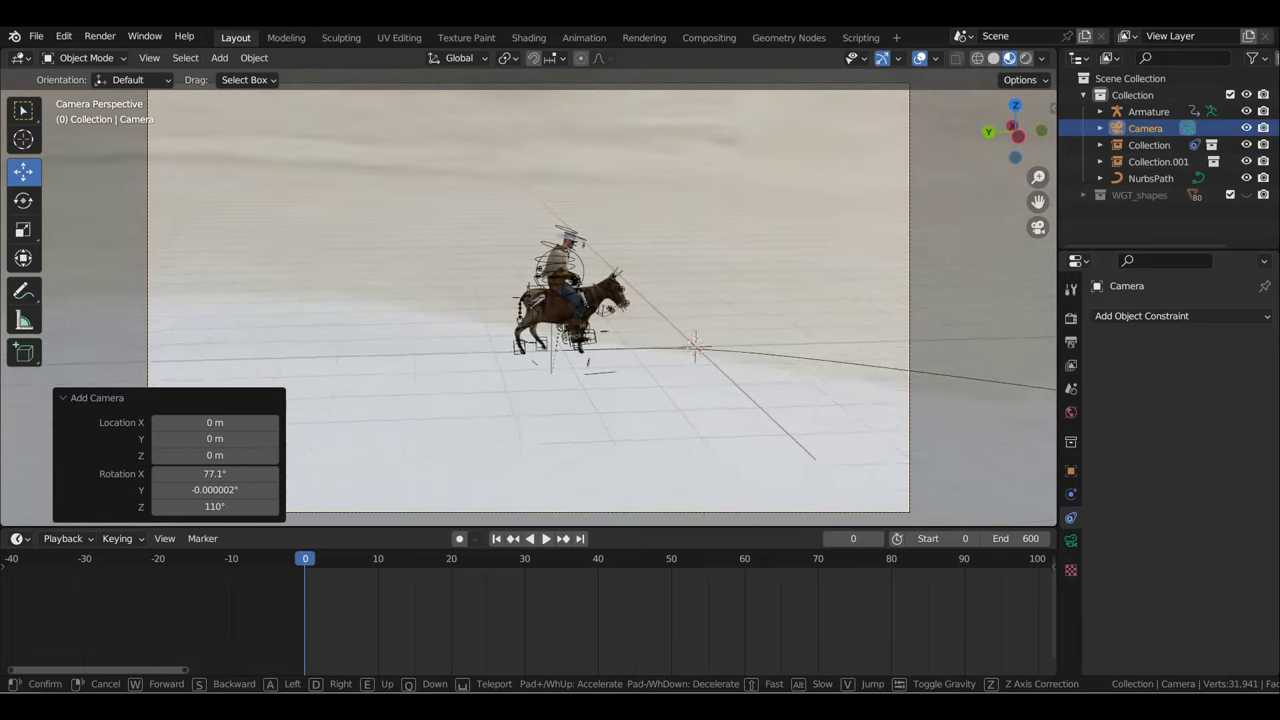
pyautogui.press('w')
pyautogui.press('w')
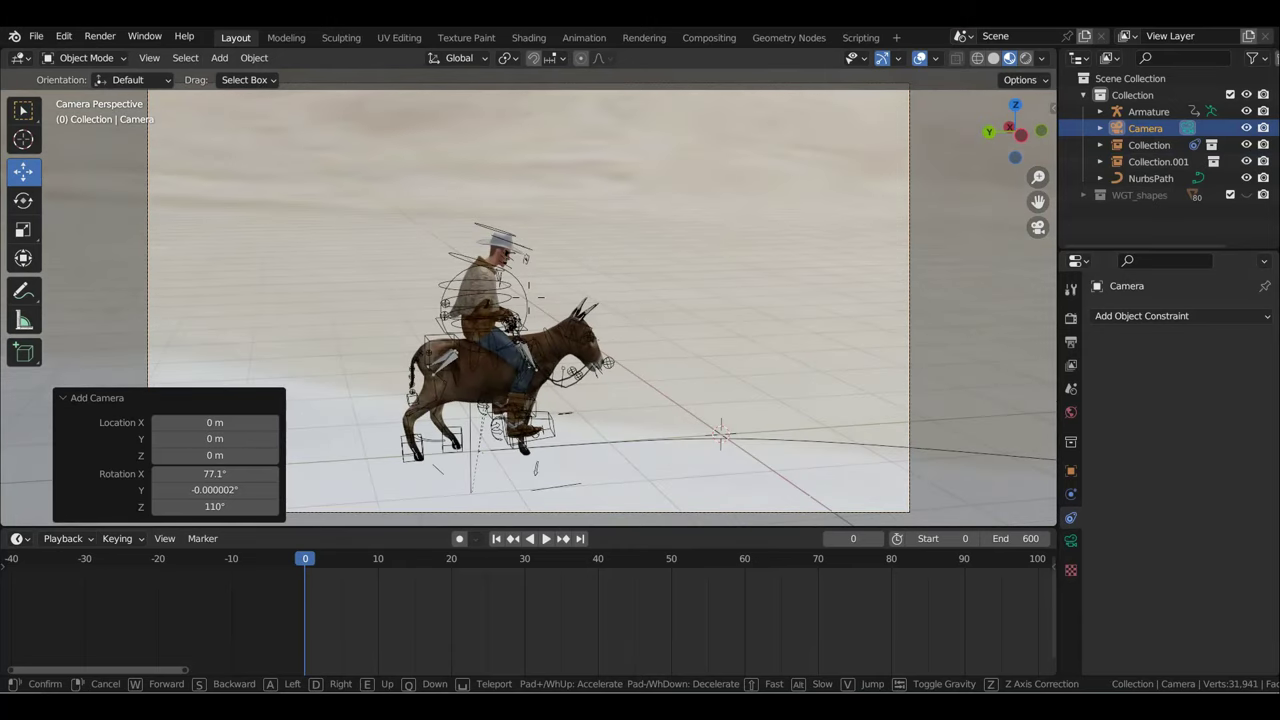
pyautogui.press('w')
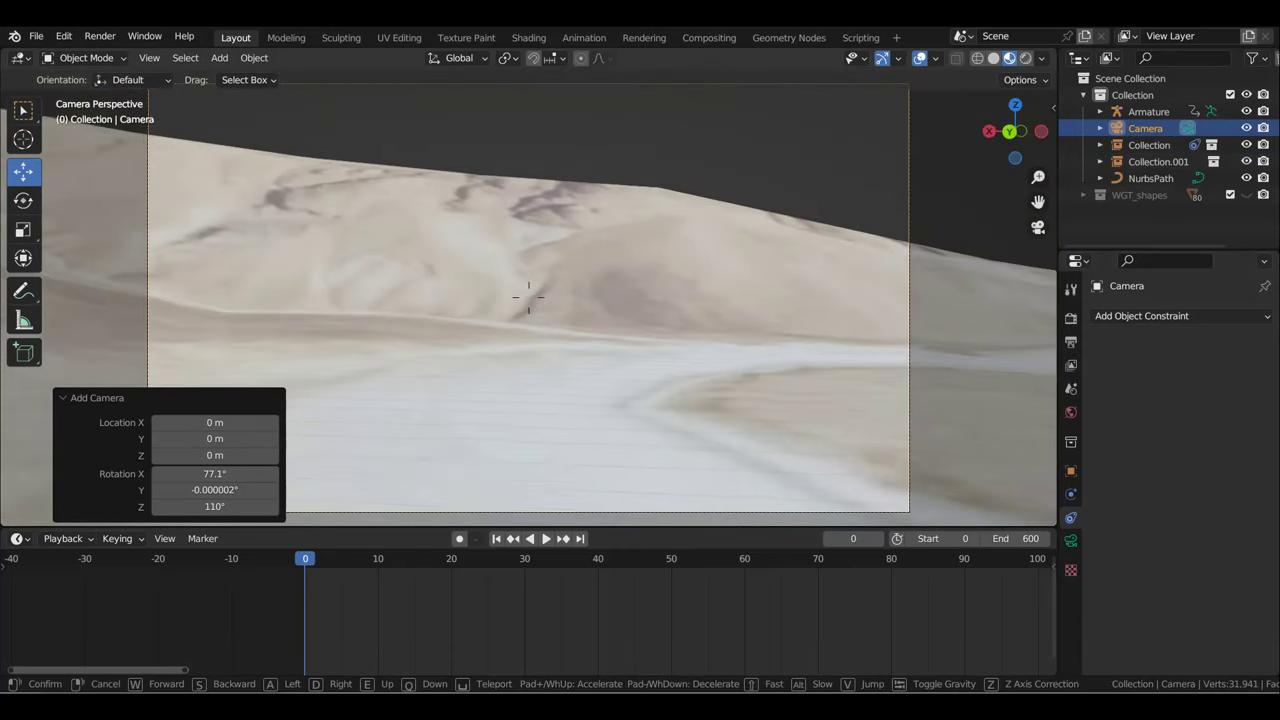
pyautogui.press('w')
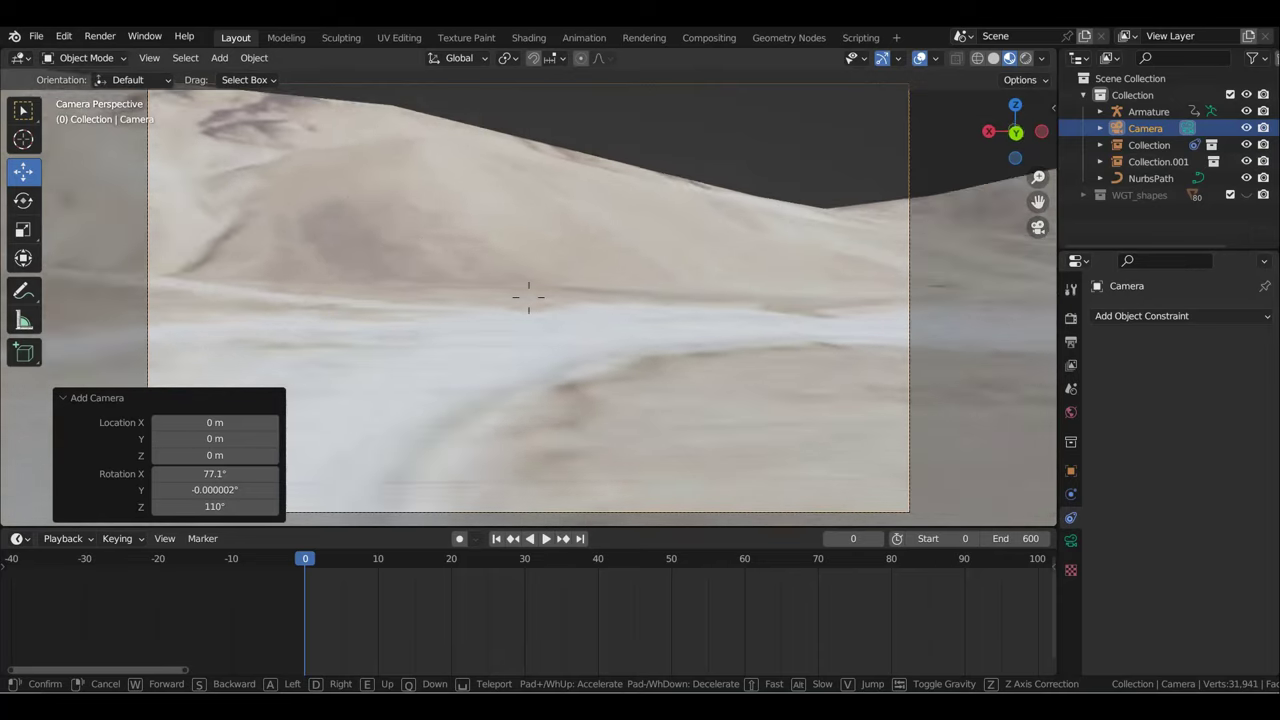
pyautogui.press('w')
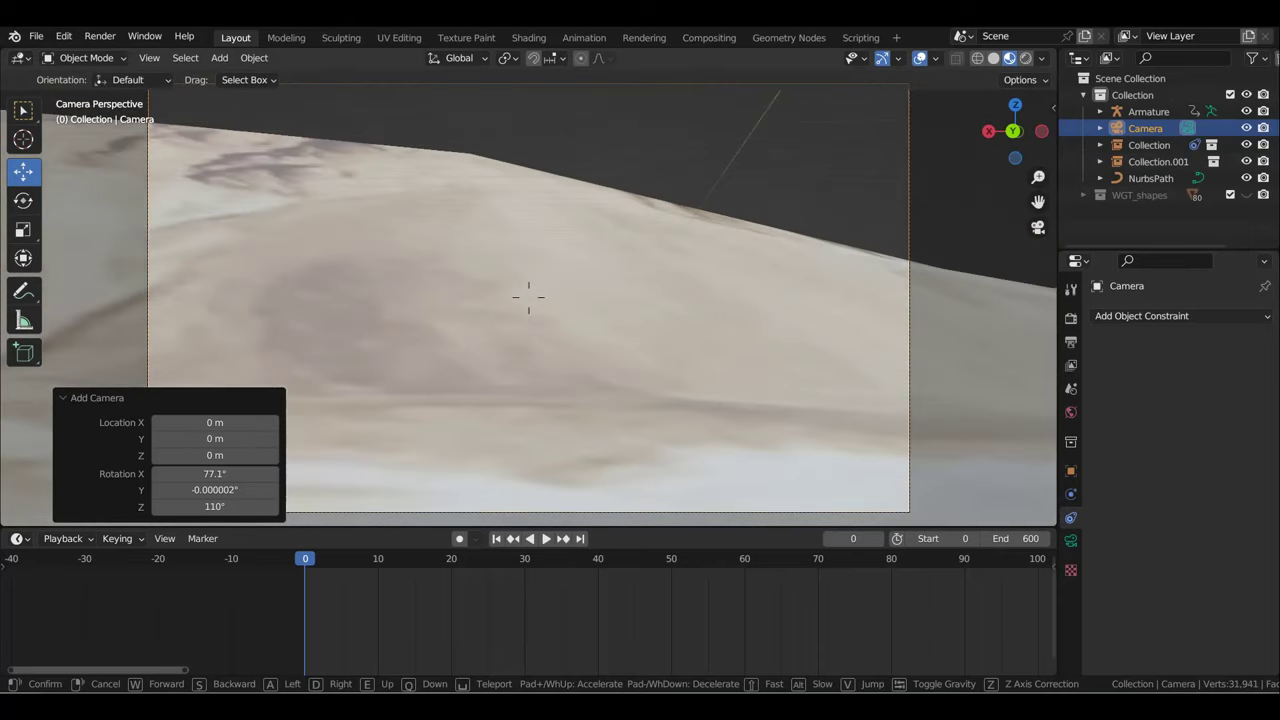
pyautogui.press('w')
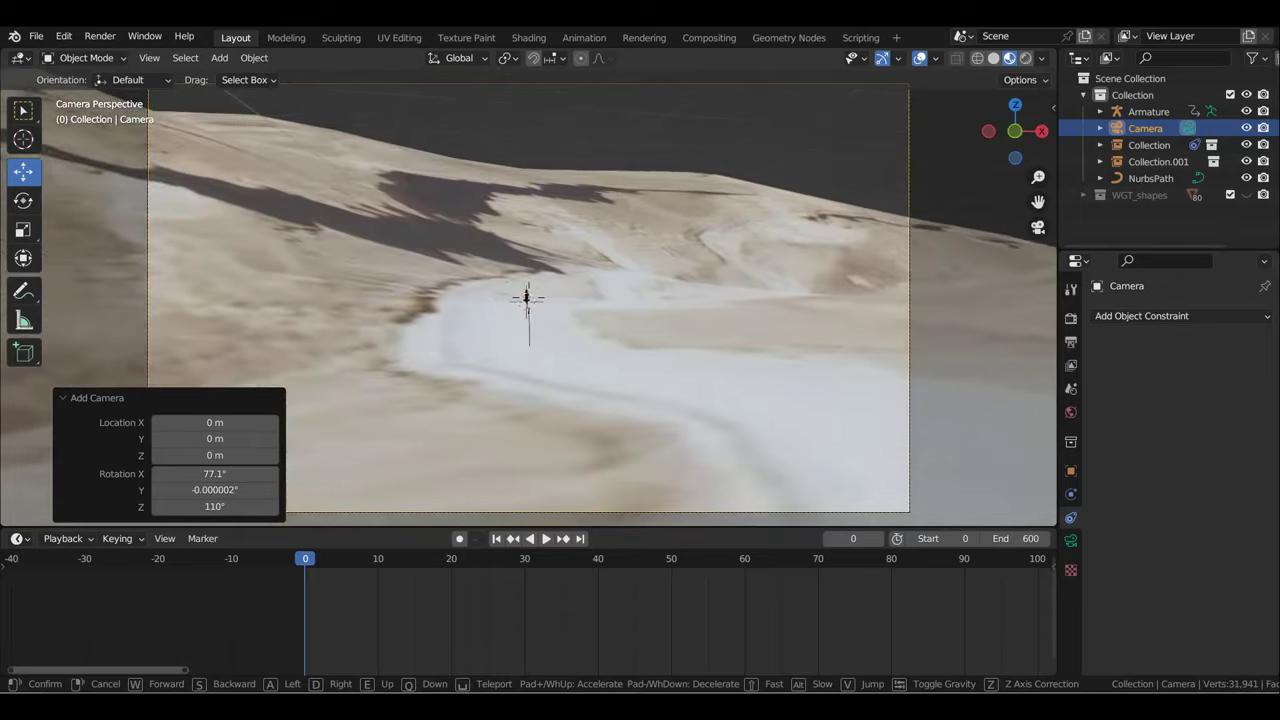
pyautogui.press('w')
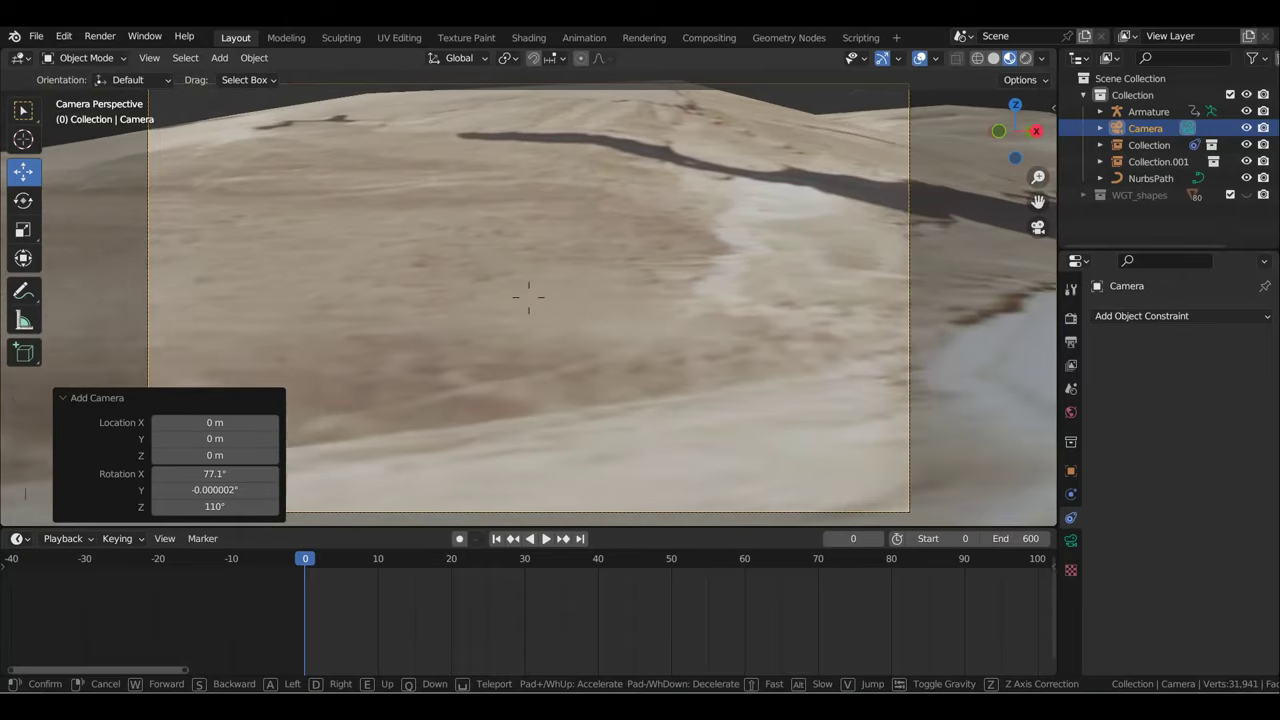
pyautogui.press('w')
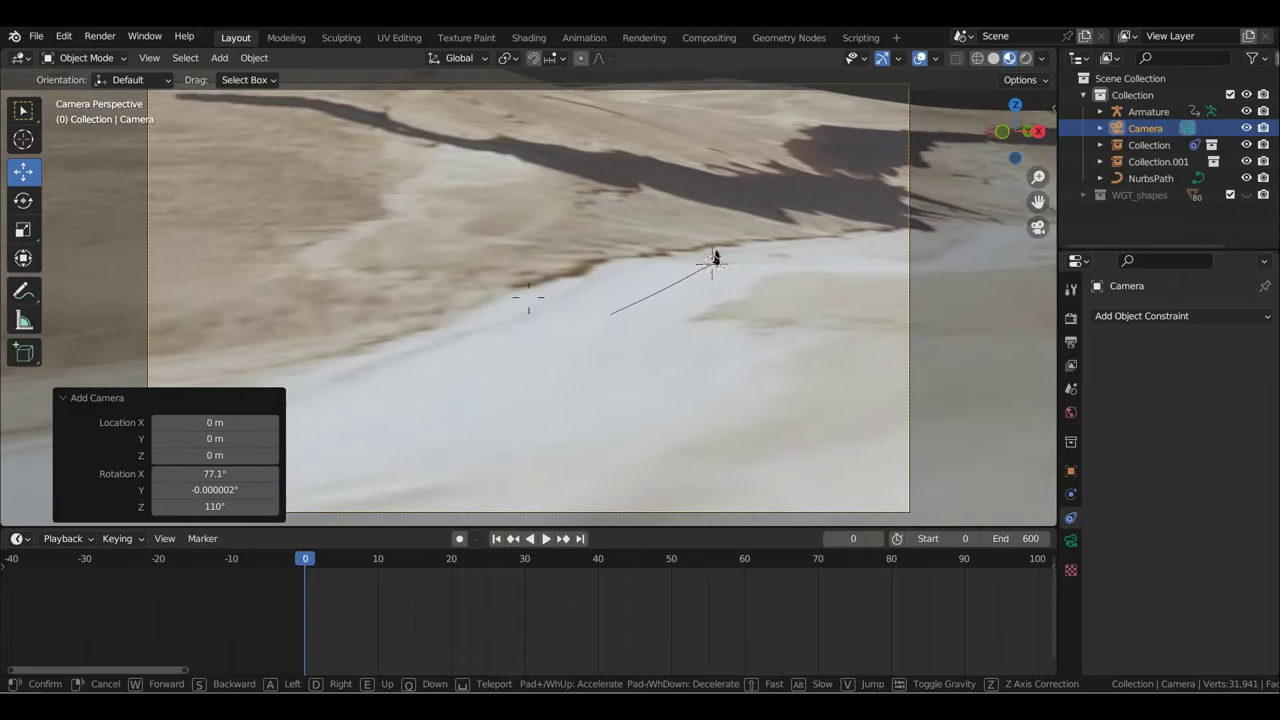
pyautogui.click(767, 264)
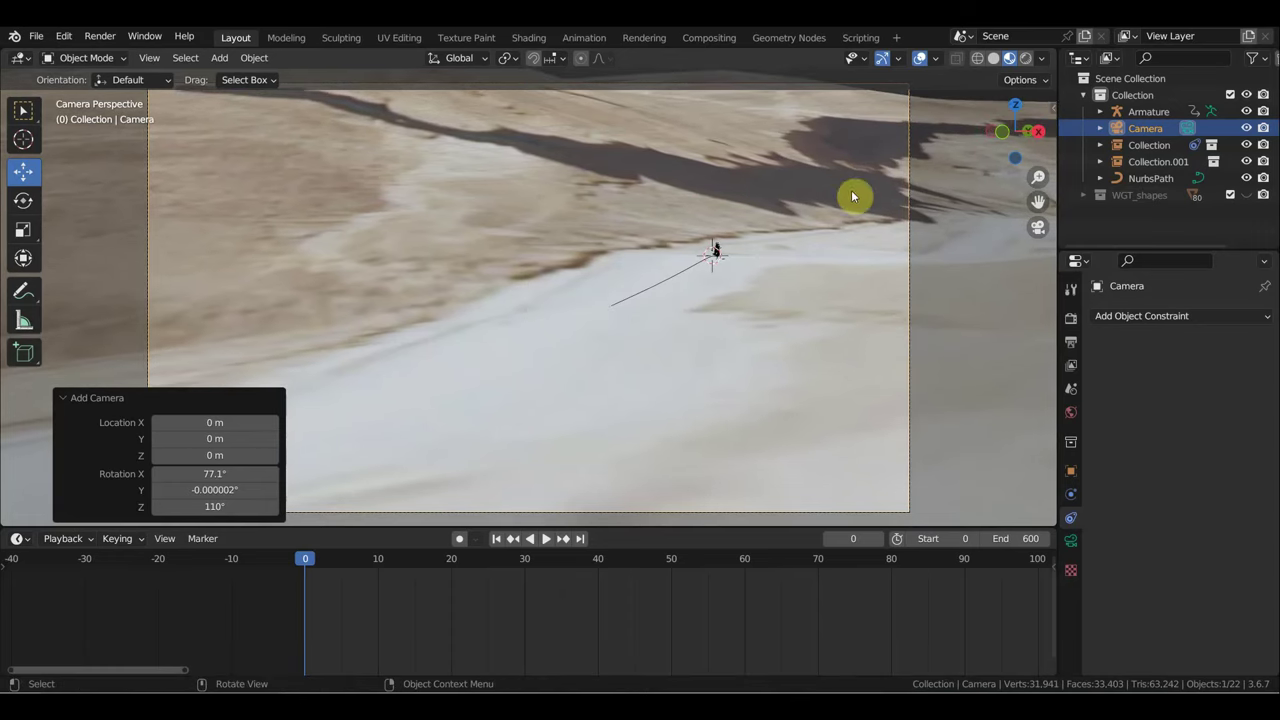
pyautogui.scroll(-2, 740, 235)
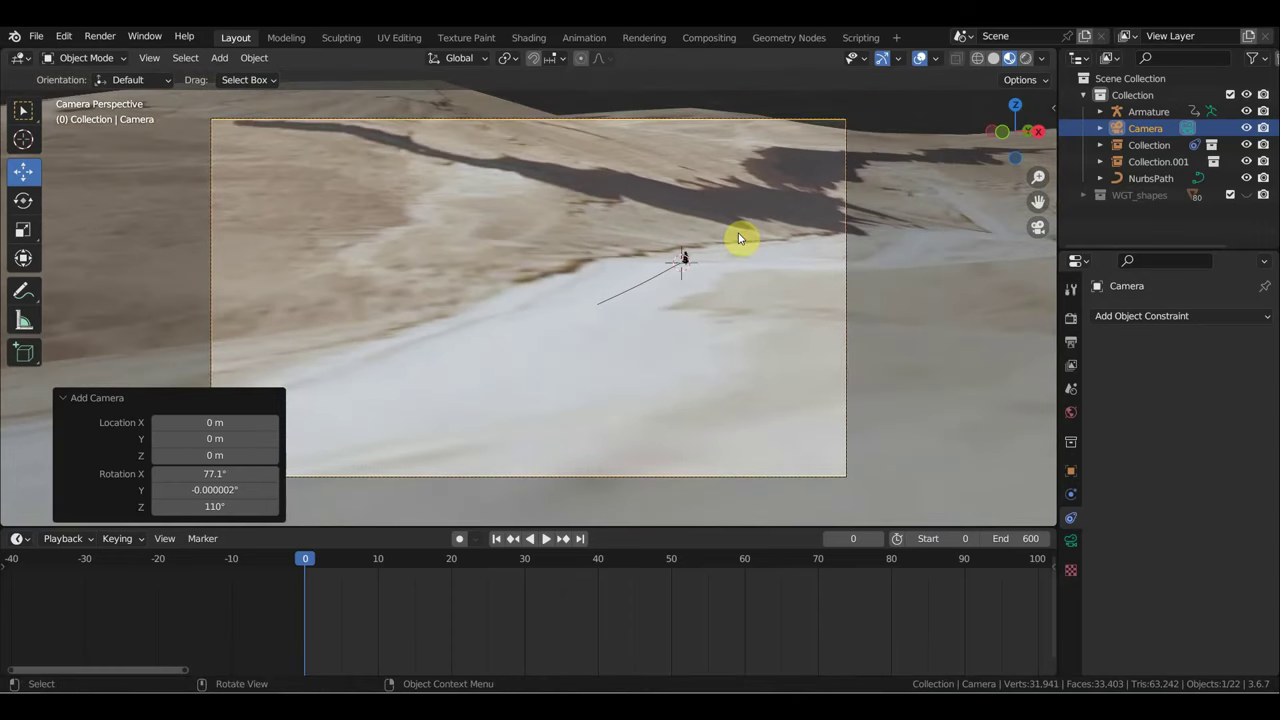
pyautogui.scroll(2, 740, 238)
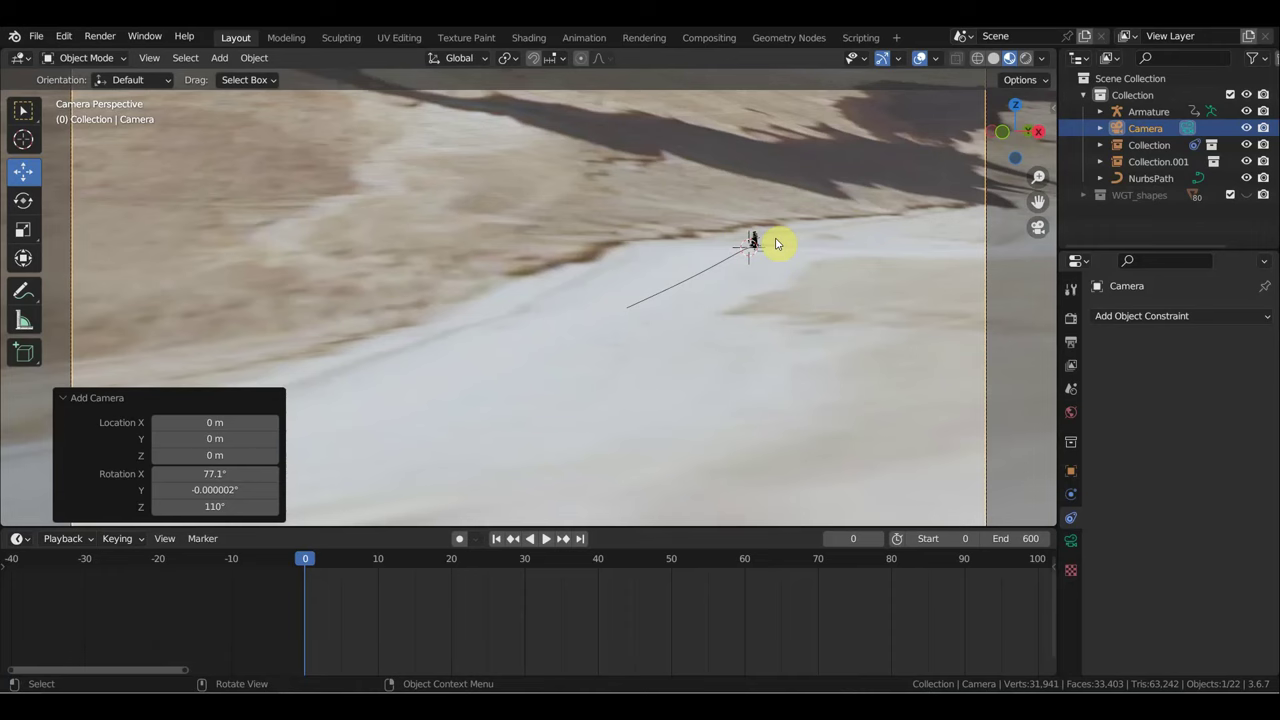
# Step: Key the camera's location and rotation at frame 0, then fly it close beside the rider
pyautogui.press('i')
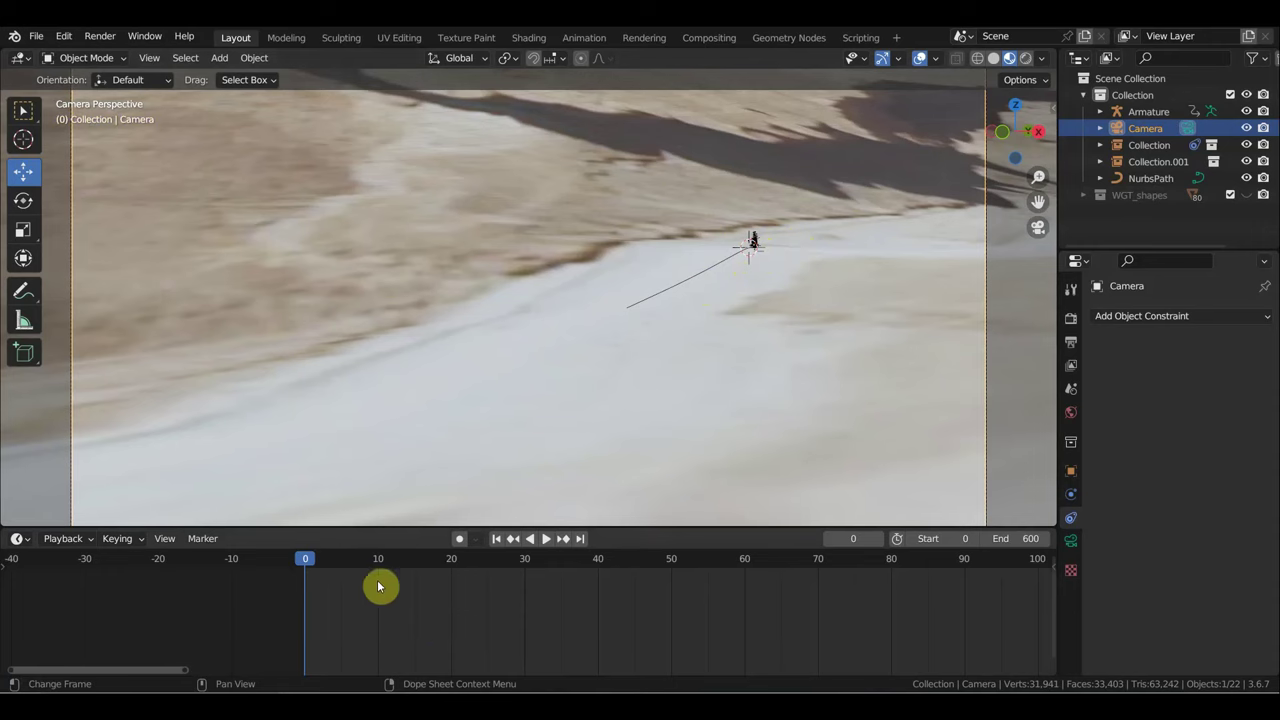
pyautogui.hotkey('shift', '`')
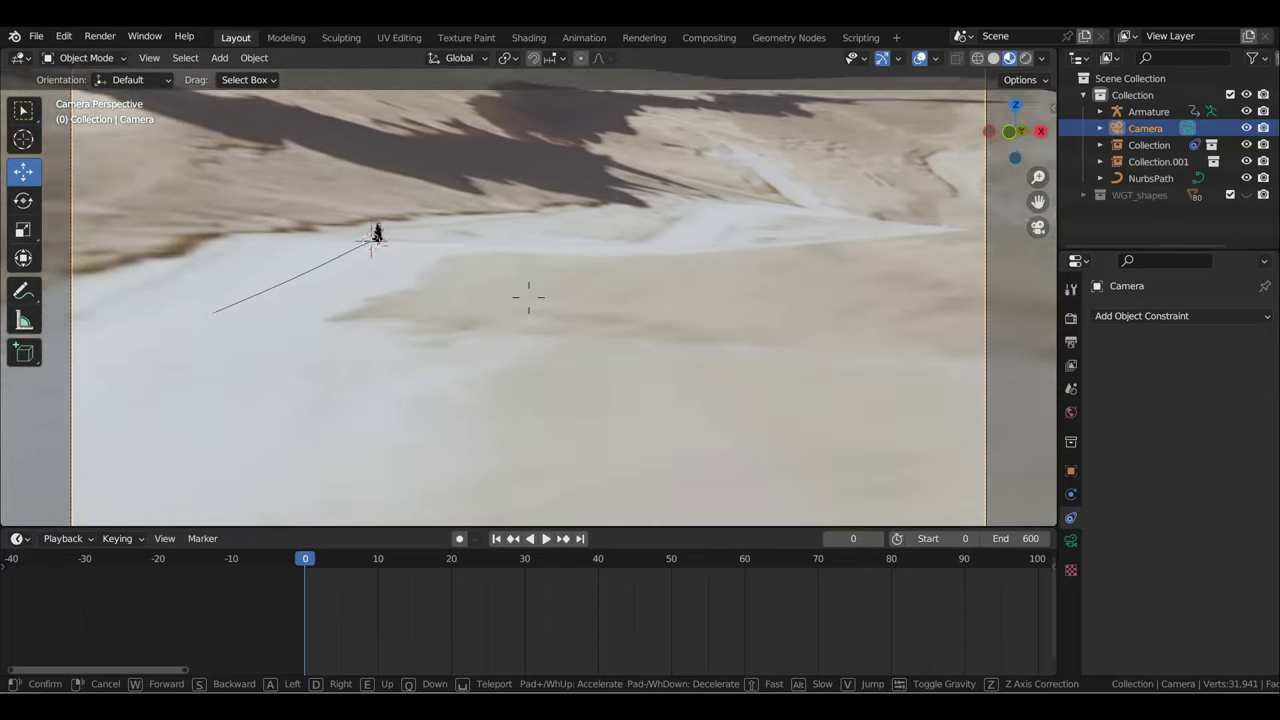
pyautogui.press('w')
pyautogui.press('w')
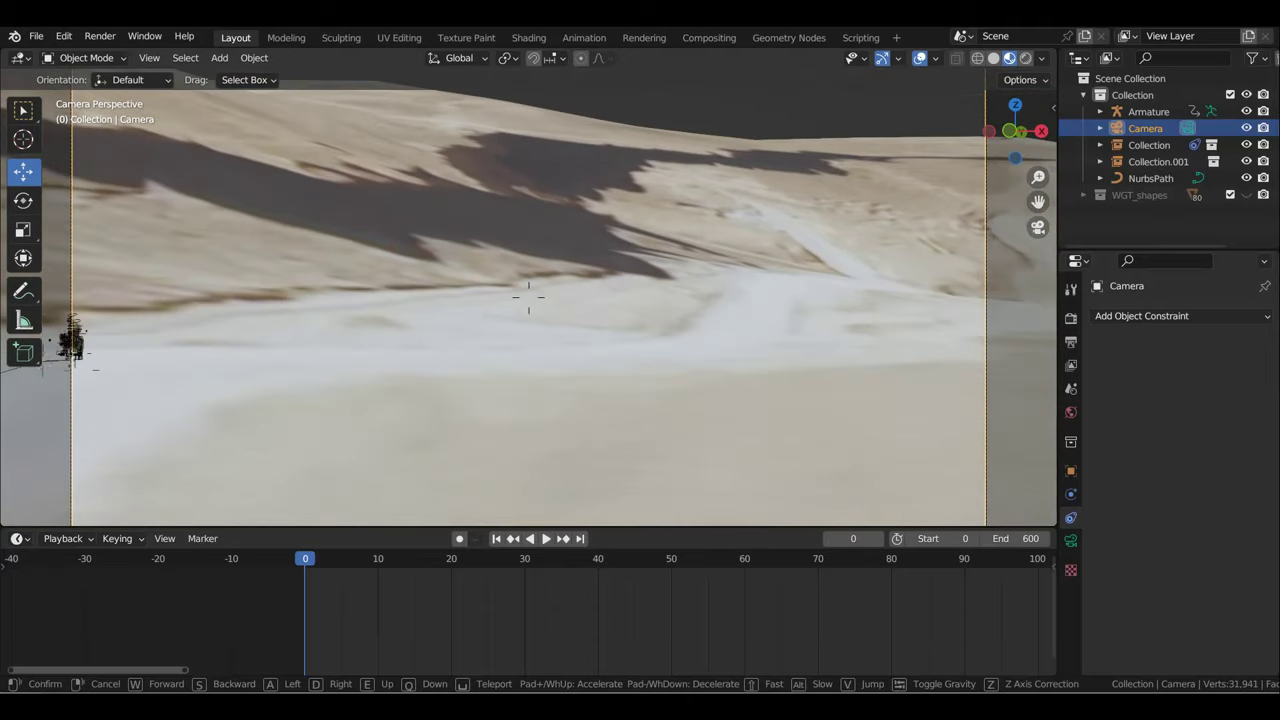
pyautogui.press('w')
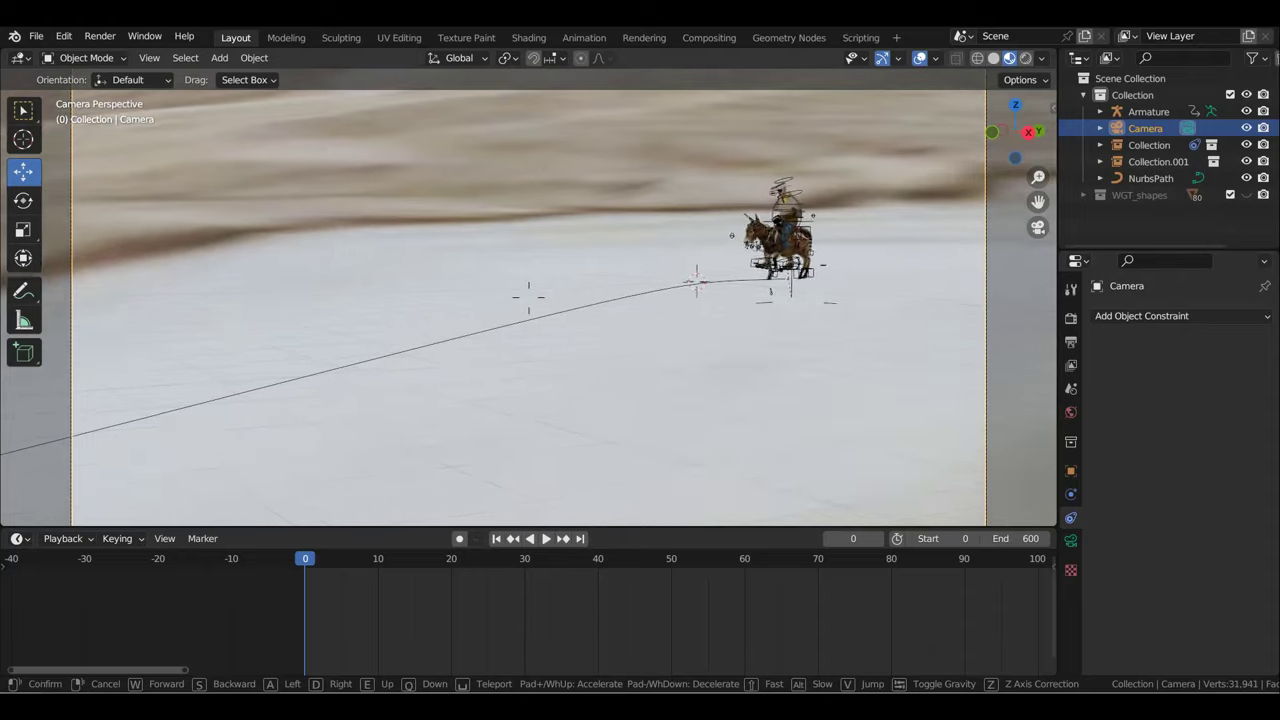
pyautogui.press('s')
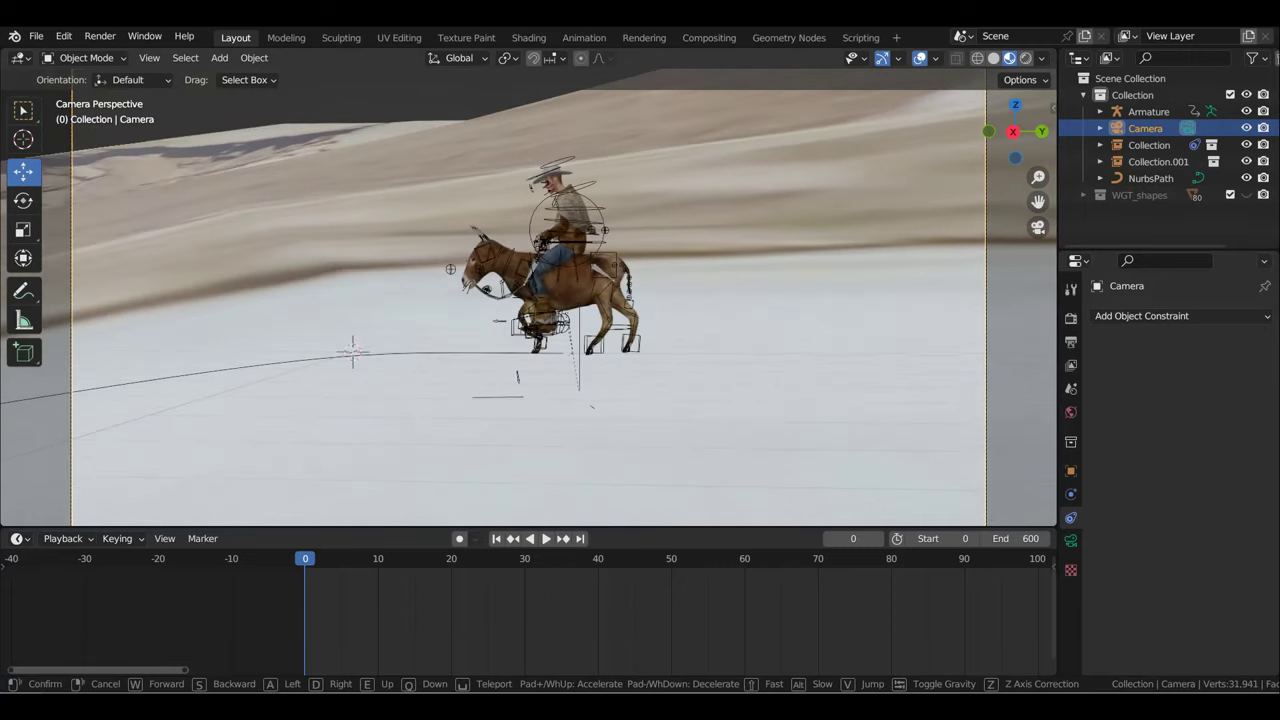
pyautogui.click(674, 449)
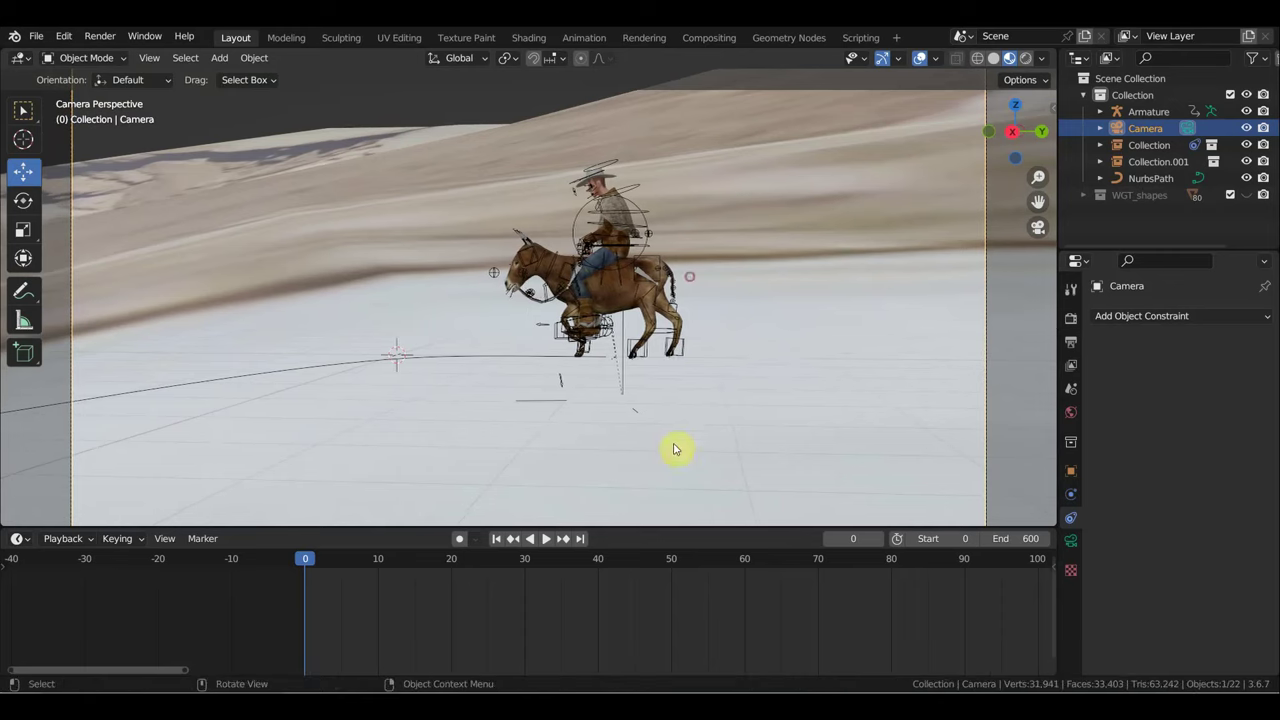
# Step: Parent the camera to the rider Armature as Object and play to test the follow
pyautogui.keyDown('shift'); pyautogui.click(643, 221); pyautogui.keyUp('shift')
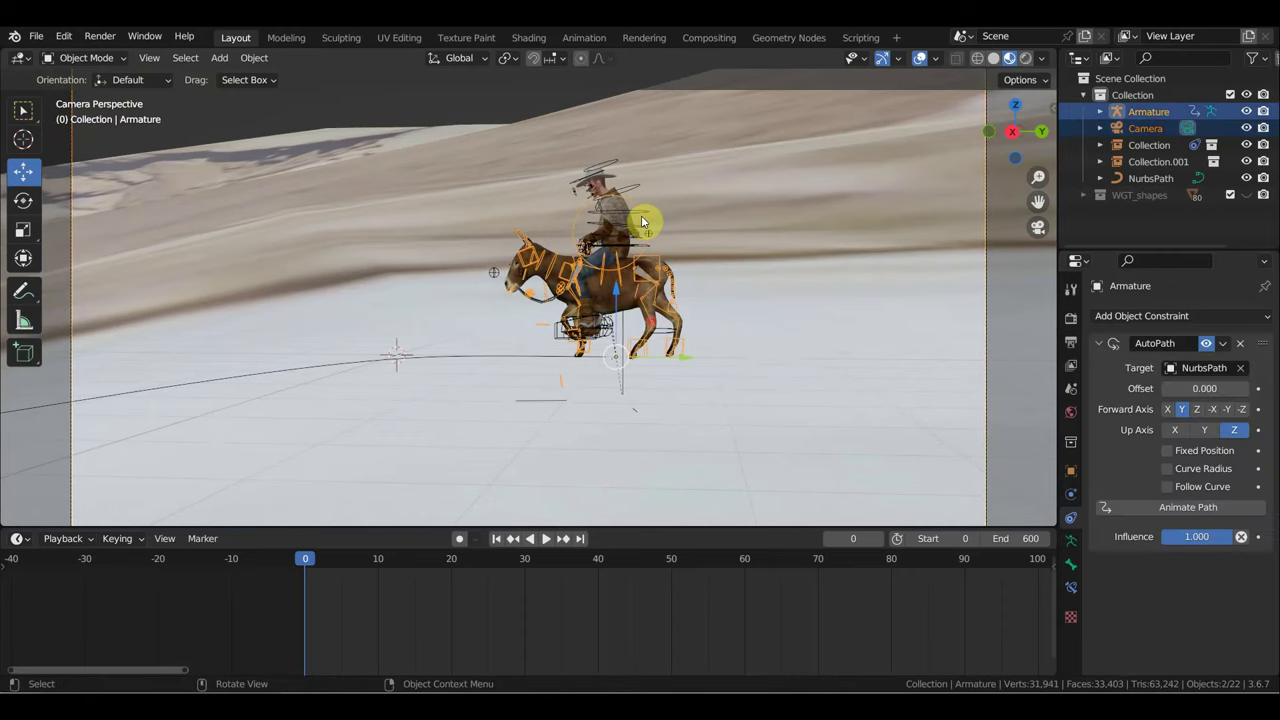
pyautogui.hotkey('ctrl', 'p')
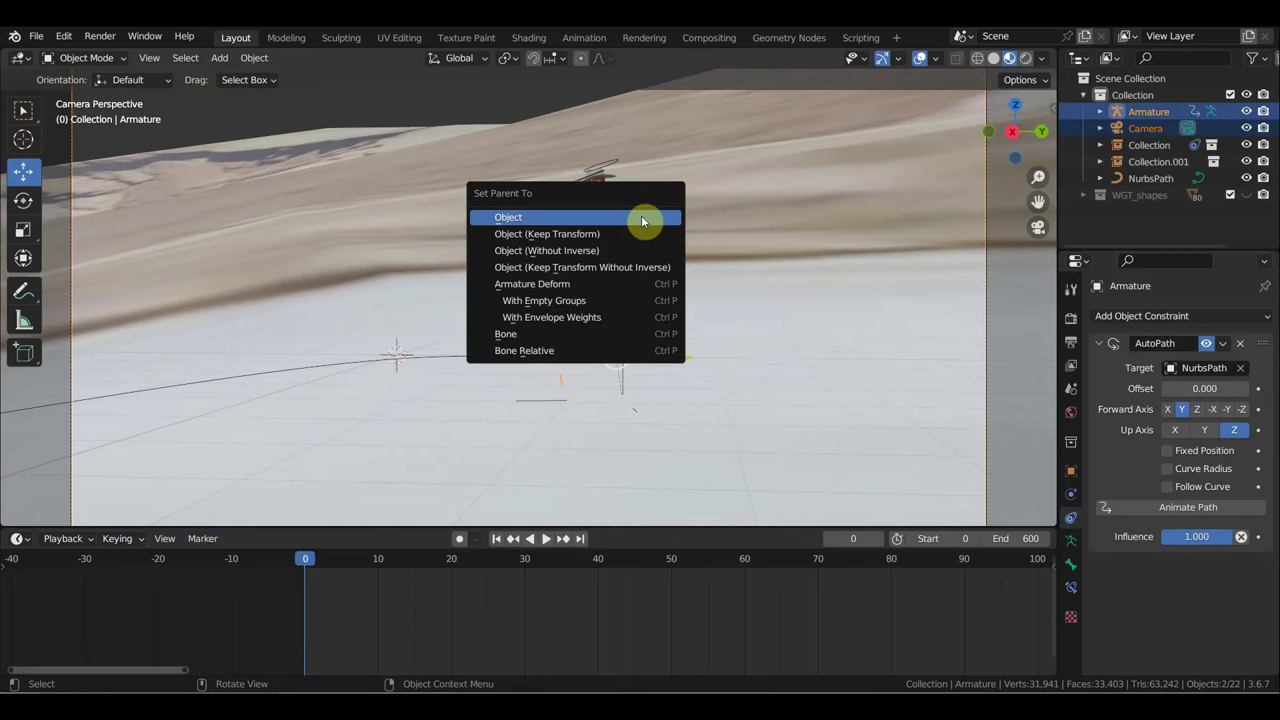
pyautogui.click(643, 221)
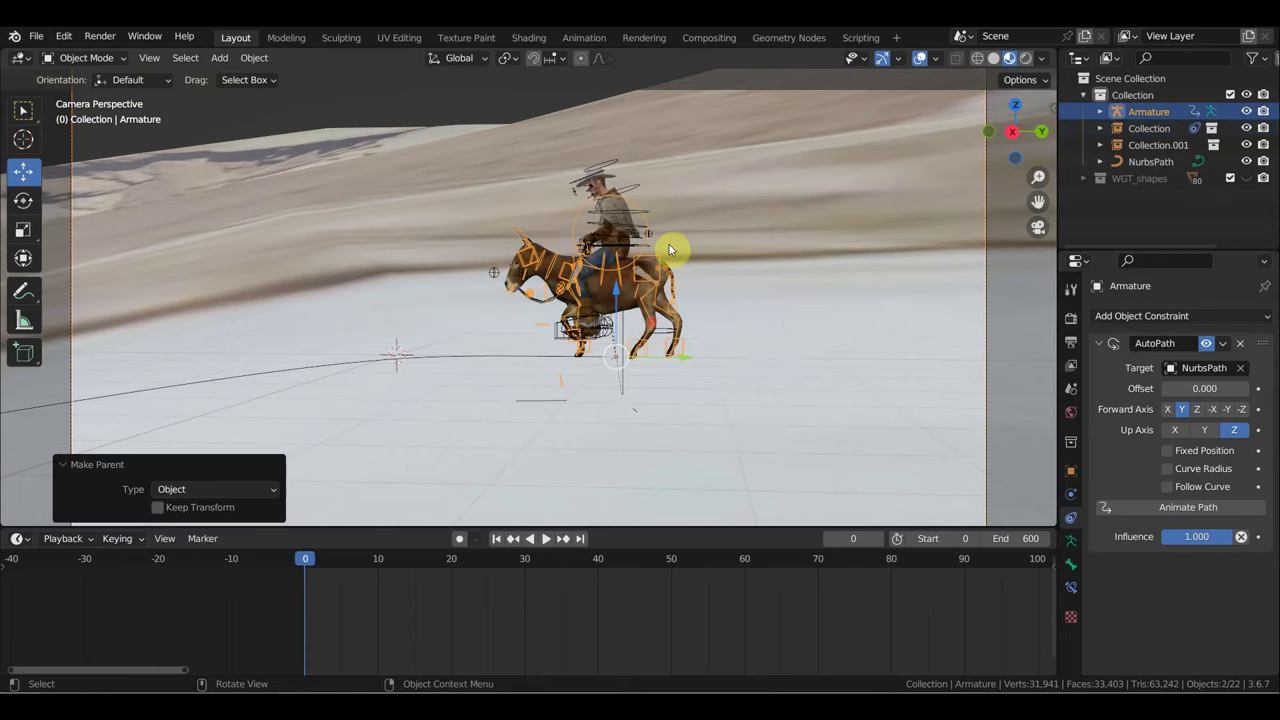
pyautogui.press('space')
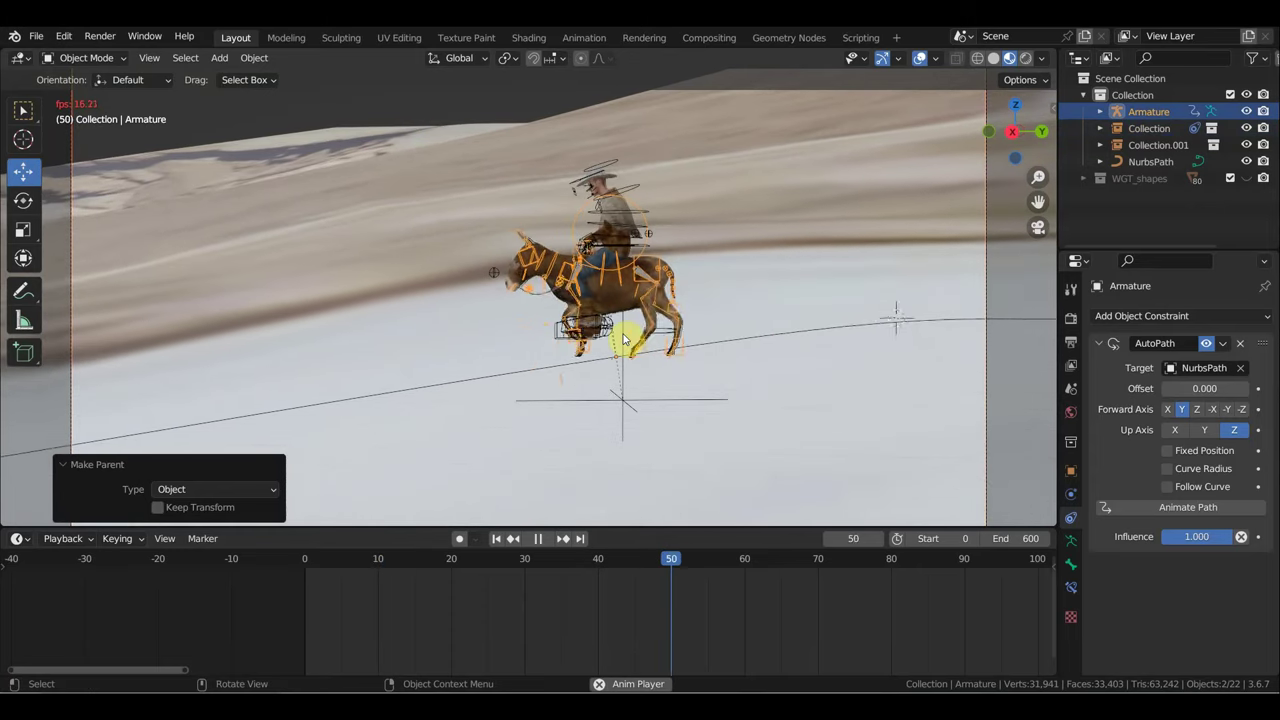
pyautogui.press('space')
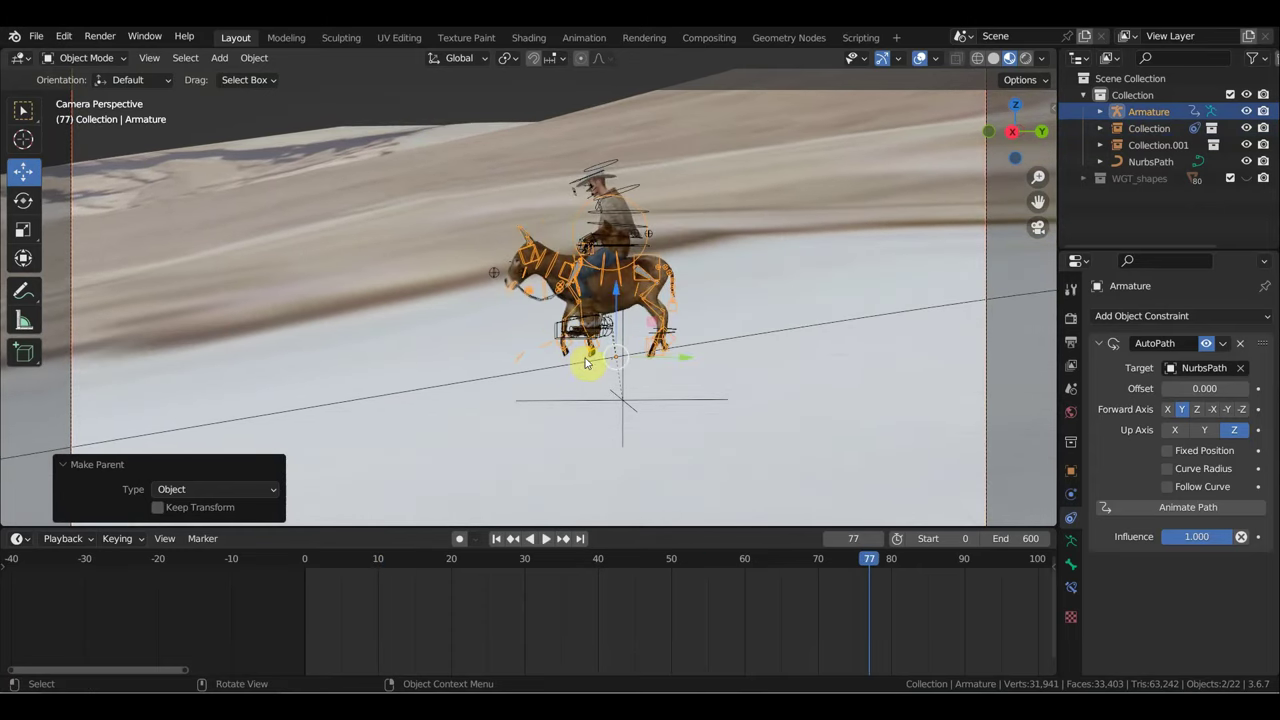
pyautogui.moveTo(549, 357); pyautogui.dragTo(549, 357, button='middle')
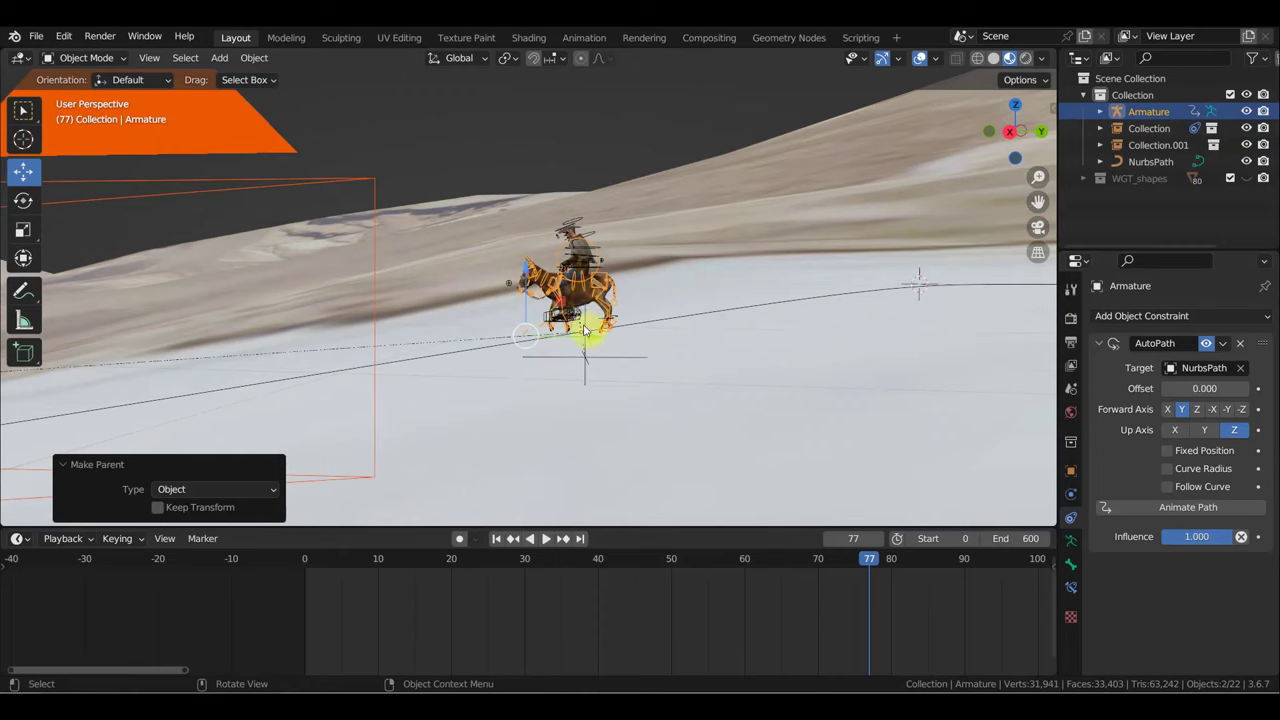
pyautogui.press('KP_0')
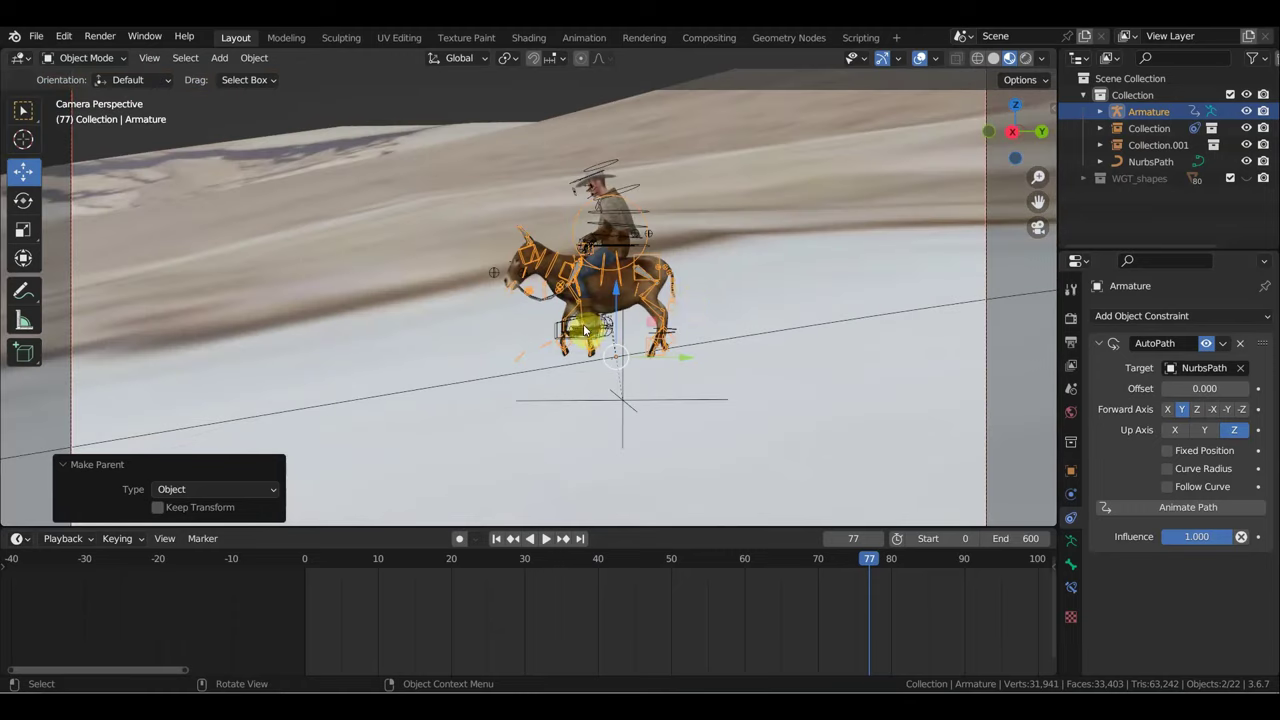
pyautogui.scroll(-1, 955, 293)
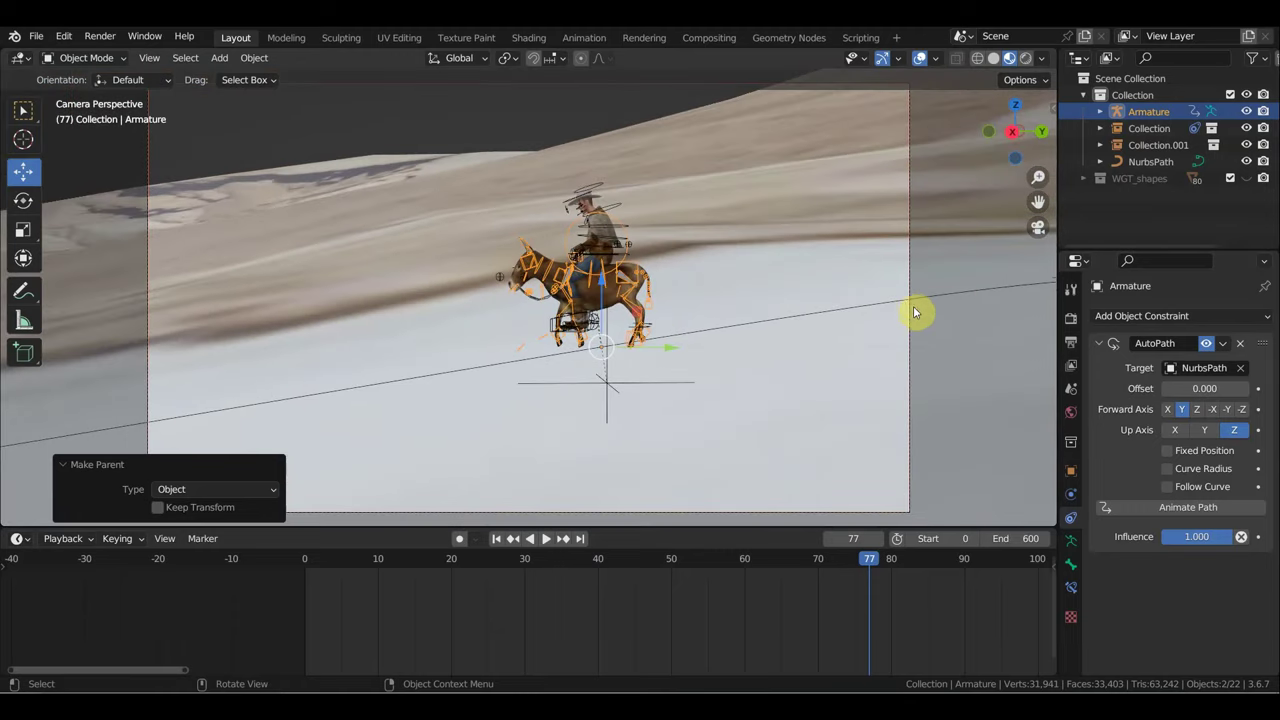
pyautogui.click(910, 308)
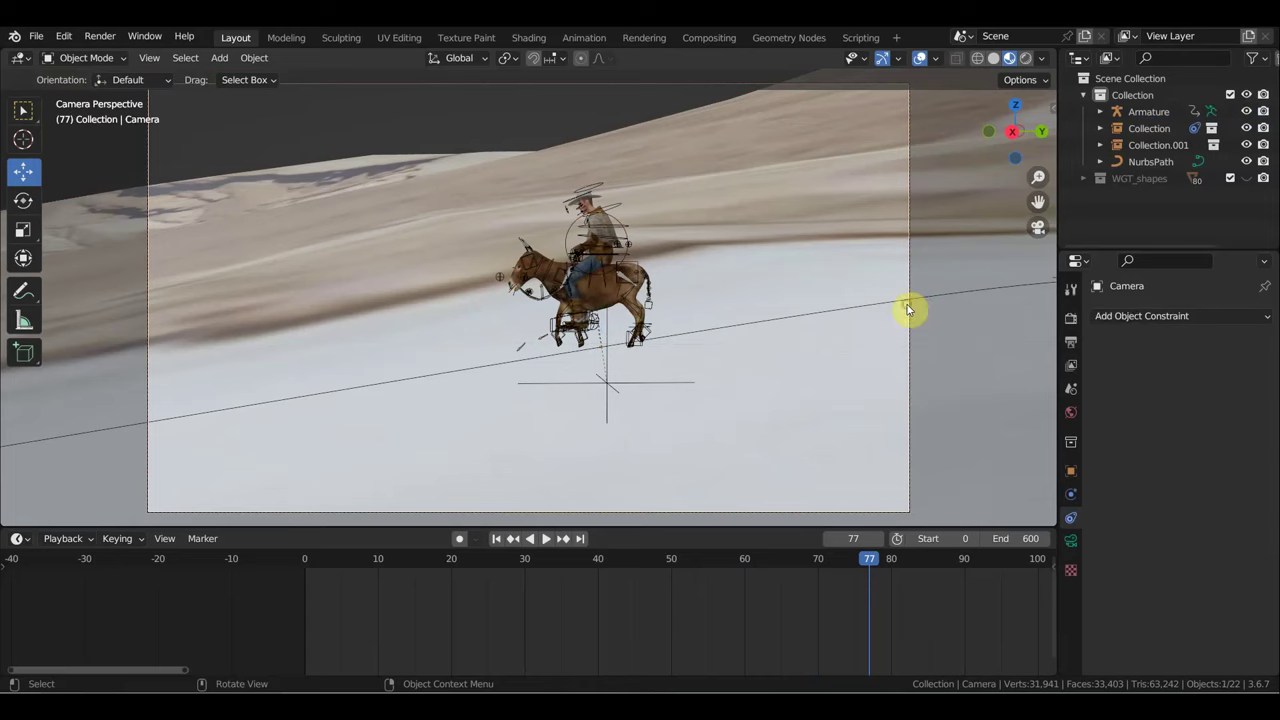
# Step: At frame 0, walk the camera backward so the rider appears smaller and centred, then play
pyautogui.click(300, 567)
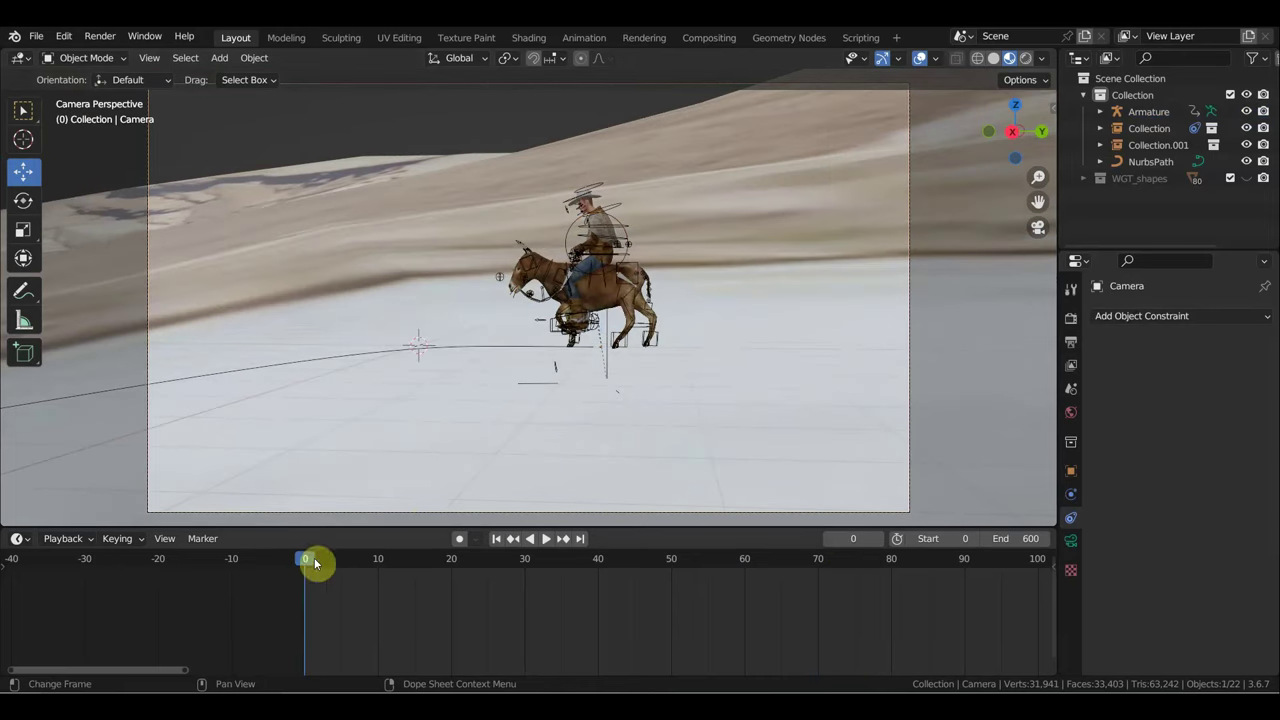
pyautogui.hotkey('shift', '`')
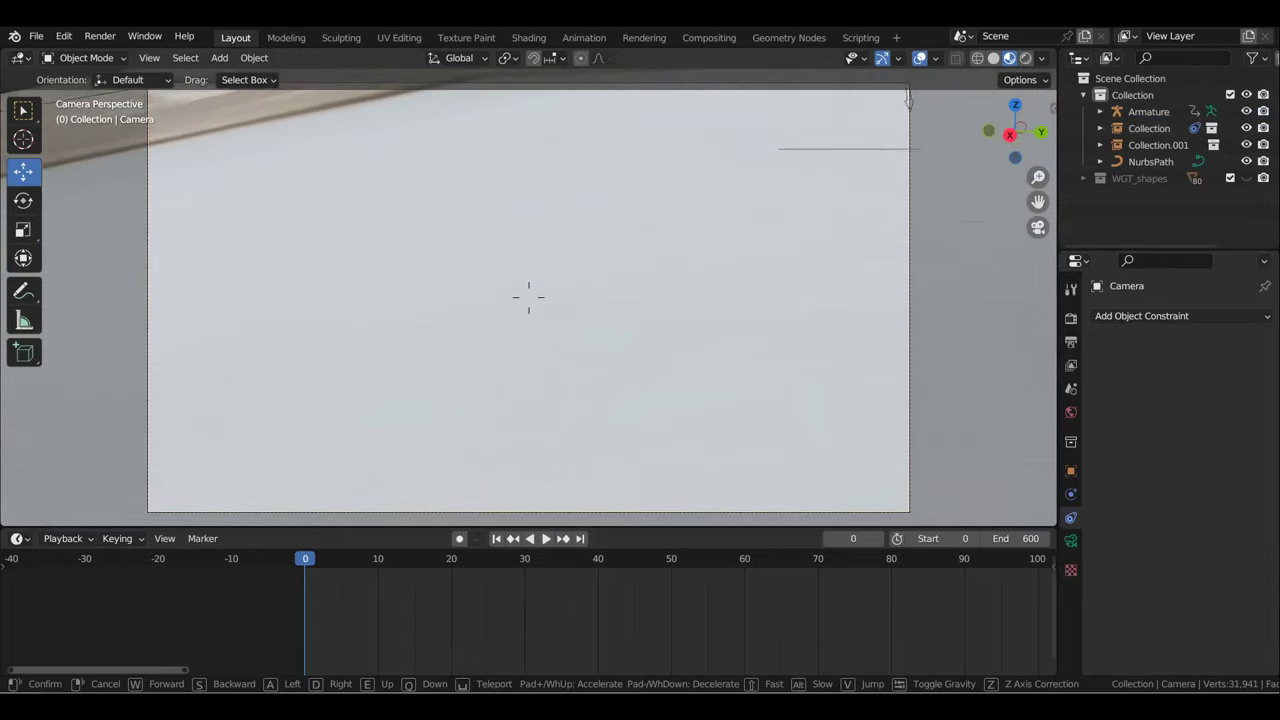
pyautogui.press('w')
pyautogui.press('s')
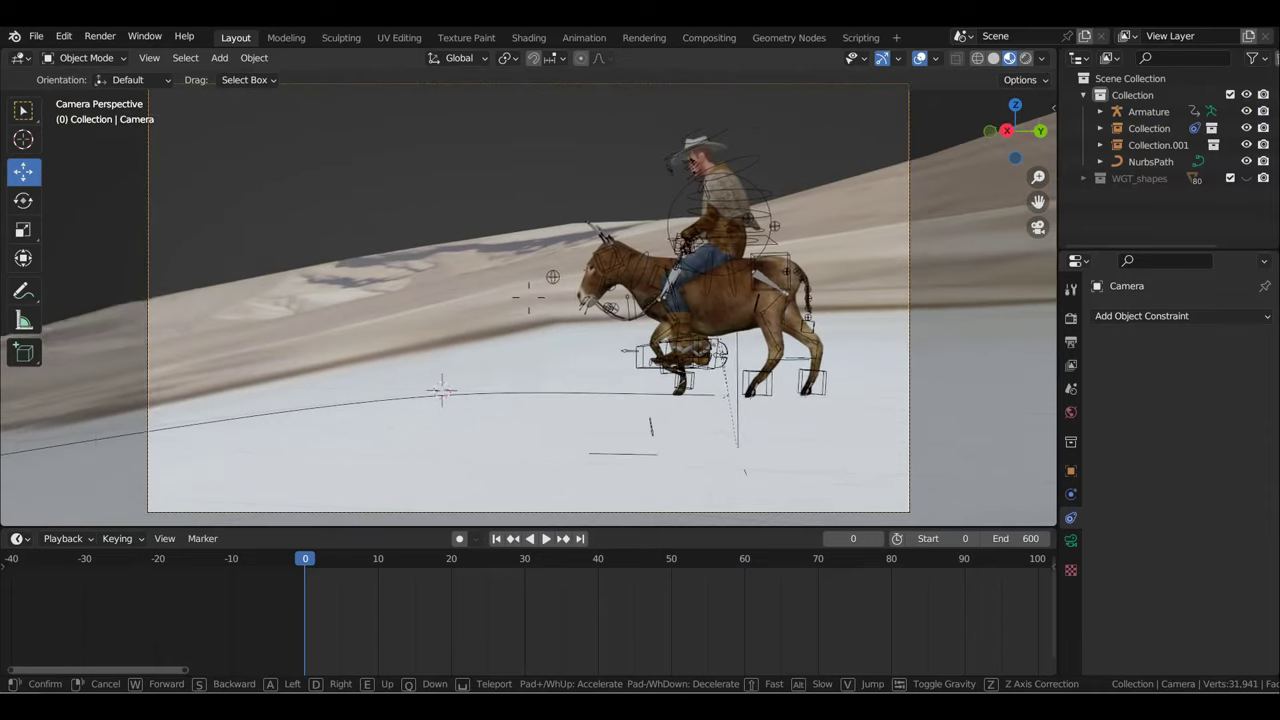
pyautogui.press('s')
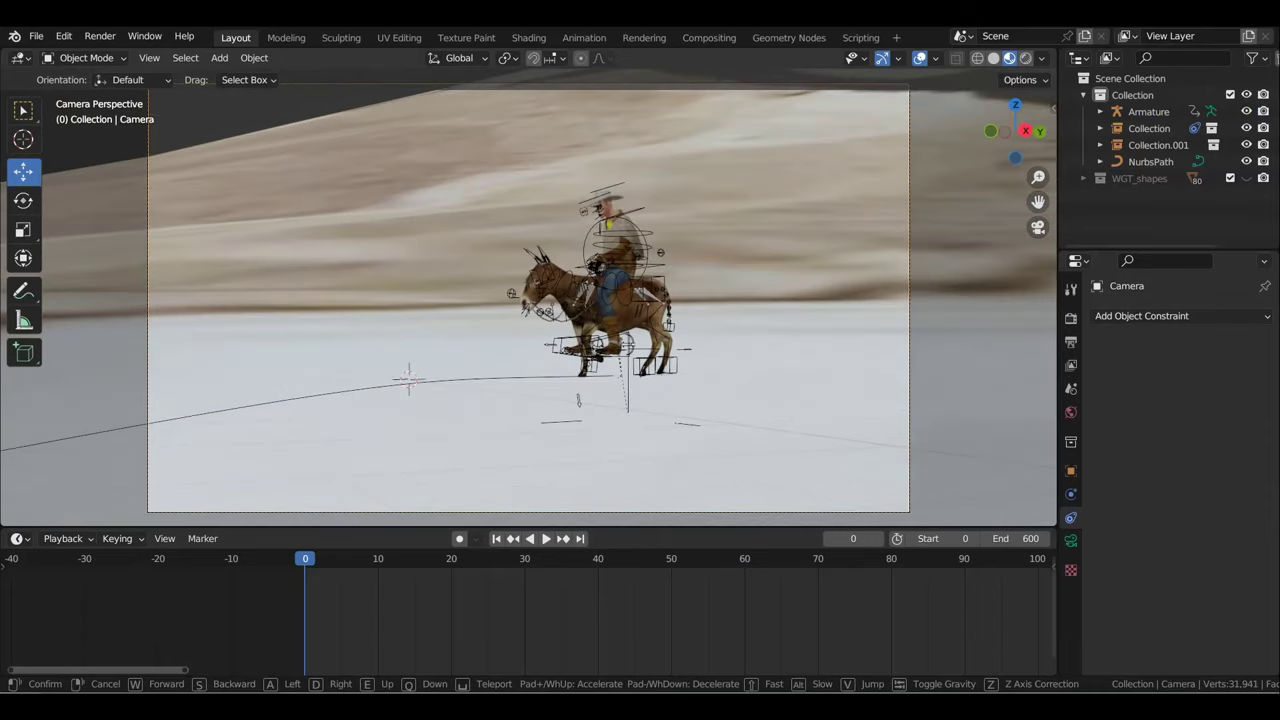
pyautogui.click(711, 402)
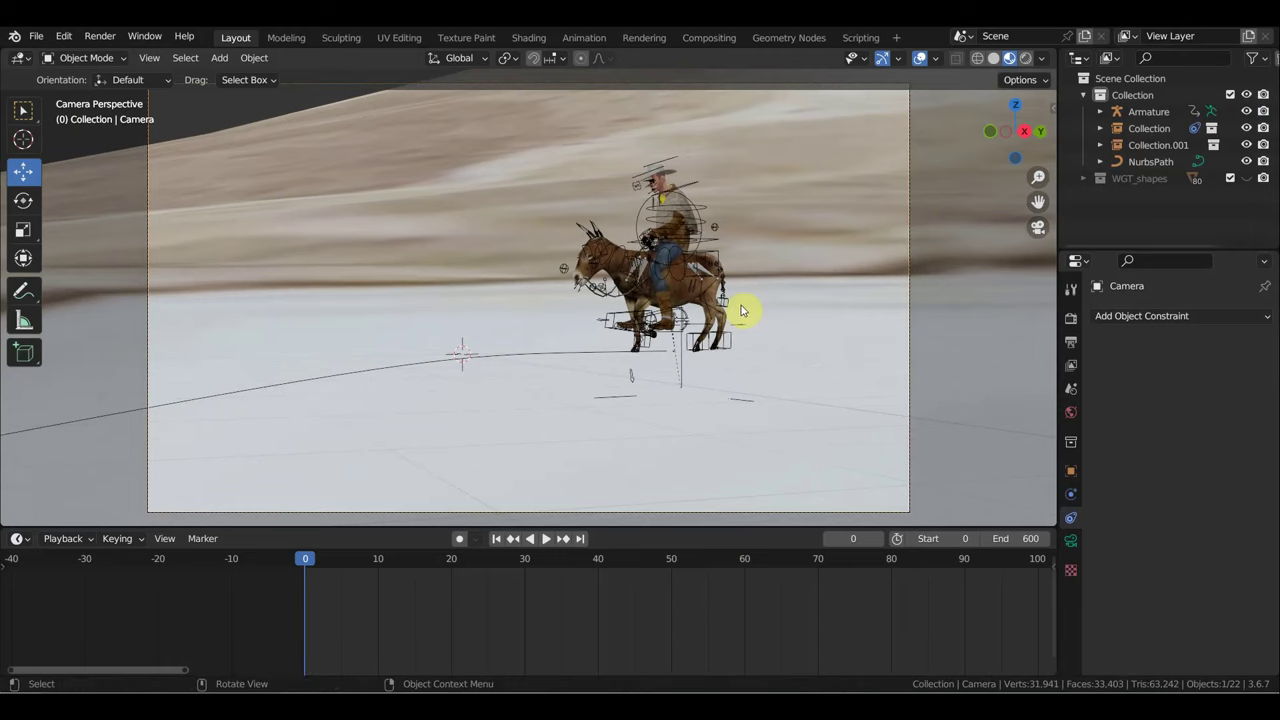
pyautogui.press('space')
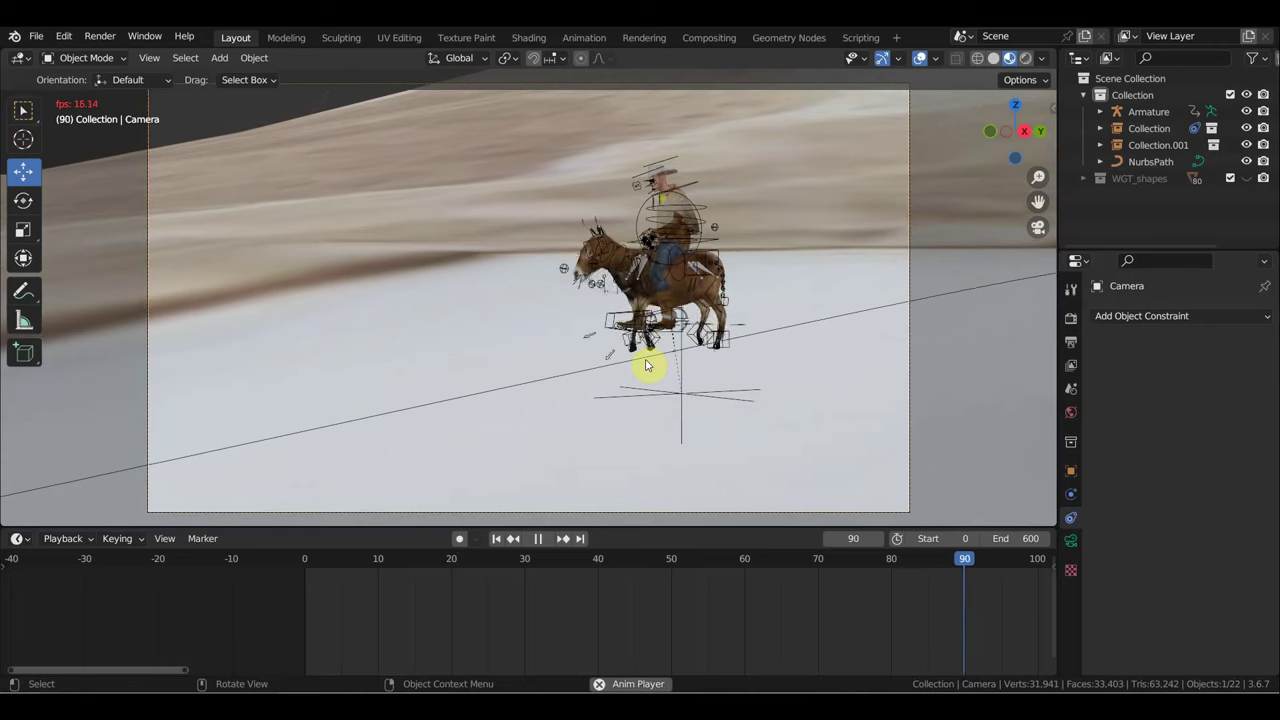
# Step: Toggle viewport overlays off and back on during playback, stopping at frame 249
pyautogui.click(918, 57)
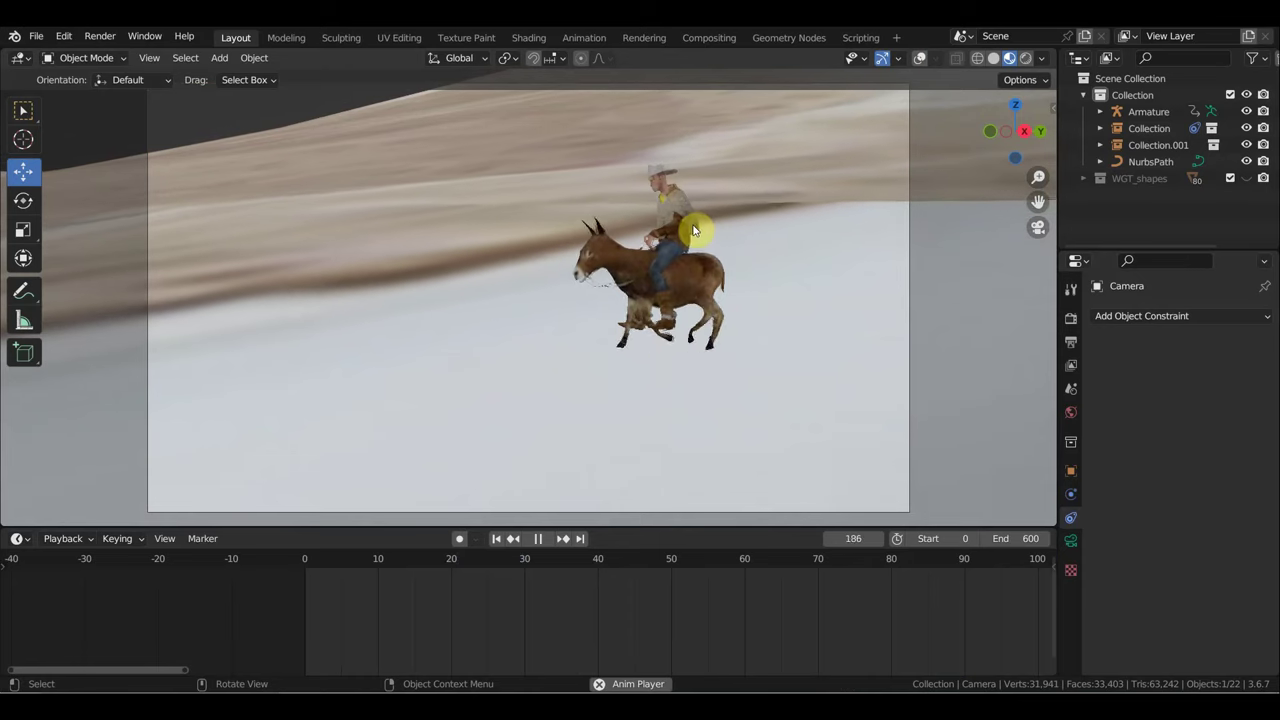
pyautogui.click(916, 58)
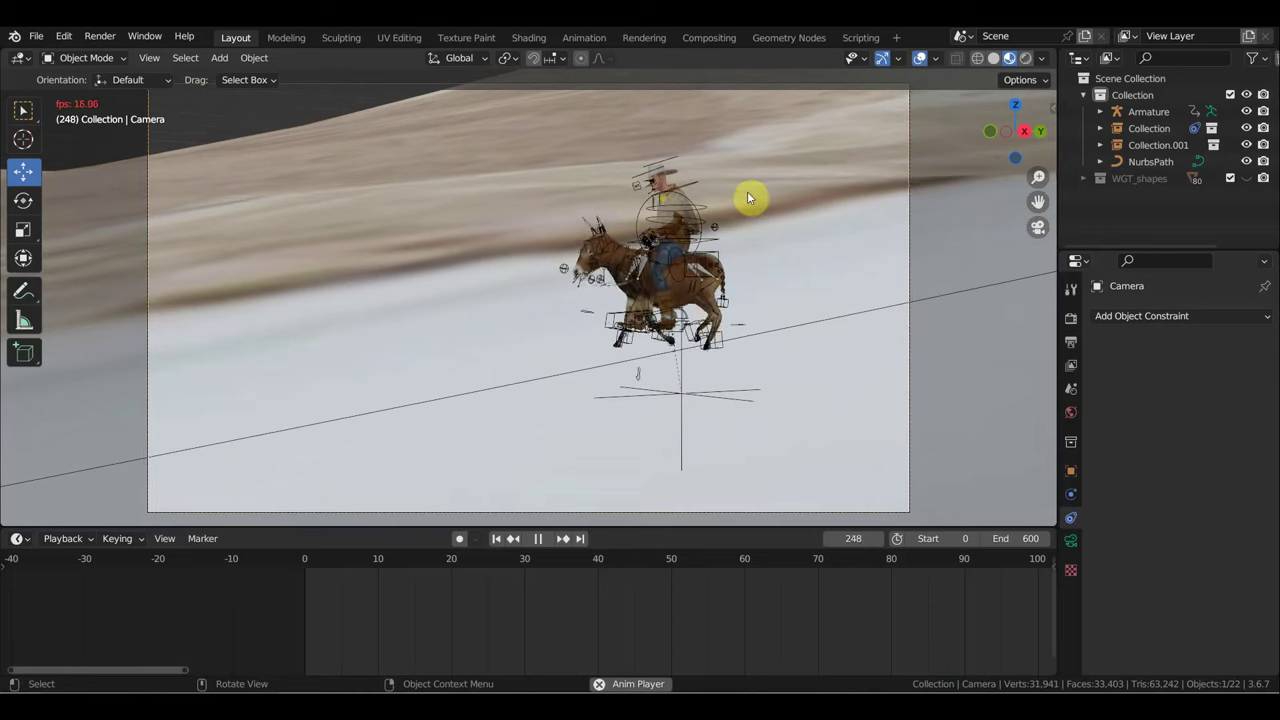
pyautogui.press('space')
pyautogui.scroll(-2, 718, 263)
# Step: Orbit out of the camera view and select the rig's Armature and Collection
pyautogui.scroll(-2, 718, 263)
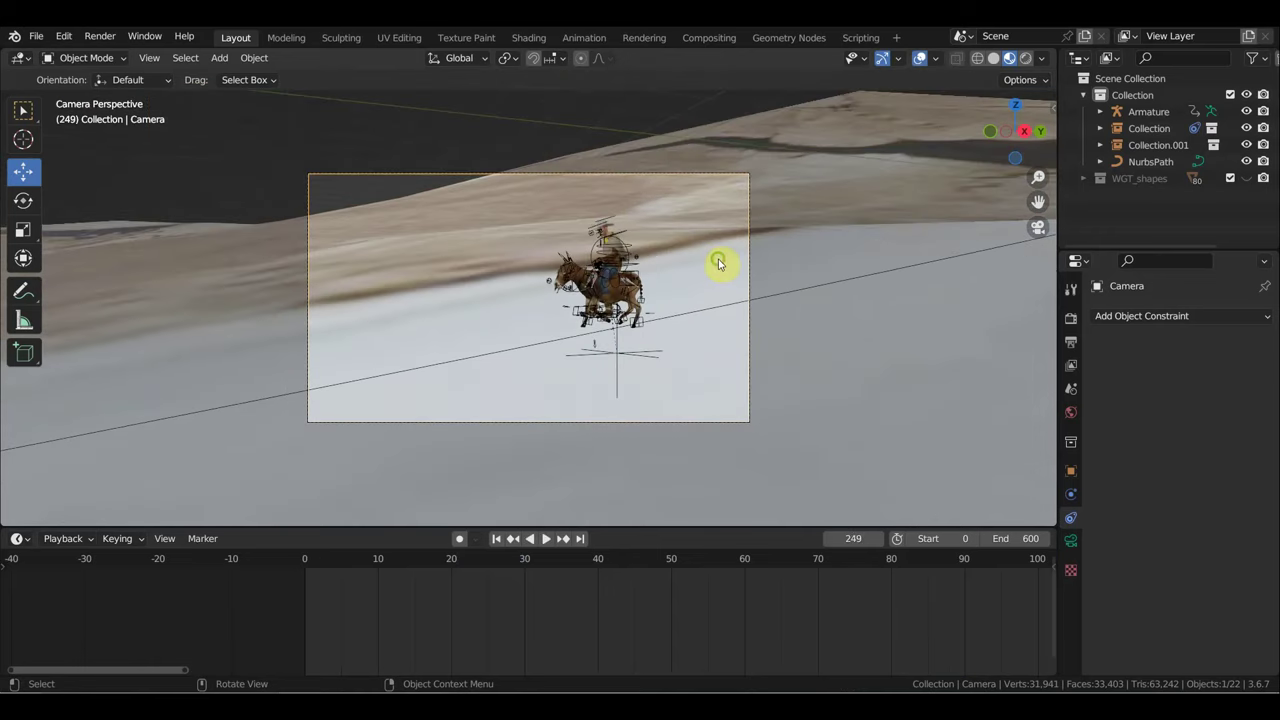
pyautogui.moveTo(718, 263)
pyautogui.mouseDown(button='middle')
pyautogui.moveTo(751, 257)
pyautogui.moveTo(706, 258)
pyautogui.mouseUp(button='middle')
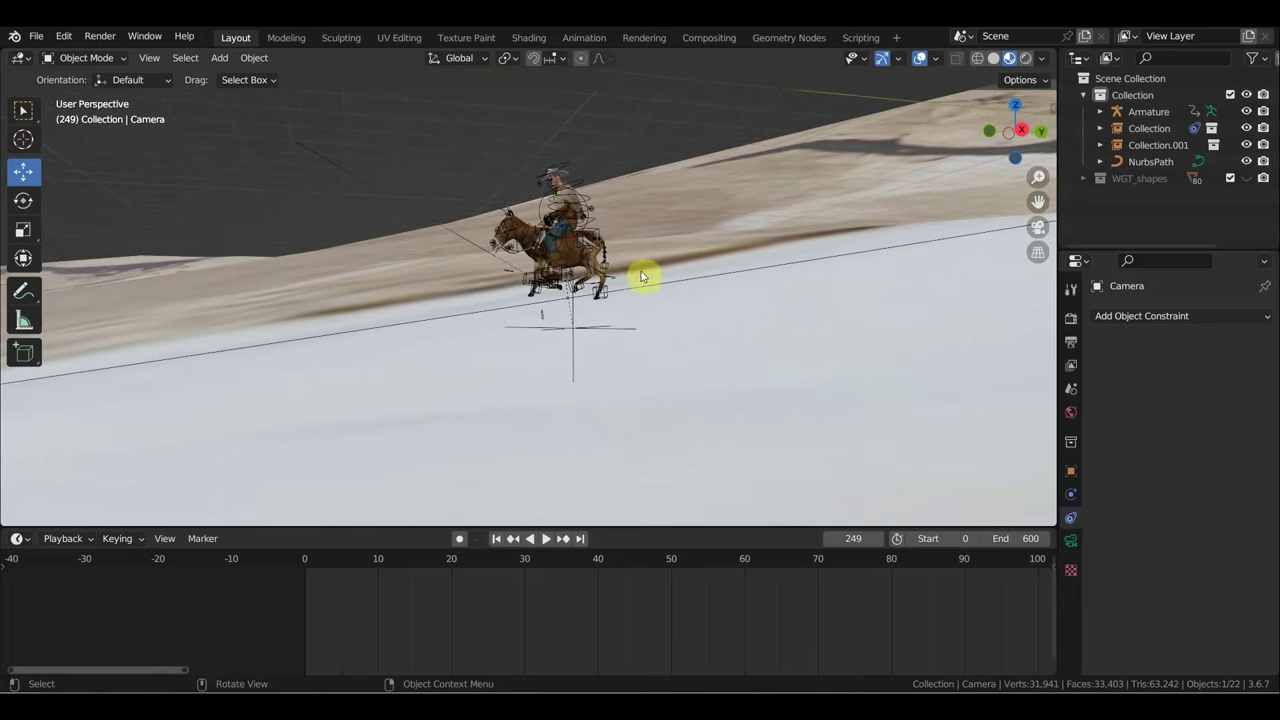
pyautogui.scroll(2, 603, 260)
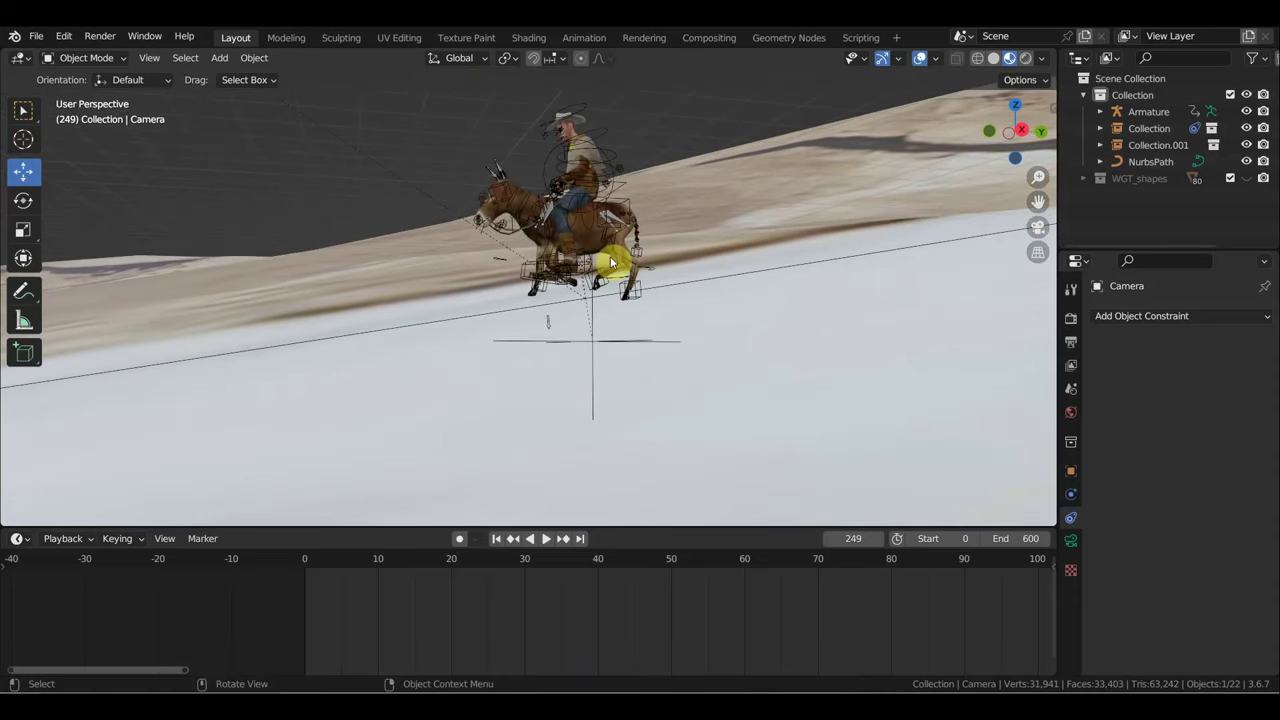
pyautogui.scroll(-2, 670, 563)
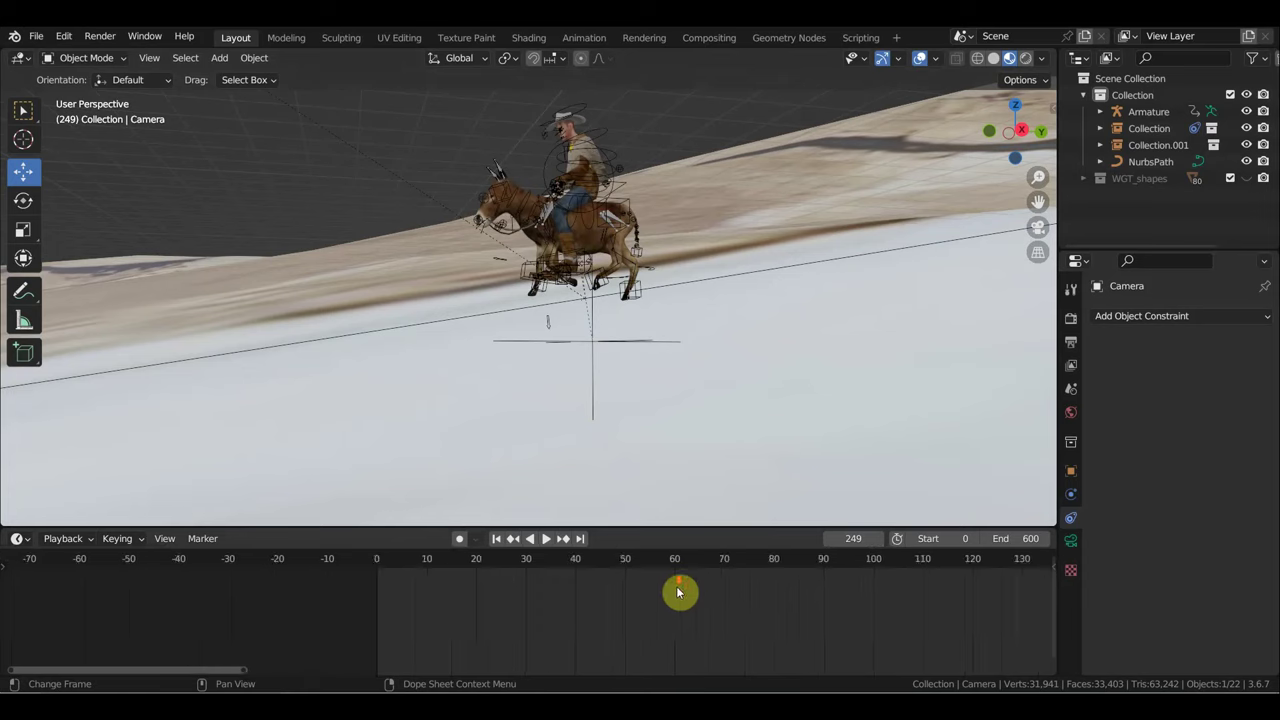
pyautogui.scroll(-3, 700, 595)
pyautogui.scroll(-3, 745, 602)
pyautogui.scroll(-2, 768, 607)
pyautogui.scroll(-2, 768, 607)
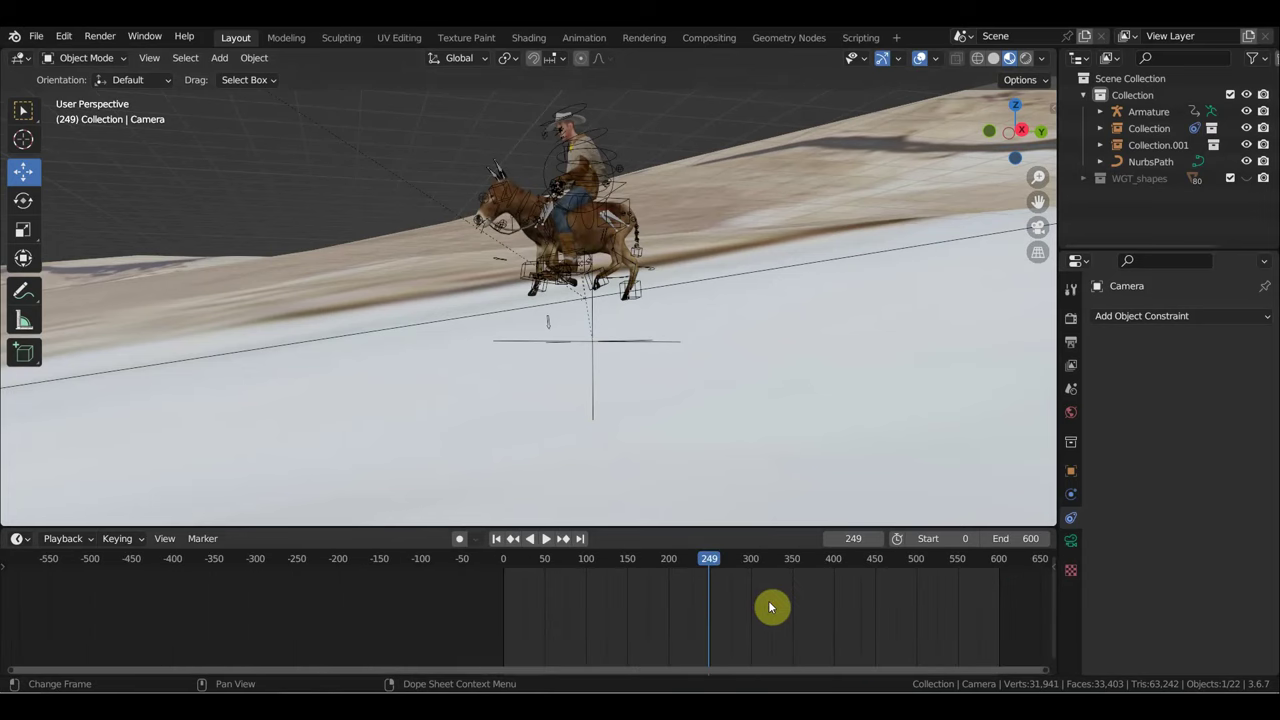
pyautogui.scroll(2, 690, 355)
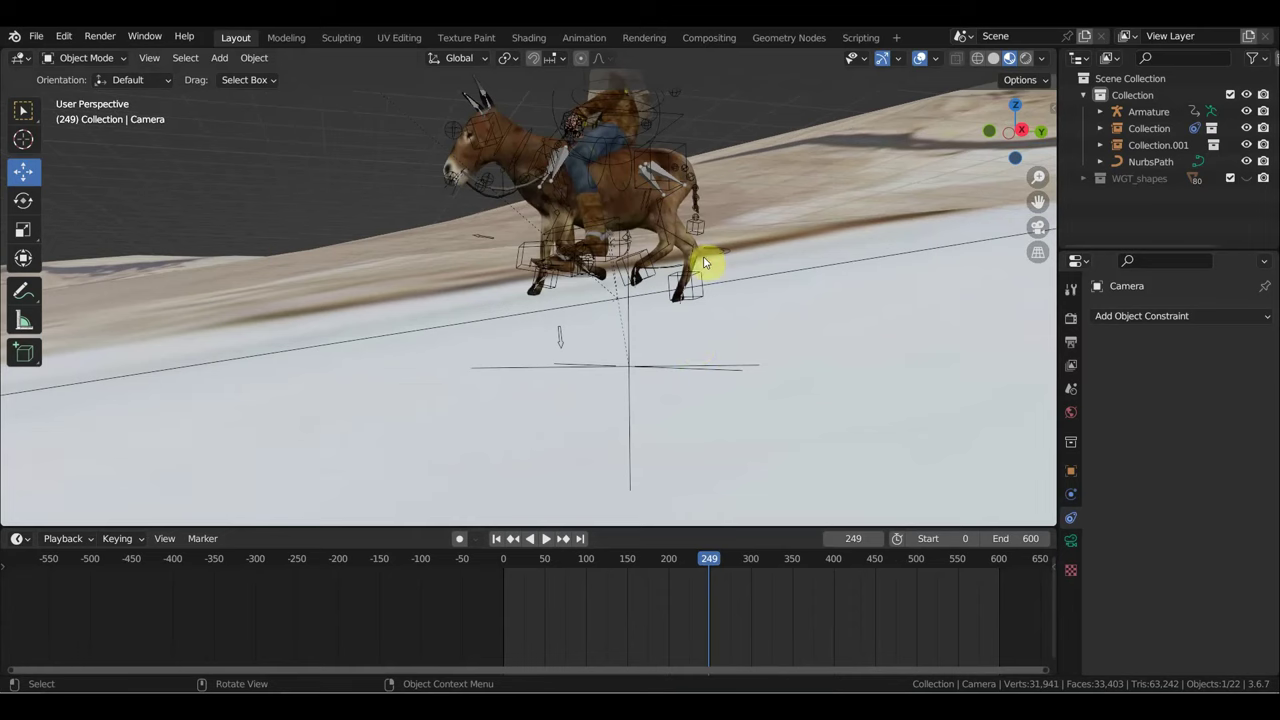
pyautogui.click(661, 143)
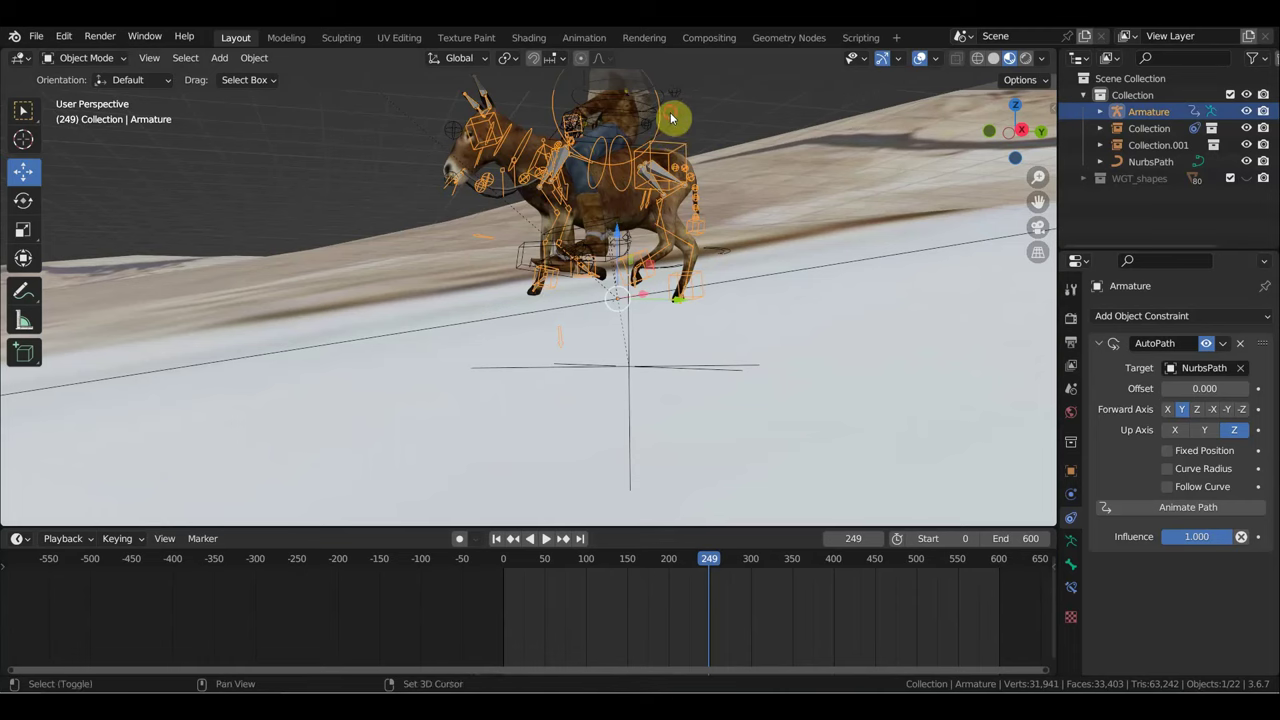
pyautogui.keyDown('shift'); pyautogui.click(674, 120); pyautogui.keyUp('shift')
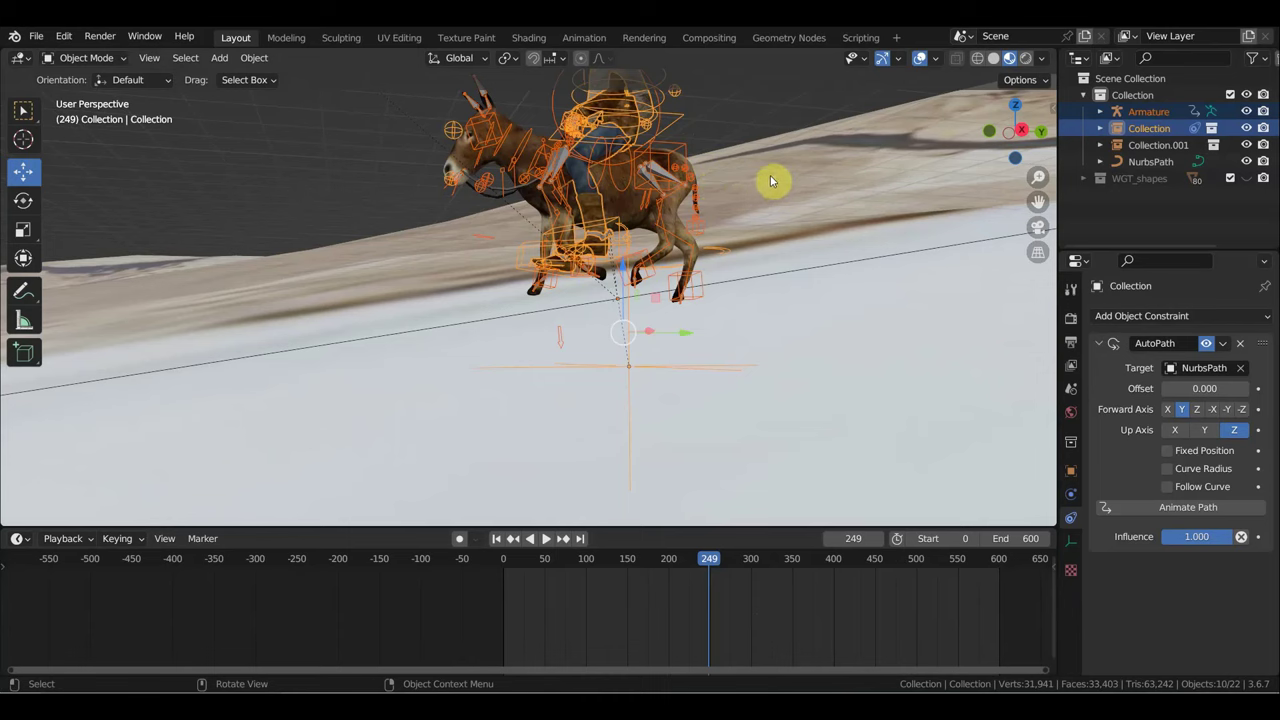
# Step: Rotate the rig -8.1°, key location and rotation at frame 249, then return to frame 0
pyautogui.press('r')
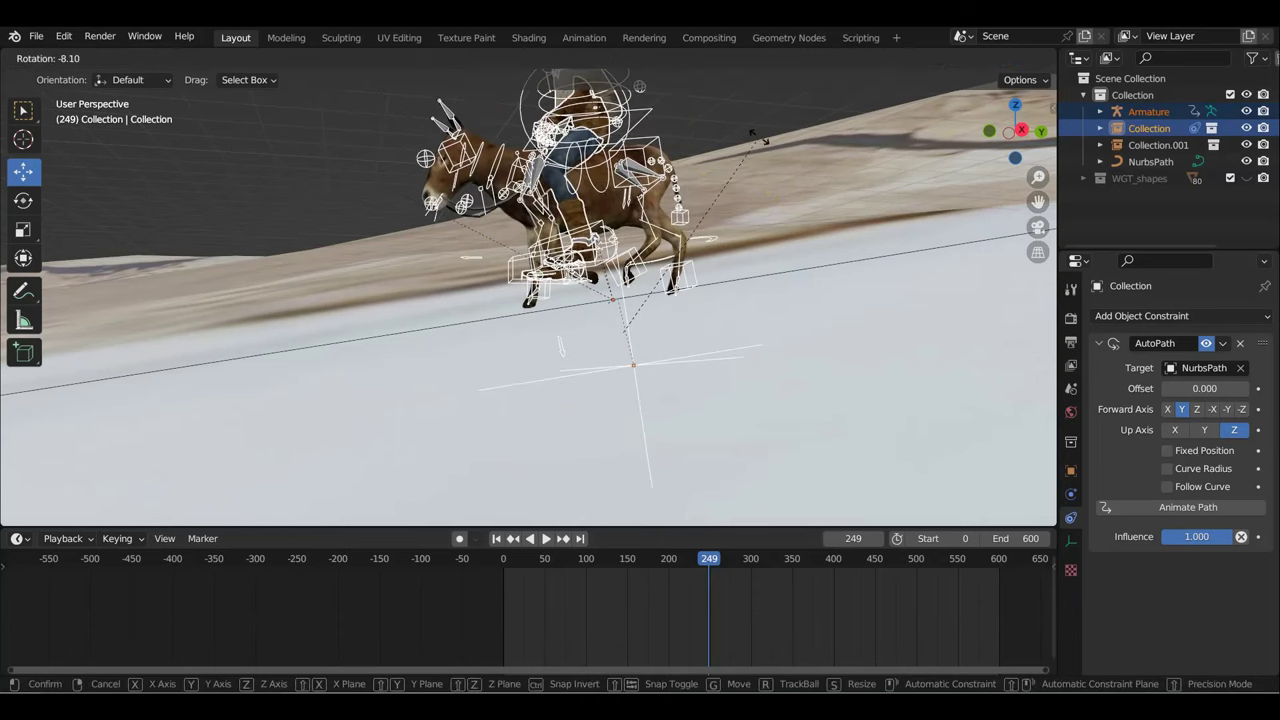
pyautogui.click(759, 138)
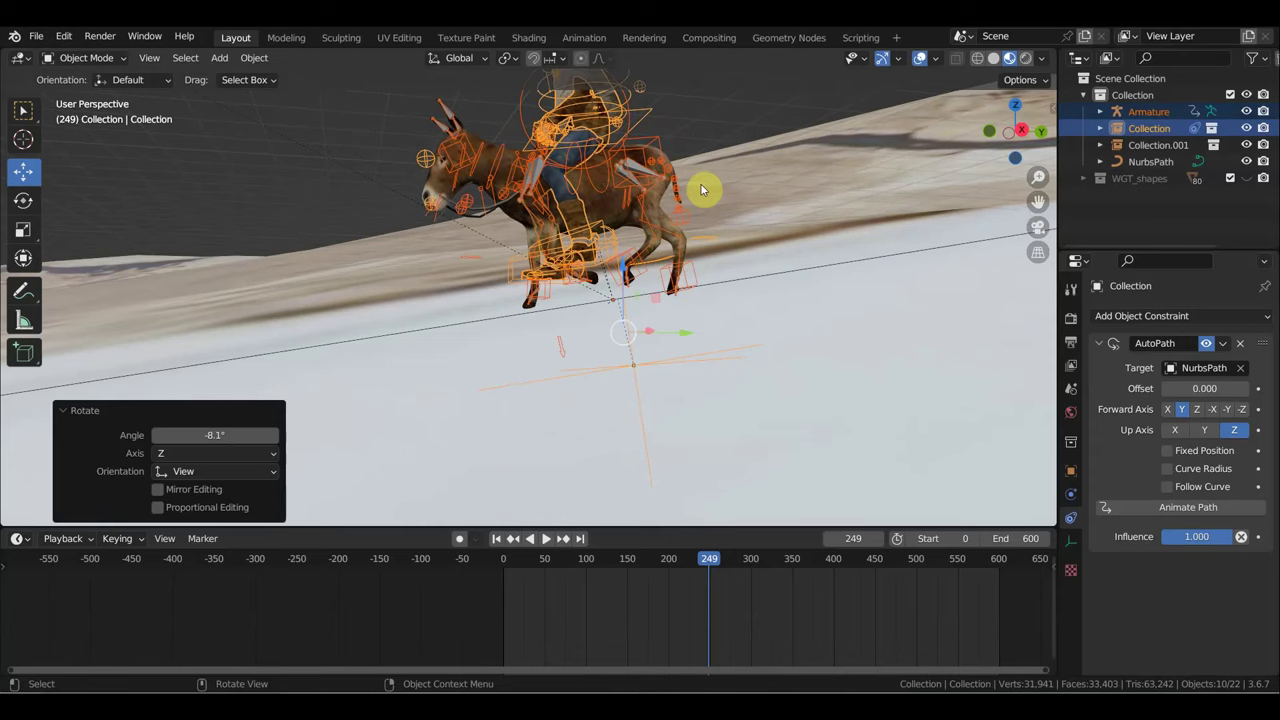
pyautogui.scroll(-3, 698, 195)
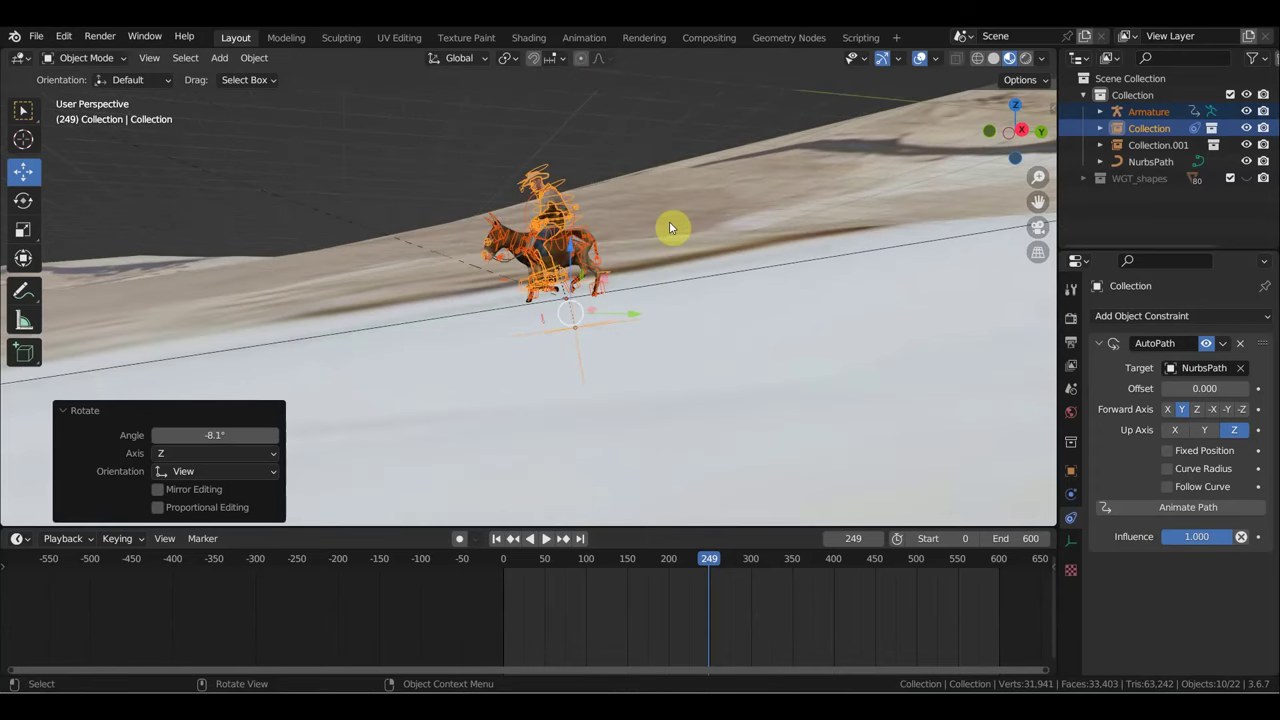
pyautogui.press('i')
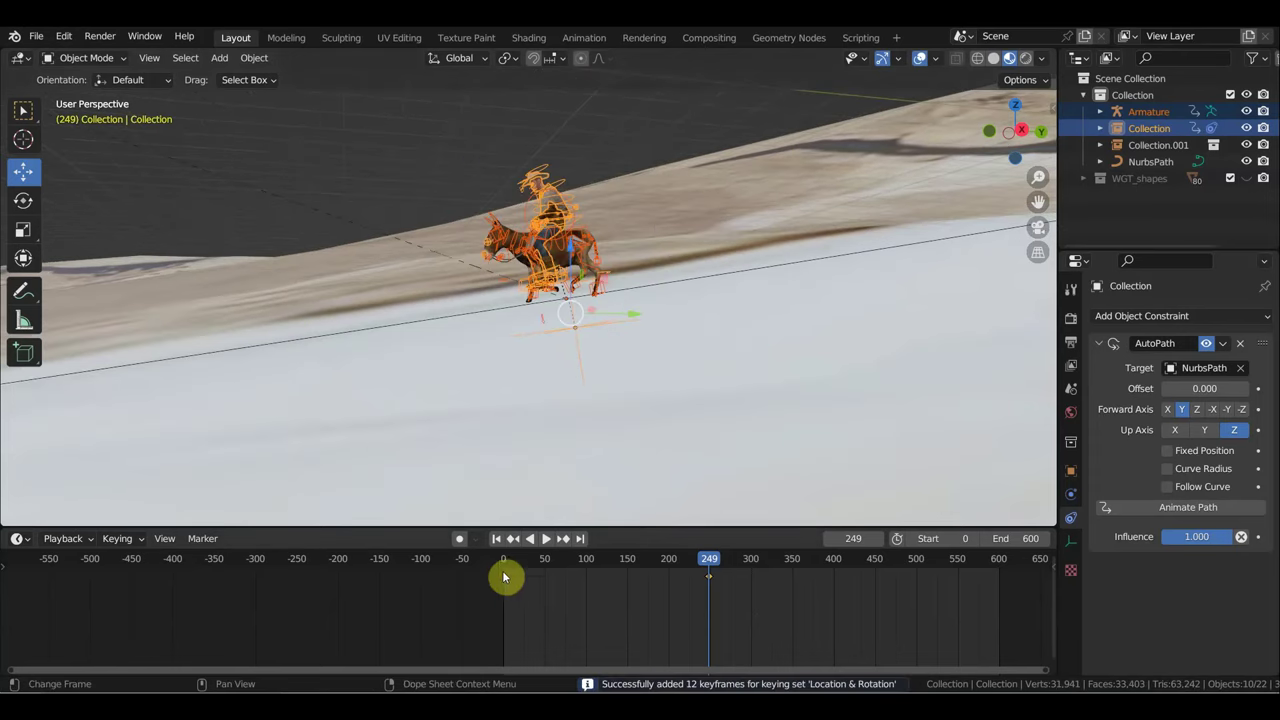
pyautogui.click(503, 577)
pyautogui.scroll(3, 760, 400)
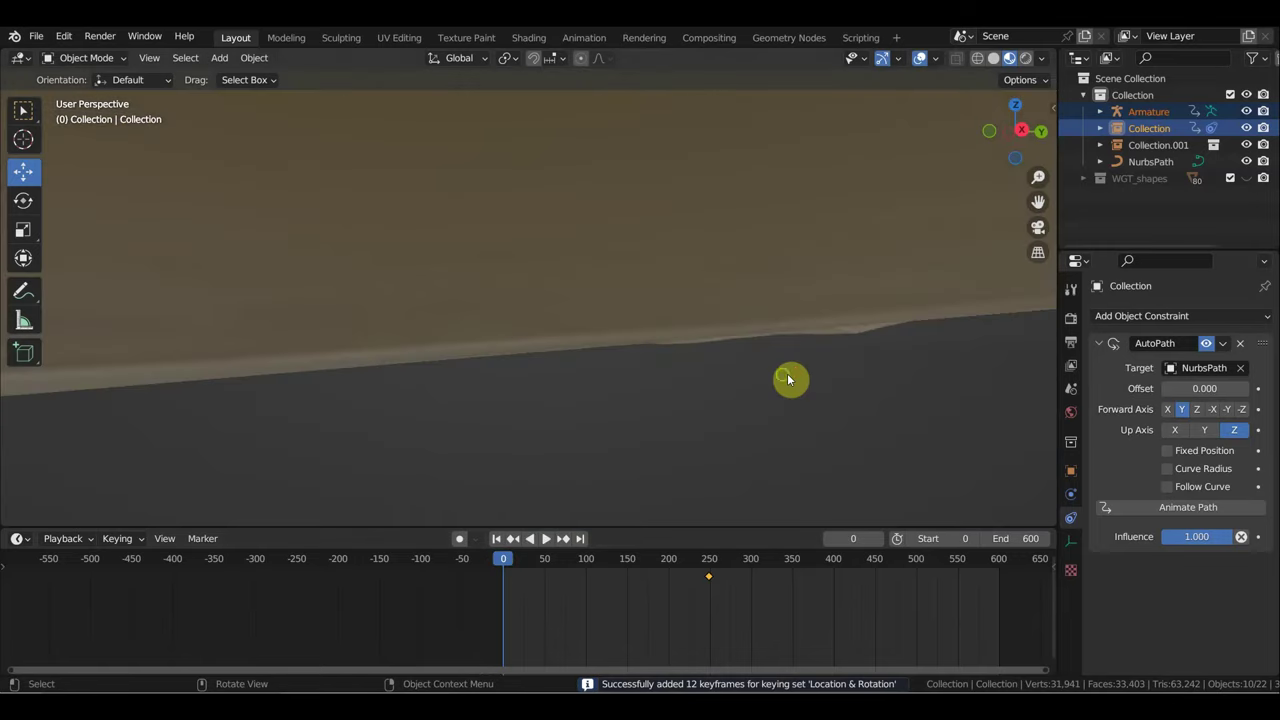
# Step: Rotate the rig 8.31° at frame 0 and key its location and rotation
pyautogui.moveTo(787, 378)
pyautogui.mouseDown(button='middle')
pyautogui.moveTo(557, 457)
pyautogui.moveTo(223, 486)
pyautogui.mouseUp(button='middle')
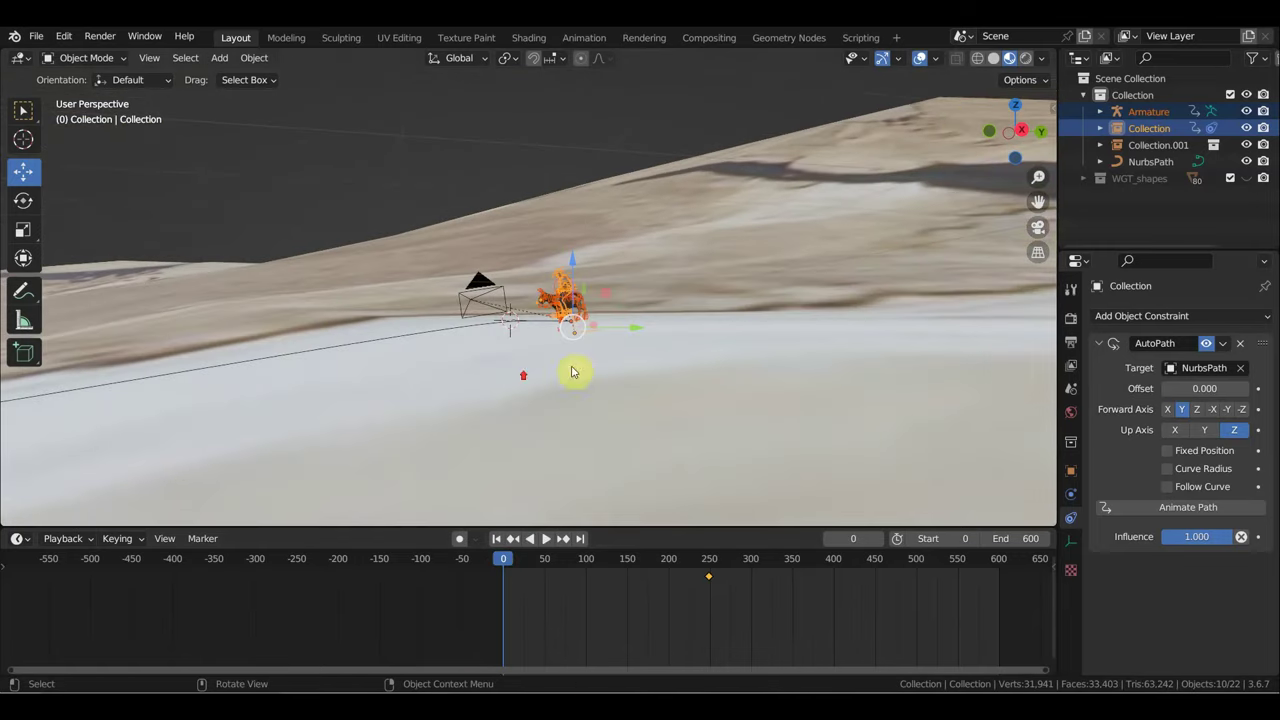
pyautogui.scroll(4, 572, 372)
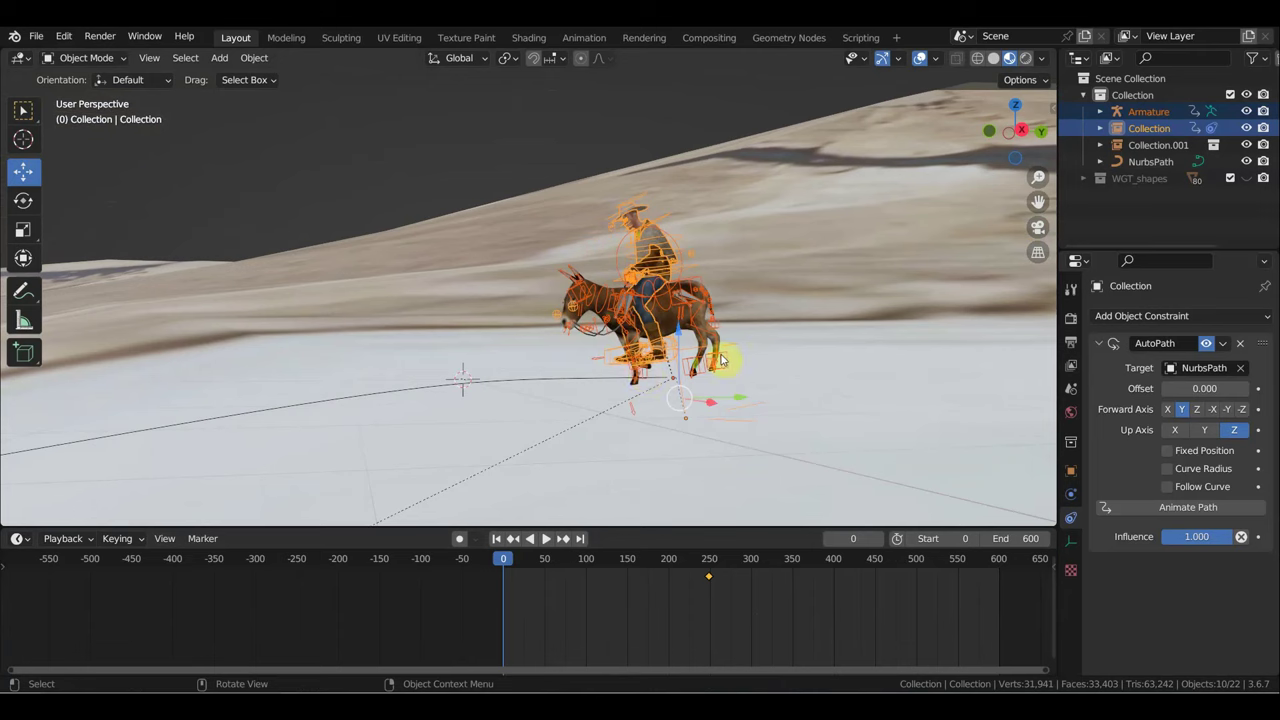
pyautogui.press('r')
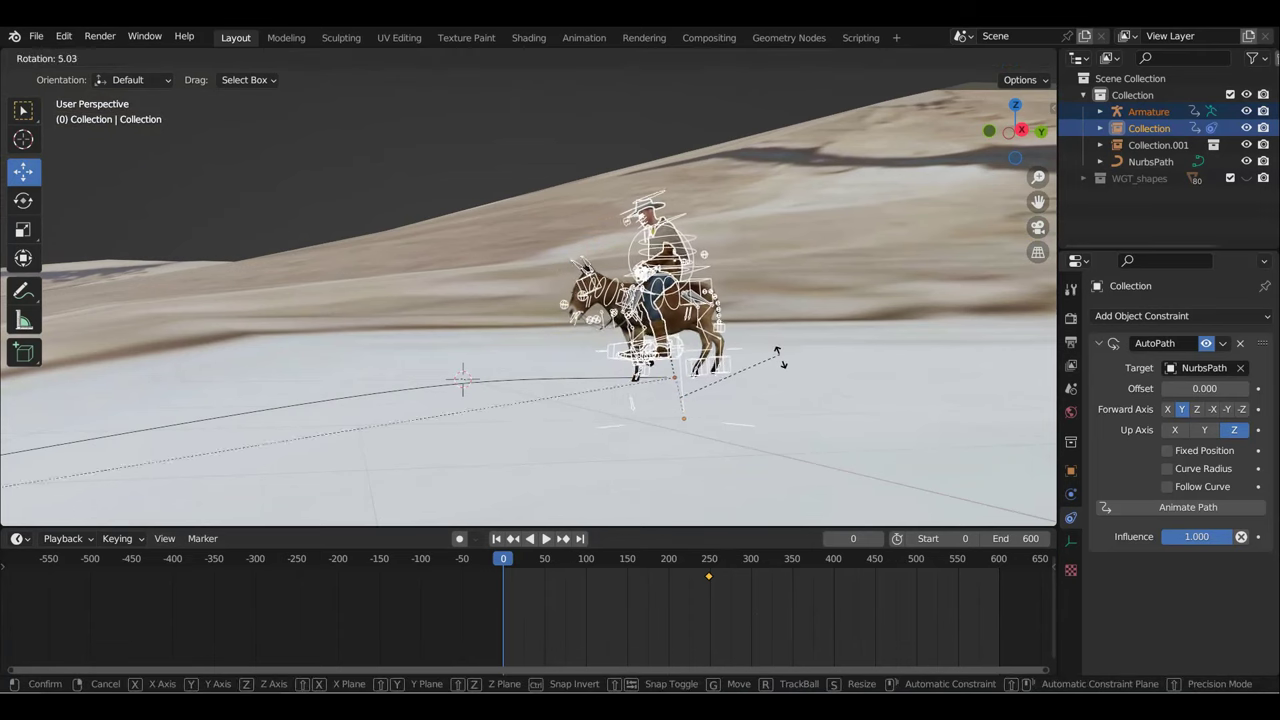
pyautogui.click(779, 363)
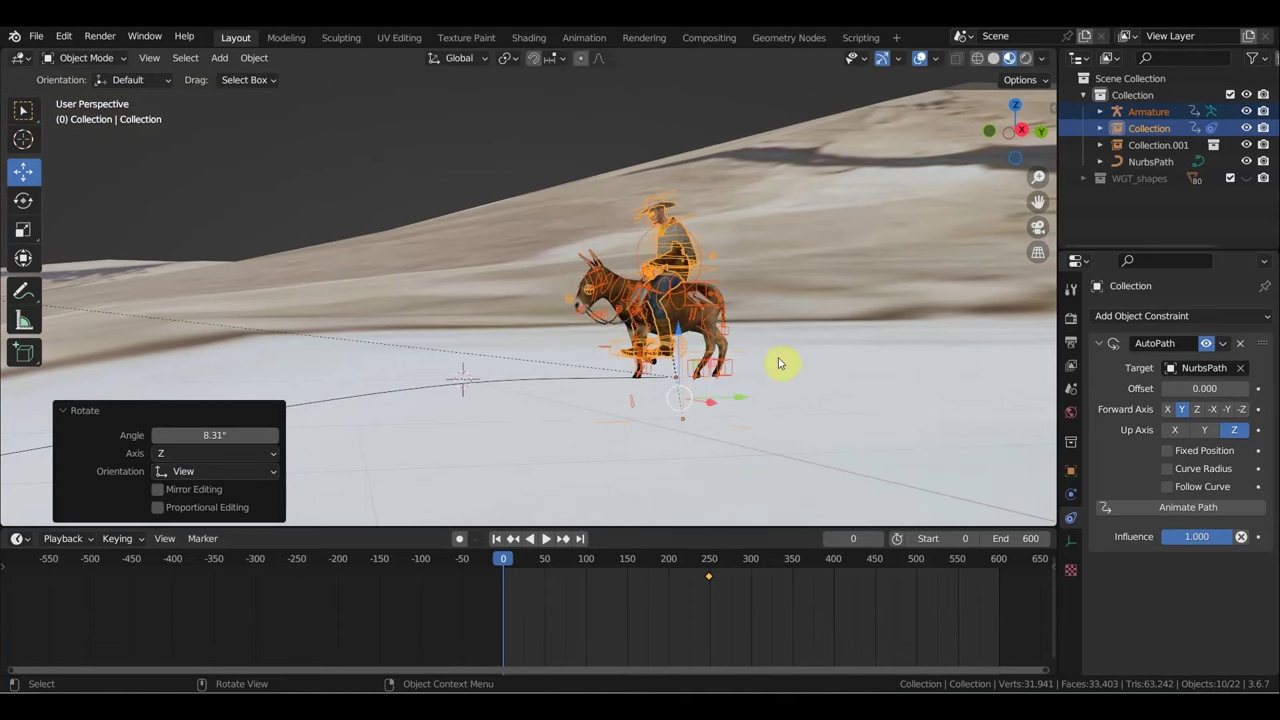
pyautogui.press('i')
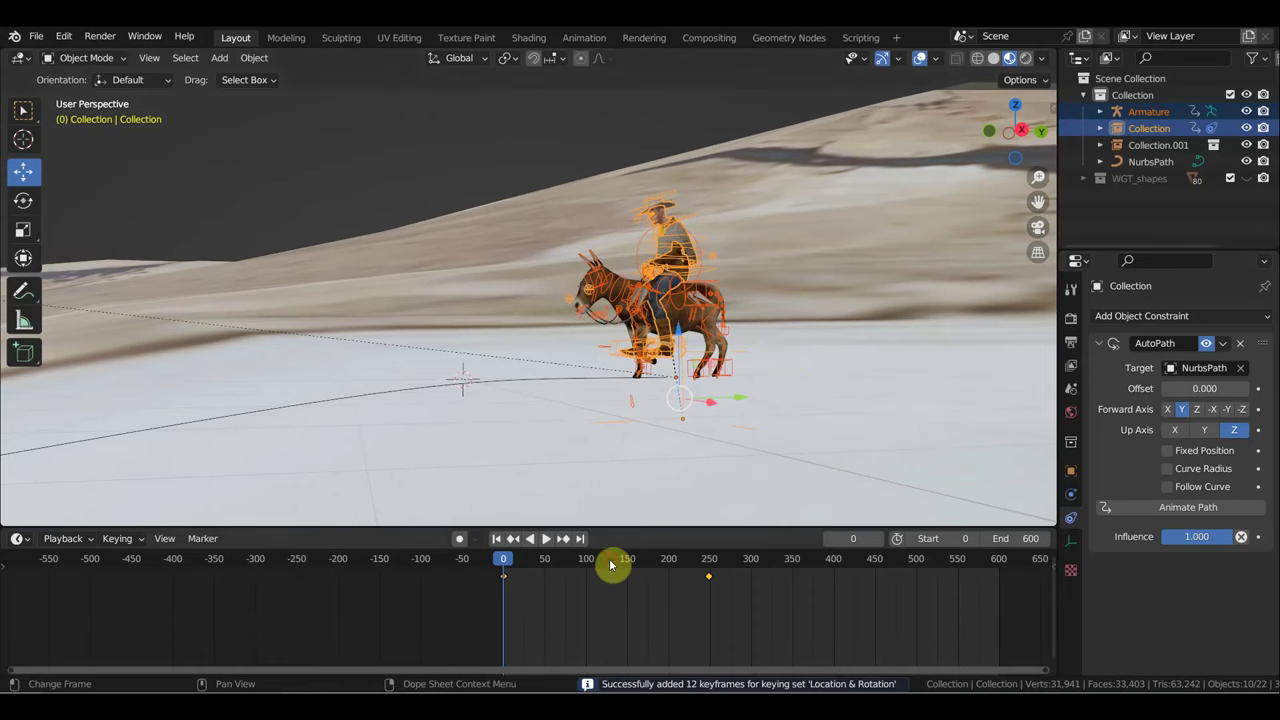
# Step: At frame 129, turn the rig to a new heading in camera view and key location and rotation
pyautogui.click(609, 565)
pyautogui.press('KP_0')
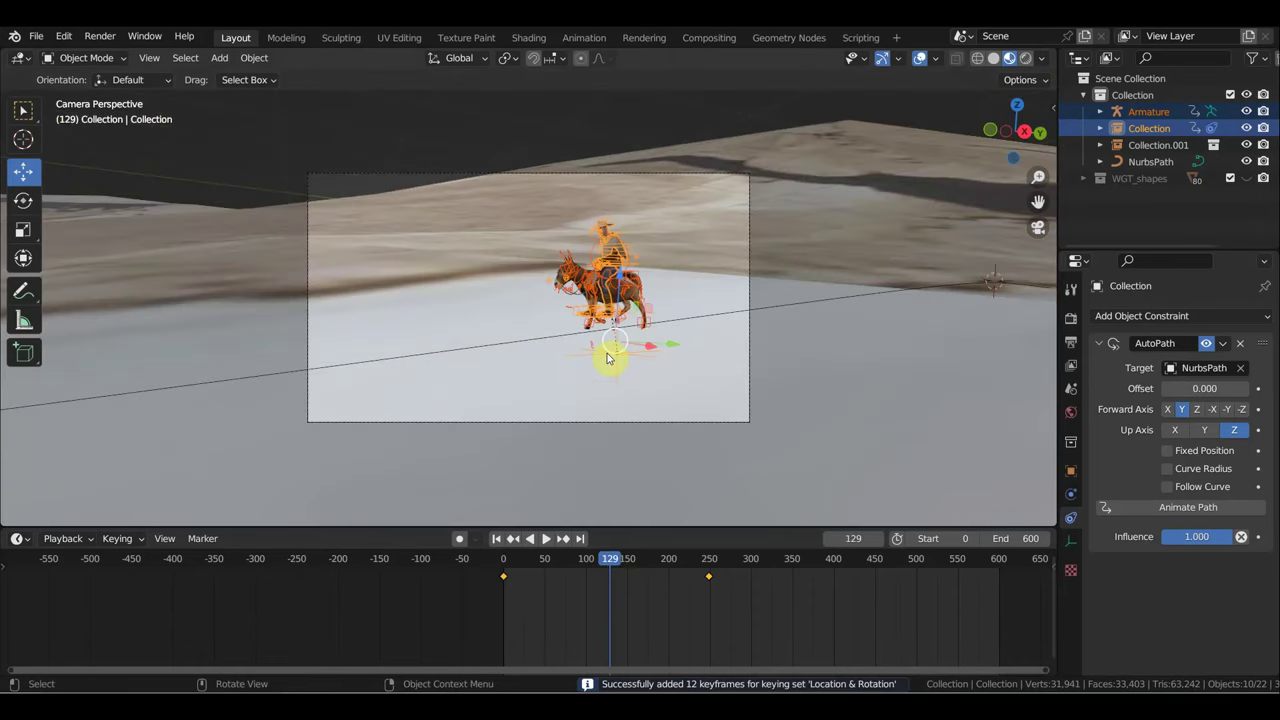
pyautogui.scroll(2, 680, 364)
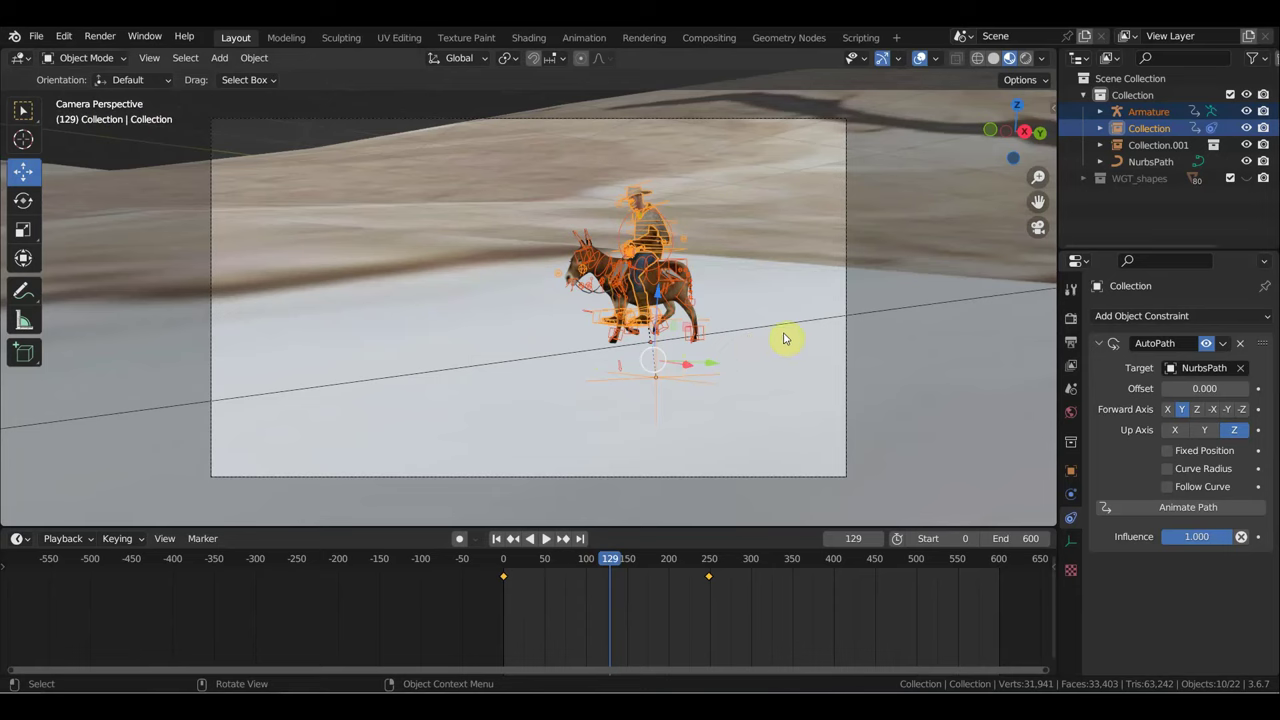
pyautogui.press('r')
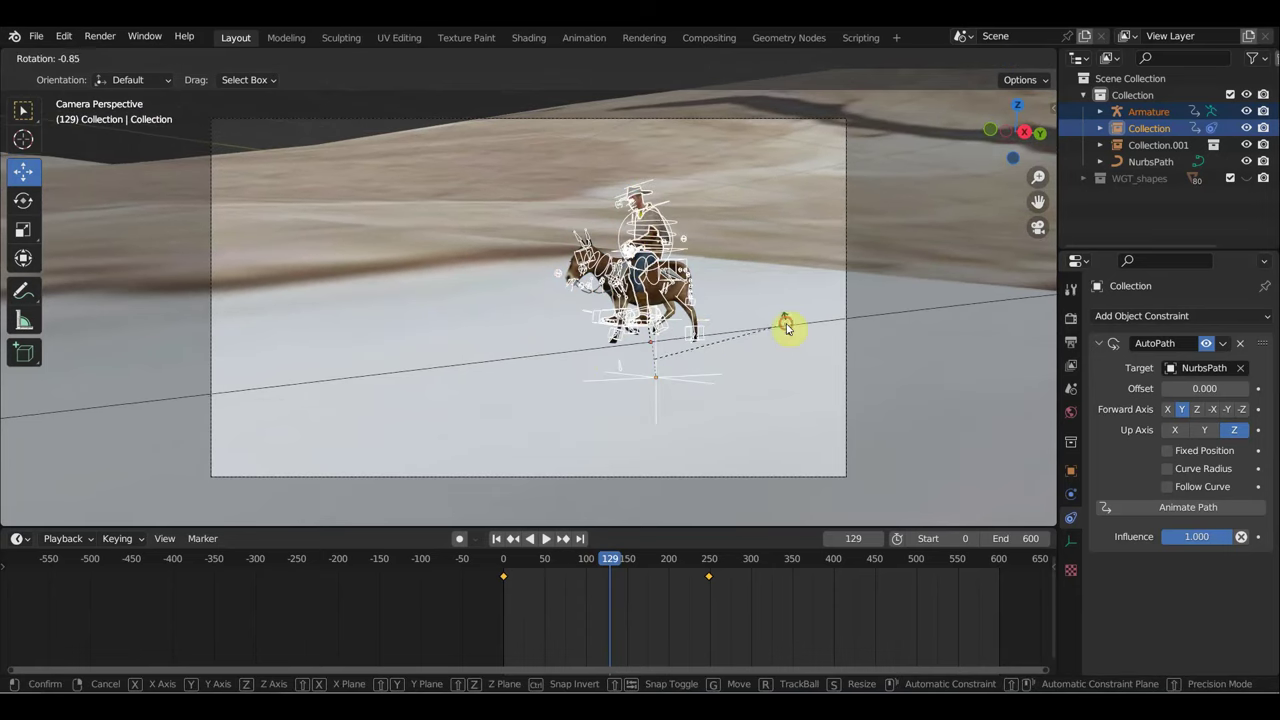
pyautogui.click(787, 329)
pyautogui.press('i')
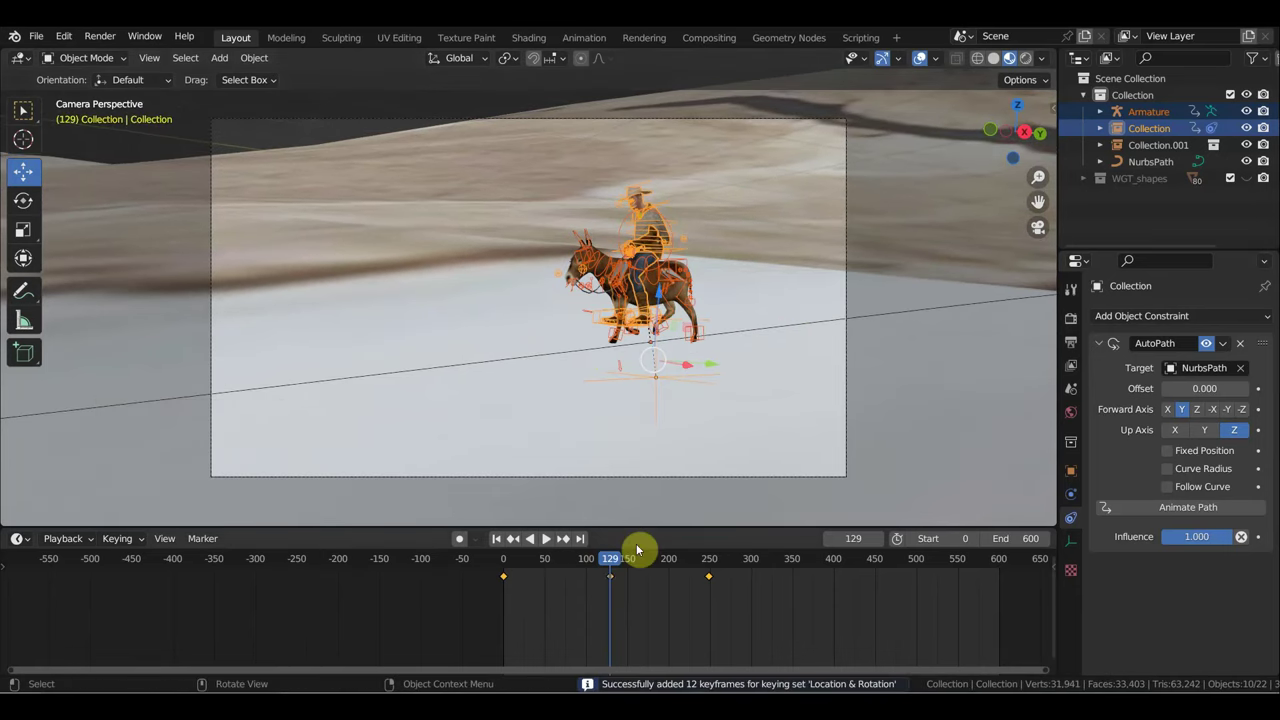
# Step: Play and scrub the animation to frame 446, then select the NurbsPath
pyautogui.press('space')
pyautogui.moveTo(635, 566); pyautogui.dragTo(871, 617)
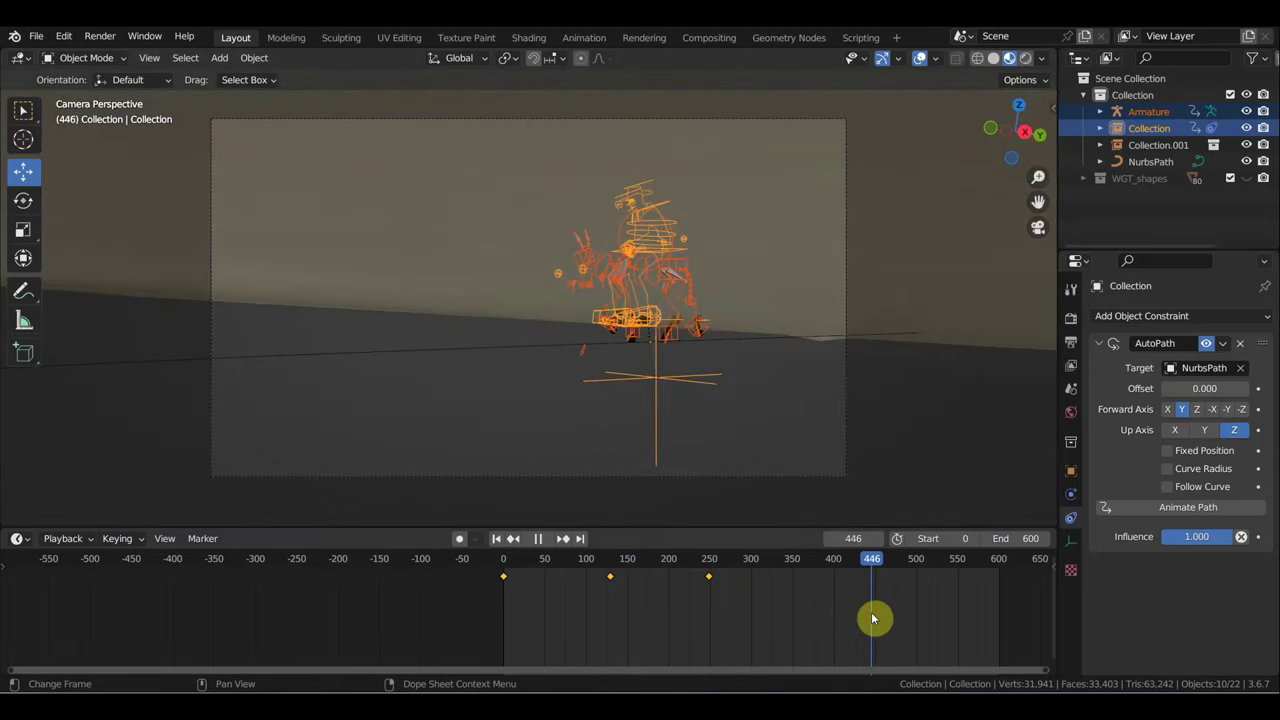
pyautogui.moveTo(747, 407)
pyautogui.mouseDown(button='middle')
pyautogui.moveTo(743, 426)
pyautogui.moveTo(693, 380)
pyautogui.mouseUp(button='middle')
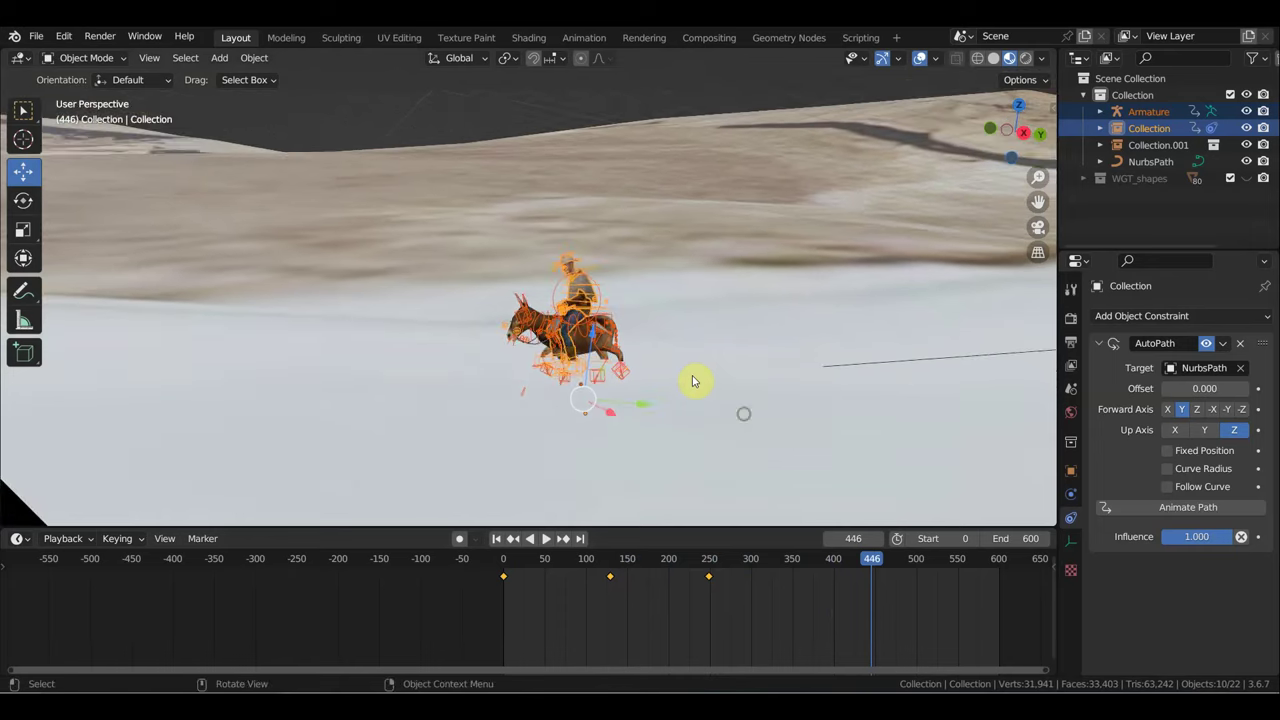
pyautogui.click(853, 367)
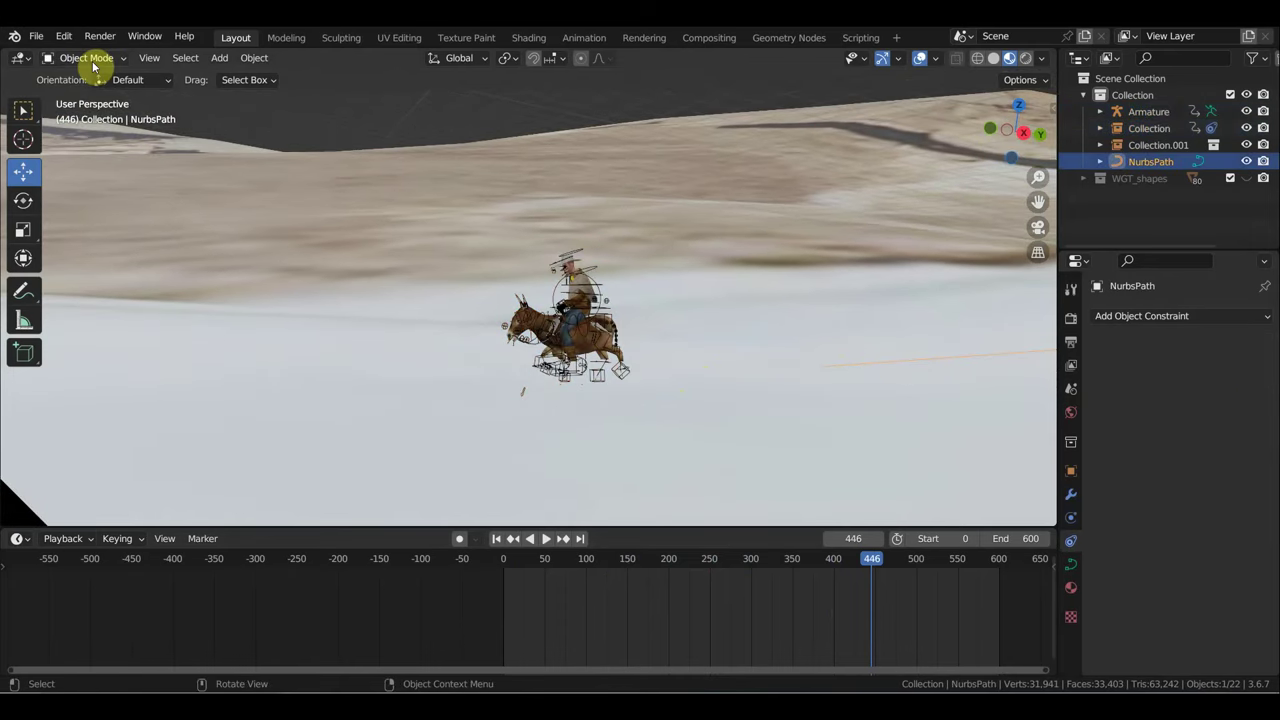
# Step: Edit the NurbsPath's points and lift the selected point near the donkey upward
pyautogui.click(76, 94)
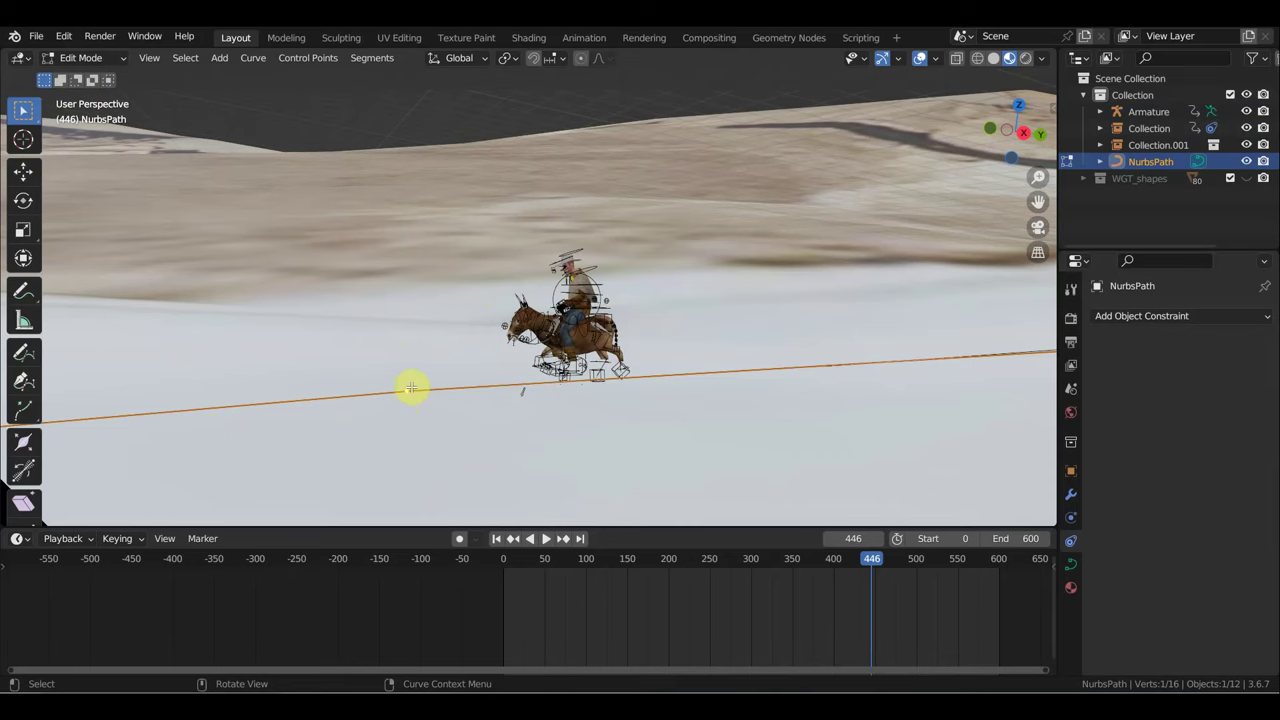
pyautogui.press('g')
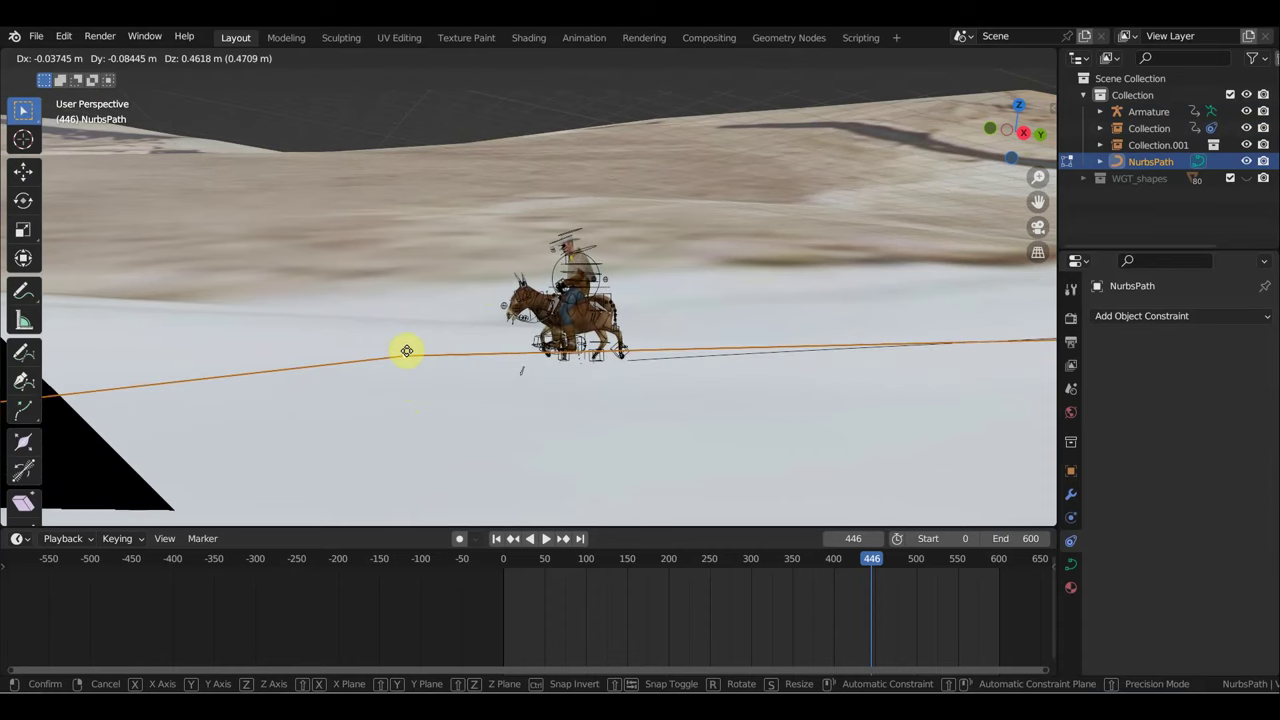
pyautogui.click(407, 348)
pyautogui.scroll(-2, 406, 346)
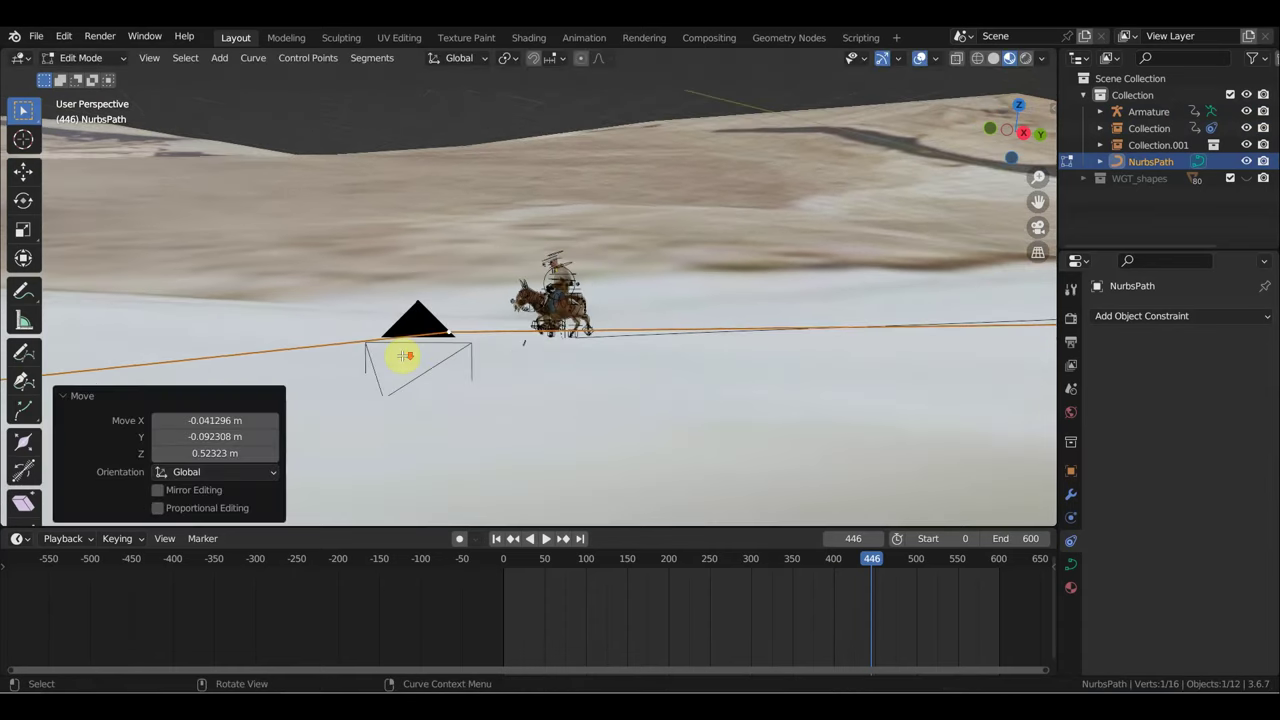
pyautogui.scroll(-2, 417, 360)
pyautogui.keyDown('ctrl'); pyautogui.scroll(1, 417, 360); pyautogui.keyUp('ctrl')
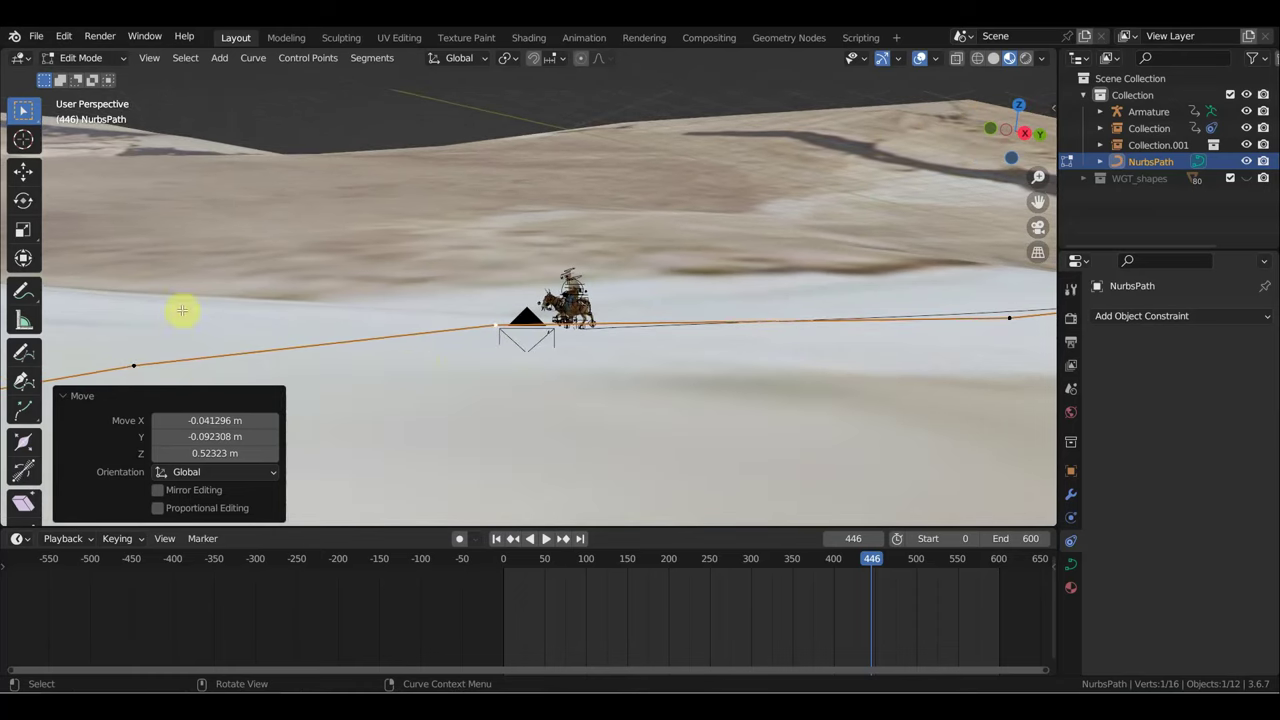
# Step: Lift another path point twice, the last move 0.20775 m along Z
pyautogui.click(131, 369)
pyautogui.press('g')
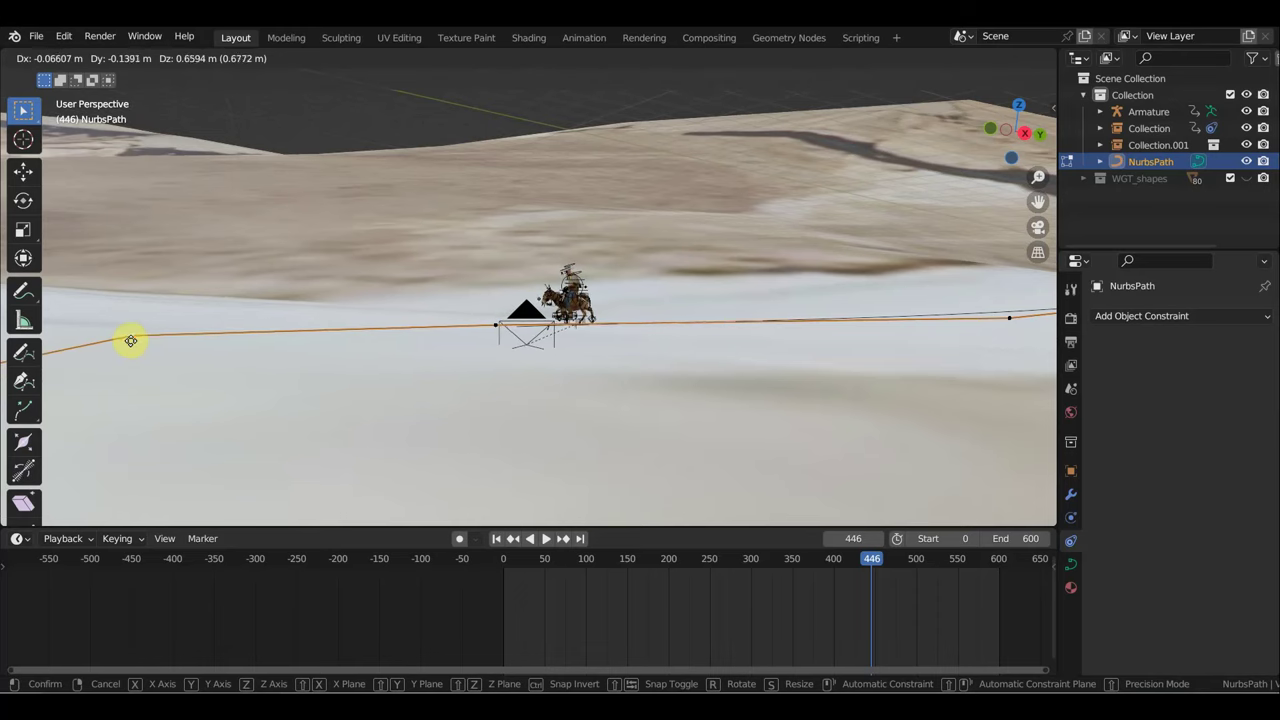
pyautogui.click(131, 341)
pyautogui.press('g')
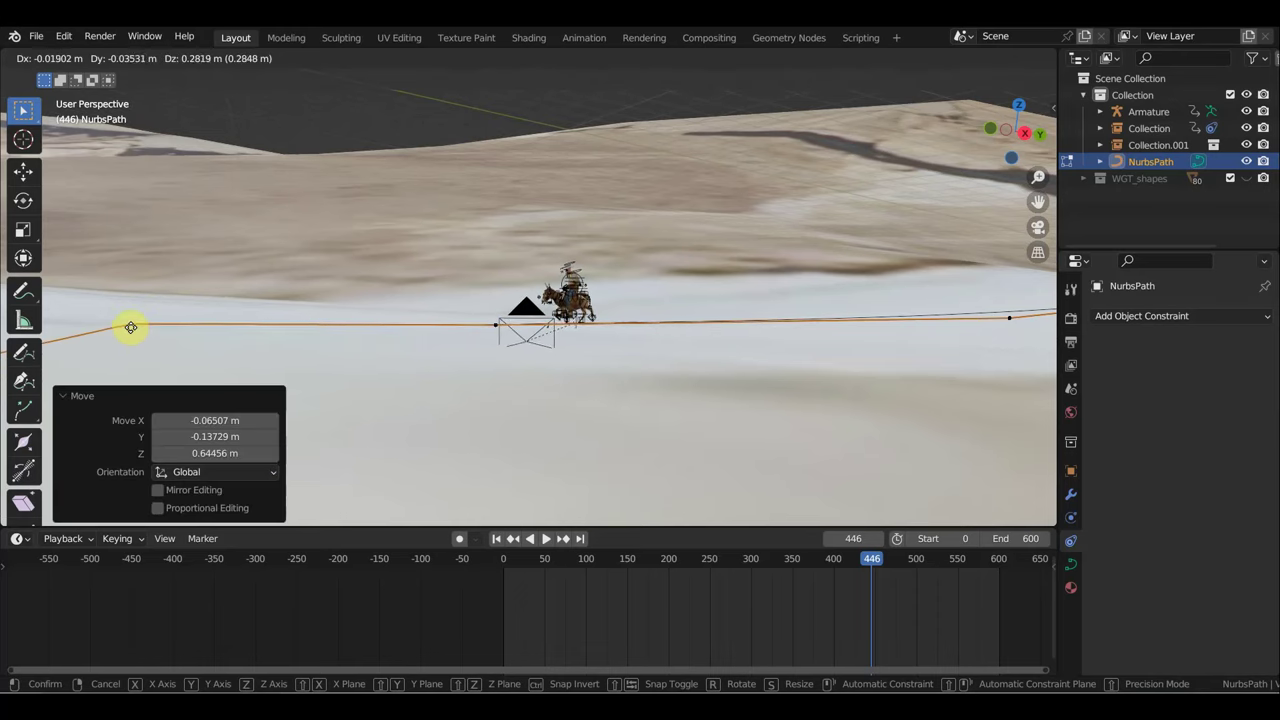
pyautogui.click(130, 328)
pyautogui.press('KP_0')
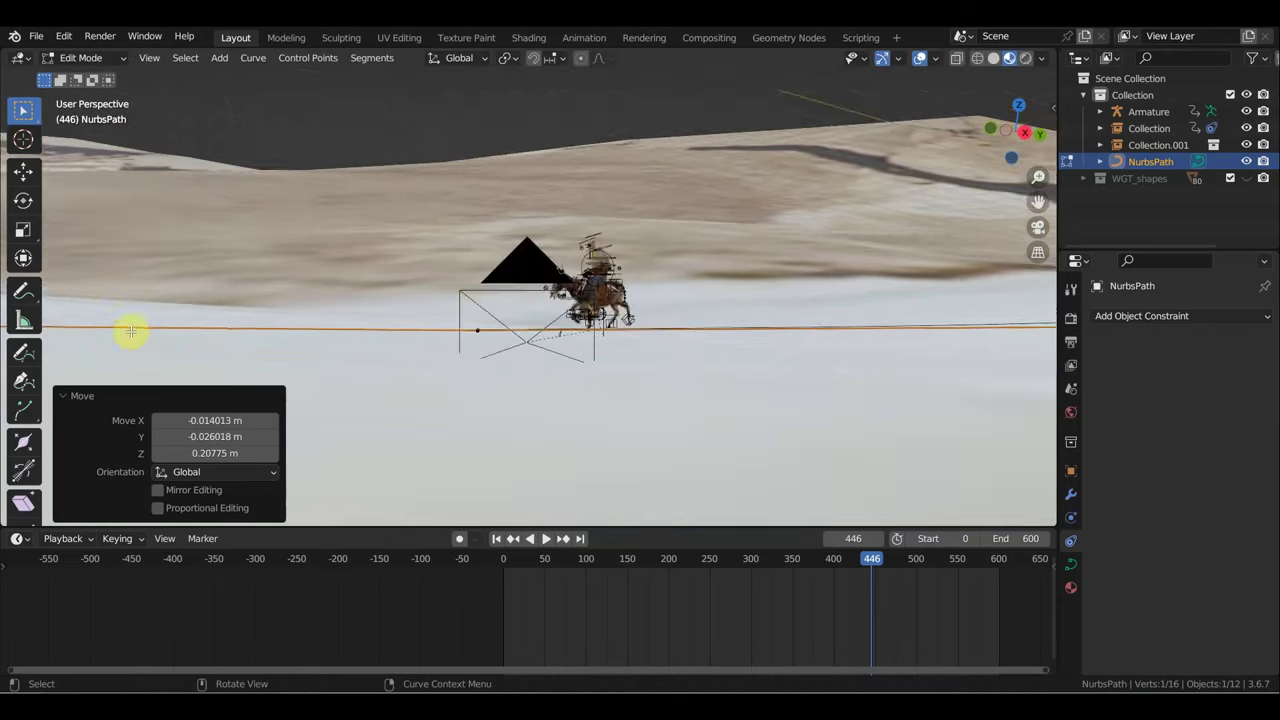
# Step: Play the donkey's ride and stop it at frame 480
pyautogui.press('space')
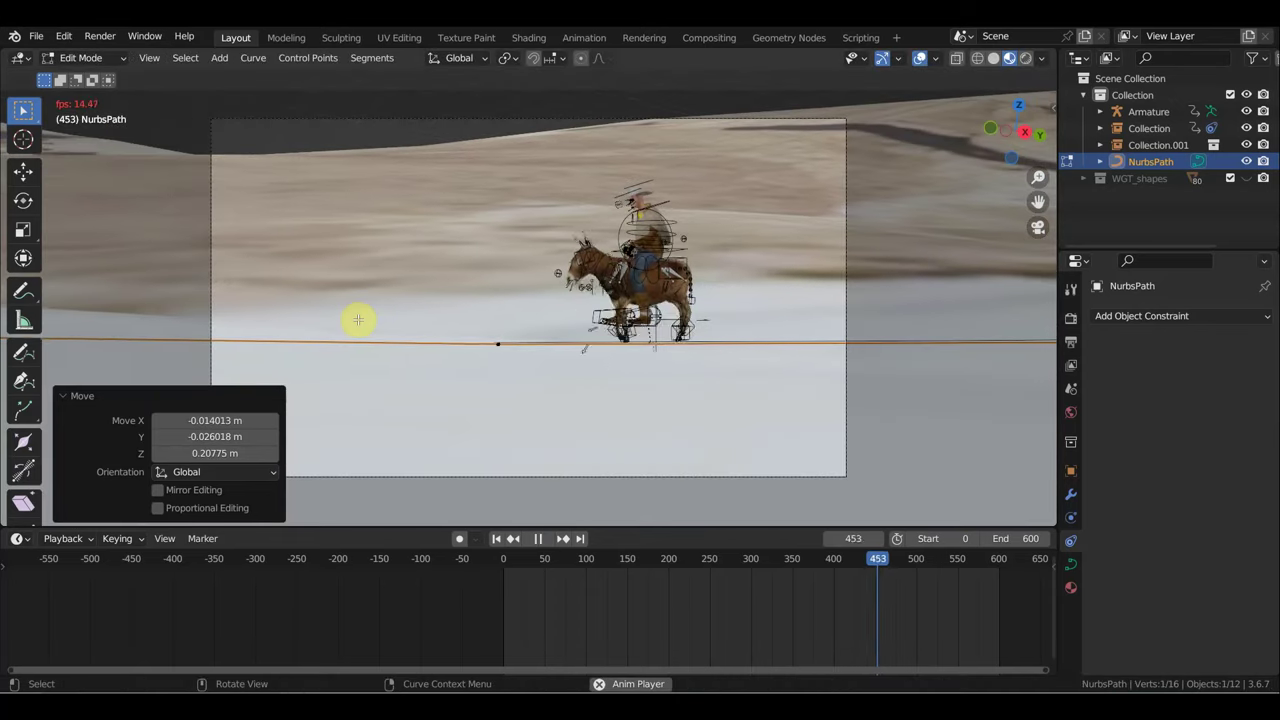
pyautogui.press('space')
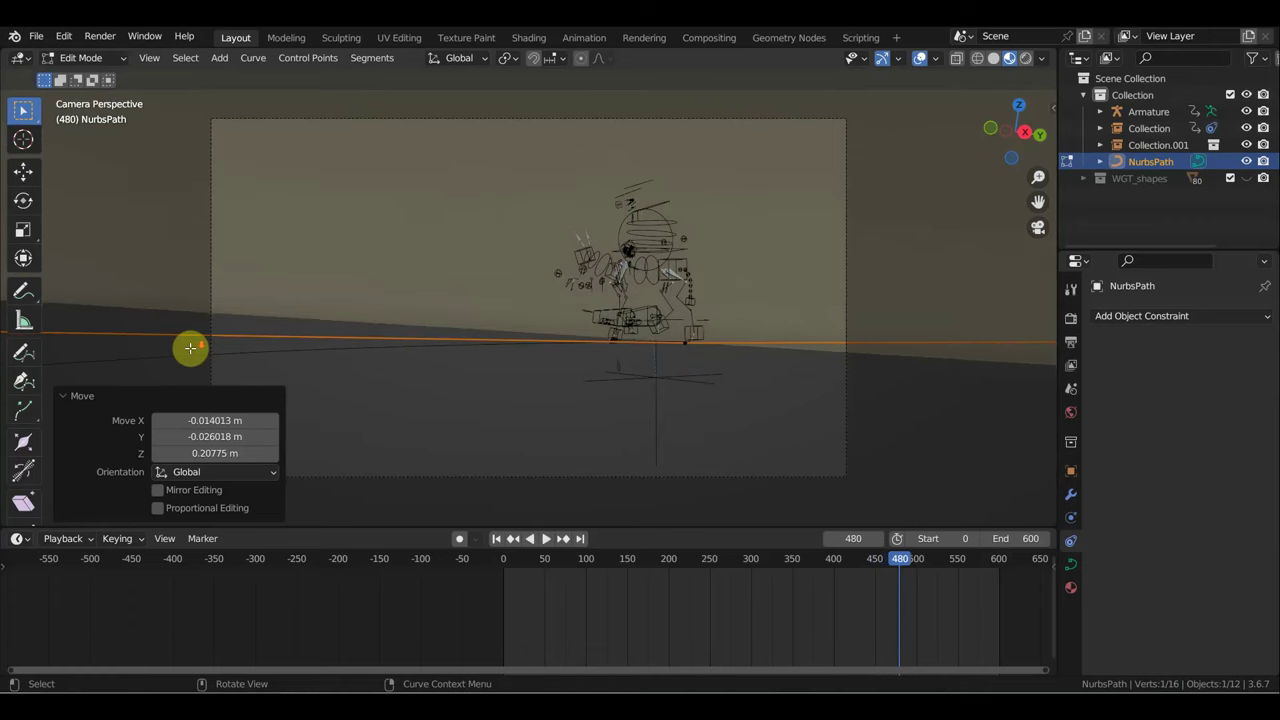
pyautogui.scroll(-1, 196, 349)
pyautogui.scroll(-3, 198, 349)
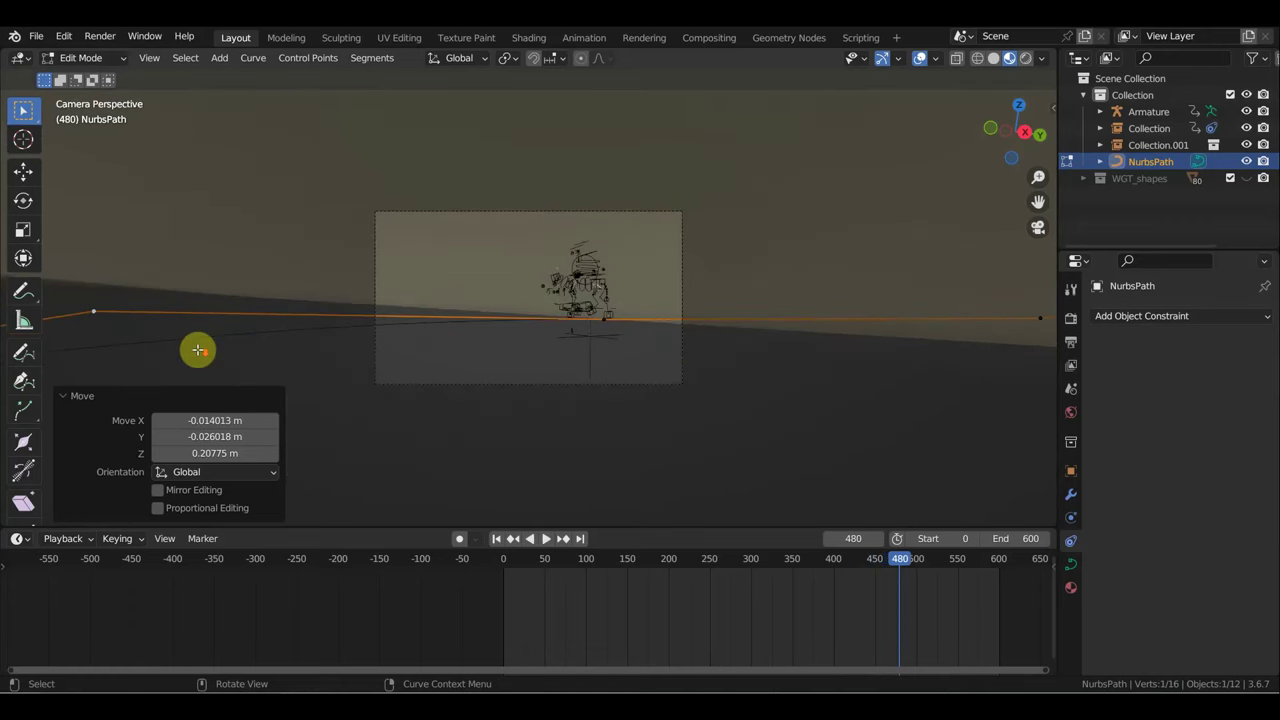
# Step: Raise the path's end point 0.55914 m along Z and orbit to check it over the terrain
pyautogui.click(91, 311)
pyautogui.press('g')
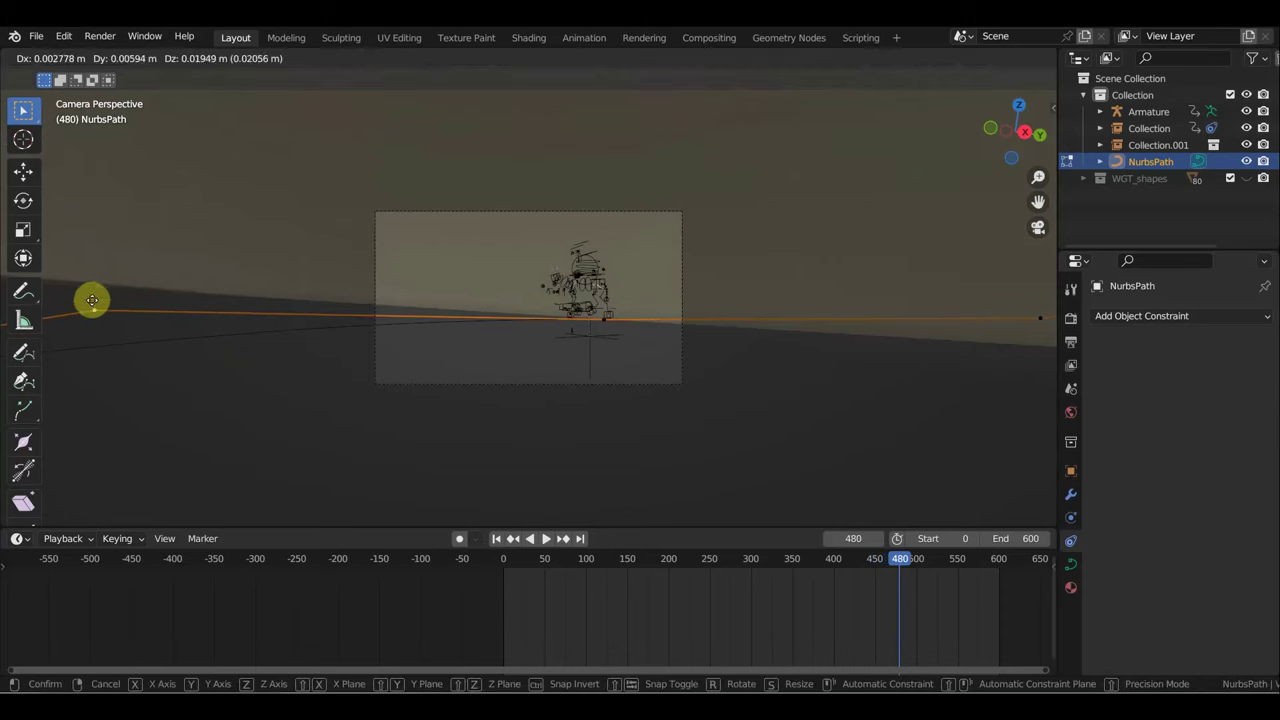
pyautogui.click(91, 268)
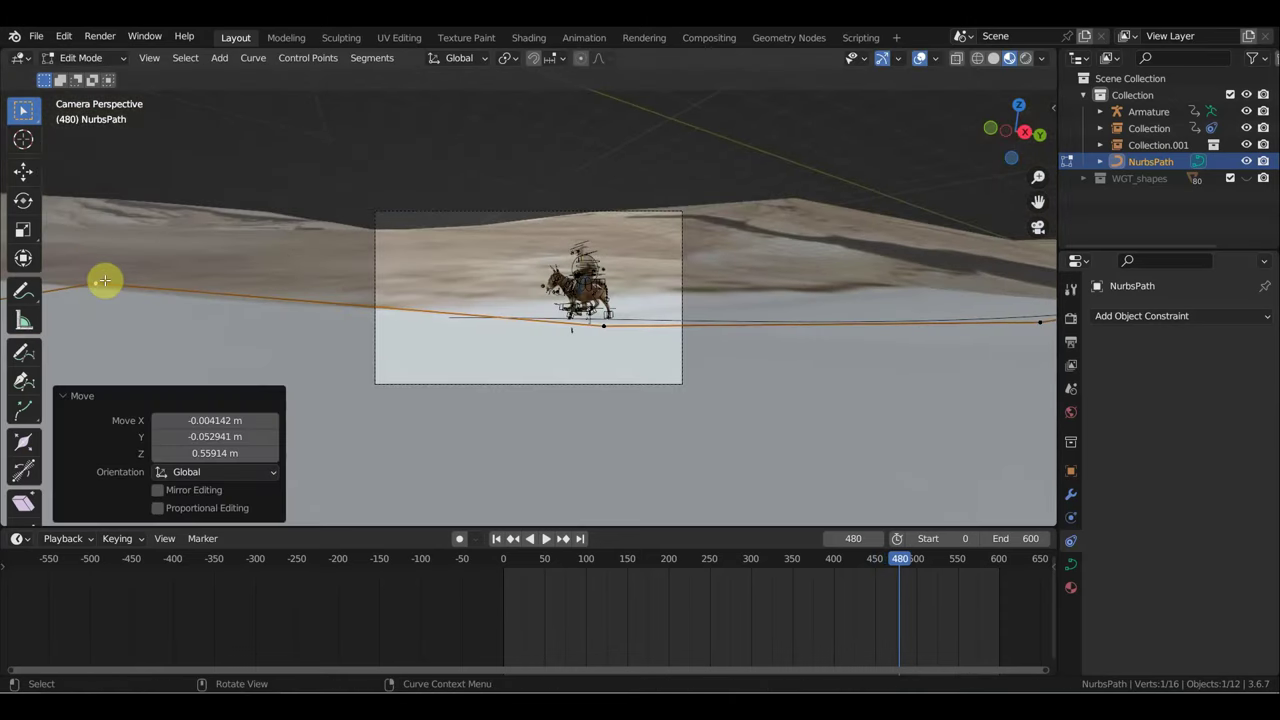
pyautogui.scroll(-2, 105, 285)
pyautogui.scroll(-1, 95, 315)
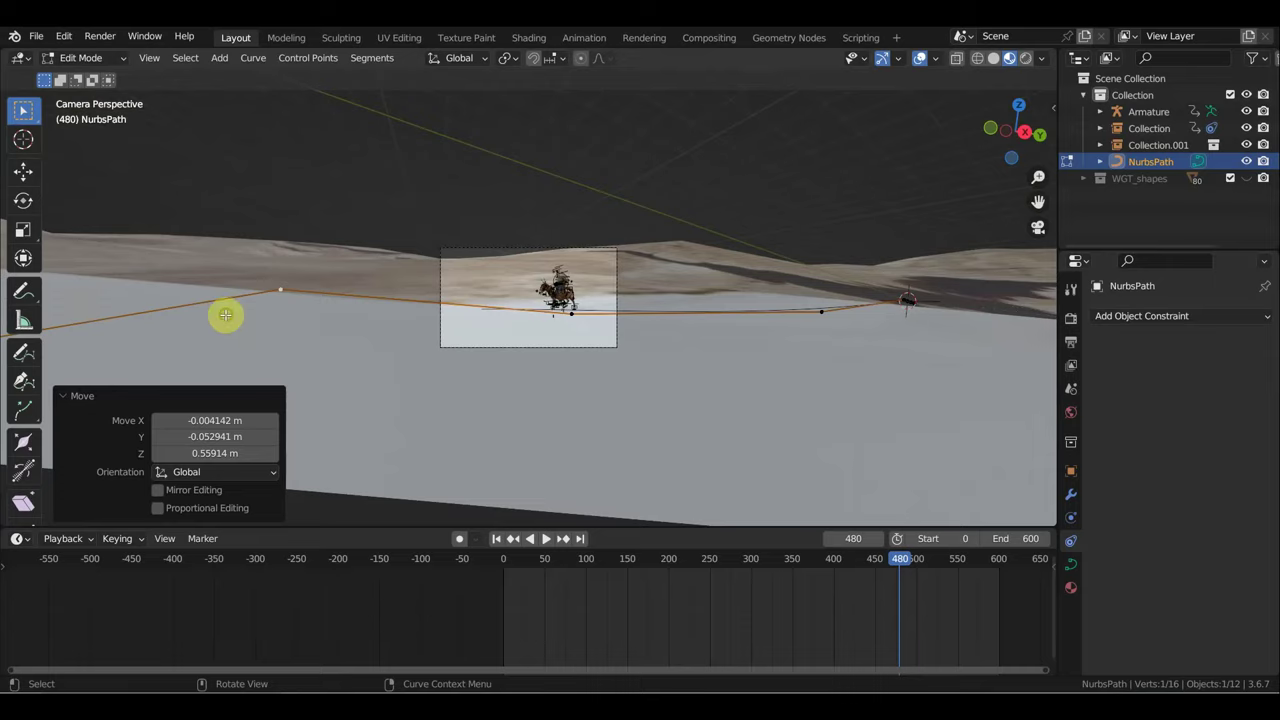
pyautogui.moveTo(223, 314); pyautogui.dragTo(404, 372, button='middle')
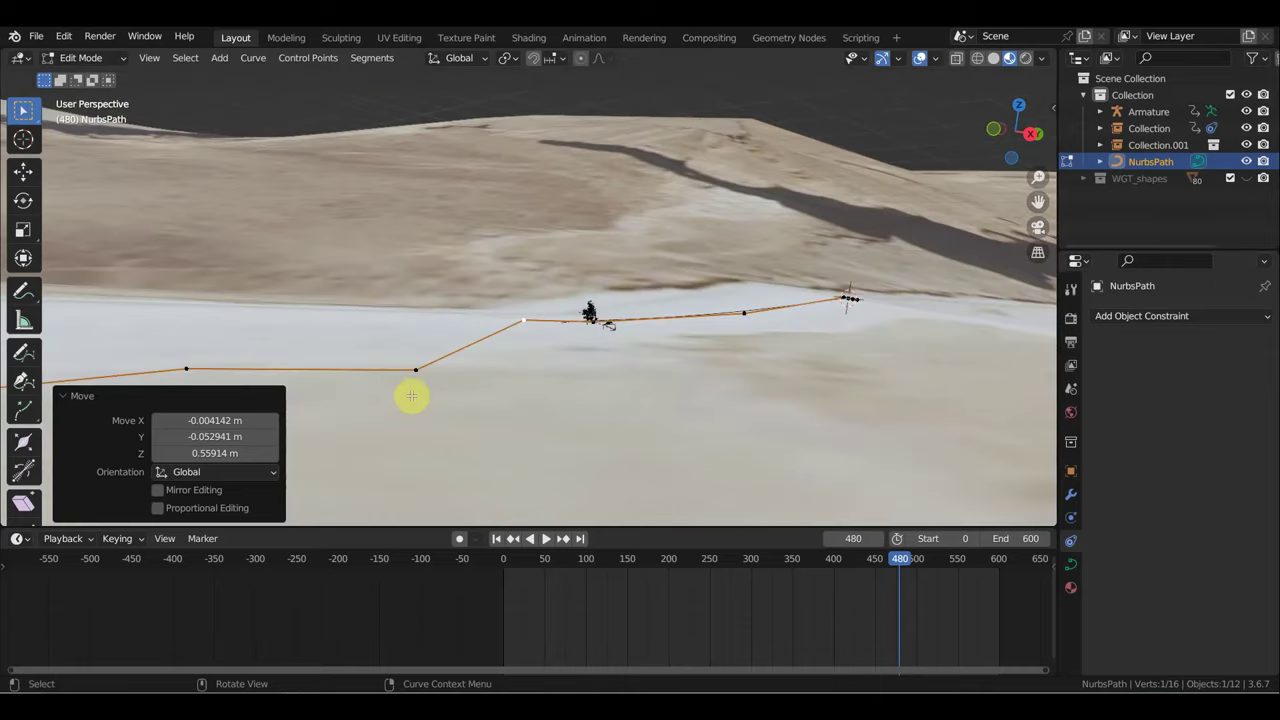
# Step: Raise the two path points to the left of the donkey
pyautogui.click(414, 367)
pyautogui.press('g')
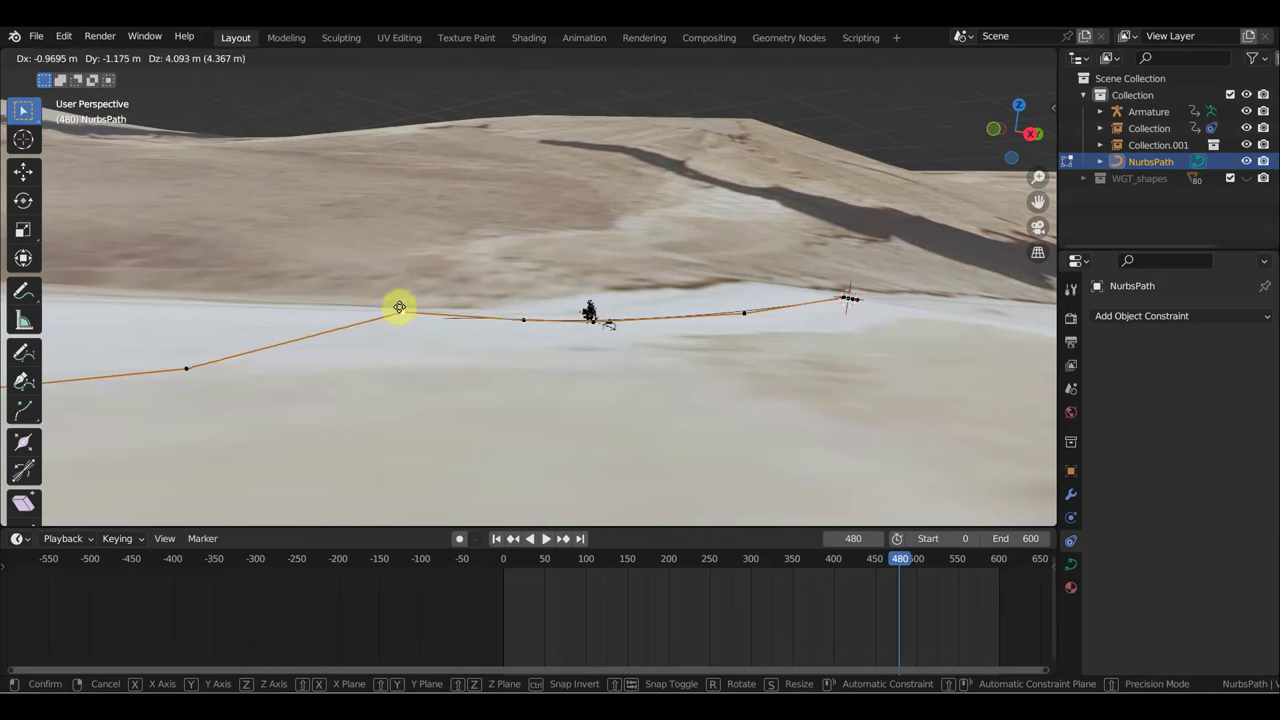
pyautogui.click(399, 306)
pyautogui.click(183, 367)
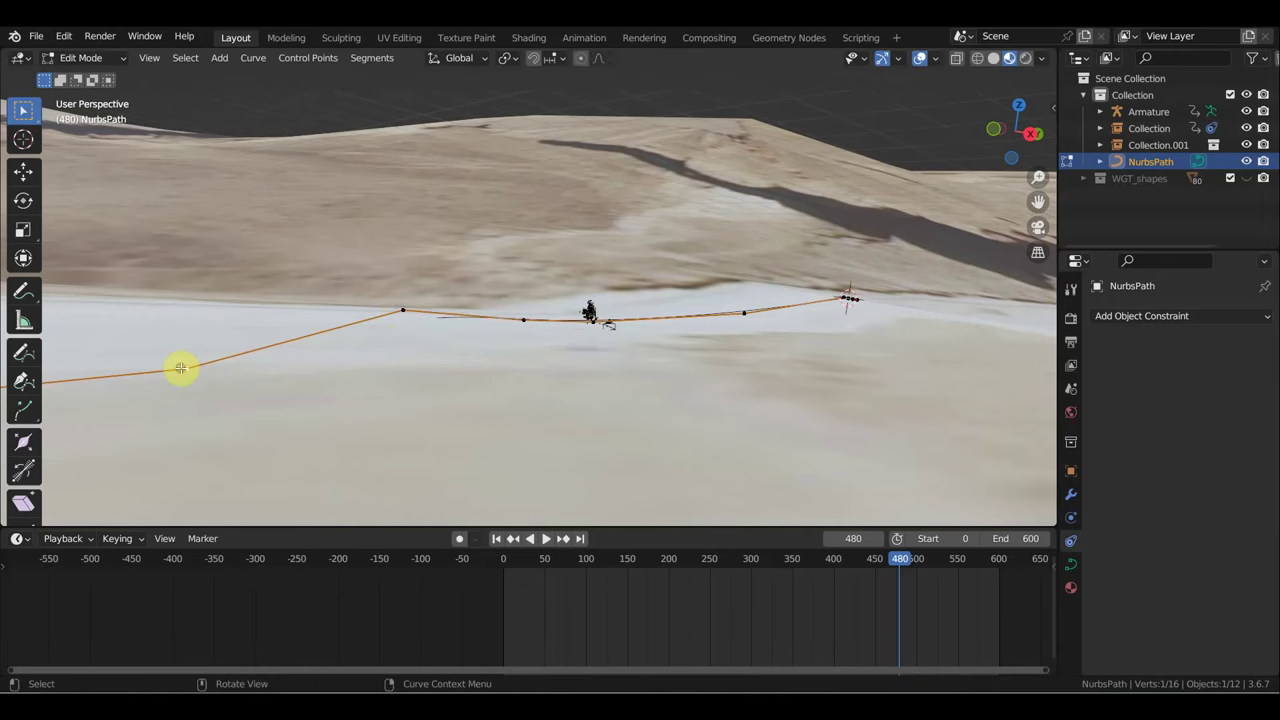
pyautogui.press('g')
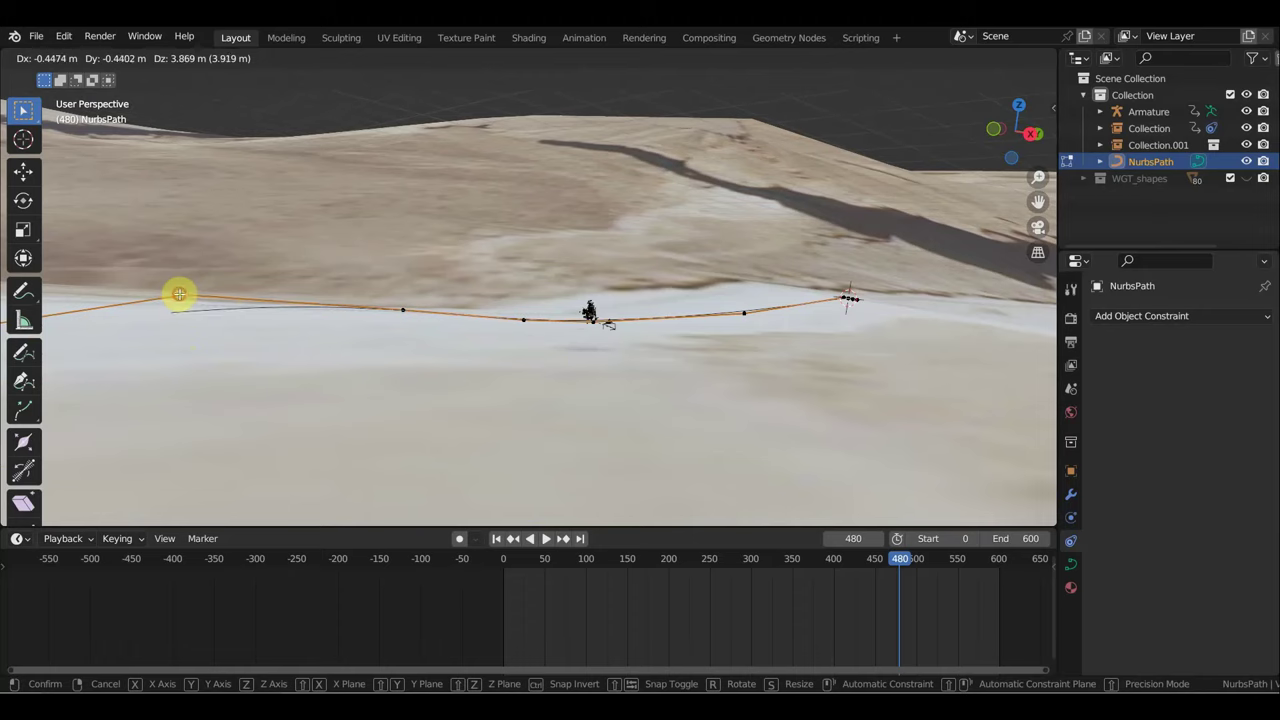
pyautogui.click(179, 294)
pyautogui.scroll(-3, 221, 333)
pyautogui.scroll(3, 264, 325)
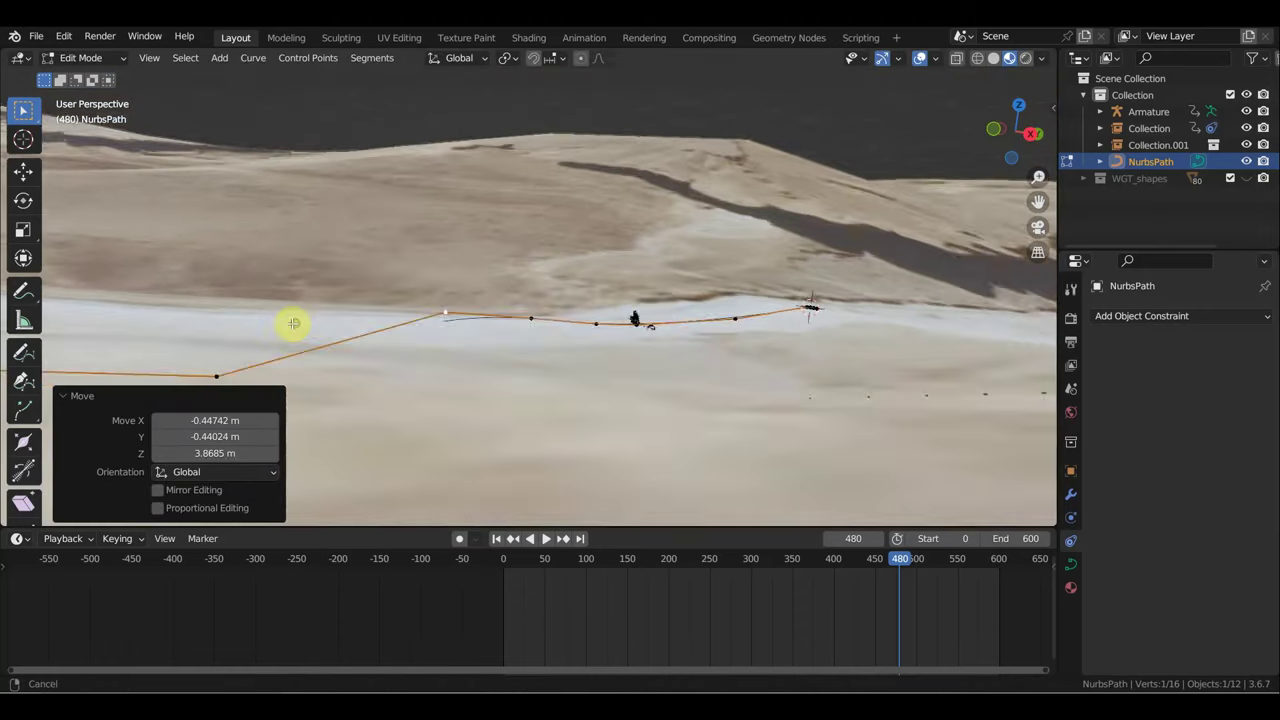
pyautogui.moveTo(291, 323)
pyautogui.mouseDown(button='middle')
pyautogui.moveTo(480, 343)
pyautogui.moveTo(477, 383)
pyautogui.mouseUp(button='middle')
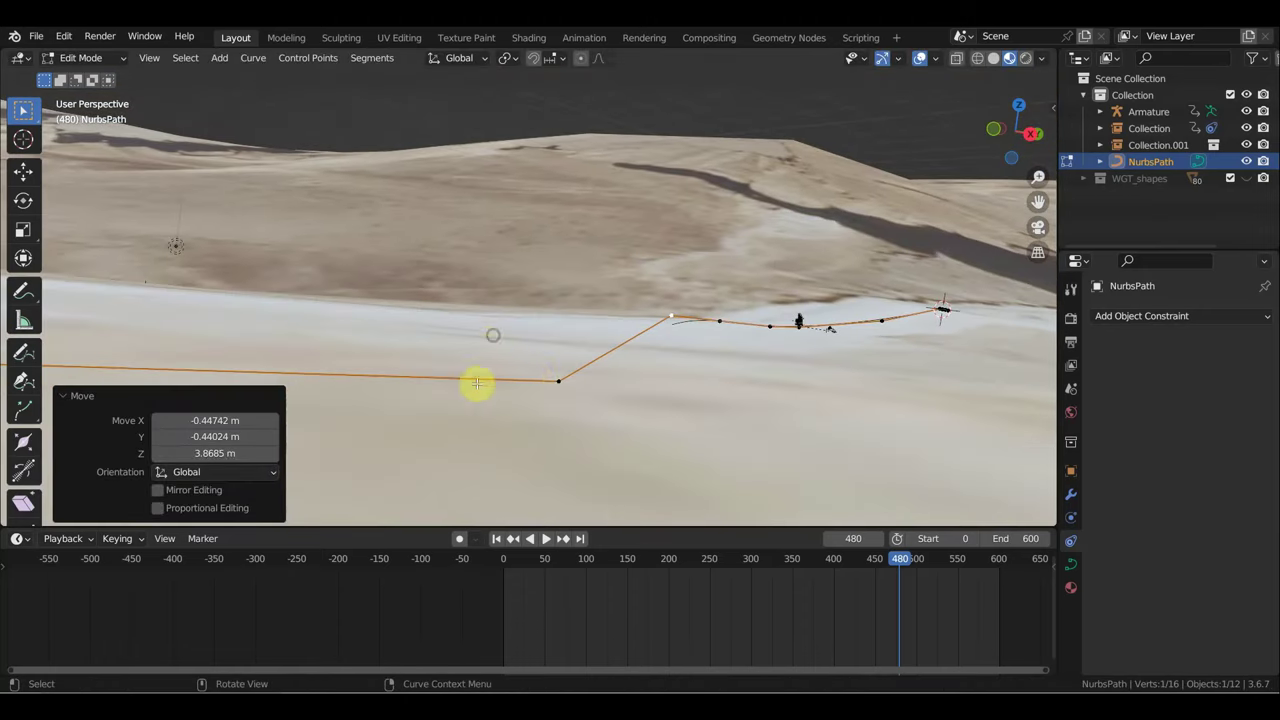
# Step: Lift the two low path points near the centre of the path
pyautogui.click(555, 380)
pyautogui.press('g')
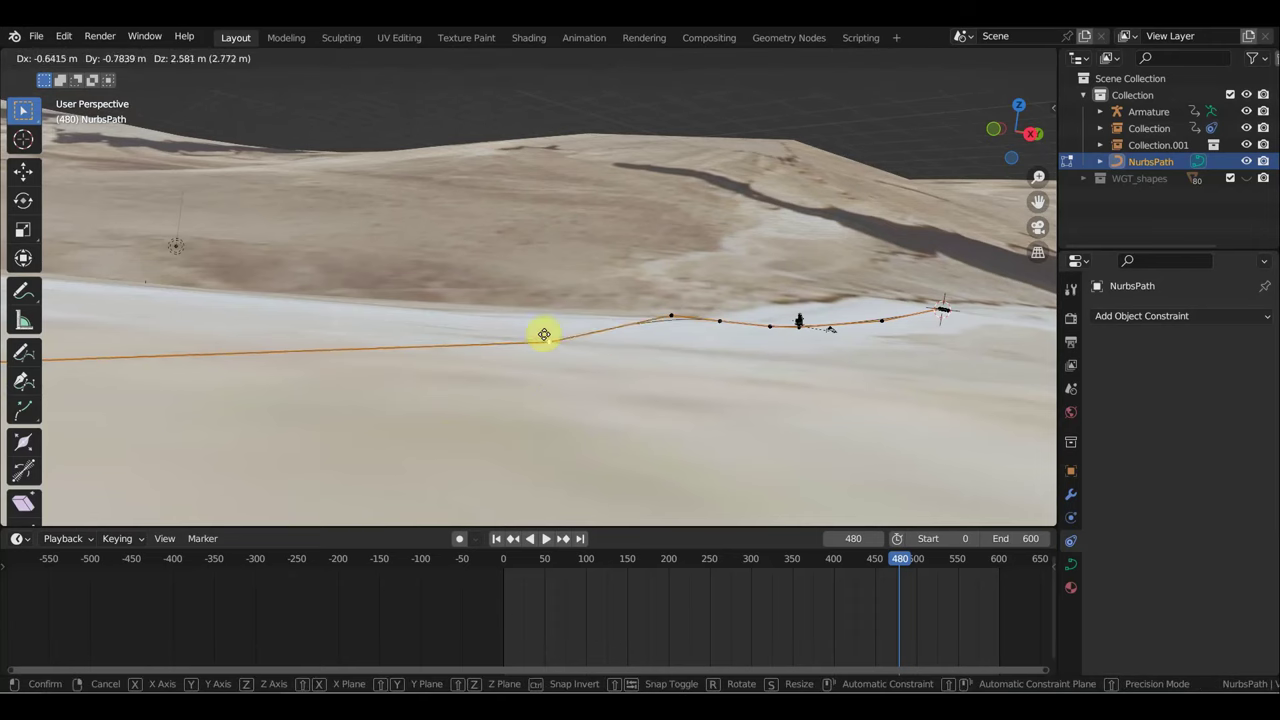
pyautogui.click(542, 309)
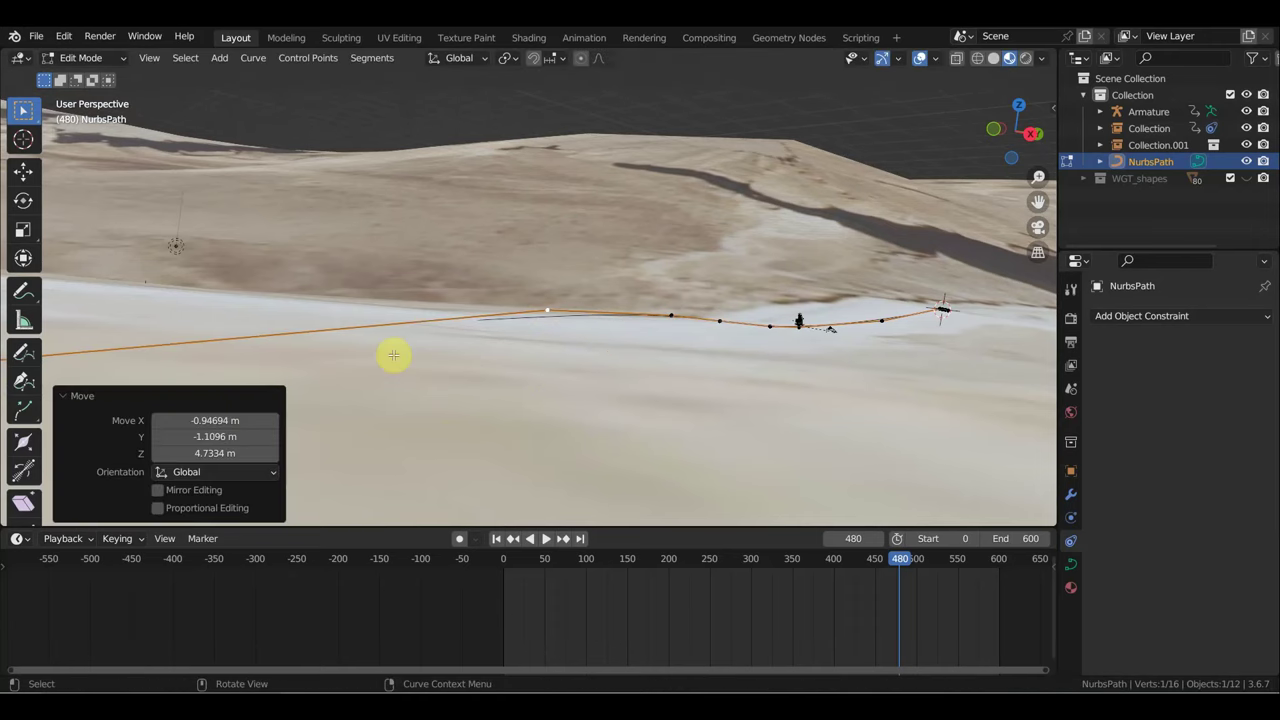
pyautogui.moveTo(344, 354); pyautogui.dragTo(534, 352, button='middle')
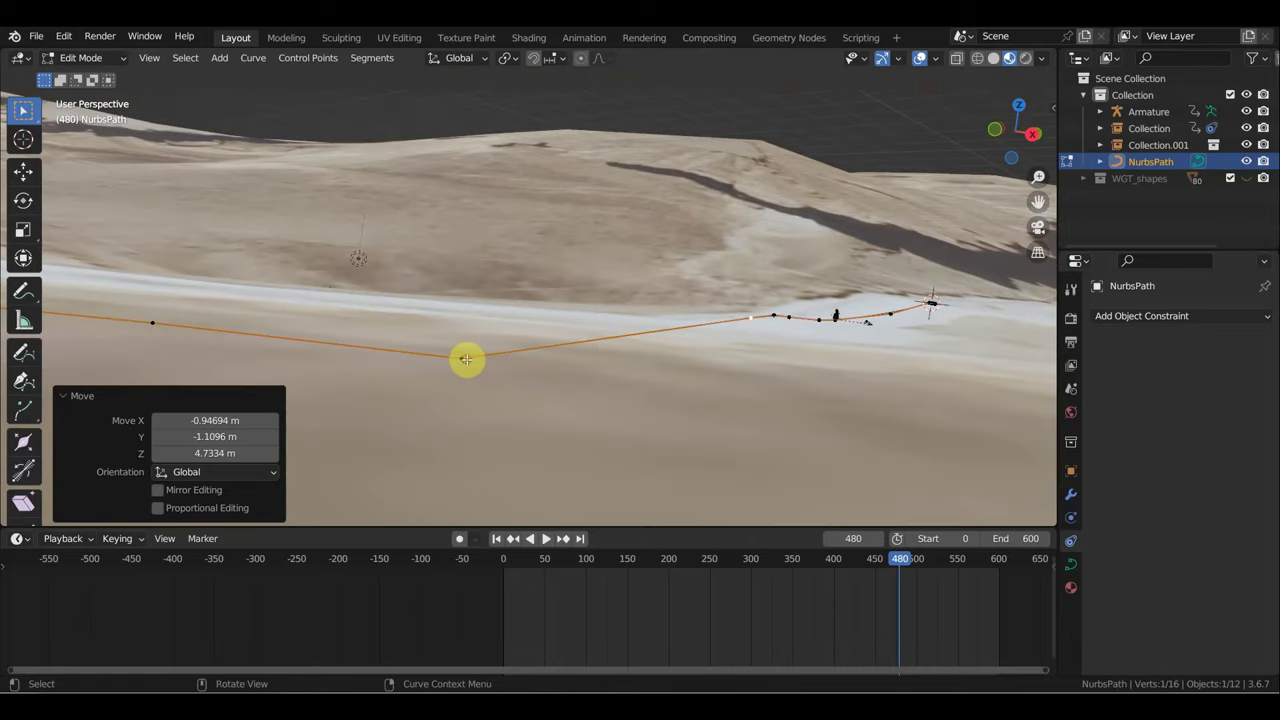
pyautogui.click(466, 357)
pyautogui.press('g')
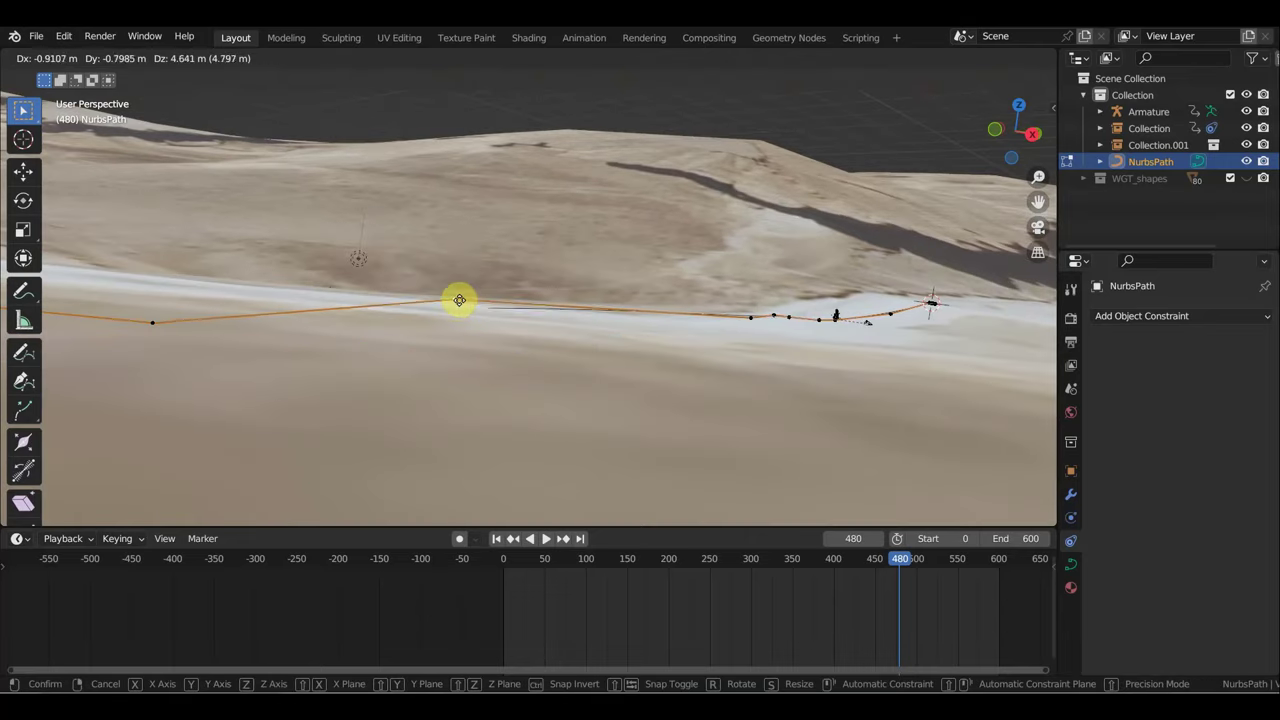
pyautogui.click(458, 294)
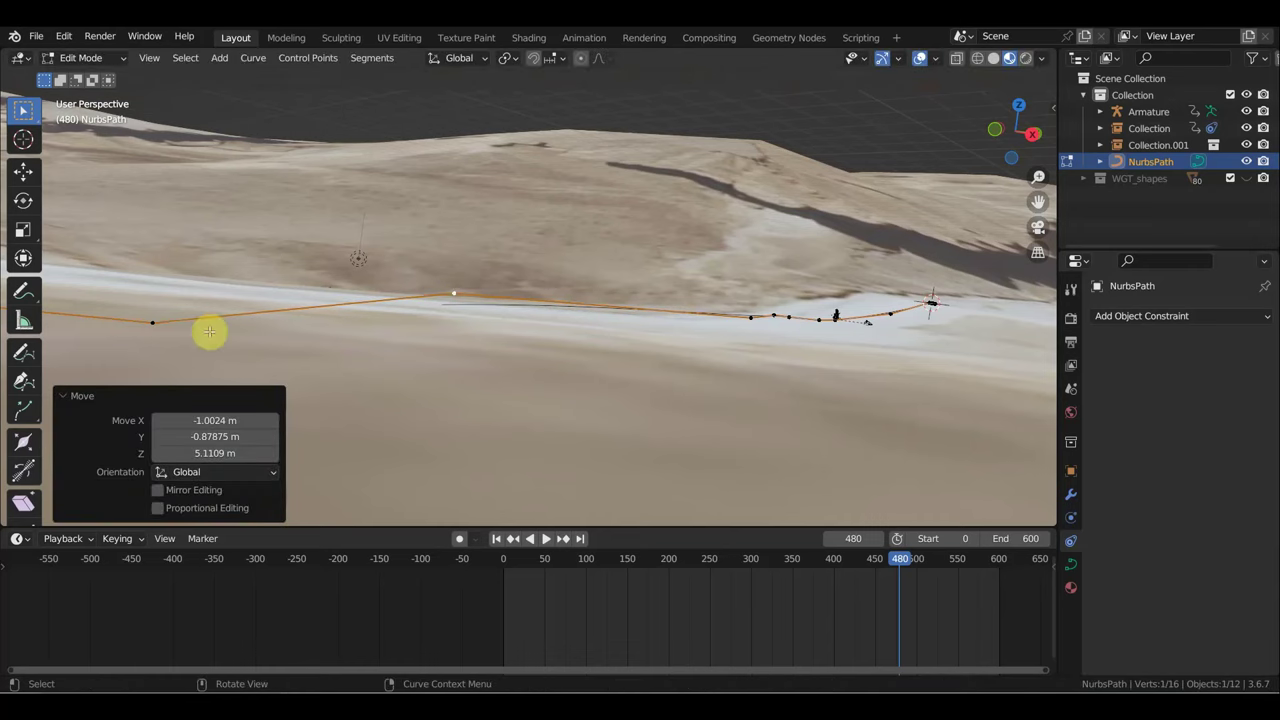
# Step: Raise the left-stretch path points so the path climbs the hillside, the last move 3.1349 m
pyautogui.click(153, 321)
pyautogui.press('g')
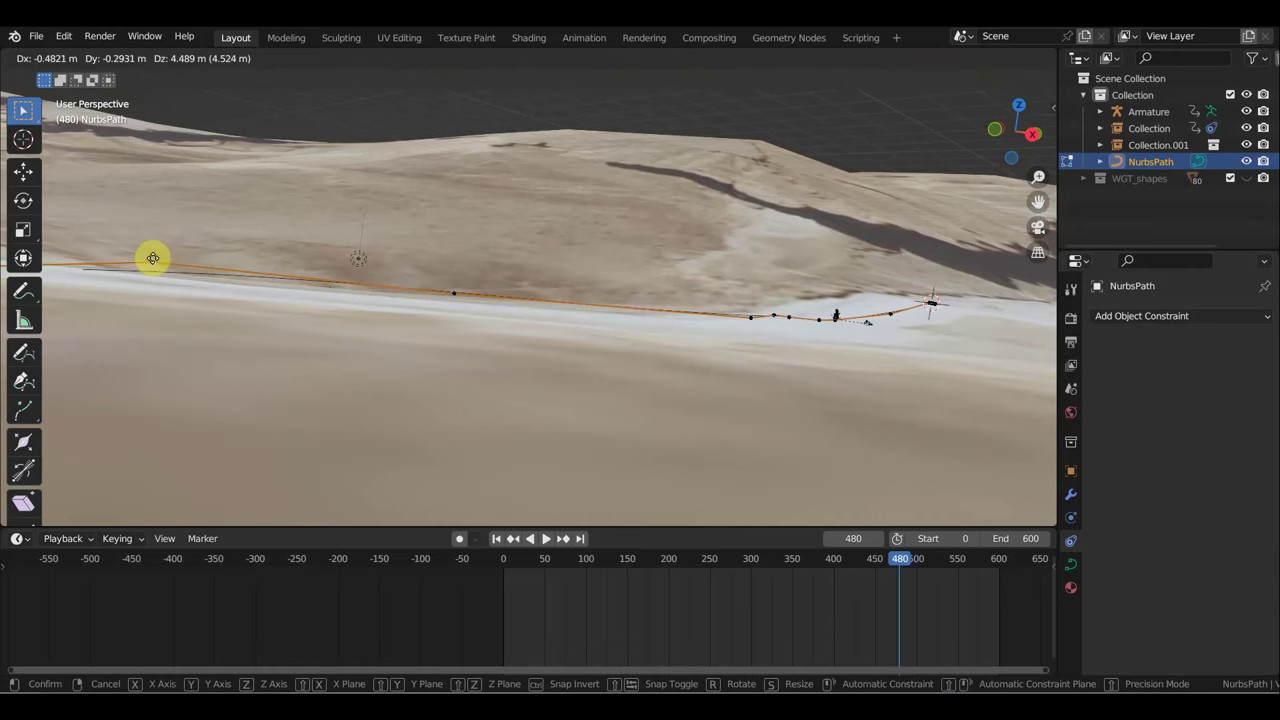
pyautogui.click(243, 263)
pyautogui.moveTo(263, 263); pyautogui.dragTo(385, 295, button='middle')
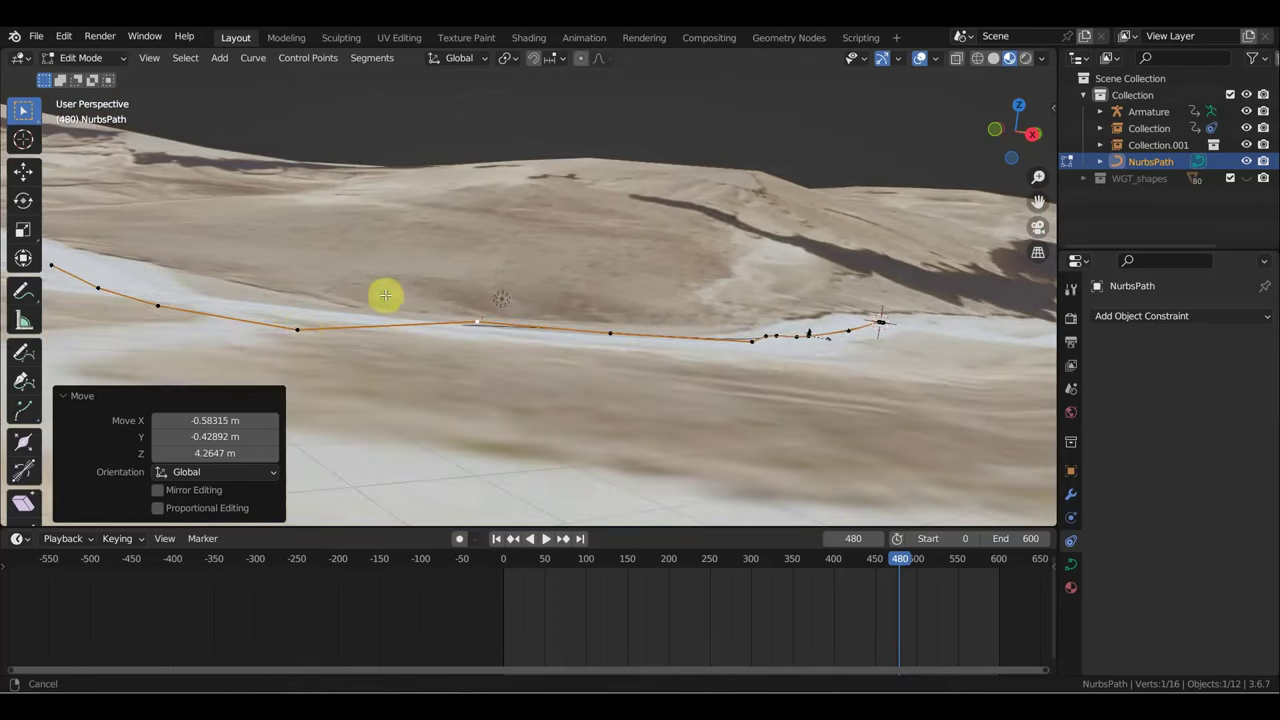
pyautogui.click(295, 330)
pyautogui.press('g')
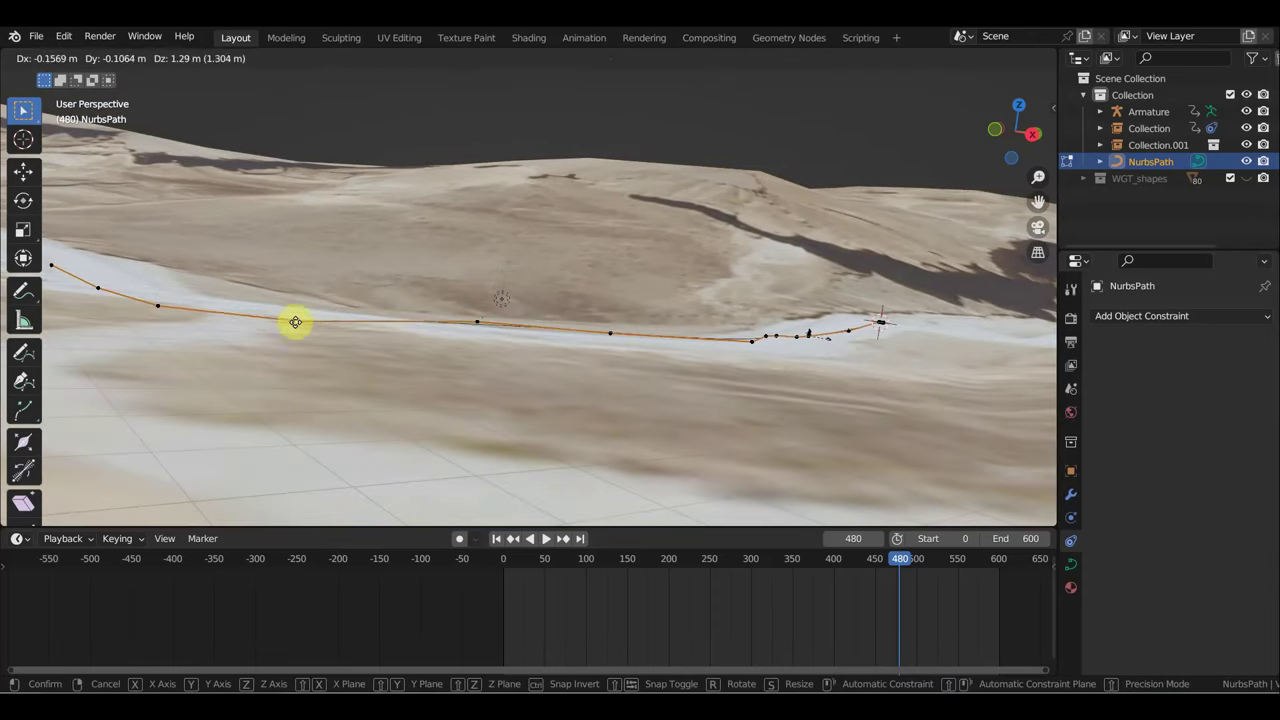
pyautogui.click(295, 301)
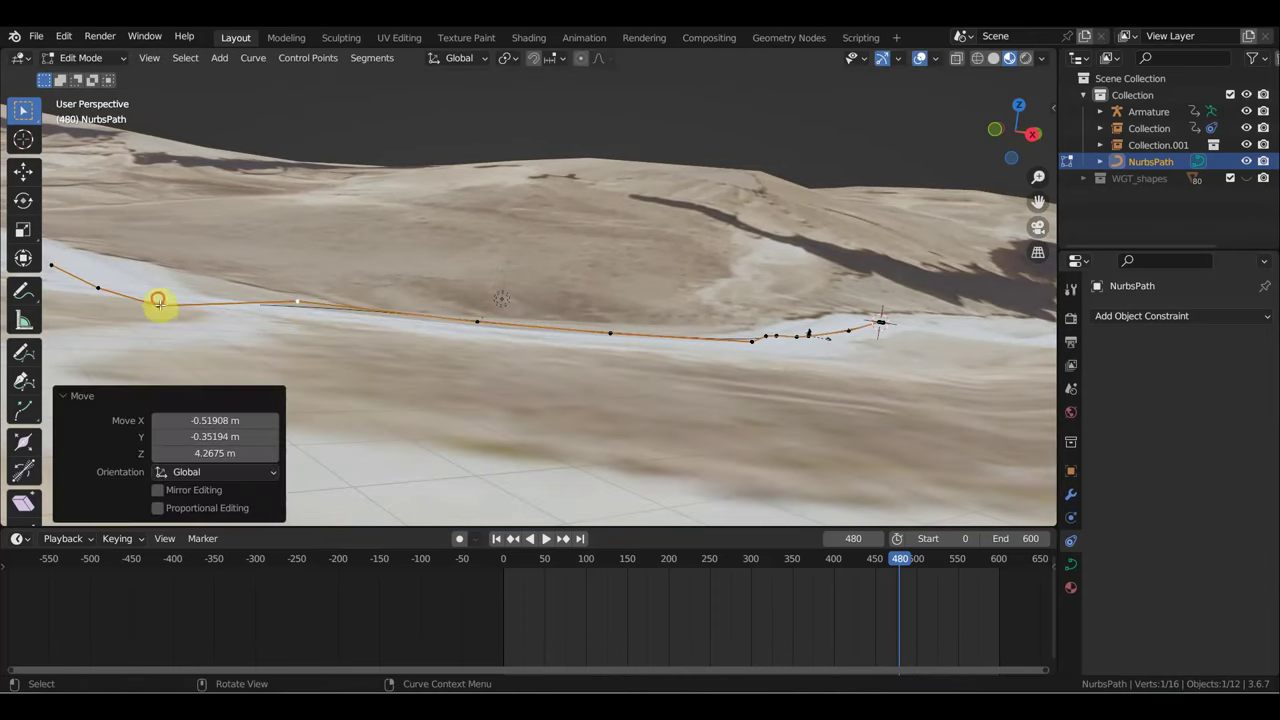
pyautogui.click(158, 301)
pyautogui.press('g')
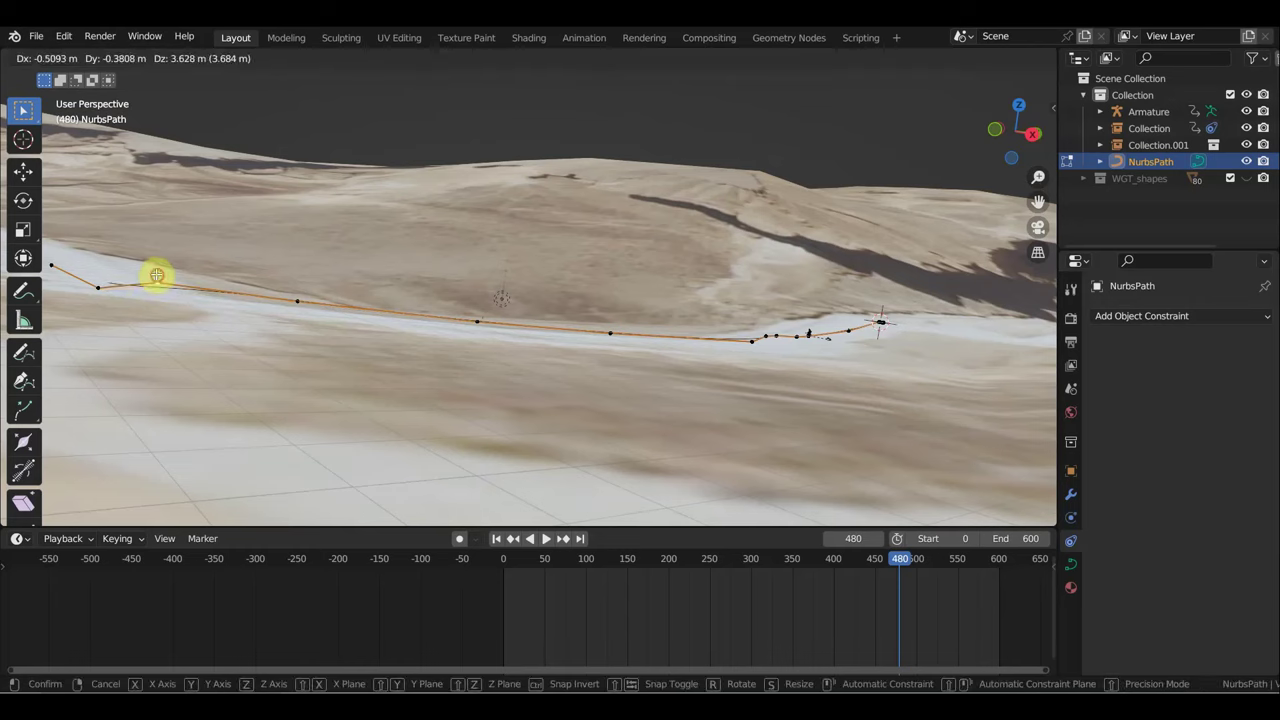
pyautogui.click(157, 275)
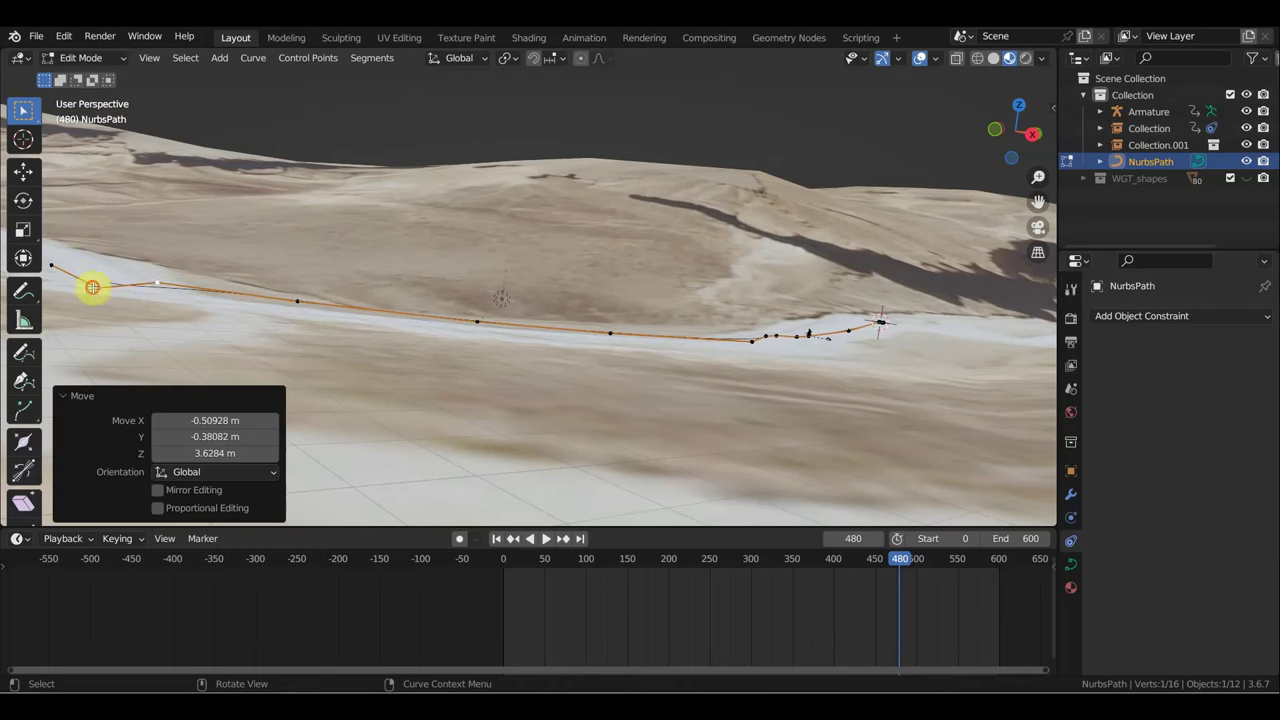
pyautogui.click(92, 287)
# Step: Move three more path points down onto the terrain
pyautogui.press('g')
pyautogui.click(92, 269)
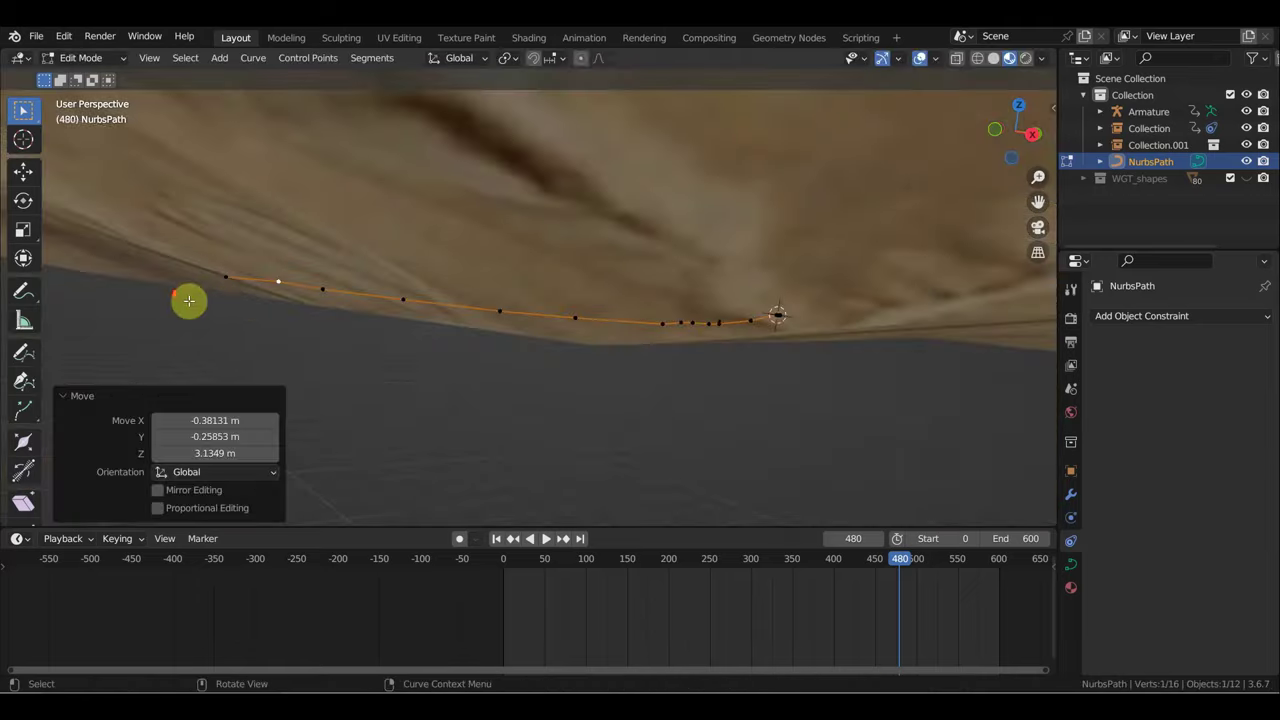
pyautogui.scroll(-2, 288, 301)
pyautogui.moveTo(288, 301); pyautogui.dragTo(308, 303, button='middle')
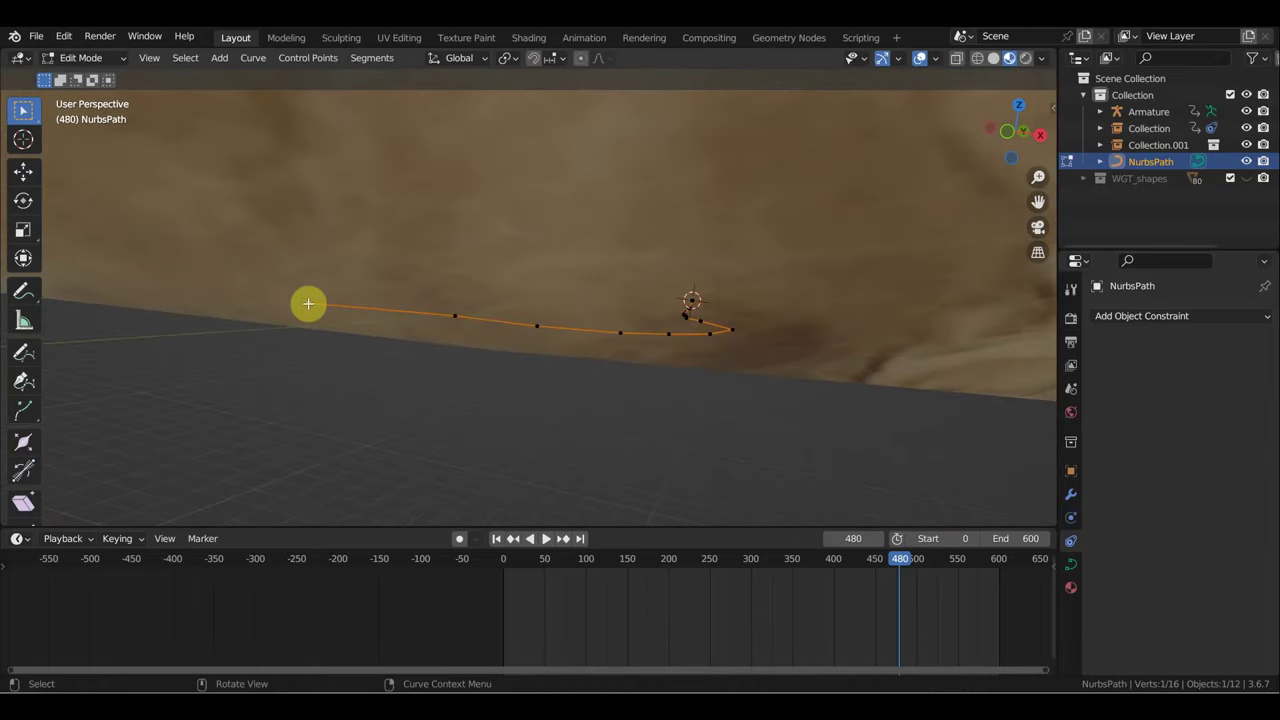
pyautogui.press('g')
pyautogui.click(307, 282)
pyautogui.moveTo(306, 281)
pyautogui.mouseDown(button='middle')
pyautogui.moveTo(305, 308)
pyautogui.moveTo(263, 337)
pyautogui.mouseUp(button='middle')
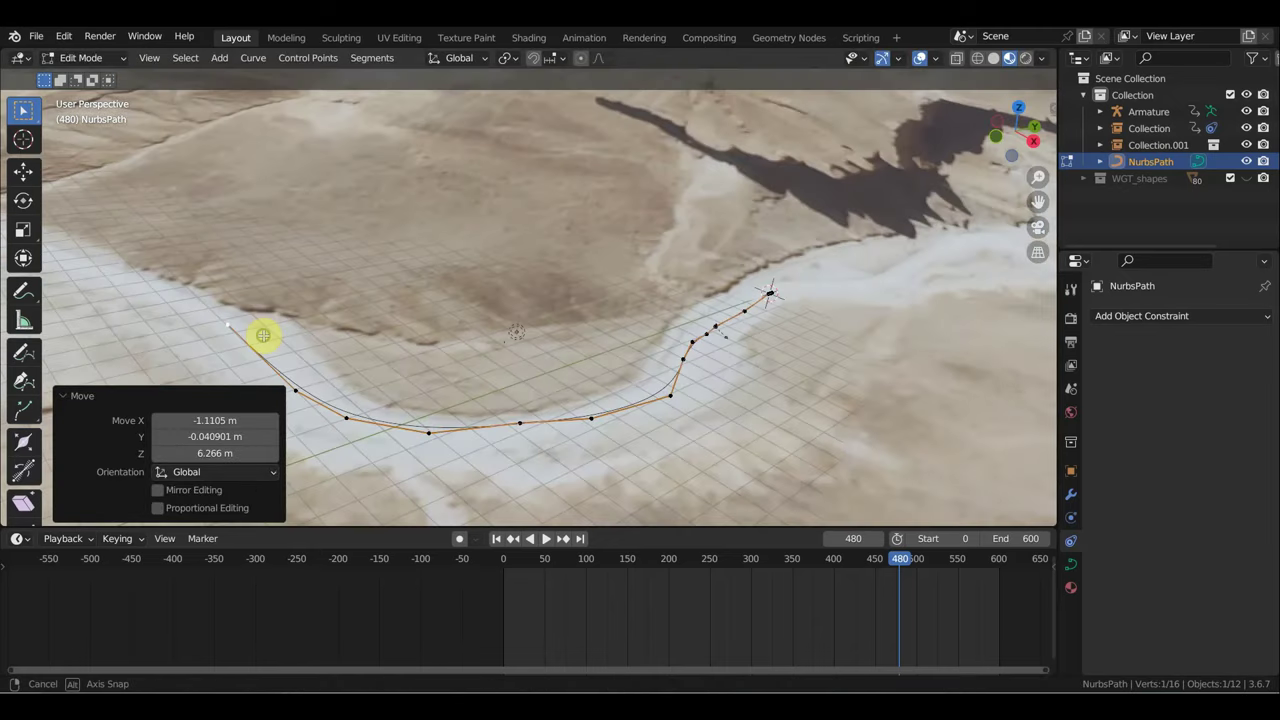
pyautogui.press('g')
pyautogui.click(275, 318)
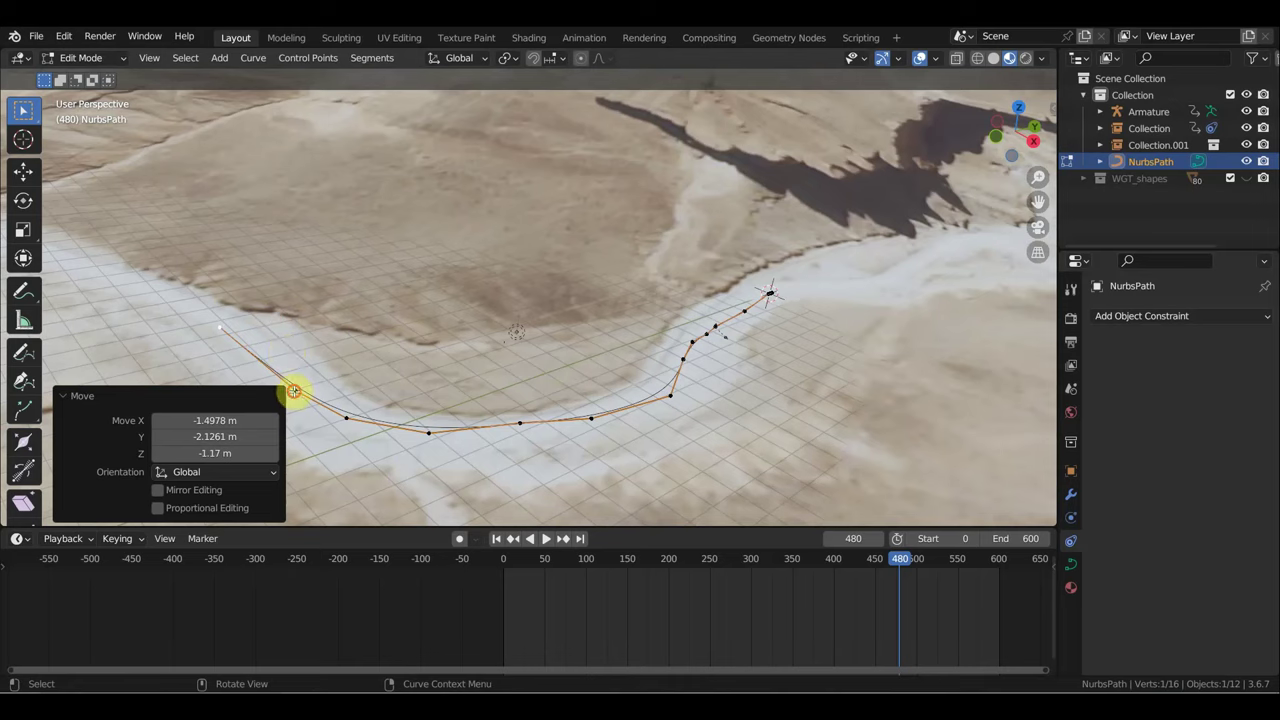
pyautogui.click(342, 378)
# Step: Preview the ride through the camera up to frame 550, then return to camera view
pyautogui.press('KP_0')
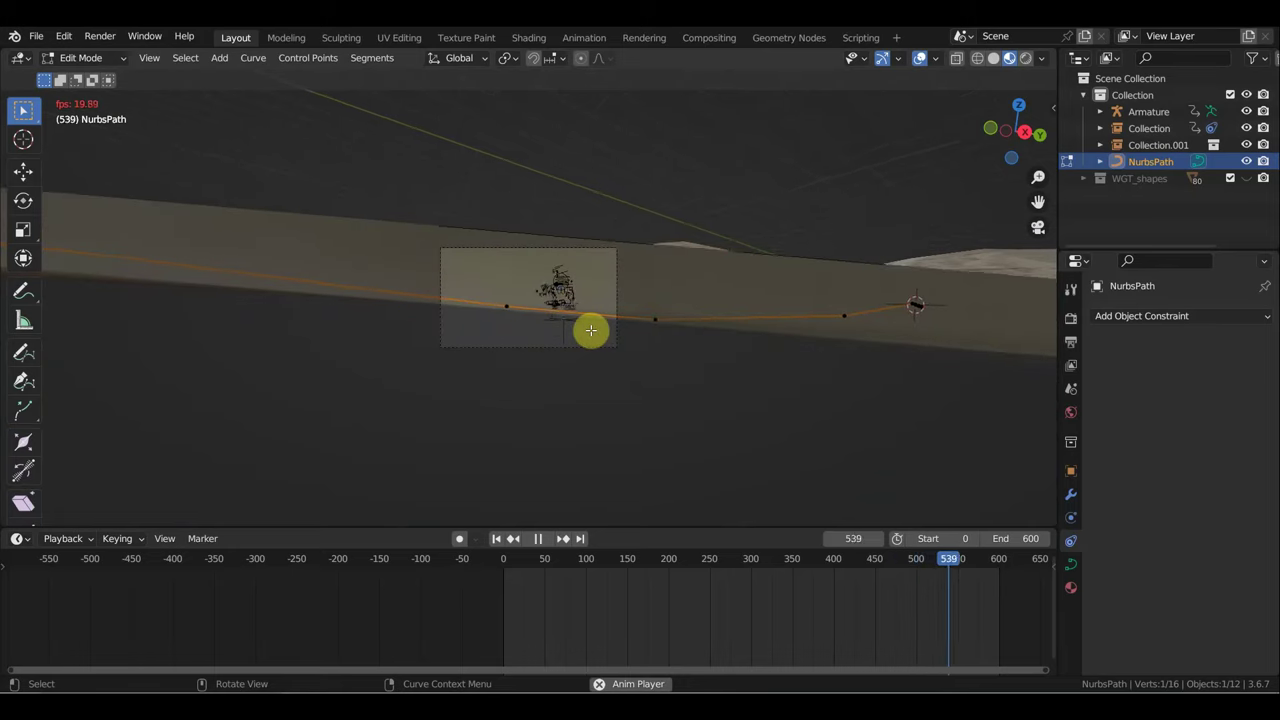
pyautogui.press('space')
pyautogui.moveTo(591, 333); pyautogui.dragTo(722, 381, button='middle')
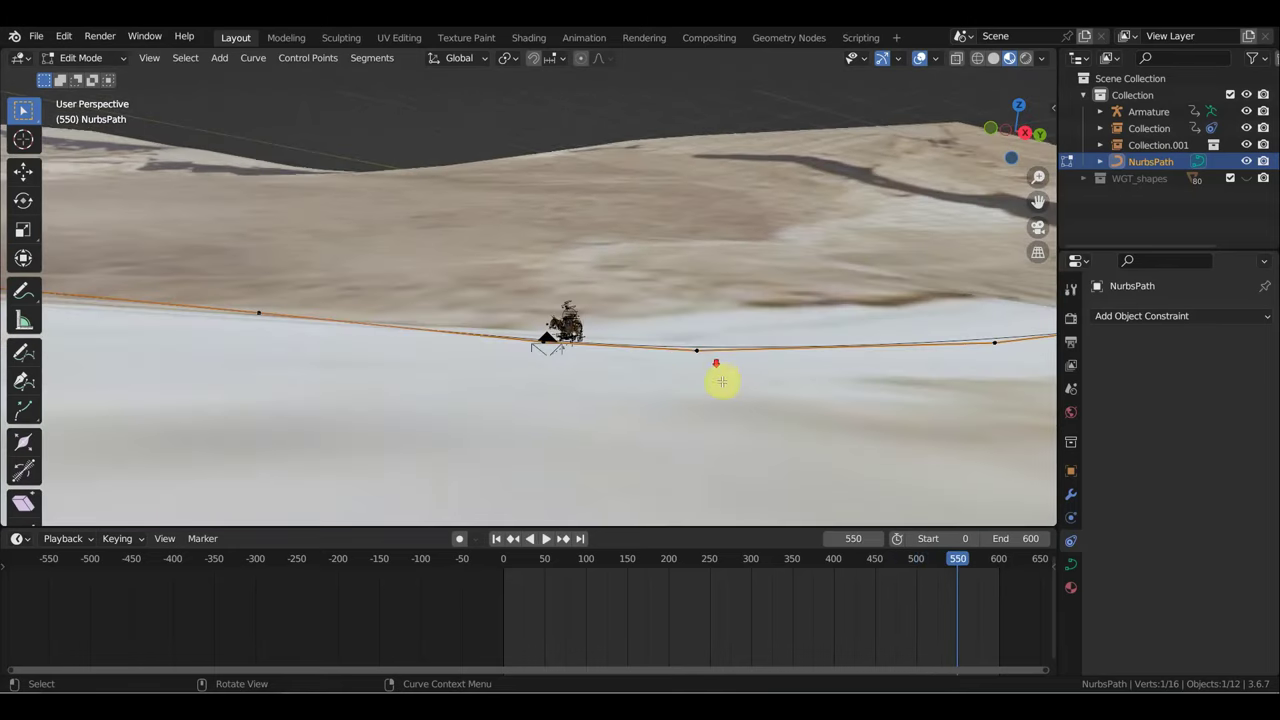
pyautogui.scroll(-3, 611, 336)
pyautogui.scroll(3, 550, 326)
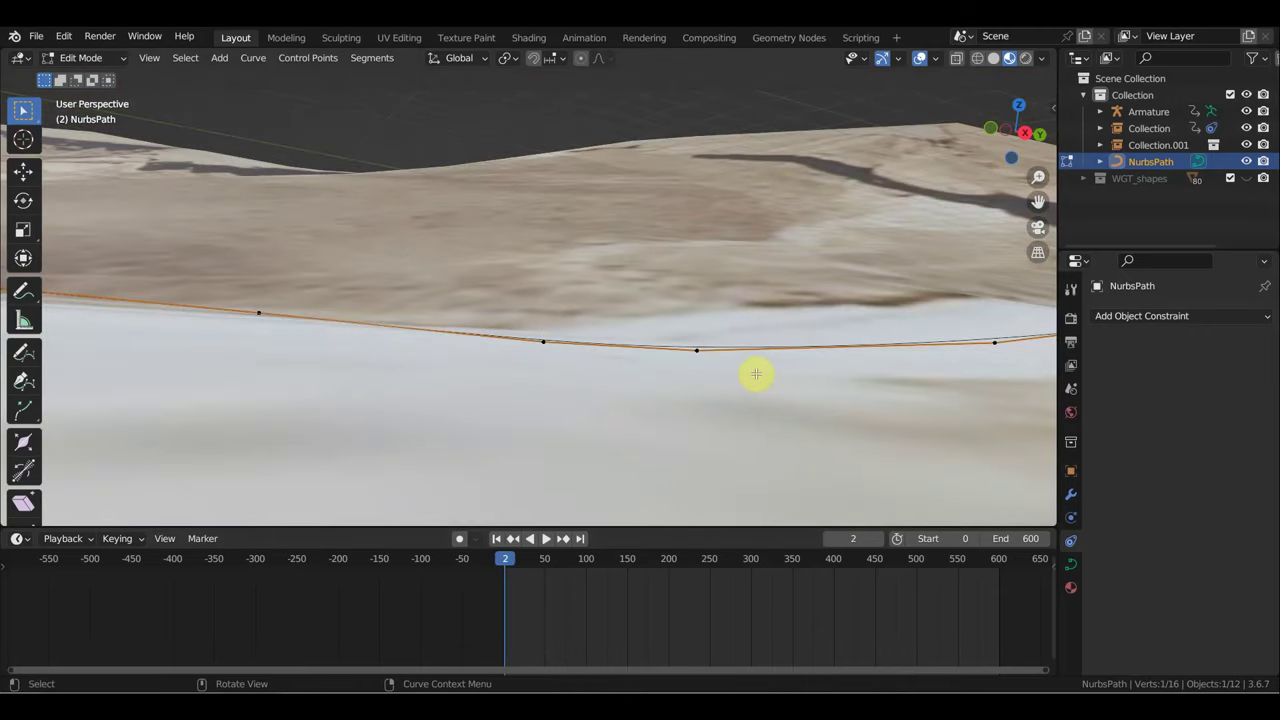
pyautogui.press('KP_0')
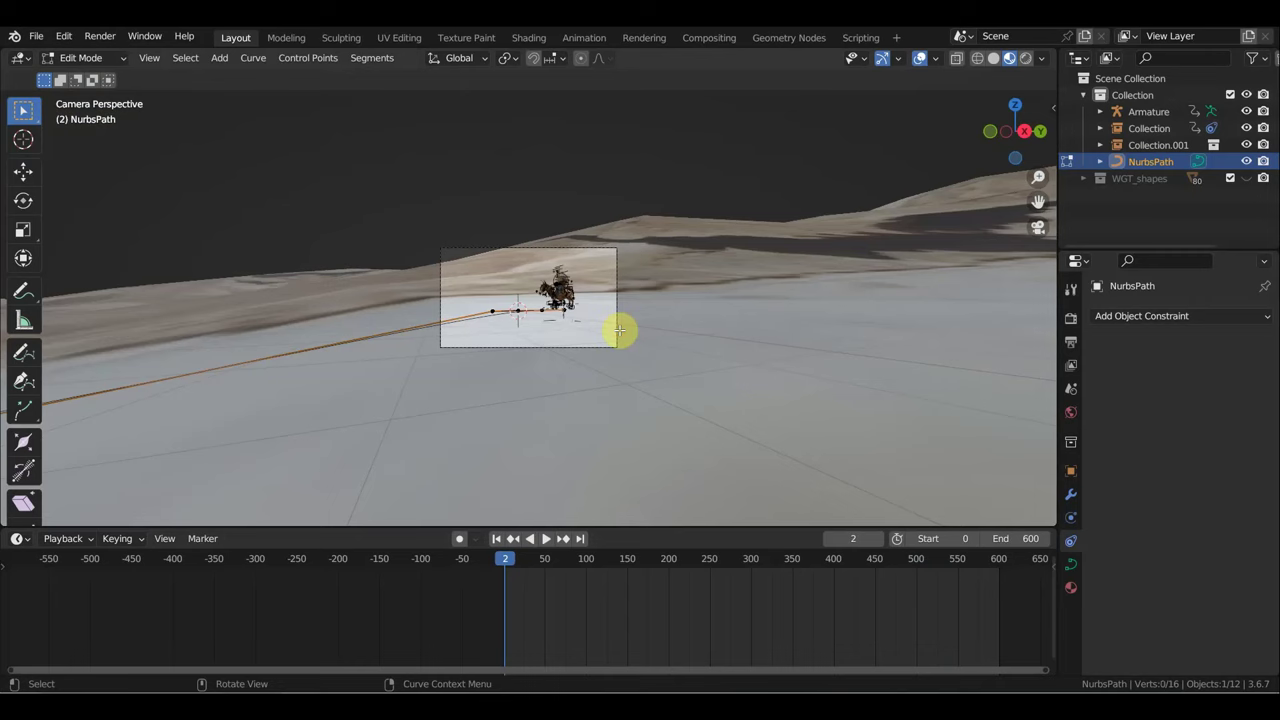
# Step: Walk-fly the camera behind the rider so the winding path lies ahead
pyautogui.hotkey('shift', '`')
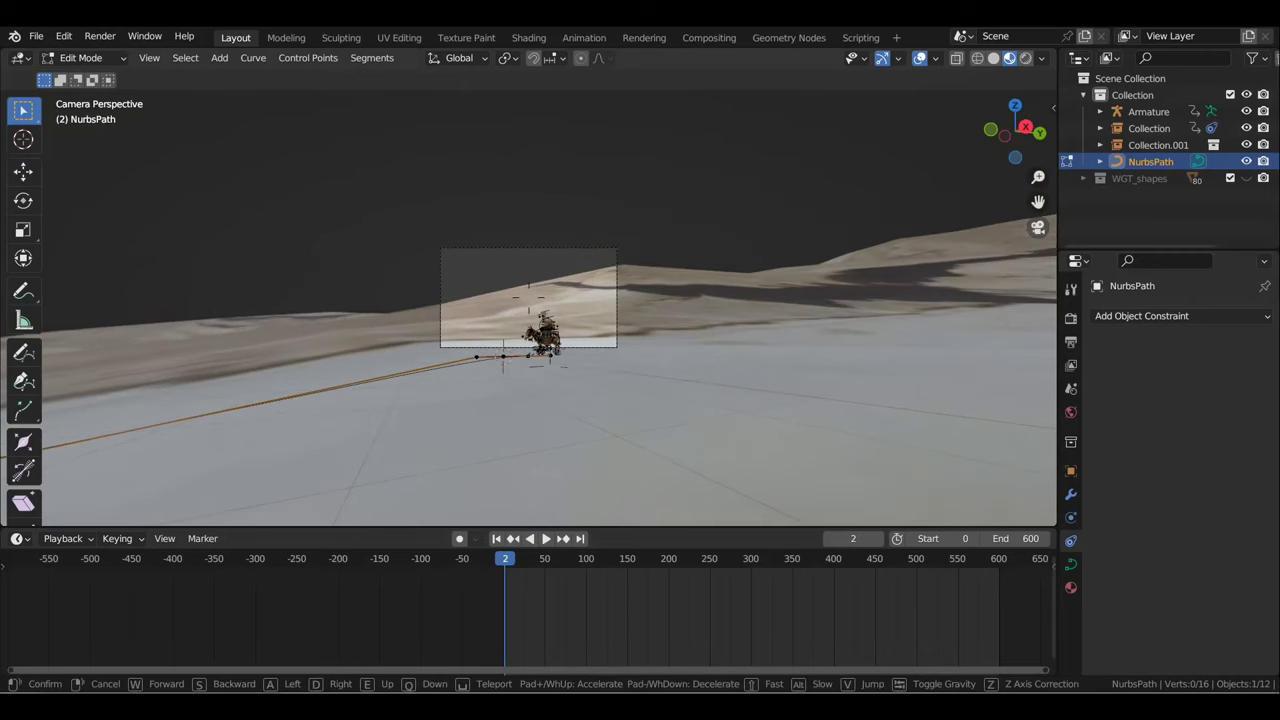
pyautogui.press('w')
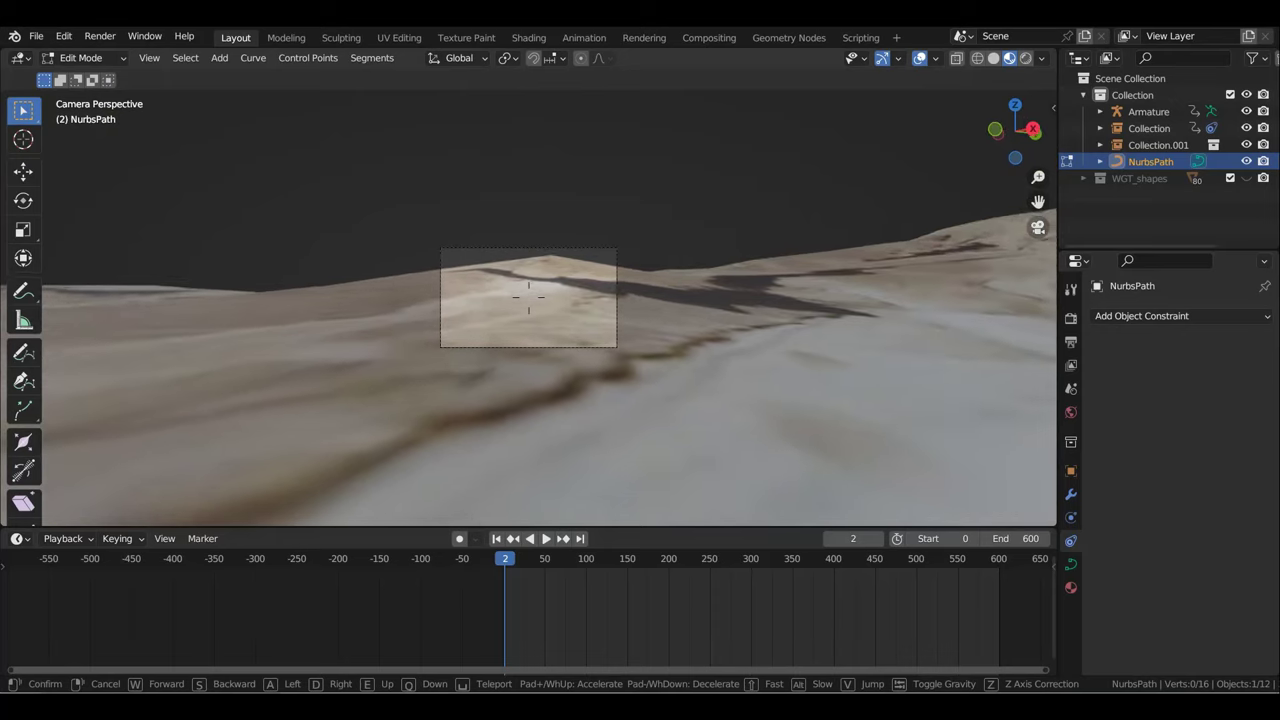
pyautogui.press('w')
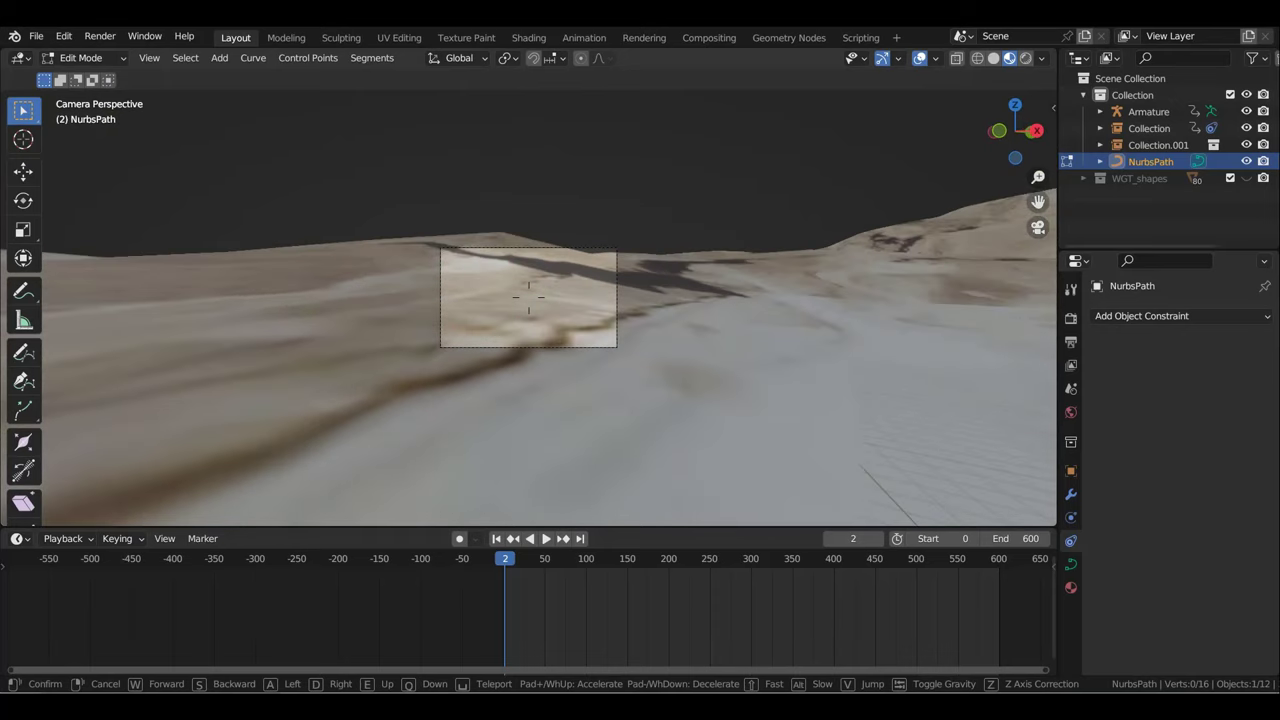
pyautogui.press('w')
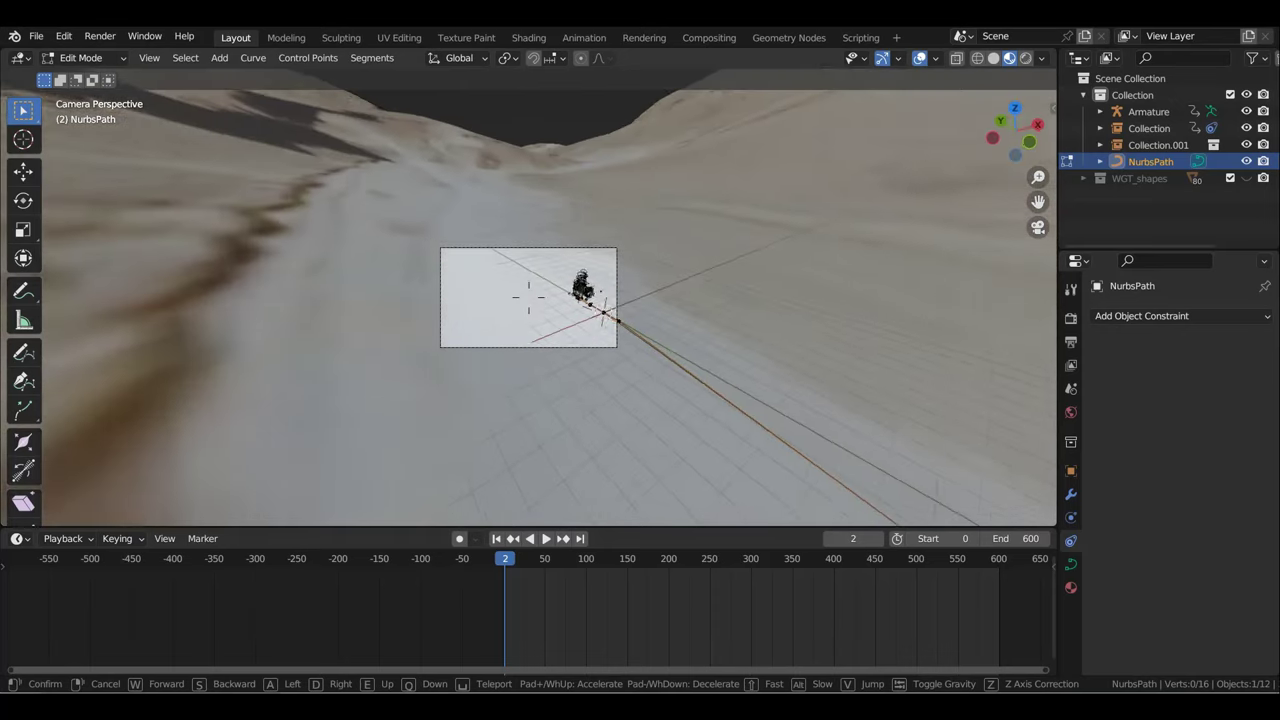
pyautogui.press('w')
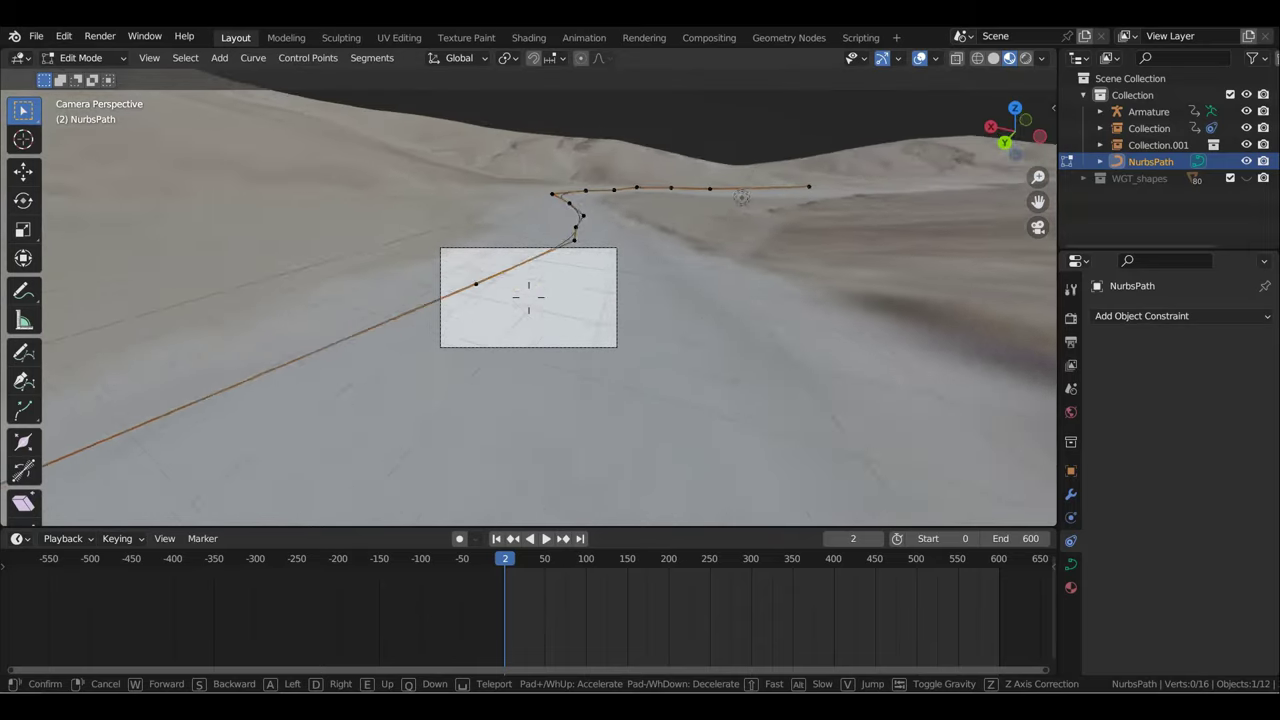
pyautogui.press('w')
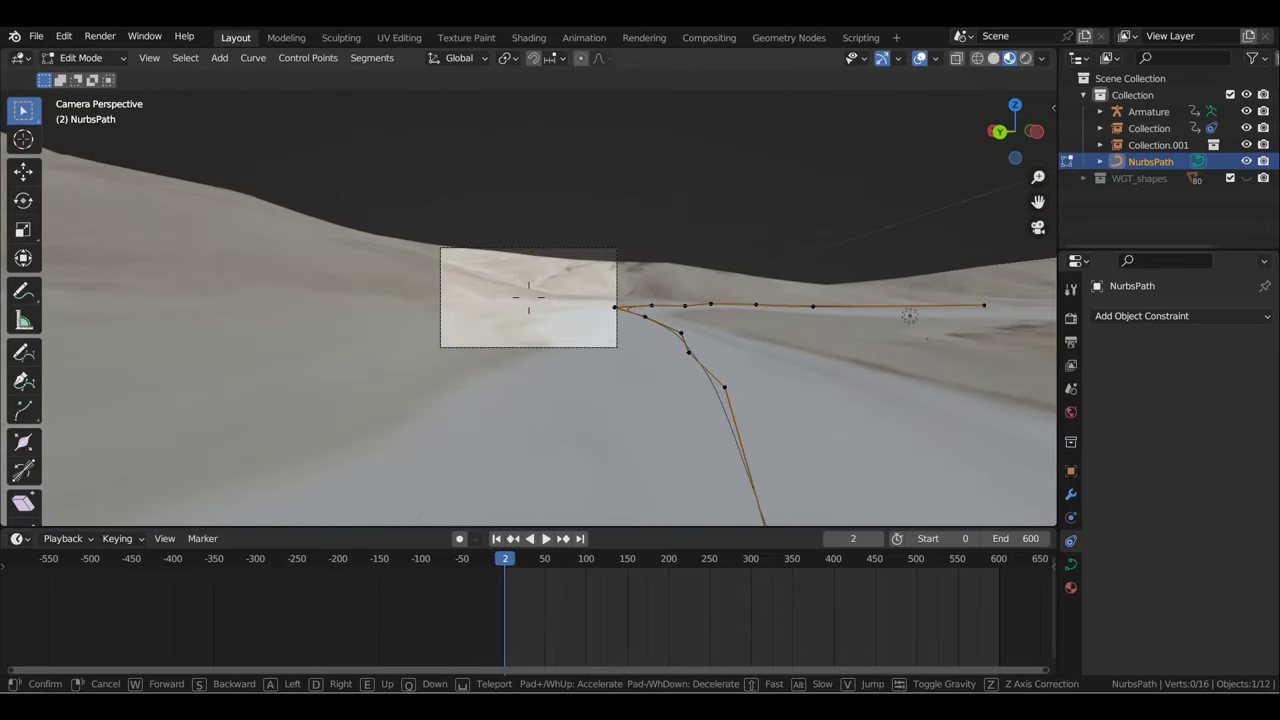
pyautogui.press('w')
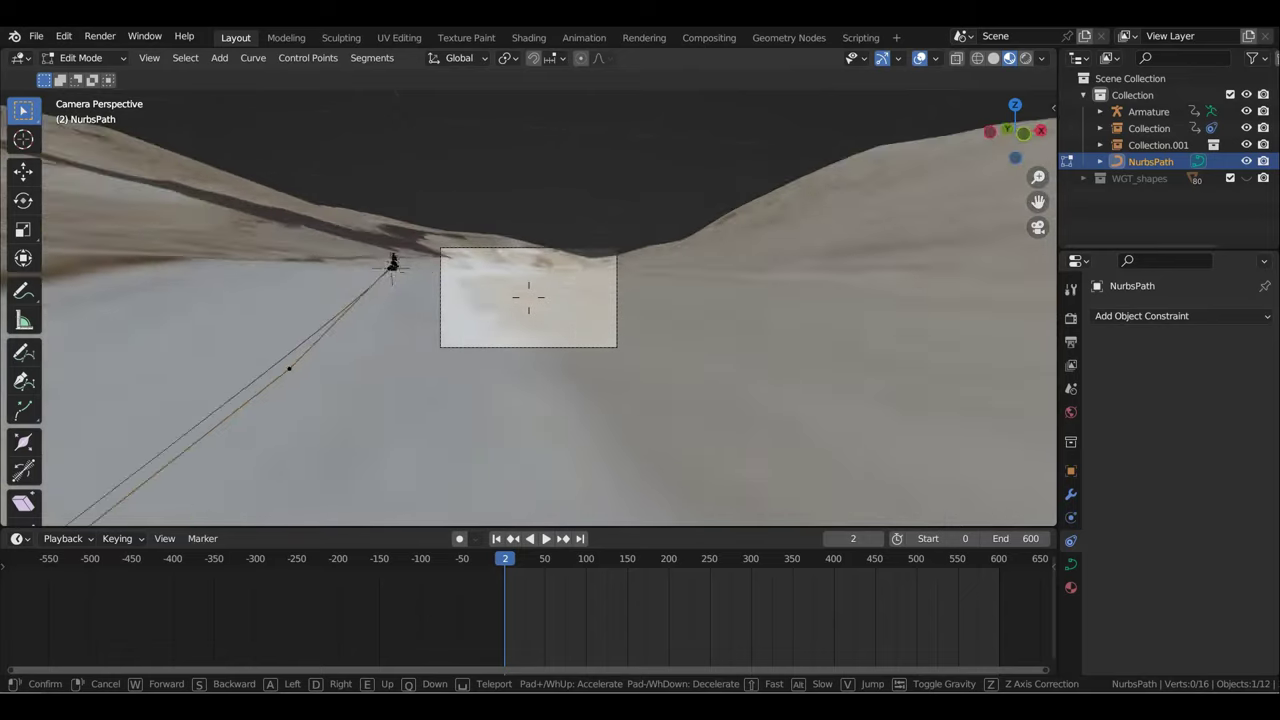
pyautogui.press('w')
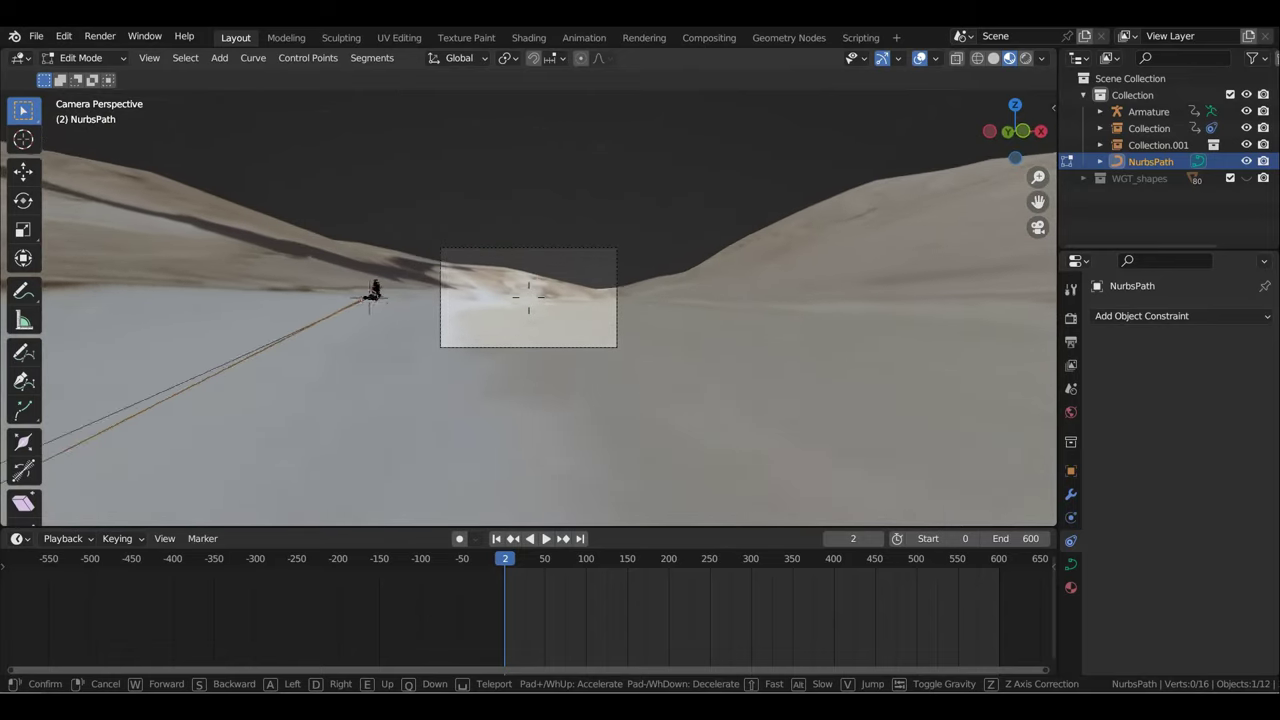
pyautogui.press('w')
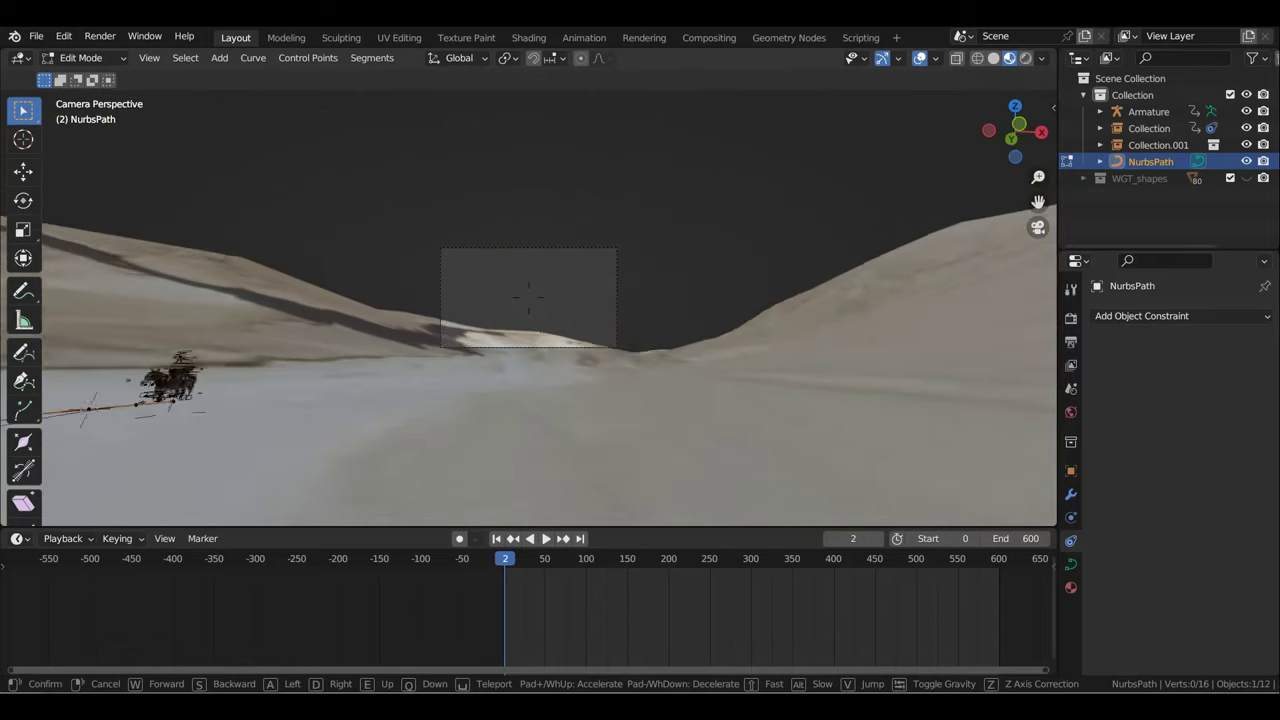
pyautogui.press('w')
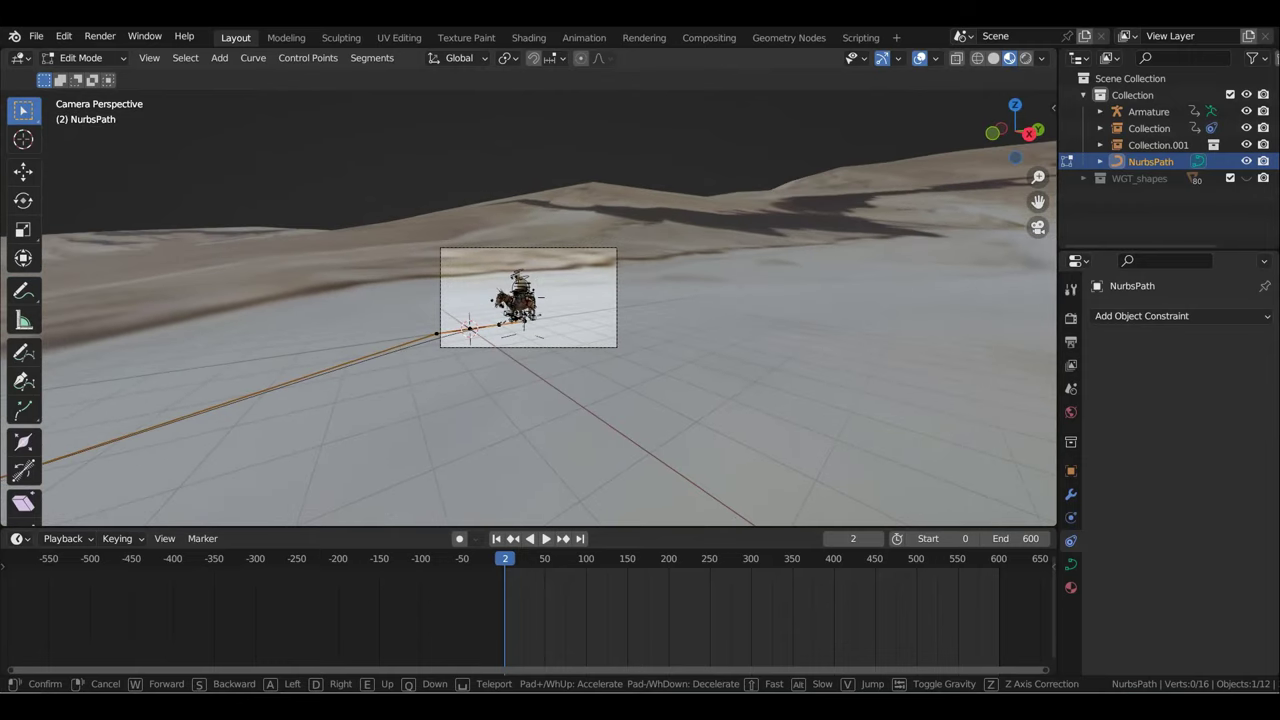
pyautogui.press('w')
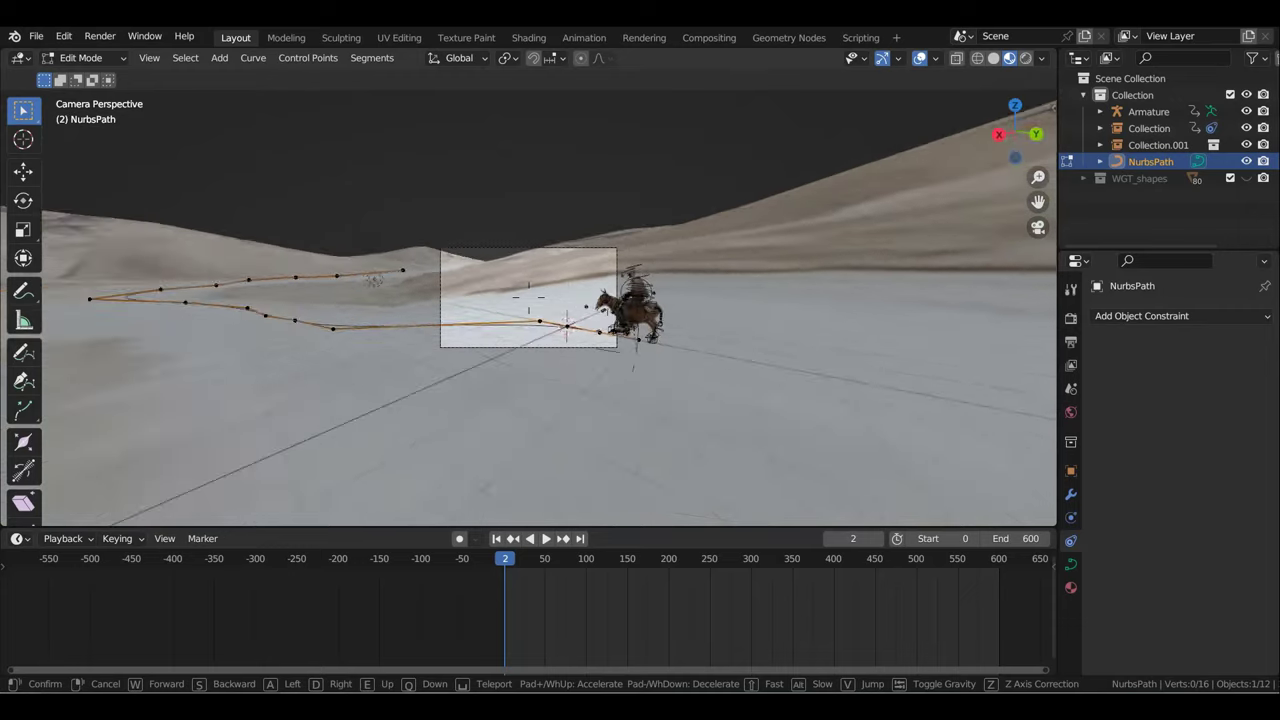
pyautogui.press('w')
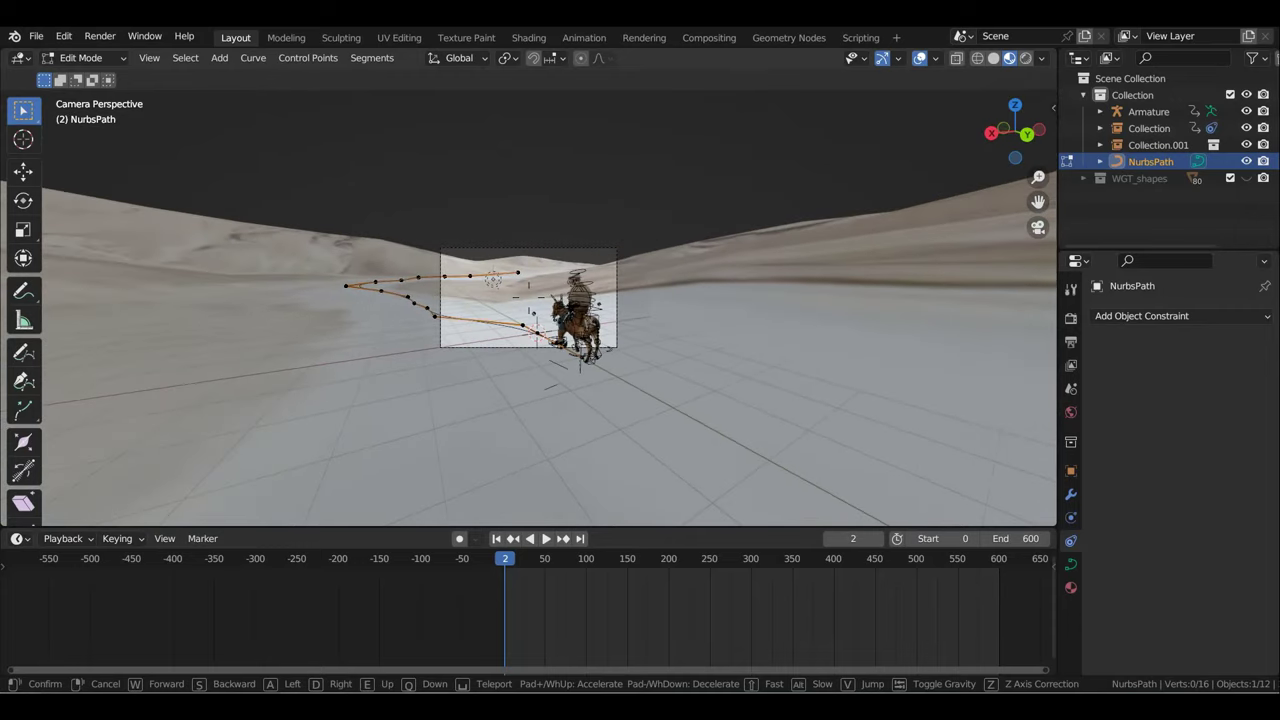
pyautogui.press('w')
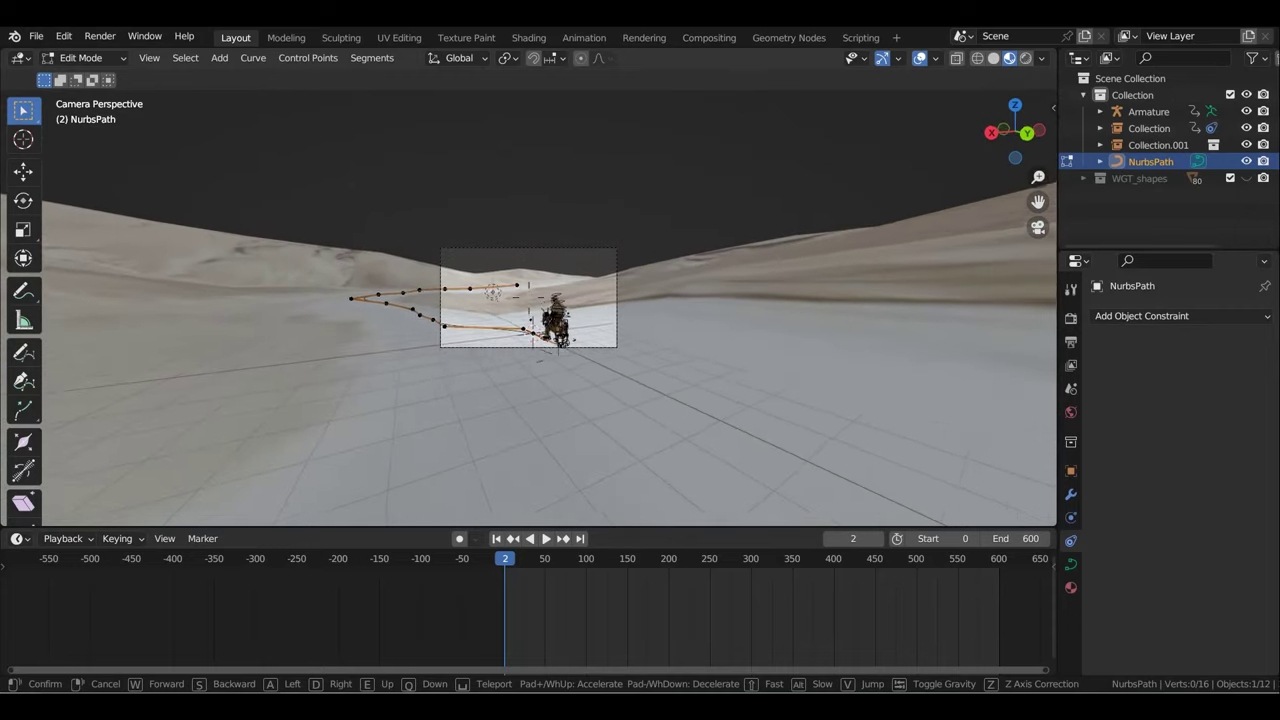
pyautogui.press('s')
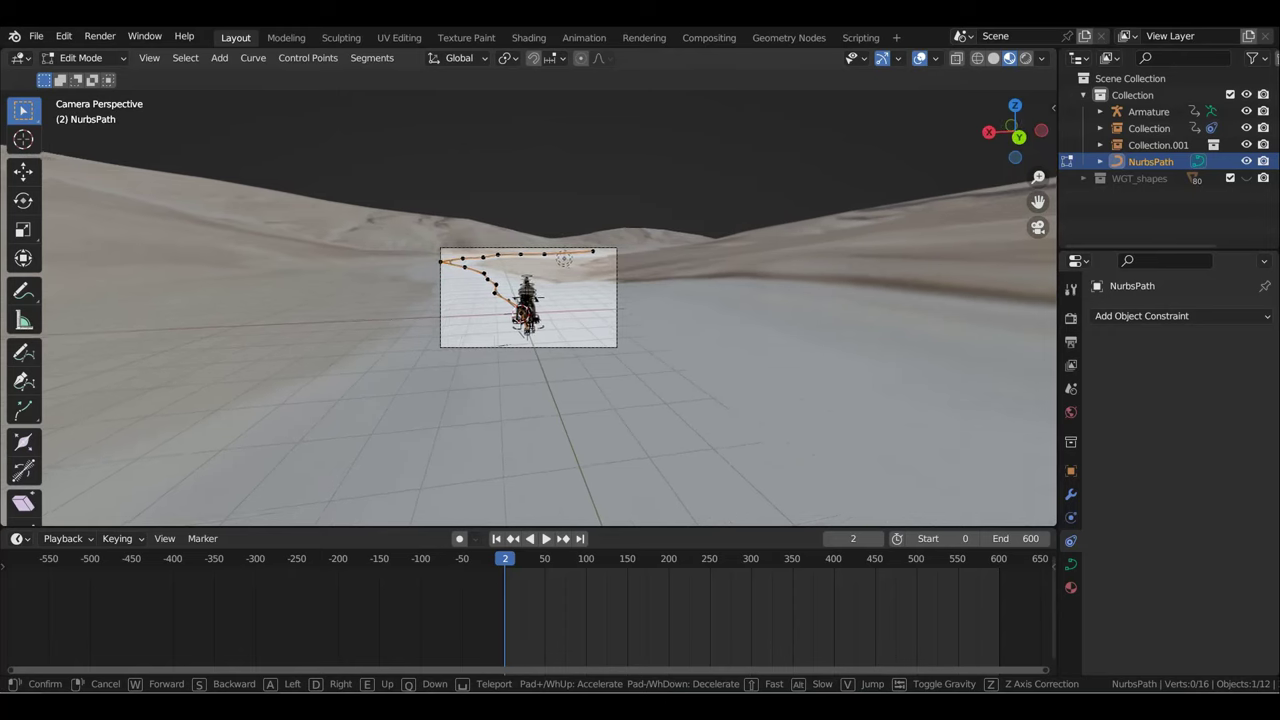
# Step: Lock in the camera position and compare a top view with the camera shot
pyautogui.click(620, 326)
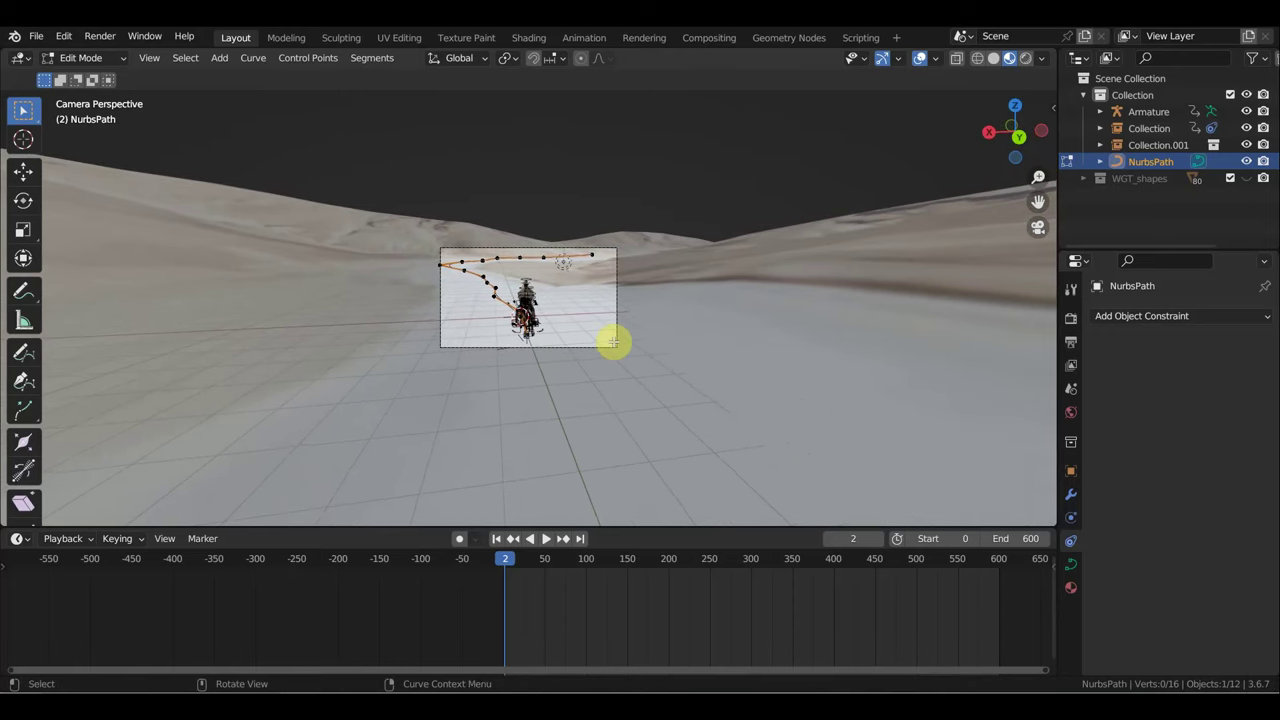
pyautogui.scroll(3, 629, 323)
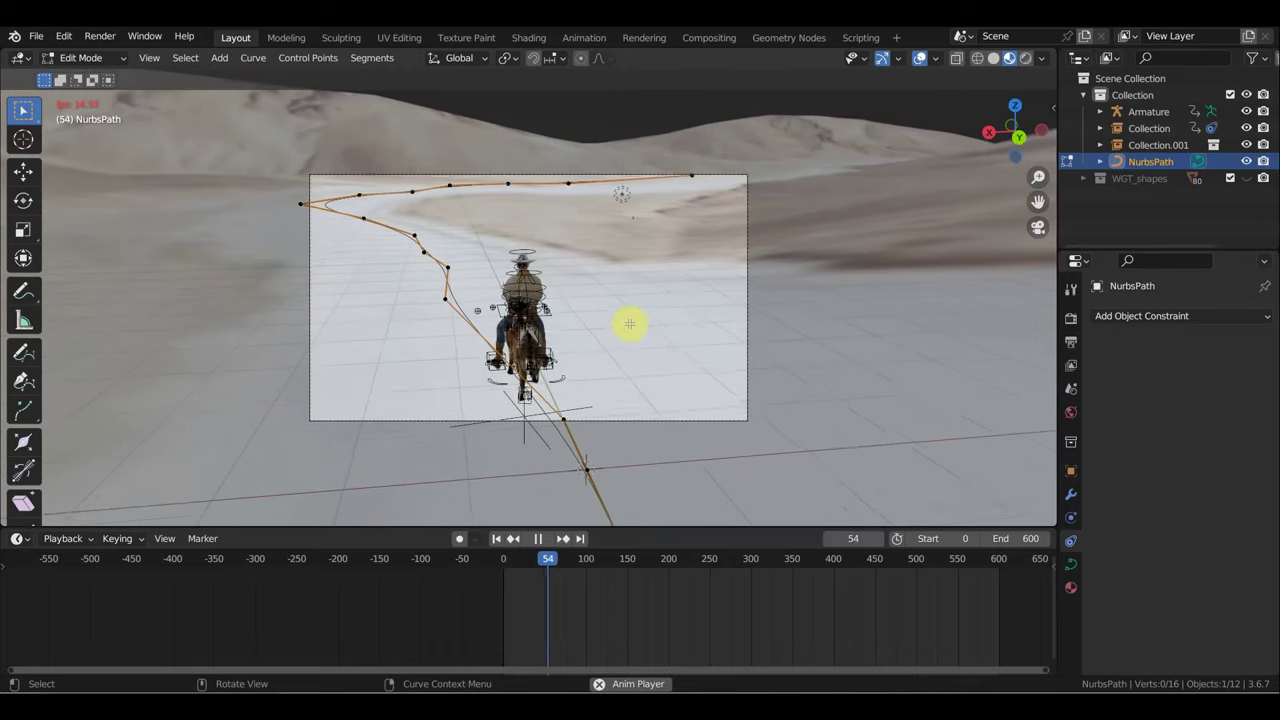
pyautogui.press('space')
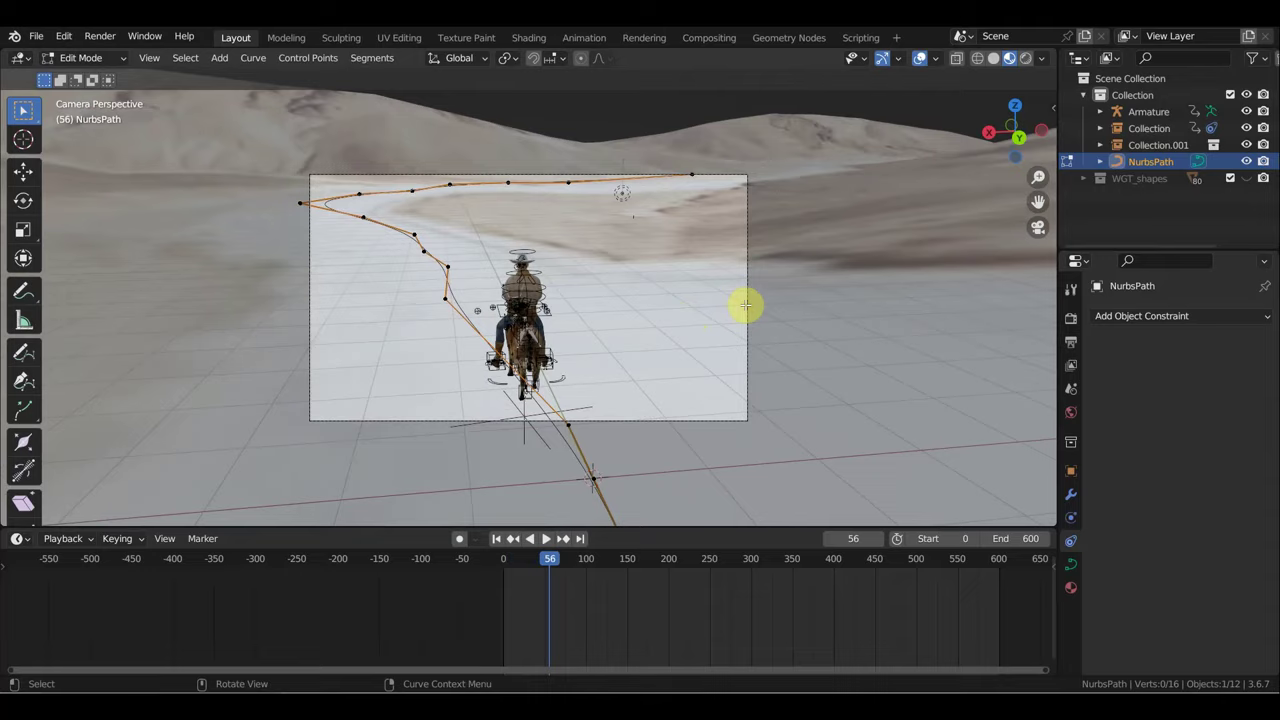
pyautogui.press('KP_7')
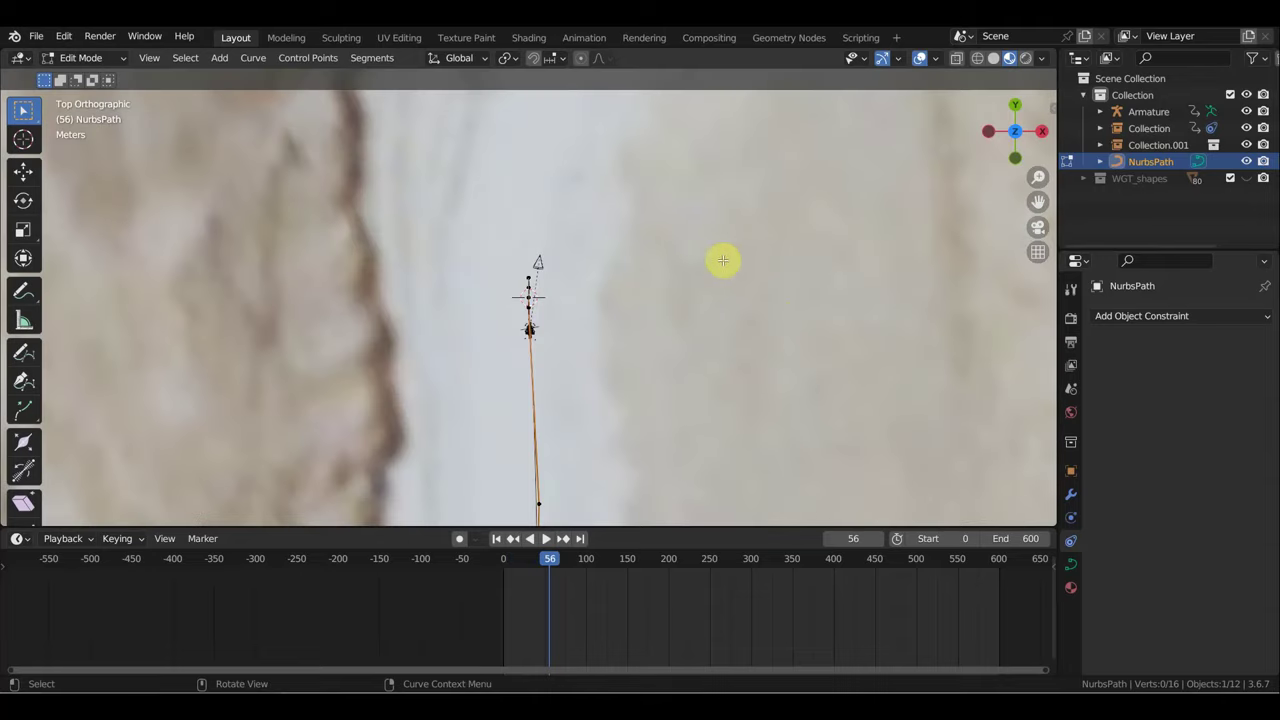
pyautogui.press('KP_0')
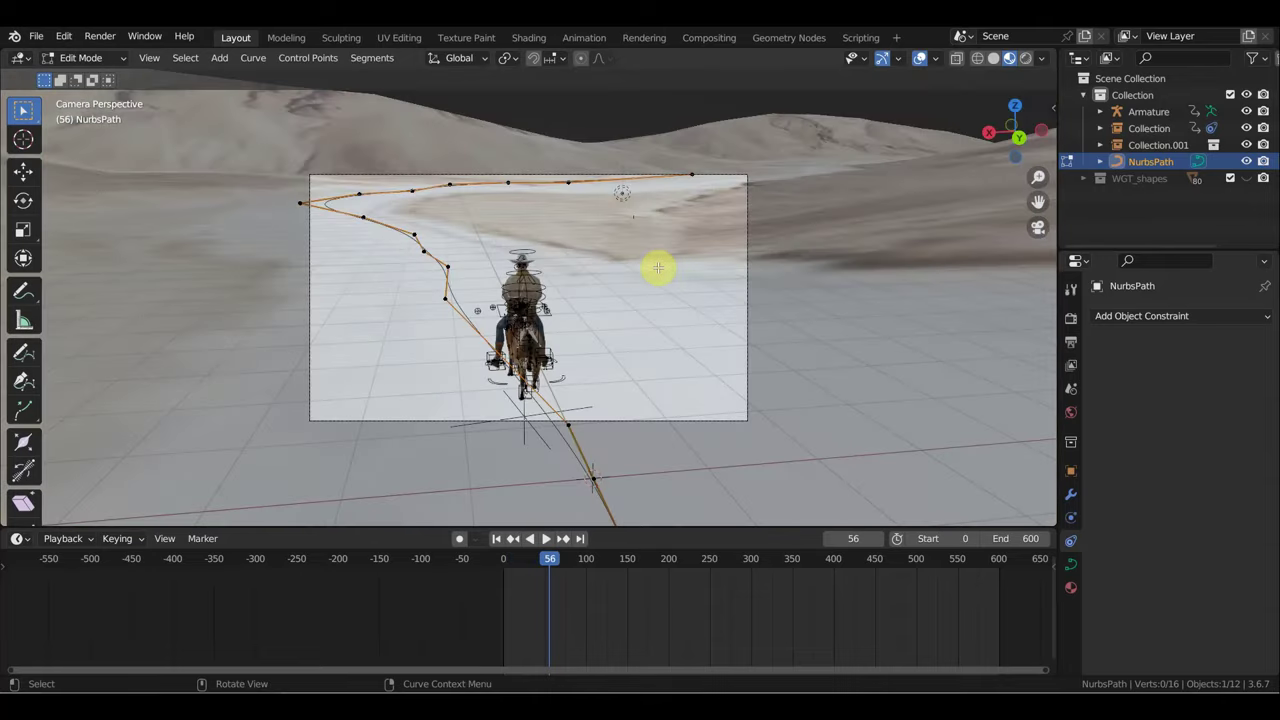
# Step: Refine the camera to centre the rider from behind at frame 1
pyautogui.hotkey('shift', '`')
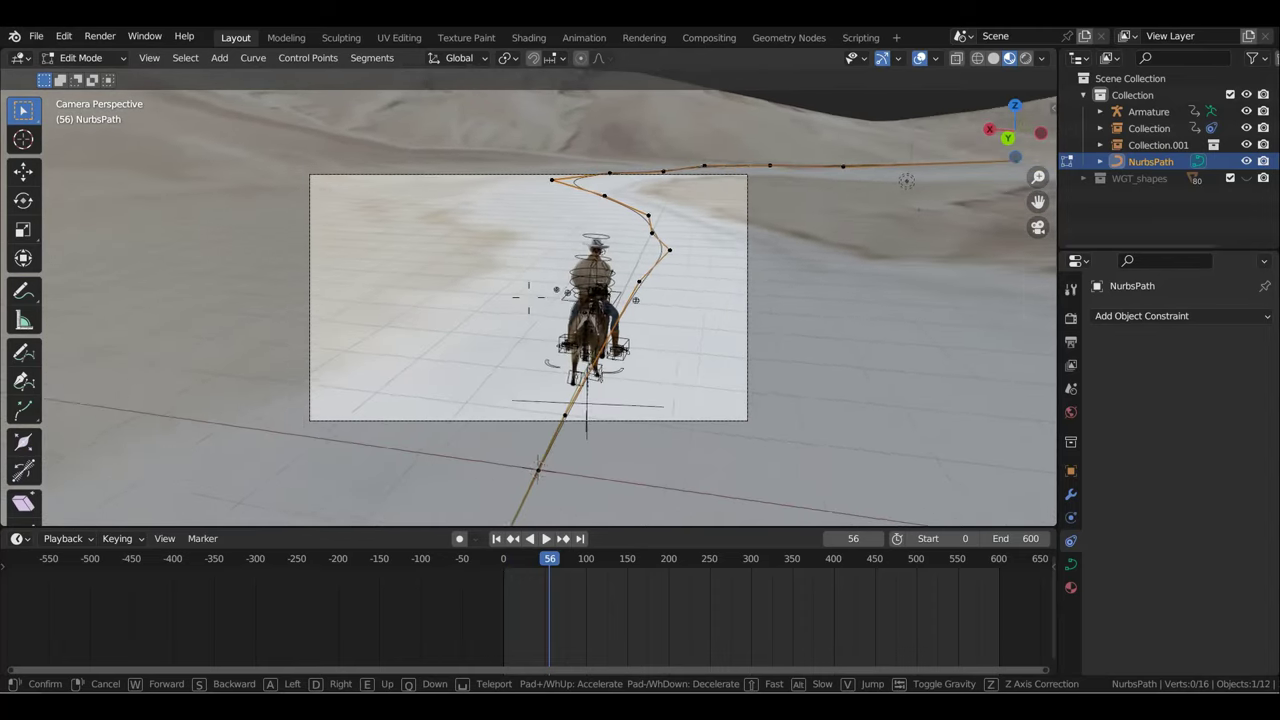
pyautogui.click(748, 386)
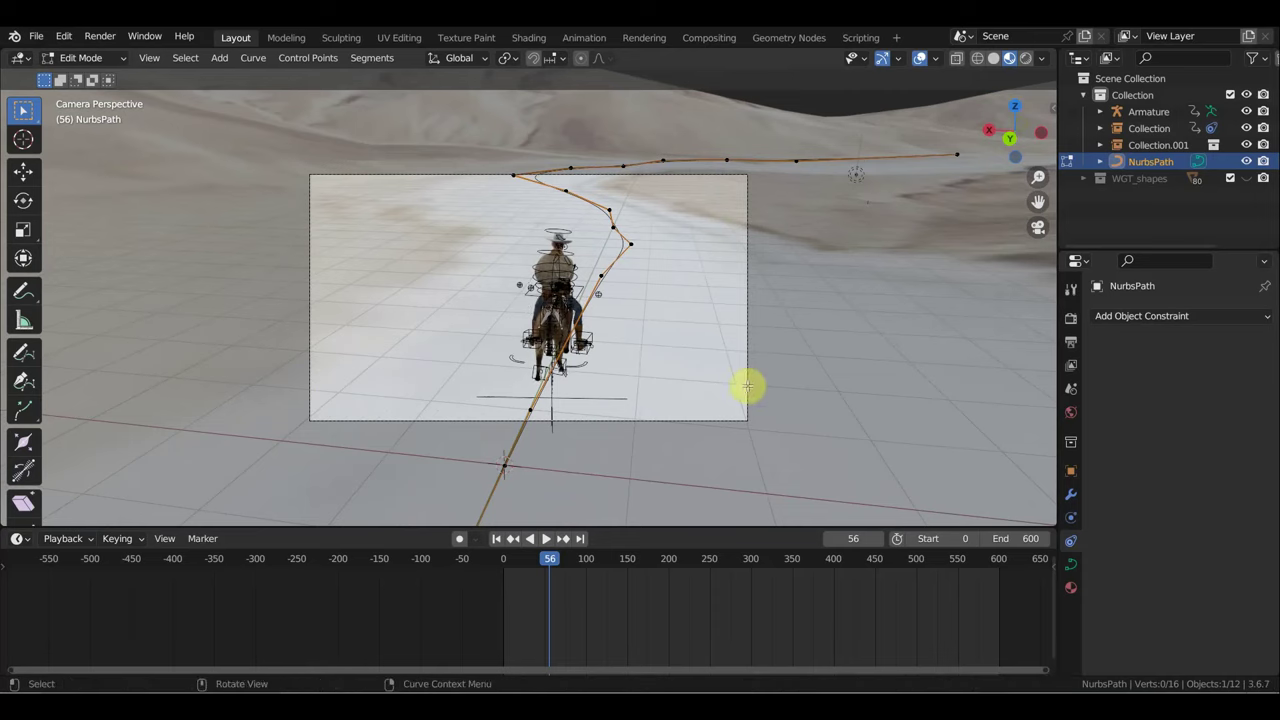
pyautogui.click(505, 563)
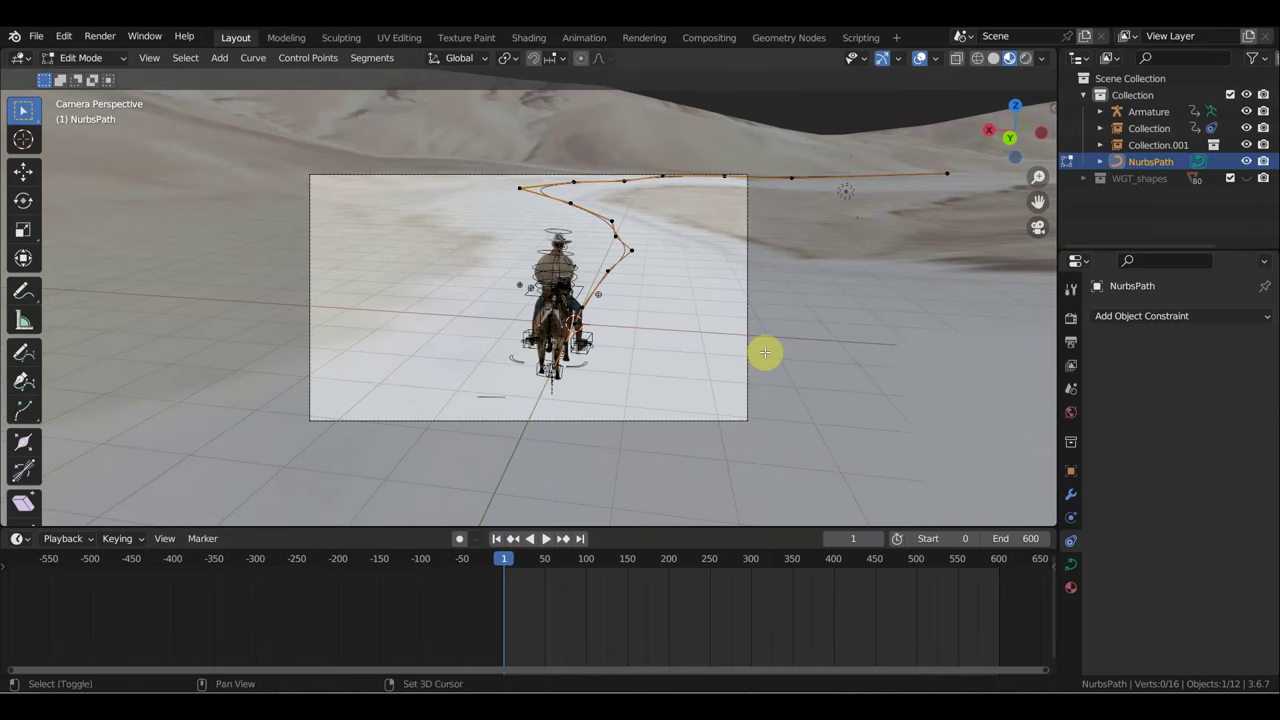
pyautogui.keyDown('shift'); pyautogui.moveTo(765, 352); pyautogui.dragTo(765, 352, button='middle'); pyautogui.keyUp('shift')
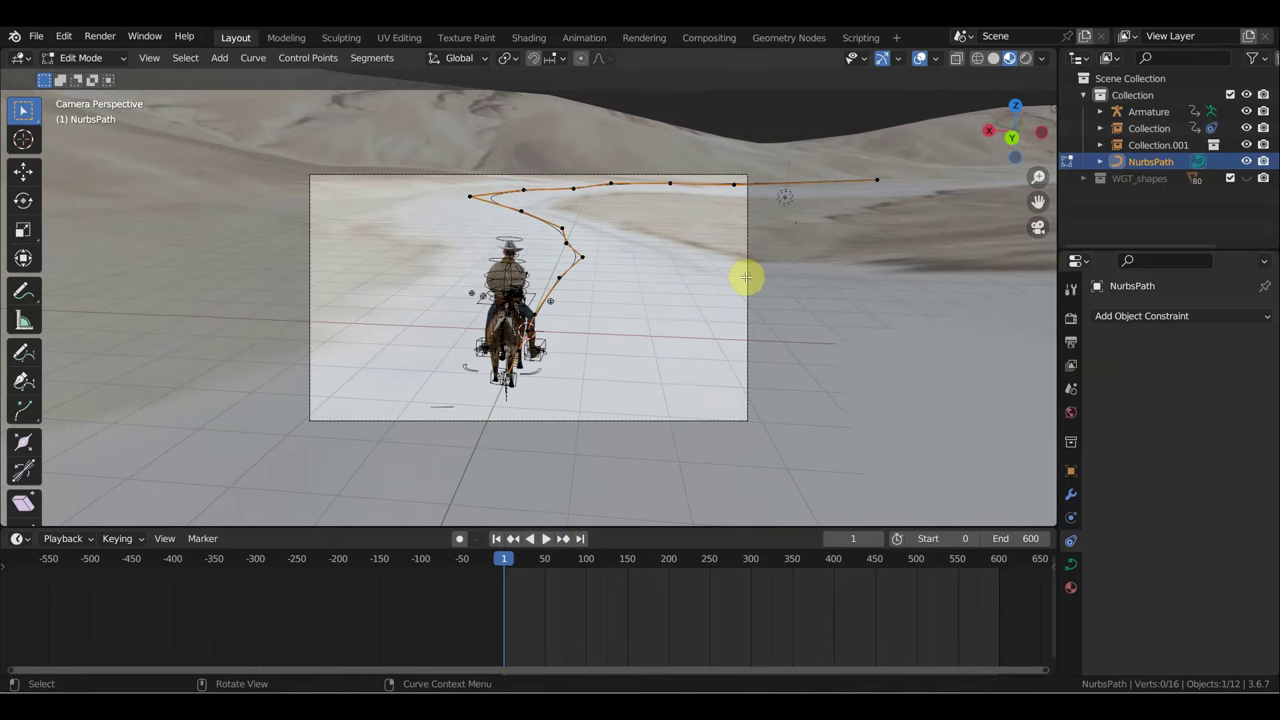
# Step: In Object Mode, key the camera's location and rotation at frame 1
pyautogui.click(78, 79)
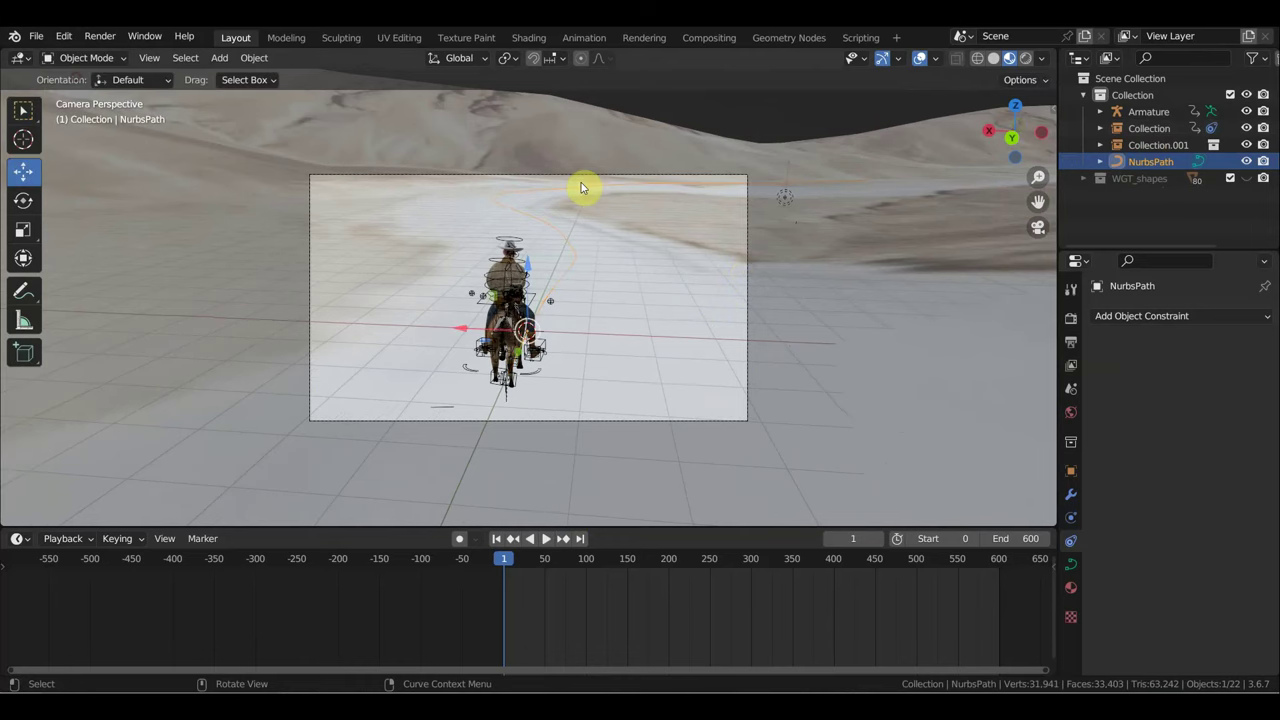
pyautogui.click(747, 279)
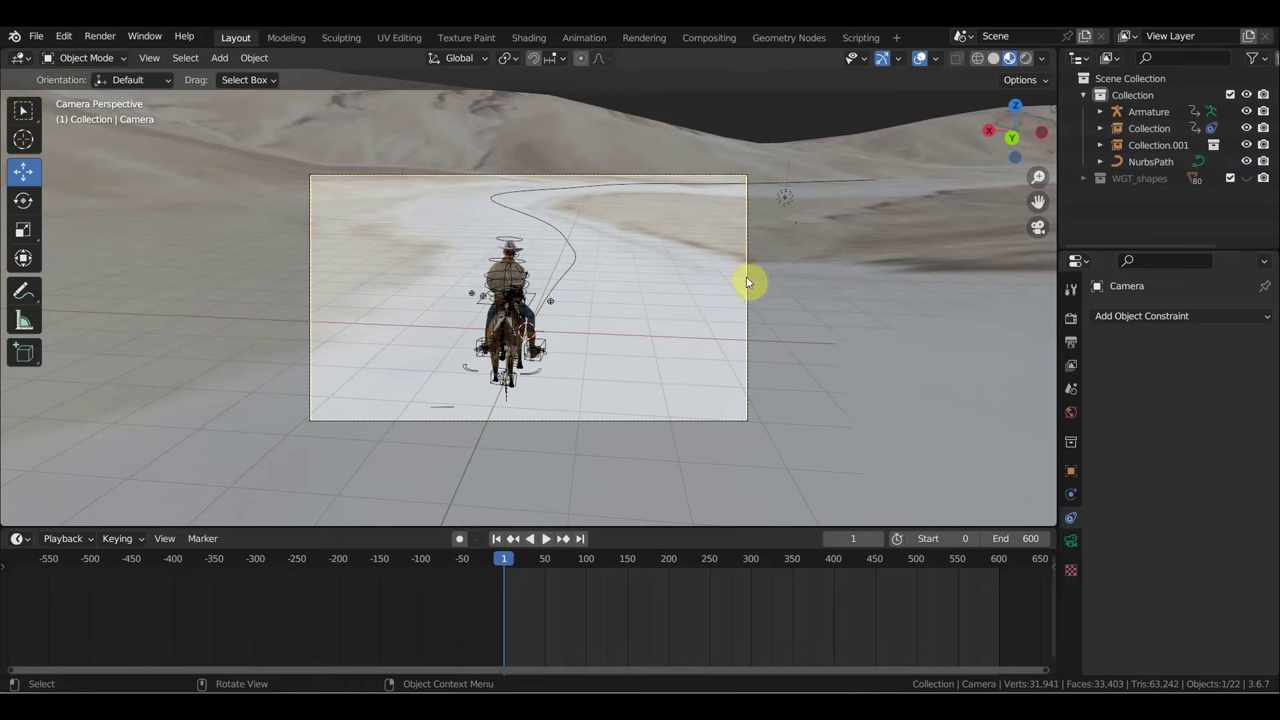
pyautogui.press('i')
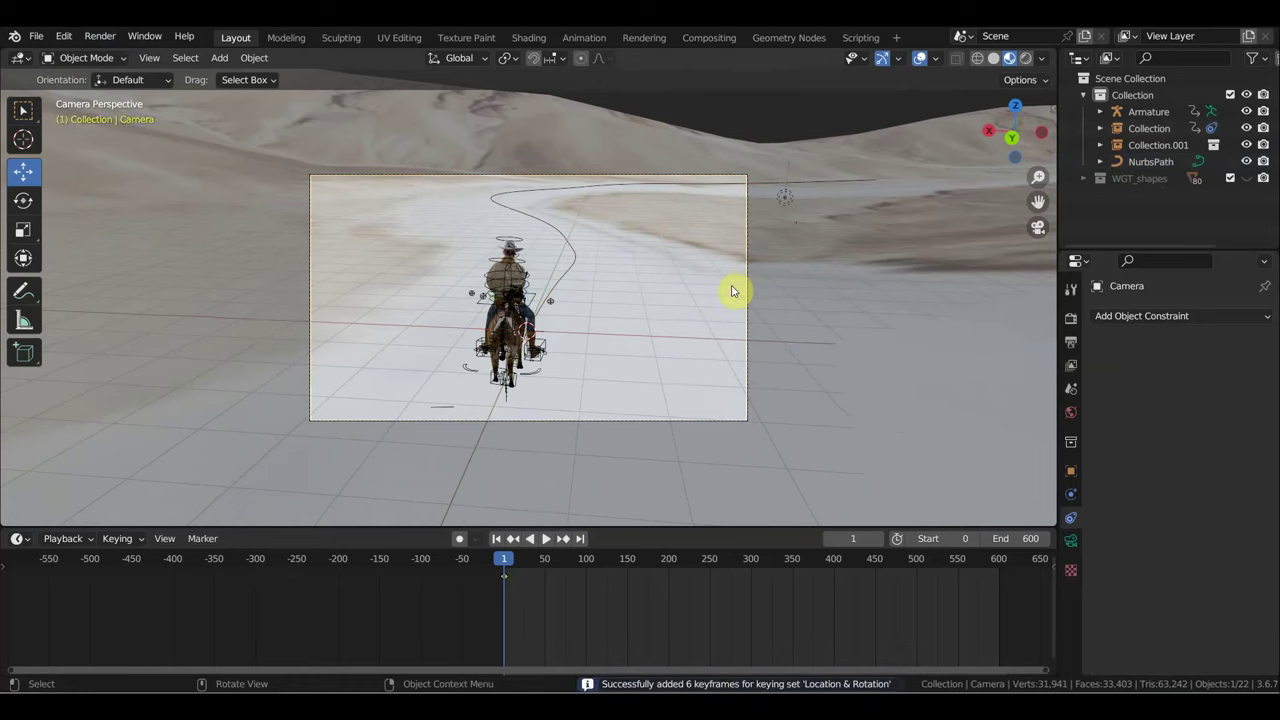
pyautogui.press('space')
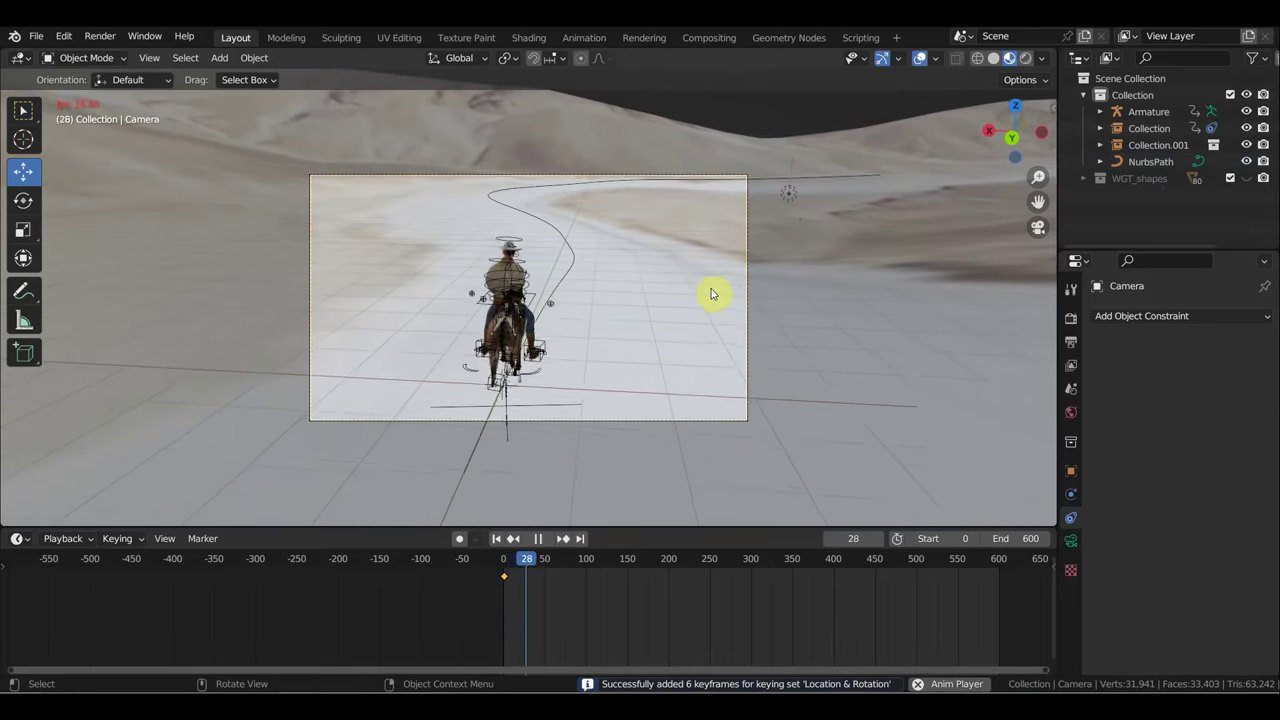
# Step: At frame 150, fly the camera to frame the rider side-on, with mountains behind
pyautogui.click(628, 560)
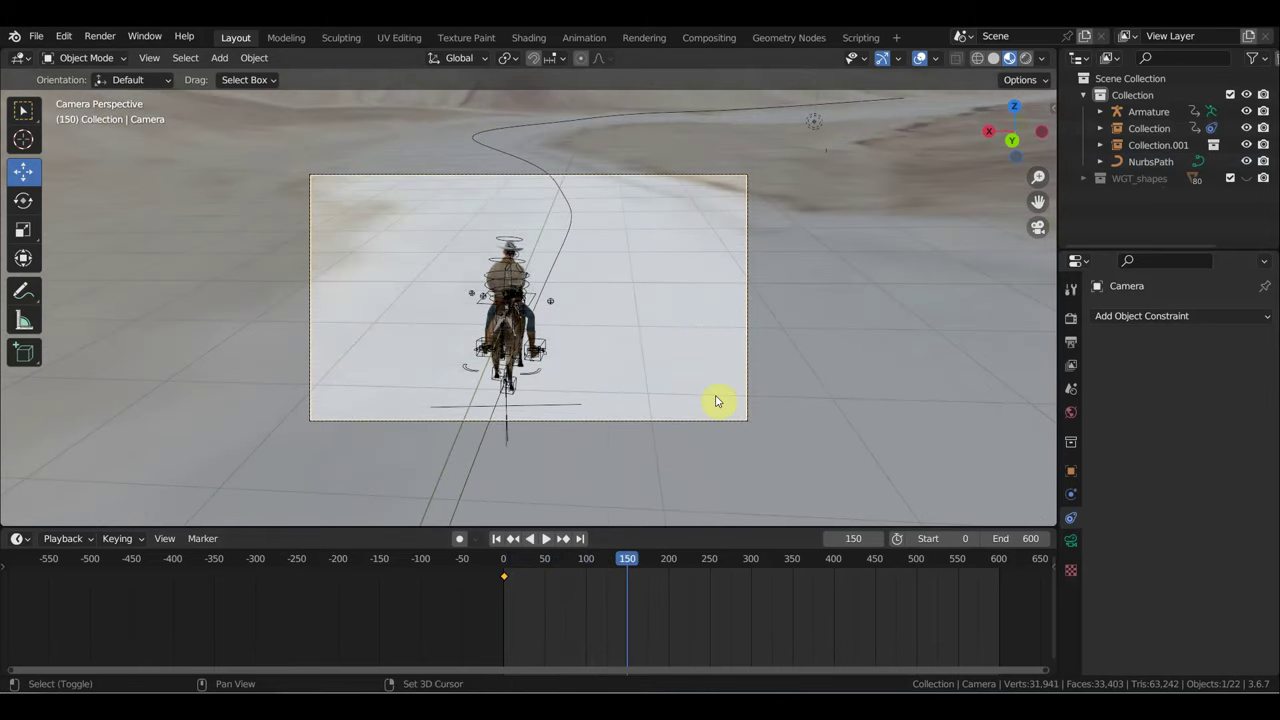
pyautogui.hotkey('shift', '`')
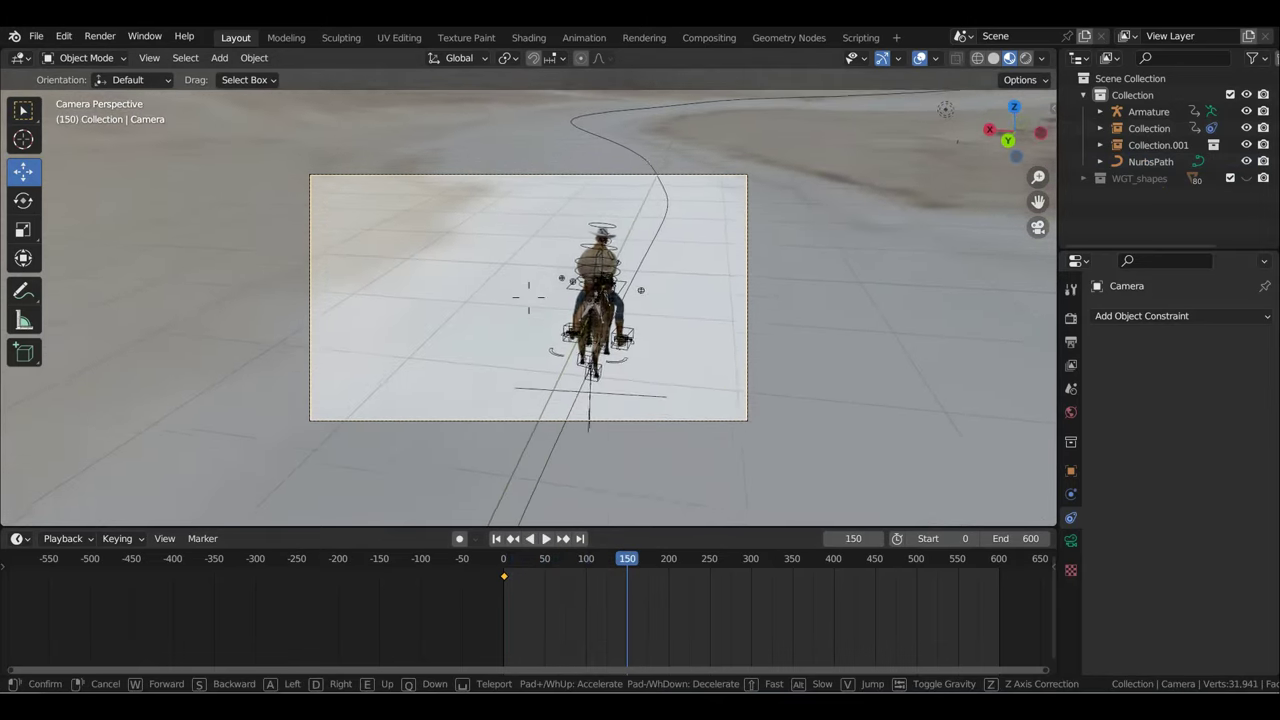
pyautogui.press('a')
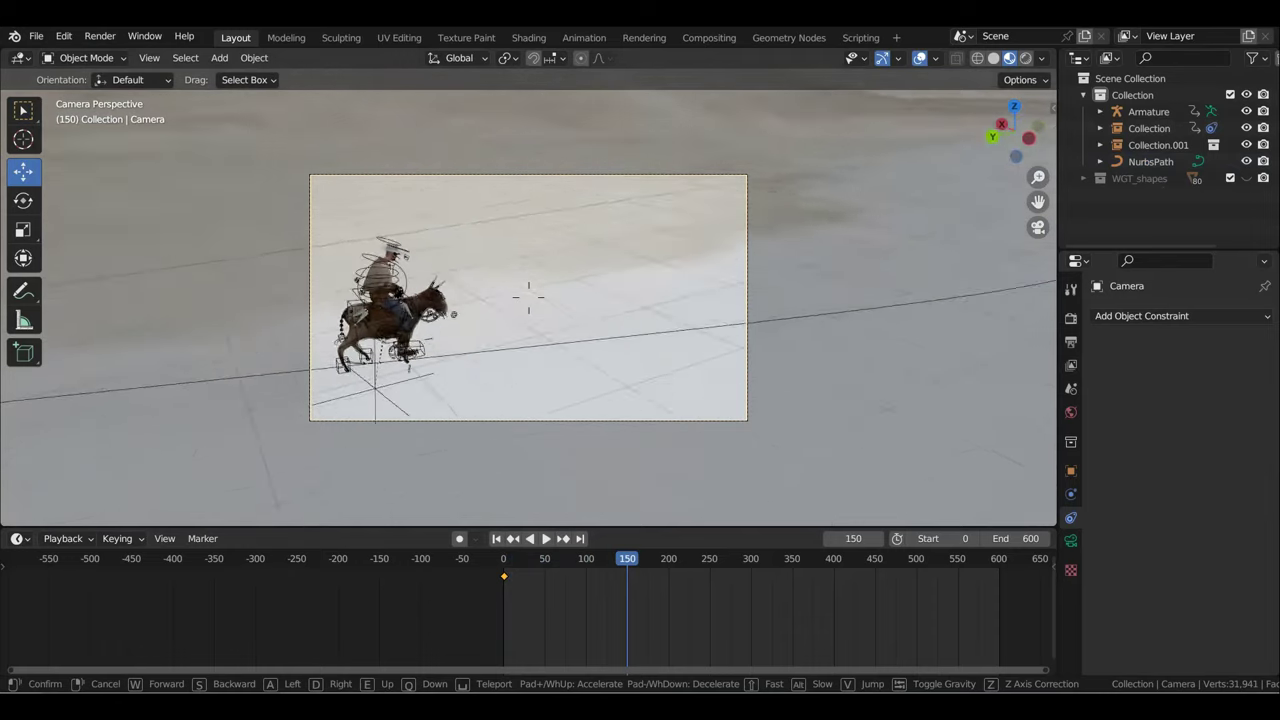
pyautogui.press('a')
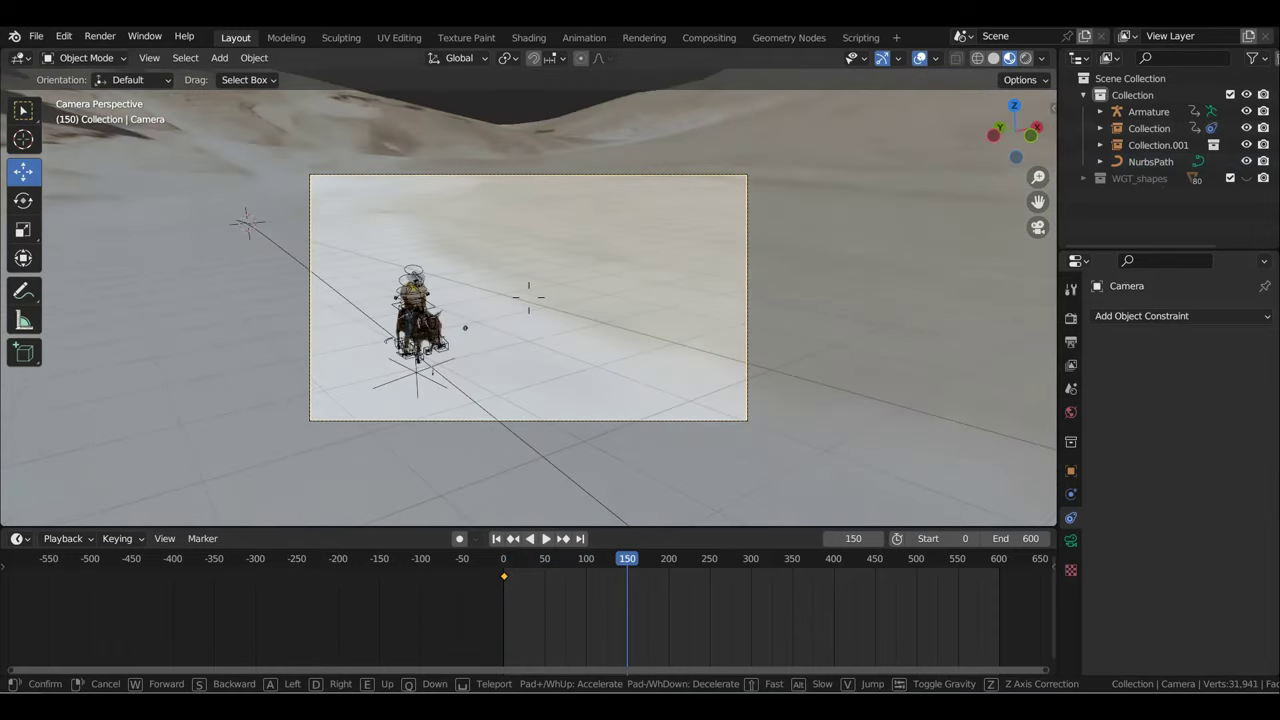
pyautogui.press('d')
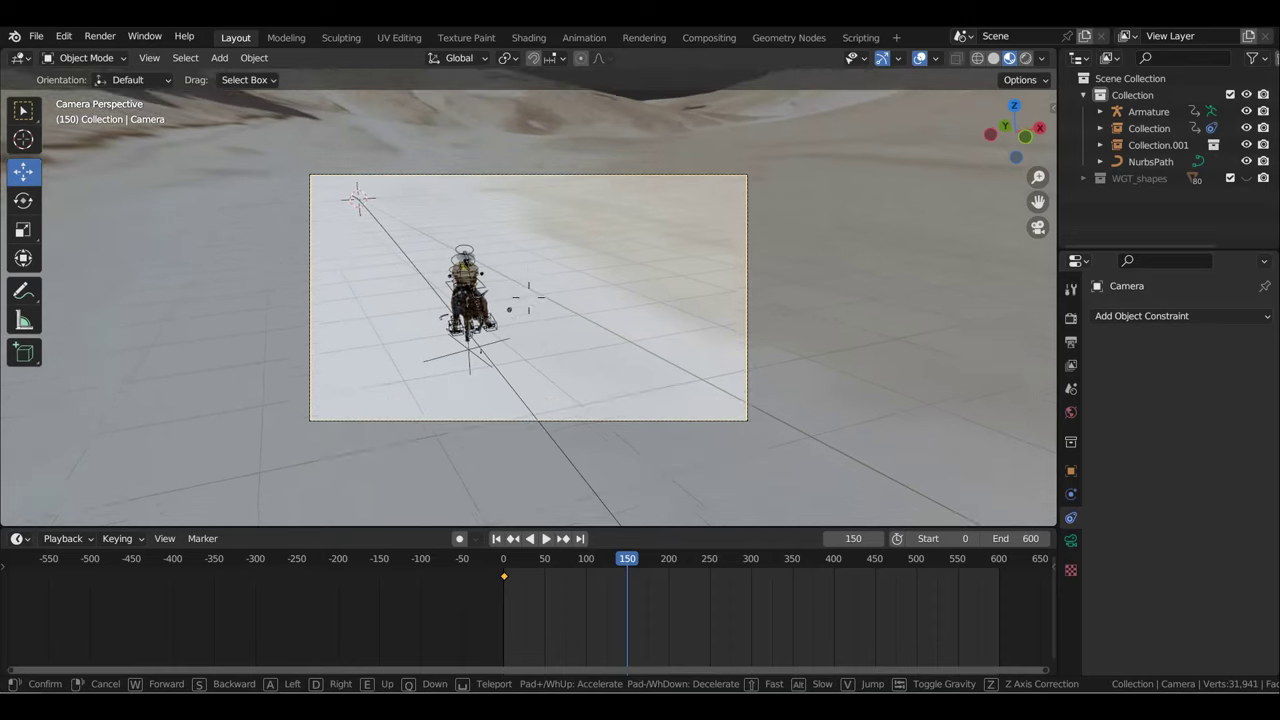
pyautogui.press('a')
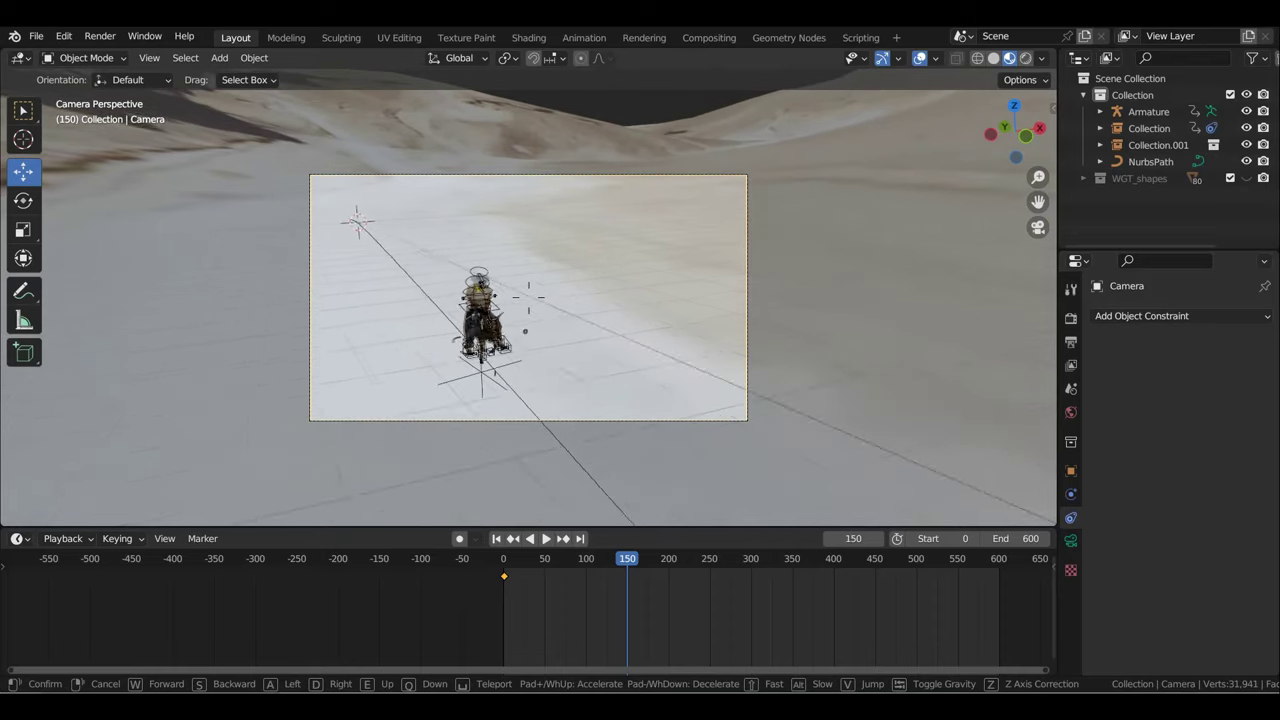
pyautogui.press('d')
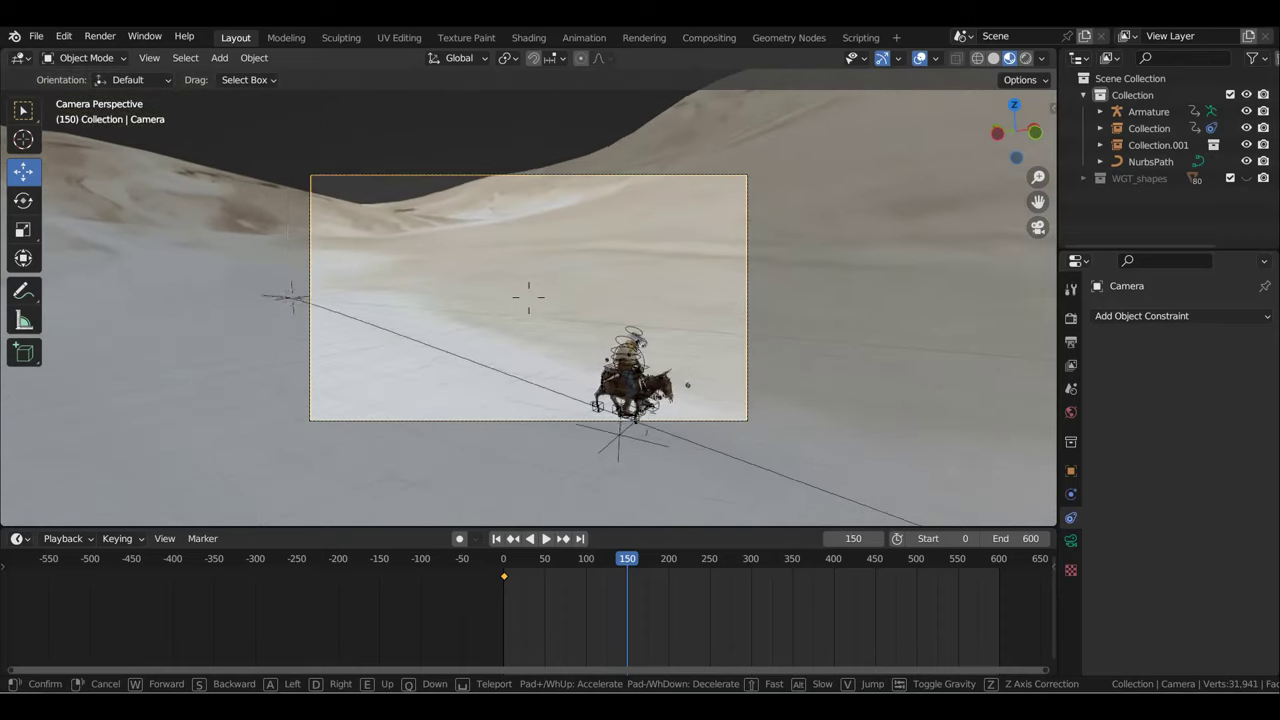
pyautogui.press('d')
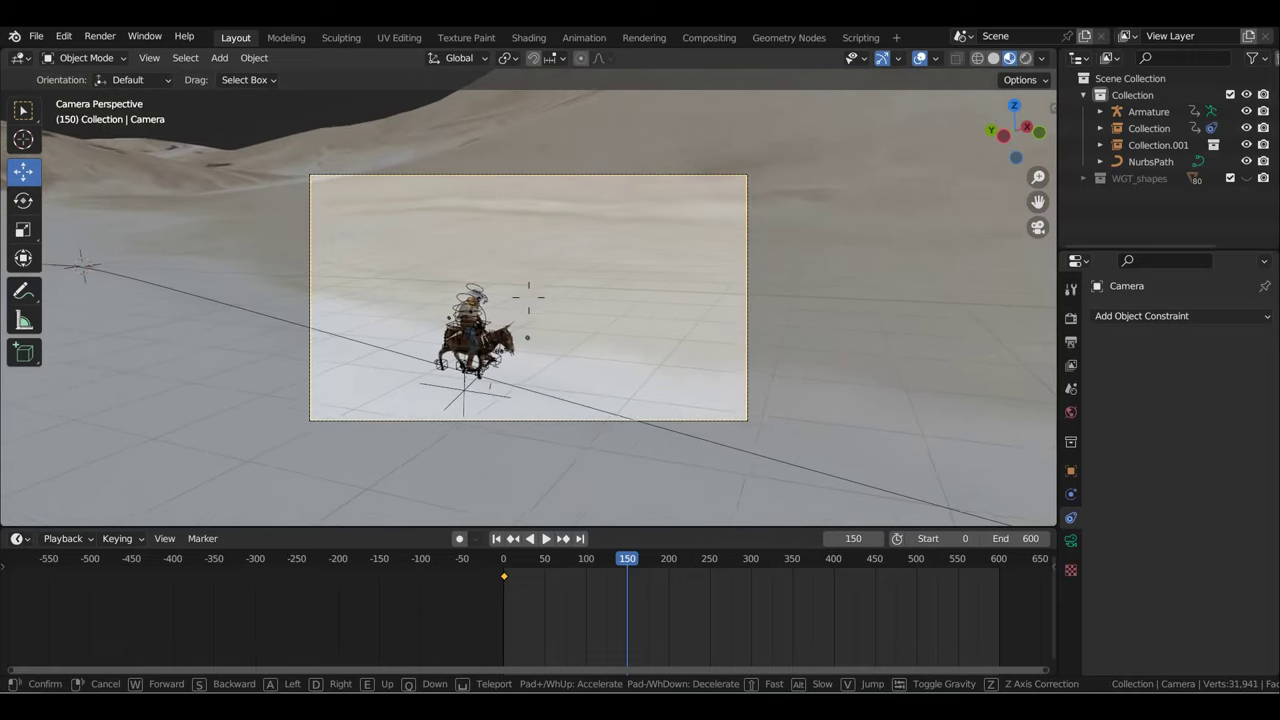
pyautogui.press('Return')
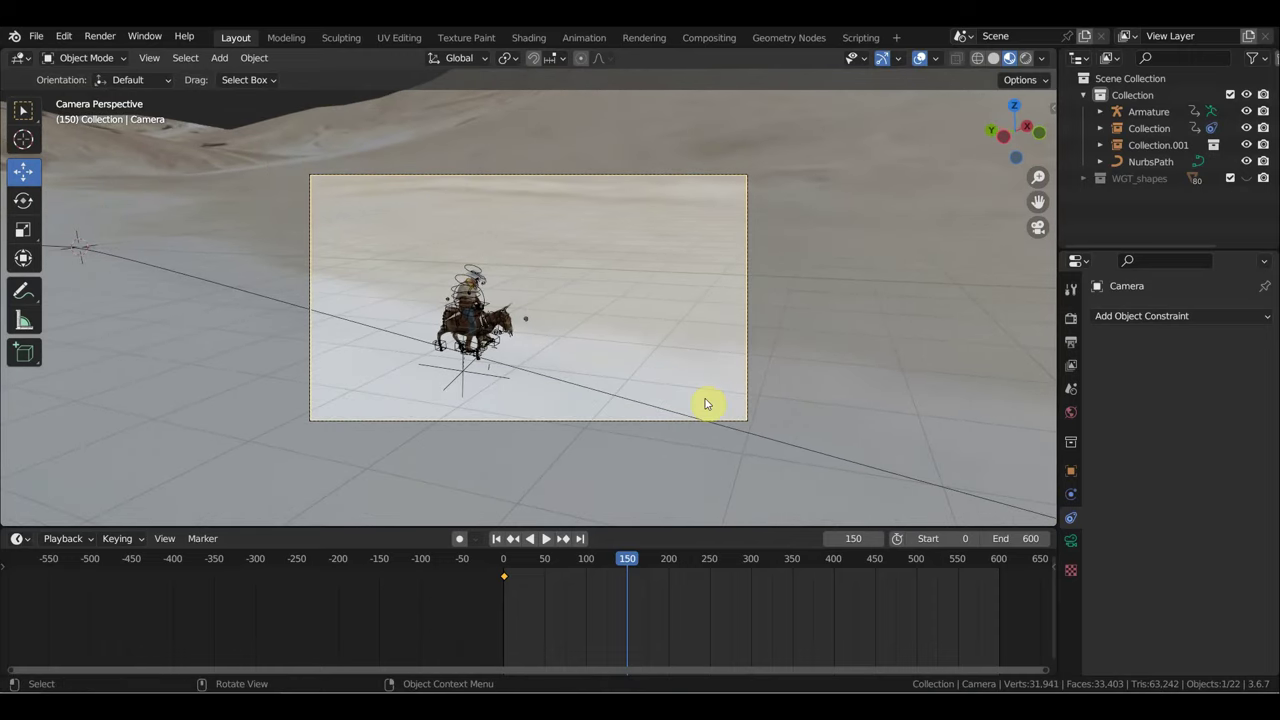
pyautogui.click(505, 562)
# Step: At frame 71, move the camera so the rider sits more centred
pyautogui.press('space')
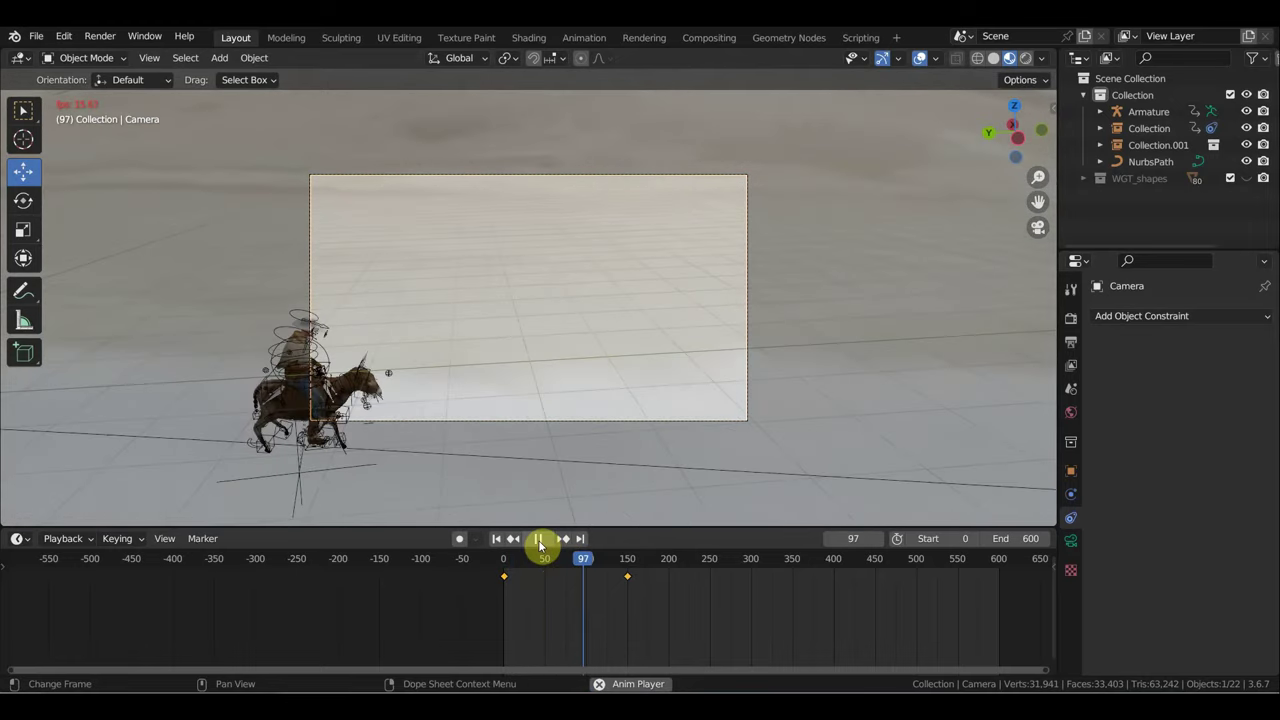
pyautogui.click(562, 568)
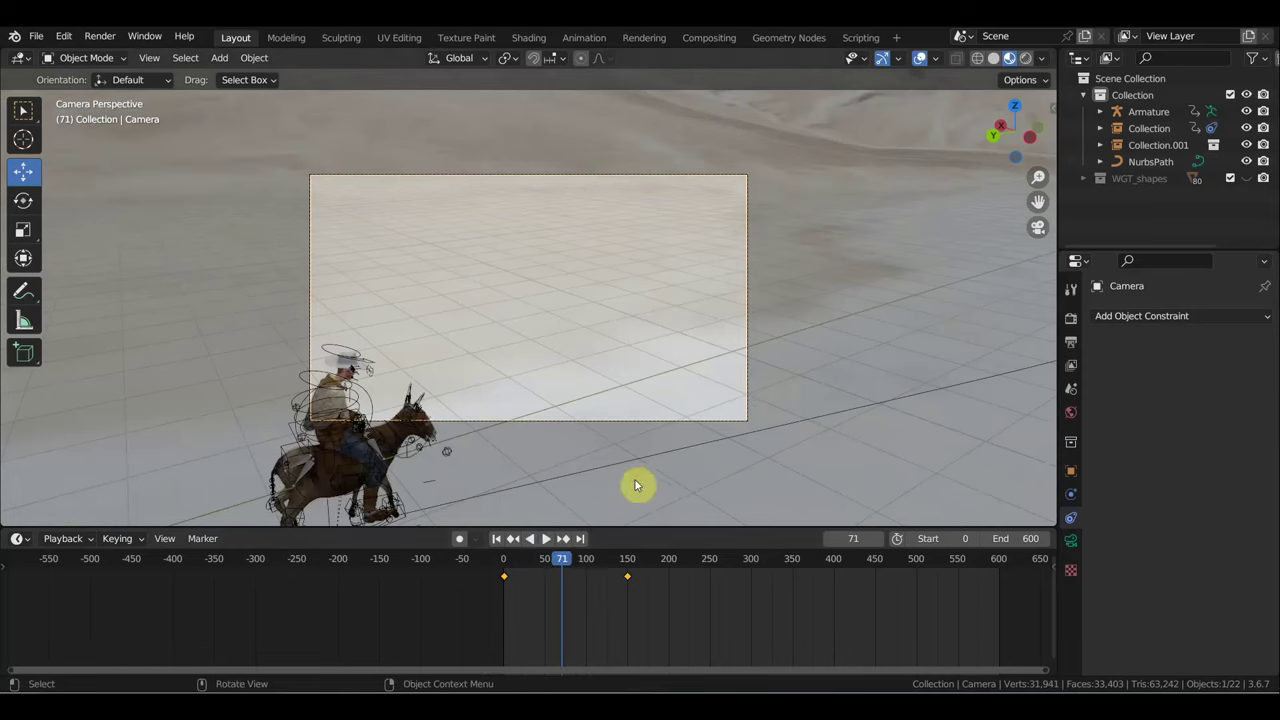
pyautogui.hotkey('shift', '`')
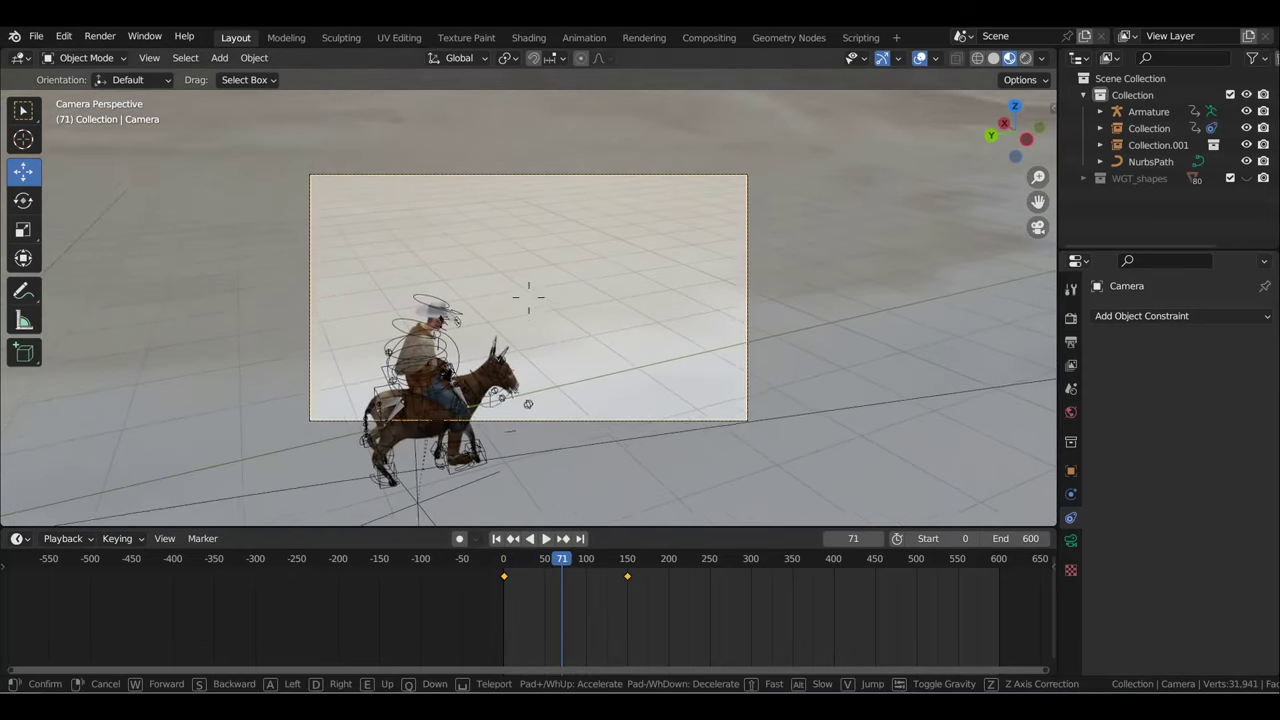
pyautogui.press('a')
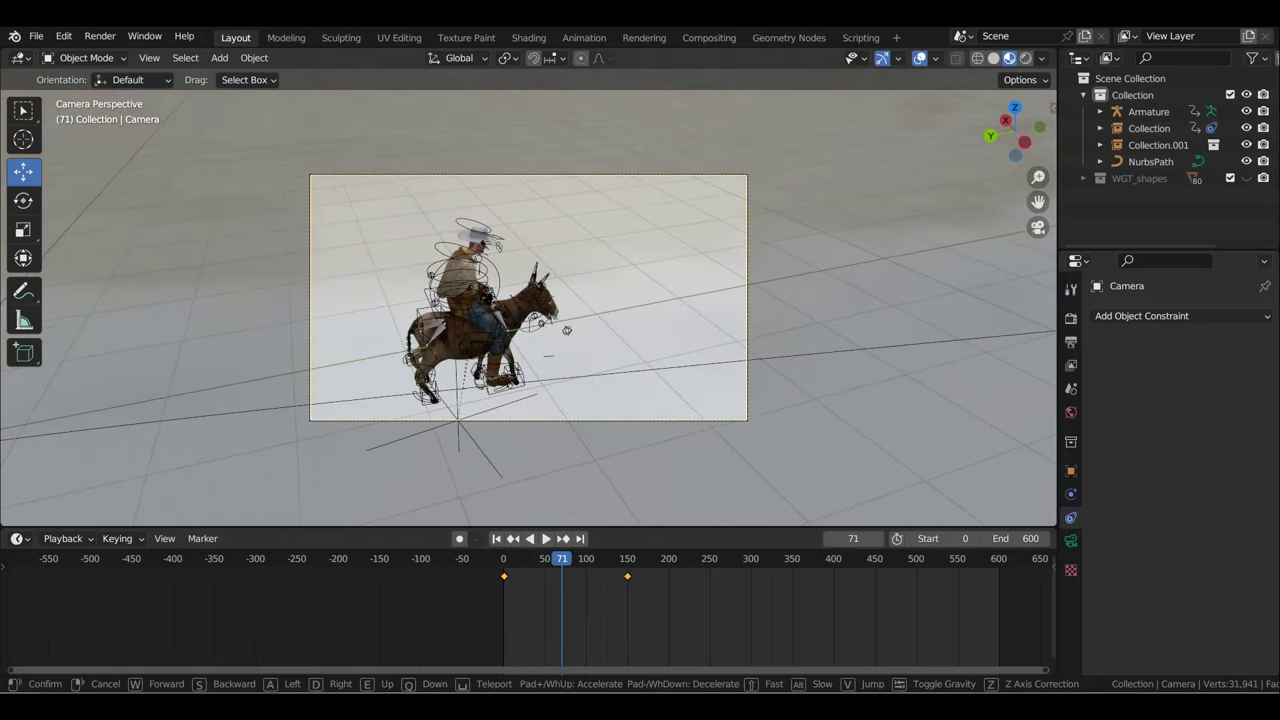
pyautogui.click(699, 449)
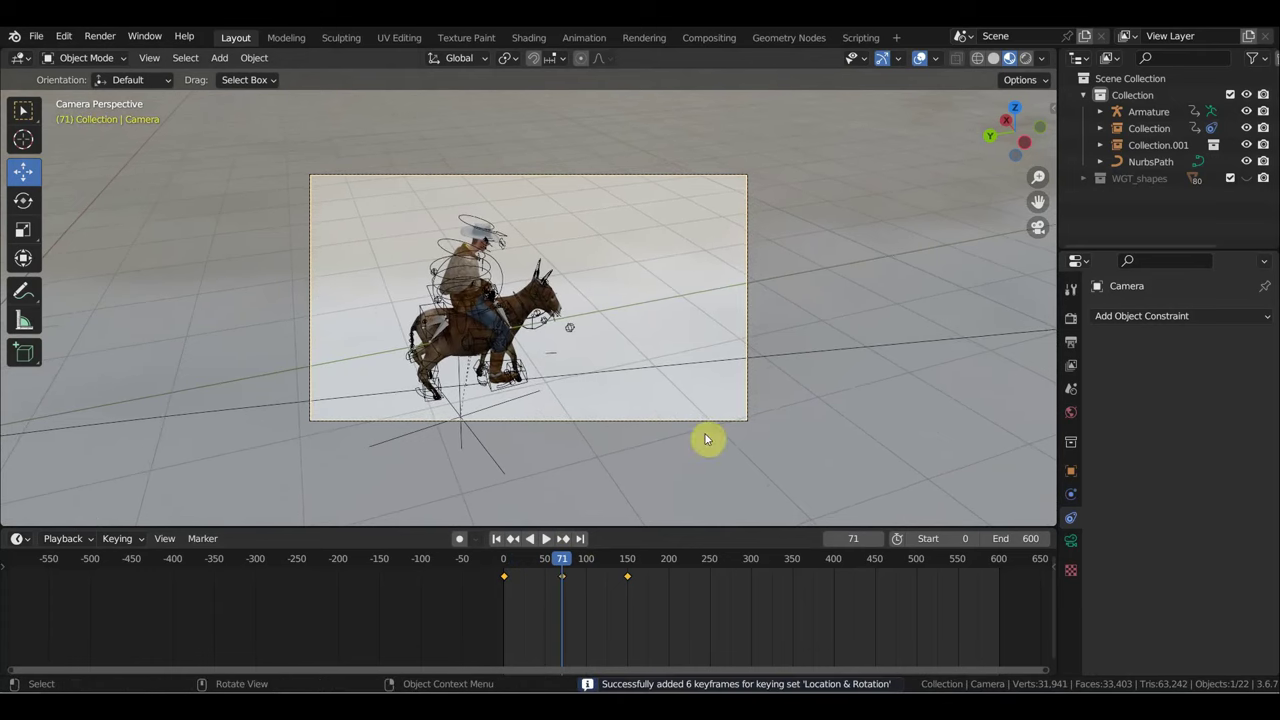
# Step: At frame 346, reposition the camera behind the rider and key location and rotation
pyautogui.moveTo(555, 568); pyautogui.dragTo(677, 590)
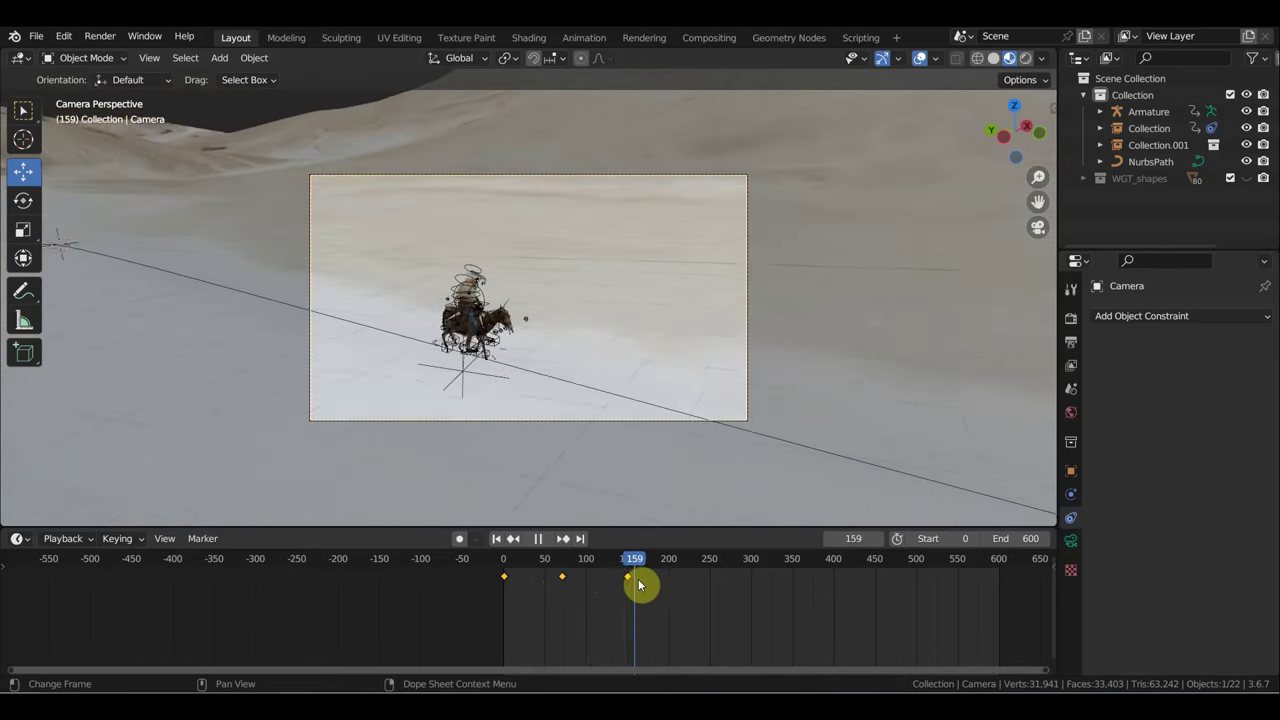
pyautogui.press('space')
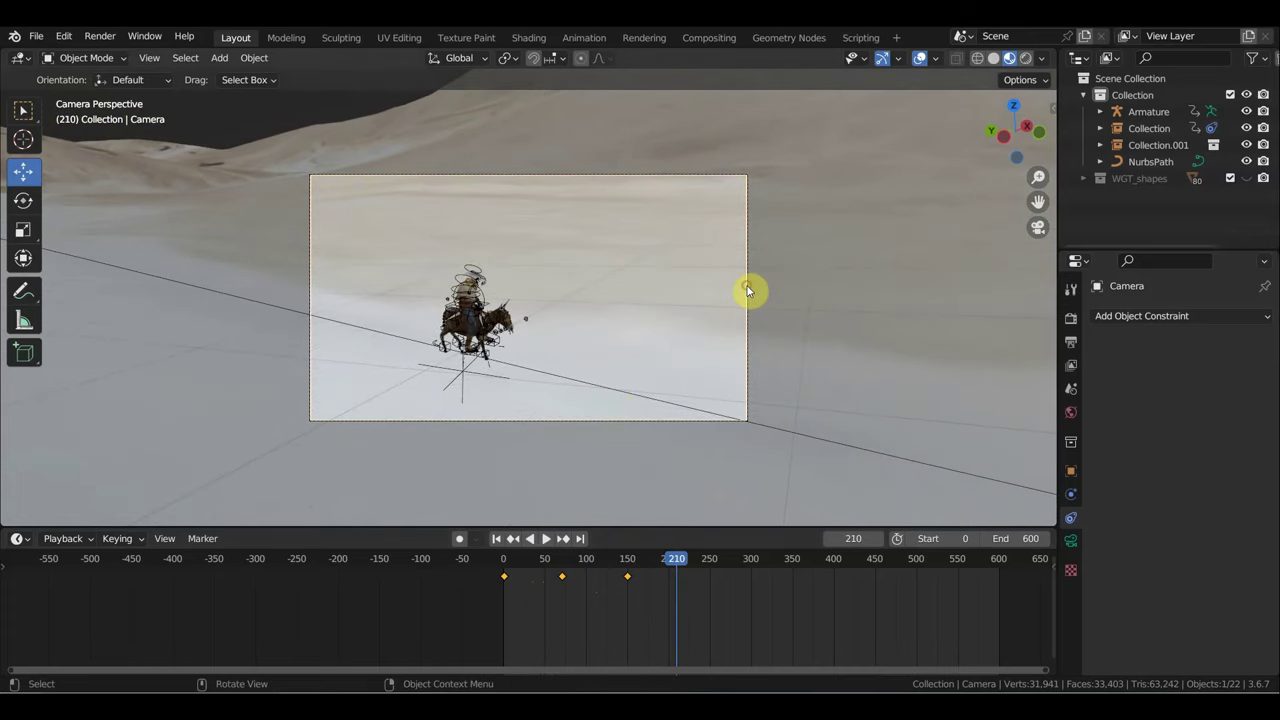
pyautogui.moveTo(779, 569); pyautogui.dragTo(789, 567)
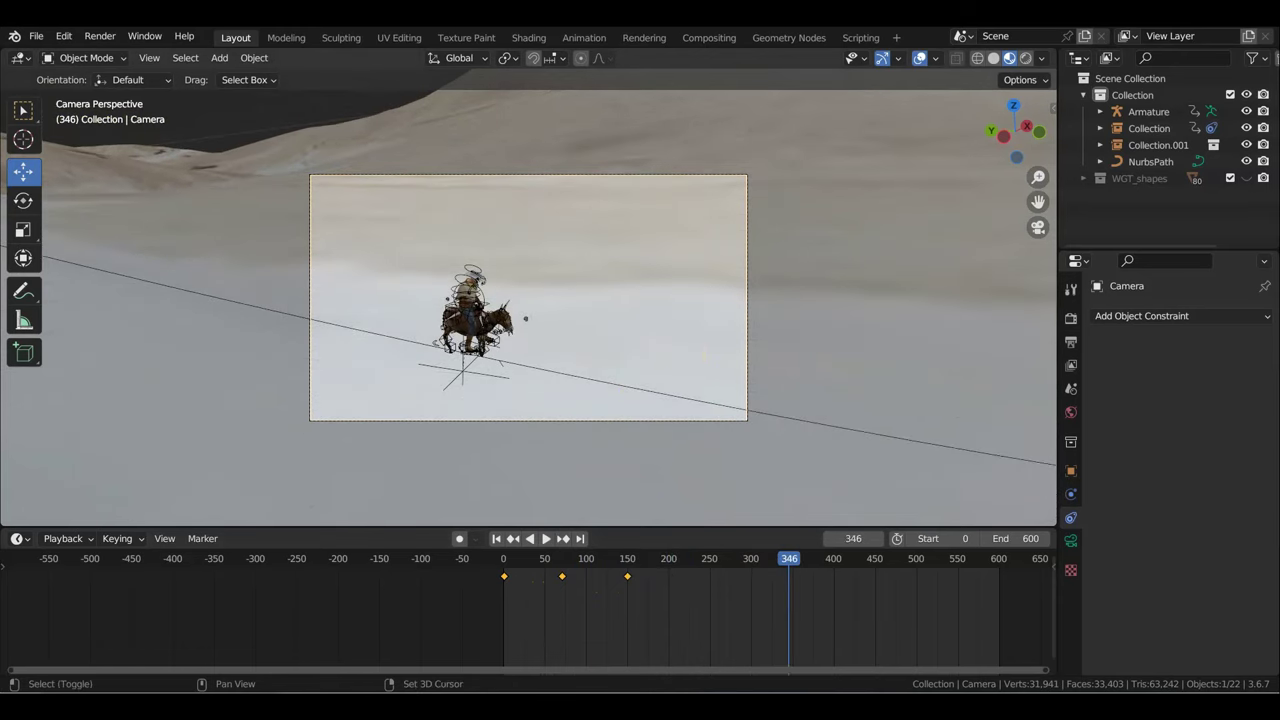
pyautogui.hotkey('shift', '`')
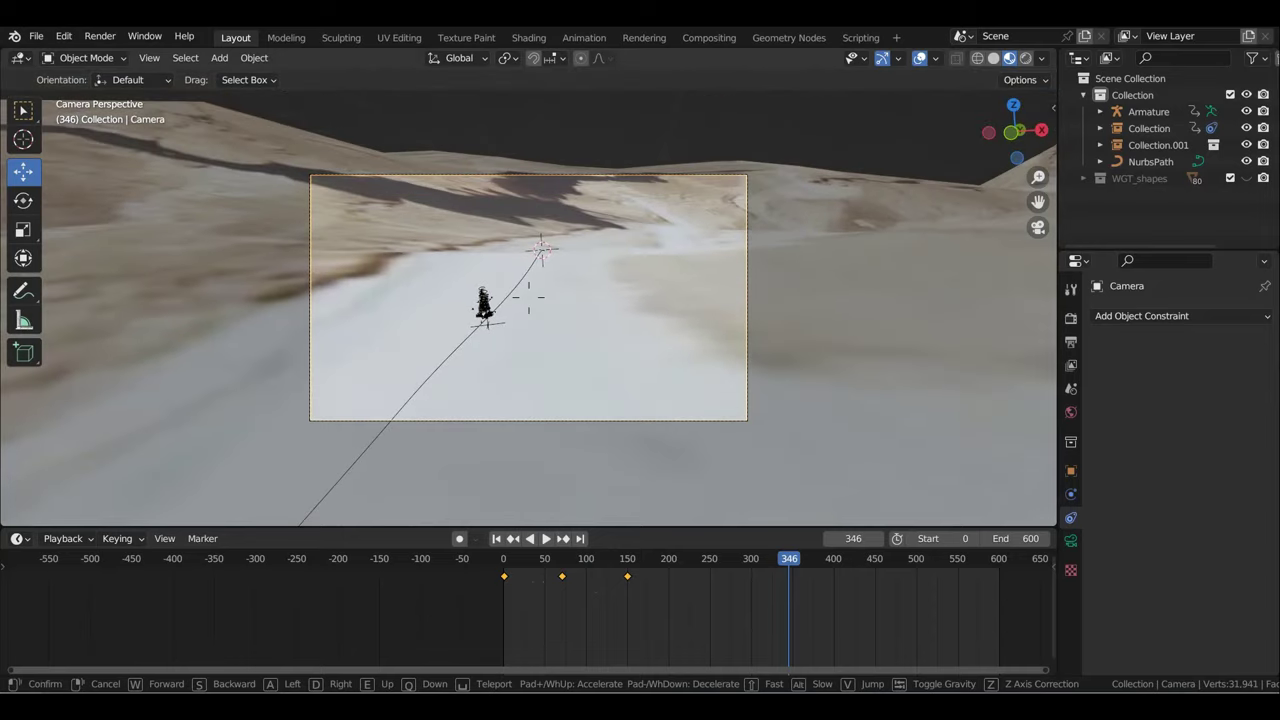
pyautogui.click(688, 342)
pyautogui.press('i')
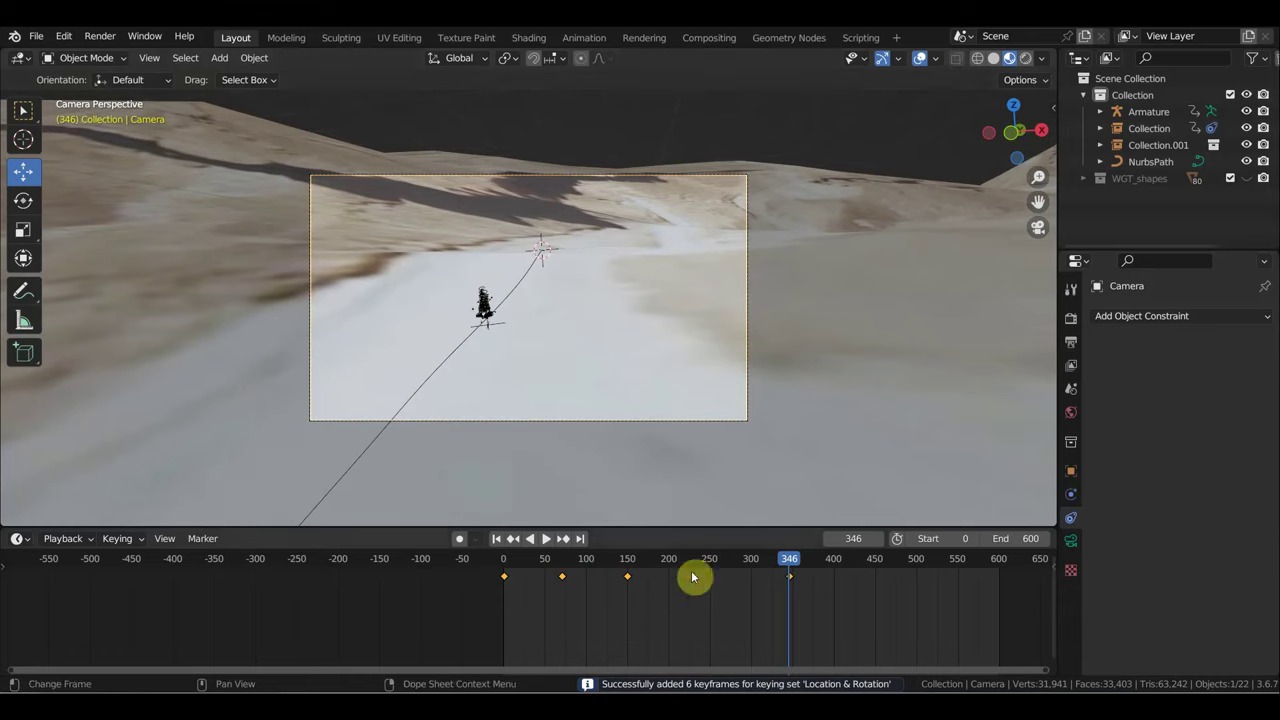
# Step: Play the camera move back from frame 130
pyautogui.press('space')
pyautogui.click(613, 563)
pyautogui.press('space')
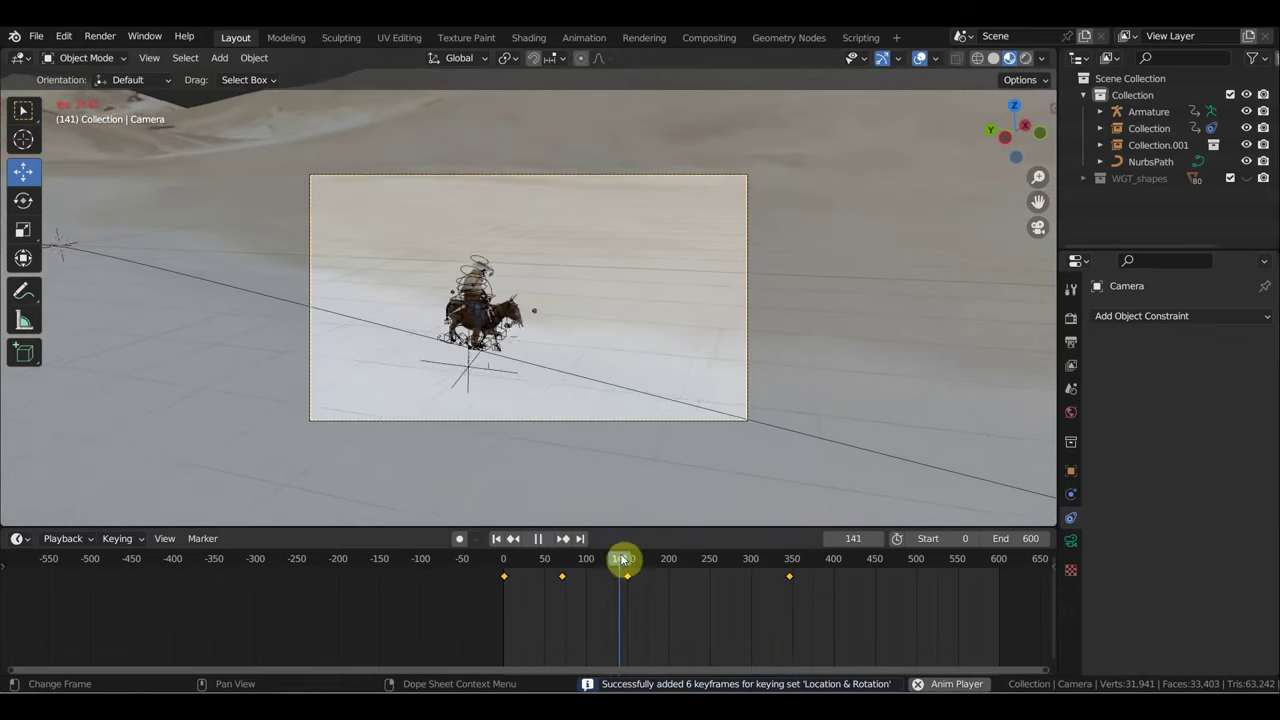
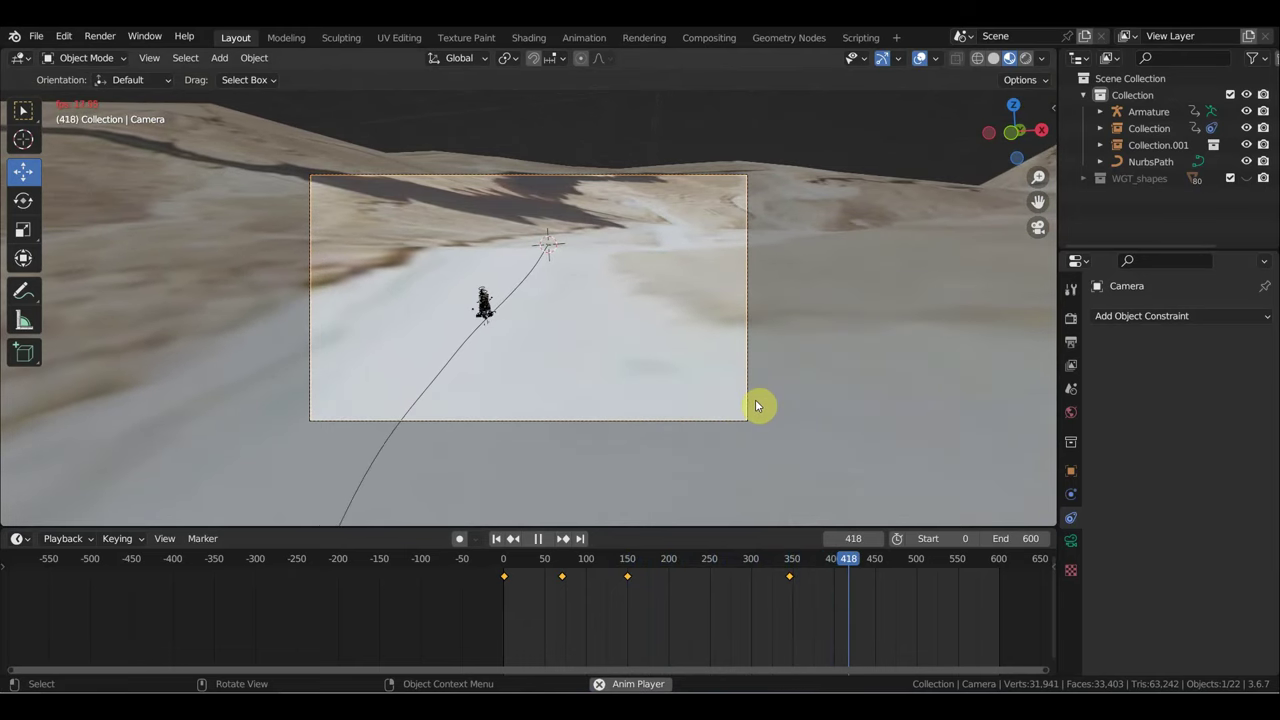
# Step: Stop playback at frame 440, reselect the camera and bring up the Clear Parent menu
pyautogui.press('space')
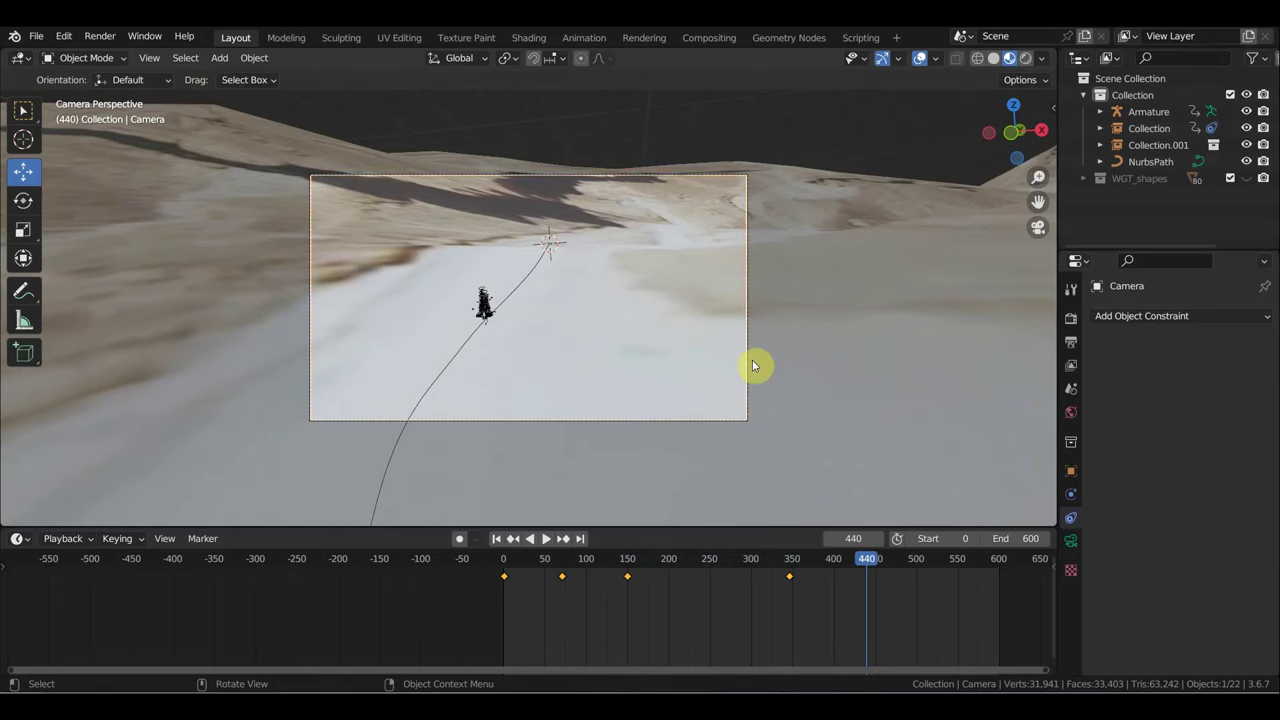
pyautogui.click(748, 343)
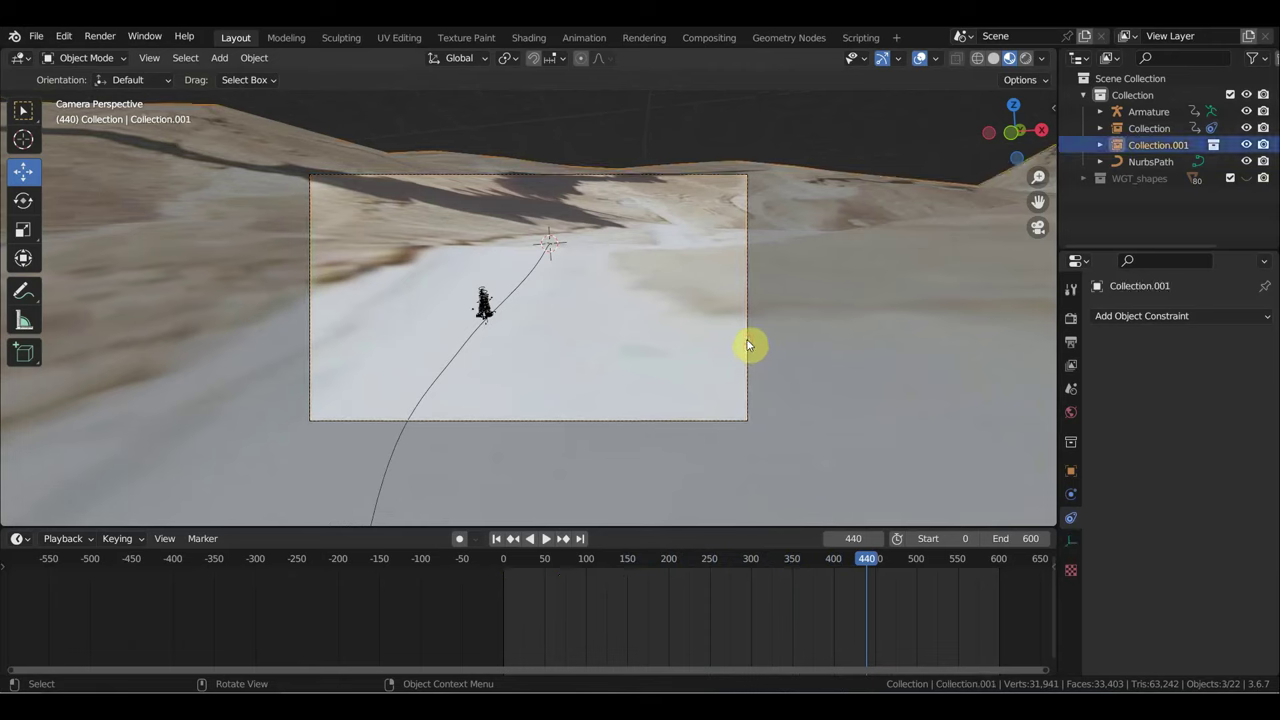
pyautogui.click(750, 333)
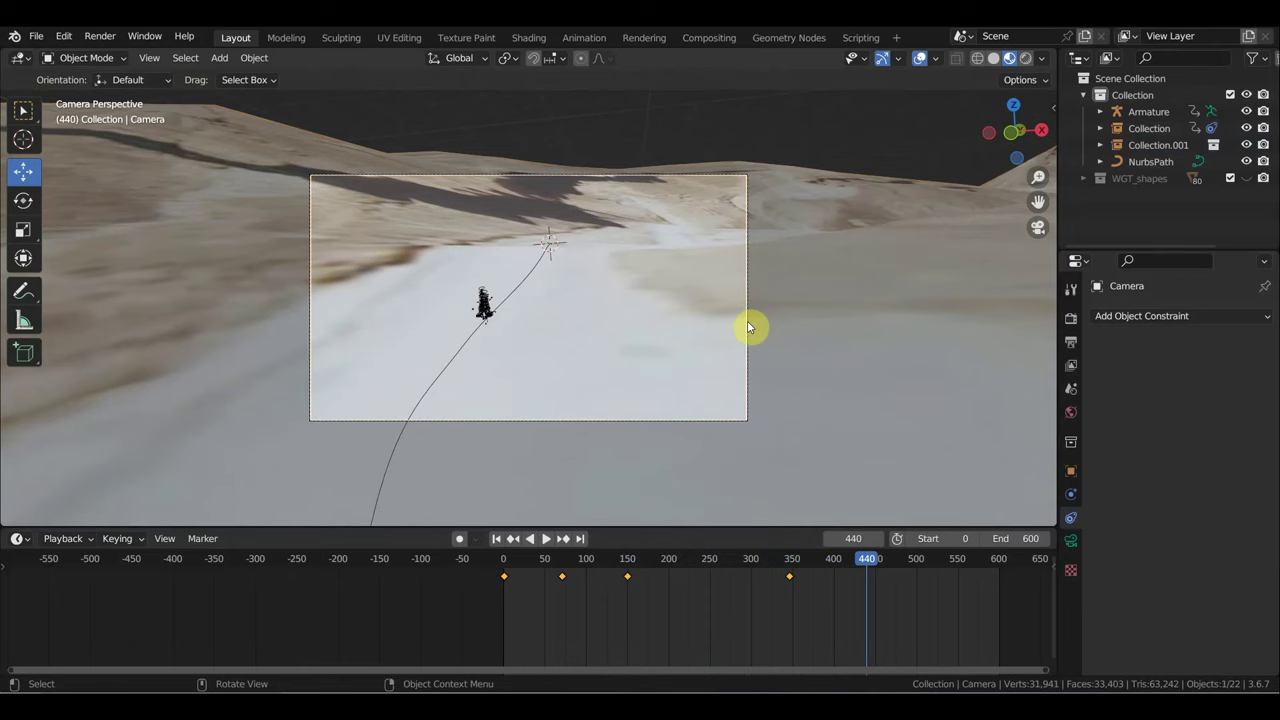
pyautogui.hotkey('alt', 'p')
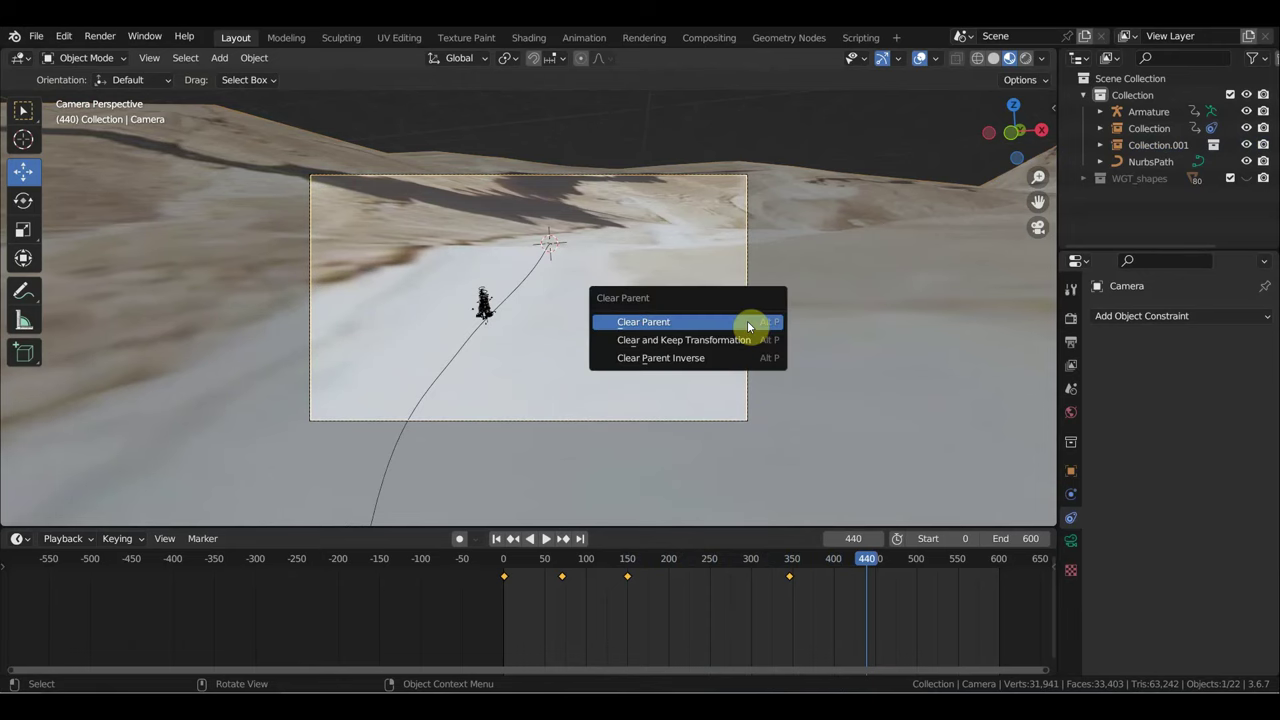
# Step: Clear the camera's parent and preview the animation from frame 0
pyautogui.click(747, 321)
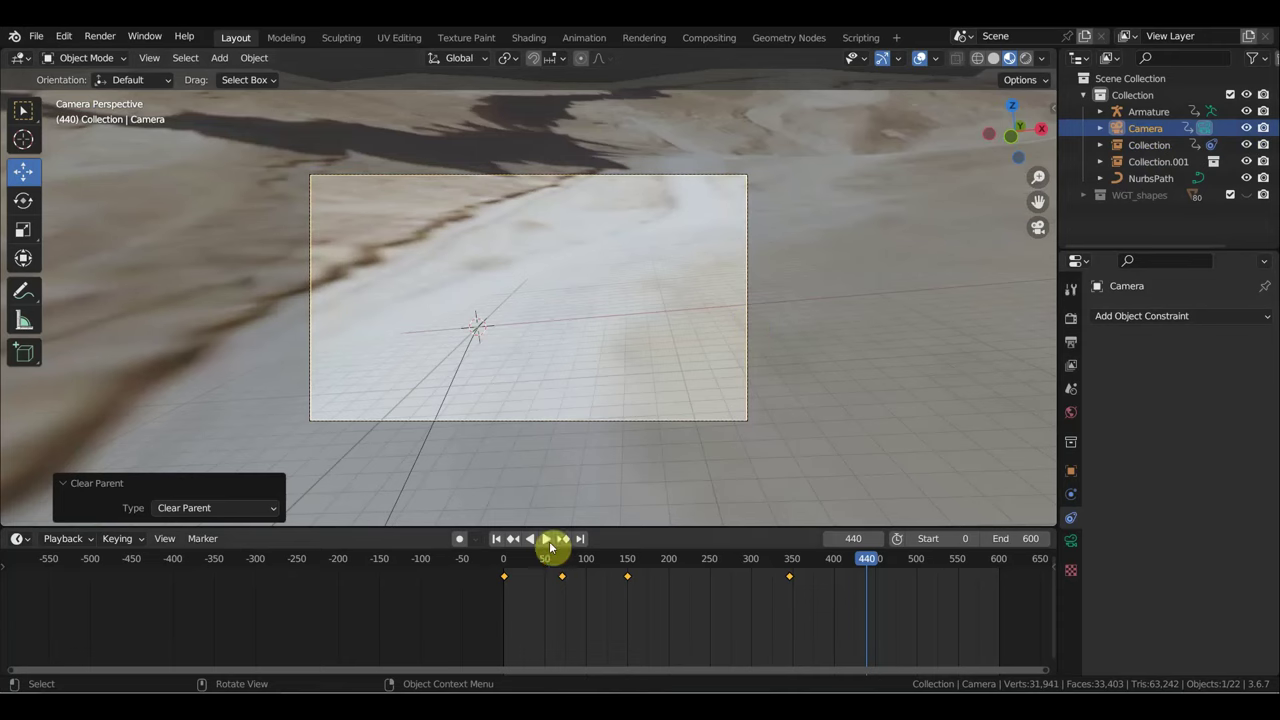
pyautogui.click(502, 565)
pyautogui.press('space')
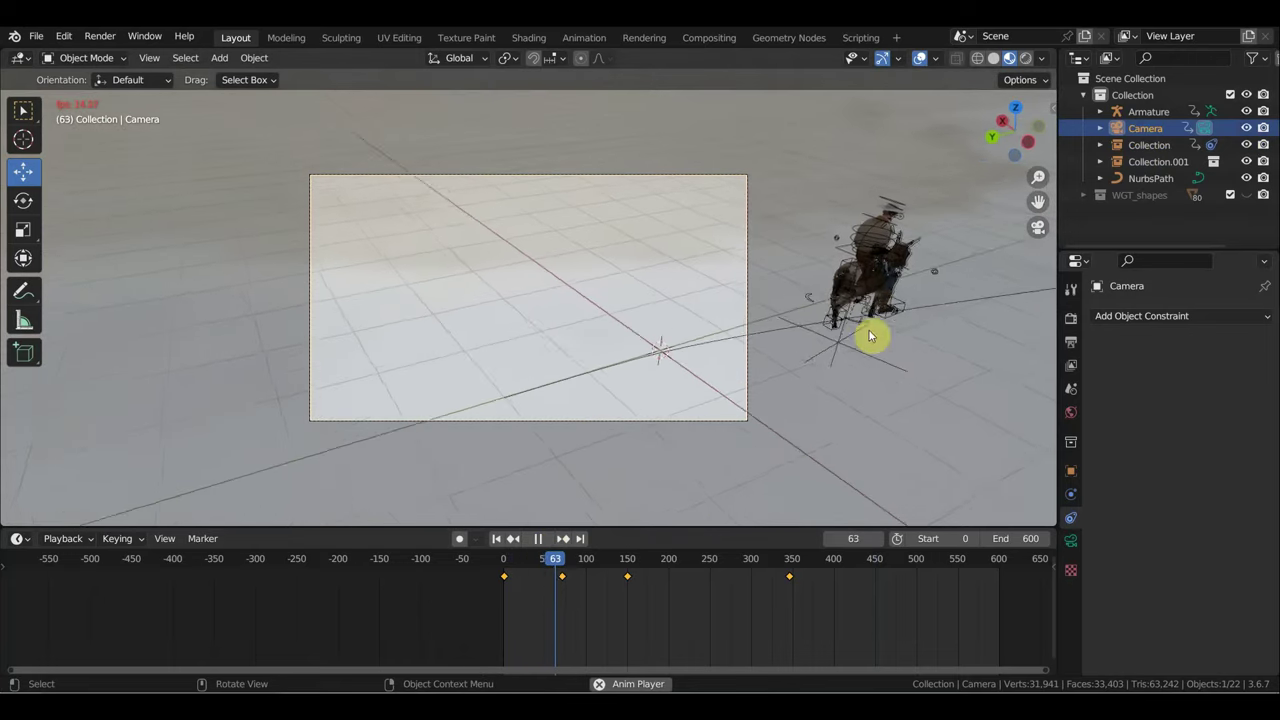
pyautogui.press('space')
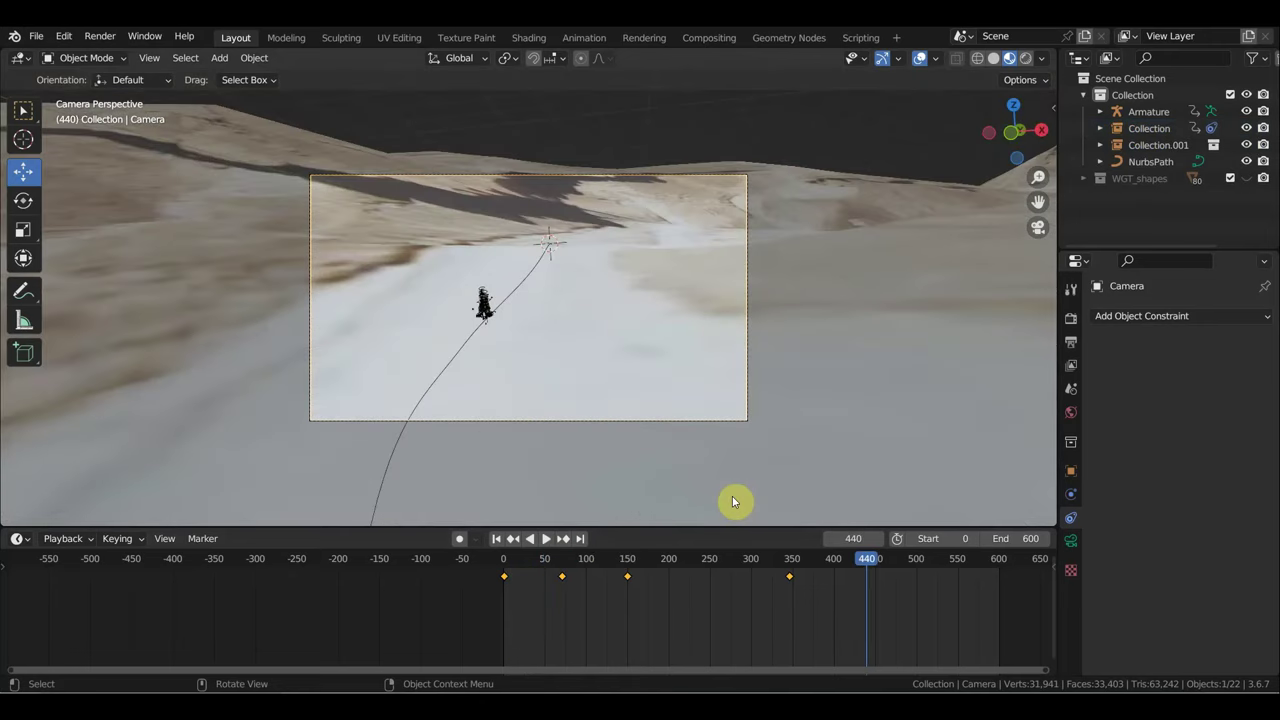
# Step: Play to frame 483 and enter walk navigation with the camera selected
pyautogui.keyDown('ctrl'); pyautogui.click(732, 498); pyautogui.keyUp('ctrl')
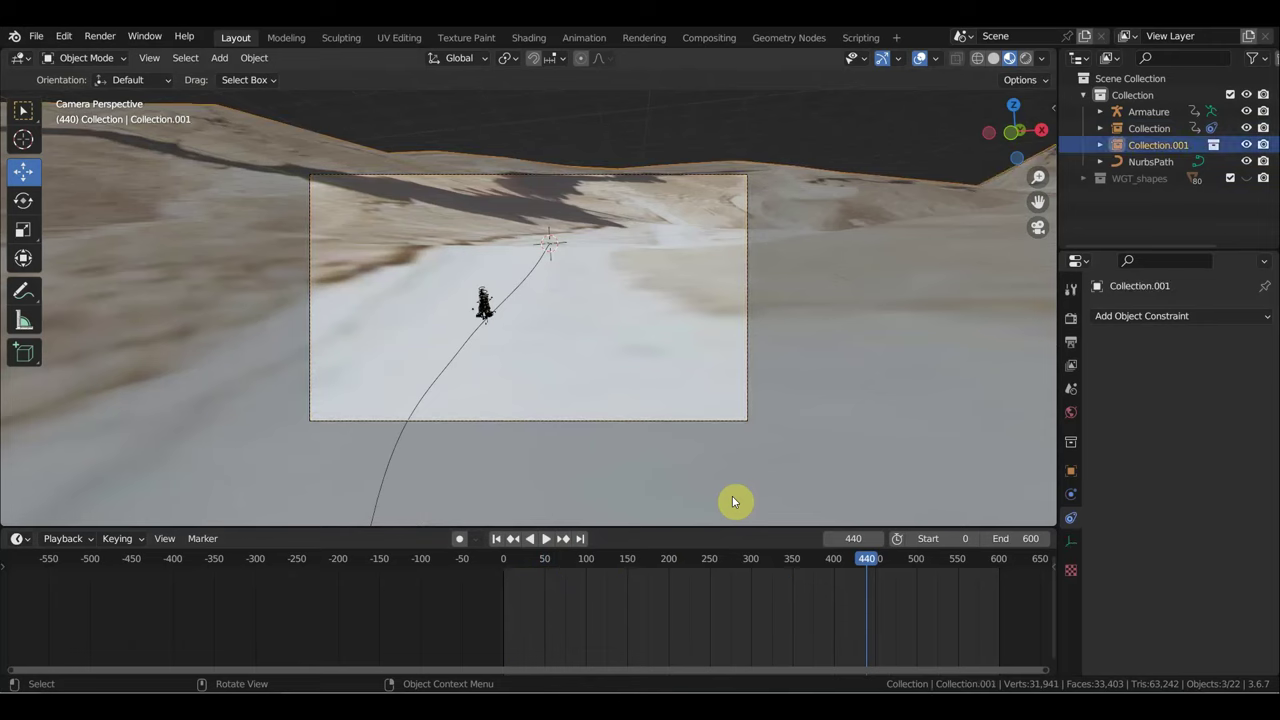
pyautogui.press('space')
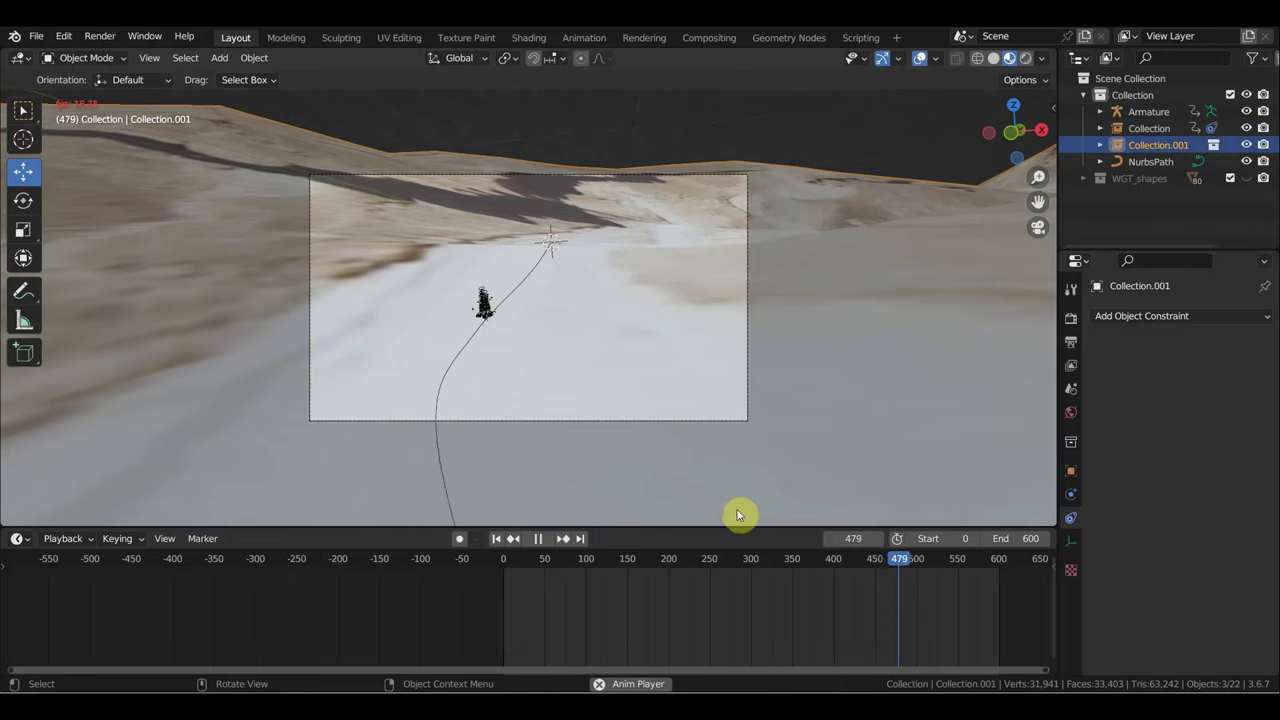
pyautogui.press('space')
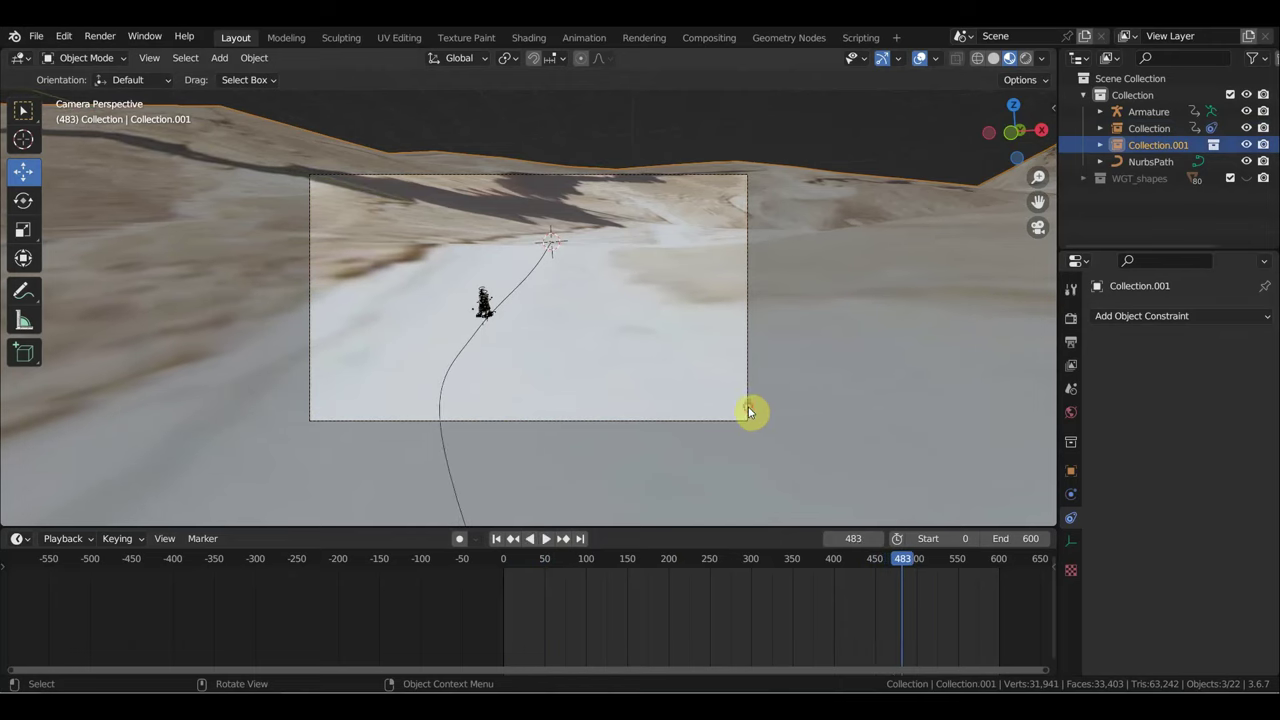
pyautogui.click(745, 412)
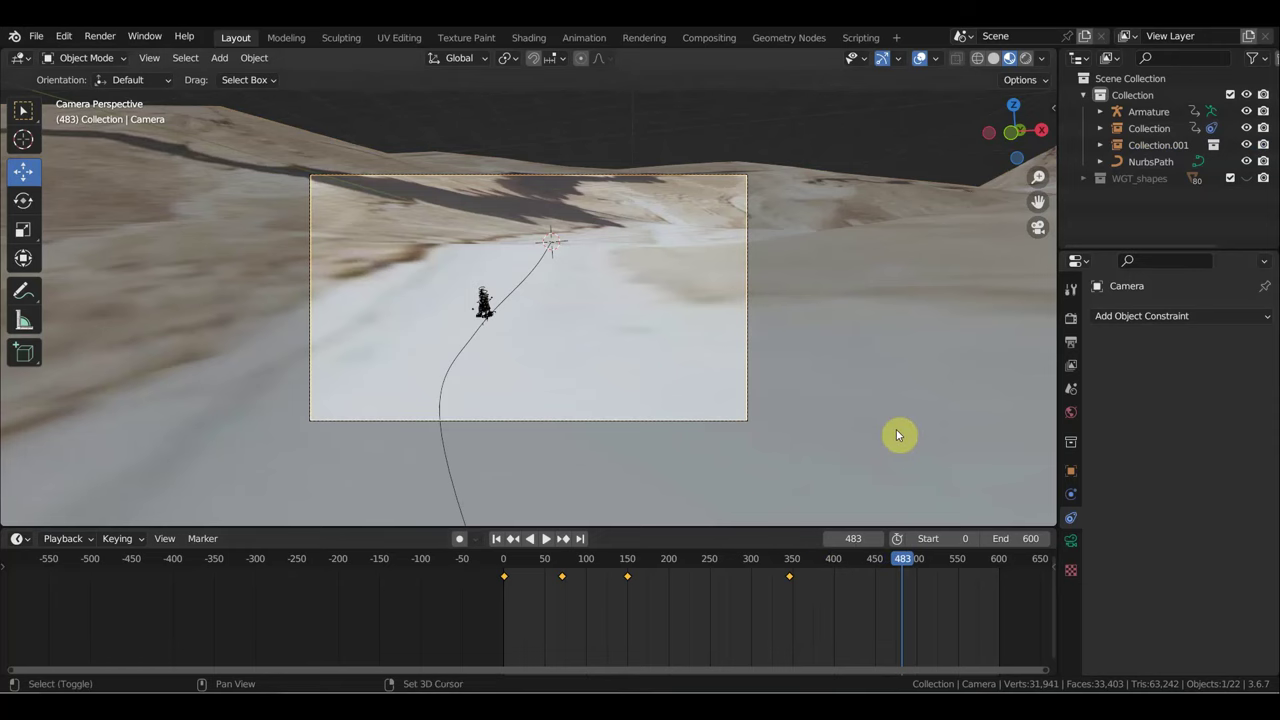
pyautogui.hotkey('shift', '`')
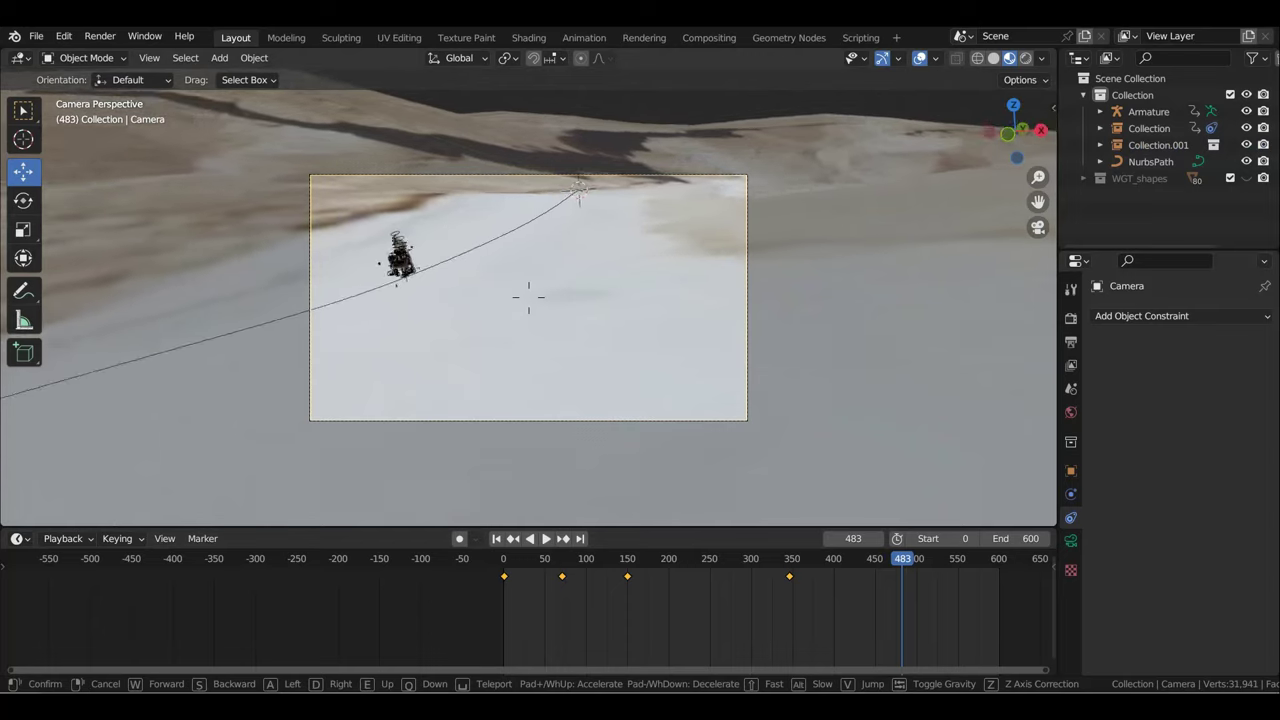
# Step: Fly the camera close beside the rider and keyframe its location and rotation at frame 483
pyautogui.press('w')
pyautogui.press('w')
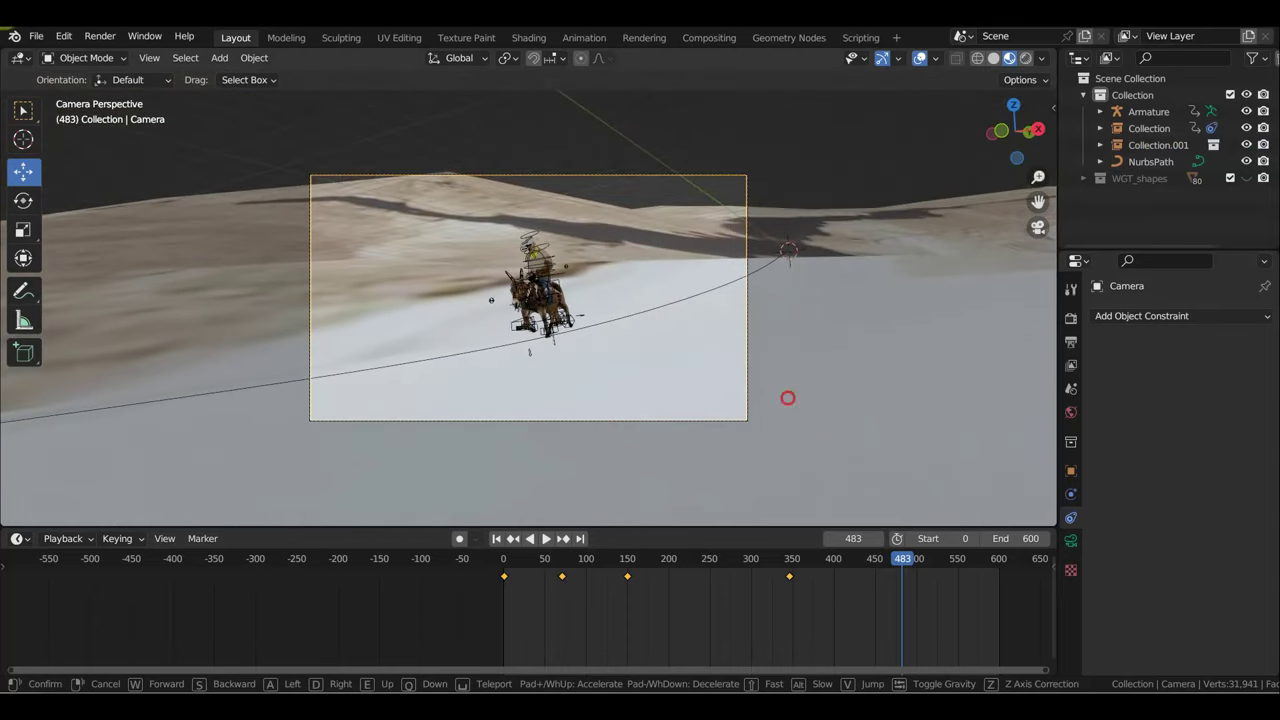
pyautogui.click(884, 434)
pyautogui.press('Home')
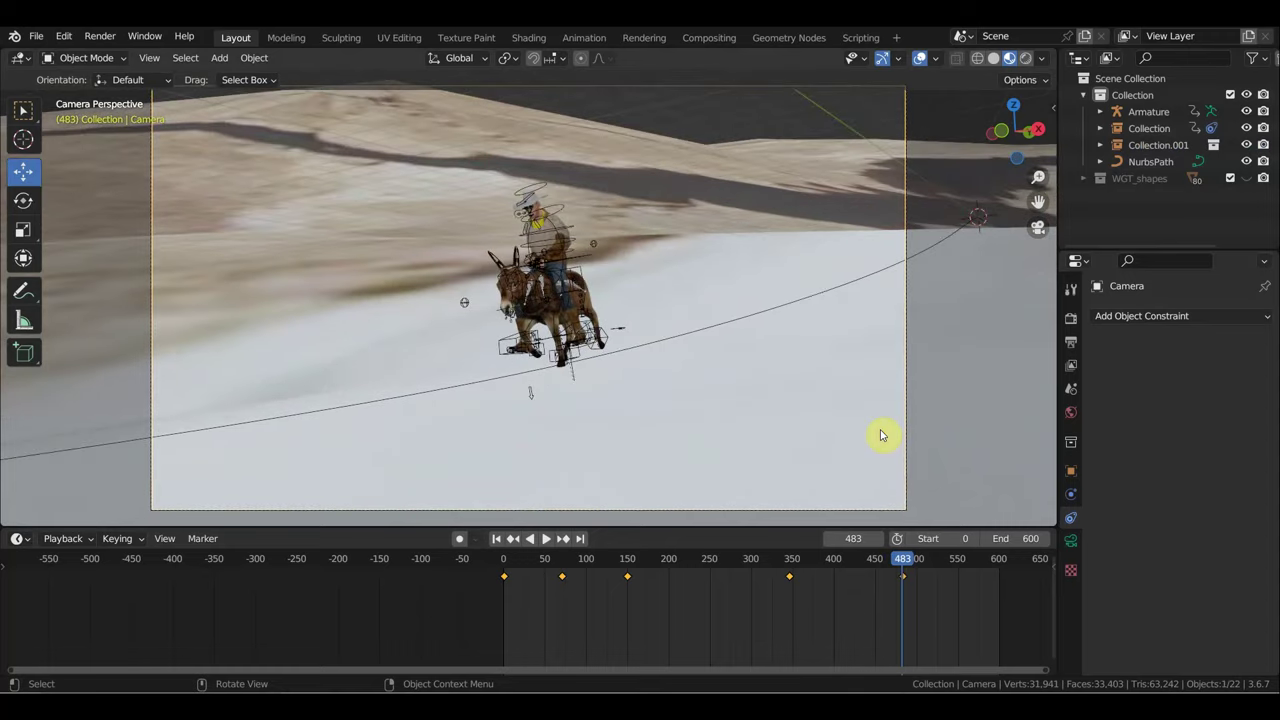
pyautogui.press('i')
pyautogui.press('KP_0')
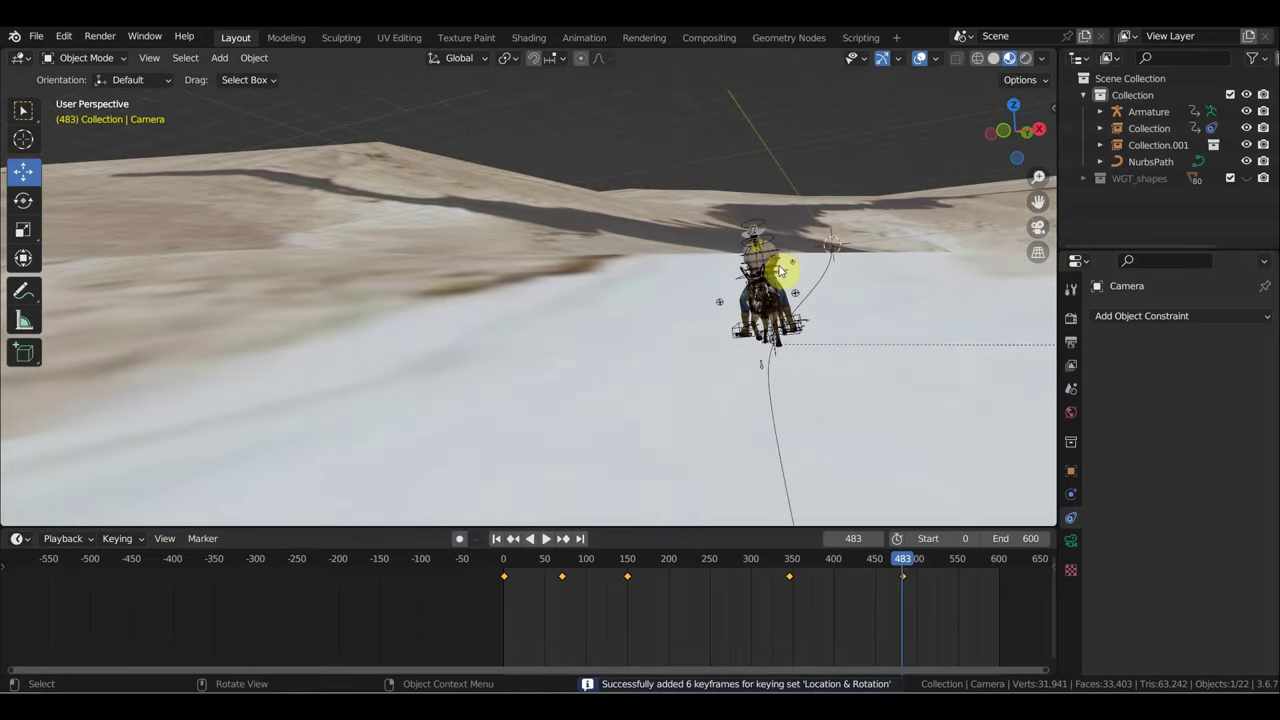
# Step: Rotate the rider collection and Armature along the path and keyframe location and rotation at frame 483
pyautogui.click(783, 270)
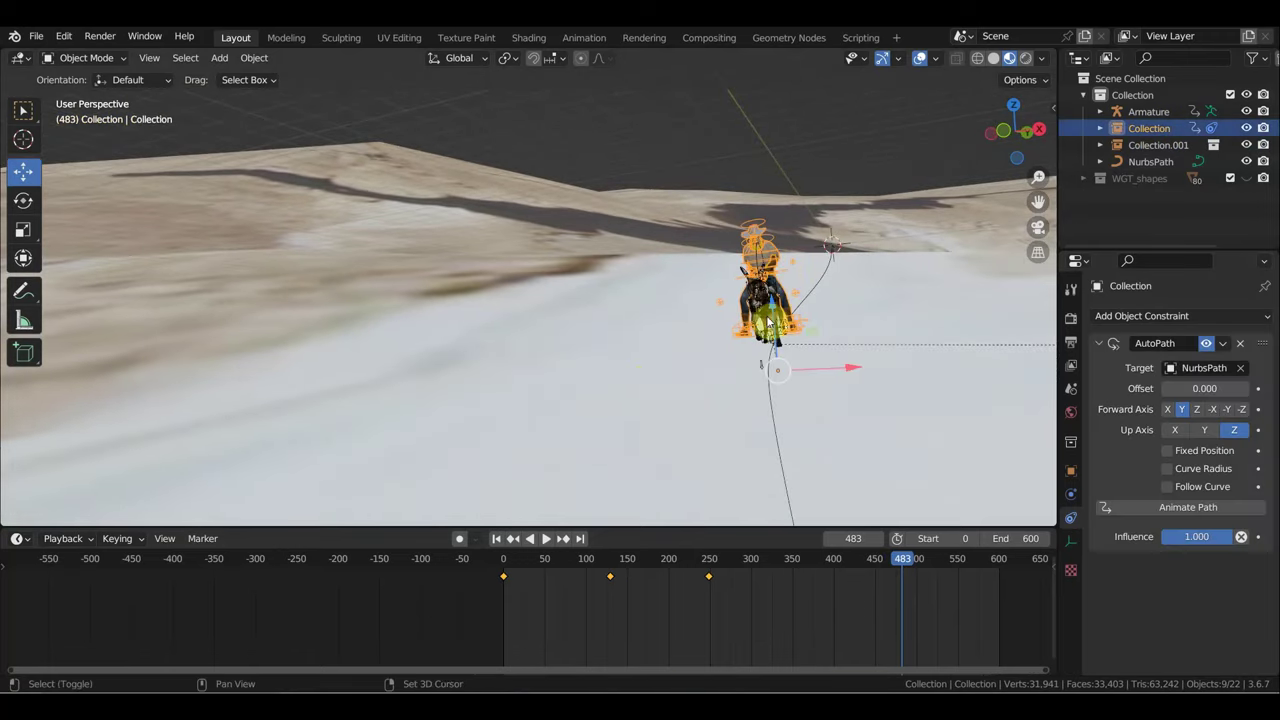
pyautogui.keyDown('shift'); pyautogui.click(757, 305); pyautogui.keyUp('shift')
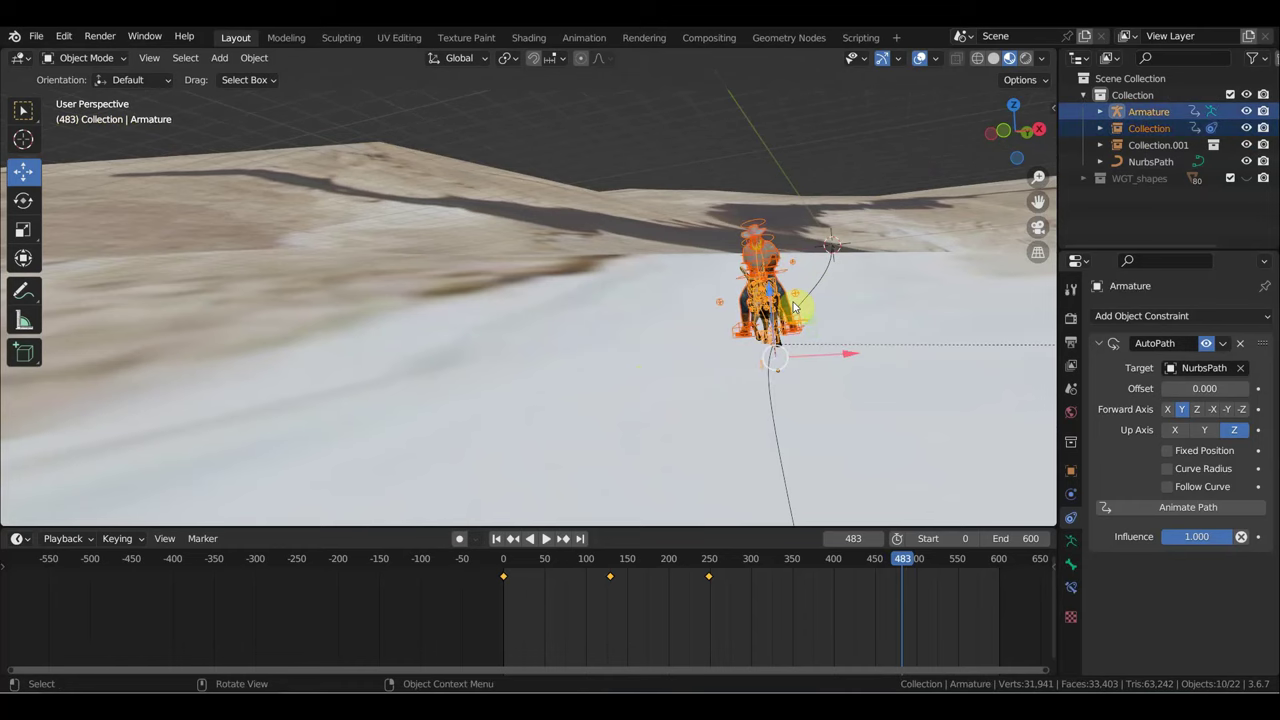
pyautogui.moveTo(797, 307); pyautogui.dragTo(845, 301, button='middle')
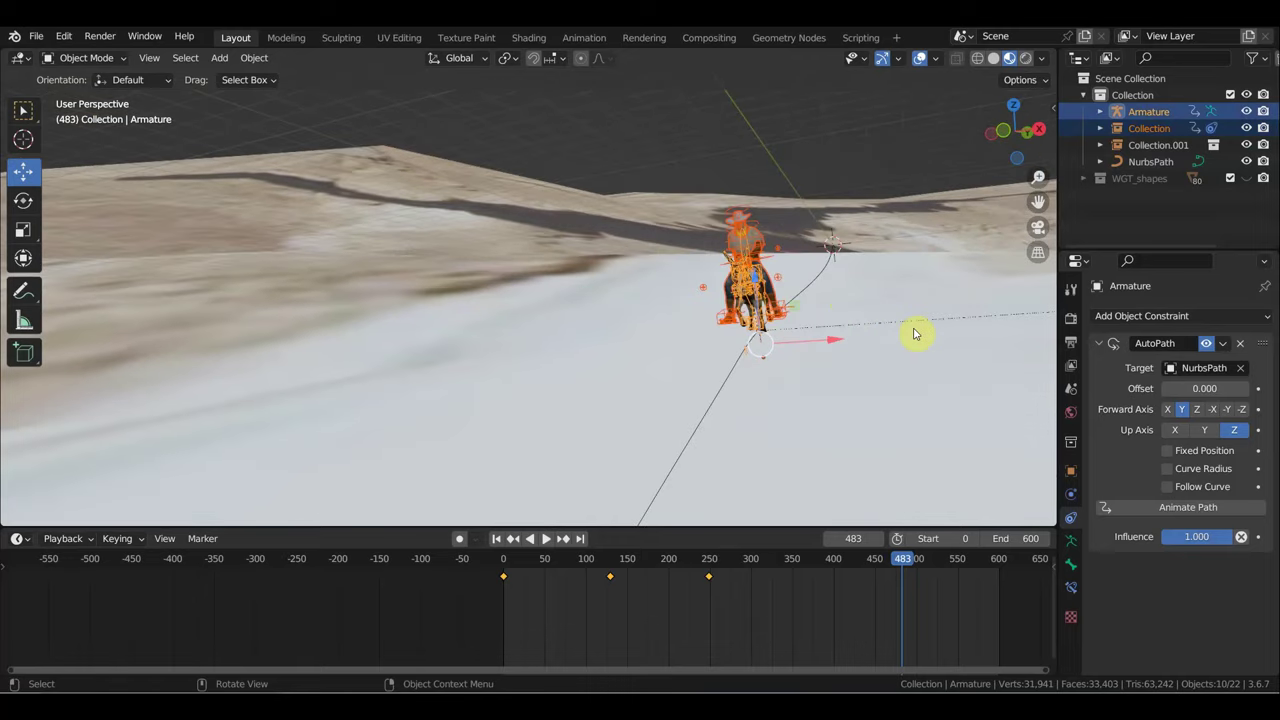
pyautogui.press('r')
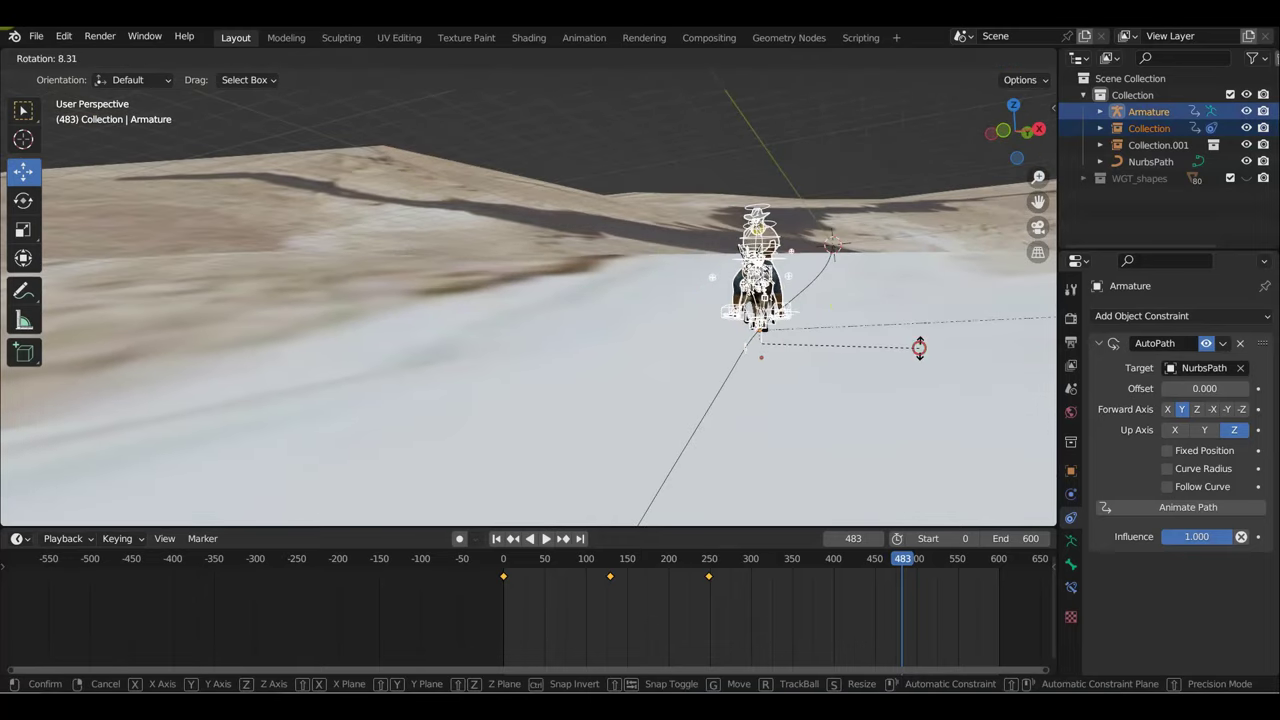
pyautogui.click(919, 347)
pyautogui.press('i')
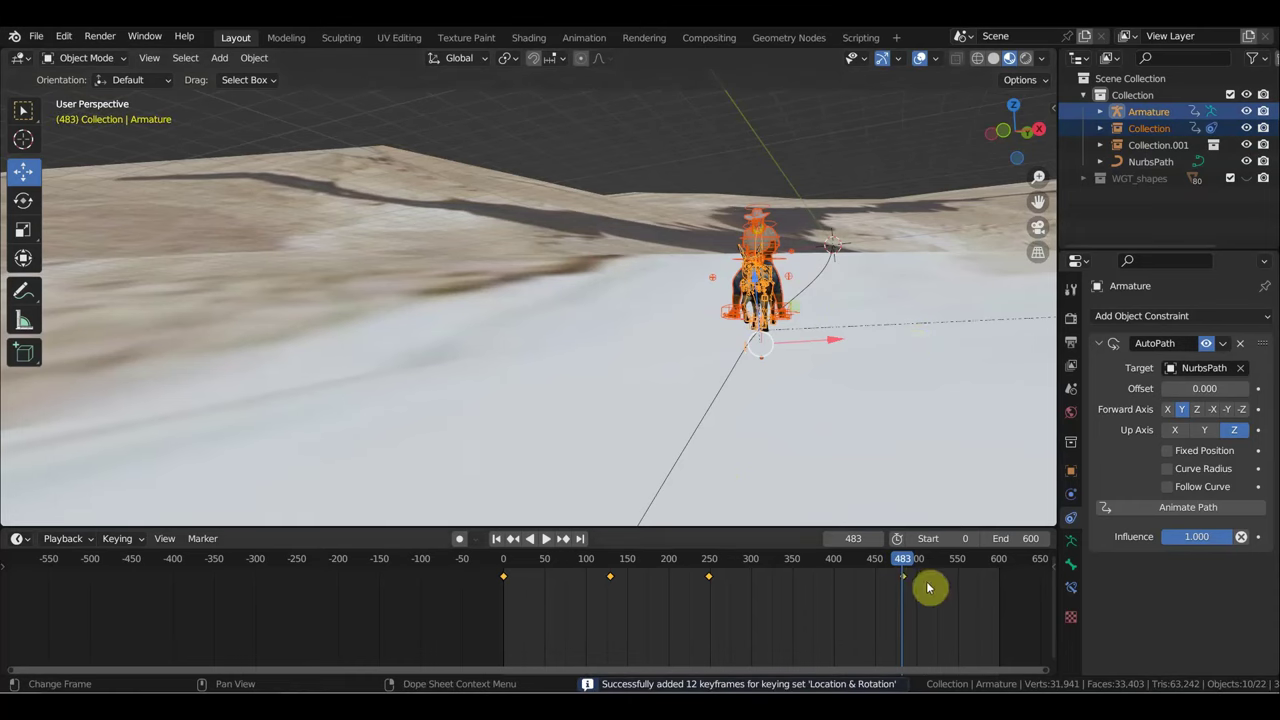
# Step: At frame 250 rotate the rider about 6.91° and keyframe its location and rotation
pyautogui.moveTo(903, 566); pyautogui.dragTo(709, 560)
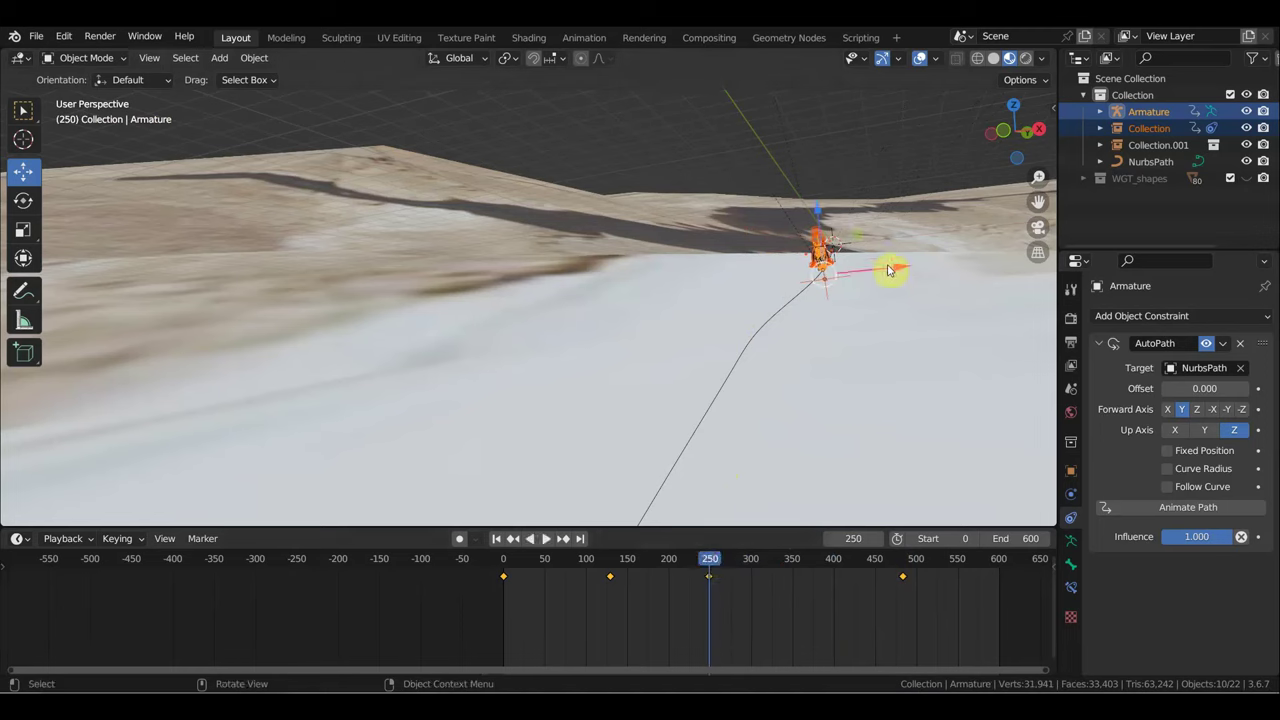
pyautogui.press('r')
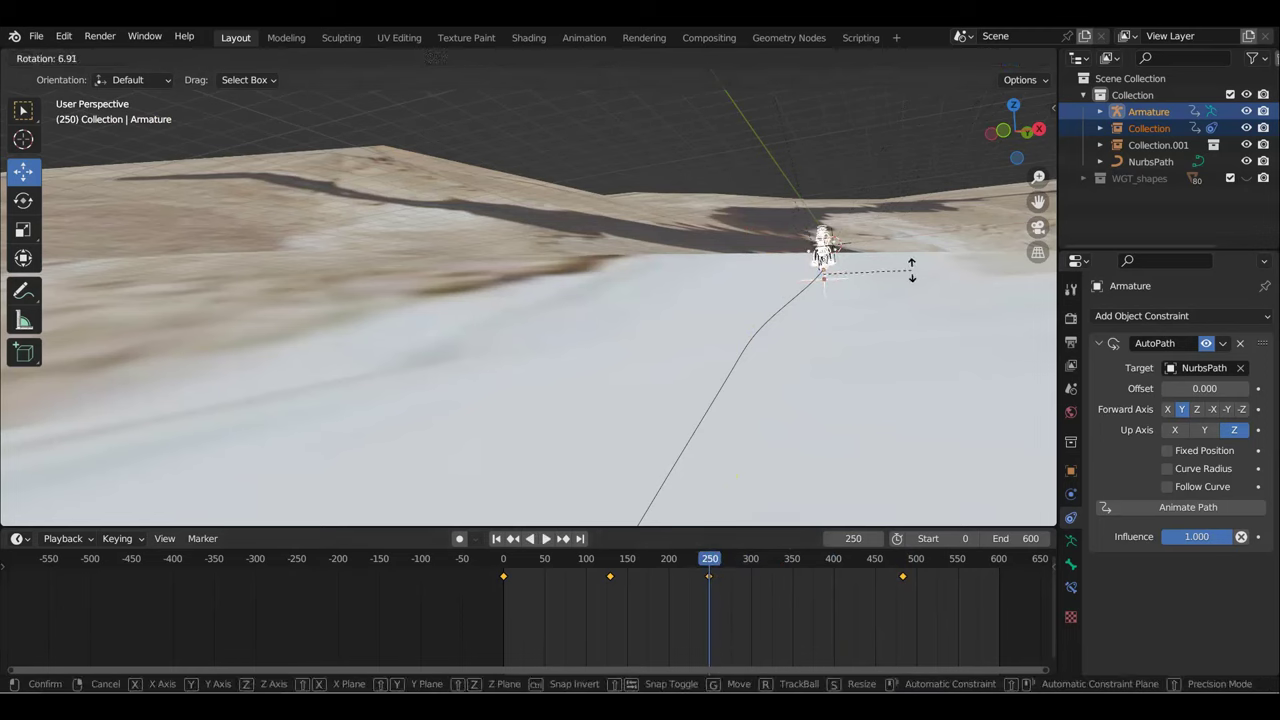
pyautogui.click(911, 270)
pyautogui.press('i')
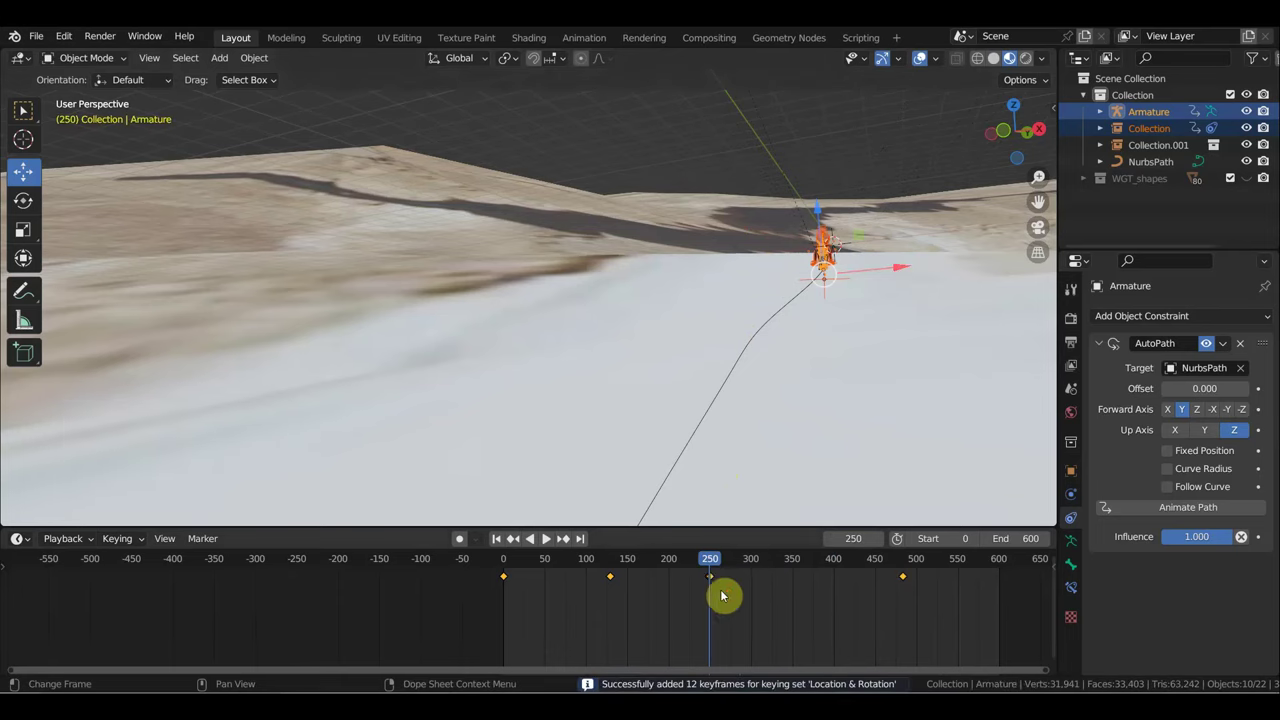
pyautogui.scroll(3, 726, 594)
pyautogui.scroll(2, 798, 596)
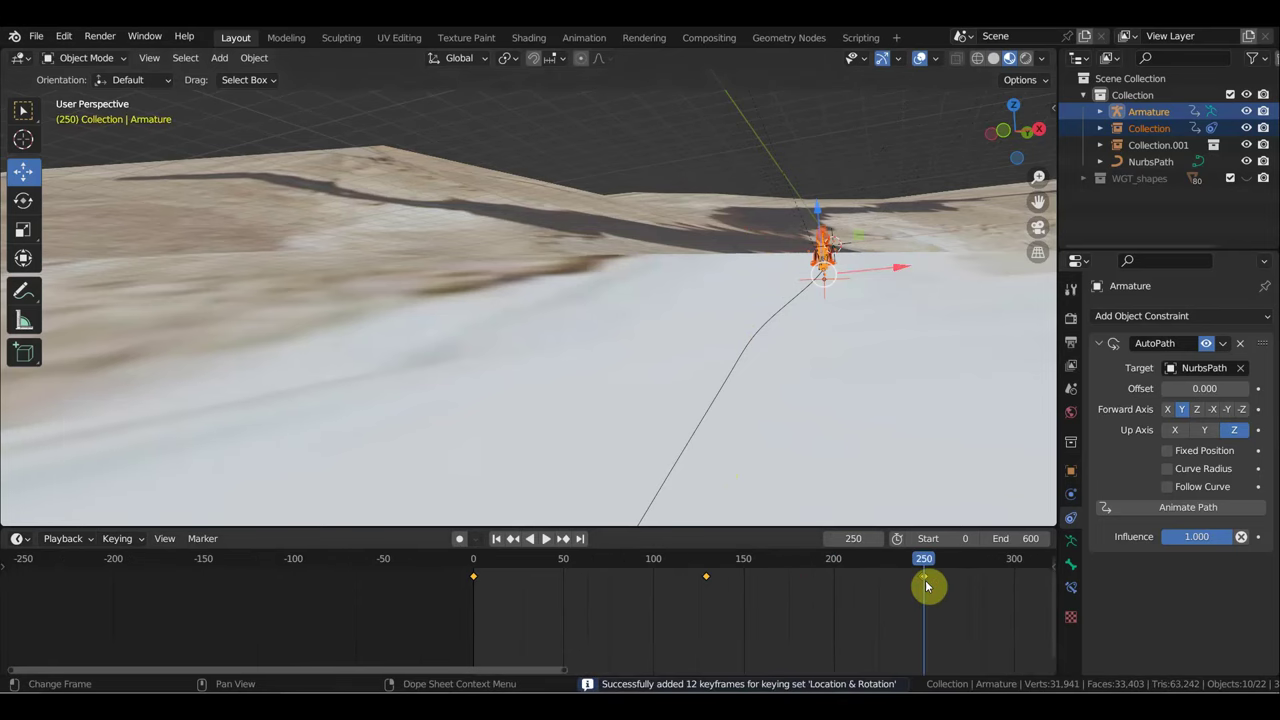
pyautogui.scroll(2, 926, 587)
pyautogui.moveTo(946, 591)
pyautogui.mouseDown(button='middle')
pyautogui.moveTo(797, 614)
pyautogui.moveTo(623, 617)
pyautogui.mouseUp(button='middle')
pyautogui.scroll(2, 700, 610)
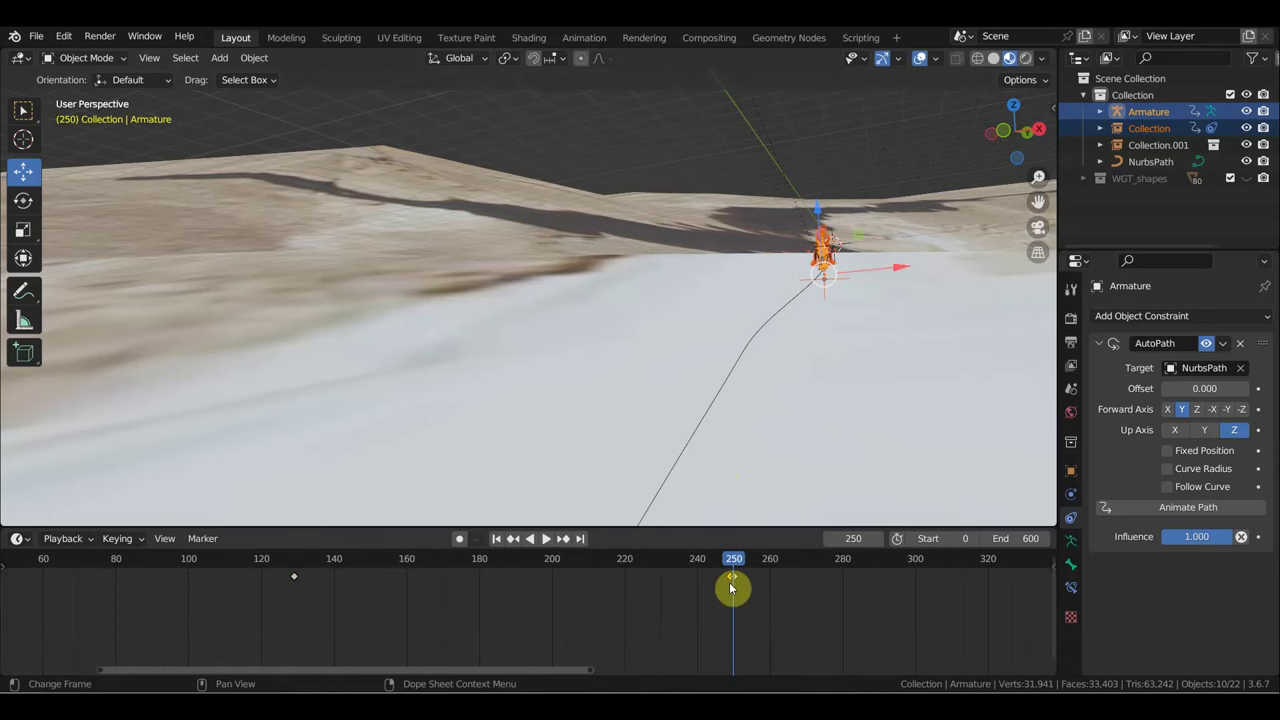
pyautogui.scroll(1, 730, 588)
pyautogui.scroll(1, 760, 595)
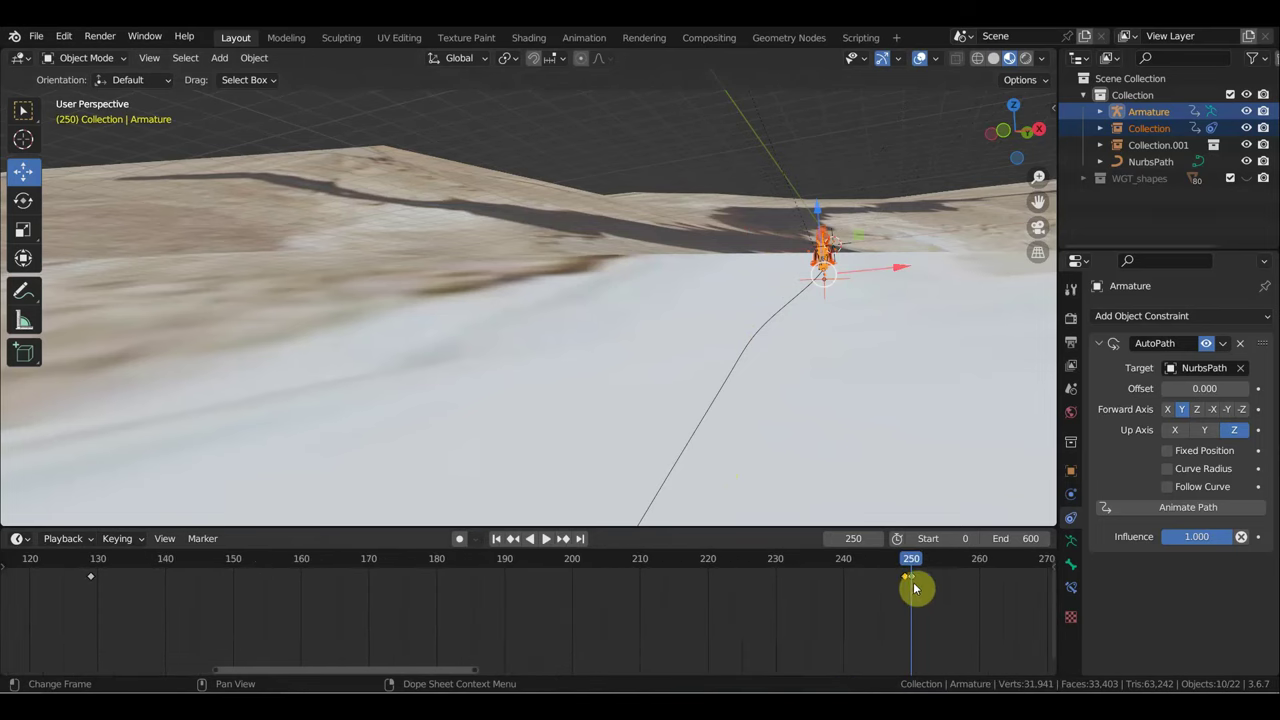
pyautogui.scroll(1, 932, 593)
pyautogui.keyDown('ctrl'); pyautogui.scroll(-3, 806, 623); pyautogui.keyUp('ctrl')
pyautogui.keyDown('ctrl'); pyautogui.scroll(-1, 700, 610); pyautogui.keyUp('ctrl')
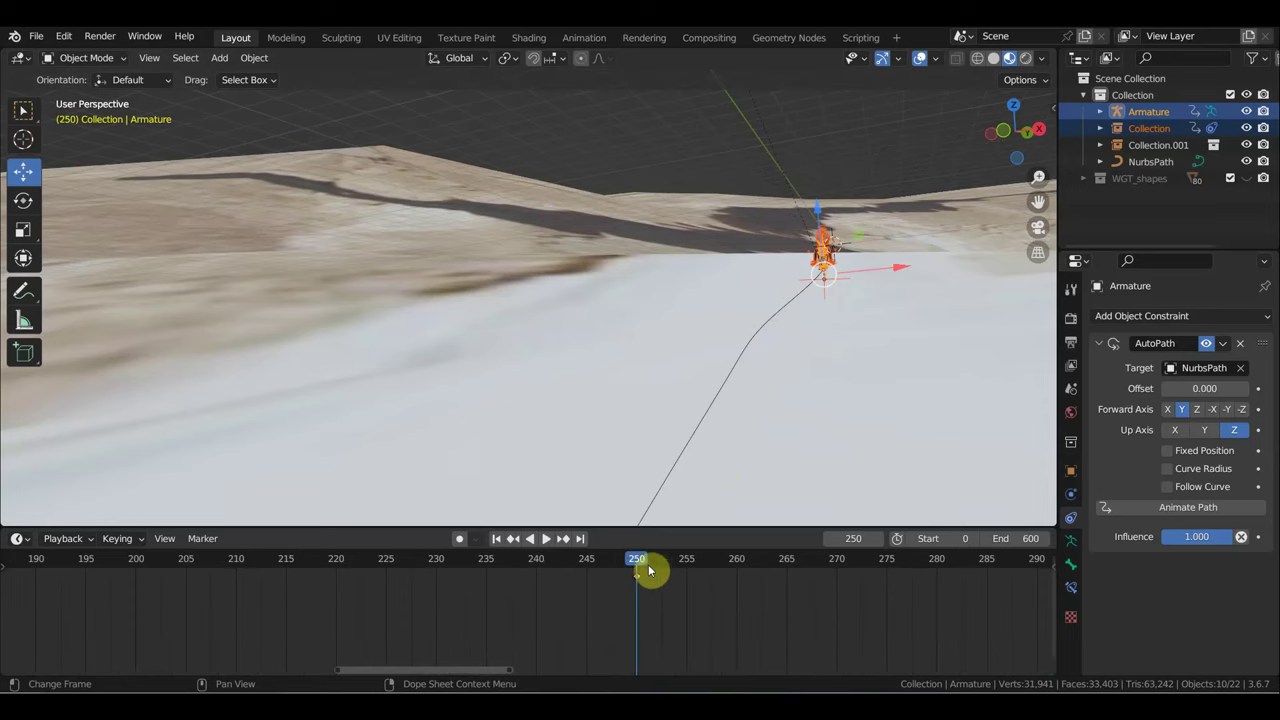
pyautogui.scroll(-1, 648, 568)
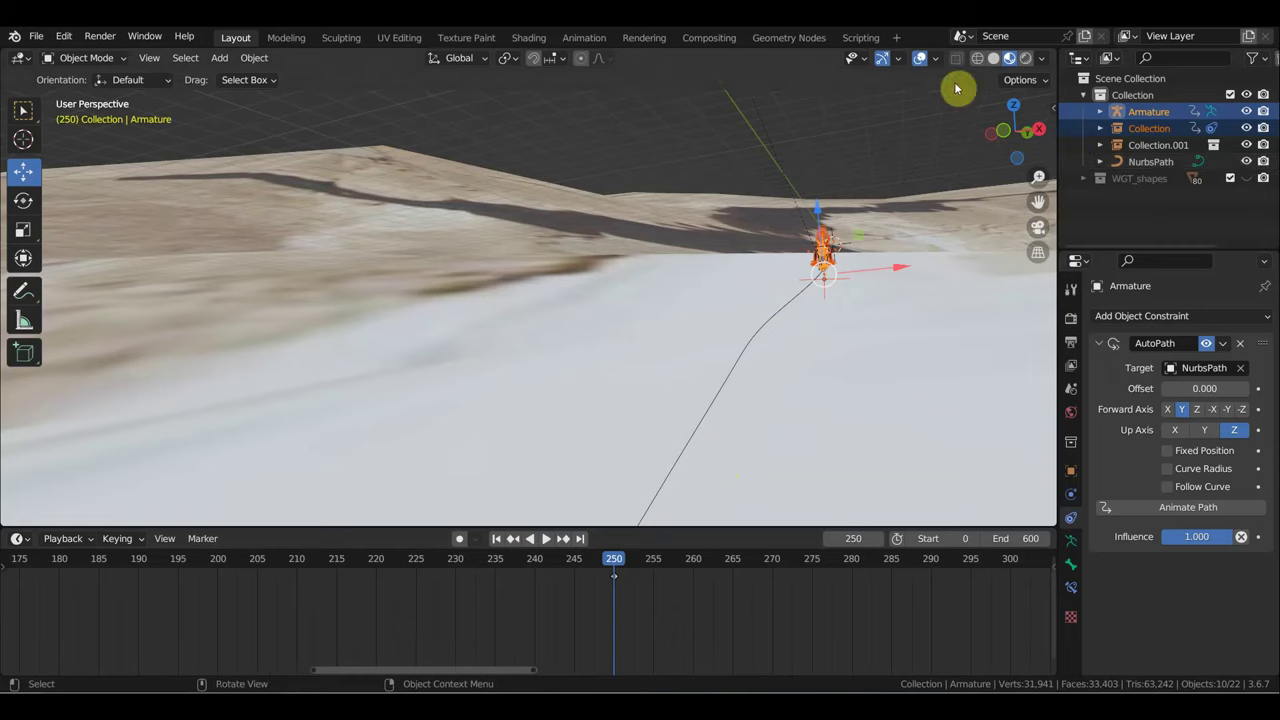
# Step: Hide overlays, look through the camera and play the animation, stopping at frame 350
pyautogui.click(920, 58)
pyautogui.press('KP_0')
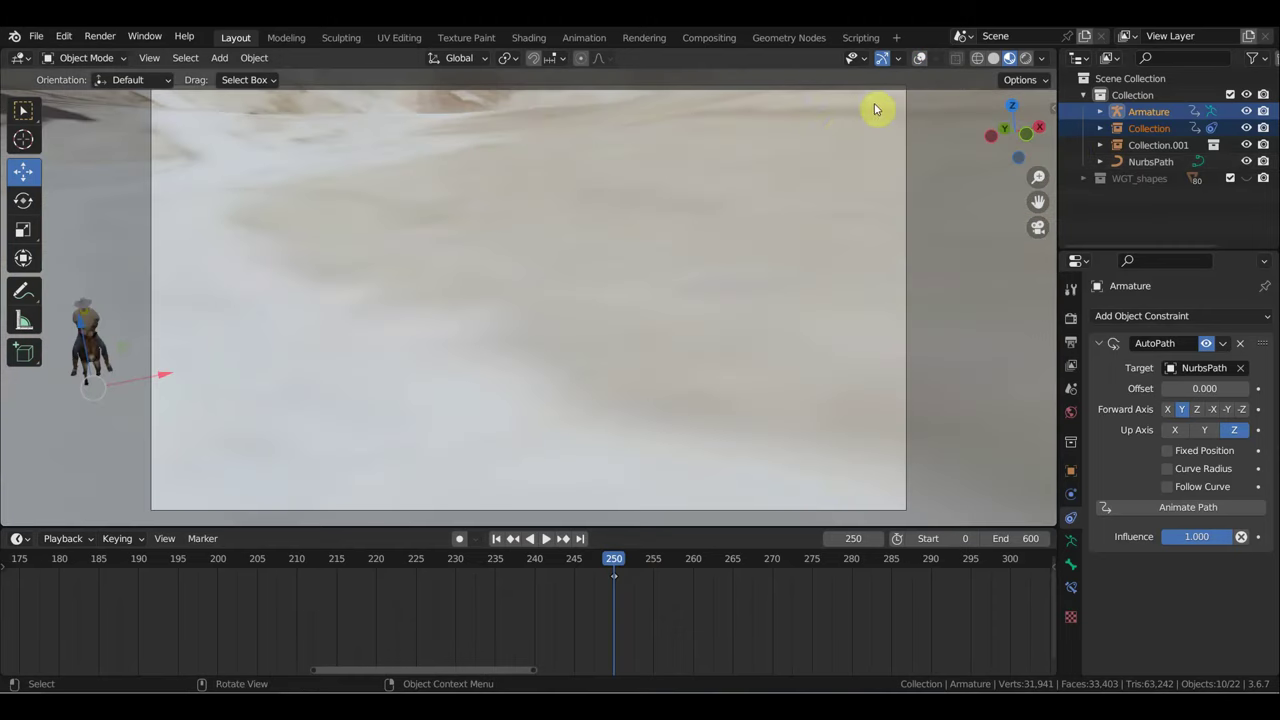
pyautogui.press('space')
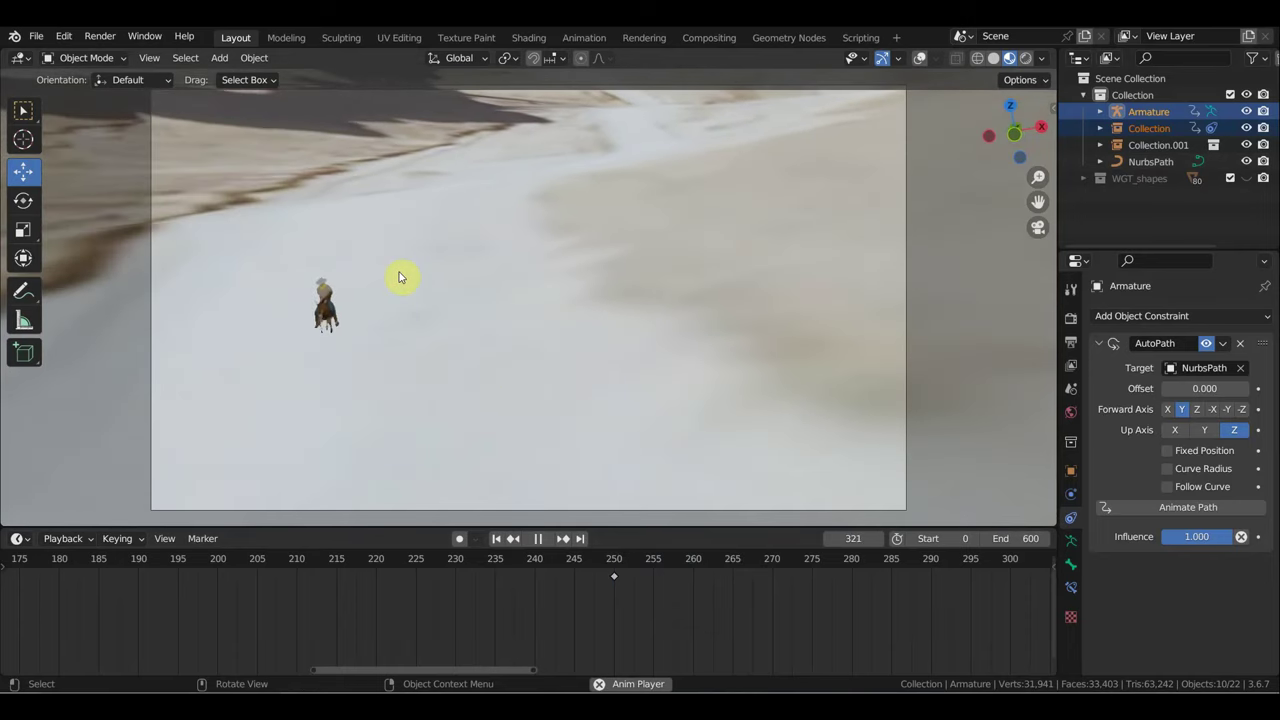
pyautogui.scroll(-3, 470, 250)
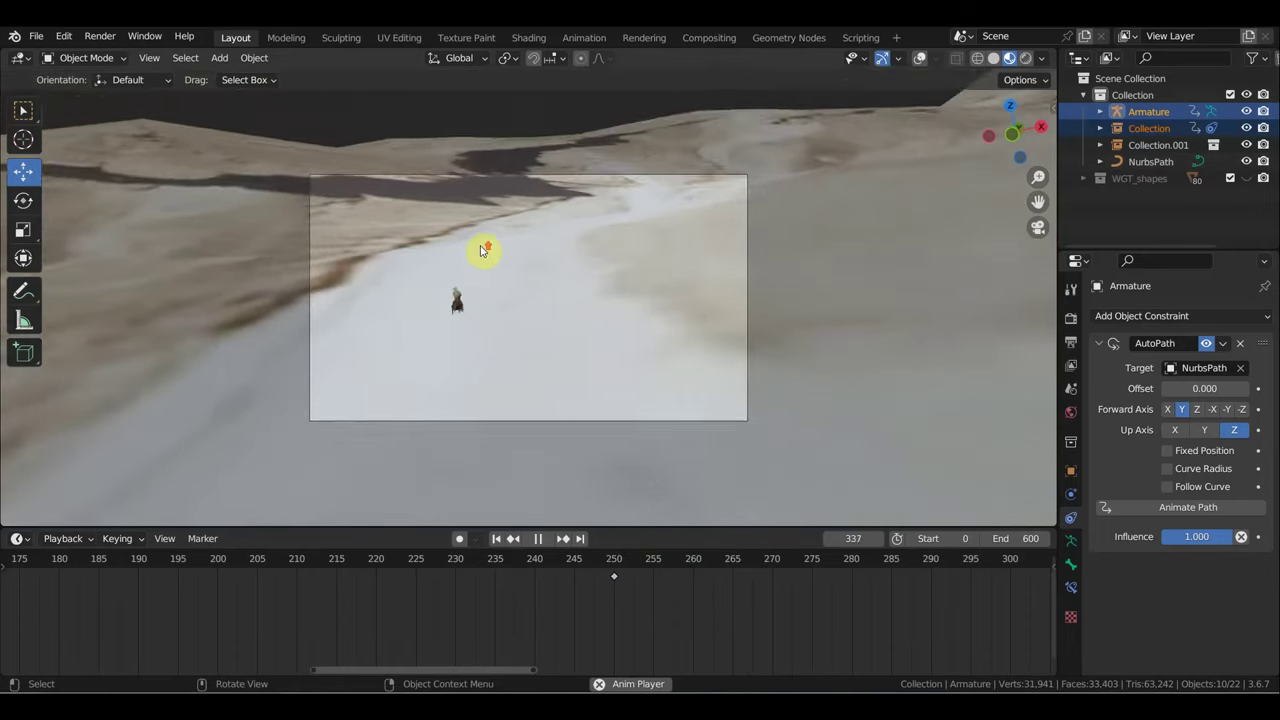
pyautogui.scroll(2, 481, 249)
pyautogui.press('space')
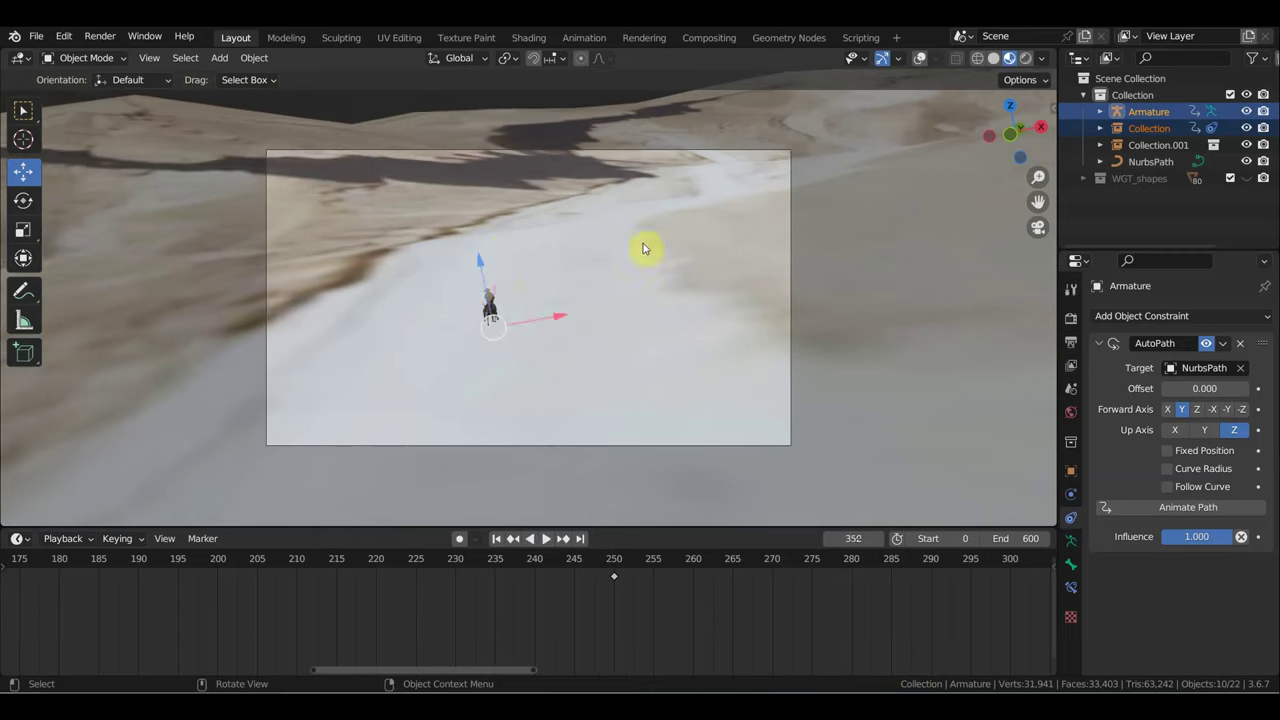
# Step: Show the path and rig overlays and select only the Camera
pyautogui.click(792, 271)
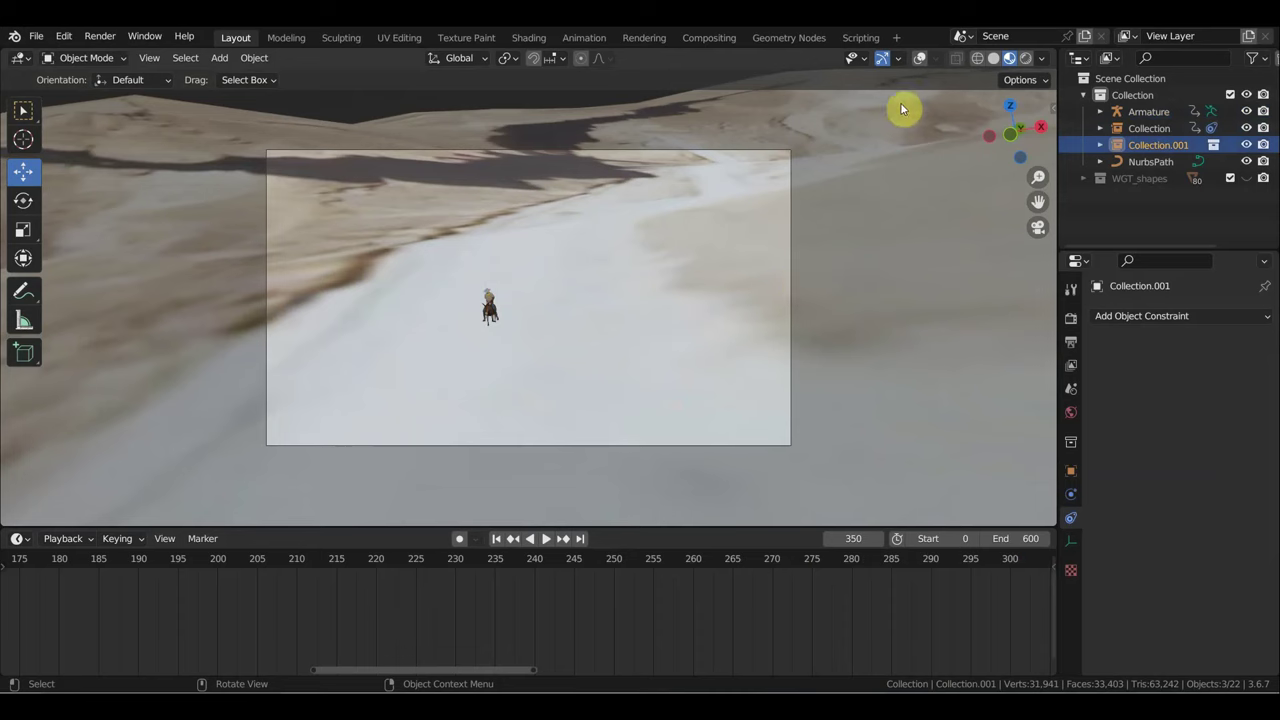
pyautogui.click(922, 59)
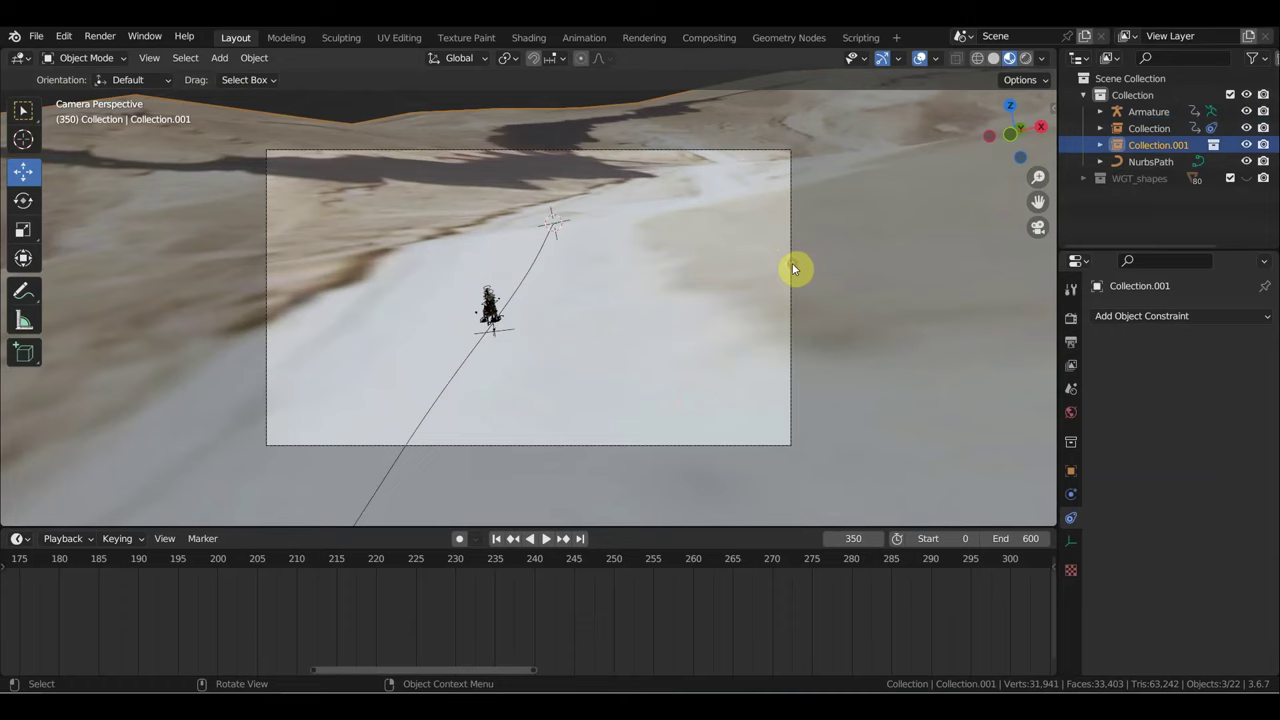
pyautogui.scroll(4, 791, 262)
pyautogui.scroll(-3, 799, 256)
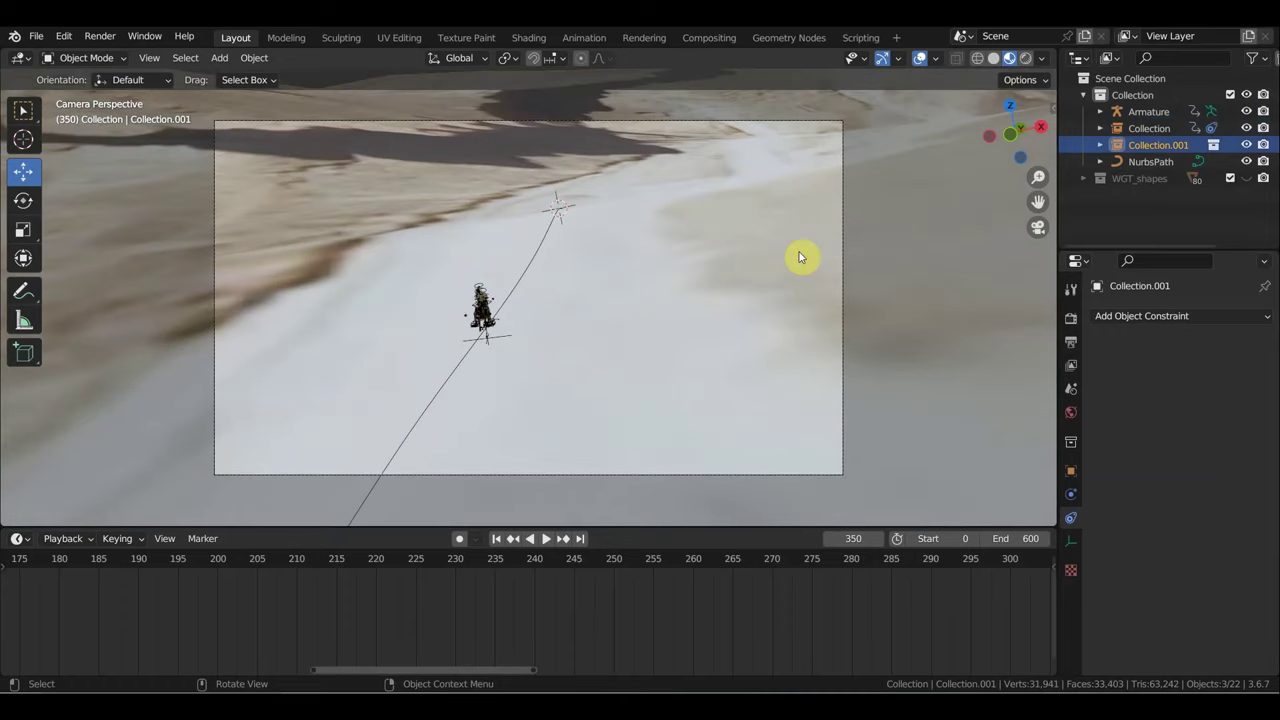
pyautogui.keyDown('shift'); pyautogui.click(826, 125); pyautogui.keyUp('shift')
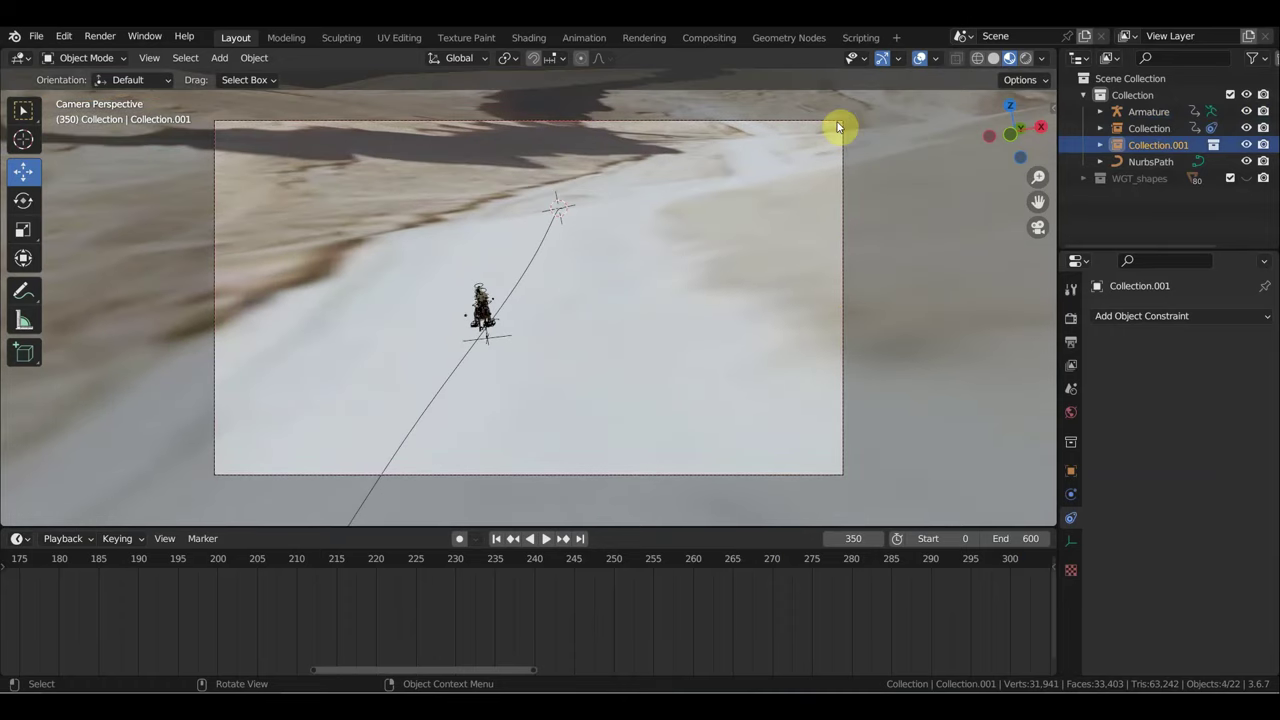
pyautogui.click(841, 187)
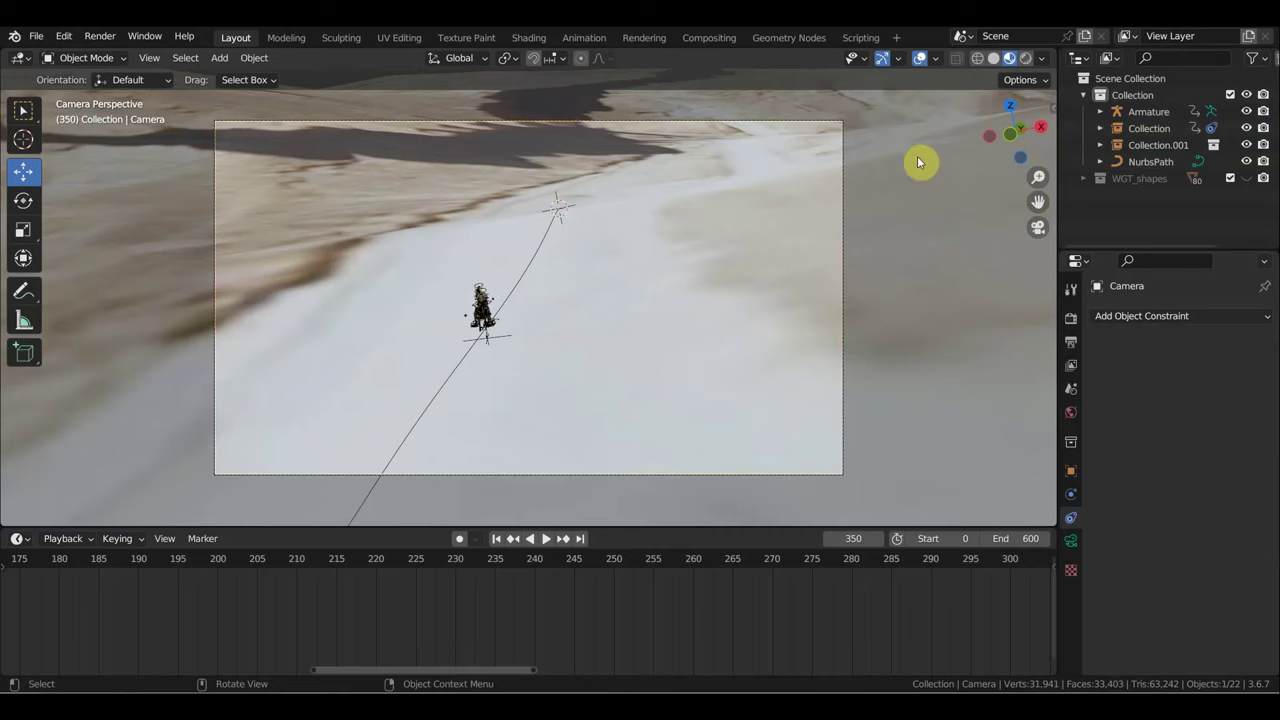
# Step: At frame 232, frame the rider from behind and keyframe the camera's location and rotation
pyautogui.click(920, 58)
pyautogui.scroll(-2, 808, 548)
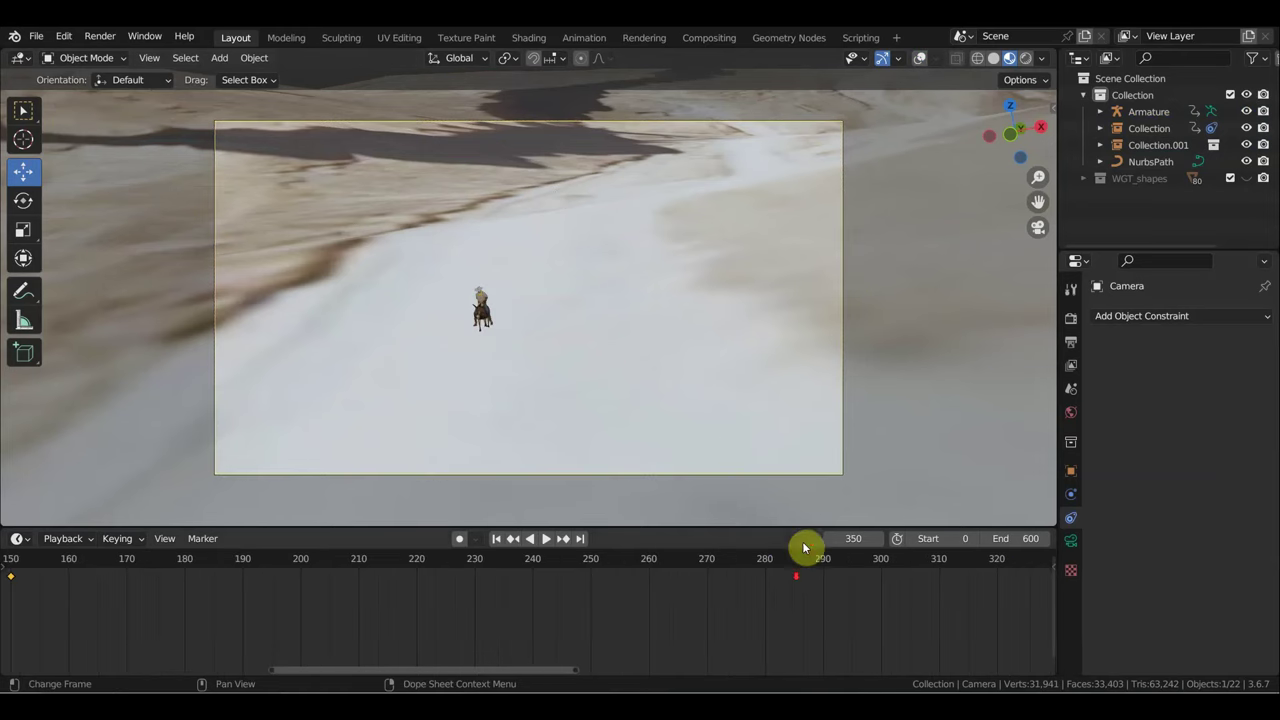
pyautogui.scroll(-3, 786, 591)
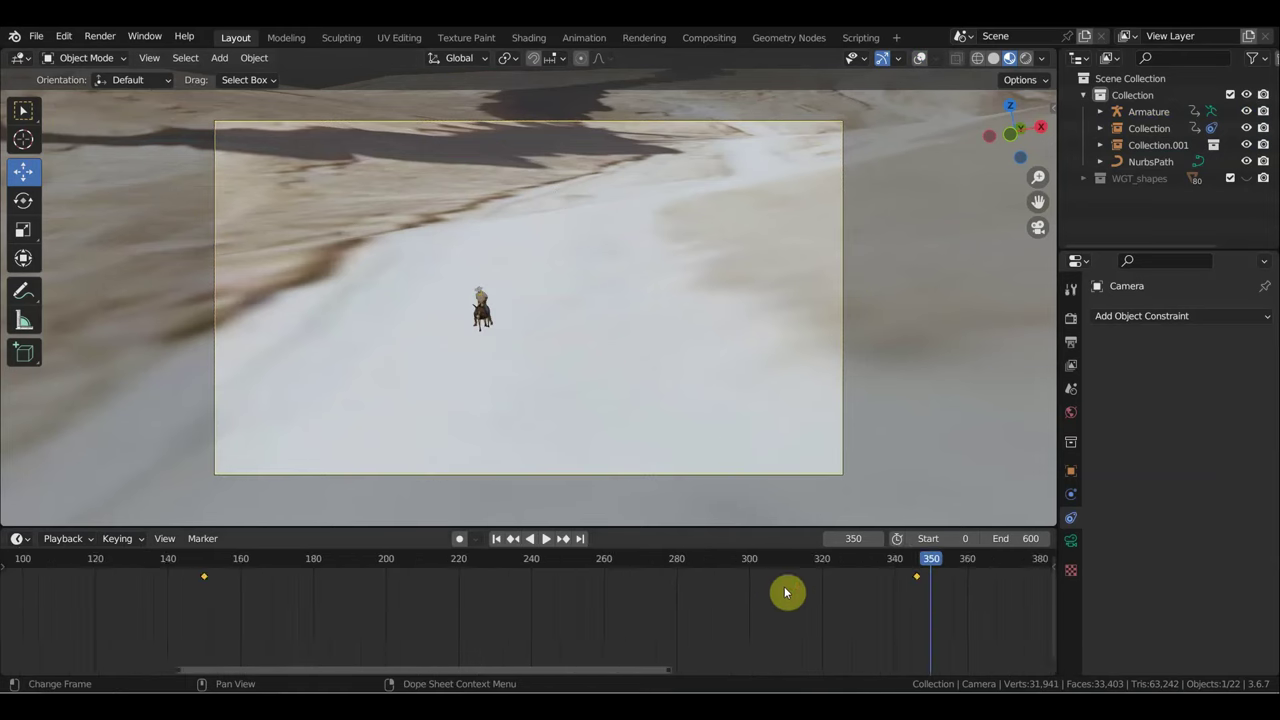
pyautogui.click(521, 567)
pyautogui.moveTo(524, 567)
pyautogui.mouseDown()
pyautogui.moveTo(336, 560)
pyautogui.moveTo(510, 607)
pyautogui.mouseUp()
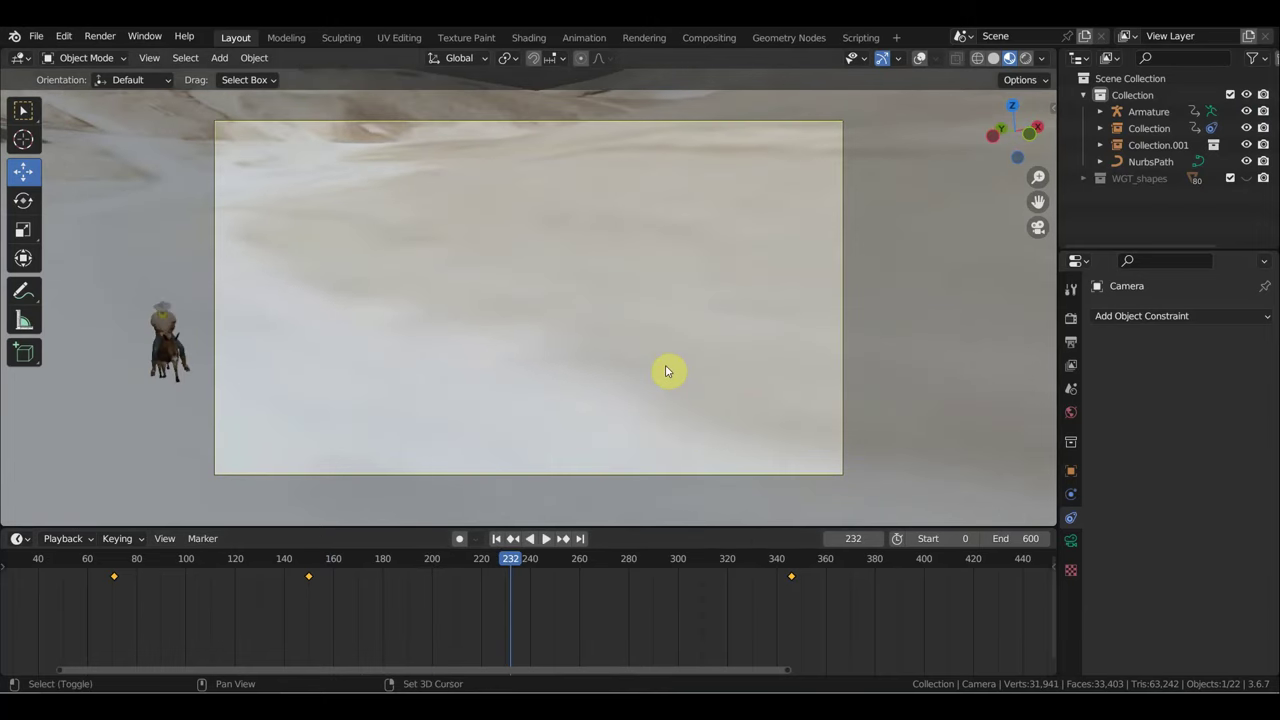
pyautogui.hotkey('shift', '`')
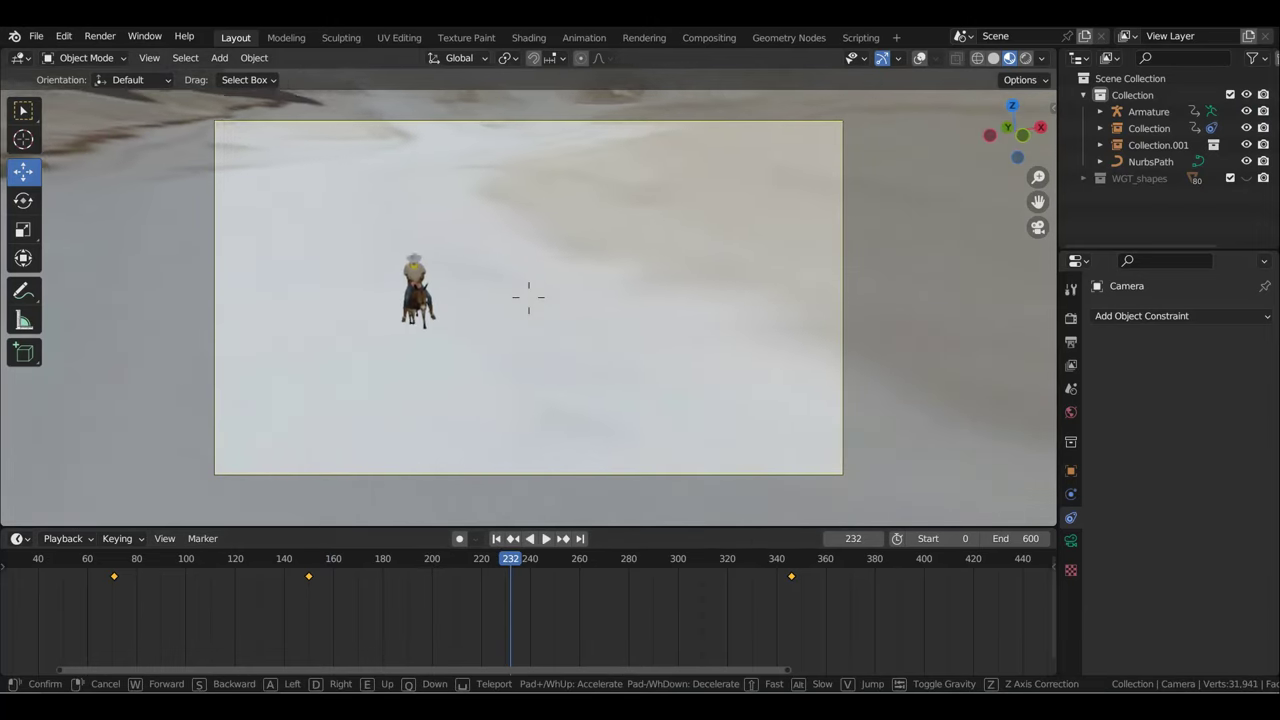
pyautogui.press('w')
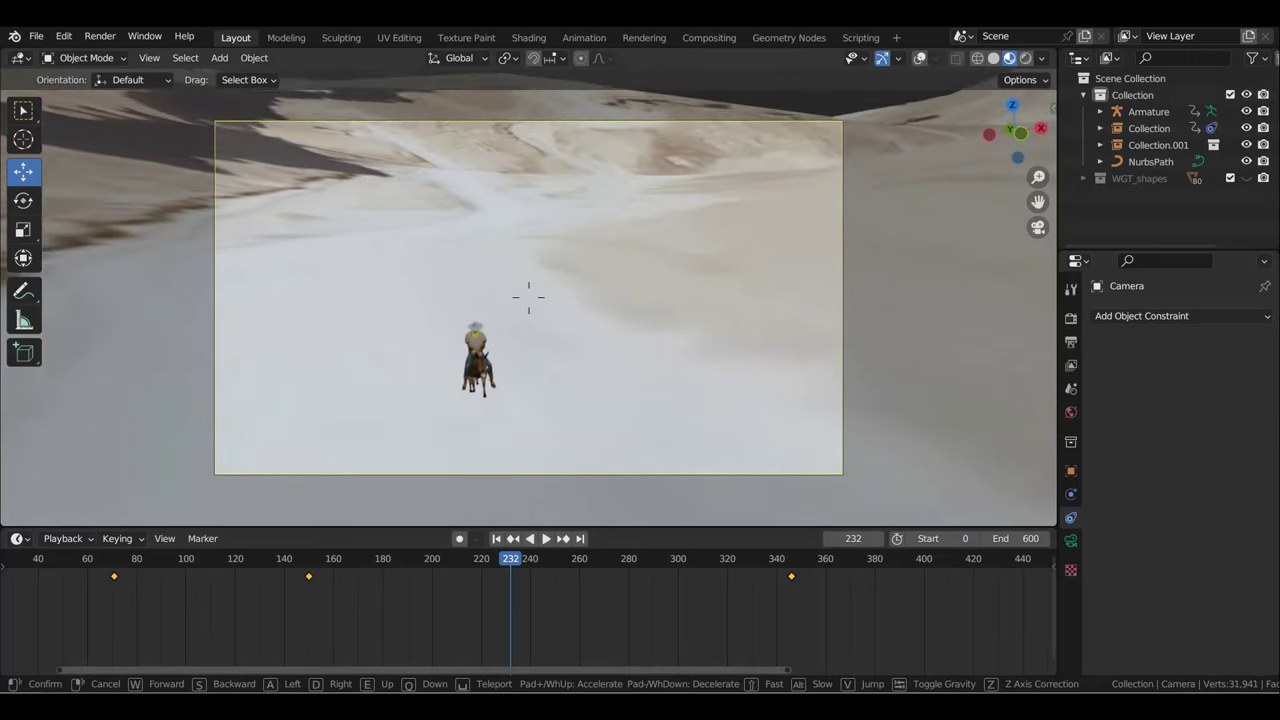
pyautogui.click(667, 371)
pyautogui.press('i')
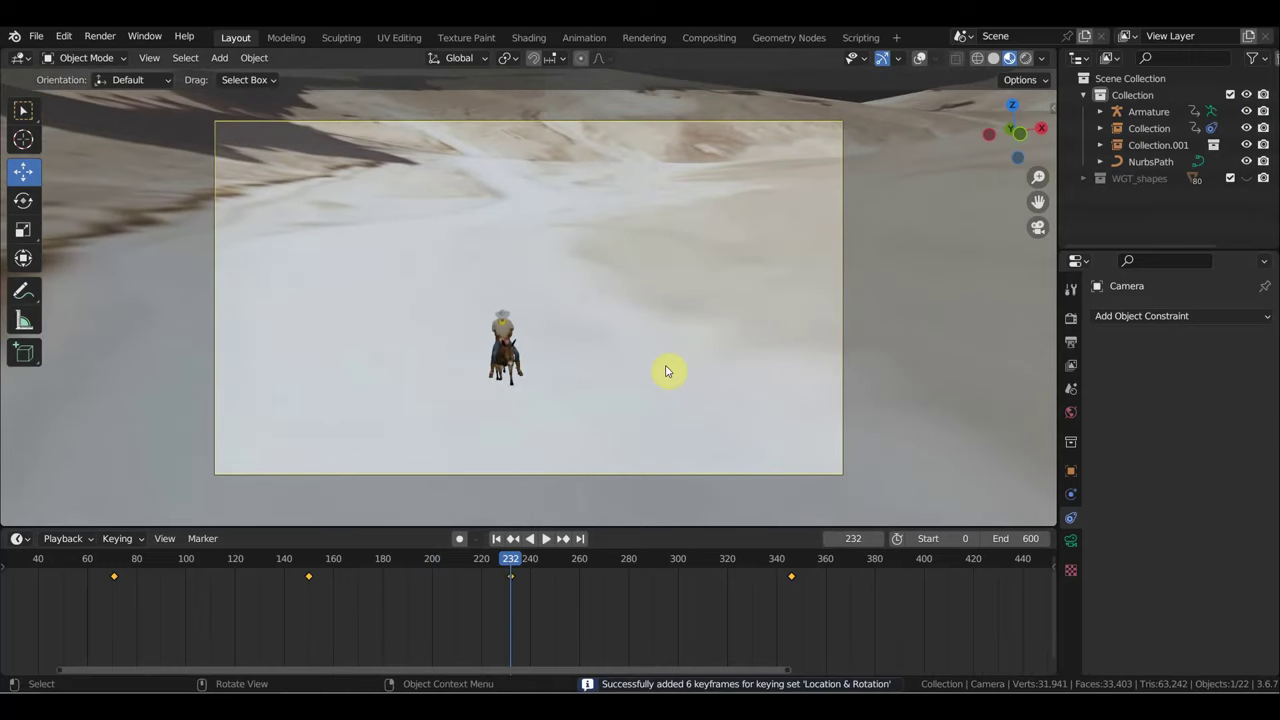
# Step: Replay the camera move, stopping at frame 418
pyautogui.press('space')
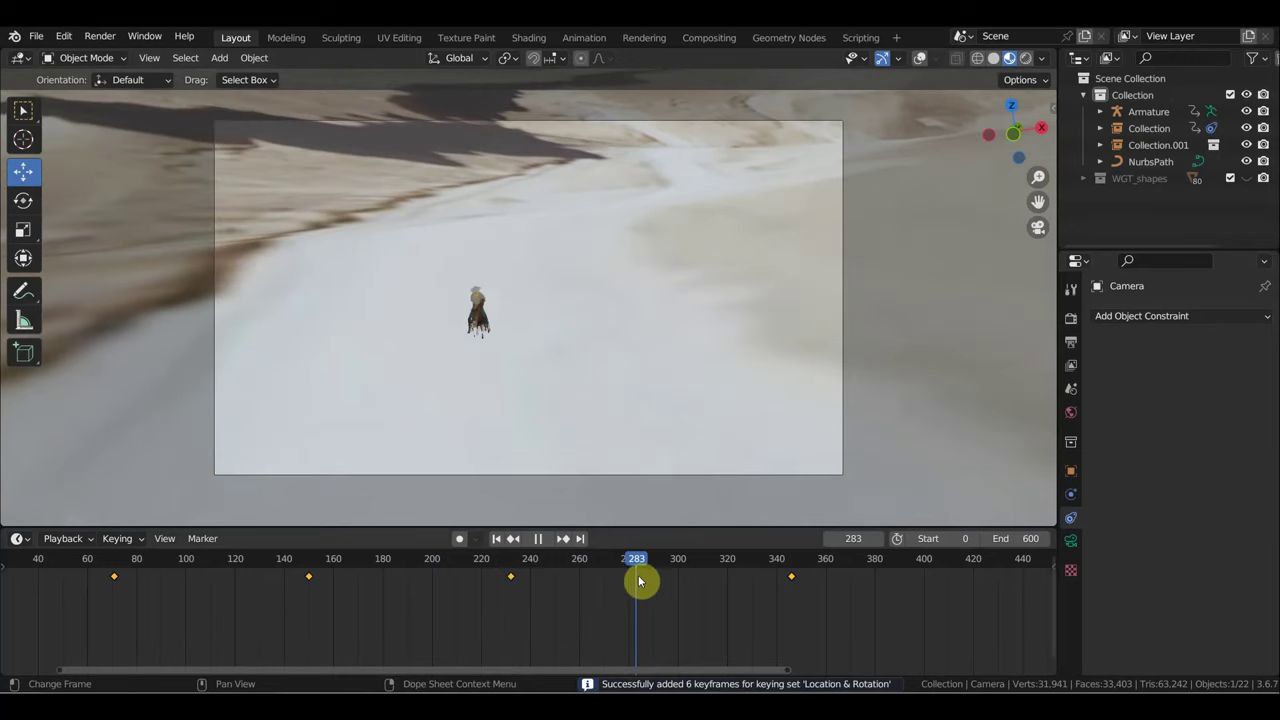
pyautogui.moveTo(659, 585); pyautogui.dragTo(727, 596)
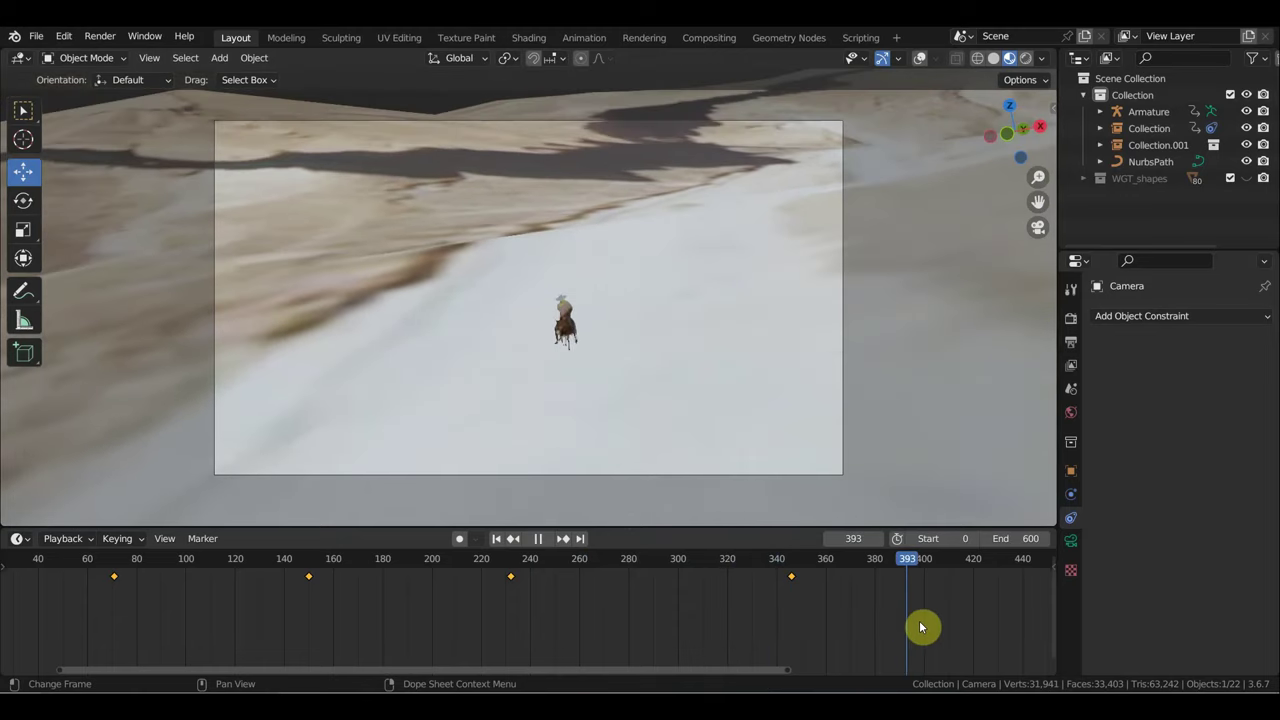
pyautogui.press('space')
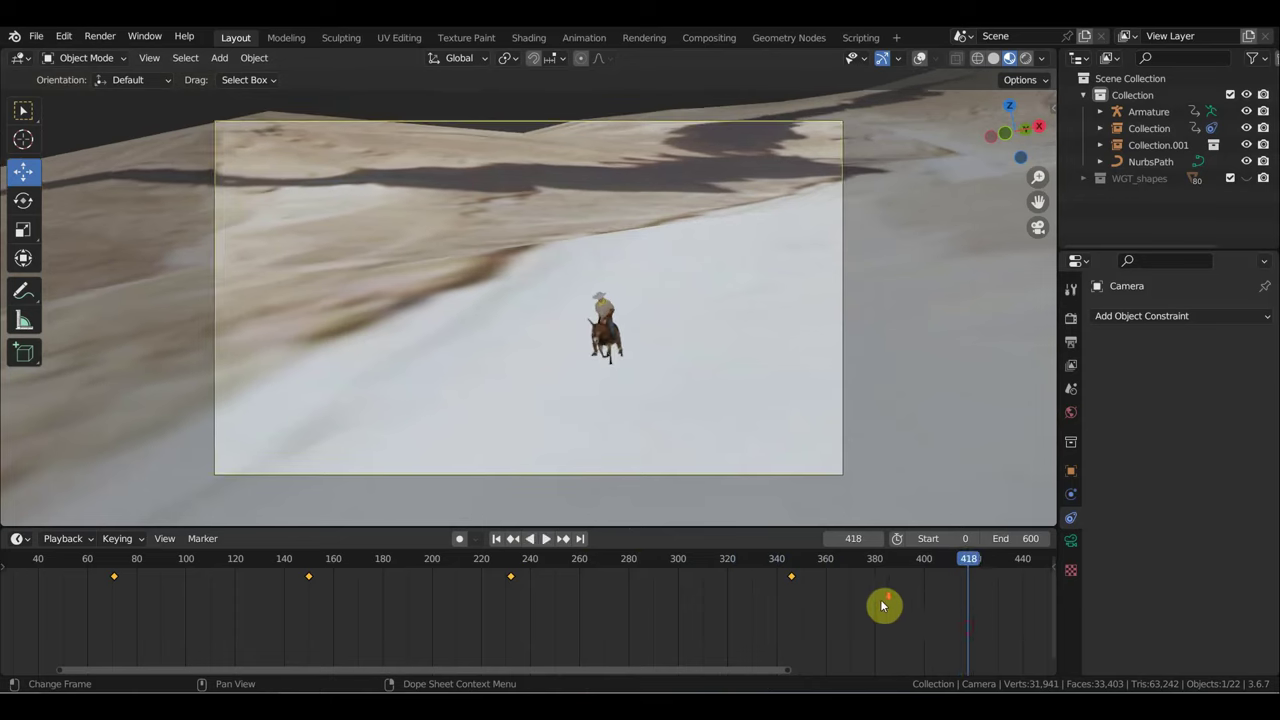
# Step: Walk the camera into its final view at frame 600, then scrub back to around frame 535
pyautogui.scroll(-4, 886, 606)
pyautogui.scroll(-1, 880, 606)
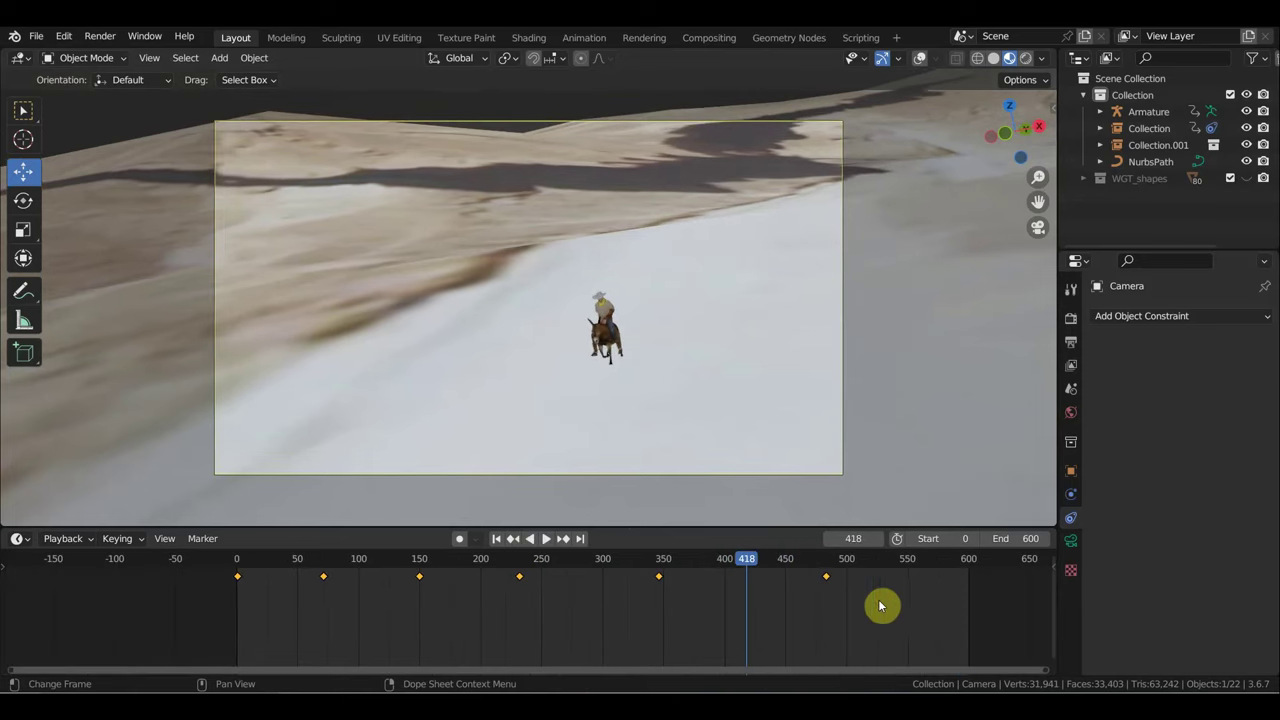
pyautogui.click(969, 566)
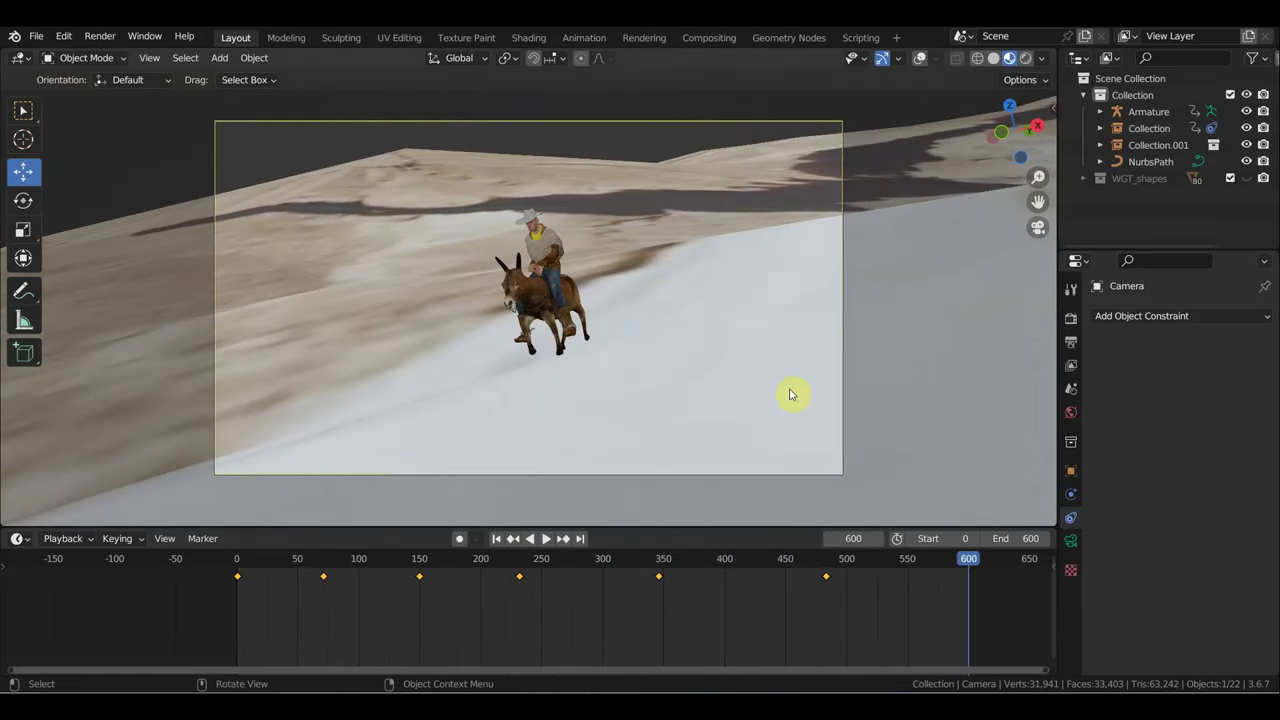
pyautogui.hotkey('shift', '`')
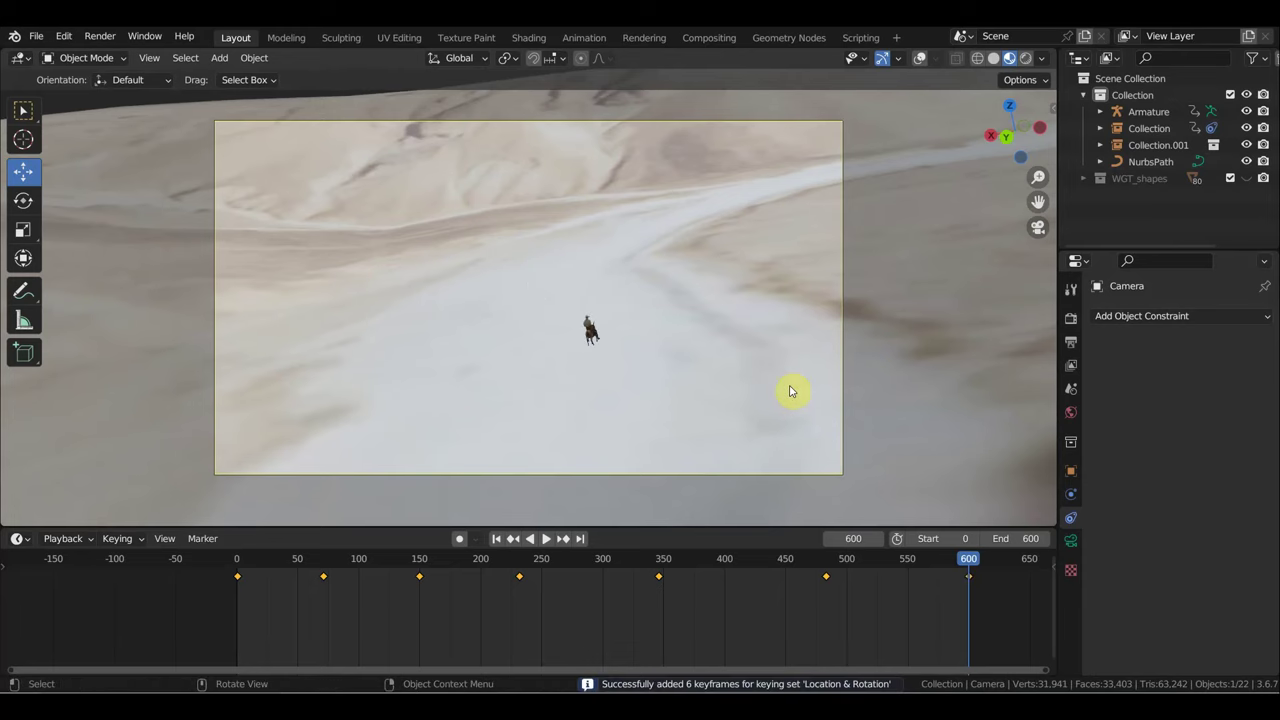
pyautogui.moveTo(968, 563)
pyautogui.mouseDown()
pyautogui.moveTo(830, 584)
pyautogui.moveTo(845, 586)
pyautogui.moveTo(712, 568)
pyautogui.moveTo(844, 581)
pyautogui.mouseUp()
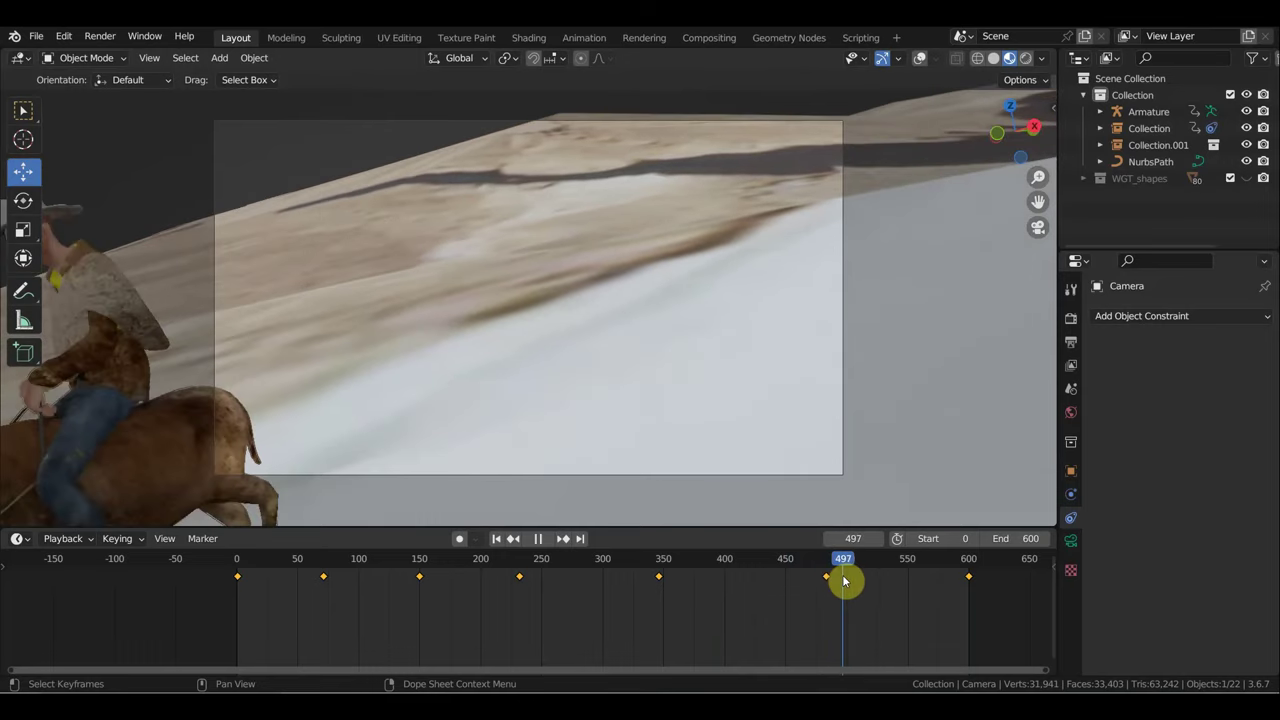
# Step: Review playback near the end and stop at frame 599 for the wide dune-ridge keyframe
pyautogui.moveTo(839, 582); pyautogui.dragTo(840, 584)
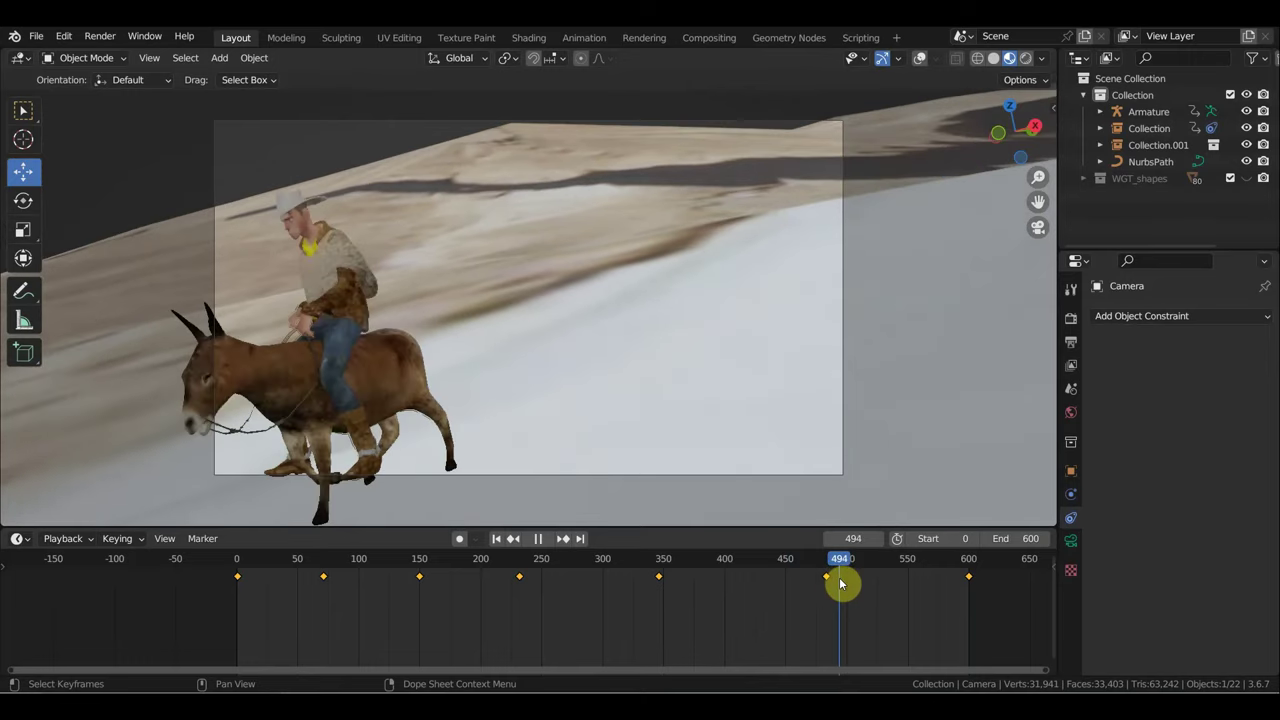
pyautogui.hotkey('shift', 'ctrl', 'space')
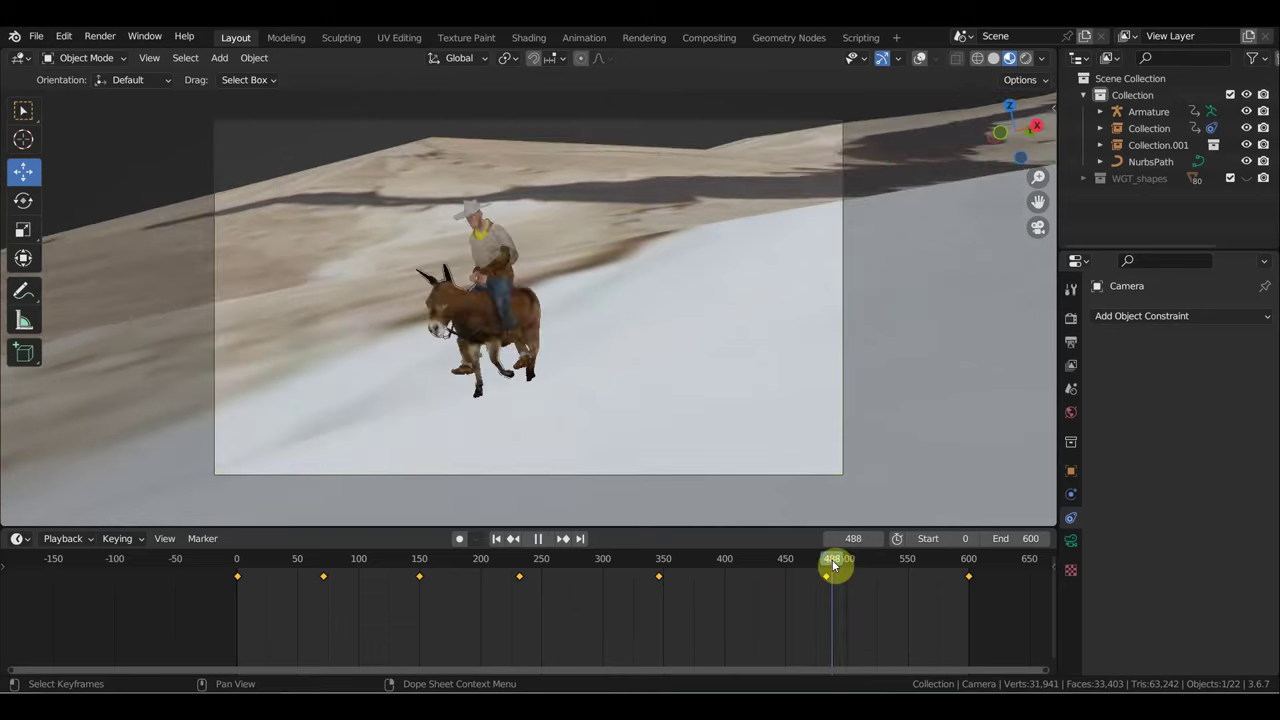
pyautogui.click(962, 574)
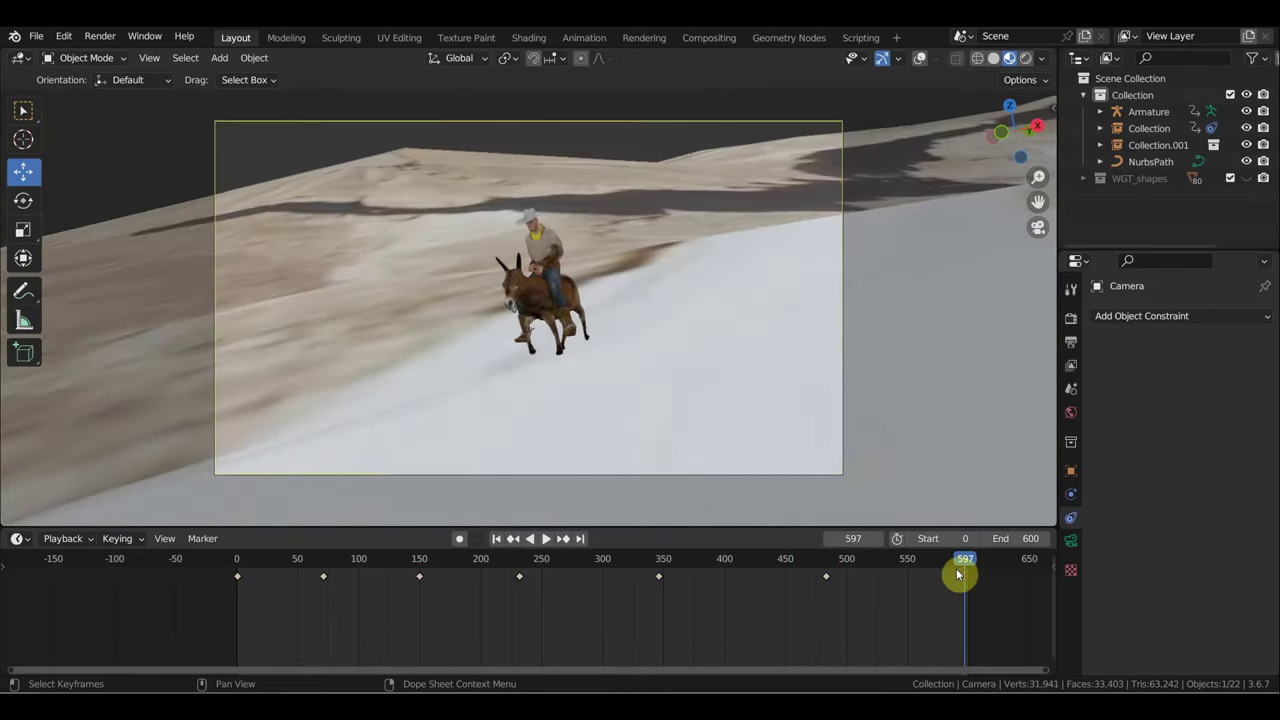
pyautogui.hotkey('shift', 'ctrl', 'space')
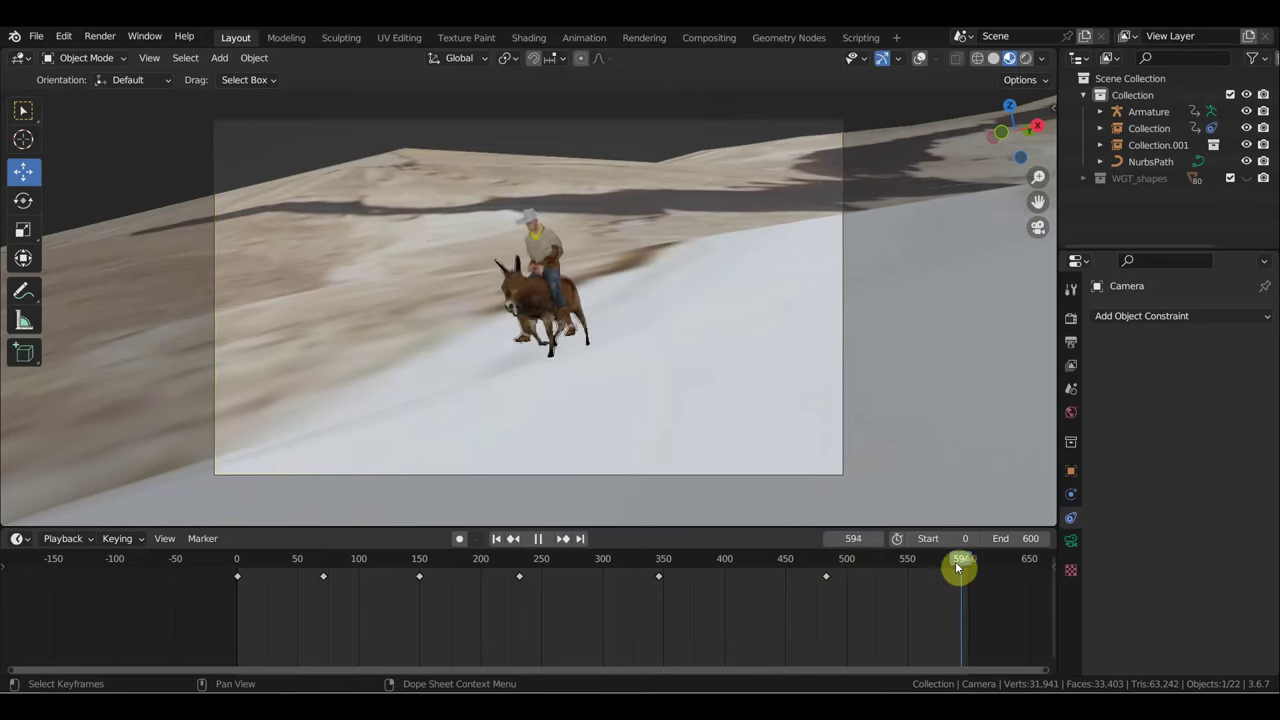
pyautogui.moveTo(917, 563)
pyautogui.mouseDown()
pyautogui.moveTo(834, 570)
pyautogui.moveTo(967, 585)
pyautogui.mouseUp()
pyautogui.press('space')
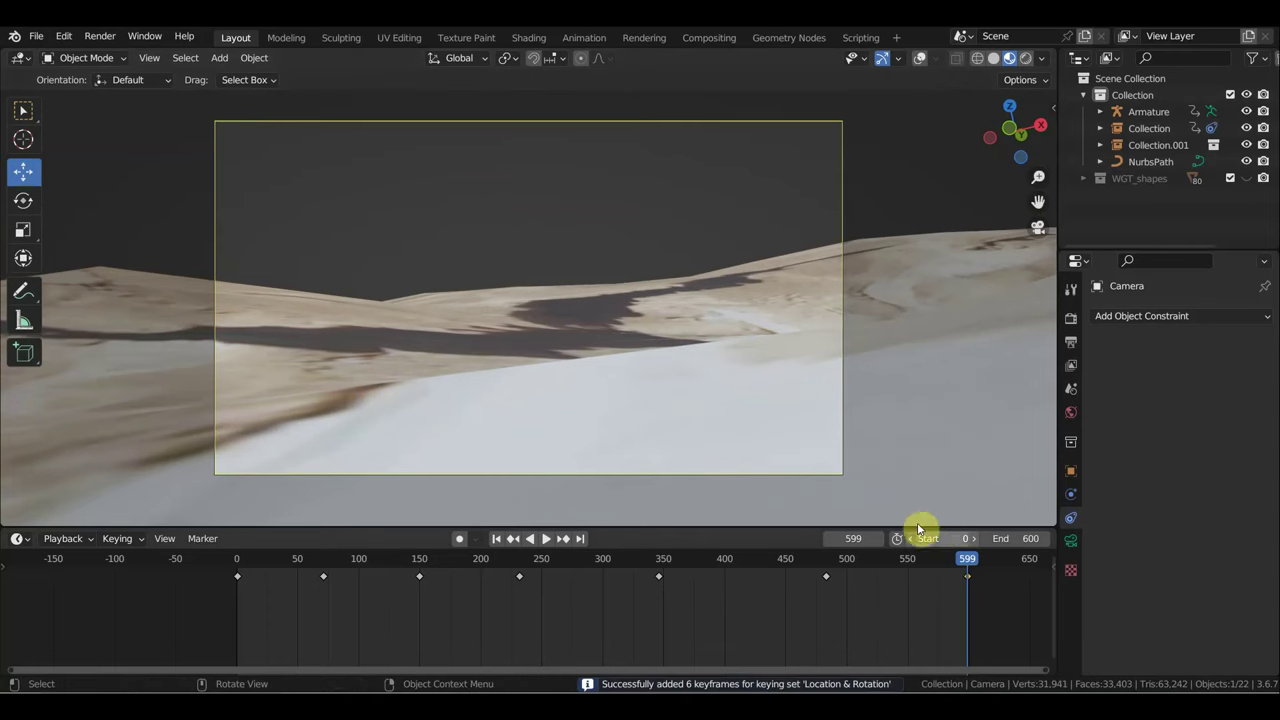
# Step: Replay the flight from frame 486 to 564 and bring up the File menu
pyautogui.moveTo(965, 566)
pyautogui.mouseDown()
pyautogui.moveTo(443, 557)
pyautogui.moveTo(247, 526)
pyautogui.mouseUp()
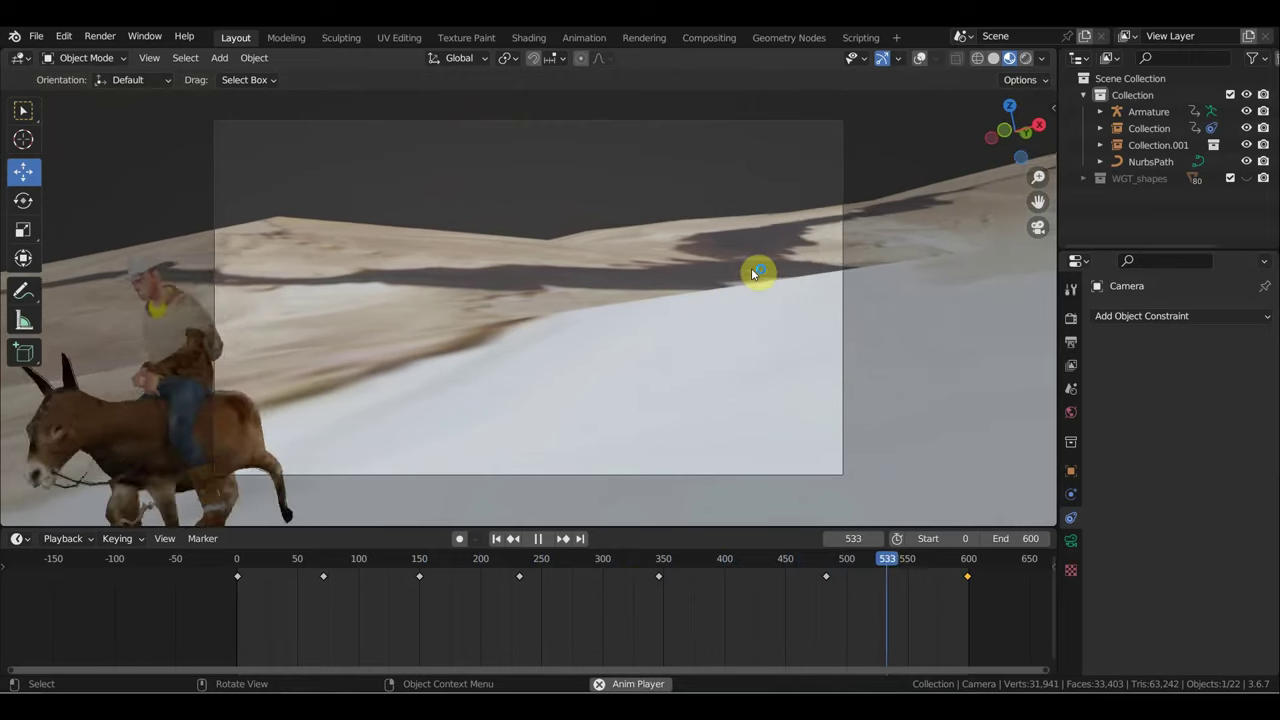
pyautogui.press('space')
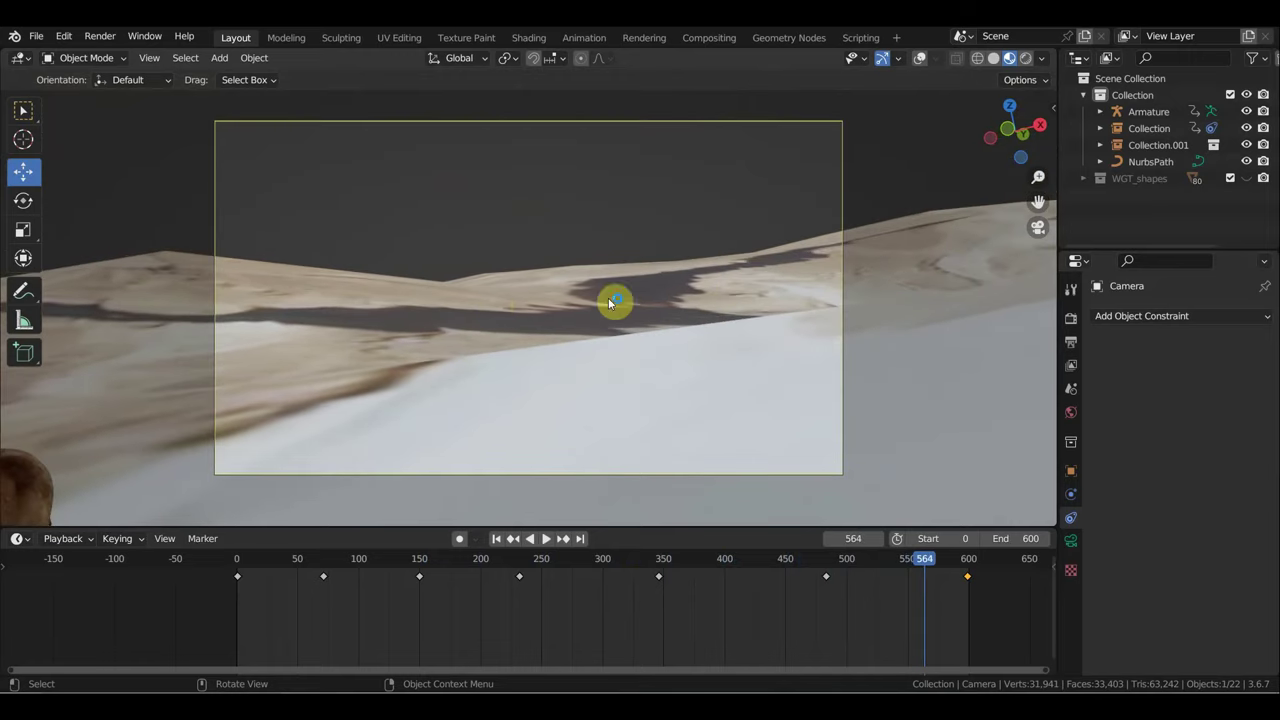
pyautogui.click(35, 37)
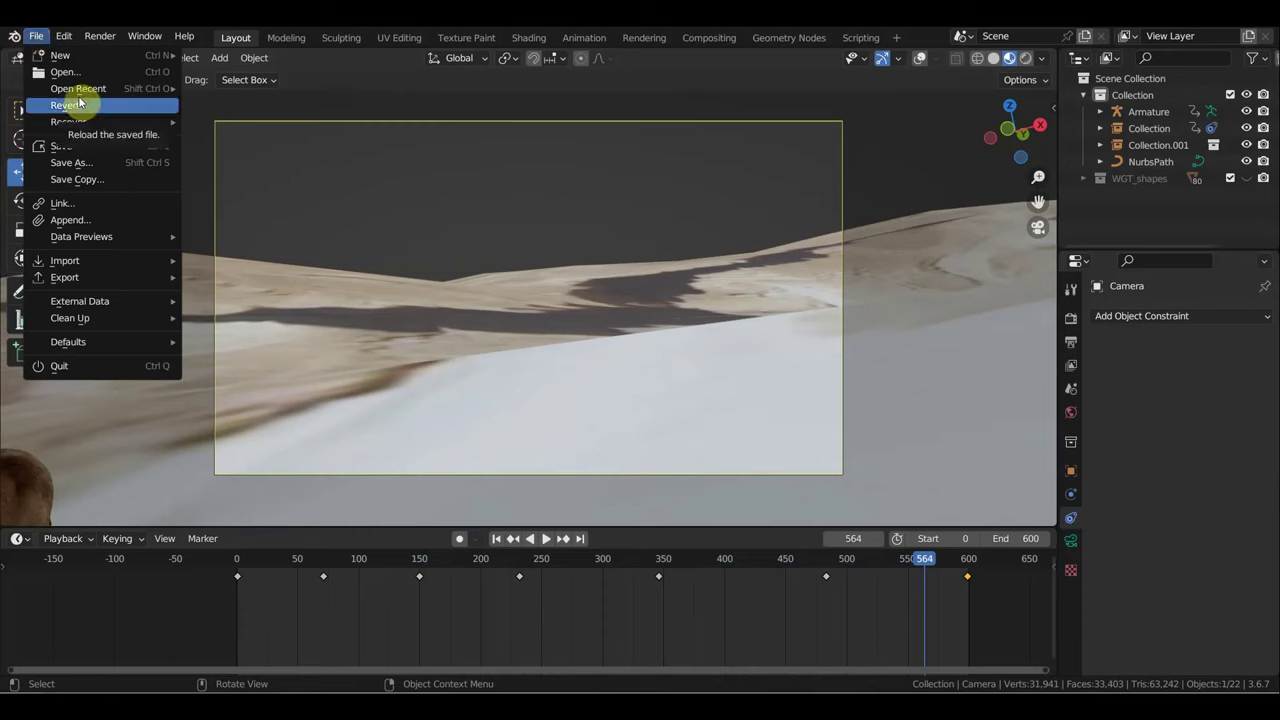
pyautogui.moveTo(65, 260)
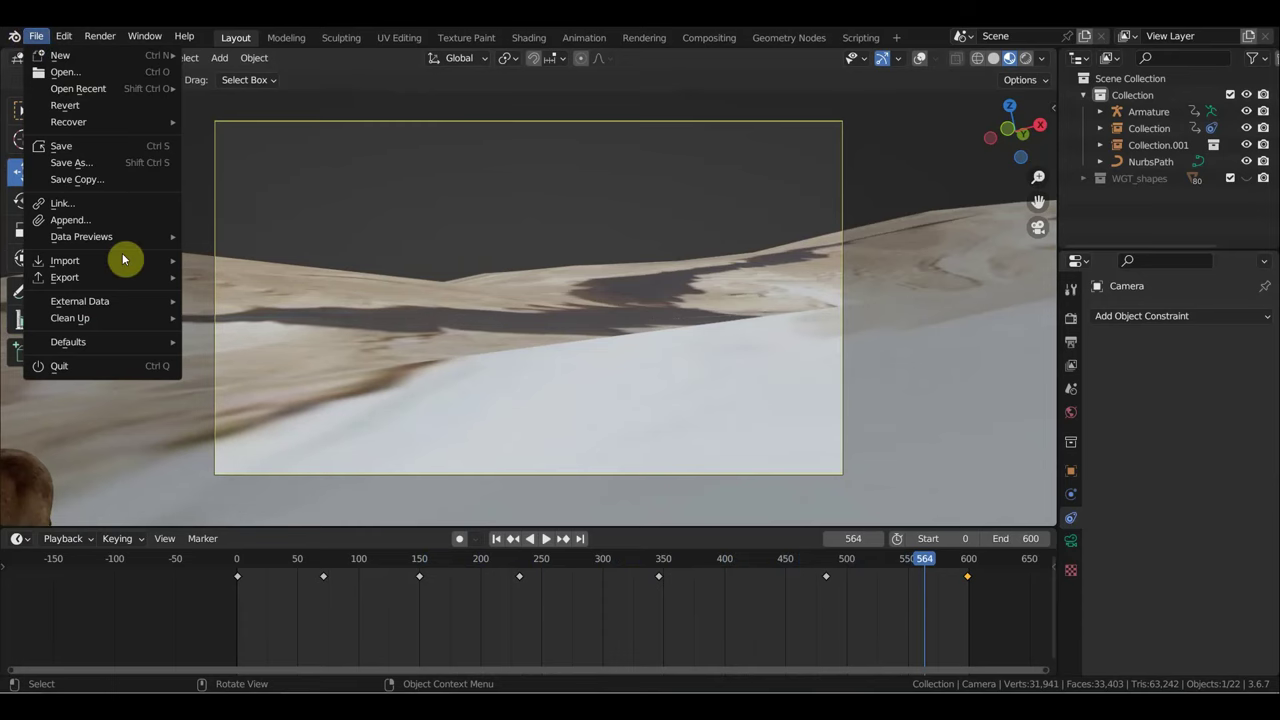
# Step: Import the skydome FBX file from the Desktop
pyautogui.click(96, 265)
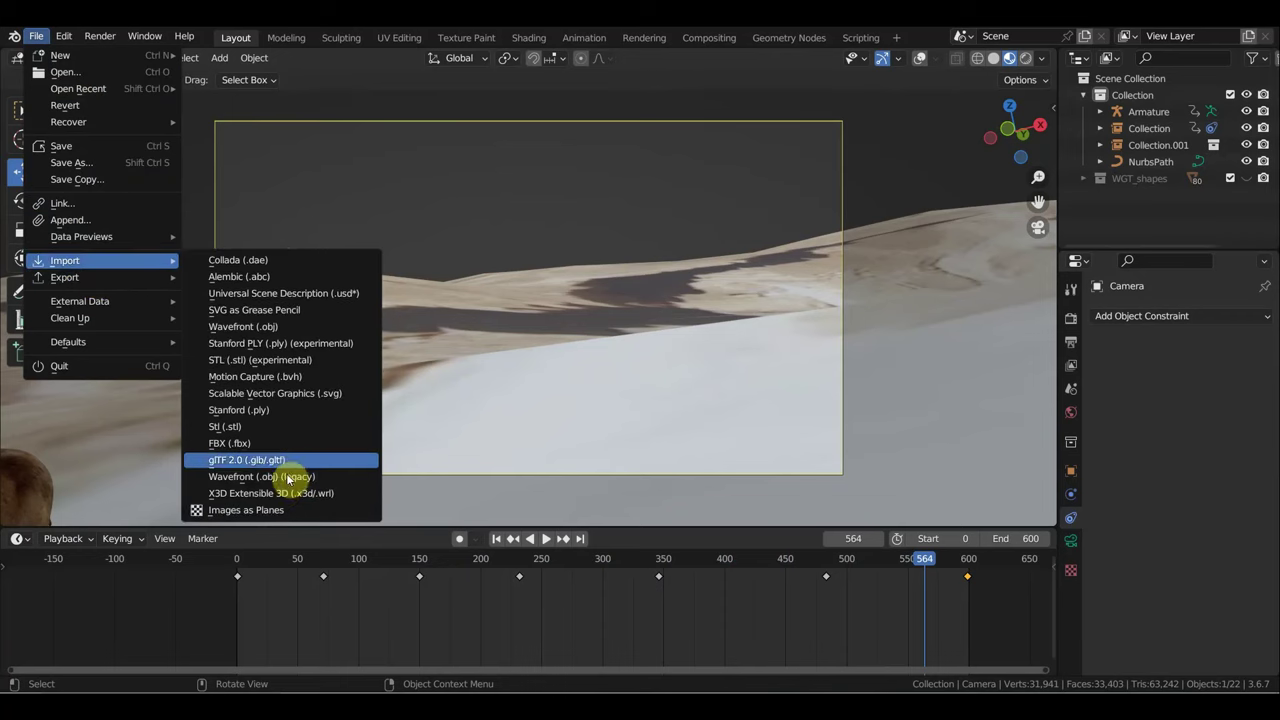
pyautogui.click(272, 447)
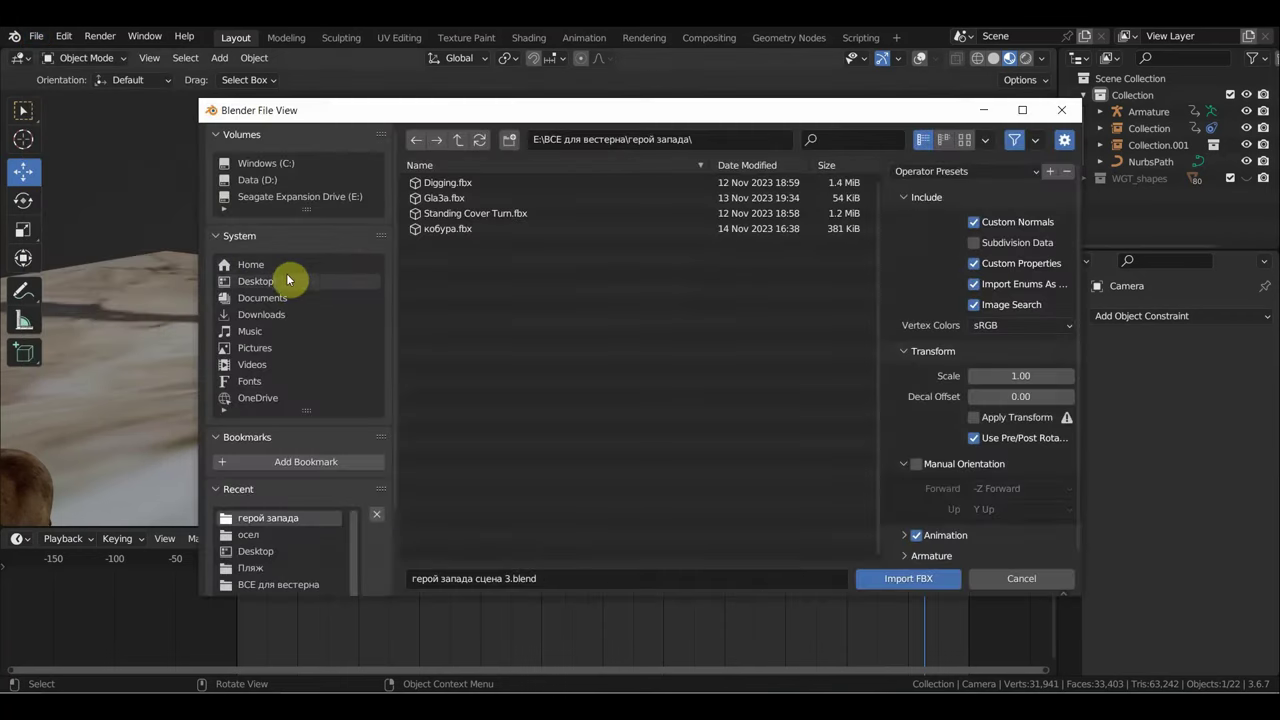
pyautogui.click(289, 280)
pyautogui.doubleClick(429, 320)
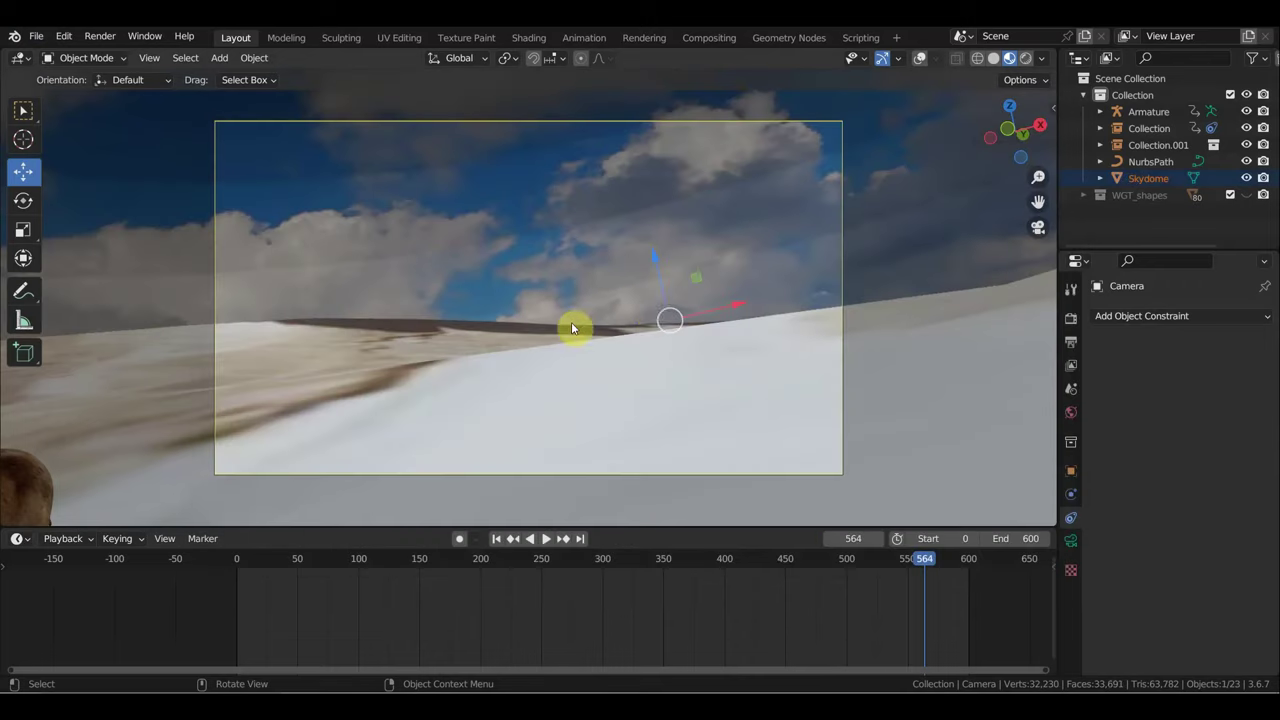
pyautogui.scroll(-5, 665, 305)
pyautogui.scroll(-1, 675, 303)
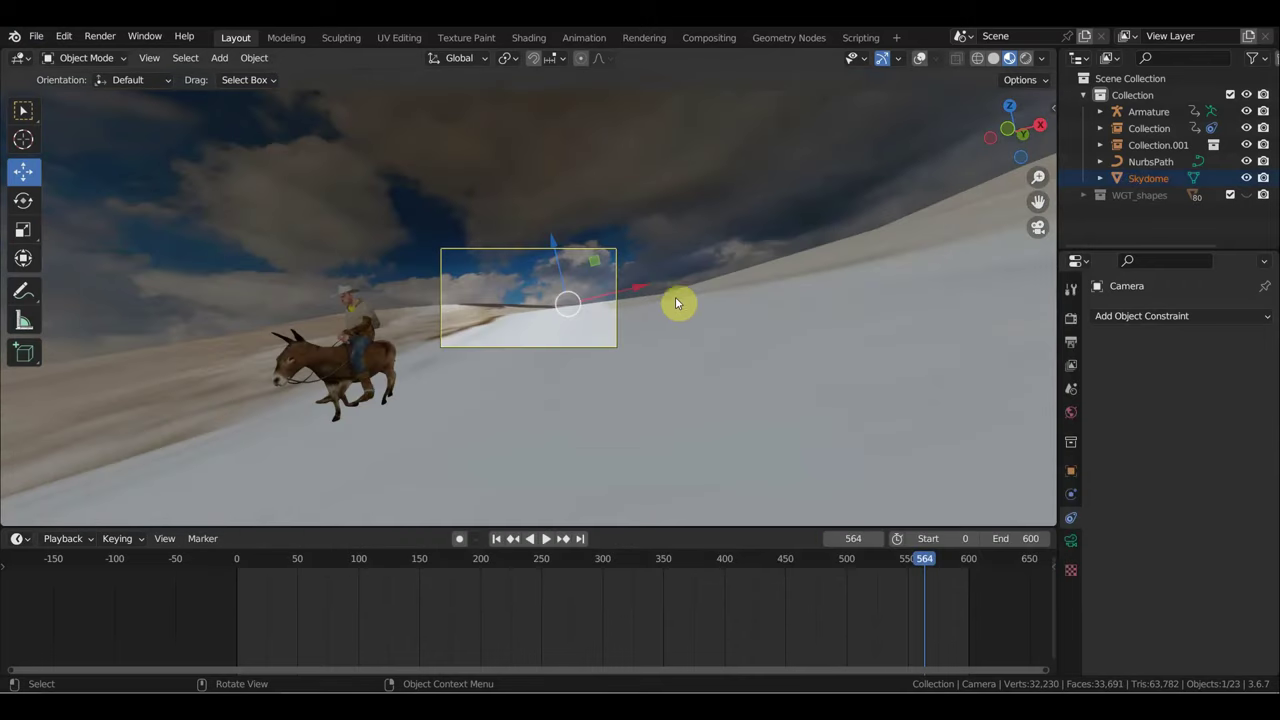
pyautogui.moveTo(713, 233)
pyautogui.mouseDown(button='middle')
pyautogui.moveTo(736, 303)
pyautogui.moveTo(684, 243)
pyautogui.mouseUp(button='middle')
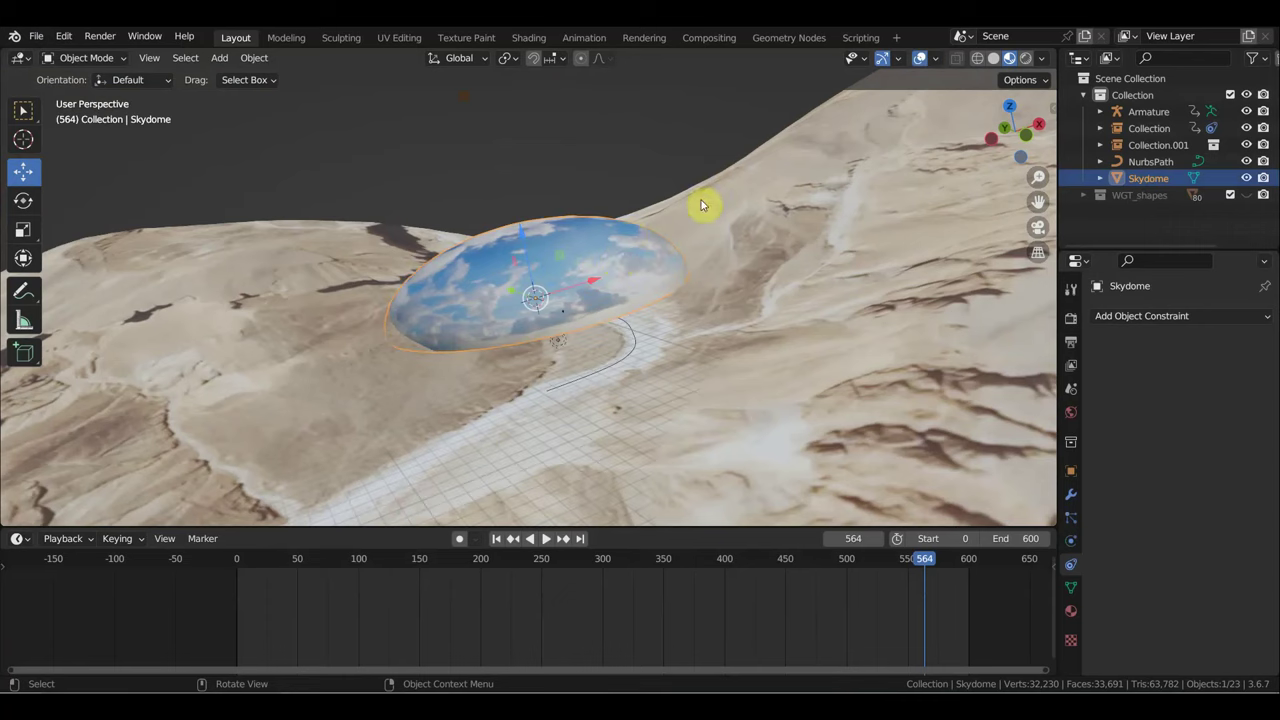
# Step: Scale the skydome up, rotate it 8.86° and rescale it to 1.720, then view through the camera
pyautogui.press('s')
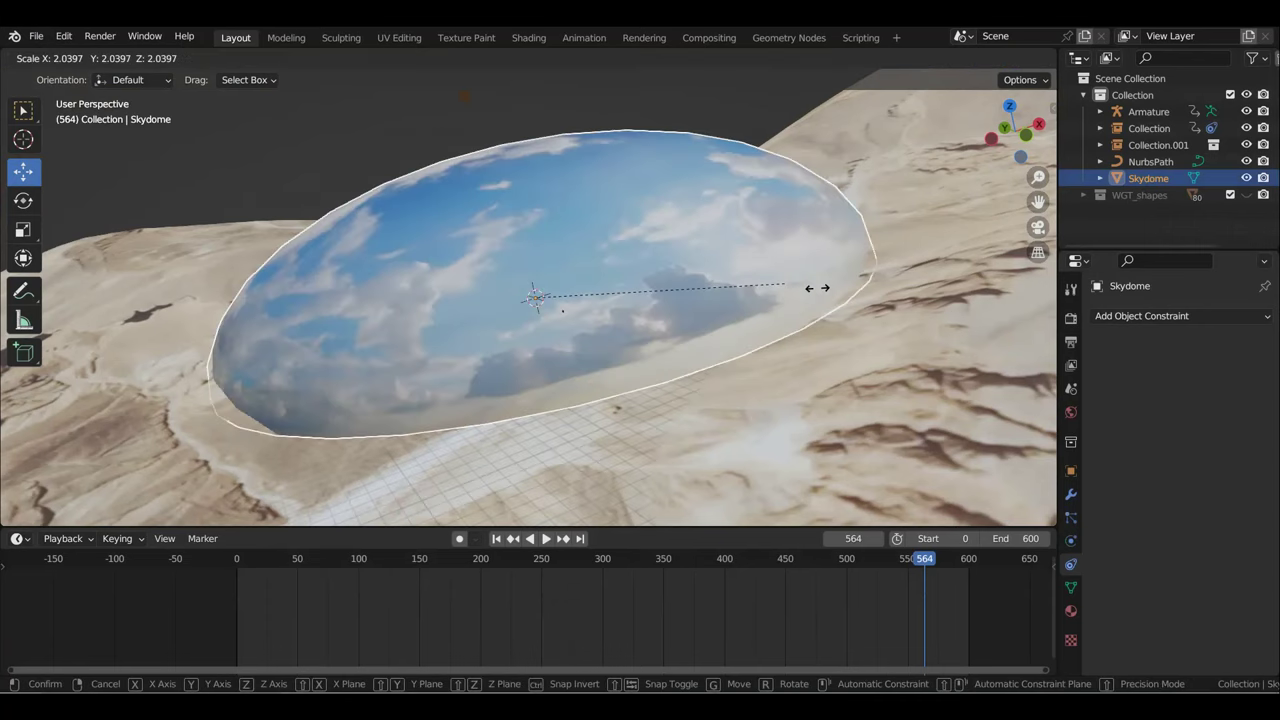
pyautogui.click(979, 330)
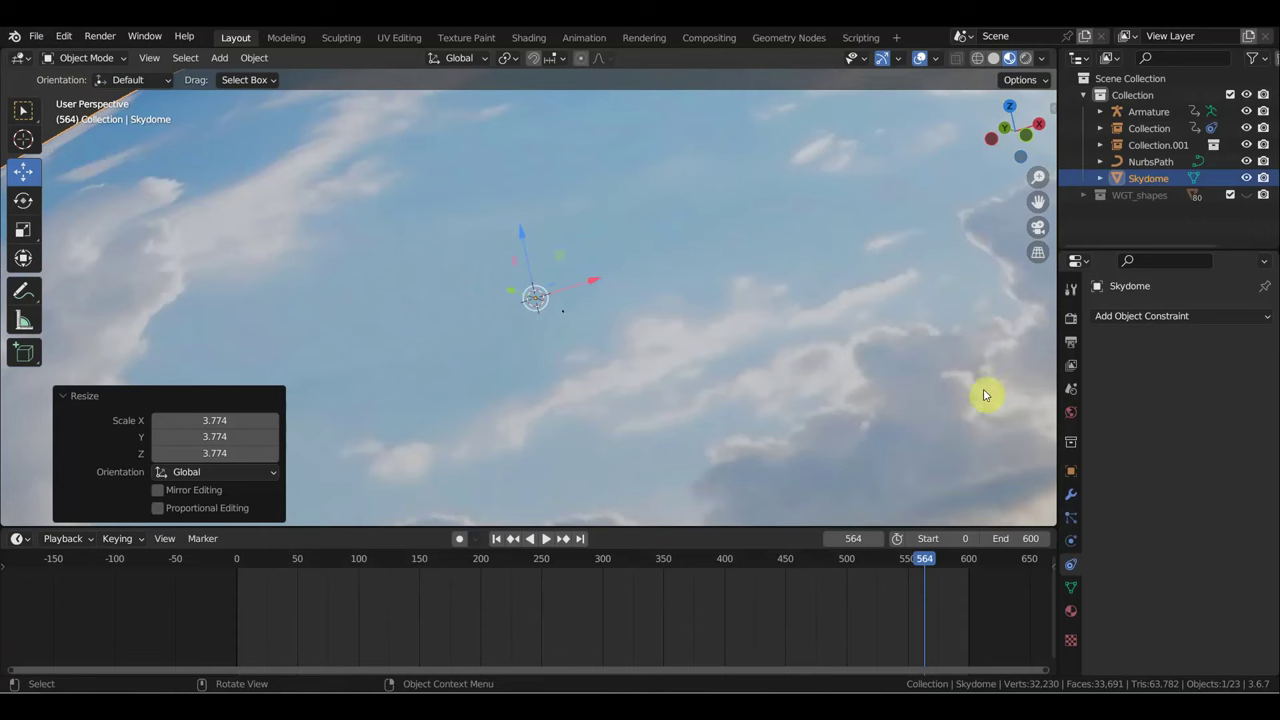
pyautogui.press('r')
pyautogui.click(960, 451)
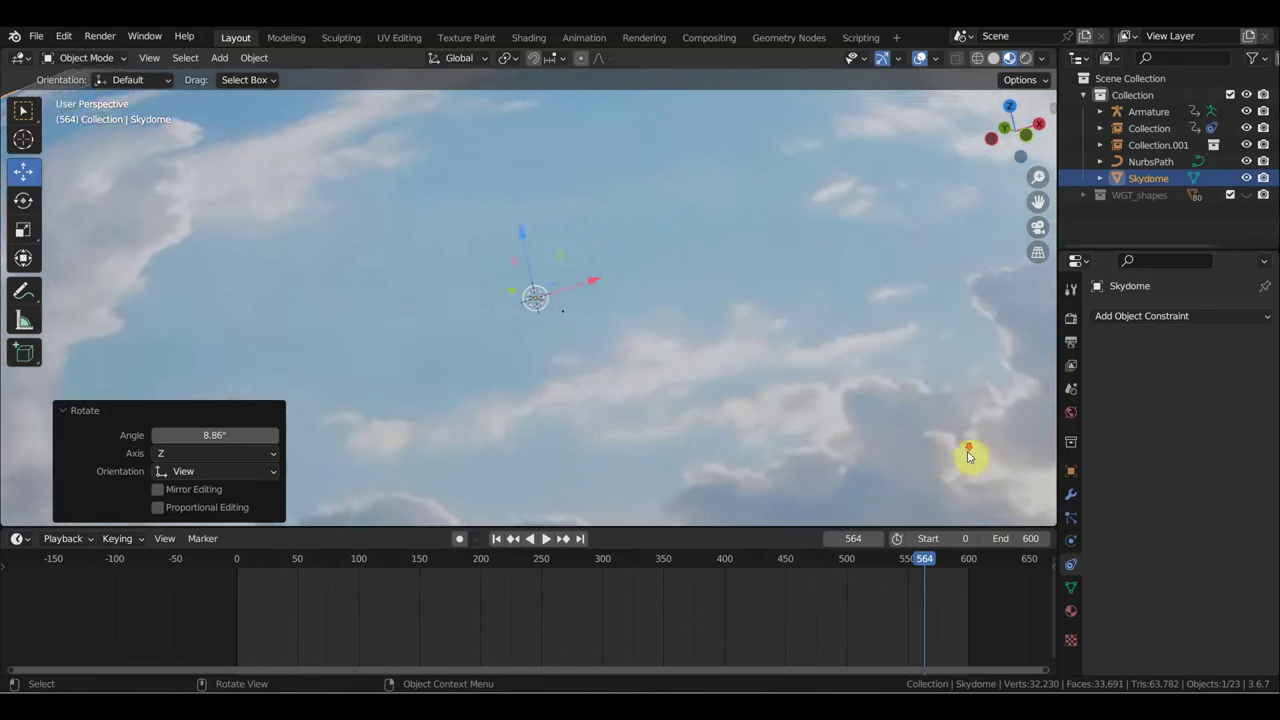
pyautogui.moveTo(945, 457); pyautogui.dragTo(1045, 461, button='middle')
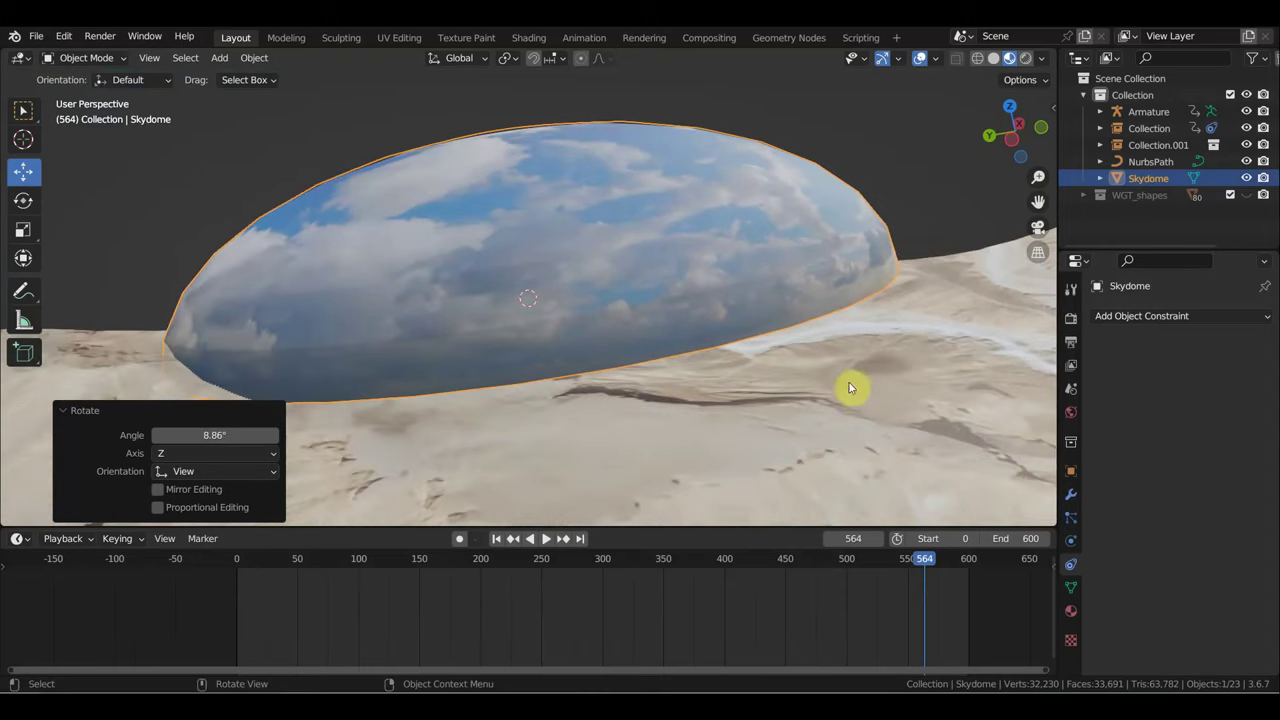
pyautogui.press('s')
pyautogui.click(26, 434)
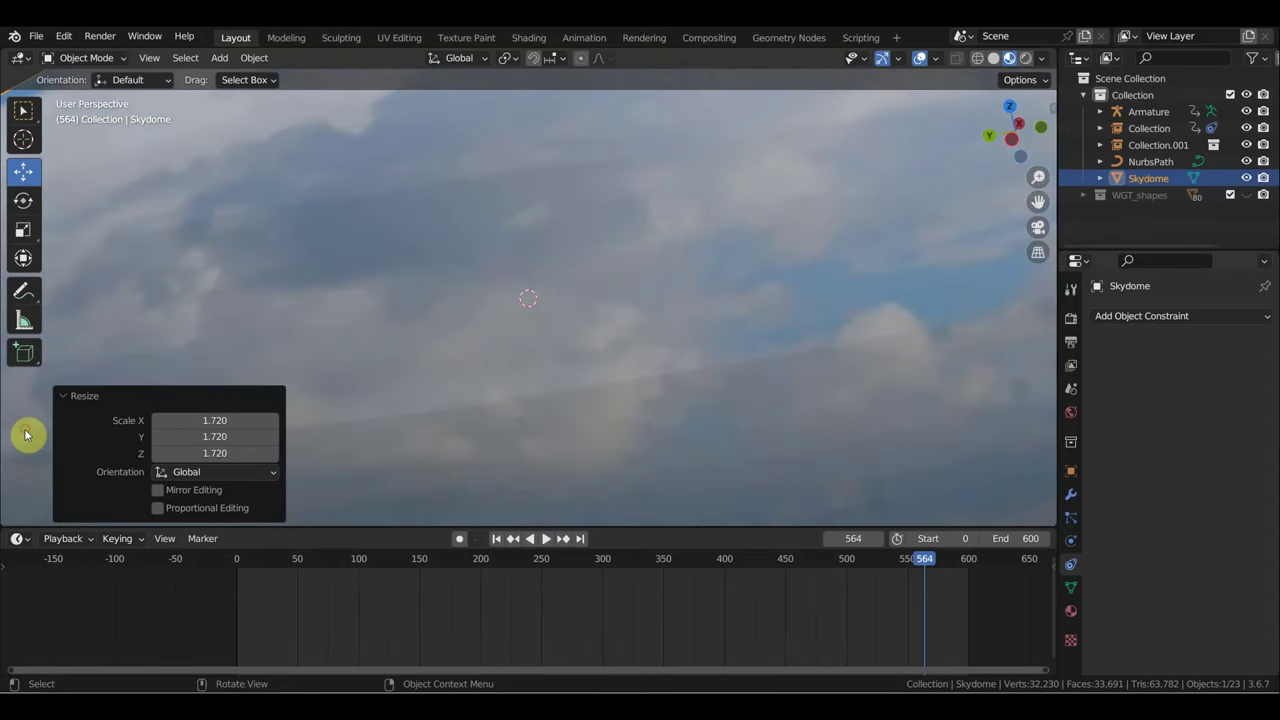
pyautogui.press('KP_0')
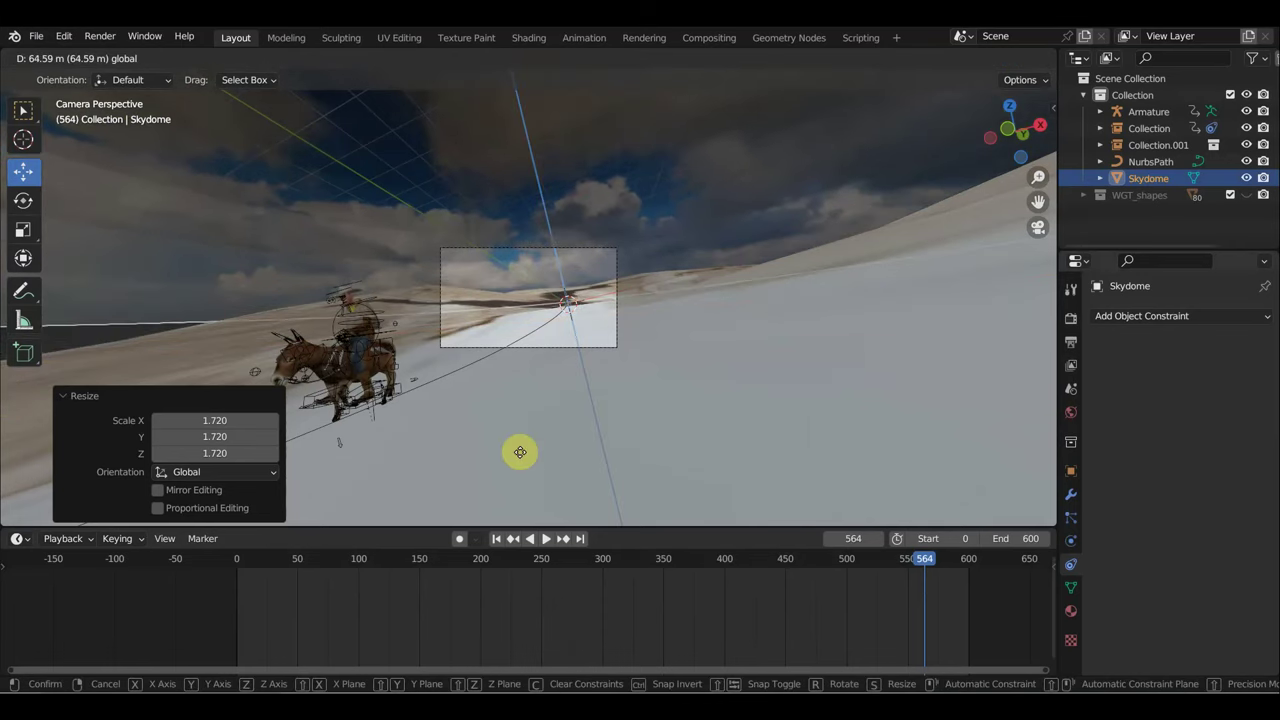
# Step: Lower the skydome by 4.431 m and give it smooth shading, viewed through the camera
pyautogui.click(580, 265)
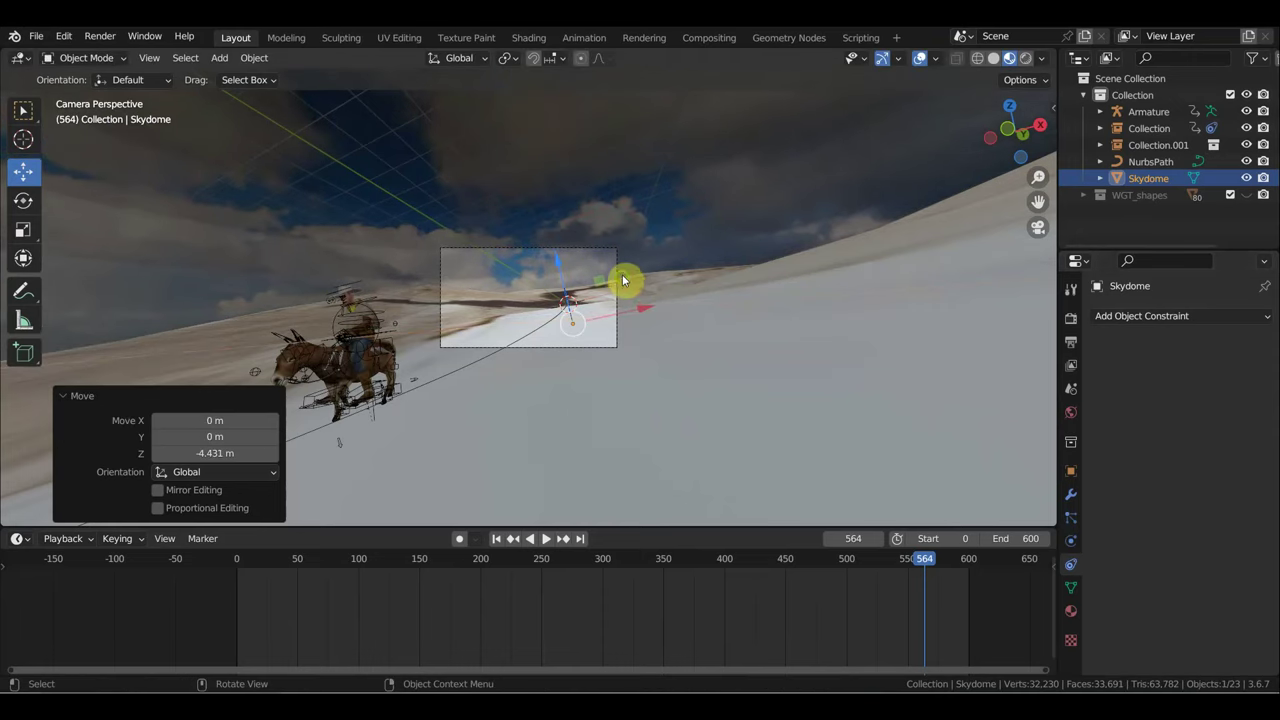
pyautogui.press('KP_0')
pyautogui.press('KP_0')
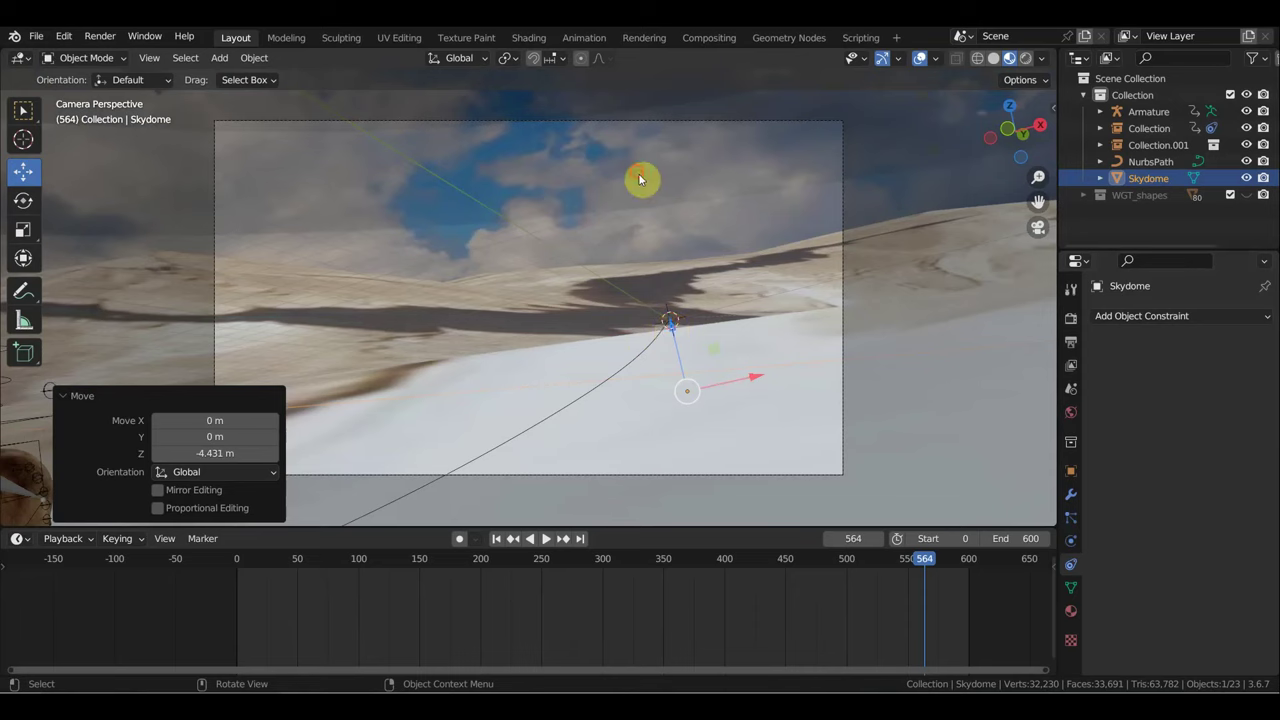
pyautogui.rightClick(637, 172)
pyautogui.click(636, 170)
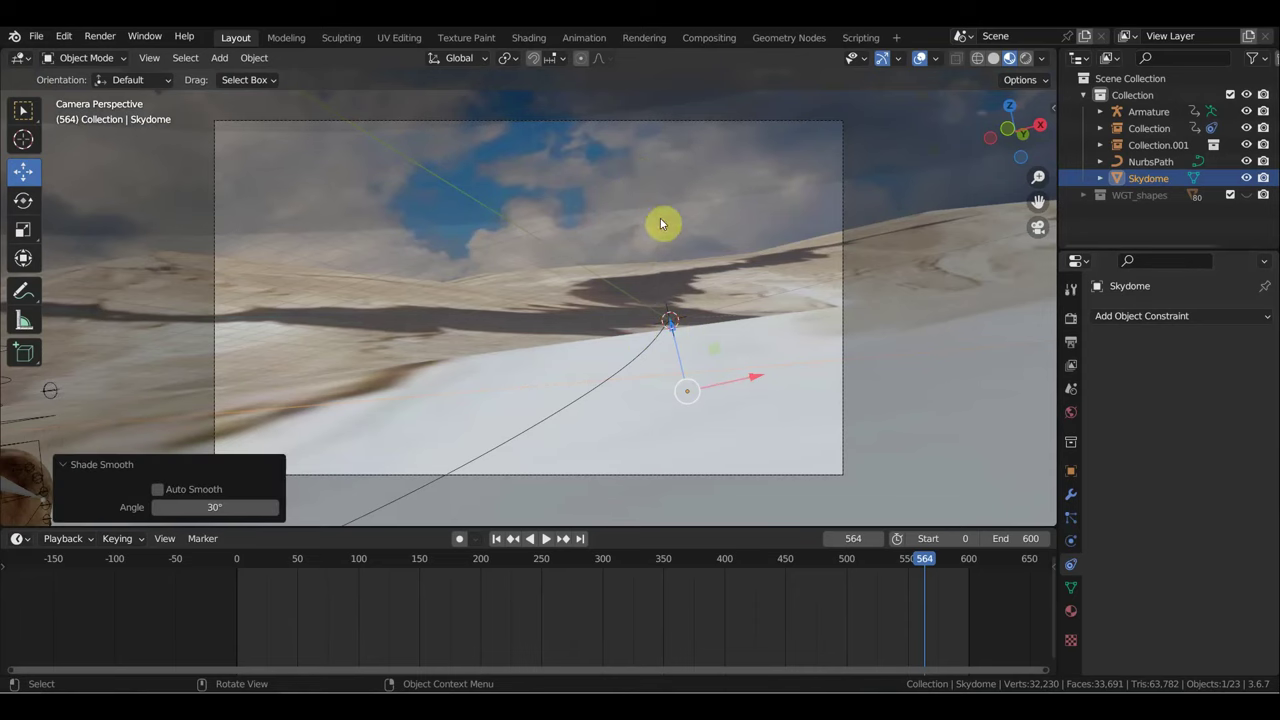
# Step: Return the animation to frame 0 on the timeline
pyautogui.scroll(-3, 655, 340)
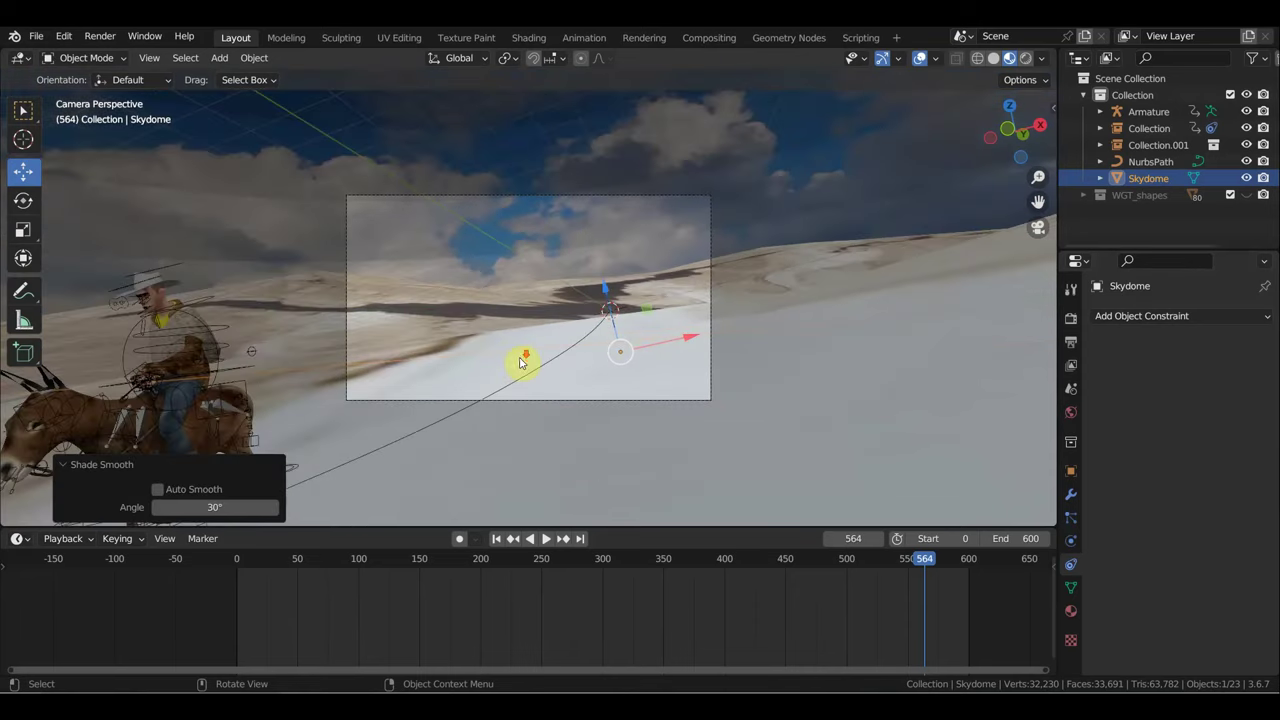
pyautogui.scroll(-2, 522, 362)
pyautogui.scroll(-2, 481, 383)
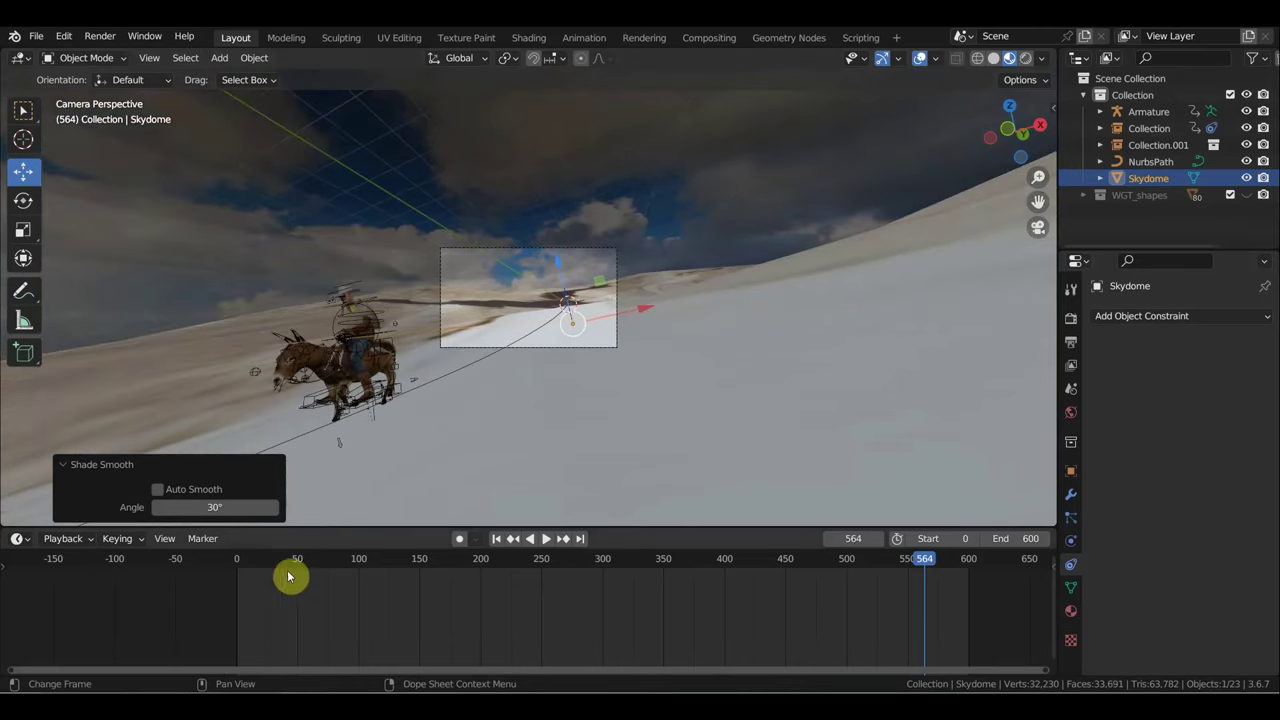
pyautogui.click(236, 567)
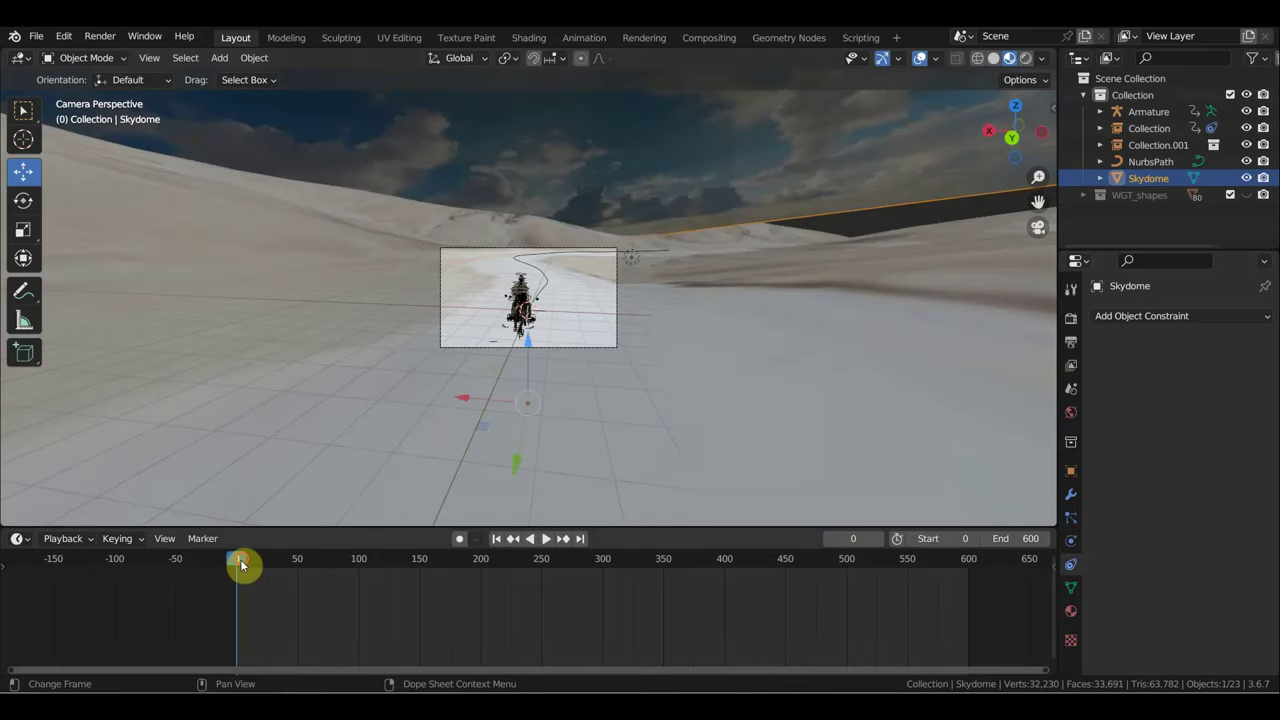
# Step: Play the ride and scrub to frame 436 to inspect the rider
pyautogui.press('space')
pyautogui.moveTo(276, 569); pyautogui.dragTo(676, 610)
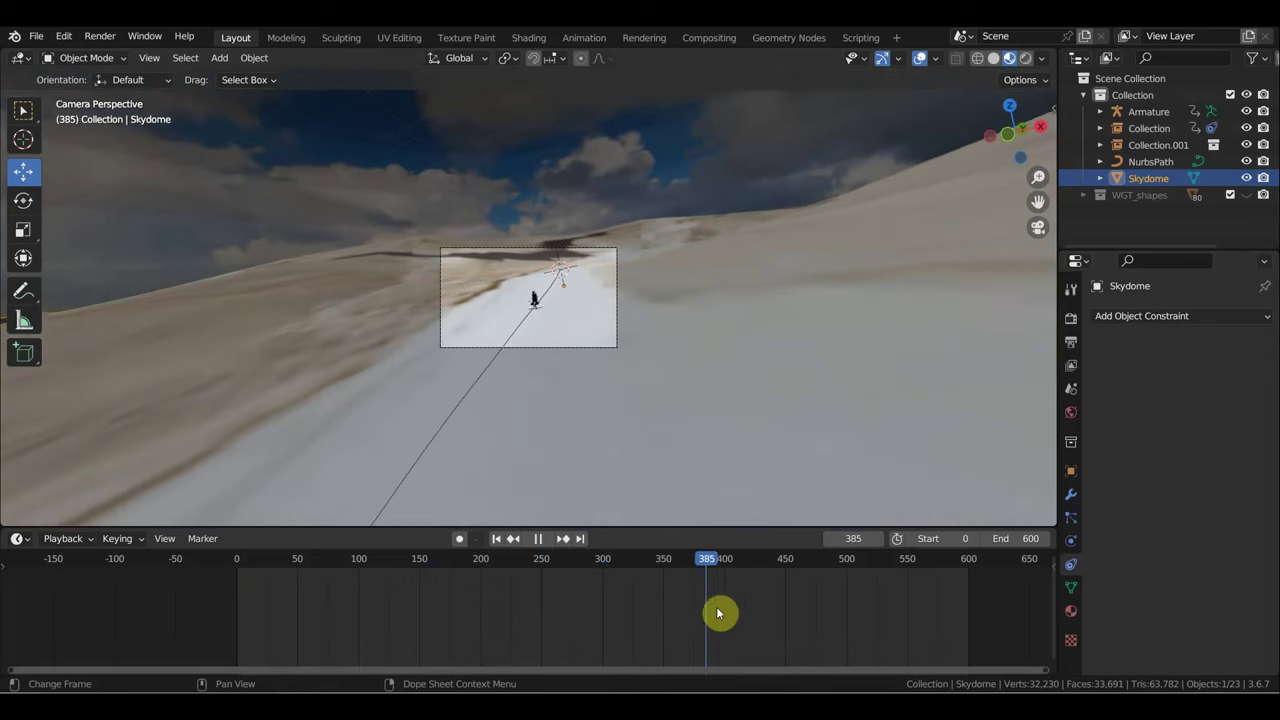
pyautogui.moveTo(676, 610); pyautogui.dragTo(768, 612)
pyautogui.scroll(3, 731, 458)
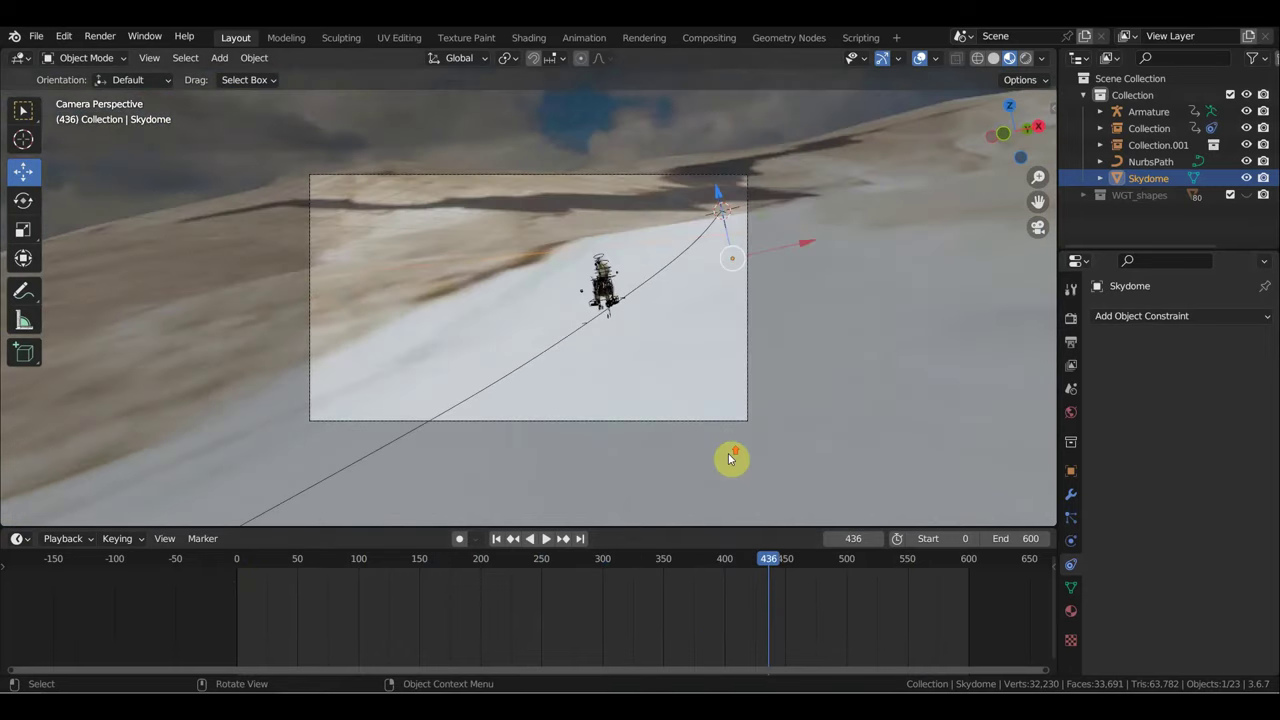
pyautogui.scroll(1, 731, 458)
pyautogui.scroll(2, 731, 458)
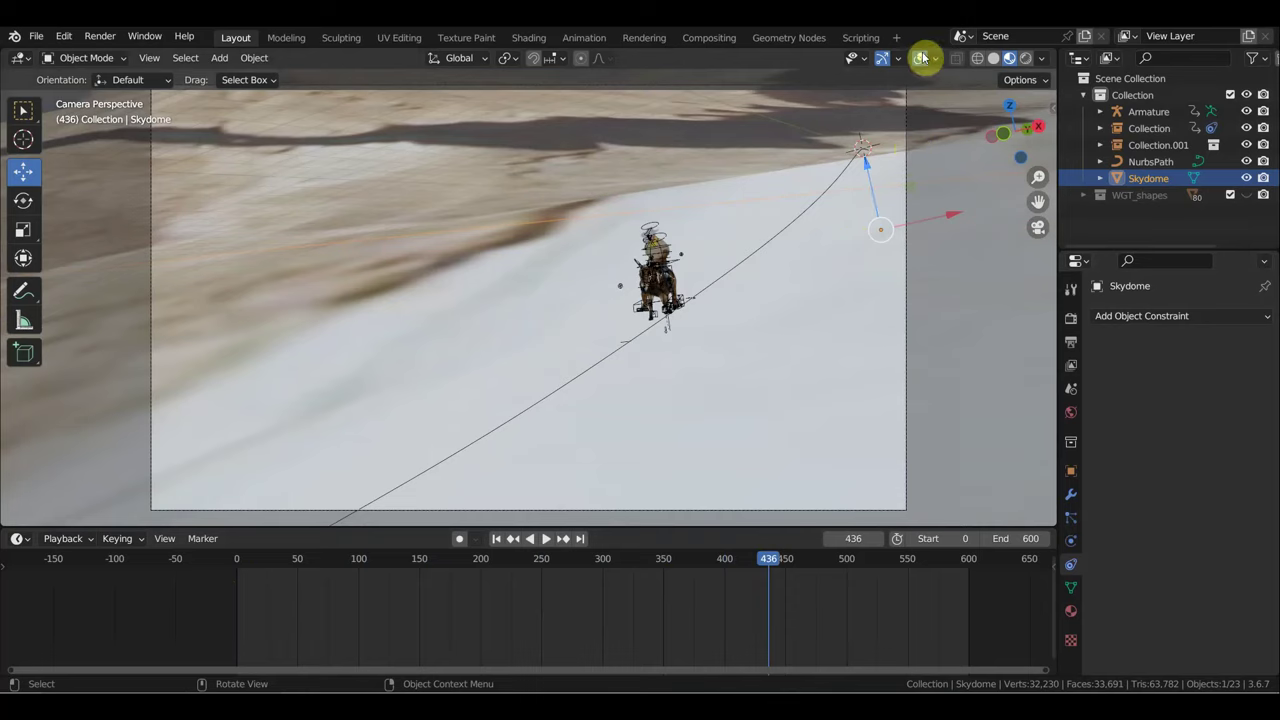
pyautogui.scroll(-3, 822, 255)
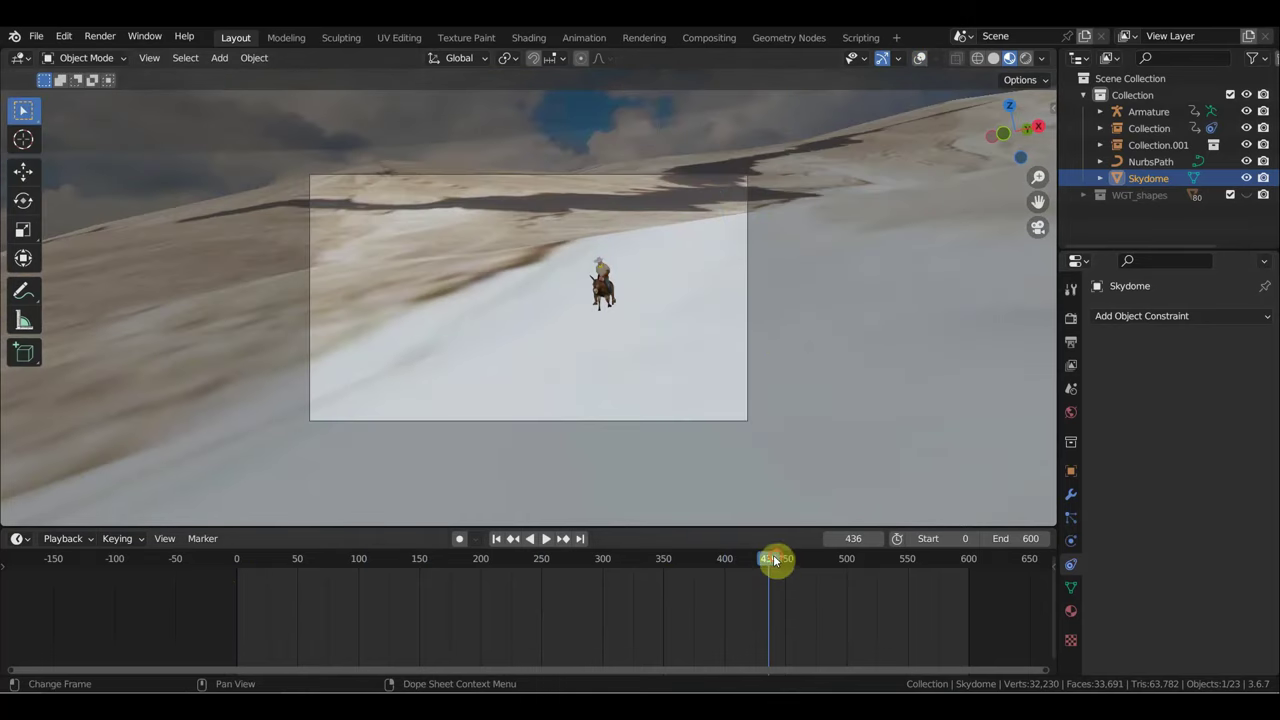
# Step: Scrub through later and earlier frames, then replay the ride from frame 359
pyautogui.moveTo(773, 557)
pyautogui.mouseDown()
pyautogui.moveTo(883, 585)
pyautogui.moveTo(687, 590)
pyautogui.mouseUp()
pyautogui.moveTo(631, 590)
pyautogui.mouseDown()
pyautogui.moveTo(414, 591)
pyautogui.moveTo(318, 556)
pyautogui.mouseUp()
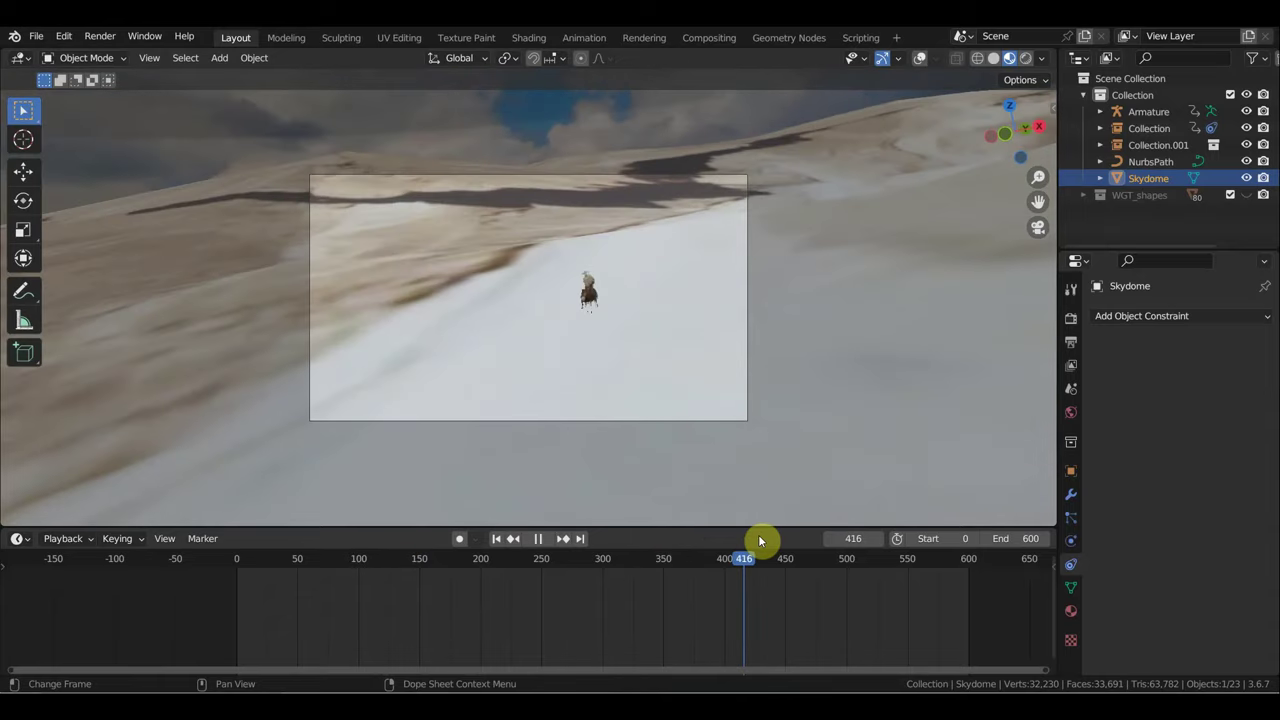
pyautogui.click(675, 530)
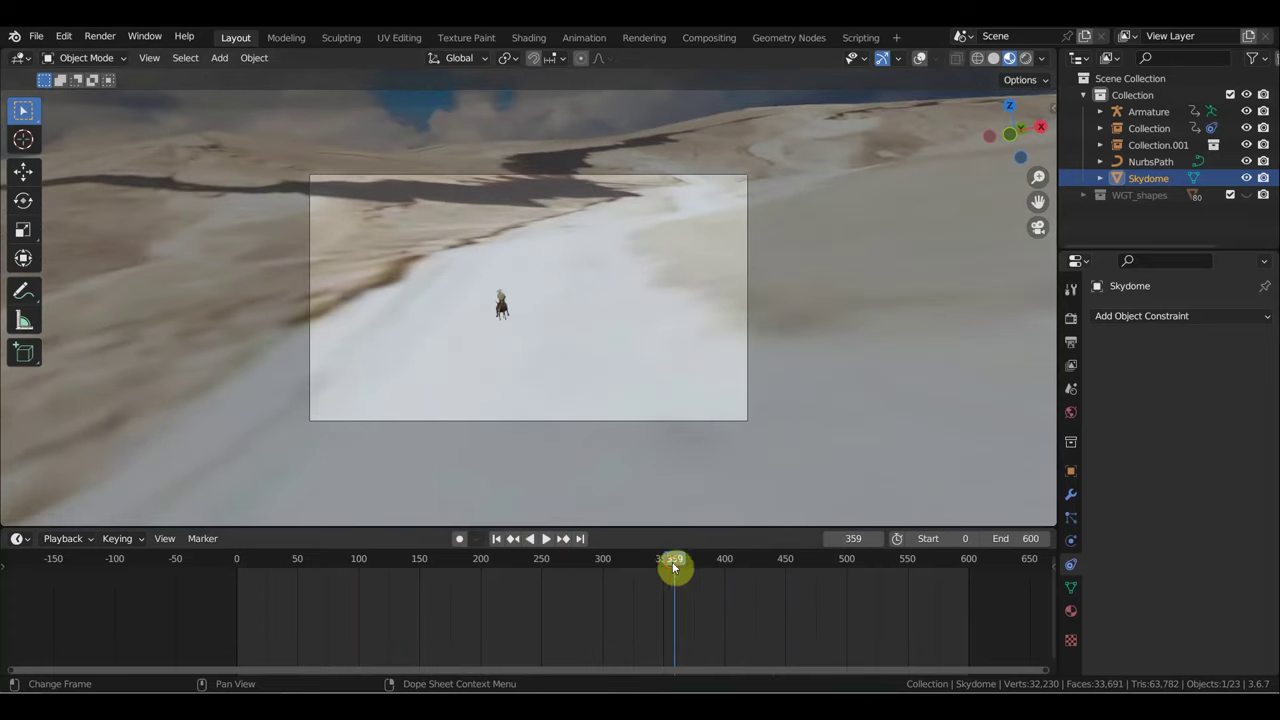
pyautogui.press('space')
pyautogui.moveTo(698, 567); pyautogui.dragTo(978, 598)
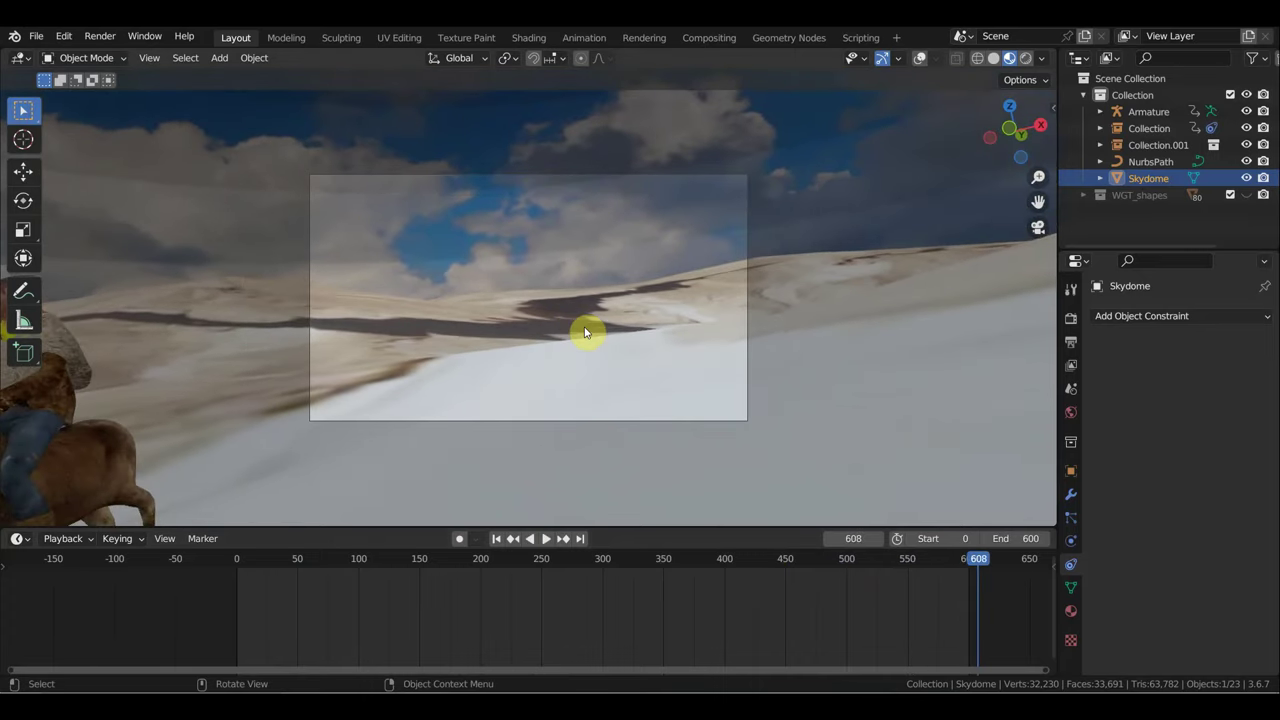
# Step: Save the scene file, then scrub the ride forward from frame 45
pyautogui.click(35, 38)
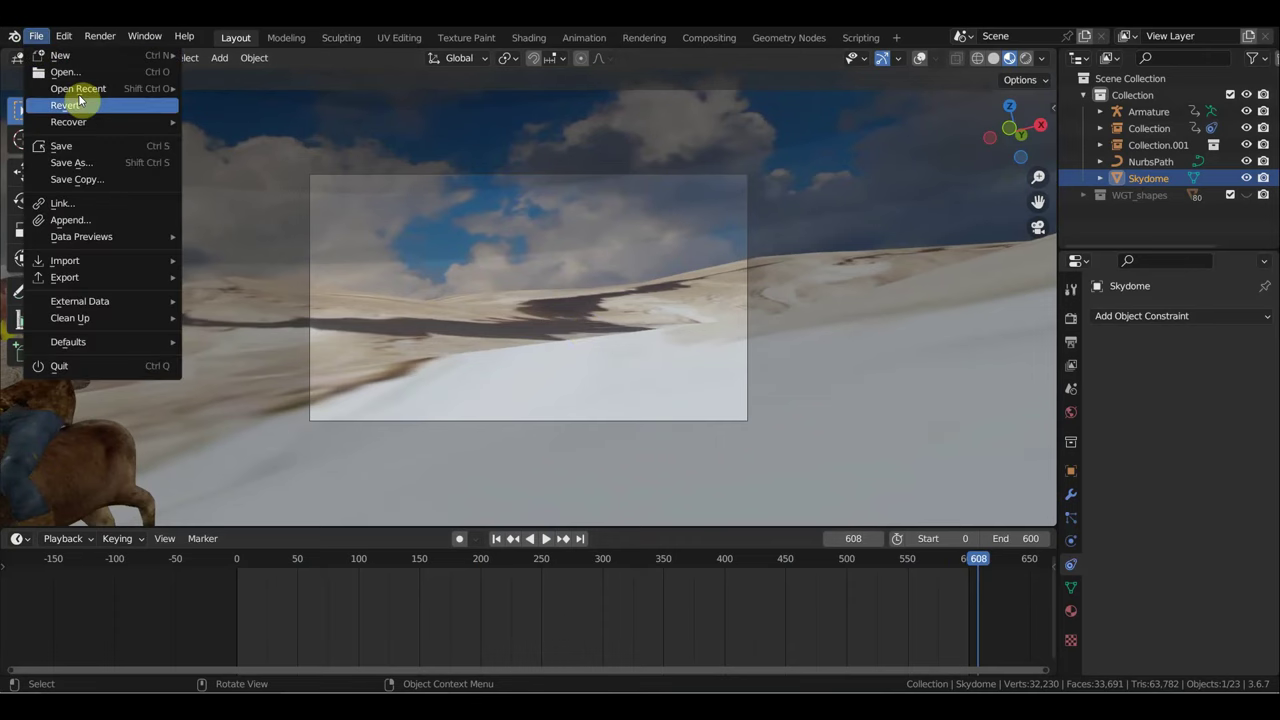
pyautogui.click(83, 148)
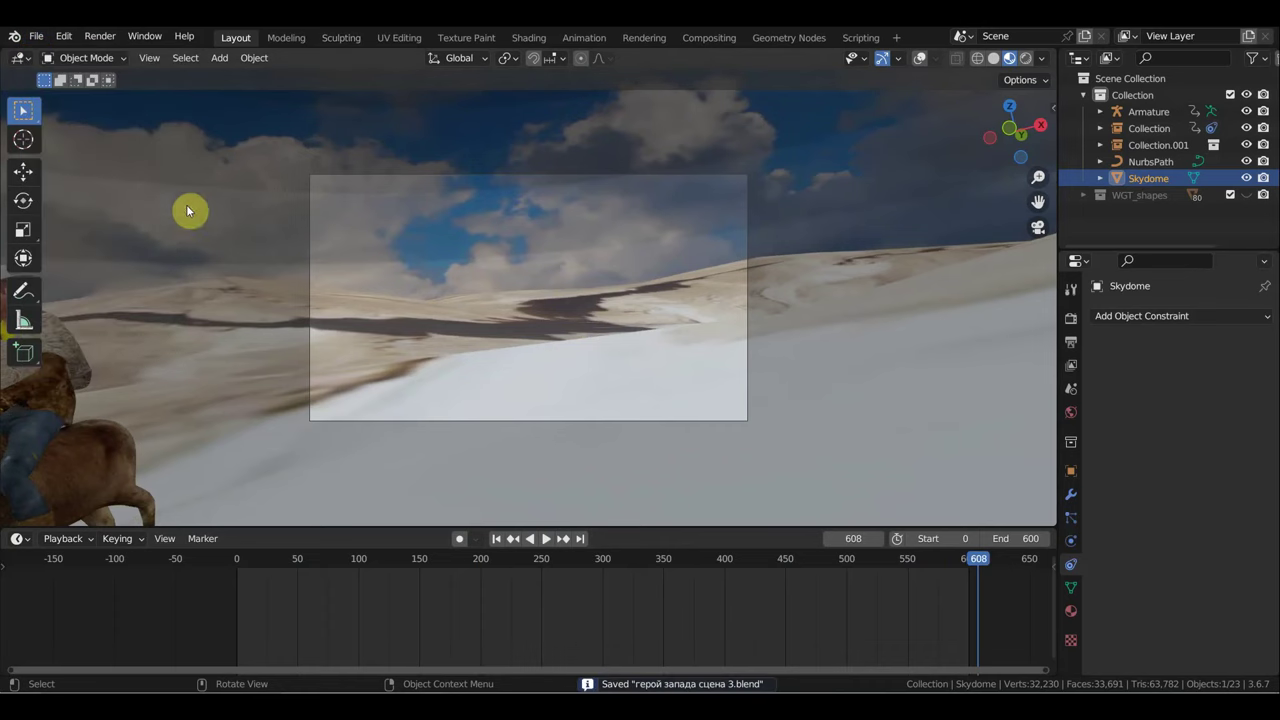
pyautogui.click(291, 562)
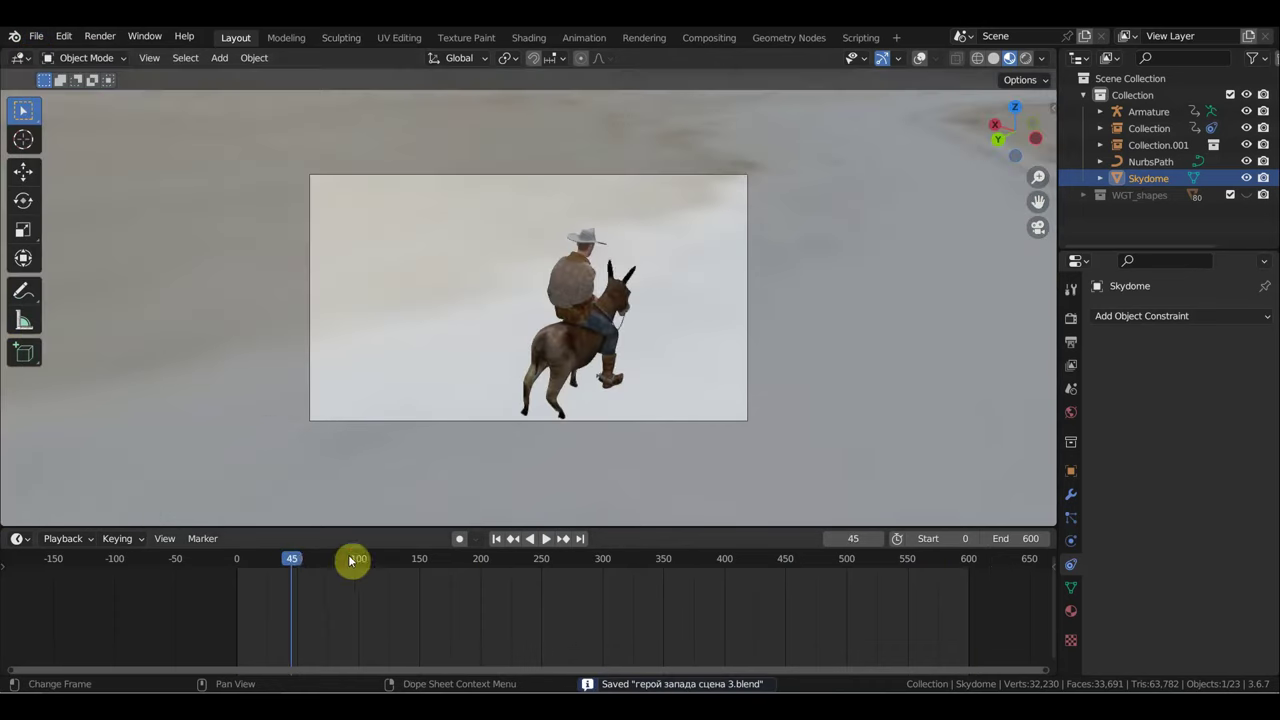
pyautogui.moveTo(318, 556); pyautogui.dragTo(738, 541)
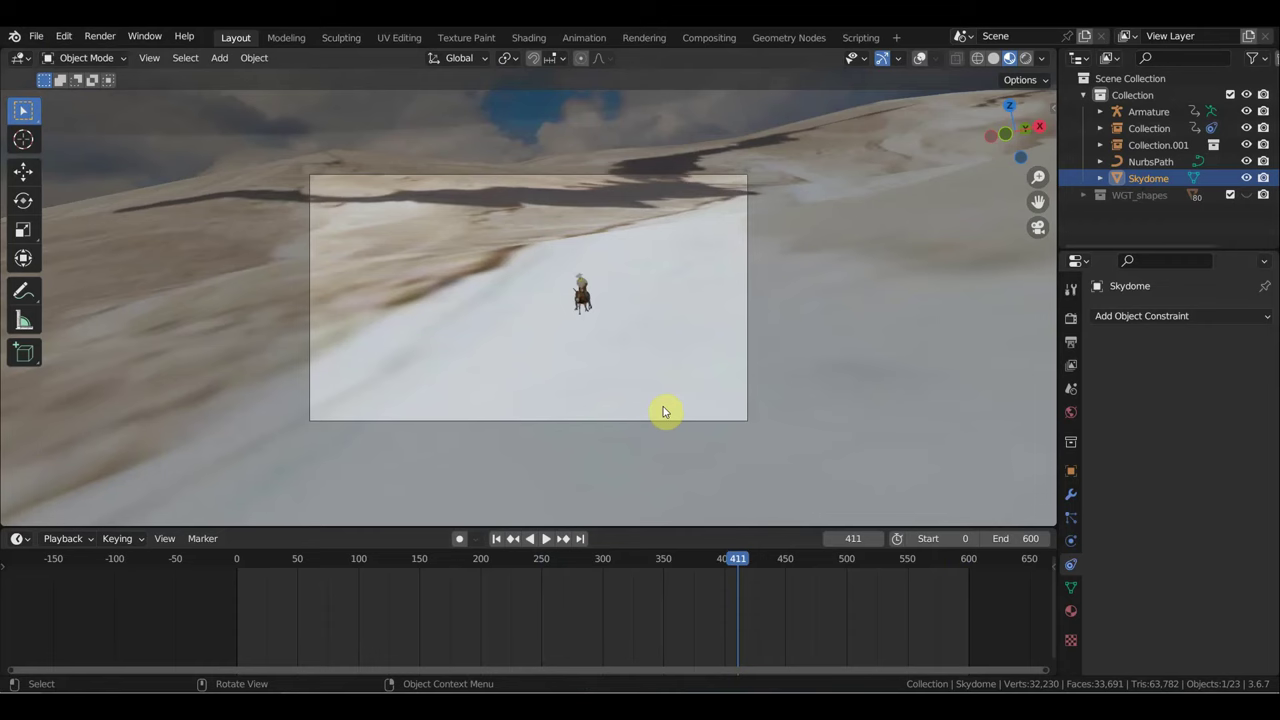
# Step: Enlarge the 3D view's height to review the donkey rider at frame 411
pyautogui.scroll(2, 652, 404)
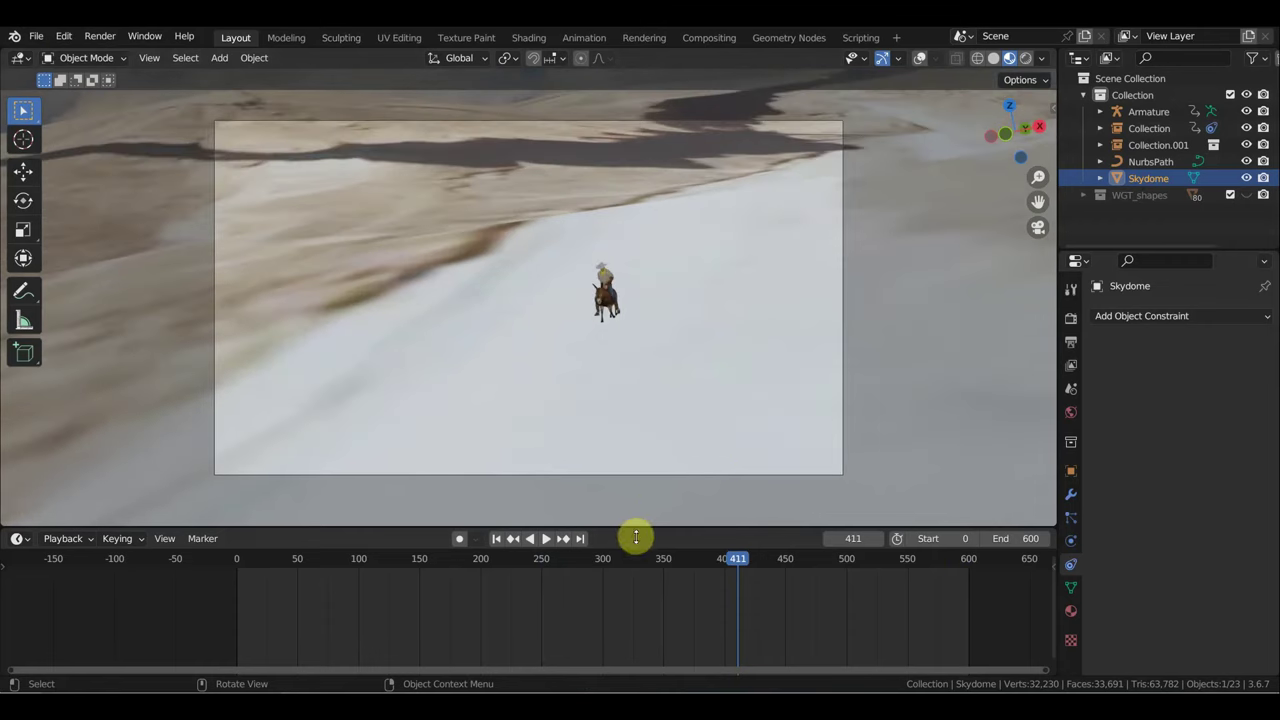
pyautogui.moveTo(636, 537); pyautogui.dragTo(641, 585)
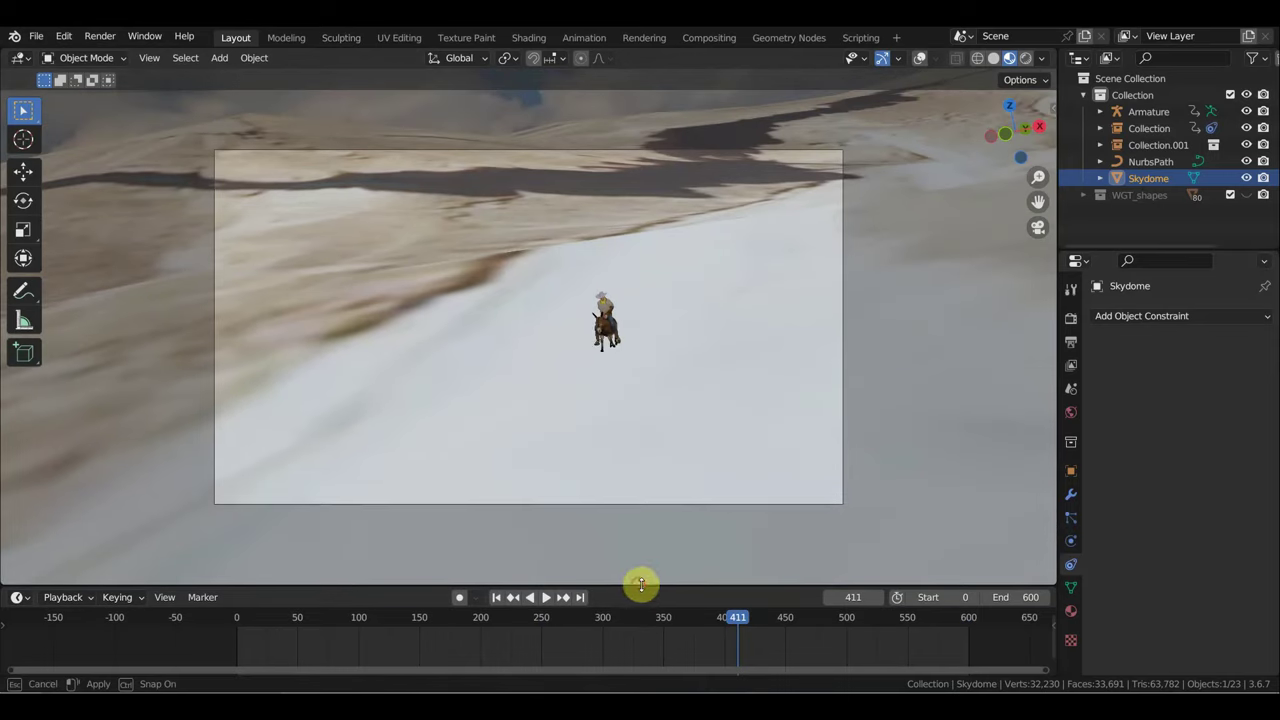
pyautogui.scroll(1, 820, 506)
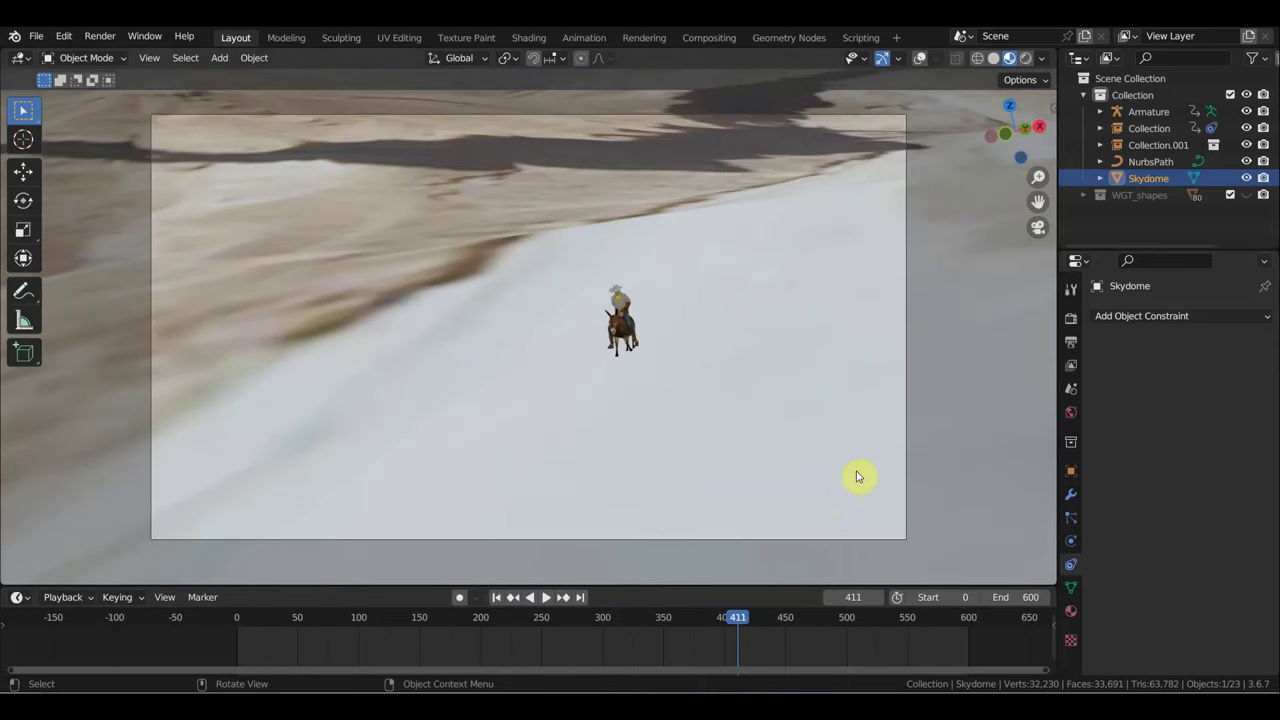